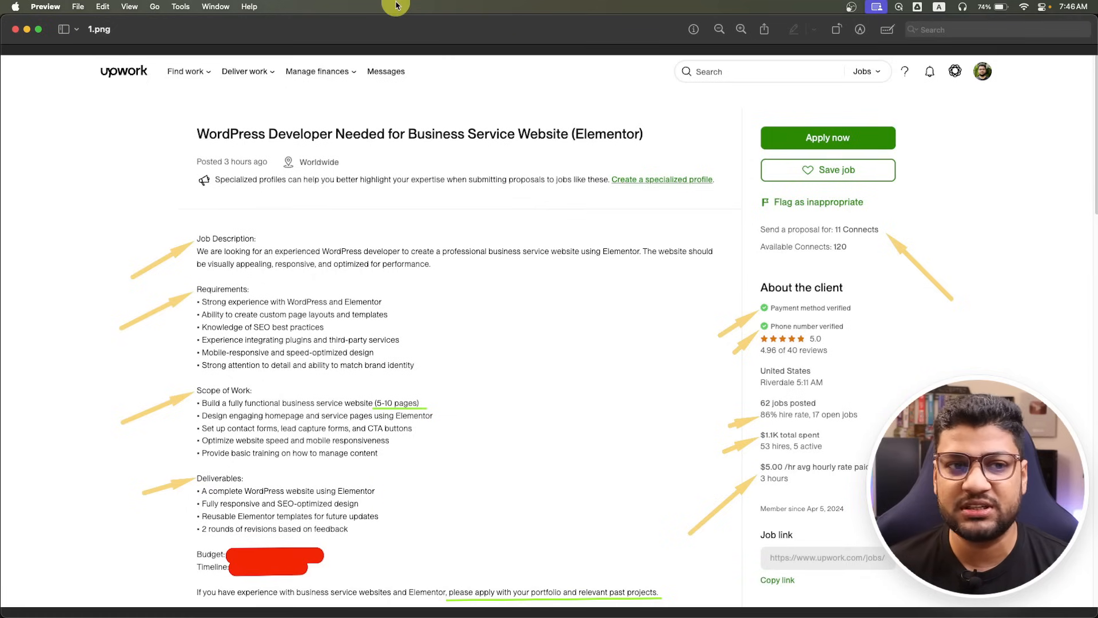
Switch from Preview to Chrome, landing on a blank New Tab page.
key(super+Tab)
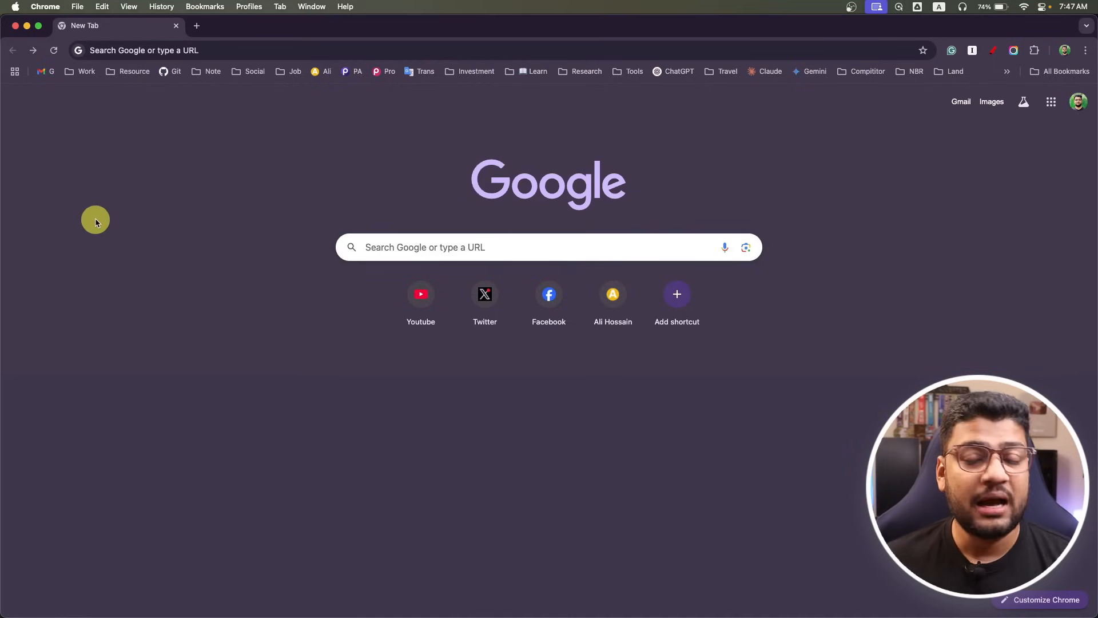
Go to oprocoderbd.com/hostinger to reach Hostinger's WordPress hosting page.
click(176, 47)
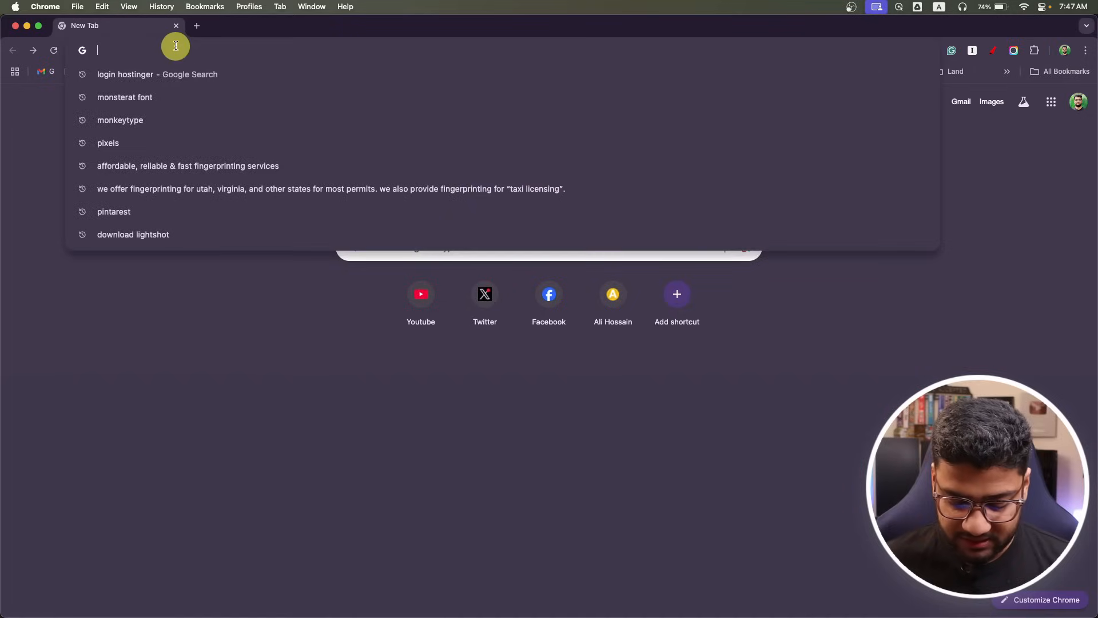
text(oprocoder)
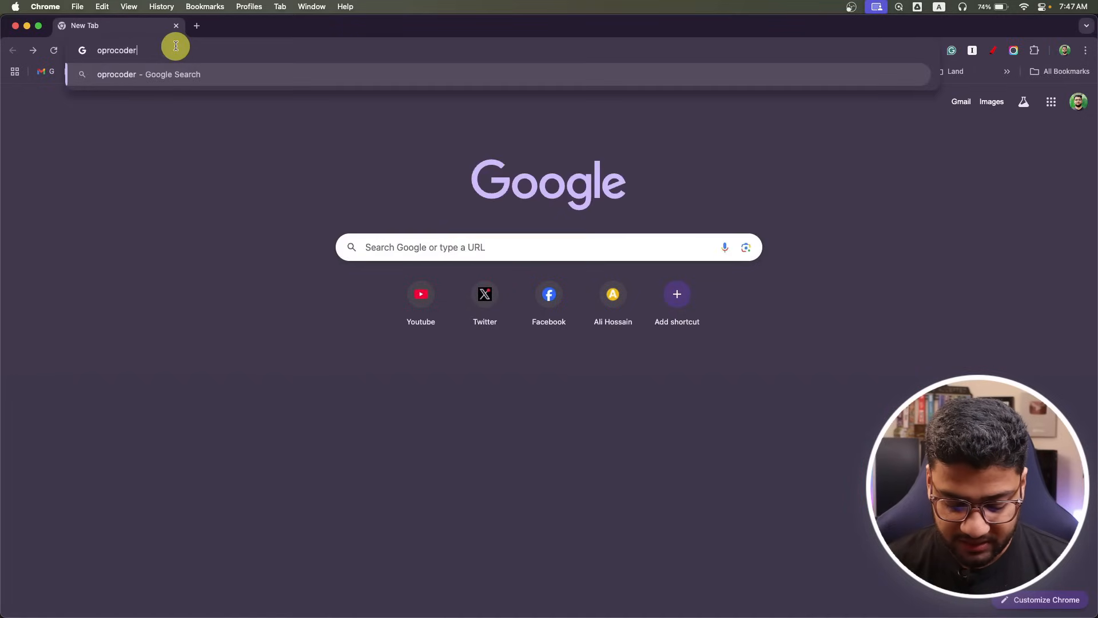
text(bd.com/h)
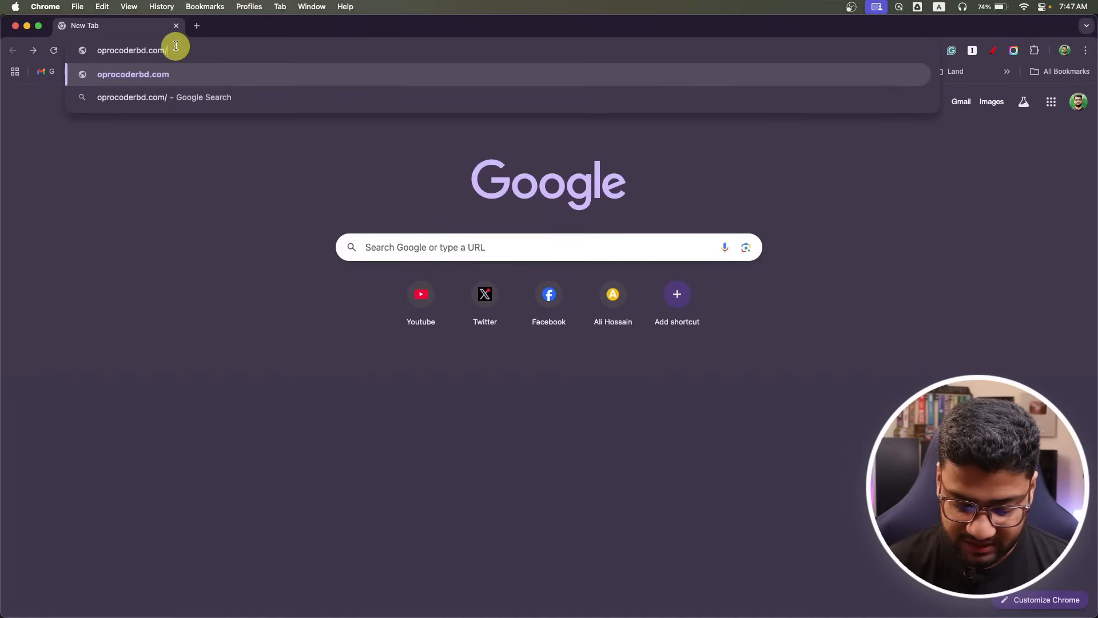
text(ostinger)
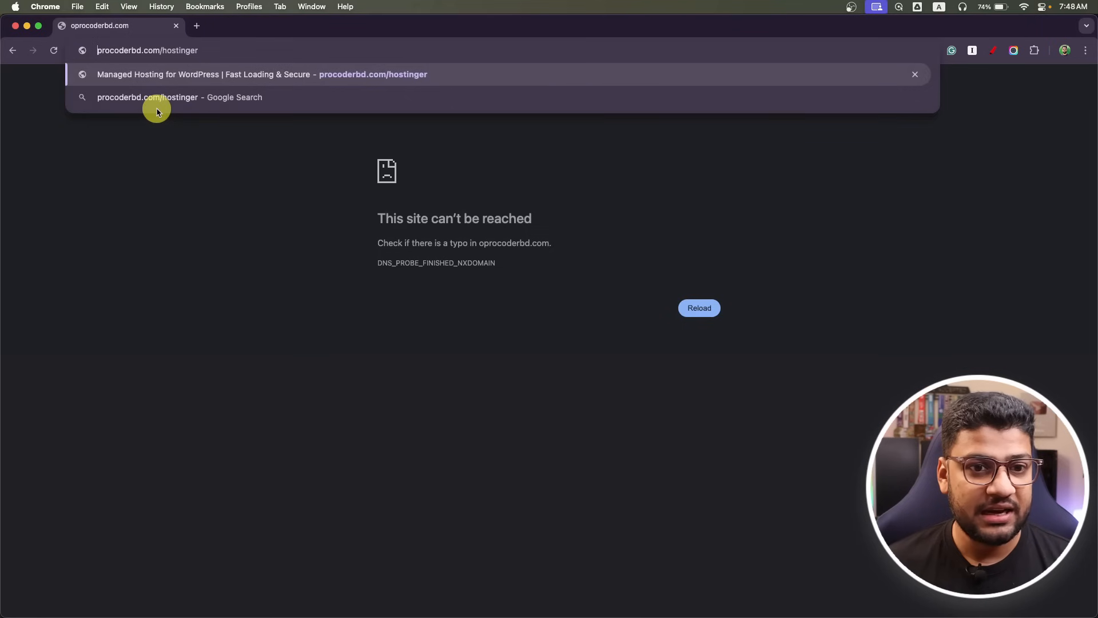
key(Return)
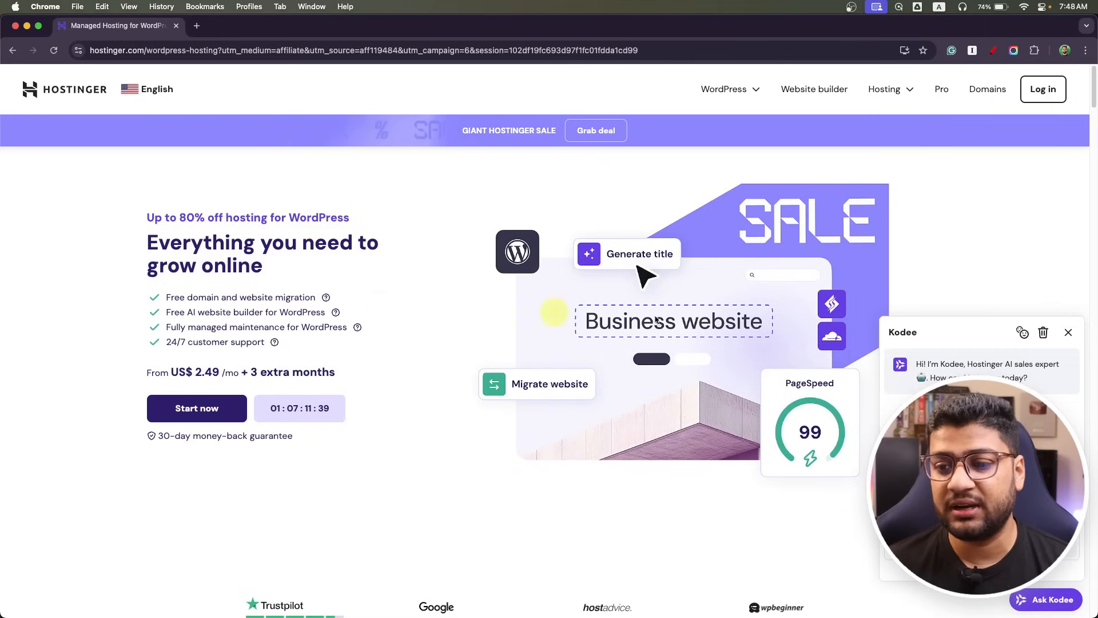
Dismiss the Kodee chat and choose the Premium WordPress plan, adding it to the cart for 48 months.
click(1067, 332)
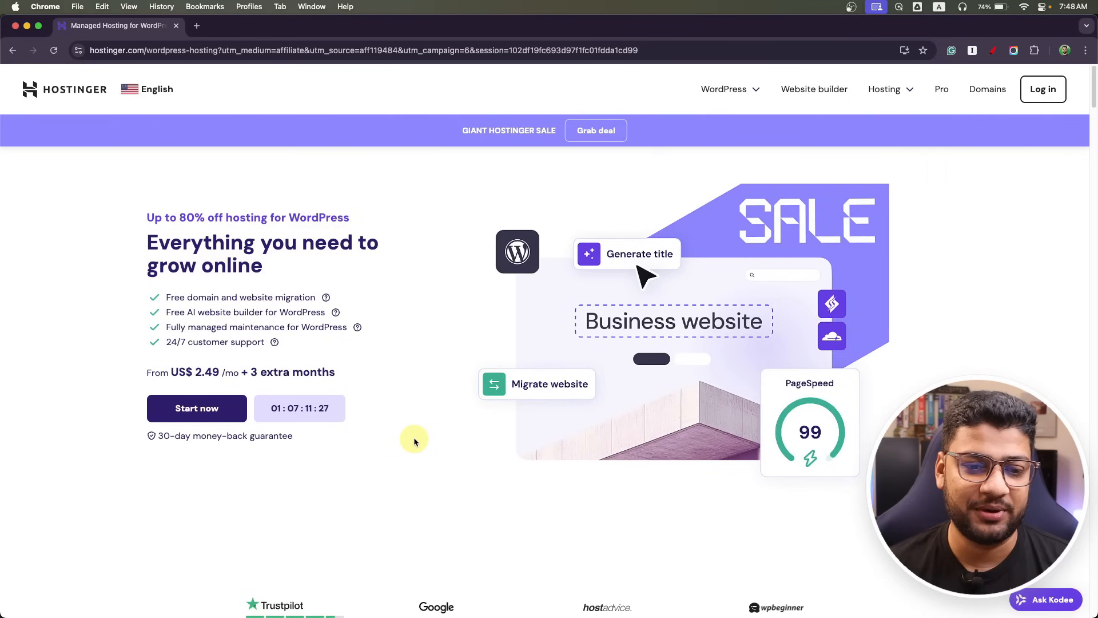
scroll(366, 455, down, 10)
scroll(200, 423, down, 3)
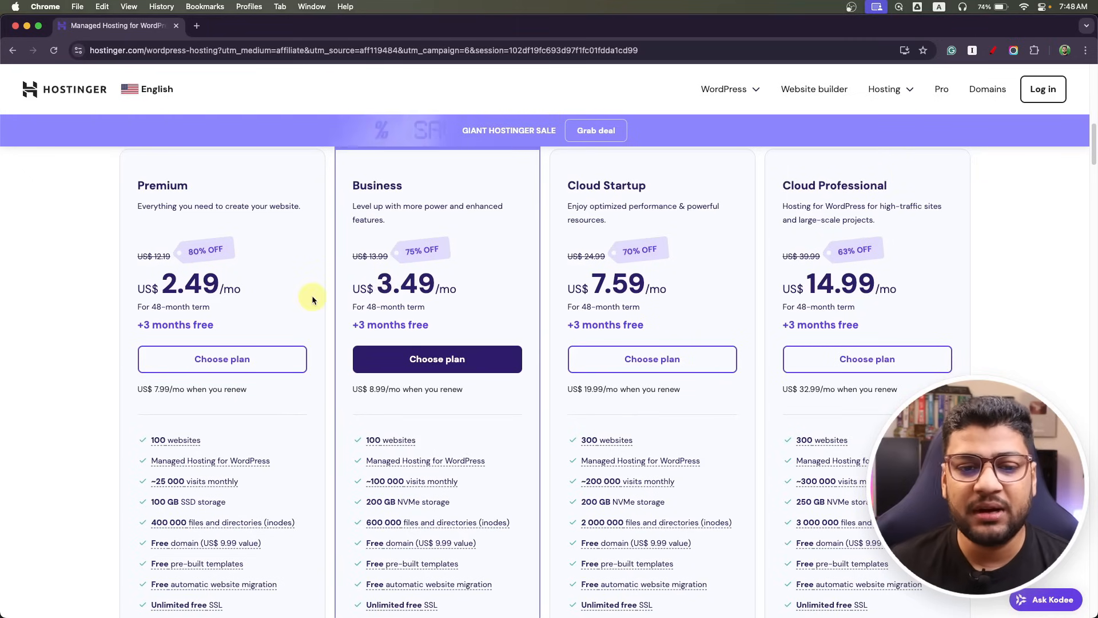
scroll(427, 266, up, 10)
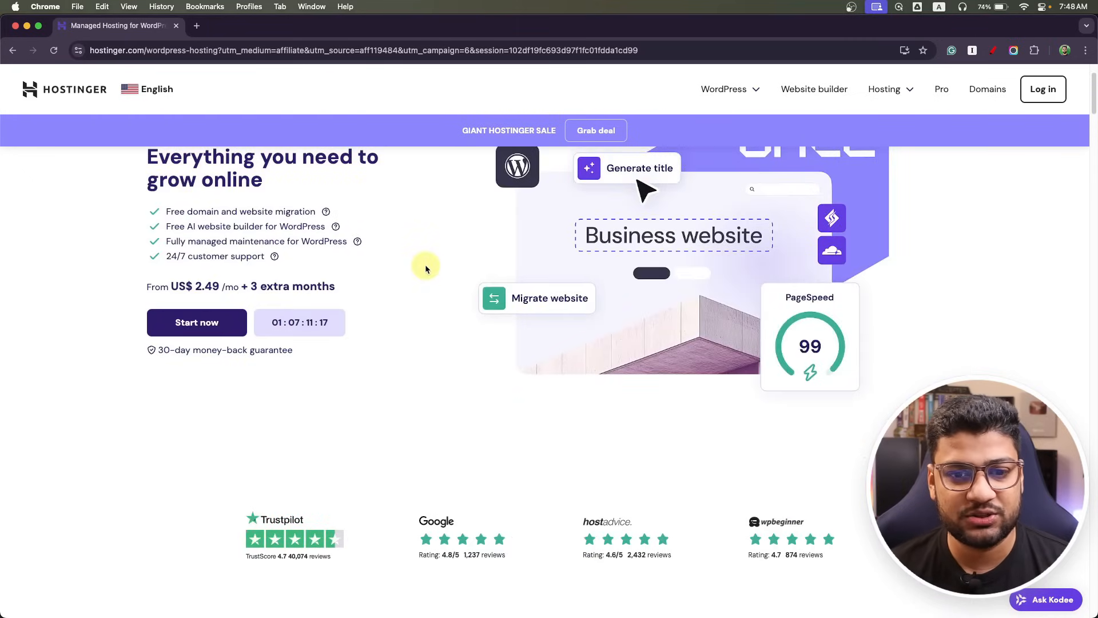
click(751, 88)
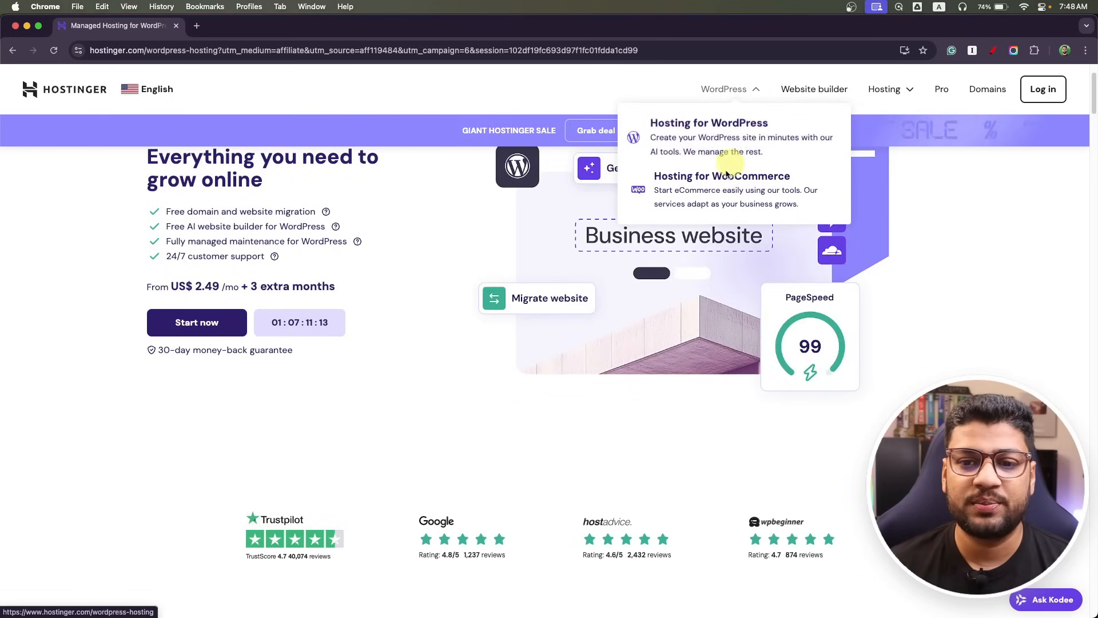
scroll(366, 446, down, 10)
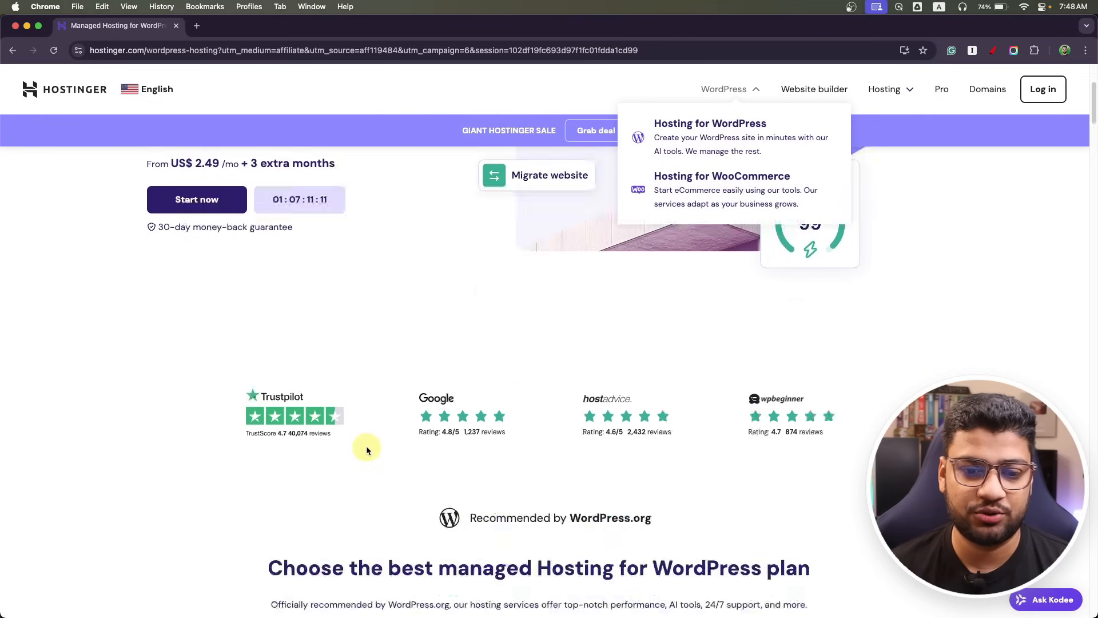
scroll(310, 452, down, 3)
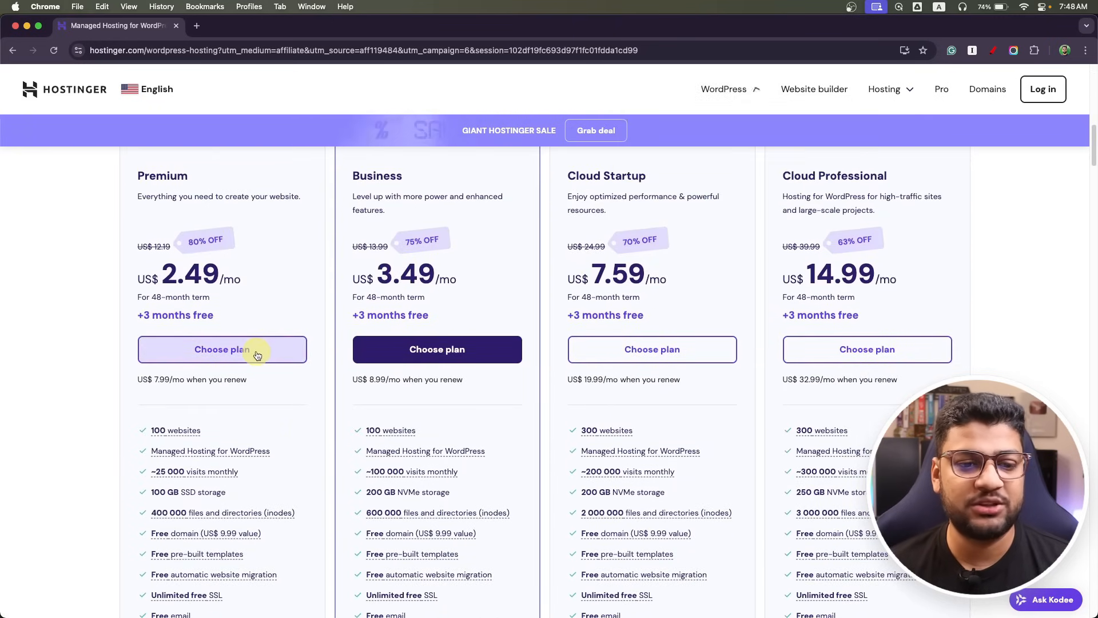
click(212, 348)
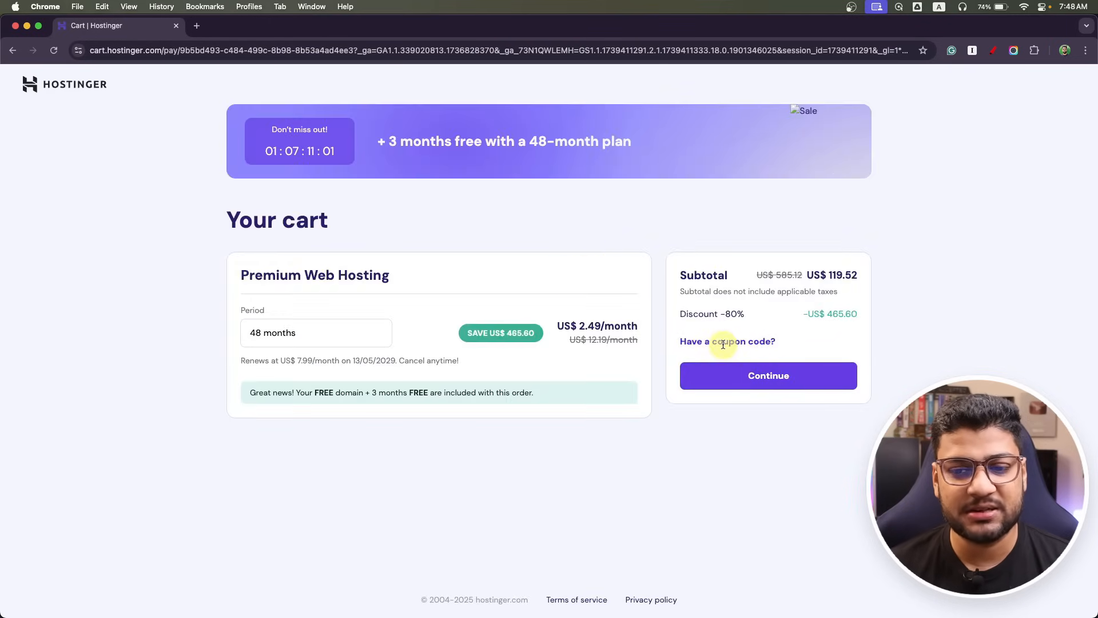
Apply the PROCODERBD coupon code to the cart.
click(694, 341)
click(773, 391)
text(PROC)
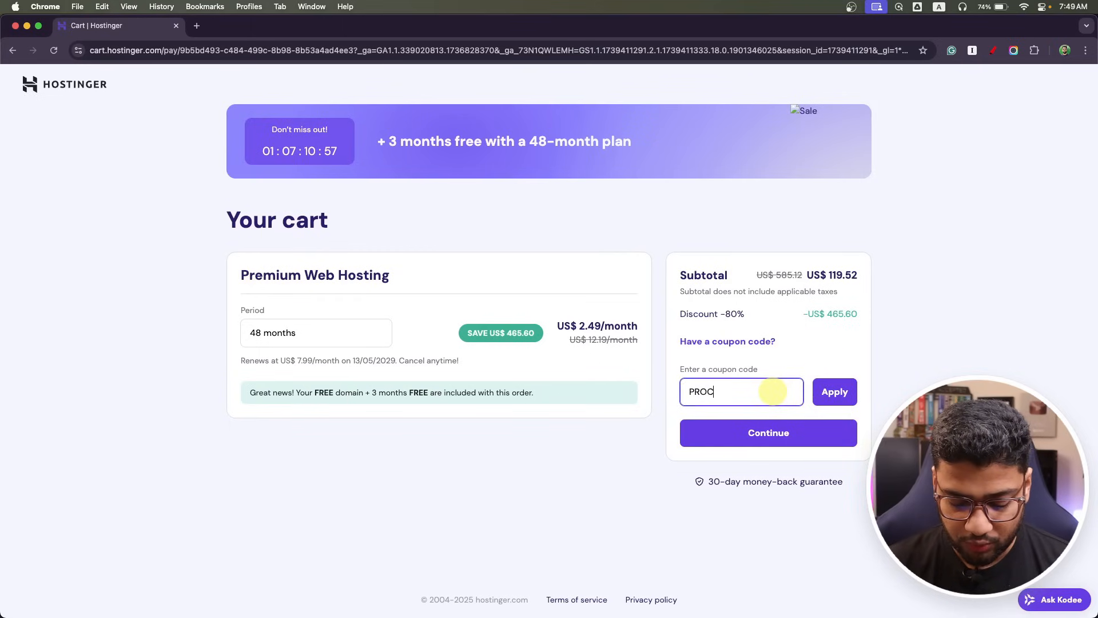
text(ODERBD)
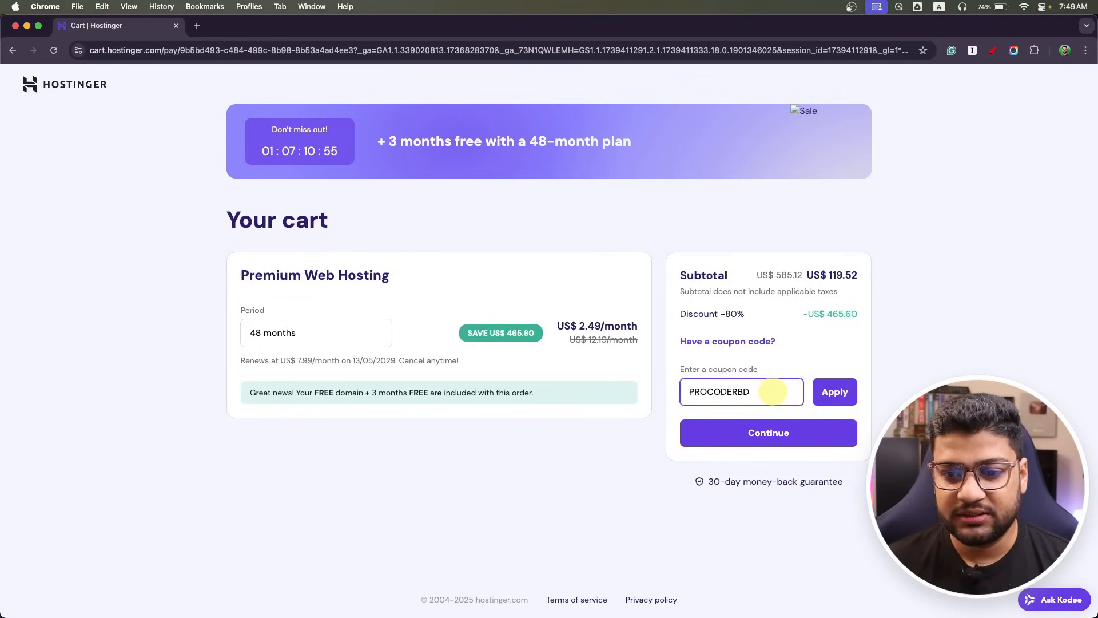
click(834, 393)
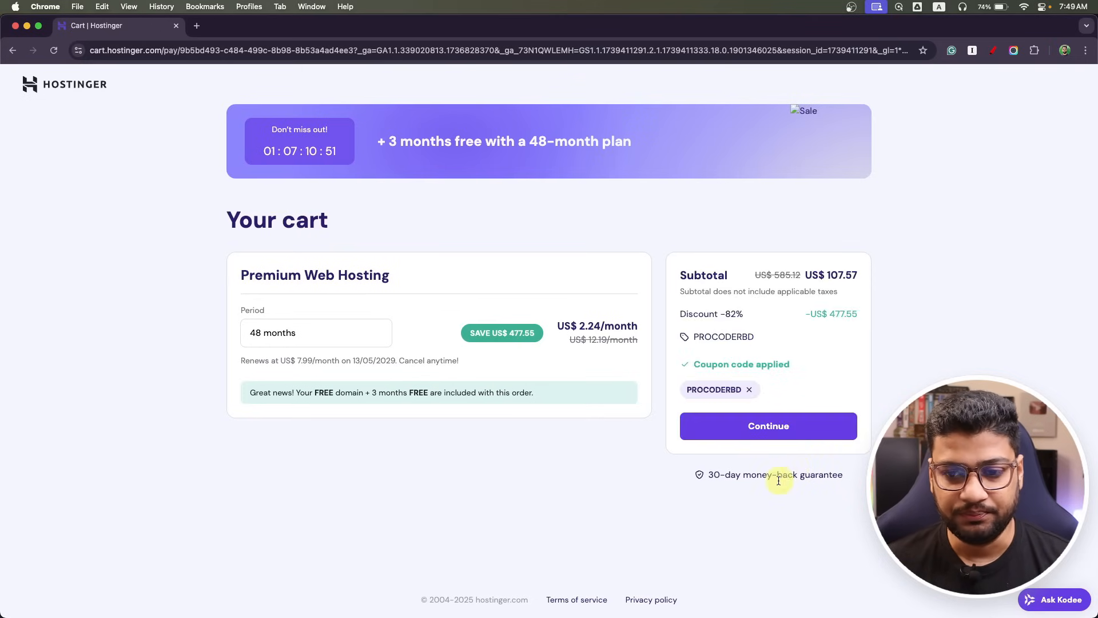
Highlight the 82% discount and 477.55 saving, then return to the hosting plans page.
double_click(732, 314)
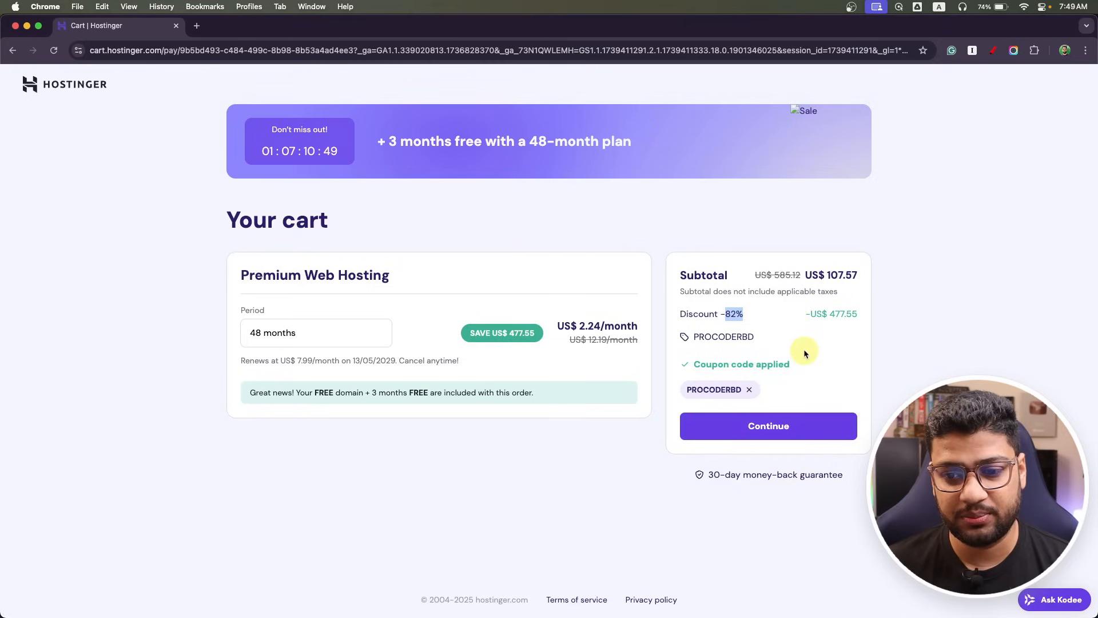
drag(828, 314, 856, 314)
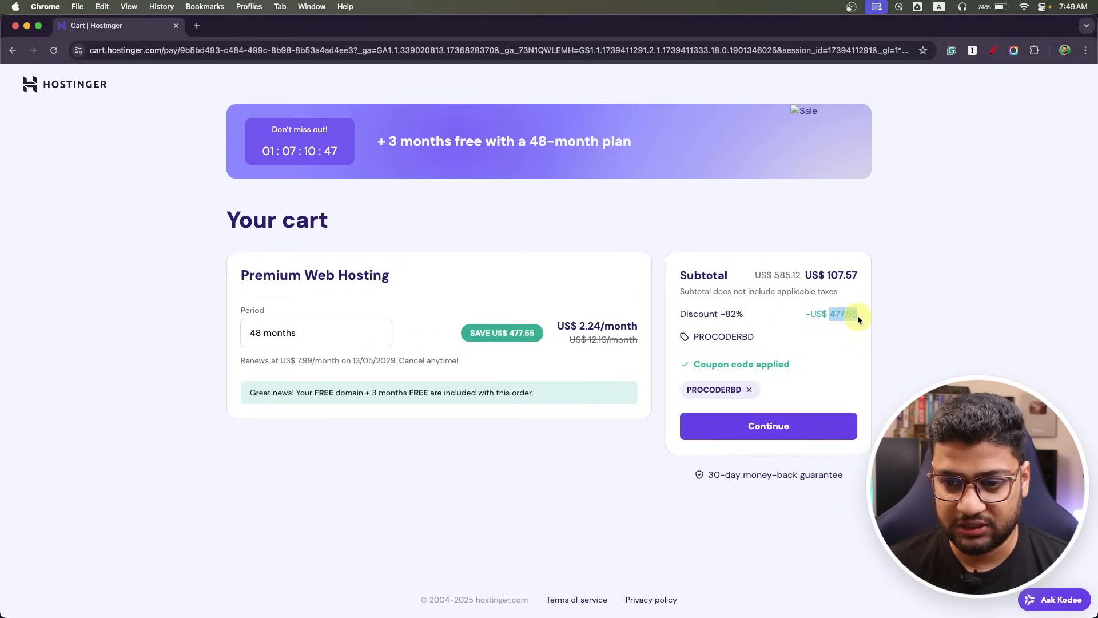
click(851, 371)
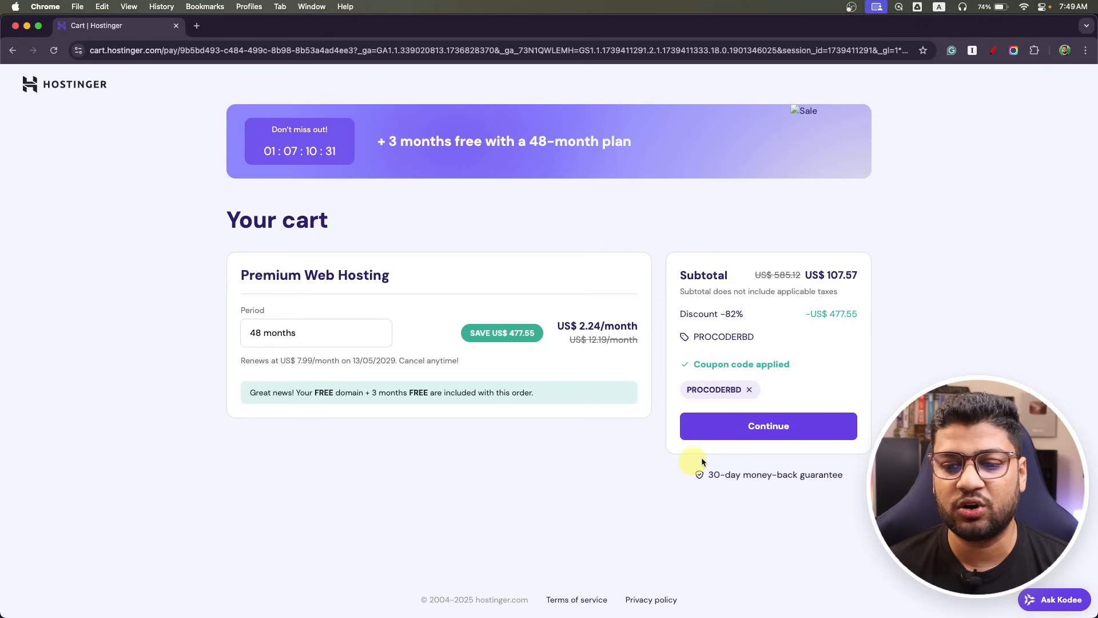
click(11, 51)
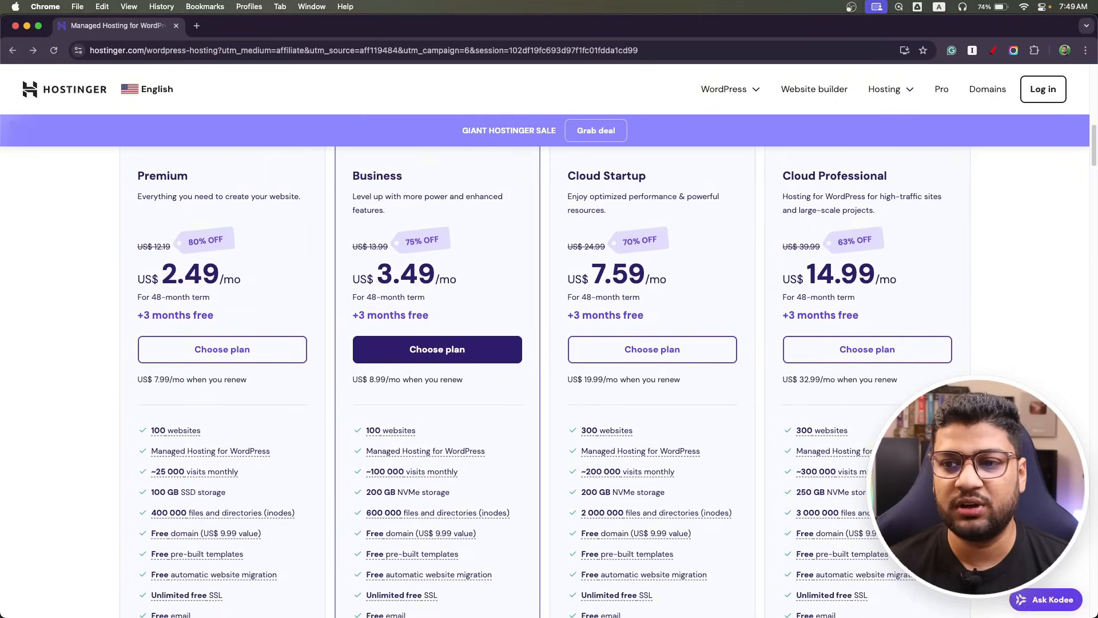
Log in to hPanel, open the Websites list and begin adding a WordPress website.
click(1042, 90)
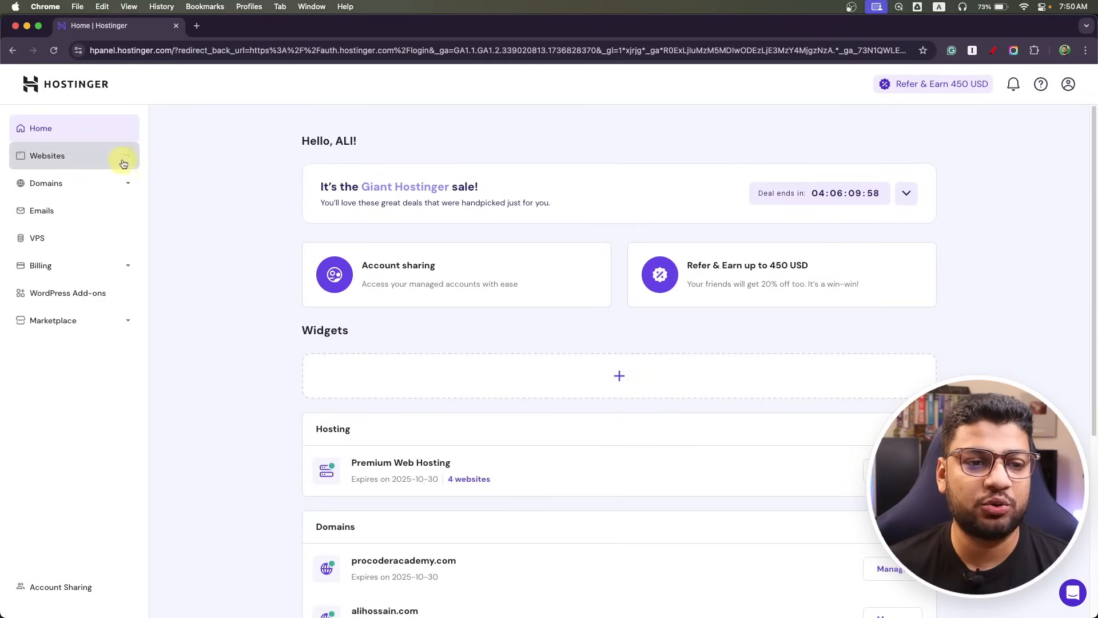
click(39, 156)
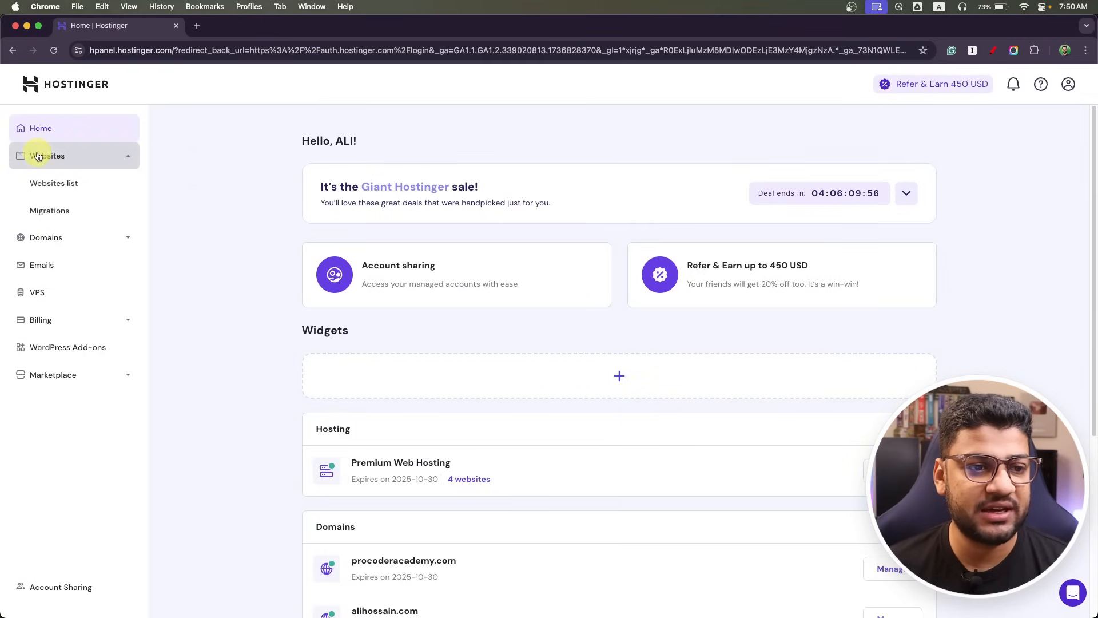
click(39, 182)
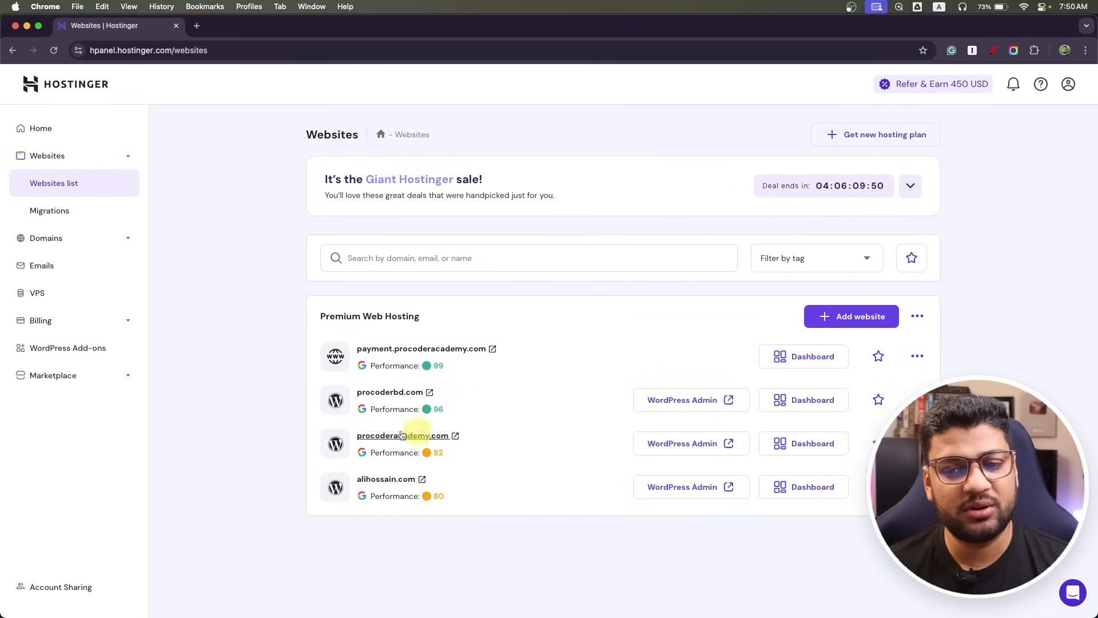
click(855, 318)
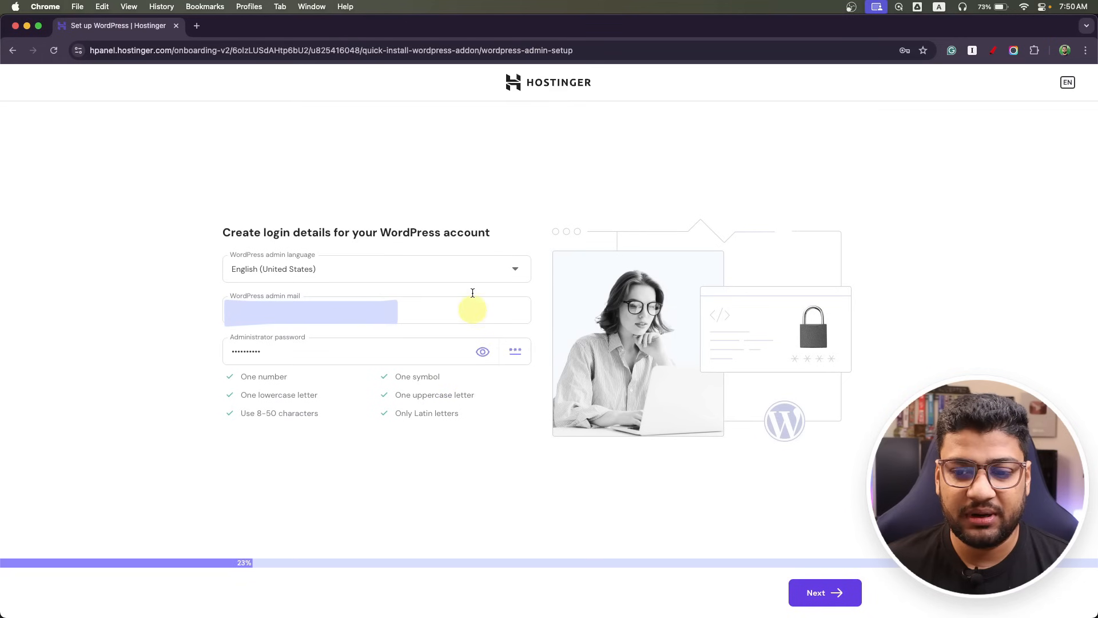
Confirm the admin login details and pick the Twenty Twenty-Five theme instead of a template.
click(821, 598)
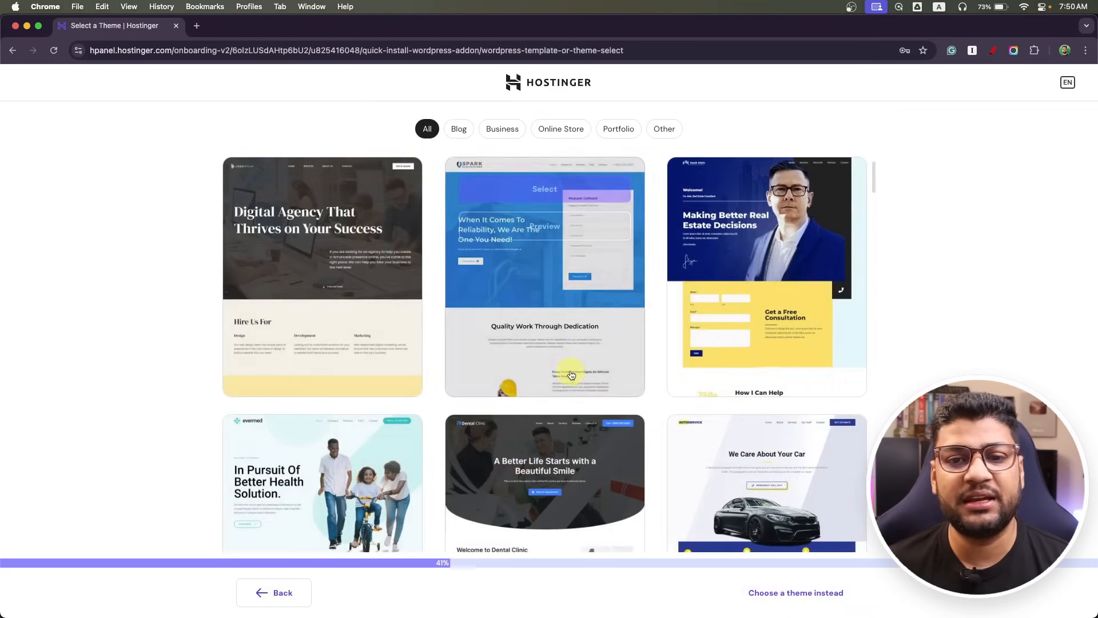
scroll(572, 375, down, 15)
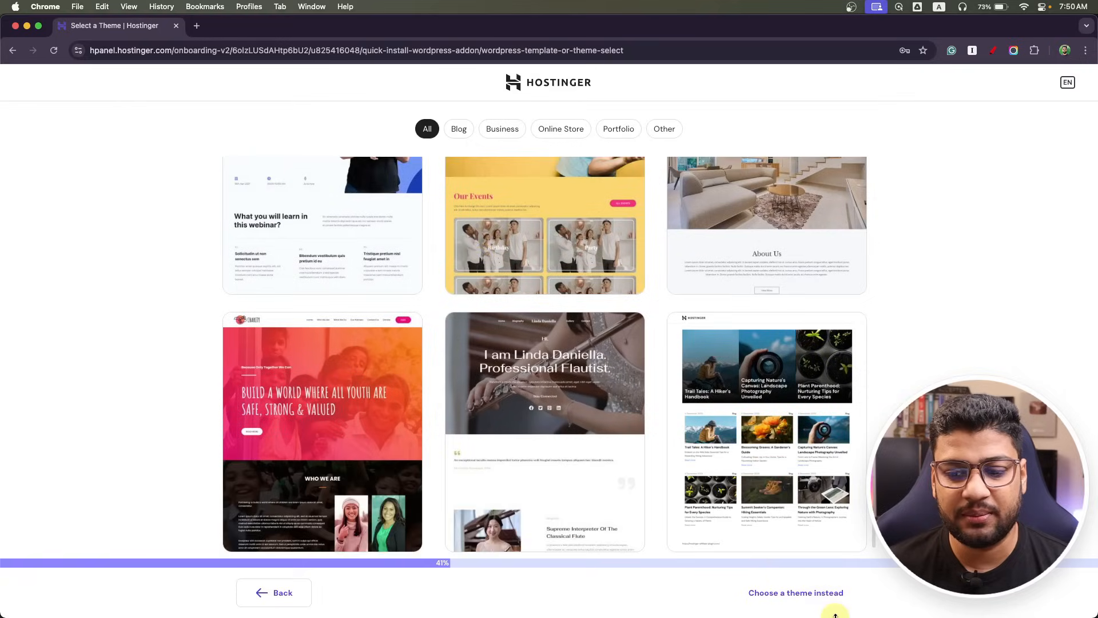
click(761, 597)
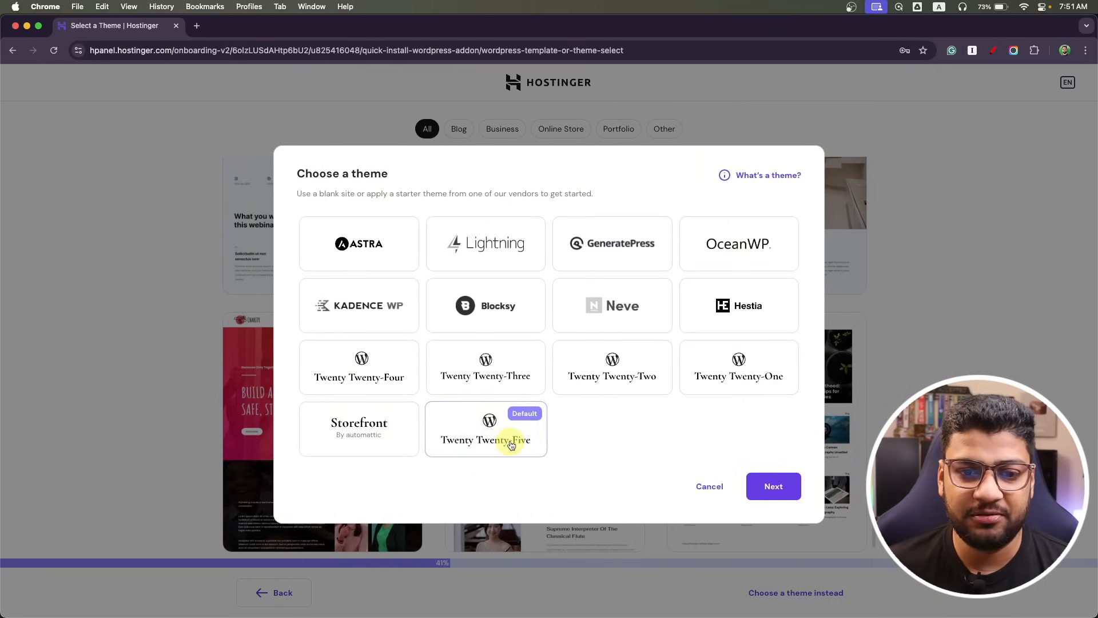
click(346, 243)
click(516, 426)
Deselect all recommended plugins and proceed to install WordPress.
click(775, 489)
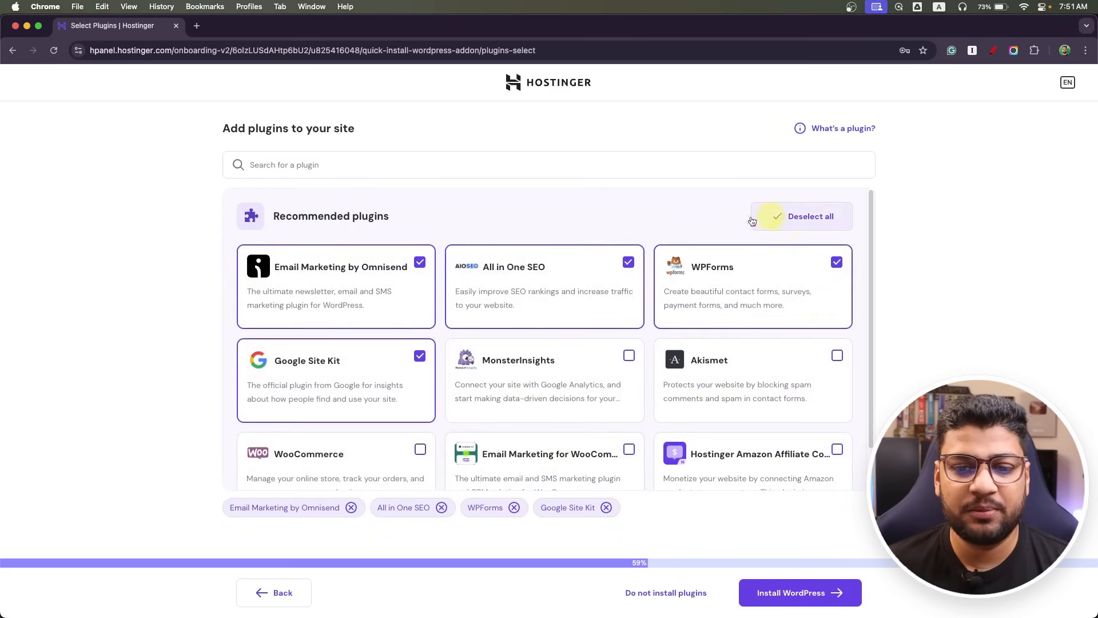
click(807, 227)
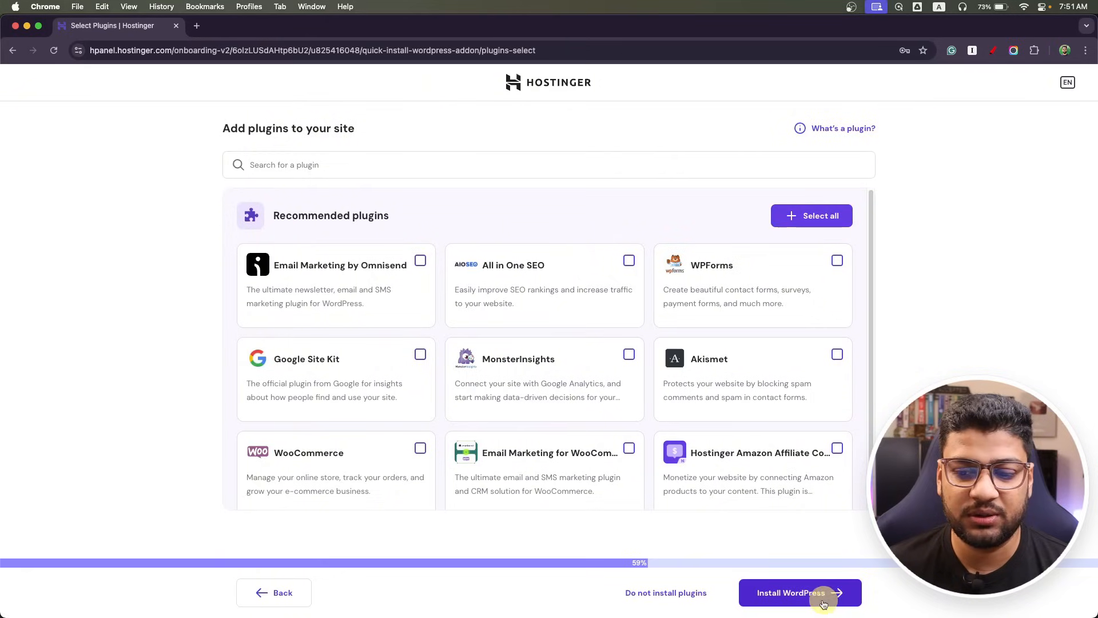
click(803, 599)
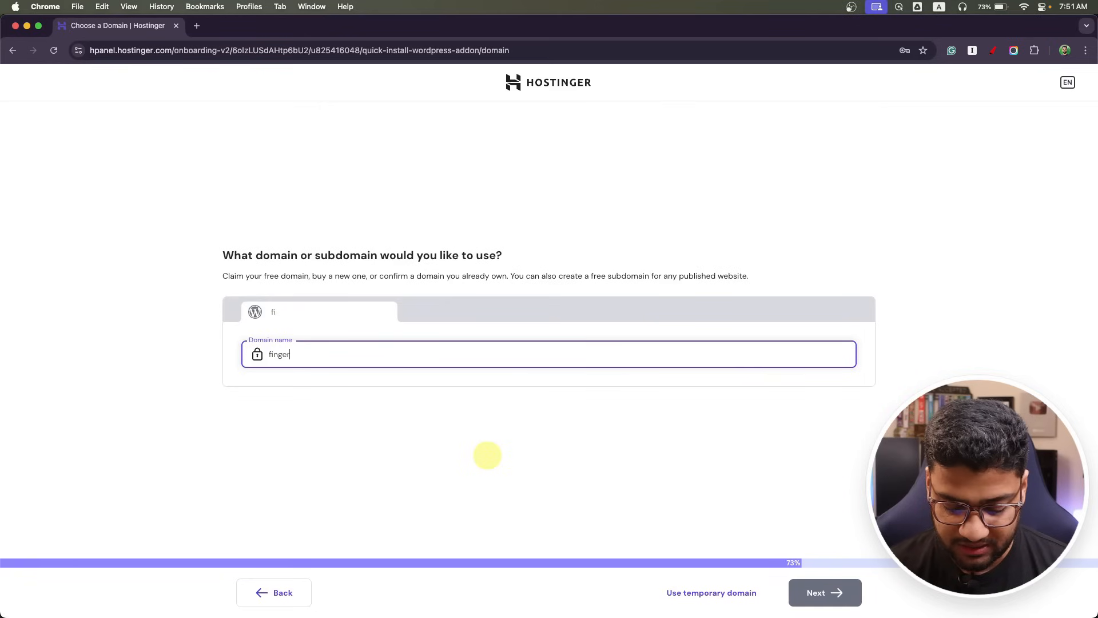
Claim the free fingerprints.procoderbd.com subdomain, start the WordPress install, and minimize Chrome.
text(prints.)
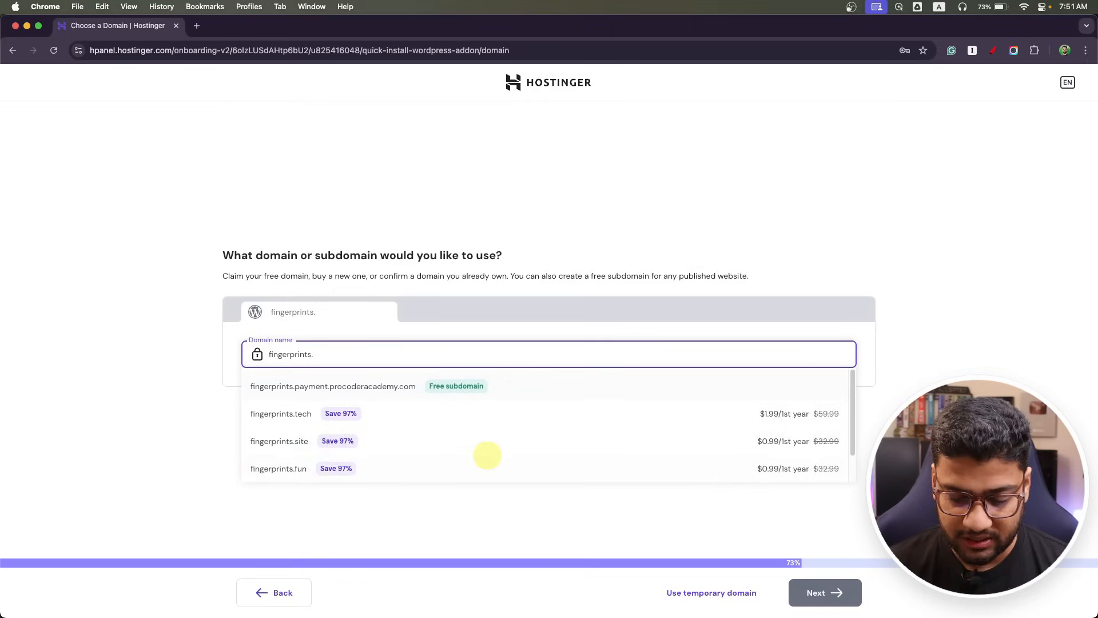
text(proco)
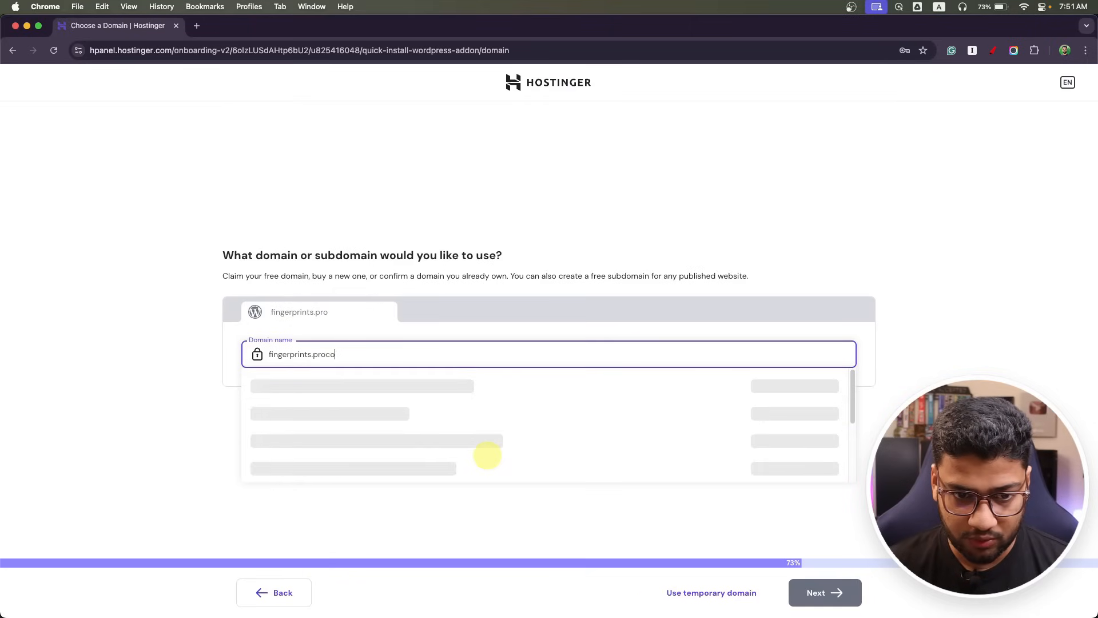
text(derbd.com)
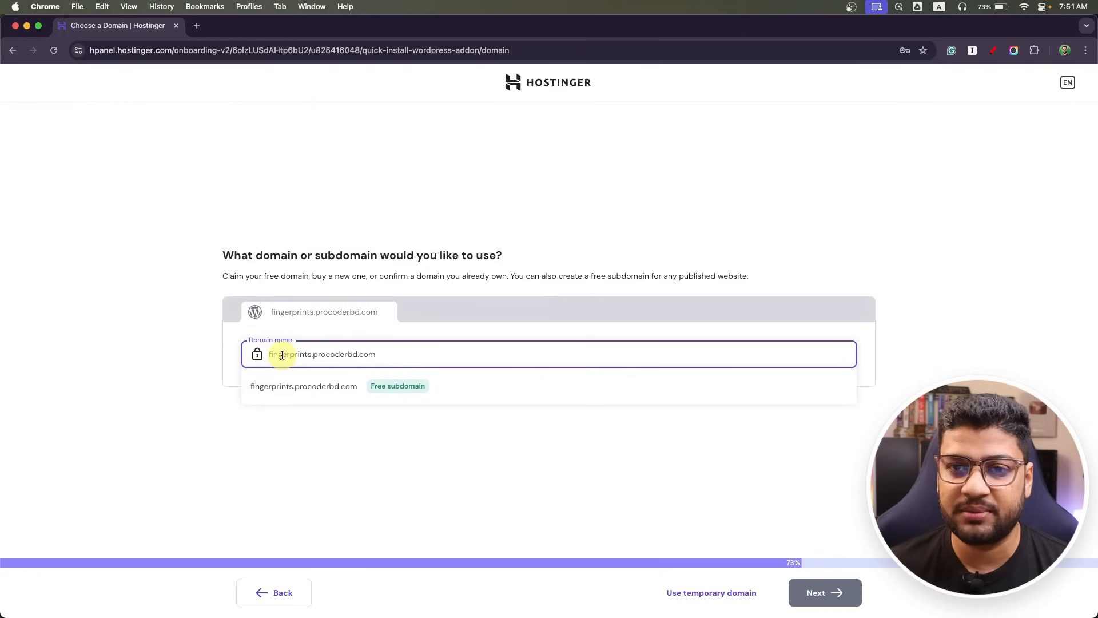
click(313, 391)
click(826, 595)
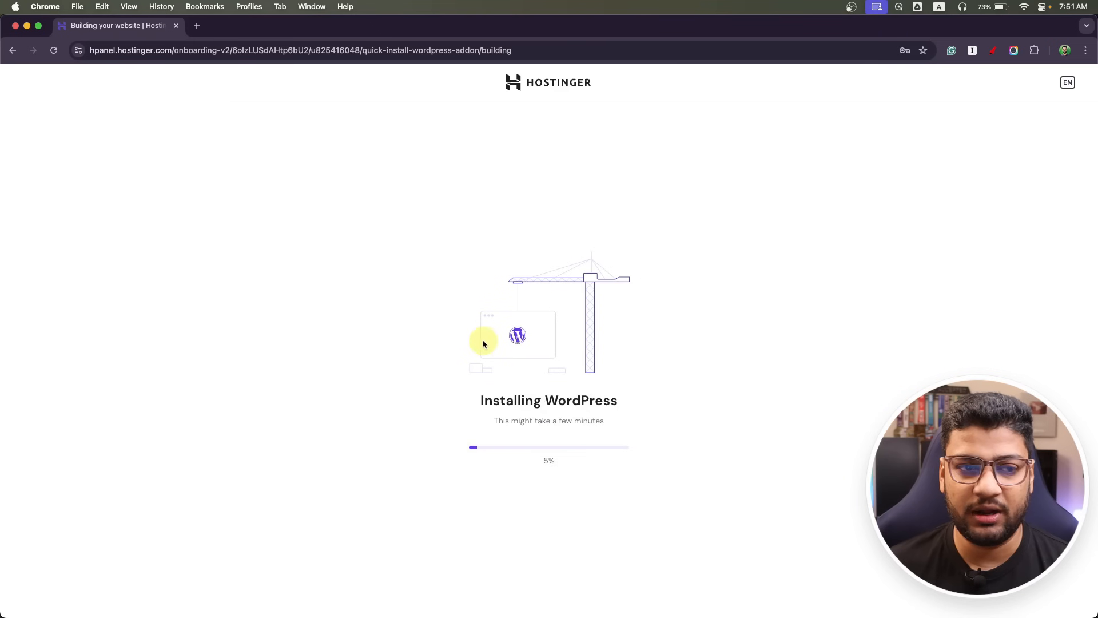
click(27, 26)
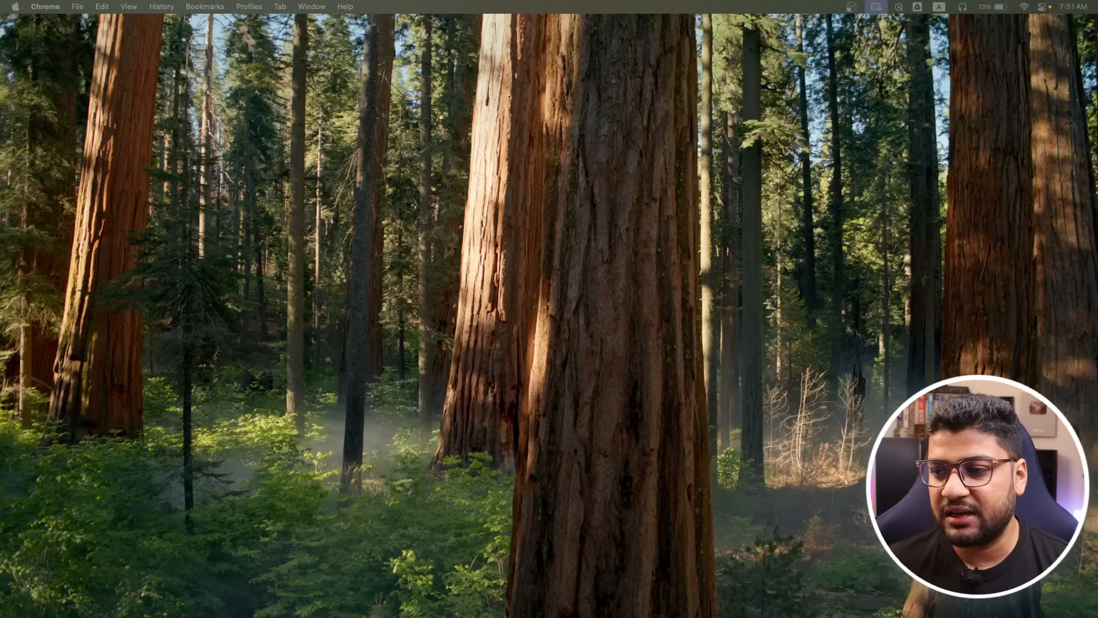
Bring the 2.png cover letter screenshot onto the screen and zoom it to full size.
drag(1097, 46, 284, 27)
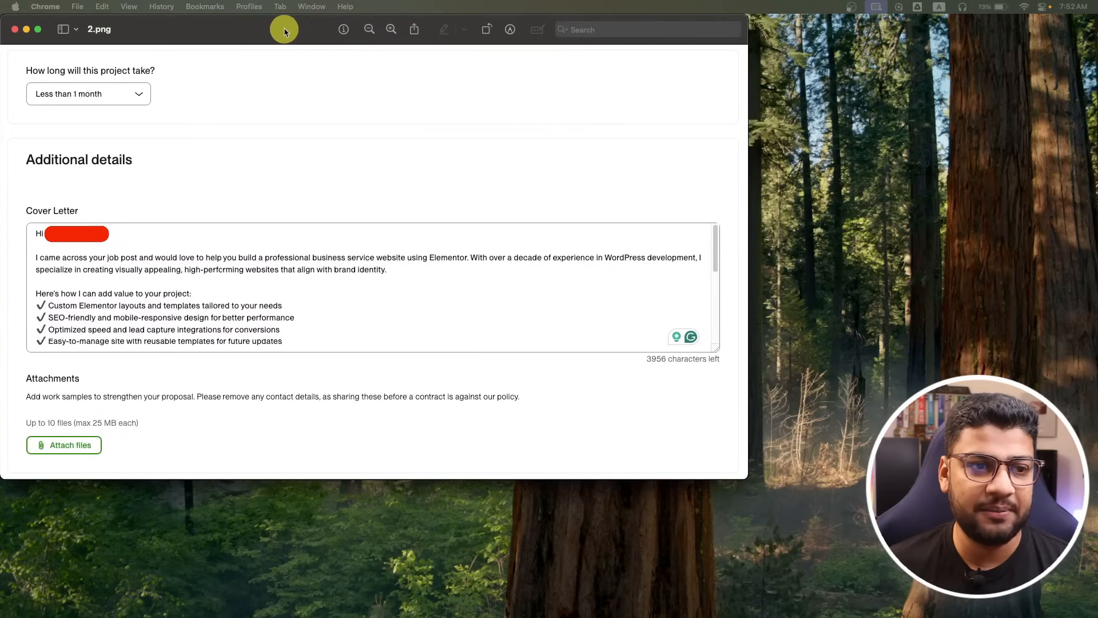
double_click(745, 476)
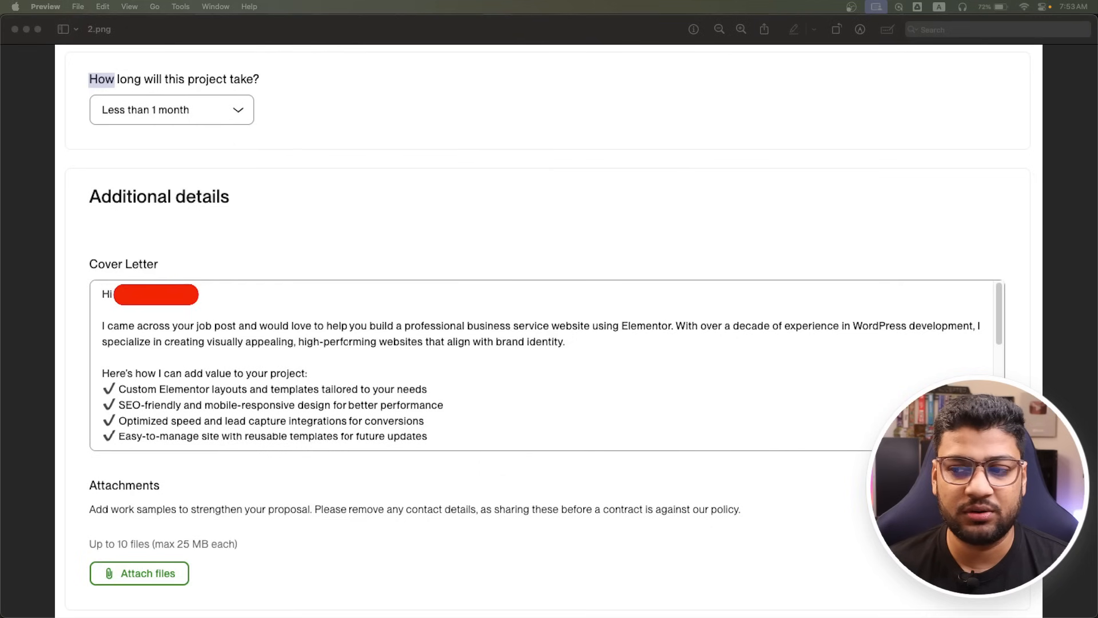
Layer the 3.png proposal letter and 1.png job post over the cover letter, job post in front.
drag(1097, 12, 520, 51)
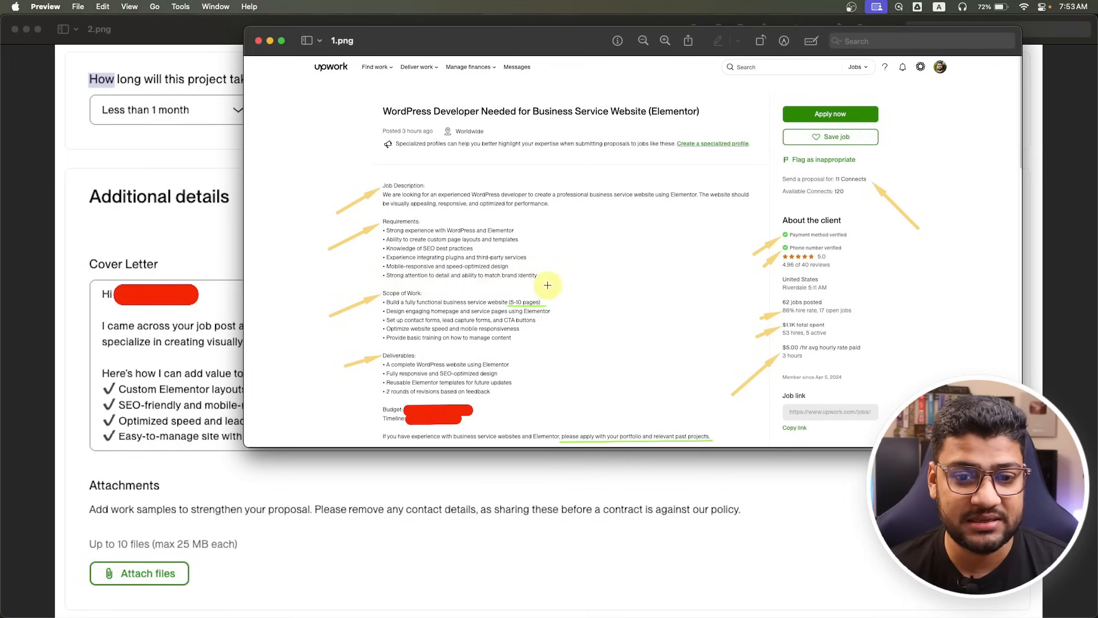
key(super+w)
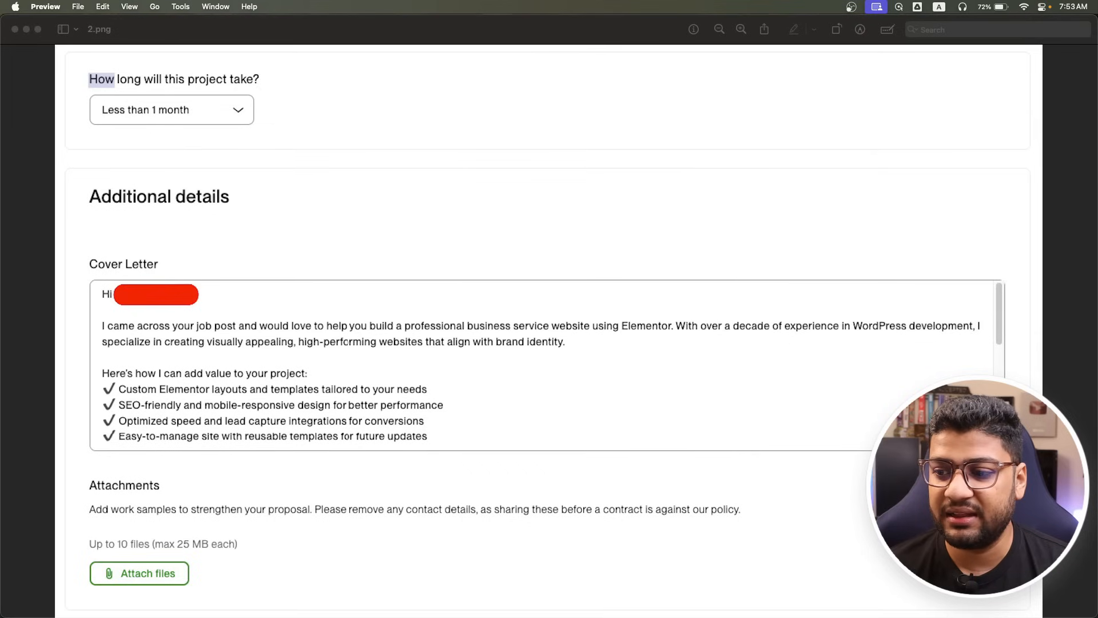
click(395, 170)
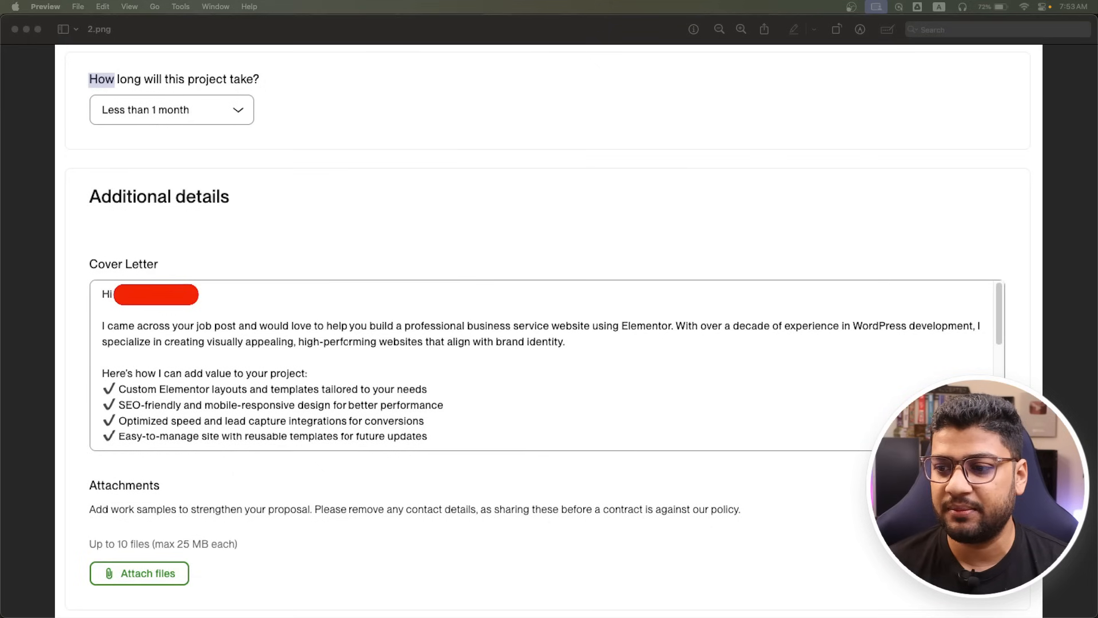
drag(926, 1, 261, 73)
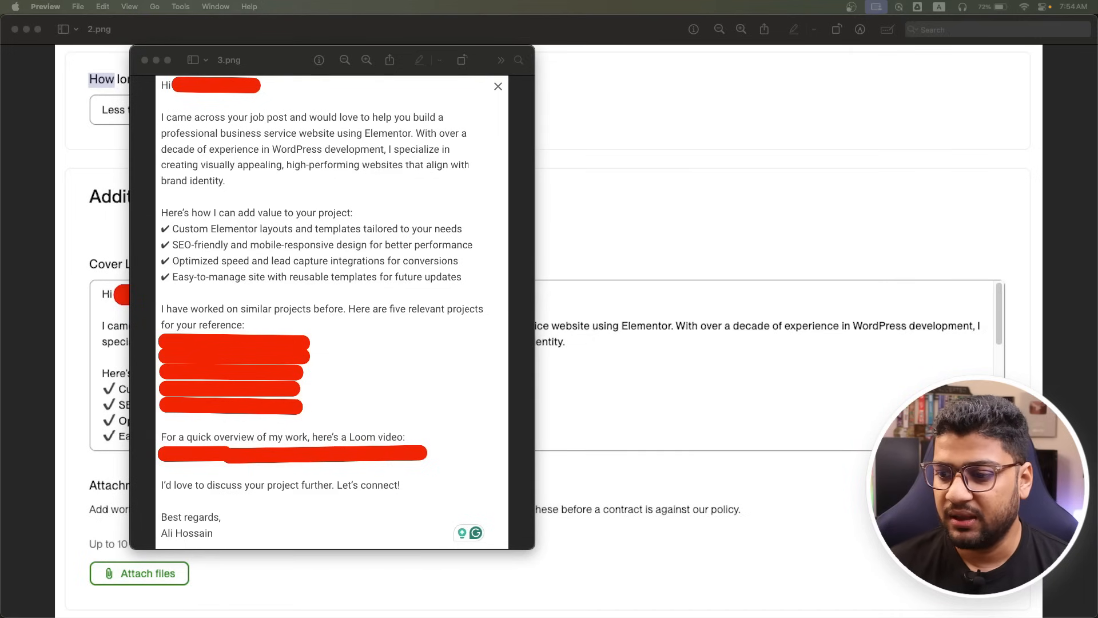
drag(1097, 3, 321, 95)
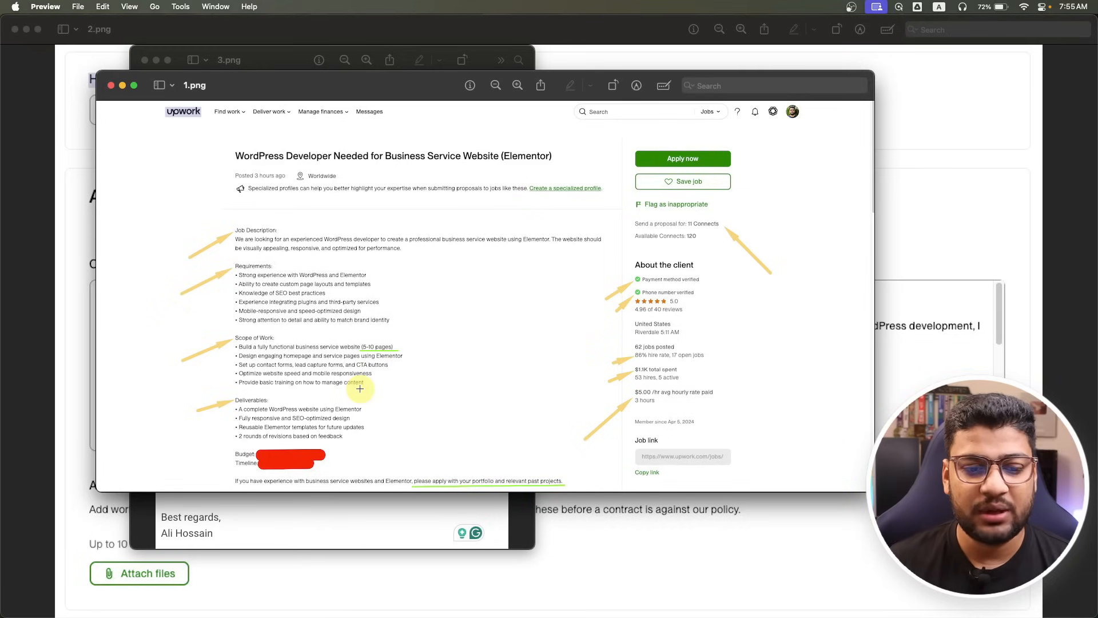
Compare the 3.png proposal letter against the 1.png job post, then hide Preview.
click(344, 517)
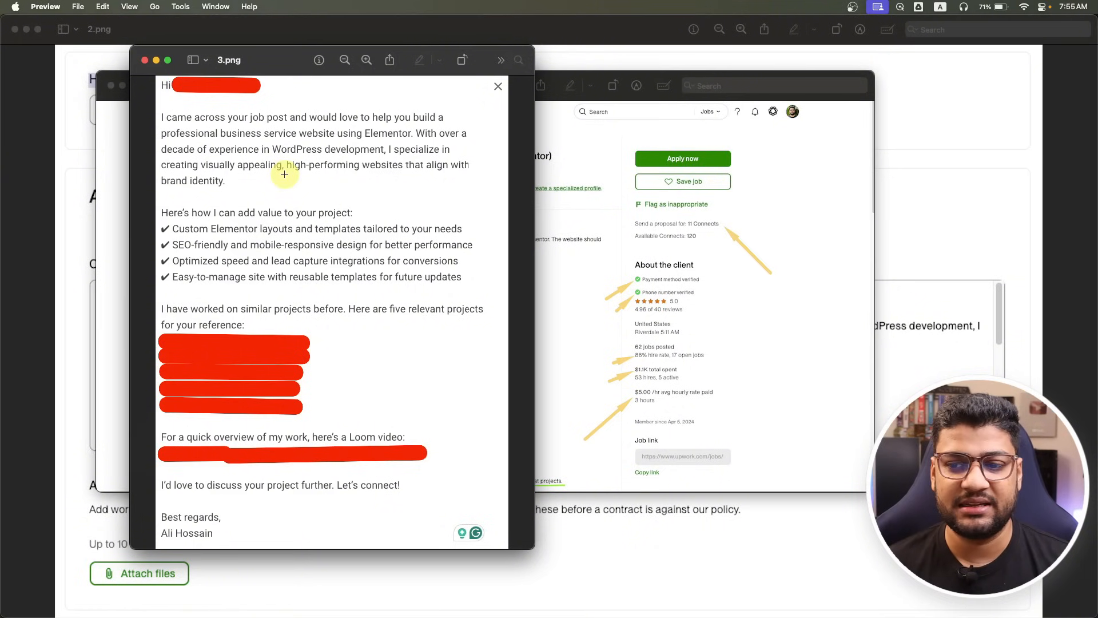
click(800, 197)
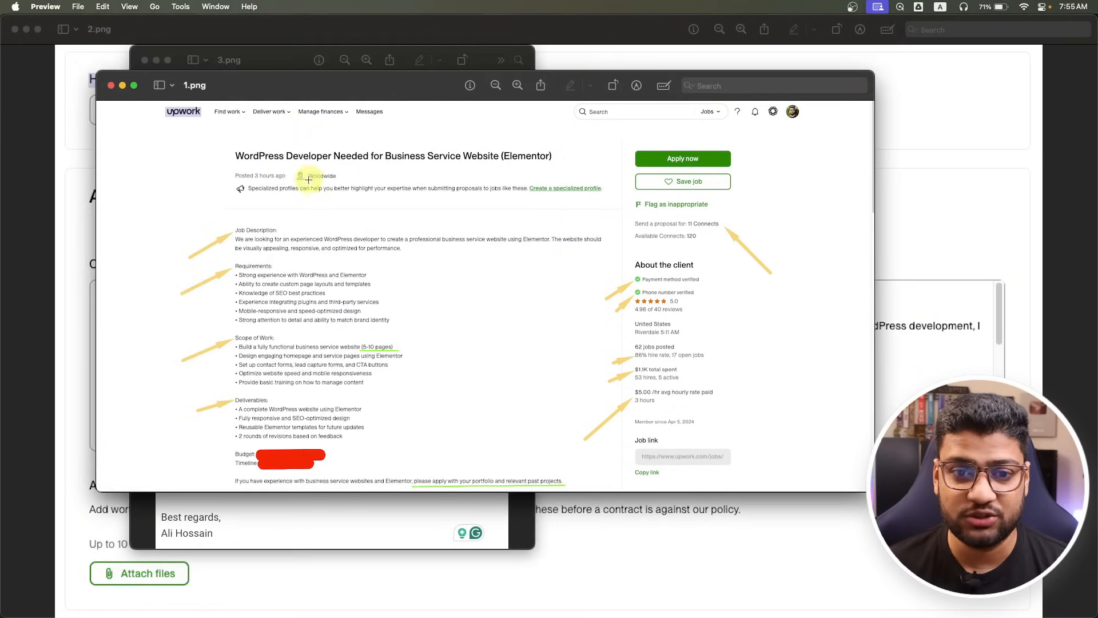
click(349, 539)
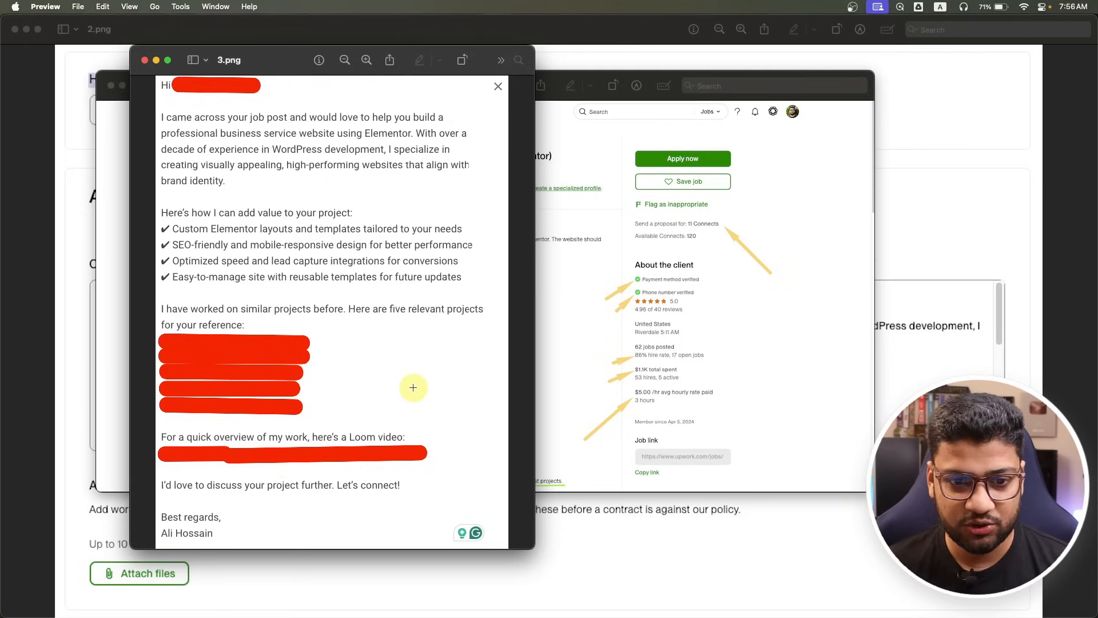
key(super+q)
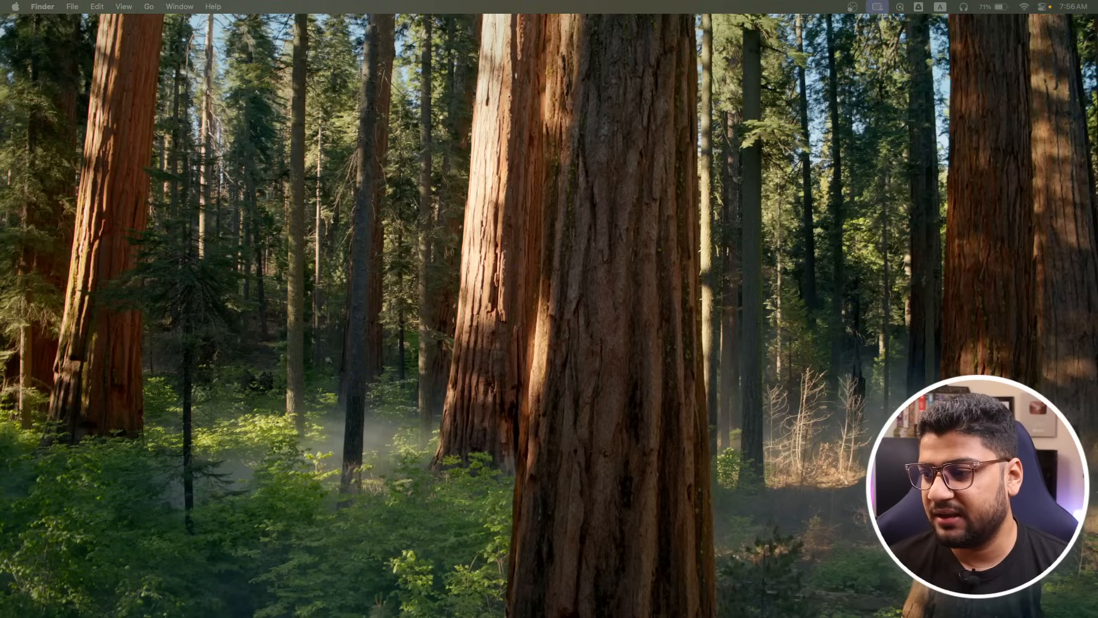
Hide the guides over the fingerprints.psd mockup and deselect the Get Fingerprinted button layer.
key(super+Tab)
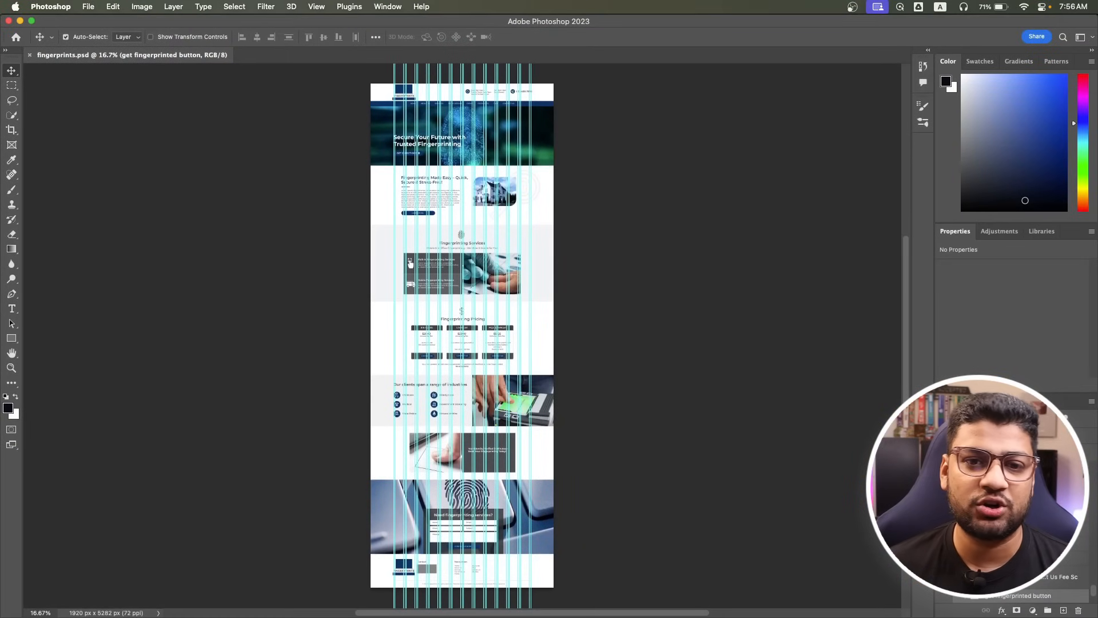
key(super+semicolon)
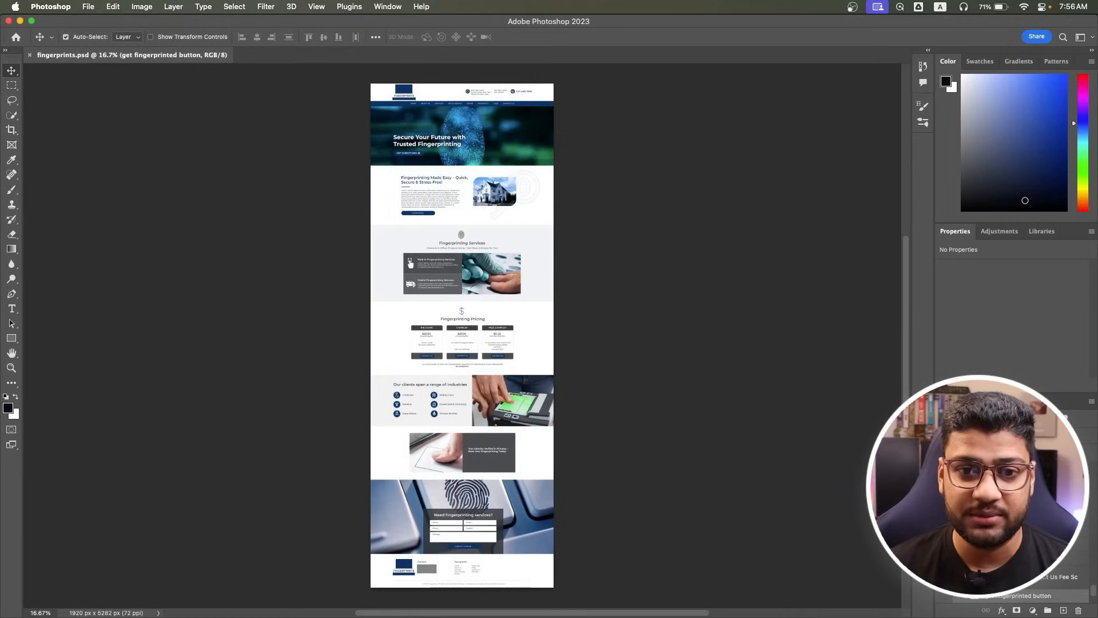
click(468, 177)
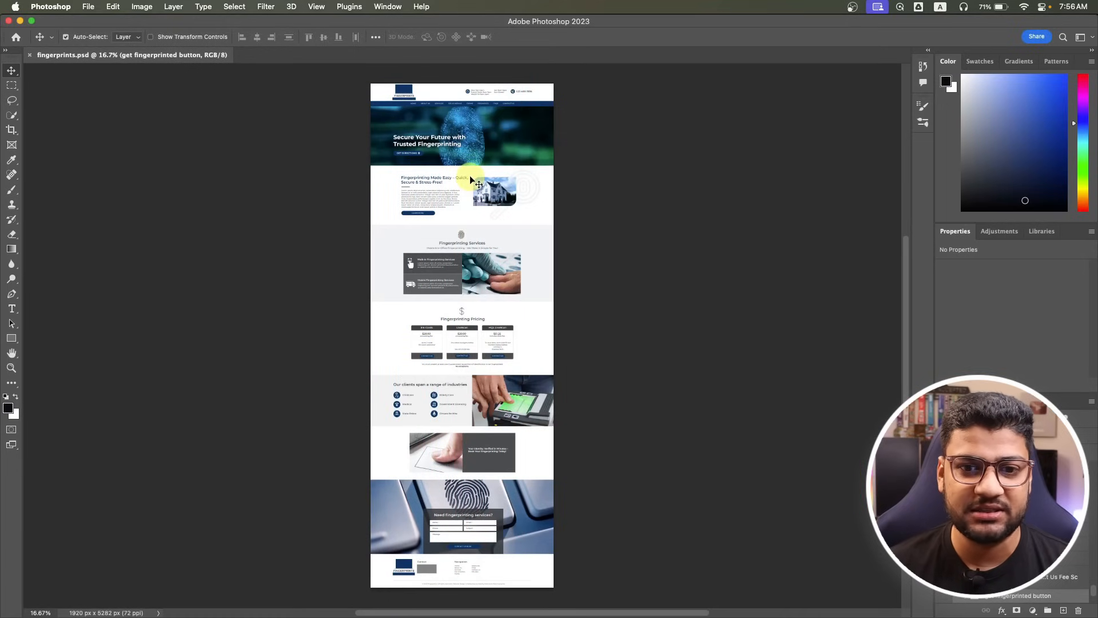
Zoom and pan through the mockup to inspect the header, navigation and services section.
scroll(436, 148, left, 1)
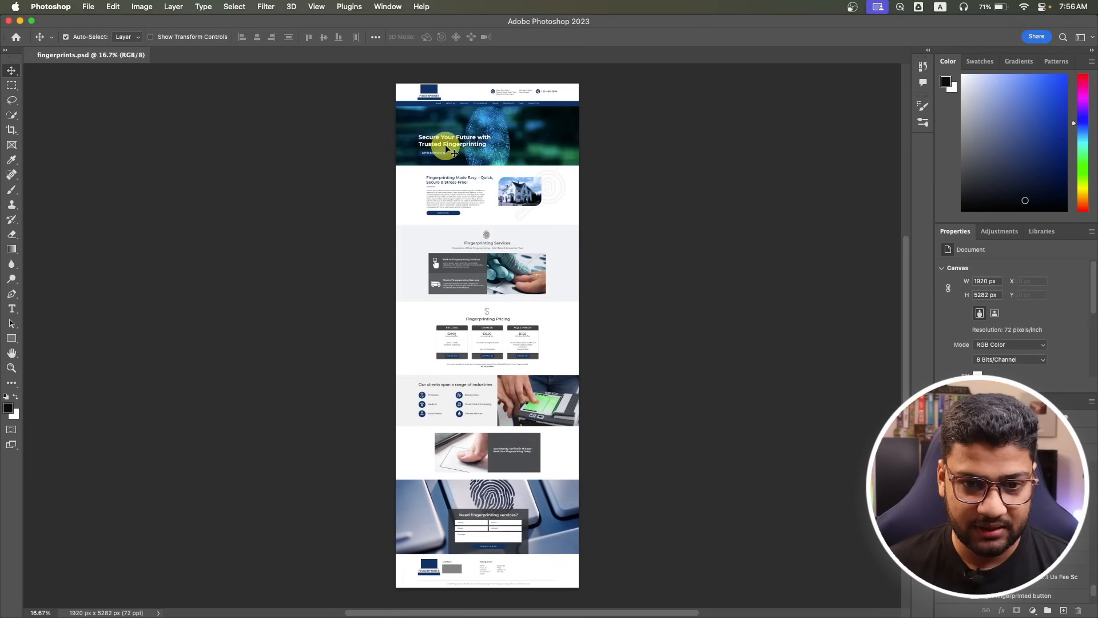
scroll(447, 143, up, 2)
scroll(449, 147, up, 5)
scroll(669, 194, up, 1)
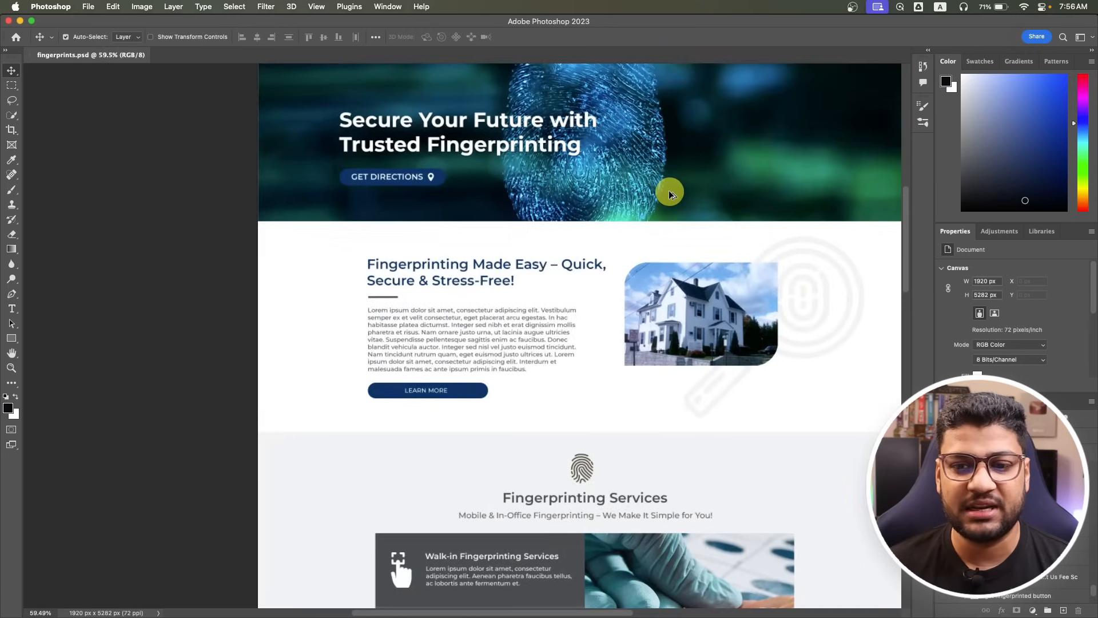
drag(794, 167, 704, 468)
scroll(539, 390, up, 1)
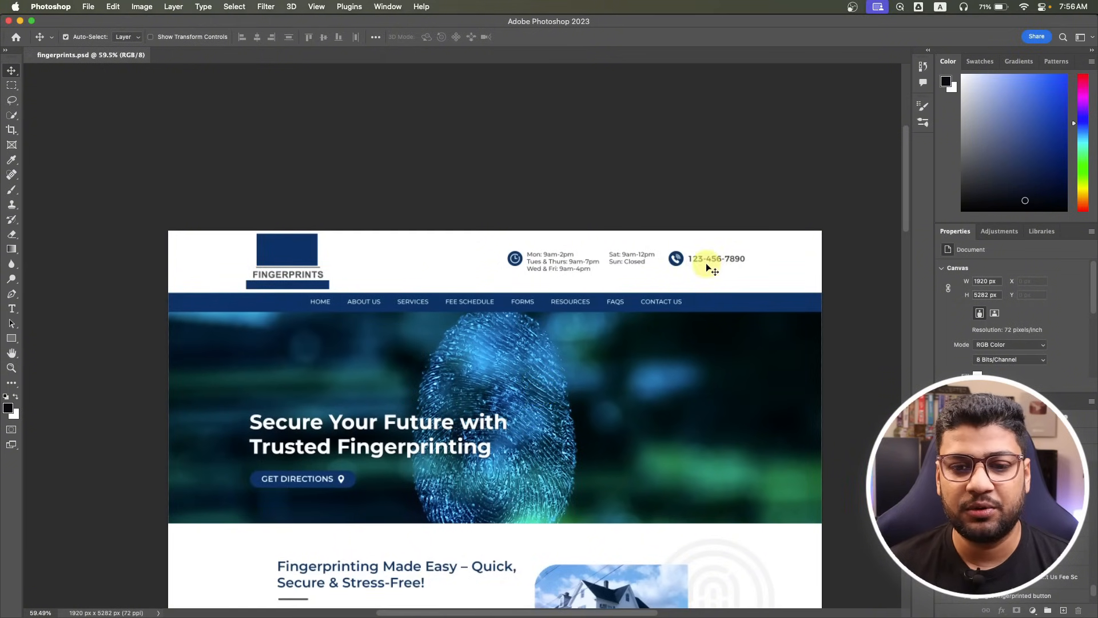
scroll(621, 529, down, 20)
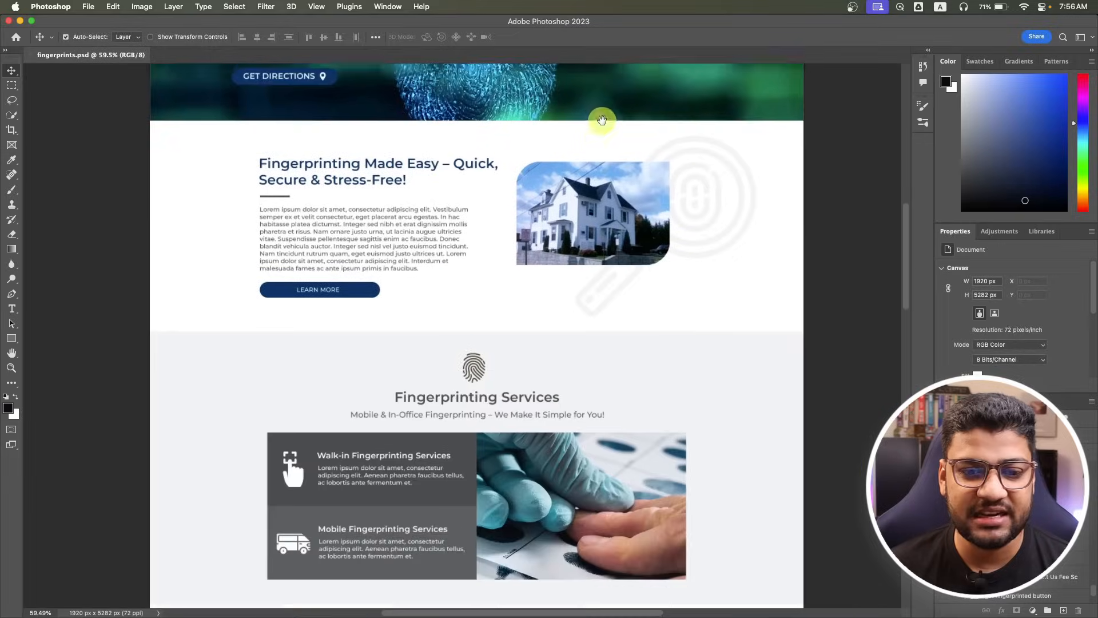
scroll(647, 393, down, 5)
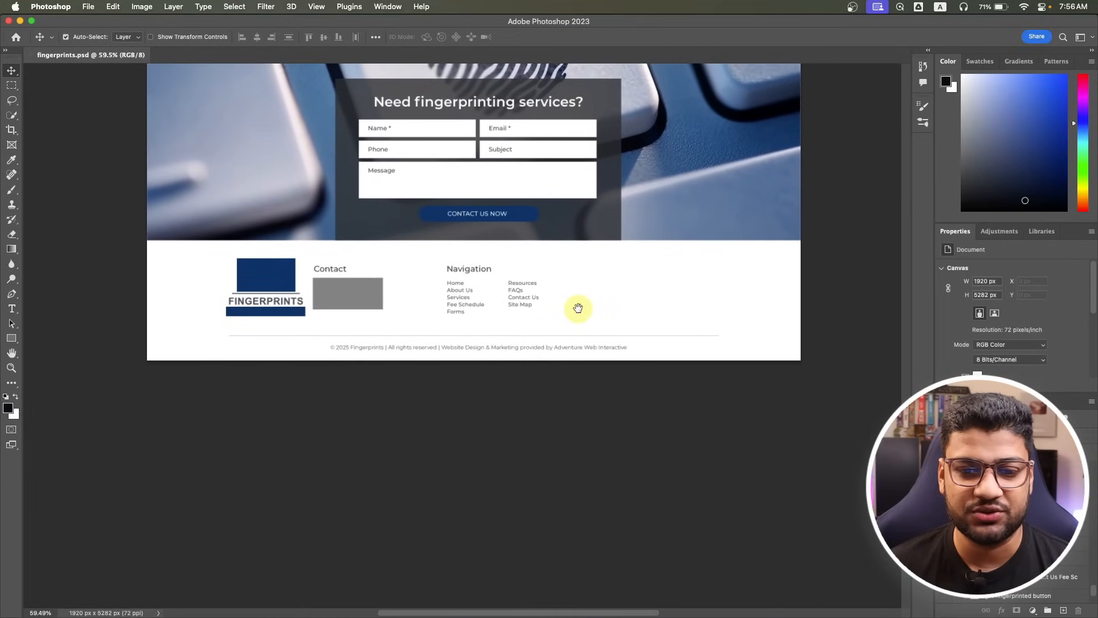
scroll(578, 301, up, 20)
scroll(612, 213, up, 20)
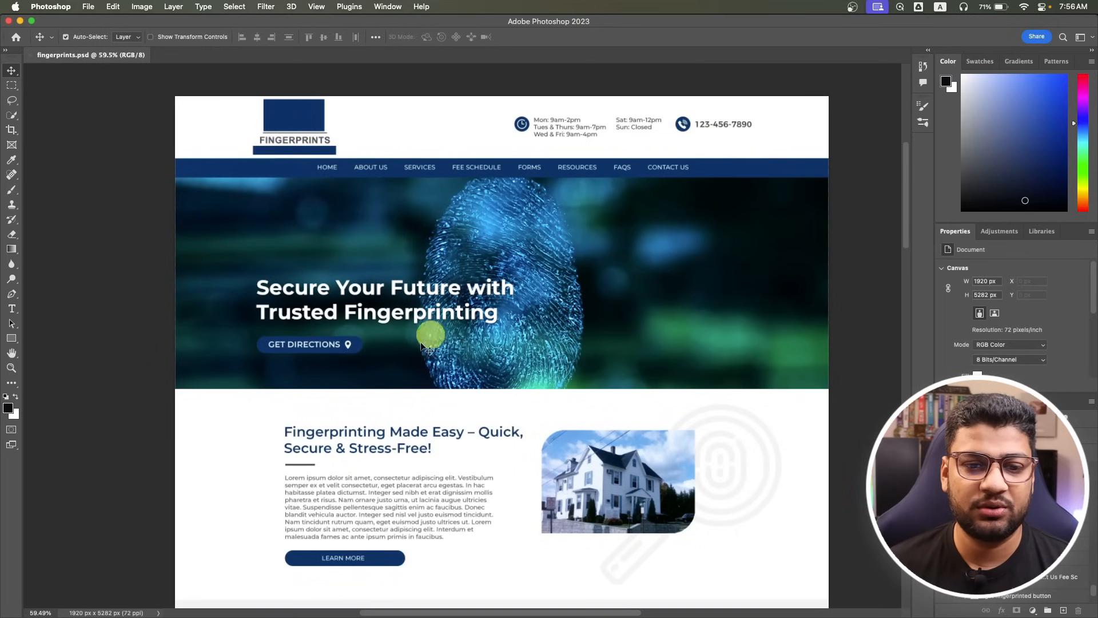
drag(525, 486, 517, 283)
scroll(517, 283, down, 5)
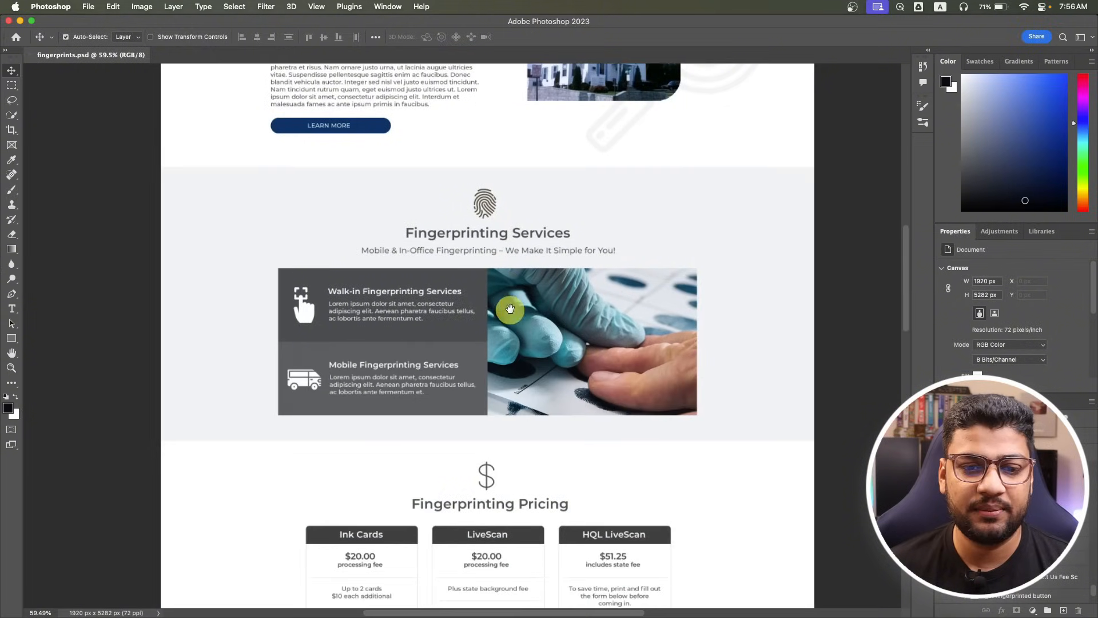
scroll(507, 312, up, 7)
scroll(474, 472, down, 15)
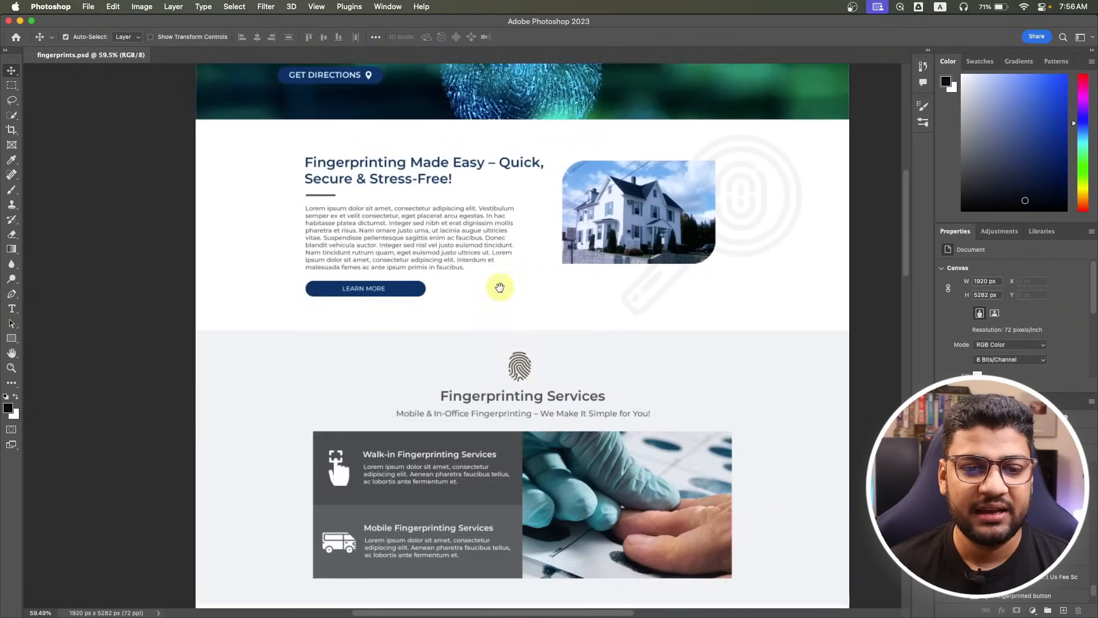
scroll(551, 289, down, 15)
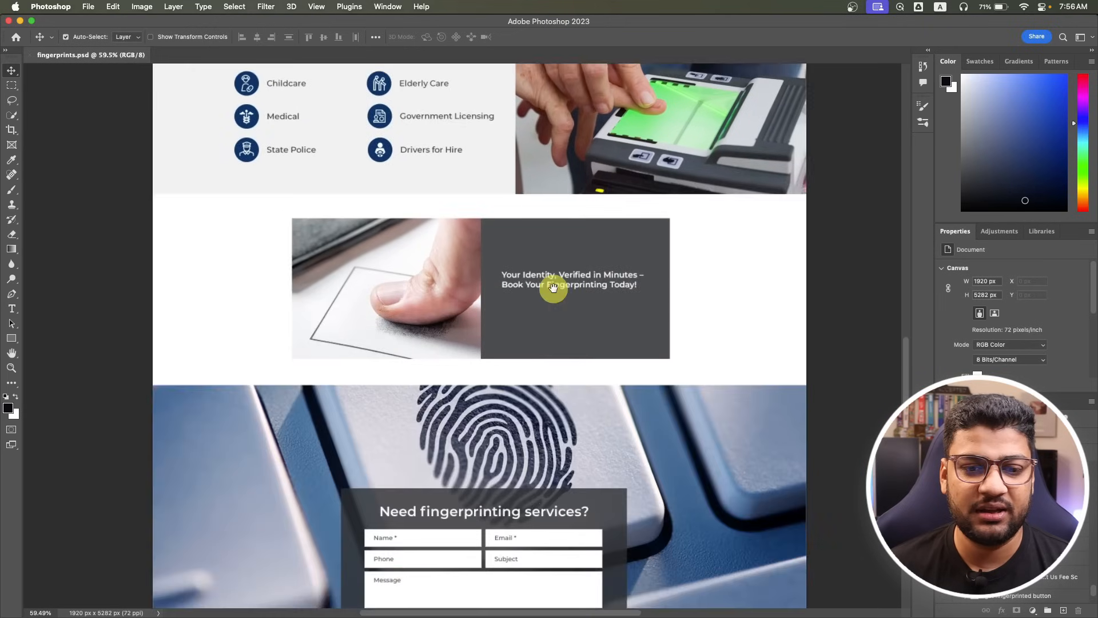
scroll(581, 280, up, 10)
scroll(549, 507, up, 15)
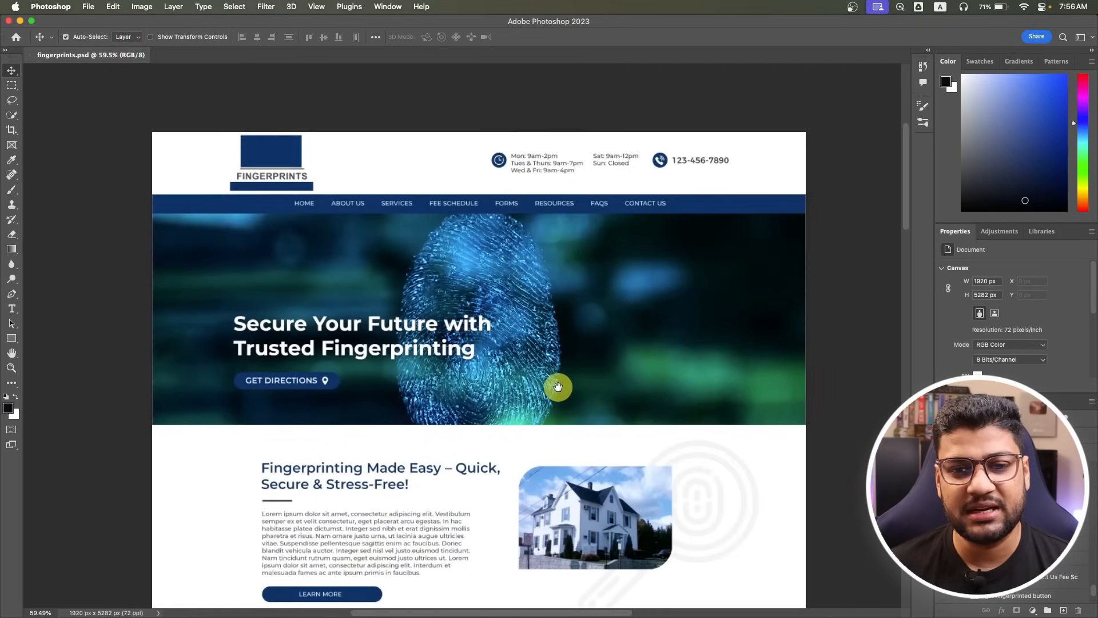
drag(557, 387, 567, 399)
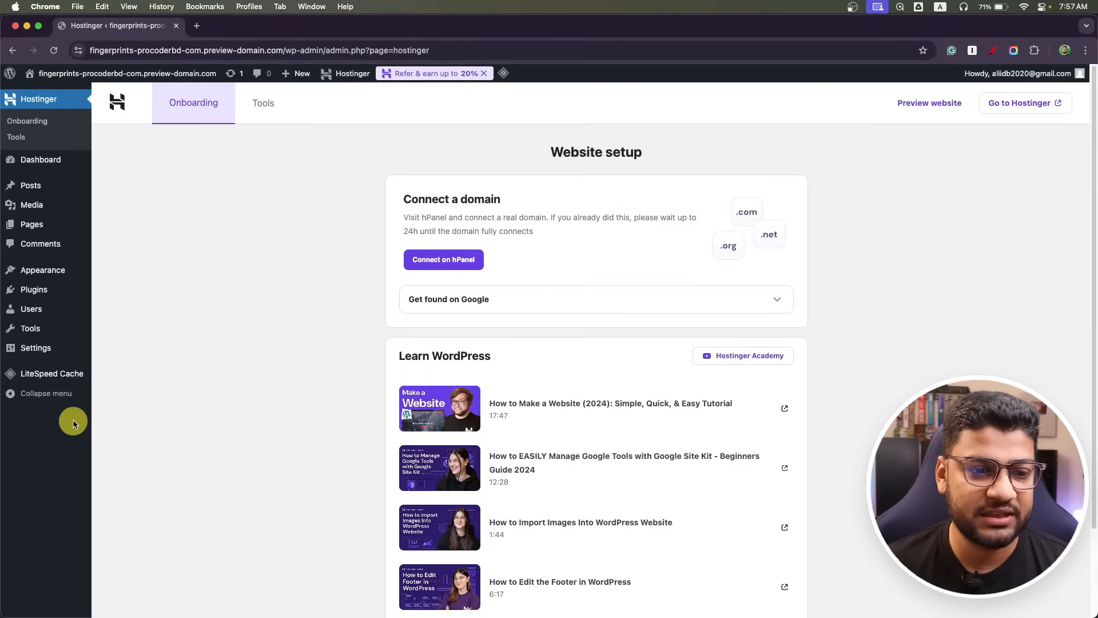
Change the Site Title in General Settings to 'Fingerprints'.
mouse_move(26, 347)
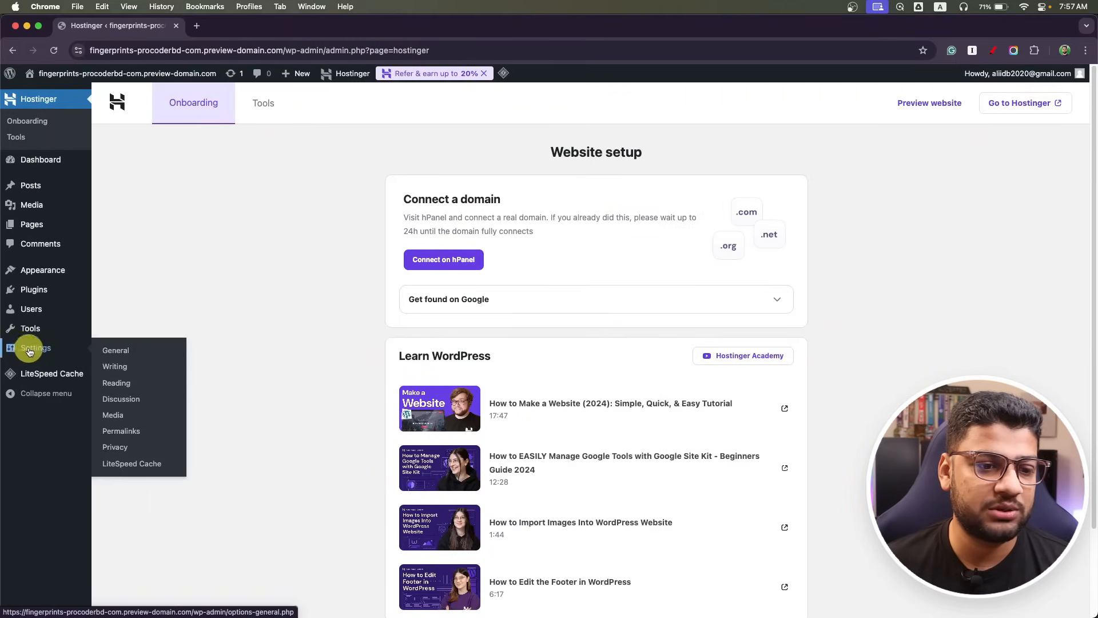
click(126, 355)
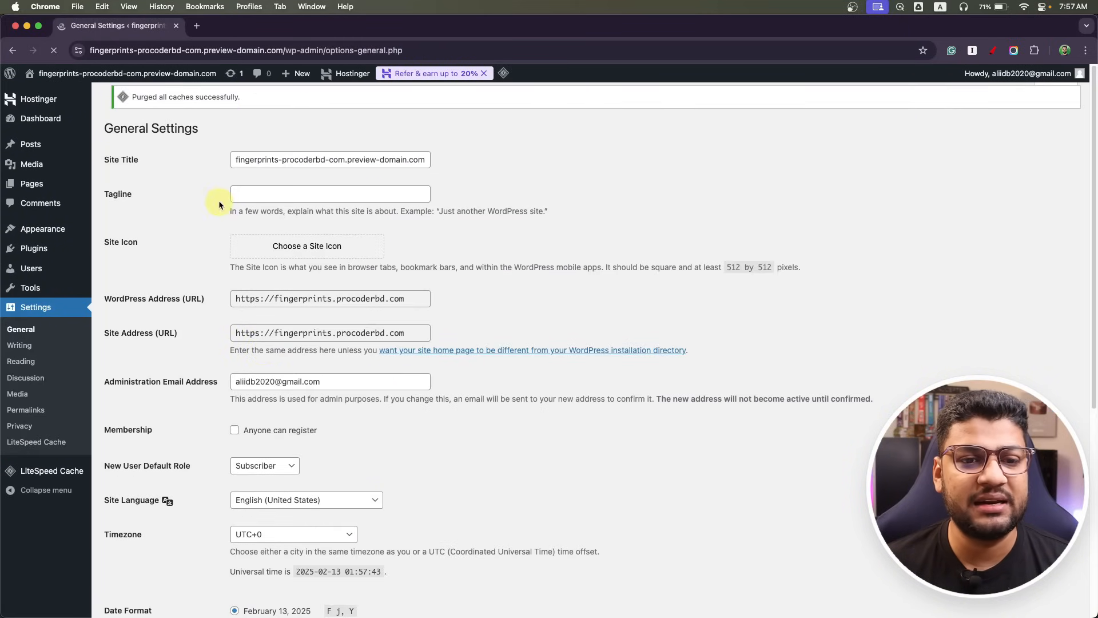
click(333, 166)
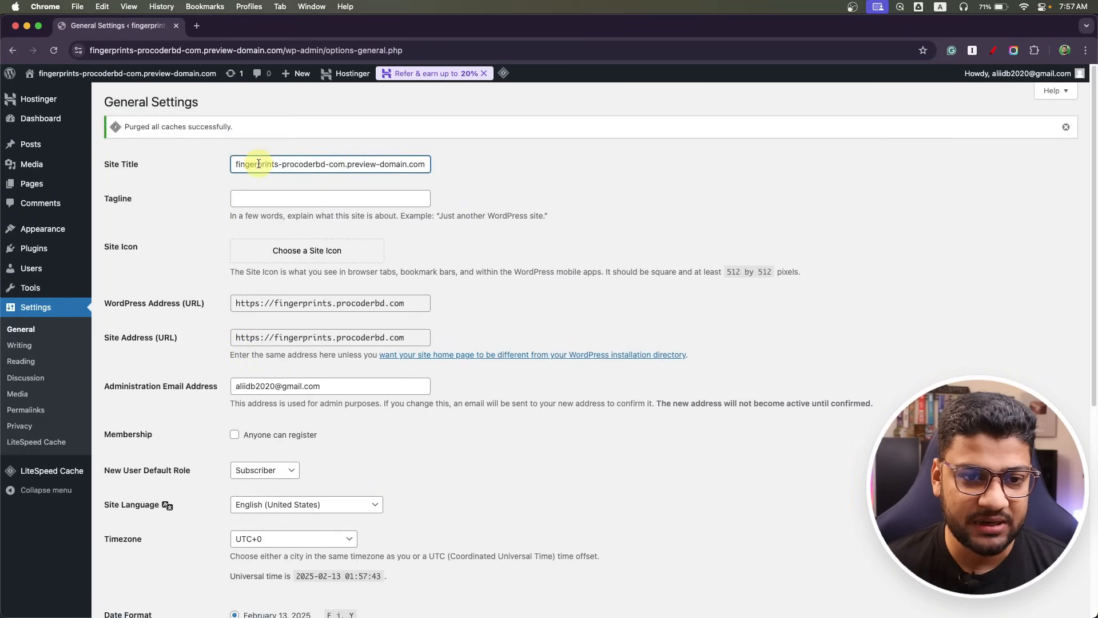
drag(280, 164, 561, 169)
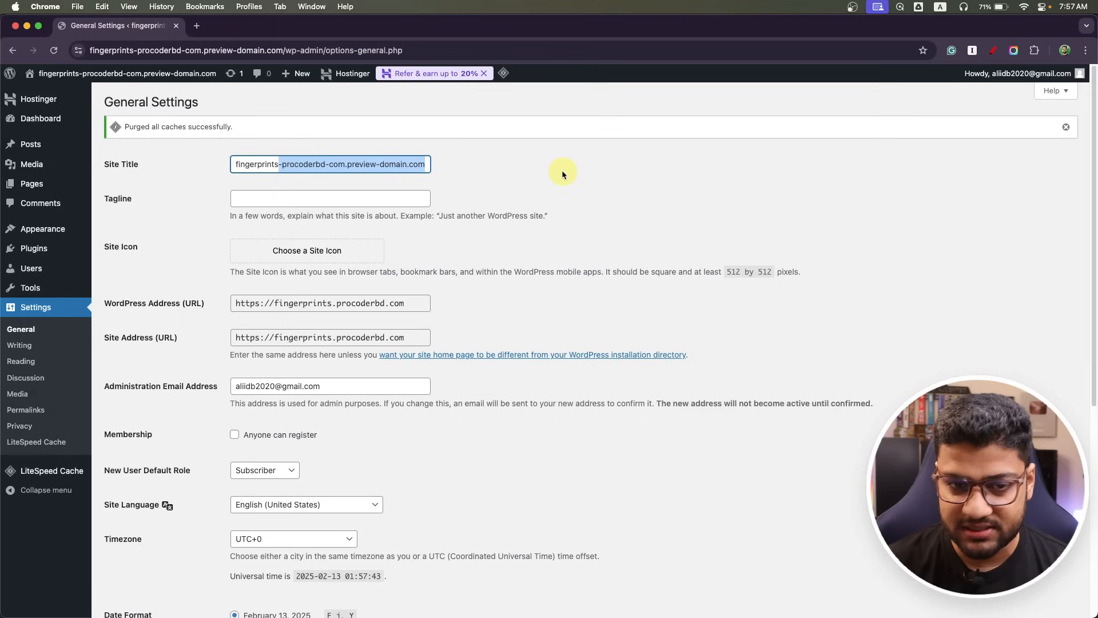
key(BackSpace)
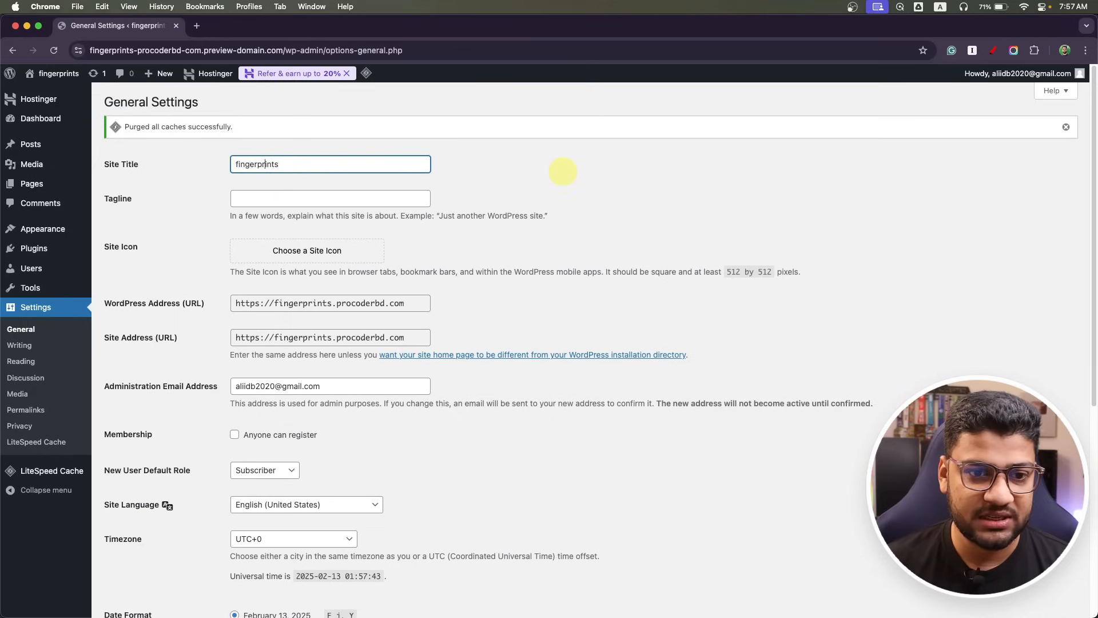
key(Delete)
text(F)
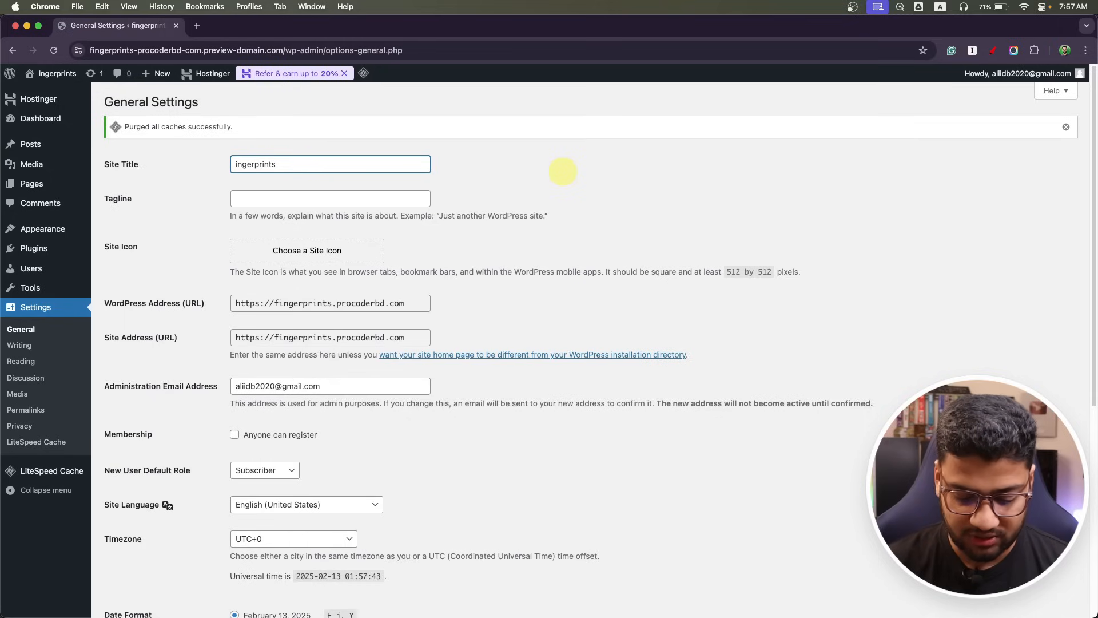
Copy the mockup's hero headline from Photoshop and paste it into the Tagline field.
click(362, 198)
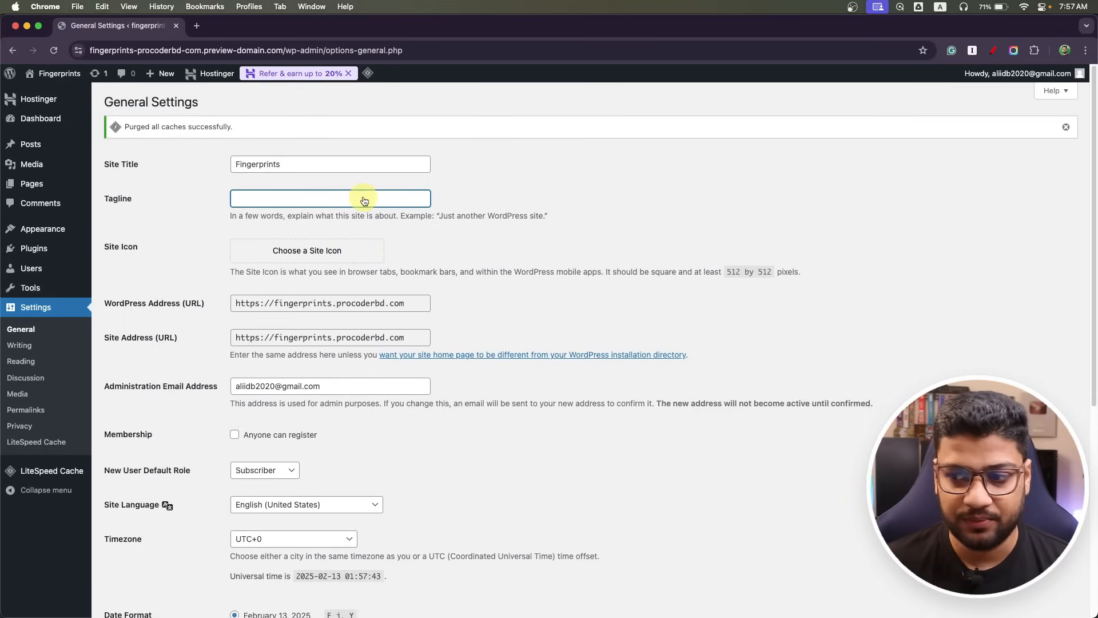
key(super+Tab)
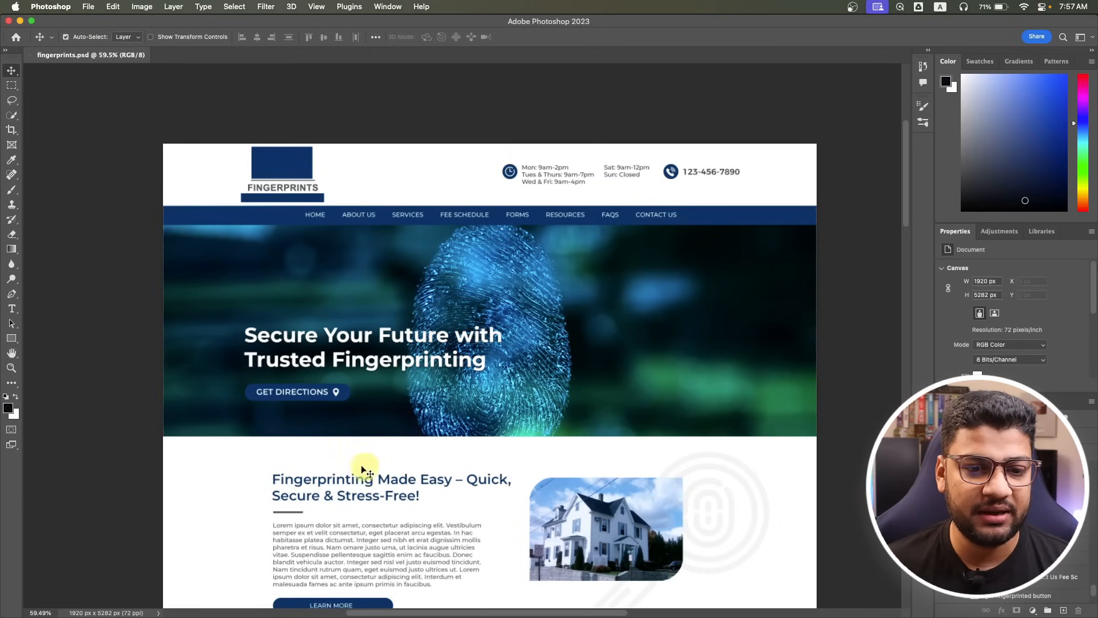
scroll(369, 471, down, 2)
click(12, 309)
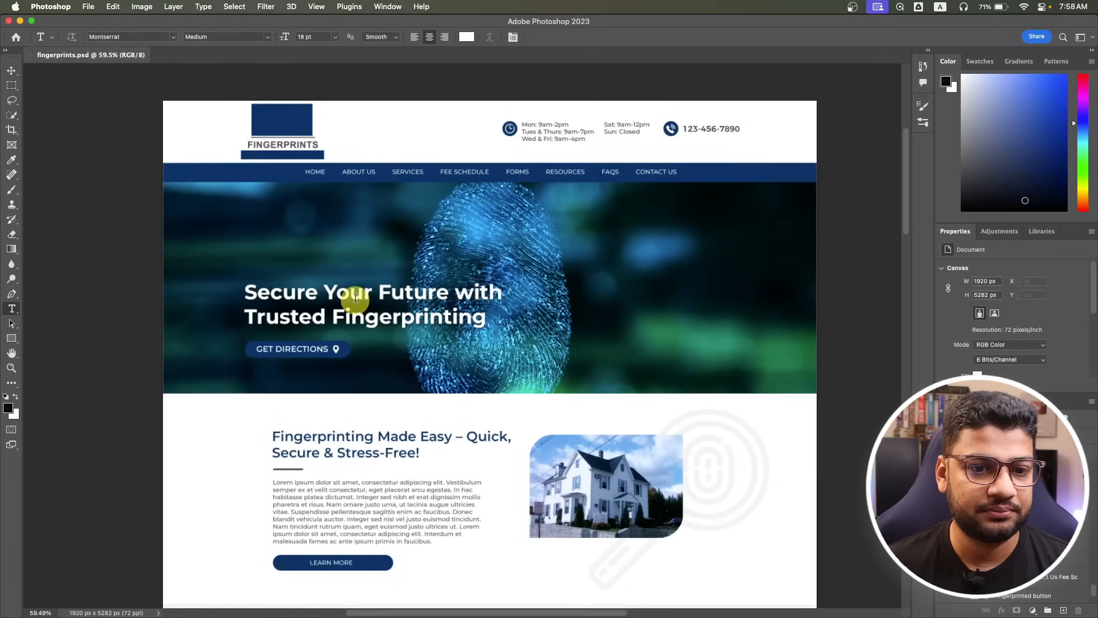
click(355, 297)
key(super+a)
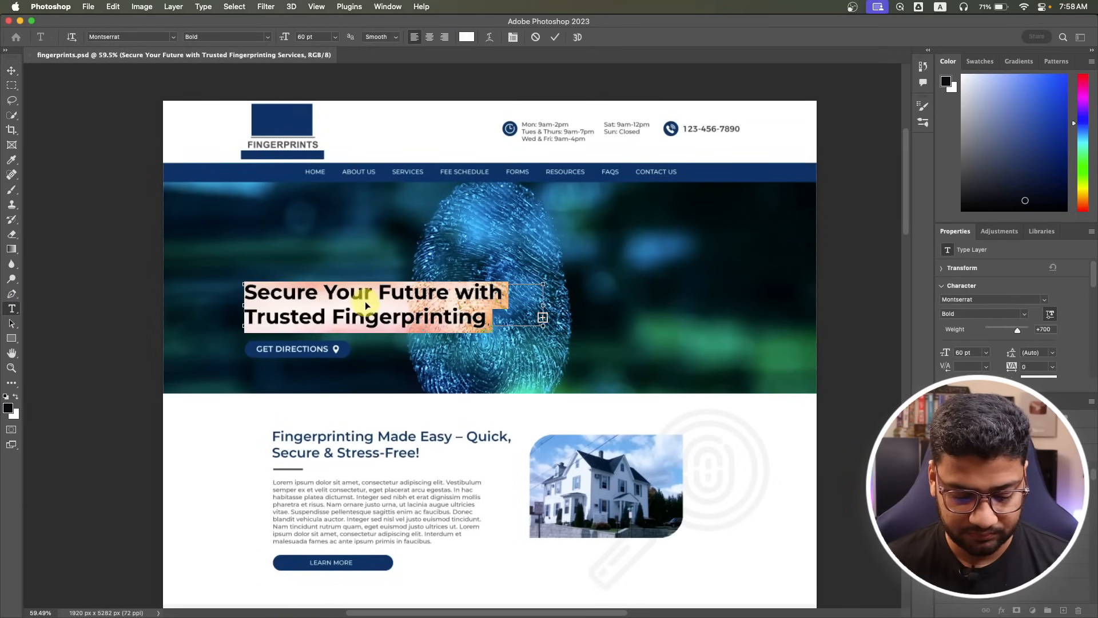
key(super+Tab)
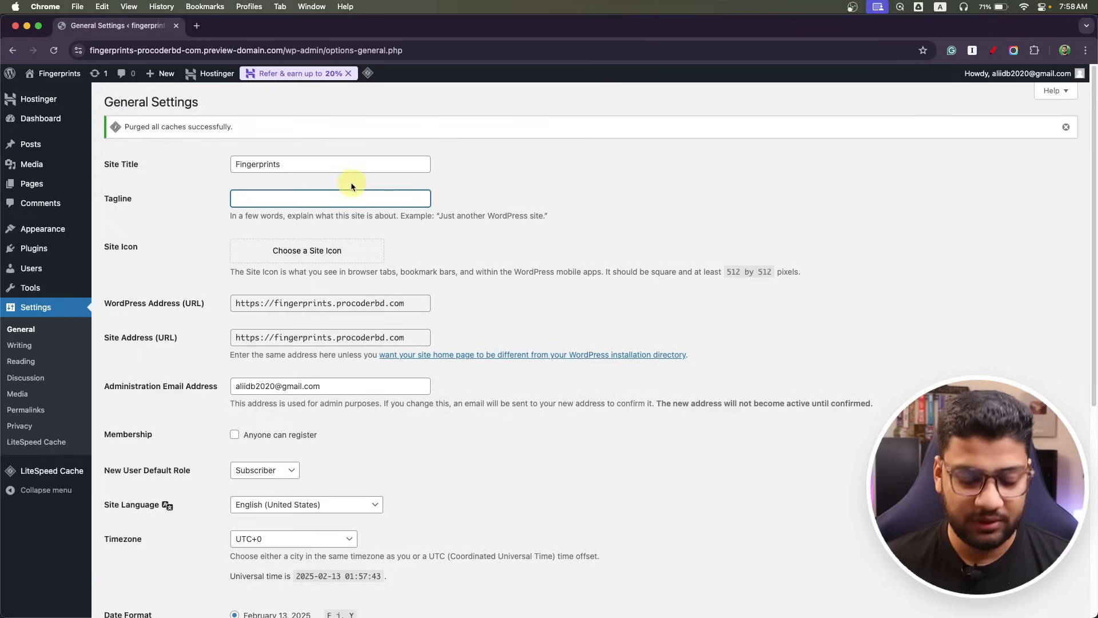
text(Secure Your Future with Trusted Fingerprinting Services)
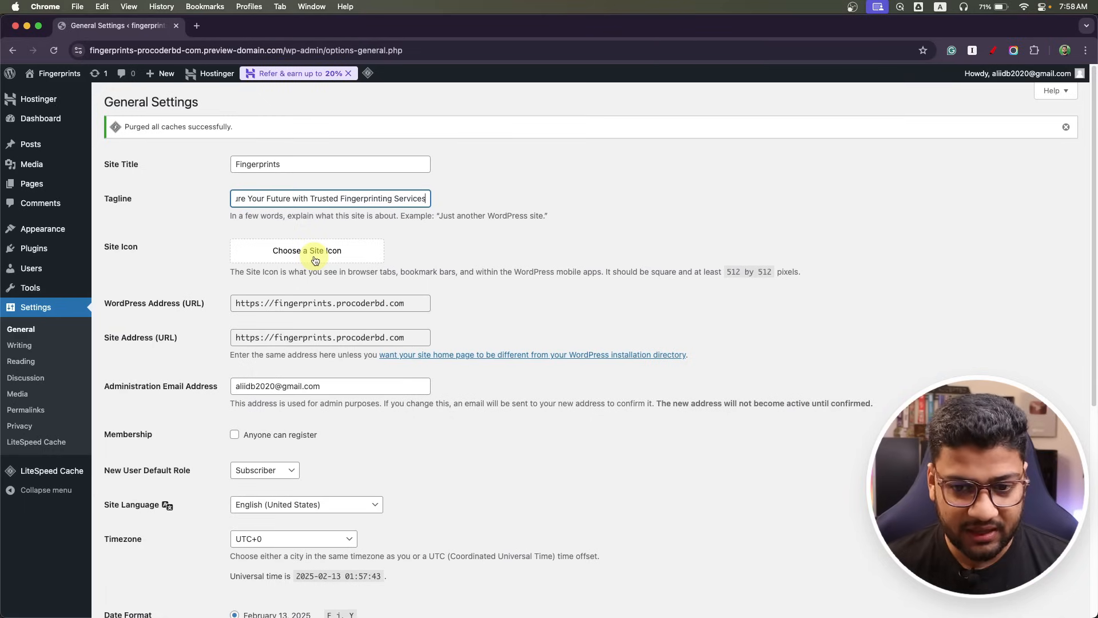
key(super+Tab)
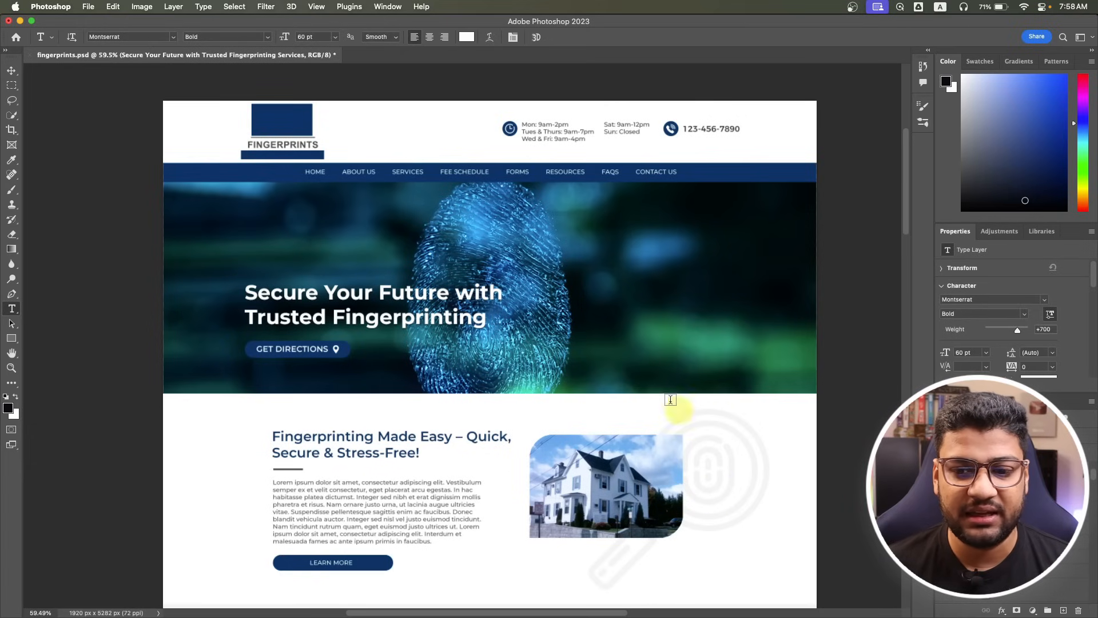
Select the grey section background rectangle with the Move tool and check its visibility.
scroll(350, 463, down, 3)
scroll(350, 464, down, 1)
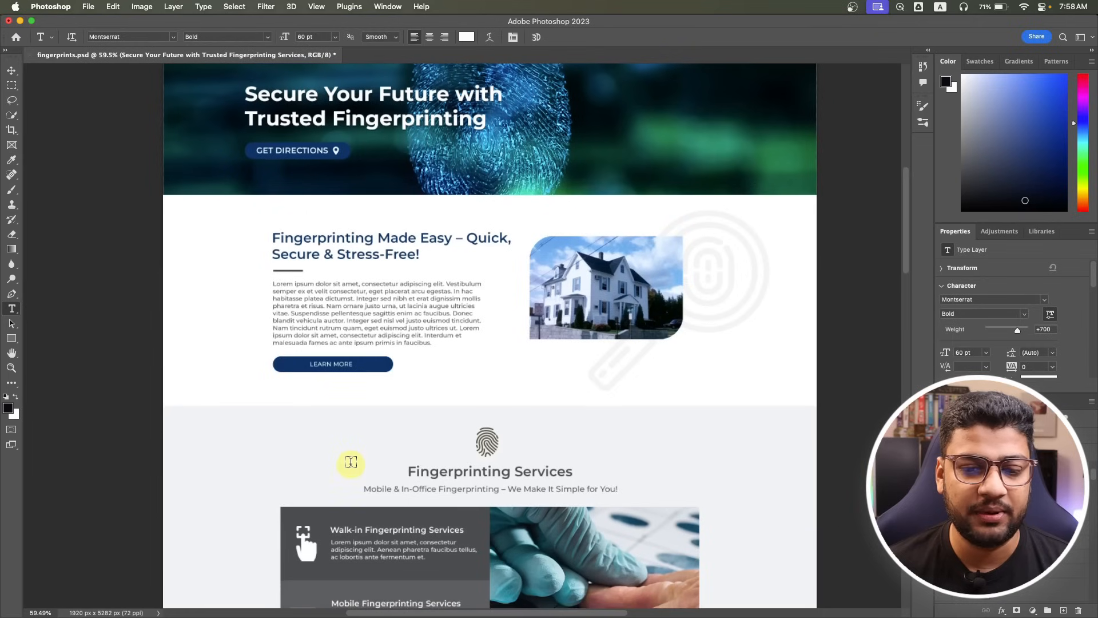
click(10, 69)
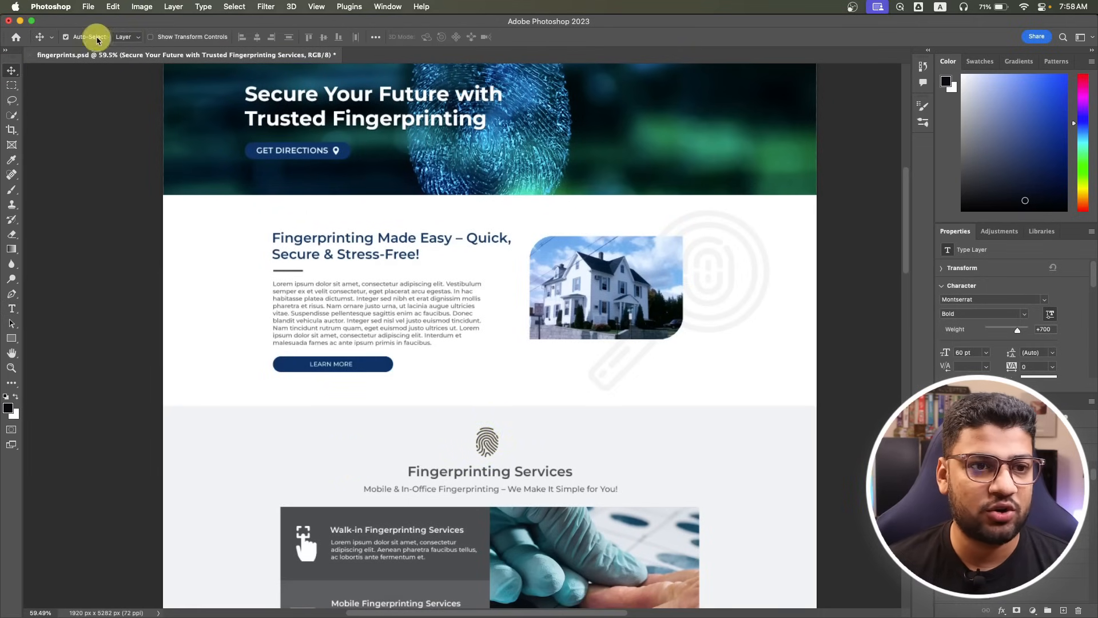
click(486, 441)
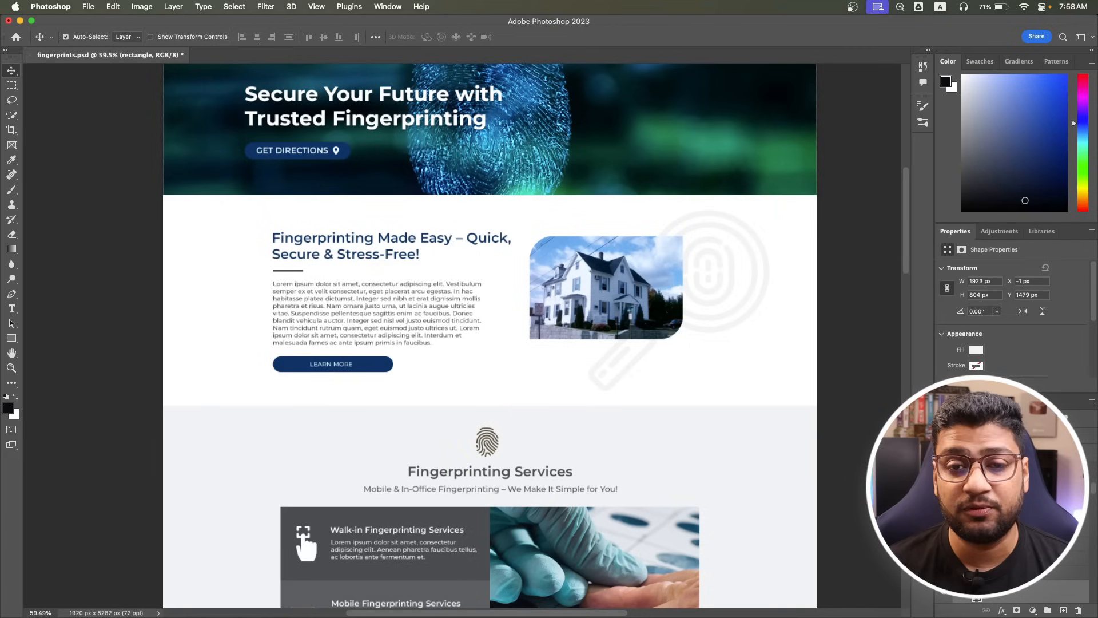
scroll(1015, 515, down, 1)
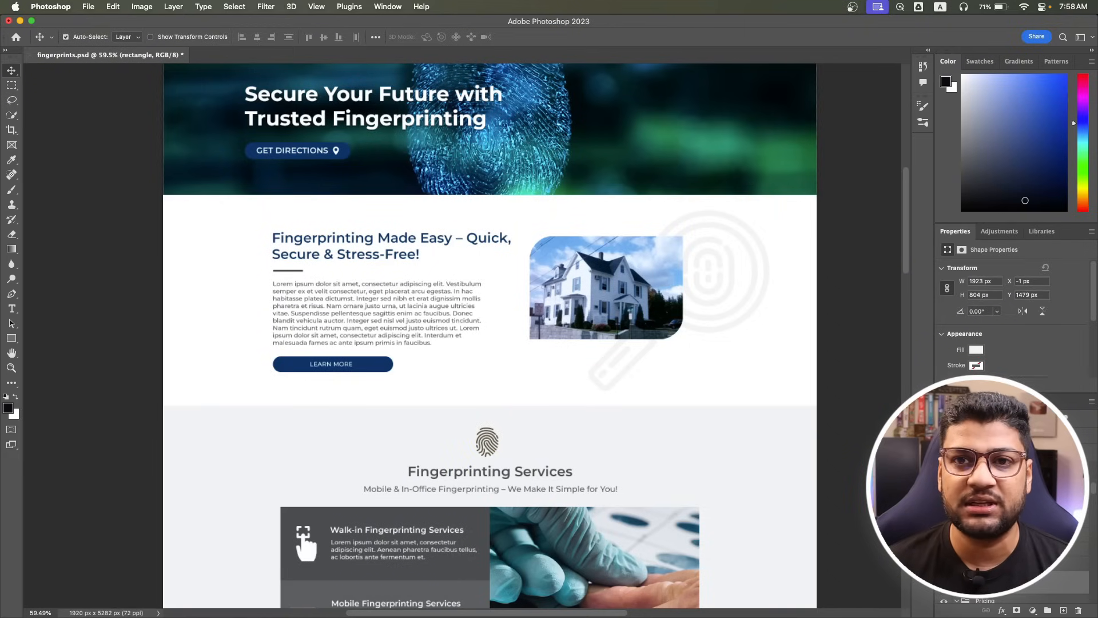
scroll(1015, 515, down, 1)
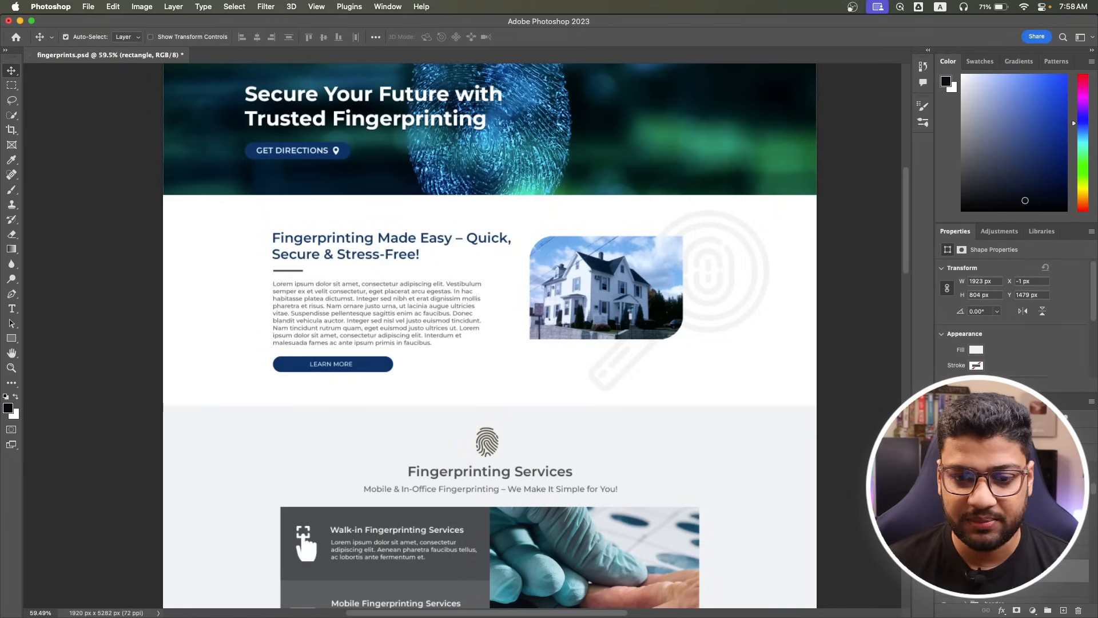
click(944, 571)
click(944, 571)
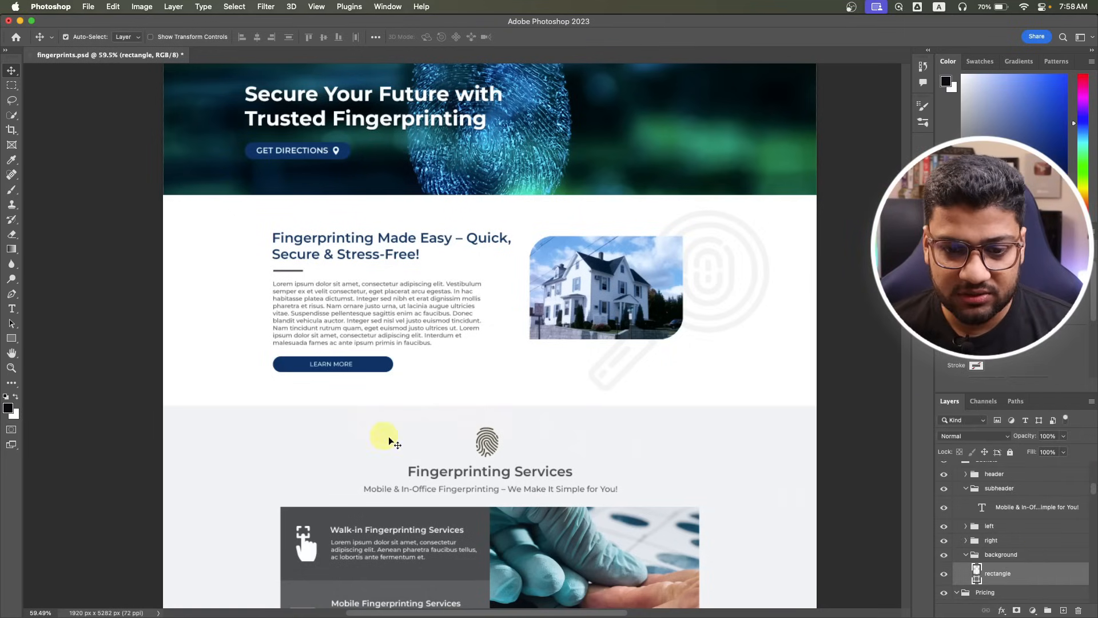
Select the fingerprint icon layer and Alt-click its eye to hide all other layers.
click(489, 446)
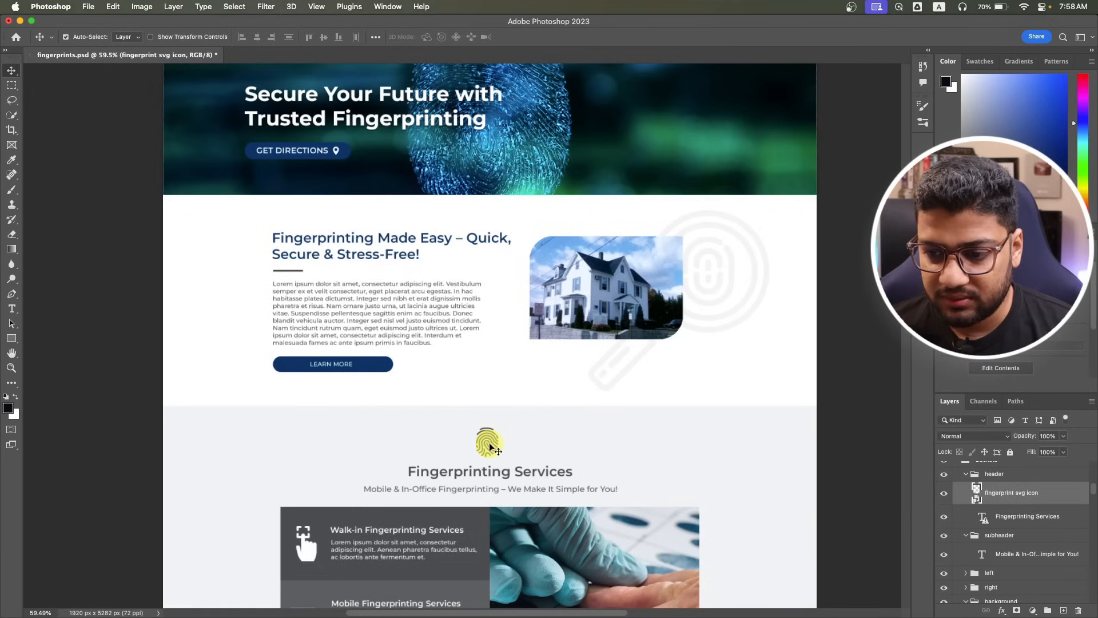
click(943, 493)
click(944, 493)
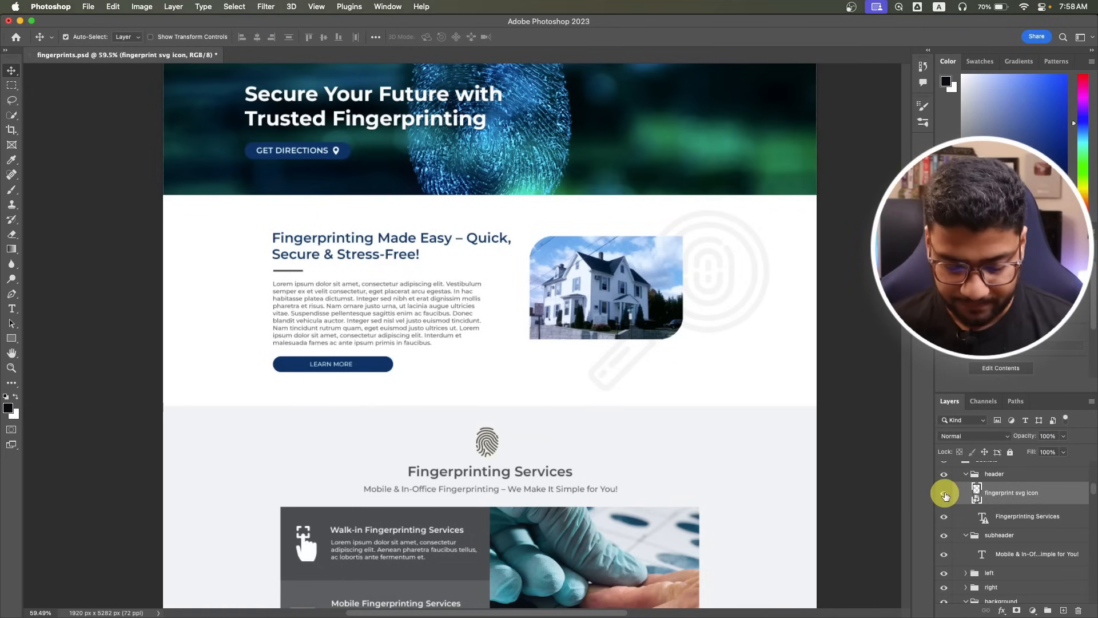
click(944, 493)
click(943, 493)
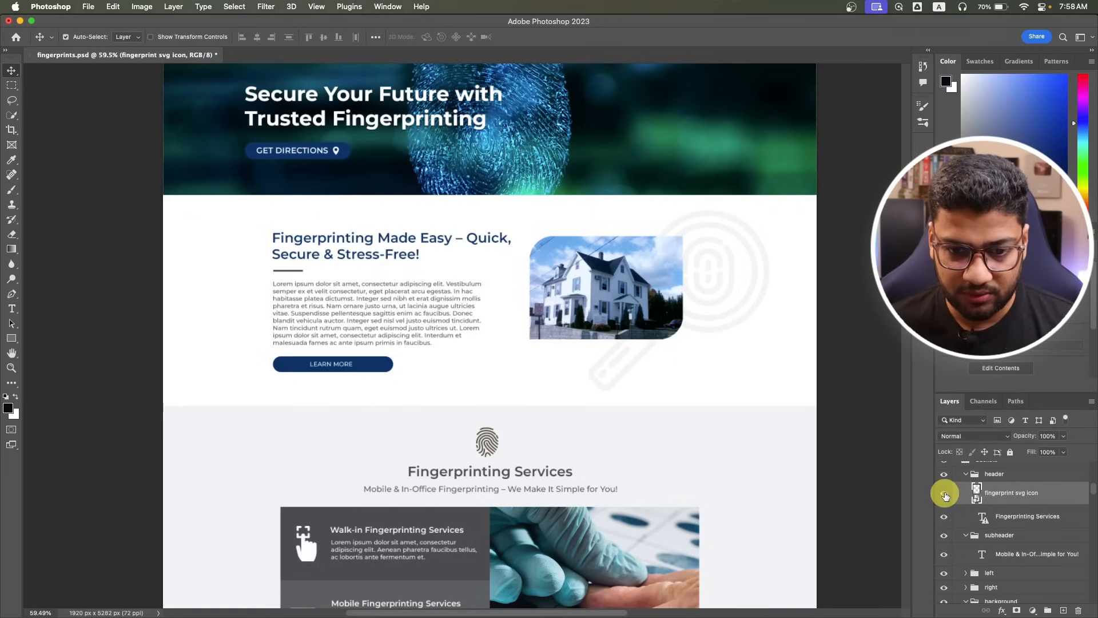
alt+click(944, 493)
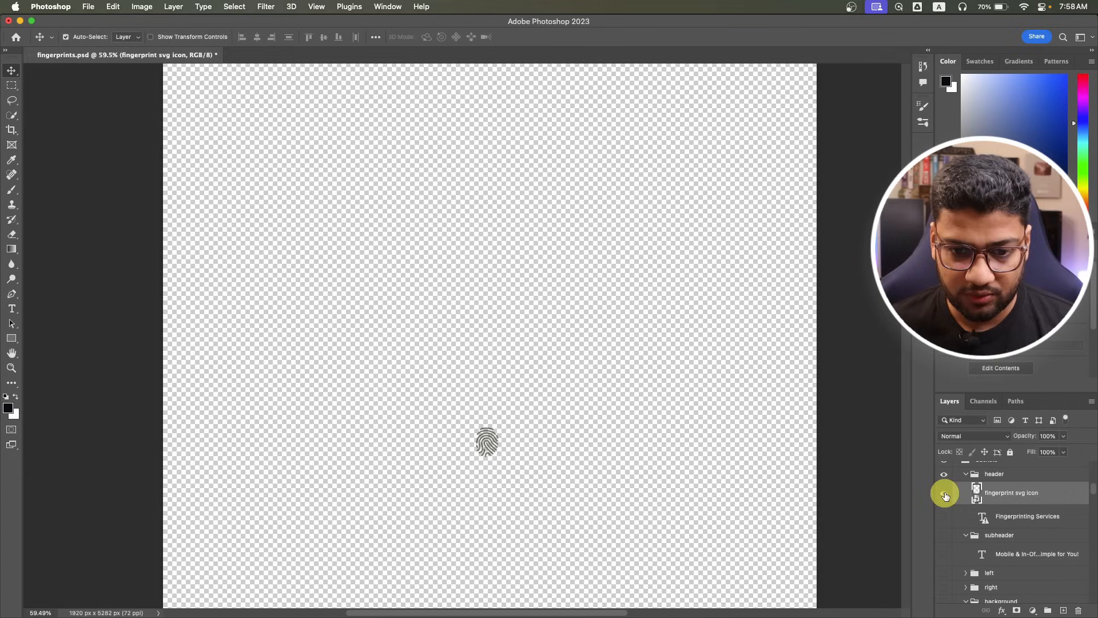
Trim the canvas's transparent pixels down to the fingerprint icon.
click(141, 6)
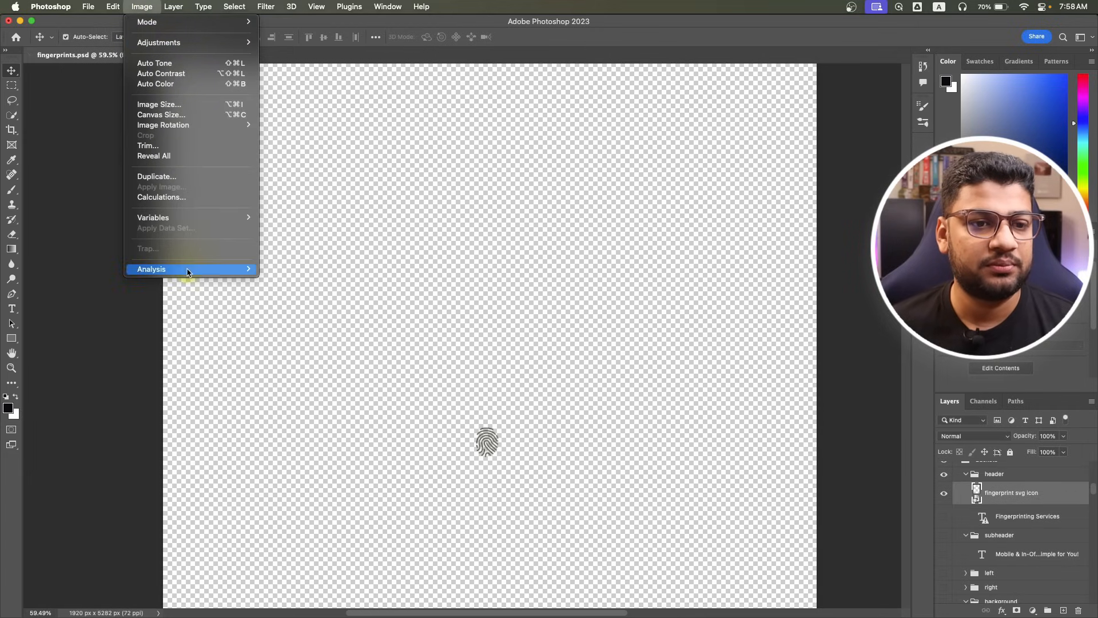
click(183, 147)
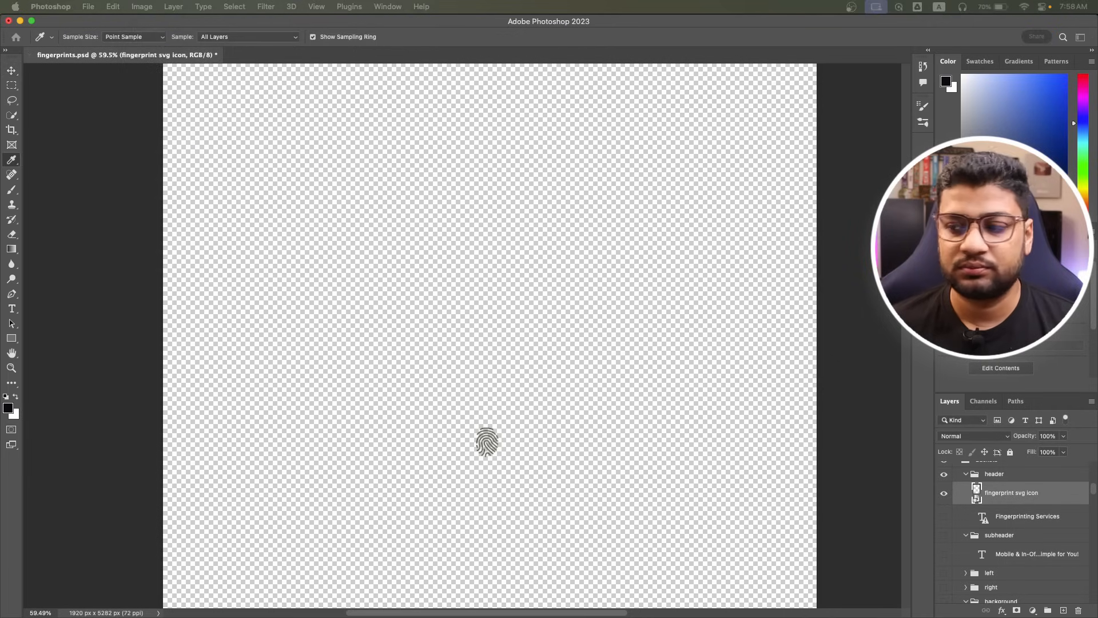
click(863, 225)
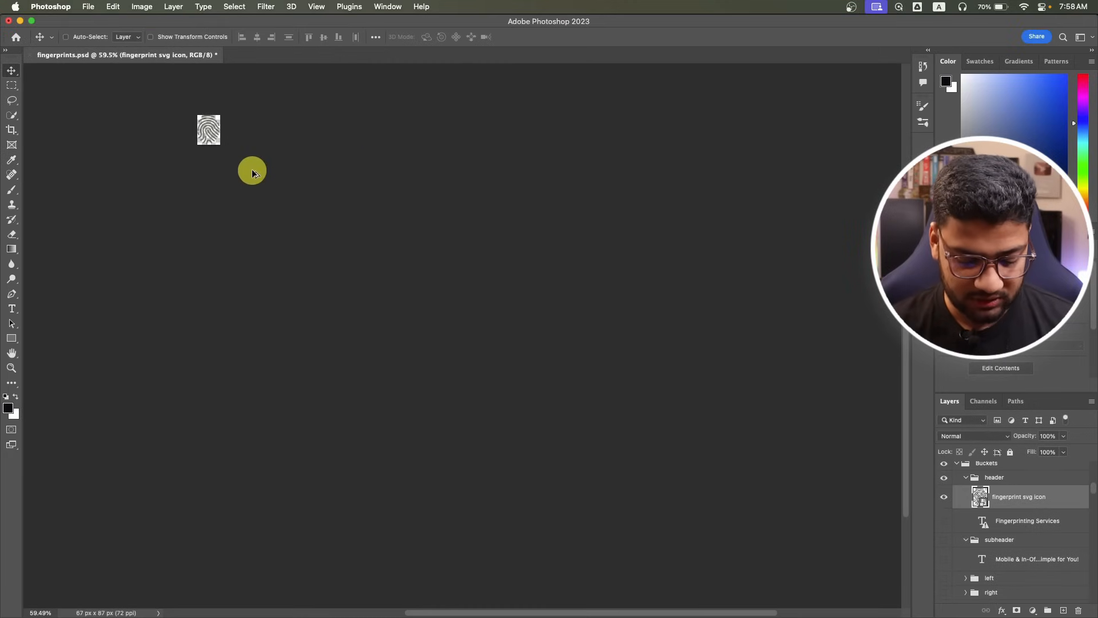
Export the icon with Save for Web as PNG-24 fingerprints.png on the Desktop.
key(alt+shift+super+s)
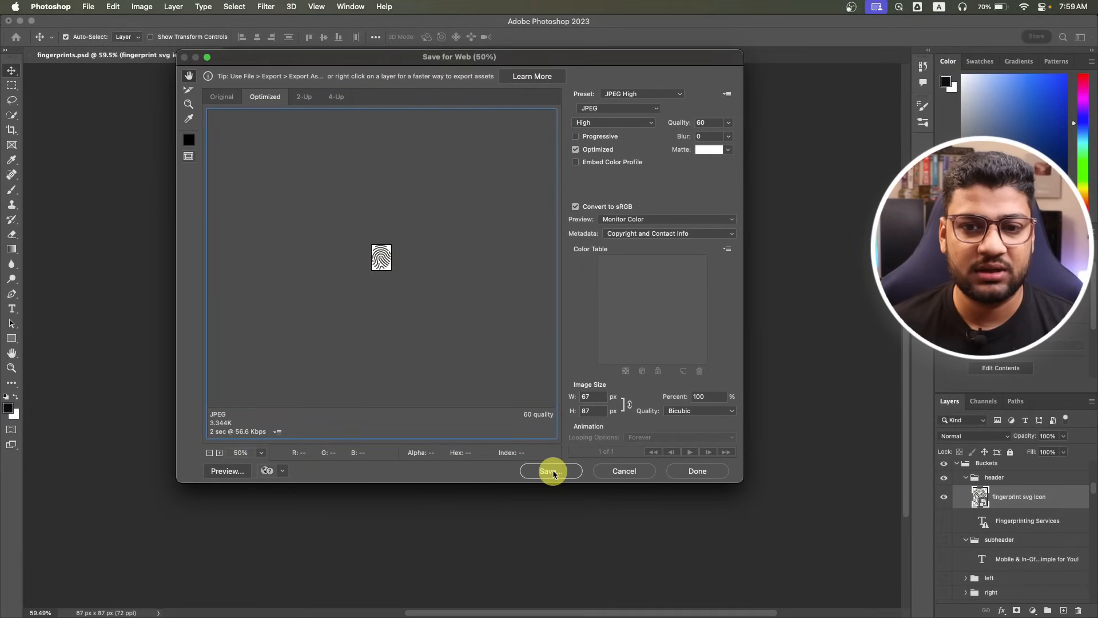
click(551, 471)
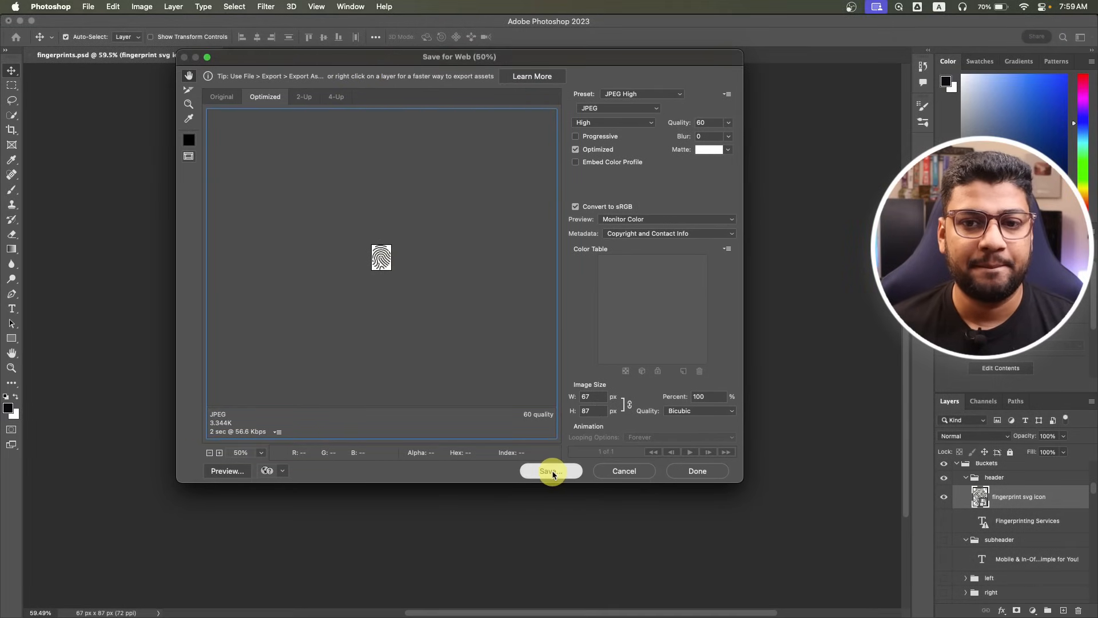
click(167, 589)
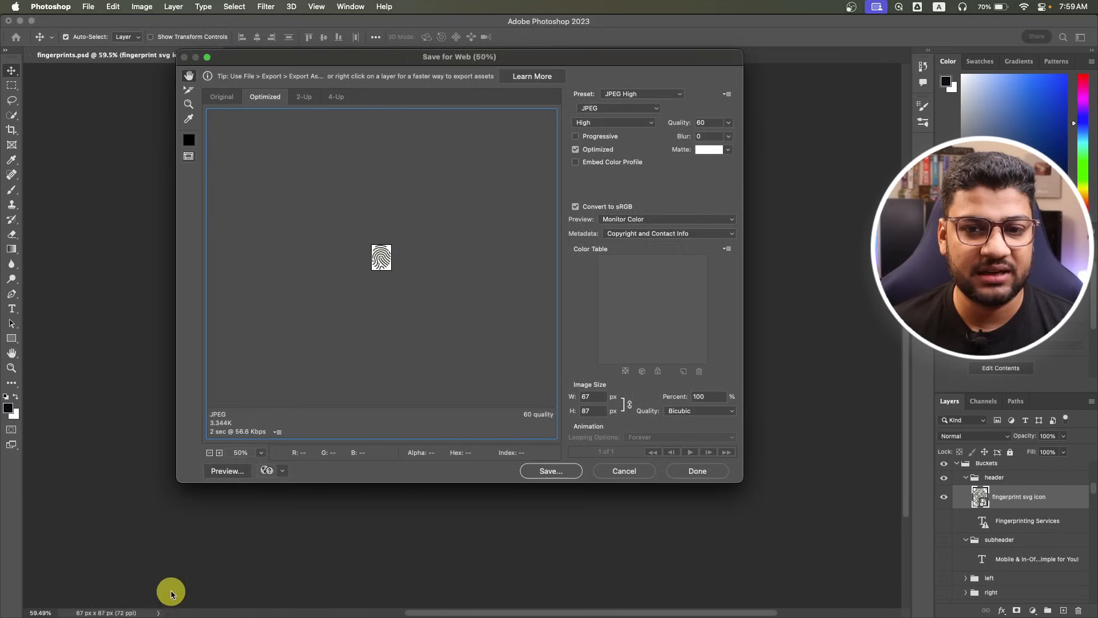
click(594, 108)
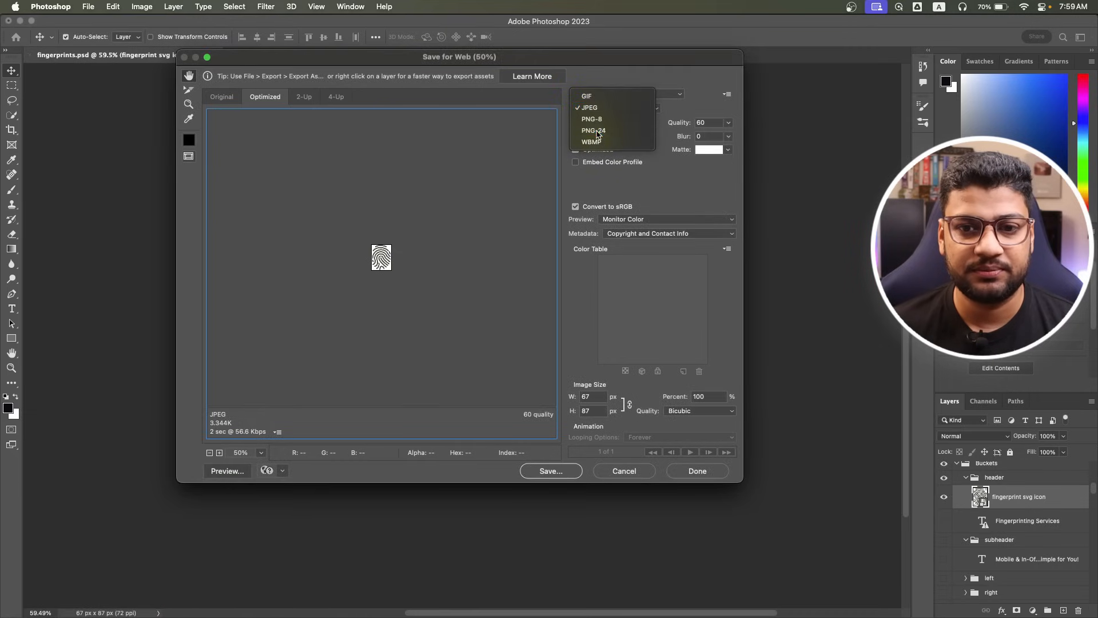
click(595, 131)
click(551, 472)
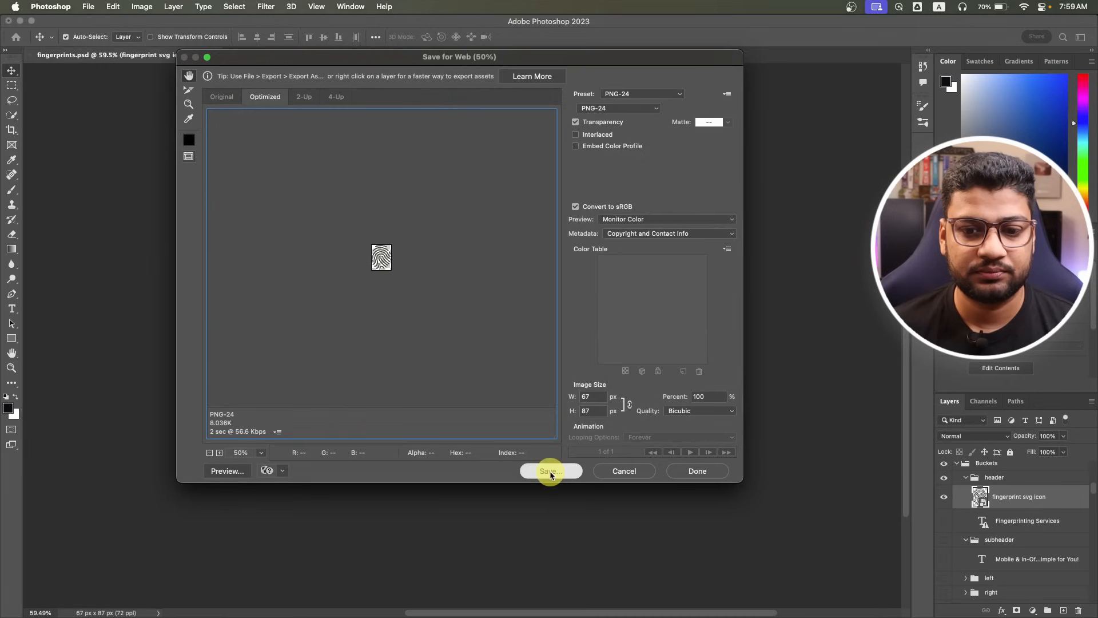
drag(164, 436, 500, 189)
click(475, 246)
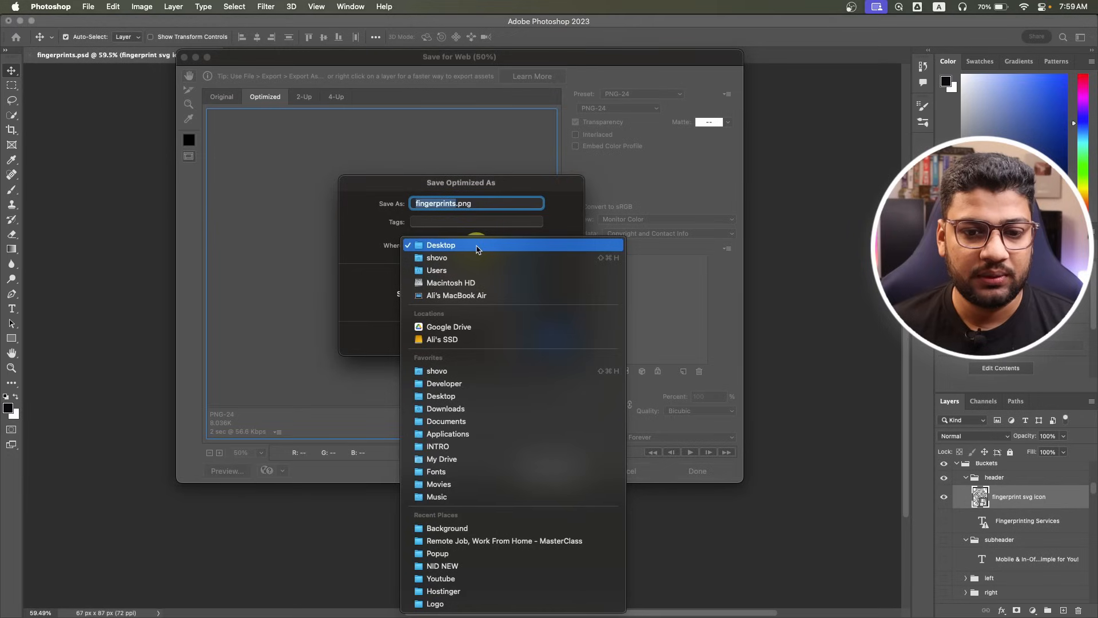
click(476, 246)
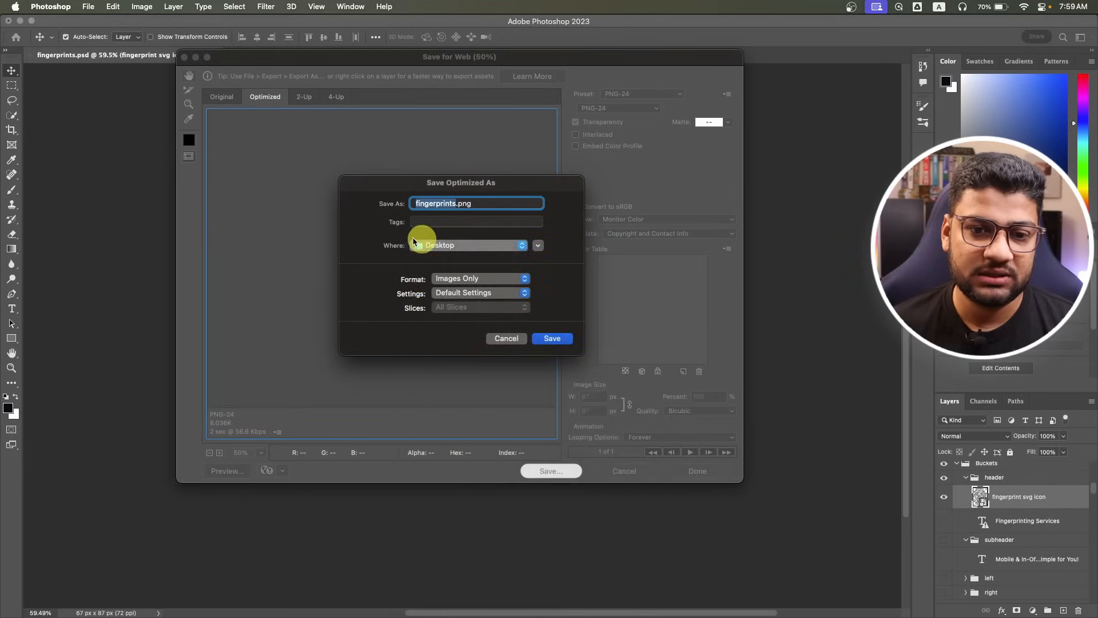
click(550, 338)
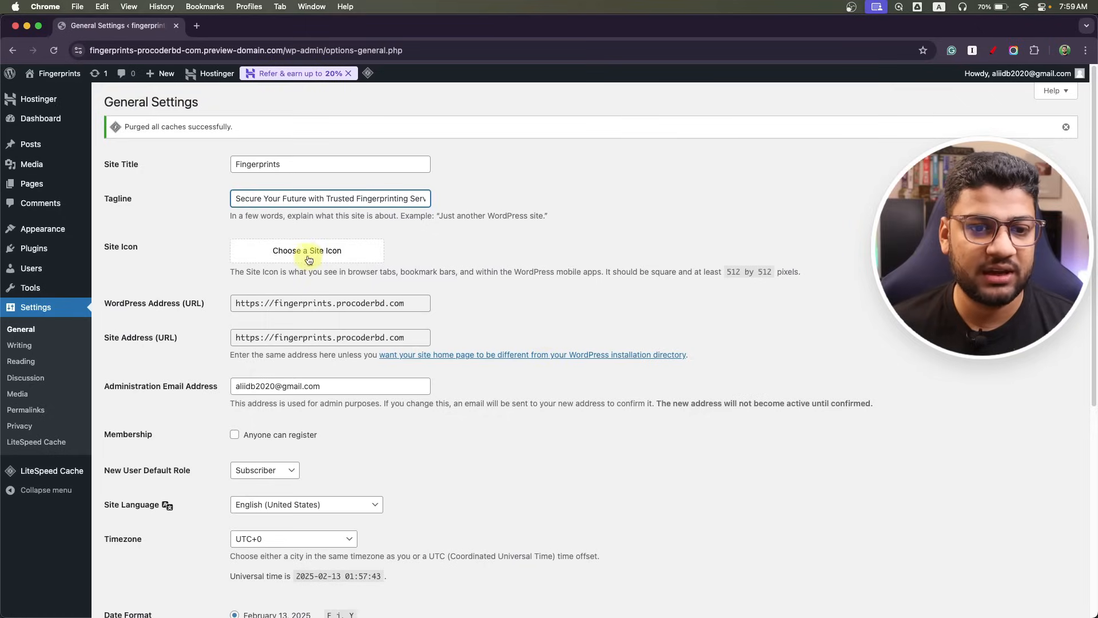
Upload fingerprints.png from the Desktop as a new site icon candidate.
click(308, 250)
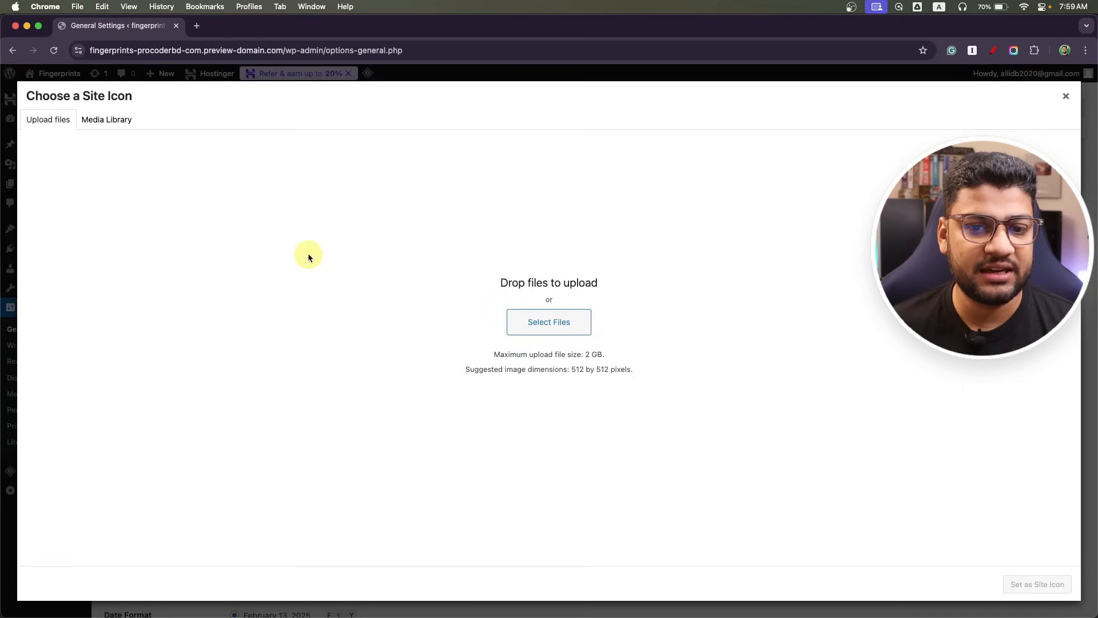
click(533, 322)
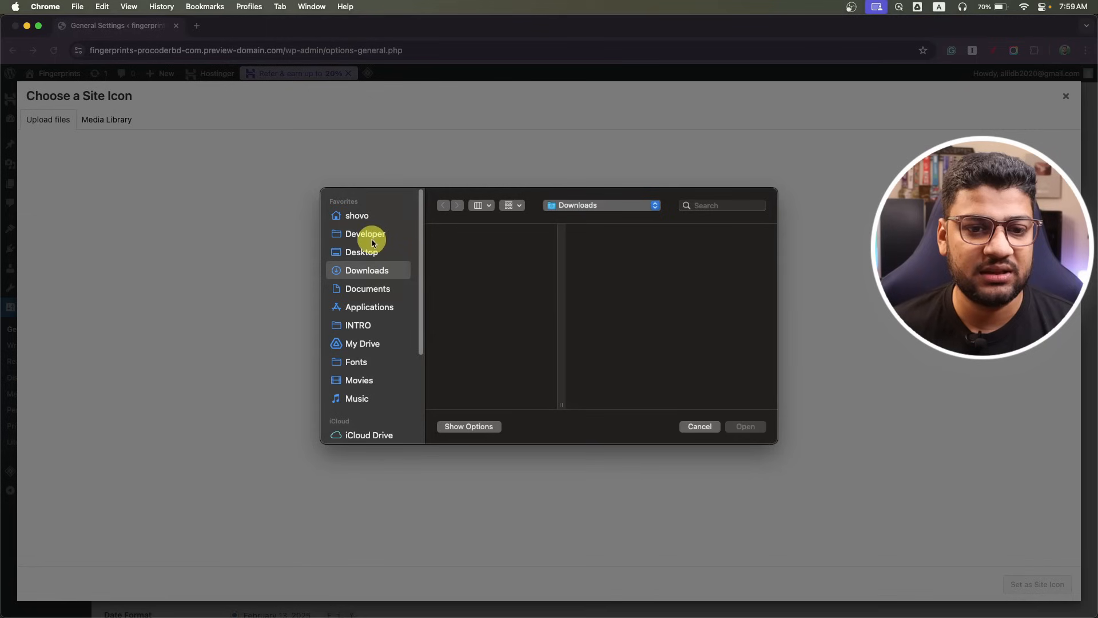
click(362, 251)
click(486, 233)
click(748, 427)
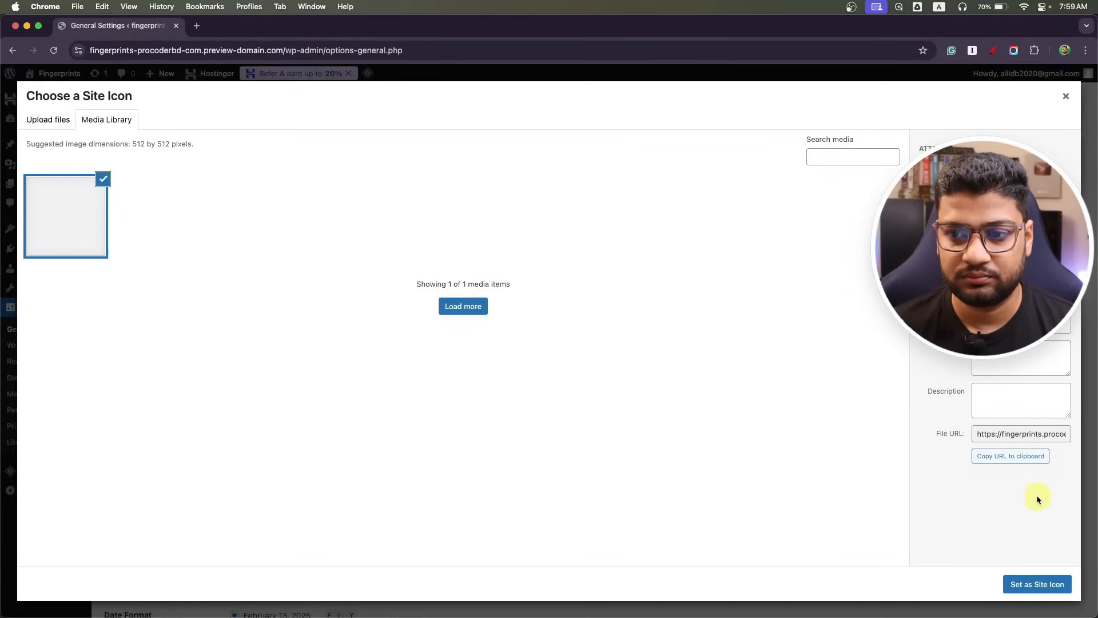
Set the uploaded fingerprint image as Site Icon, shift the crop to the top, and crop it.
click(1035, 583)
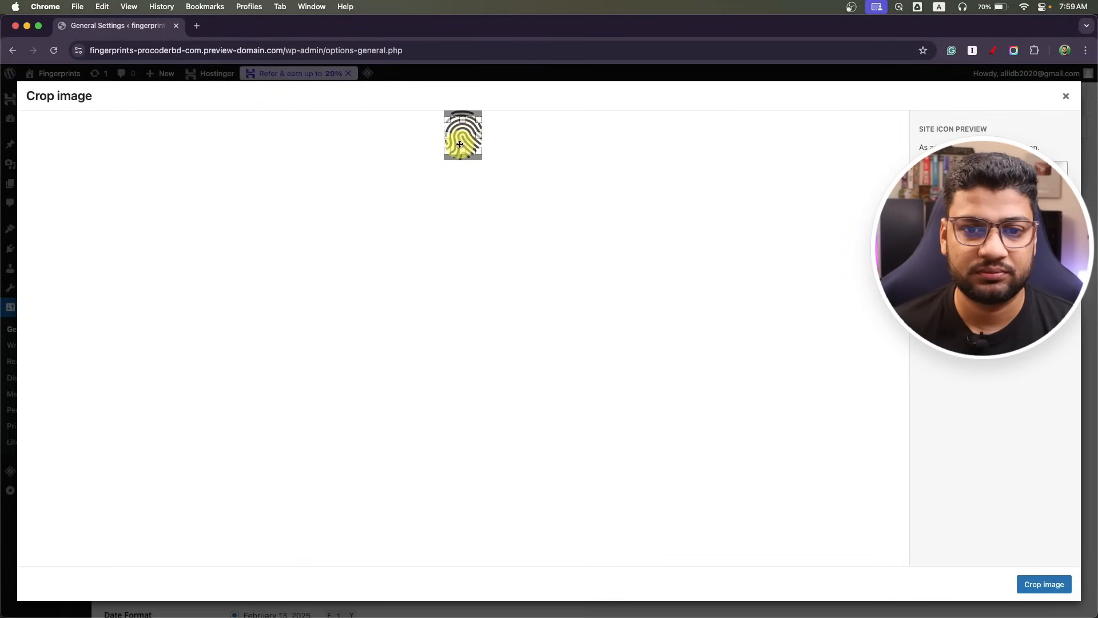
mouse_move(470, 142)
mouse_down()
mouse_move(466, 117)
mouse_move(469, 128)
mouse_up()
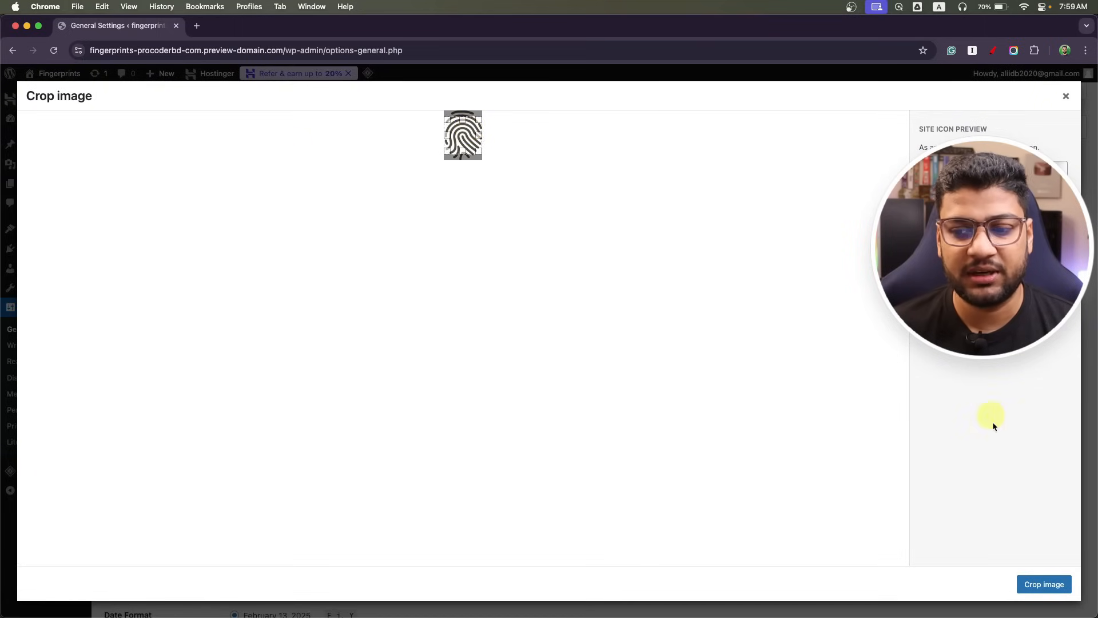
click(1043, 584)
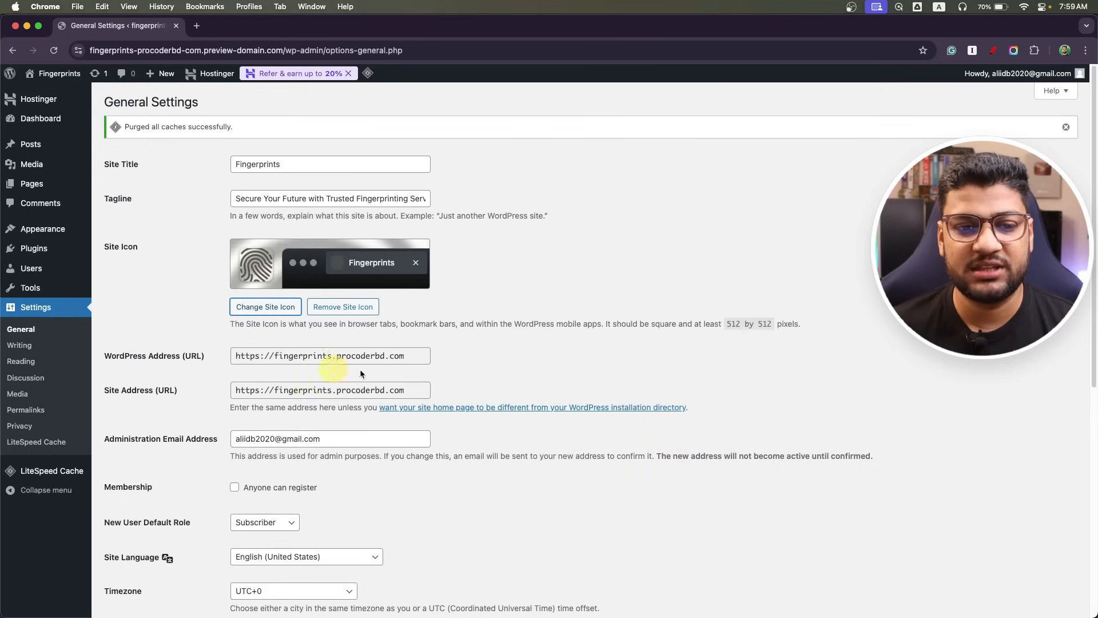
Save the General Settings with the Fingerprints title, tagline and fingerprint site icon.
scroll(168, 351, down, 5)
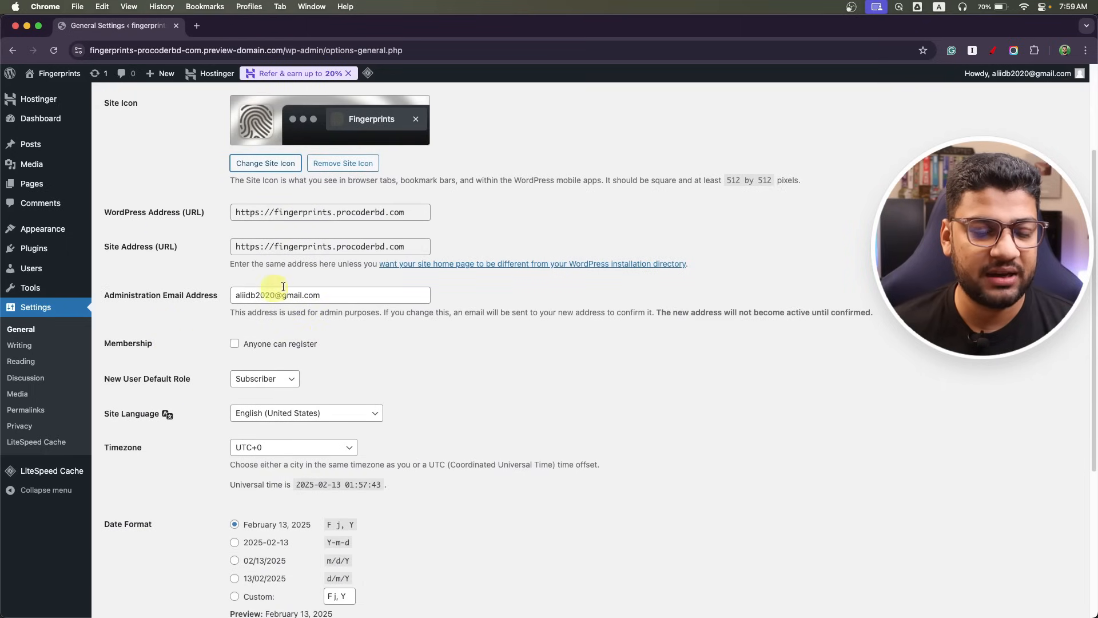
drag(353, 295, 193, 293)
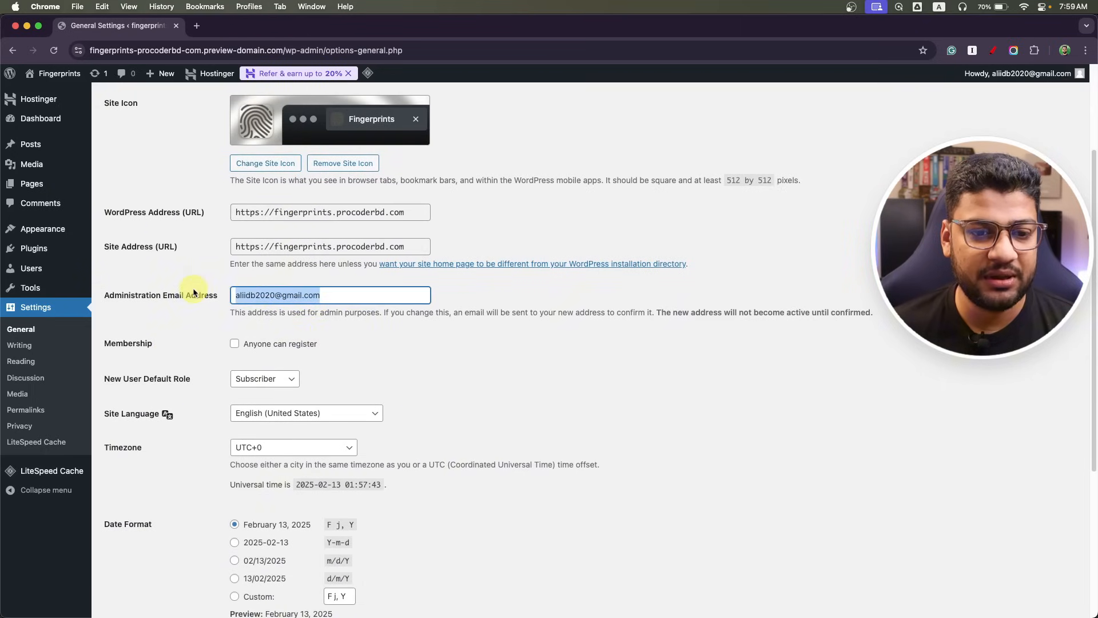
click(509, 396)
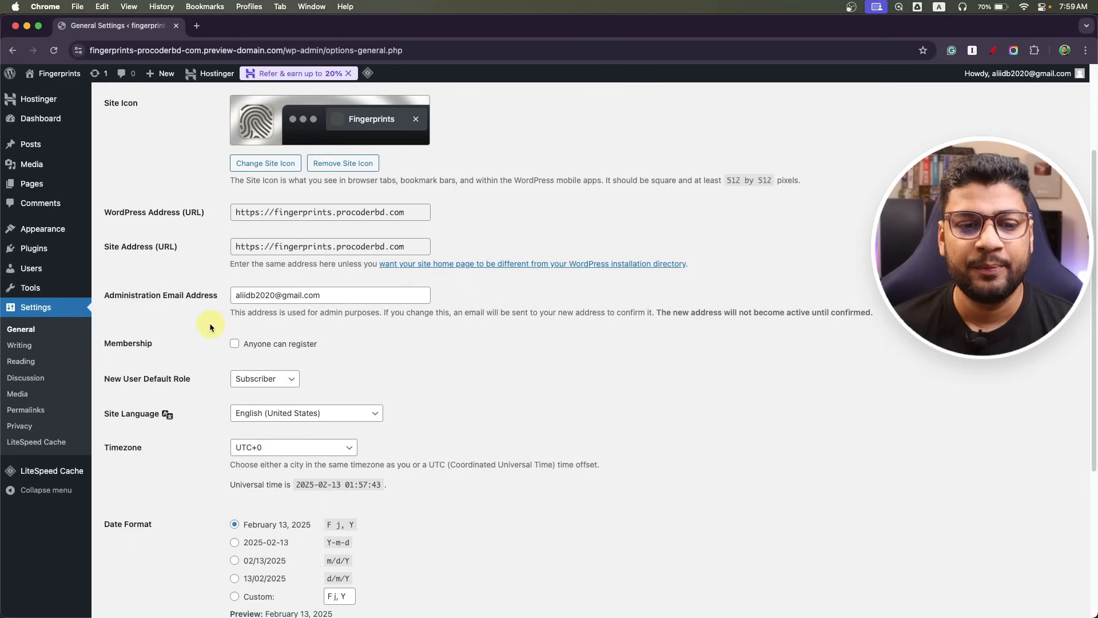
drag(246, 295, 380, 295)
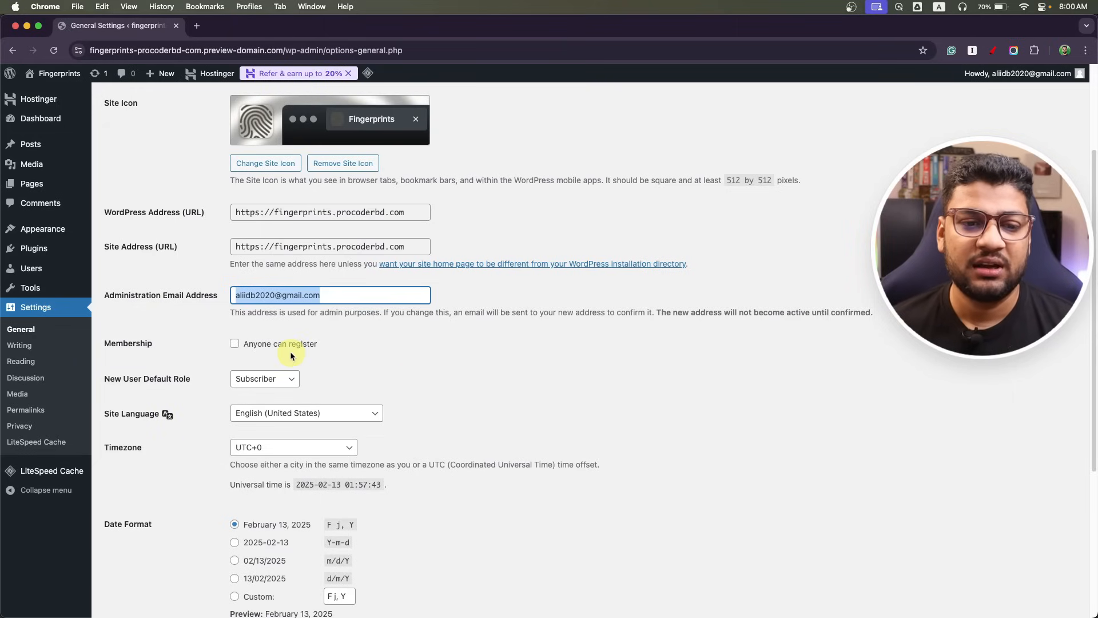
click(398, 355)
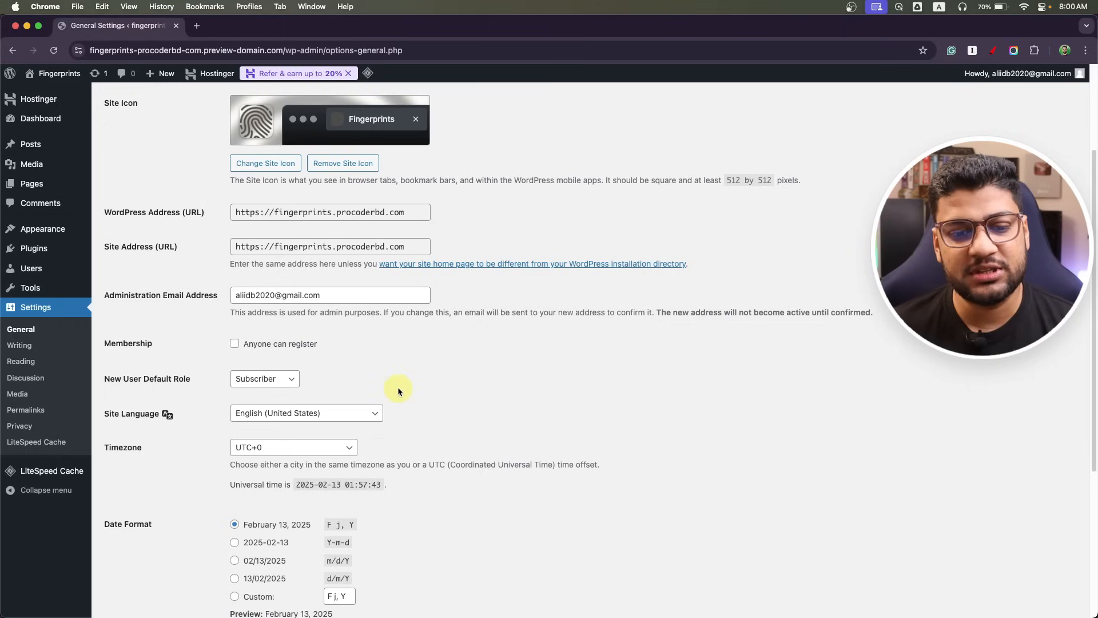
scroll(466, 443, down, 5)
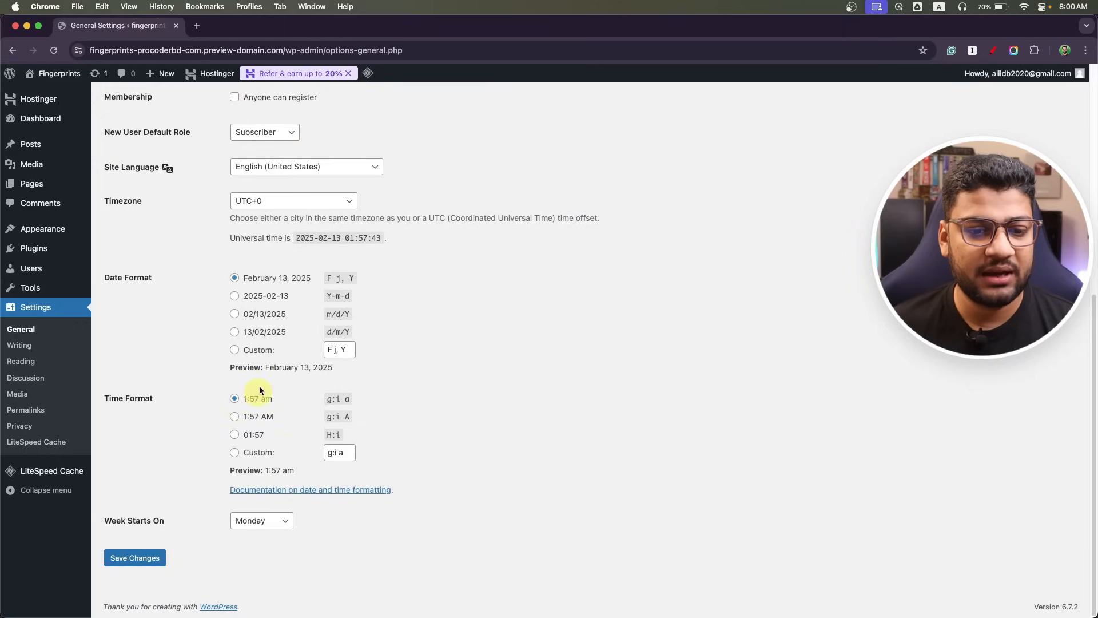
click(142, 563)
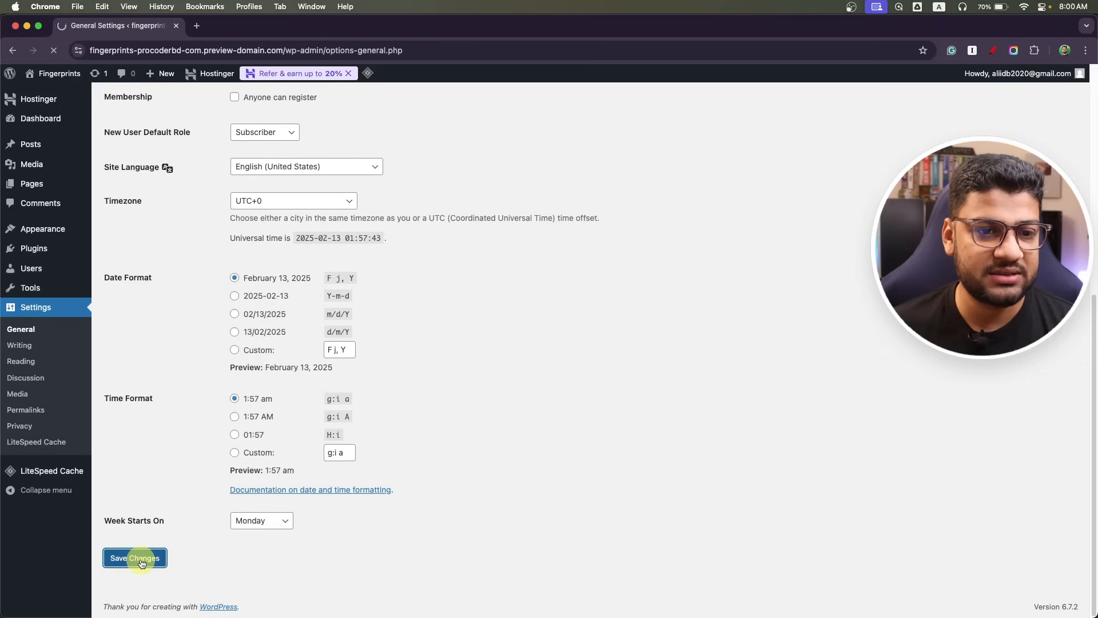
click(18, 347)
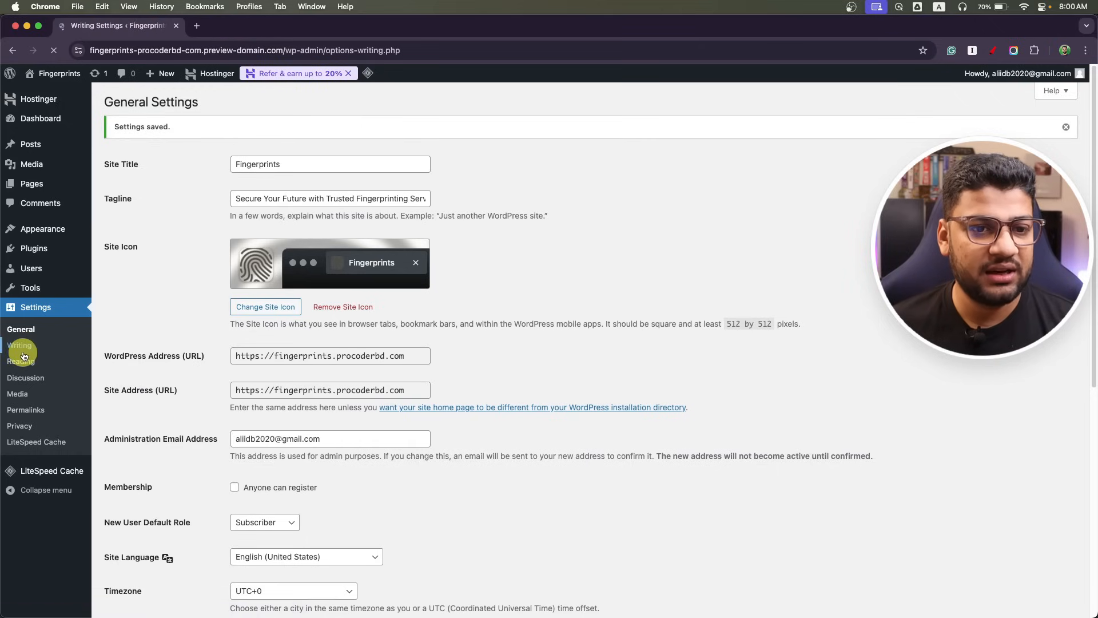
Choose the Post name permalink structure under Settings > Permalinks and save it.
click(24, 362)
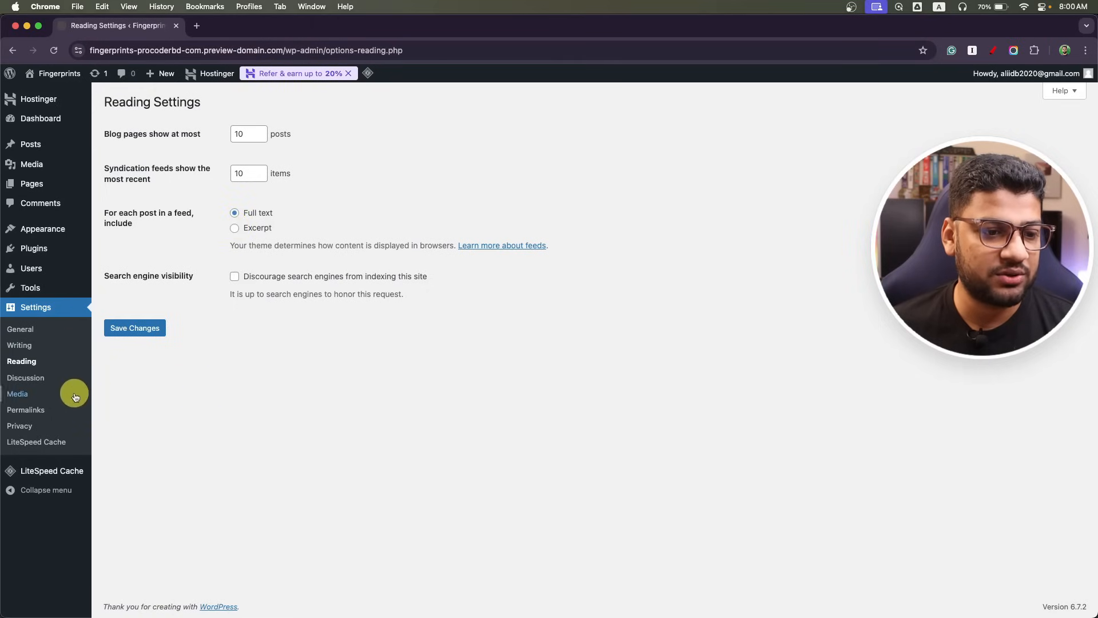
click(25, 410)
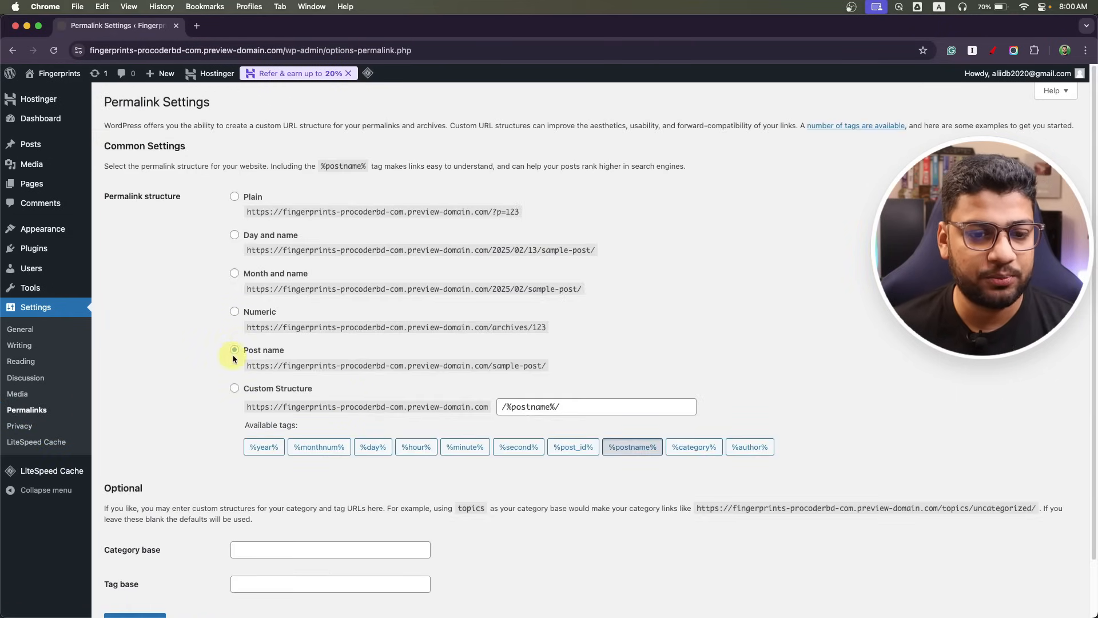
click(235, 311)
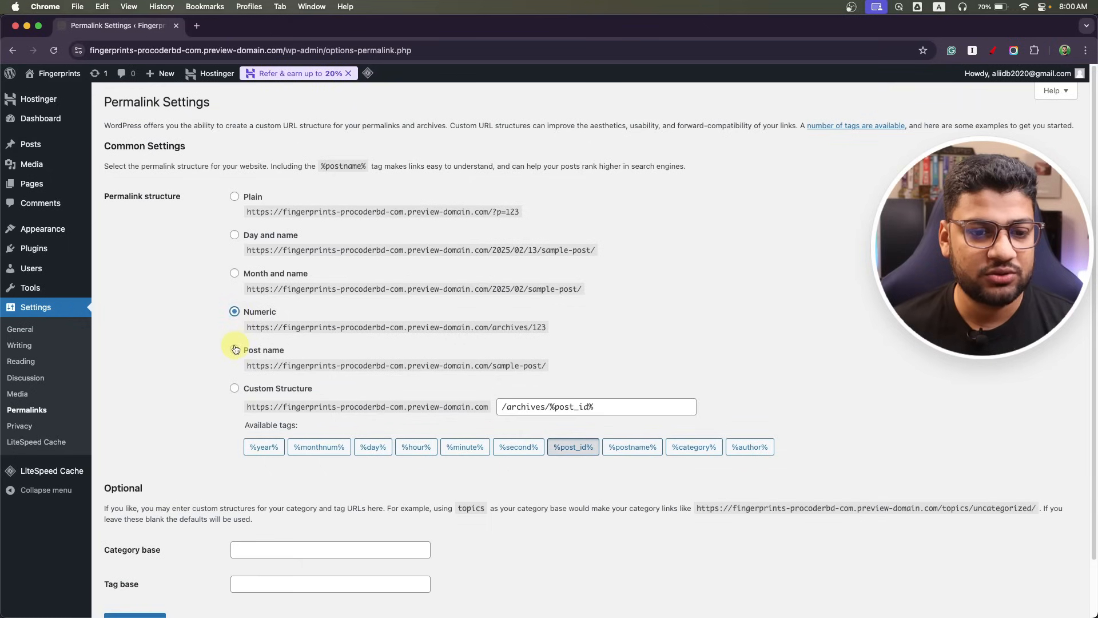
click(235, 351)
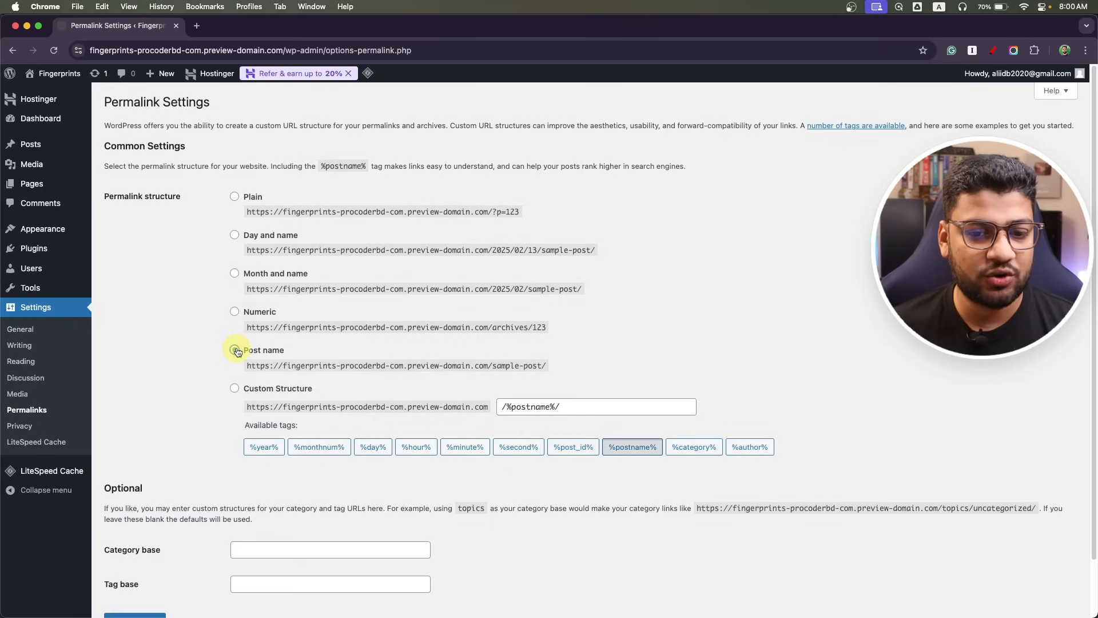
click(235, 311)
click(235, 350)
scroll(190, 412, down, 2)
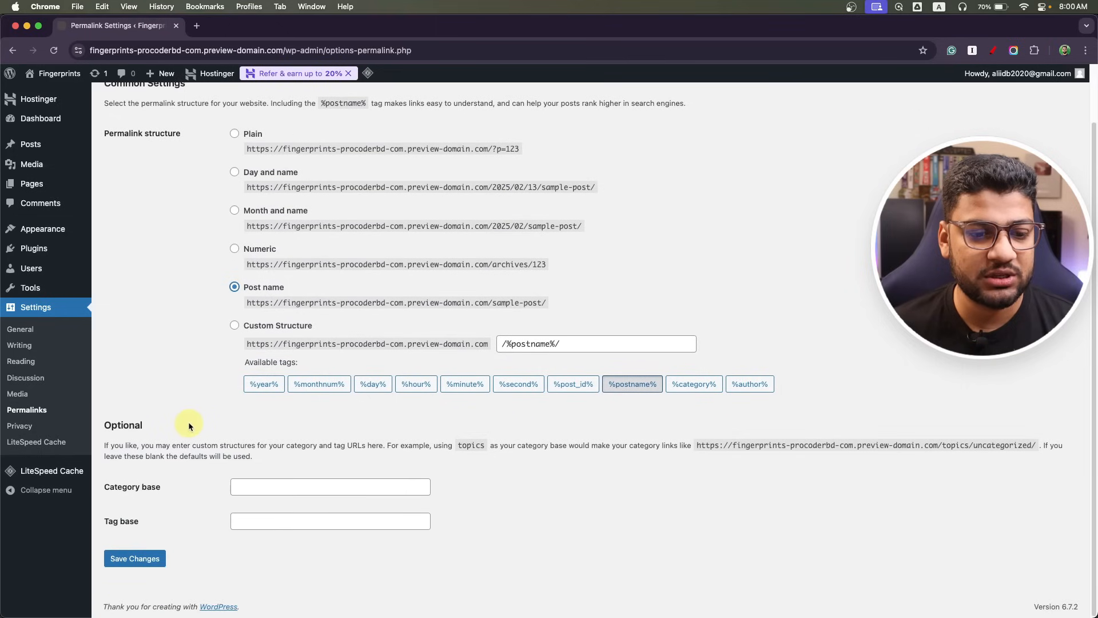
click(160, 559)
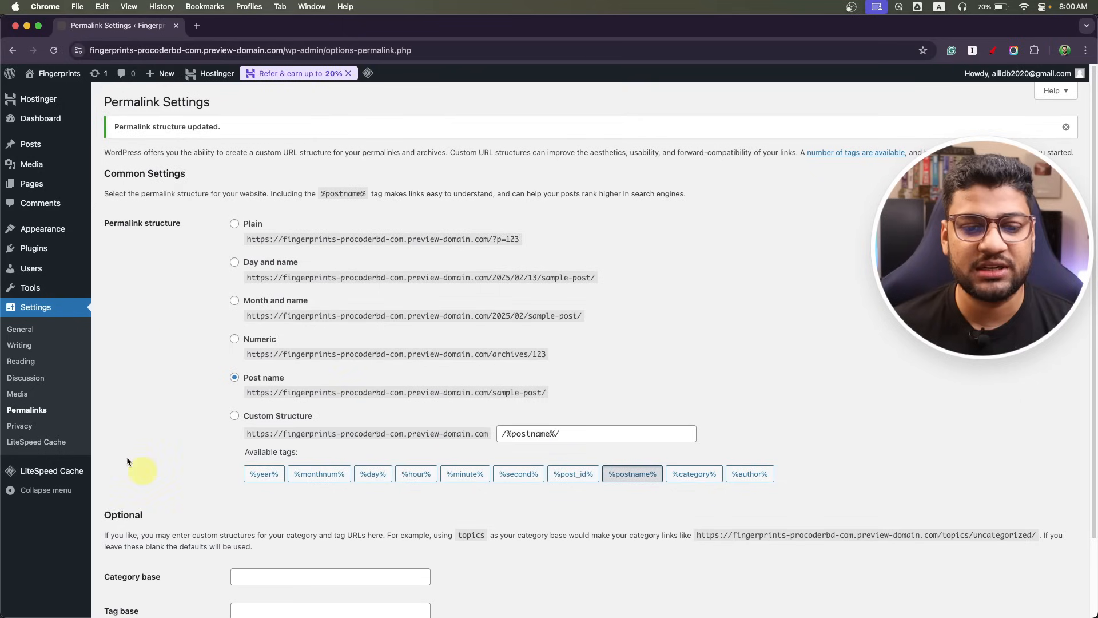
scroll(161, 427, down, 3)
scroll(177, 406, up, 3)
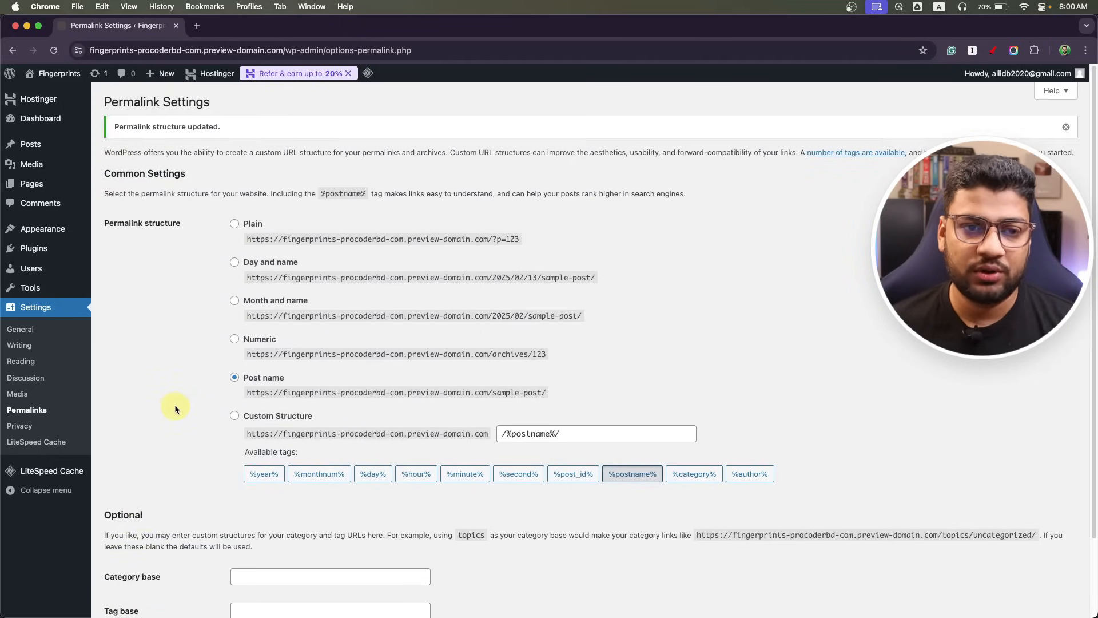
Back in Photoshop, pan up and zoom in on the mockup's header.
key(super+Tab)
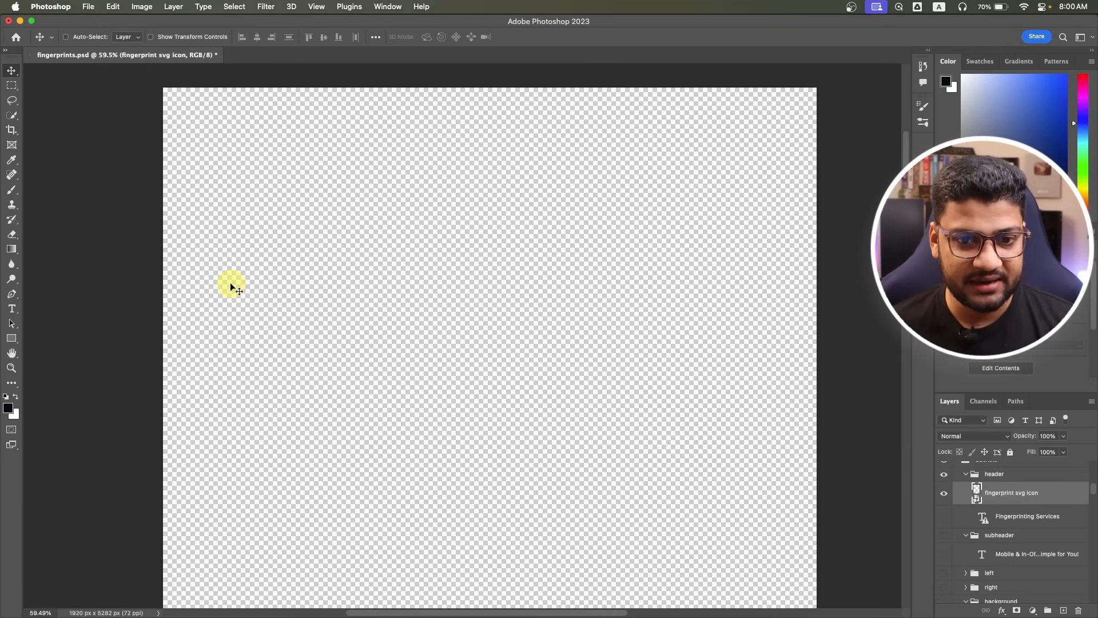
scroll(391, 375, down, 15)
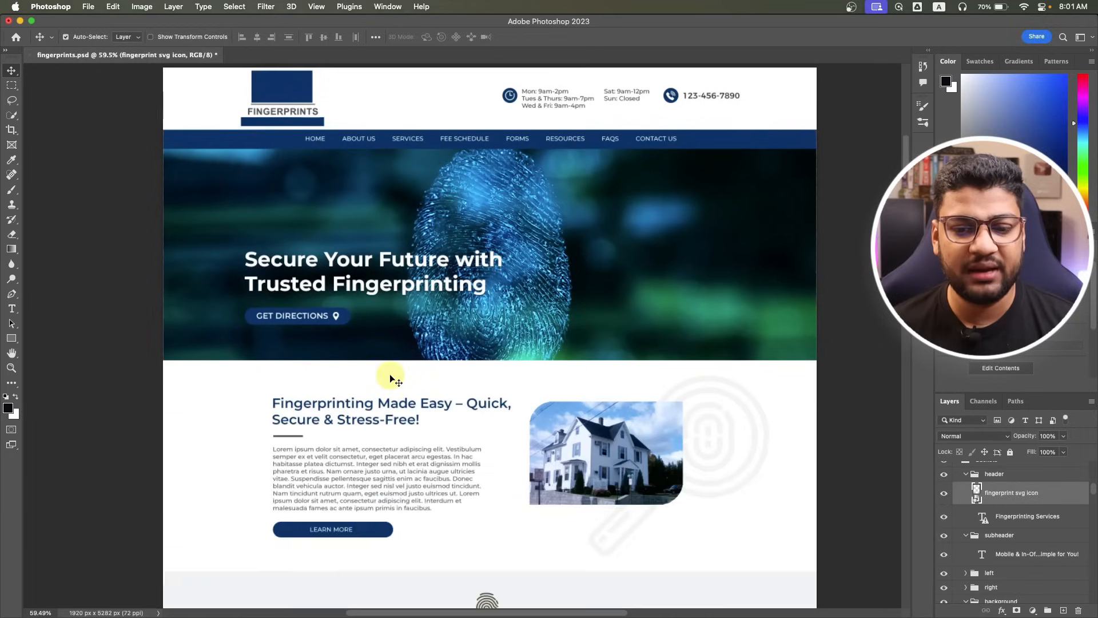
scroll(389, 369, down, 10)
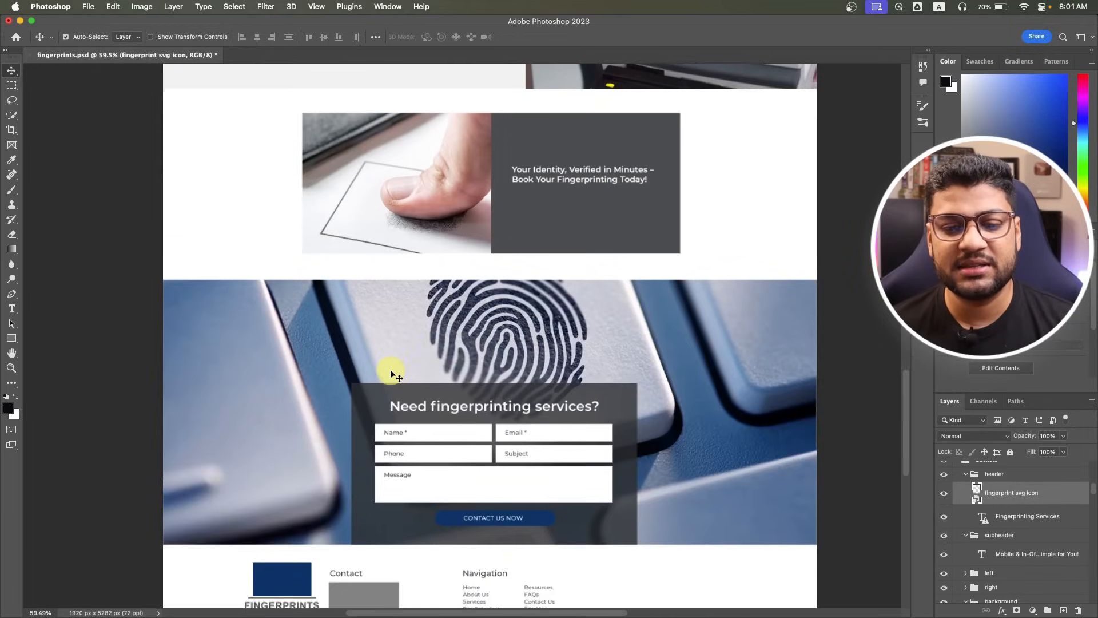
scroll(390, 369, up, 15)
scroll(416, 372, up, 15)
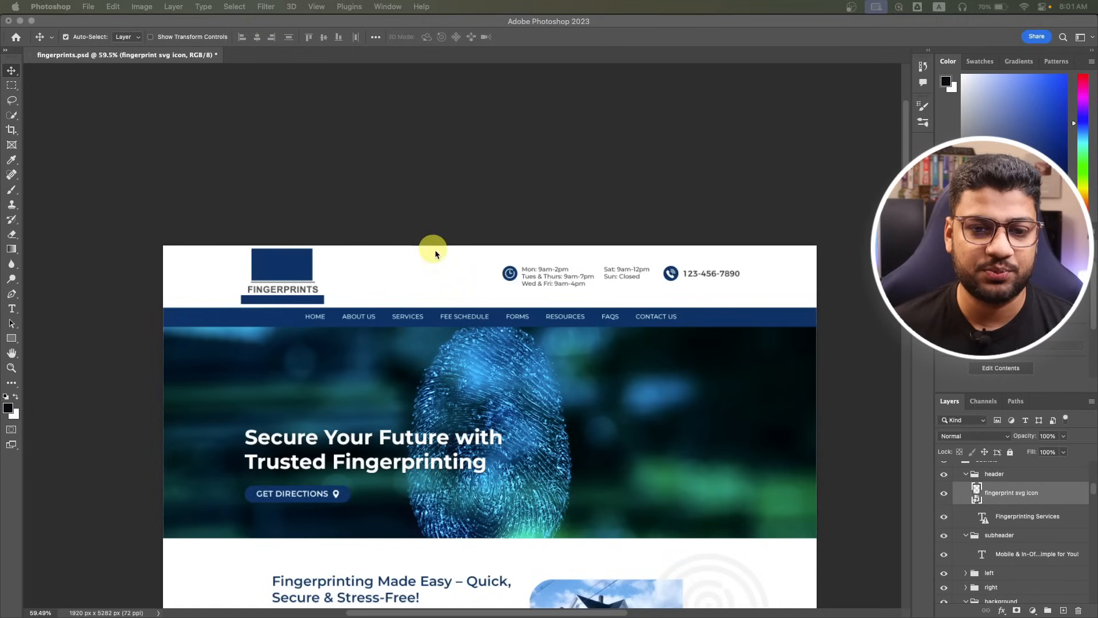
click(451, 240)
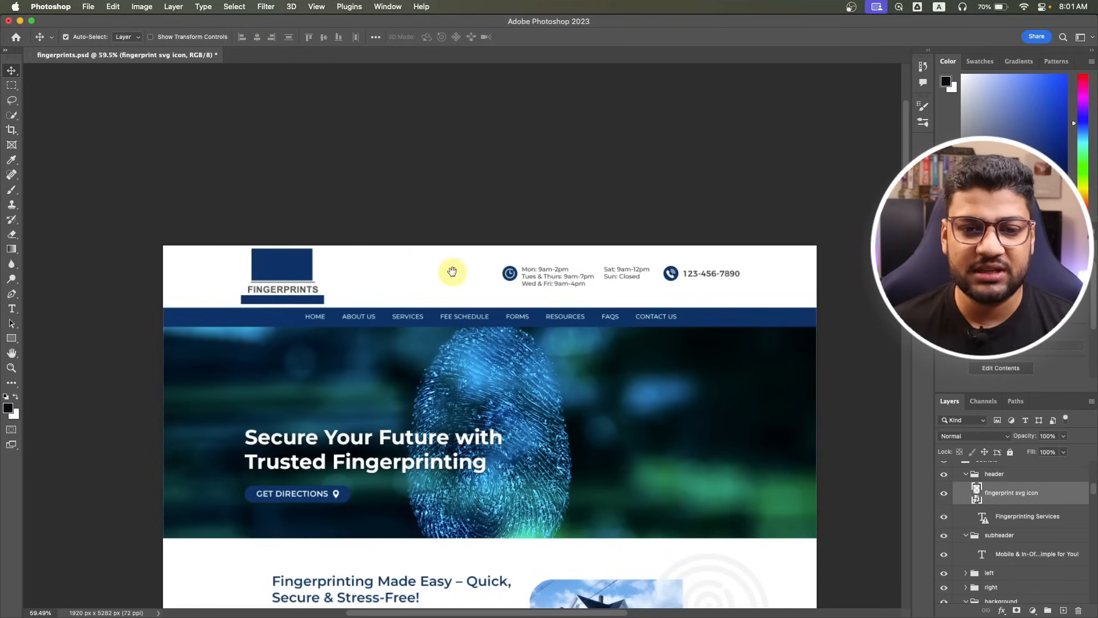
click(412, 263)
drag(413, 275, 414, 152)
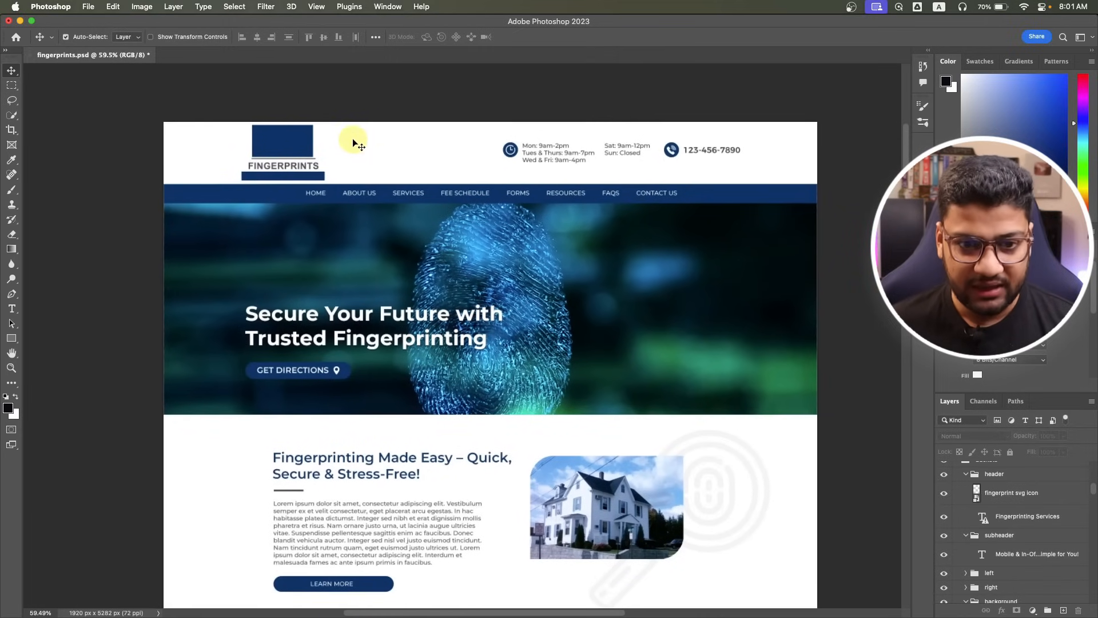
key(z)
drag(343, 139, 387, 141)
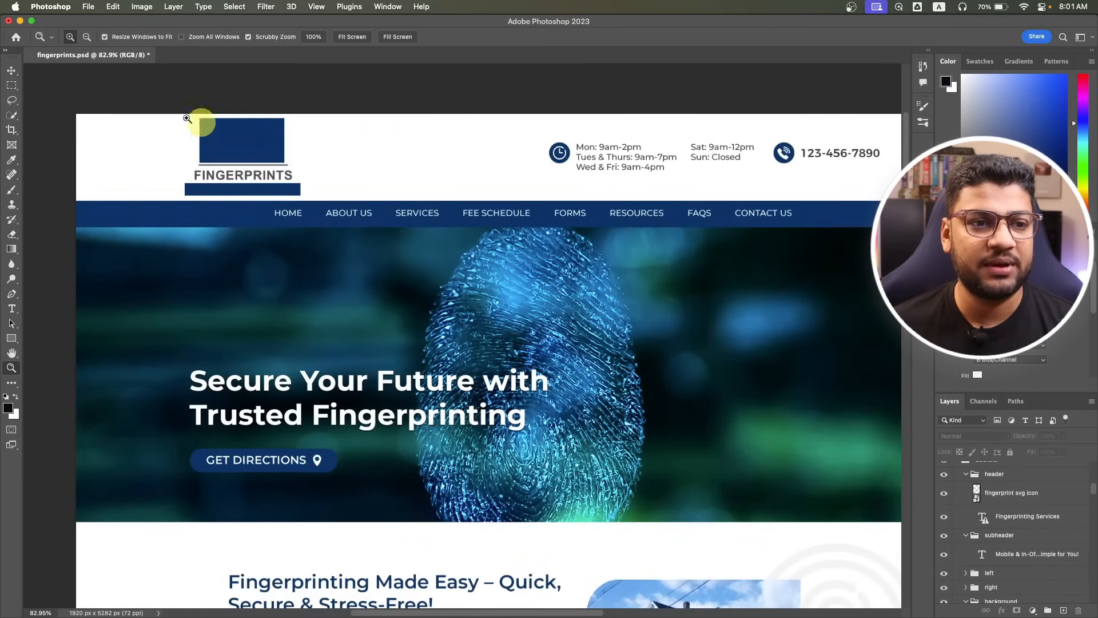
Select the FINGERPRINTS logo group in the Layers panel and hide every other layer.
click(12, 70)
click(255, 155)
click(938, 405)
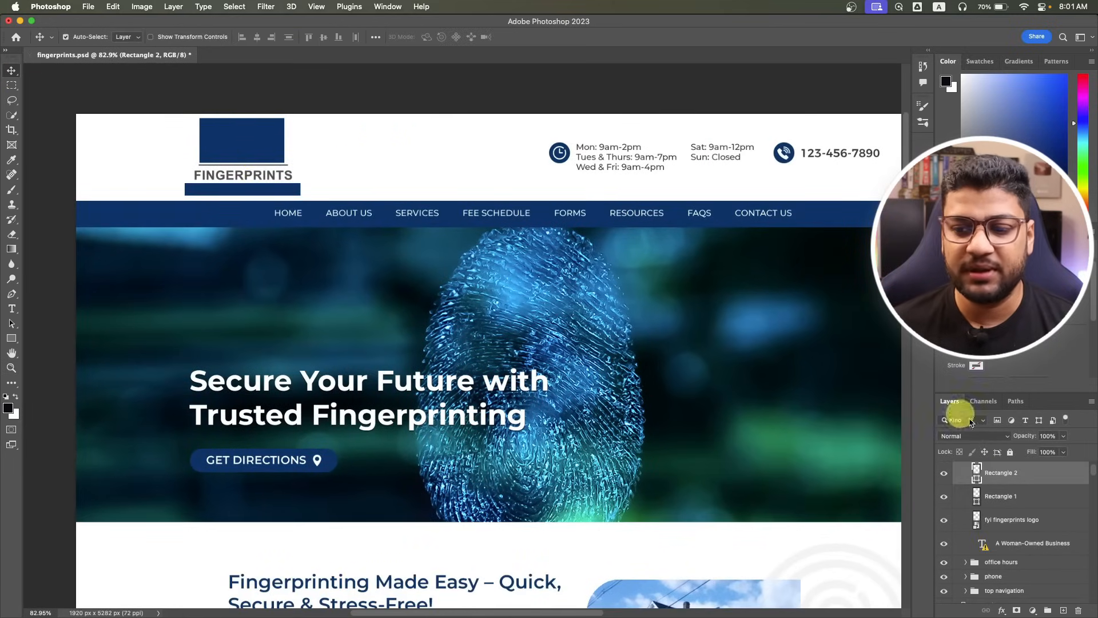
scroll(972, 497, up, 2)
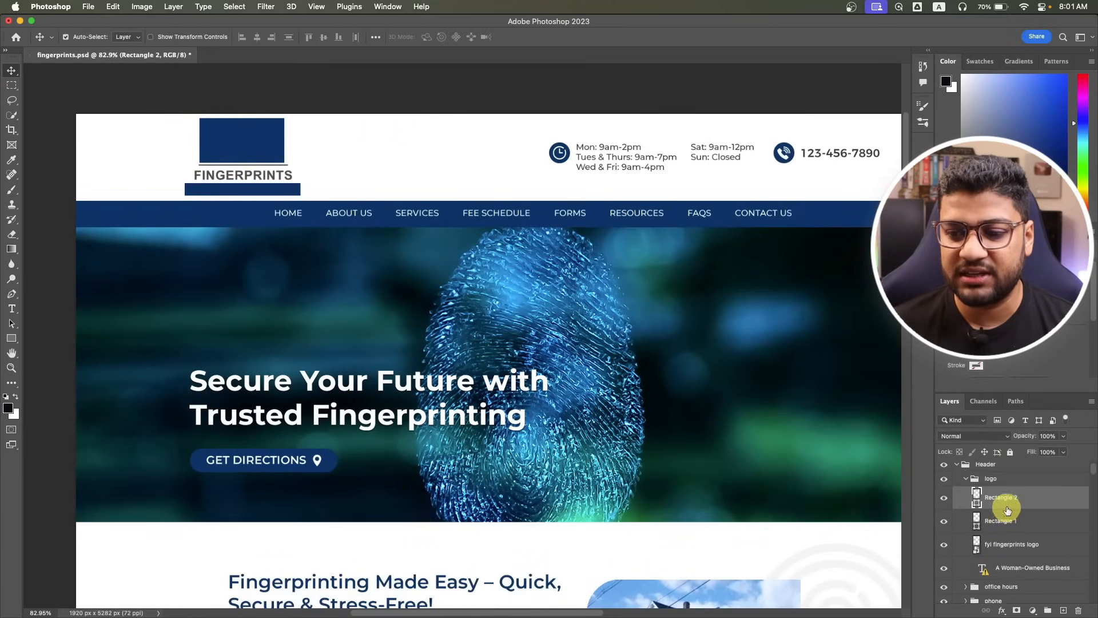
click(966, 480)
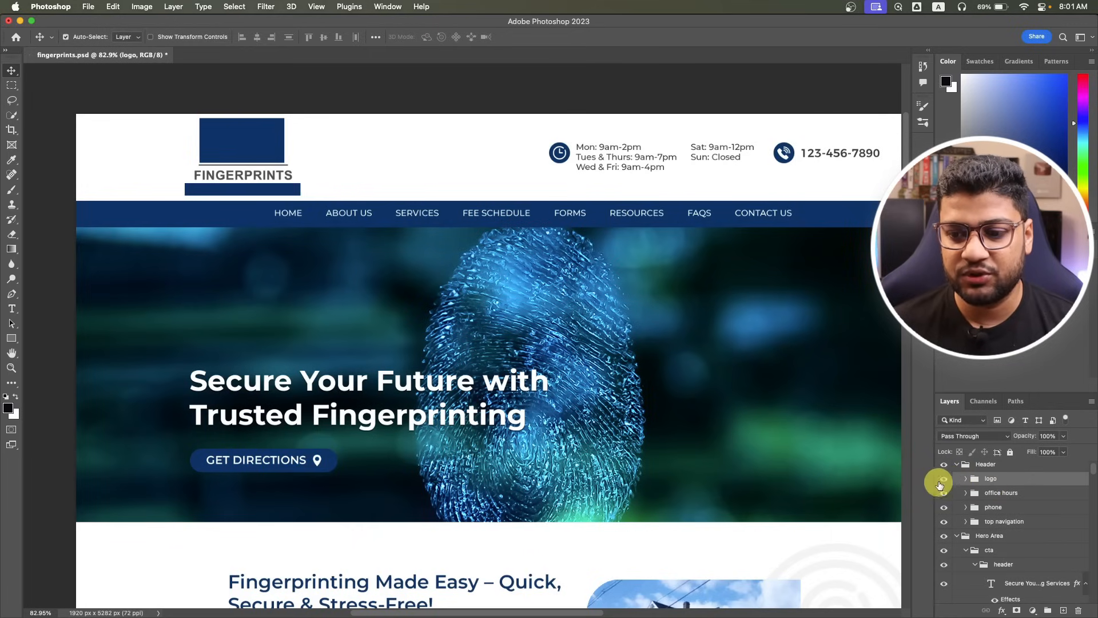
alt+click(943, 479)
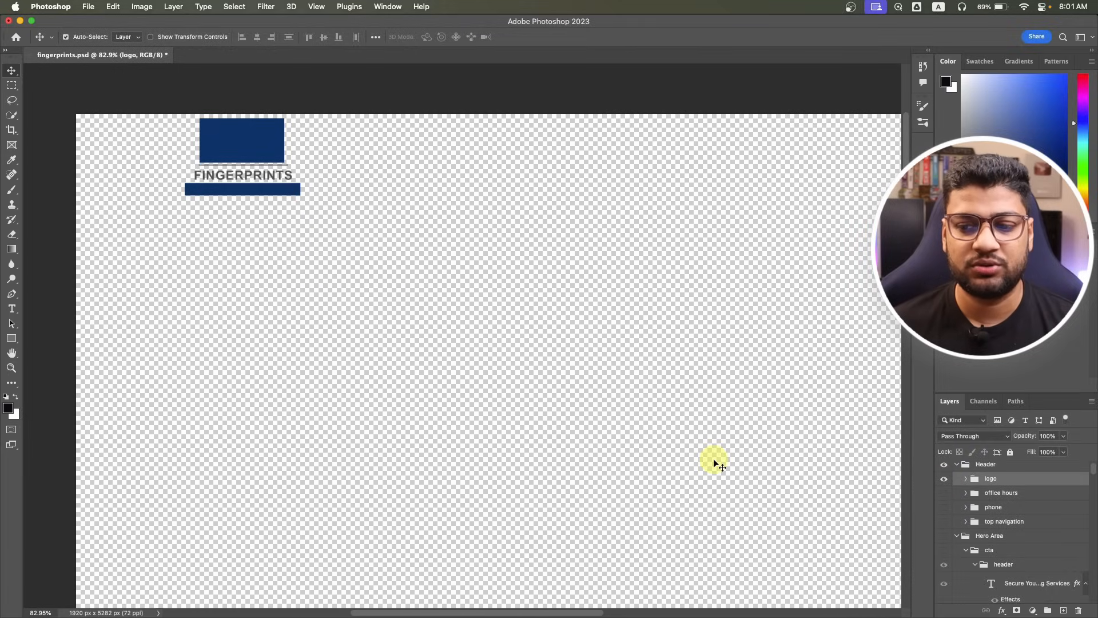
Trim the canvas's transparent pixels tightly around the FINGERPRINTS logo.
click(142, 7)
click(153, 144)
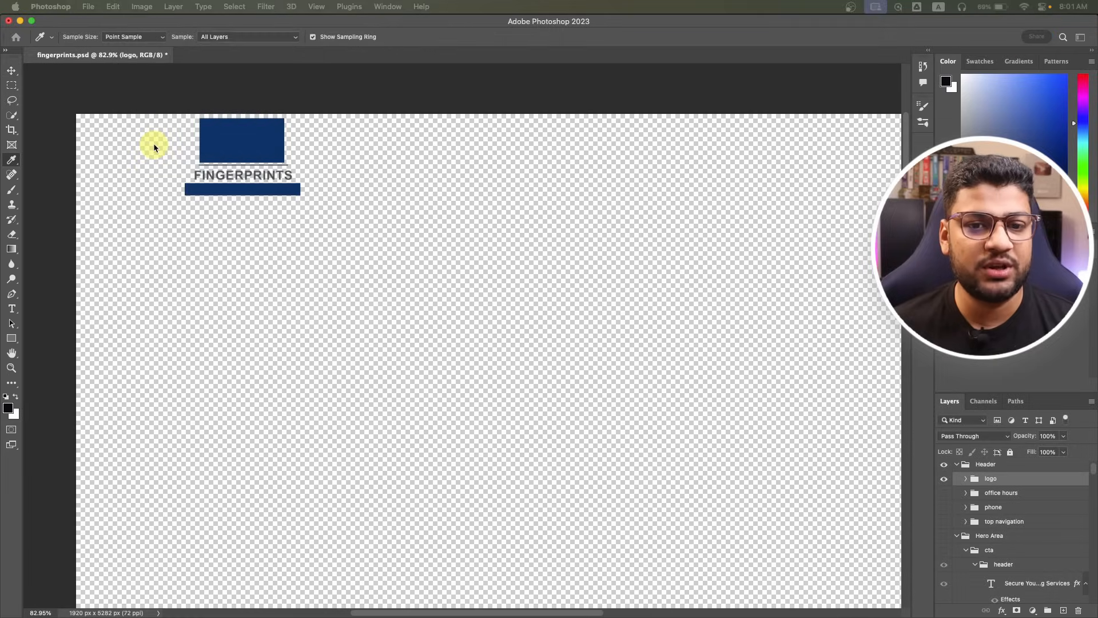
drag(463, 194, 437, 195)
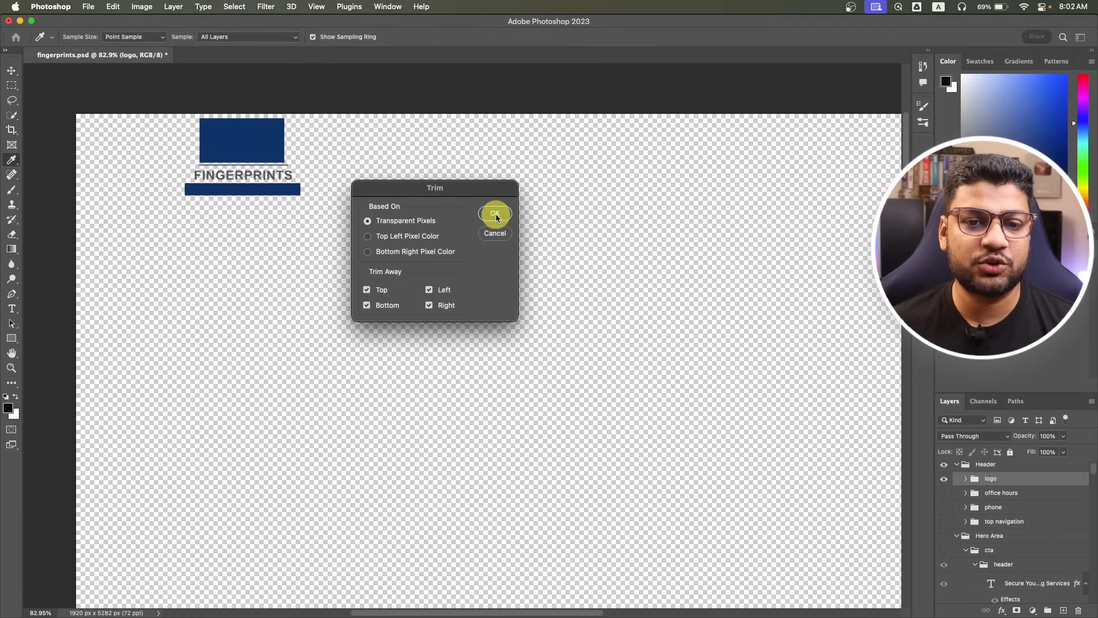
click(495, 213)
key(v)
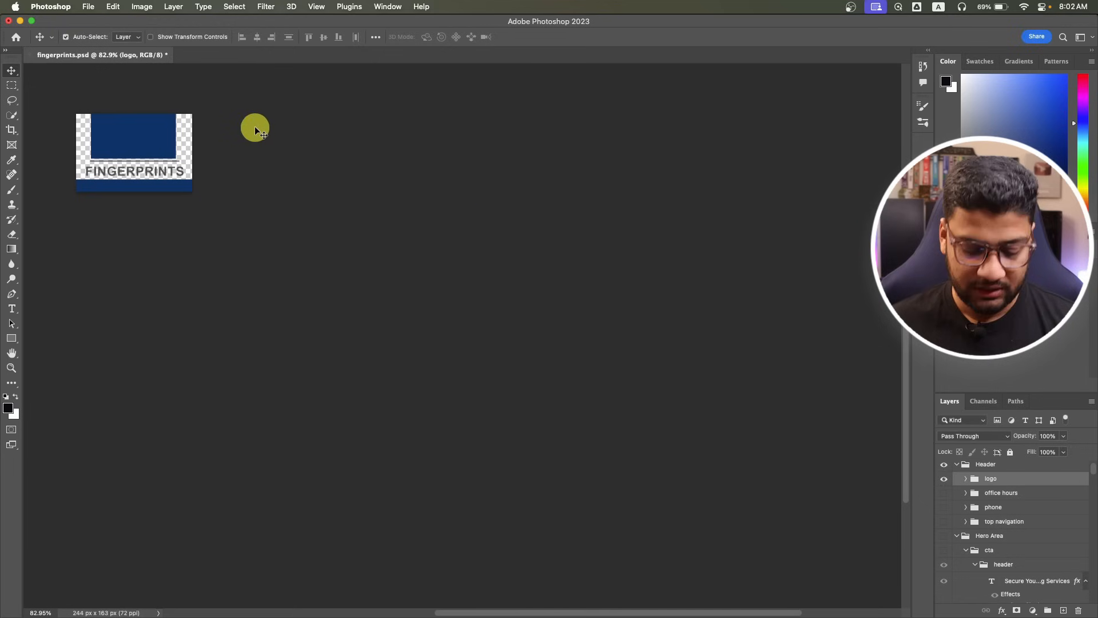
Export the logo with Save for Web as PNG-24 logo.png on the Desktop.
key(super+alt+shift+s)
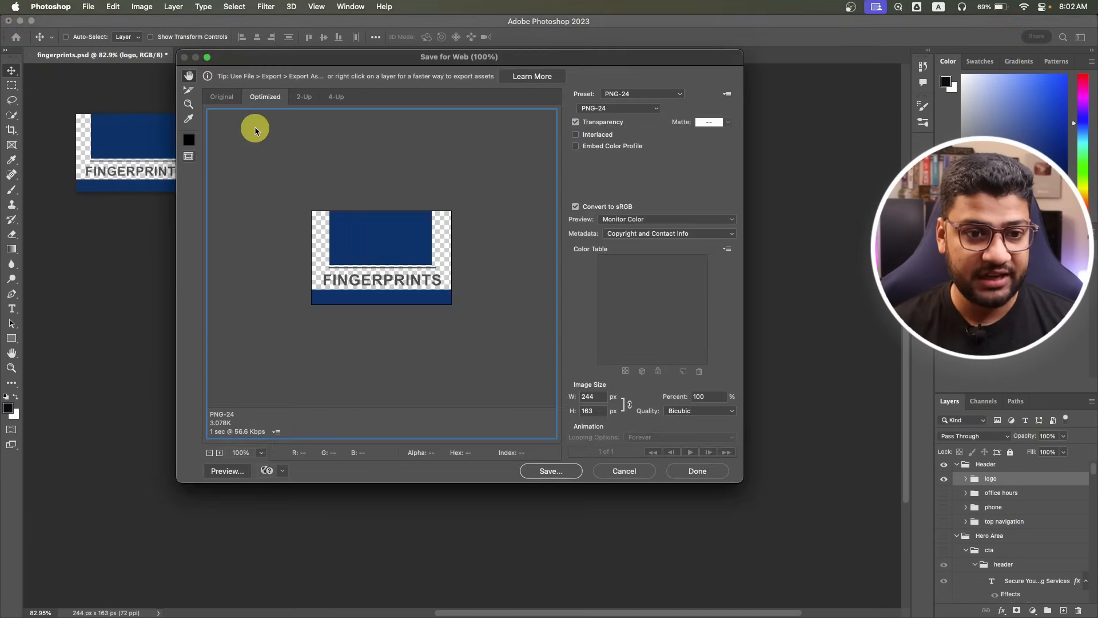
click(545, 473)
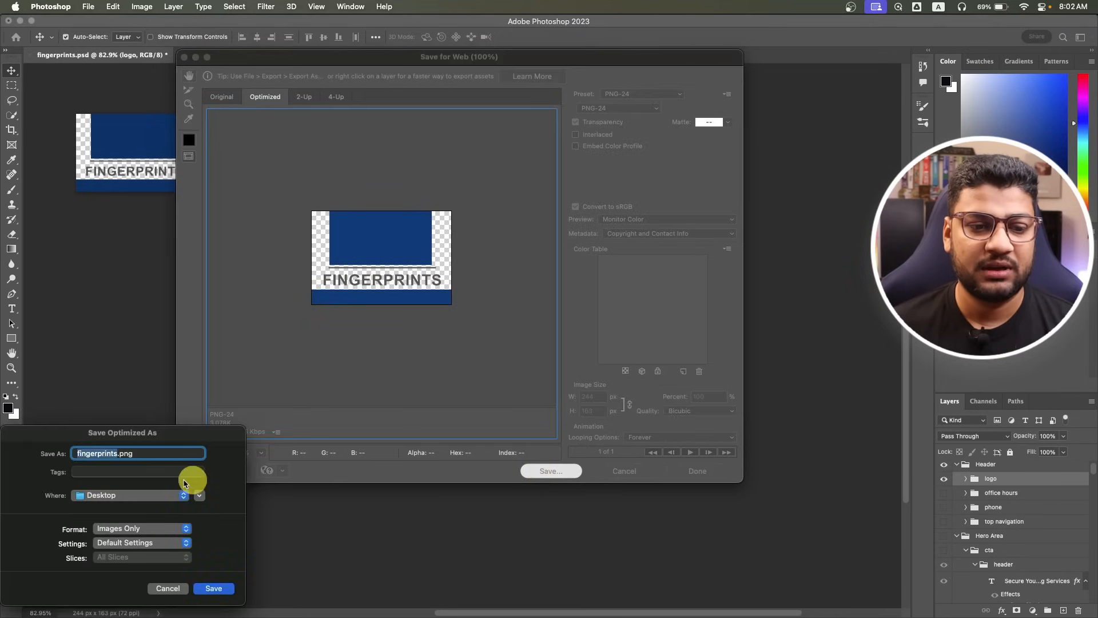
drag(98, 429, 459, 266)
text(logo)
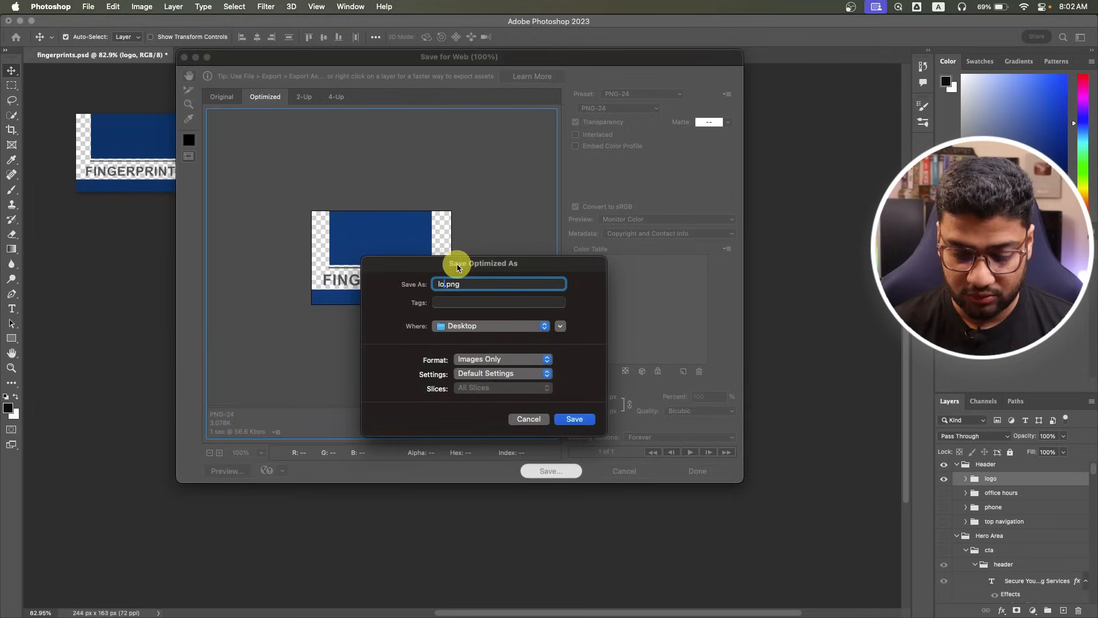
click(574, 419)
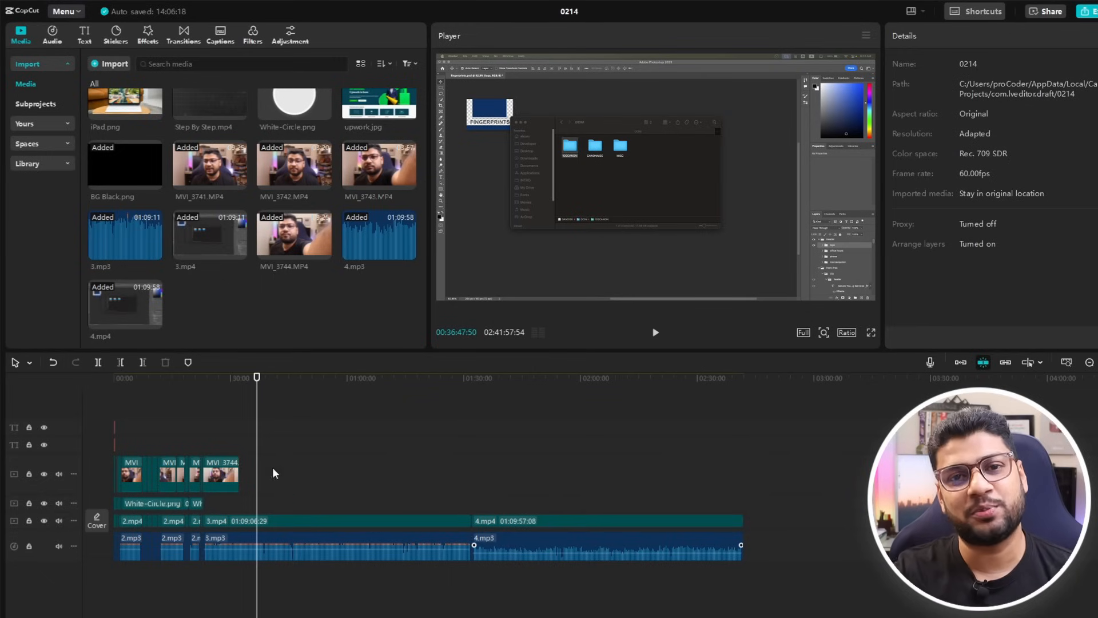
Drag the CapCut playhead back to preview the earlier Photoshop export step.
drag(255, 418, 744, 436)
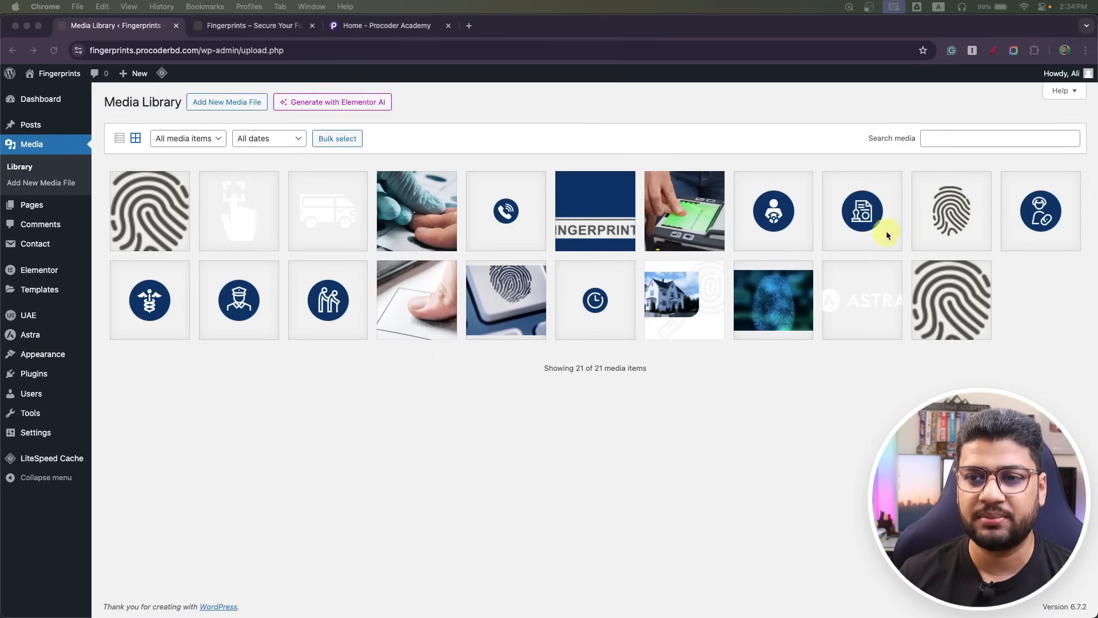
click(1004, 85)
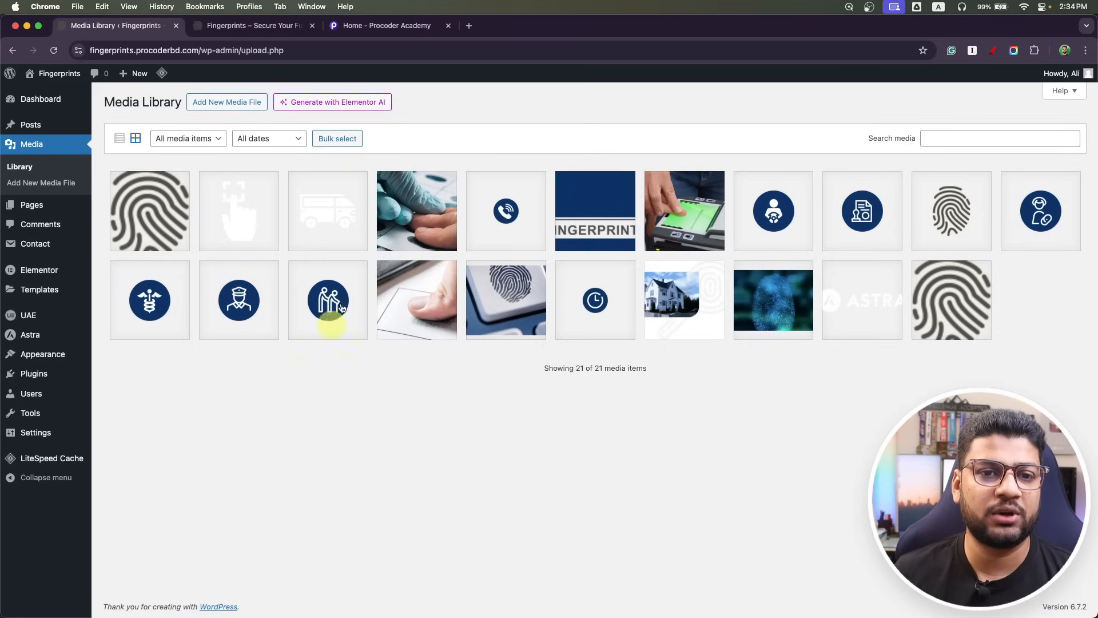
Switch to the Procoder Academy tab and scroll its home page.
click(399, 26)
scroll(303, 397, down, 15)
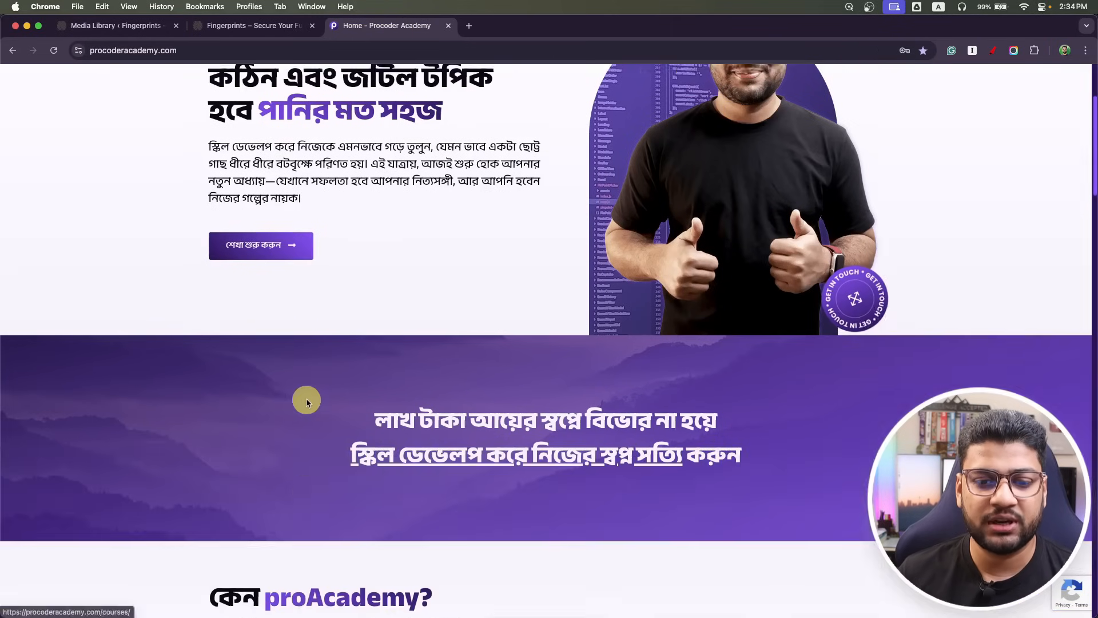
scroll(307, 405, down, 10)
scroll(307, 405, up, 20)
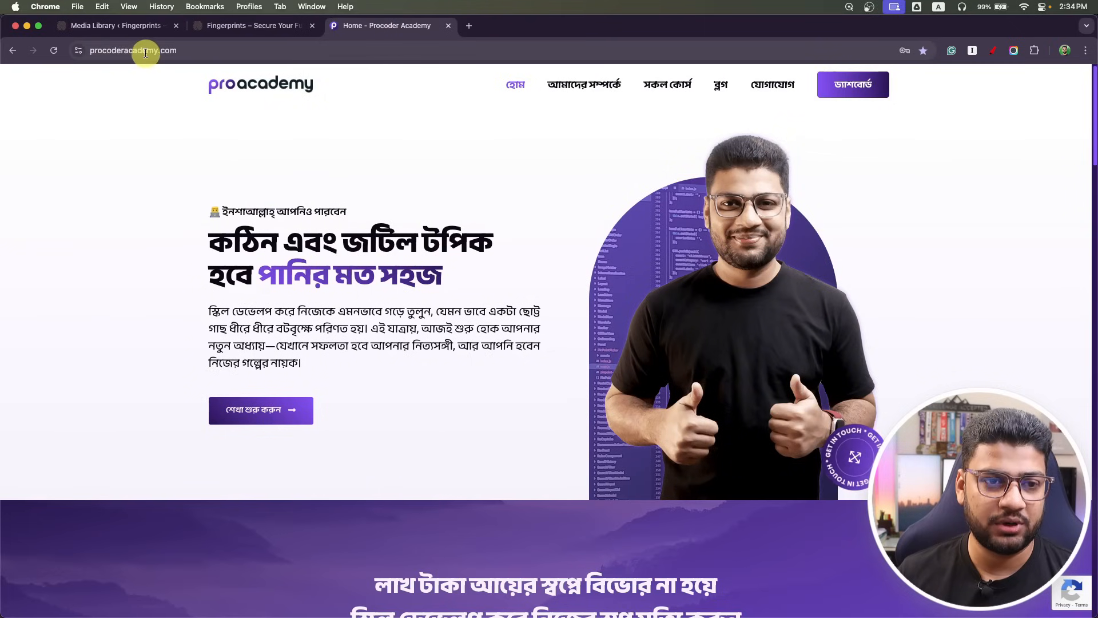
Open the সকল কোর্স all-courses page and browse through the WordPress Customization Masterclass course.
click(655, 86)
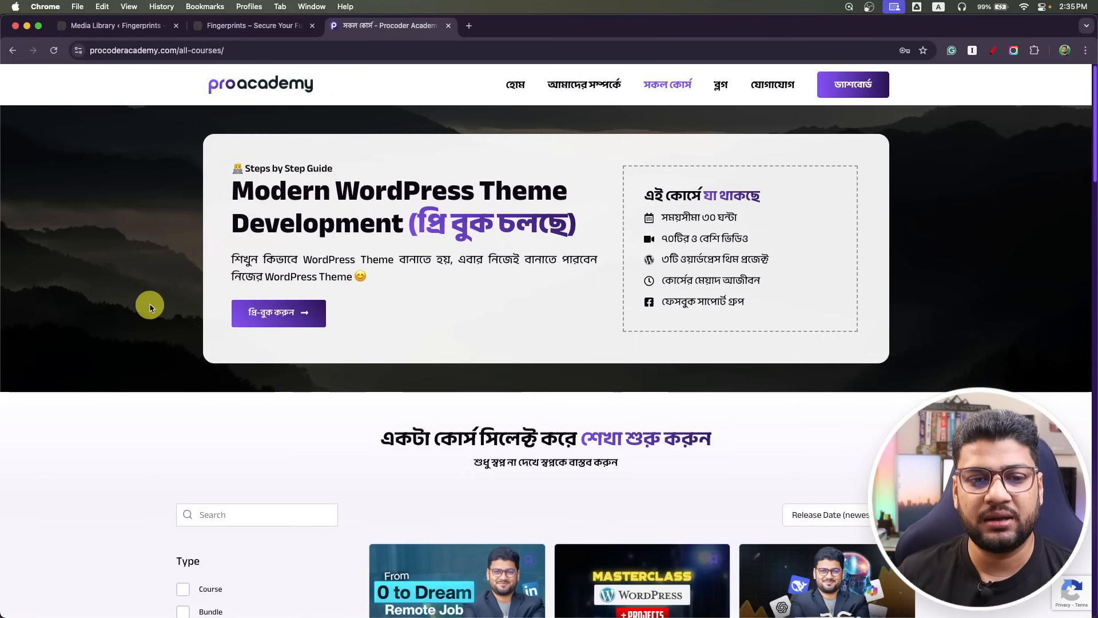
scroll(150, 303, down, 3)
scroll(245, 380, down, 5)
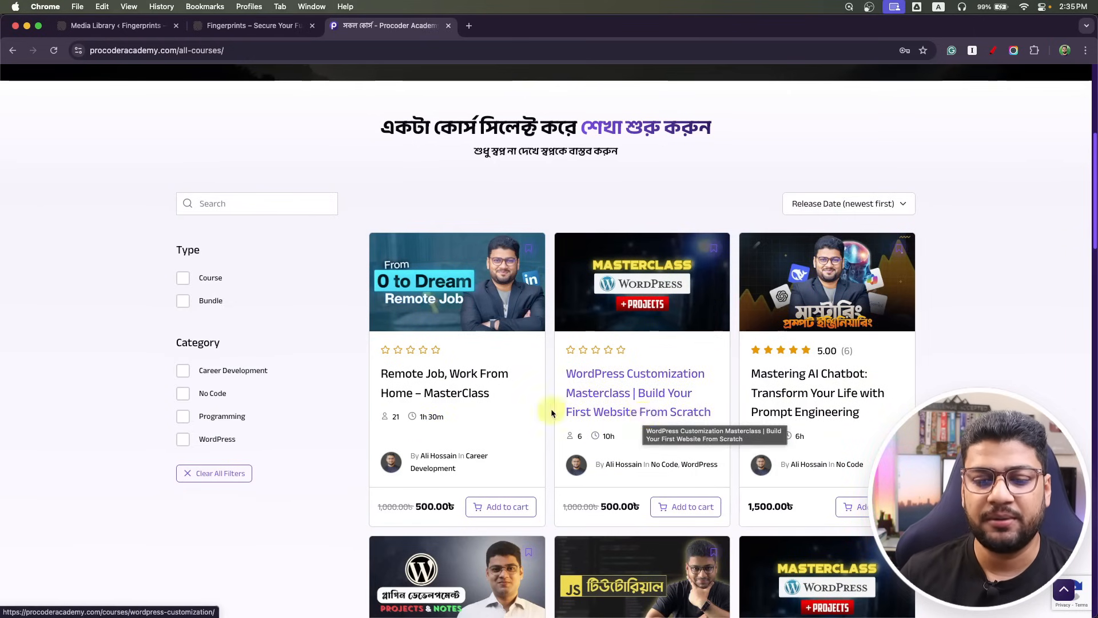
scroll(482, 401, down, 20)
scroll(482, 404, up, 8)
scroll(479, 404, up, 8)
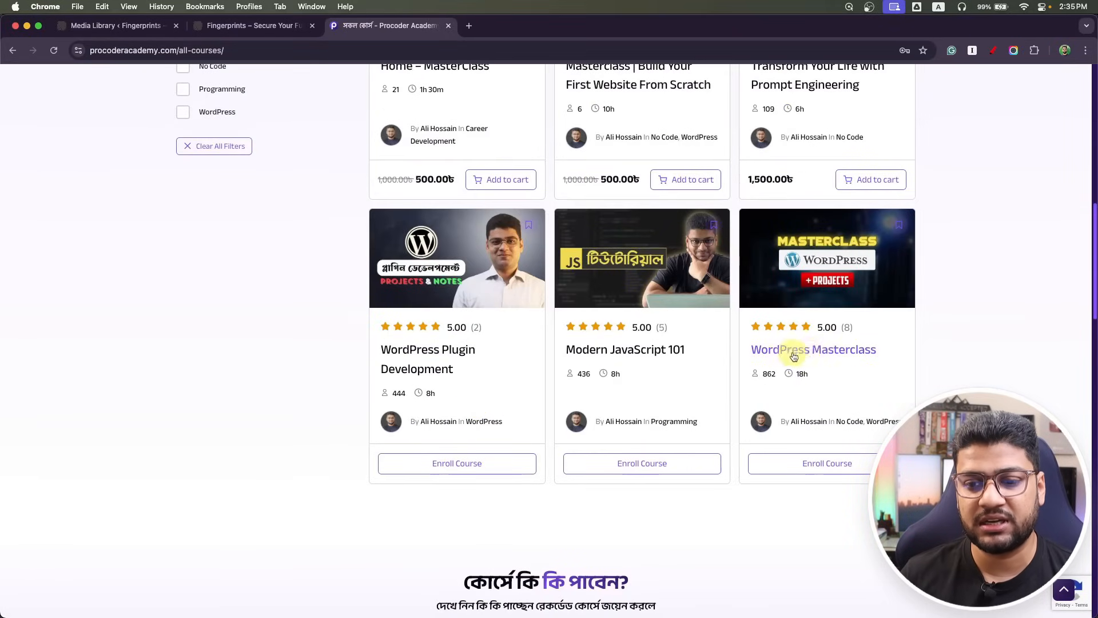
scroll(628, 384, up, 1)
scroll(628, 383, up, 12)
scroll(621, 376, down, 6)
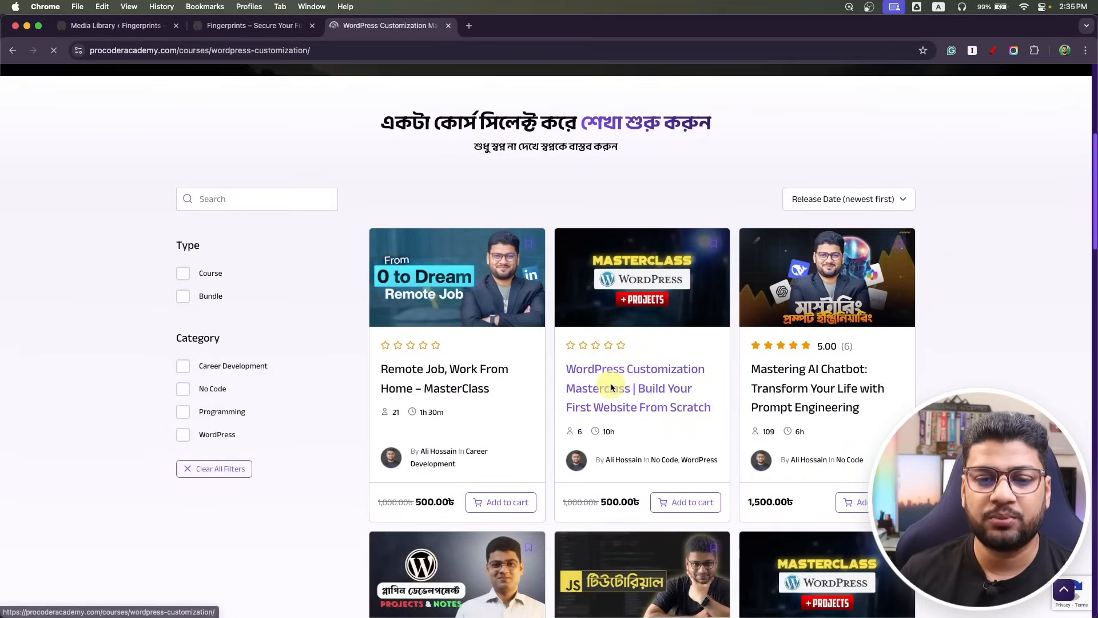
scroll(300, 406, down, 6)
scroll(299, 405, down, 5)
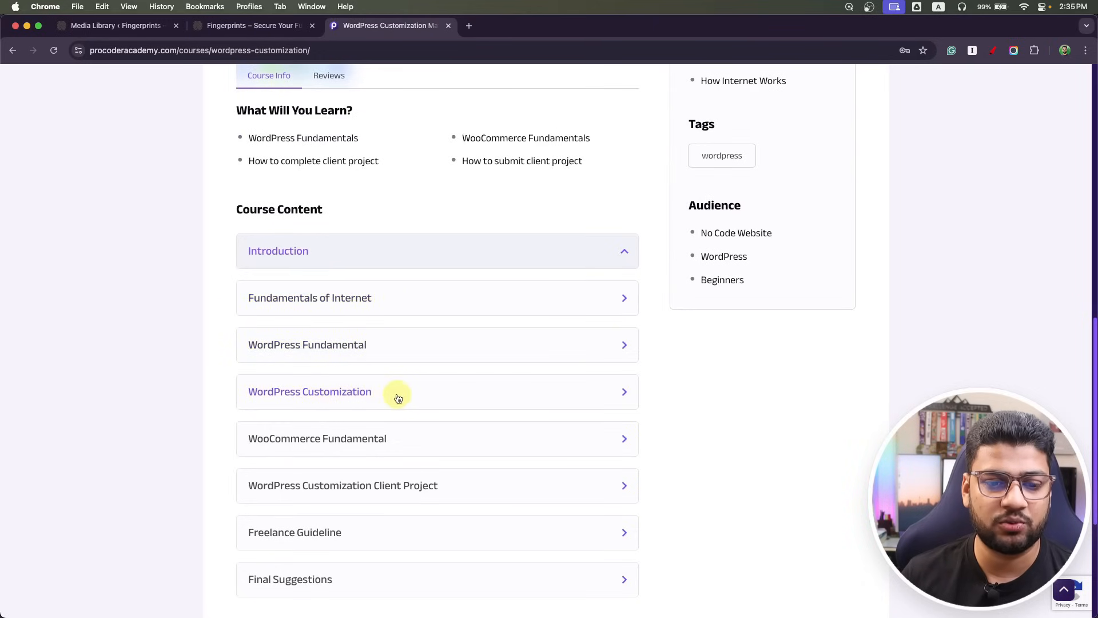
scroll(396, 392, down, 1)
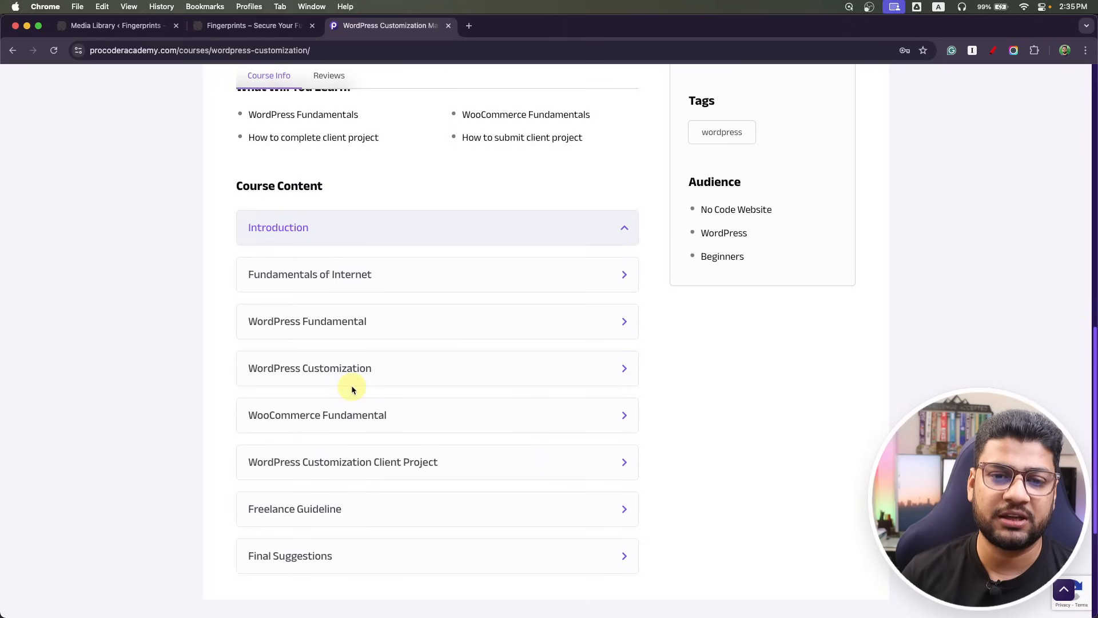
In Course Content, collapse Fundamentals of Internet and expand WordPress Fundamental and WooCommerce Fundamental.
click(386, 276)
click(404, 326)
click(422, 372)
click(421, 380)
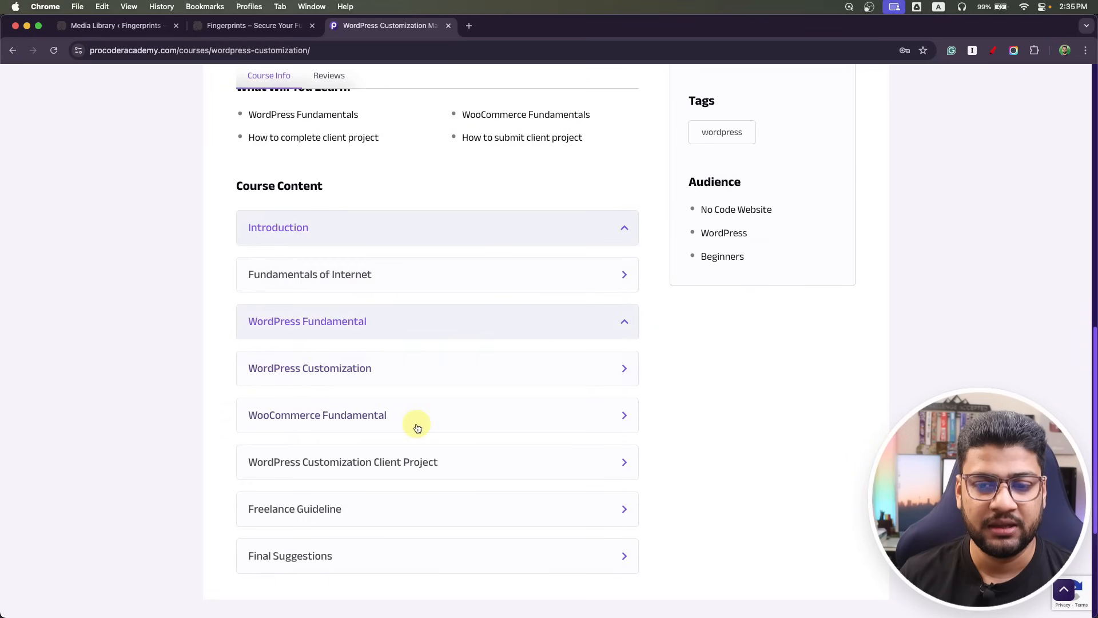
click(416, 423)
scroll(401, 378, up, 8)
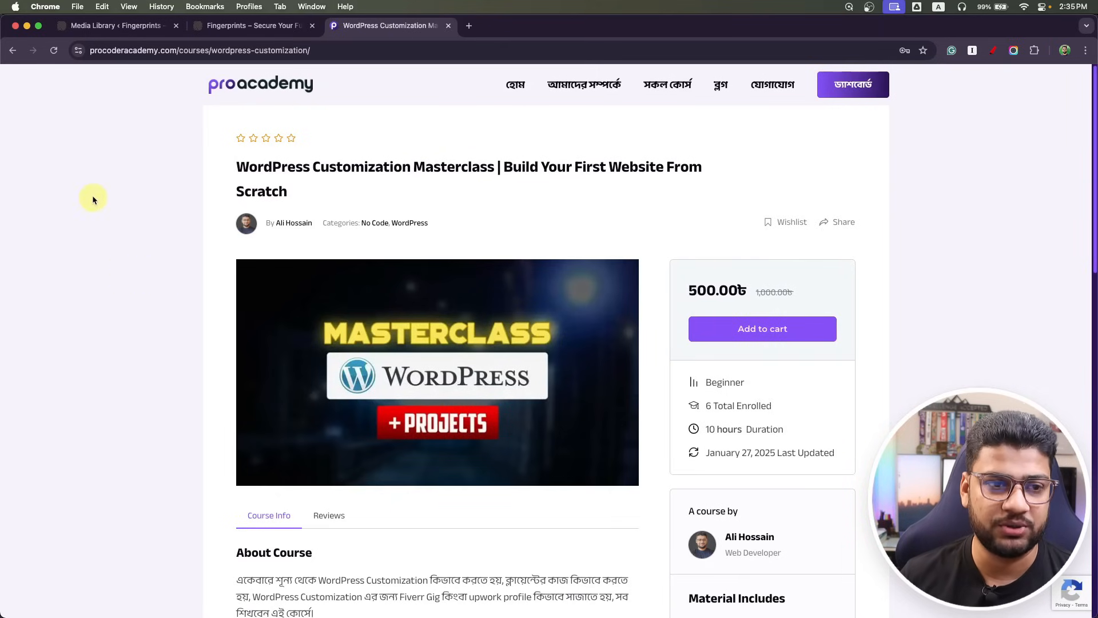
Go back to the all-courses listing and scroll through it.
click(13, 50)
scroll(696, 280, down, 10)
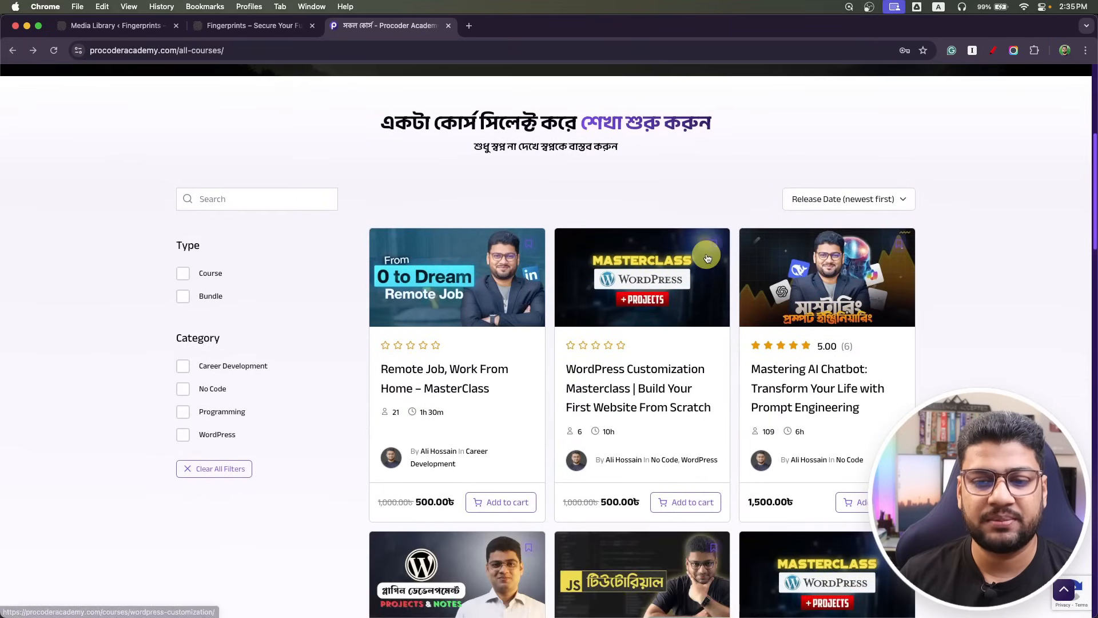
scroll(696, 280, up, 5)
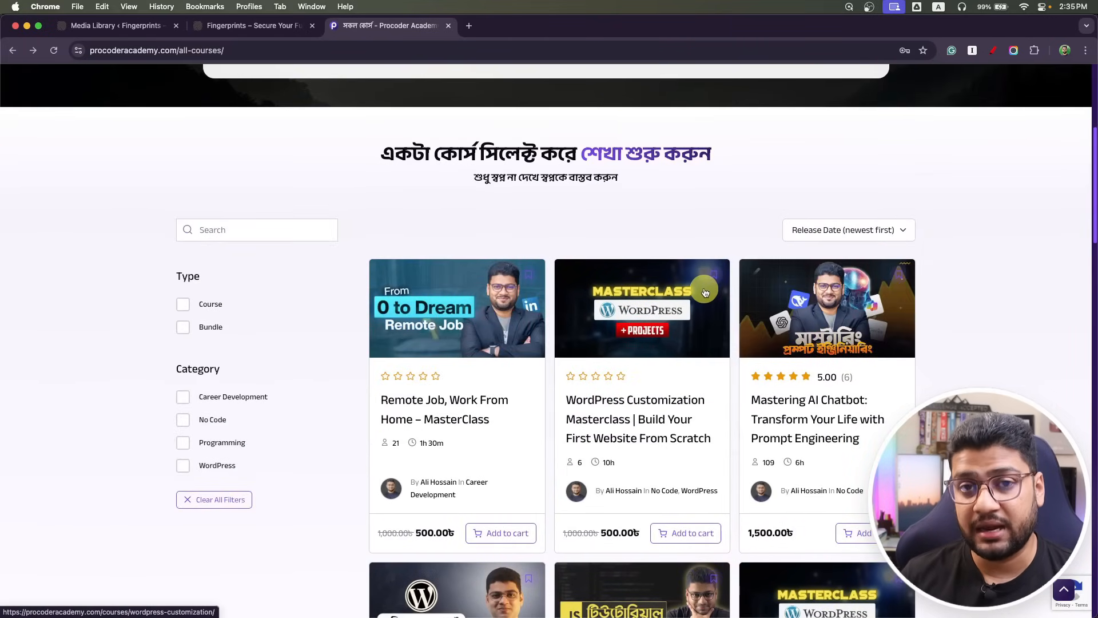
scroll(704, 292, down, 1)
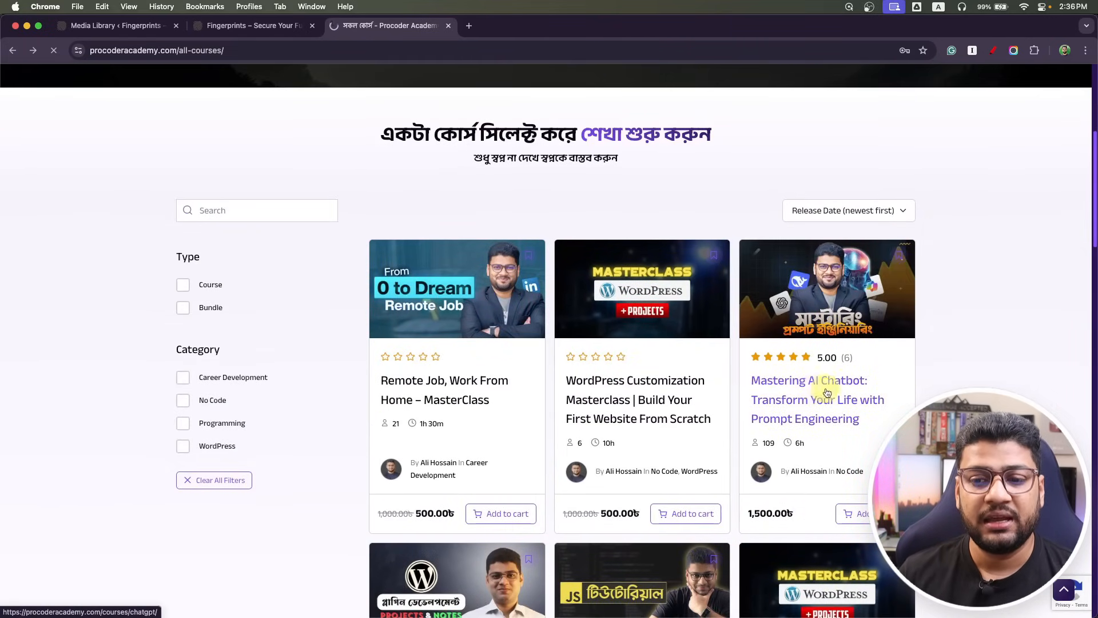
Open the Mastering AI Chatbot course page and scroll through its description.
click(816, 388)
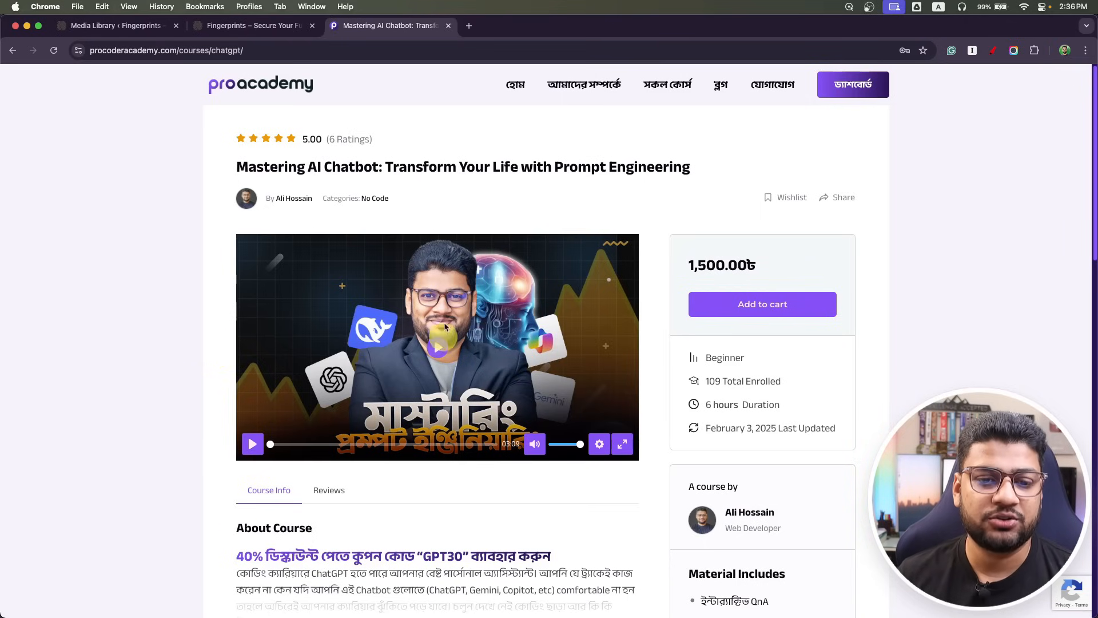
scroll(117, 348, down, 3)
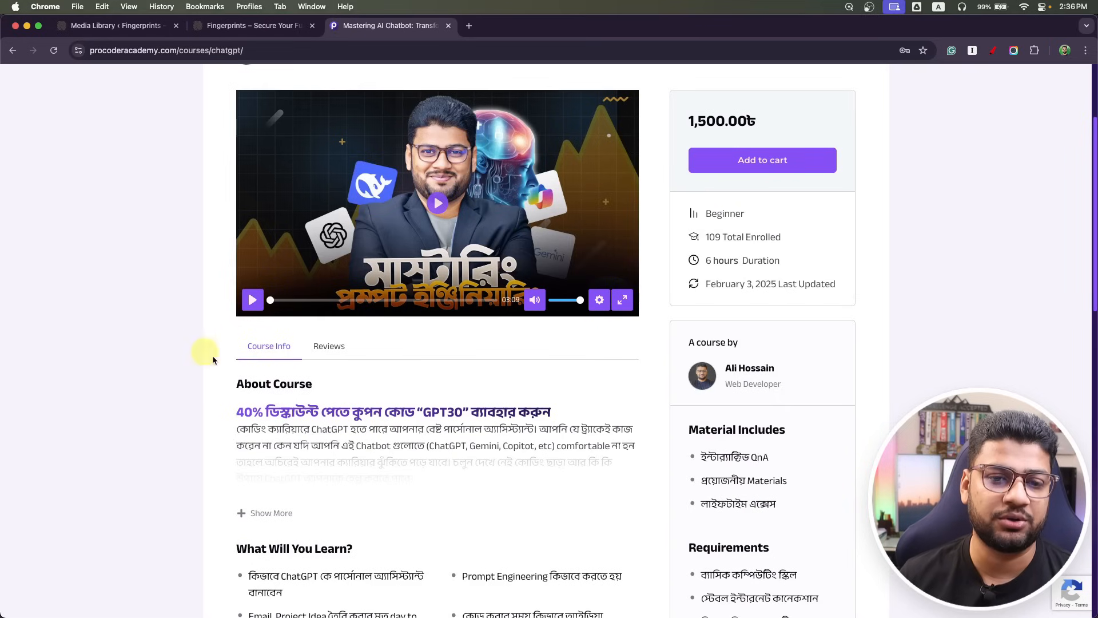
scroll(246, 481, down, 1)
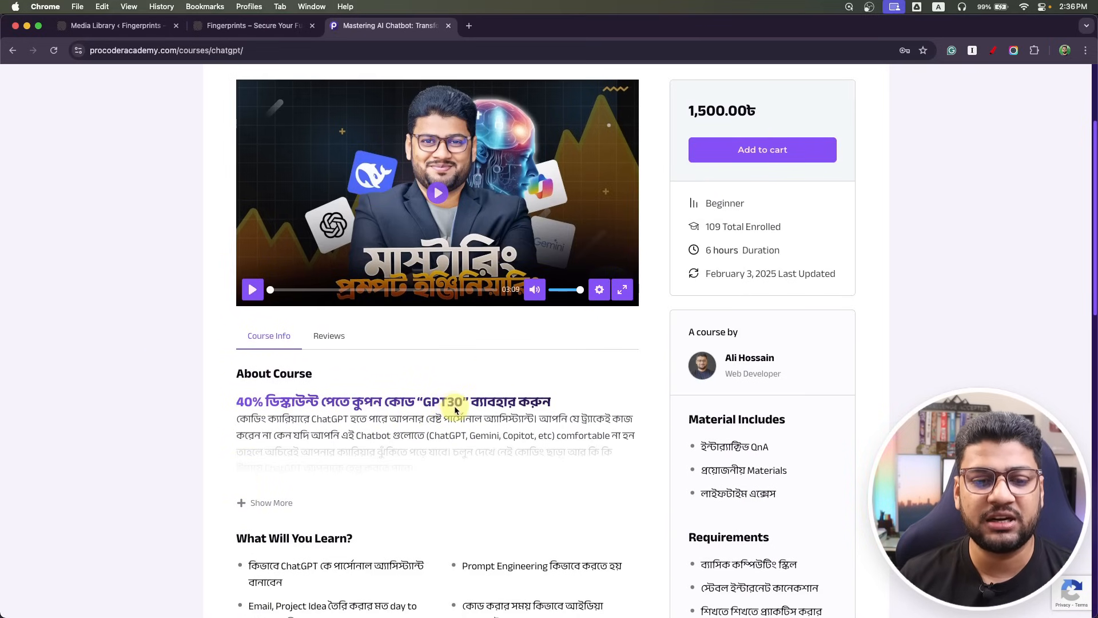
scroll(325, 423, down, 10)
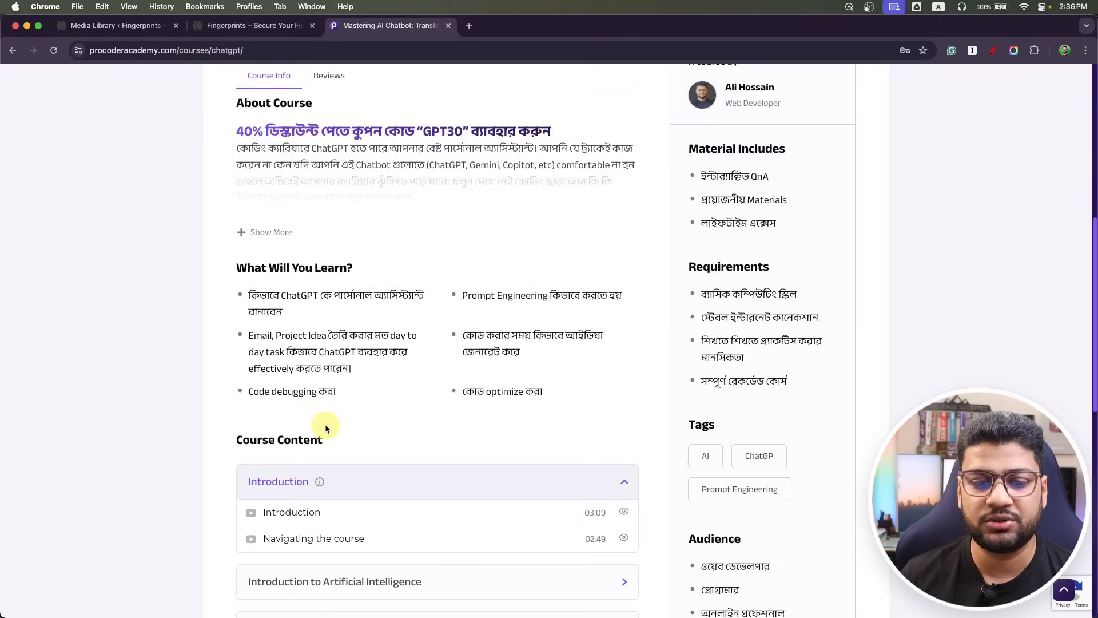
scroll(325, 423, up, 15)
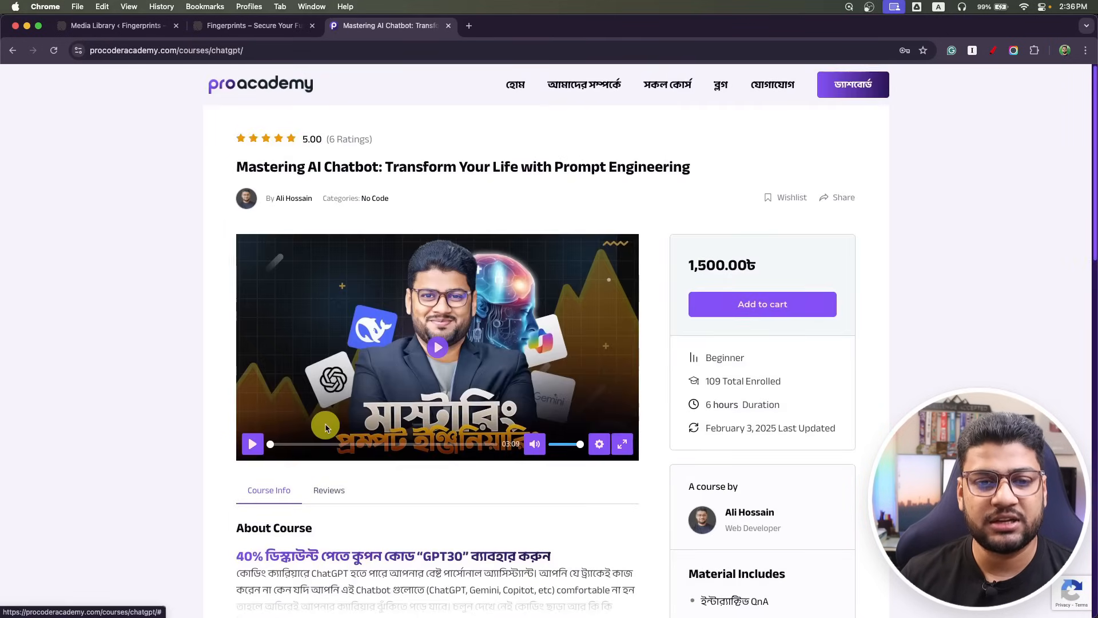
scroll(629, 416, down, 1)
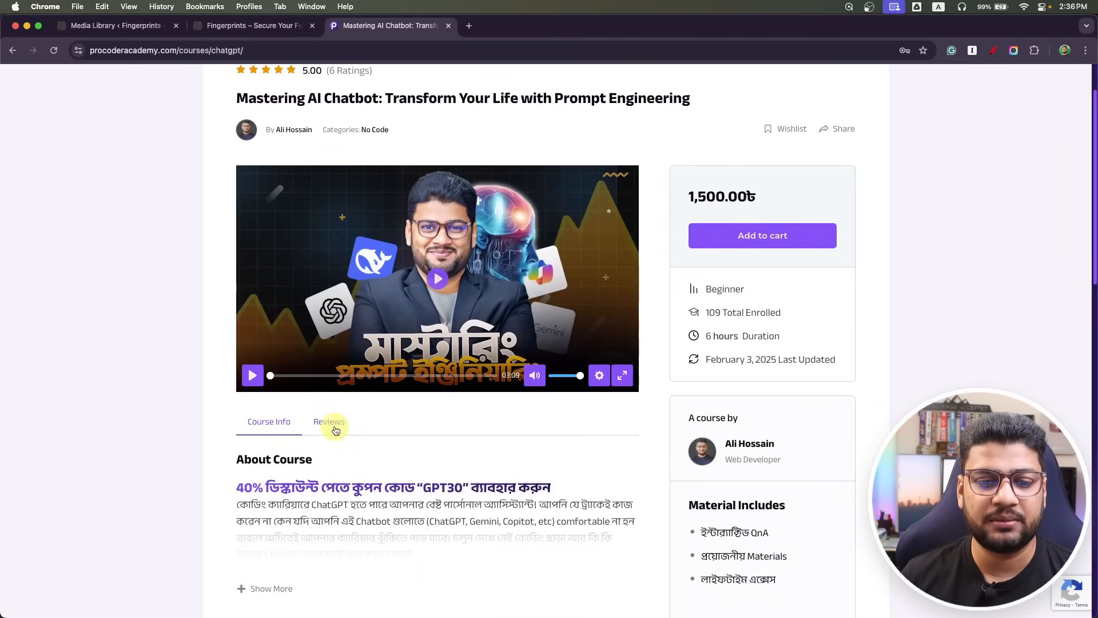
View the course's Reviews, return to Course Info, then close the course tab.
click(329, 421)
scroll(186, 450, down, 12)
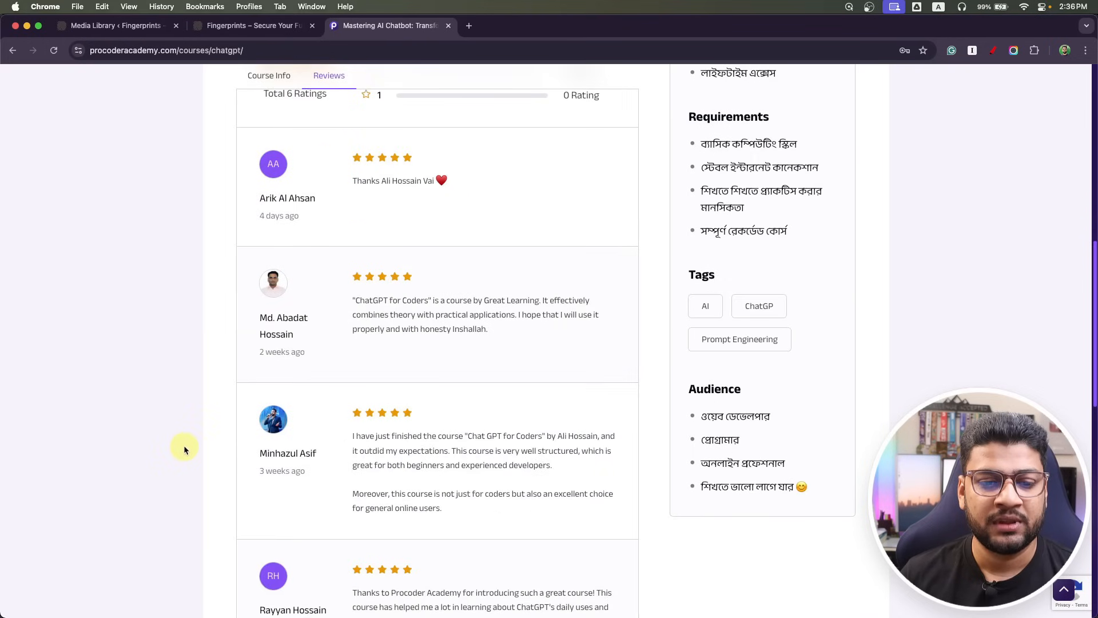
scroll(187, 441, down, 8)
scroll(187, 440, up, 20)
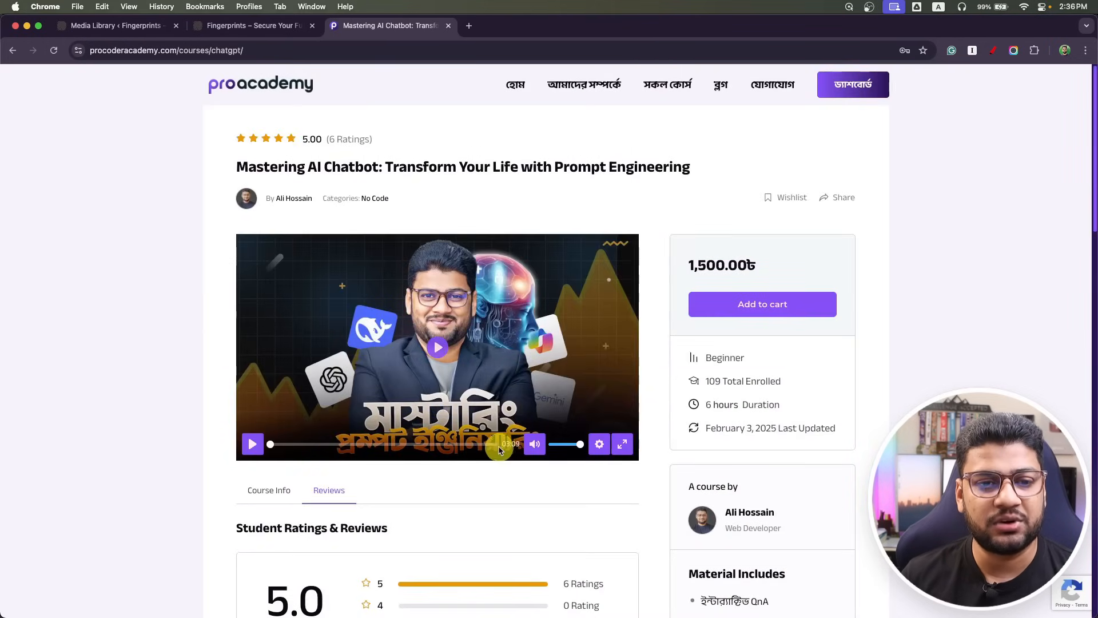
click(270, 490)
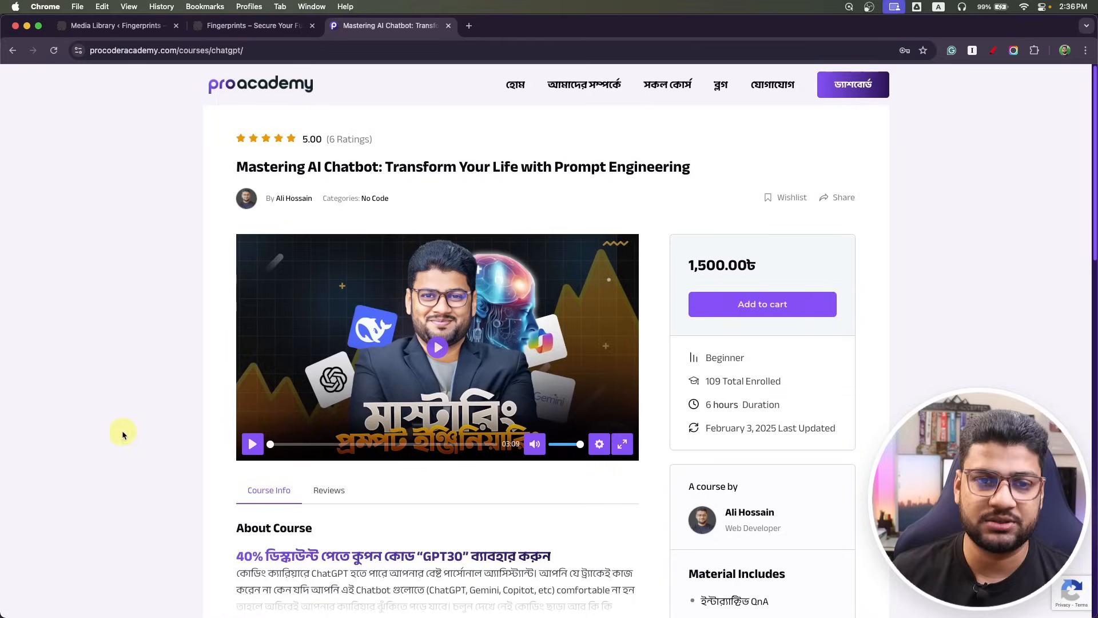
click(449, 27)
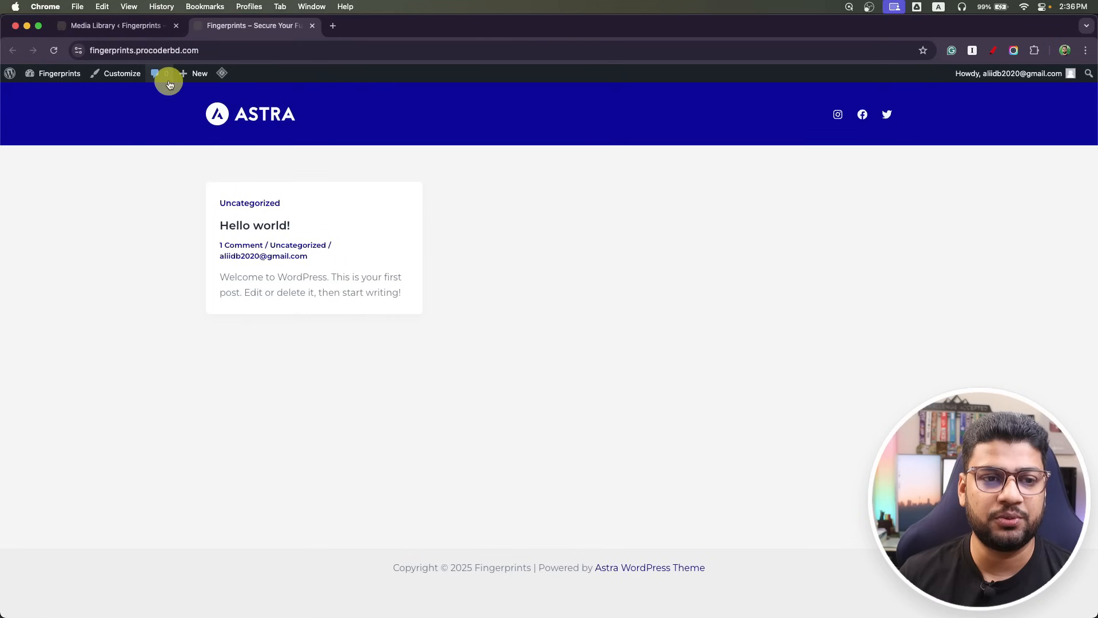
Create and publish a new page titled 'Home' on the default template.
click(120, 25)
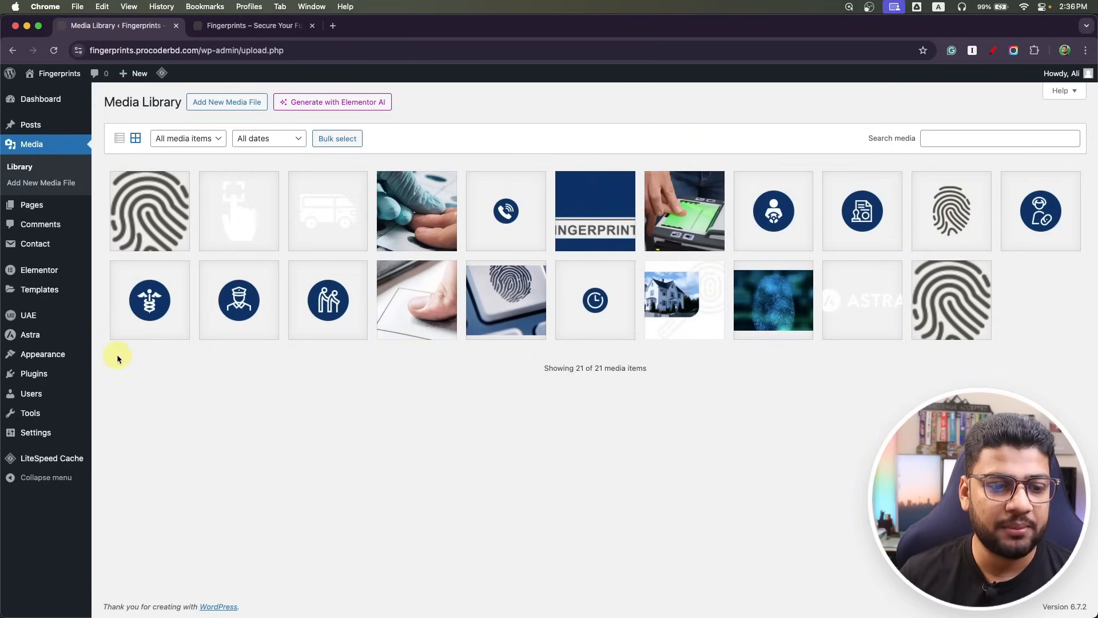
mouse_move(41, 207)
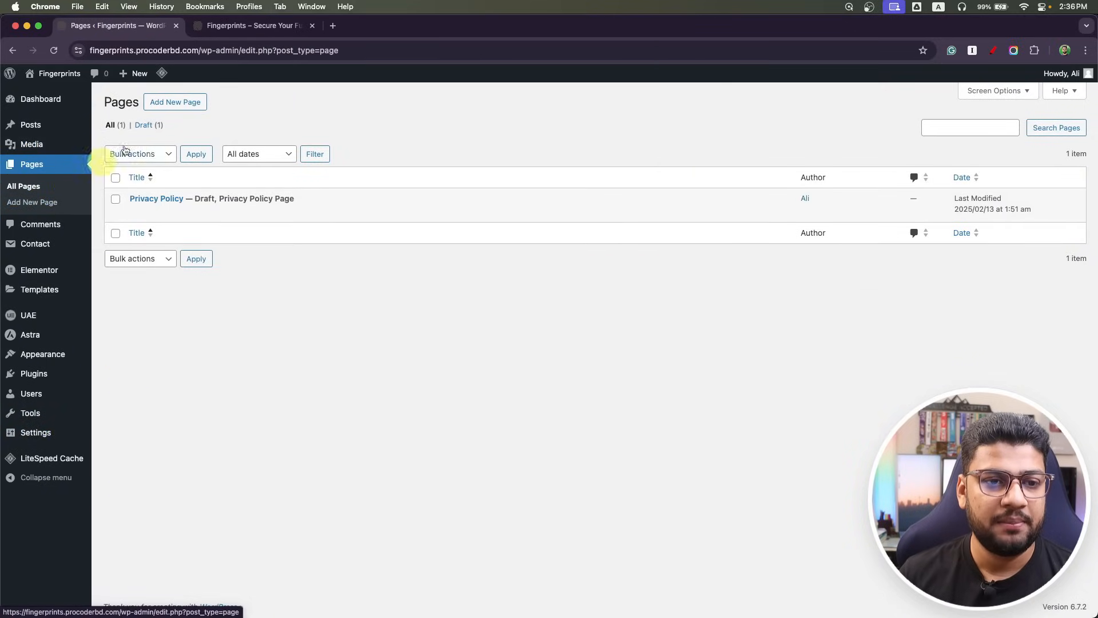
click(172, 102)
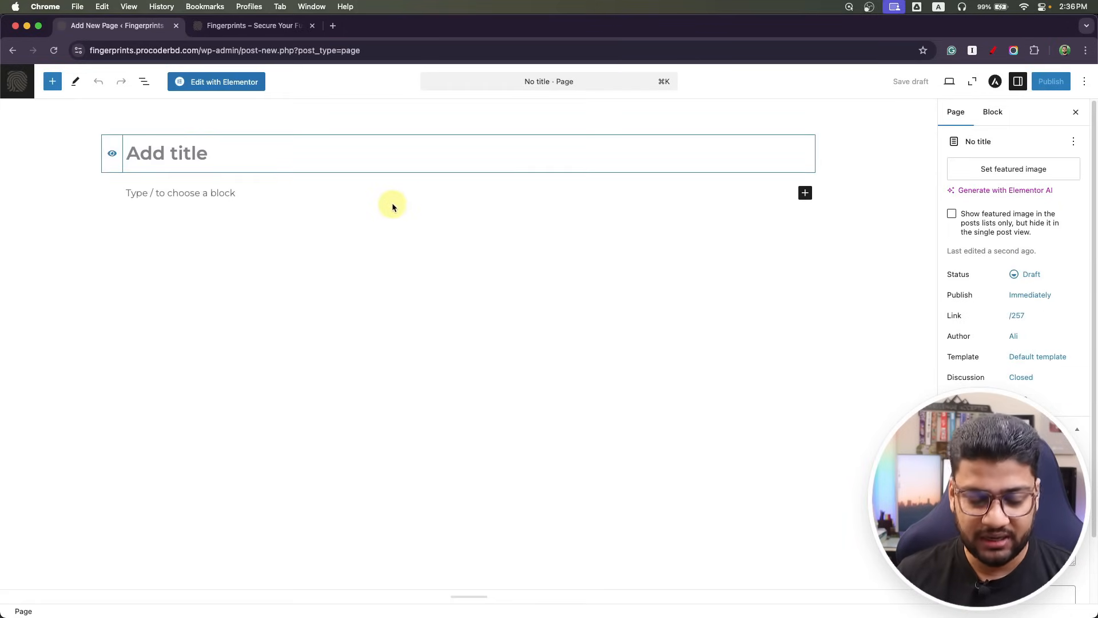
text(Home)
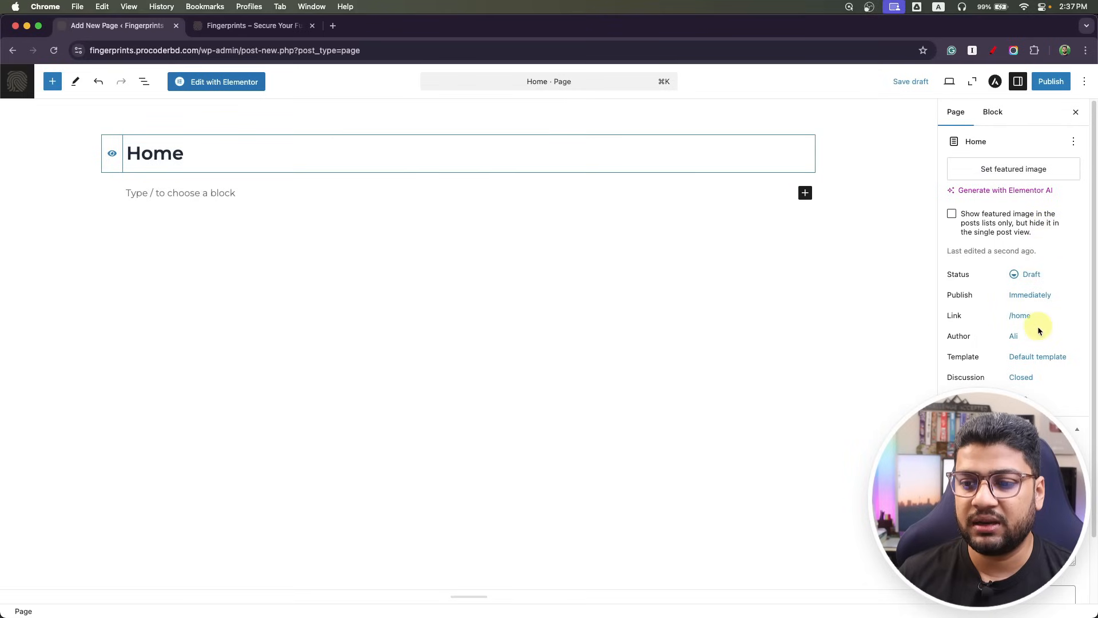
click(1038, 356)
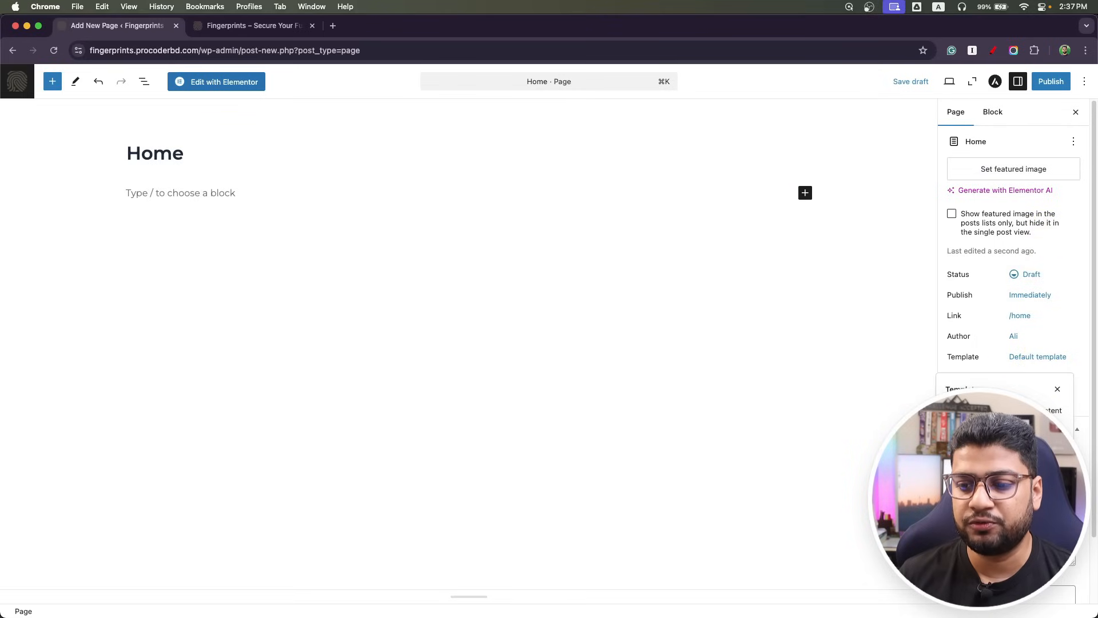
key(Escape)
click(1048, 83)
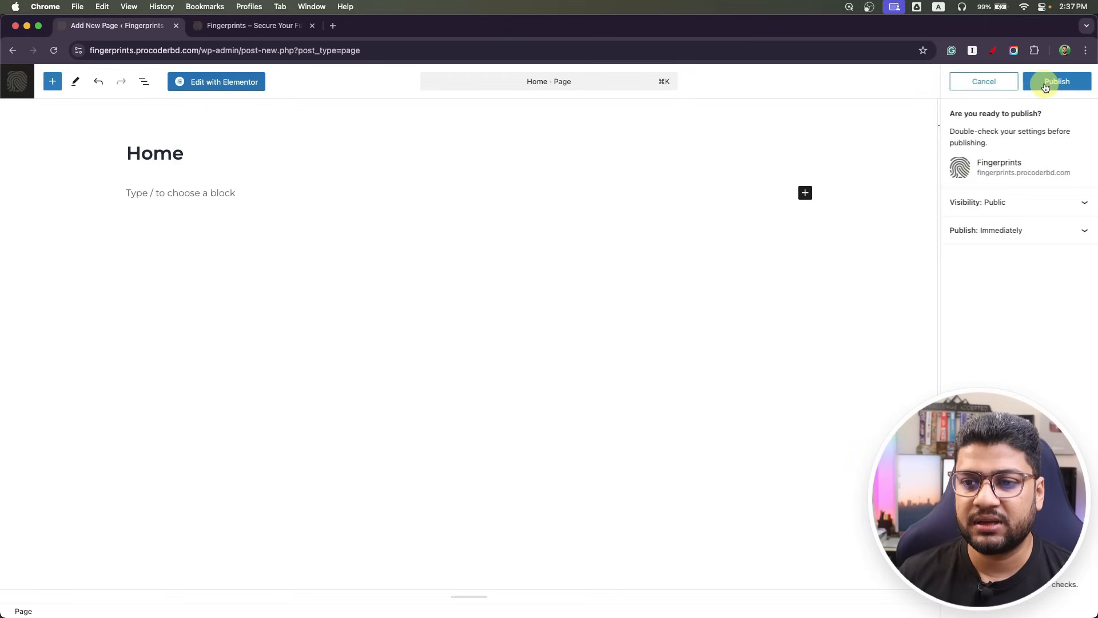
click(1045, 85)
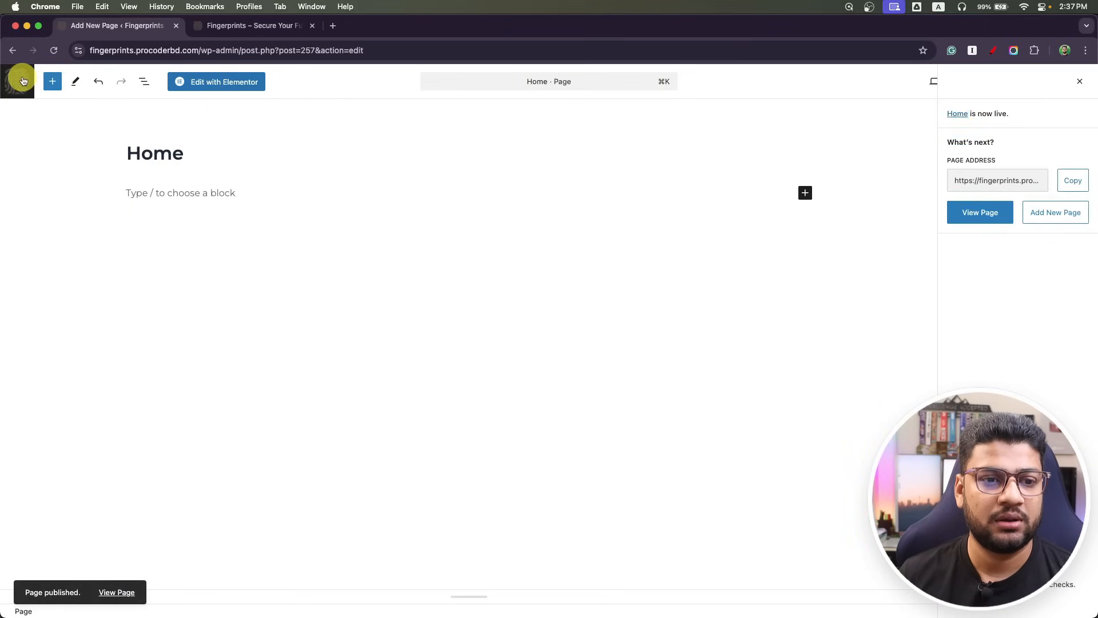
Publish a 'Blog' page using the Elementor Full Width template, then show the Media Library.
click(21, 80)
click(194, 102)
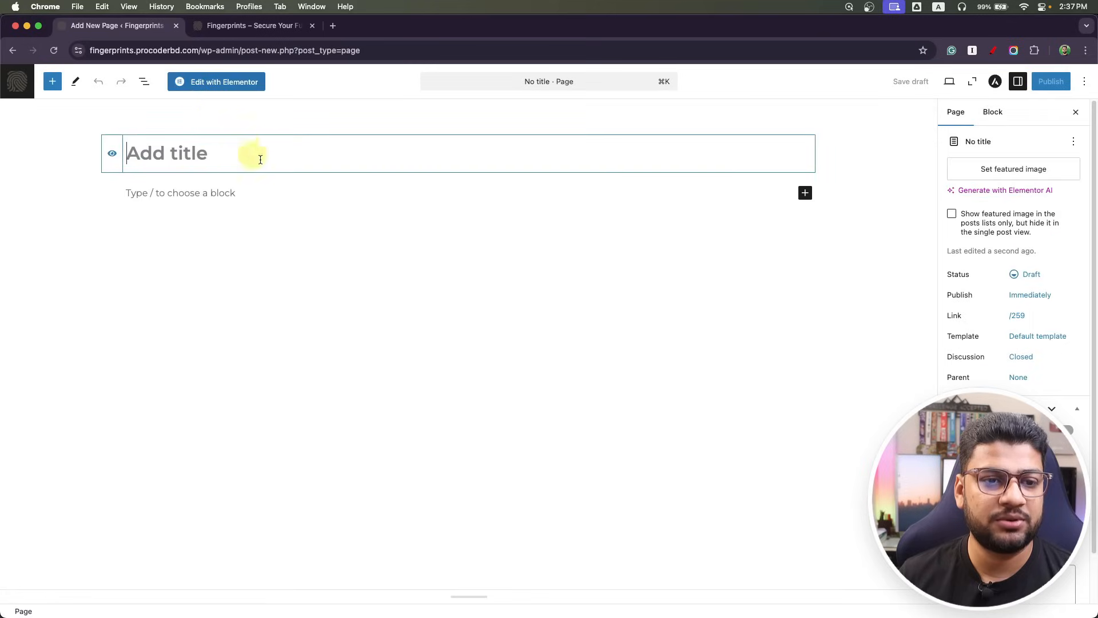
text(Blog)
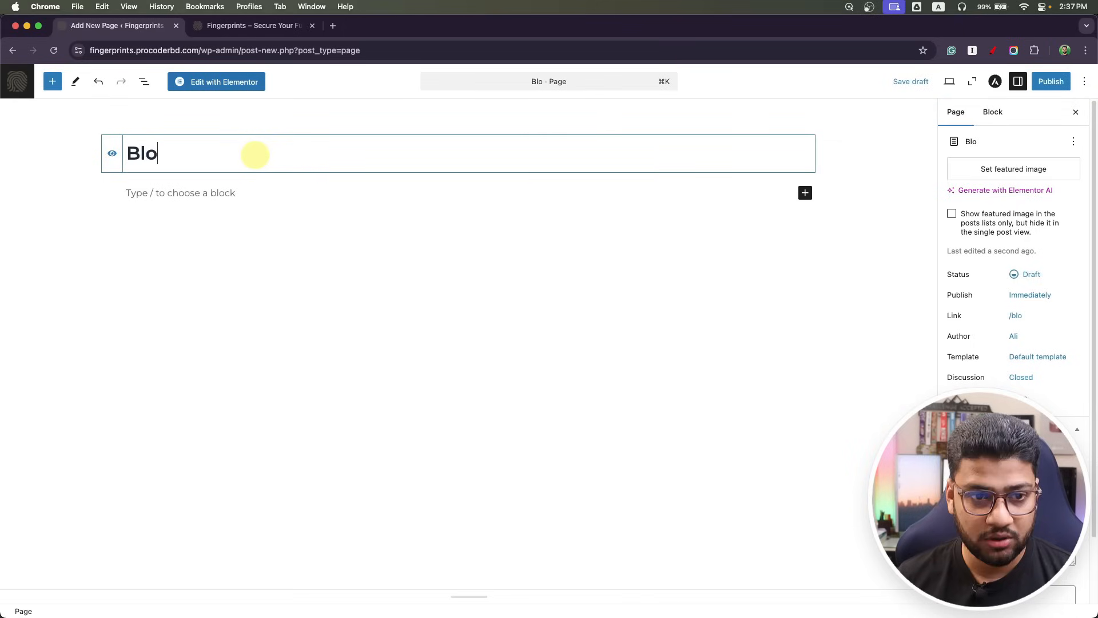
click(1040, 358)
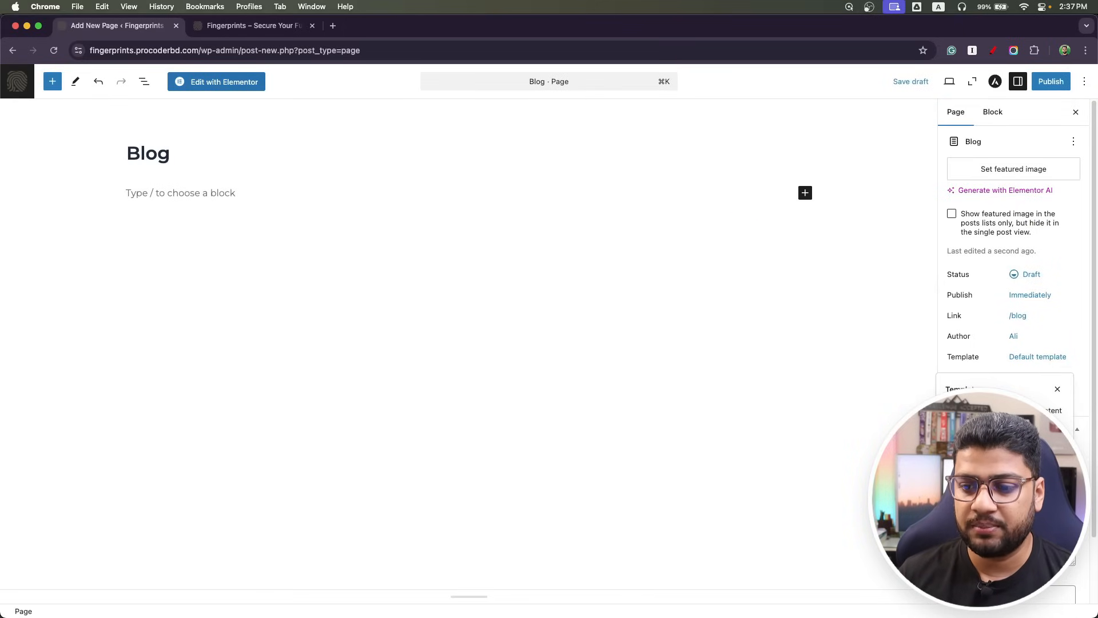
click(998, 484)
click(1048, 79)
click(1048, 80)
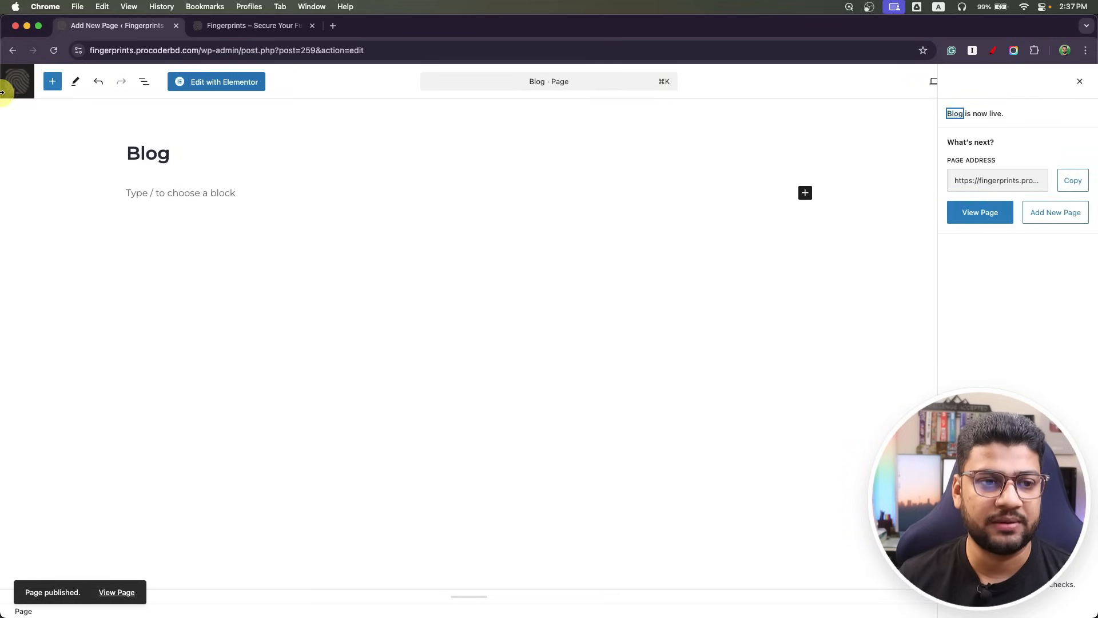
click(17, 80)
click(44, 144)
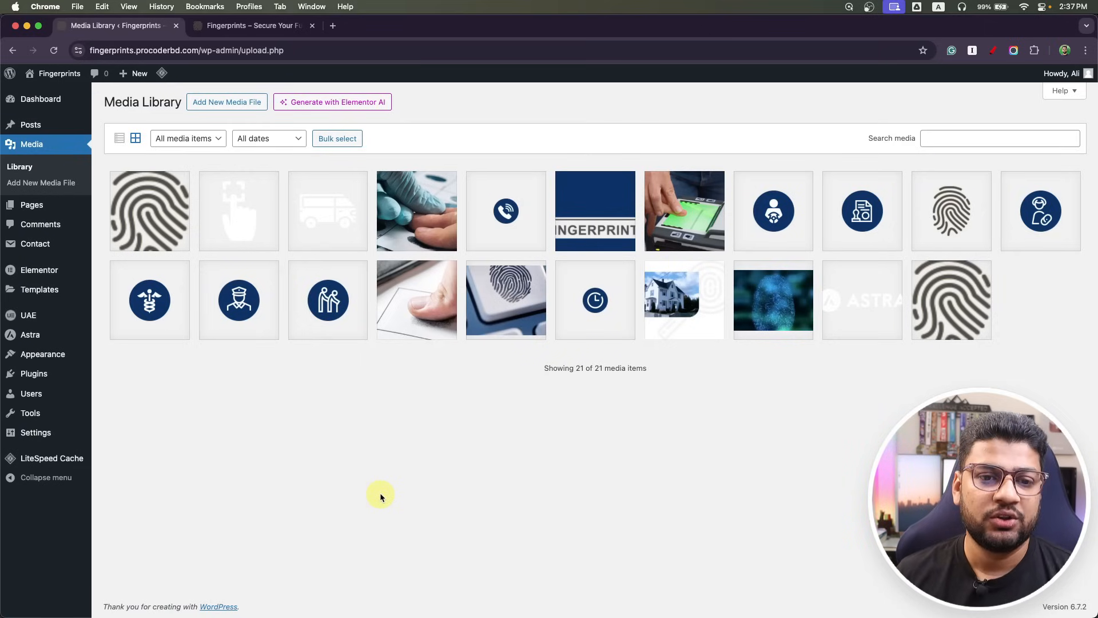
In a new tab, search 'optimizilla' and open the Optimizilla Online Image Compressor site.
click(333, 25)
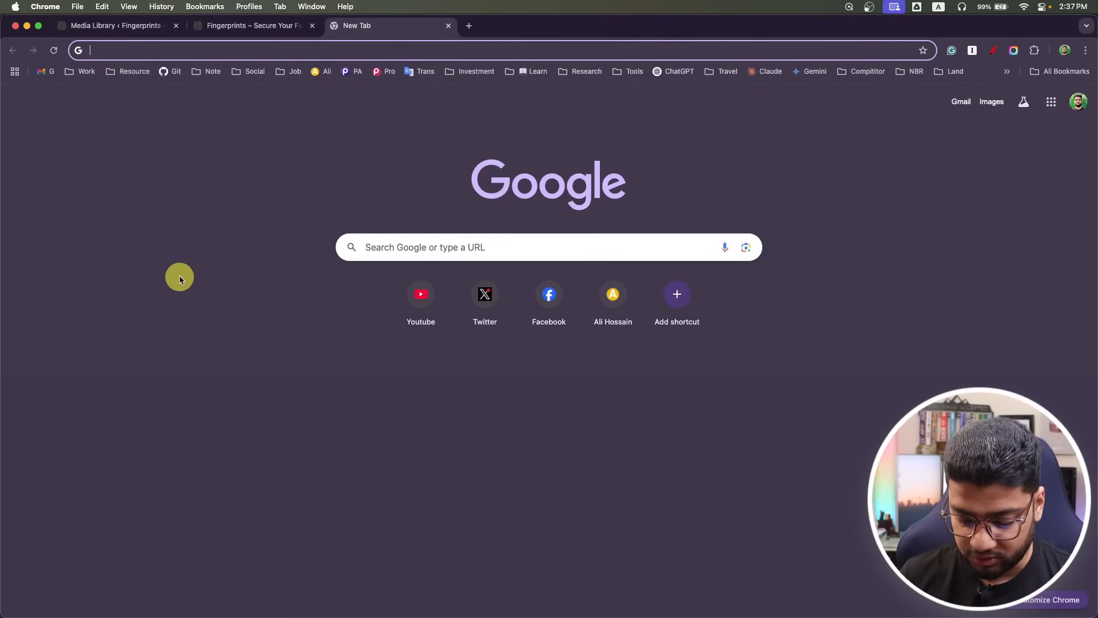
text(optimi)
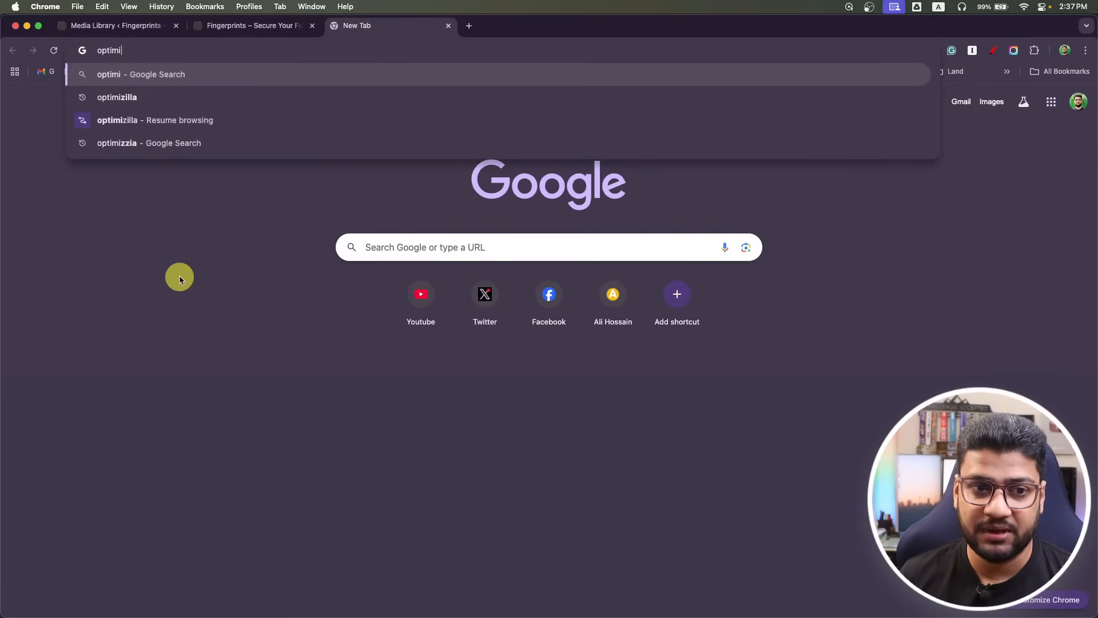
key(Down)
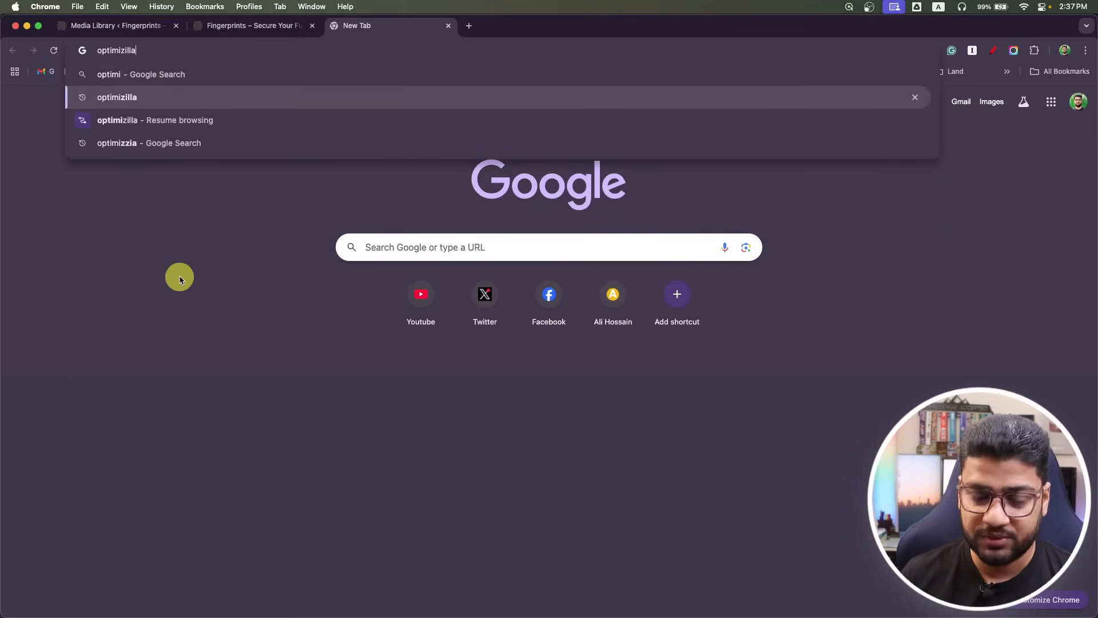
key(Return)
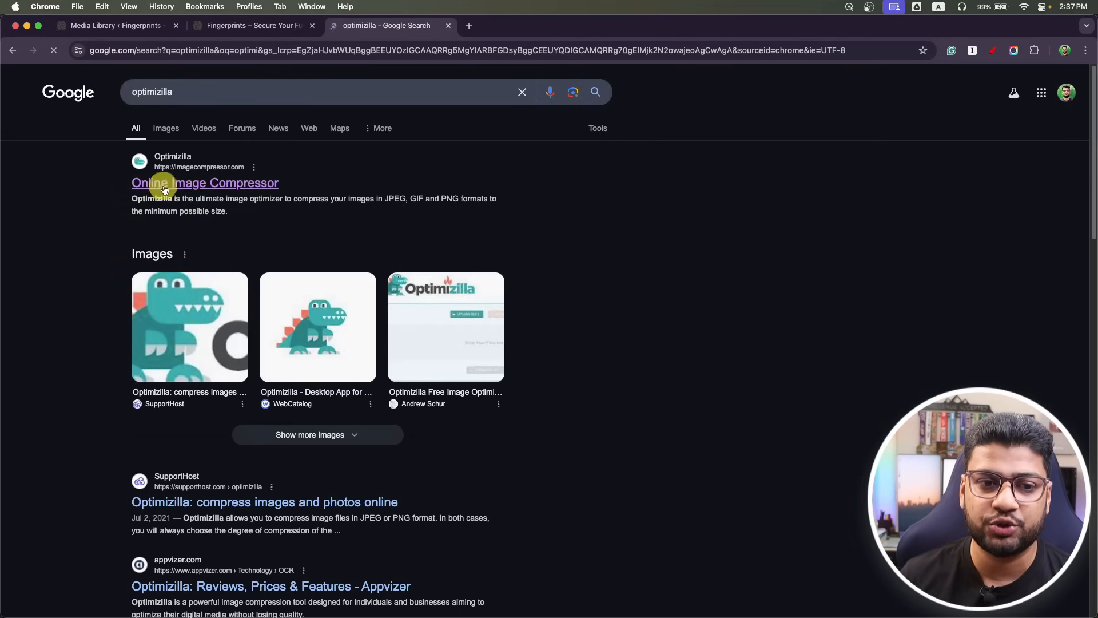
click(166, 184)
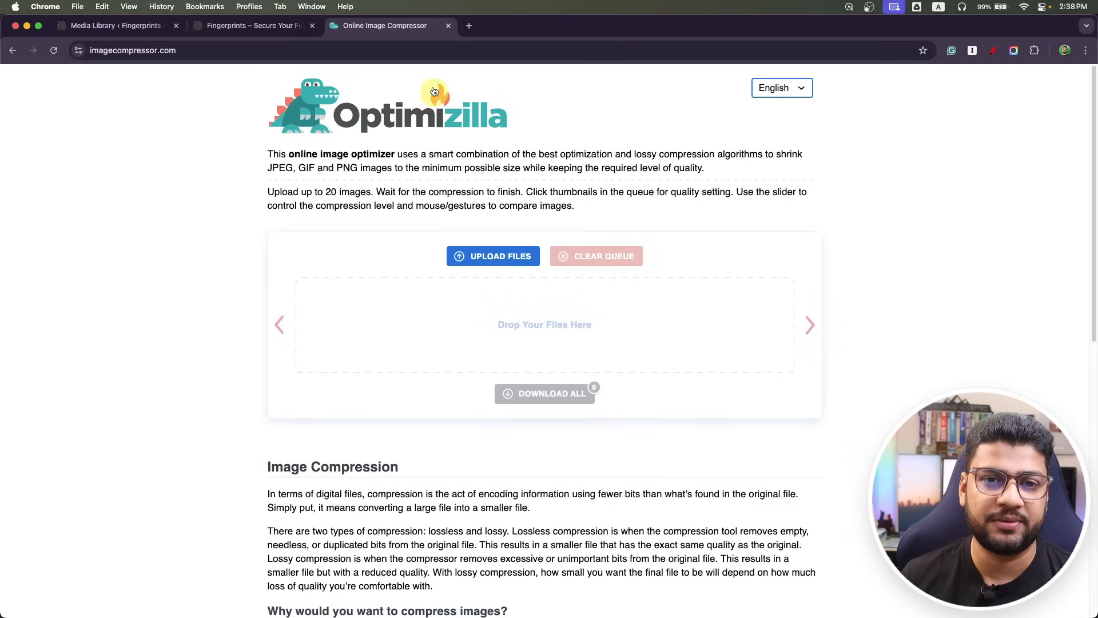
Close the compressor tab and preview the first fingerprint image's details in the Media Library.
click(448, 25)
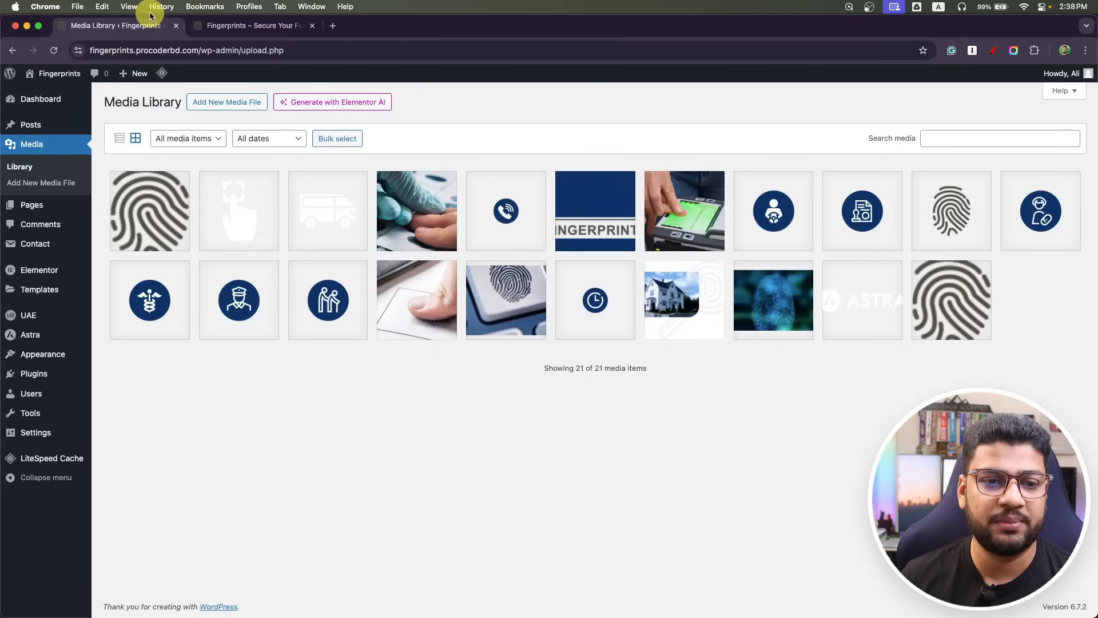
click(147, 210)
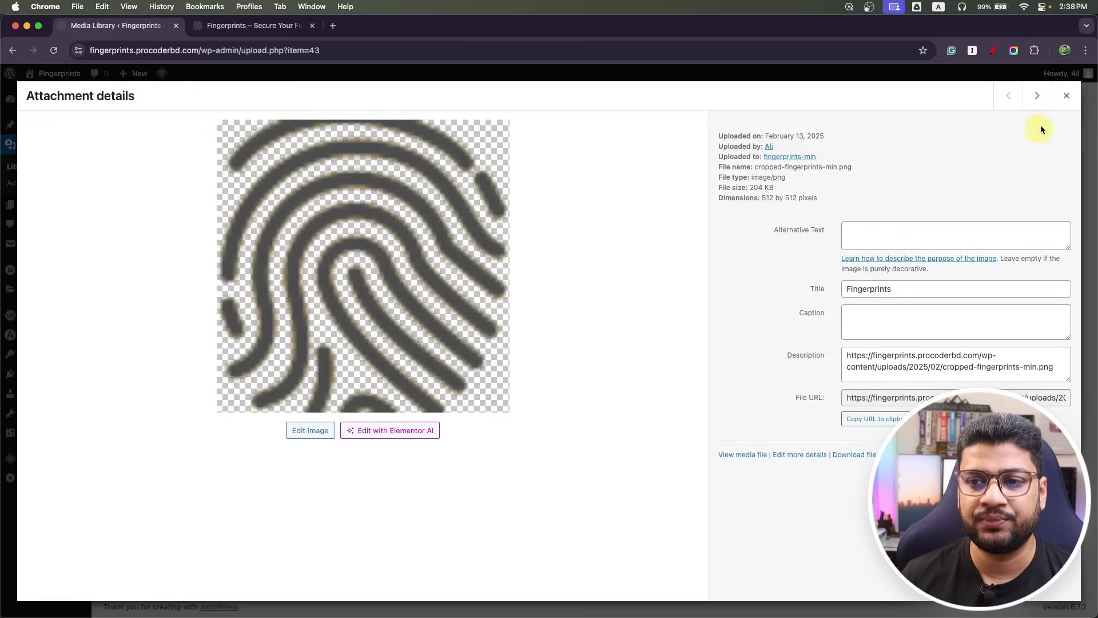
click(1066, 96)
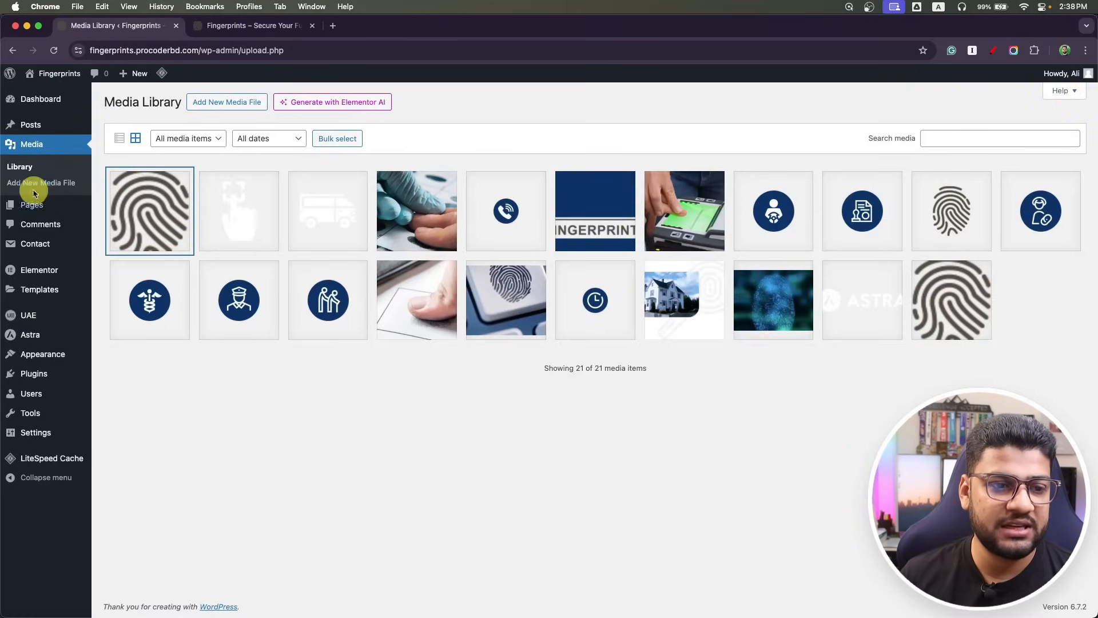
In Reading settings, set a static homepage of Home with Blog as the posts page, and save.
mouse_move(49, 432)
click(129, 466)
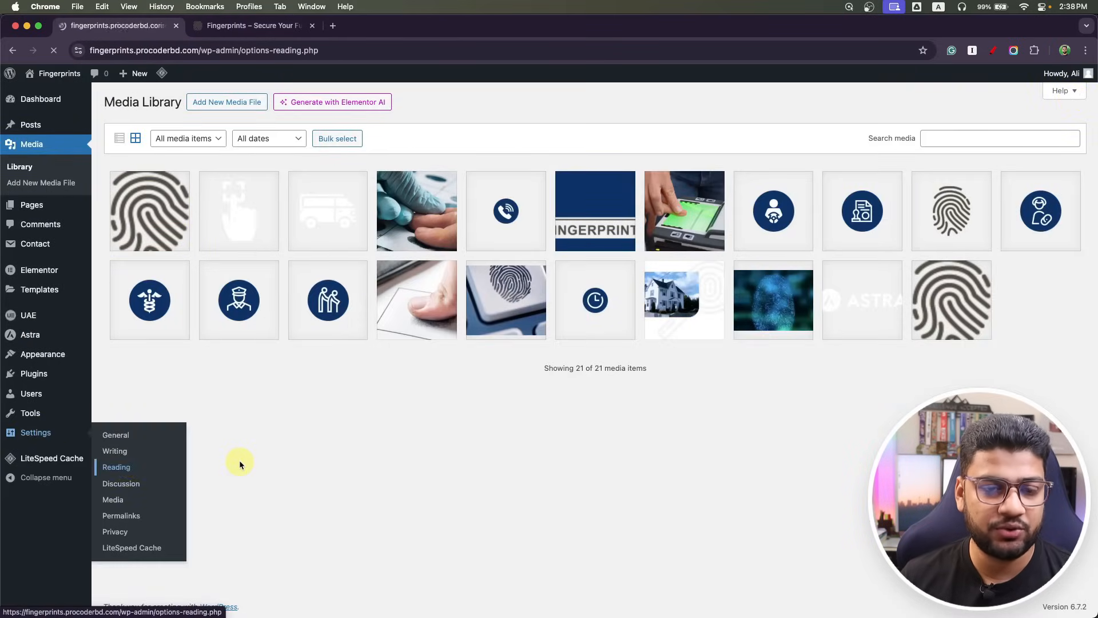
click(241, 150)
click(312, 179)
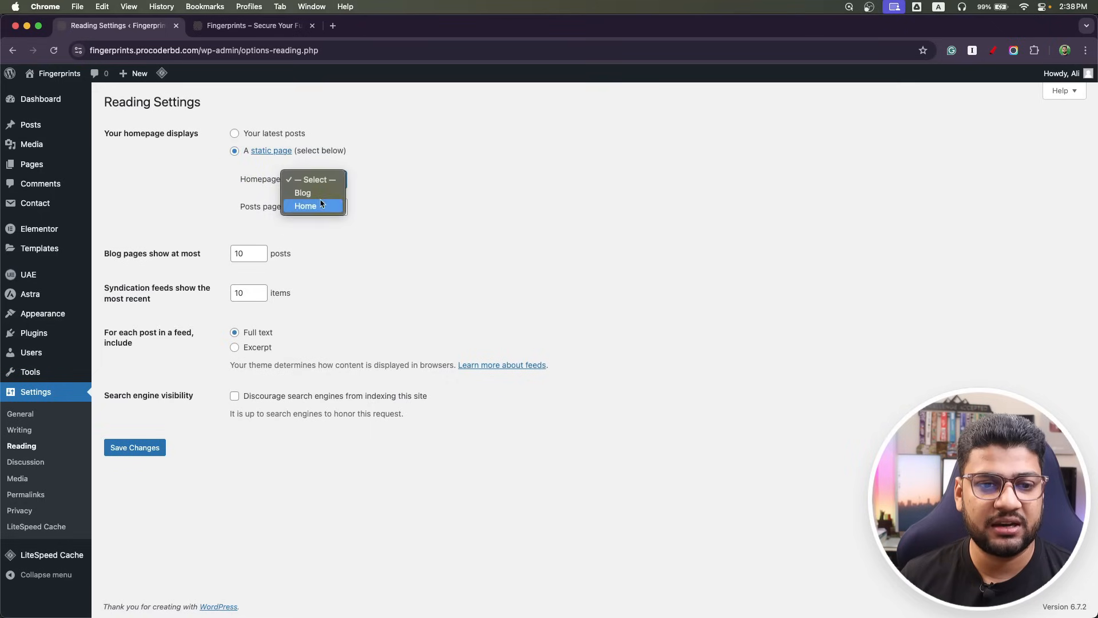
click(306, 205)
click(316, 207)
click(321, 223)
click(140, 447)
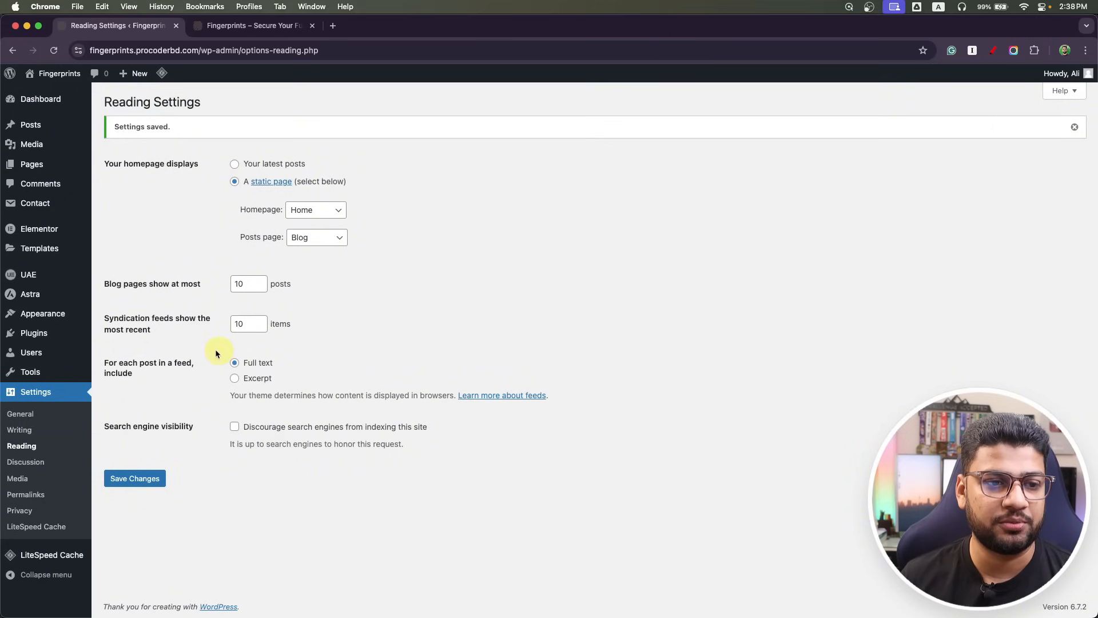
mouse_move(41, 170)
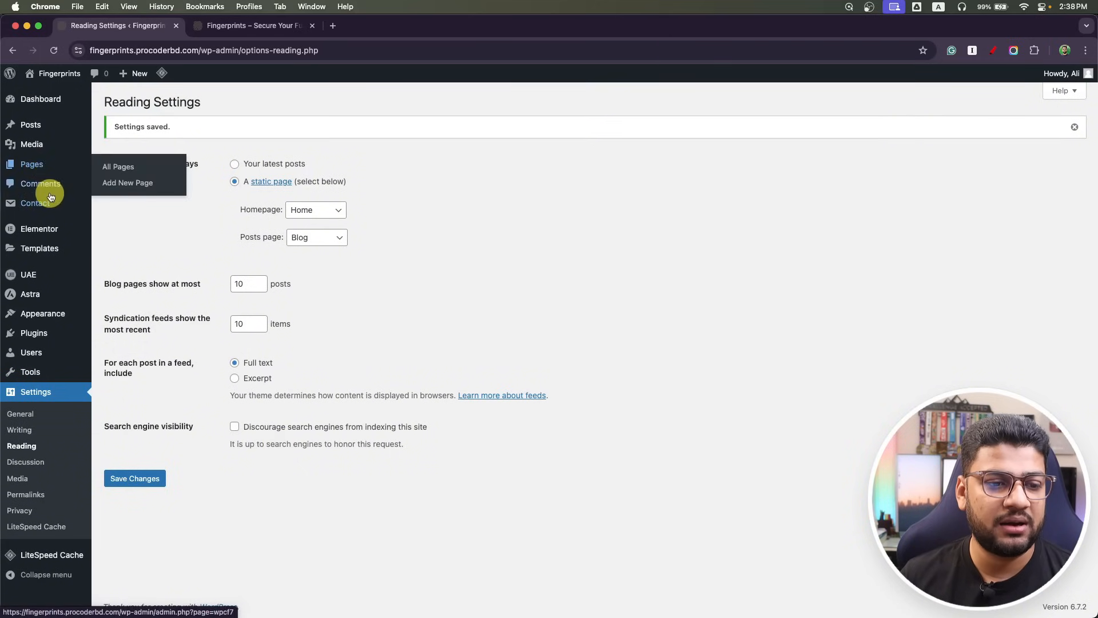
mouse_move(19, 279)
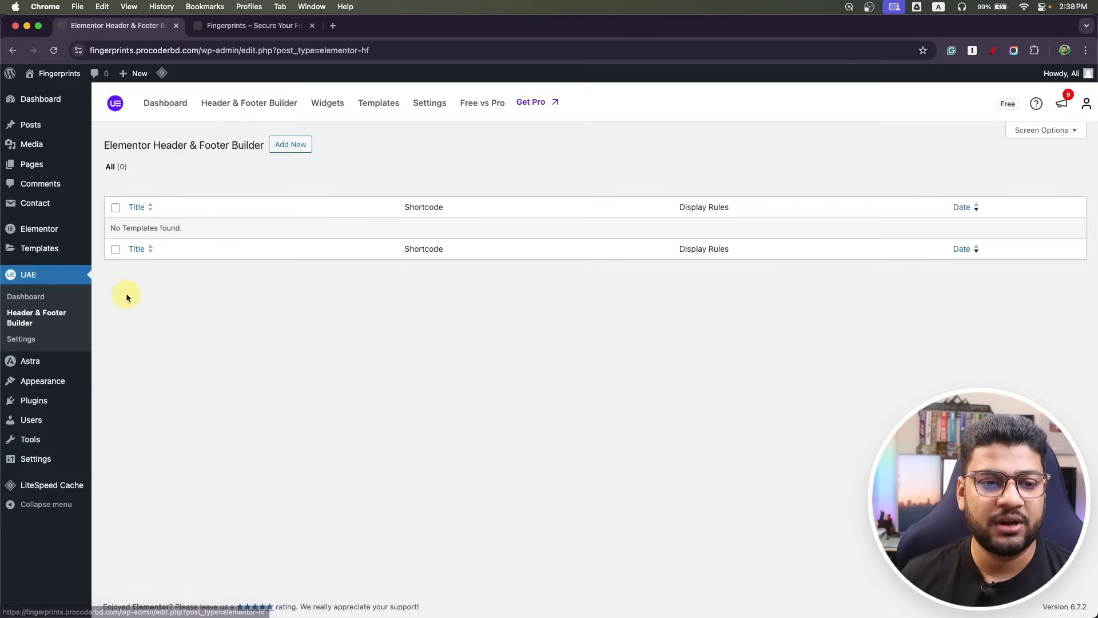
Add a new template titled 'Header' with type Header, then switch to the Photoshop mockup with guides hidden.
click(302, 145)
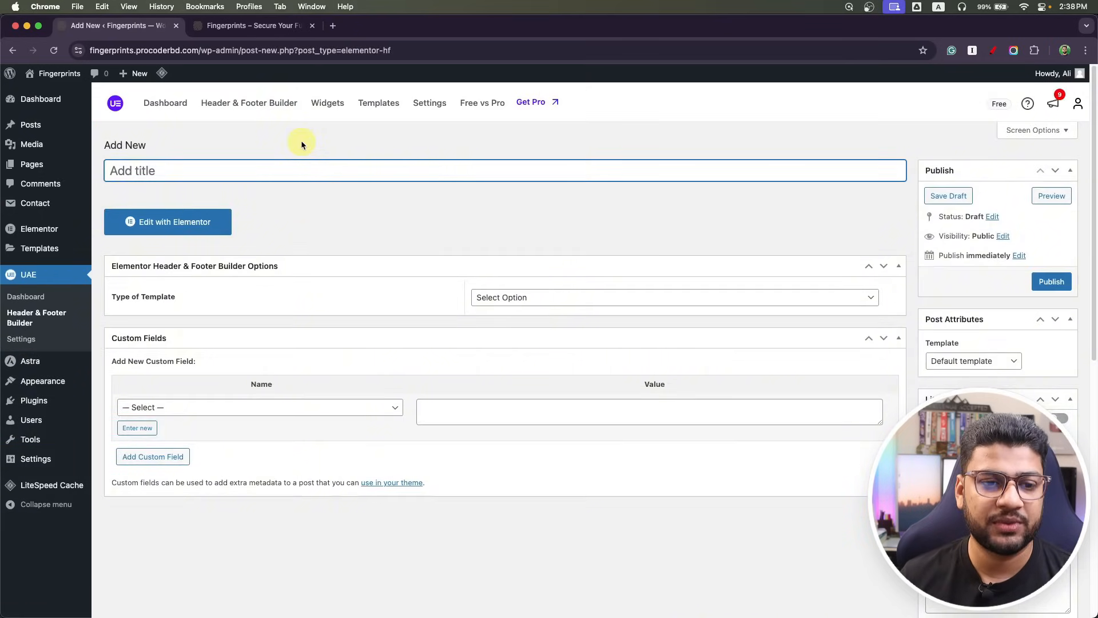
click(497, 297)
click(493, 310)
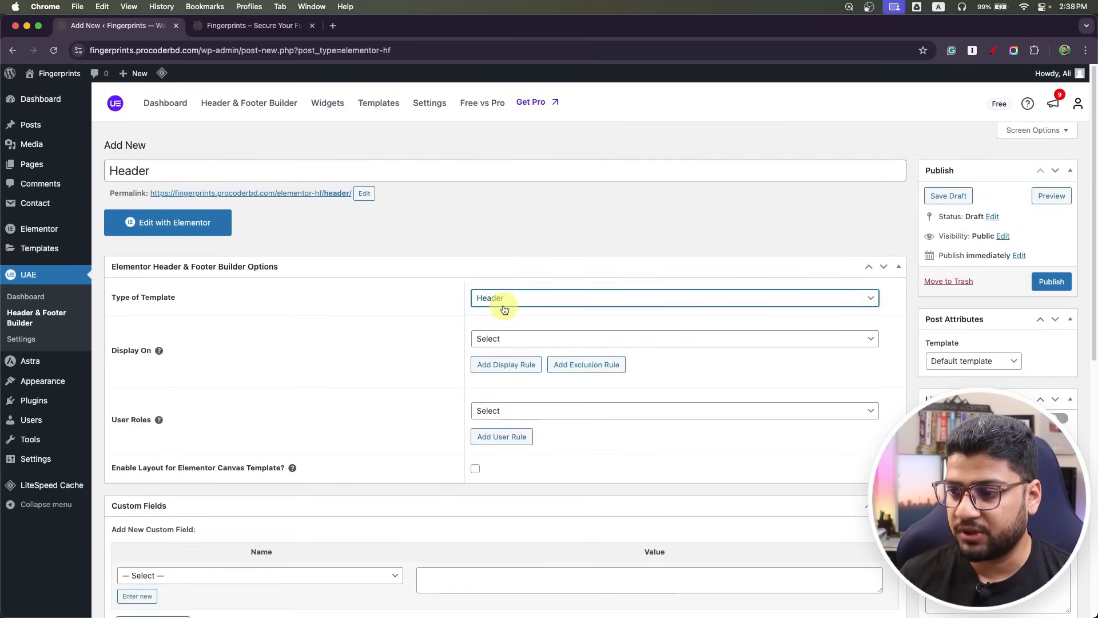
key(super+Tab)
key(super+;)
Pan and scroll around fingerprints.psd to inspect the mockup's header and footer designs.
scroll(439, 116, left, 3)
scroll(600, 151, right, 2)
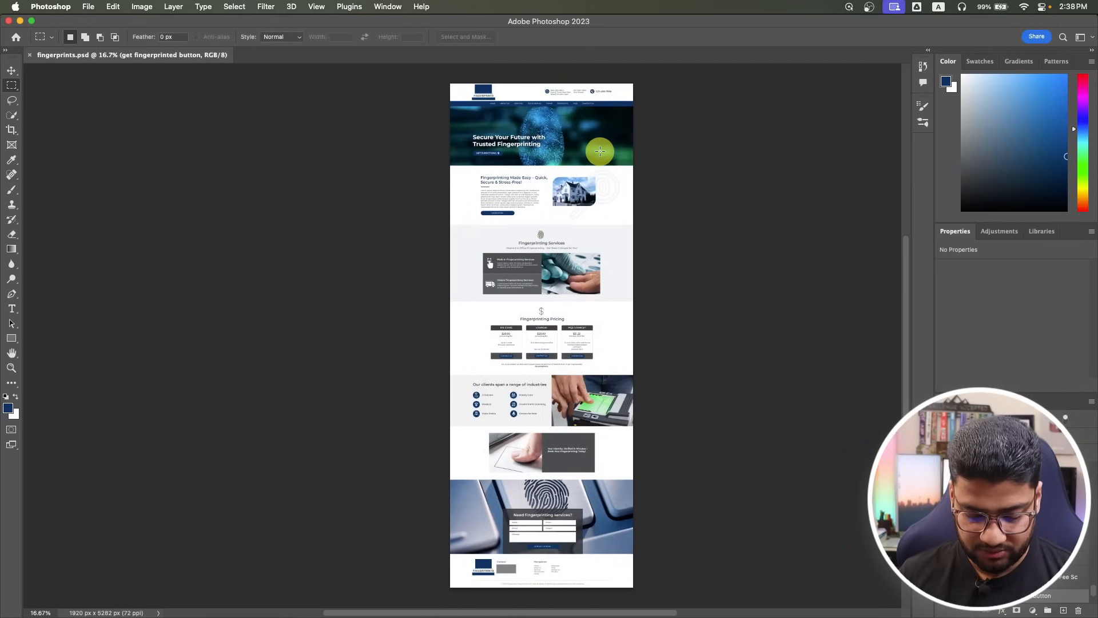
scroll(600, 151, up, 10)
scroll(434, 164, down, 10)
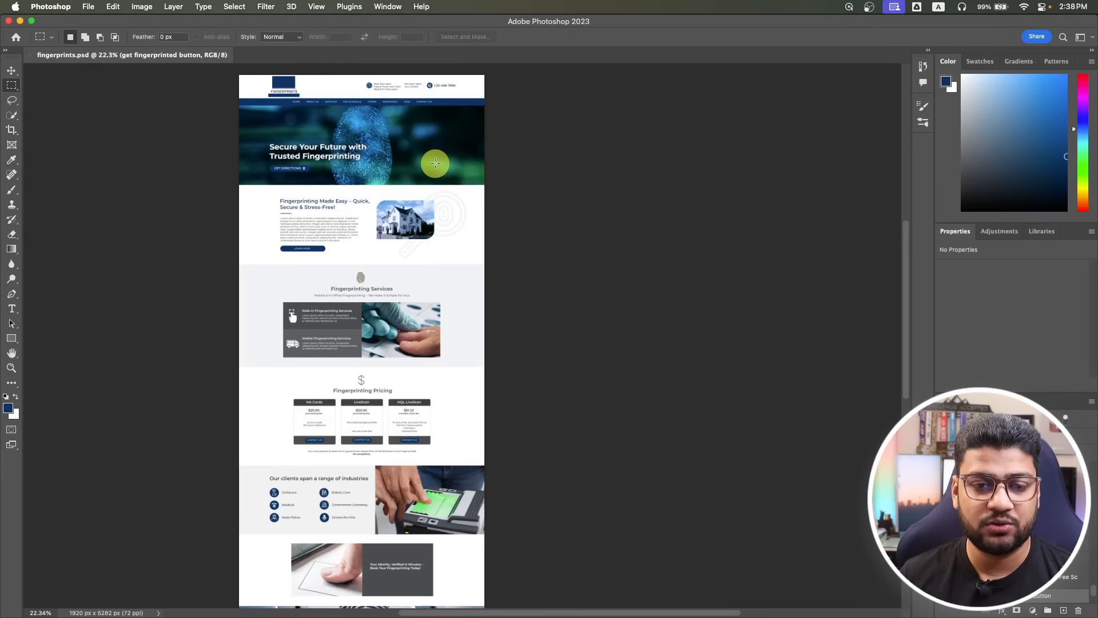
scroll(332, 97, up, 1)
scroll(336, 115, up, 5)
drag(335, 125, 412, 297)
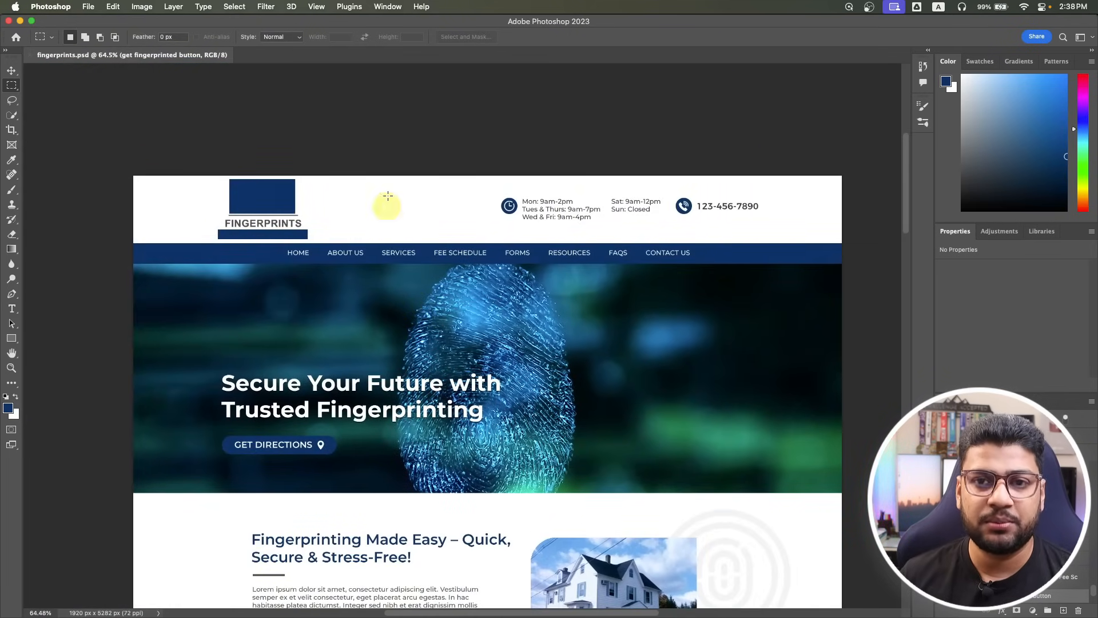
scroll(383, 217, down, 20)
scroll(385, 211, up, 3)
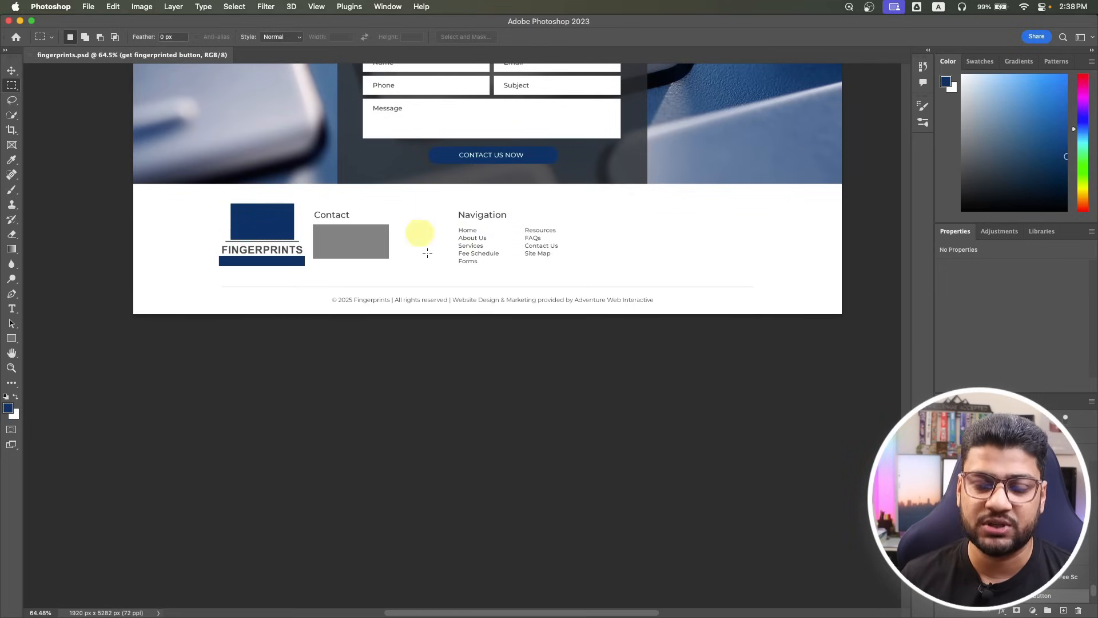
Set the Header template's Display On rule to Entire Website.
key(super+Tab)
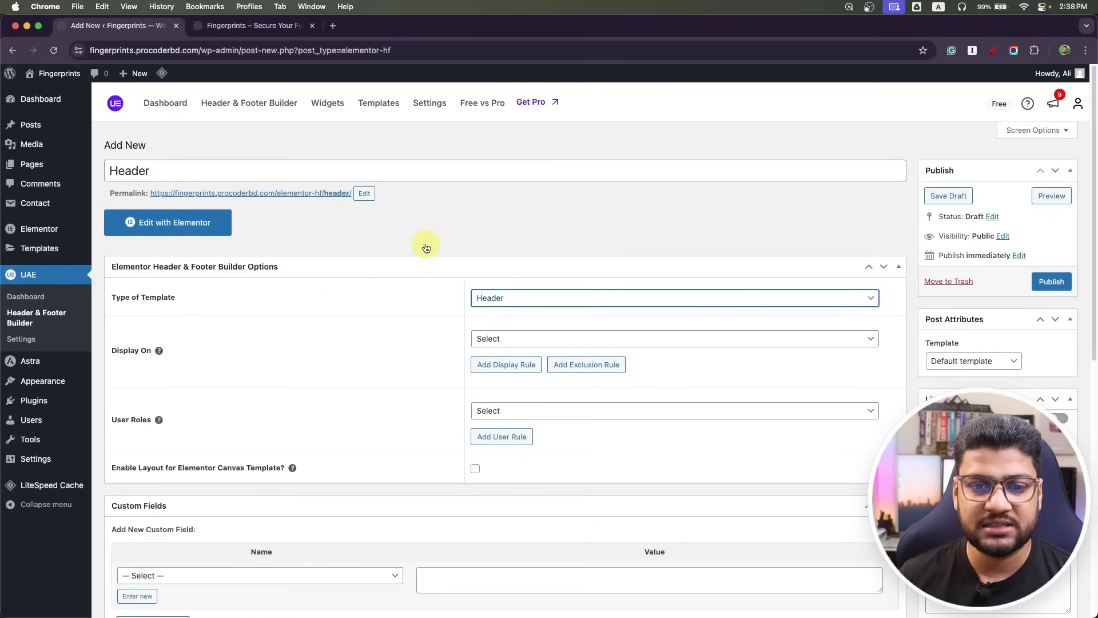
click(501, 337)
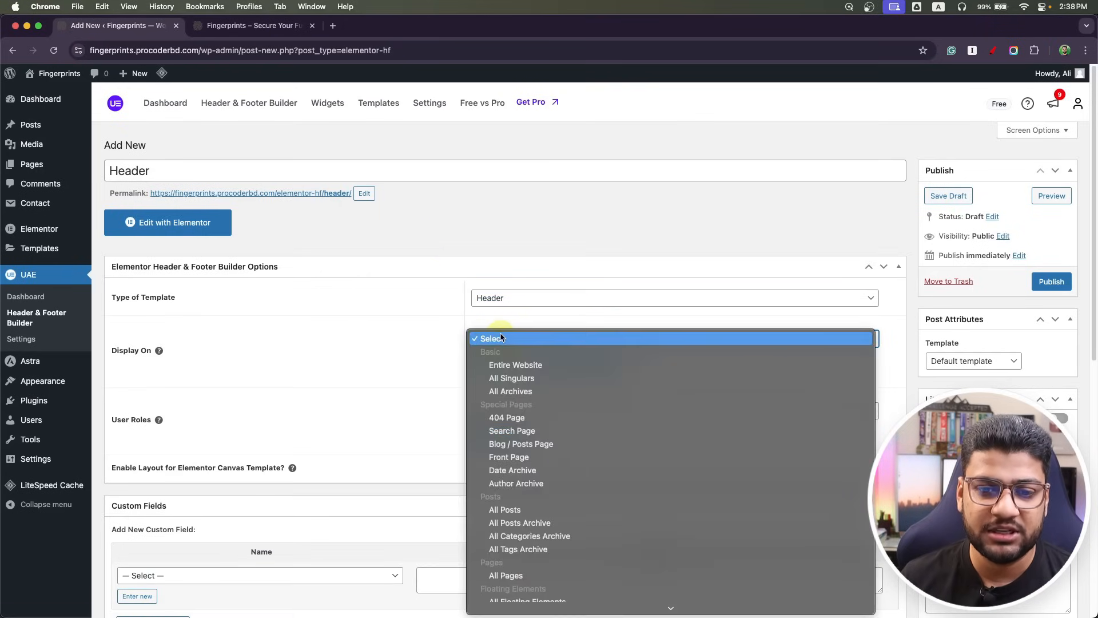
click(503, 360)
scroll(414, 369, down, 1)
scroll(413, 370, down, 4)
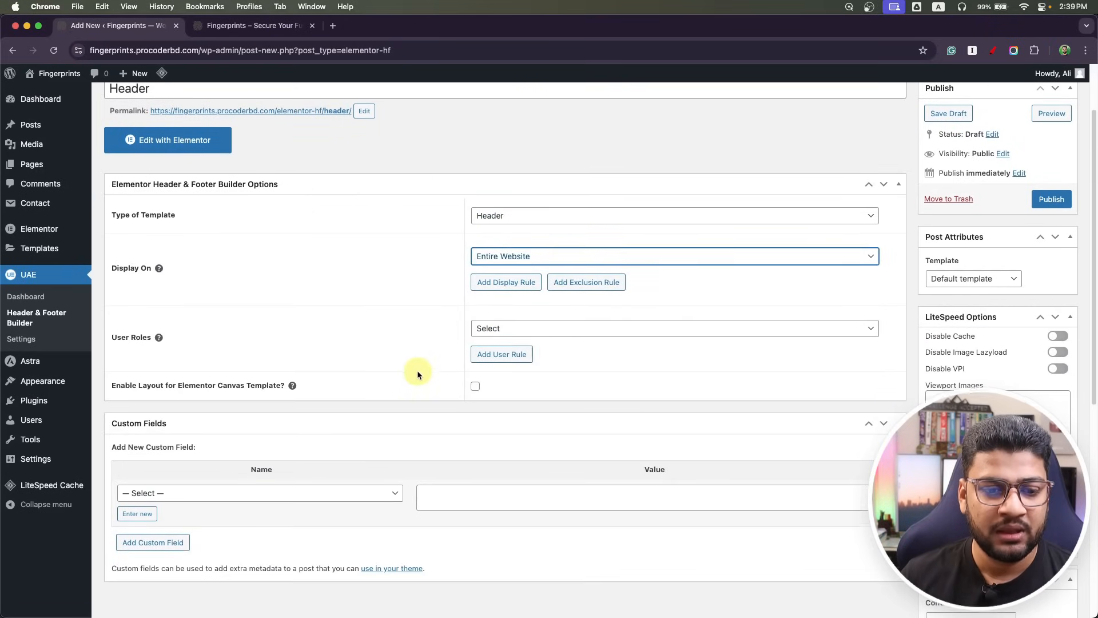
scroll(524, 353, up, 5)
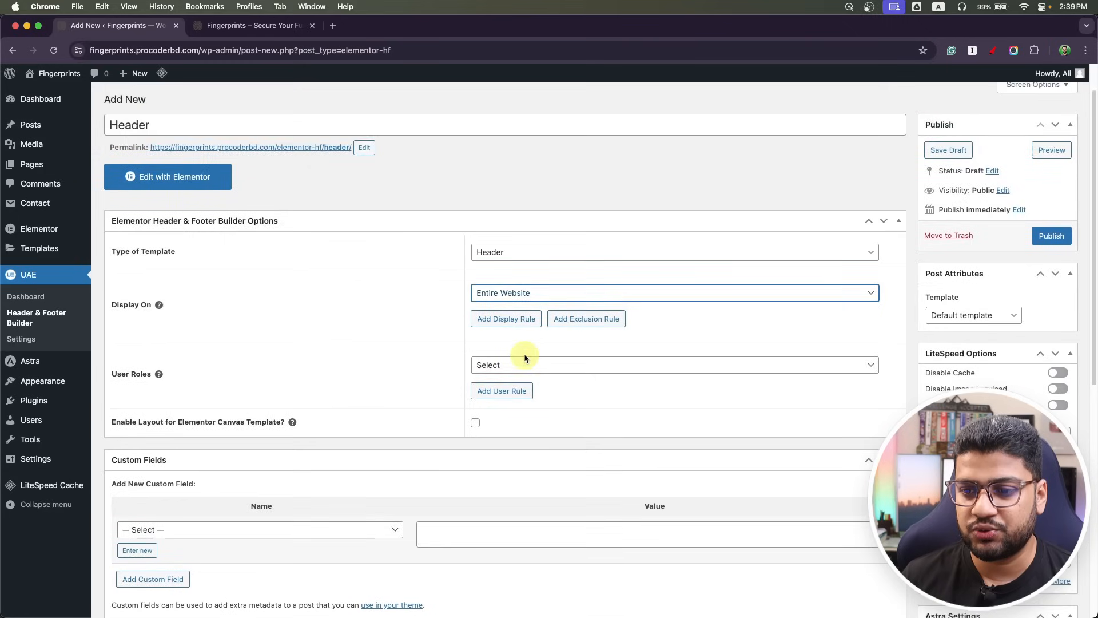
Choose Elementor Full Width, publish, open it in Elementor, and reload the live site tab.
click(986, 366)
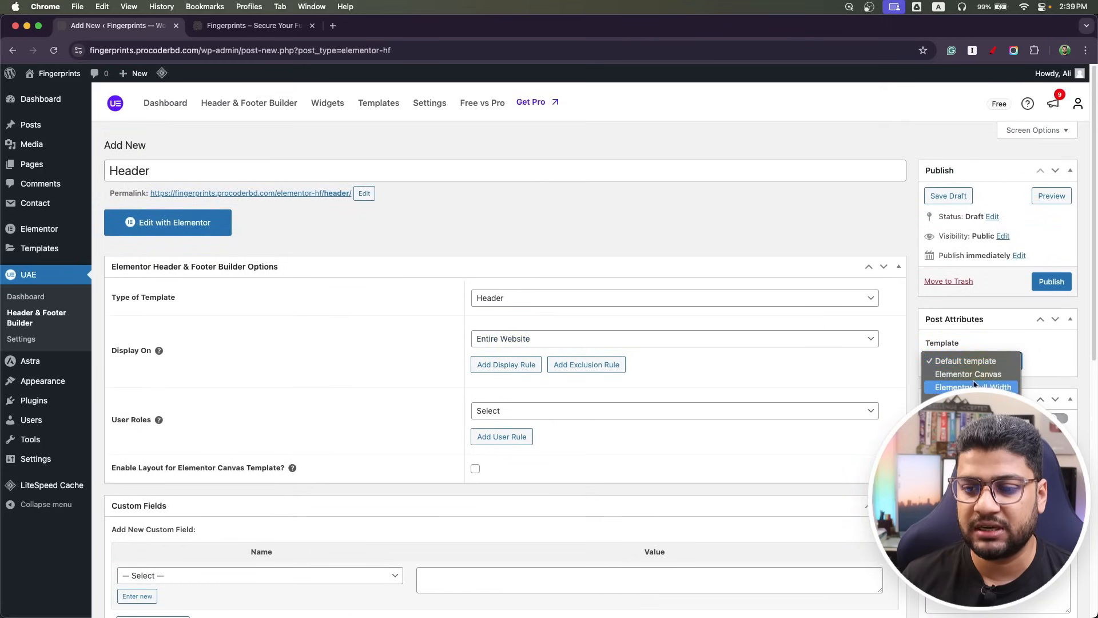
click(946, 388)
click(1041, 290)
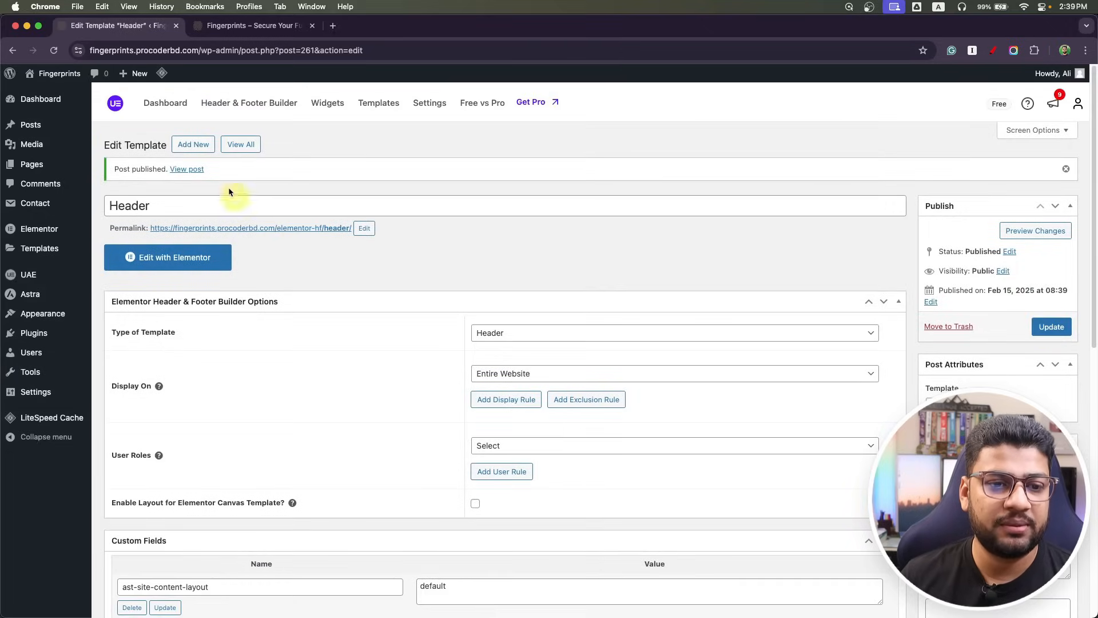
click(219, 262)
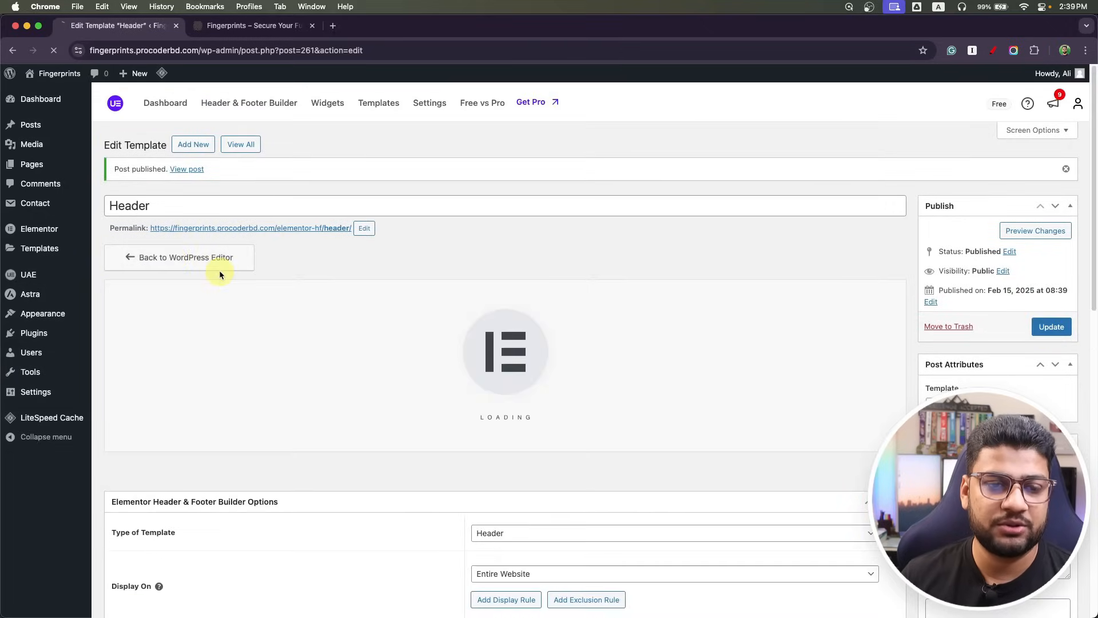
click(231, 26)
click(53, 51)
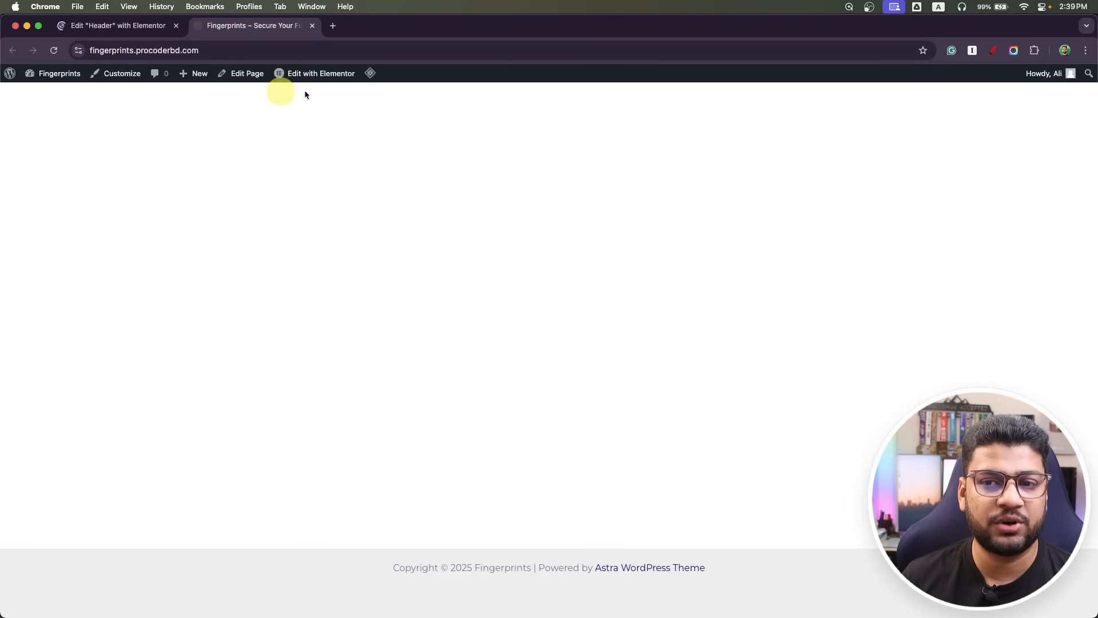
click(147, 26)
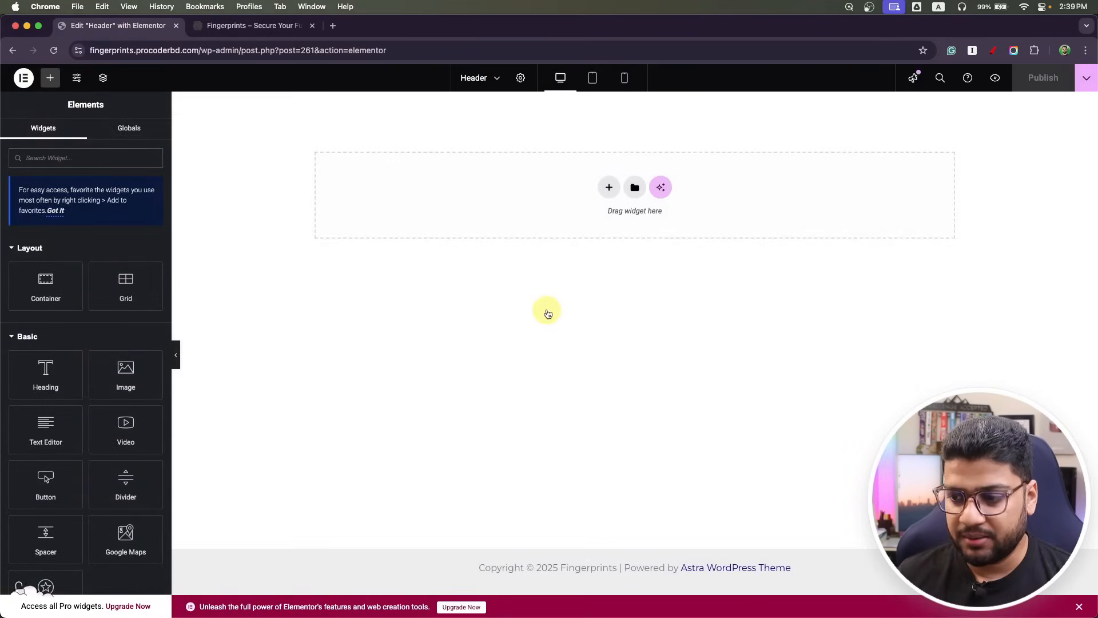
key(super+Tab)
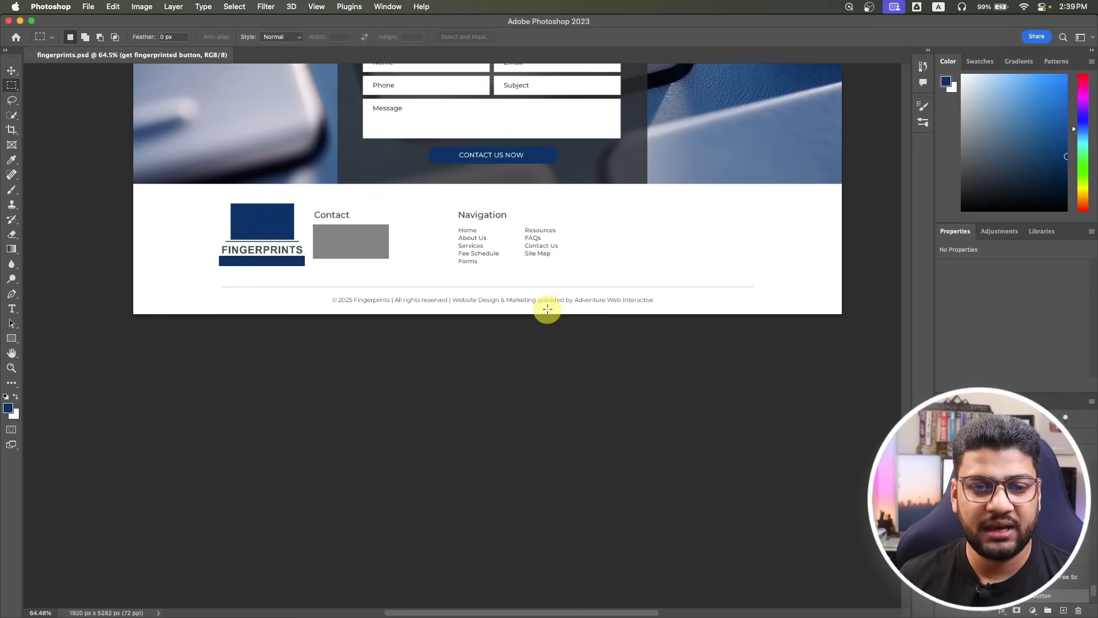
scroll(548, 309, up, 20)
scroll(538, 297, up, 2)
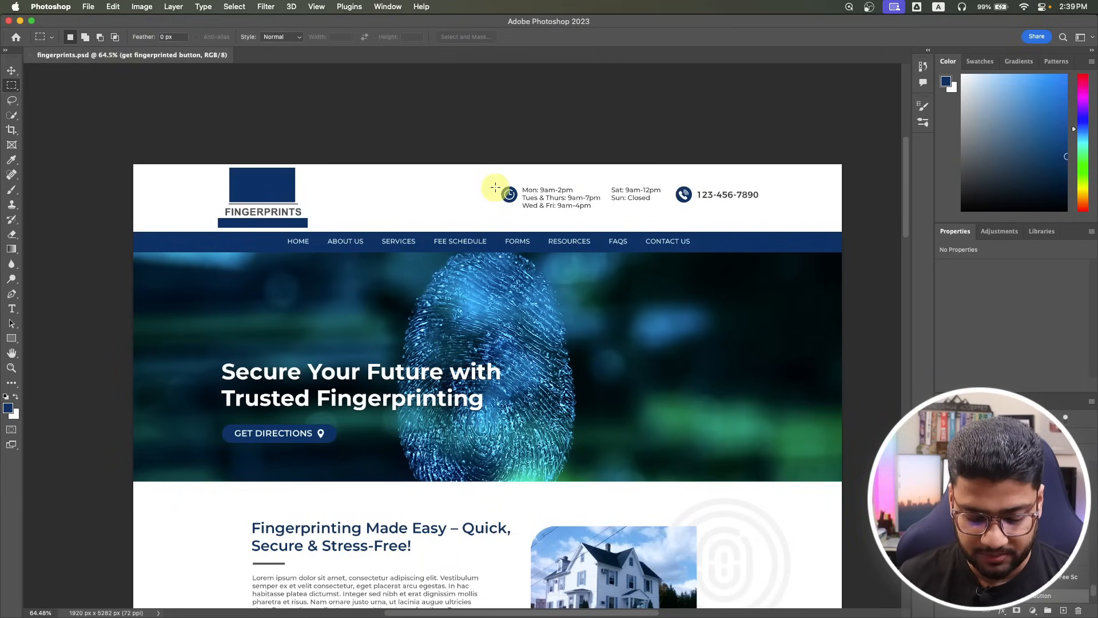
Insert a two-column flexbox container, then search 'logo' and drop Site Logo into the left column.
key(super+Tab)
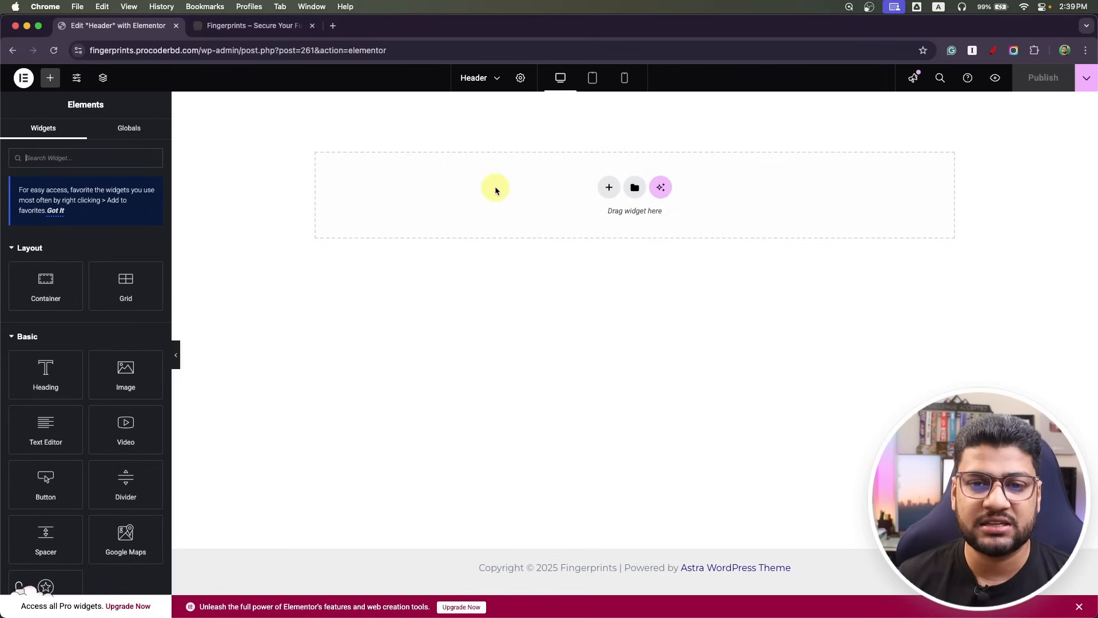
click(609, 190)
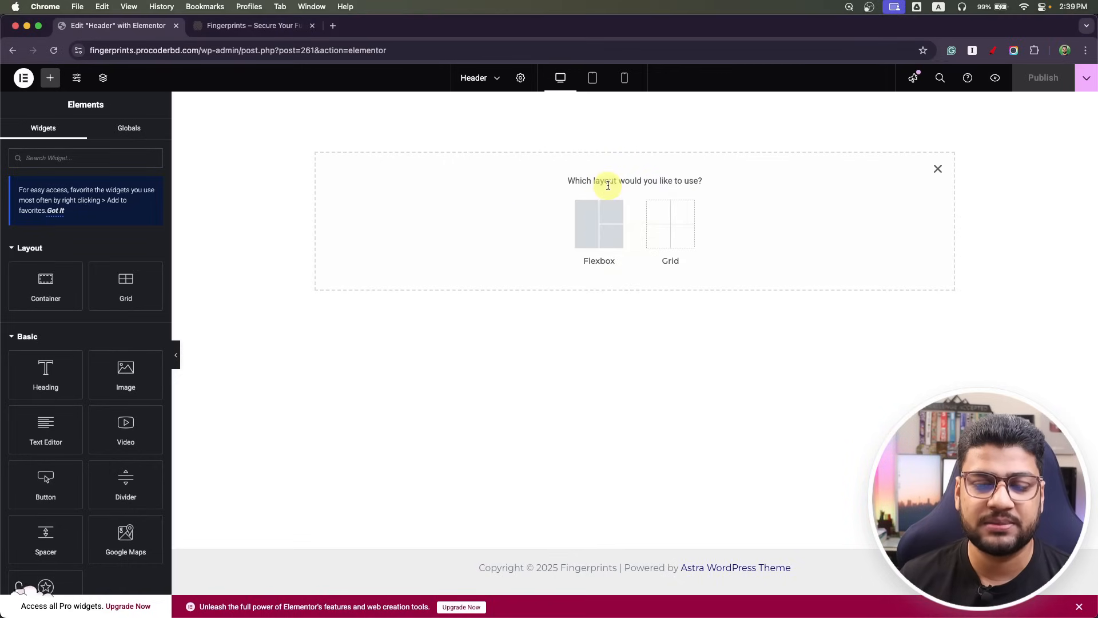
click(594, 228)
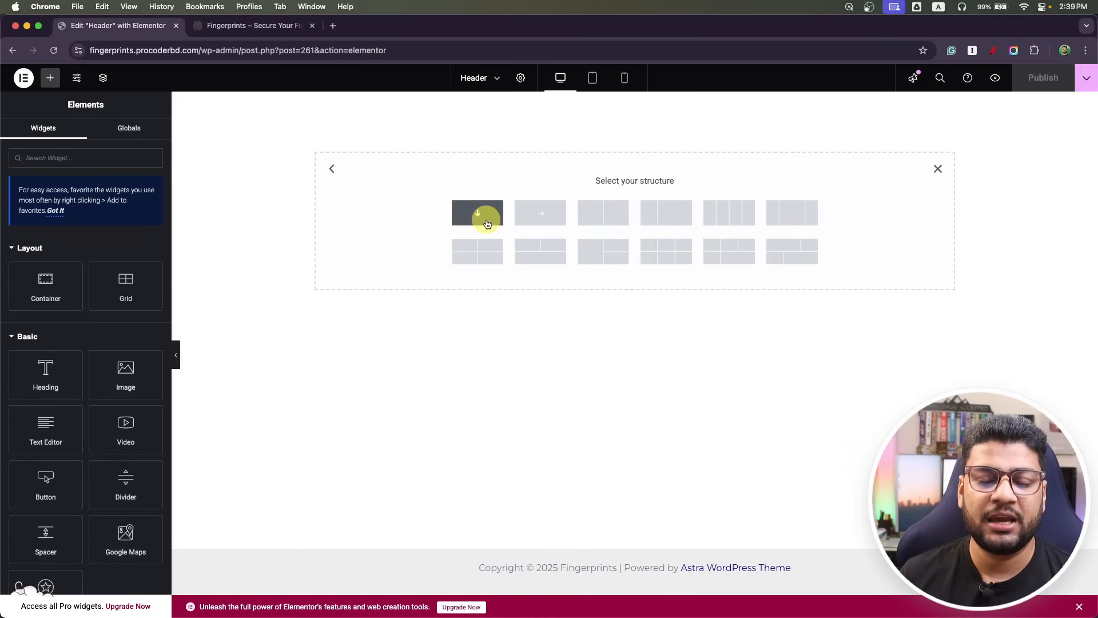
click(657, 213)
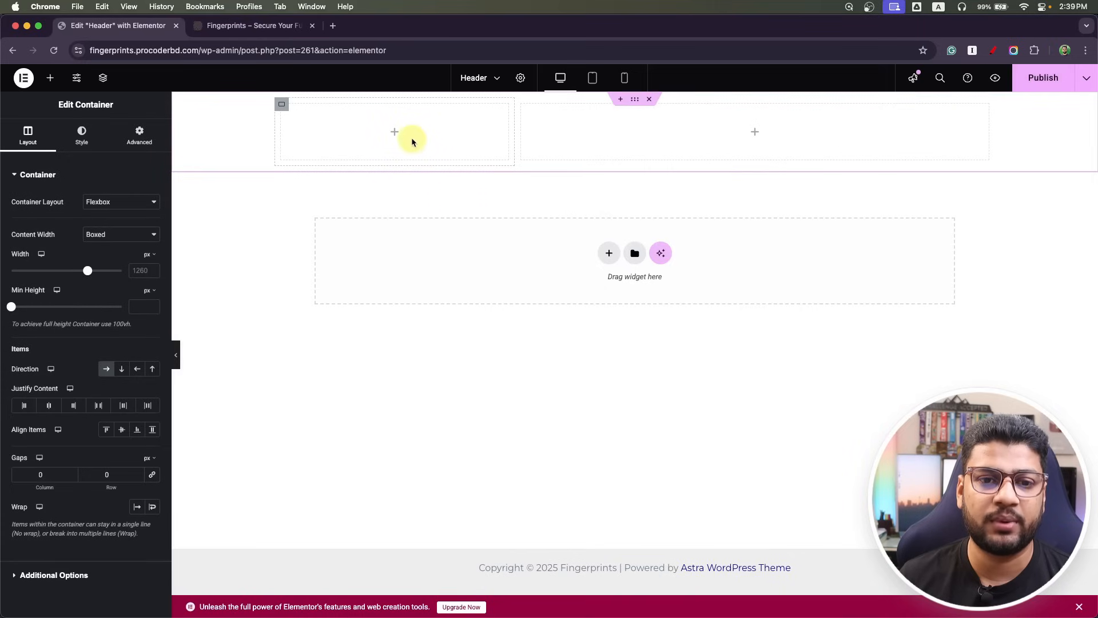
click(396, 133)
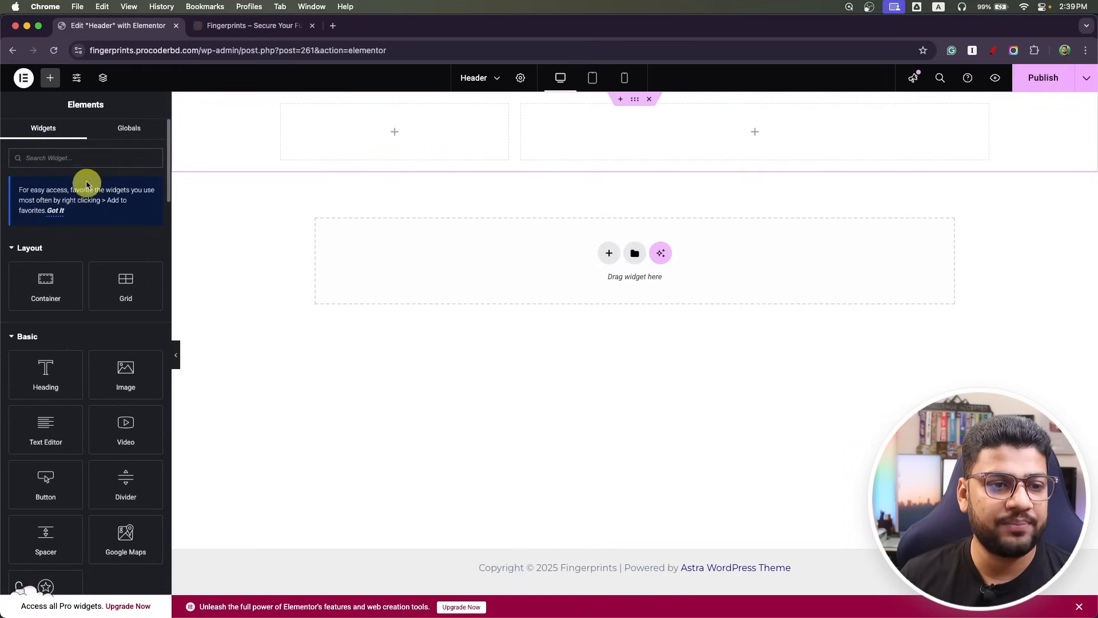
text(logo)
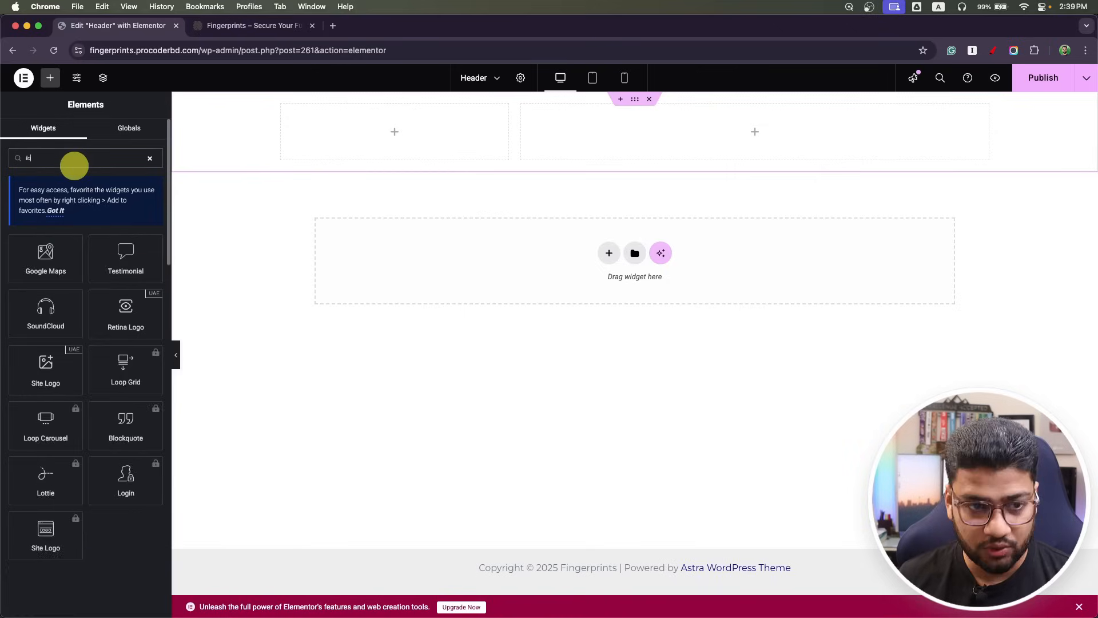
drag(128, 261, 399, 152)
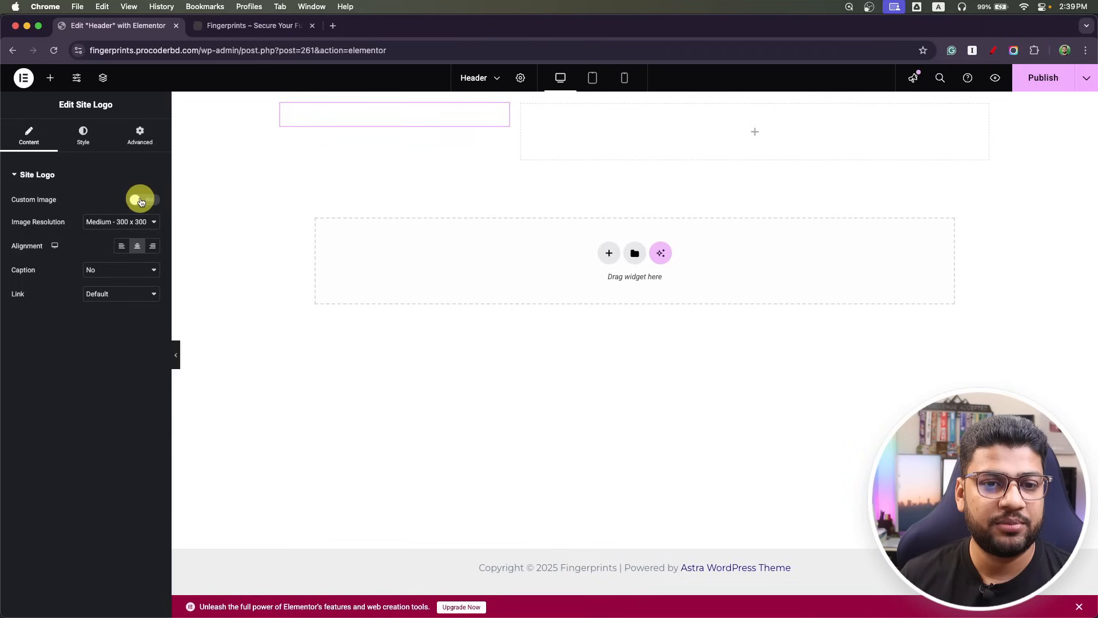
Set the Site Logo to the FINGERPRINTS image from the Media Library, left-aligned at Medium - 300 x 300.
click(141, 200)
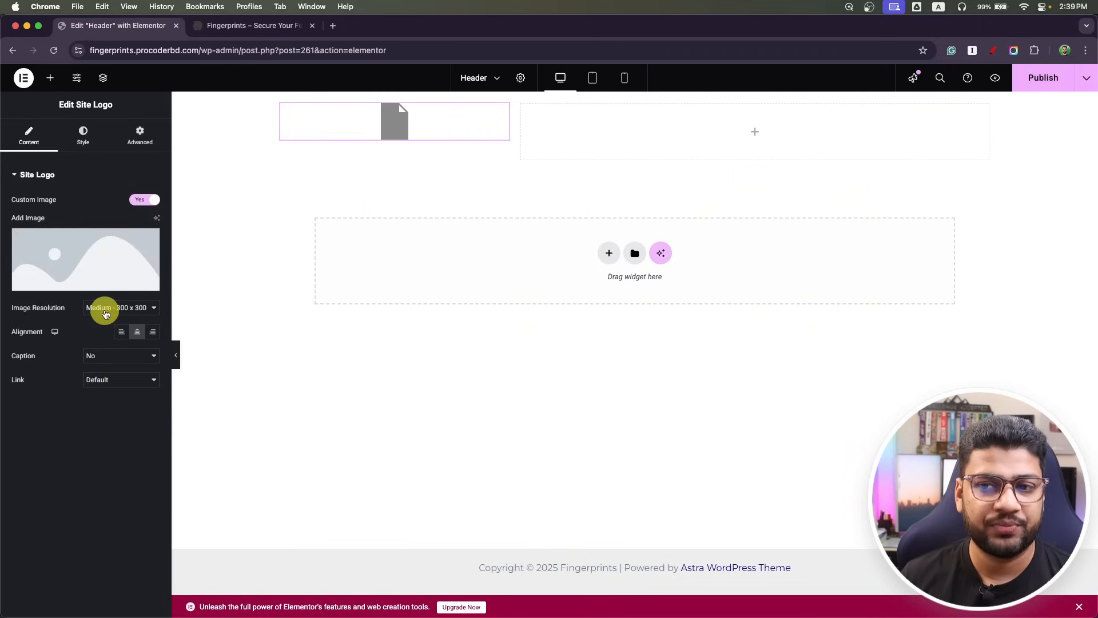
click(106, 312)
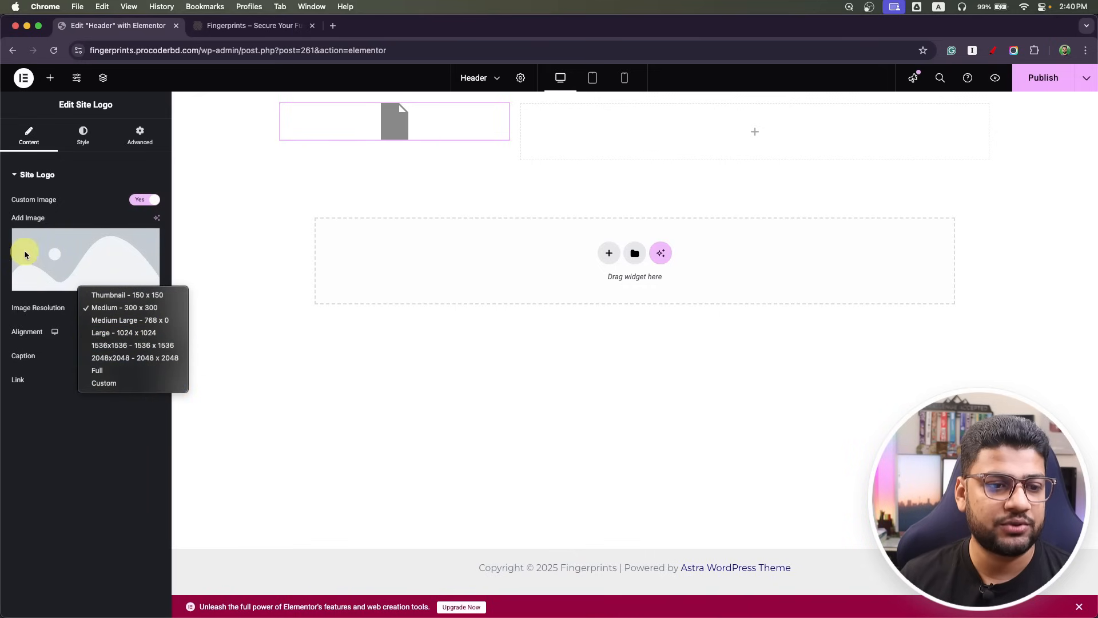
click(49, 263)
click(74, 282)
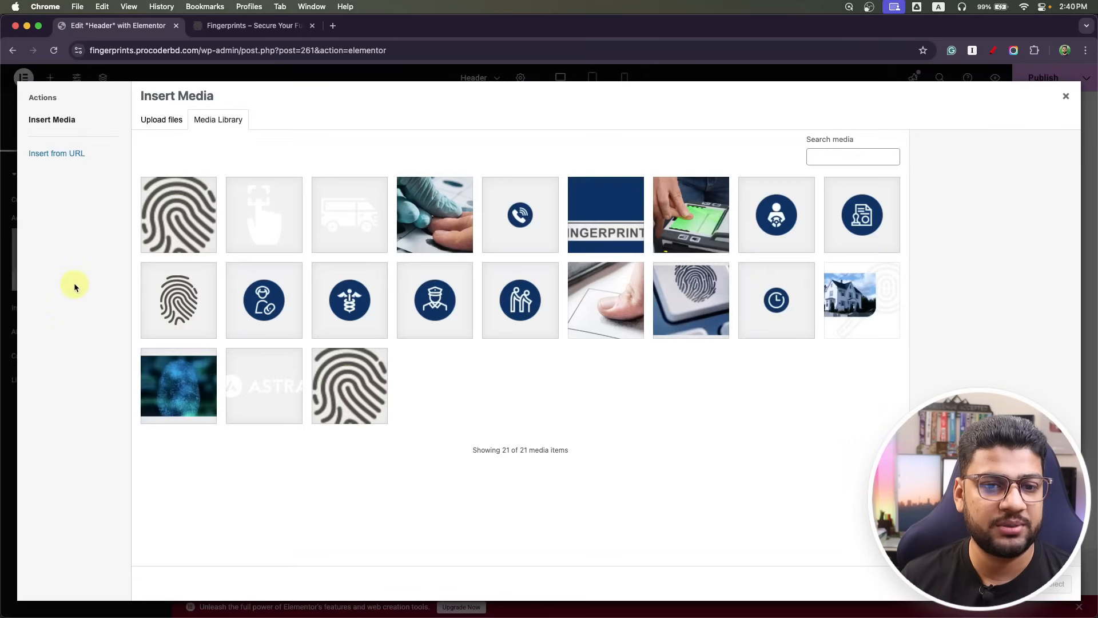
click(644, 218)
click(1058, 585)
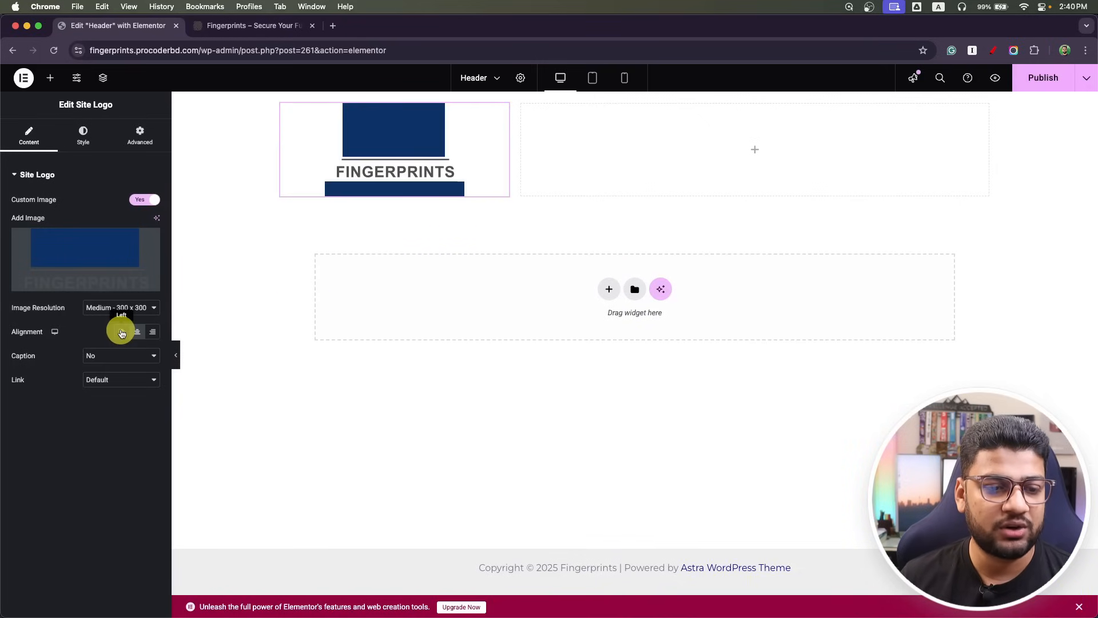
click(121, 332)
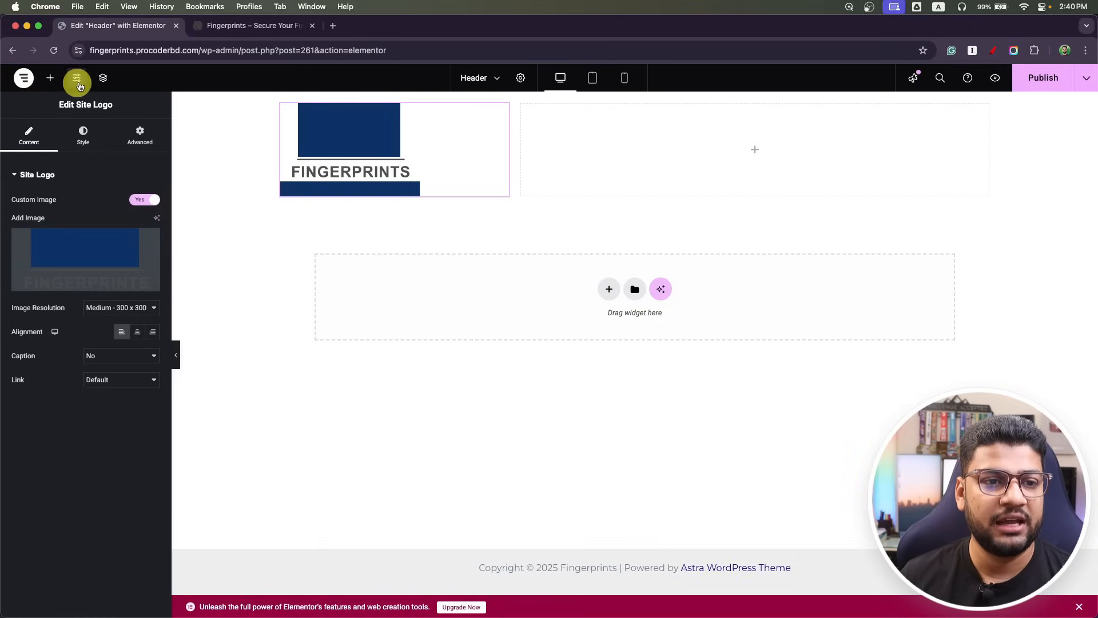
click(81, 84)
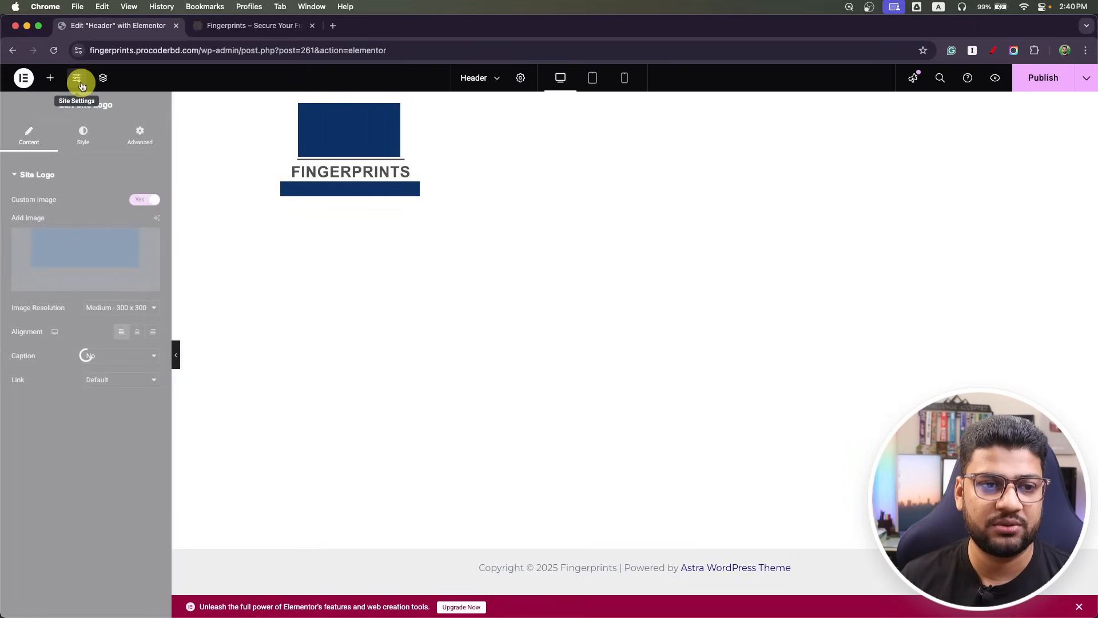
click(72, 158)
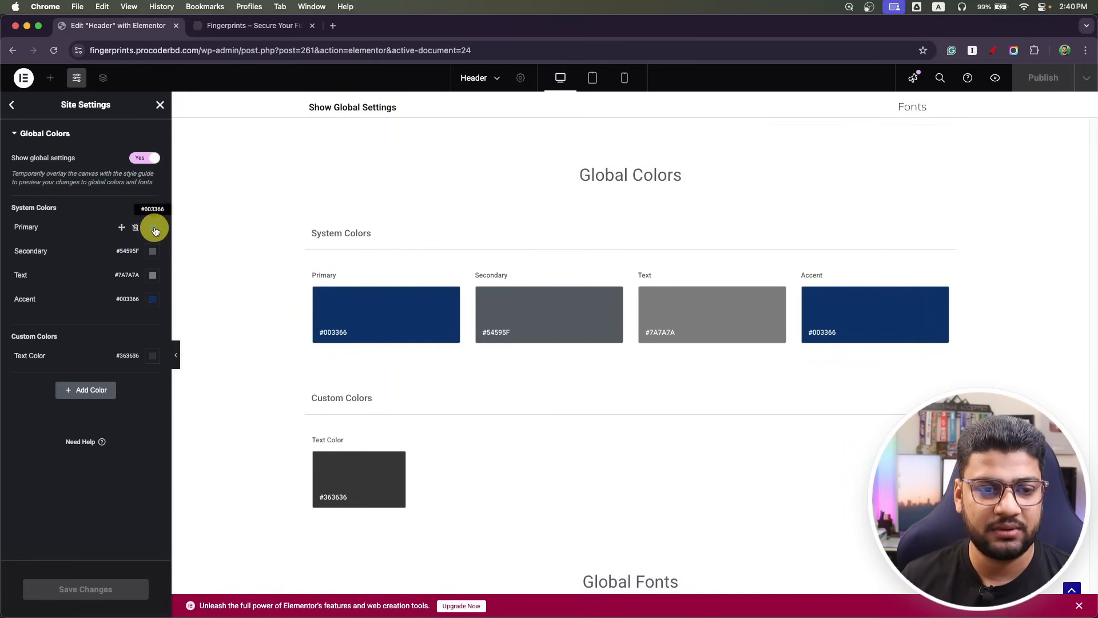
click(12, 105)
click(59, 181)
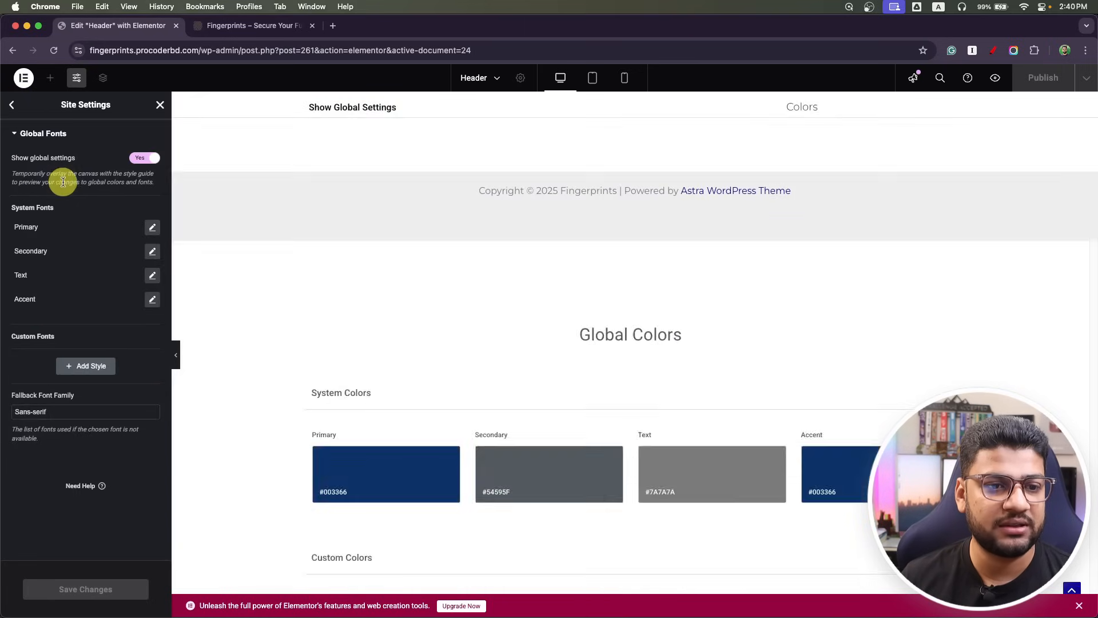
click(153, 229)
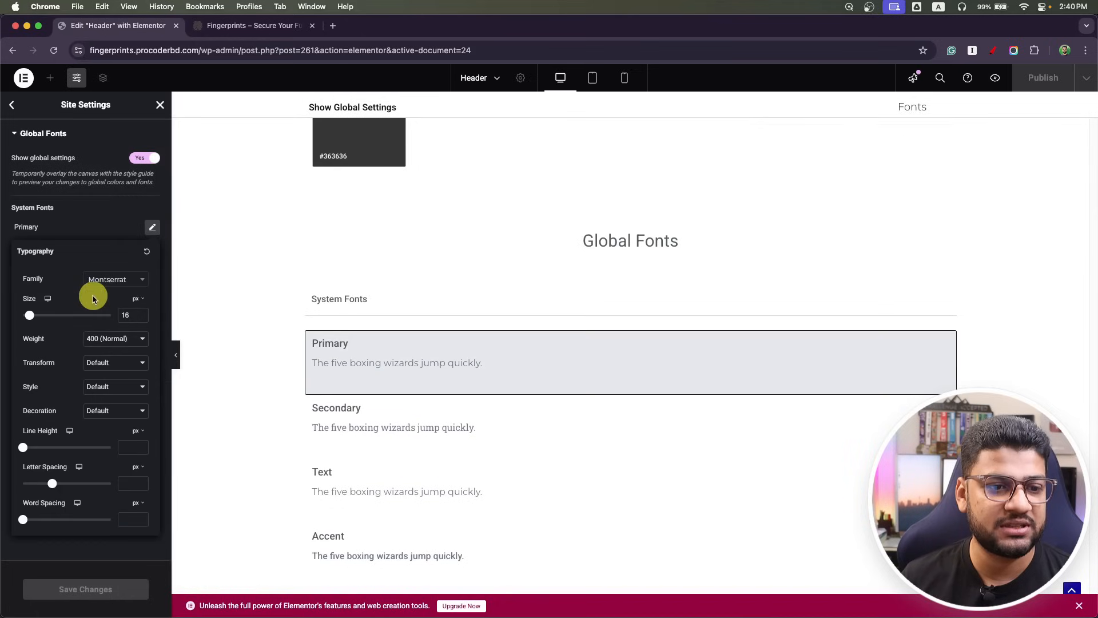
click(154, 229)
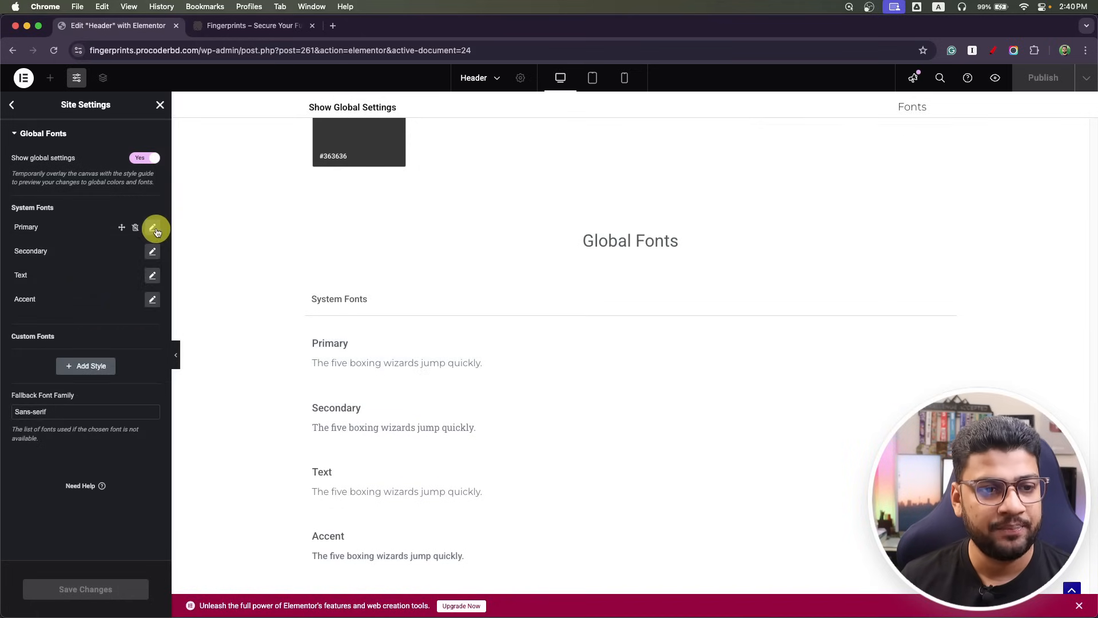
click(12, 105)
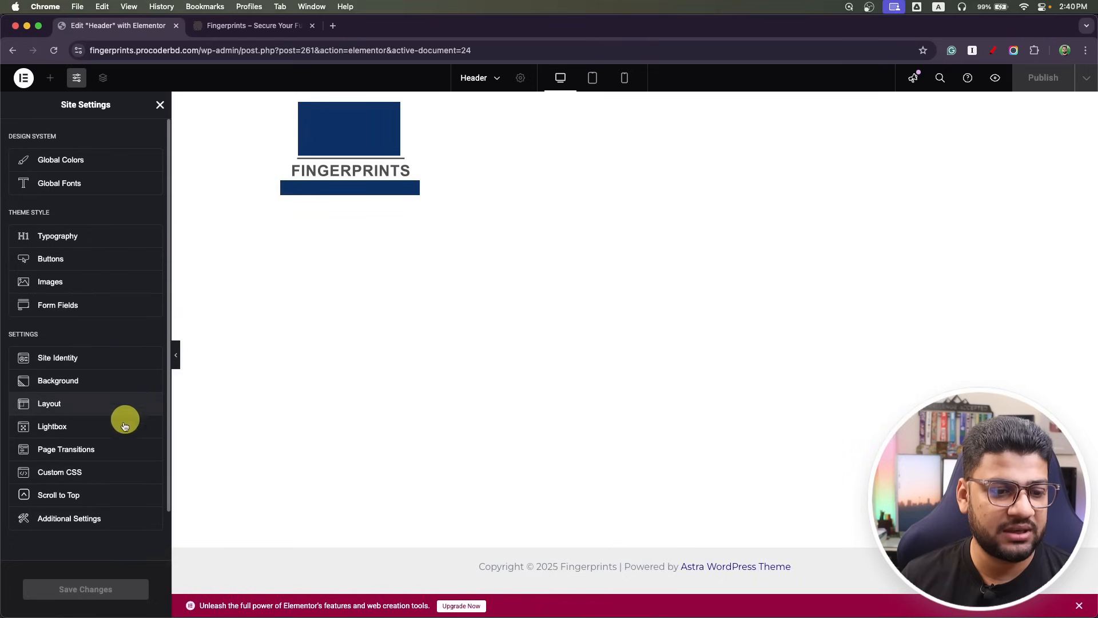
click(86, 404)
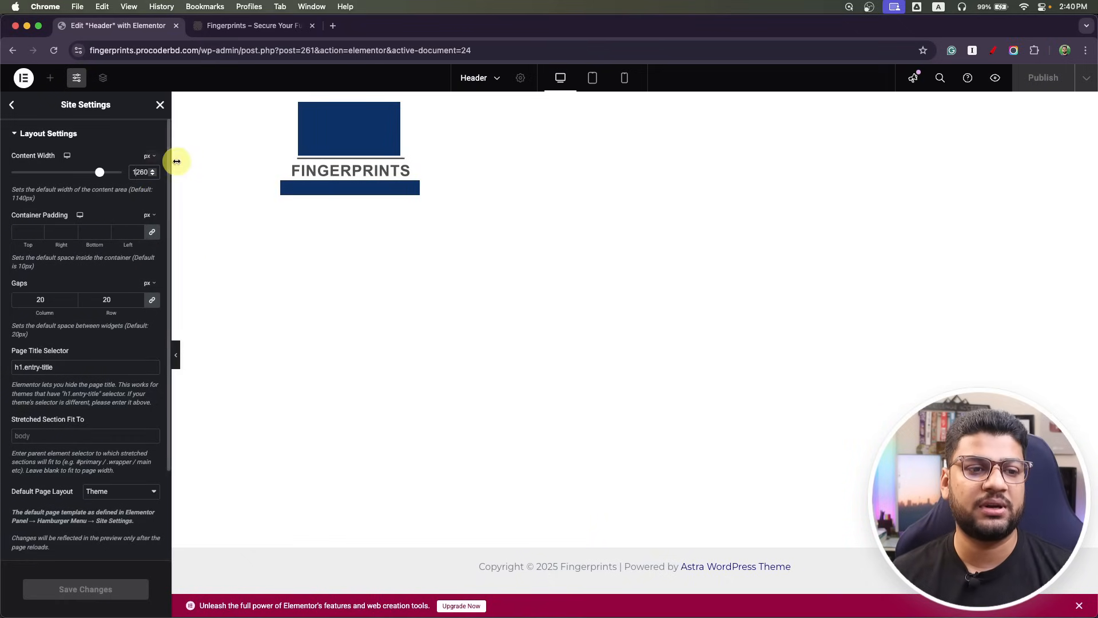
click(159, 107)
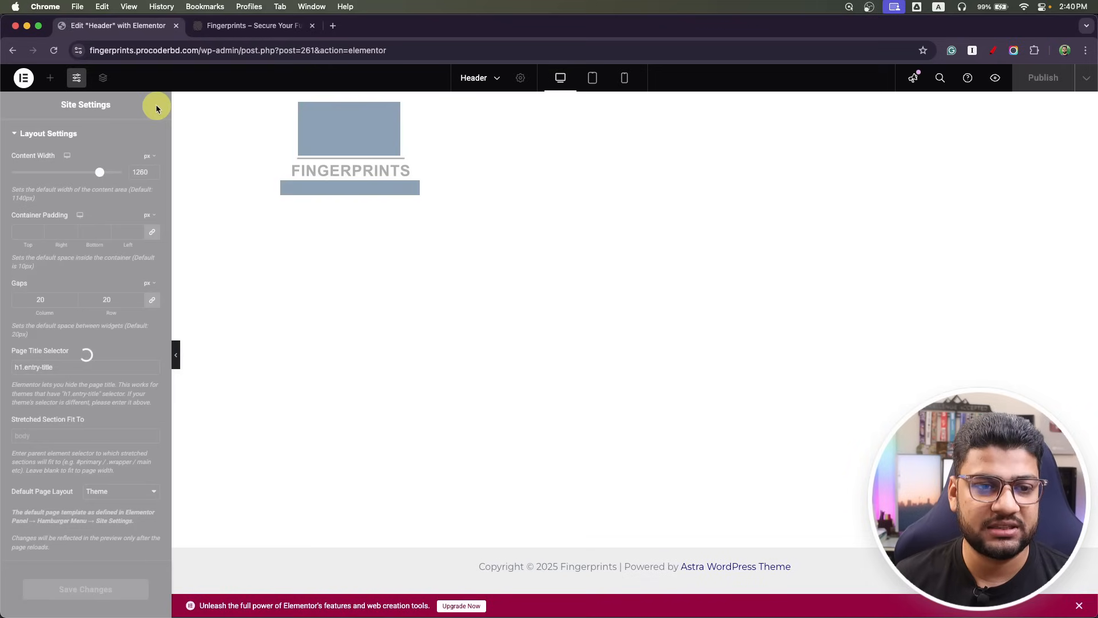
click(354, 143)
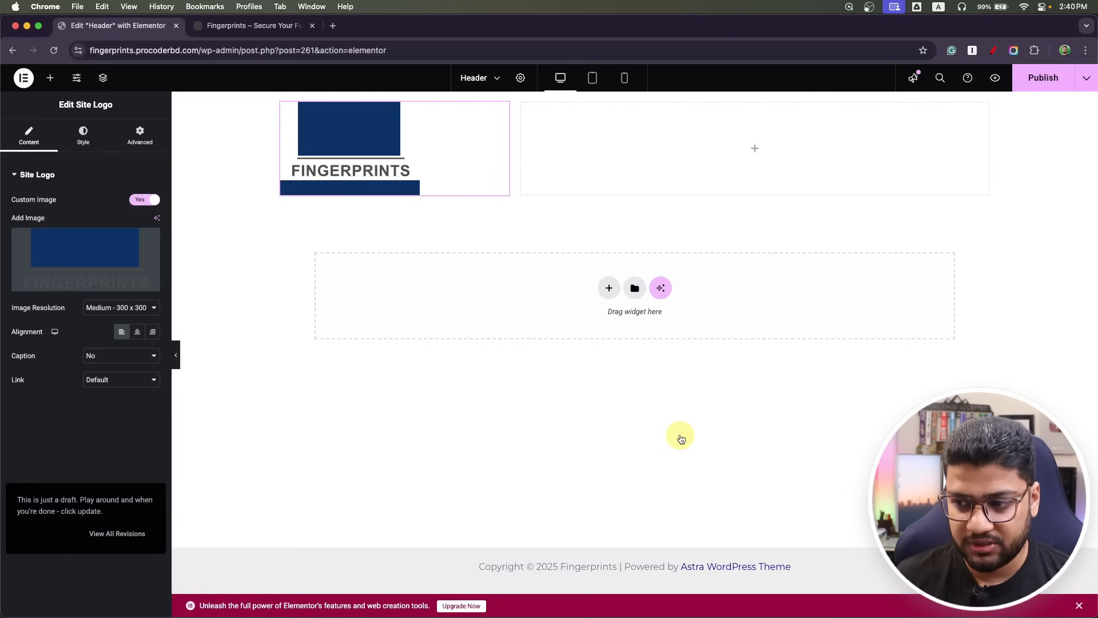
Add a container to the header's empty right column and duplicate it.
key(super+Tab)
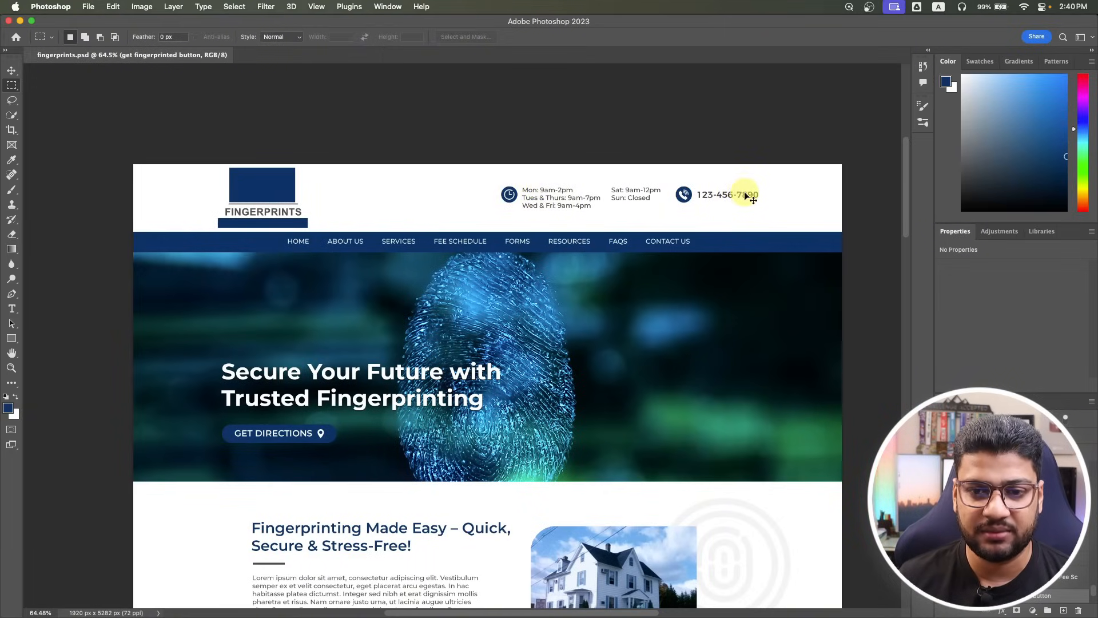
key(super+Tab)
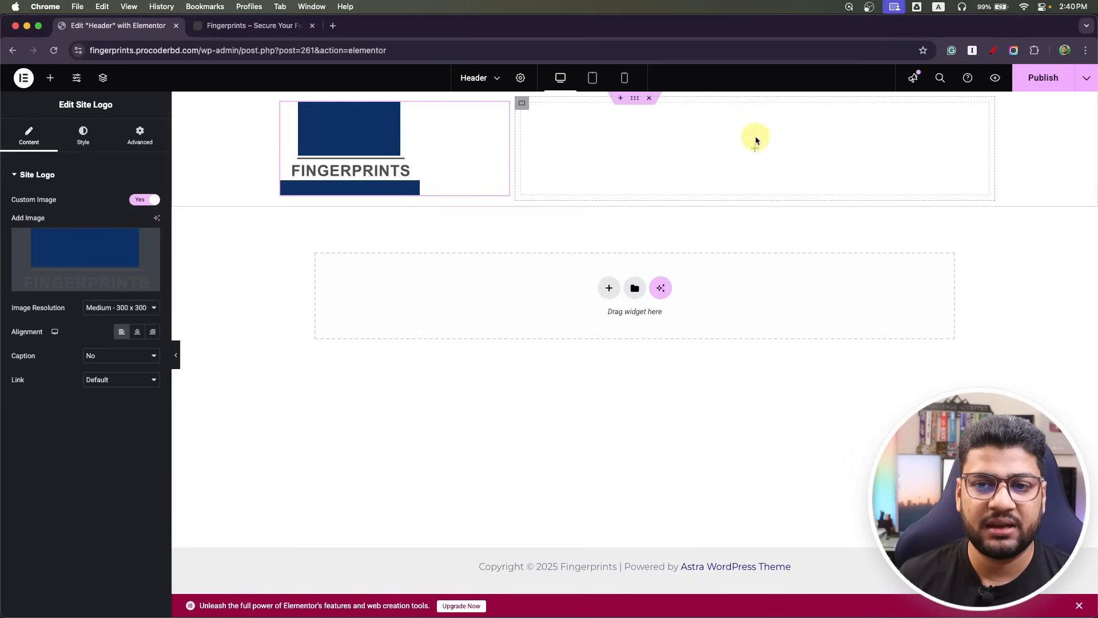
click(755, 150)
drag(54, 296, 698, 174)
right_click(530, 116)
click(552, 143)
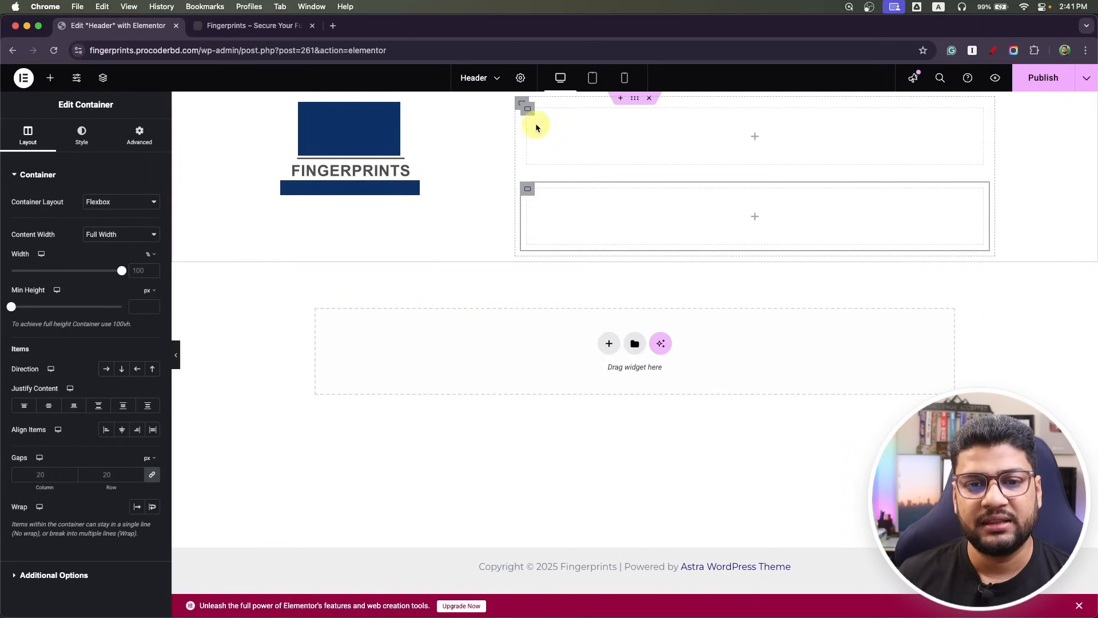
click(520, 106)
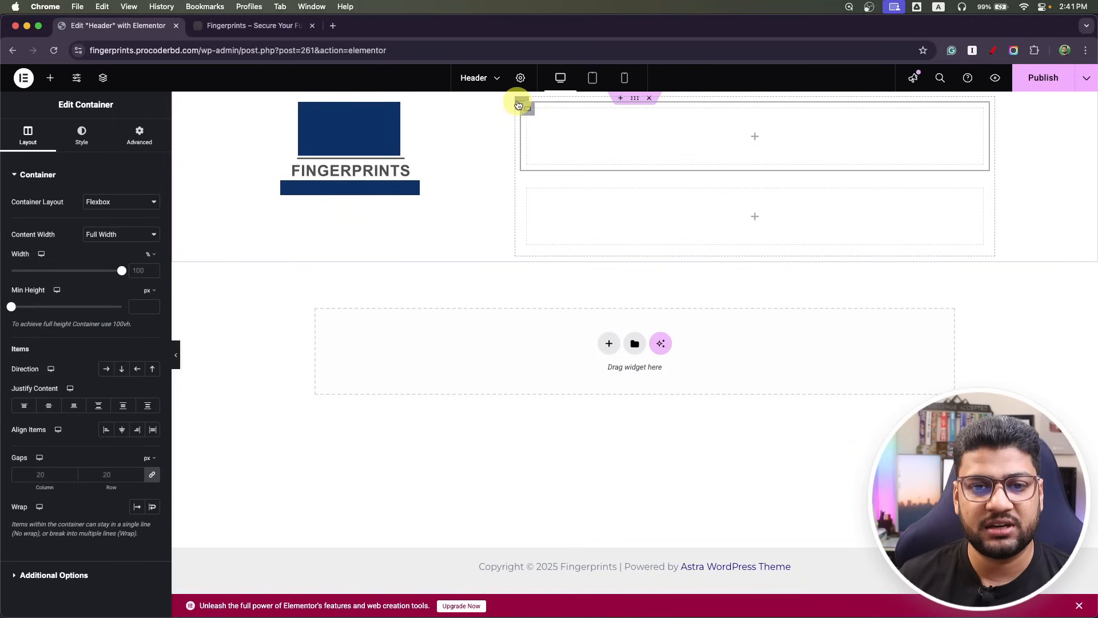
click(518, 105)
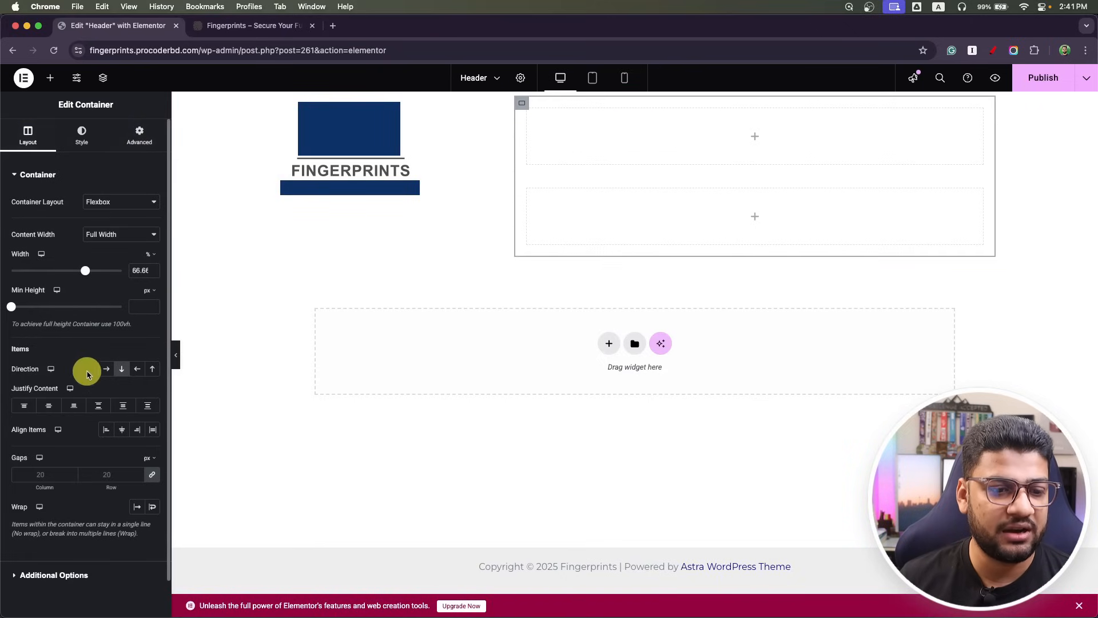
Lay the two inner containers side by side in a row at 70% and 30% width.
scroll(88, 372, down, 1)
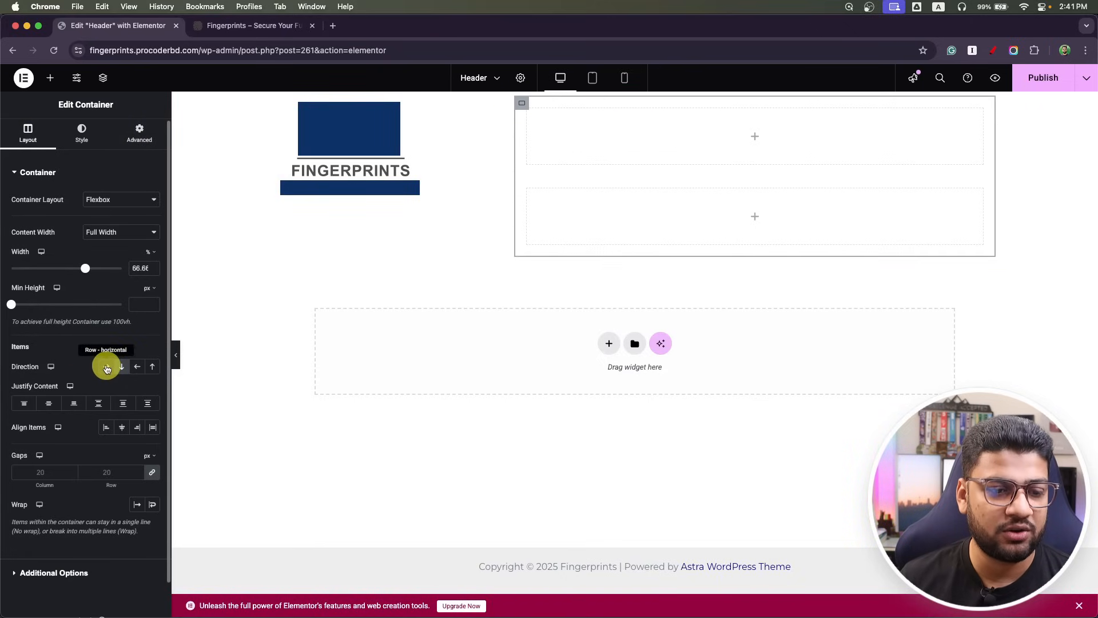
click(106, 366)
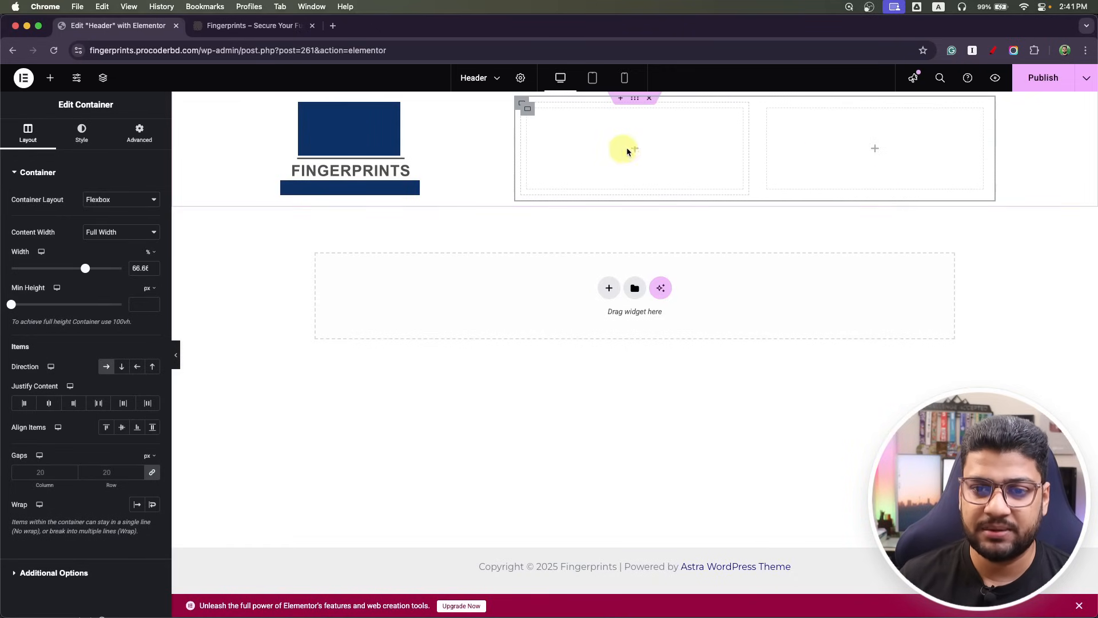
click(531, 111)
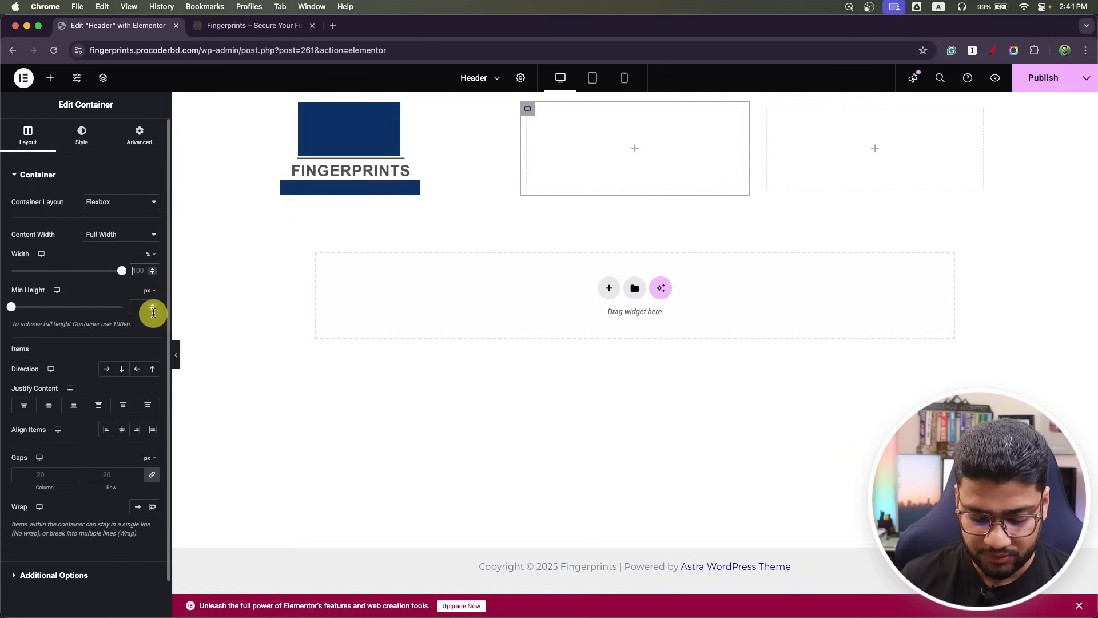
text(70)
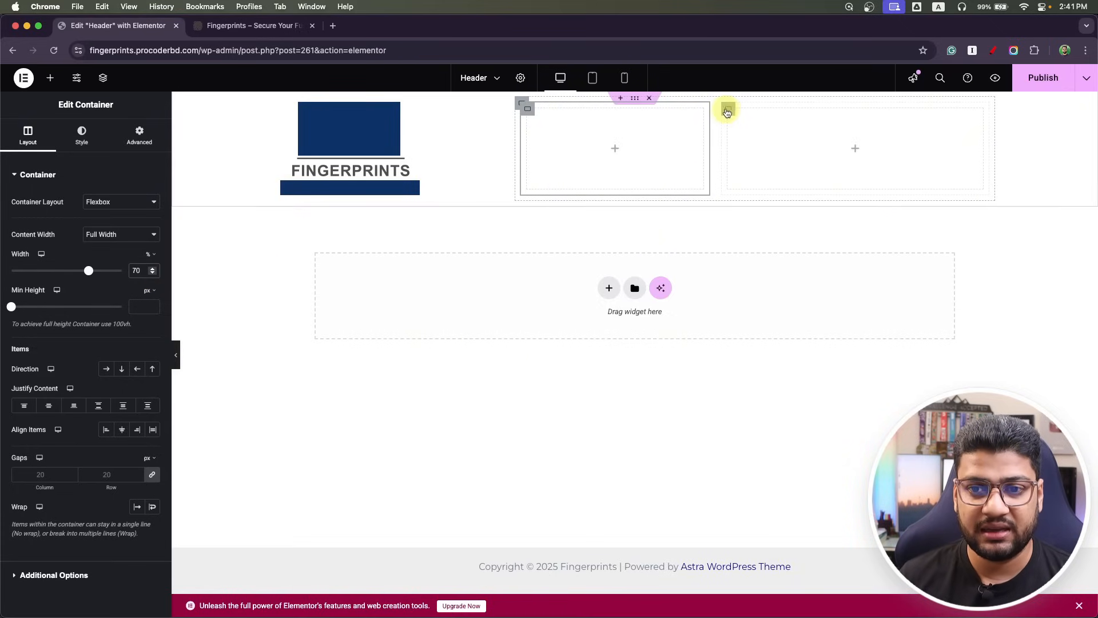
click(727, 112)
text(30)
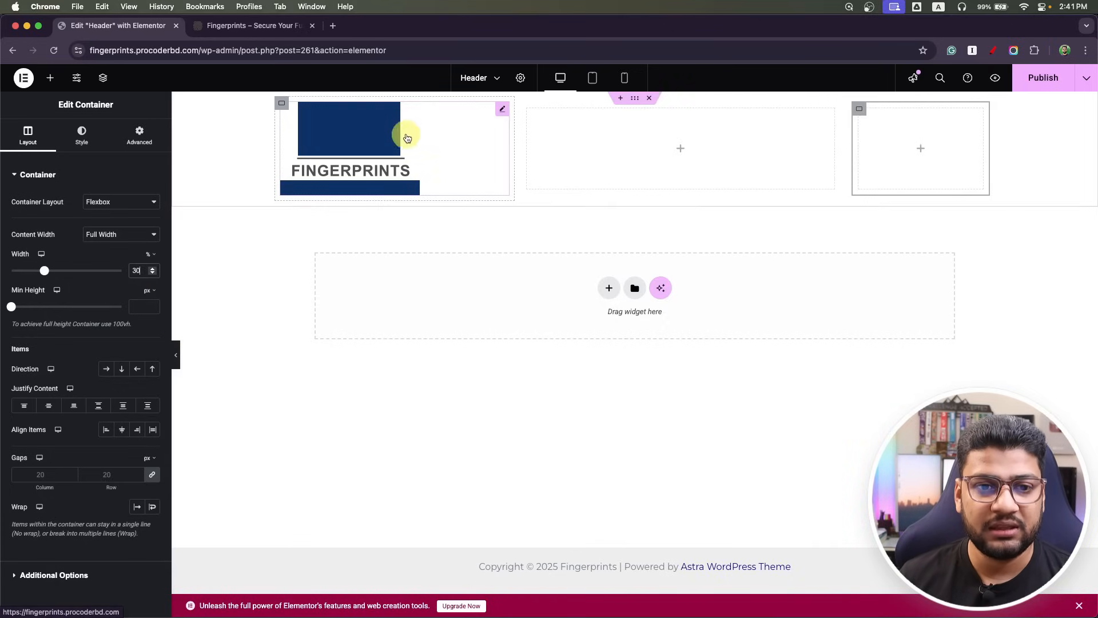
Set the logo container to 20% and the right container to 80%, and nest a container in the 70% column.
click(282, 105)
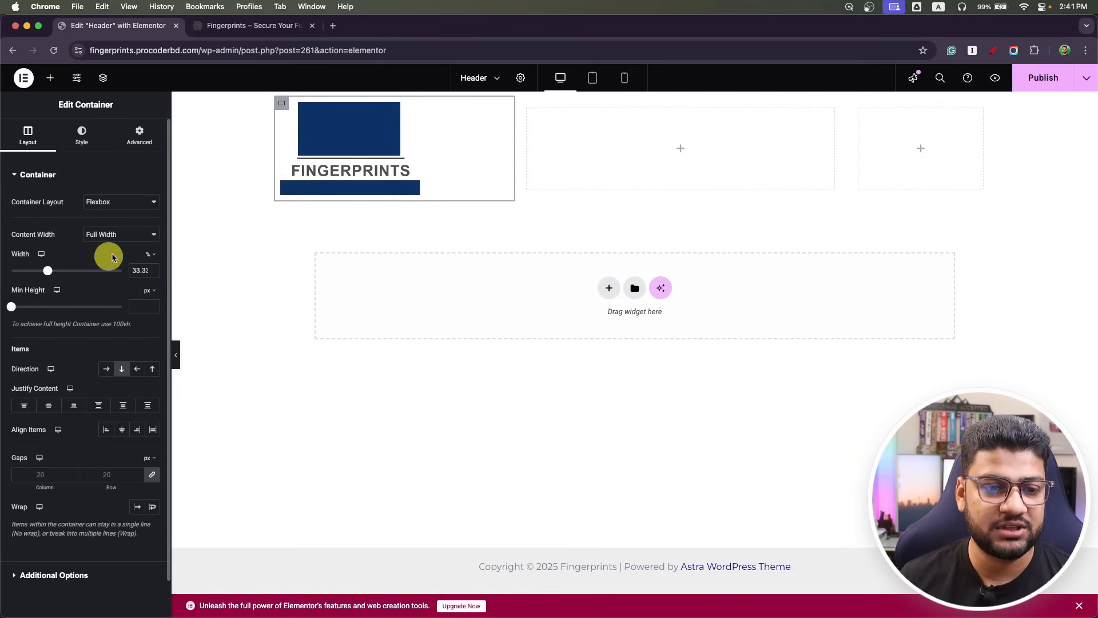
click(141, 272)
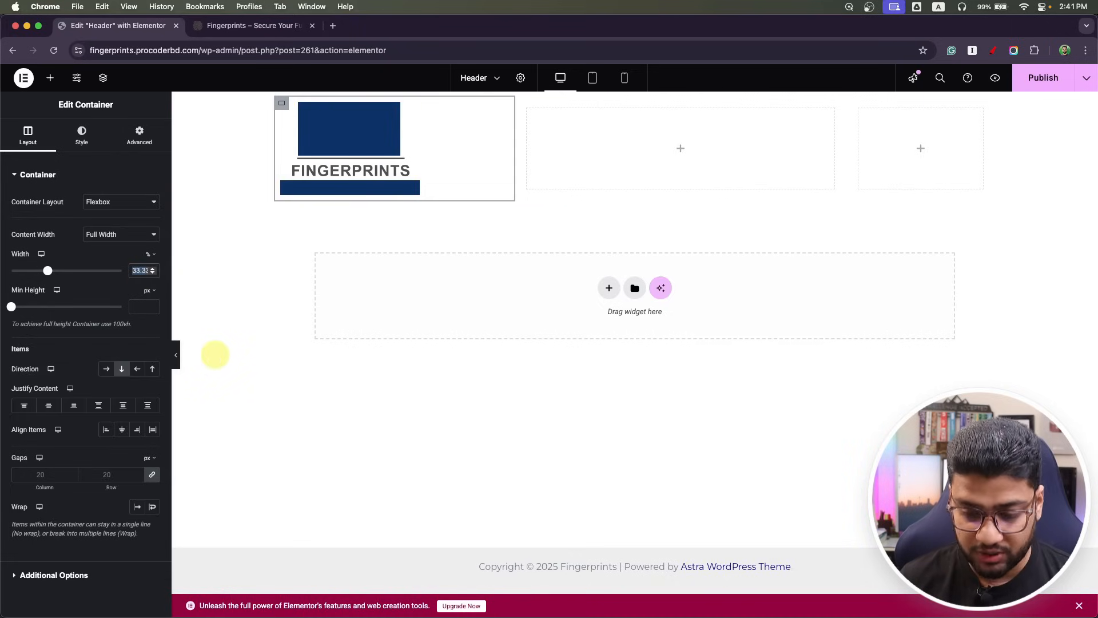
text(20)
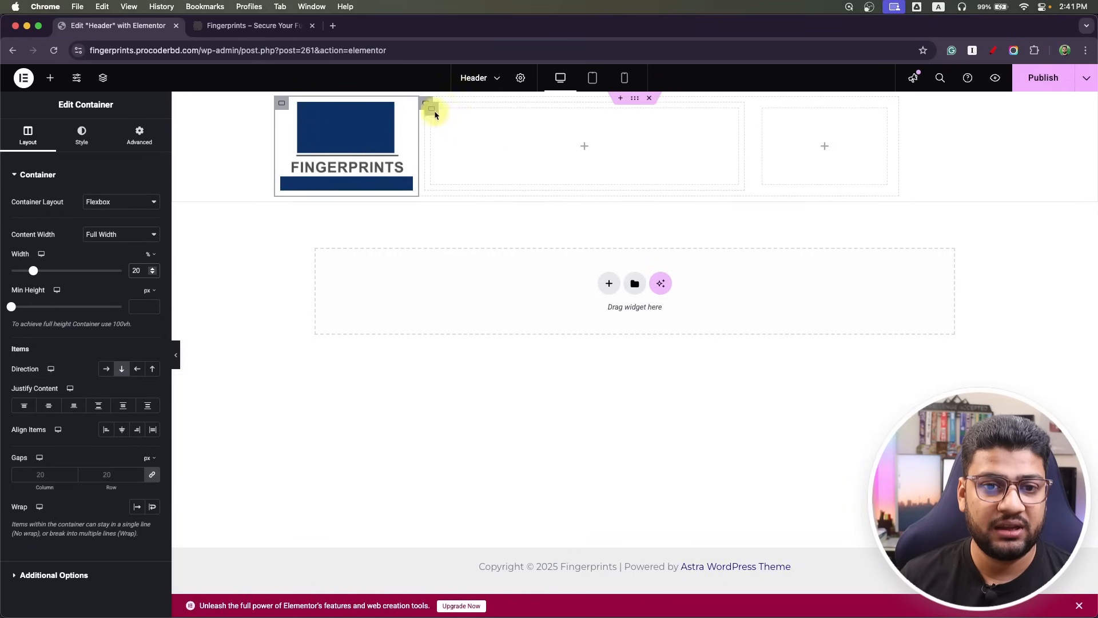
click(424, 104)
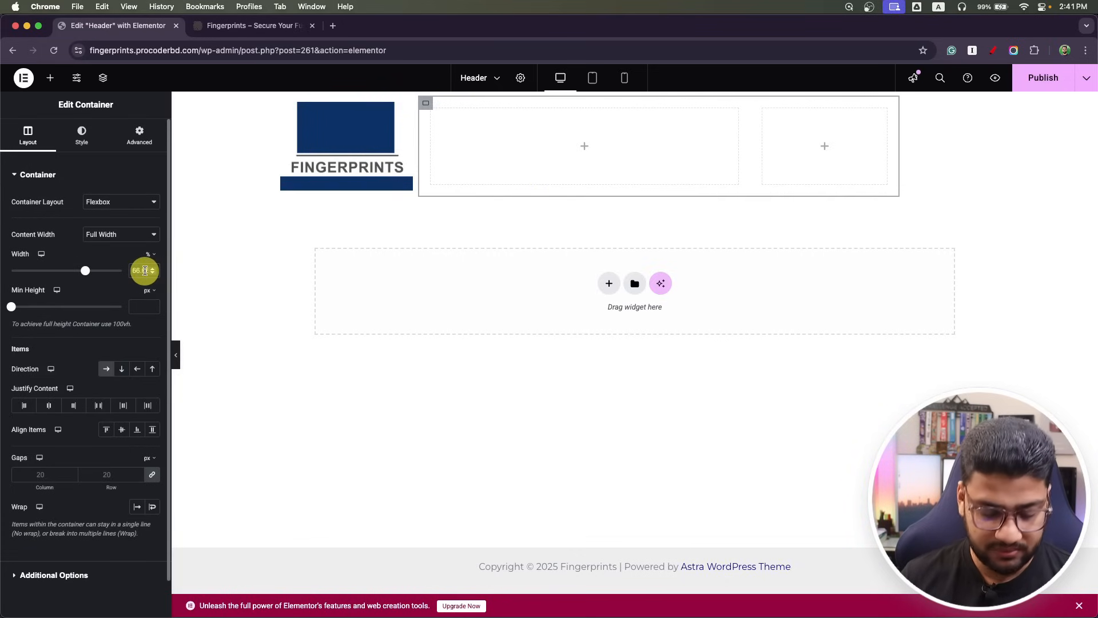
text(80)
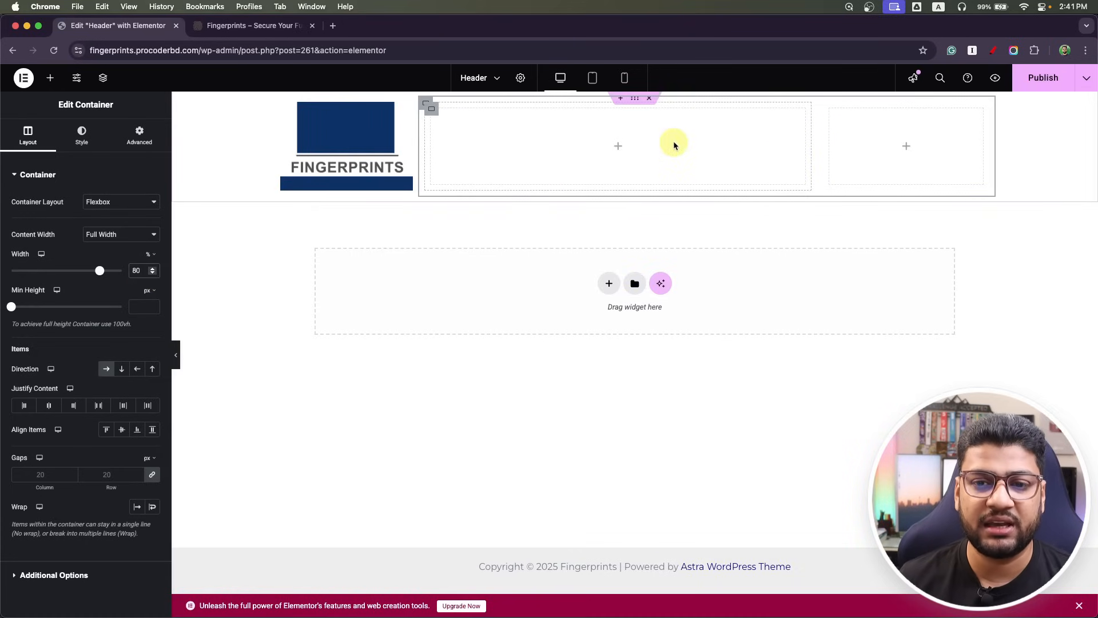
click(627, 154)
drag(54, 289, 626, 180)
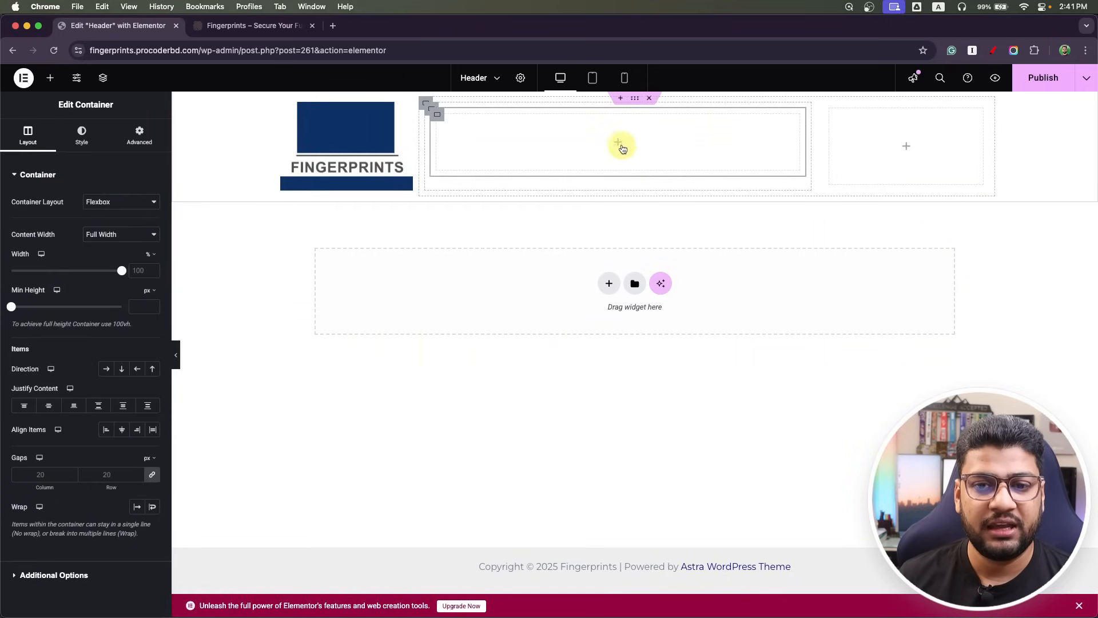
Duplicate the nested container and arrange the pair in a row.
right_click(428, 121)
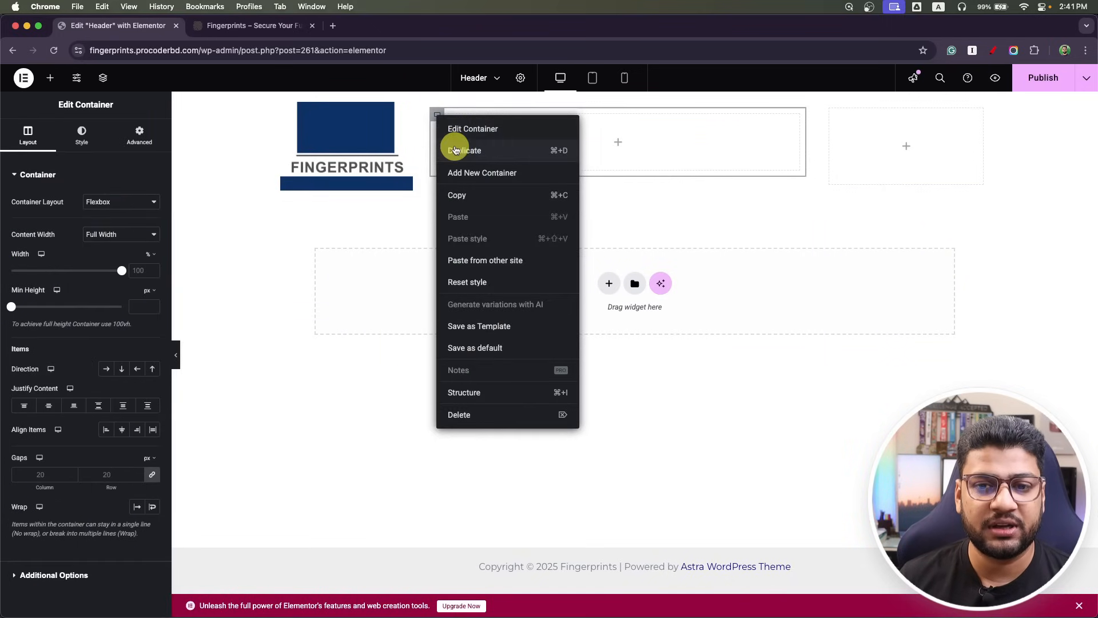
click(462, 148)
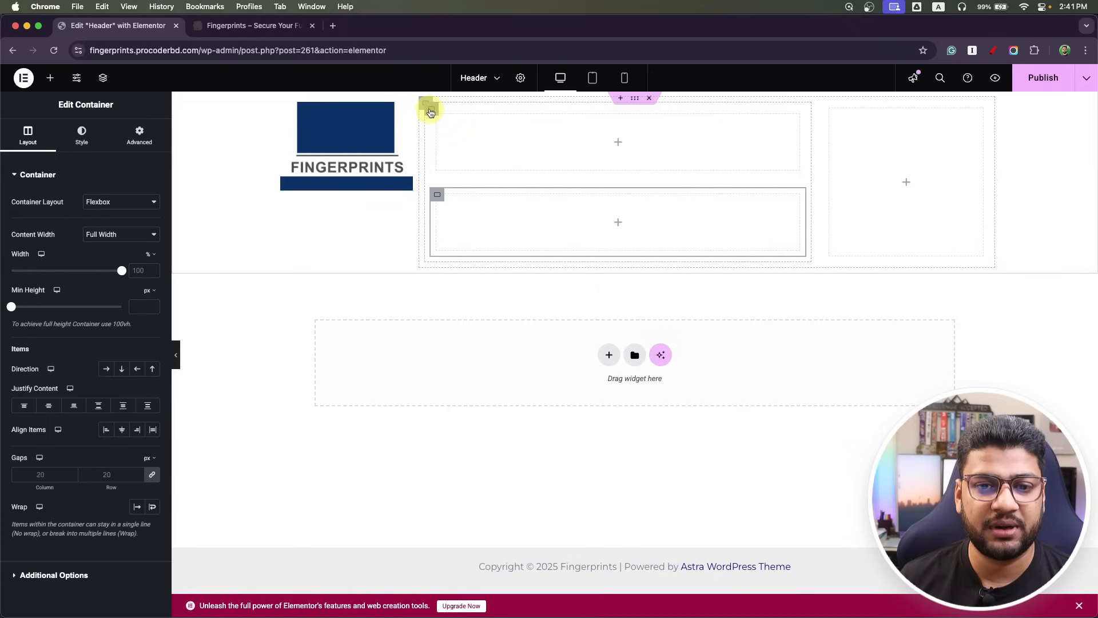
click(430, 113)
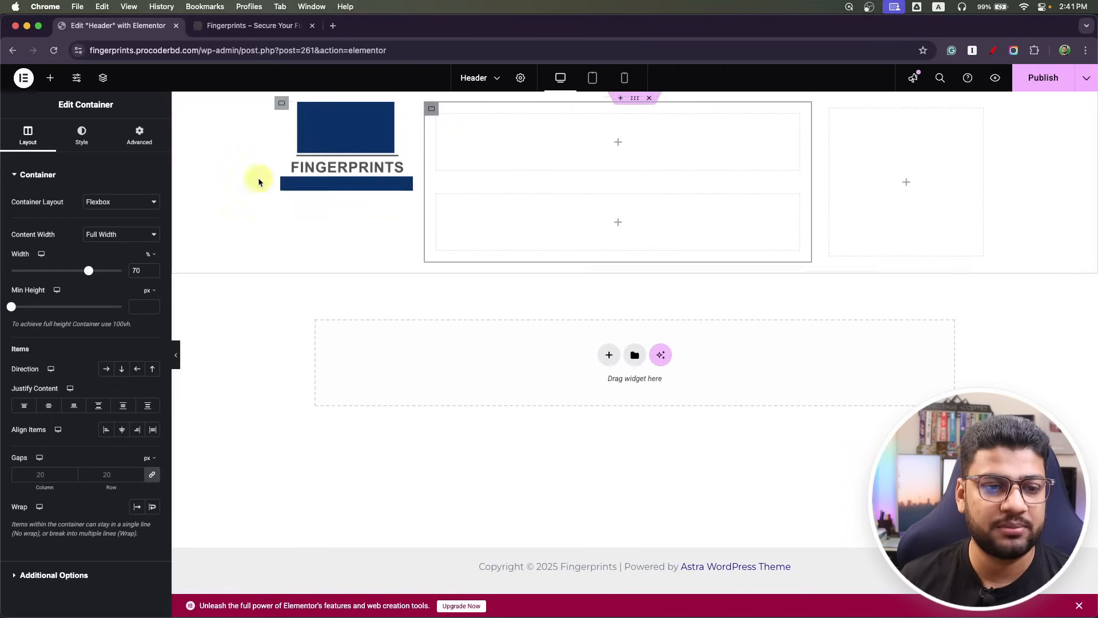
click(107, 371)
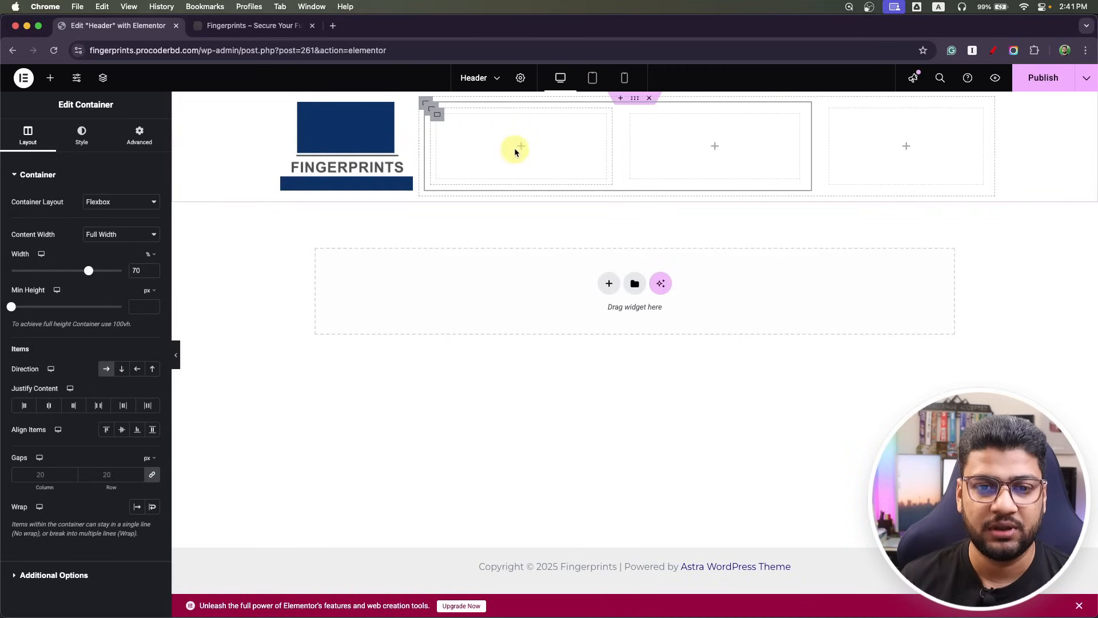
Size the inner containers 10% and 90%, and drop an Image widget into the narrow one.
click(441, 119)
click(135, 271)
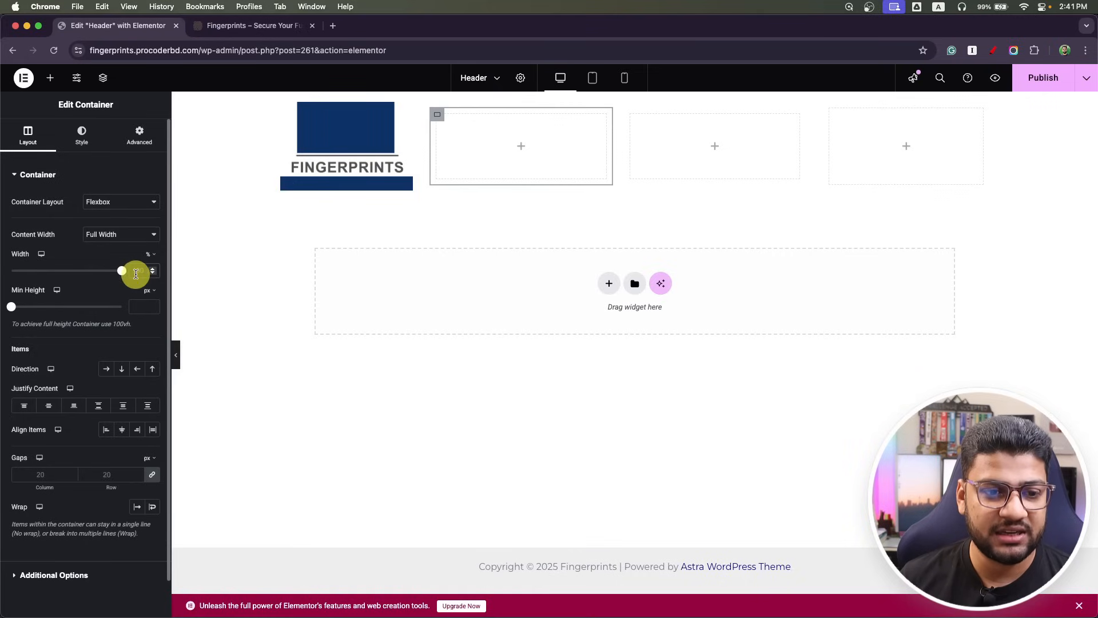
text(10)
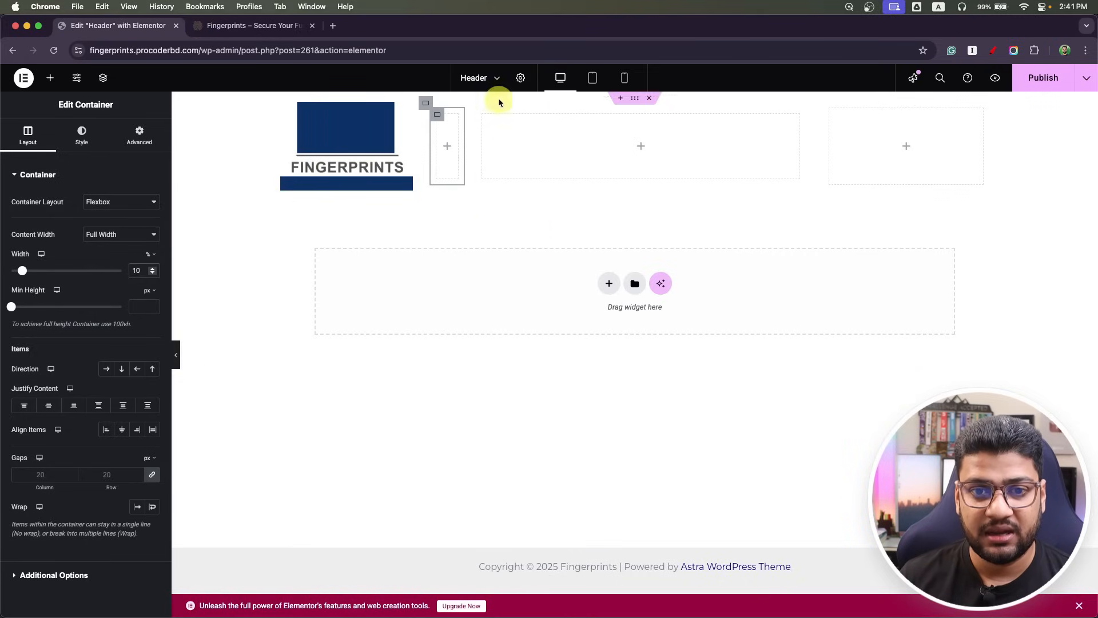
click(484, 117)
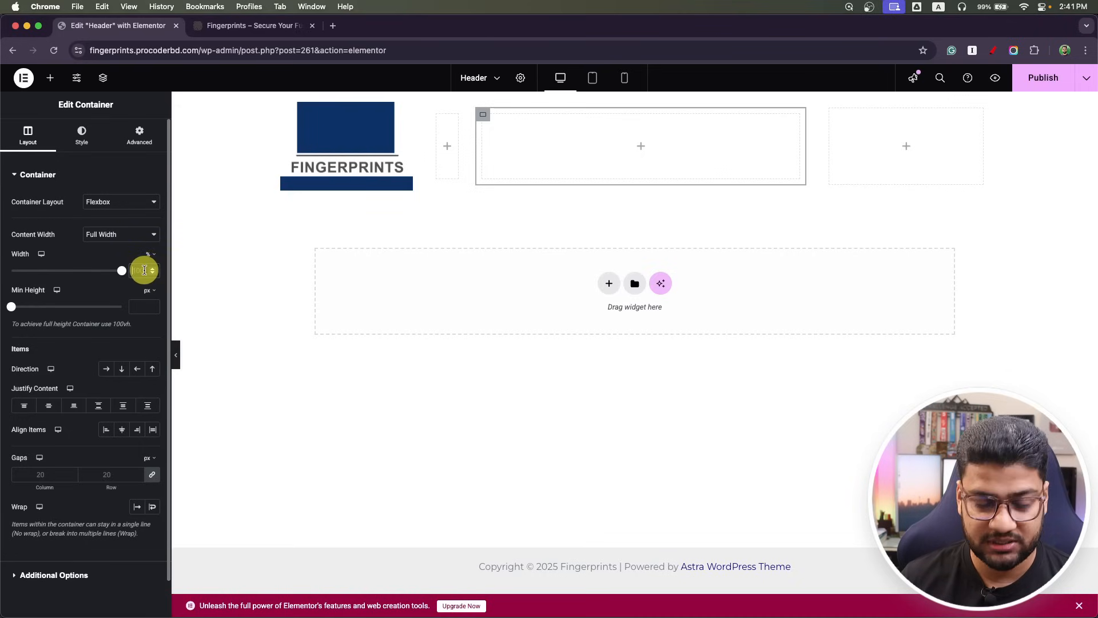
text(8)
key(BackSpace)
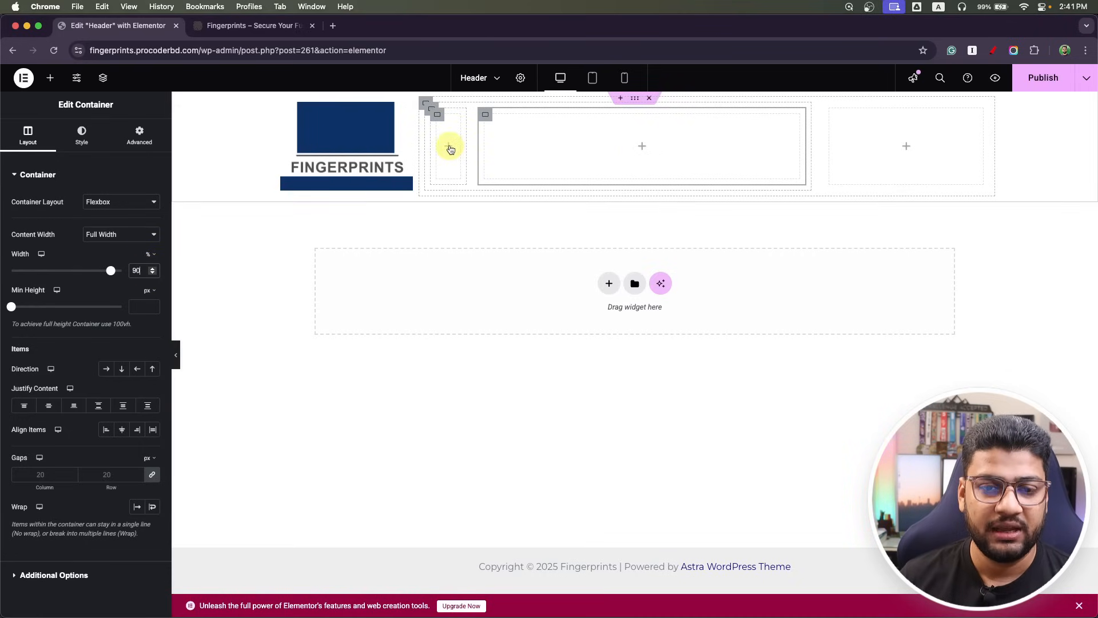
click(450, 147)
drag(130, 373, 449, 150)
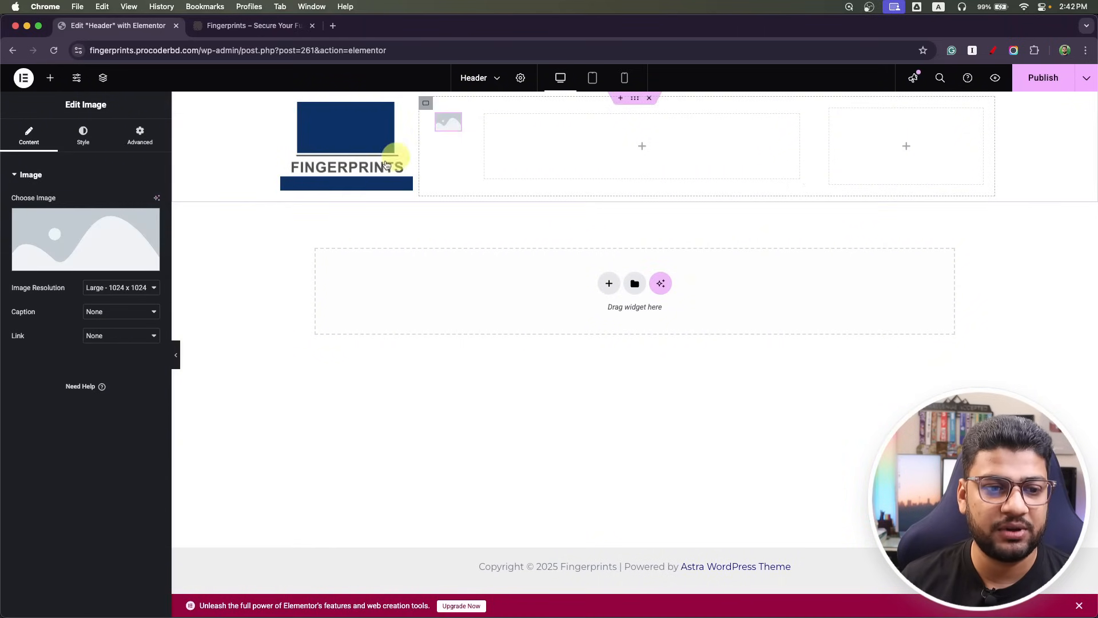
Insert clock-min.png from the Media Library into the narrow column's Image widget.
click(74, 261)
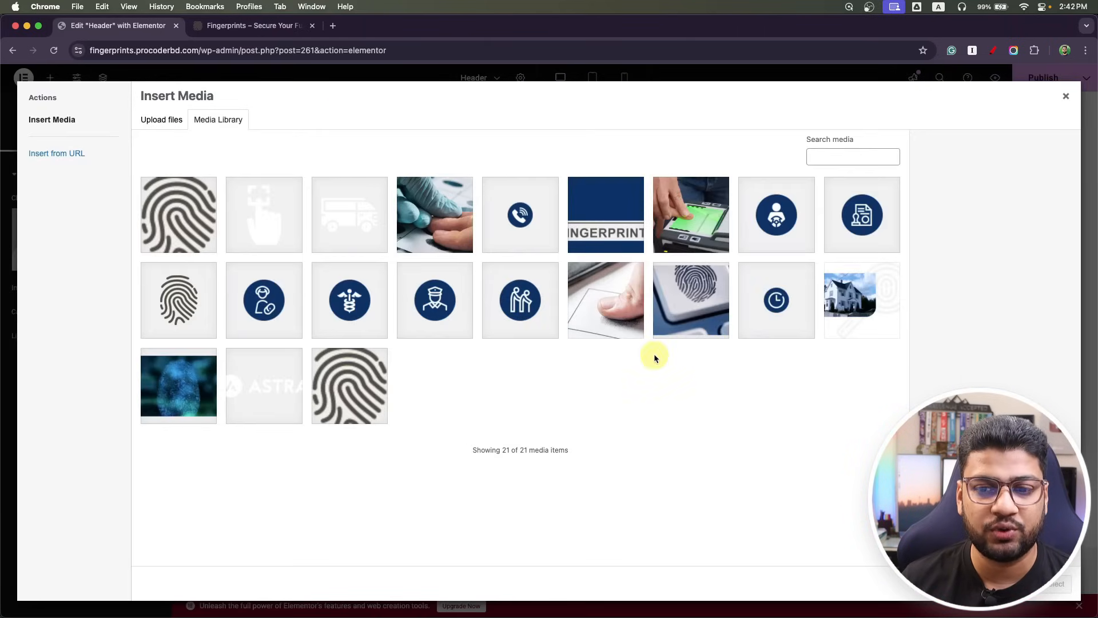
click(780, 300)
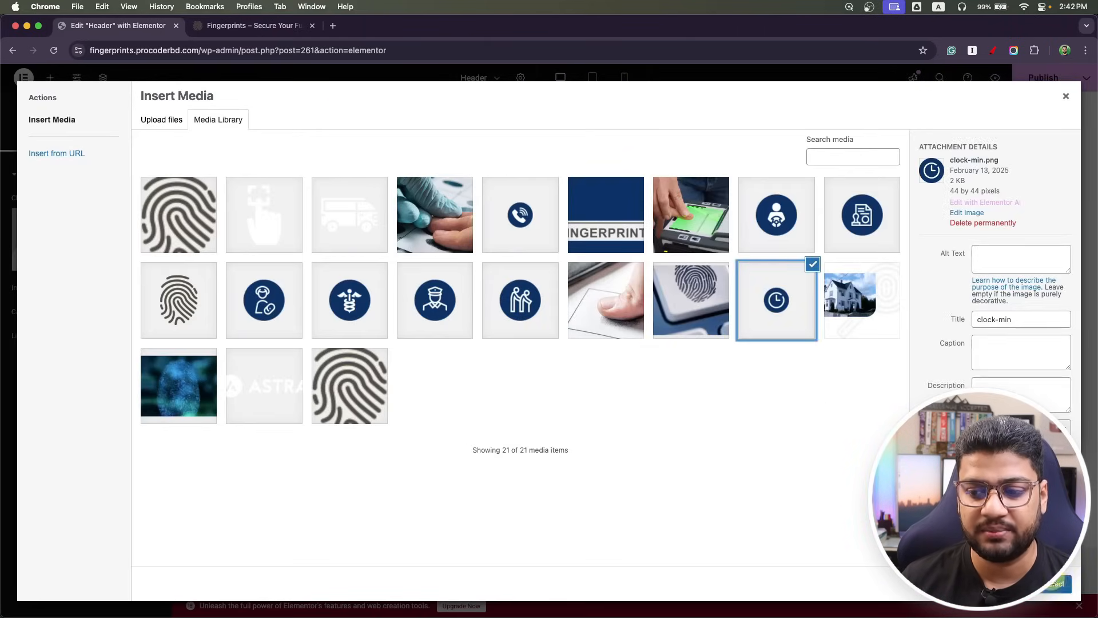
click(1055, 583)
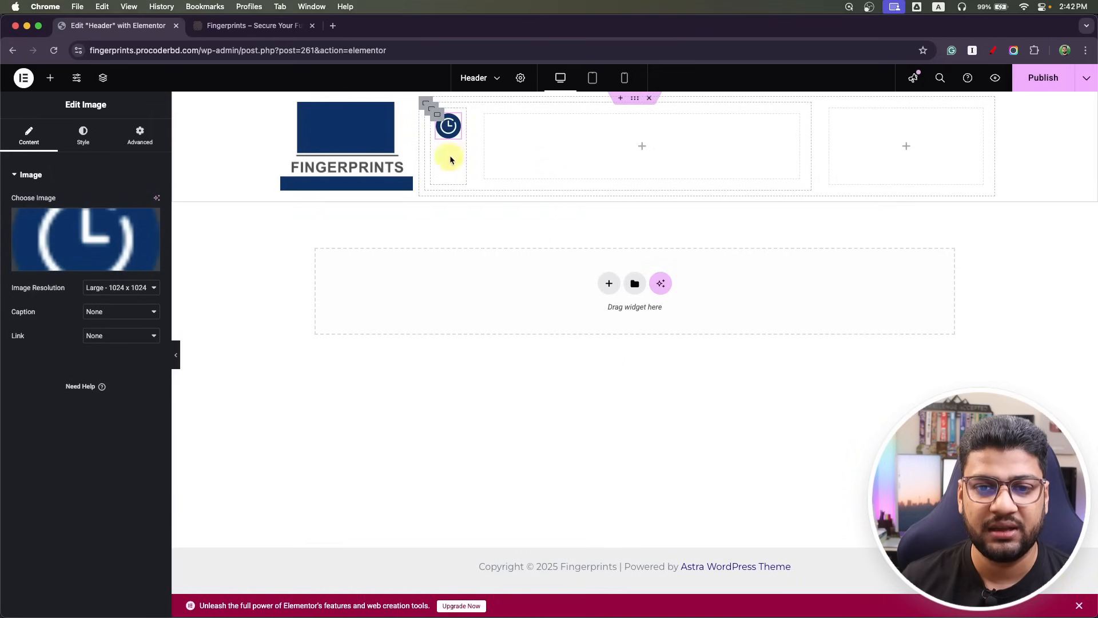
Bring up the wide column's widget list and check the Photoshop header design for reference.
click(641, 148)
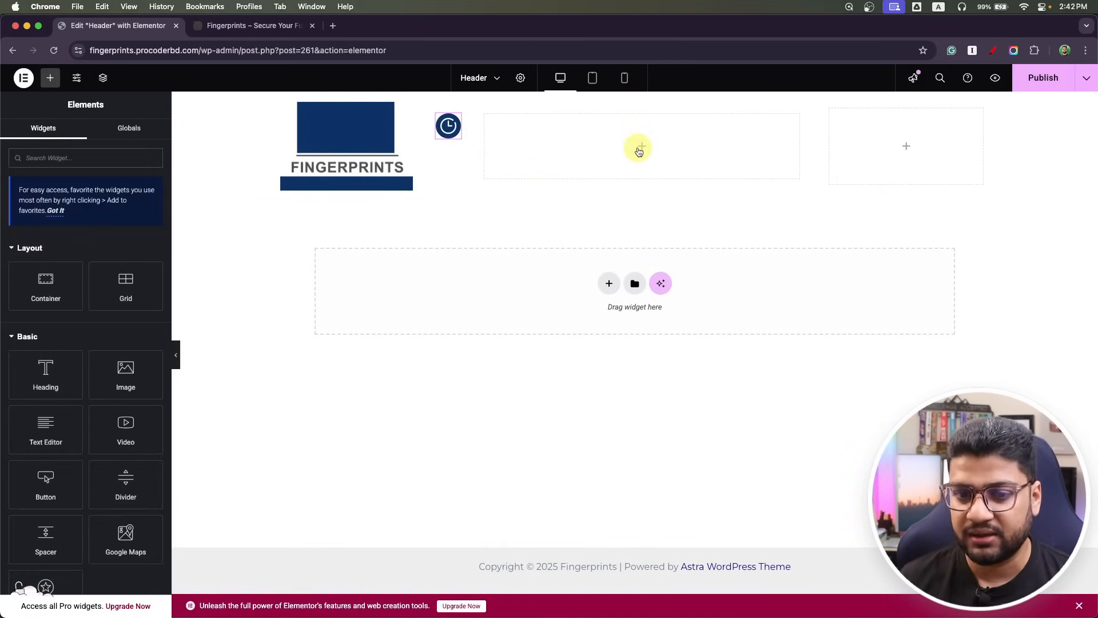
key(super+Tab)
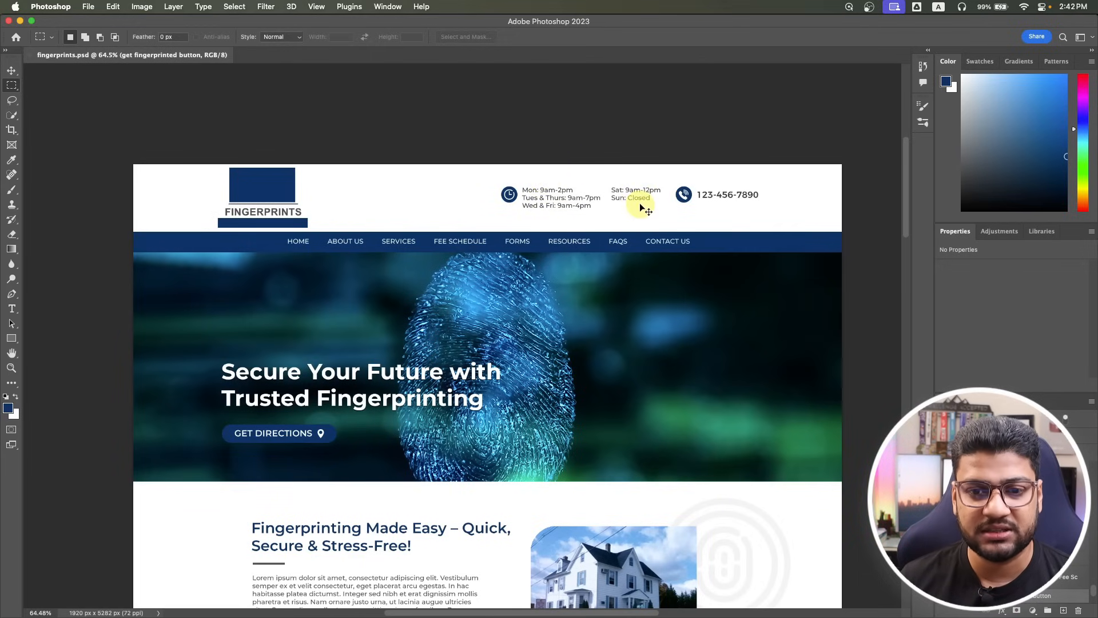
key(super+Tab)
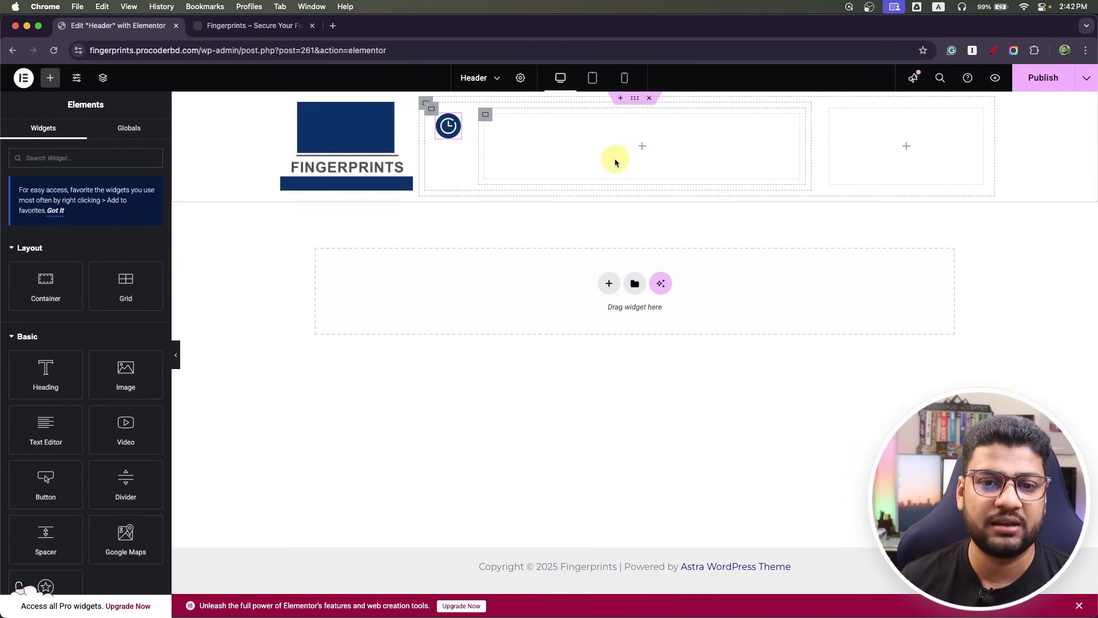
Add two duplicated containers in the wide column, set it to 90% width and Row direction.
drag(54, 282, 561, 156)
right_click(490, 120)
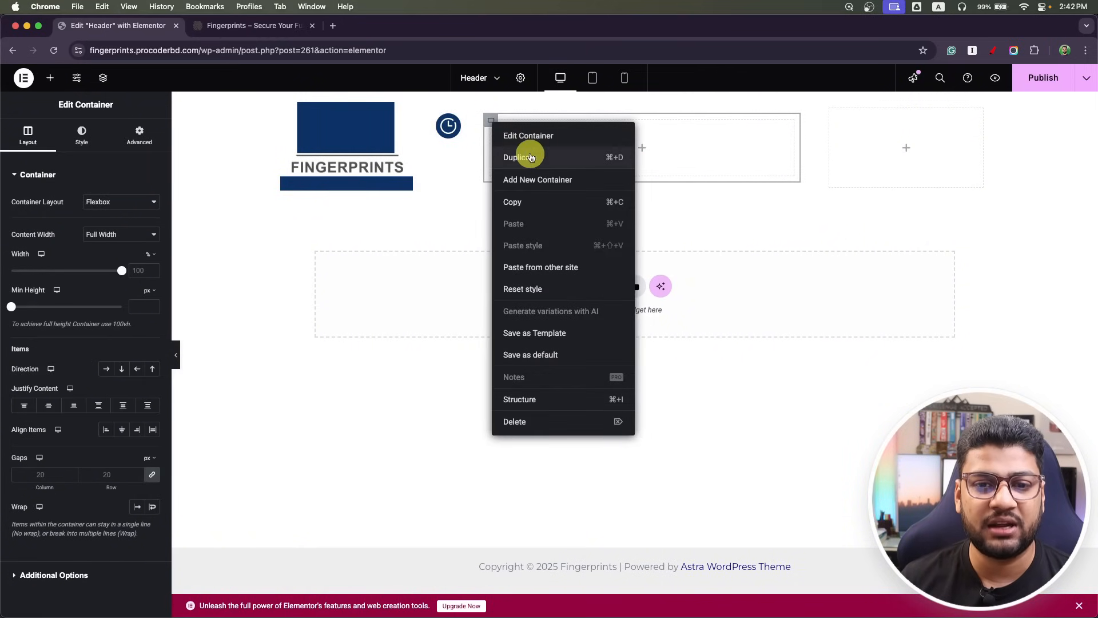
click(532, 155)
click(482, 114)
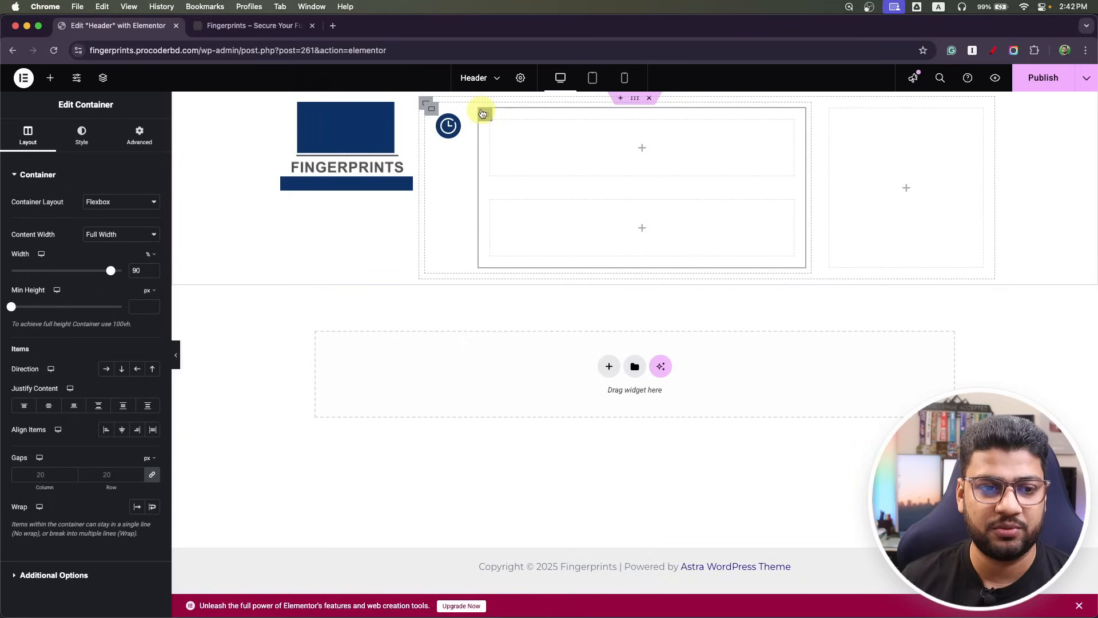
drag(122, 271, 112, 271)
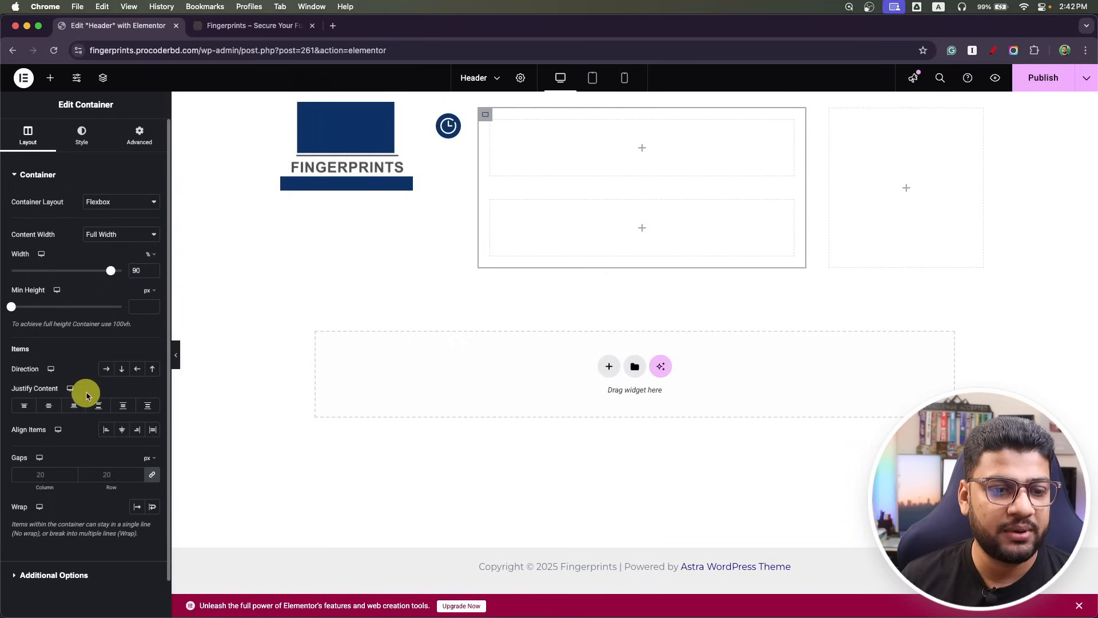
click(106, 368)
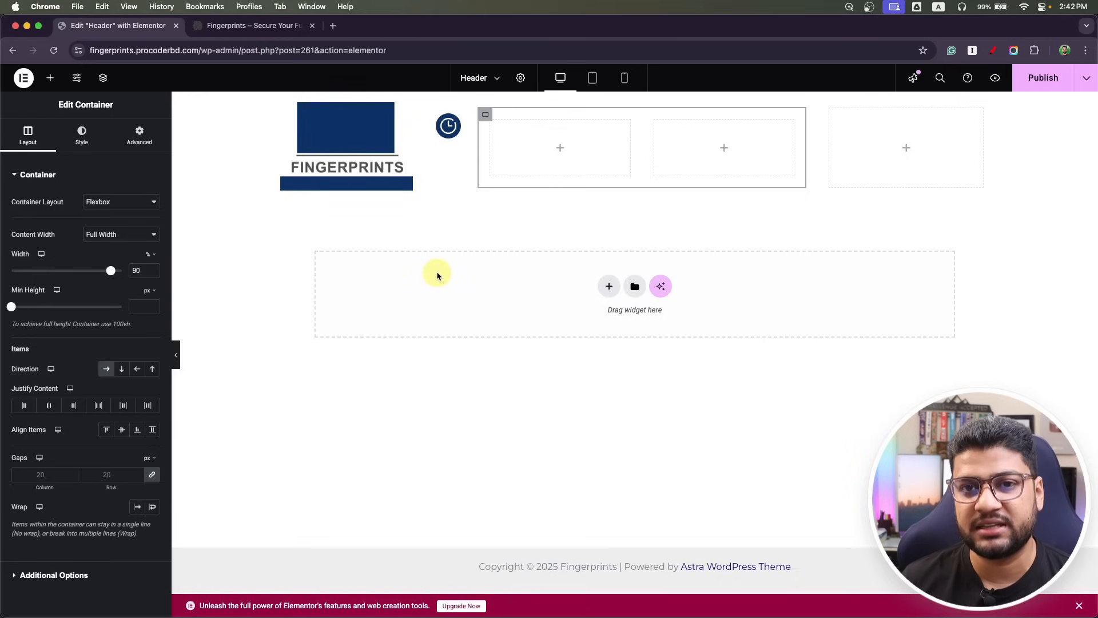
Drop a Text Editor placeholder paragraph into the first box, then check the Photoshop design.
click(560, 148)
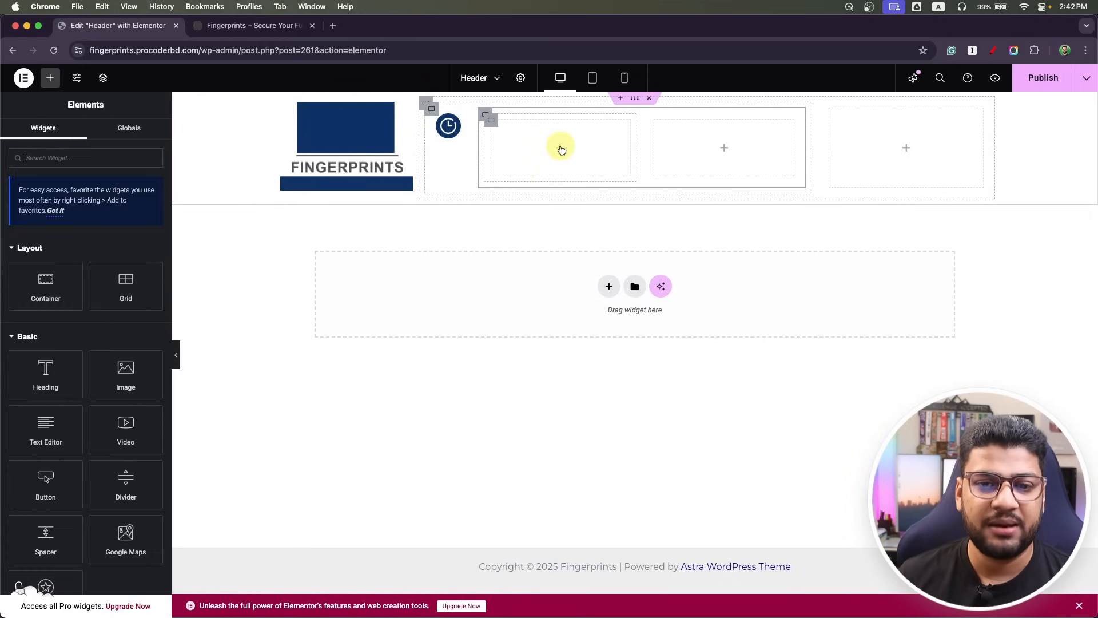
drag(46, 430, 575, 152)
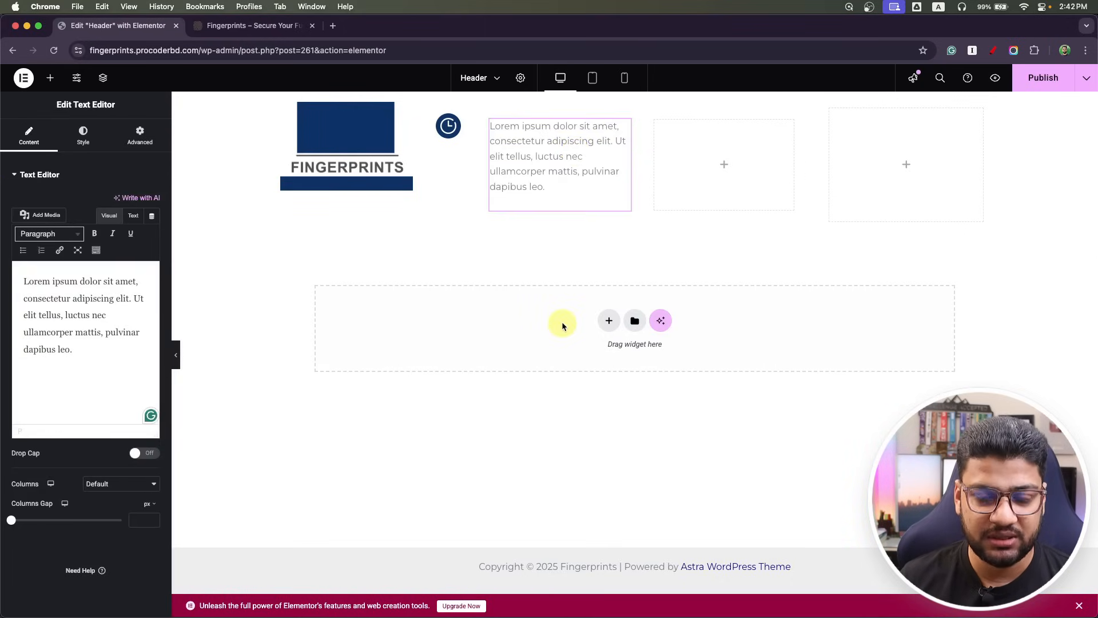
key(super+Tab)
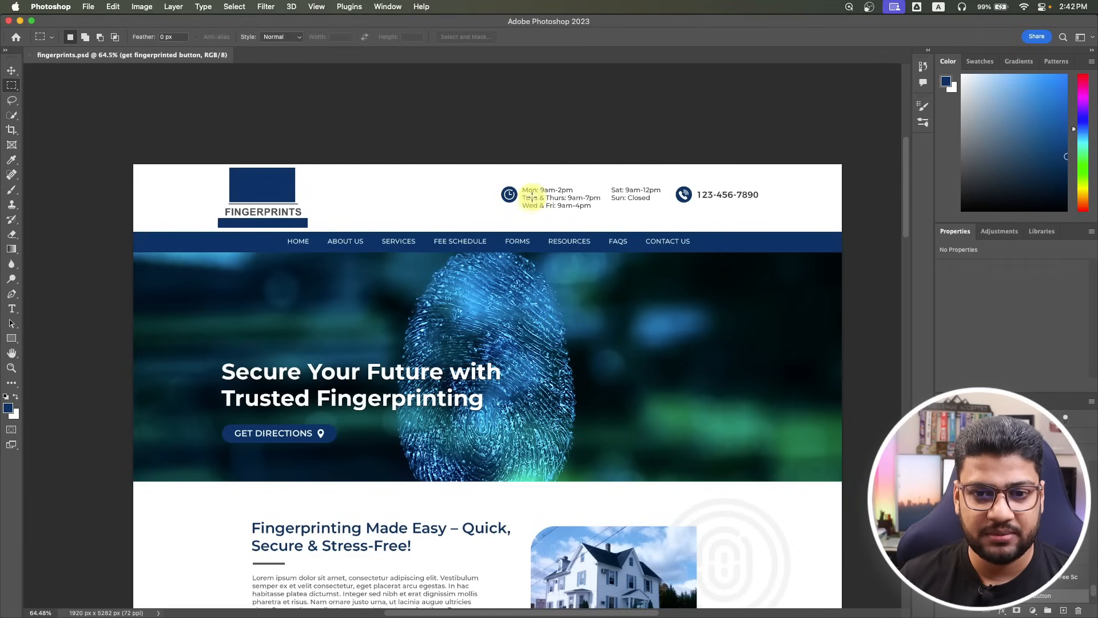
Select and copy the three opening-hours lines in the Photoshop mockup.
click(13, 307)
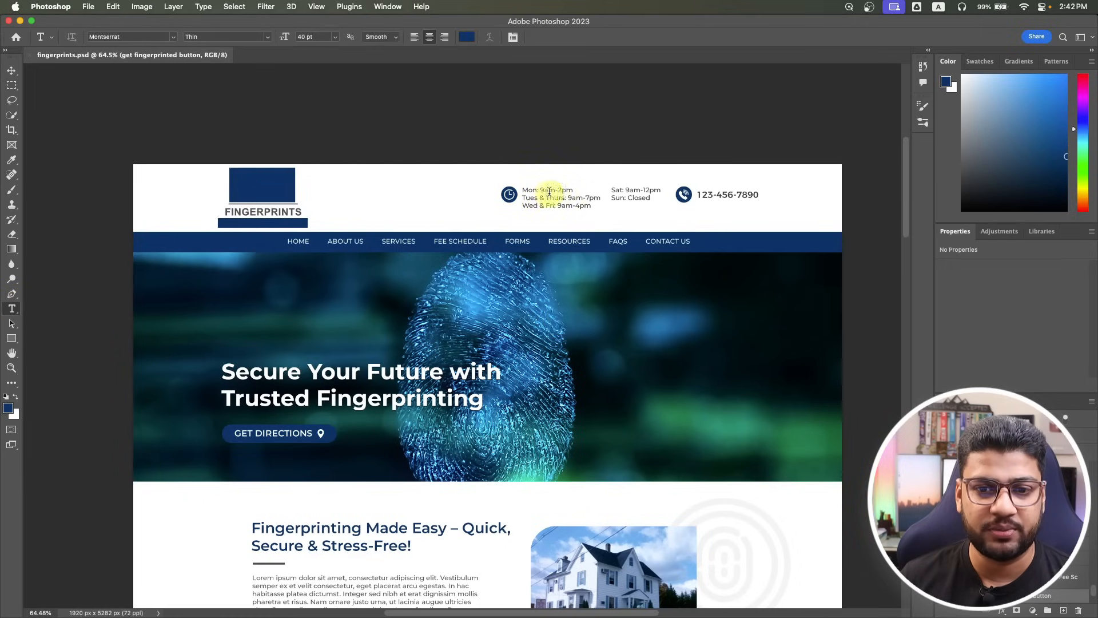
drag(523, 189, 641, 262)
key(super+a)
key(super+c)
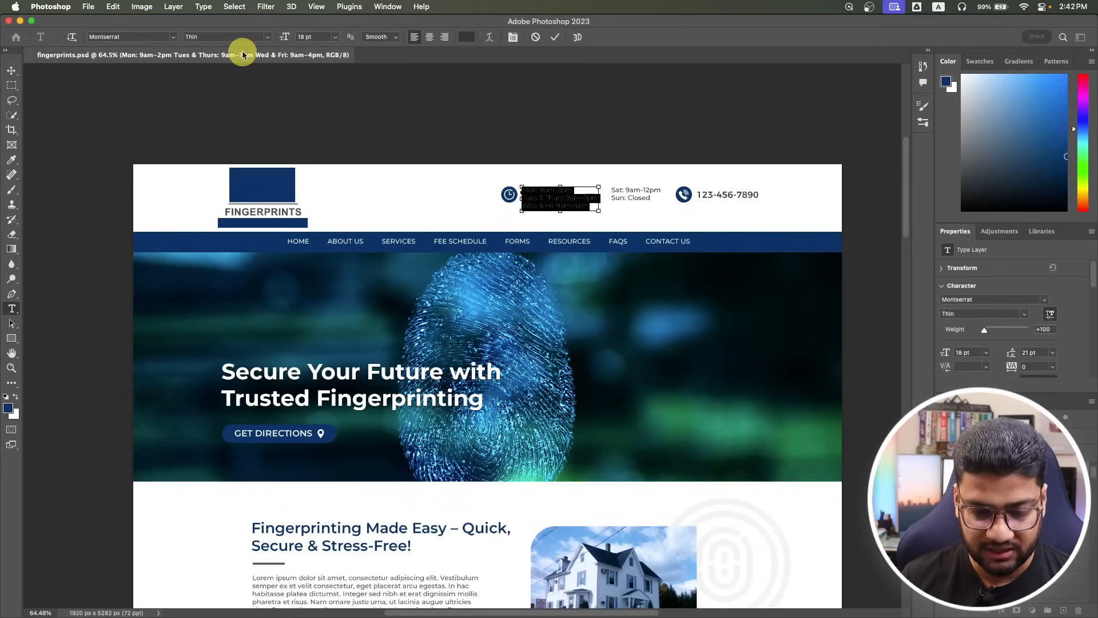
Replace the placeholder paragraph with 'Mon: 9am-2pm Tues & Thurs: 9am-7pm Wed & Fri: 9am-4pm'.
key(super+Tab)
click(109, 354)
key(super+a)
key(super+v)
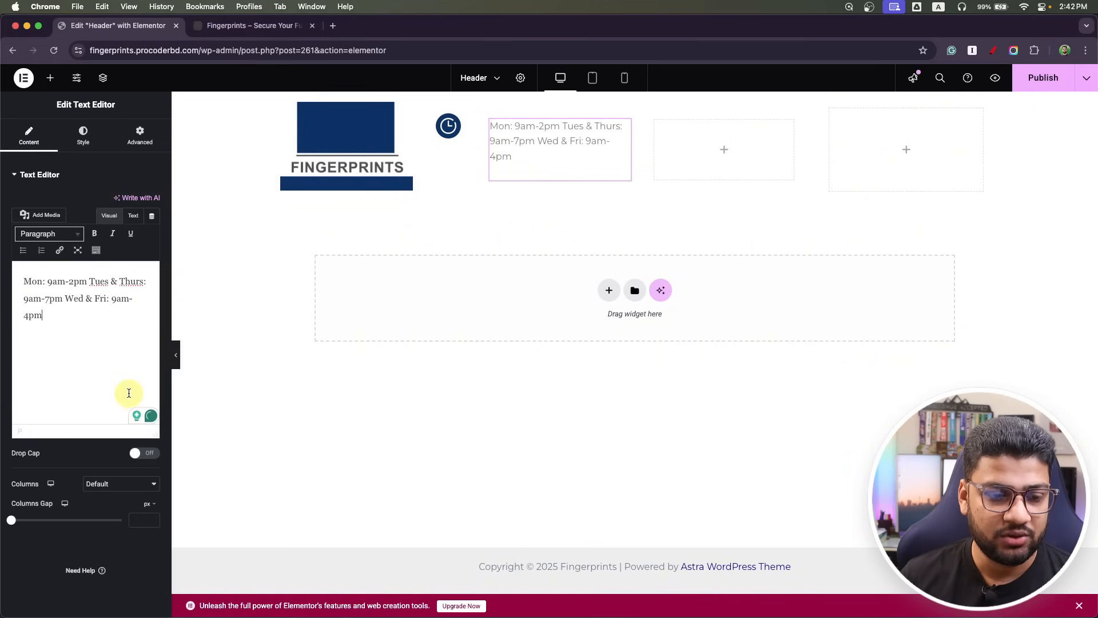
key(super+Tab)
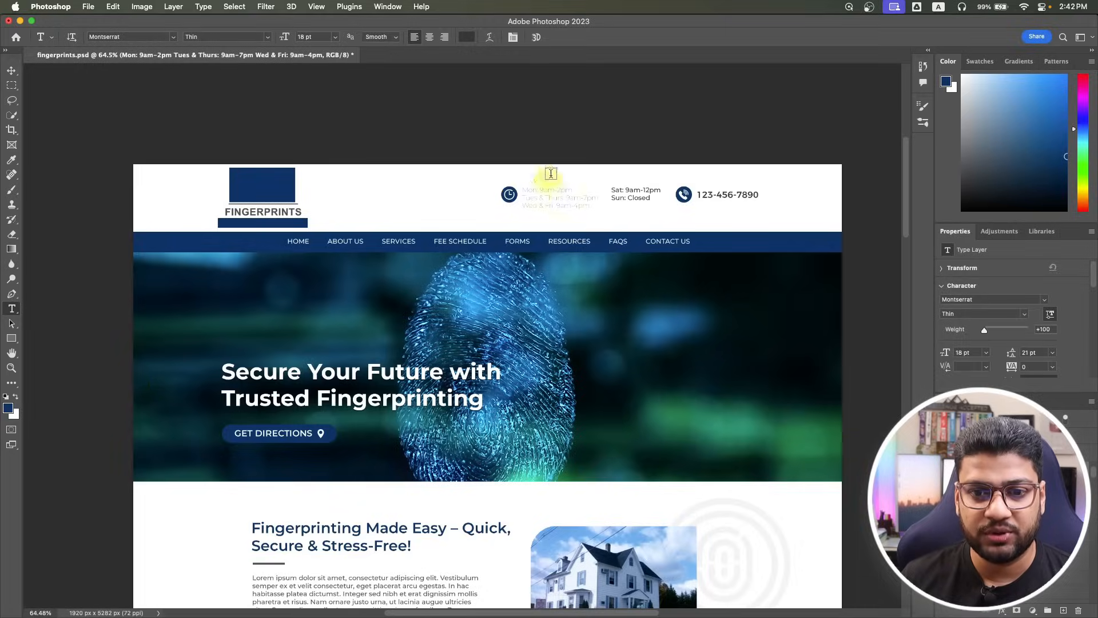
key(super+Tab)
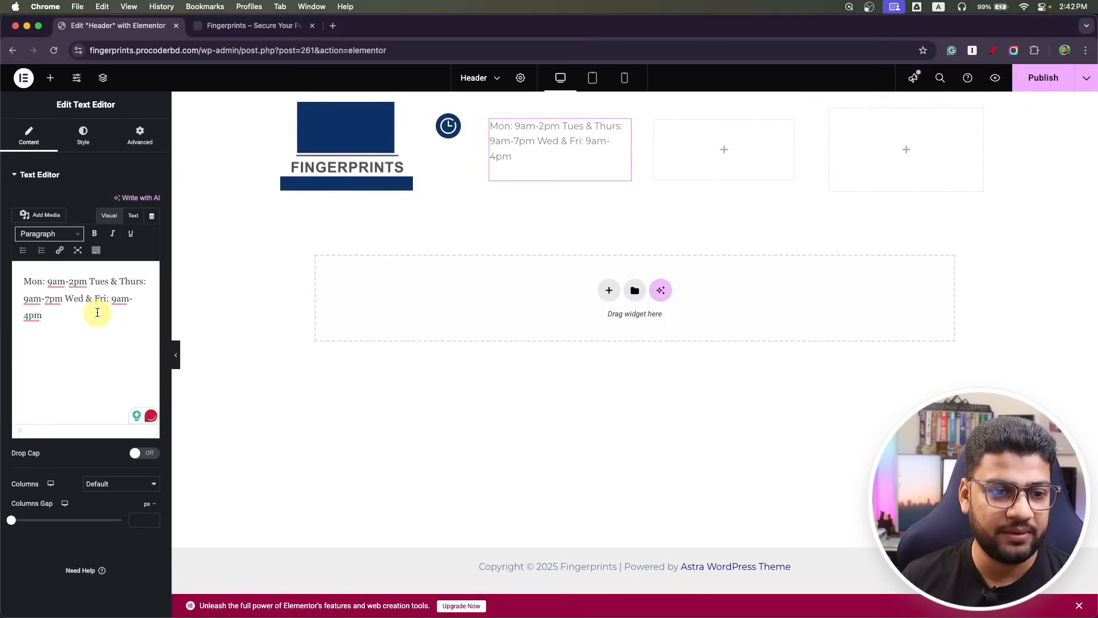
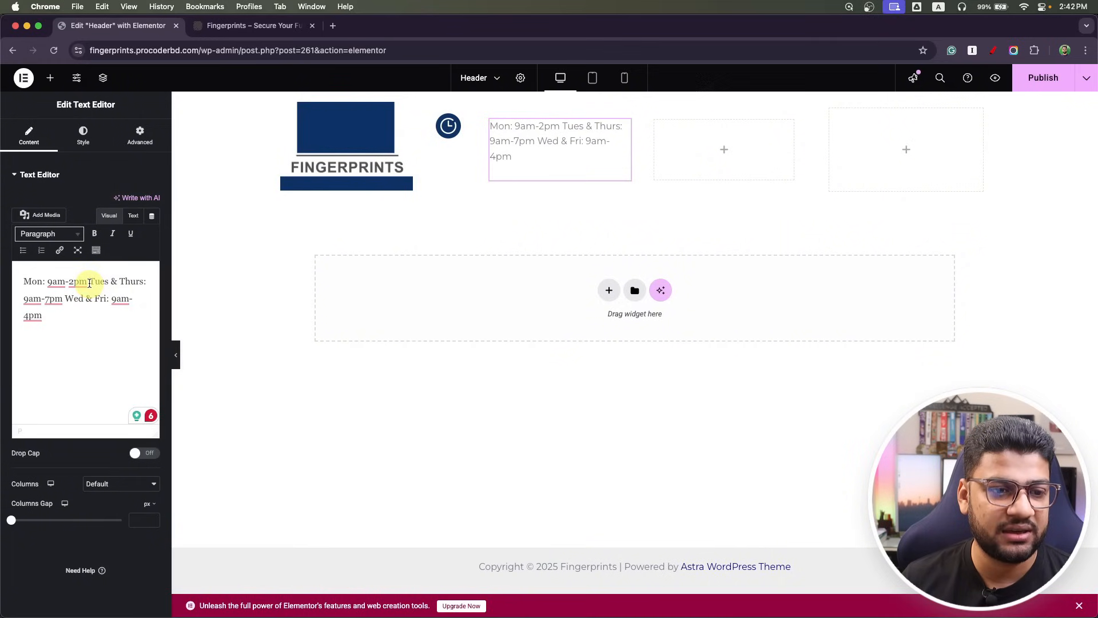
Break the hours text before 'Tues' and 'Wed' so each day group sits on its own line.
click(90, 282)
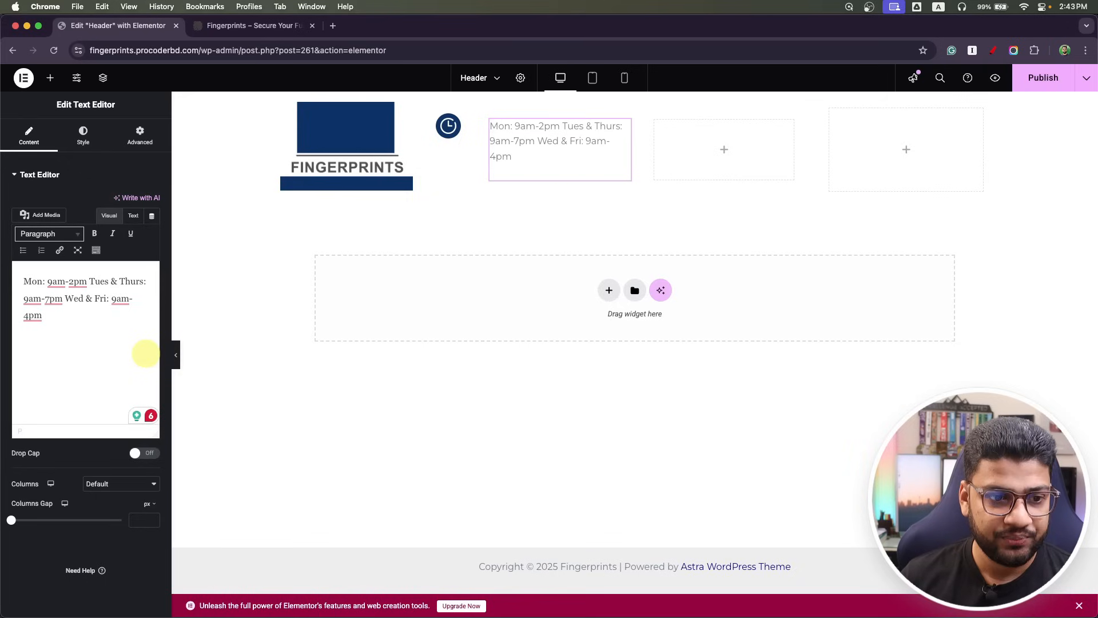
key(Return)
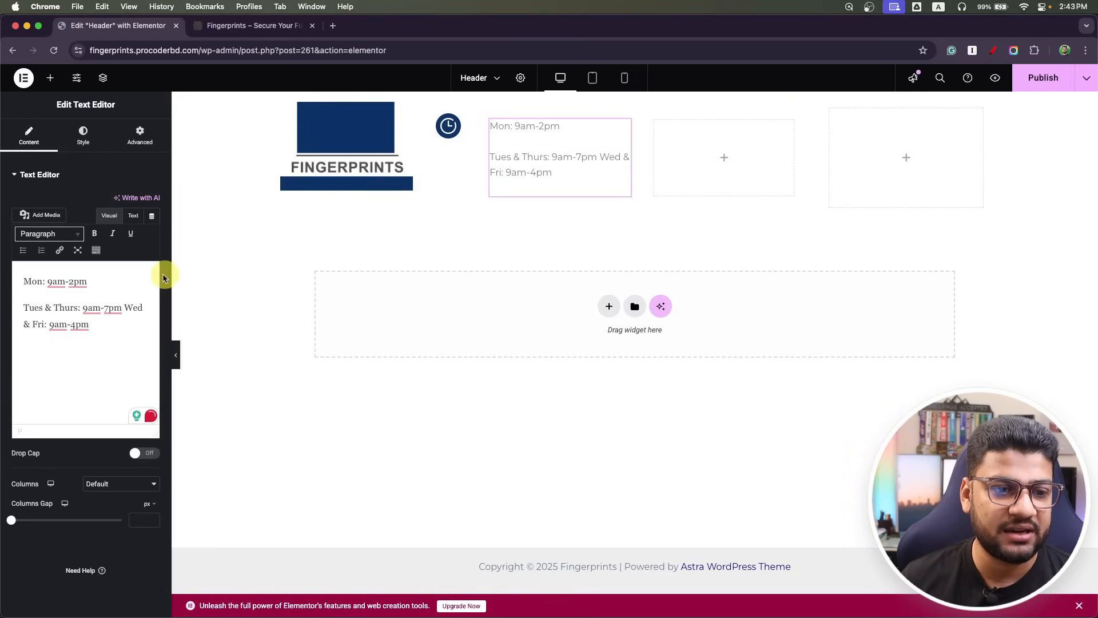
click(124, 308)
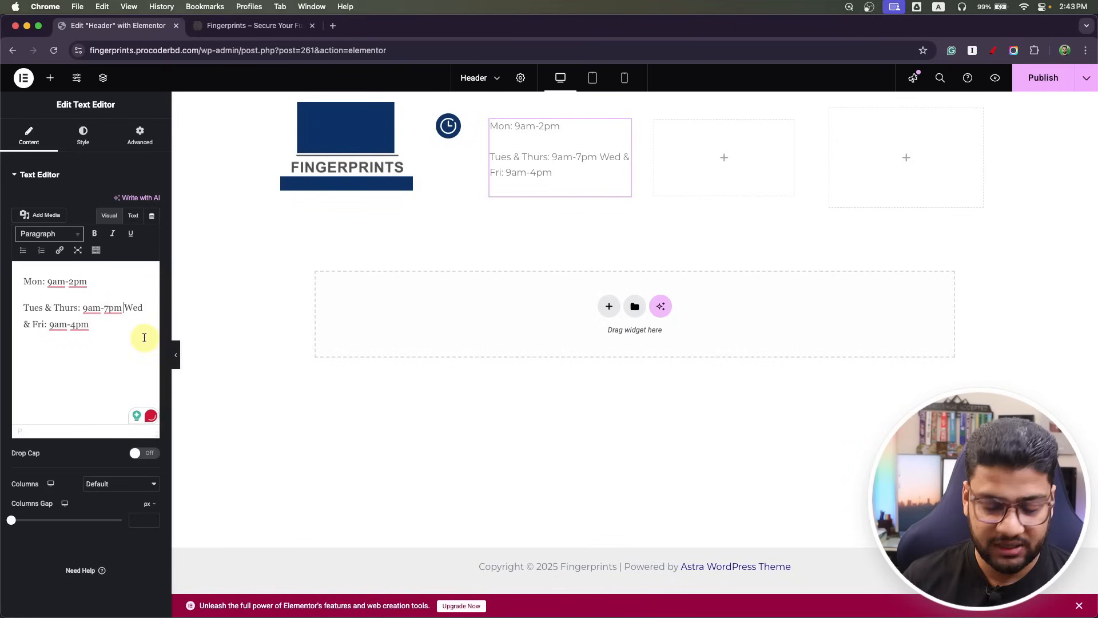
key(Return)
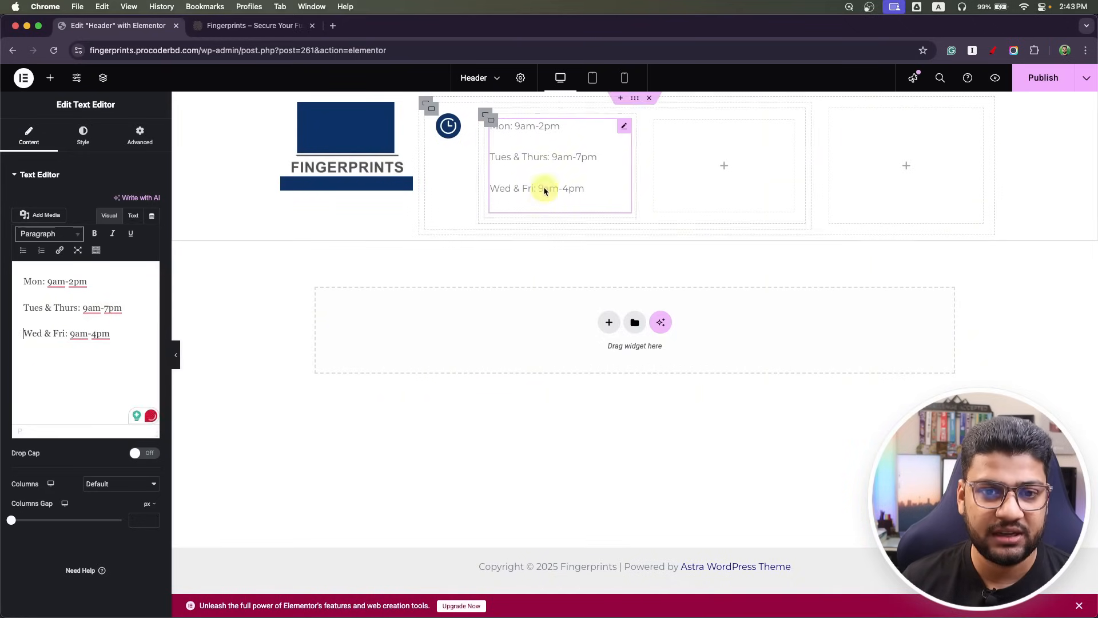
Set the hours text's Typography line height to 1, then compare with the Photoshop mockup.
click(86, 141)
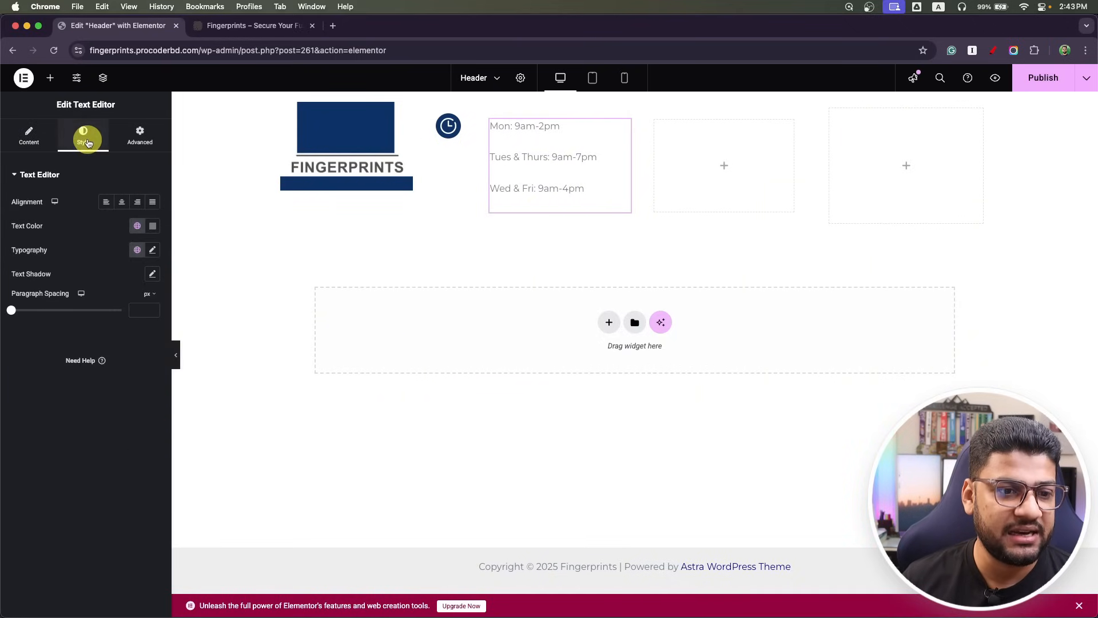
click(154, 250)
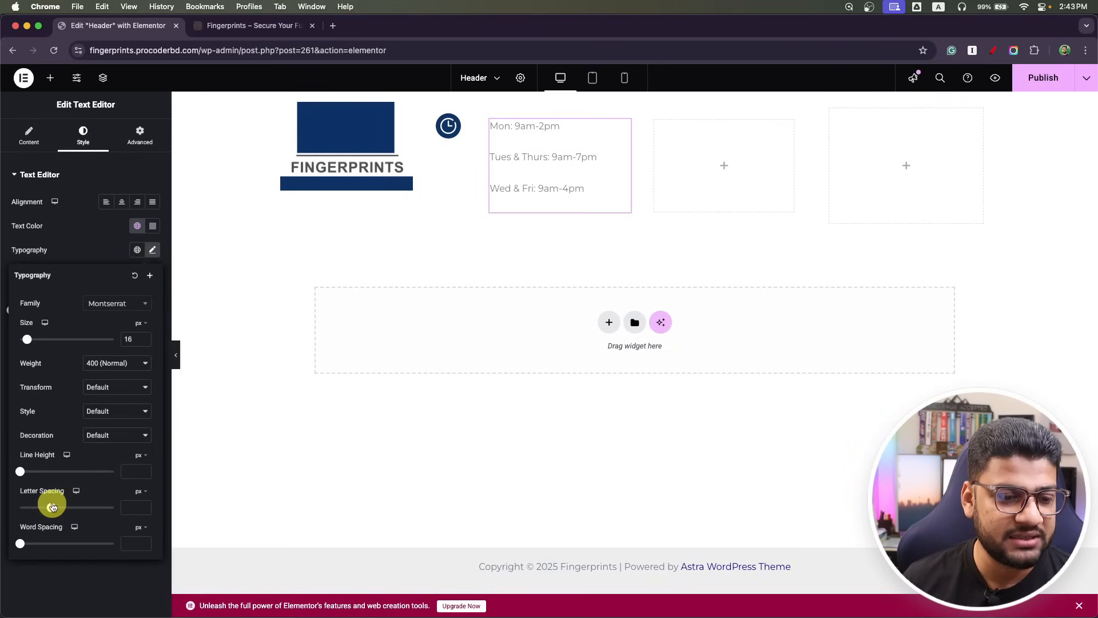
click(20, 471)
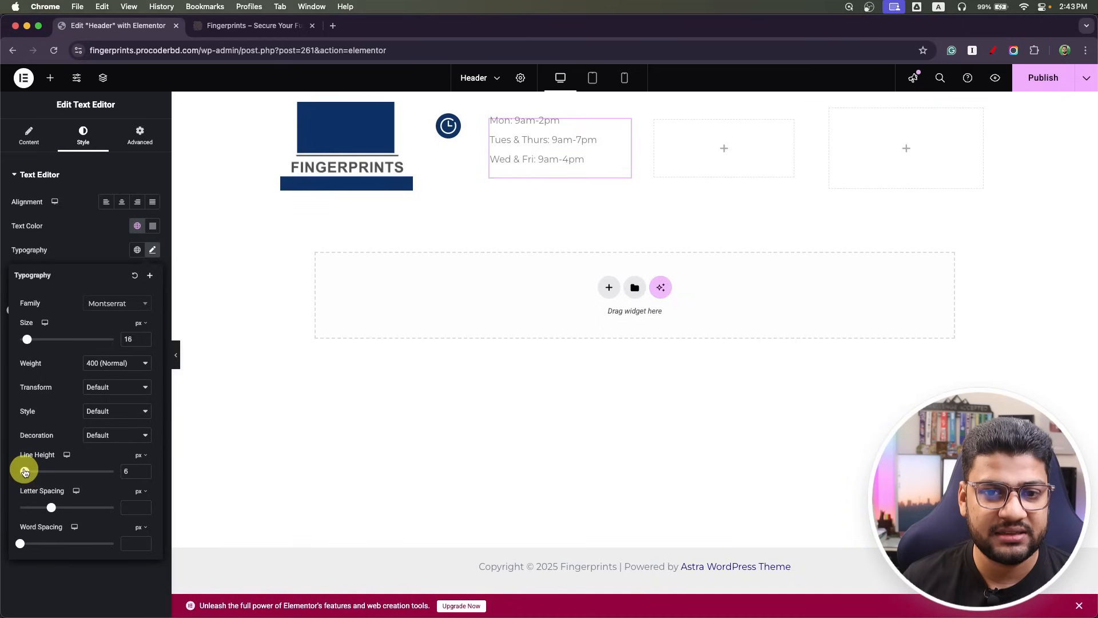
click(8, 474)
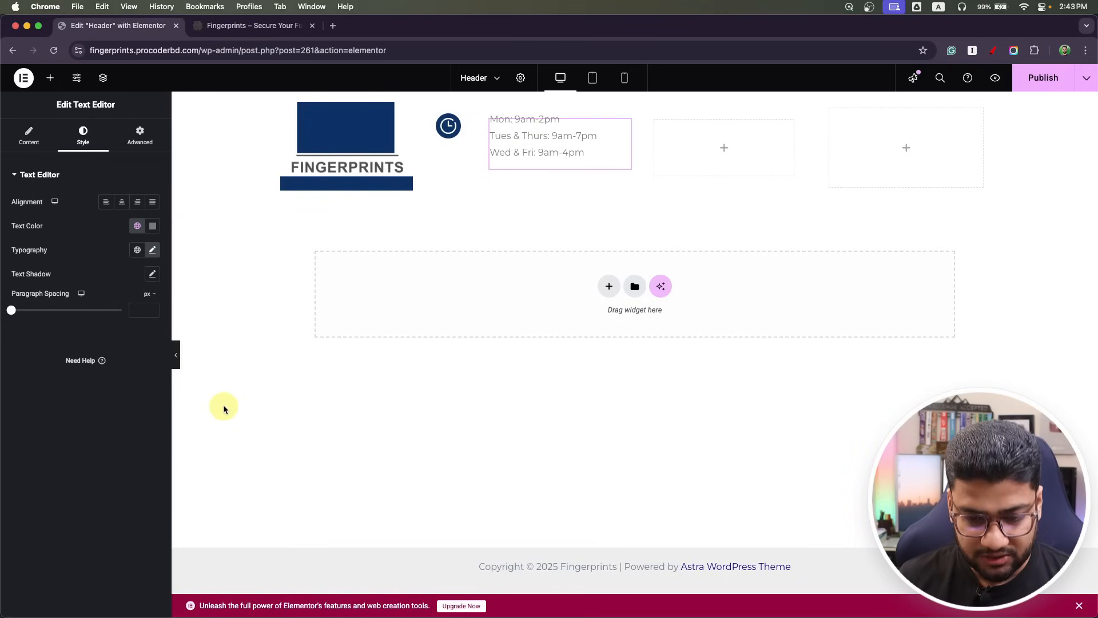
key(super+Tab)
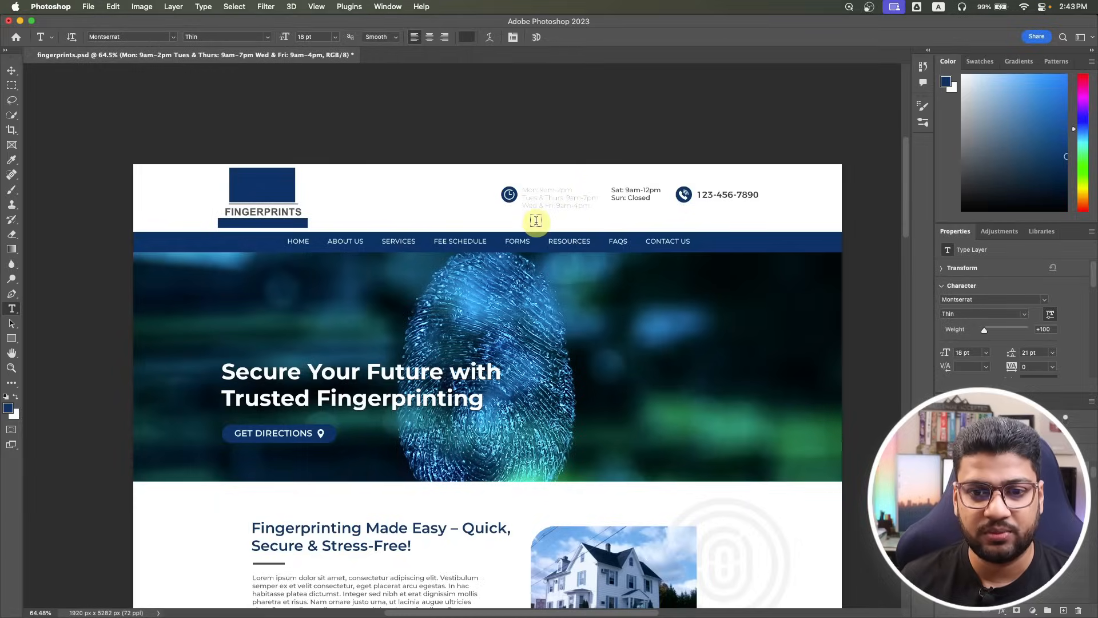
key(super+Tab)
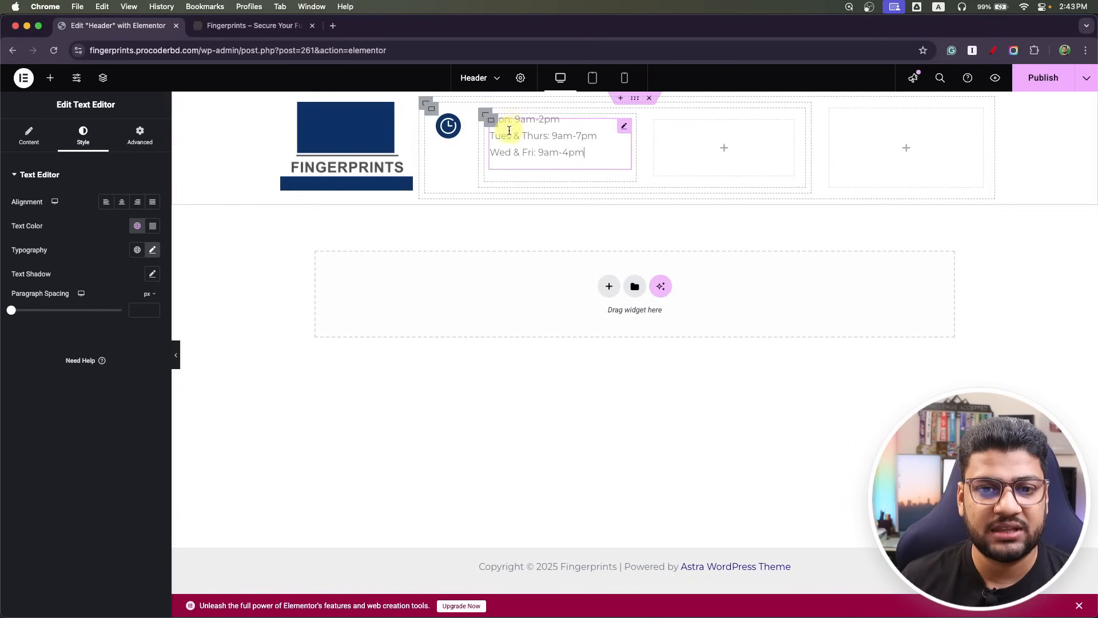
Bold the day labels Mon:, Tues & Thurs: and Wed & Fri: in the hours text.
drag(489, 122, 408, 129)
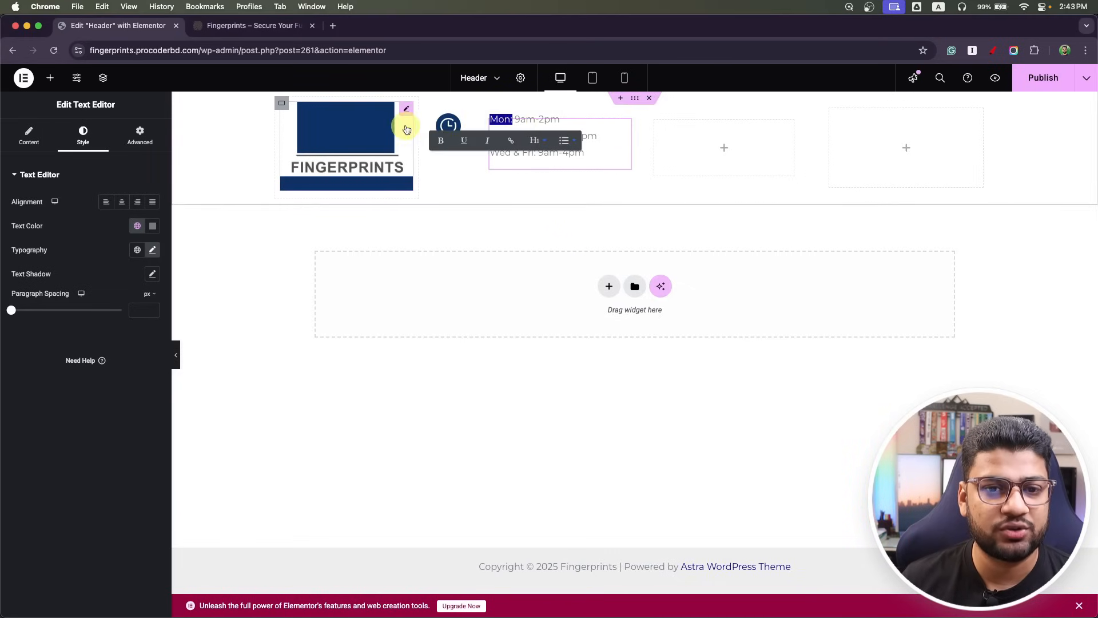
click(446, 142)
click(530, 173)
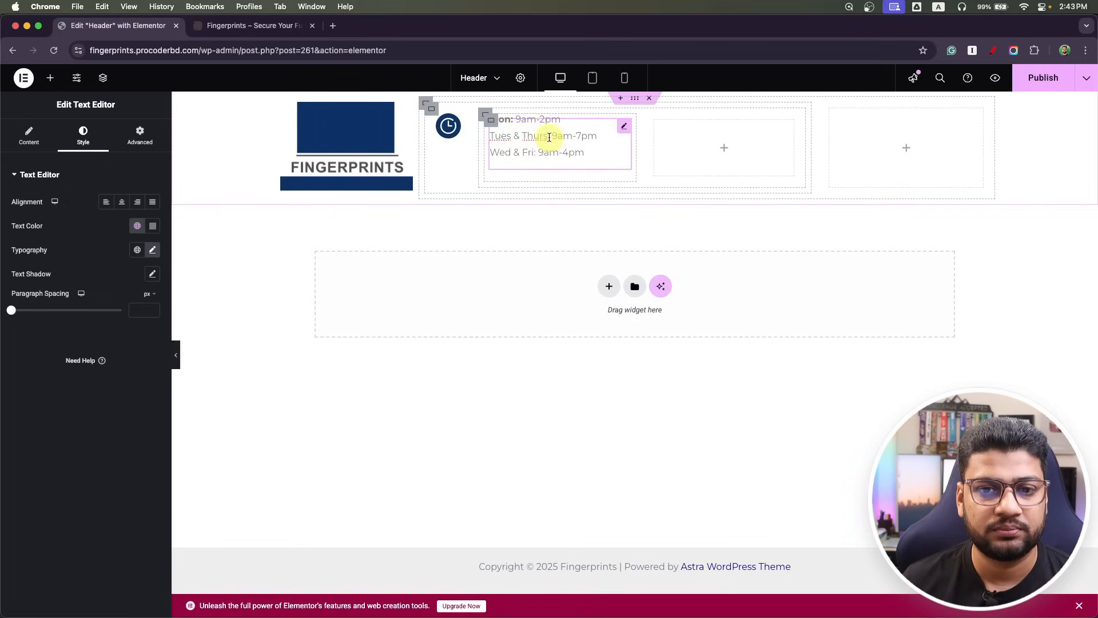
drag(549, 137, 487, 138)
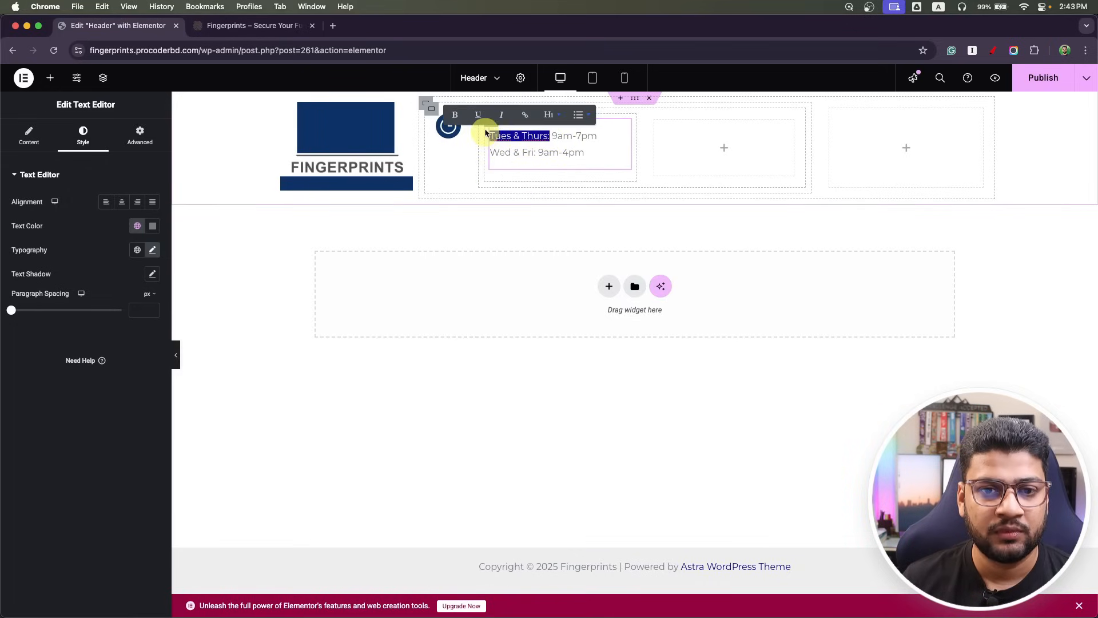
click(457, 118)
click(544, 159)
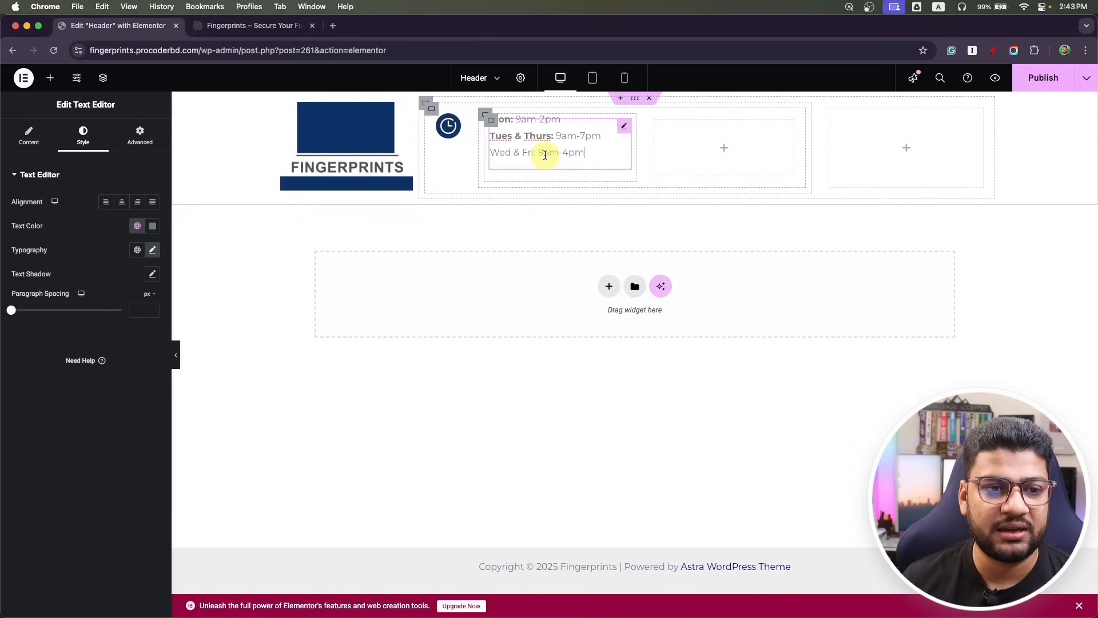
click(48, 154)
click(44, 278)
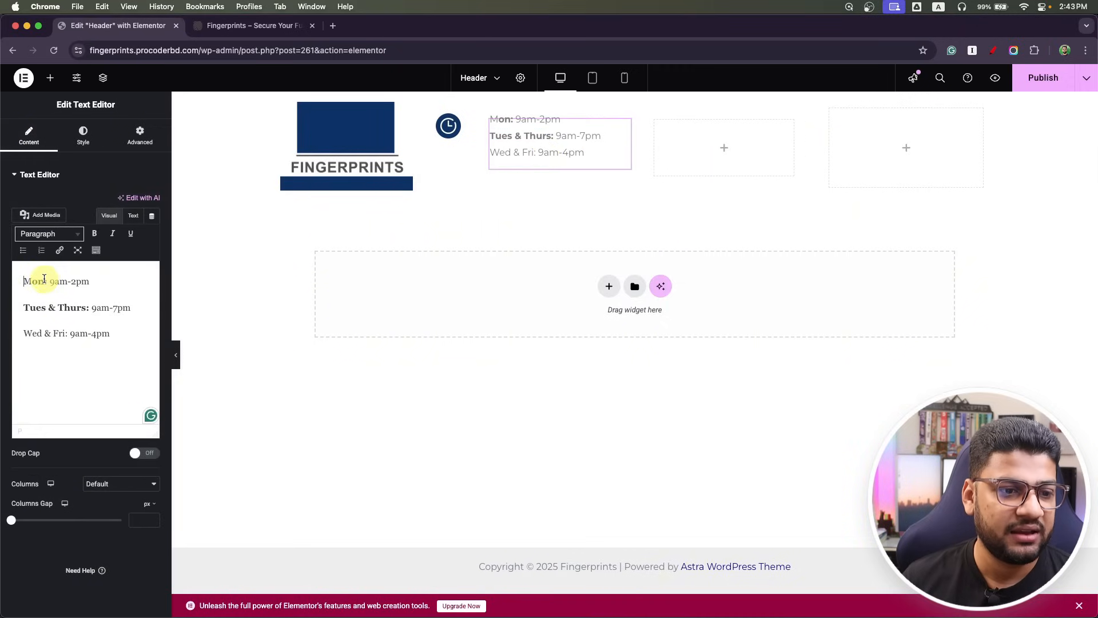
double_click(40, 279)
click(94, 233)
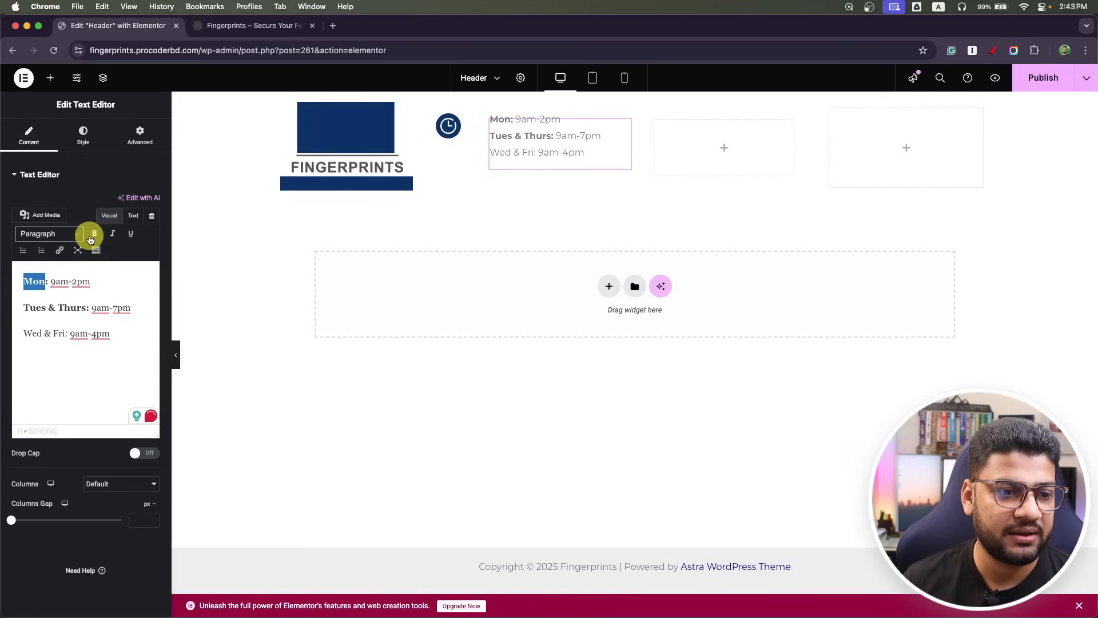
drag(68, 332, 20, 334)
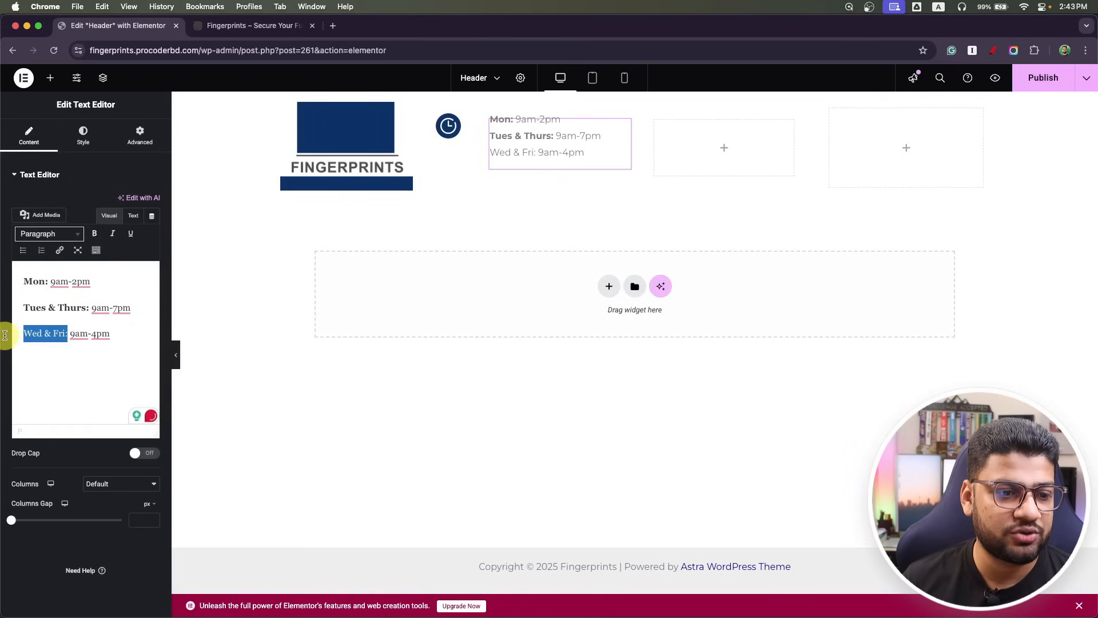
click(95, 234)
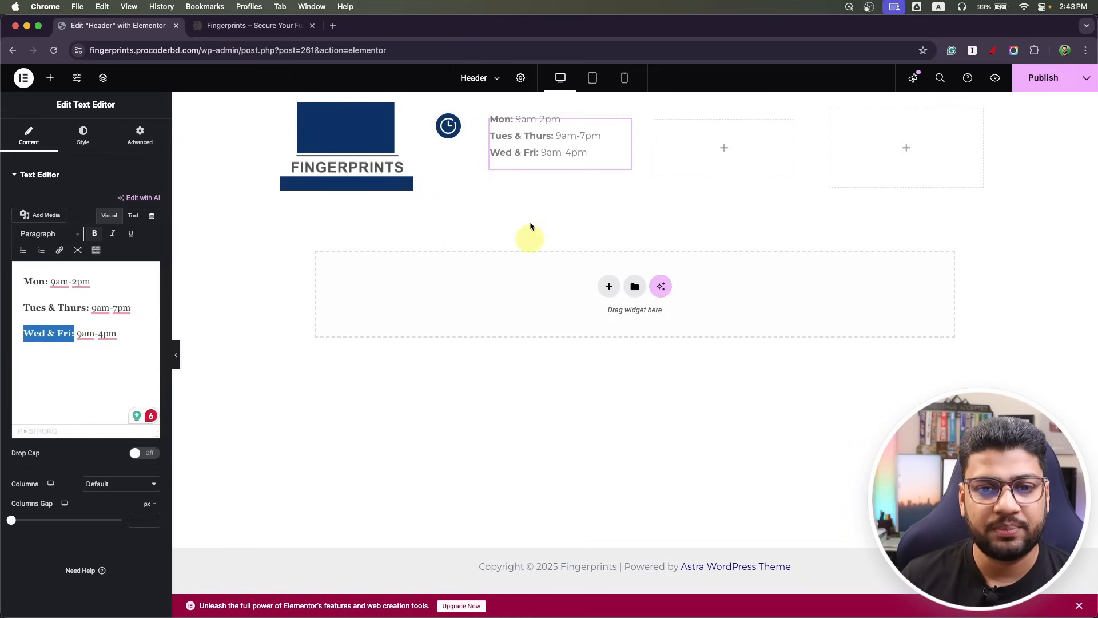
Set the hours text colour to the Primary dark navy global colour.
click(81, 135)
click(154, 229)
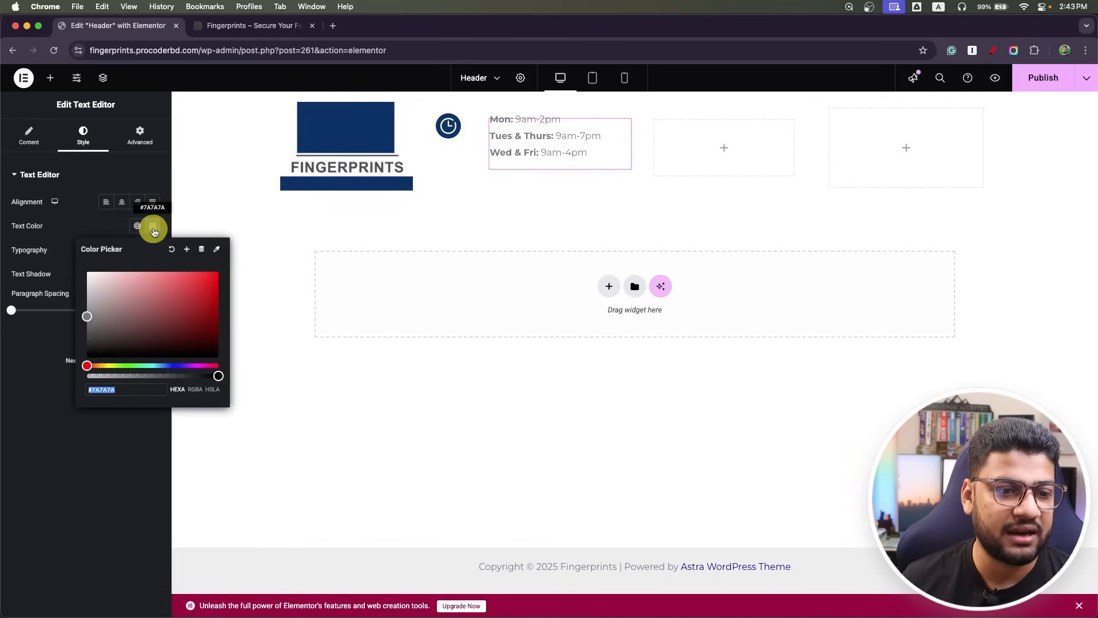
click(134, 231)
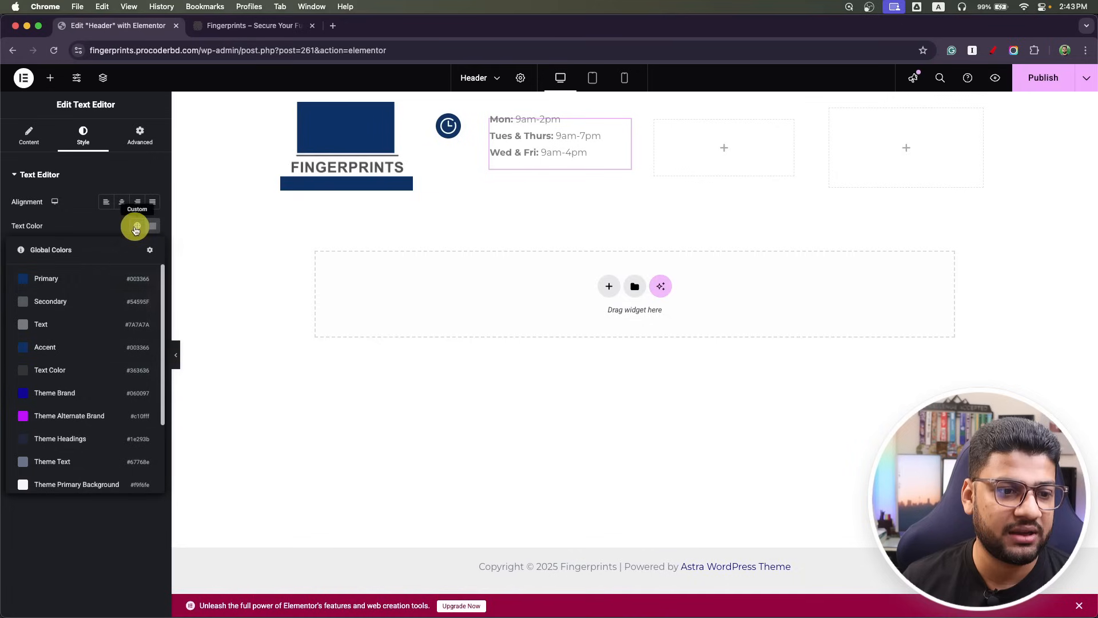
click(68, 283)
click(156, 253)
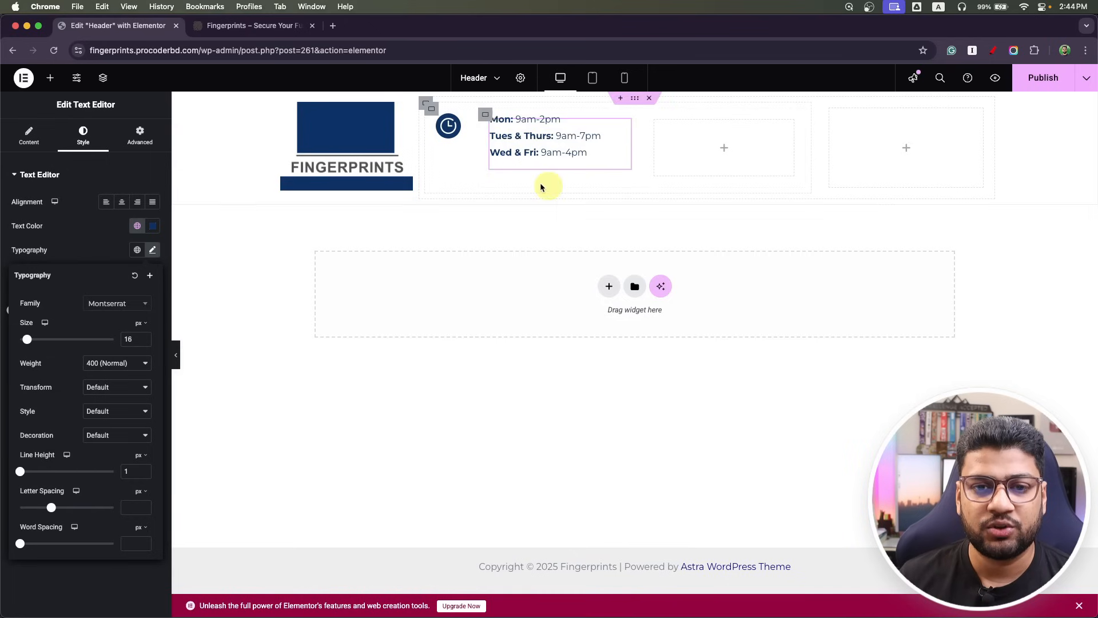
Duplicate the hours block into the middle column and copy the weekend hours from the Photoshop mockup.
right_click(616, 127)
click(642, 156)
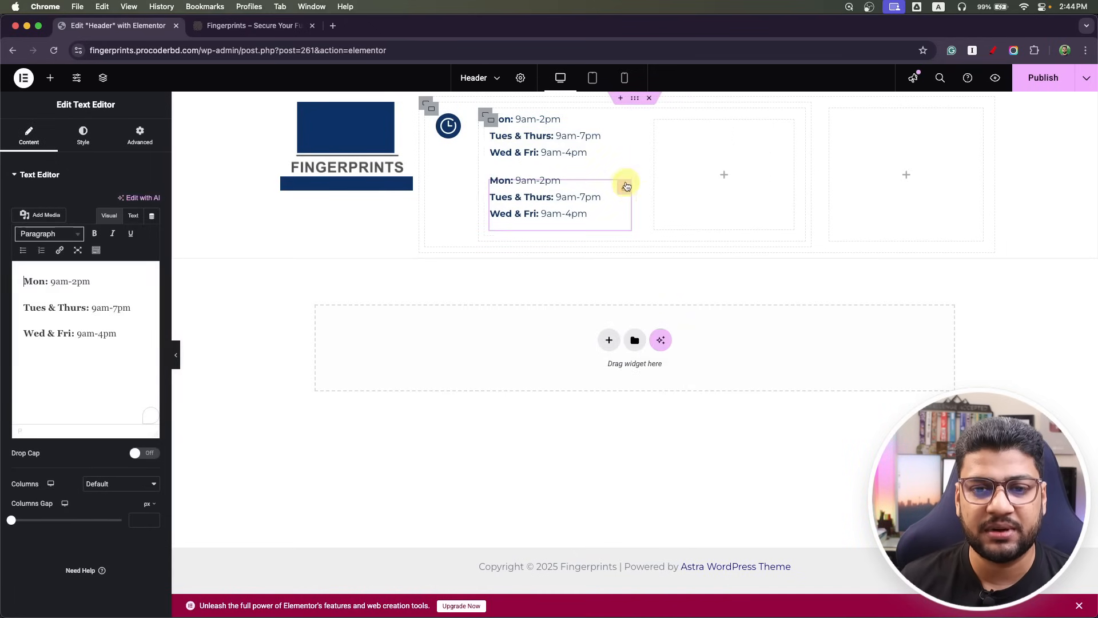
drag(626, 191, 707, 154)
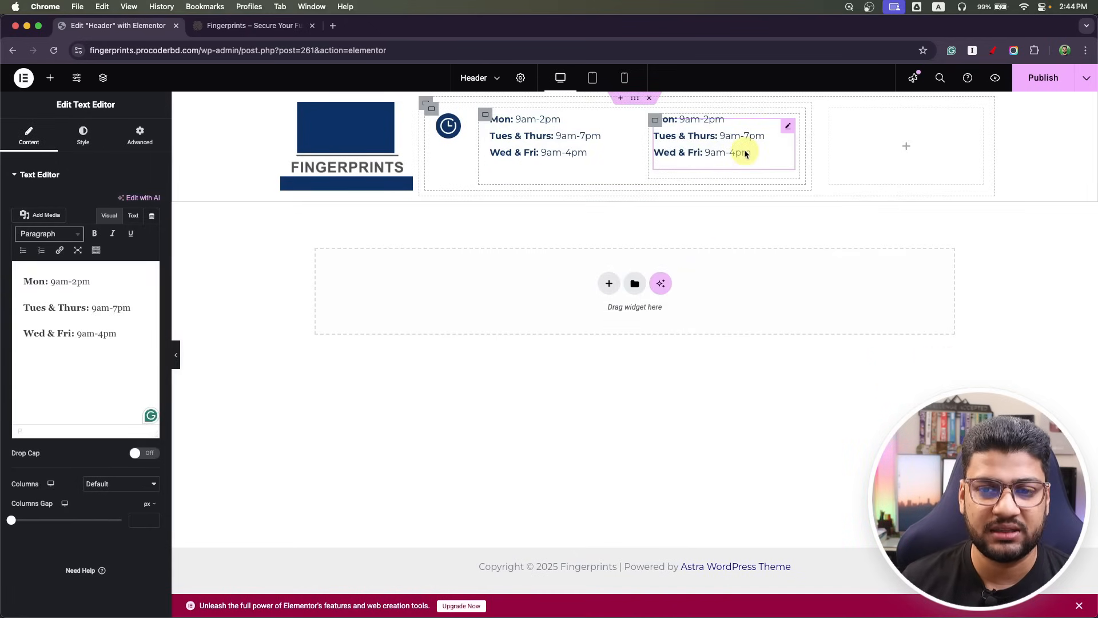
key(super+Tab)
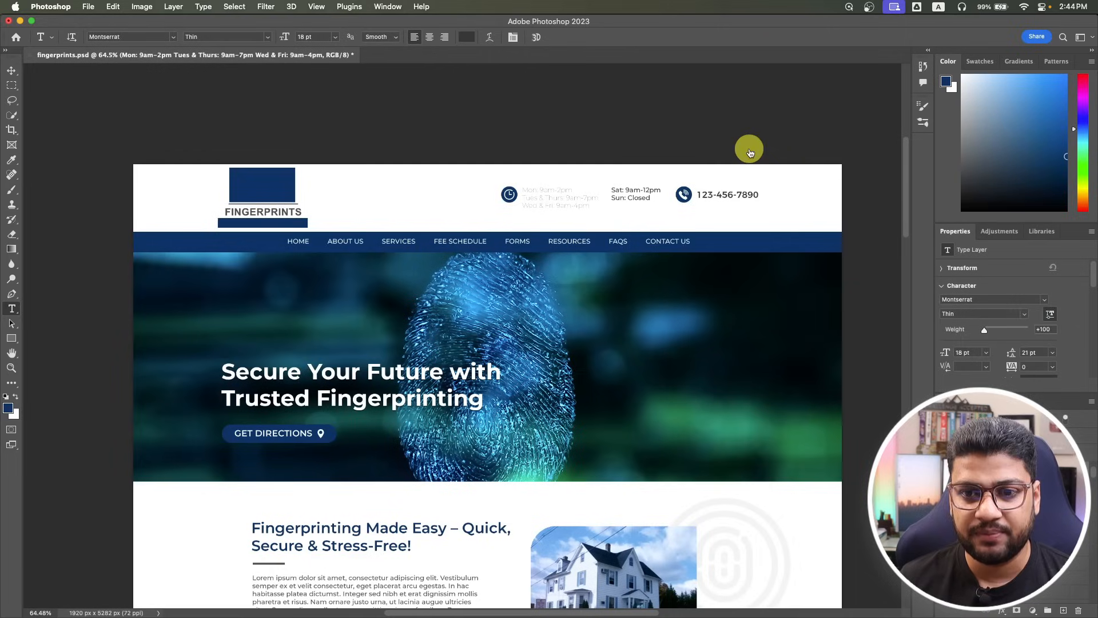
click(632, 192)
key(super+a)
key(super+Tab)
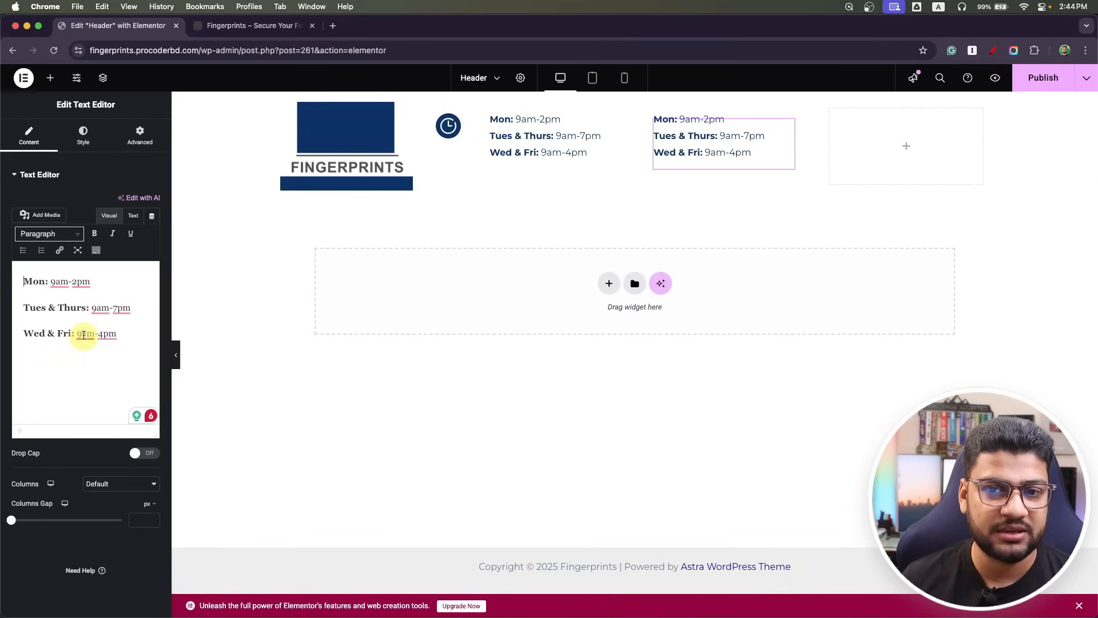
Replace the copy's text with 'Sat: 9am-12pm' and 'Sun: Closed' on separate lines, bolding Sat: and Sun:.
key(super+a)
text(Sat: 9am-12pm Sun: Closed)
click(88, 281)
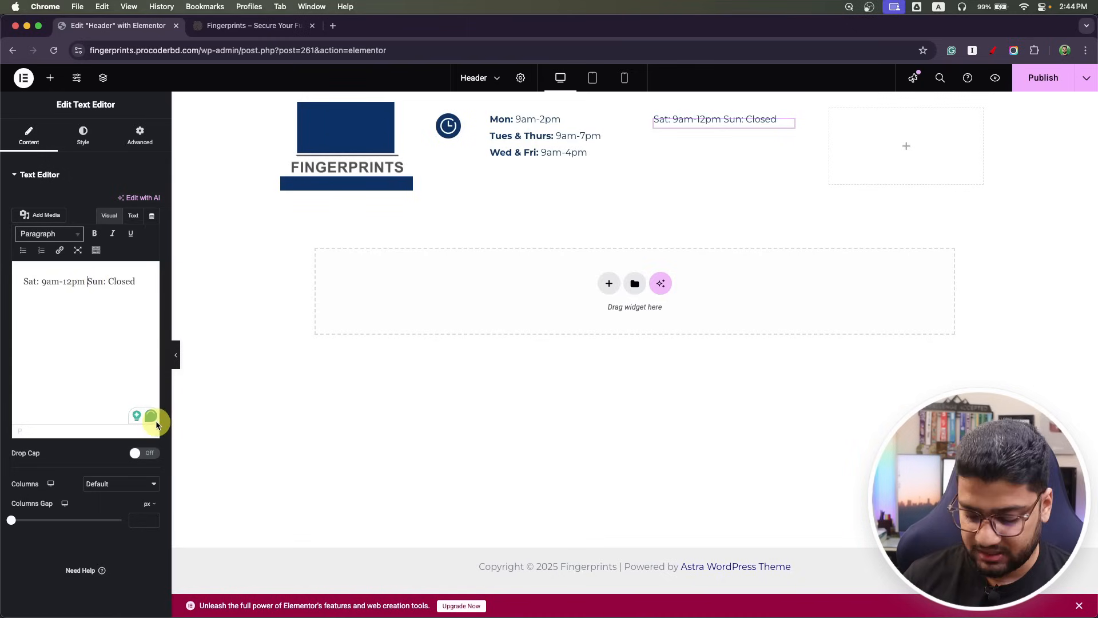
key(Return)
drag(39, 281, 17, 306)
click(94, 233)
click(95, 235)
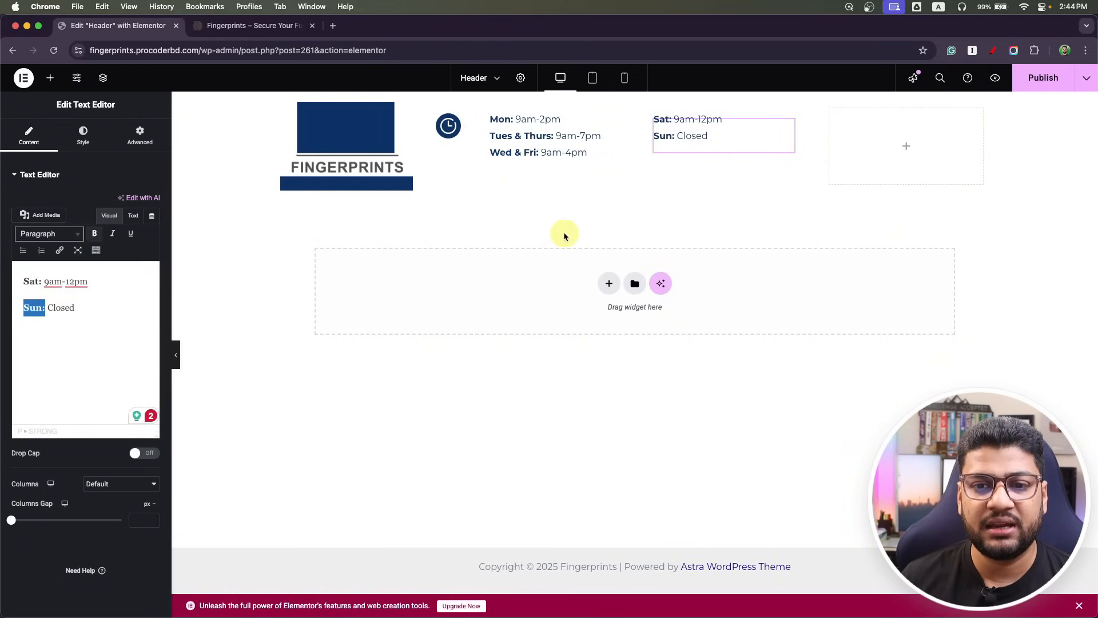
Add a container to the right header column holding two inner boxes side by side.
click(912, 148)
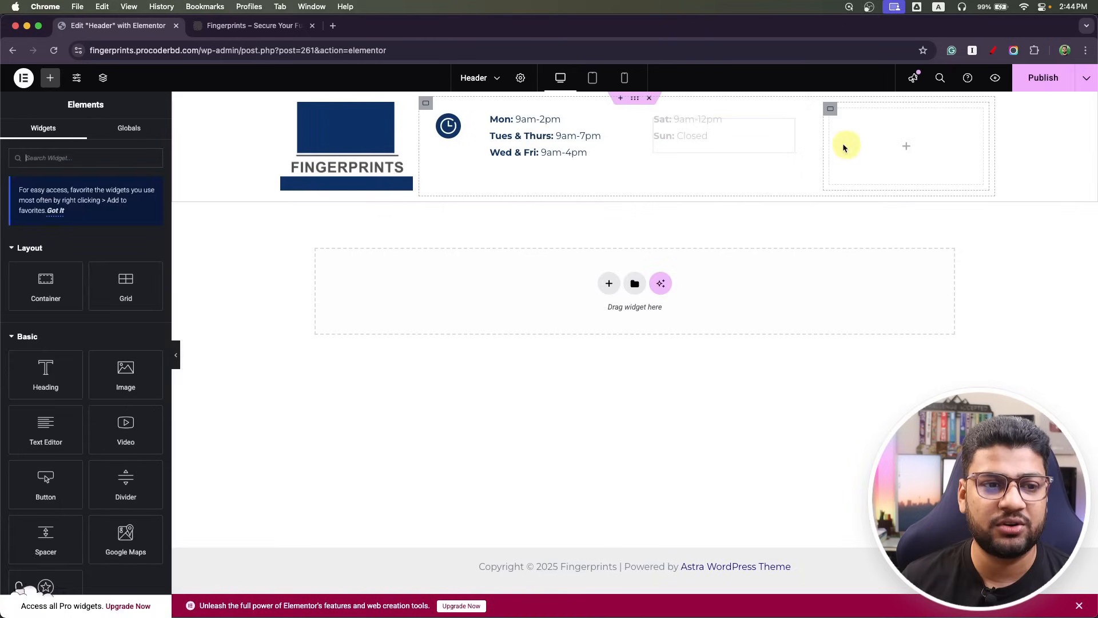
drag(50, 294, 862, 135)
right_click(836, 114)
click(857, 148)
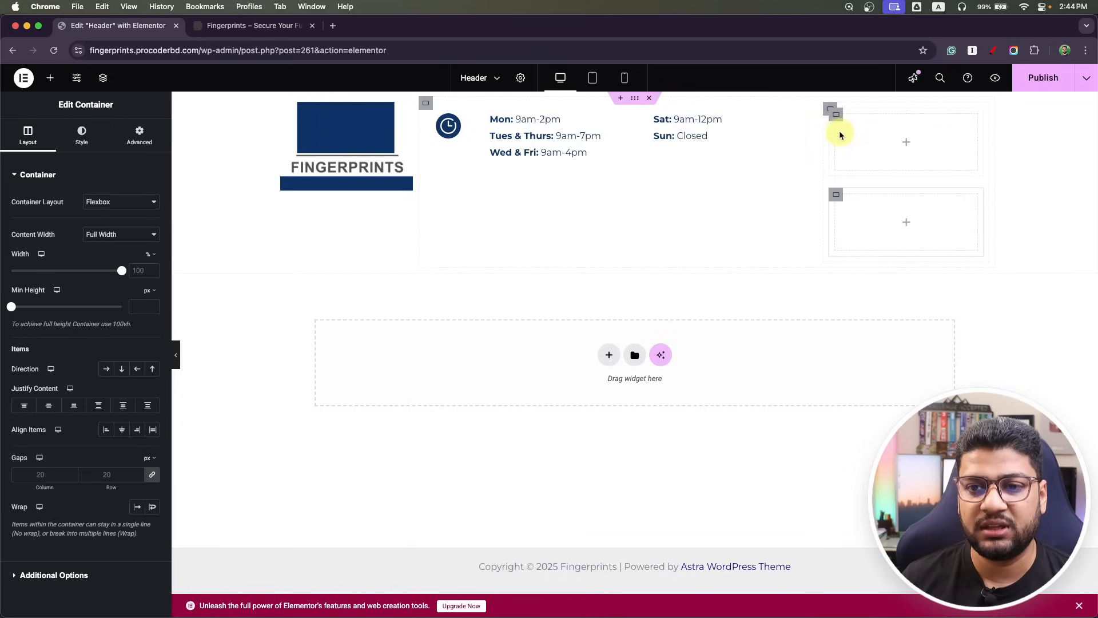
click(830, 109)
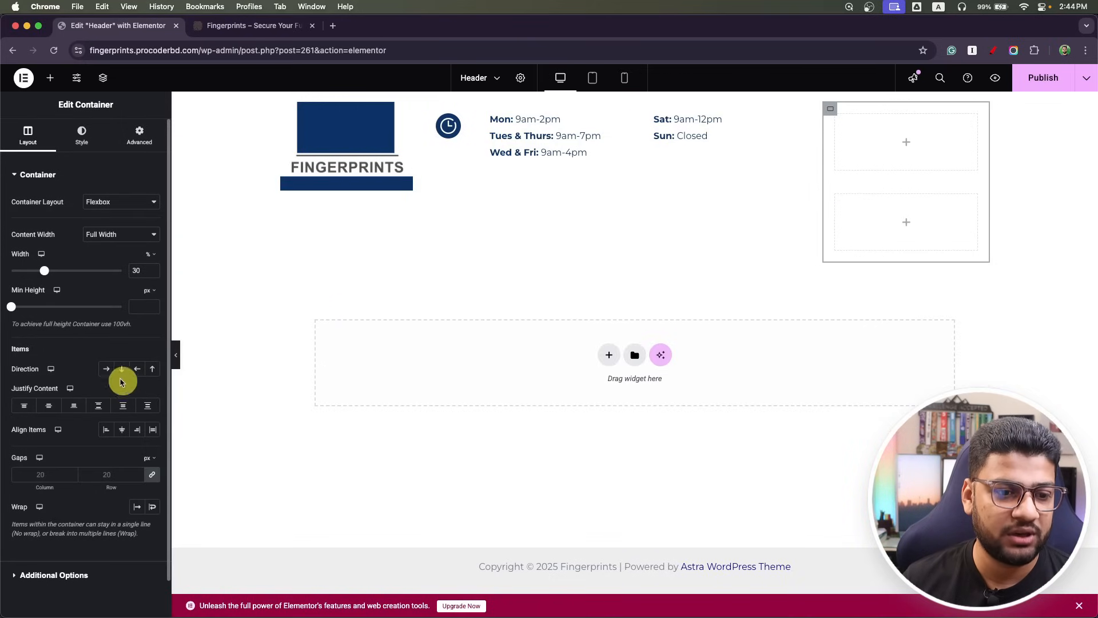
click(106, 368)
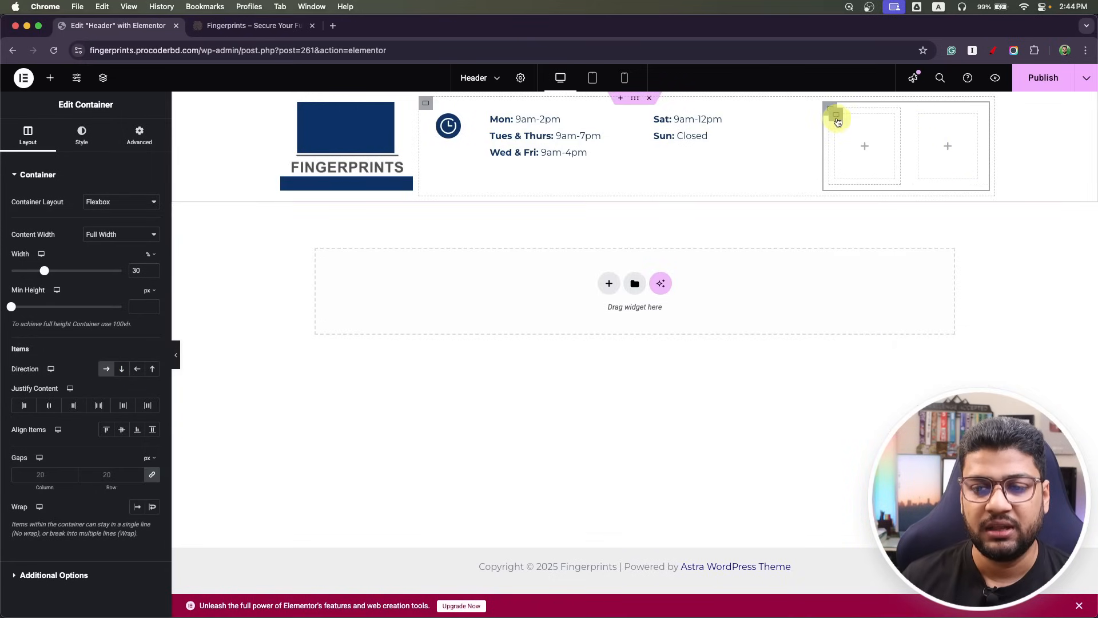
Set the first inner column to 30% width and the second to 70%.
click(836, 118)
text(20)
key(BackSpace)
key(BackSpace)
text(30)
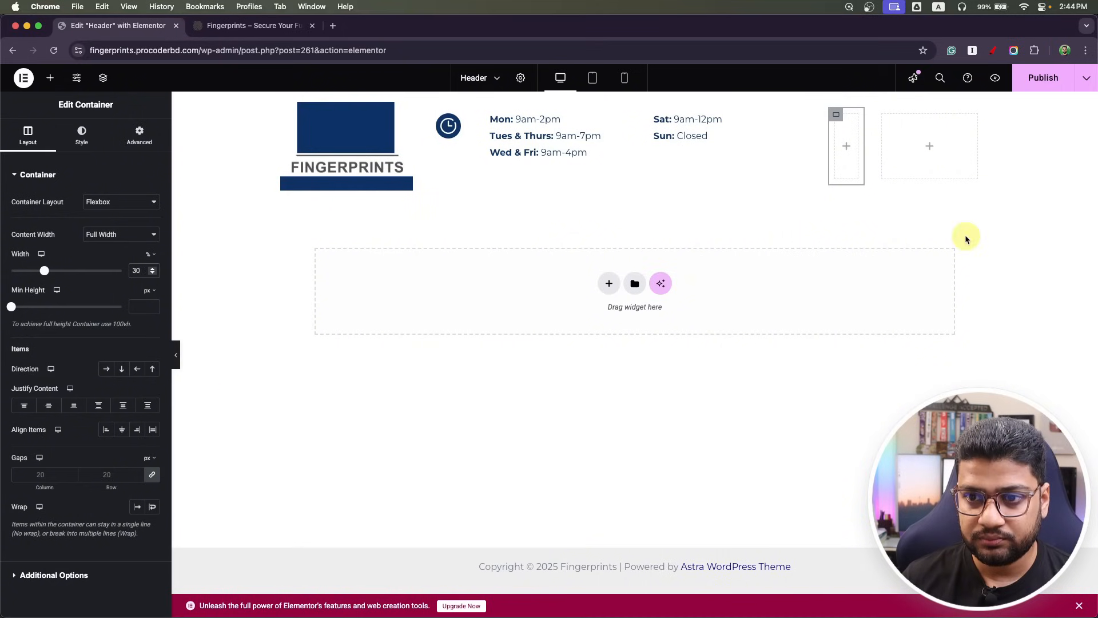
click(883, 116)
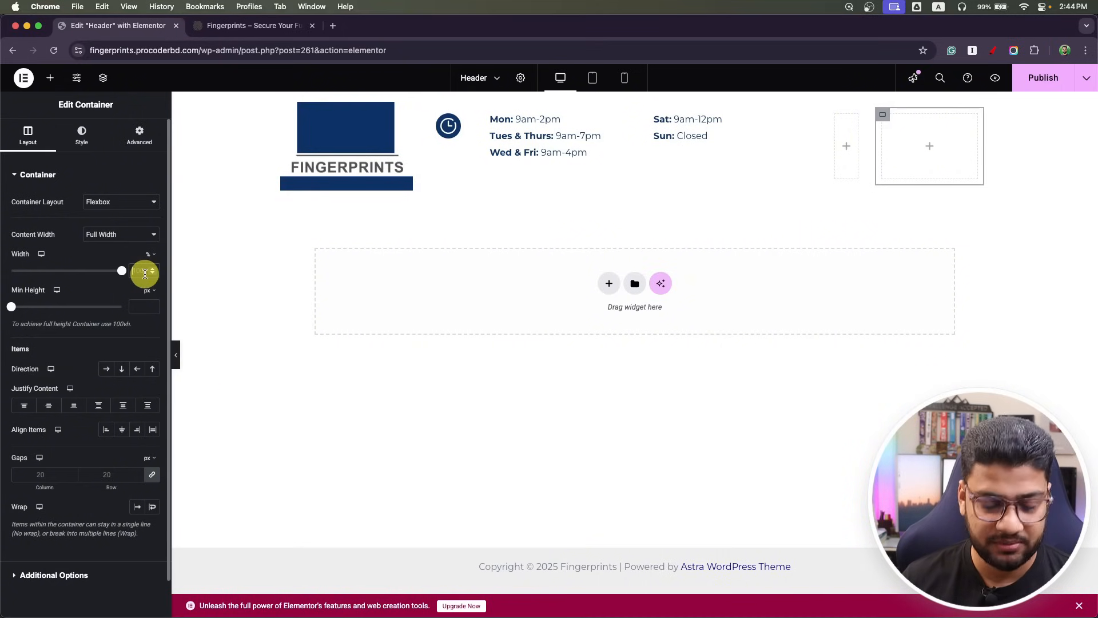
double_click(145, 274)
text(70)
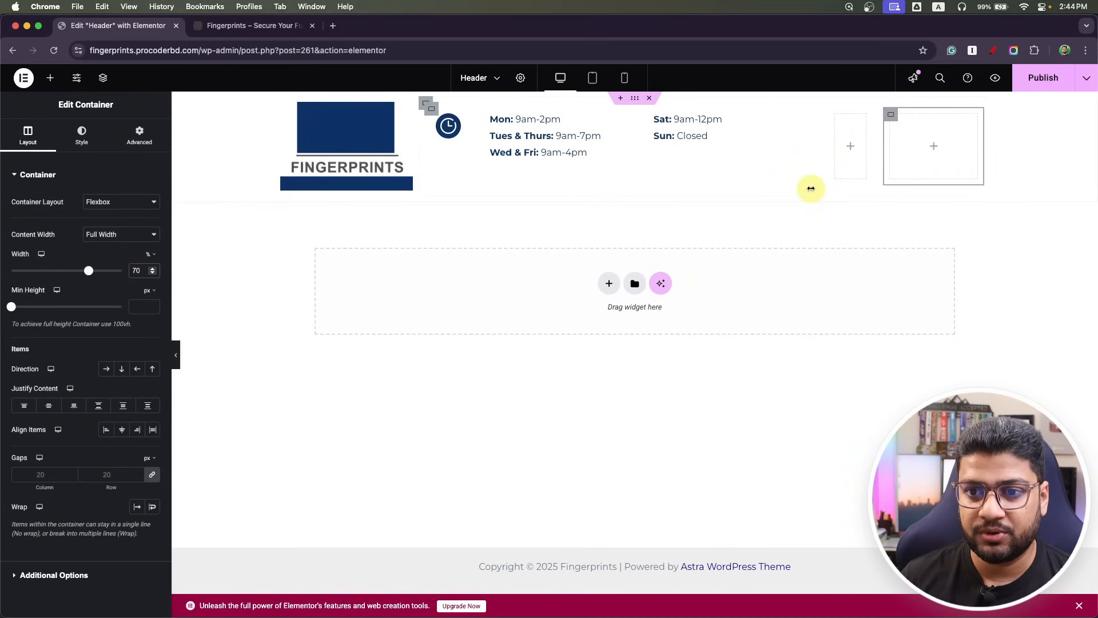
click(849, 145)
Place an Image widget showing phone-min.png in the narrow right column.
drag(124, 373, 851, 144)
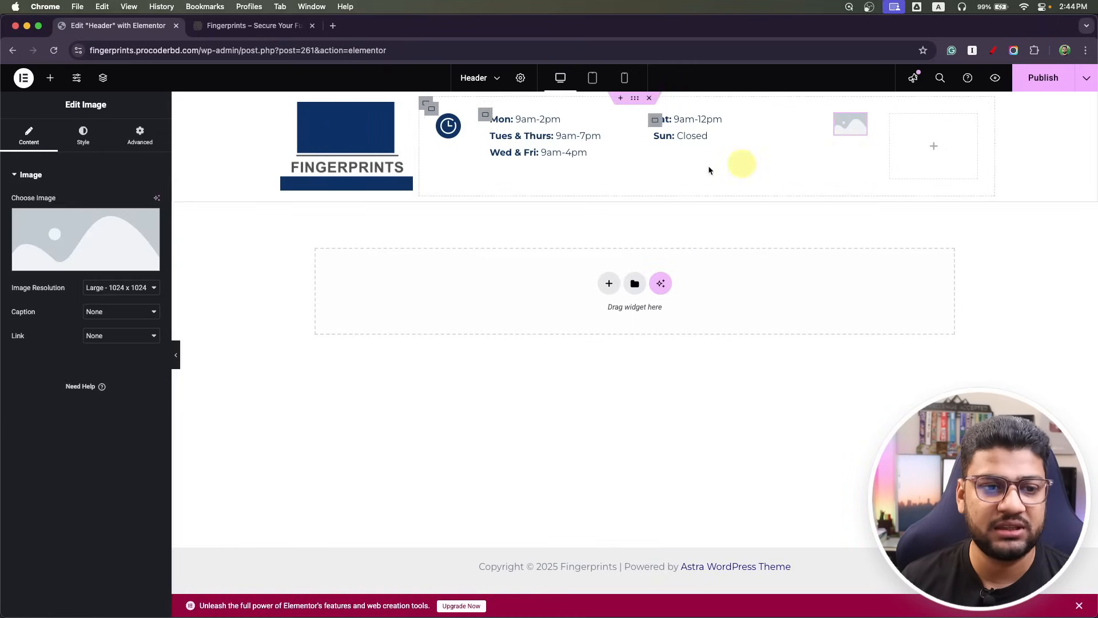
click(75, 257)
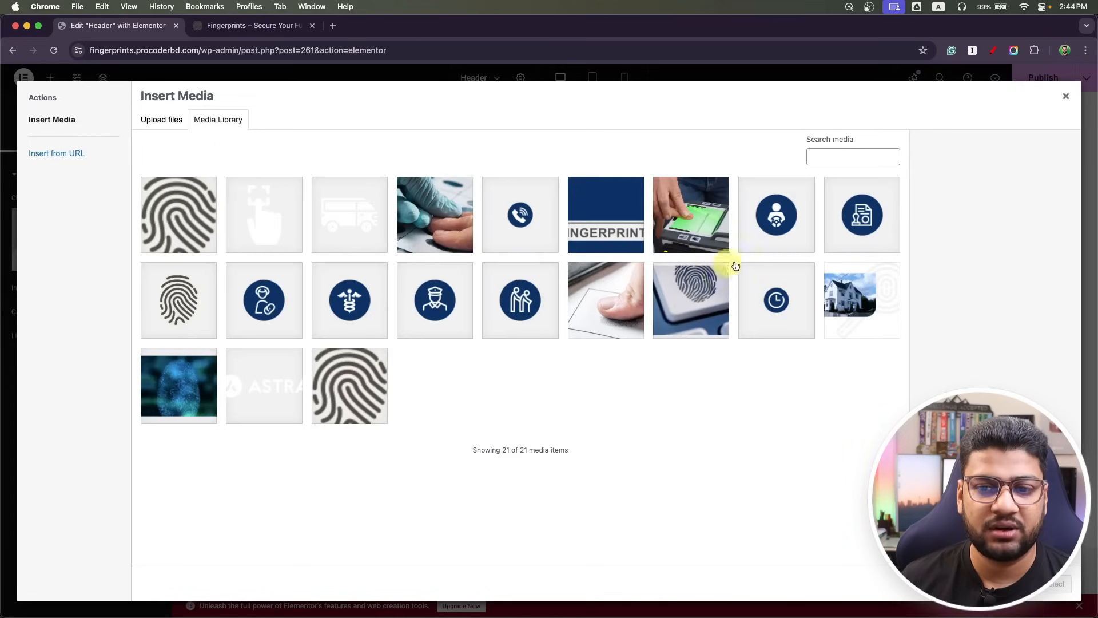
click(540, 217)
click(1062, 582)
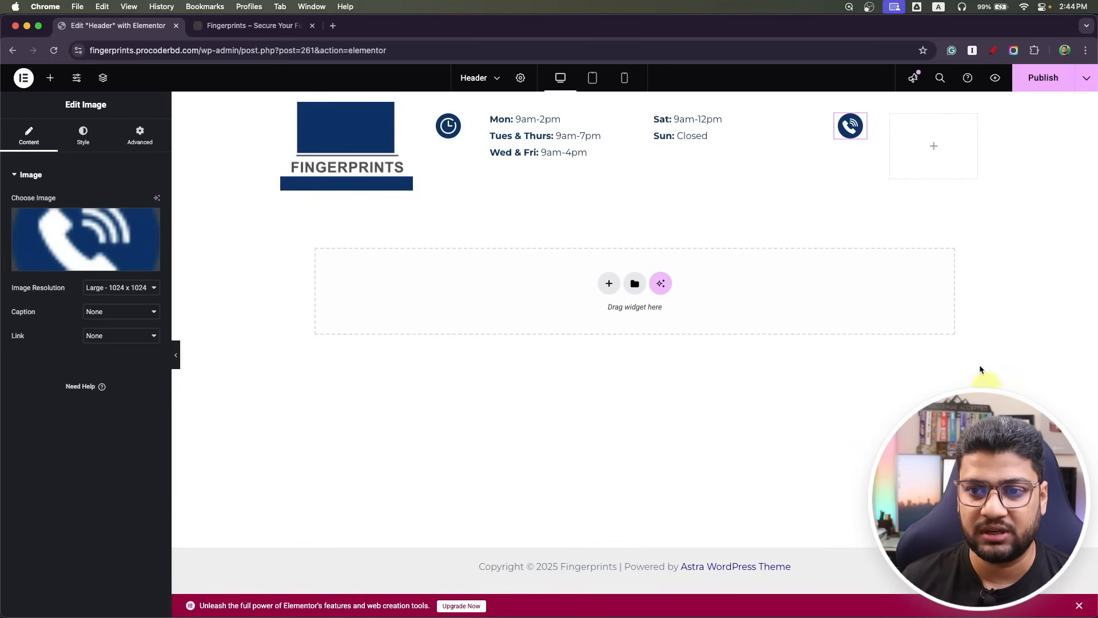
Duplicate the Sat/Sun text into the wide column and replace it with the mockup's phone number in bold.
right_click(788, 130)
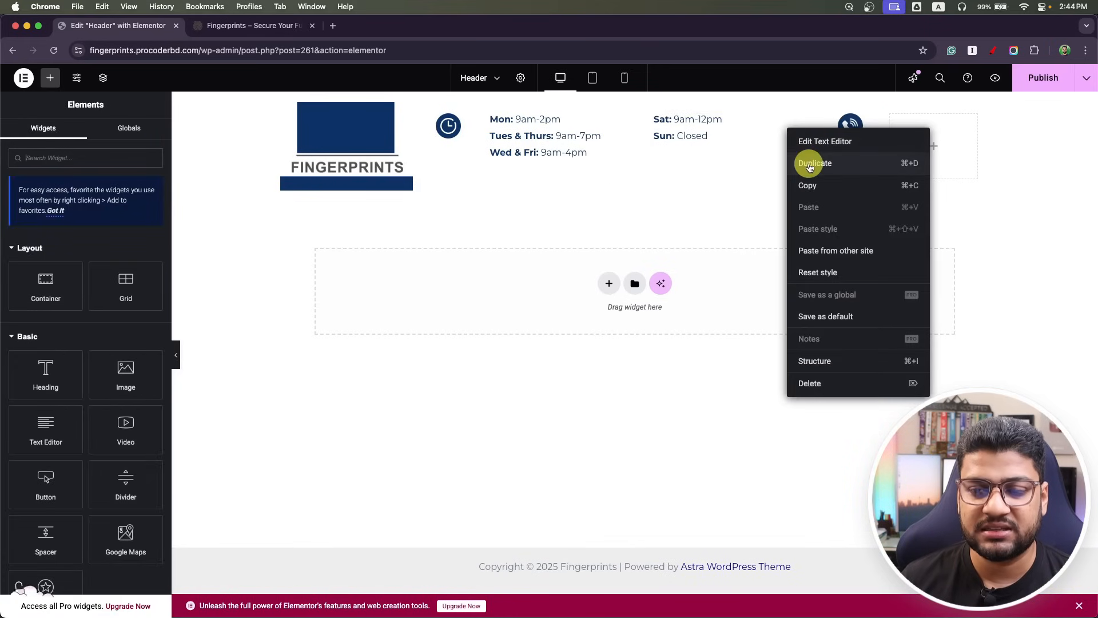
click(808, 162)
drag(792, 171, 841, 279)
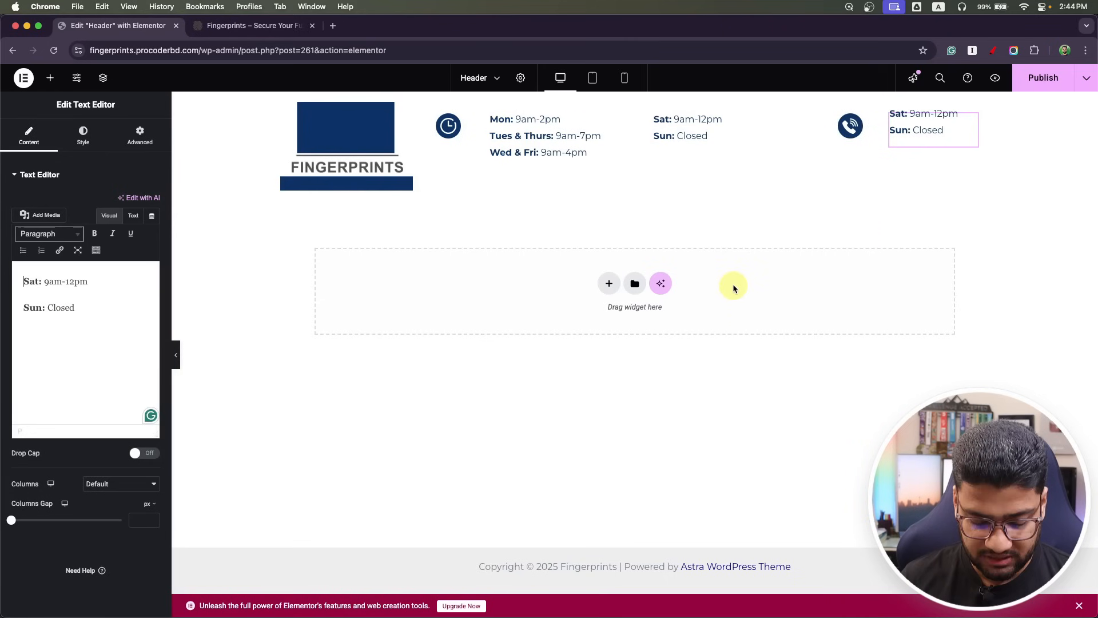
key(super+Tab)
click(723, 192)
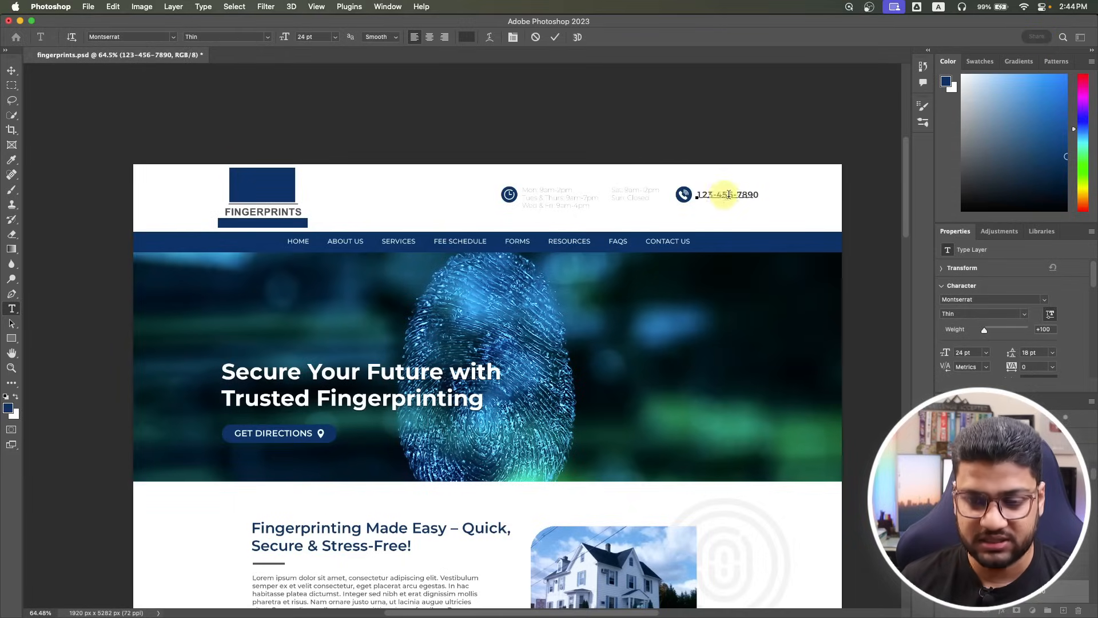
key(super+a)
key(super+c)
key(super+Tab)
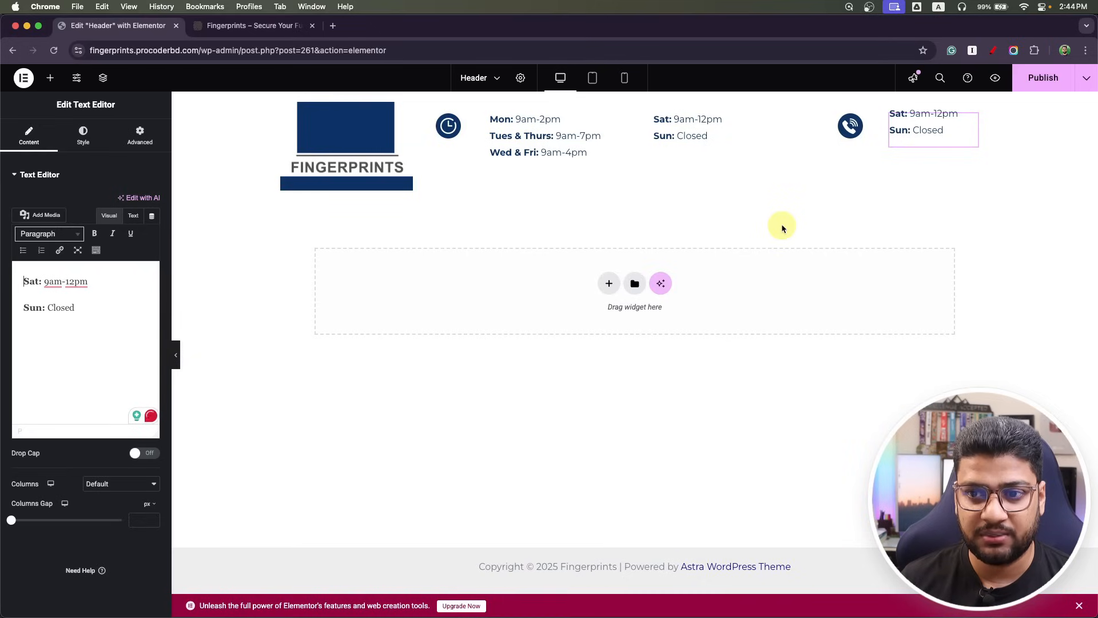
key(super+a)
key(super+v)
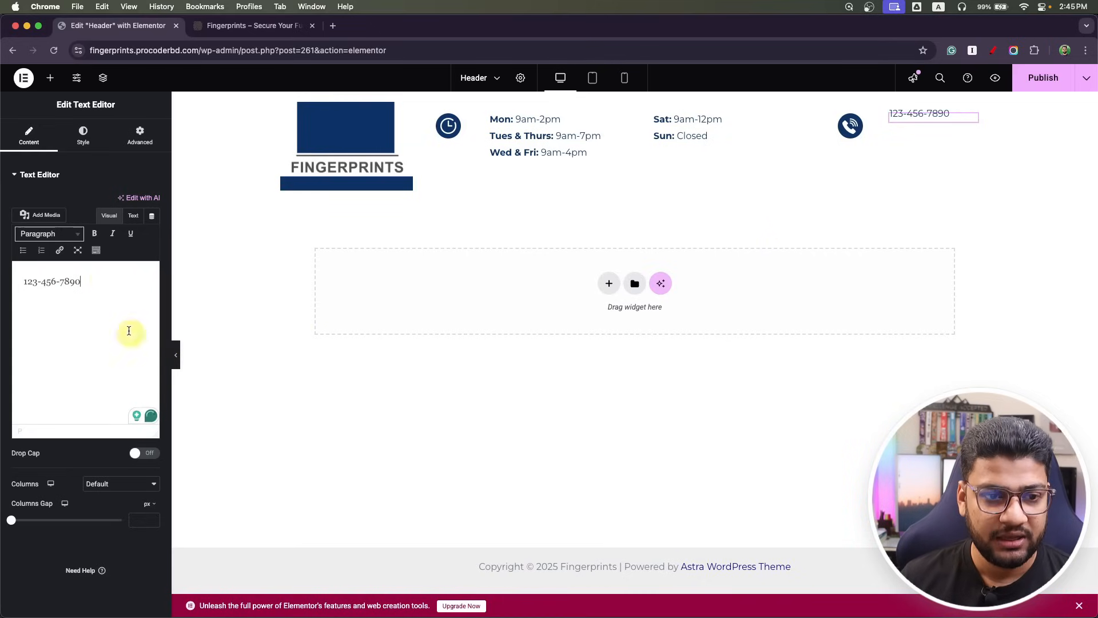
triple_click(94, 280)
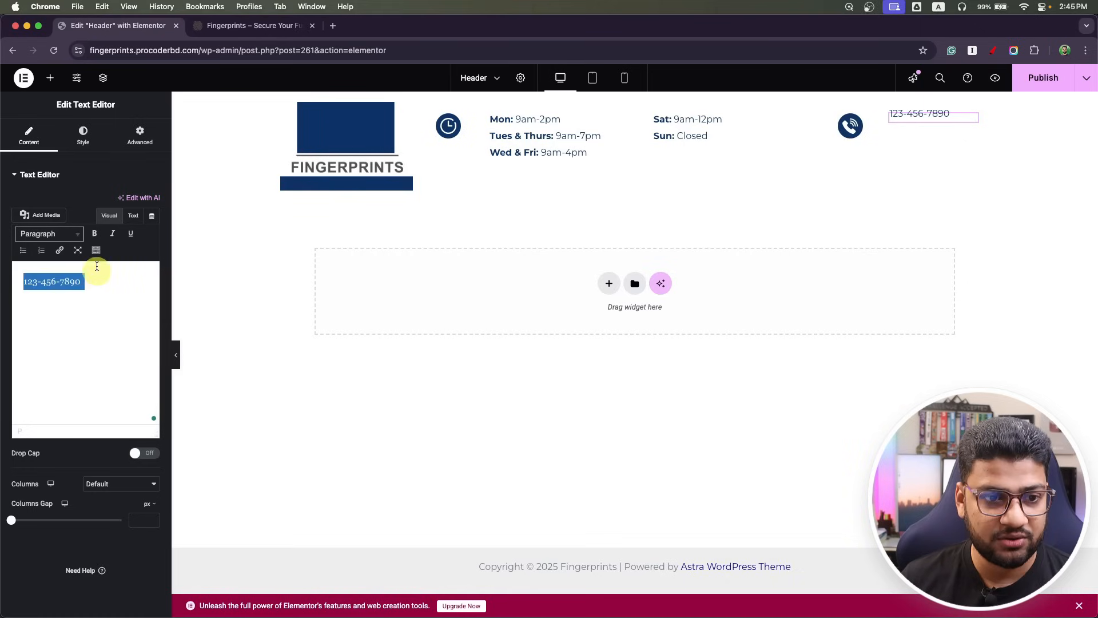
click(95, 234)
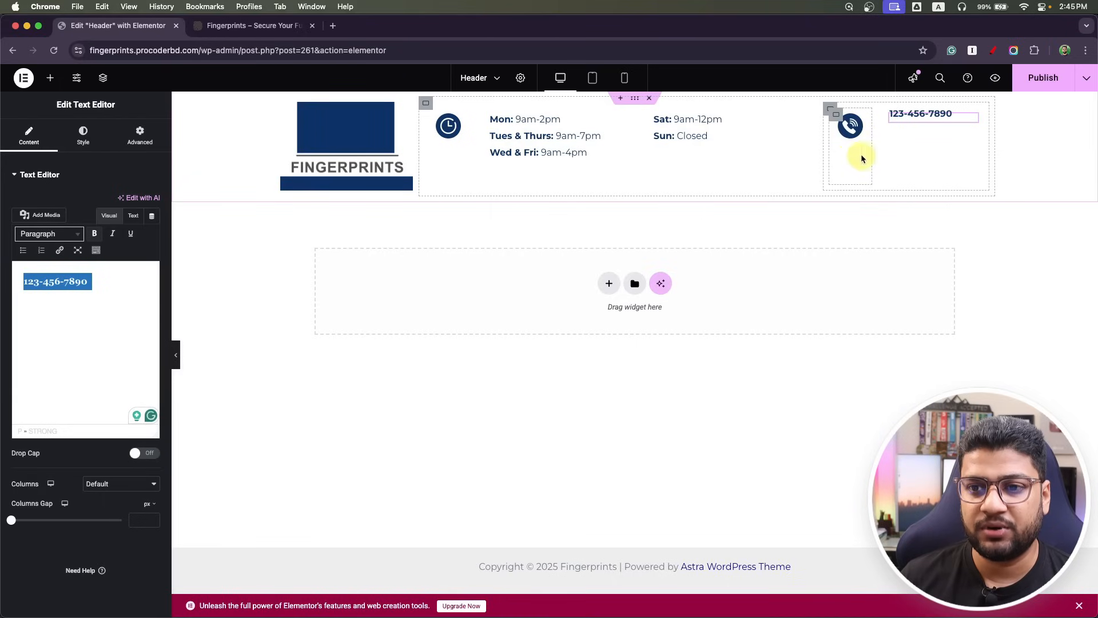
Clear the phone icon container's padding to zero on all sides.
click(830, 110)
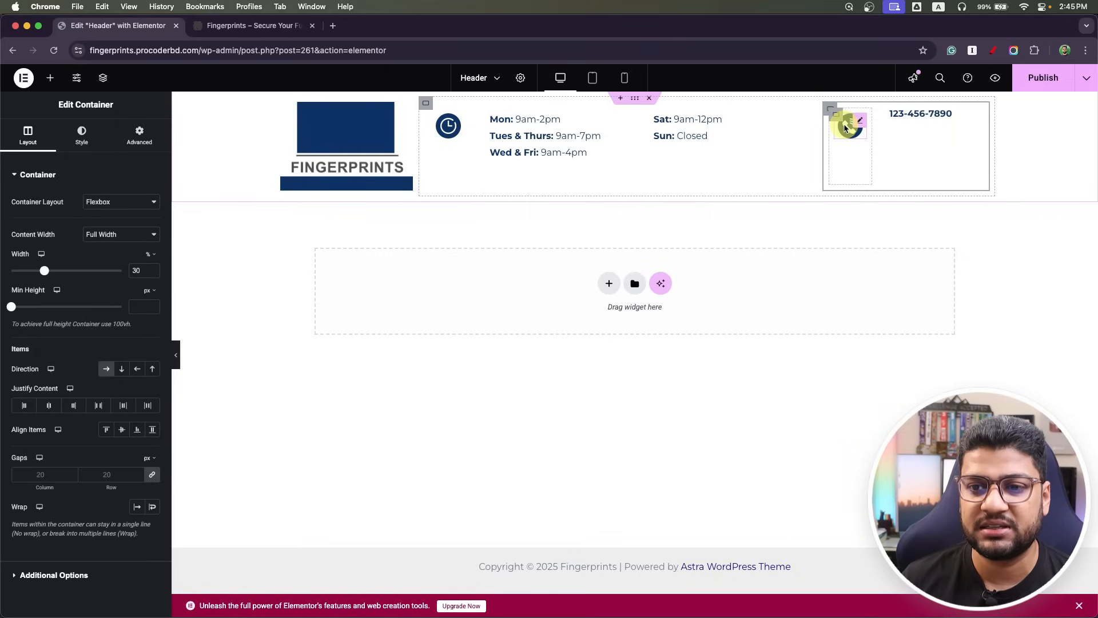
click(834, 117)
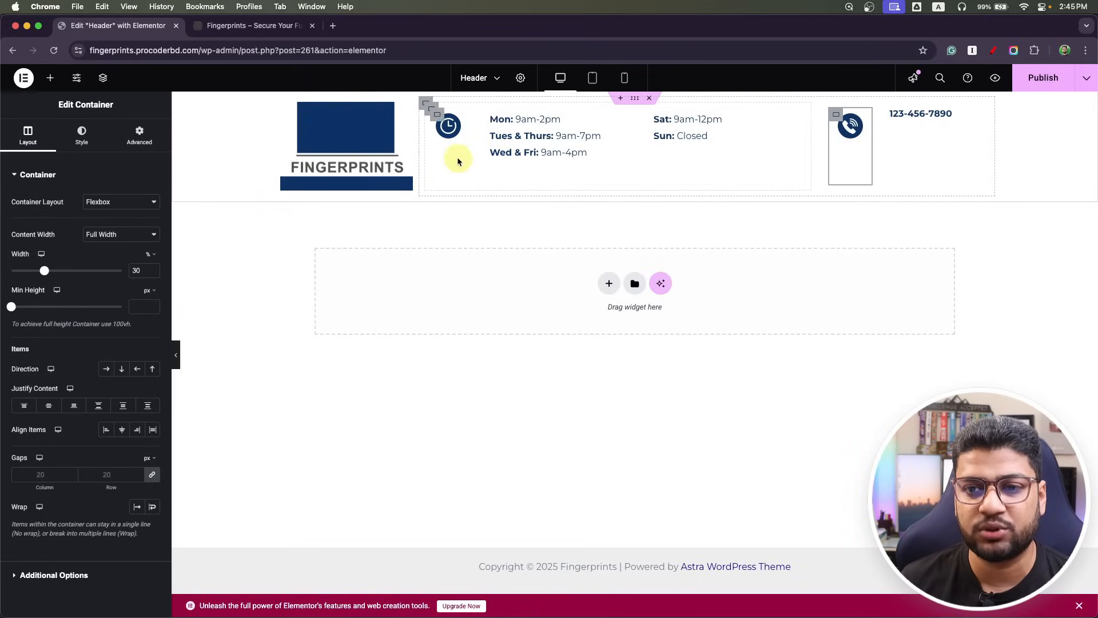
click(368, 461)
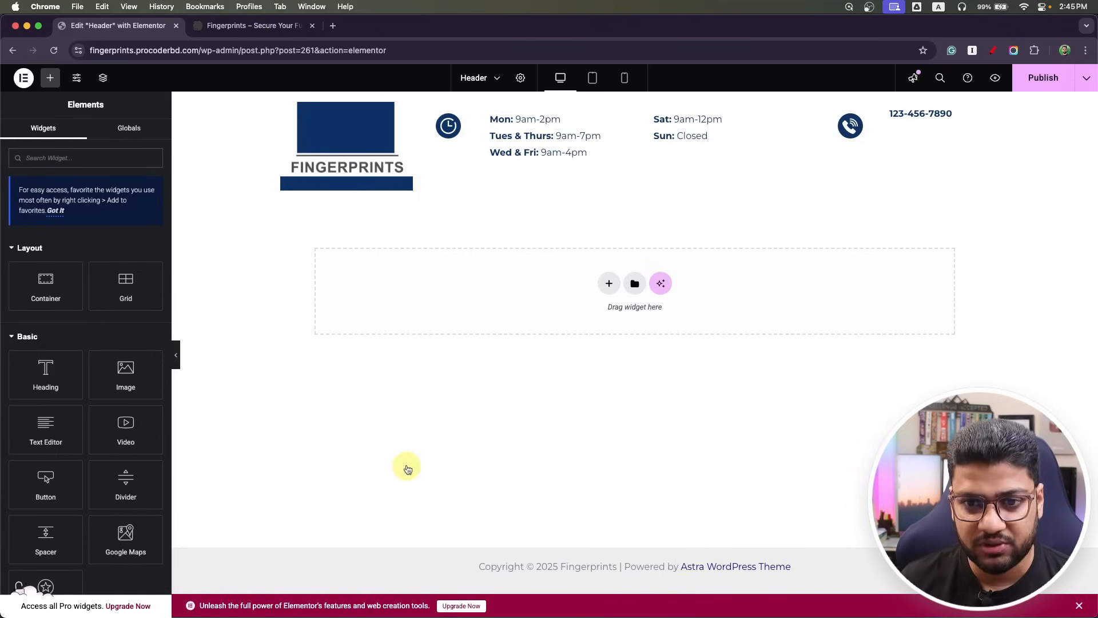
key(super+Tab)
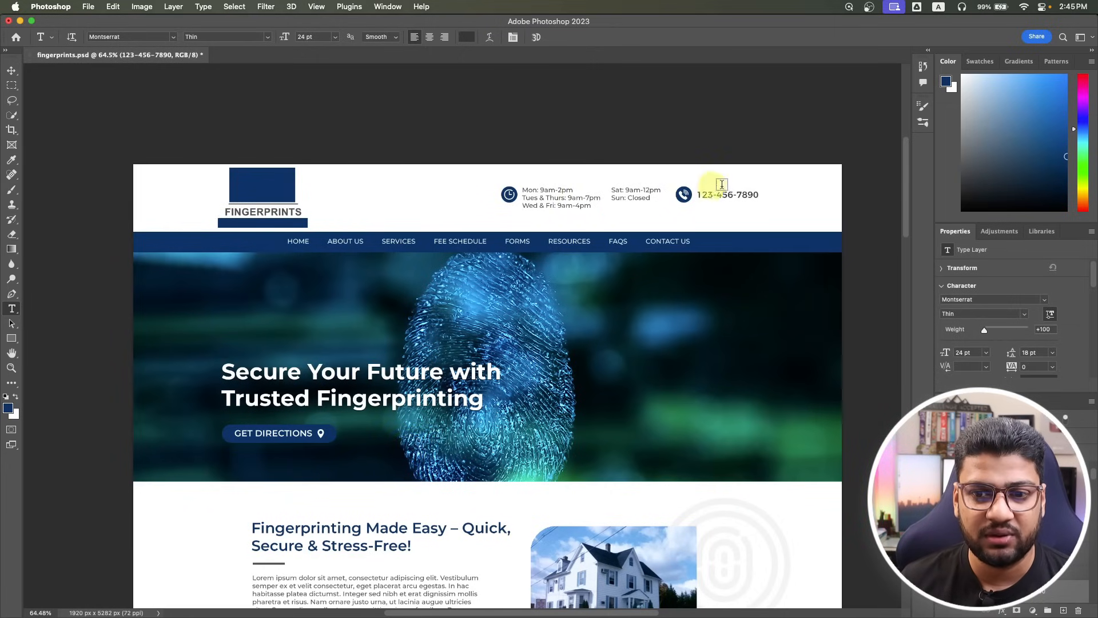
key(super+Tab)
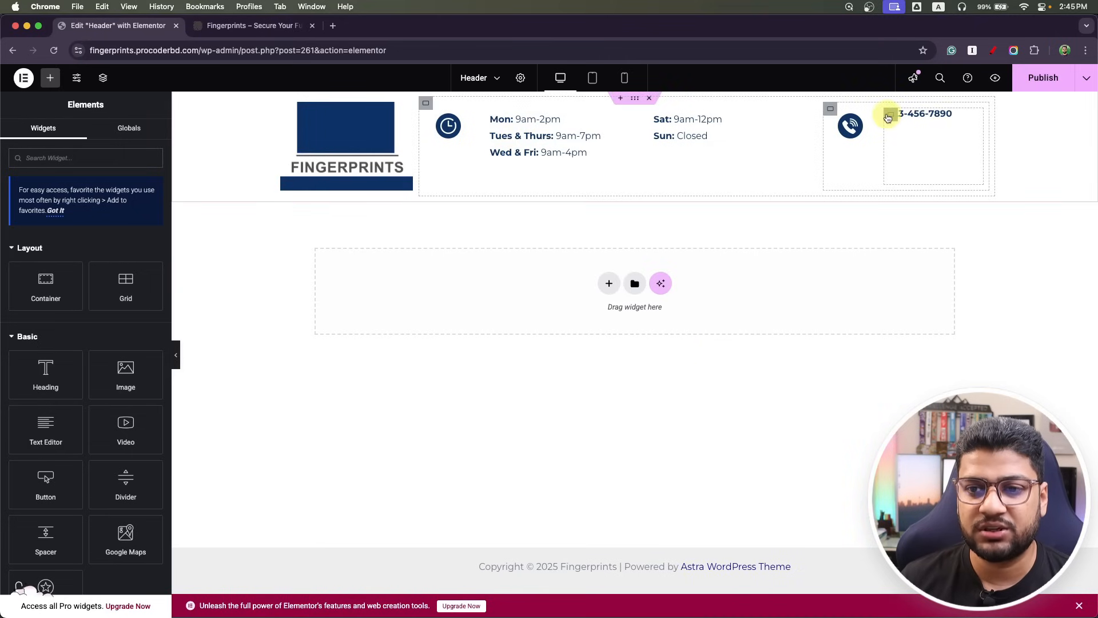
click(840, 117)
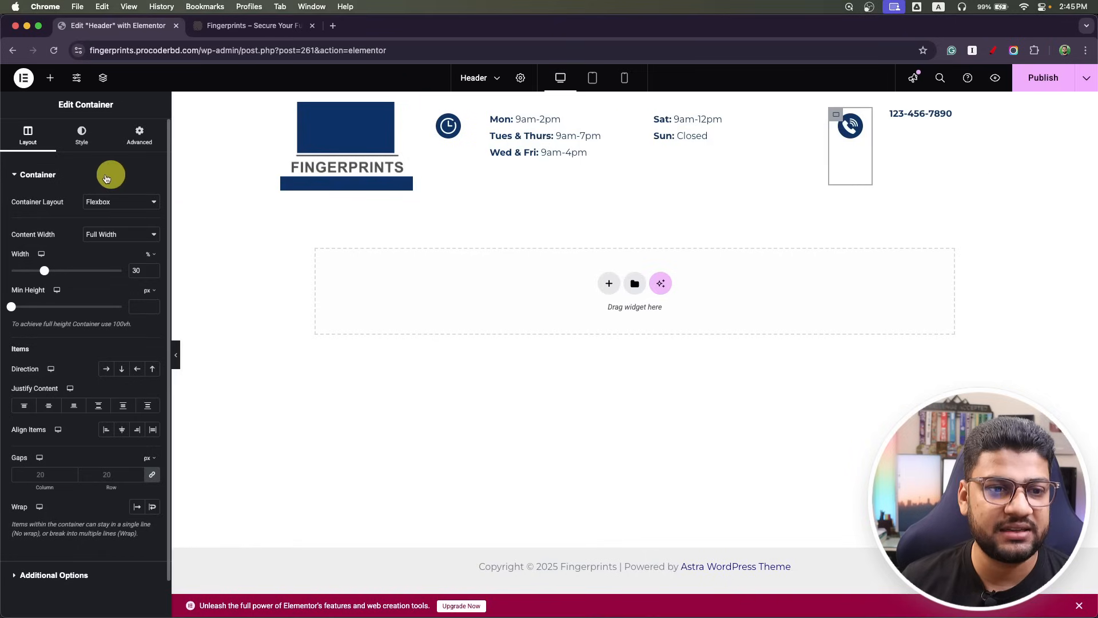
click(143, 135)
click(151, 258)
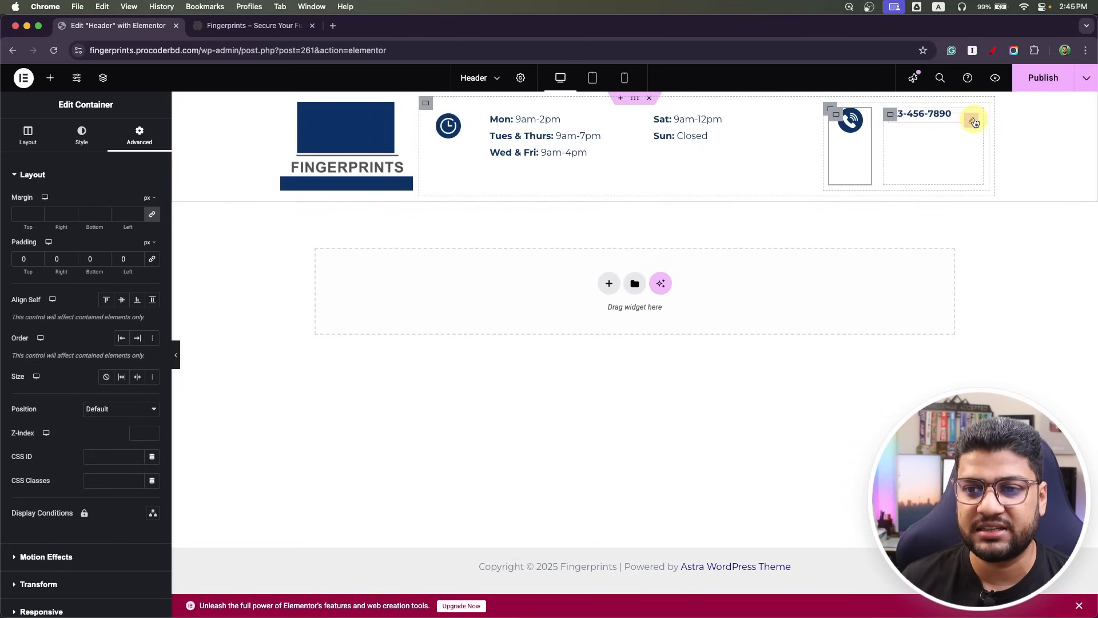
Give the phone number text 8 px top padding and publish the header.
click(975, 123)
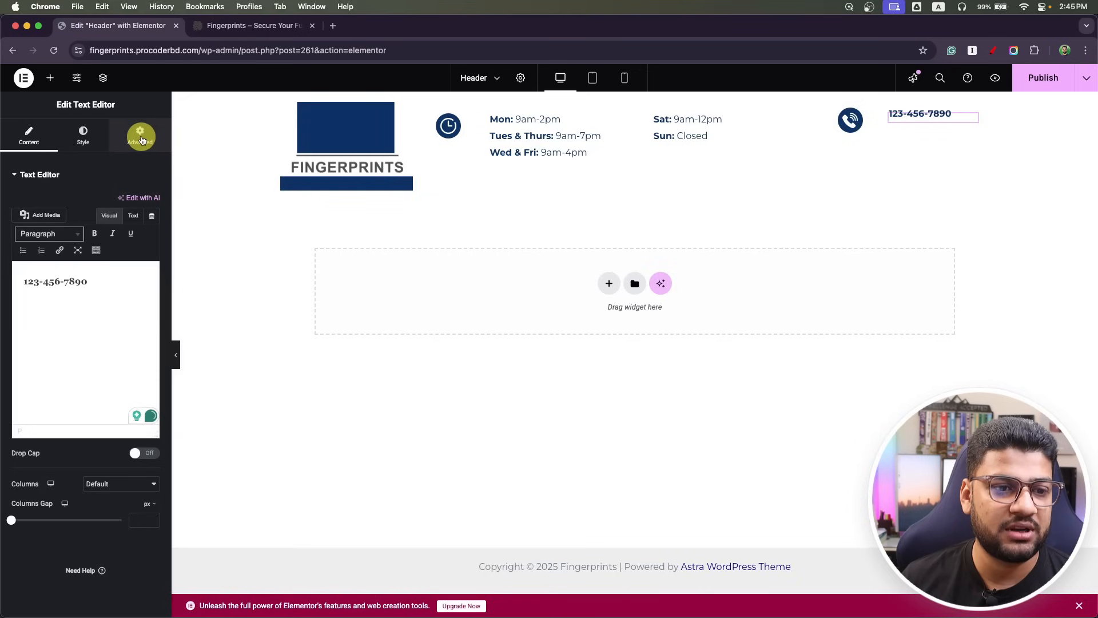
click(141, 137)
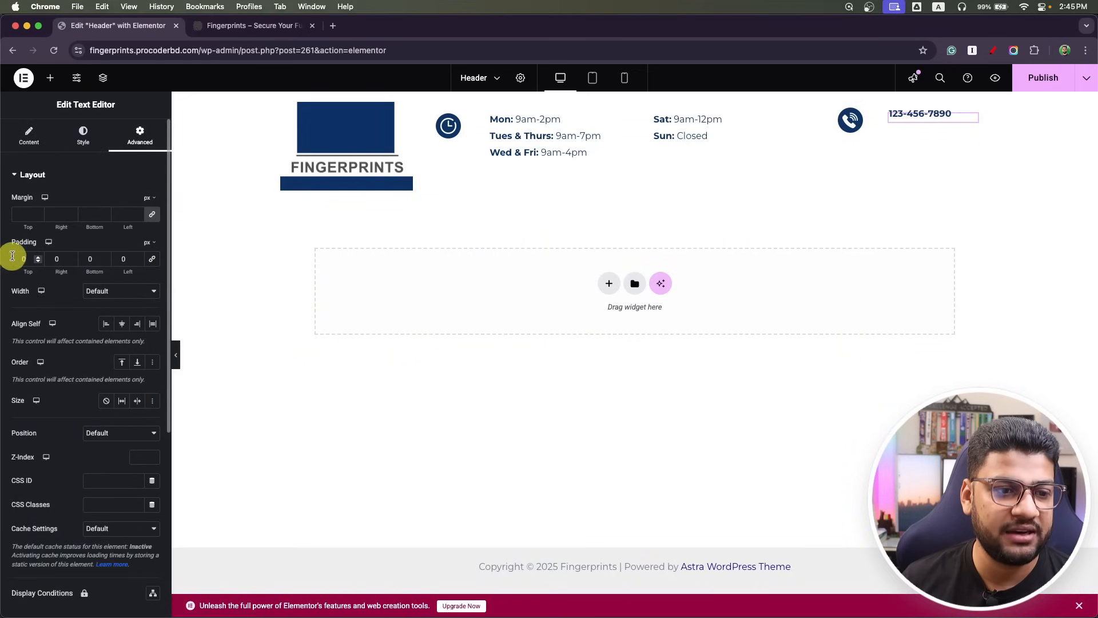
click(12, 258)
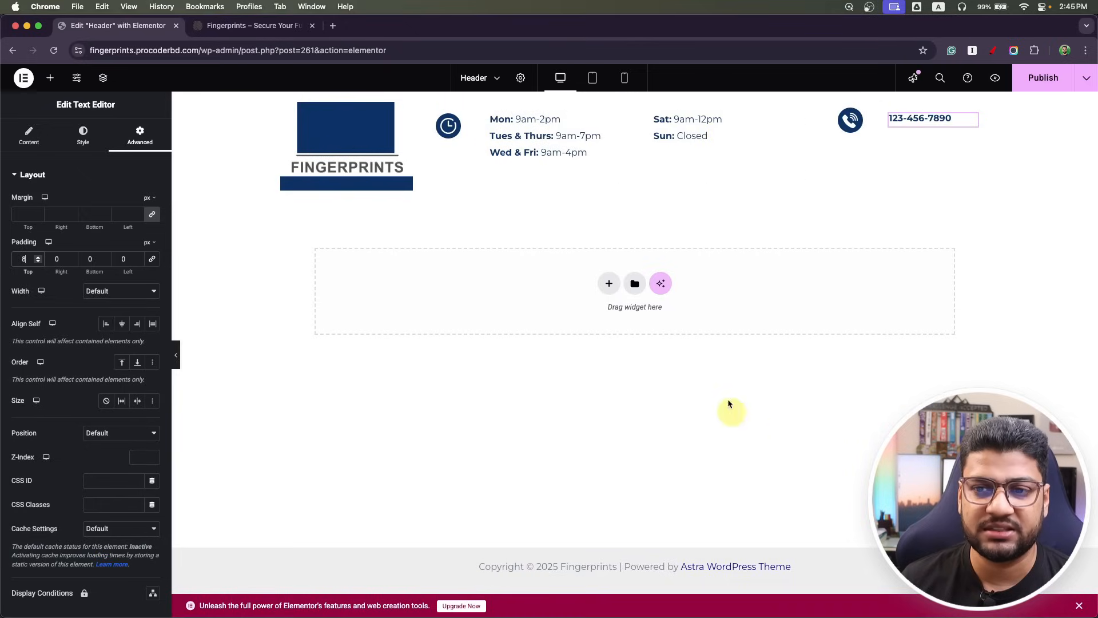
click(1047, 79)
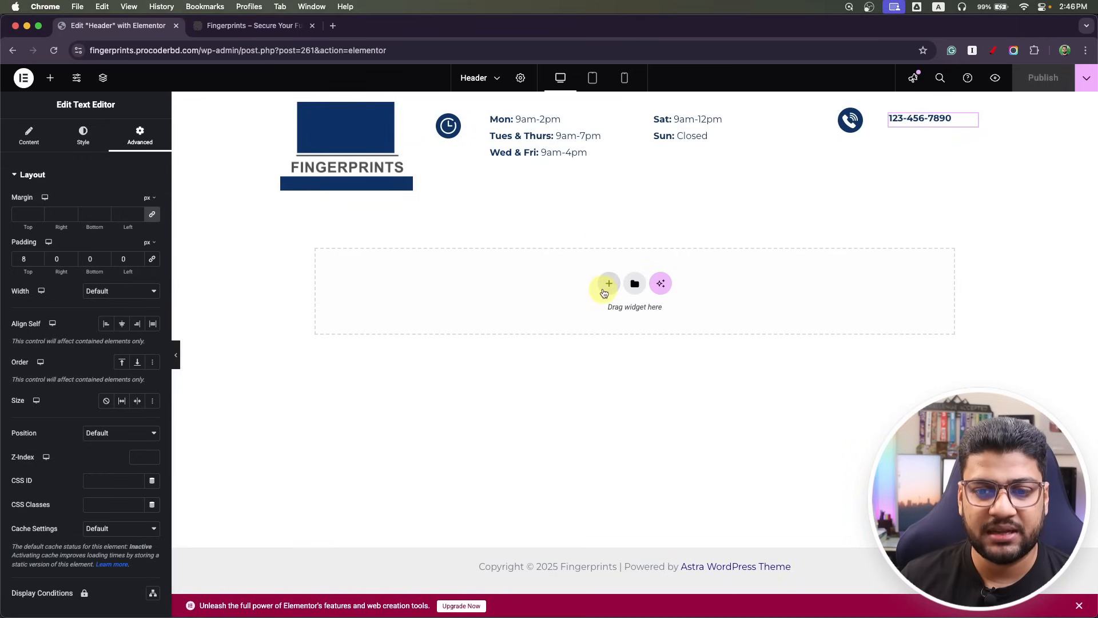
click(608, 284)
Add a single-column flexbox container below the header row with a Navigation Menu widget.
click(595, 329)
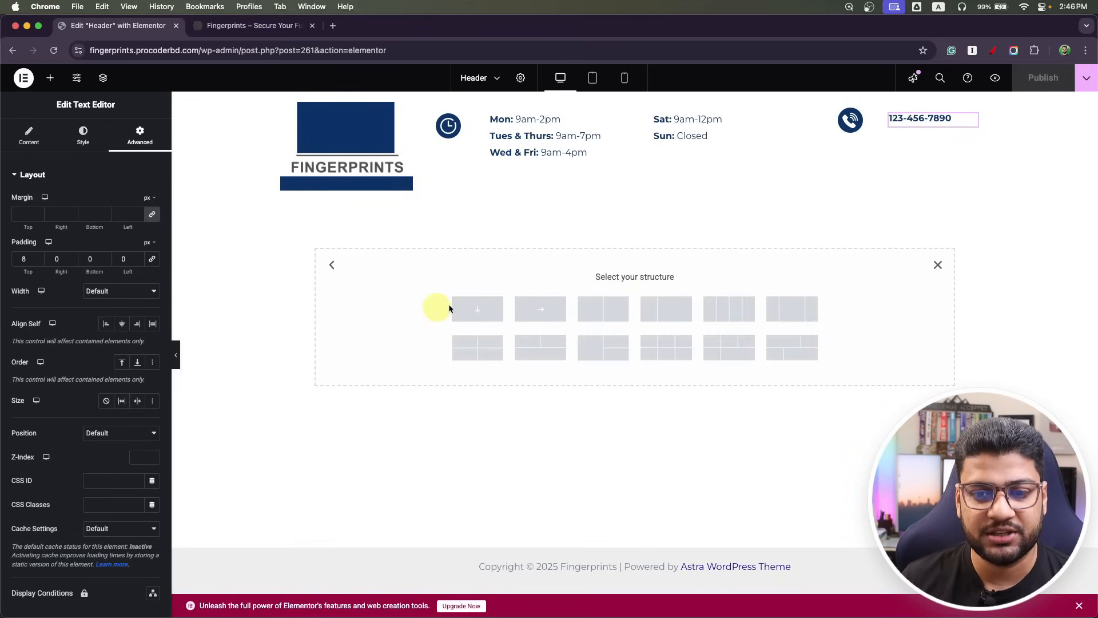
click(479, 308)
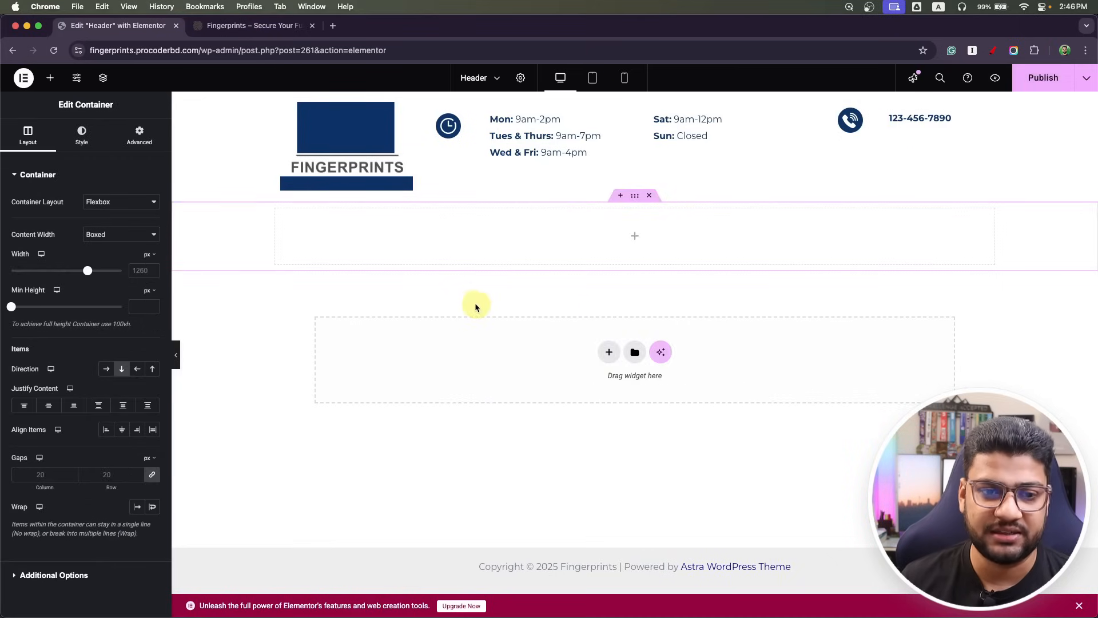
click(635, 236)
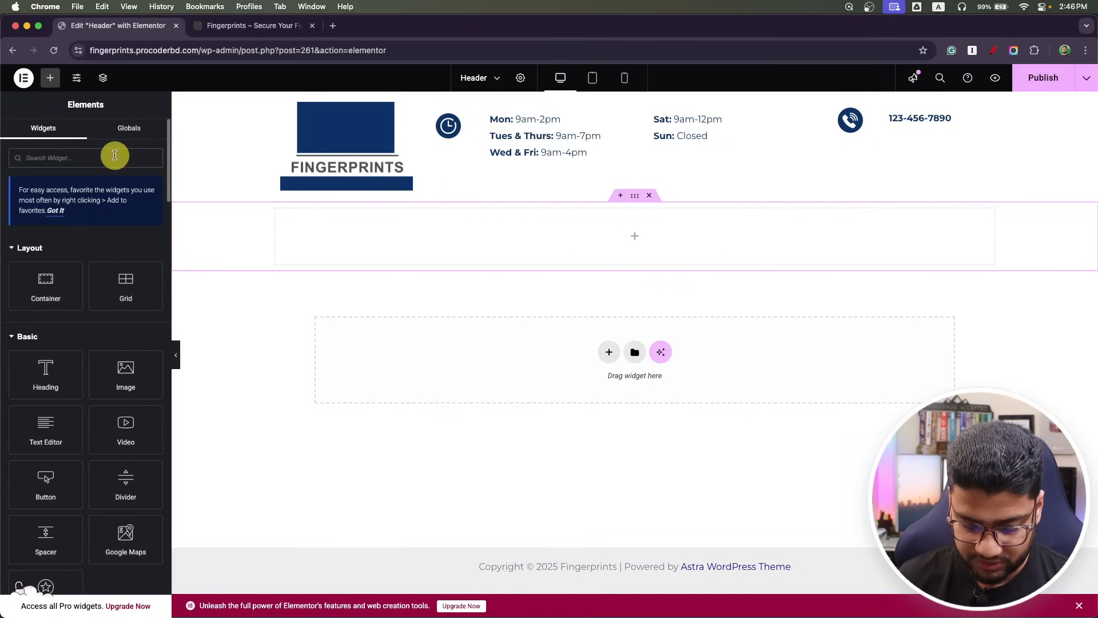
text(navi)
drag(45, 255, 578, 221)
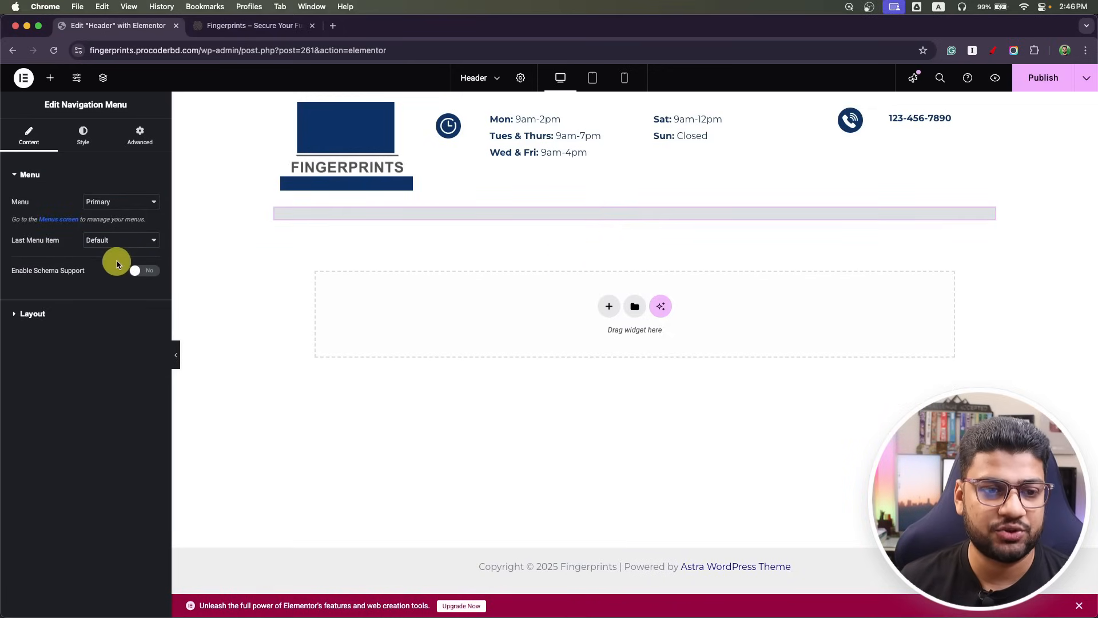
Set the navigation menu to Primary and switch to the live site tab.
click(105, 203)
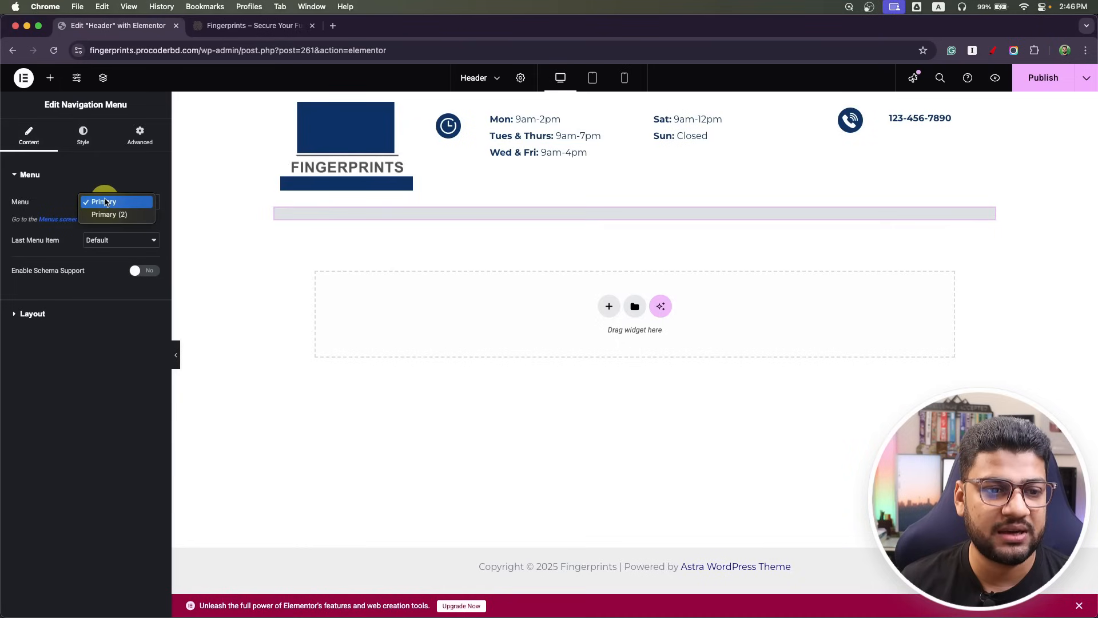
click(108, 214)
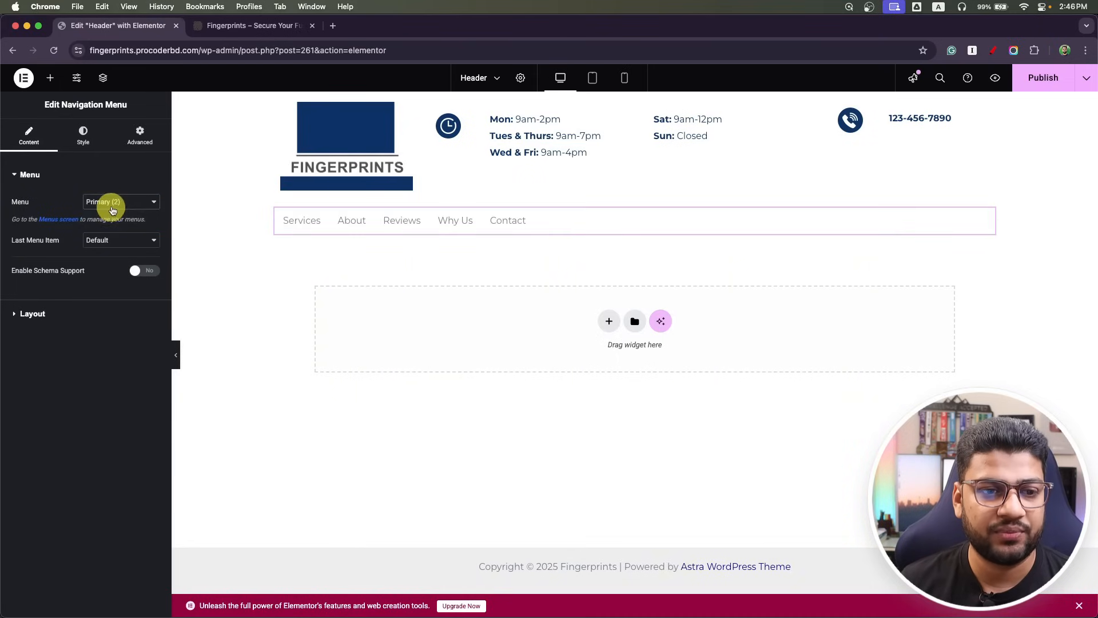
click(116, 203)
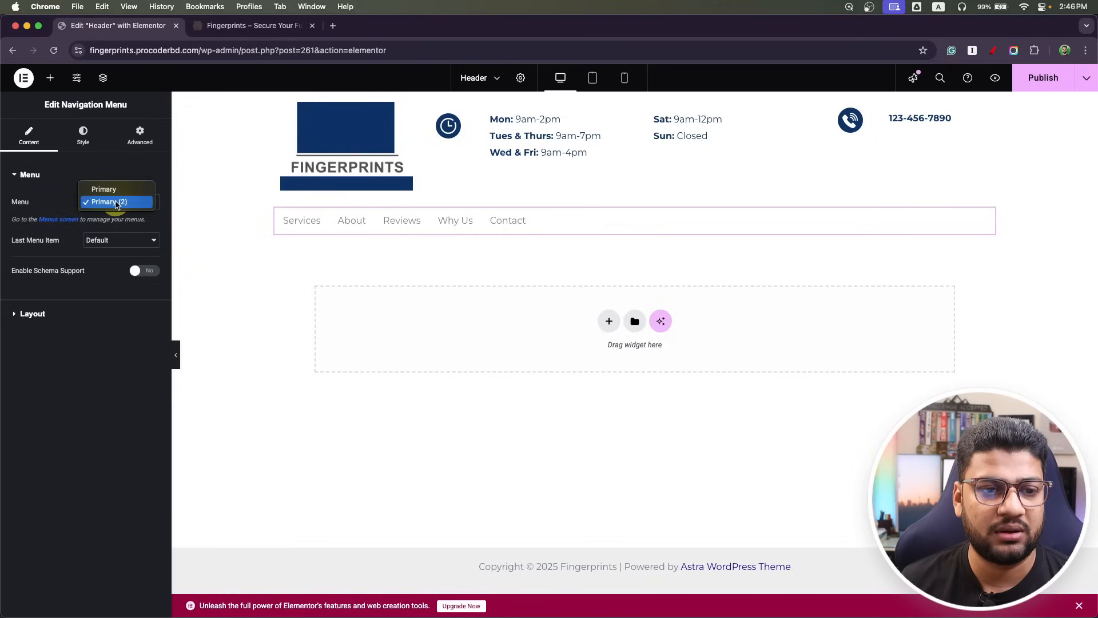
click(118, 186)
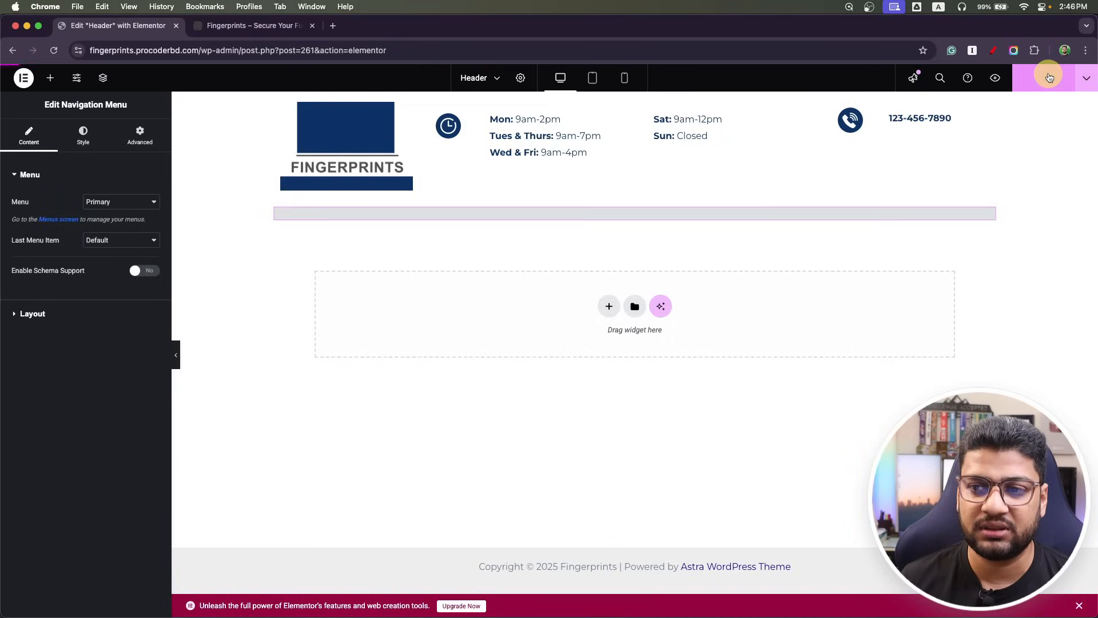
click(254, 25)
Load Primary (2) in Menus, add the Blog and Home pages, move Home to the top, and save.
mouse_move(32, 77)
click(37, 152)
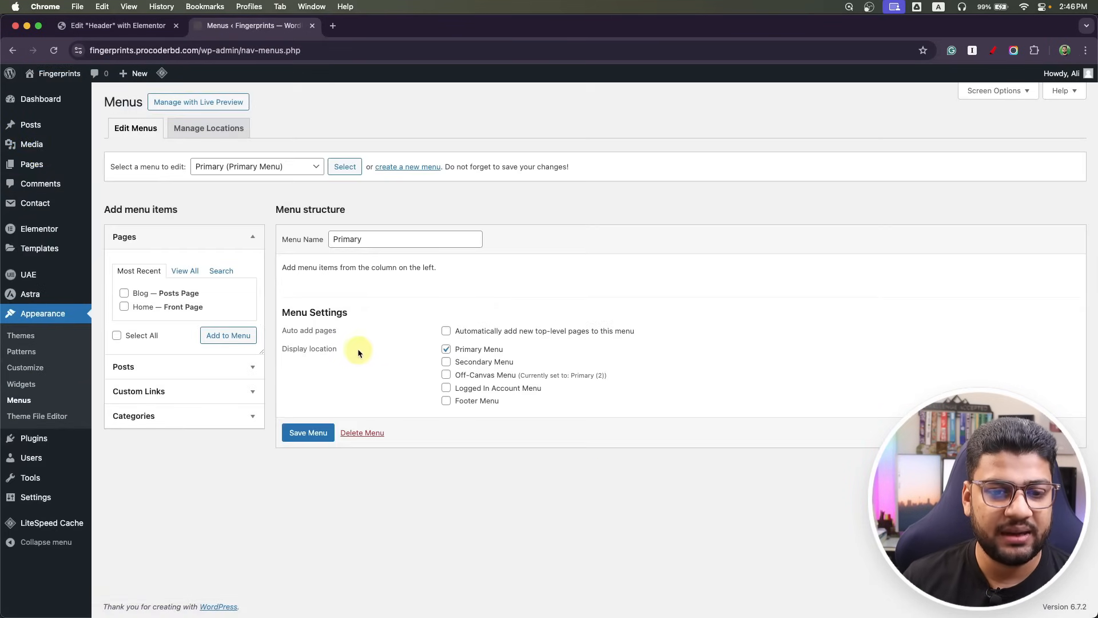
click(260, 166)
click(263, 179)
click(342, 167)
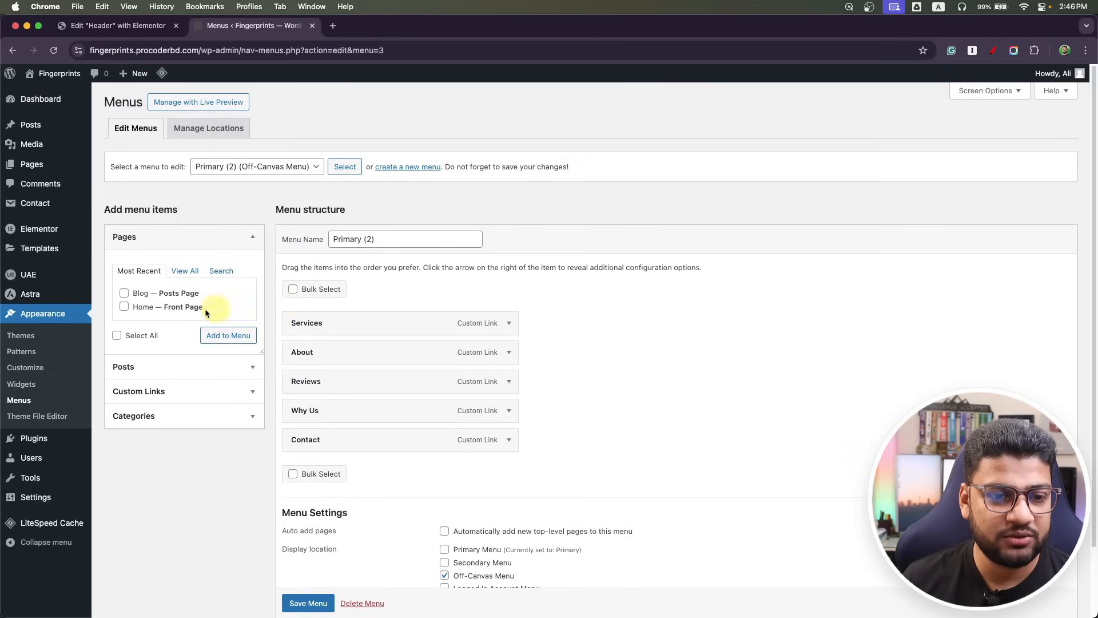
click(124, 292)
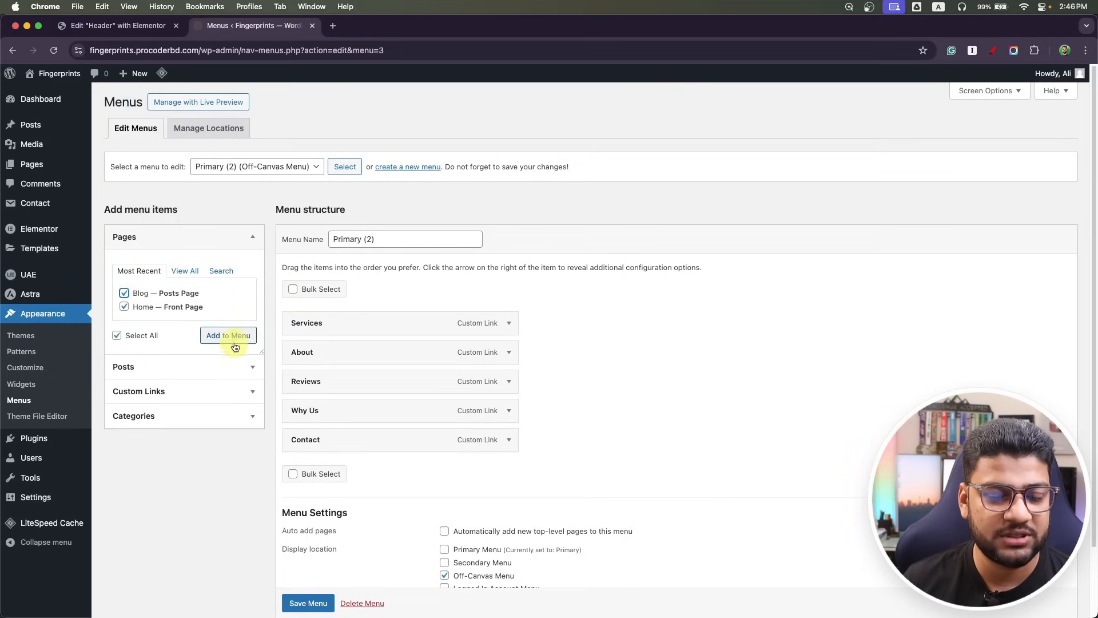
click(232, 338)
drag(359, 494, 370, 323)
click(308, 604)
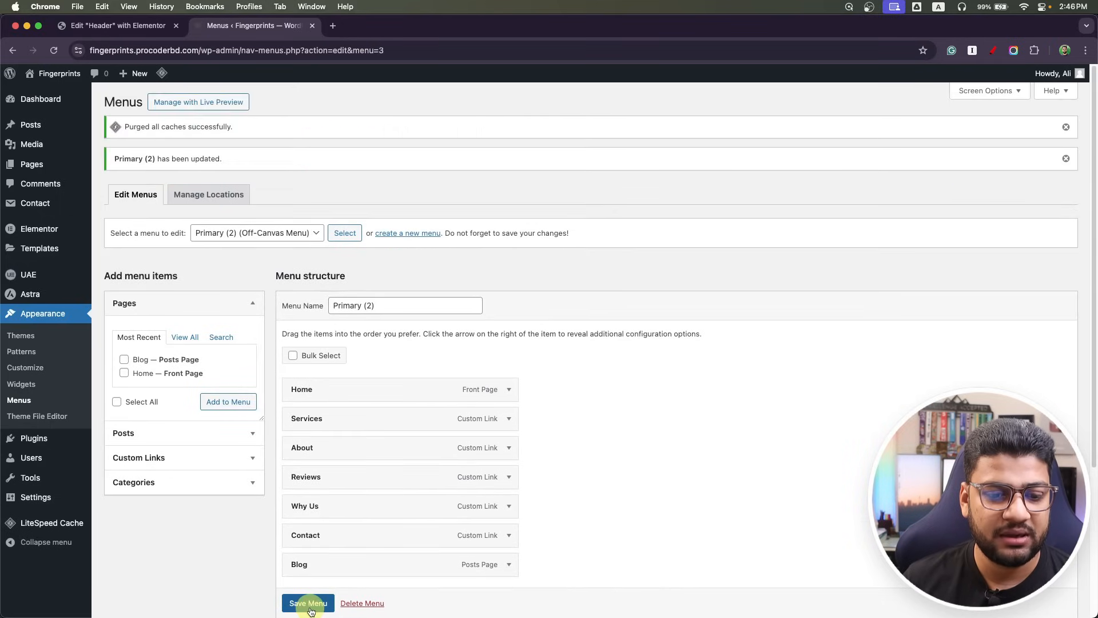
Reload the header editor and set the Navigation Menu to Primary (2).
click(120, 26)
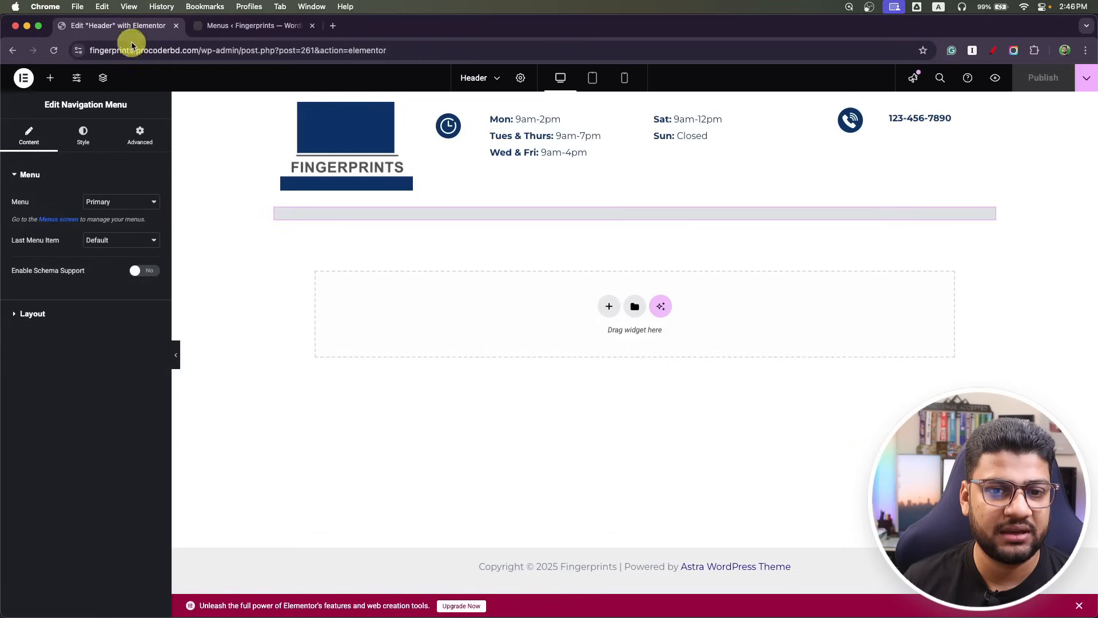
click(55, 51)
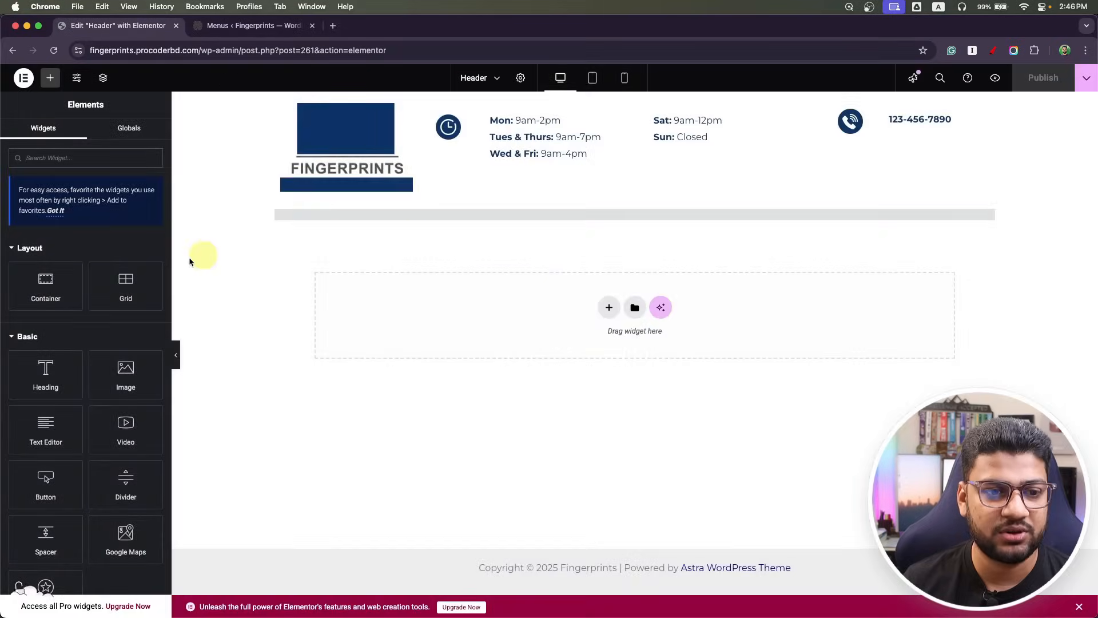
click(488, 216)
click(121, 201)
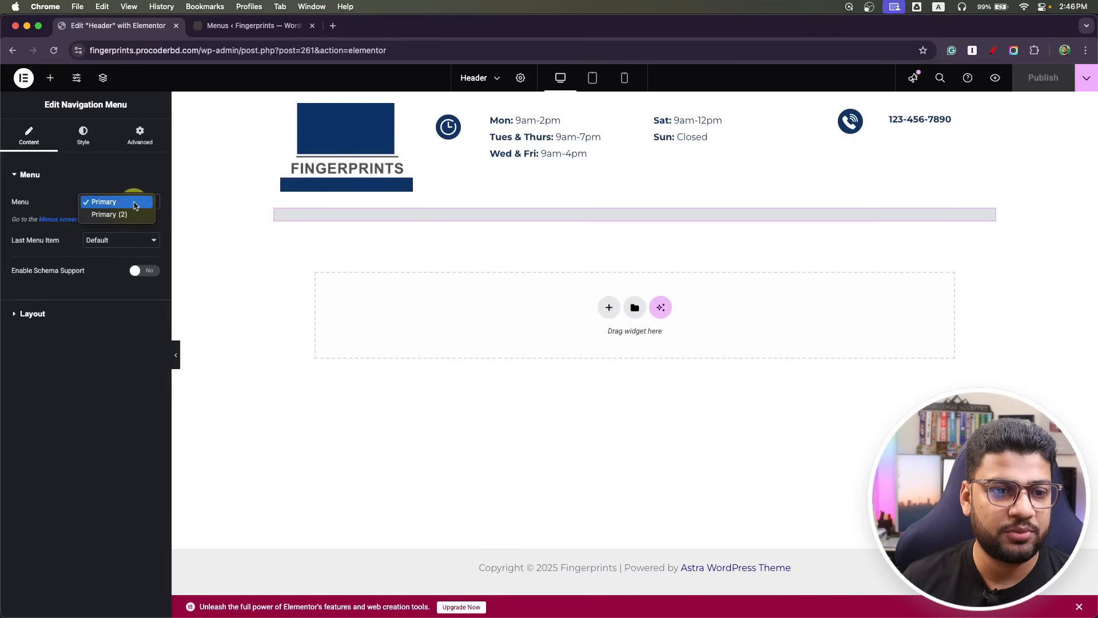
click(123, 213)
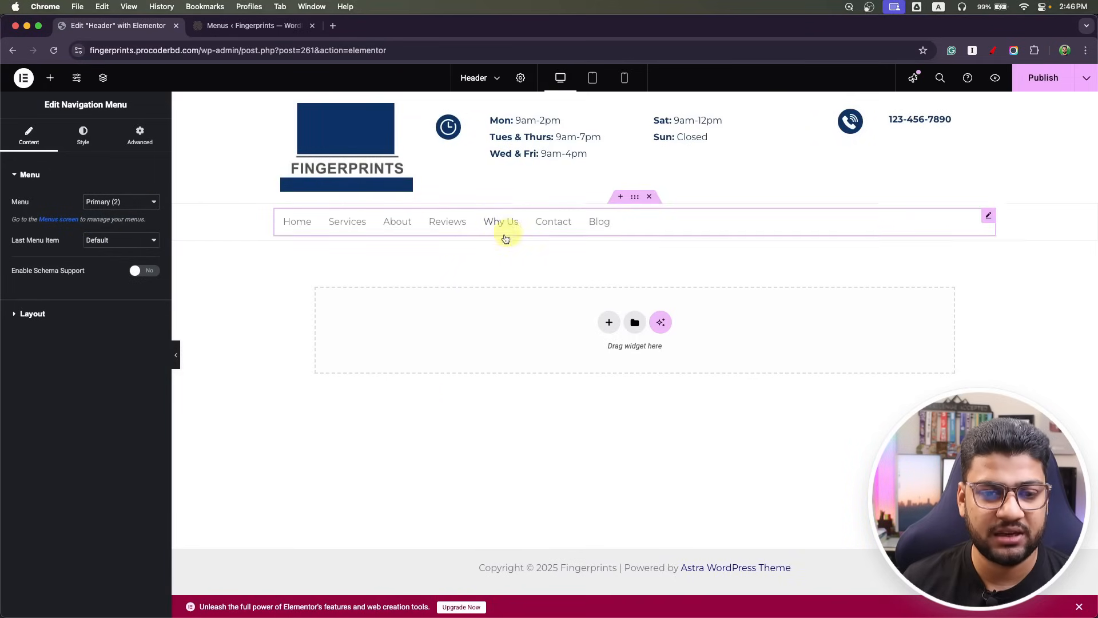
Give the full-width menu container a classic Primary dark blue background.
click(635, 197)
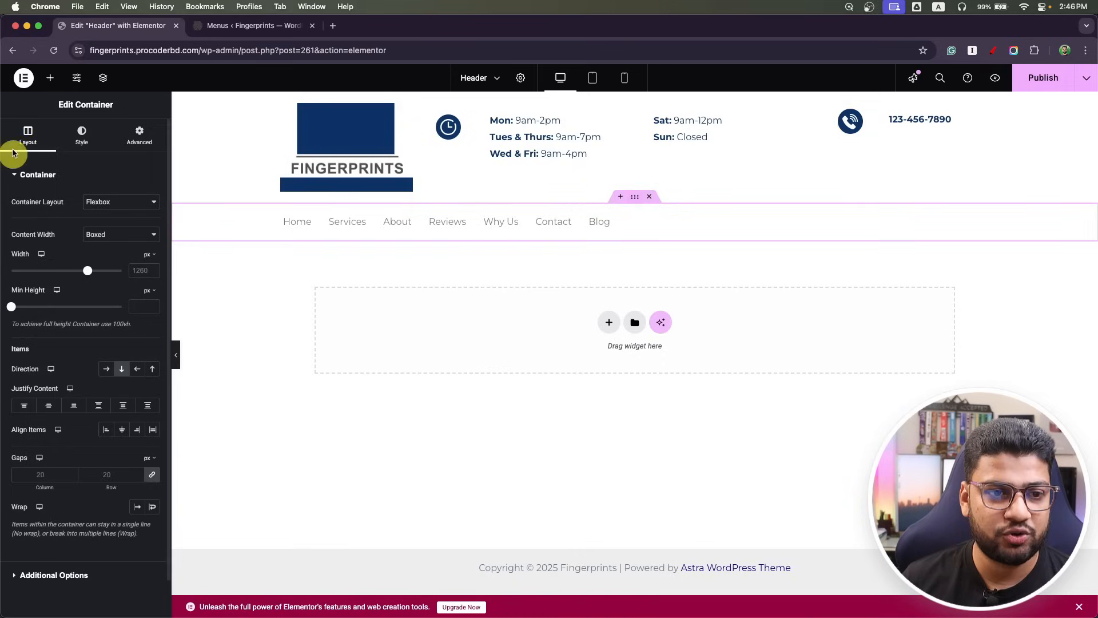
click(82, 135)
click(107, 226)
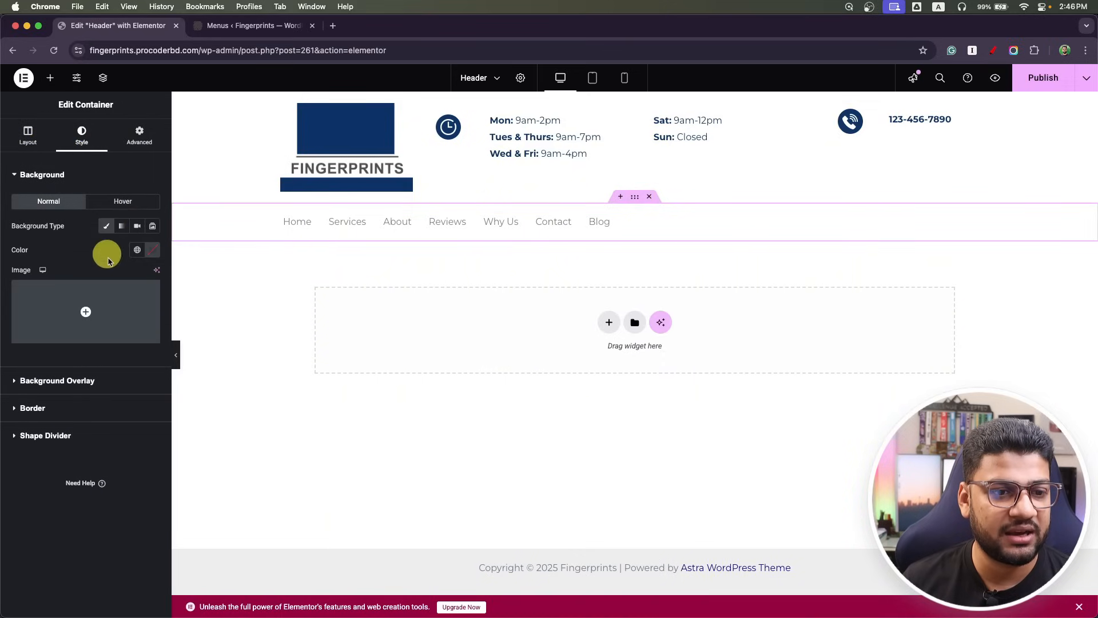
click(137, 250)
click(113, 301)
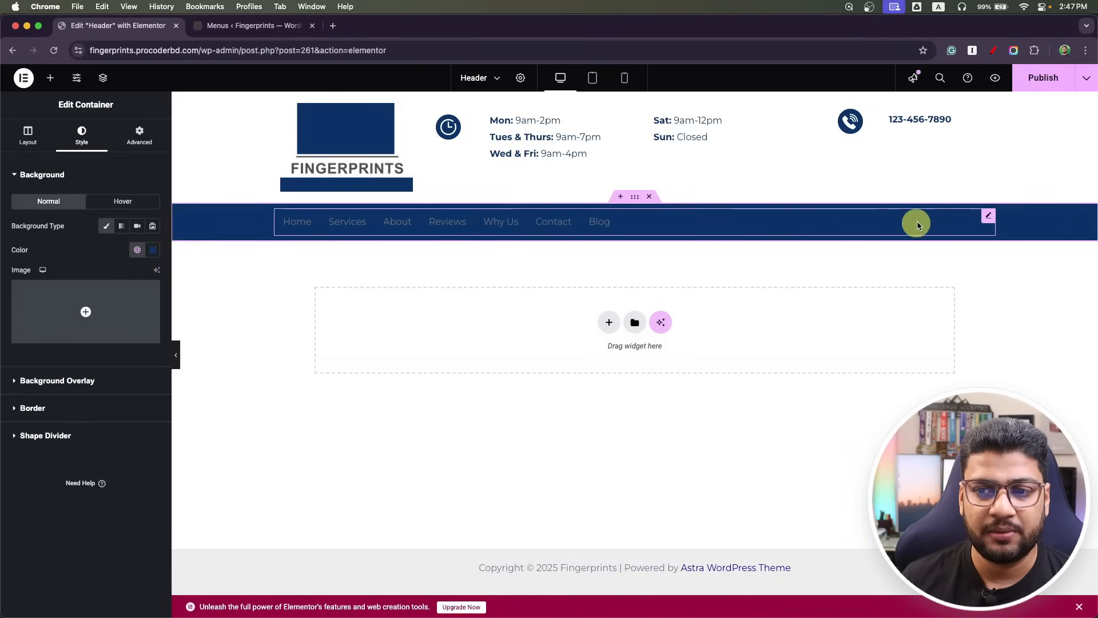
click(989, 216)
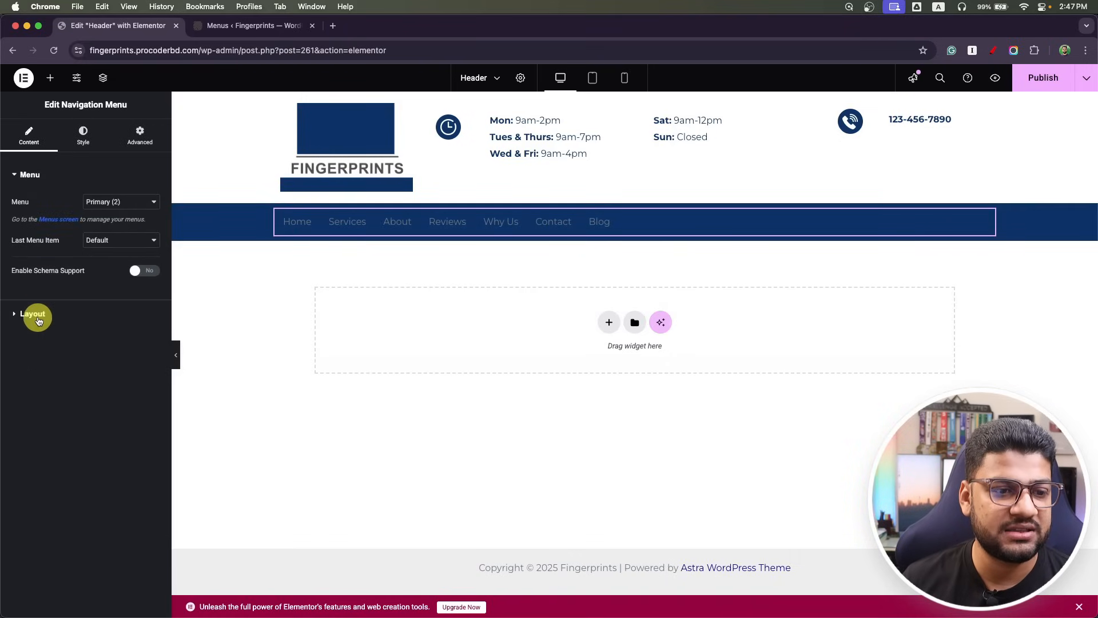
Center-align the menu items and set the Navigation Menu's responsive breakpoint to None.
click(32, 313)
click(124, 254)
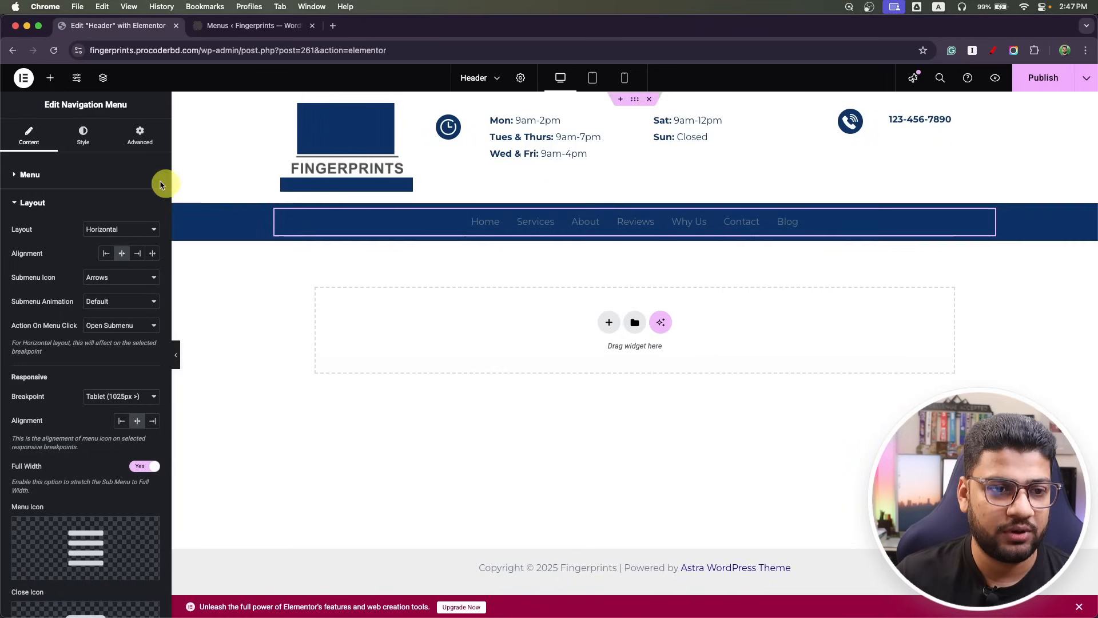
scroll(67, 399, down, 1)
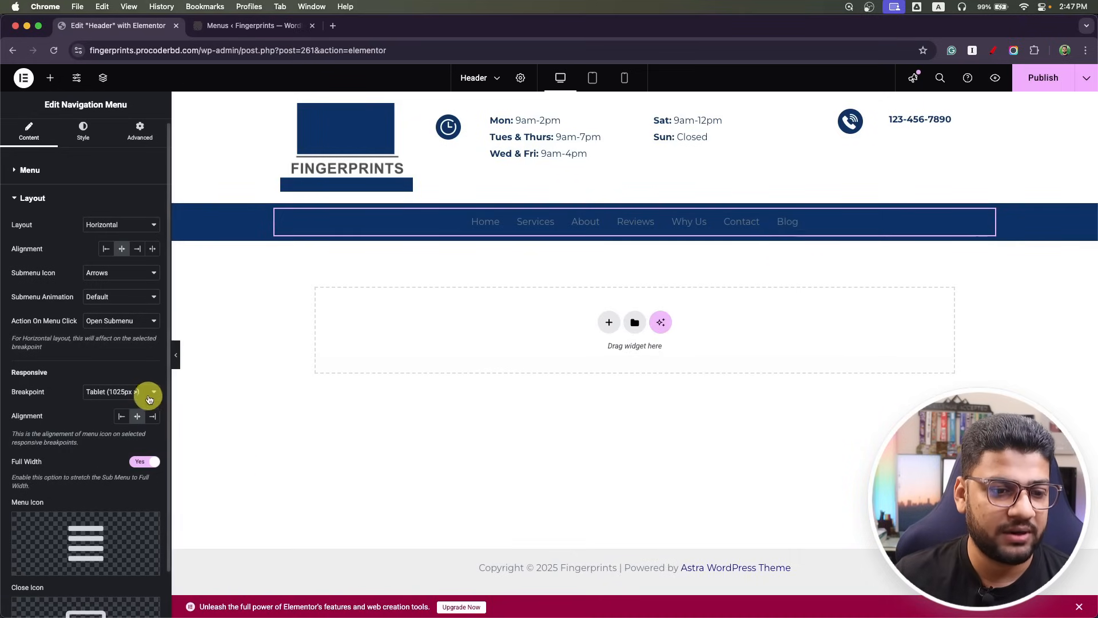
click(147, 394)
click(116, 407)
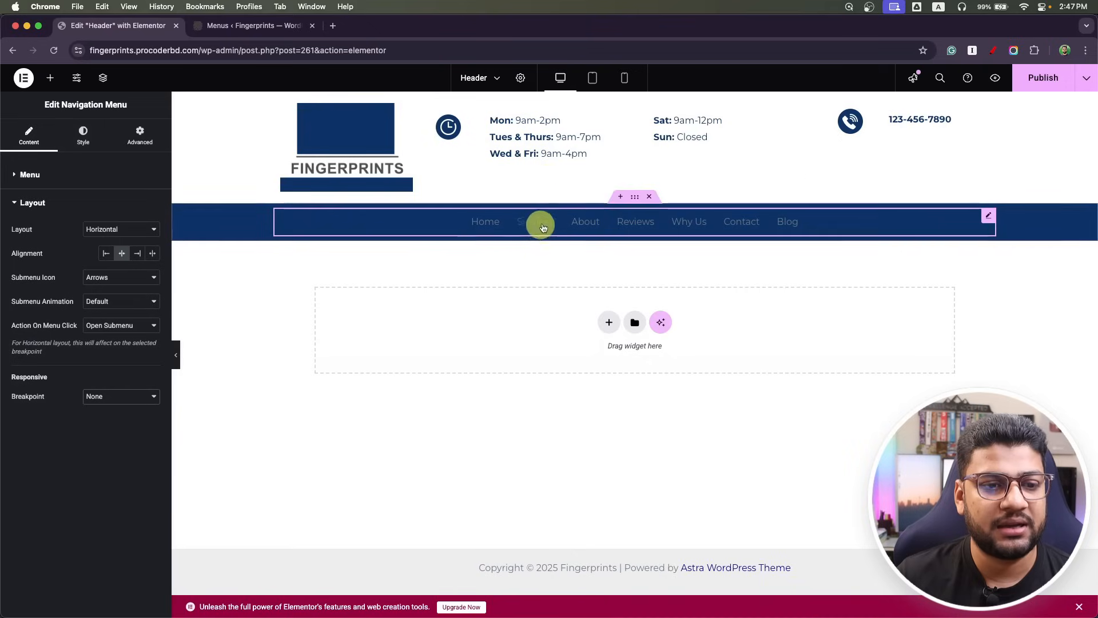
click(83, 140)
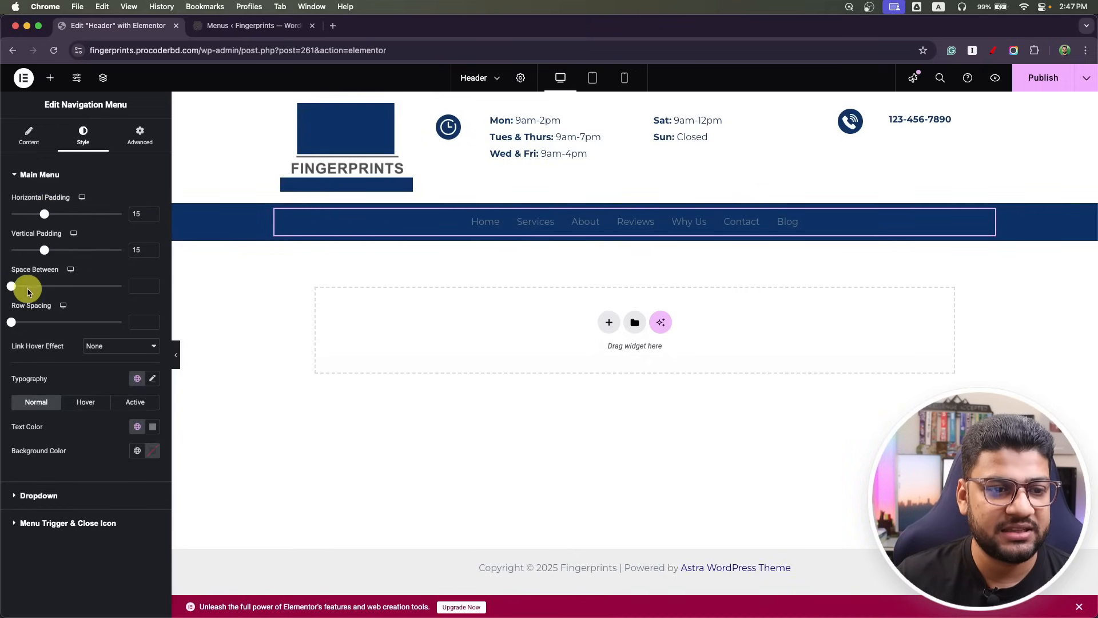
Space the header menu items 7 apart and make their text global white and bold (700).
drag(12, 288, 19, 286)
click(152, 379)
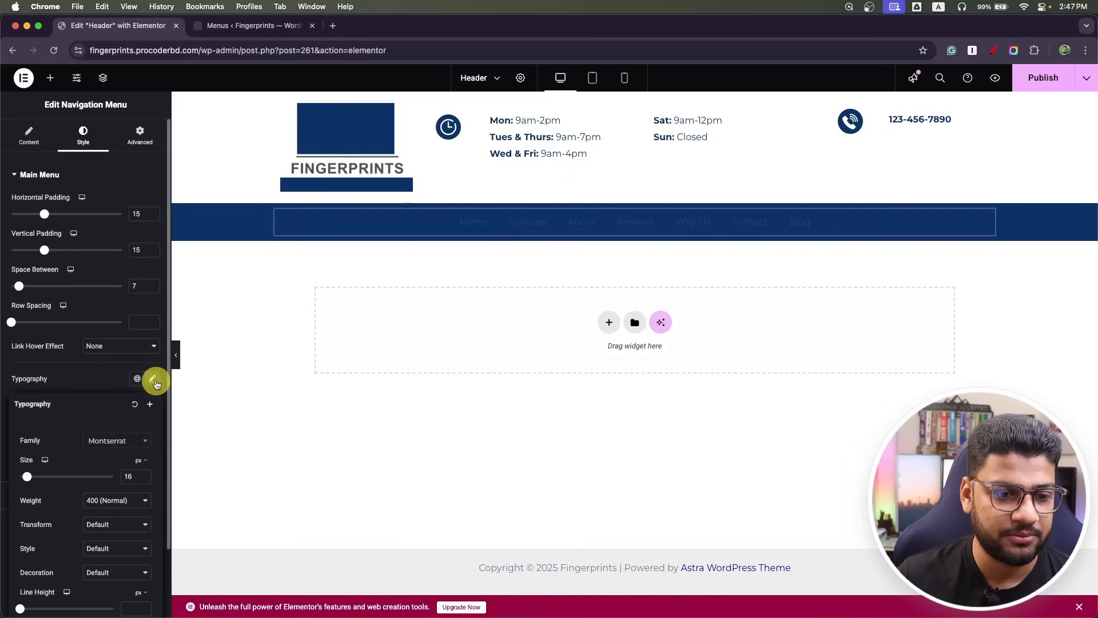
click(152, 379)
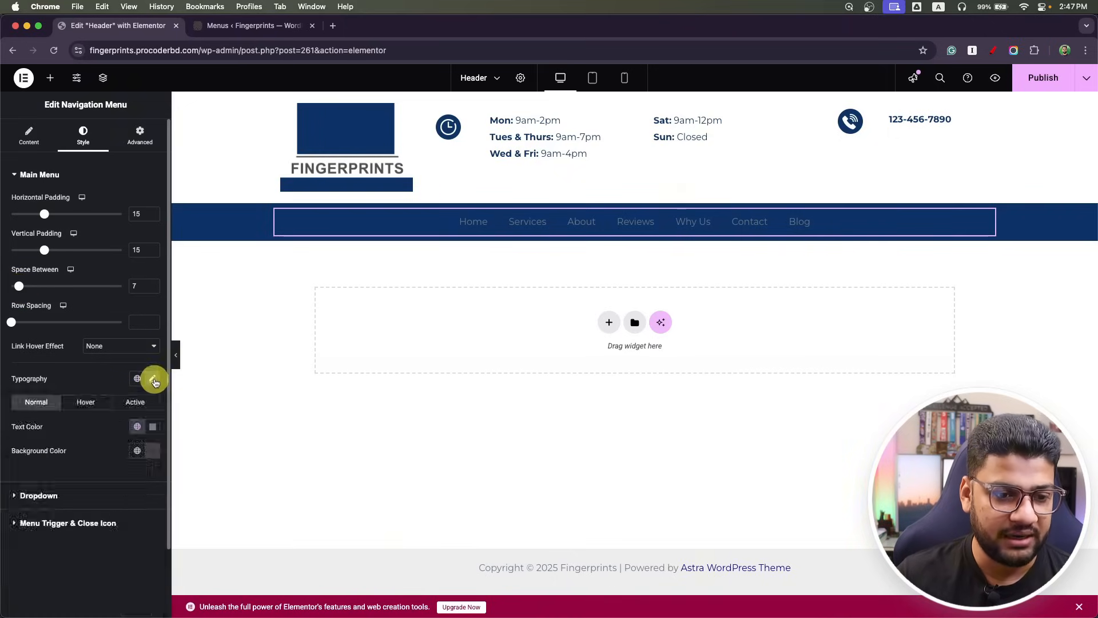
click(137, 427)
scroll(87, 319, down, 3)
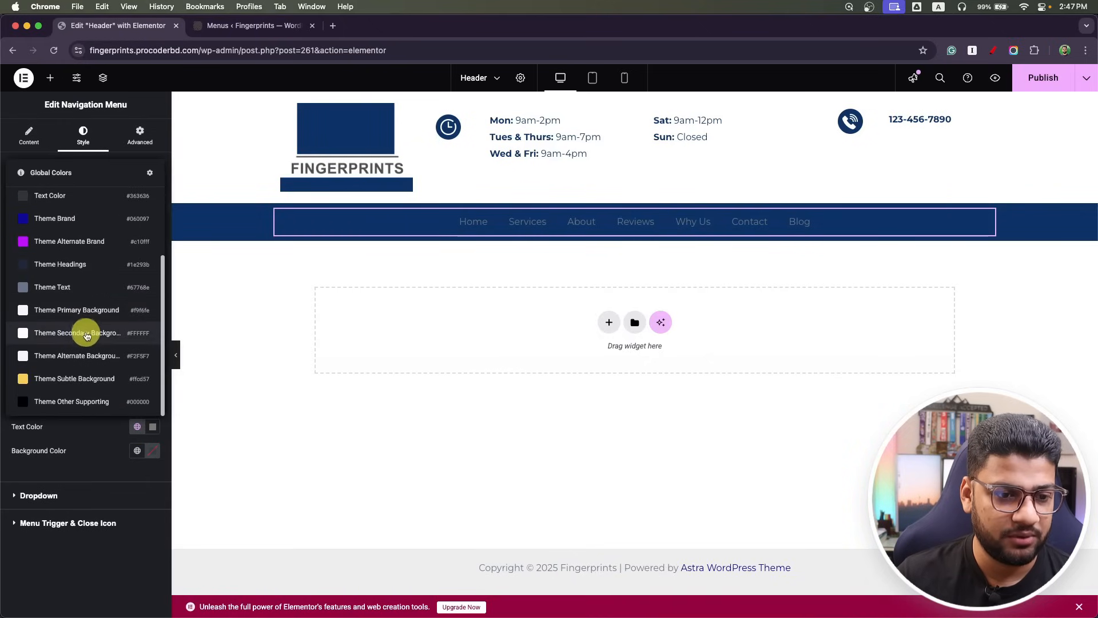
click(86, 336)
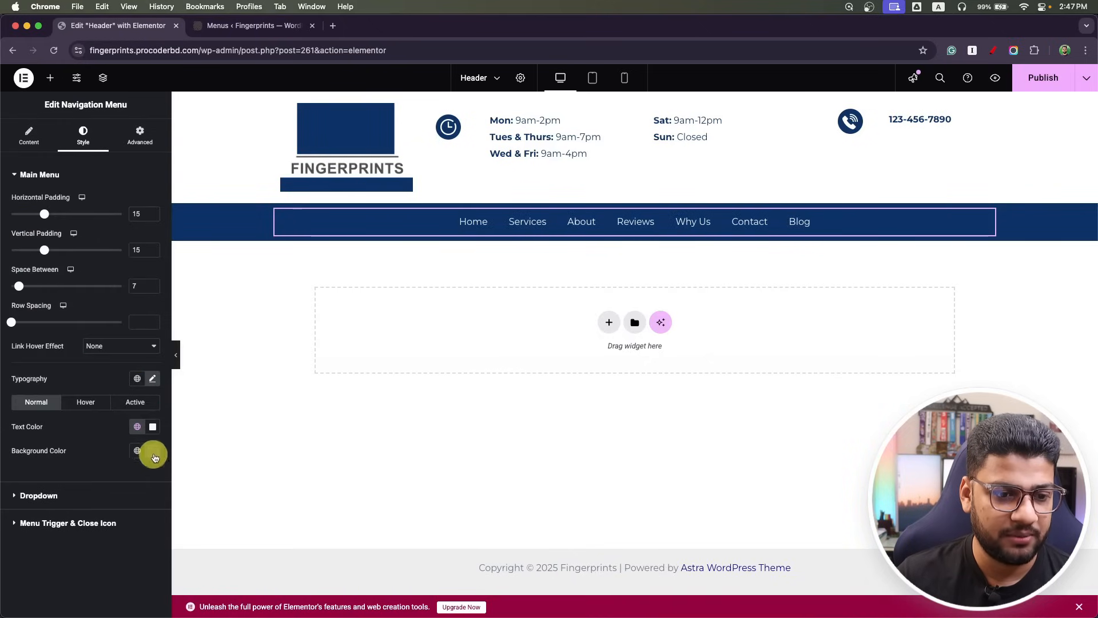
click(152, 379)
scroll(54, 409, down, 2)
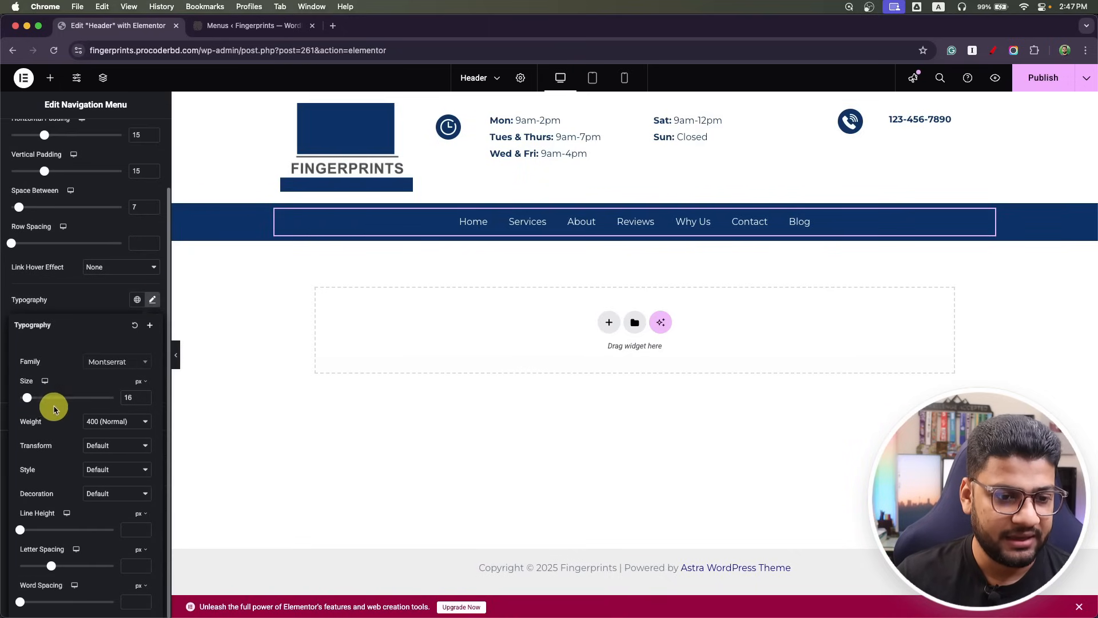
click(112, 424)
click(121, 460)
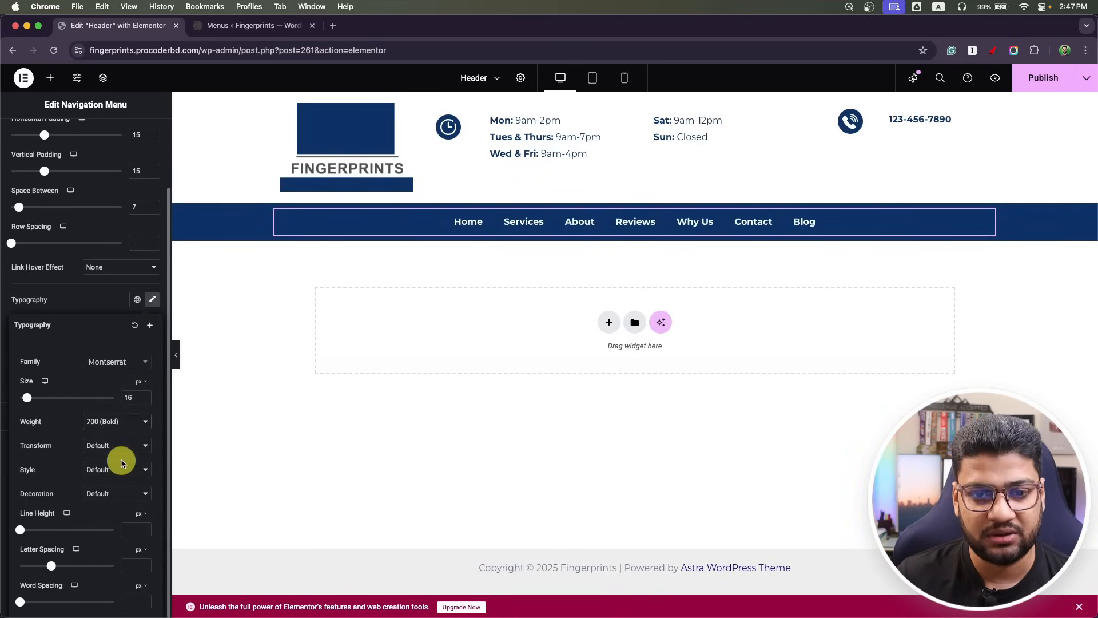
click(451, 360)
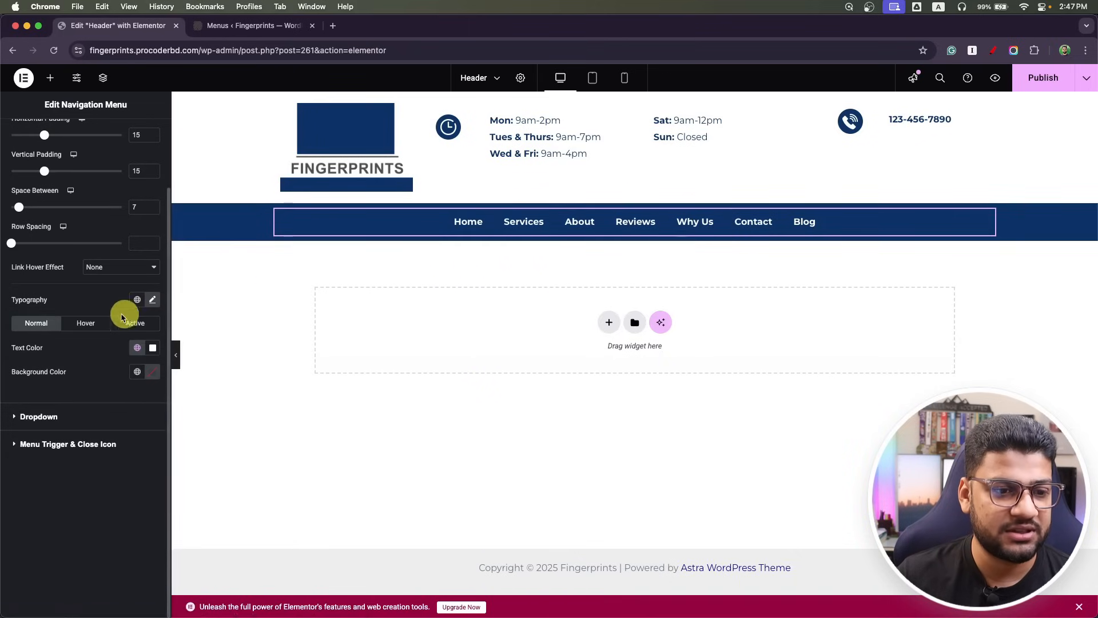
Keep the menu text white on hover and publish the header.
click(94, 323)
scroll(97, 325, up, 2)
click(137, 427)
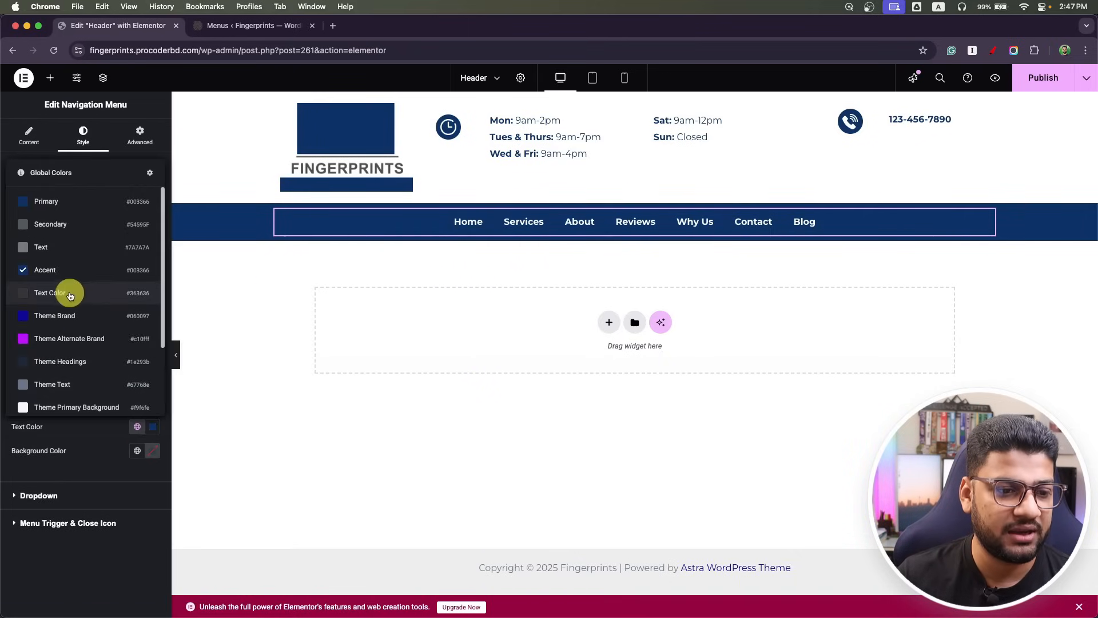
scroll(68, 288, down, 3)
click(52, 363)
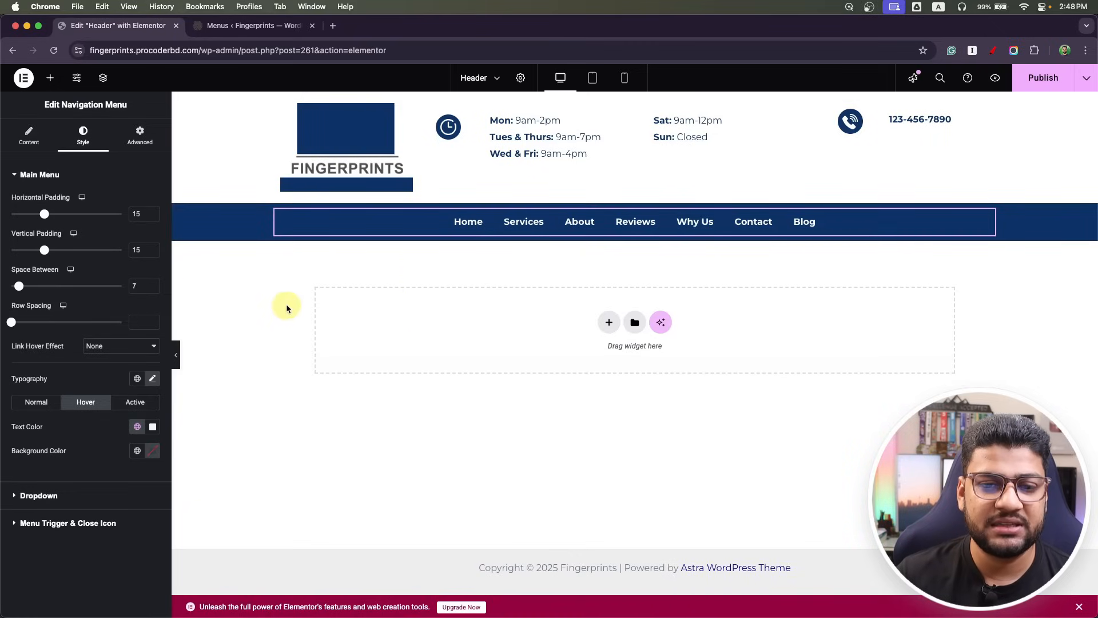
click(1044, 78)
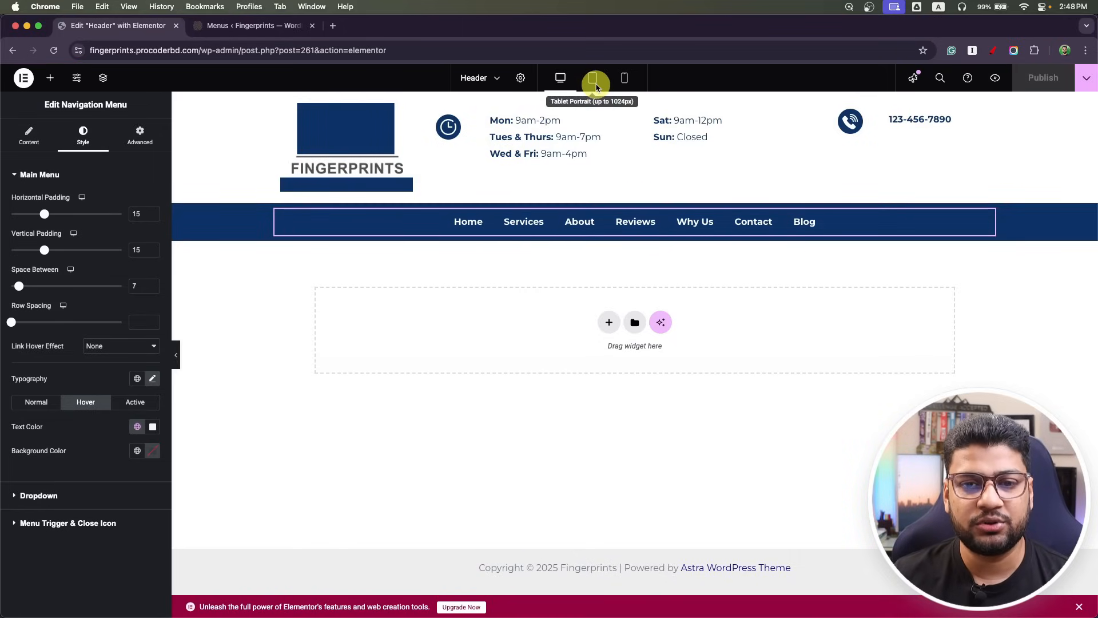
Check tablet and mobile previews, select the logo container, and start a layout below the menu bar.
click(595, 86)
click(620, 82)
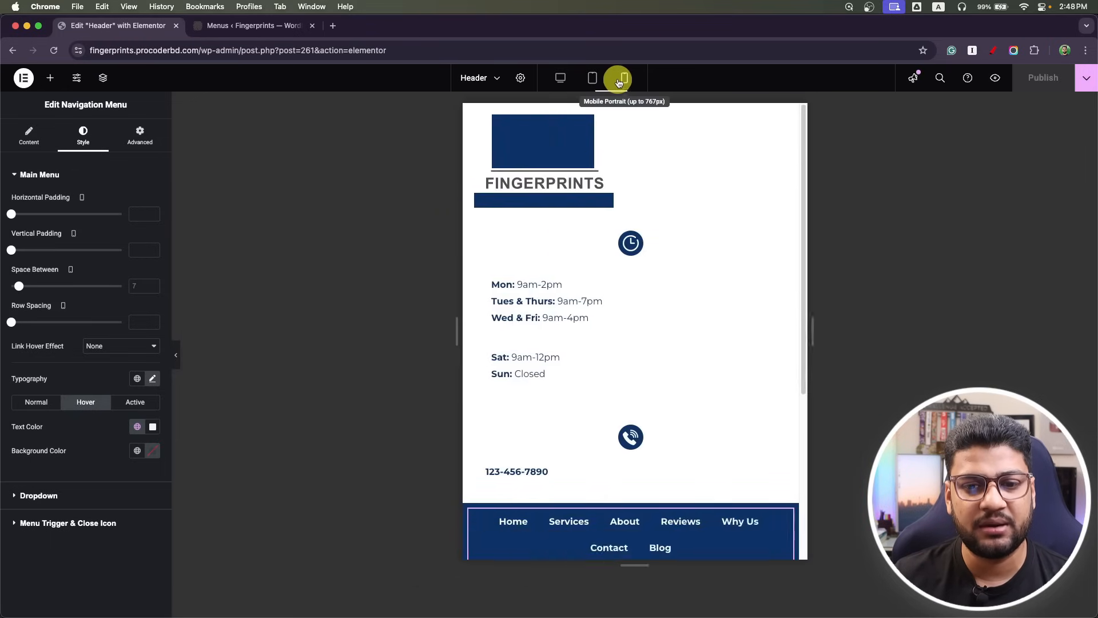
click(560, 77)
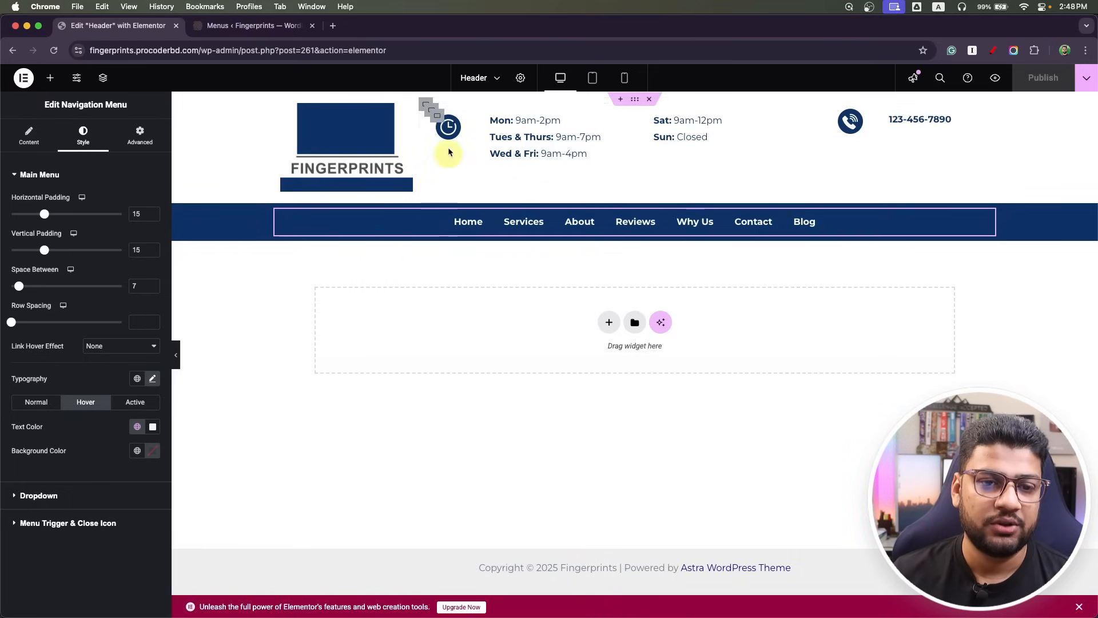
click(633, 100)
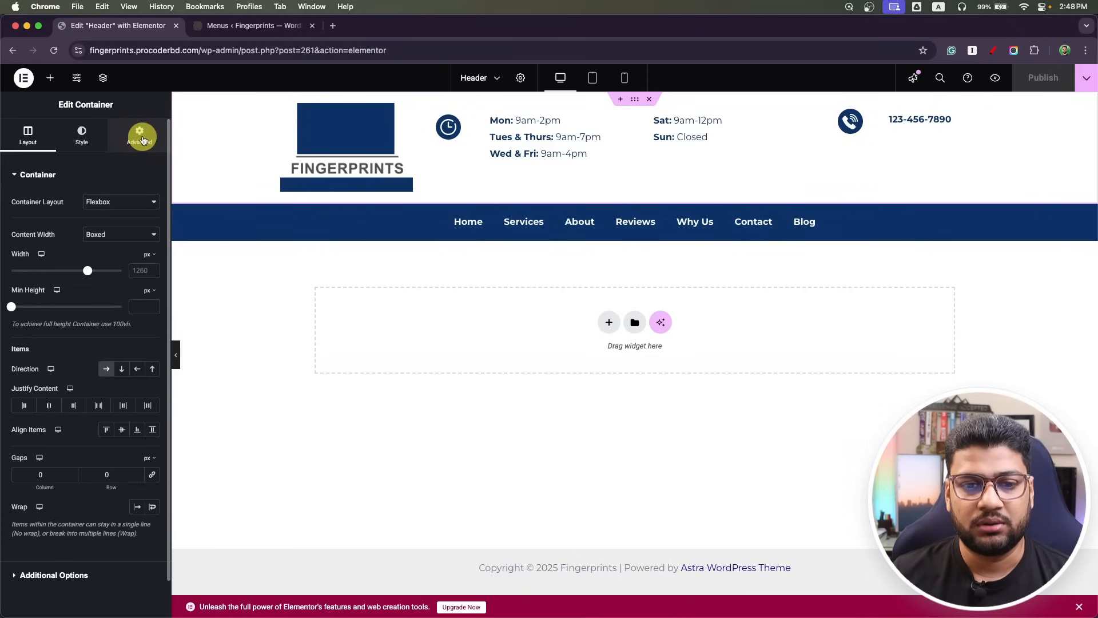
click(609, 323)
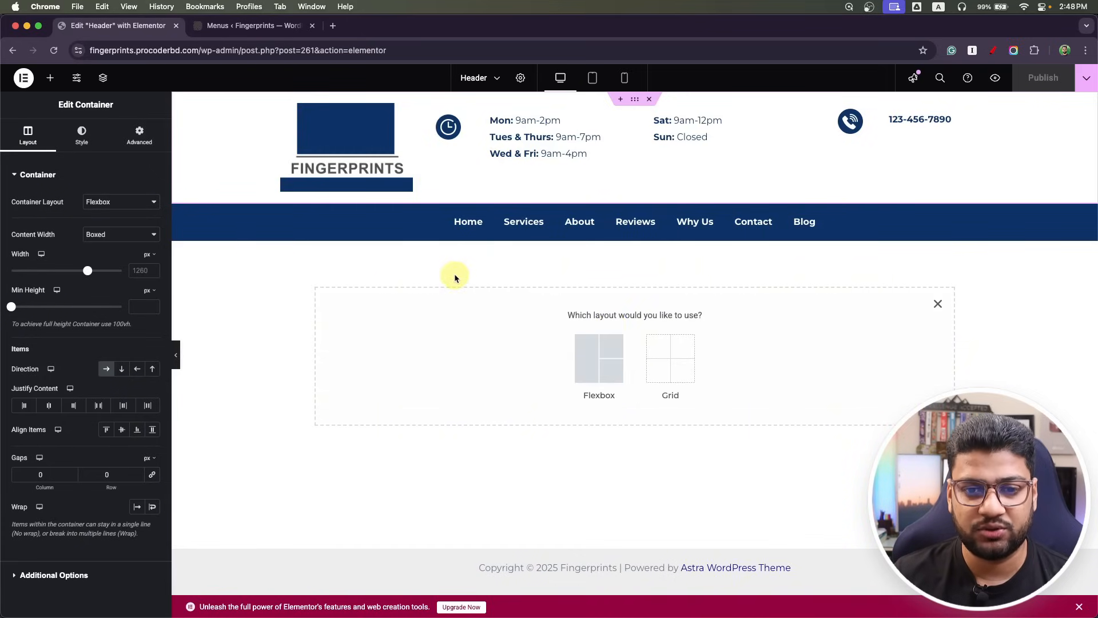
Duplicate the navigation bar section and delete the Navigation Menu widget from the copy.
right_click(636, 196)
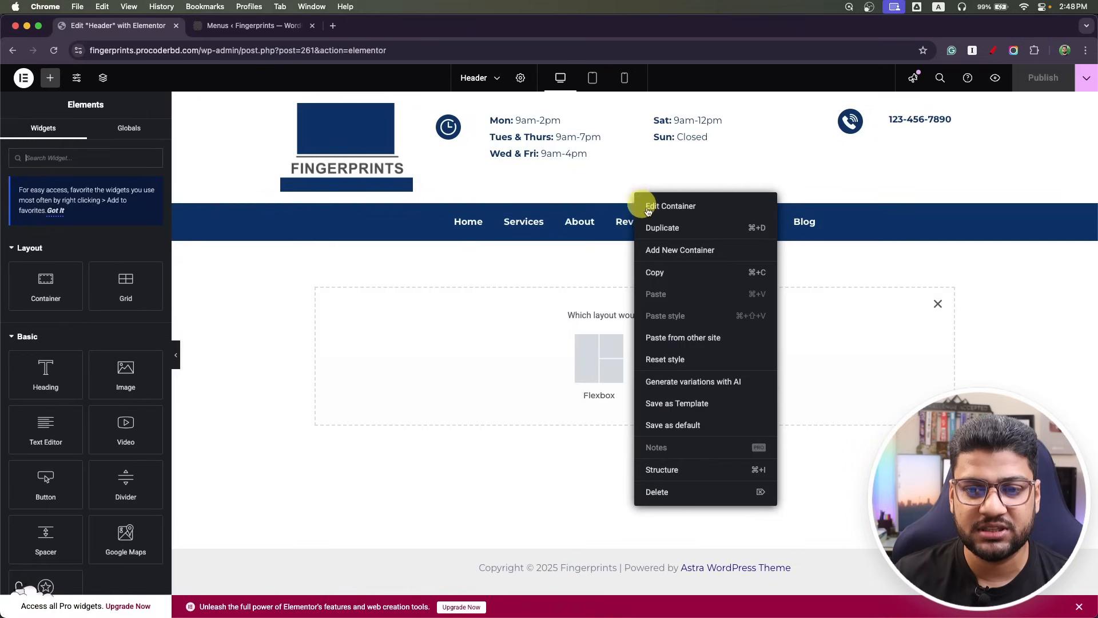
click(663, 224)
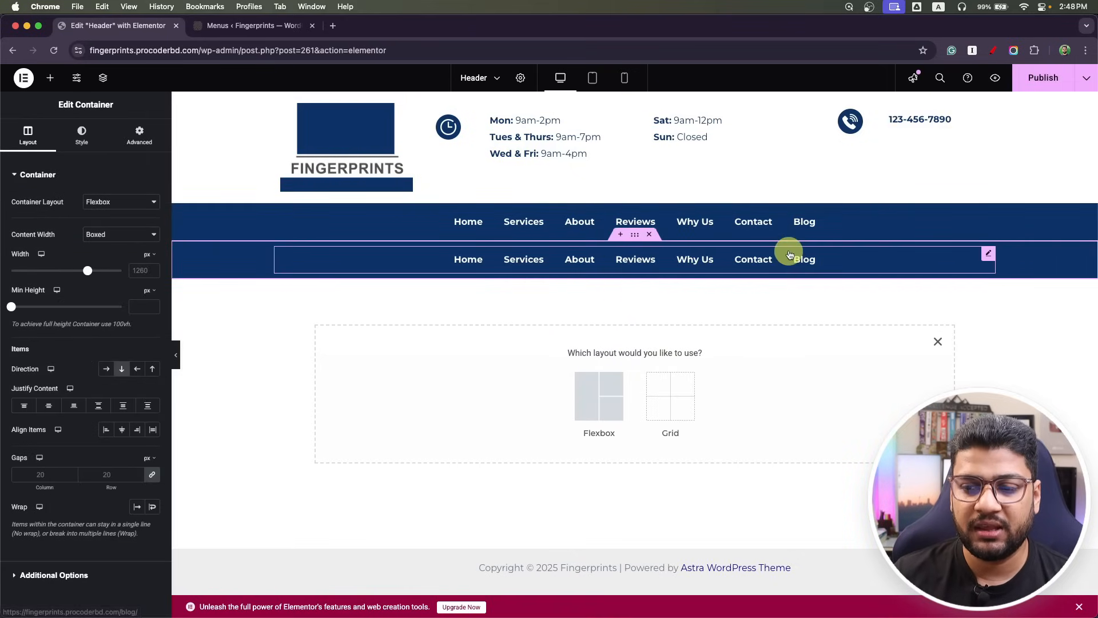
click(987, 254)
right_click(985, 253)
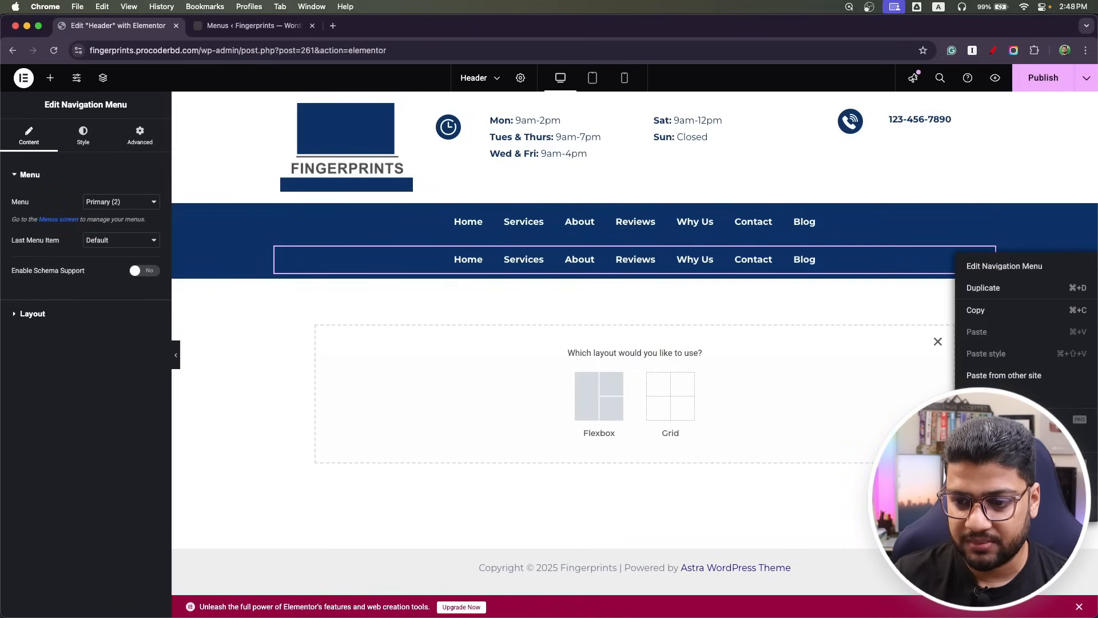
click(998, 508)
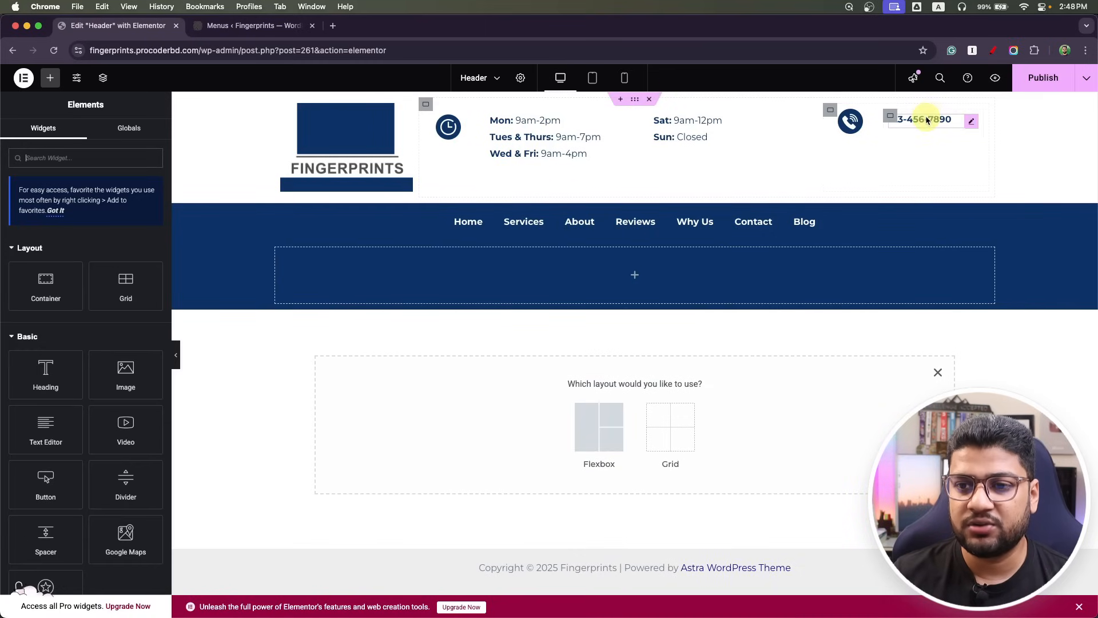
Duplicate the phone text, drag the copy into the new empty row, then delete it.
right_click(973, 124)
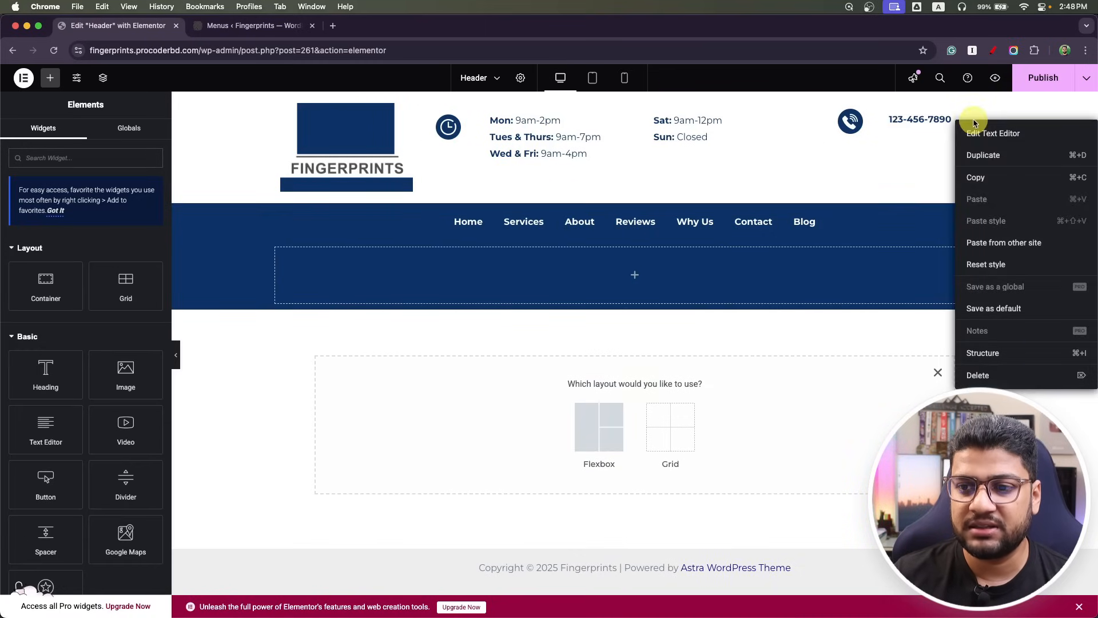
click(983, 153)
drag(974, 150, 661, 270)
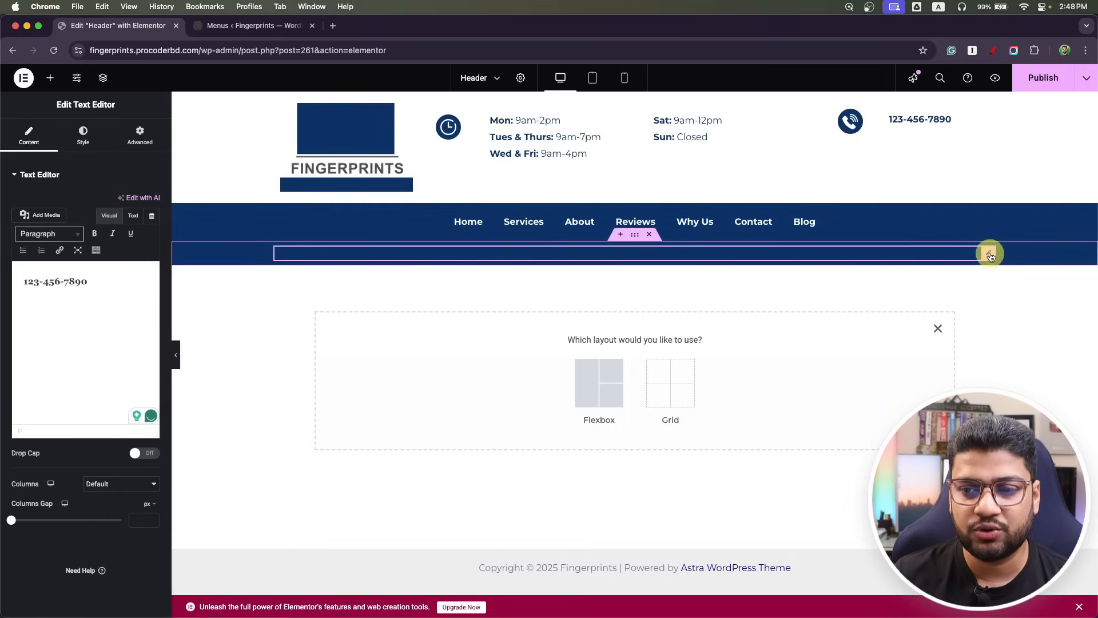
right_click(991, 257)
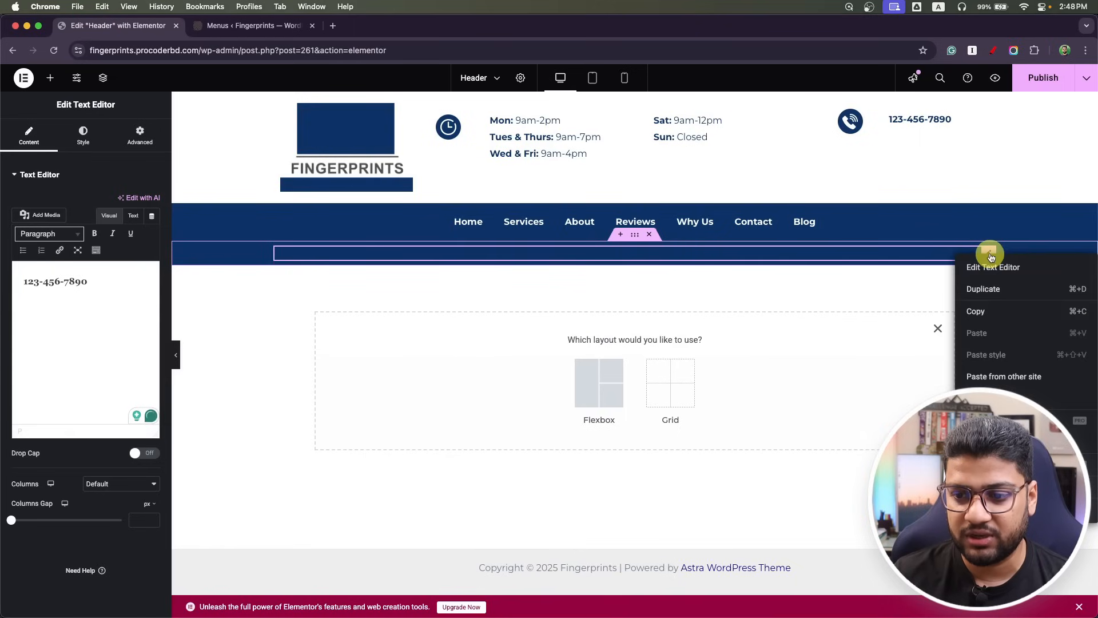
click(998, 457)
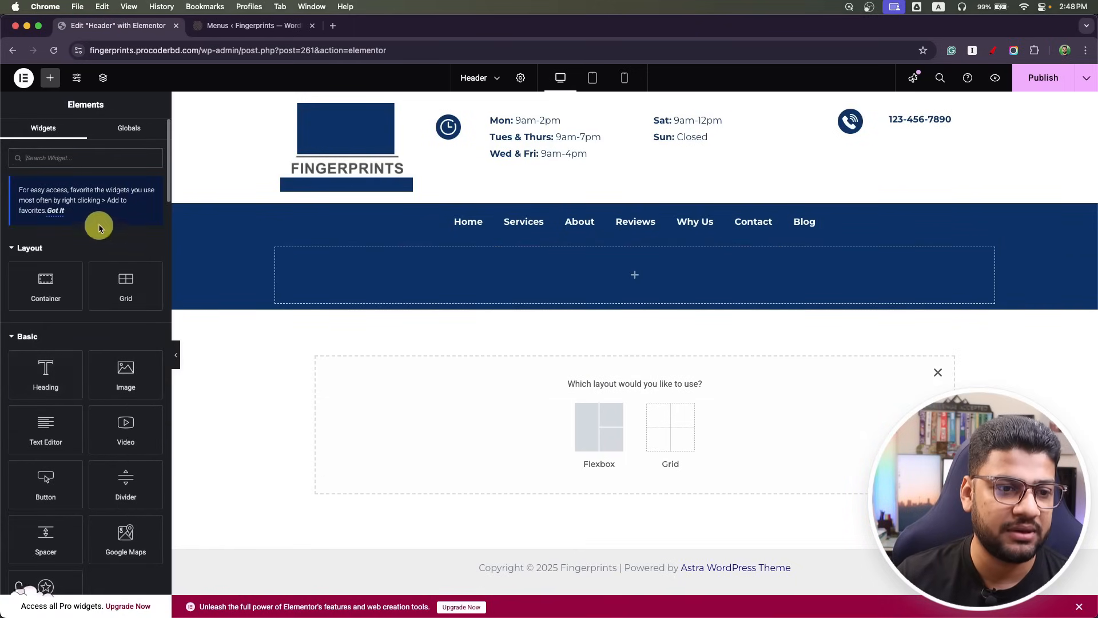
Replace a mistaken Icon Box with an Icon List holding only List Item #1 in the blue row.
text(icon)
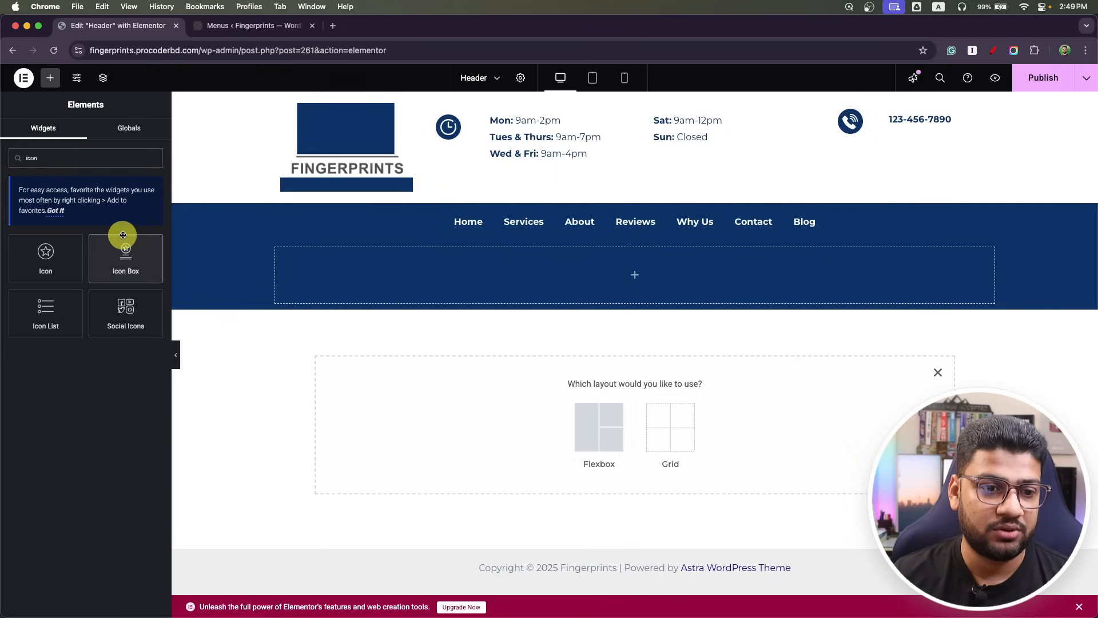
drag(120, 236, 564, 264)
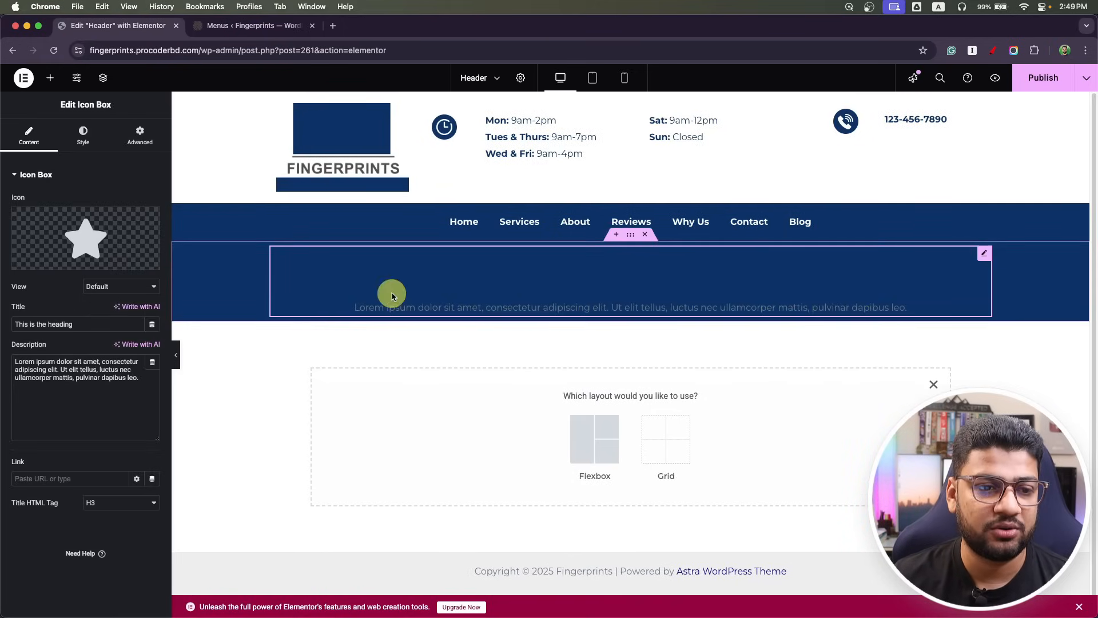
mouse_move(101, 272)
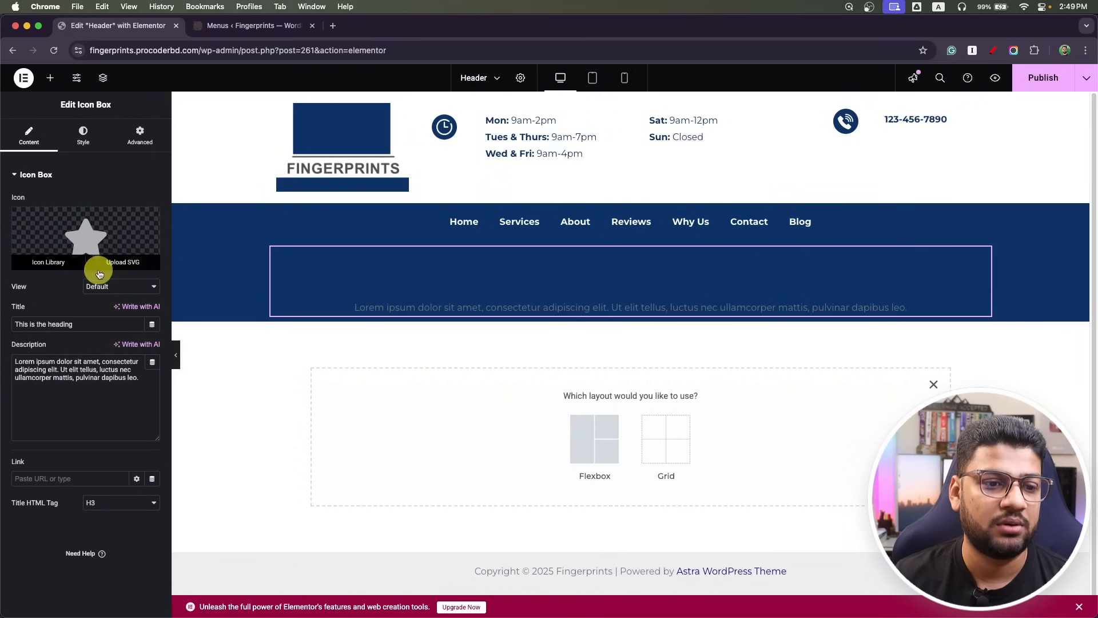
right_click(987, 259)
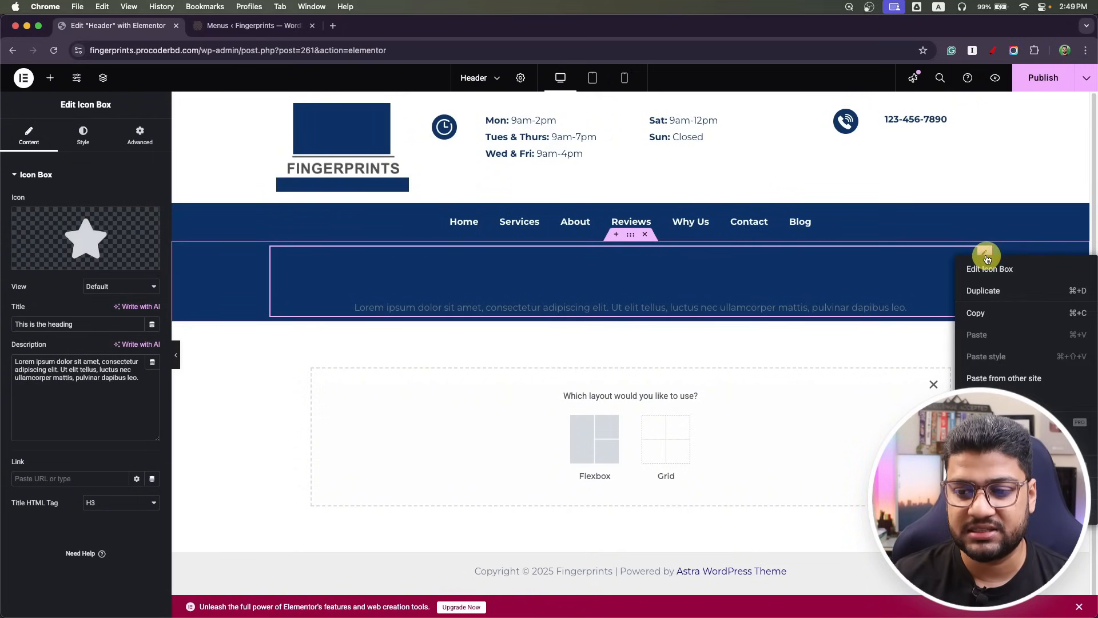
click(980, 510)
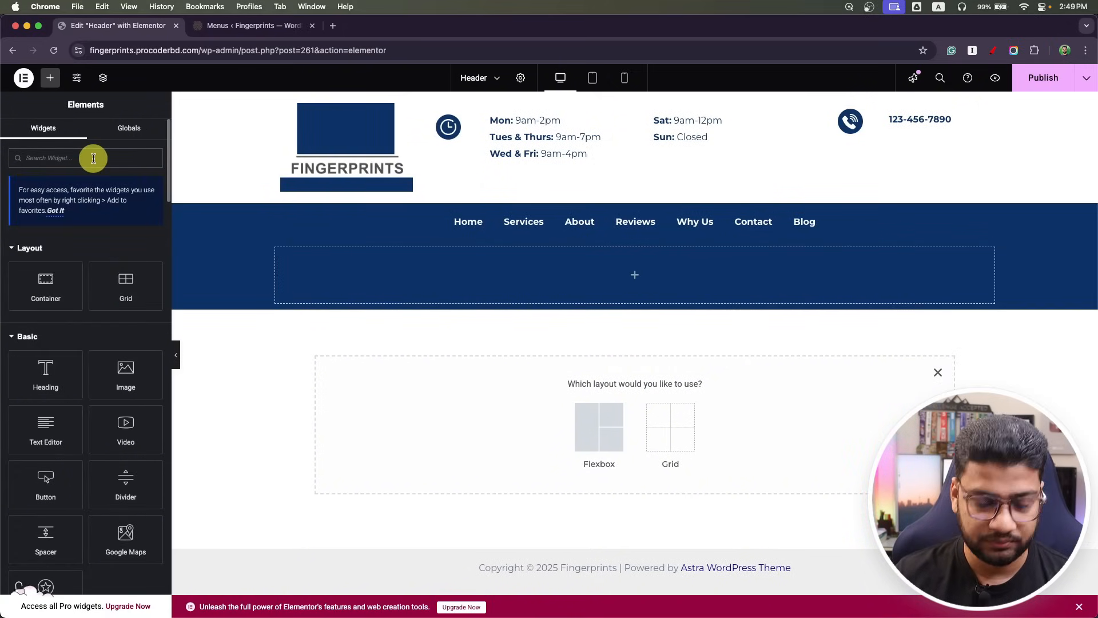
text(icon)
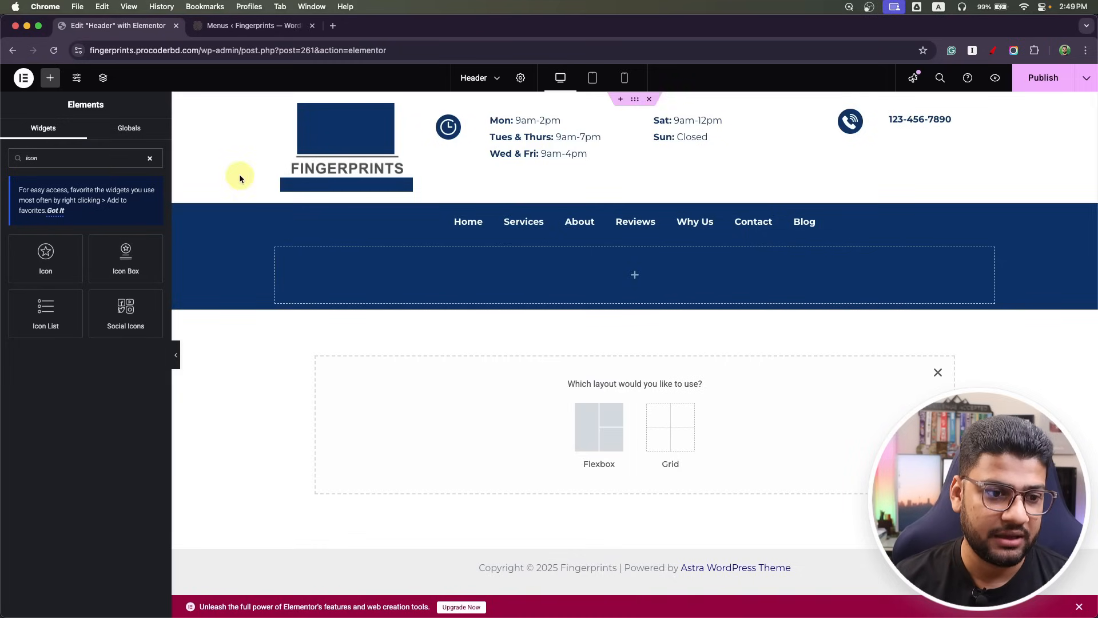
click(59, 317)
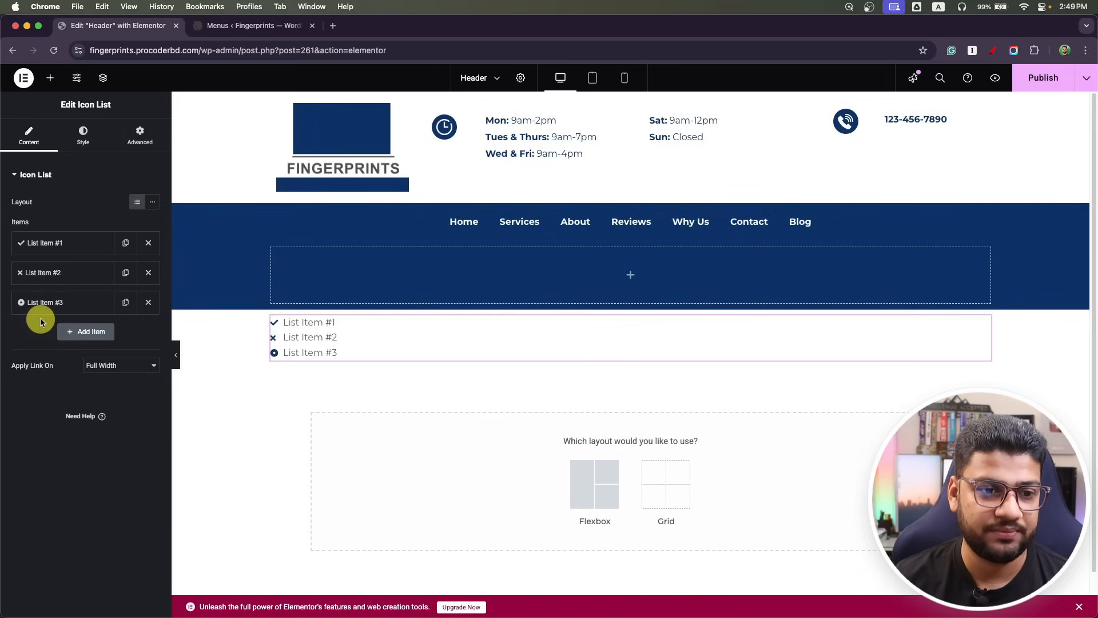
click(148, 301)
click(149, 272)
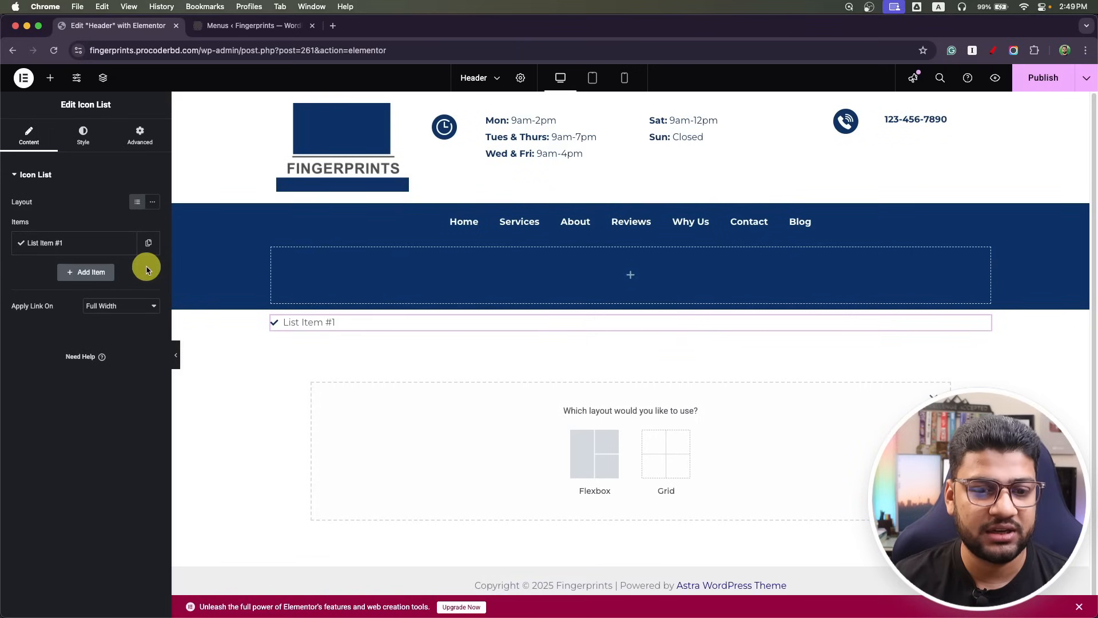
drag(980, 330, 819, 283)
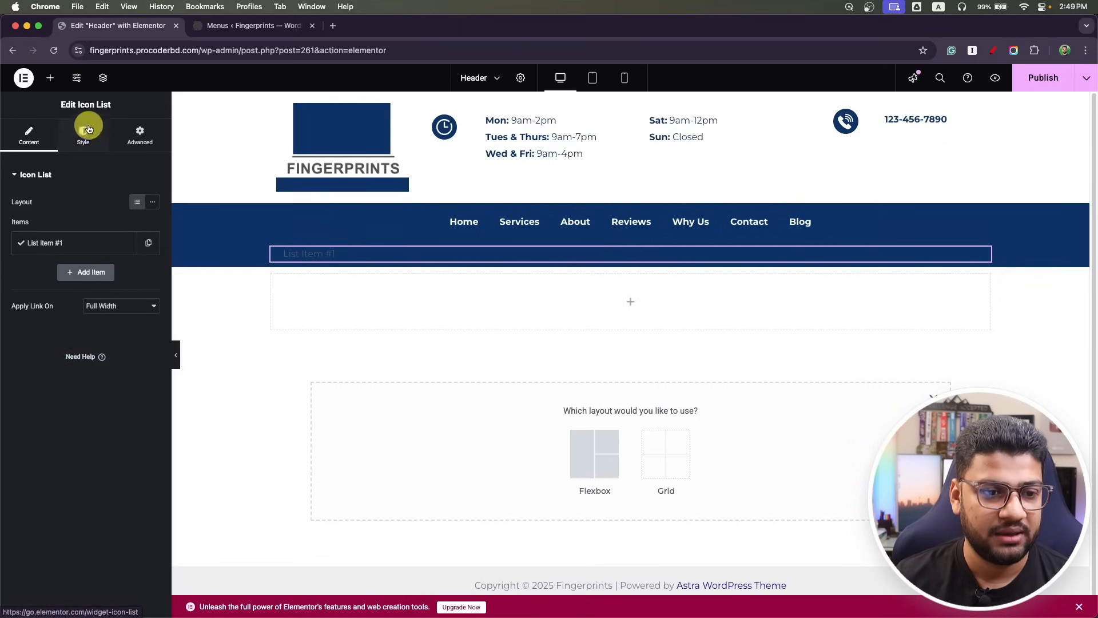
Give the list item the Phone icon from the Icon Library and the text 12345678.
click(86, 240)
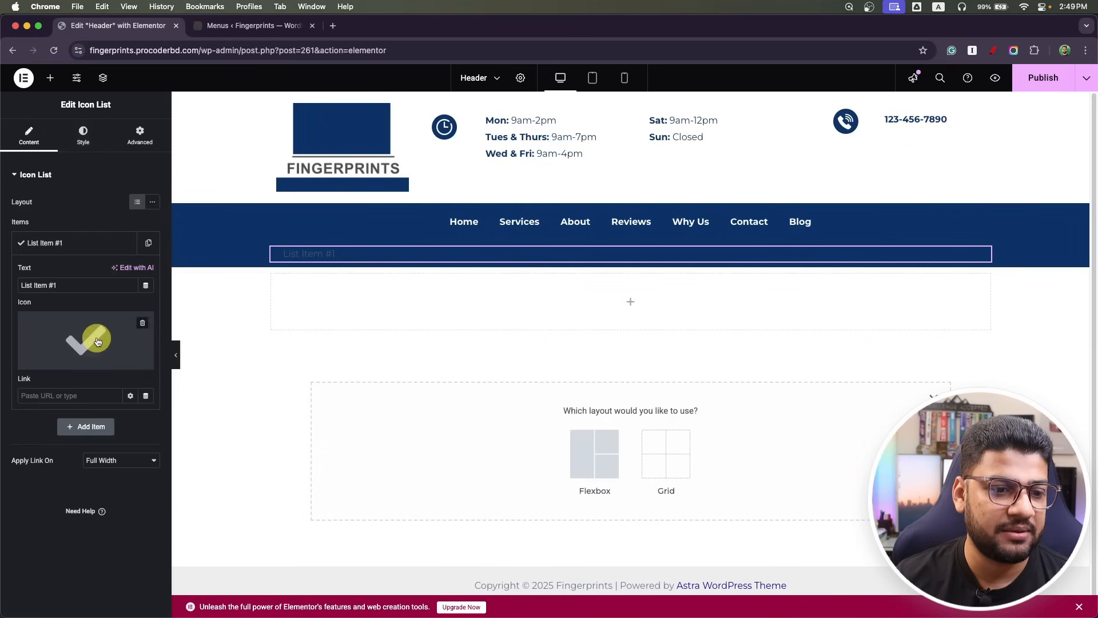
mouse_move(78, 363)
click(45, 362)
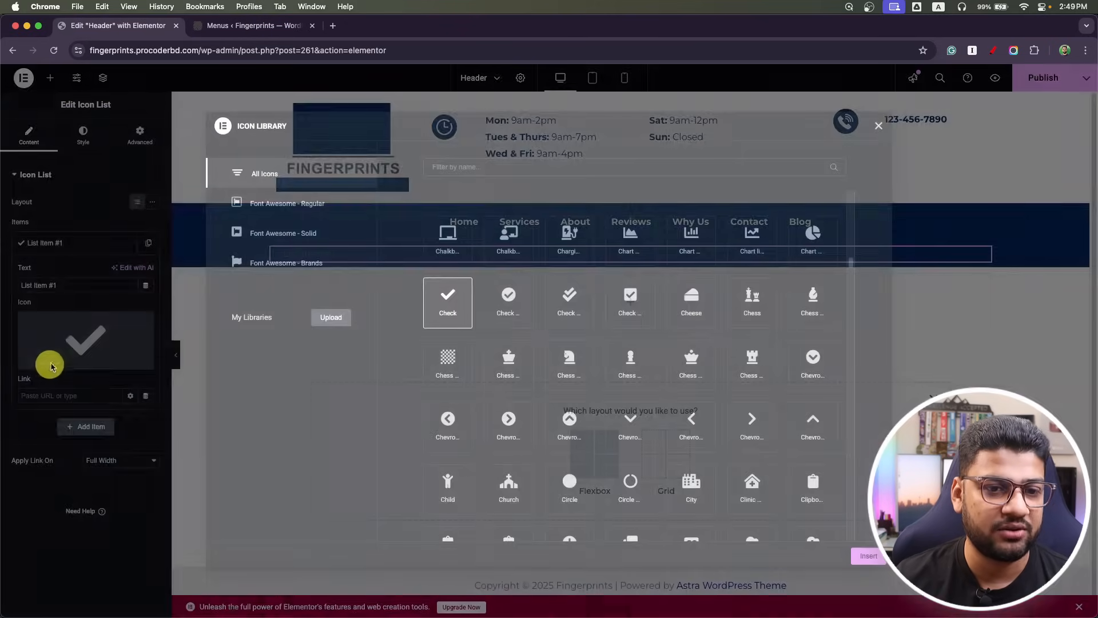
click(463, 168)
text(phone)
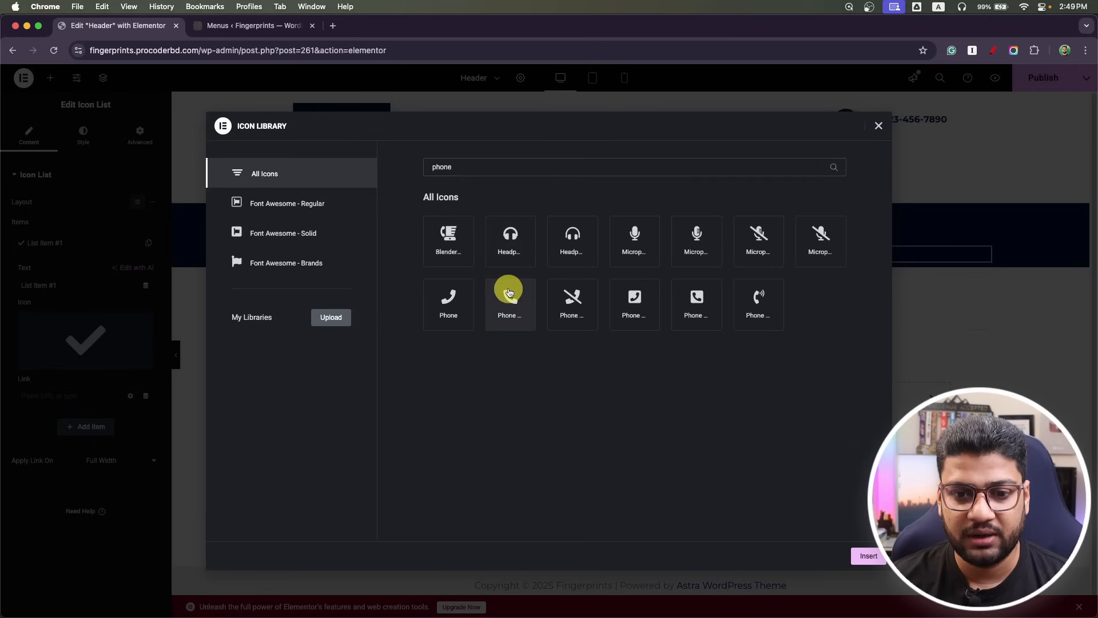
click(509, 292)
click(869, 555)
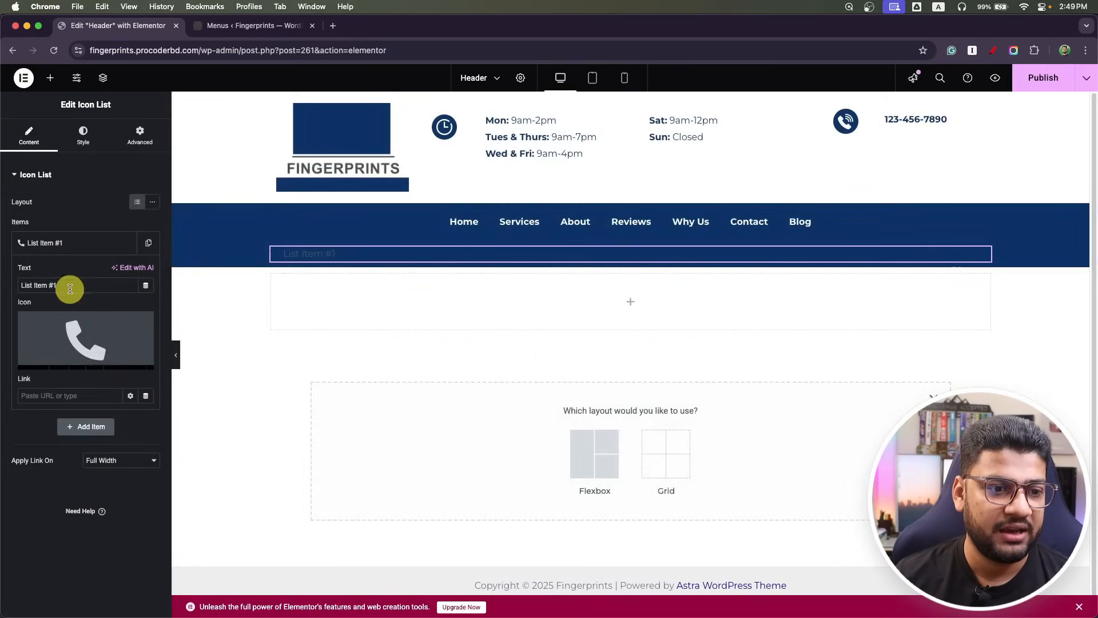
drag(70, 289, 2, 286)
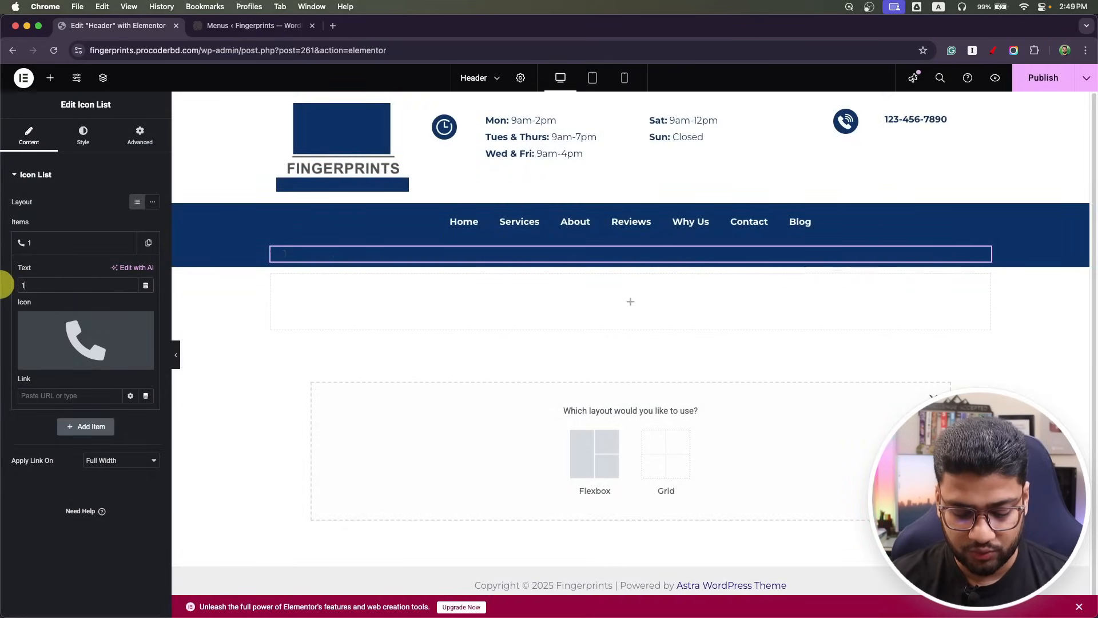
text(12345678)
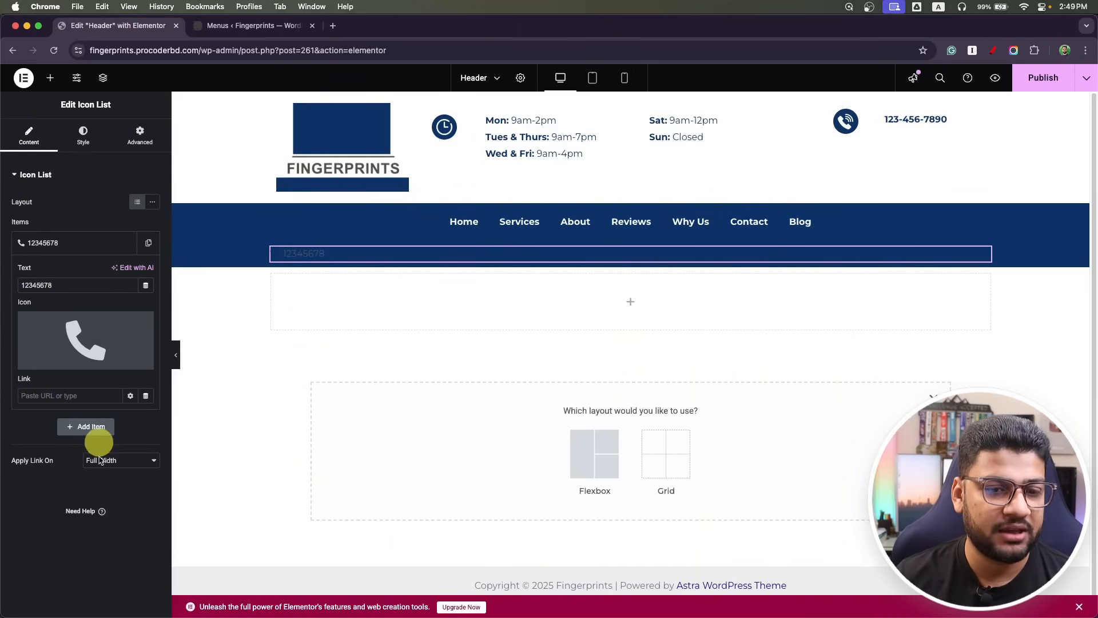
click(84, 137)
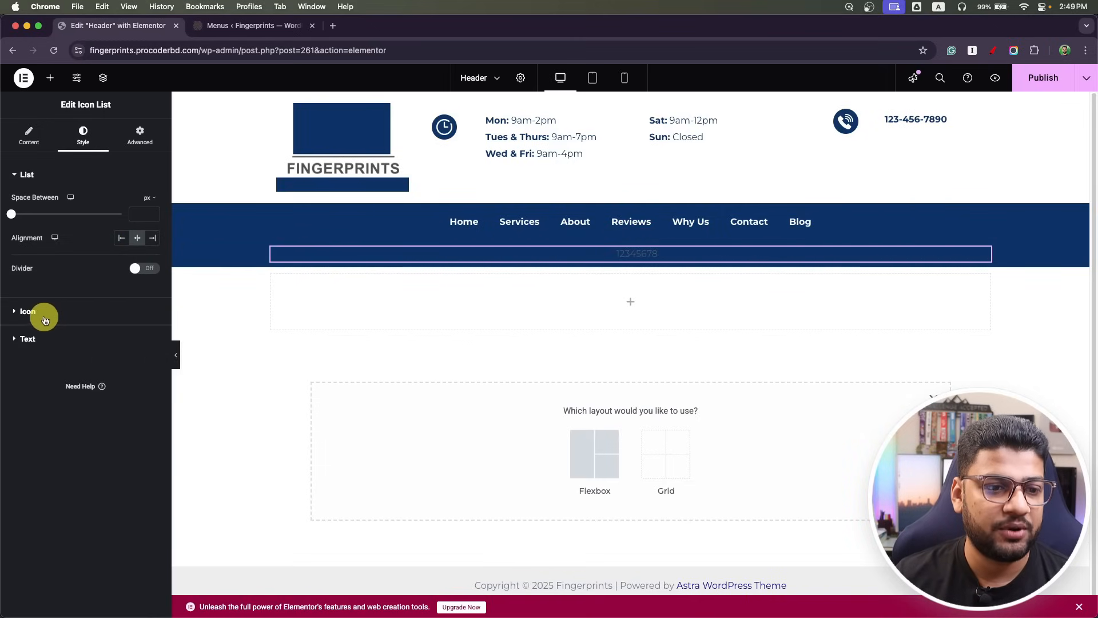
Make the phone icon global white and widen the gap between icon and text.
click(41, 311)
click(138, 254)
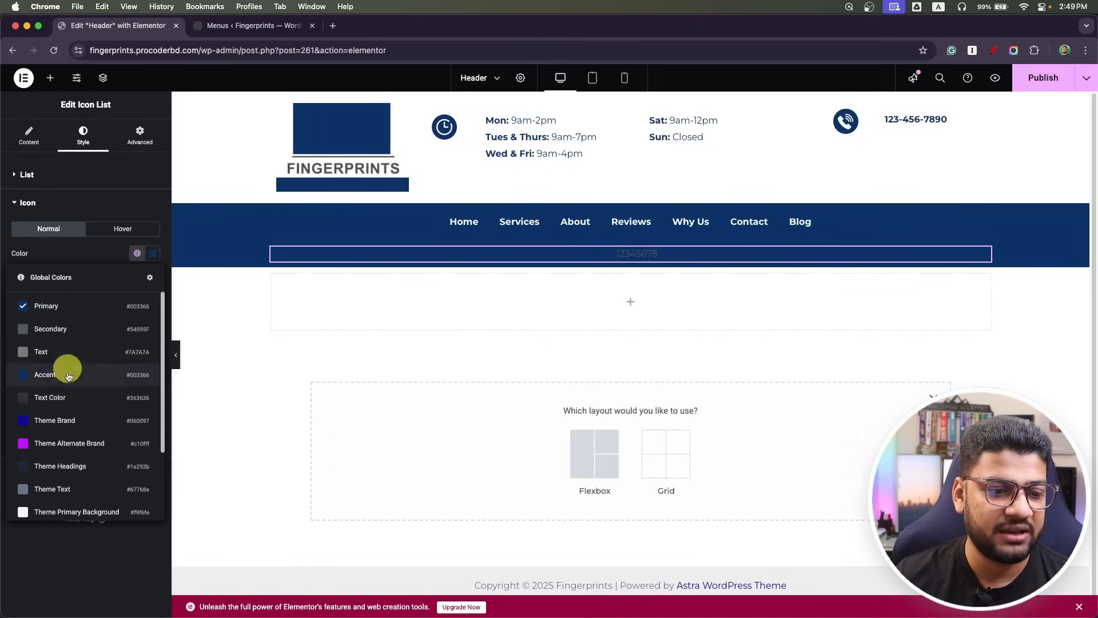
scroll(82, 467, down, 3)
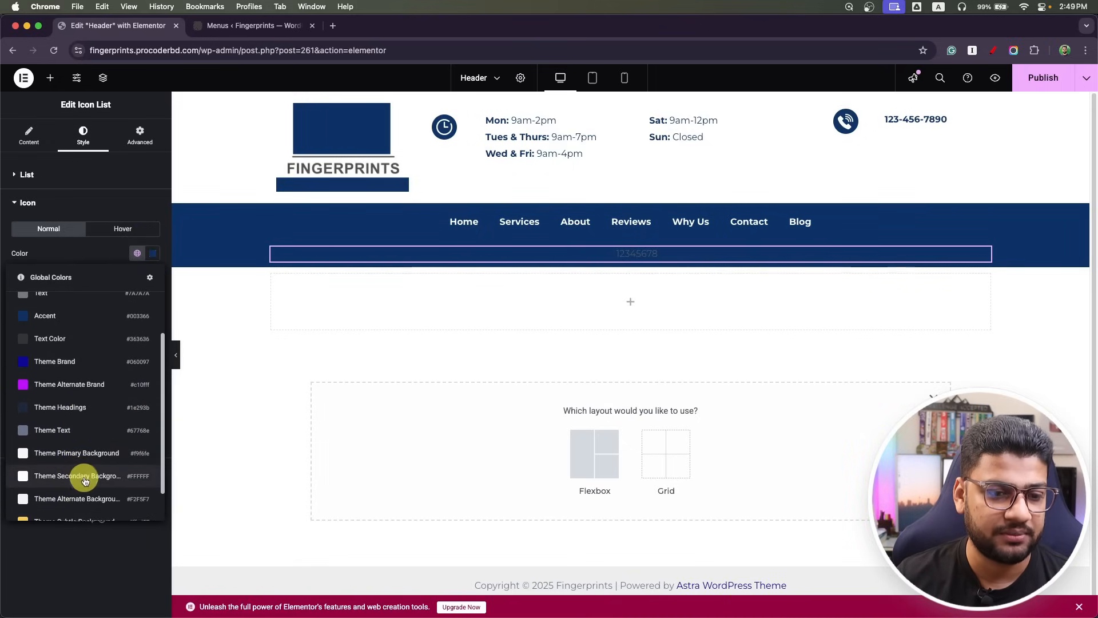
click(85, 476)
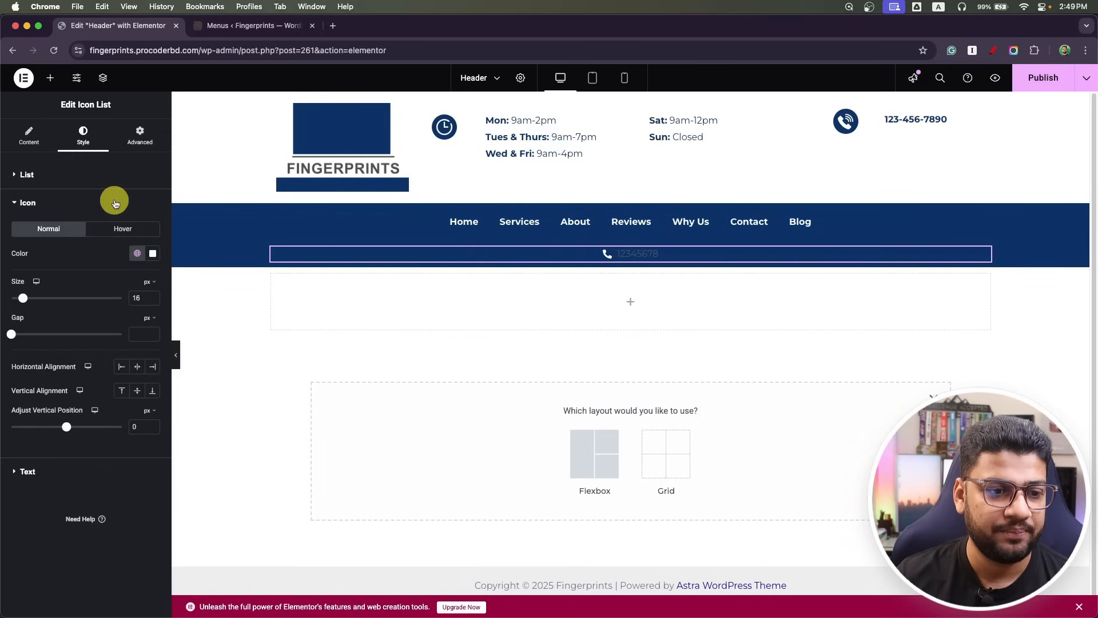
drag(16, 337, 25, 336)
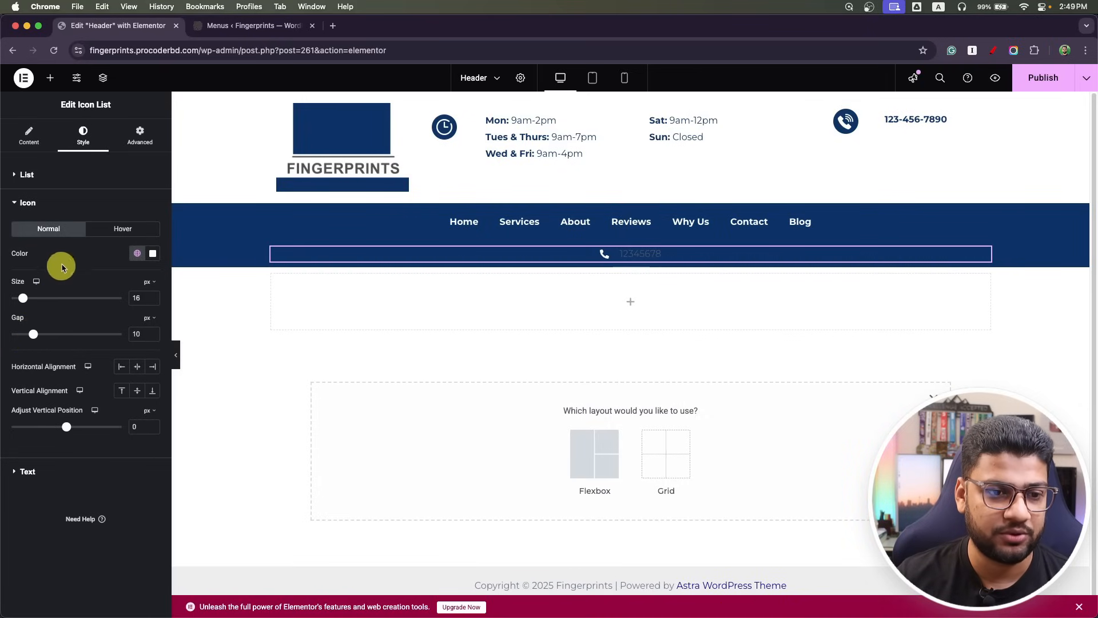
Make the 12345678 text global white with typography weight 700 (Bold).
click(24, 470)
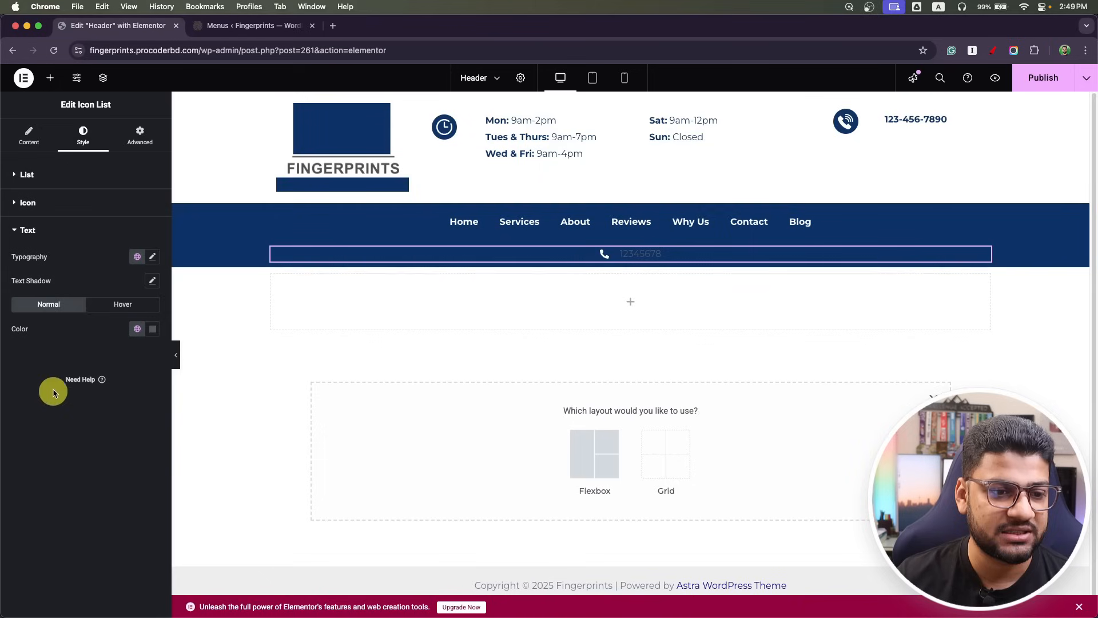
click(138, 328)
scroll(80, 495, down, 3)
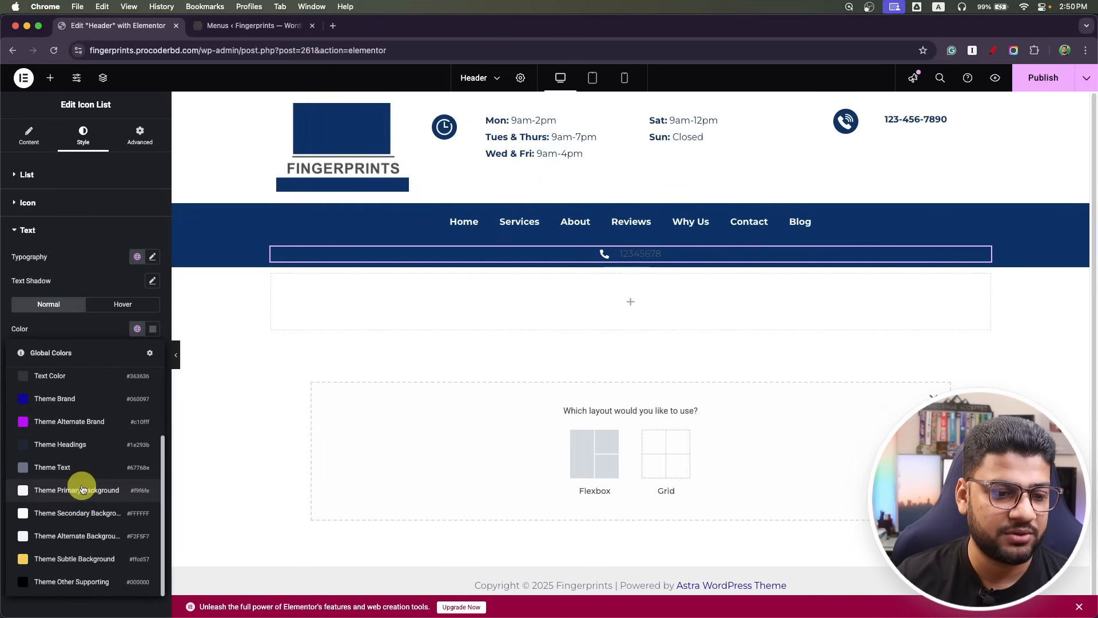
click(83, 515)
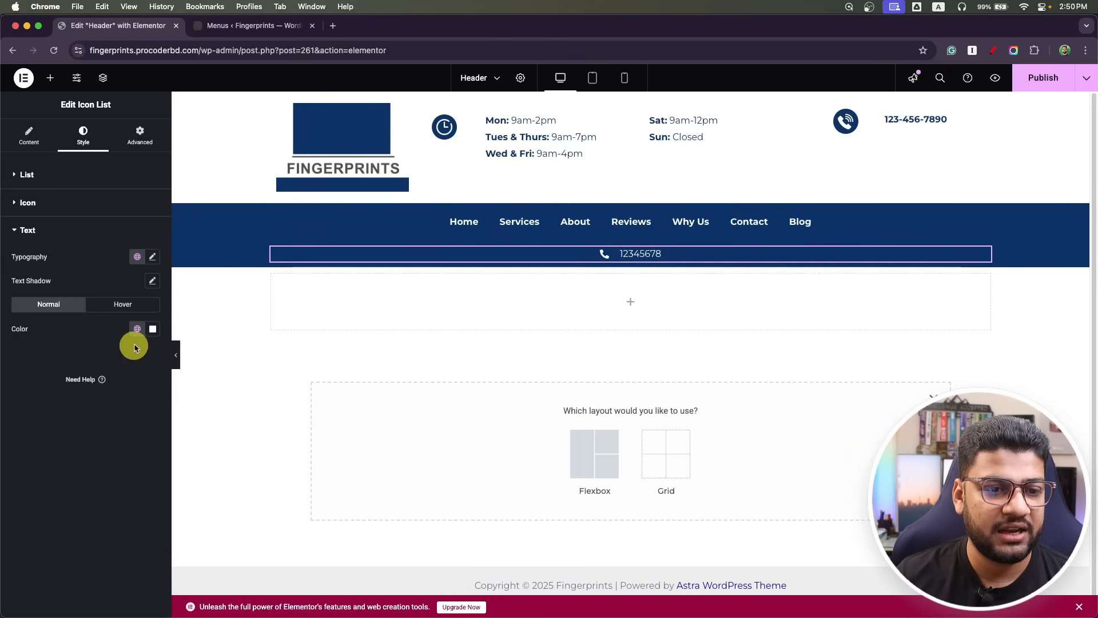
click(153, 258)
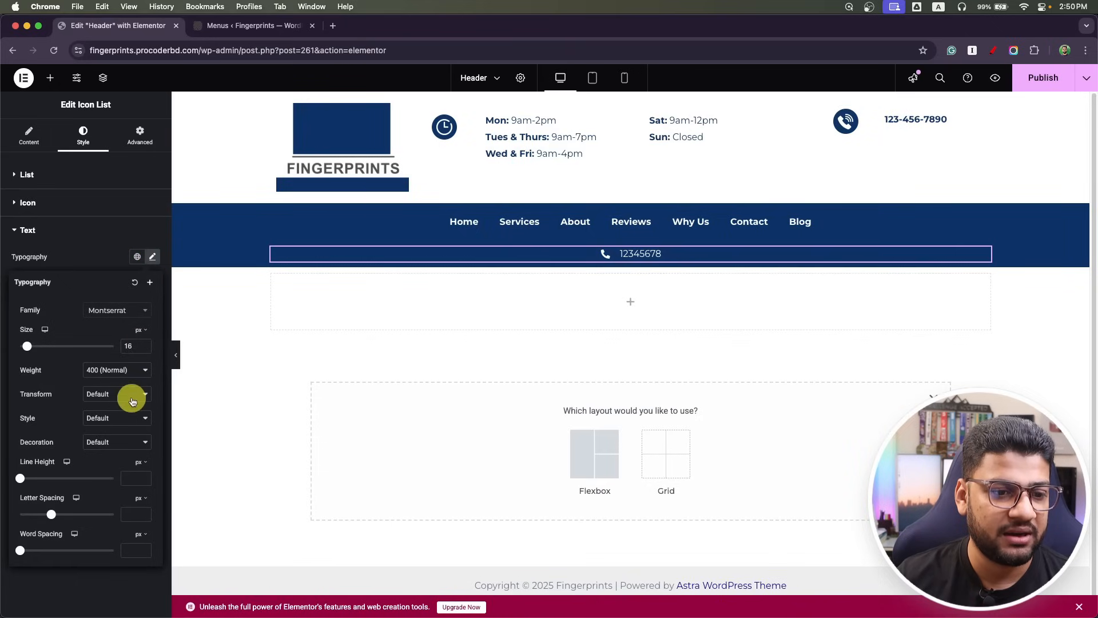
click(119, 375)
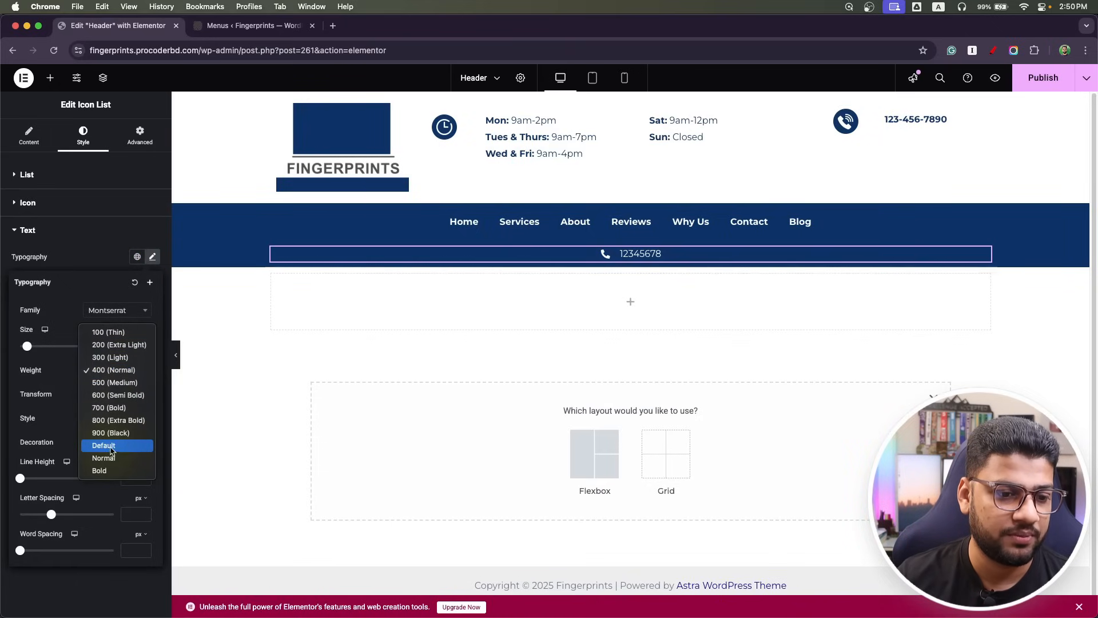
click(121, 405)
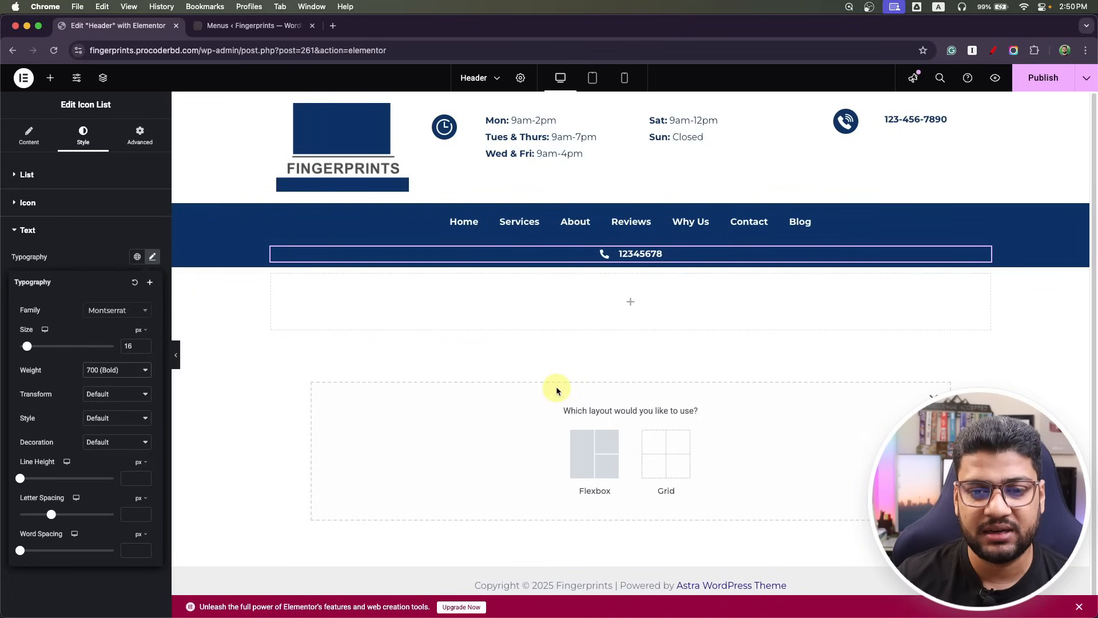
click(286, 345)
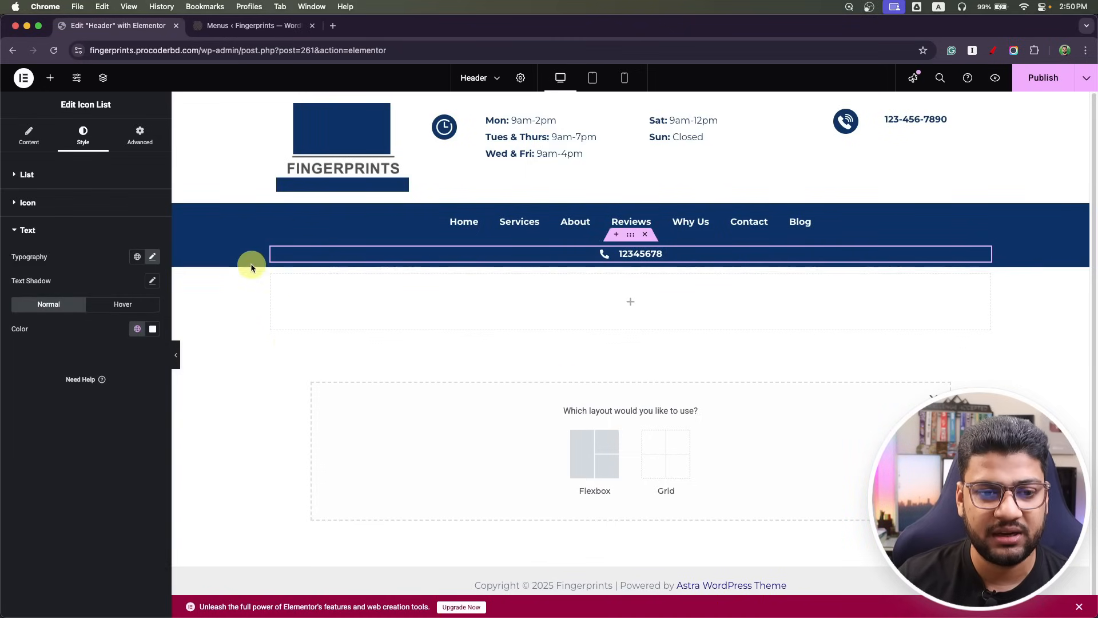
click(632, 236)
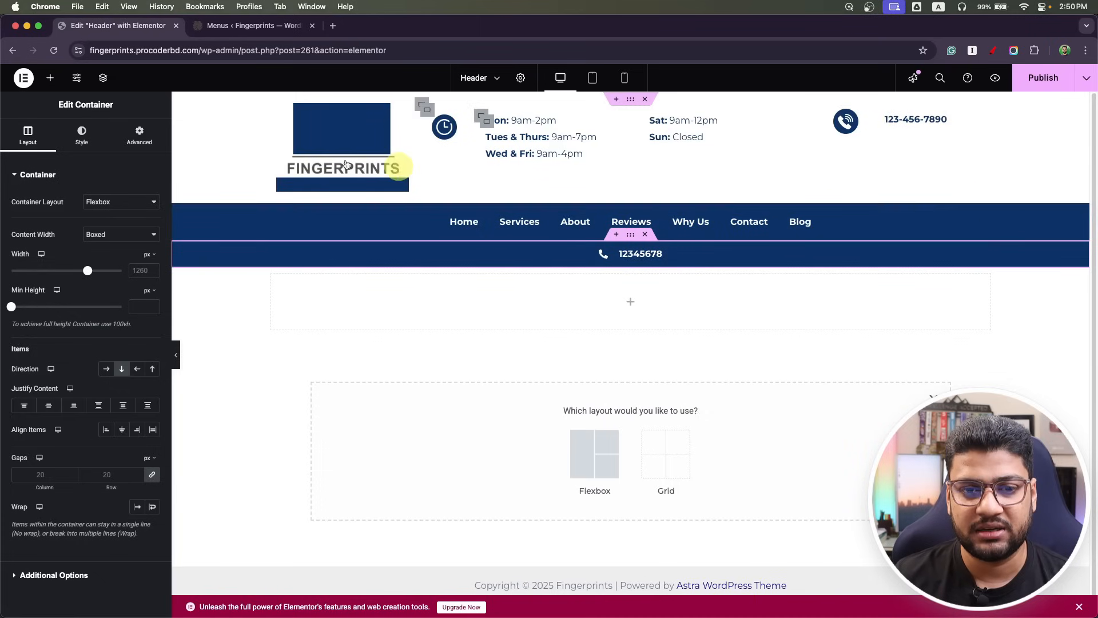
Duplicate the top header container below the navy bar and delete its opening-hours and phone blocks.
right_click(631, 101)
click(666, 131)
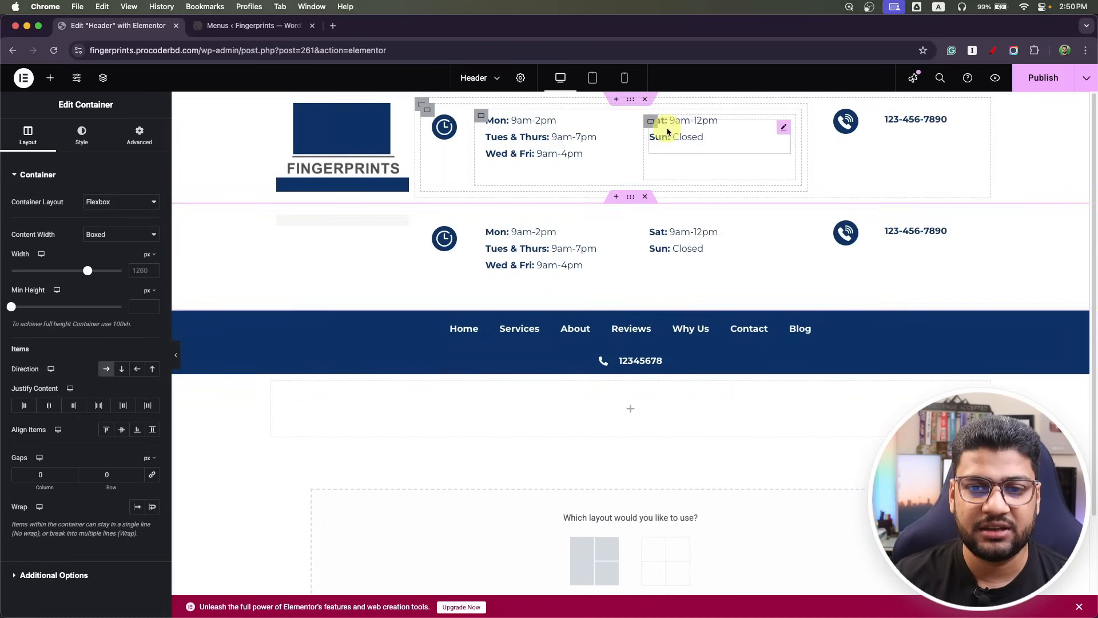
drag(631, 199, 640, 293)
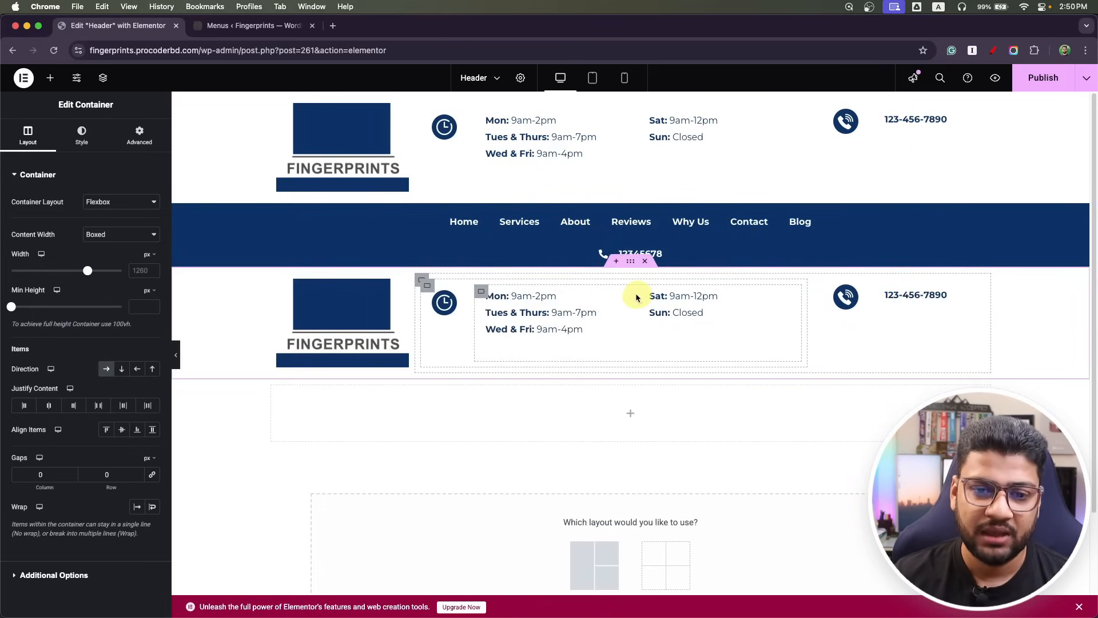
click(424, 284)
right_click(424, 284)
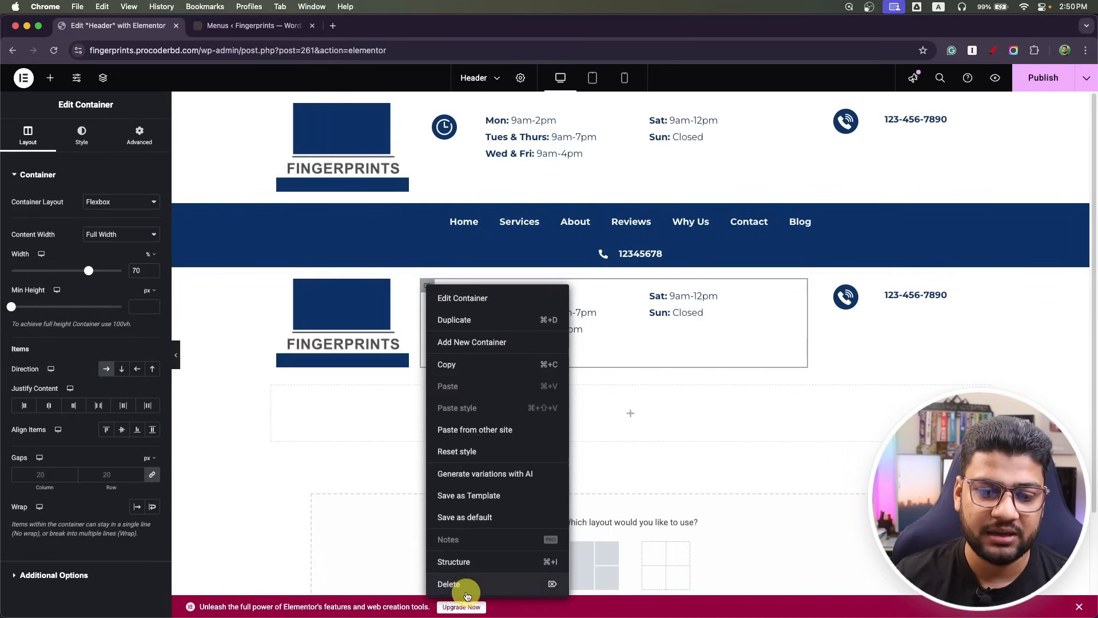
click(449, 584)
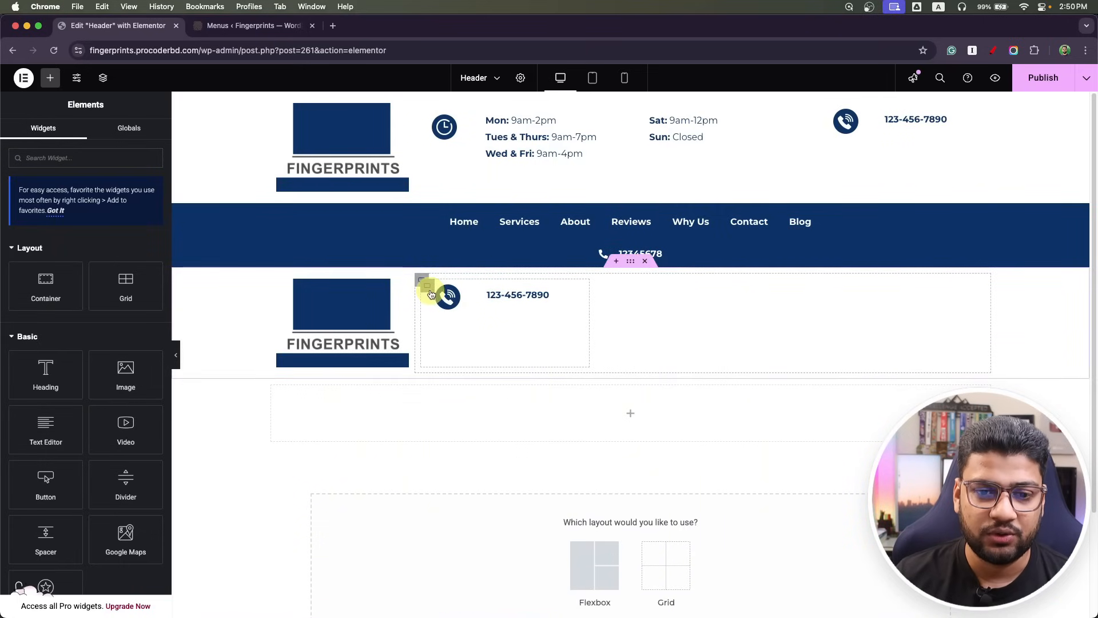
click(428, 287)
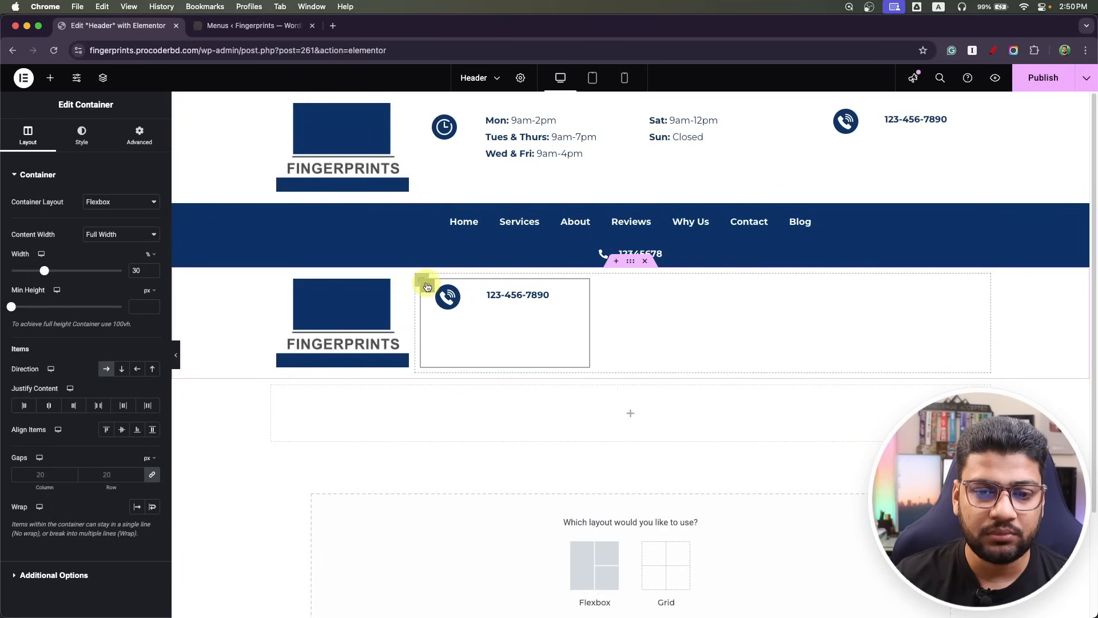
right_click(426, 288)
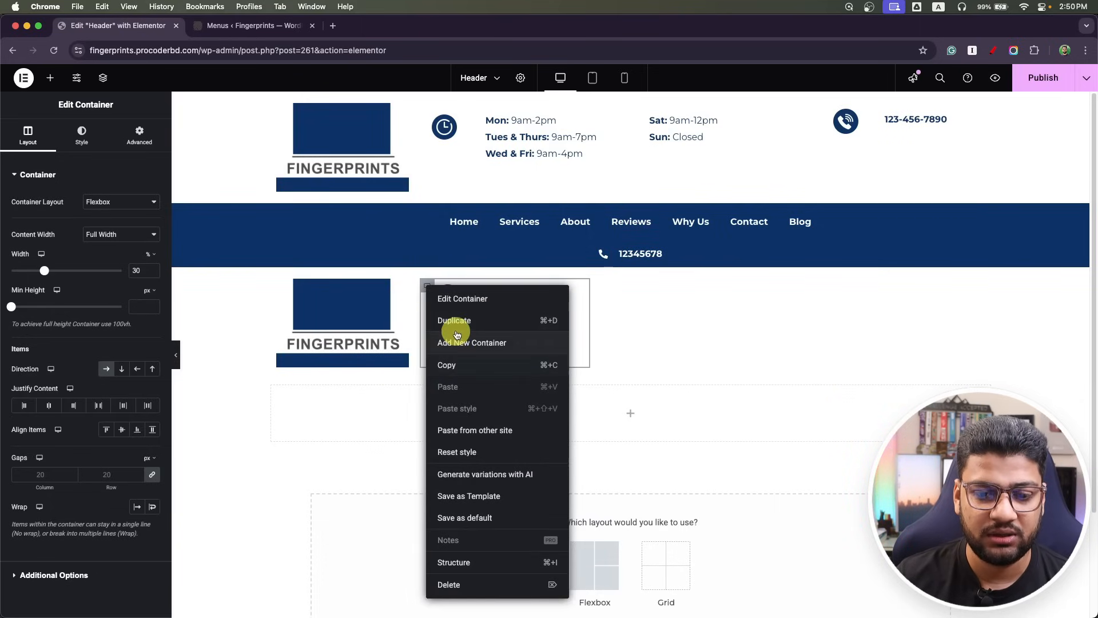
click(455, 592)
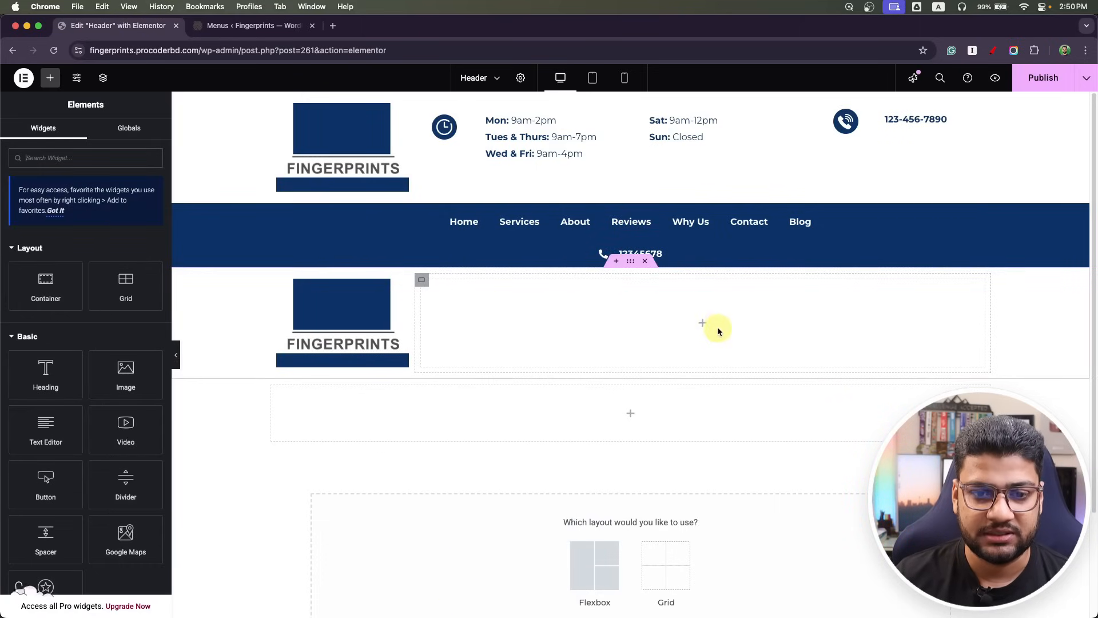
Duplicate the empty column and set column widths to 25% logo, 50% middle, 25% right.
right_click(437, 280)
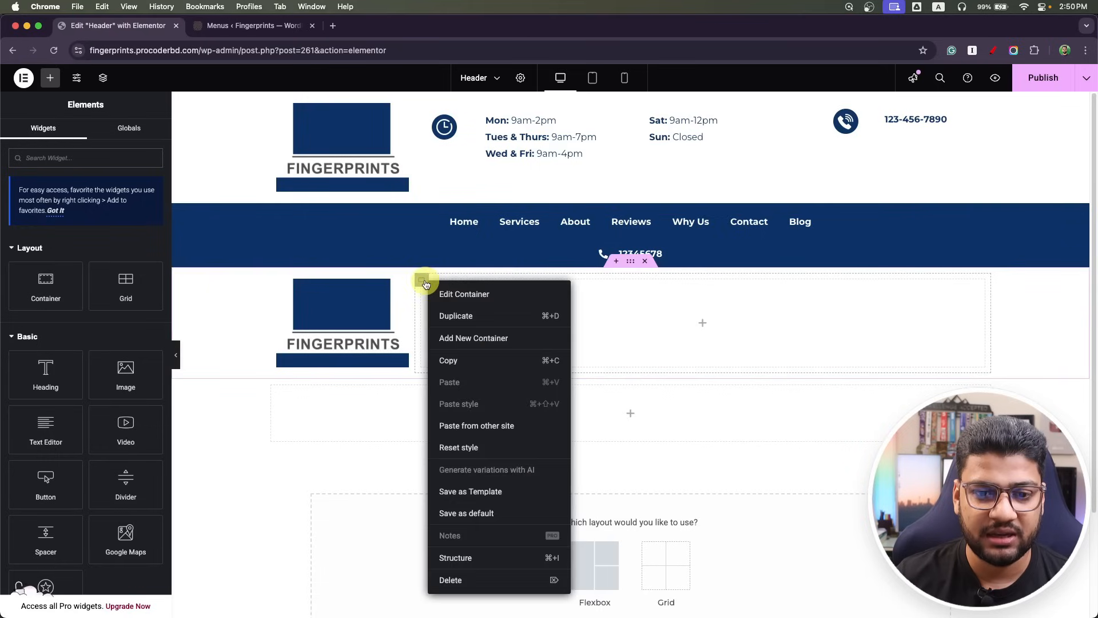
click(470, 315)
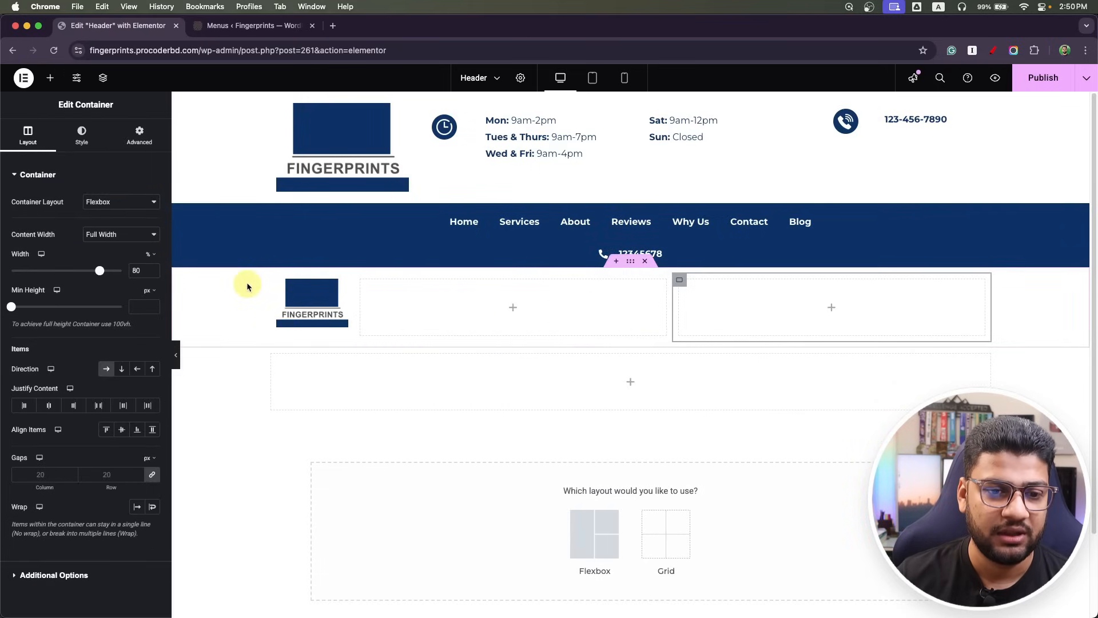
click(280, 281)
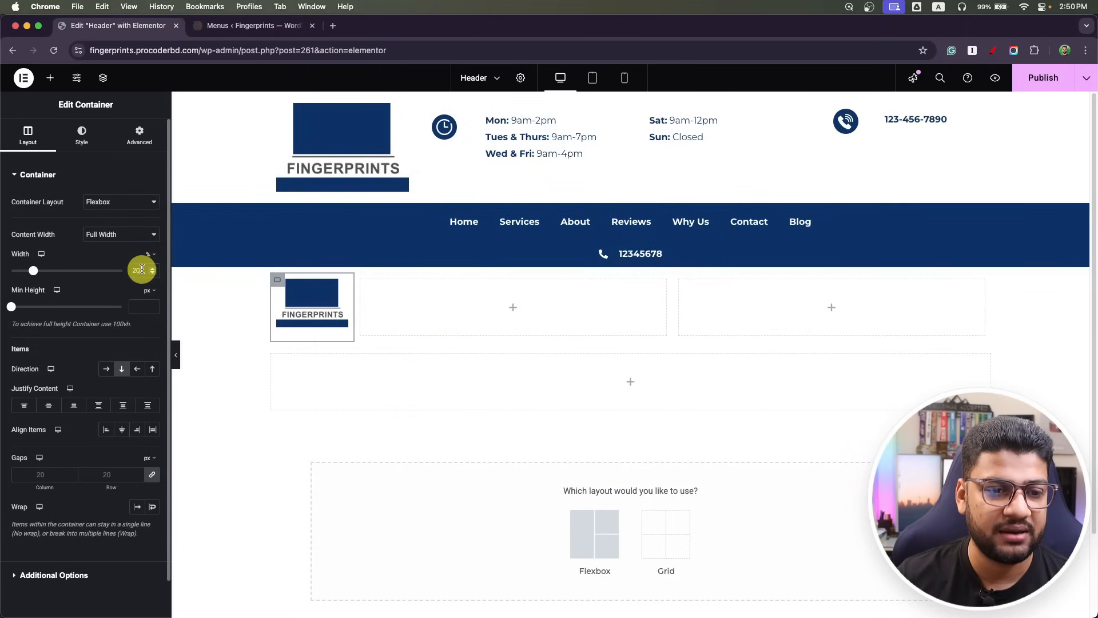
text(25)
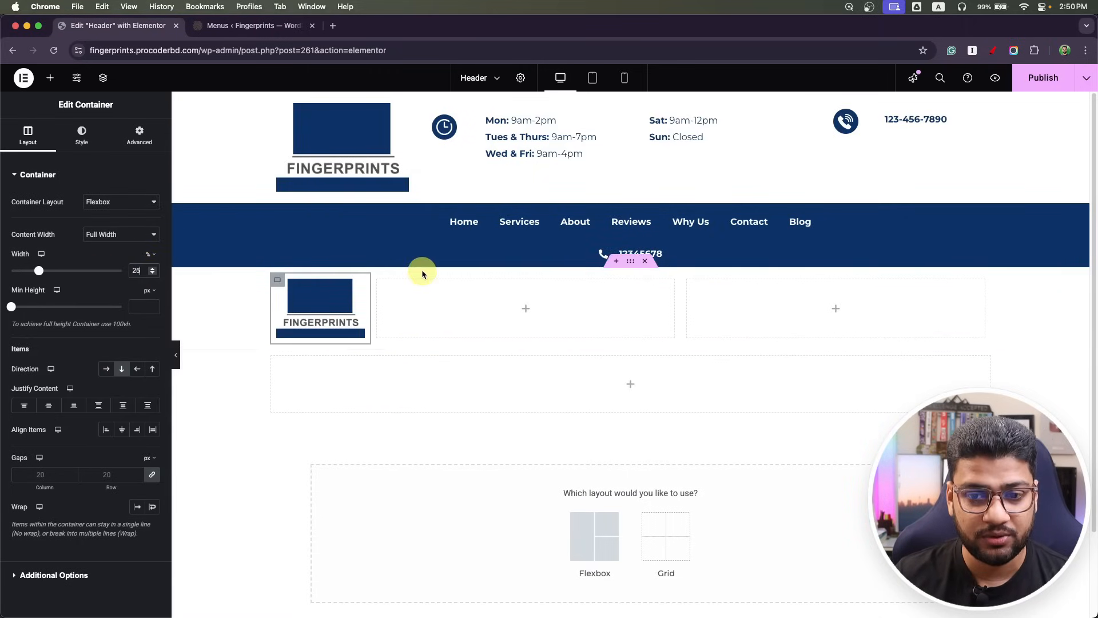
click(691, 282)
drag(122, 270, 109, 275)
text(25)
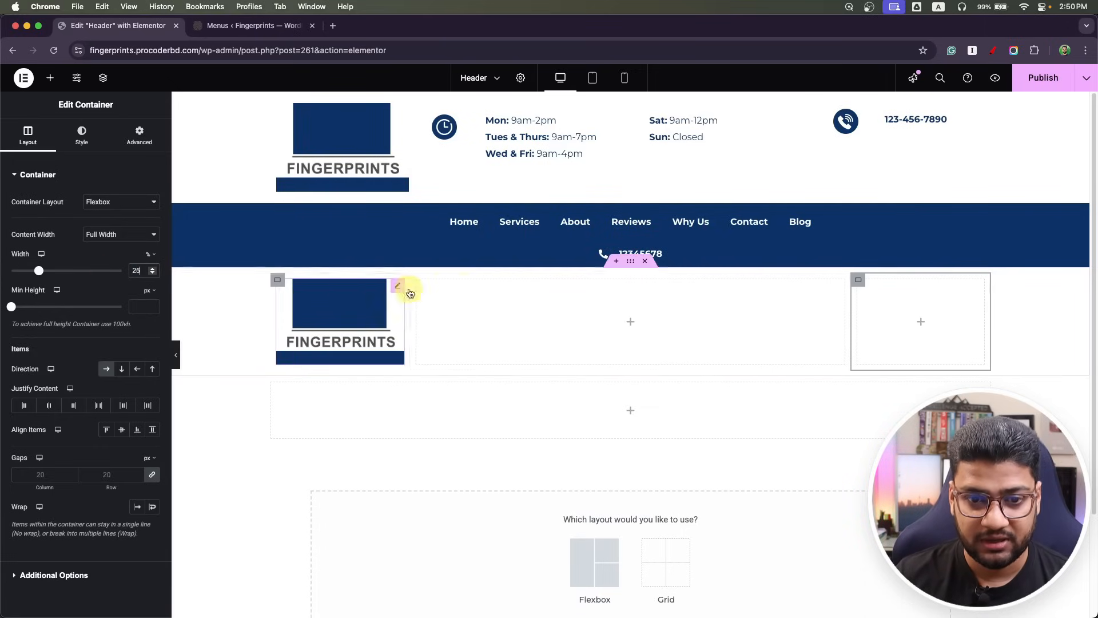
click(421, 284)
click(125, 277)
text(50)
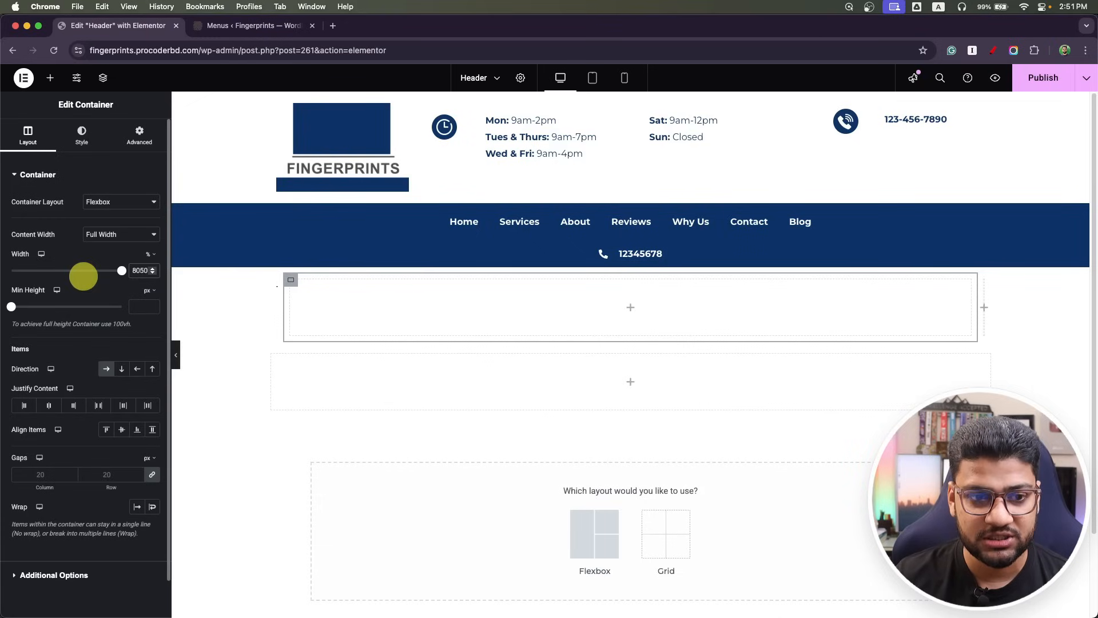
key(BackSpace)
key(BackSpace)
key(BackSpace)
key(BackSpace)
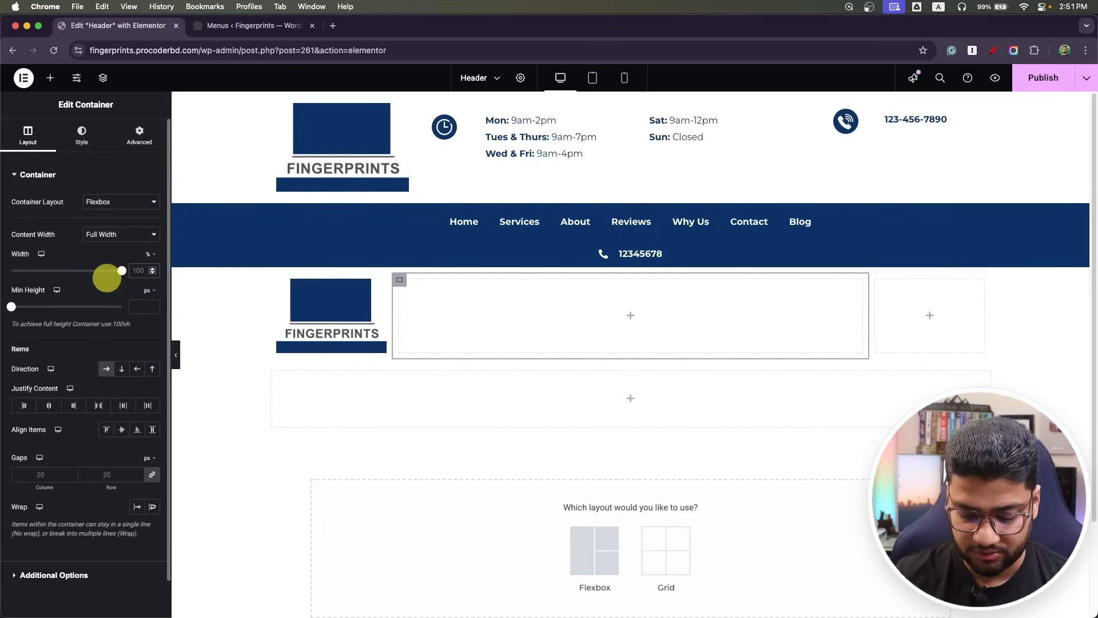
text(50)
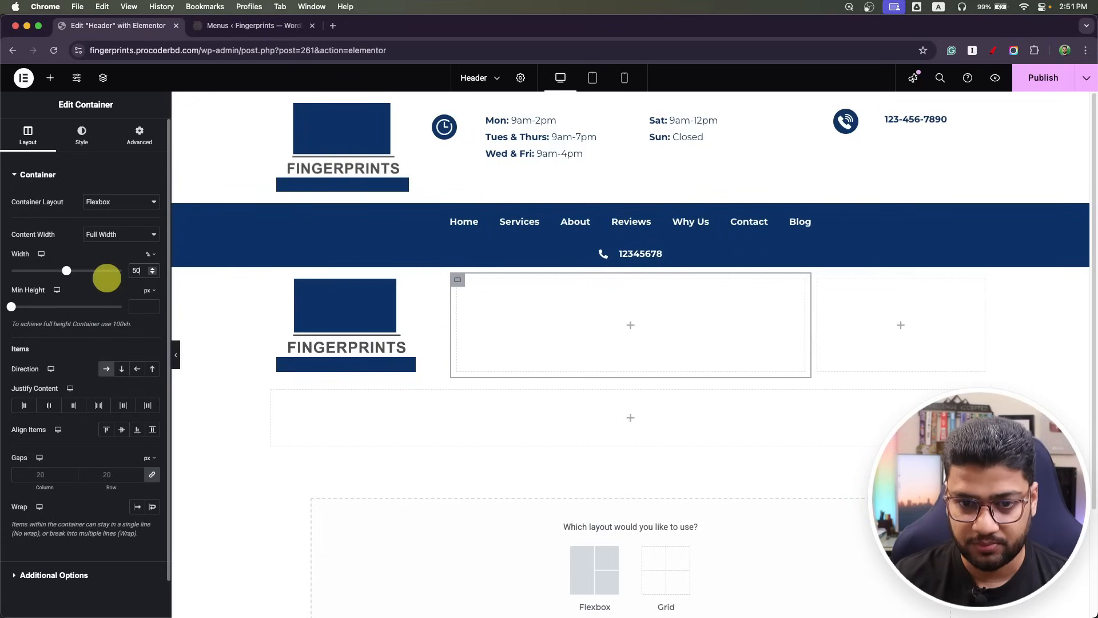
click(904, 326)
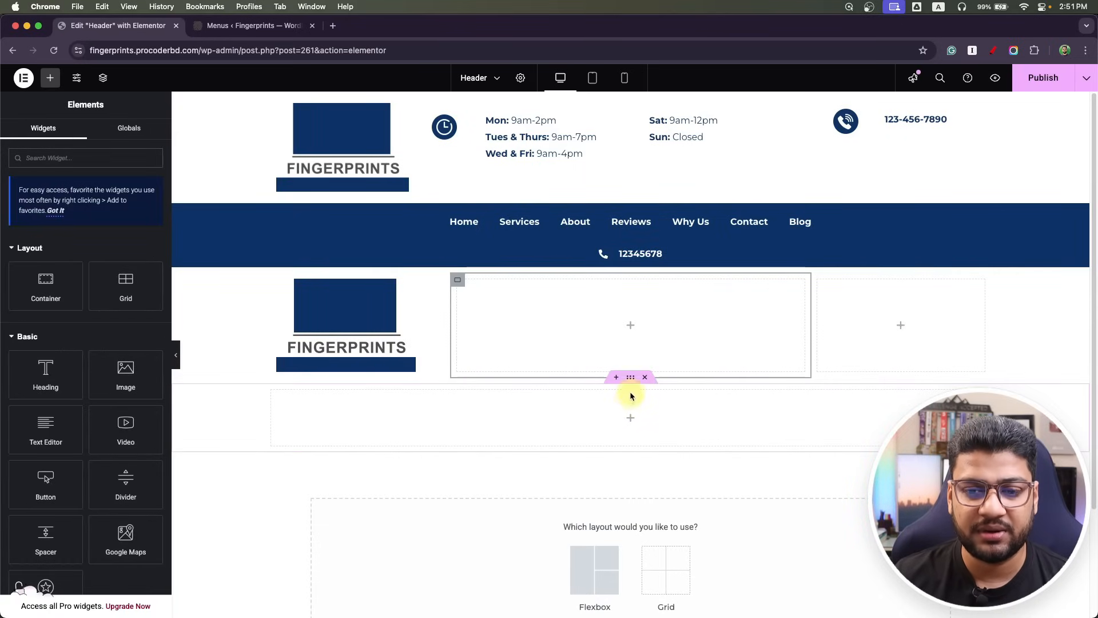
Delete the leftover empty row and move a duplicate of the navigation menu into the right column.
click(644, 379)
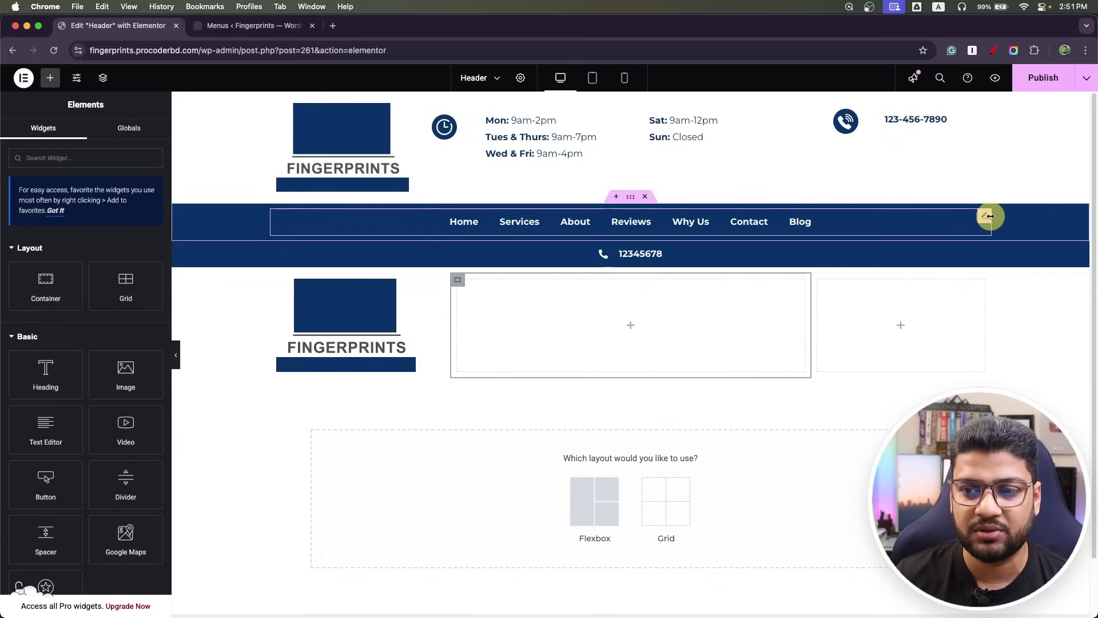
right_click(983, 217)
click(997, 247)
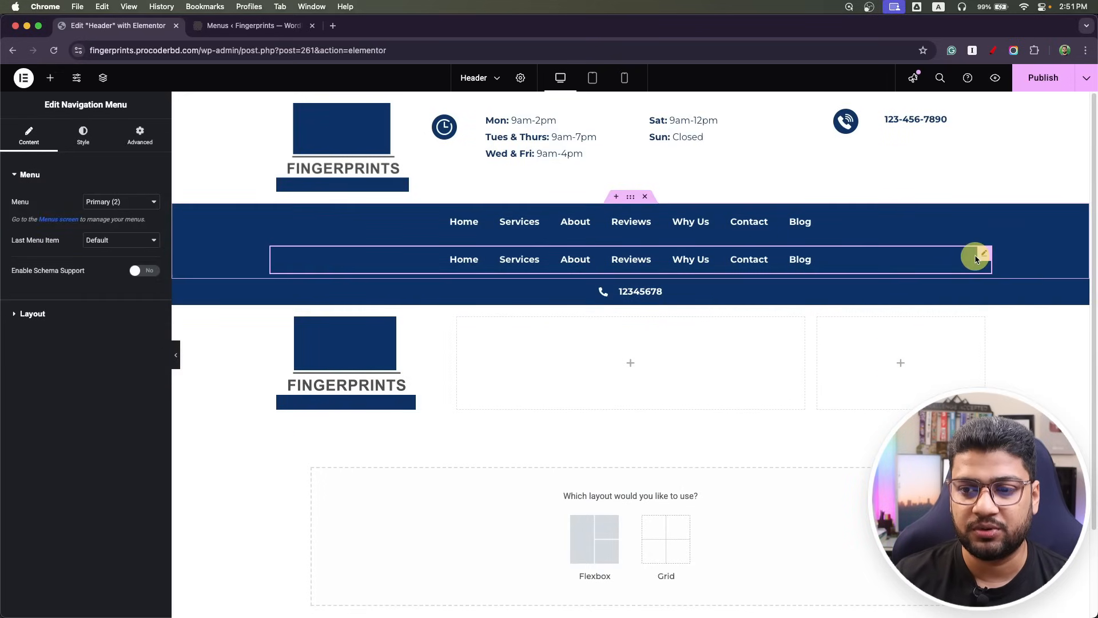
drag(985, 258, 915, 343)
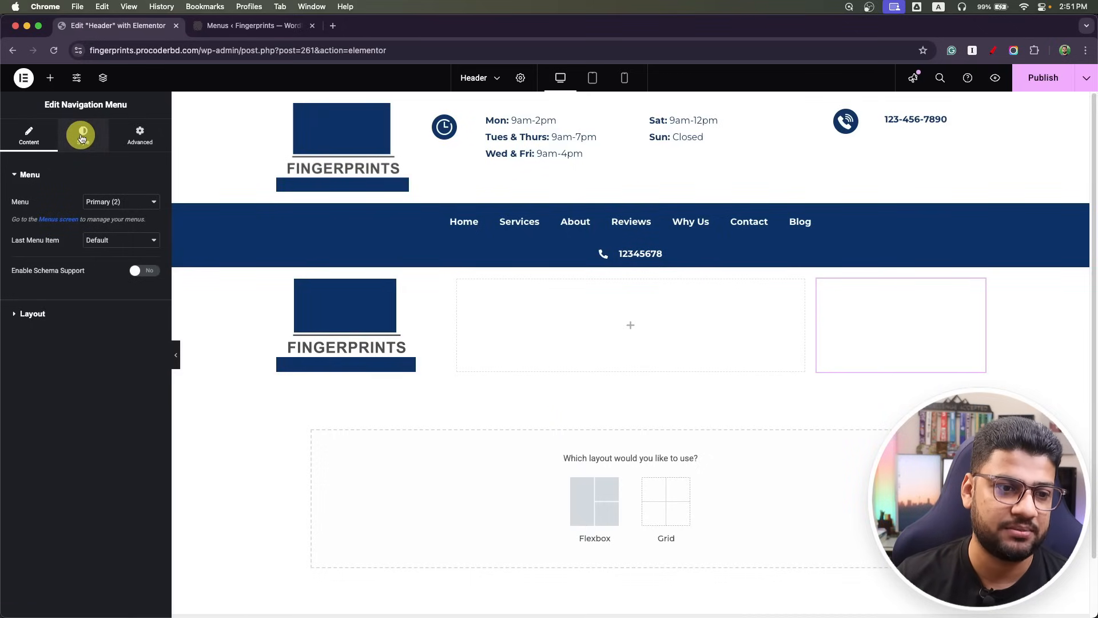
Color the copied menu's link text with the dark blue Primary global colour.
click(81, 136)
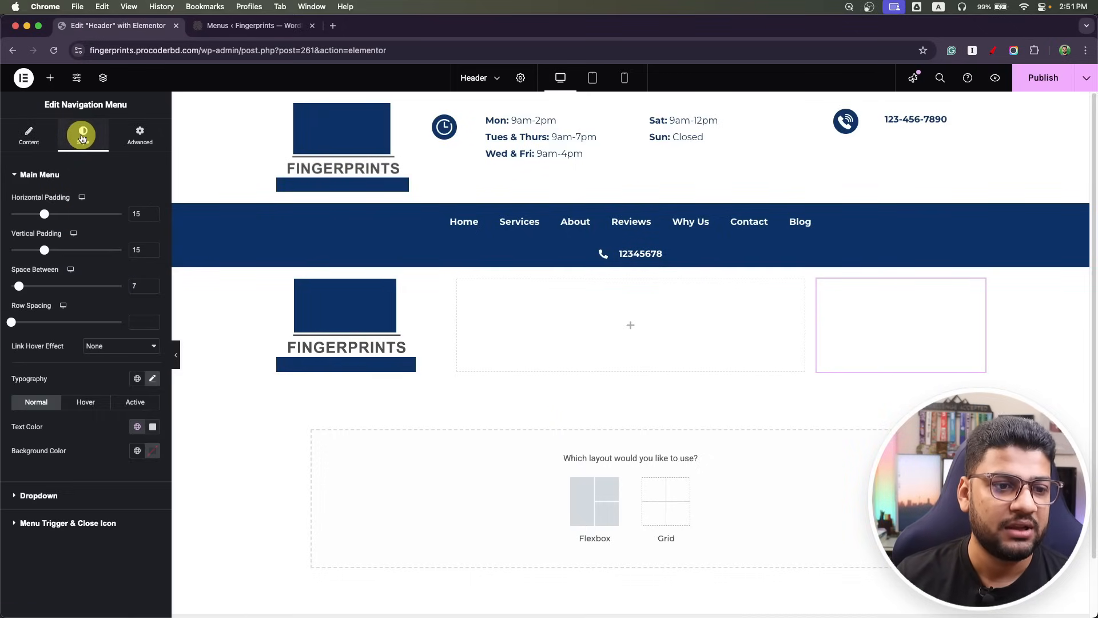
click(141, 429)
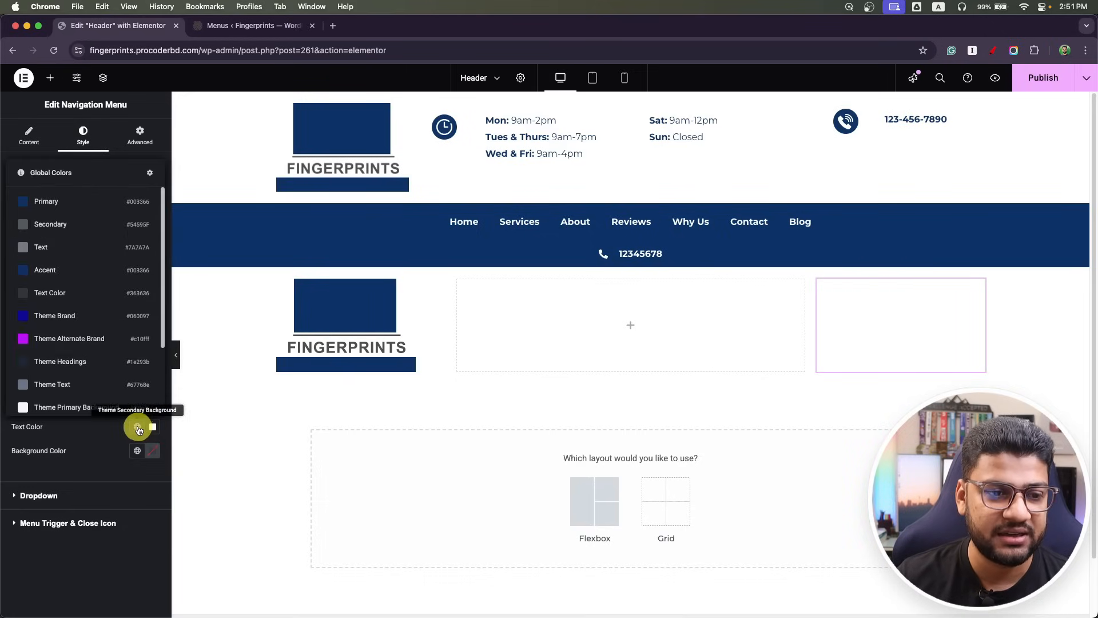
click(55, 213)
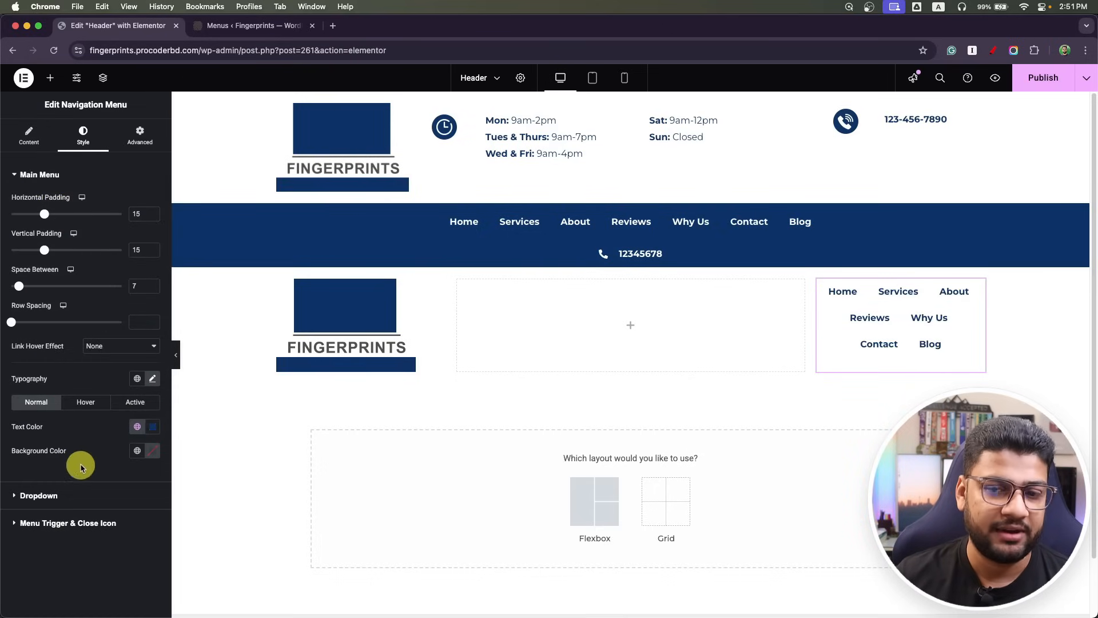
Set the menu copy's responsive breakpoint to Tablet (1025px >) with right alignment.
click(29, 136)
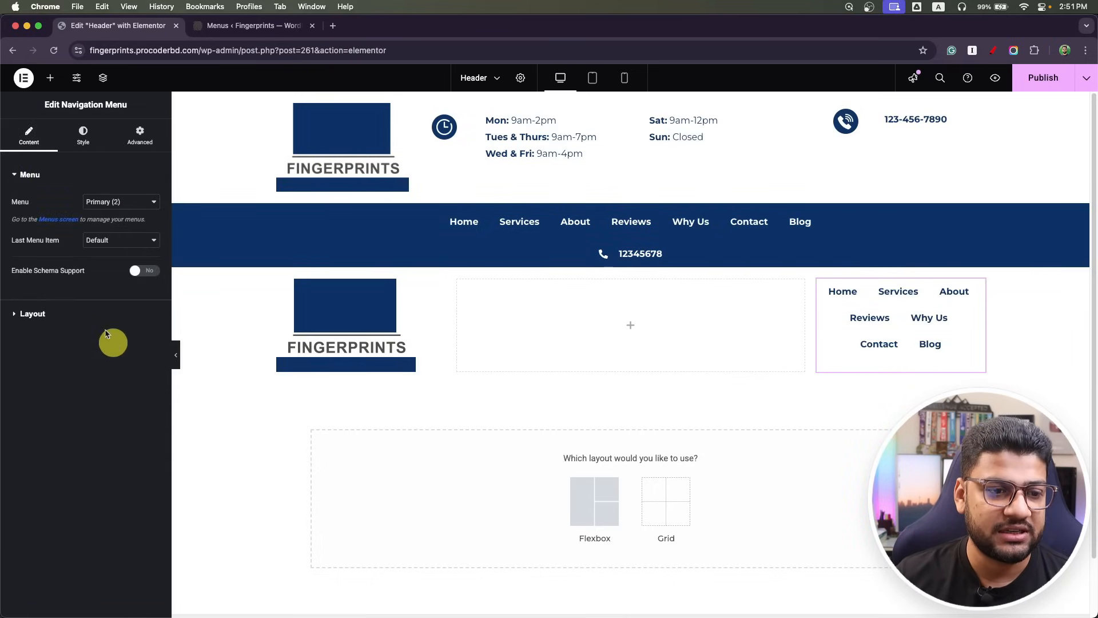
click(17, 317)
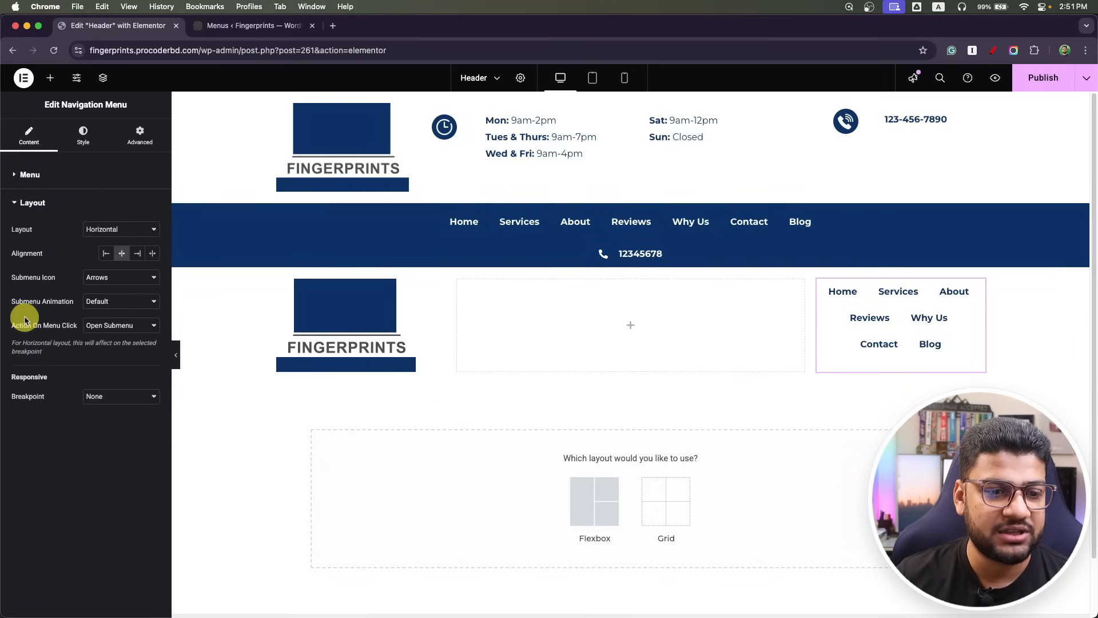
click(106, 397)
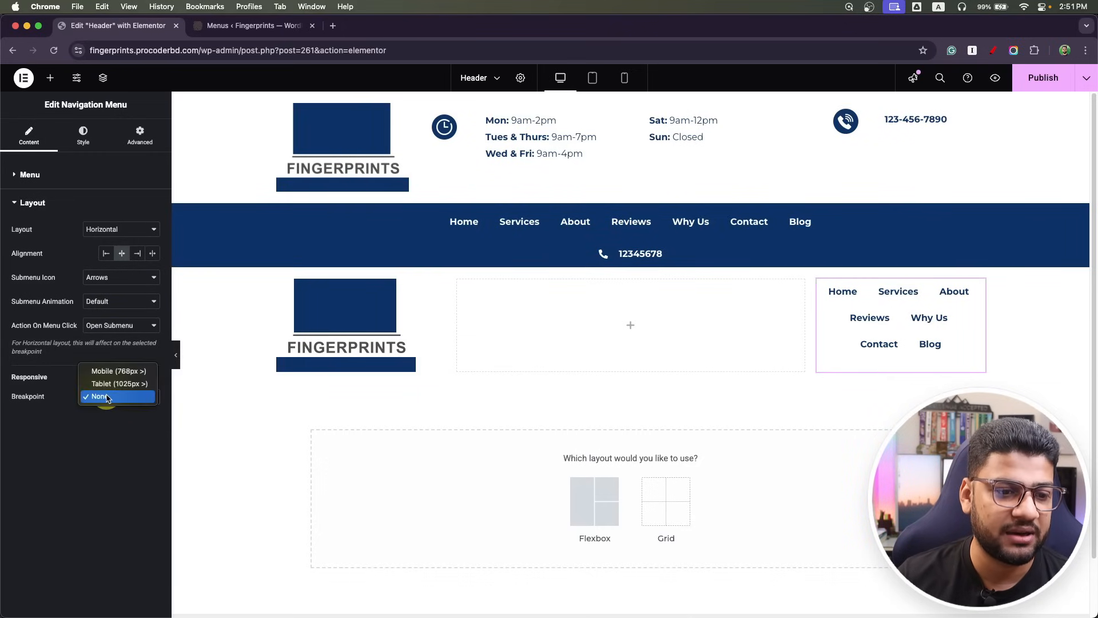
click(118, 383)
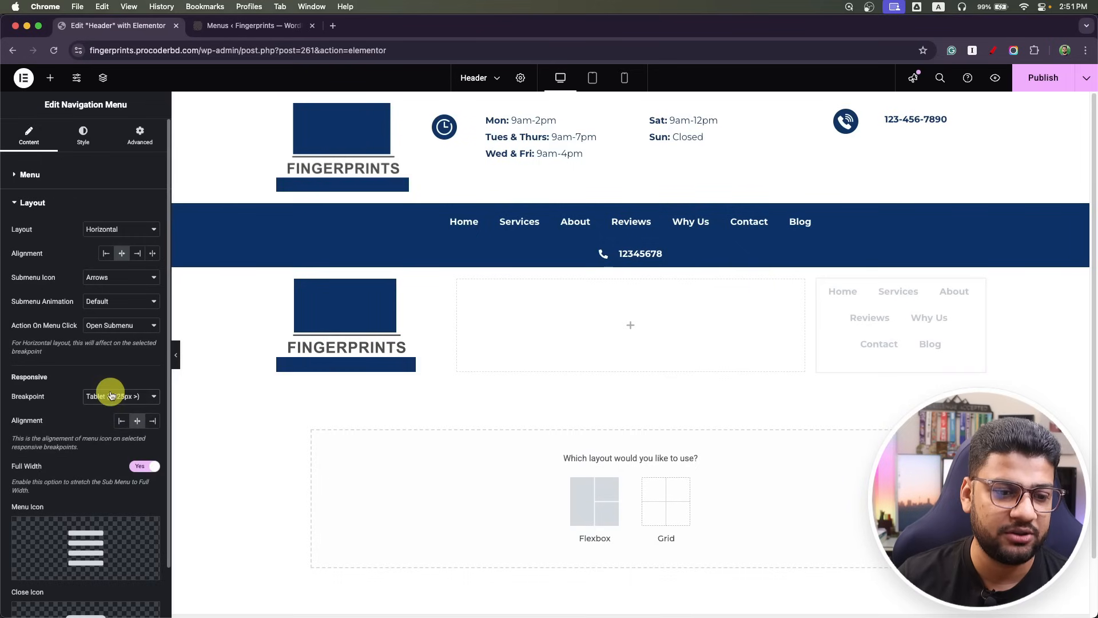
scroll(69, 435, down, 2)
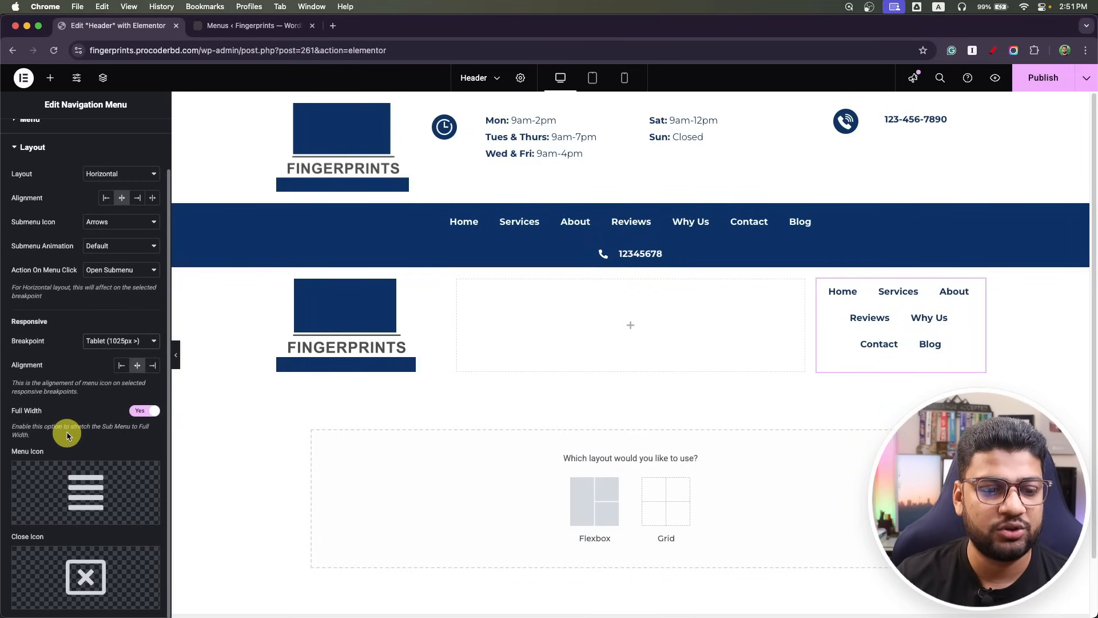
click(154, 367)
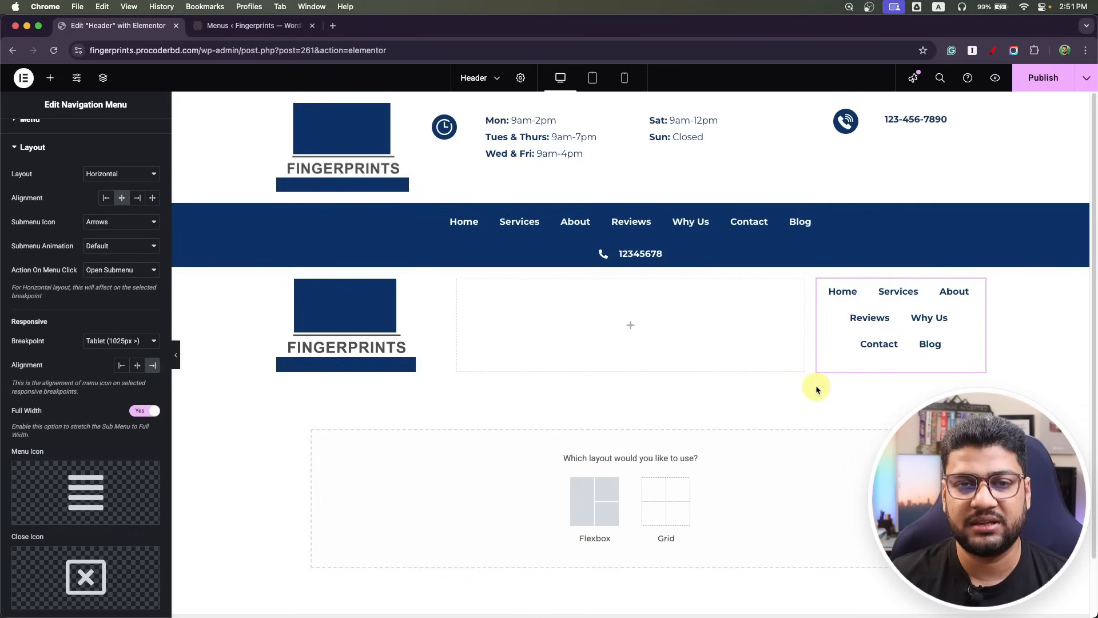
Publish the header, open its front-end preview in a new tab, then return to the editor.
click(1049, 85)
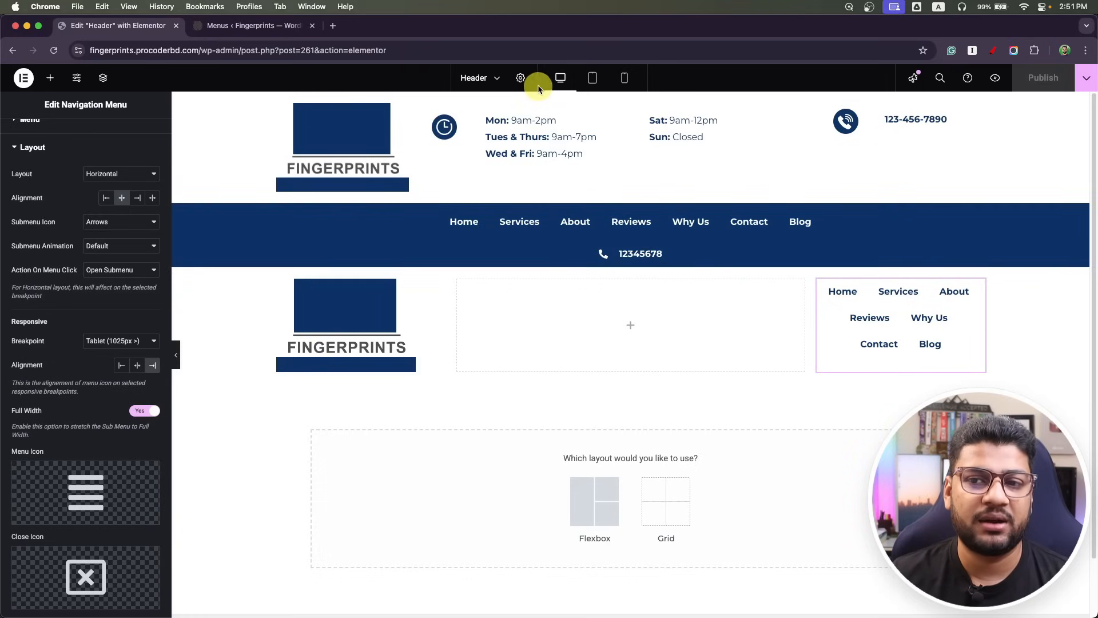
click(995, 78)
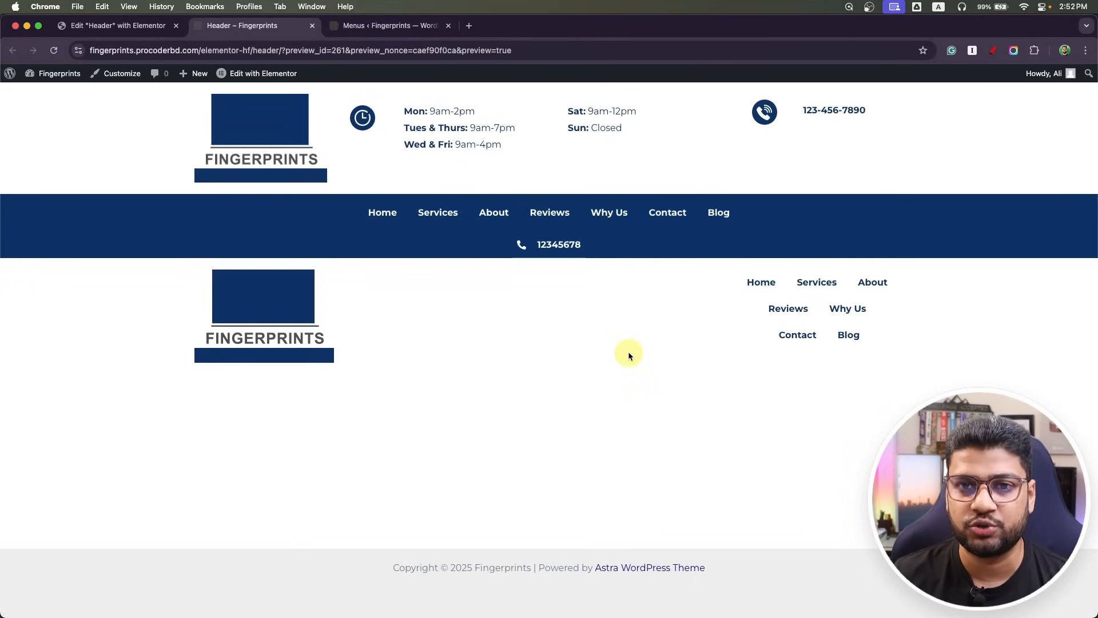
click(90, 28)
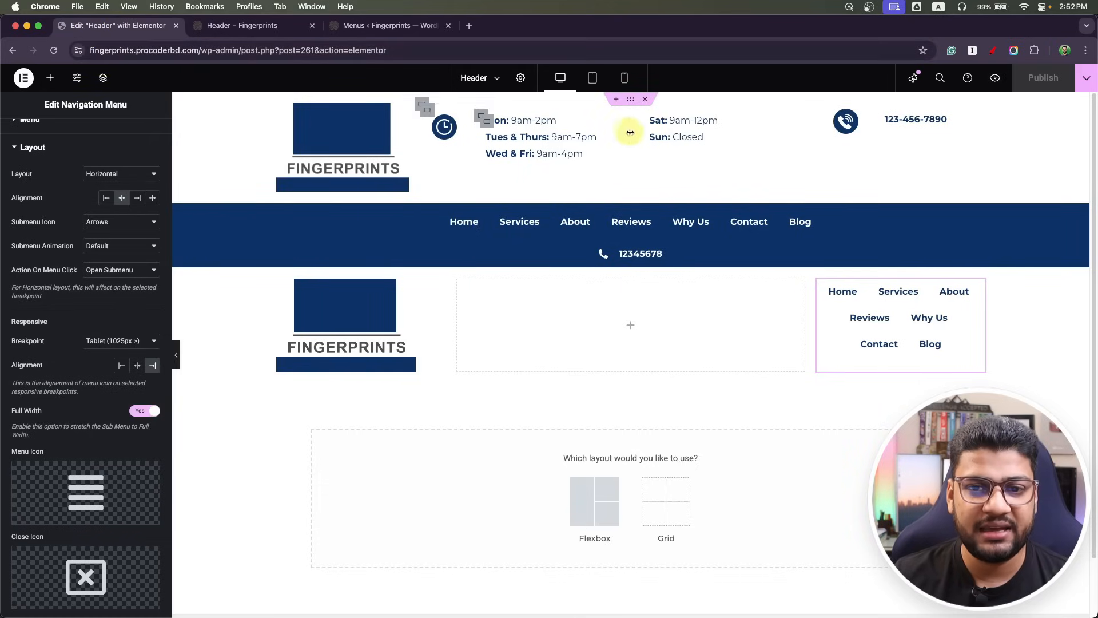
Hide the navy navigation bar container on tablet and mobile via its responsive settings.
click(630, 99)
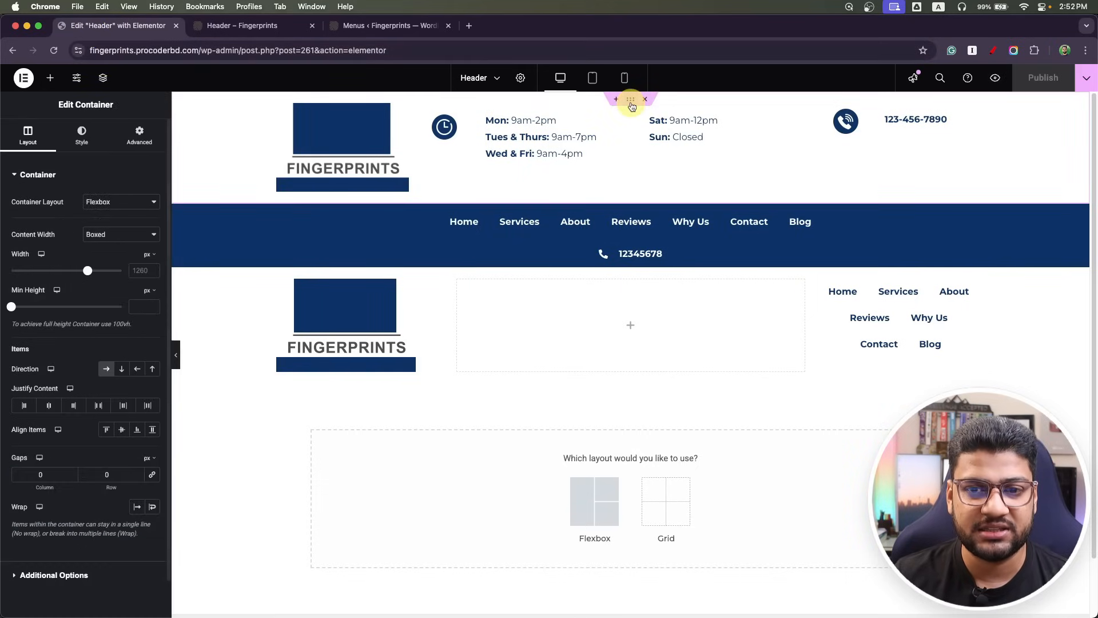
click(141, 136)
scroll(91, 458, down, 3)
click(79, 478)
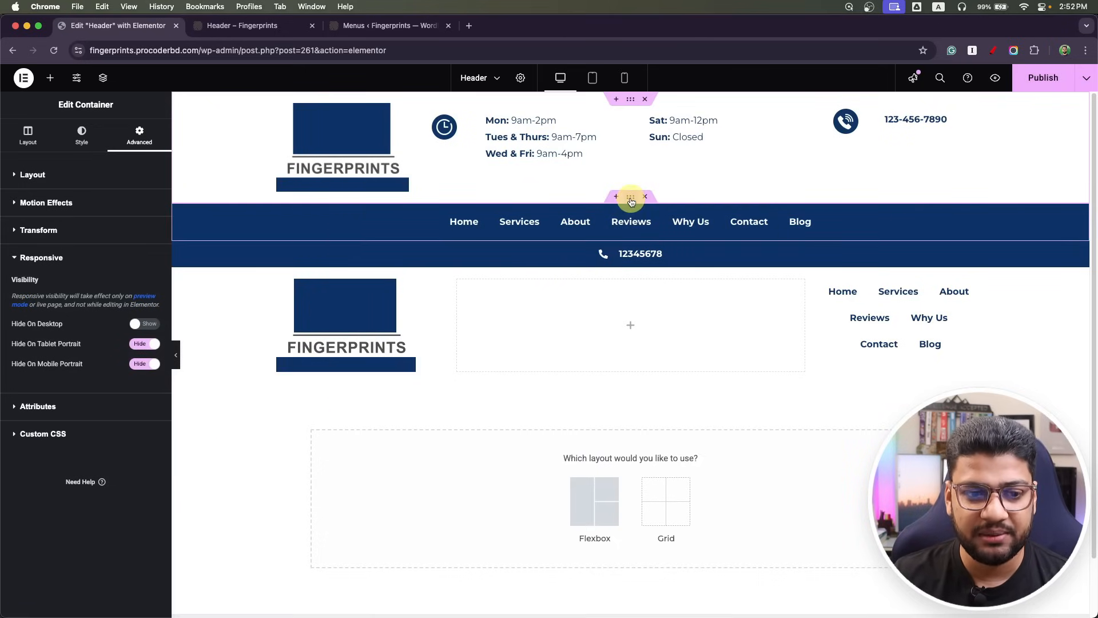
click(631, 196)
click(140, 136)
scroll(93, 417, down, 3)
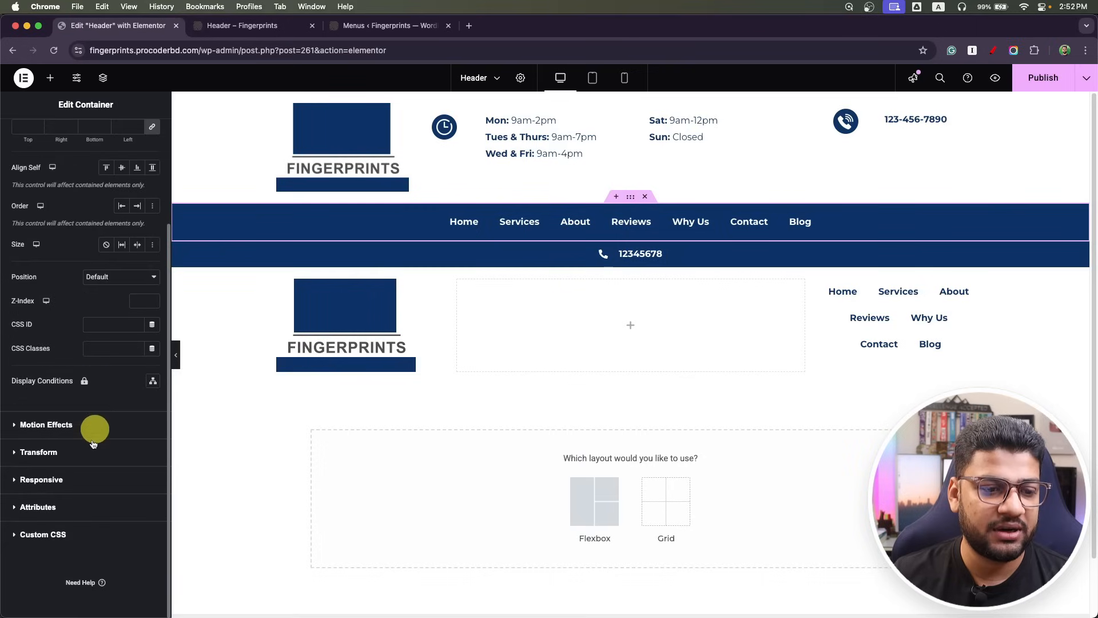
click(68, 479)
click(147, 344)
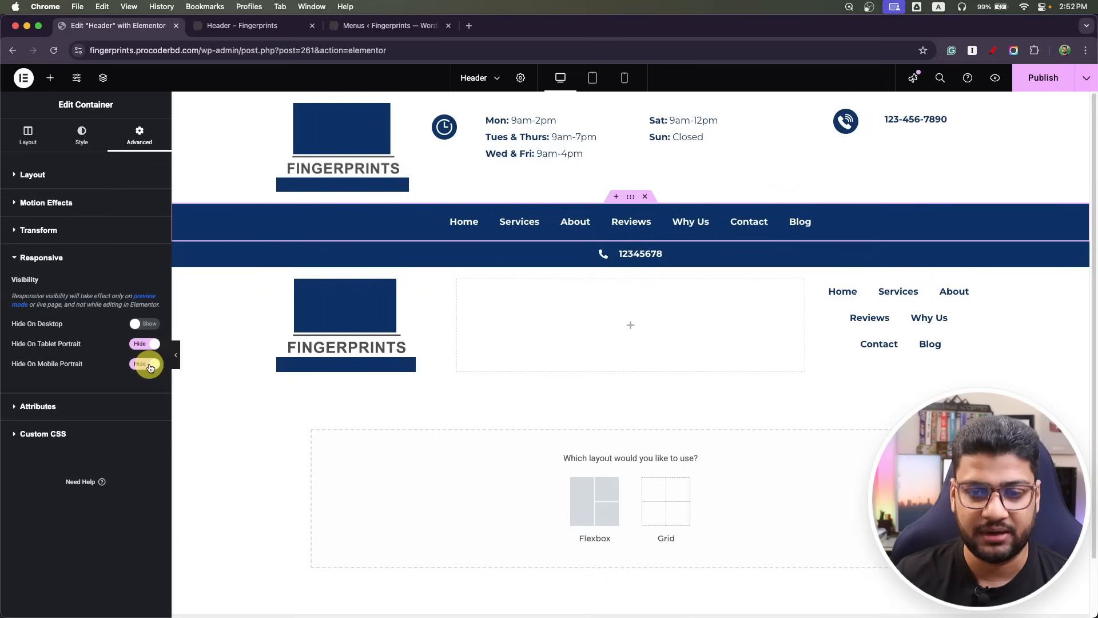
Hide the phone-number row and the lower logo-and-menu row on desktop, then publish.
click(635, 251)
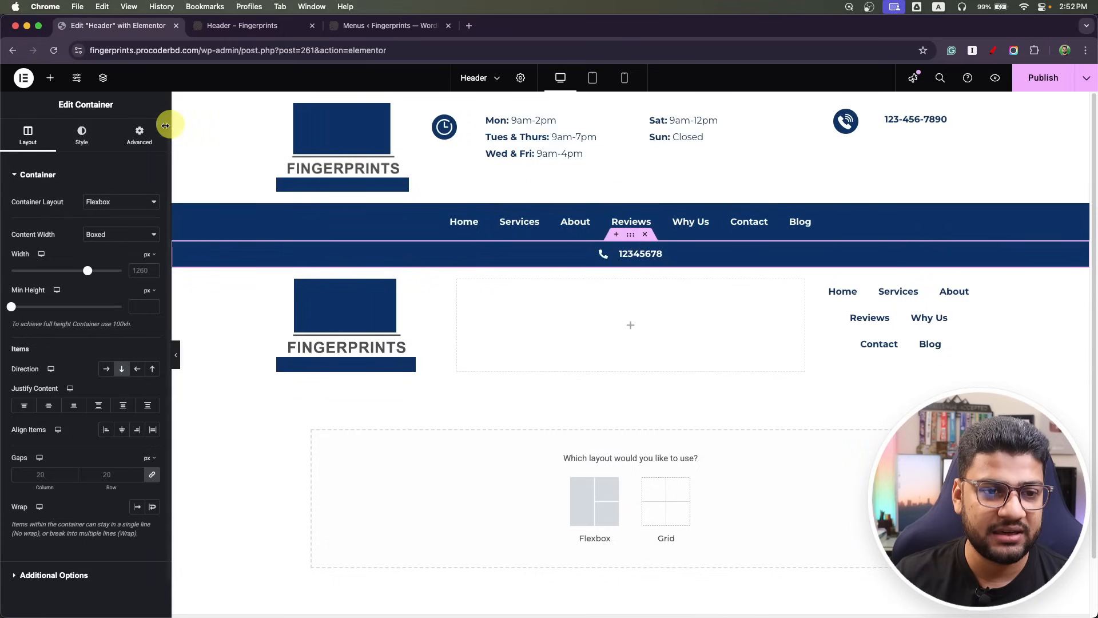
click(148, 132)
scroll(77, 418, down, 3)
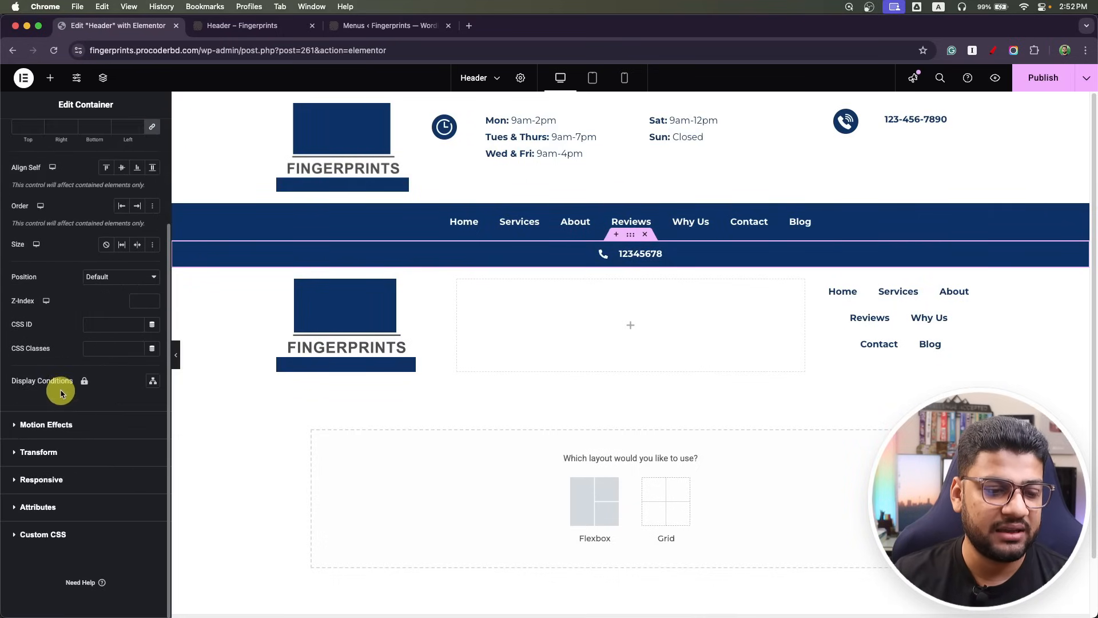
click(60, 480)
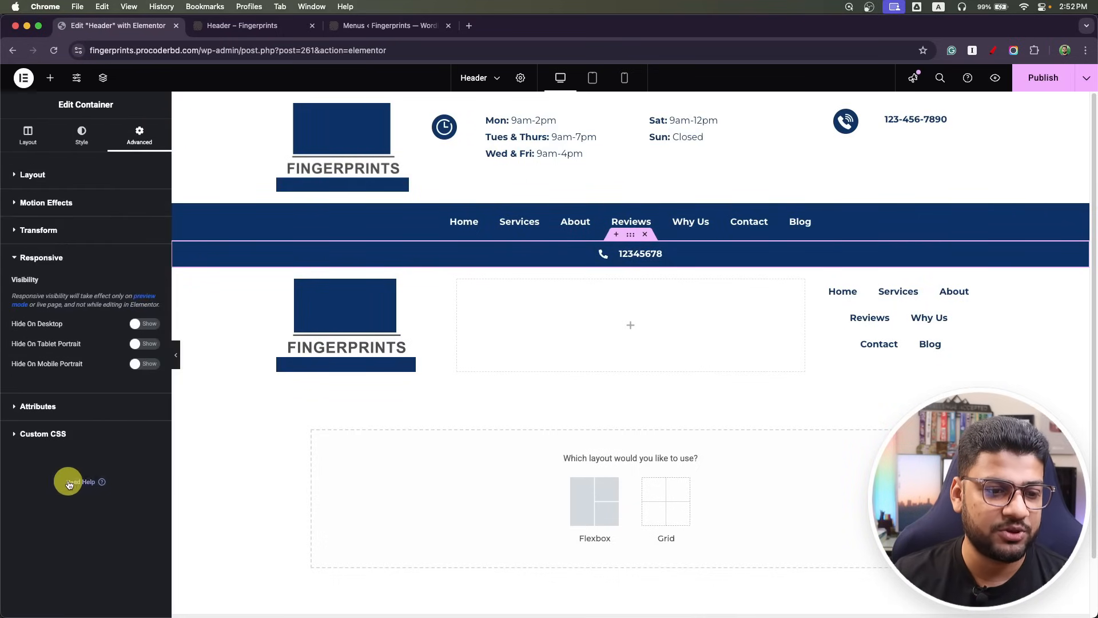
click(147, 326)
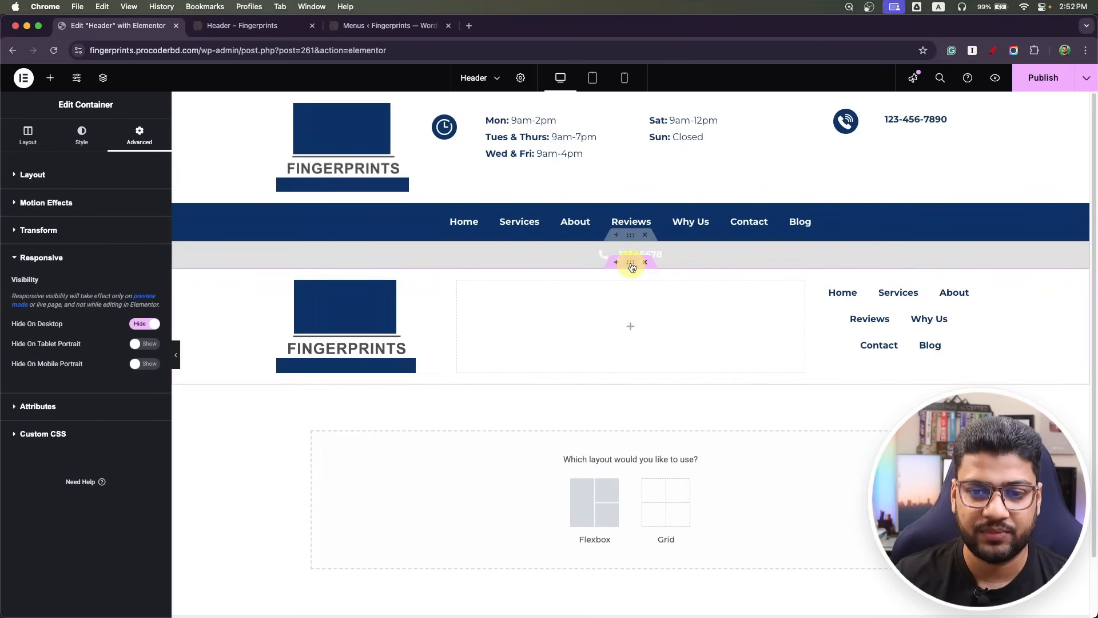
click(631, 267)
click(140, 133)
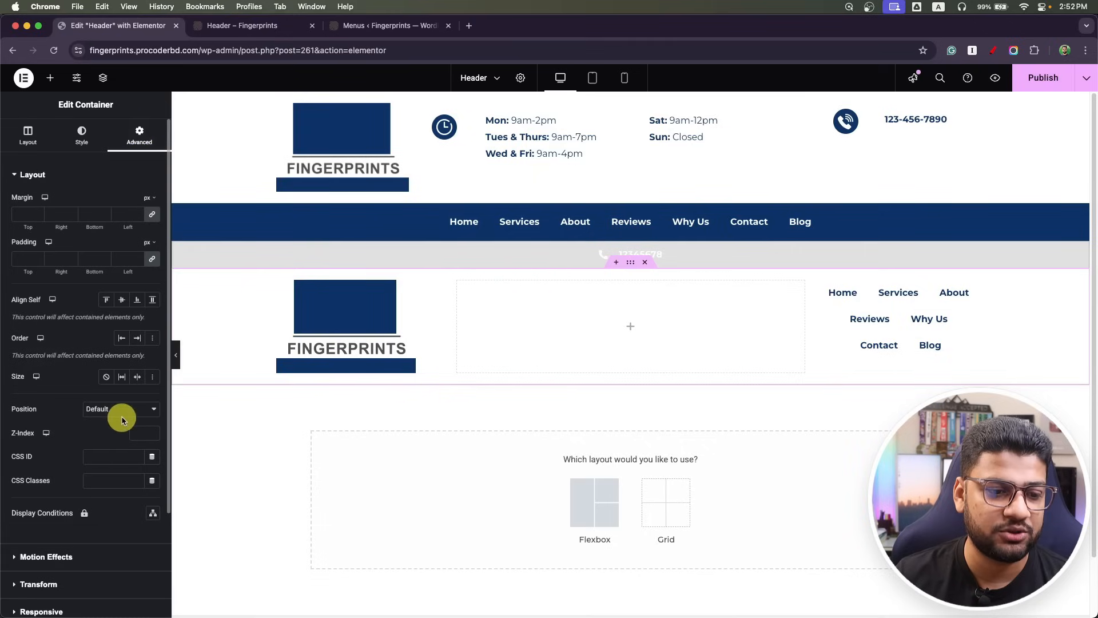
scroll(85, 441, down, 3)
click(53, 504)
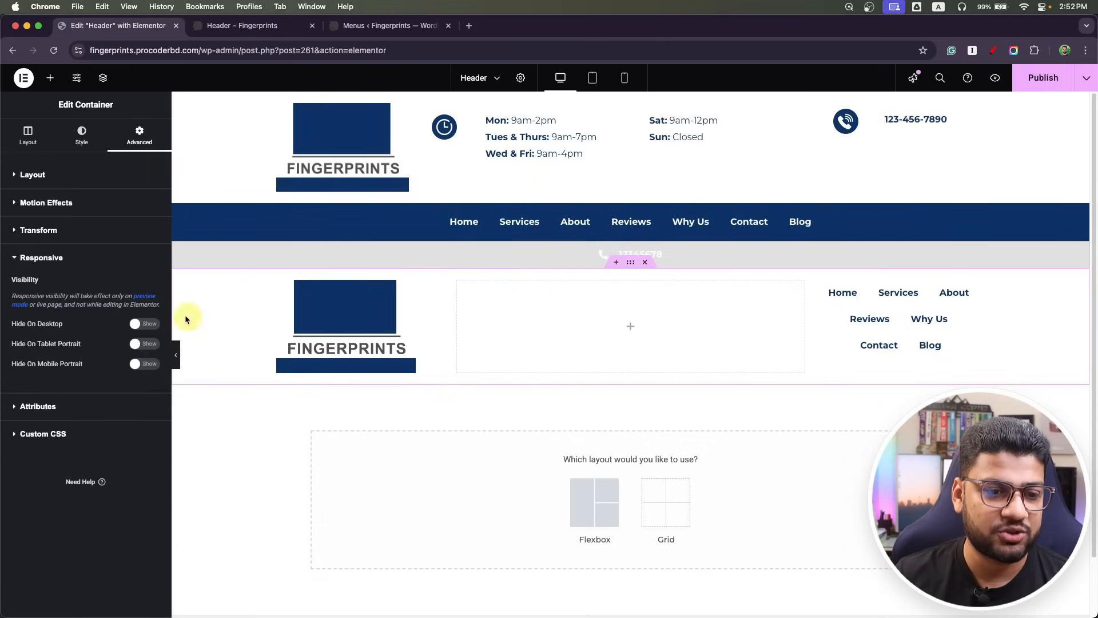
click(147, 330)
click(1029, 77)
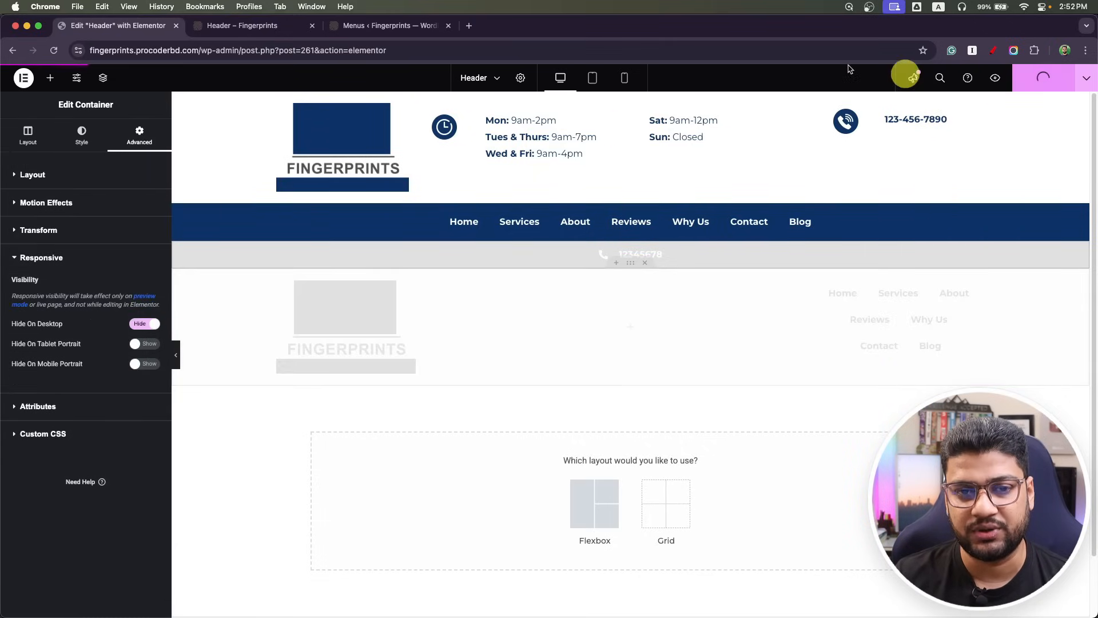
Compare the front-end header preview with the tablet and mobile layouts, expanding the collapsed hamburger menu.
click(217, 37)
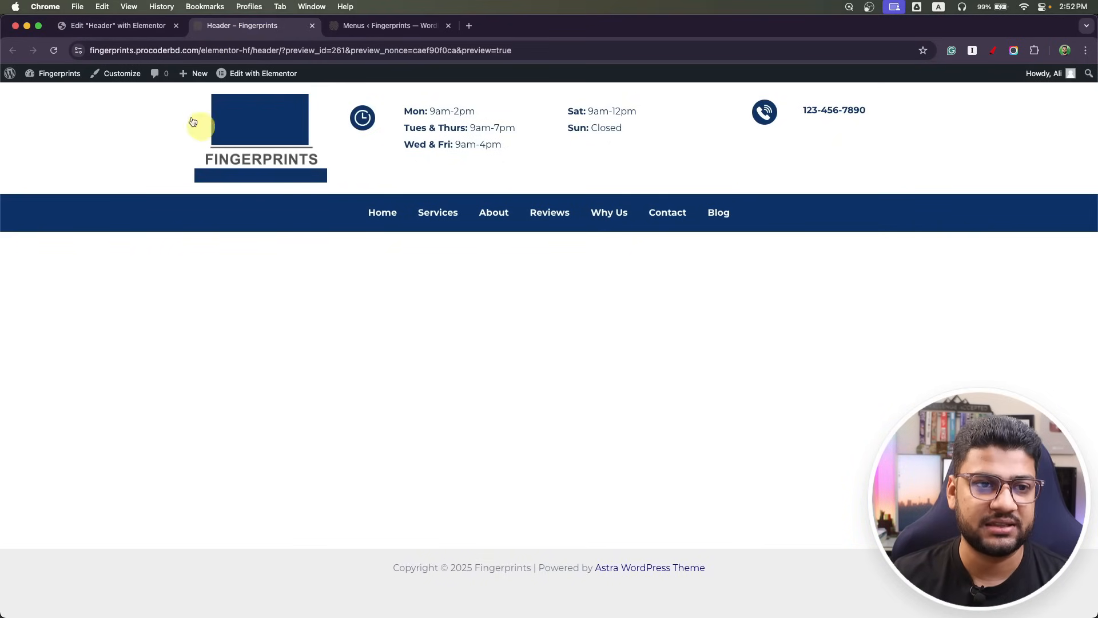
click(65, 26)
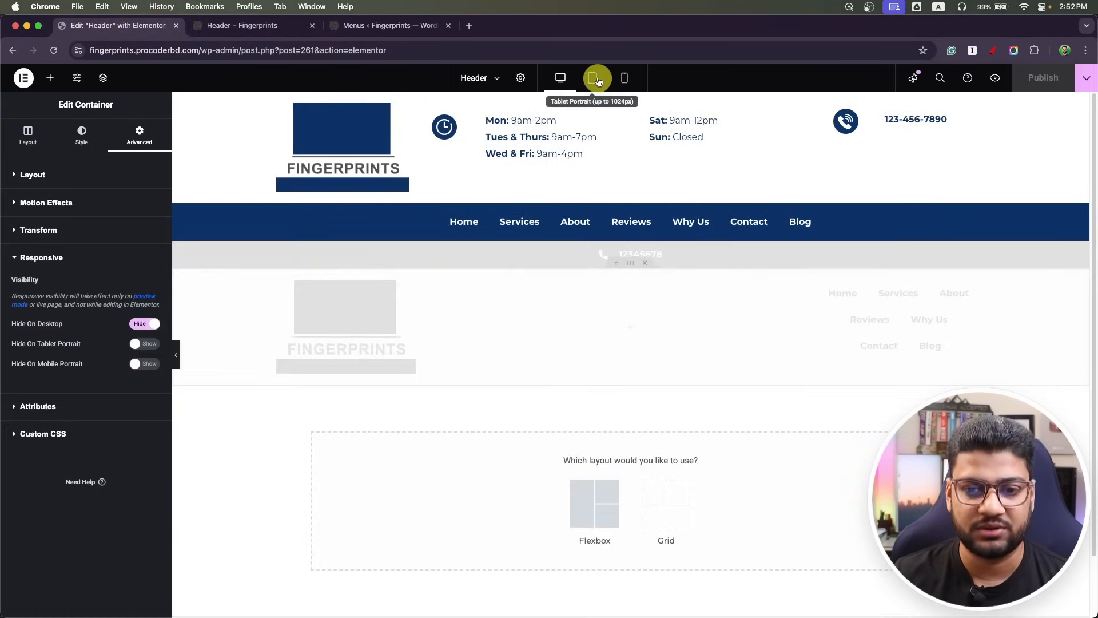
click(592, 77)
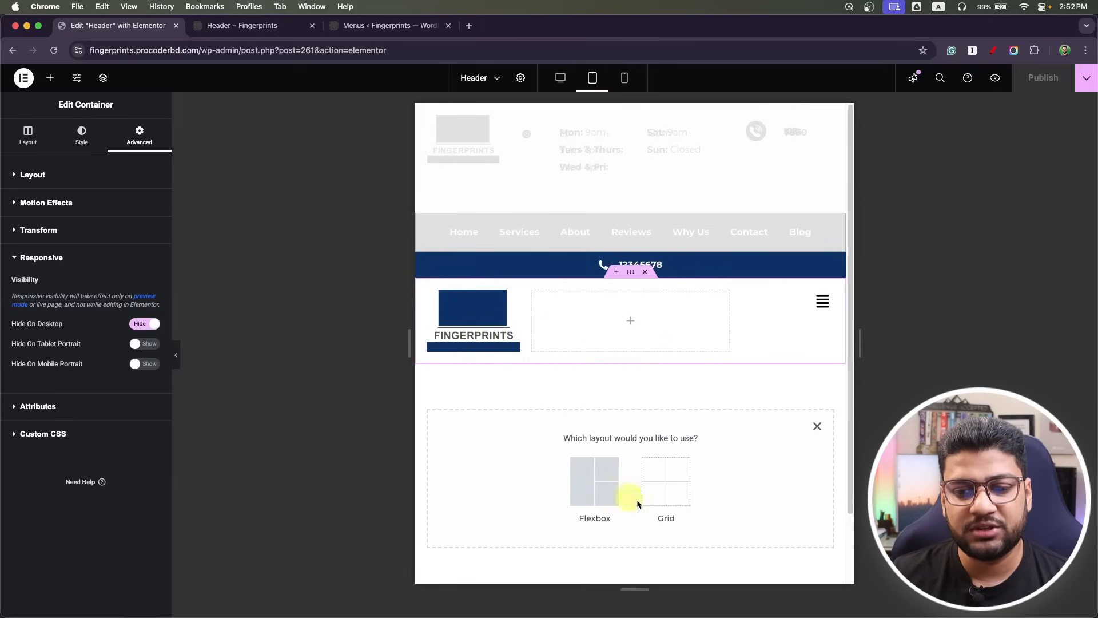
click(821, 310)
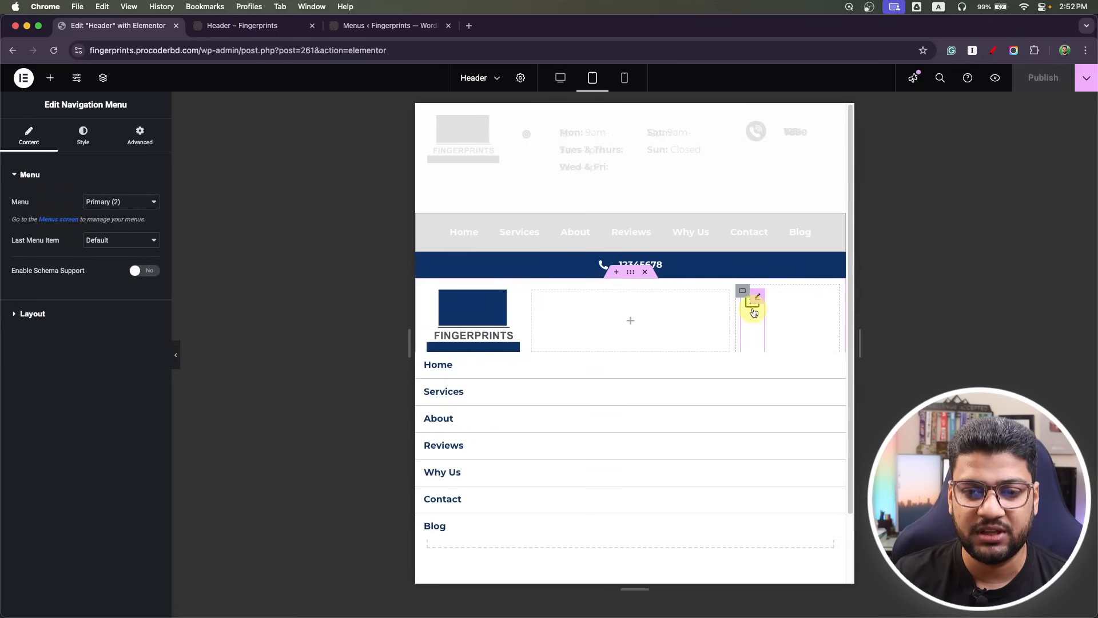
click(624, 77)
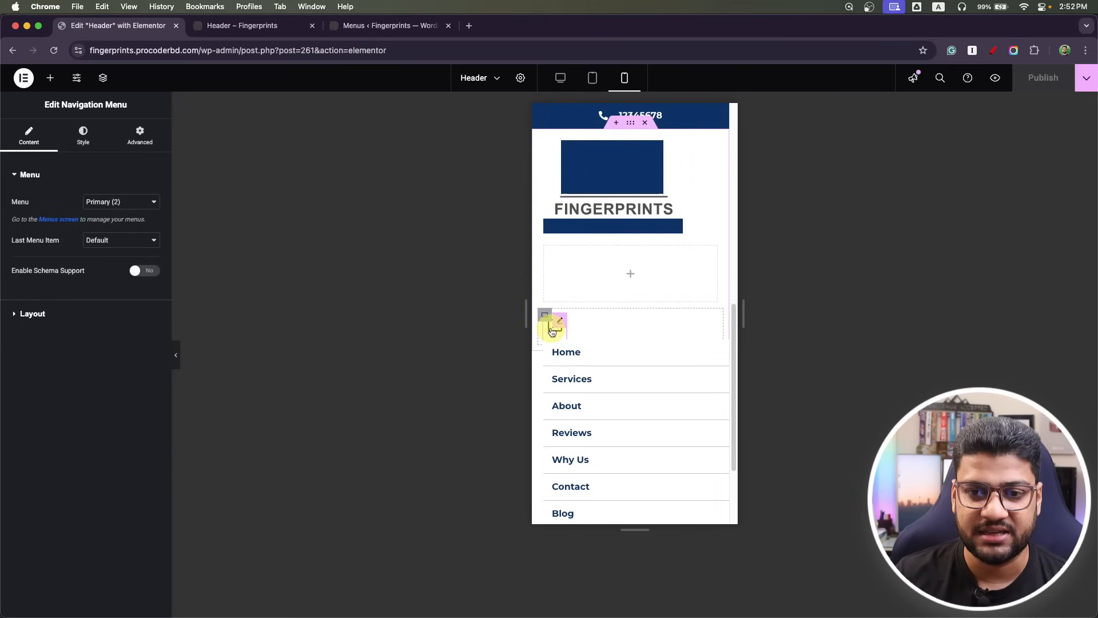
At tablet width, right-align the menu items, keeping Horizontal layout and Arrows submenu icons.
click(592, 78)
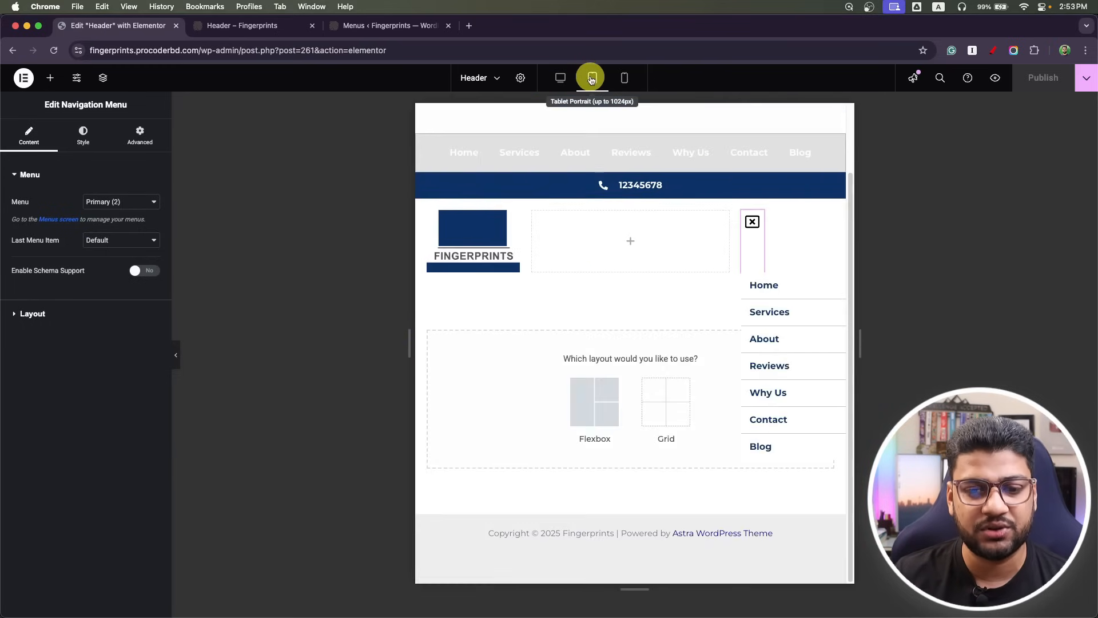
click(755, 222)
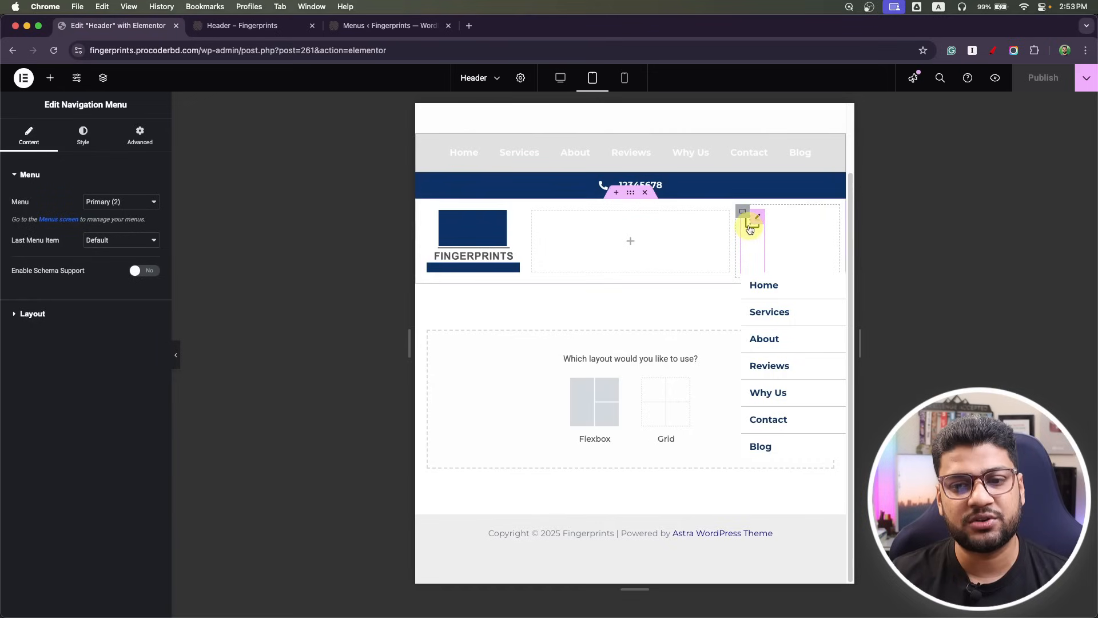
click(750, 229)
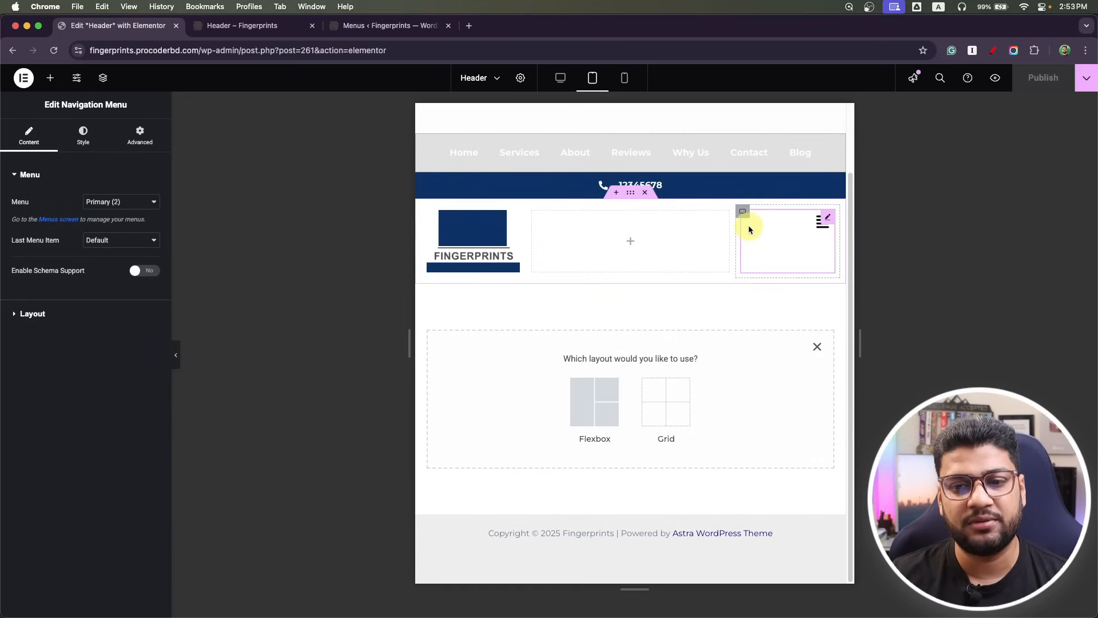
click(822, 222)
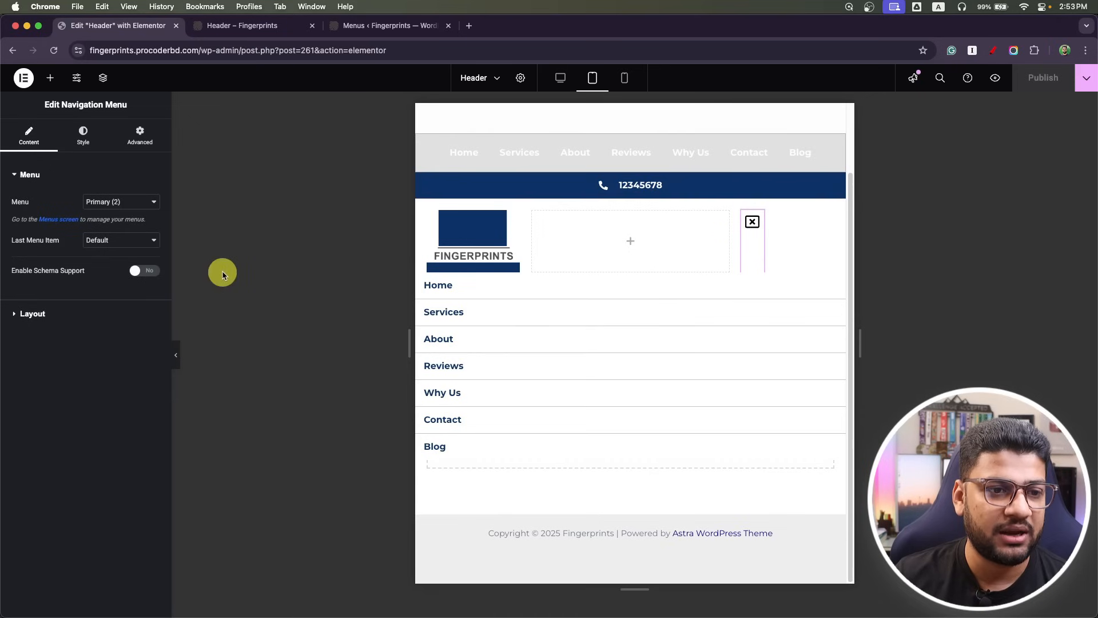
click(40, 321)
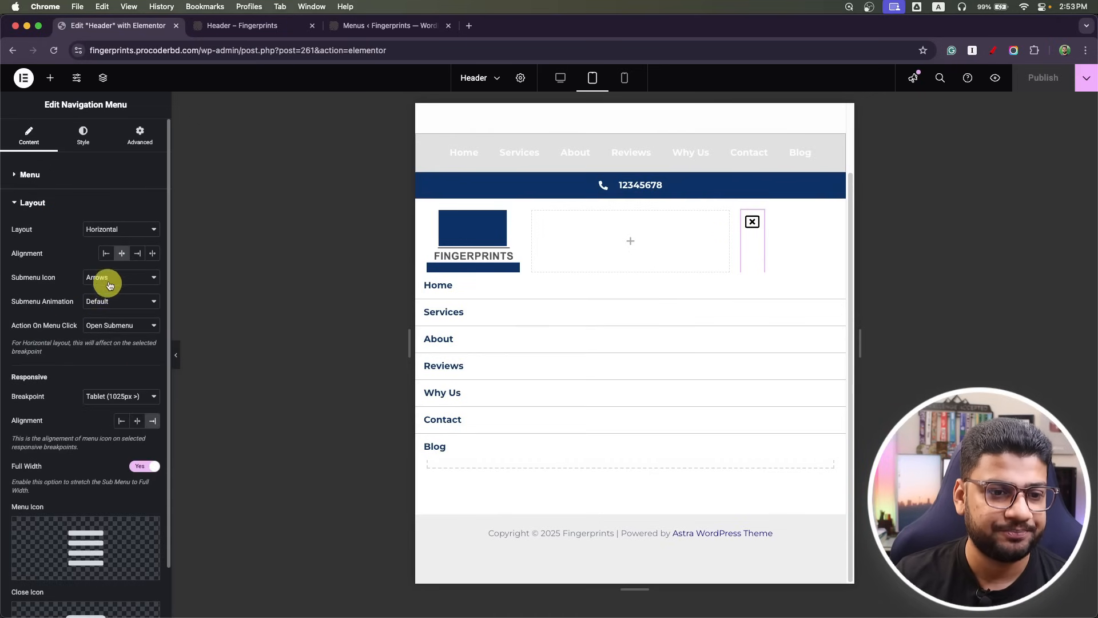
click(138, 253)
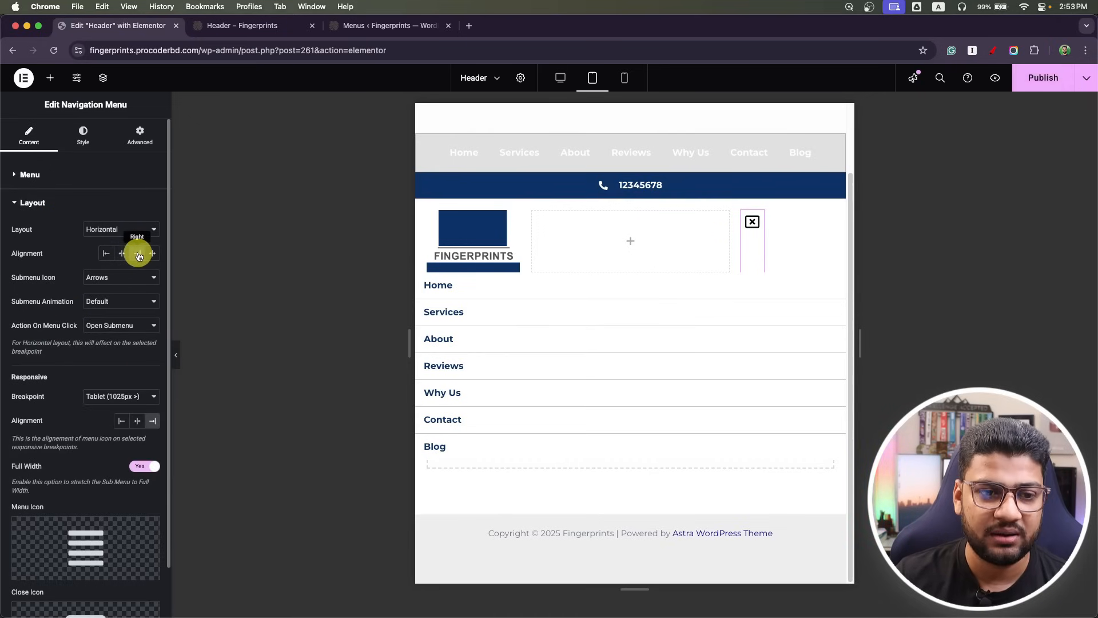
click(113, 229)
click(41, 272)
click(752, 221)
click(805, 231)
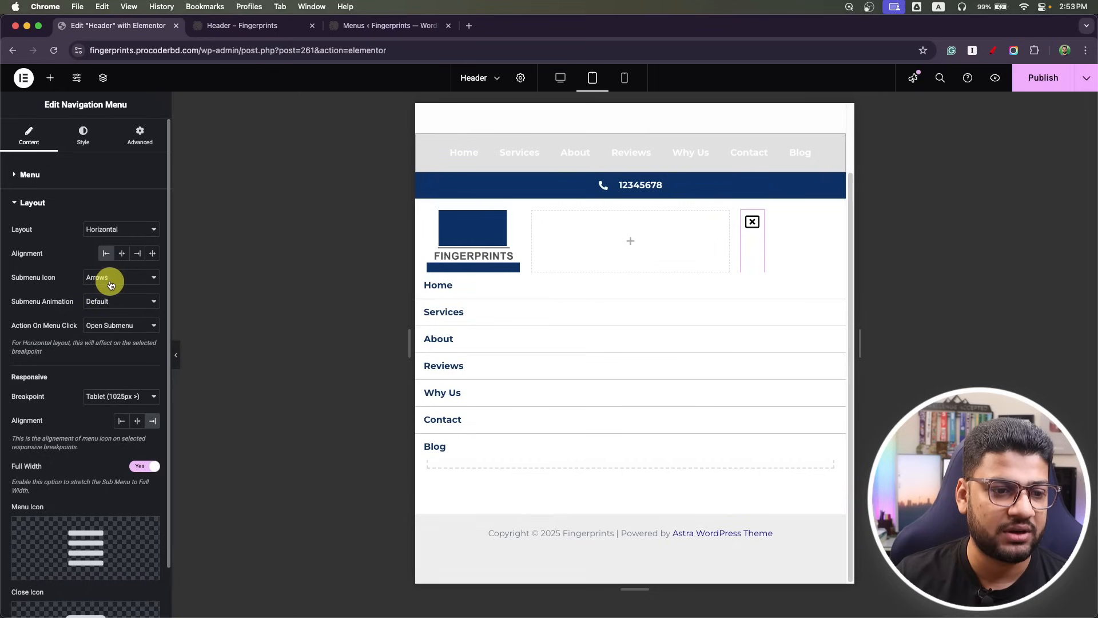
click(110, 284)
click(110, 279)
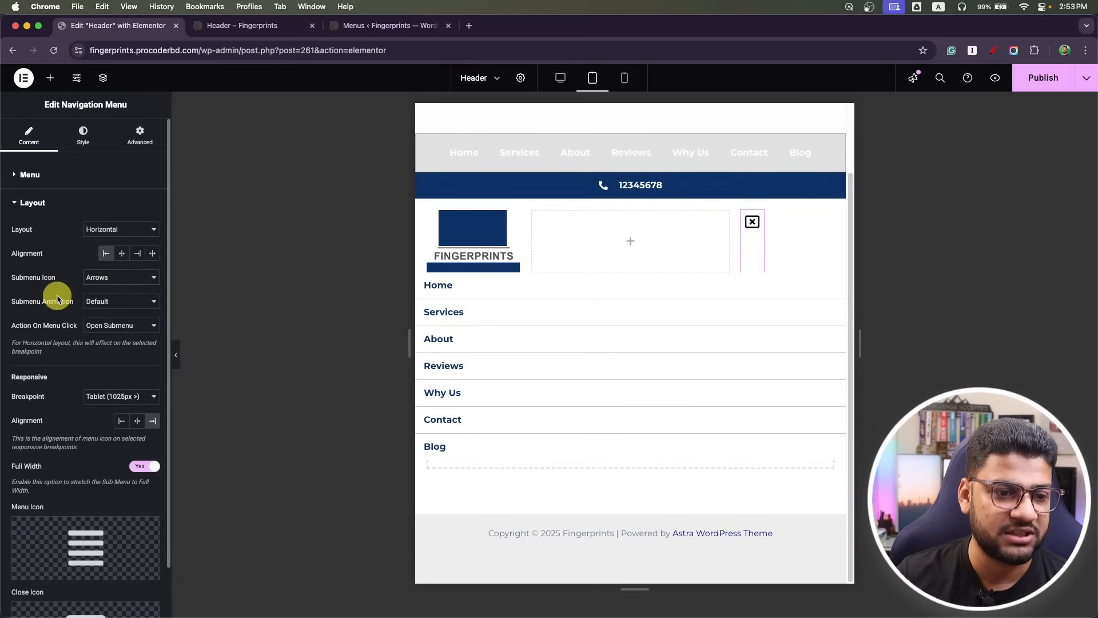
Set the menu toggle icon to the right-aligned lines icon from the Icon Library.
scroll(57, 300, down, 1)
scroll(57, 299, down, 1)
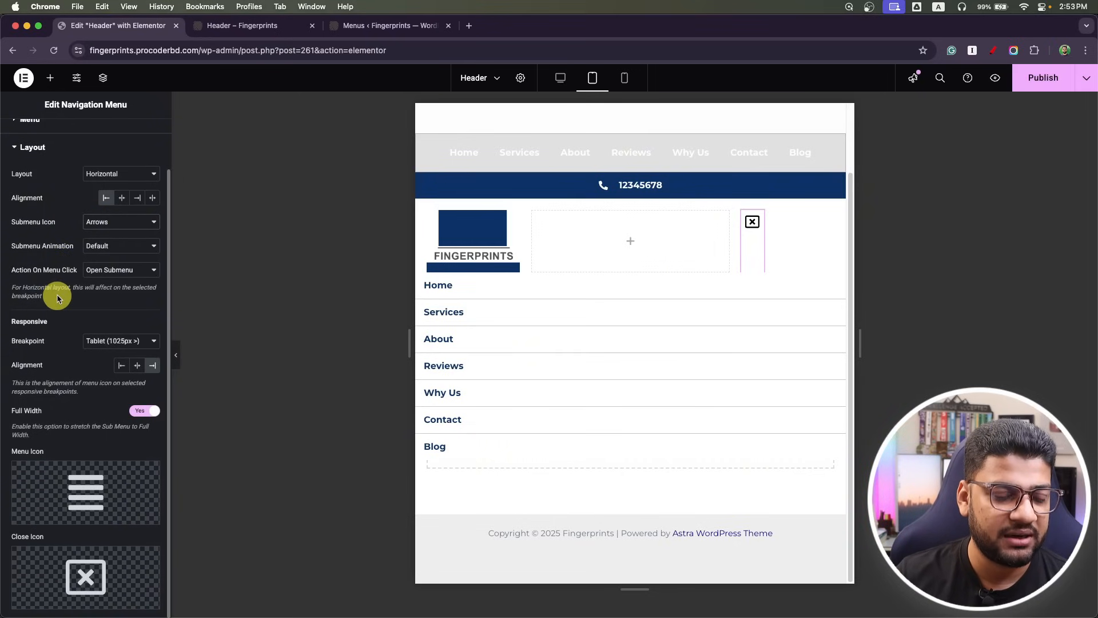
click(54, 519)
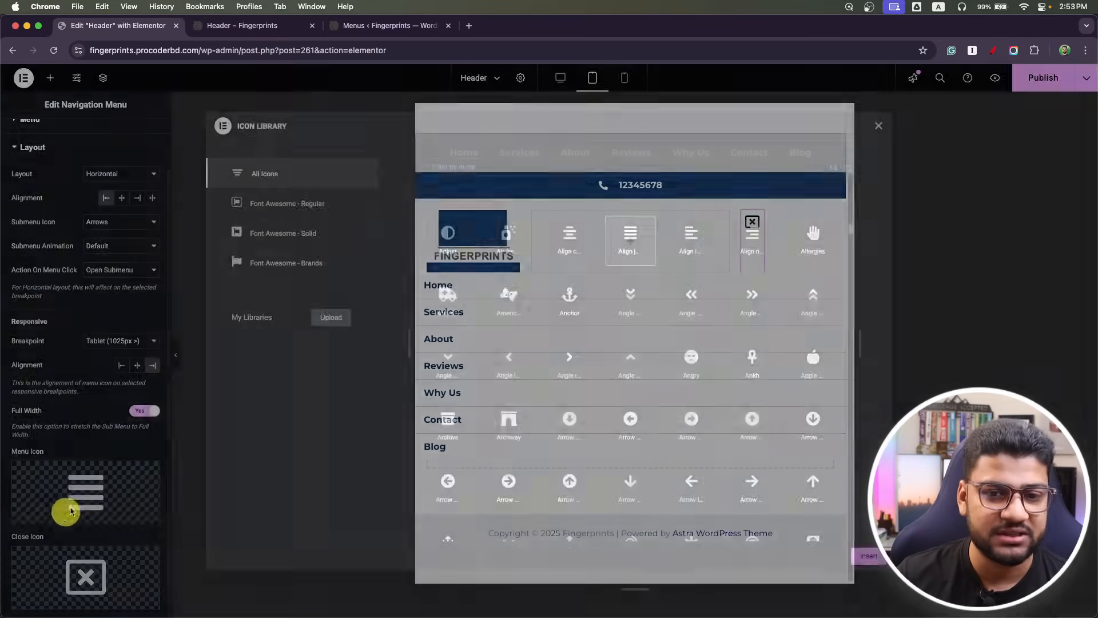
click(752, 235)
click(869, 556)
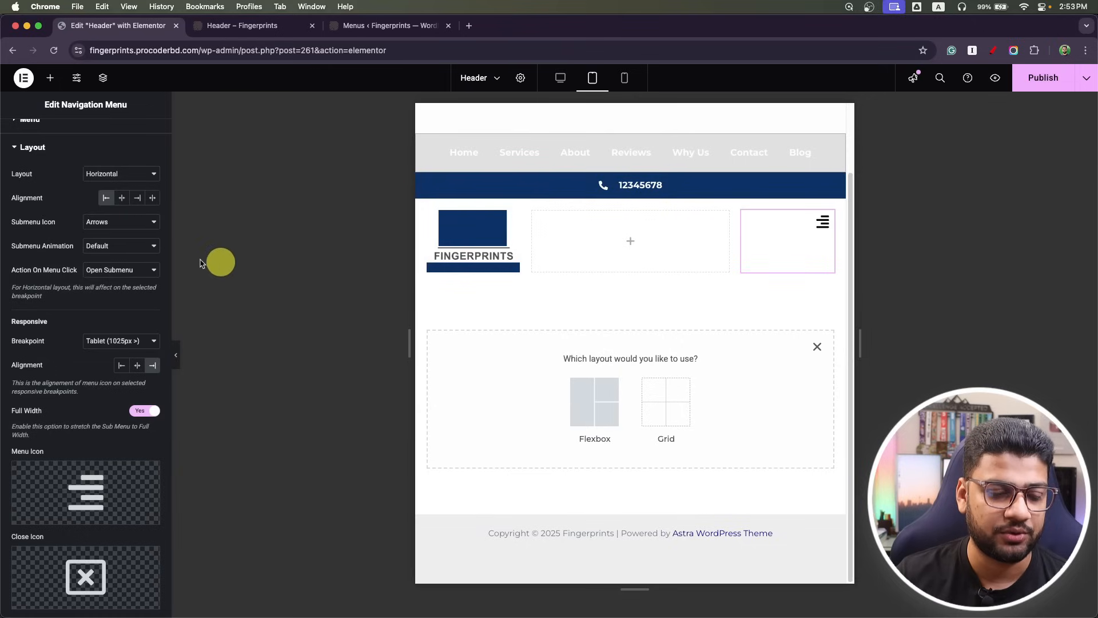
Review the Main Menu and Dropdown style settings and test that the mobile dropdown opens and closes.
scroll(105, 356, up, 5)
click(92, 140)
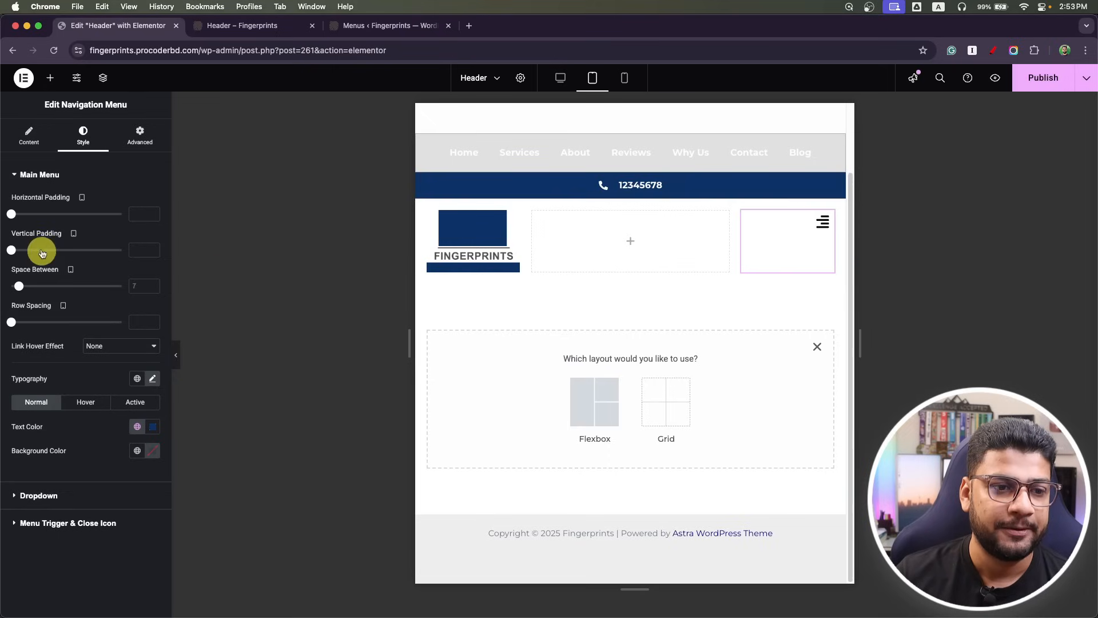
click(20, 174)
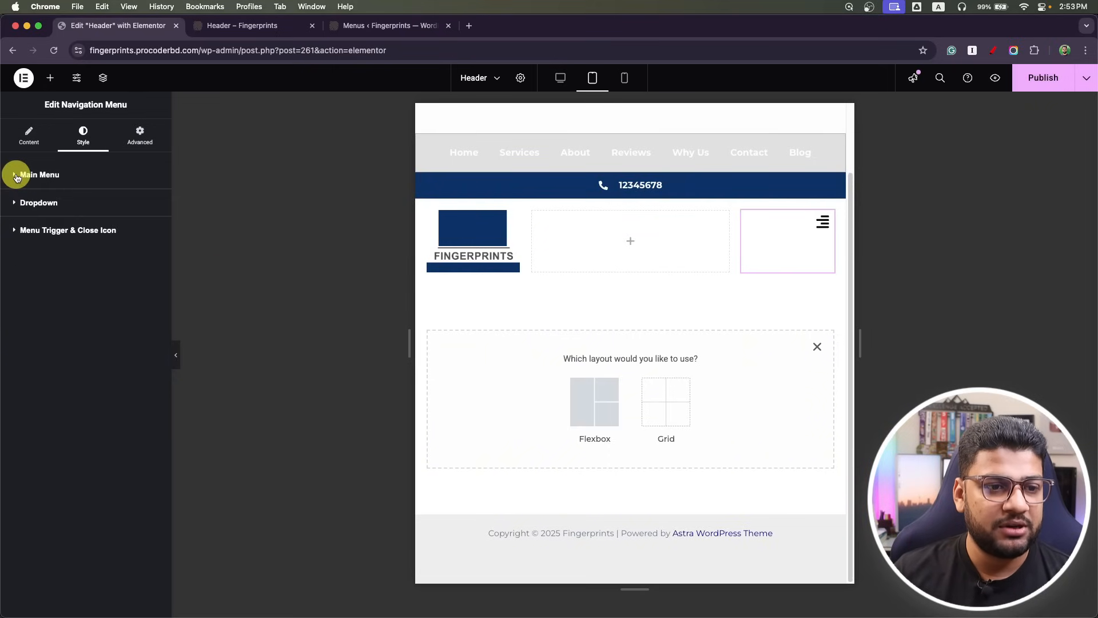
click(23, 203)
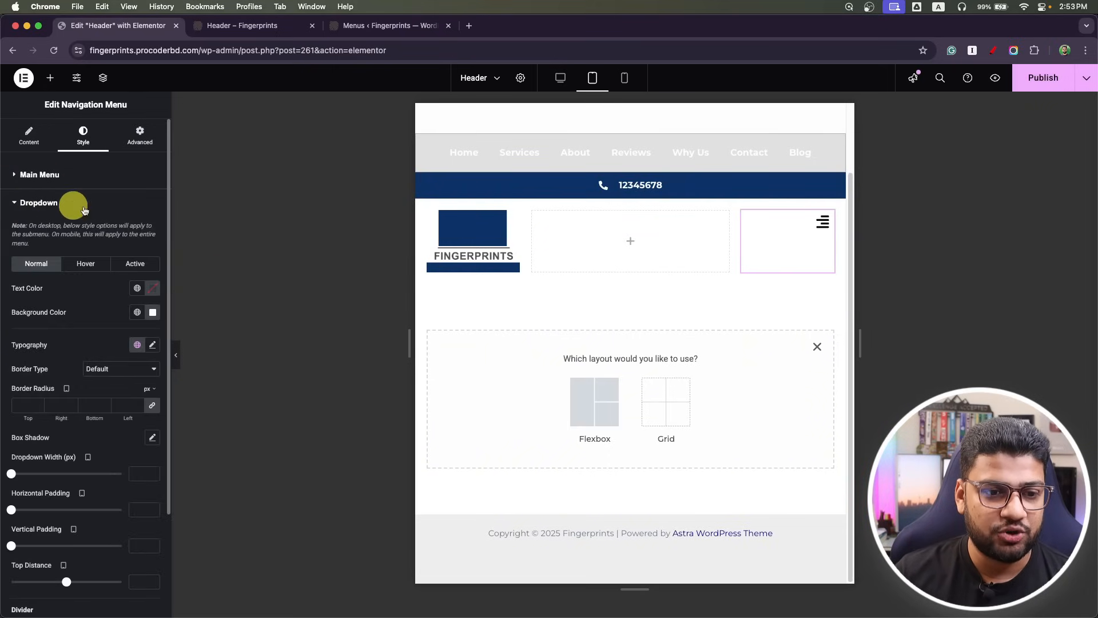
scroll(77, 221, down, 1)
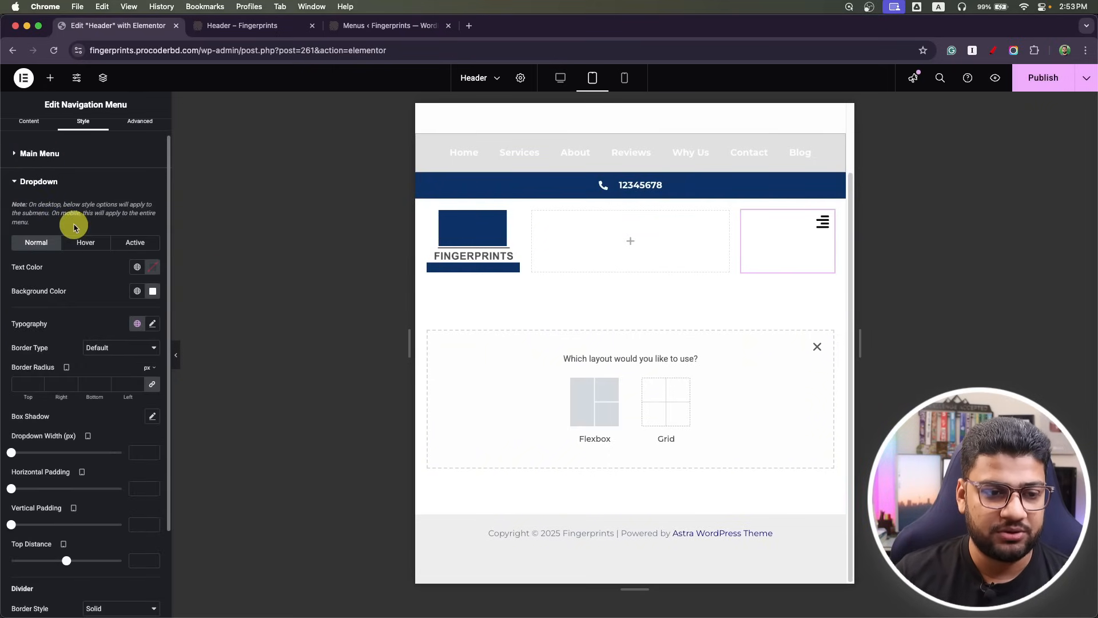
click(819, 224)
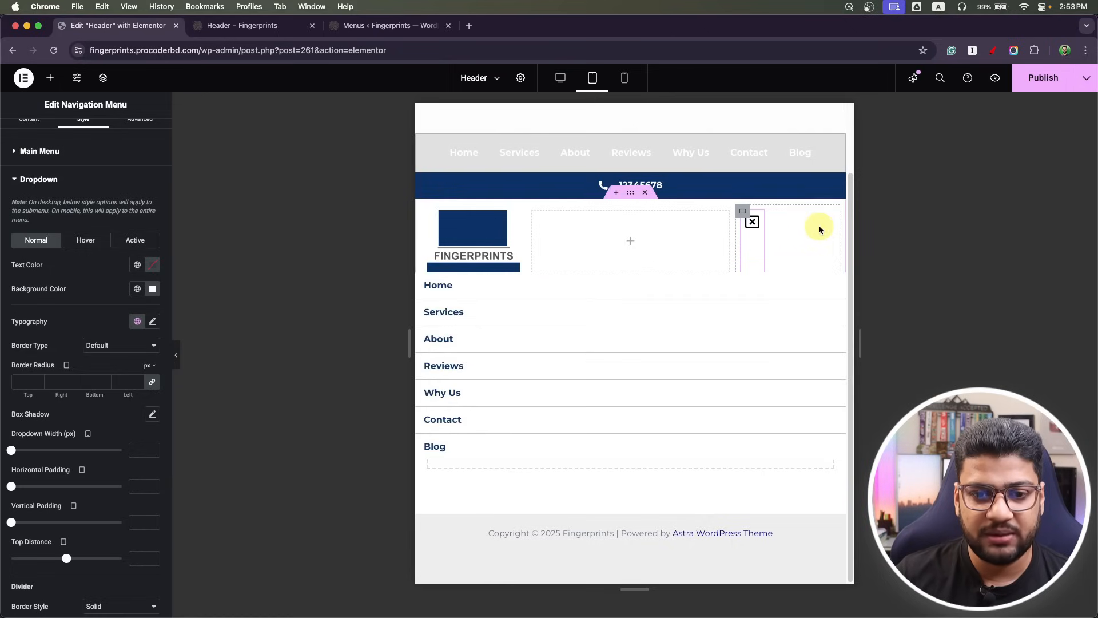
click(753, 228)
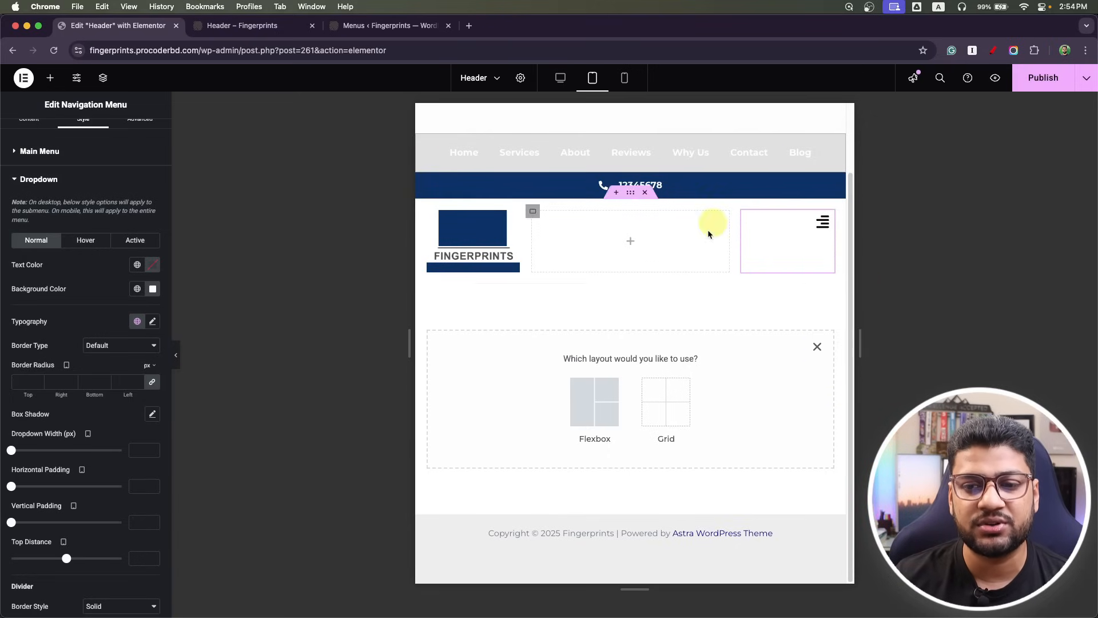
click(821, 223)
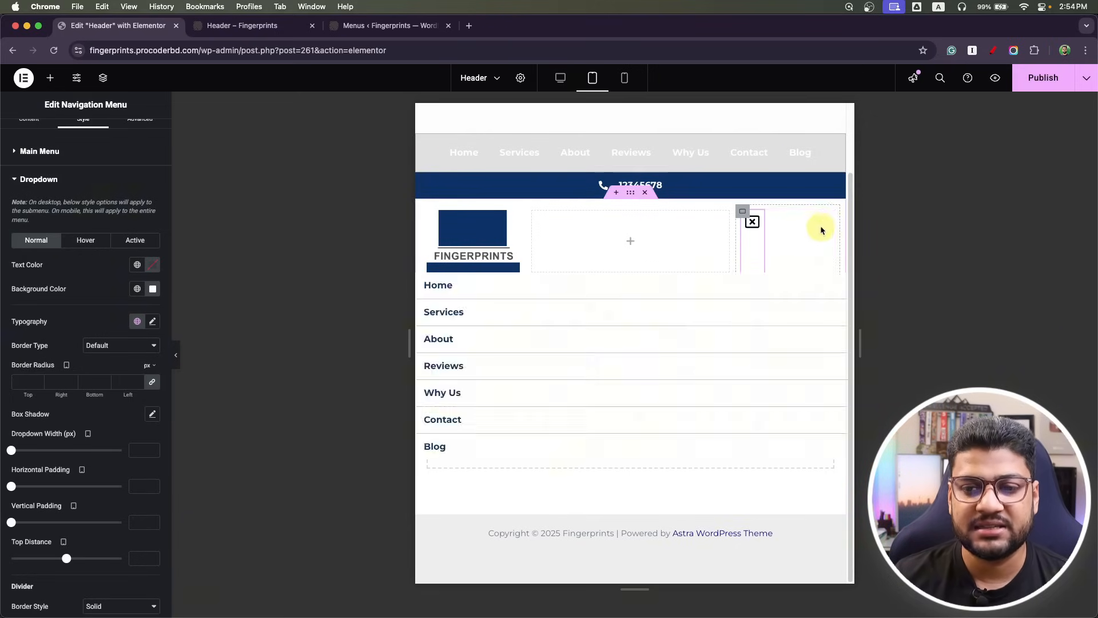
click(756, 234)
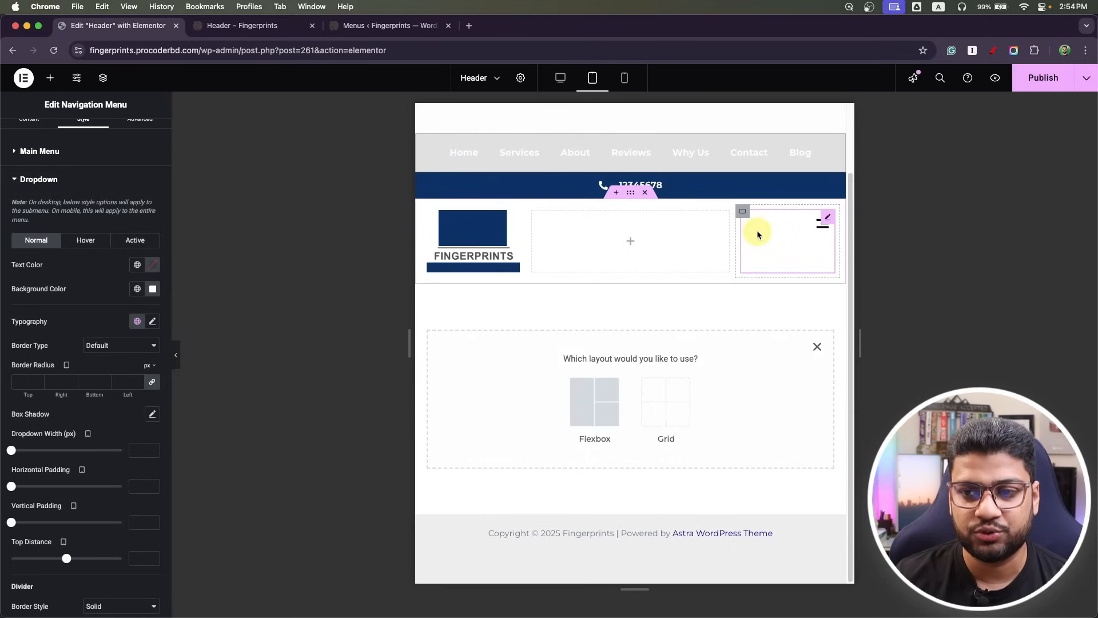
Leave the header preview page for the WordPress admin dashboard.
click(252, 32)
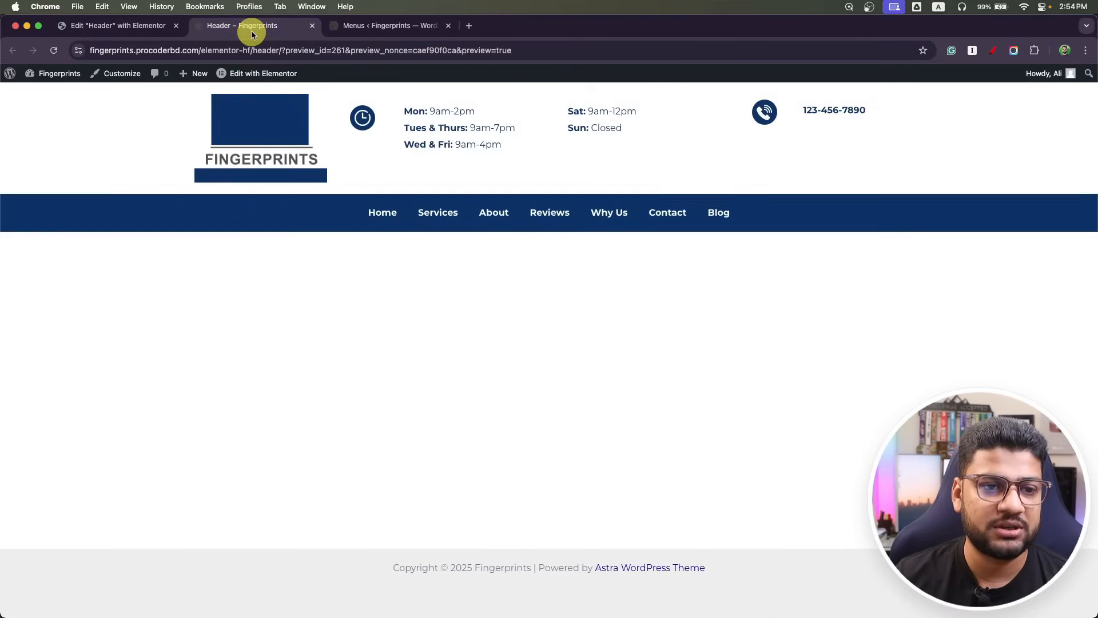
mouse_move(43, 73)
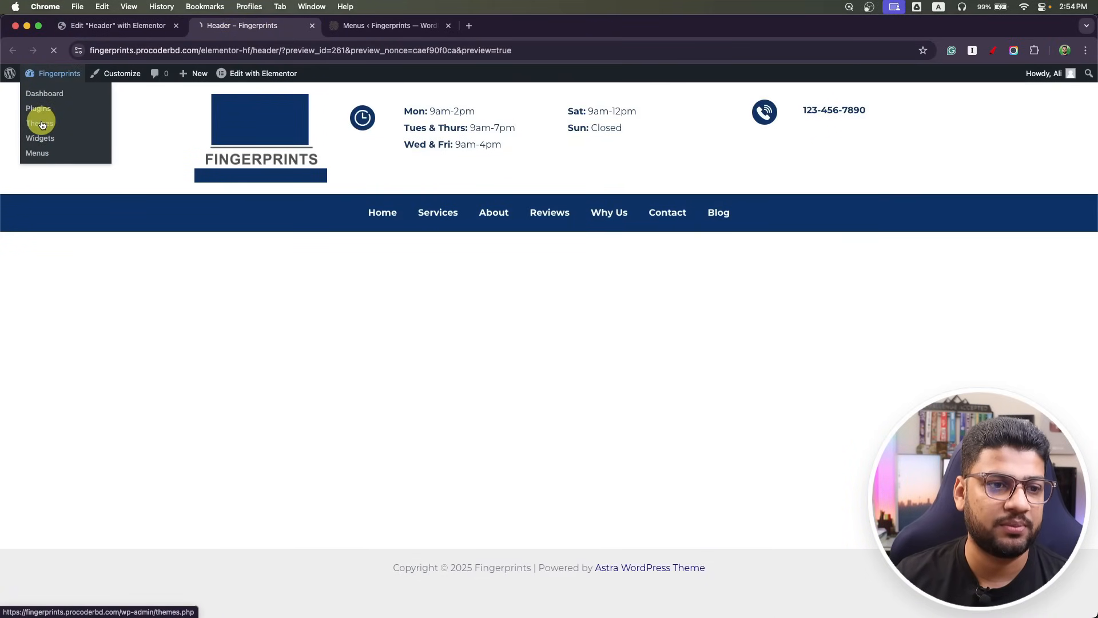
click(42, 125)
mouse_move(48, 447)
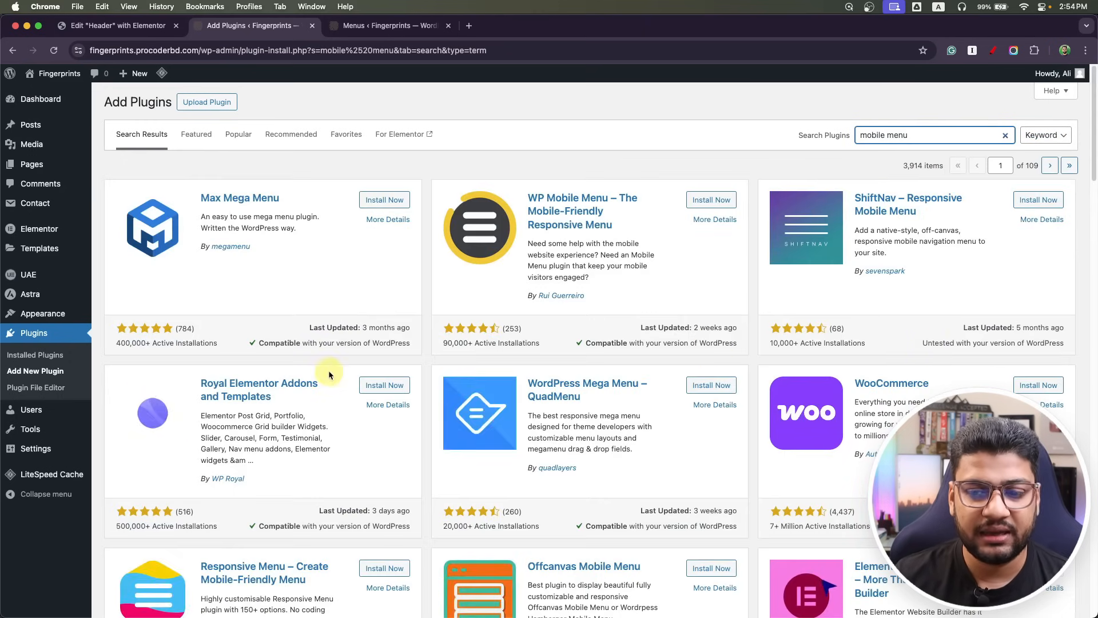
Install and activate the Responsive Menu plugin by ExpressTech.
scroll(329, 369, down, 5)
scroll(331, 366, down, 5)
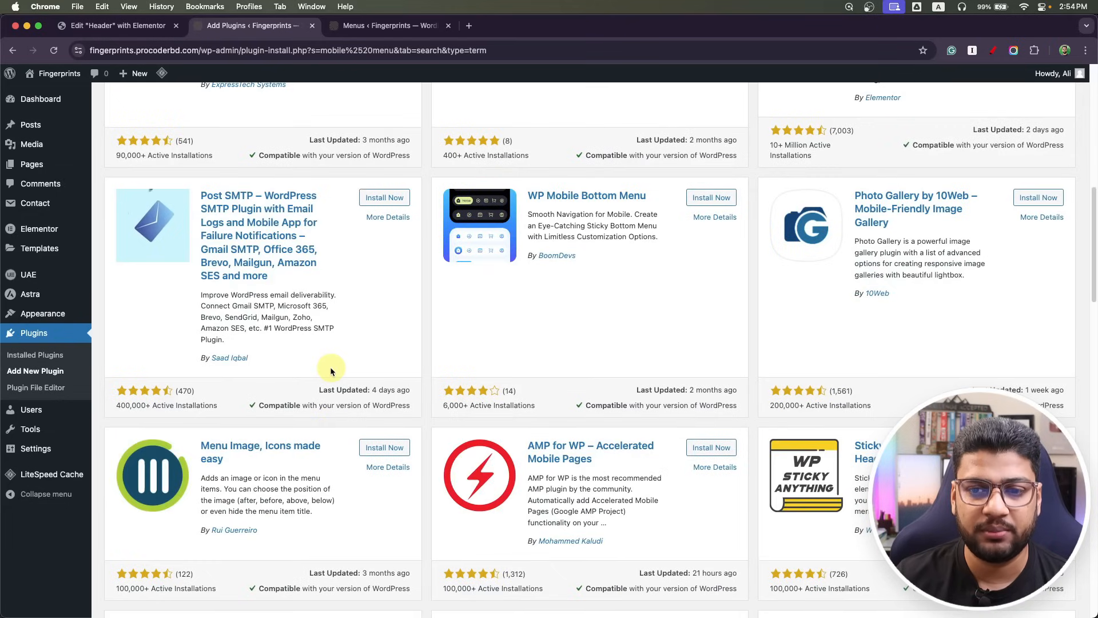
scroll(331, 366, up, 10)
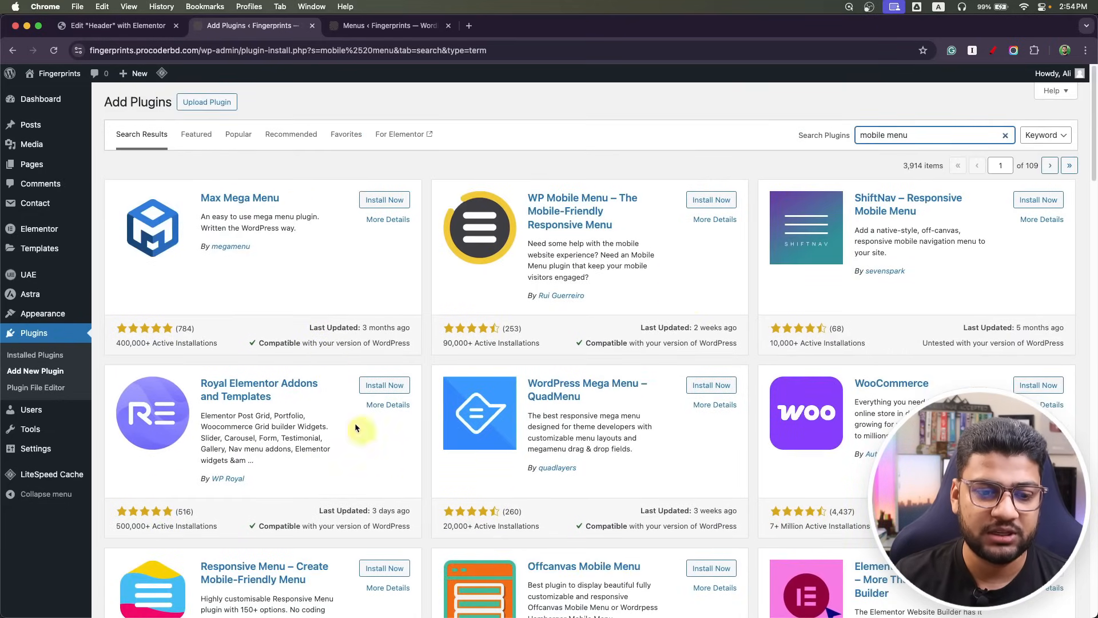
scroll(368, 437, down, 5)
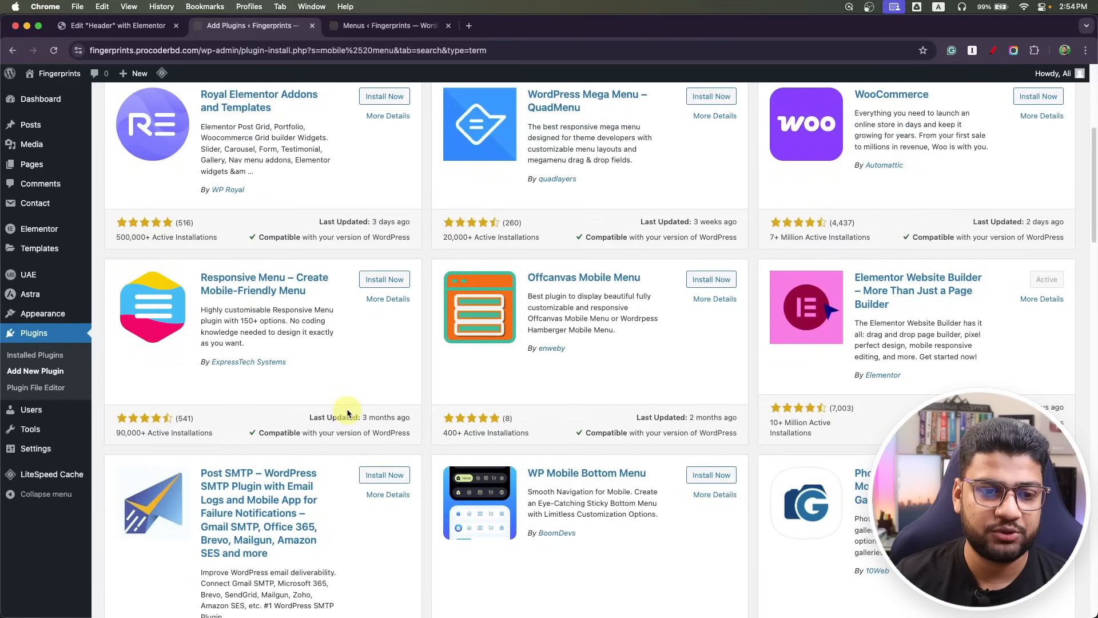
click(382, 279)
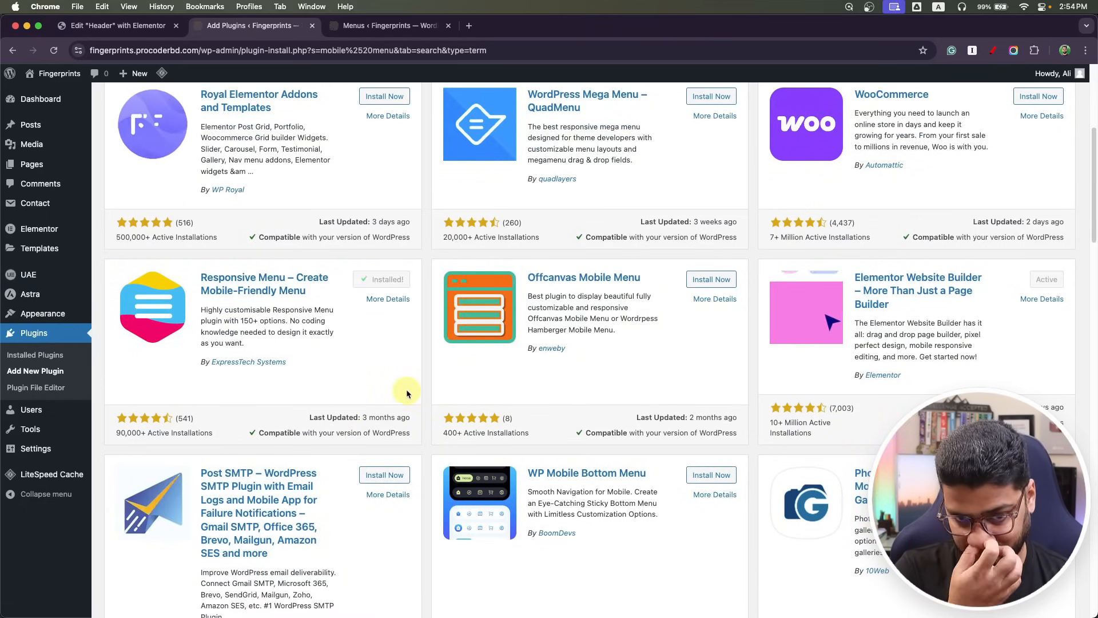
click(391, 289)
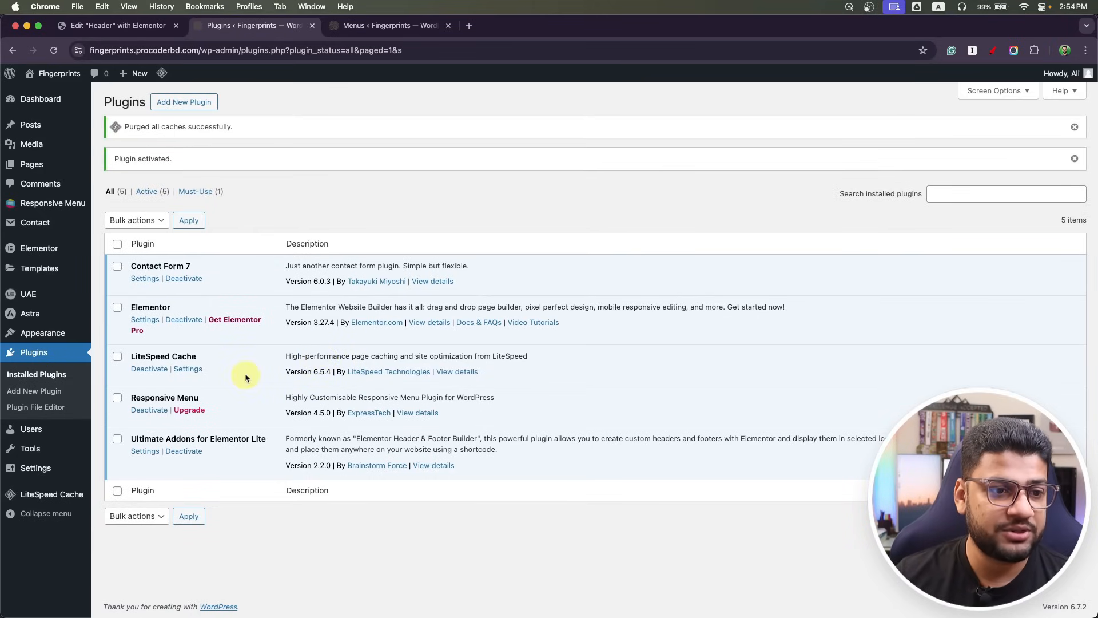
mouse_move(46, 204)
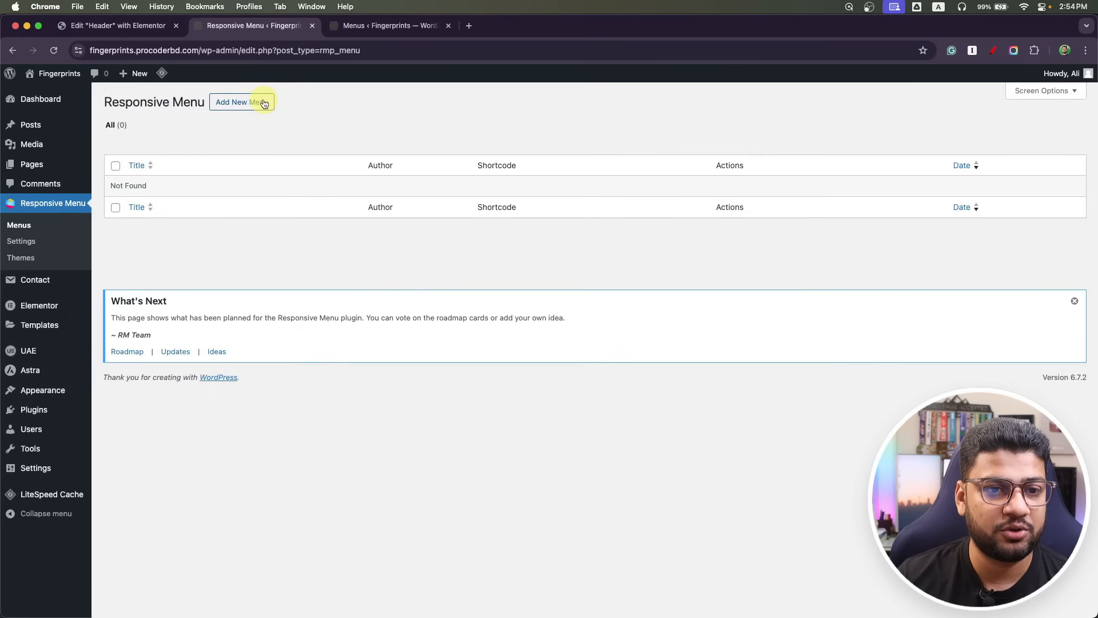
Start a new responsive menu, preview the Electric Blue Theme demo, and choose that theme.
click(263, 102)
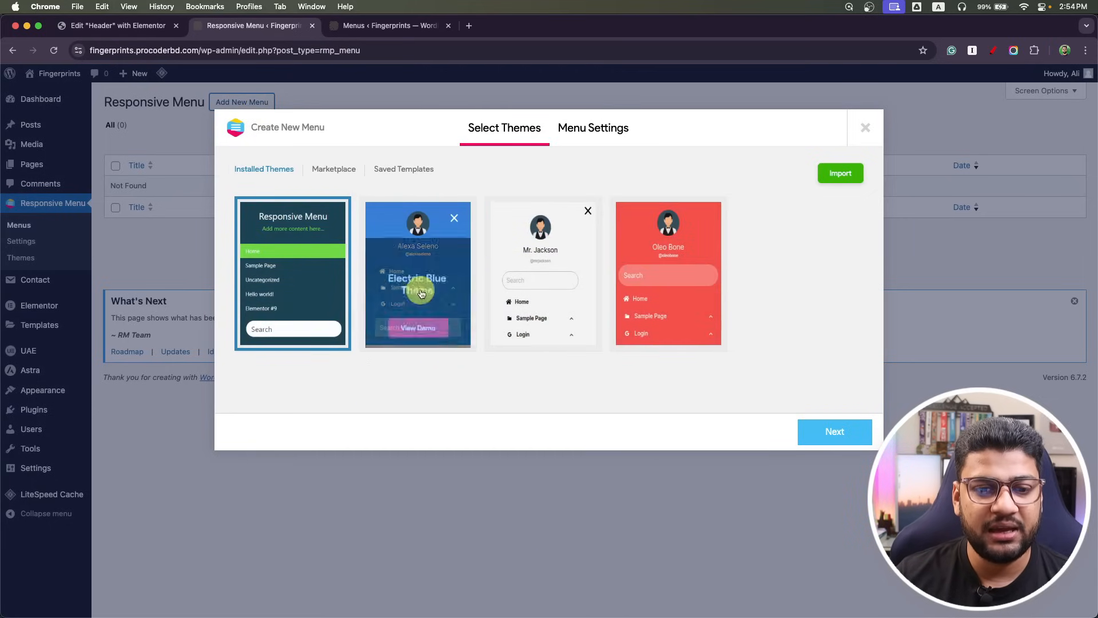
click(435, 309)
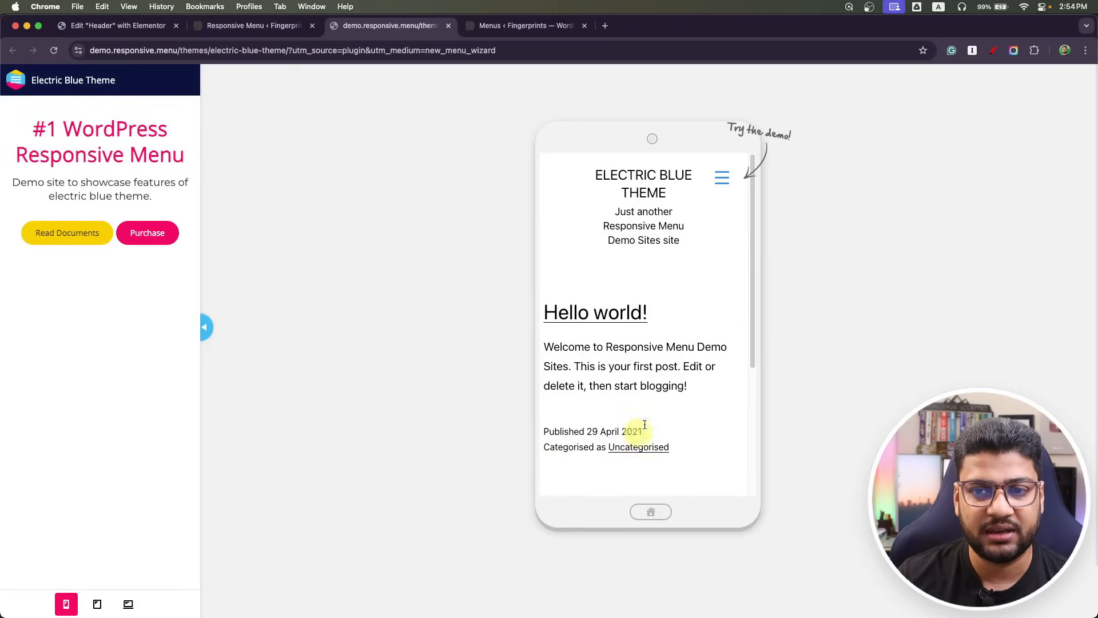
click(725, 180)
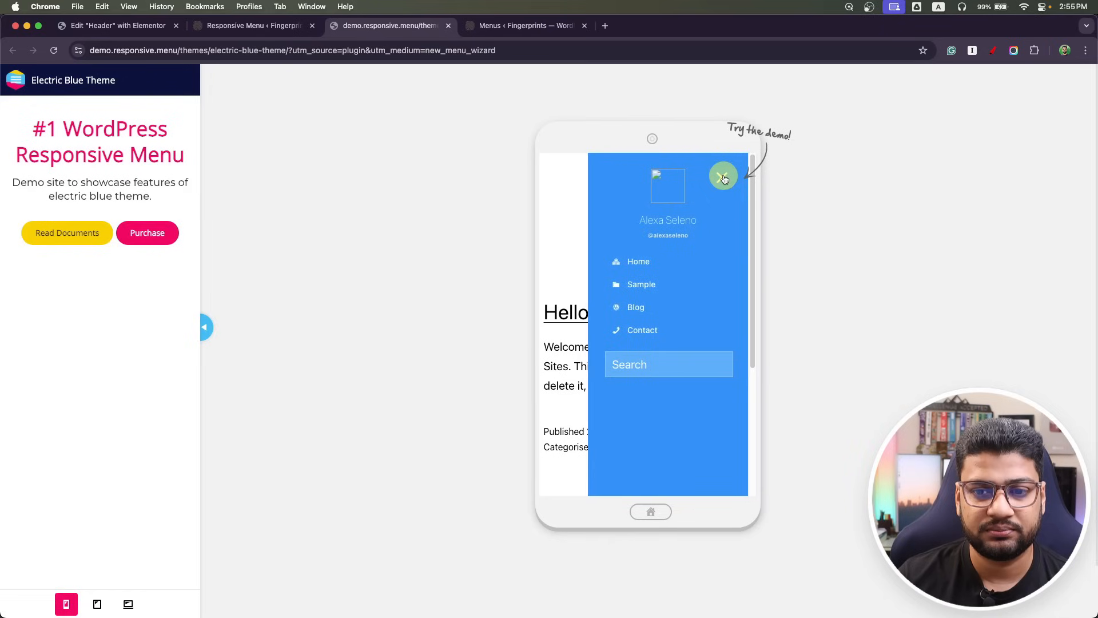
click(724, 179)
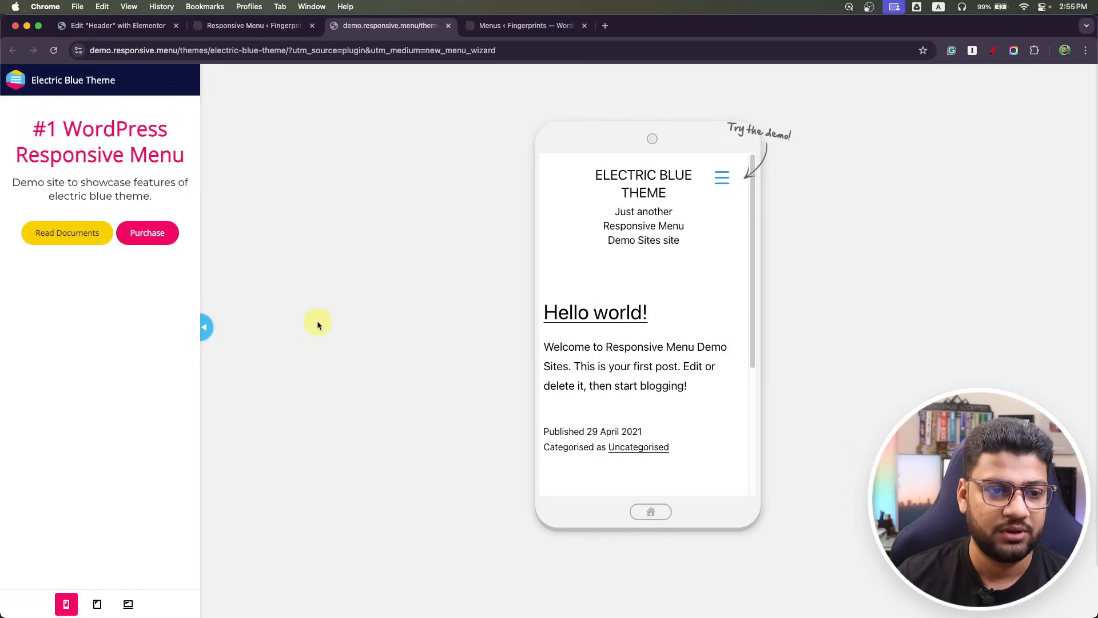
key(super+w)
click(438, 224)
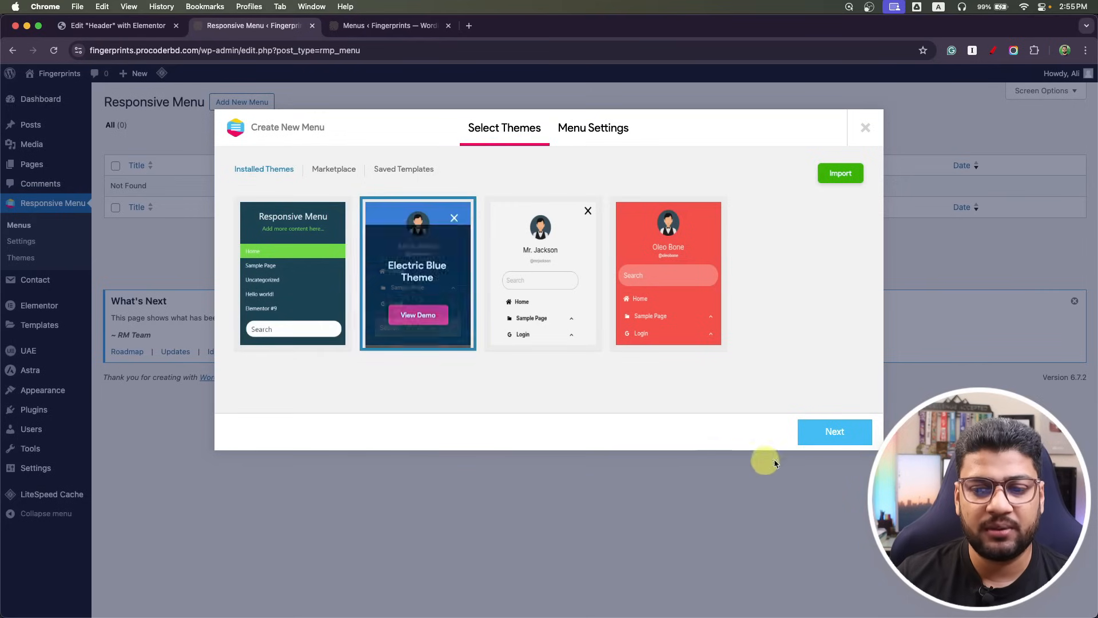
Link the menu to the Primary WordPress menu and create Main Menu.
click(834, 439)
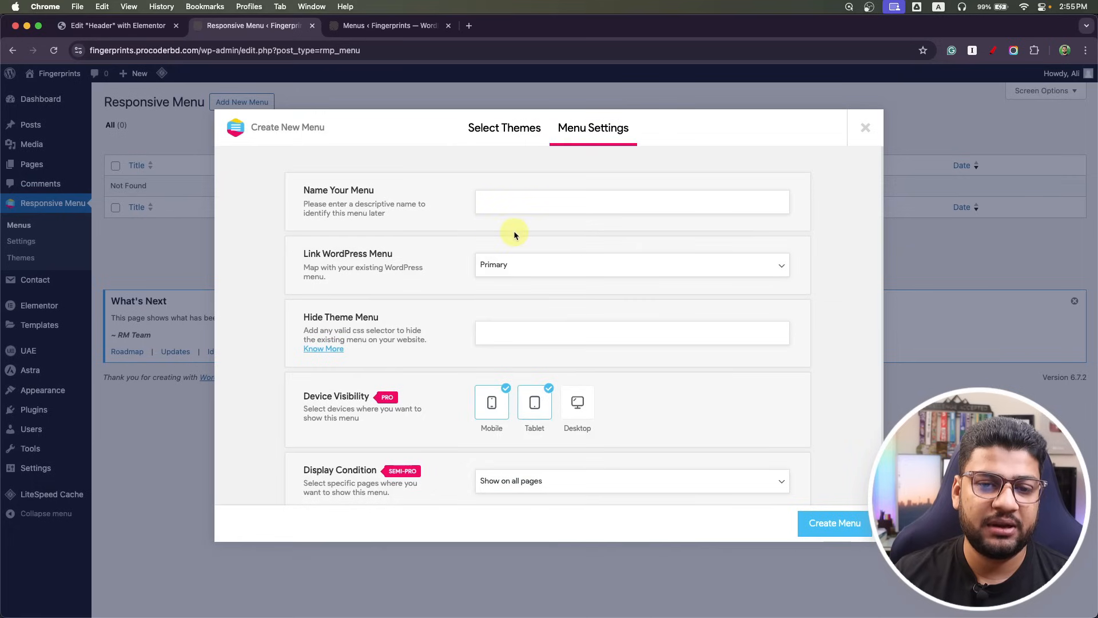
click(503, 135)
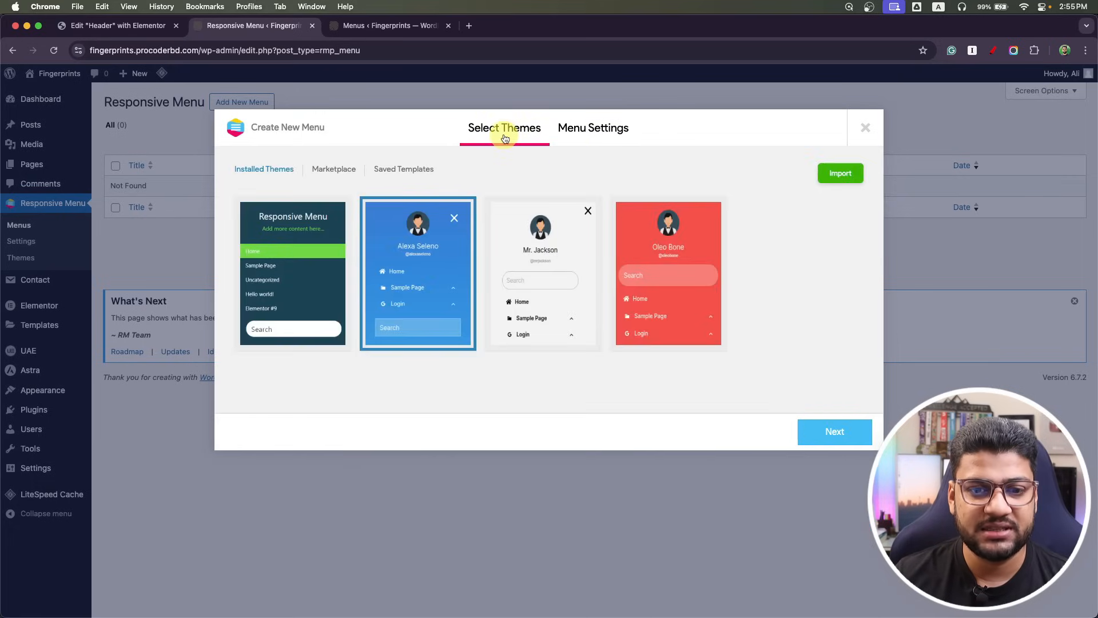
click(584, 133)
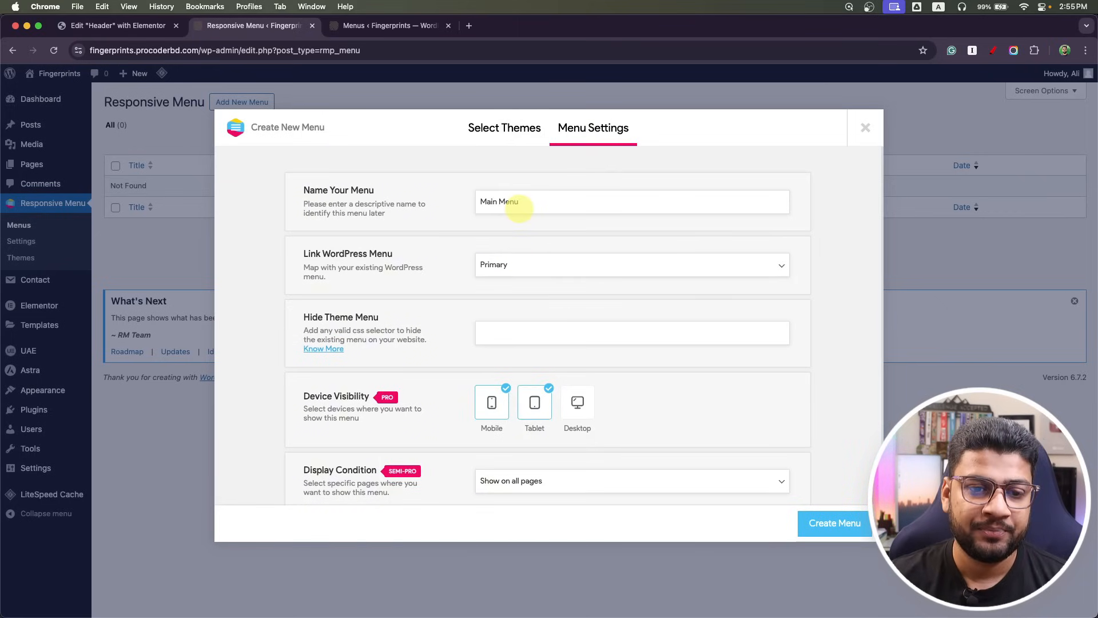
click(550, 264)
click(524, 277)
scroll(408, 326, down, 2)
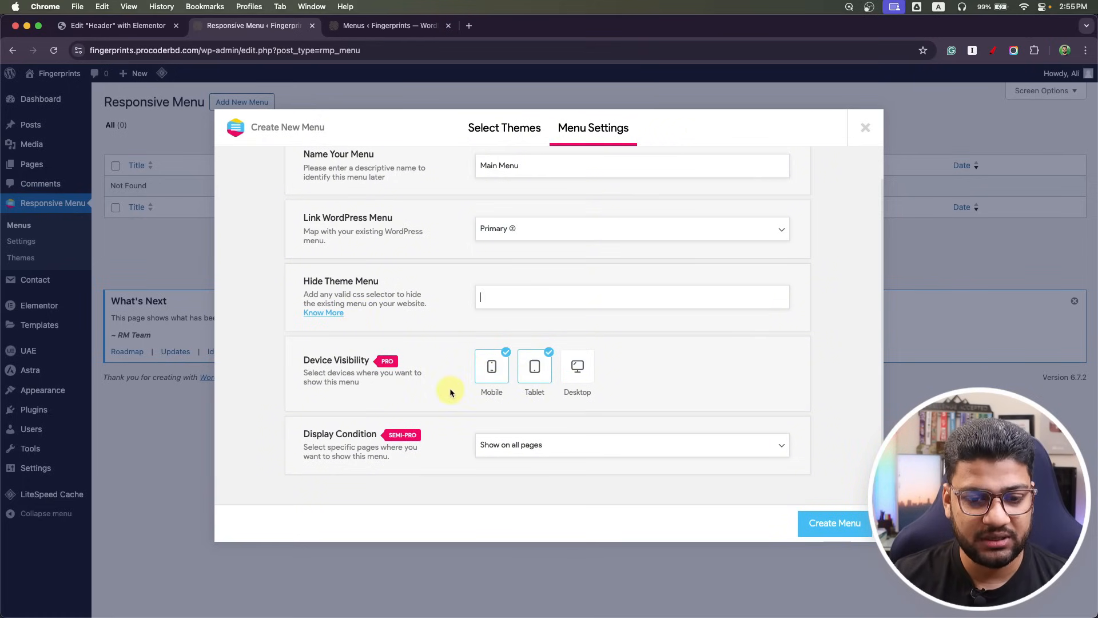
click(833, 521)
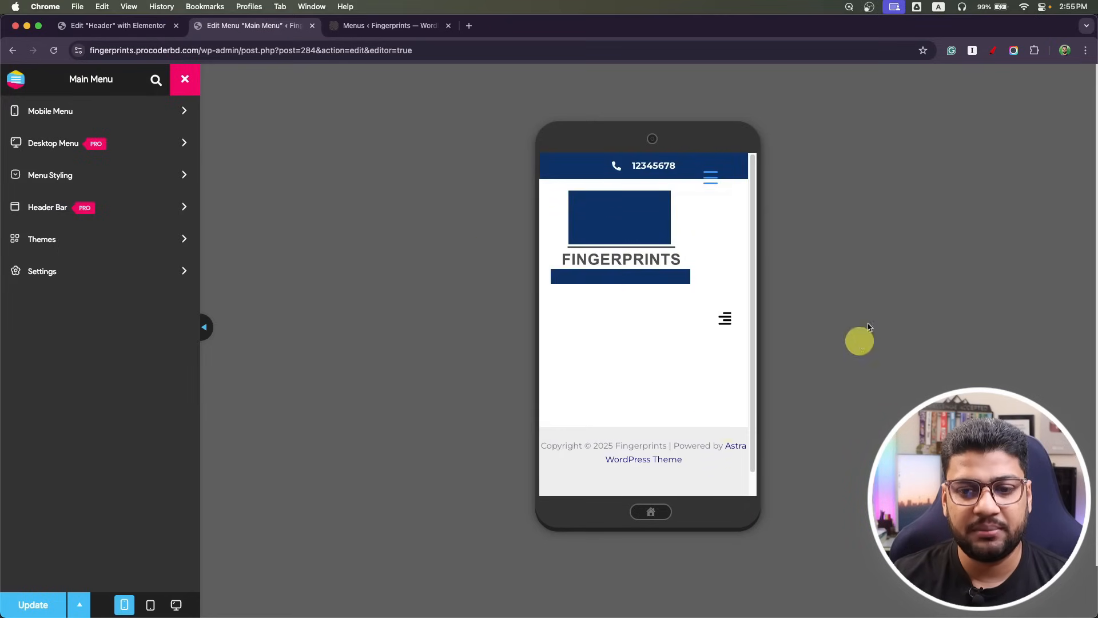
Preview the off-canvas menu and open the mobile menu container's title header settings.
click(711, 180)
click(710, 177)
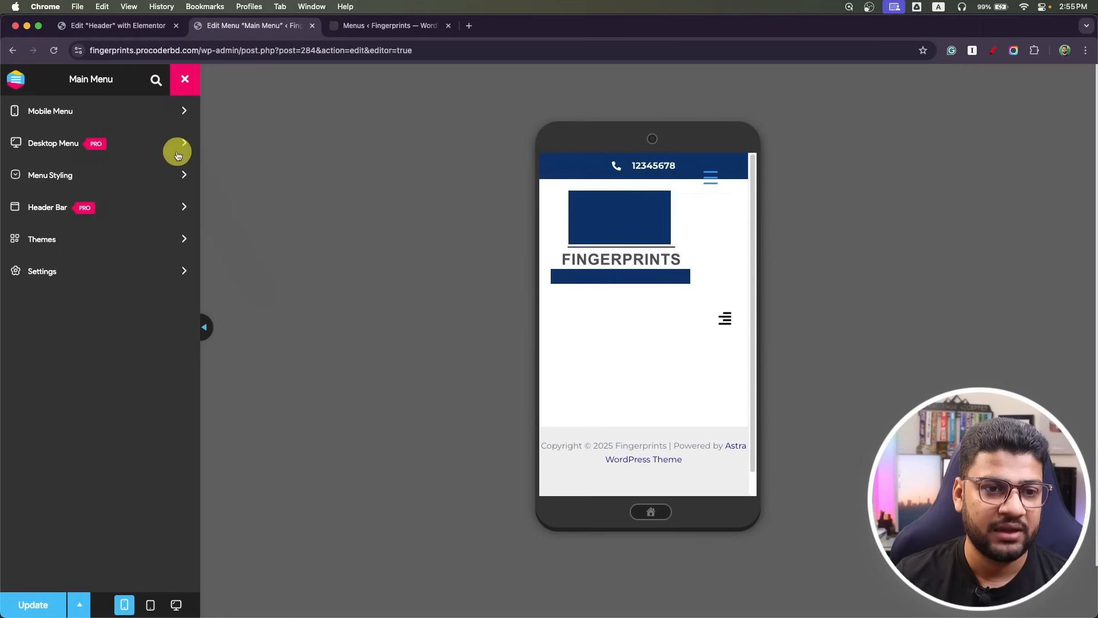
click(144, 116)
click(143, 117)
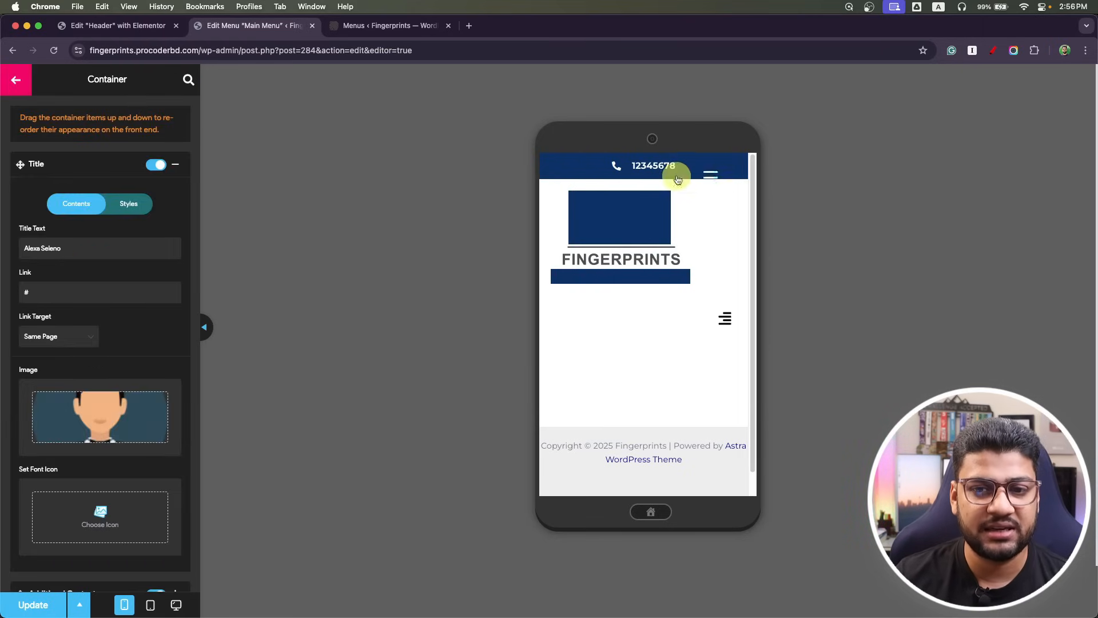
click(711, 177)
click(158, 166)
click(158, 166)
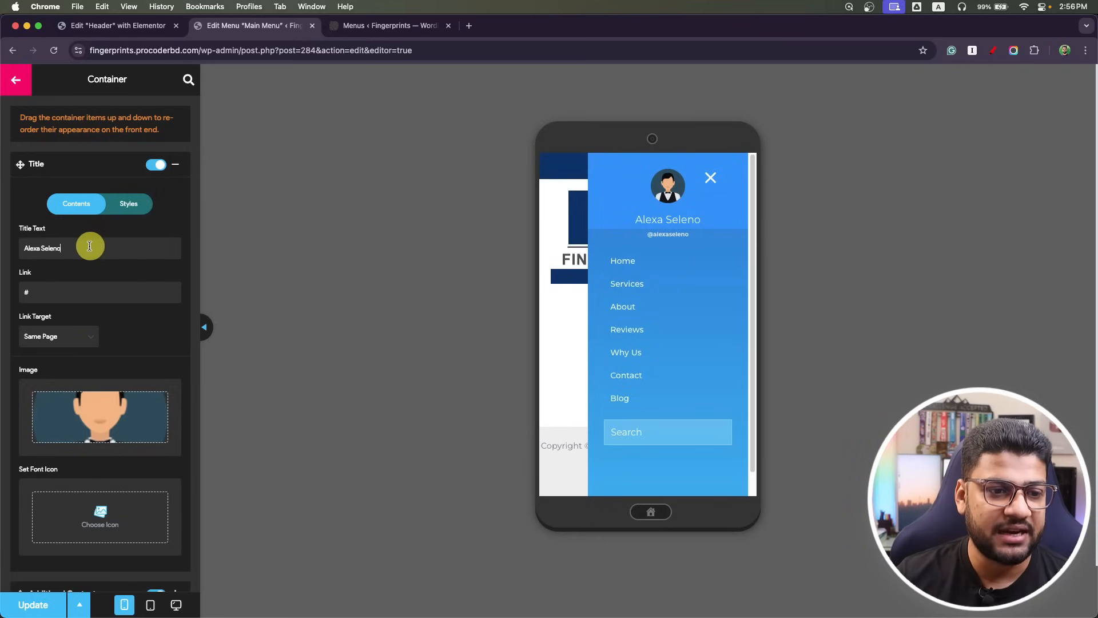
drag(90, 247, 1, 250)
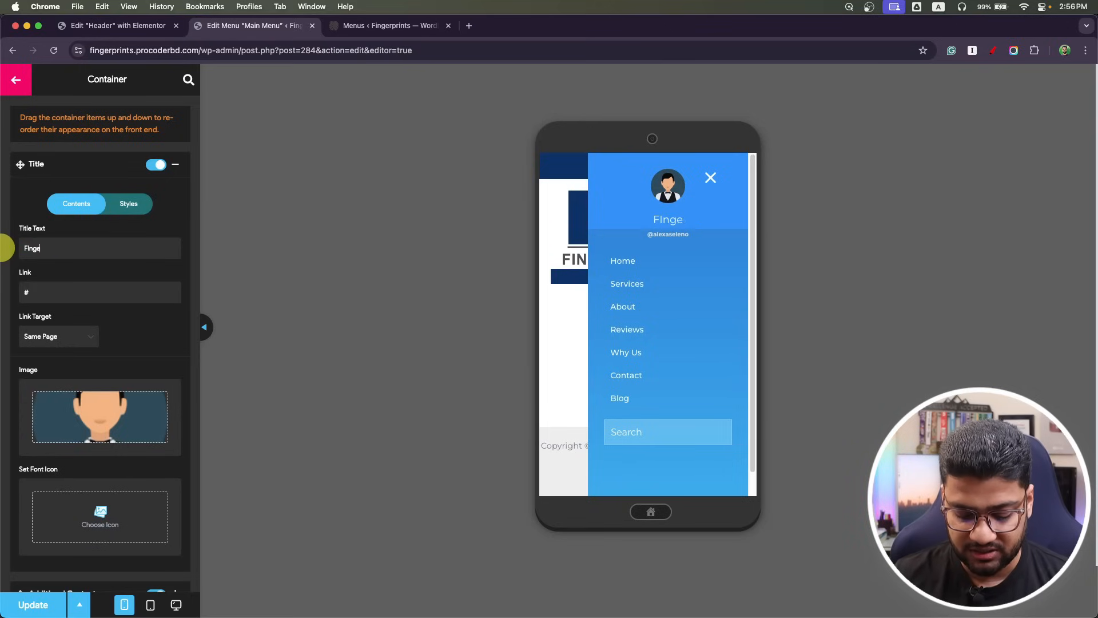
text(FIngerprints)
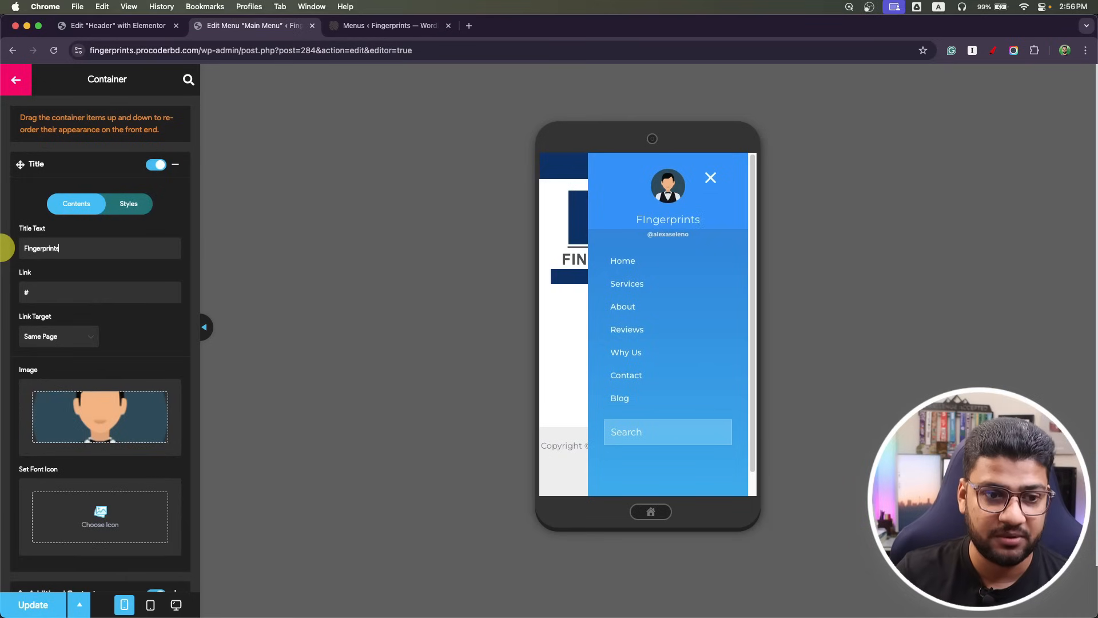
drag(29, 293, 7, 282)
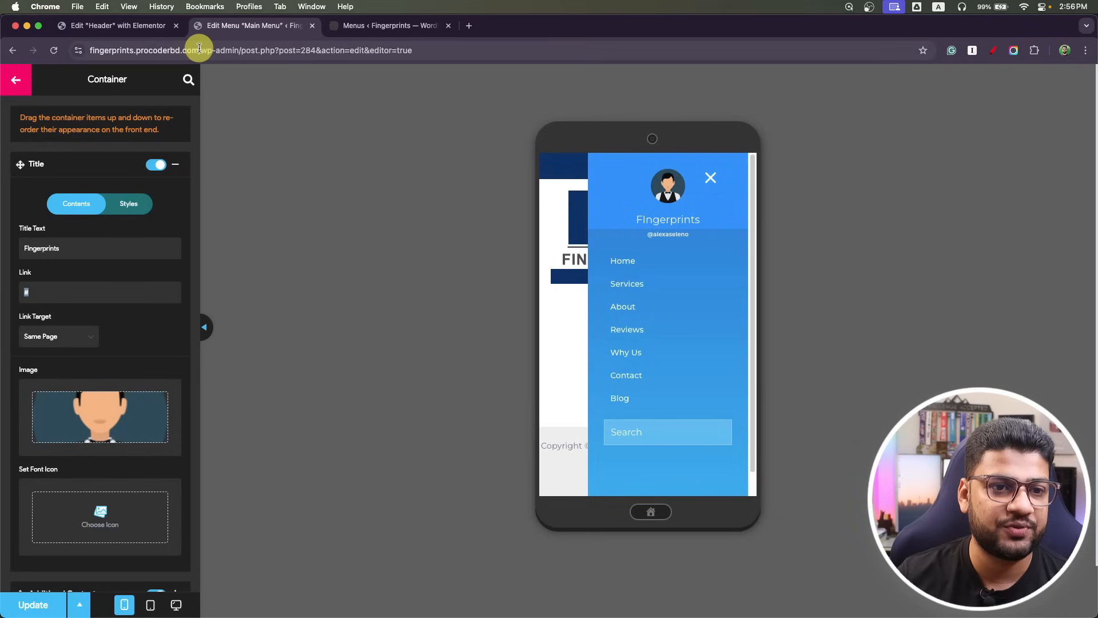
drag(201, 48, 55, 49)
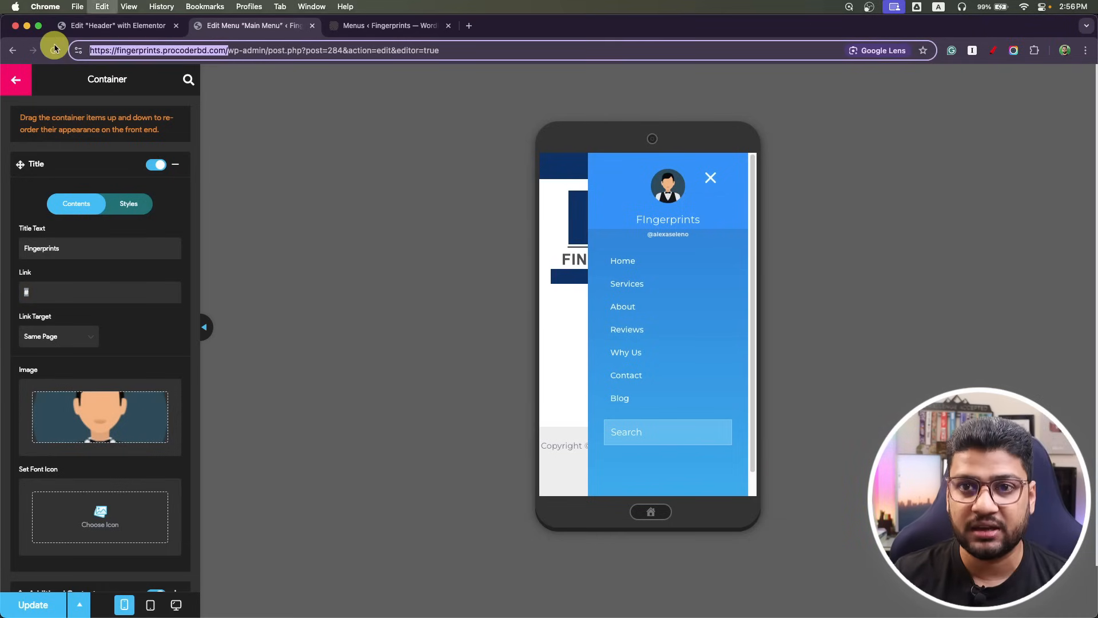
text(https://fingerprints.procoderbd.com/)
click(81, 293)
text(https://fingerprints.procoderbd.com/)
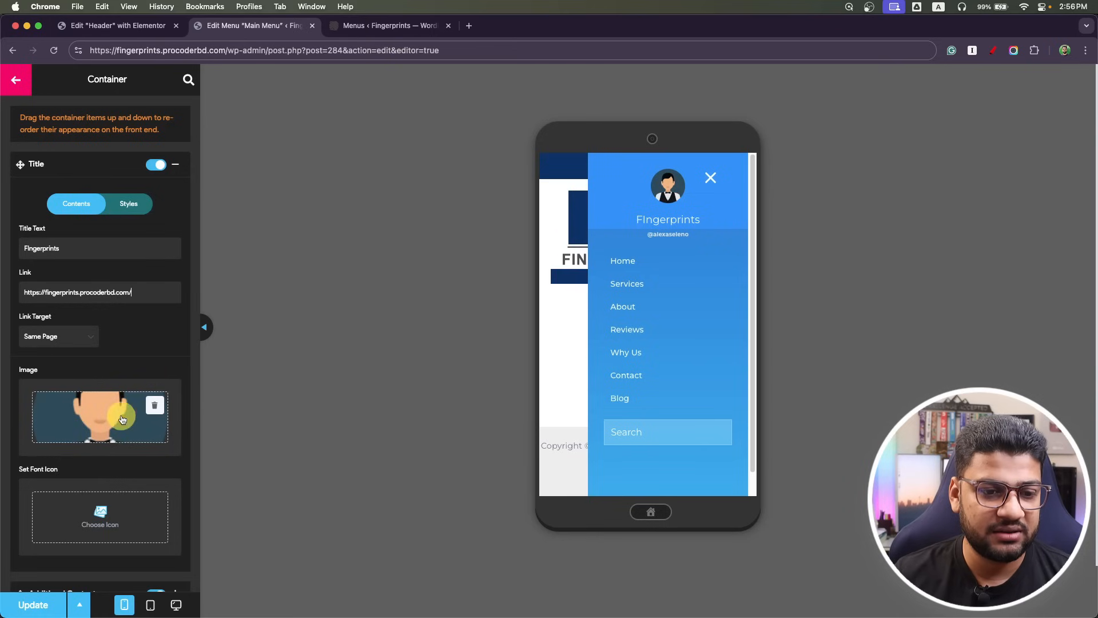
Replace the avatar image with the FINGERPRINTS logo from the Media Library.
click(158, 407)
click(94, 453)
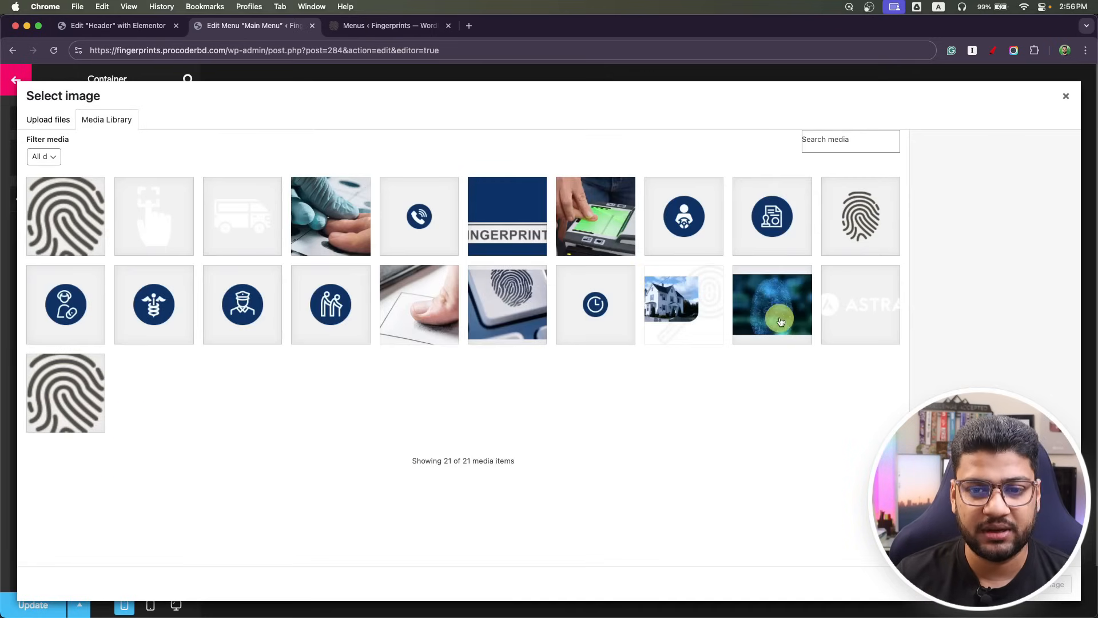
click(490, 214)
click(1060, 594)
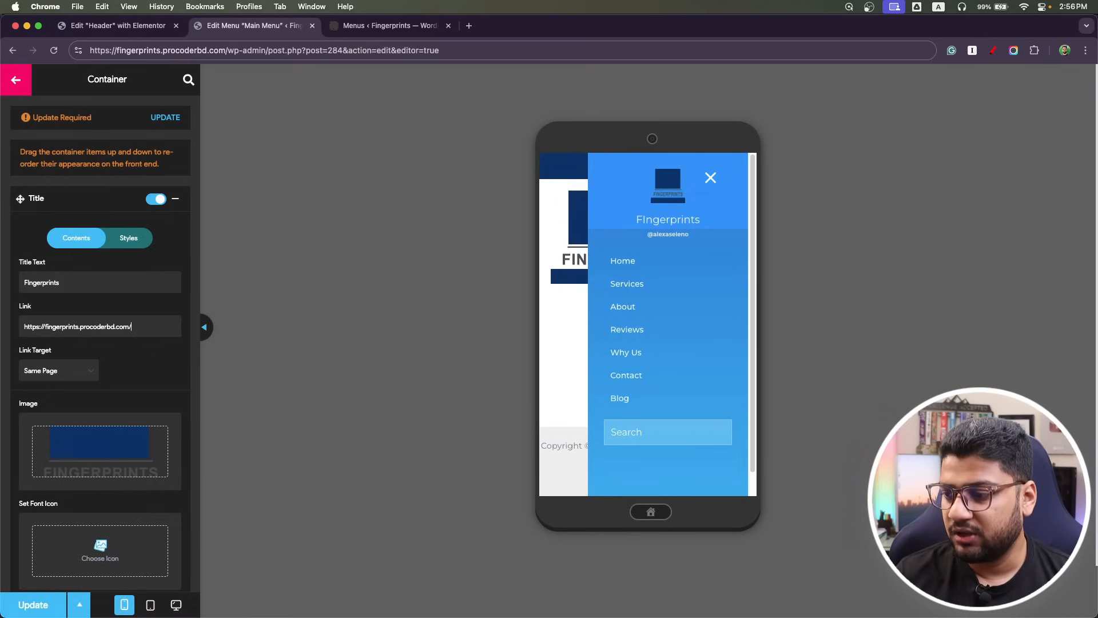
key(super+Tab)
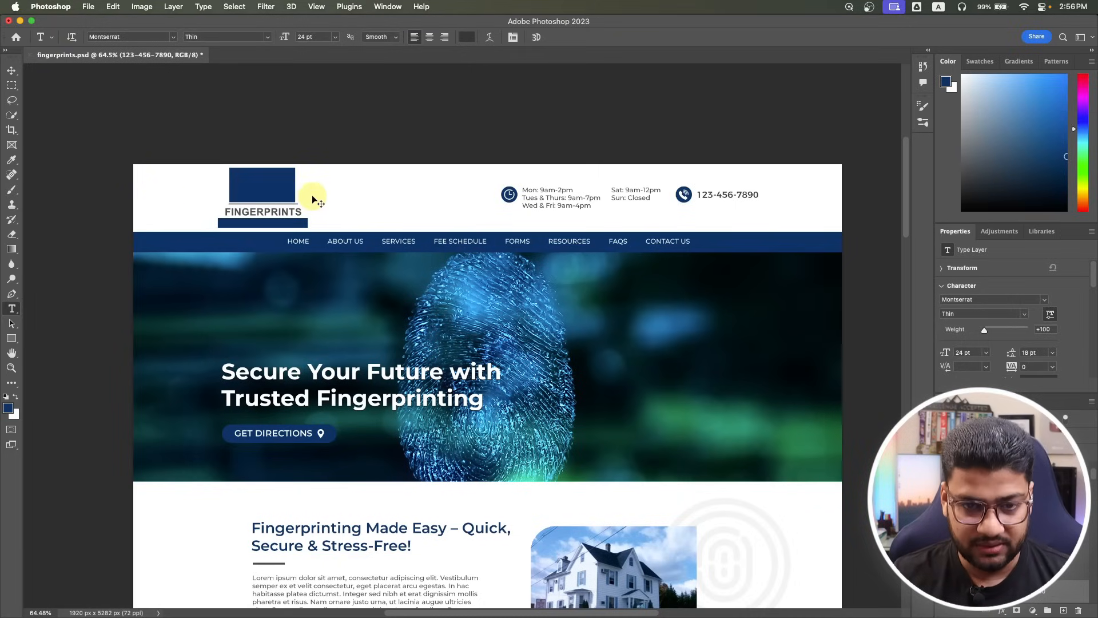
In the fingerprints.psd mockup, select the blue logo rectangle.
key(super+Tab)
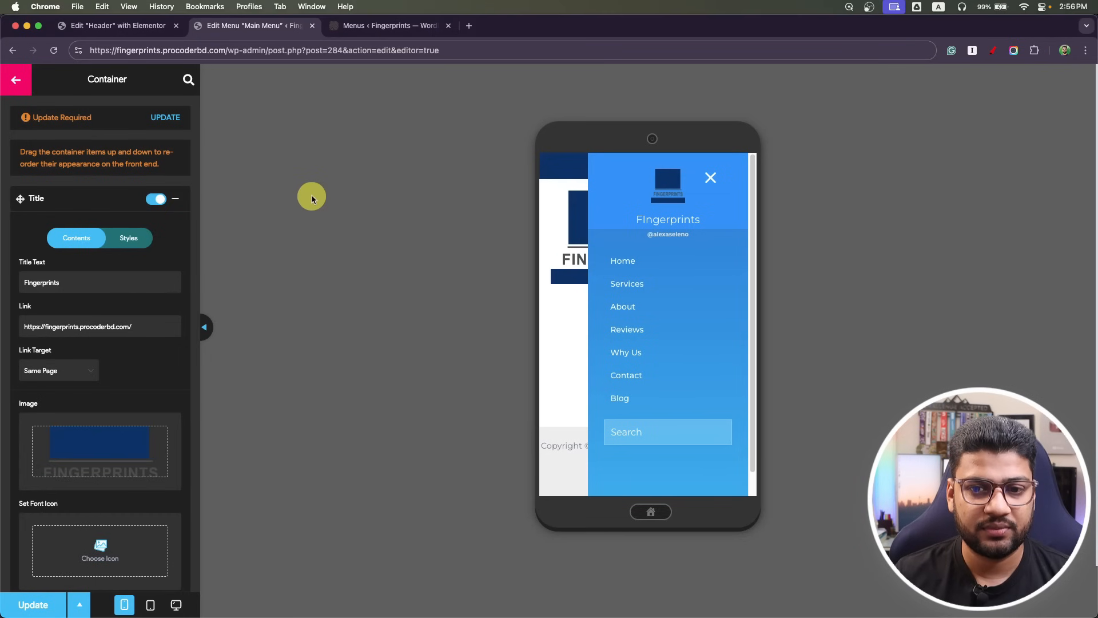
key(super+Tab)
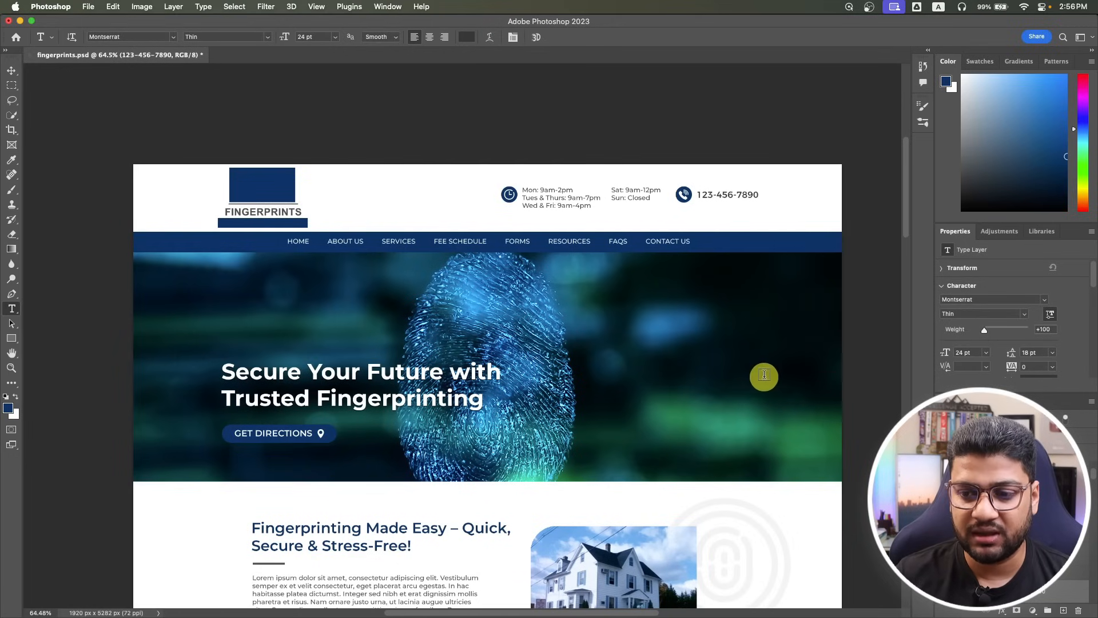
click(254, 183)
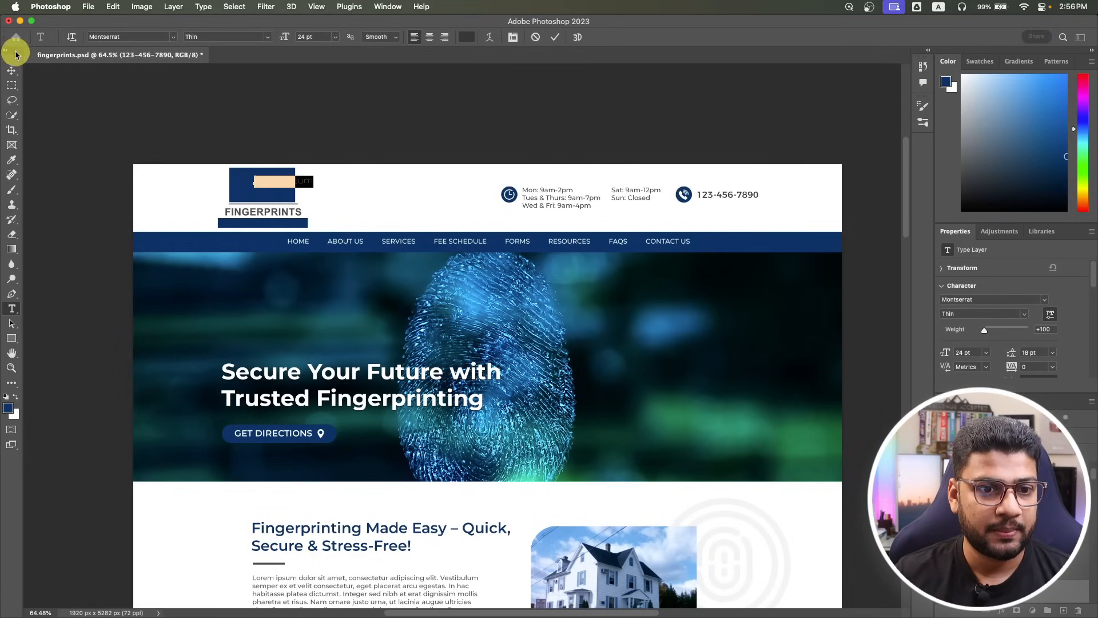
click(10, 71)
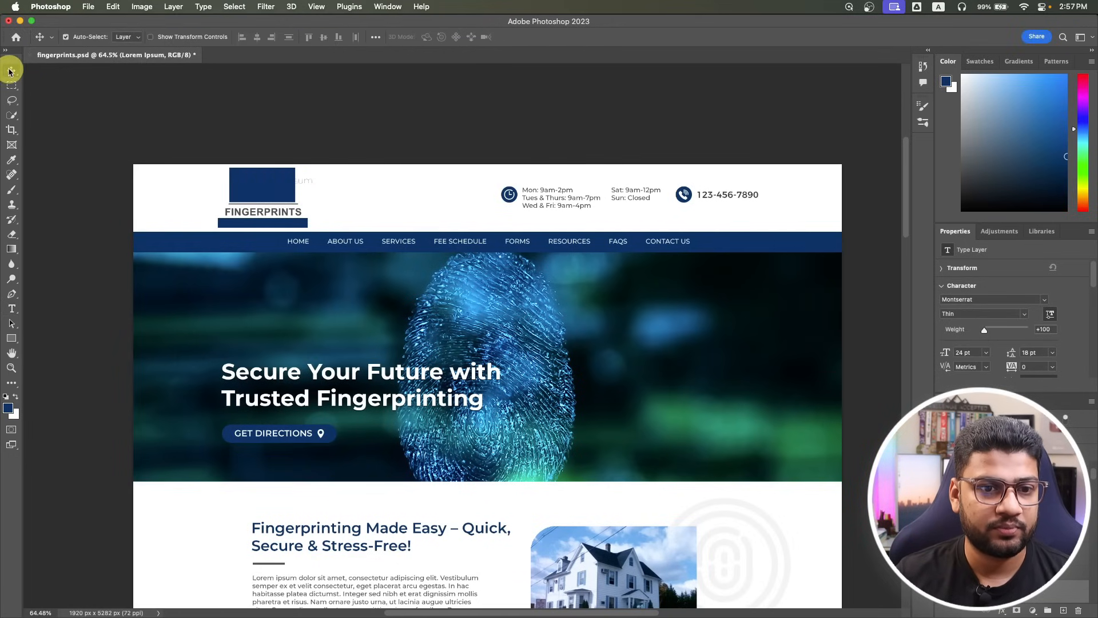
super+click(265, 186)
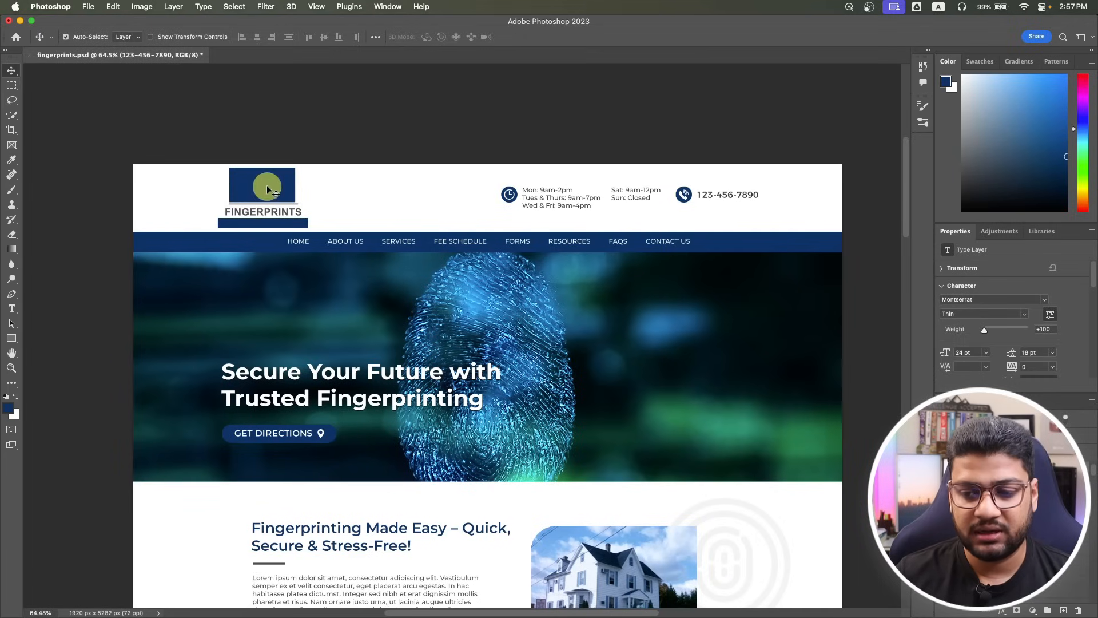
Isolate the logo group by hiding all other layers, then bring up Image > Trim.
click(959, 511)
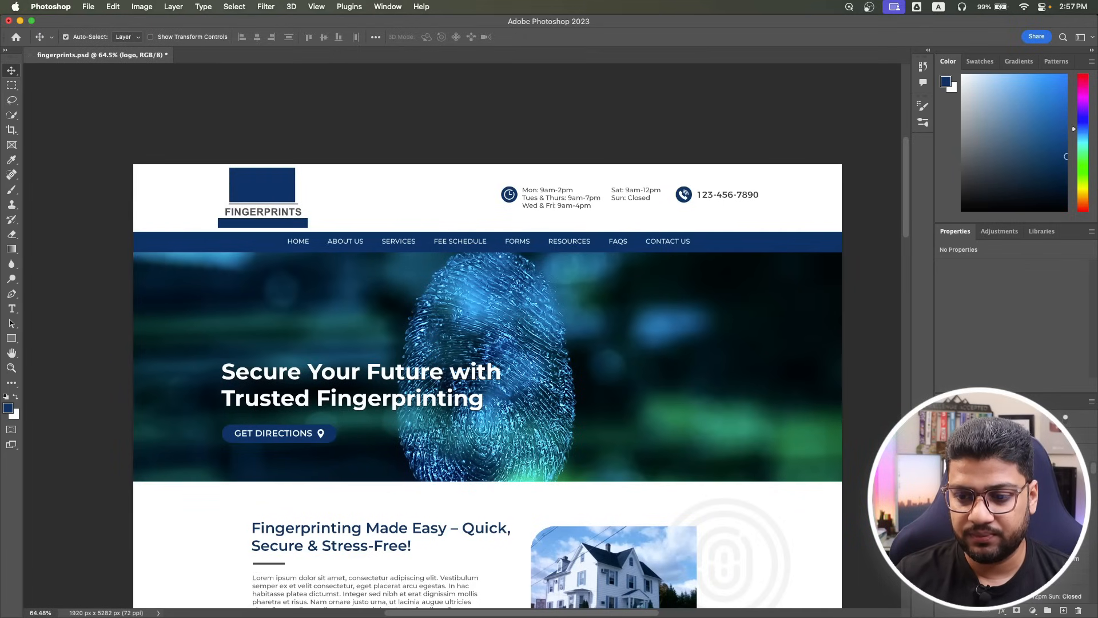
click(942, 511)
click(942, 511)
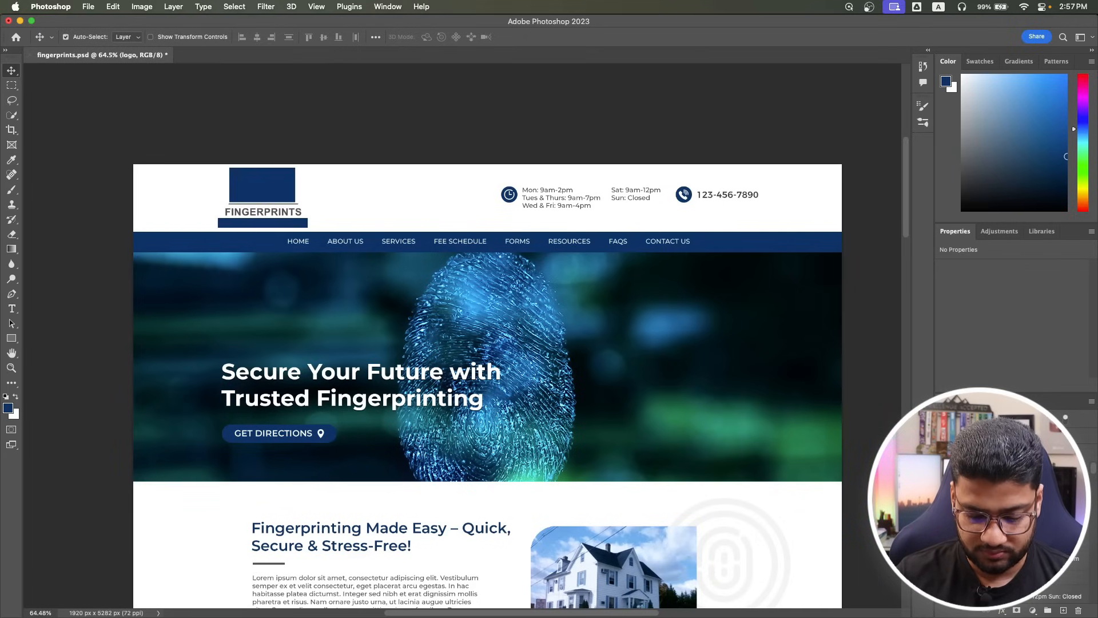
alt+click(942, 511)
click(142, 7)
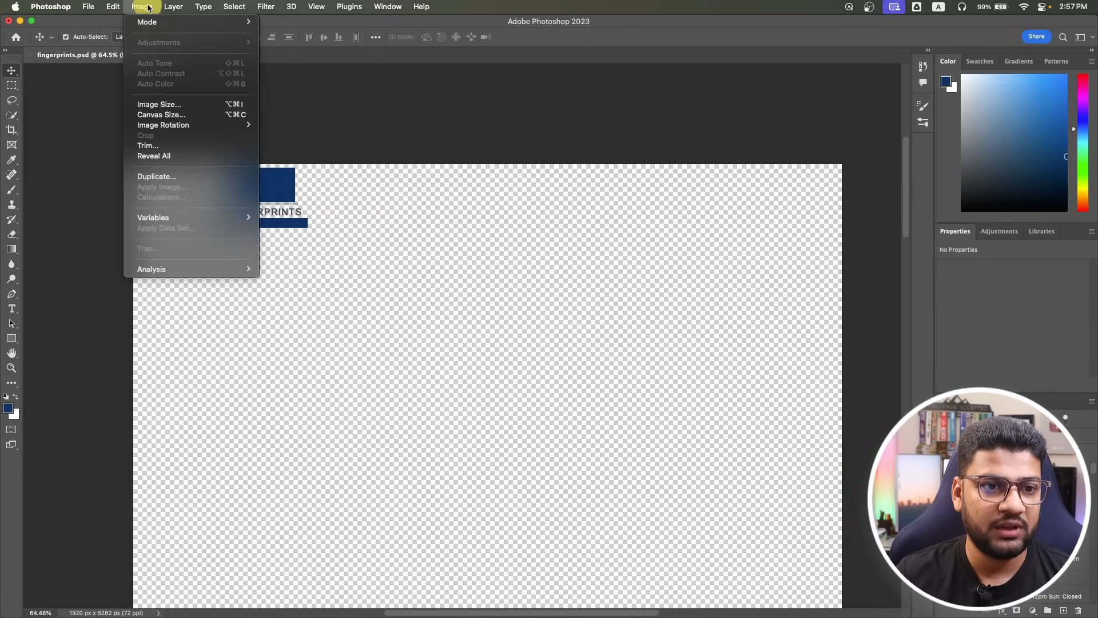
click(146, 145)
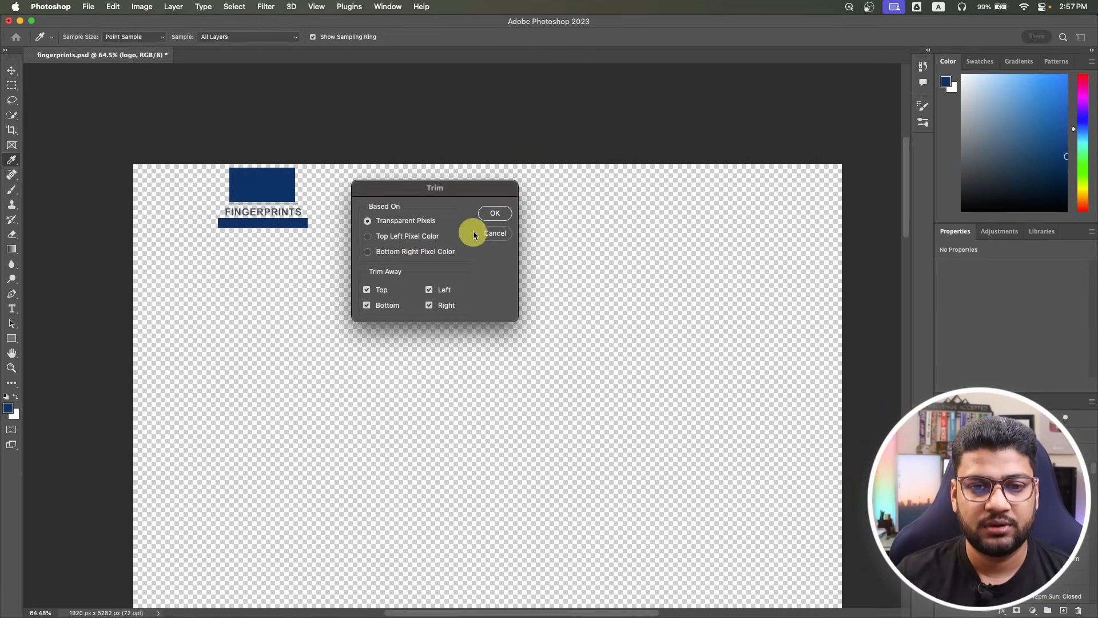
Trim the canvas to the logo by transparent pixels and add a white Color Overlay.
key(Return)
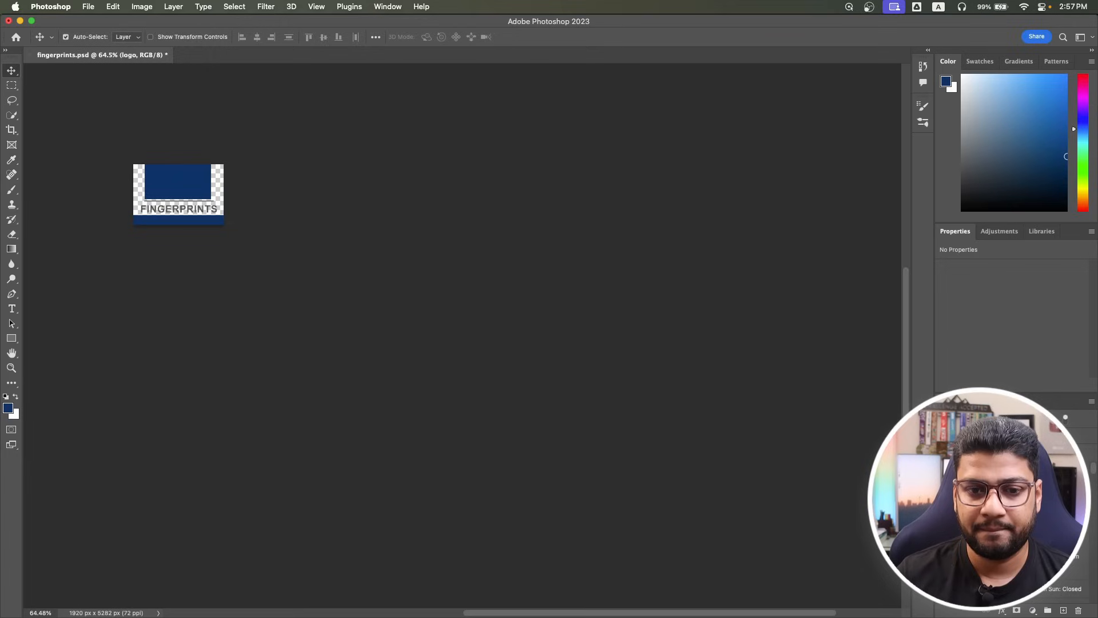
key(h)
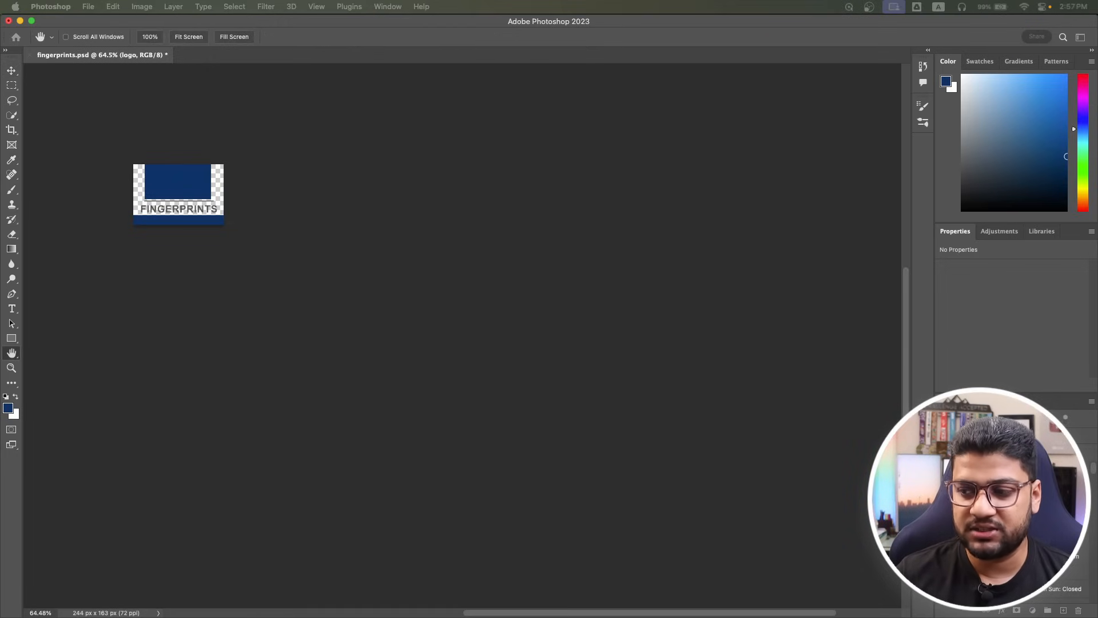
drag(1, 29, 301, 94)
click(152, 251)
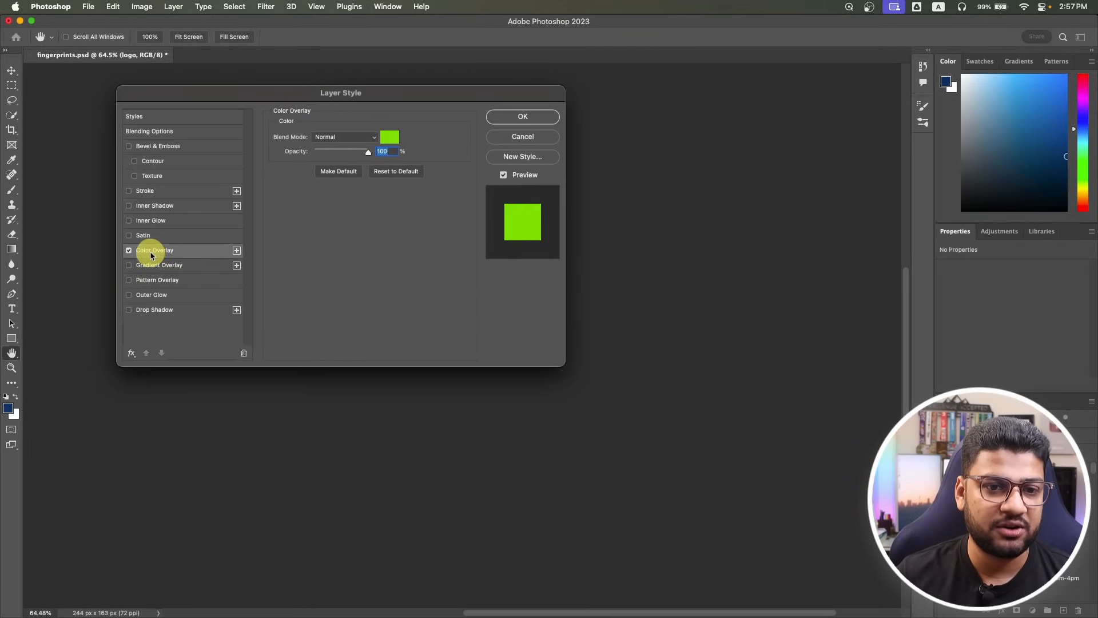
click(389, 137)
drag(540, 208, 468, 118)
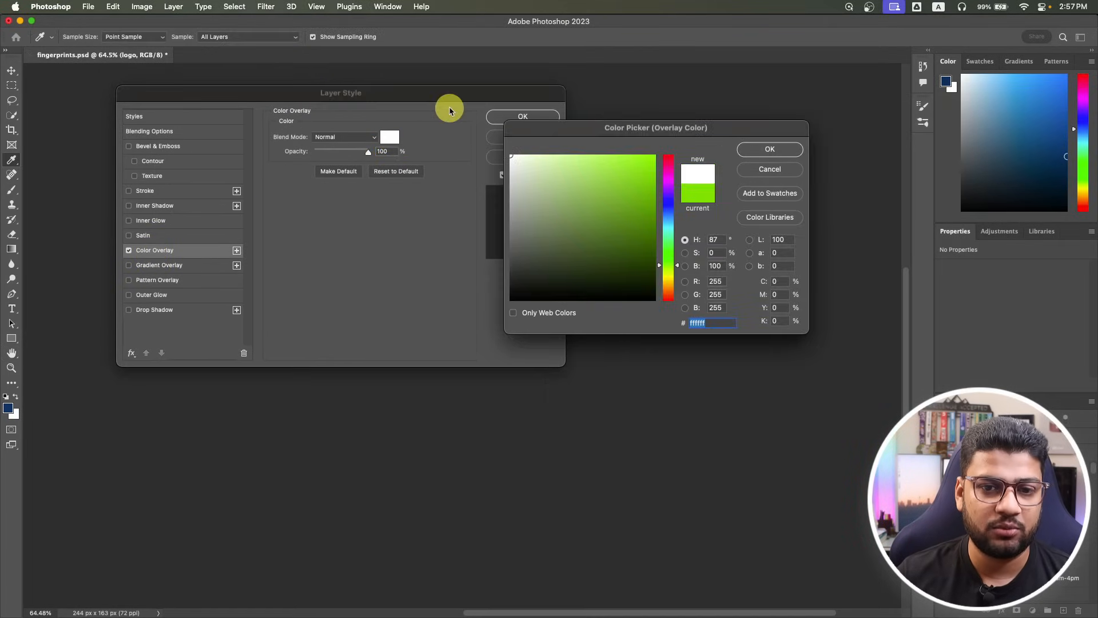
click(741, 148)
click(535, 114)
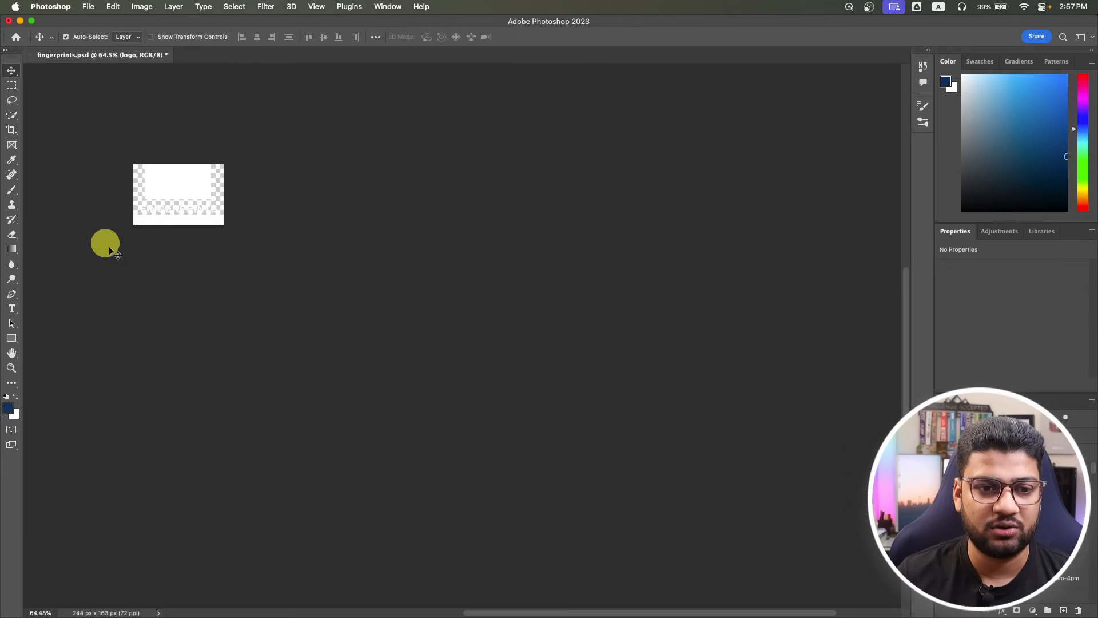
Export the logo via Save for Web as transparent PNG-24 fingerprints.png on the Desktop.
key(super+alt+shift+s)
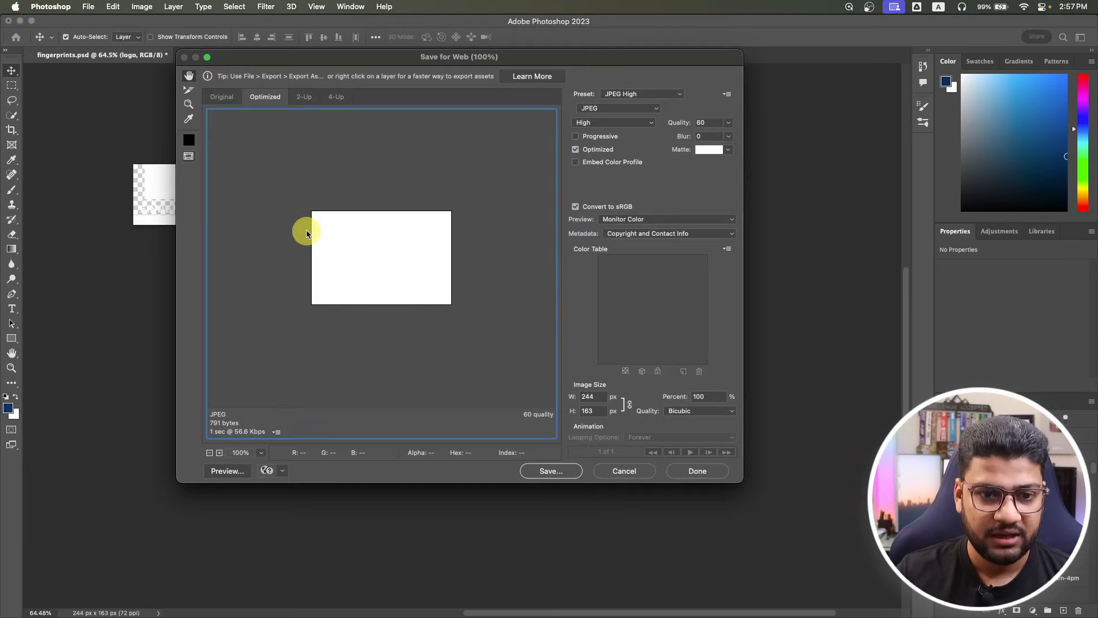
click(610, 108)
click(610, 130)
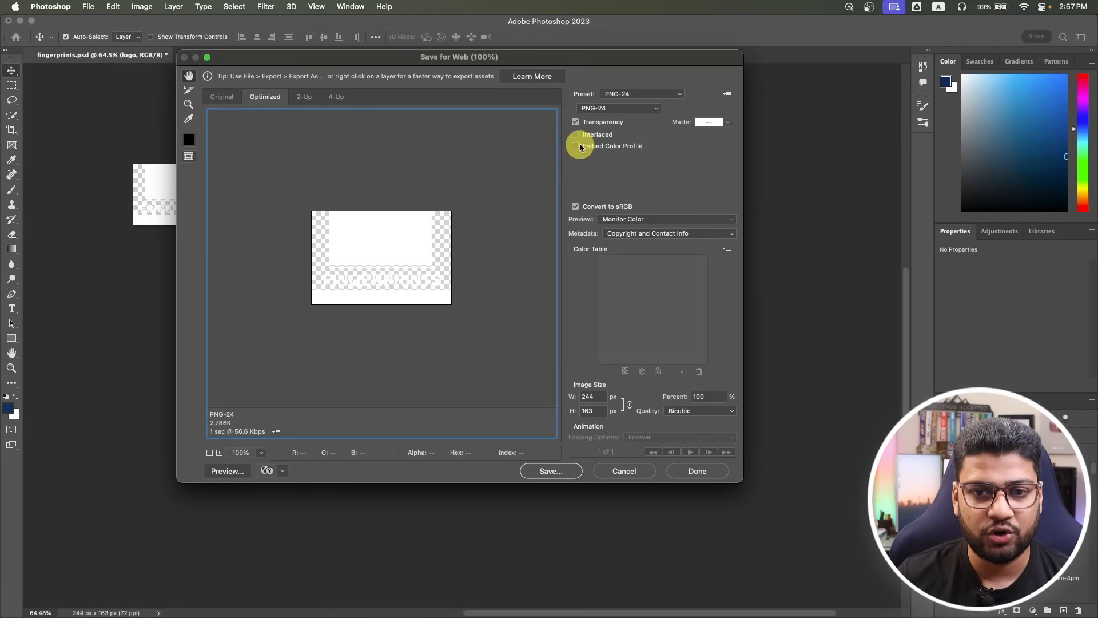
click(551, 473)
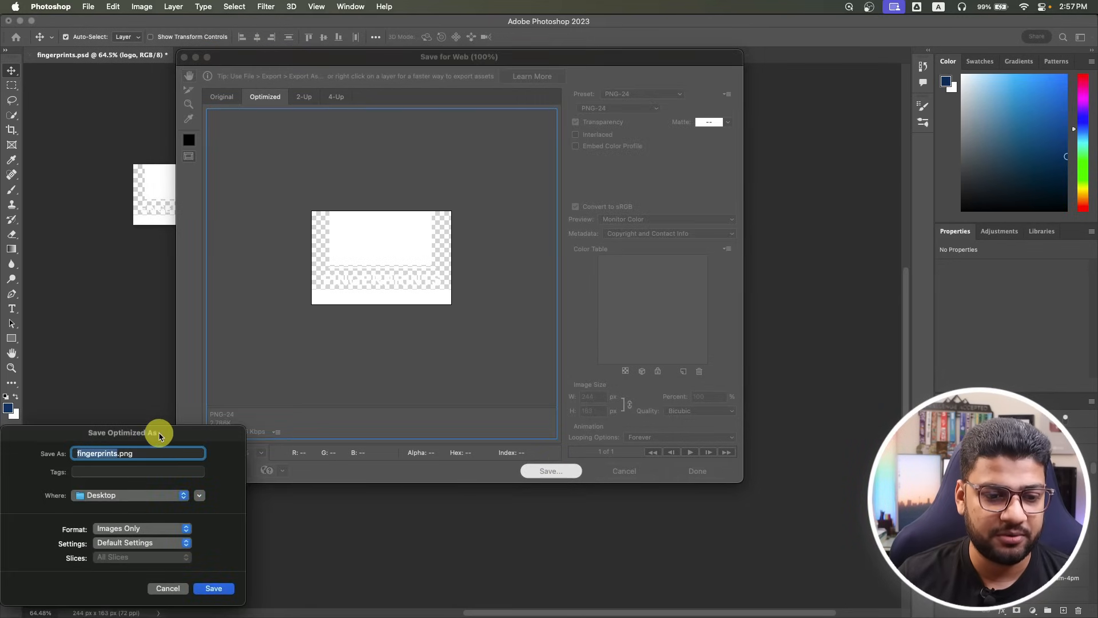
click(213, 588)
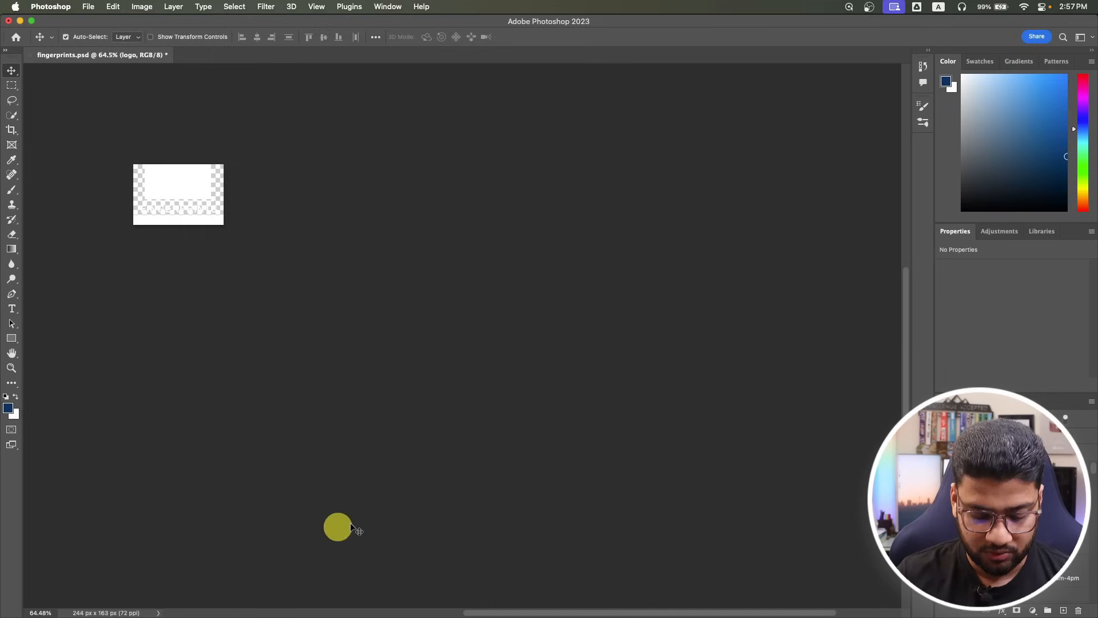
Upload fingerprints.png from the Desktop and use it as the title image.
key(super+Tab)
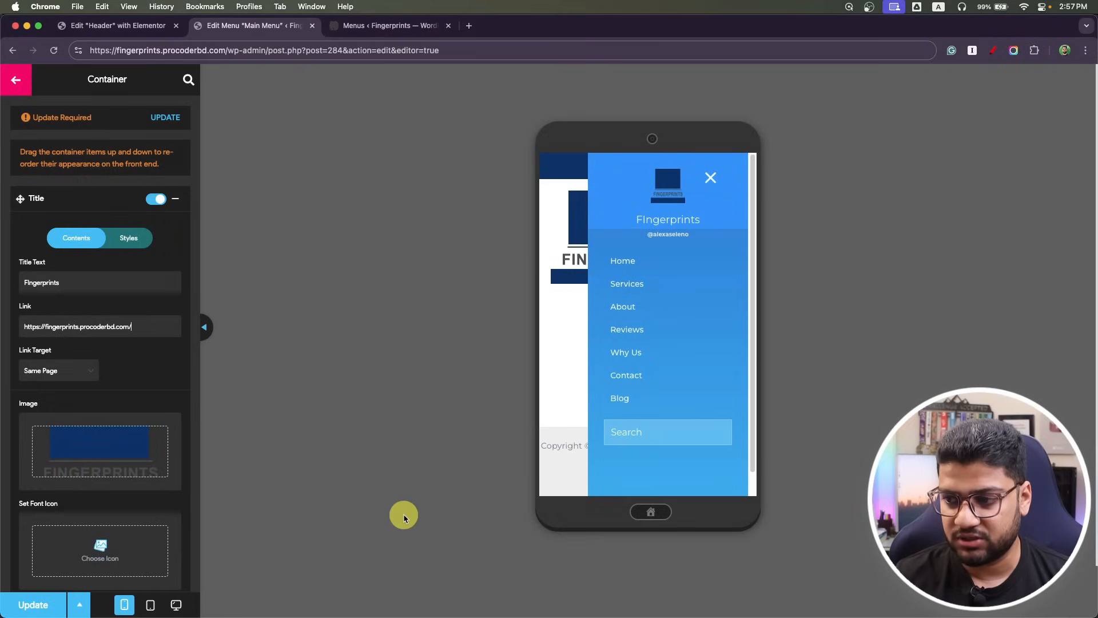
mouse_move(78, 459)
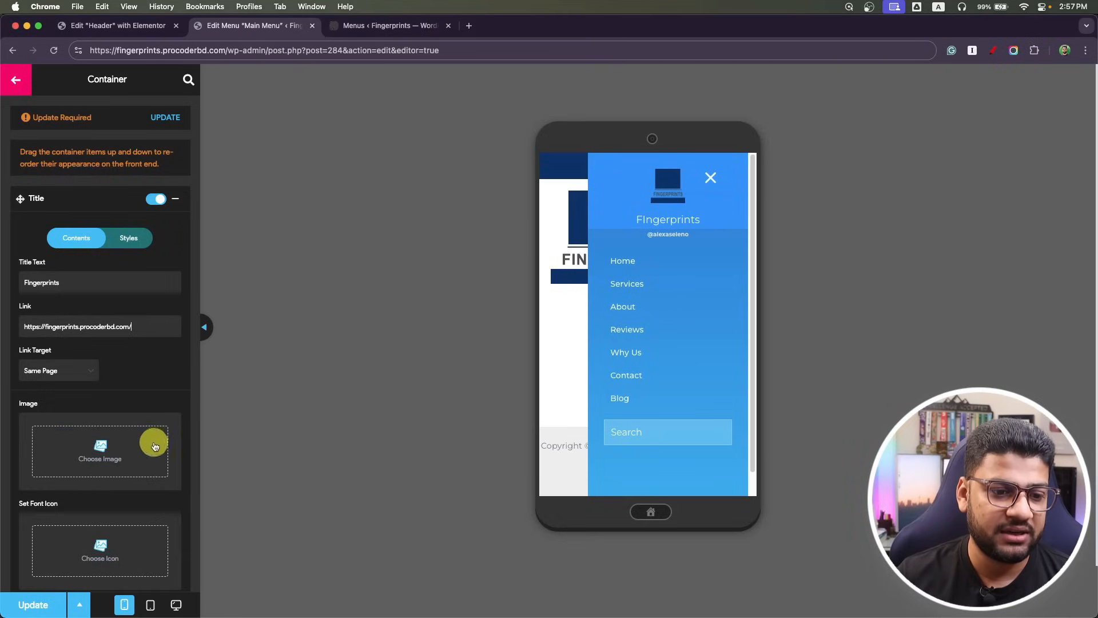
click(98, 454)
click(37, 118)
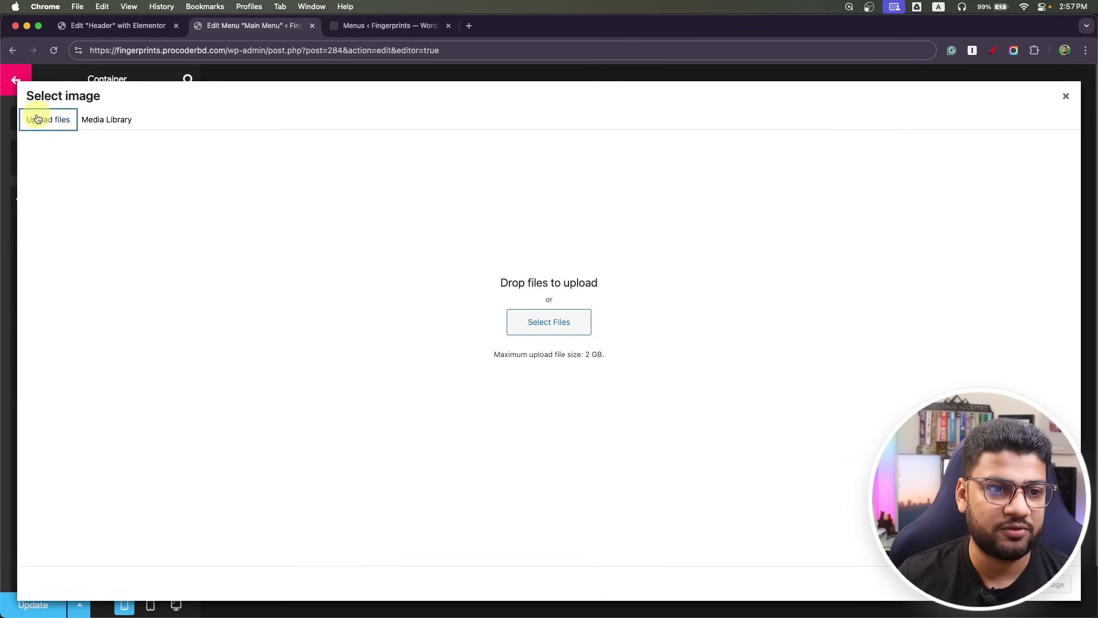
click(550, 321)
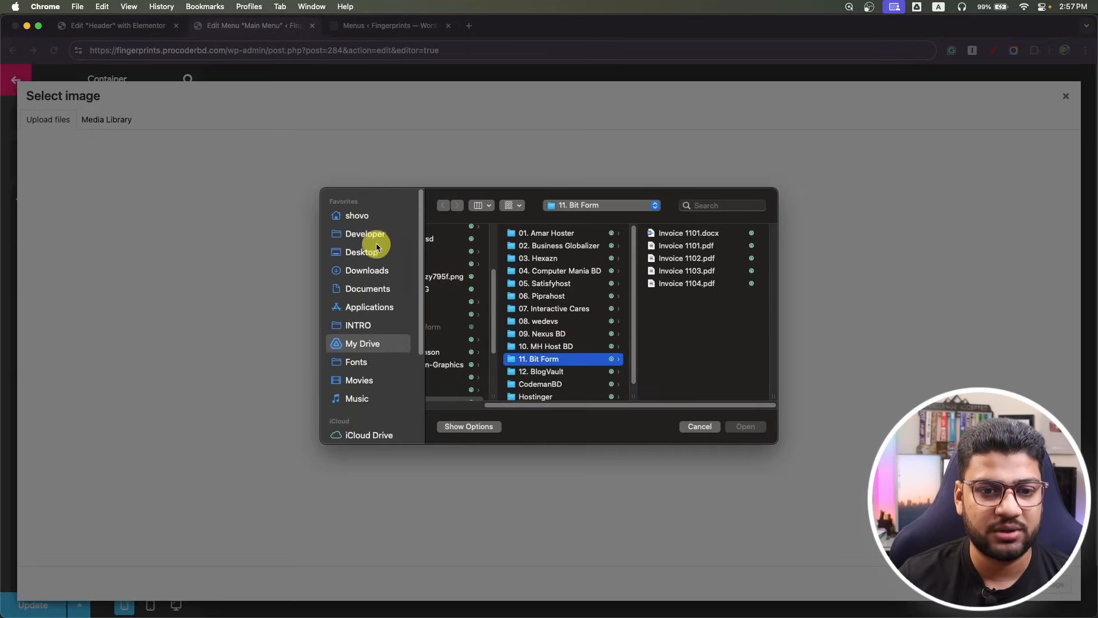
click(364, 253)
click(466, 233)
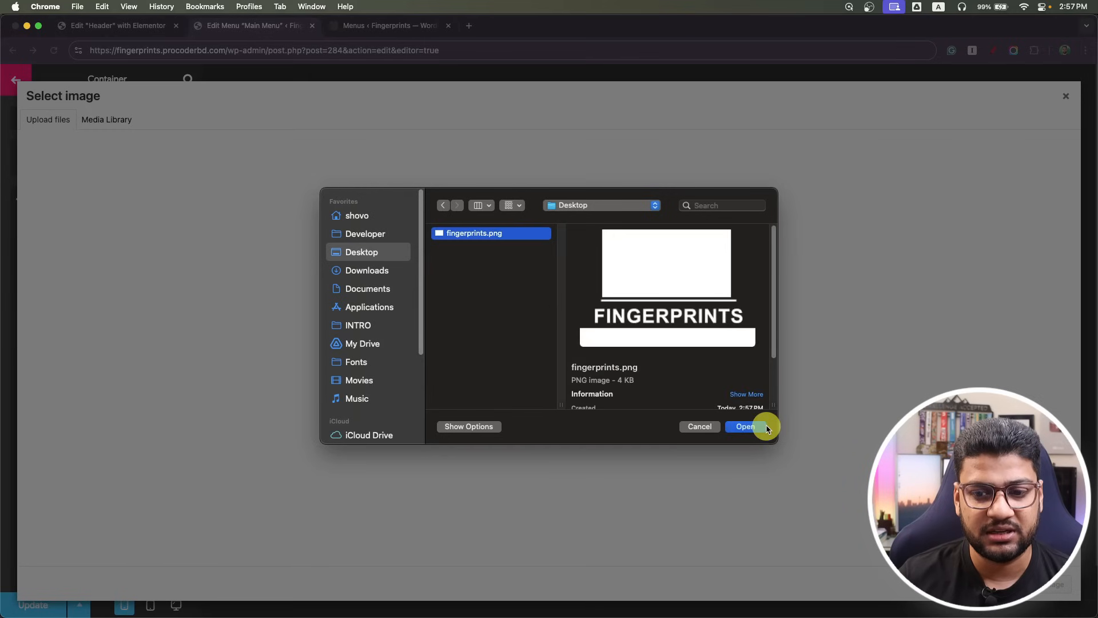
click(754, 428)
click(1054, 587)
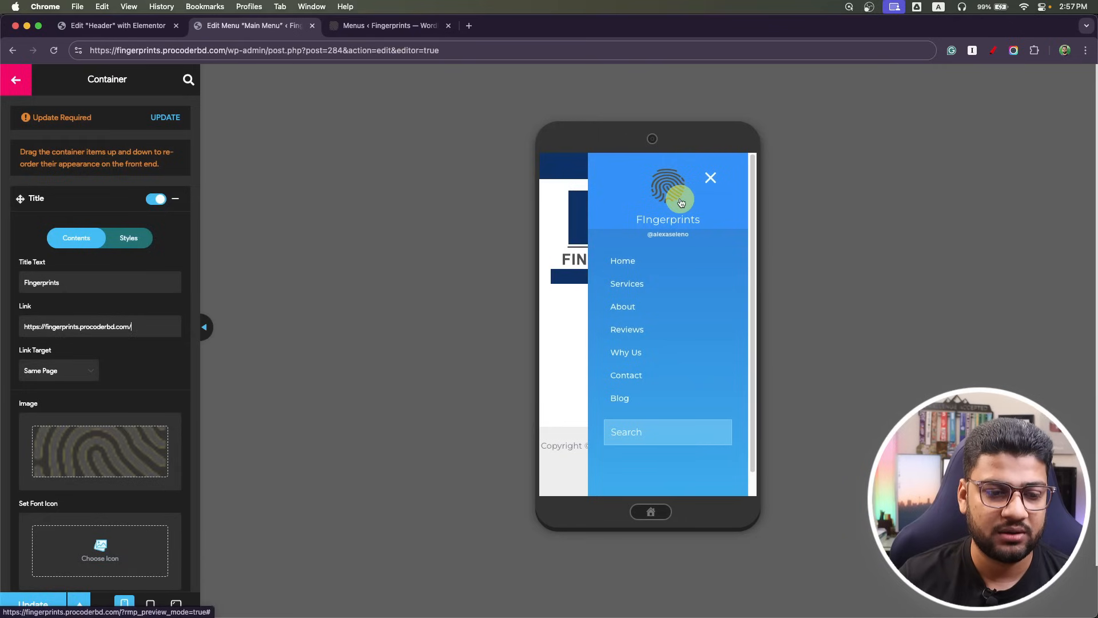
Recheck the mobile menu preview and reselect the fingerprint image from the Media Library.
click(668, 184)
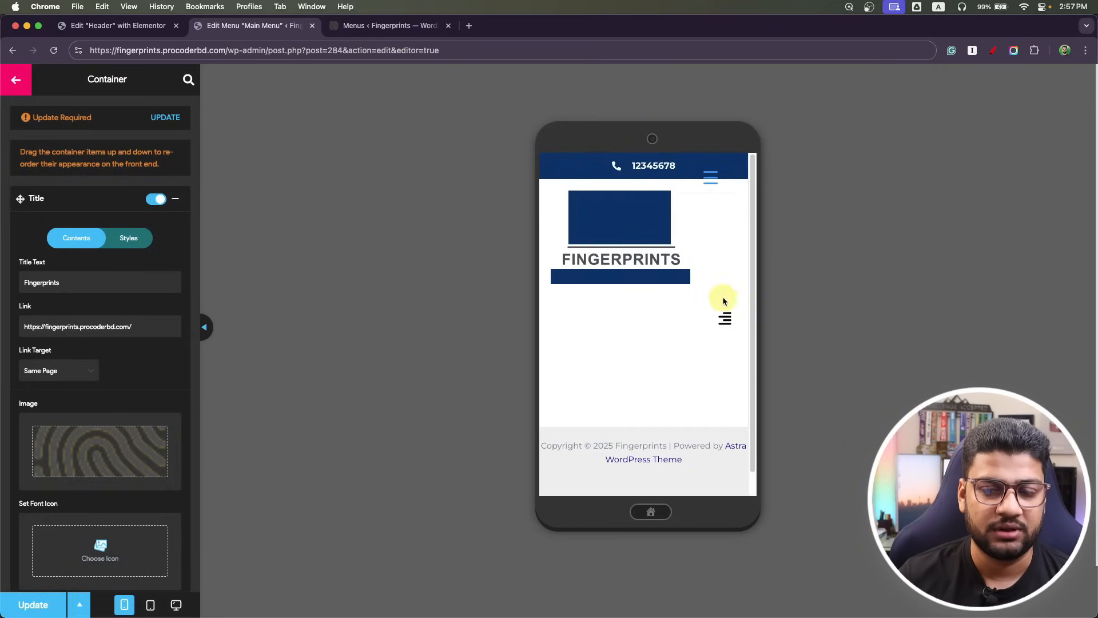
click(714, 182)
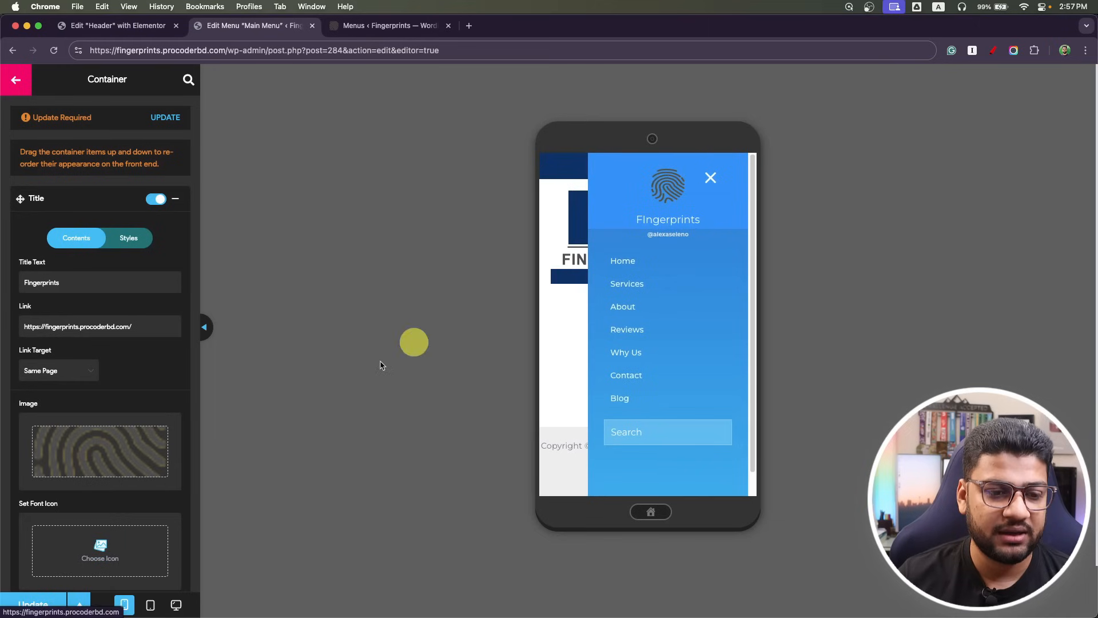
click(154, 427)
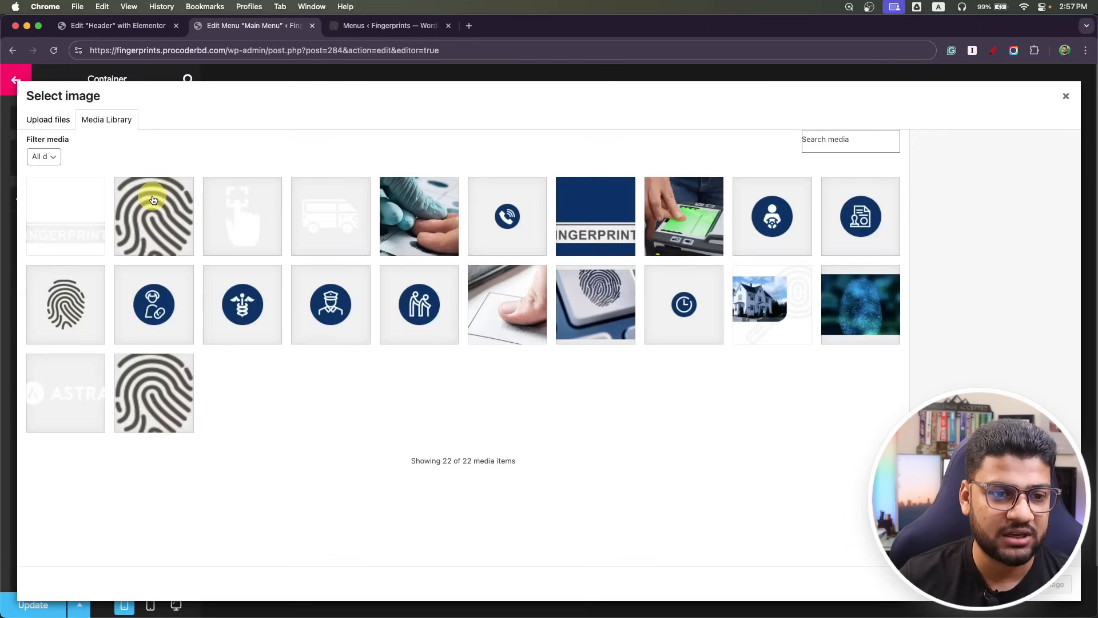
click(72, 209)
click(1032, 595)
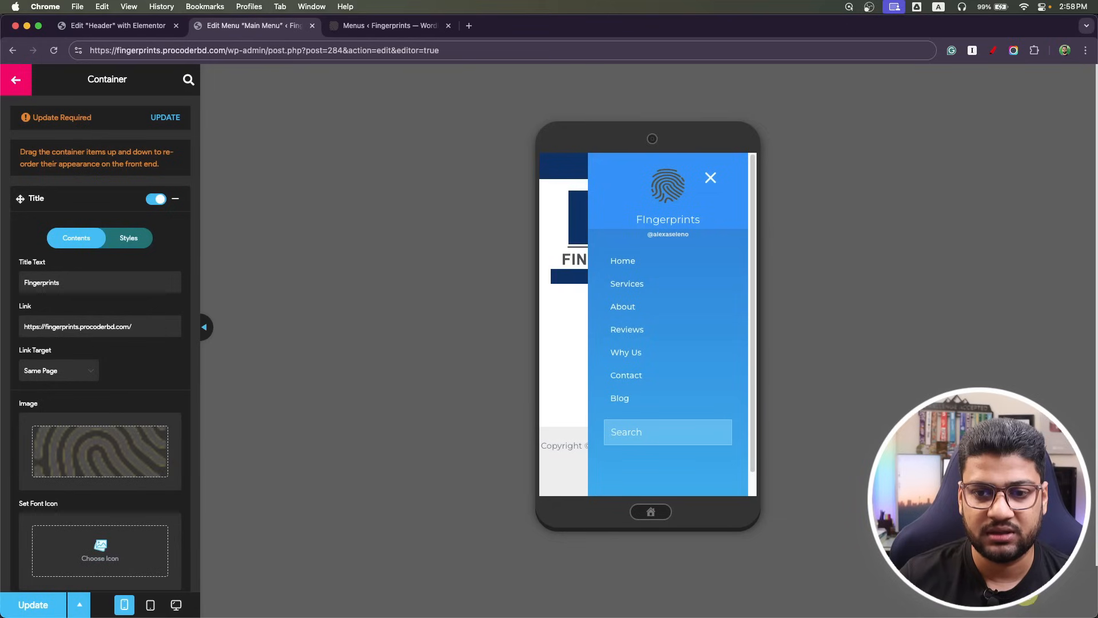
Set the title font icon to the first Dashicon found by searching 'menu'.
scroll(73, 469, down, 3)
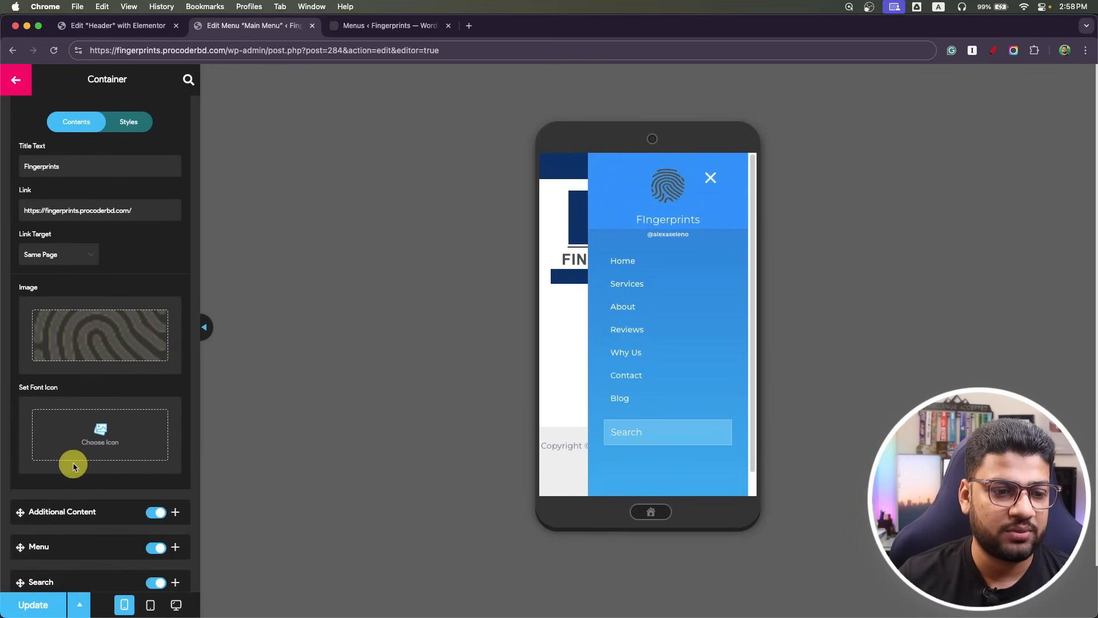
click(102, 442)
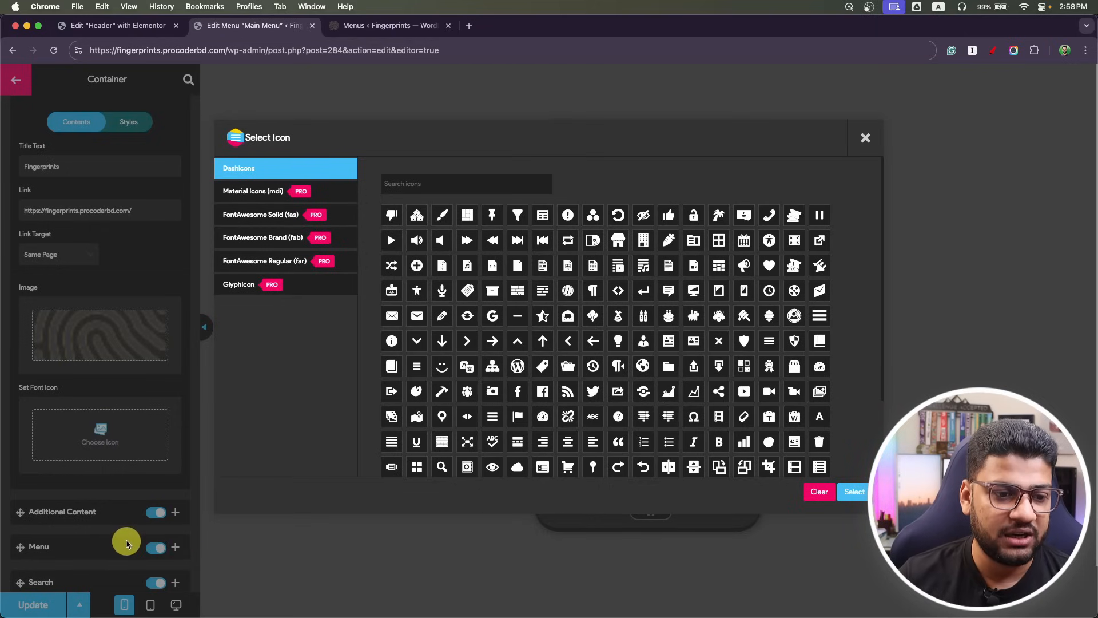
scroll(466, 387, down, 2)
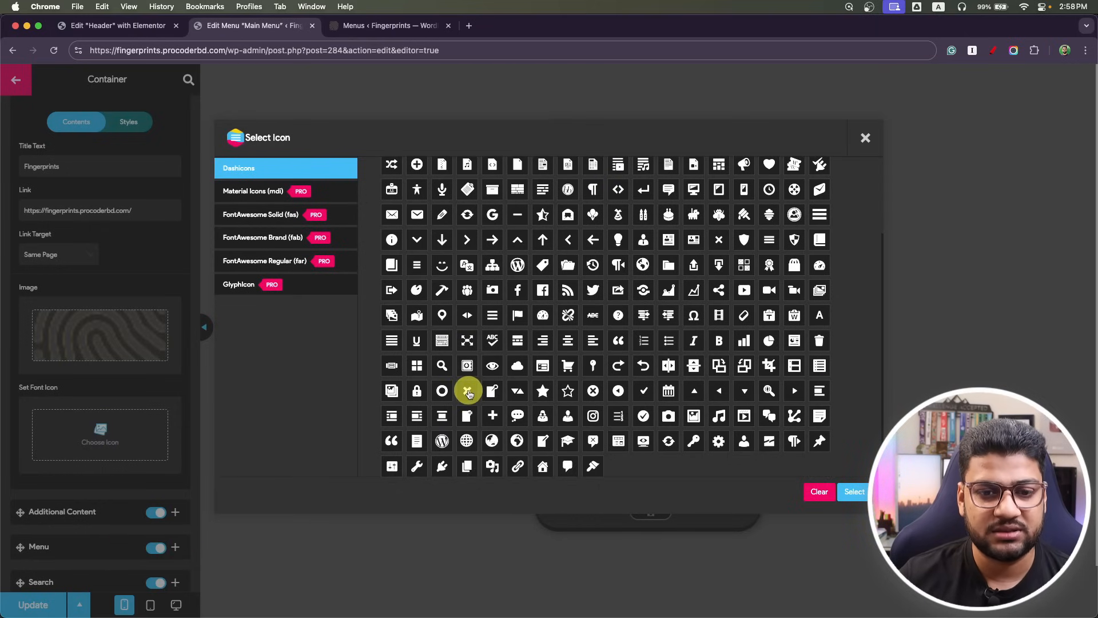
scroll(468, 393, up, 2)
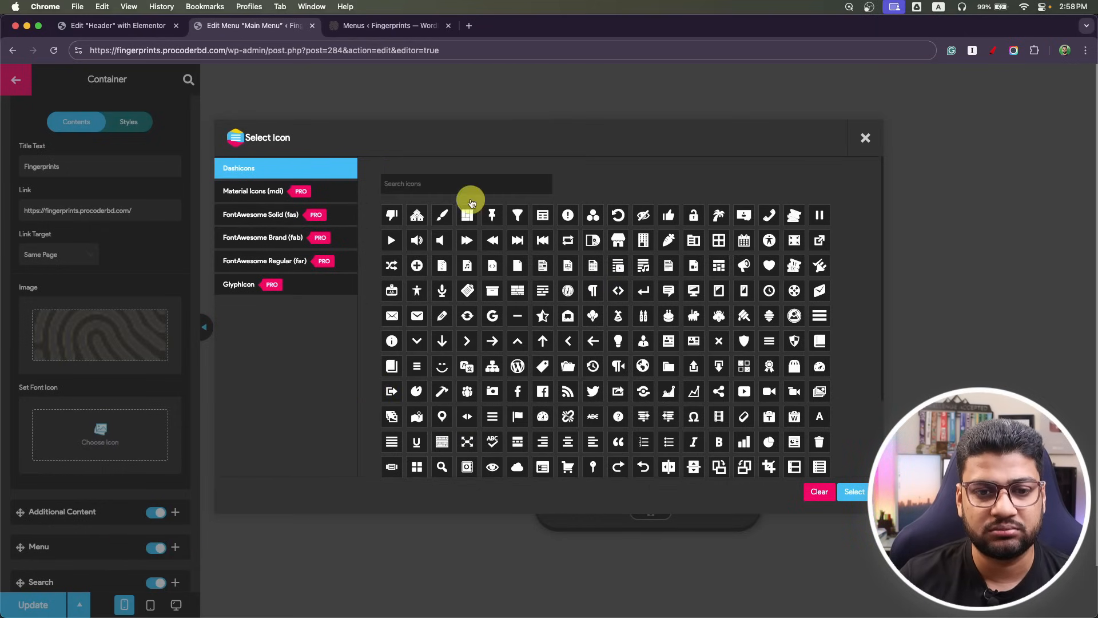
click(430, 182)
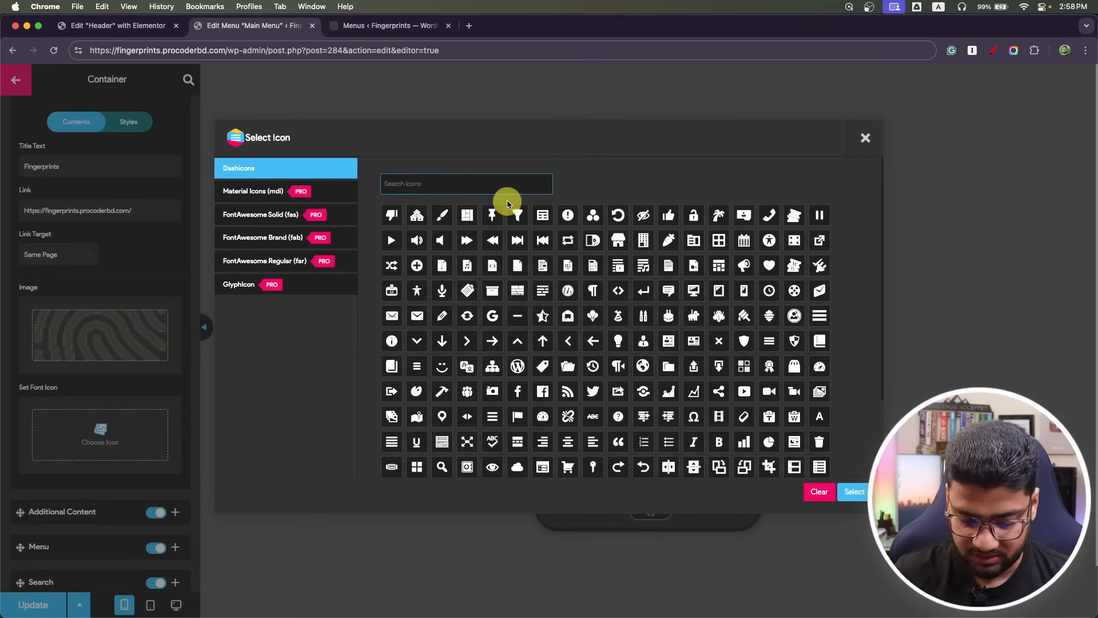
text(menu)
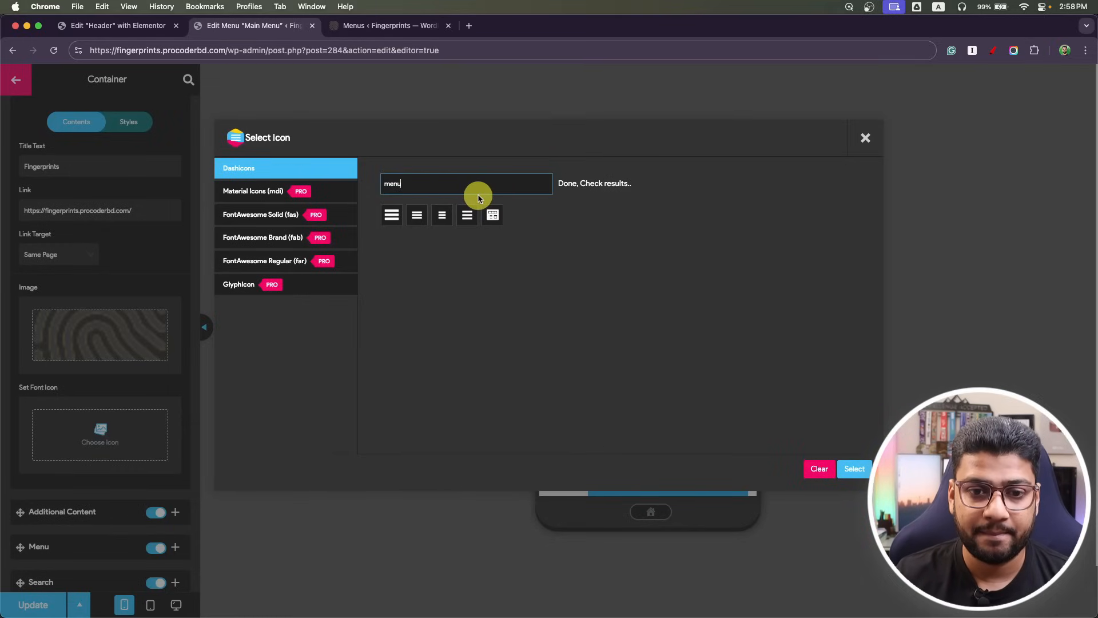
click(394, 216)
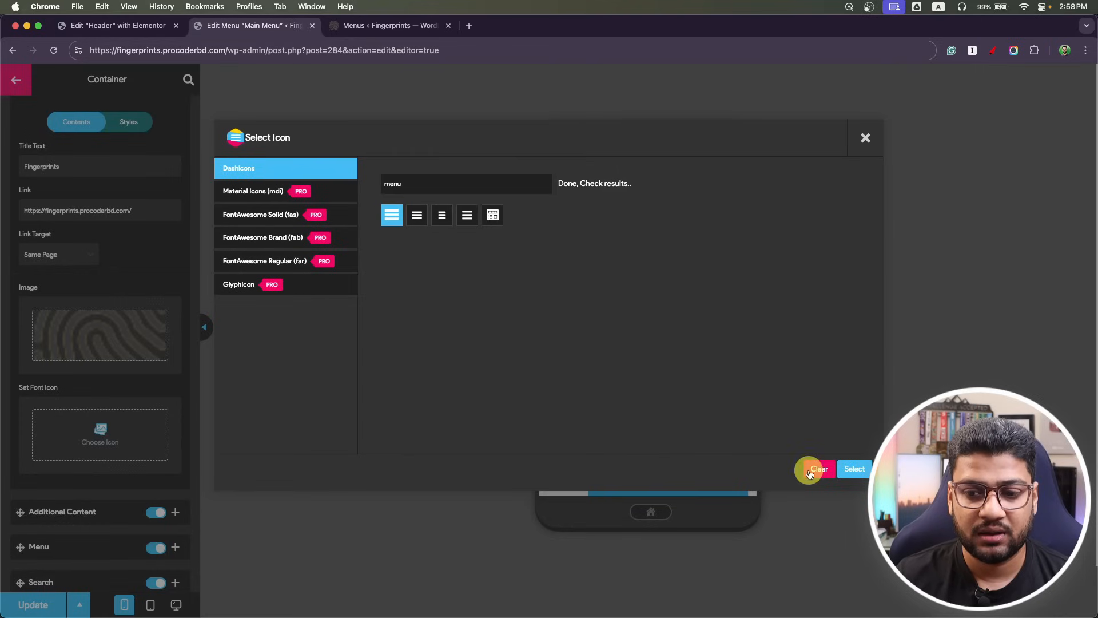
click(856, 470)
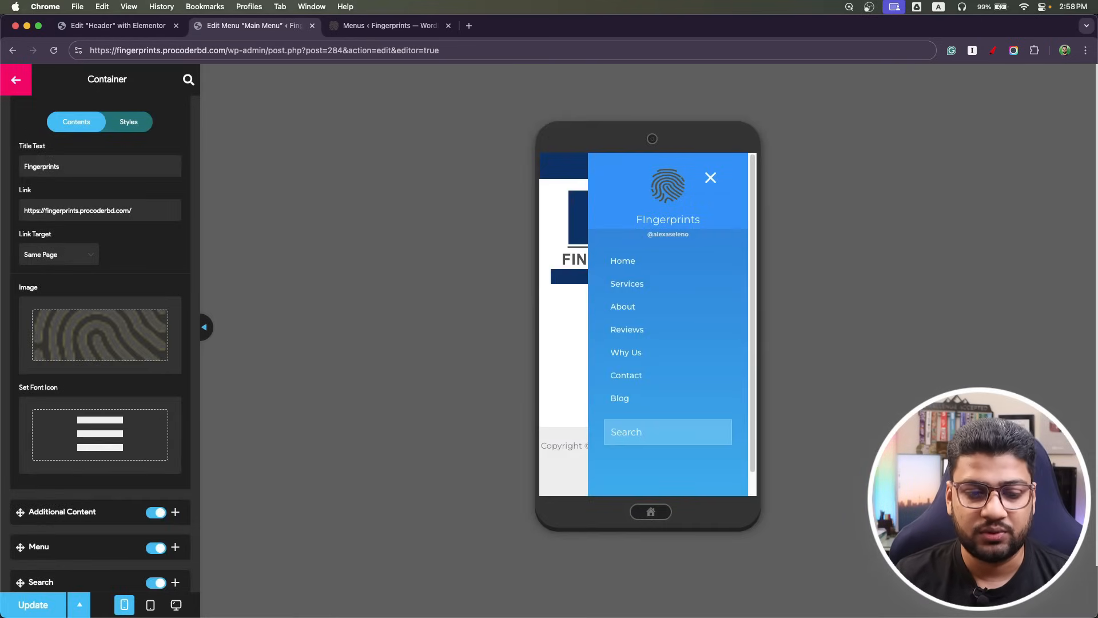
Switch off Additional Content, leaving menu items and search box enabled.
scroll(110, 426, down, 3)
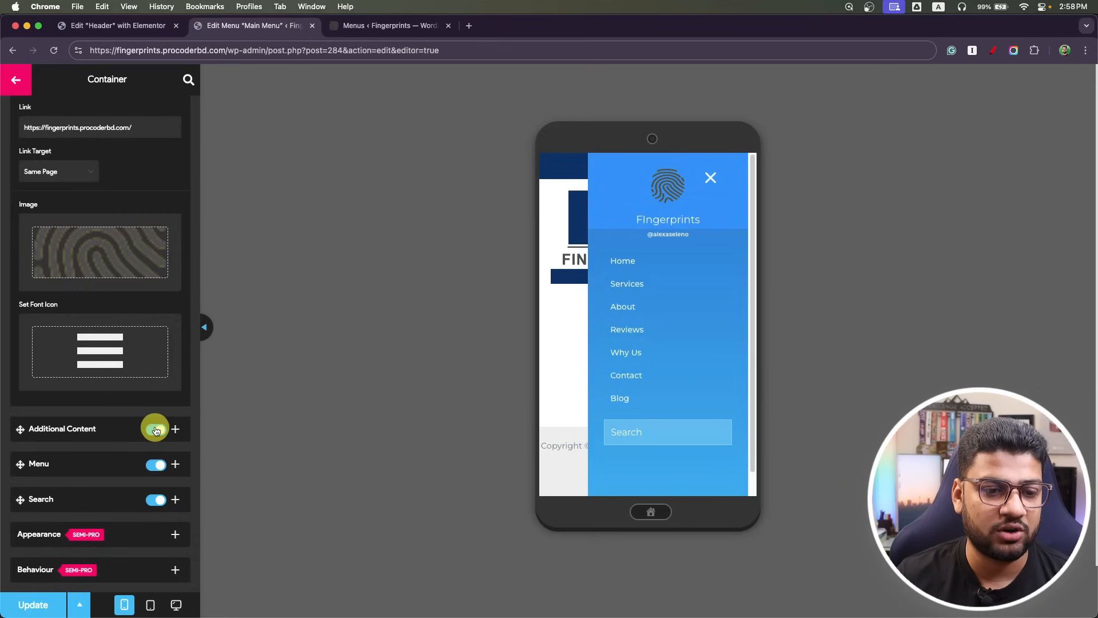
click(153, 430)
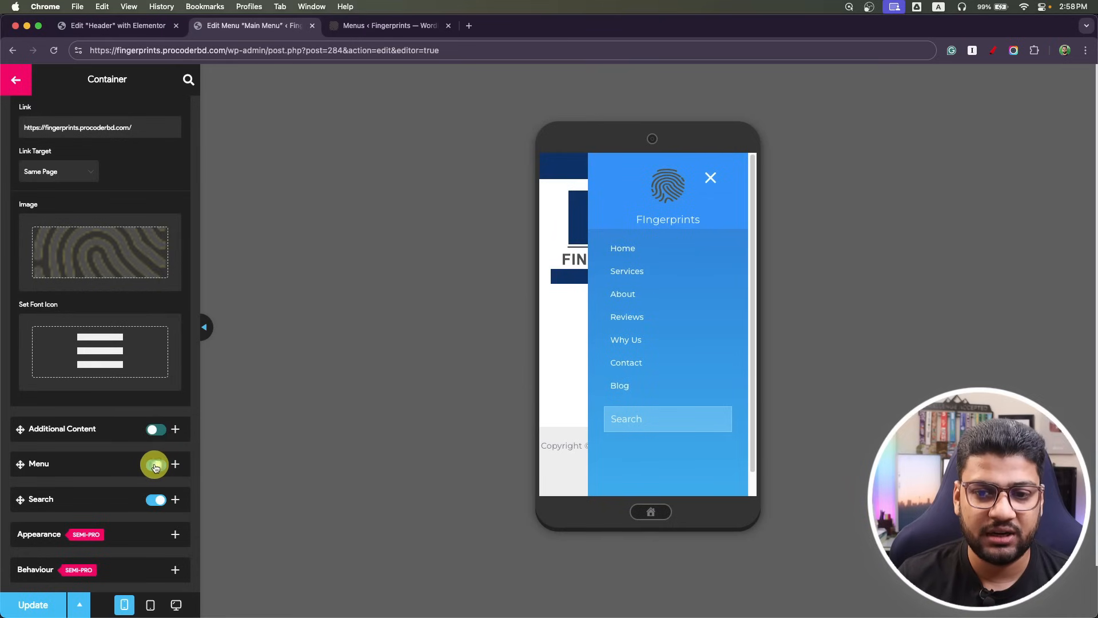
click(155, 466)
click(155, 466)
click(160, 501)
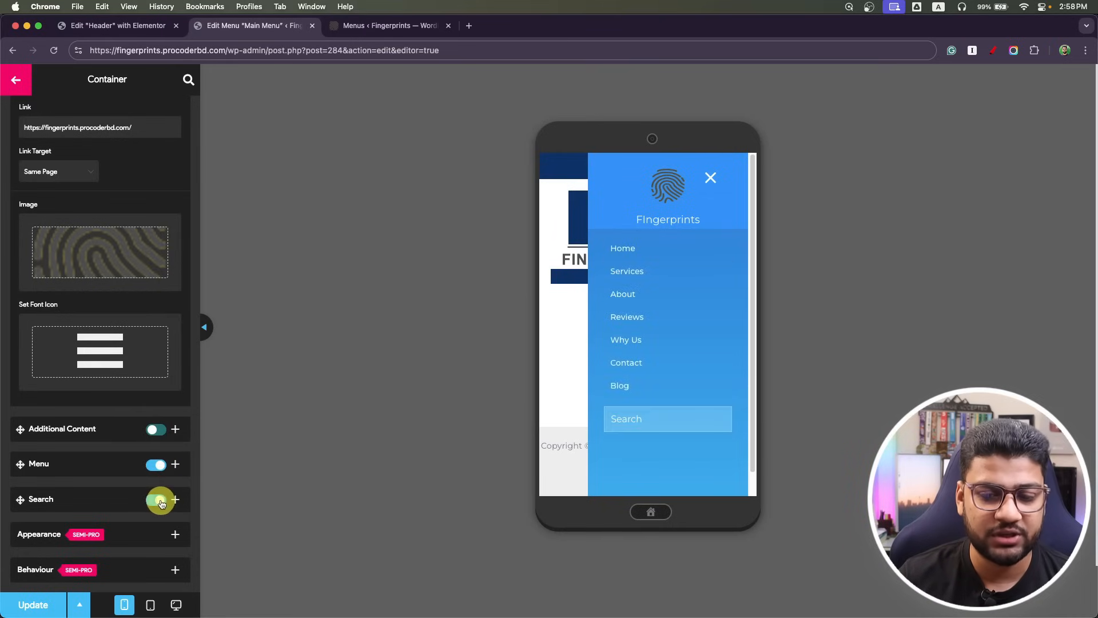
click(159, 503)
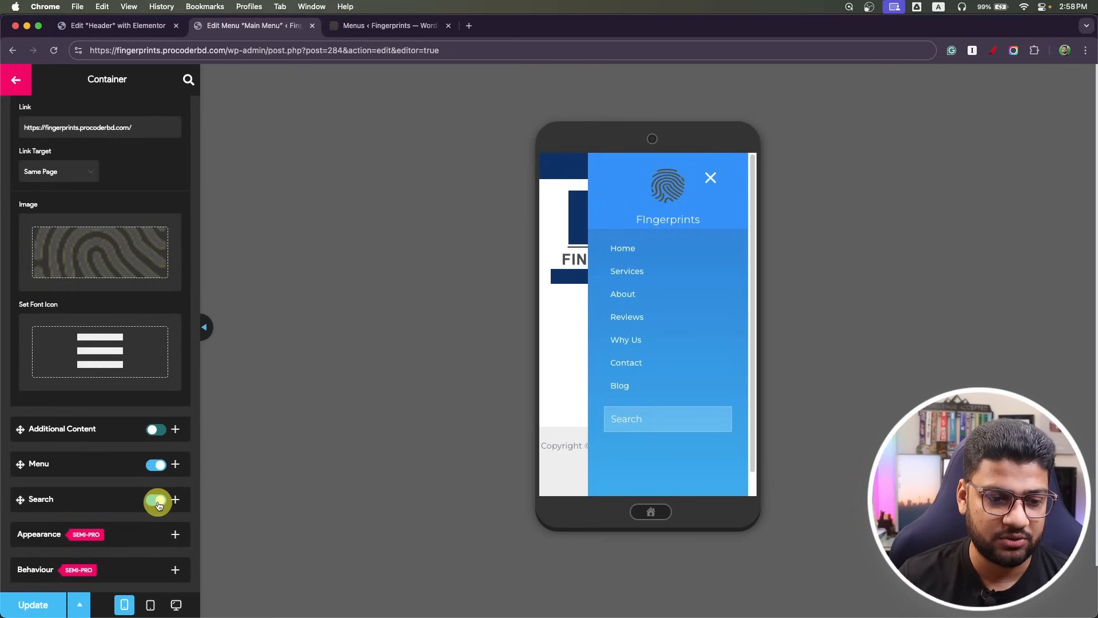
scroll(69, 472, up, 5)
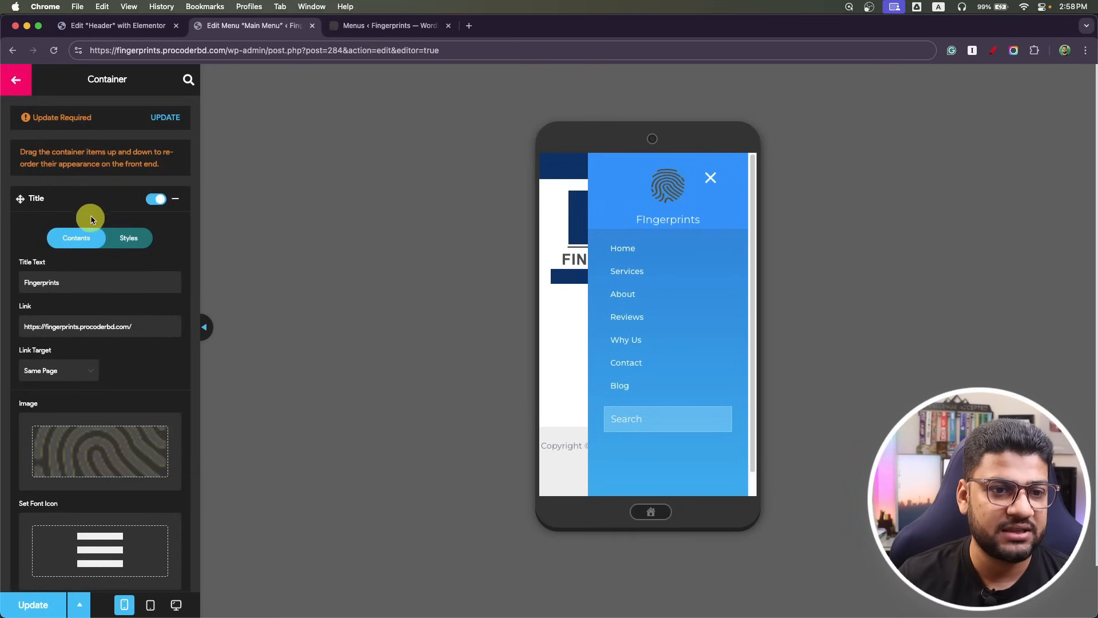
Set the toggle button's Distance from Top and Distance from Side to 0, then test the hamburger.
click(17, 82)
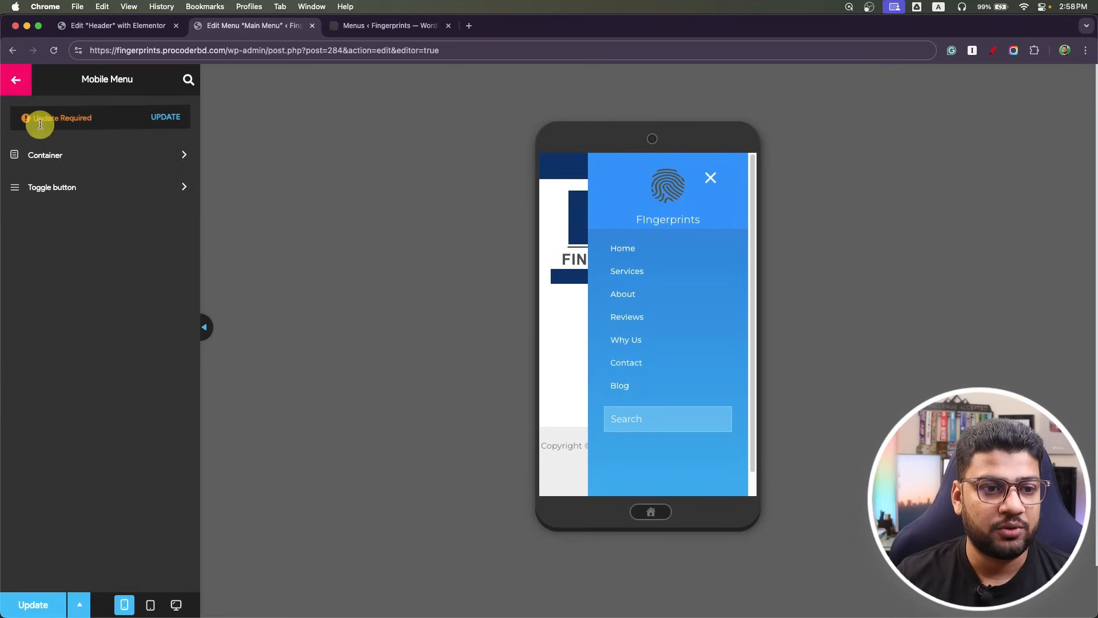
click(87, 187)
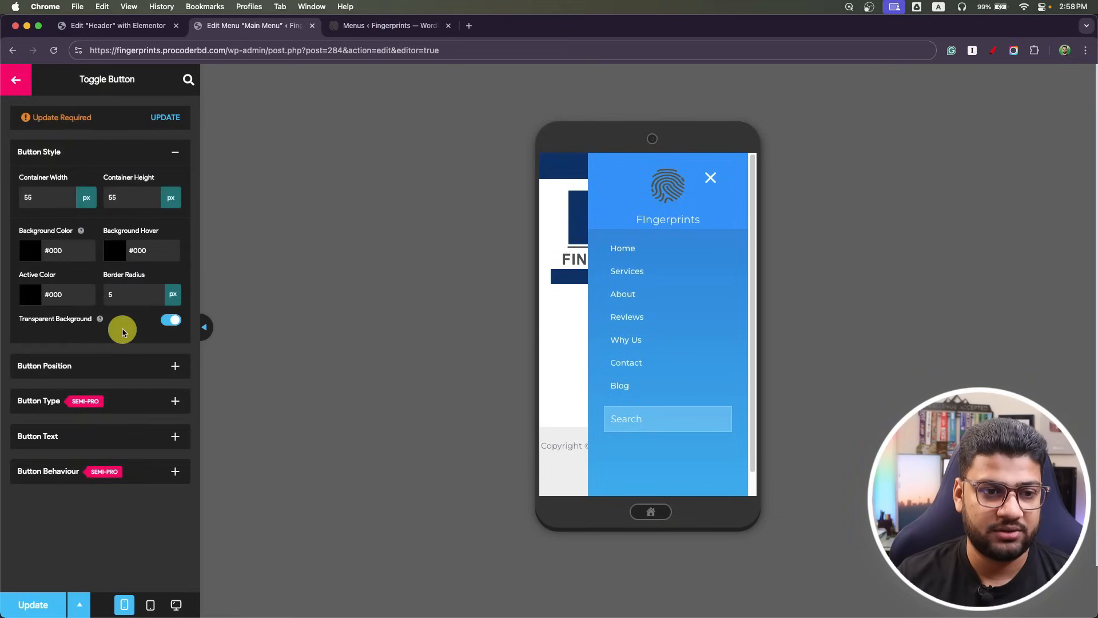
click(712, 179)
click(175, 151)
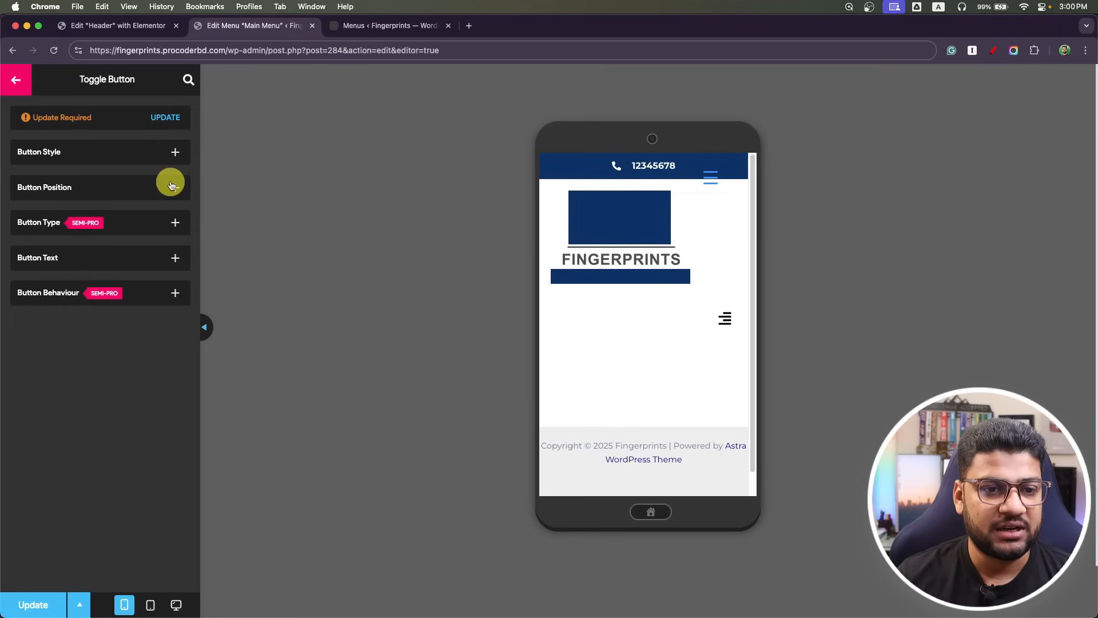
click(153, 190)
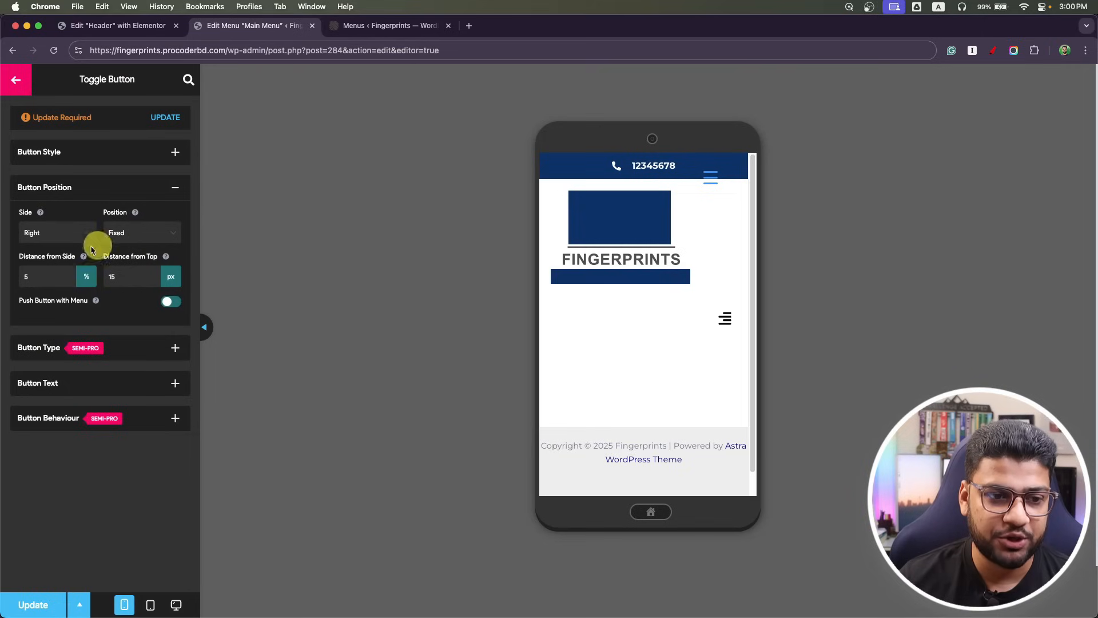
double_click(123, 277)
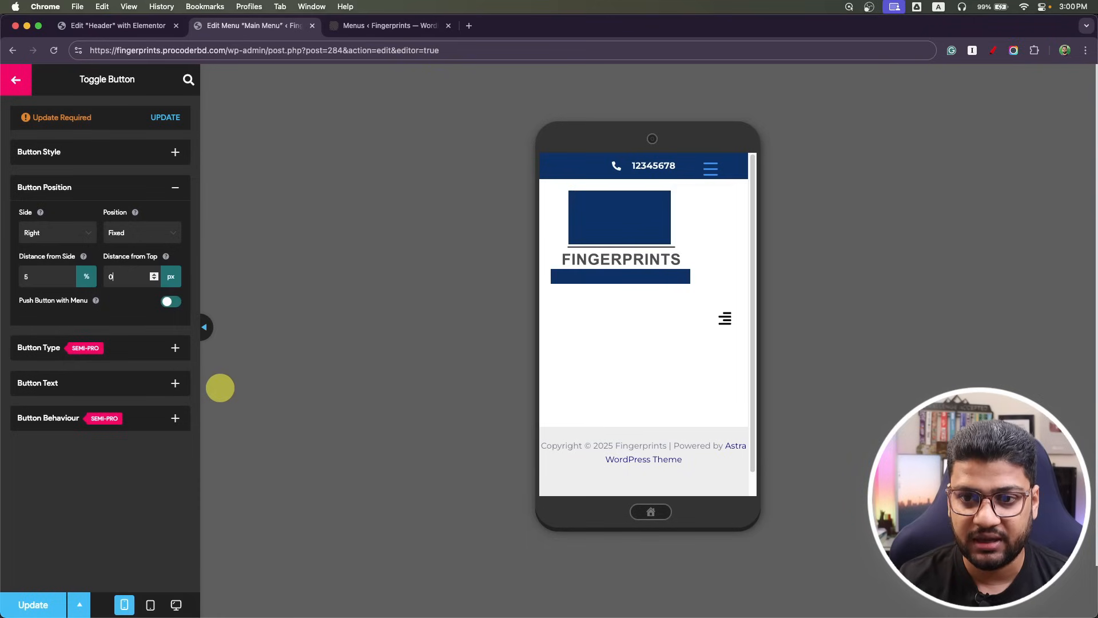
double_click(30, 276)
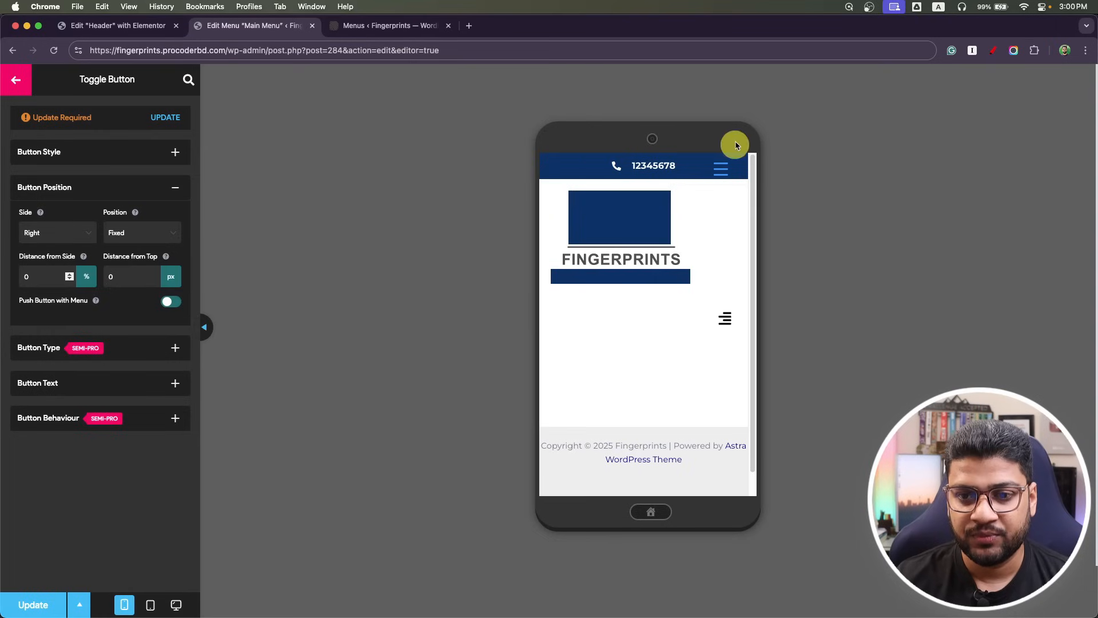
click(721, 169)
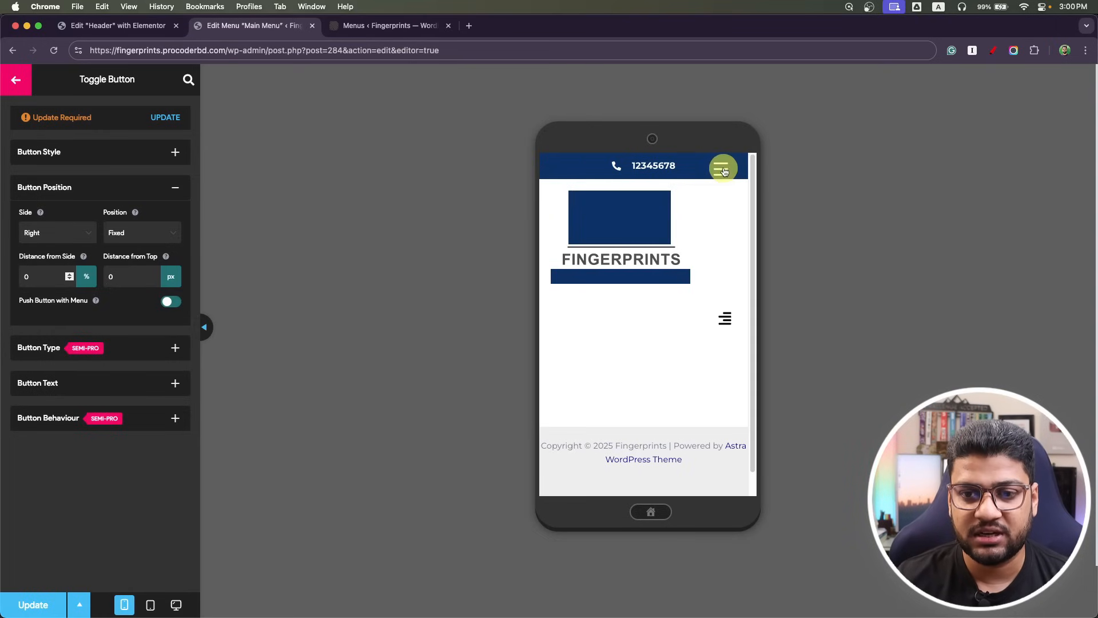
click(723, 171)
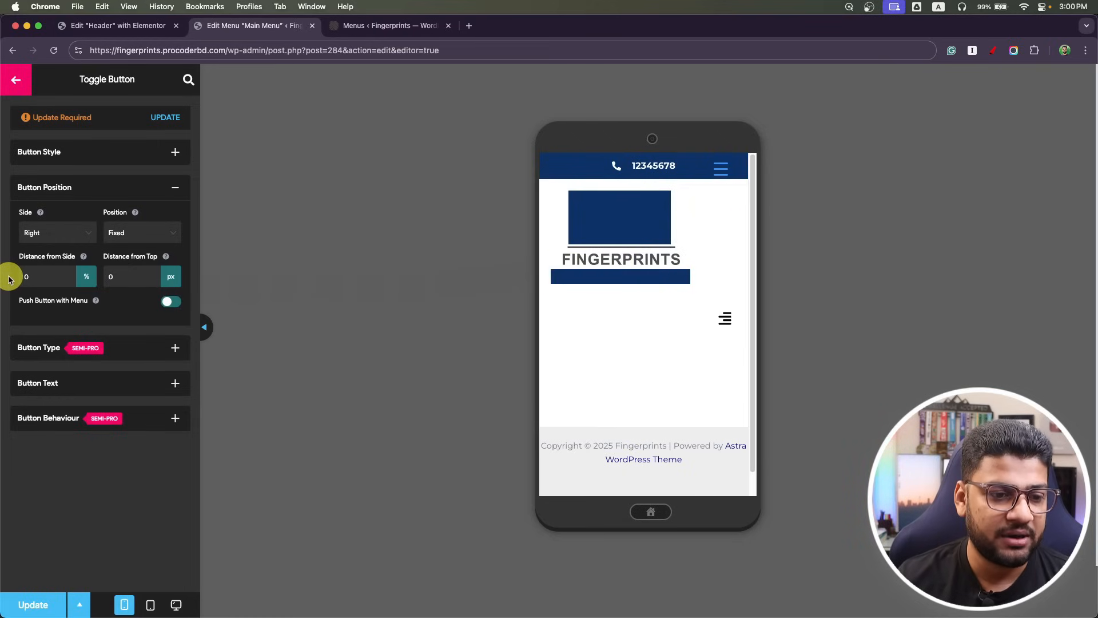
Try the Top button text position, then set it back to Left.
click(166, 382)
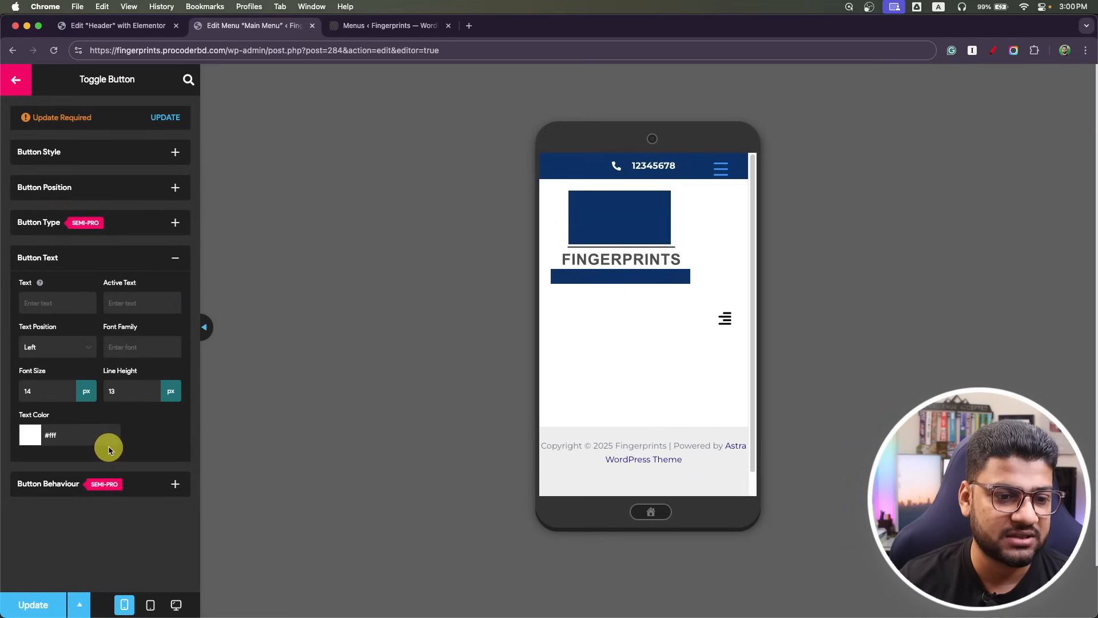
click(719, 168)
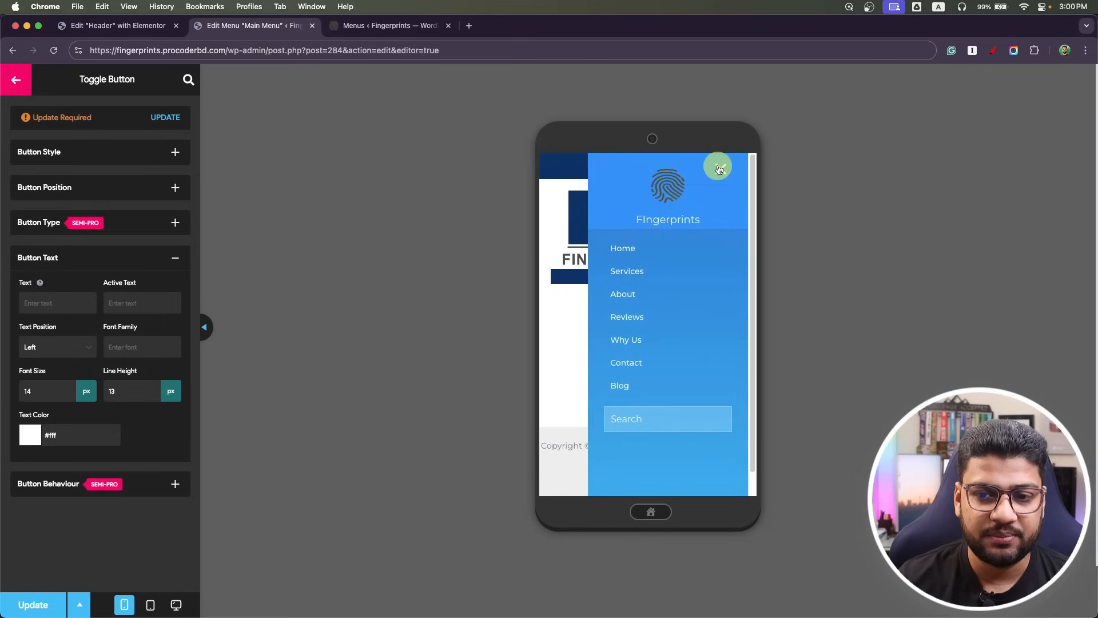
click(80, 350)
click(77, 336)
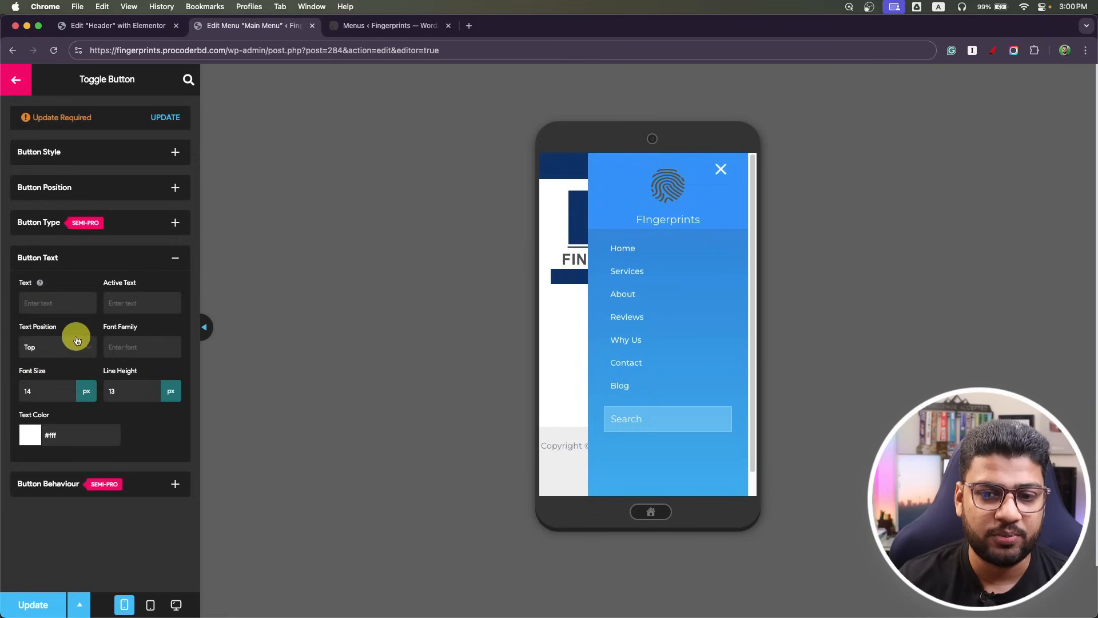
click(80, 340)
click(70, 360)
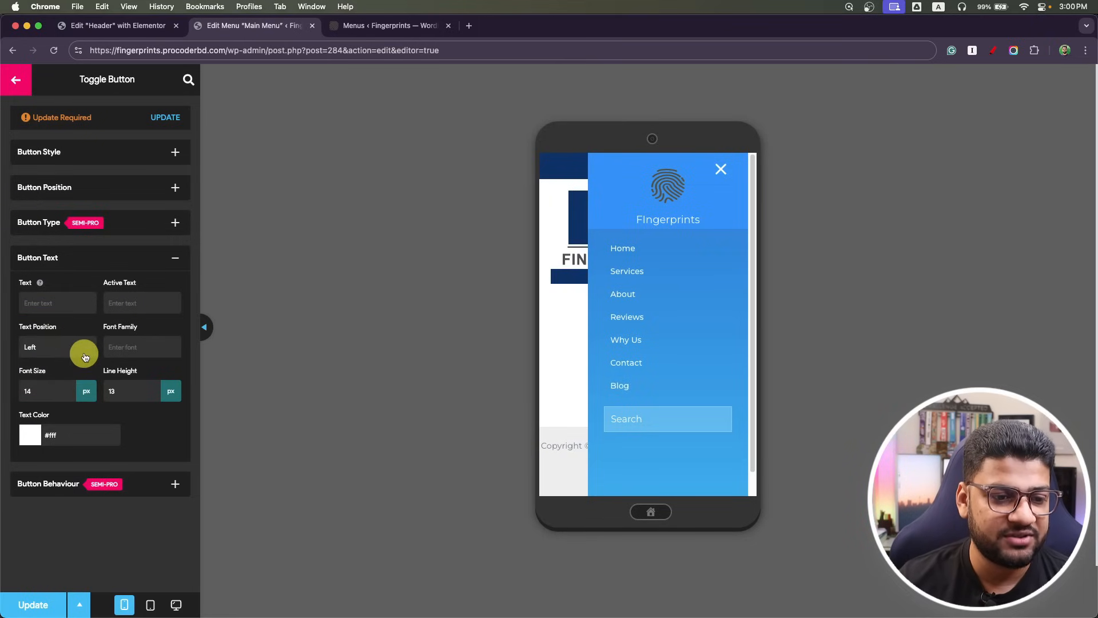
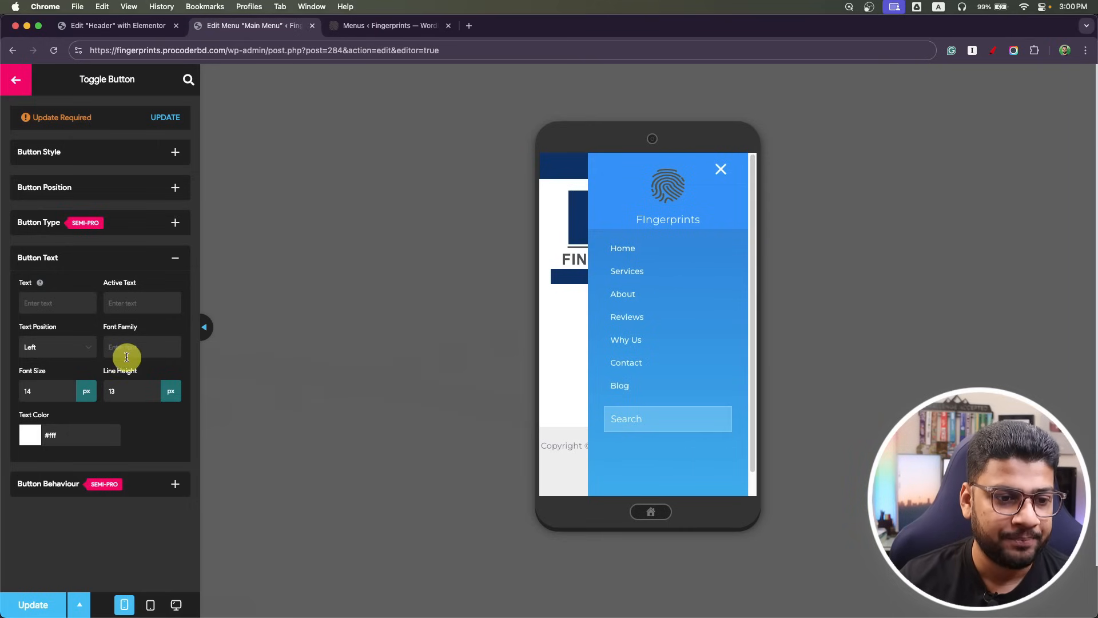
Switch on 'Toggle menu on click' under Button Behaviour, then collapse the Behaviour and Button Text sections.
click(174, 487)
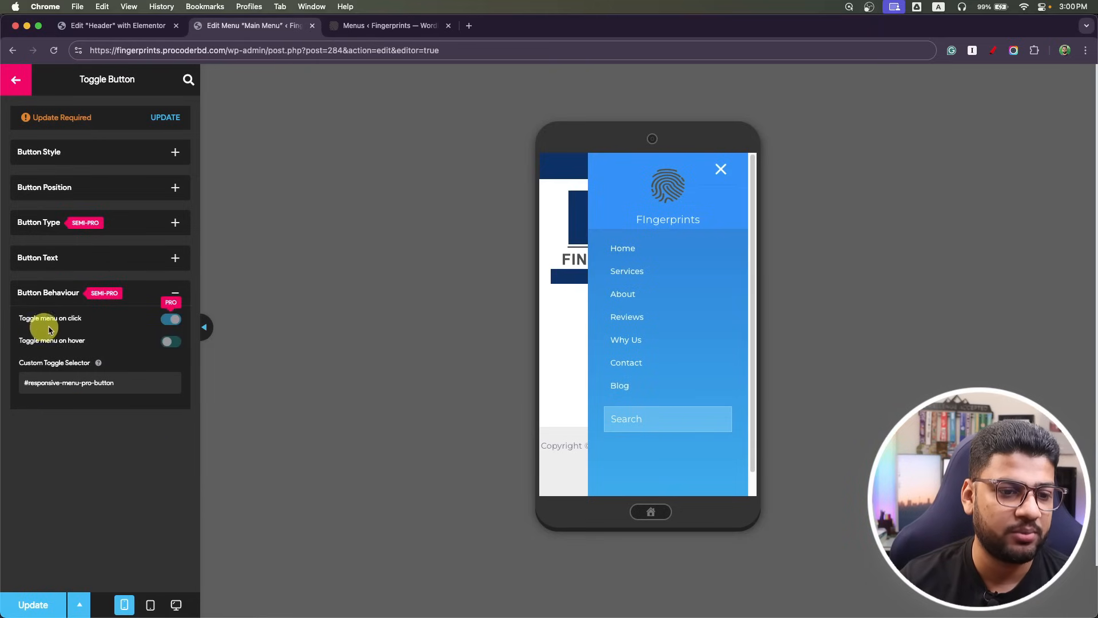
click(165, 323)
click(169, 342)
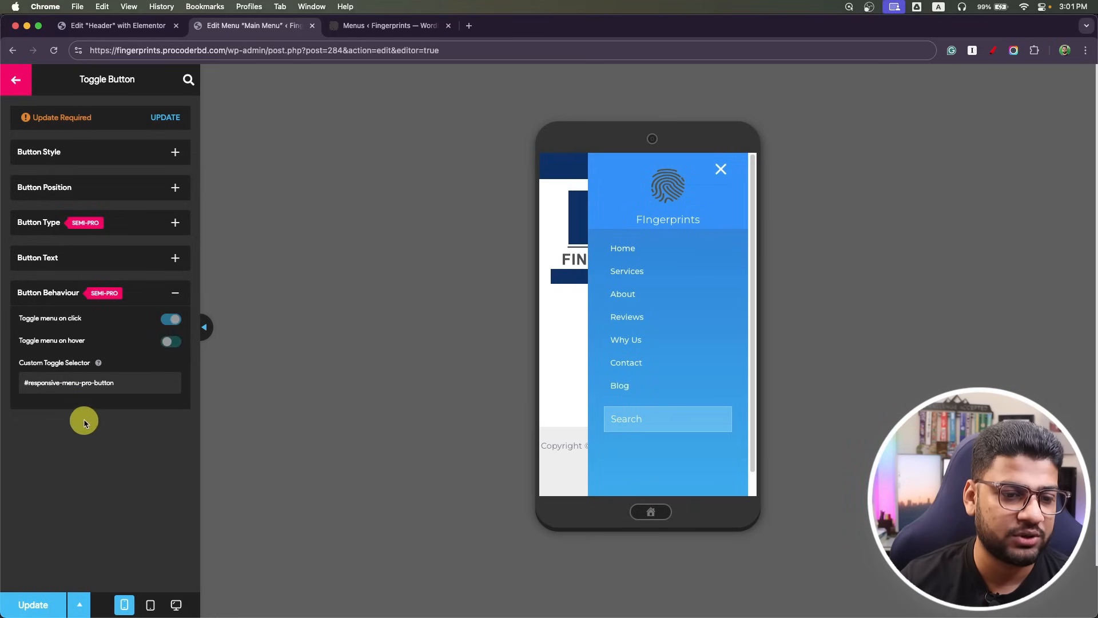
click(172, 291)
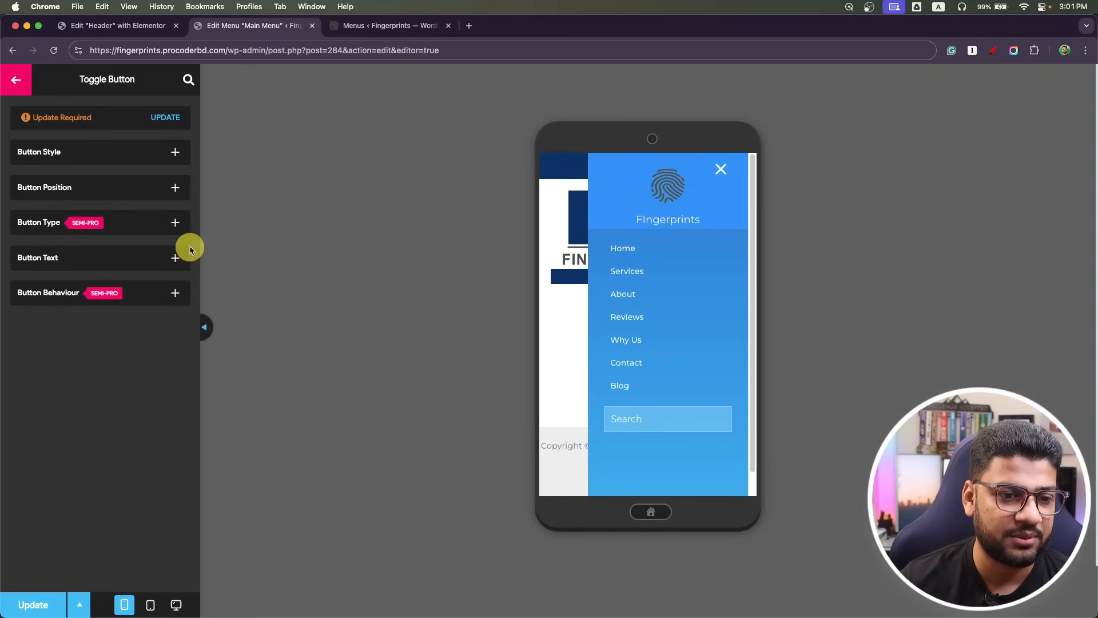
click(180, 259)
click(182, 259)
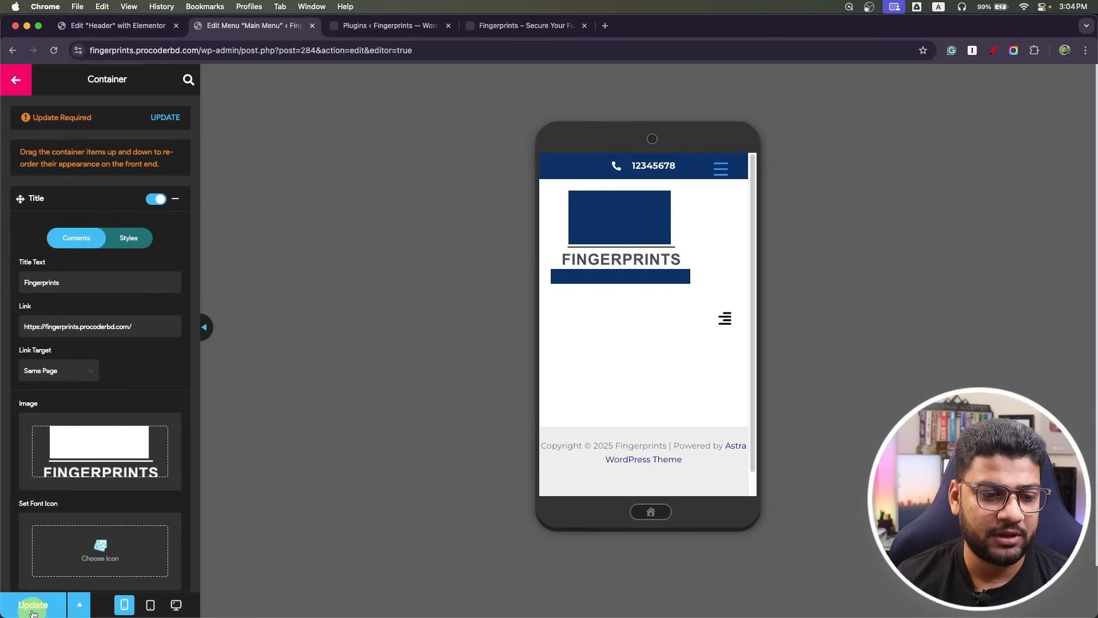
Open the live site in DevTools device view, open its slide-in menu, then return to the menu editor.
click(400, 25)
key(ctrl+Tab)
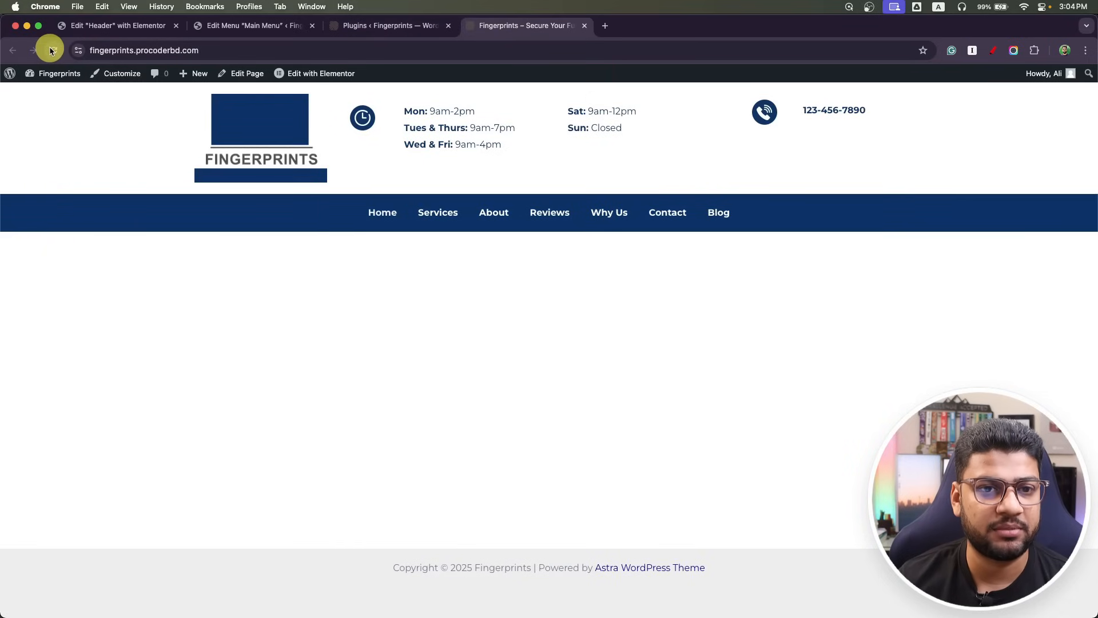
right_click(115, 153)
click(199, 378)
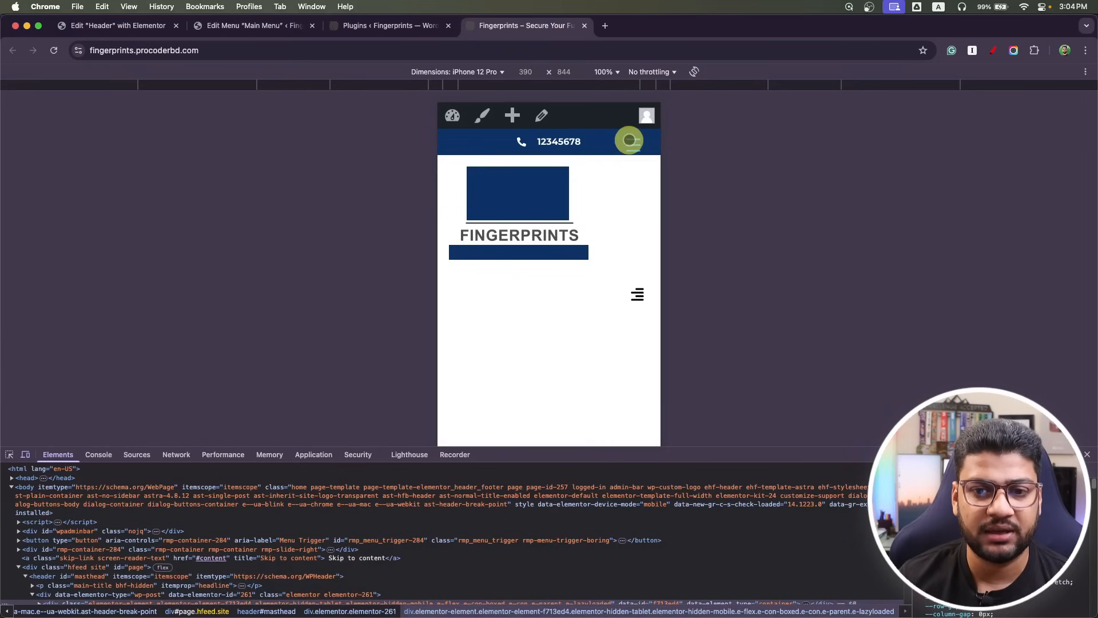
click(629, 140)
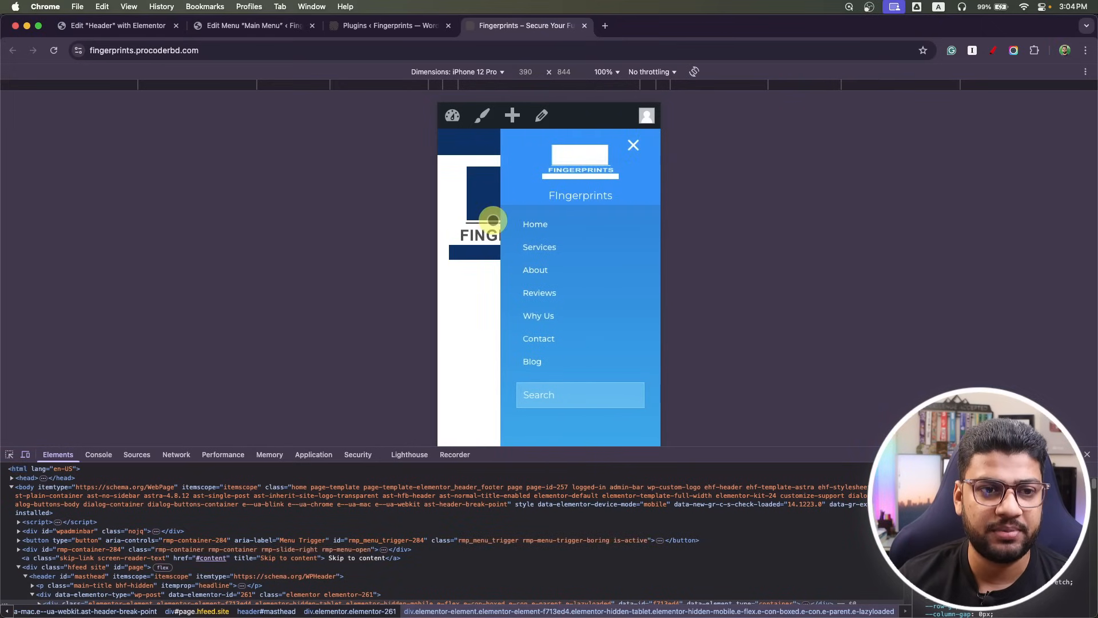
click(144, 27)
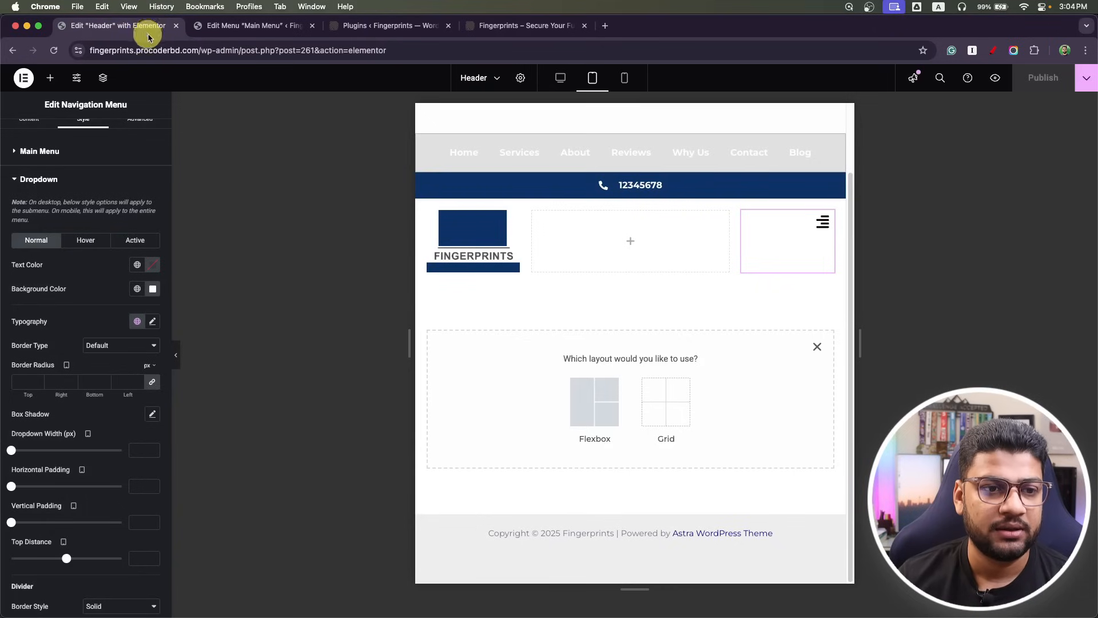
click(252, 27)
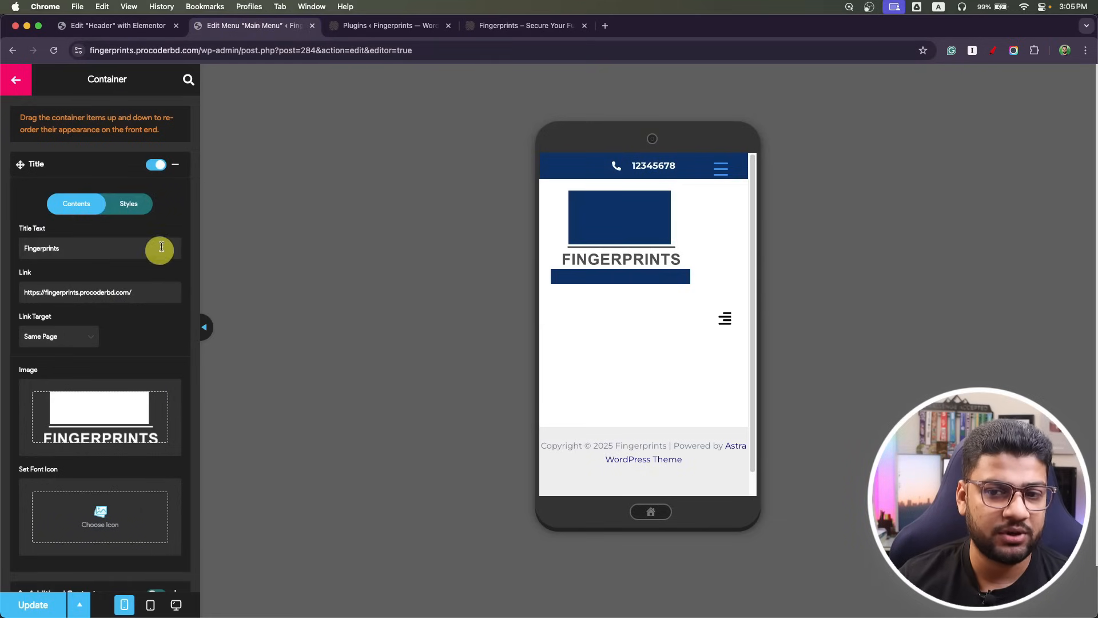
Clear the menu header's Fingerprints Title Text and its Link address.
click(720, 168)
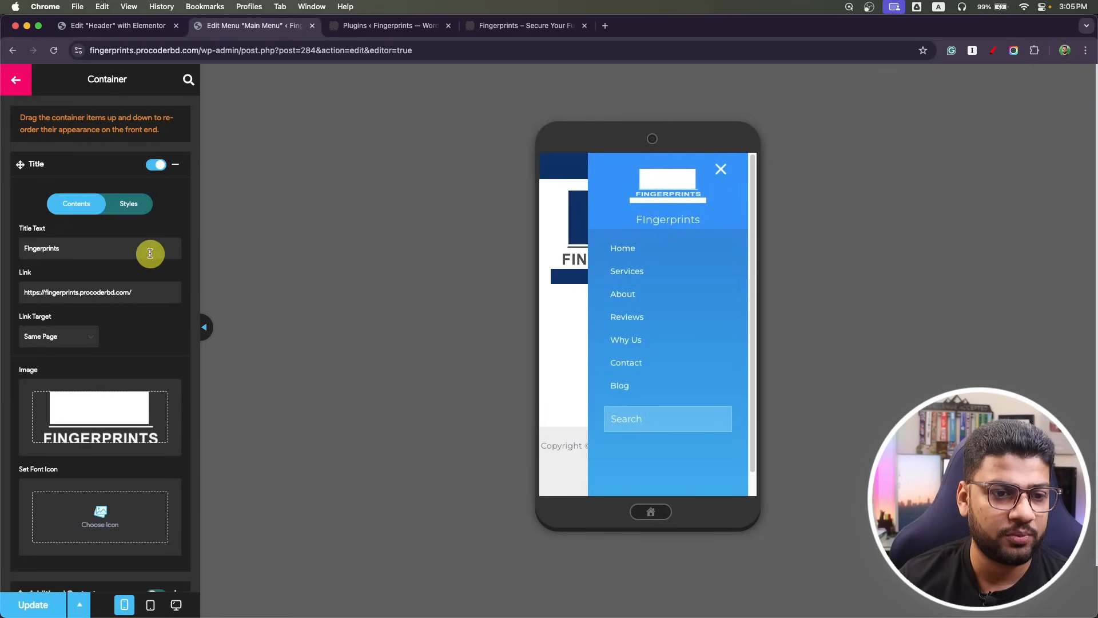
scroll(100, 258, down, 1)
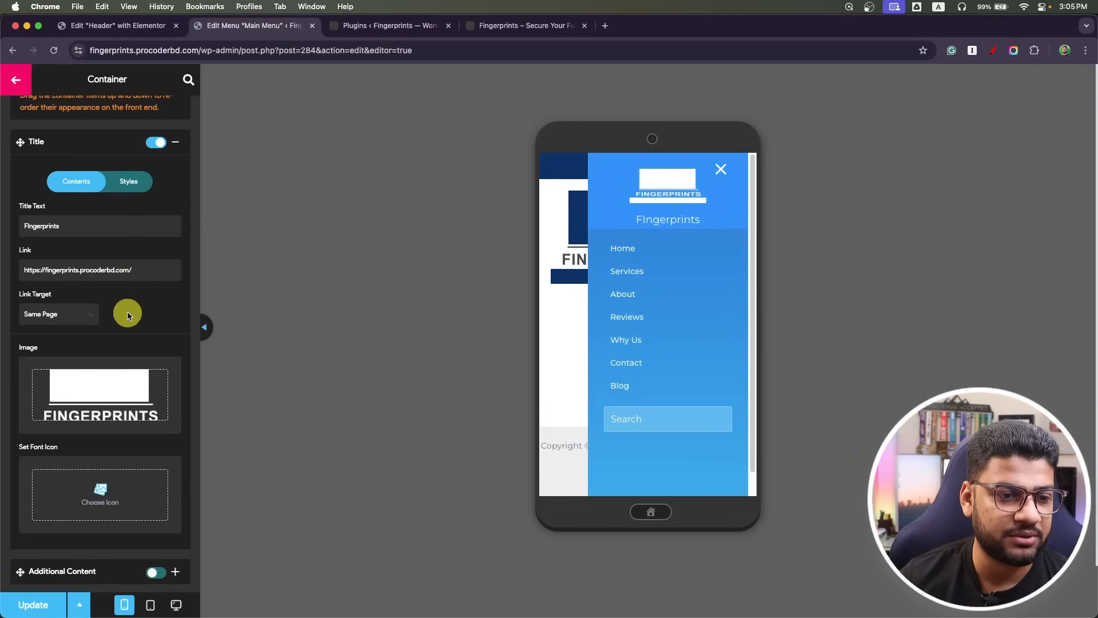
scroll(126, 313, down, 1)
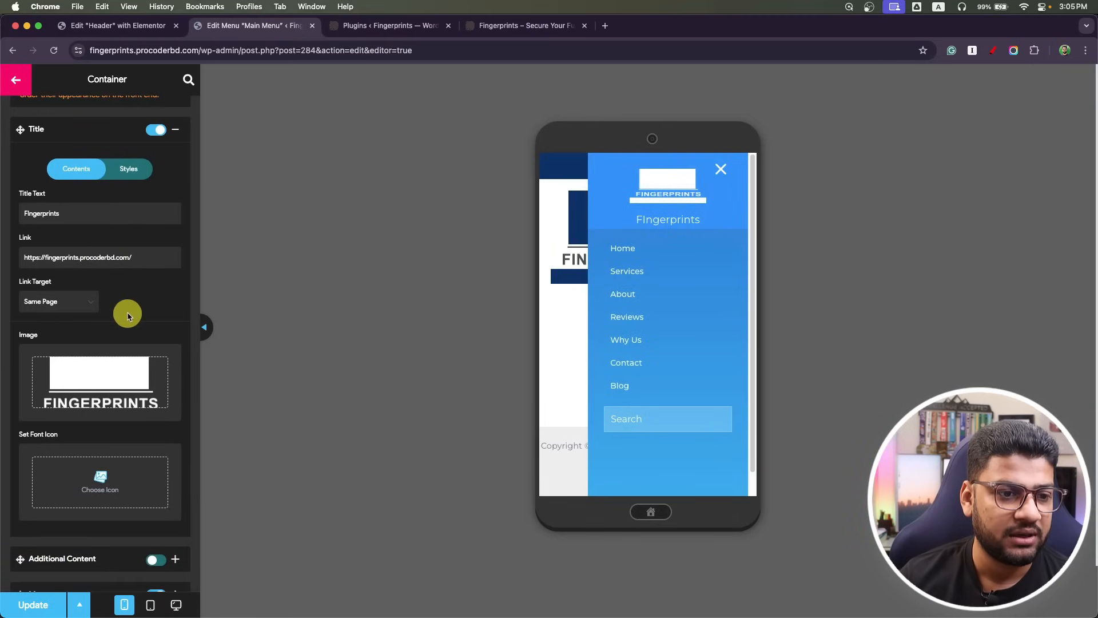
click(158, 130)
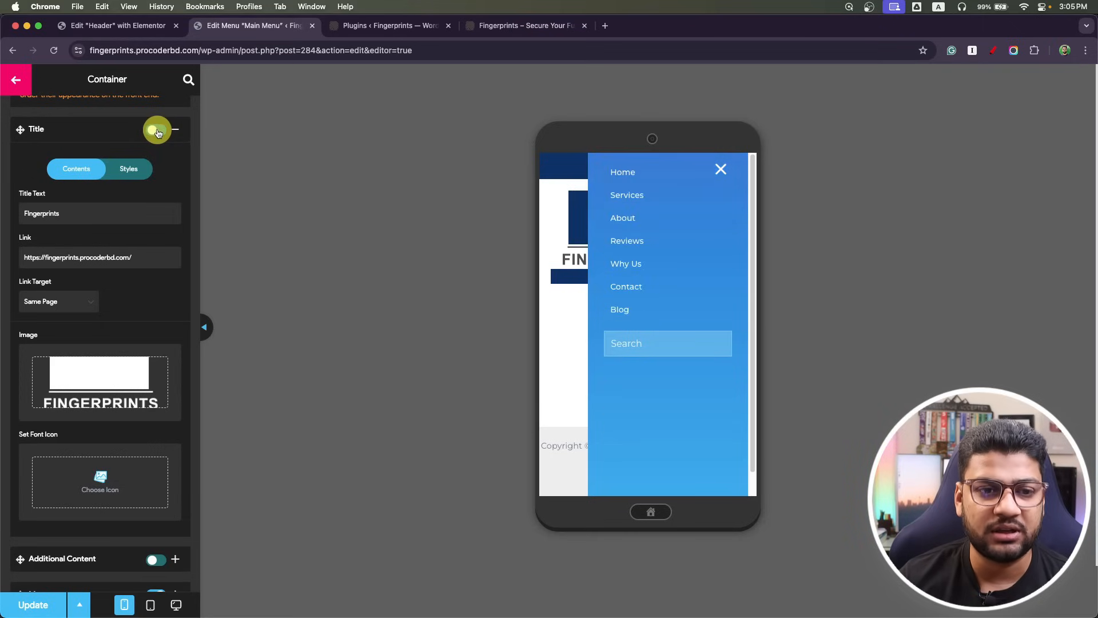
click(158, 131)
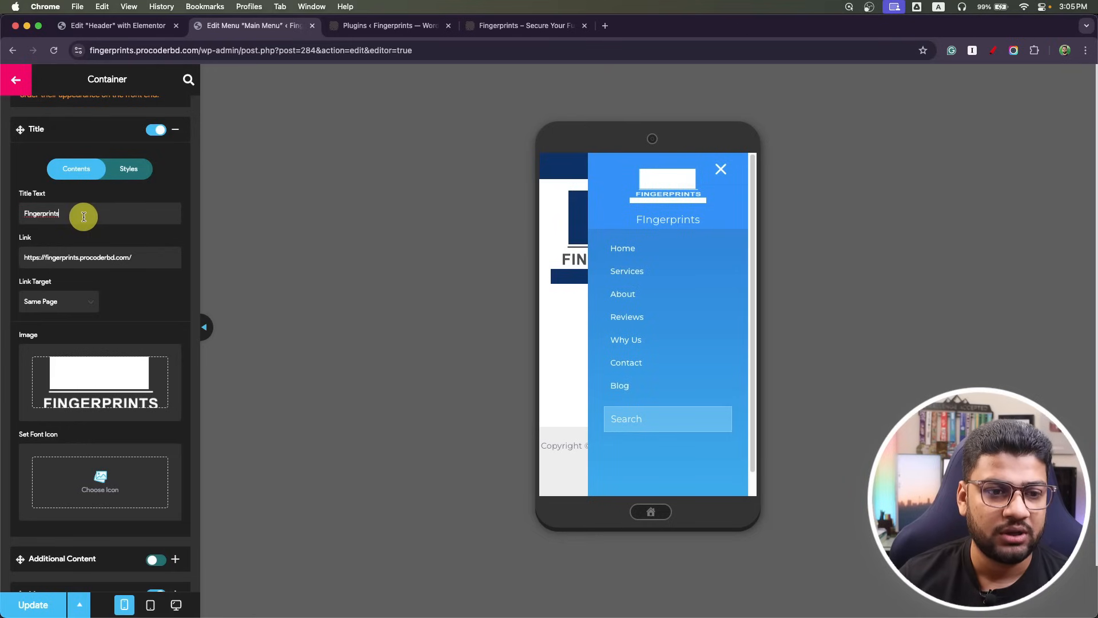
drag(83, 216, 1, 214)
key(BackSpace)
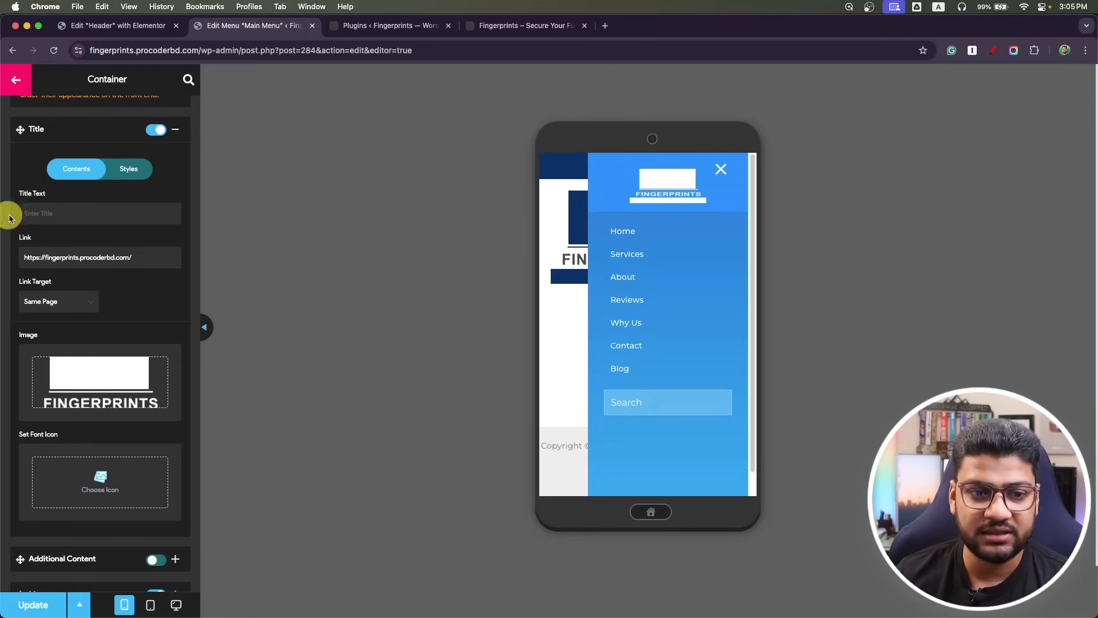
drag(172, 257, 6, 255)
key(BackSpace)
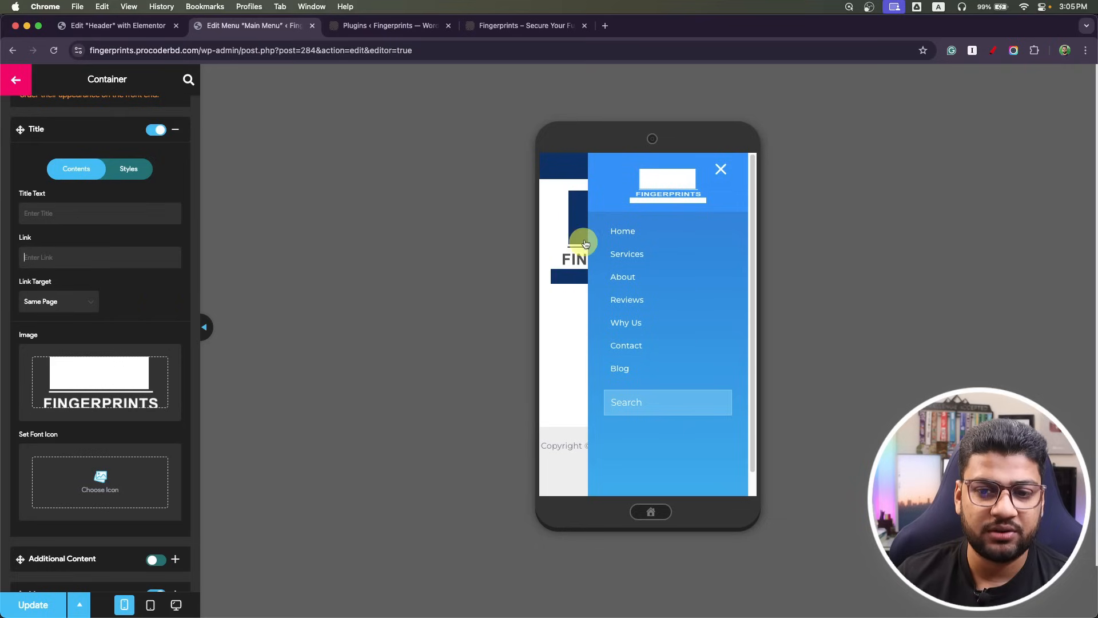
Close the preview menu, click Update, and open the Toggle Button settings.
click(721, 170)
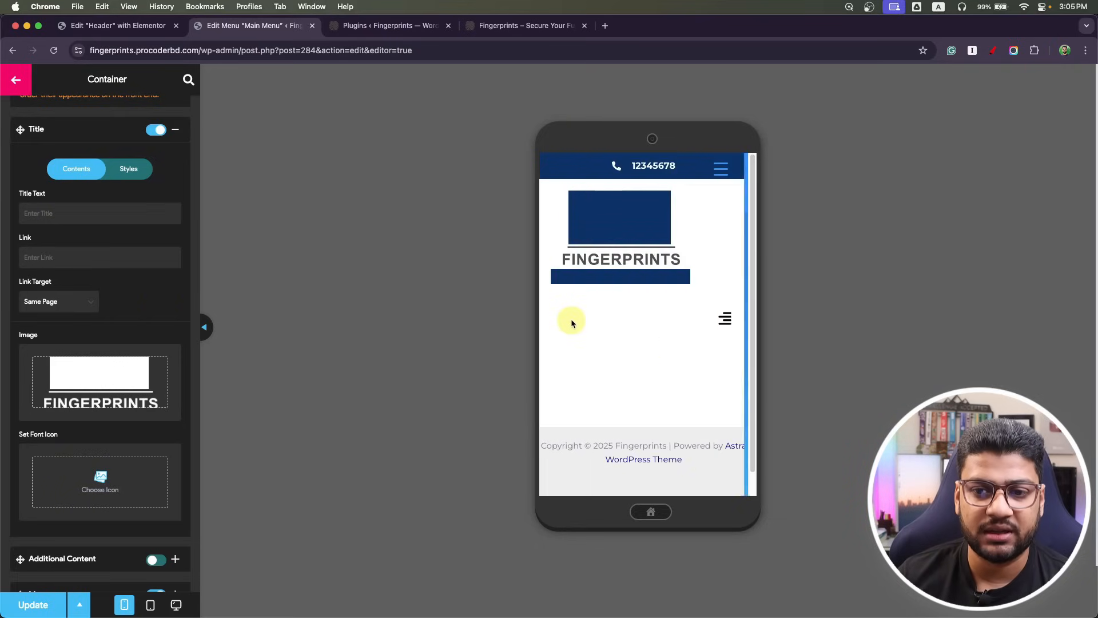
scroll(165, 292, down, 4)
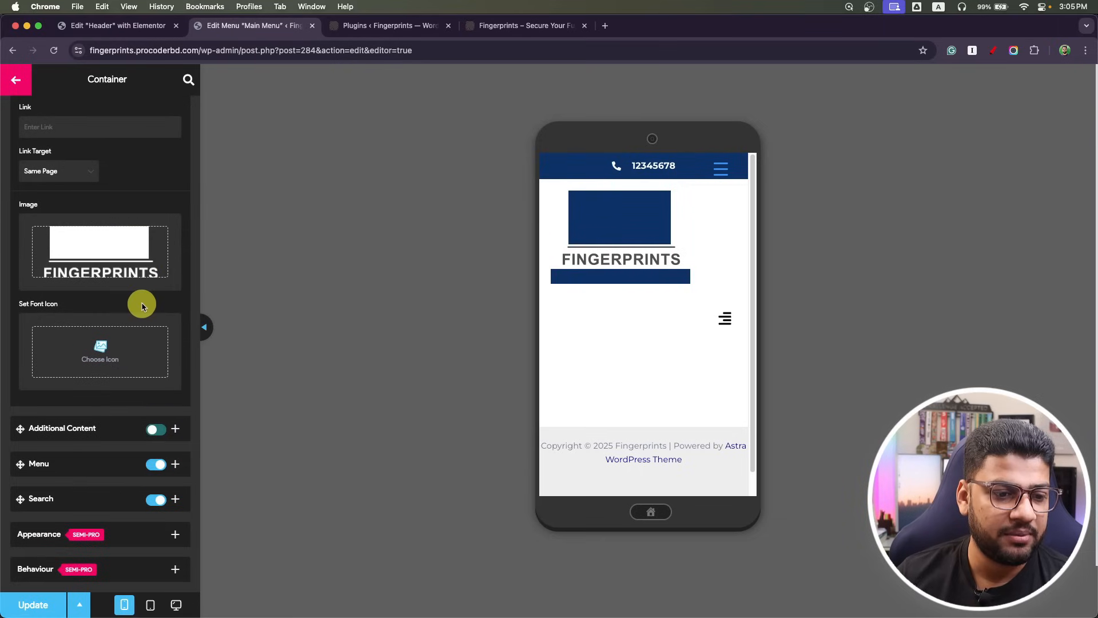
click(36, 610)
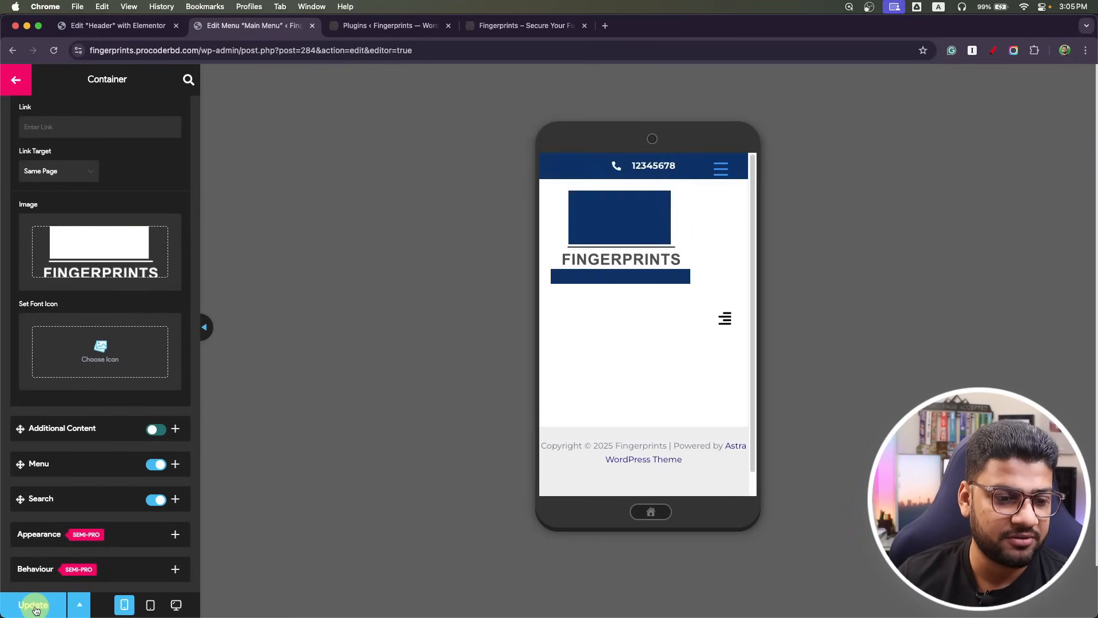
scroll(71, 446, up, 5)
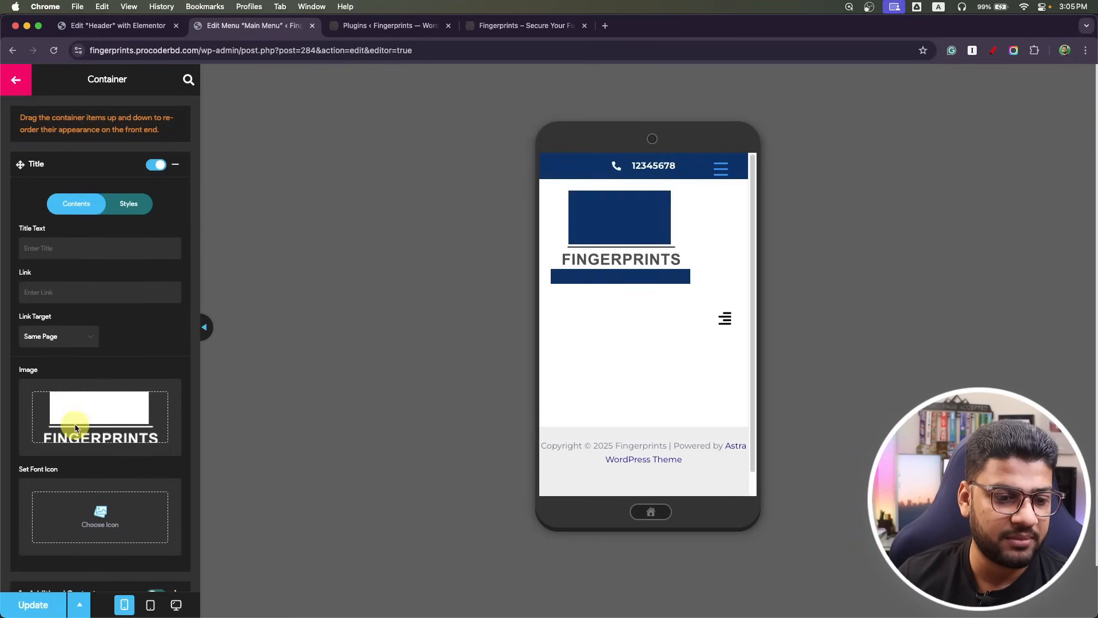
click(23, 80)
click(47, 143)
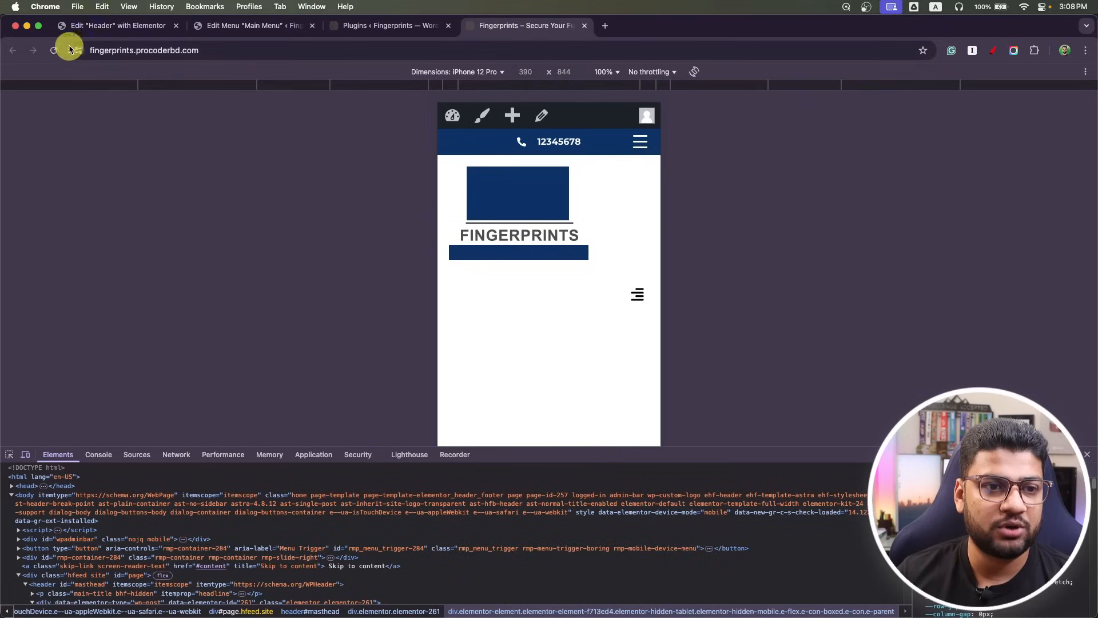
Reload the live mobile view, close DevTools, and return to the Elementor header editor.
click(54, 50)
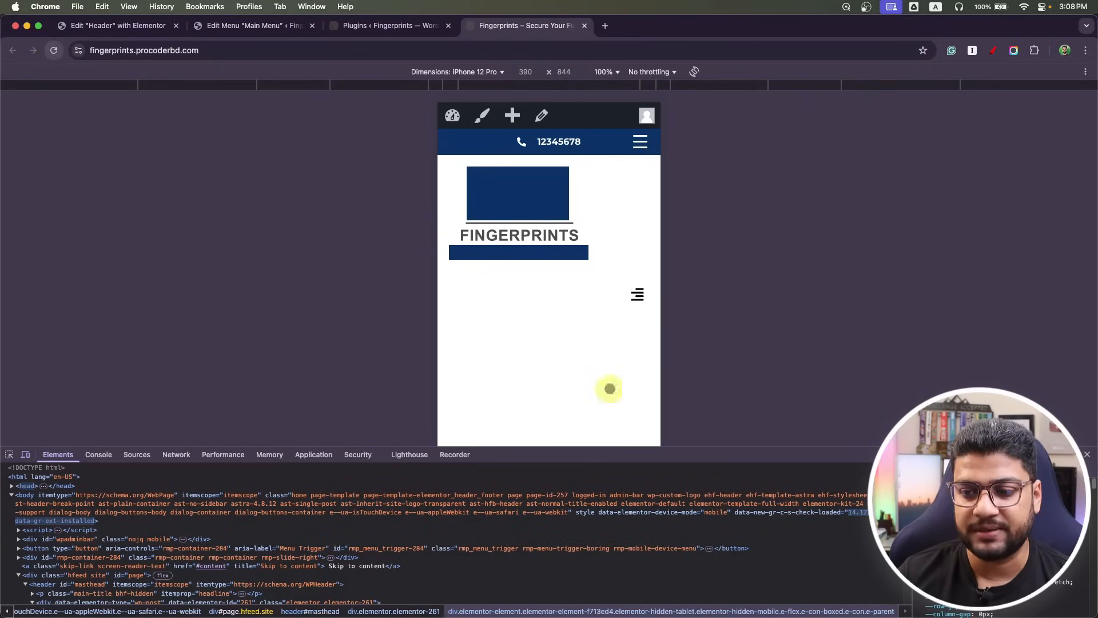
click(1087, 456)
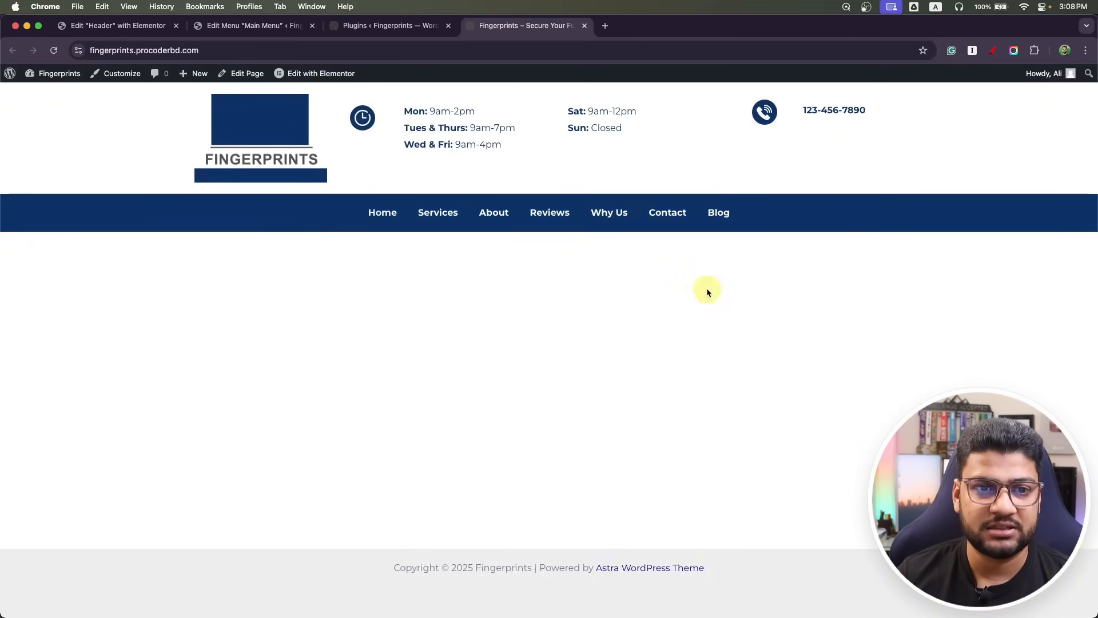
click(260, 27)
click(110, 30)
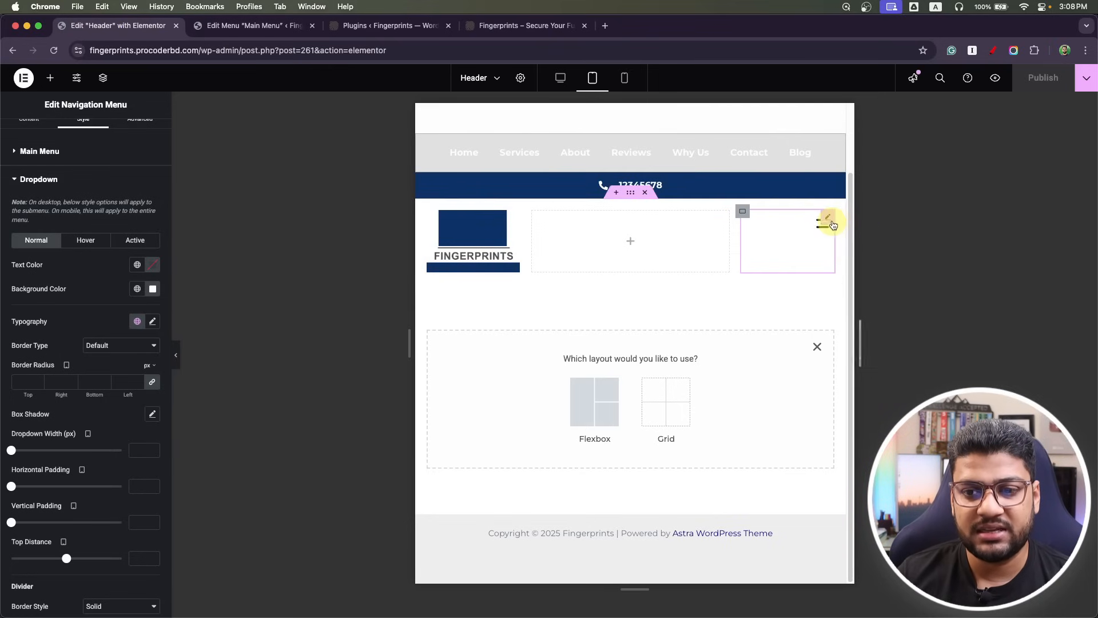
Delete the menu icon widget and the two empty containers from the header.
right_click(829, 222)
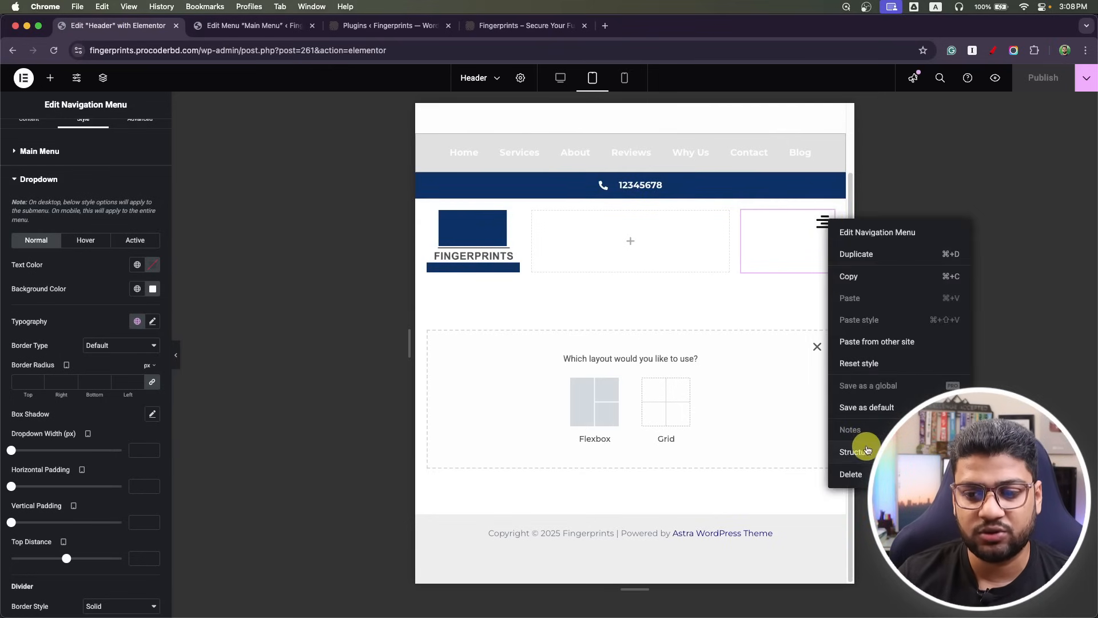
click(852, 473)
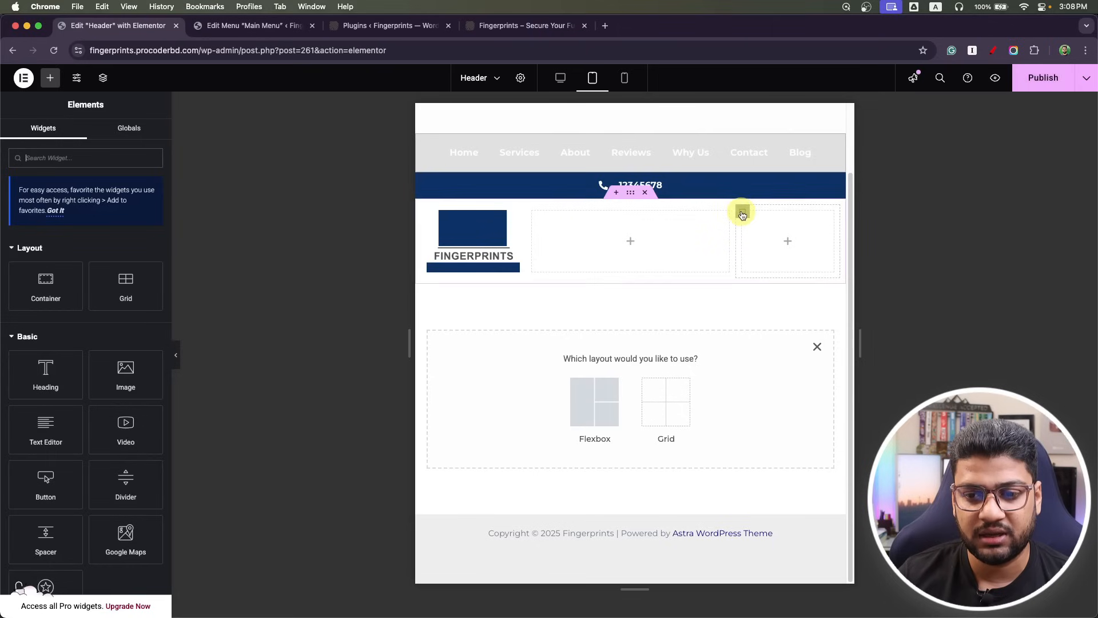
right_click(741, 212)
click(795, 514)
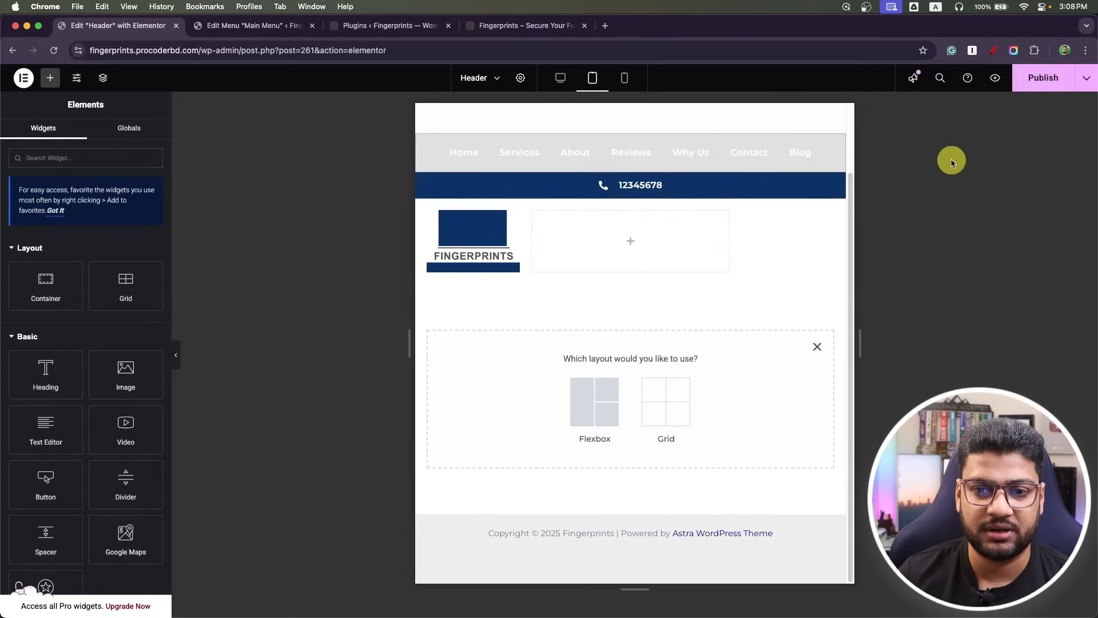
right_click(533, 215)
click(582, 506)
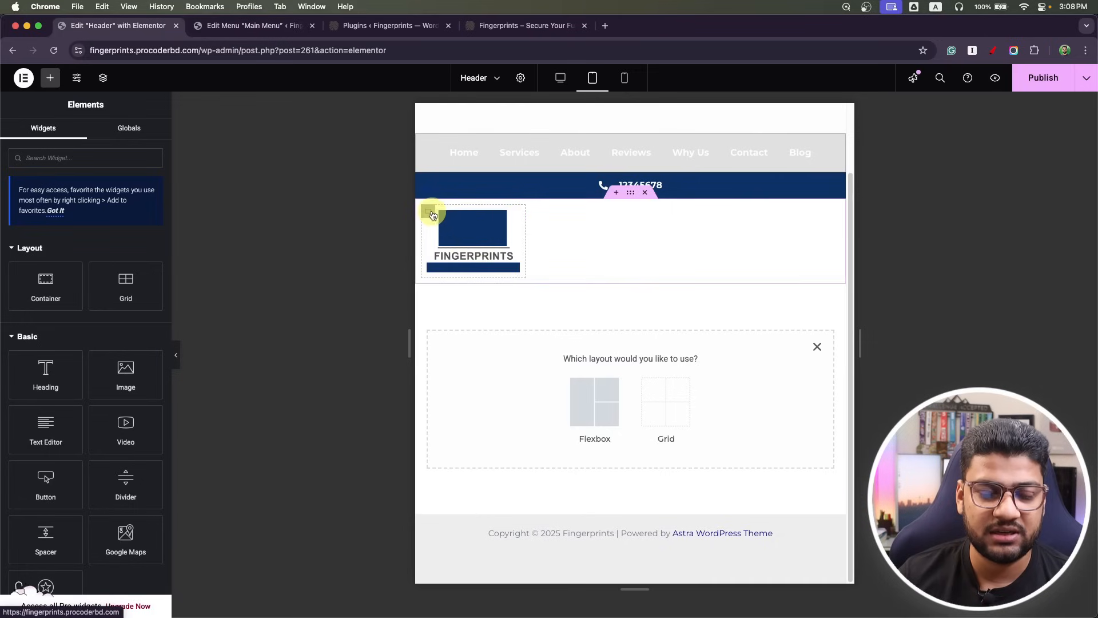
Set the logo container's width to 100%.
click(428, 213)
click(148, 256)
click(147, 270)
text(100)
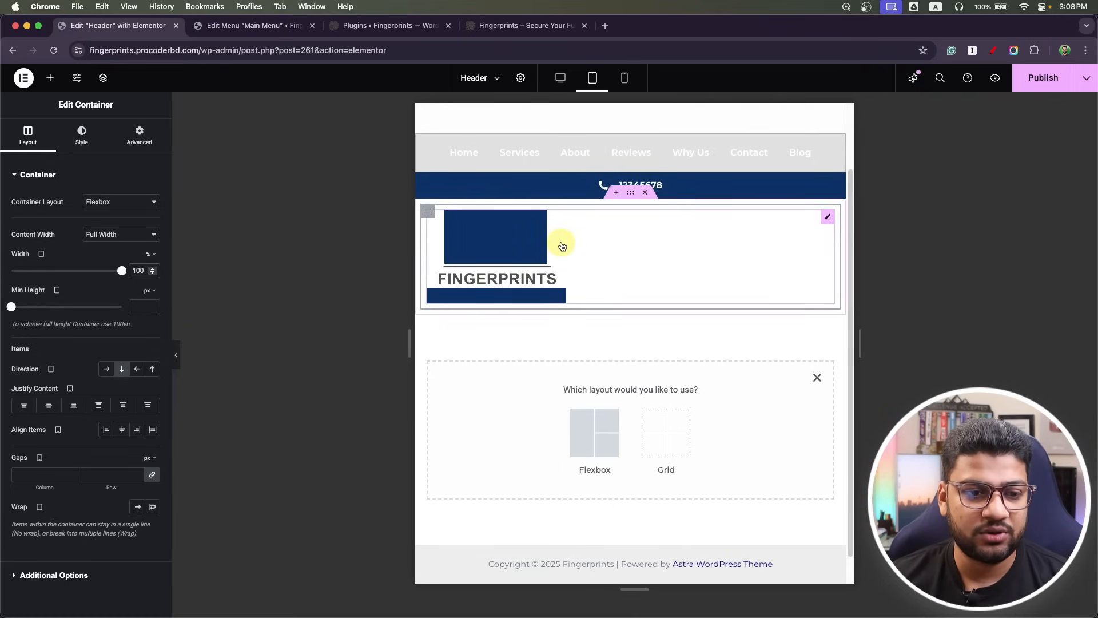
Centre the site logo and give it a Custom image resolution 150 px wide.
click(526, 231)
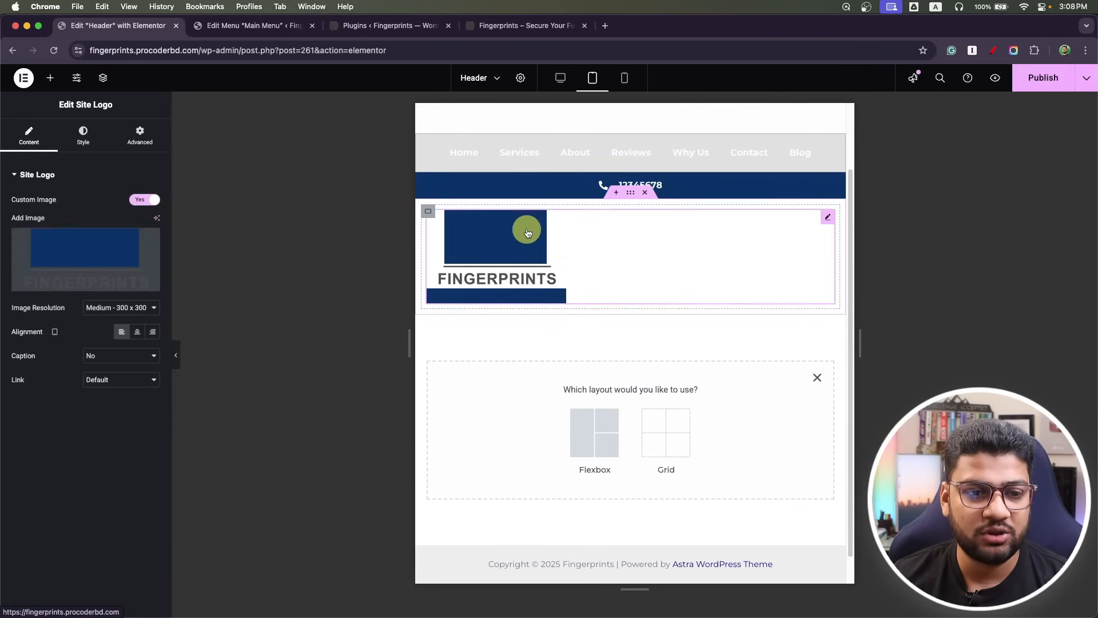
click(138, 333)
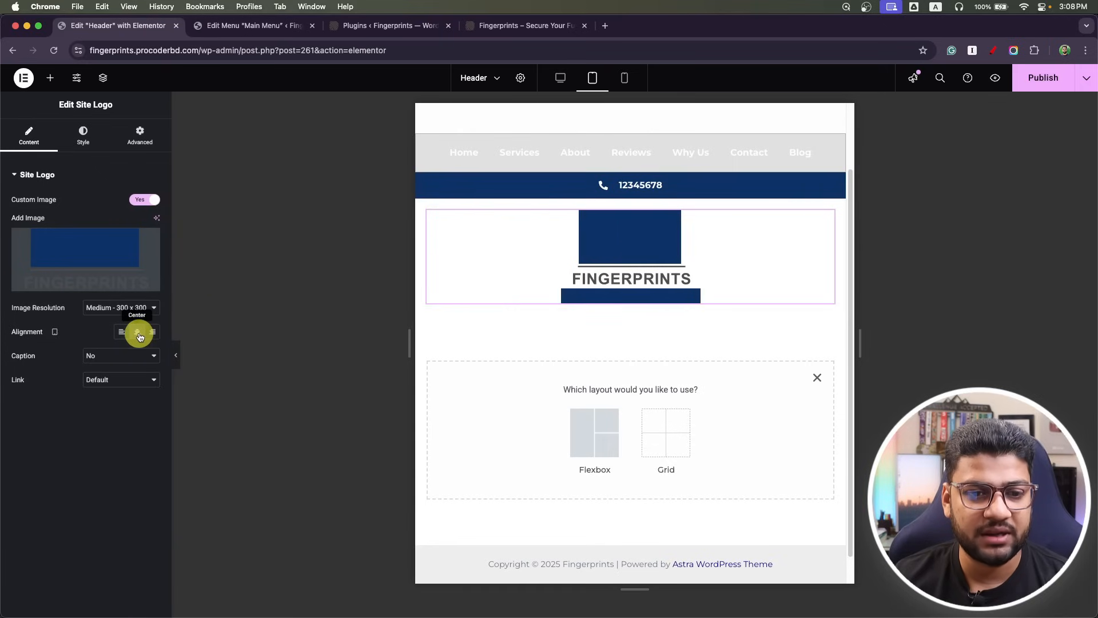
click(123, 307)
click(112, 383)
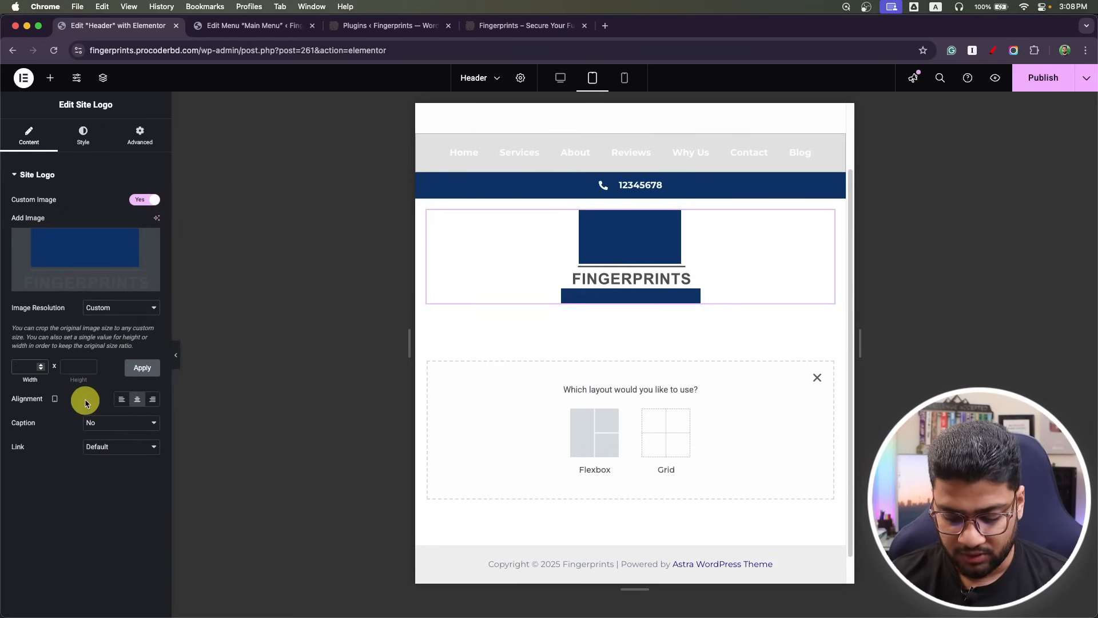
click(130, 369)
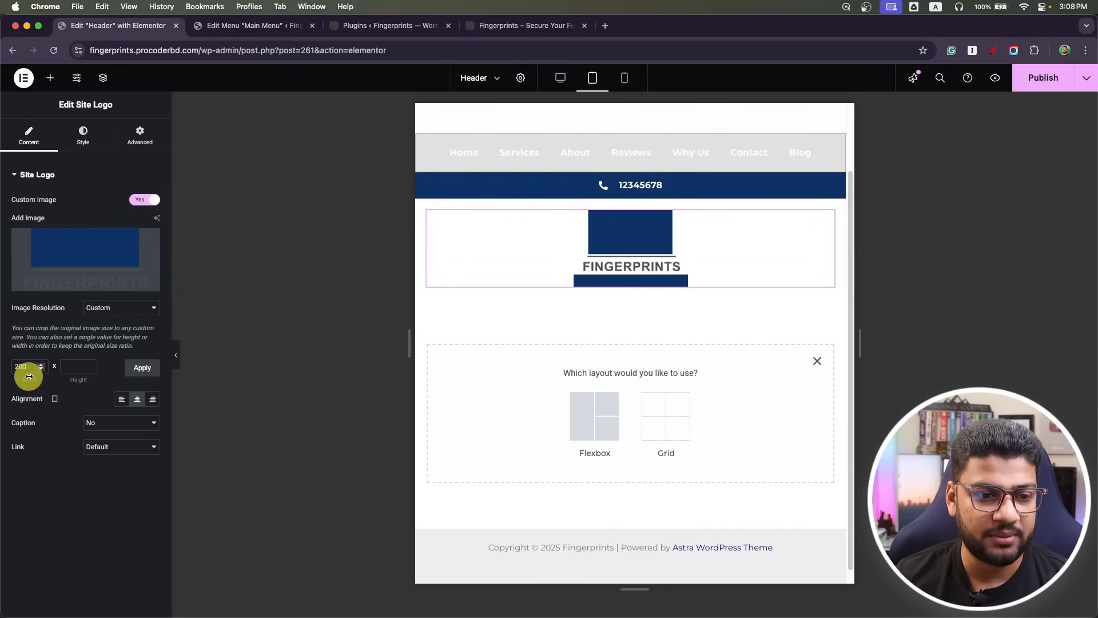
drag(27, 370, 2, 368)
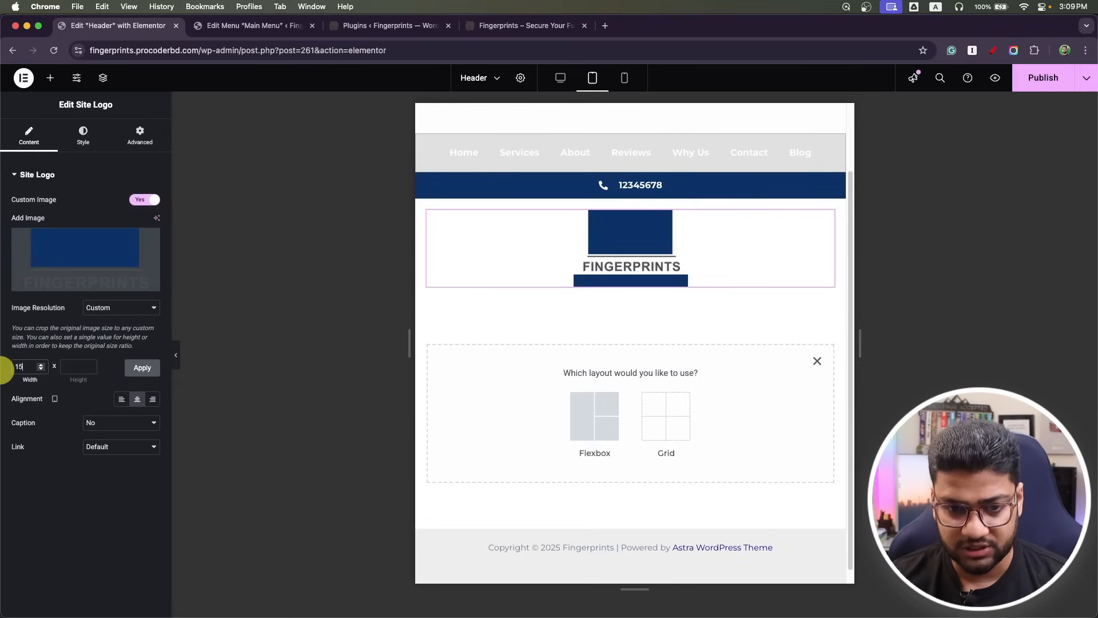
click(138, 375)
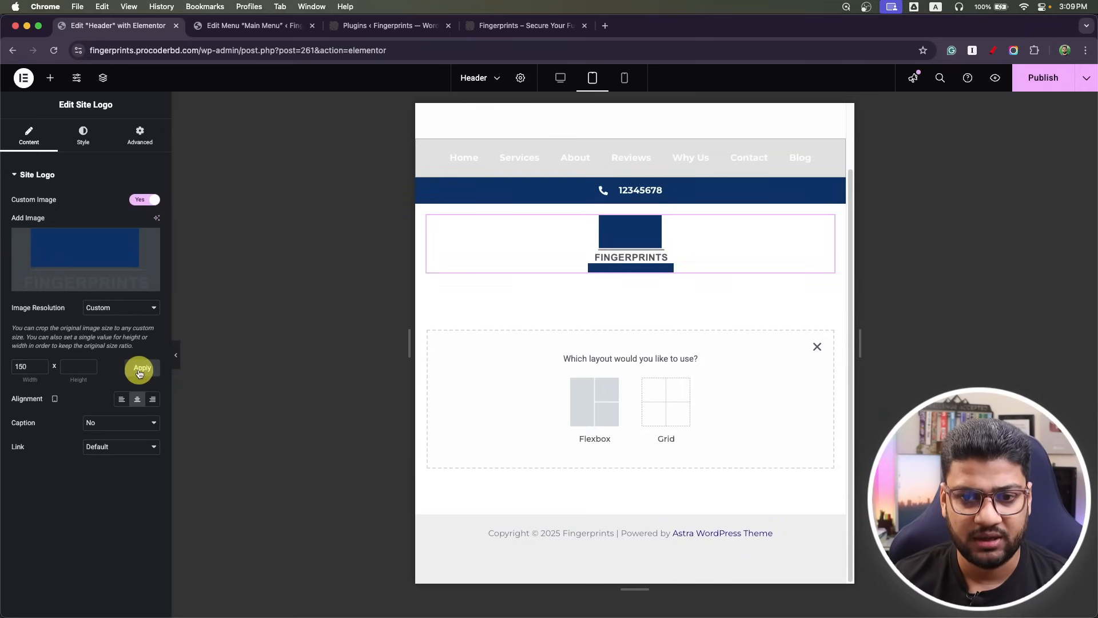
click(1014, 117)
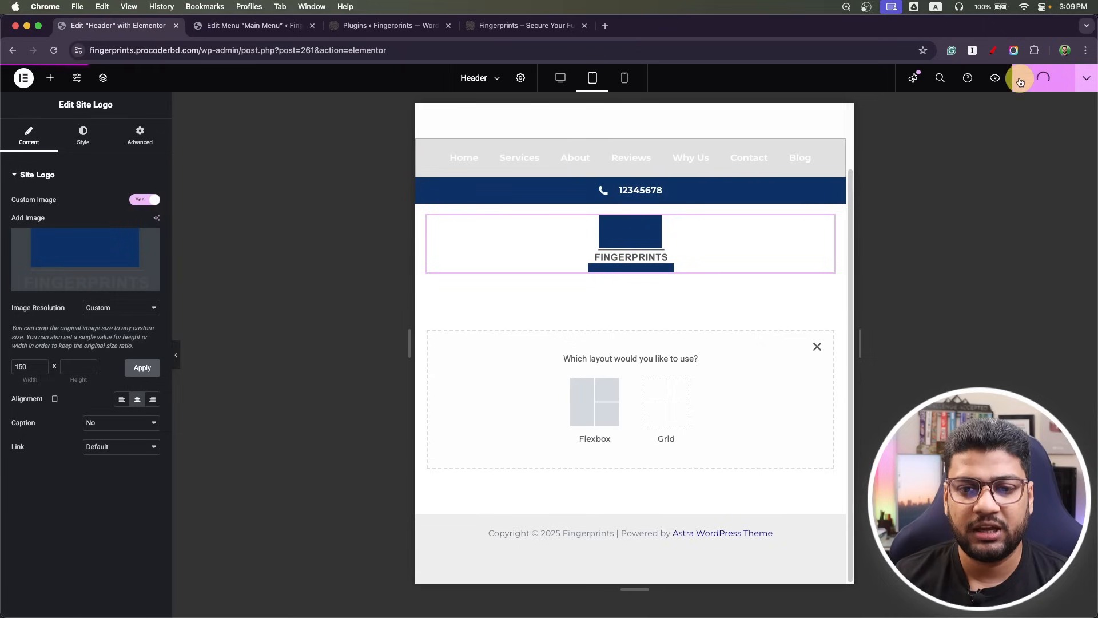
Preview the header at mobile portrait width, then switch to the live Fingerprints site.
click(625, 79)
scroll(683, 320, up, 4)
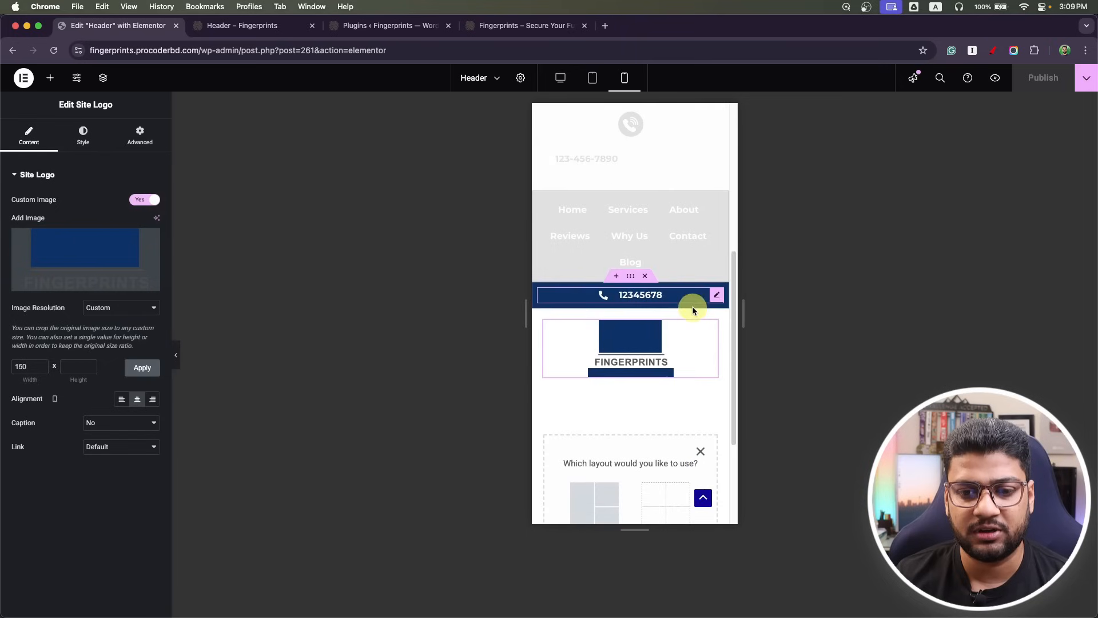
click(398, 25)
click(491, 26)
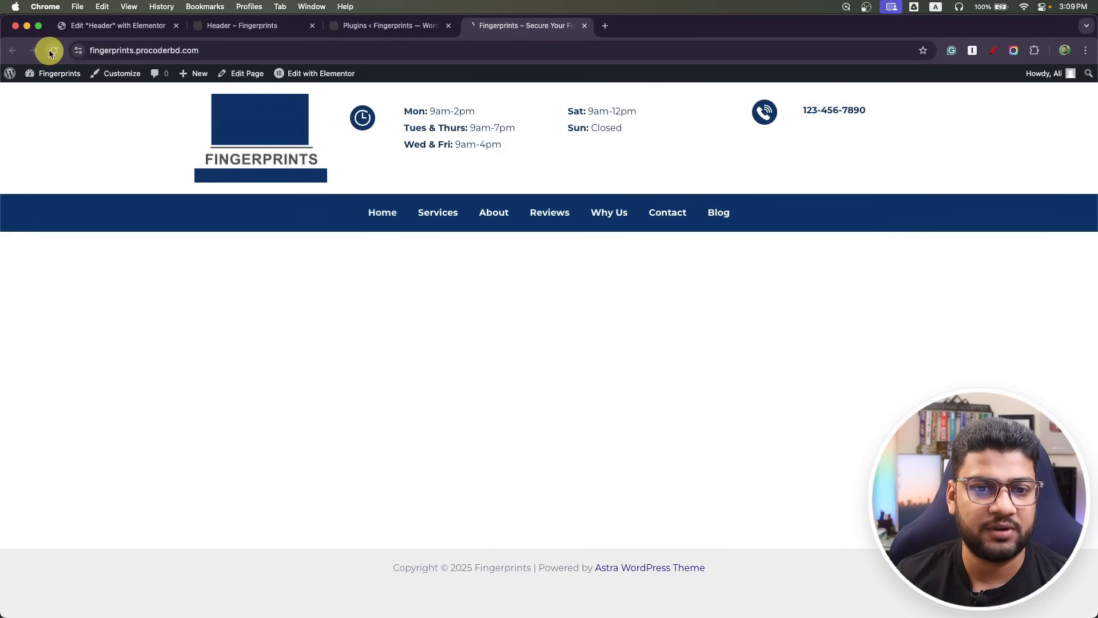
drag(1, 262, 840, 263)
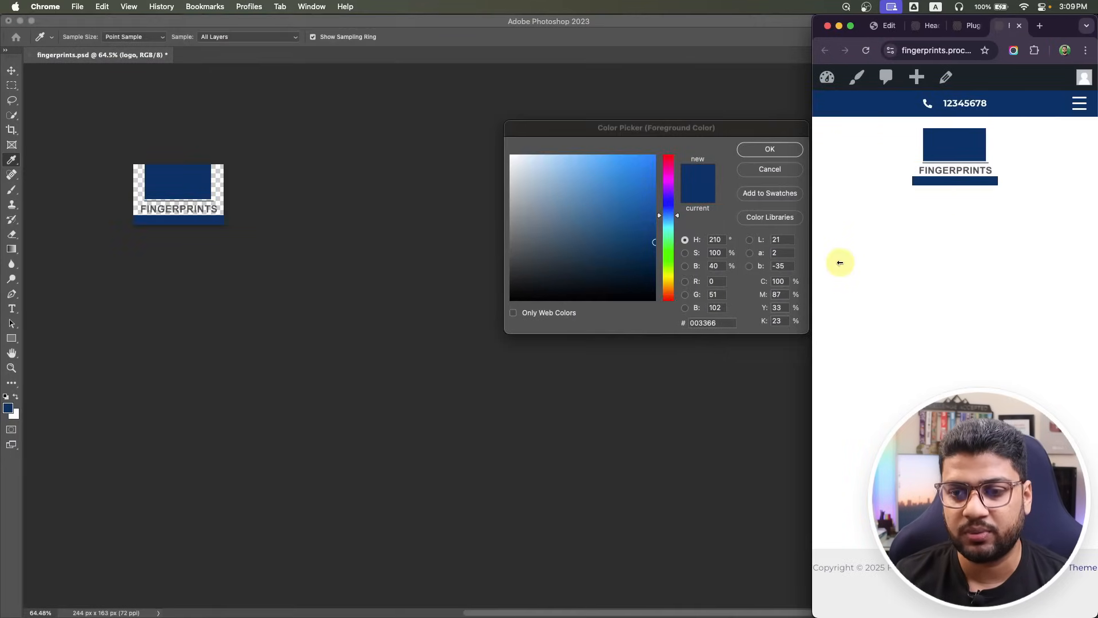
click(1080, 103)
click(1082, 105)
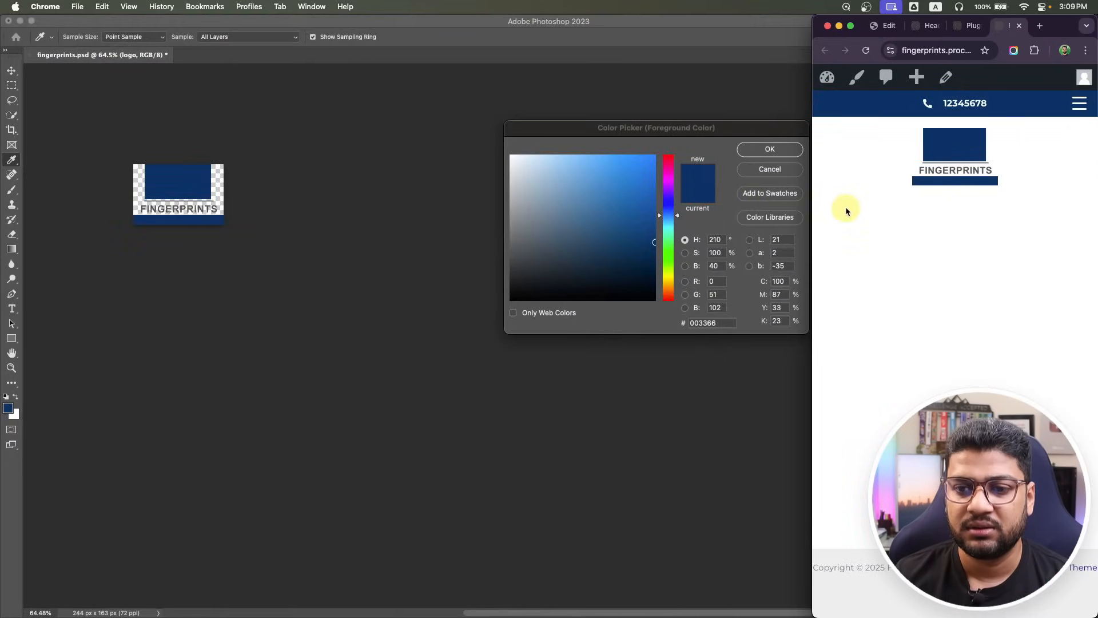
drag(813, 217, 2, 287)
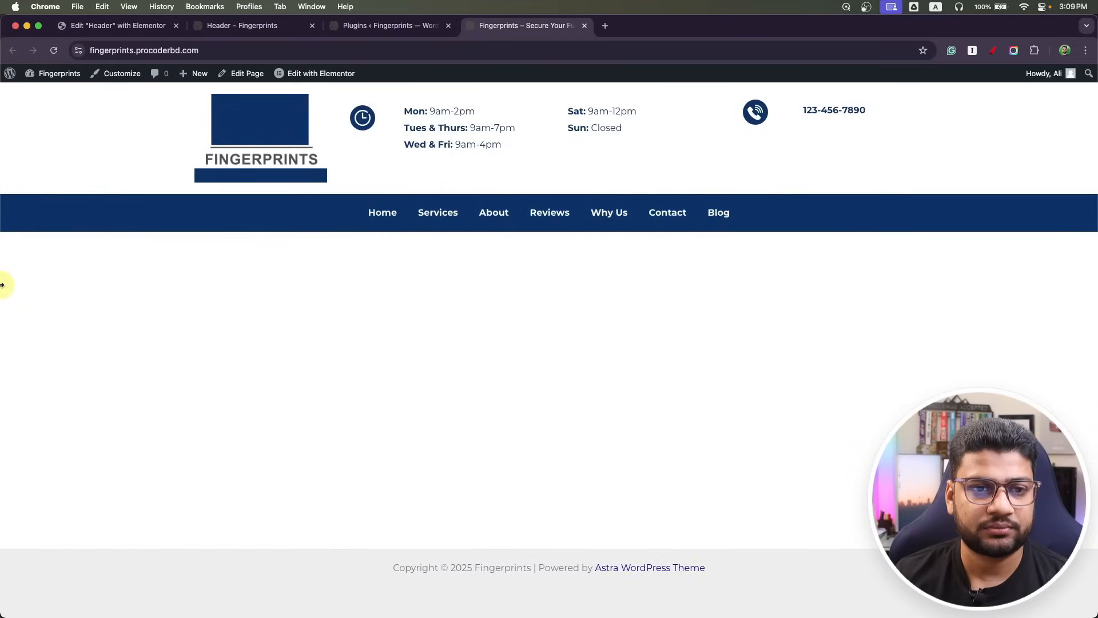
Exit Elementor to WordPress and go to the Header & Footer Builder template list.
click(100, 25)
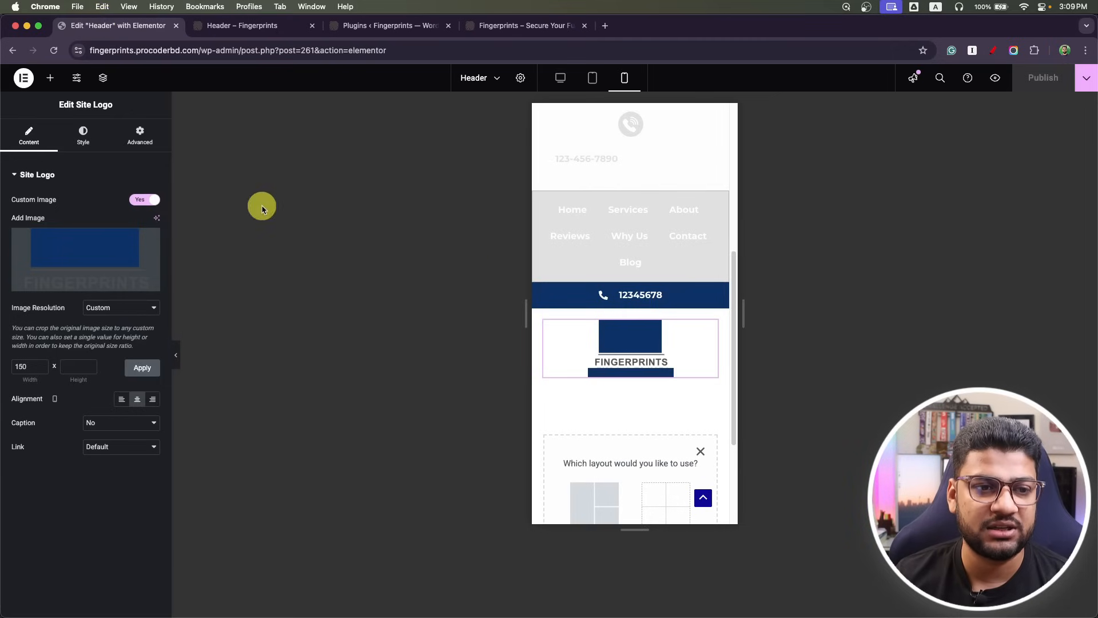
click(24, 81)
click(43, 189)
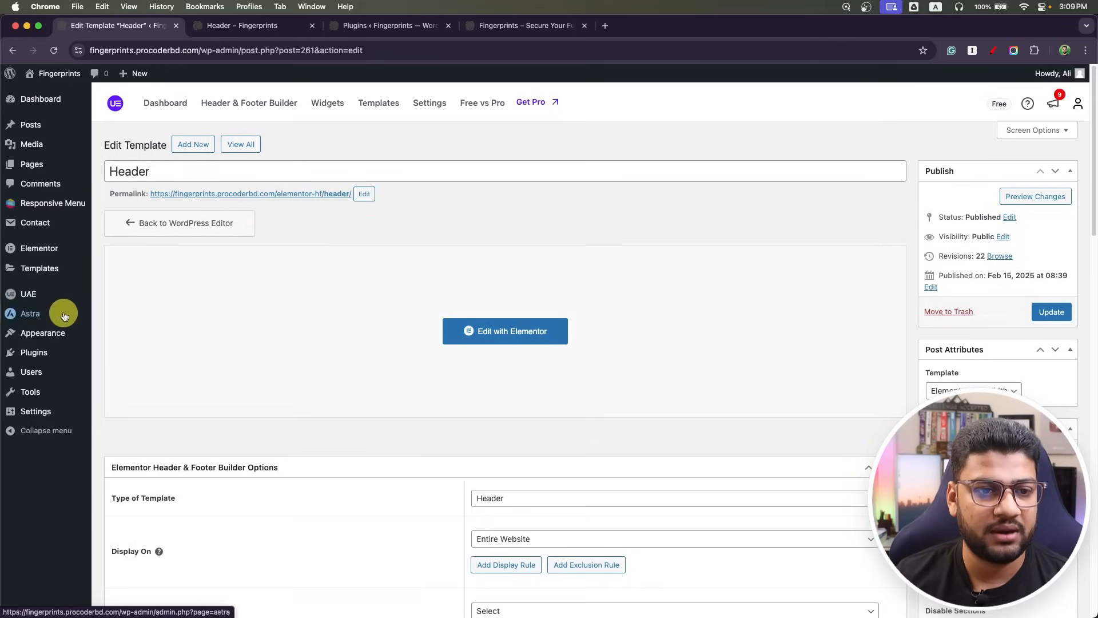
mouse_move(49, 297)
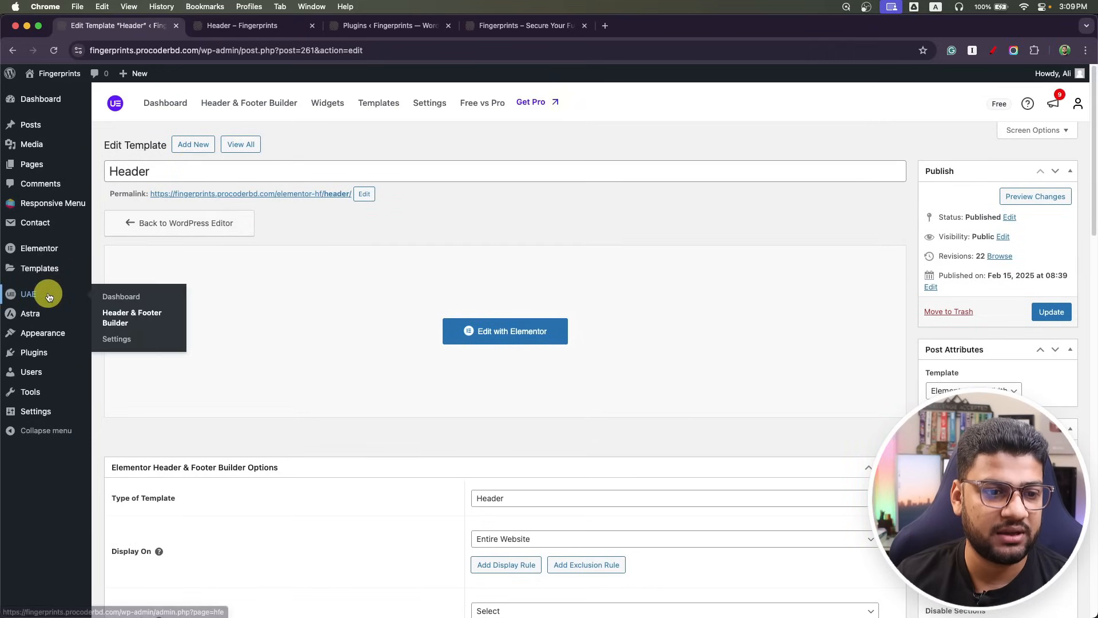
click(136, 320)
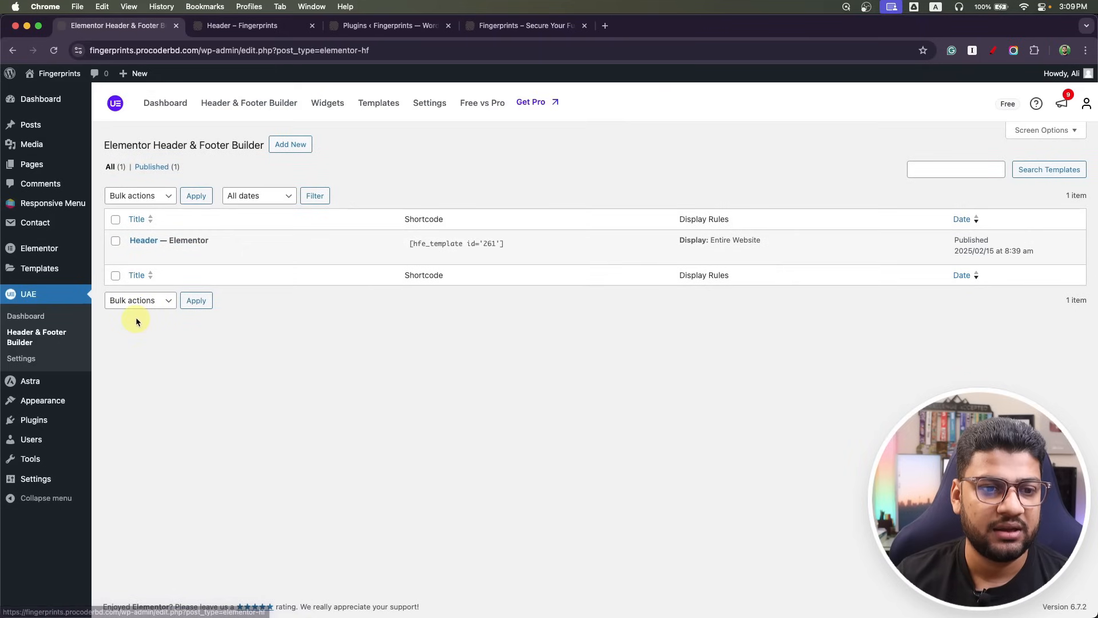
Publish a new 'Footer' template, type Footer, Elementor Full Width, displayed on Entire Website.
click(291, 143)
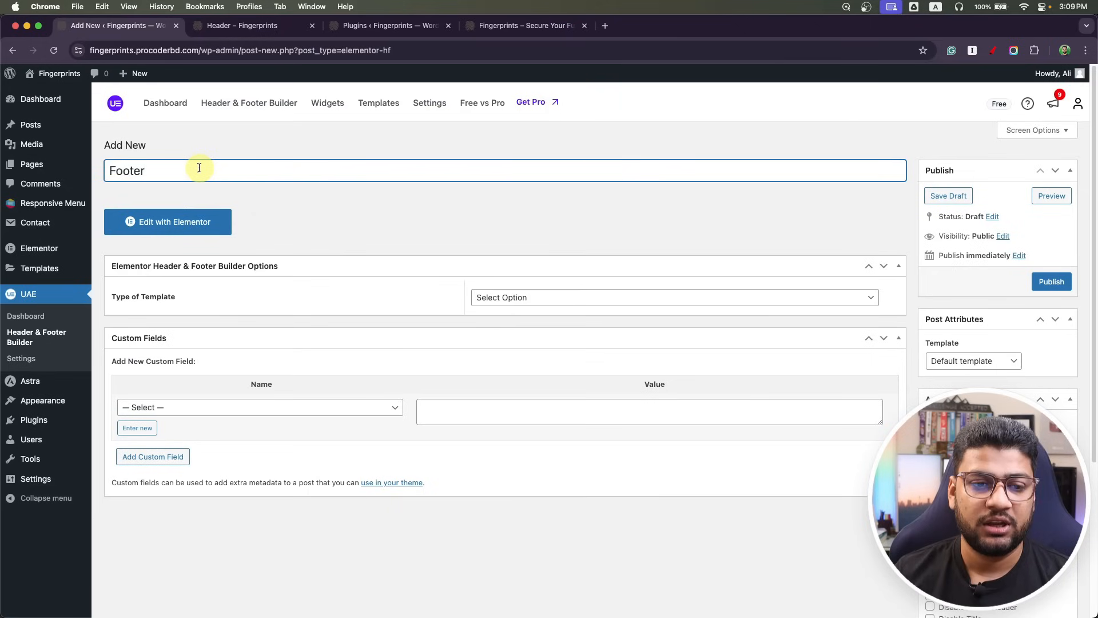
text(Footer)
click(522, 298)
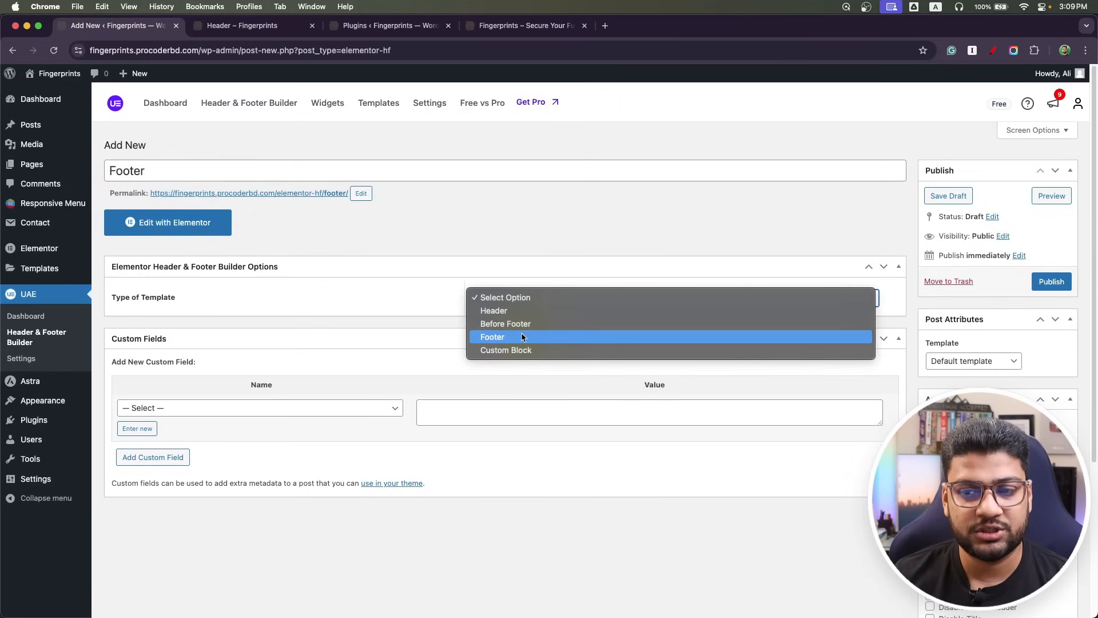
click(515, 336)
click(944, 361)
click(965, 385)
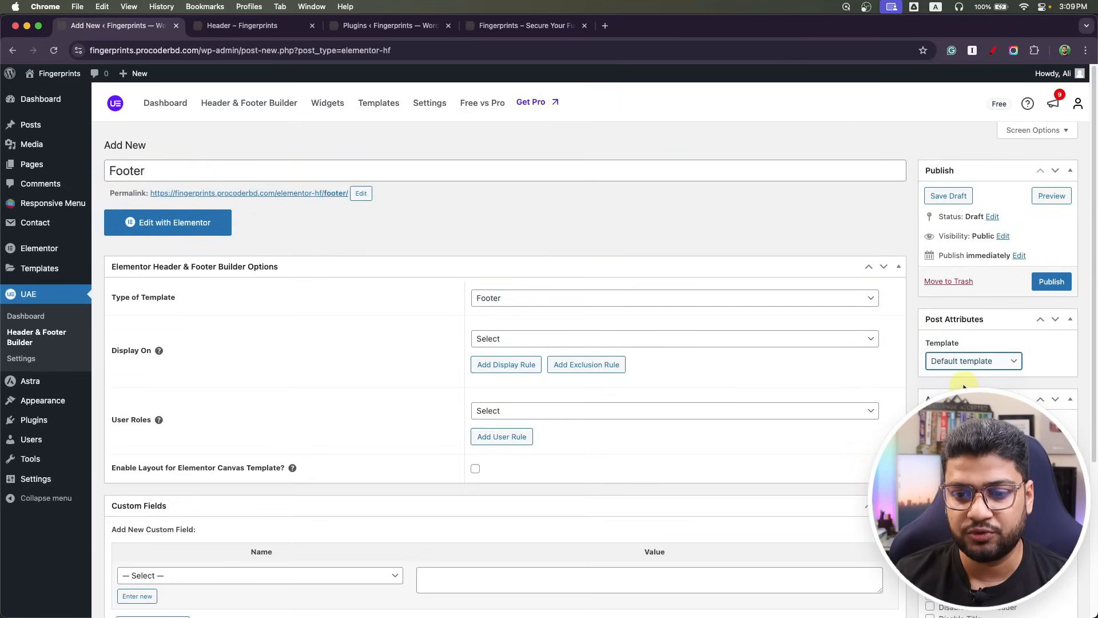
click(509, 341)
click(534, 360)
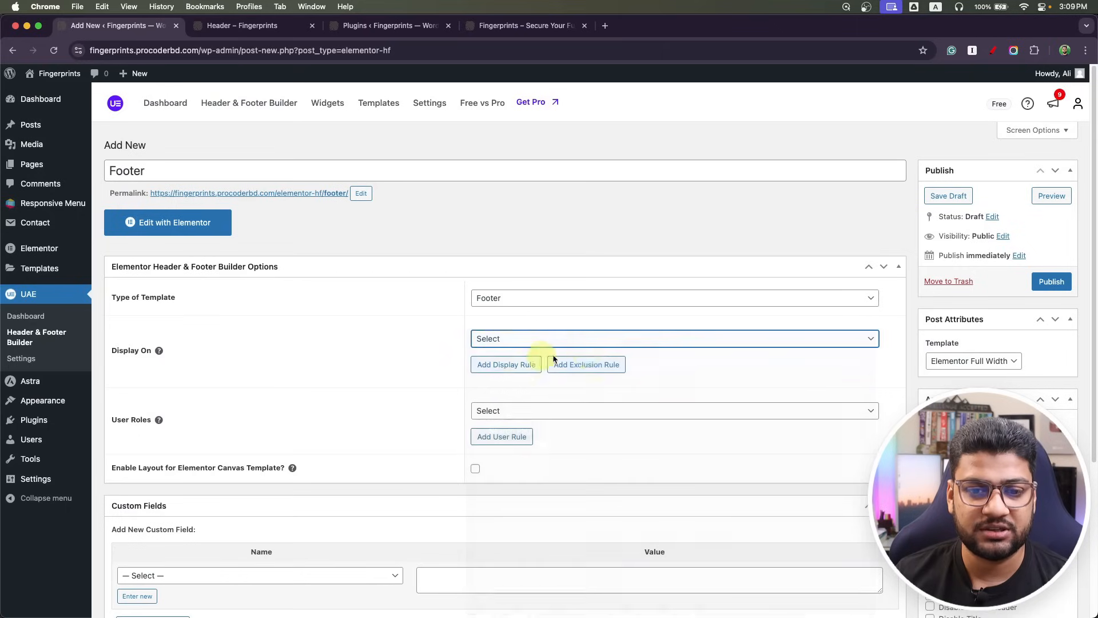
click(1057, 286)
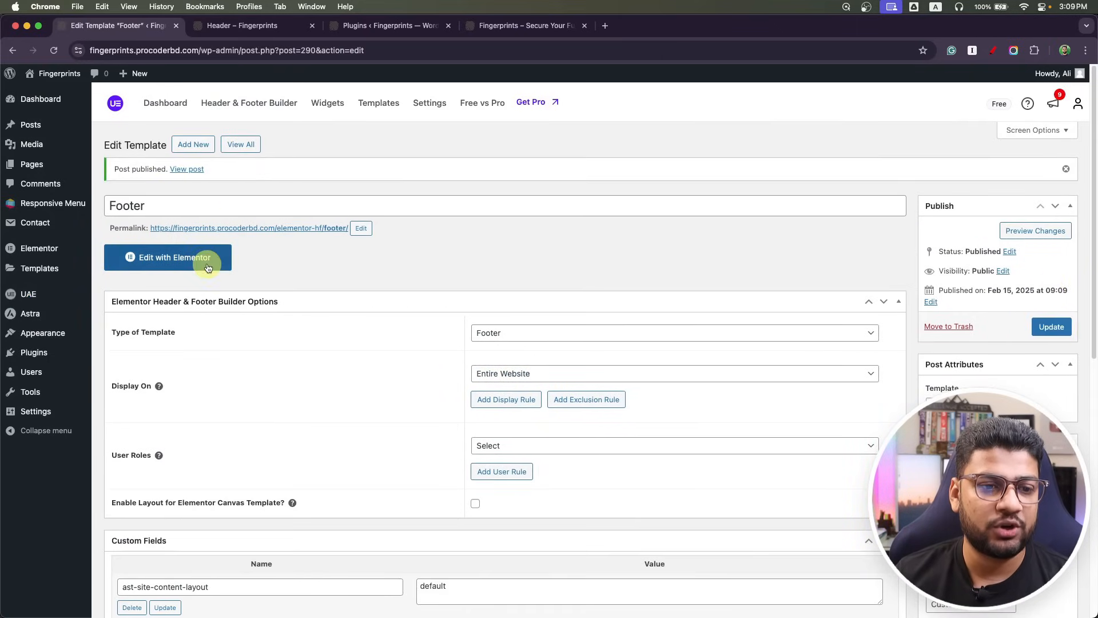
Open the Footer in Elementor and inspect the fingerprints.psd footer mockup in Photoshop.
click(179, 265)
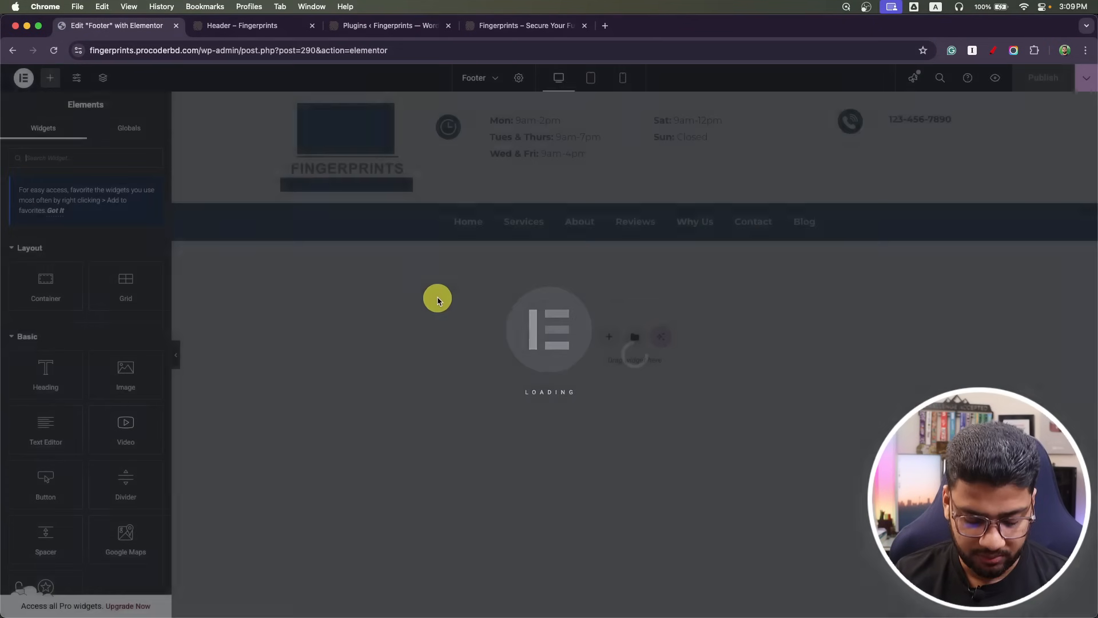
key(super+Tab)
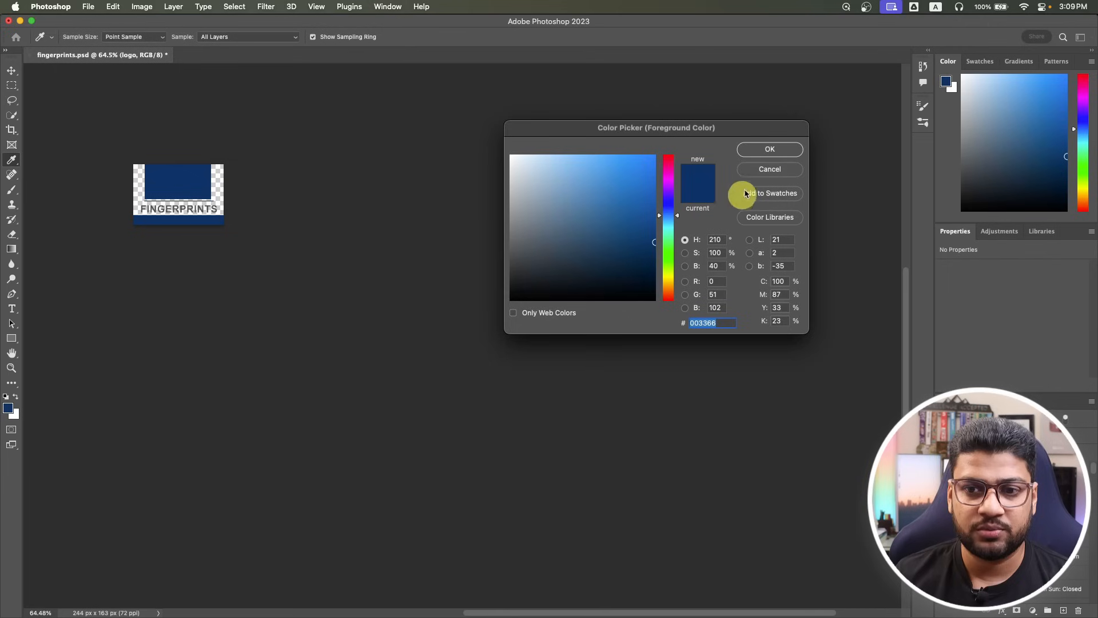
click(760, 144)
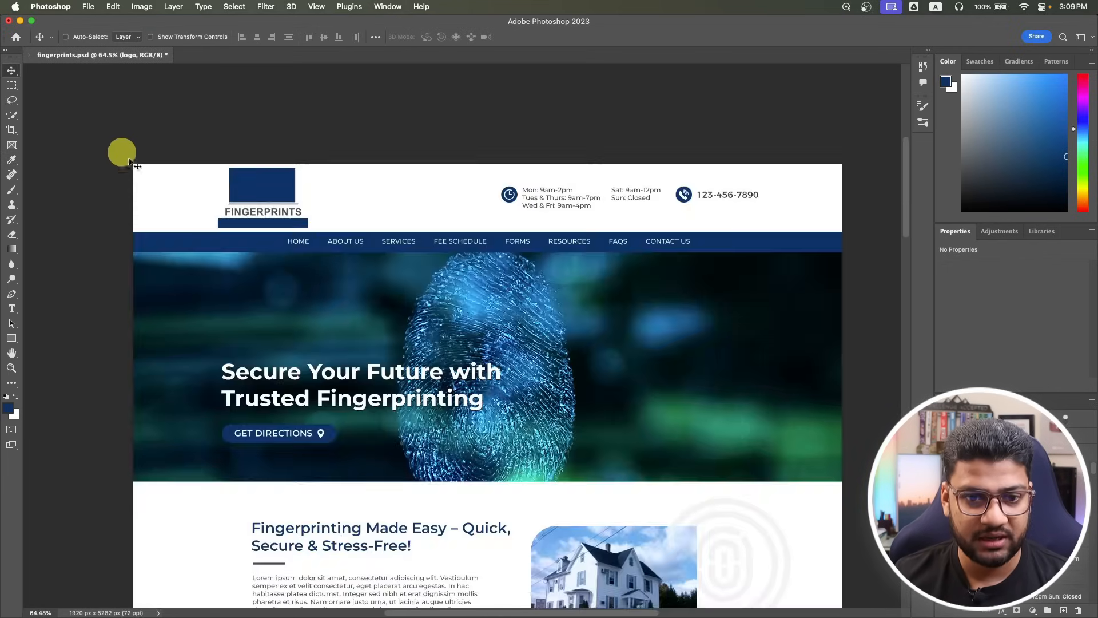
scroll(337, 291, down, 15)
scroll(337, 287, down, 12)
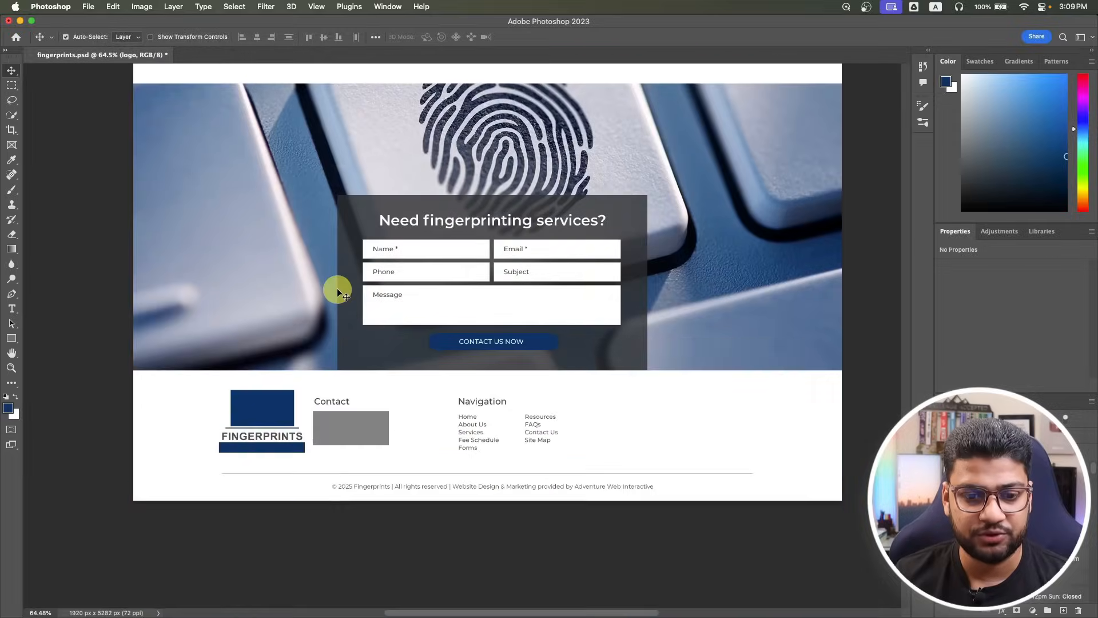
scroll(371, 375, left, 3)
scroll(392, 383, up, 4)
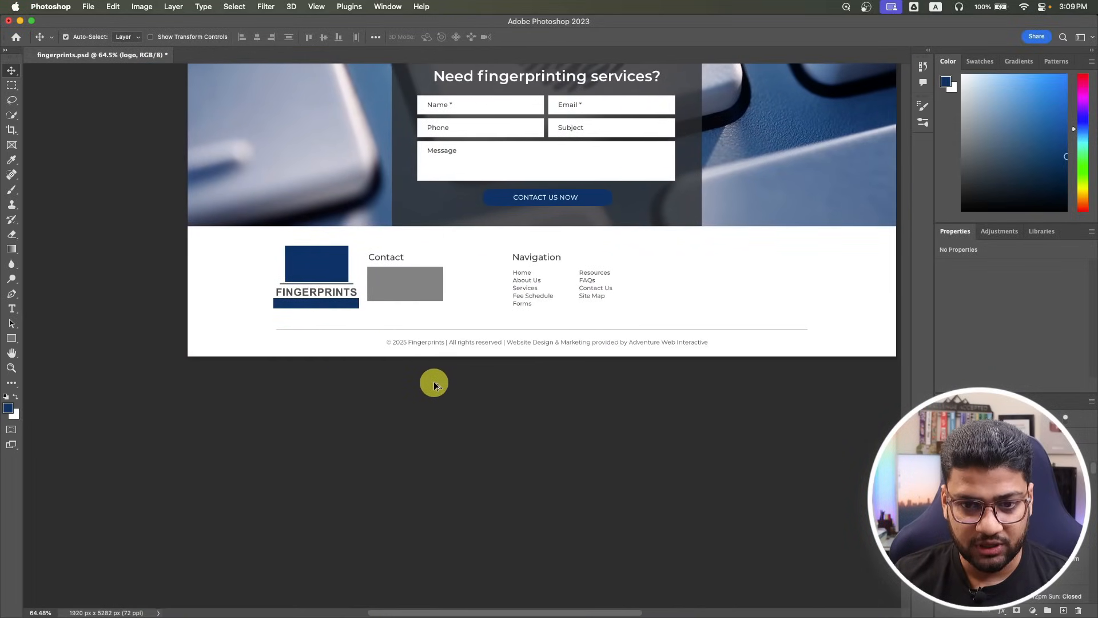
scroll(499, 392, right, 5)
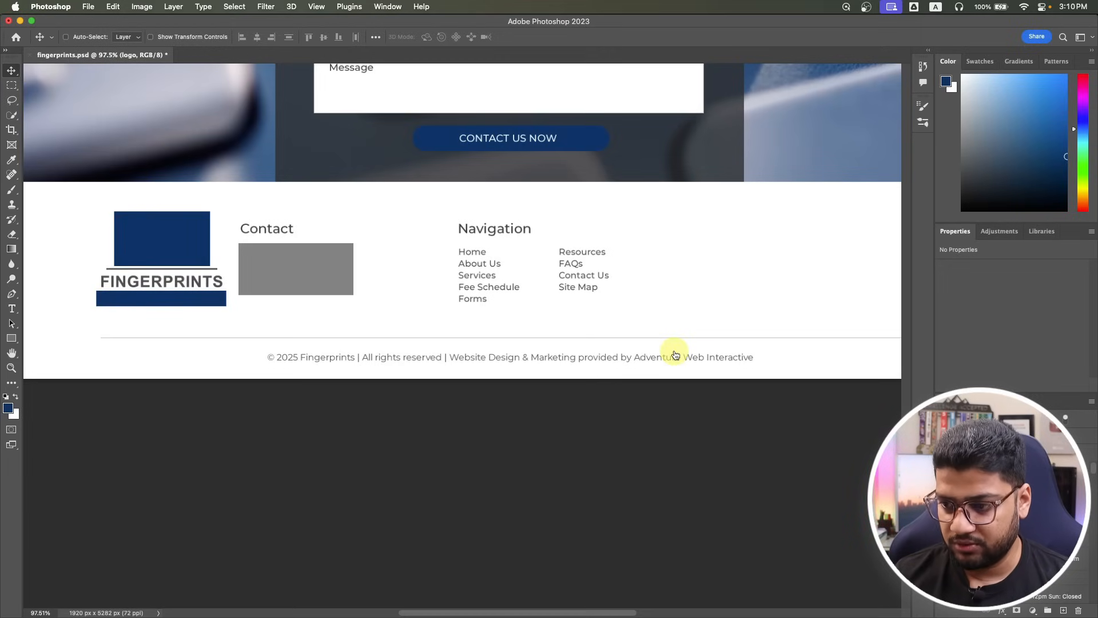
key(super+Tab)
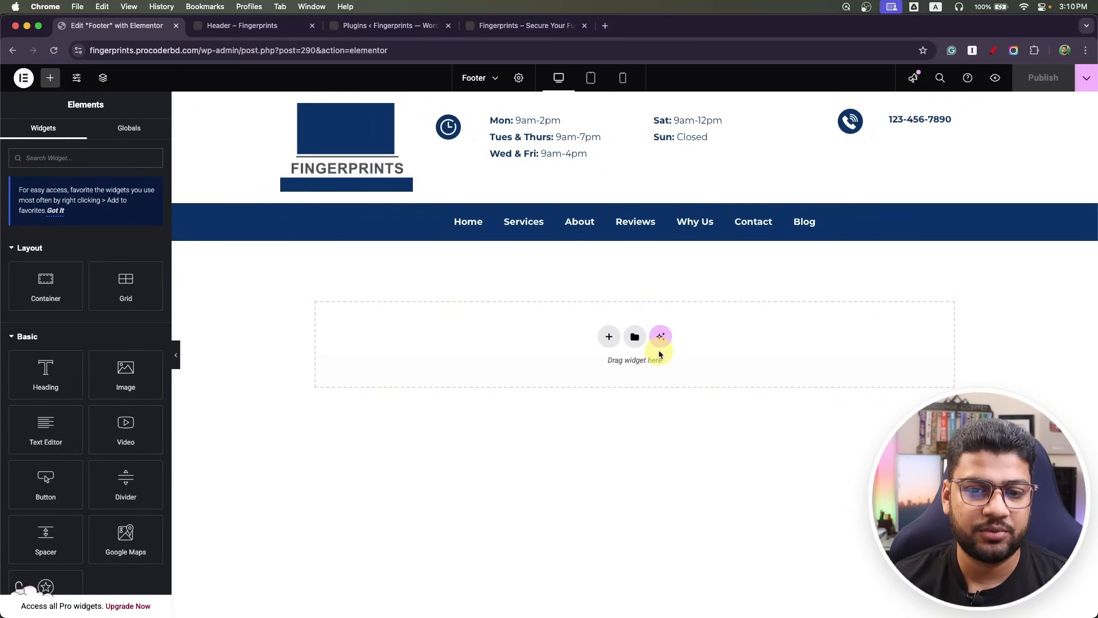
Add a three-column flexbox container to the footer with a Site Logo widget in the left column.
click(608, 337)
click(611, 351)
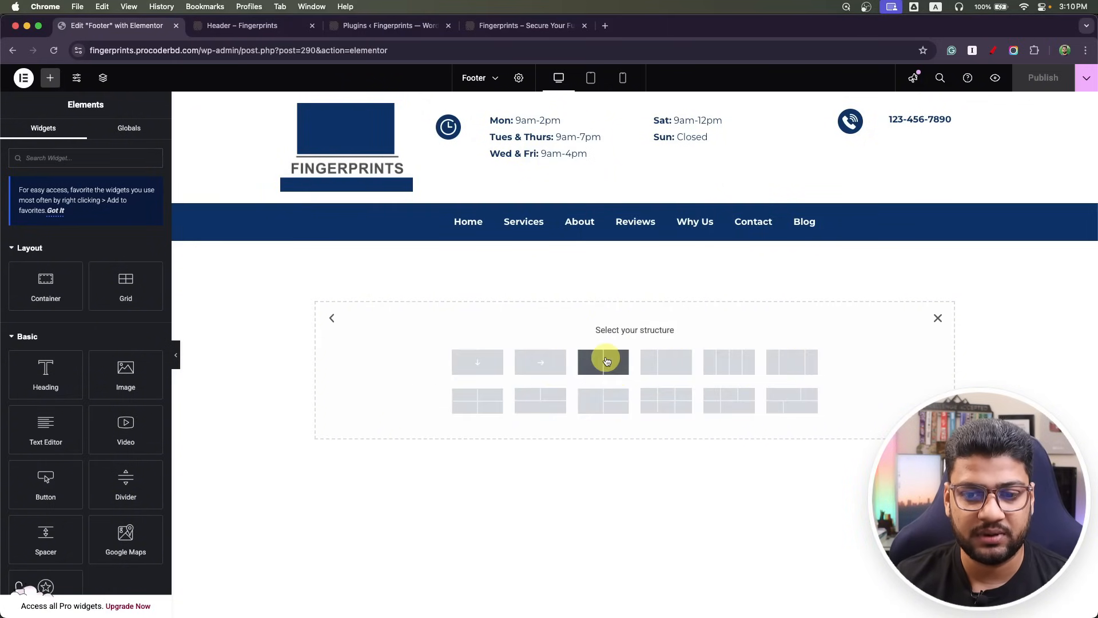
click(814, 359)
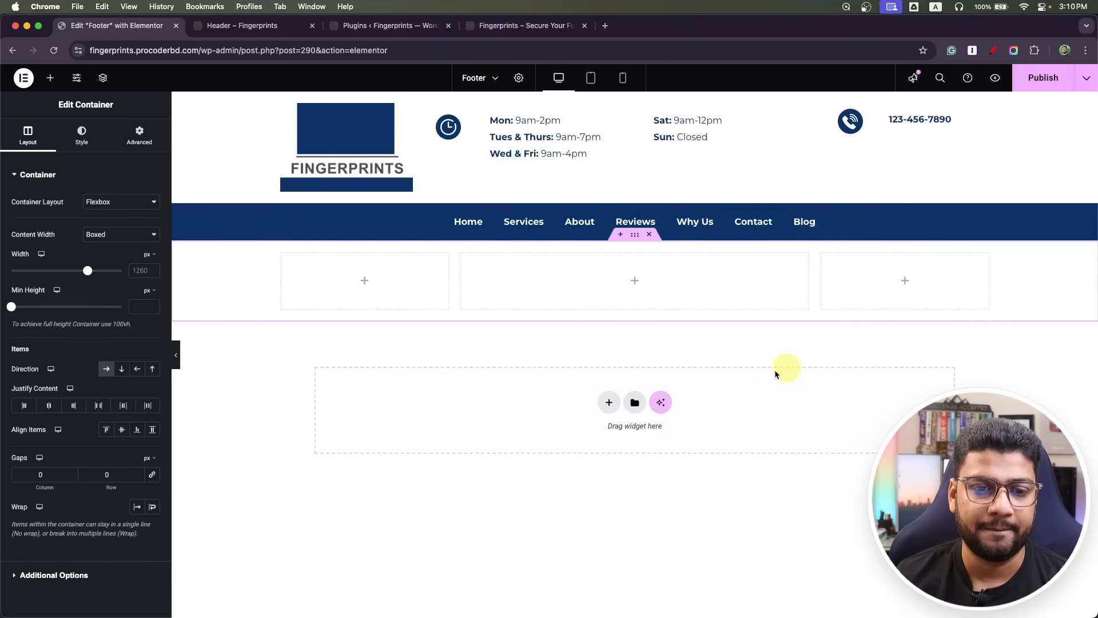
click(363, 281)
click(64, 165)
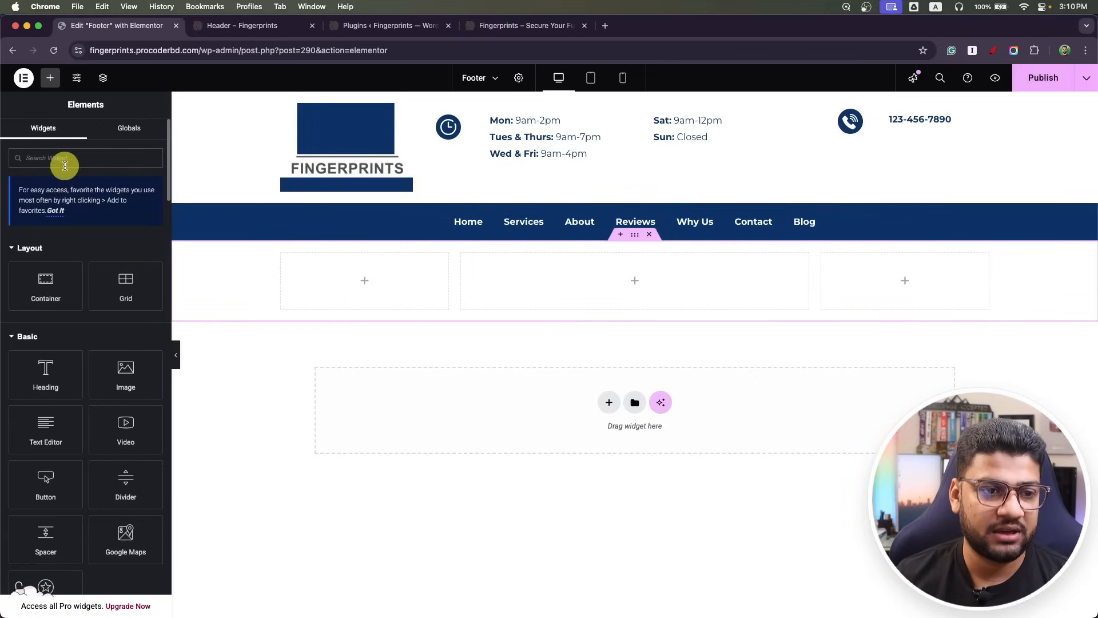
text(i)
text(ogo)
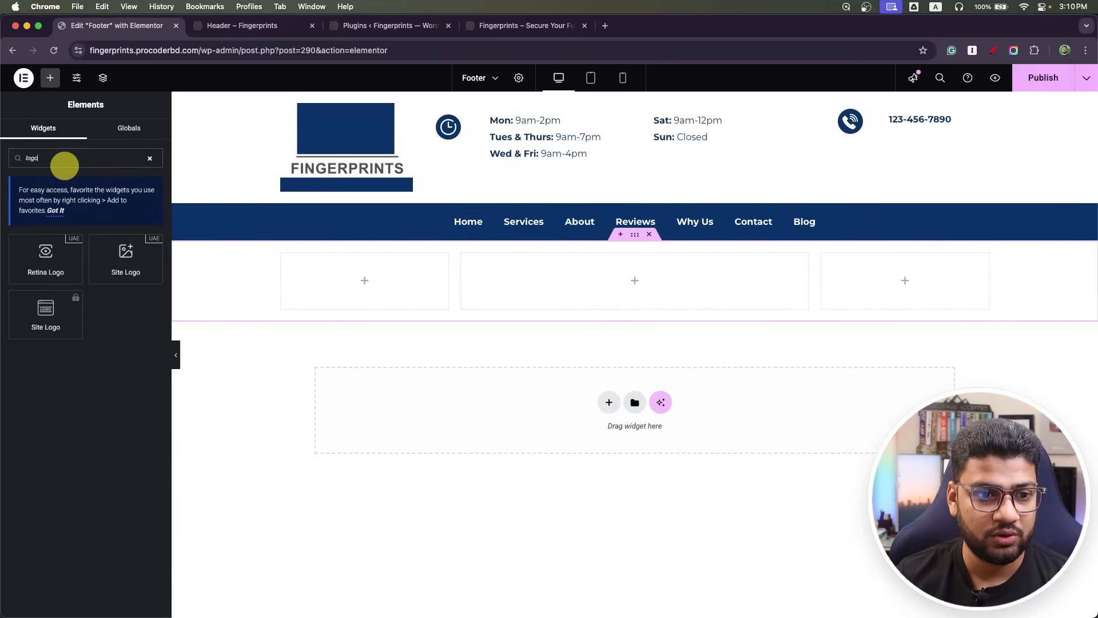
drag(127, 251, 371, 280)
Use the blue FINGERPRINTS image as a custom logo, aligned left.
click(145, 199)
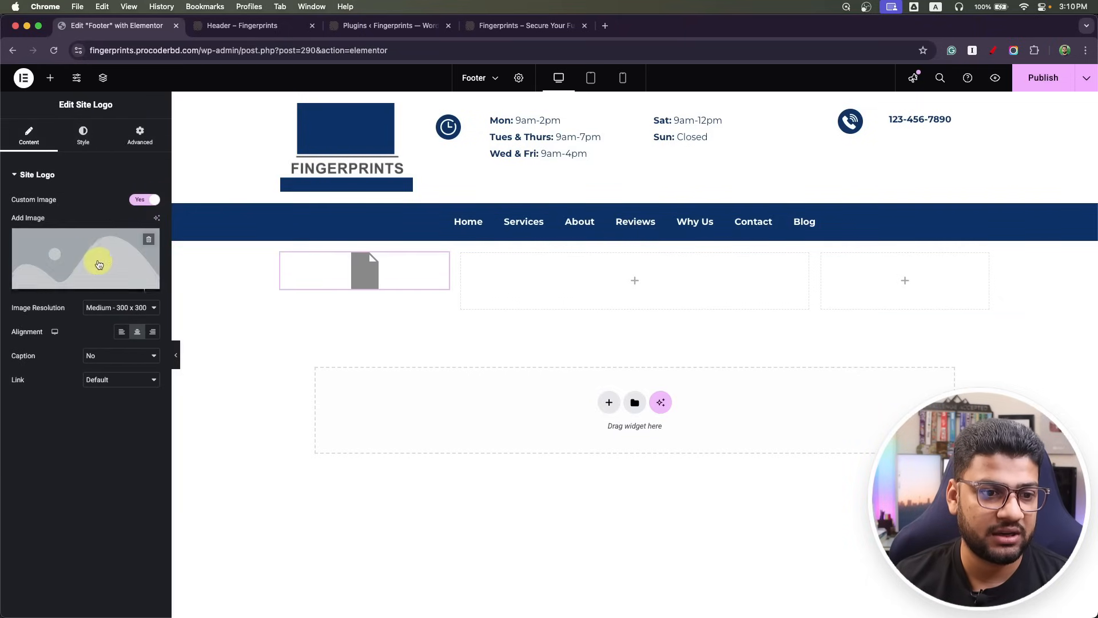
click(85, 284)
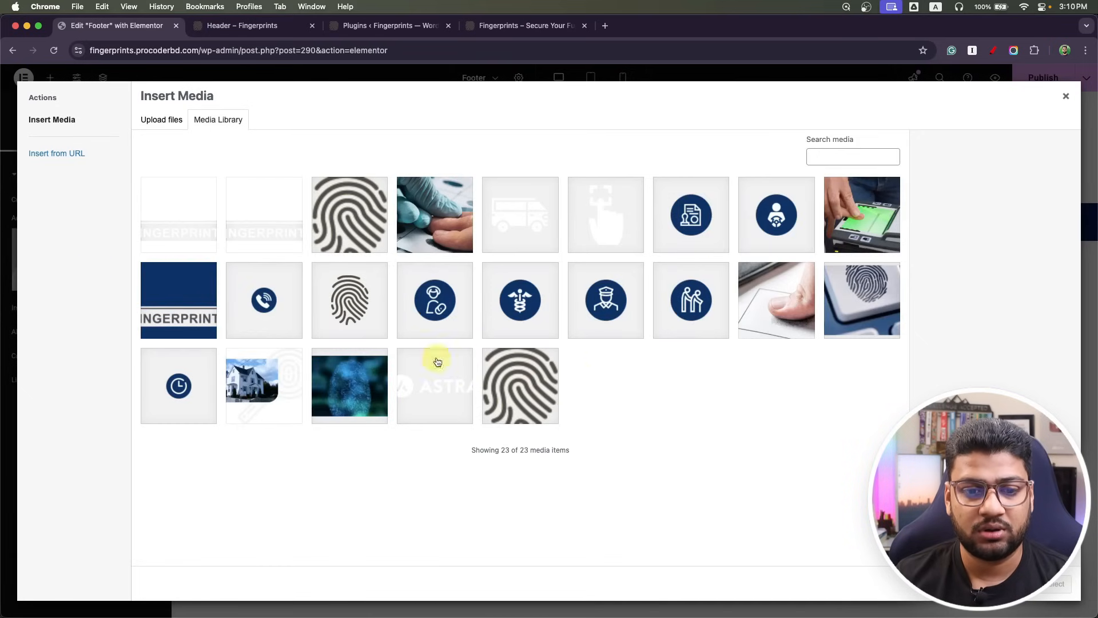
click(198, 324)
click(1058, 584)
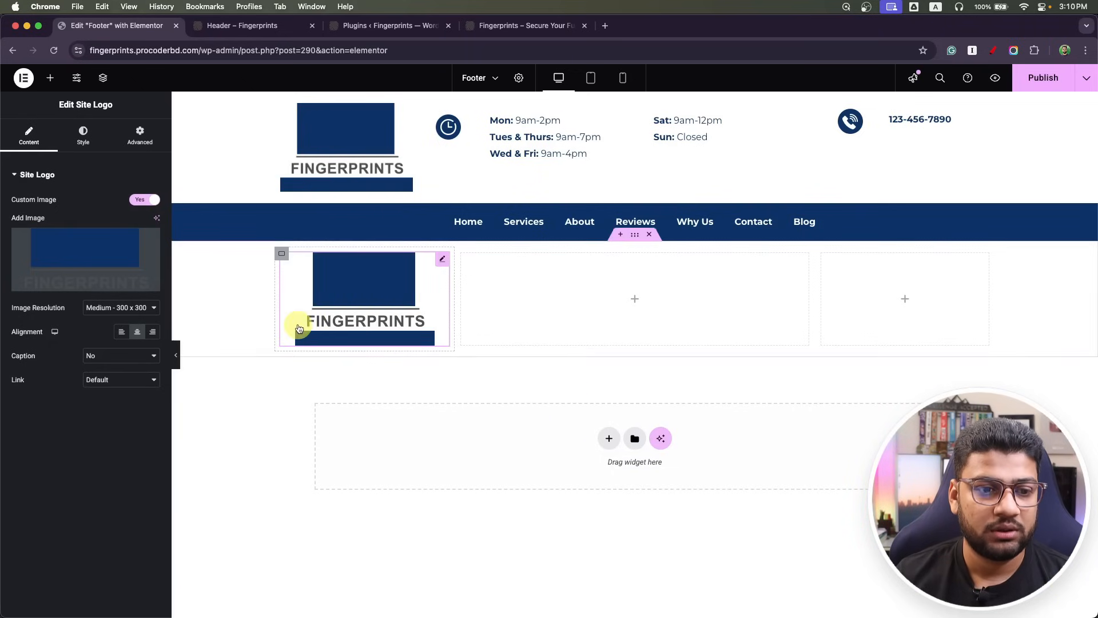
click(121, 332)
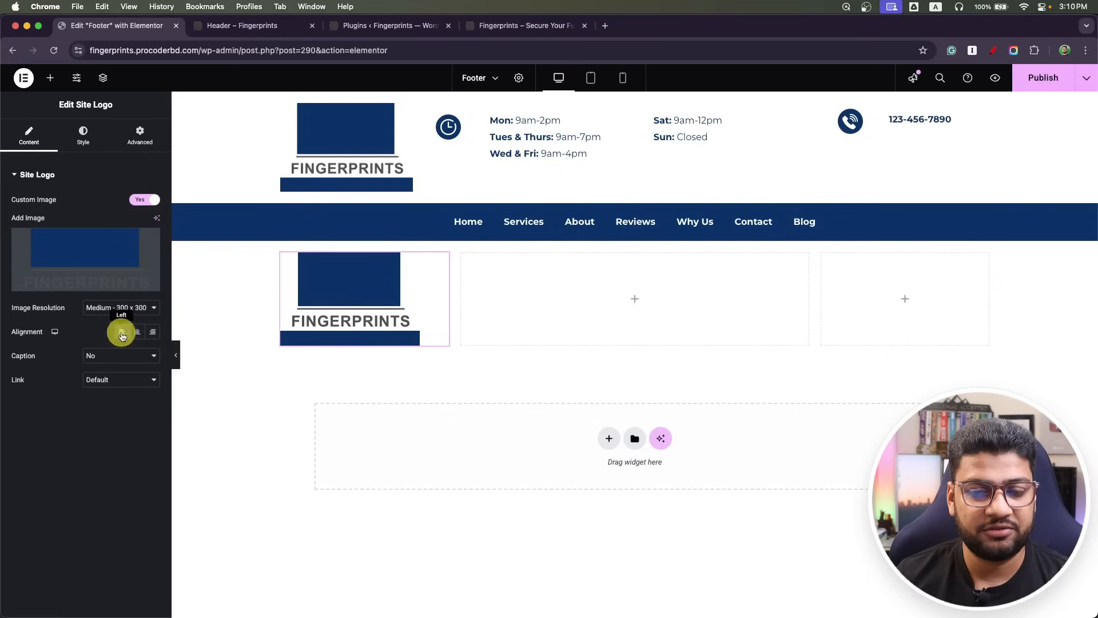
click(636, 303)
Add a heading to the middle column reading 'Contact', copied from the design, as an H4.
drag(45, 371, 578, 297)
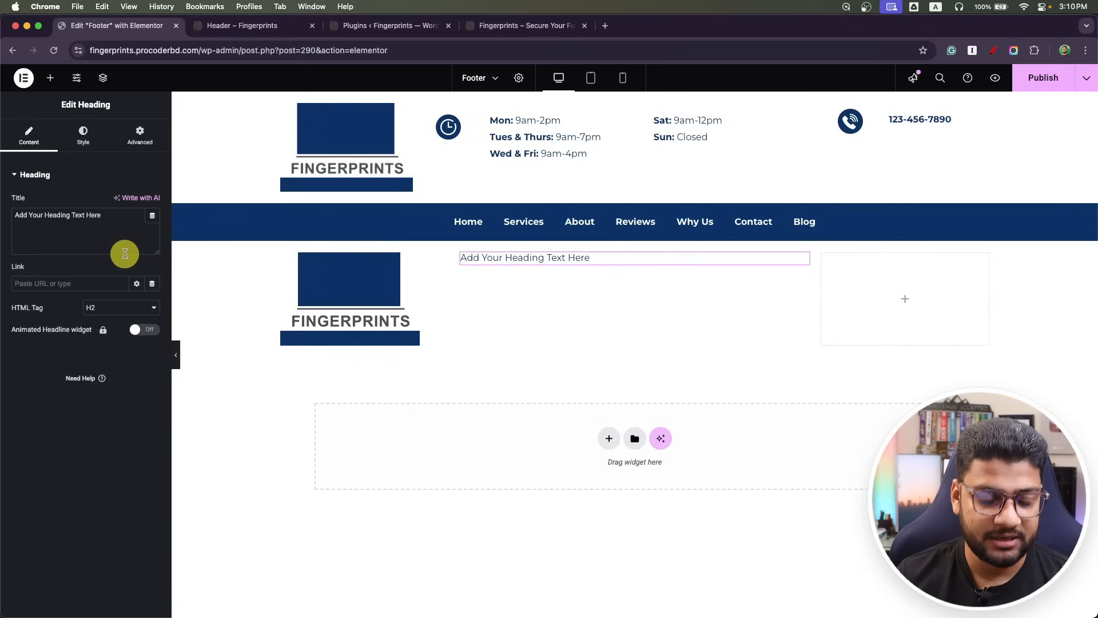
key(super+Tab)
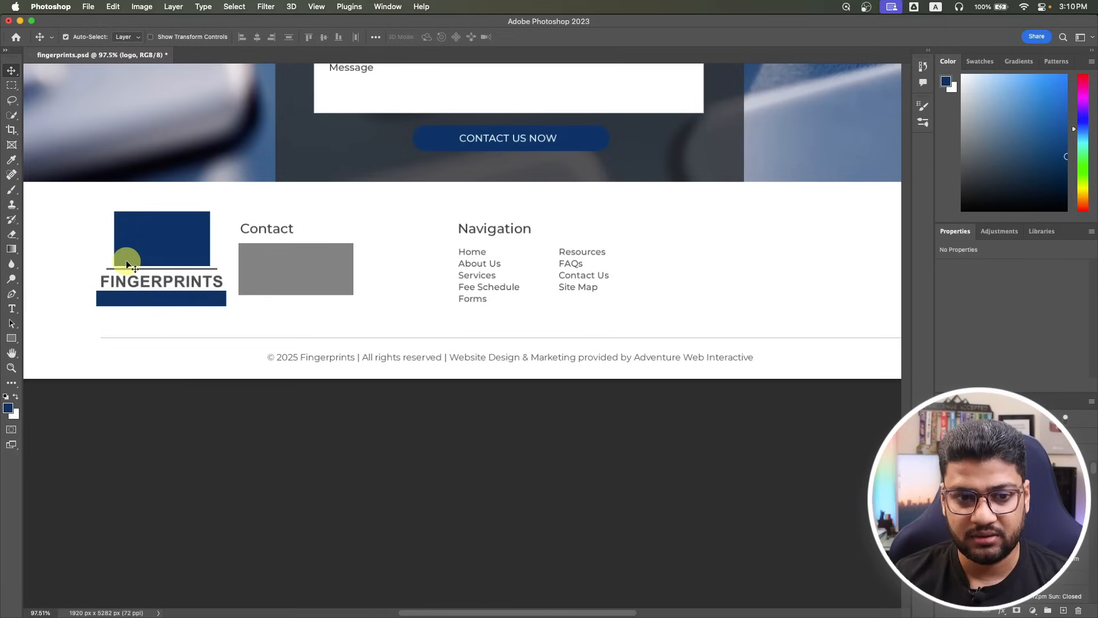
key(super+Tab)
key(super+Tab)
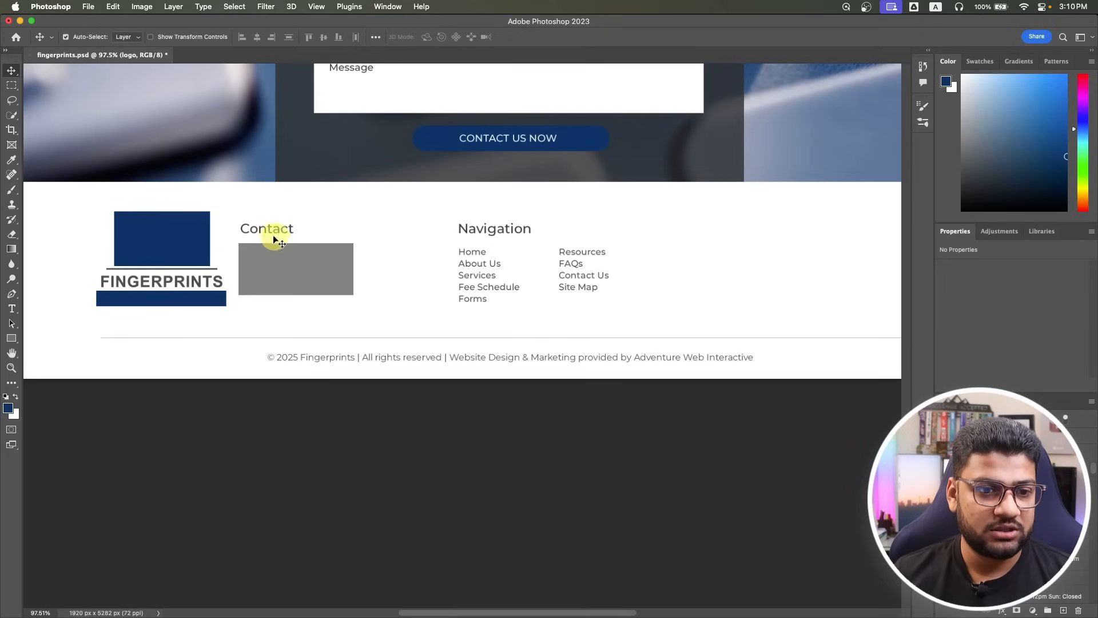
click(11, 309)
click(259, 229)
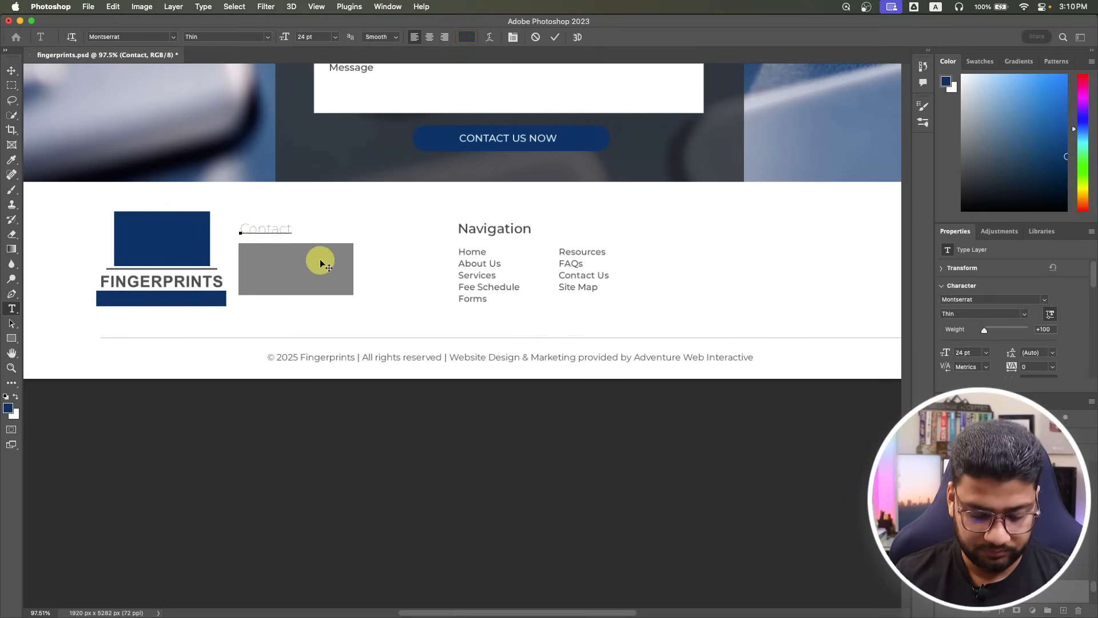
key(super+Tab)
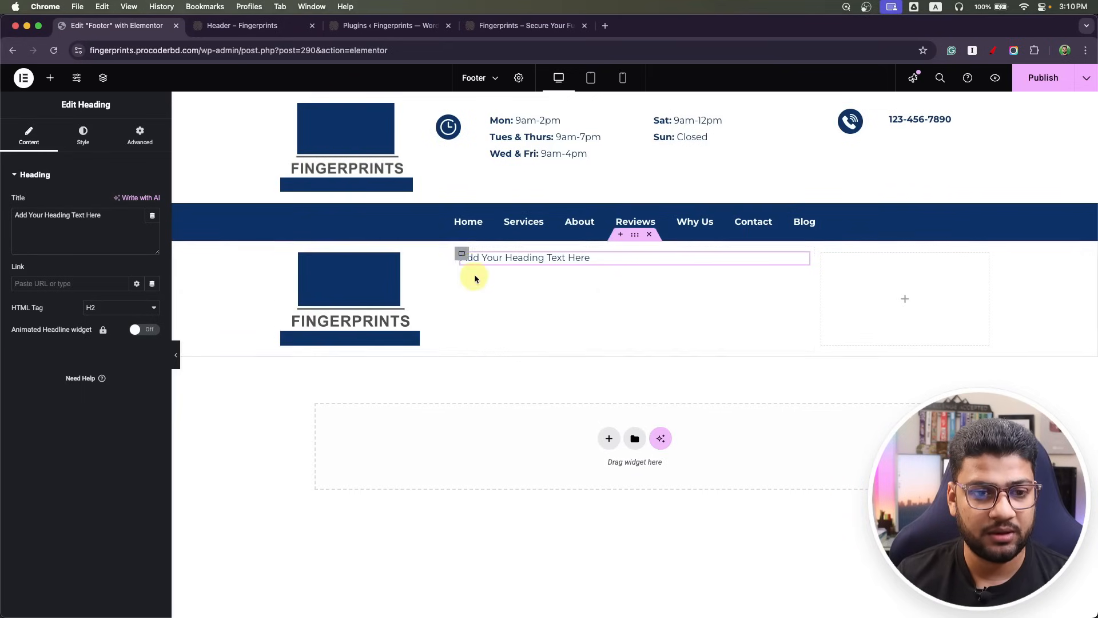
click(100, 234)
key(super+a)
text(Contact)
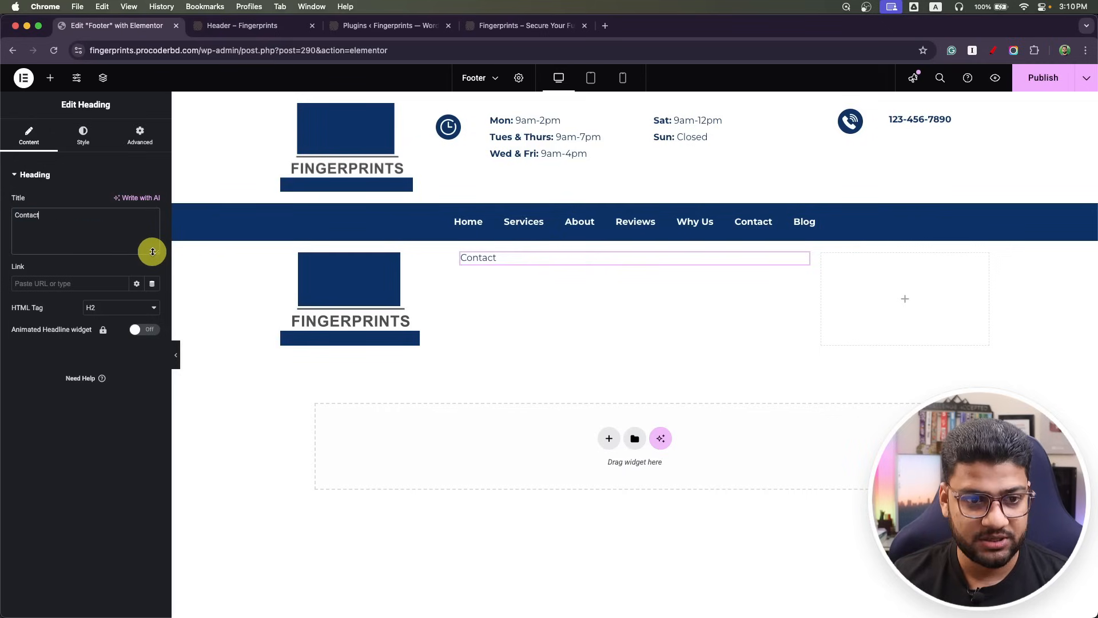
click(121, 307)
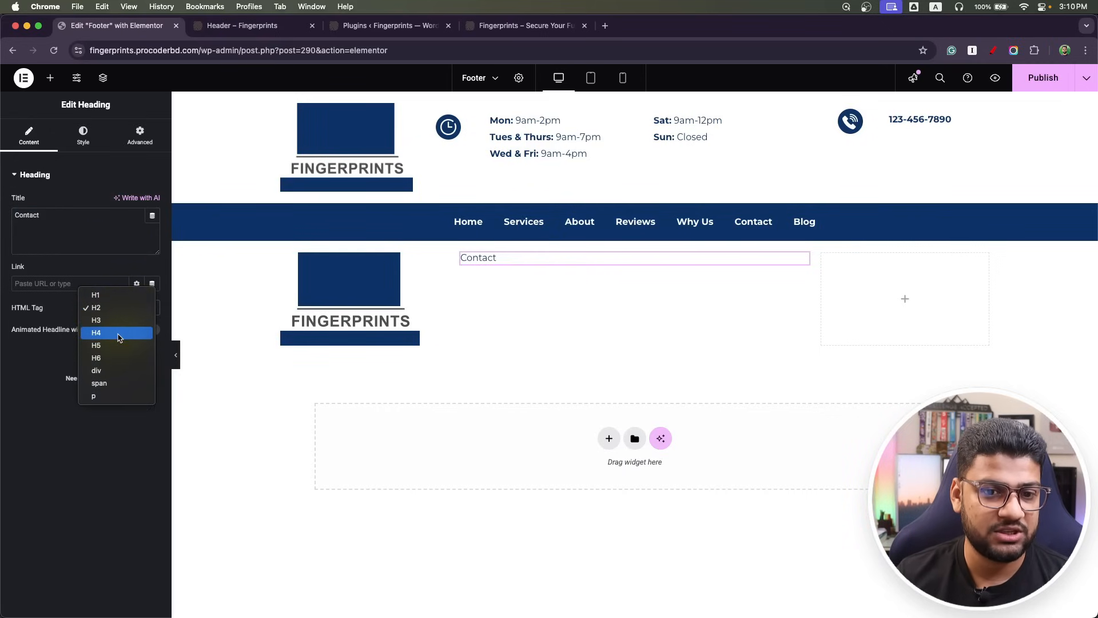
click(115, 332)
Style the Contact heading with font weight 700 and size 22.
click(91, 138)
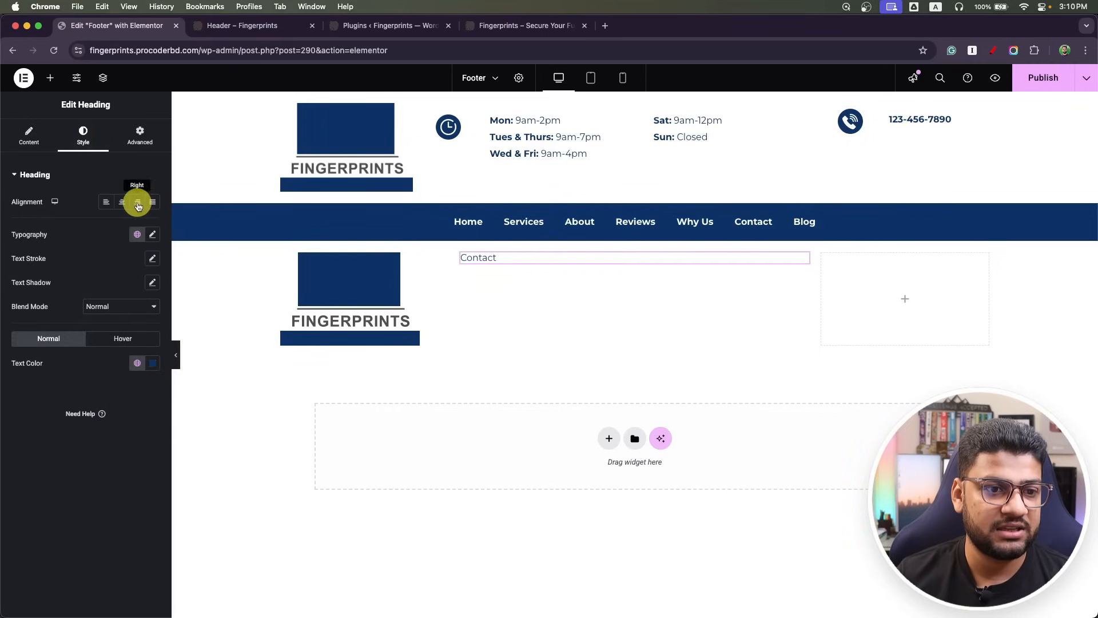
click(154, 235)
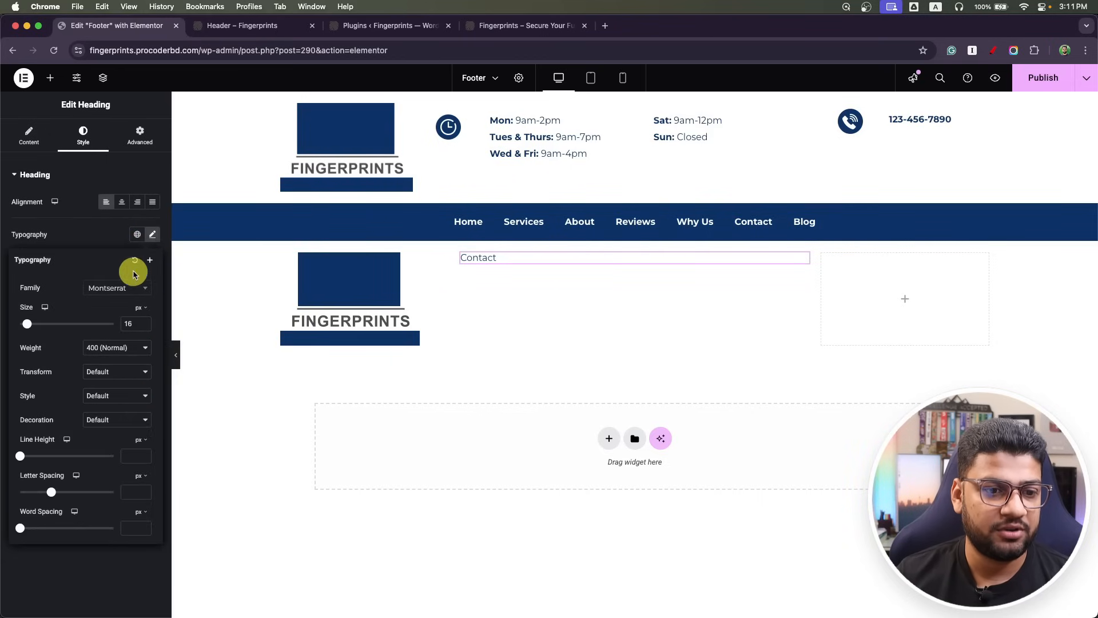
click(123, 347)
click(115, 385)
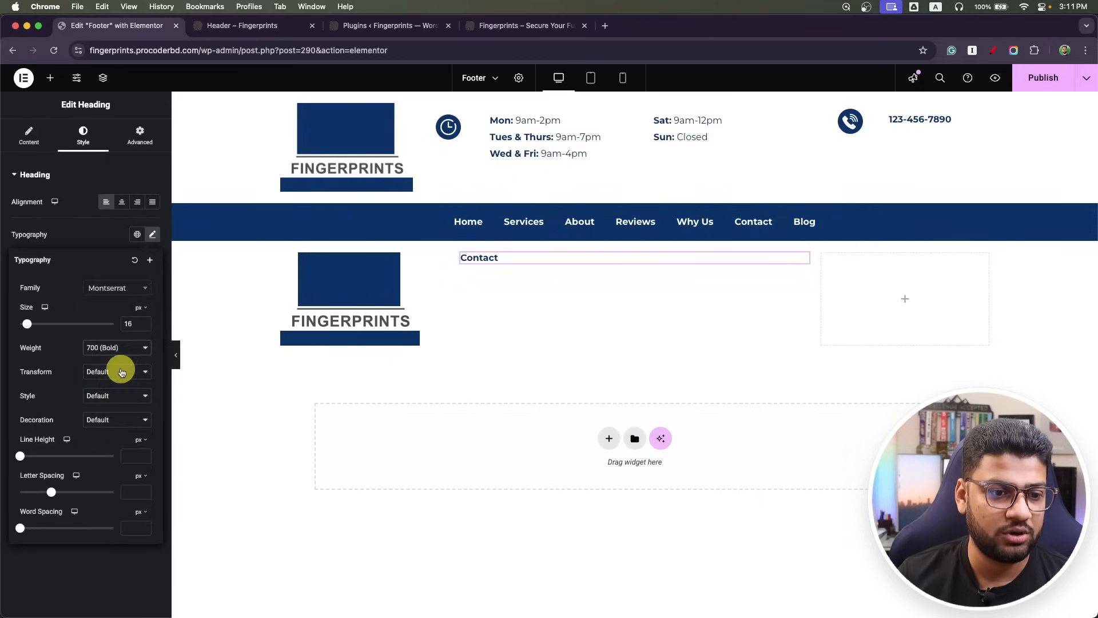
drag(140, 326, 63, 324)
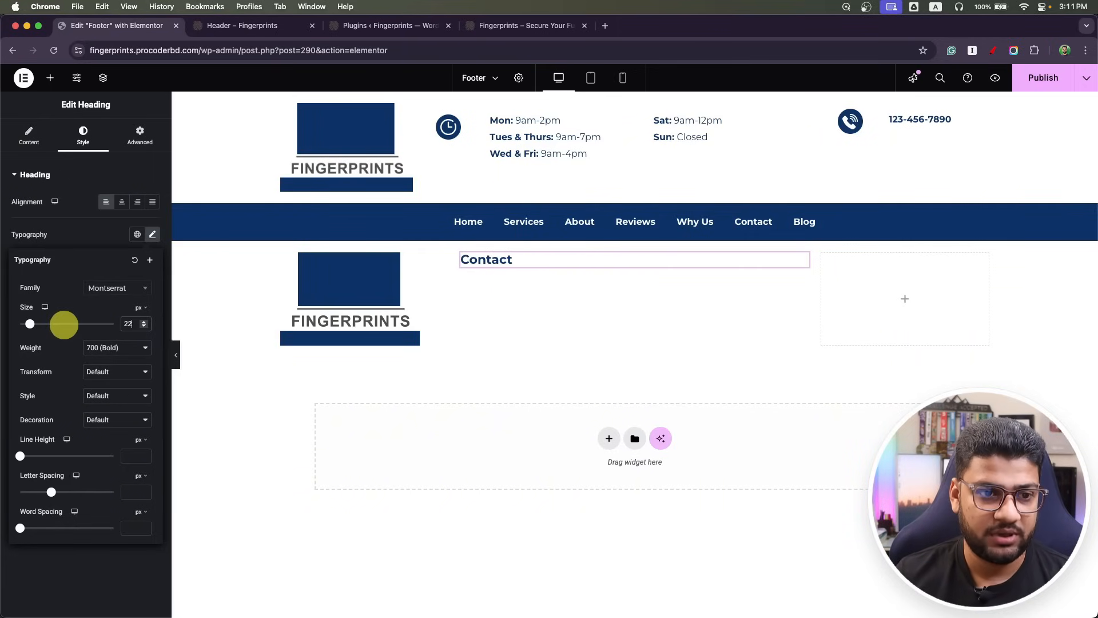
Add a Text Editor paragraph under Contact and duplicate the heading into the right column.
click(50, 77)
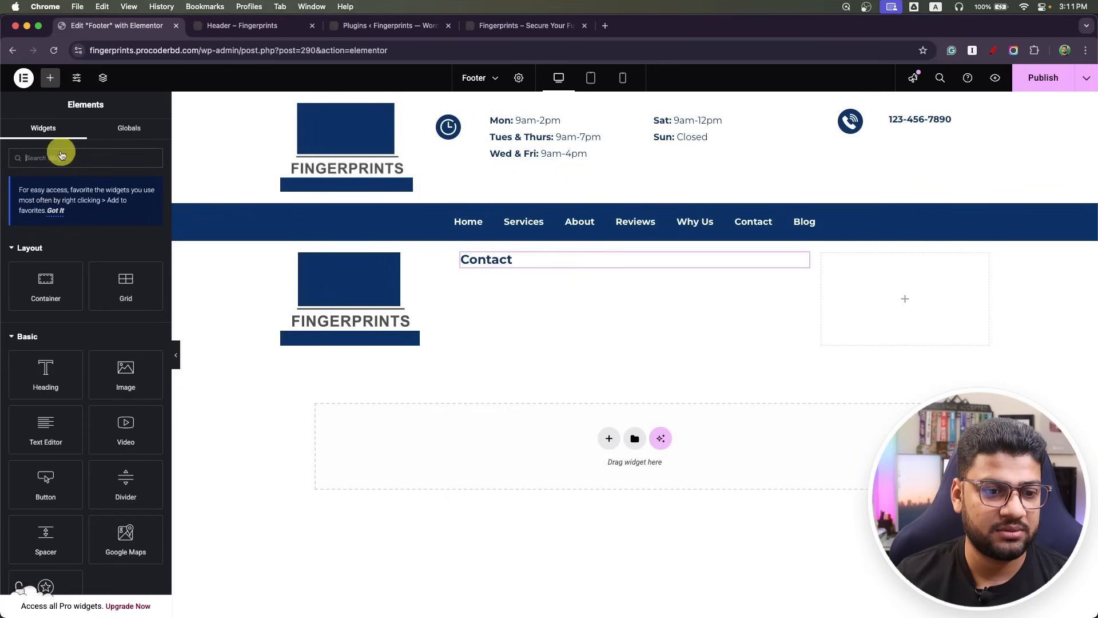
drag(46, 426, 510, 263)
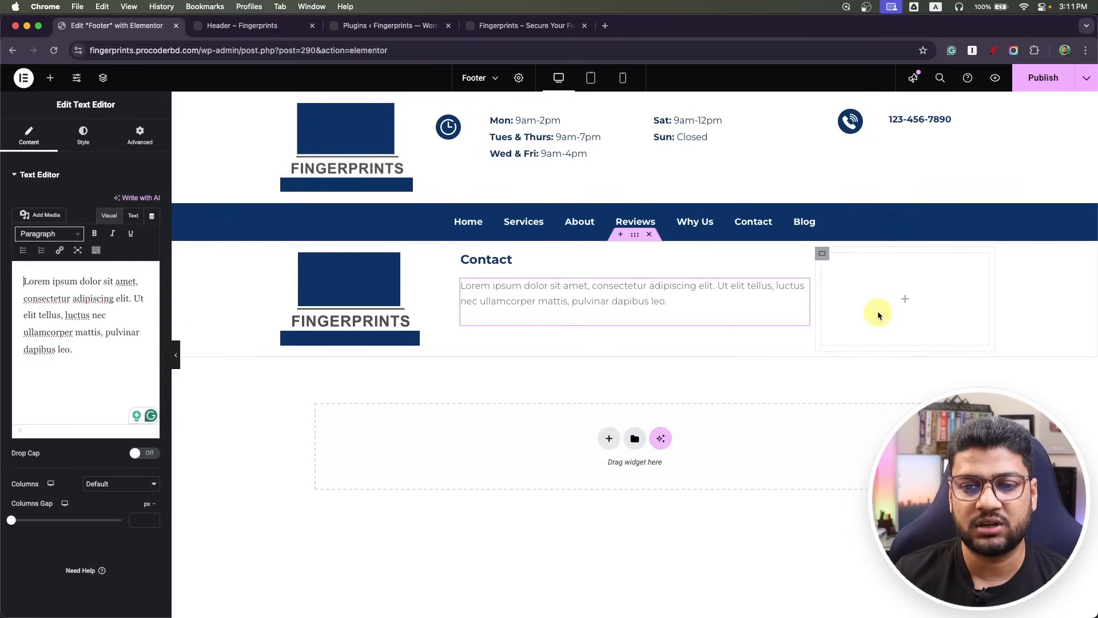
right_click(801, 261)
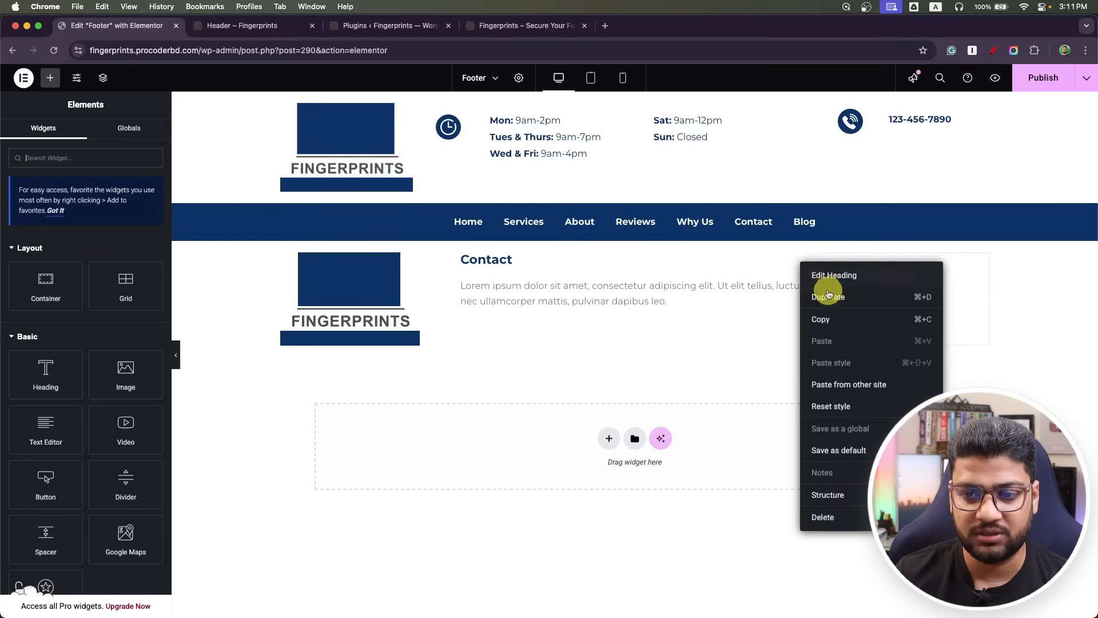
click(827, 294)
drag(804, 290, 898, 290)
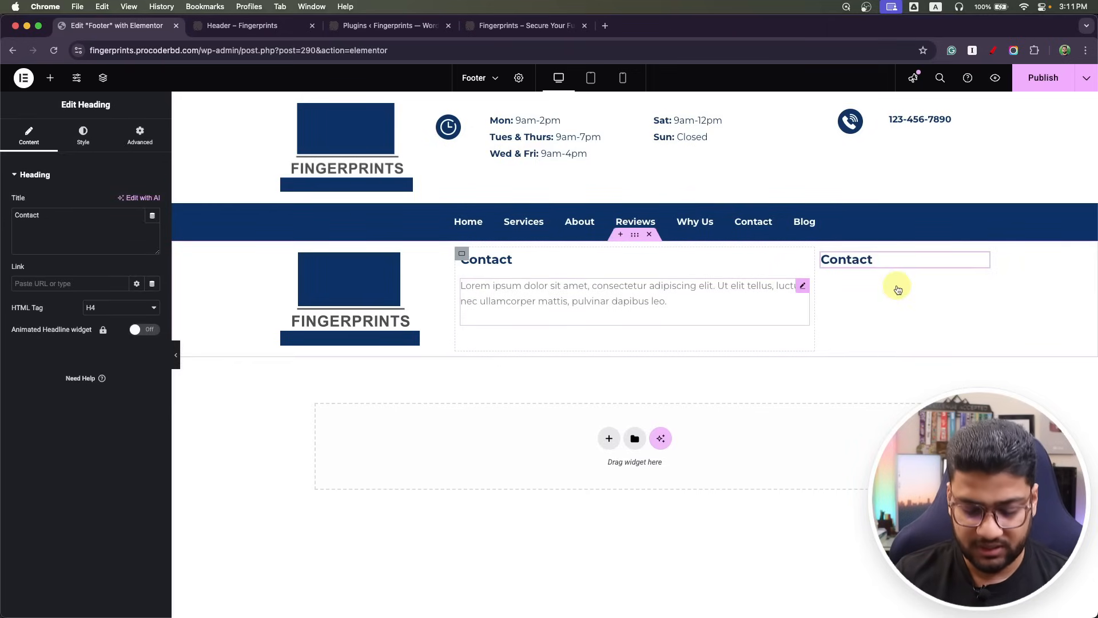
key(super+Tab)
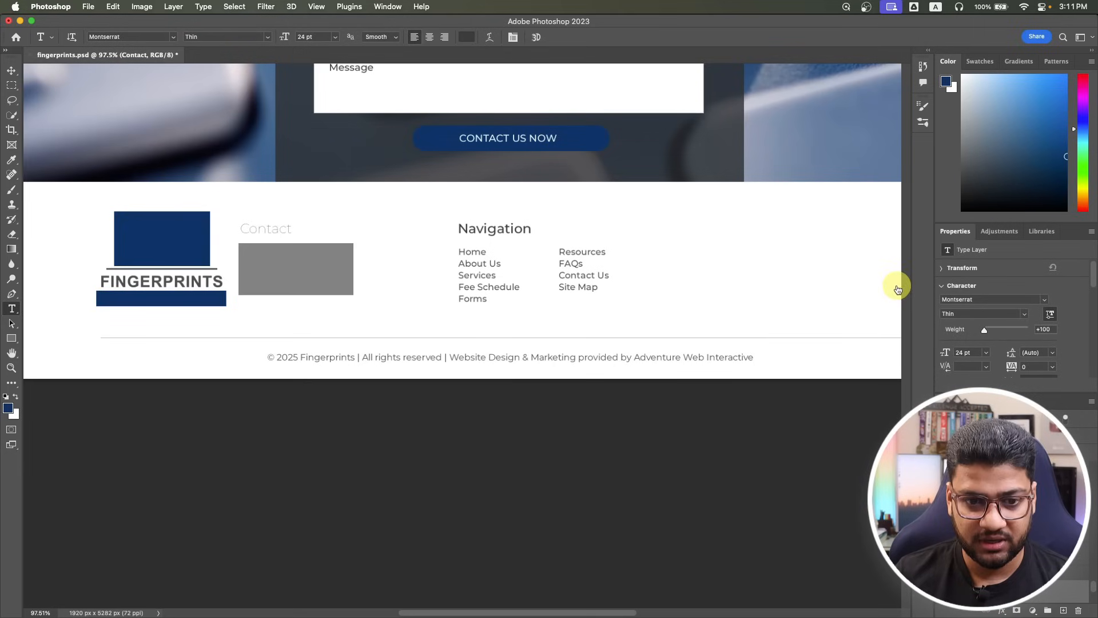
click(487, 224)
Rename the right column's heading to 'Navigation'.
key(super+Tab)
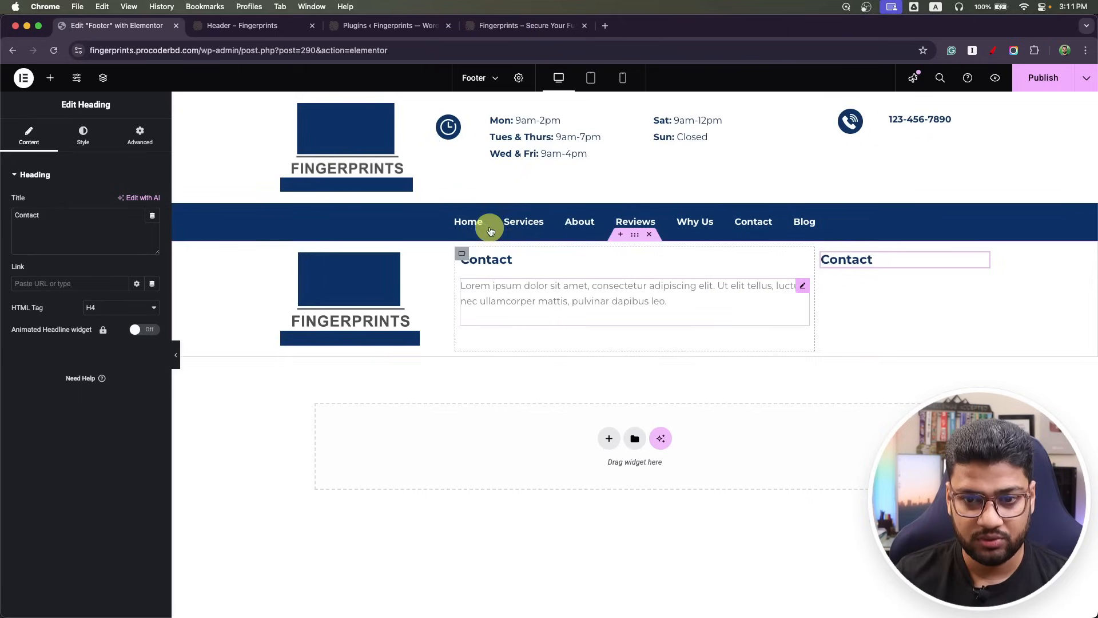
click(107, 219)
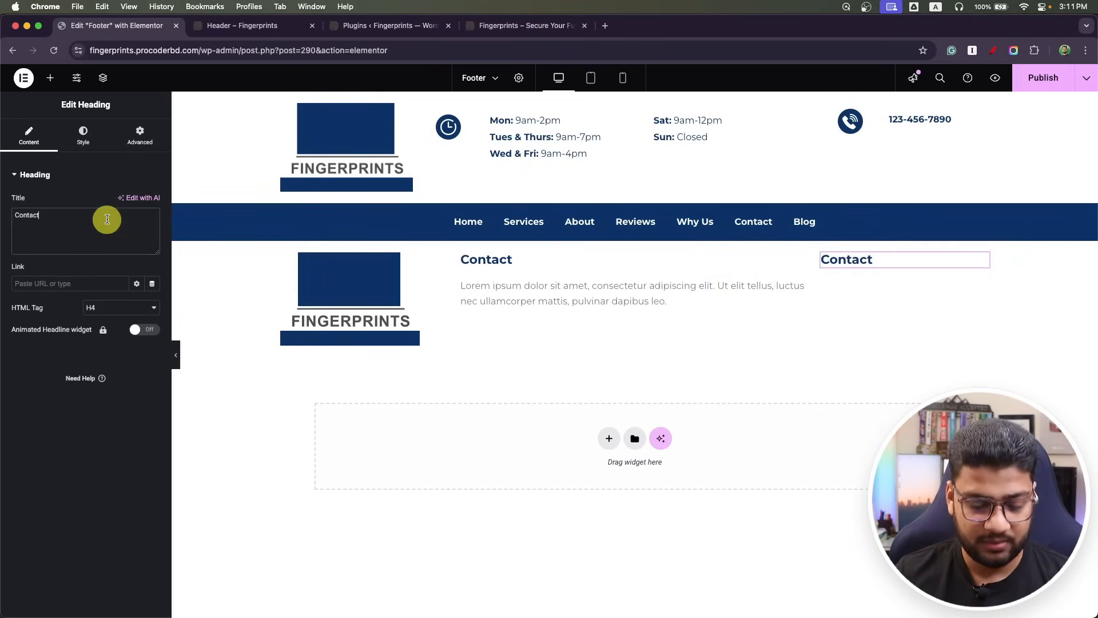
key(super+a)
text(Navigation)
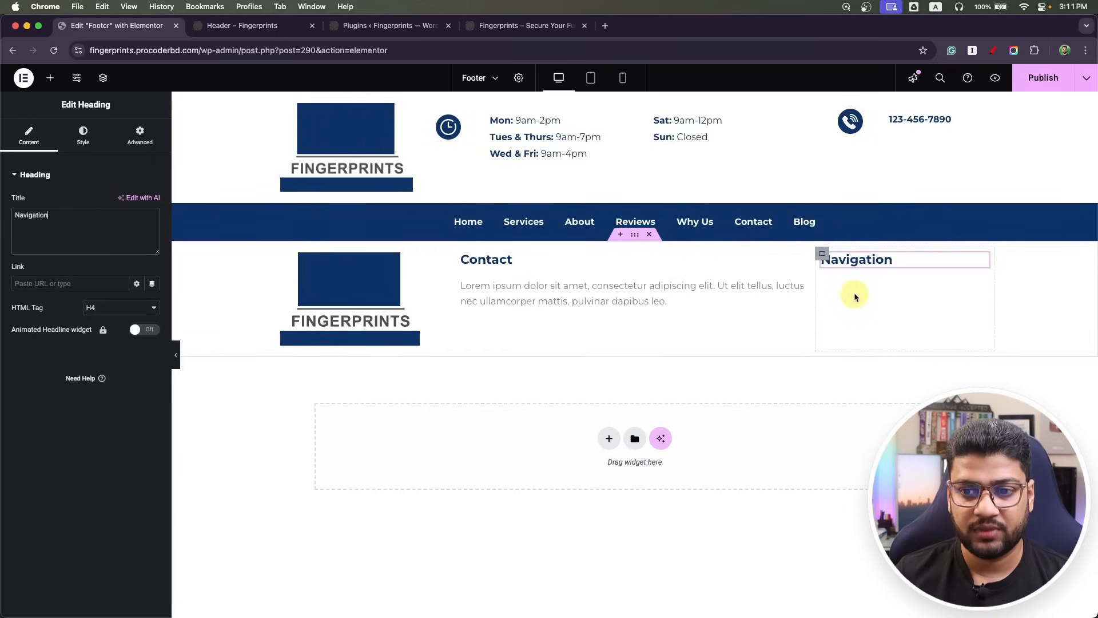
Add a vertical Navigation Menu showing Primary (2), with no responsive breakpoint collapse.
click(49, 78)
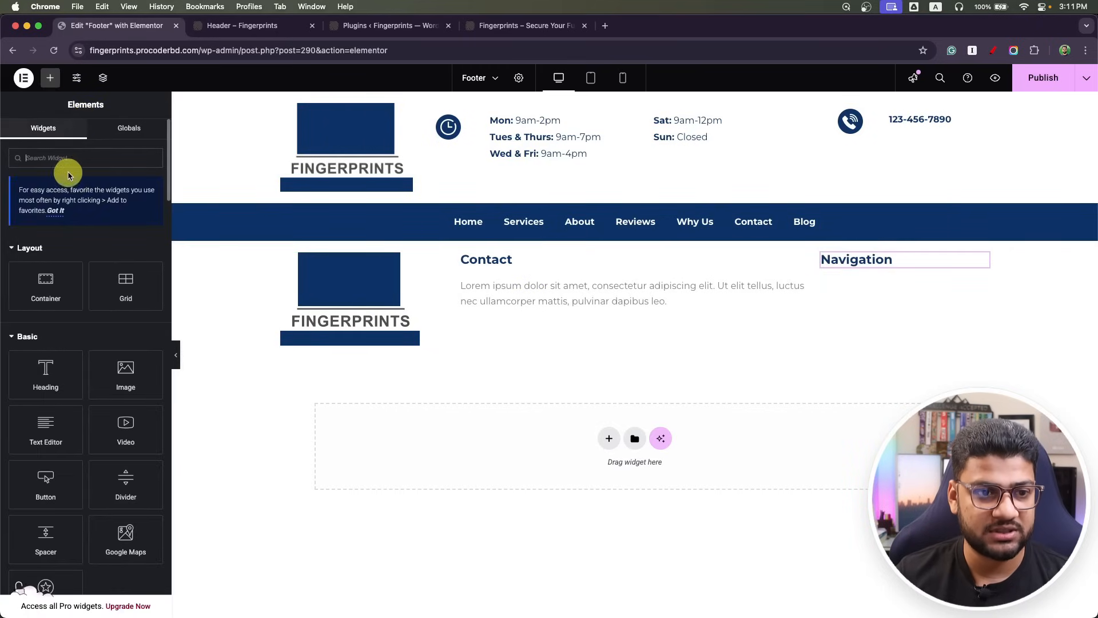
text(navi)
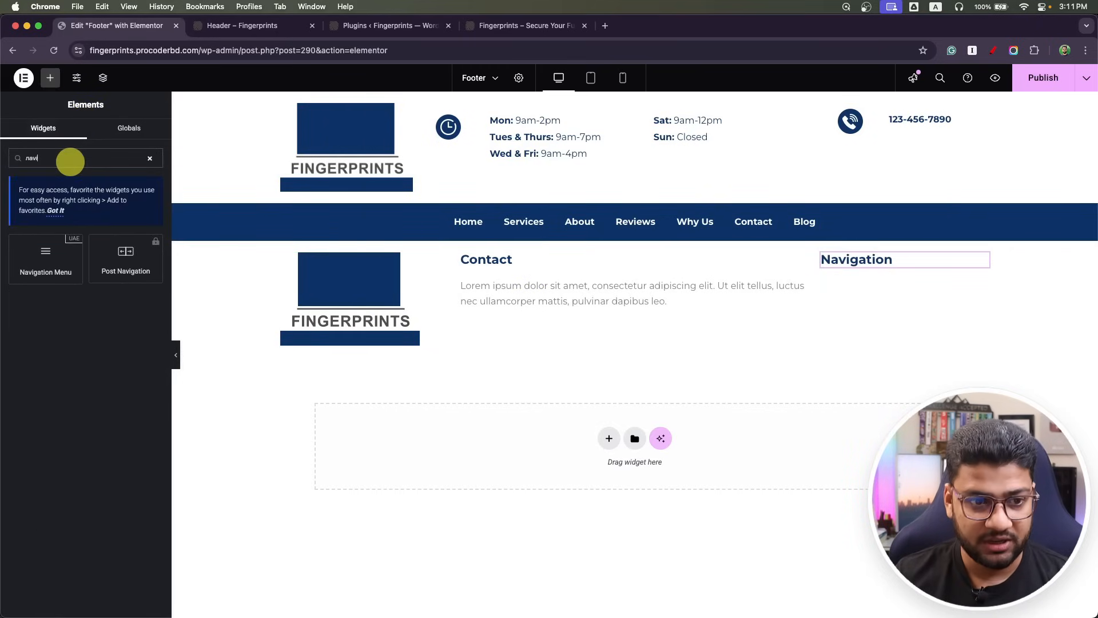
drag(61, 248, 863, 257)
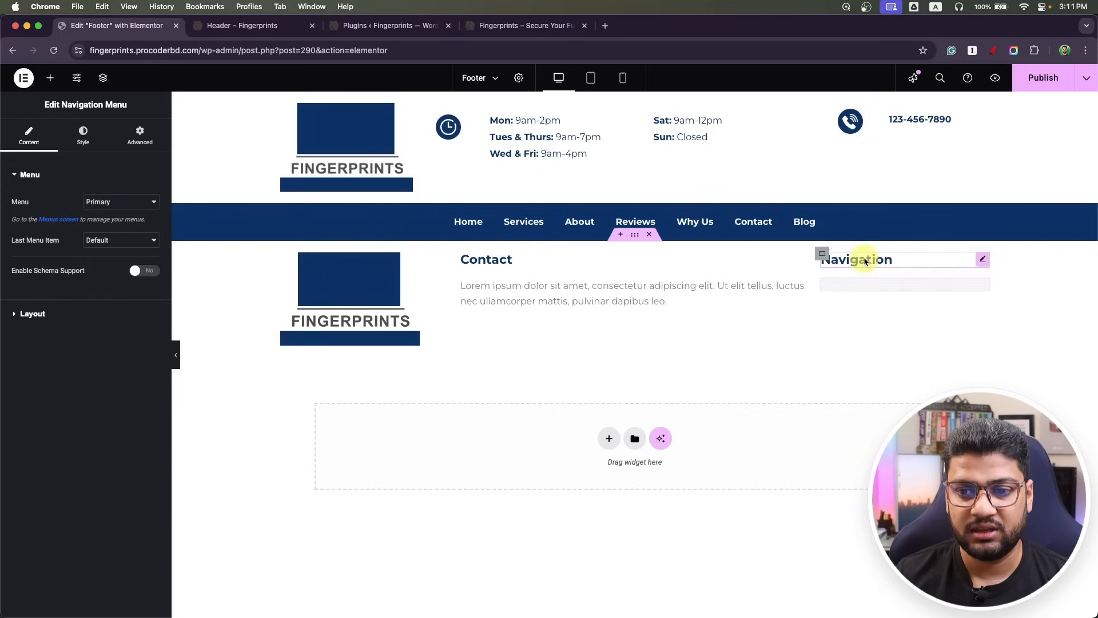
click(117, 204)
click(119, 215)
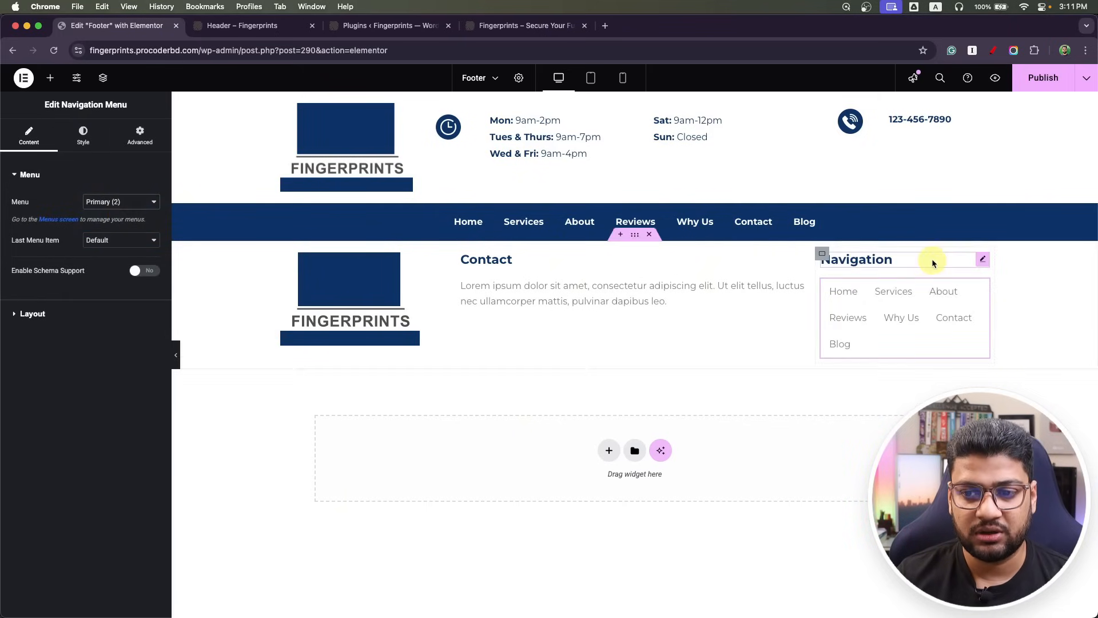
click(32, 313)
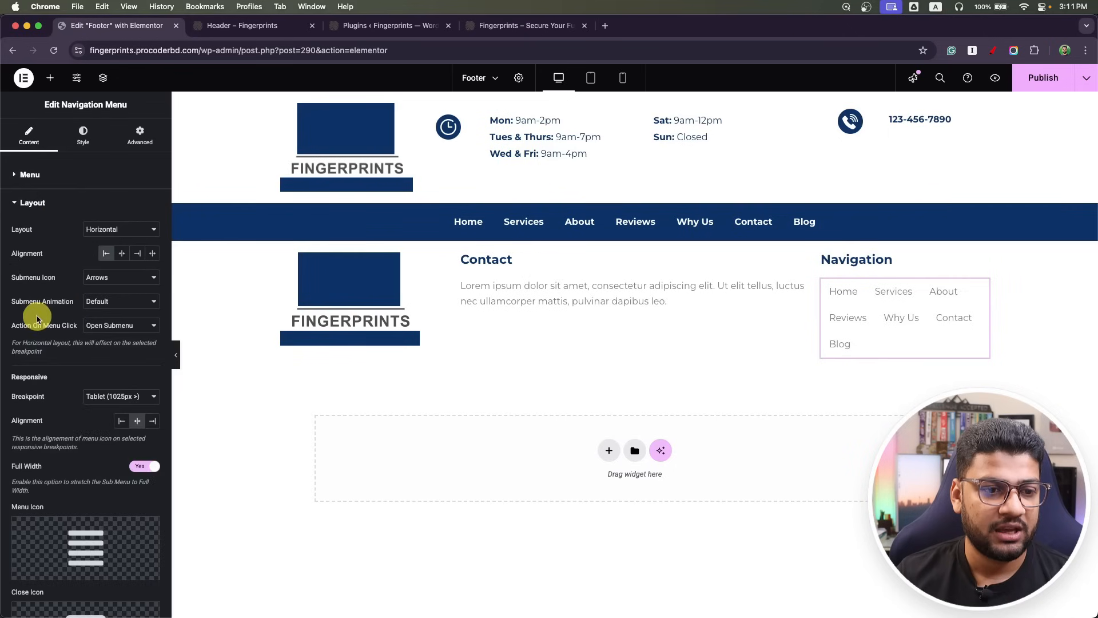
click(131, 229)
click(105, 241)
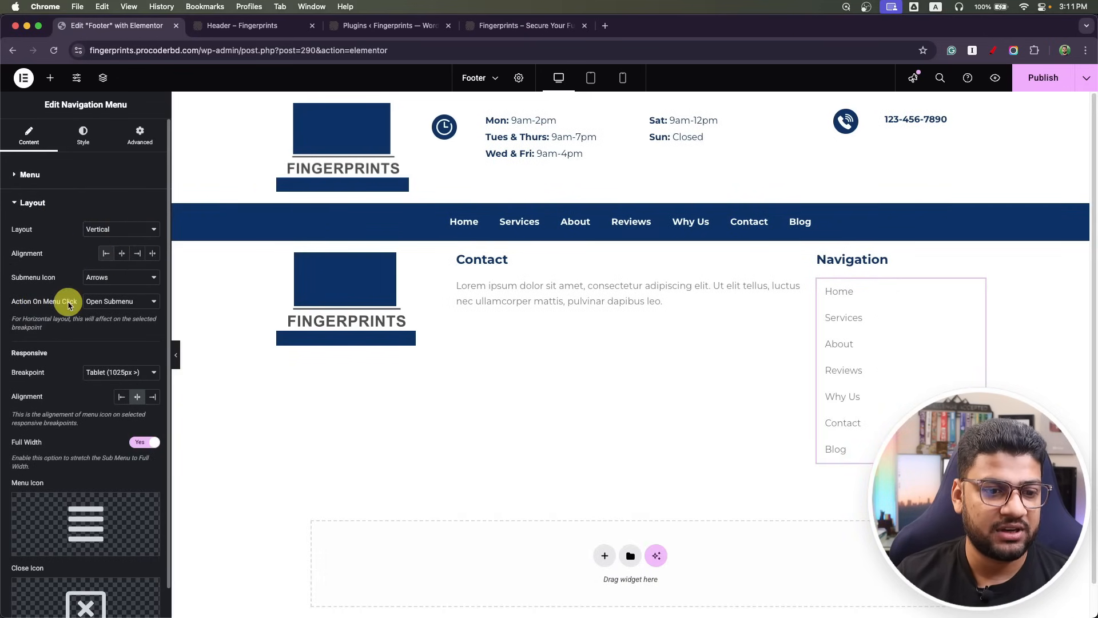
click(132, 372)
click(122, 384)
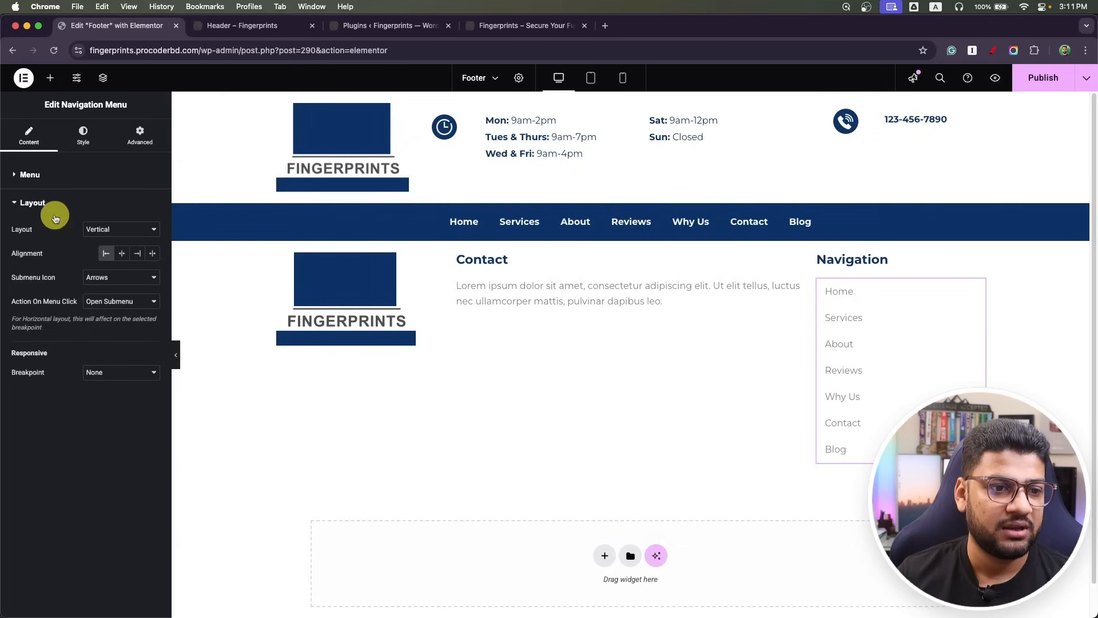
Set menu links to 0 horizontal padding, about 9 vertical padding, and global dark blue text.
click(28, 174)
click(85, 140)
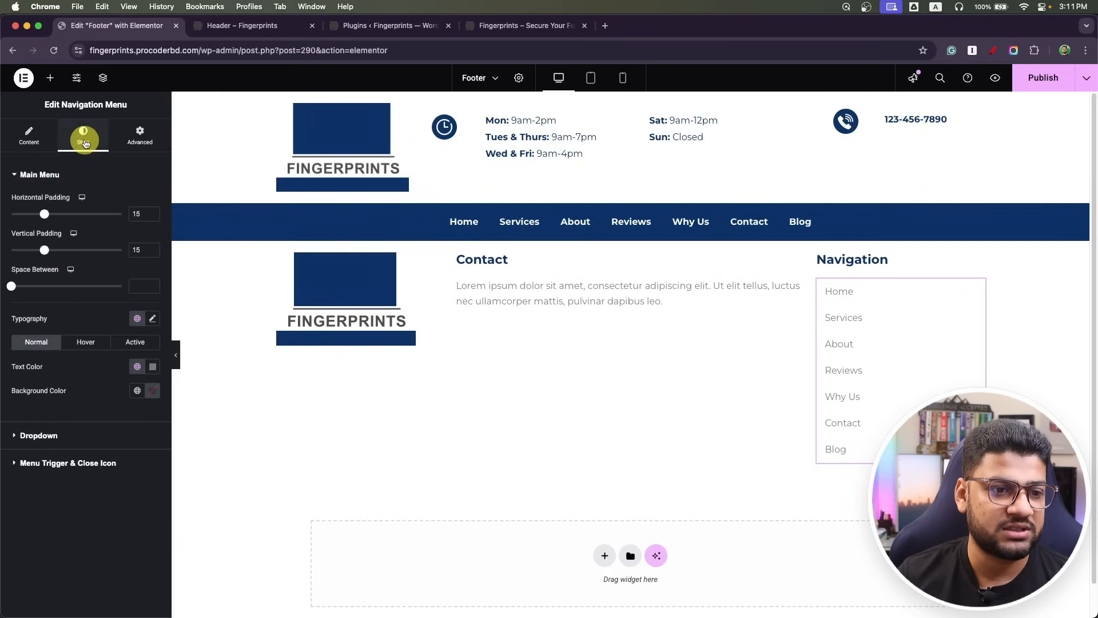
drag(47, 218, 10, 215)
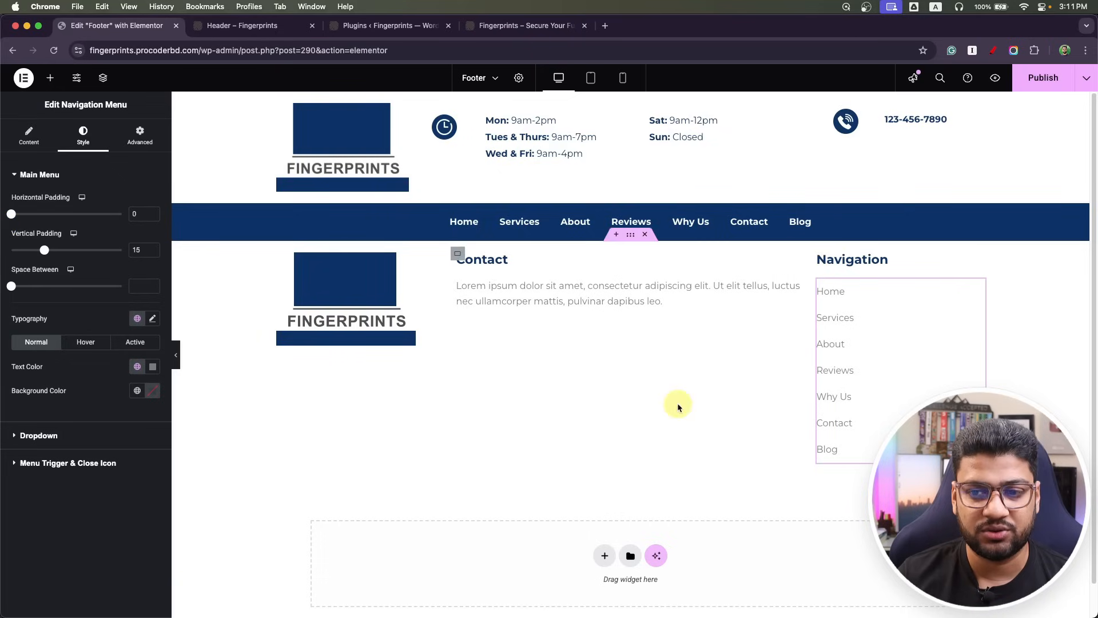
drag(44, 250, 32, 251)
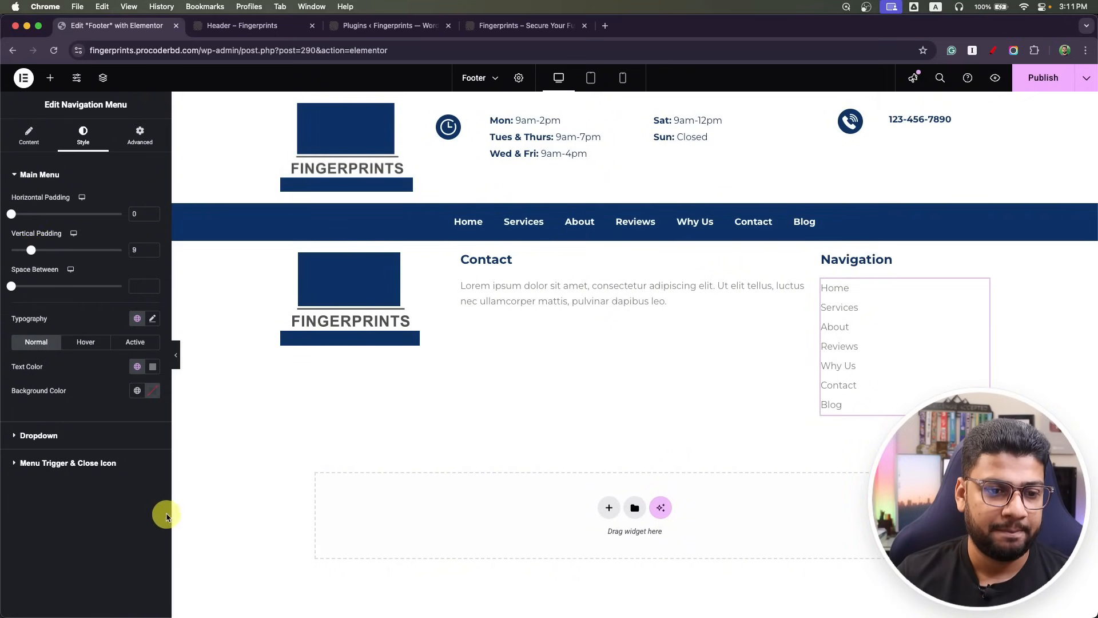
click(136, 369)
click(49, 136)
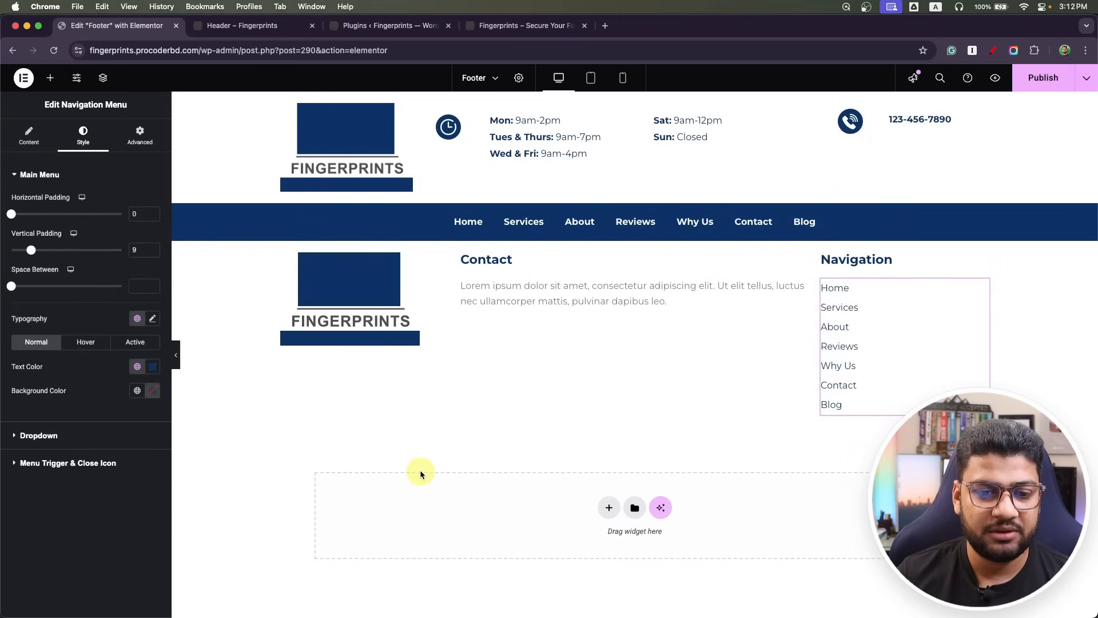
Add a new one-column flexbox row to the footer.
click(599, 509)
click(577, 533)
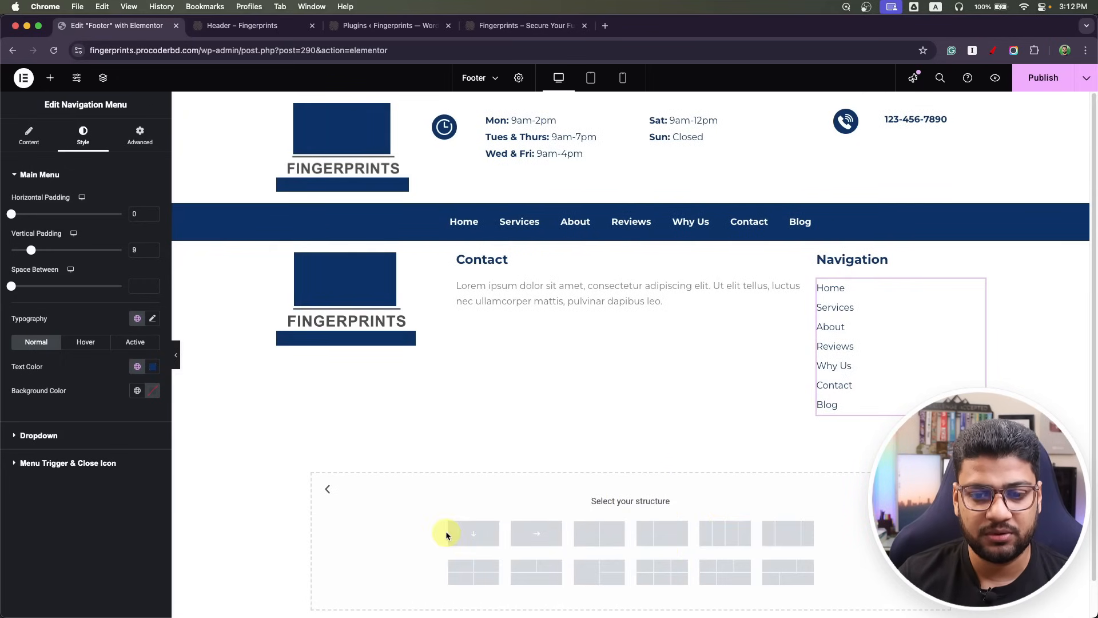
click(449, 535)
click(637, 461)
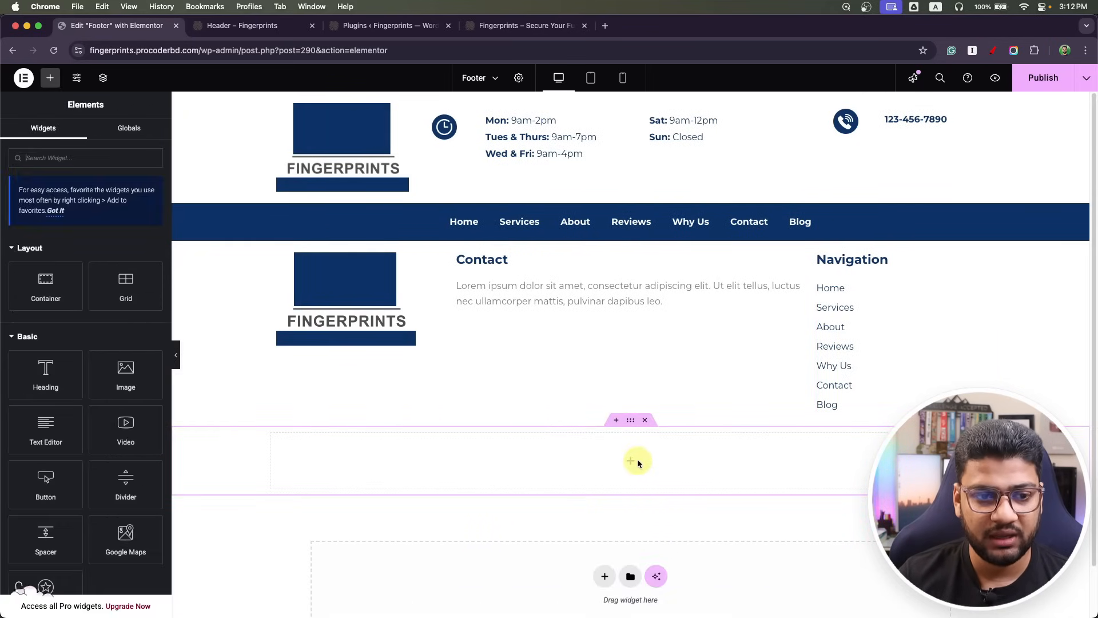
Fill the row with a divider and a text paragraph beneath it, then bring up the Photoshop footer design.
drag(126, 487, 650, 492)
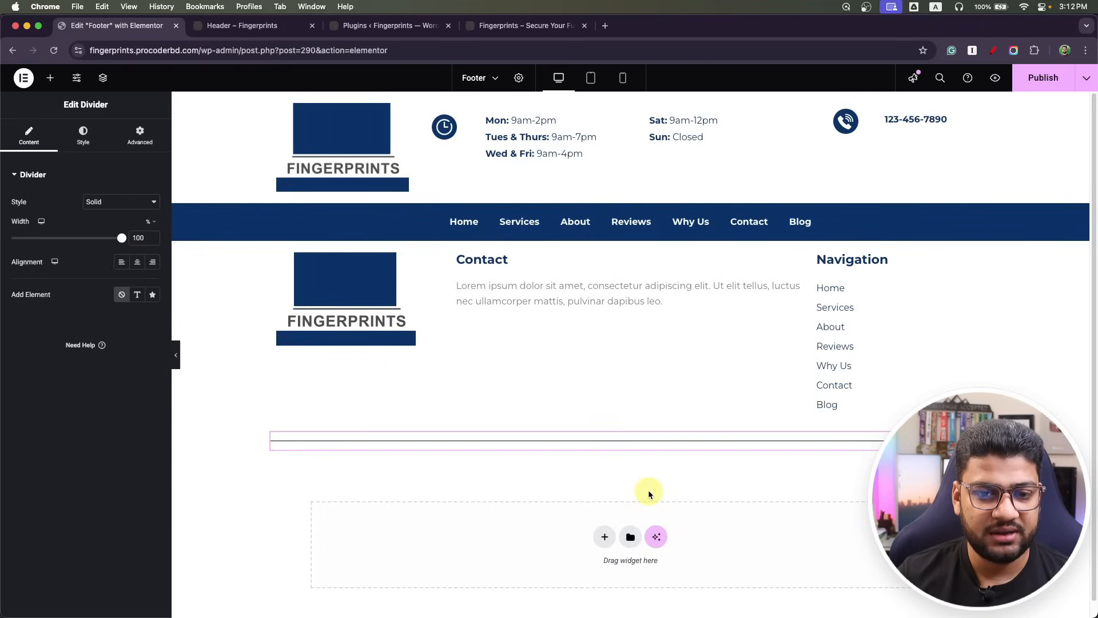
click(50, 77)
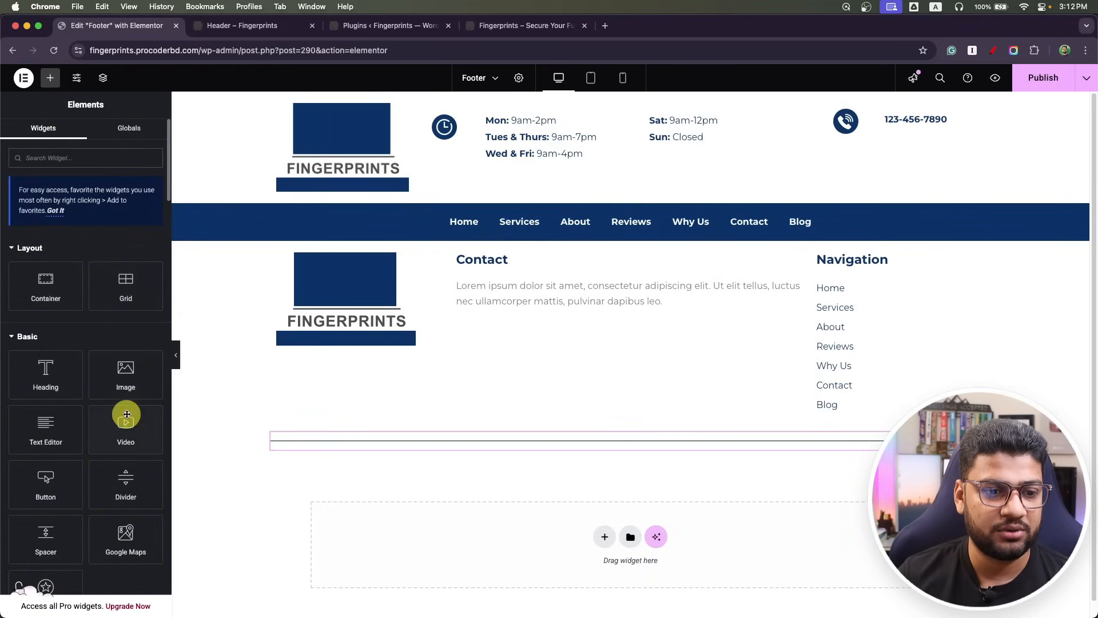
drag(39, 434, 538, 444)
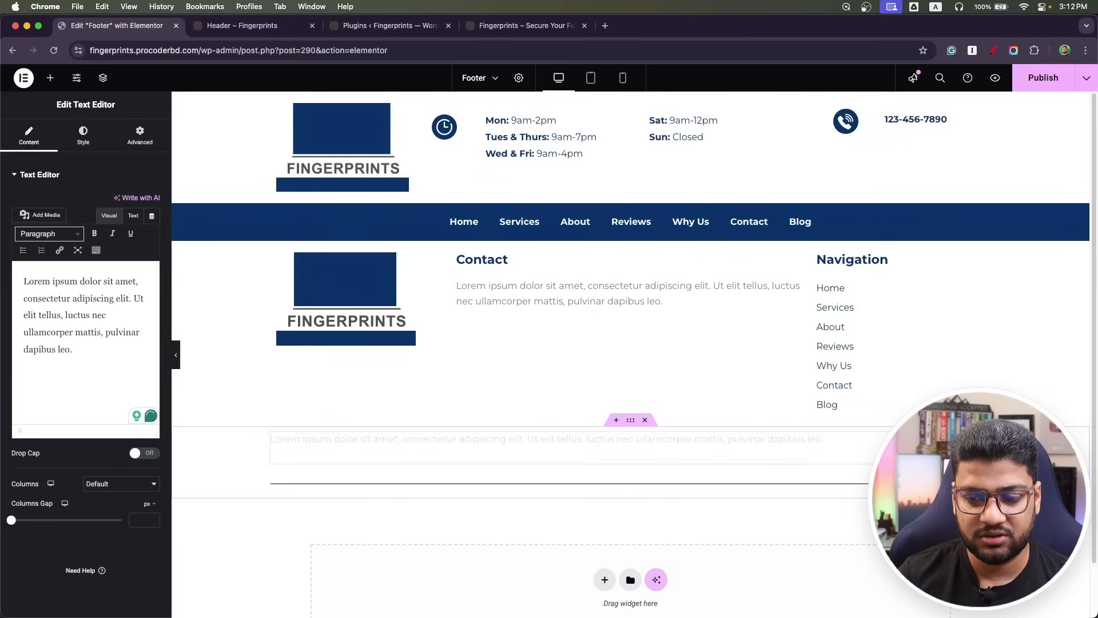
drag(983, 439, 981, 491)
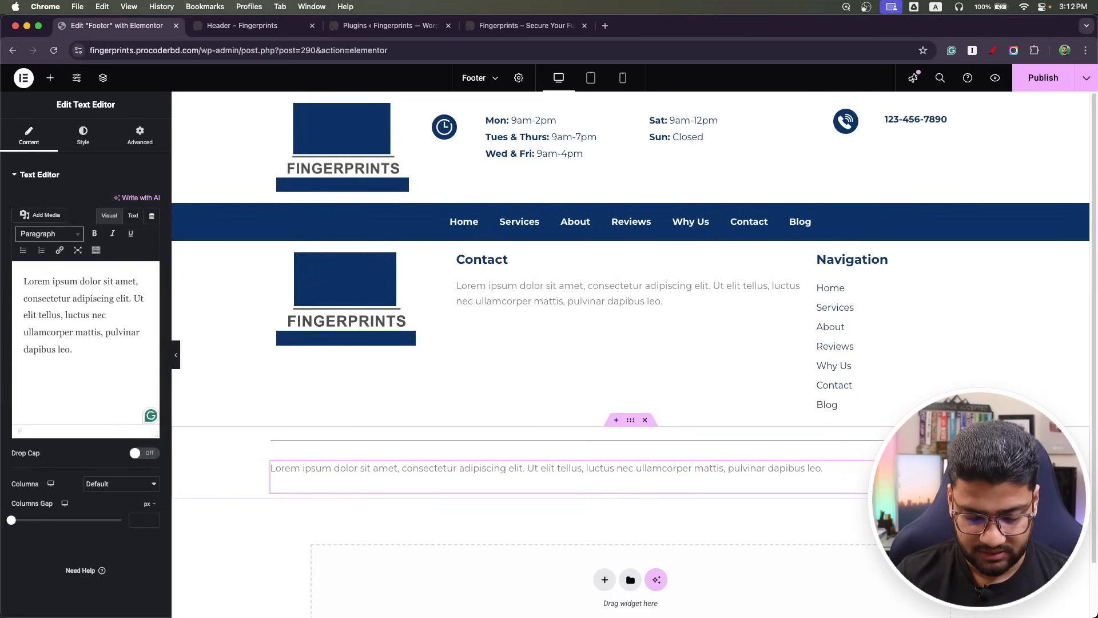
key(super+Tab)
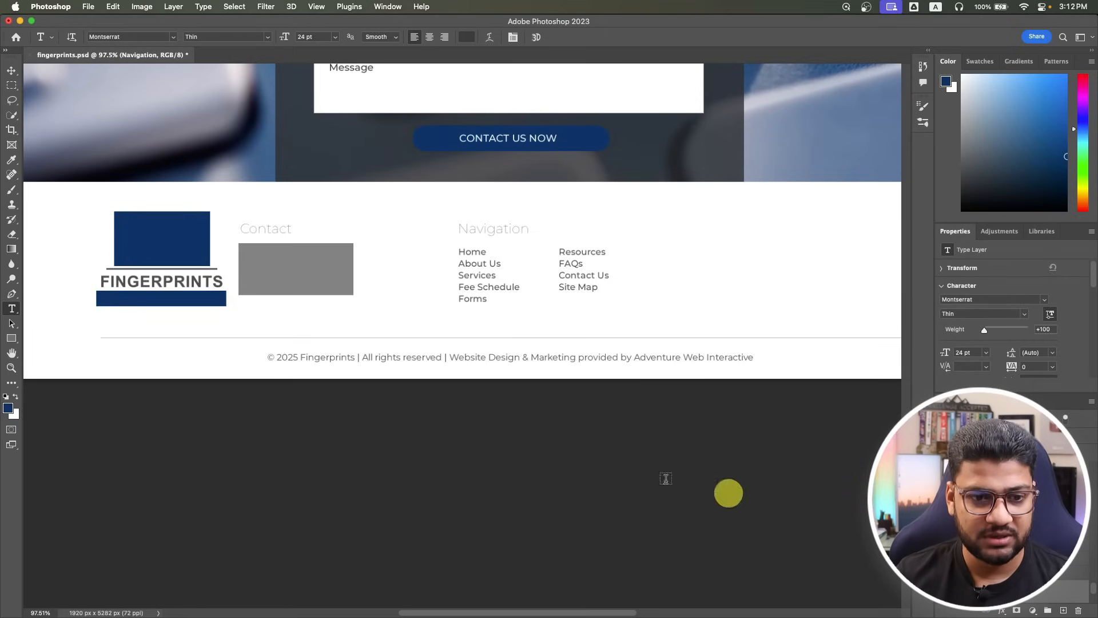
Sample the footer grey 838383 in Photoshop and apply it as the Elementor divider colour.
click(8, 408)
click(269, 281)
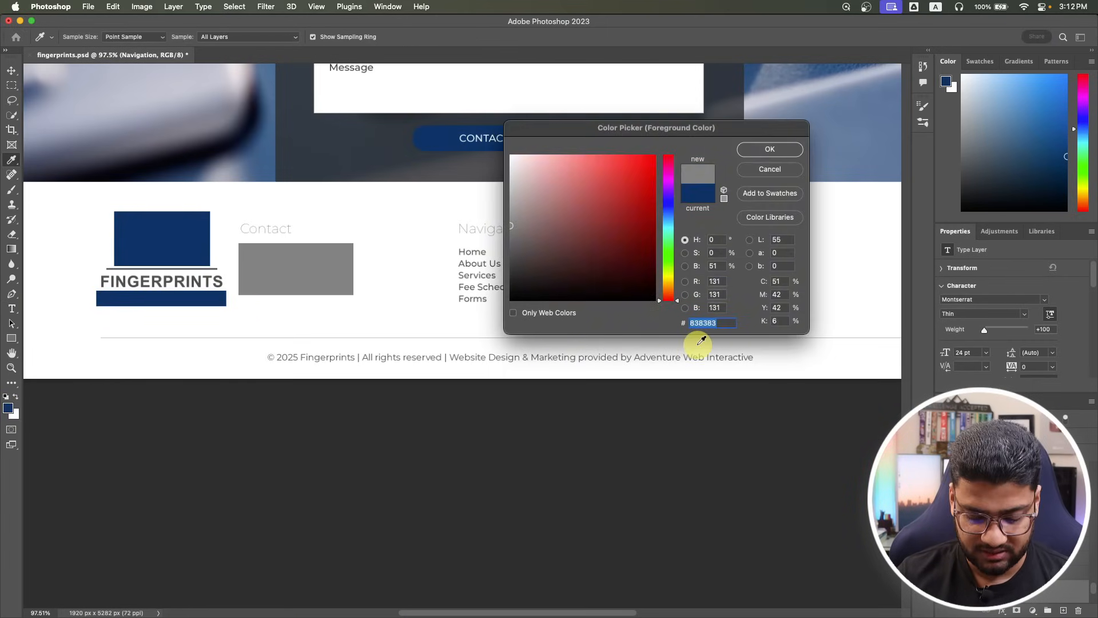
key(super+Tab)
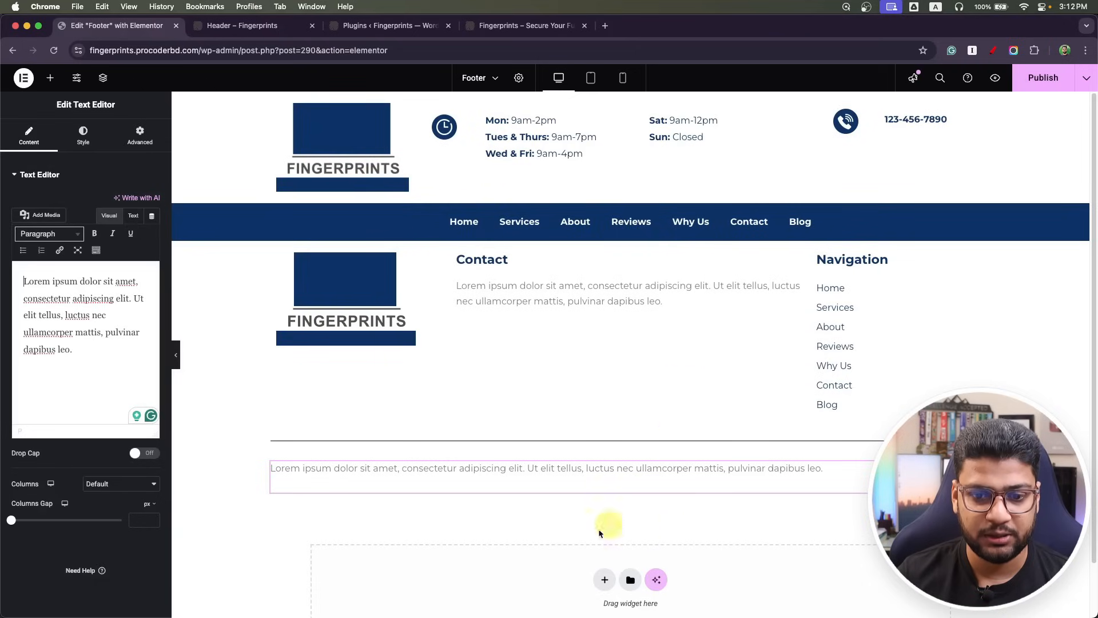
click(728, 440)
click(83, 135)
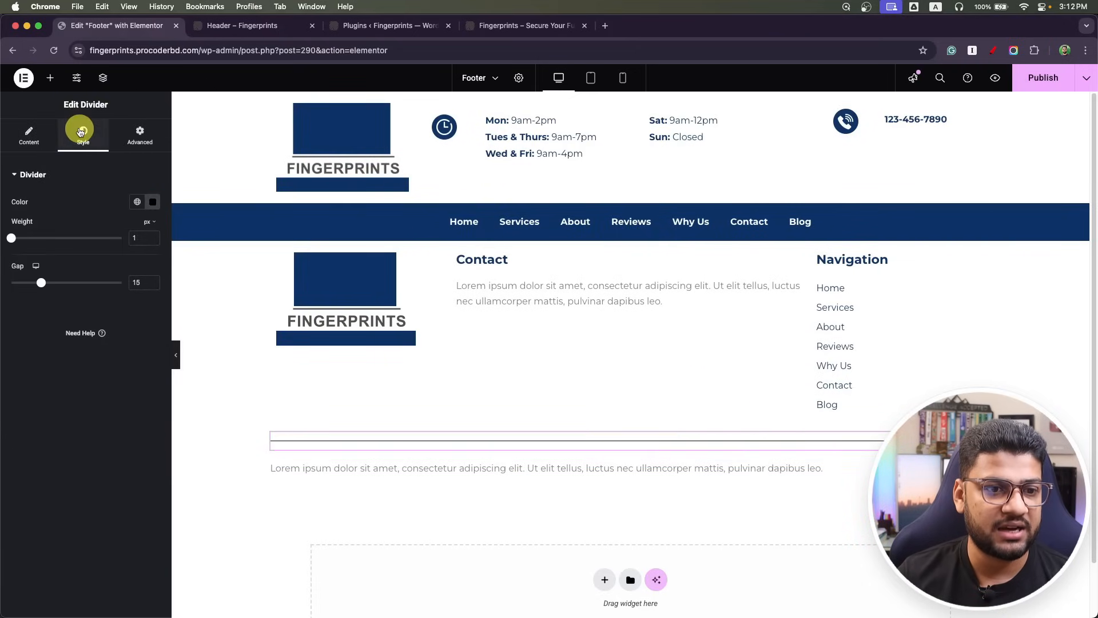
click(150, 204)
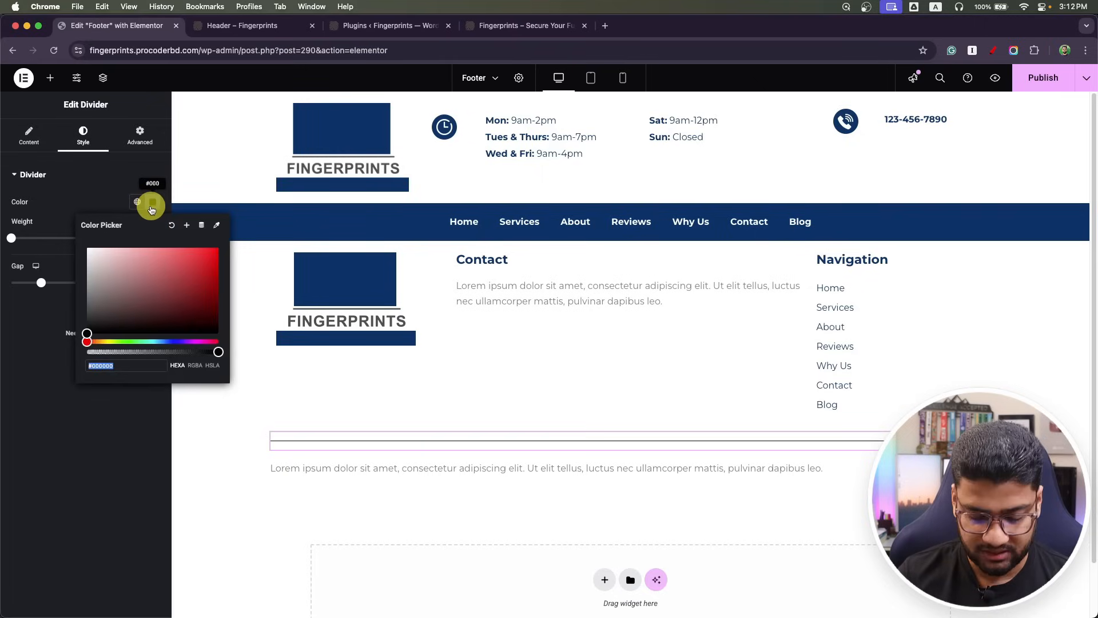
click(154, 206)
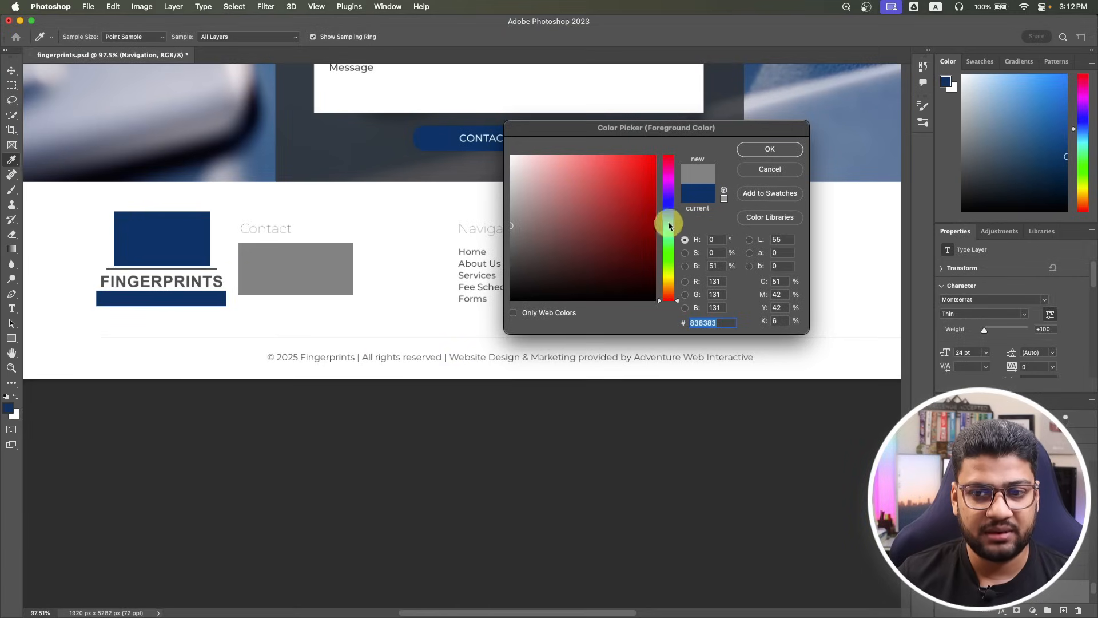
click(786, 177)
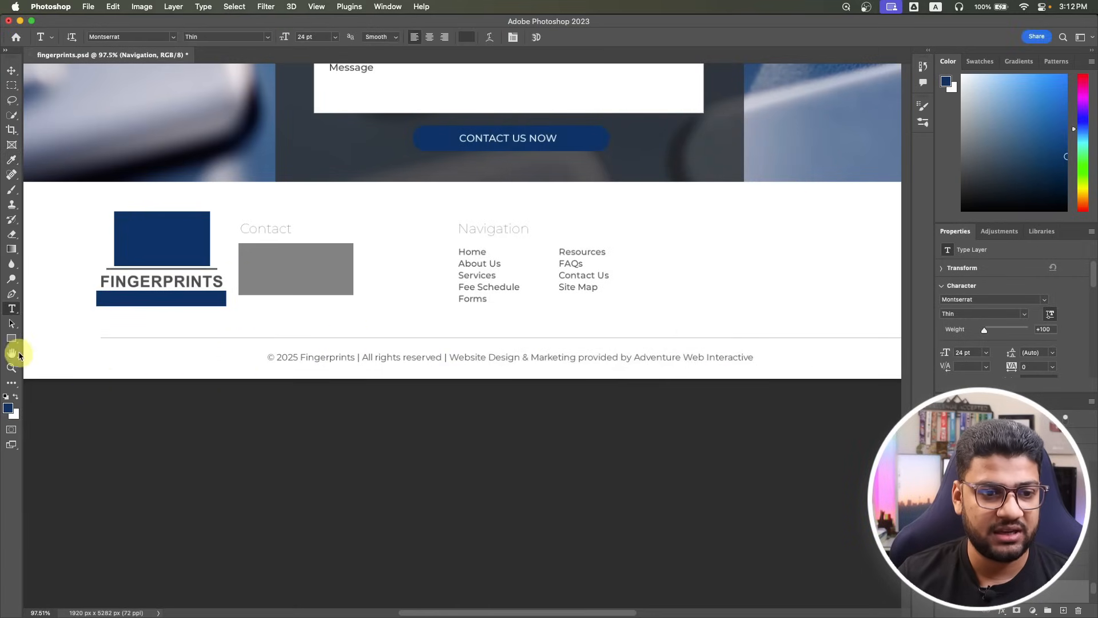
Select and copy the full copyright line from the Photoshop mockup.
click(378, 357)
key(super+a)
key(super+c)
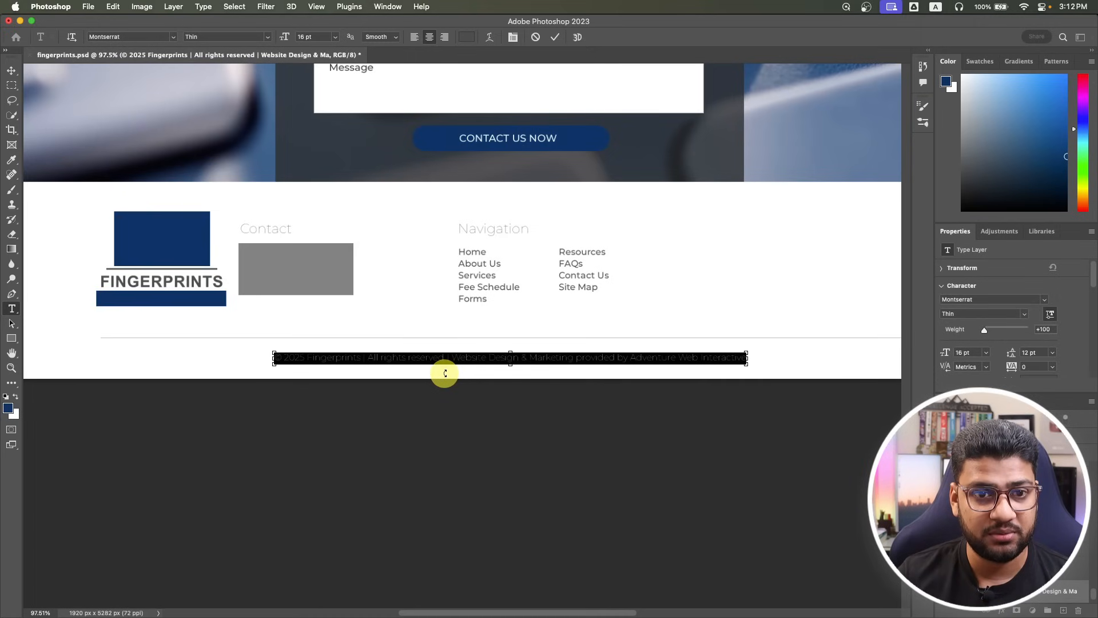
key(super+Tab)
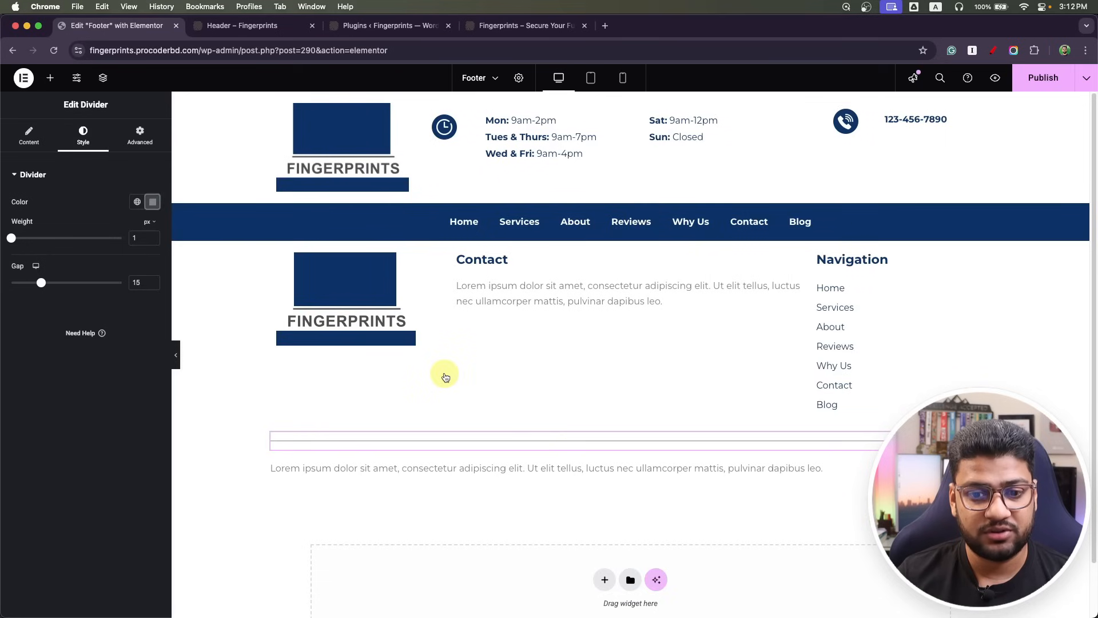
Replace the placeholder paragraph with the pasted copyright line.
click(522, 475)
click(93, 350)
key(super+a)
key(super+v)
Centre the copyright line and set its font size to 14.
click(81, 136)
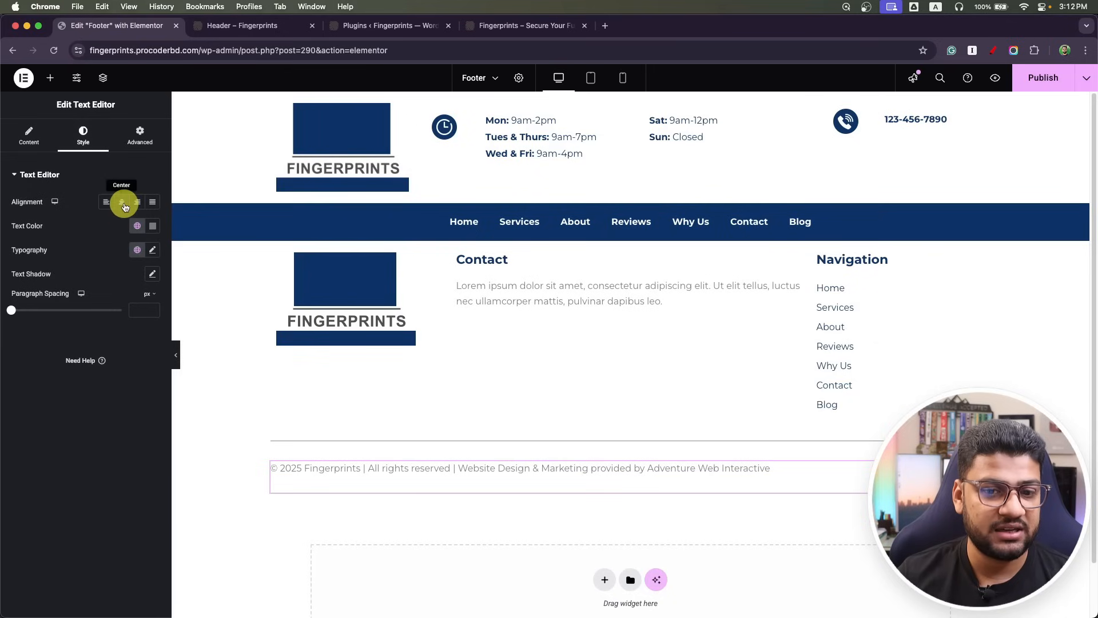
click(122, 202)
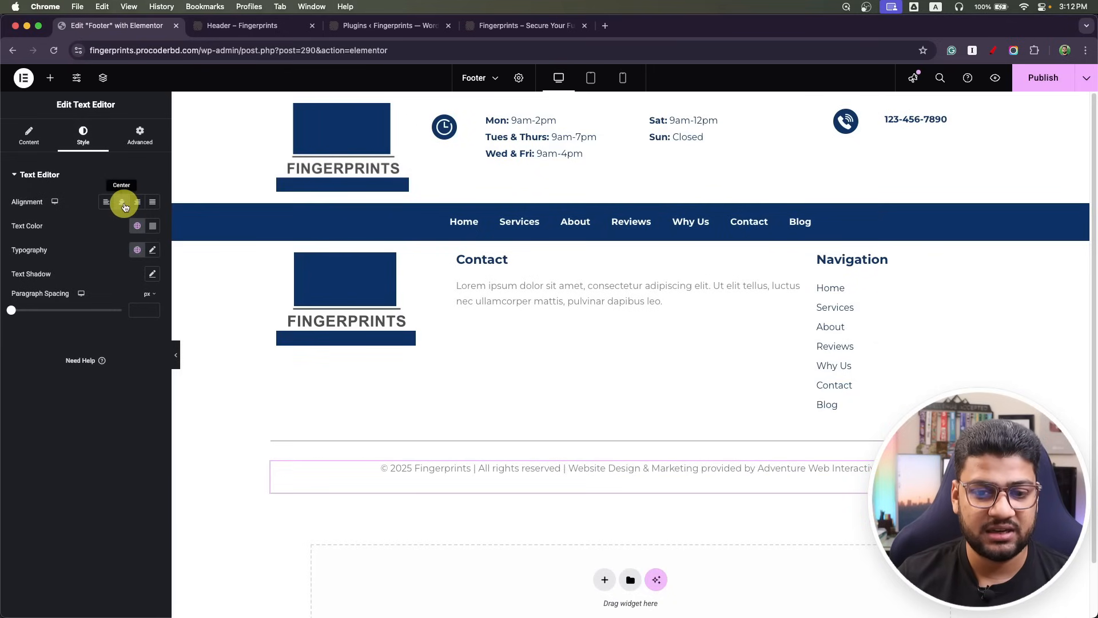
click(152, 249)
click(140, 341)
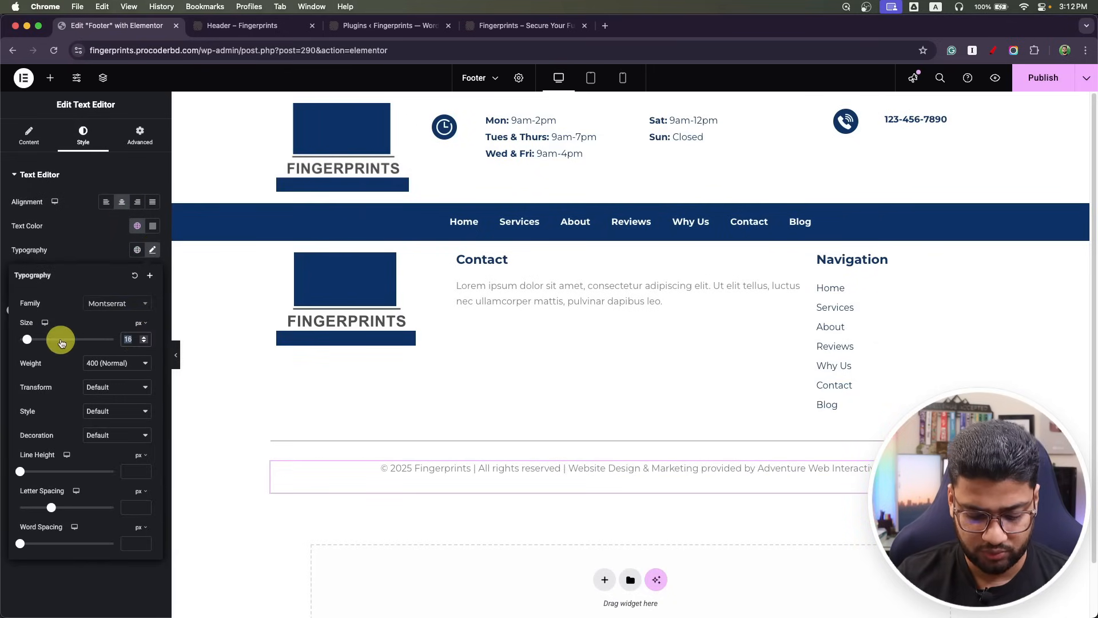
text(14)
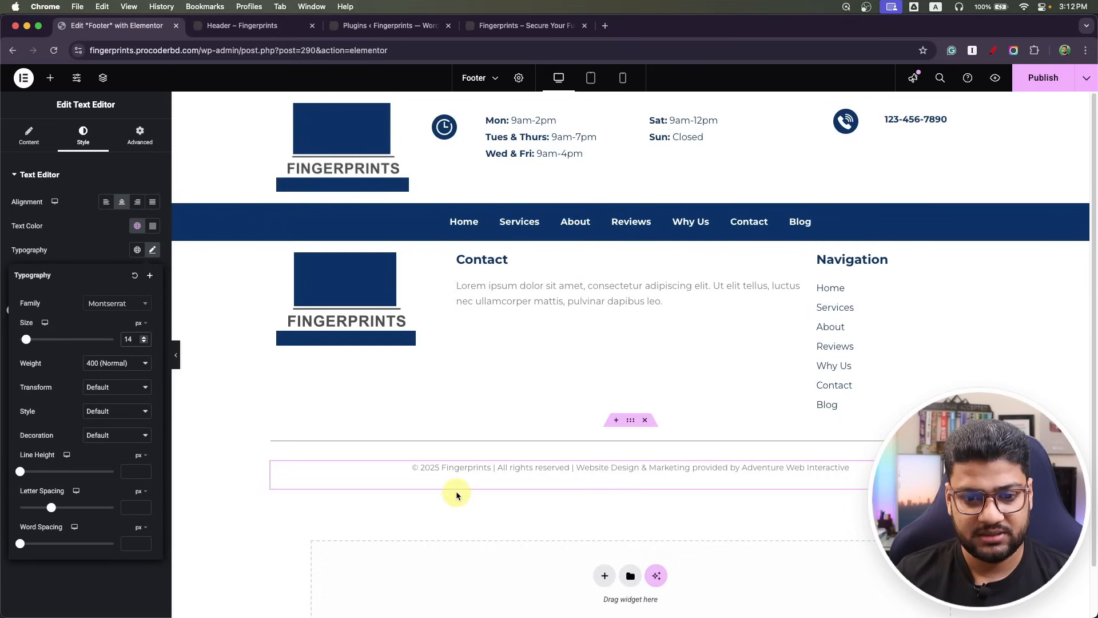
Reduce the divider gap to 2 and publish the footer.
click(630, 421)
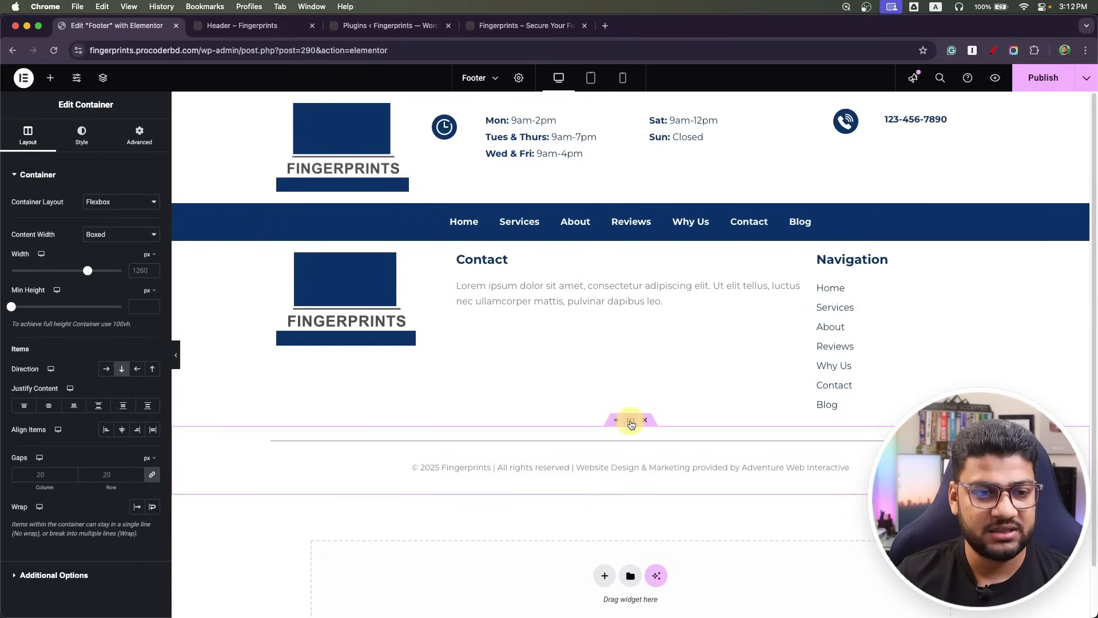
click(631, 442)
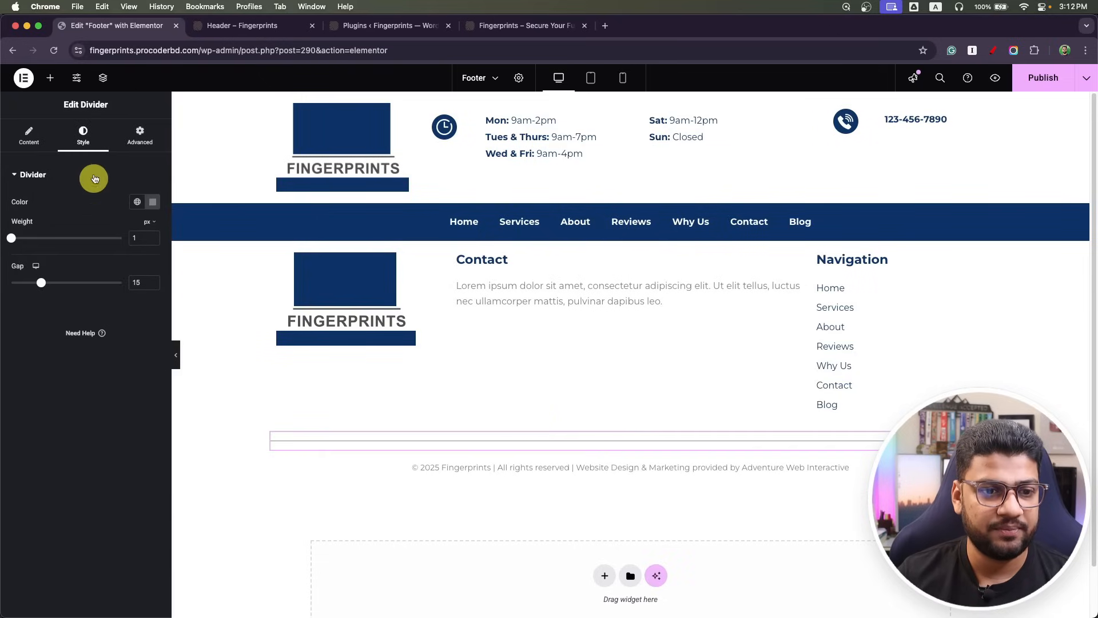
drag(40, 284, 2, 283)
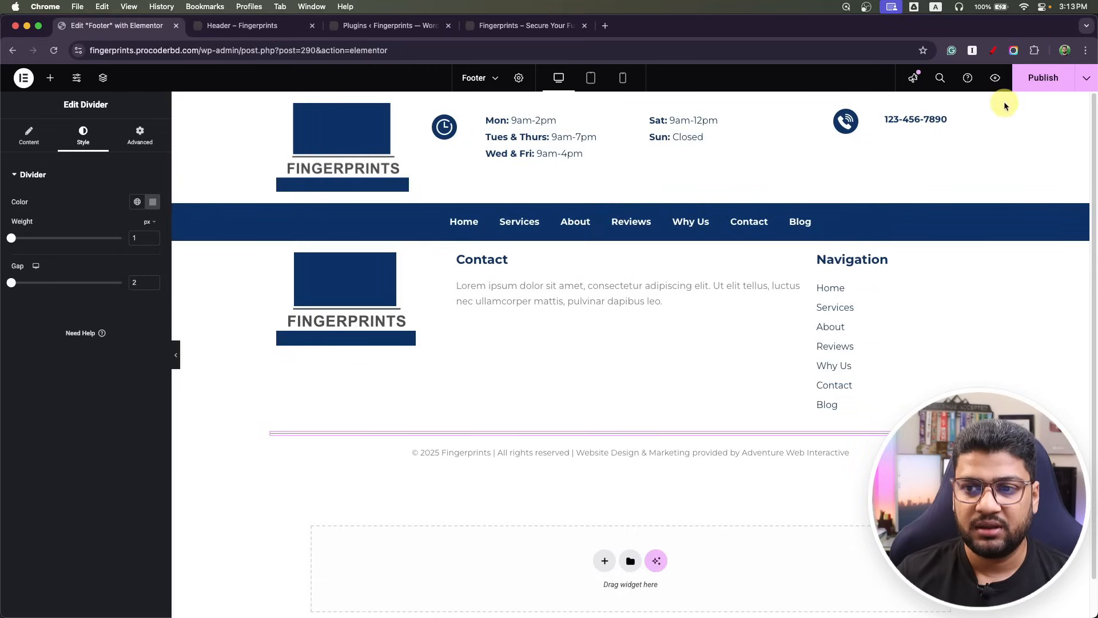
click(1043, 86)
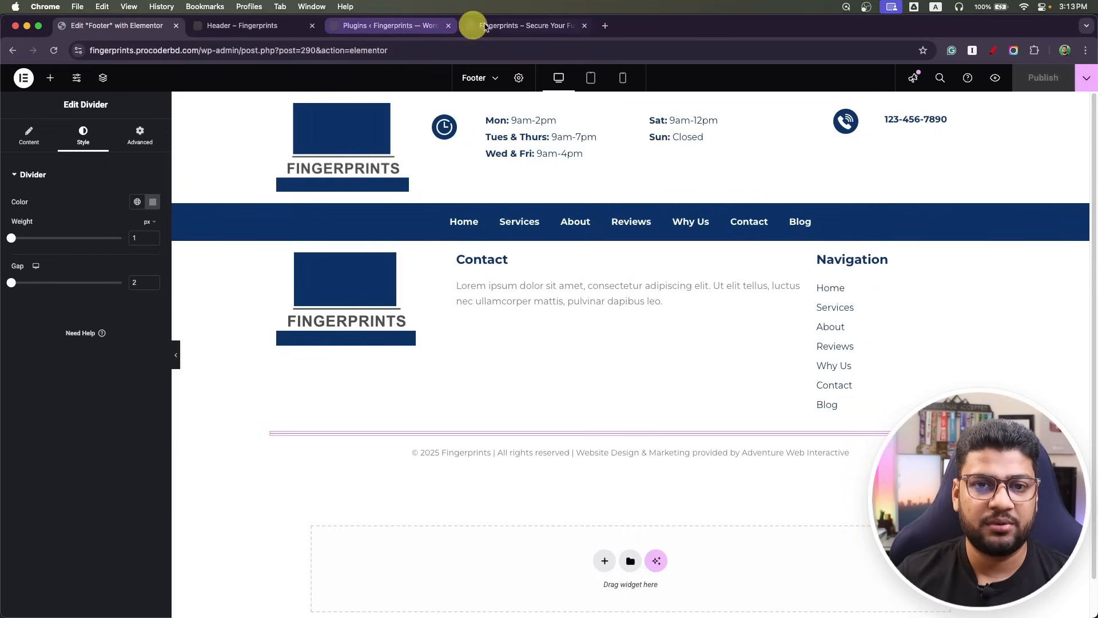
Check the live site, then preview the footer at tablet and mobile widths.
click(523, 25)
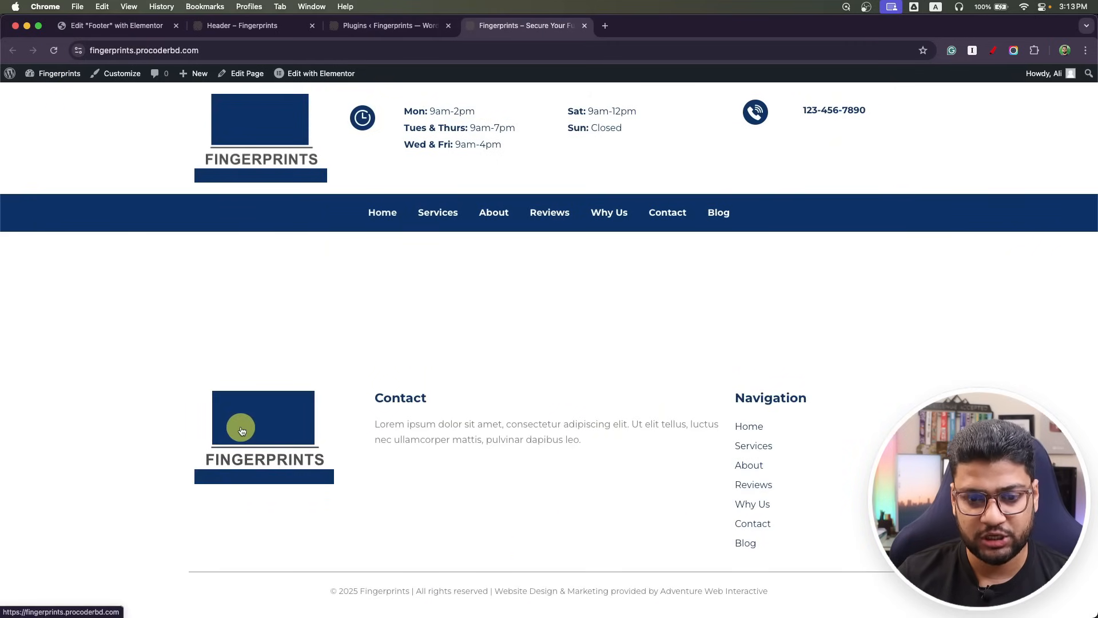
click(111, 26)
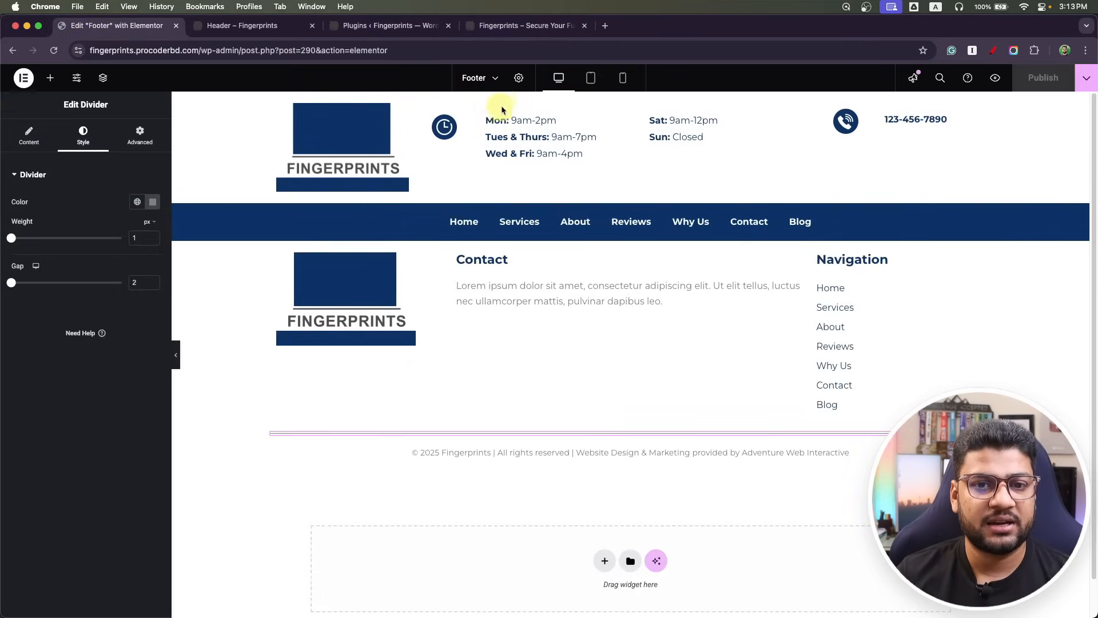
click(591, 80)
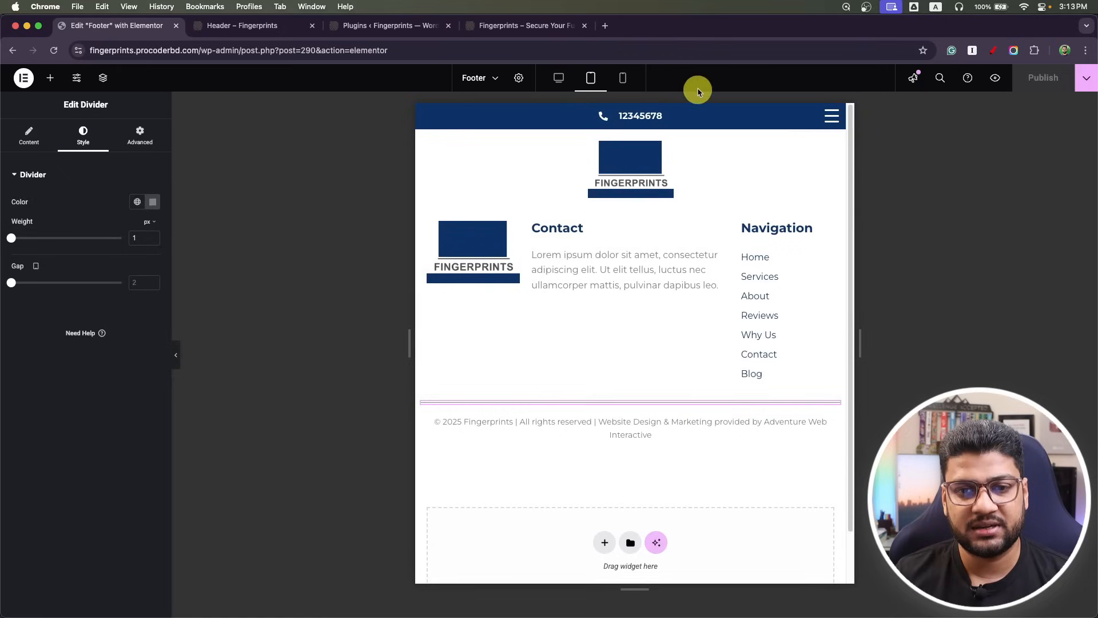
click(622, 79)
scroll(726, 381, down, 2)
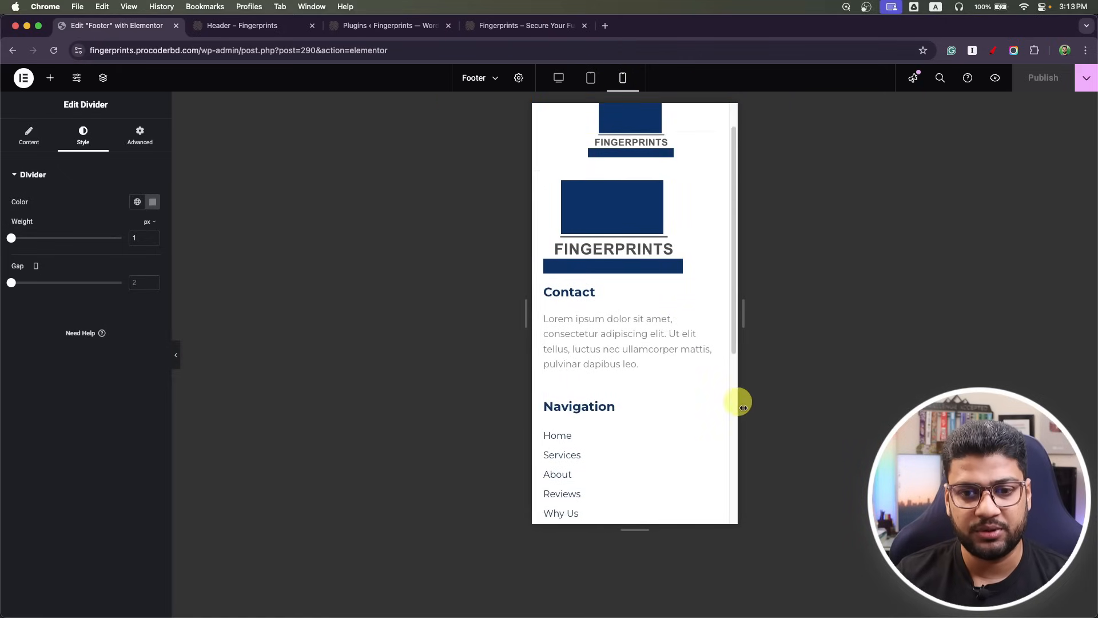
scroll(704, 240, down, 4)
scroll(693, 404, up, 6)
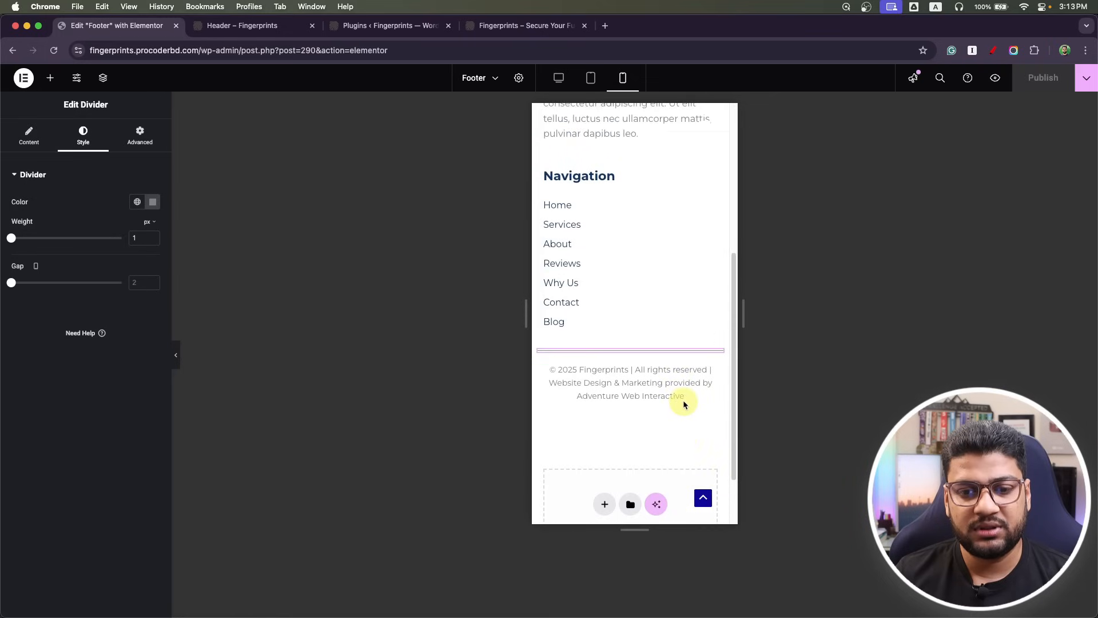
scroll(640, 358, up, 3)
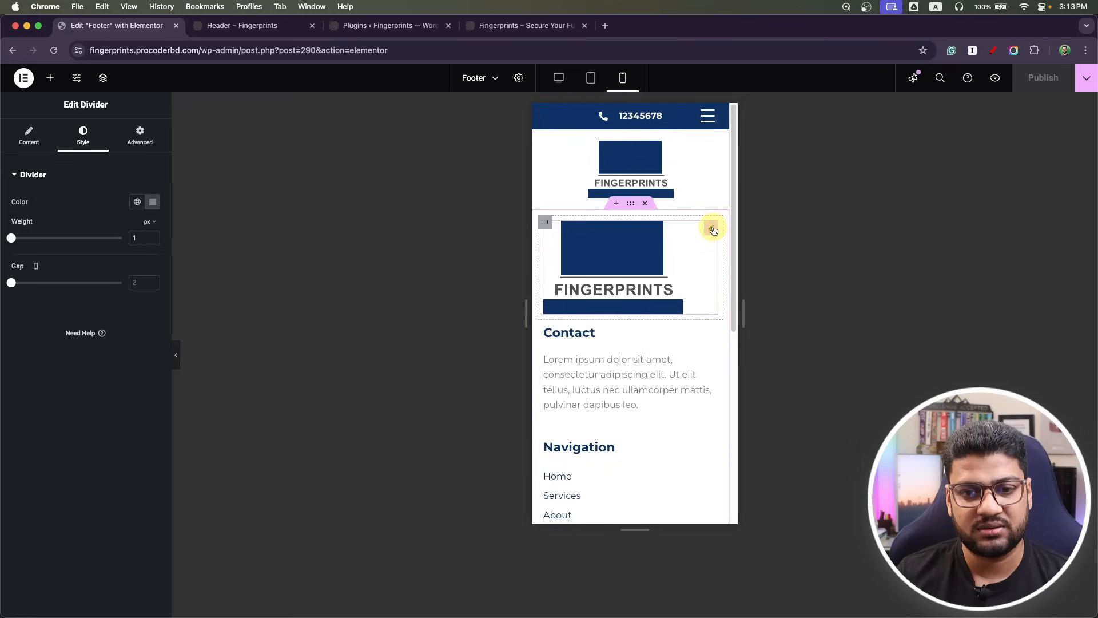
Return the preview to desktop layout and exit Elementor to WordPress.
click(560, 80)
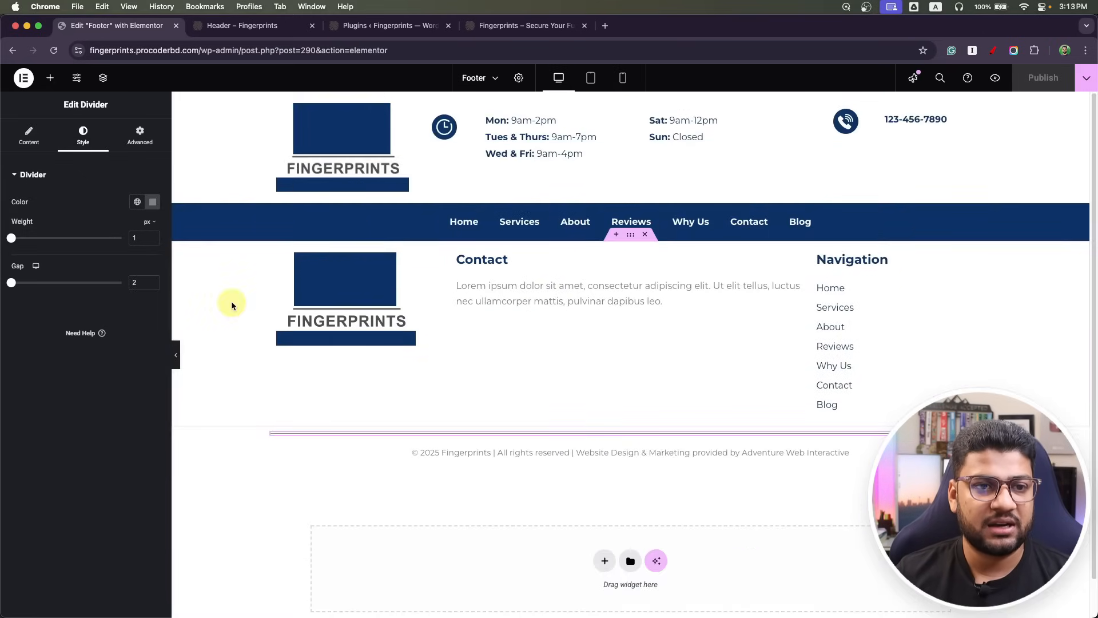
click(20, 78)
click(77, 189)
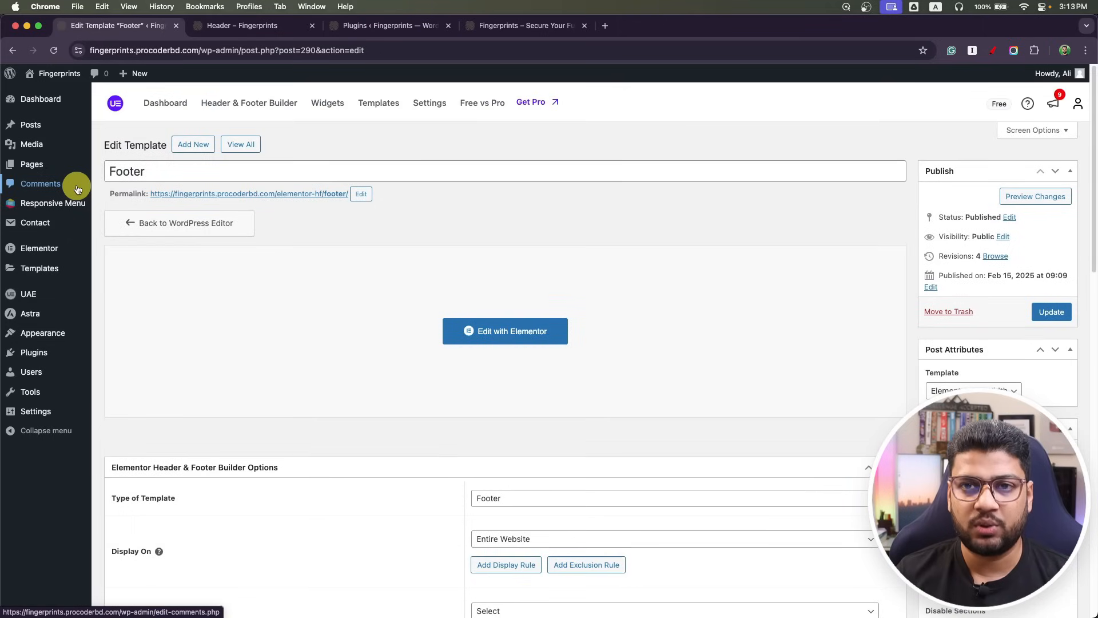
Open the Home page from Pages in Elementor.
click(39, 167)
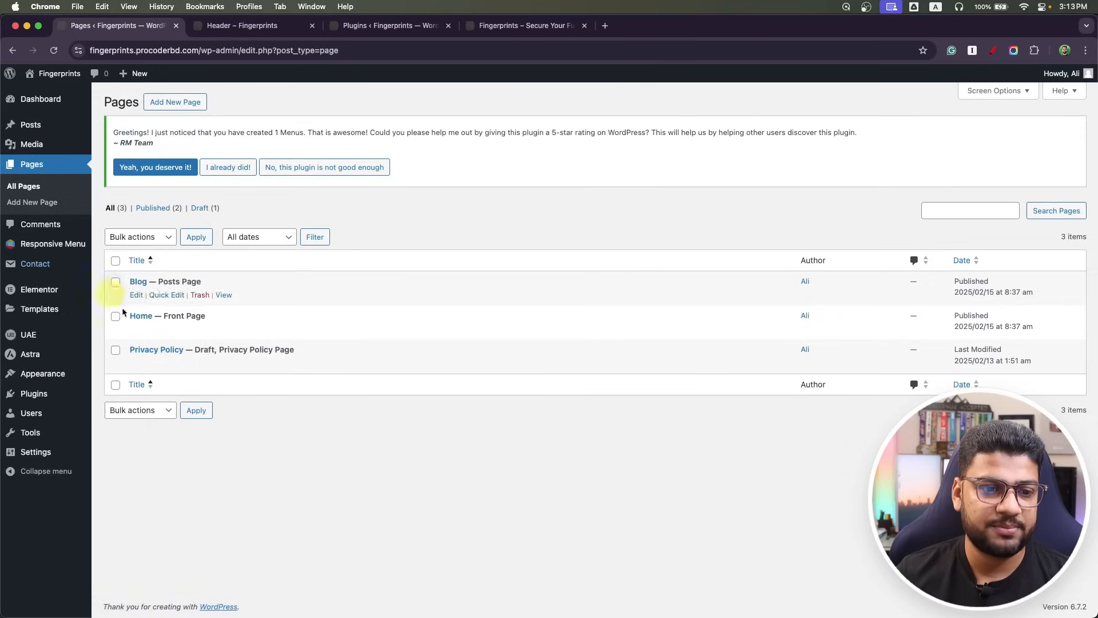
click(137, 330)
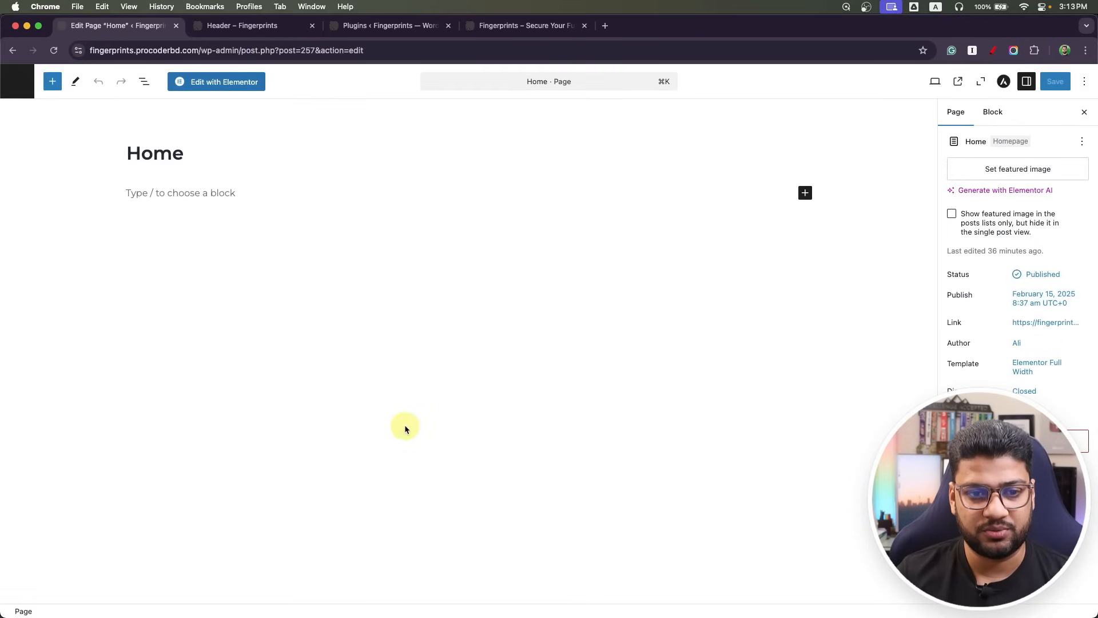
click(238, 91)
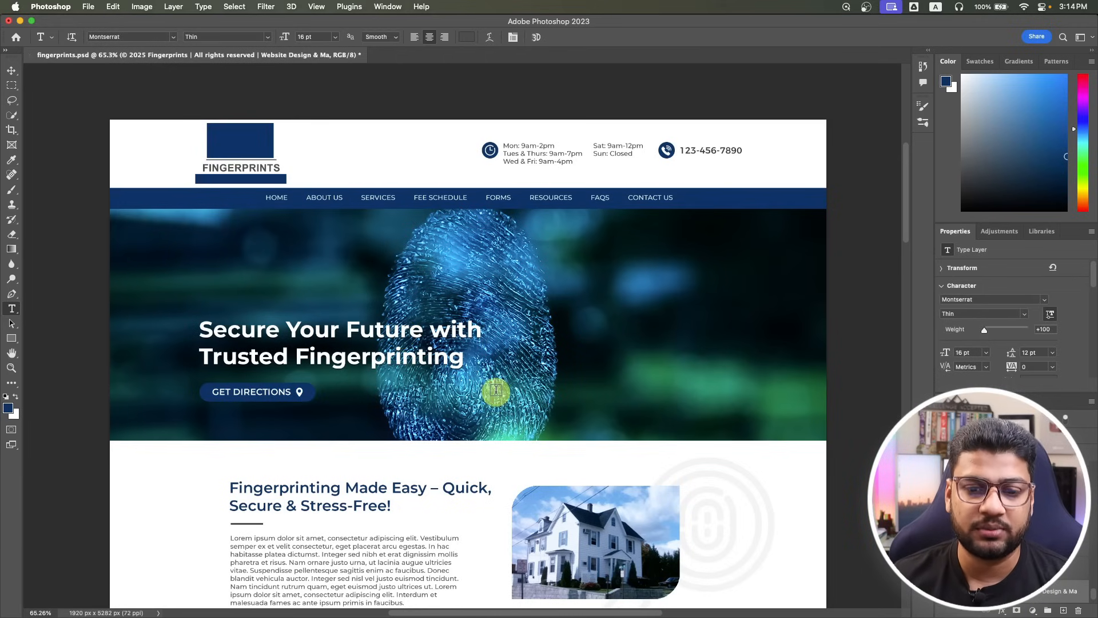
Check the Photoshop headline's 60 pt Montserrat Bold style.
click(282, 323)
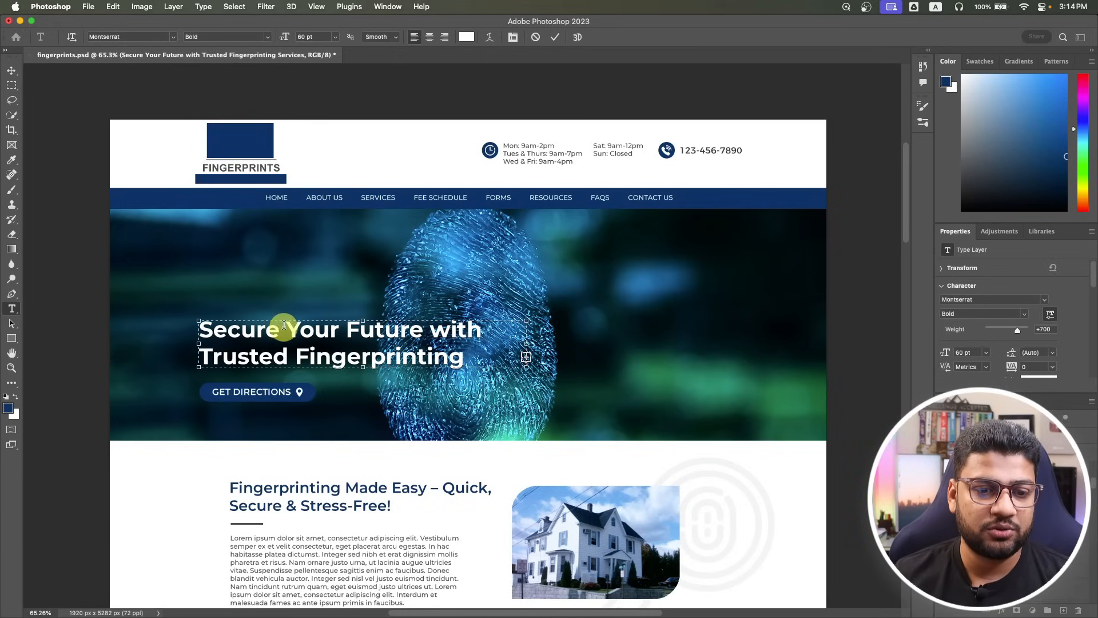
key(super+a)
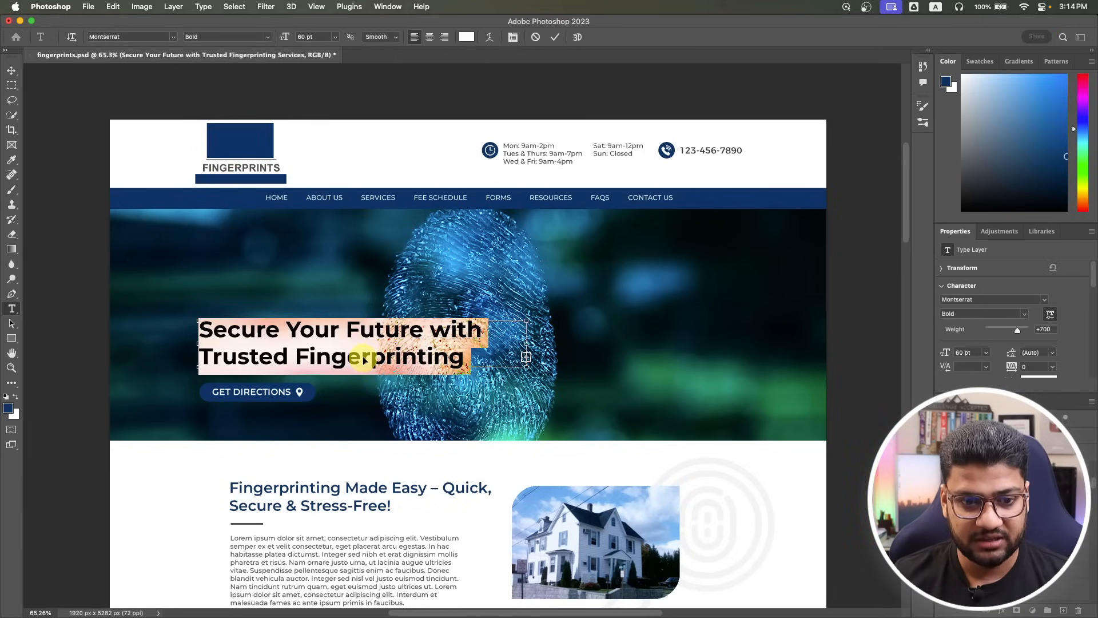
key(super+Tab)
Add a new single-column flexbox section under the menu bar.
click(599, 338)
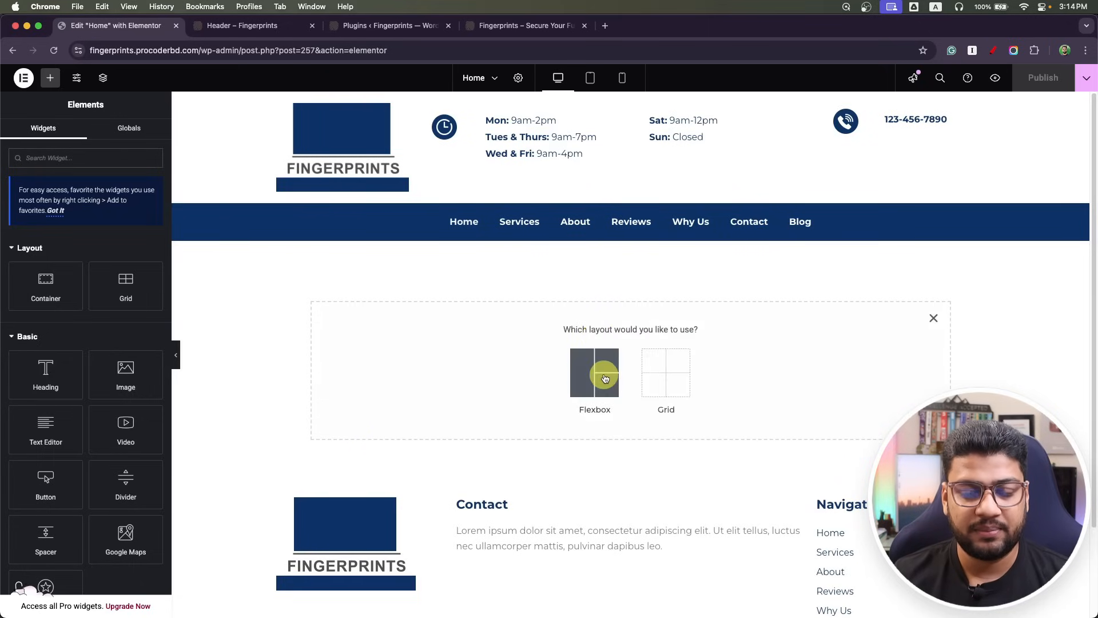
click(596, 385)
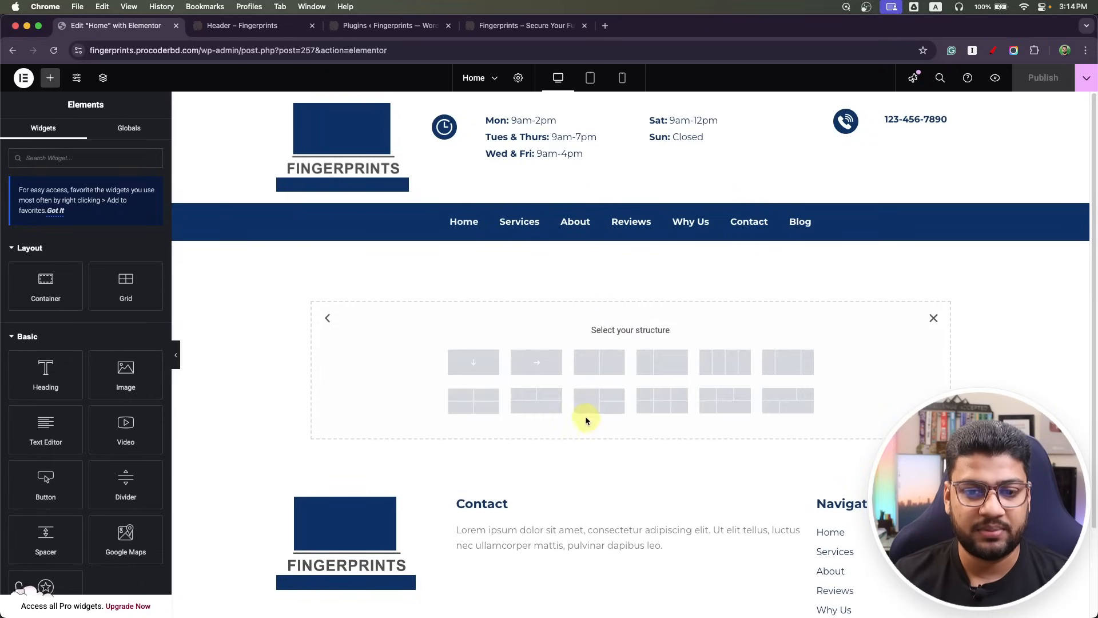
click(458, 368)
click(632, 275)
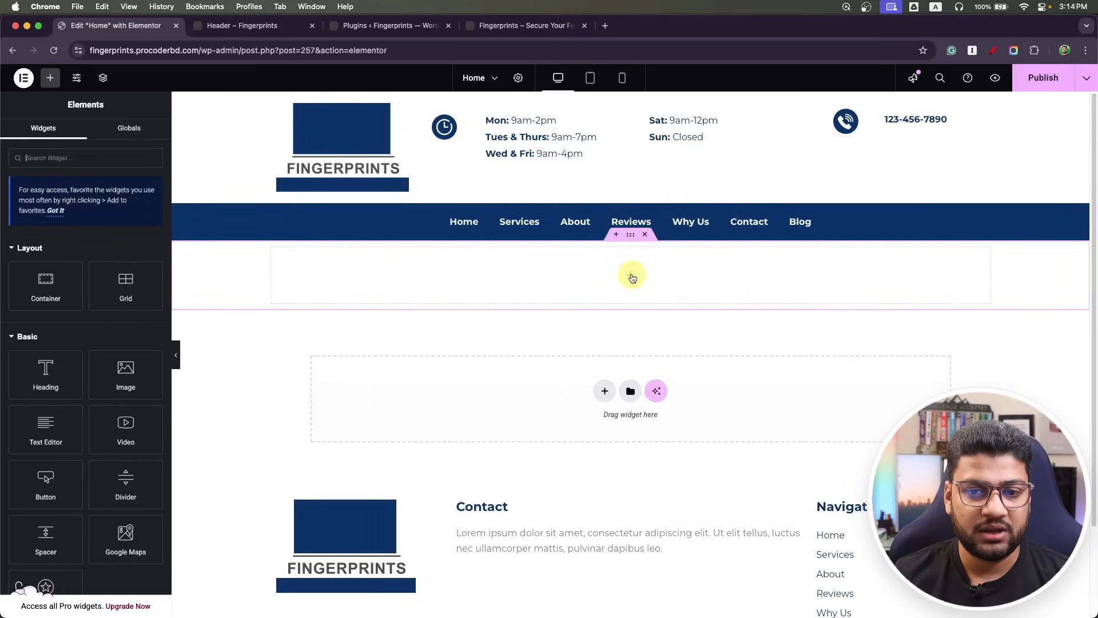
Add a heading 'Secure Your Future with Trusted Fingerprinting Services' with a <br> after 'with'.
drag(46, 374, 400, 280)
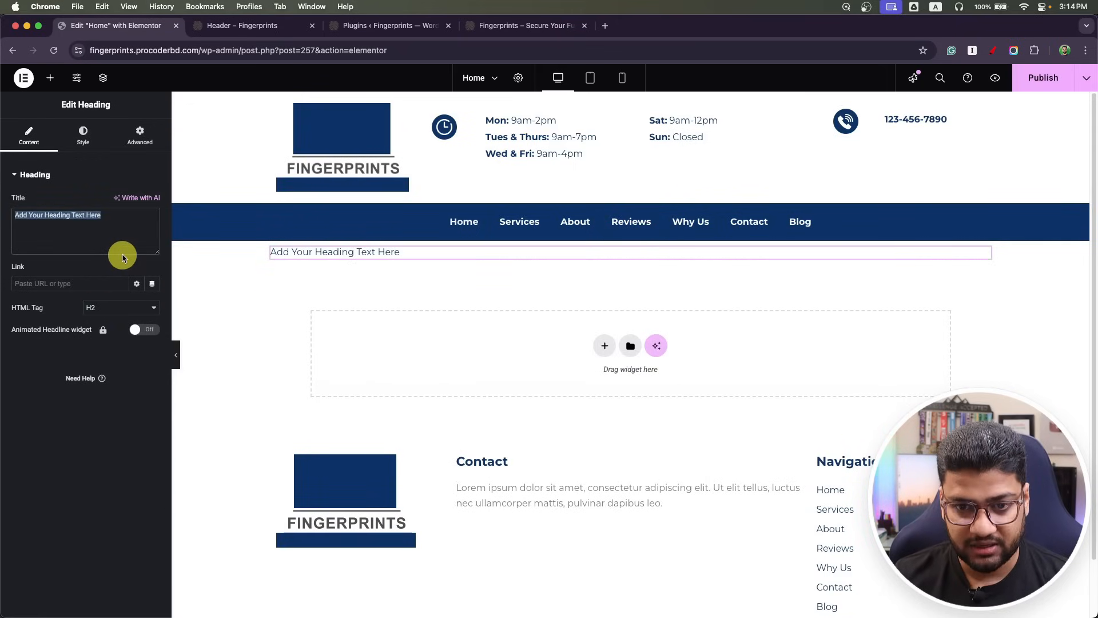
text(Secure Your Future with Trusted Fingerprinting Services)
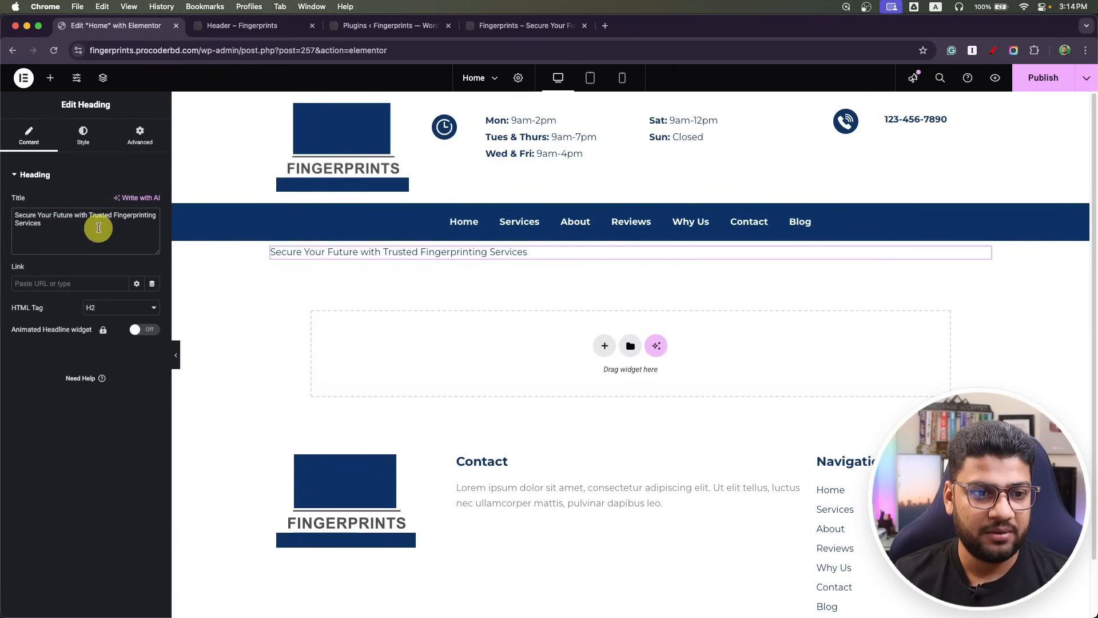
key(super+Tab)
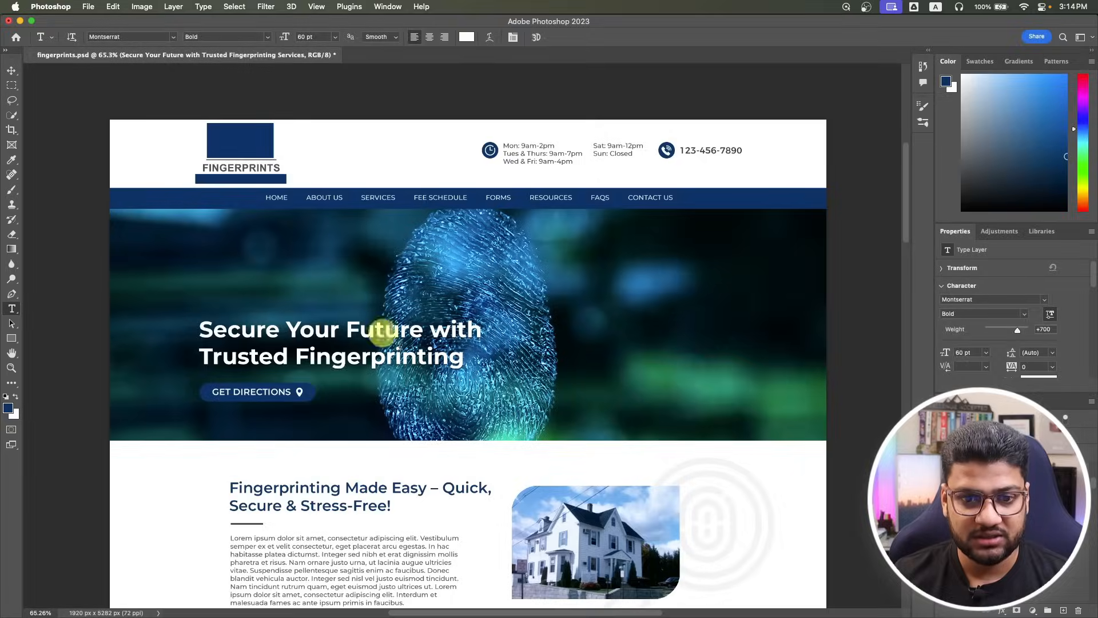
key(super+Tab)
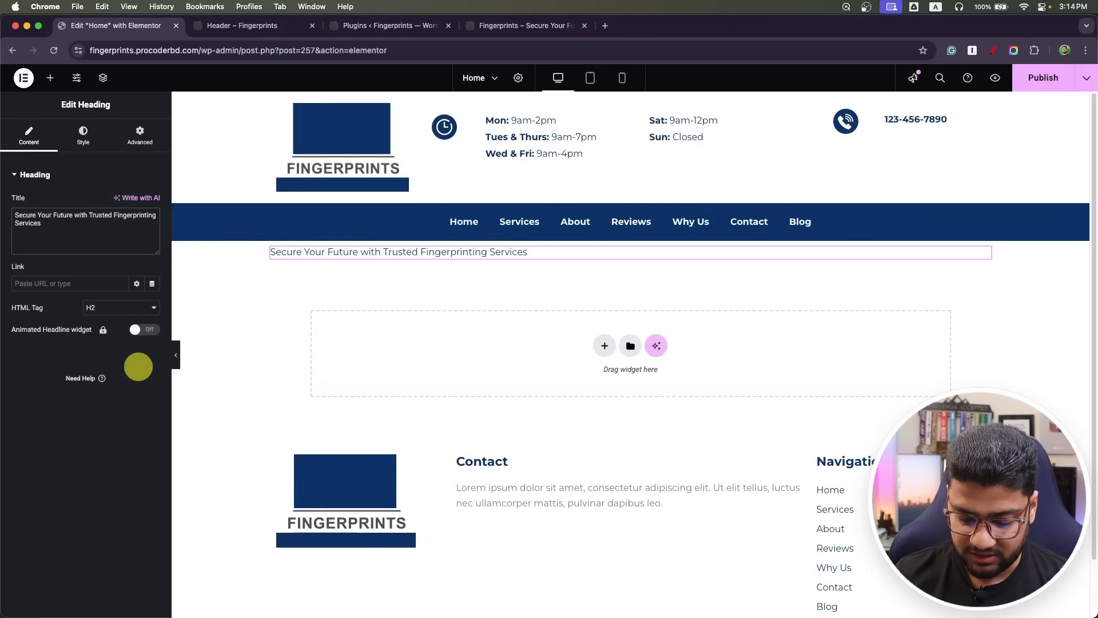
text(<br>)
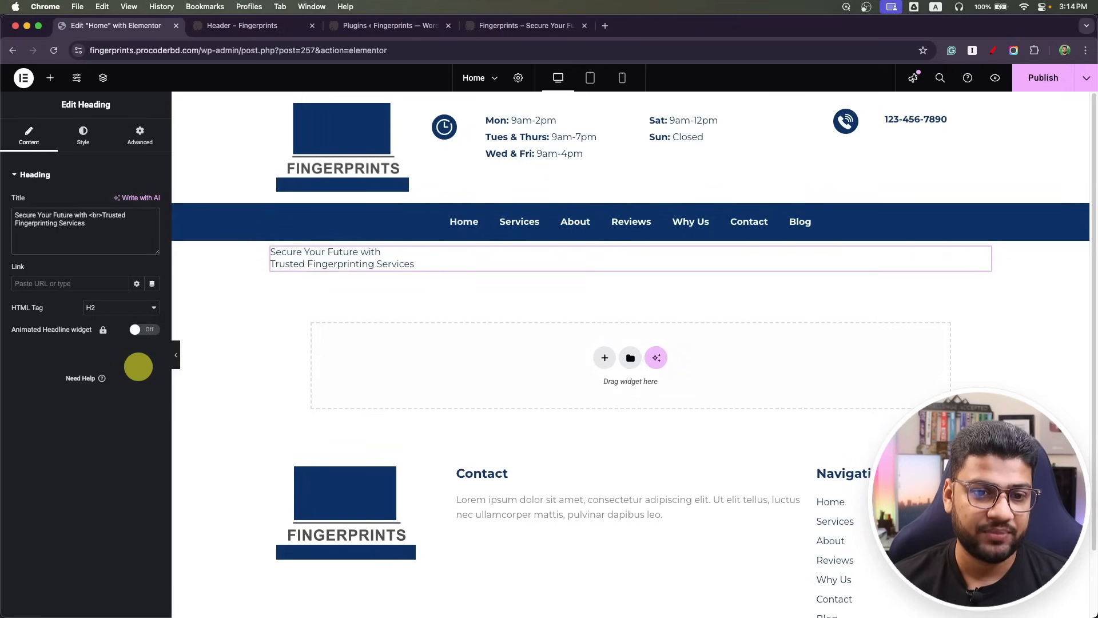
click(83, 136)
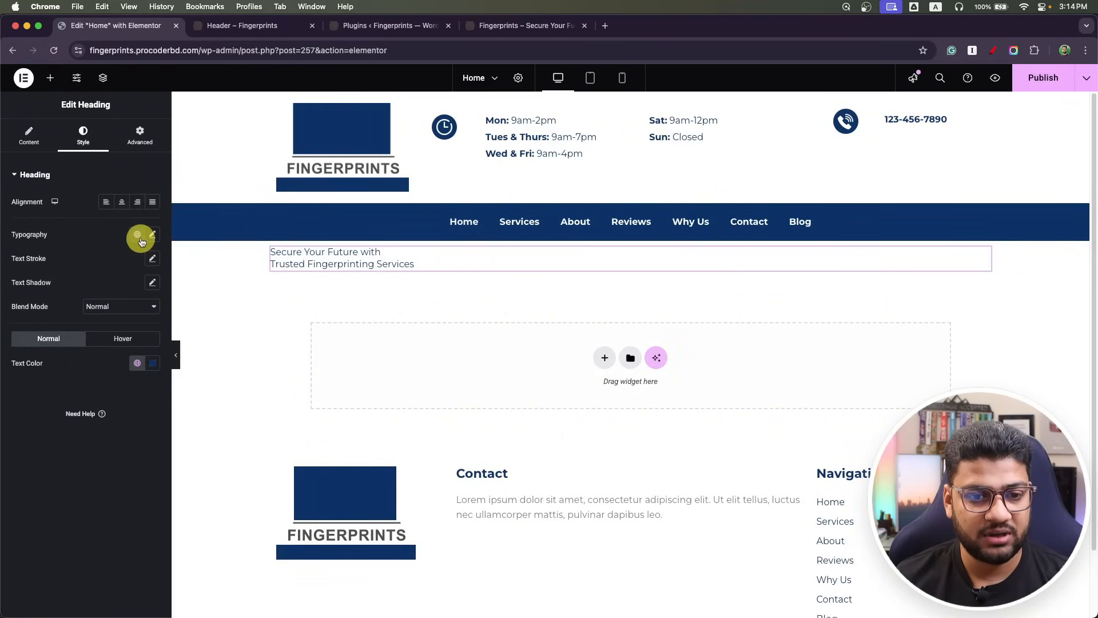
Place a 'Click here' button beneath the hero heading.
click(29, 136)
click(50, 78)
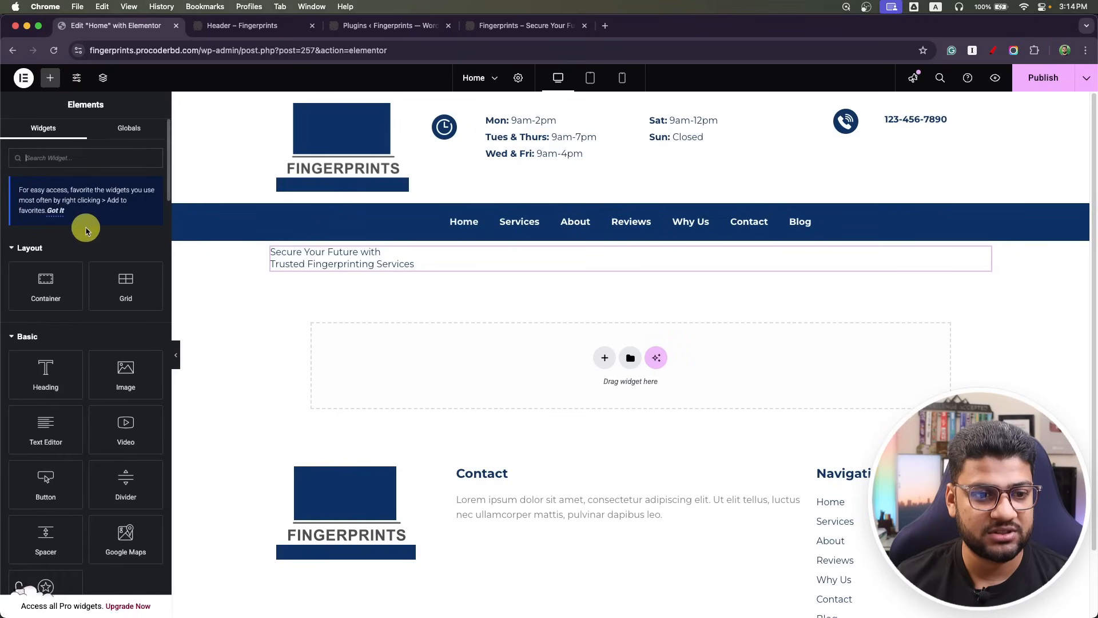
drag(48, 487, 358, 260)
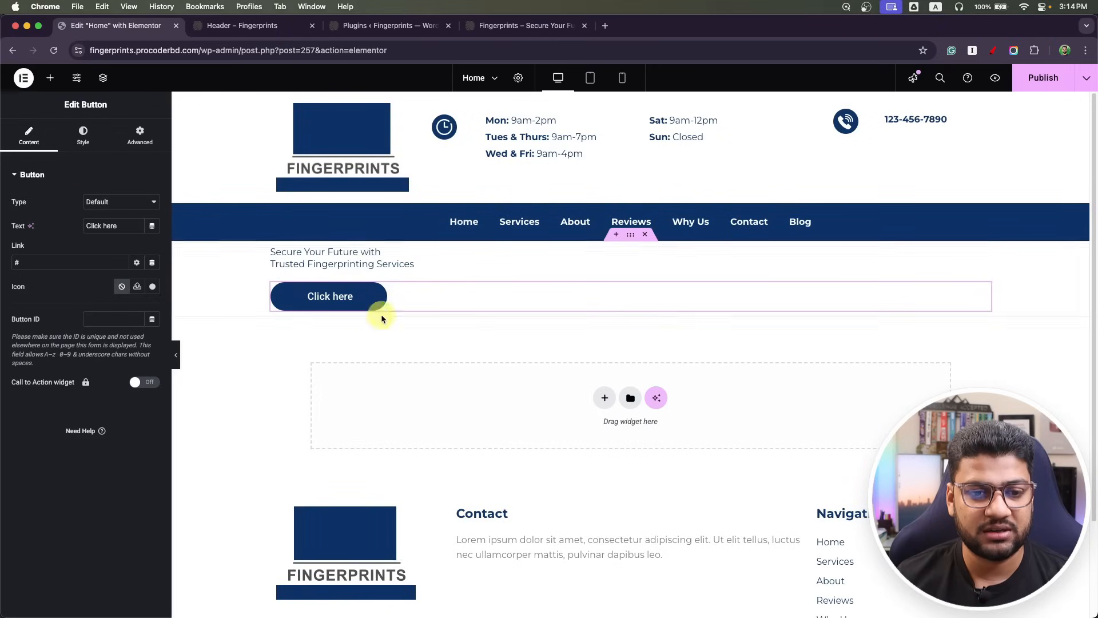
Review the global button styles in Site Settings.
click(23, 78)
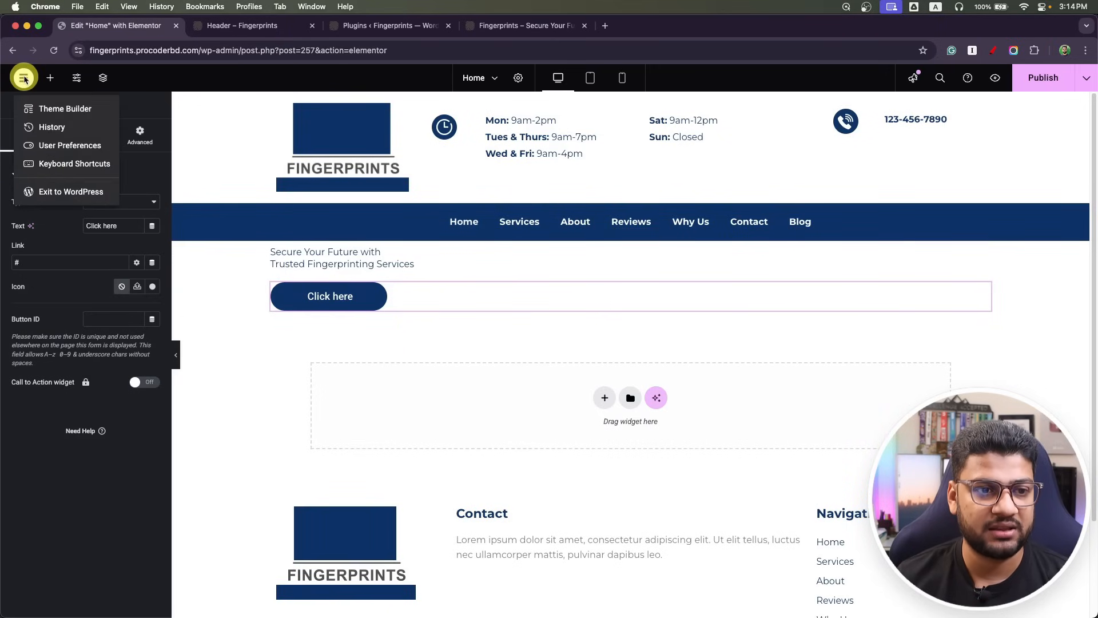
click(24, 78)
click(81, 79)
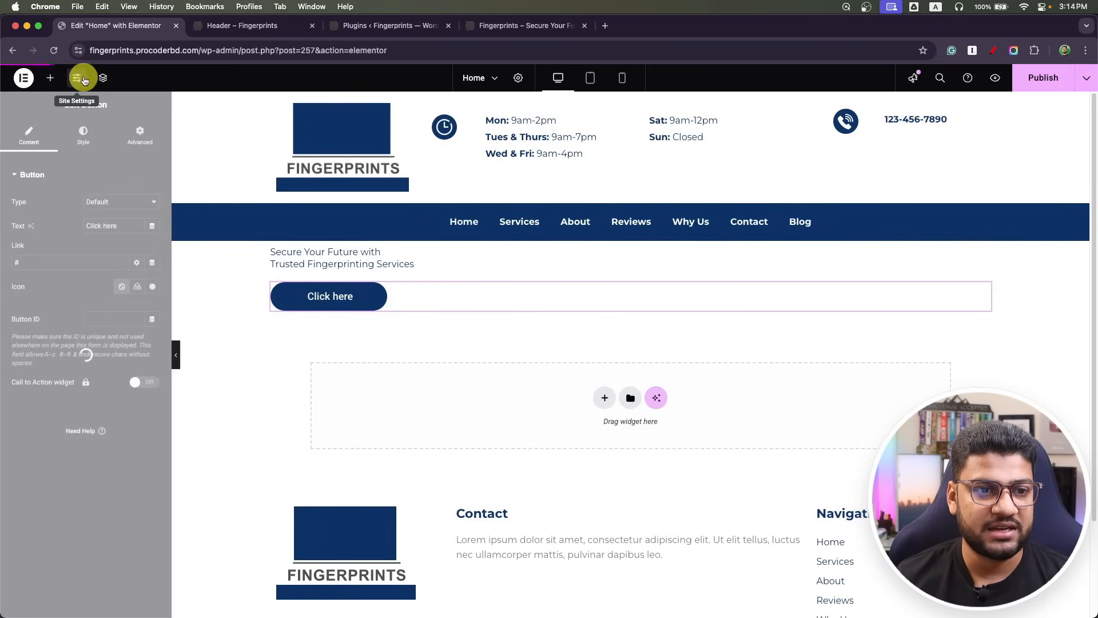
click(85, 253)
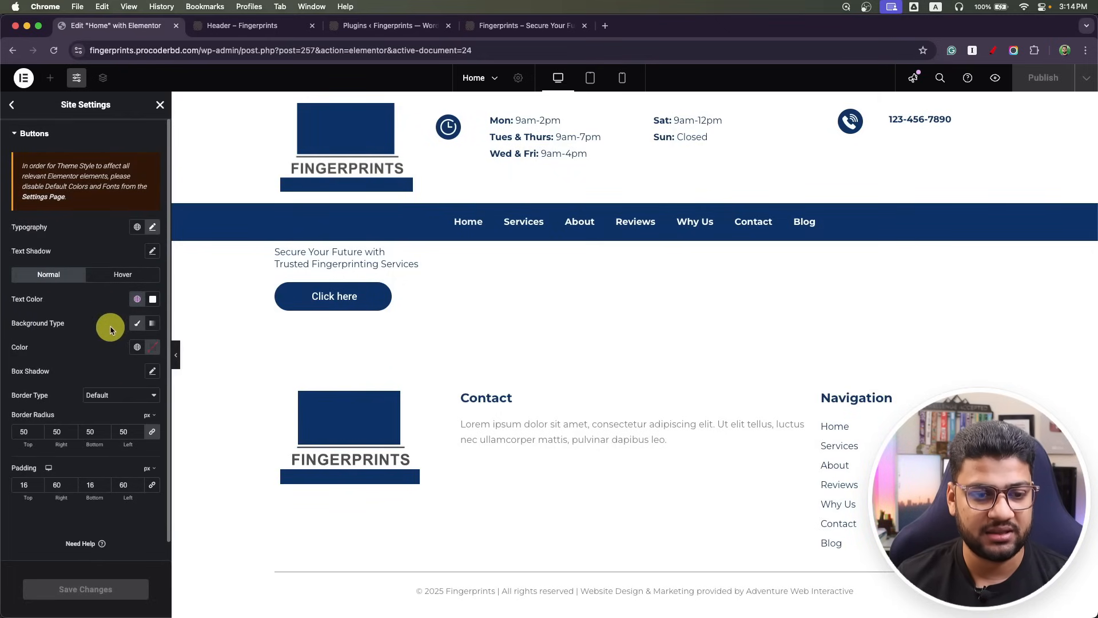
click(11, 105)
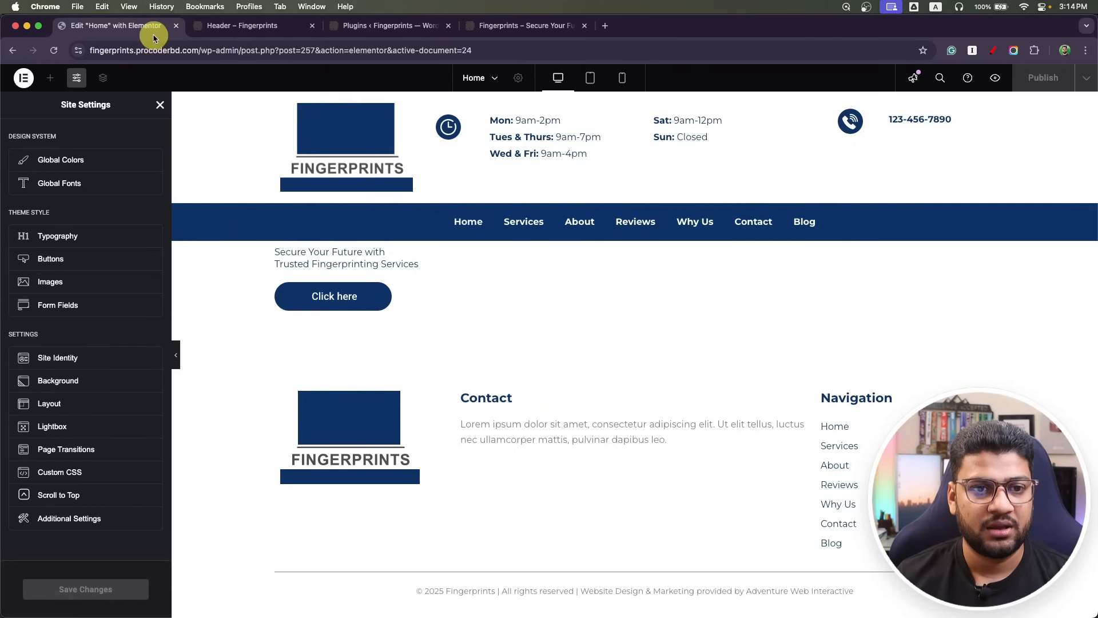
Set baner-min.jpg as the classic background image of the hero section.
click(160, 105)
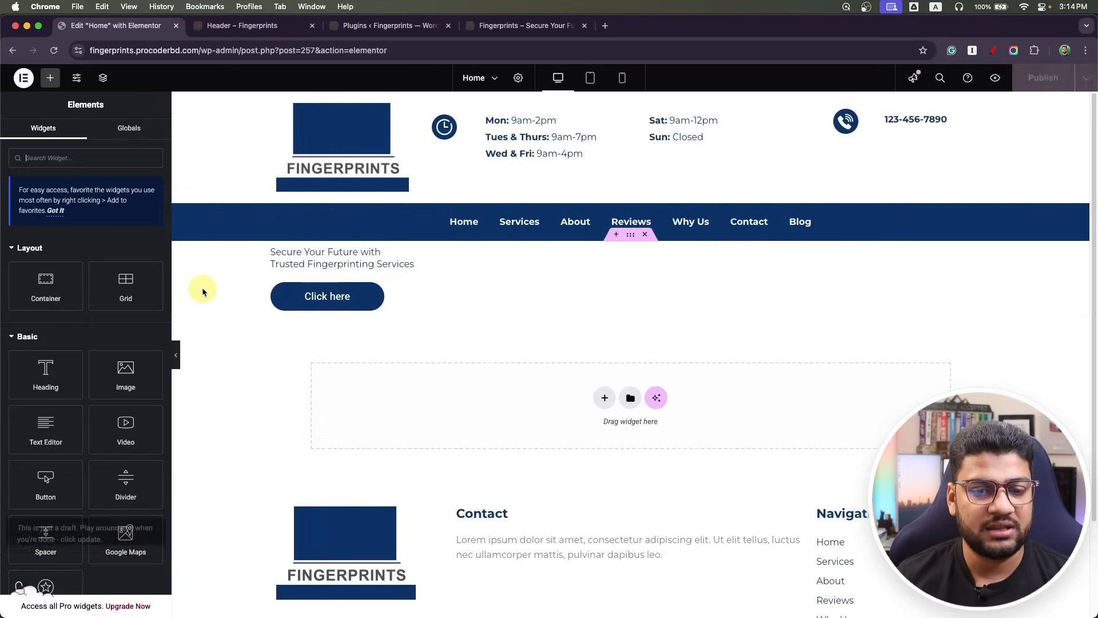
click(477, 260)
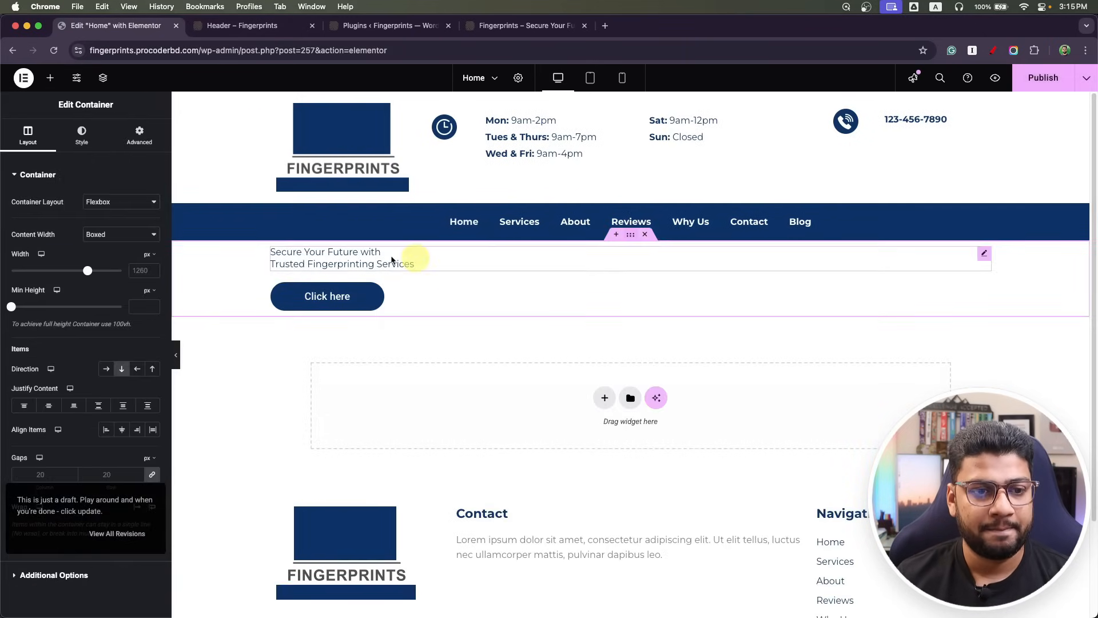
click(82, 136)
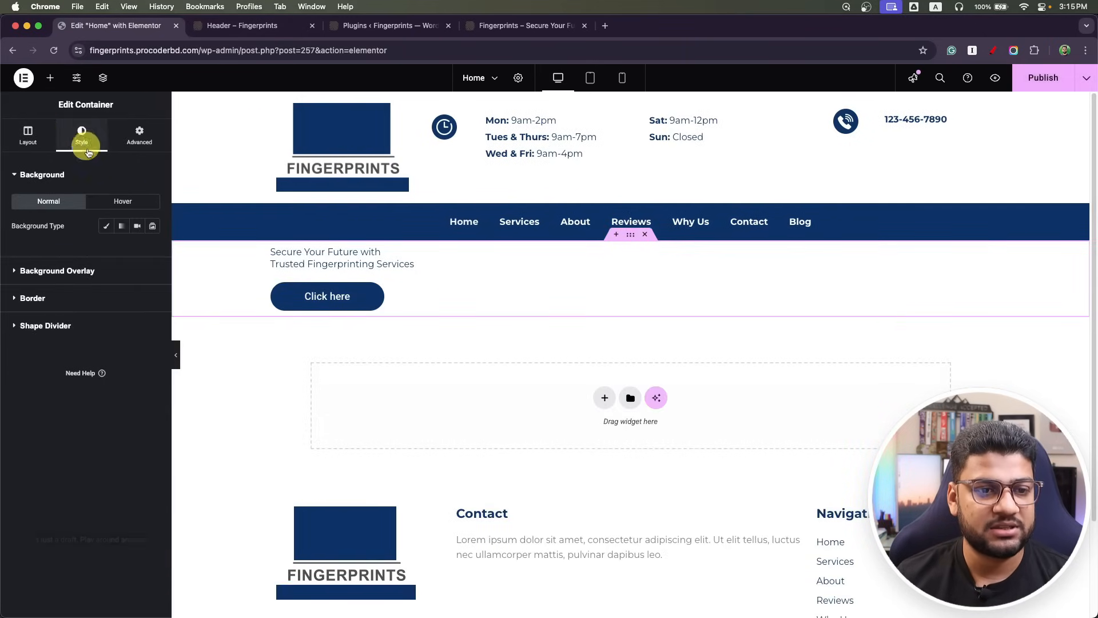
click(106, 229)
click(94, 337)
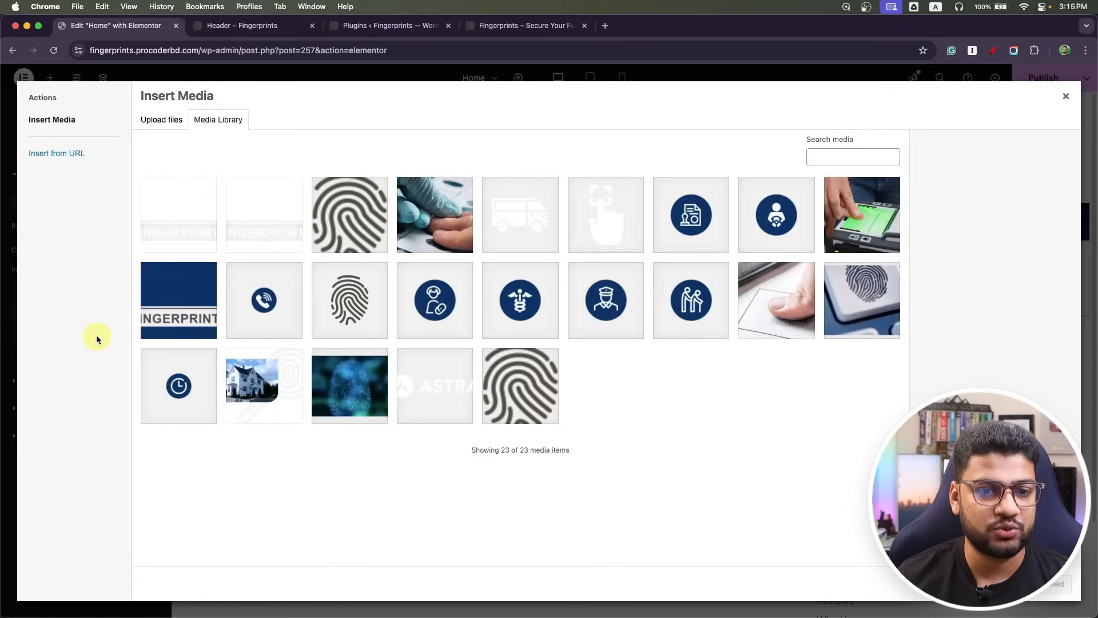
click(351, 409)
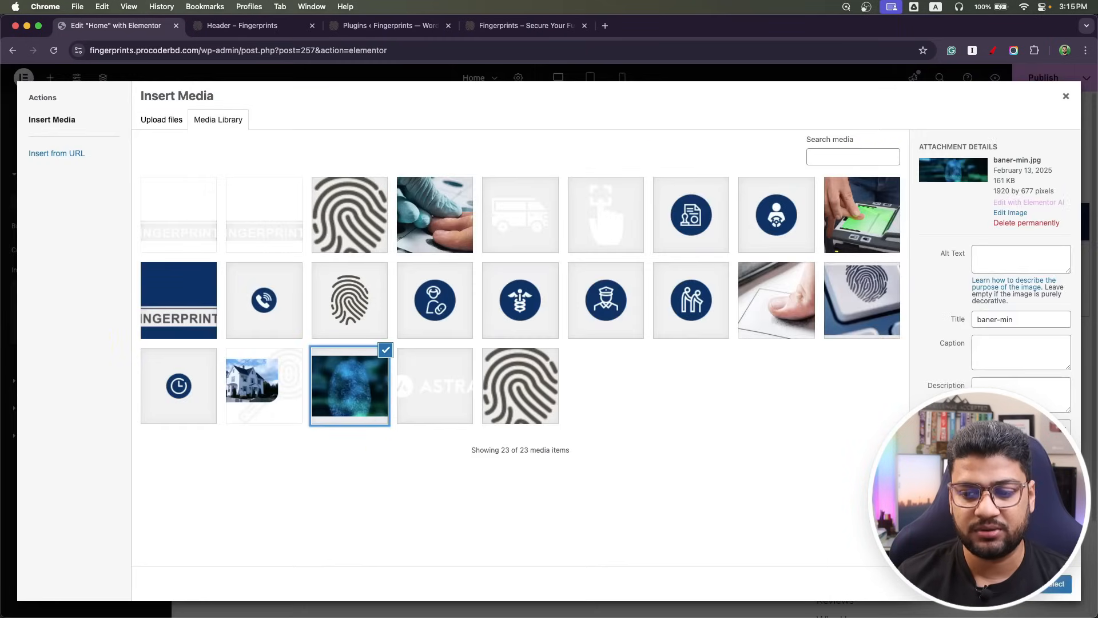
click(1056, 584)
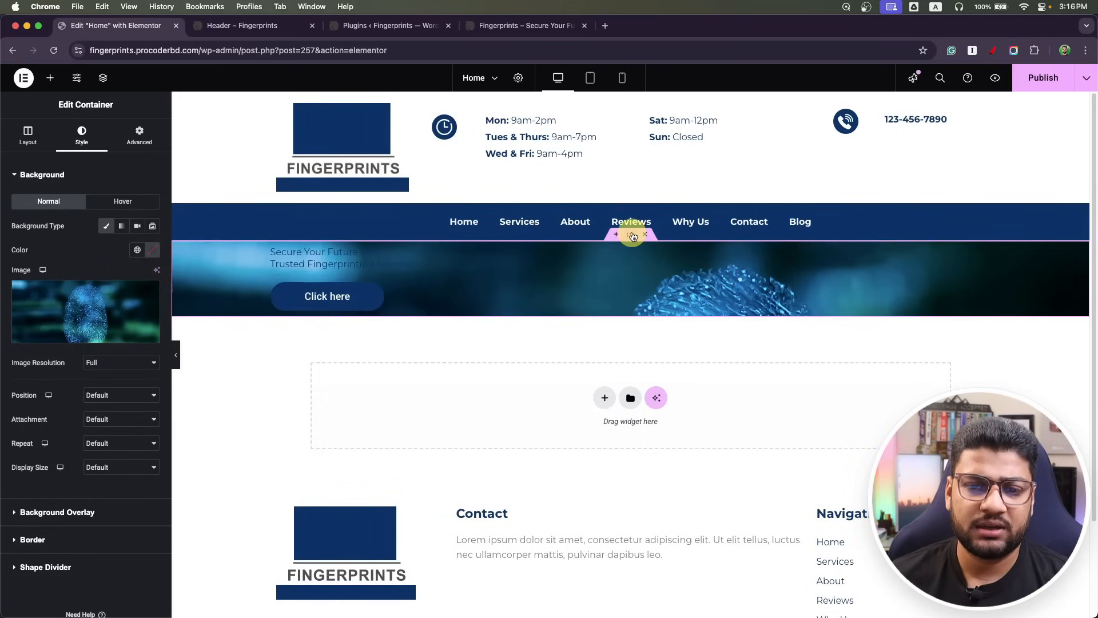
click(131, 139)
click(23, 257)
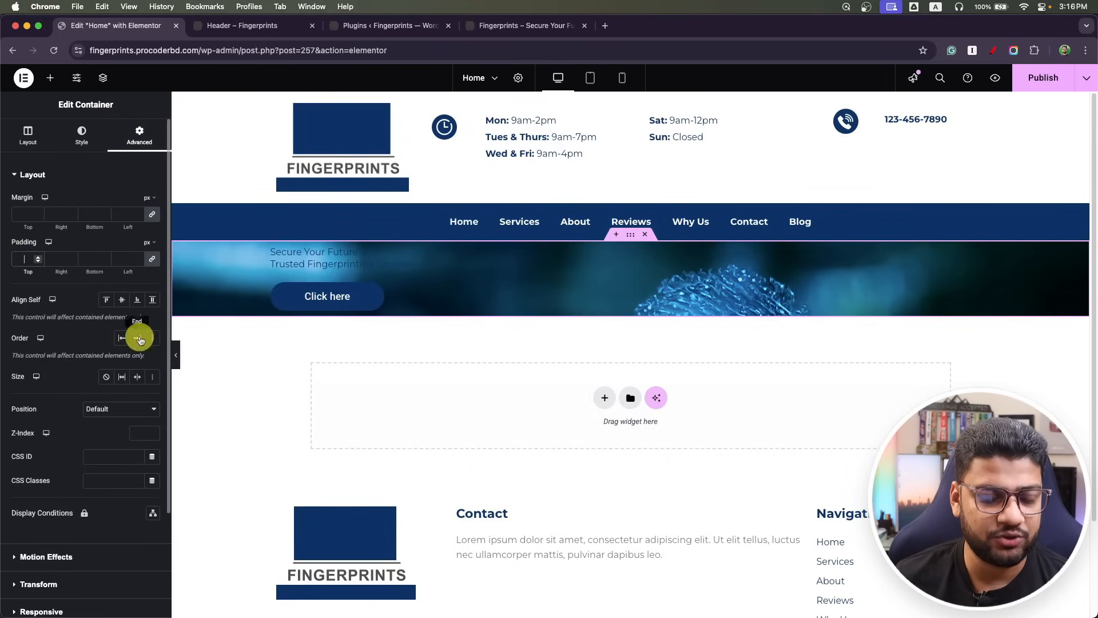
Measure the spacing above the headline and below the button in the Photoshop mockup.
key(super+Tab)
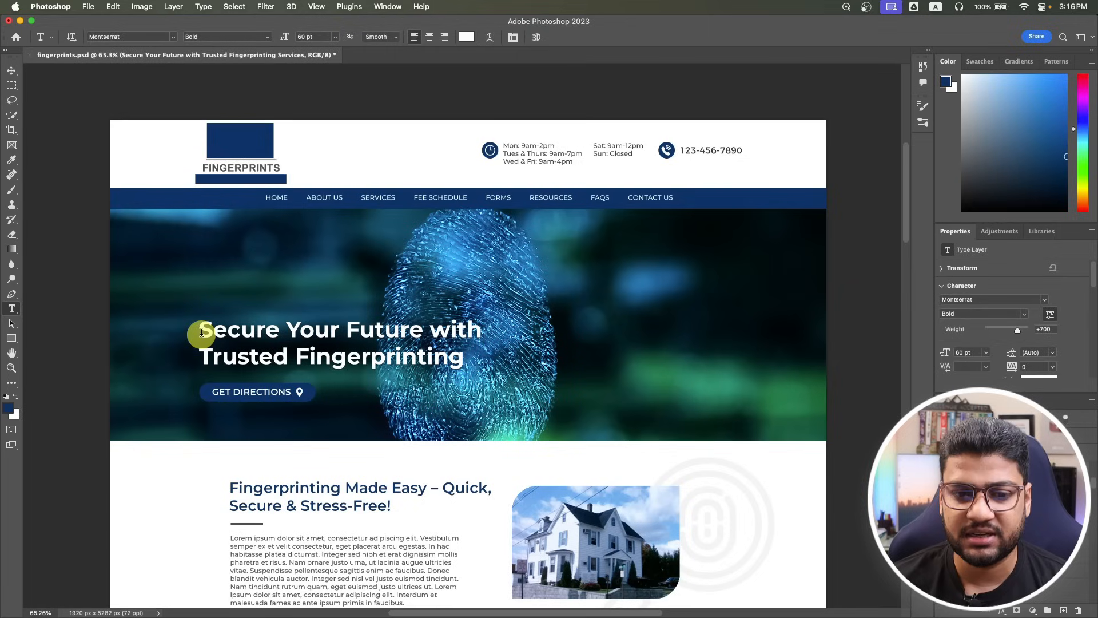
click(11, 100)
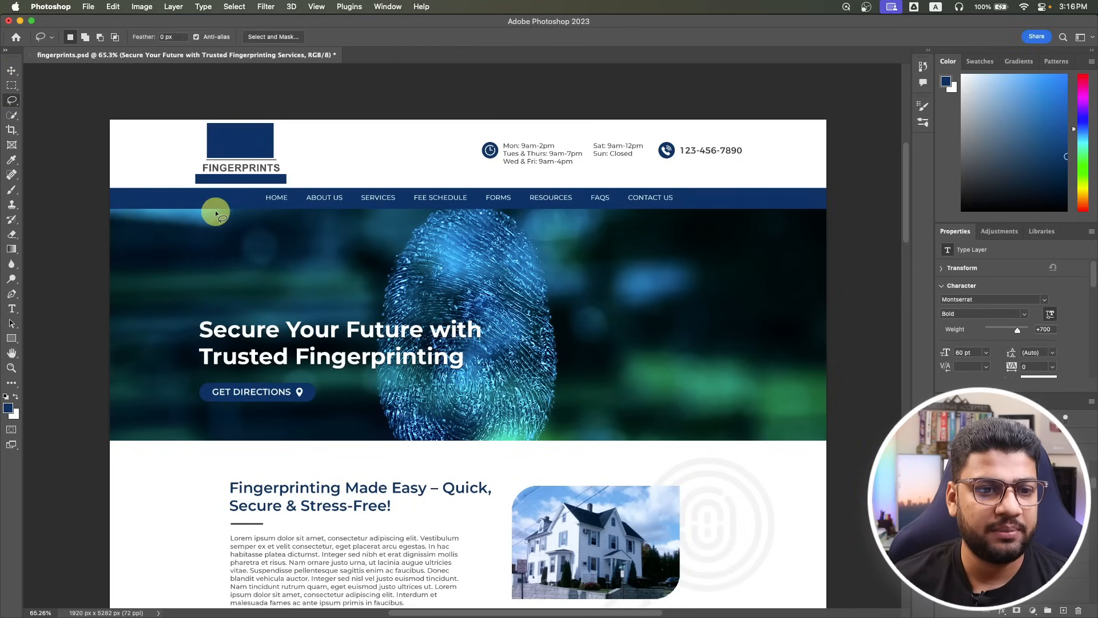
click(12, 86)
drag(189, 210, 244, 320)
drag(200, 400, 210, 430)
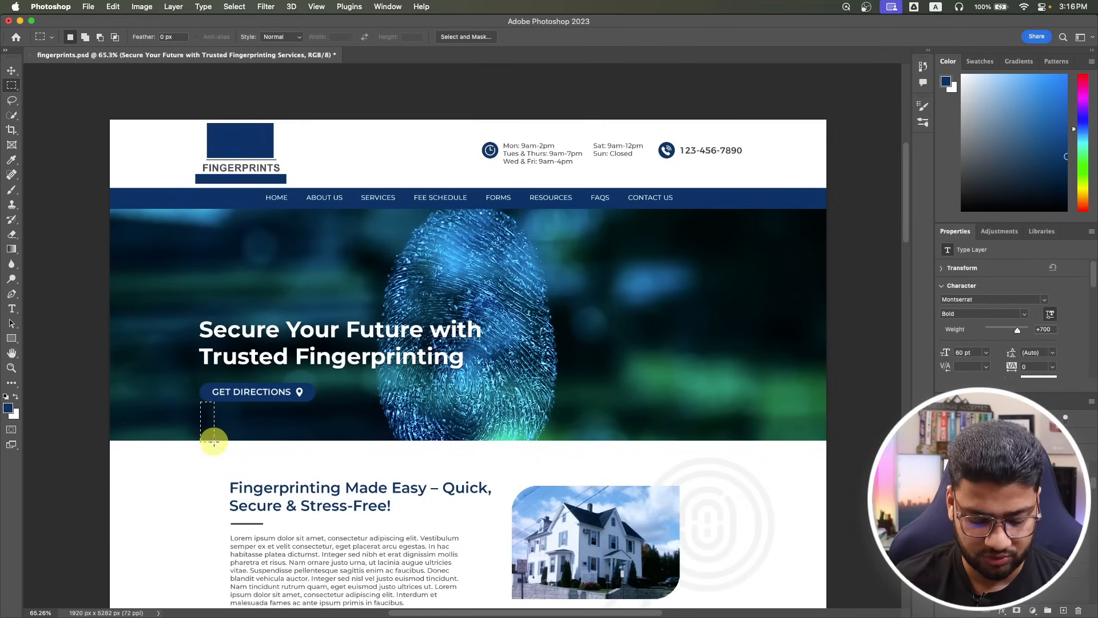
key(super+Tab)
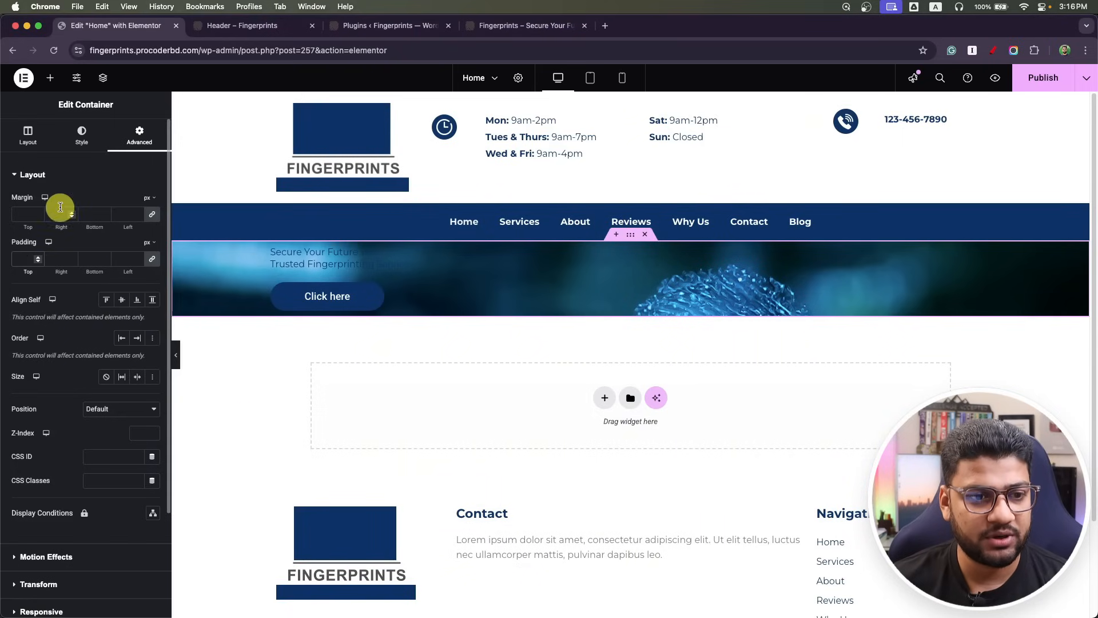
Set the hero container padding to 300 px top, 110 px bottom, 15 px sides.
click(26, 260)
text(300)
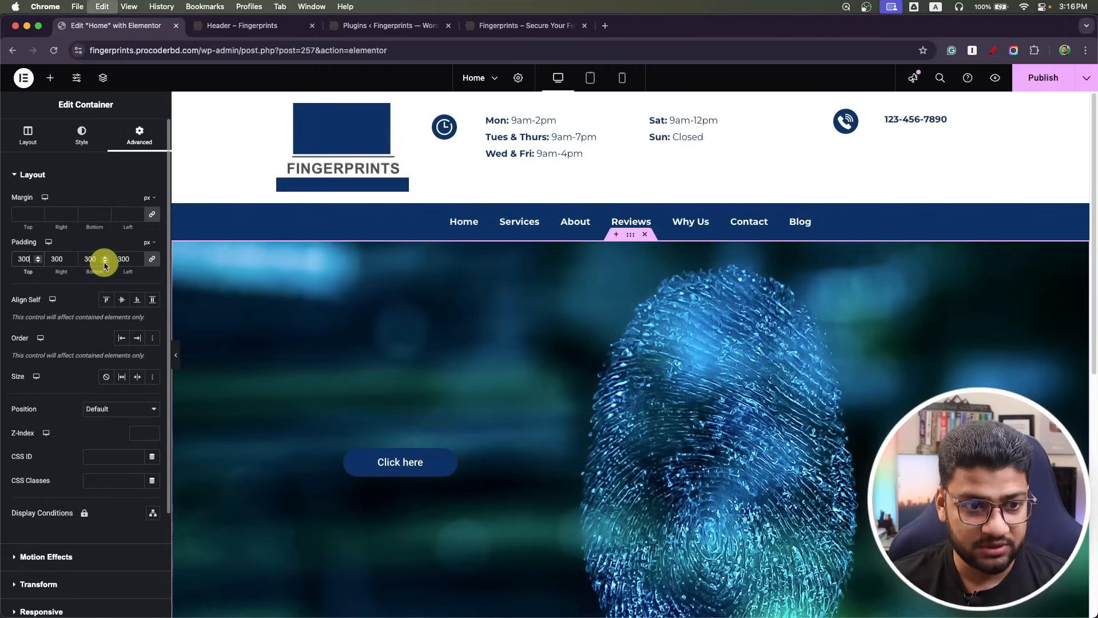
key(BackSpace)
key(BackSpace)
key(BackSpace)
text(15)
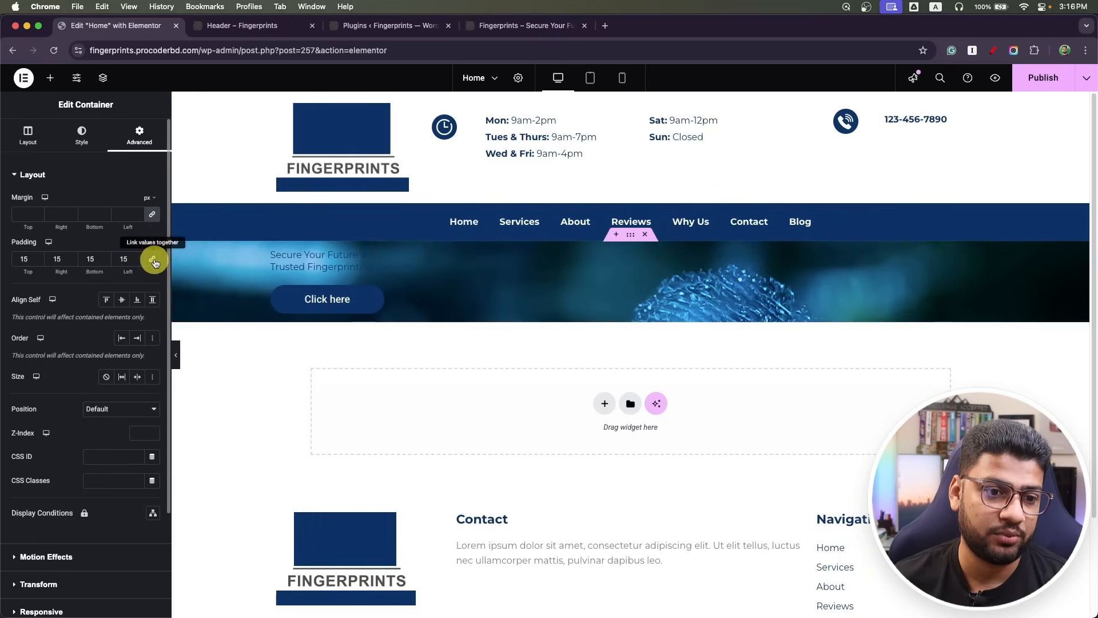
text(300)
click(101, 260)
drag(97, 261, 65, 261)
text(110)
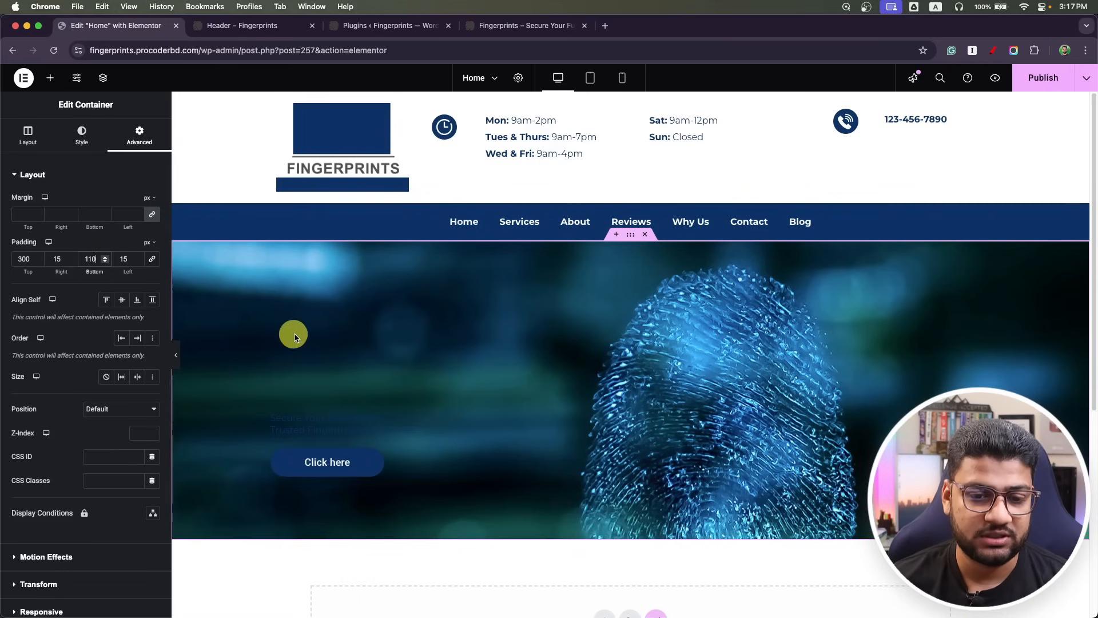
Select the hero headline and check its 60 pt Montserrat Bold font in Photoshop.
click(338, 425)
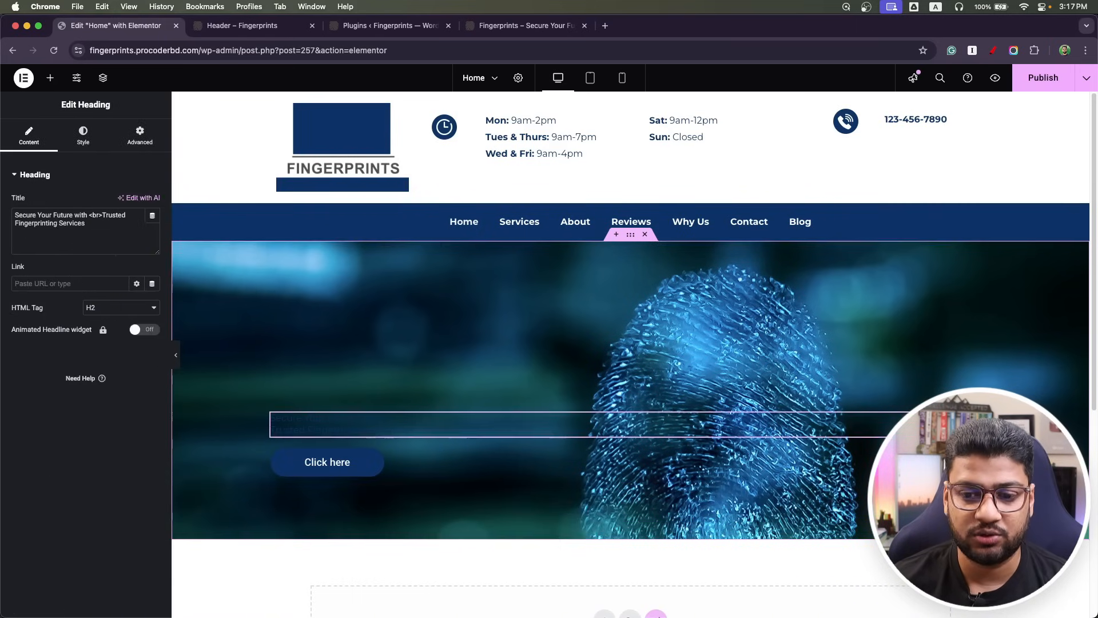
key(super+Tab)
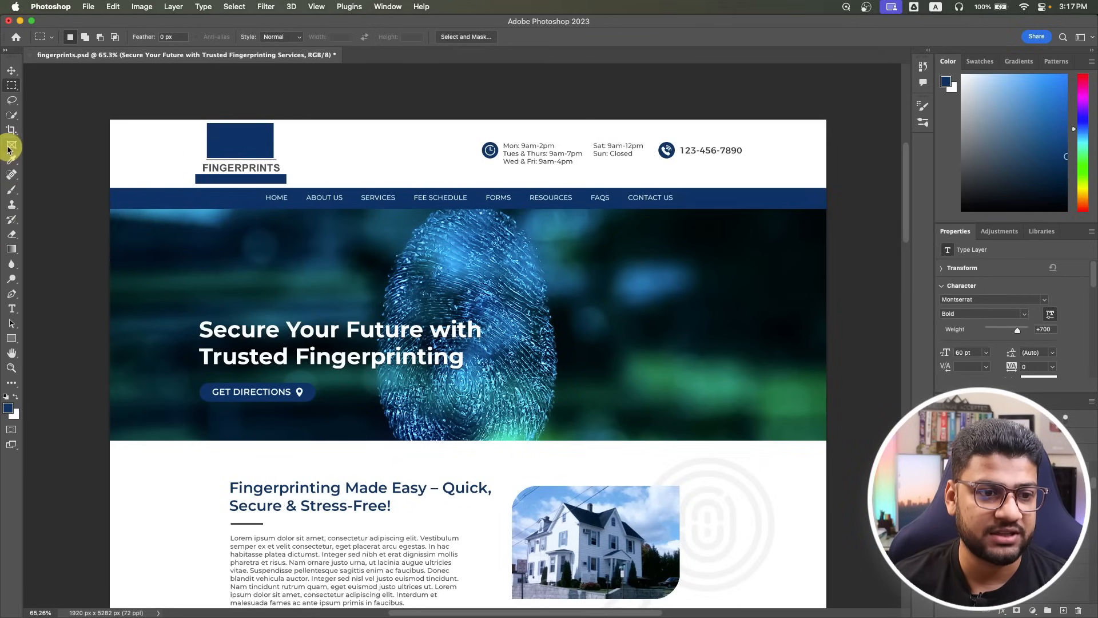
click(11, 309)
click(282, 344)
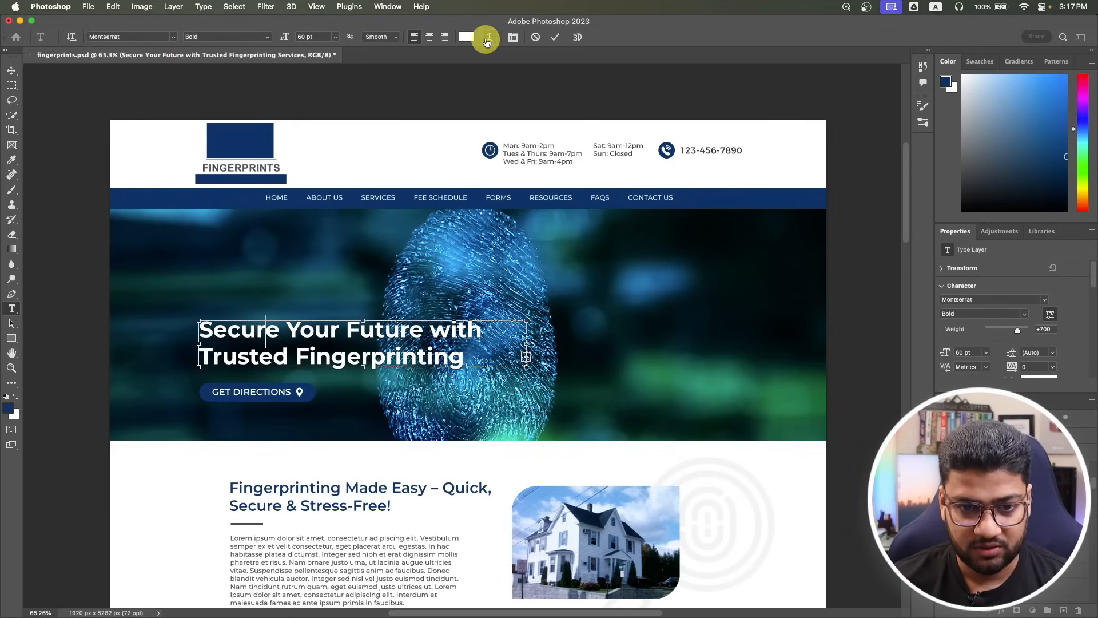
key(super+Tab)
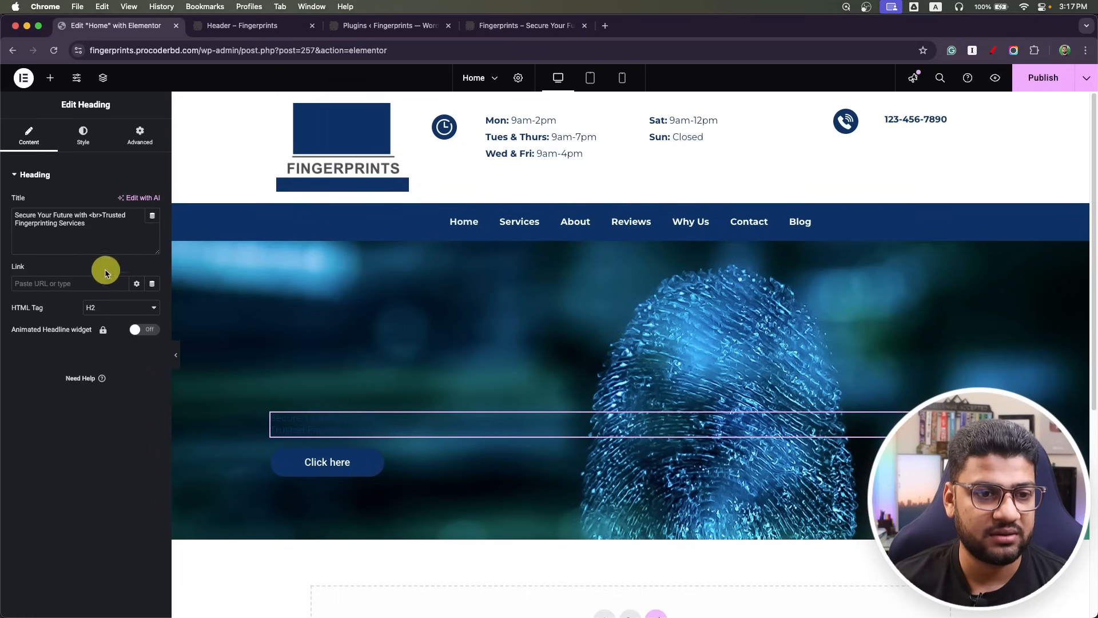
Set the hero headline typography to 60 px at bold weight 700.
click(83, 136)
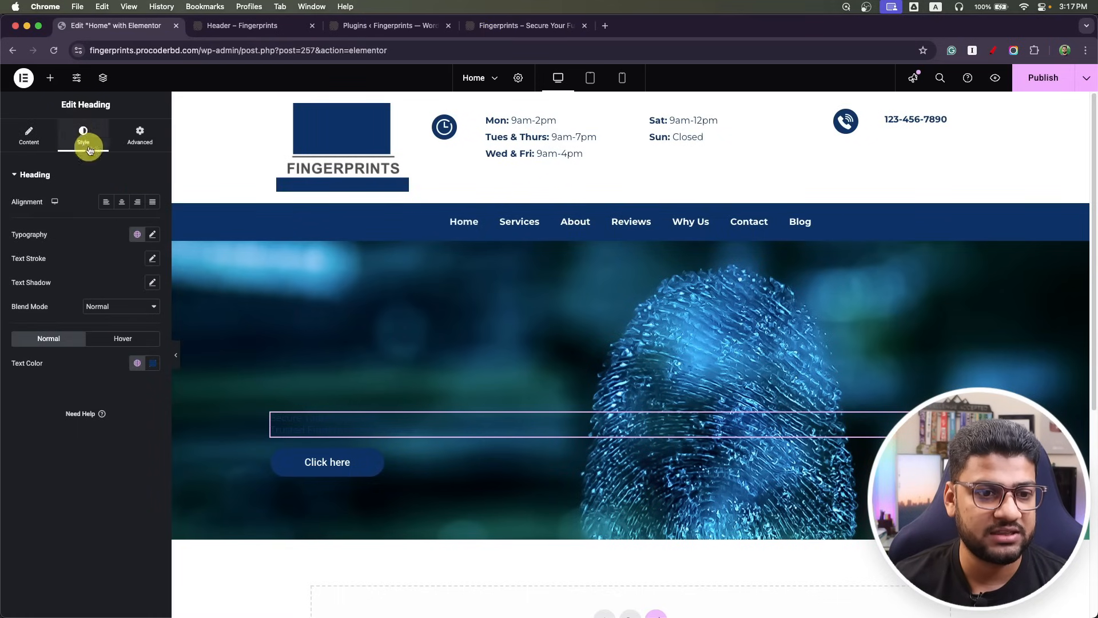
click(152, 236)
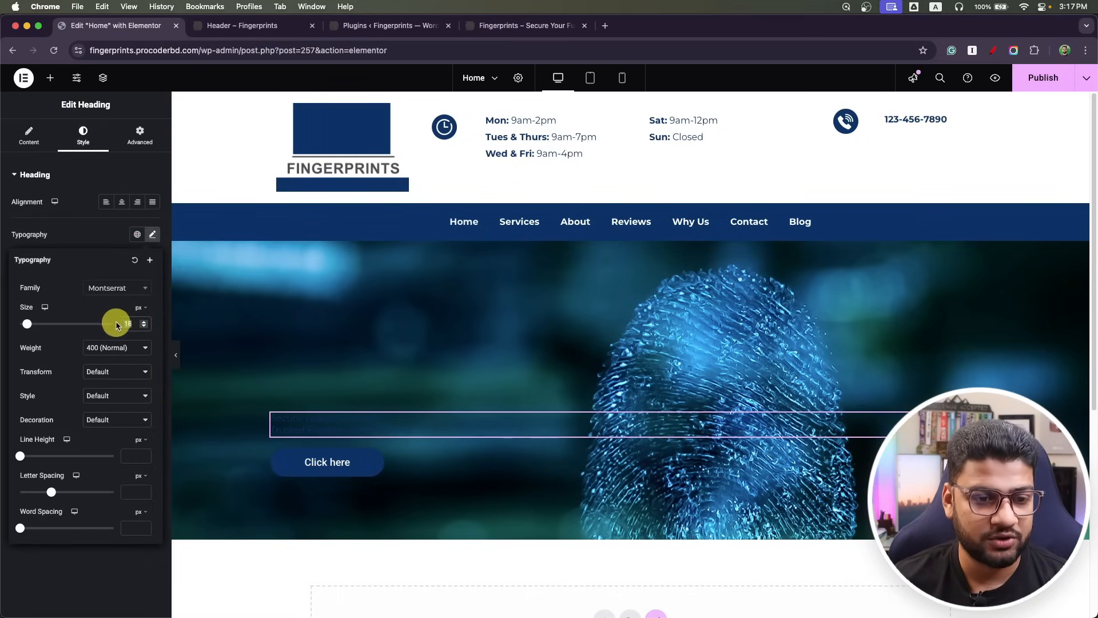
text(60)
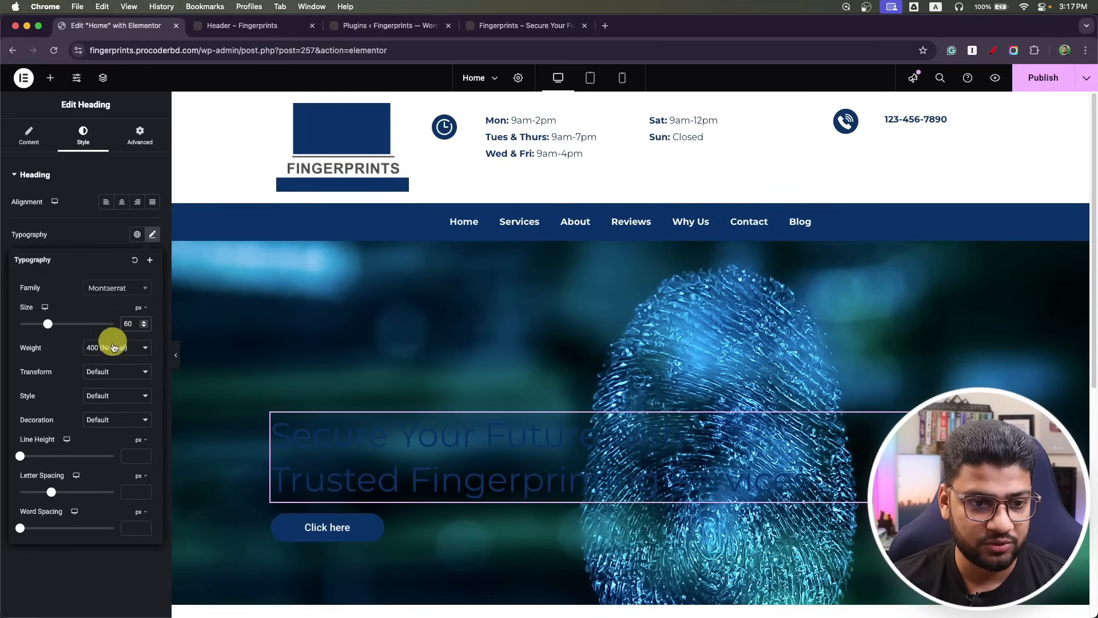
click(113, 343)
click(114, 381)
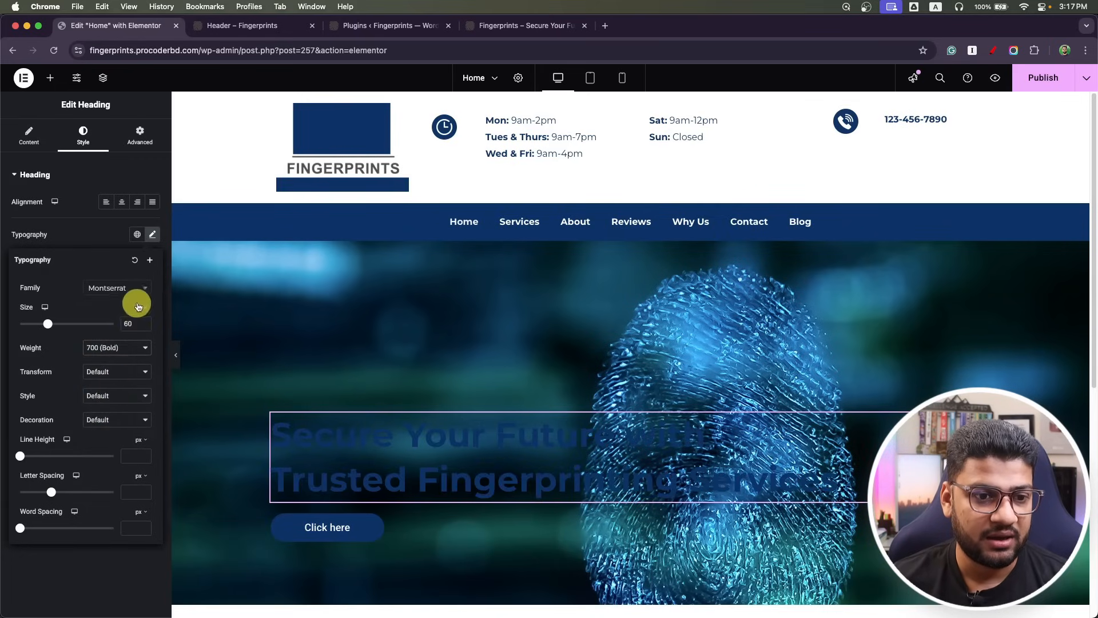
click(152, 235)
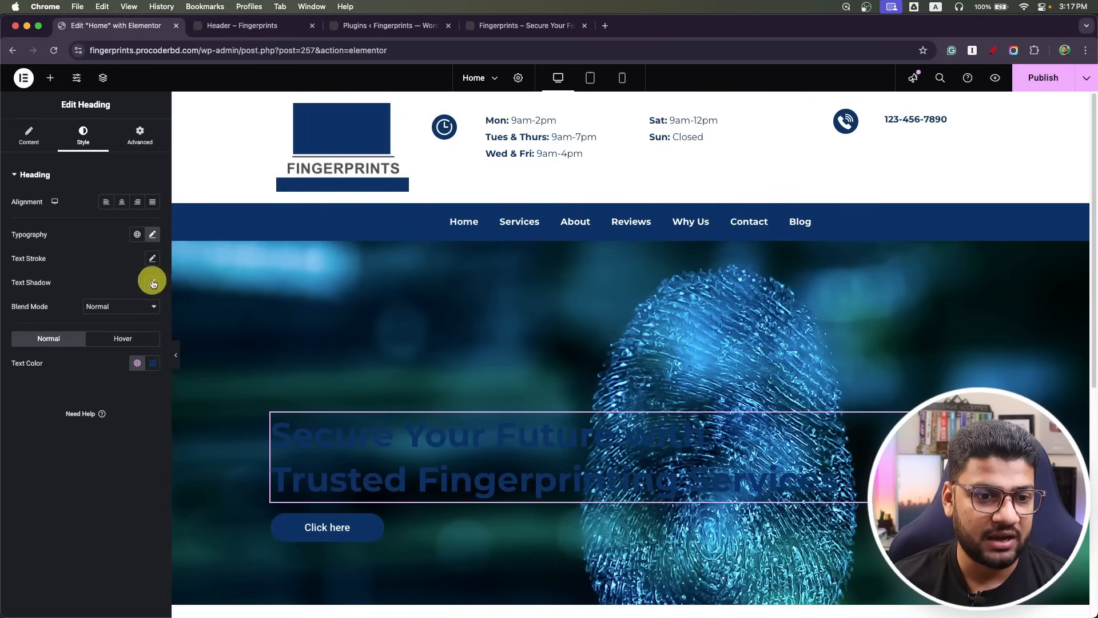
Colour the headline with the white global colour, then select the hero button.
click(134, 368)
click(87, 273)
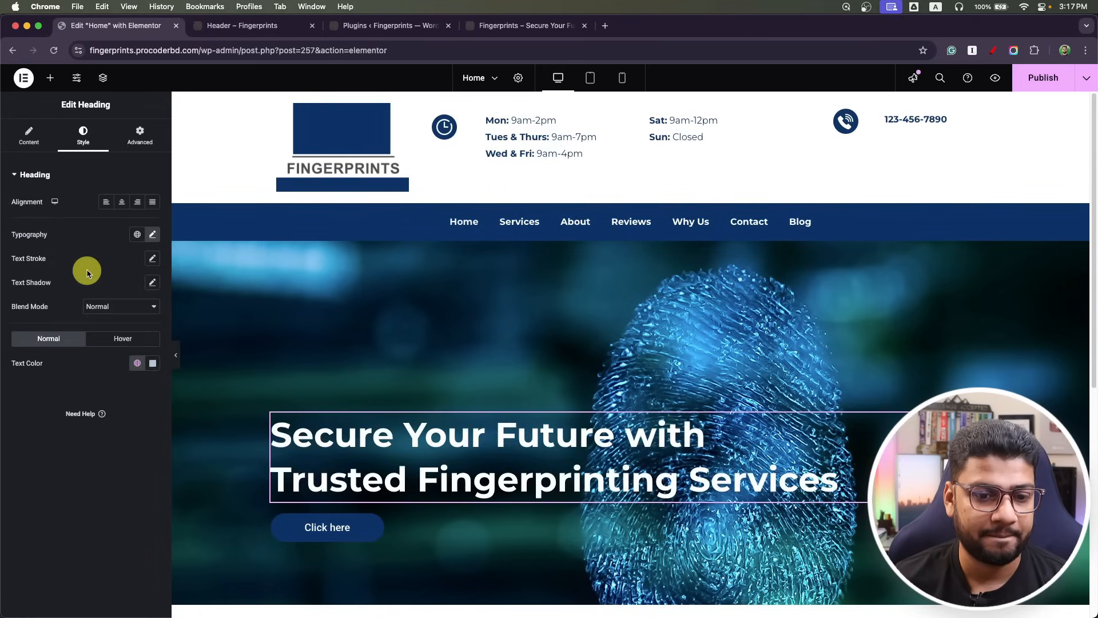
scroll(332, 324, down, 7)
scroll(390, 333, up, 5)
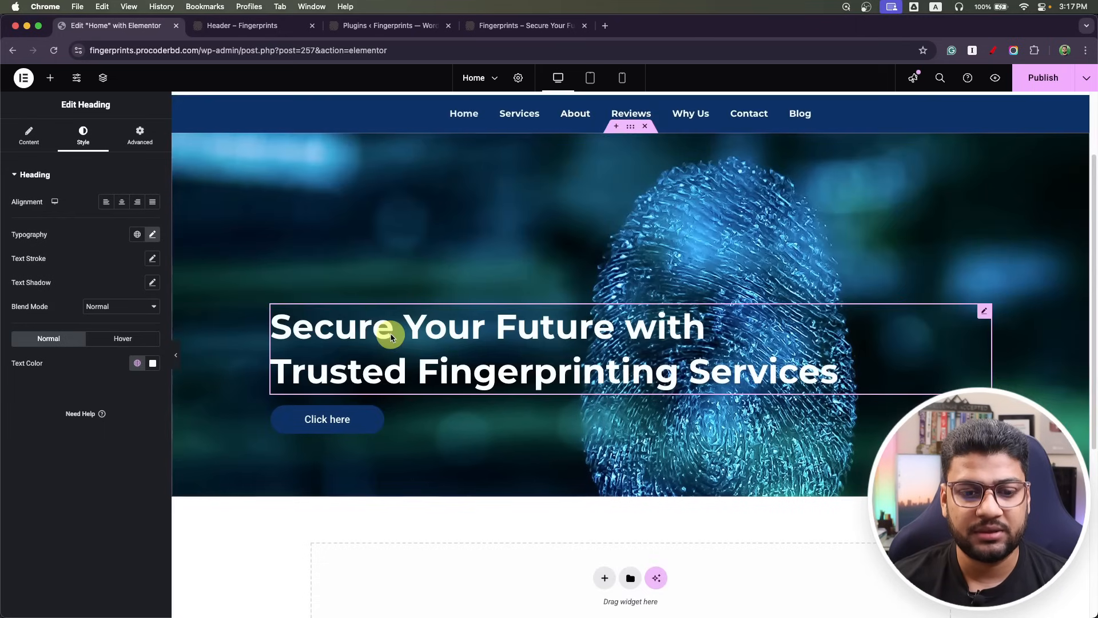
click(333, 419)
Check the Photoshop design's button text and change the button label to 'Get Directions'.
key(super+Tab)
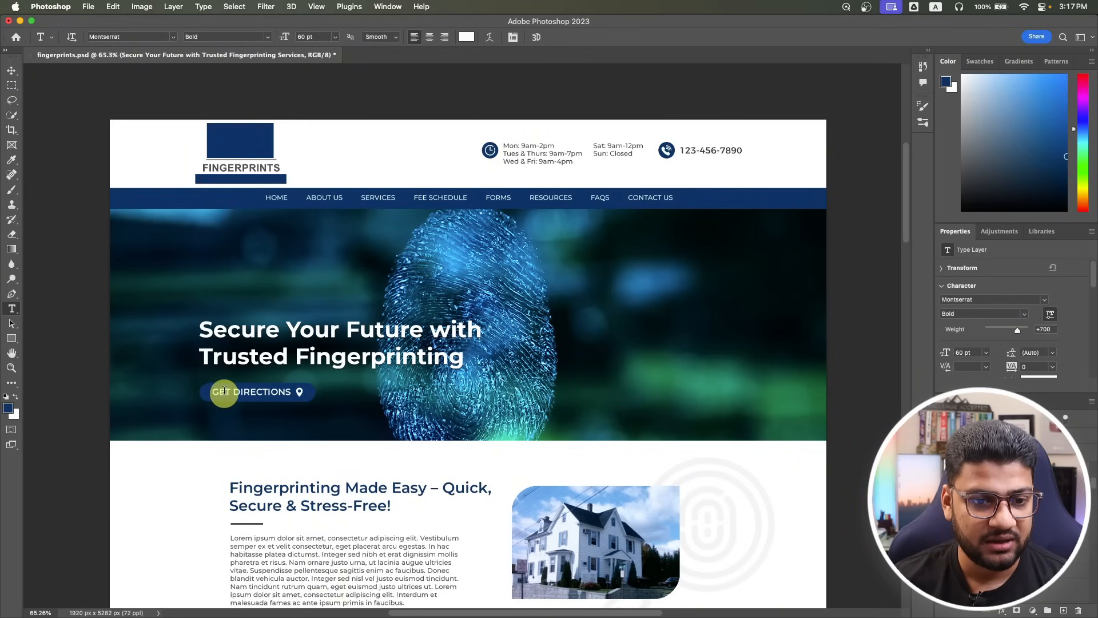
click(223, 392)
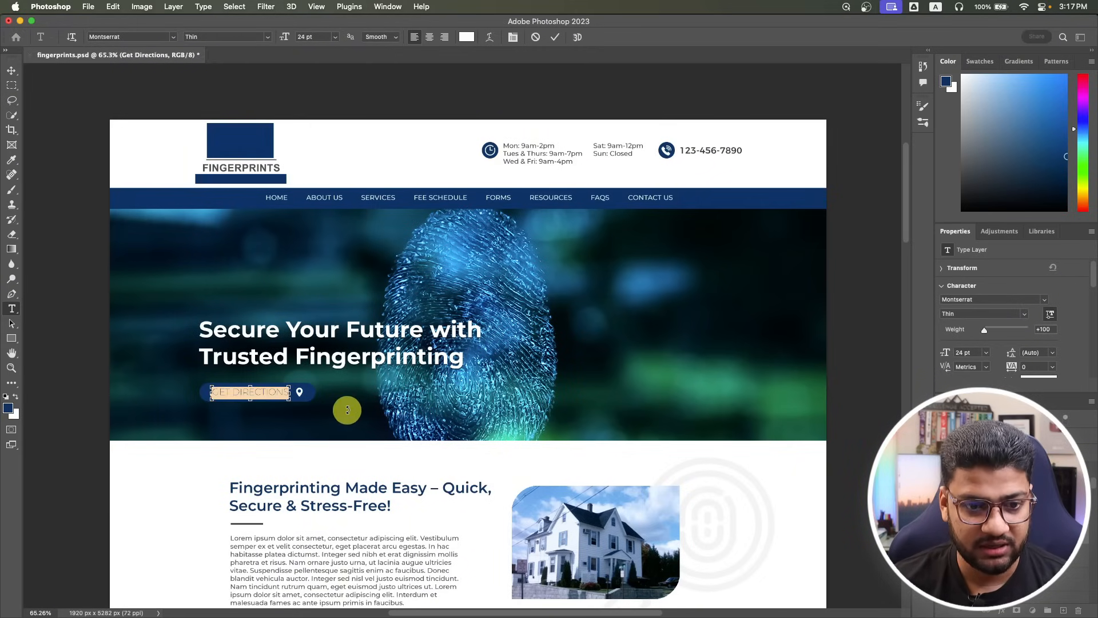
key(super+Tab)
click(61, 268)
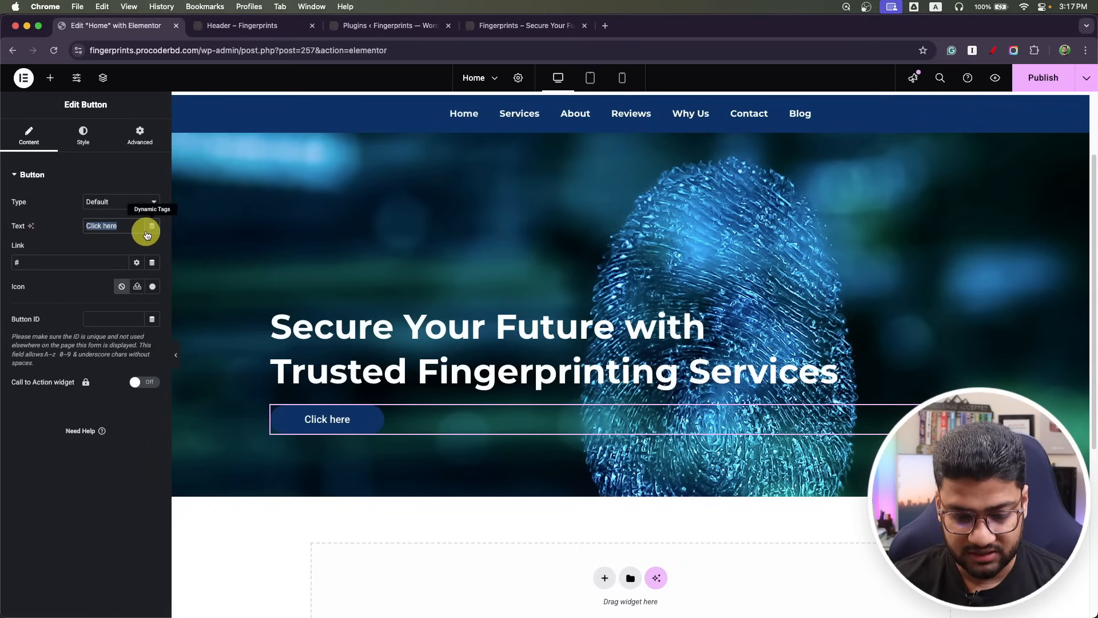
text(Get Directions)
Add the Map marker icon to the button, placed after the text.
click(152, 286)
click(474, 174)
text(map)
click(741, 236)
click(868, 555)
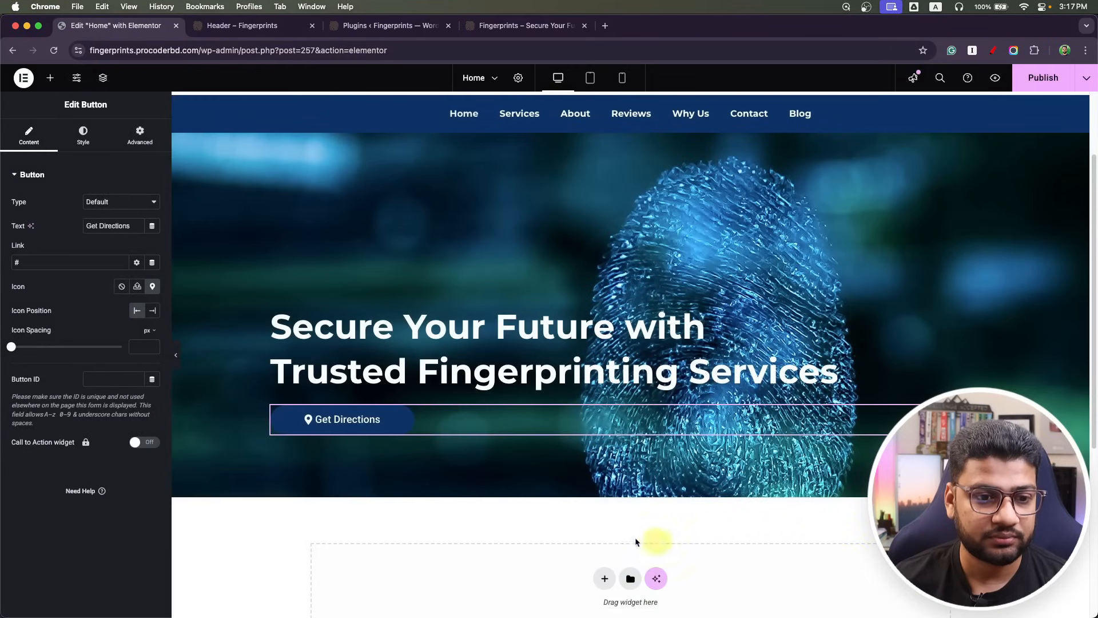
click(155, 311)
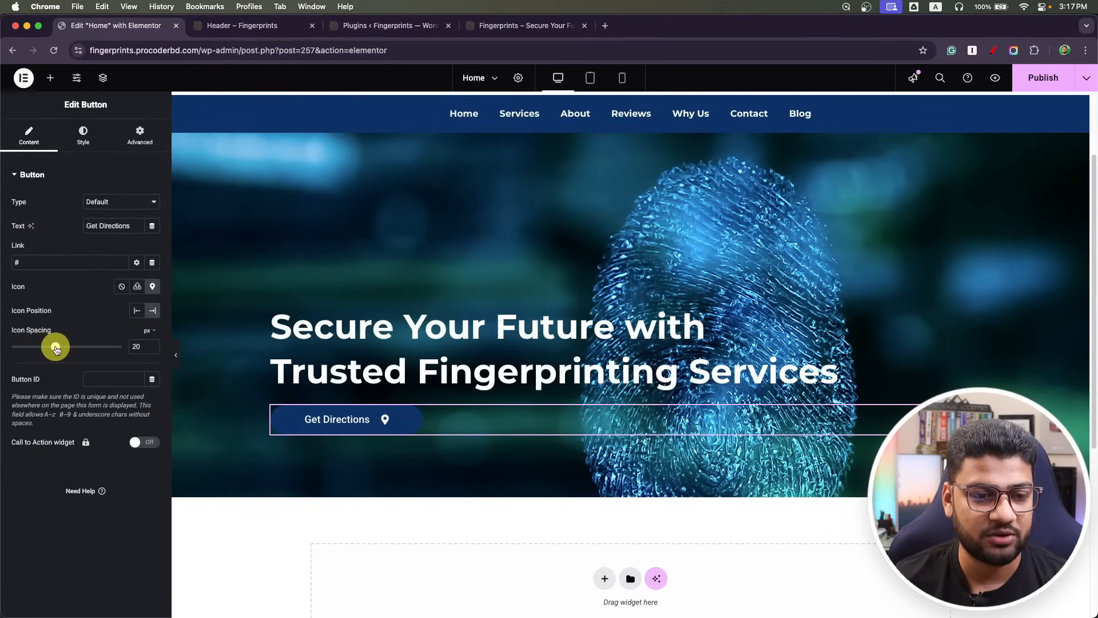
Lighten the button's blue background colour and publish the page.
click(83, 132)
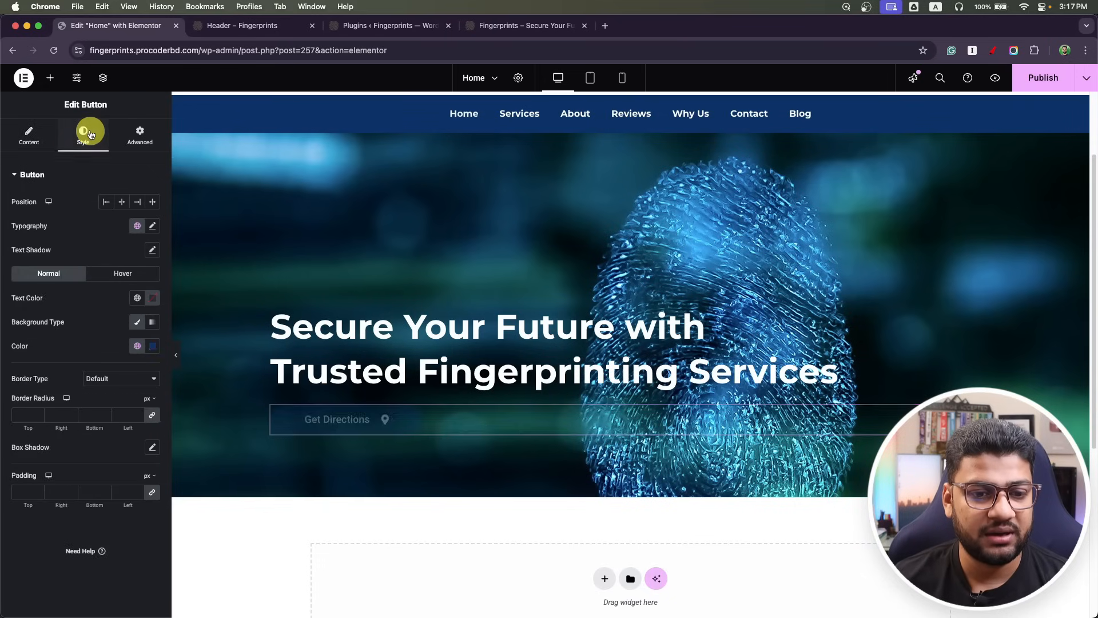
click(143, 348)
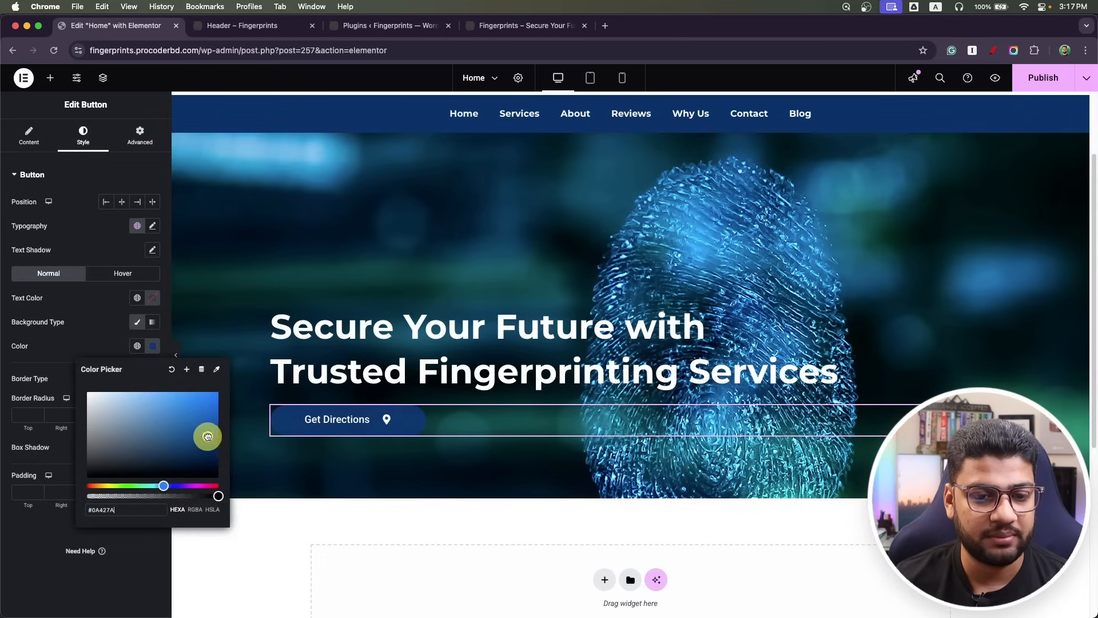
drag(207, 437, 198, 430)
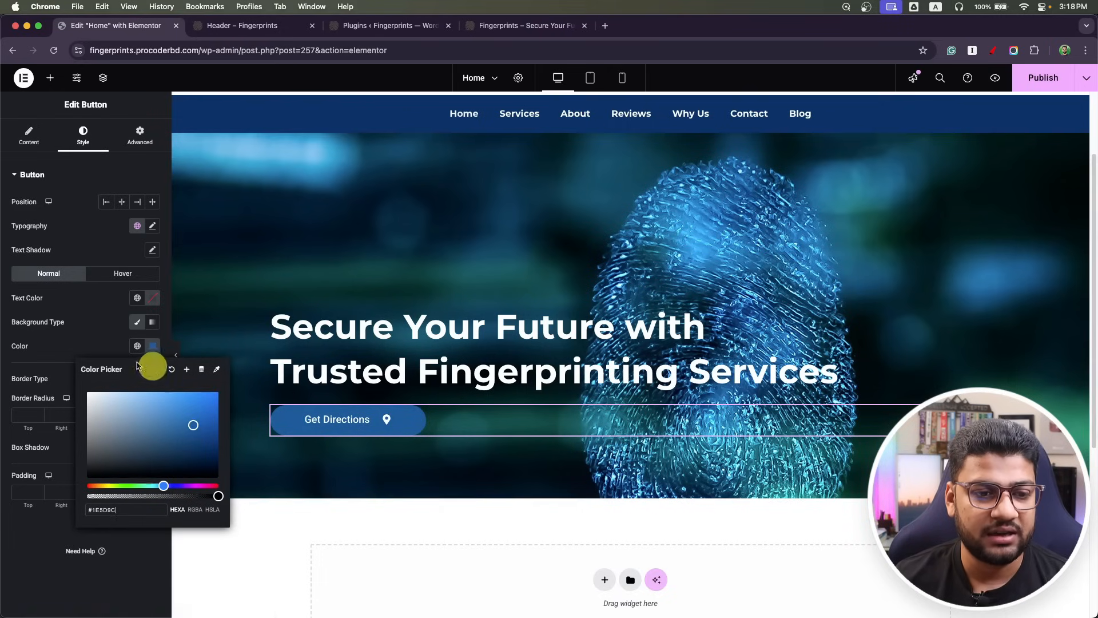
click(79, 337)
click(1048, 76)
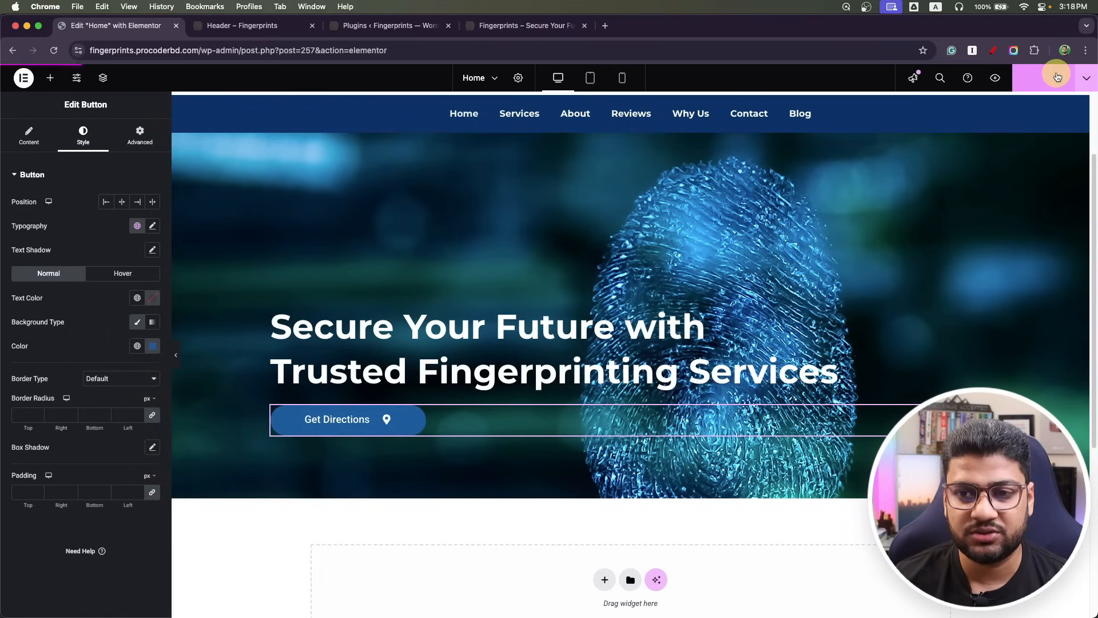
Reload the live Fingerprints site to check the published hero.
click(269, 27)
click(507, 25)
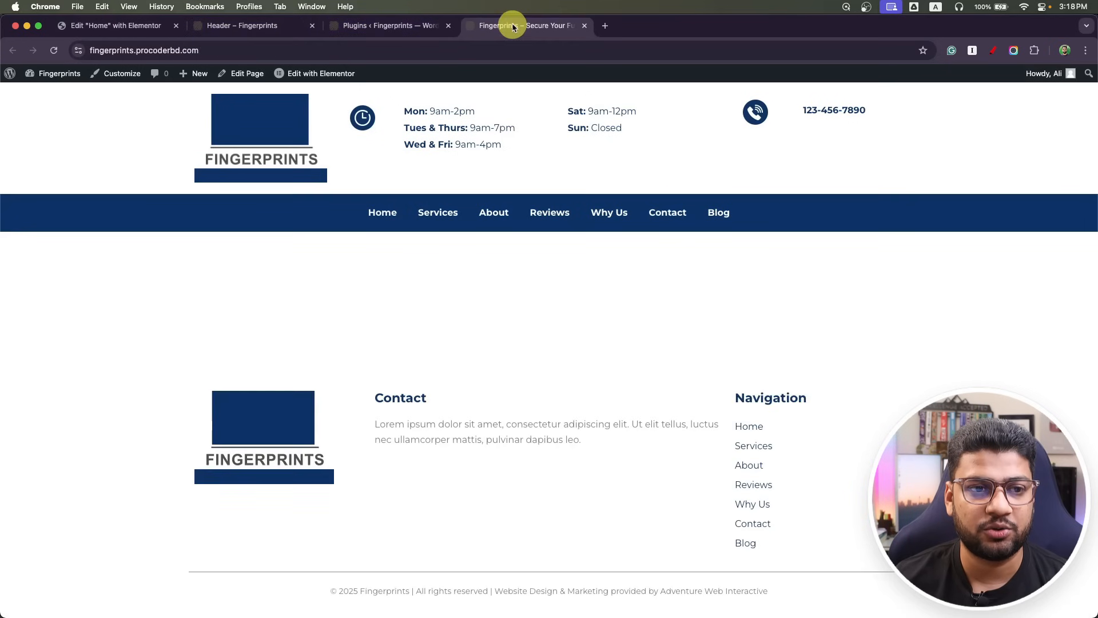
click(54, 51)
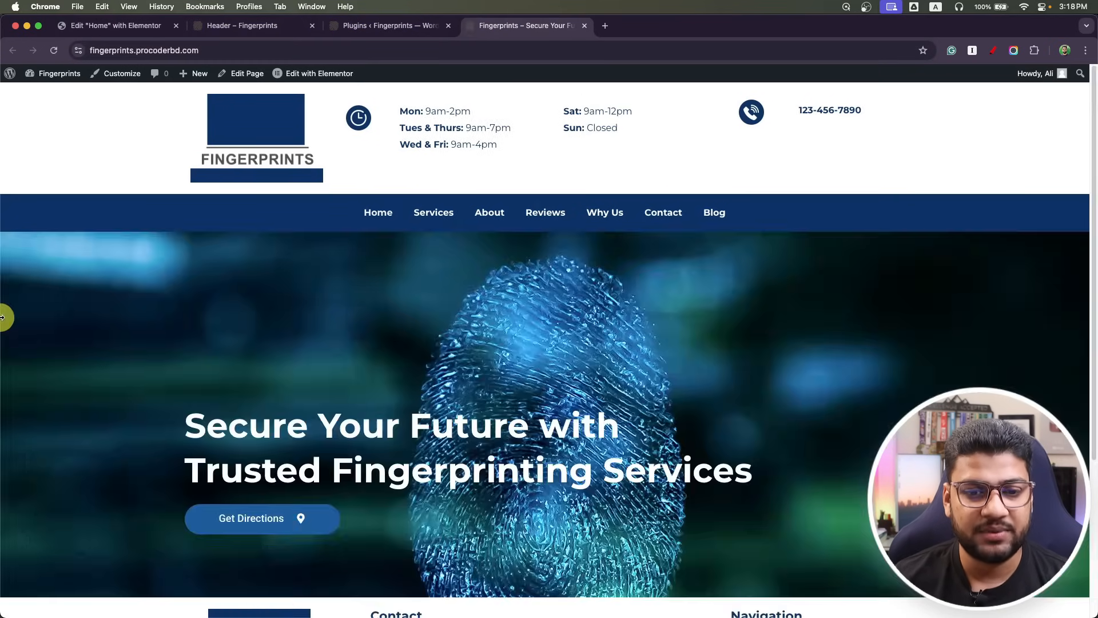
scroll(95, 343, down, 3)
scroll(98, 353, up, 3)
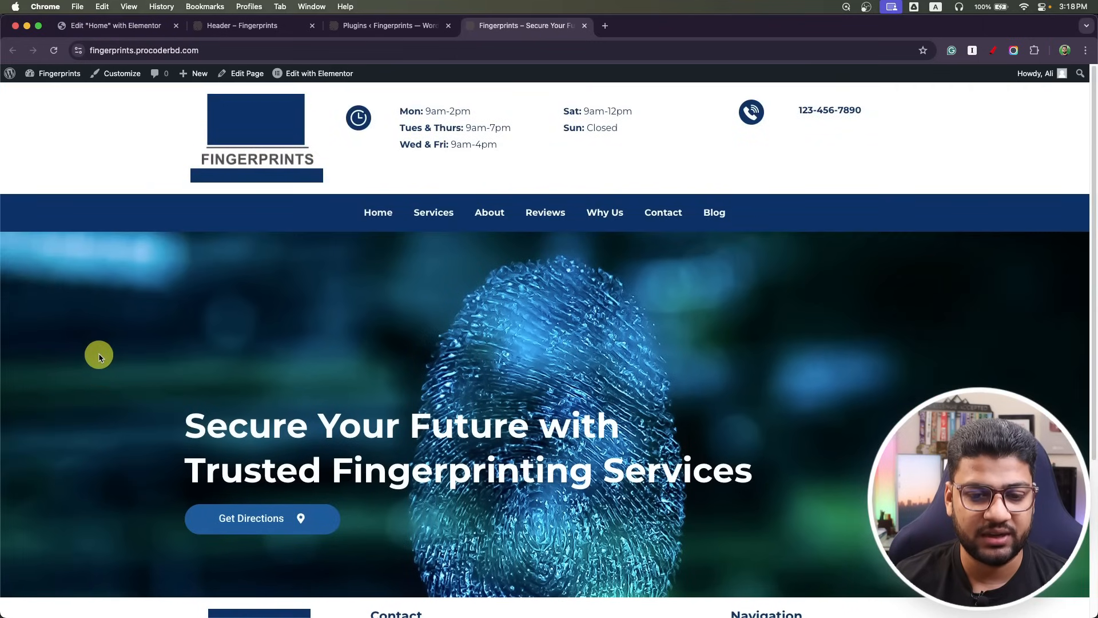
Set the headline line height to 1.3 em and publish.
click(104, 7)
click(68, 25)
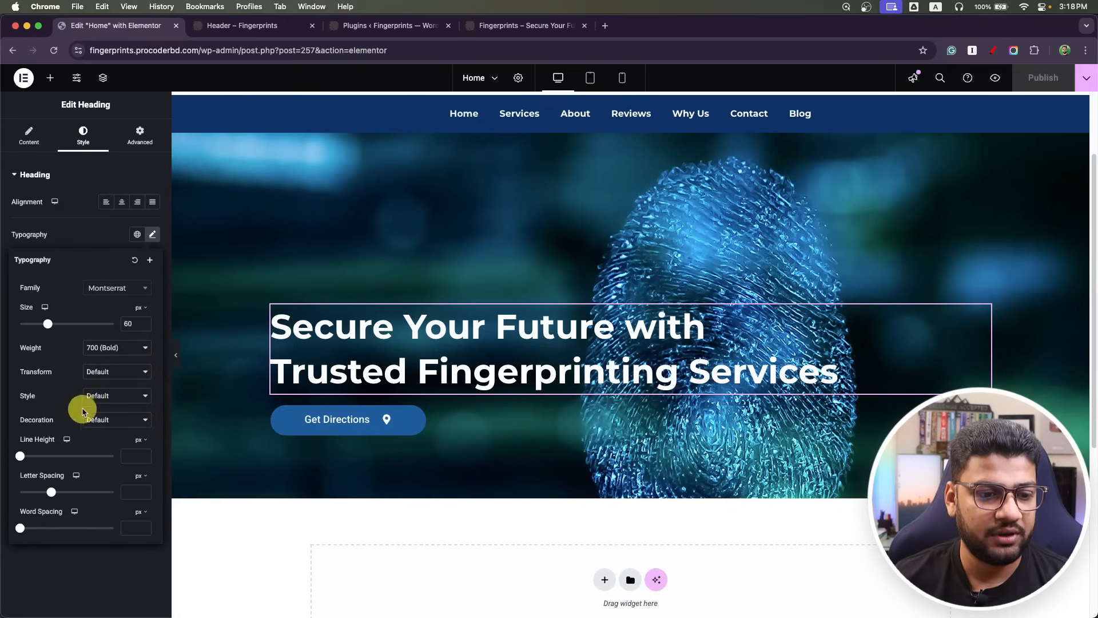
drag(22, 458, 83, 456)
click(140, 457)
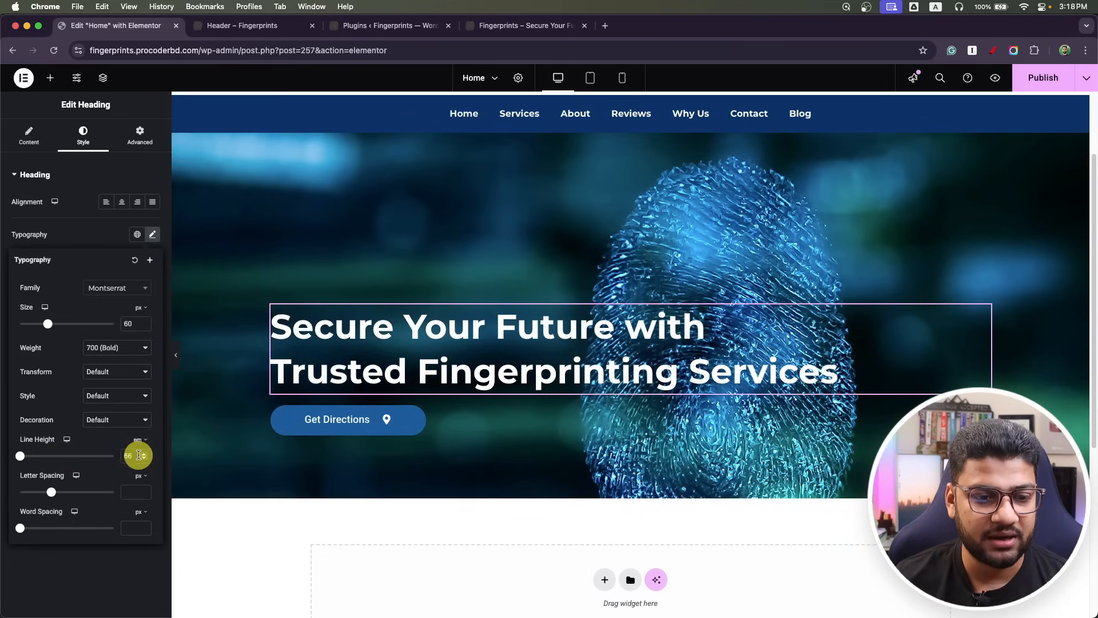
drag(17, 456, 31, 457)
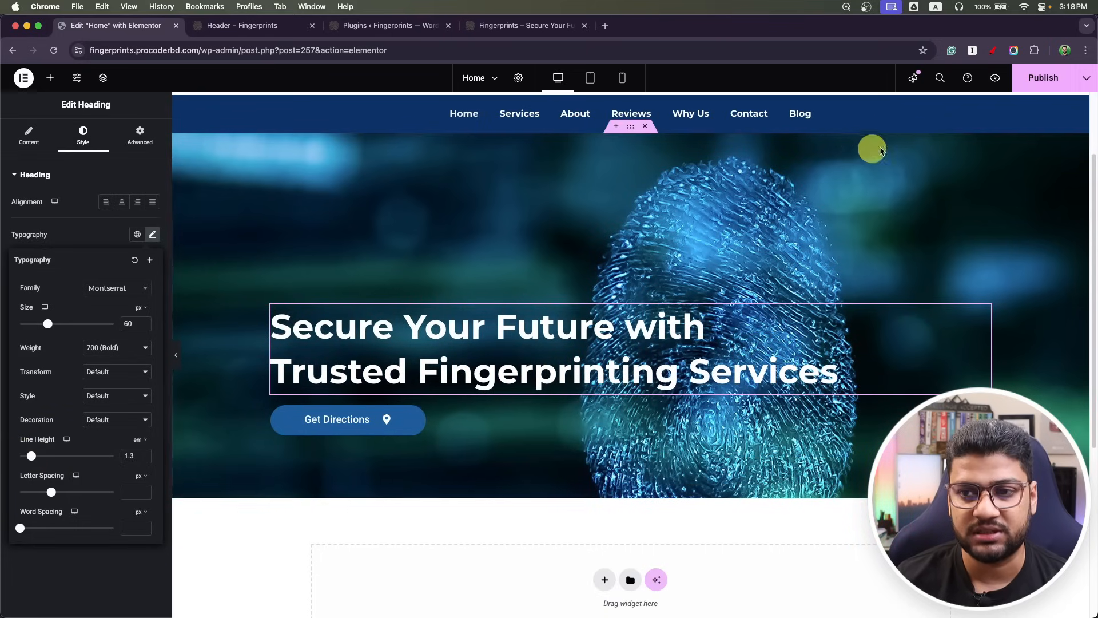
click(1044, 78)
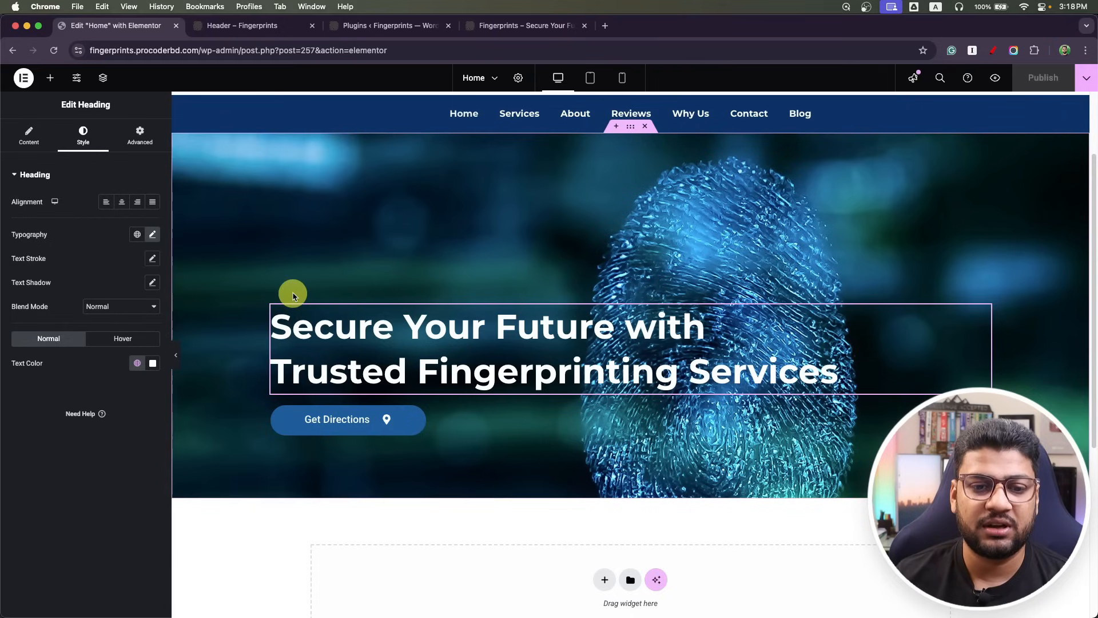
In tablet view, set the headline to 45 px with 1.1 line height and publish.
click(591, 77)
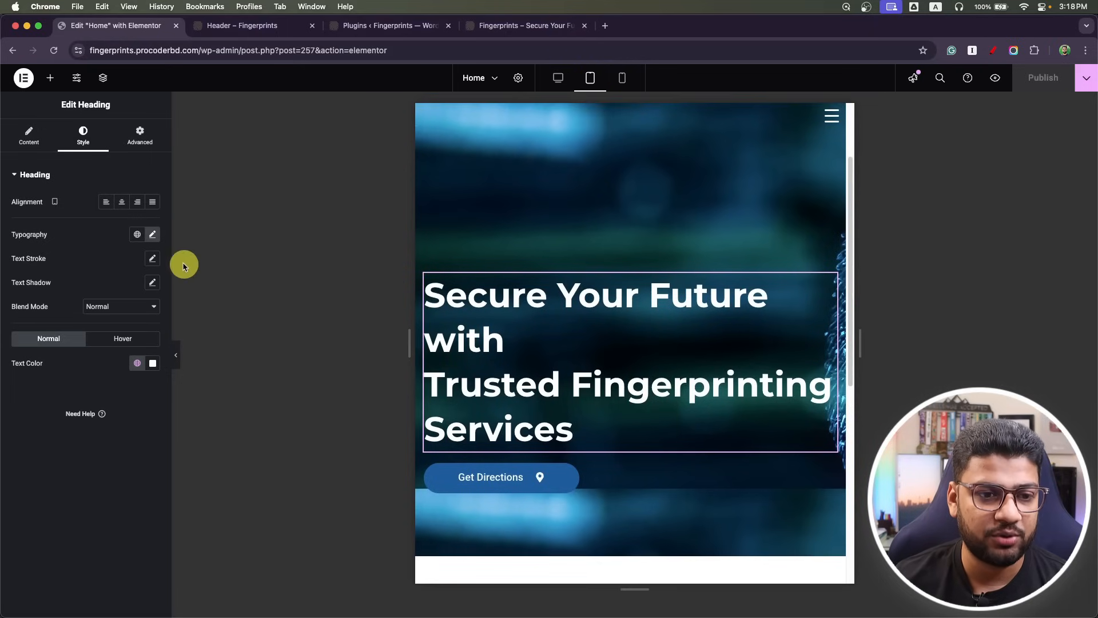
click(152, 234)
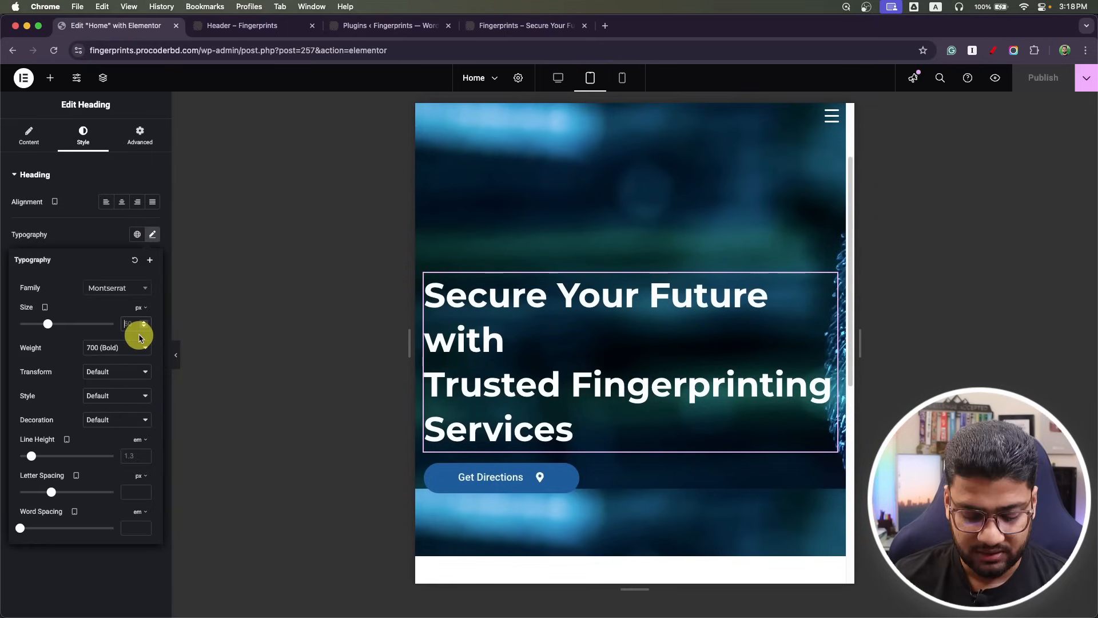
text(45)
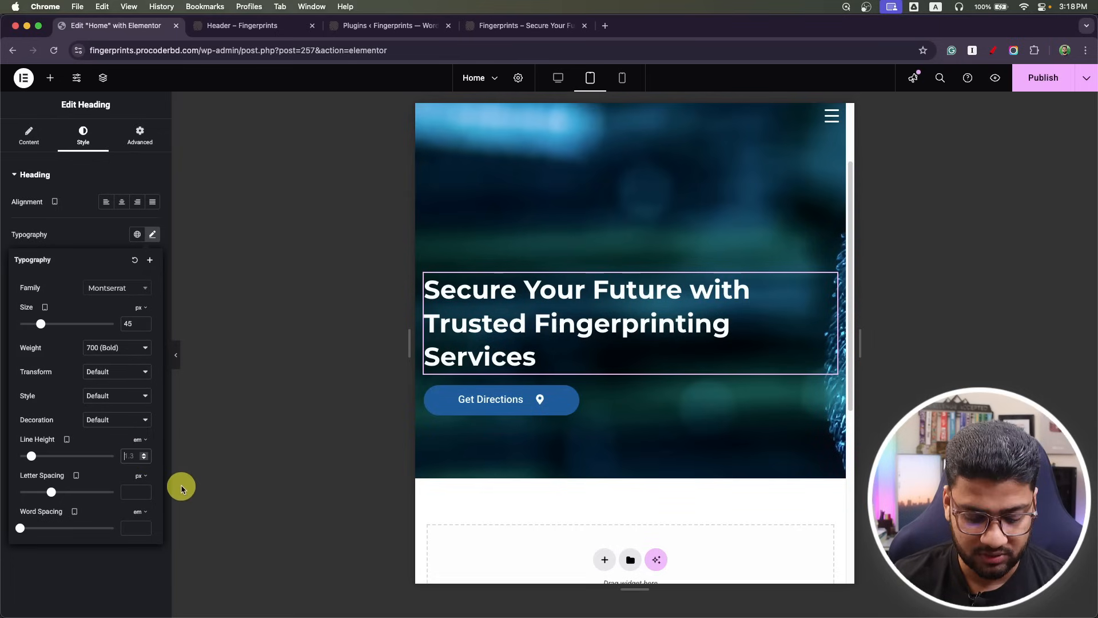
text(1)
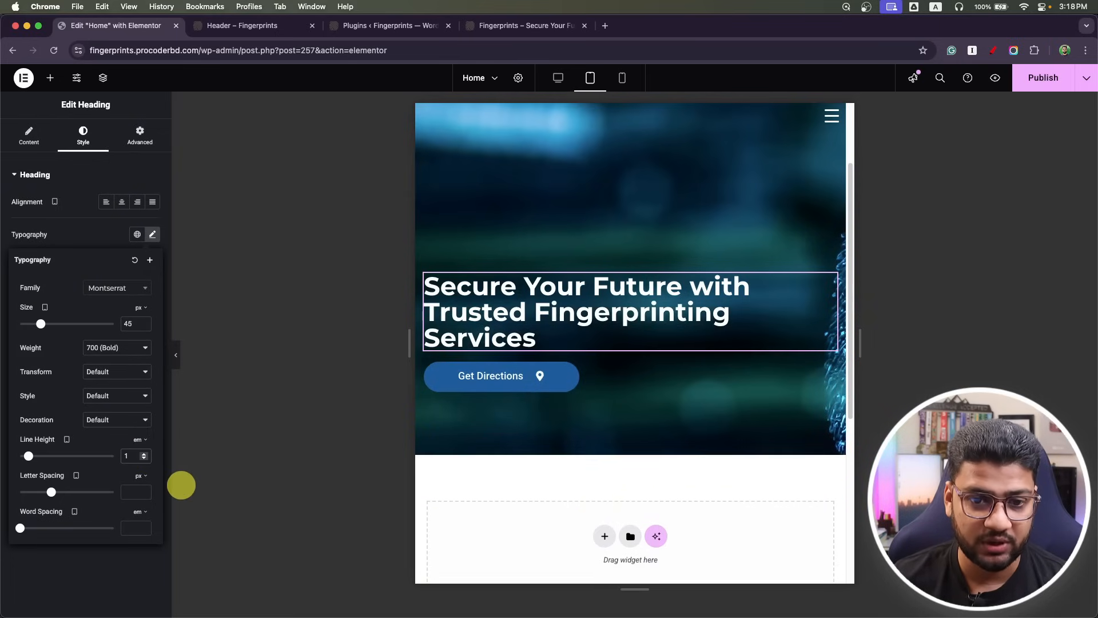
text(.1)
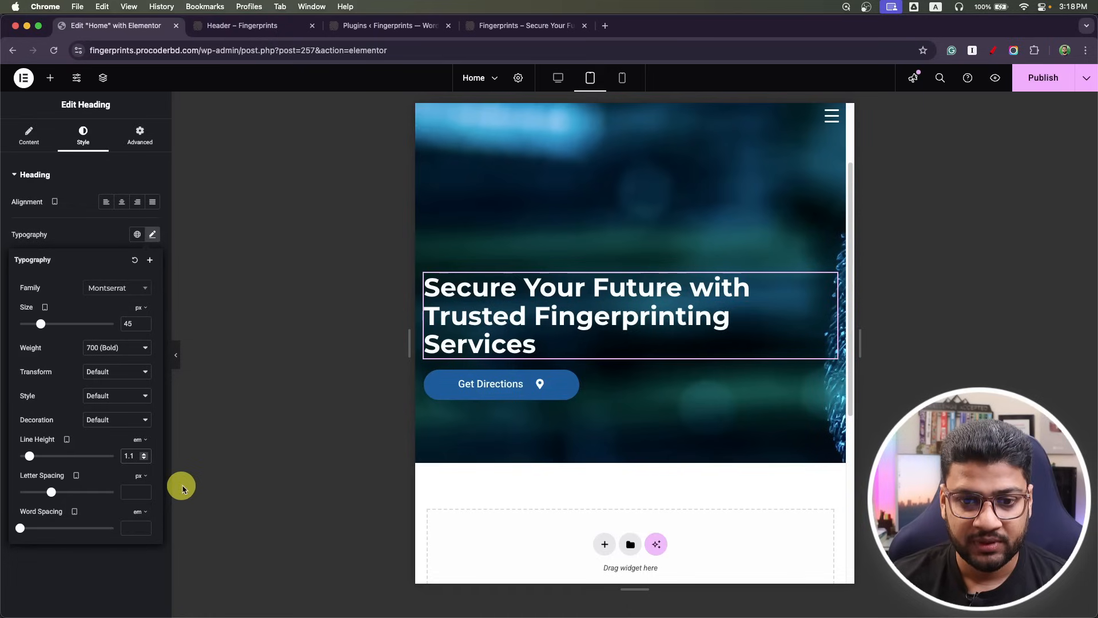
click(1053, 92)
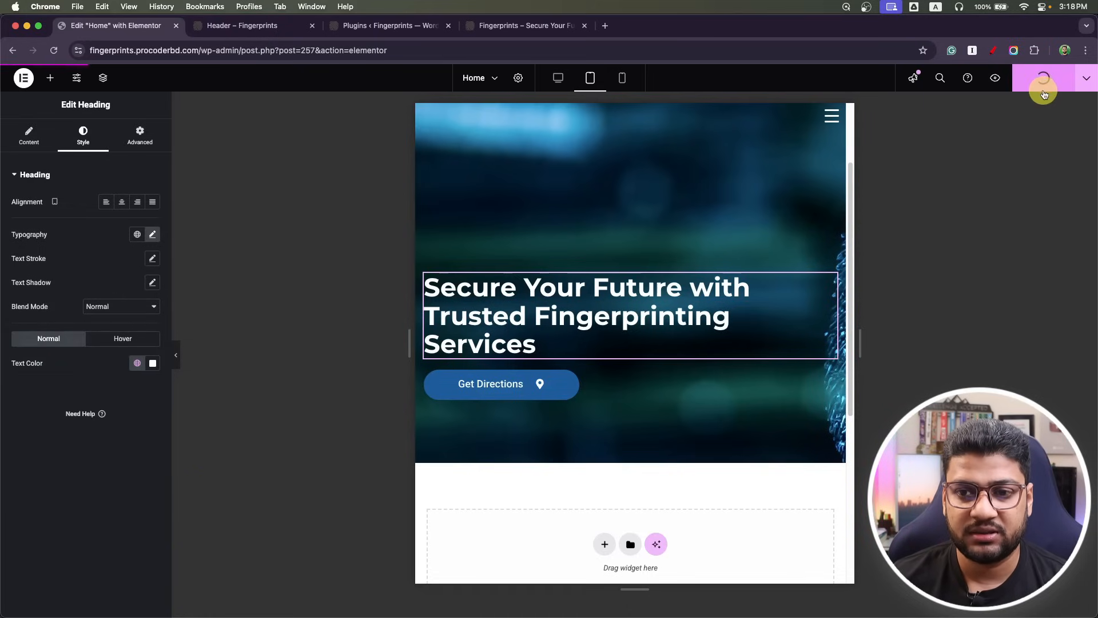
click(621, 78)
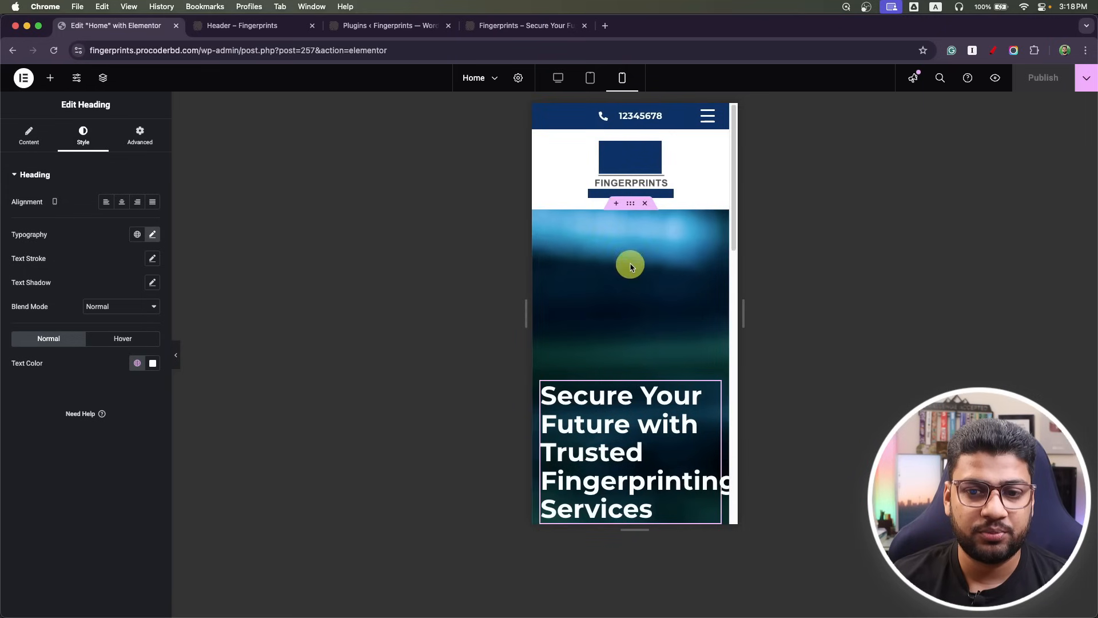
On mobile, give the hero container 100 px top and 100 px bottom padding.
click(630, 203)
click(23, 258)
text(15)
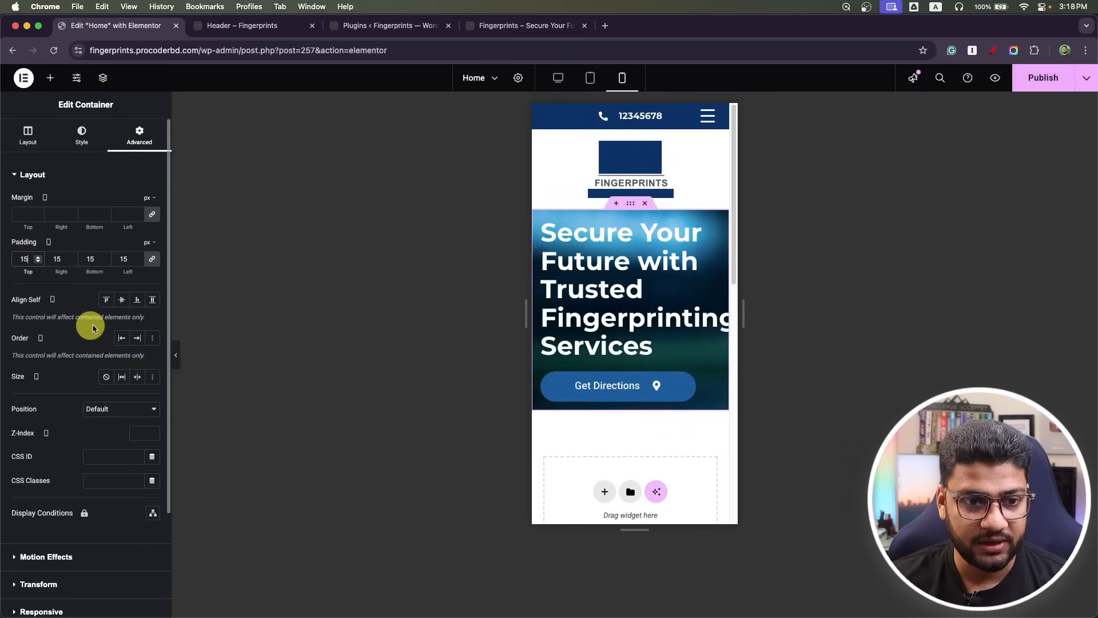
click(151, 259)
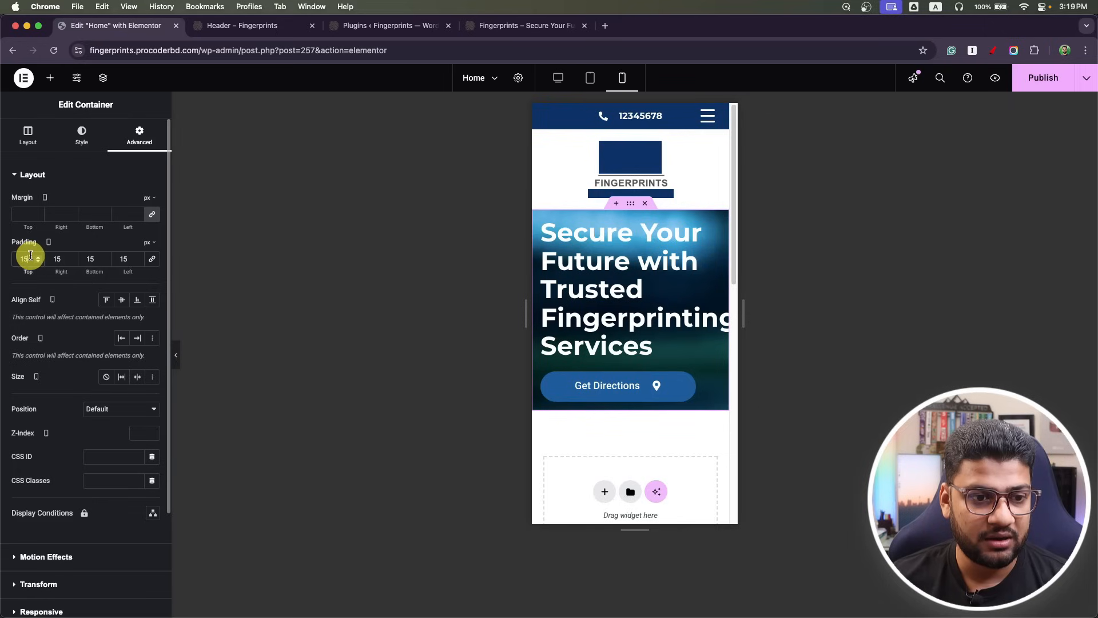
text(100)
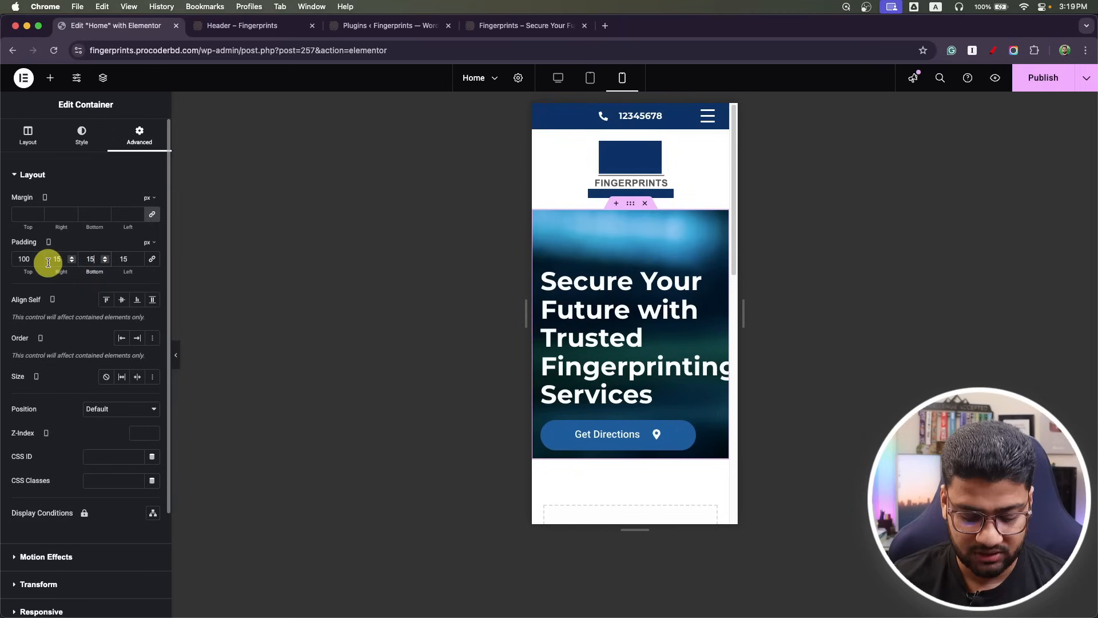
text(1)
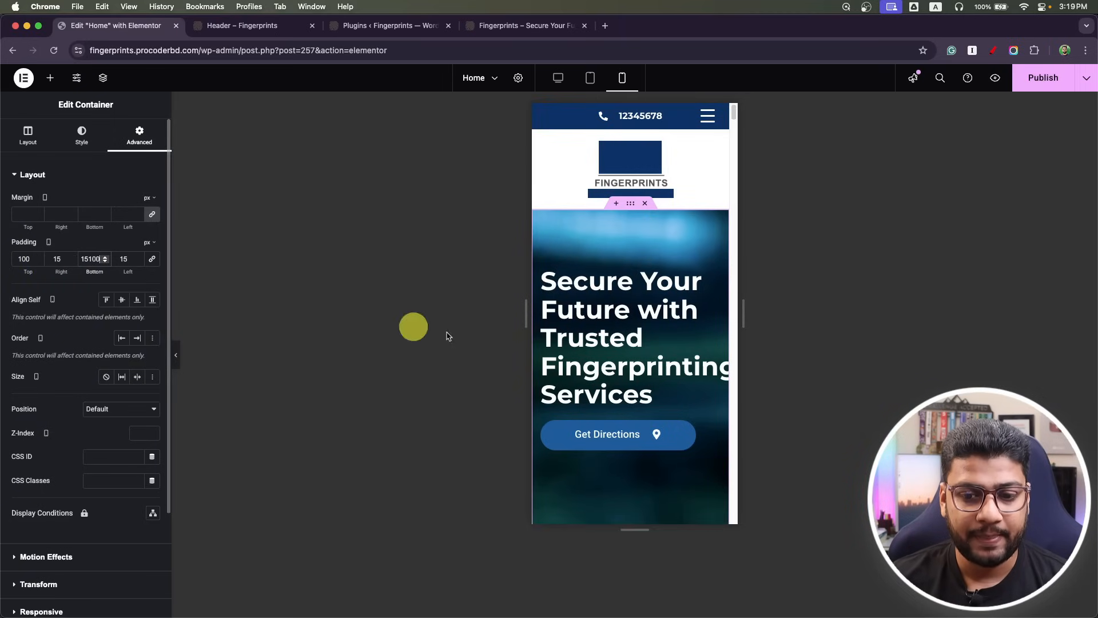
scroll(612, 372, down, 5)
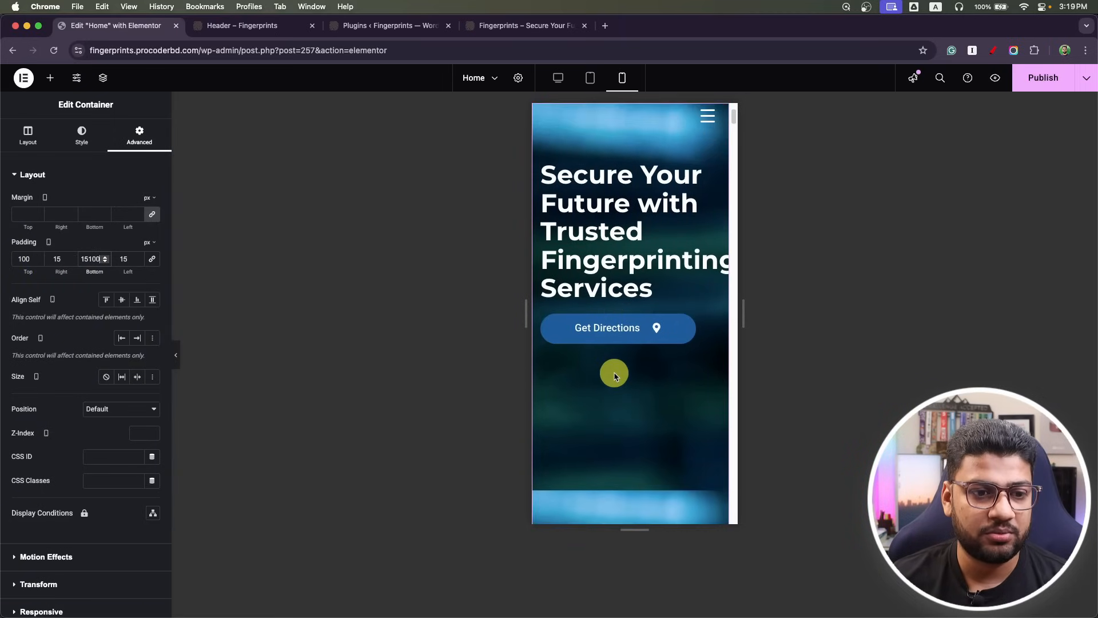
key(BackSpace)
key(BackSpace)
key(BackSpace)
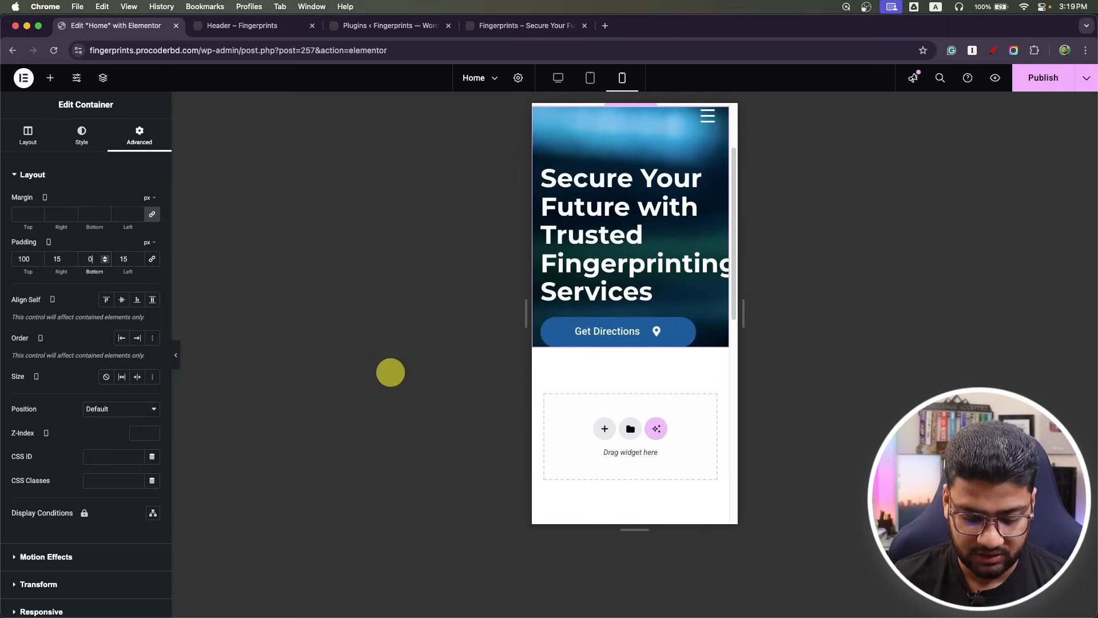
text(00)
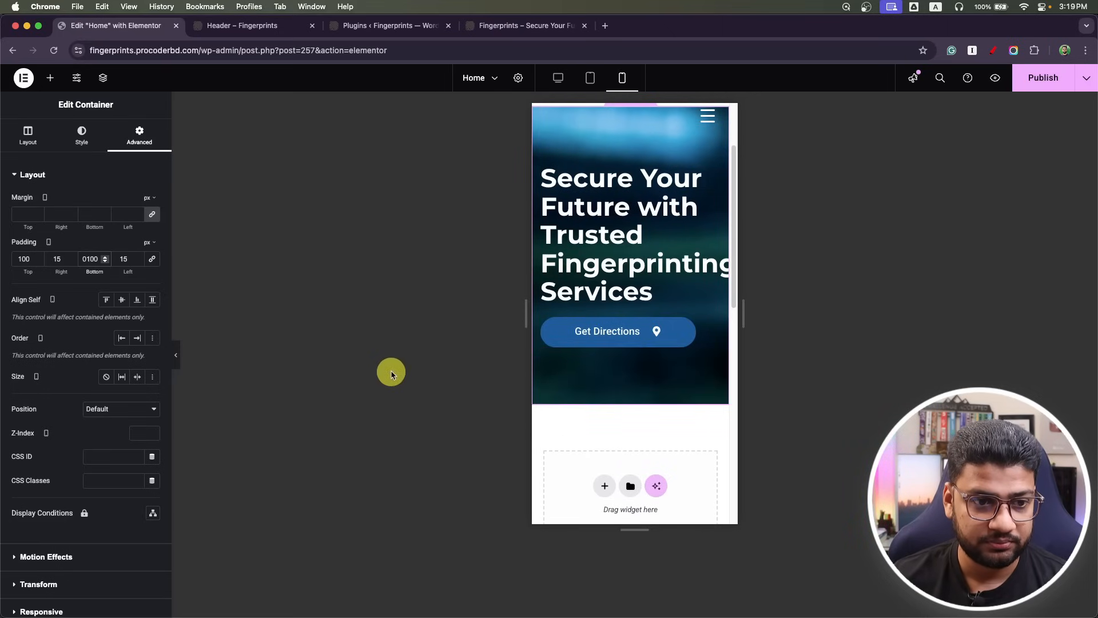
scroll(703, 368, up, 1)
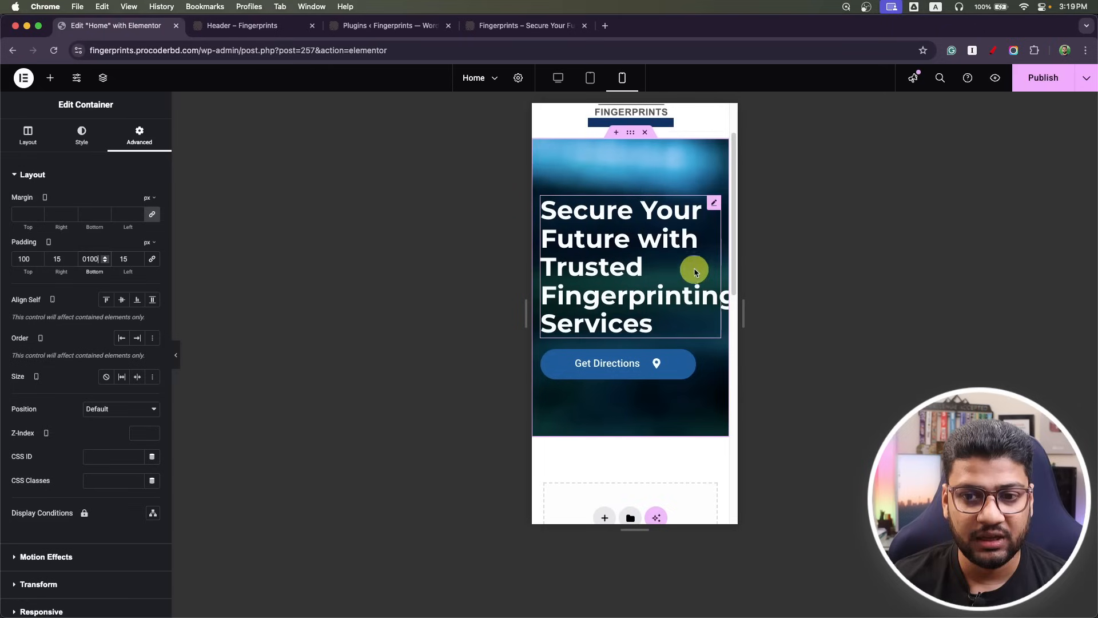
Shrink the mobile headline to 25 px and publish.
click(710, 207)
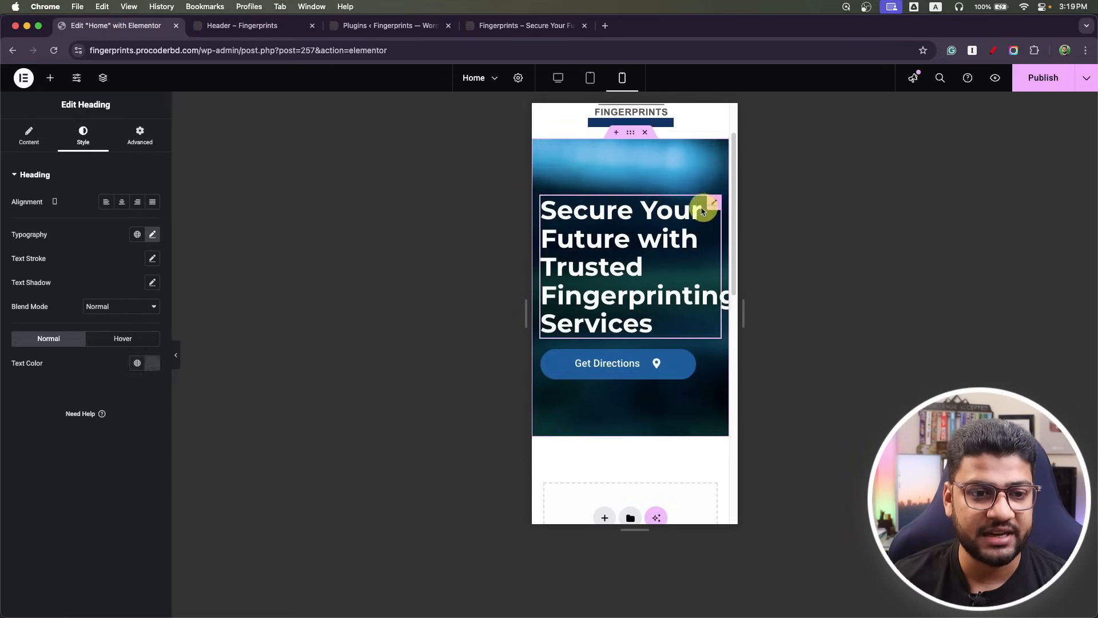
click(152, 235)
text(25)
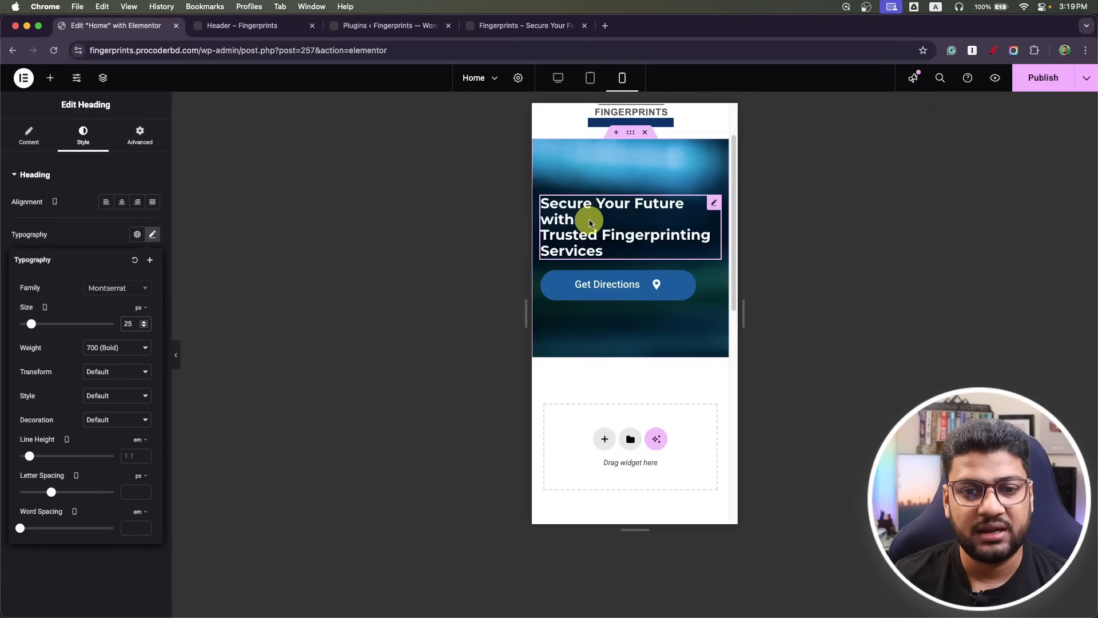
click(1051, 84)
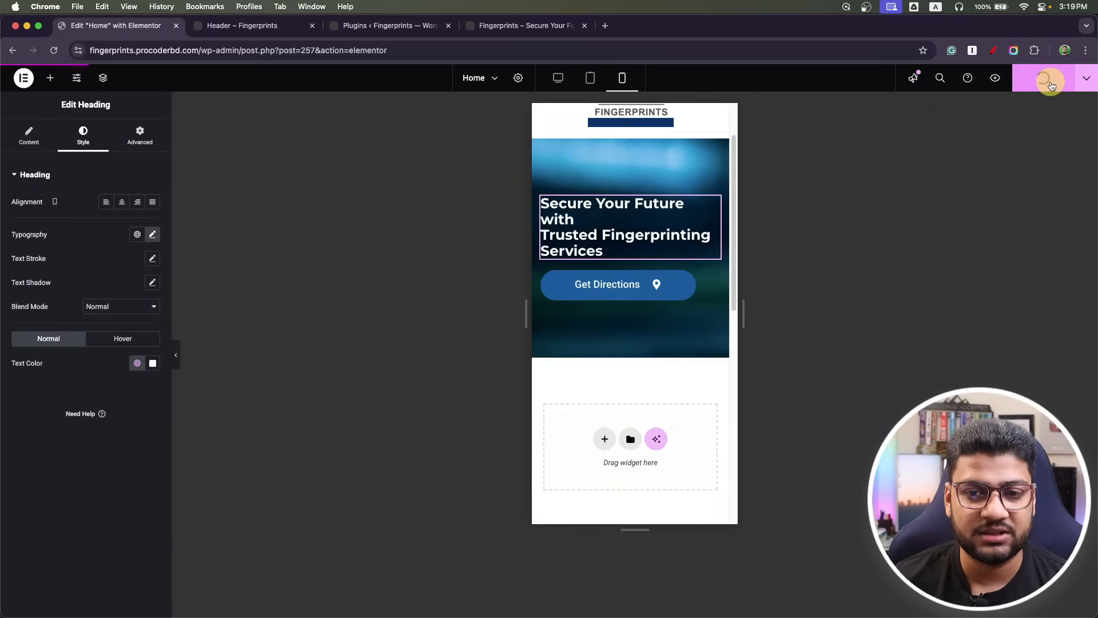
On desktop, replace the headline's line break with a space, publish, and add a container above it.
click(566, 84)
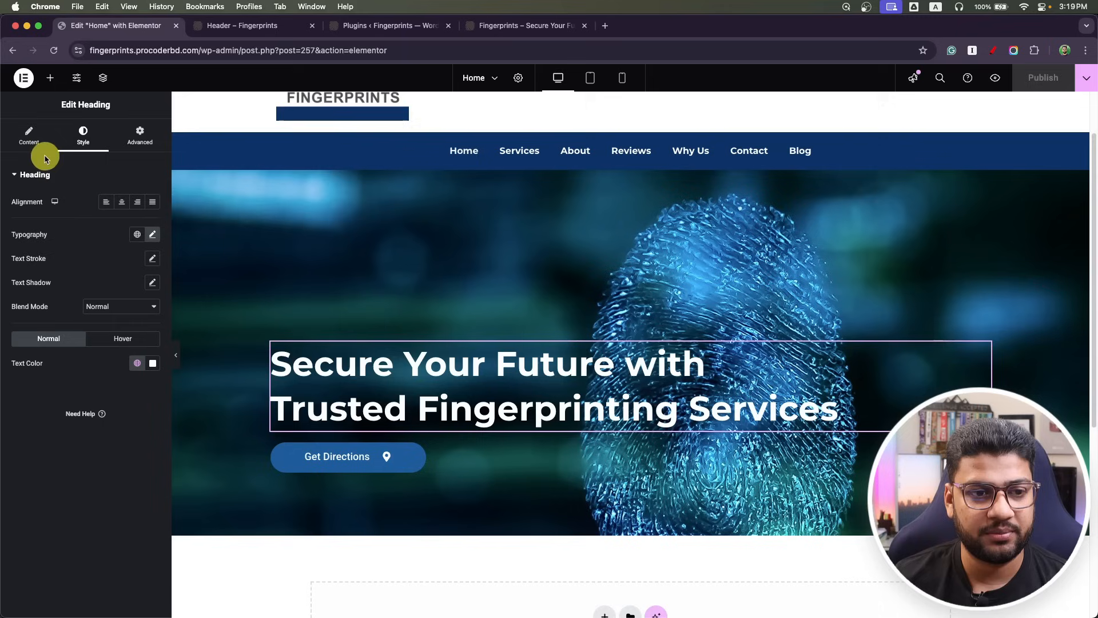
click(34, 140)
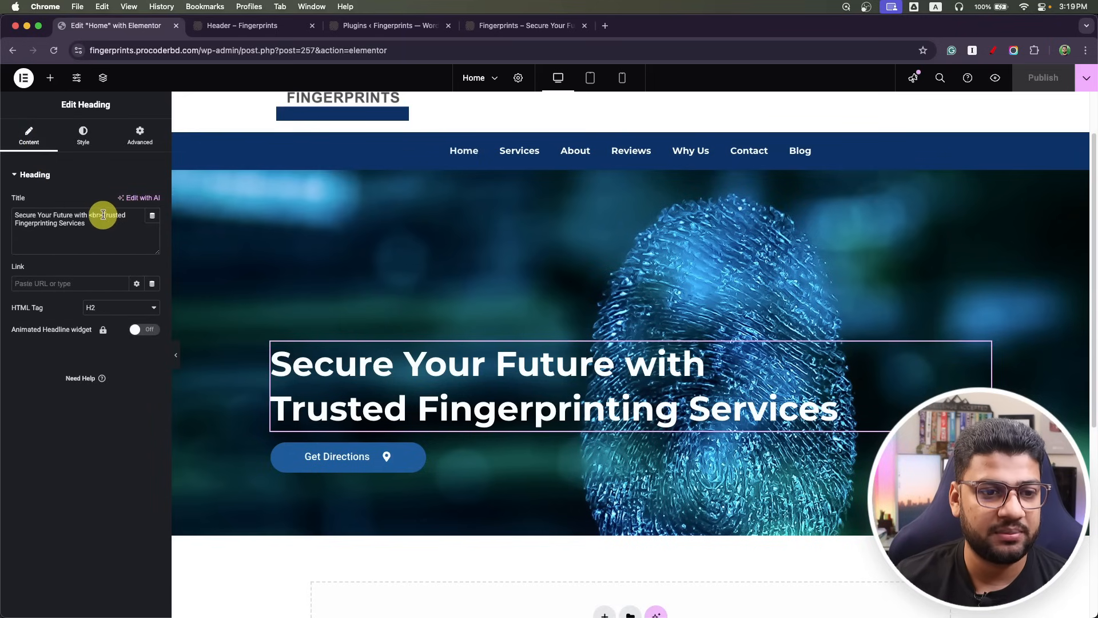
key(BackSpace)
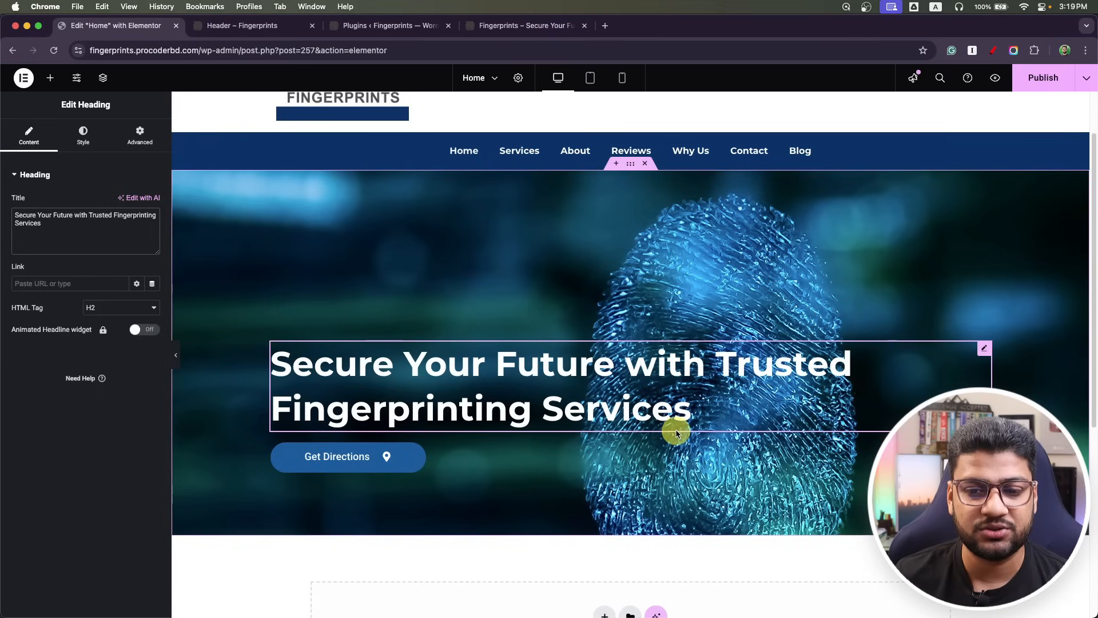
click(1042, 83)
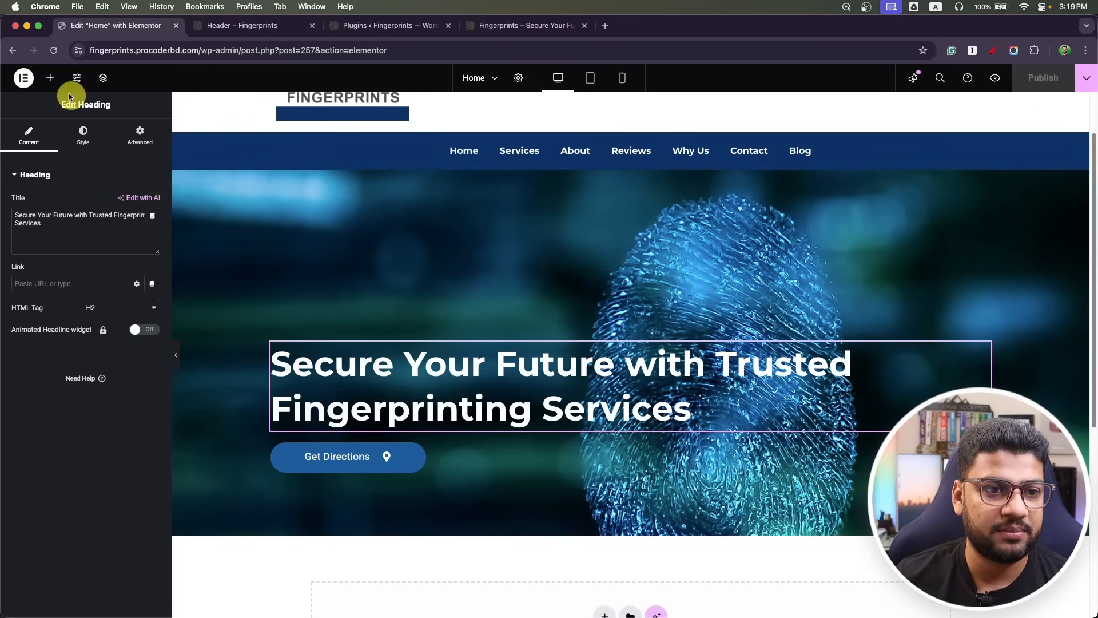
click(50, 78)
drag(45, 286, 407, 350)
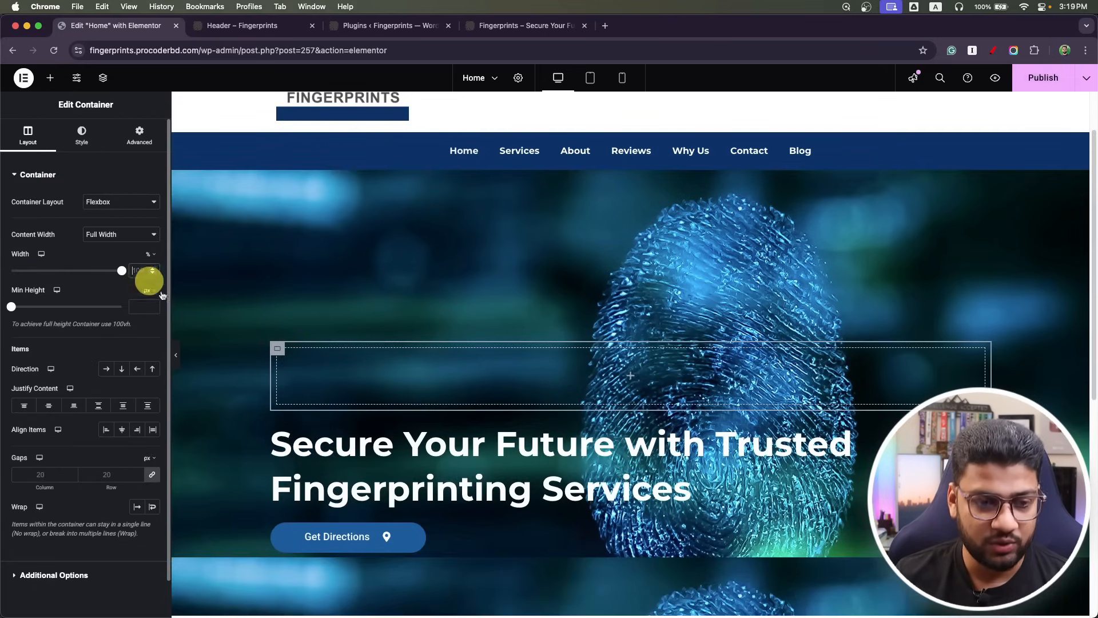
Move the headline and Get Directions button into the new container and publish.
text(70)
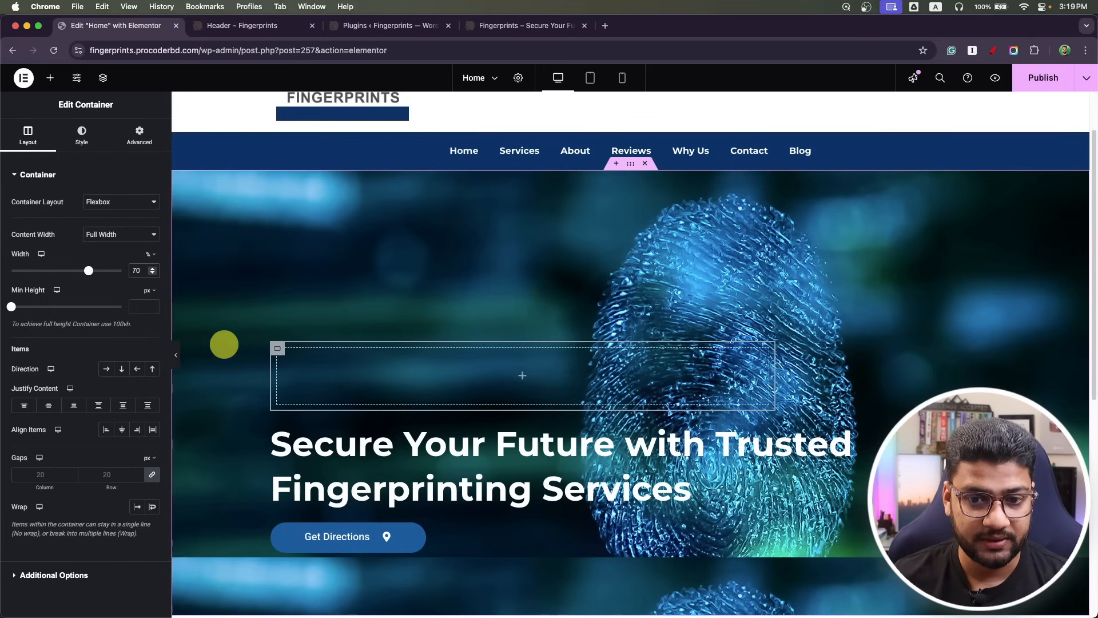
drag(837, 442, 674, 377)
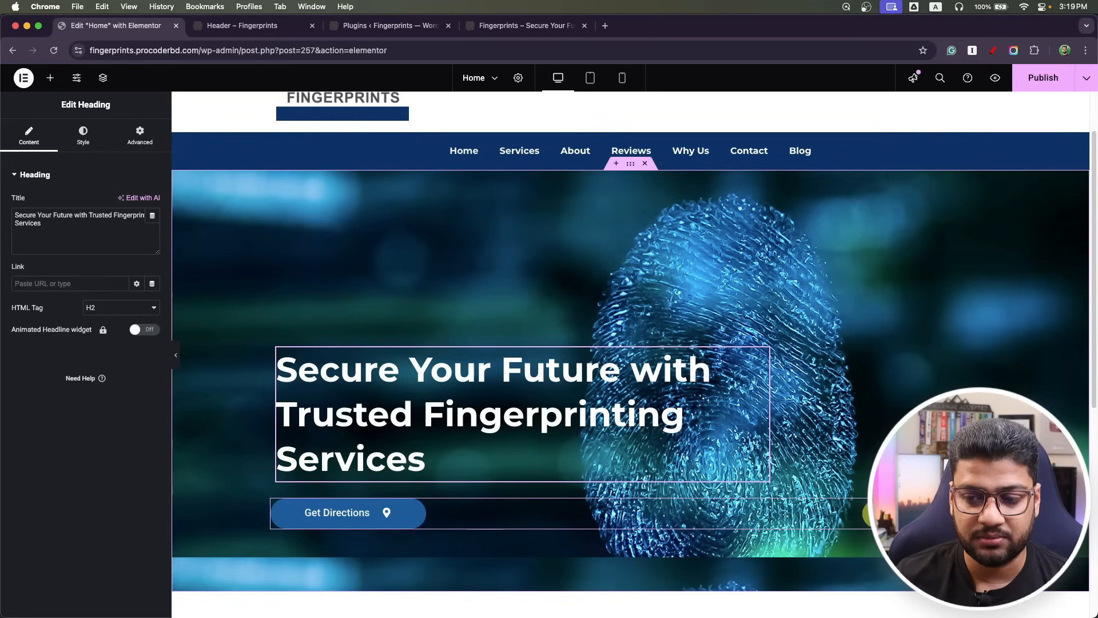
drag(731, 515, 729, 461)
click(1045, 80)
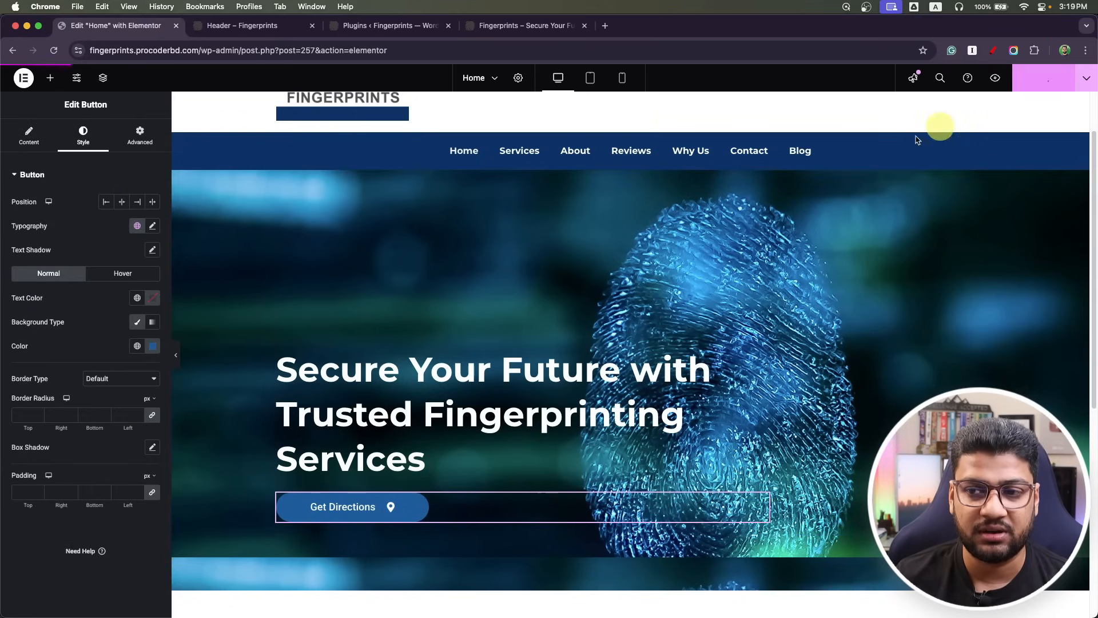
On tablet, set the headline-and-button container width to 100% and publish.
click(590, 78)
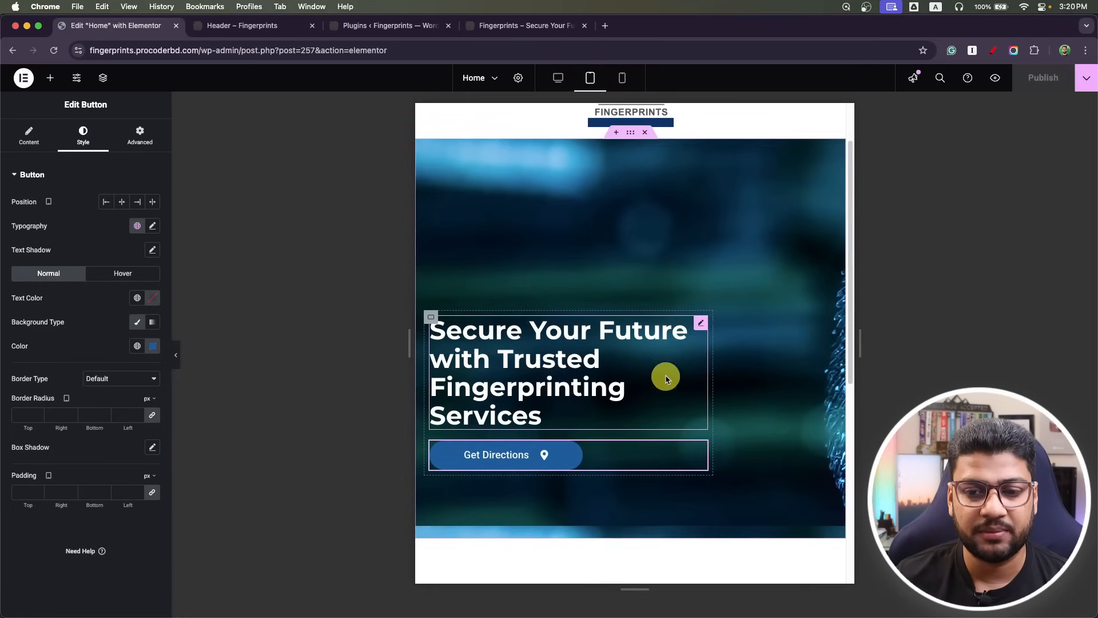
click(429, 319)
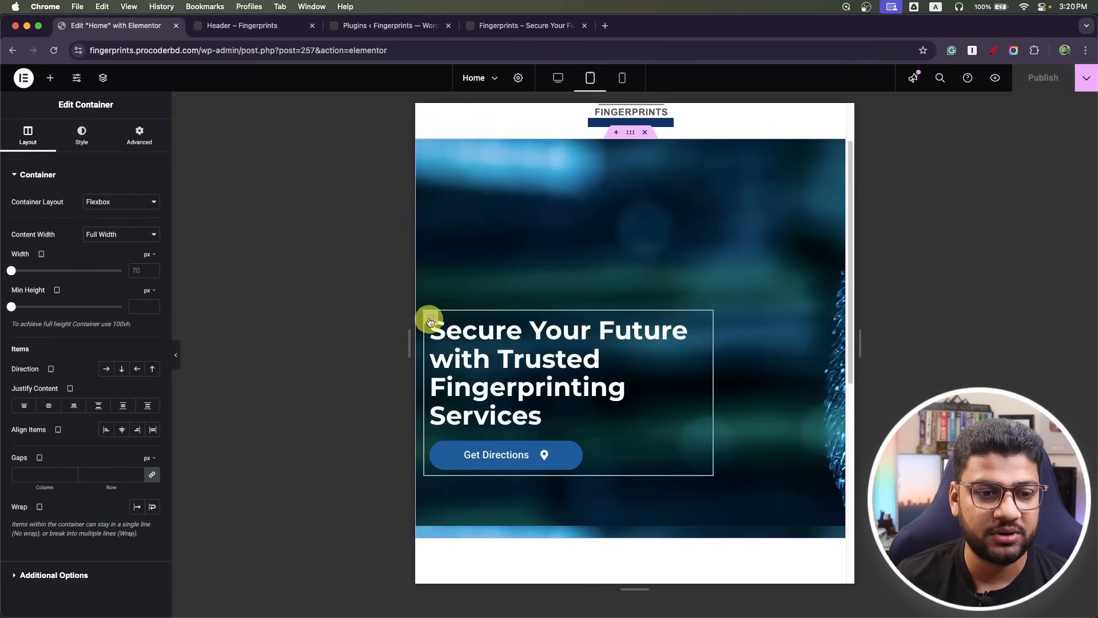
click(150, 271)
click(142, 270)
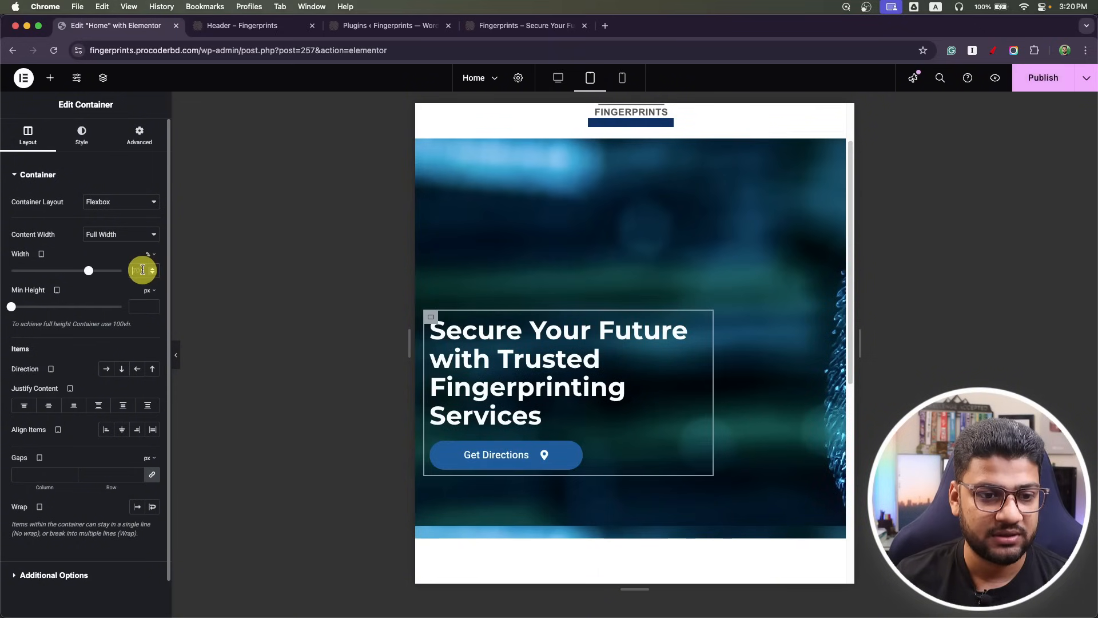
text(100)
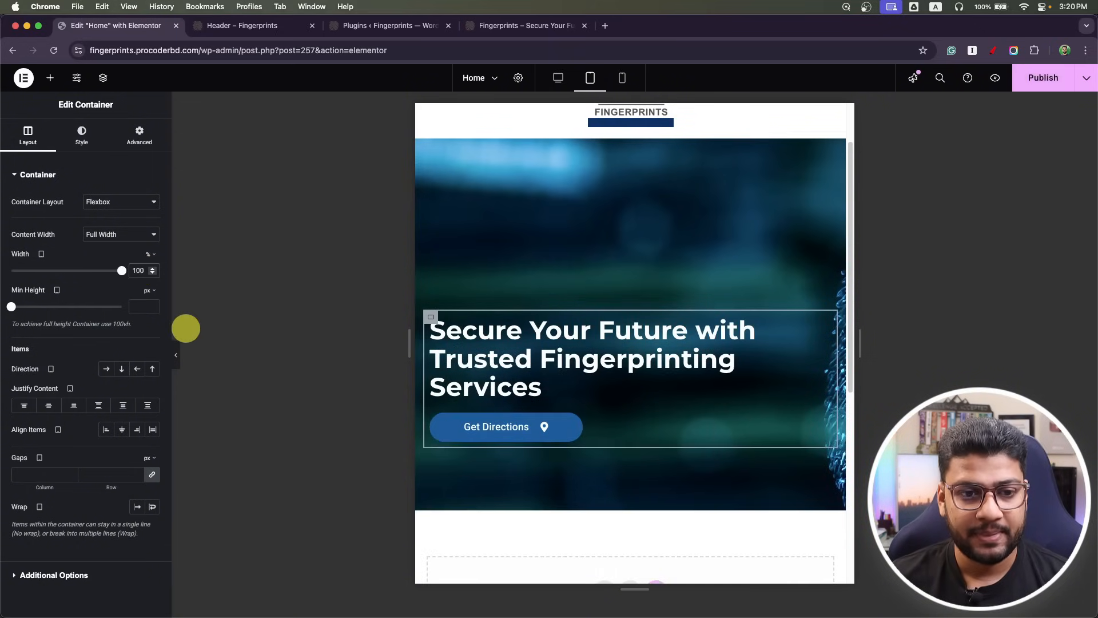
click(1049, 78)
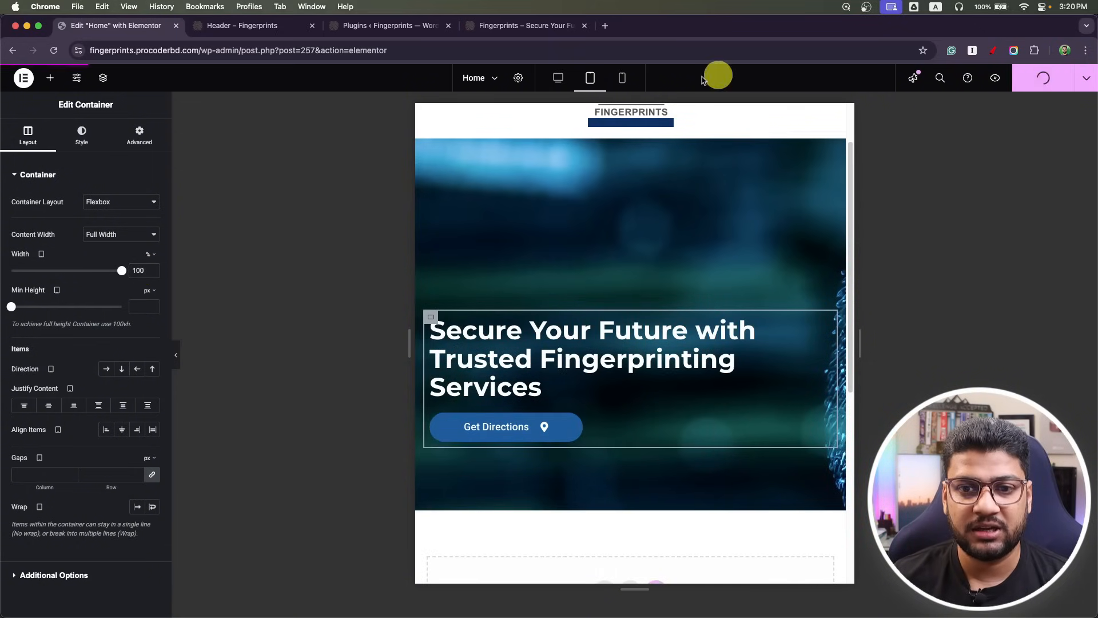
click(622, 79)
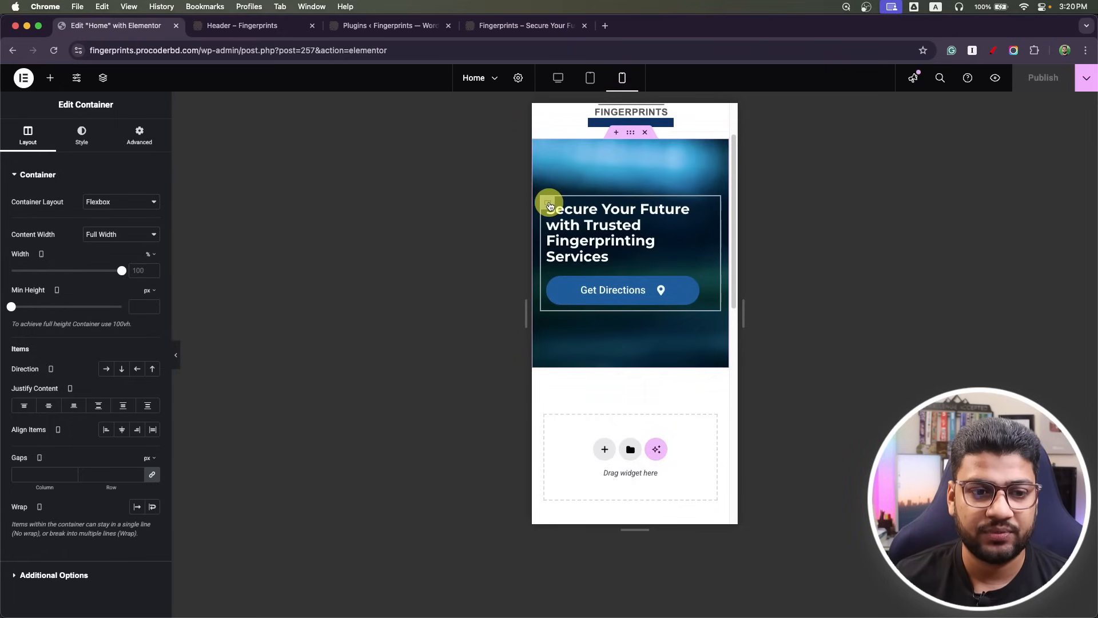
On mobile, lower the headline to 23 px and set hero top and bottom padding to 60.
click(710, 212)
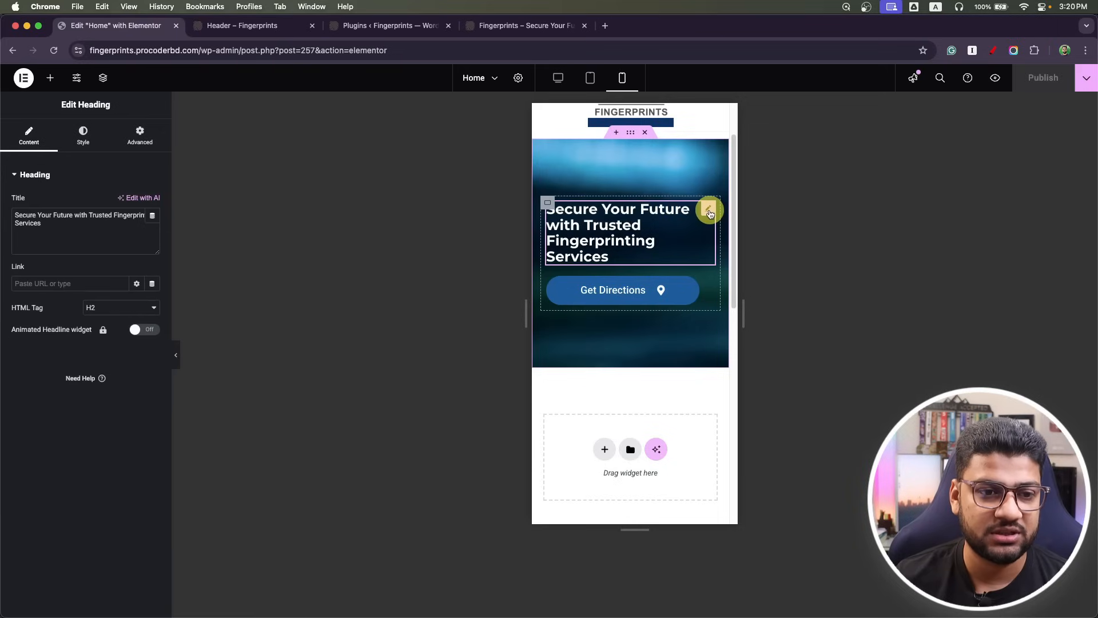
click(84, 132)
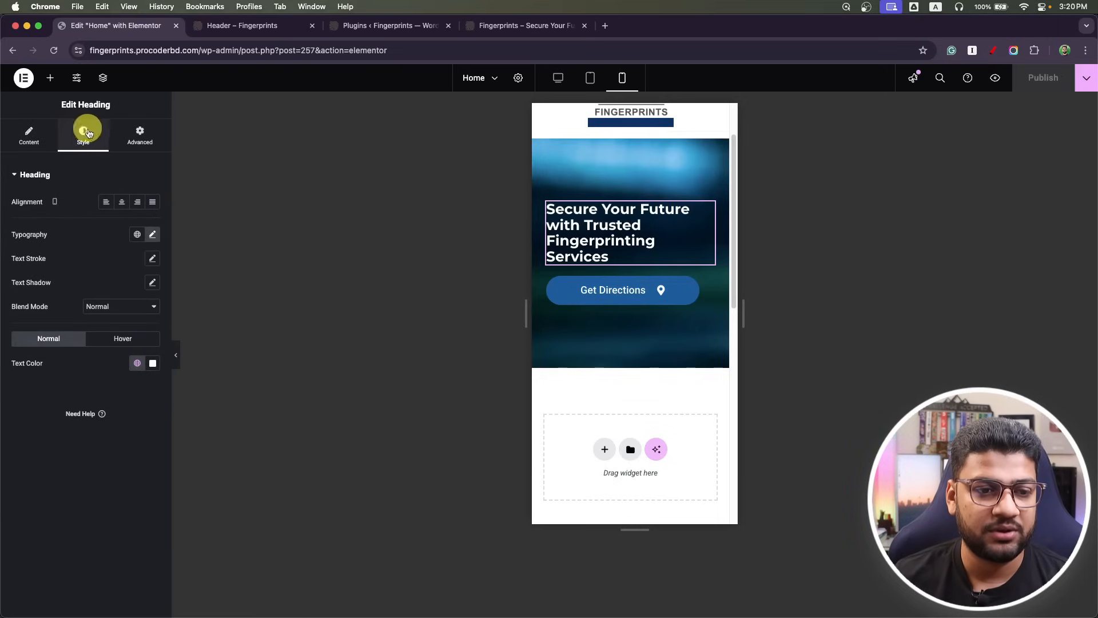
click(153, 235)
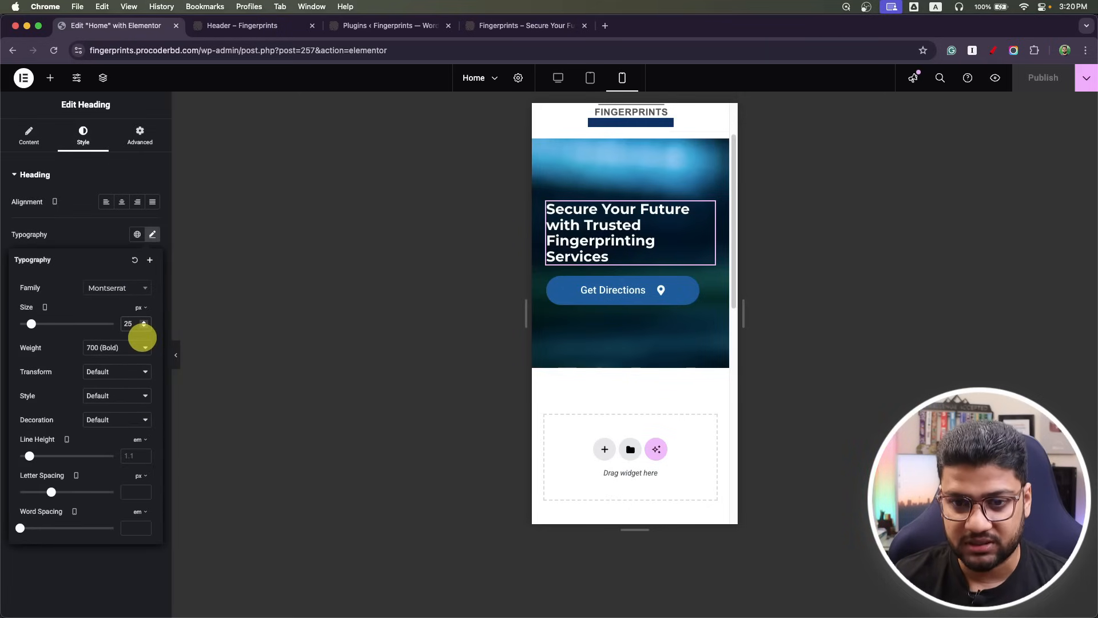
key(Down)
key(Down)
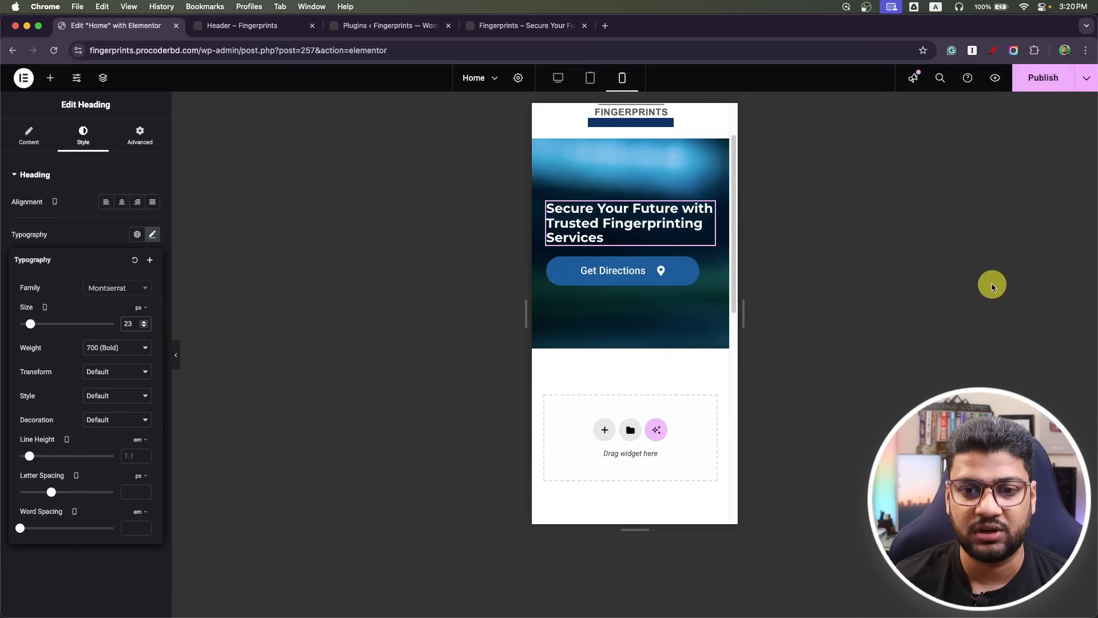
scroll(630, 270, up, 3)
click(630, 207)
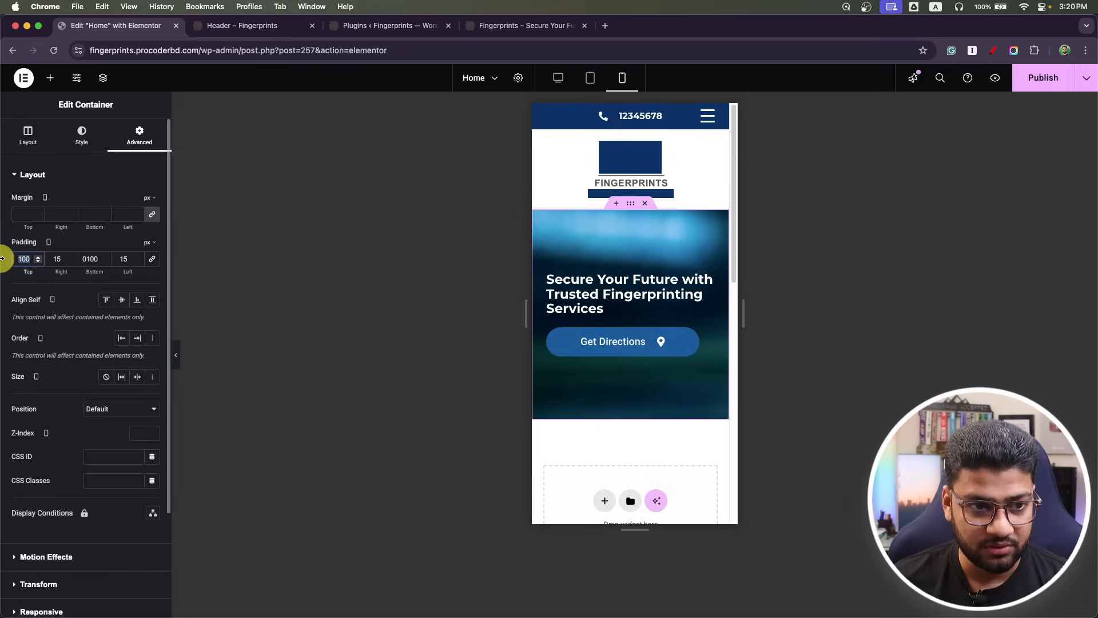
text(6)
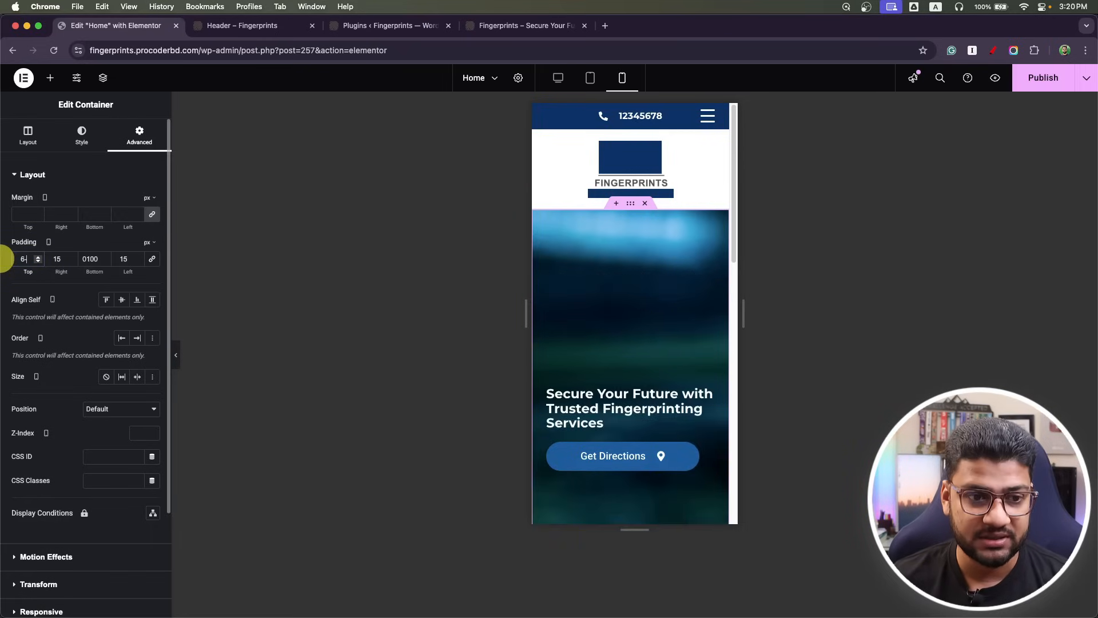
text(0)
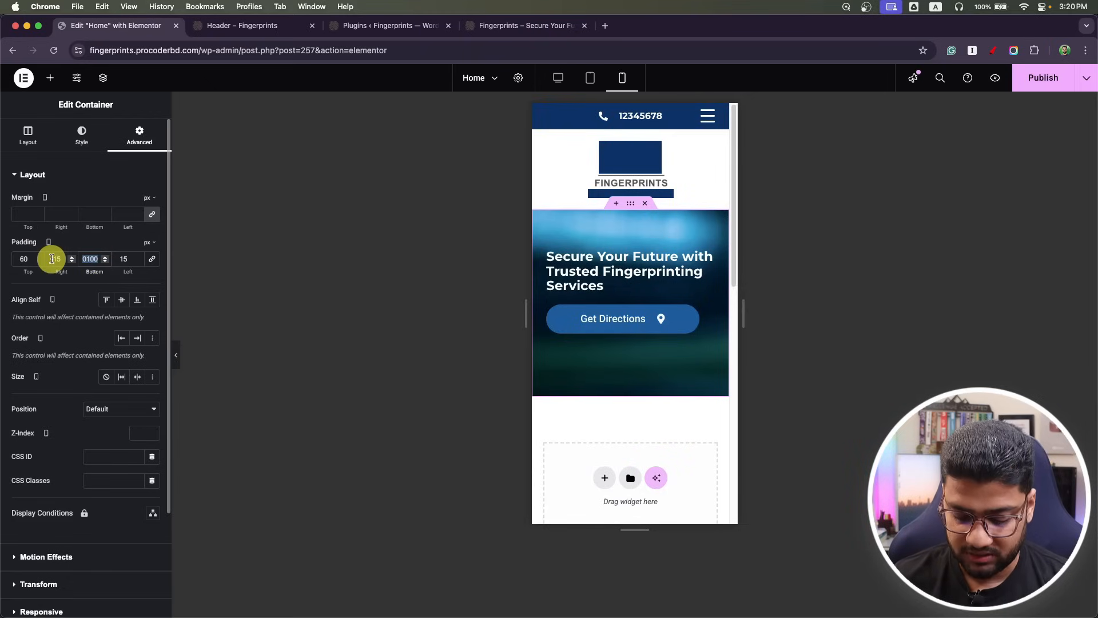
text(60)
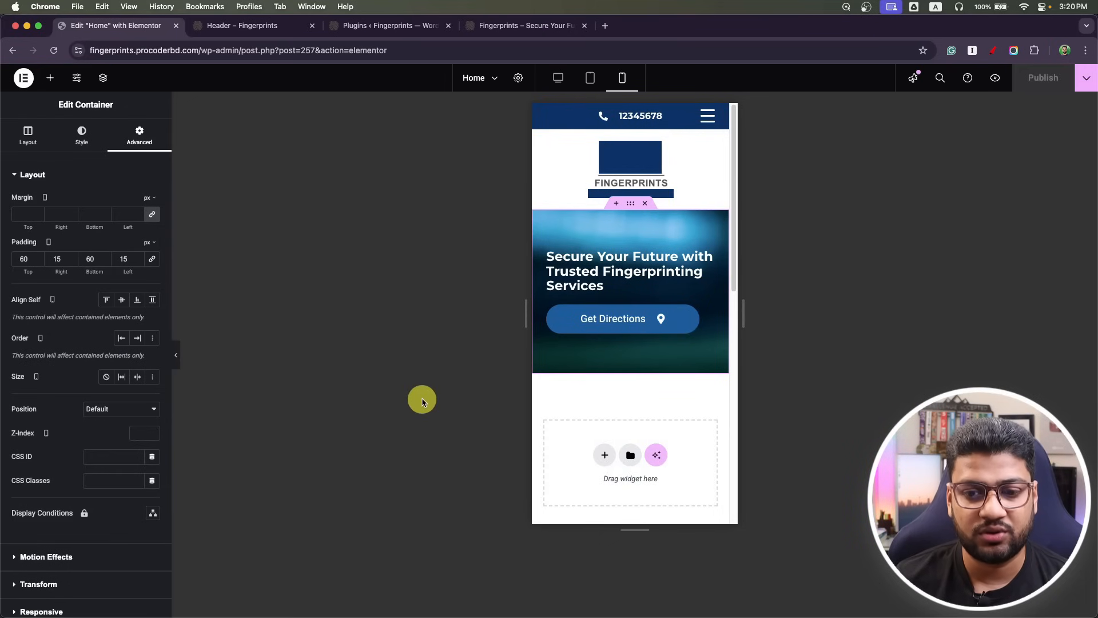
In desktop view, set the hero background image display size to Cover and publish.
click(591, 79)
click(558, 78)
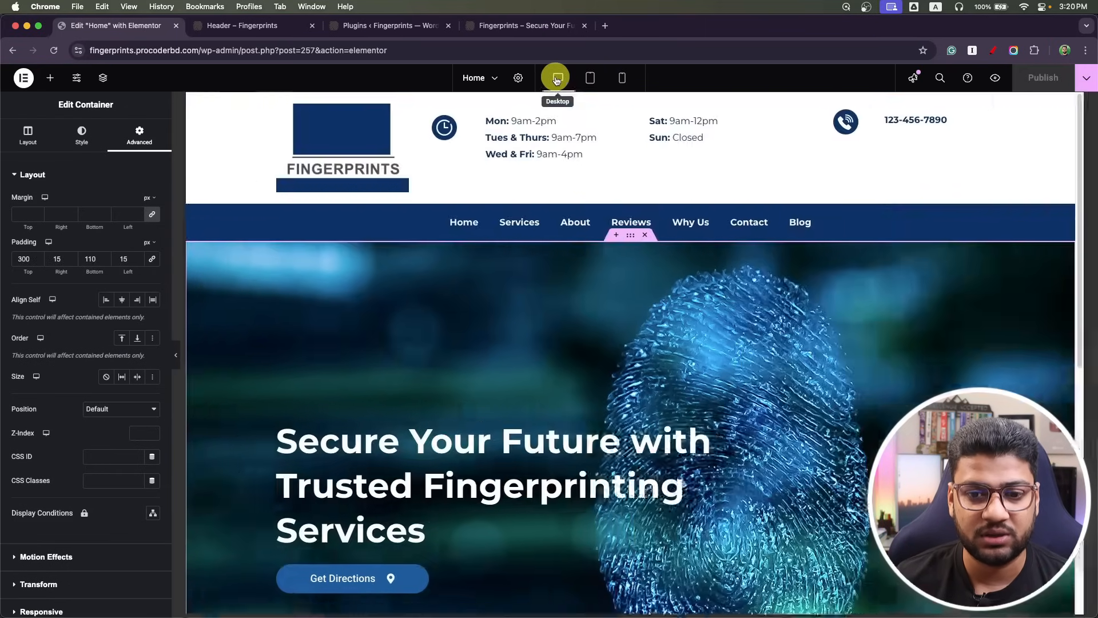
scroll(473, 410, down, 8)
scroll(472, 411, up, 8)
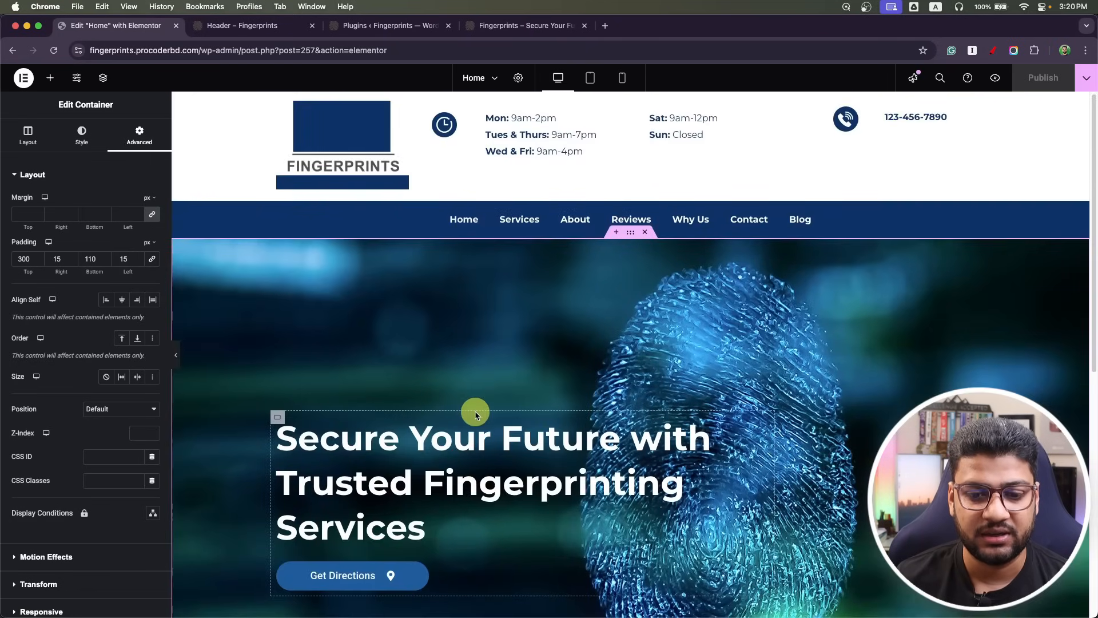
scroll(474, 411, down, 5)
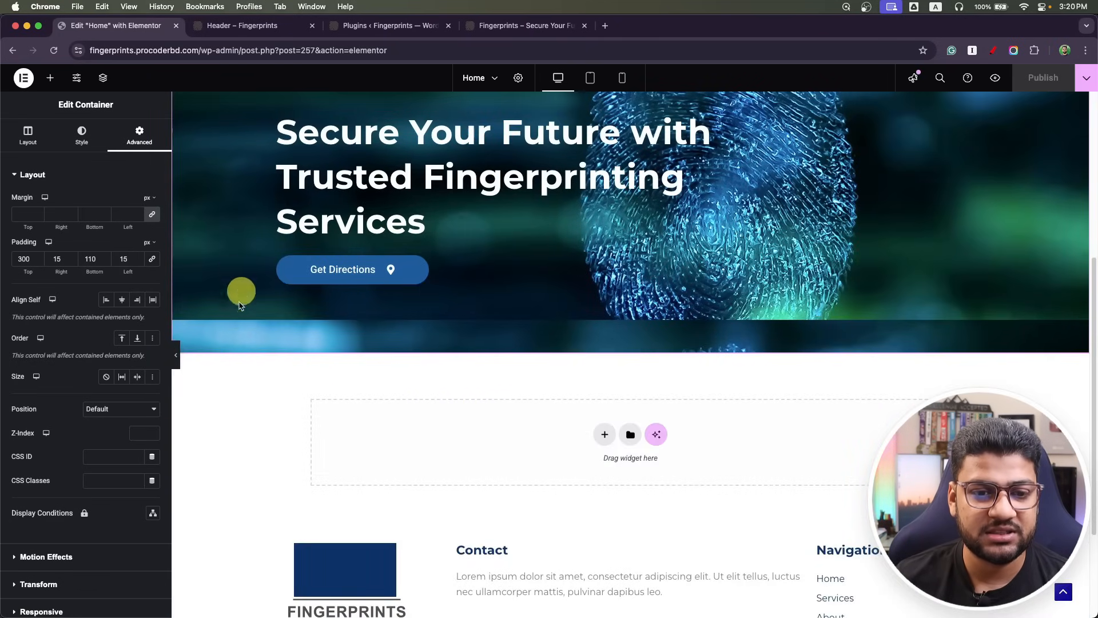
scroll(242, 294, up, 5)
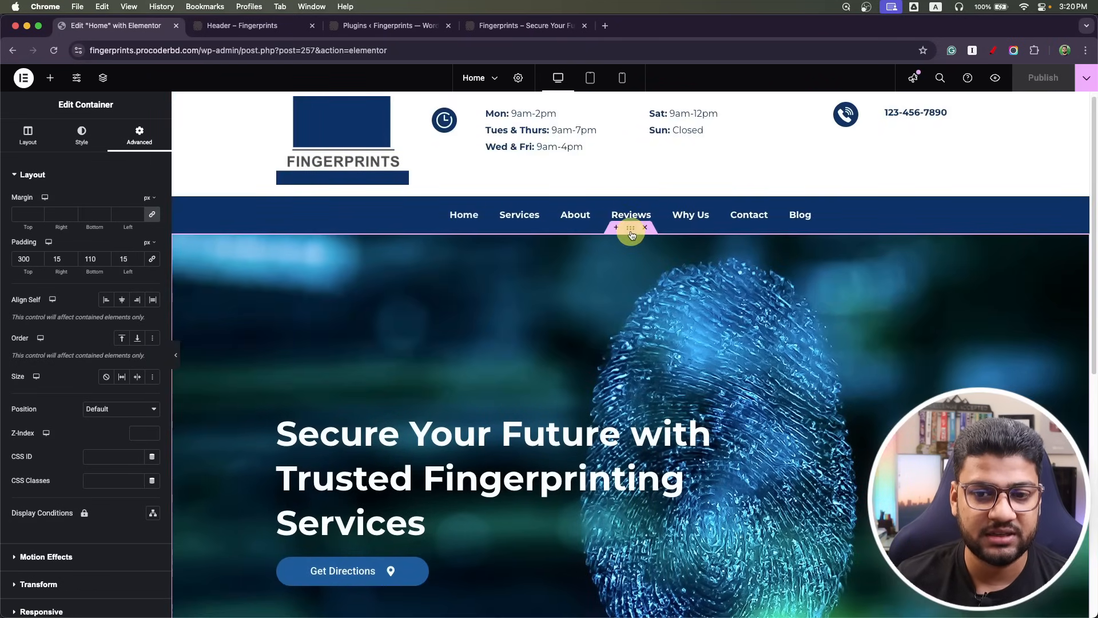
click(83, 136)
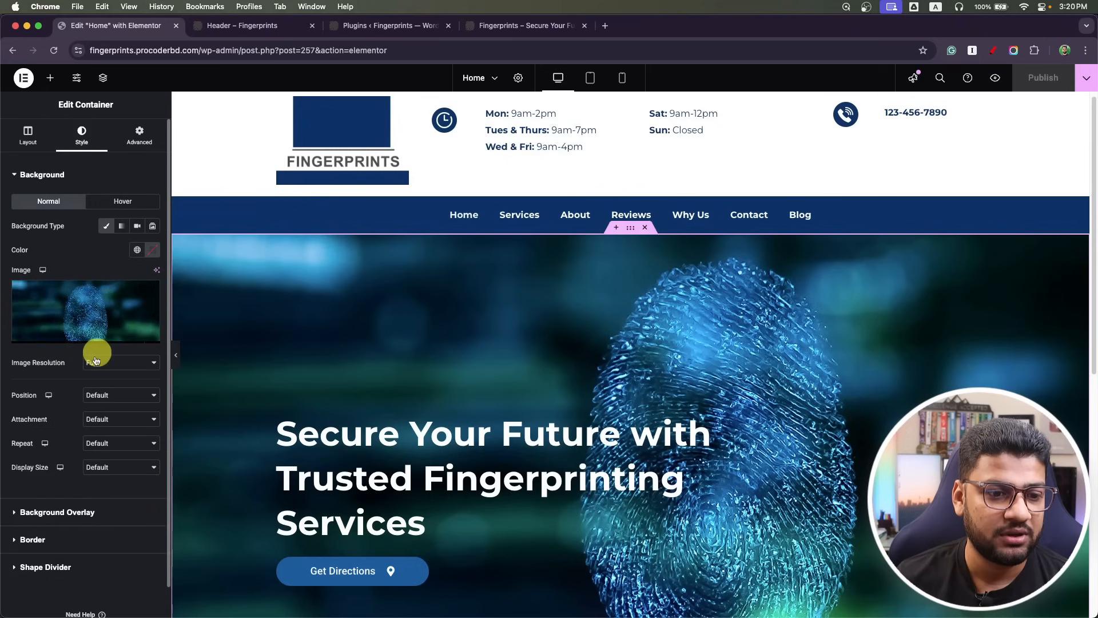
scroll(100, 351, down, 1)
click(106, 434)
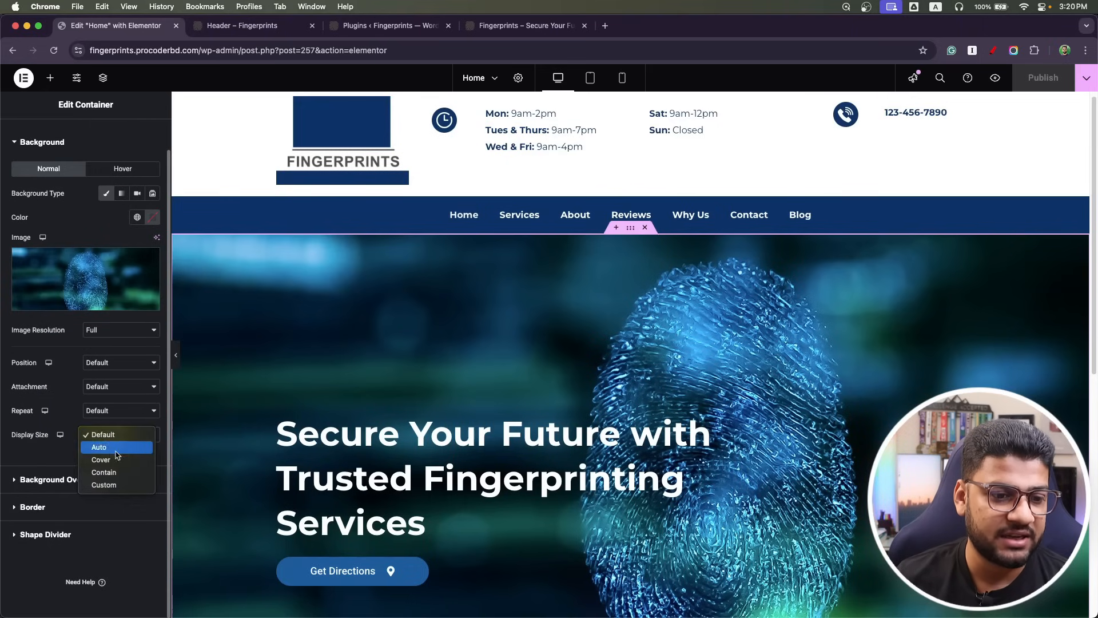
click(102, 459)
scroll(275, 394, down, 5)
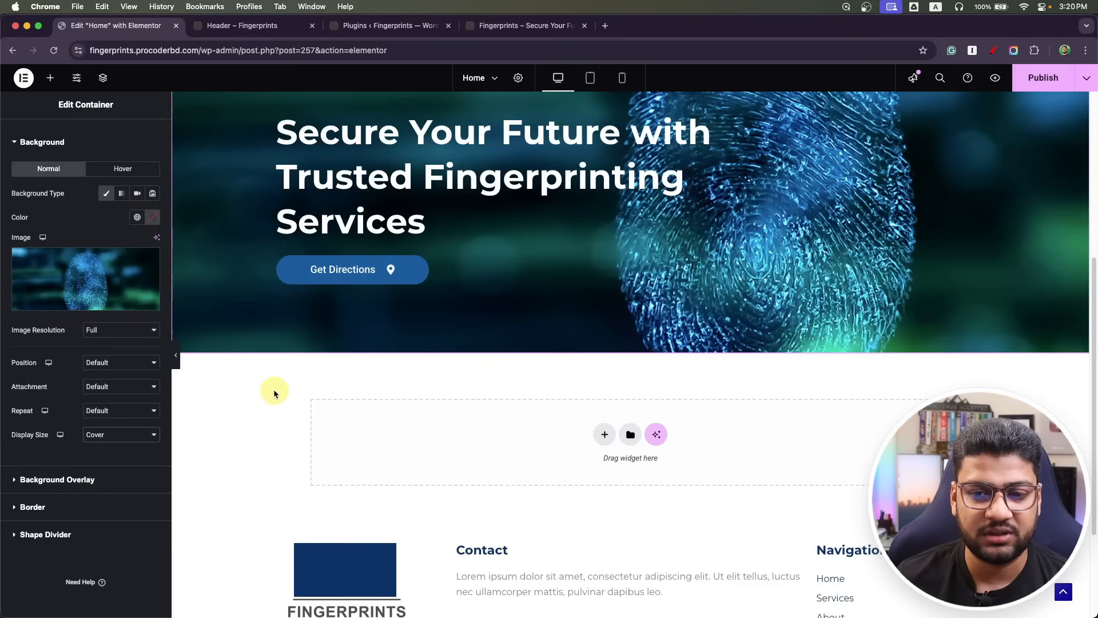
scroll(368, 385, up, 3)
click(1046, 77)
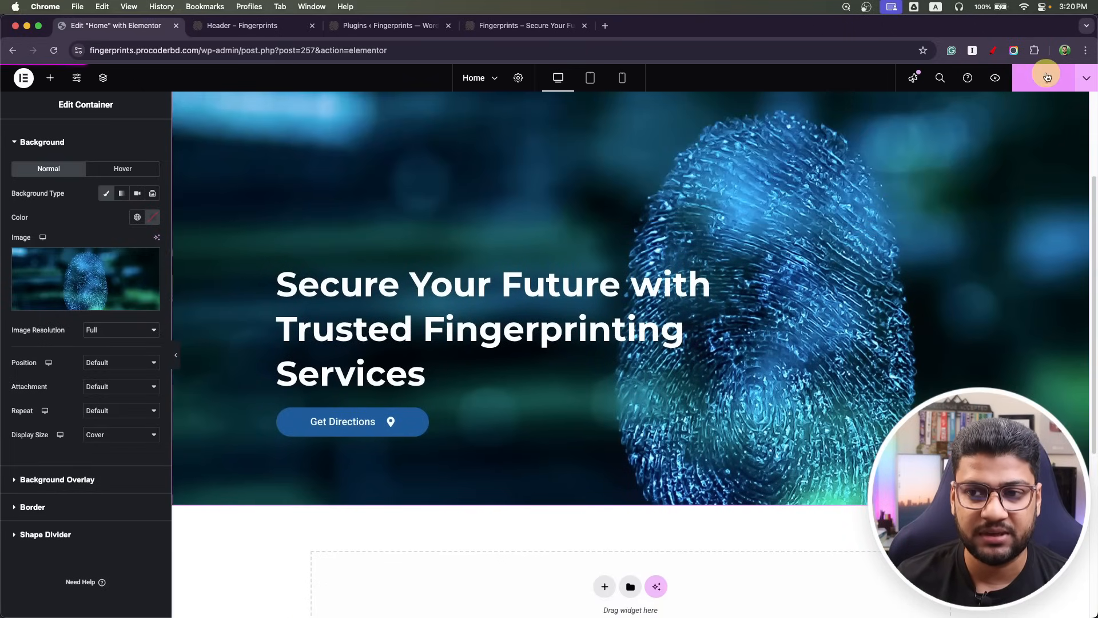
click(504, 27)
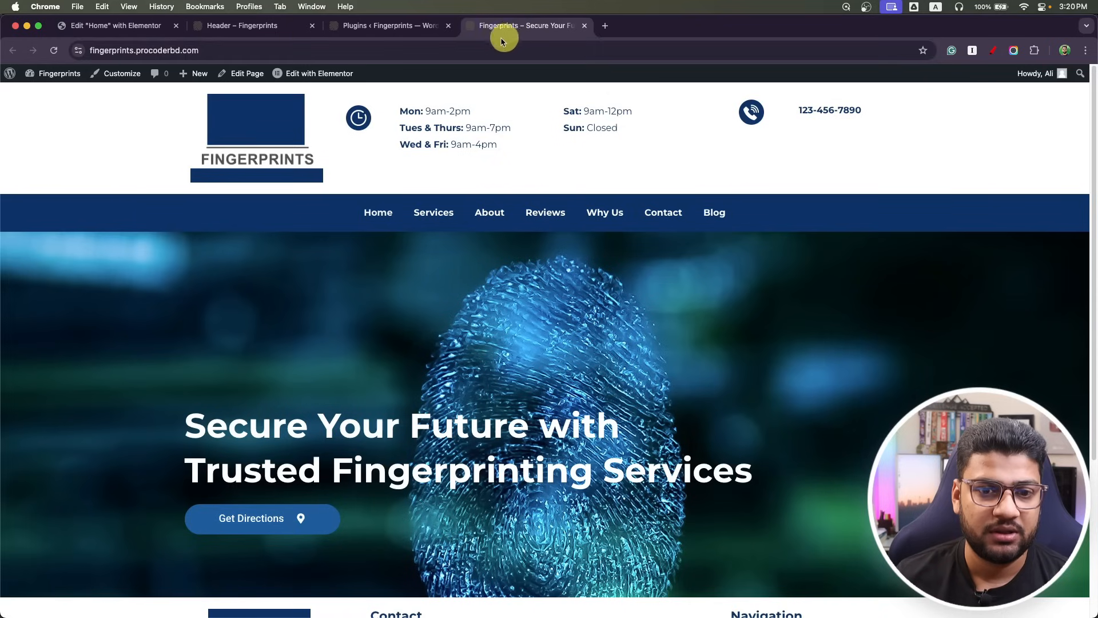
click(54, 51)
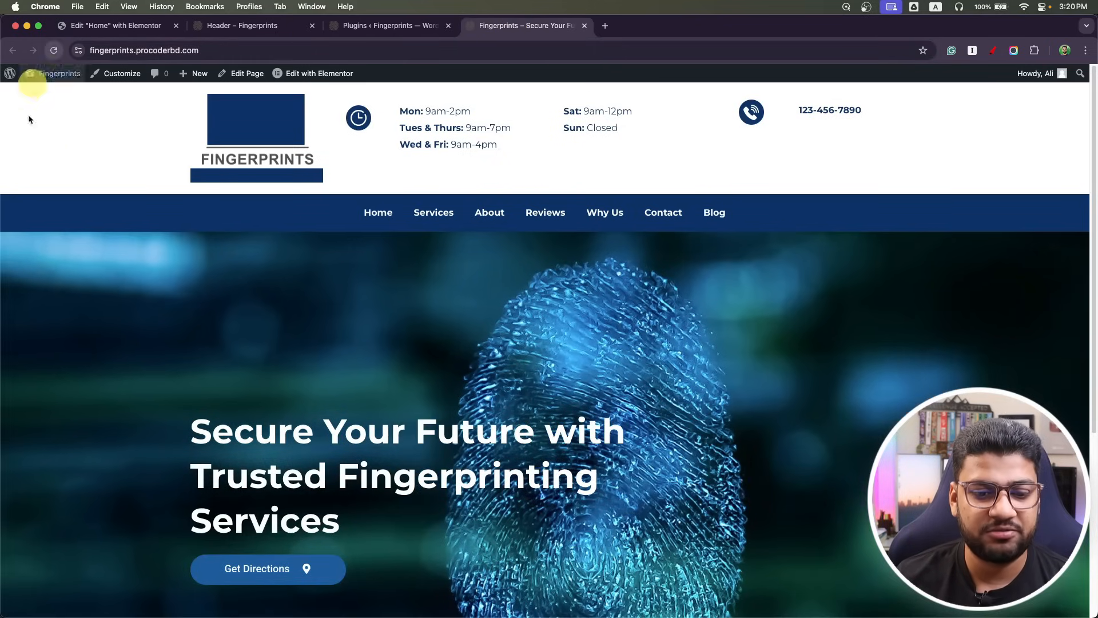
scroll(64, 332, down, 5)
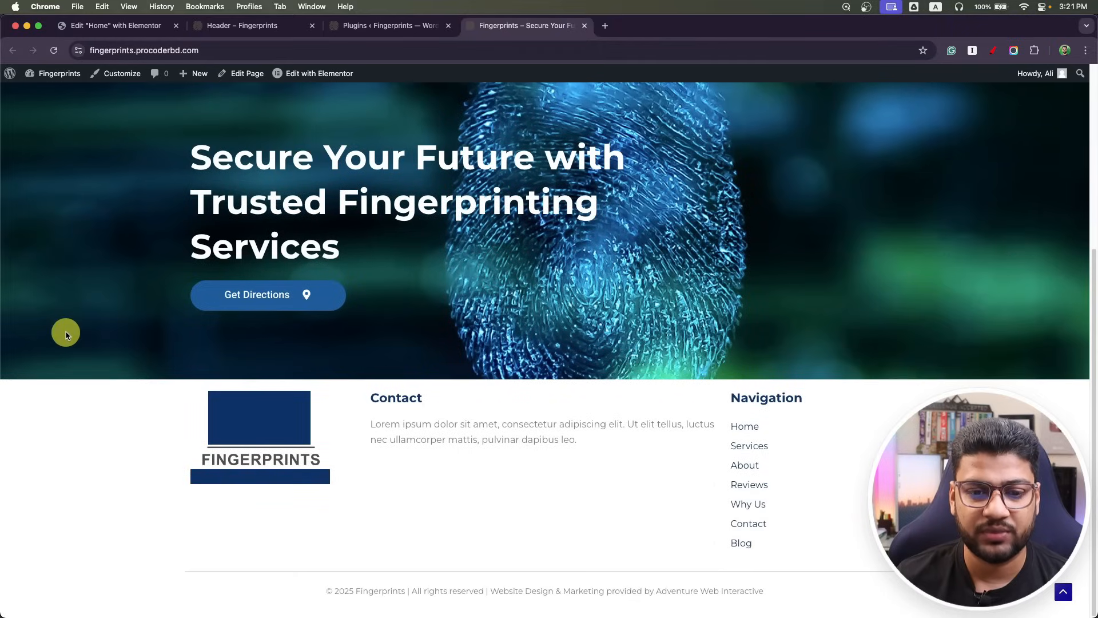
scroll(67, 331, up, 5)
click(101, 24)
scroll(387, 357, down, 1)
scroll(387, 358, down, 5)
Switch to the fingerprints.psd mockup in Photoshop and scroll below its hero.
key(super+Tab)
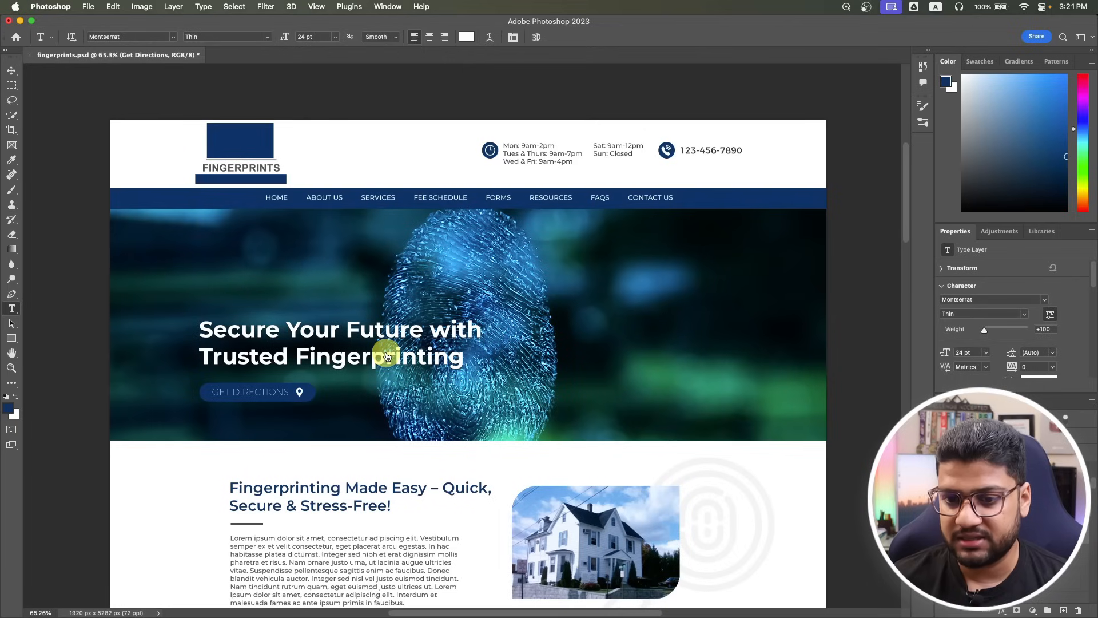
scroll(490, 449, down, 5)
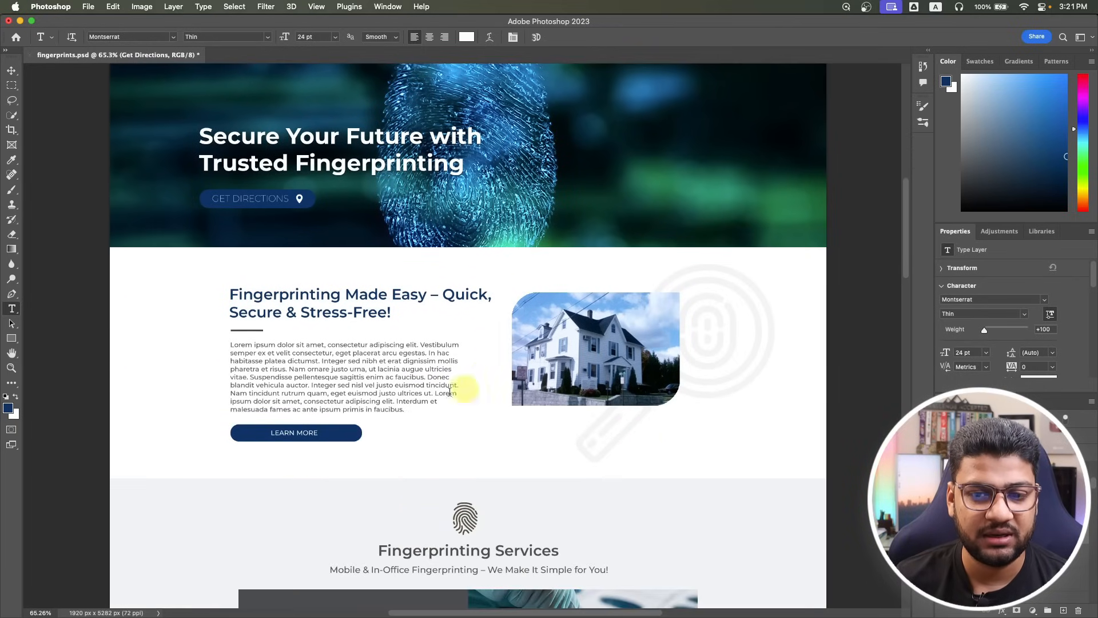
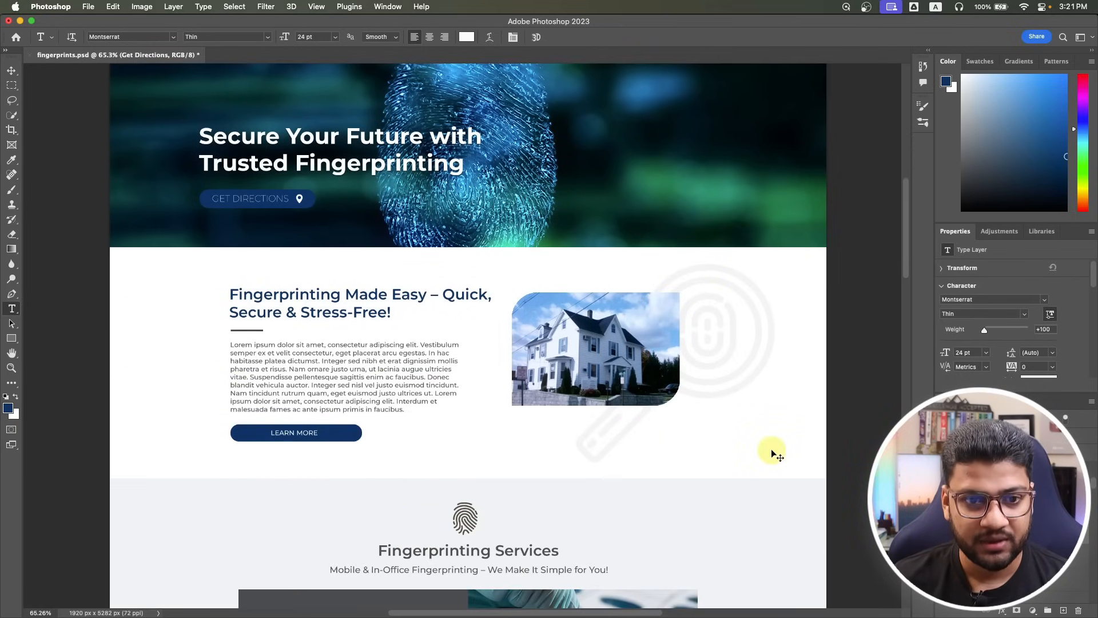
Switch from the Photoshop mockup back to the Elementor editor in Chrome.
key(super+Tab)
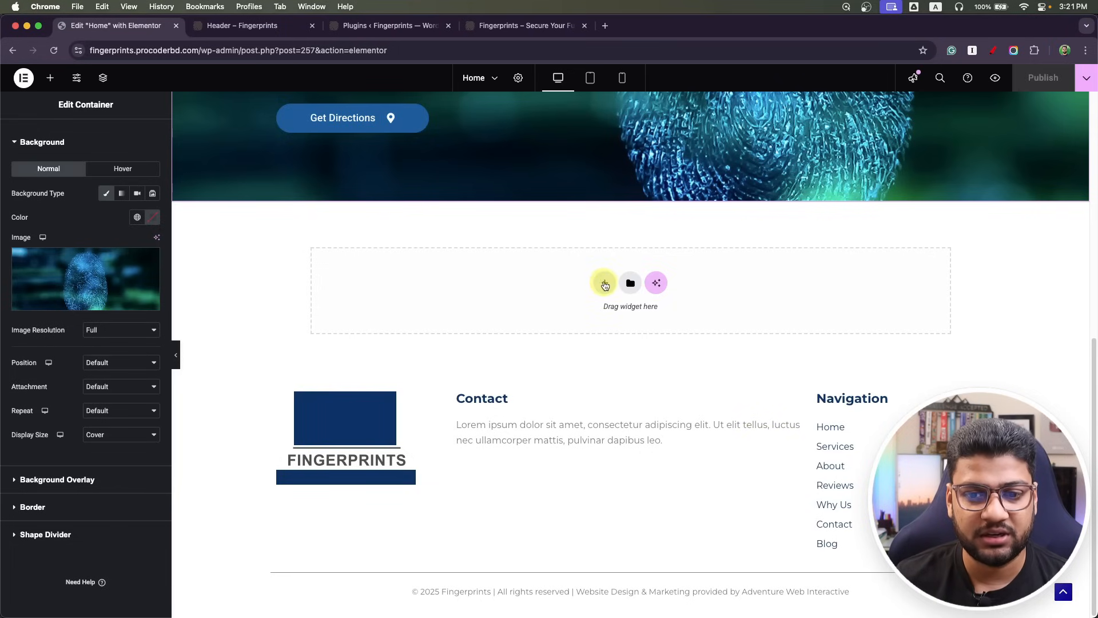
Add a two-column flexbox section below the hero with the house photo in the right column.
click(605, 285)
click(607, 310)
click(606, 302)
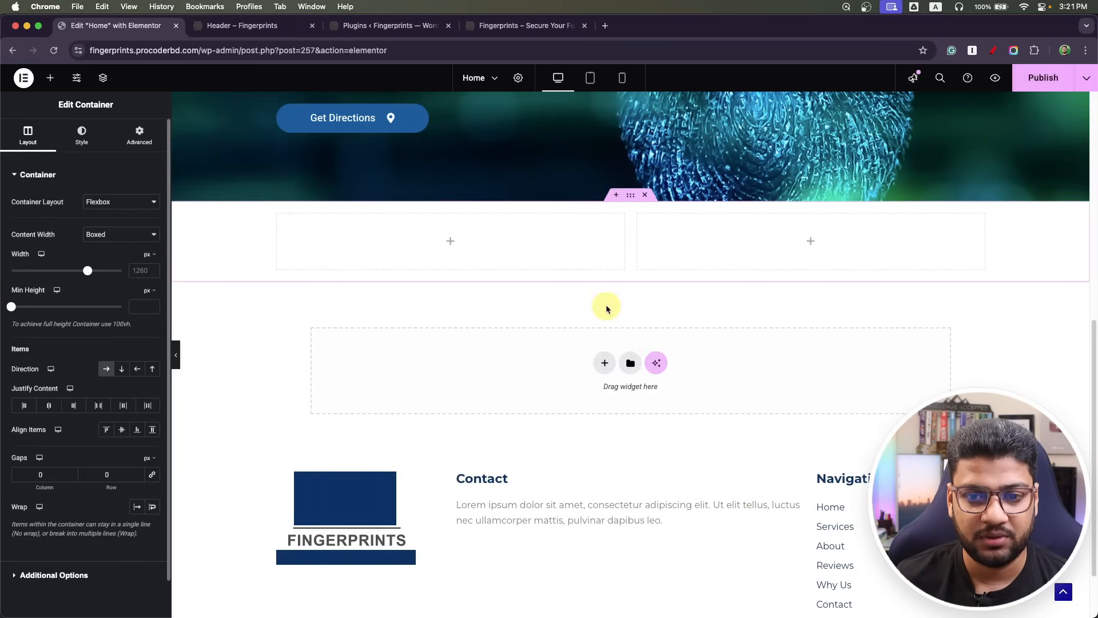
click(811, 241)
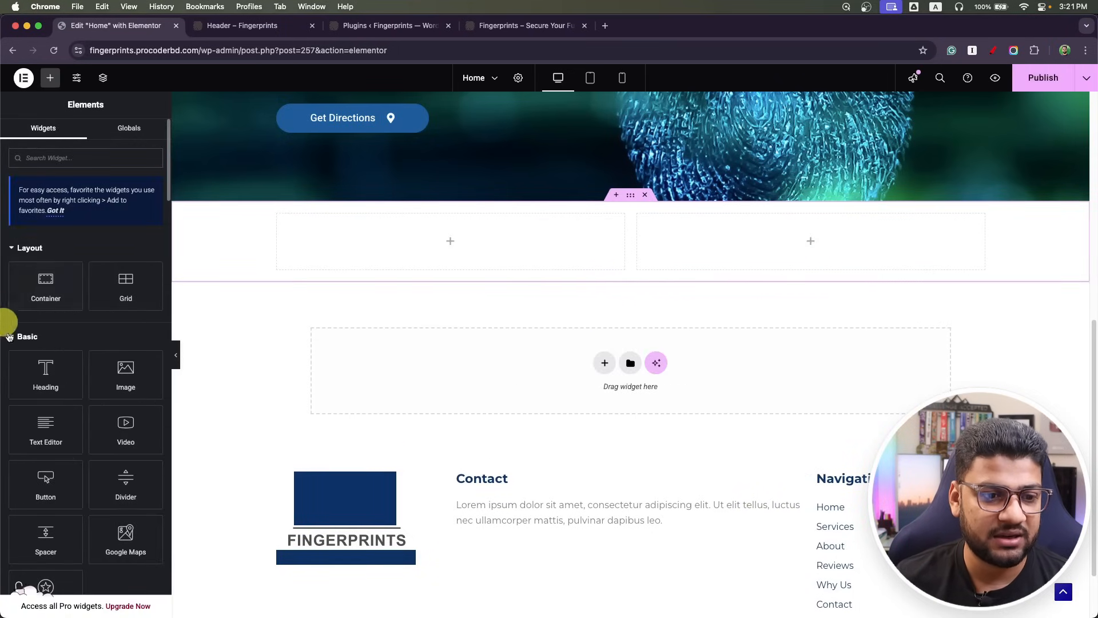
drag(152, 385, 629, 366)
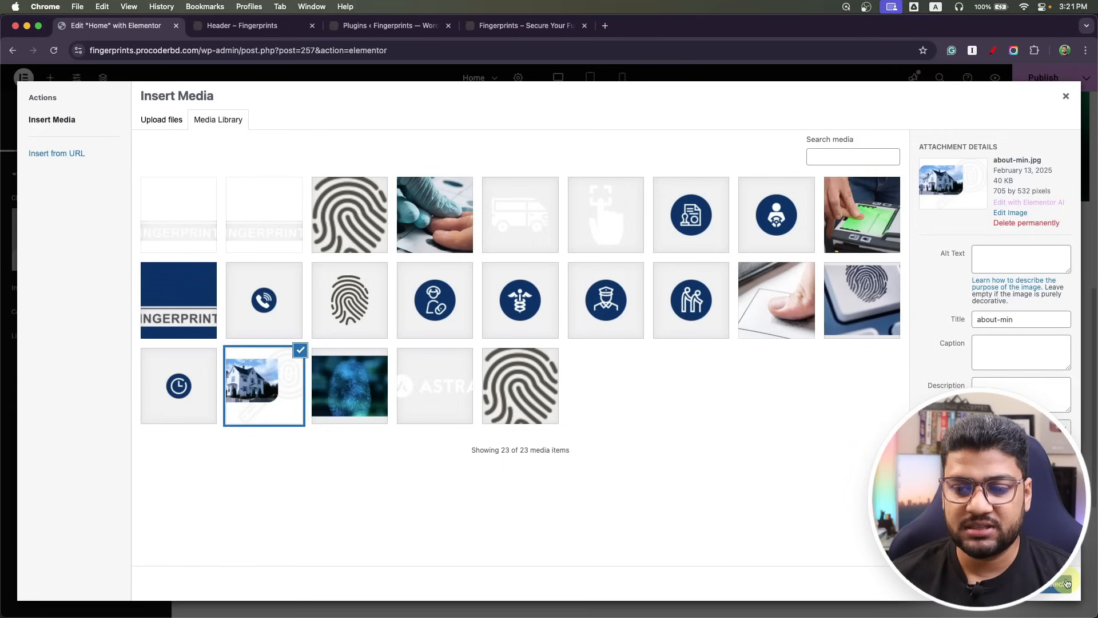
click(1068, 582)
Unlink the section margins and set top and bottom to 40 px.
click(630, 194)
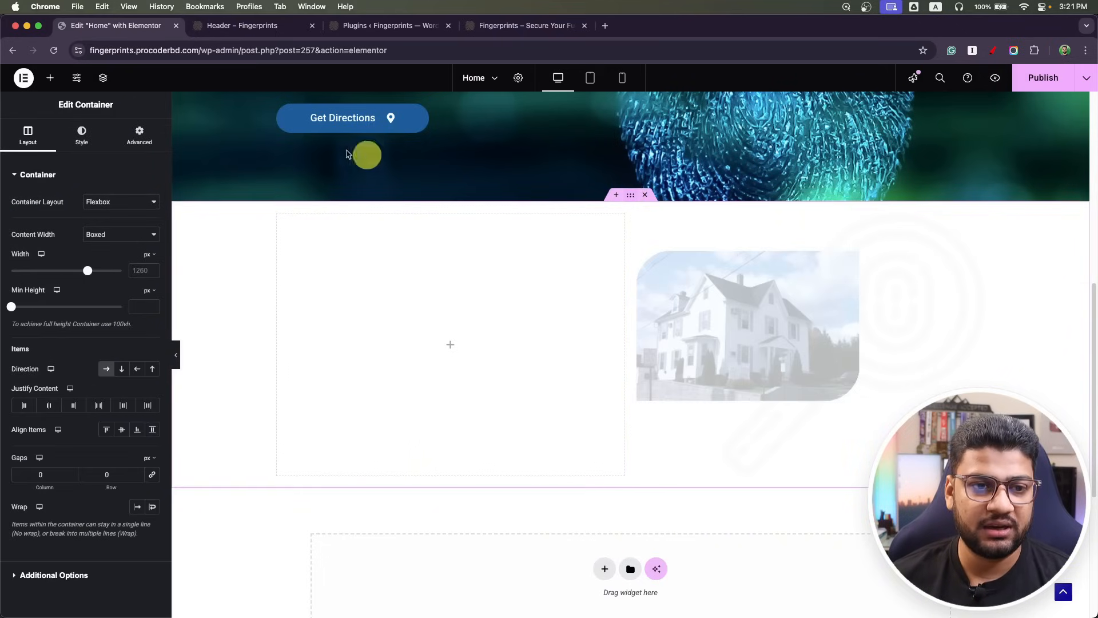
click(139, 134)
click(25, 258)
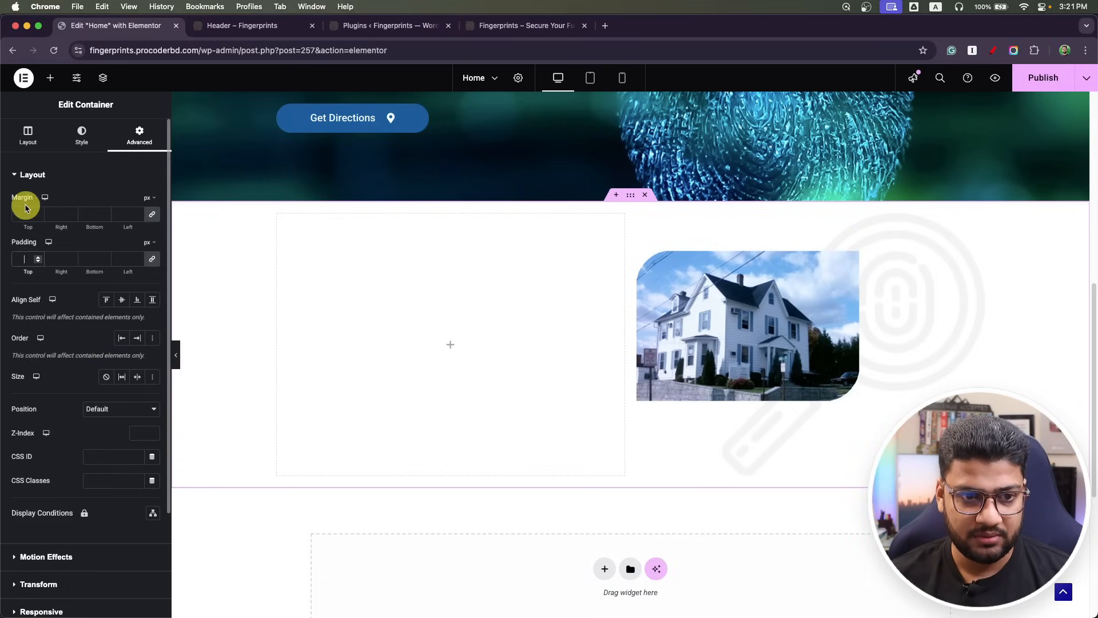
click(151, 214)
drag(30, 215, 9, 217)
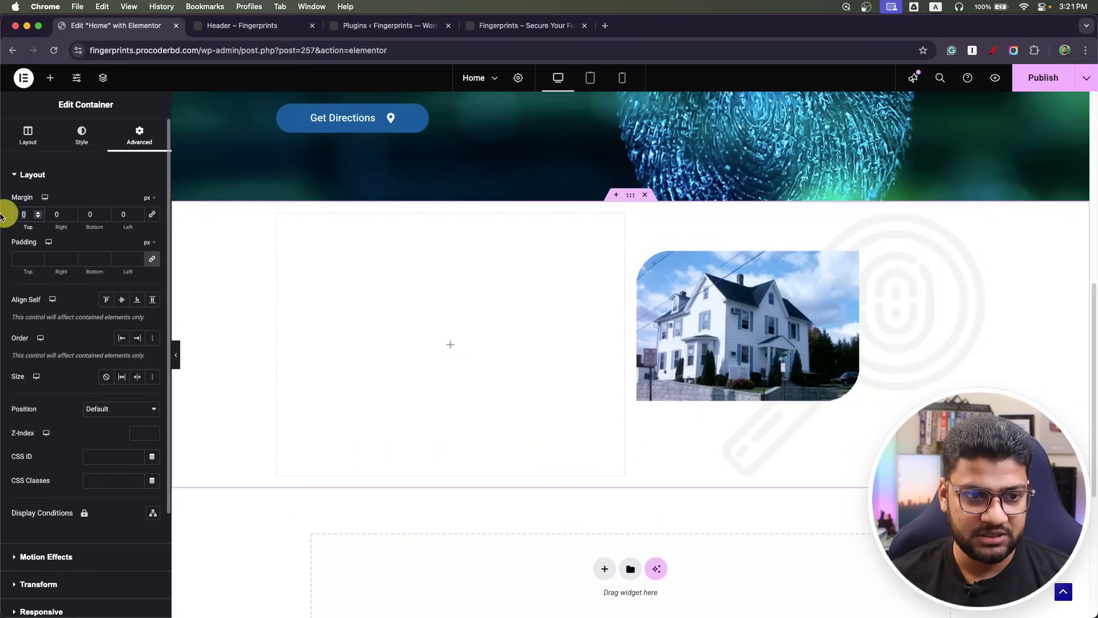
text(4)
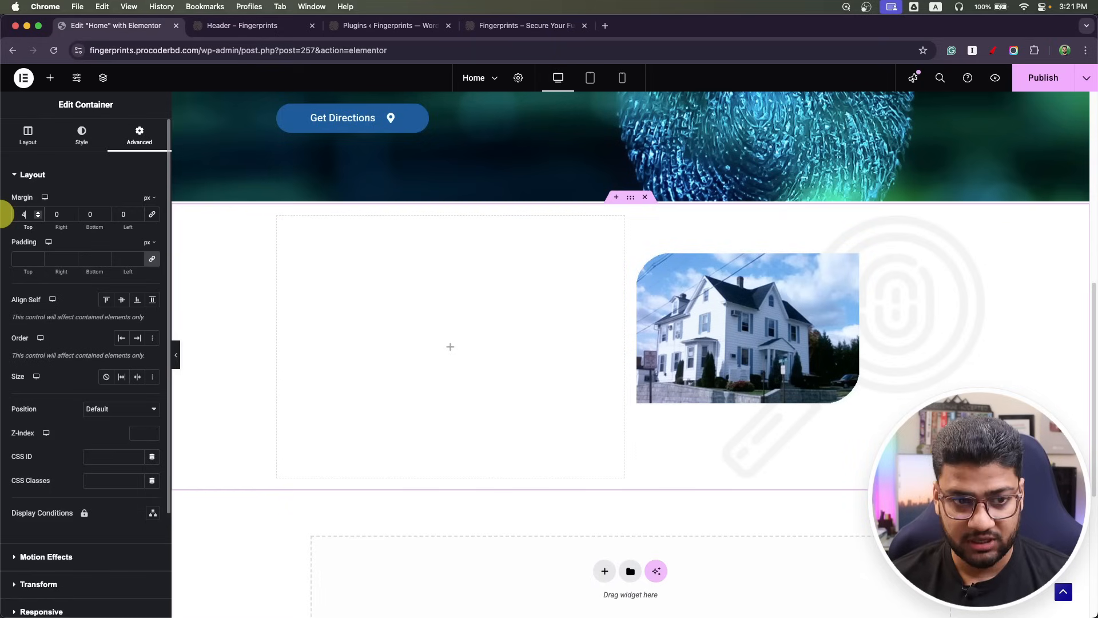
text(0)
click(98, 214)
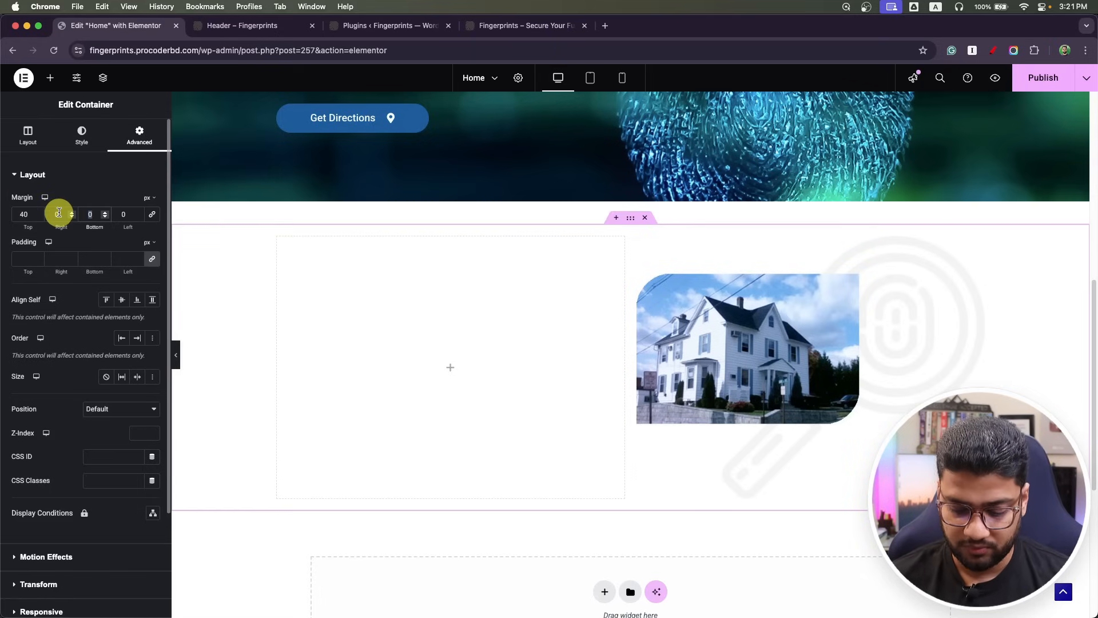
text(40)
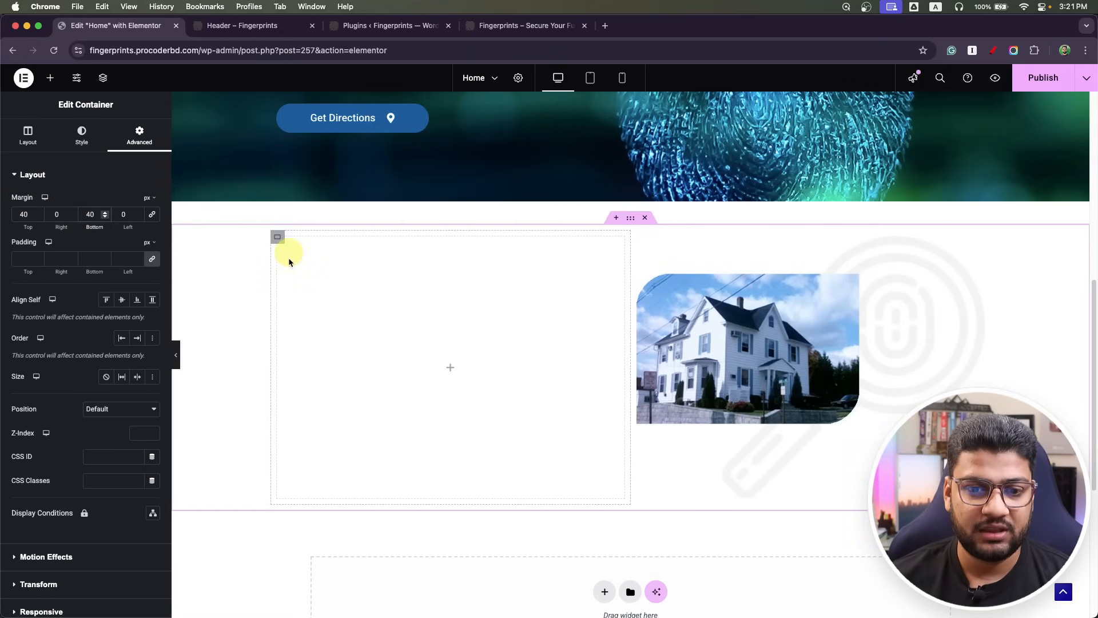
click(450, 367)
scroll(488, 343, up, 3)
scroll(488, 337, up, 2)
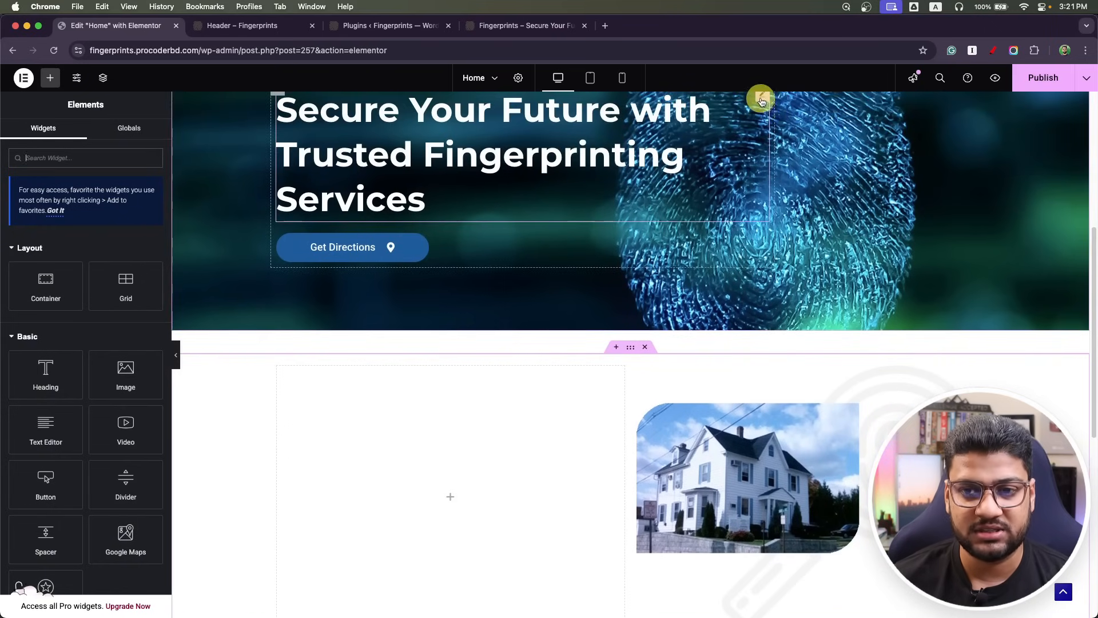
Duplicate the hero heading and move the copy into the empty left column.
right_click(761, 102)
click(779, 127)
drag(758, 242, 488, 544)
scroll(491, 517, down, 5)
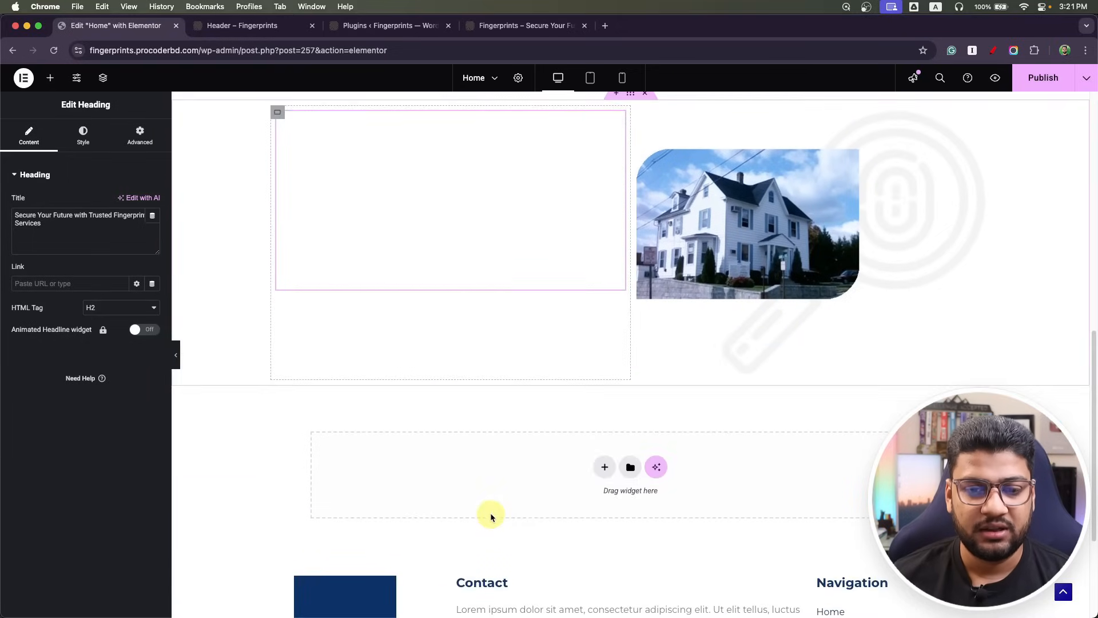
scroll(490, 517, up, 4)
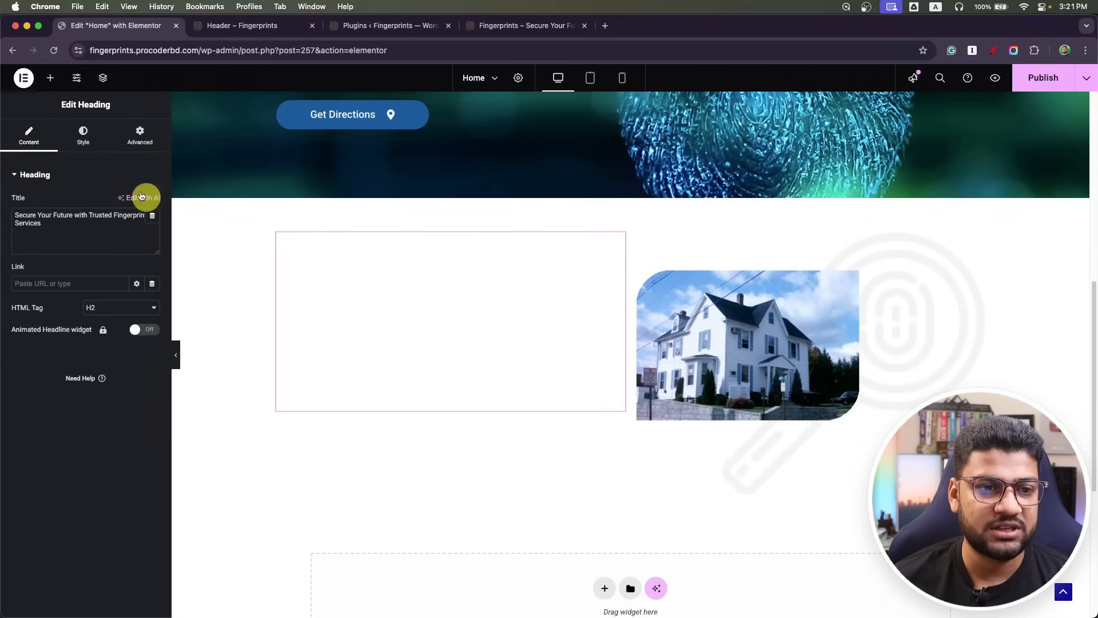
Colour the heading copy with the dark navy global colour, checking tablet and mobile widths.
click(83, 136)
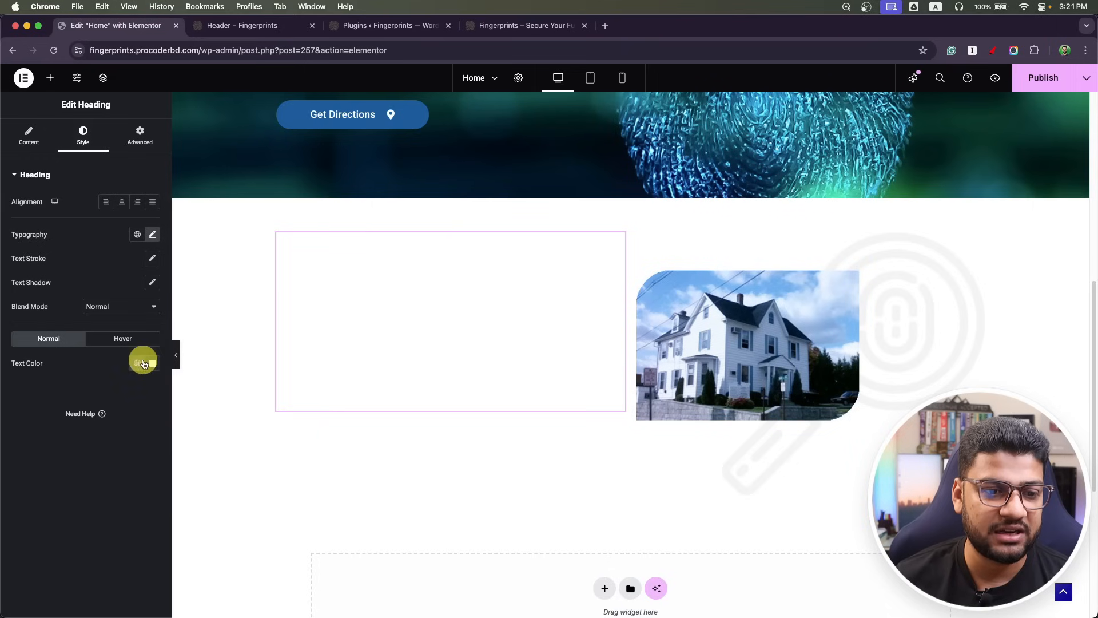
click(137, 362)
click(69, 143)
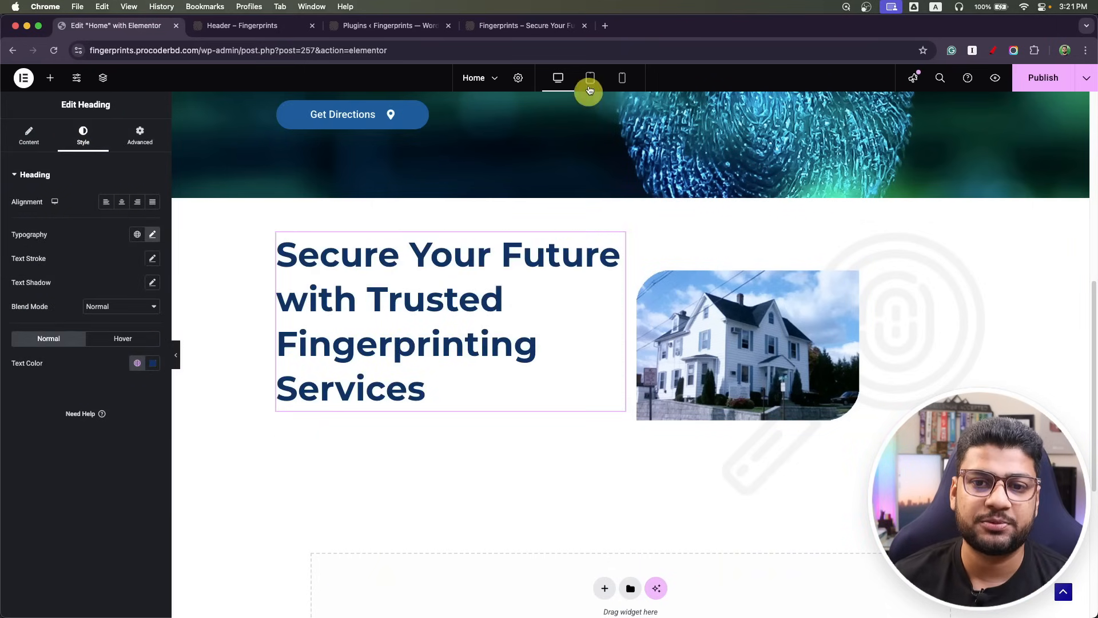
click(590, 78)
click(622, 80)
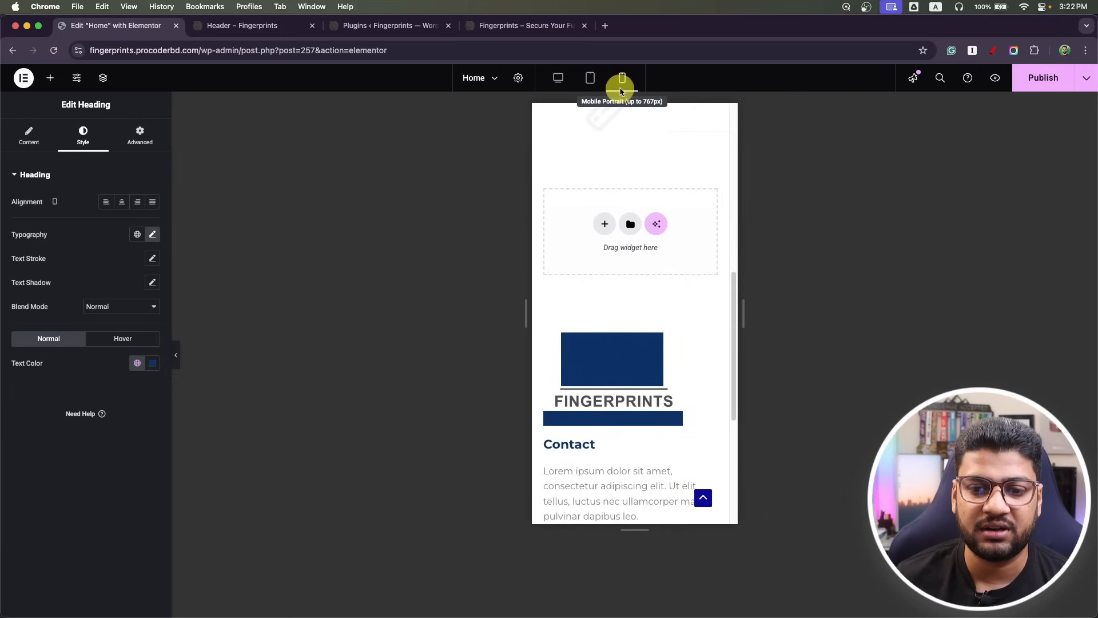
scroll(605, 275, up, 5)
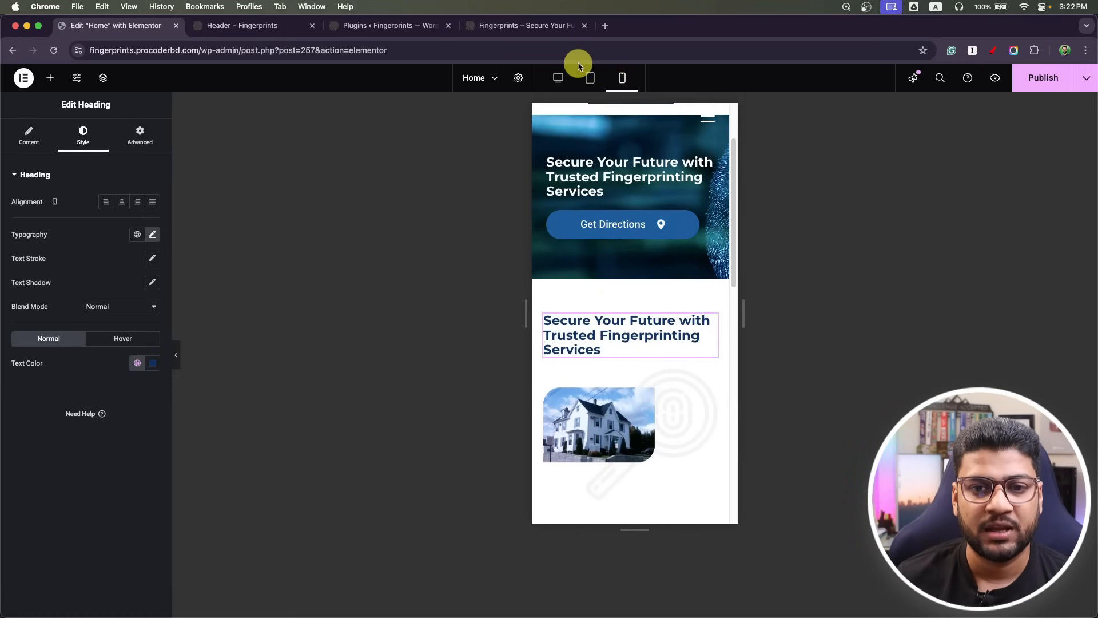
click(560, 75)
scroll(461, 345, down, 5)
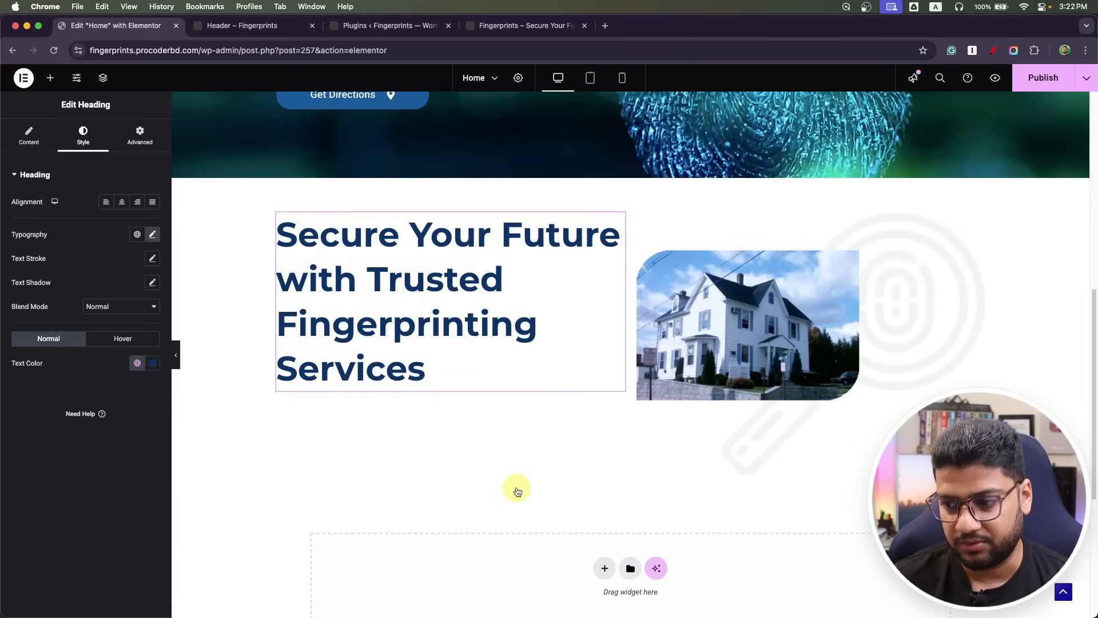
Replace the heading title with 'Fingerprinting Made Easy – Quick, Secure & Stress-Free!' from the mockup.
key(super+Tab)
click(331, 305)
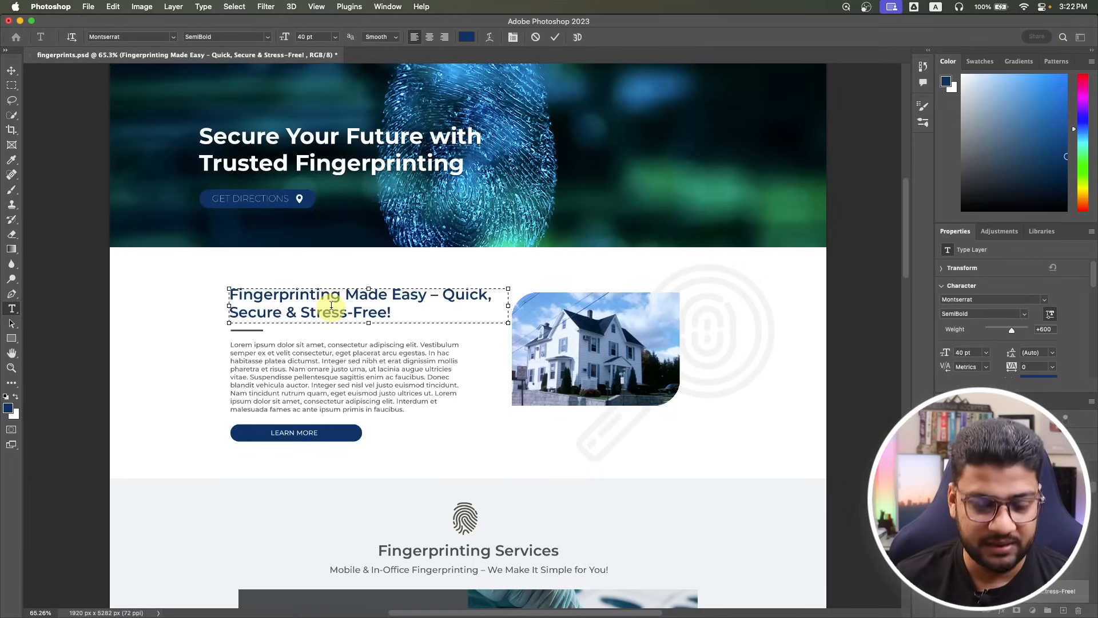
key(super+a)
key(super+c)
key(super+Tab)
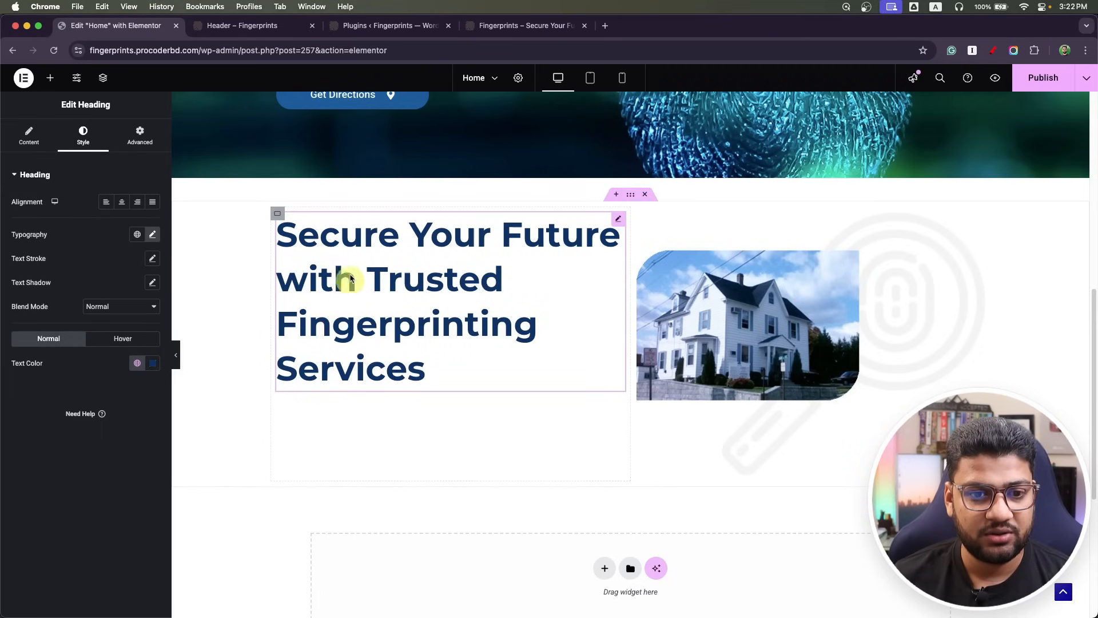
click(29, 137)
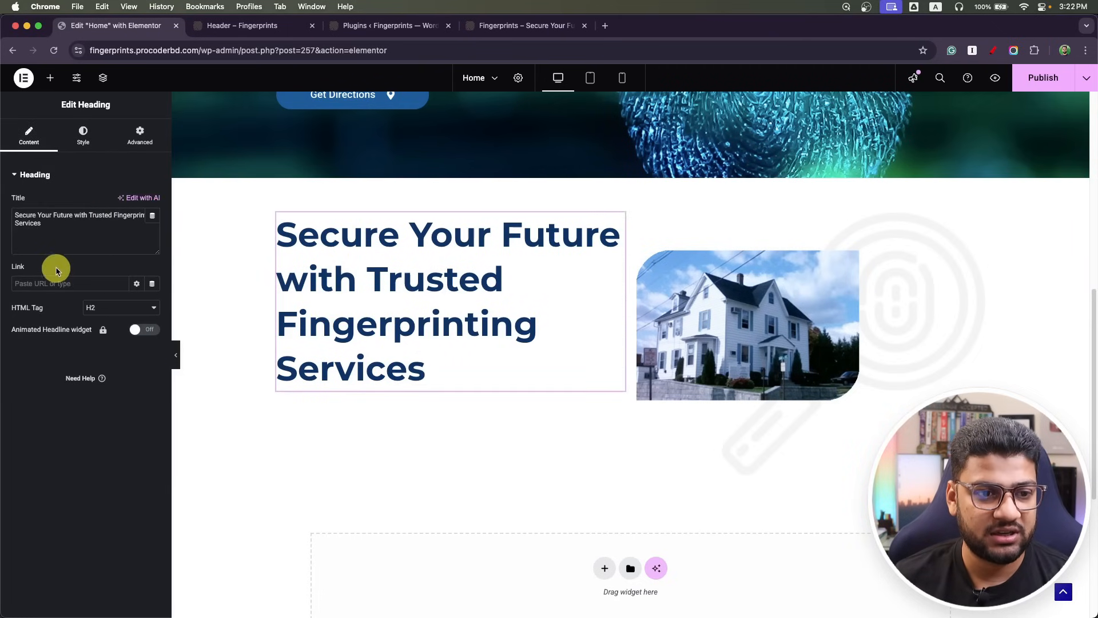
click(53, 235)
key(super+a)
key(super+v)
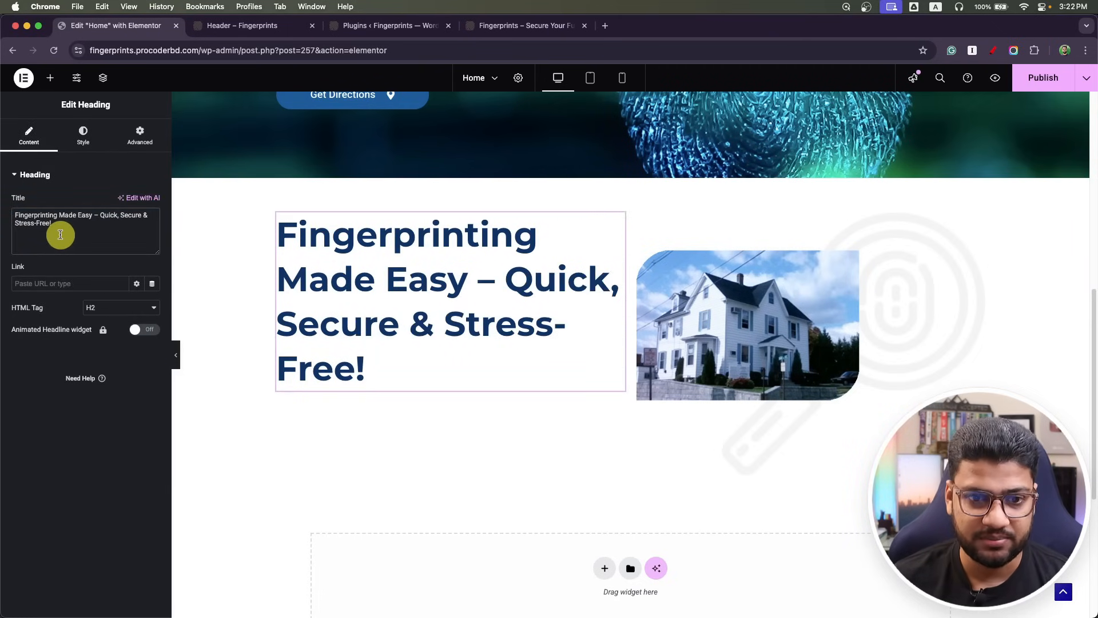
Set the heading font size to 40, matching the mockup, and publish.
click(80, 137)
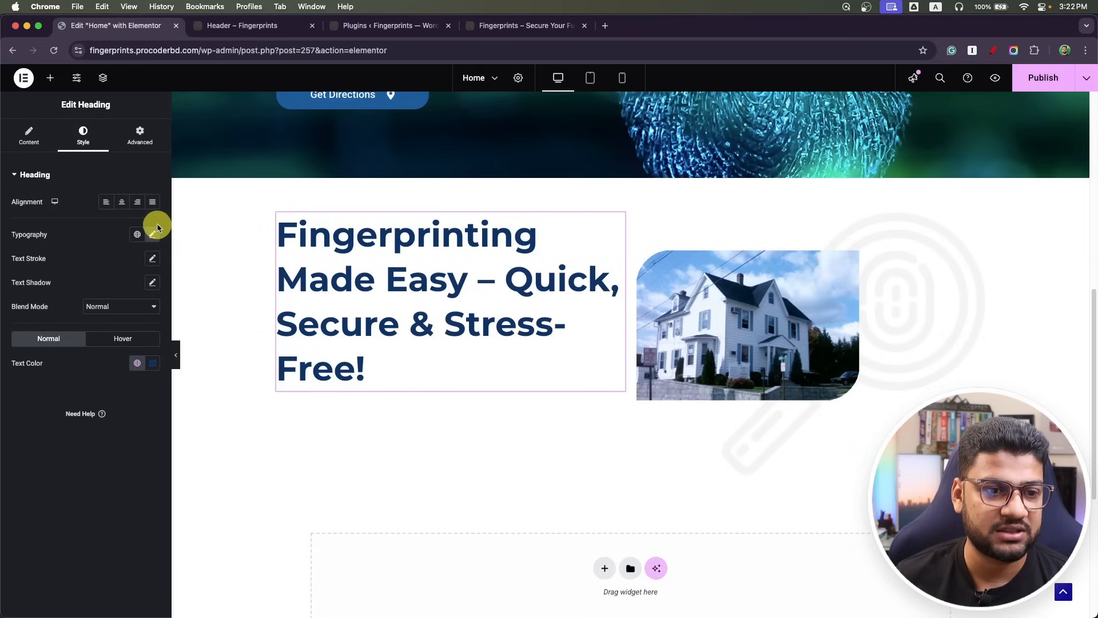
click(152, 235)
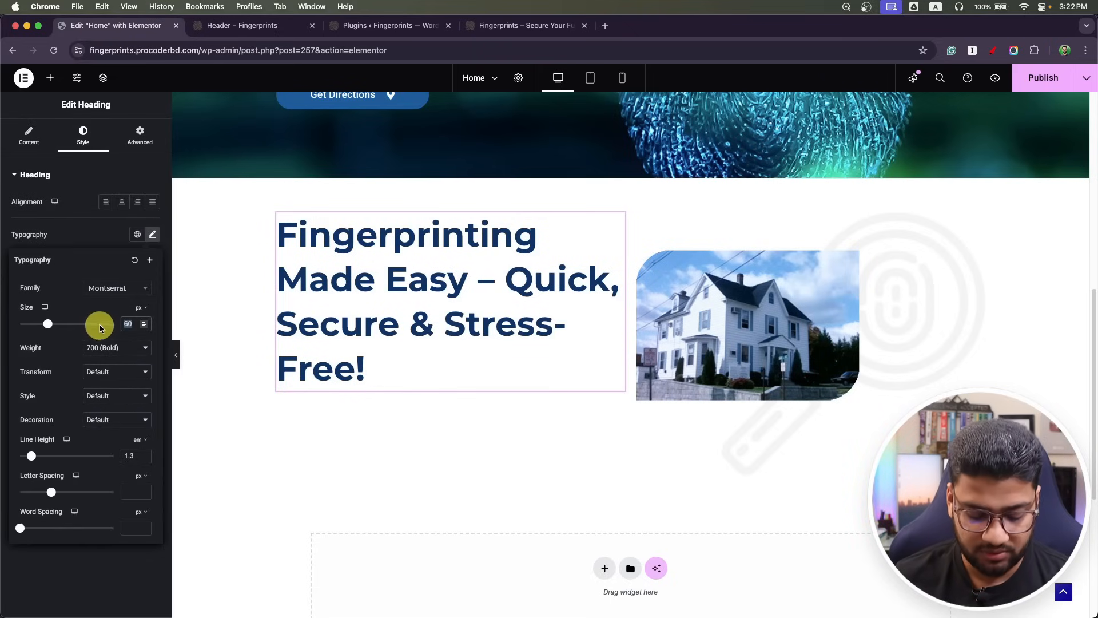
key(super+Tab)
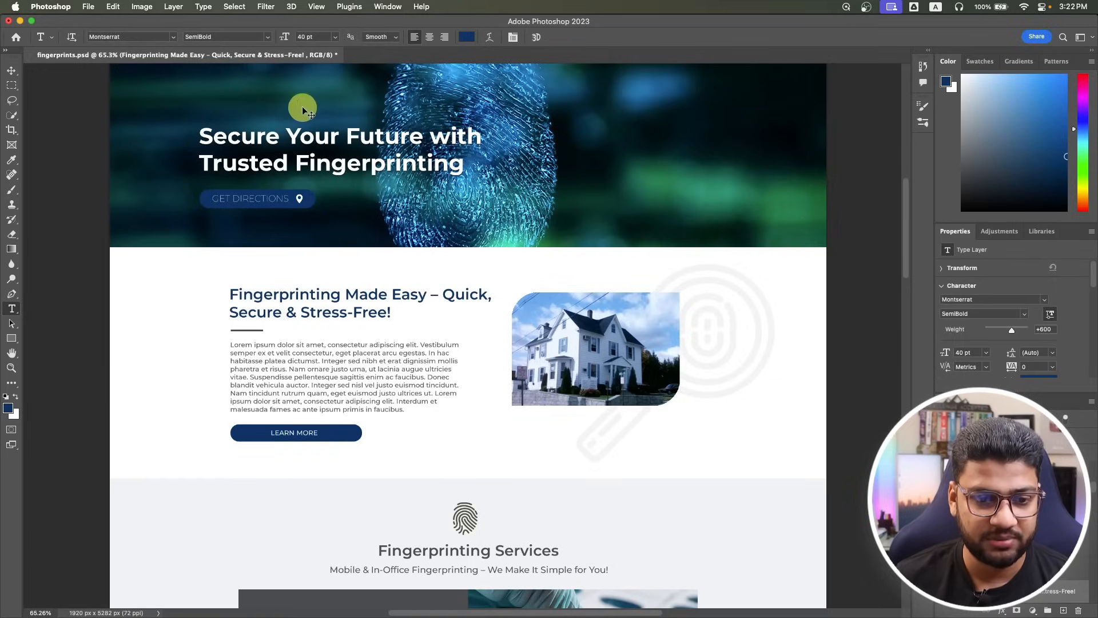
key(super+Tab)
double_click(133, 323)
text(4)
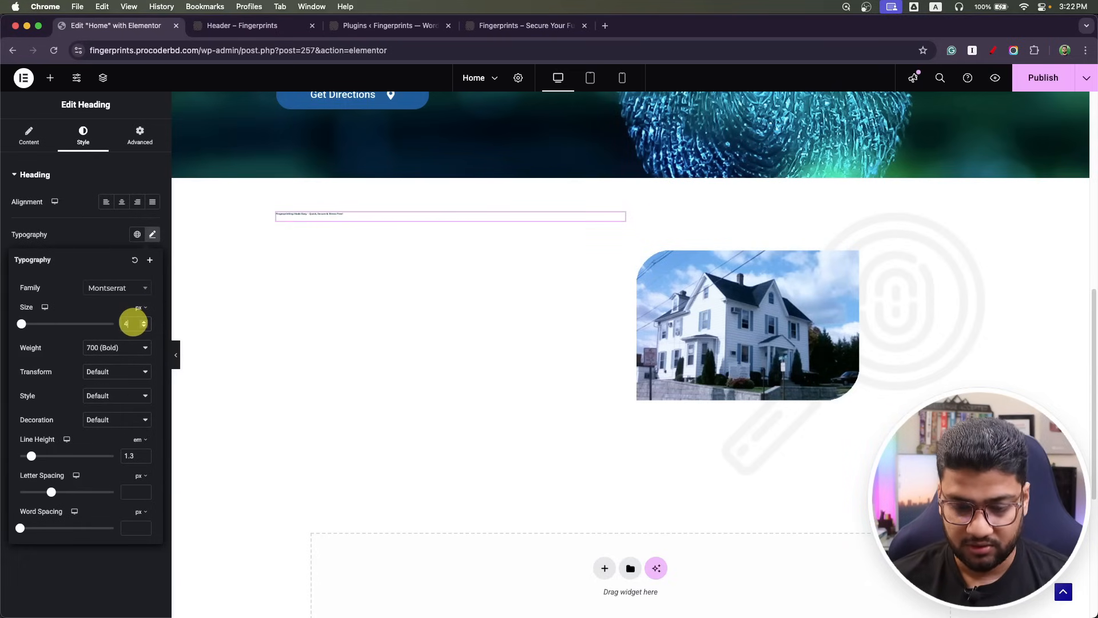
text(0)
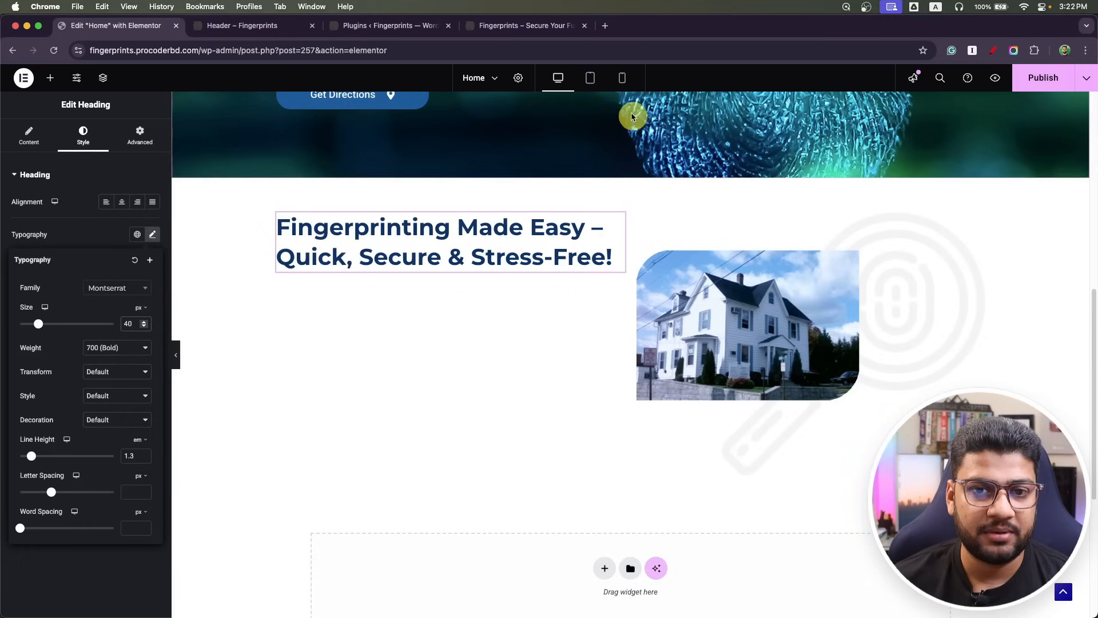
click(1043, 78)
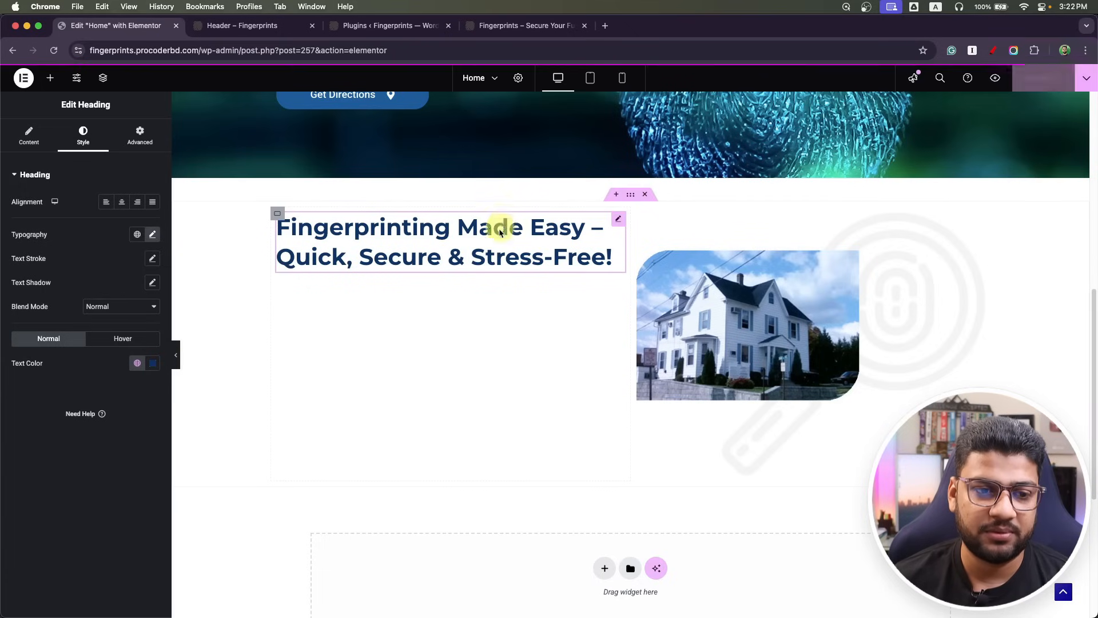
click(46, 77)
Add a text block under the heading containing the mockup's body paragraph.
drag(43, 436, 432, 263)
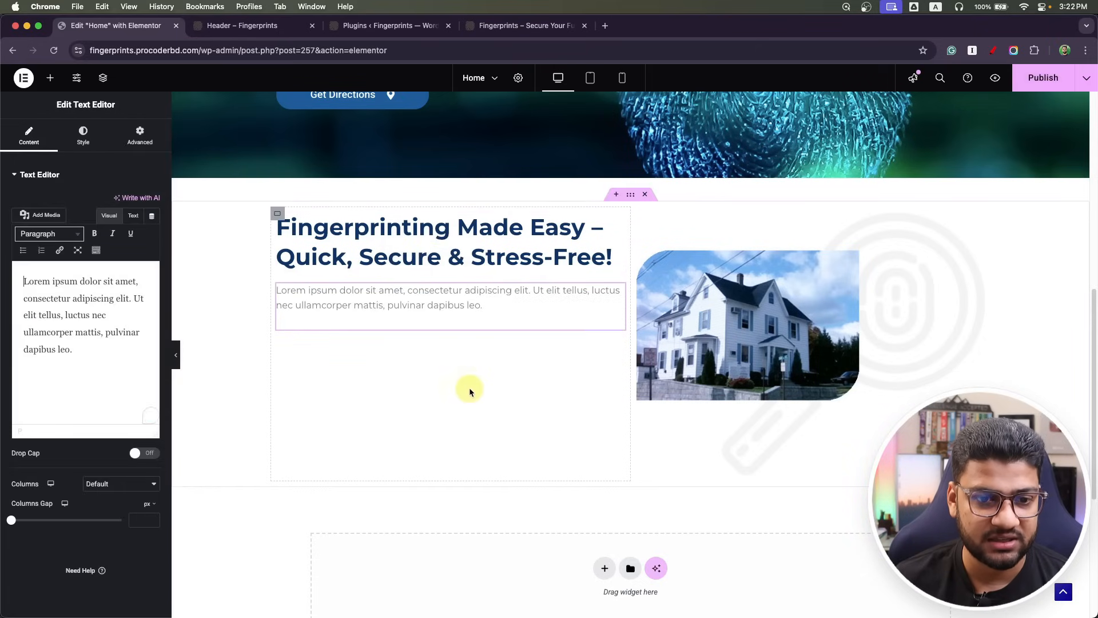
click(117, 362)
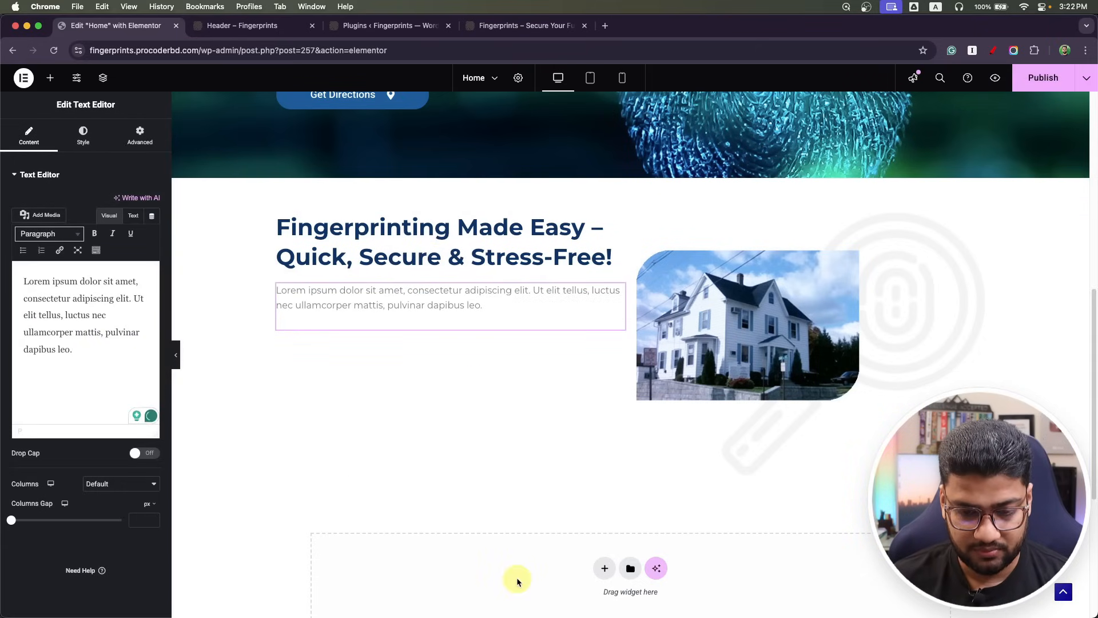
key(super+Tab)
click(354, 367)
key(super+a)
key(super+Tab)
key(super+a)
text(Lorem ipsum dolor sit amet, consectetur adipiscing elit. Vestibulum semper ex et velit consectetur, eget placerat arcu egestas. In hac habitasse platea dictumst. Integer sed nibh et erat dignissim mollis pharetra et risus. Nam ornare justo urna, ut lacinia augue ultricies vitae. Suspendisse pellentesque sagittis enim ac faucibus. Donec blandit vehicula auctor. Integer sed nisl vel justo euismod tincidunt. Nam tincidunt rutrum quam, eget euismod justo ultrices ut. Lorem ipsum dolor sit amet, consectetur adipiscing elit. Interdum et malesuada fames ac ante ipsum primis in faucibus.)
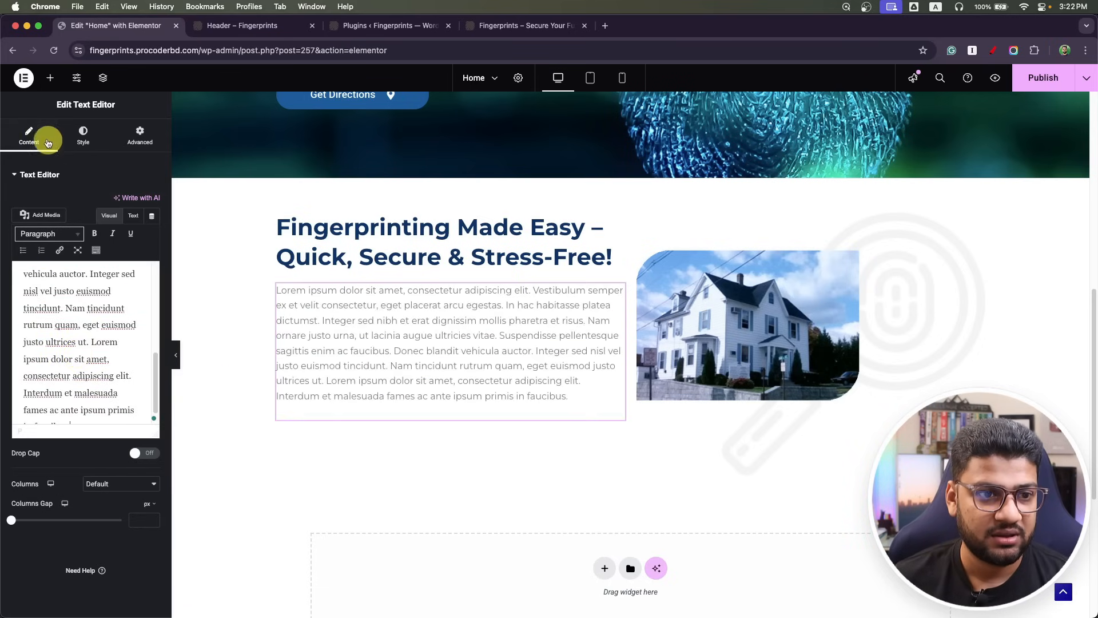
Add a 'Learn More' button below the paragraph and publish.
click(50, 78)
drag(44, 481, 436, 397)
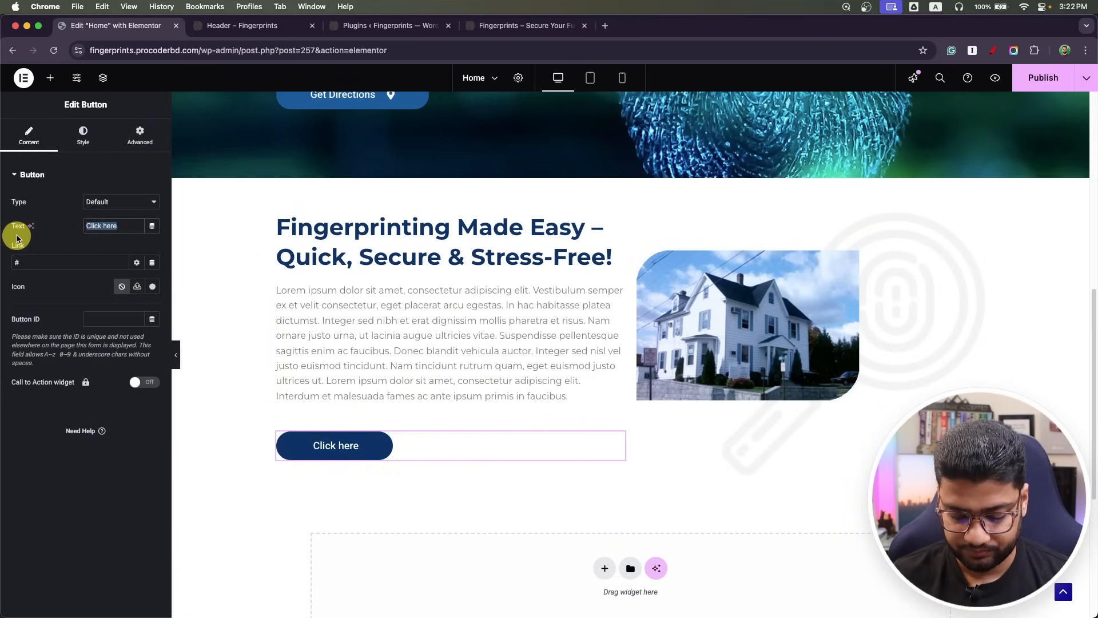
text(Learn More)
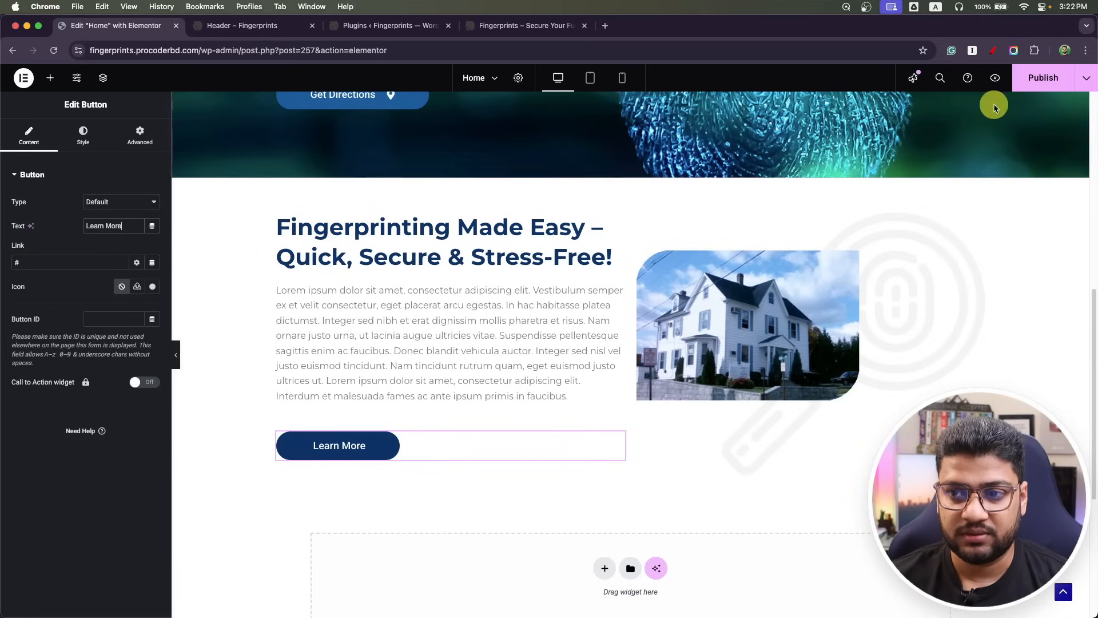
click(1032, 88)
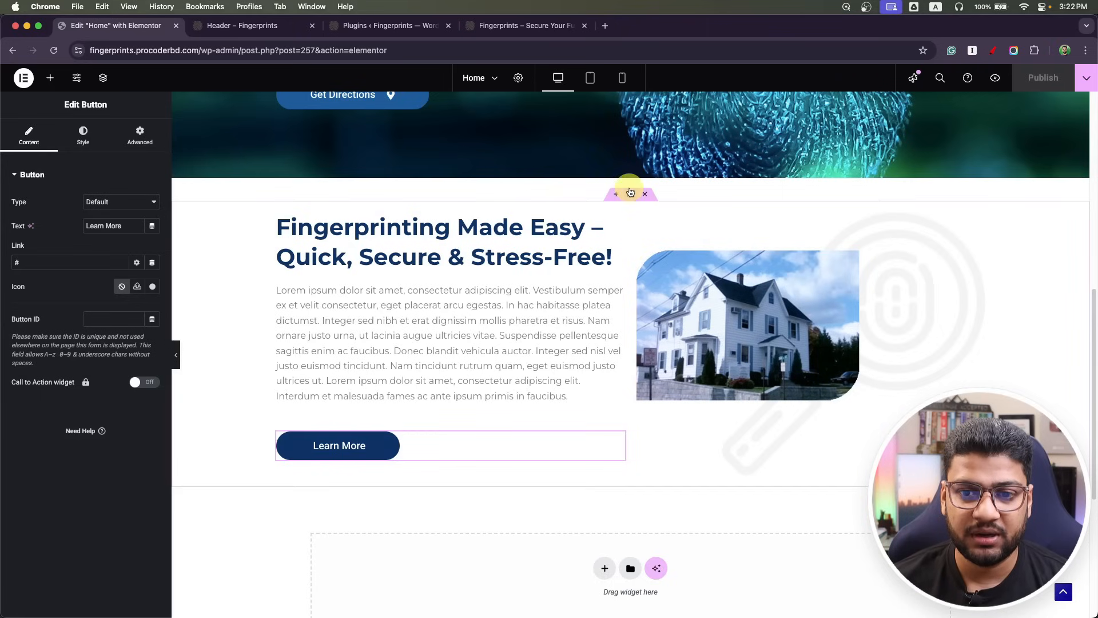
Vertically centre the left column's heading, text and button, checking the tablet view.
click(630, 197)
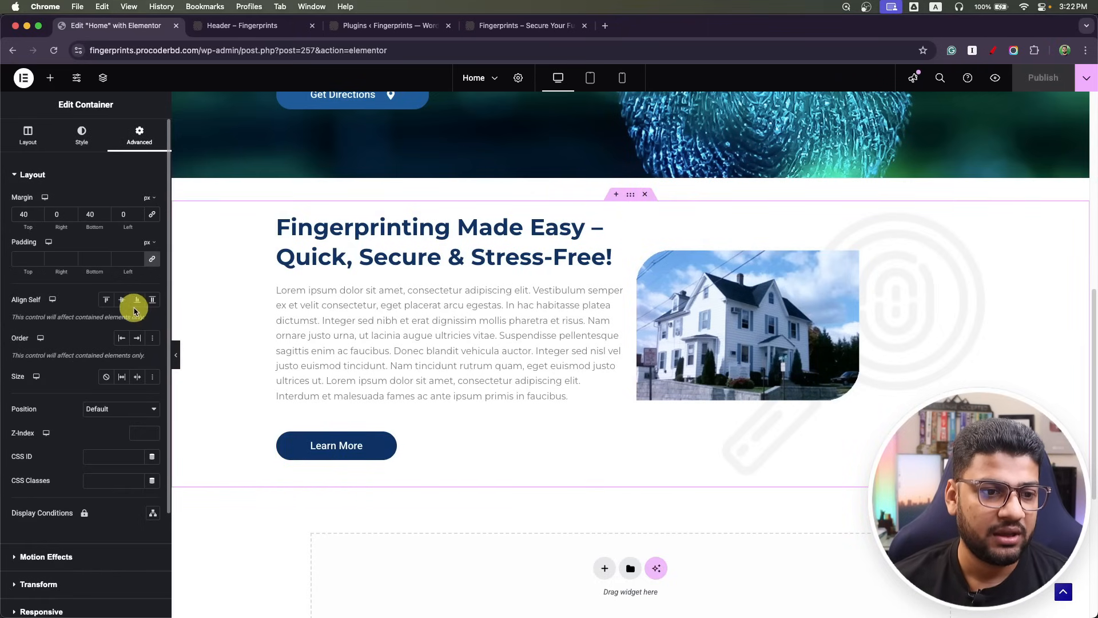
click(27, 137)
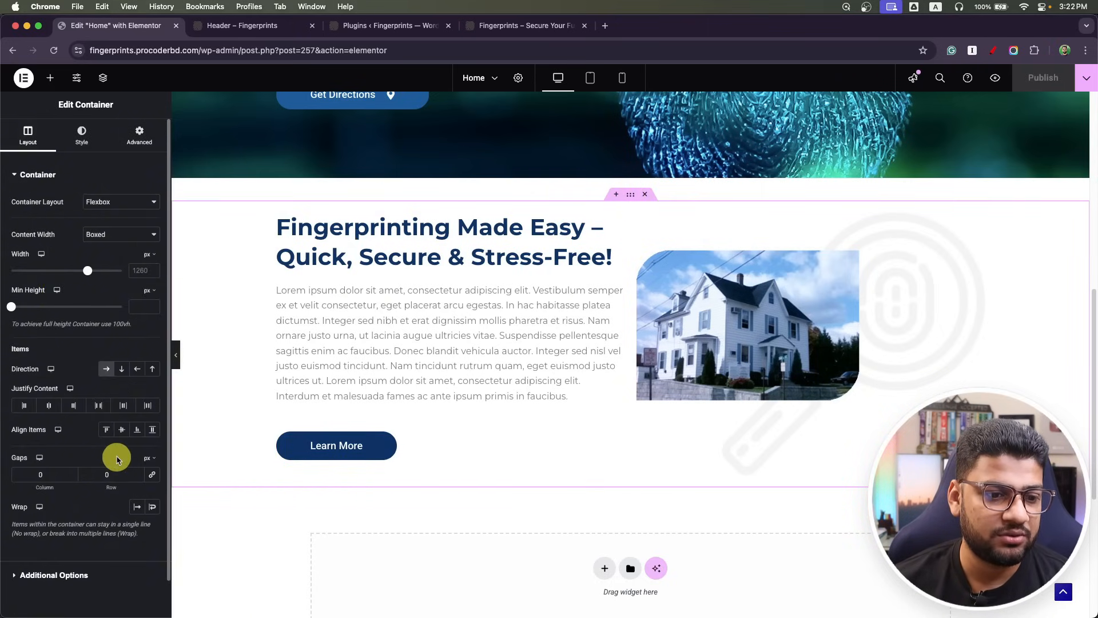
click(123, 431)
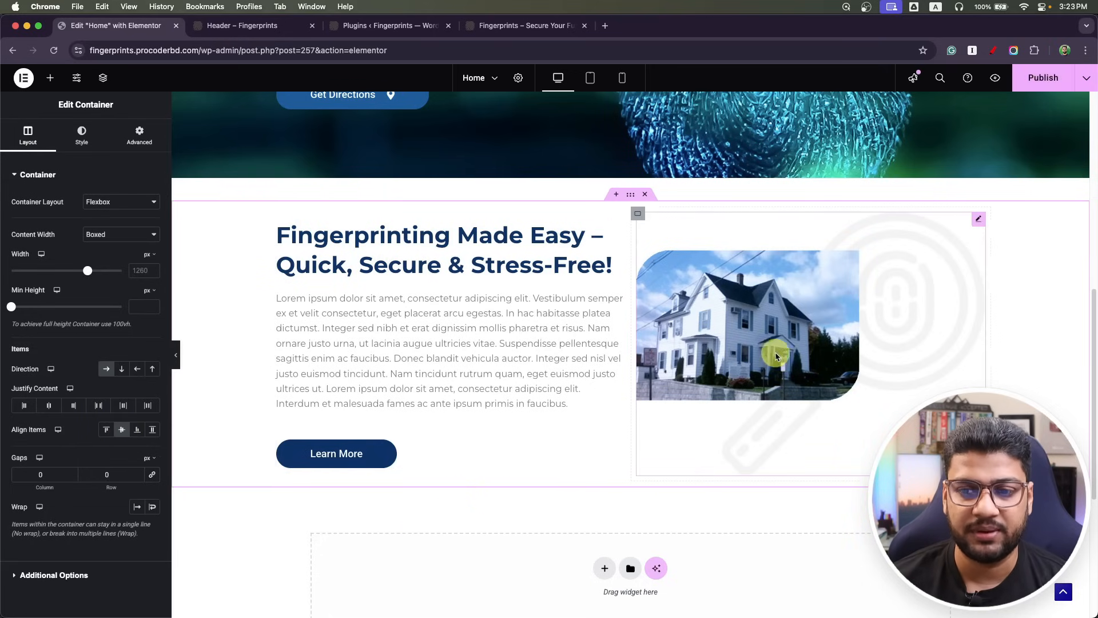
click(590, 78)
scroll(569, 382, up, 3)
scroll(569, 383, down, 3)
scroll(568, 384, up, 5)
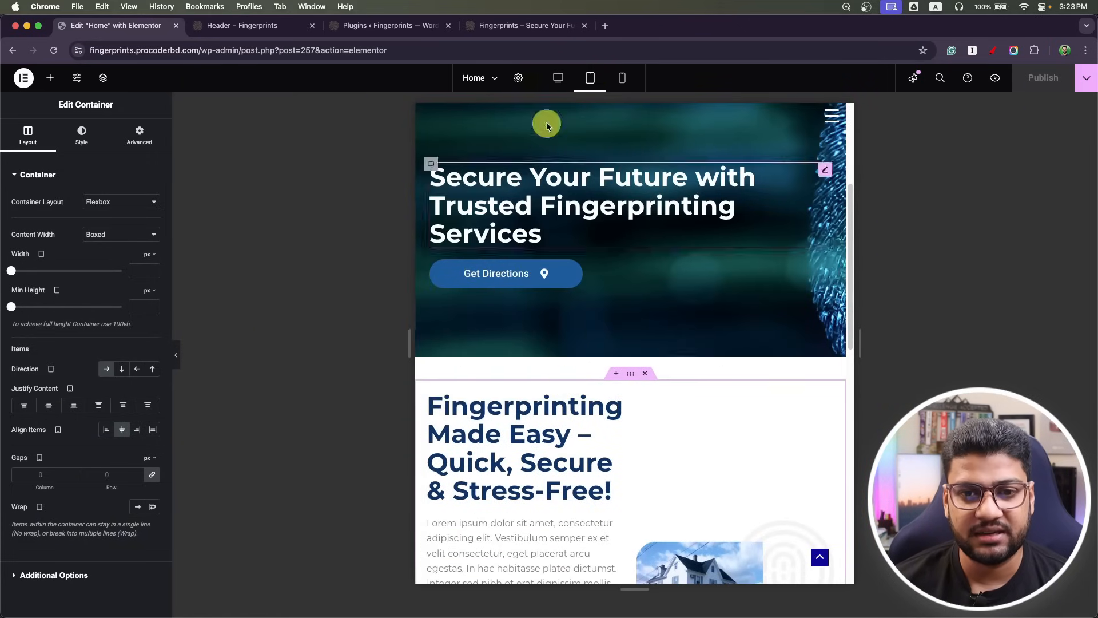
click(558, 78)
scroll(456, 333, down, 5)
Duplicate the house photo, place the copy above the heading, and publish.
scroll(629, 321, up, 1)
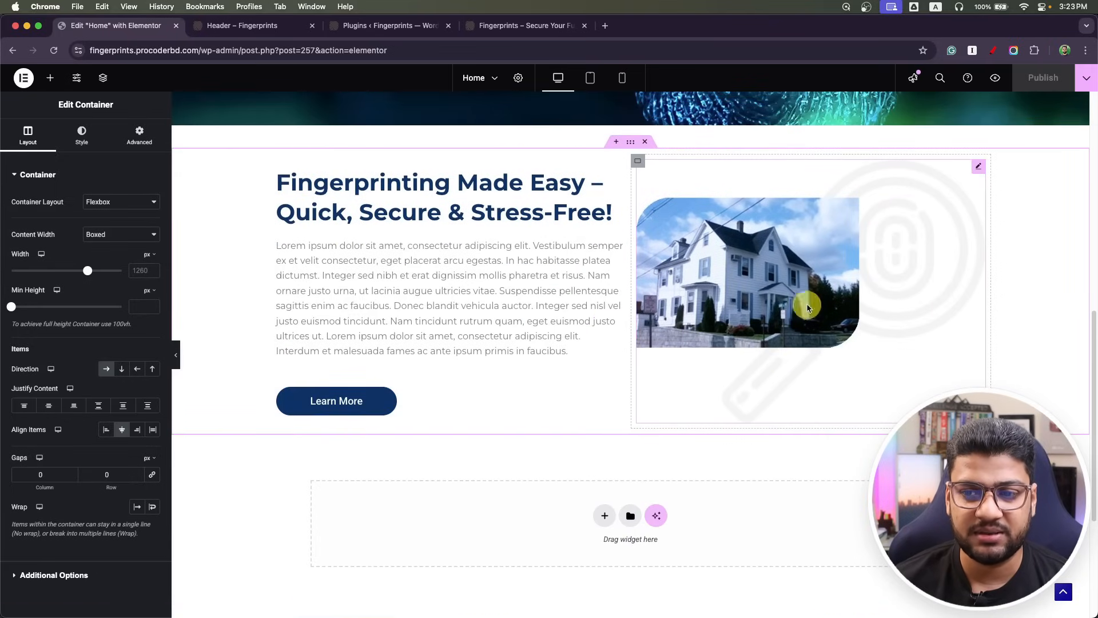
right_click(972, 169)
click(1003, 205)
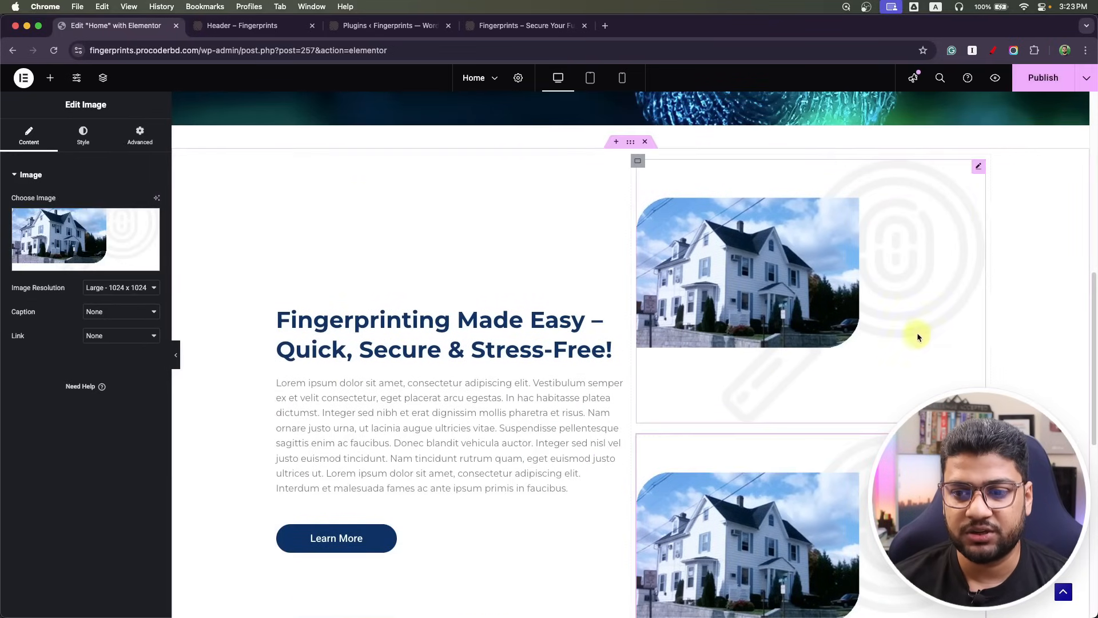
drag(979, 167, 406, 307)
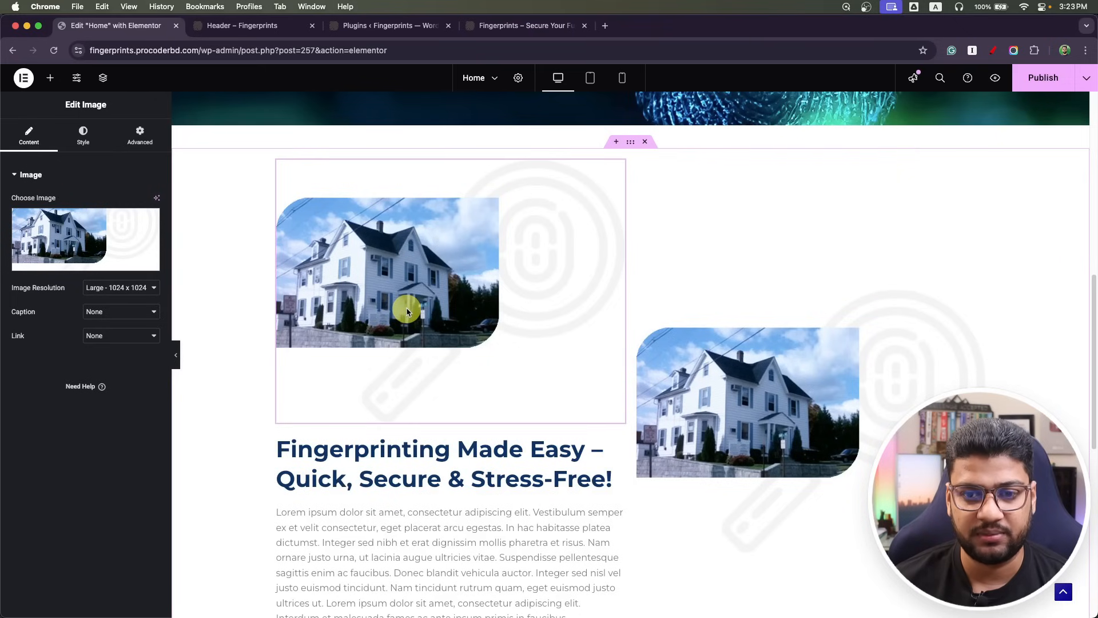
click(1042, 79)
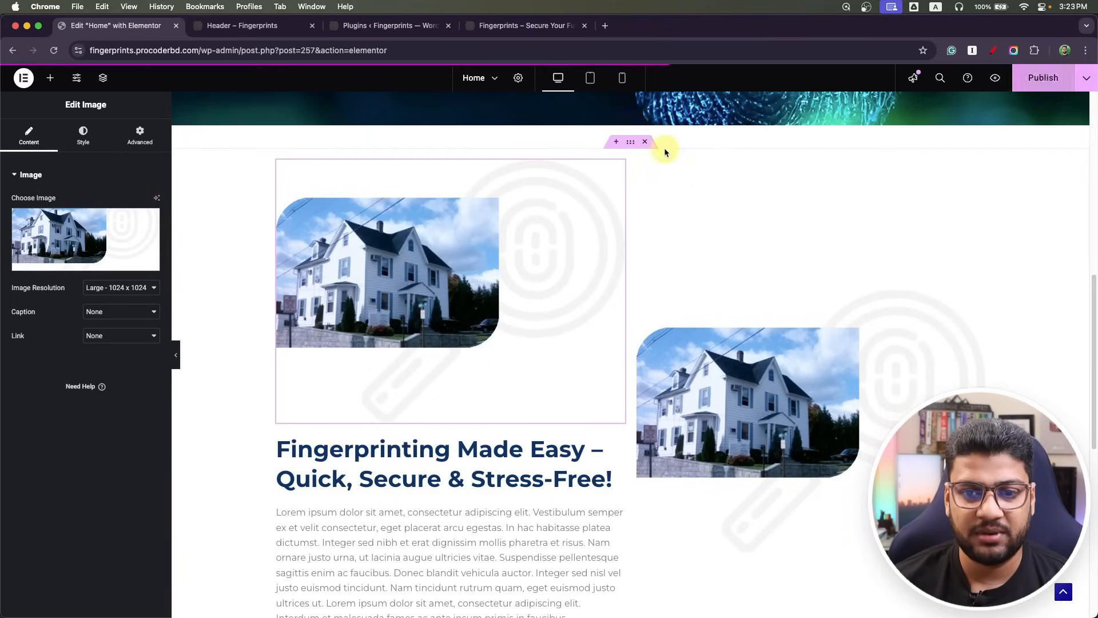
Hide the photo copy on desktop and publish.
click(140, 135)
scroll(88, 375, down, 10)
click(46, 542)
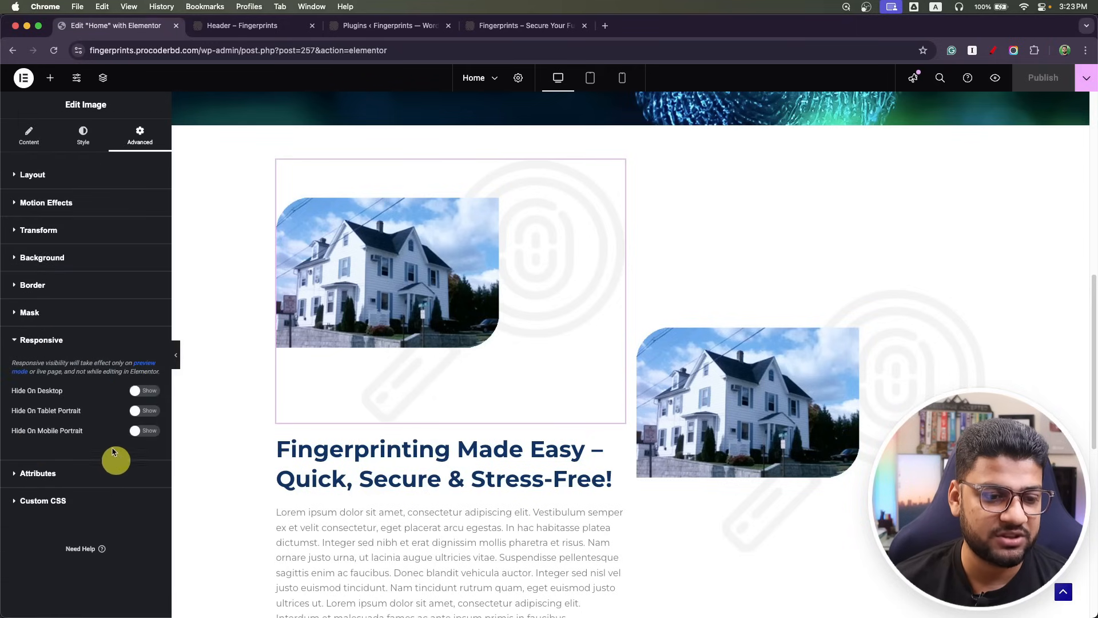
click(148, 395)
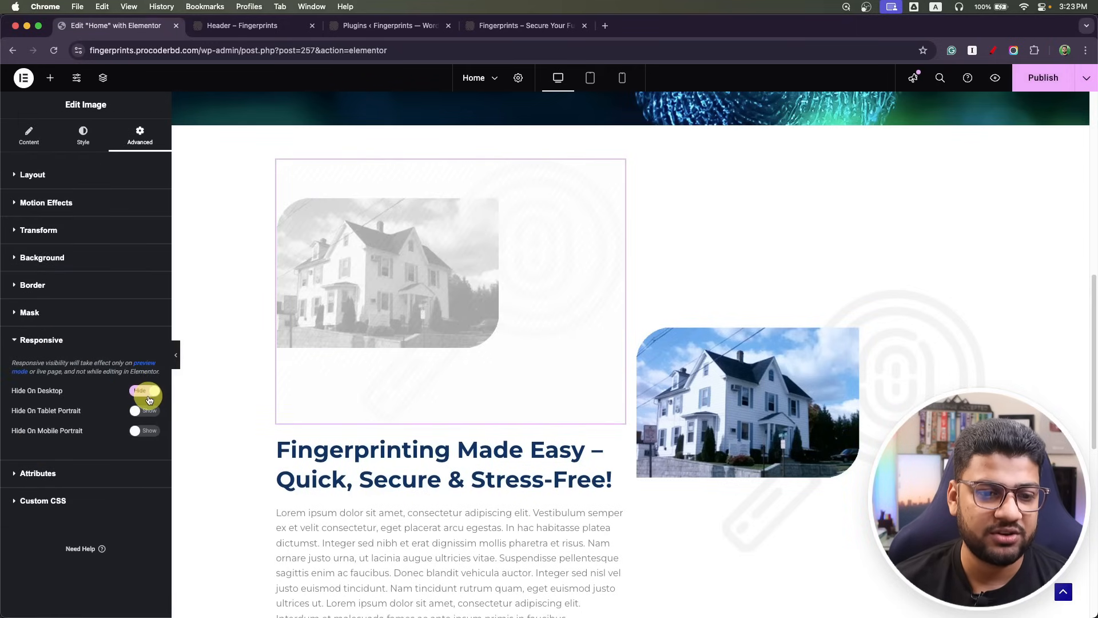
click(1054, 77)
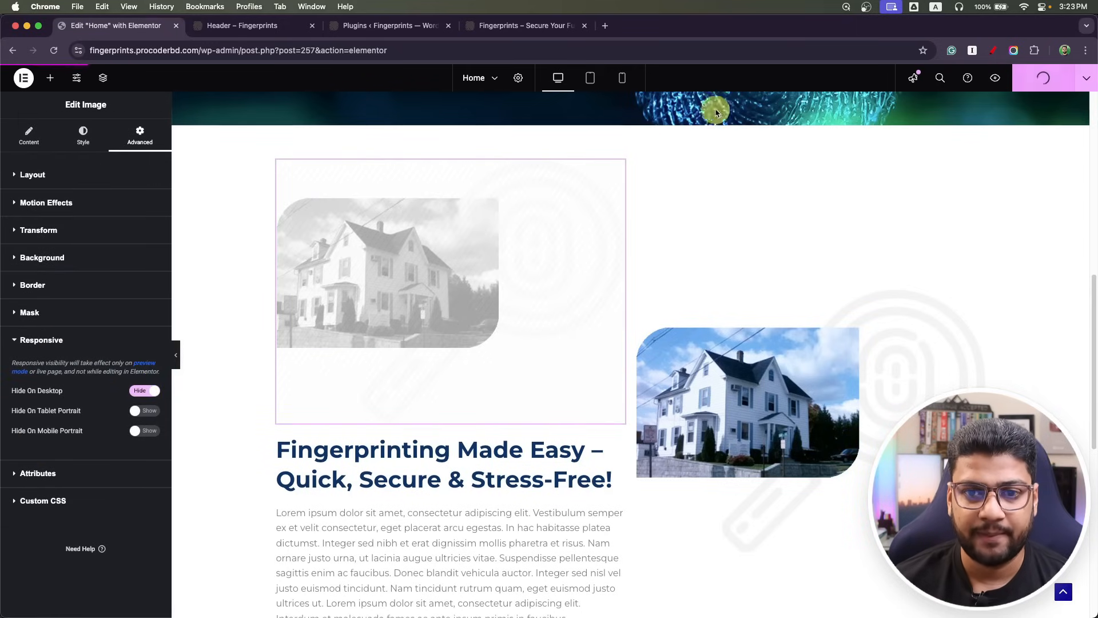
In tablet view, make both the left and right columns 100% wide.
click(587, 77)
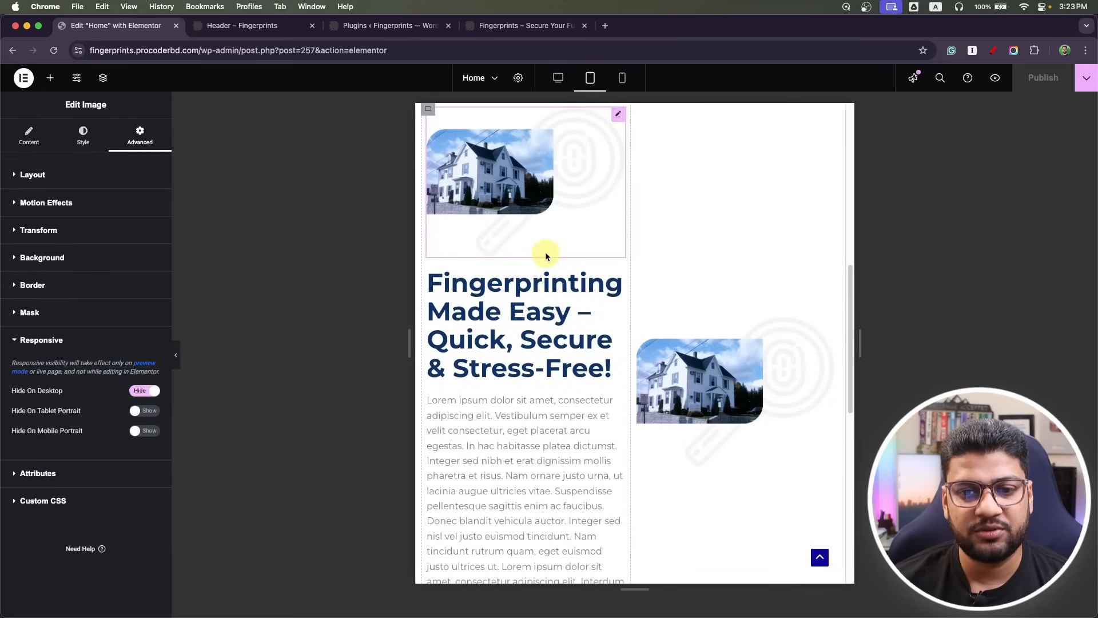
scroll(540, 201, up, 4)
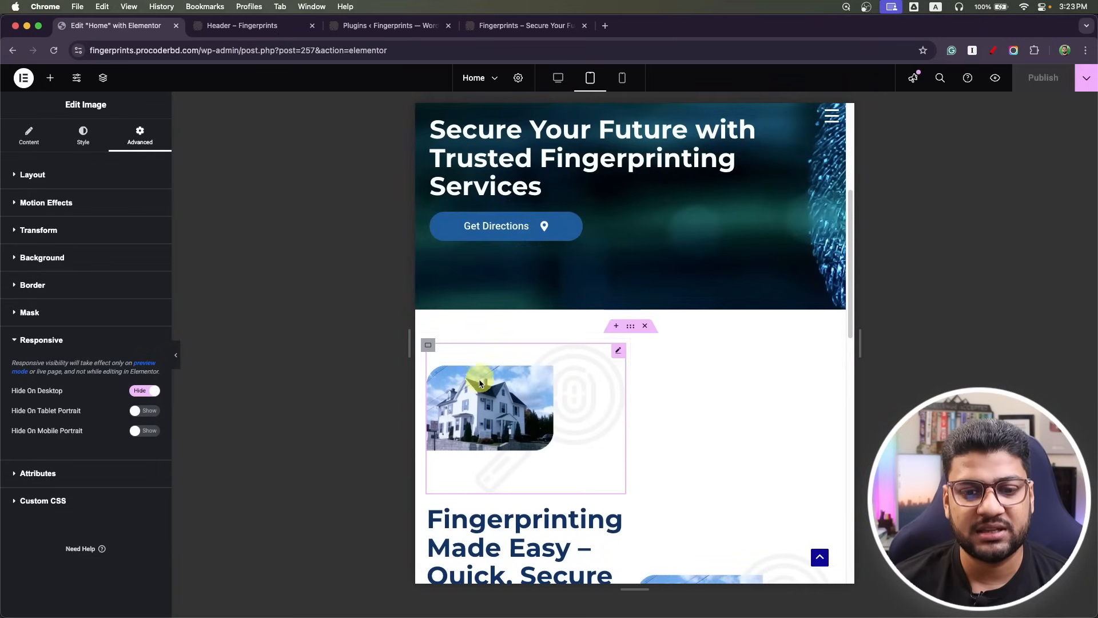
click(429, 345)
click(150, 274)
text(100)
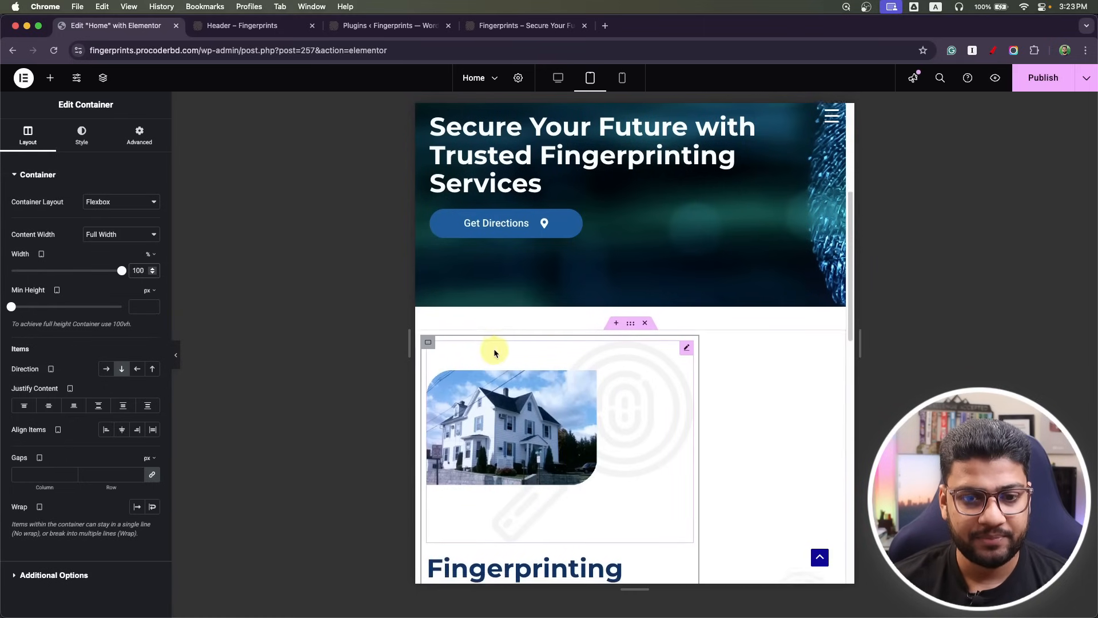
scroll(492, 348, down, 7)
scroll(748, 253, up, 3)
scroll(747, 251, up, 2)
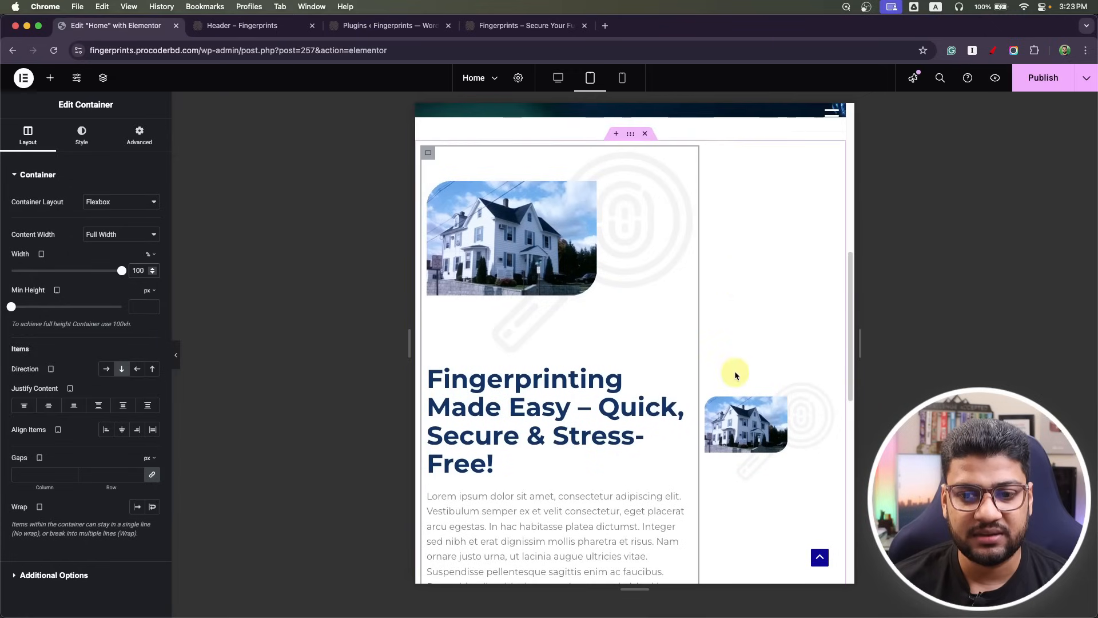
click(709, 383)
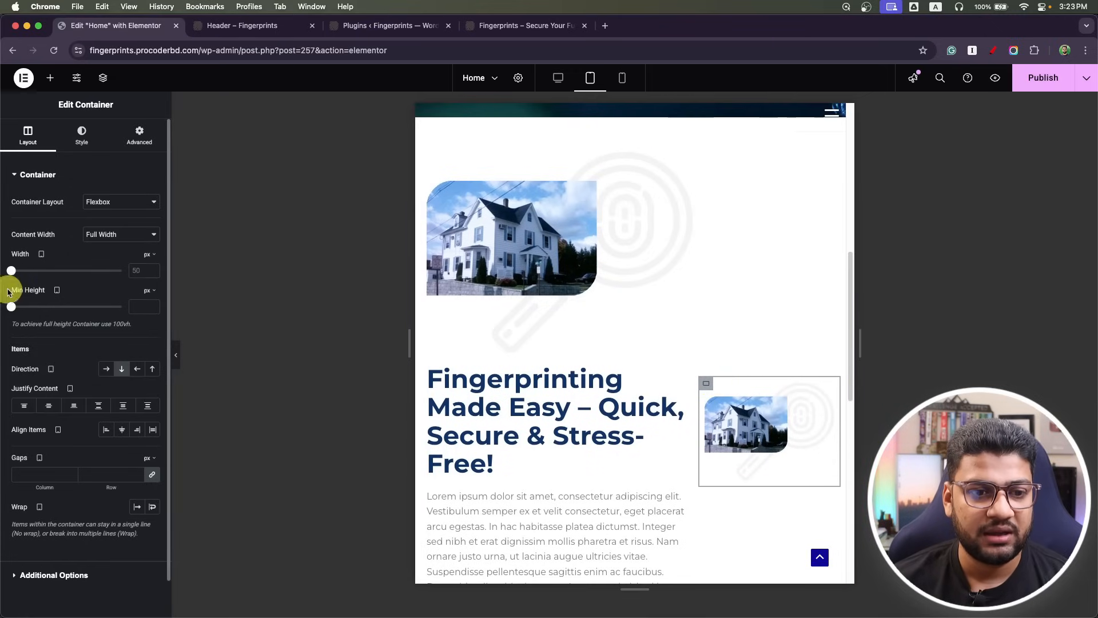
click(149, 270)
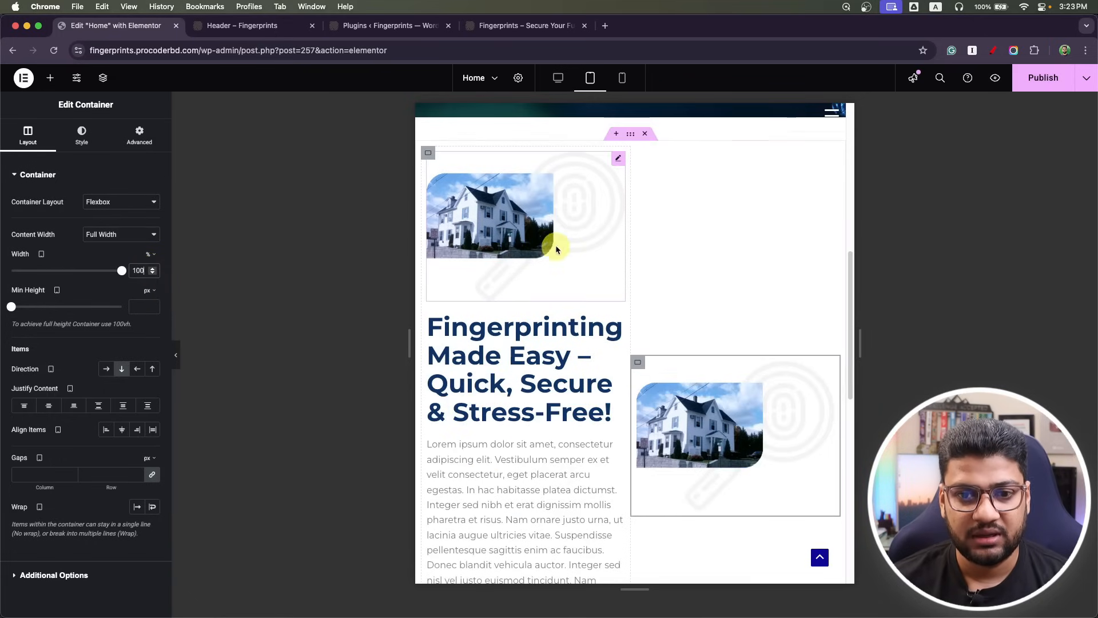
Set the section direction to Column on tablet so the columns stack vertically.
click(631, 135)
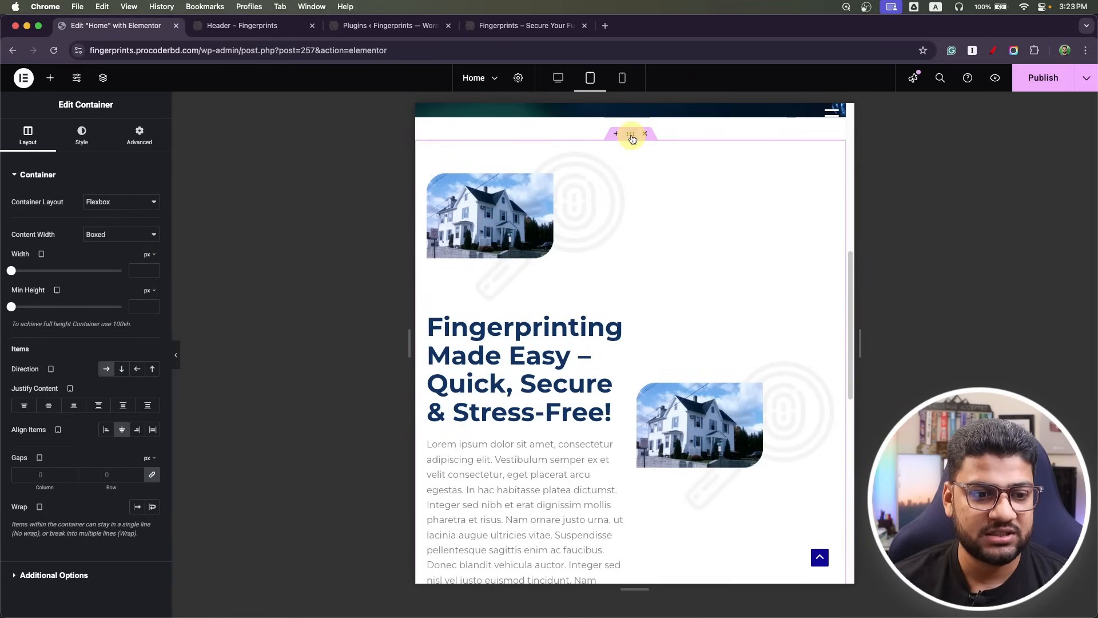
click(123, 371)
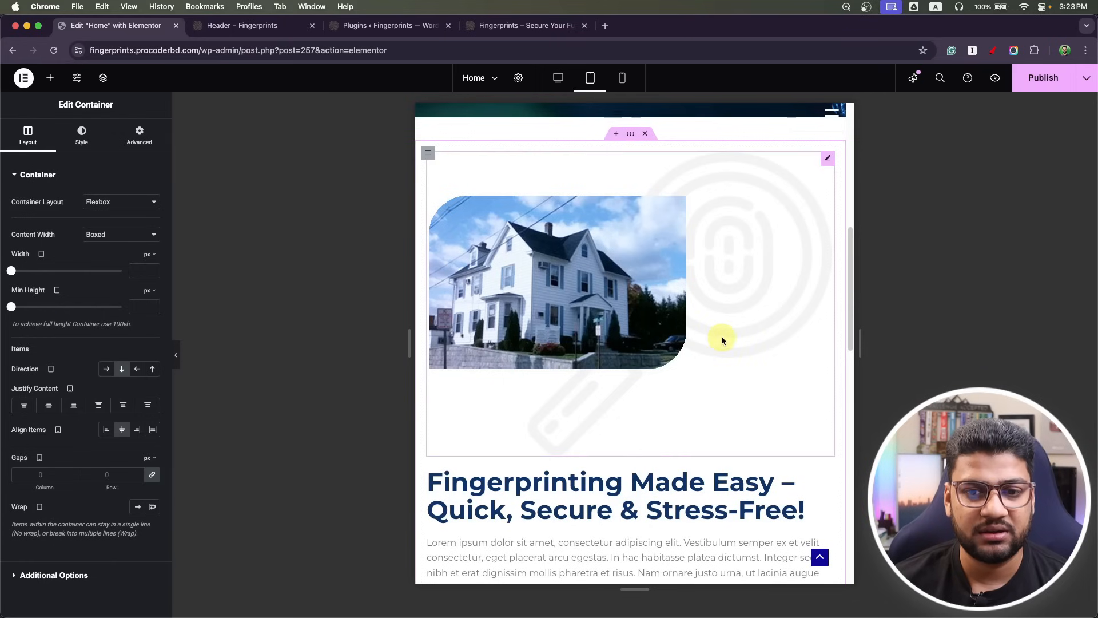
click(559, 81)
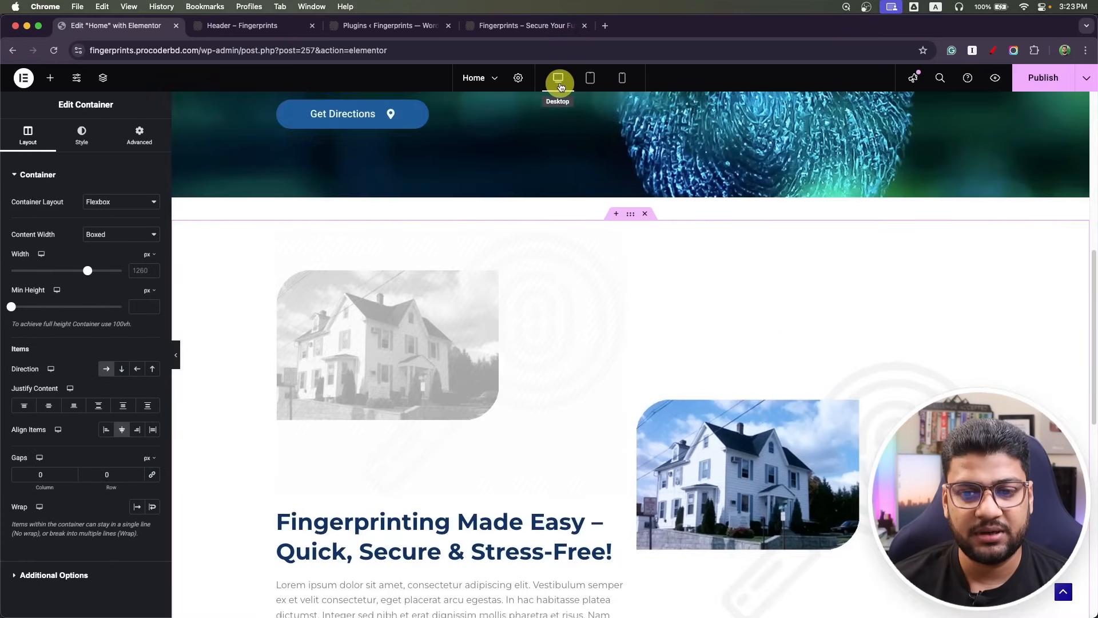
scroll(558, 326, down, 5)
scroll(558, 323, up, 10)
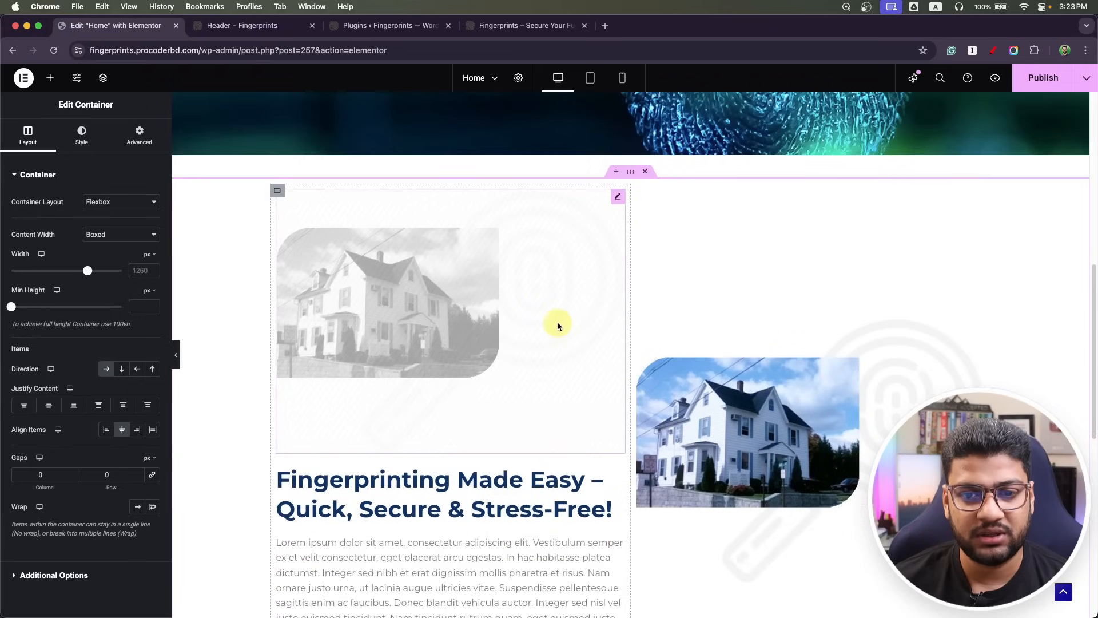
click(590, 78)
scroll(569, 401, down, 5)
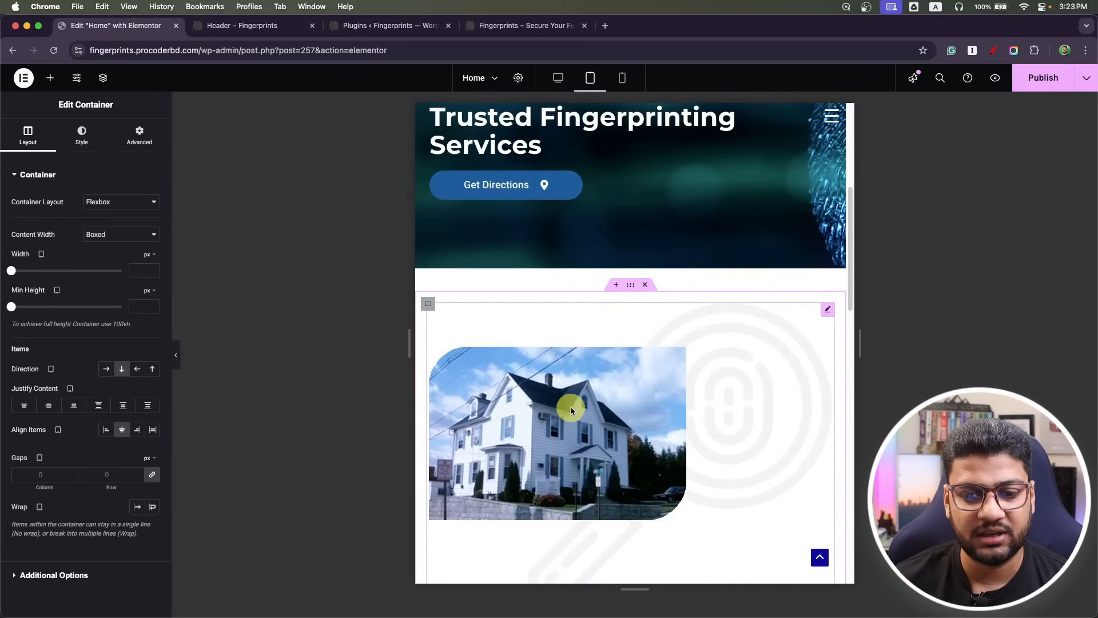
scroll(567, 402, down, 8)
scroll(565, 398, up, 5)
scroll(565, 398, down, 2)
scroll(565, 395, down, 6)
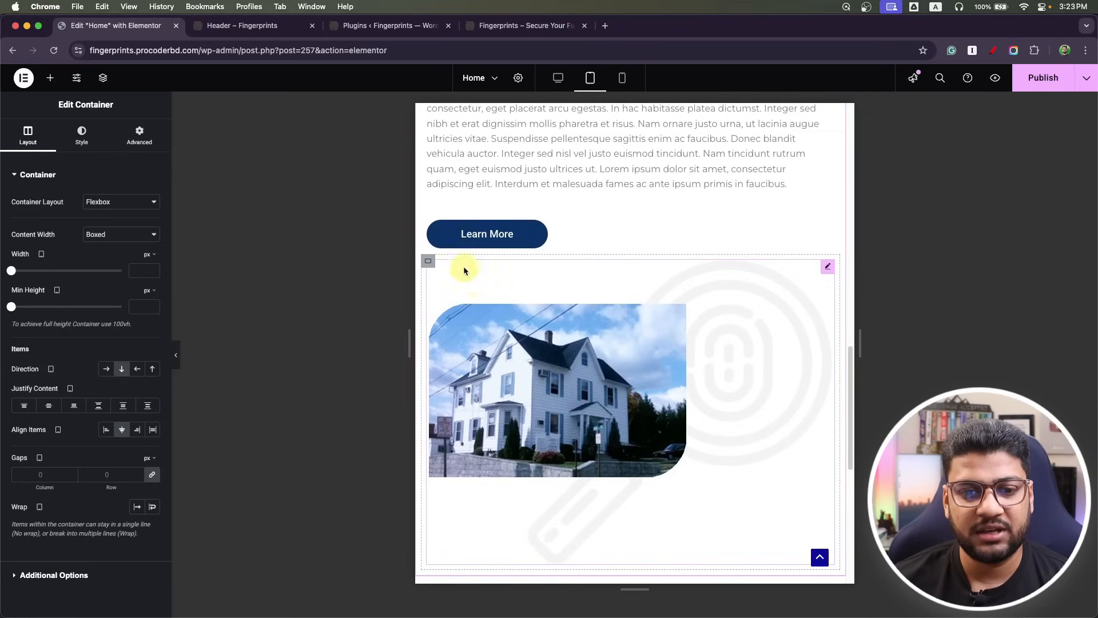
Hide the original house-photo column on tablet and mobile, then open the house image's settings.
click(427, 264)
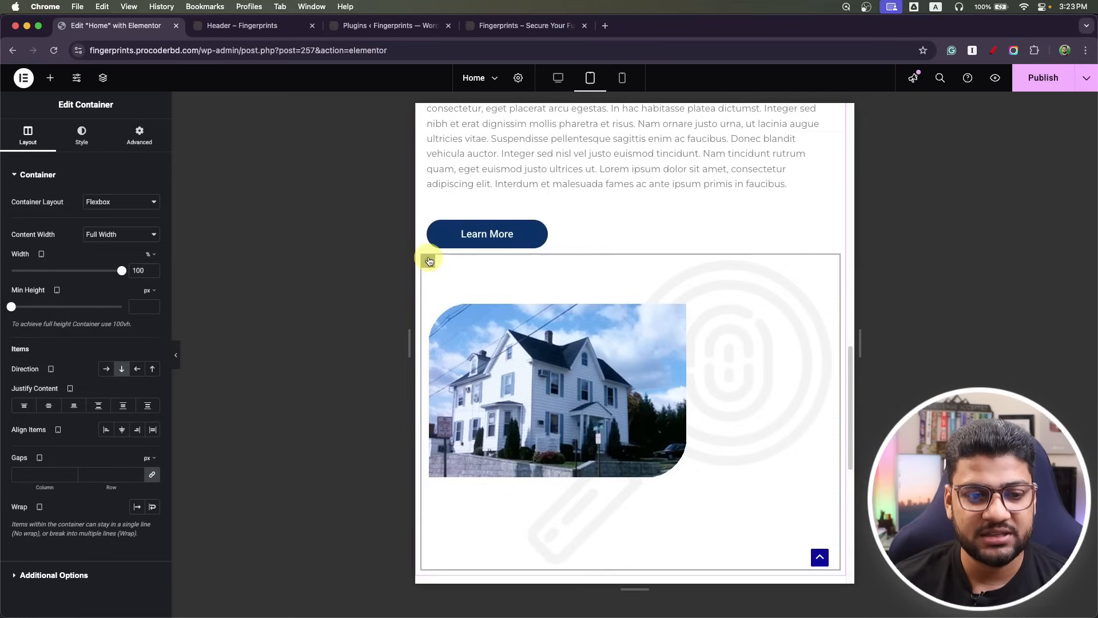
click(142, 139)
scroll(76, 377, down, 3)
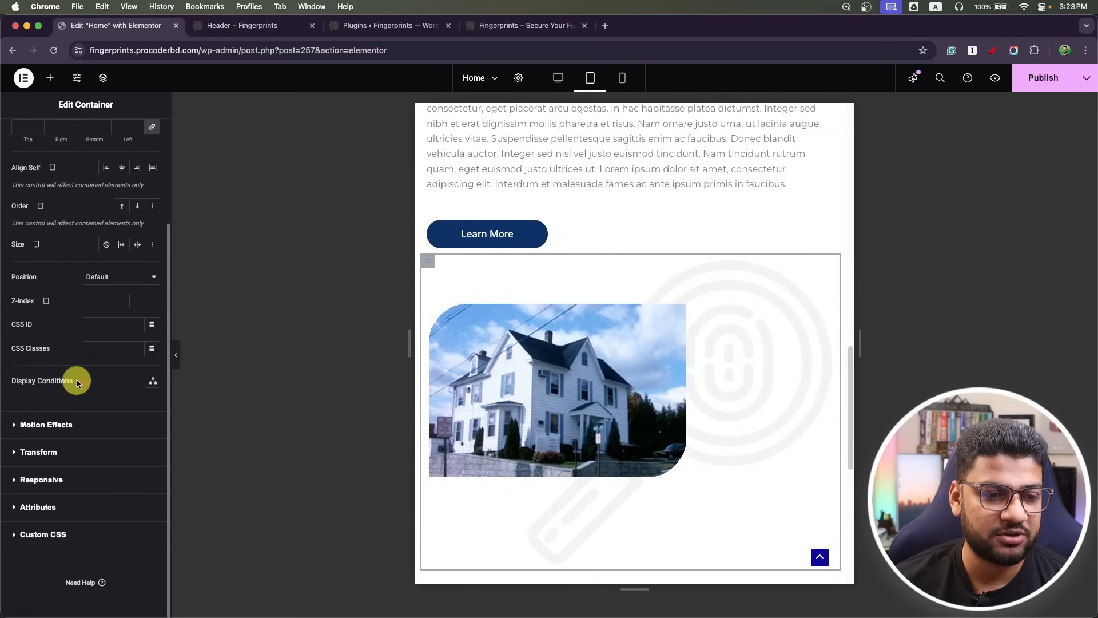
click(61, 479)
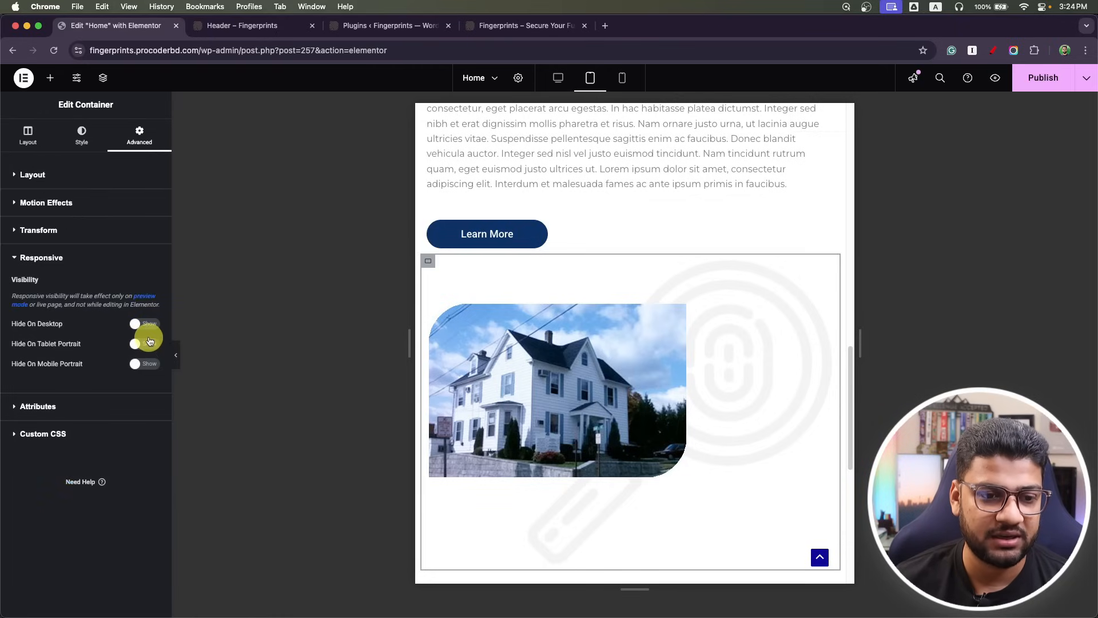
click(150, 345)
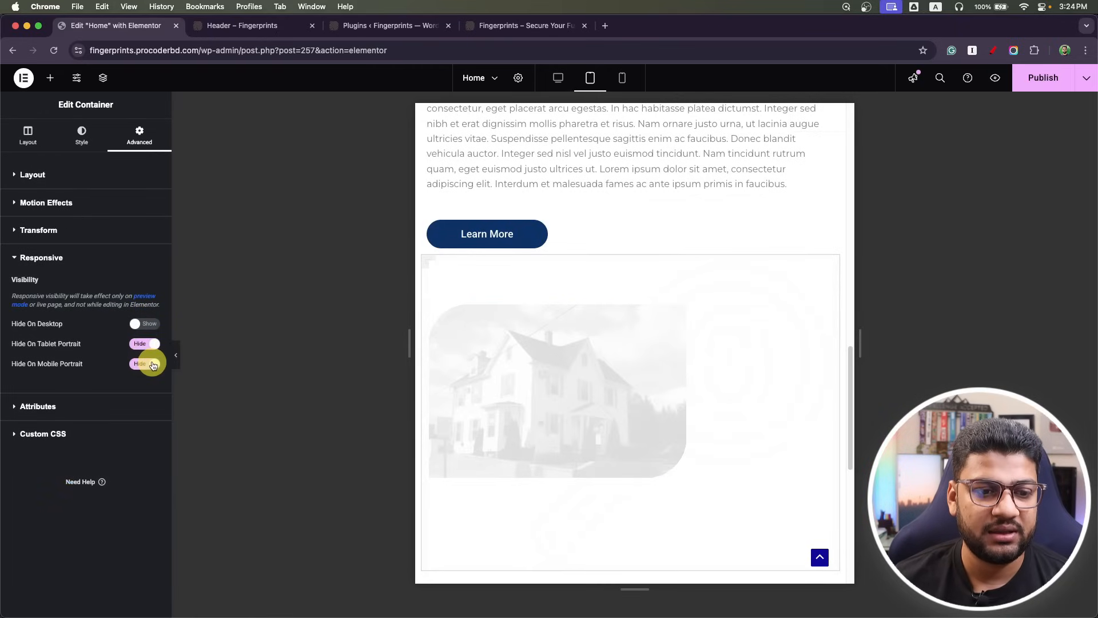
scroll(657, 387, up, 15)
scroll(588, 370, down, 5)
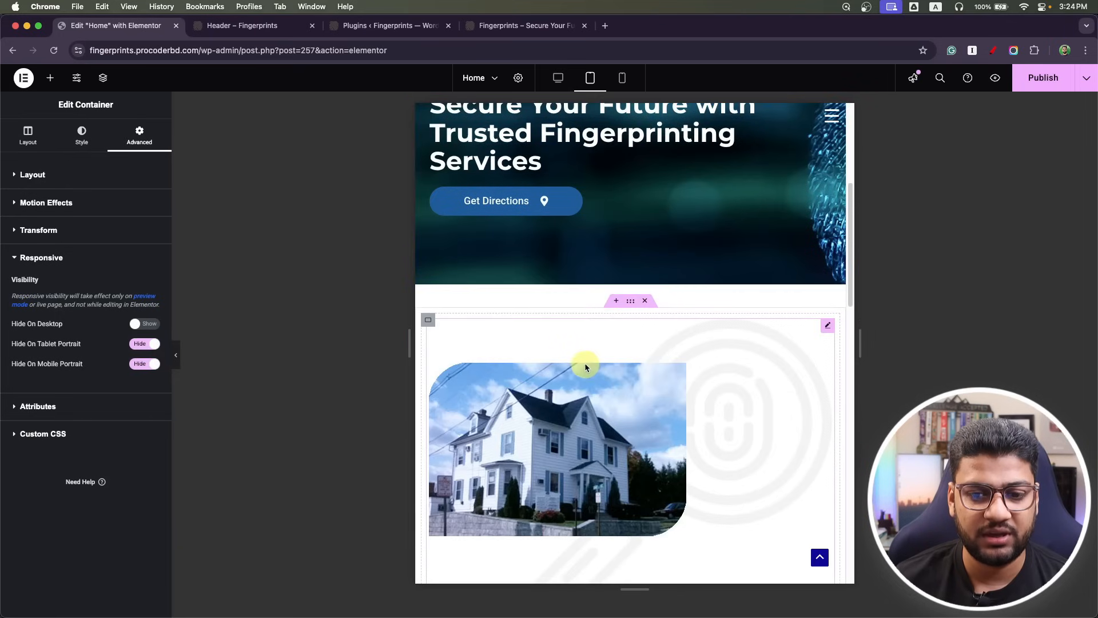
click(828, 325)
scroll(554, 355, down, 6)
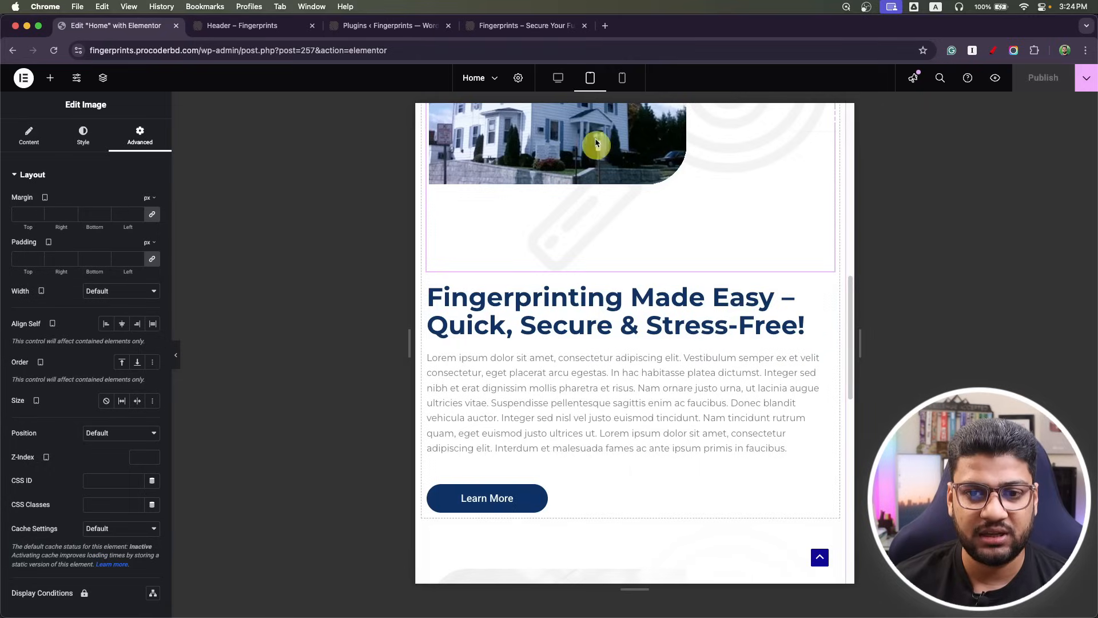
In mobile view, set the Lorem paragraph's alignment to Justified.
click(622, 77)
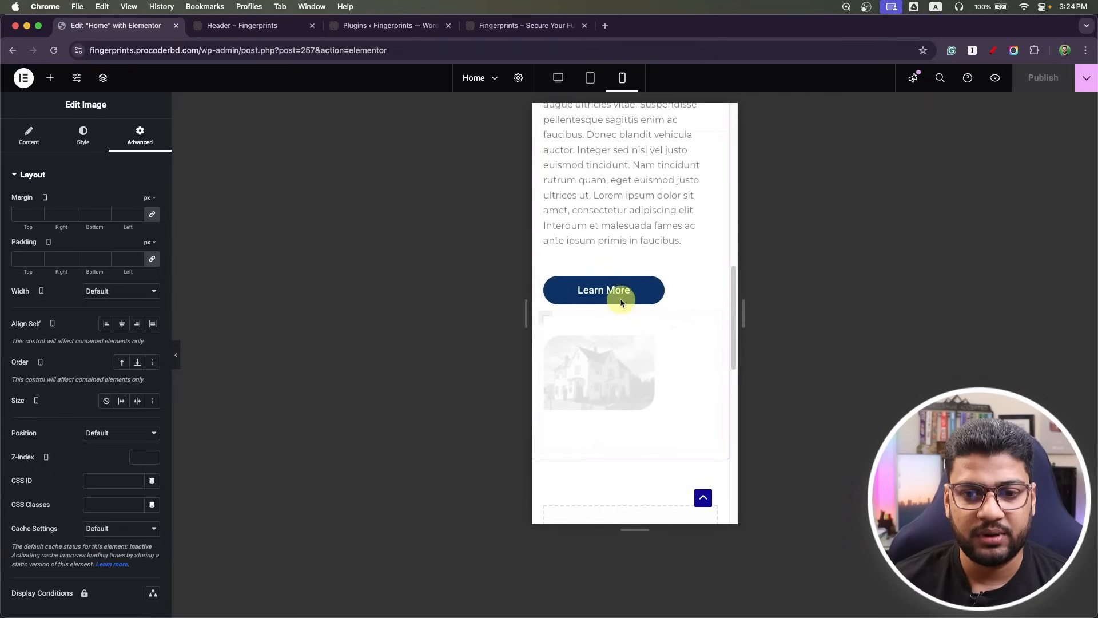
scroll(633, 313, up, 10)
scroll(616, 253, down, 5)
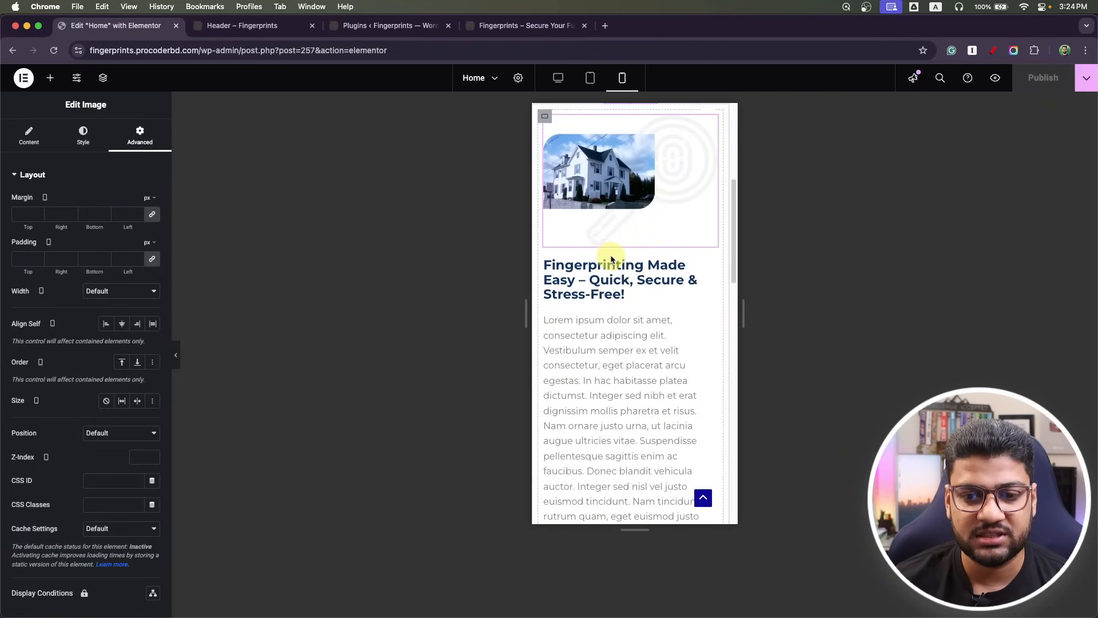
scroll(664, 211, down, 7)
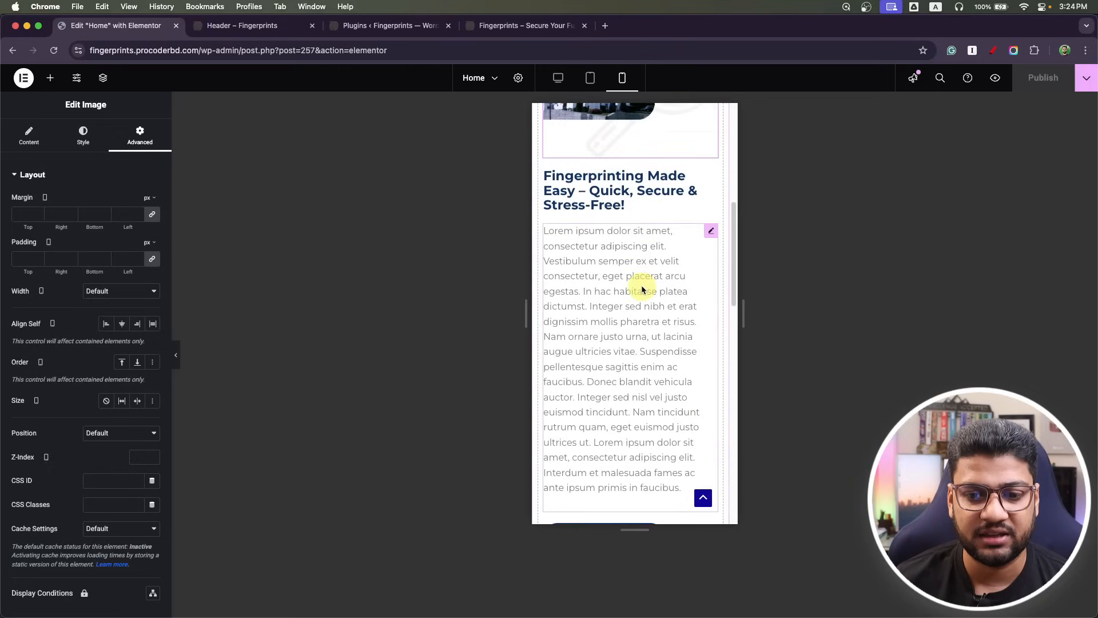
scroll(640, 286, down, 2)
scroll(641, 280, up, 8)
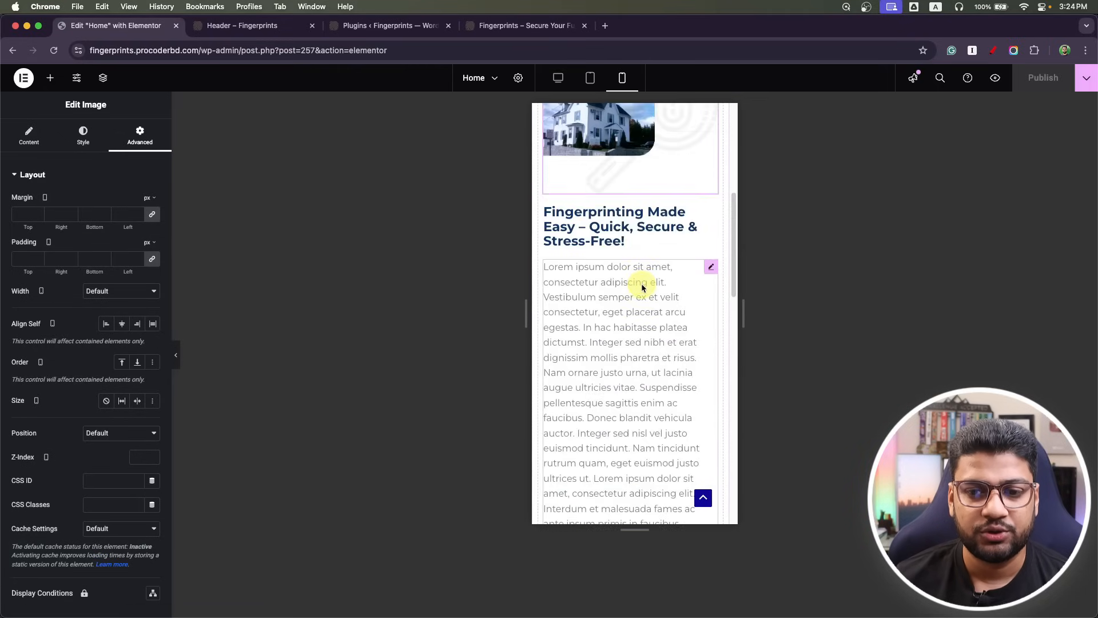
click(708, 269)
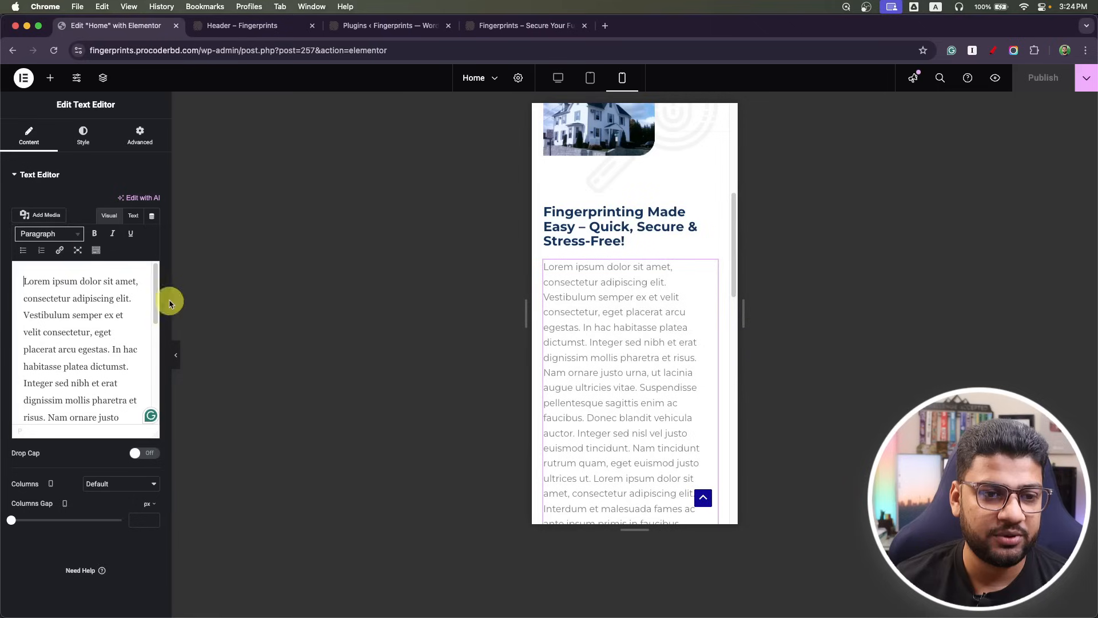
click(83, 137)
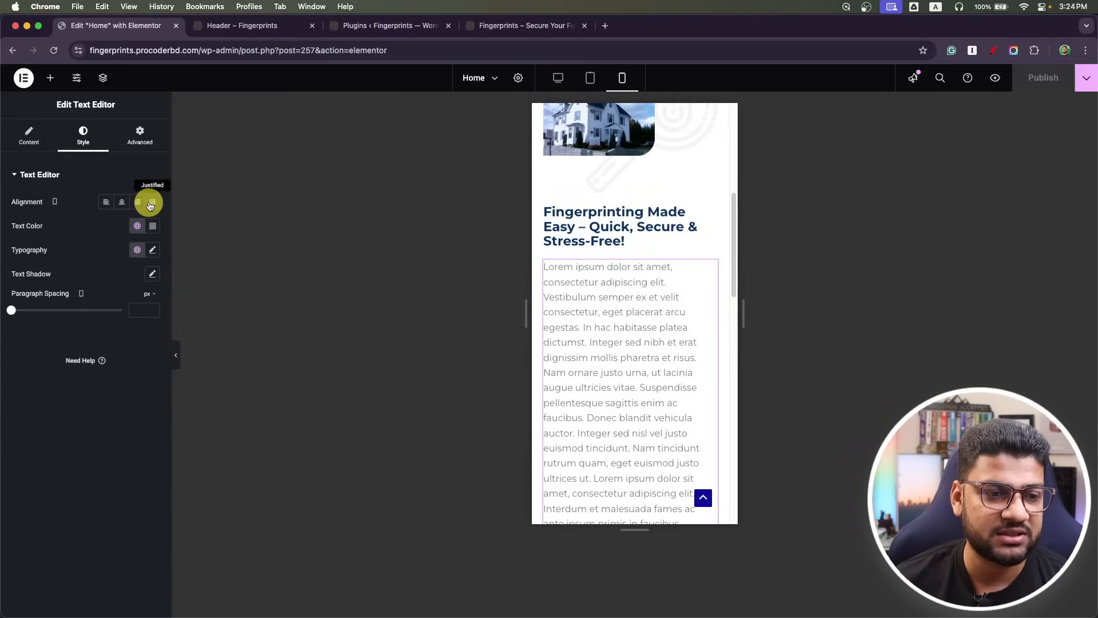
click(152, 204)
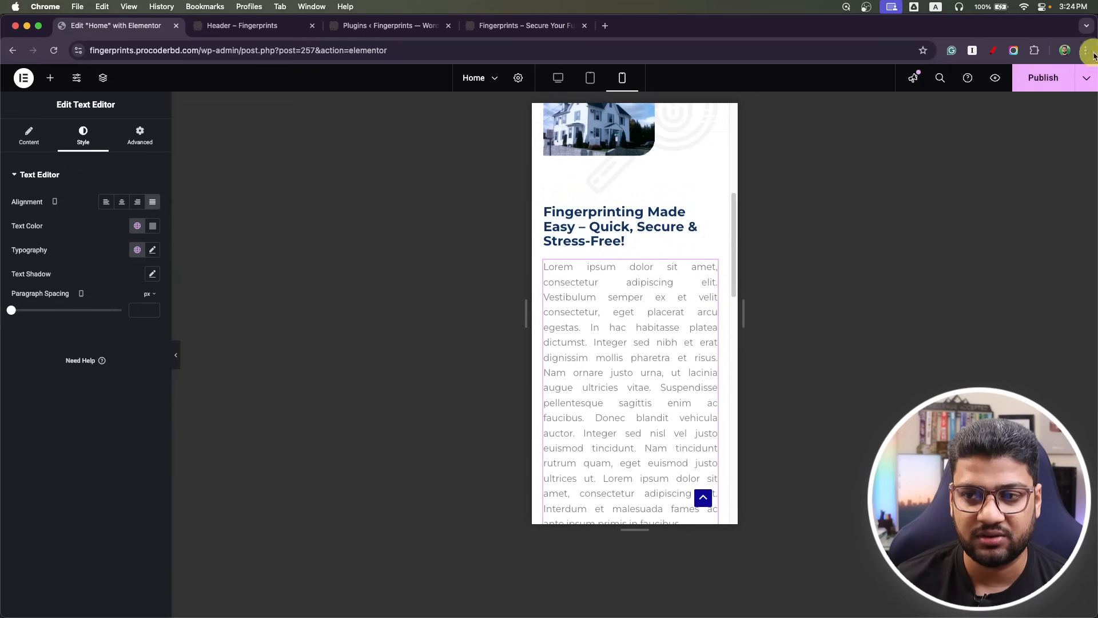
Publish the page and review the section in desktop view.
click(1037, 84)
click(558, 79)
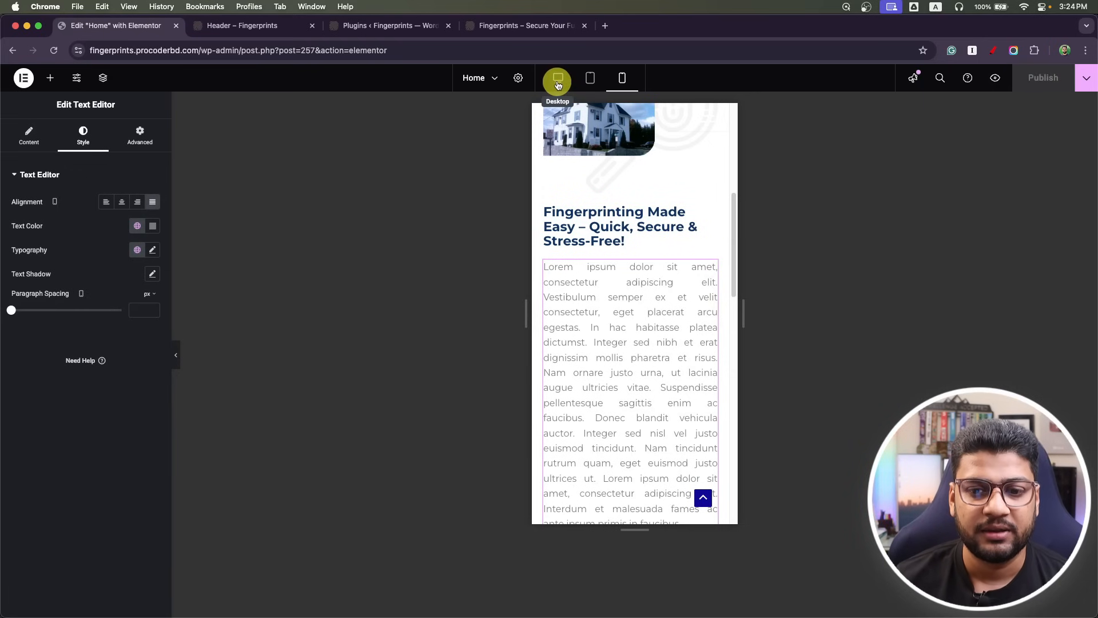
scroll(453, 332, down, 6)
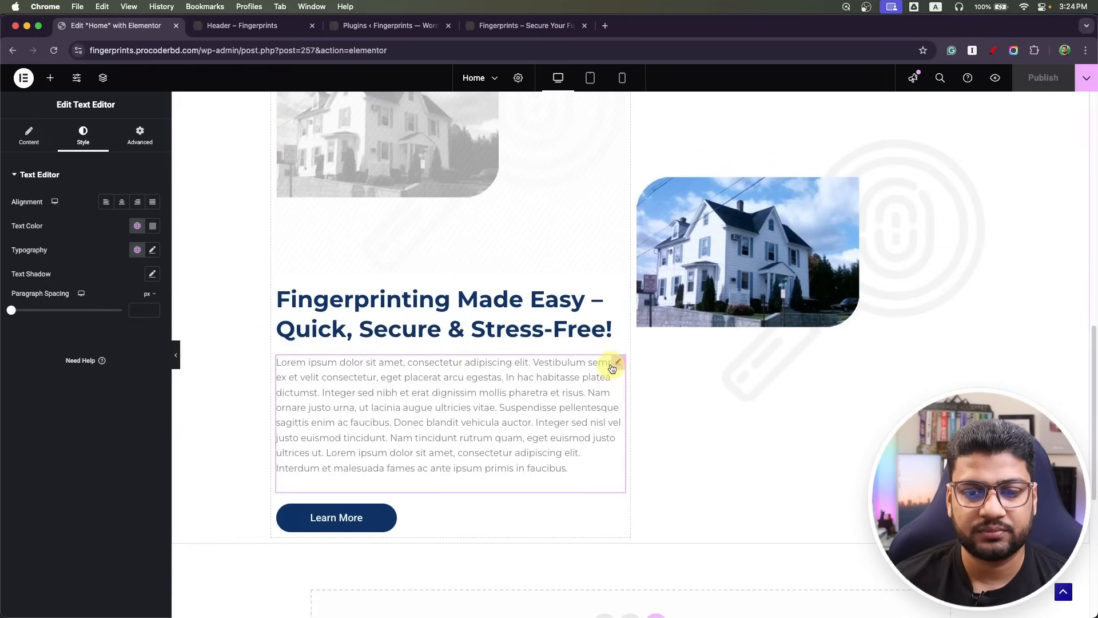
scroll(701, 489, down, 6)
scroll(604, 402, up, 12)
scroll(575, 401, down, 6)
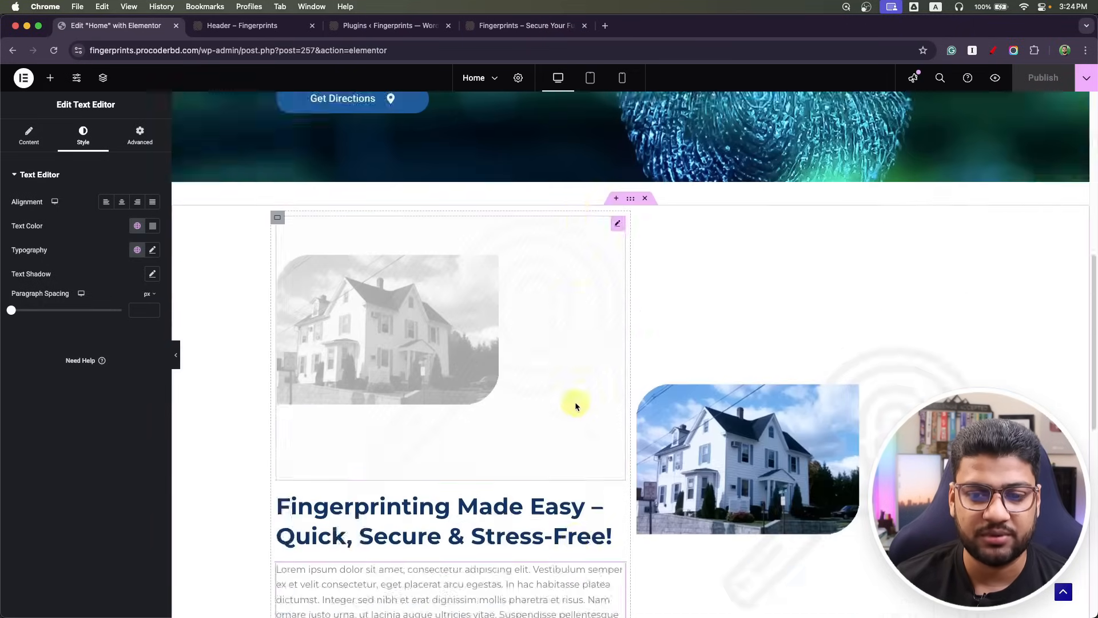
scroll(576, 400, down, 5)
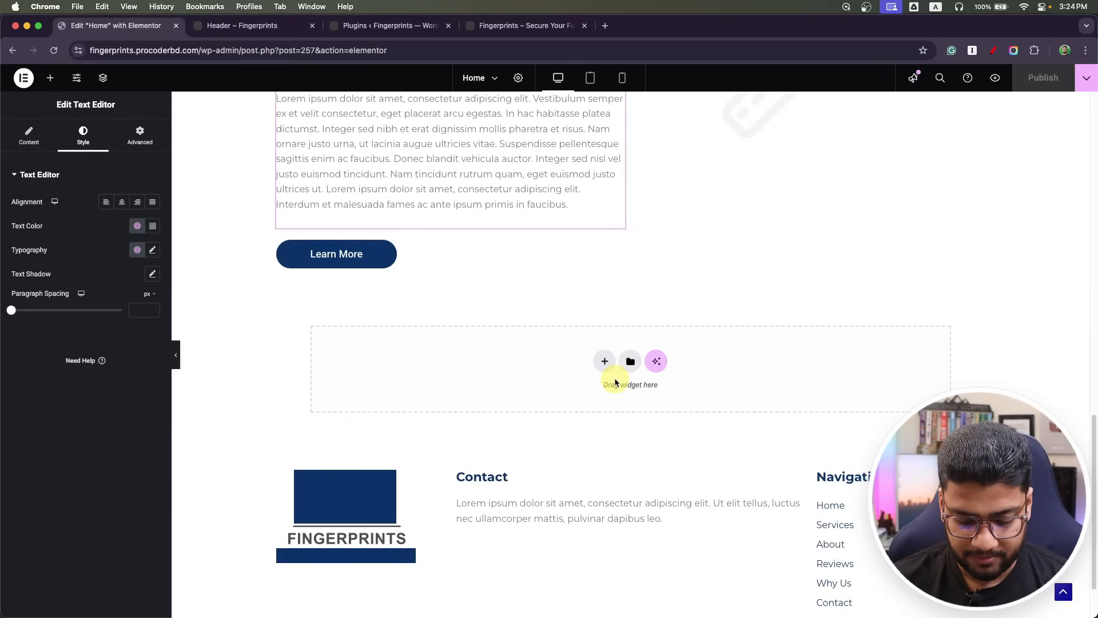
Reload the live home page and check the intro section at narrow and full widths.
click(503, 24)
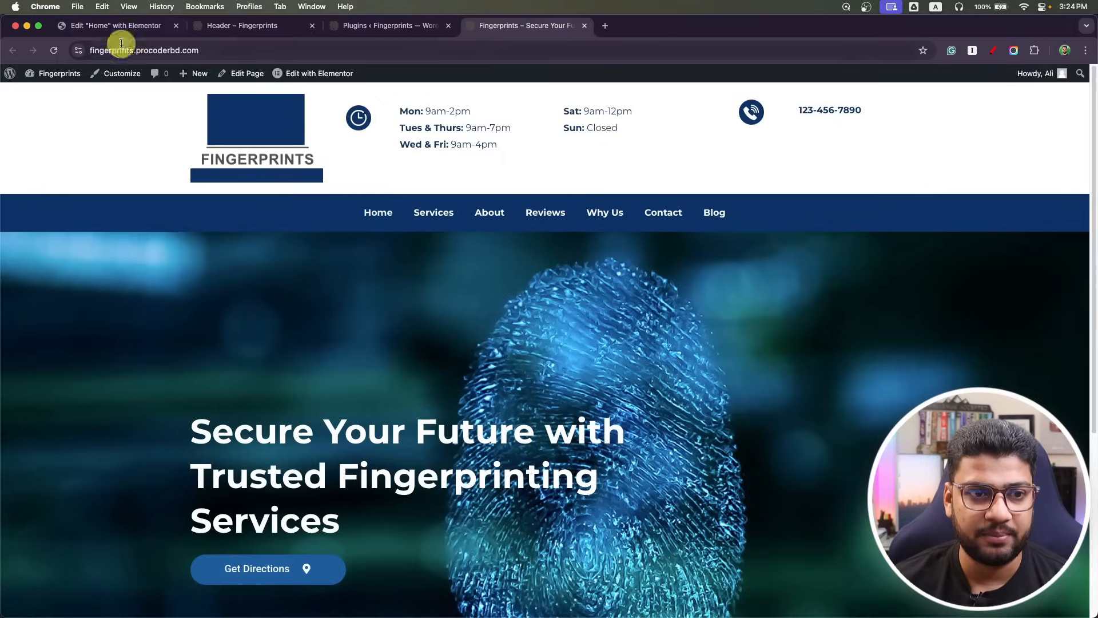
click(53, 50)
scroll(262, 322, down, 8)
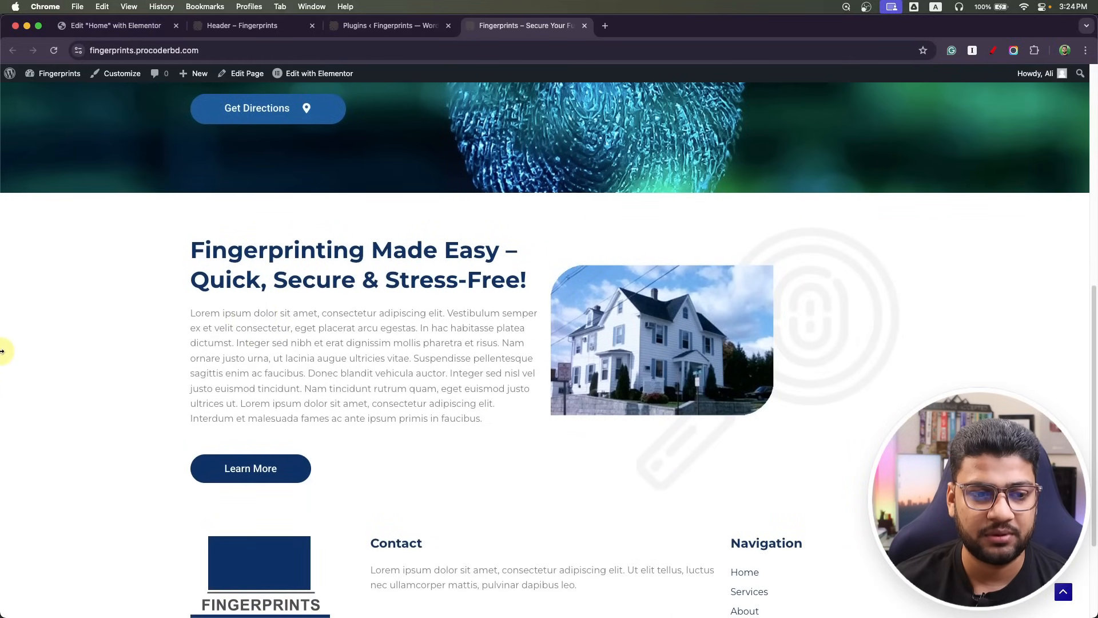
drag(2, 351, 881, 290)
scroll(942, 319, down, 2)
scroll(941, 323, up, 8)
scroll(938, 324, down, 2)
scroll(938, 319, up, 5)
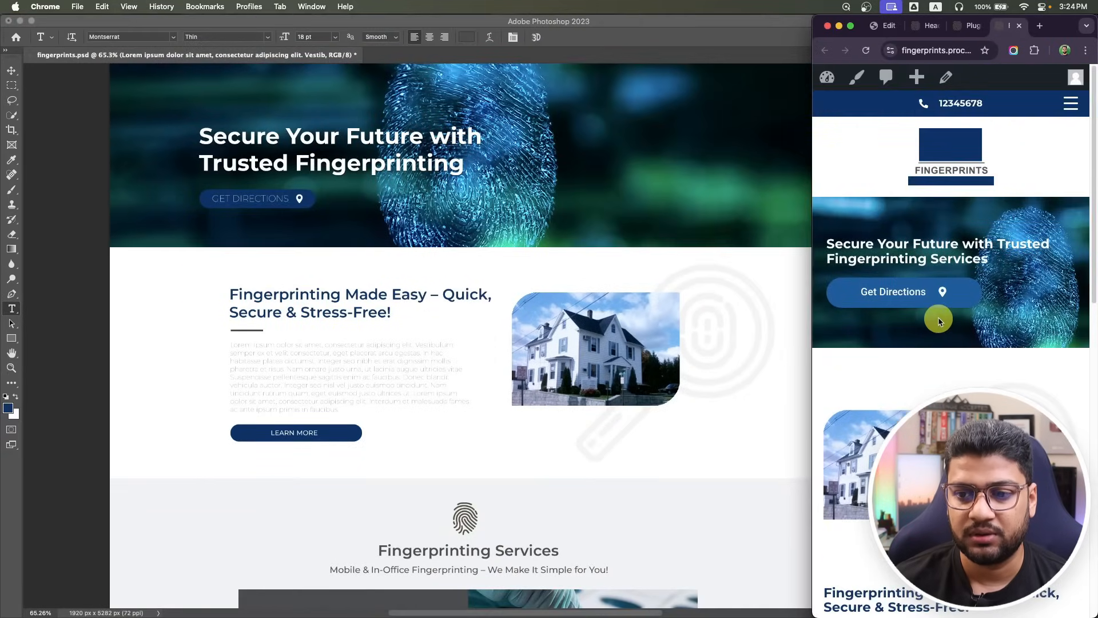
drag(811, 328, 2, 365)
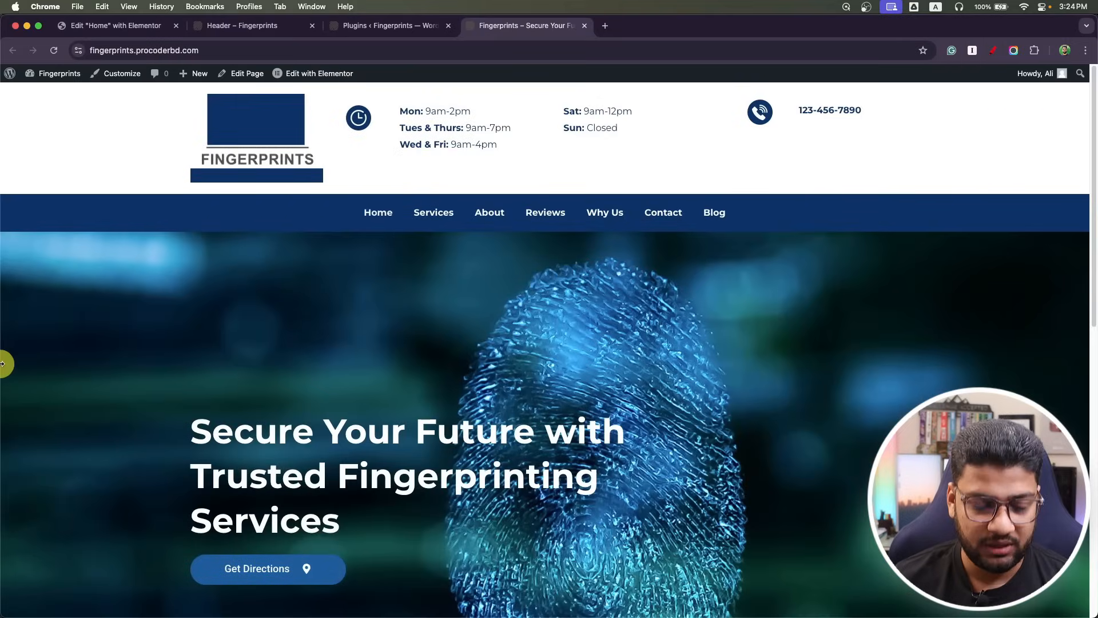
Review the mockup's Fingerprinting Services section in Photoshop, then return to Chrome.
key(super+Tab)
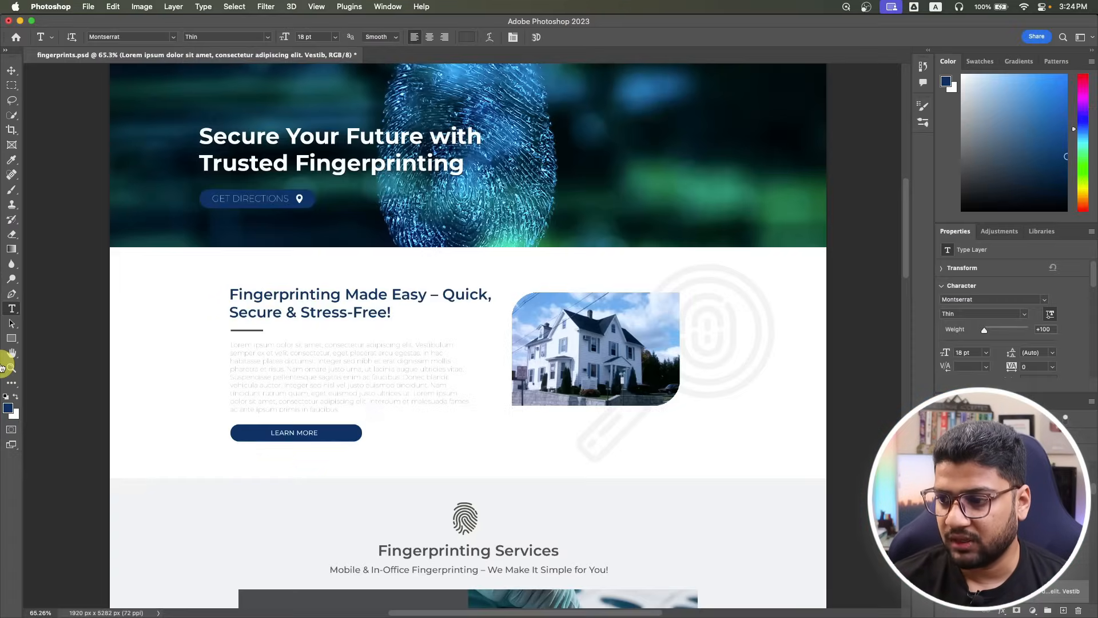
scroll(306, 322, down, 5)
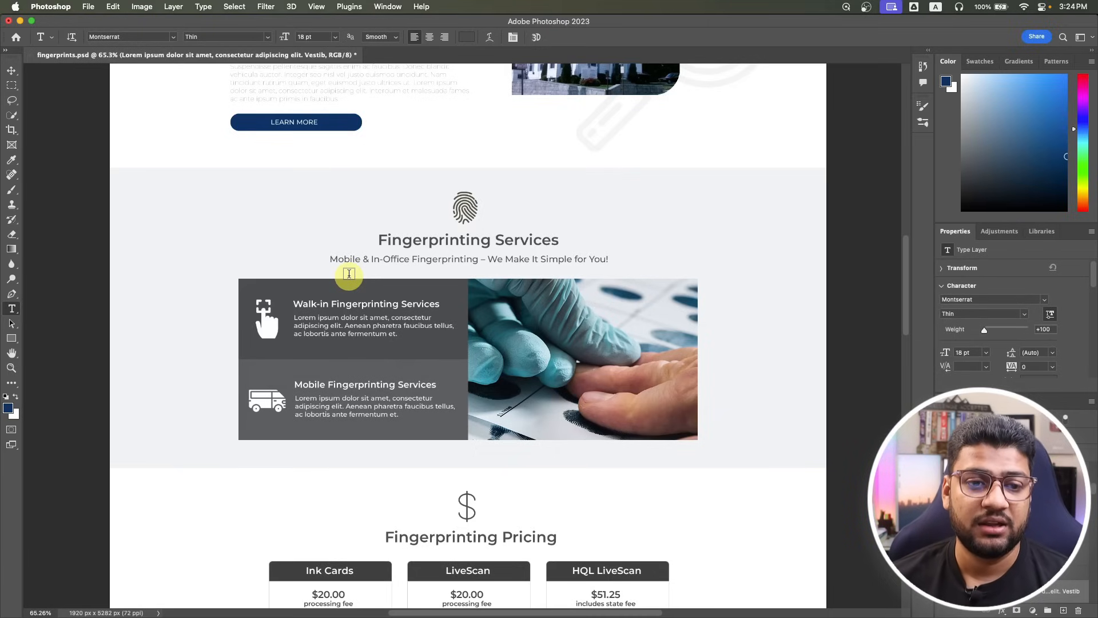
key(super+Tab)
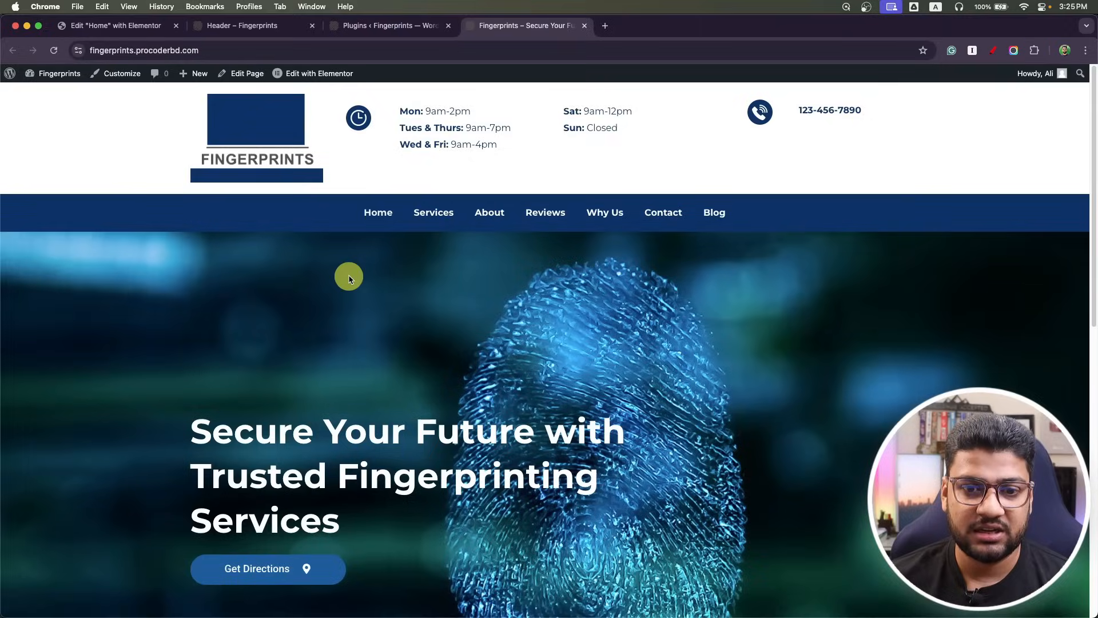
Add a single-column Flexbox container below the intro section.
click(100, 25)
scroll(420, 392, down, 3)
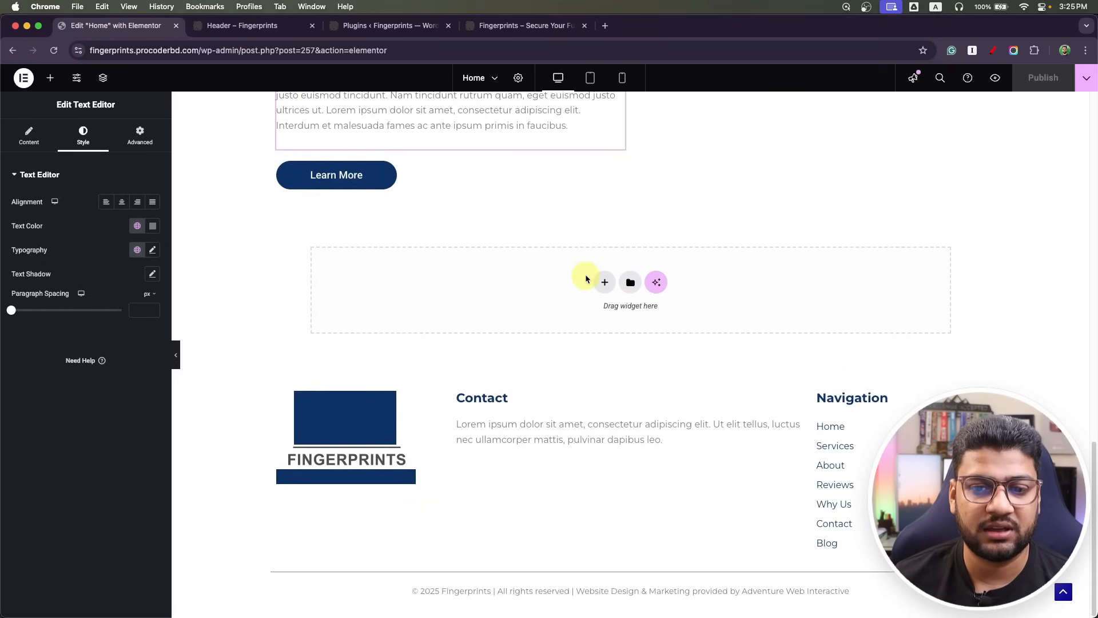
click(601, 282)
click(589, 316)
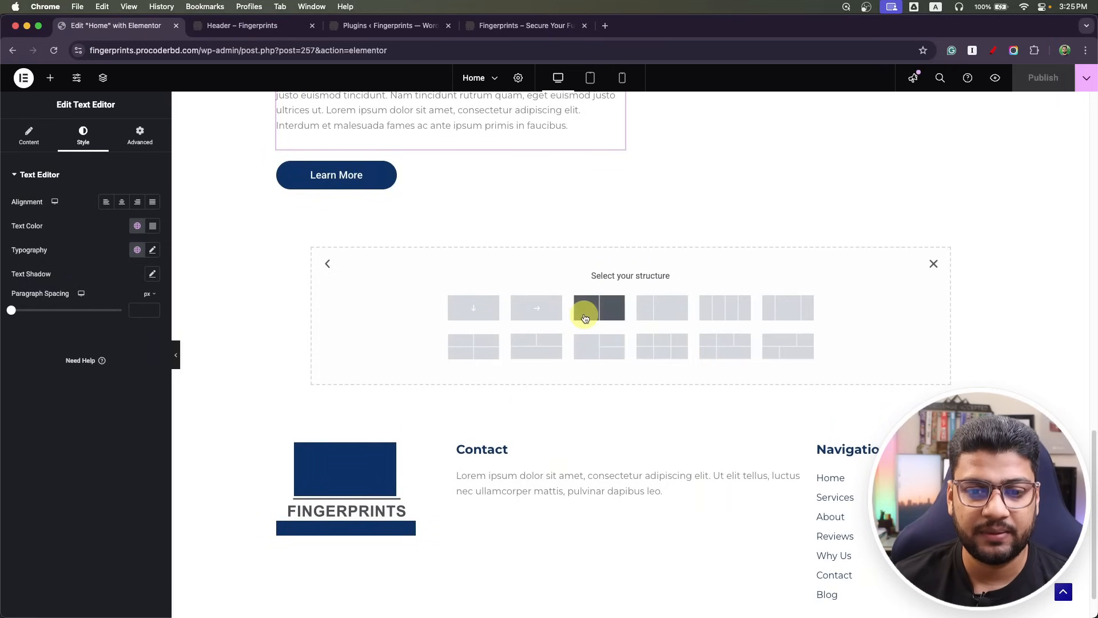
click(472, 306)
Sample the light grey #F2F3F4 section background from the Photoshop mockup.
key(super+Tab)
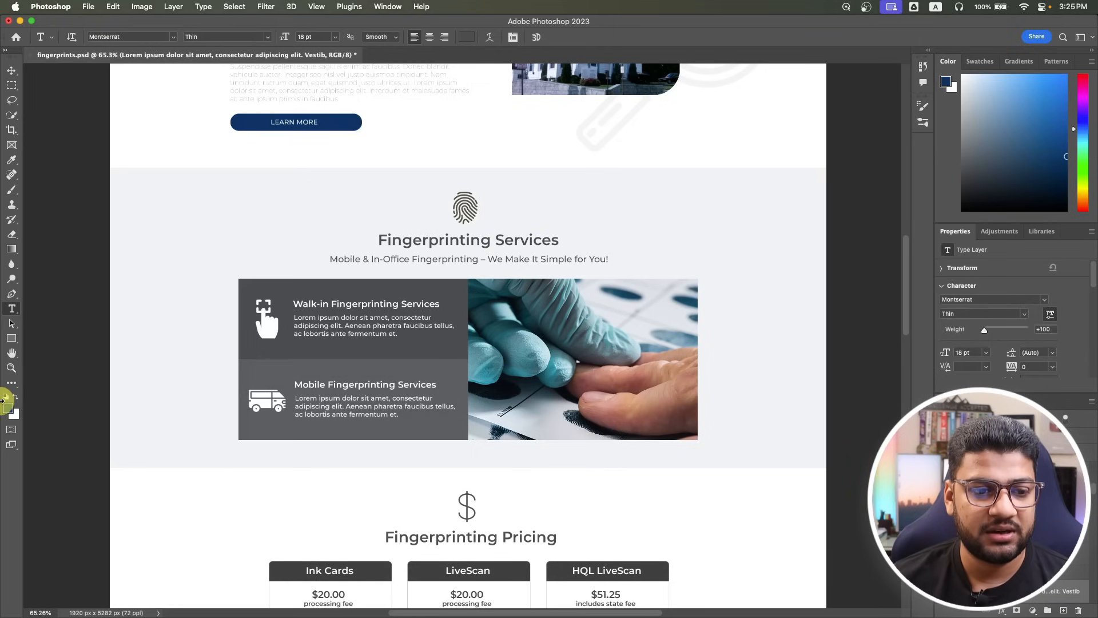
click(5, 403)
click(160, 315)
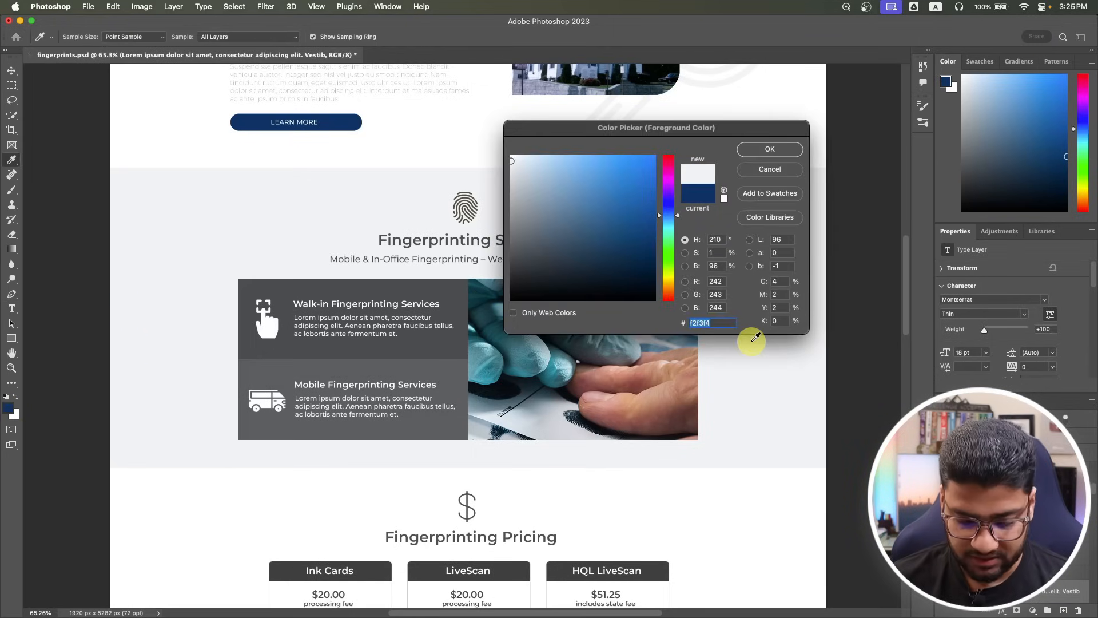
click(772, 150)
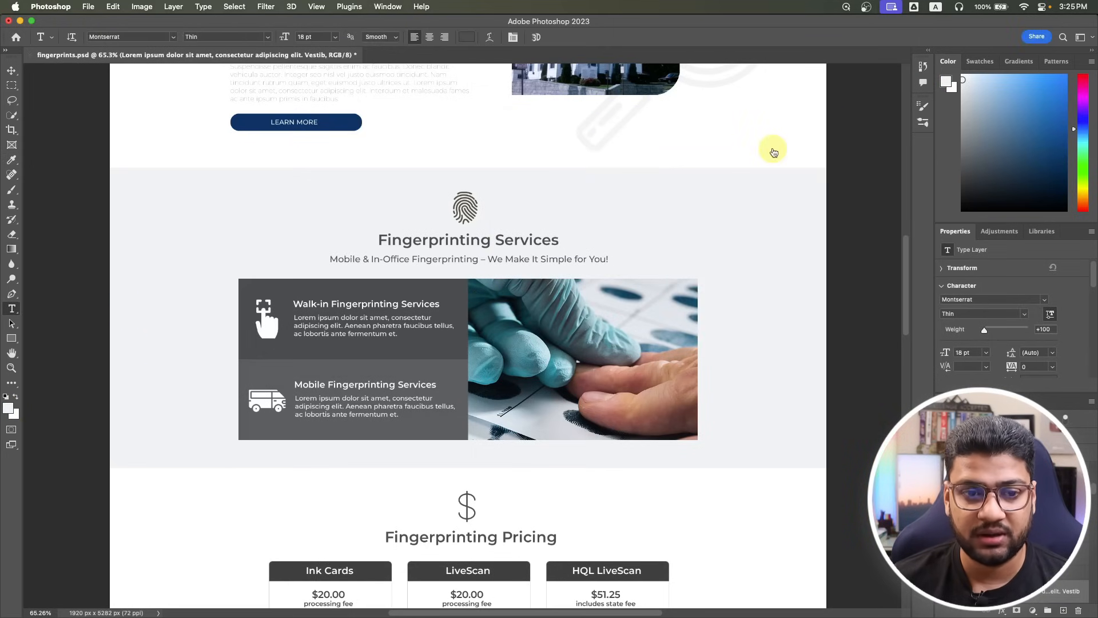
key(super+Tab)
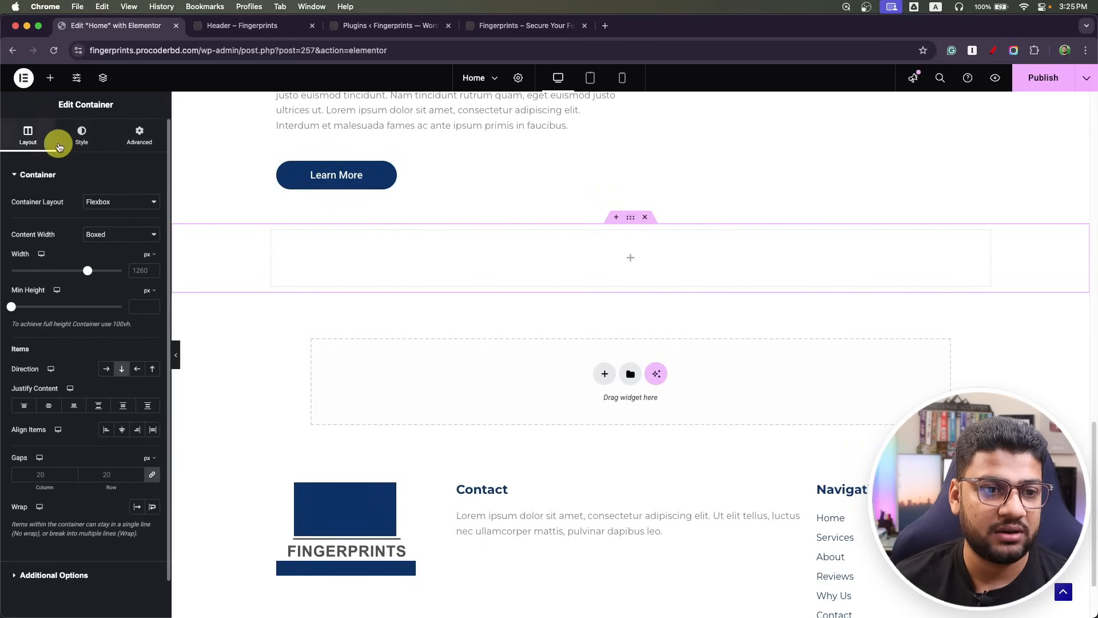
Give the container a classic #F2F3F4 background saved as global colour 'Body Light Background'.
click(80, 136)
click(103, 228)
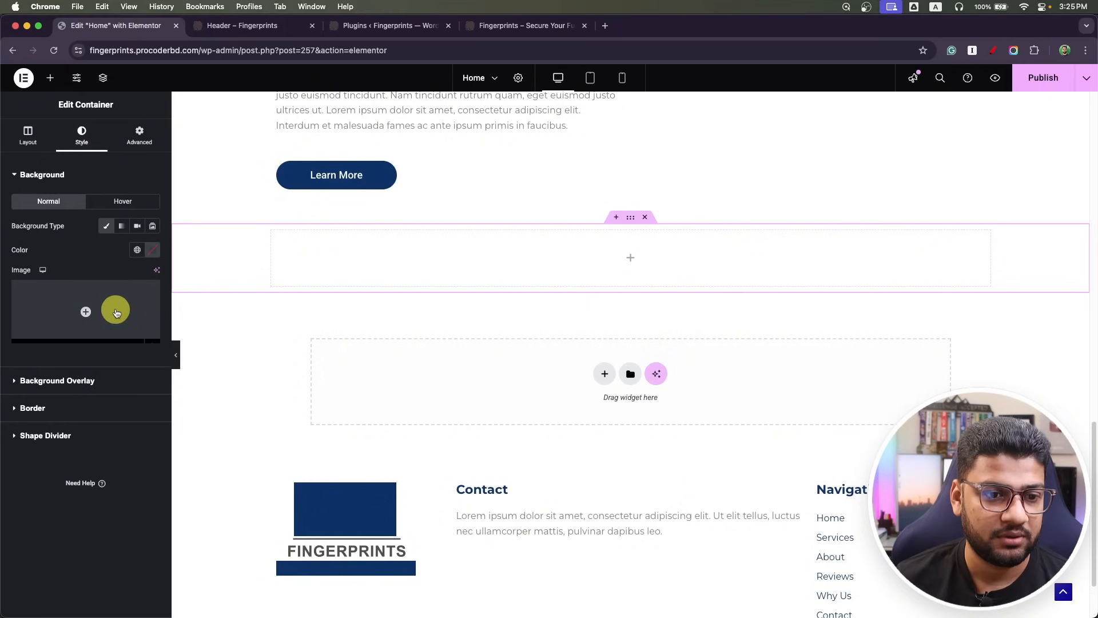
click(145, 253)
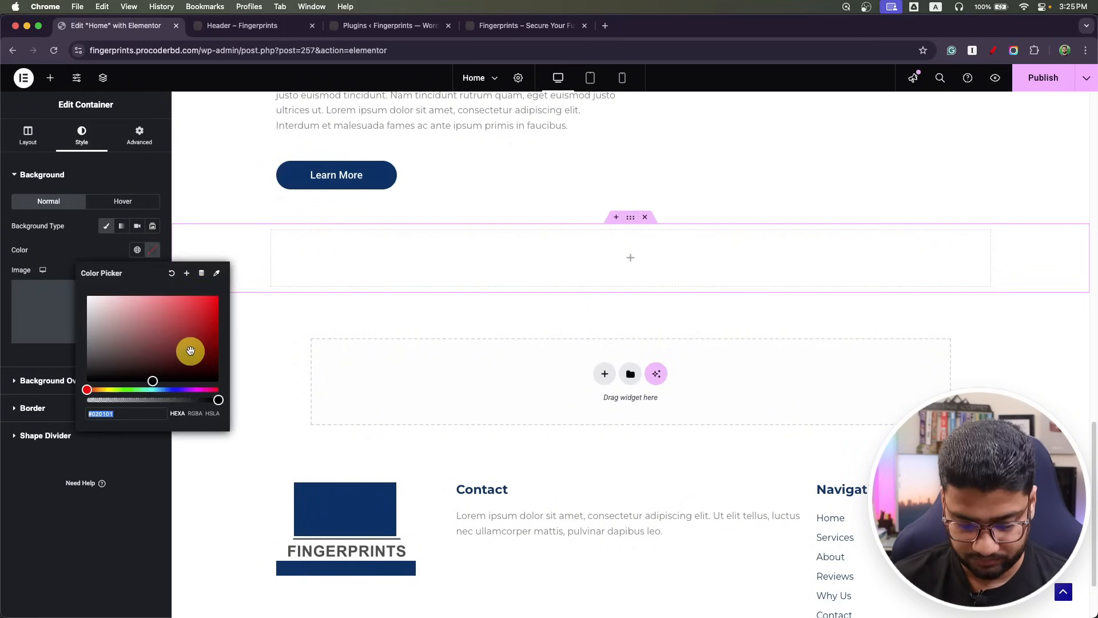
click(186, 272)
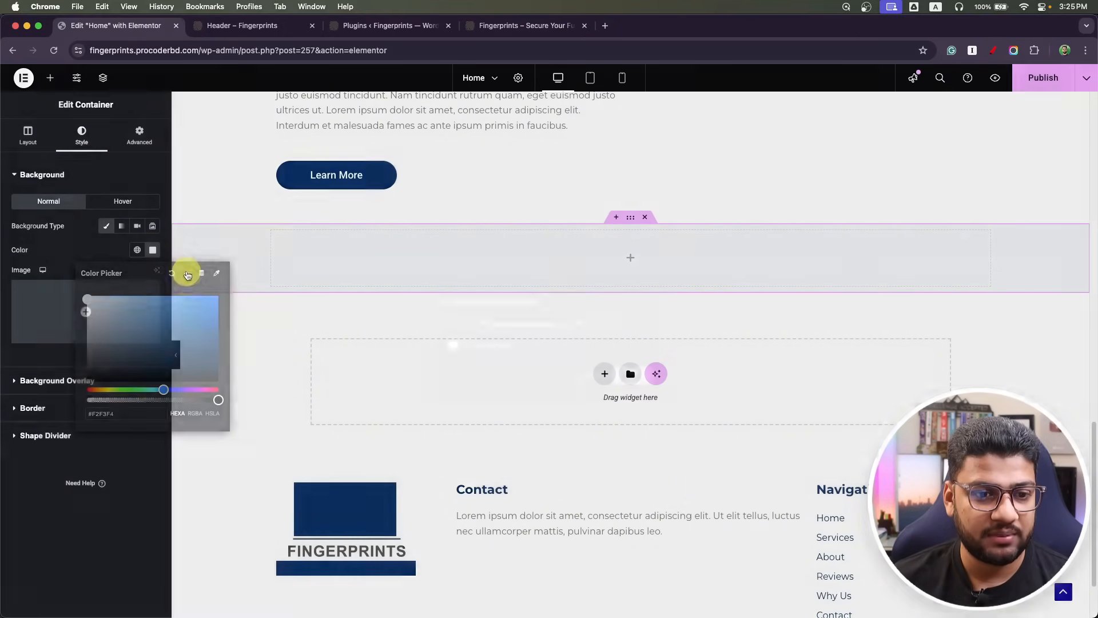
click(534, 344)
text(Body Light Background)
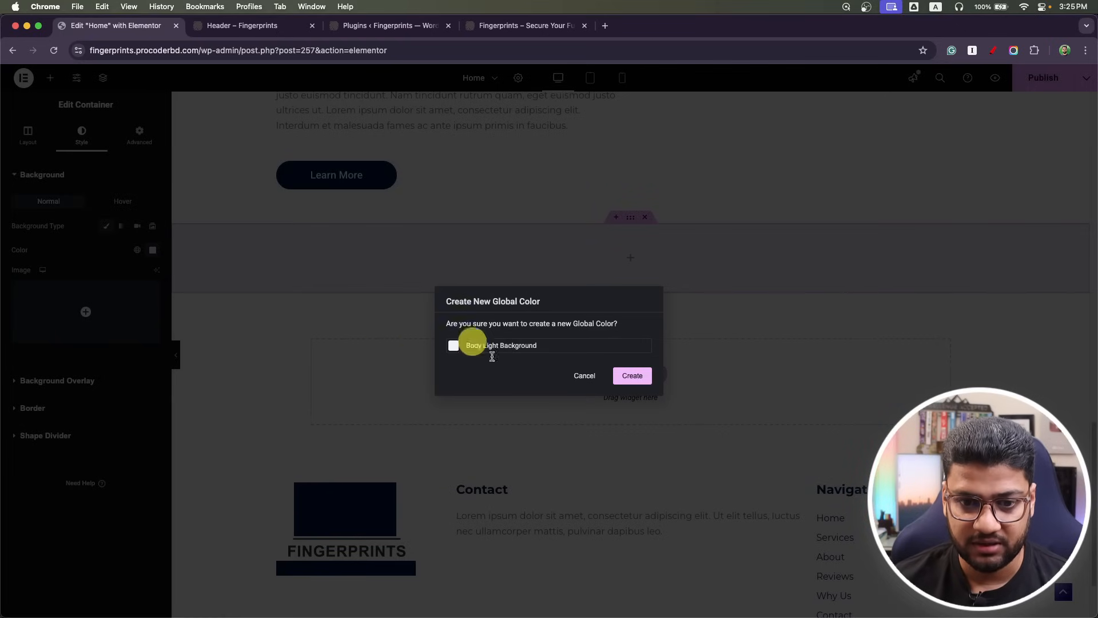
click(624, 384)
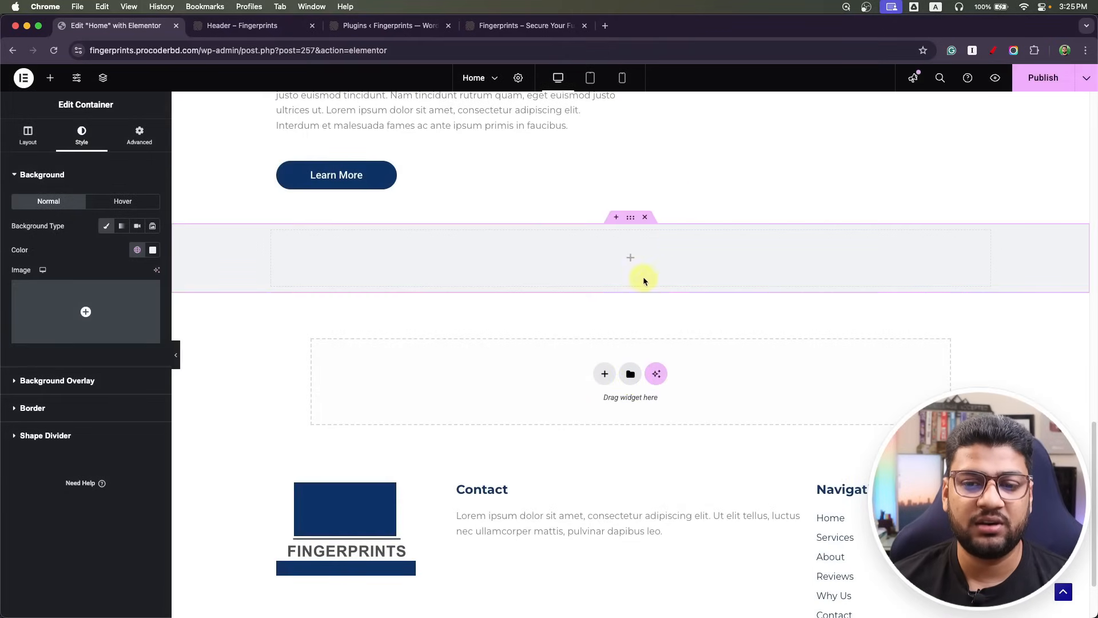
Drop an Image widget into the grey container showing the small fingerprints-min.png icon.
click(49, 77)
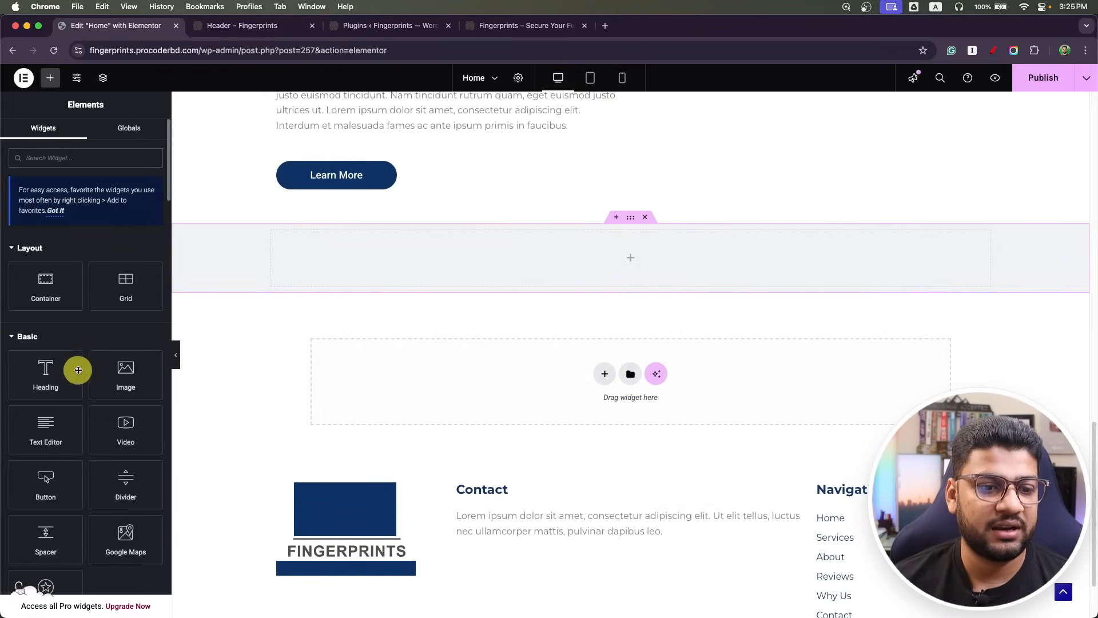
drag(122, 368, 589, 282)
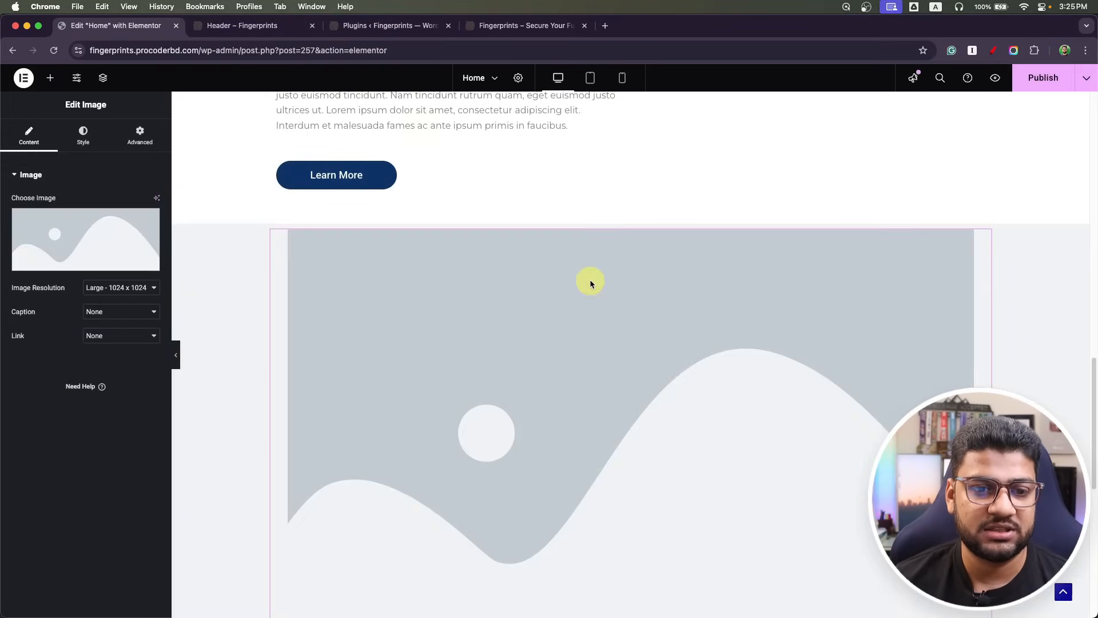
click(105, 260)
click(521, 392)
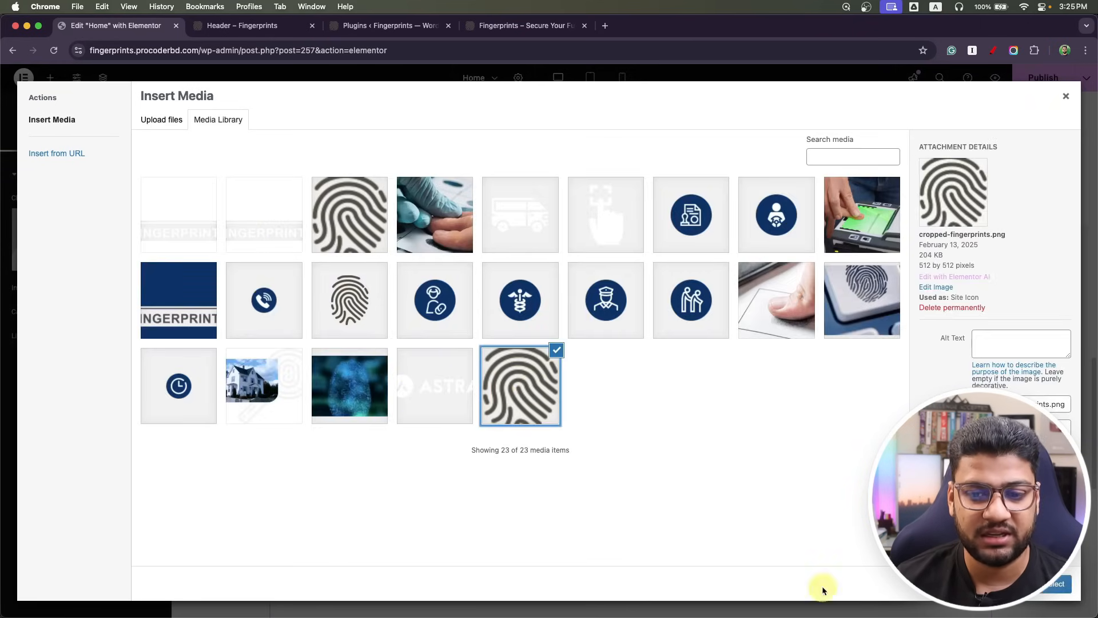
click(1052, 589)
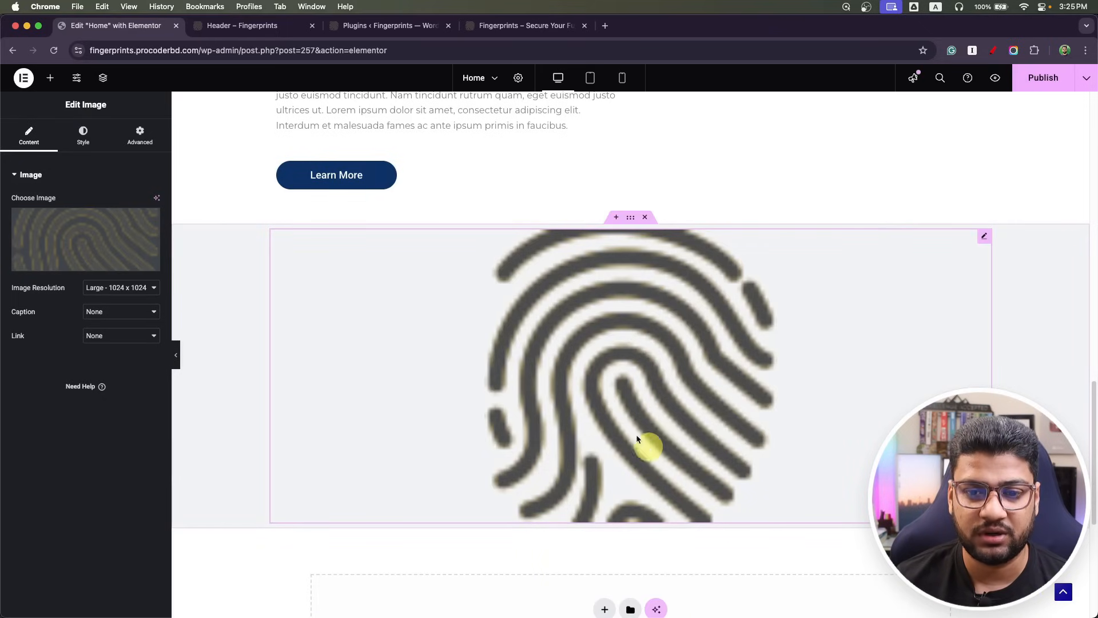
click(83, 252)
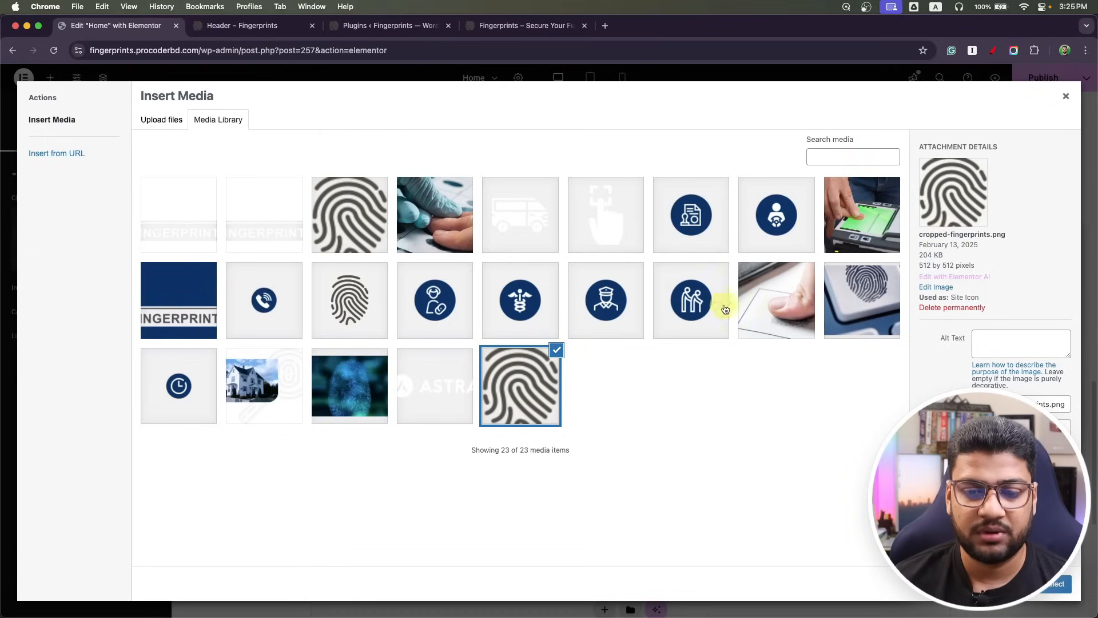
click(318, 294)
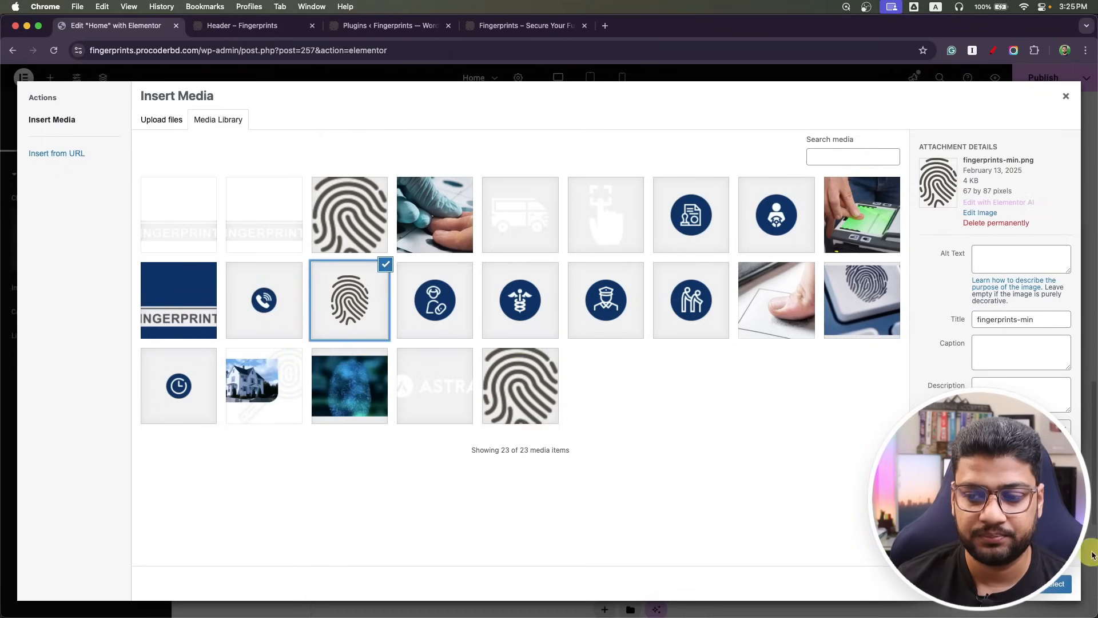
click(1064, 588)
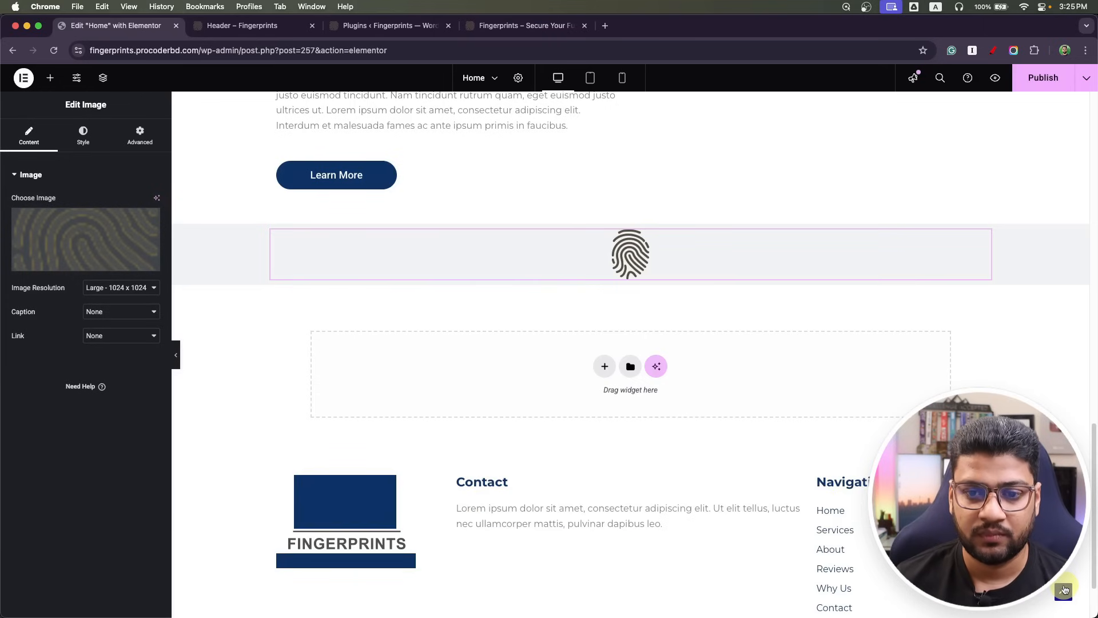
scroll(639, 413, up, 5)
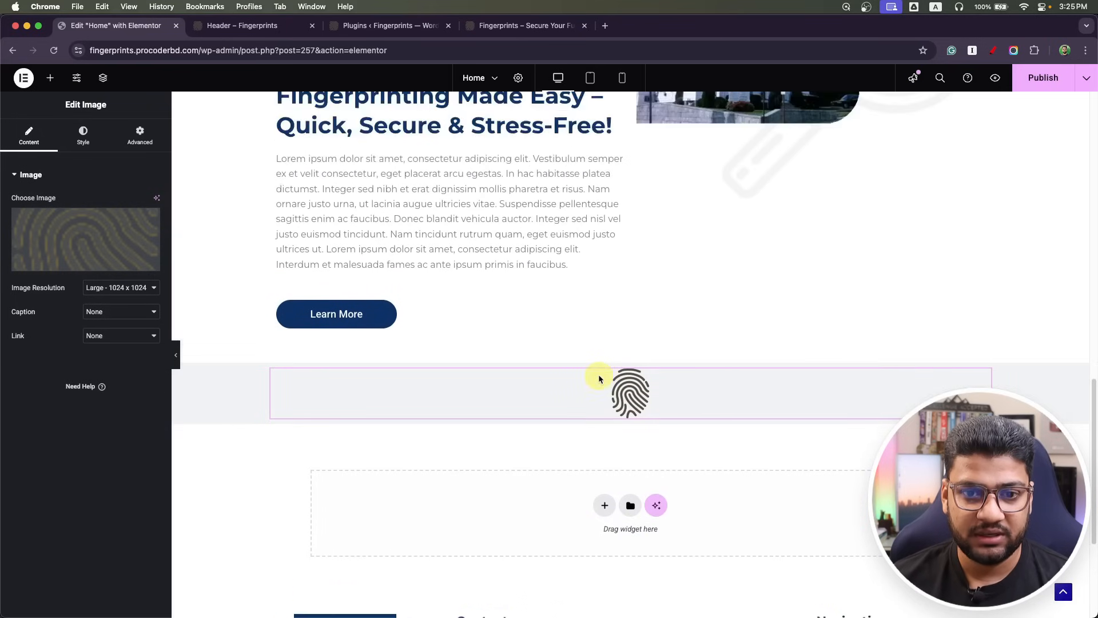
Duplicate the hero heading below the fingerprint icon and make its text dark grey #363636.
right_click(618, 198)
click(633, 227)
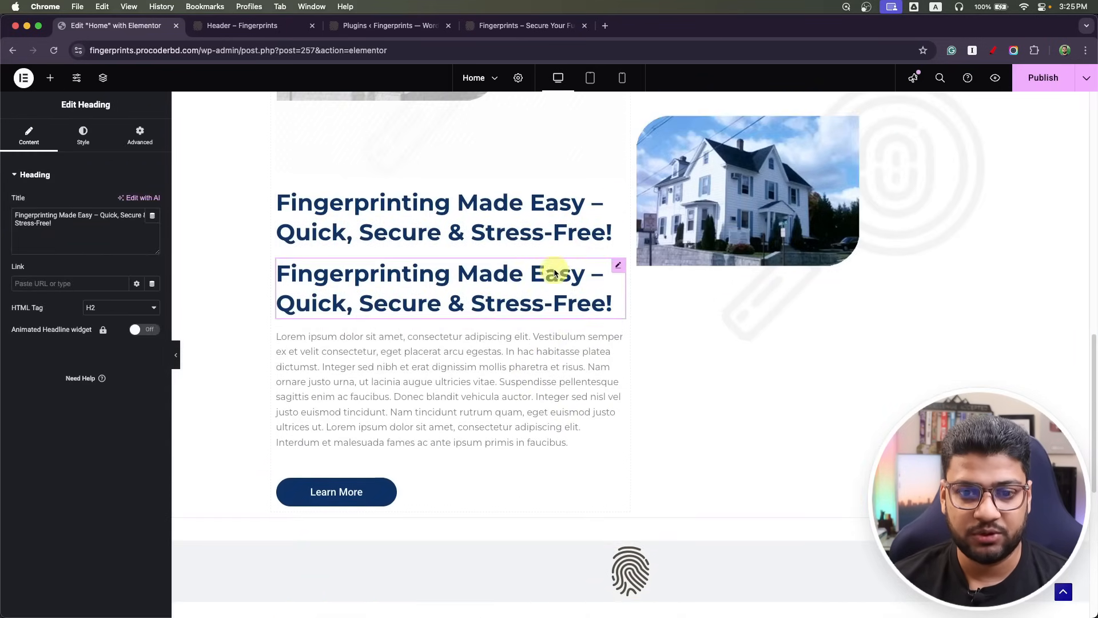
scroll(558, 266, down, 3)
drag(631, 383, 630, 447)
click(84, 137)
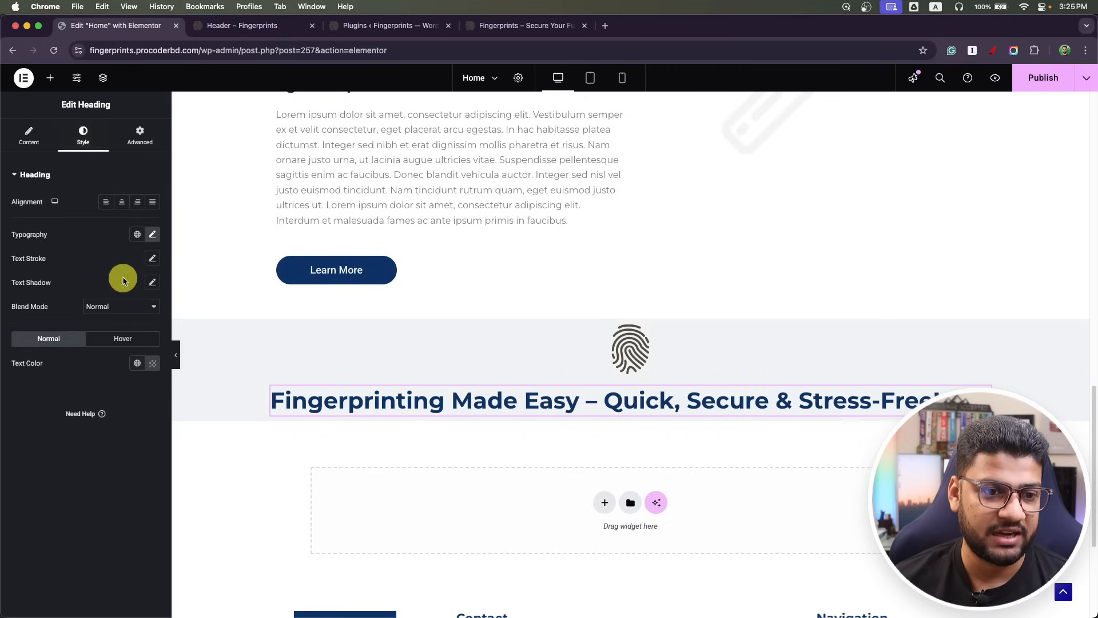
click(141, 369)
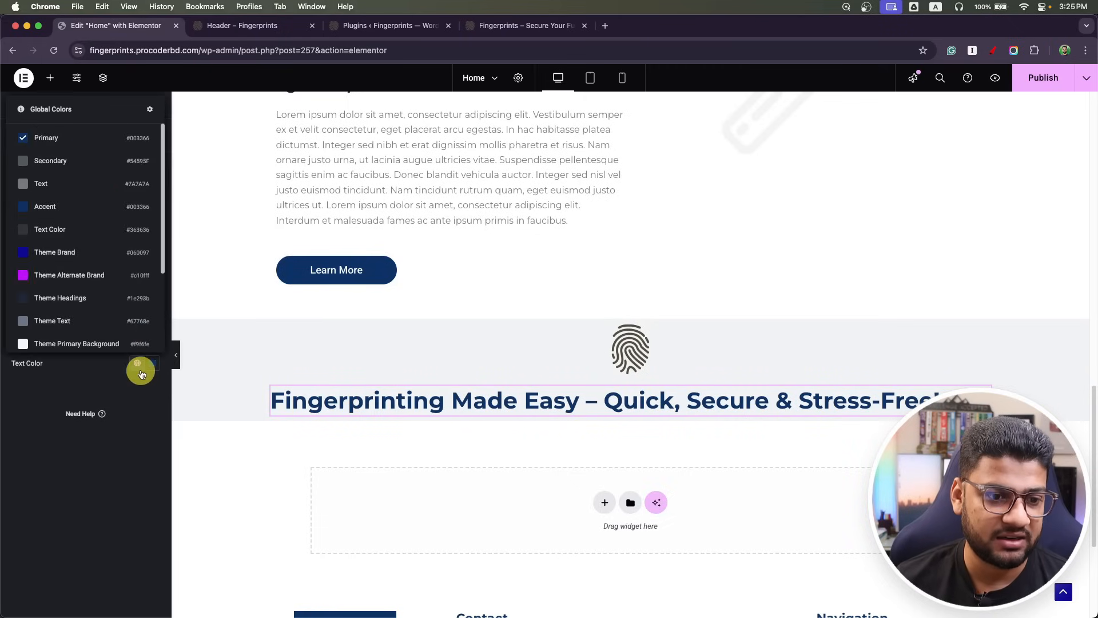
click(83, 229)
Retitle the heading 'Fingerprinting Services' using the mockup text and centre it.
key(super+Tab)
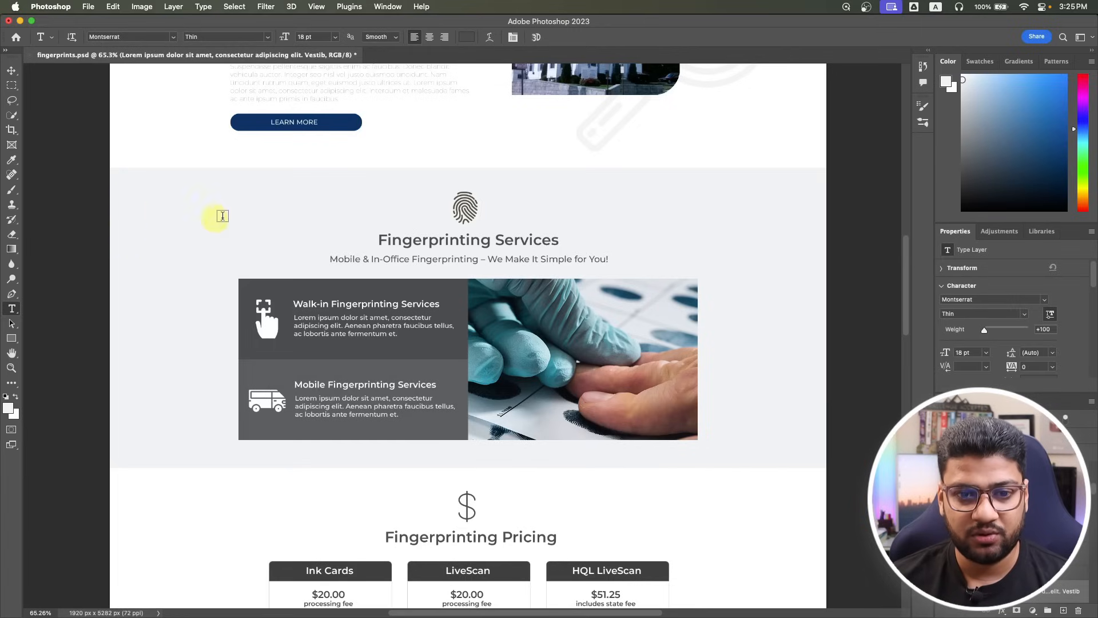
click(456, 234)
key(super+a)
key(super+c)
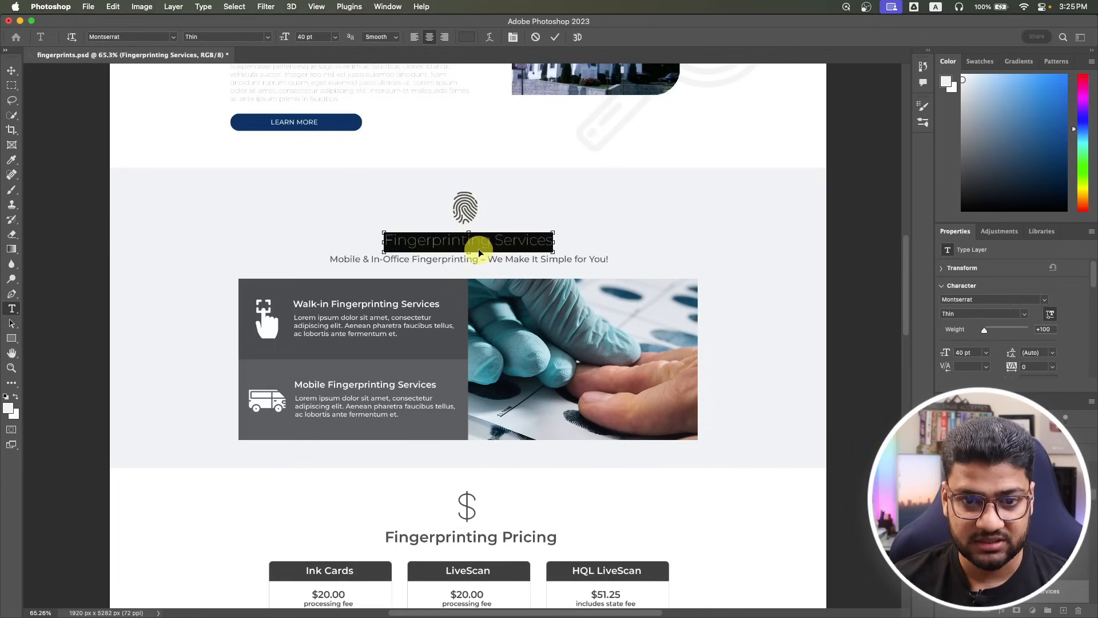
key(super+Tab)
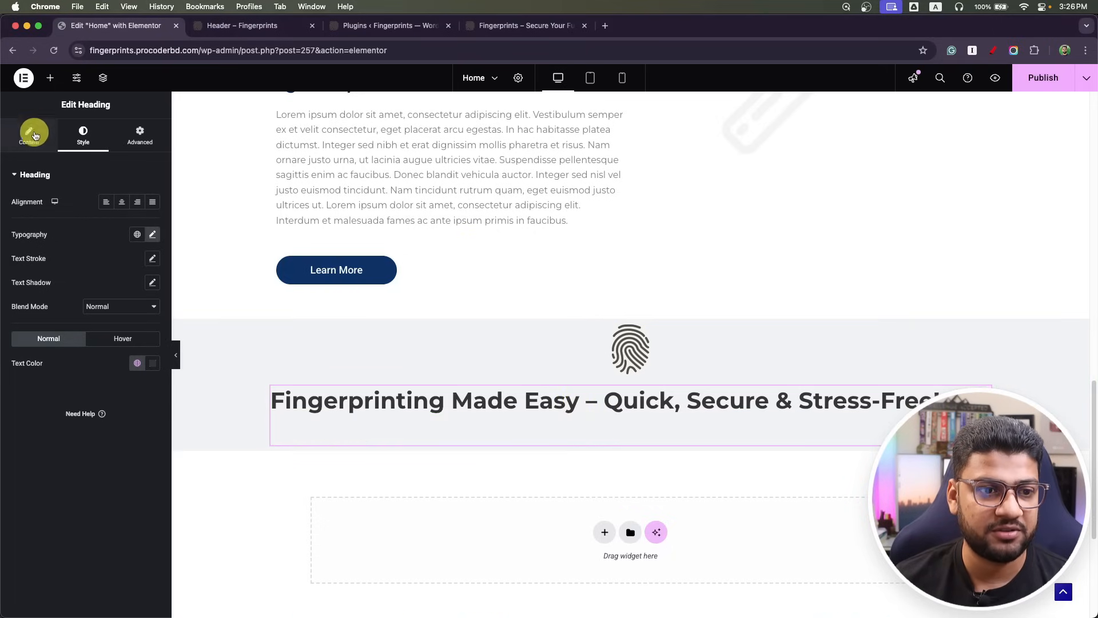
click(34, 133)
click(137, 231)
key(super+a)
key(super+v)
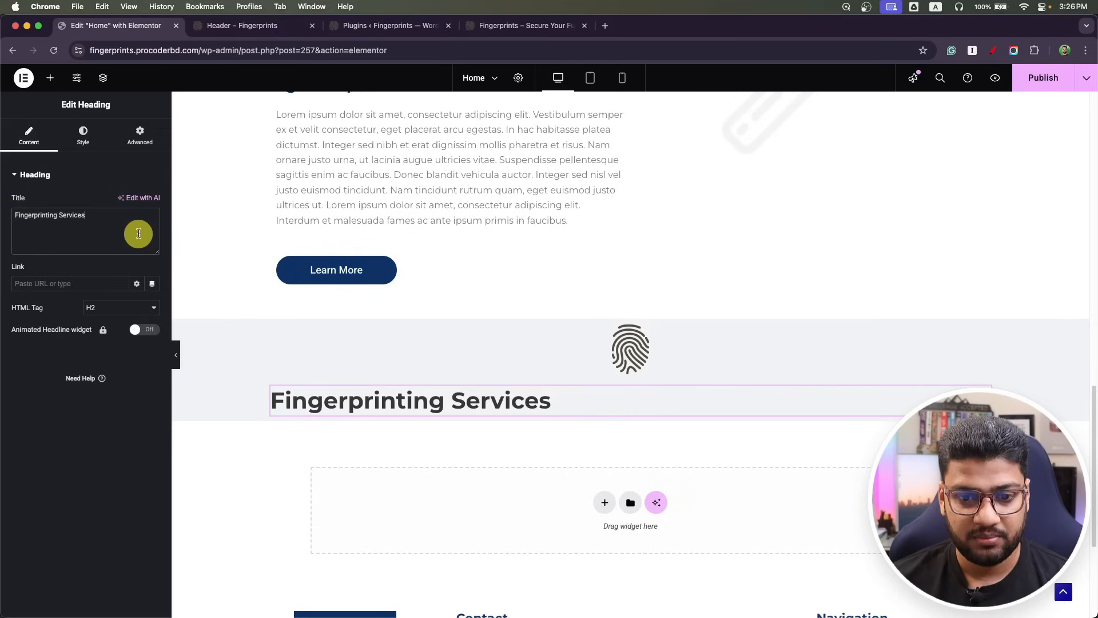
click(83, 138)
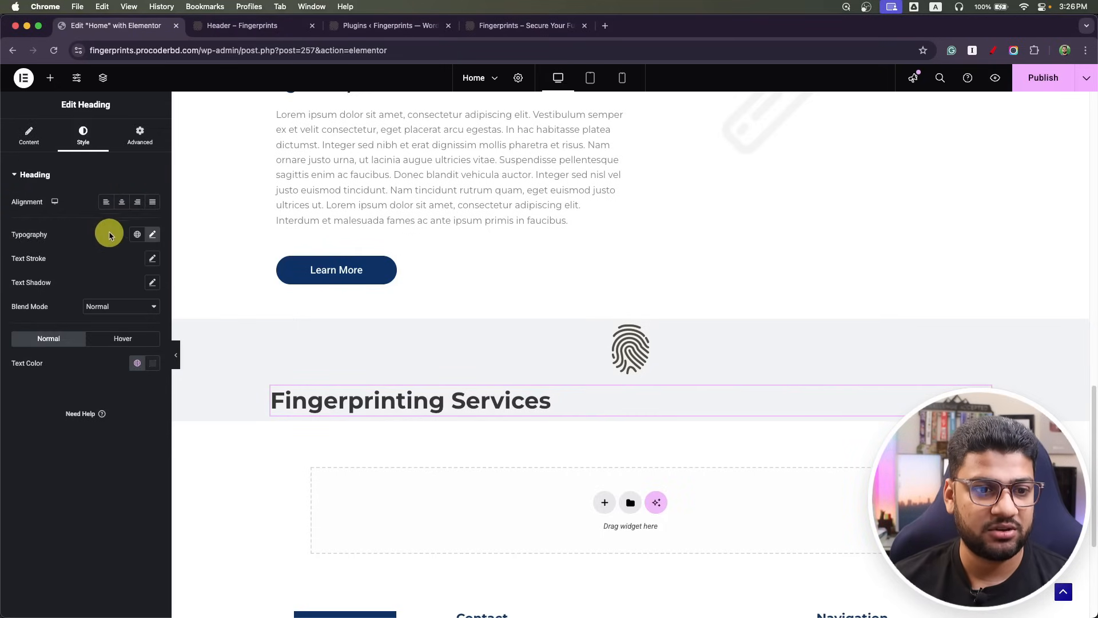
click(123, 203)
Duplicate the heading as an H4 subheading containing the mockup's subtitle text.
key(super+Tab)
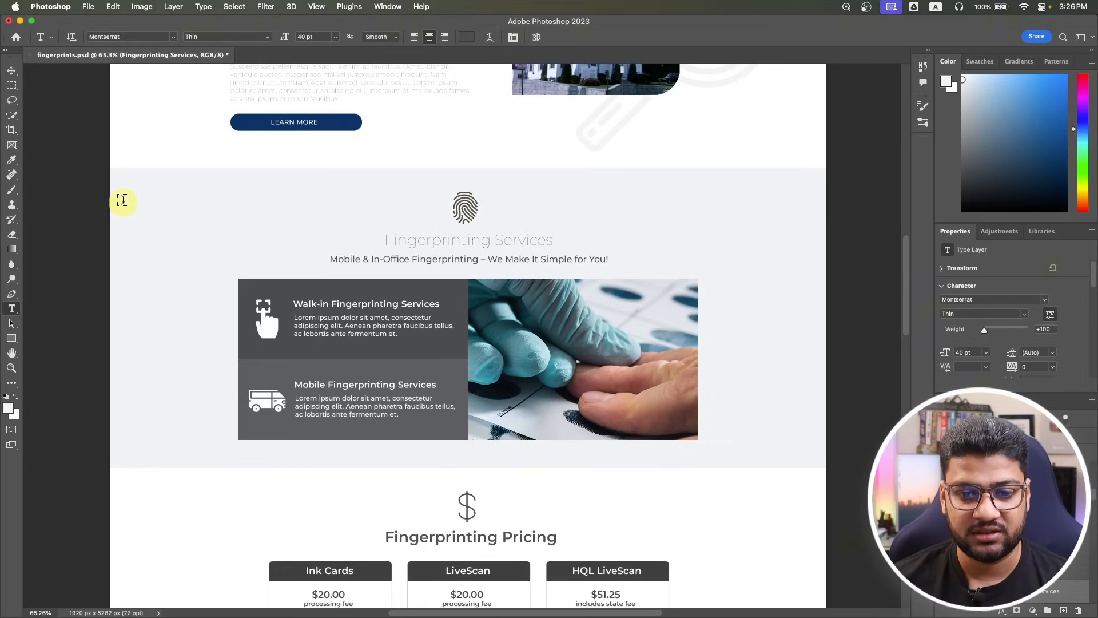
click(360, 260)
key(super+a)
key(super+c)
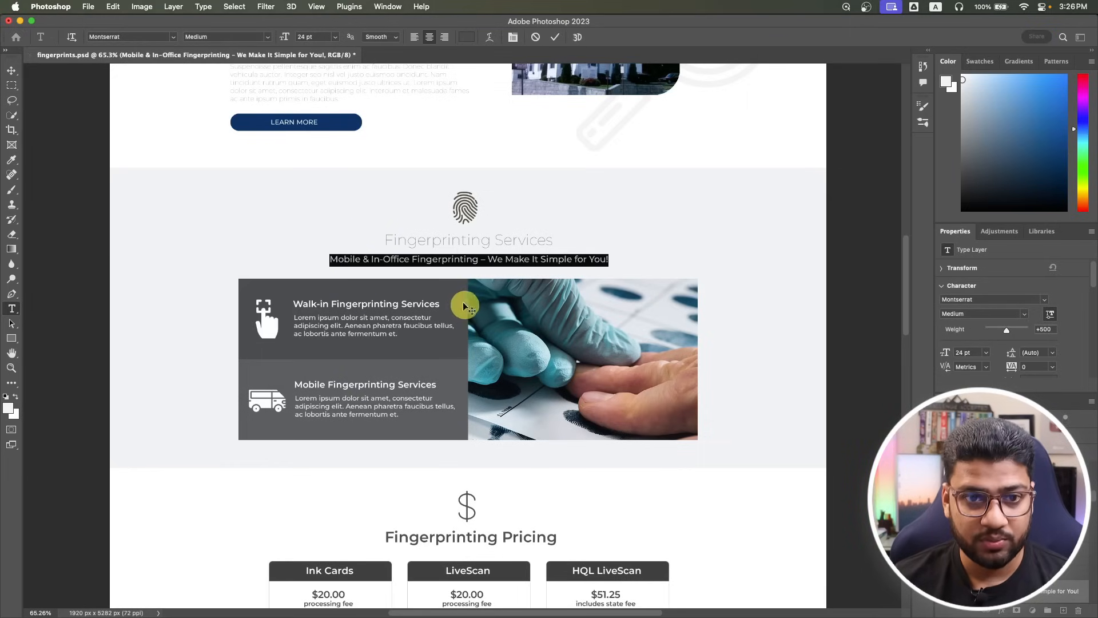
key(super+Tab)
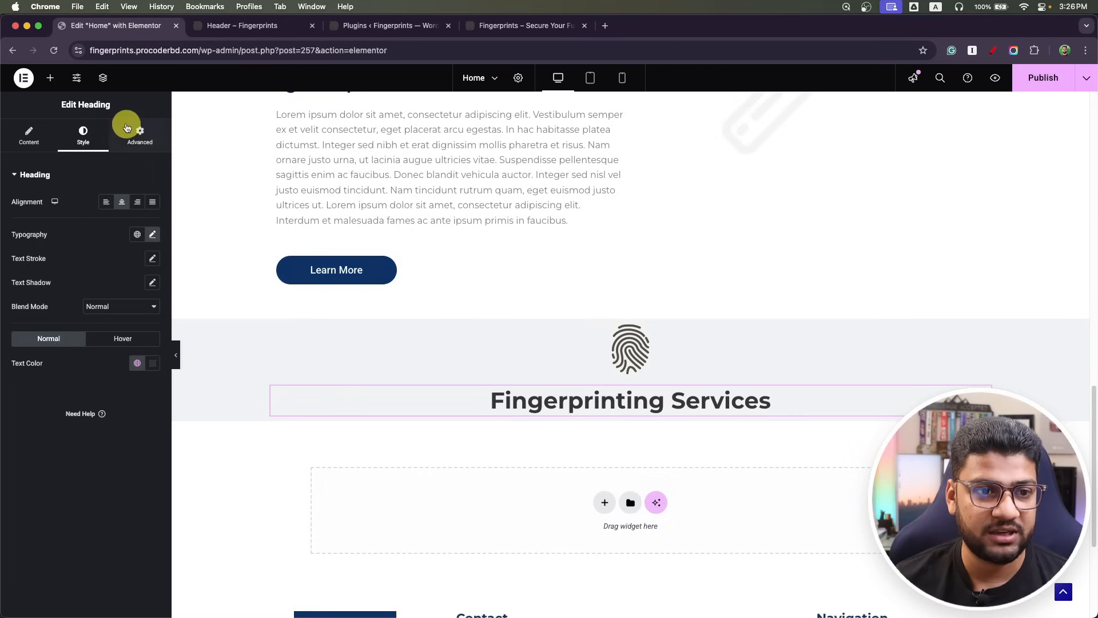
right_click(984, 386)
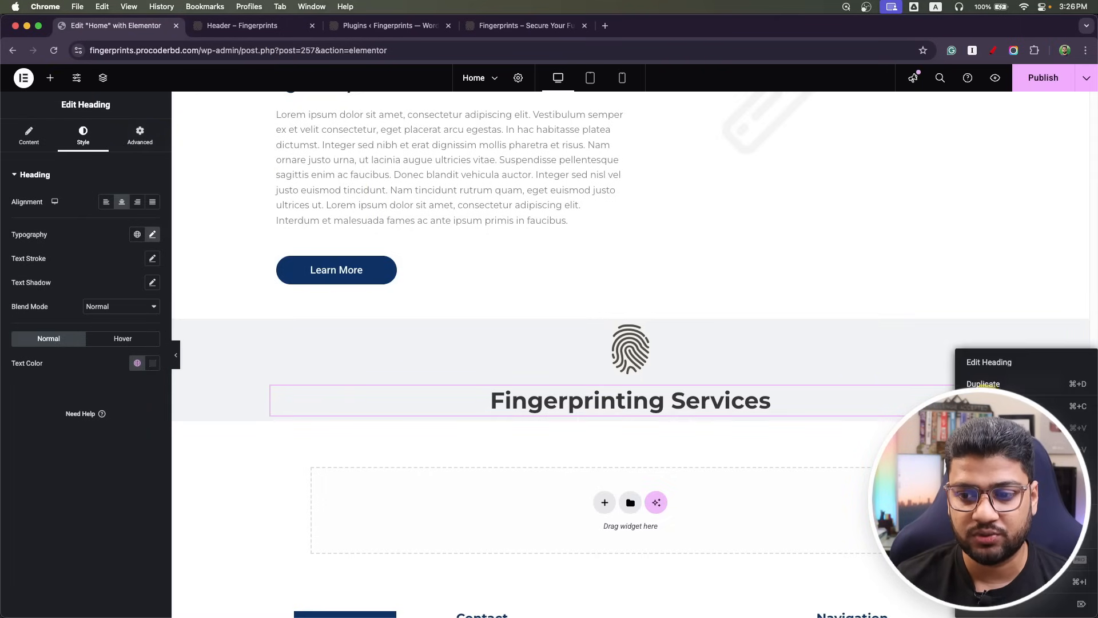
click(984, 384)
click(113, 311)
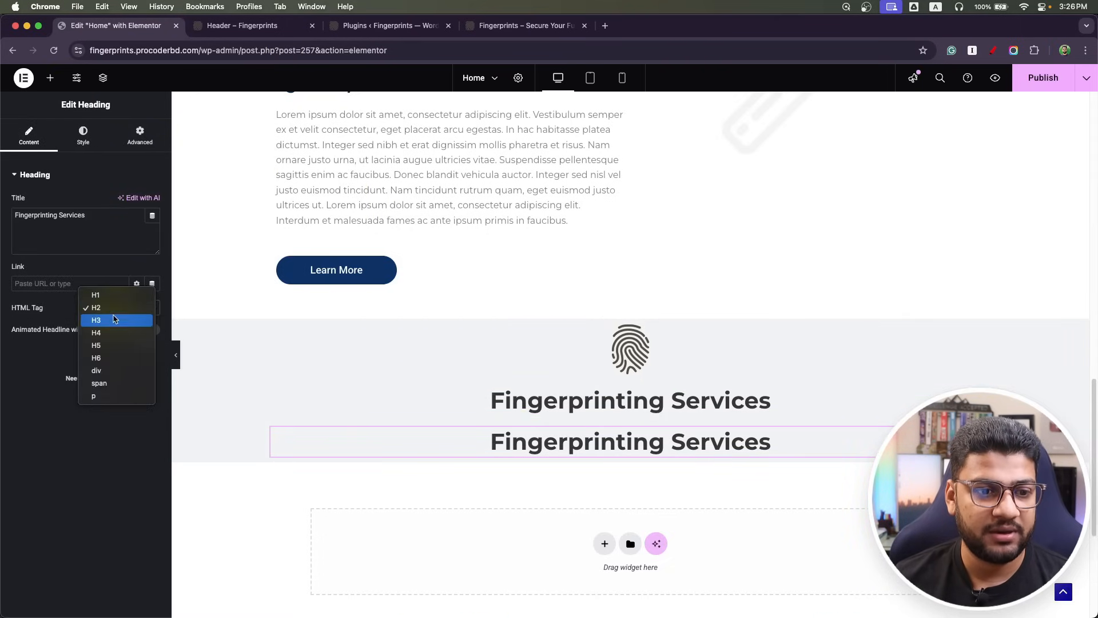
click(112, 333)
click(86, 228)
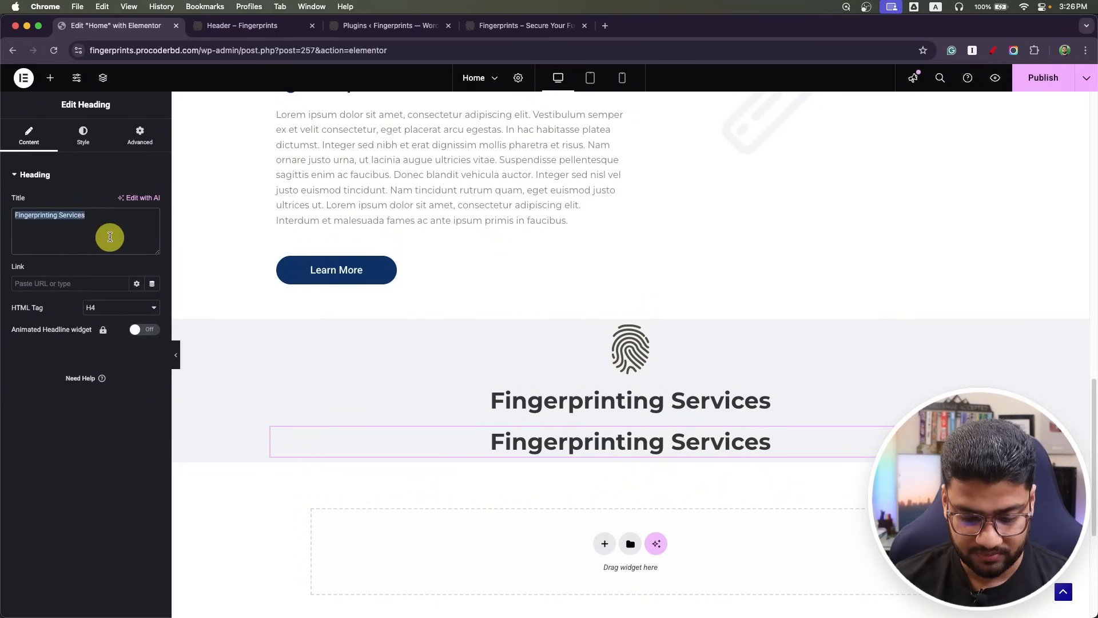
key(super+v)
Set the subheading typography to size 24 with weight 500 Medium.
click(83, 137)
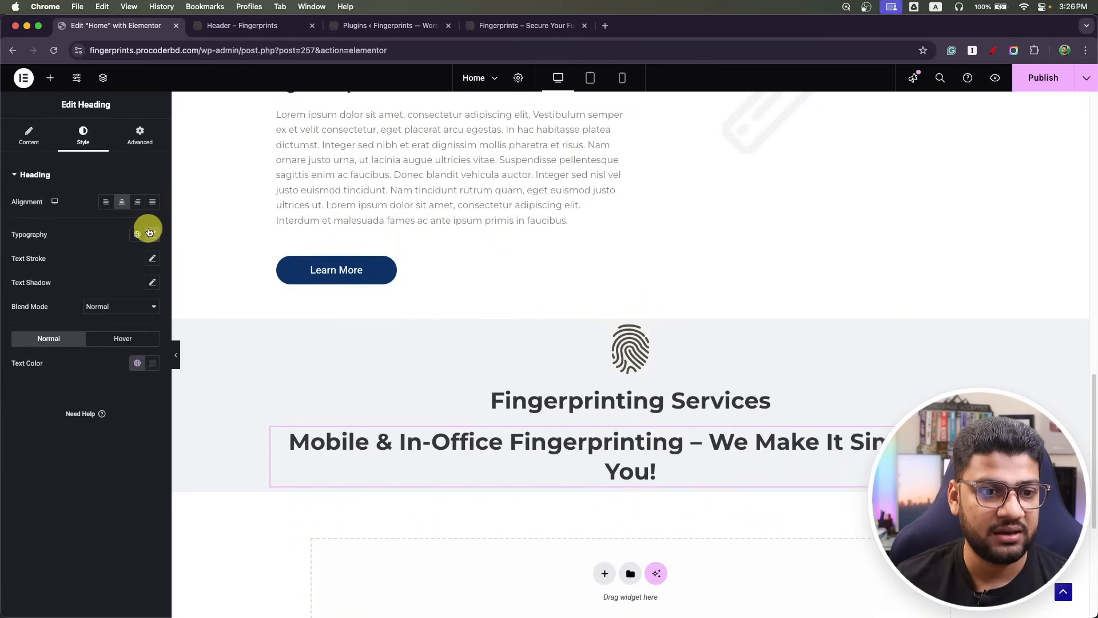
click(152, 234)
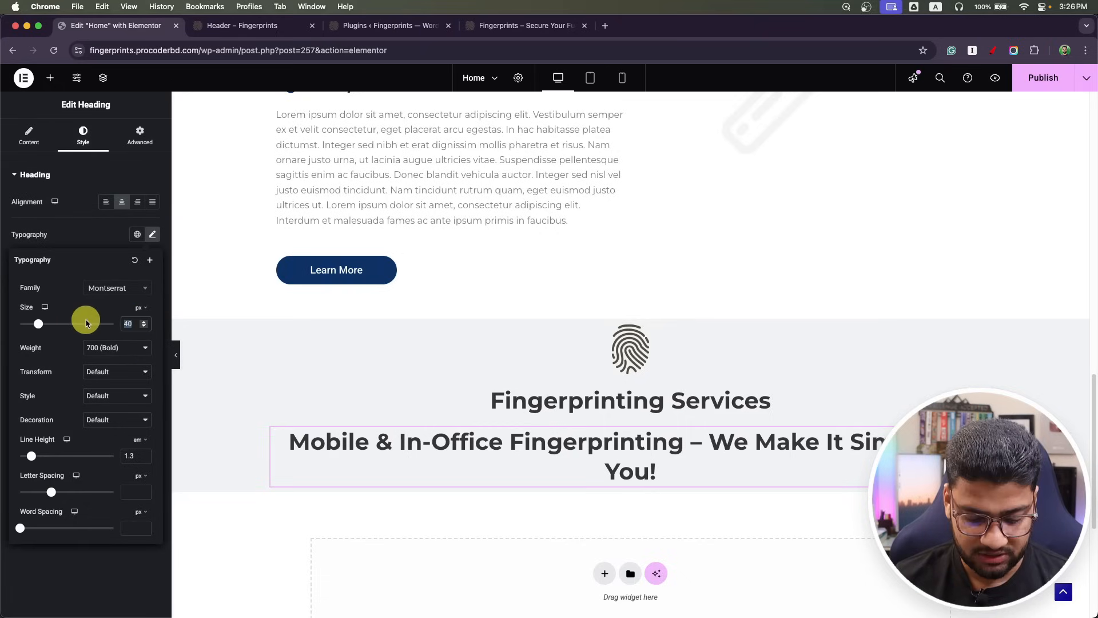
text(24)
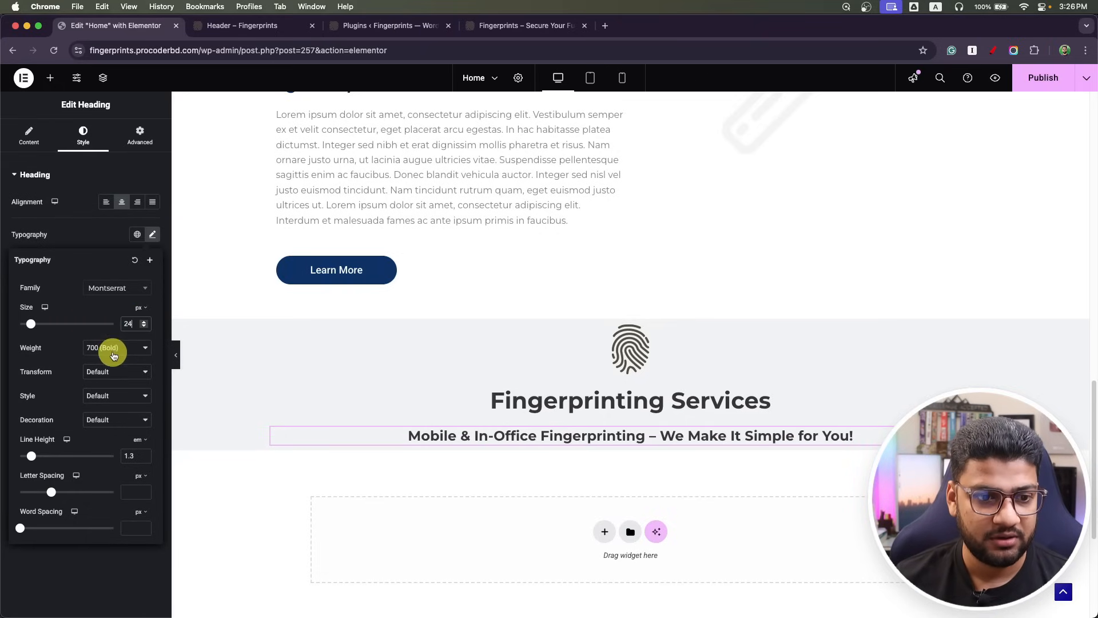
click(115, 349)
click(117, 325)
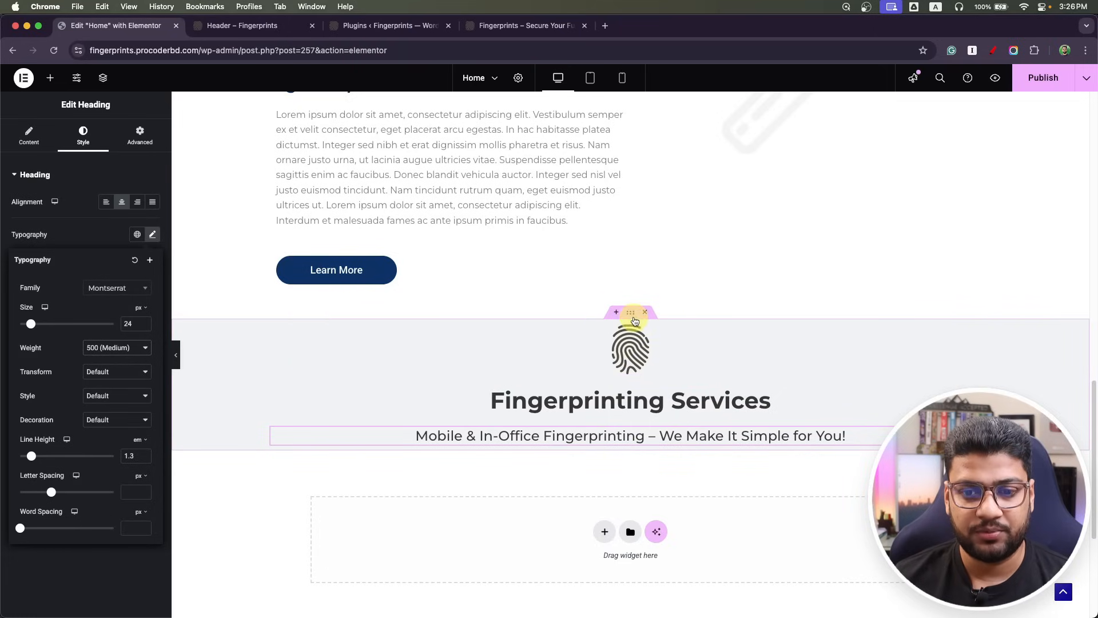
Set the section's top and bottom padding to 60.
click(631, 315)
click(140, 135)
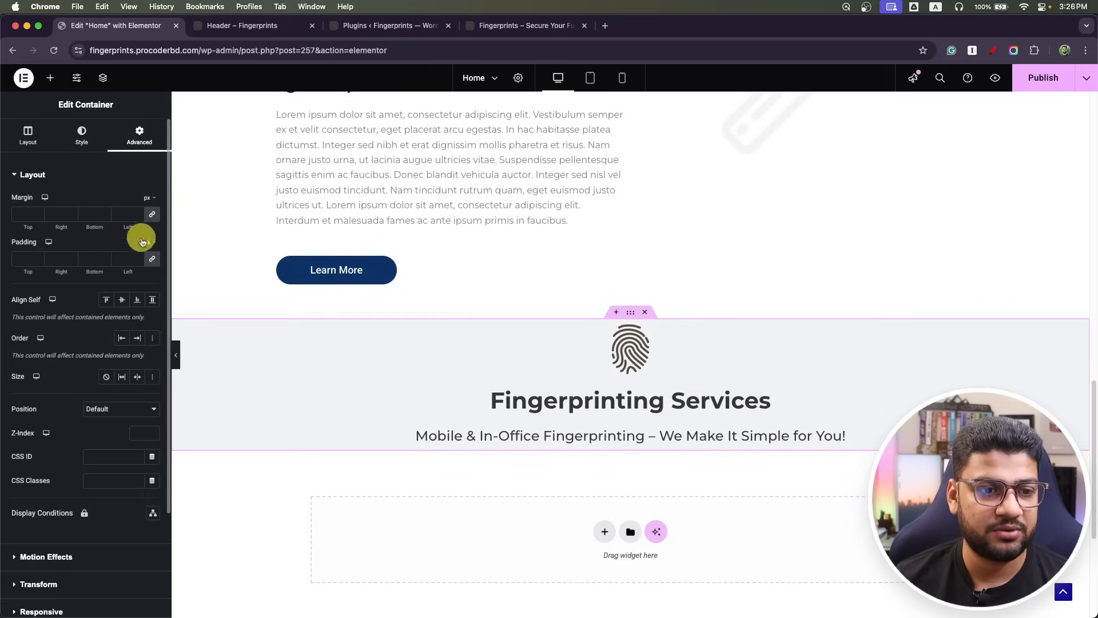
click(26, 261)
text(15)
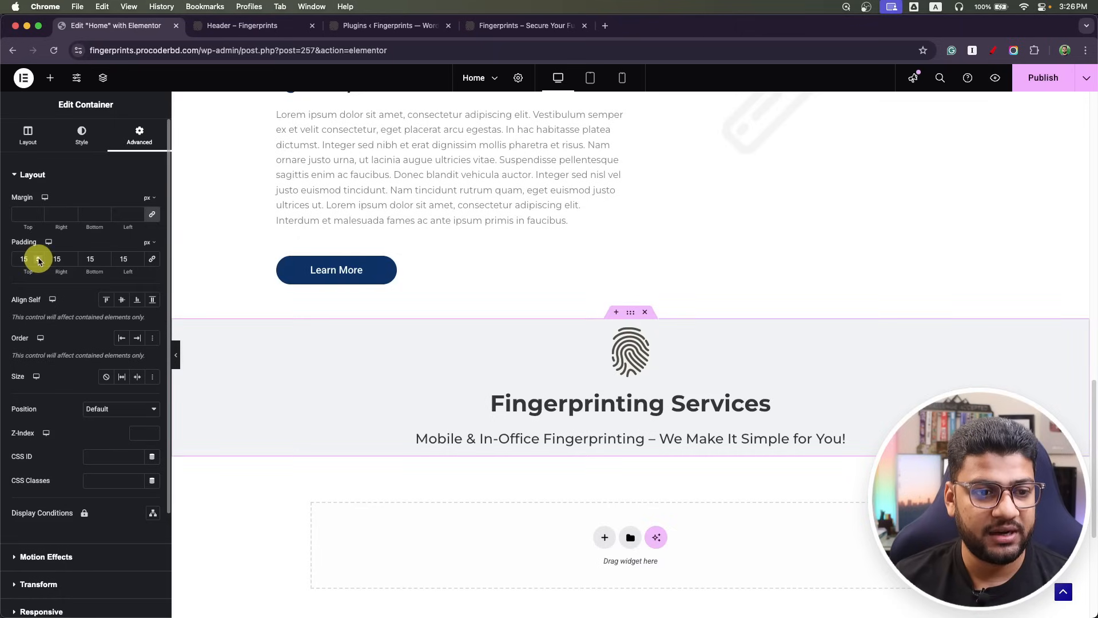
drag(26, 259, 1, 258)
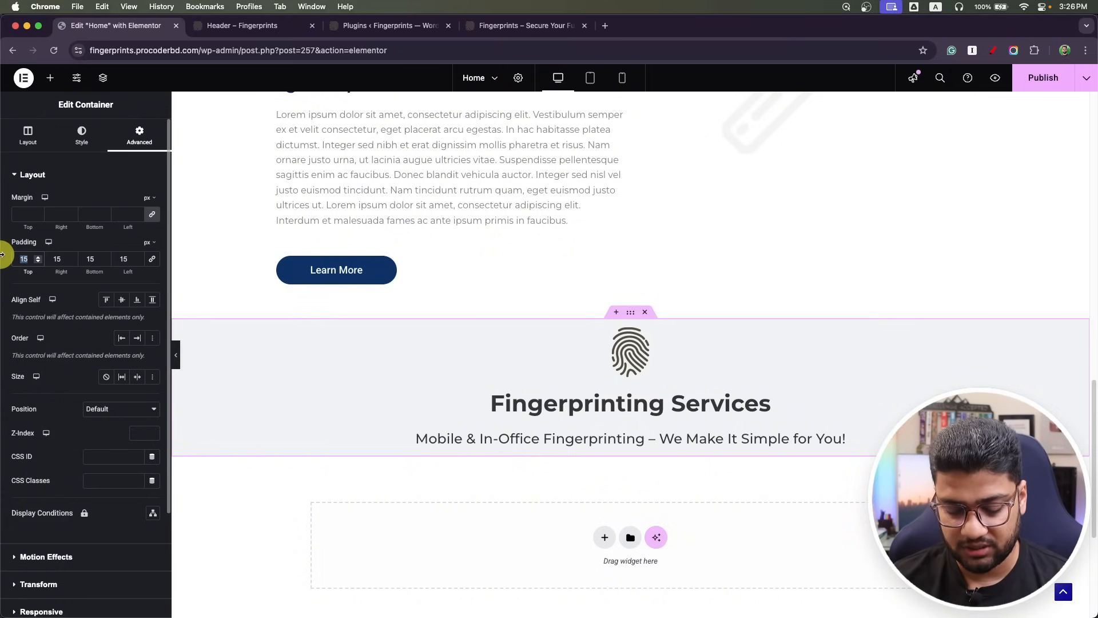
text(60)
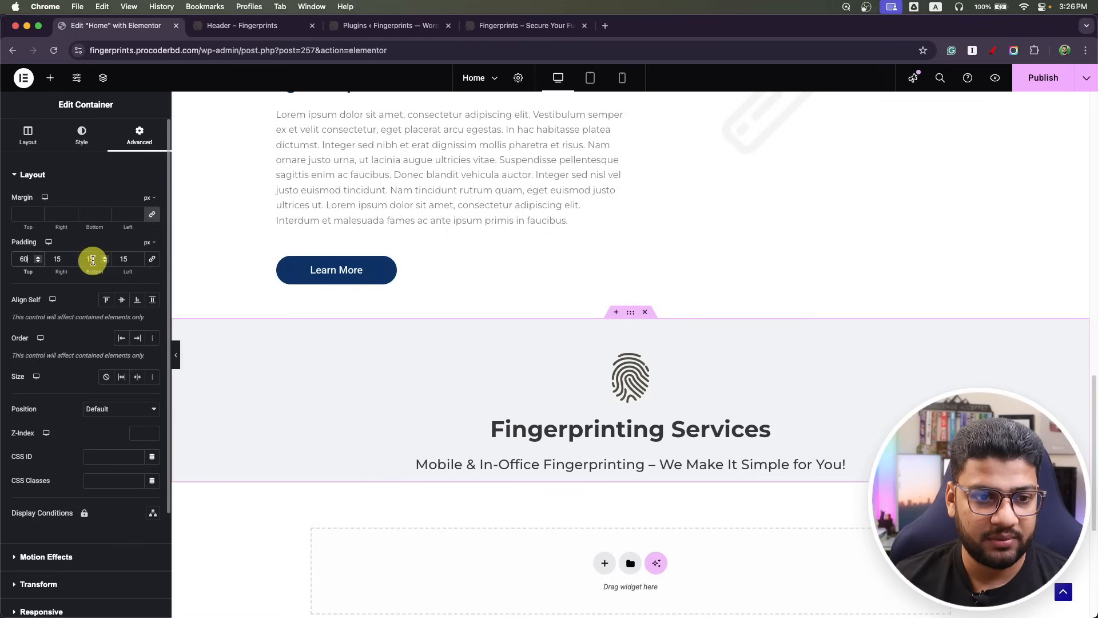
drag(96, 258, 74, 261)
text(60)
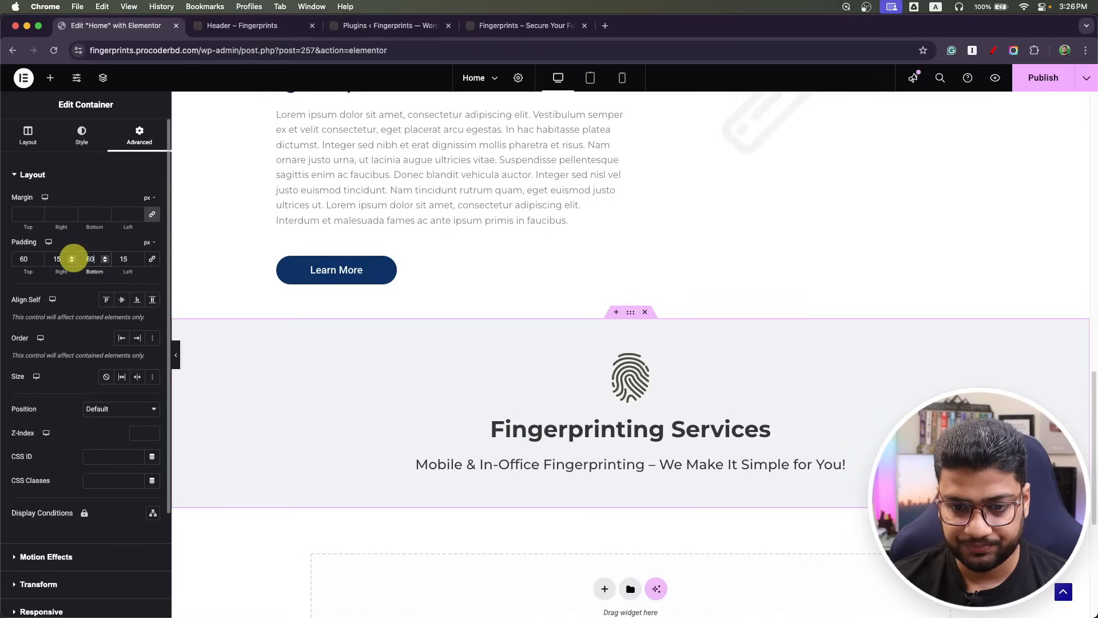
Add a new empty container beneath the subheading.
click(50, 77)
drag(43, 286, 599, 471)
scroll(589, 452, down, 3)
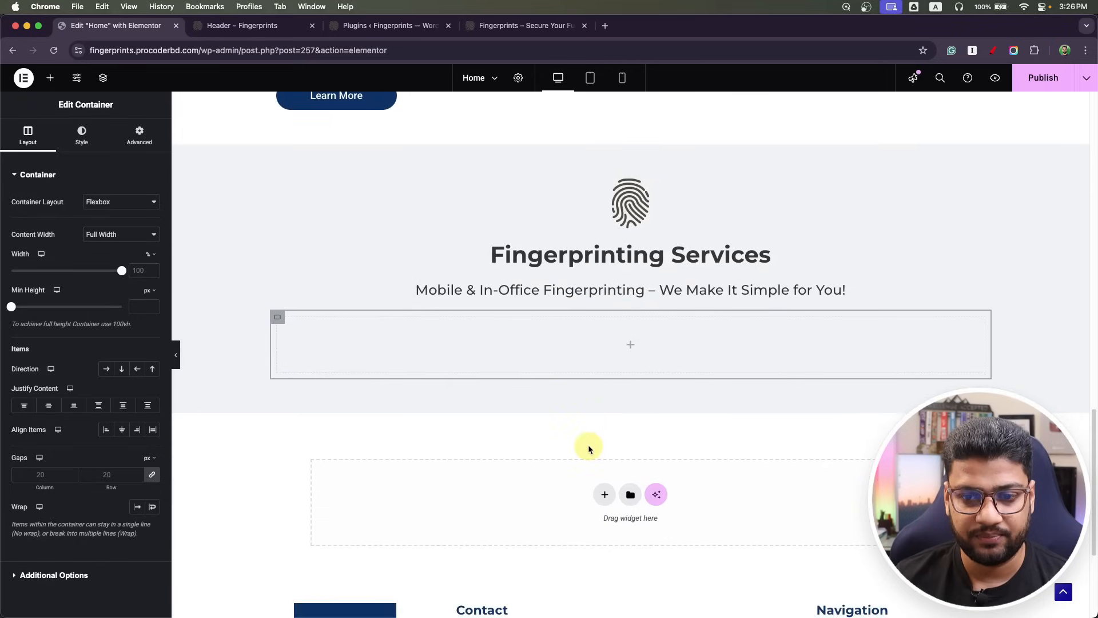
Unlink the heading's margins and set its bottom margin to -18 px.
click(750, 255)
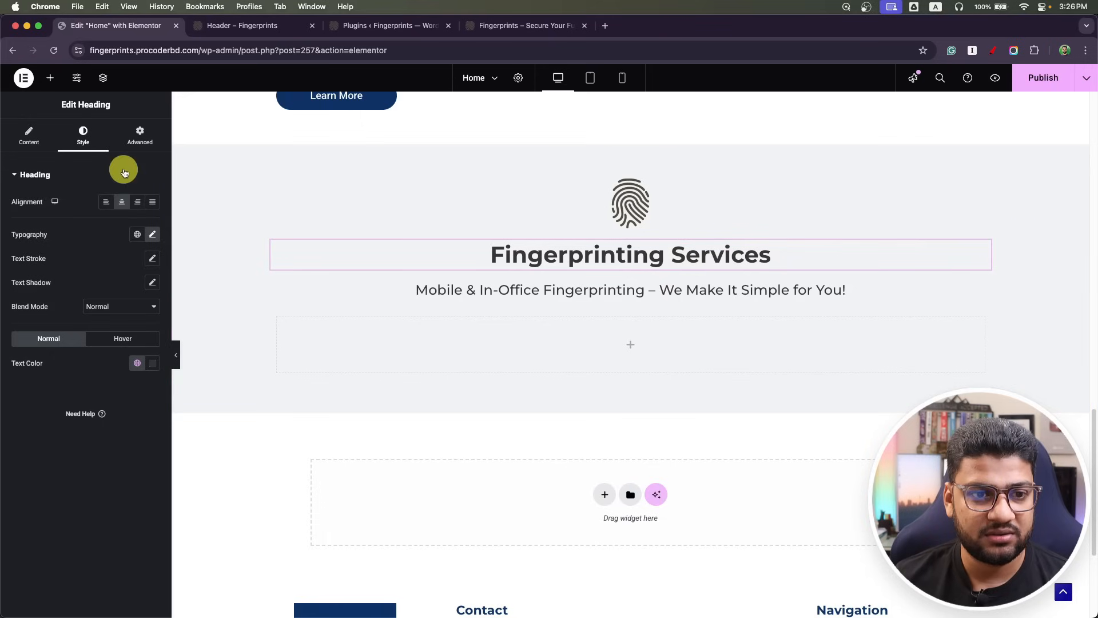
click(140, 136)
click(153, 215)
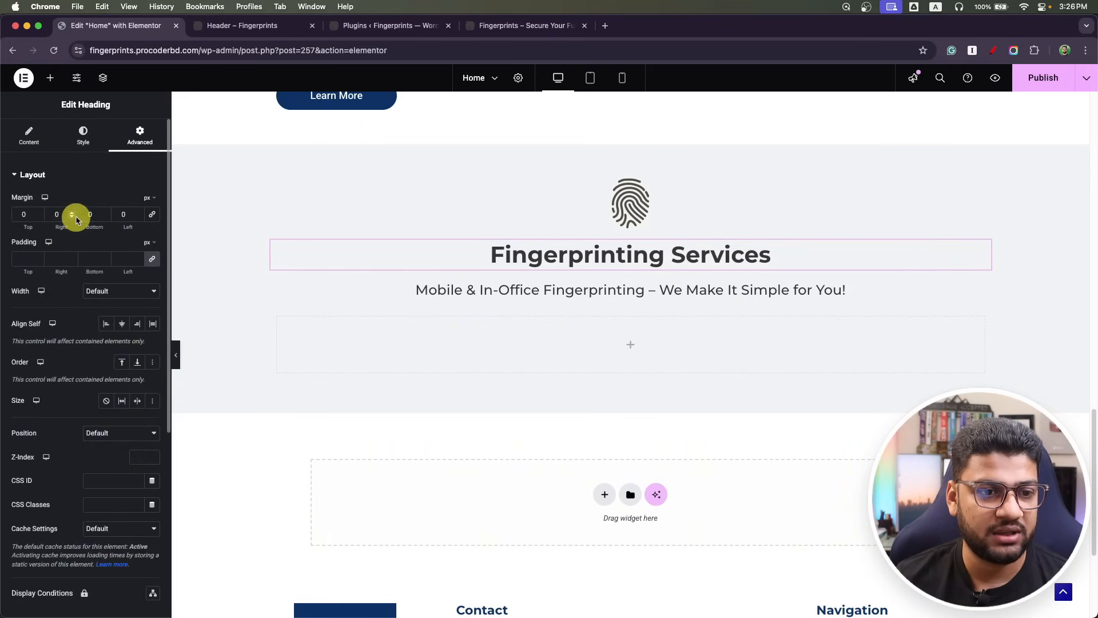
key(Down)
key(Down)
key(Down)
key(Down)
key(Down)
key(Down)
key(Down)
key(Down)
key(Down)
key(Down)
key(Down)
key(Down)
key(Down)
key(Down)
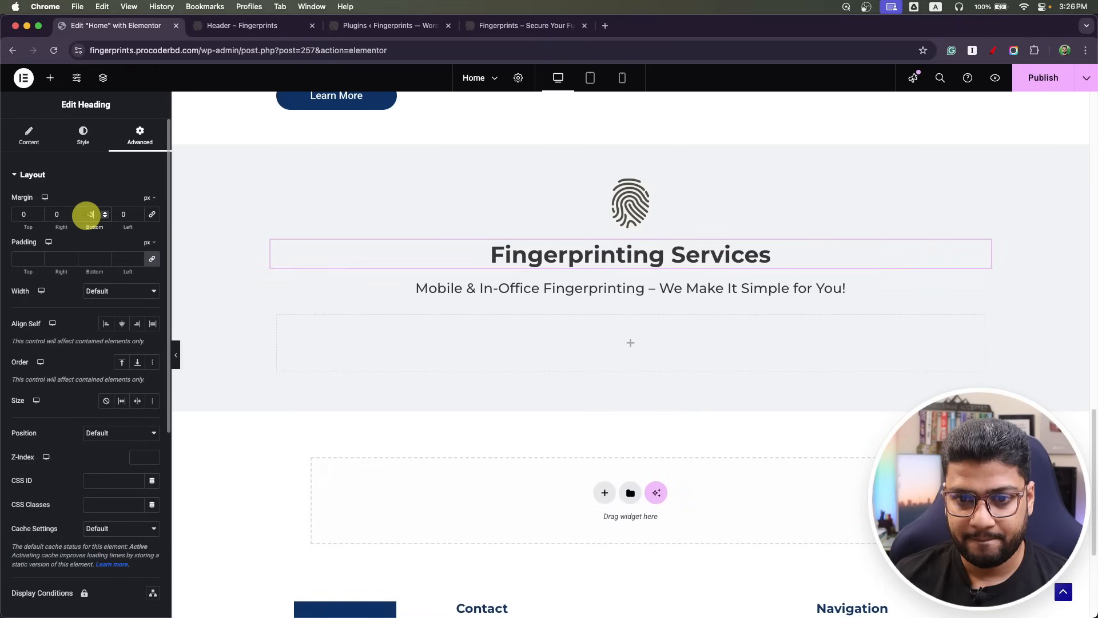
key(Down)
key(Down)
key(Down)
key(Down)
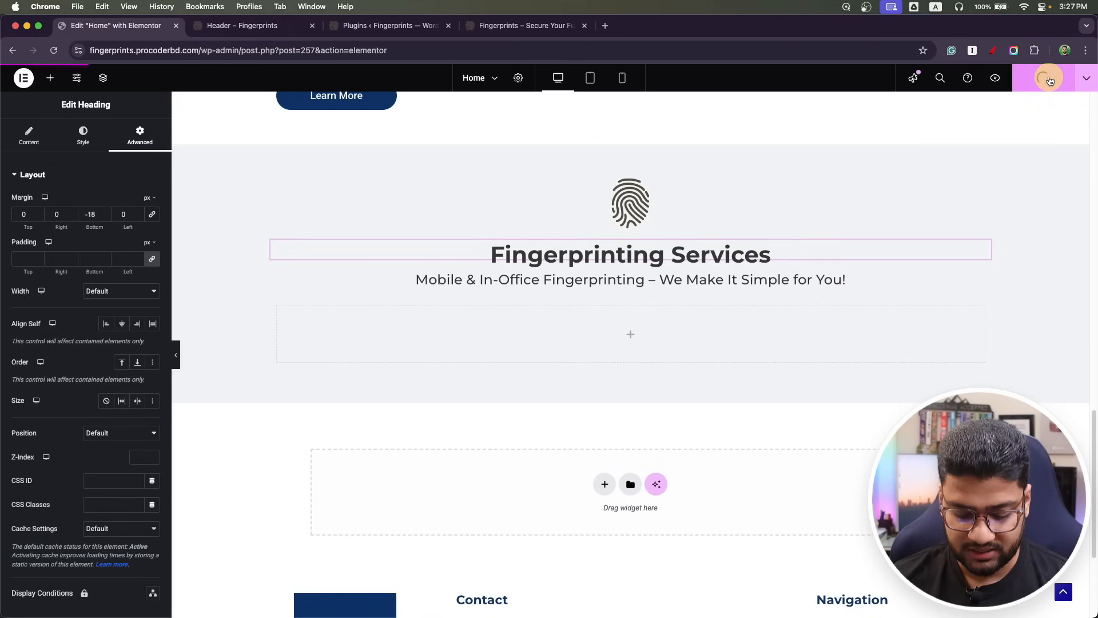
key(super+Tab)
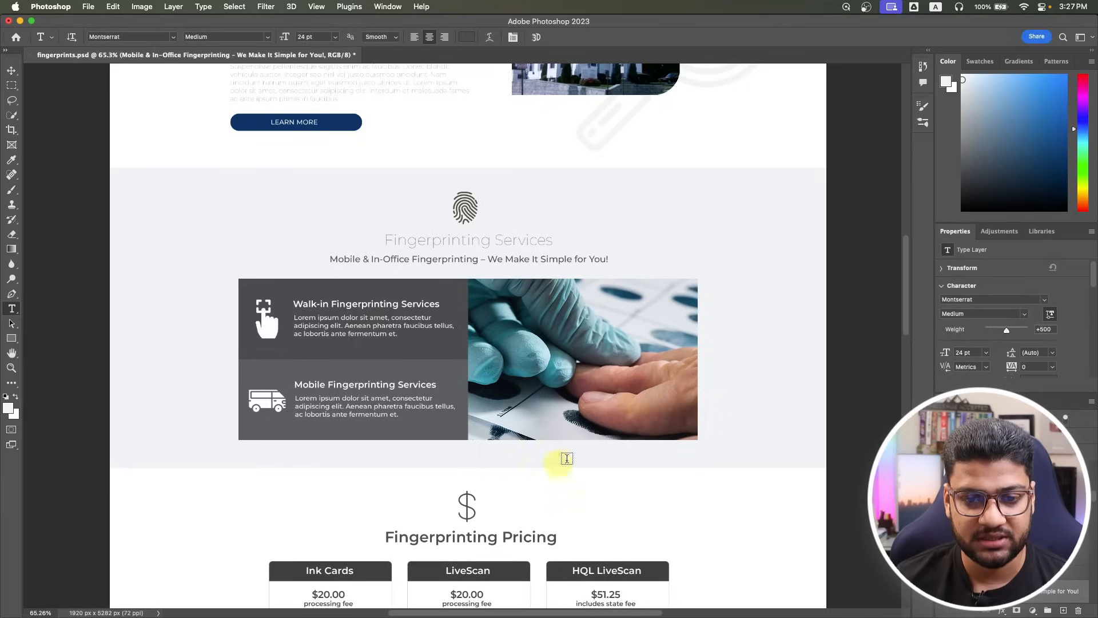
key(super+Tab)
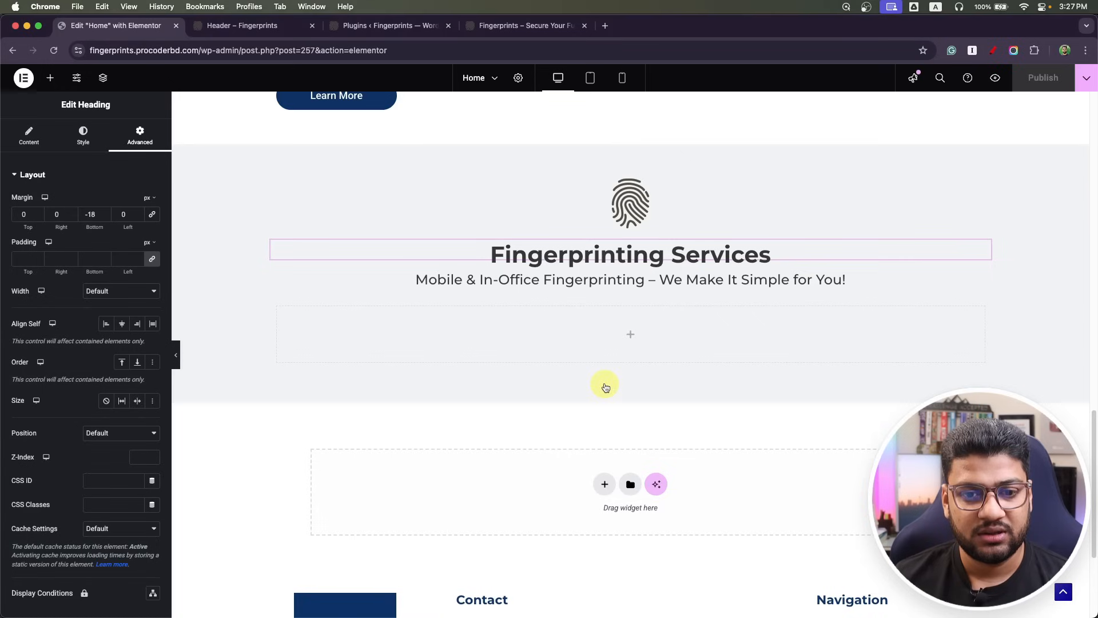
Add two duplicated containers in the box and lay them out in a row.
click(632, 340)
drag(74, 280, 589, 316)
right_click(285, 314)
click(315, 343)
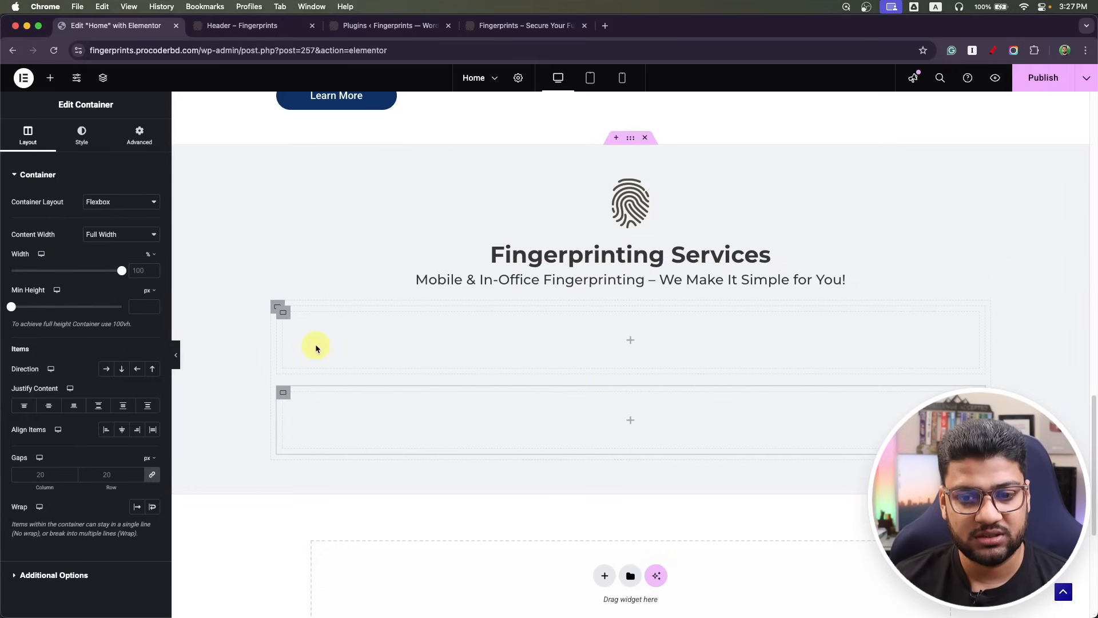
click(278, 309)
click(106, 369)
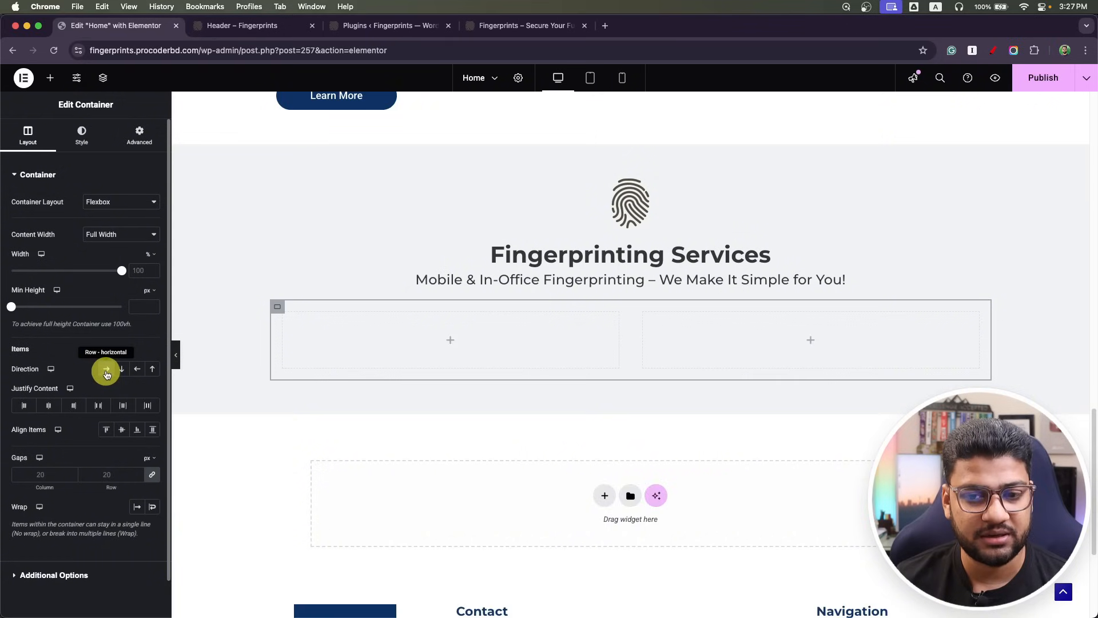
Place the gloved-hand photo service_image-min.png in the right column.
click(812, 345)
drag(123, 372, 721, 362)
click(61, 261)
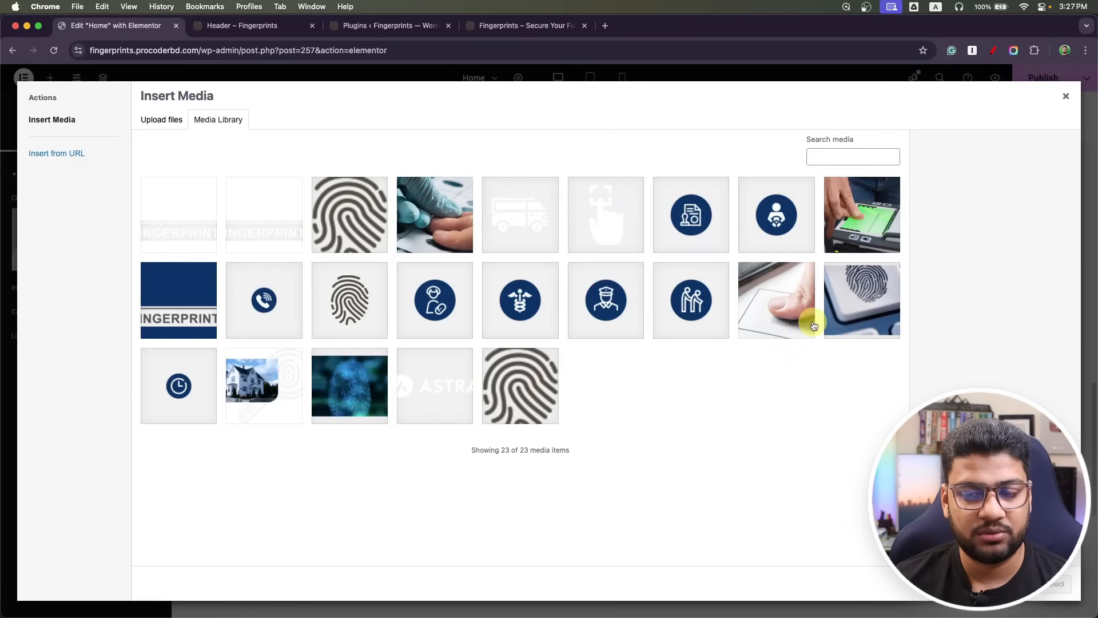
click(449, 226)
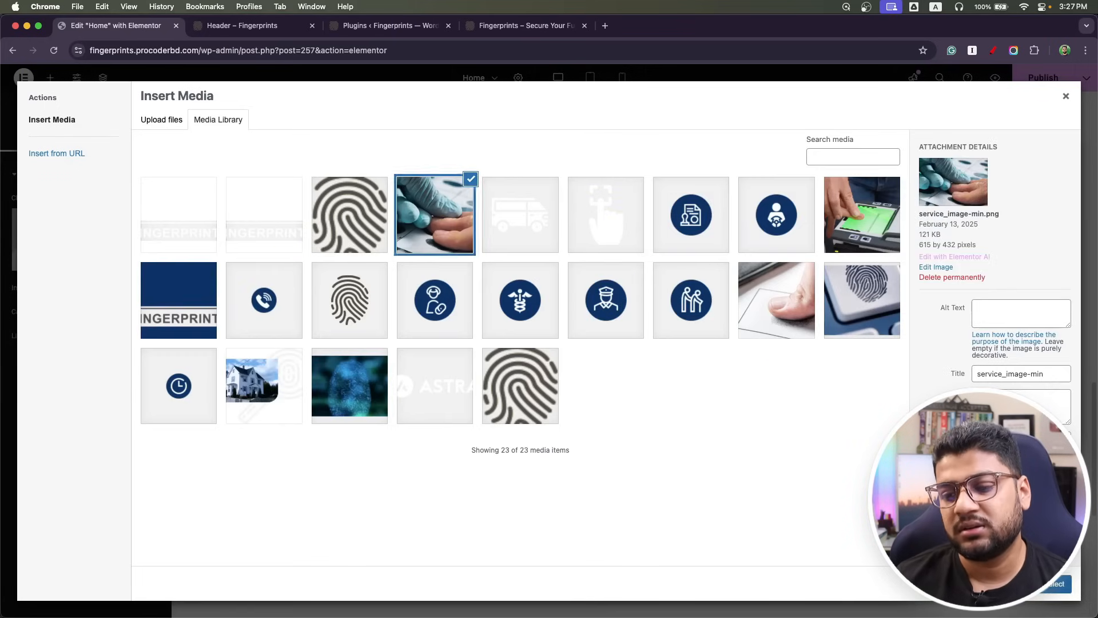
click(1051, 584)
Add a container inside the left column.
click(454, 432)
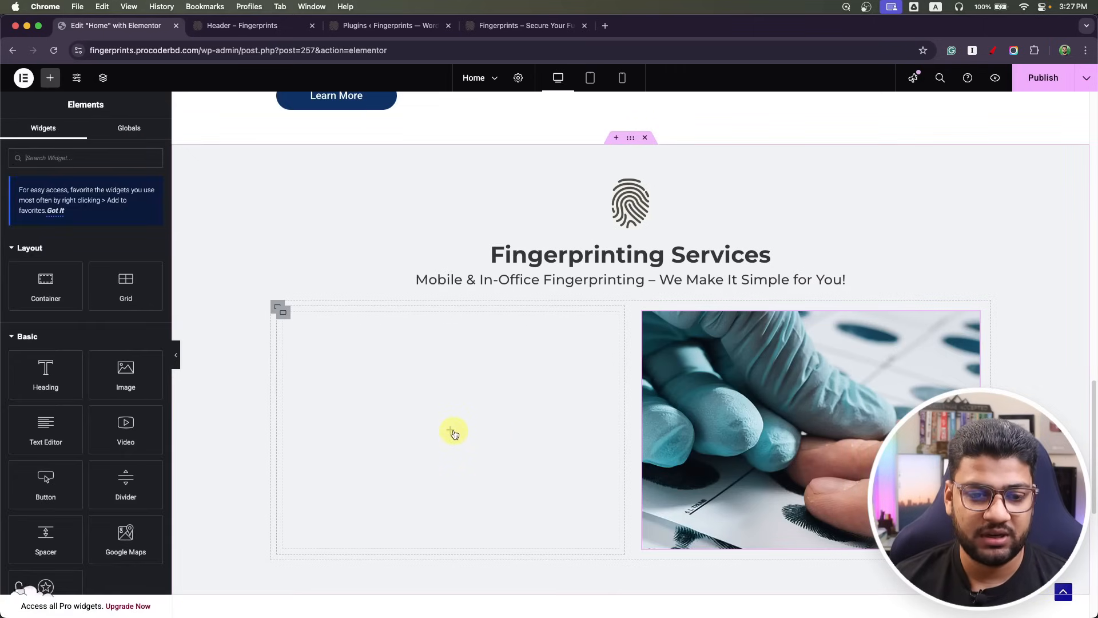
drag(50, 294, 464, 410)
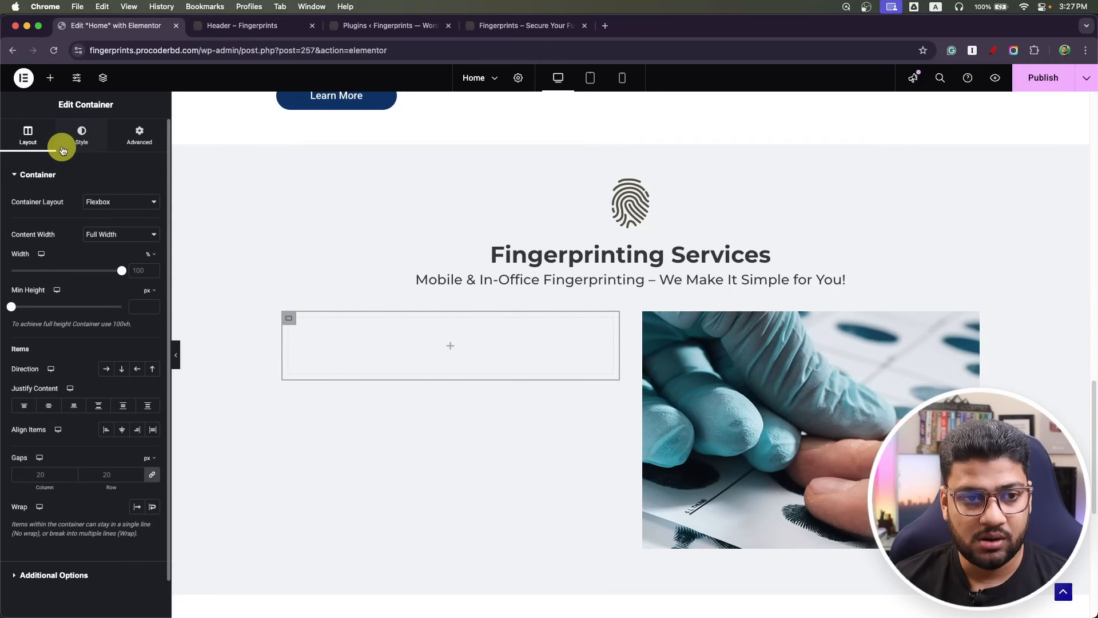
click(49, 77)
key(super+Tab)
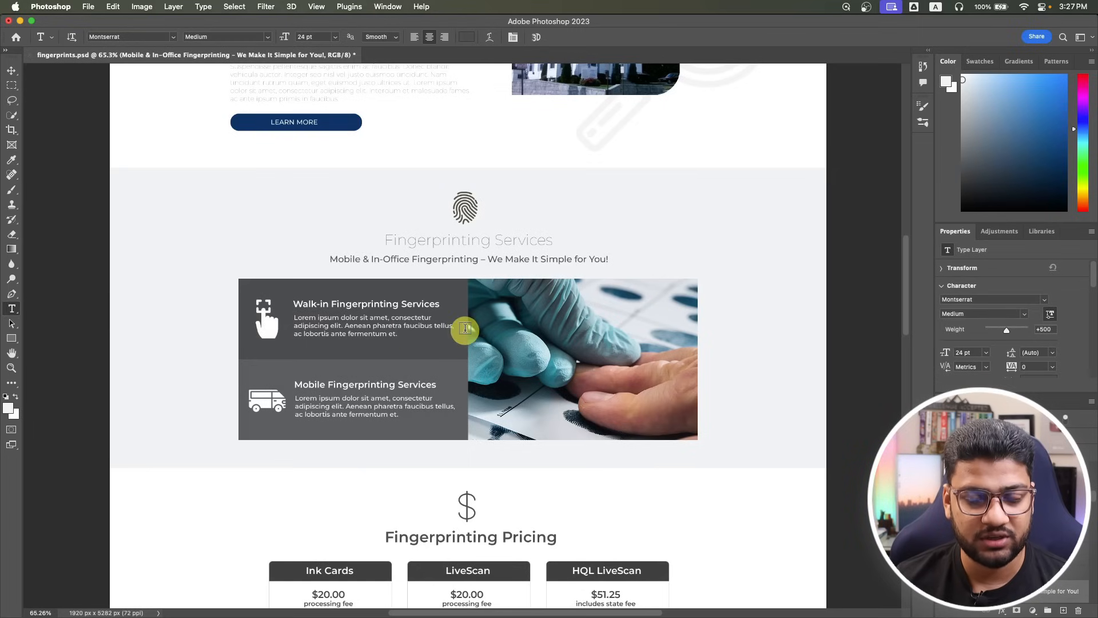
Add two nested containers in the left column arranged side by side in a row.
key(super+Tab)
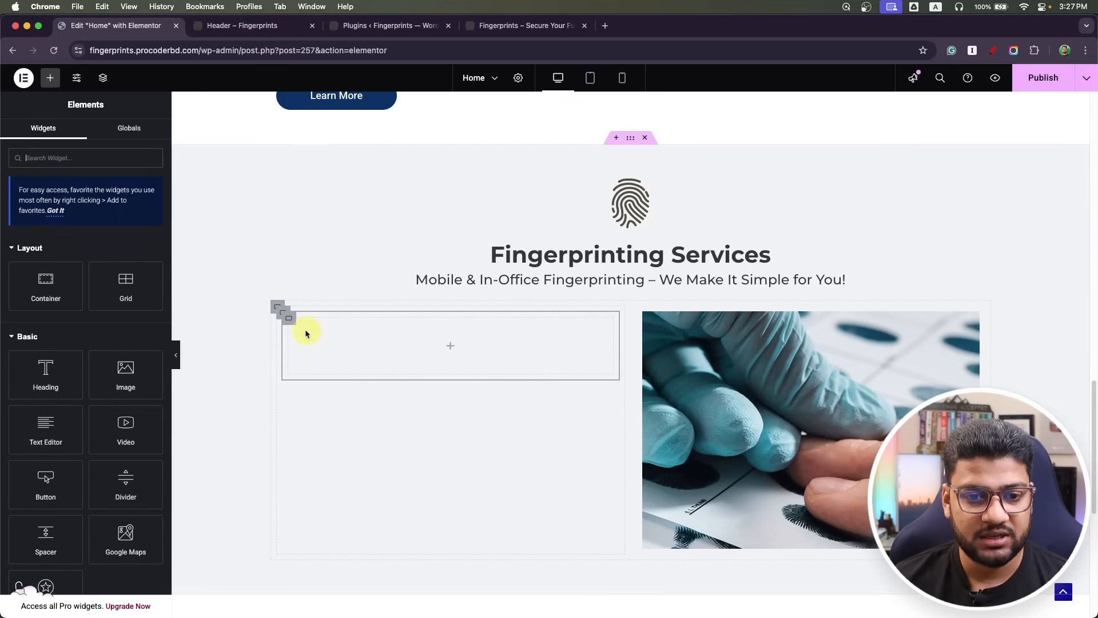
drag(32, 286, 386, 347)
right_click(296, 330)
click(310, 342)
click(288, 321)
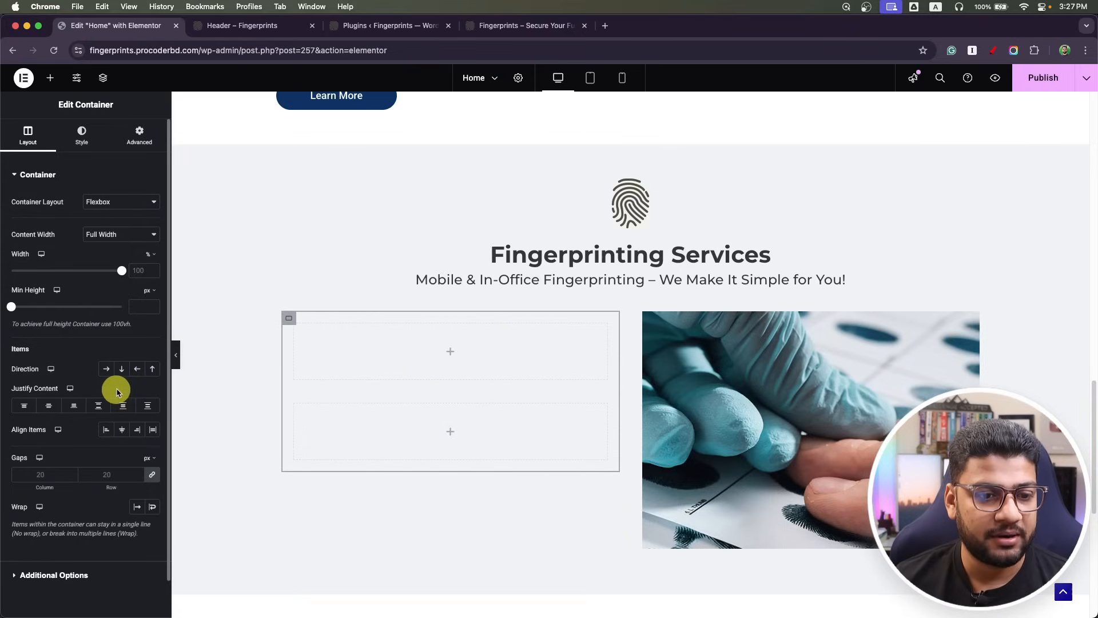
click(107, 369)
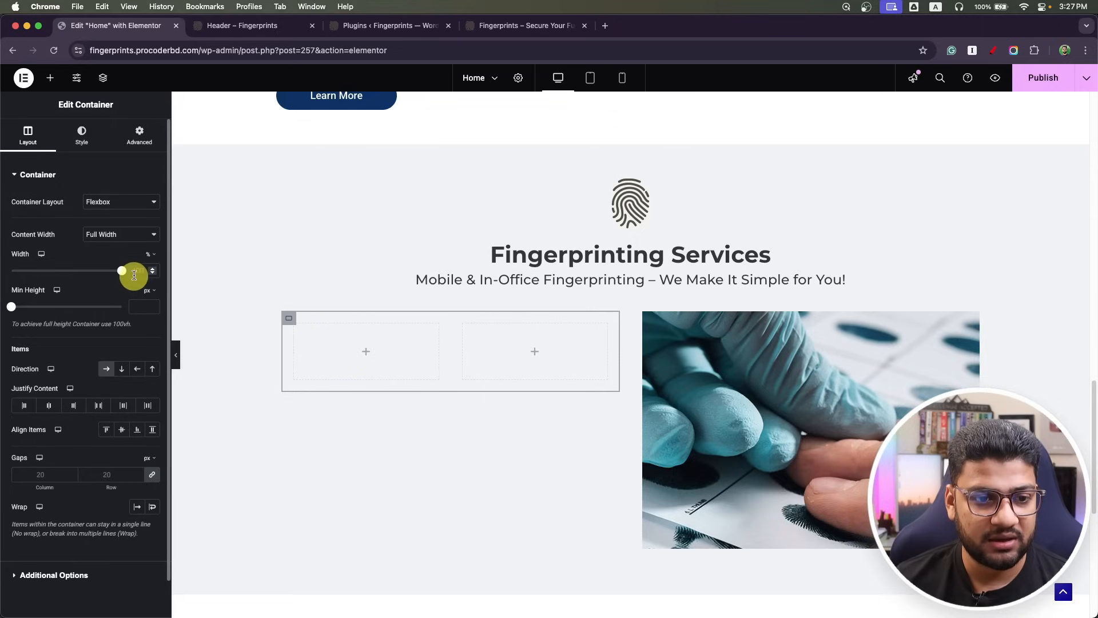
text(20)
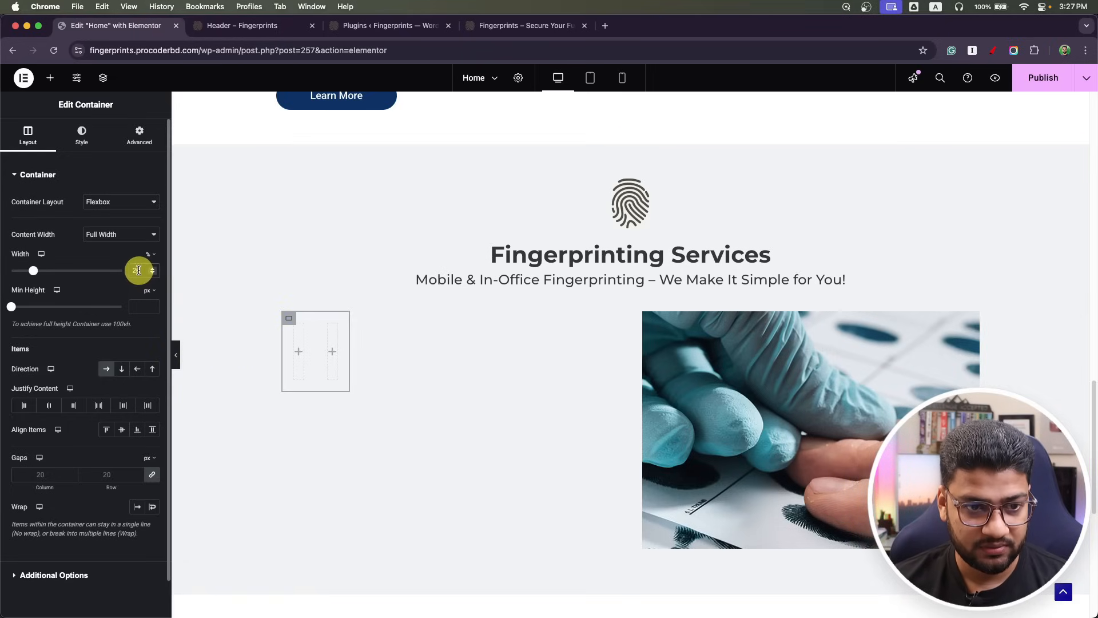
text(100)
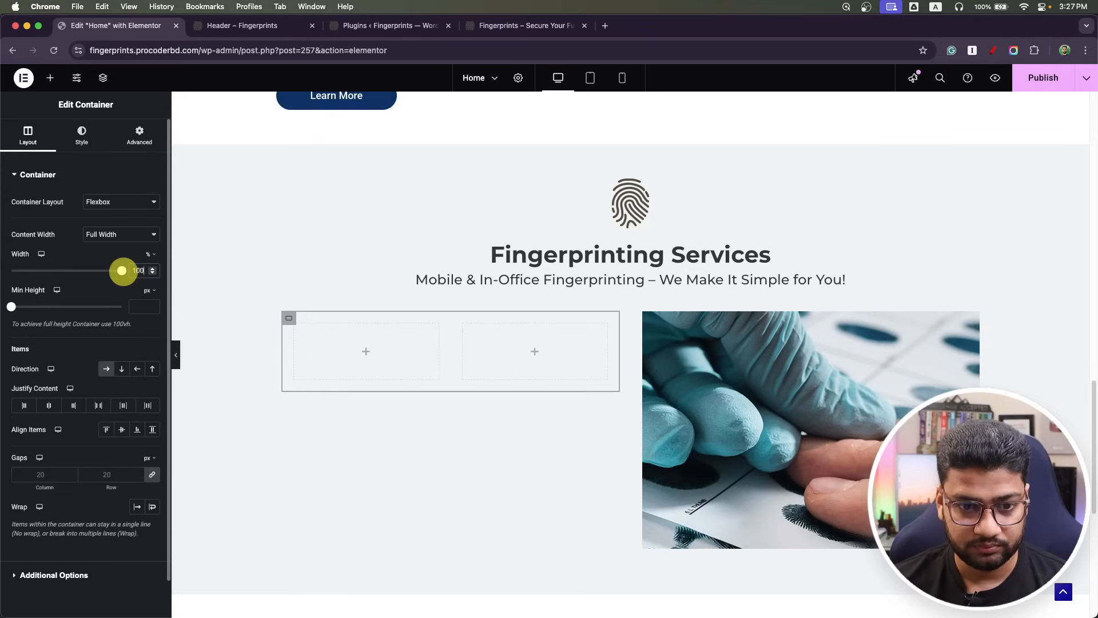
Set the nested boxes to 20% and 80% widths and drop an Image widget in the 20% box.
click(292, 323)
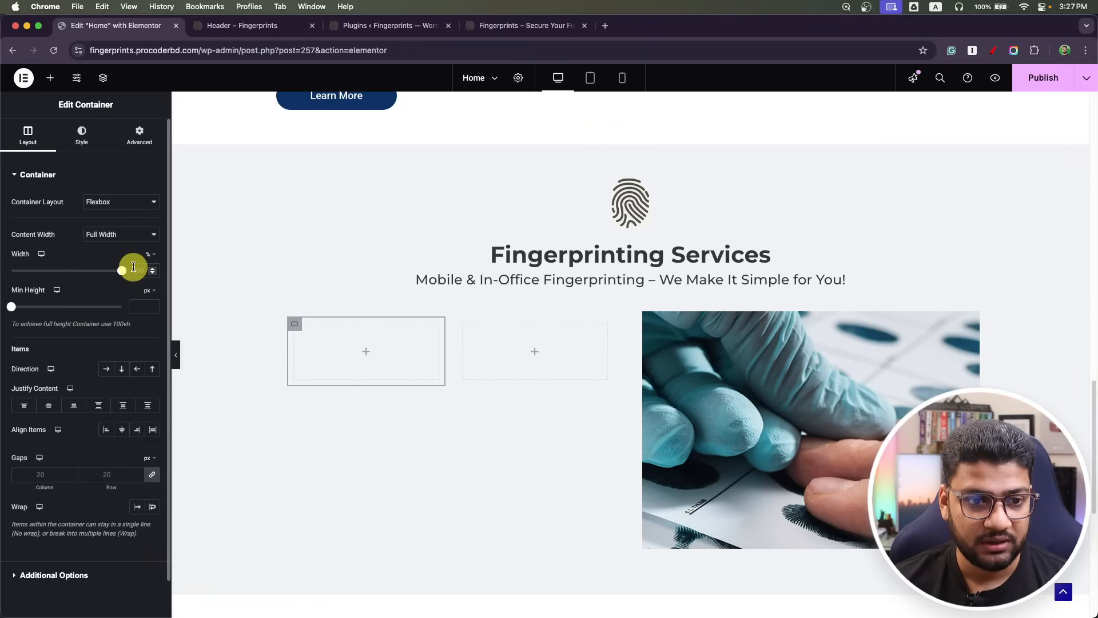
text(20)
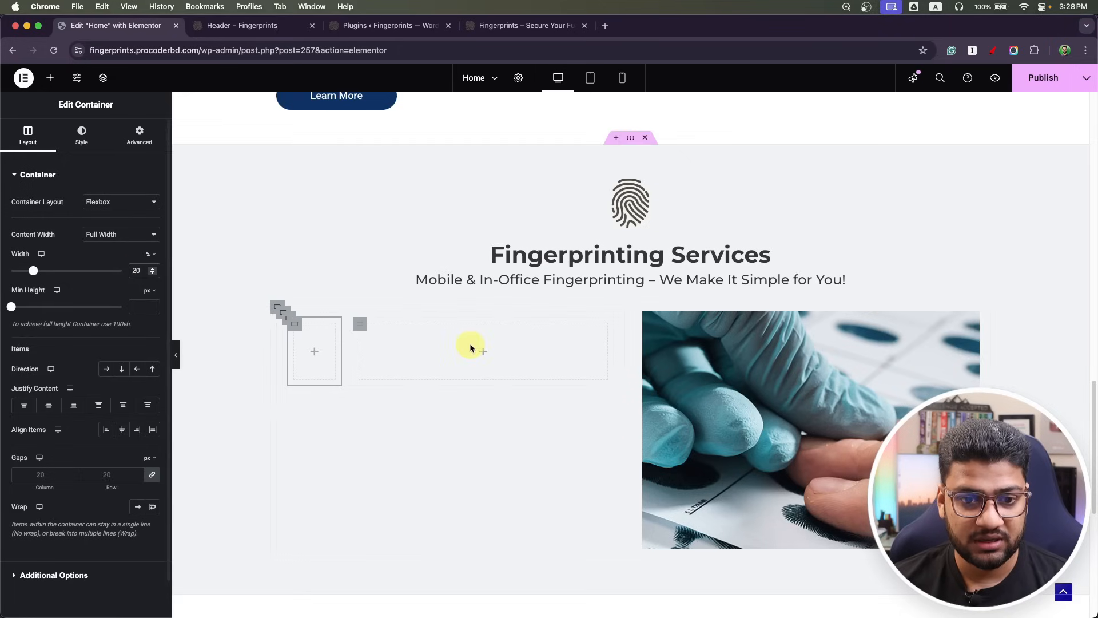
click(359, 324)
click(144, 270)
text(80)
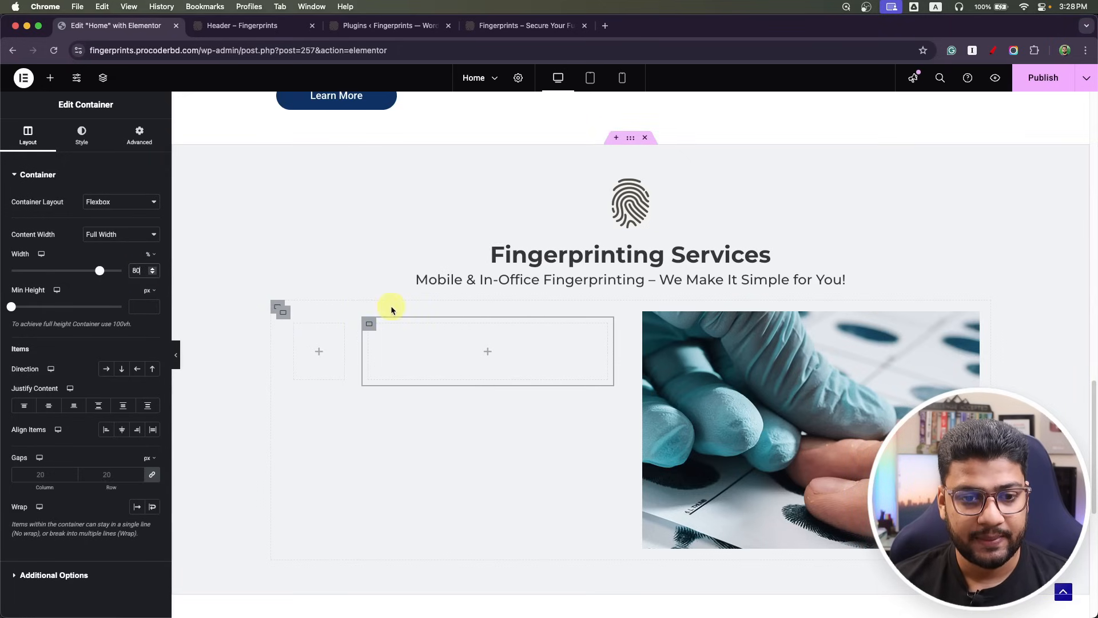
click(321, 358)
drag(127, 380, 315, 356)
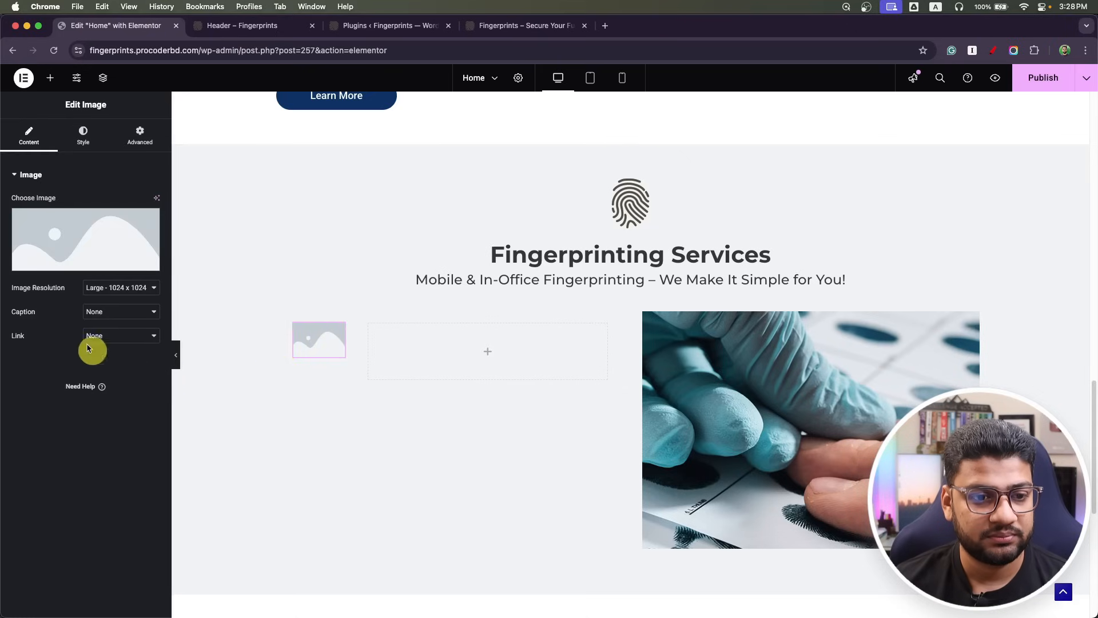
Insert the hand service icon into the narrow 20% box.
click(77, 263)
click(610, 222)
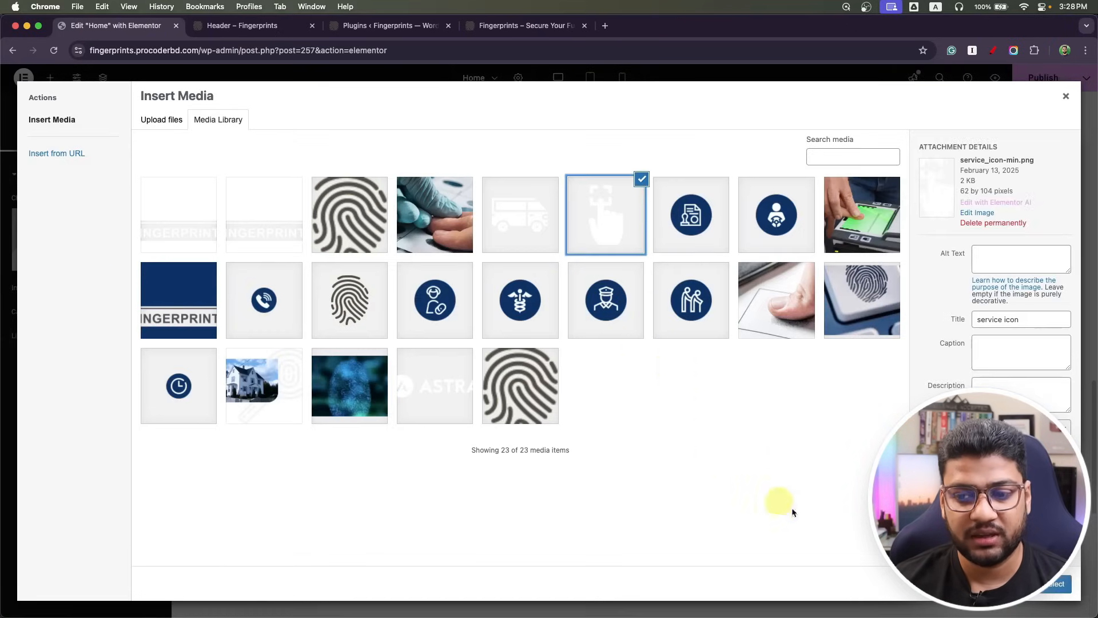
click(1052, 584)
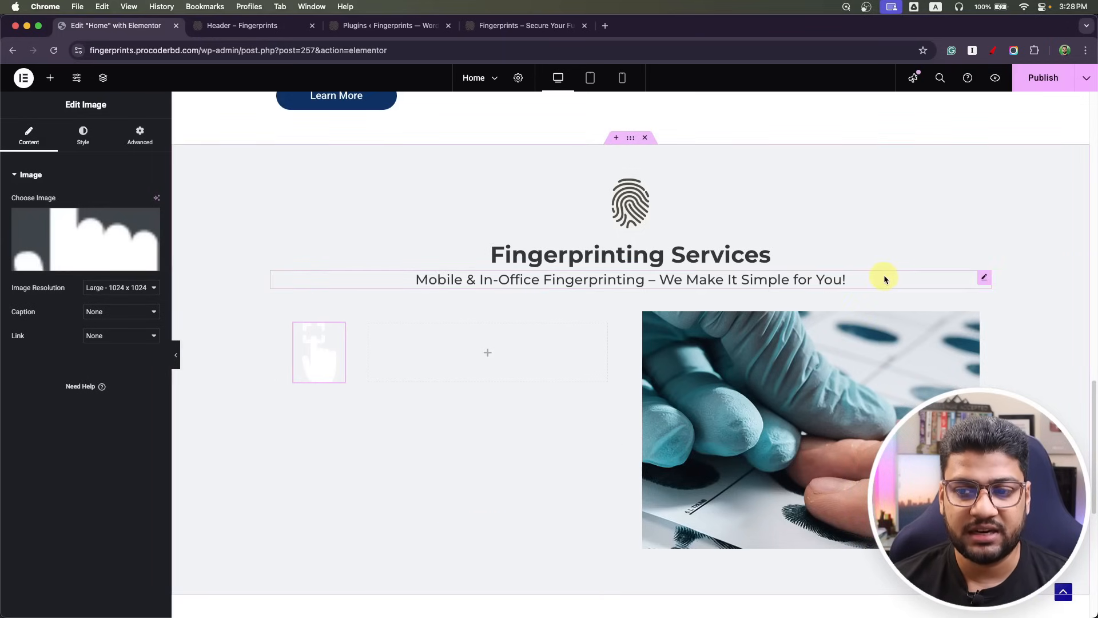
Duplicate the subtitle heading beside the icon and retitle it 'Walk-in Fingerprinting Services'.
right_click(981, 278)
click(977, 307)
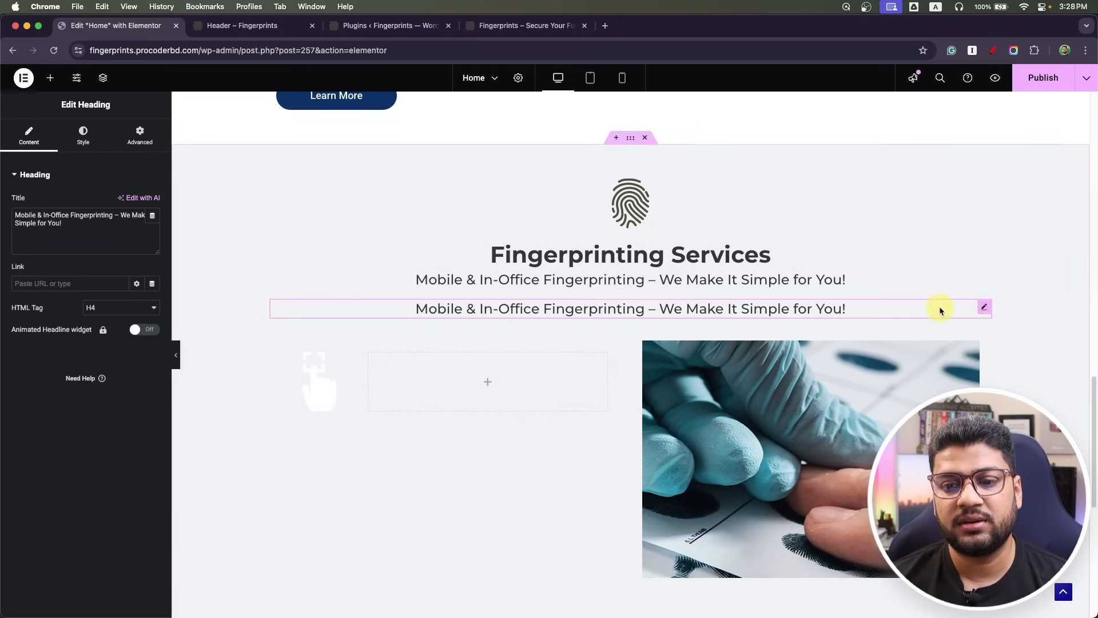
drag(976, 308, 528, 370)
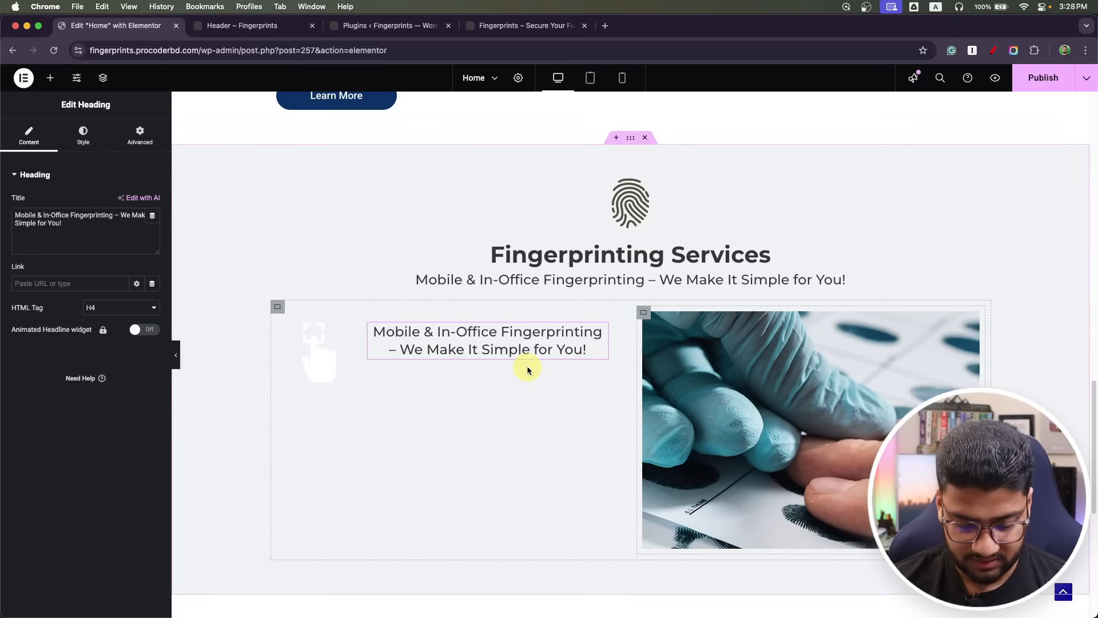
key(super+Tab)
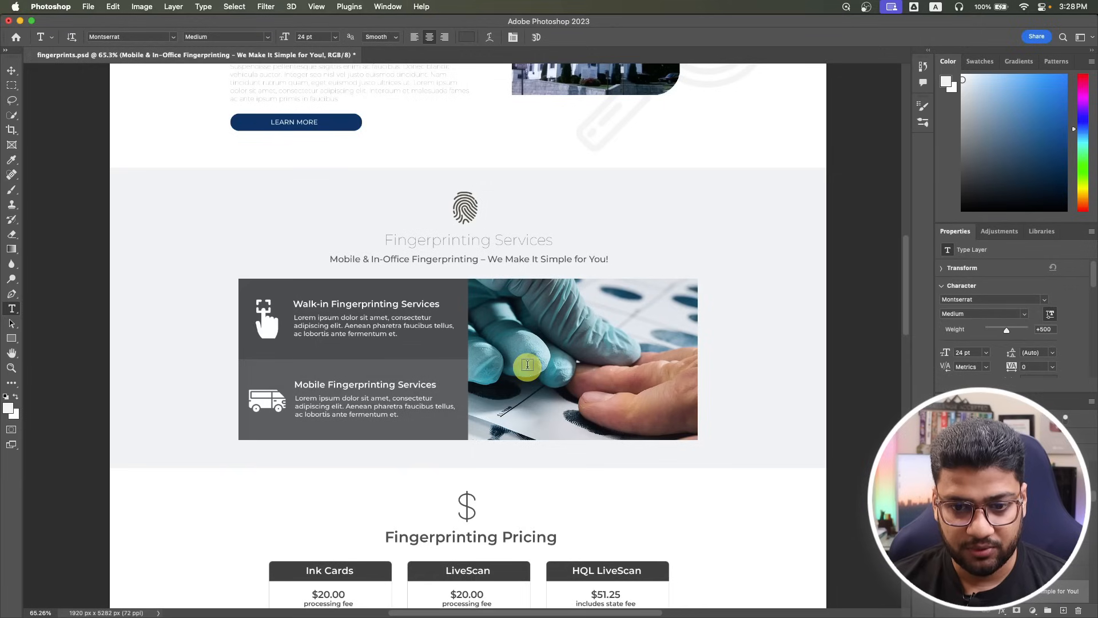
click(330, 302)
key(super+a)
key(super+c)
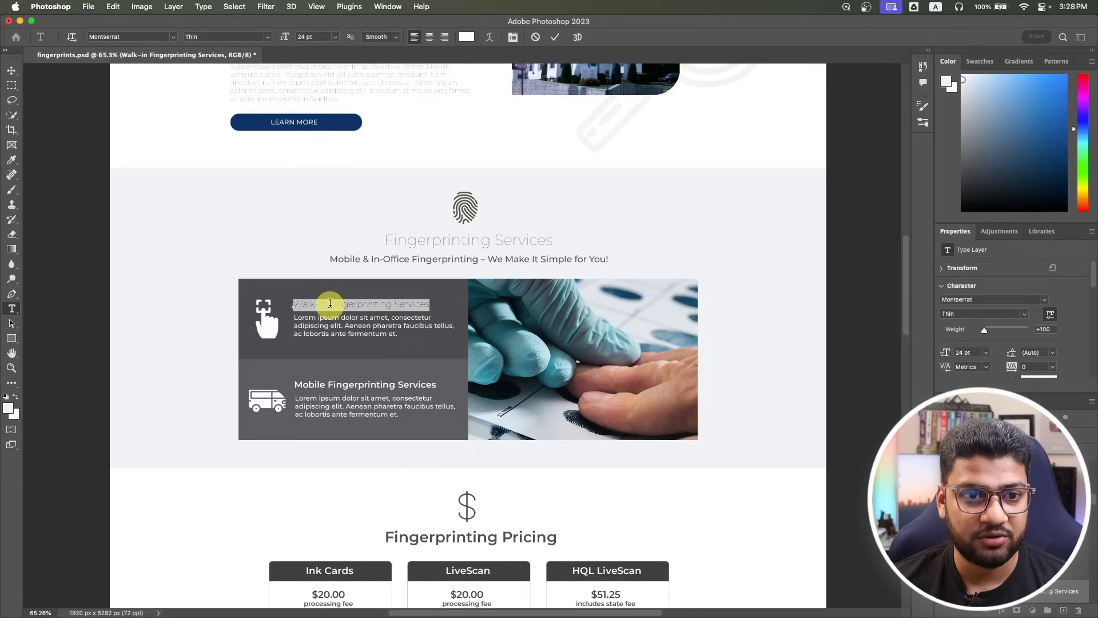
key(super+Tab)
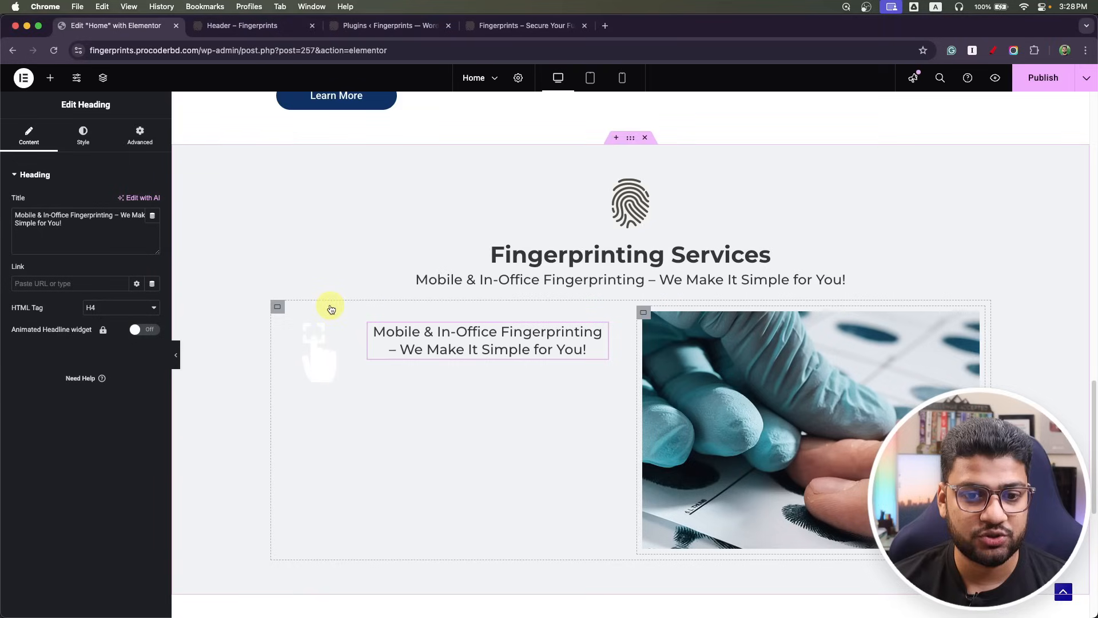
click(93, 218)
key(super+a)
key(super+v)
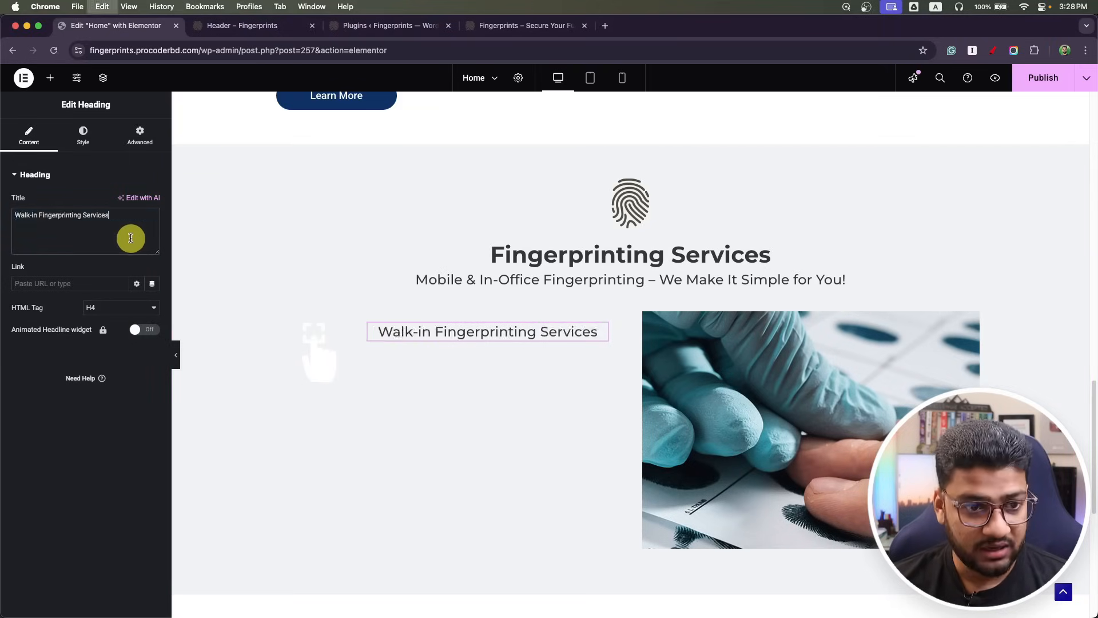
Left-align the Walk-in Fingerprinting Services heading.
click(83, 138)
click(152, 235)
click(152, 235)
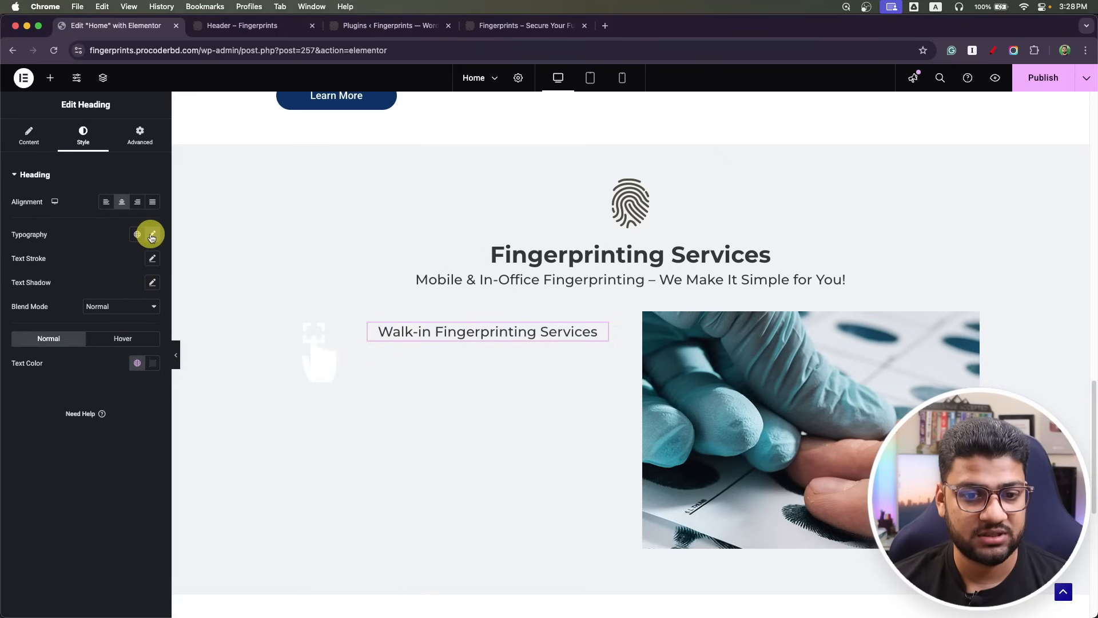
click(110, 204)
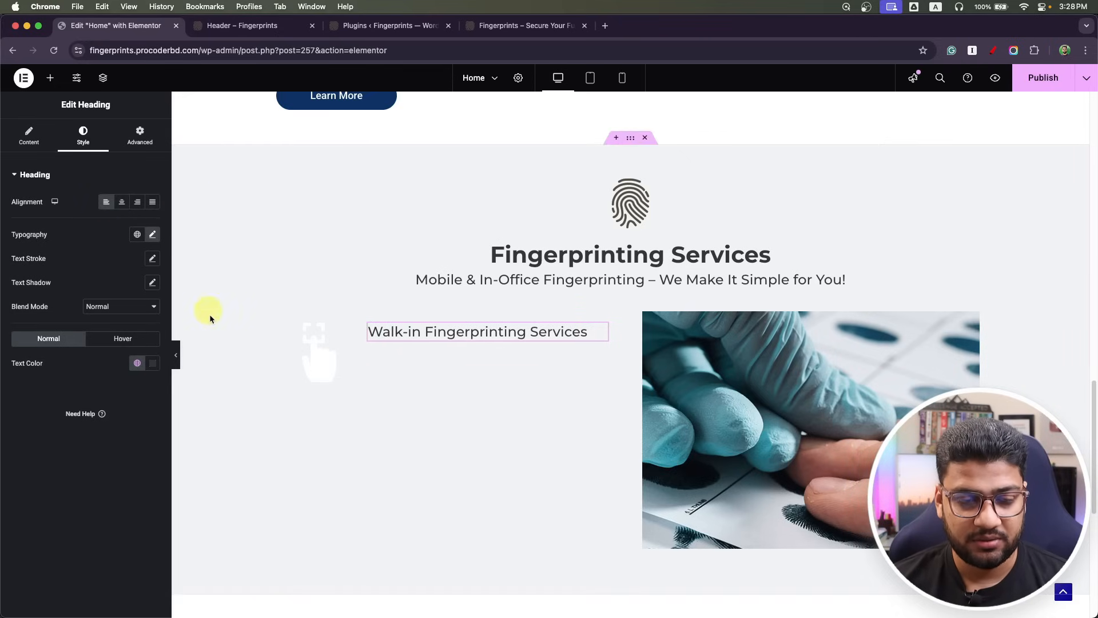
Add a Text Editor paragraph below the Walk-in heading and open its typography settings.
click(50, 78)
drag(42, 412, 476, 340)
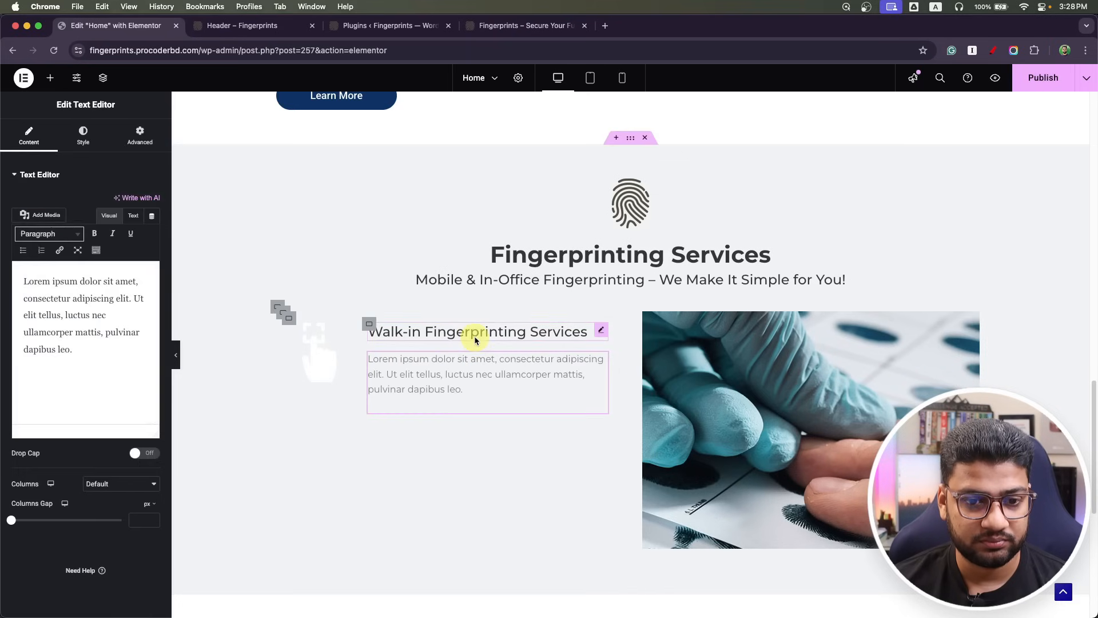
key(super+Tab)
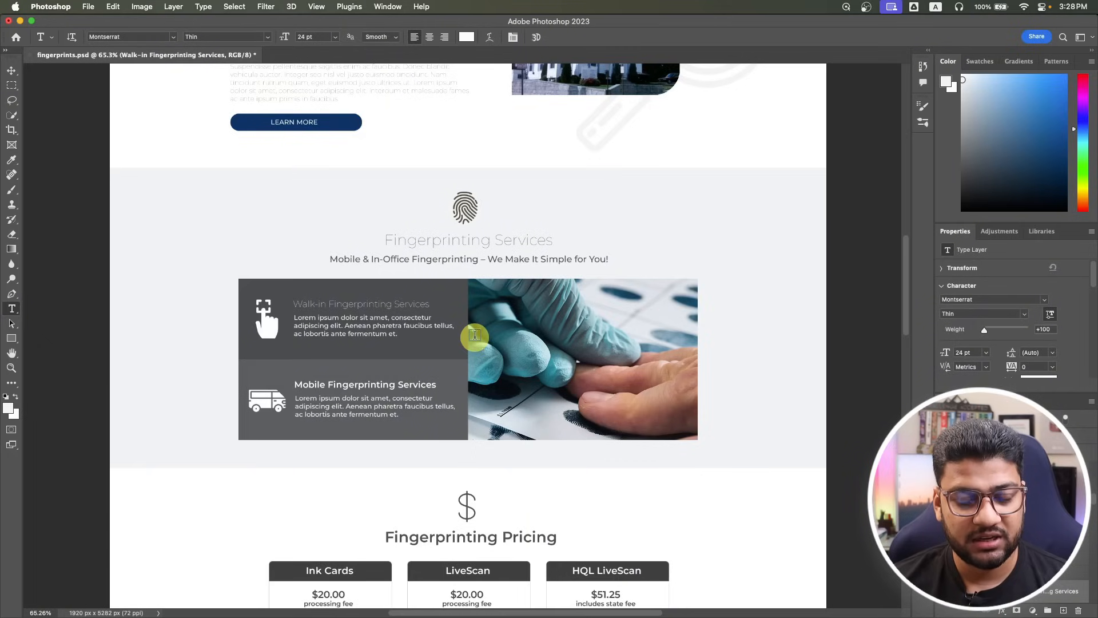
key(Tab)
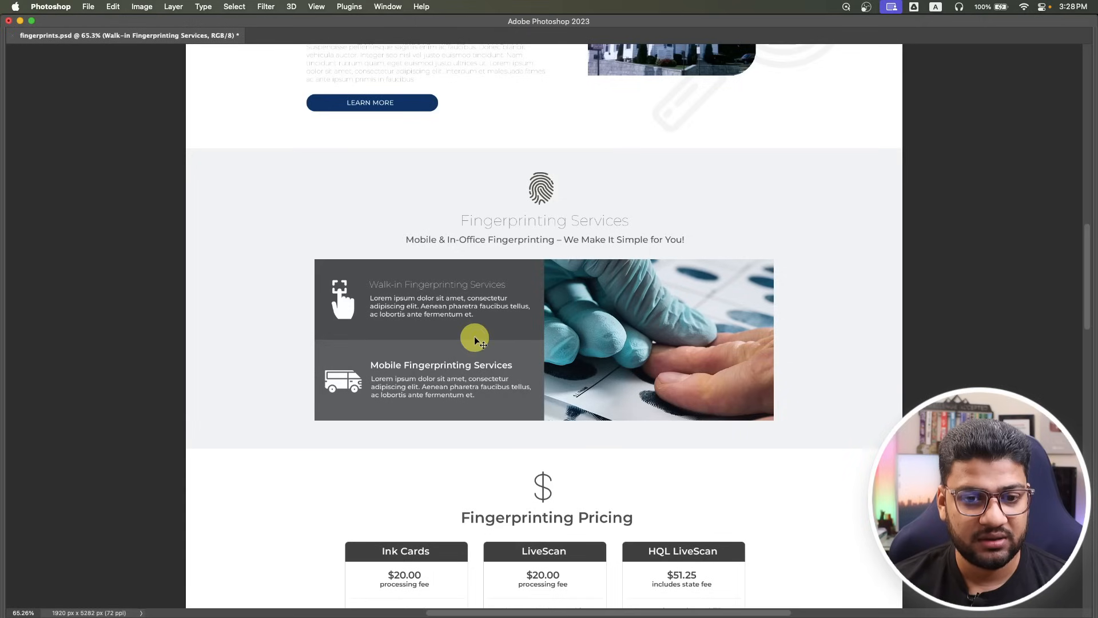
key(super+Tab)
click(81, 135)
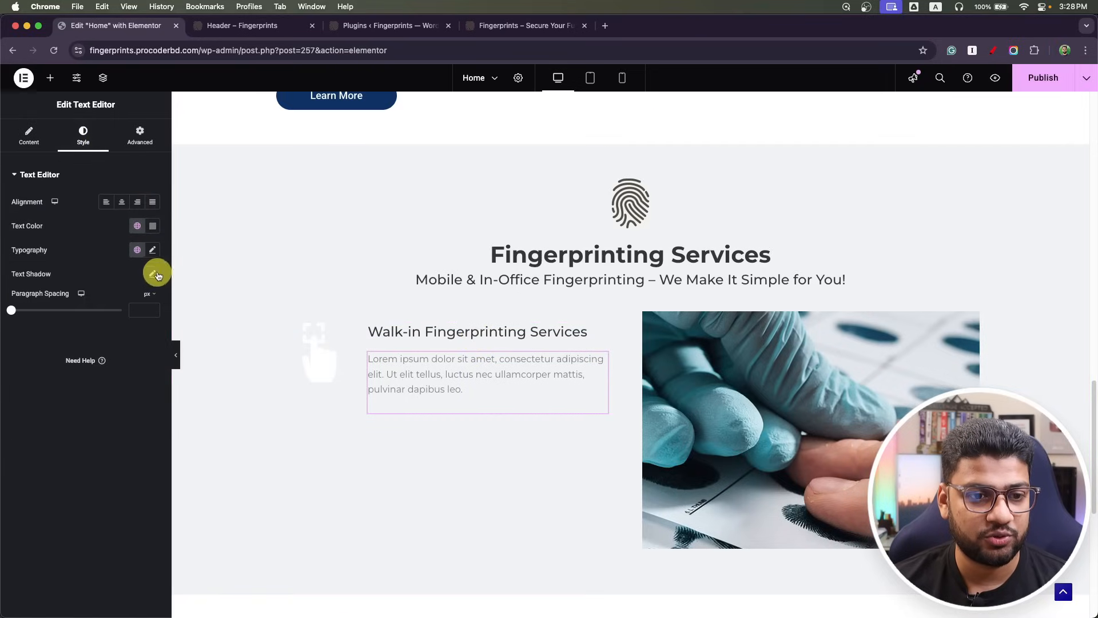
click(152, 250)
Sample the dark grey card colour 4c4d4f from the Photoshop mockup.
key(super+Tab)
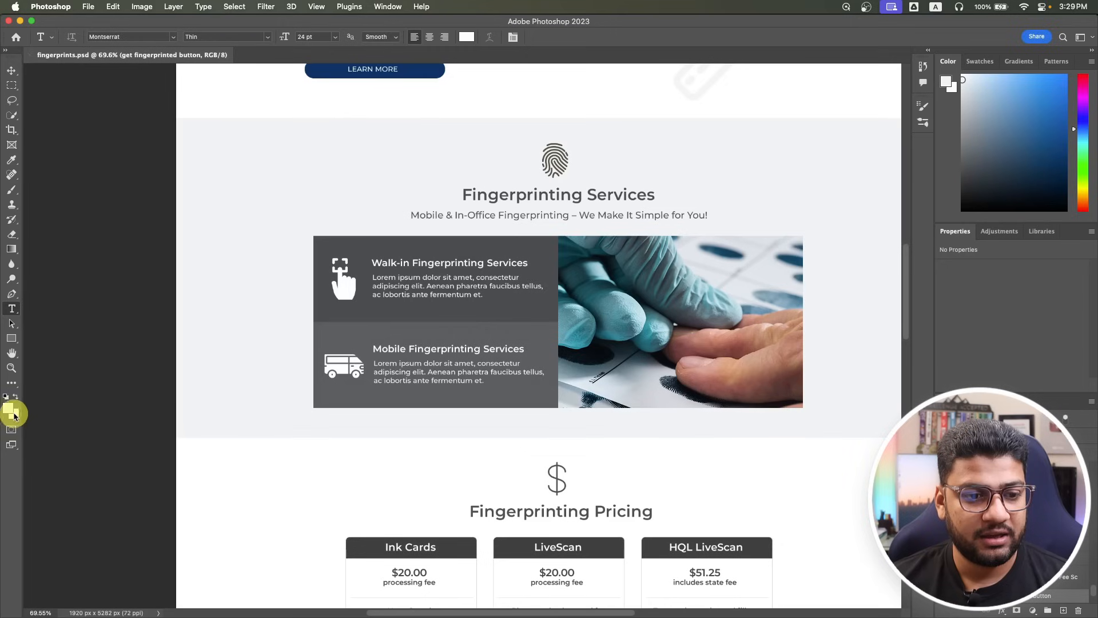
click(11, 408)
click(327, 292)
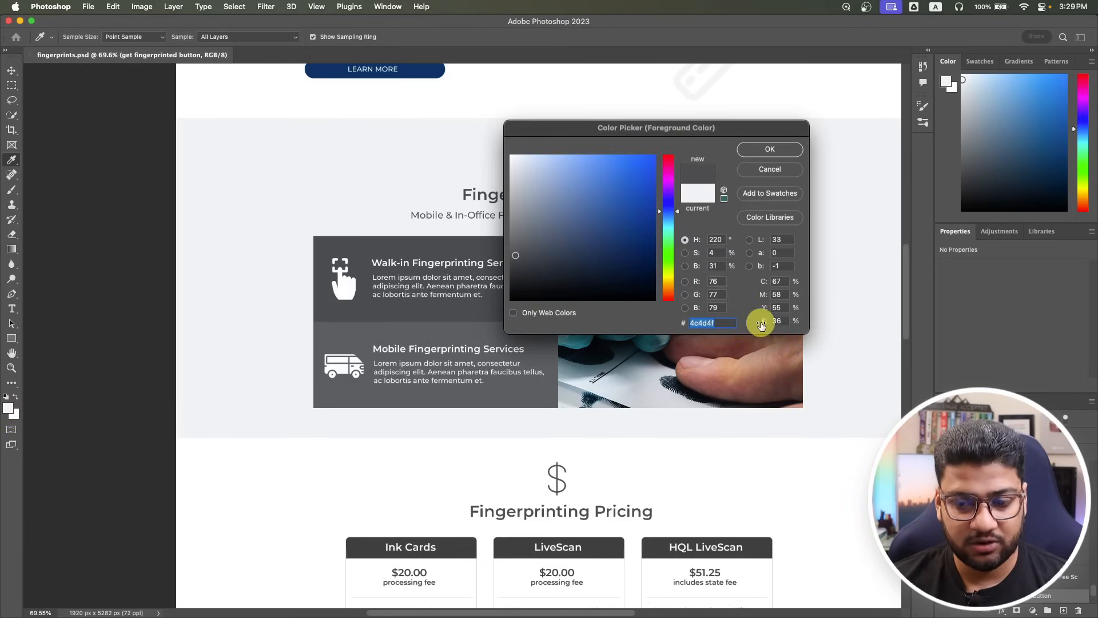
click(763, 148)
key(t)
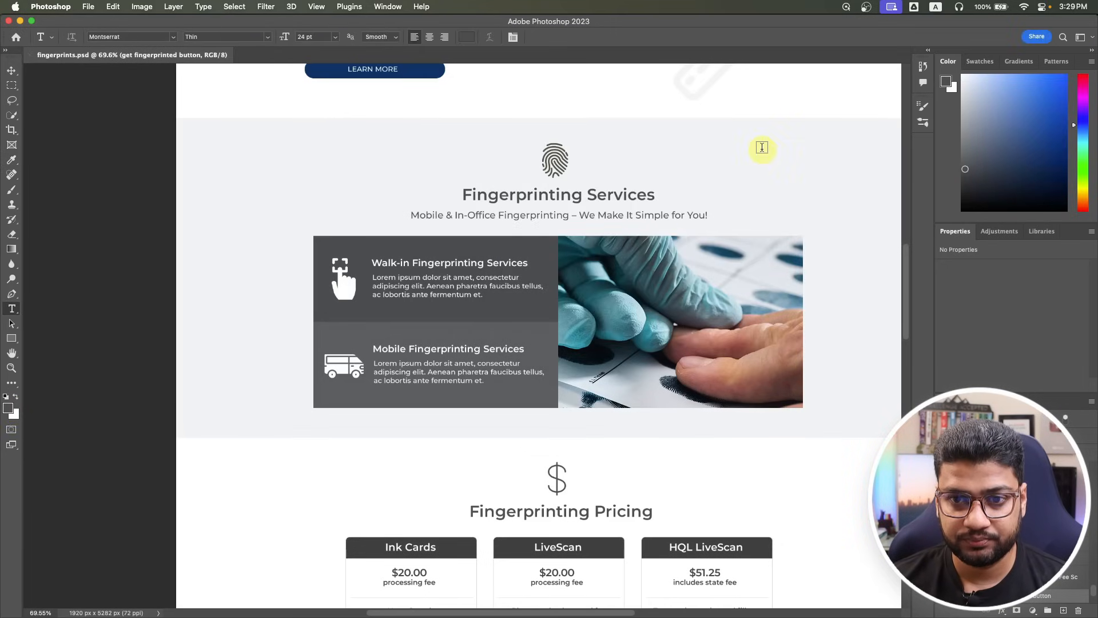
key(super+Tab)
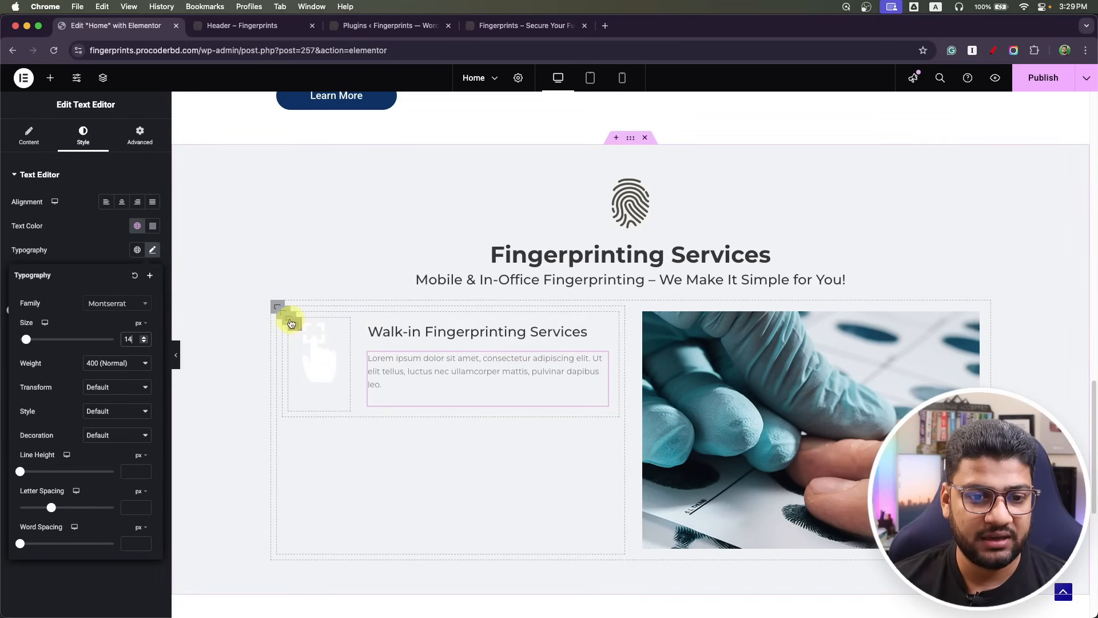
Give the Walk-in card container a classic background colour of #4c4d4f.
click(285, 318)
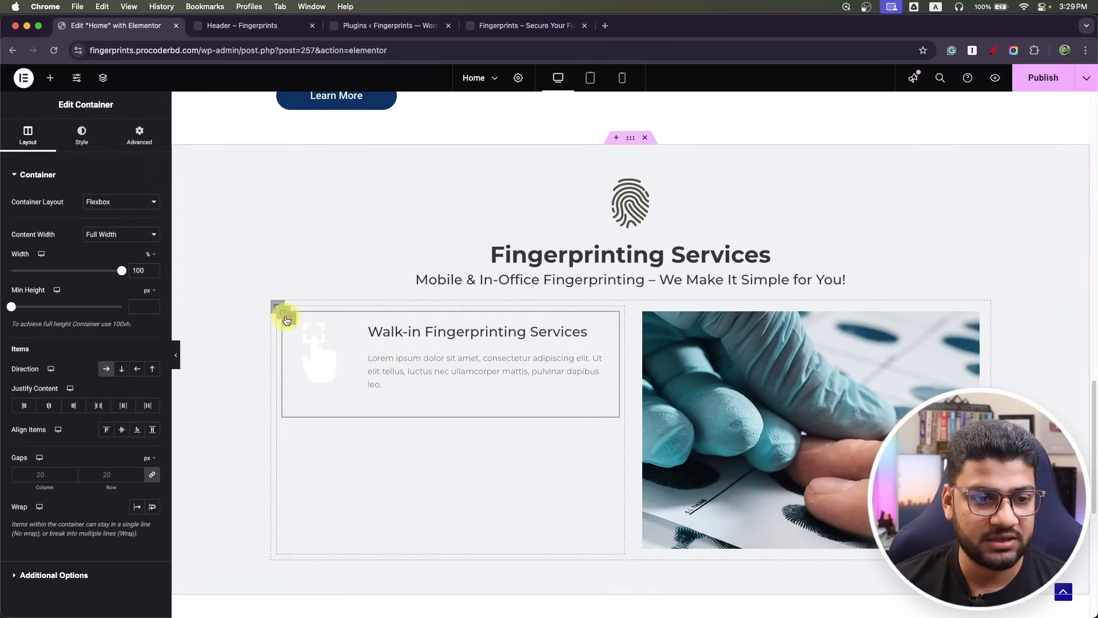
click(86, 142)
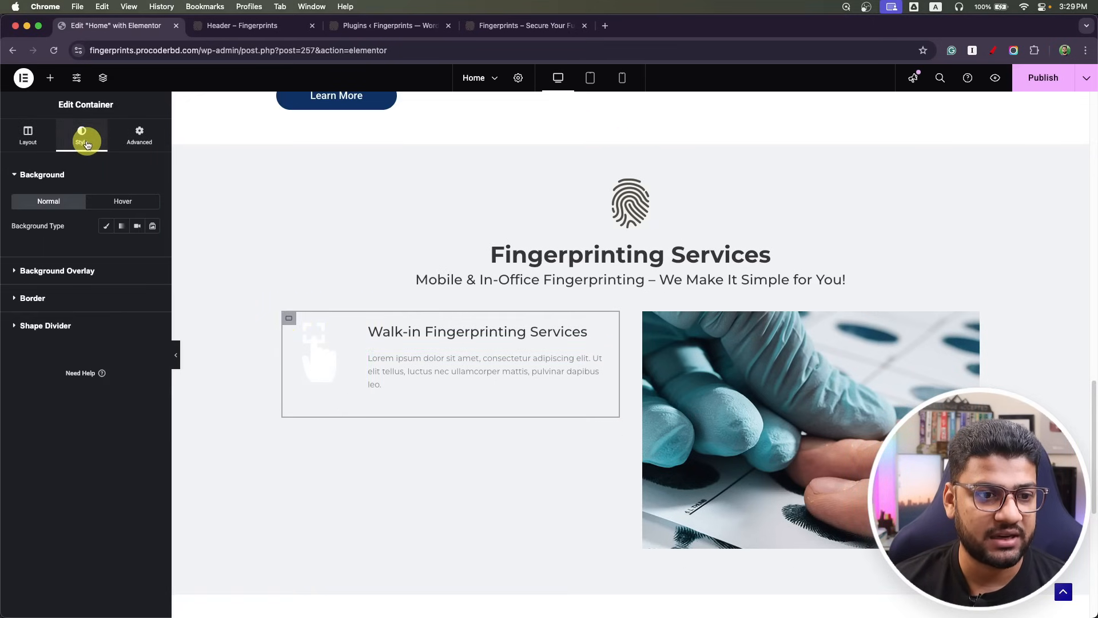
click(106, 227)
click(152, 250)
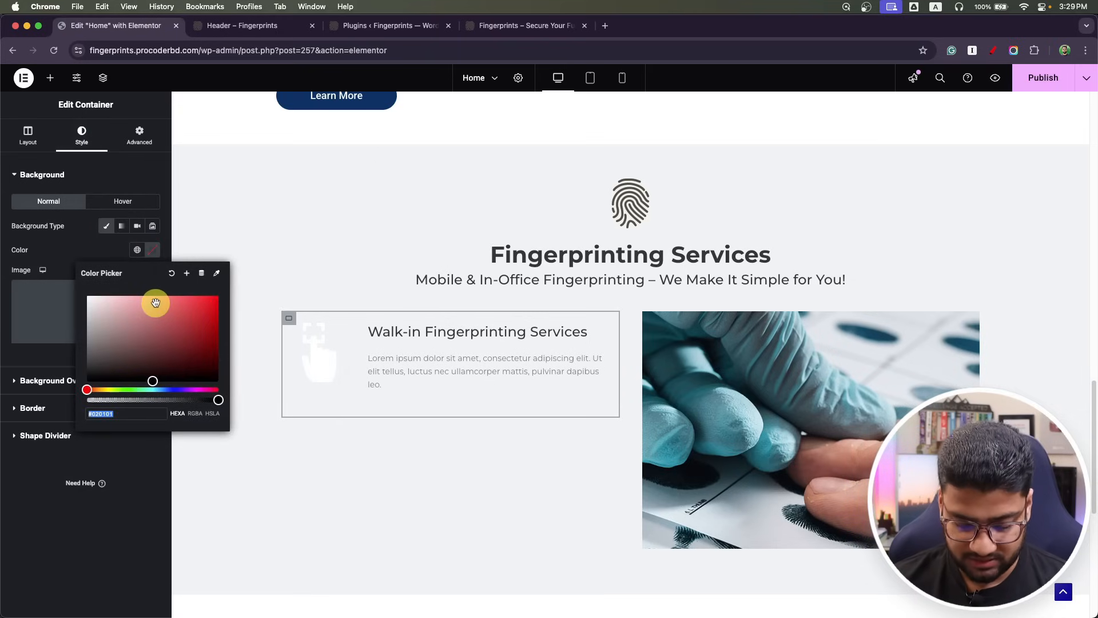
text(4c4d4f)
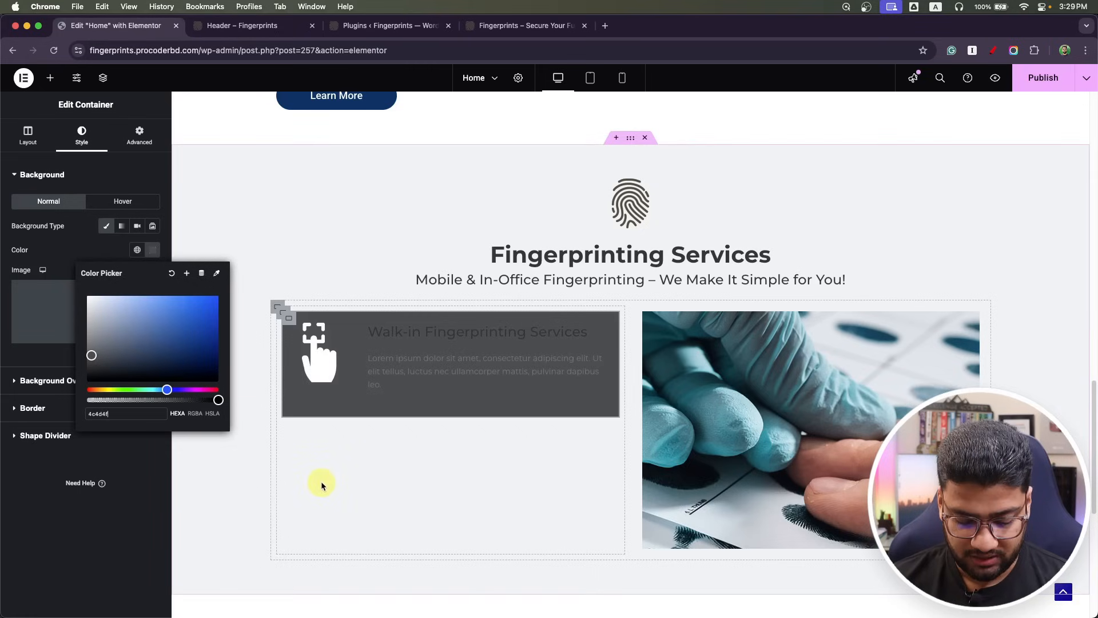
key(super+Tab)
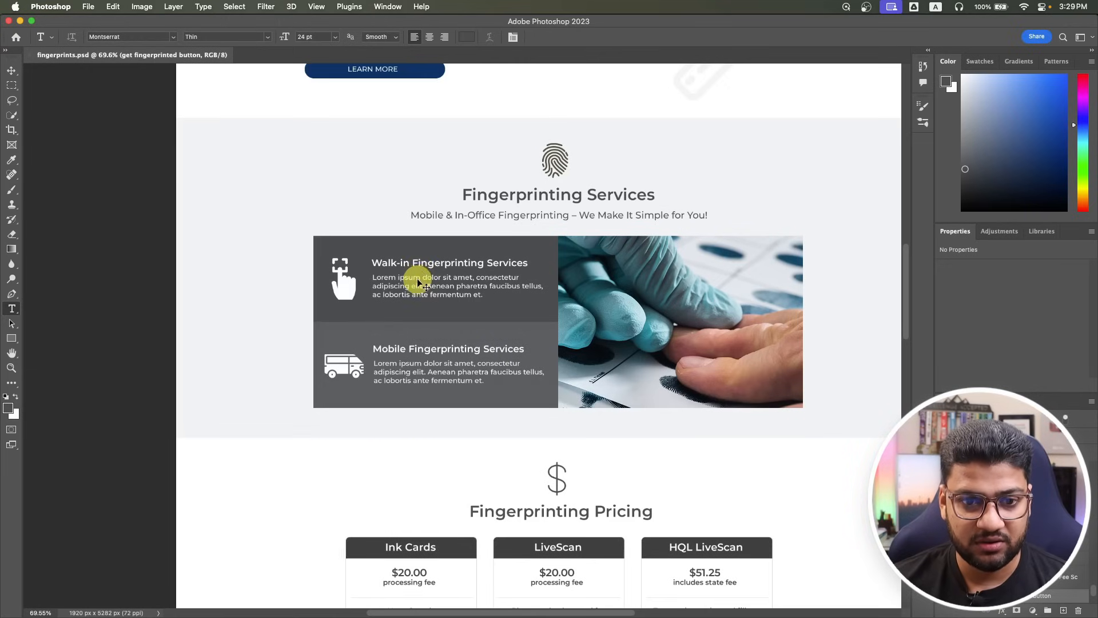
key(super+Tab)
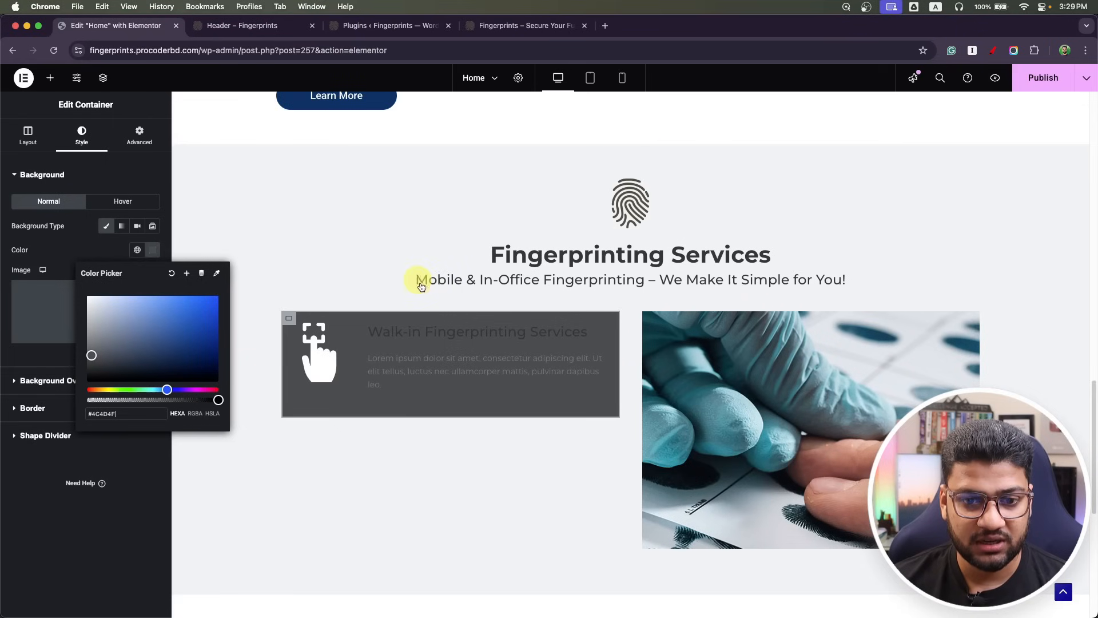
Set the Walk-in heading and its paragraph text to the white global colour.
click(603, 330)
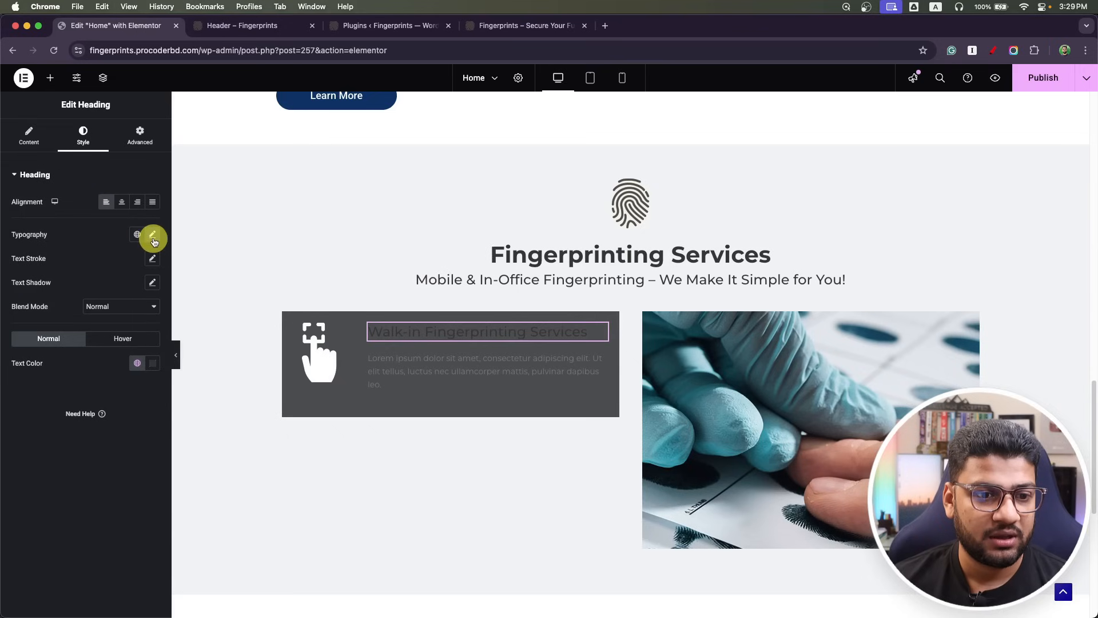
click(137, 362)
scroll(52, 197, down, 3)
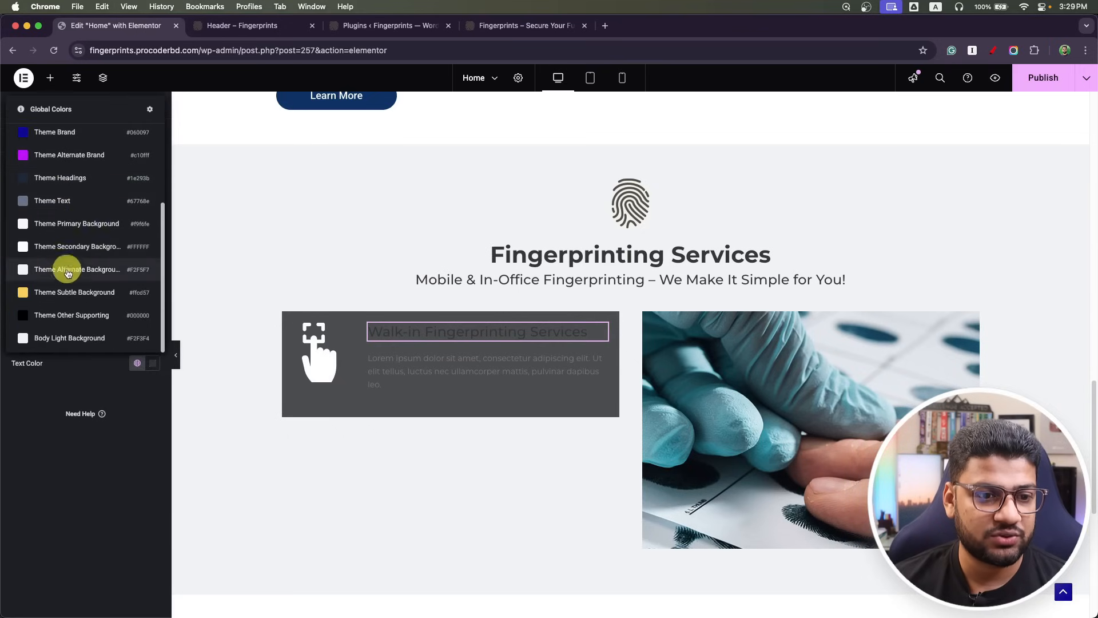
click(77, 247)
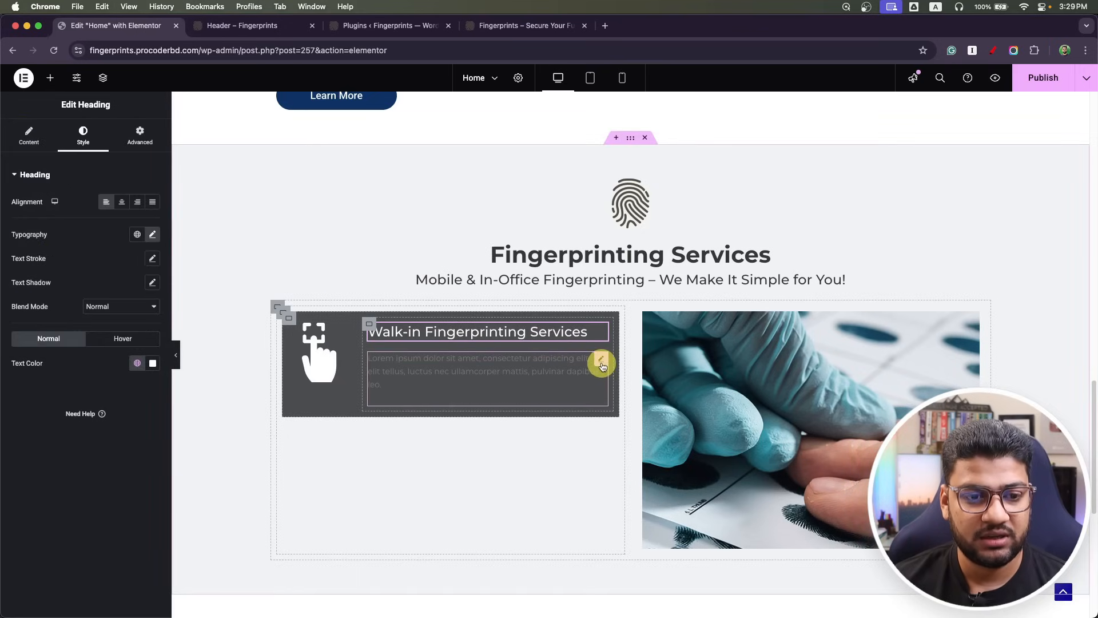
click(602, 367)
click(137, 226)
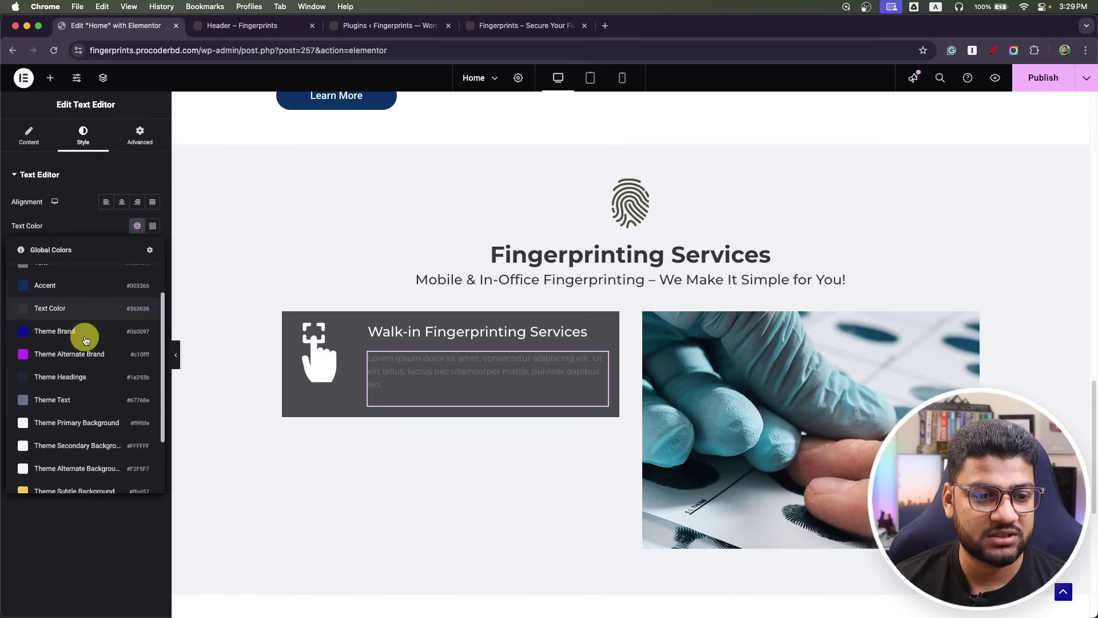
scroll(85, 354, down, 3)
click(89, 387)
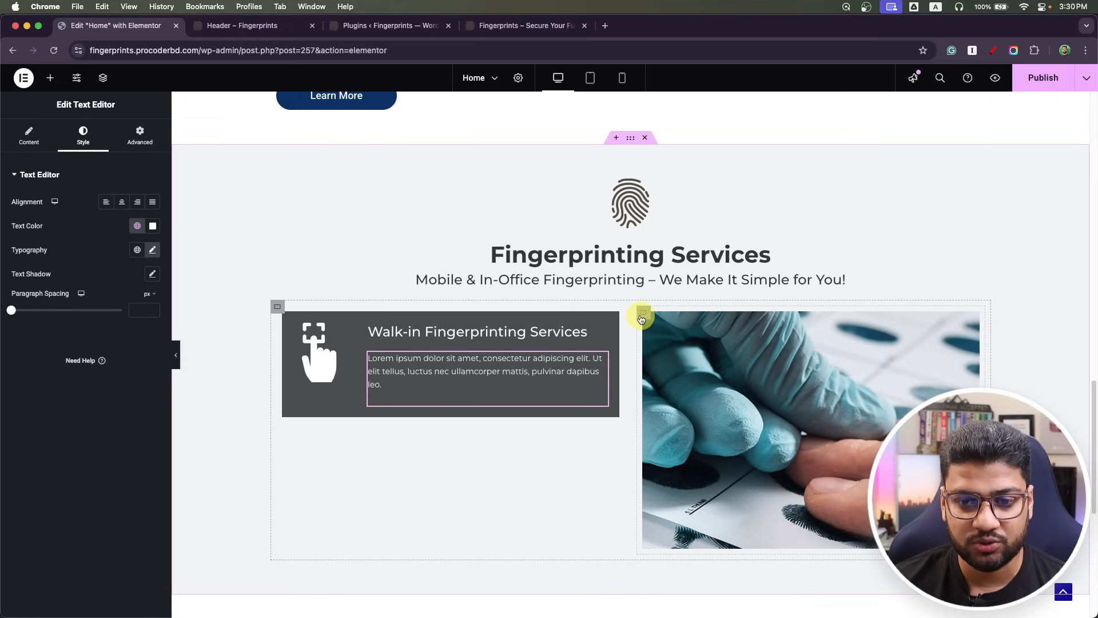
Set the padding of the image column and Walk-in card containers to 0.
click(643, 314)
click(144, 142)
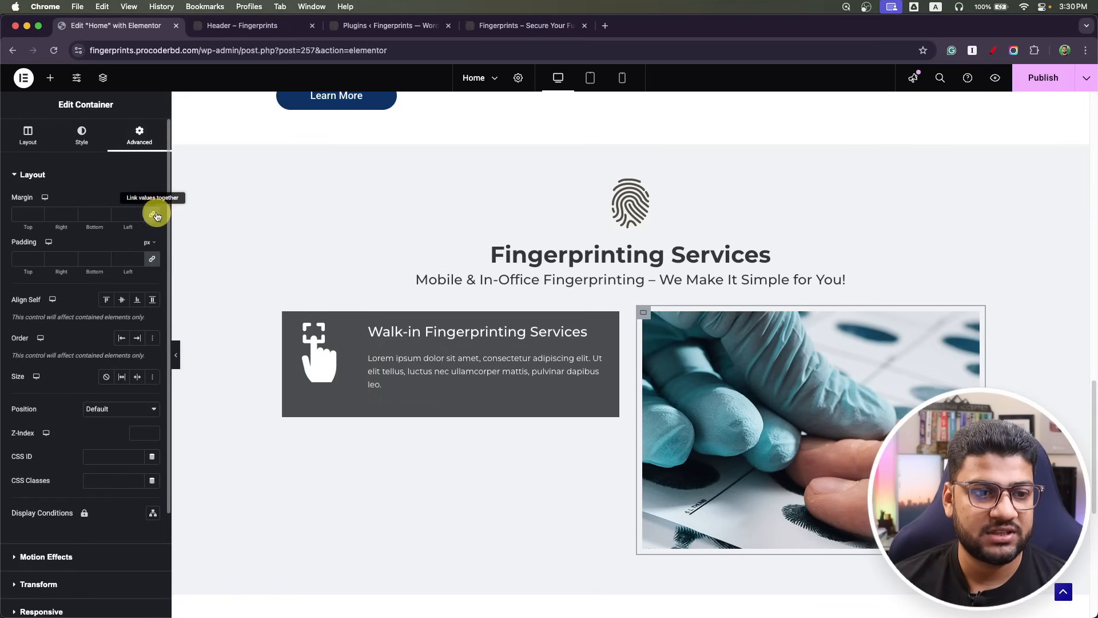
click(153, 260)
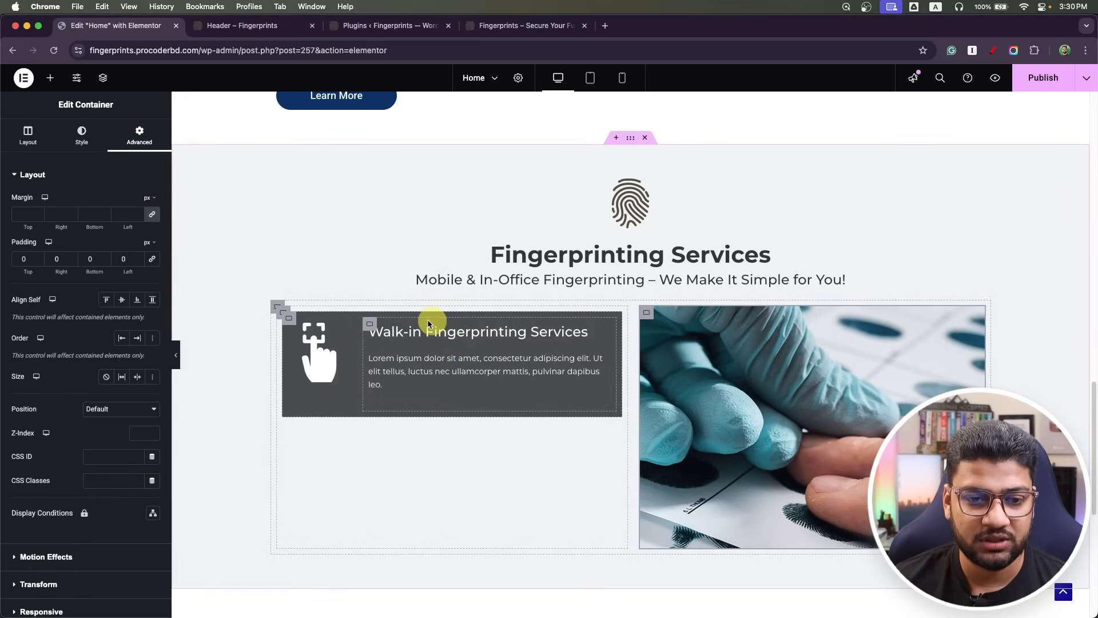
click(282, 316)
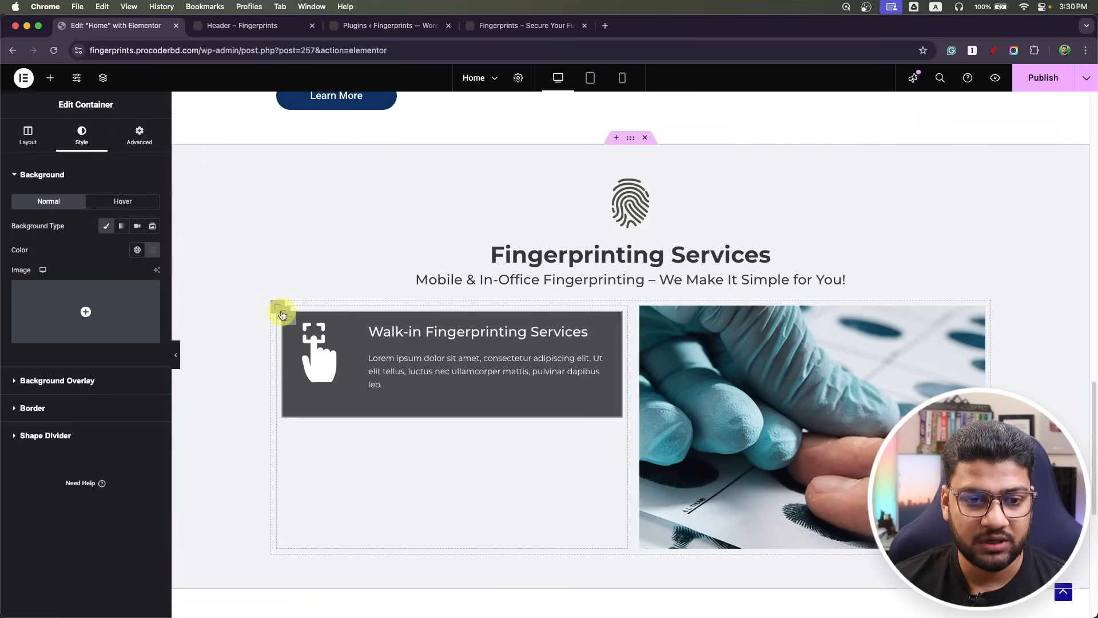
click(139, 135)
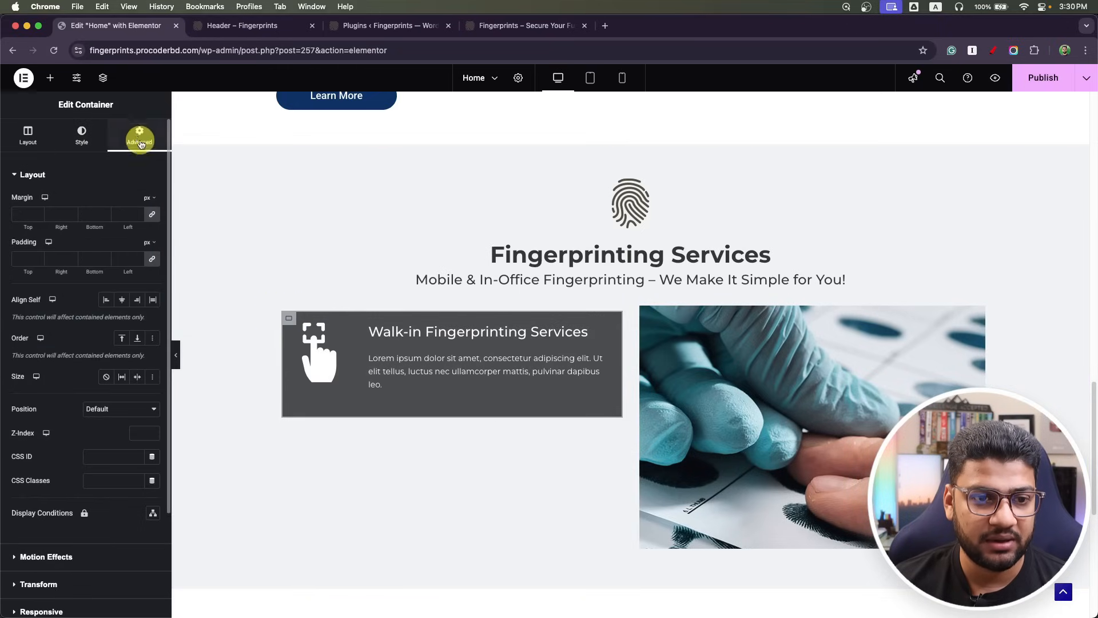
click(153, 260)
Set the inner Walk-in card container's padding to 0 as well.
key(super+Tab)
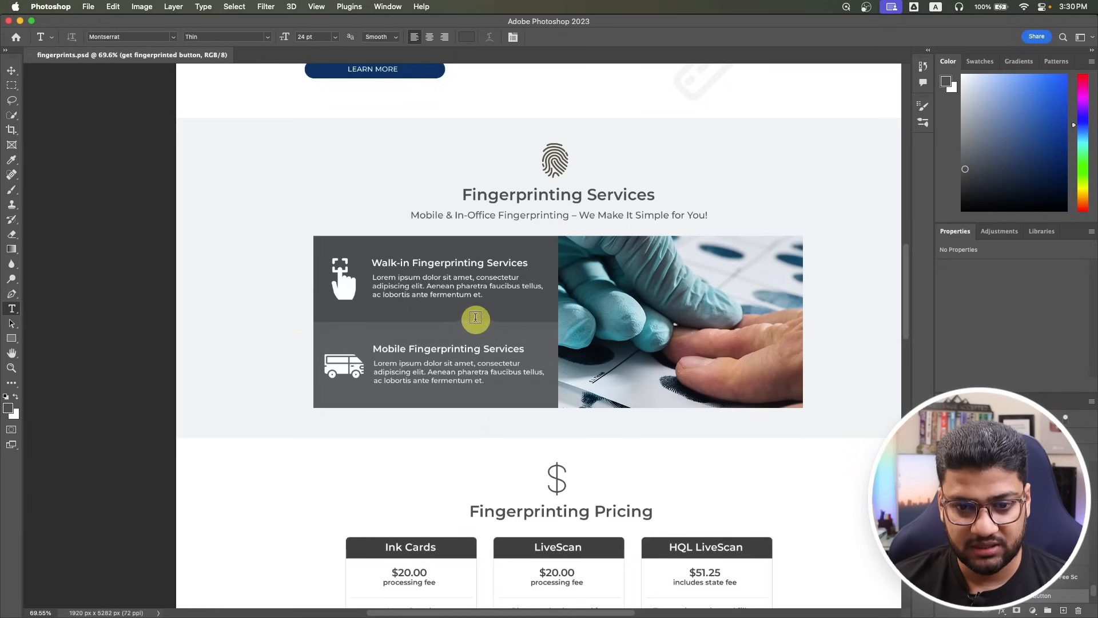
key(super+Tab)
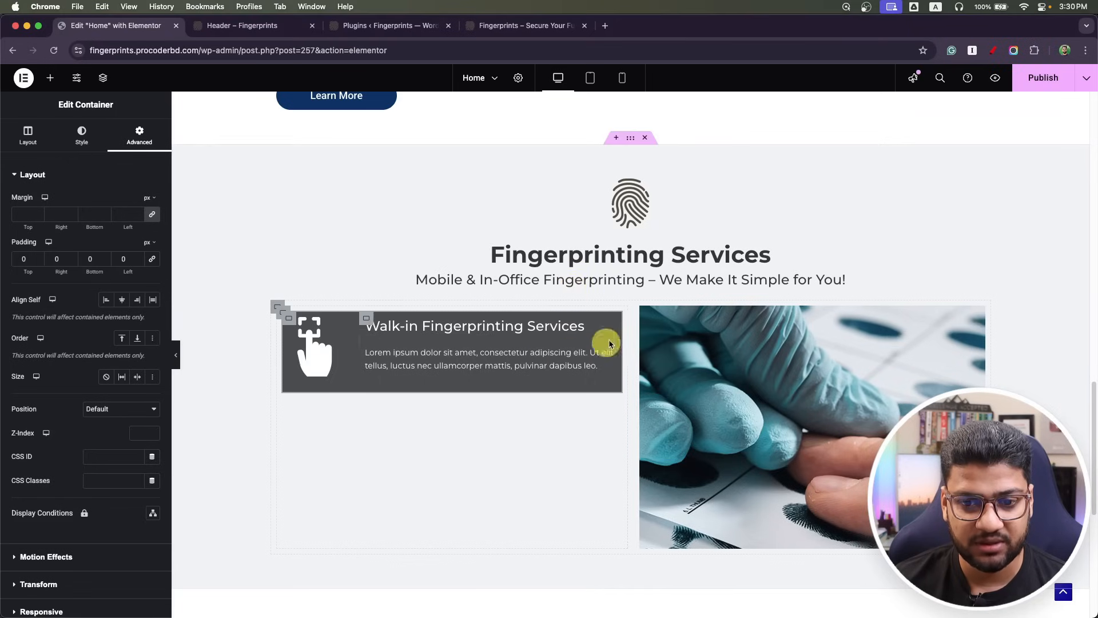
click(282, 313)
click(142, 133)
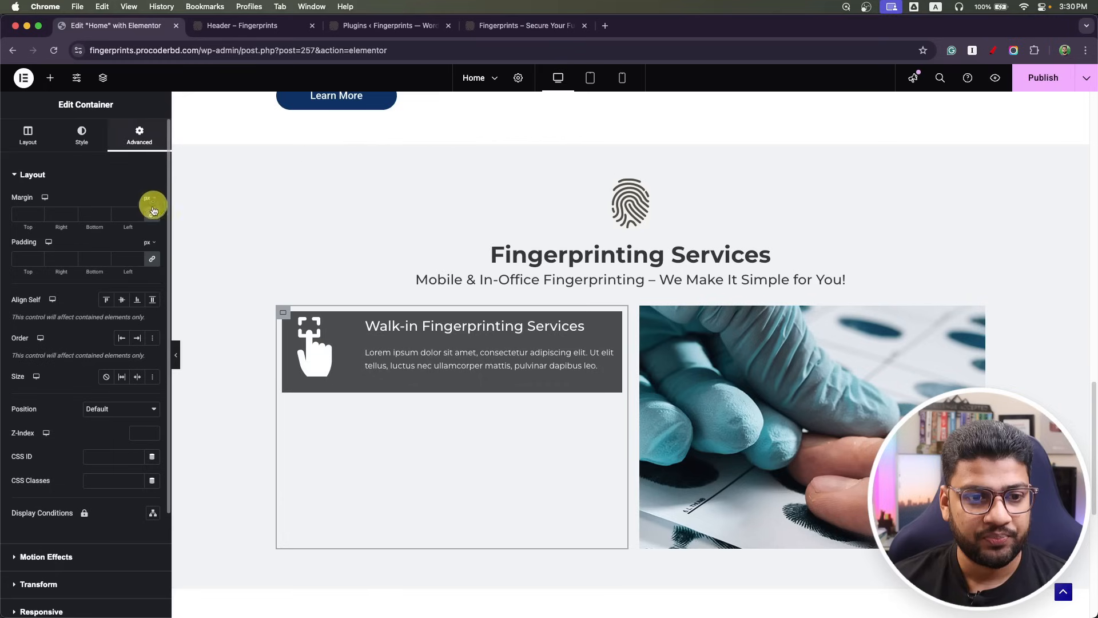
click(152, 264)
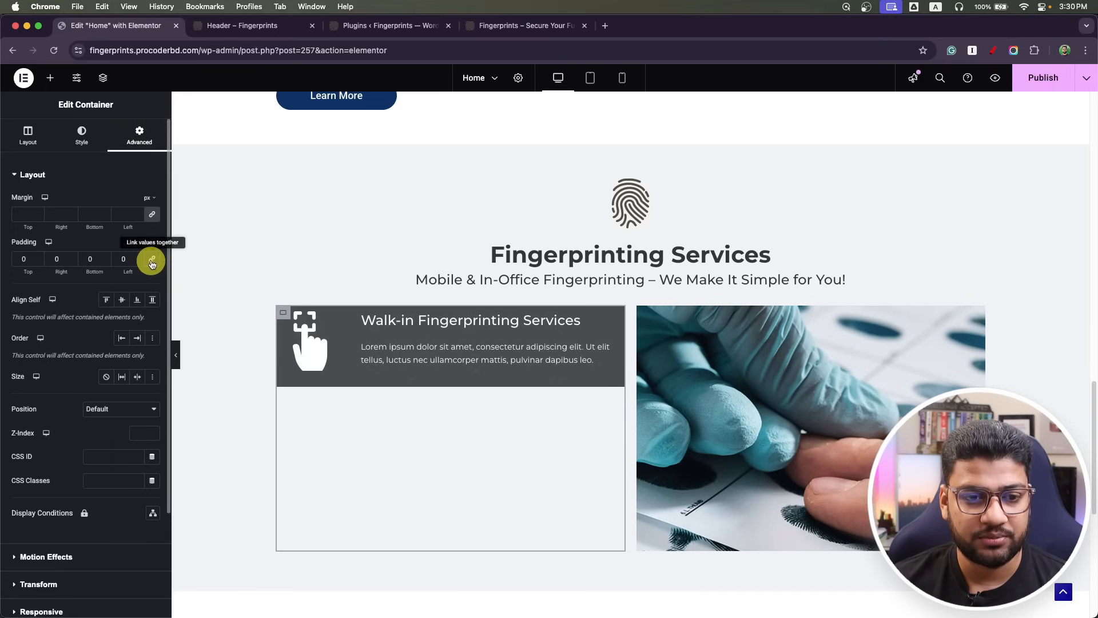
click(275, 306)
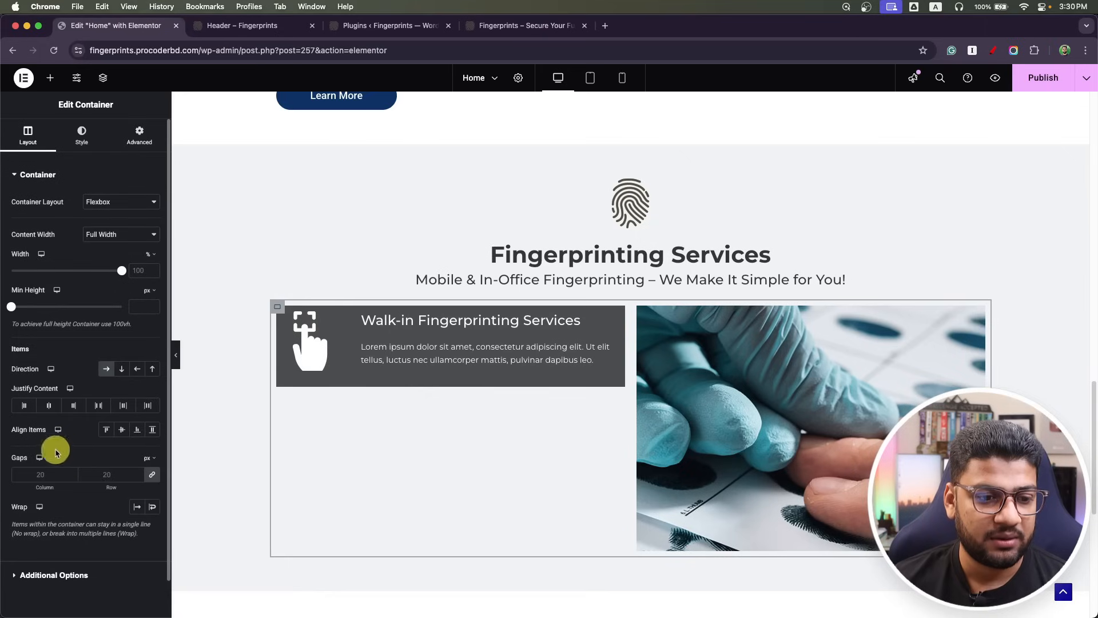
Set the gap between card and image to 0 and clear the service card's padding.
click(37, 477)
text(0)
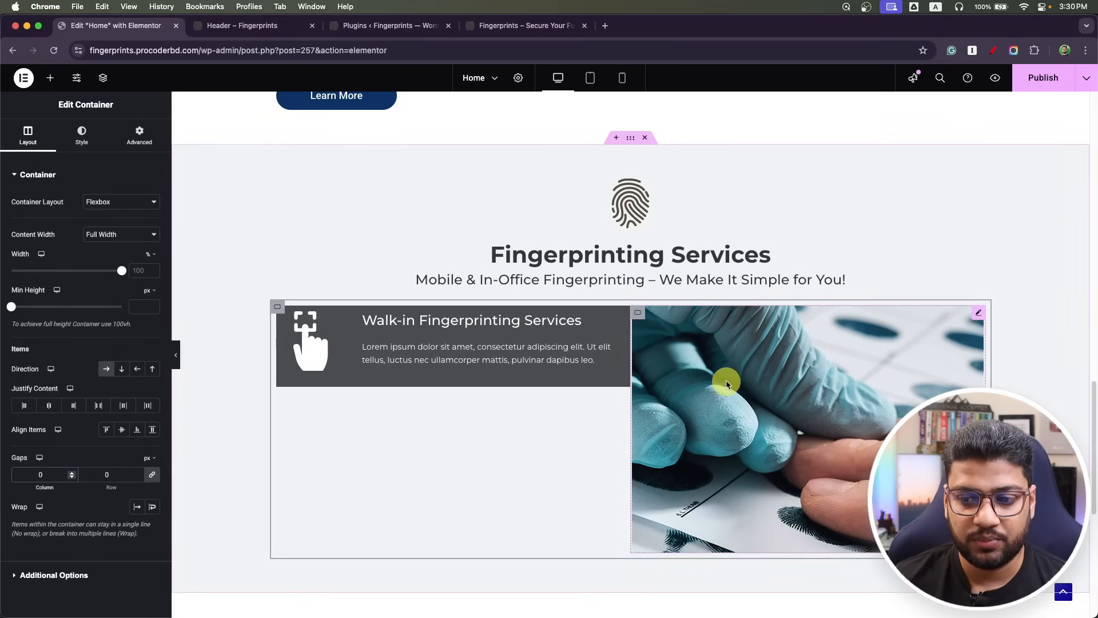
click(141, 133)
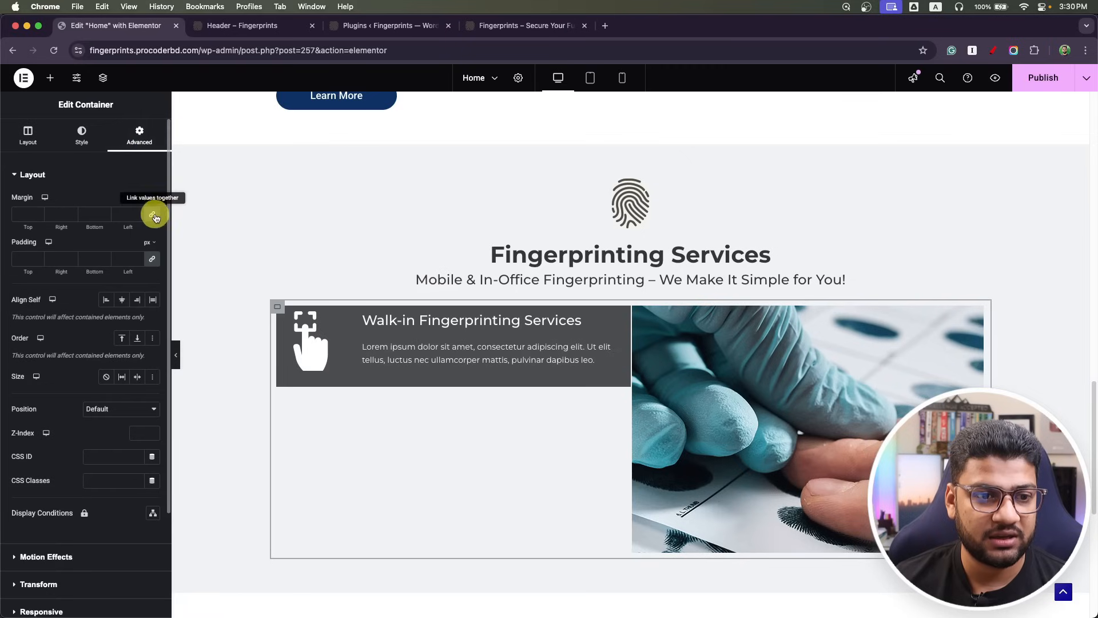
click(151, 262)
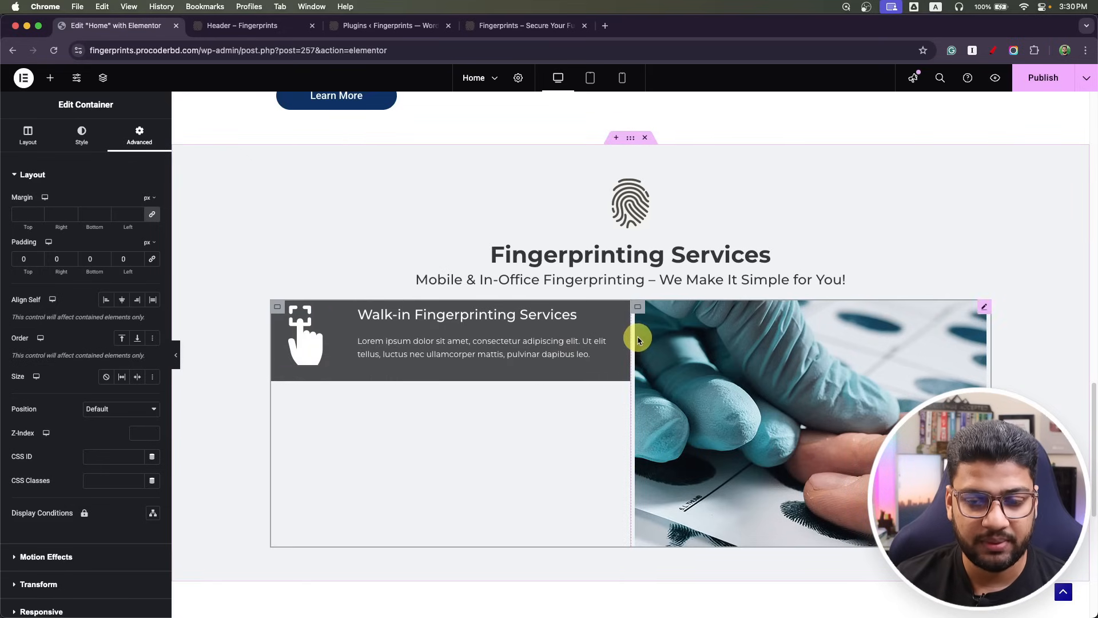
Set the gloved-hand photo column's width to 45%.
click(638, 308)
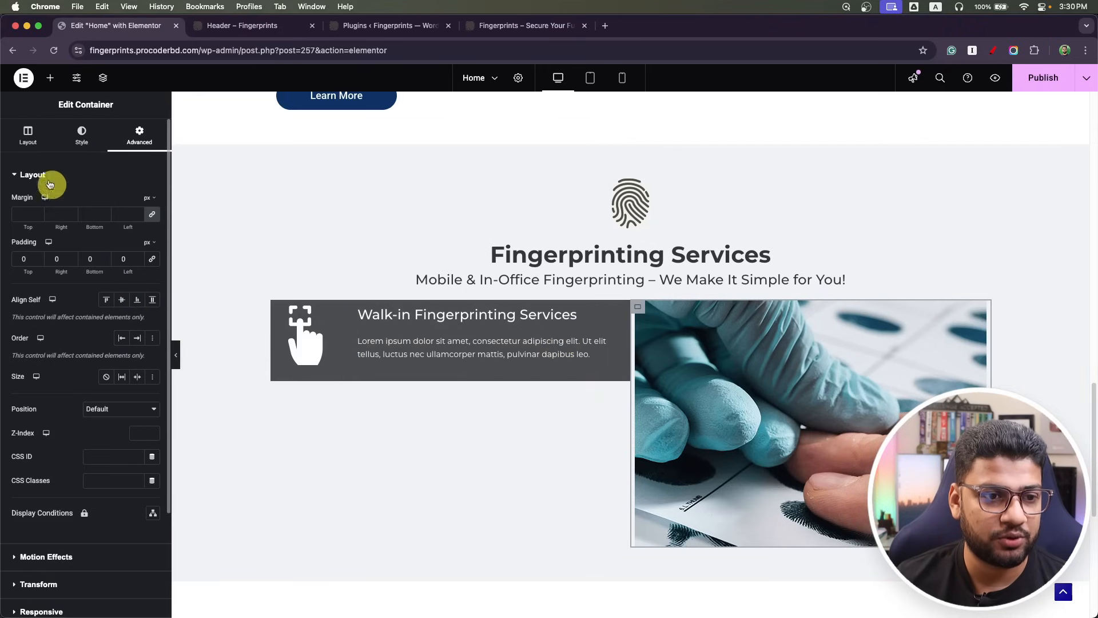
click(28, 142)
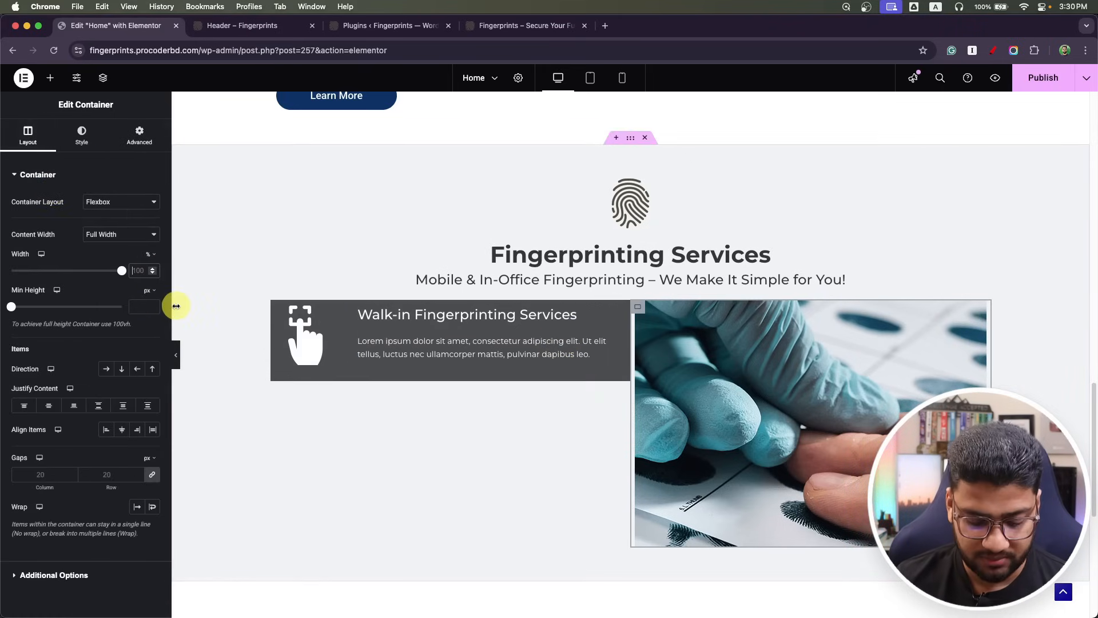
text(45)
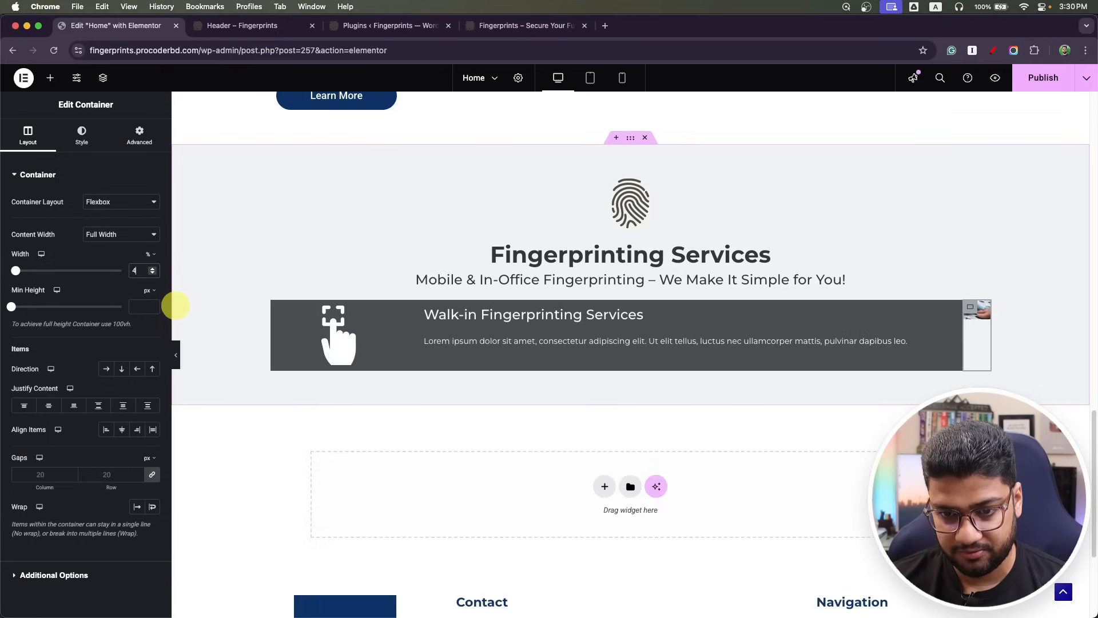
Select the dark services column in the Navigator and set its width to 55%.
click(274, 308)
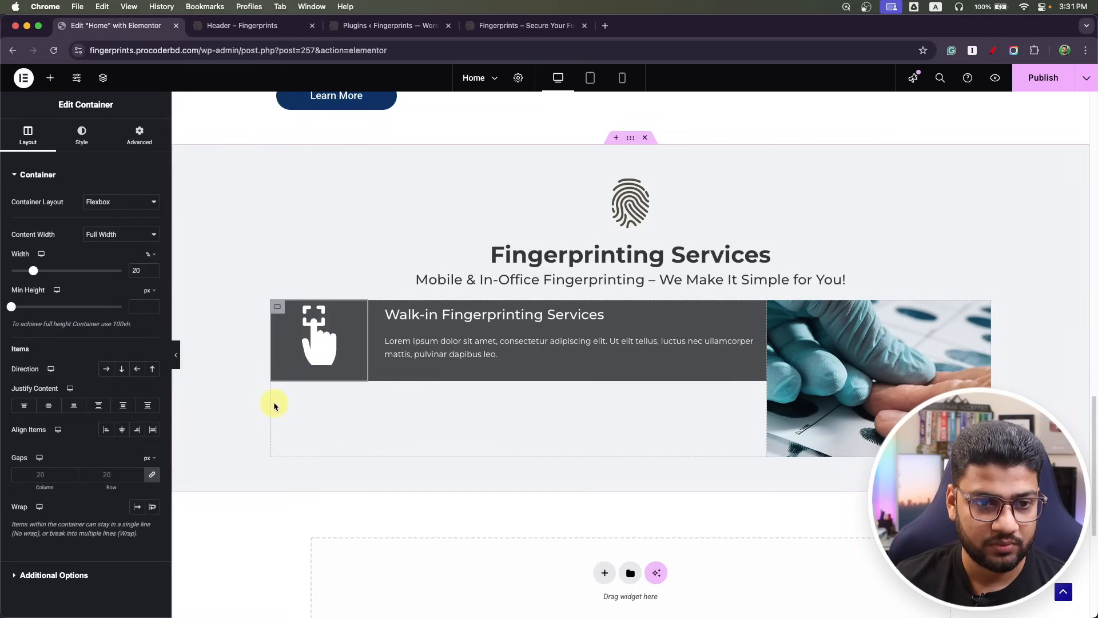
click(103, 78)
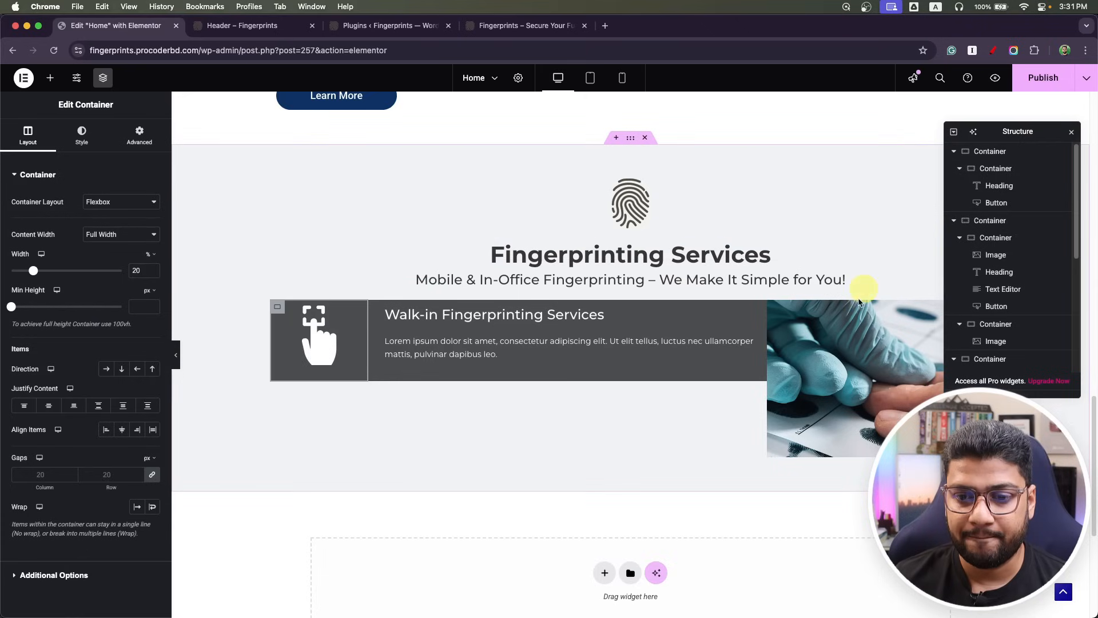
click(774, 308)
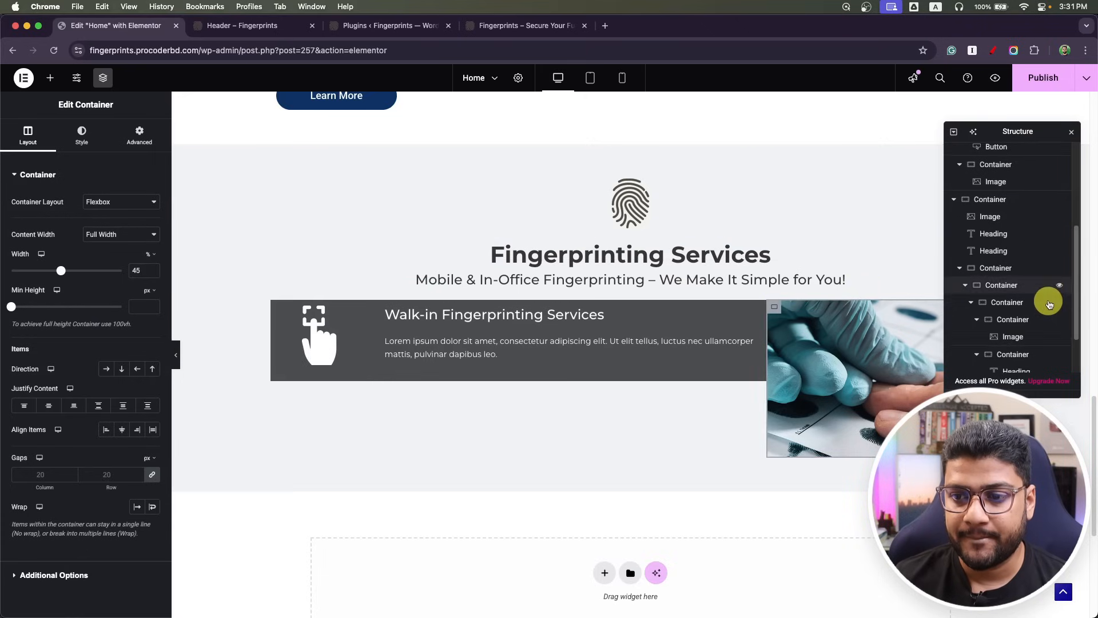
scroll(1049, 304, down, 2)
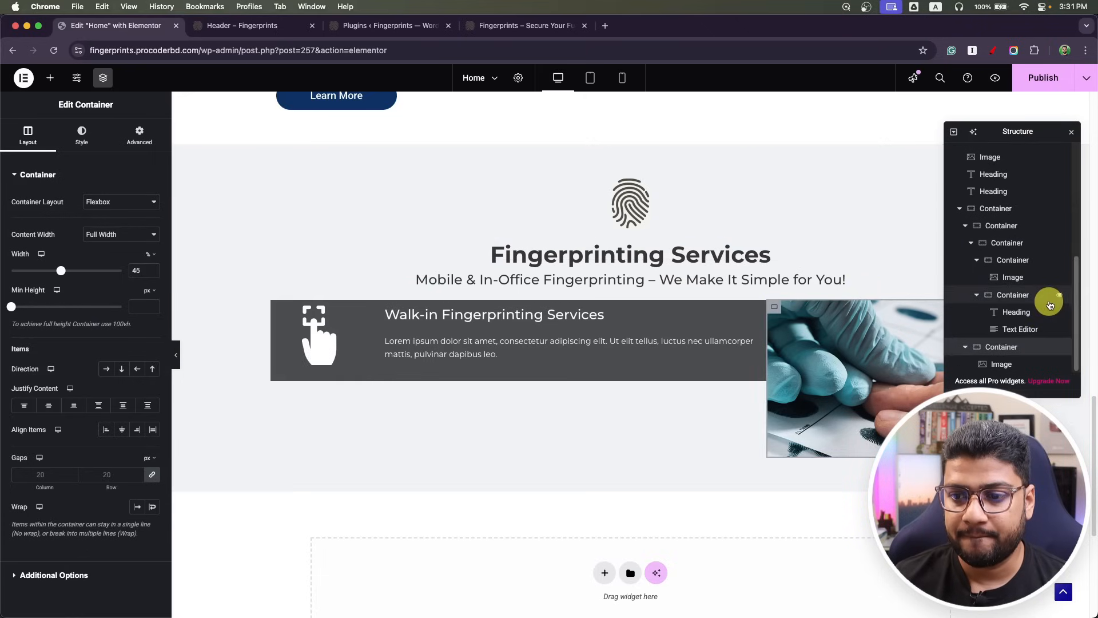
click(965, 226)
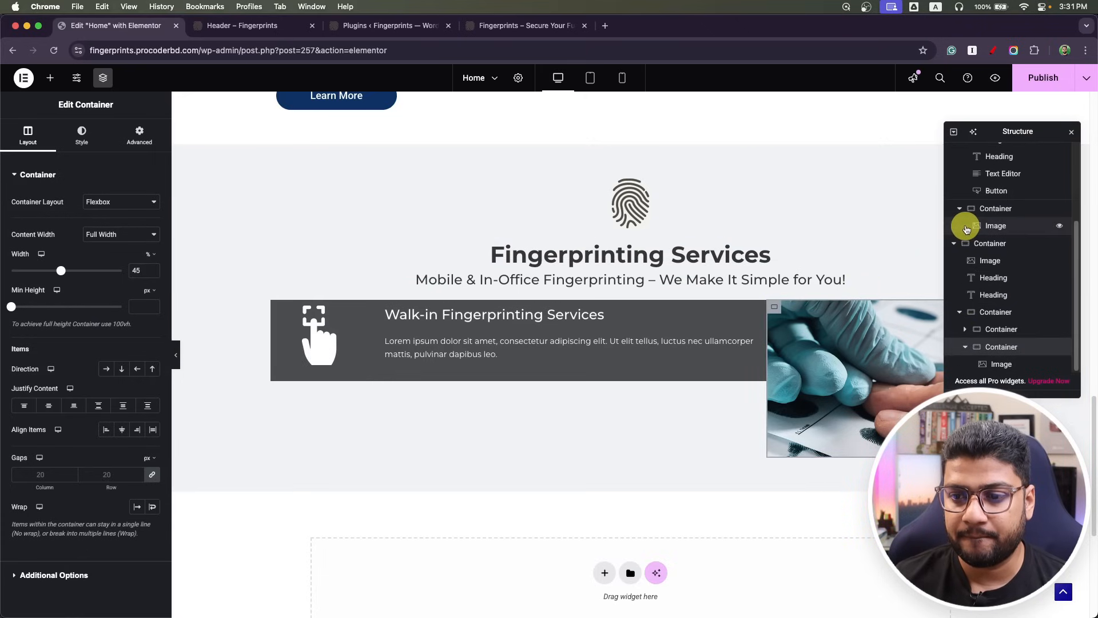
click(1011, 337)
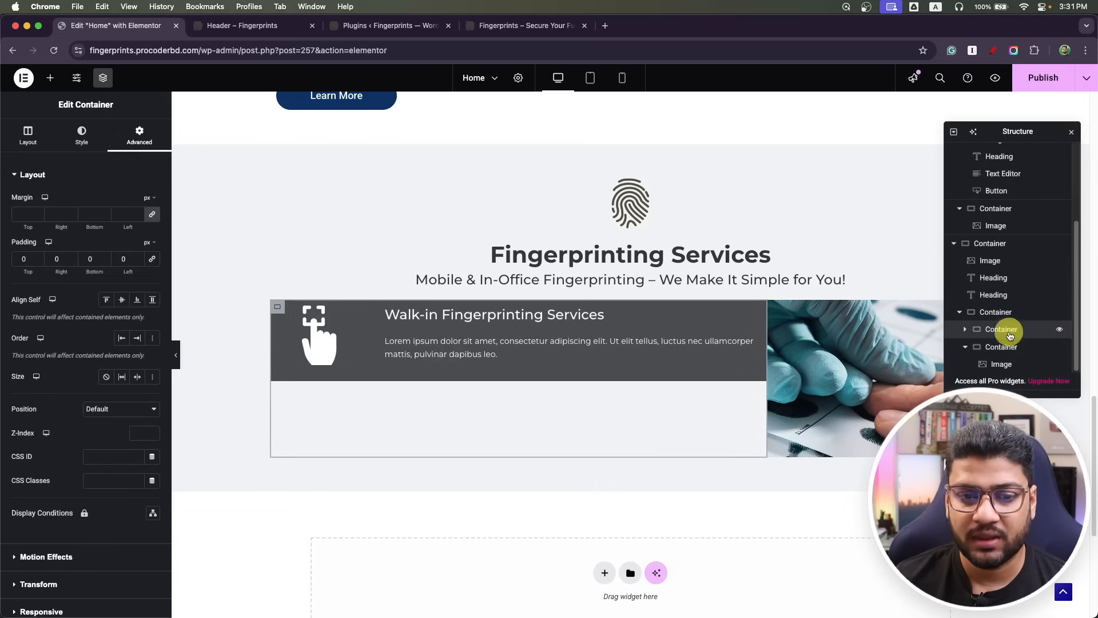
click(13, 132)
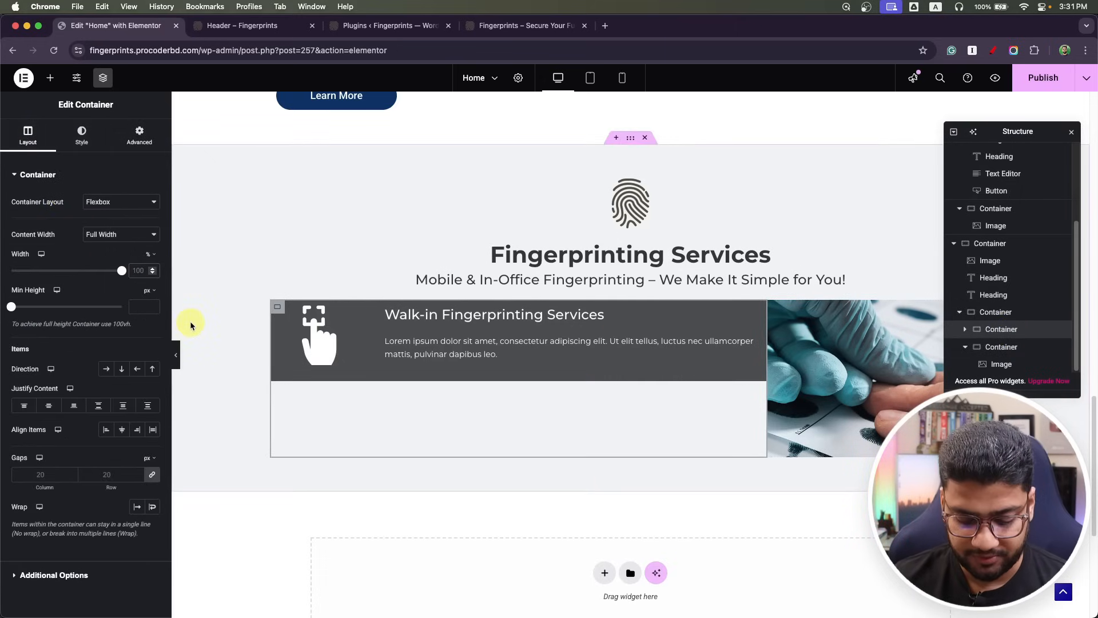
text(55)
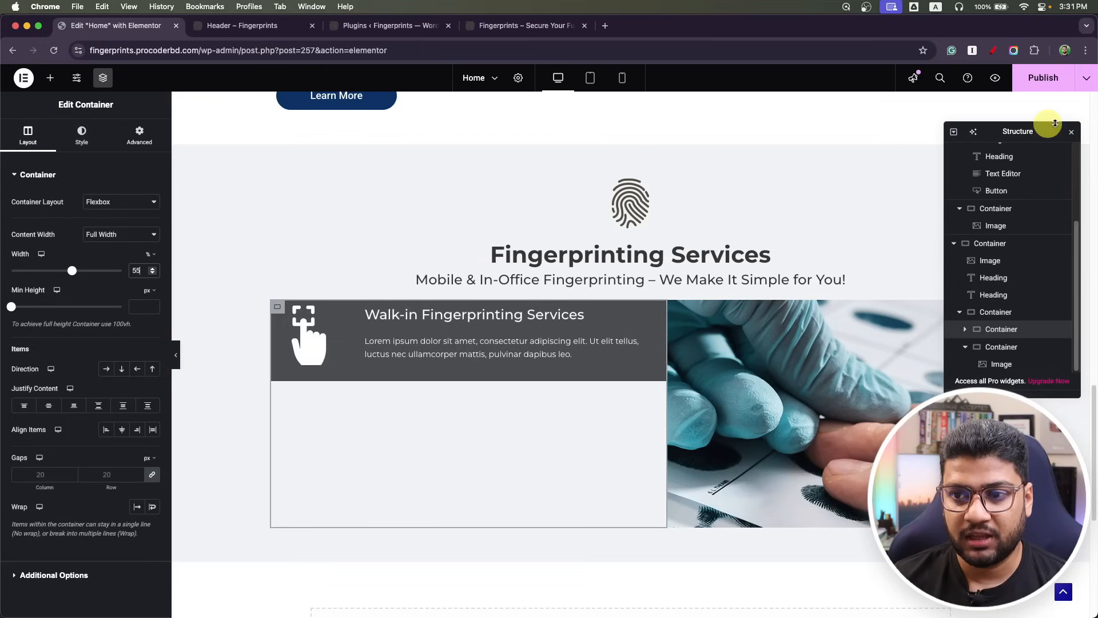
Give the Walk-in card 25 px top and bottom padding.
click(1072, 132)
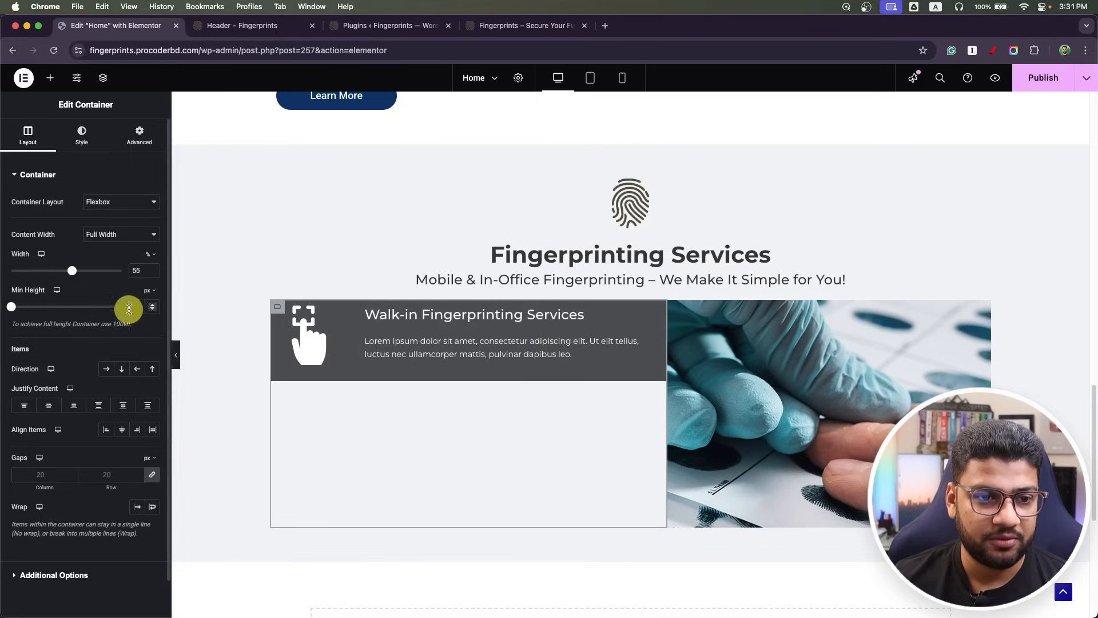
click(142, 132)
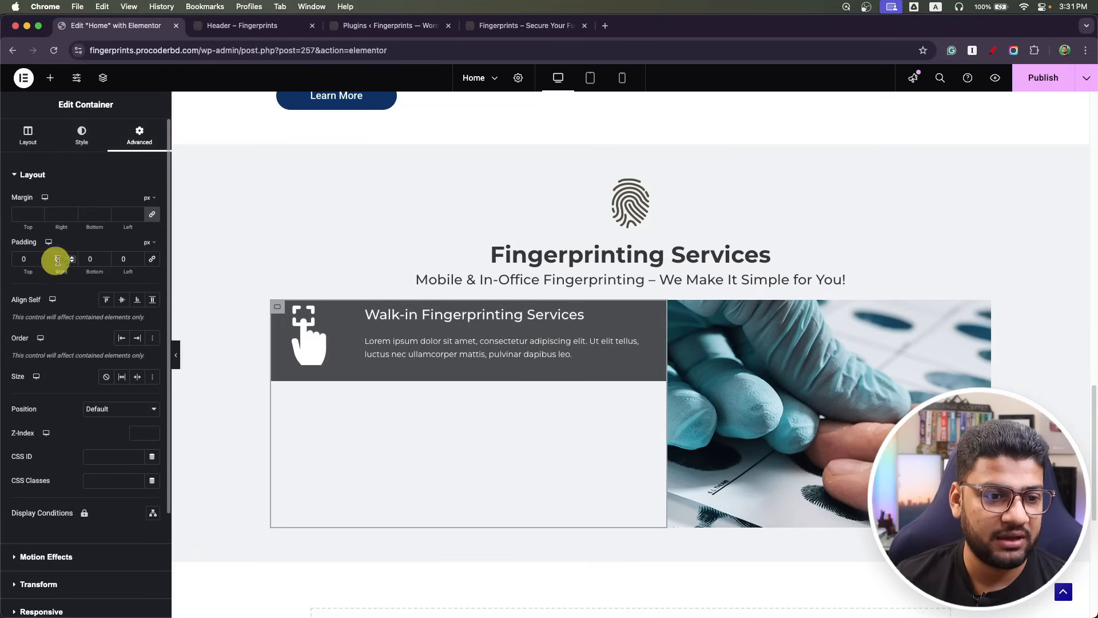
drag(30, 258, 2, 261)
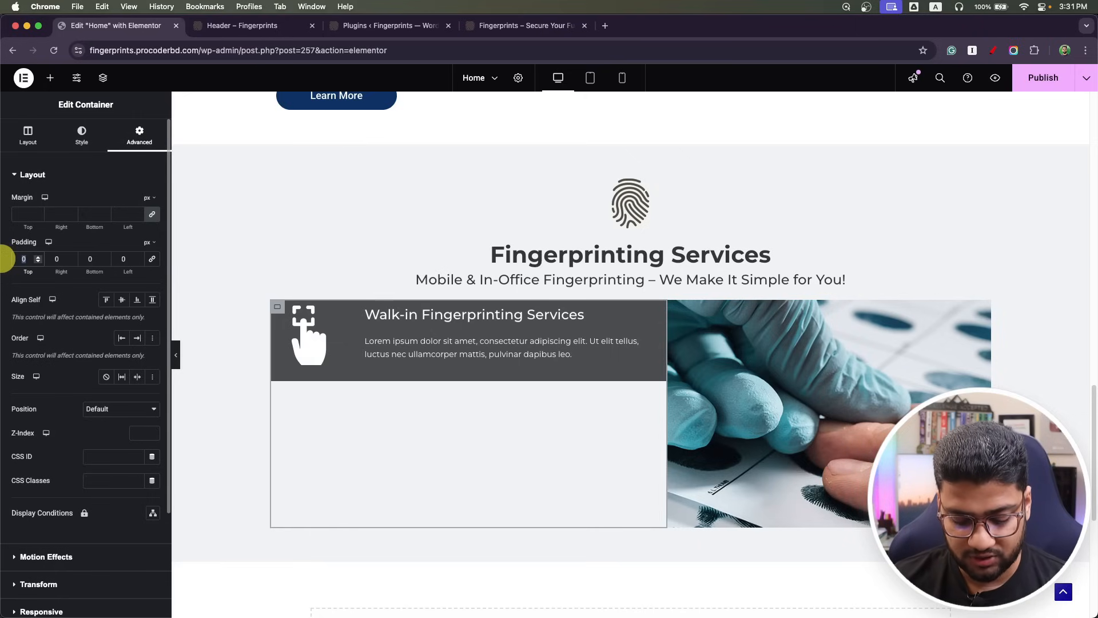
text(25)
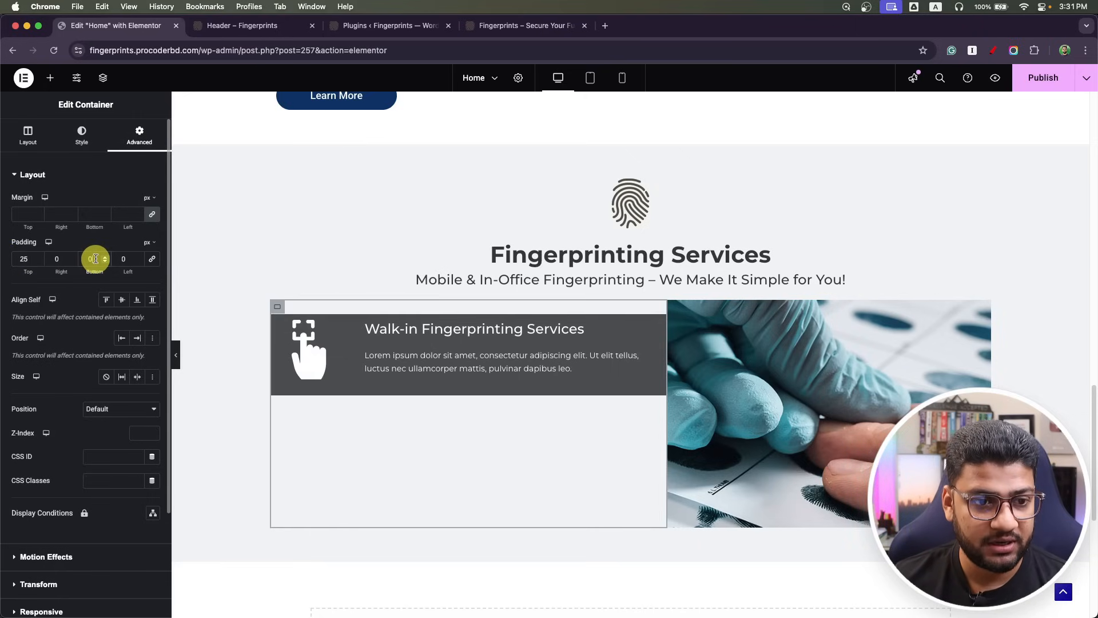
text(25)
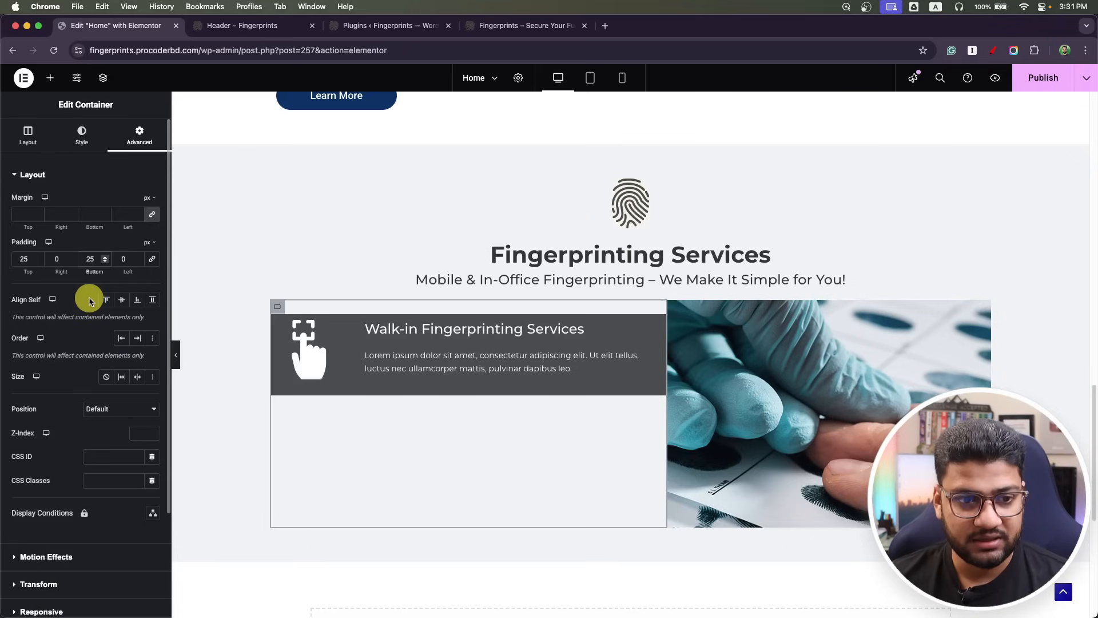
key(BackSpace)
text(25)
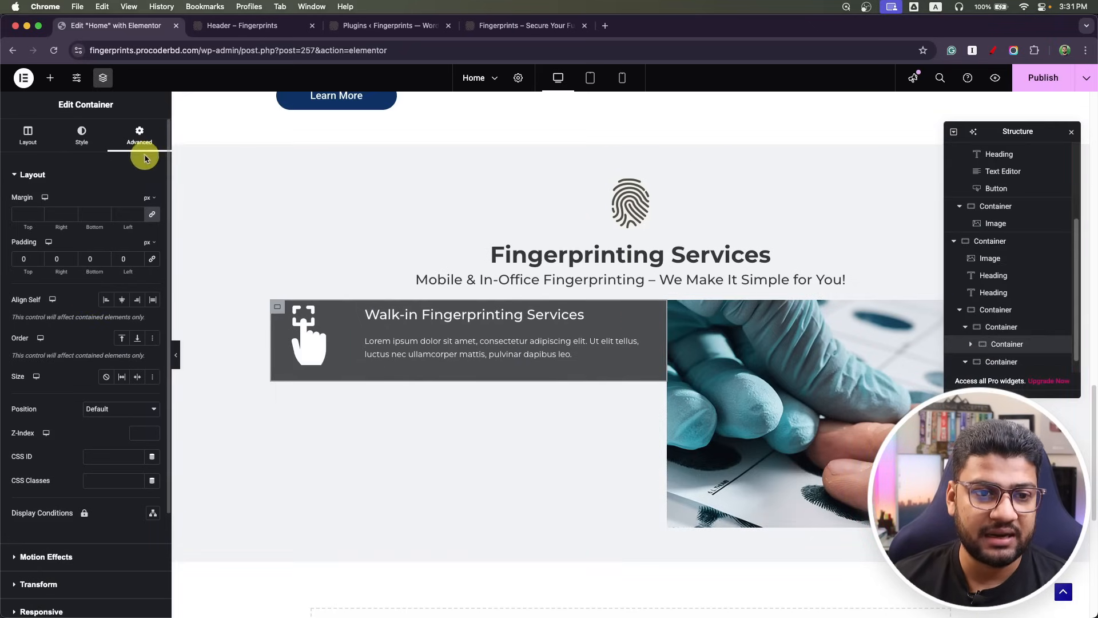
click(26, 260)
text(25)
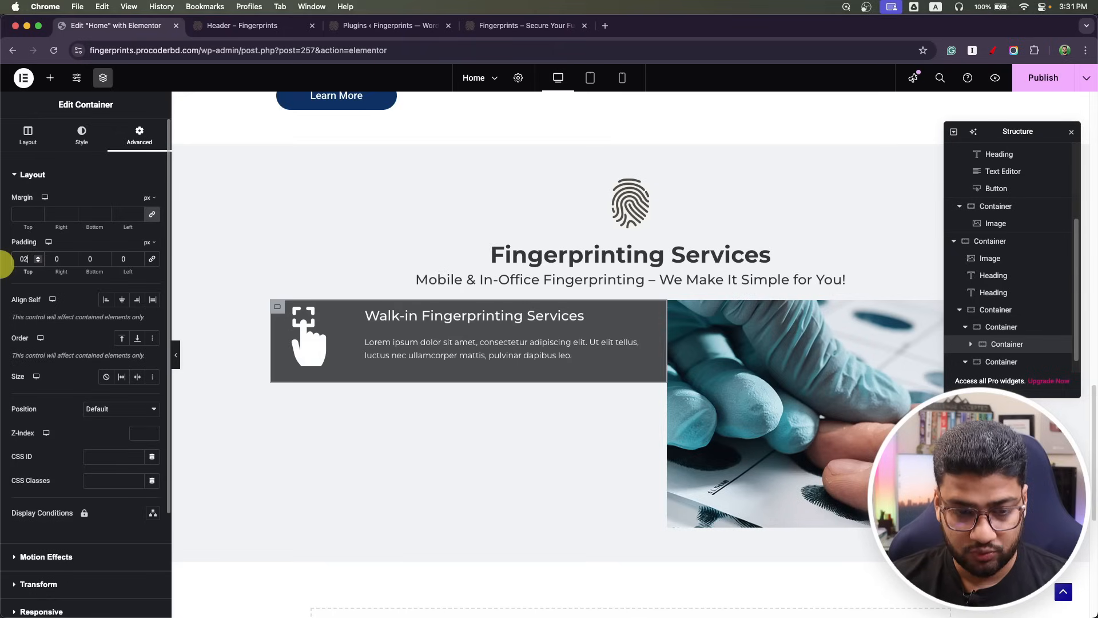
click(93, 259)
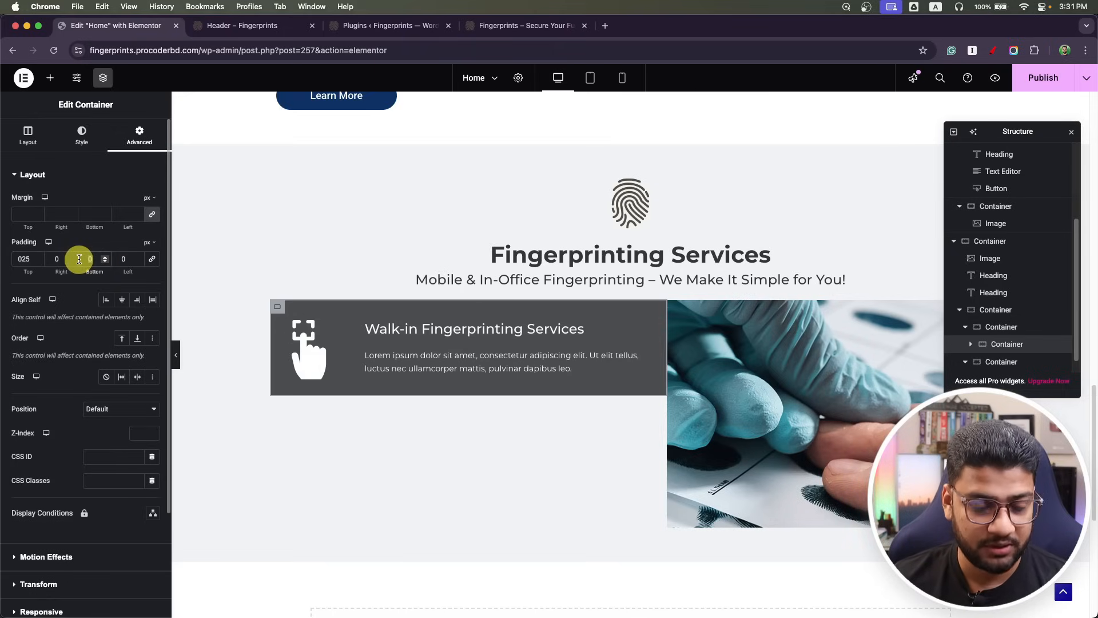
text(25)
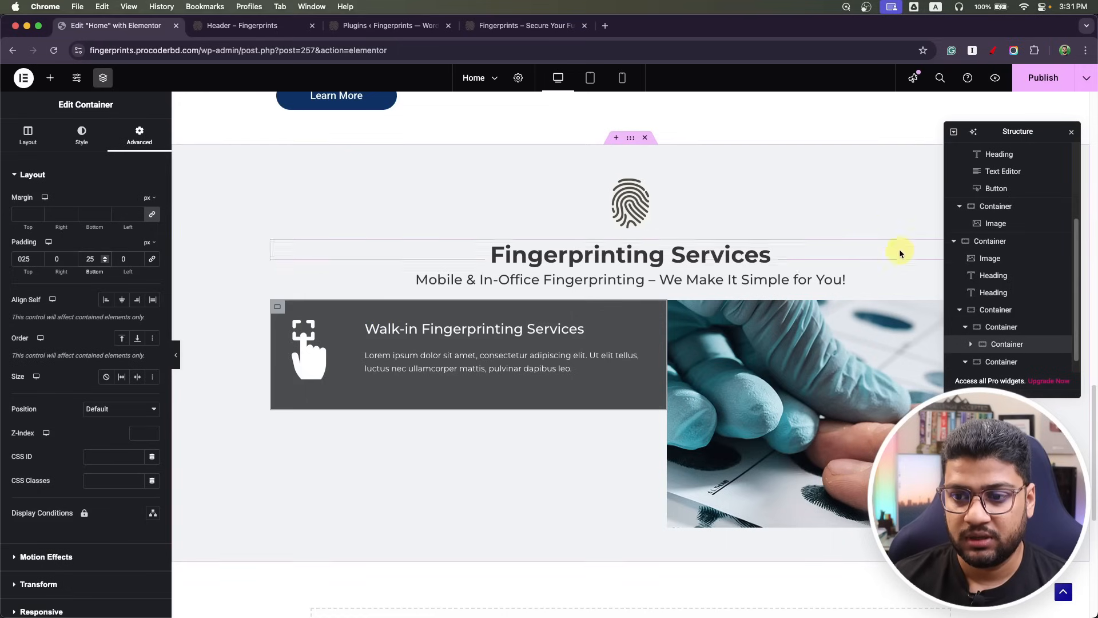
Duplicate the Walk-in service card to create a second card below it.
right_click(1005, 345)
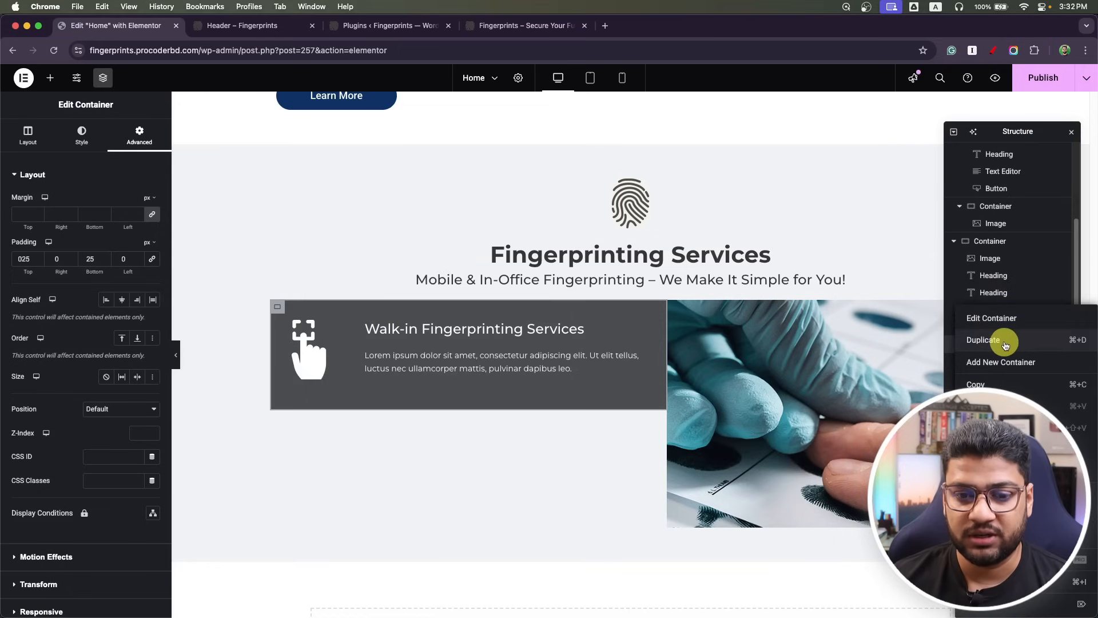
click(1005, 341)
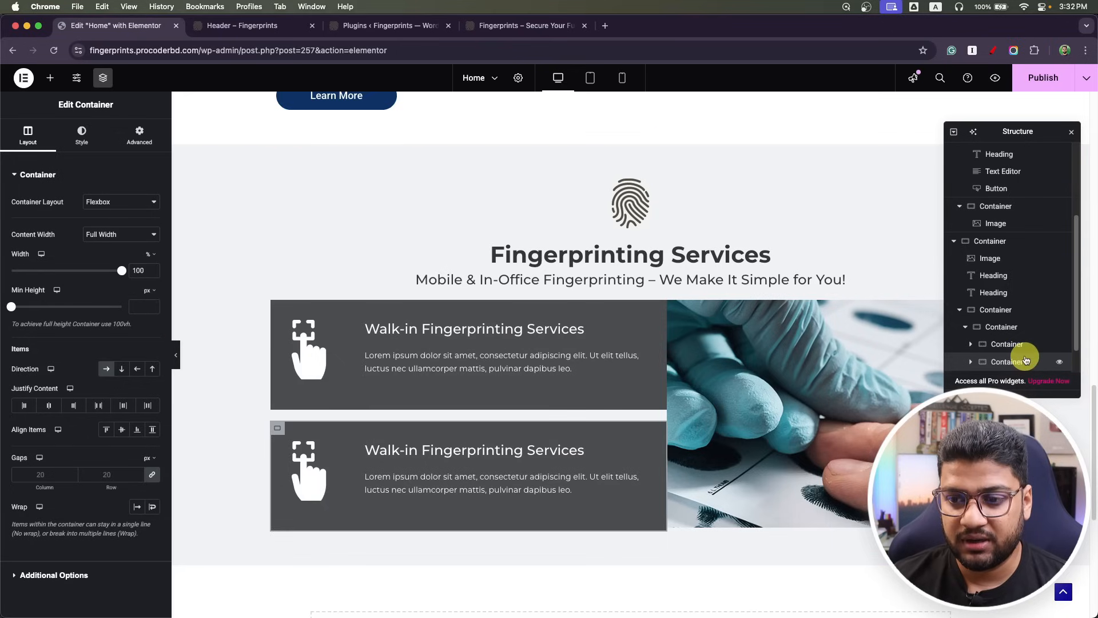
click(1006, 344)
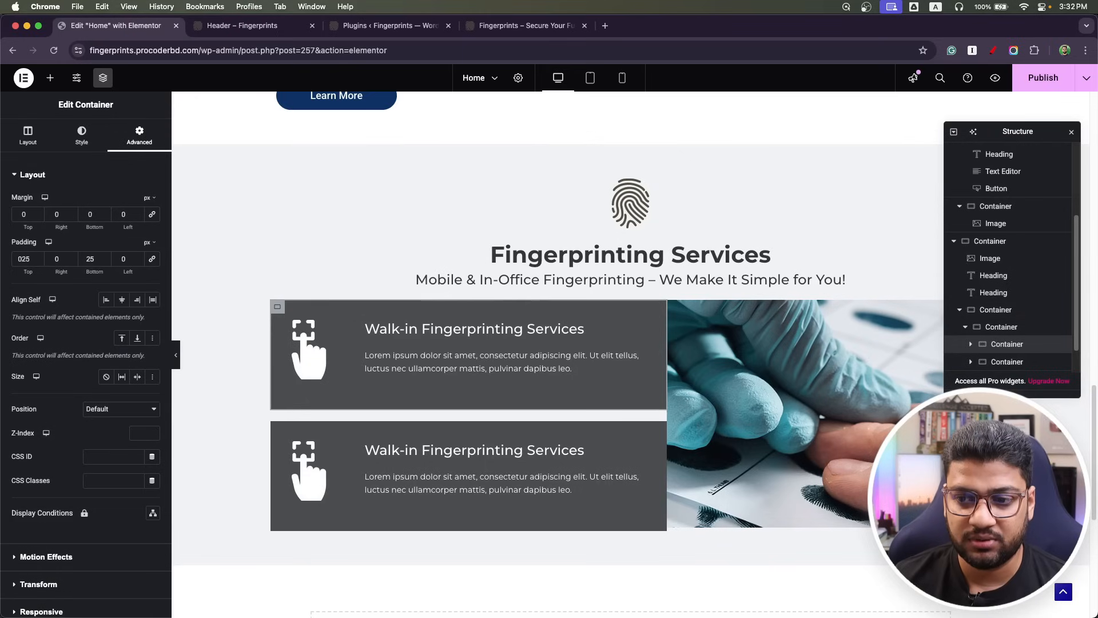
click(1007, 359)
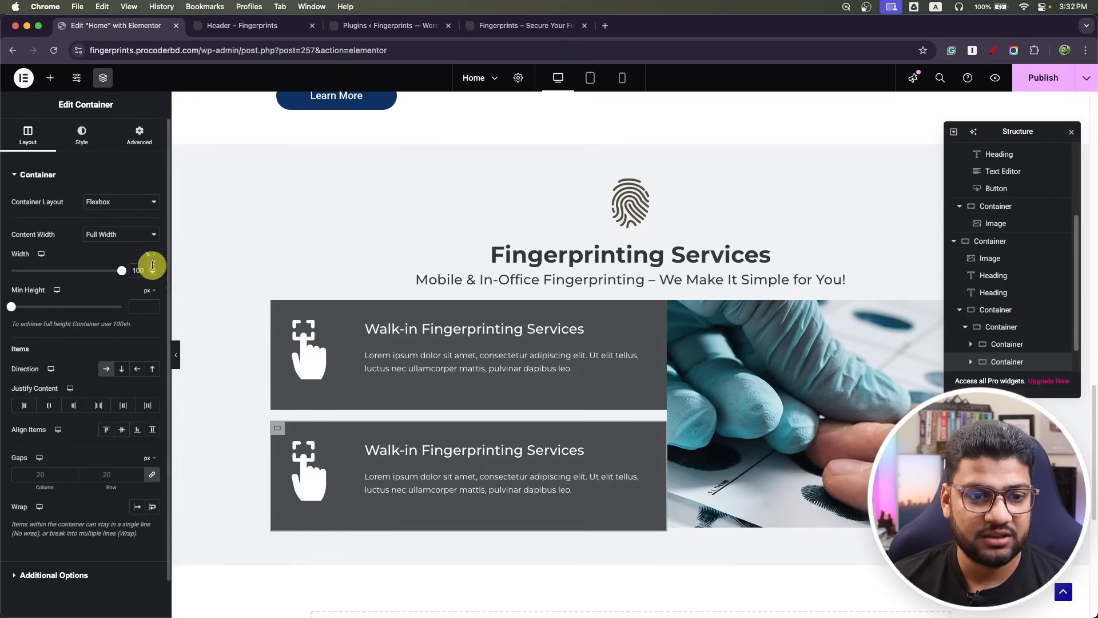
click(136, 135)
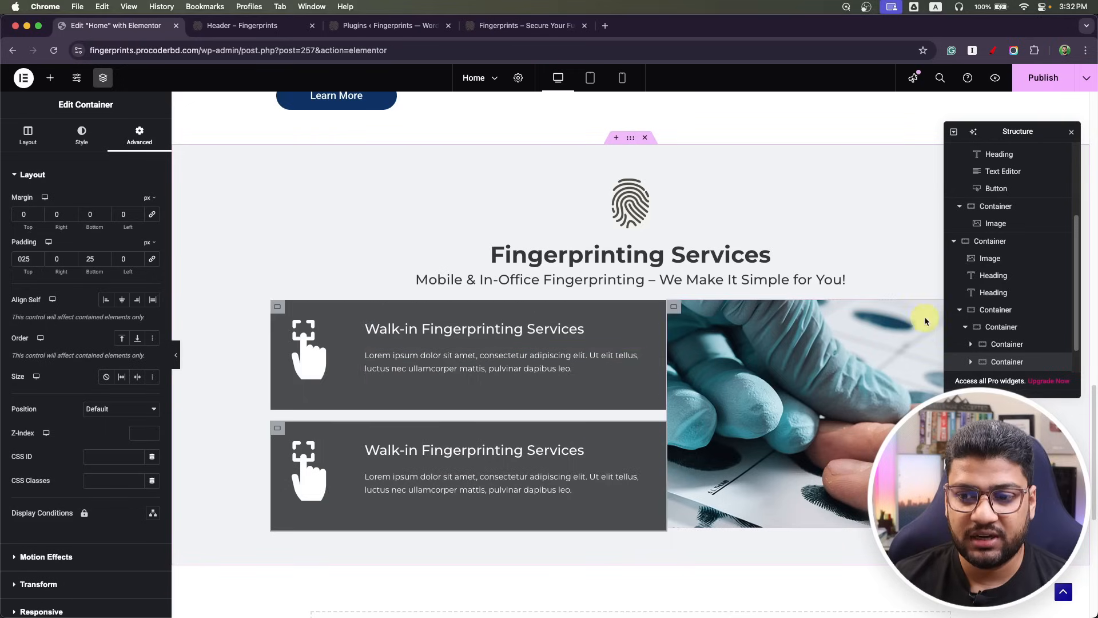
Set the gap between the two service cards to 0.
click(995, 326)
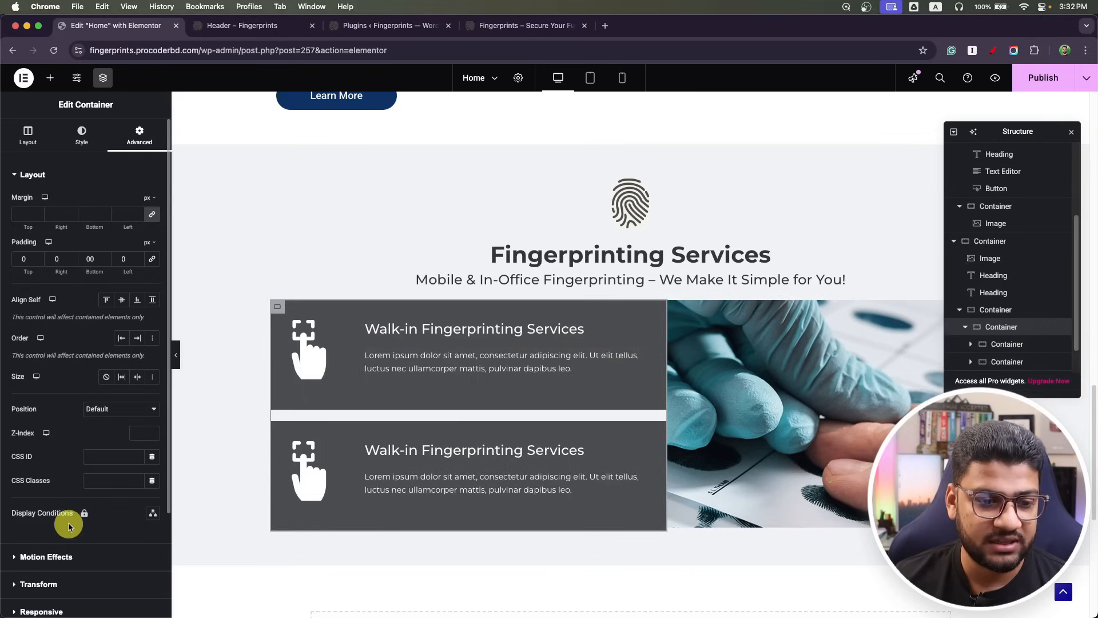
click(28, 136)
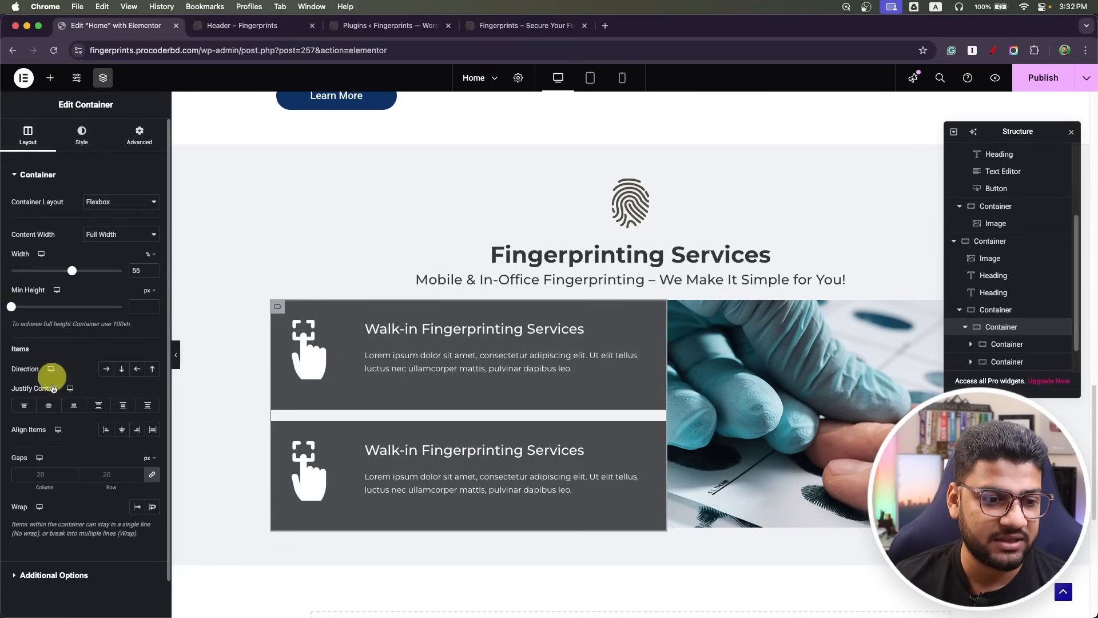
click(56, 478)
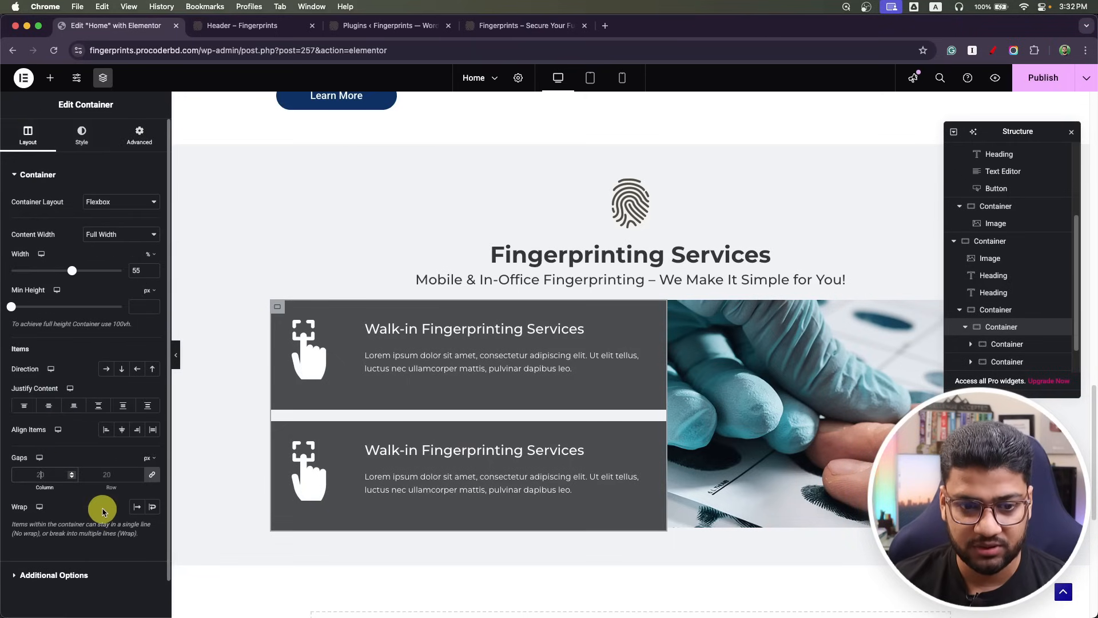
key(BackSpace)
key(BackSpace)
text(0)
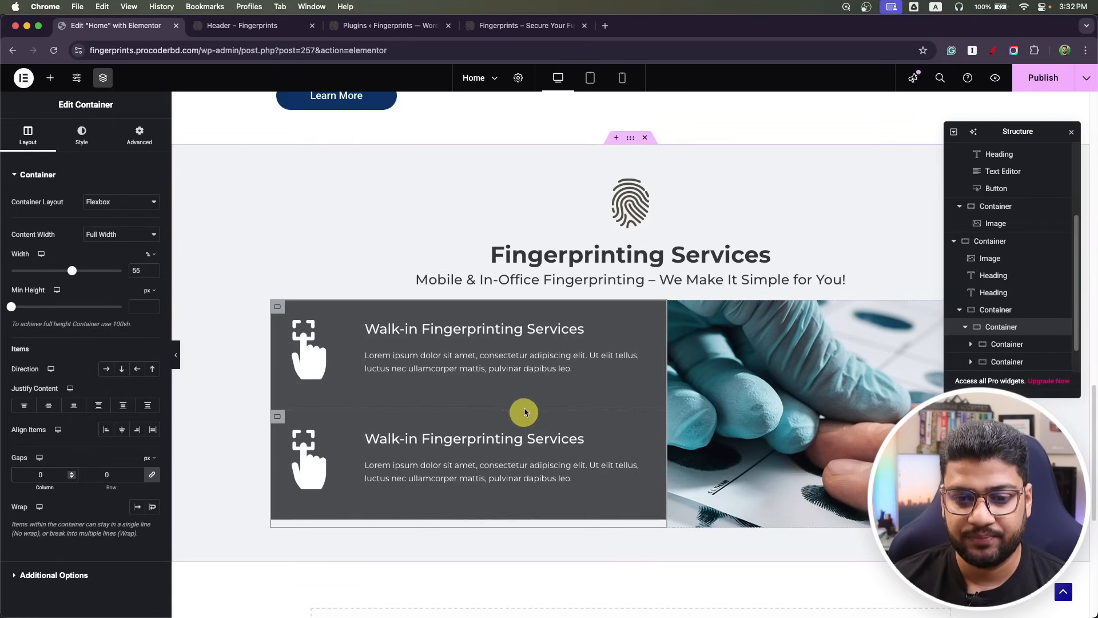
Set the upper and lower cards' top padding to 32 px.
click(990, 344)
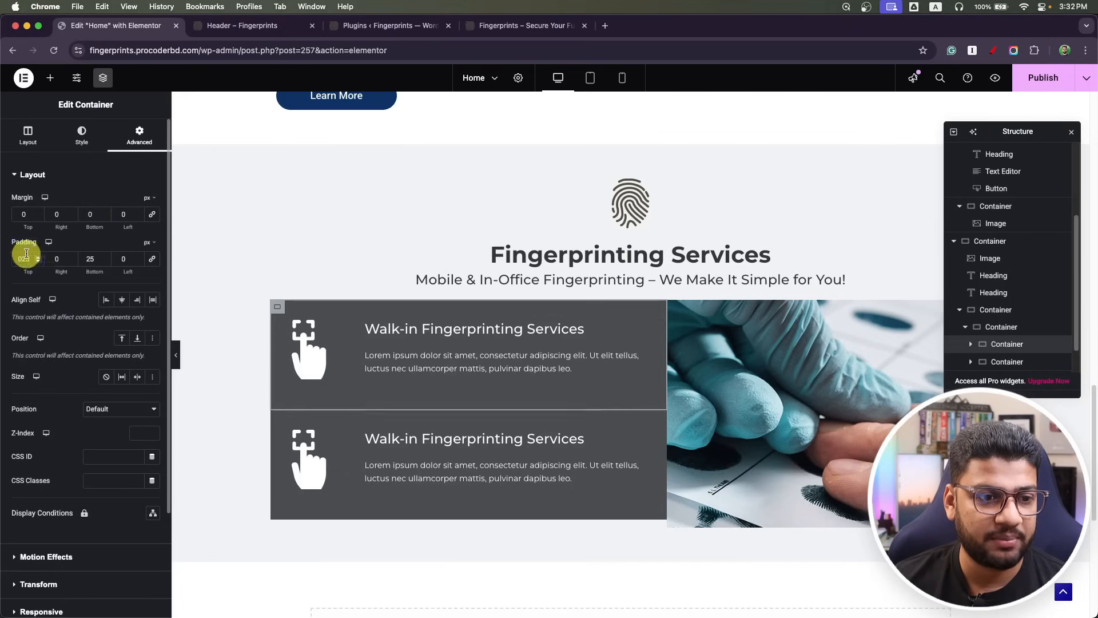
drag(31, 257, 11, 259)
text(30)
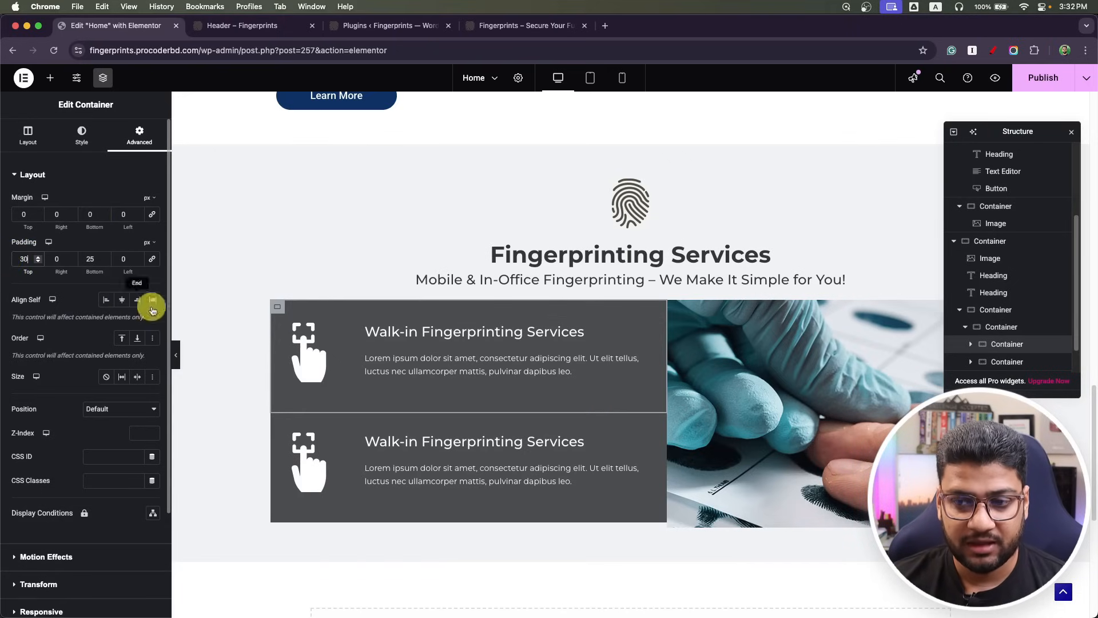
click(1003, 363)
drag(34, 258, 1, 259)
text(30)
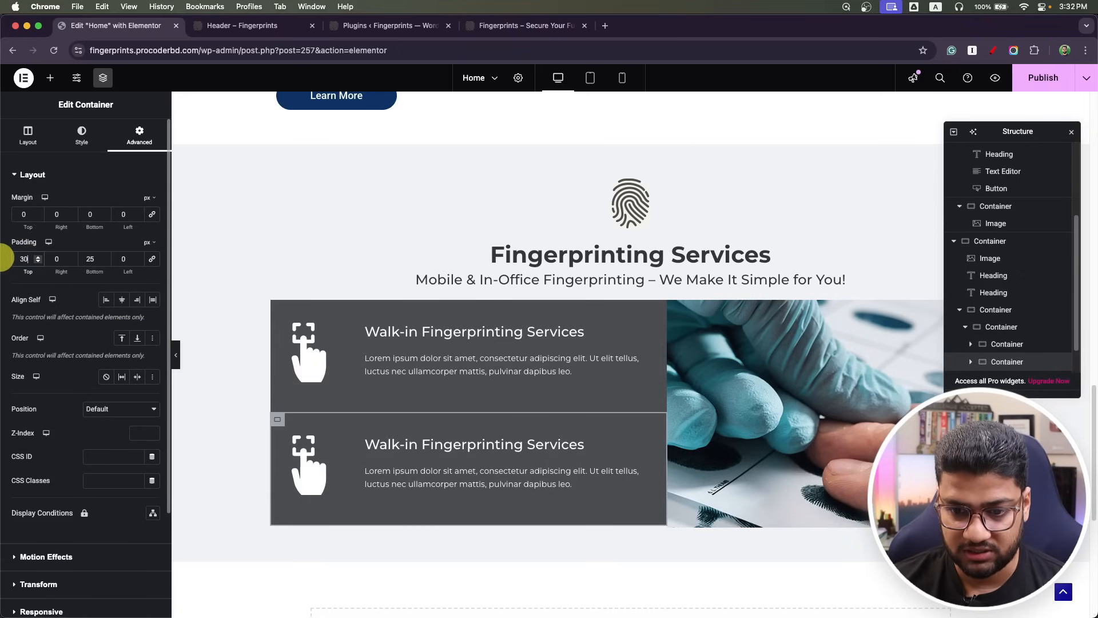
key(BackSpace)
text(2)
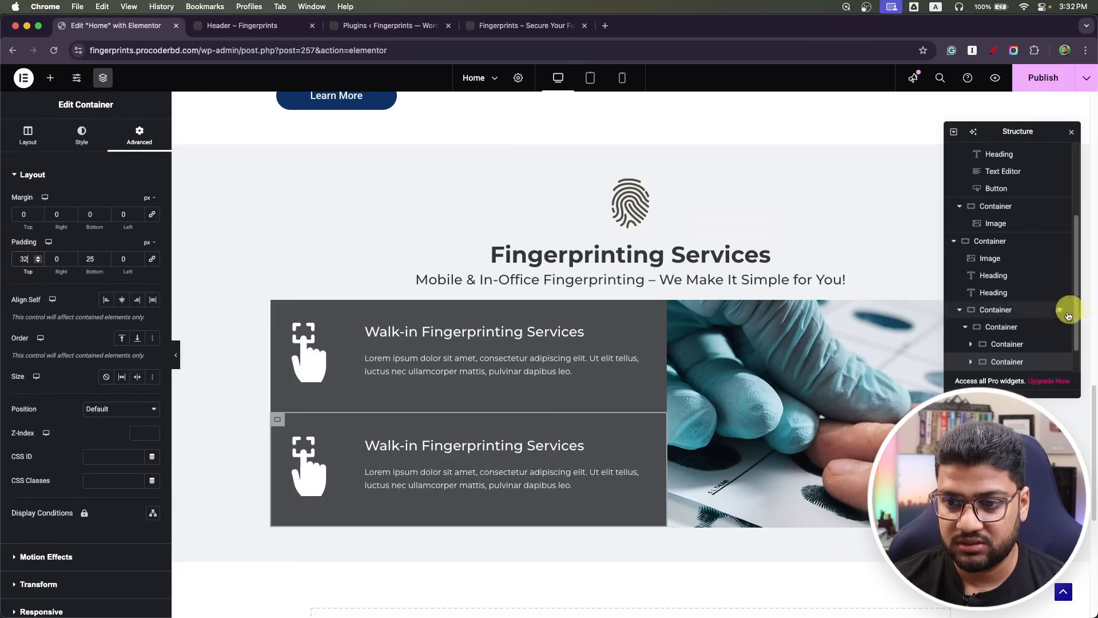
click(1006, 344)
drag(33, 263, 1, 264)
text(32)
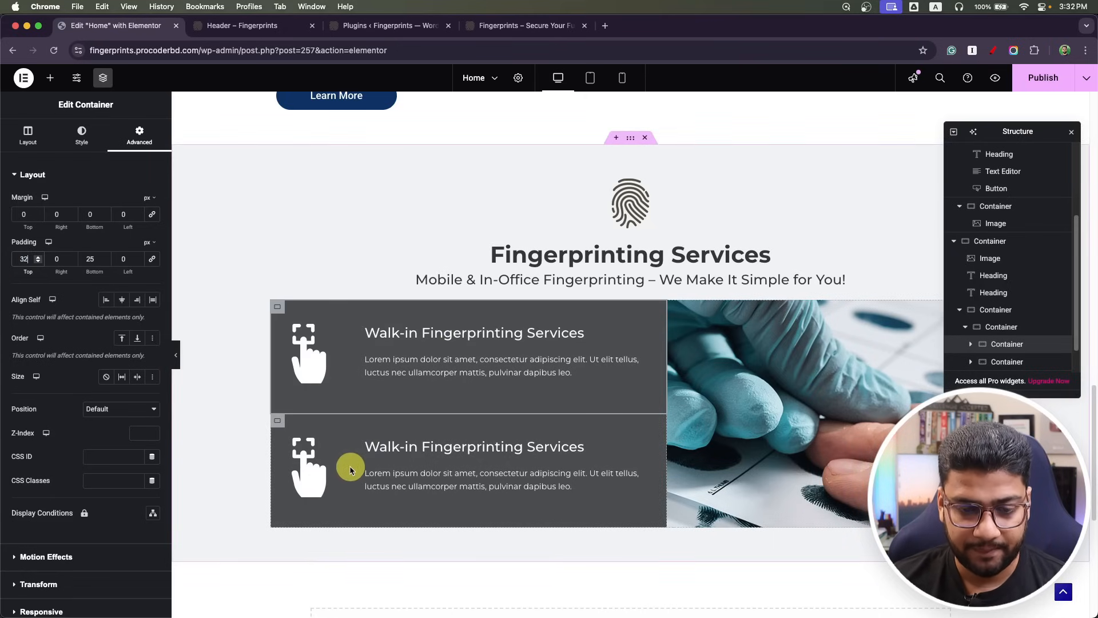
Replace the lower card's icon with service_icon2-min (van icon) from the Media Library.
click(310, 466)
click(73, 266)
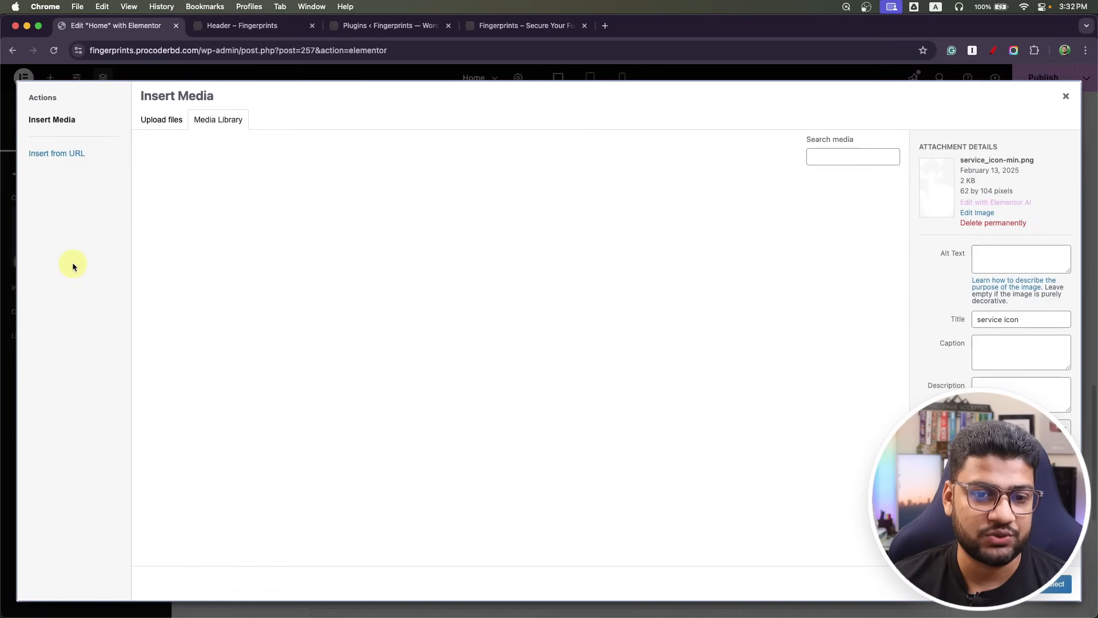
click(486, 249)
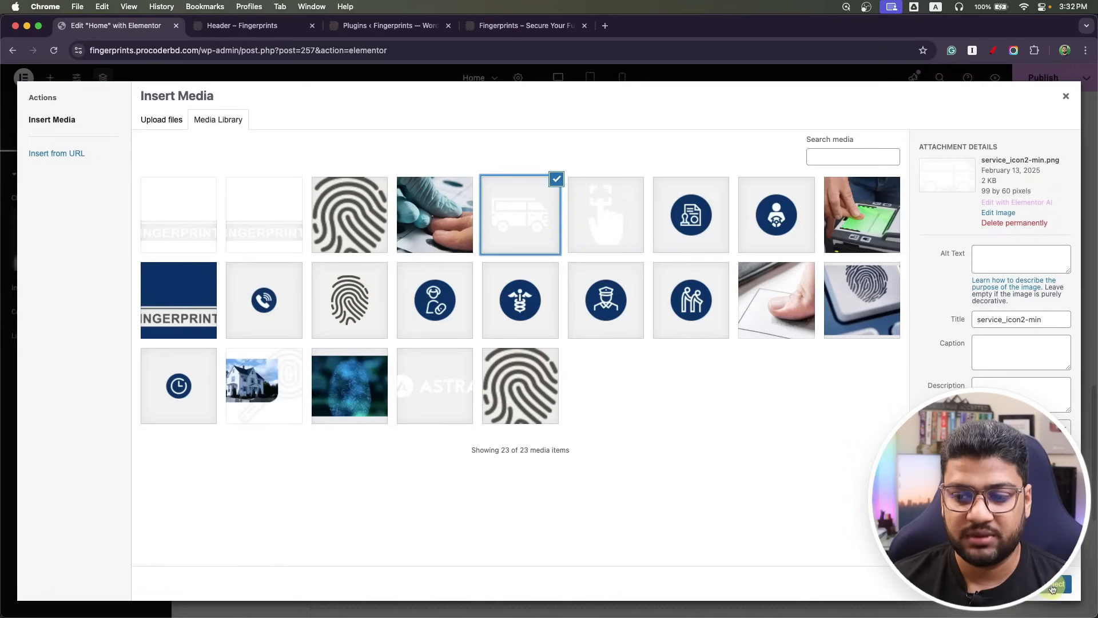
click(1052, 588)
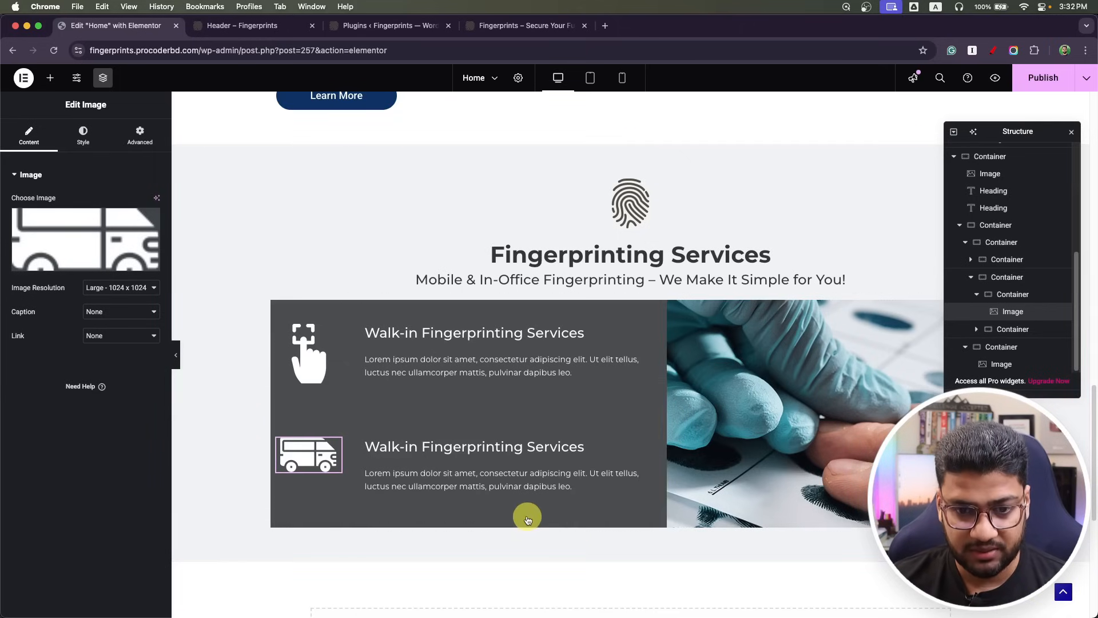
Copy 'Mobile Fingerprinting Services' from the Photoshop mockup into the lower card's title.
key(super+Tab)
click(411, 351)
key(super+a)
key(super+c)
key(super+Tab)
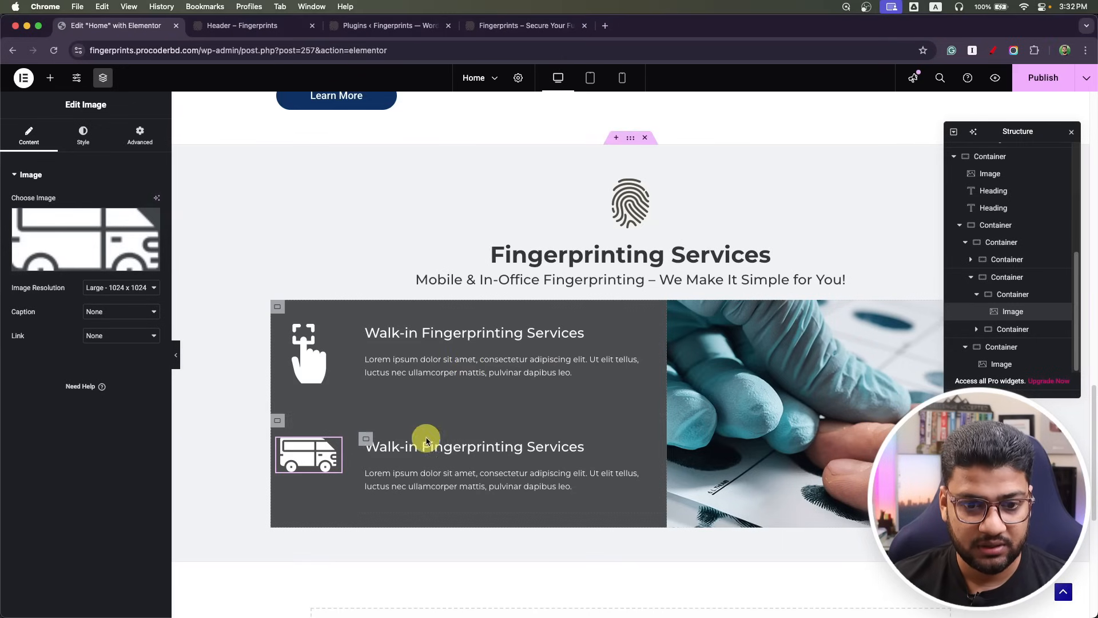
click(424, 445)
click(78, 244)
key(super+a)
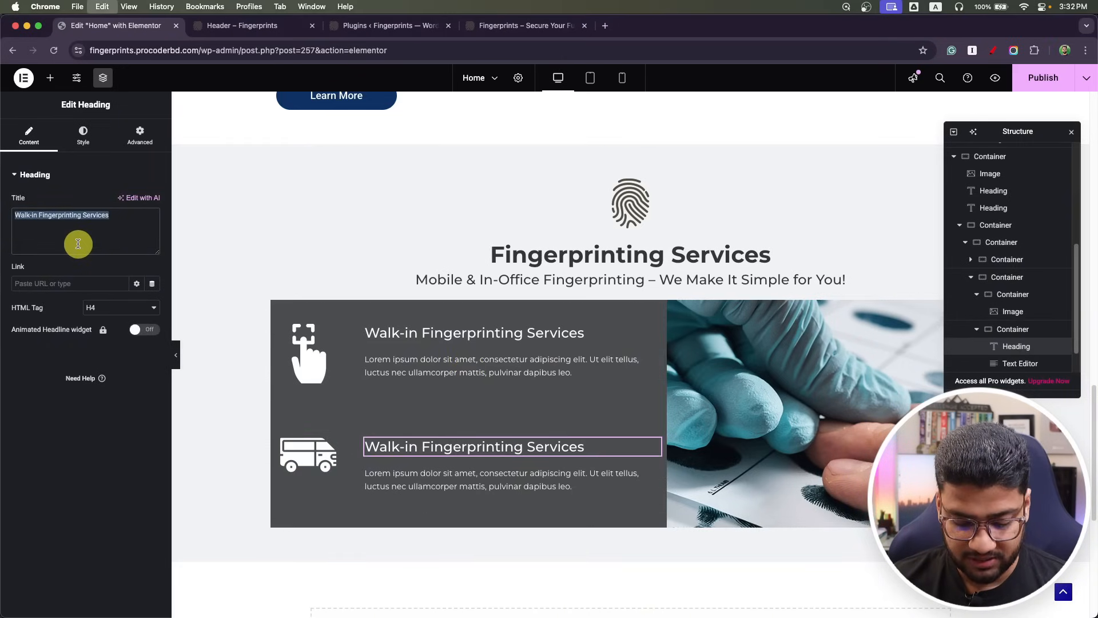
key(super+v)
Sample the mockup's lighter card grey in Photoshop and copy its hex 5d5f61.
key(super+Tab)
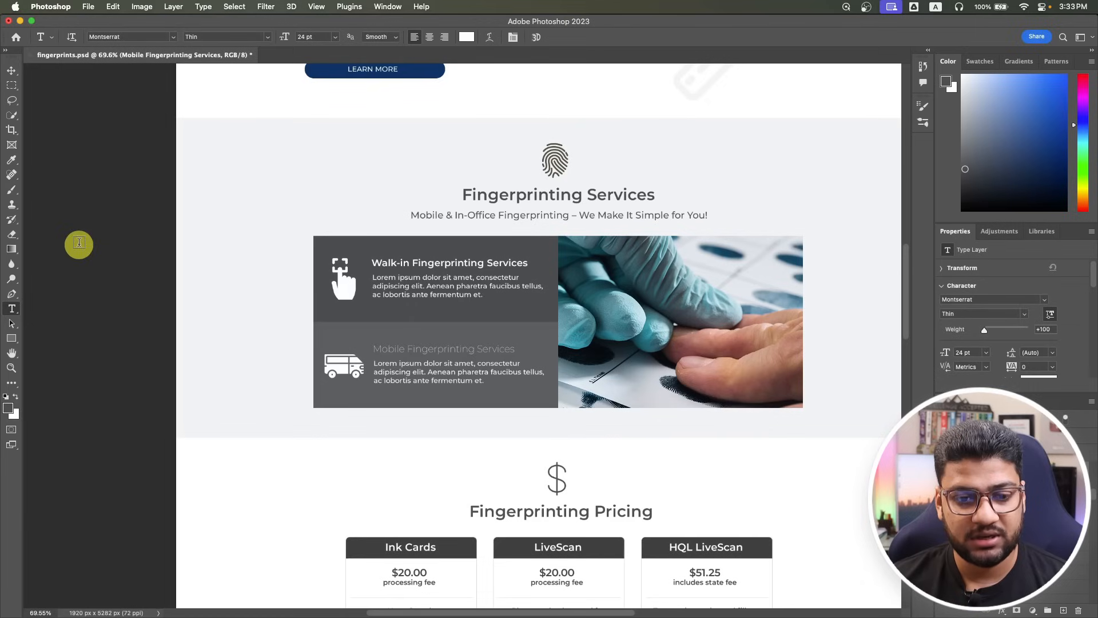
click(8, 407)
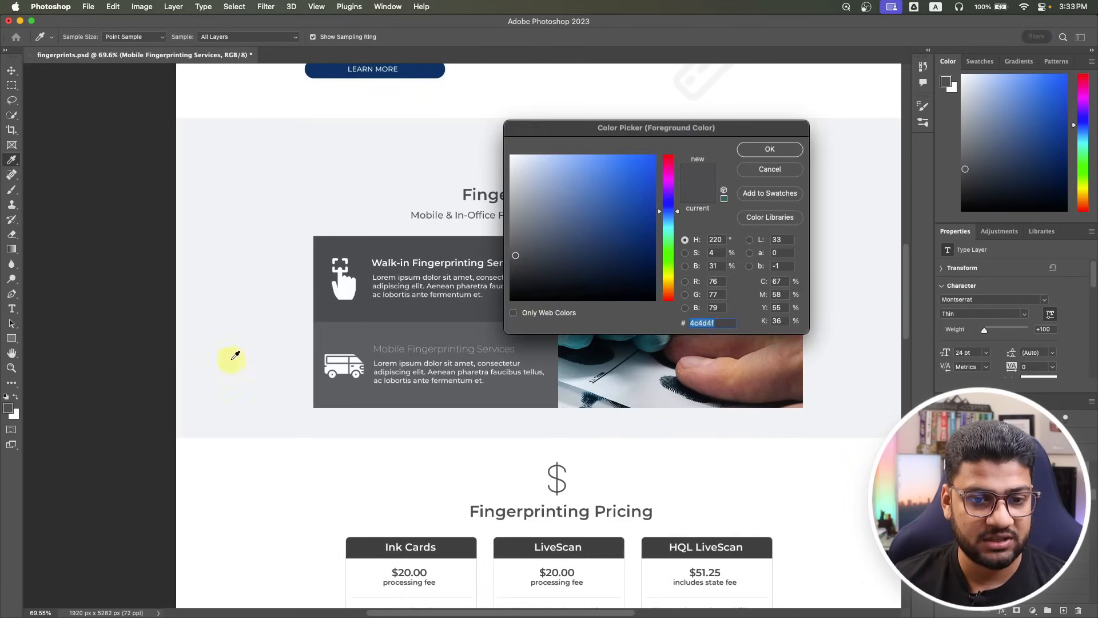
click(385, 340)
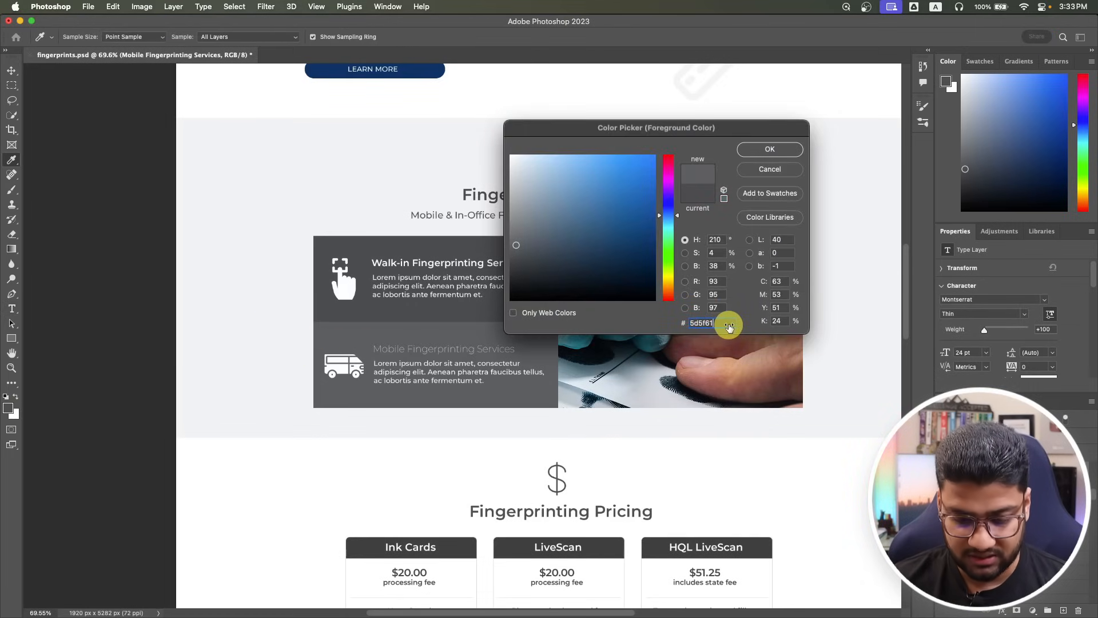
key(super+a)
key(super+Tab)
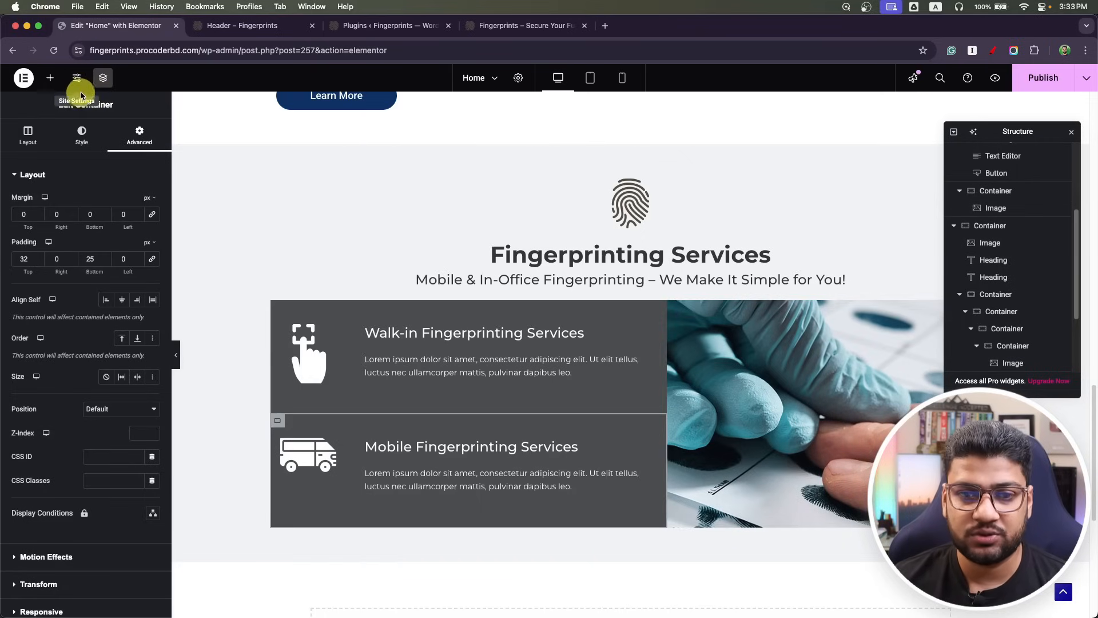
Set the Mobile Fingerprinting Services card's background colour to #5d5f61.
click(79, 136)
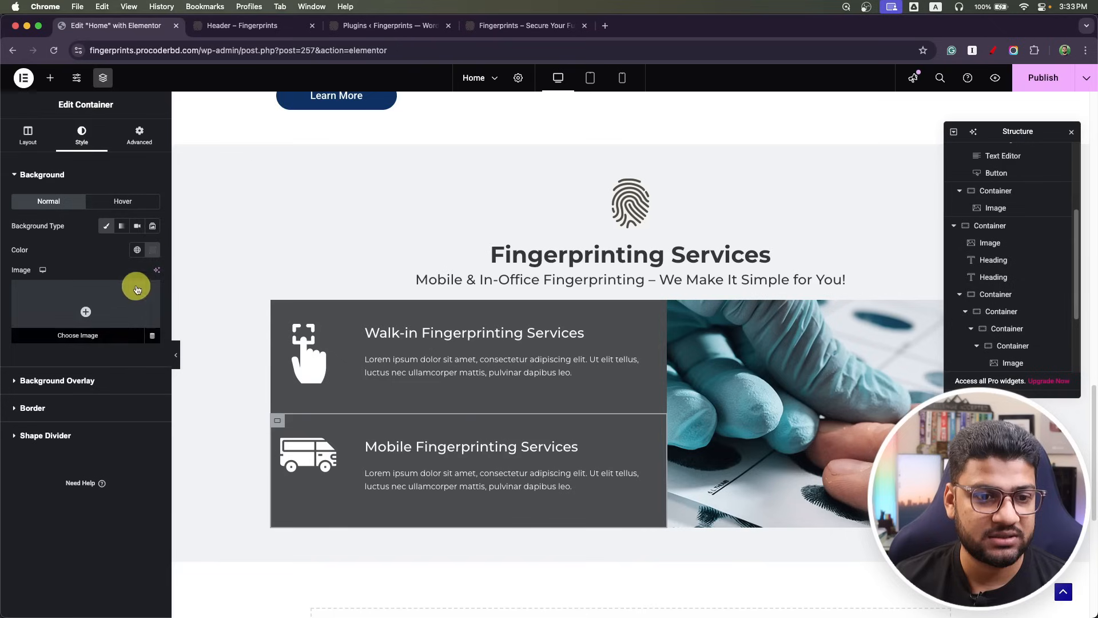
click(152, 252)
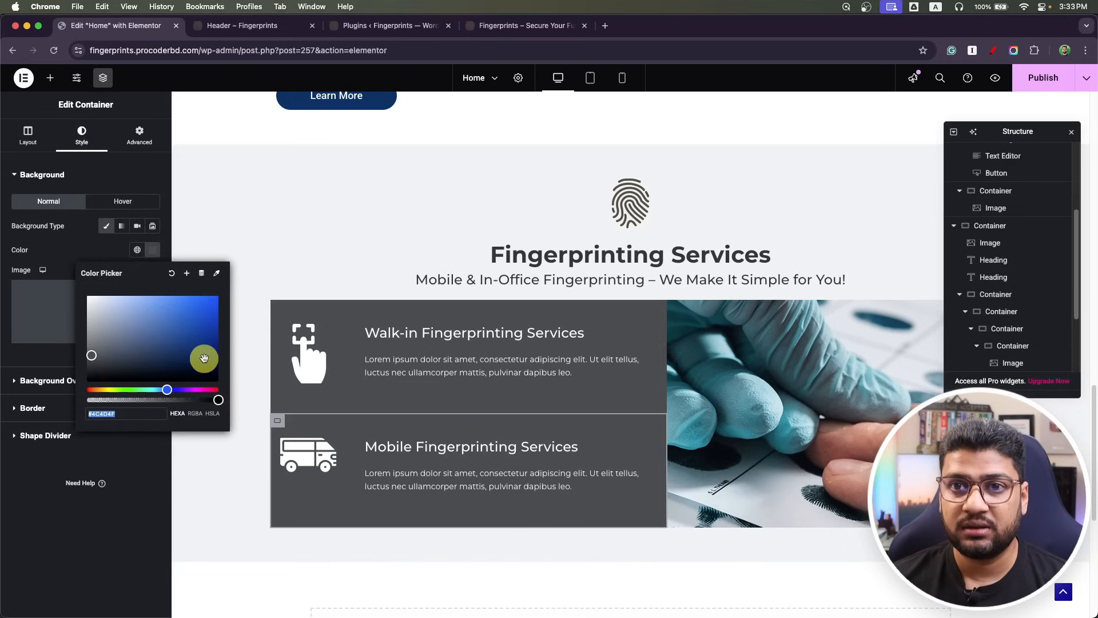
text(5d5f61)
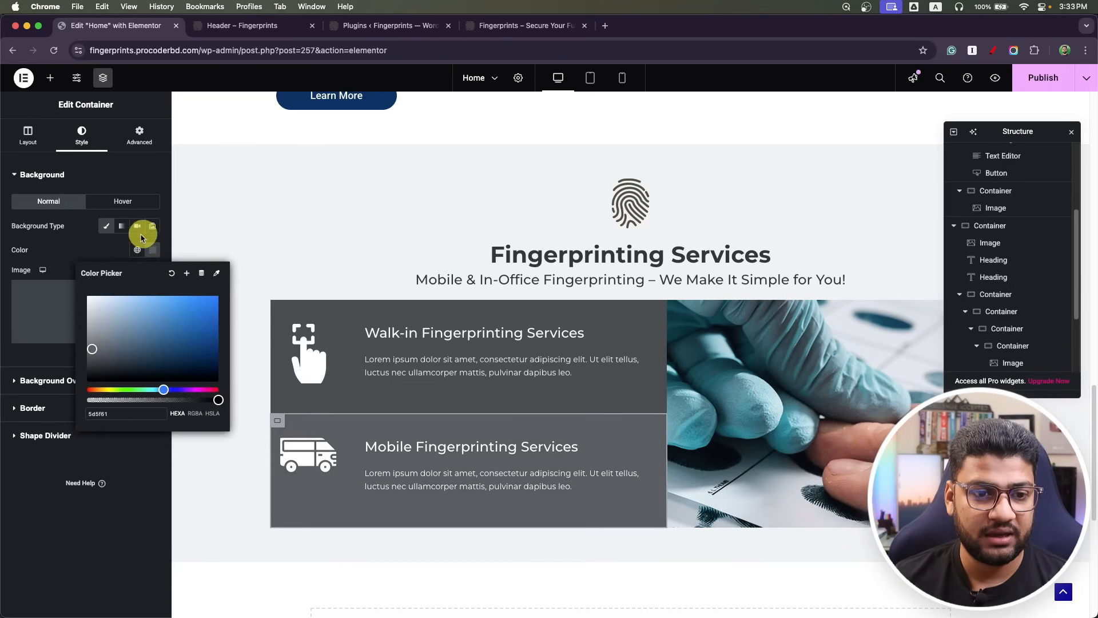
click(95, 252)
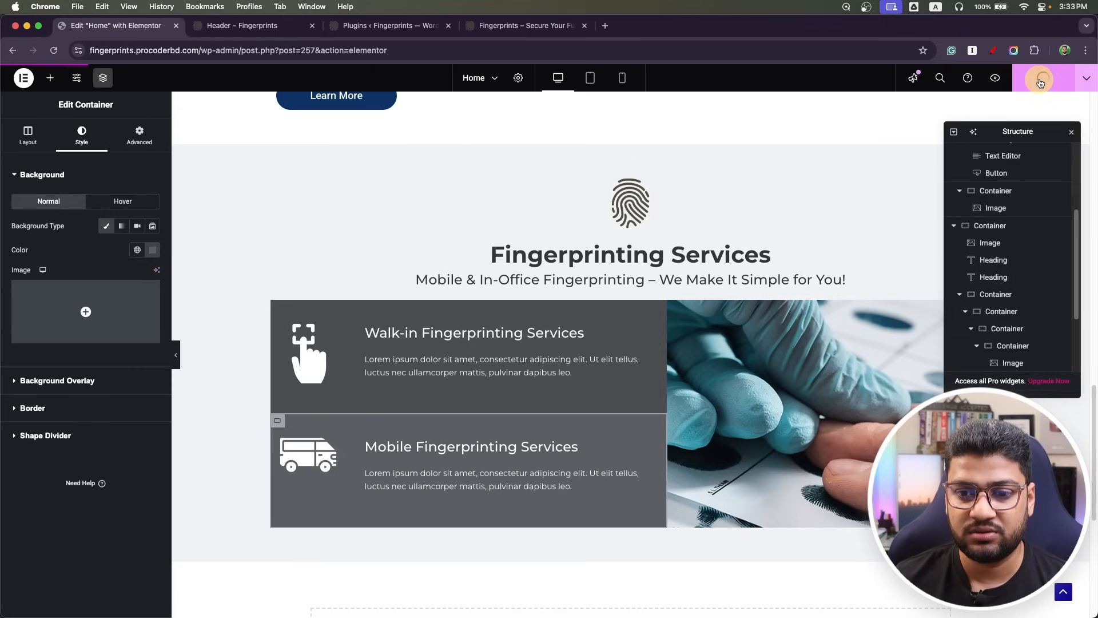
In tablet view, resize the Fingerprinting Services title from 45 to 35 px and its subtitle to 18 px.
click(591, 78)
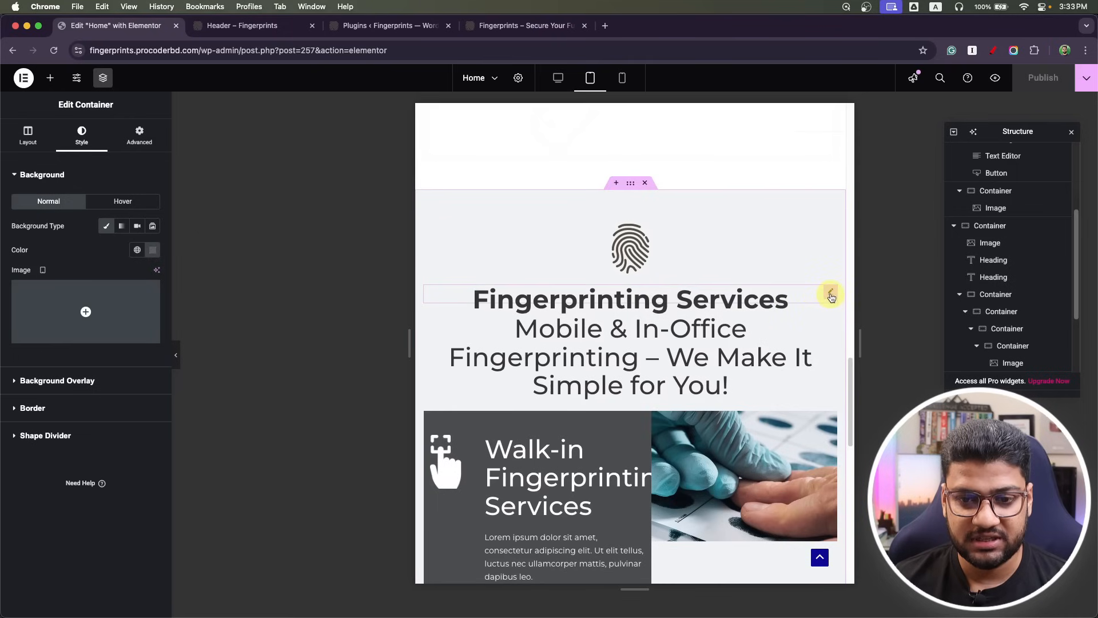
click(831, 297)
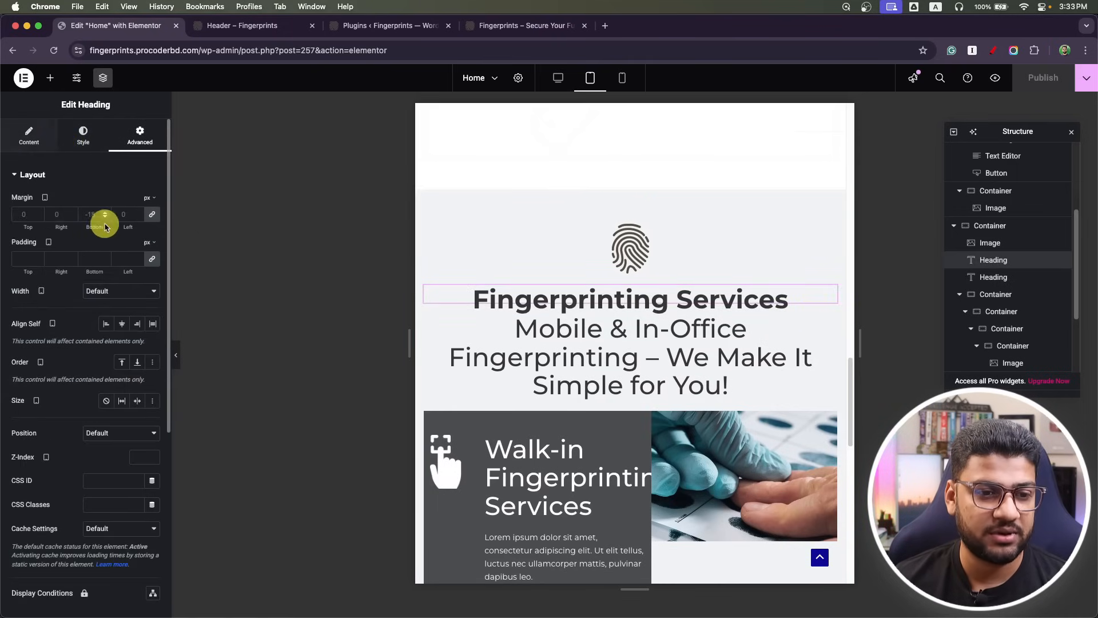
click(83, 136)
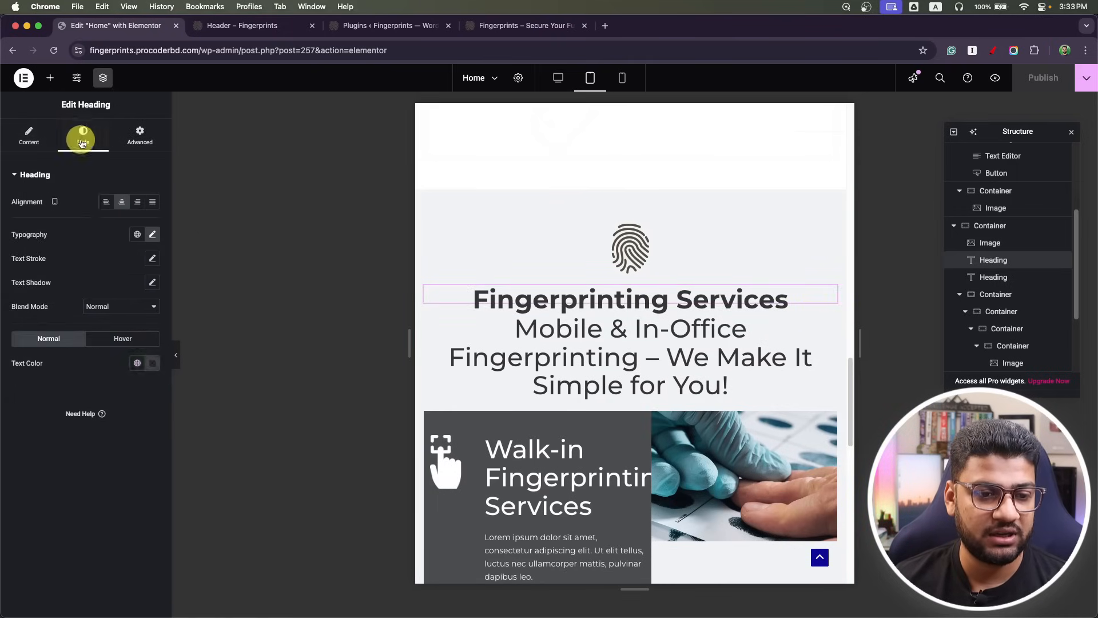
click(152, 236)
drag(130, 324, 86, 325)
text(35)
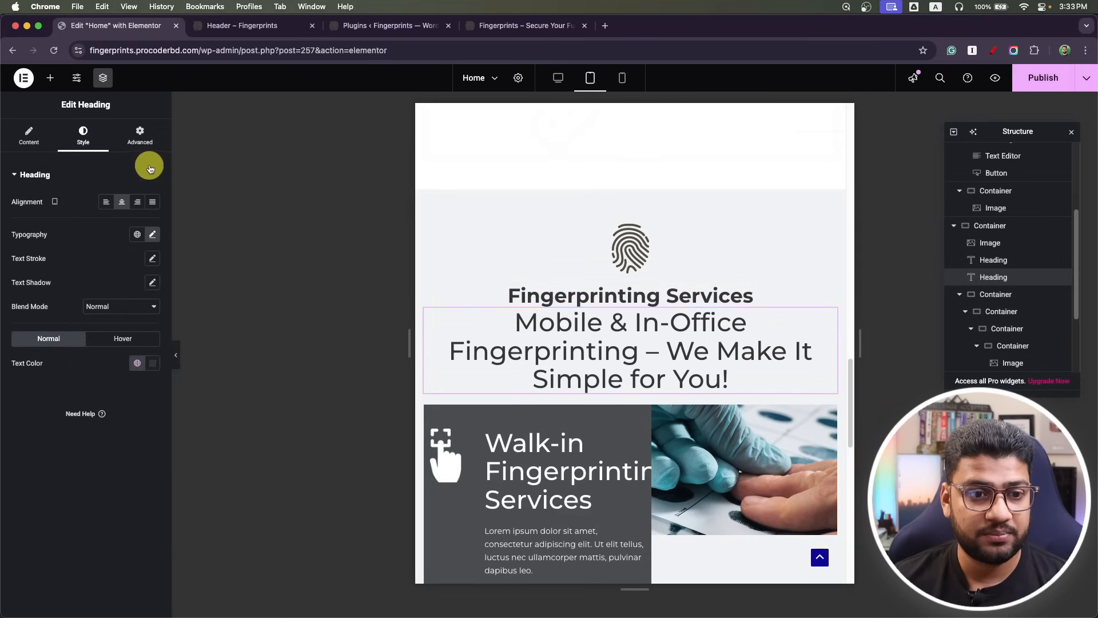
click(152, 236)
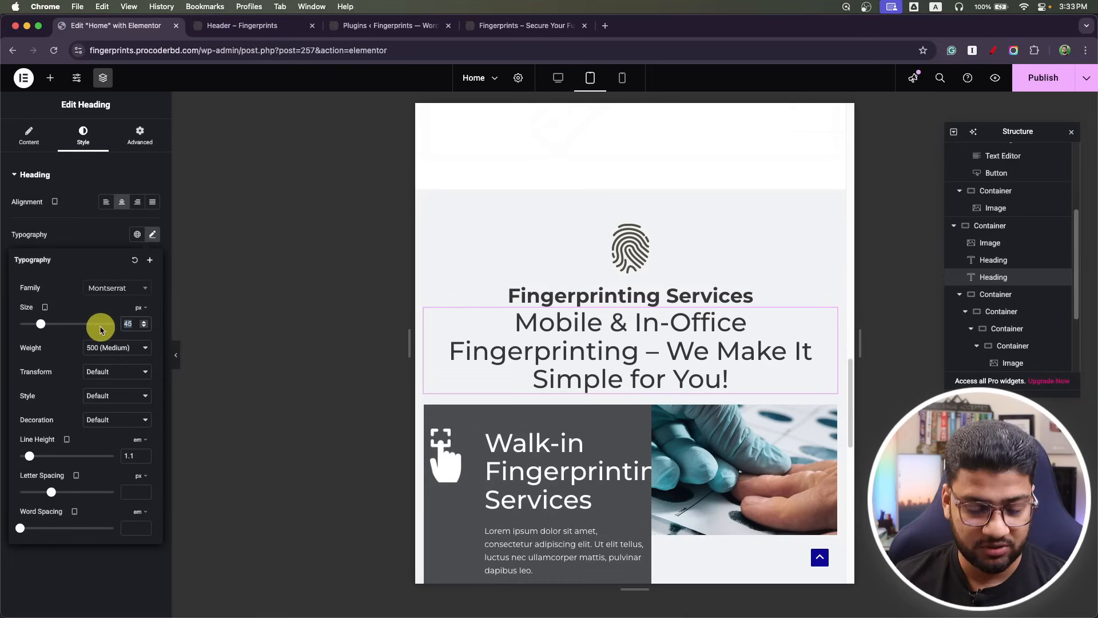
text(18)
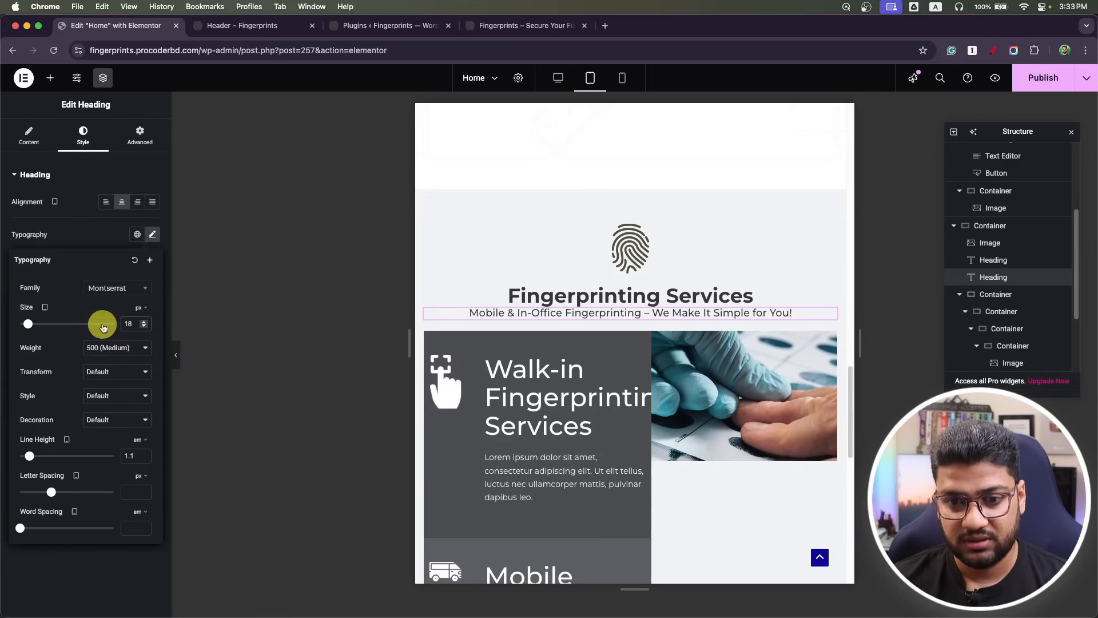
click(430, 335)
Set the outer container of cards and photo to stack its columns vertically.
click(1010, 317)
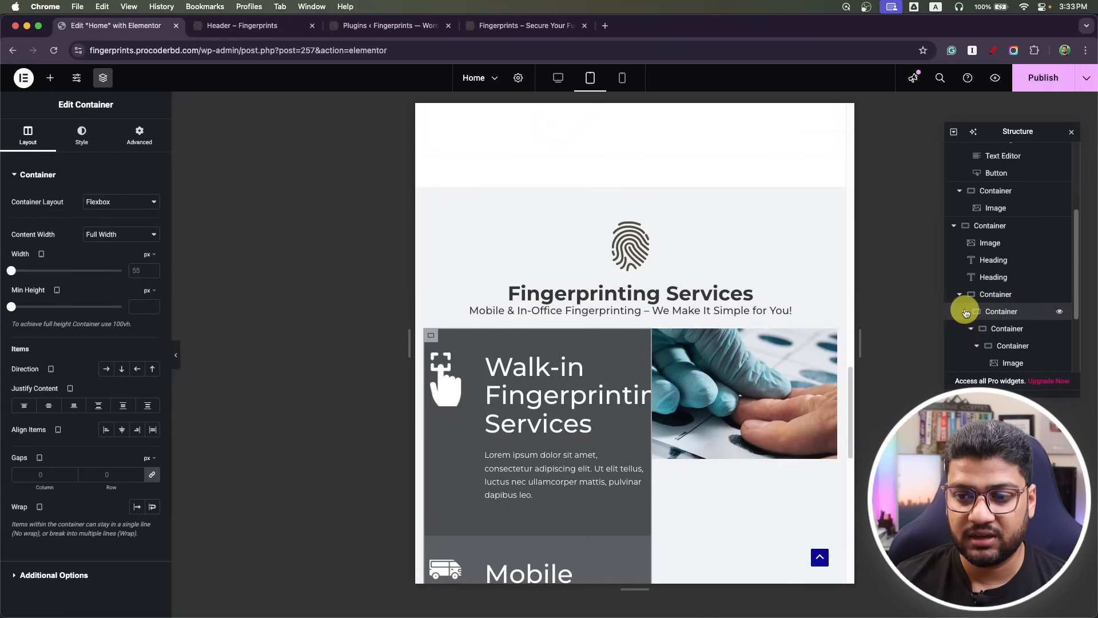
click(966, 328)
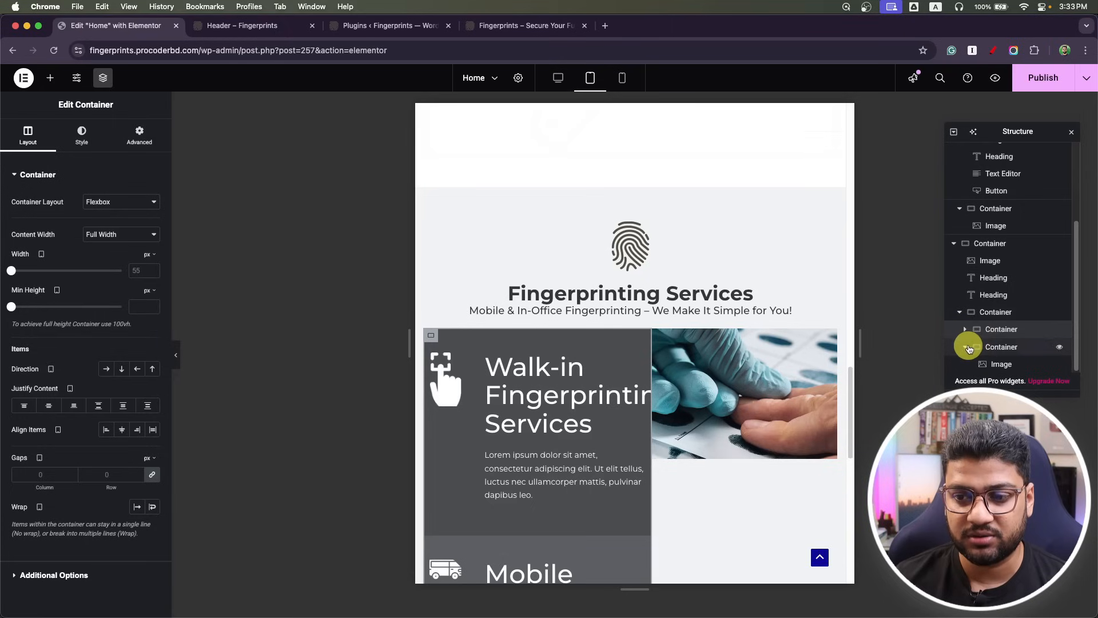
click(967, 348)
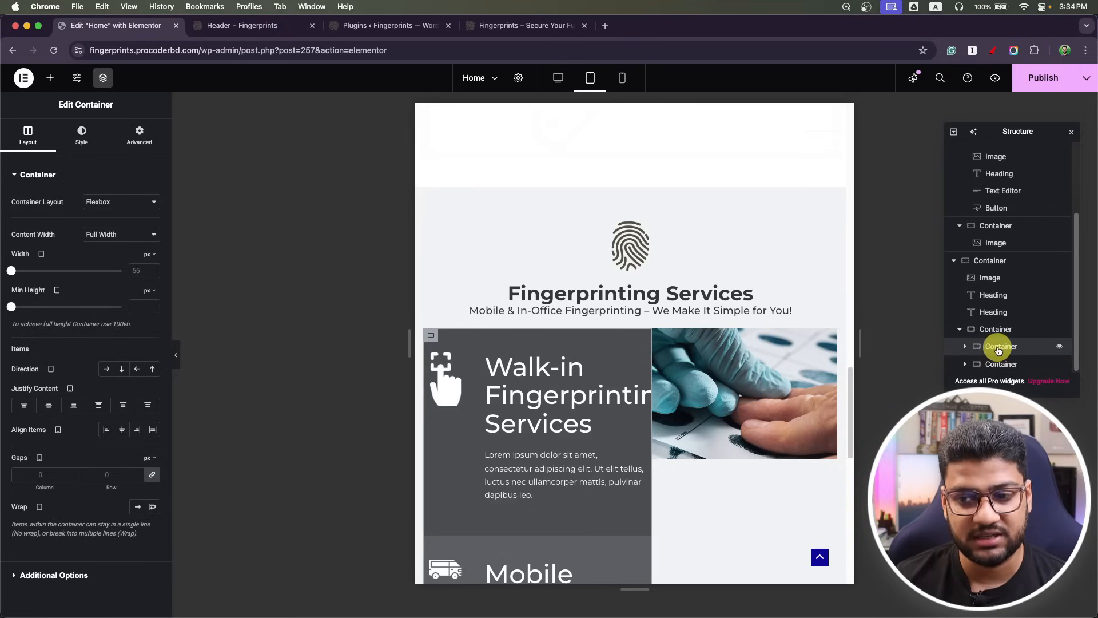
click(995, 365)
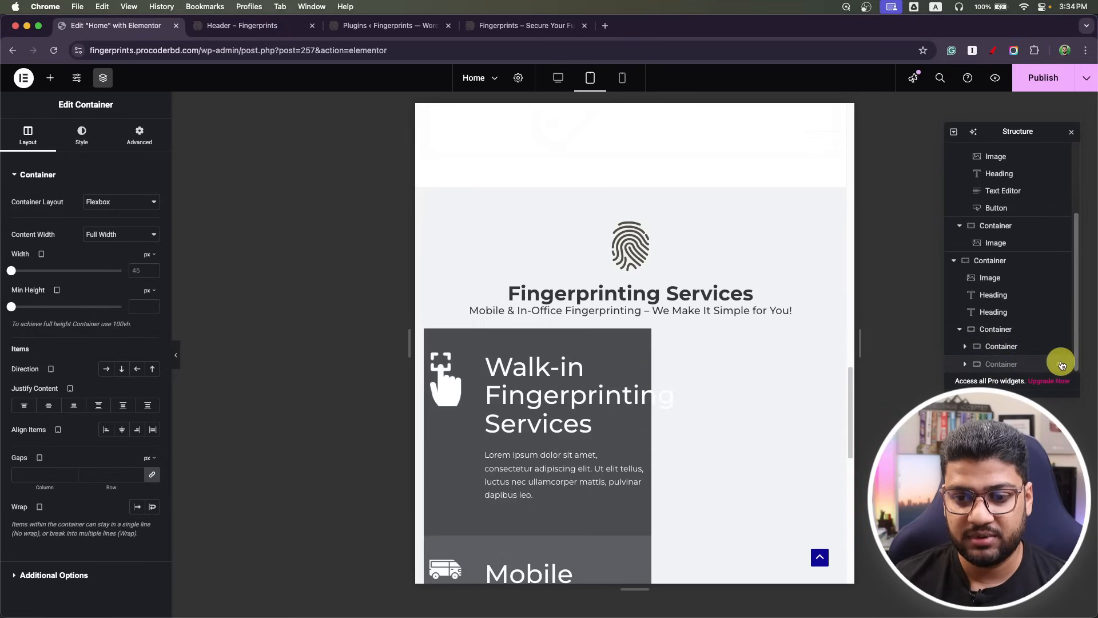
click(1002, 345)
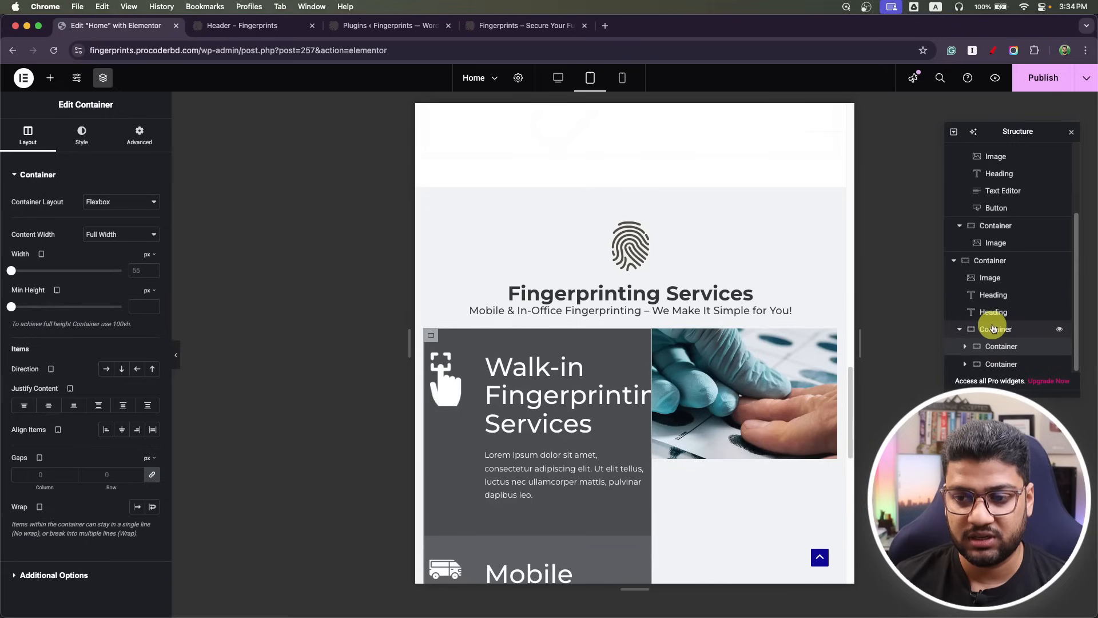
click(994, 329)
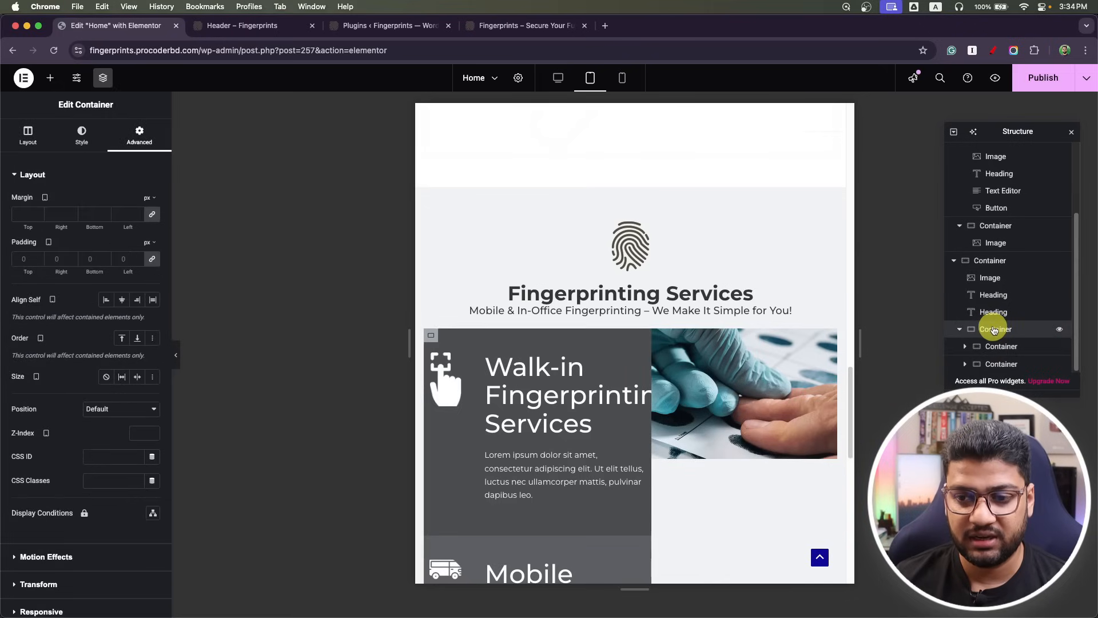
click(20, 146)
click(123, 370)
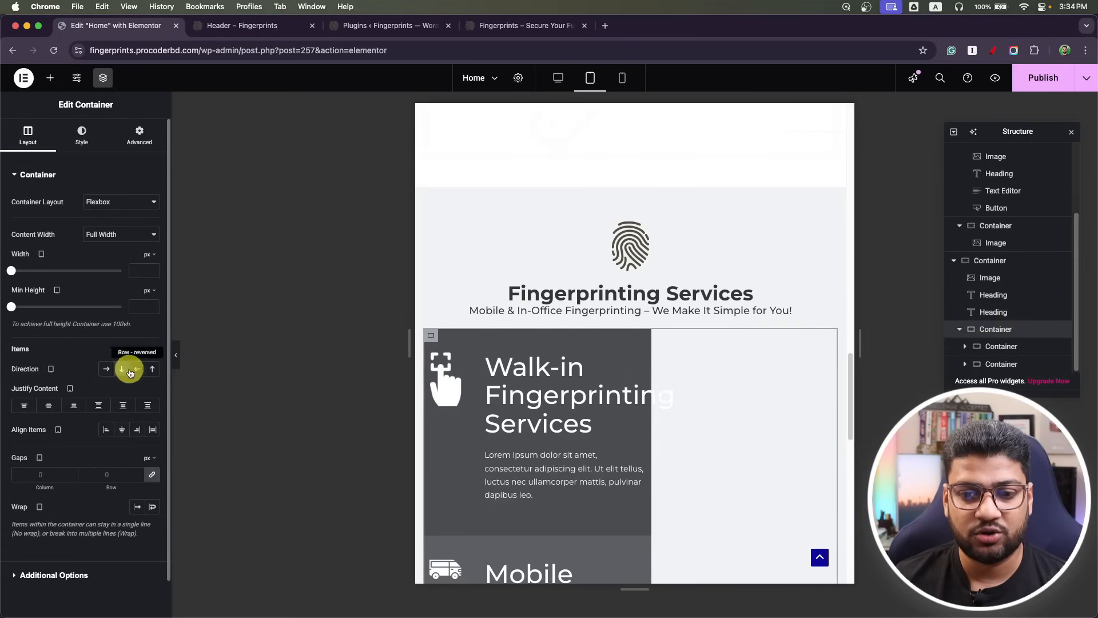
Set both the service cards container and the fingerprint photo container to 100% width.
scroll(595, 363, down, 10)
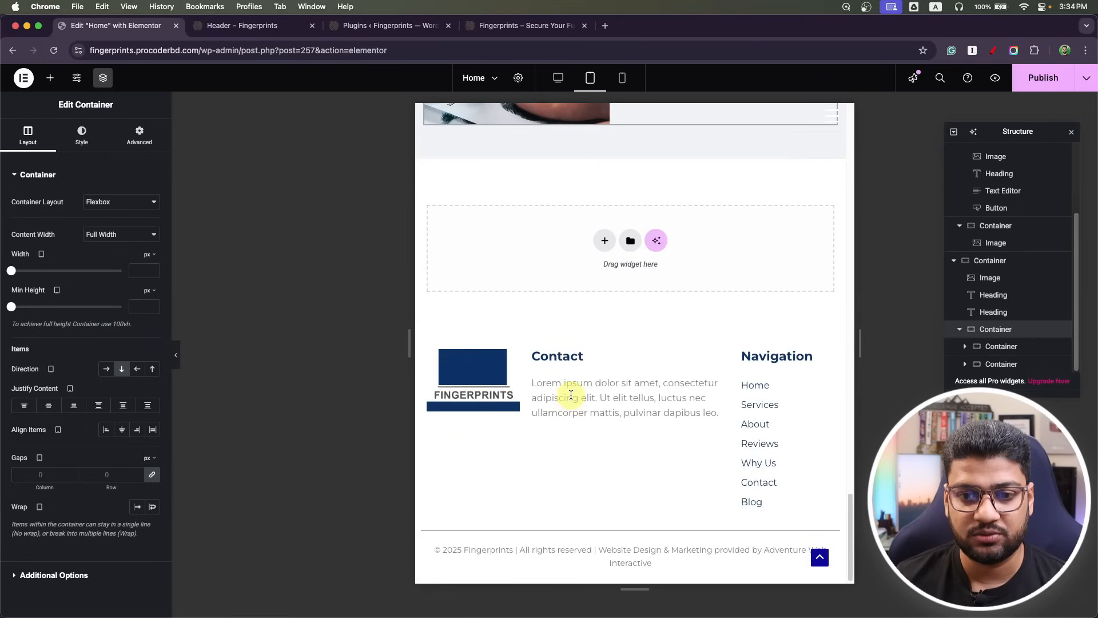
scroll(571, 394, up, 10)
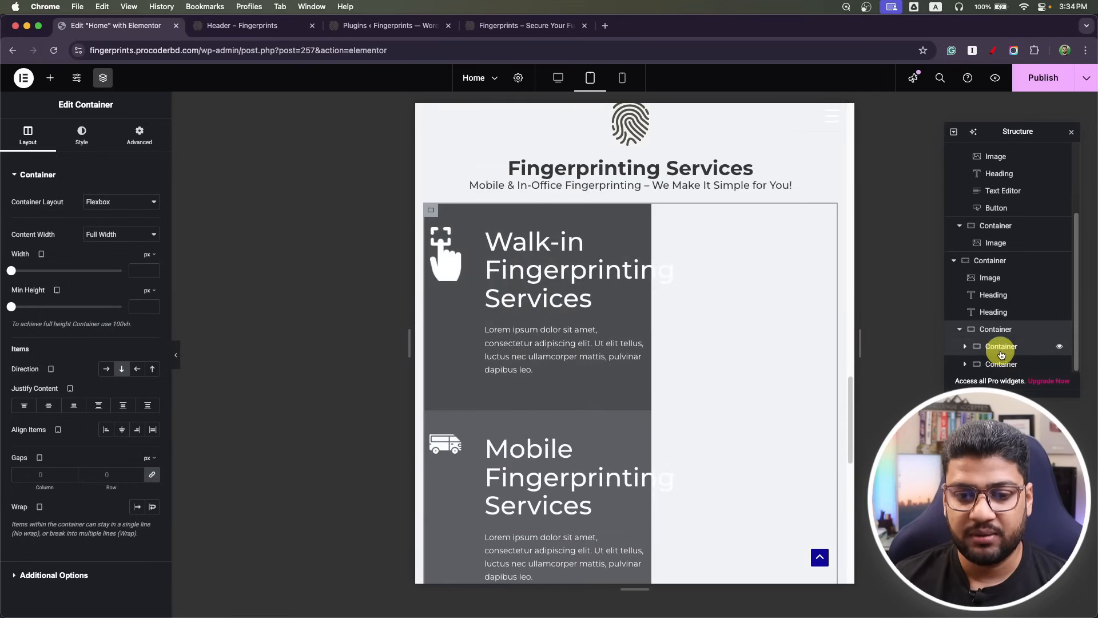
click(1001, 349)
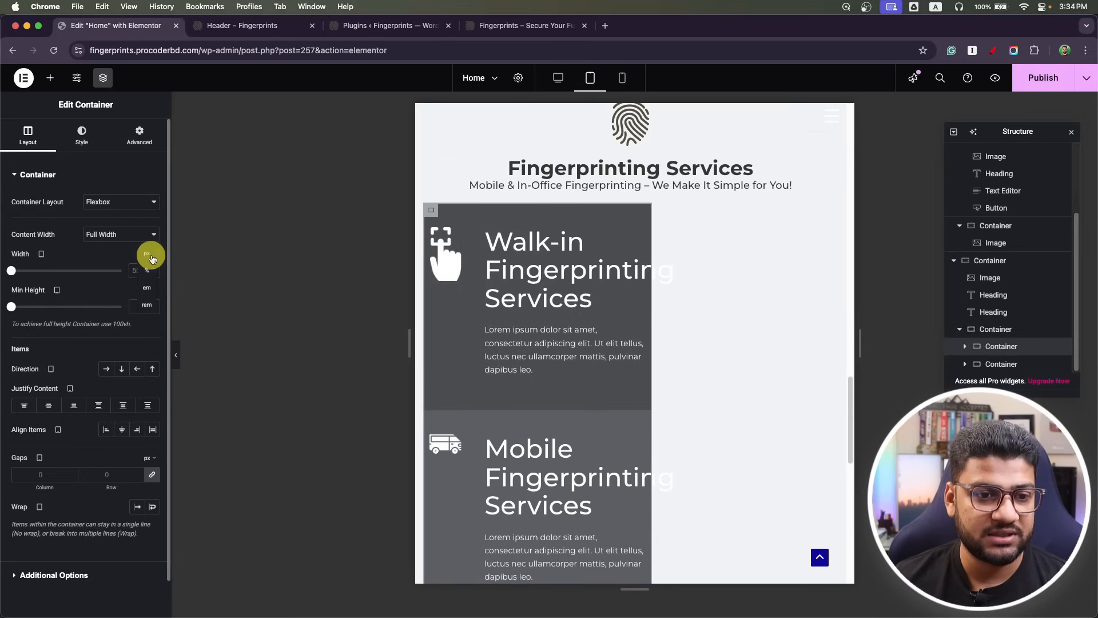
click(151, 270)
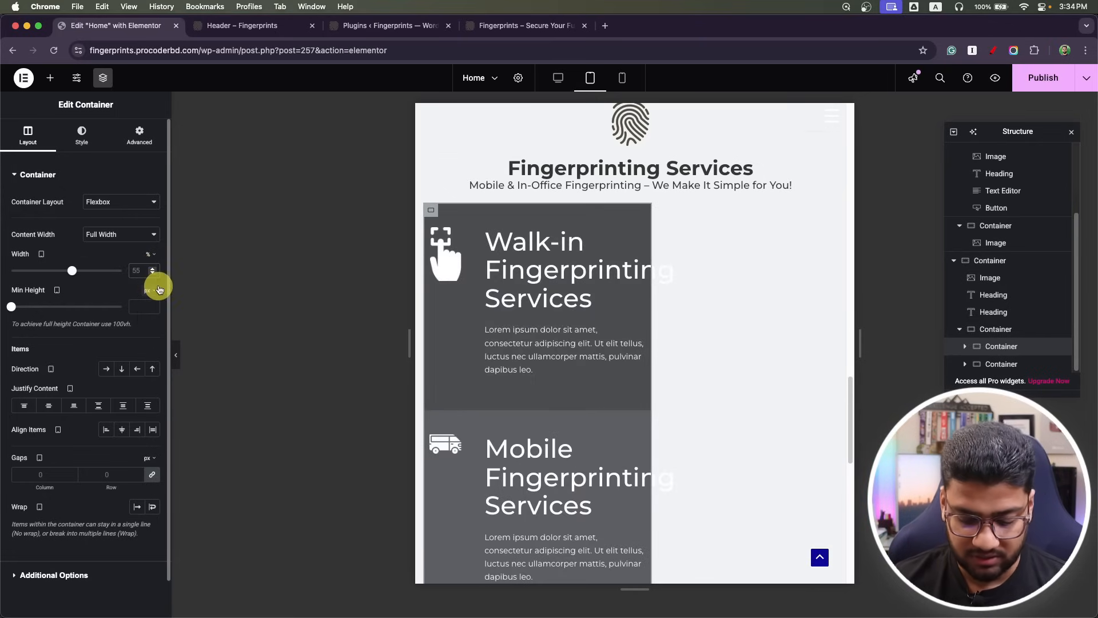
text(100)
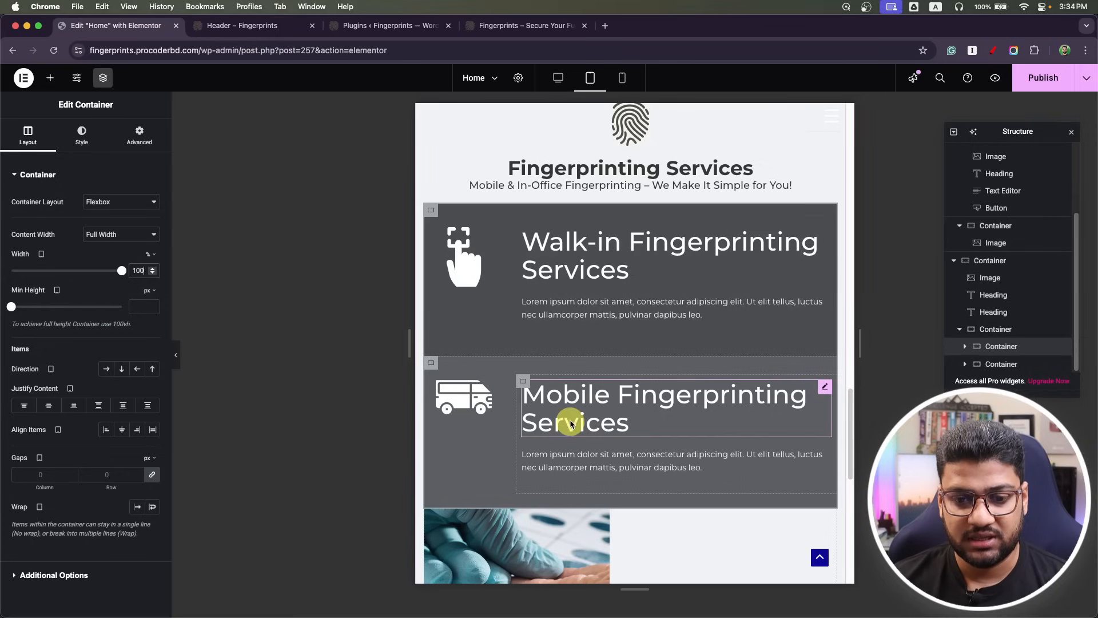
scroll(571, 425, down, 3)
click(993, 365)
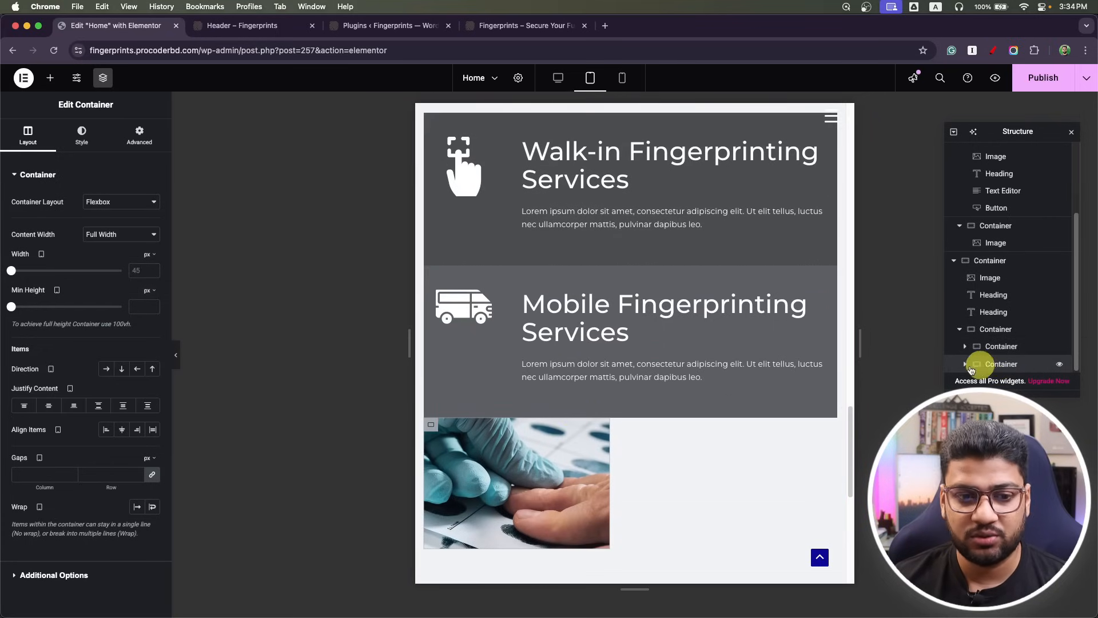
click(140, 270)
text(100)
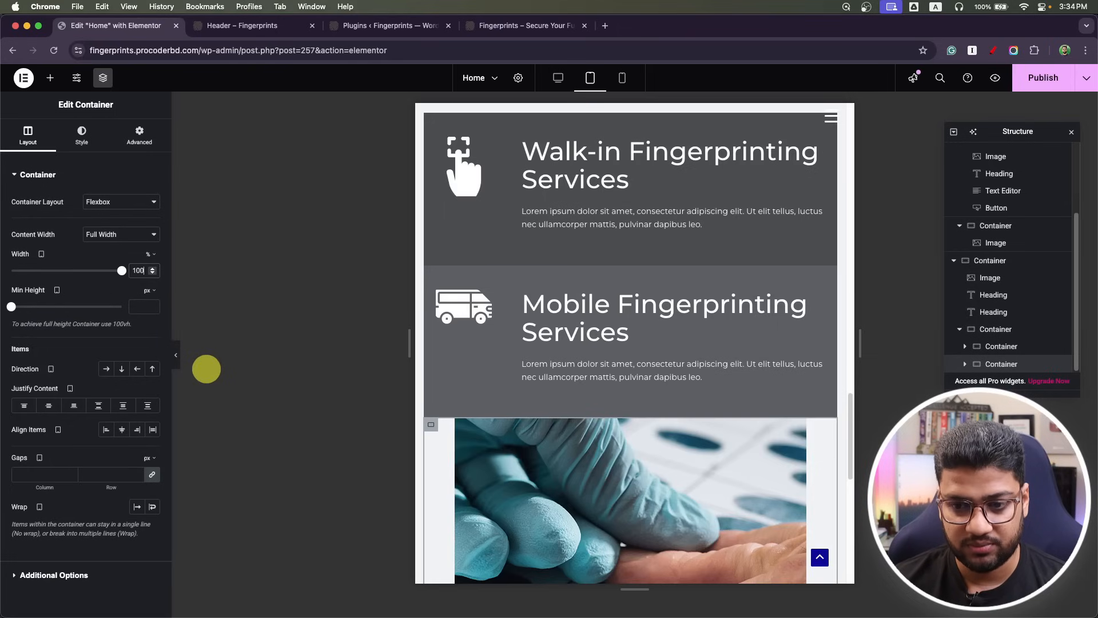
scroll(720, 398, down, 3)
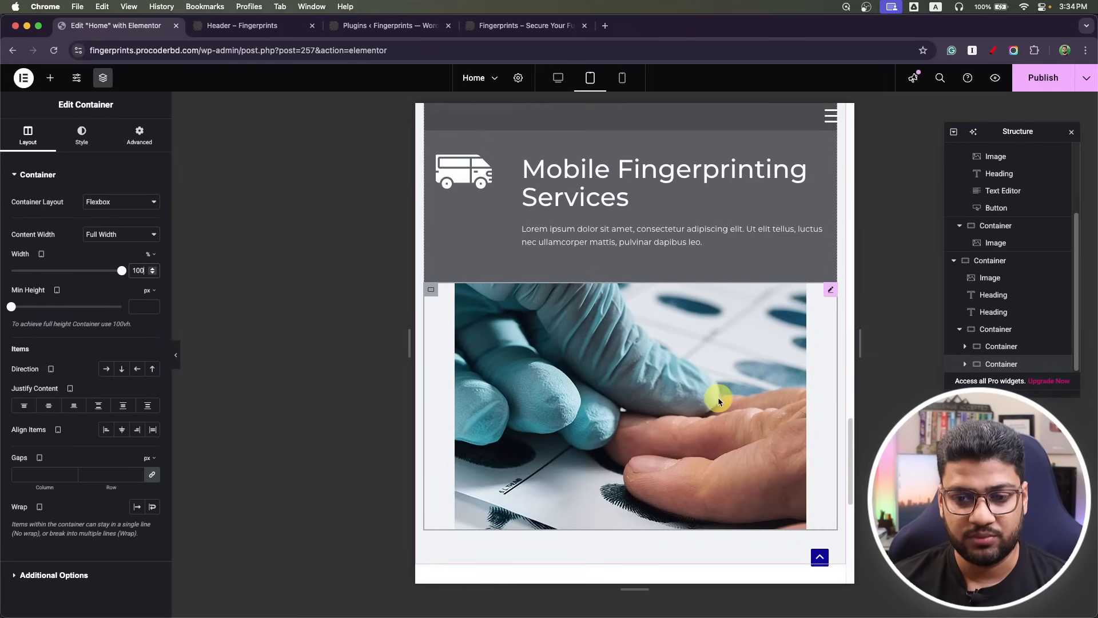
click(719, 396)
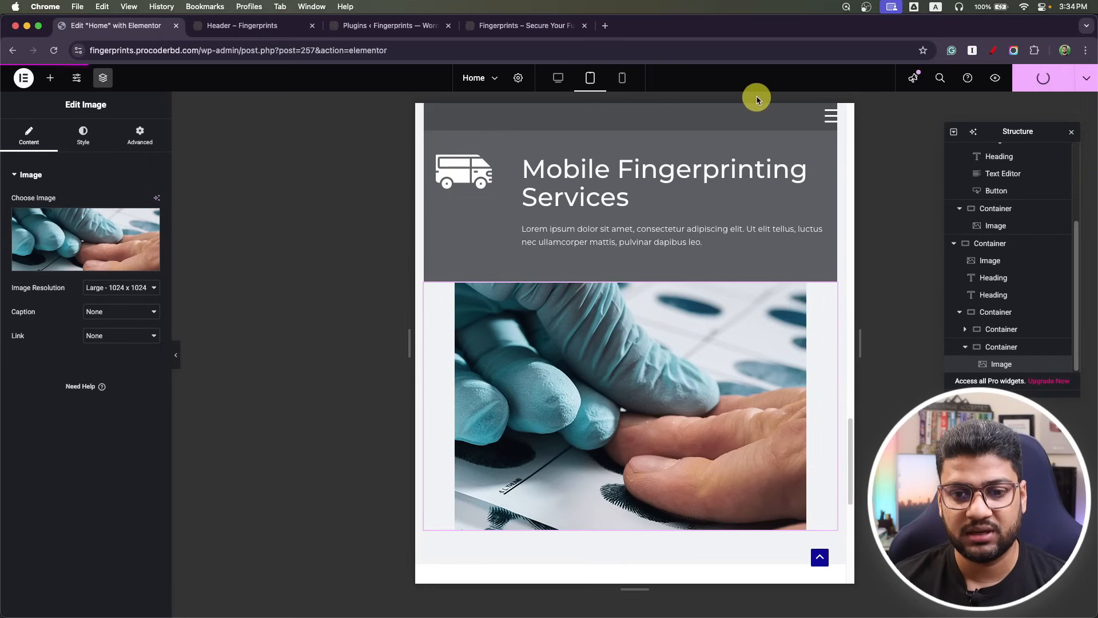
Set the Walk-in heading to 20 px, bold (700).
scroll(681, 366, up, 5)
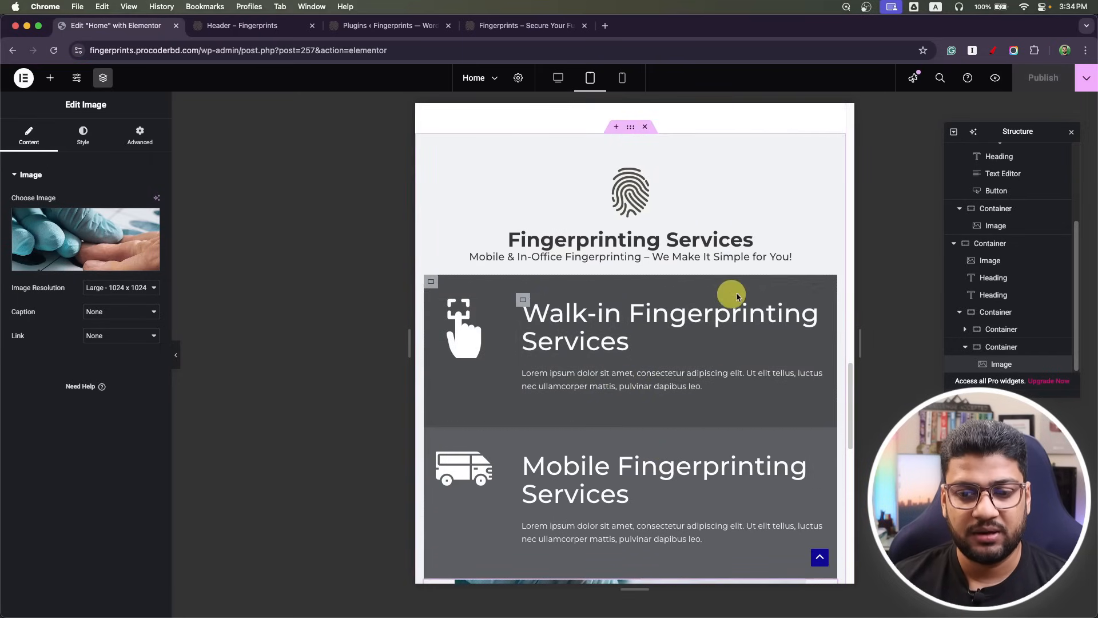
click(824, 312)
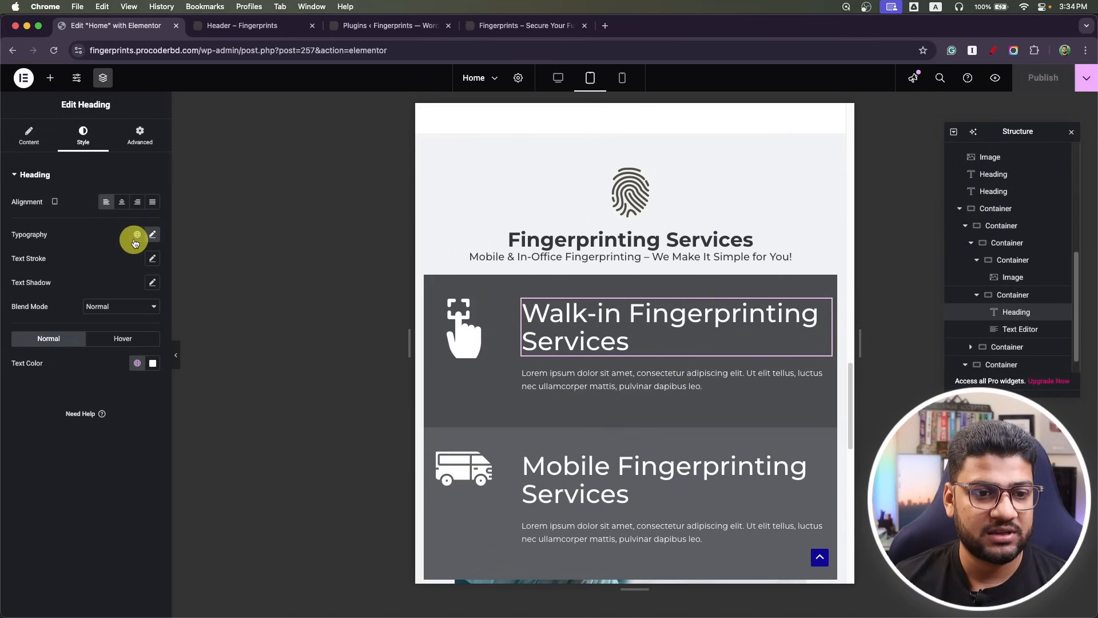
click(152, 235)
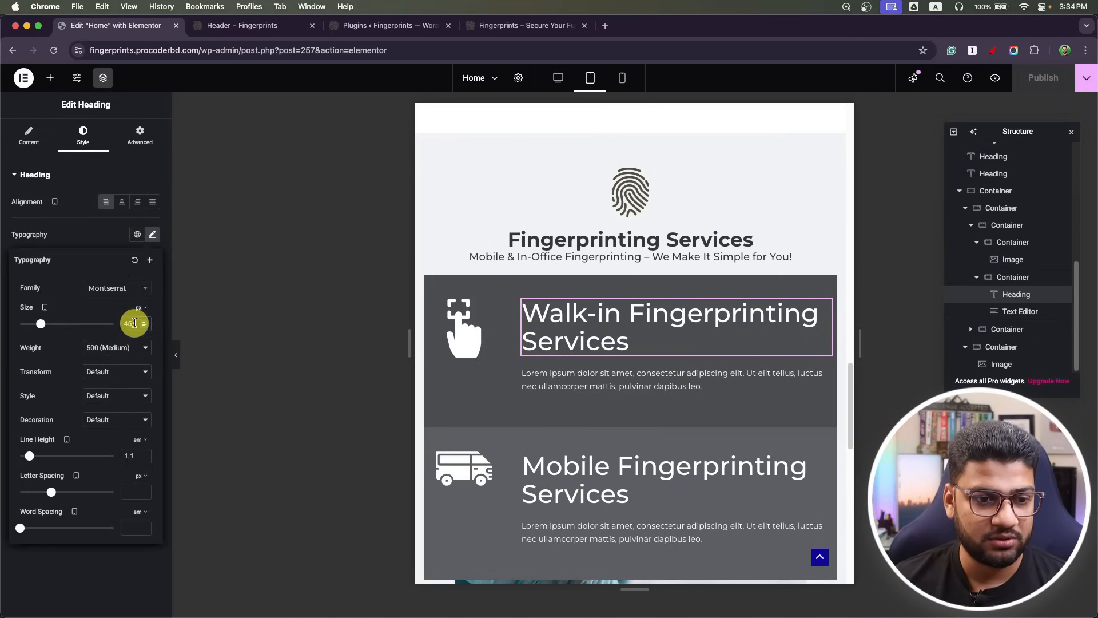
text(20)
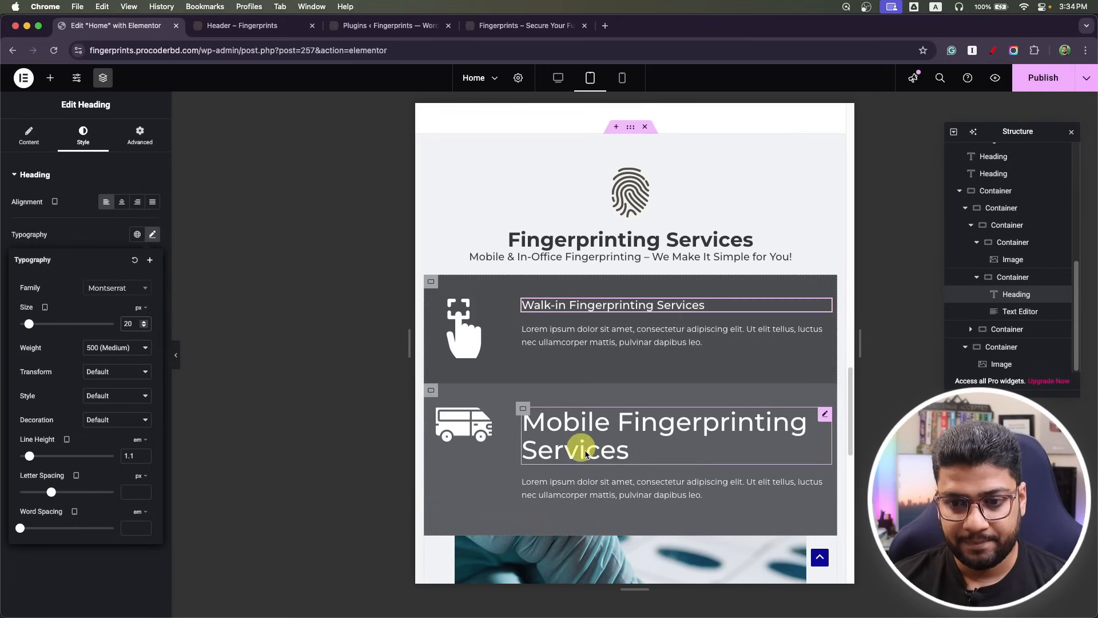
click(120, 347)
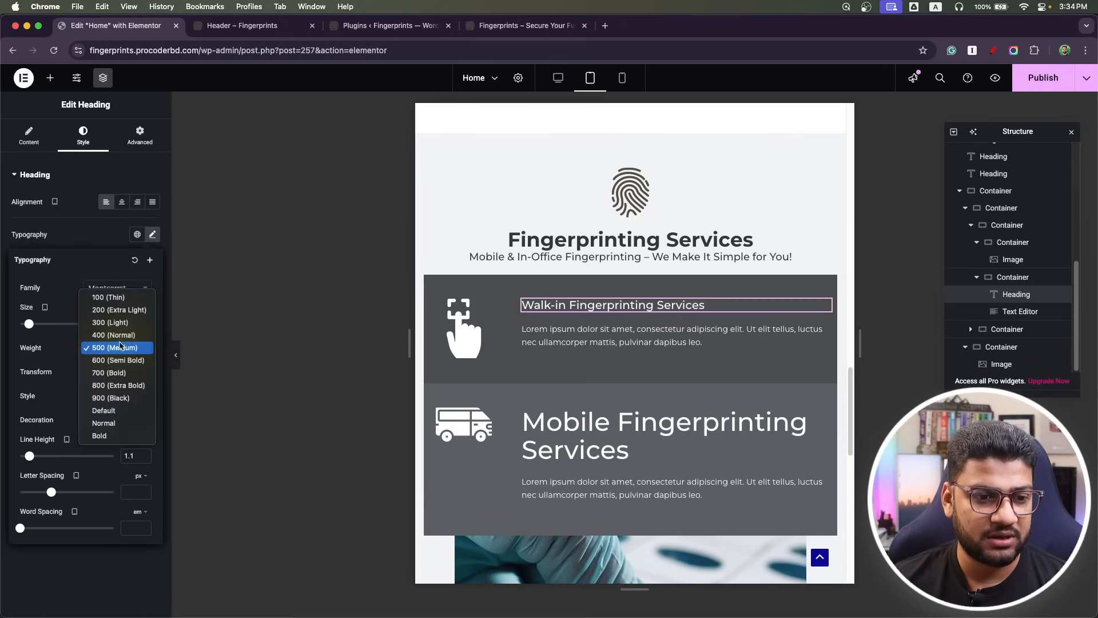
click(116, 373)
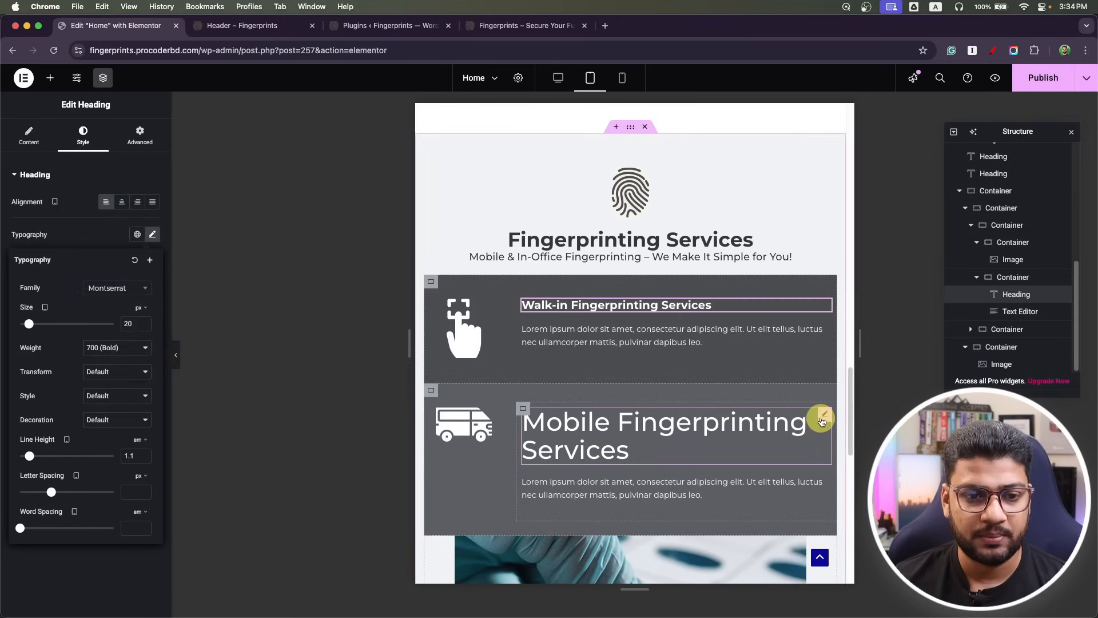
Set the Mobile Fingerprinting Services heading to 20 px bold and publish the page.
click(822, 421)
click(82, 135)
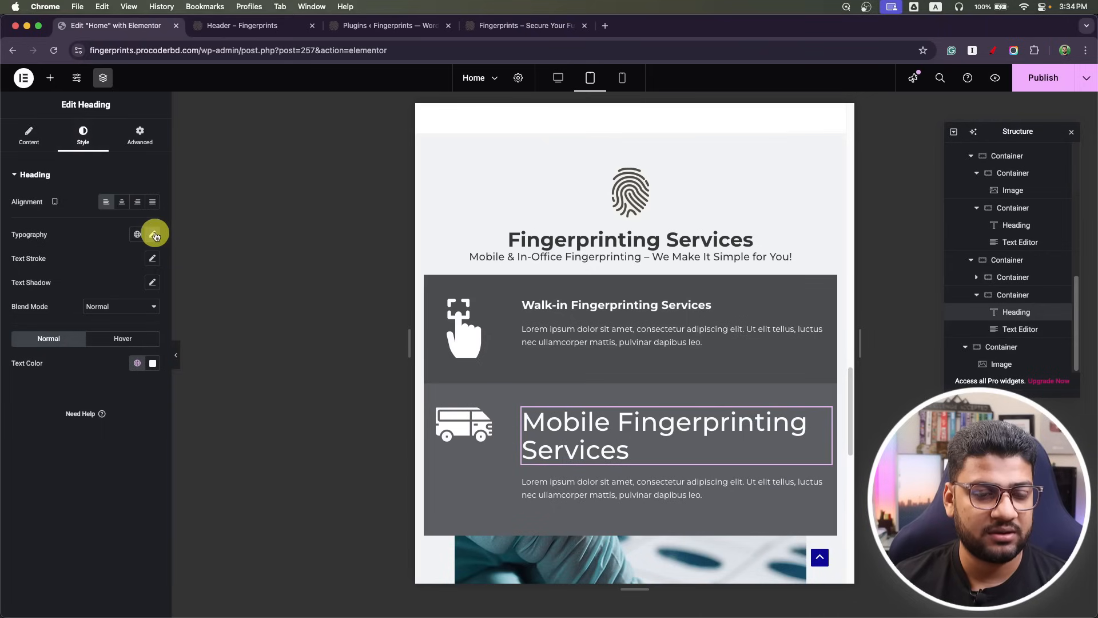
click(153, 235)
click(137, 324)
text(45)
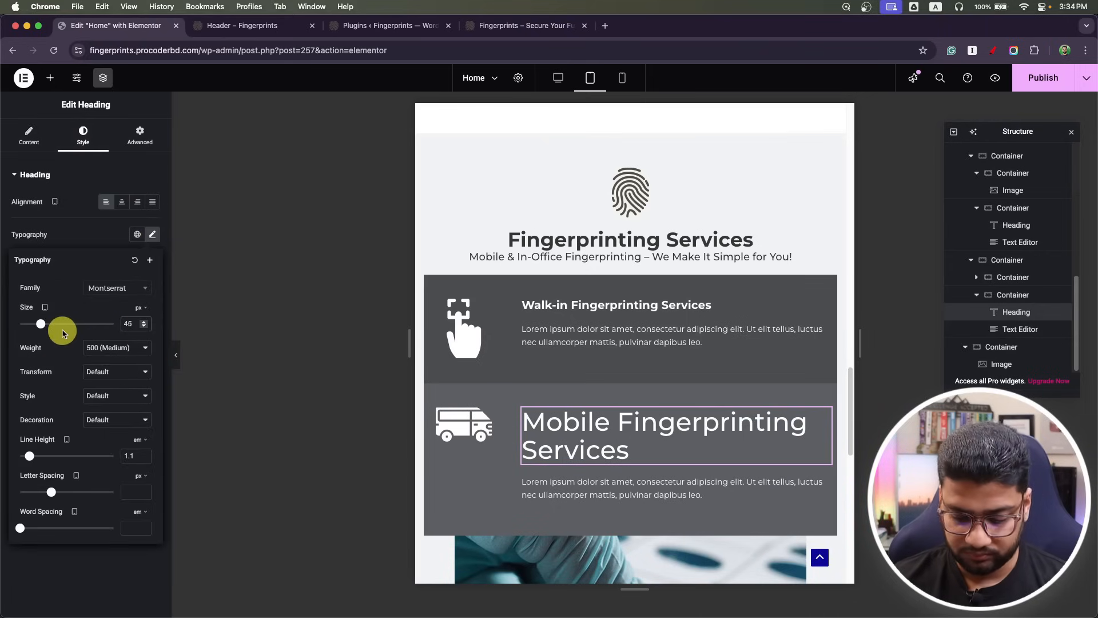
key(BackSpace)
key(BackSpace)
text(20)
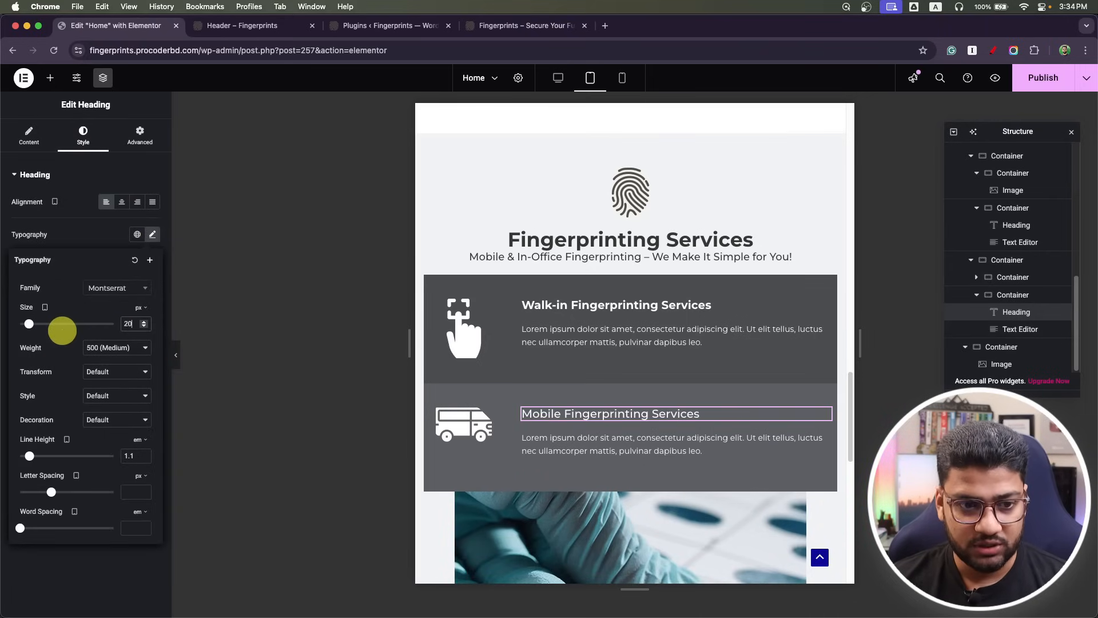
click(143, 348)
click(118, 375)
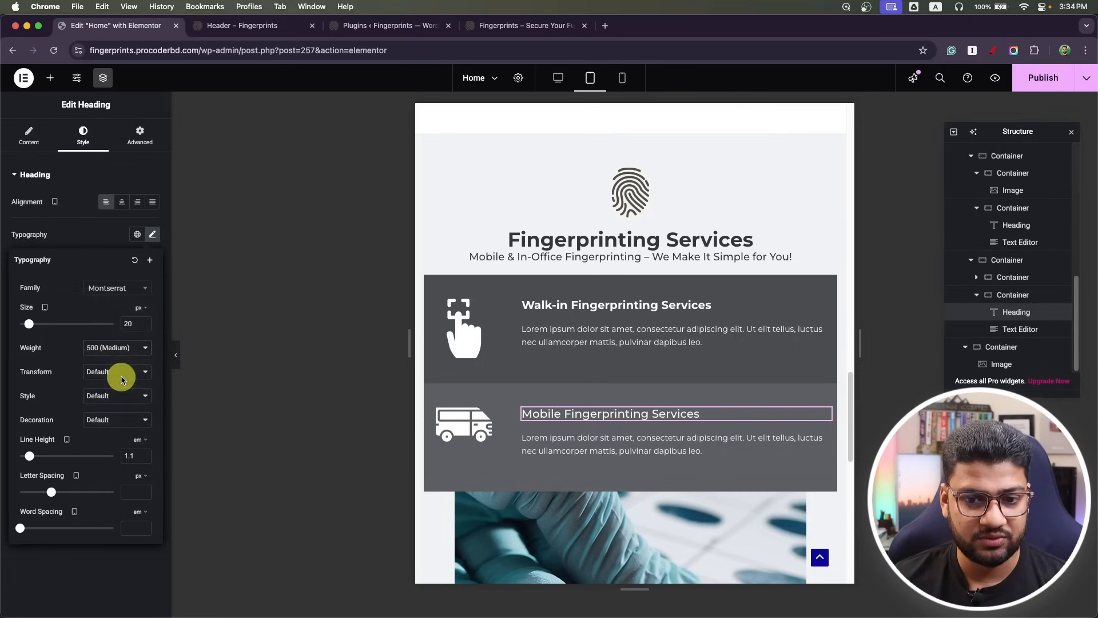
click(1052, 83)
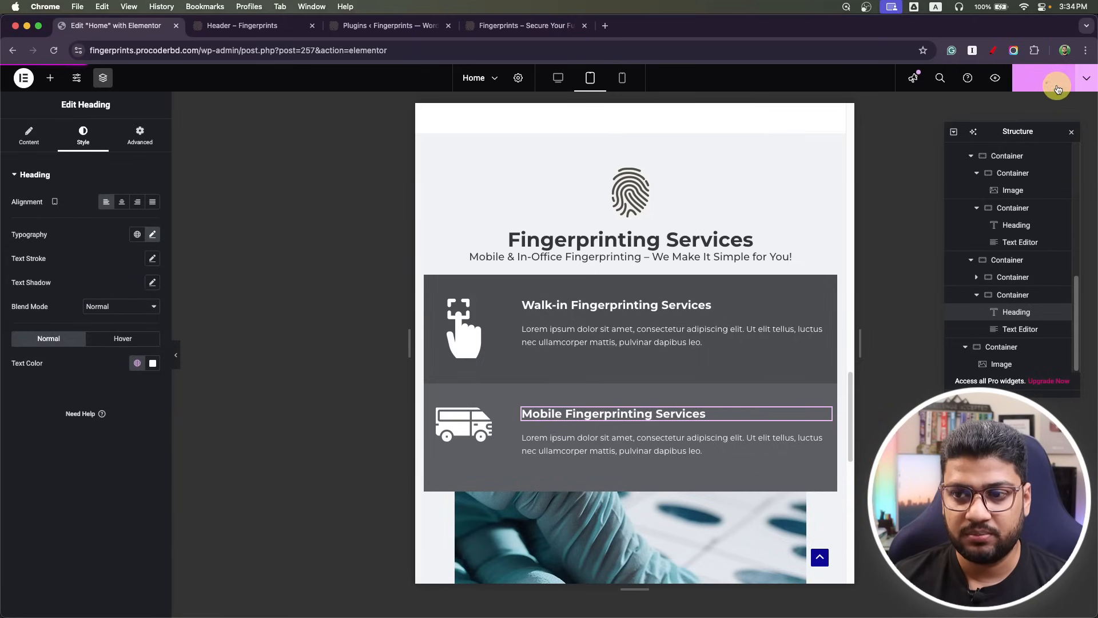
click(1072, 132)
Open the live Fingerprints homepage and scroll to the Fingerprinting Services section with its dark grey cards.
click(278, 22)
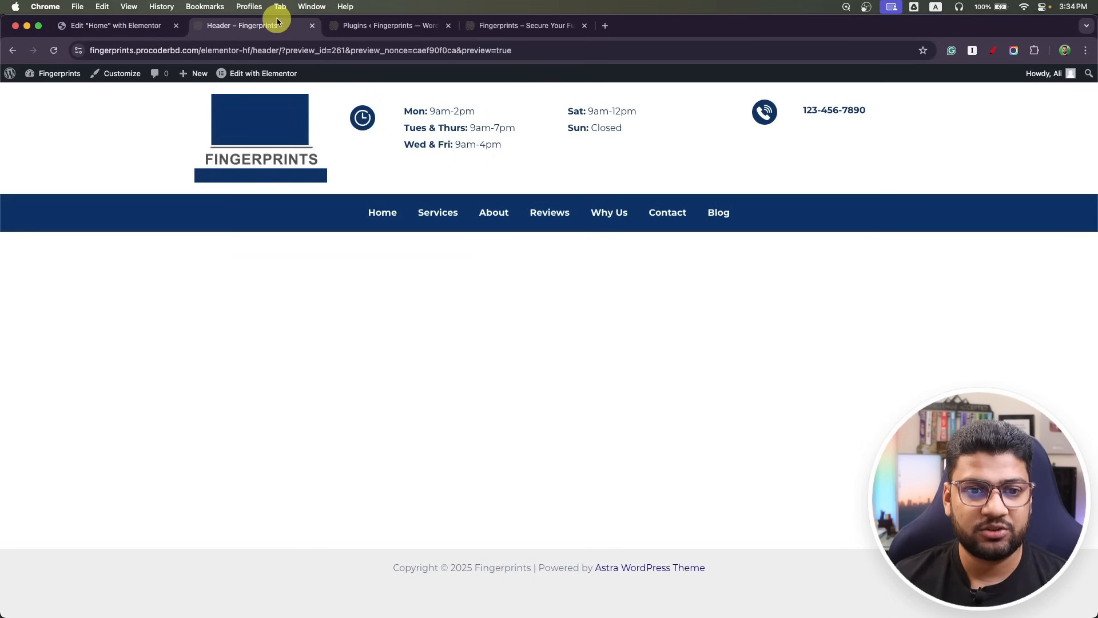
click(510, 25)
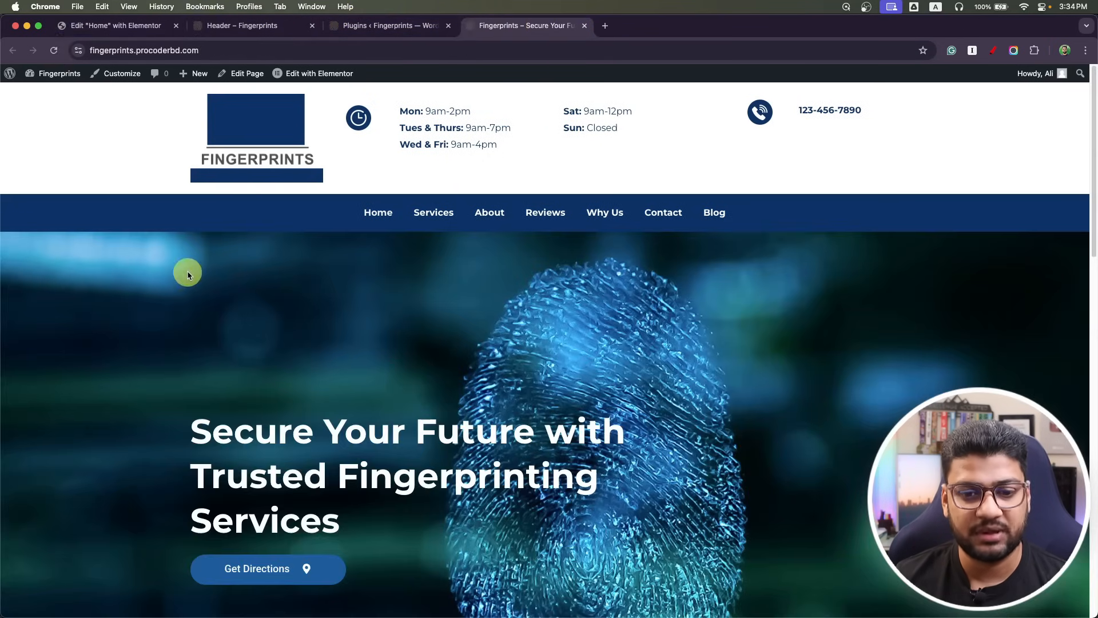
scroll(188, 275, down, 10)
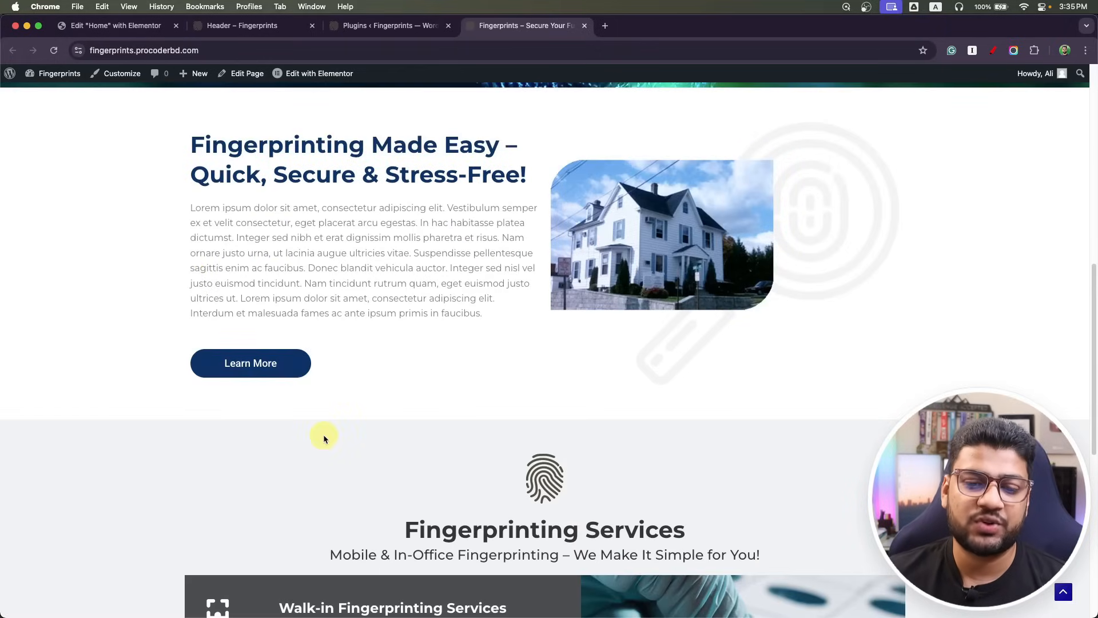
scroll(323, 438, down, 6)
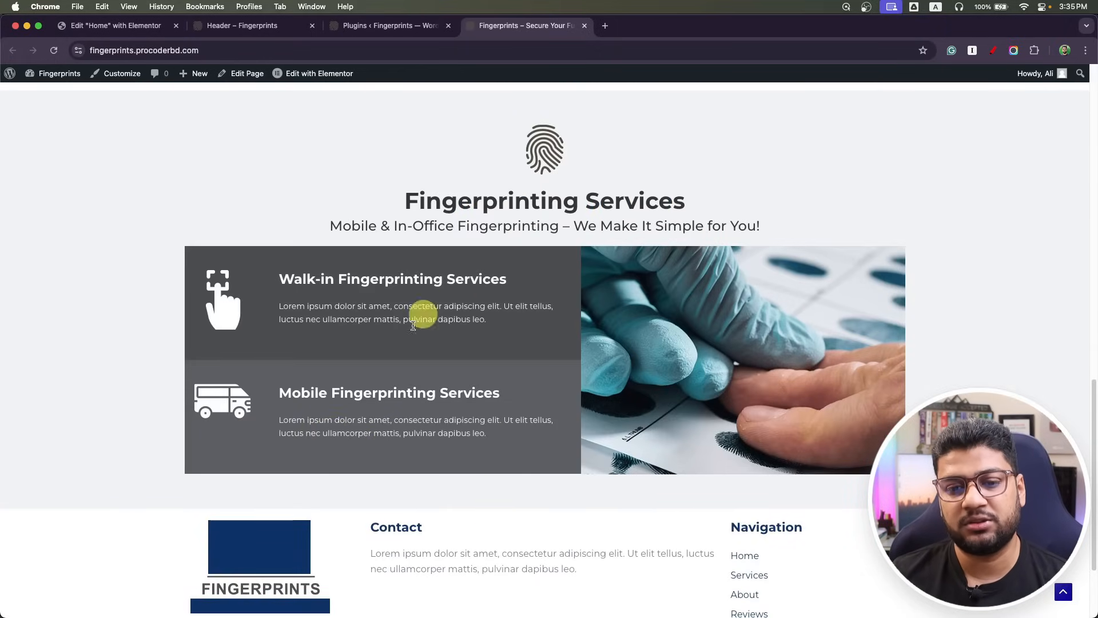
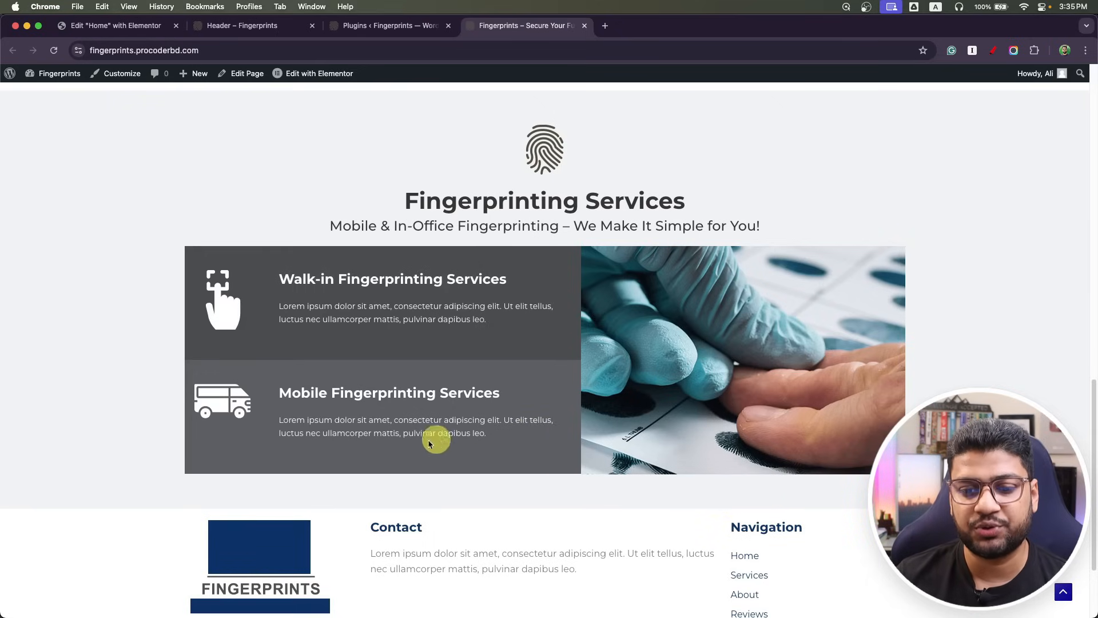
Preview the Fingerprints homepage at mobile width in the Elementor tab and scroll through it.
click(86, 24)
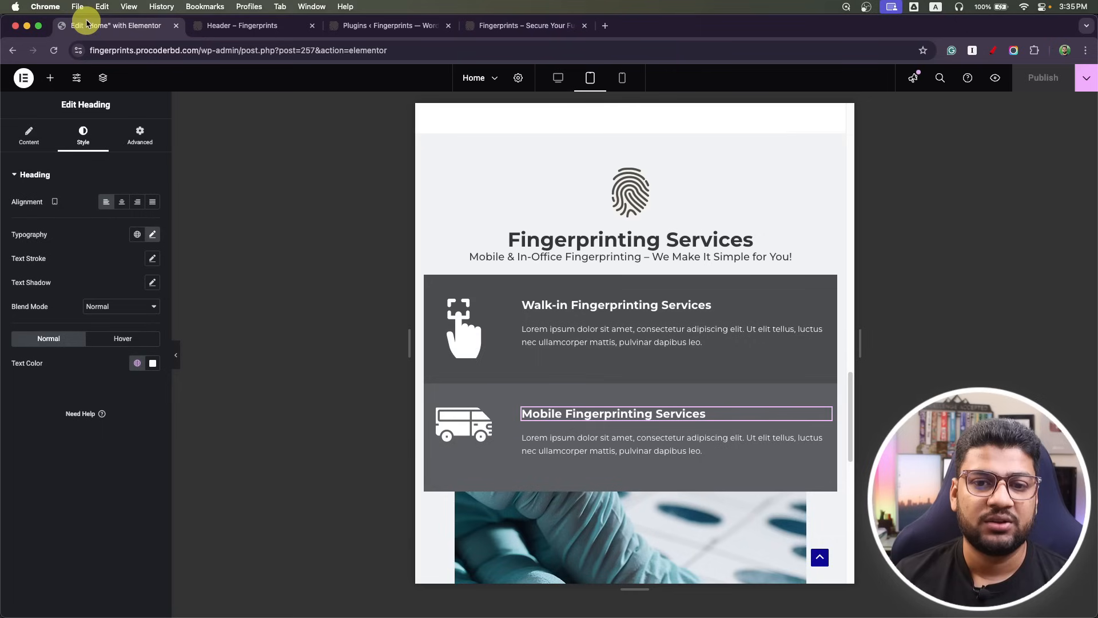
click(628, 77)
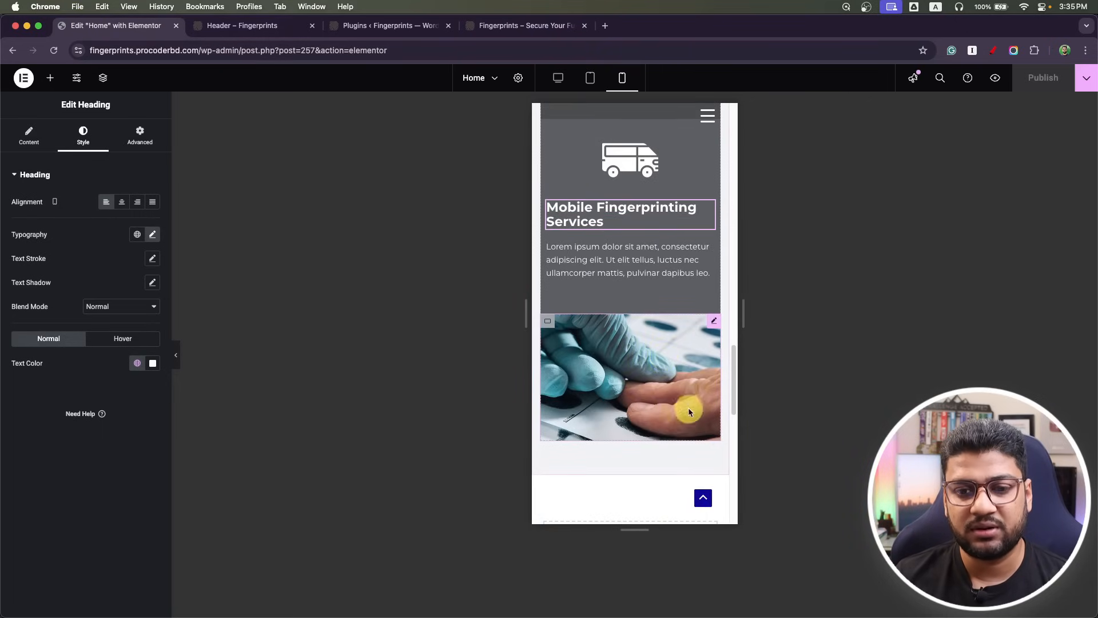
scroll(683, 418, up, 10)
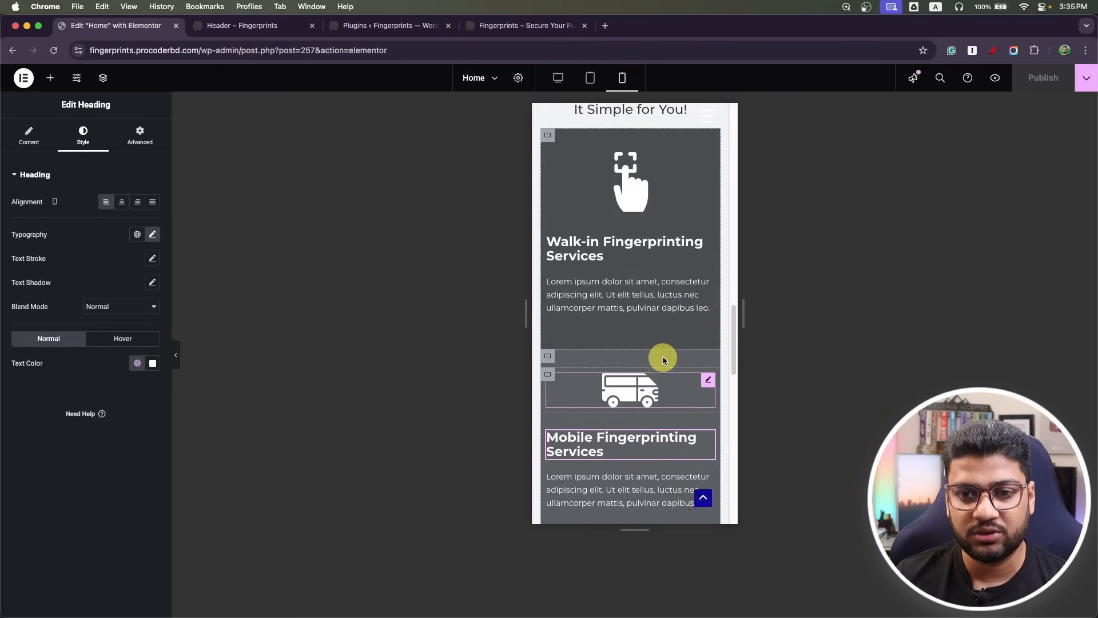
scroll(667, 360, down, 10)
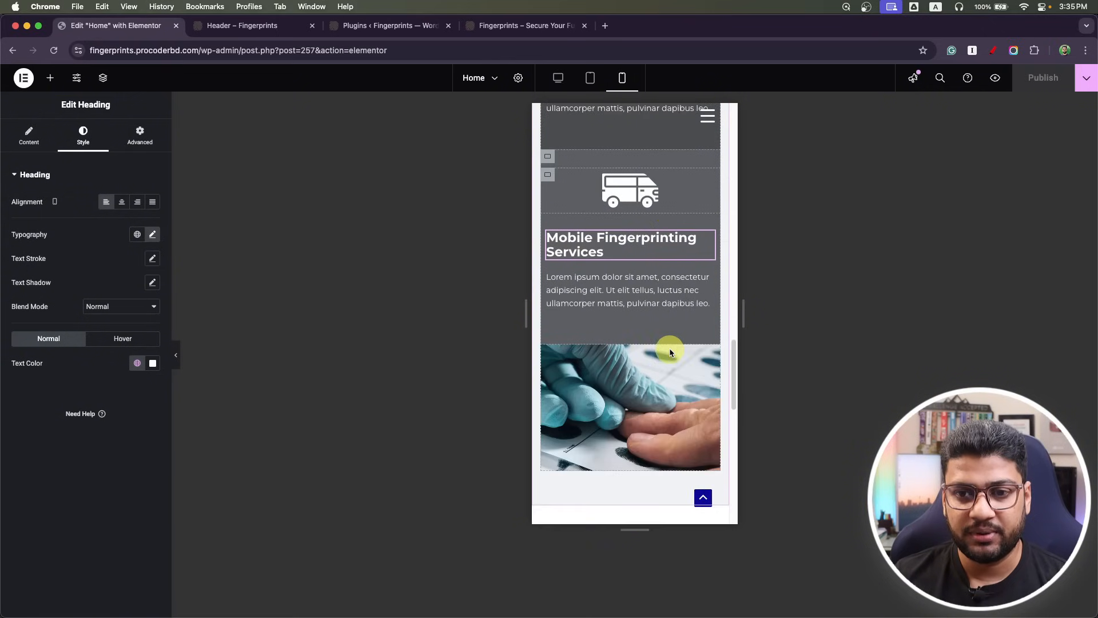
scroll(670, 350, down, 10)
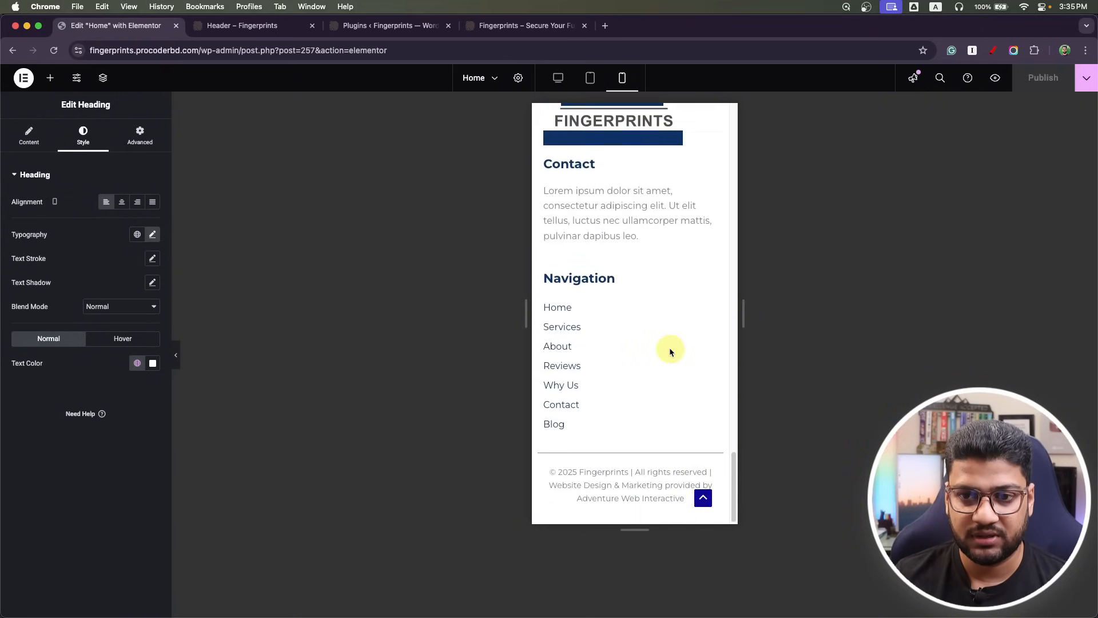
scroll(670, 350, up, 15)
scroll(669, 345, up, 15)
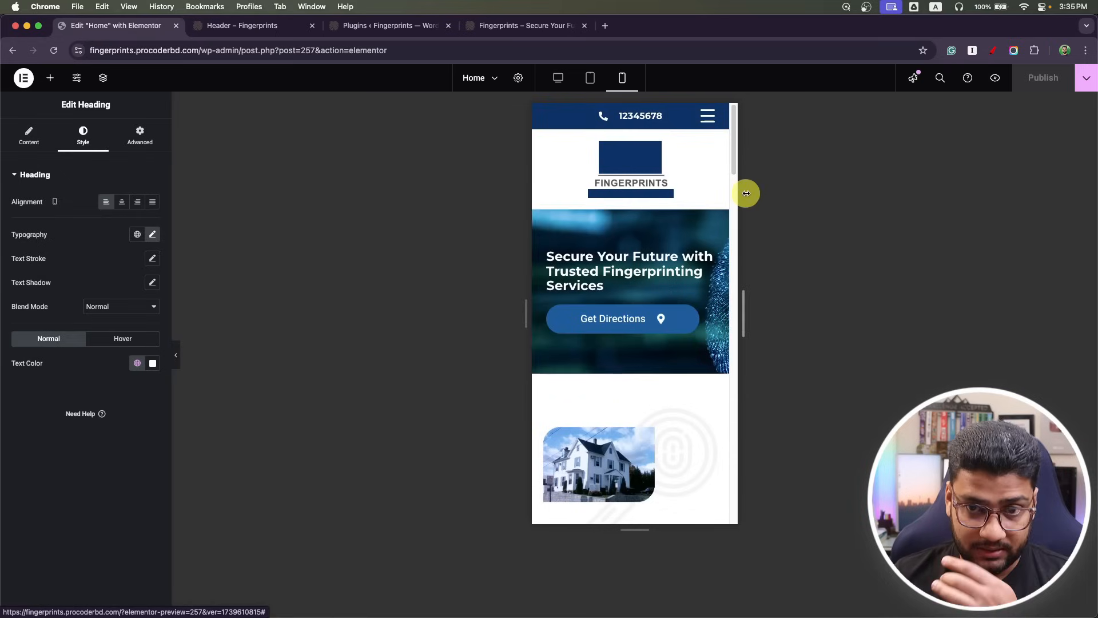
scroll(699, 181, down, 1)
scroll(699, 181, down, 3)
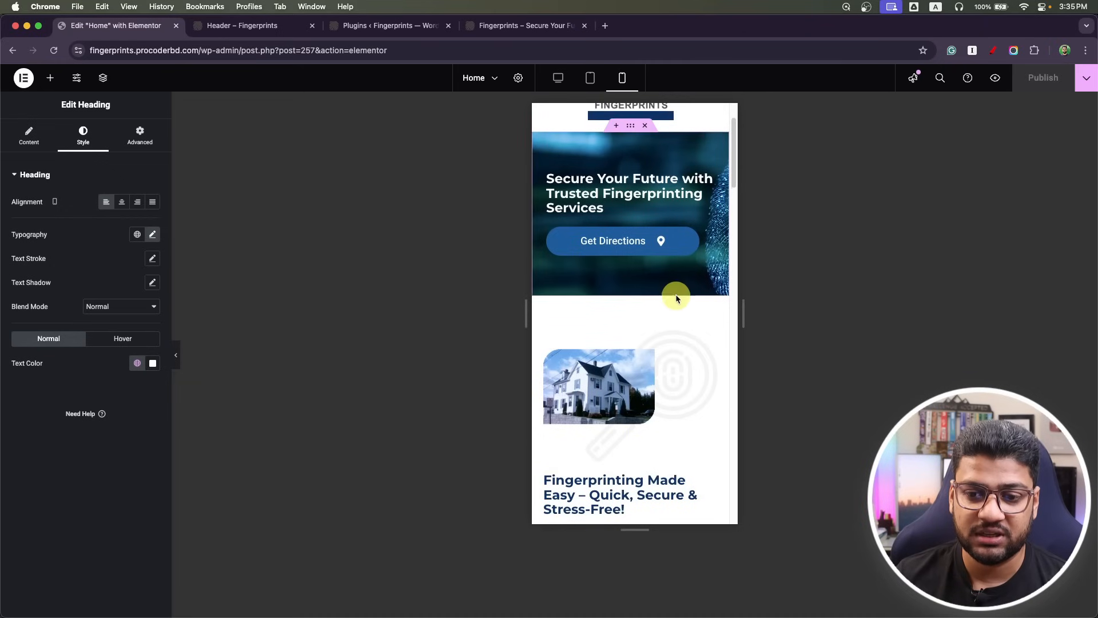
scroll(675, 294, down, 10)
scroll(675, 296, down, 8)
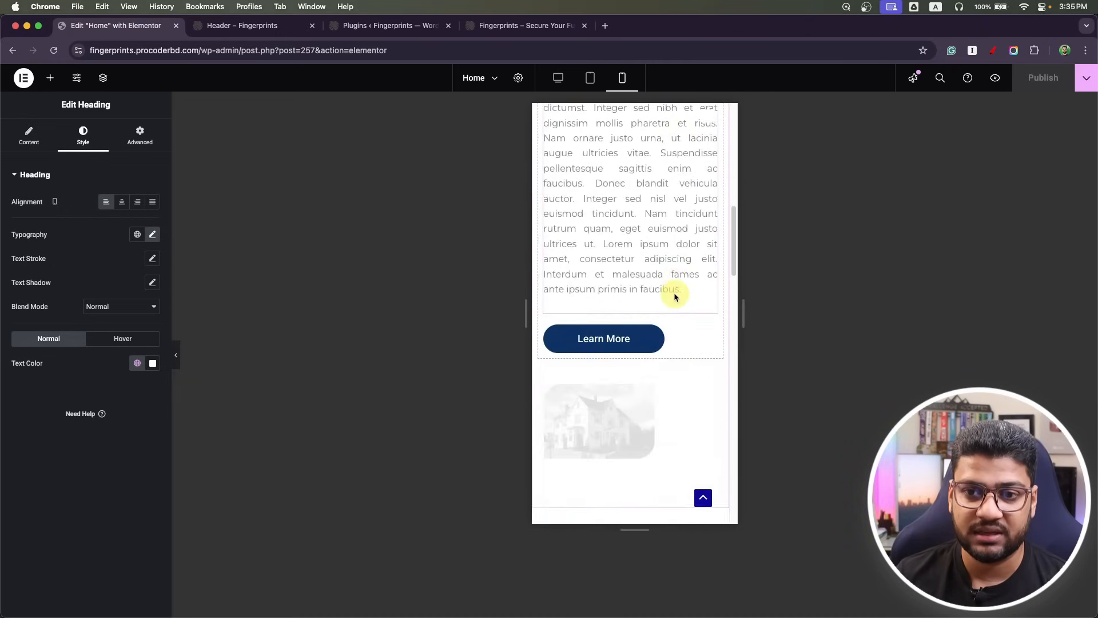
scroll(674, 294, up, 15)
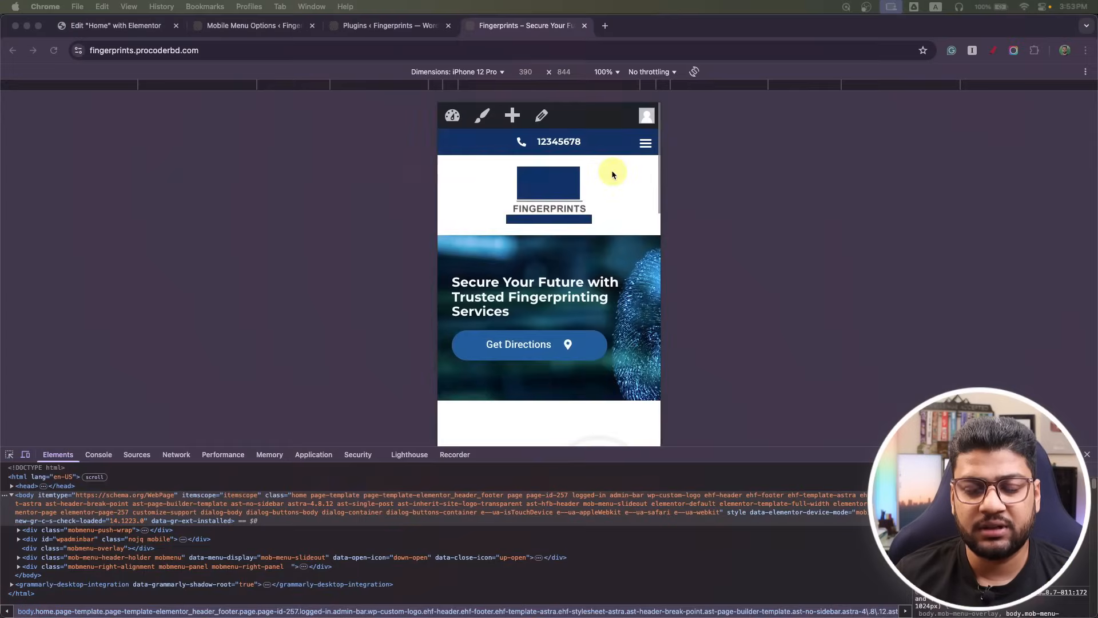
scroll(616, 170, down, 1)
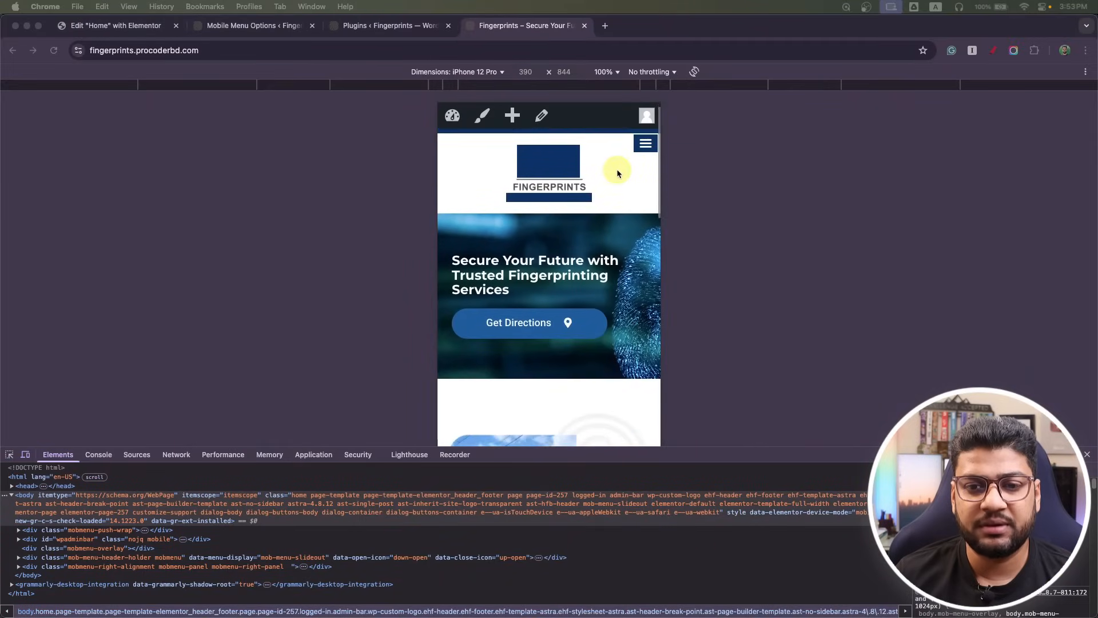
click(627, 168)
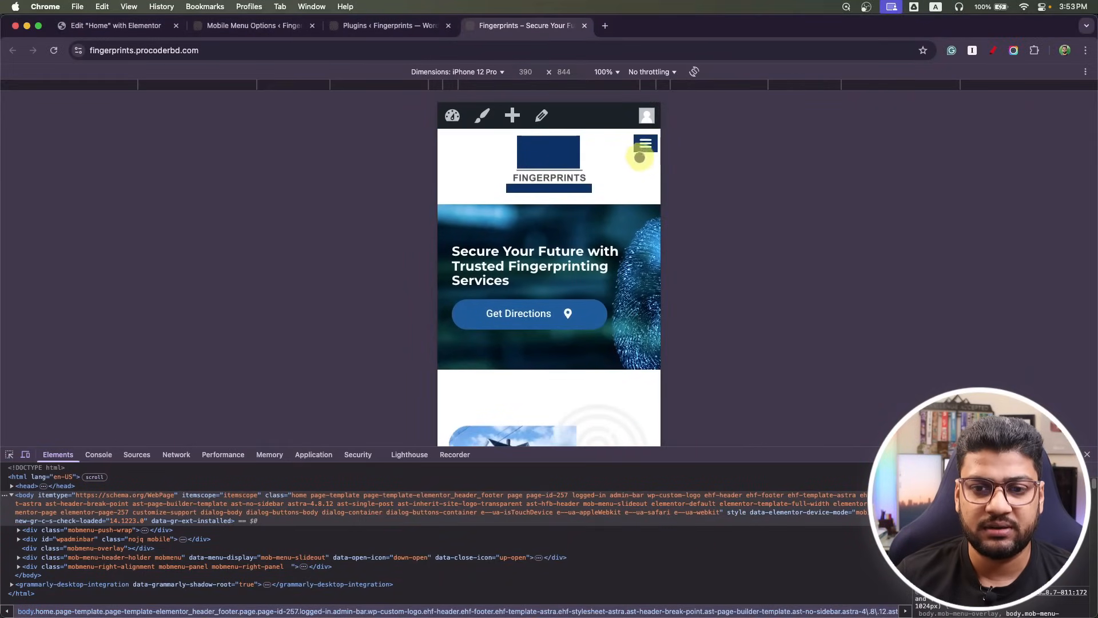
scroll(642, 153, down, 10)
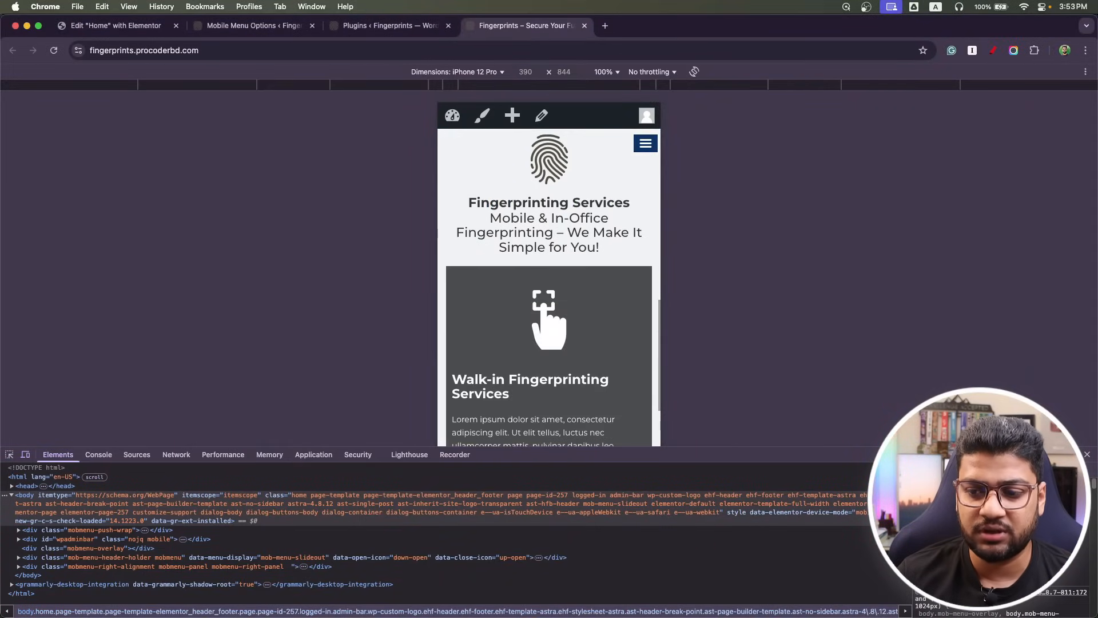
Close DevTools and the Plugins and Mobile Menu Options tabs, returning to the page editor.
click(1086, 455)
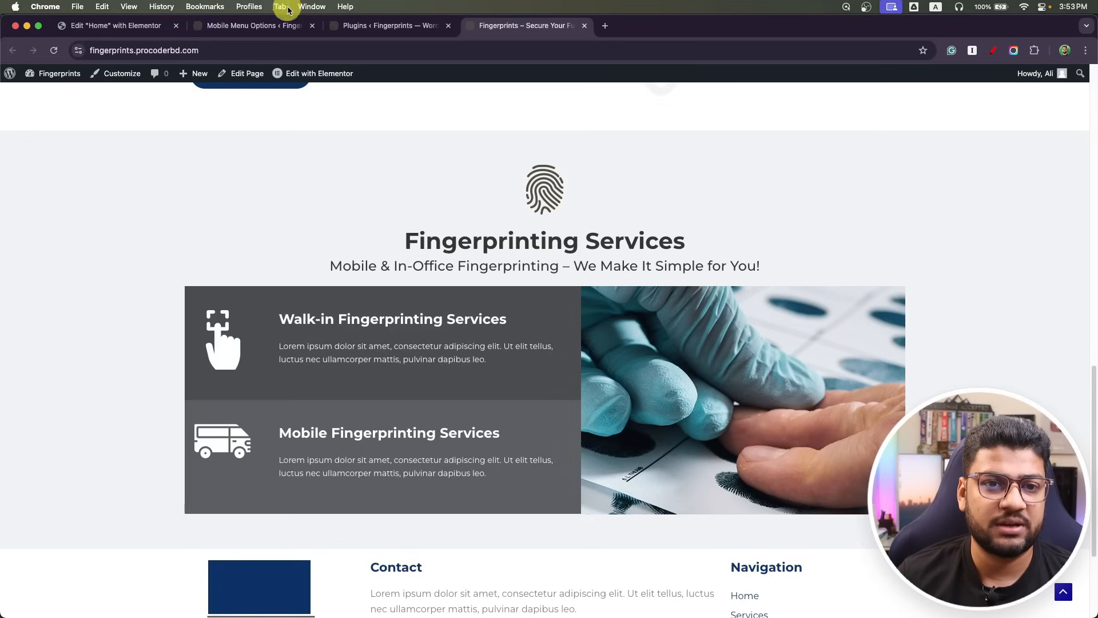
click(448, 25)
click(312, 25)
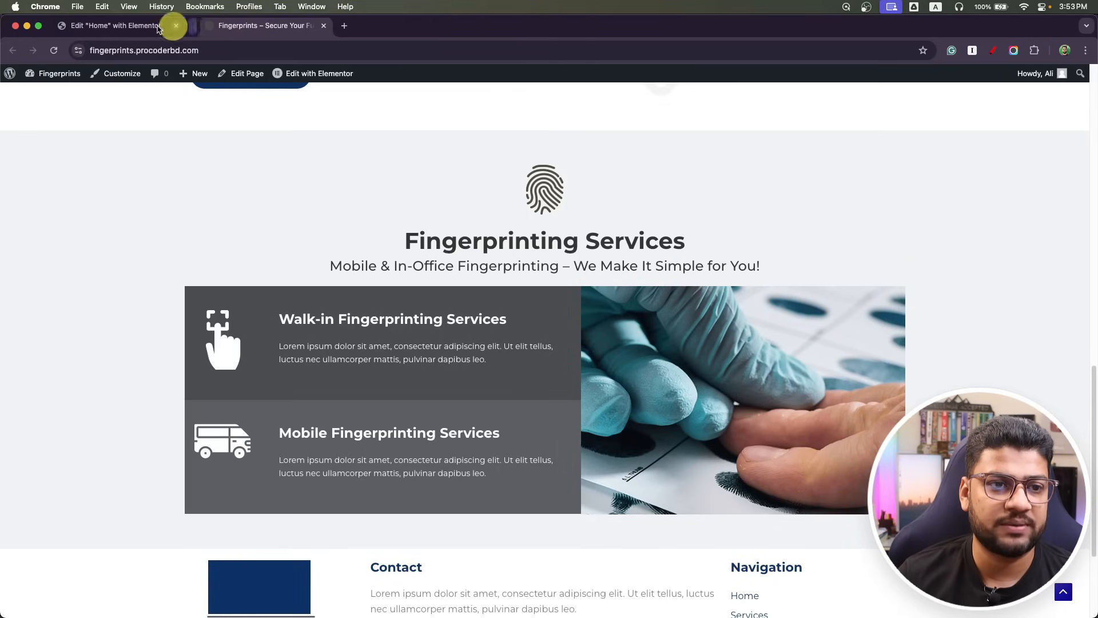
click(86, 25)
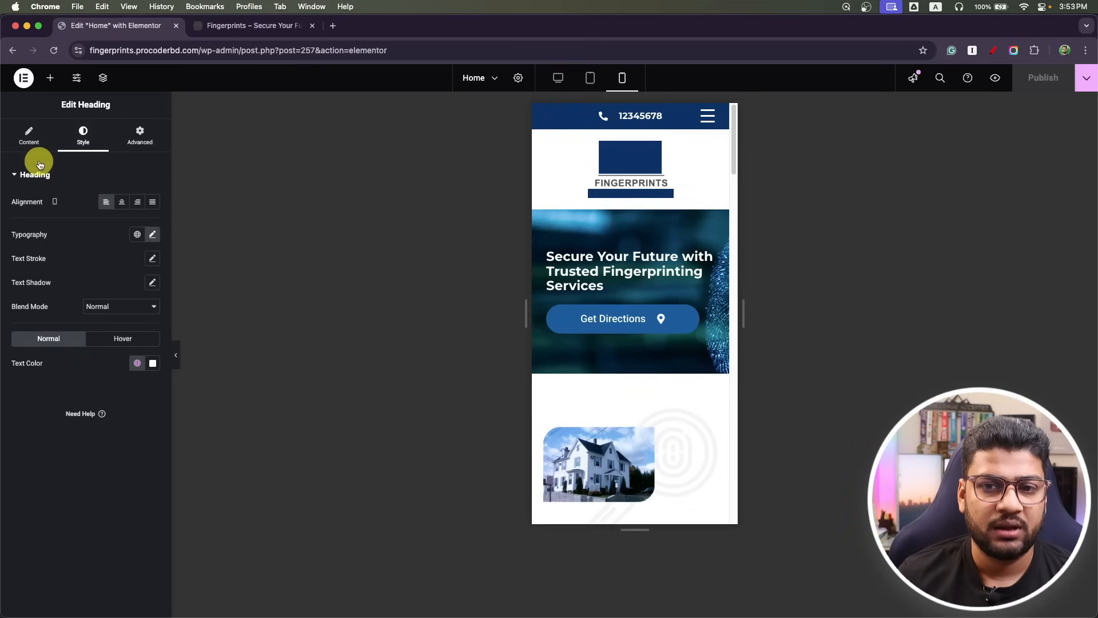
Reload the editor, then scroll the Photoshop mockup past the pricing tables to the industries section.
click(55, 55)
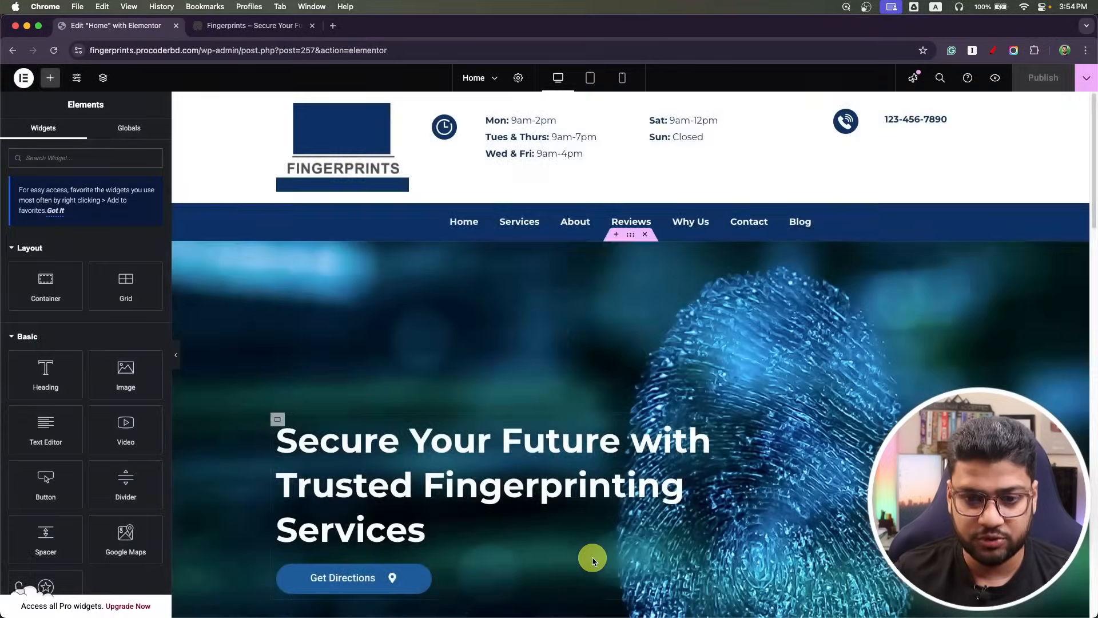
key(super+Tab)
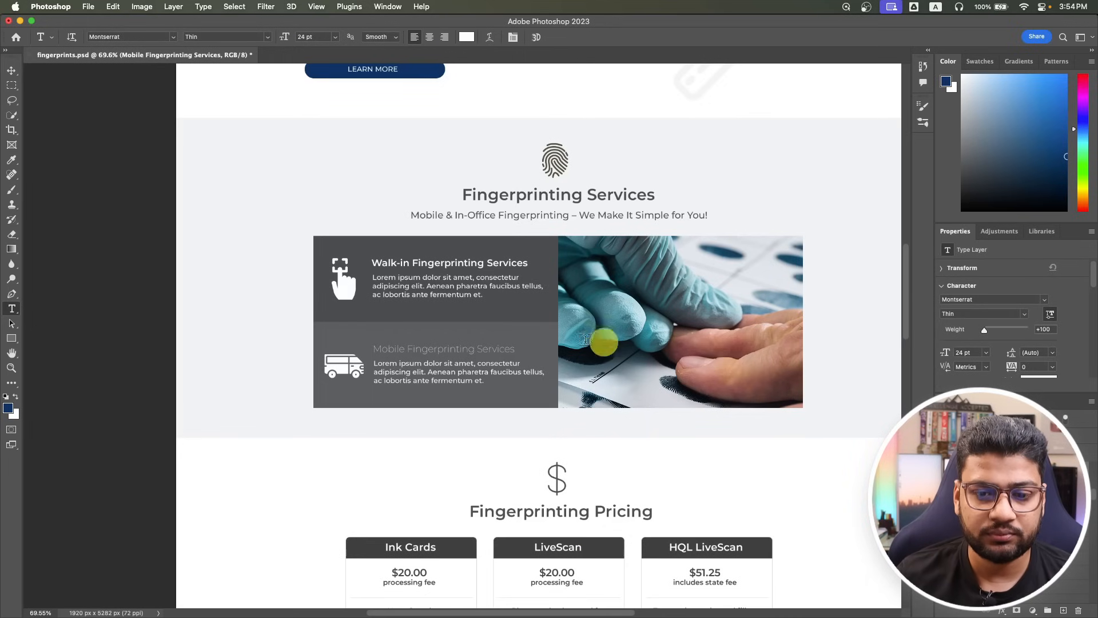
scroll(572, 347, down, 2)
scroll(501, 285, down, 3)
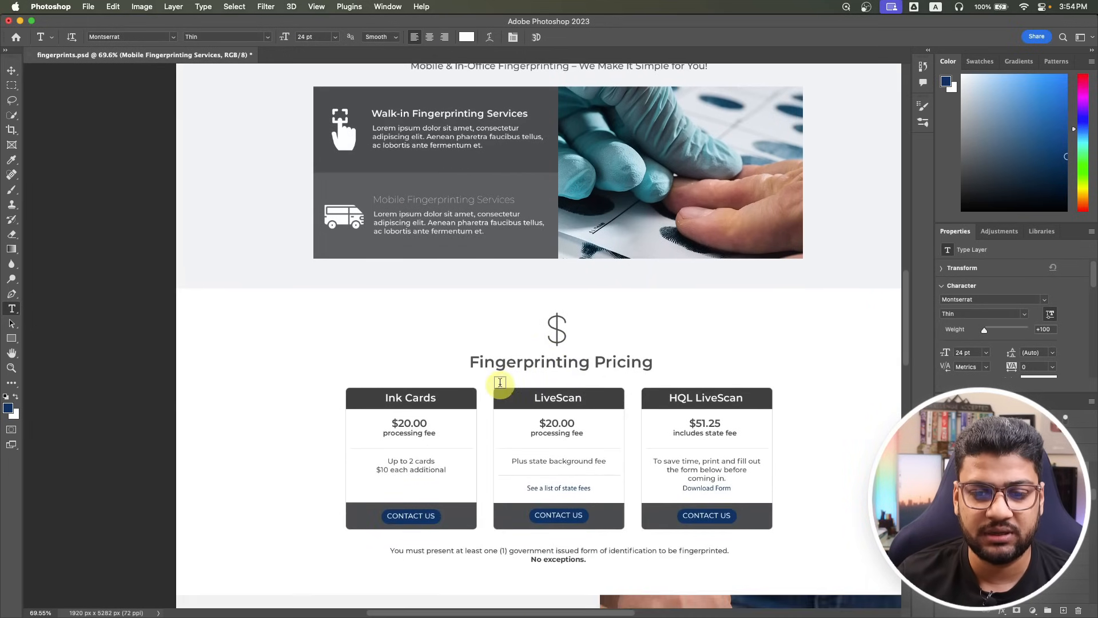
scroll(507, 345, down, 1)
scroll(507, 345, down, 3)
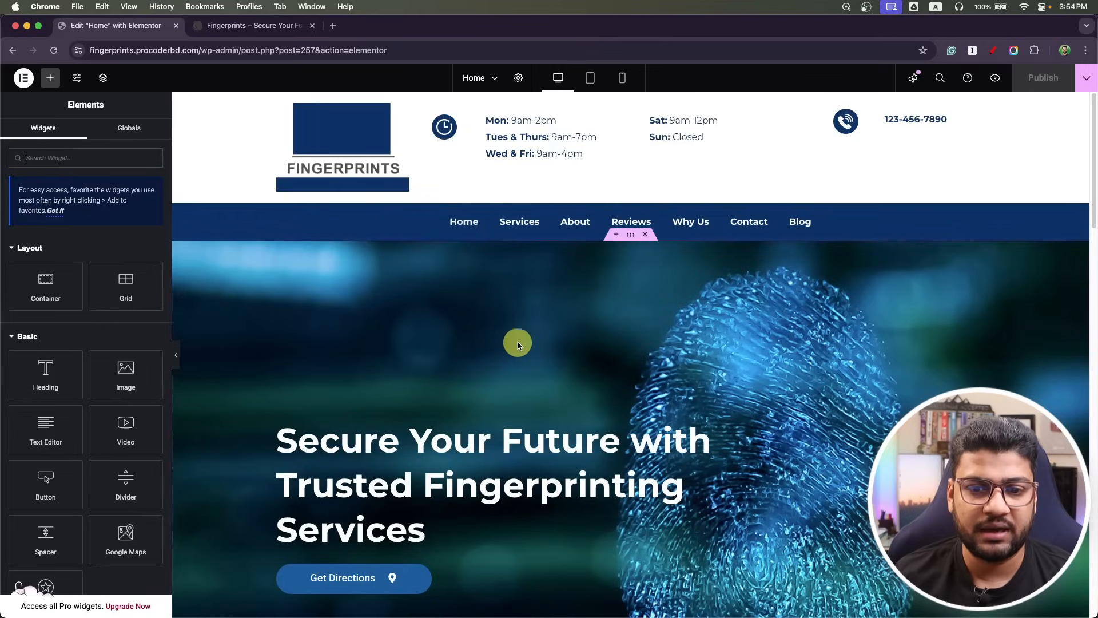
scroll(527, 335, down, 10)
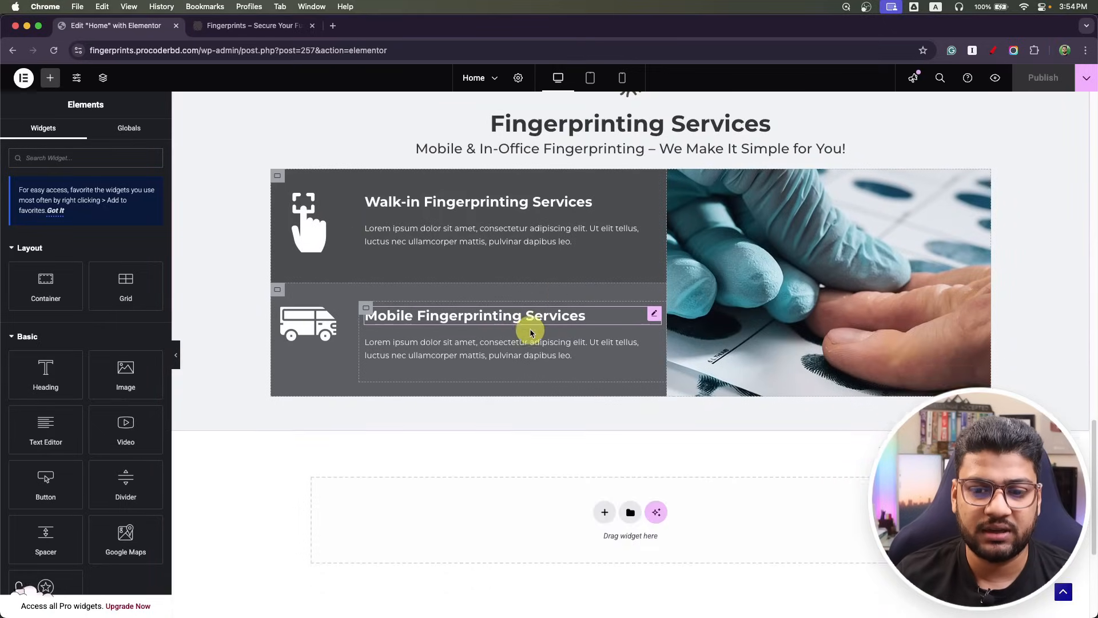
Duplicate the Fingerprinting Services section.
scroll(527, 335, up, 5)
scroll(530, 331, down, 5)
scroll(532, 320, up, 1)
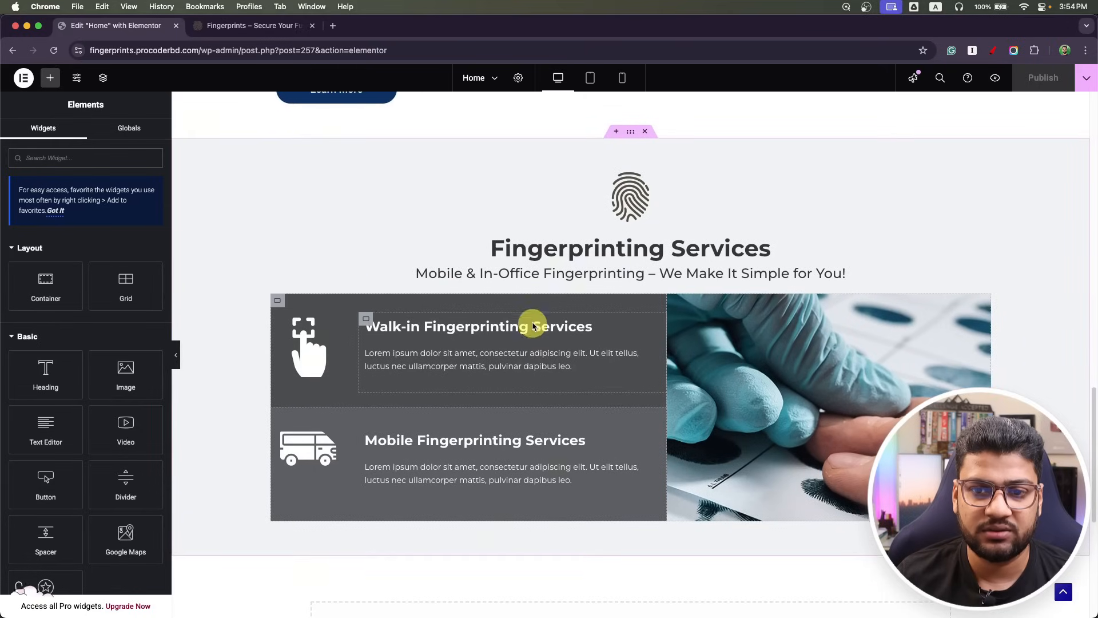
right_click(633, 141)
click(653, 162)
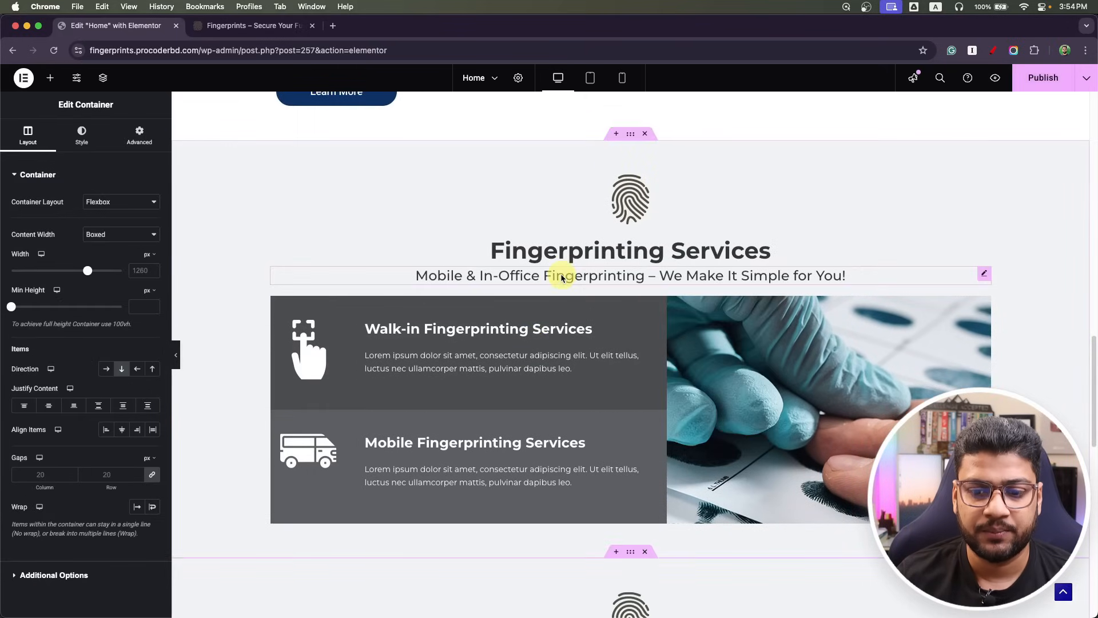
scroll(564, 271, down, 1)
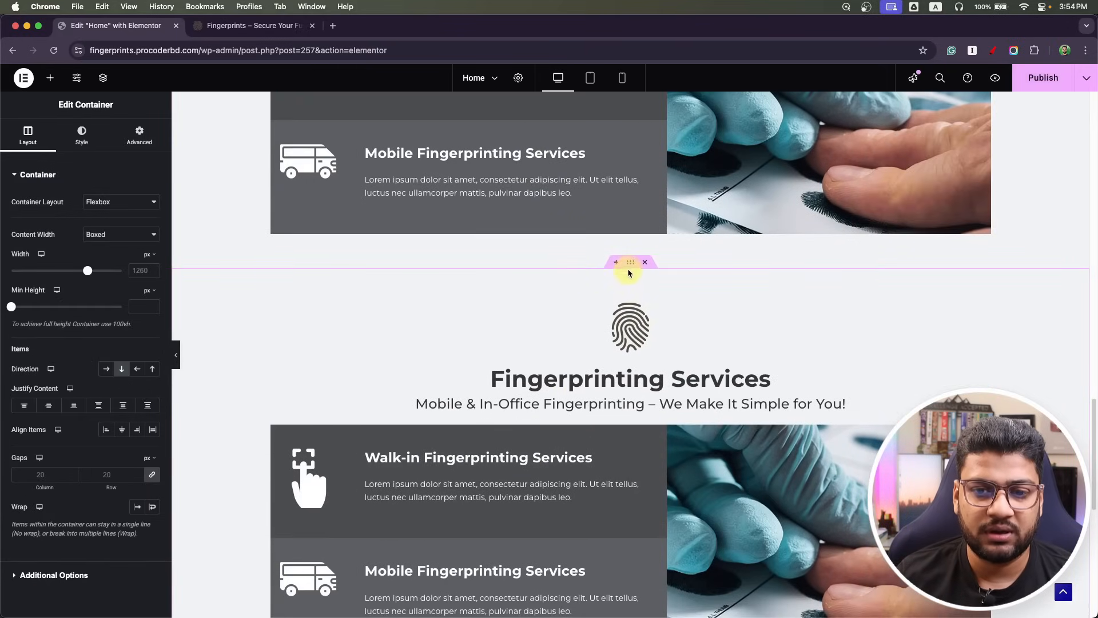
Give the copied section the white global colour as its background.
click(81, 136)
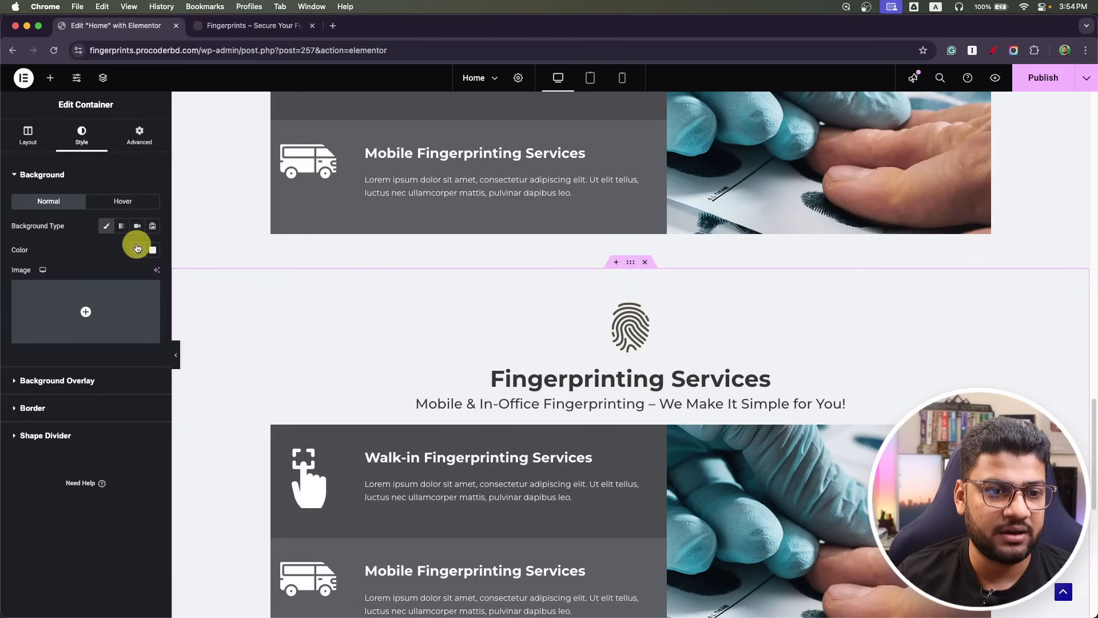
click(138, 249)
scroll(95, 375, down, 5)
click(97, 444)
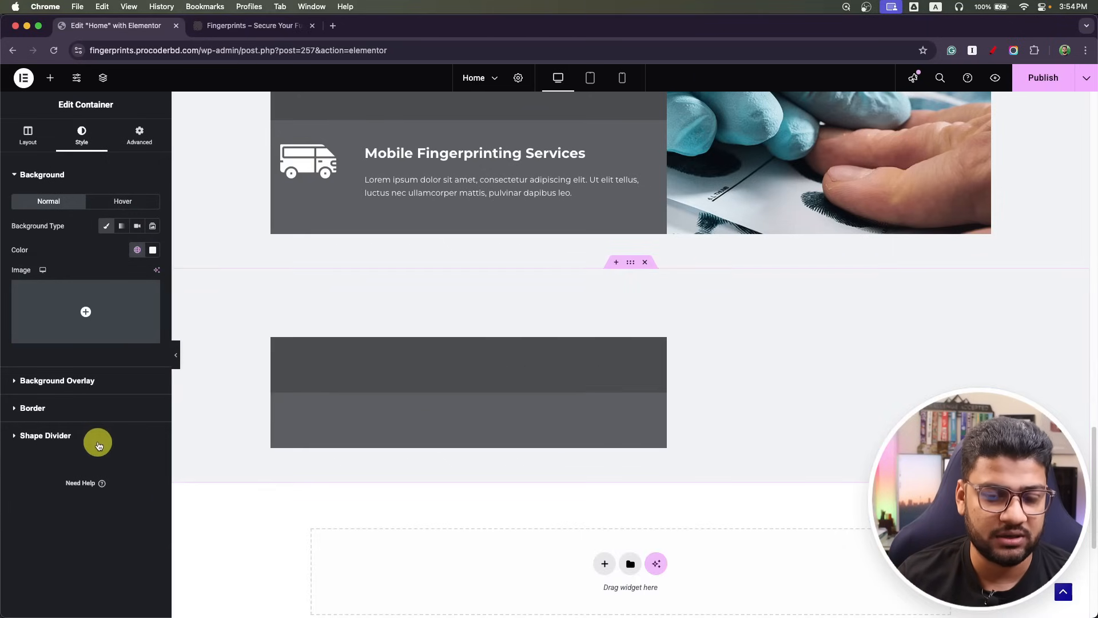
scroll(303, 354, down, 1)
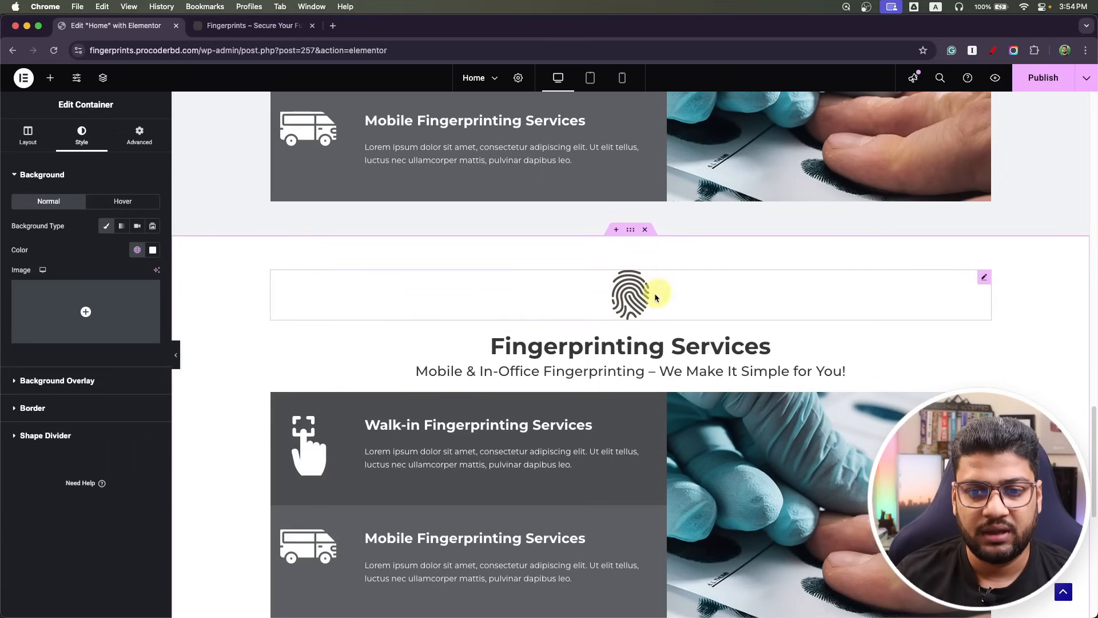
Delete the fingerprint icon from the copied section.
click(636, 301)
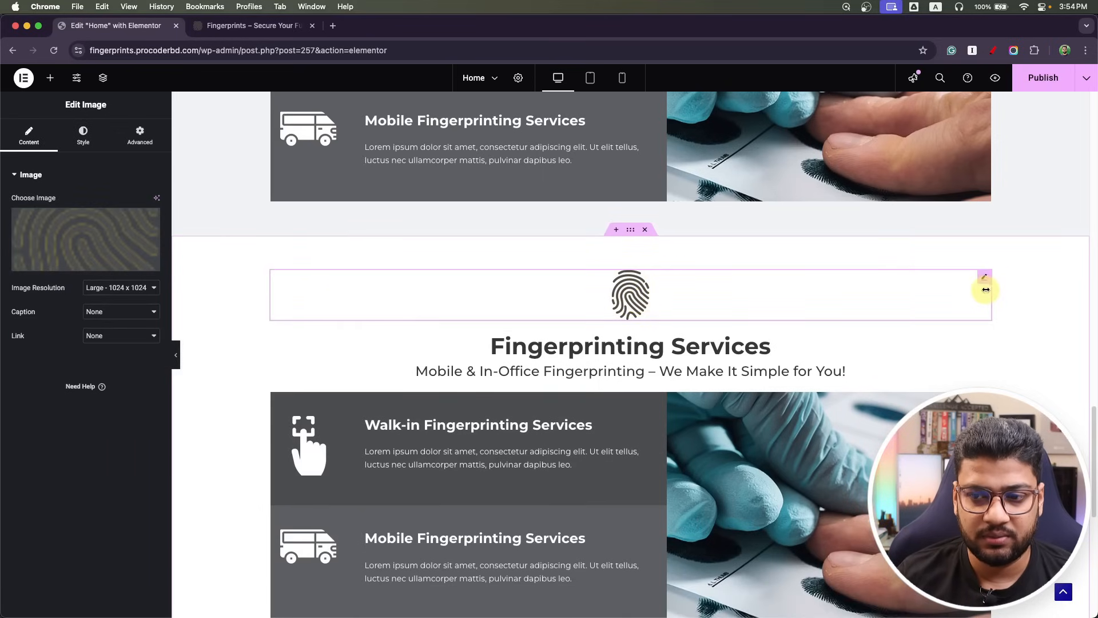
right_click(984, 281)
click(989, 527)
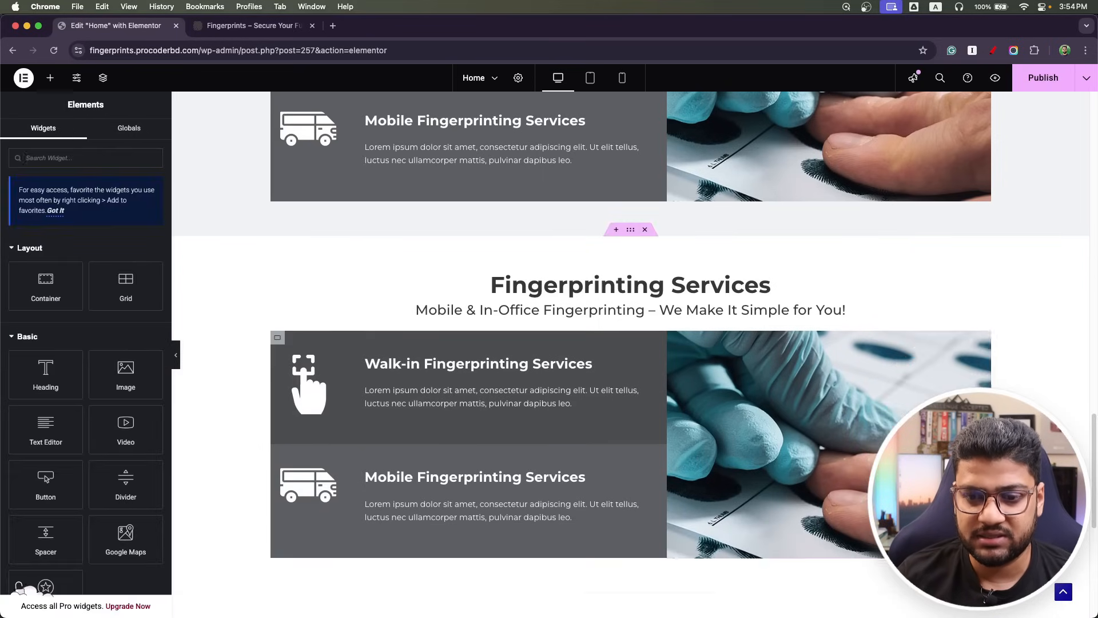
Duplicate the section heading and replace its title with a '$' sign.
right_click(983, 279)
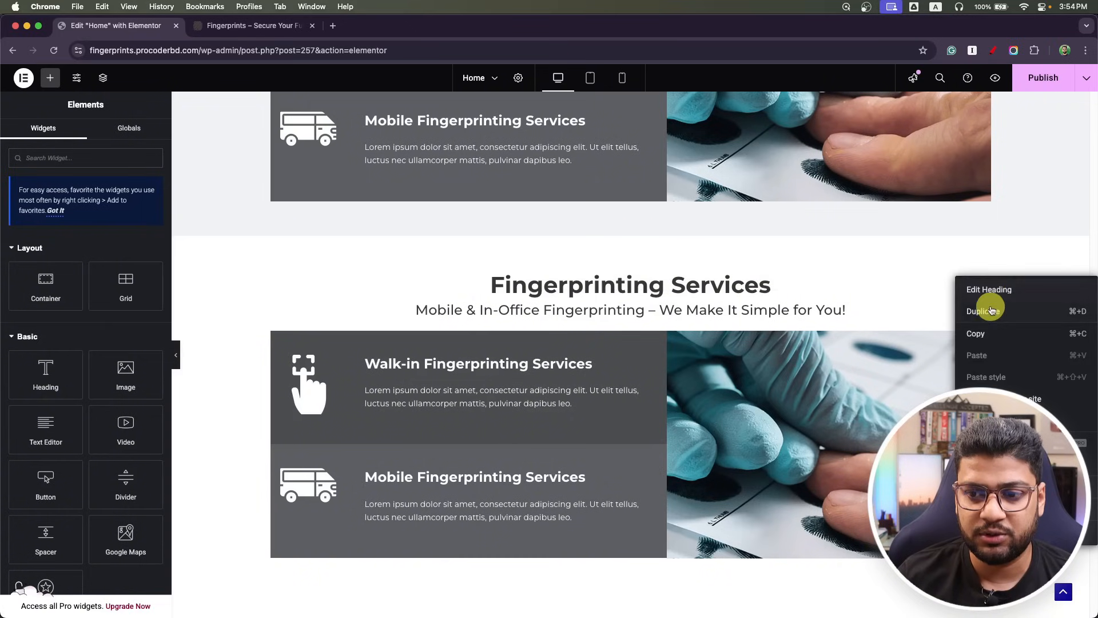
click(978, 310)
click(642, 284)
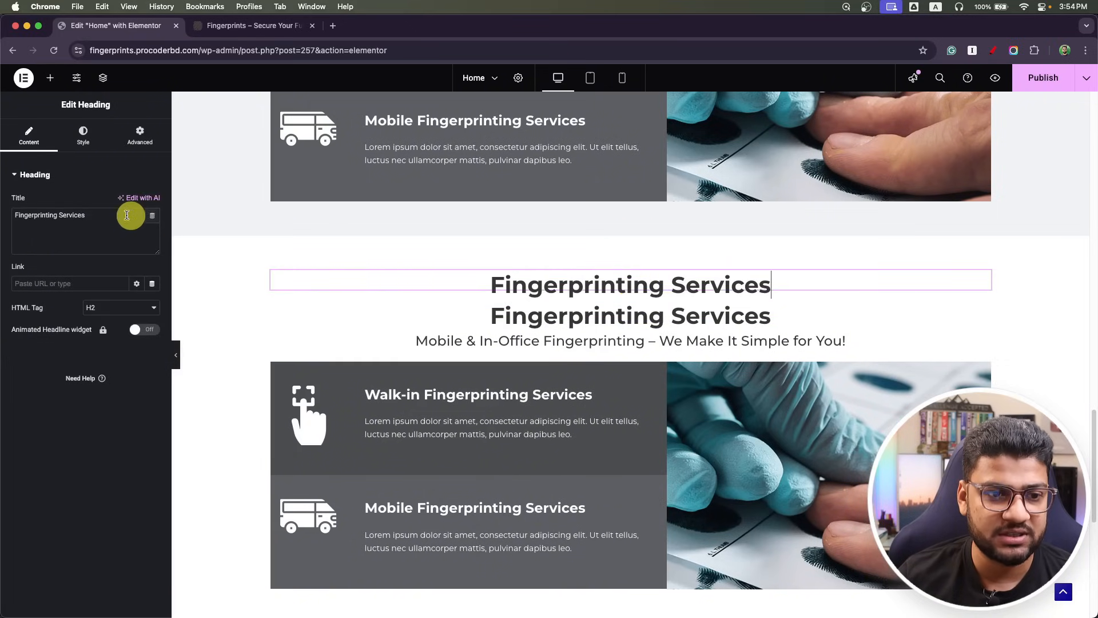
drag(140, 212, 5, 213)
text($)
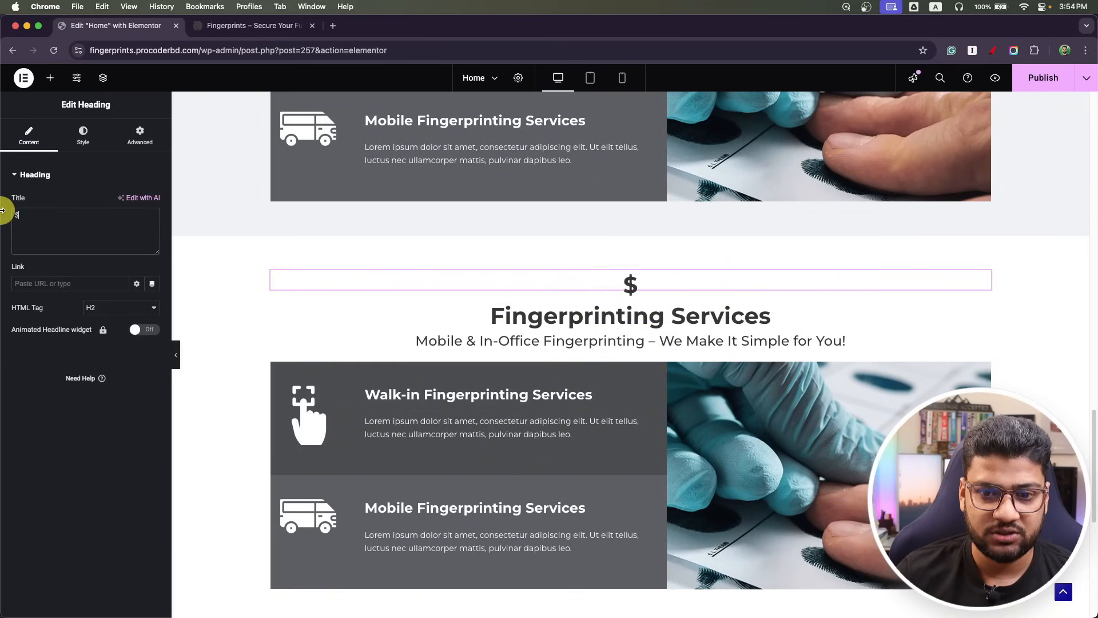
Set the dollar sign's typography to 80 px size and 300 Light weight.
click(82, 134)
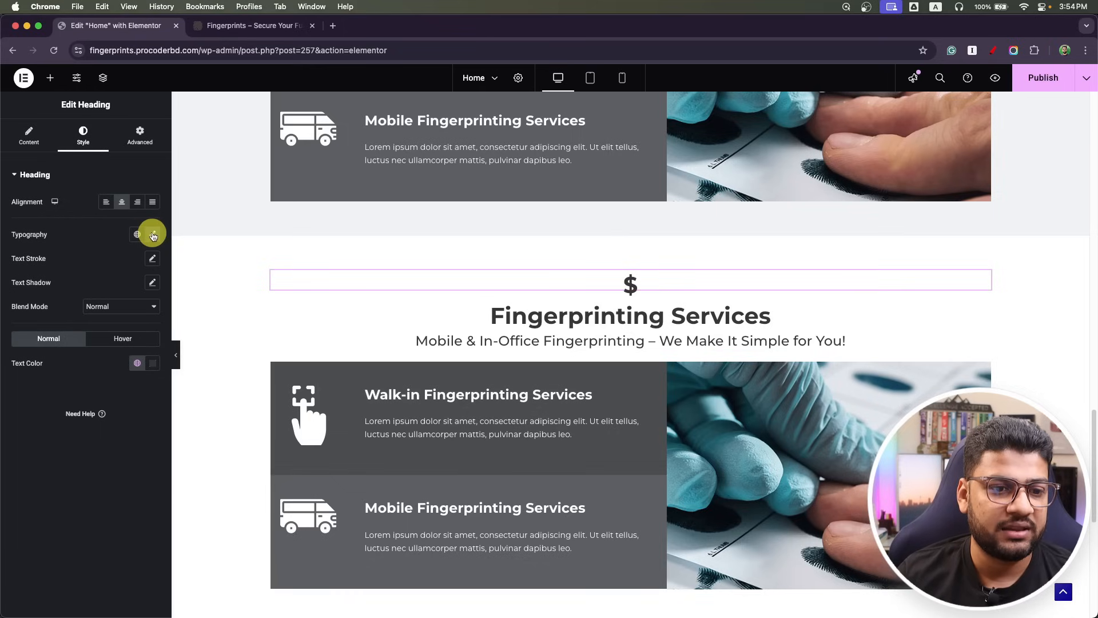
click(151, 235)
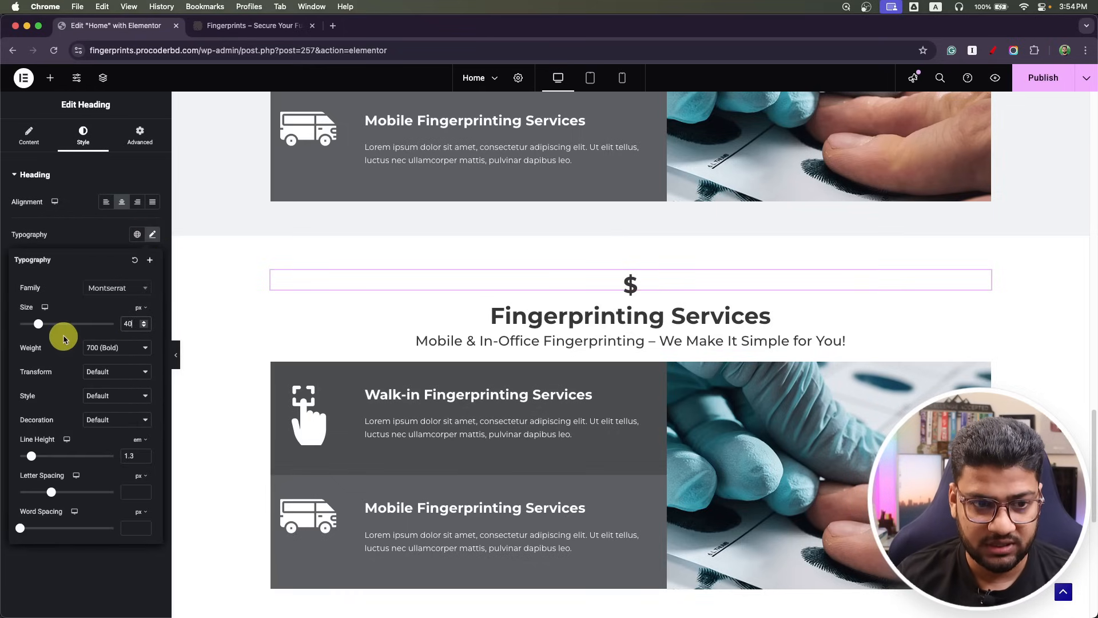
key(BackSpace)
key(BackSpace)
text(1)
key(BackSpace)
text(8)
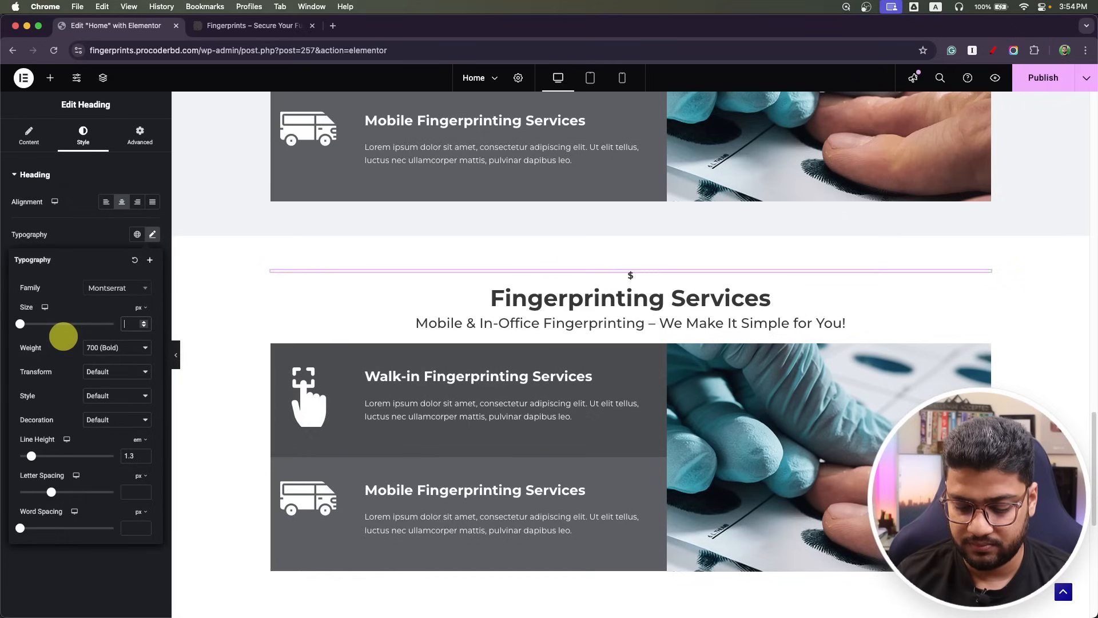
text(0)
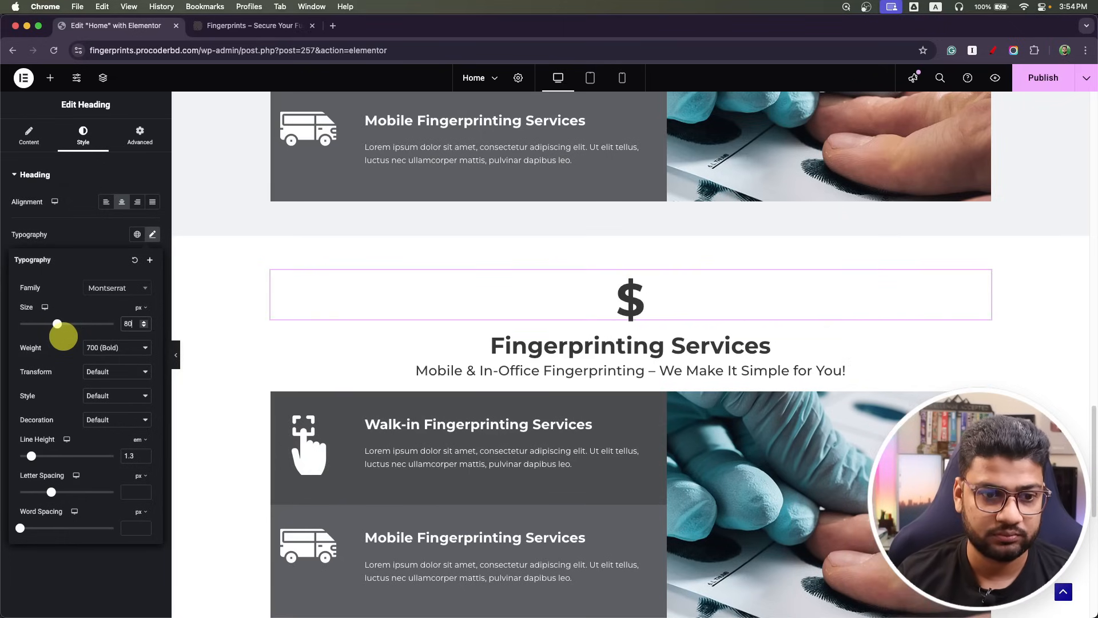
click(113, 350)
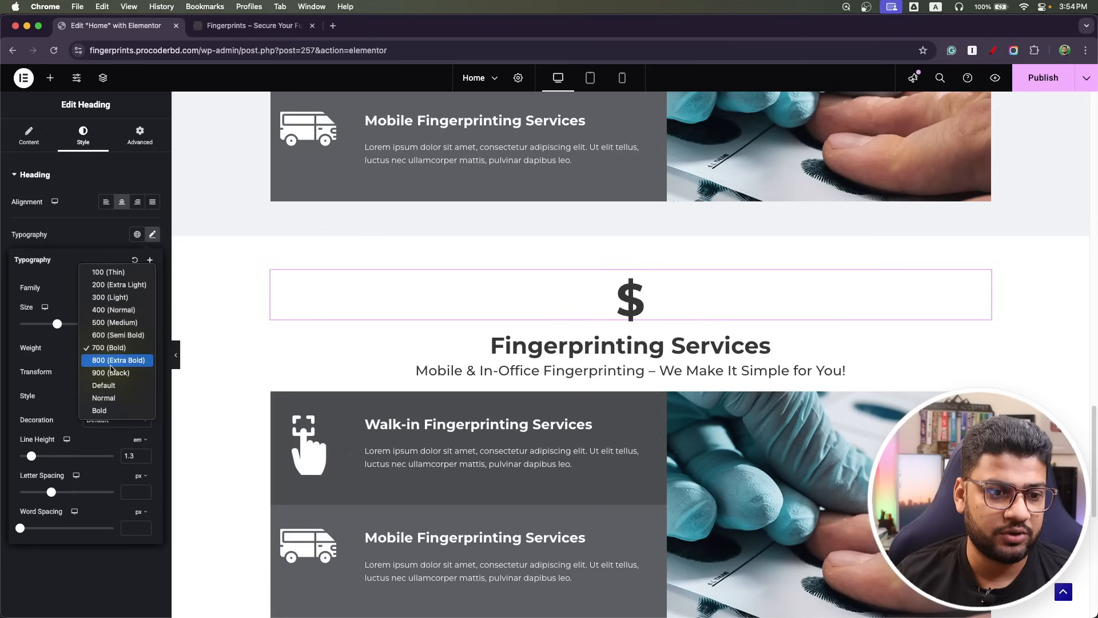
click(114, 308)
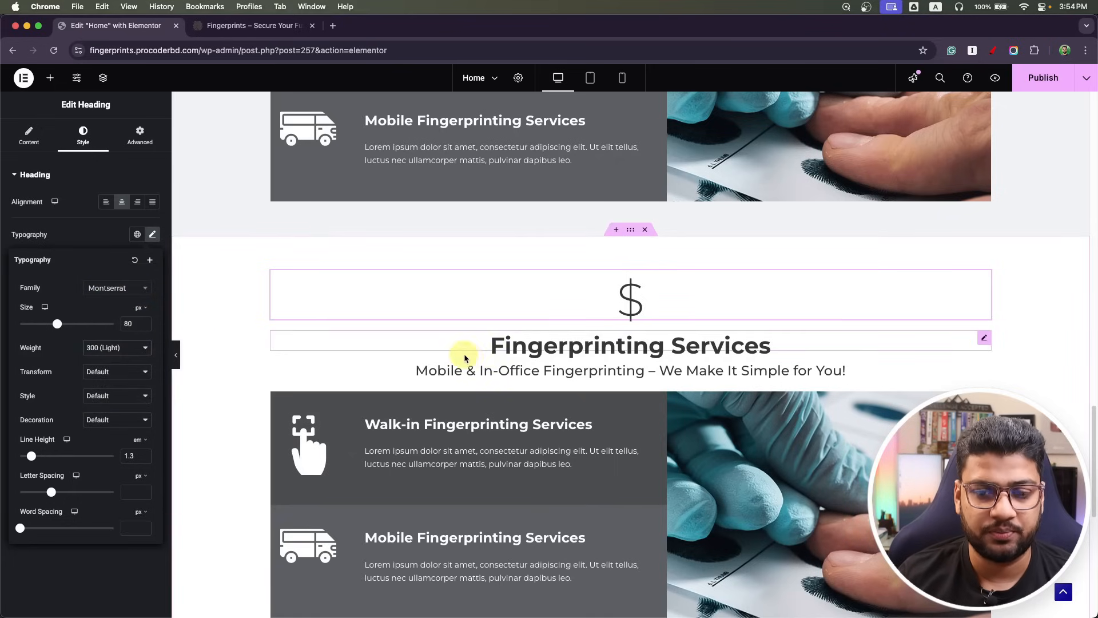
Copy 'Fingerprinting Pricing' from the Photoshop design and paste it as the next heading's title.
key(super+Tab)
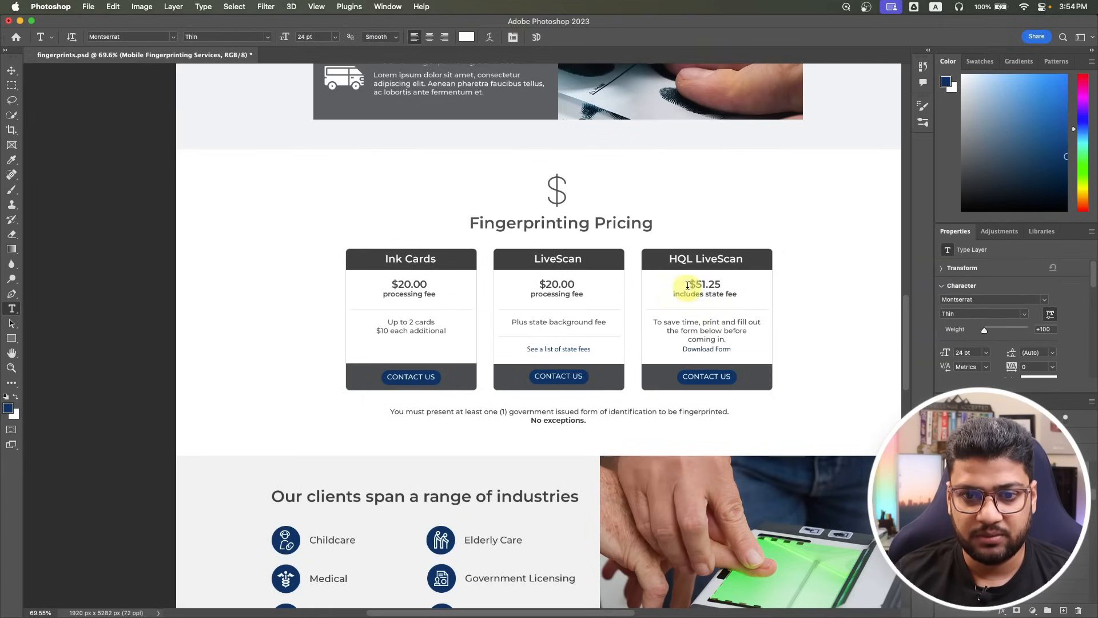
click(535, 220)
key(super+a)
key(super+c)
key(super+Tab)
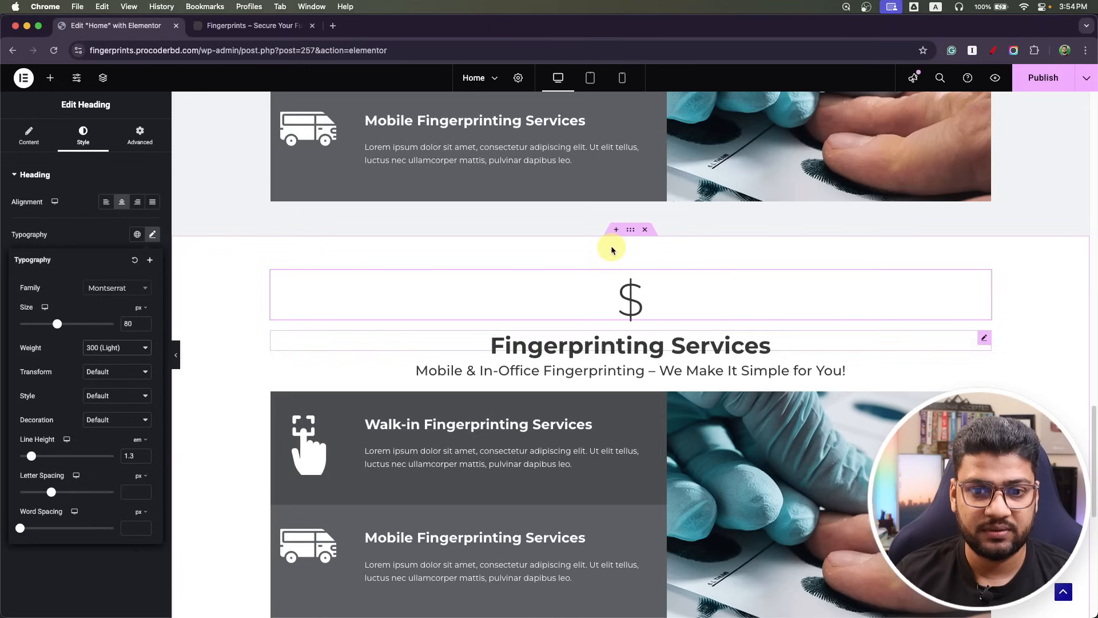
click(588, 348)
click(107, 226)
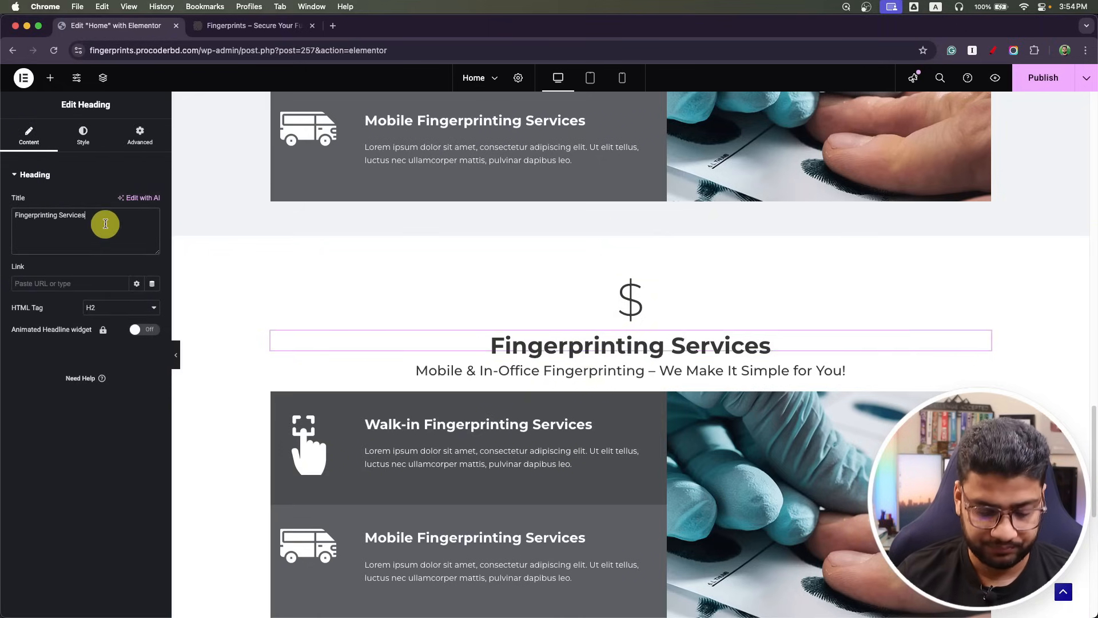
key(super+a)
key(super+v)
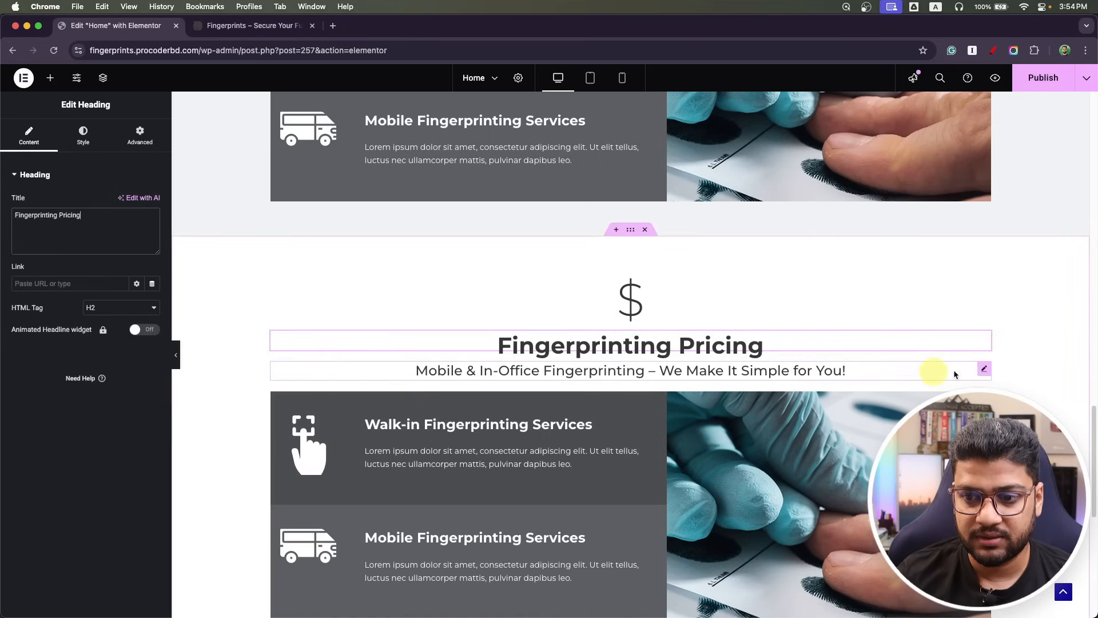
Delete the subheading line, the Walk-in box and the Mobile Fingerprinting Services content.
right_click(975, 371)
click(1041, 604)
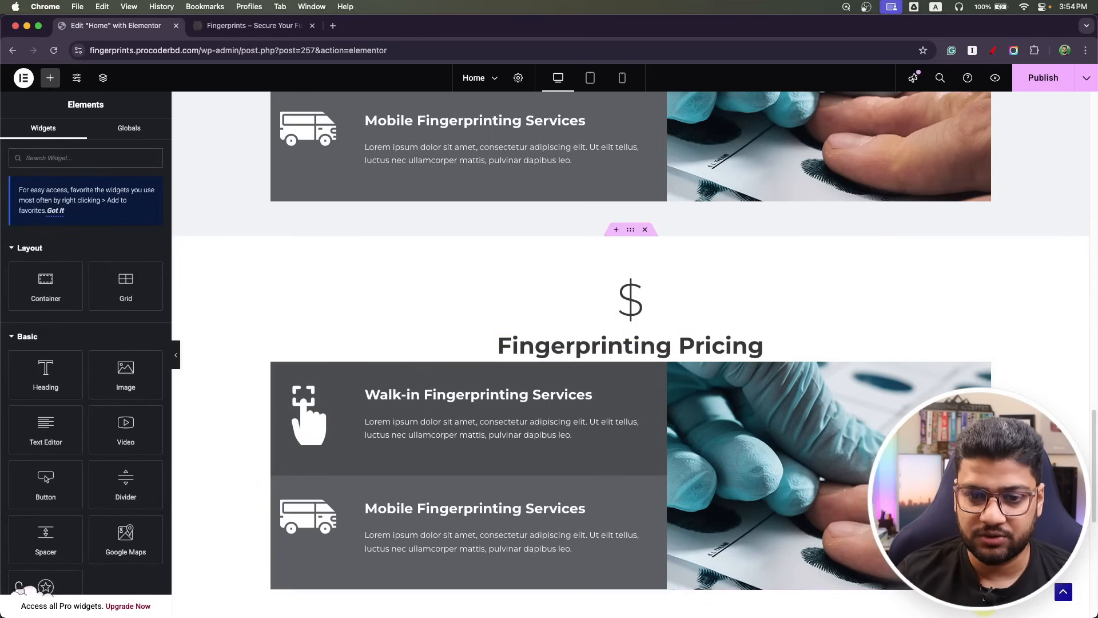
scroll(712, 372, down, 3)
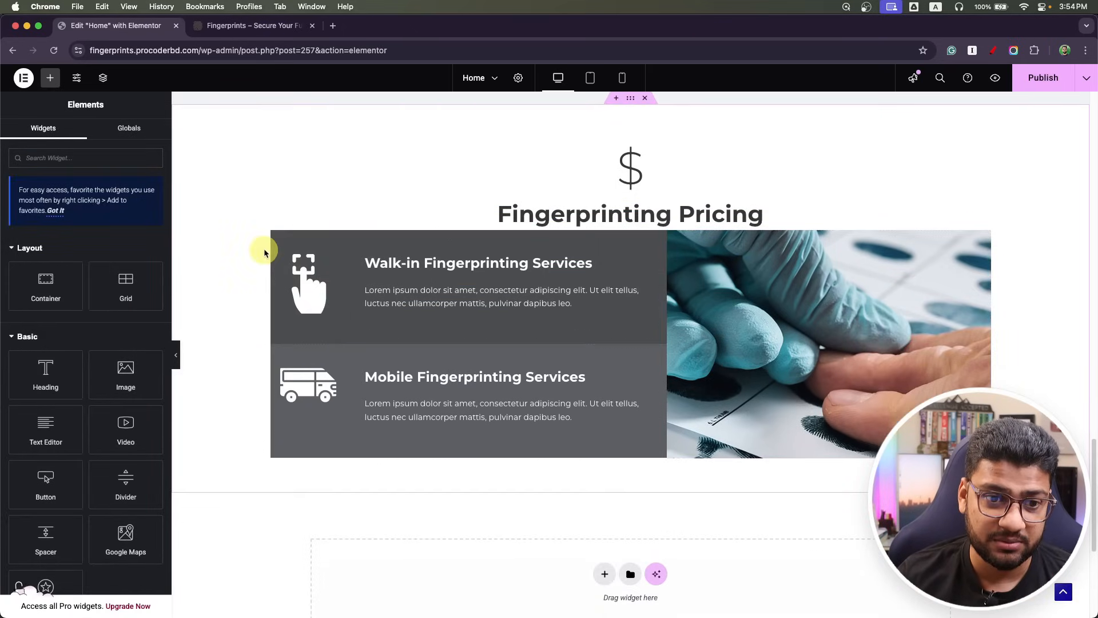
right_click(277, 236)
click(321, 532)
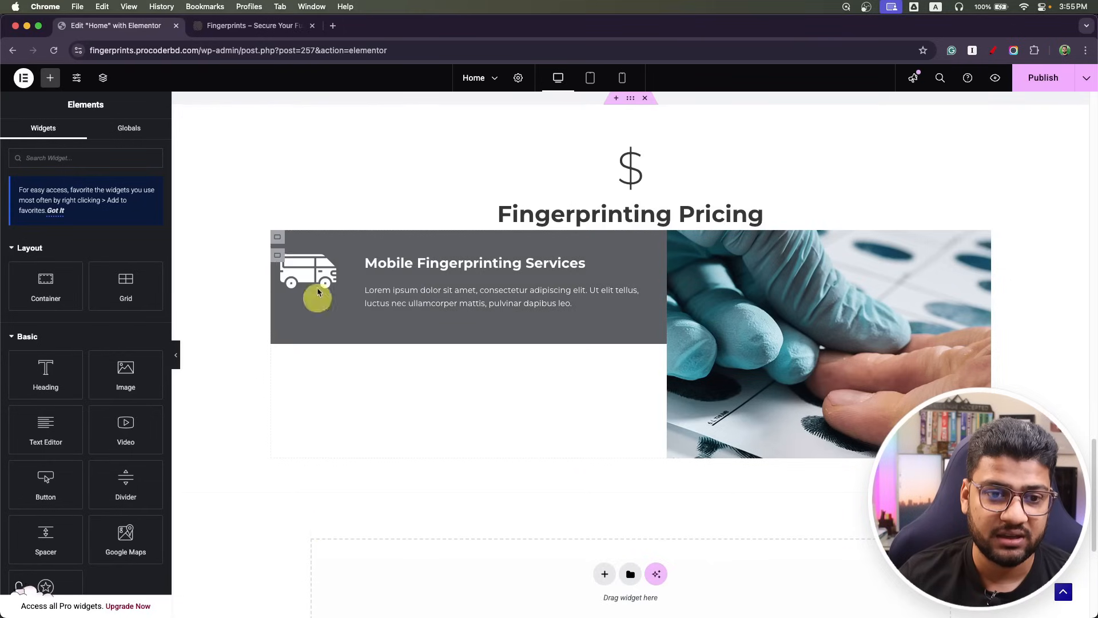
right_click(278, 241)
click(329, 539)
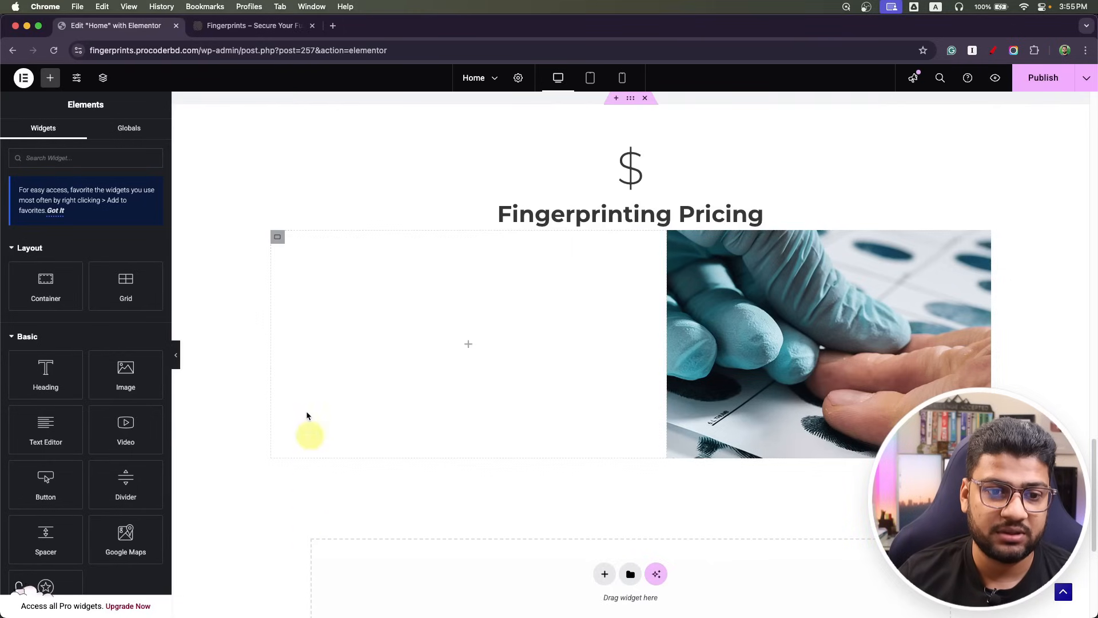
right_click(279, 239)
Delete the empty container, the fingerprint photo and the leftover empty container.
click(323, 539)
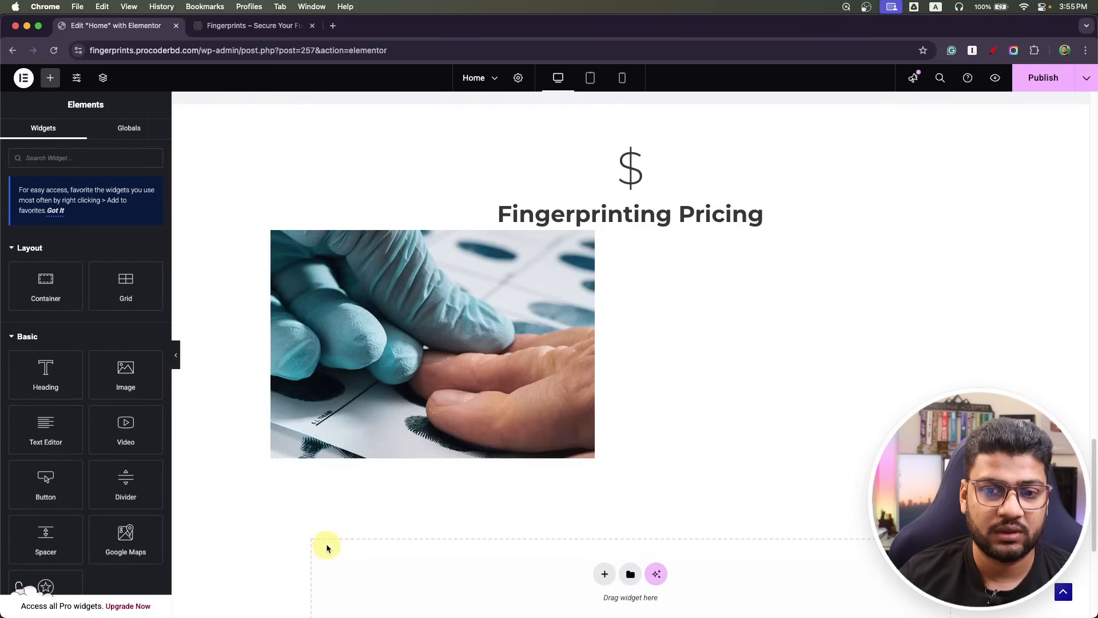
right_click(273, 235)
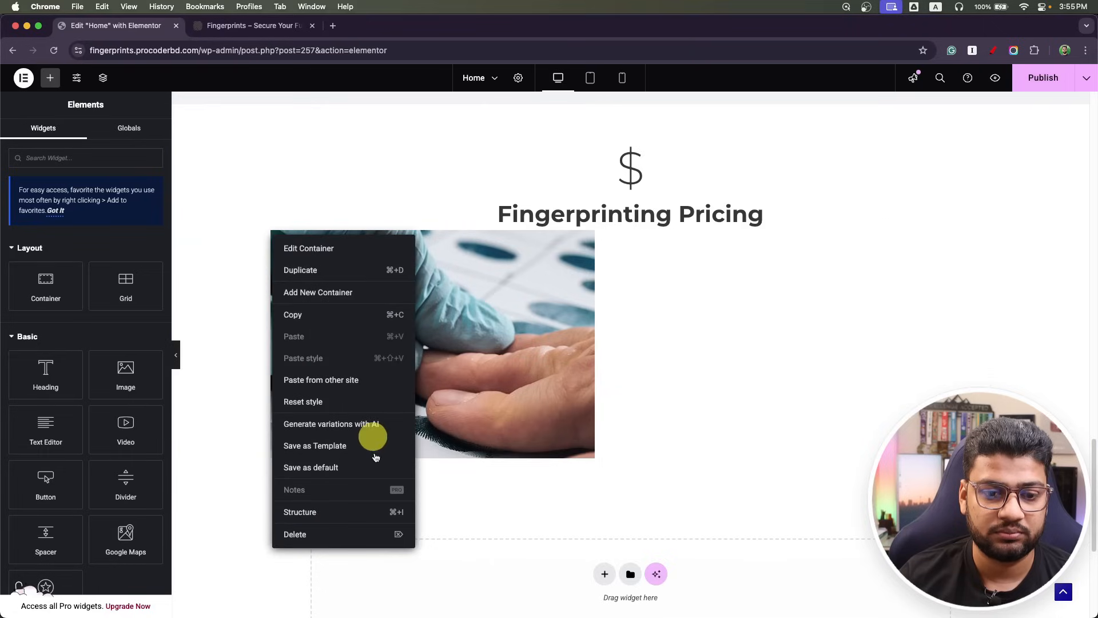
click(351, 533)
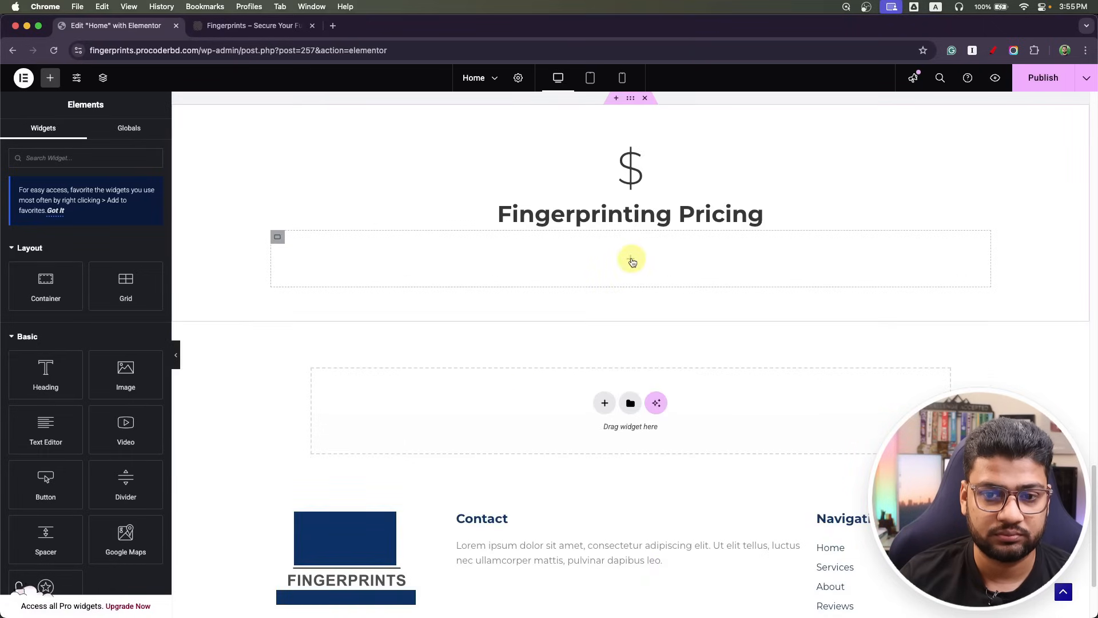
right_click(275, 246)
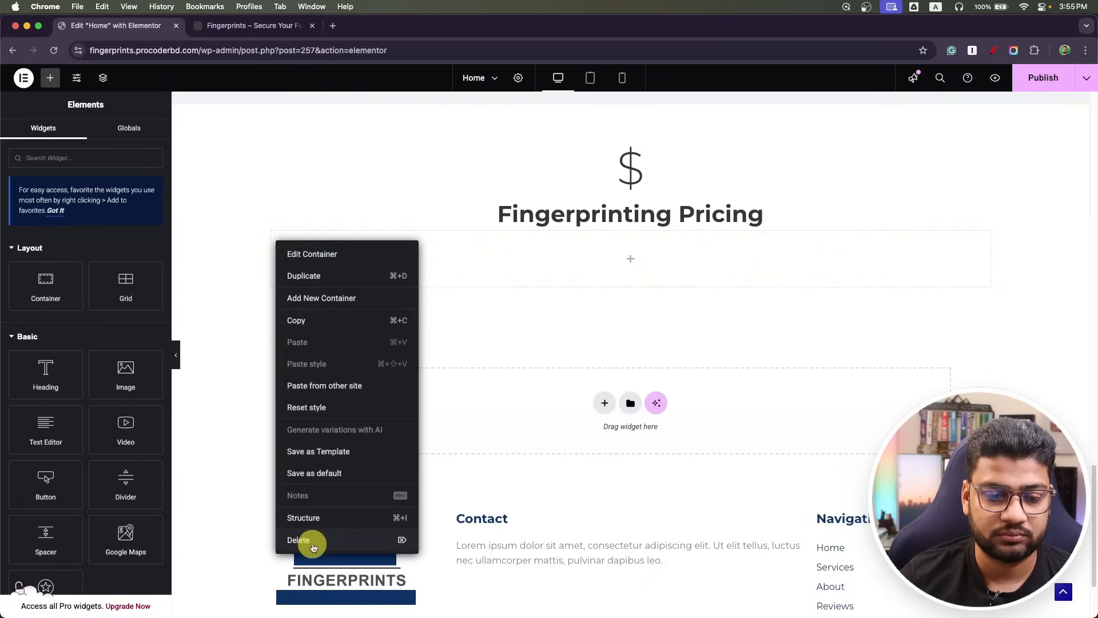
click(312, 539)
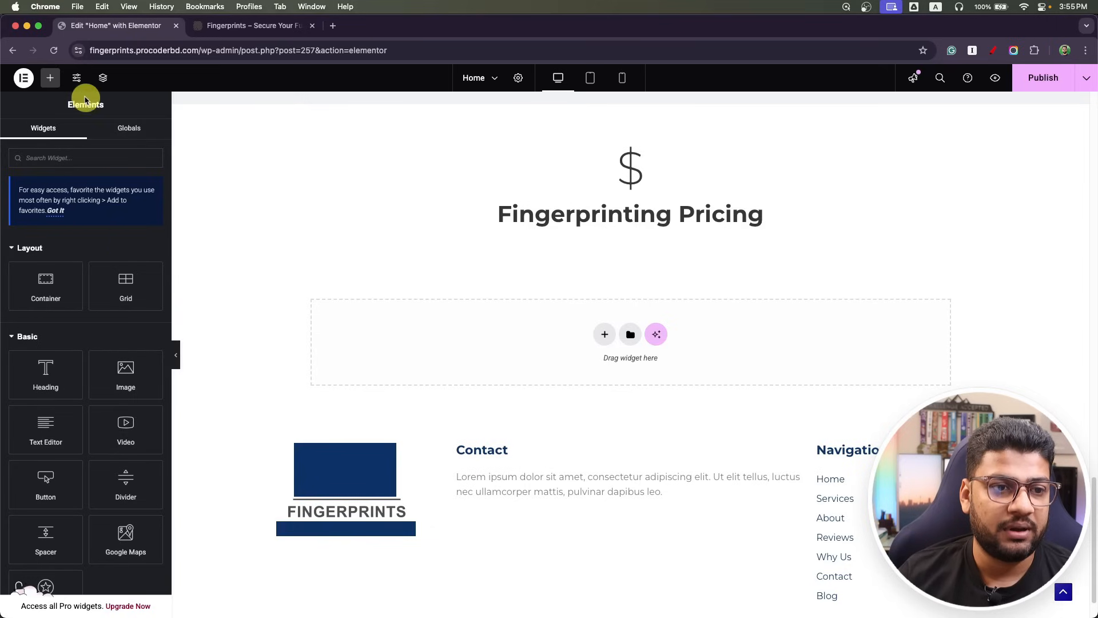
Add a new container under the pricing heading and duplicate it.
drag(74, 273, 581, 228)
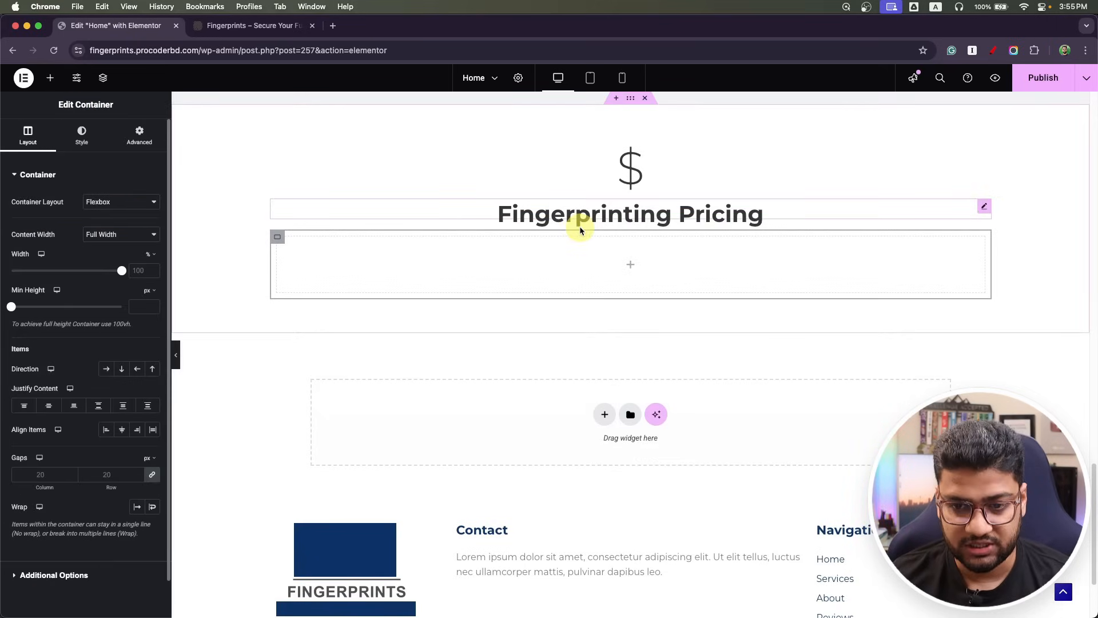
key(super+Tab)
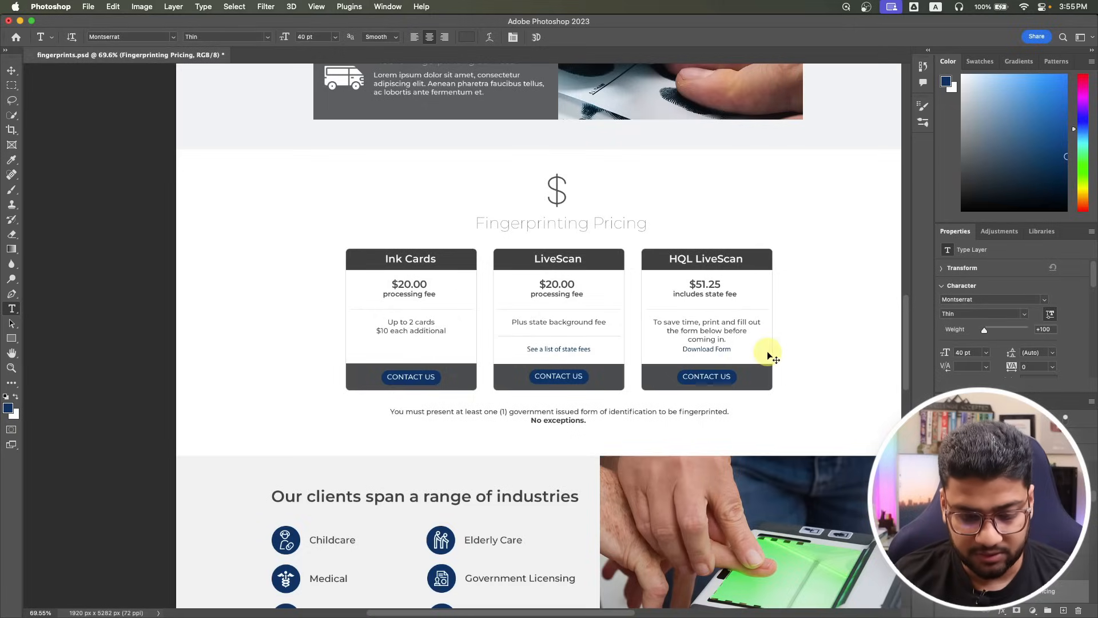
key(super+Tab)
right_click(278, 236)
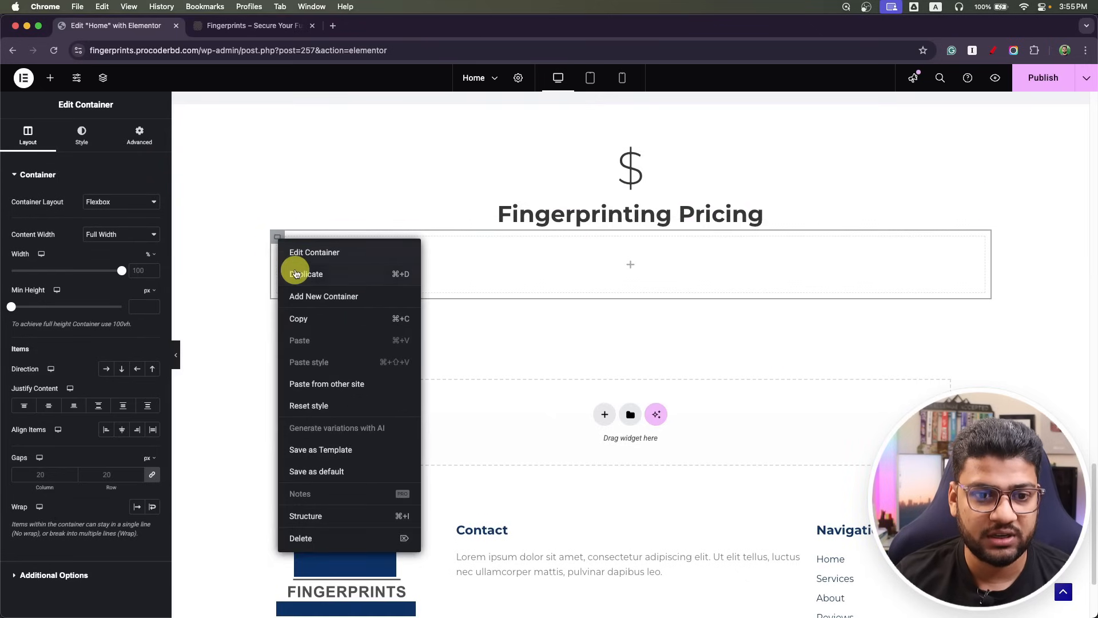
click(292, 273)
Copy the identification-requirement note text from the Photoshop mockup.
key(super+Tab)
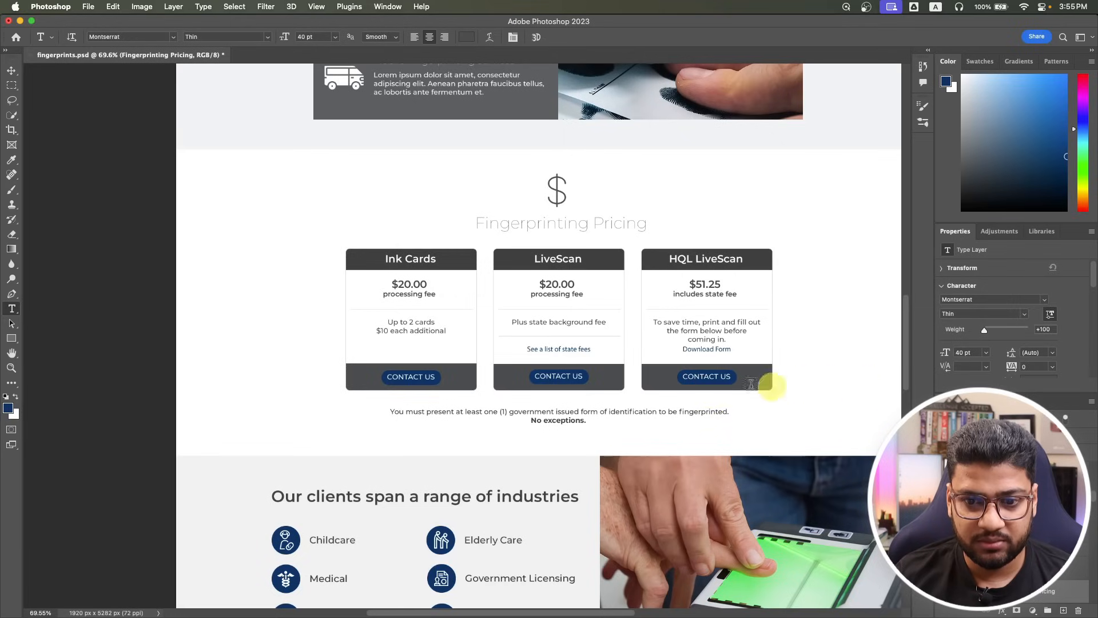
click(586, 416)
key(super+a)
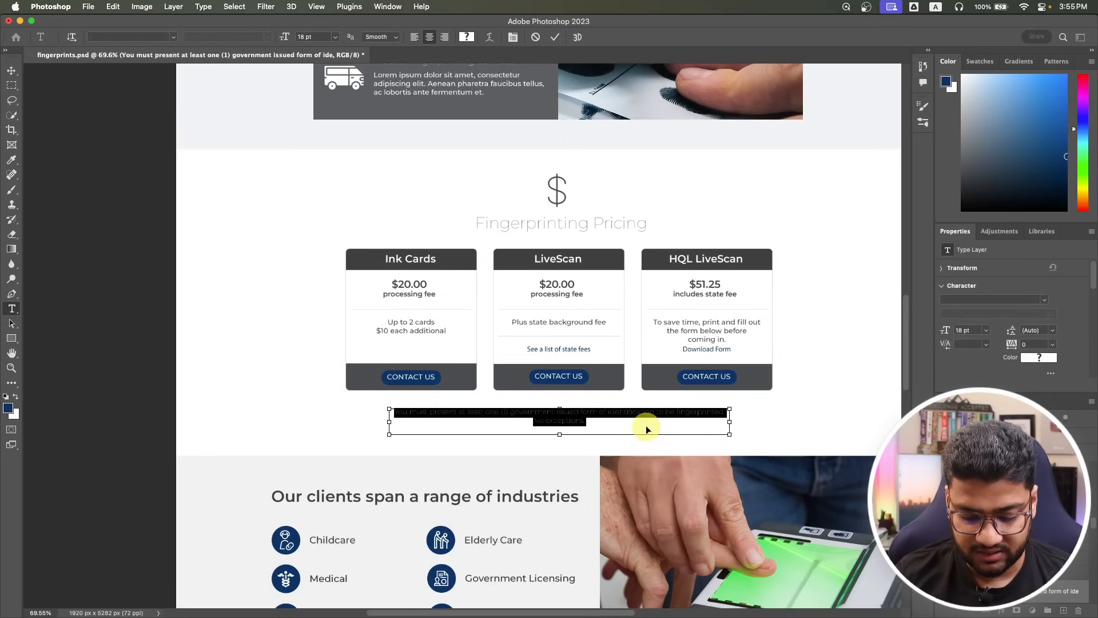
key(super+space)
click(646, 426)
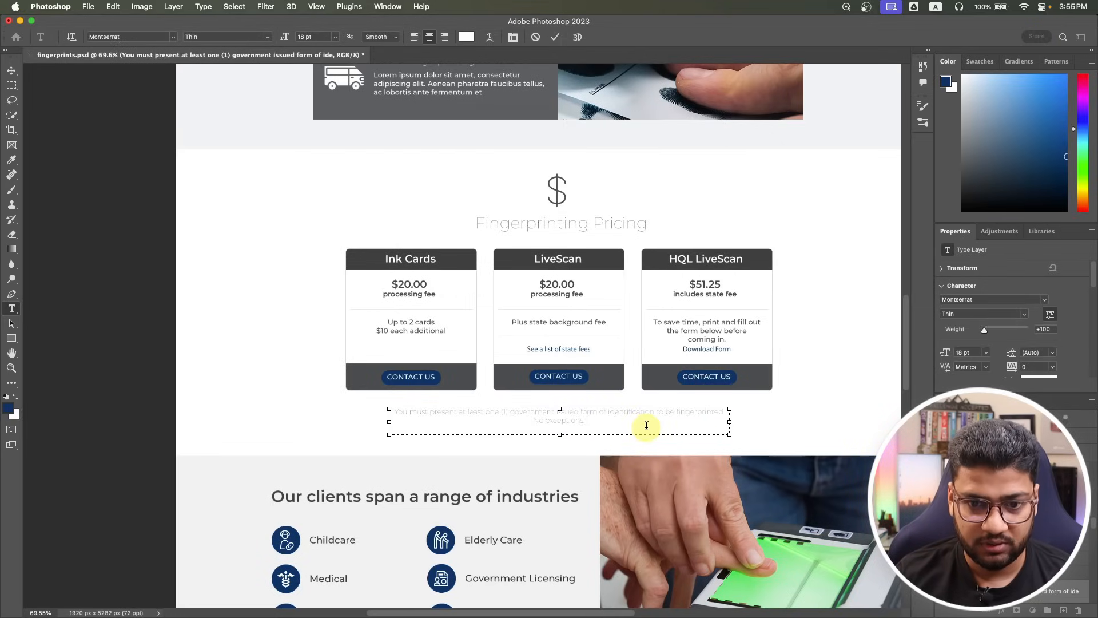
Add a Text Editor widget to the first empty container and paste the identification note.
key(super+Tab)
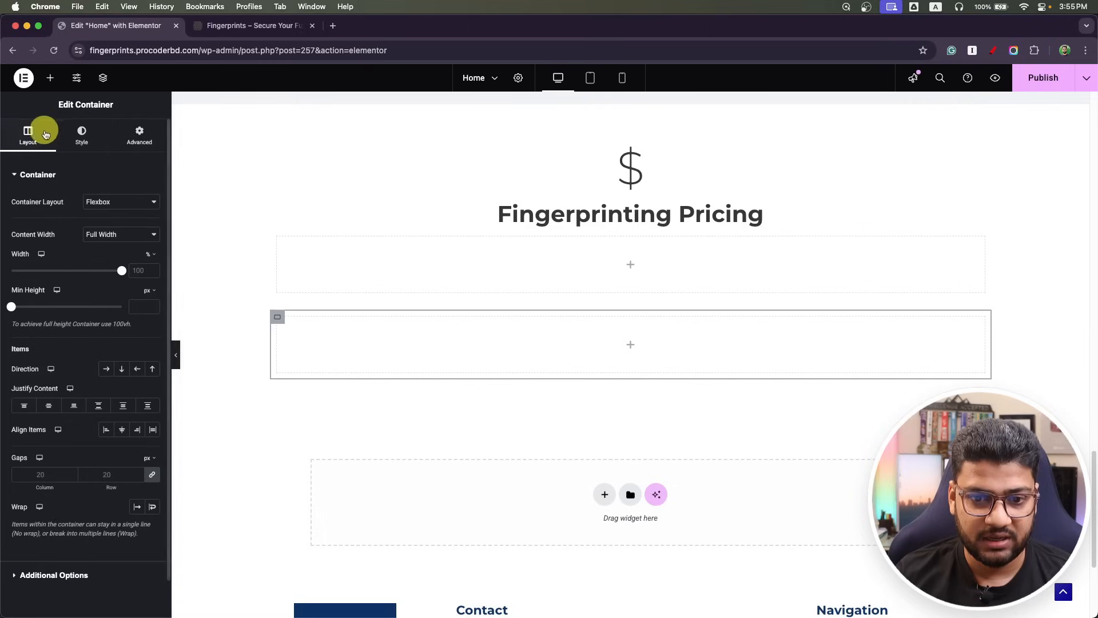
click(56, 86)
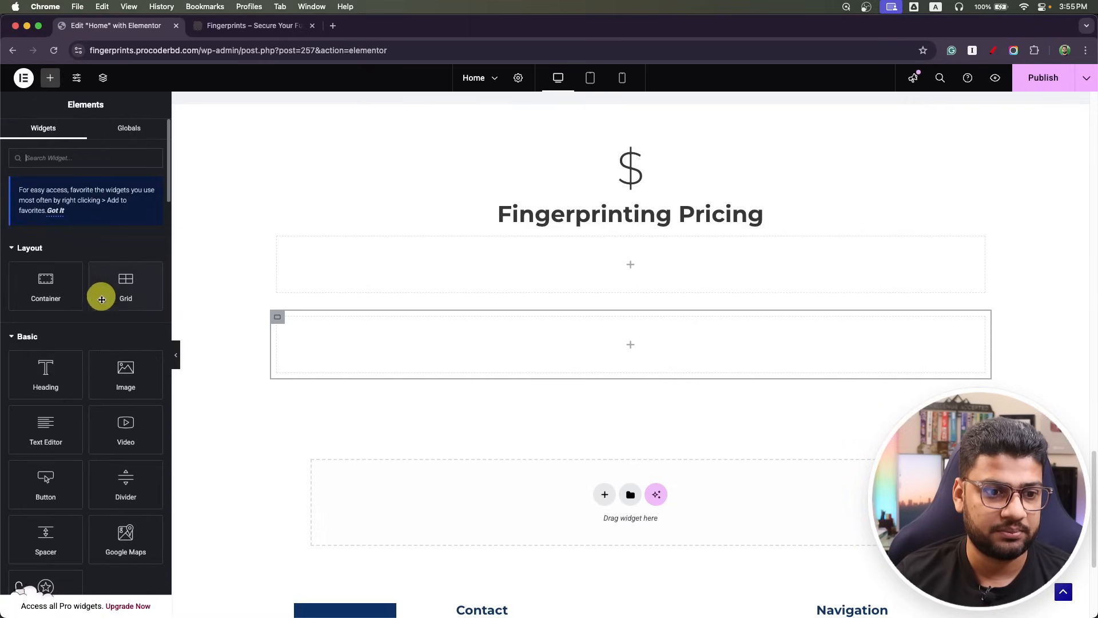
drag(44, 429, 502, 353)
click(78, 333)
key(super+a)
text(You must present at least one (1) government issued form of identification to be fingerprinted. No exceptions..)
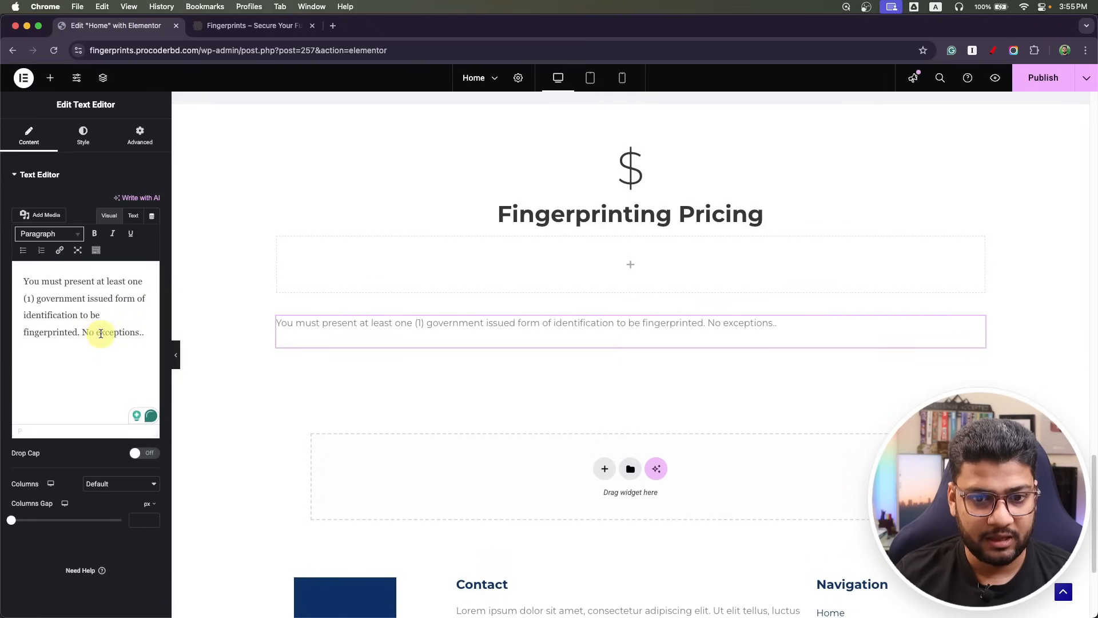
Bold 'No exceptions..', centre the note, and drop a new container into the empty box.
key(super+Tab)
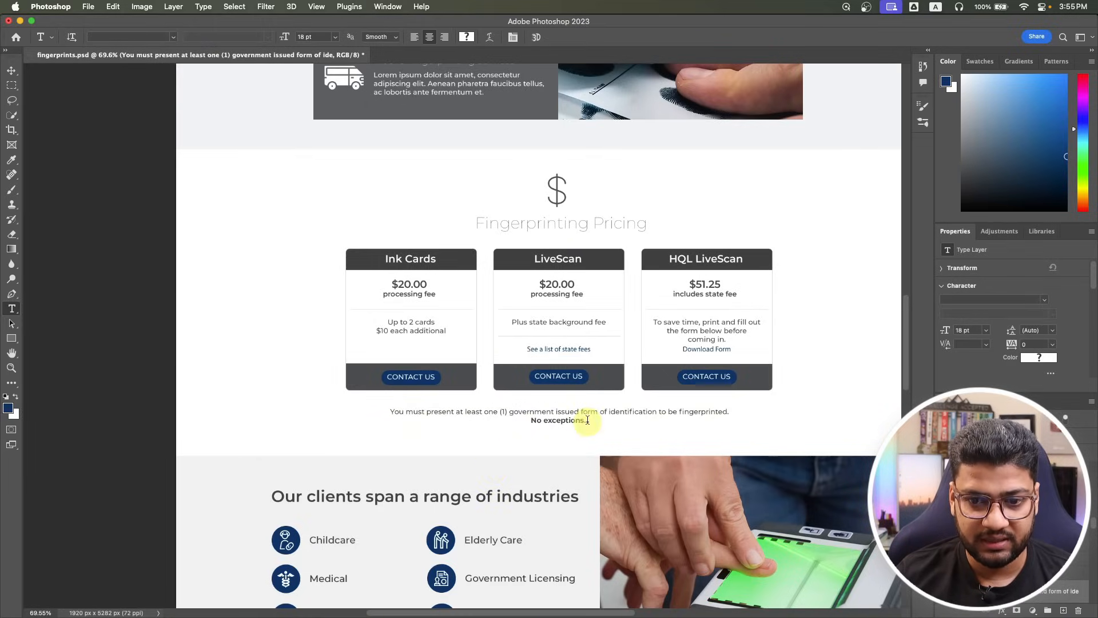
key(super+Tab)
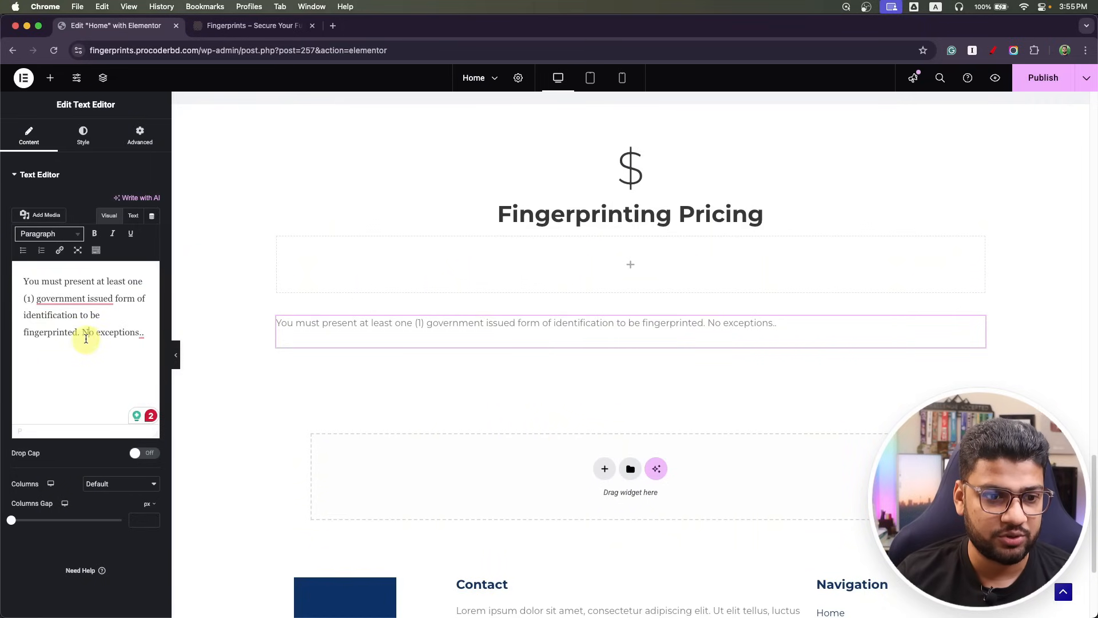
drag(83, 333, 140, 333)
click(94, 234)
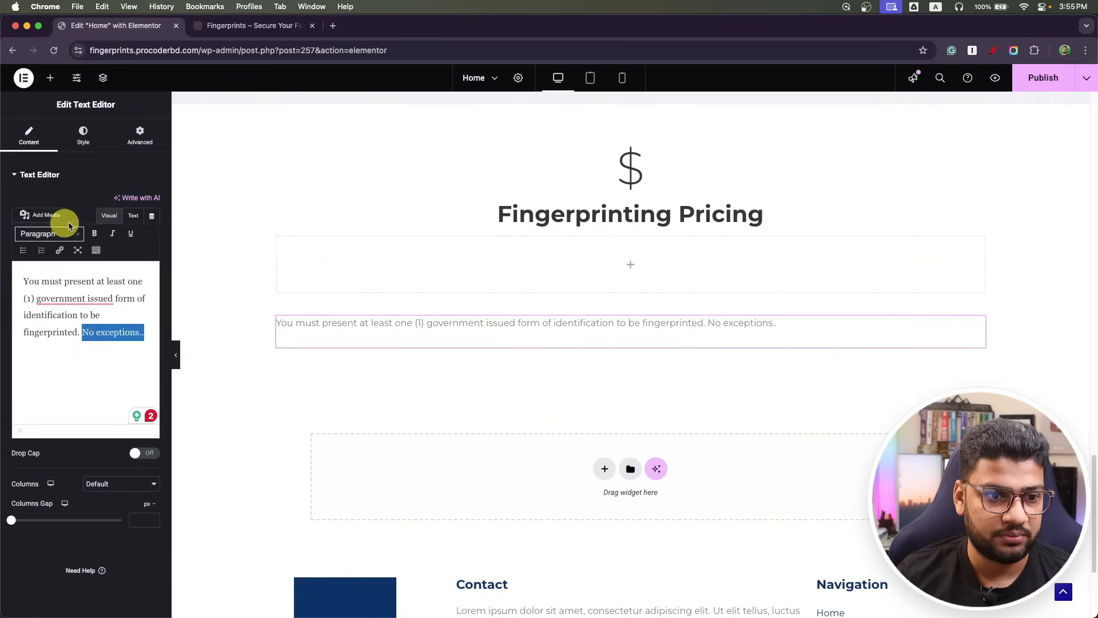
click(83, 136)
click(122, 201)
click(137, 225)
click(55, 284)
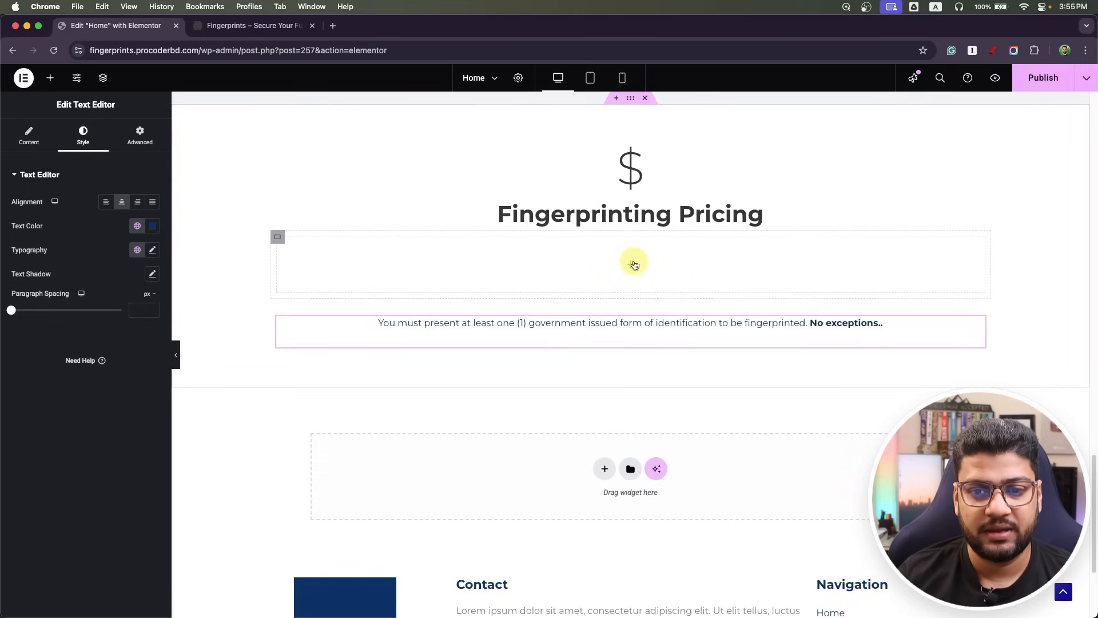
click(630, 264)
drag(25, 275, 393, 274)
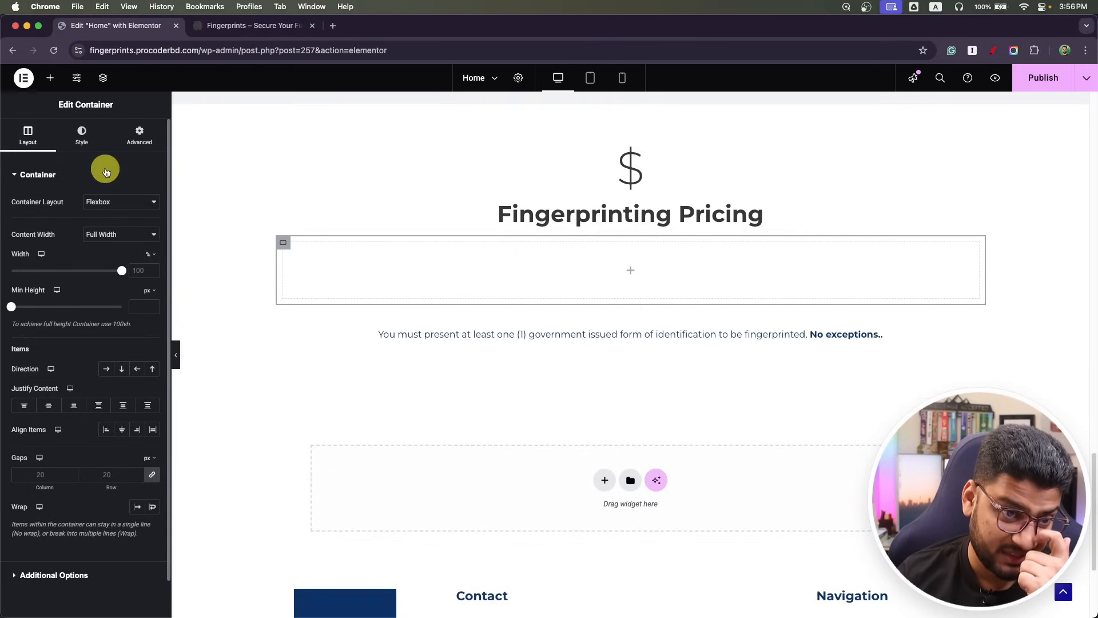
Nest a container inside the empty box with margin and padding set to 0.
click(50, 78)
drag(27, 277, 414, 288)
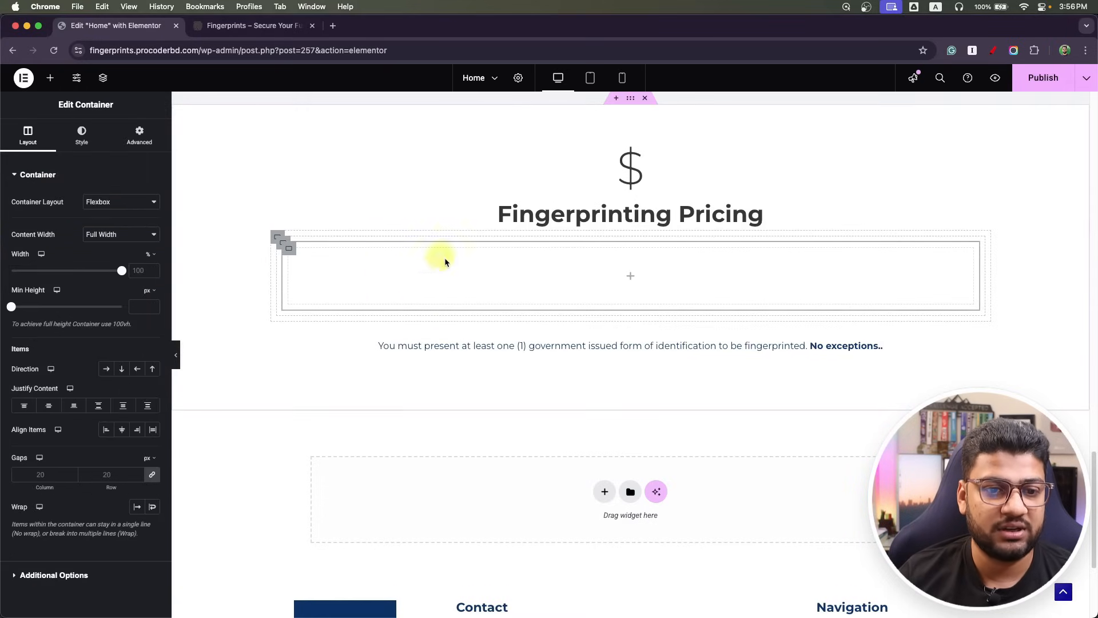
click(141, 137)
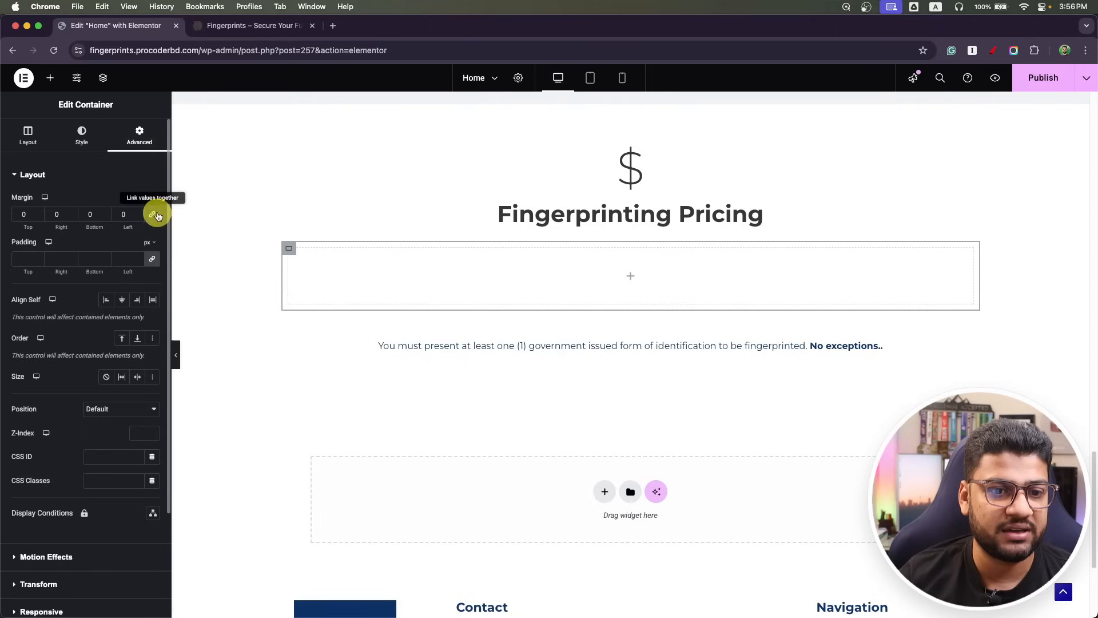
click(152, 259)
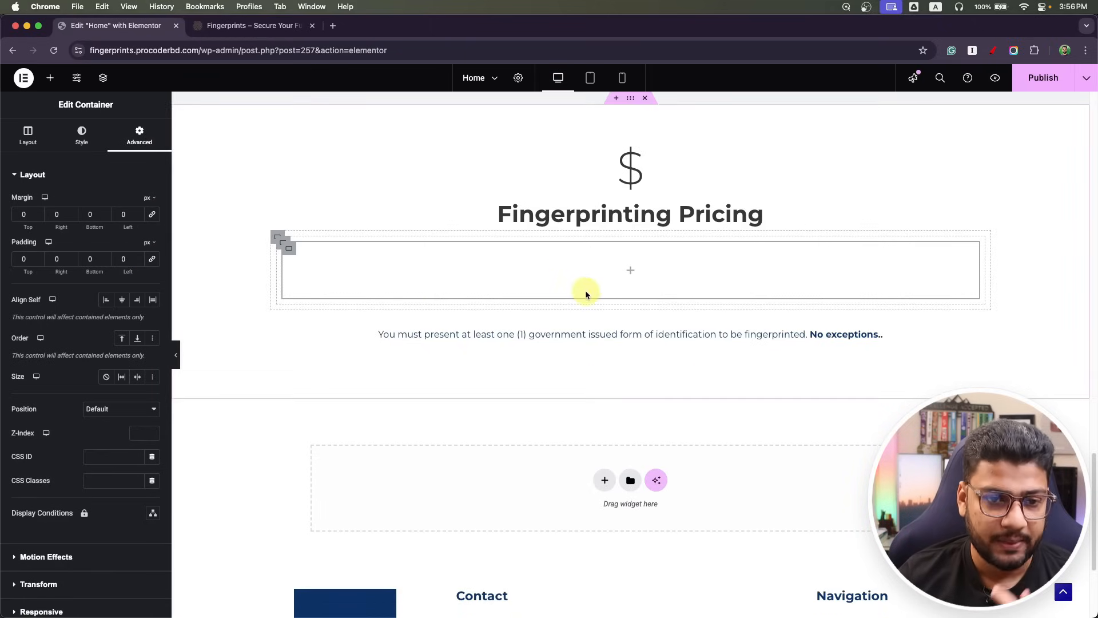
Add a Heading widget reading 'Ink Cards' with HTML tag H4.
click(50, 78)
drag(35, 382, 452, 290)
key(super+Tab)
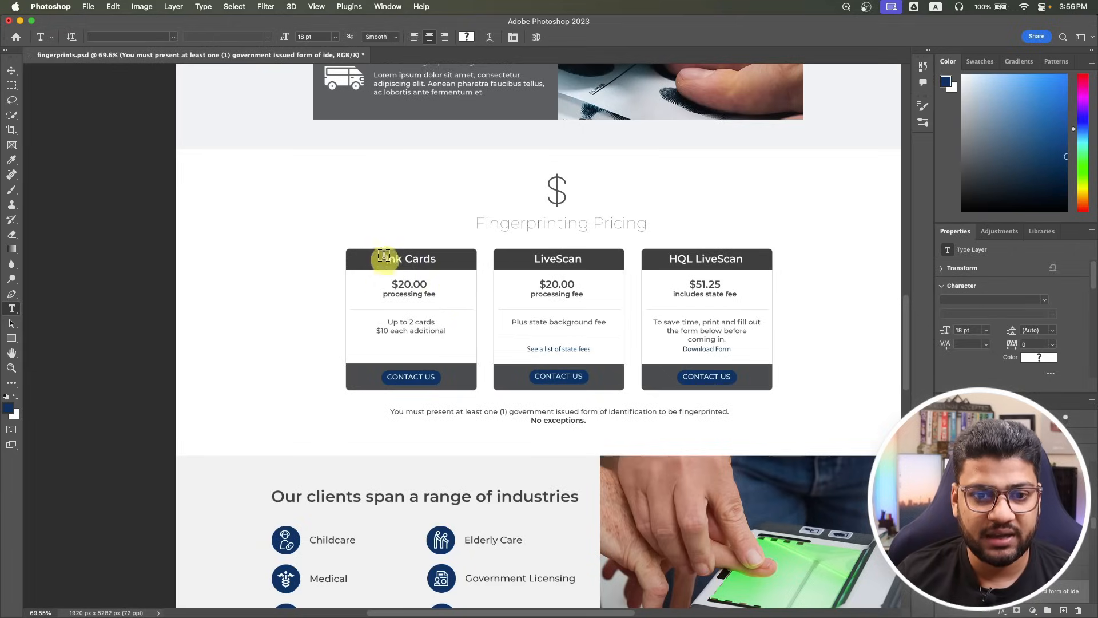
click(394, 257)
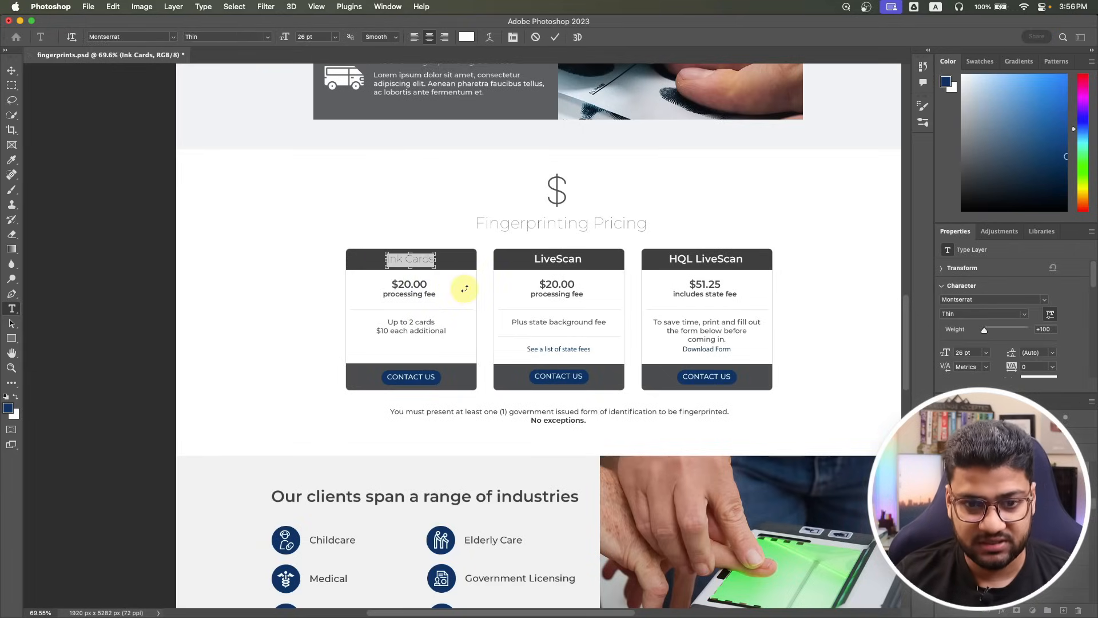
key(super+Tab)
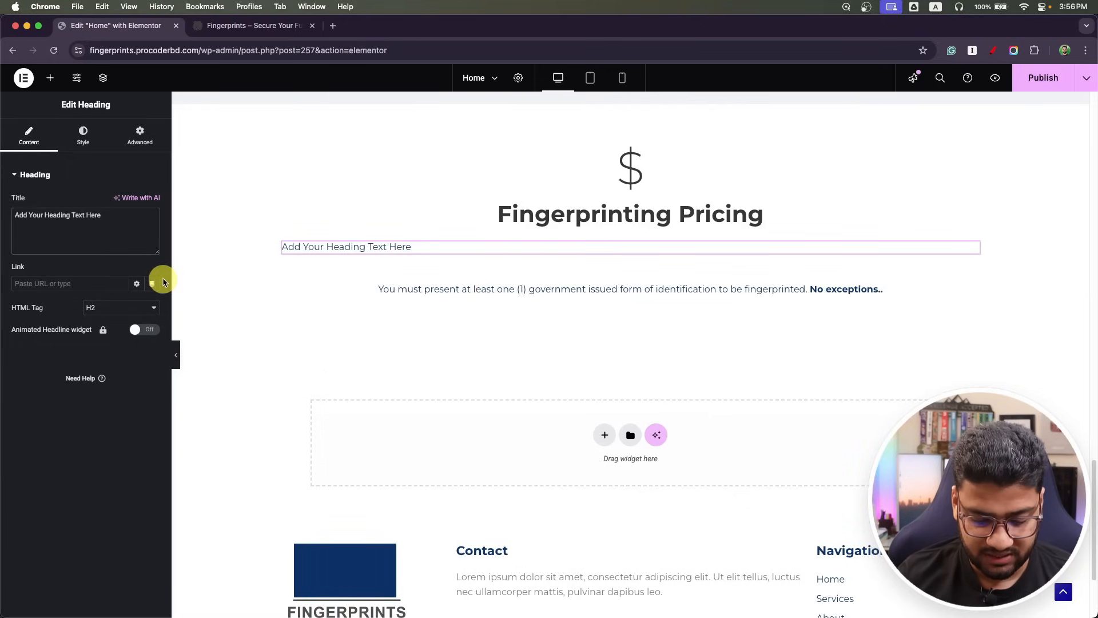
text(Ink Cards)
click(134, 308)
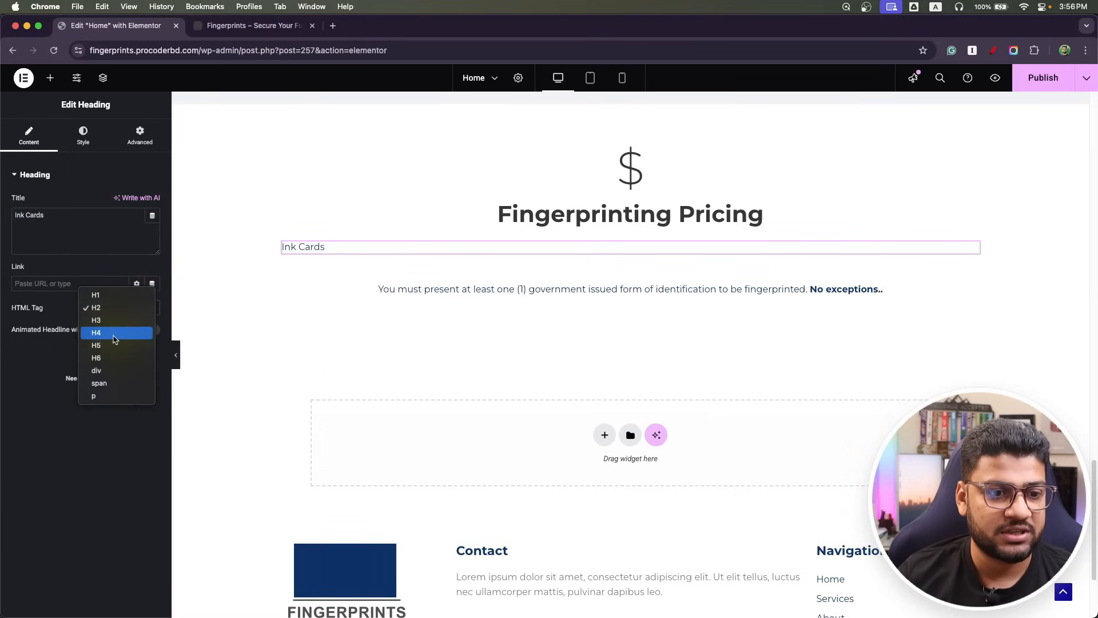
click(113, 334)
Set the Ink Cards heading's text colour to white.
click(83, 136)
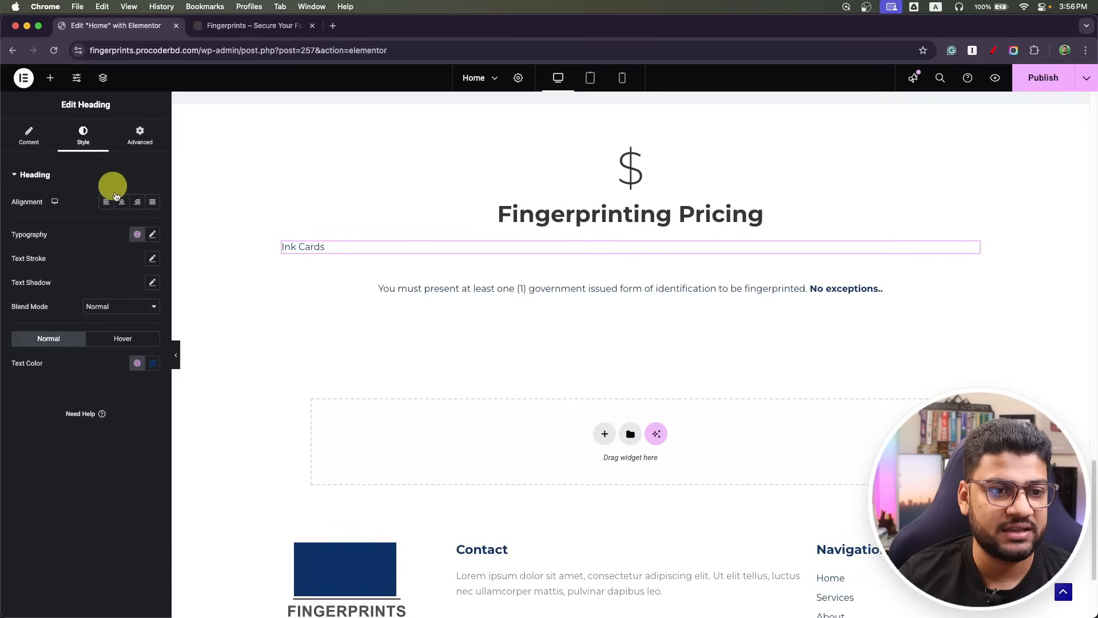
click(140, 238)
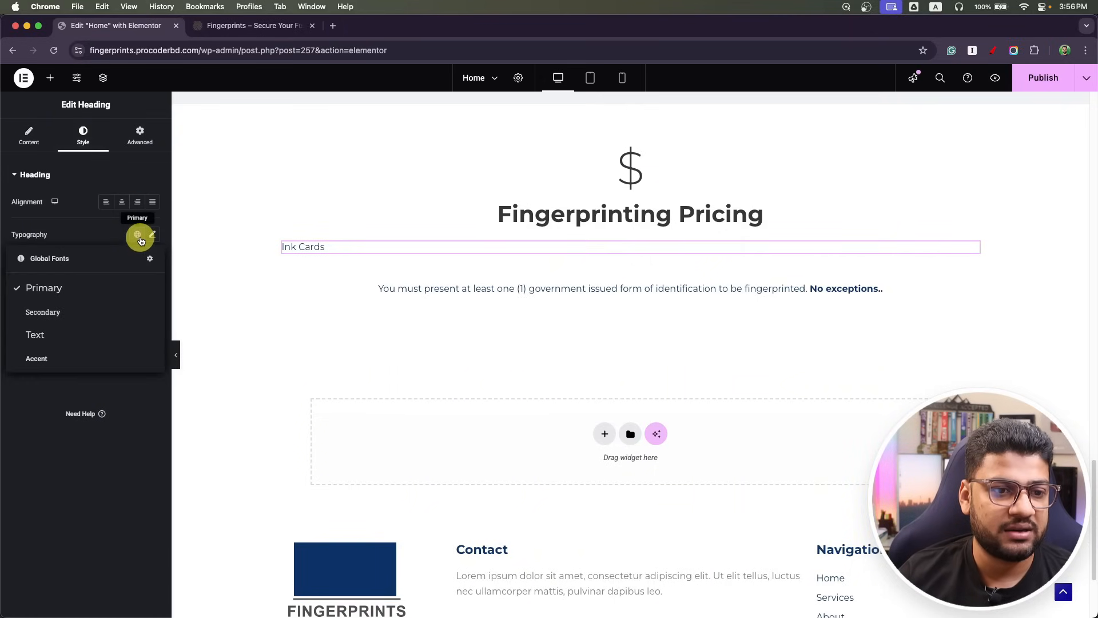
click(140, 238)
click(137, 363)
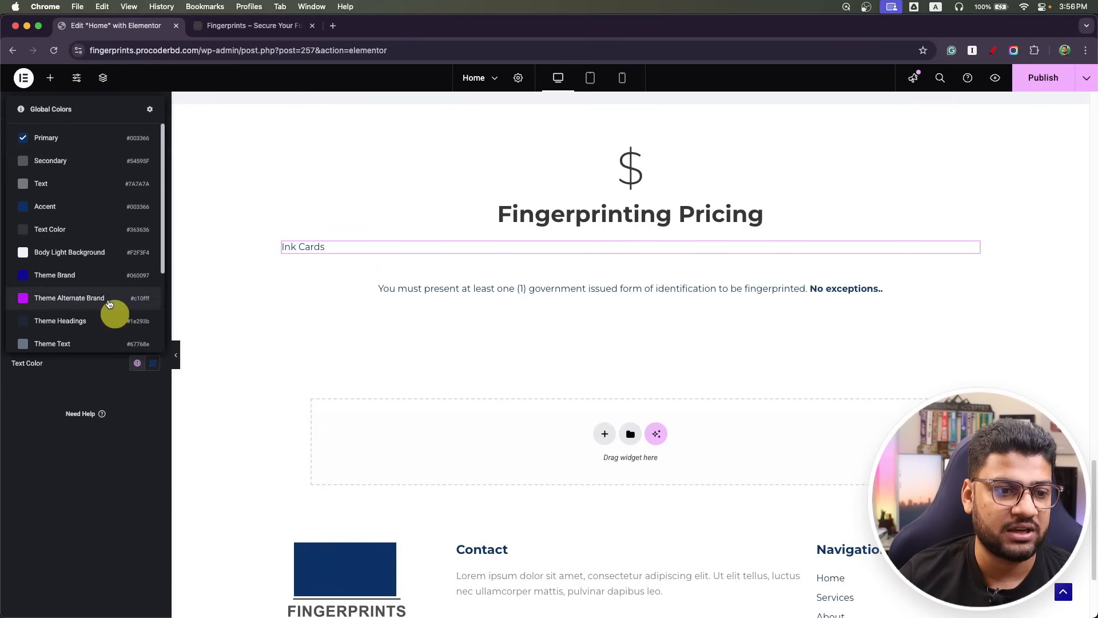
scroll(126, 338, down, 5)
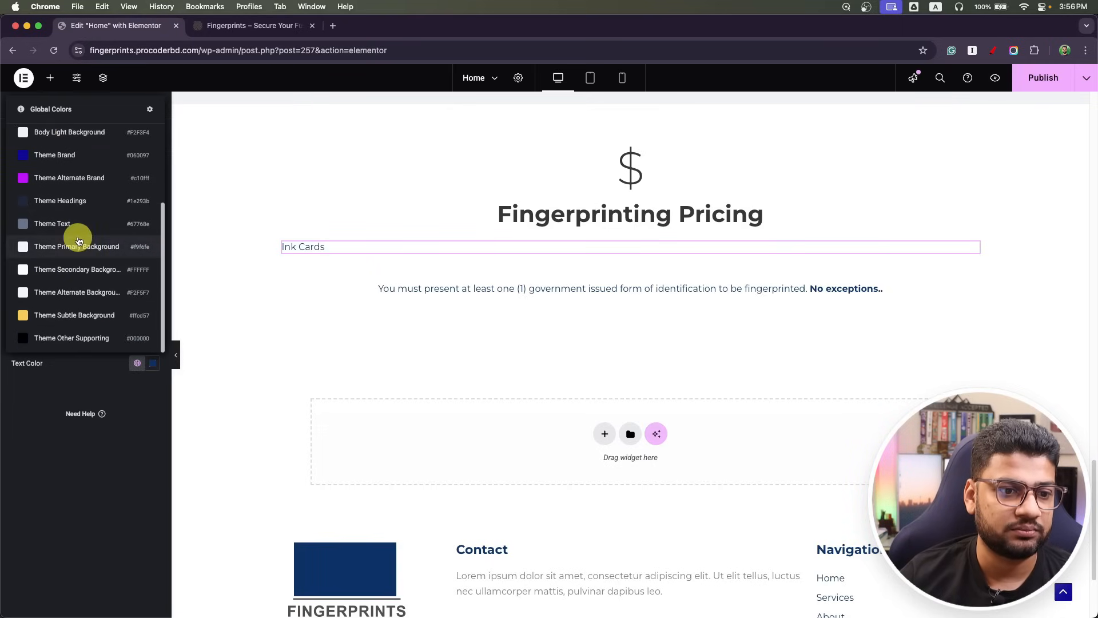
click(78, 266)
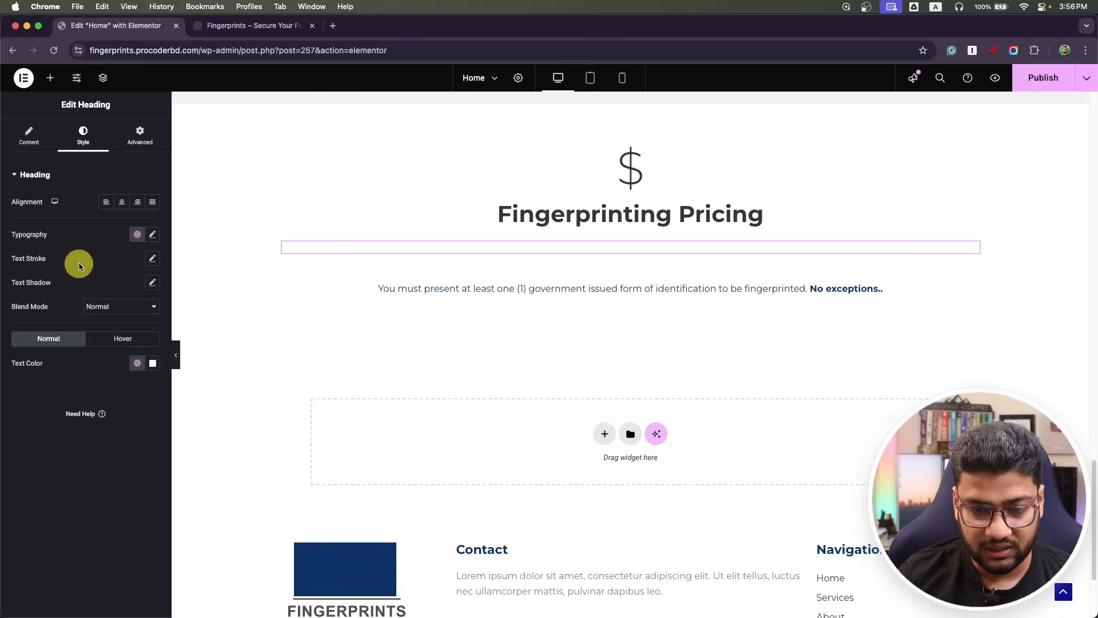
Sample the grey of the Ink Cards header in the Photoshop design.
key(super+Tab)
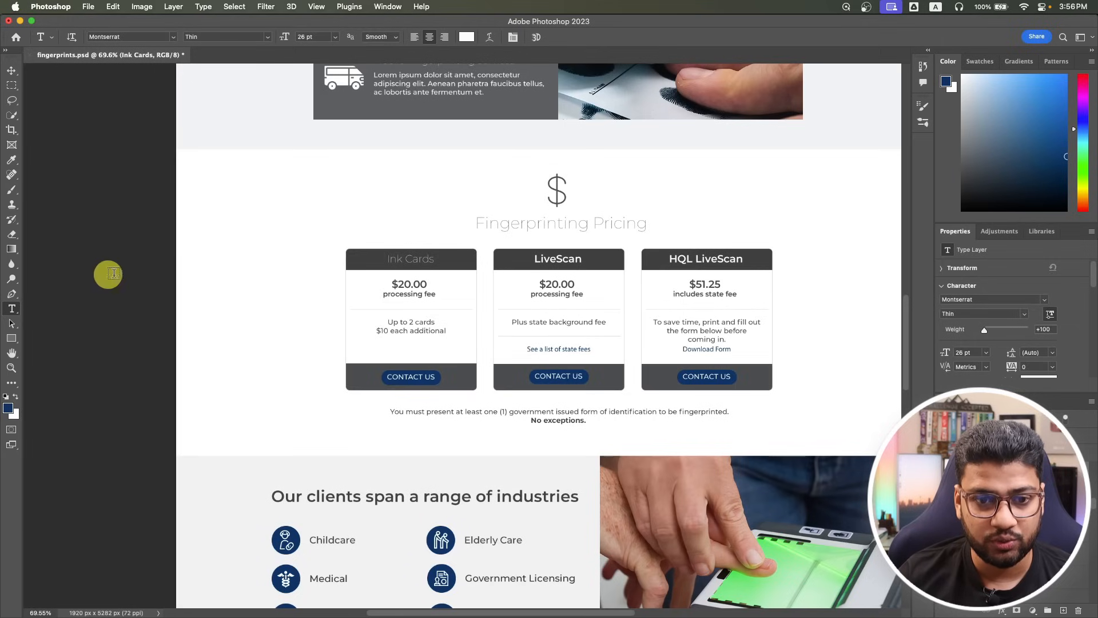
click(8, 407)
click(368, 258)
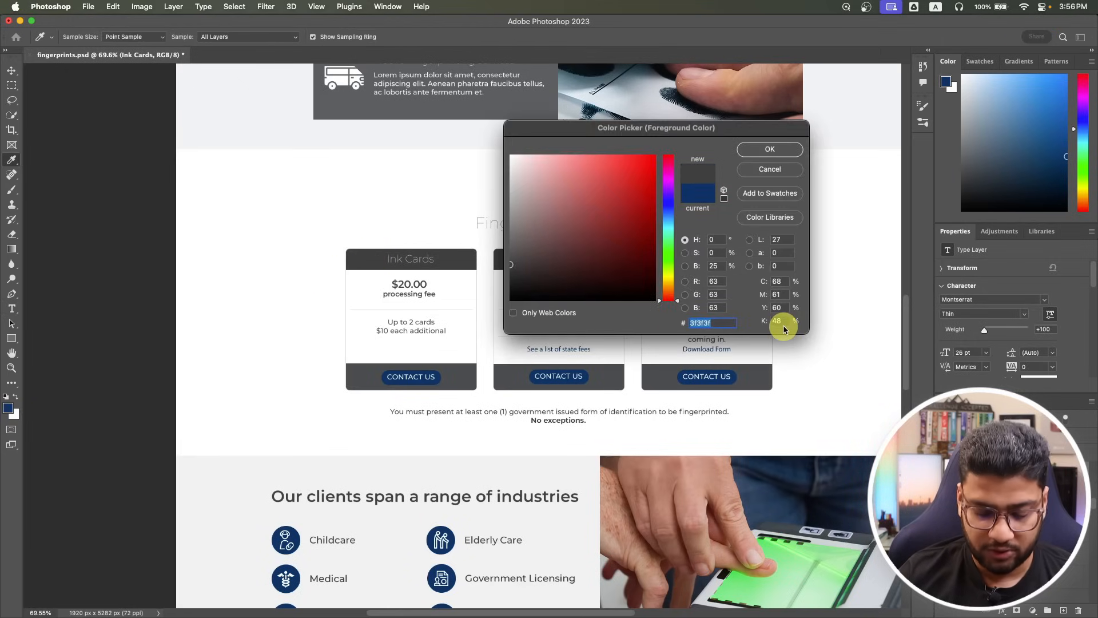
key(super+Tab)
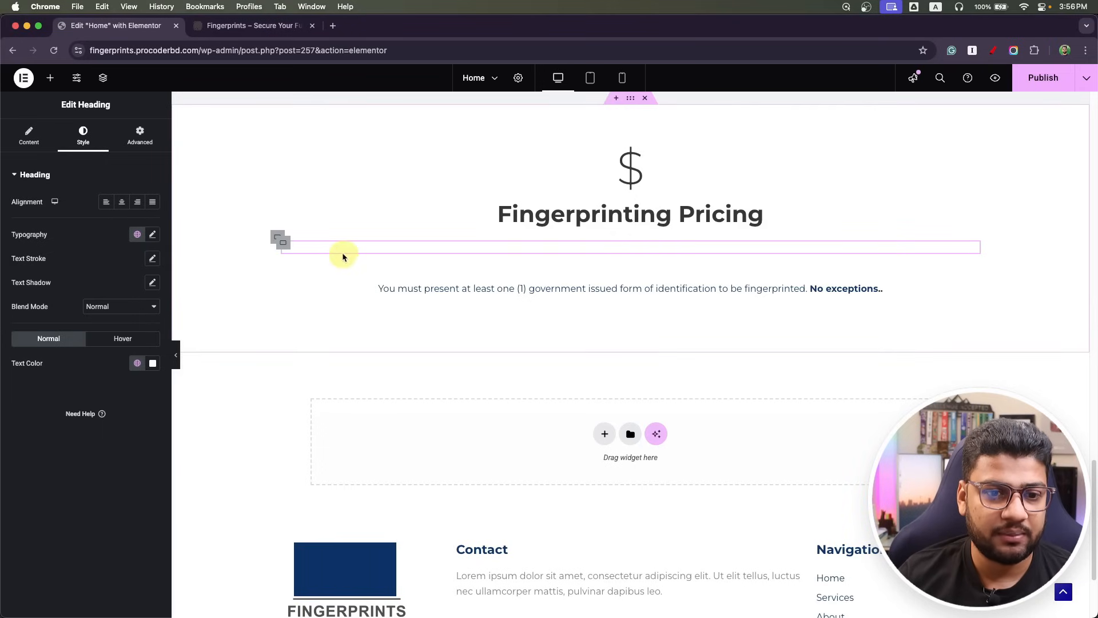
Set the heading's parent container to a Classic background with hex colour 3f3f3f.
click(289, 251)
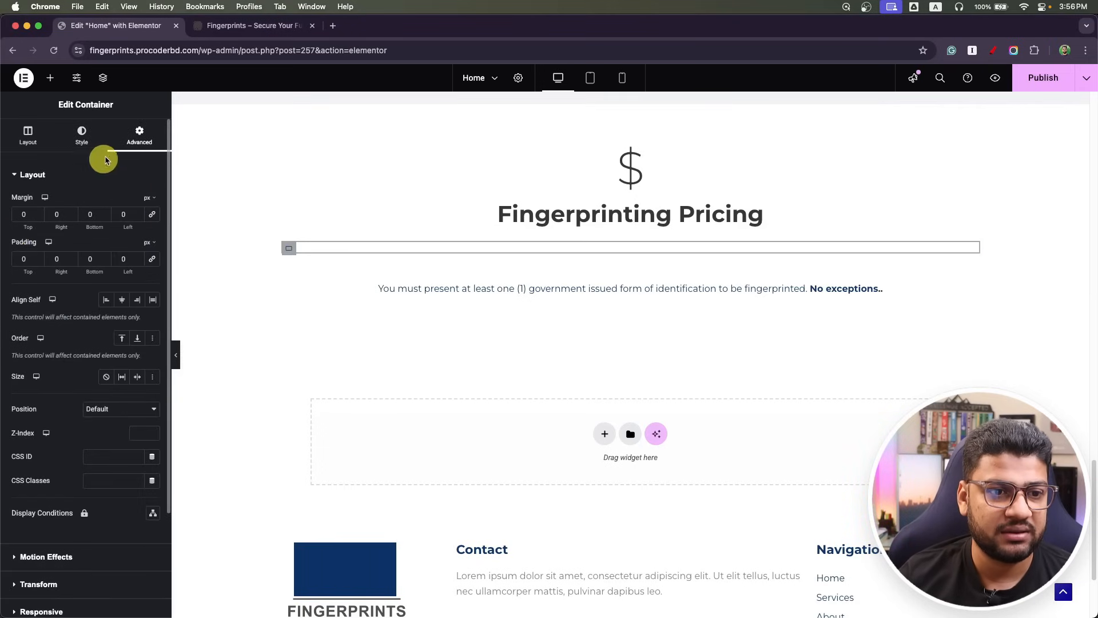
click(82, 138)
click(105, 226)
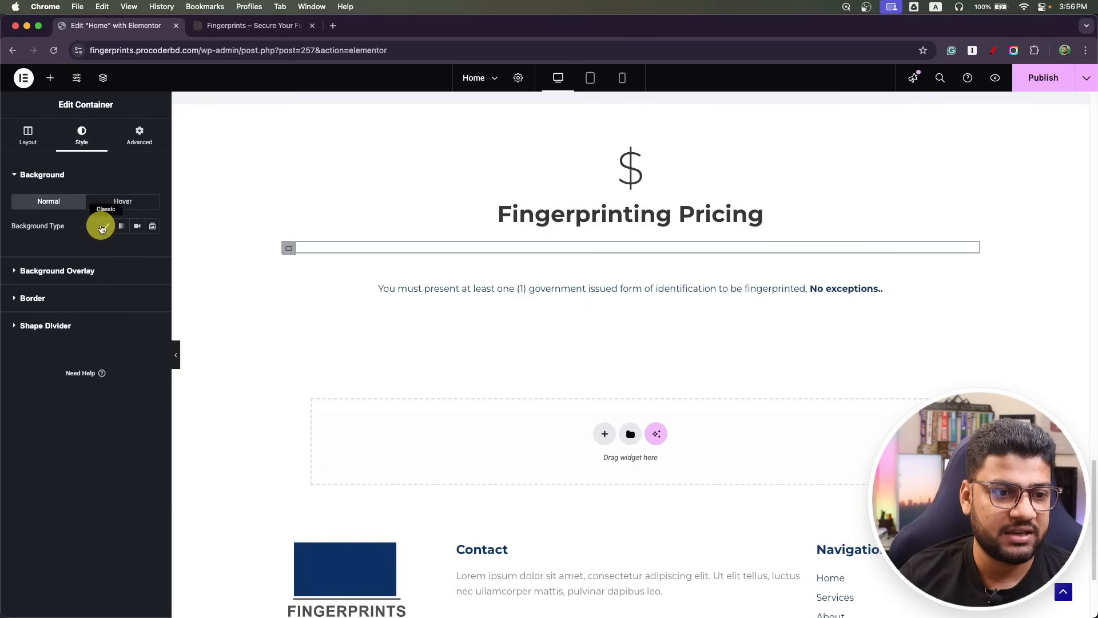
click(136, 251)
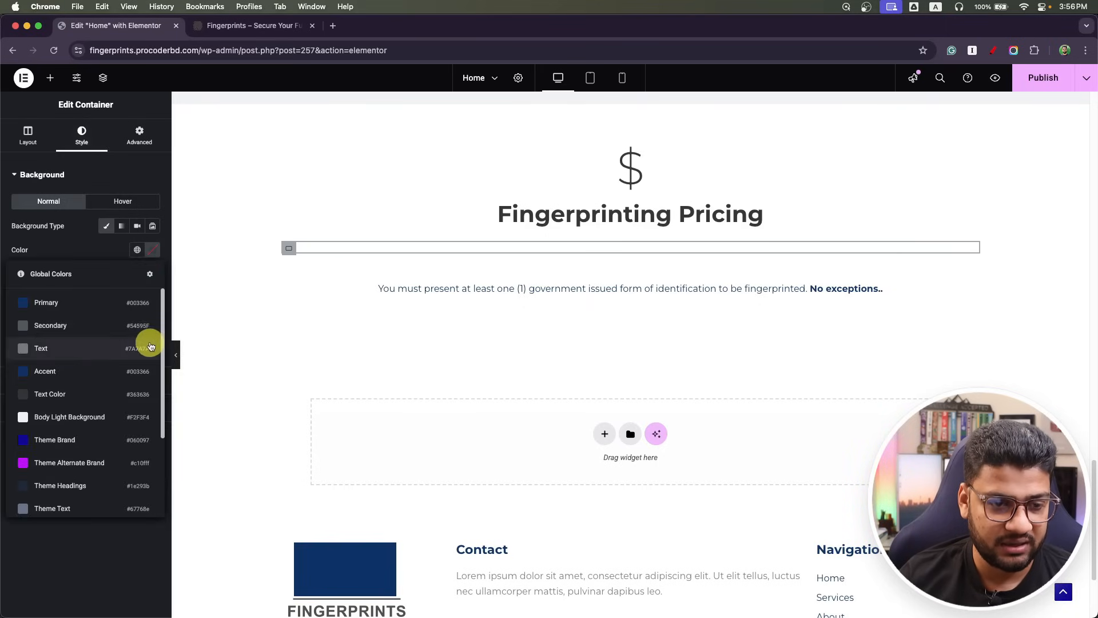
click(152, 250)
text(3f3f3f)
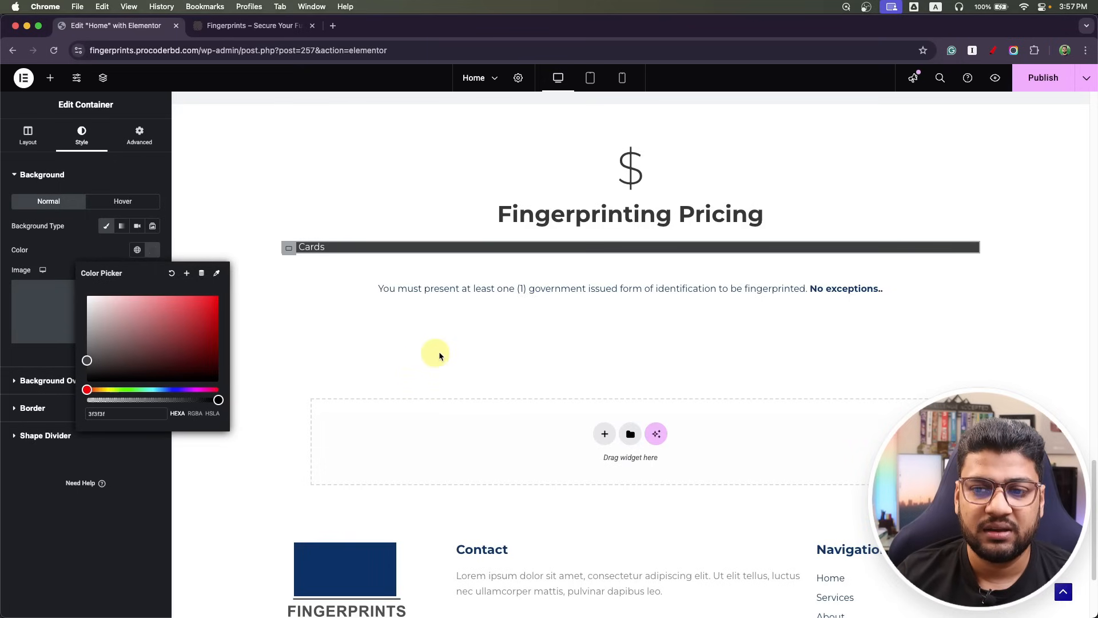
click(972, 251)
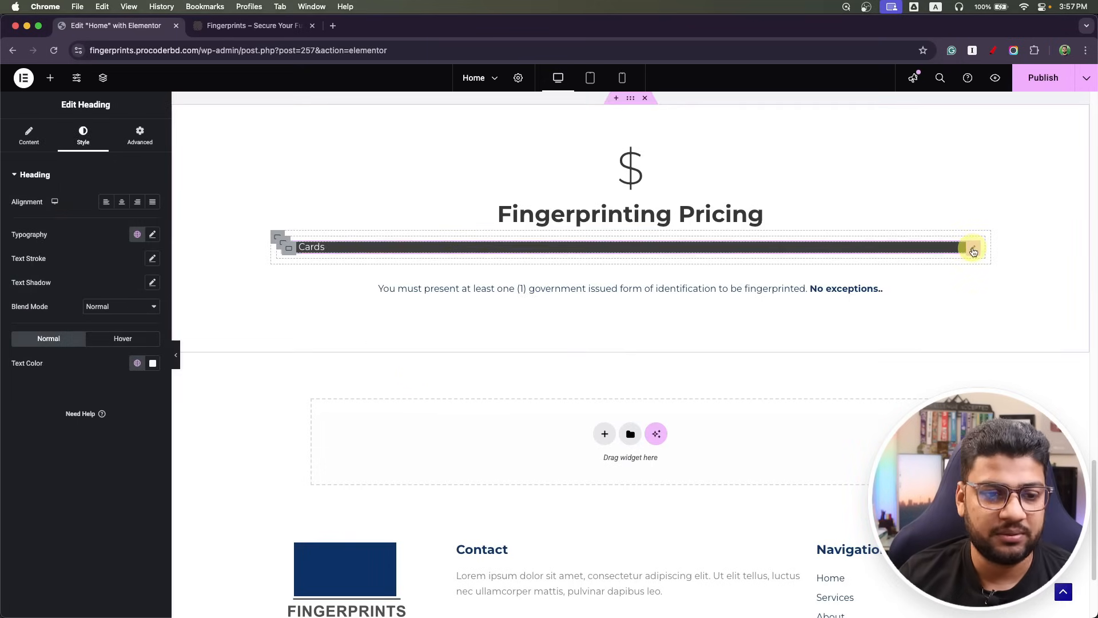
Make the Ink Cards heading 26 px bold (700), matching the Photoshop title font.
click(153, 235)
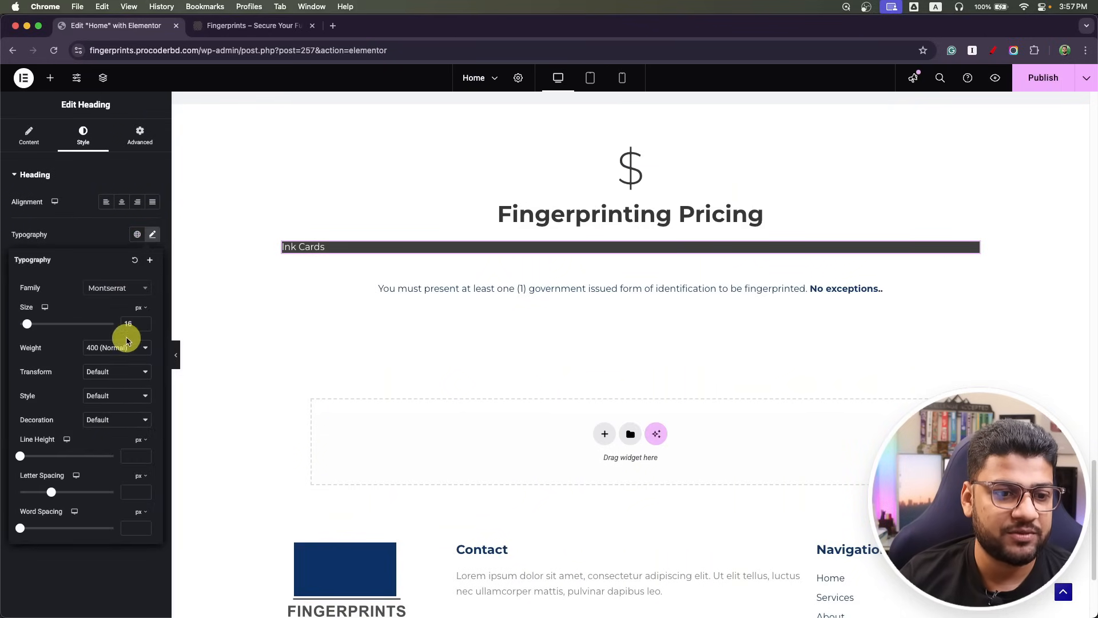
key(super+Tab)
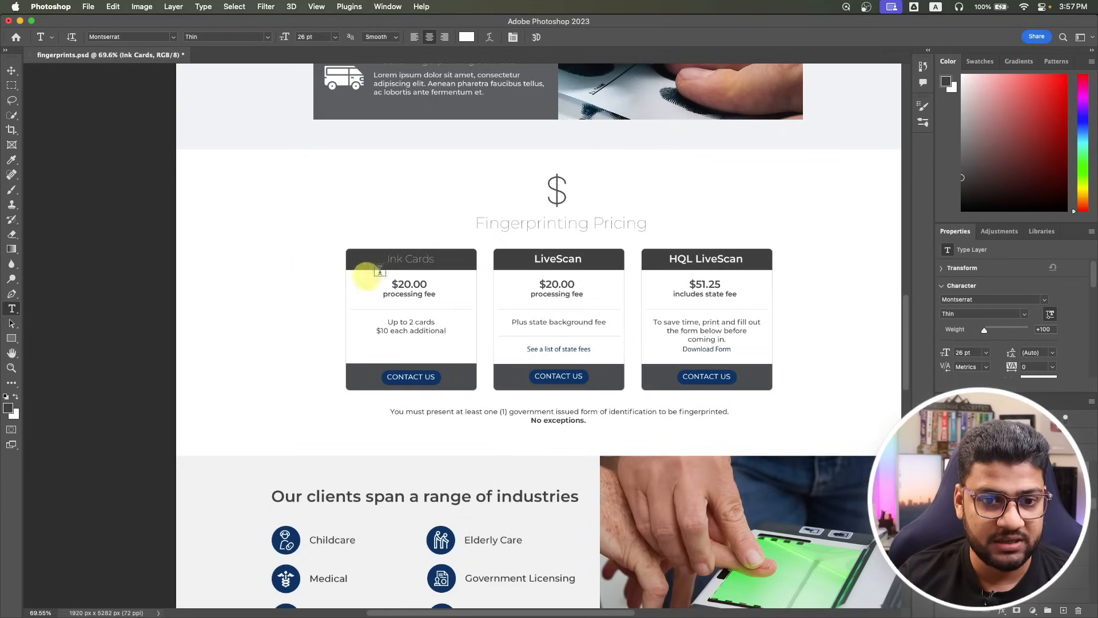
click(566, 259)
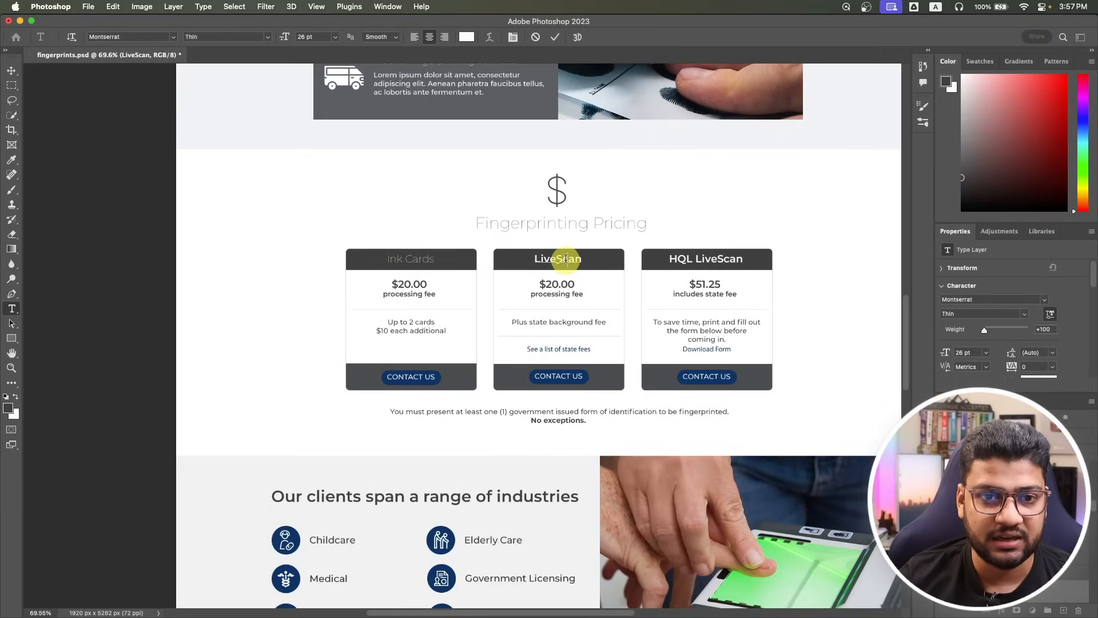
key(super+Tab)
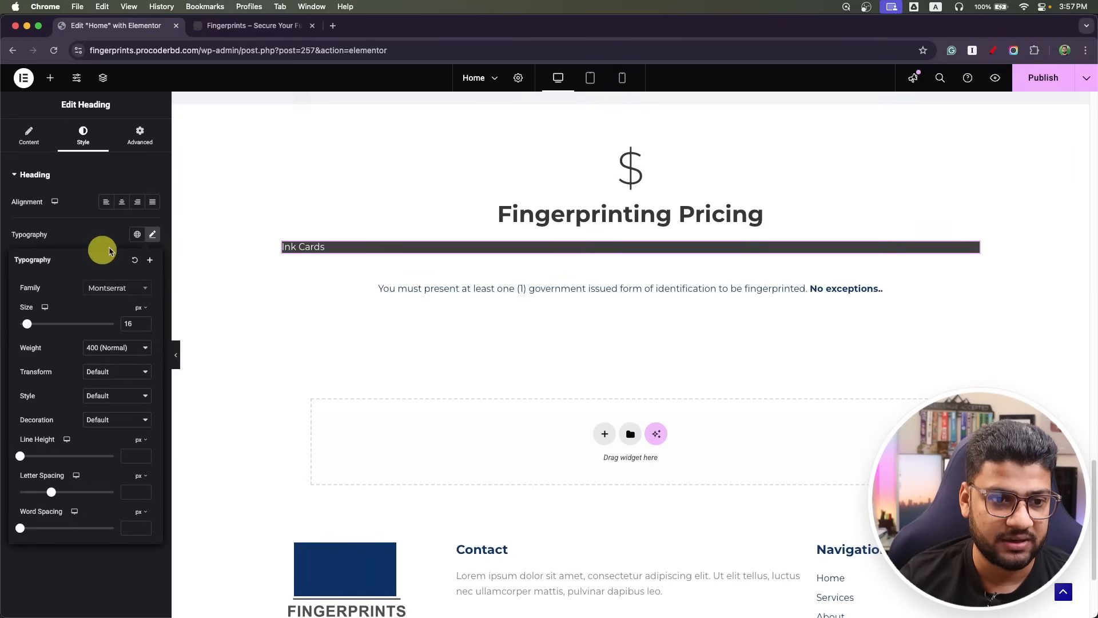
click(133, 324)
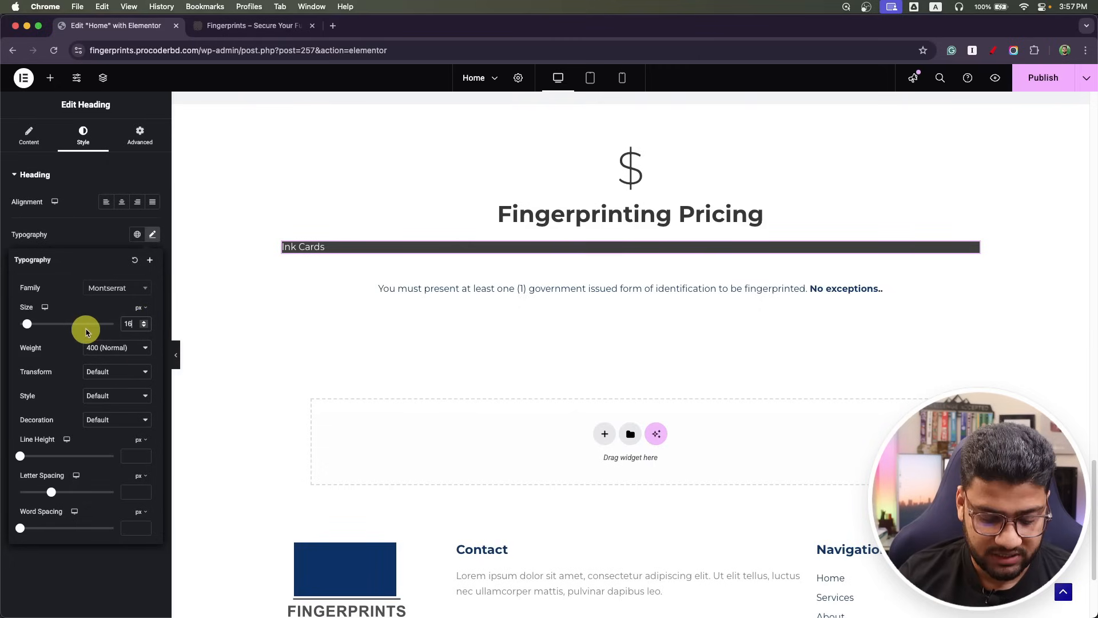
key(BackSpace)
key(BackSpace)
text(26)
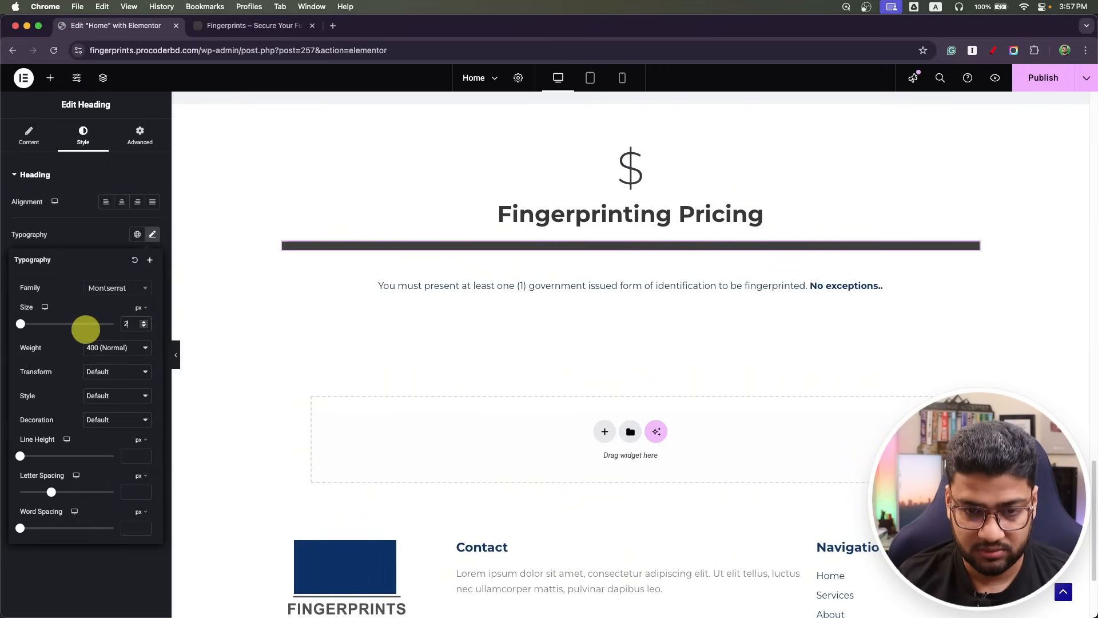
click(100, 347)
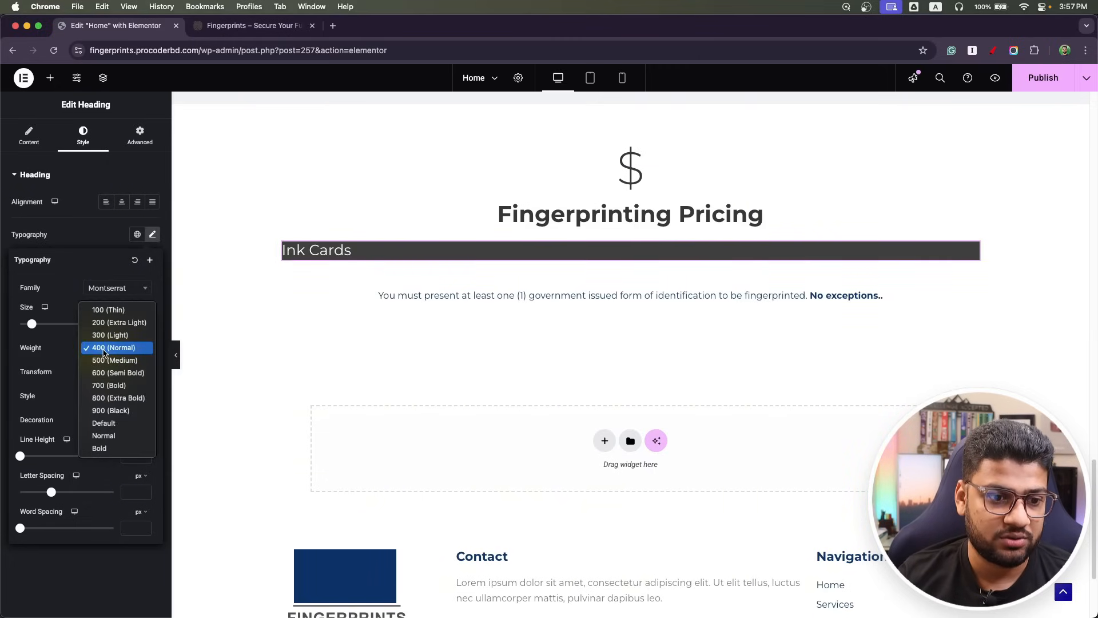
click(117, 385)
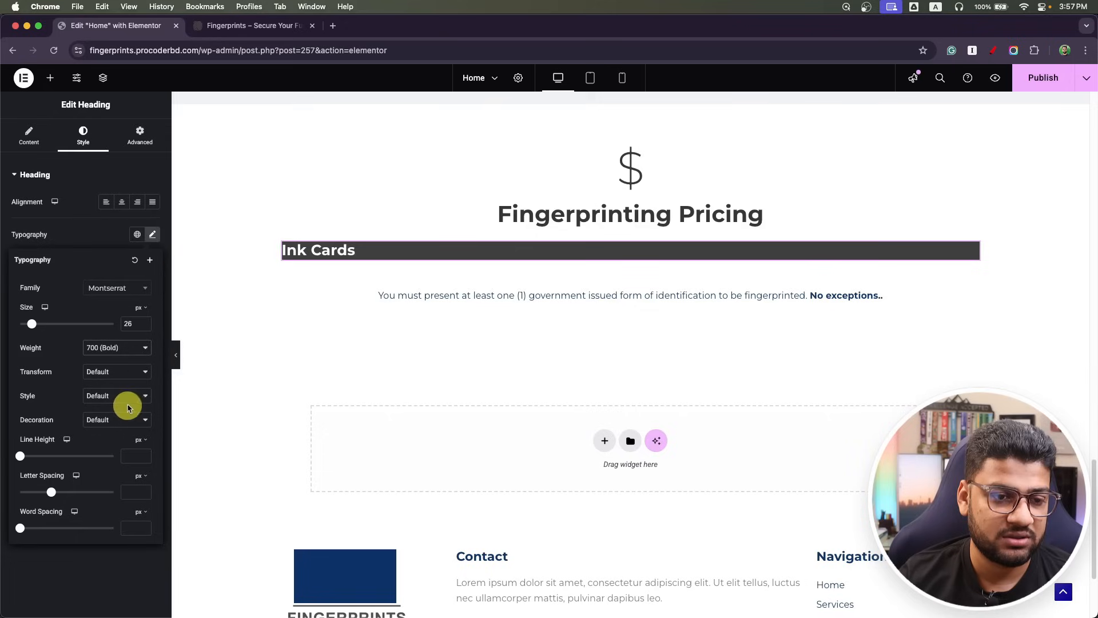
click(153, 236)
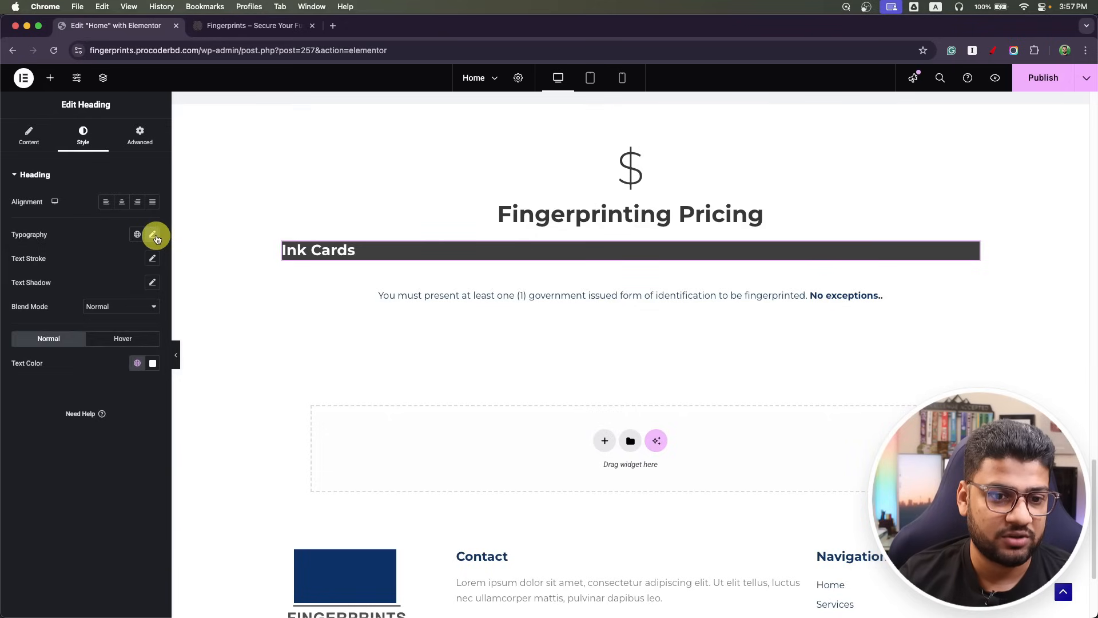
Center the Ink Cards heading and give it 15 px padding on every side.
click(122, 203)
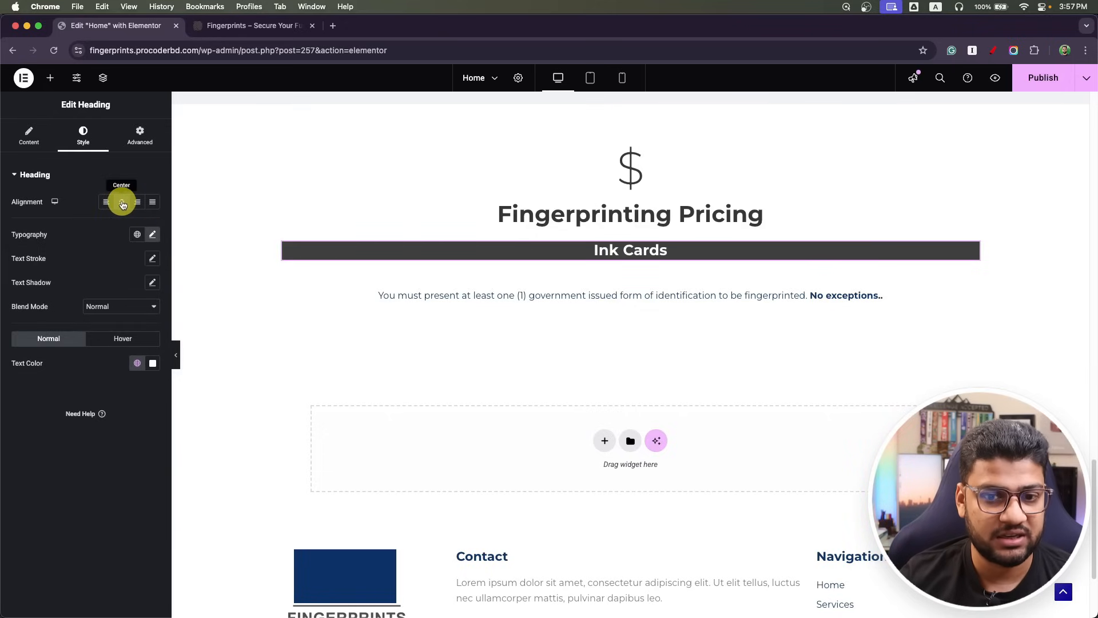
click(144, 143)
click(26, 259)
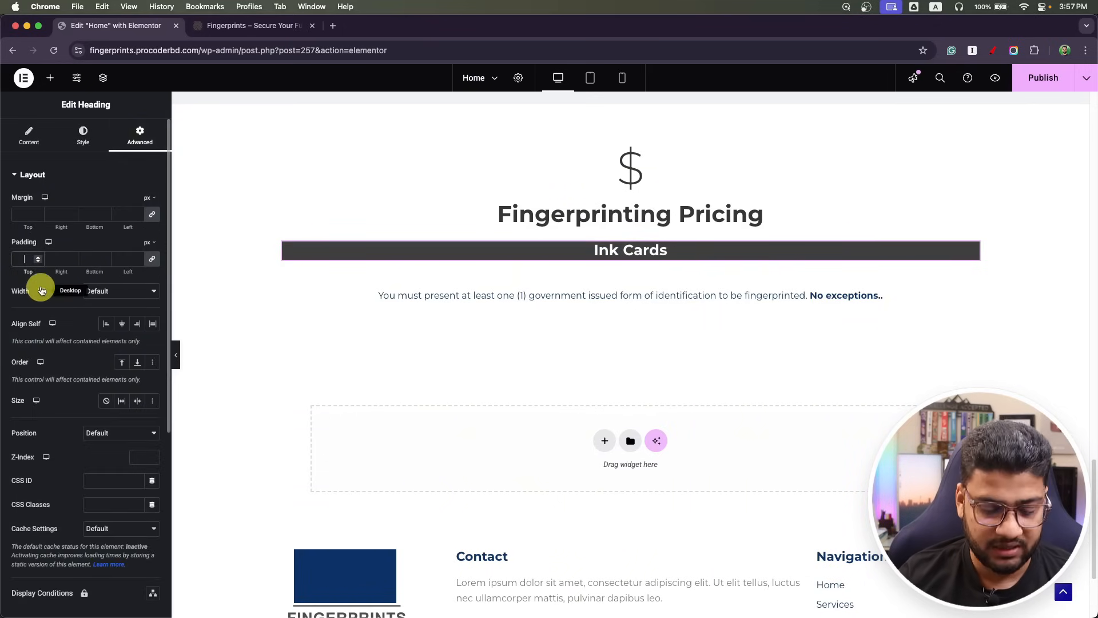
text(15)
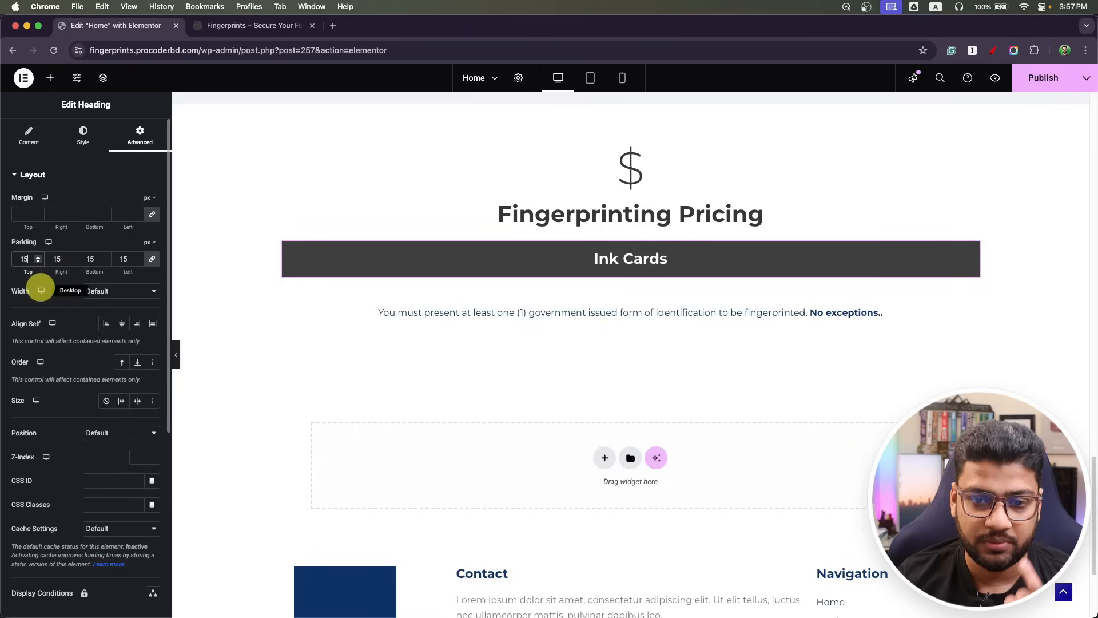
Drop a Text Editor block onto the page, then delete the misplaced copy.
click(52, 80)
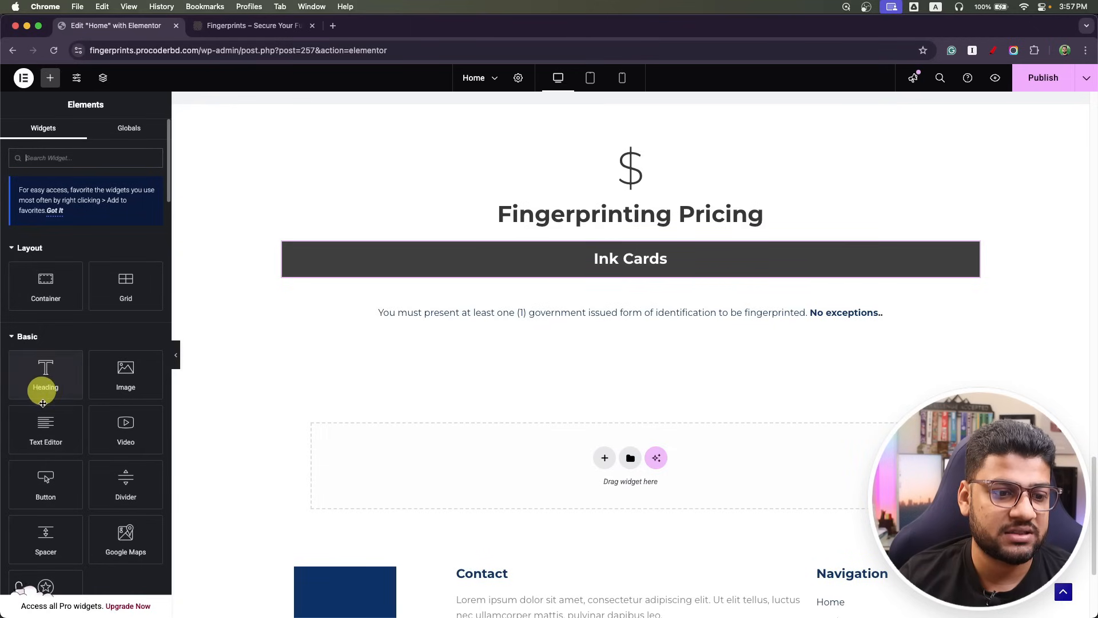
drag(47, 448, 458, 277)
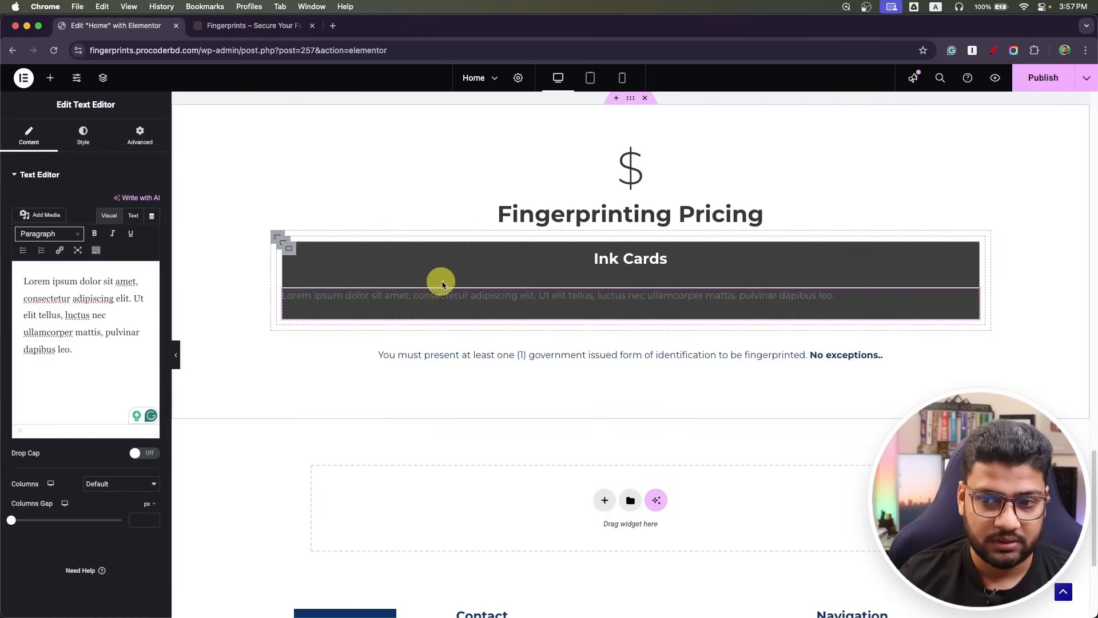
right_click(972, 297)
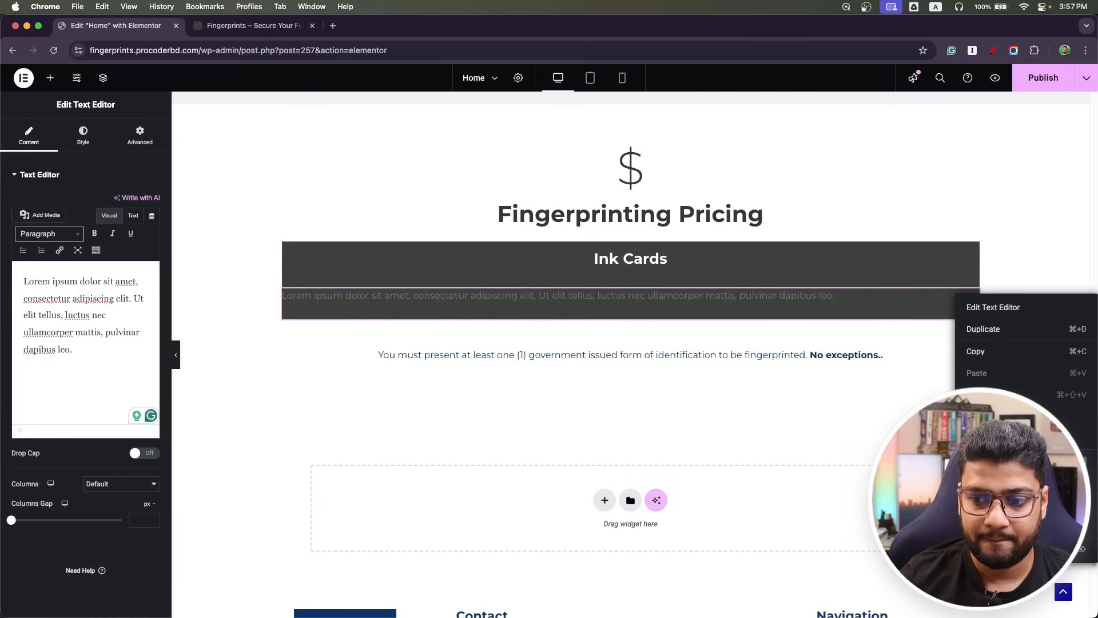
click(992, 548)
Use the structure outline to put the text block under the Ink Cards heading.
click(103, 78)
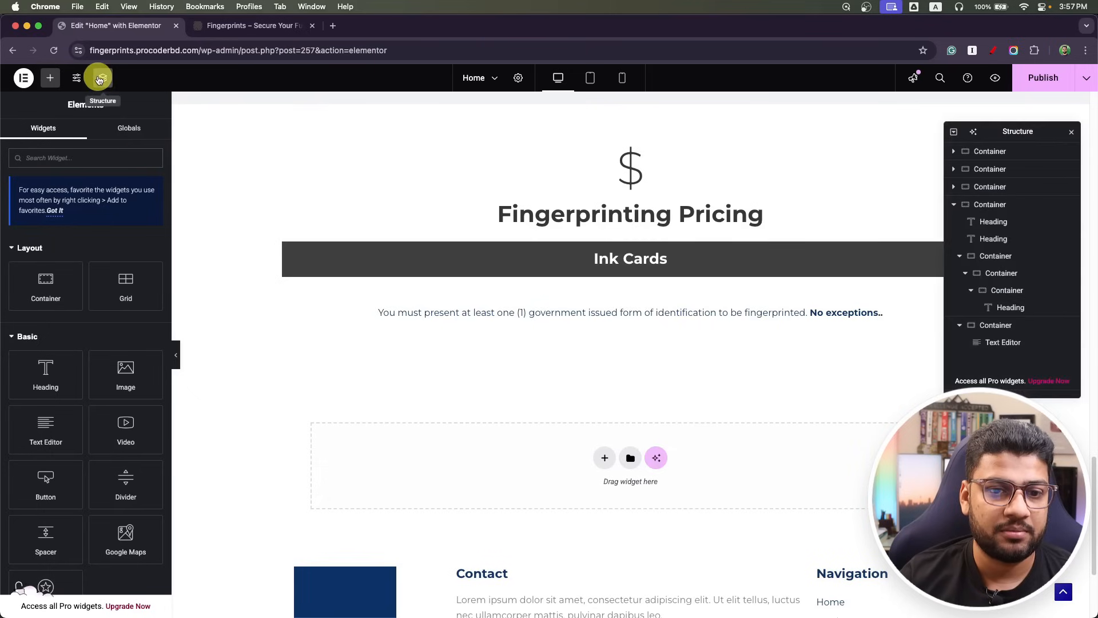
click(971, 291)
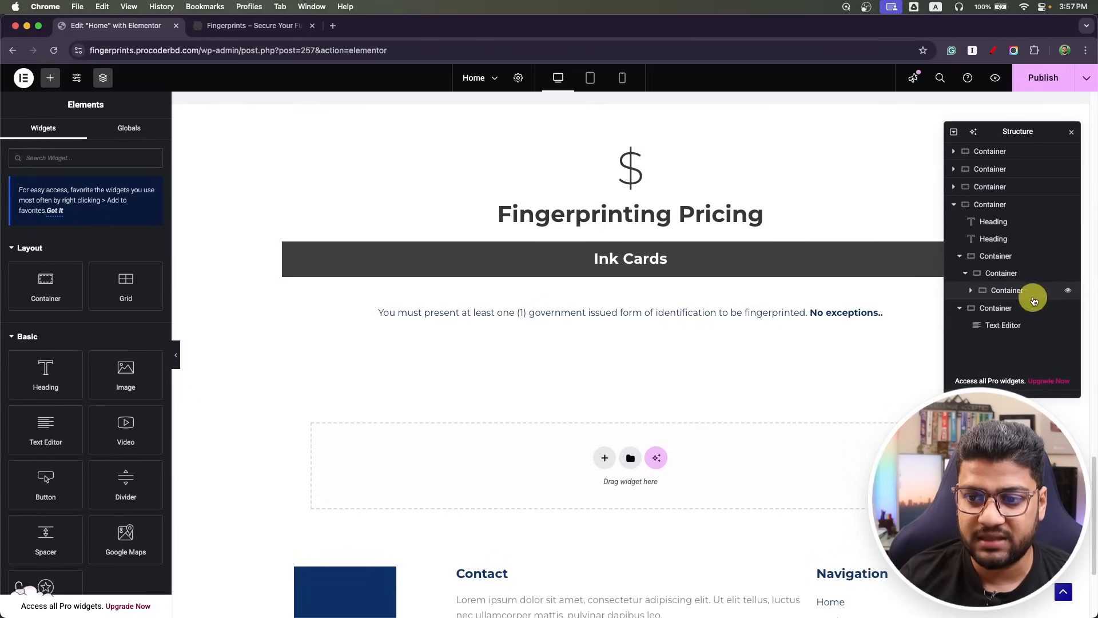
click(998, 273)
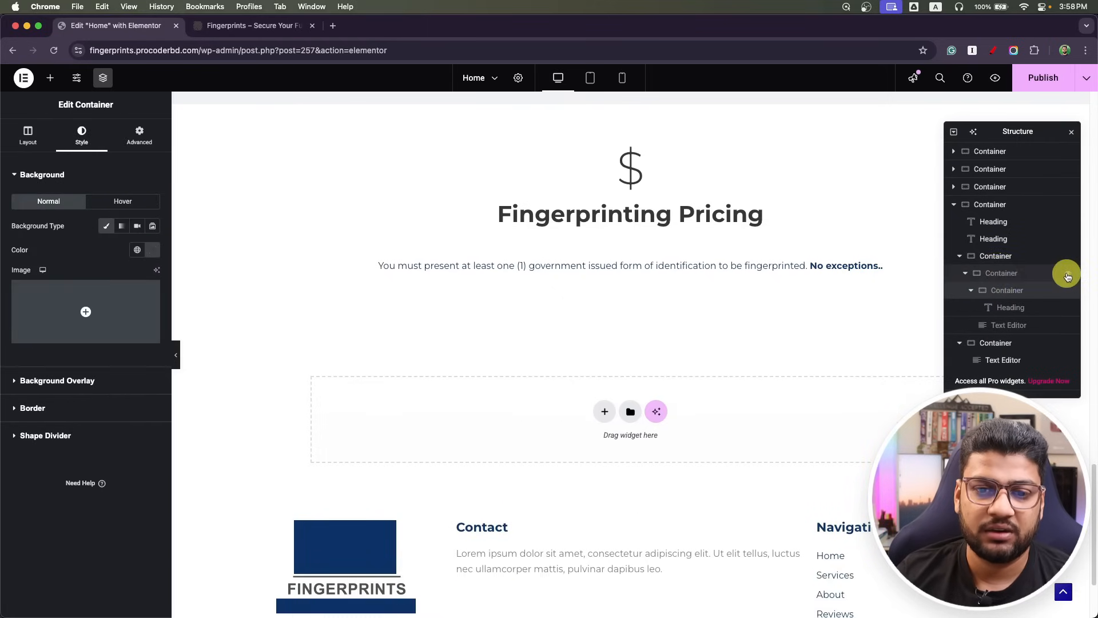
click(1068, 275)
click(1068, 274)
click(1067, 274)
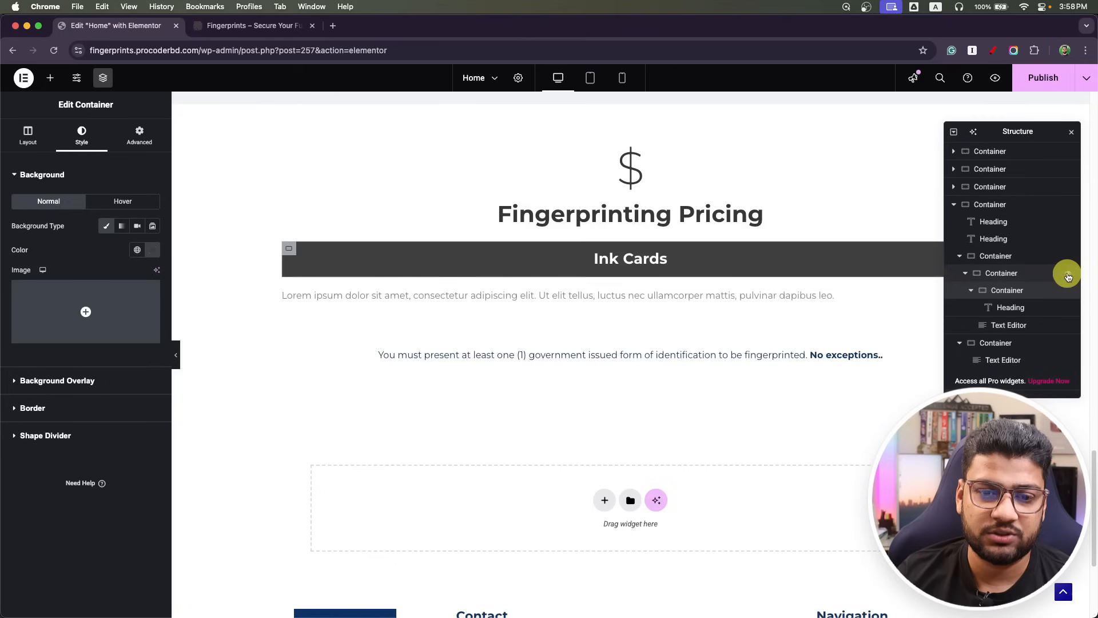
click(1014, 329)
Select the '$20.00 processing fee' text in the Photoshop Ink Cards design to copy it.
key(super+Tab)
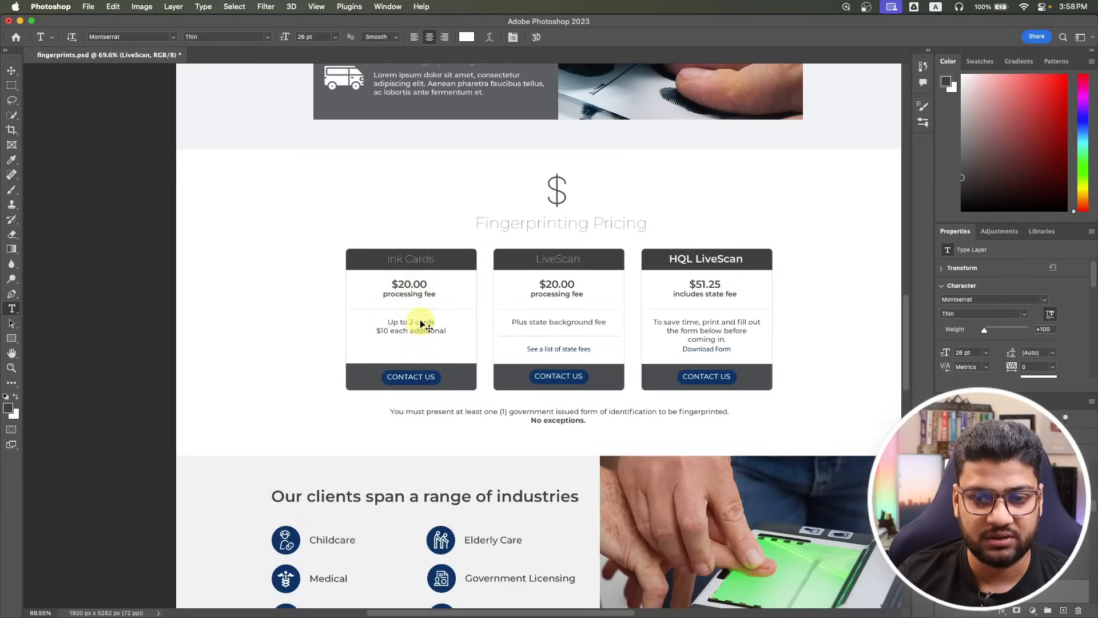
key(super+Tab)
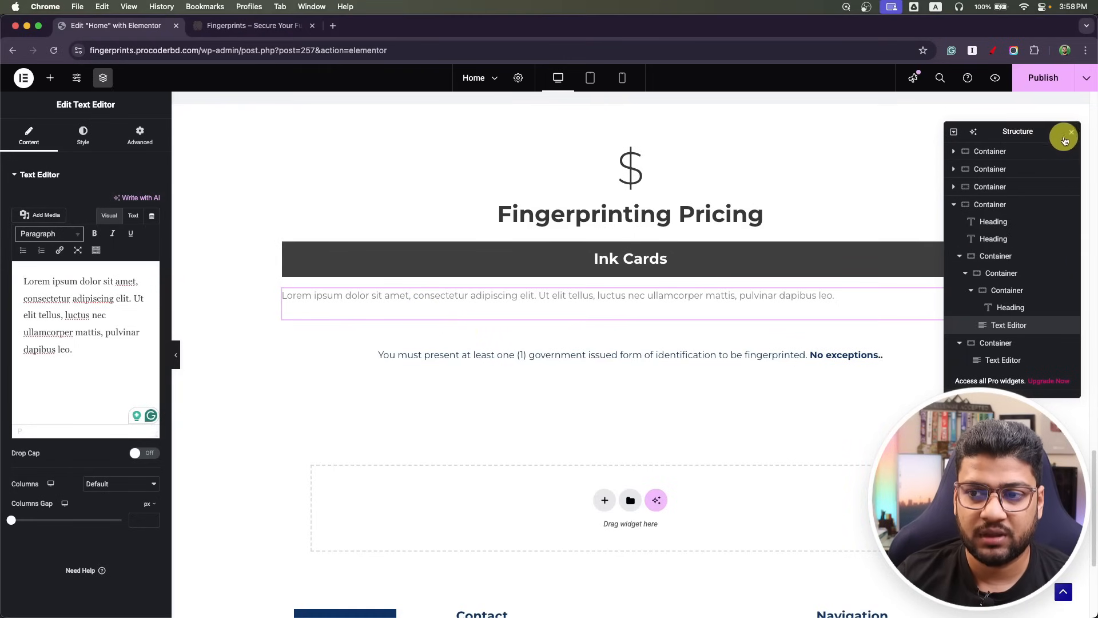
key(super+Tab)
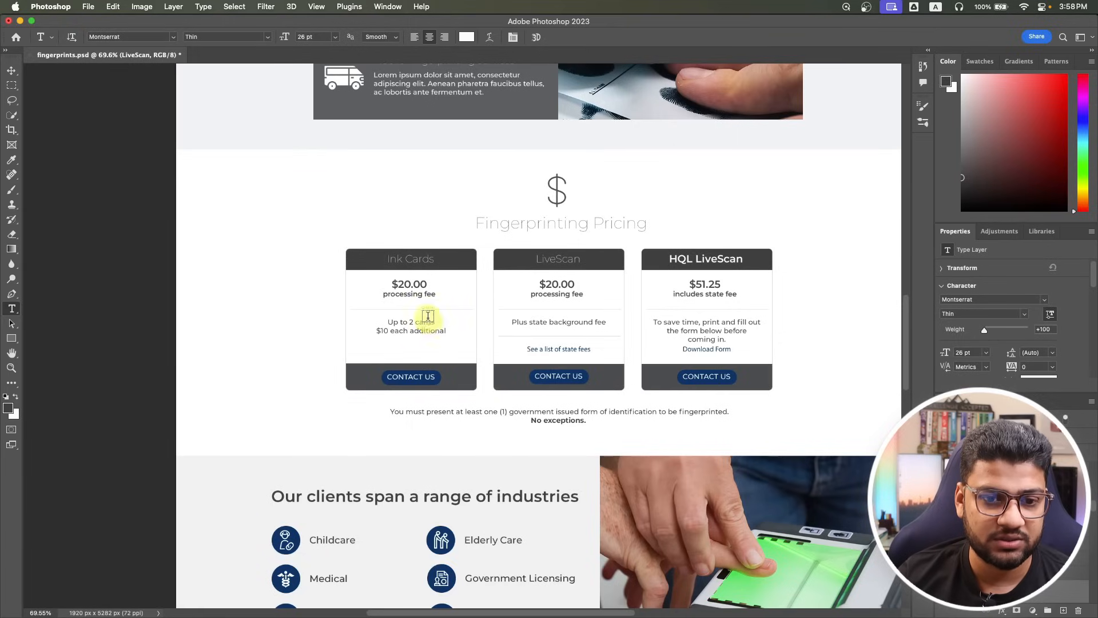
click(418, 296)
key(super+a)
key(super+c)
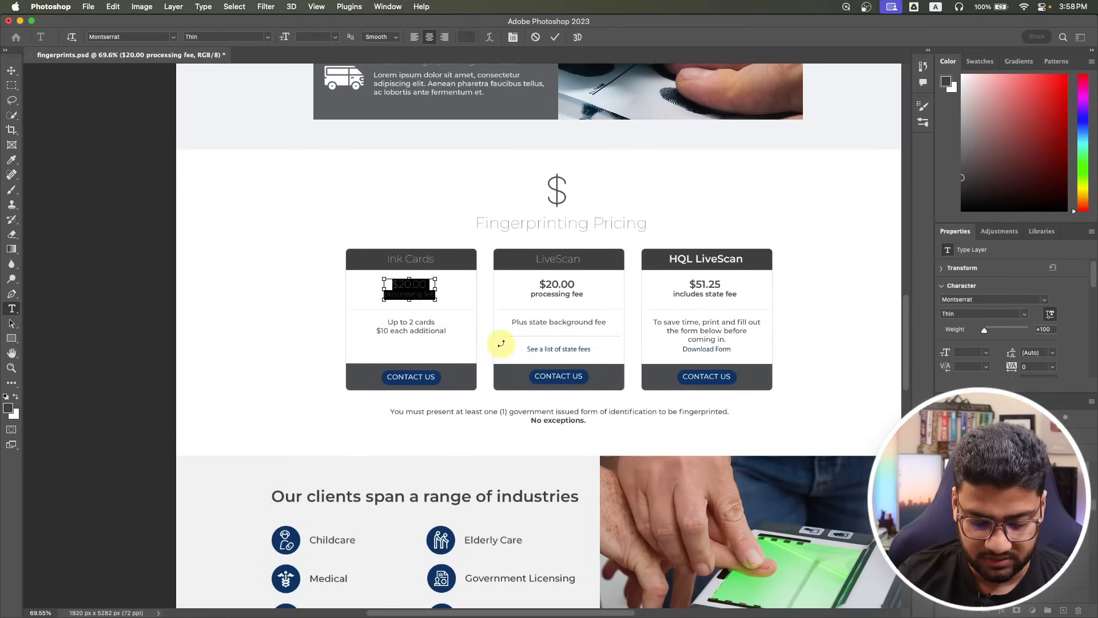
key(super+Tab)
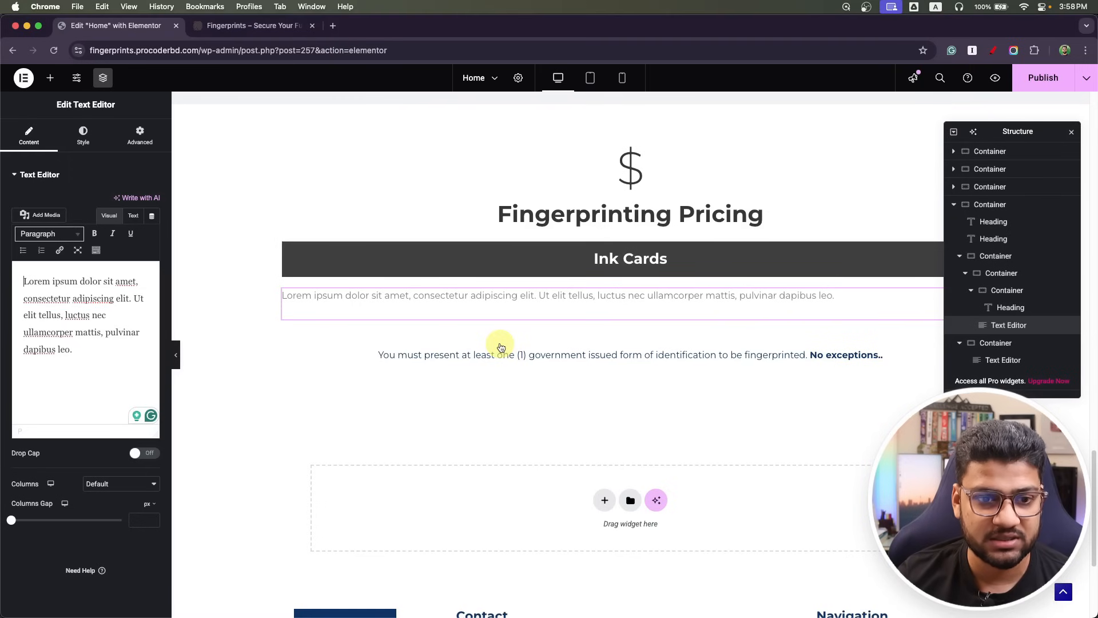
Add two headings under Ink Cards titled '$20.00' and 'processing fee'.
click(51, 78)
mouse_move(54, 367)
mouse_down()
mouse_move(587, 319)
mouse_move(592, 264)
mouse_move(592, 280)
mouse_up()
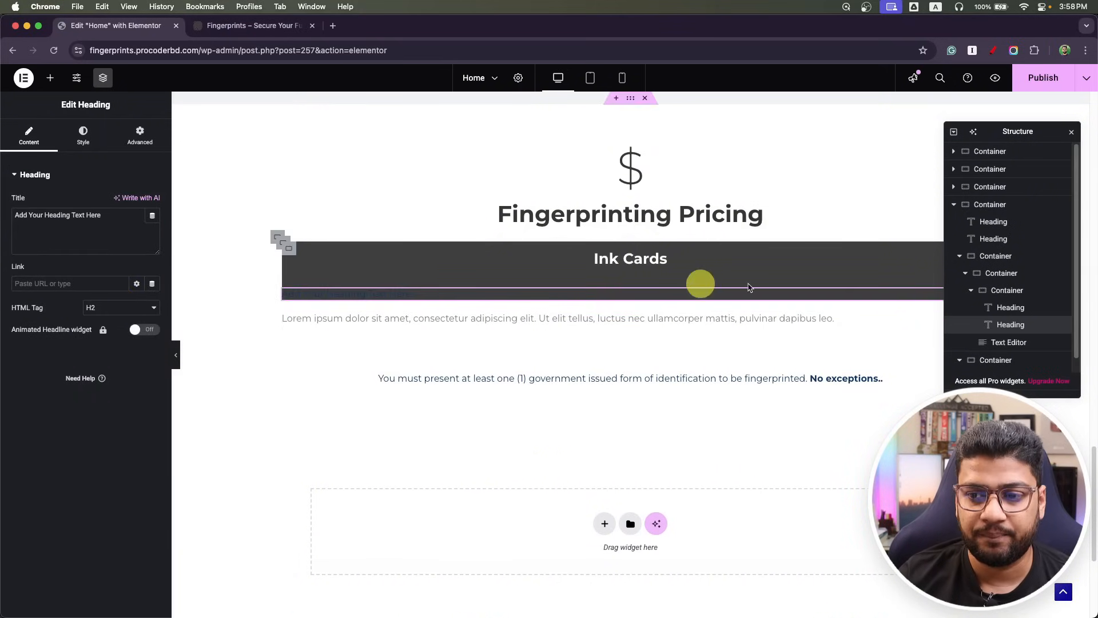
drag(1012, 323, 1020, 347)
click(77, 238)
key(super+v)
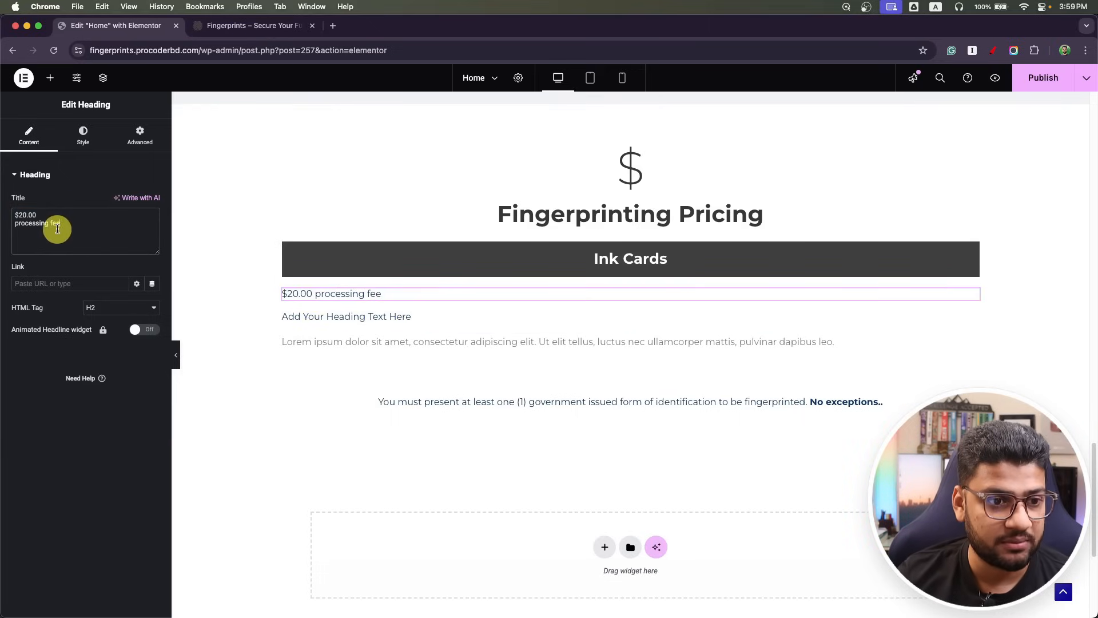
drag(64, 223, 0, 226)
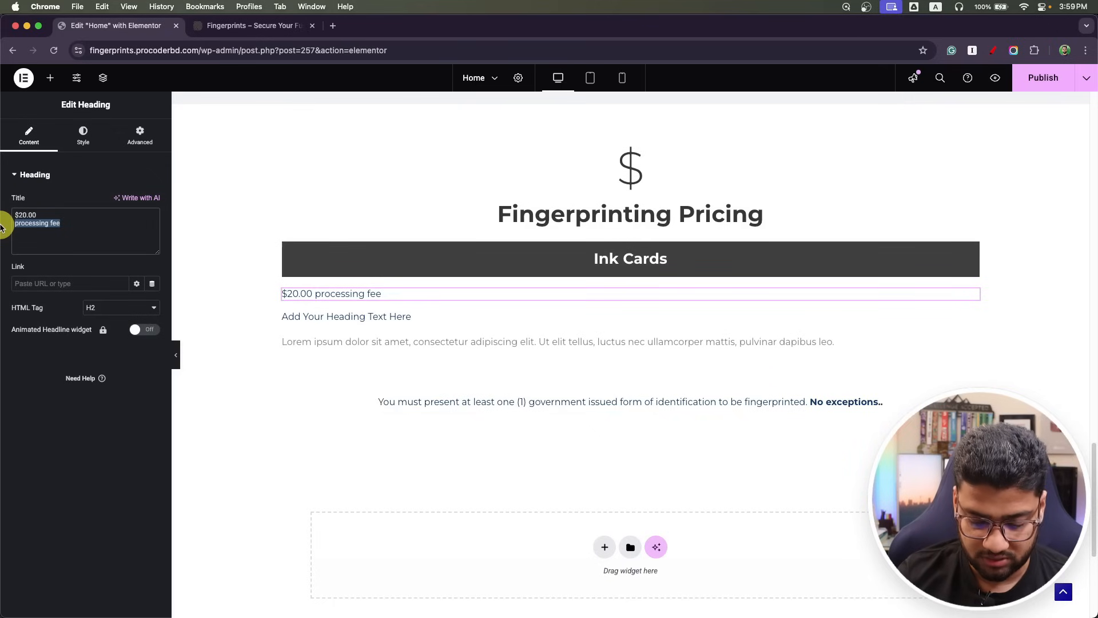
key(super+x)
click(407, 316)
click(101, 235)
key(super+a)
key(super+v)
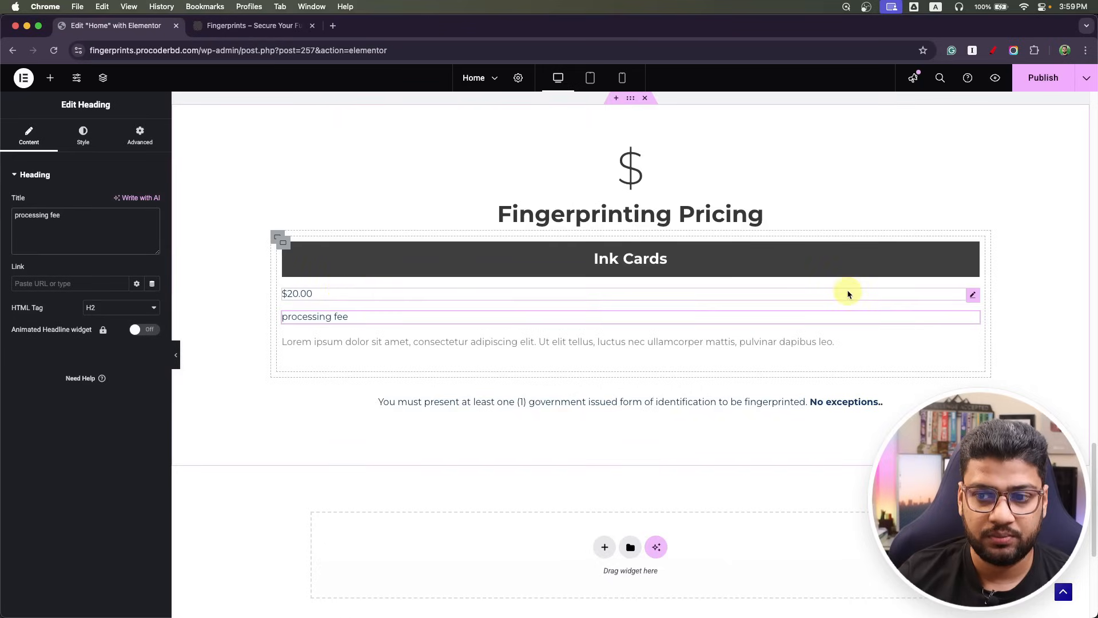
Make the $20.00 heading an H4 and processing fee an H5.
click(971, 295)
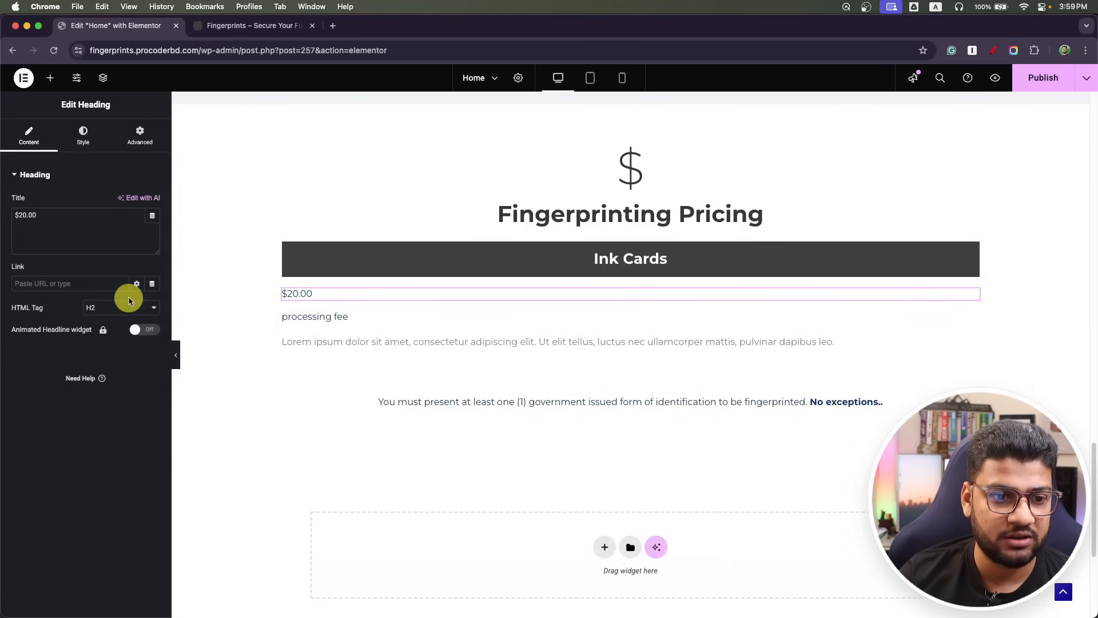
click(133, 309)
click(114, 332)
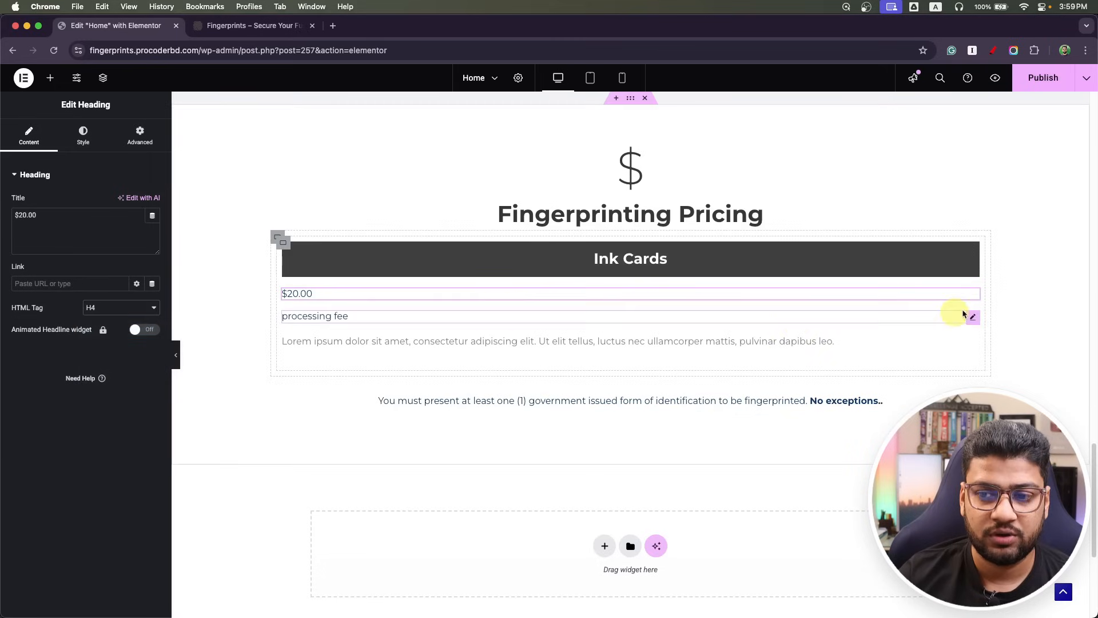
click(970, 317)
click(134, 307)
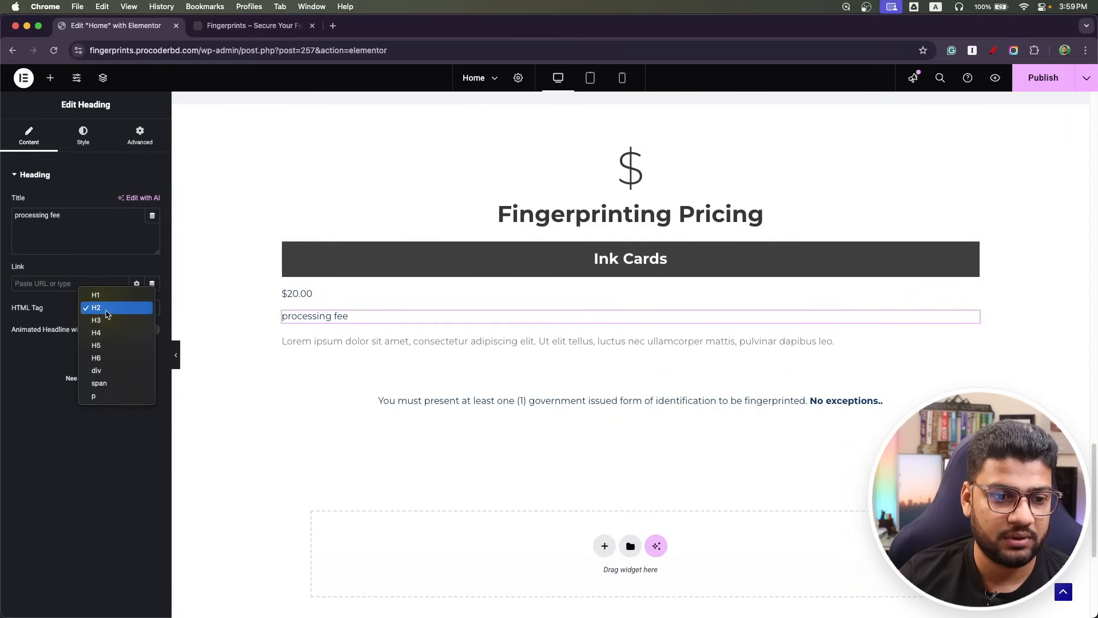
click(112, 347)
Center both the $20.00 and processing fee headings.
click(971, 294)
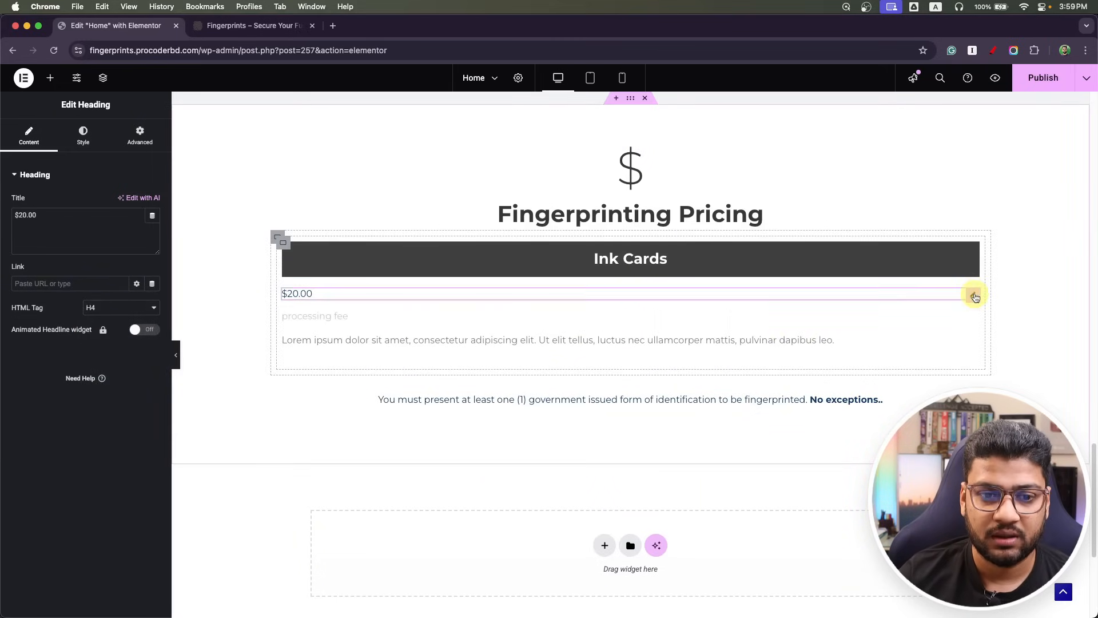
click(83, 136)
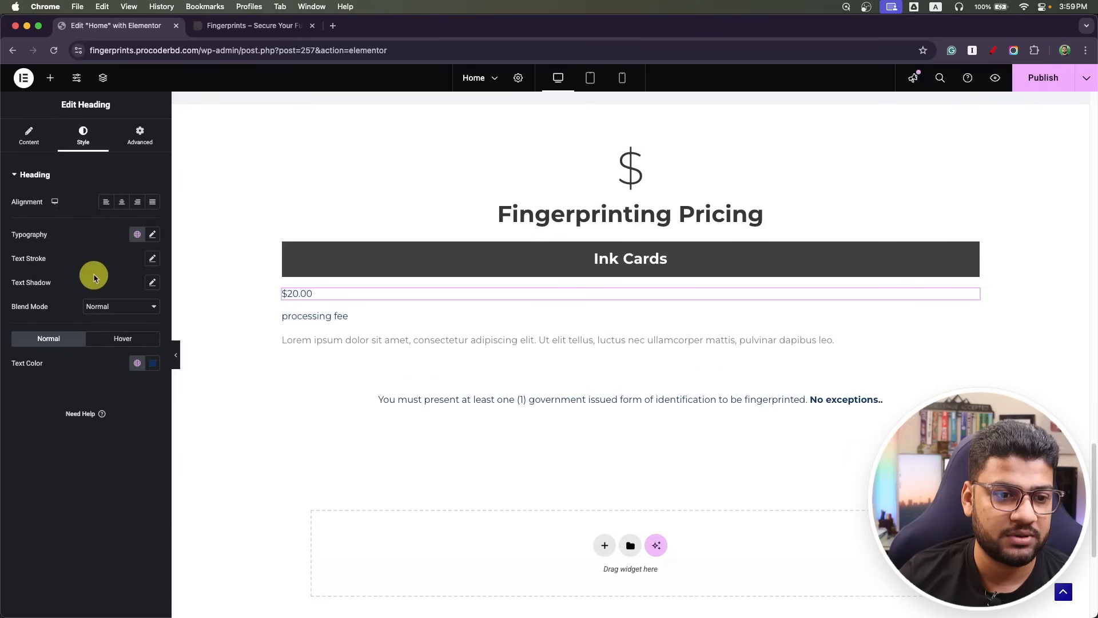
click(121, 201)
click(974, 320)
click(83, 136)
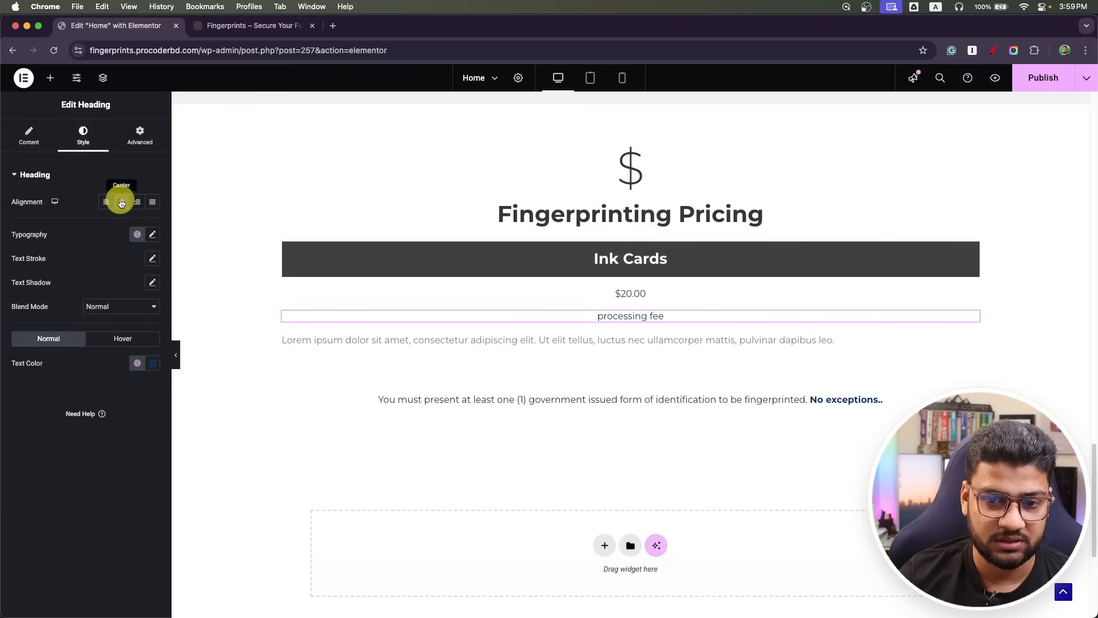
key(super+Tab)
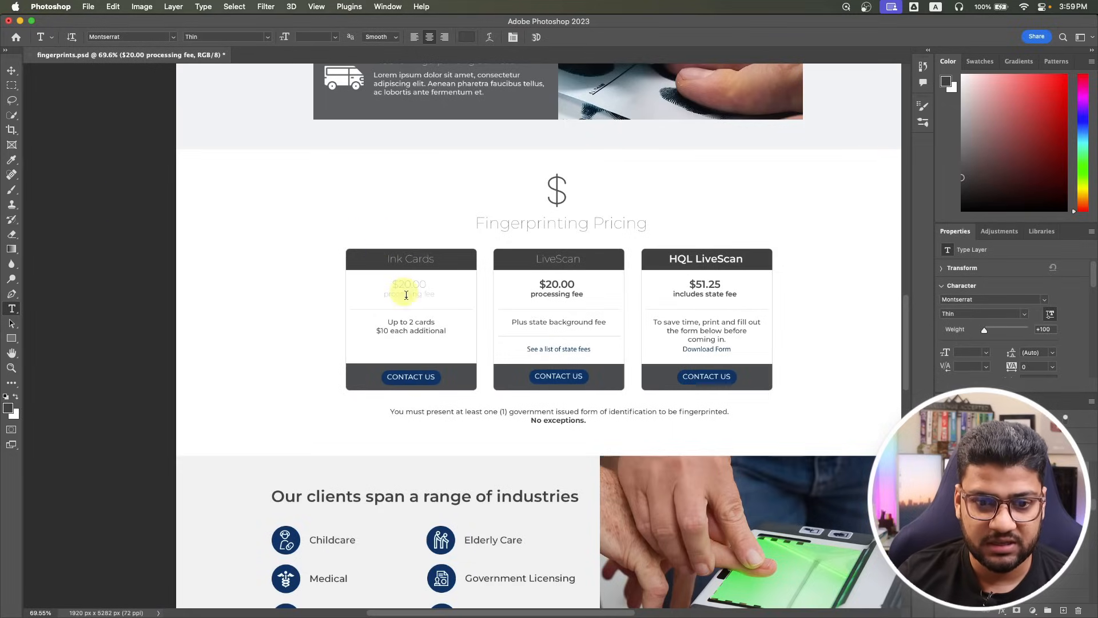
click(418, 285)
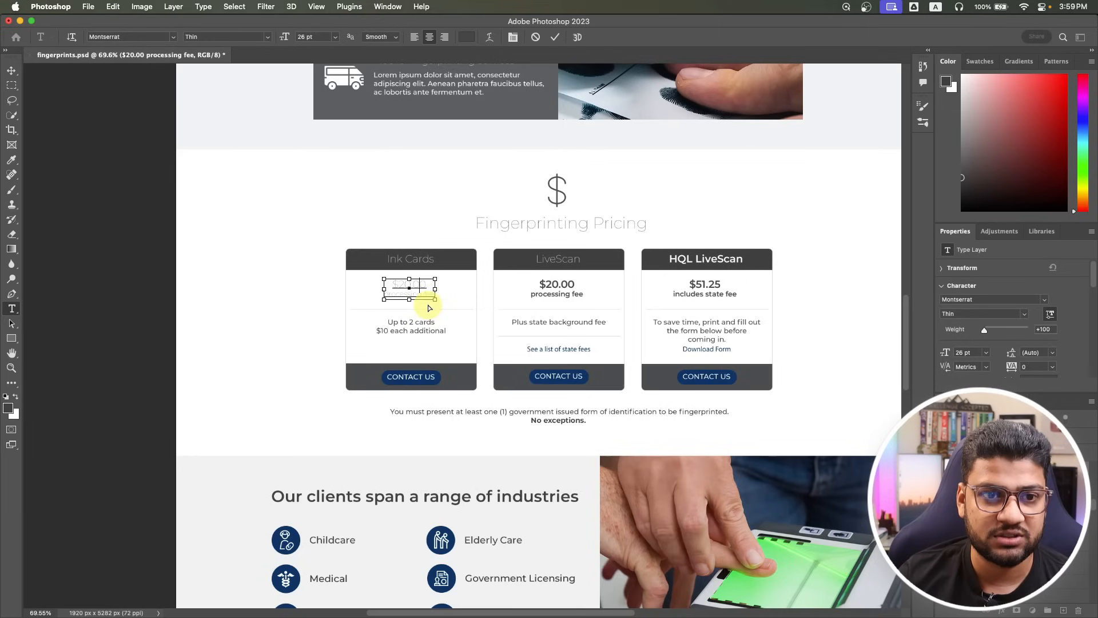
click(473, 37)
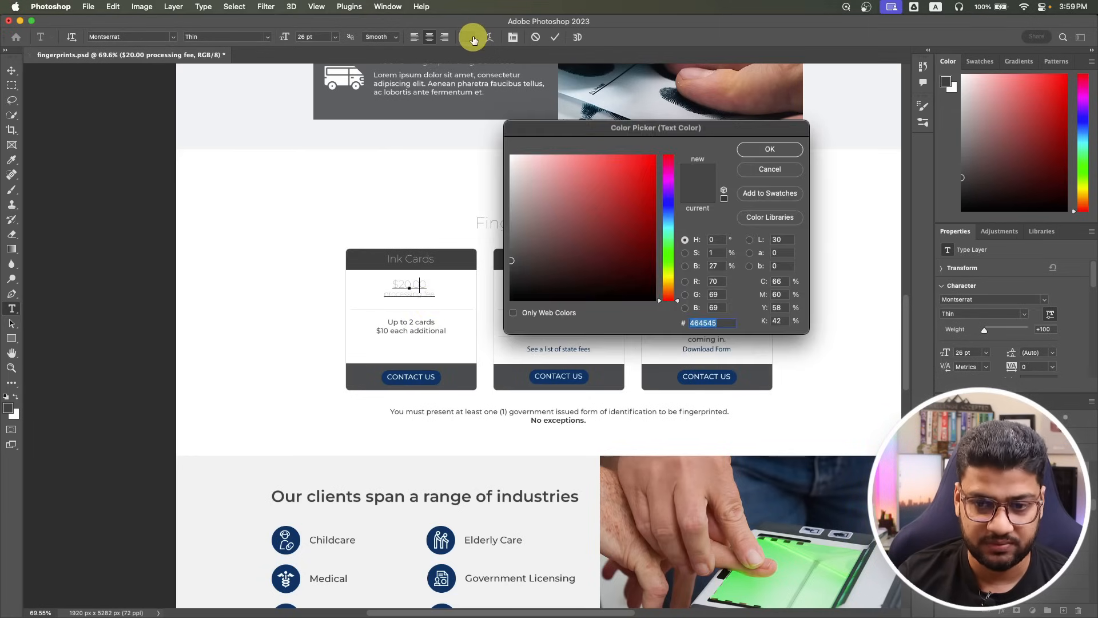
click(770, 149)
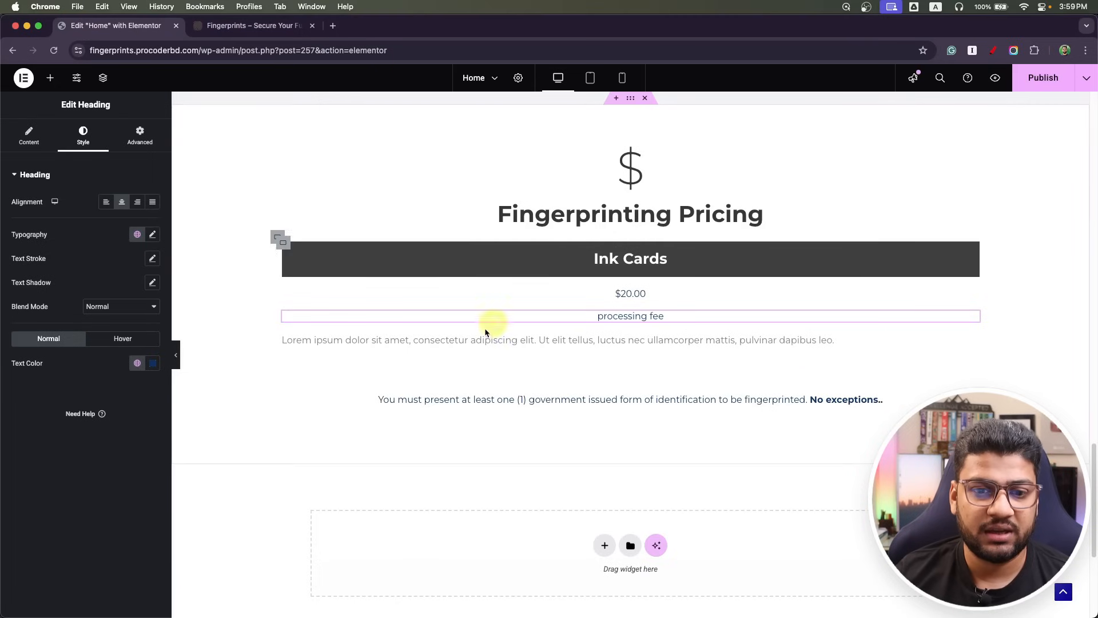
Set the $20.00 heading's typography to 26 px, semi-bold 600.
click(975, 294)
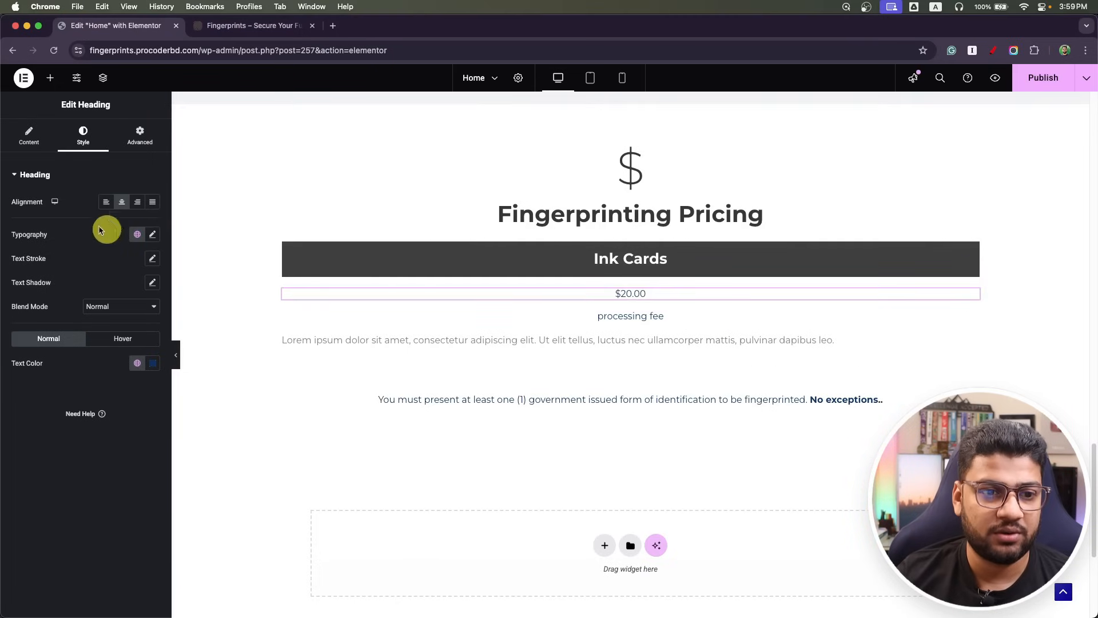
click(152, 236)
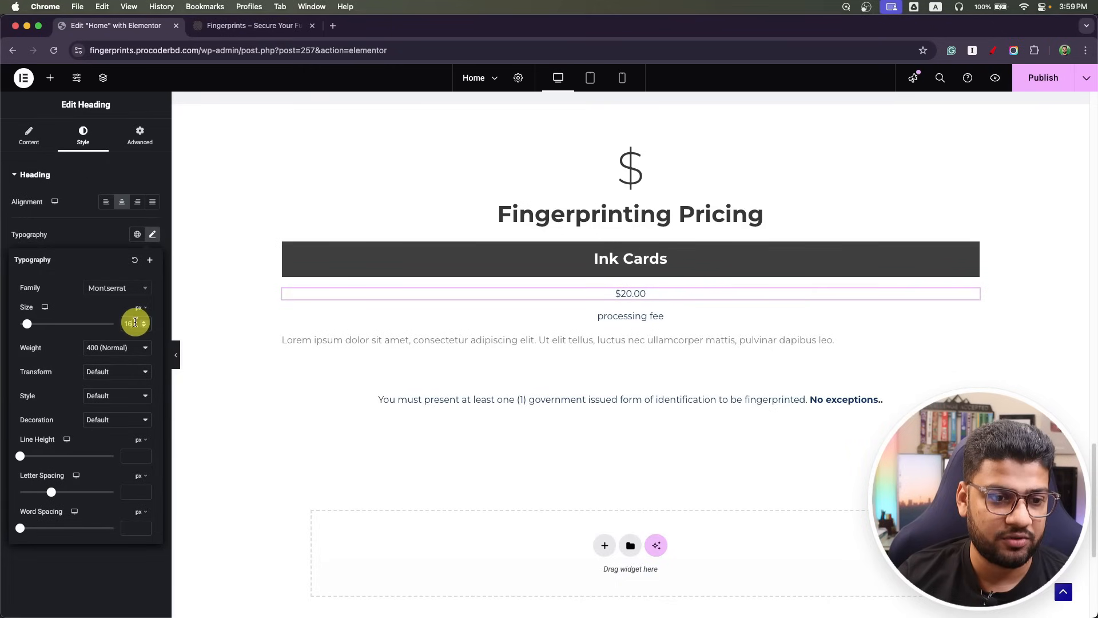
drag(136, 322, 86, 329)
text(26)
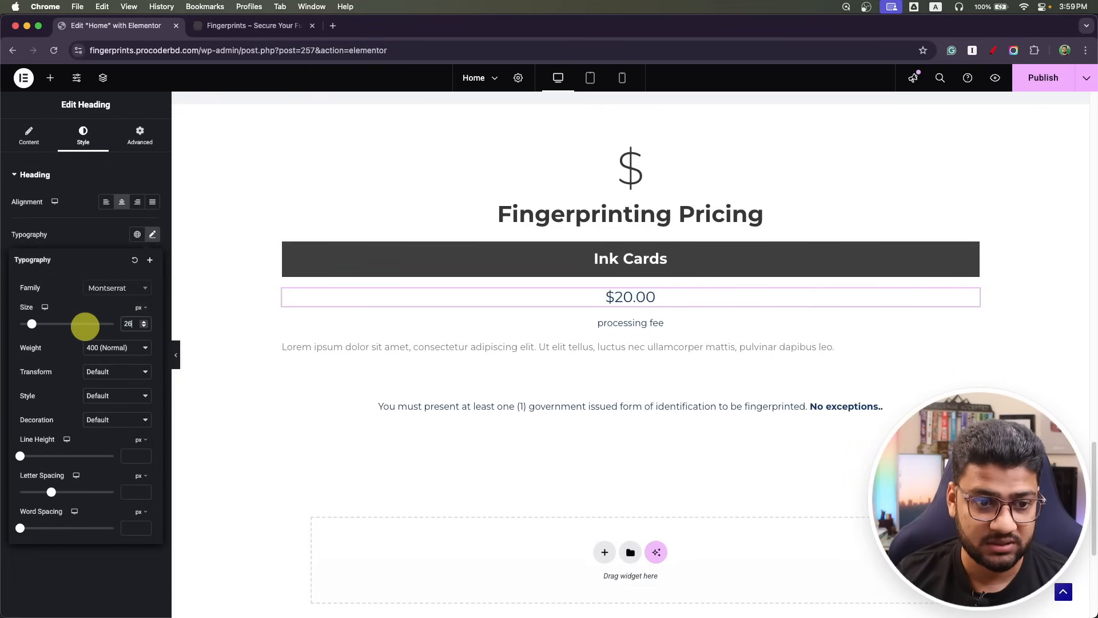
click(117, 348)
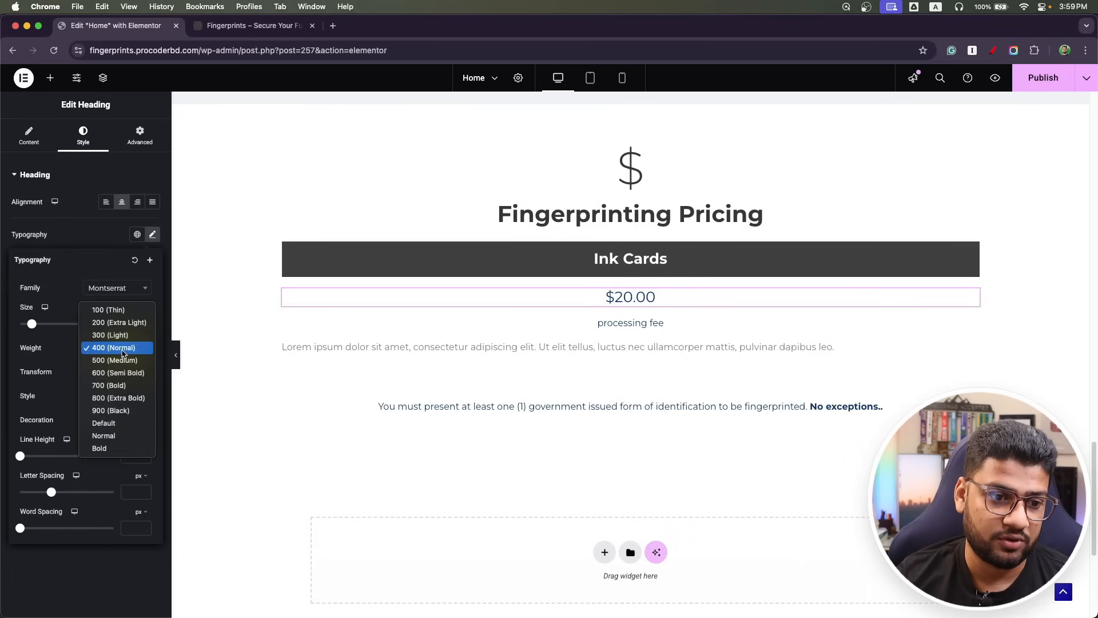
click(125, 373)
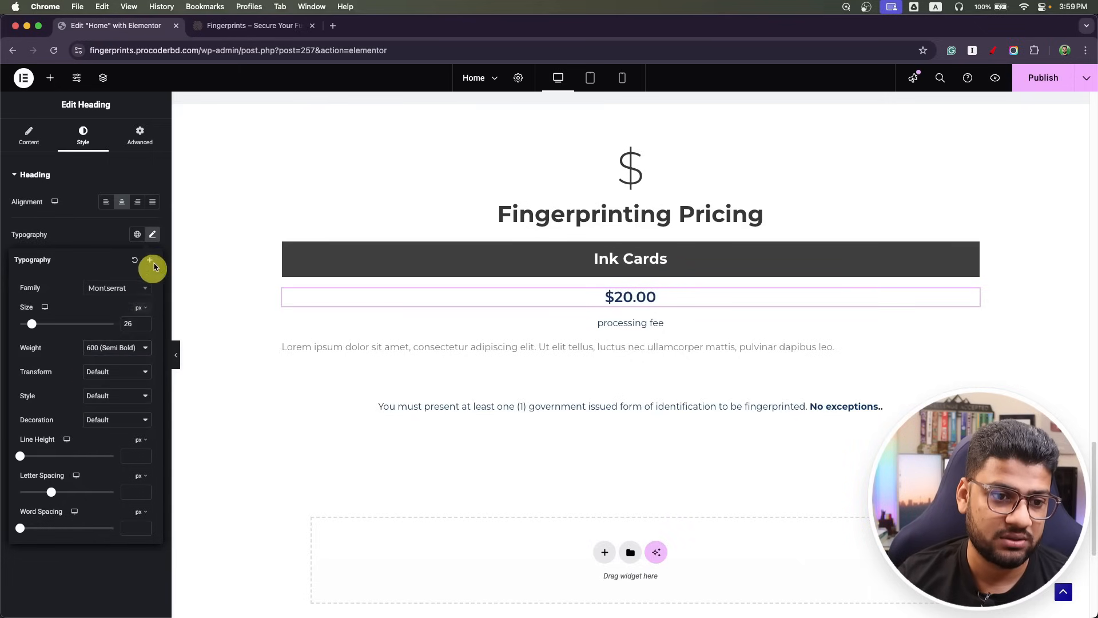
click(154, 239)
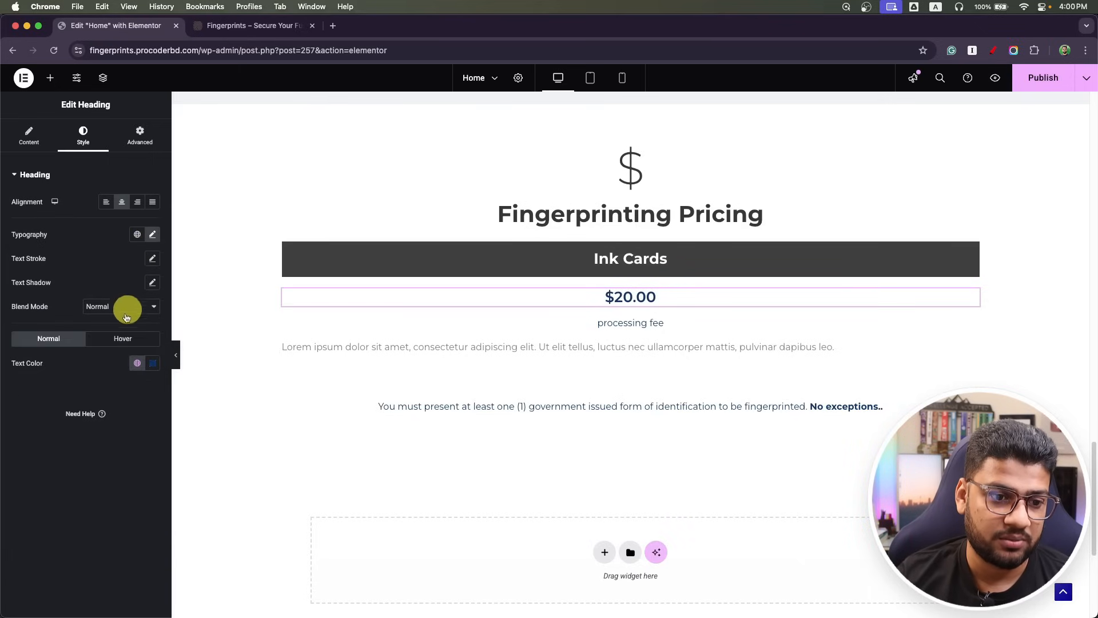
click(136, 363)
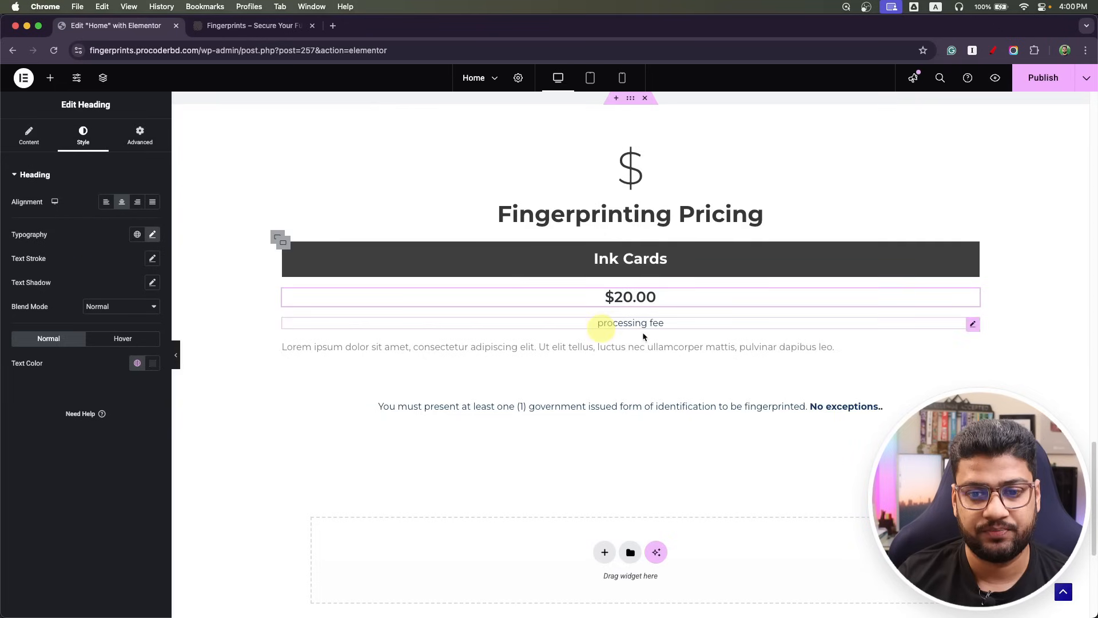
Give the $20.00 heading a -10 bottom margin.
click(136, 143)
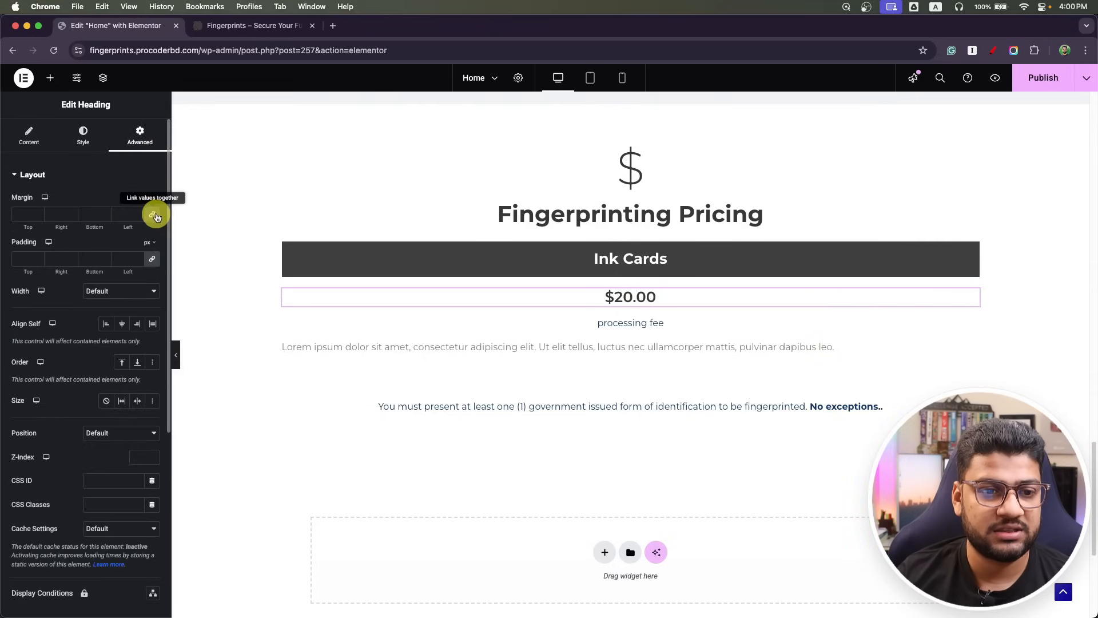
click(151, 215)
click(97, 215)
text(0)
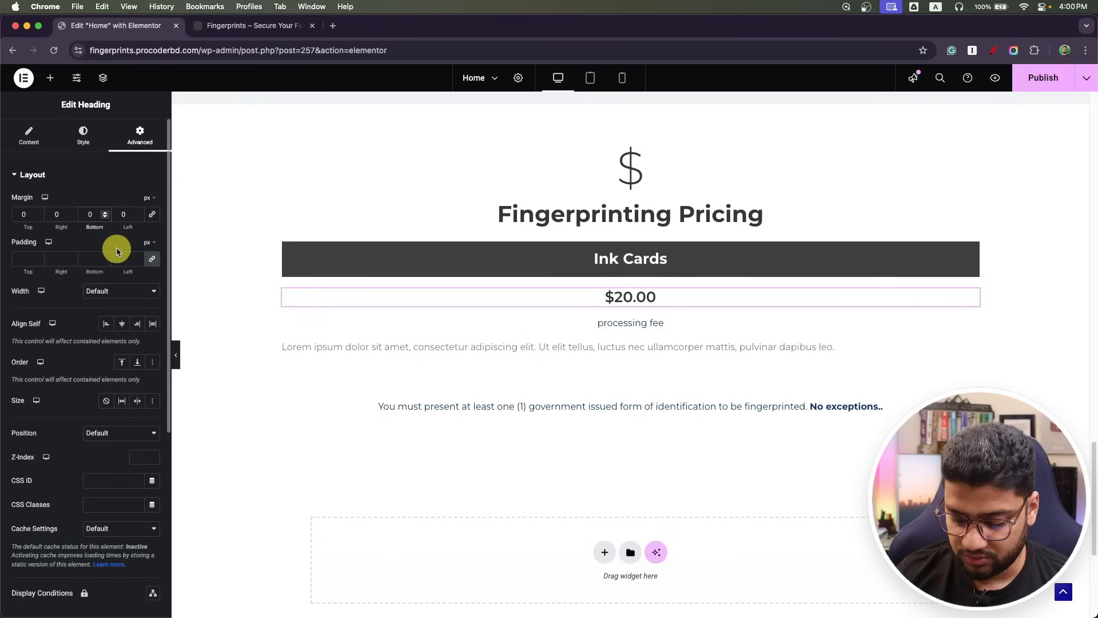
key(BackSpace)
text(-10)
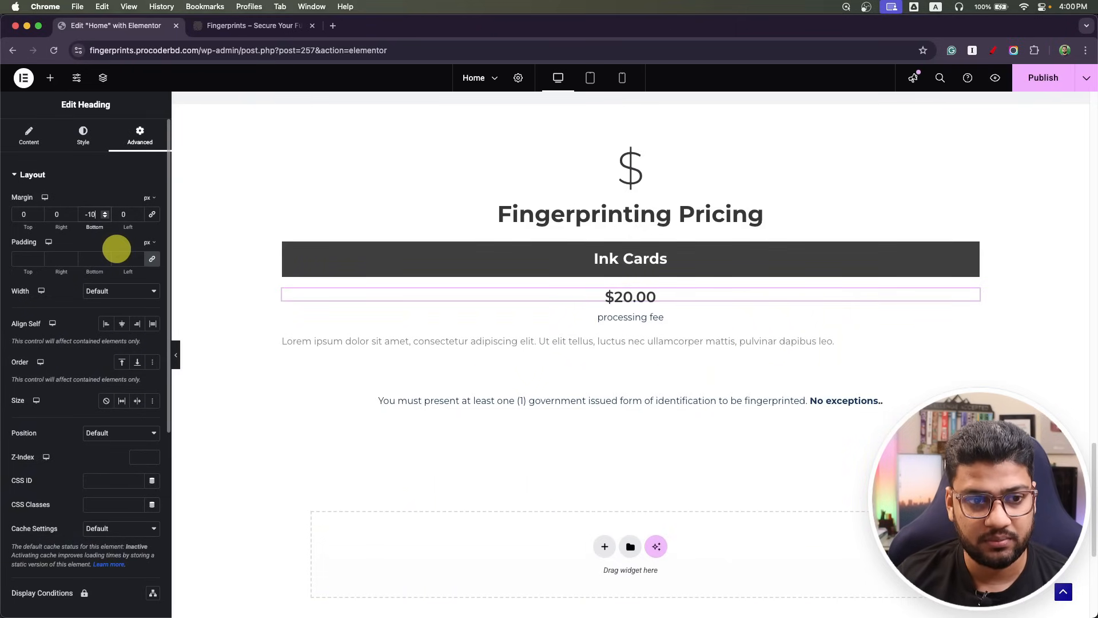
Duplicate the $20.00 heading and copy the 'processing fee' text for the copy's title.
right_click(967, 296)
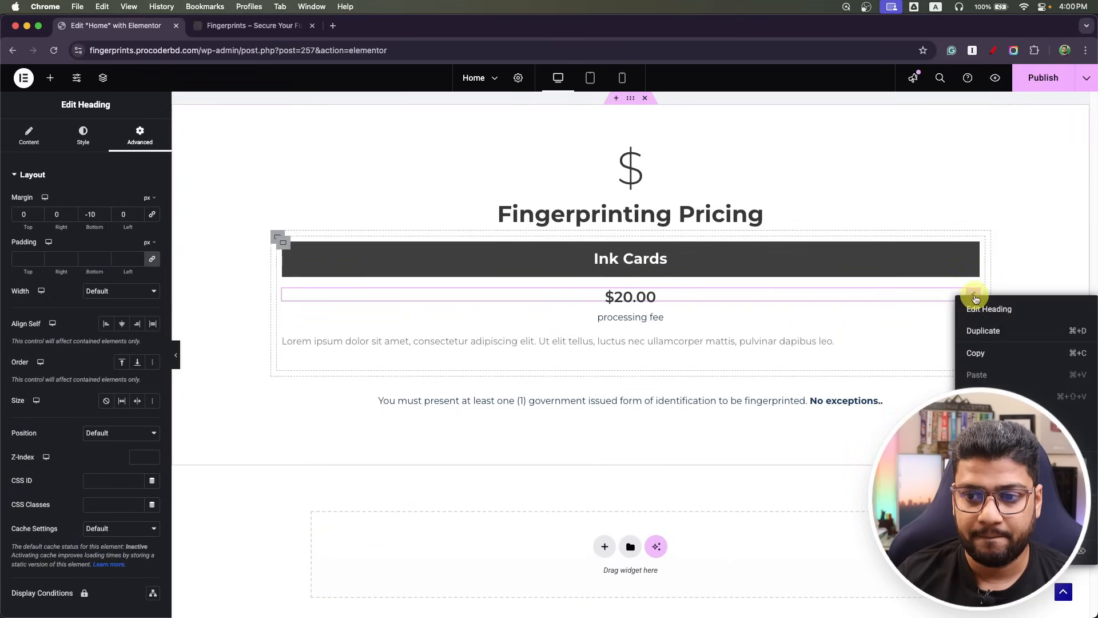
click(984, 331)
click(682, 339)
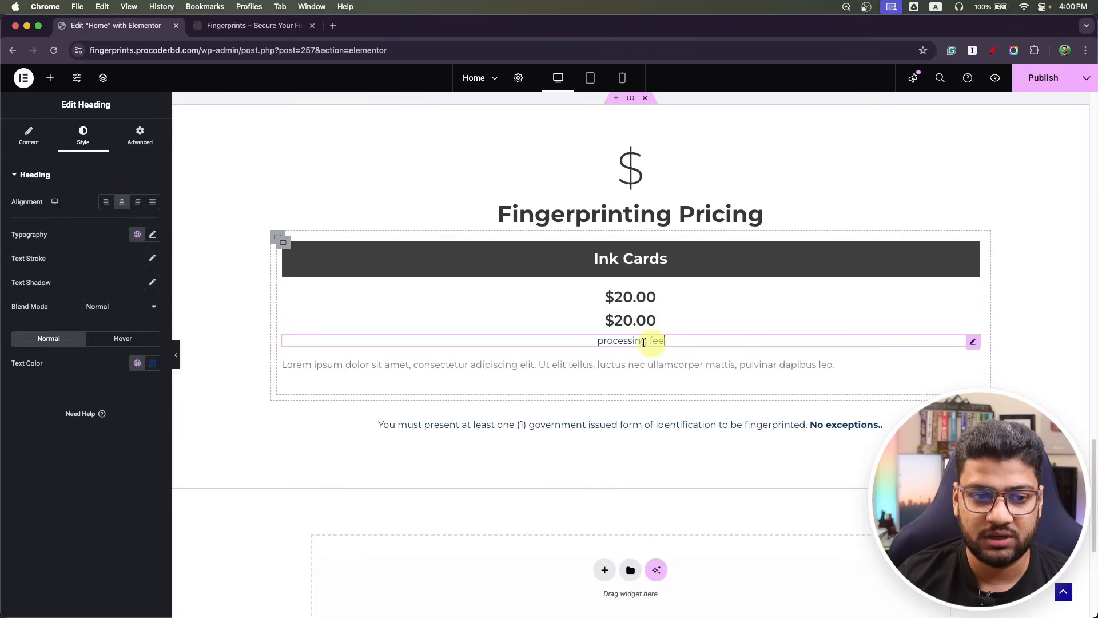
click(26, 137)
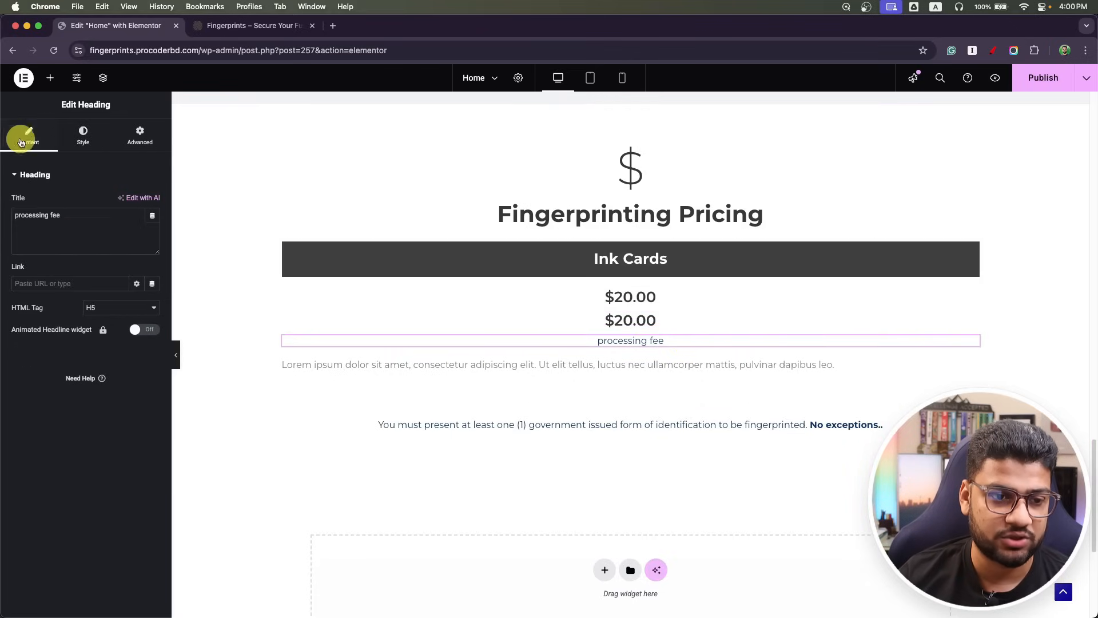
triple_click(88, 225)
key(super+space)
key(Escape)
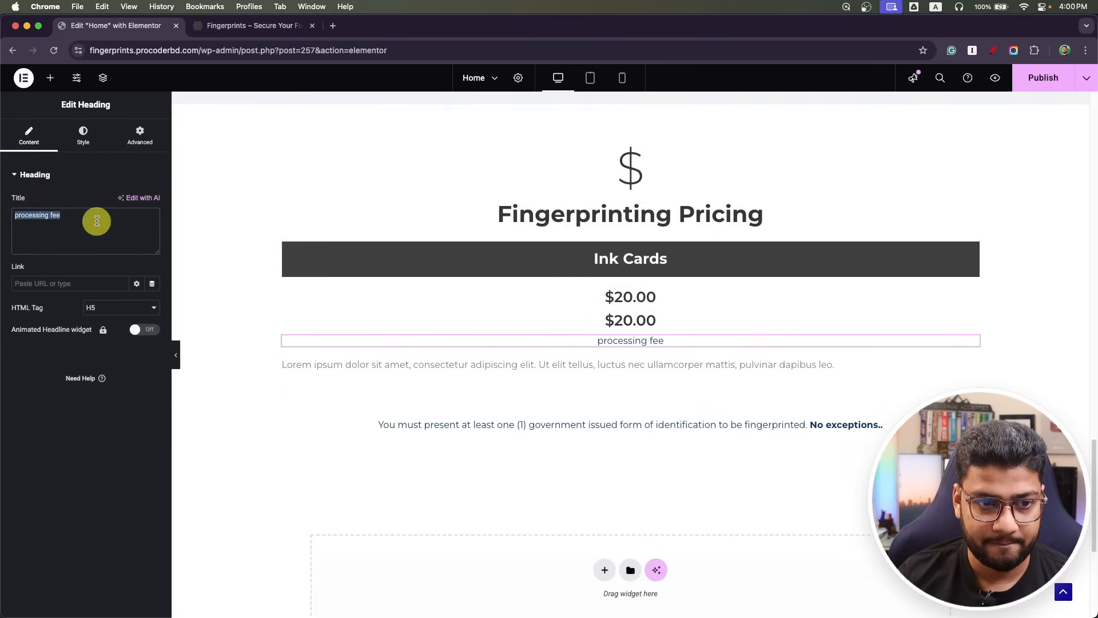
key(super+c)
click(517, 320)
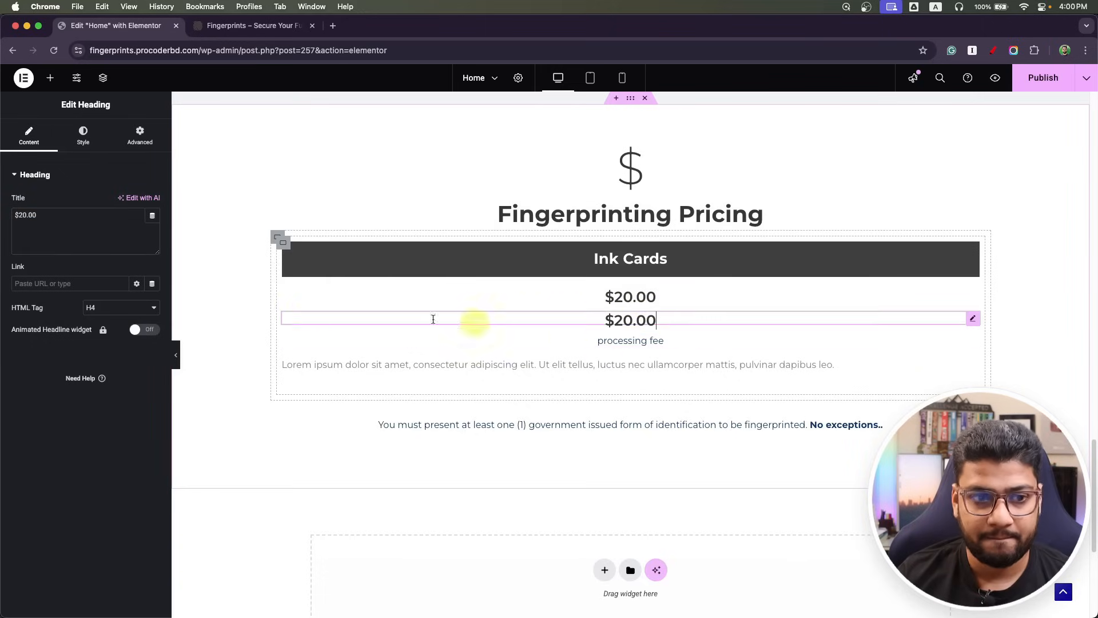
click(74, 243)
Paste 'processing fee' into the duplicate heading and remove the old processing fee line.
key(super+v)
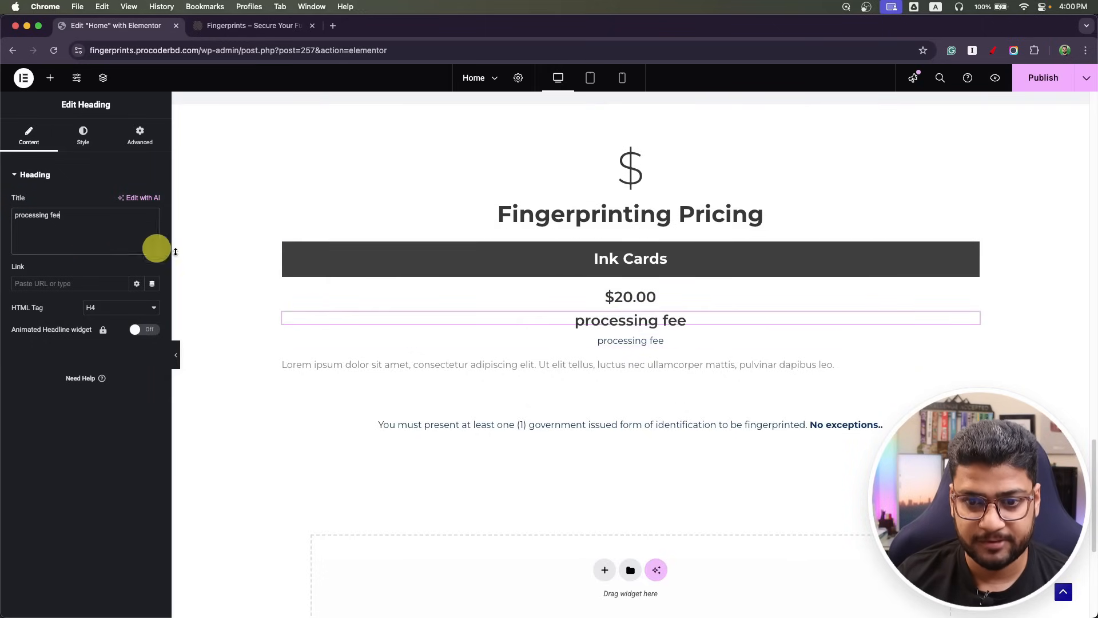
right_click(976, 346)
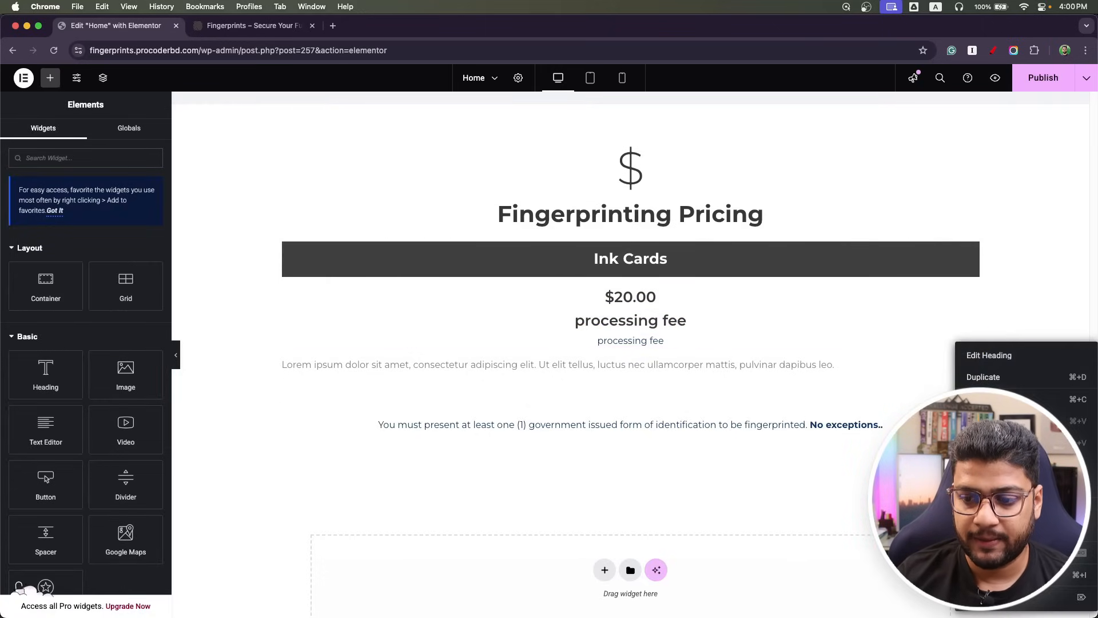
key(Escape)
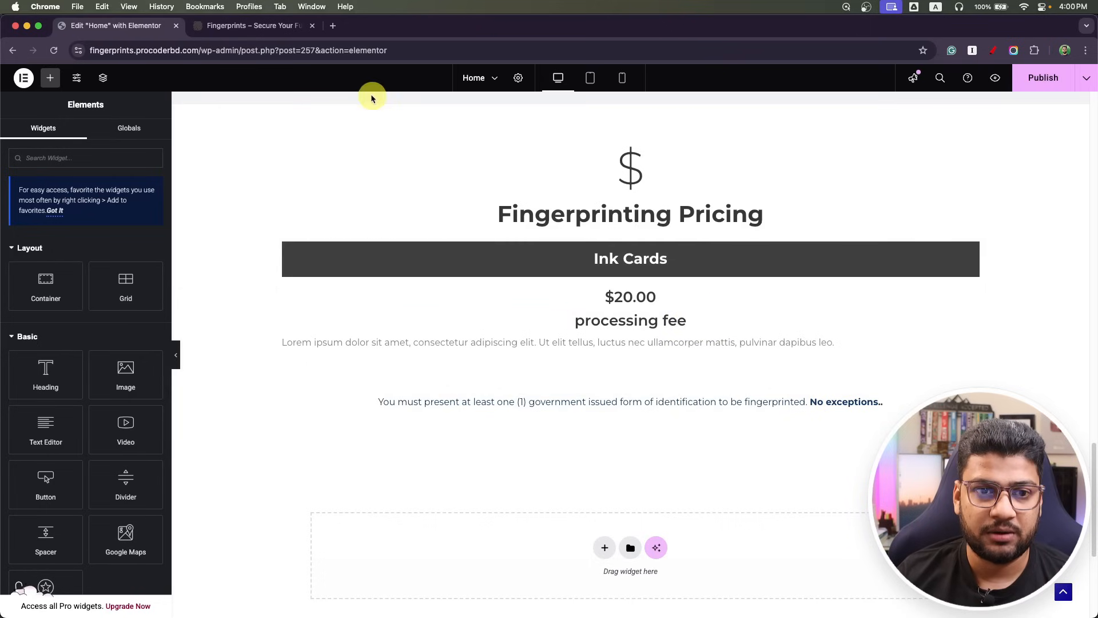
Check the processing fee text's type settings in the Photoshop mockup.
click(239, 27)
key(super+Tab)
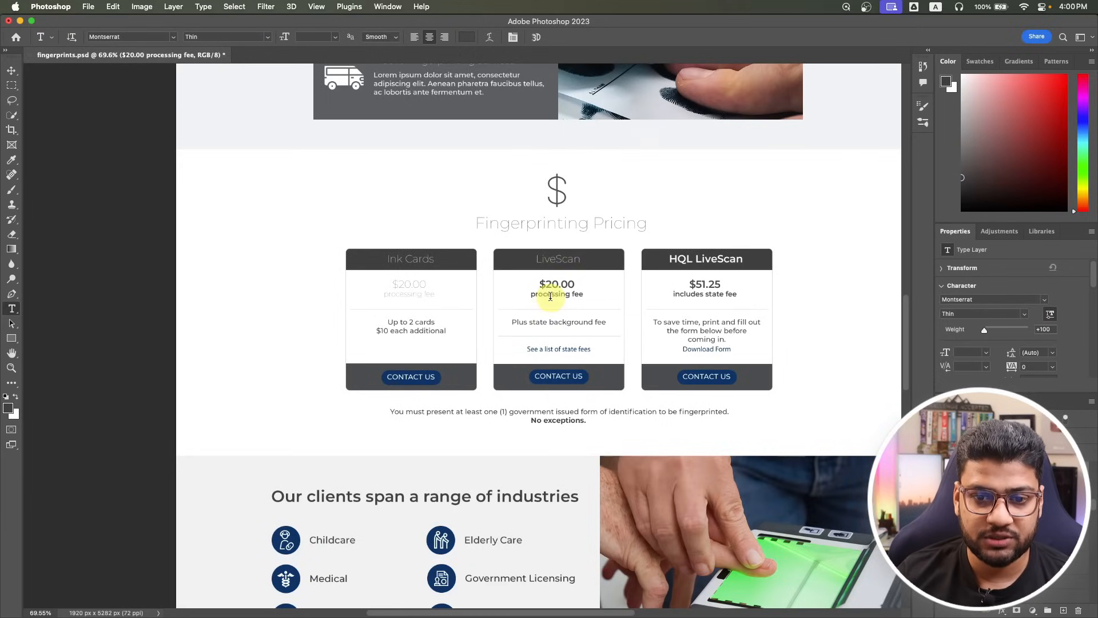
click(552, 295)
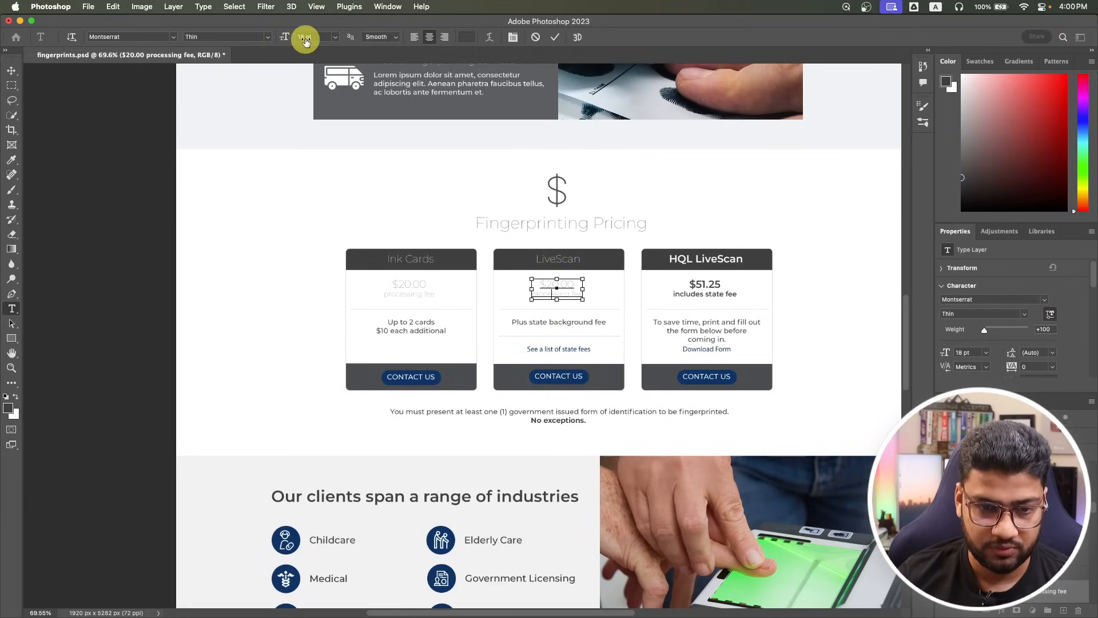
key(super+Tab)
click(91, 25)
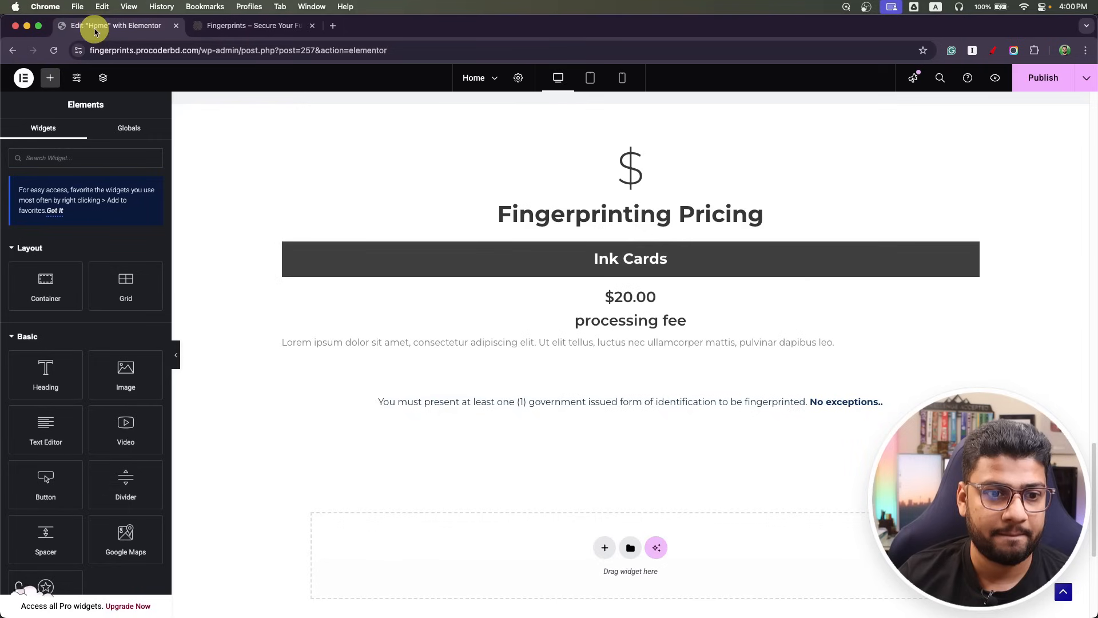
Set the new processing fee heading to 18 px, normal 400 weight.
click(593, 325)
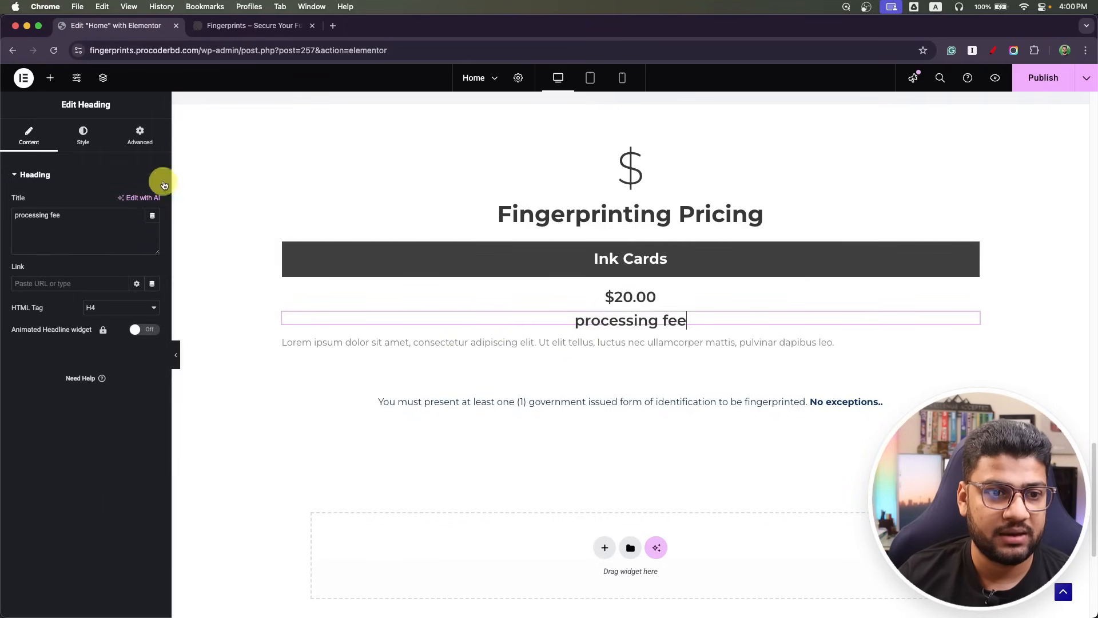
click(83, 136)
click(152, 240)
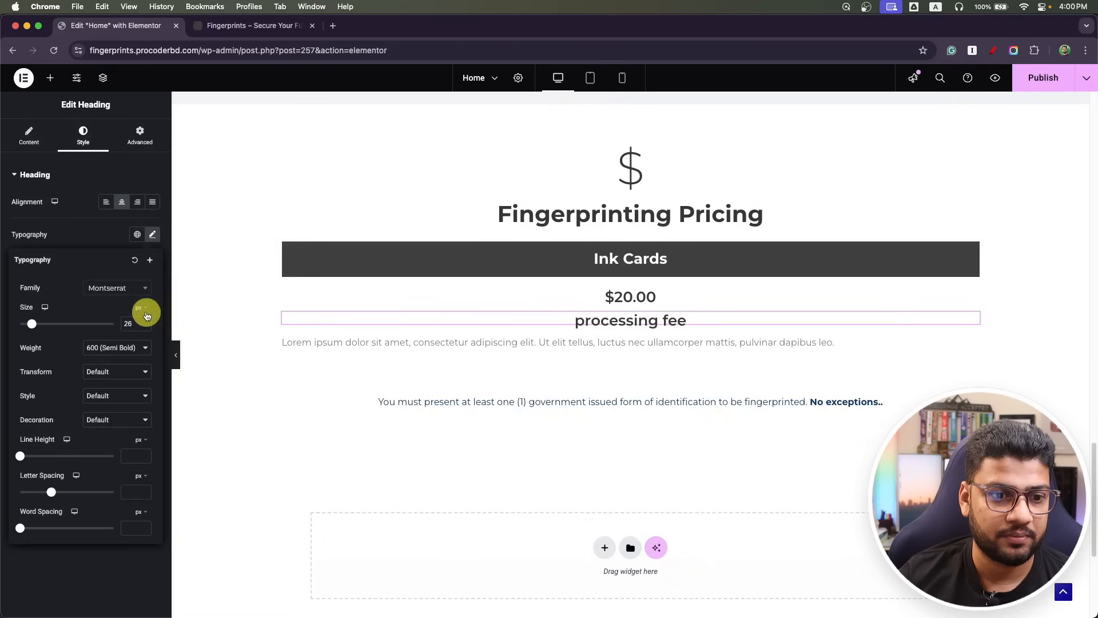
click(5, 331)
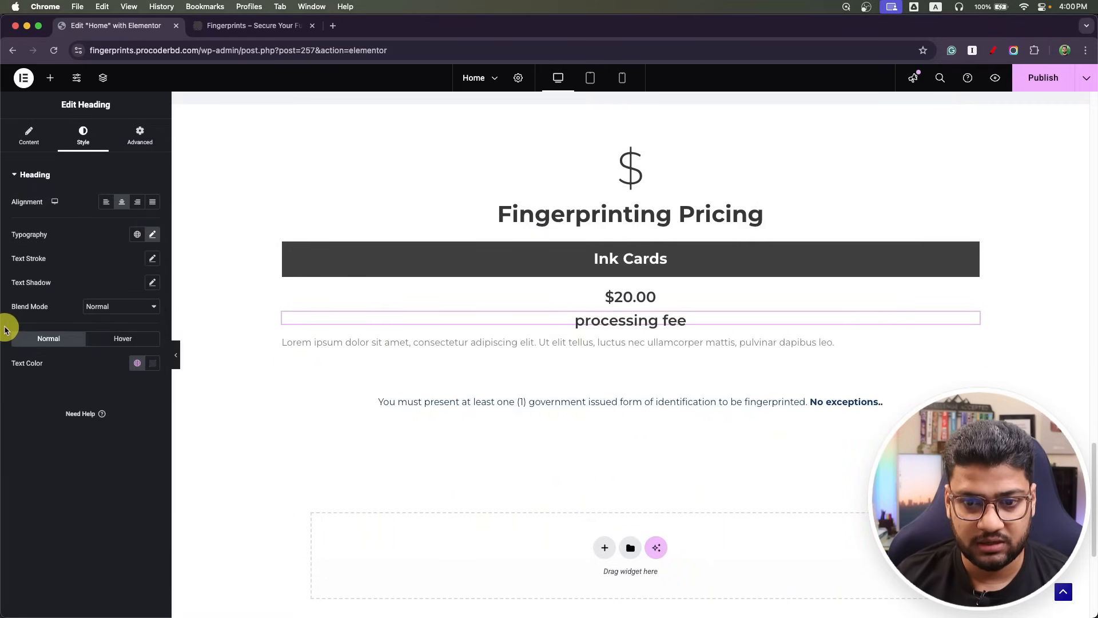
click(154, 235)
double_click(131, 324)
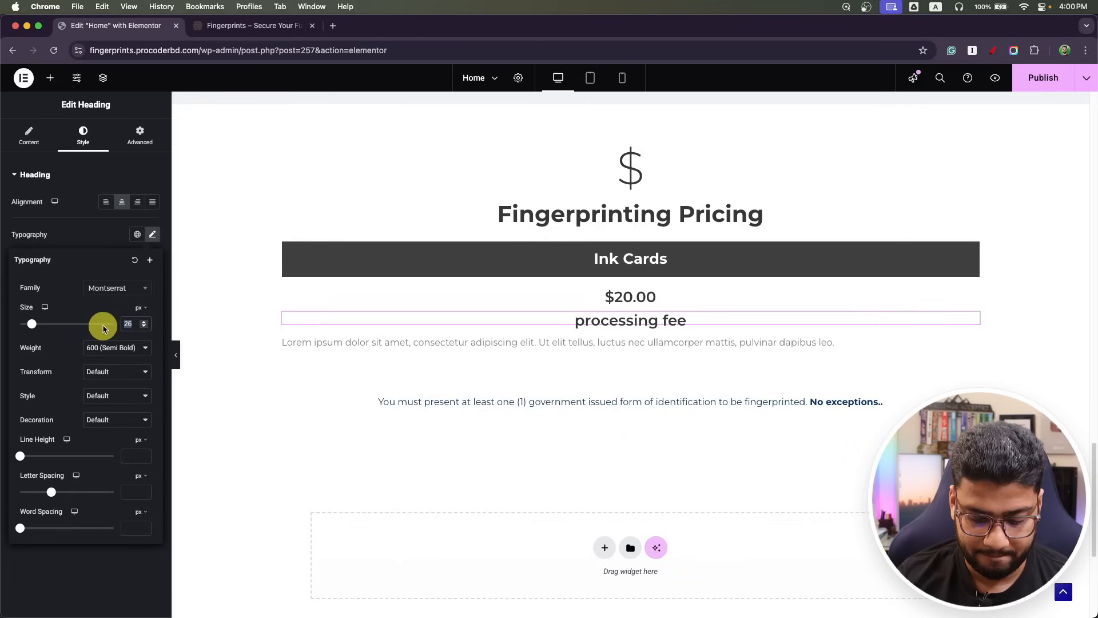
text(18)
click(120, 348)
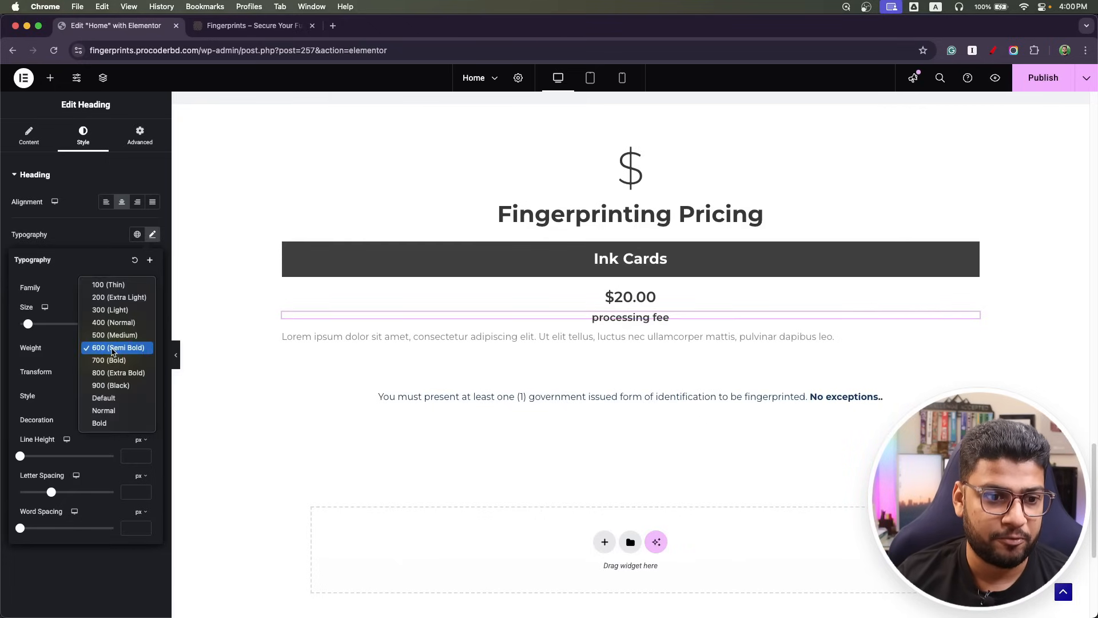
click(121, 323)
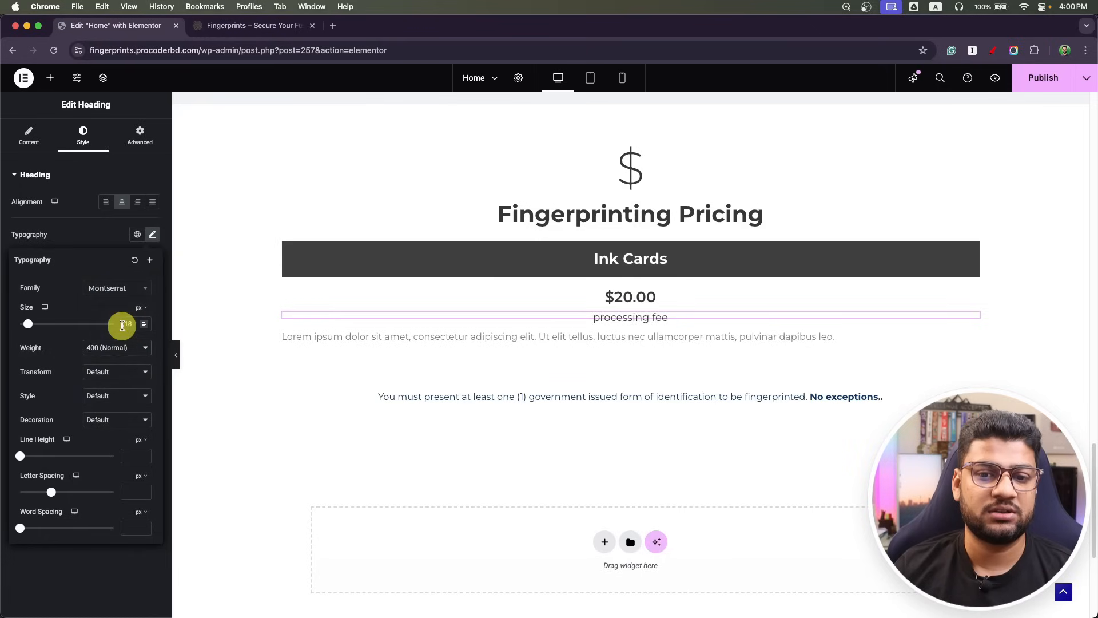
Give the processing fee heading a -7 px top margin.
click(137, 133)
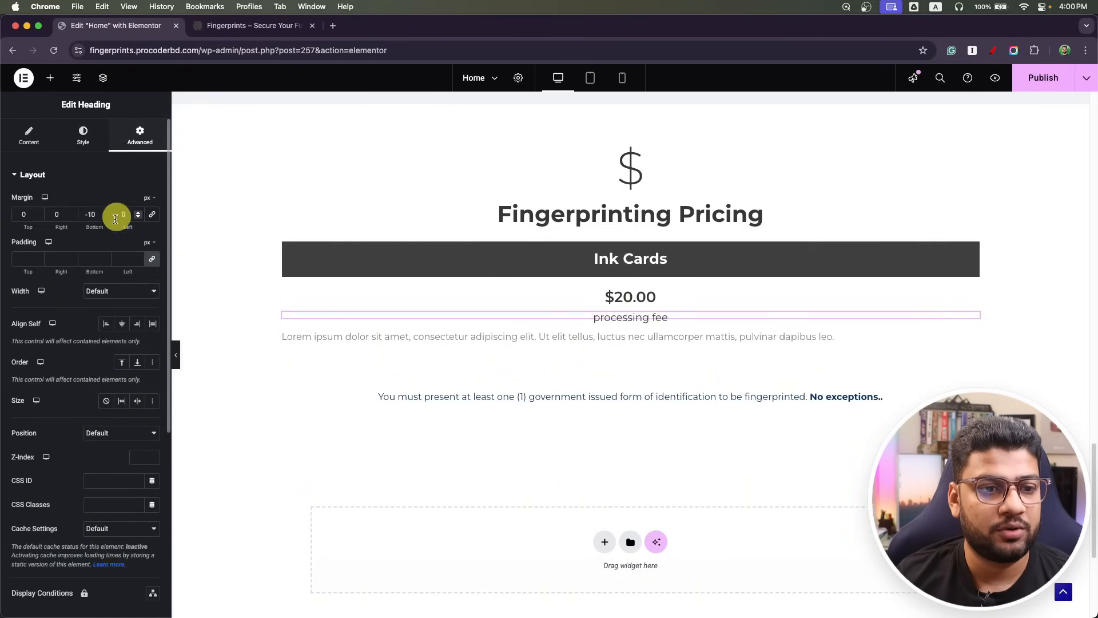
click(32, 221)
key(Down)
key(Down)
key(Down)
key(Down)
key(Down)
key(Down)
key(Down)
key(Down)
key(Down)
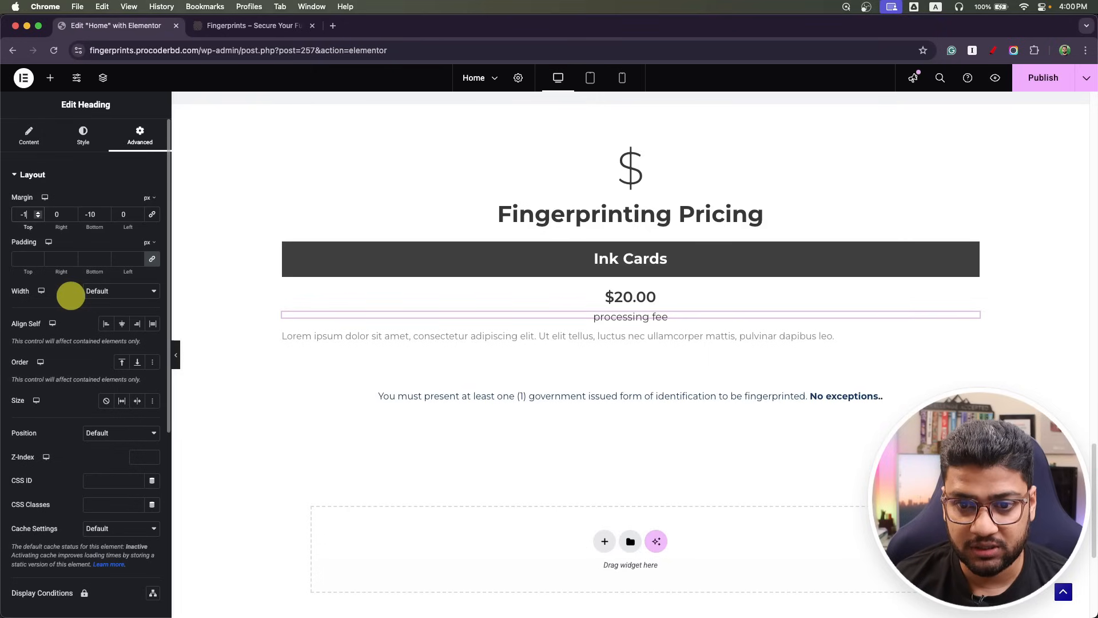
key(Up)
key(Up)
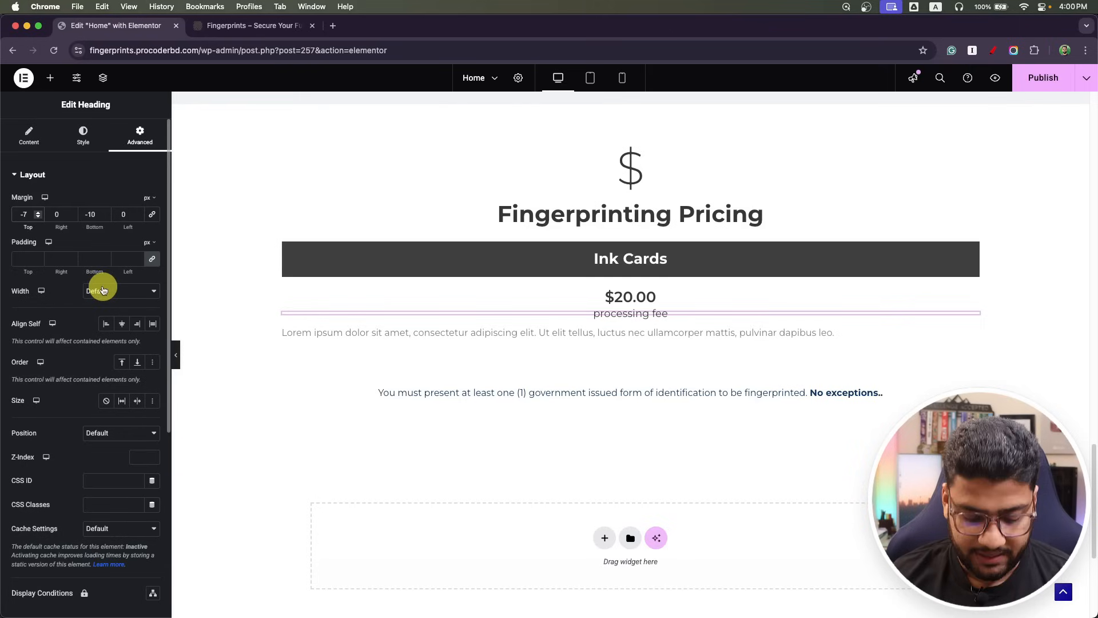
Add a divider below processing fee and copy the Ink Cards description from the mockup.
click(49, 78)
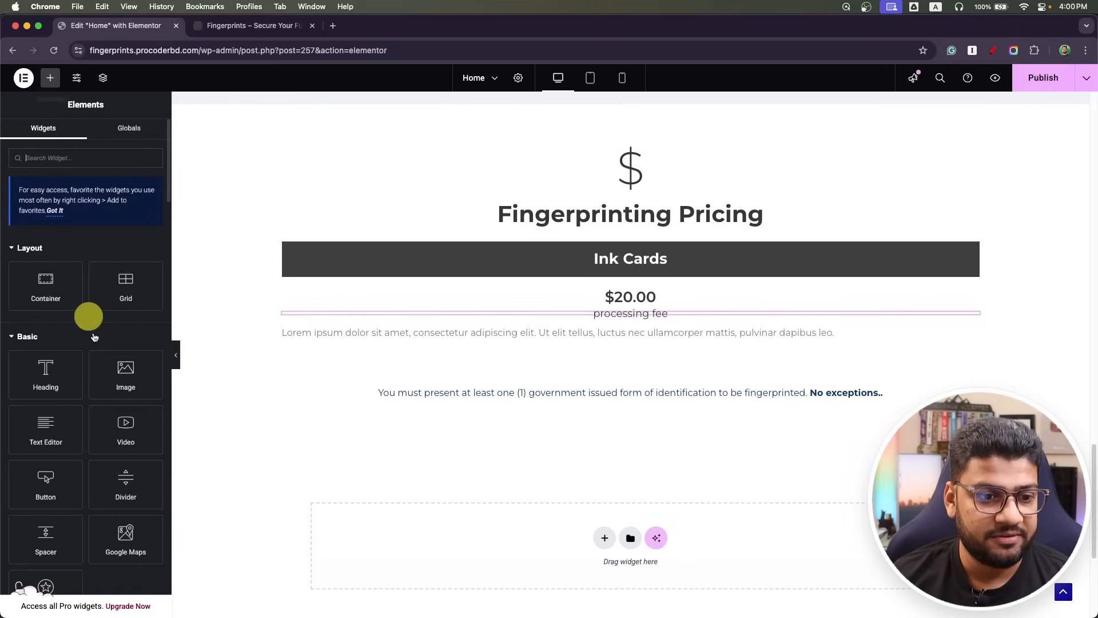
drag(126, 513, 609, 345)
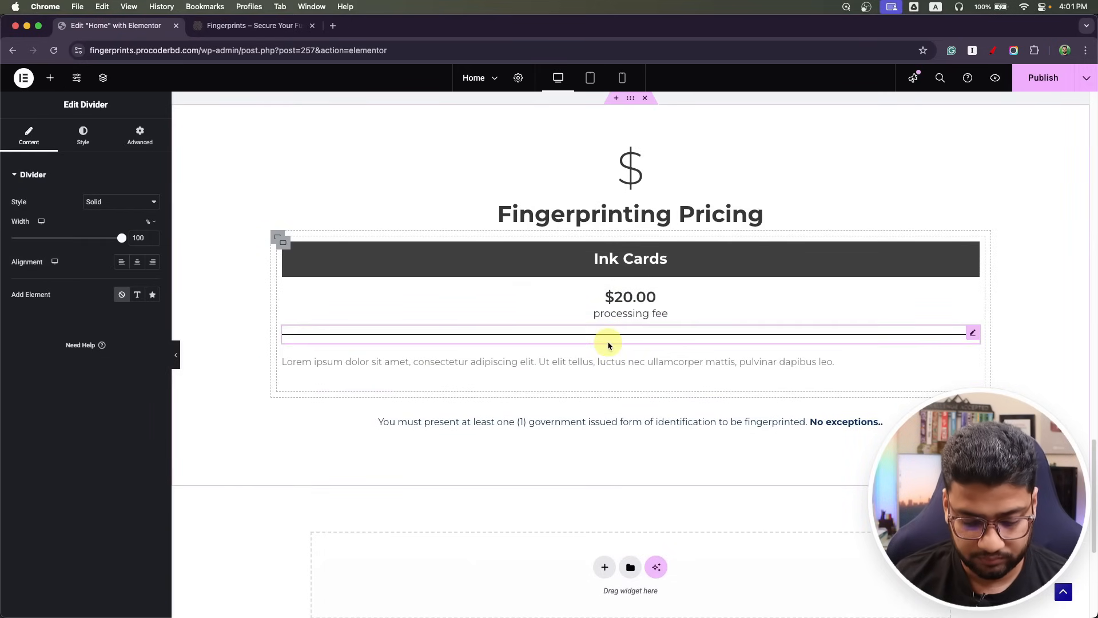
key(super+Tab)
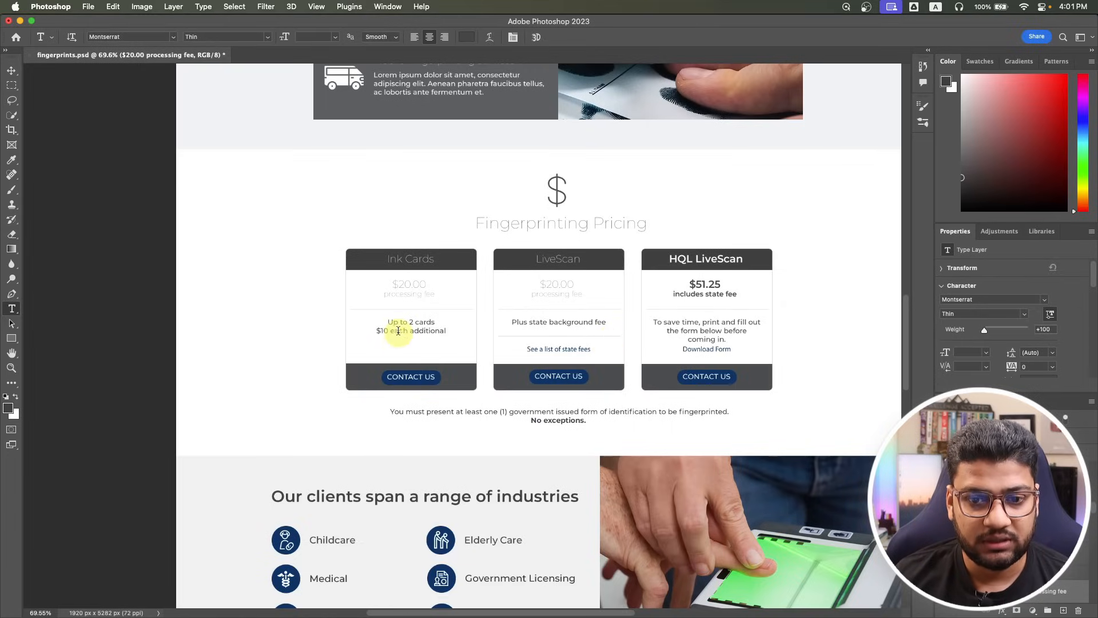
click(401, 324)
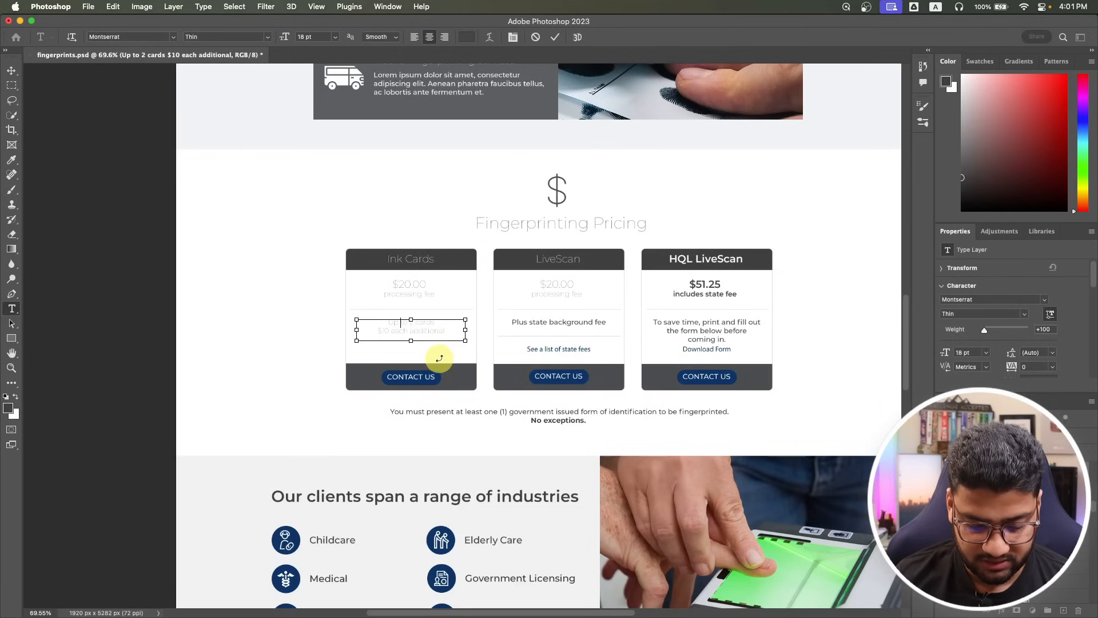
key(super+a)
key(super+c)
key(super+Tab)
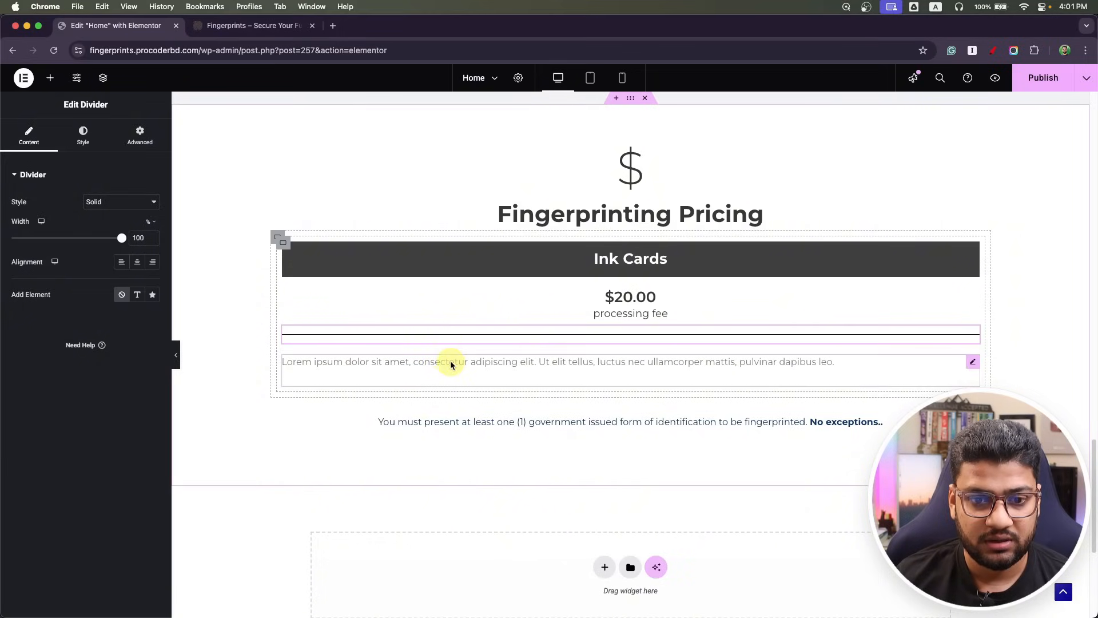
Replace the placeholder with 'Up to 2 cards' and '$10 each additional' on two lines.
click(349, 355)
key(super+a)
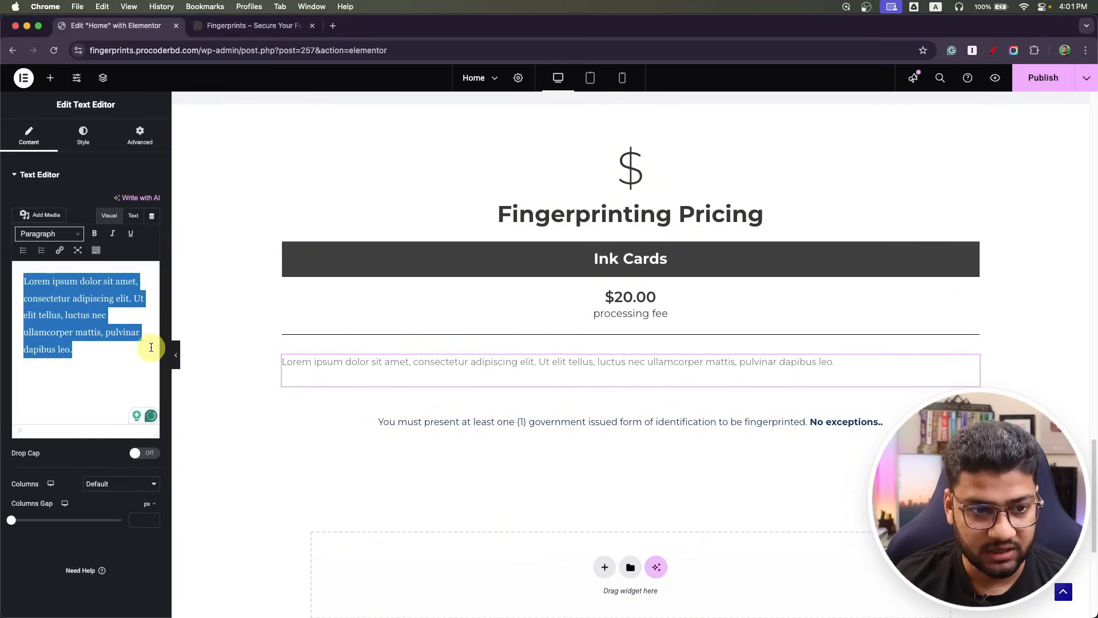
key(super+v)
click(121, 287)
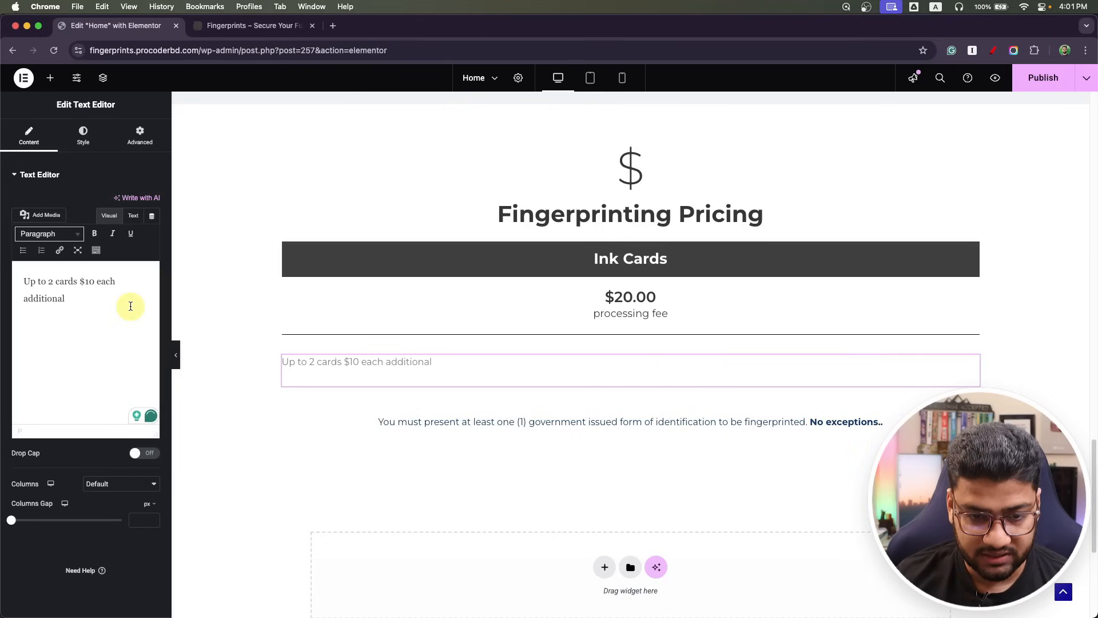
key(super+Tab)
key(super+Tab)
click(79, 281)
key(Return)
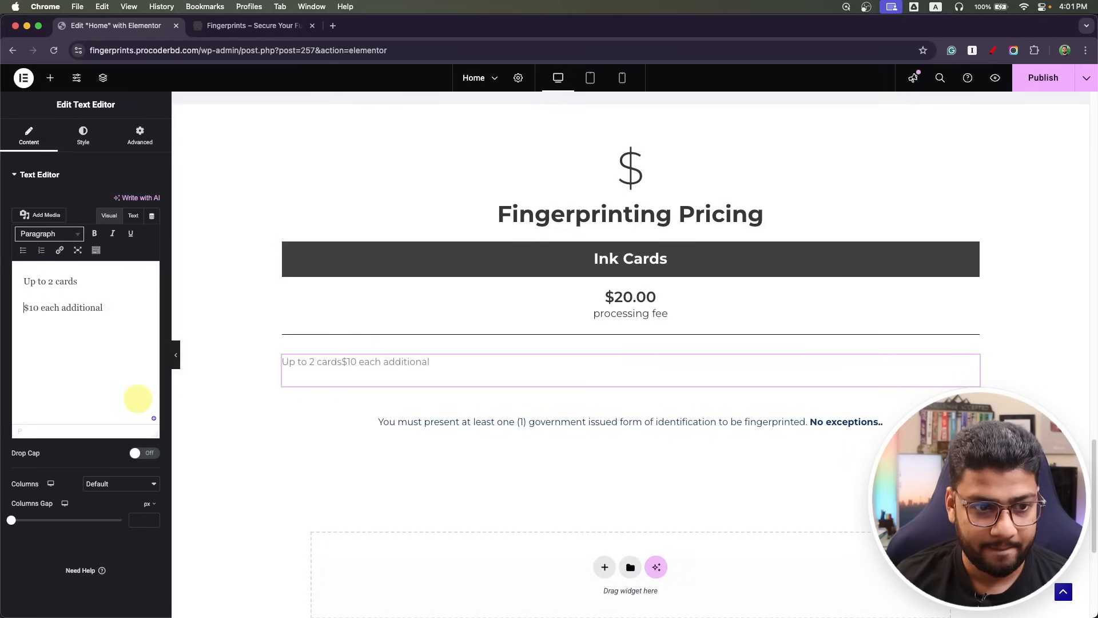
Tighten the description's line height and centre it in the card.
click(83, 135)
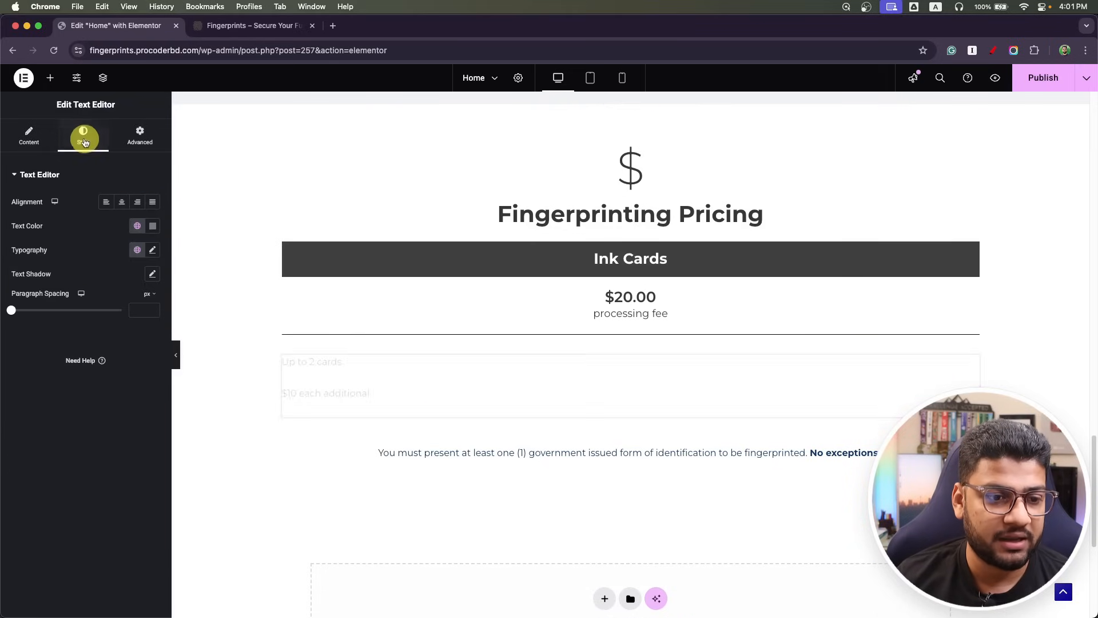
click(152, 250)
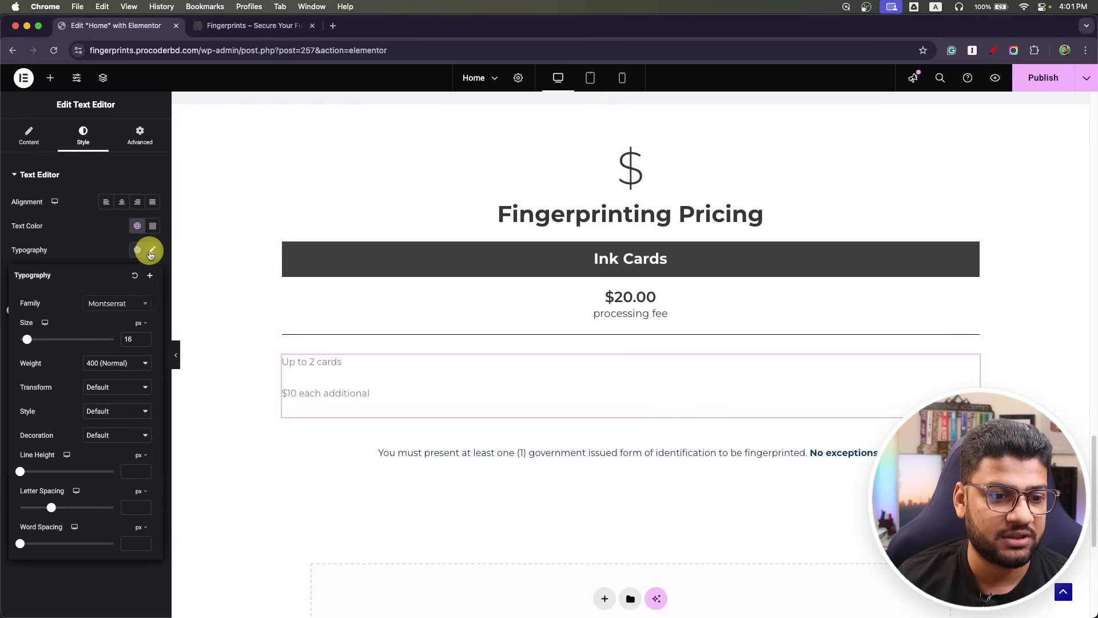
mouse_move(20, 474)
mouse_down()
mouse_move(72, 473)
mouse_move(2, 466)
mouse_up()
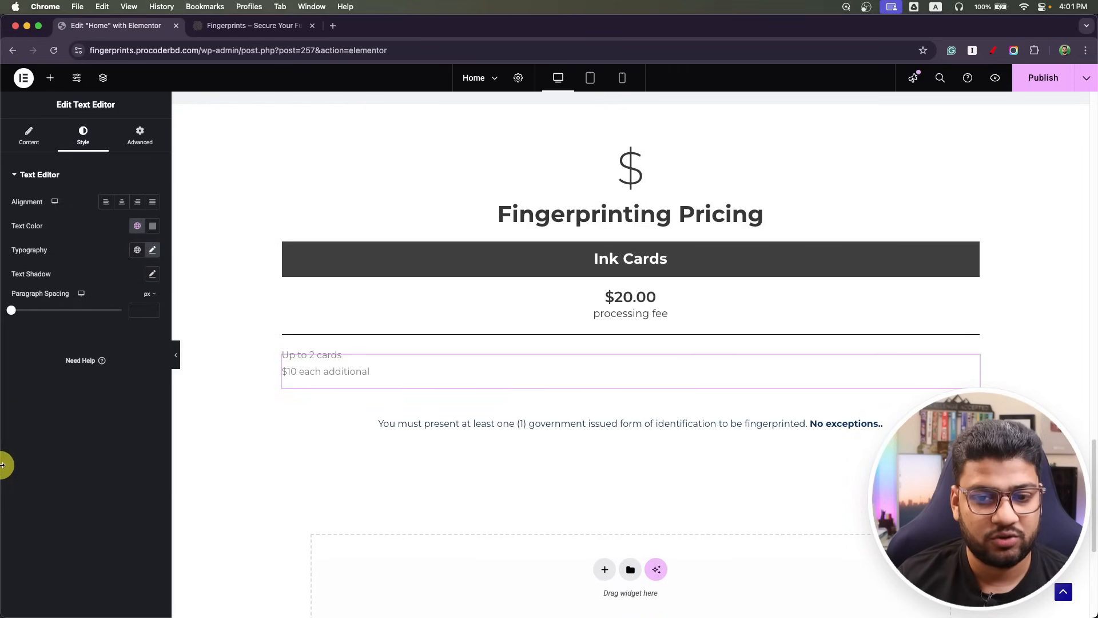
click(122, 203)
key(super+Tab)
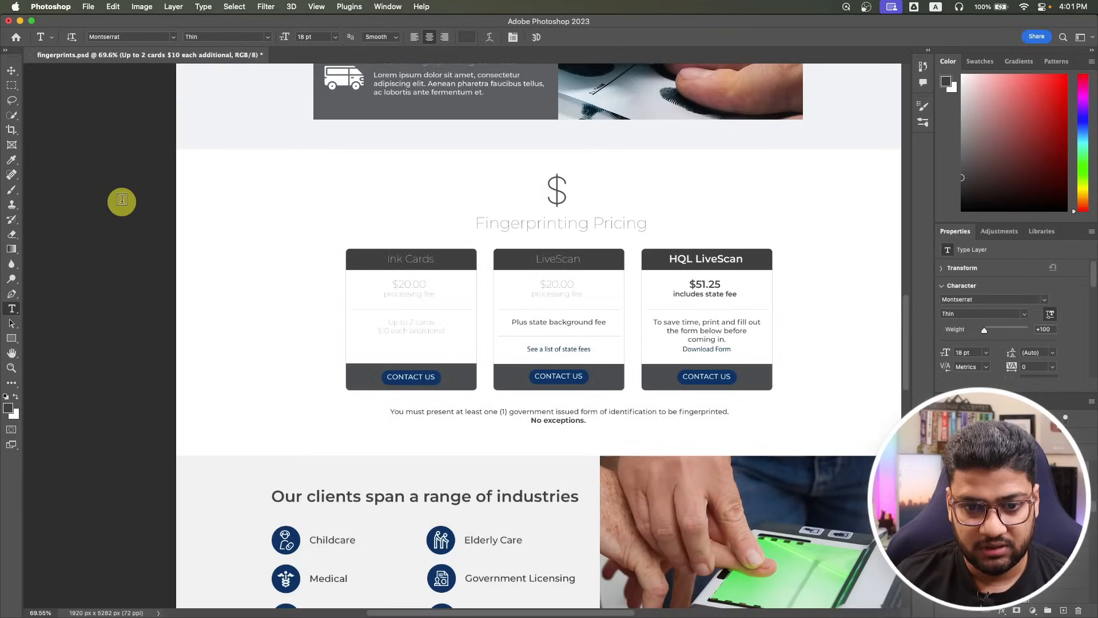
key(super+Tab)
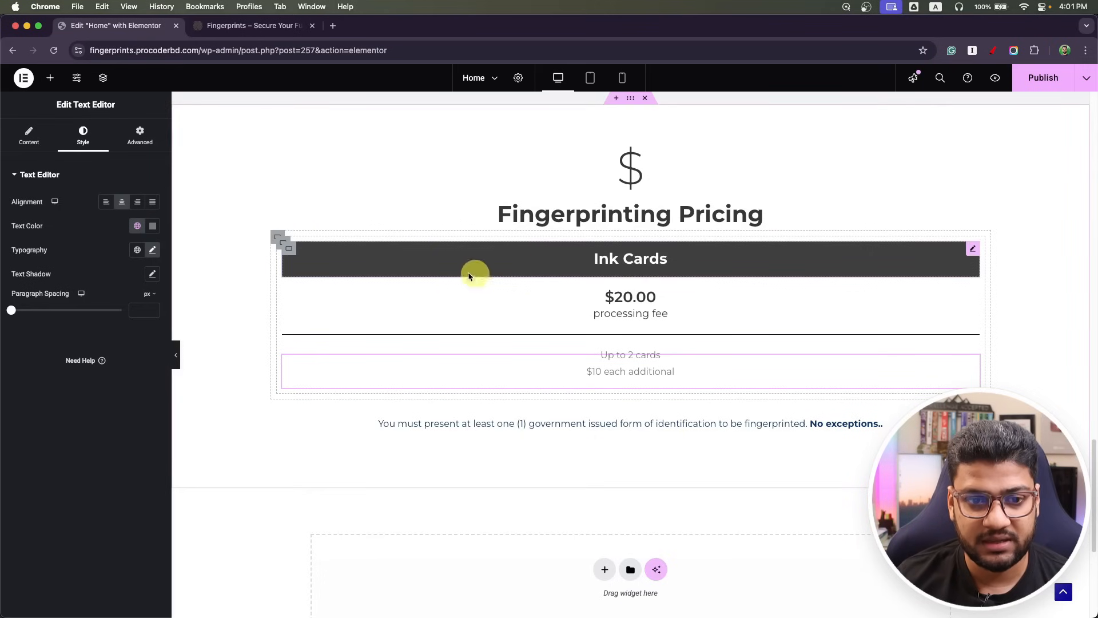
Duplicate the dark Ink Cards heading bar to the card's bottom and delete its heading.
right_click(287, 252)
click(301, 278)
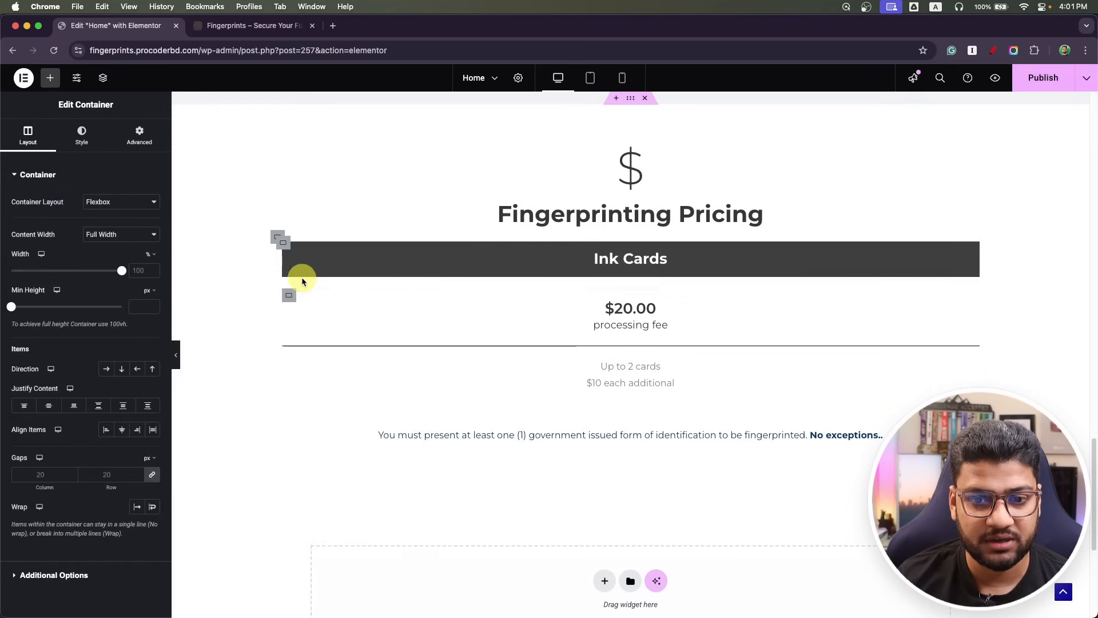
mouse_move(290, 298)
mouse_down()
mouse_move(293, 371)
mouse_move(445, 419)
mouse_move(564, 420)
mouse_up()
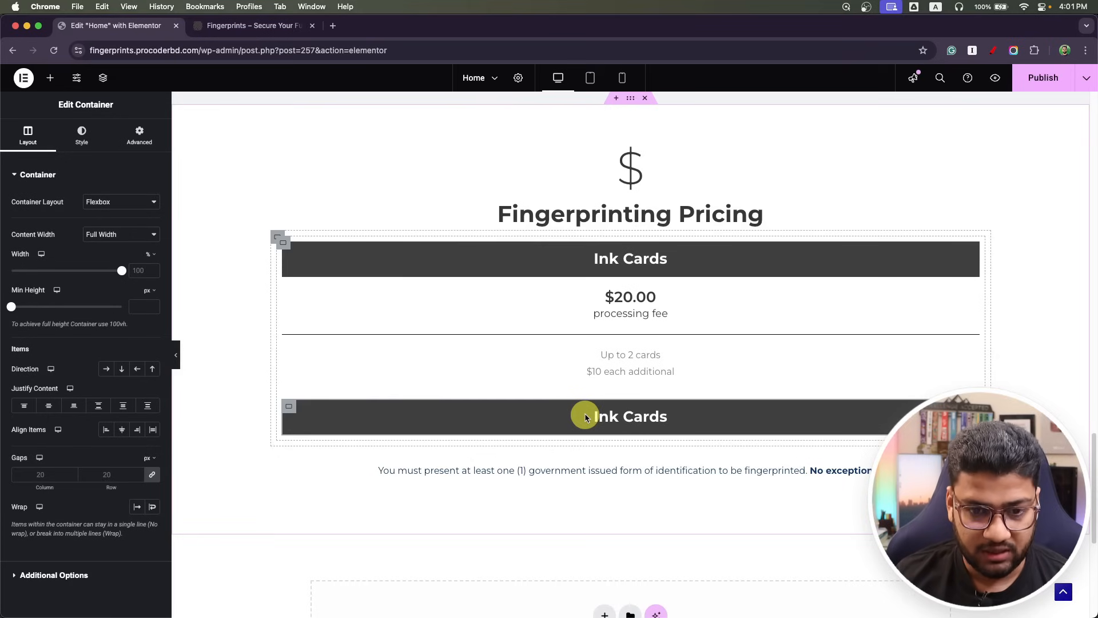
key(super+Tab)
key(super+Tab)
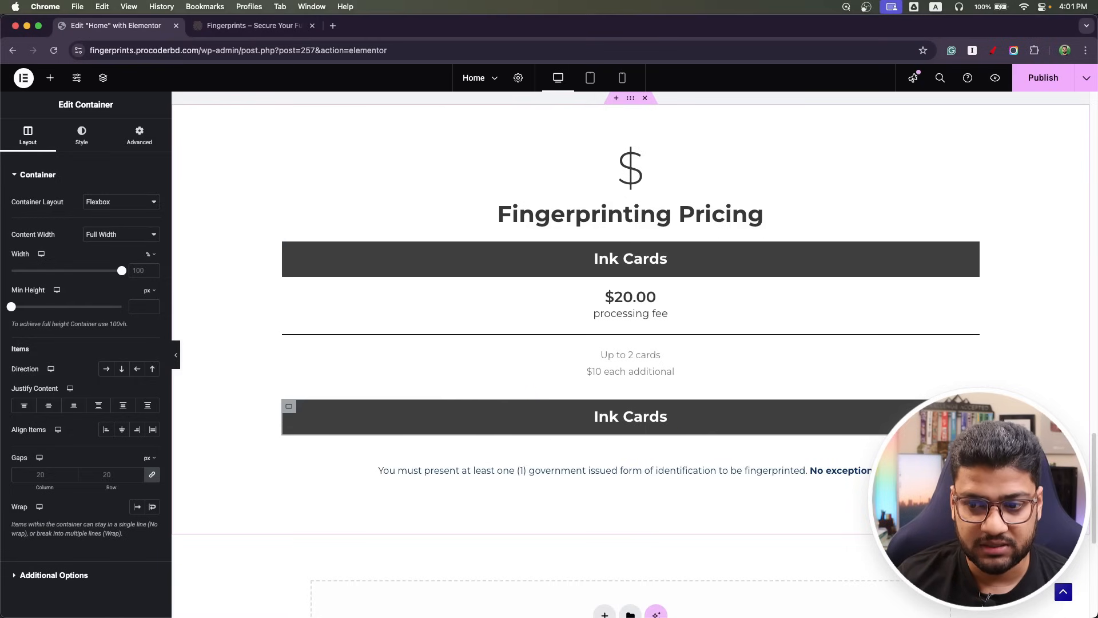
click(630, 417)
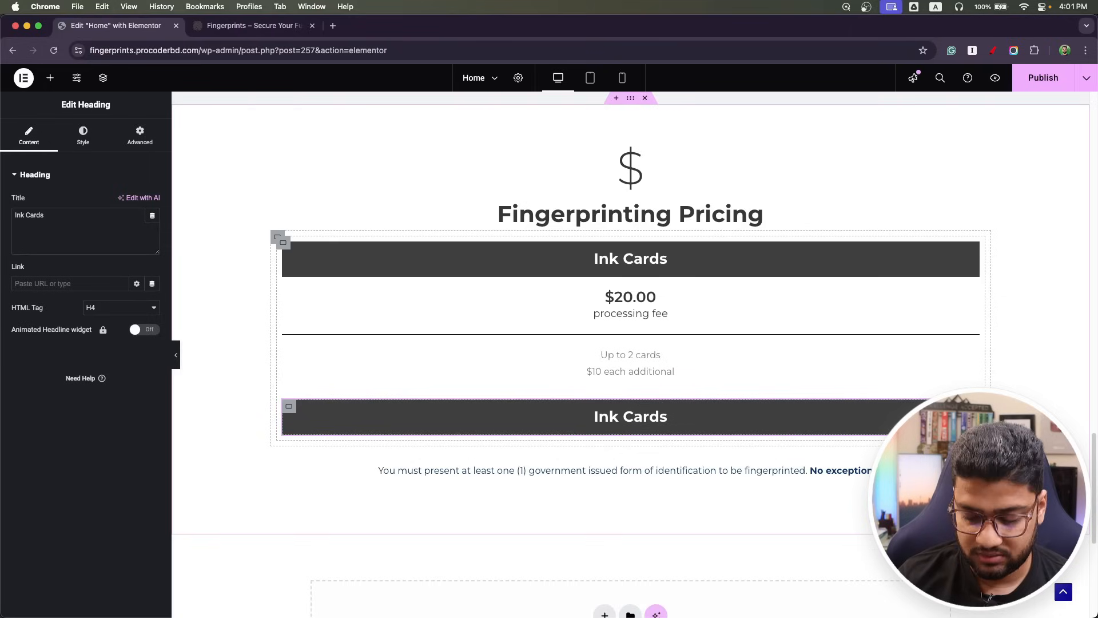
right_click(972, 406)
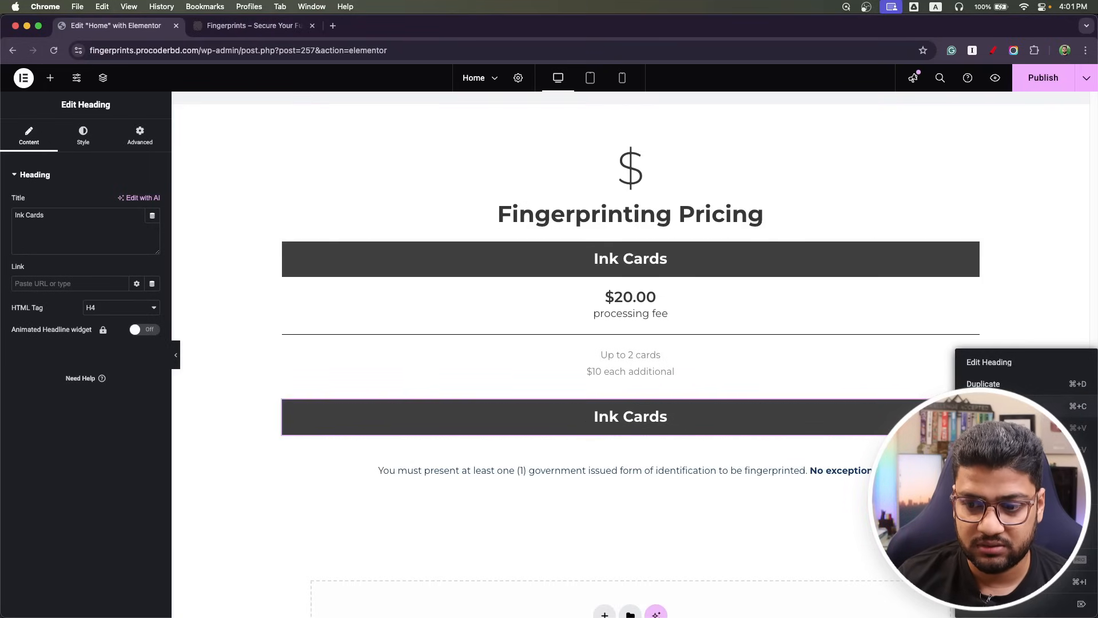
click(979, 607)
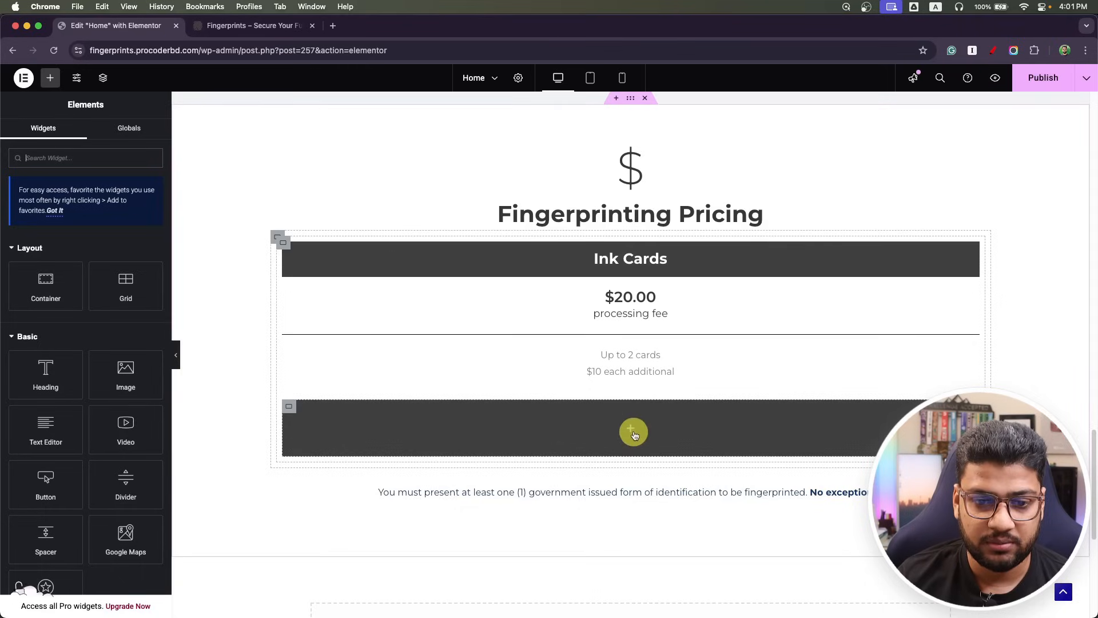
Add a button labelled 'Contact Us' inside the bottom dark bar.
drag(46, 483, 516, 439)
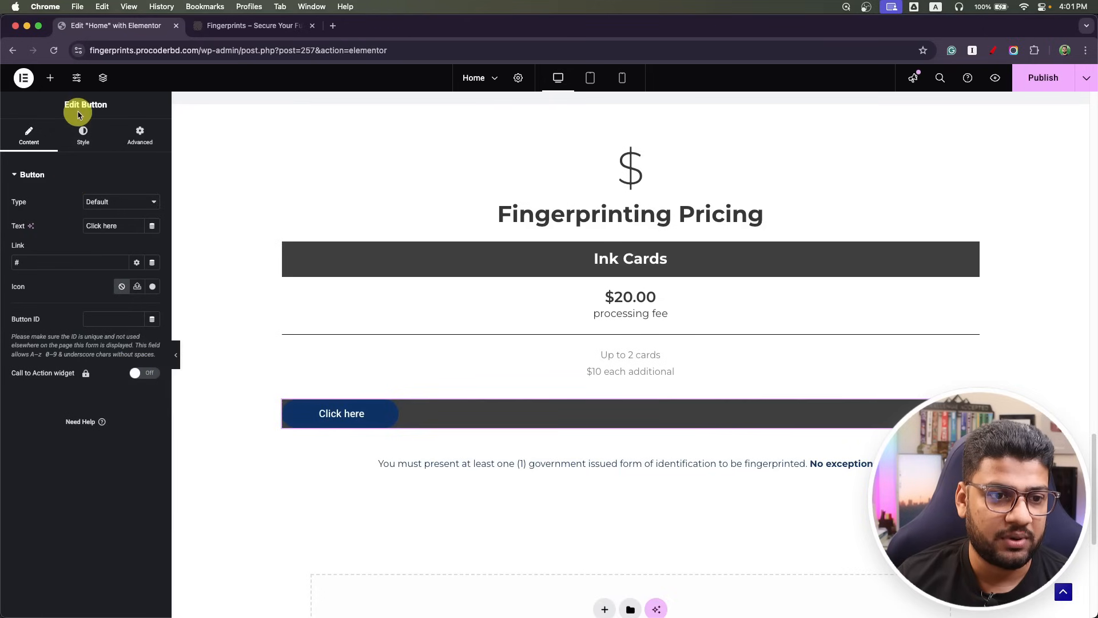
key(super+Tab)
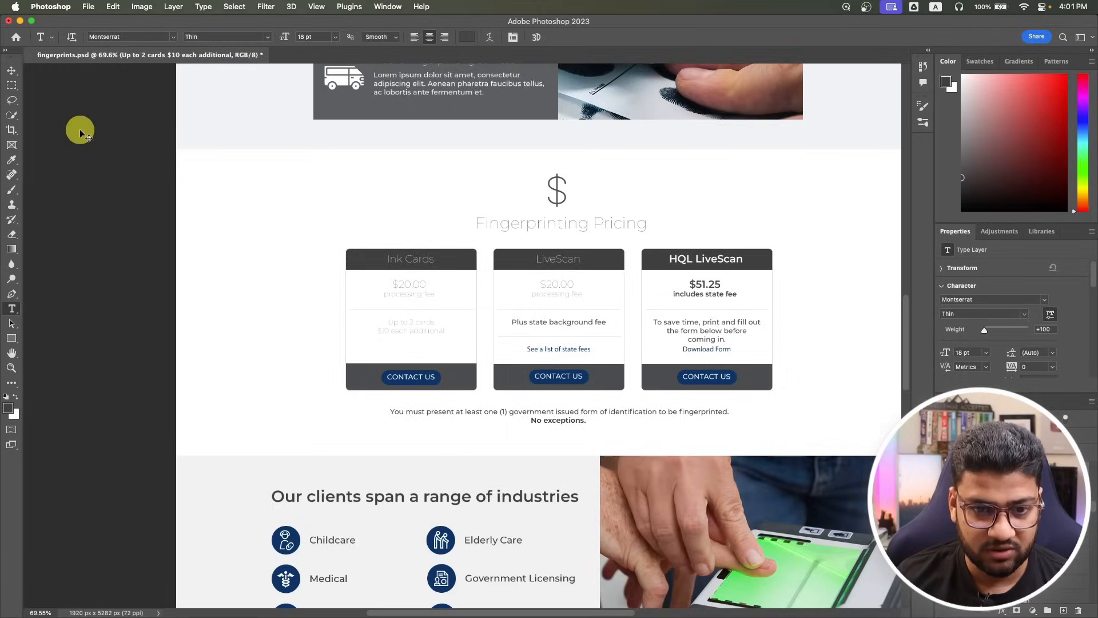
key(super+Tab)
drag(130, 227, 57, 225)
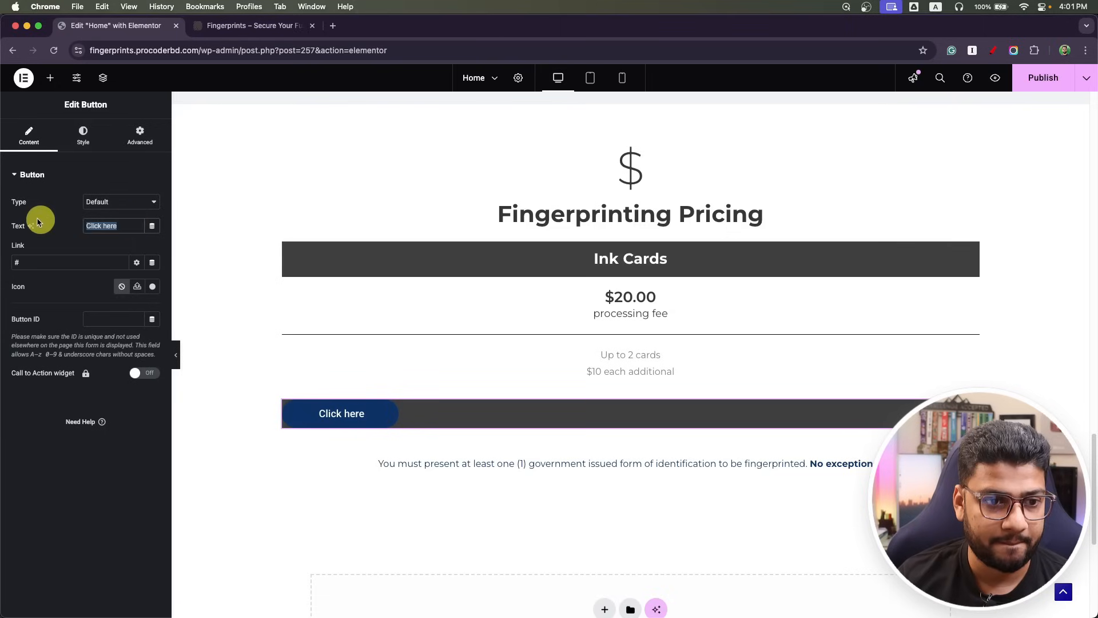
text(Contact Us)
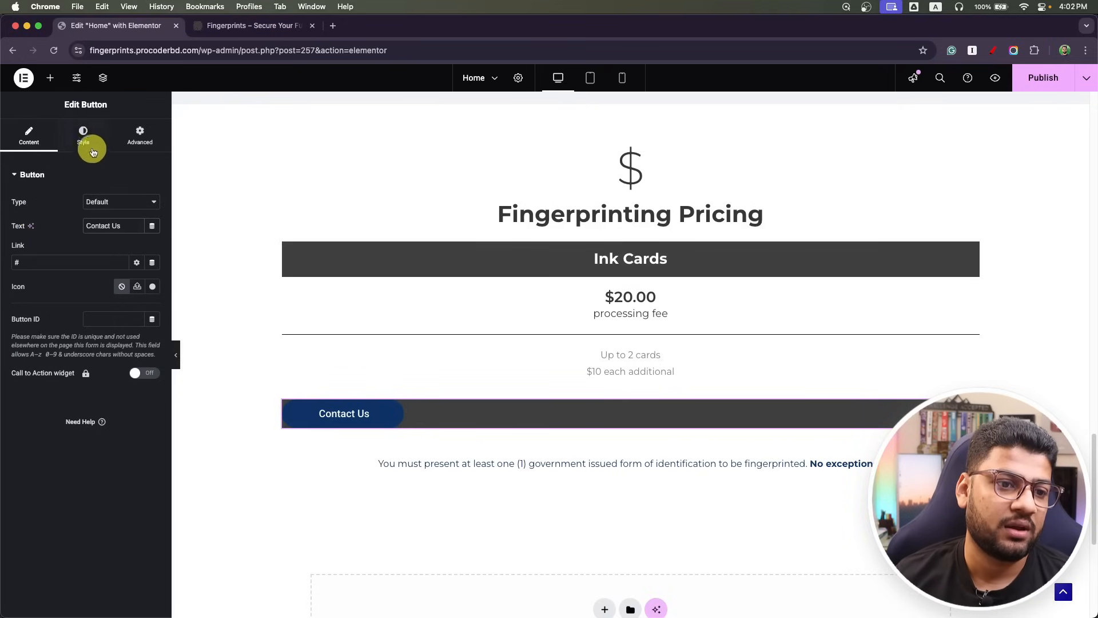
Centre the Contact Us button and give it 15 px padding.
click(83, 136)
click(123, 204)
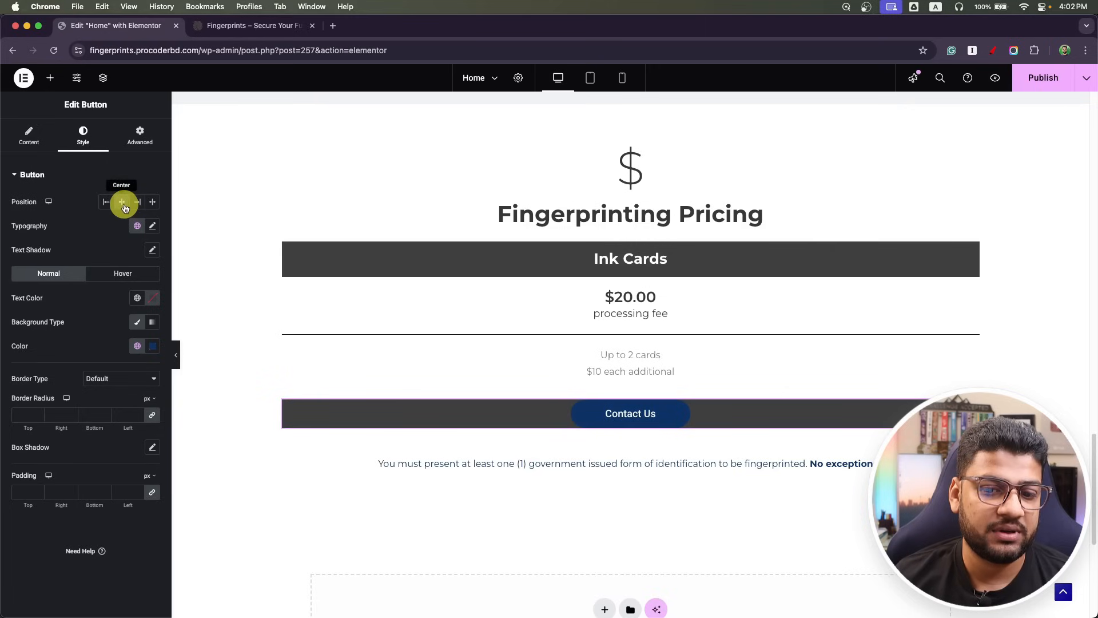
click(140, 132)
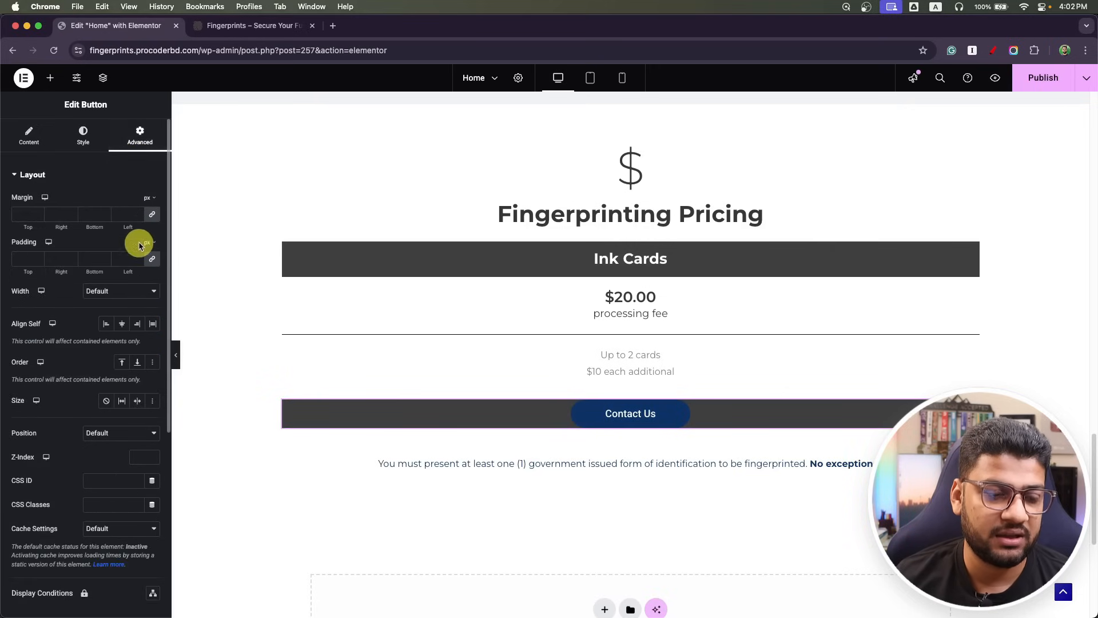
click(25, 259)
text(15)
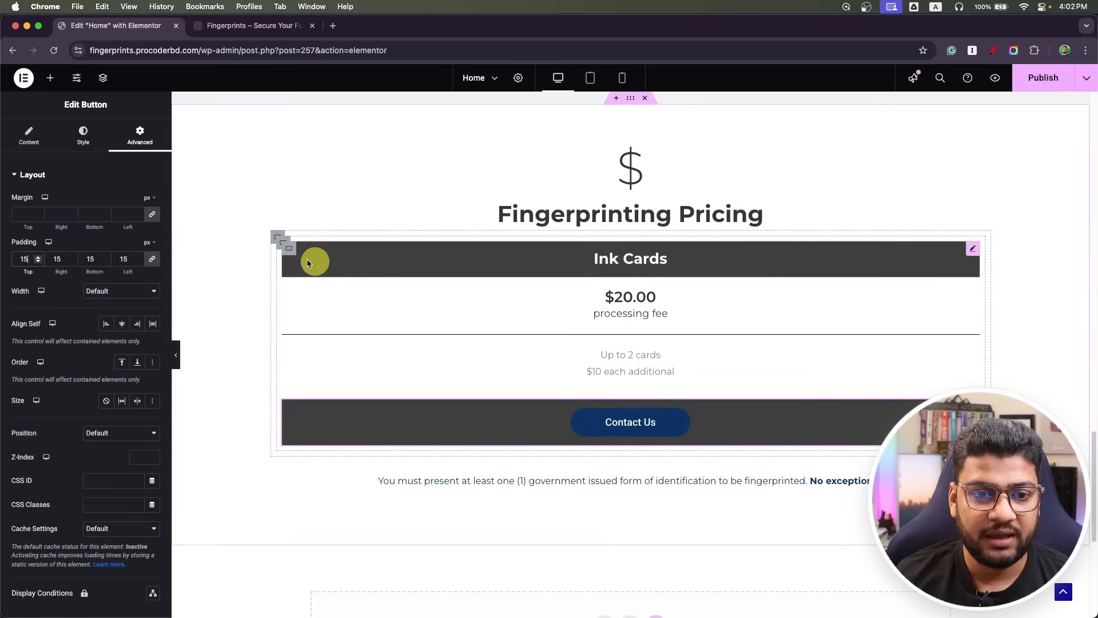
Set the Ink Cards card's padding to 0.
click(282, 243)
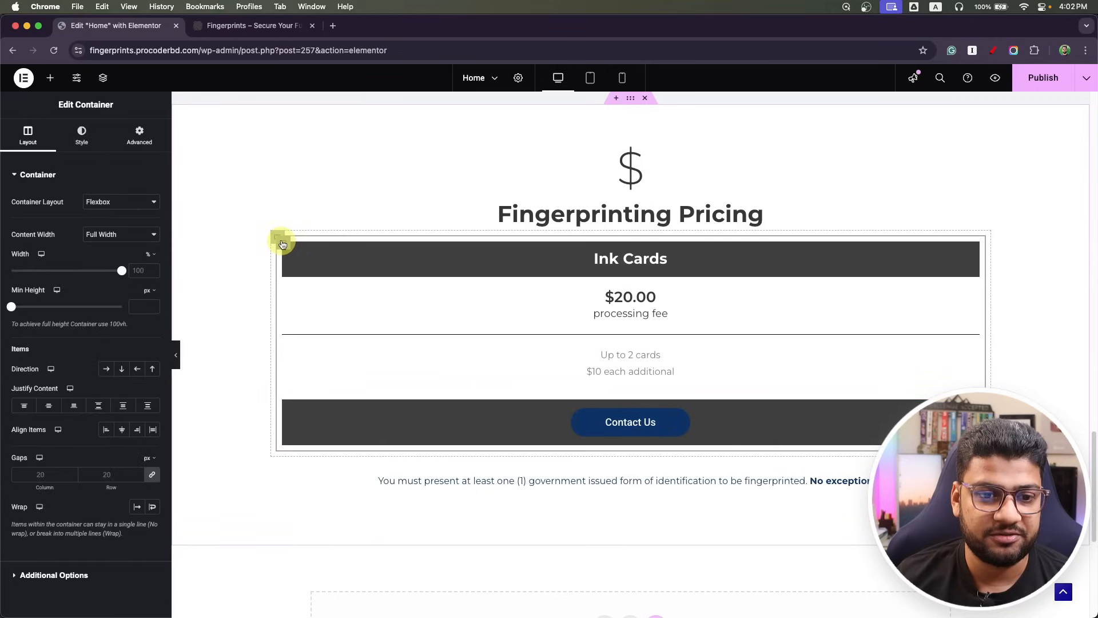
click(138, 131)
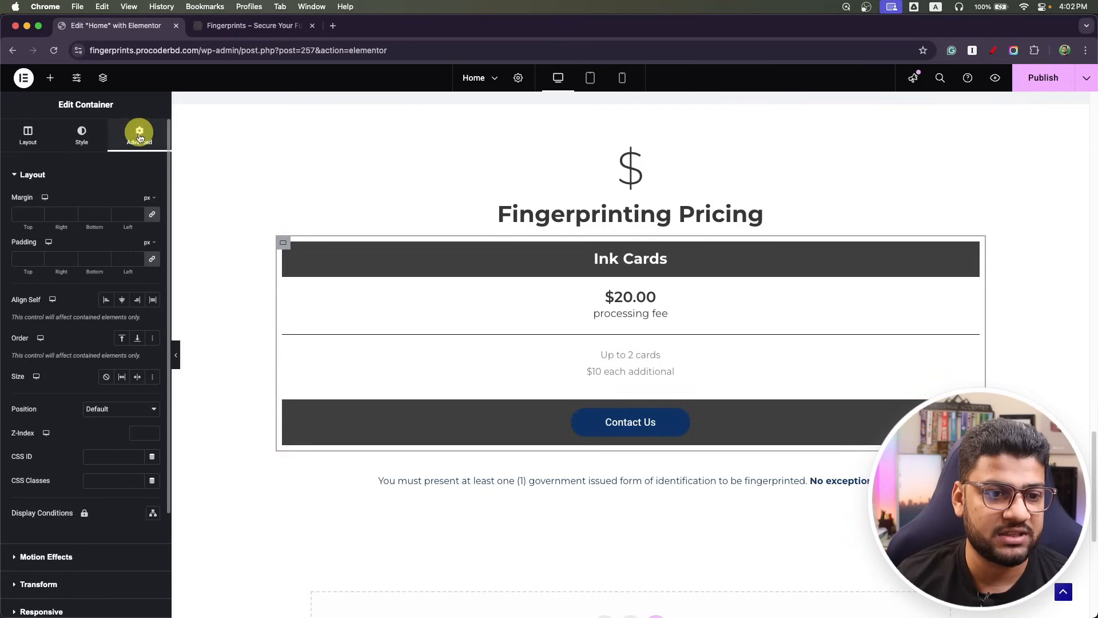
click(152, 259)
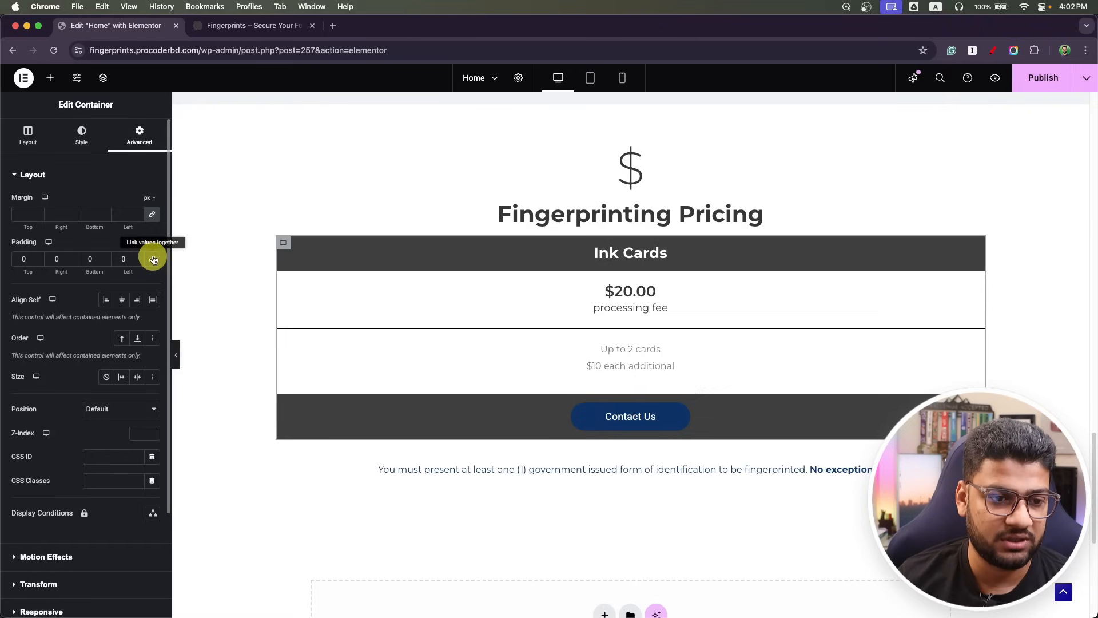
scroll(81, 331, down, 3)
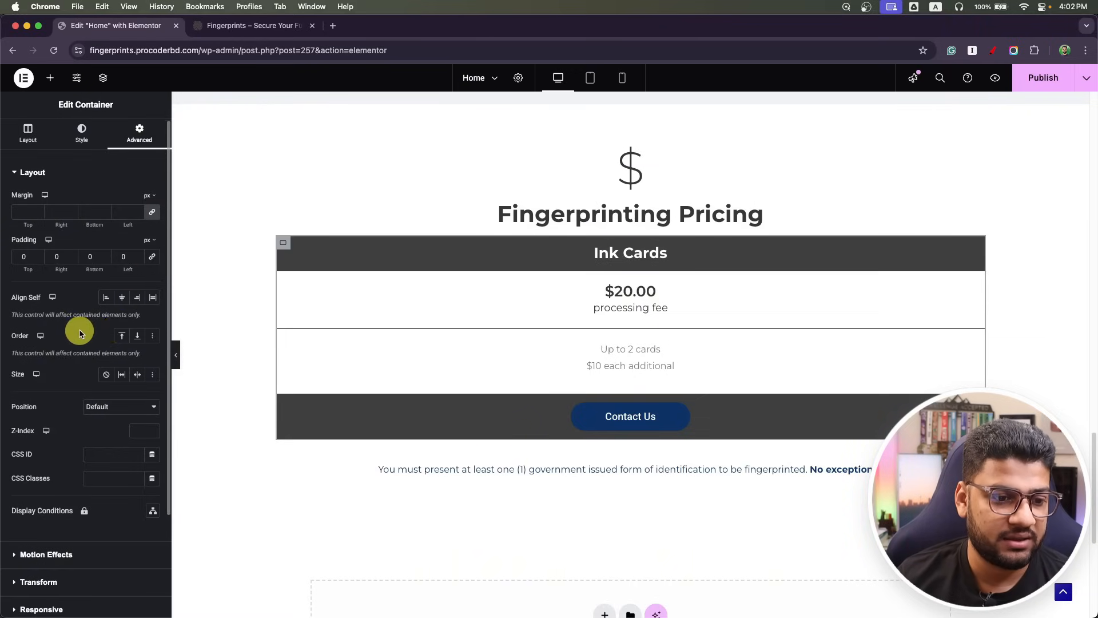
scroll(77, 286, up, 3)
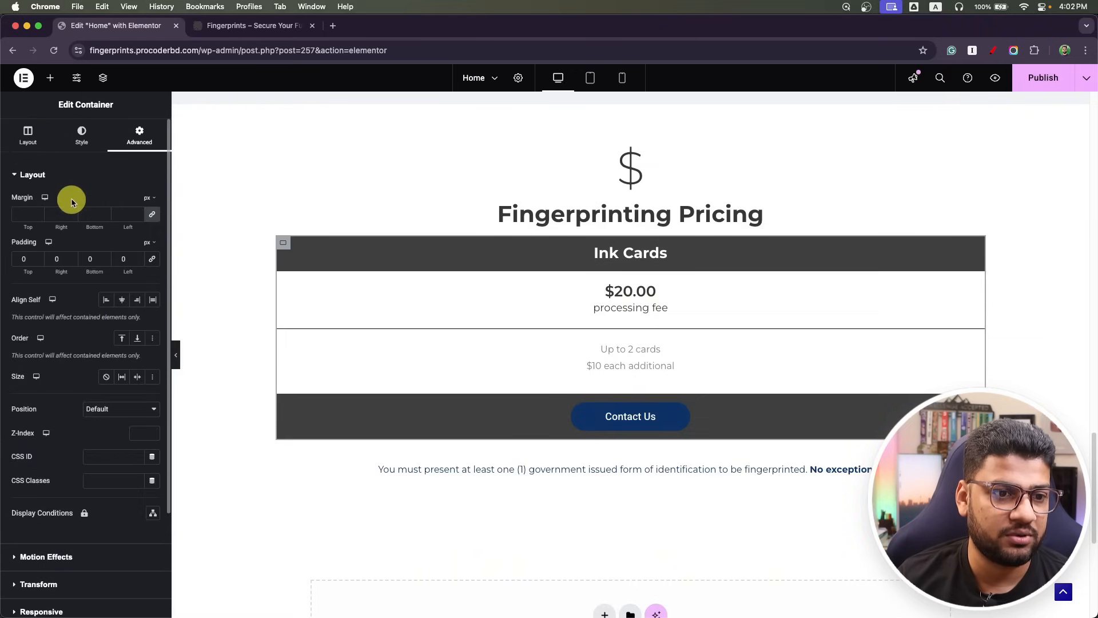
click(82, 136)
Give the Ink Cards card a solid 1 px border in a global colour with 10 px corner radius.
click(72, 303)
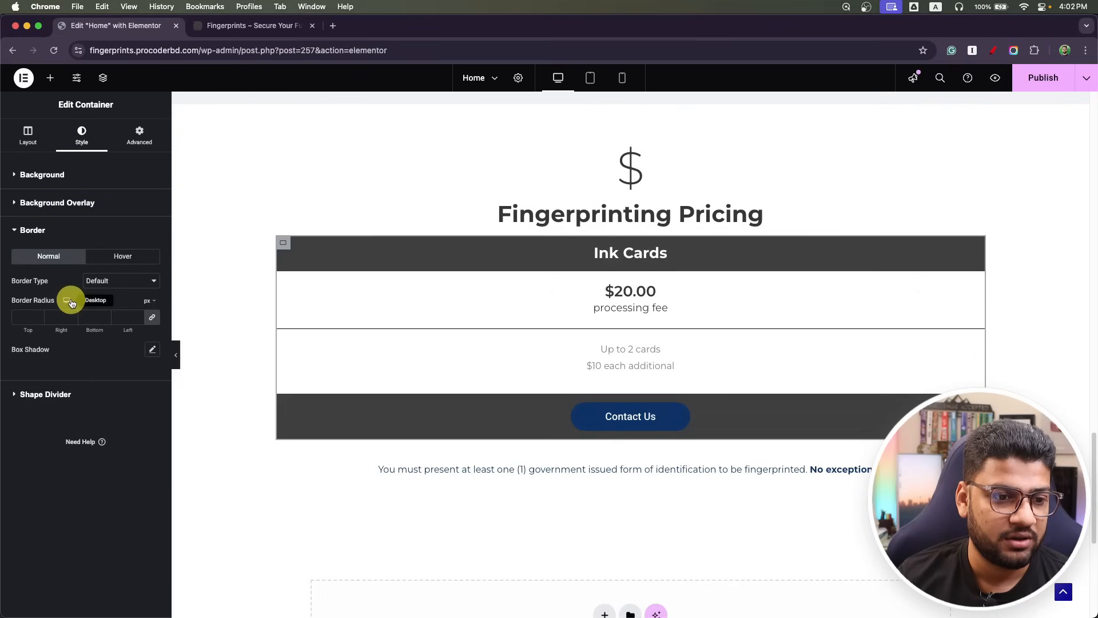
click(111, 281)
click(116, 306)
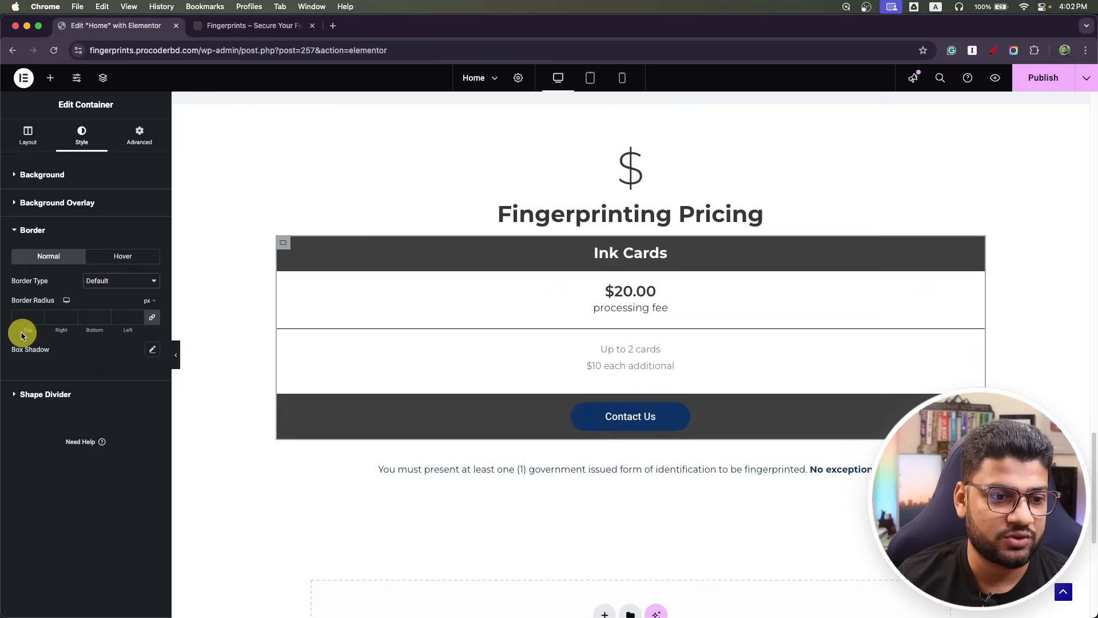
click(138, 350)
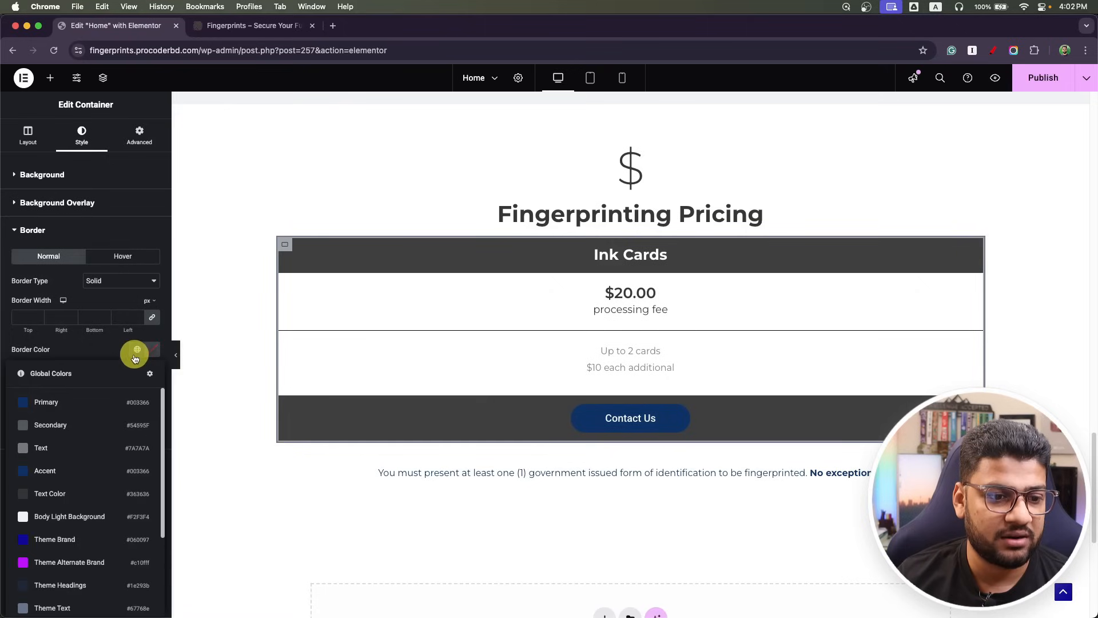
click(80, 420)
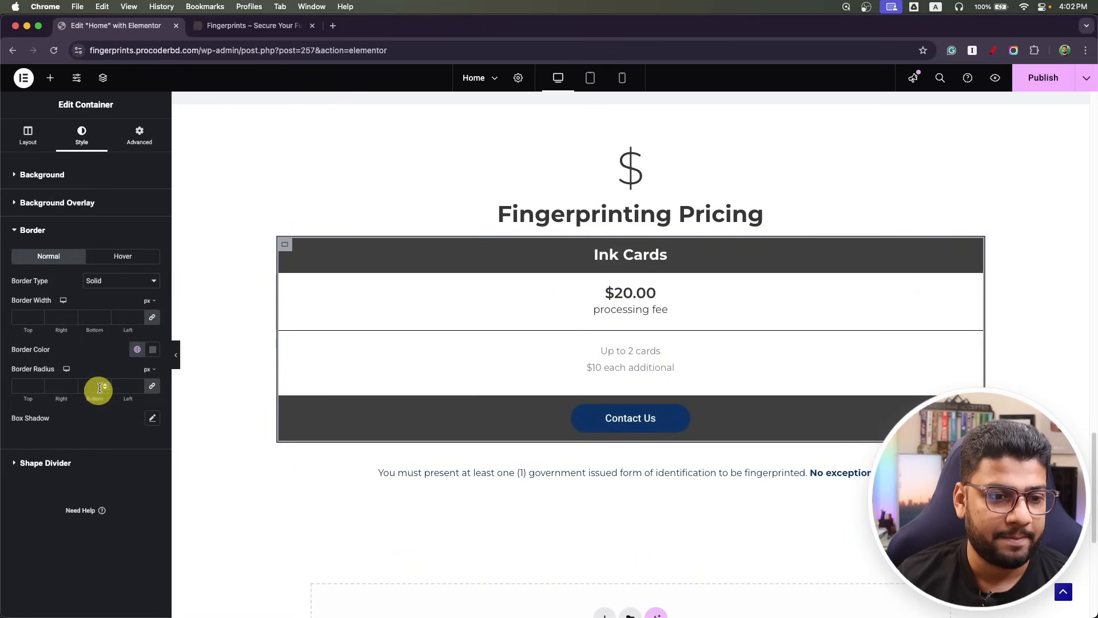
click(27, 318)
text(1)
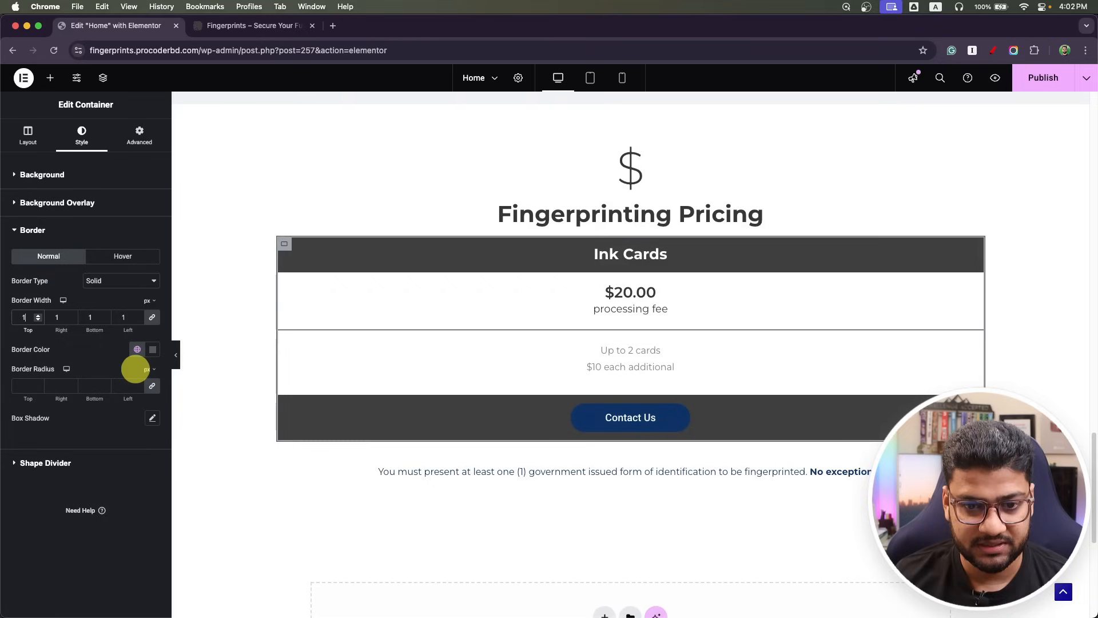
click(23, 386)
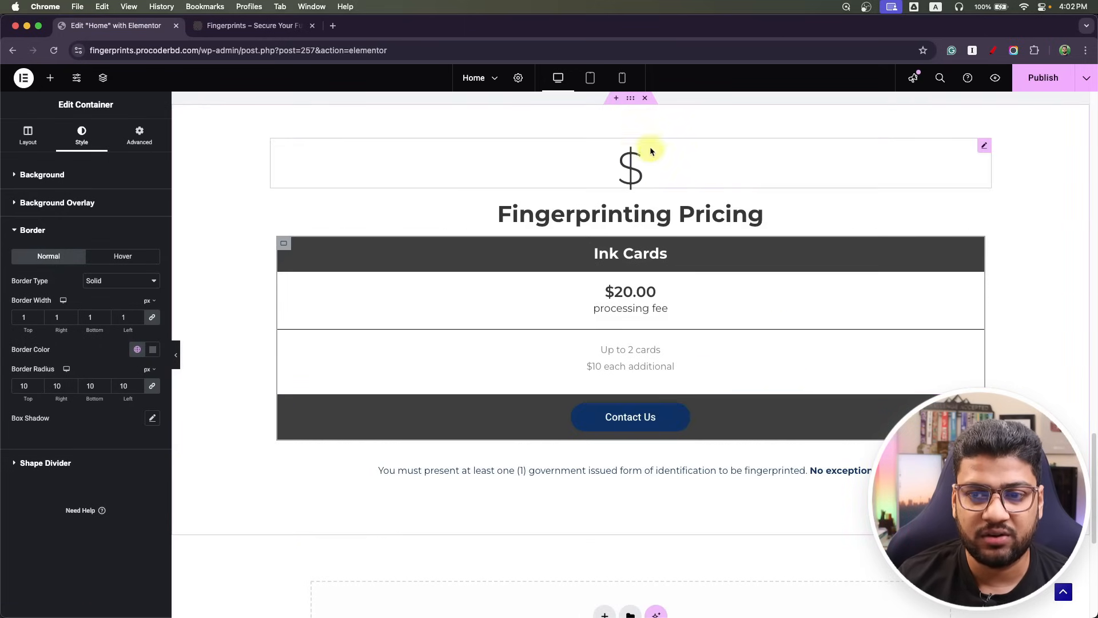
Change the pricing card container's corner radius from 10 to 15 px.
click(982, 147)
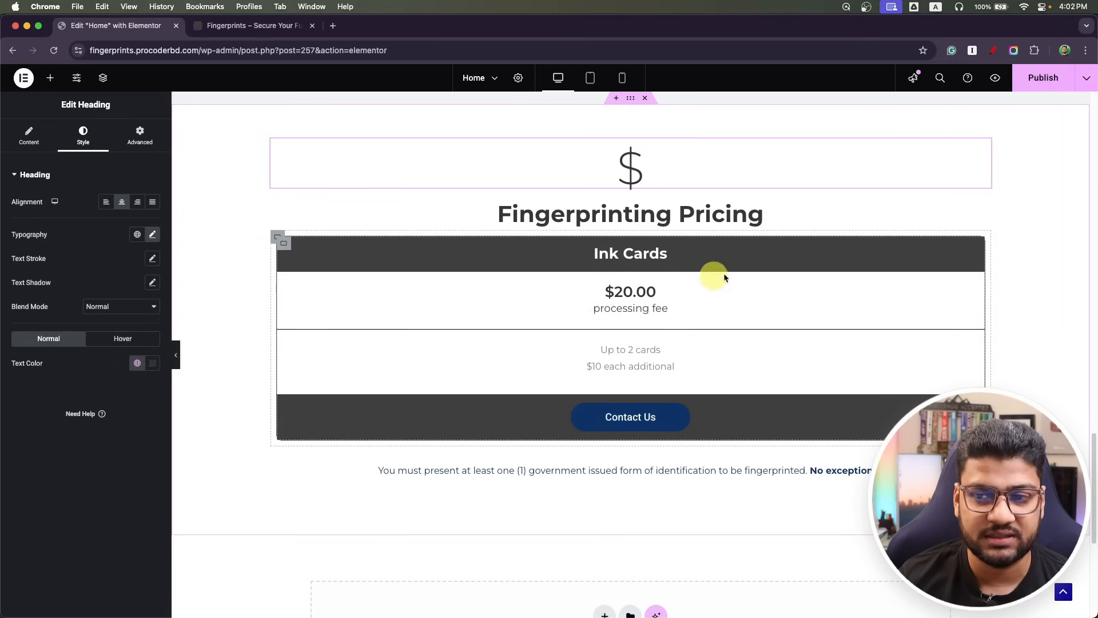
click(282, 247)
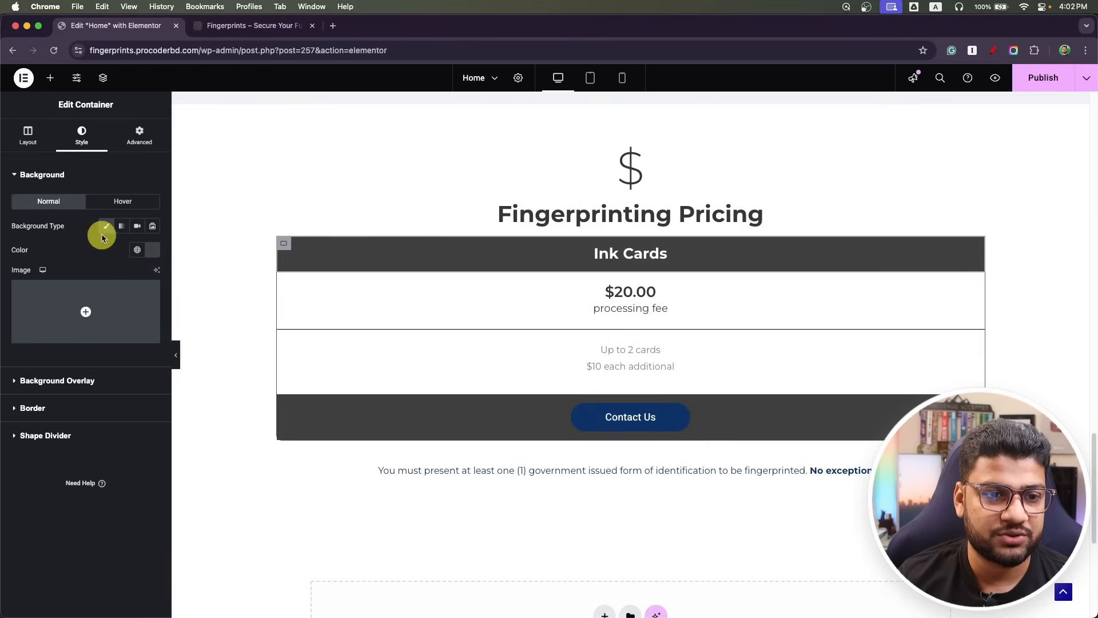
click(44, 416)
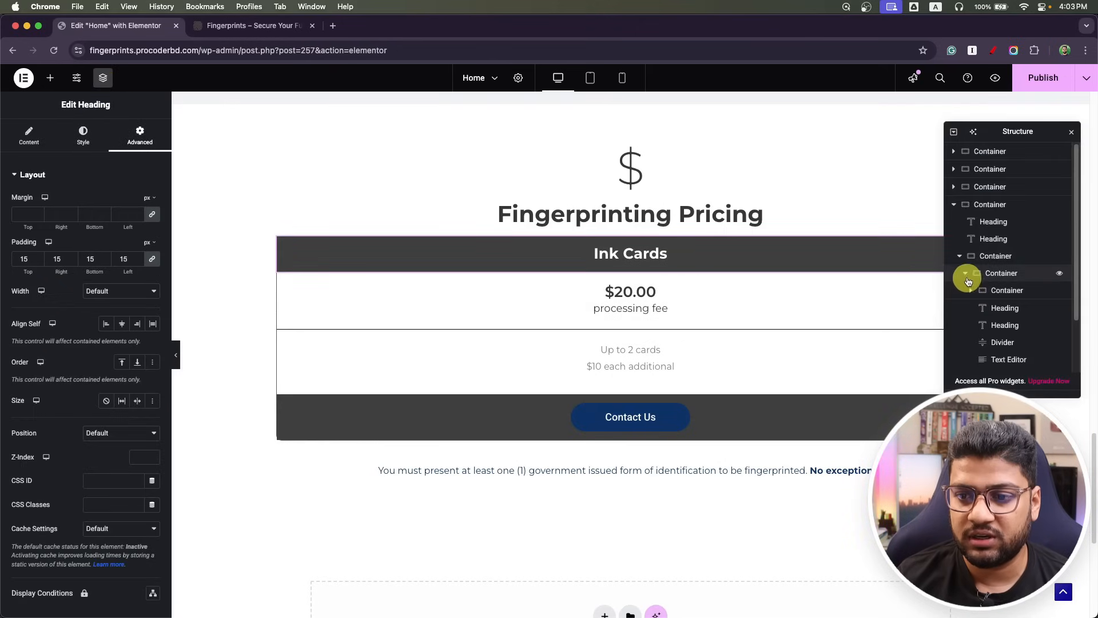
click(990, 274)
click(990, 274)
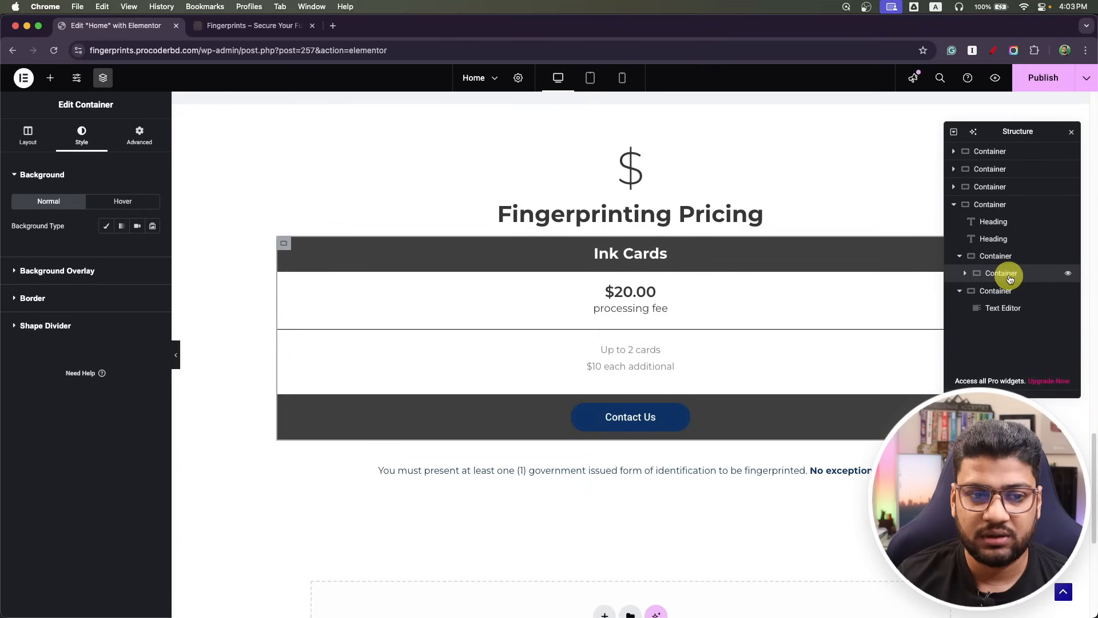
click(44, 307)
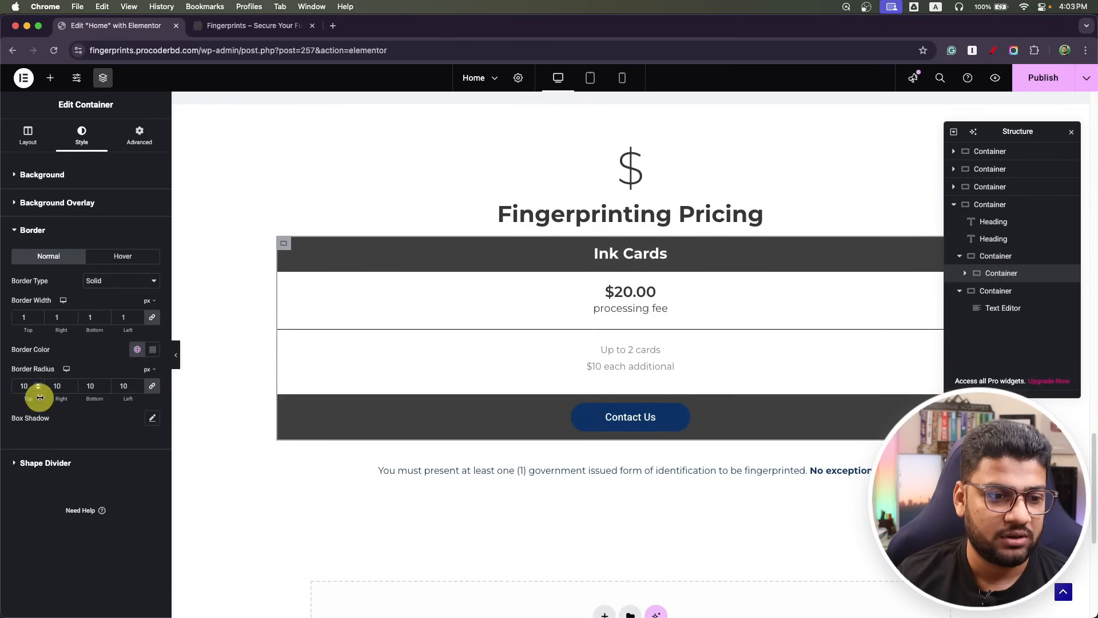
drag(28, 386, 2, 389)
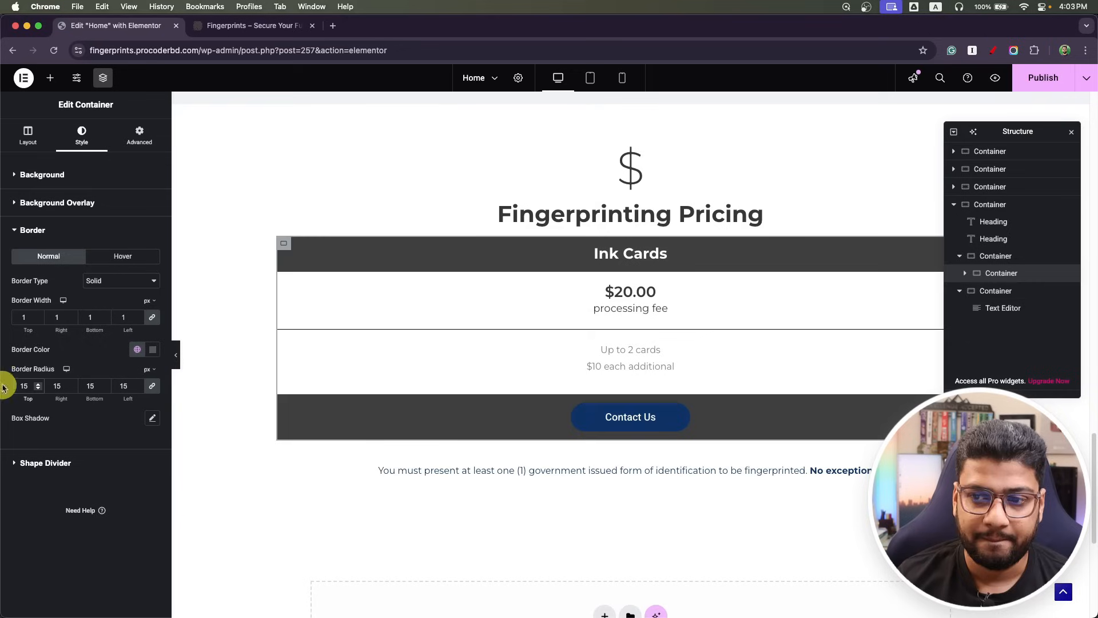
Round only the top corners of the card's dark header container (15, 15, 0, 0).
click(965, 272)
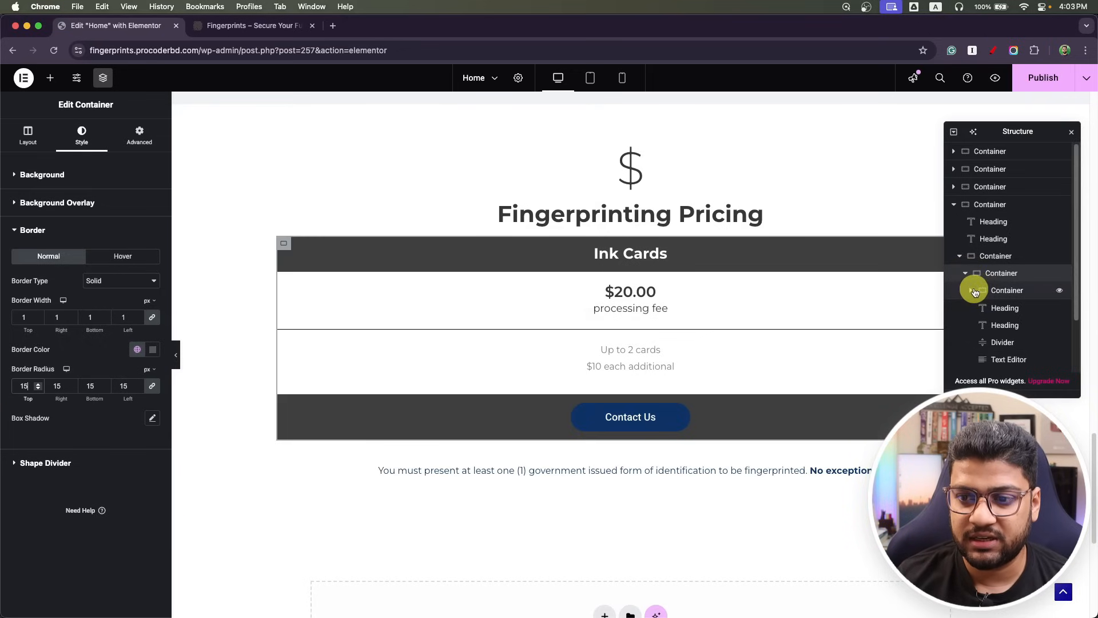
click(975, 292)
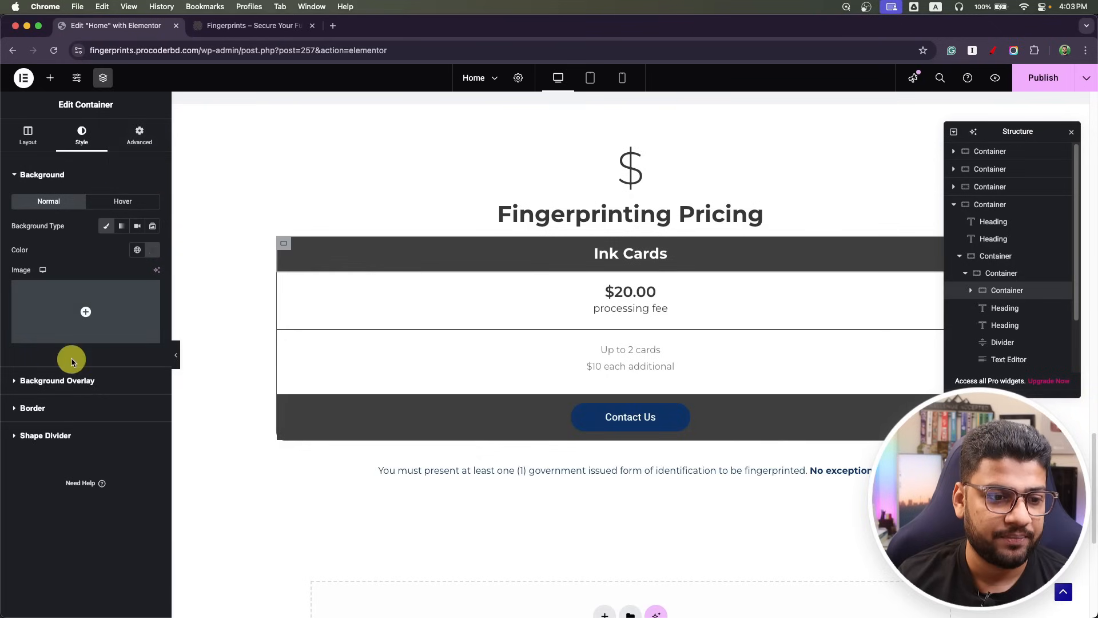
click(49, 409)
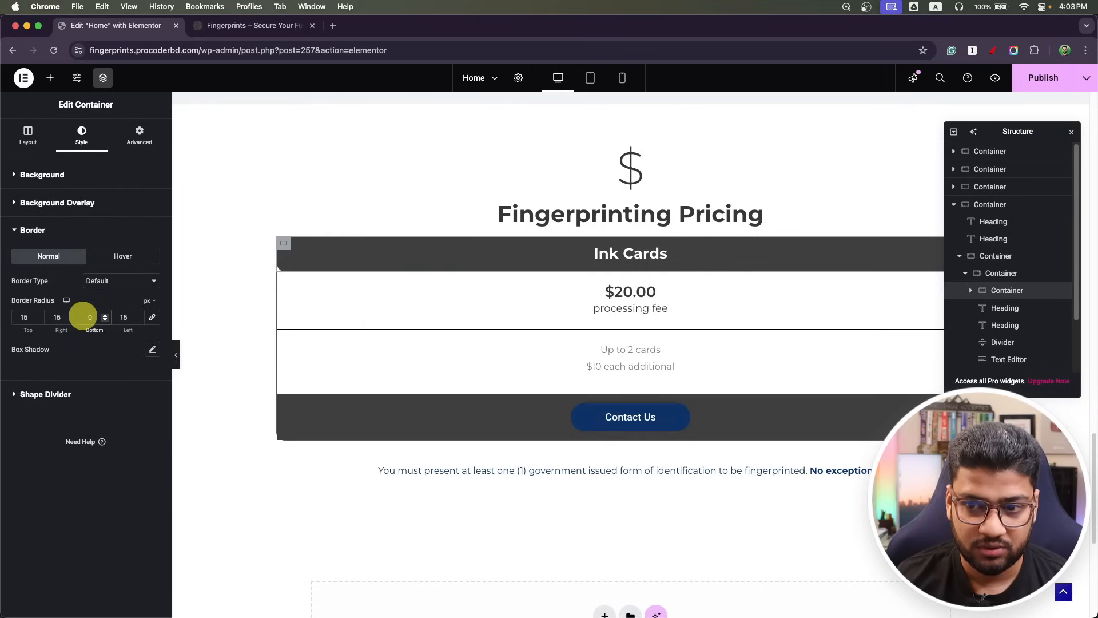
drag(1005, 131, 971, 339)
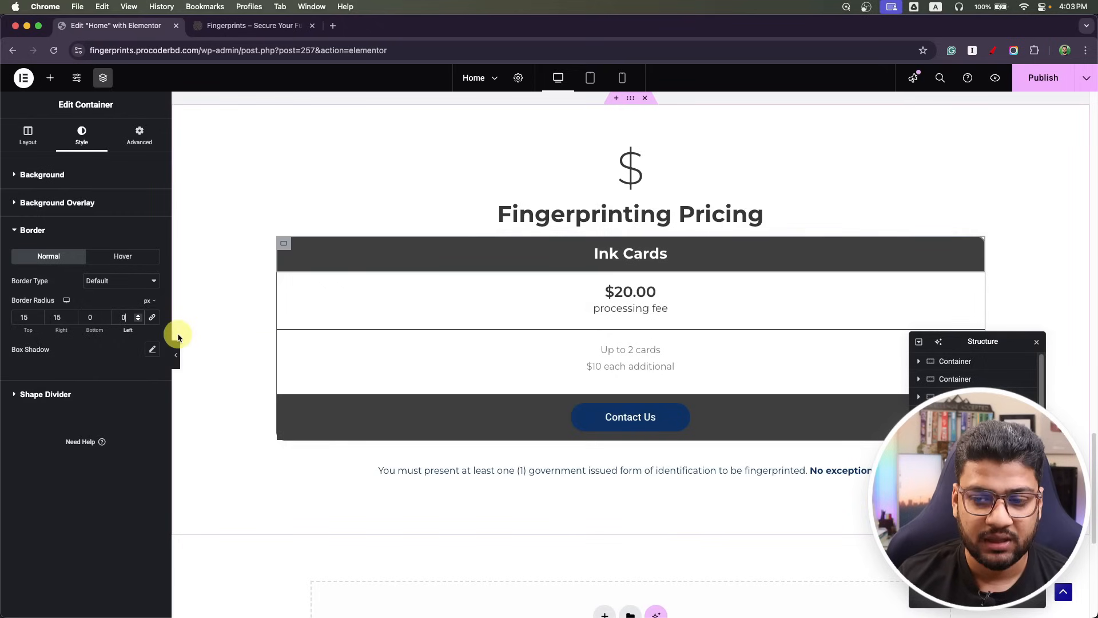
drag(1001, 342, 996, 139)
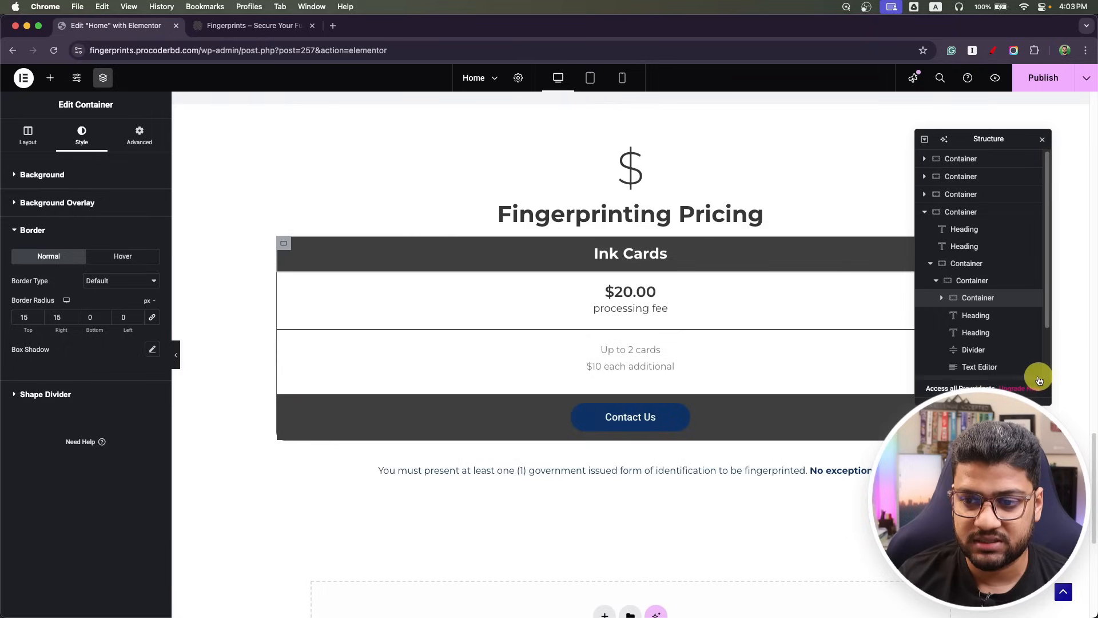
scroll(991, 327, down, 1)
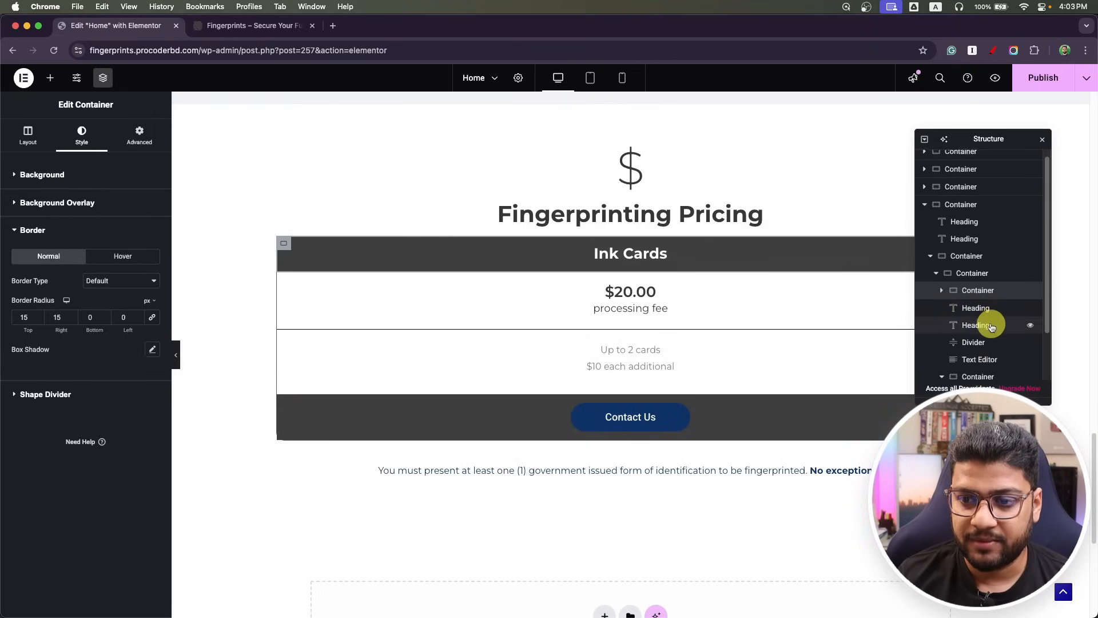
scroll(991, 327, down, 2)
Round only the bottom corners of the button container (0, 0, 15, 15) and close Navigator.
click(966, 363)
click(943, 366)
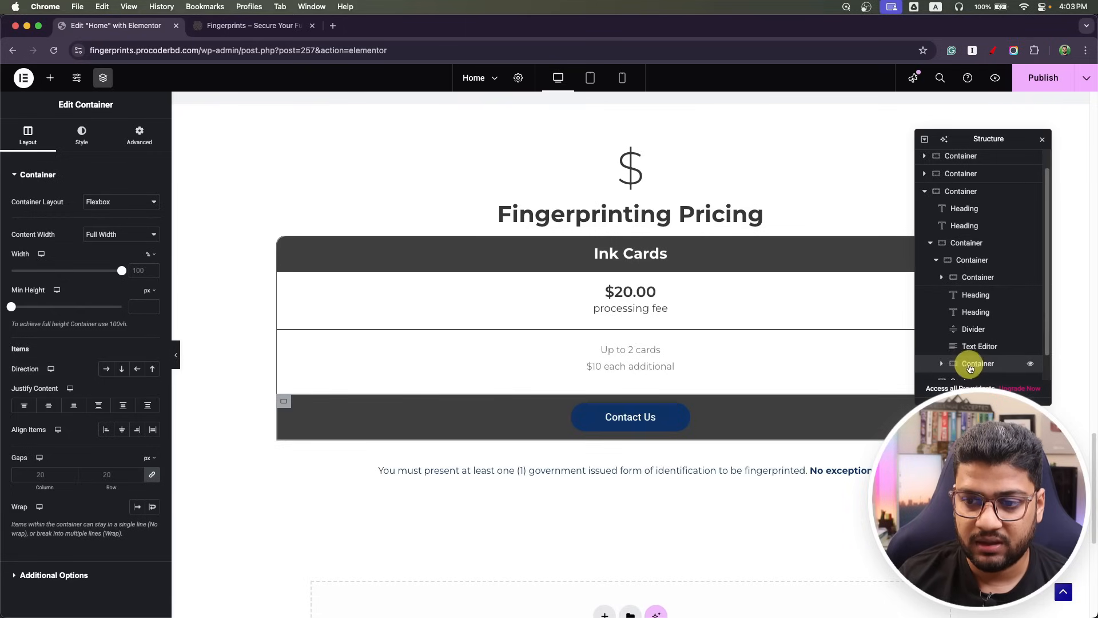
click(66, 139)
click(49, 408)
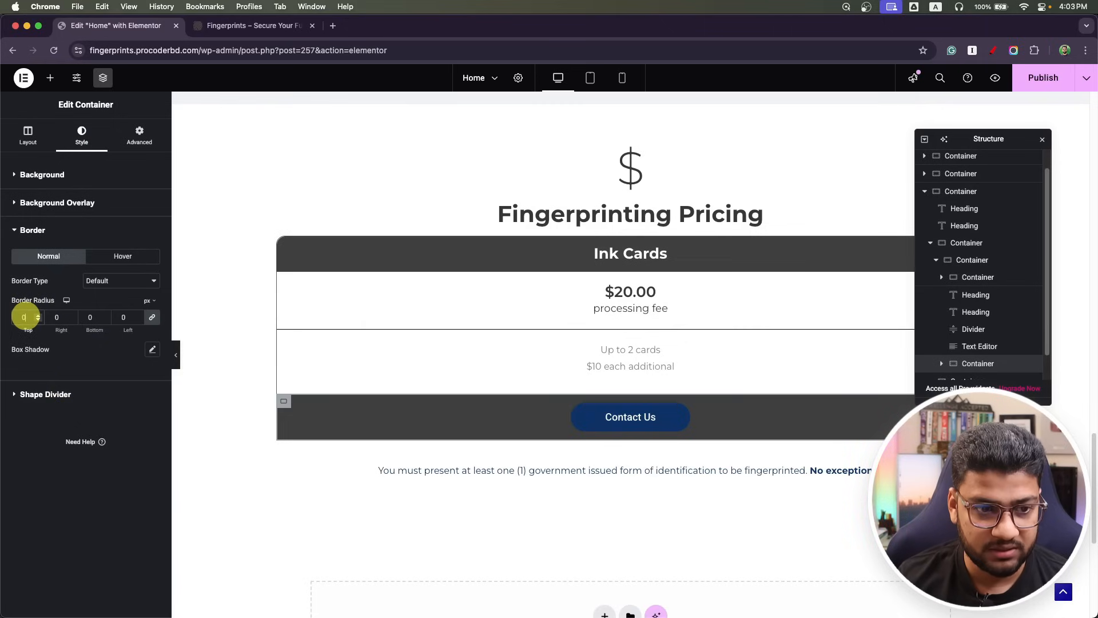
click(151, 317)
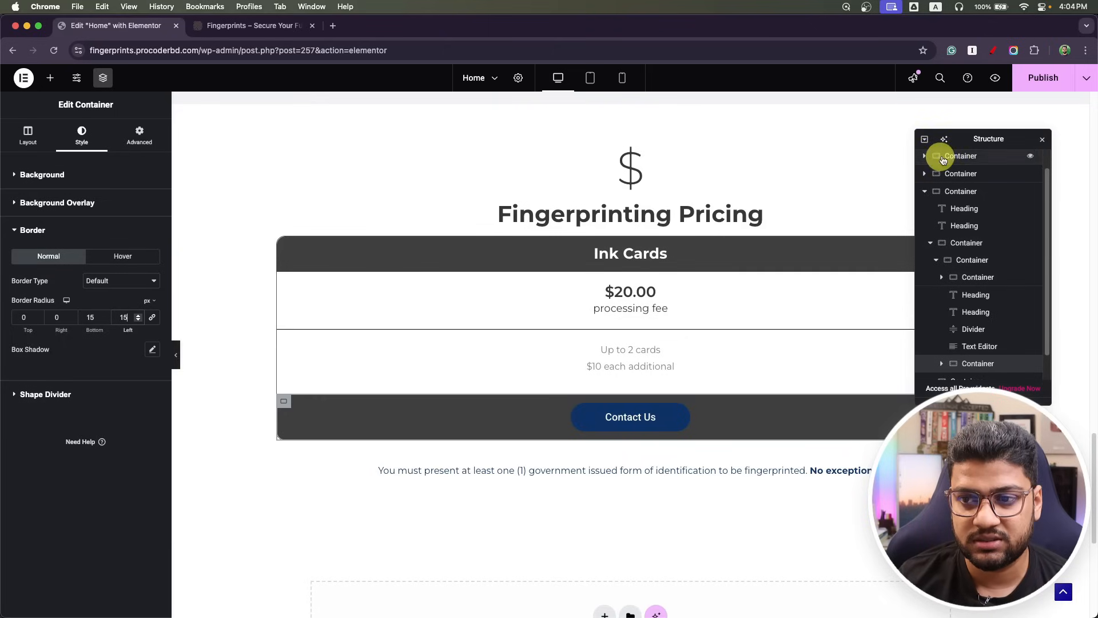
click(1042, 139)
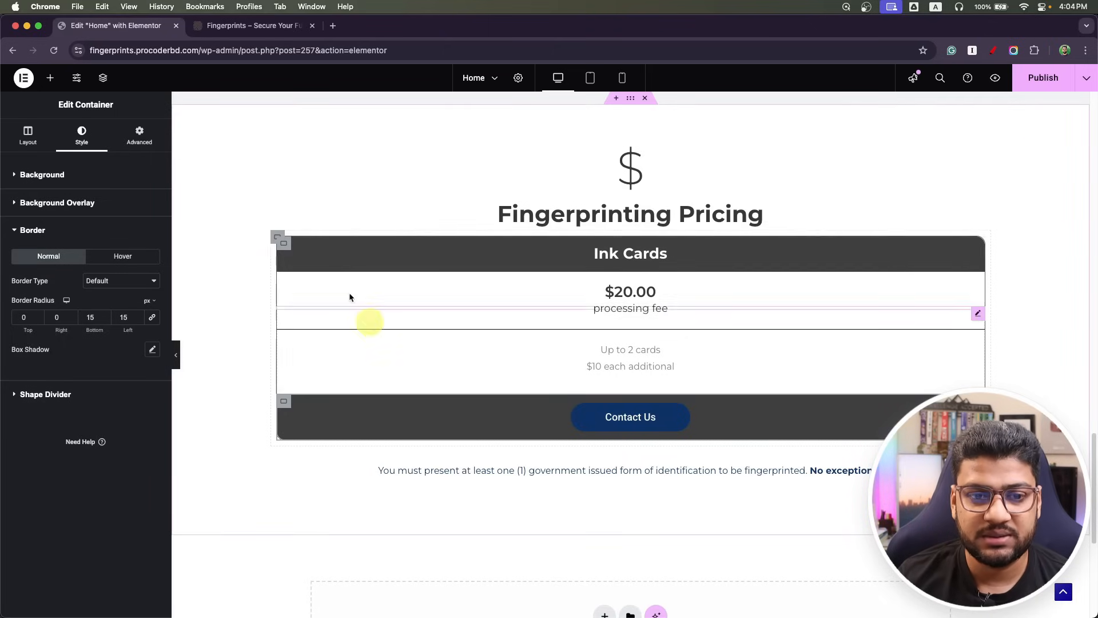
Duplicate the pricing containers on the canvas, then undo the misplaced copies.
right_click(273, 242)
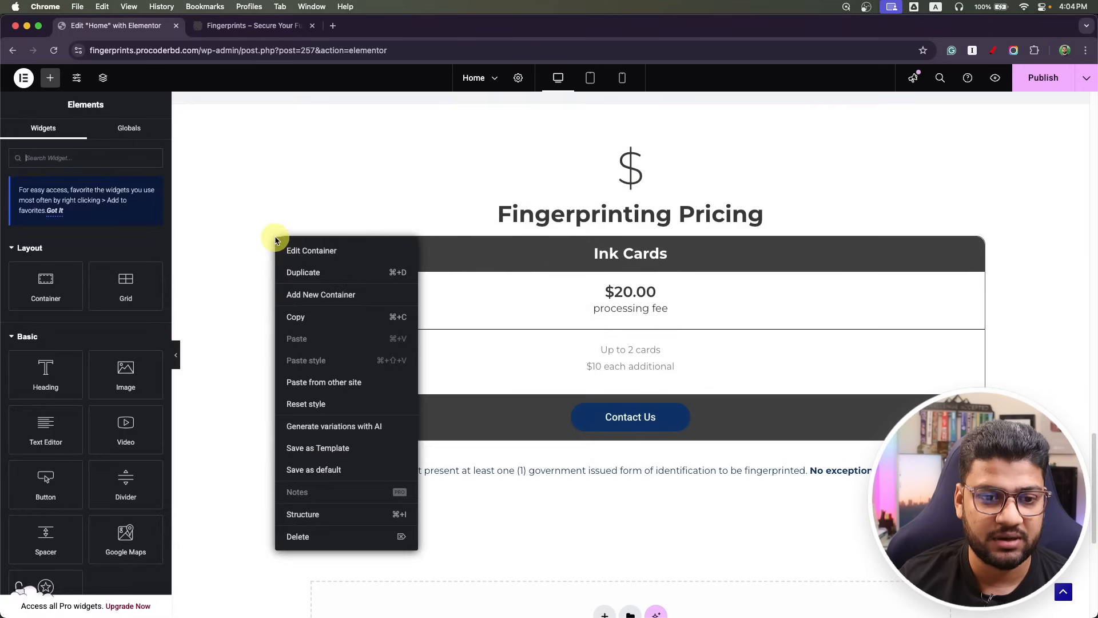
click(294, 269)
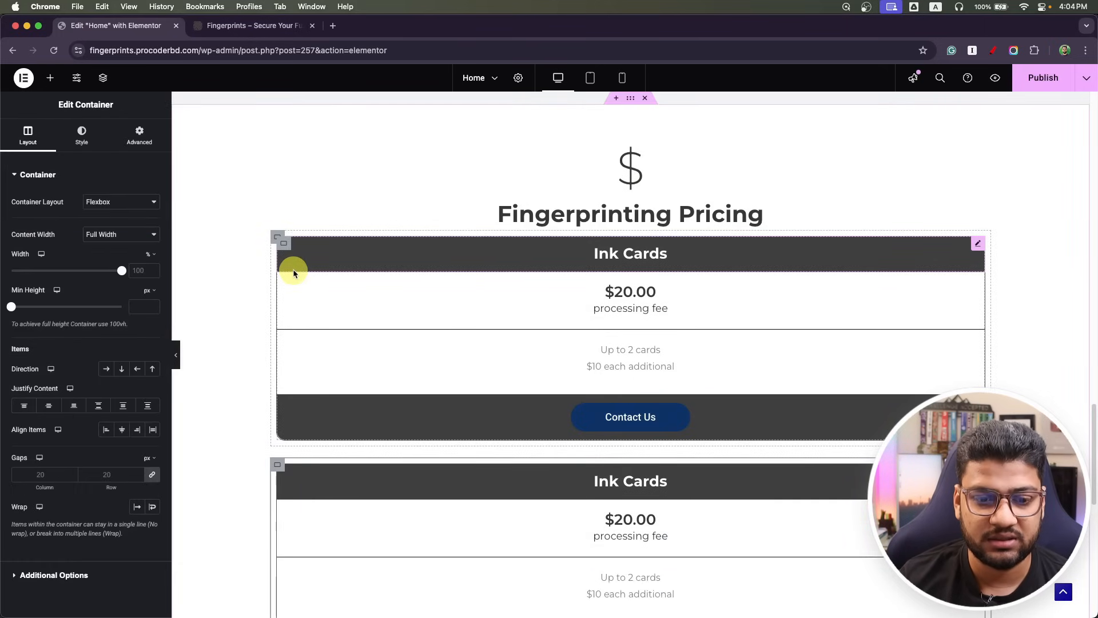
scroll(318, 308, down, 3)
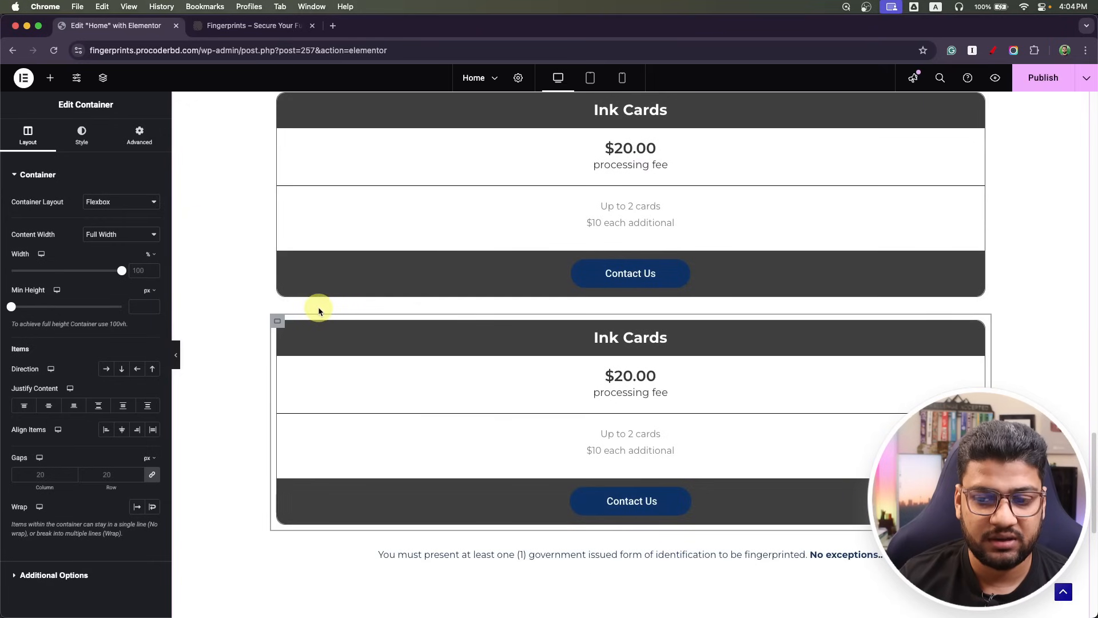
scroll(318, 308, up, 3)
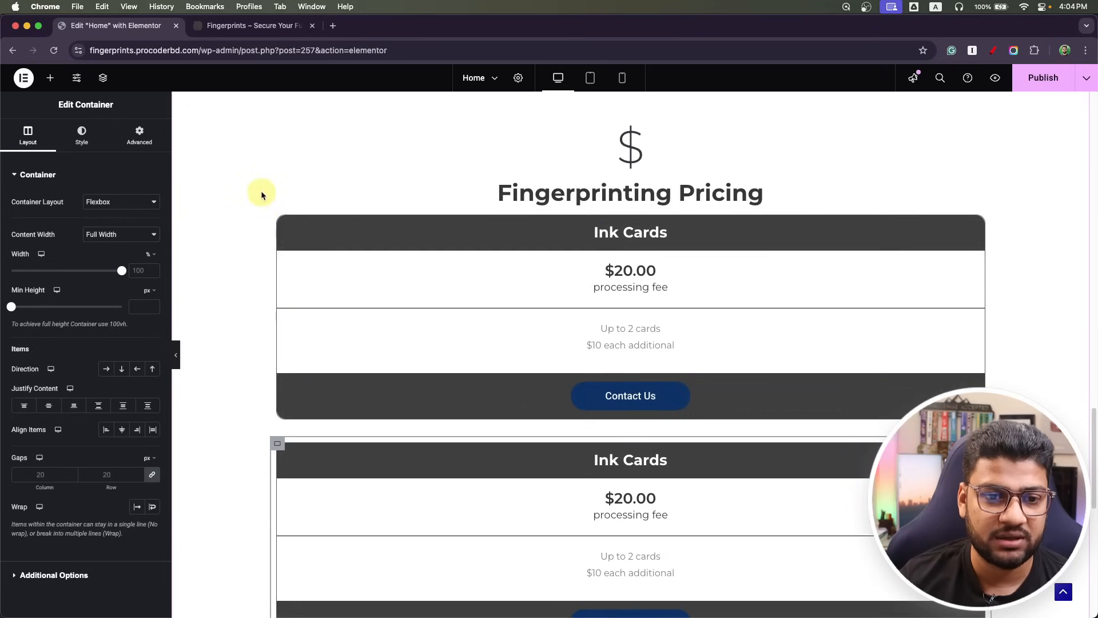
right_click(282, 234)
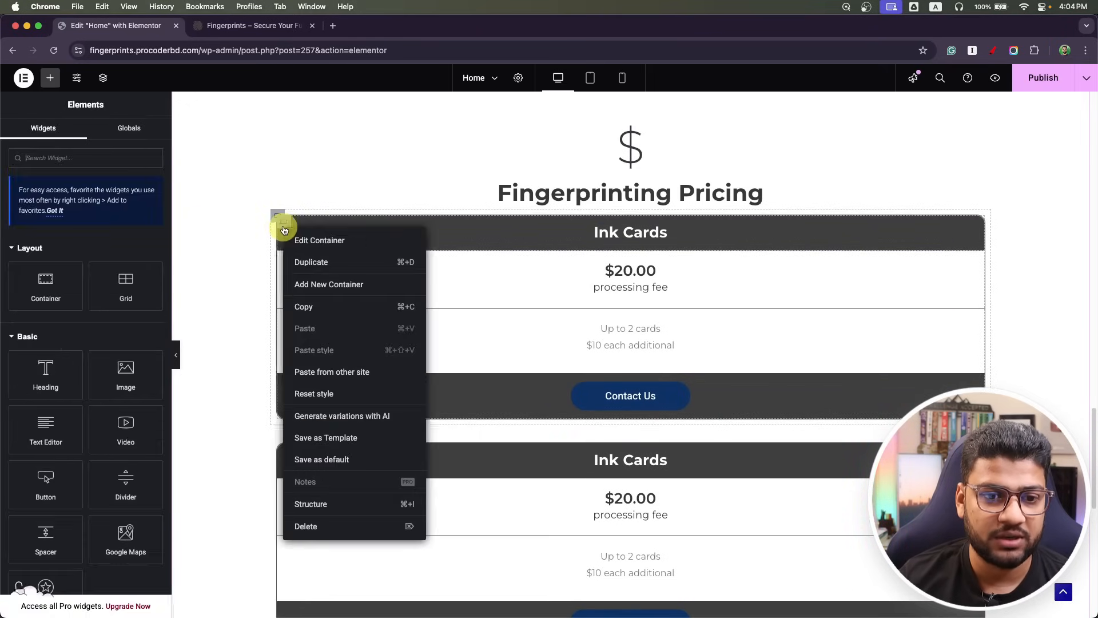
click(302, 260)
click(276, 215)
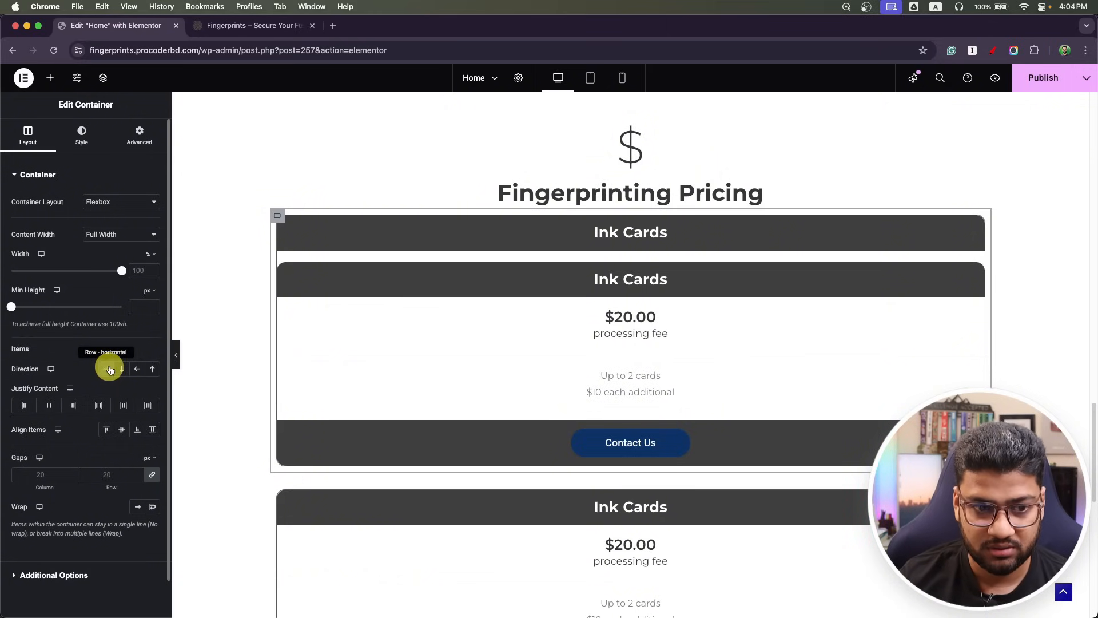
key(super+z)
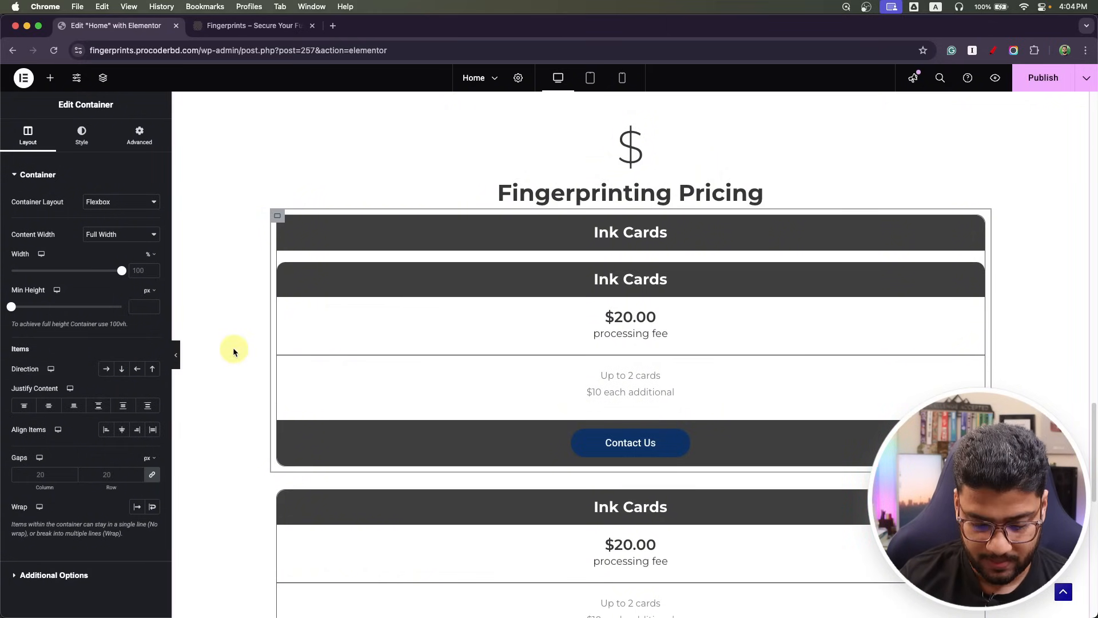
key(super+z)
key(super+z)
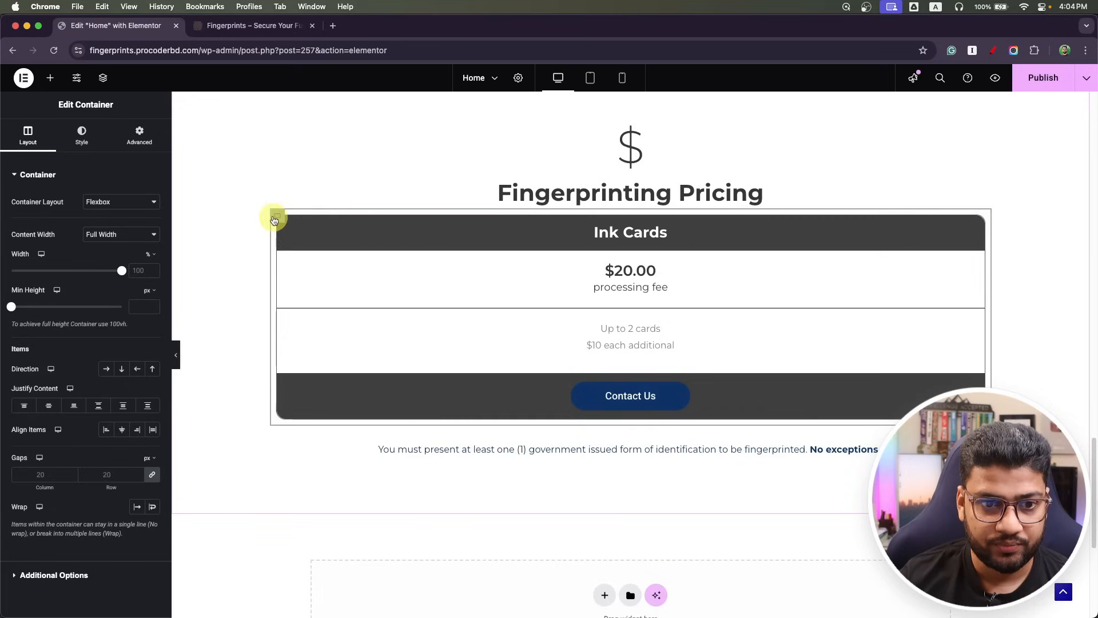
Duplicate the Ink Cards card twice in Navigator to make three cards.
click(103, 78)
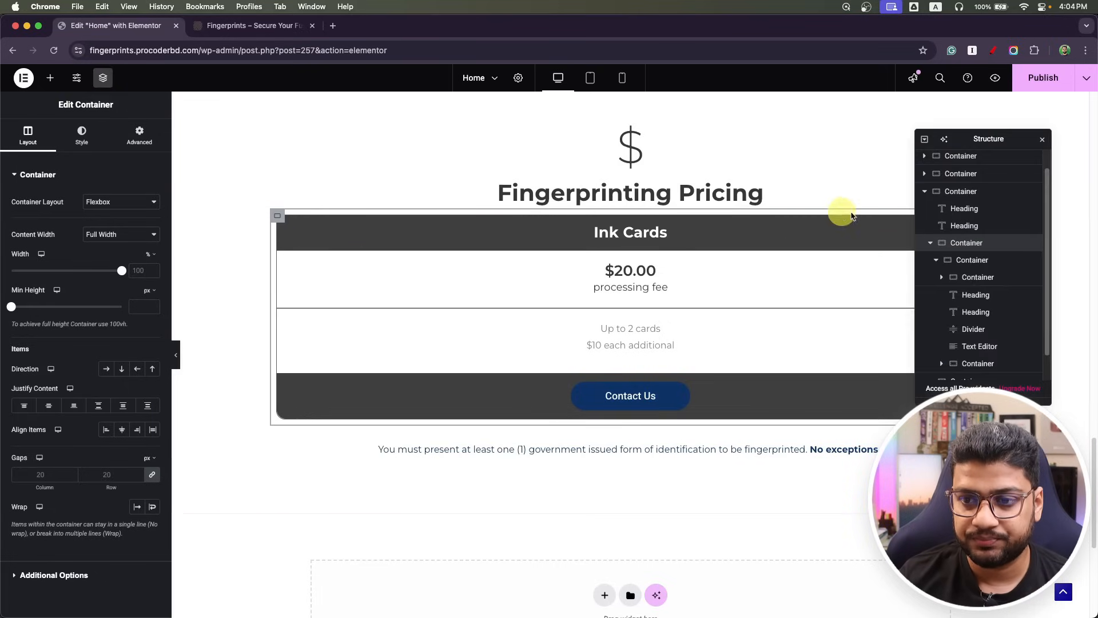
click(936, 257)
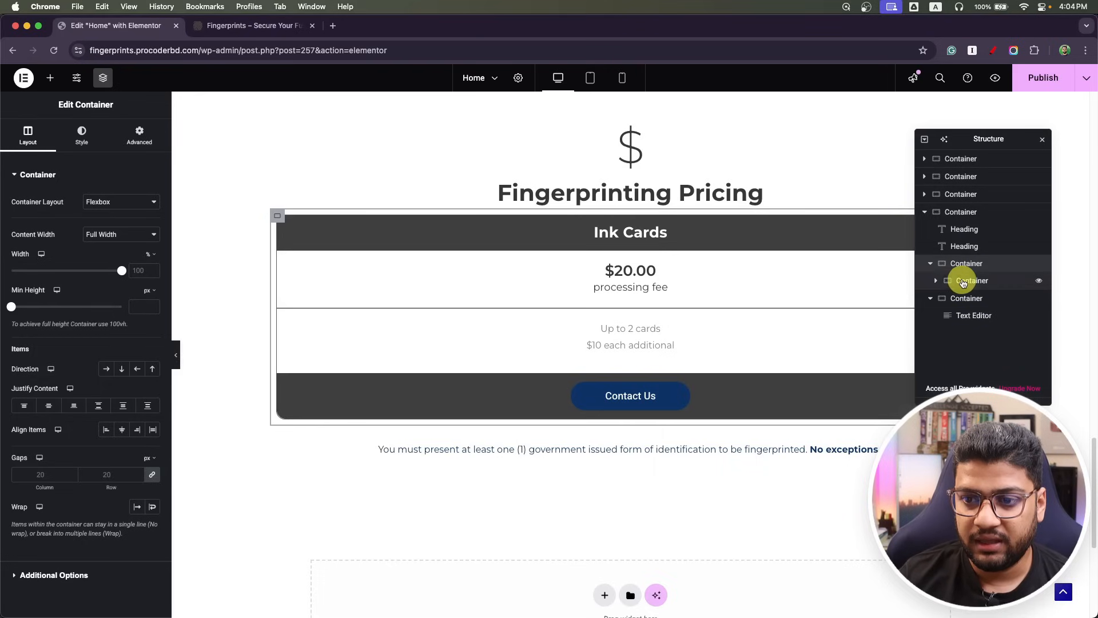
click(994, 283)
right_click(995, 286)
click(980, 317)
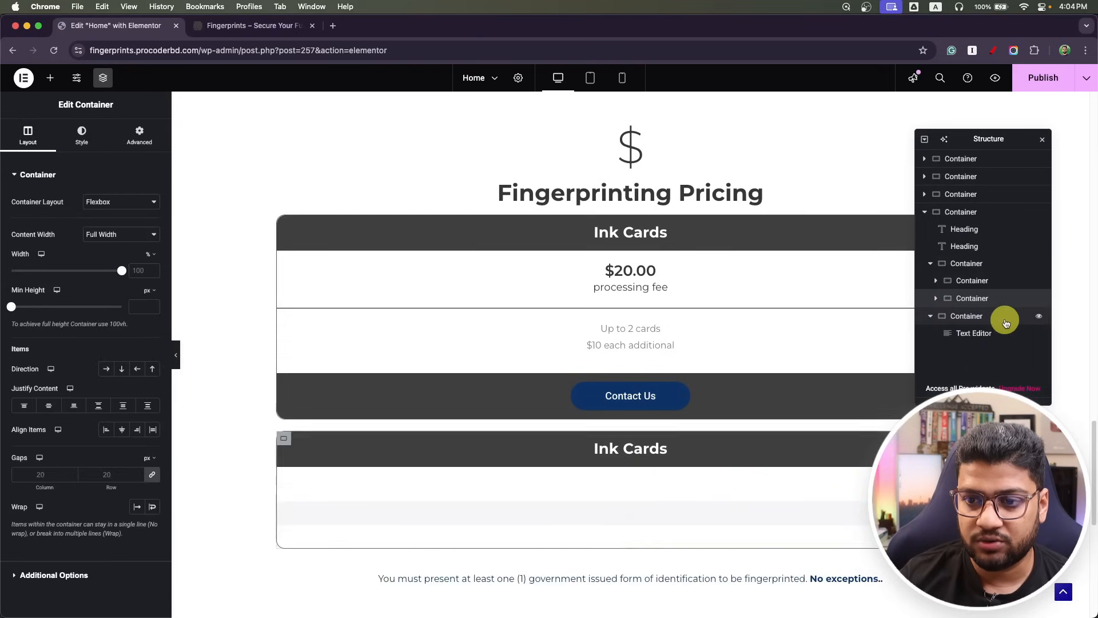
right_click(992, 303)
click(996, 335)
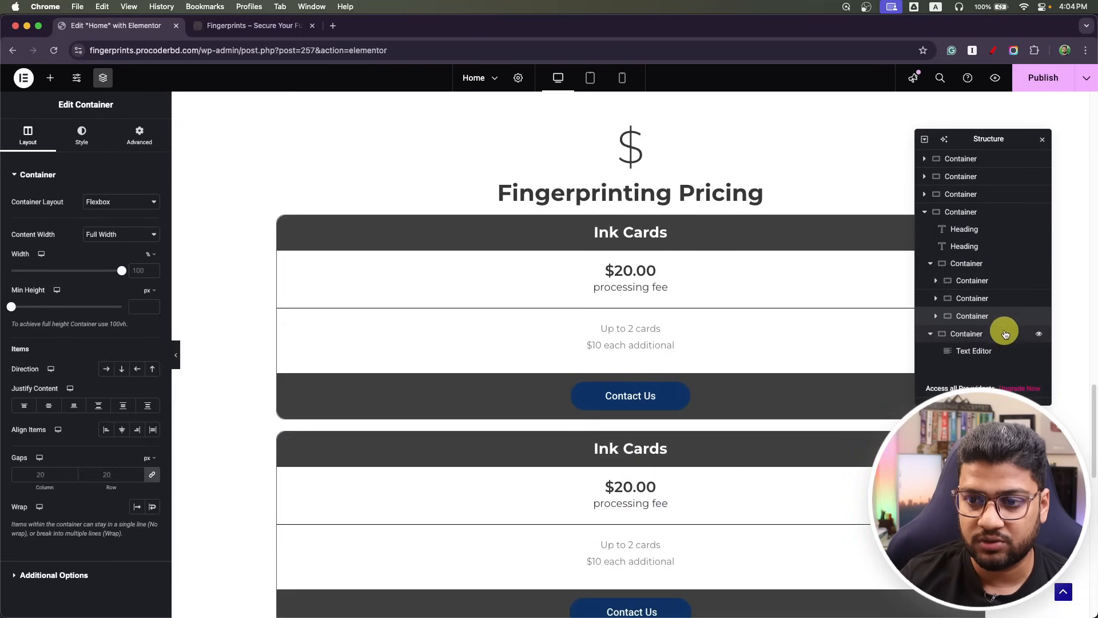
Set the cards' parent container direction to Row so they sit side by side.
click(993, 265)
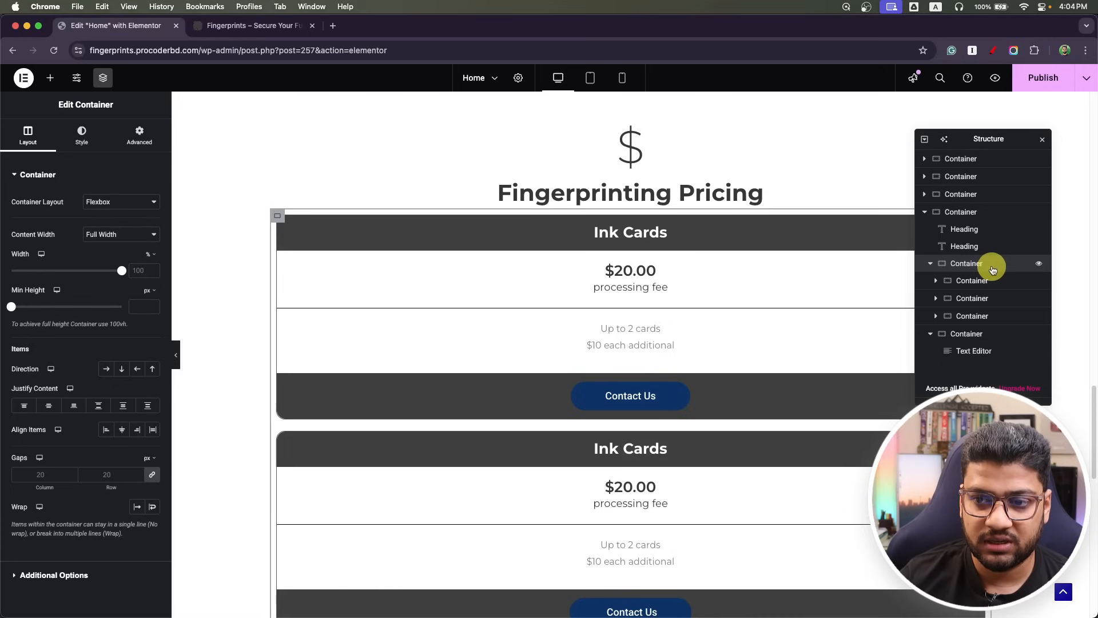
click(107, 370)
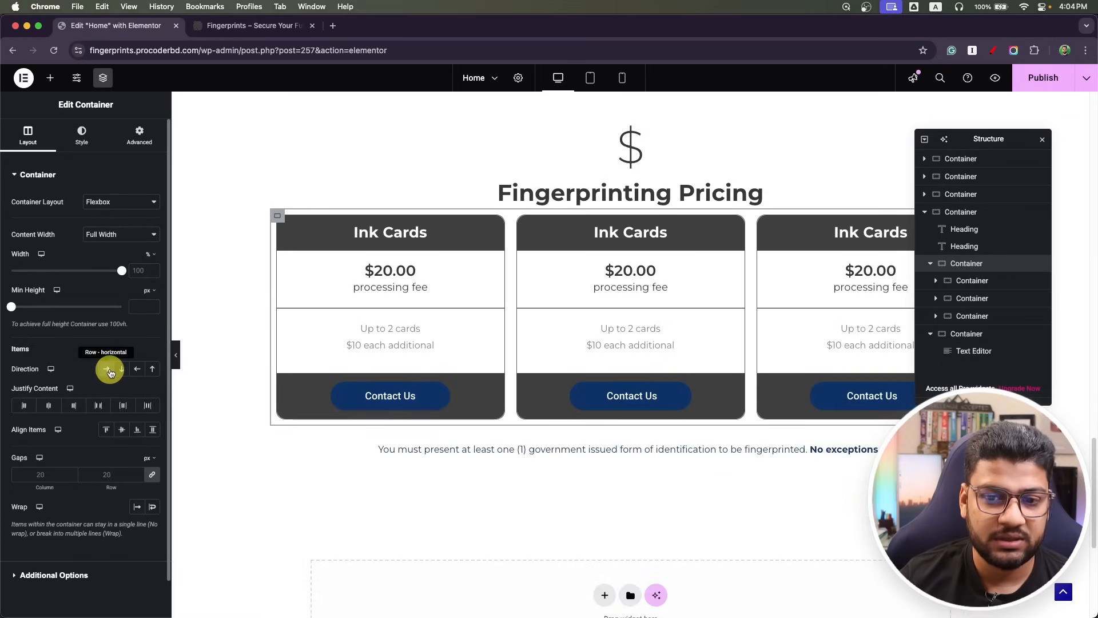
click(1042, 138)
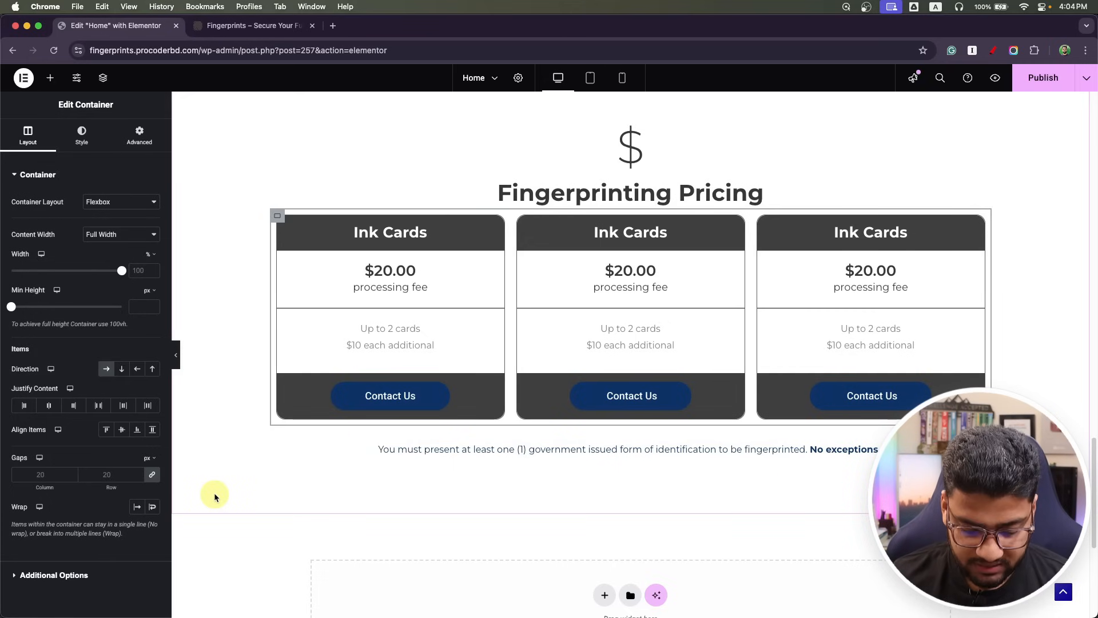
Compare with the Photoshop mockup, publish, and preview at tablet, phone and desktop widths.
key(super+Tab)
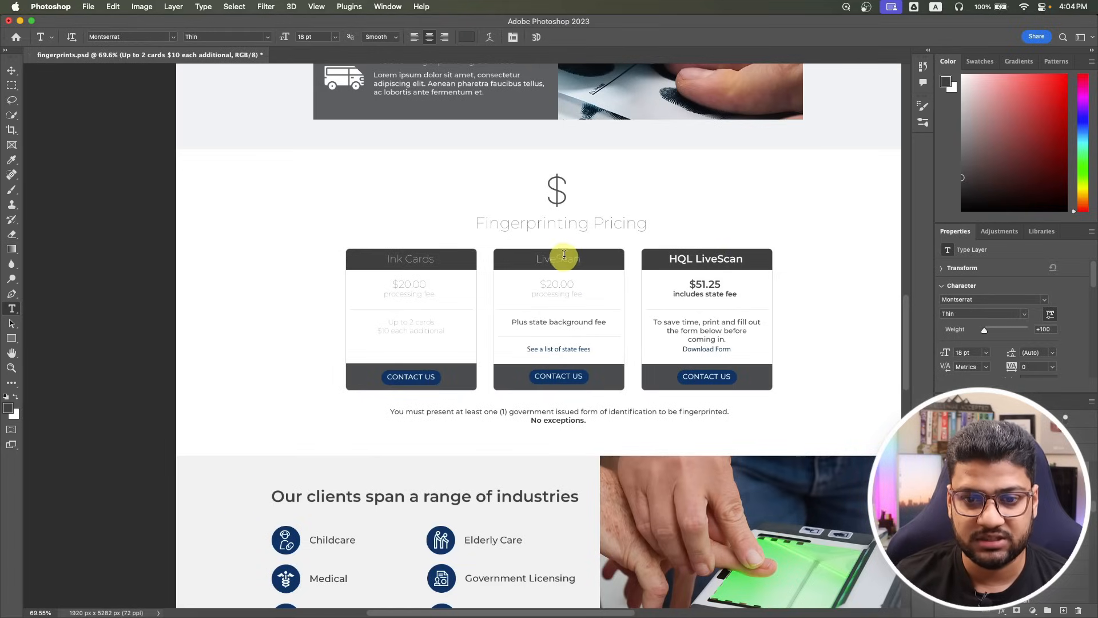
key(super+Tab)
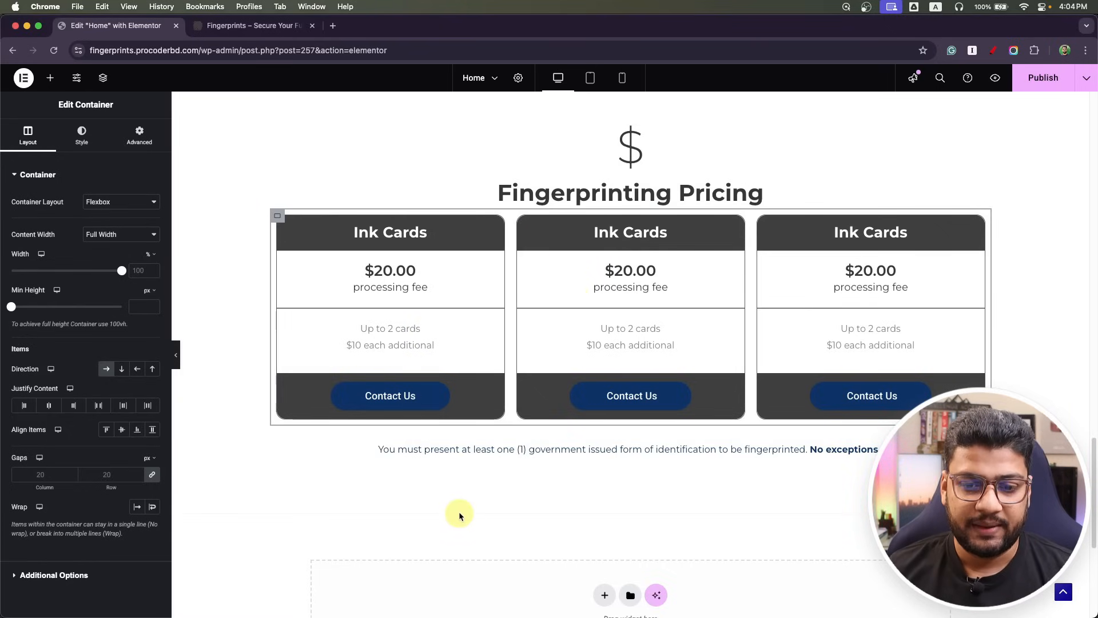
click(1042, 86)
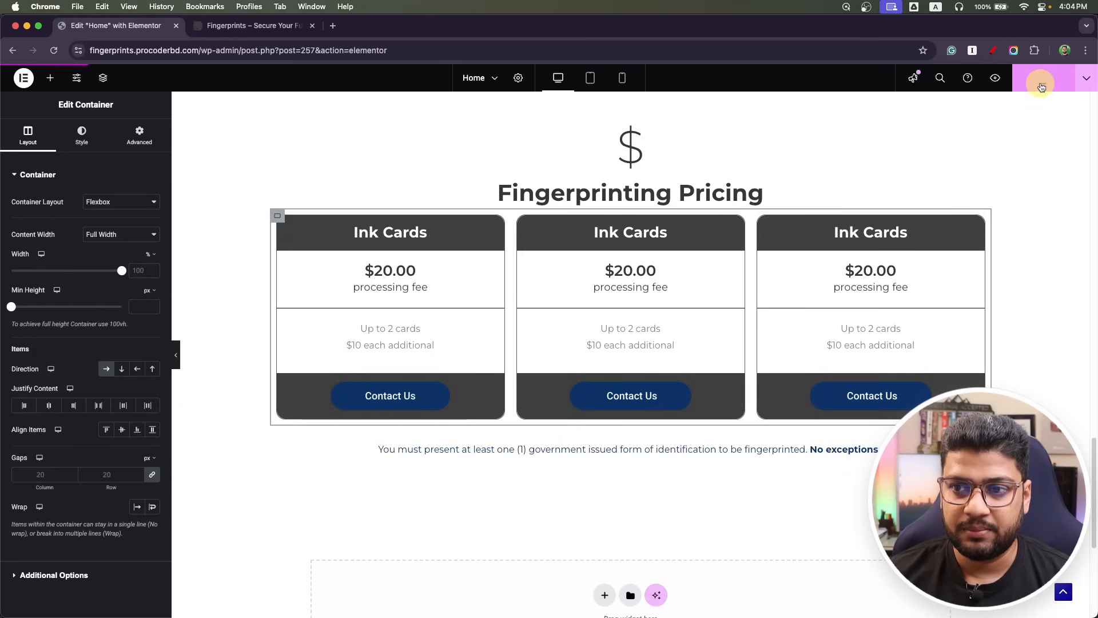
click(586, 79)
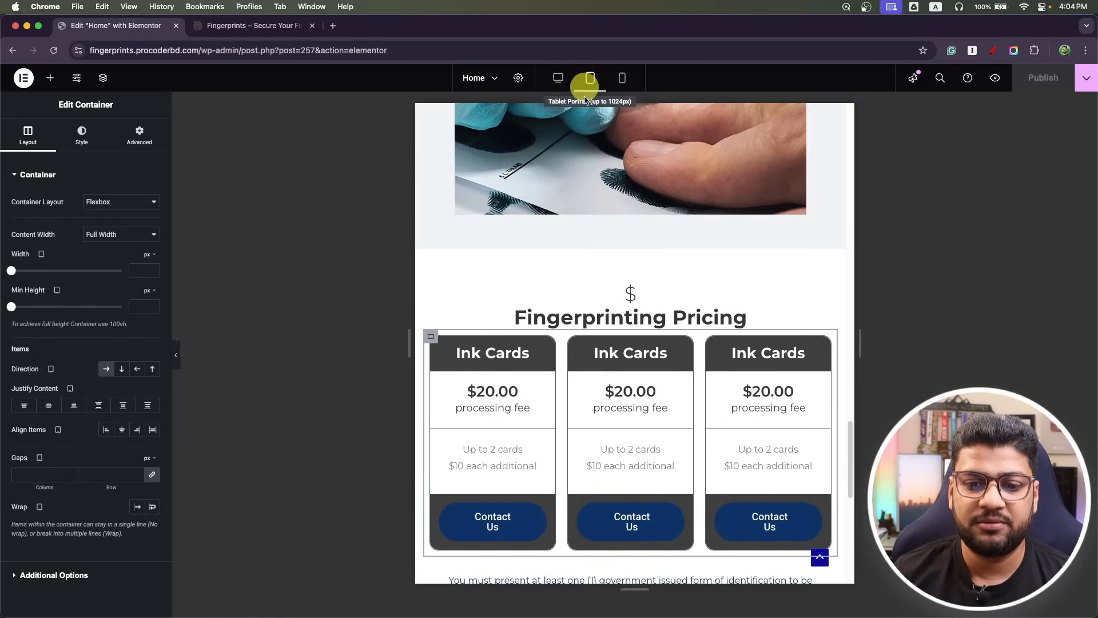
click(634, 82)
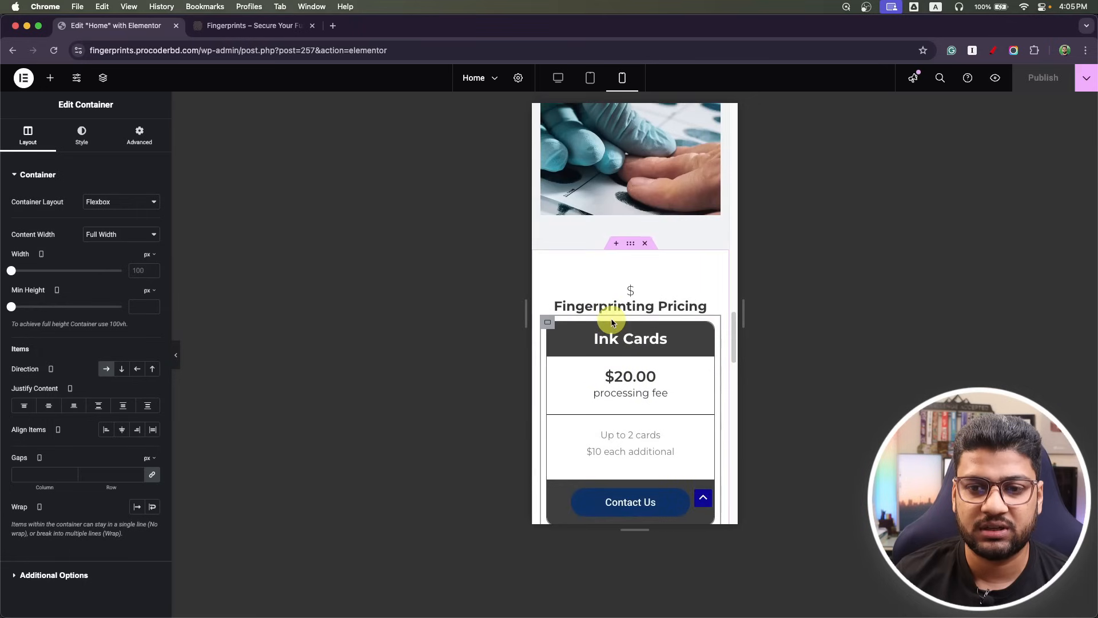
click(550, 81)
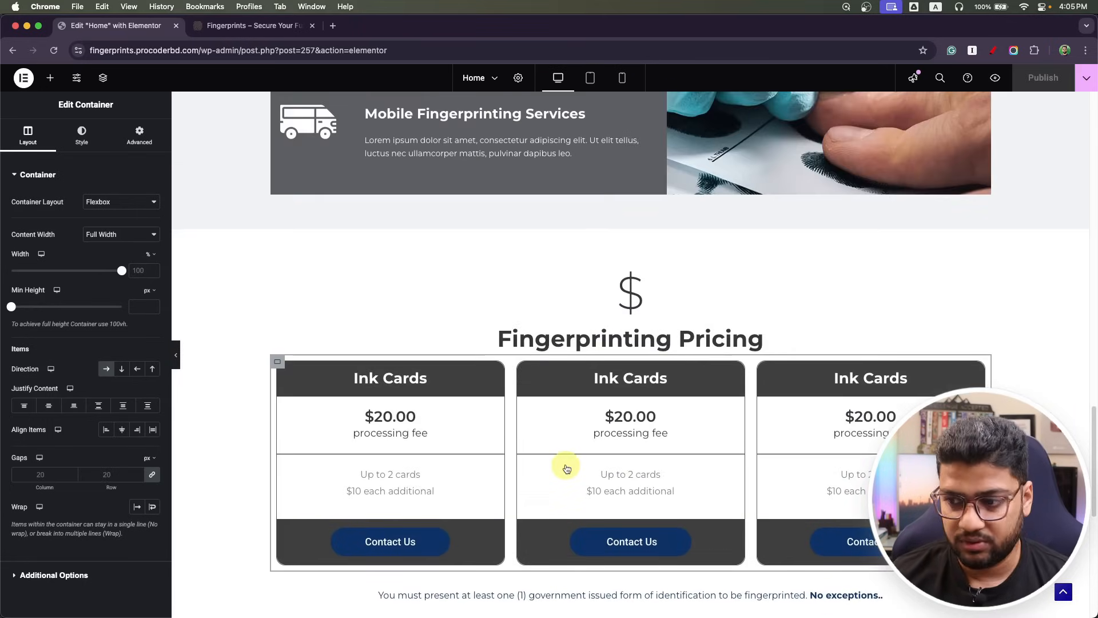
Scroll the Photoshop mockup to the next section, then scroll down the editor page.
key(super+Tab)
scroll(426, 444, down, 4)
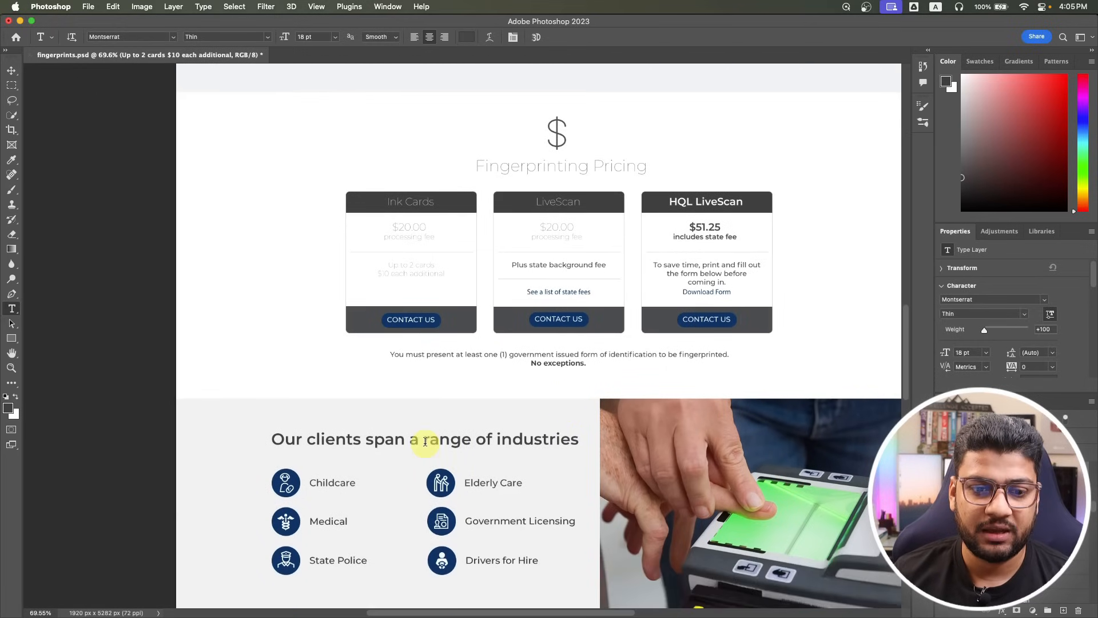
scroll(427, 438, down, 3)
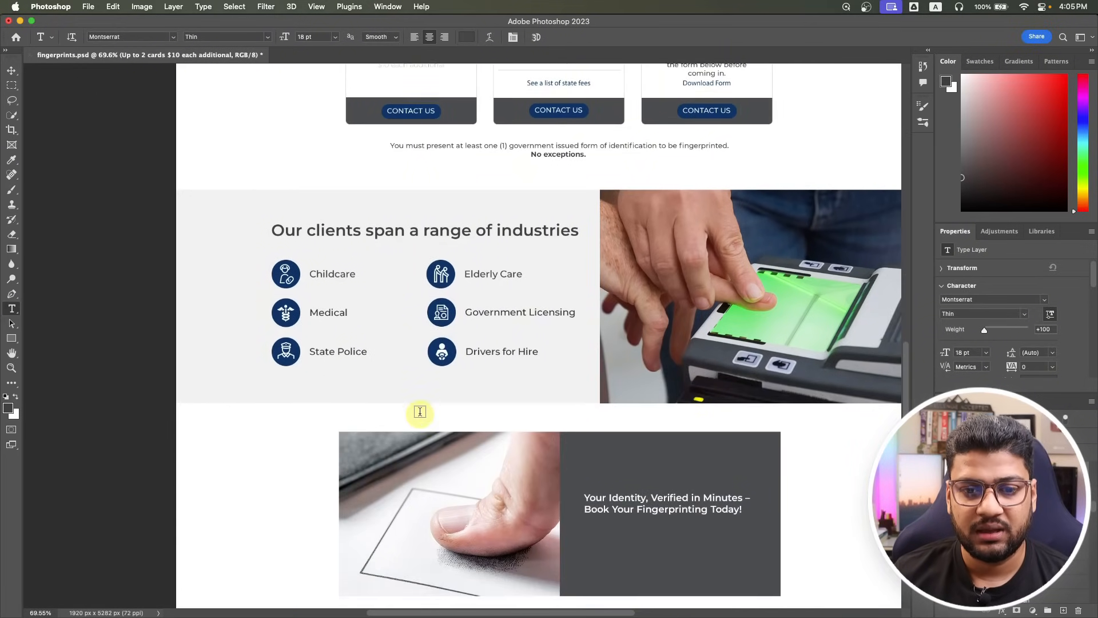
scroll(480, 372, down, 1)
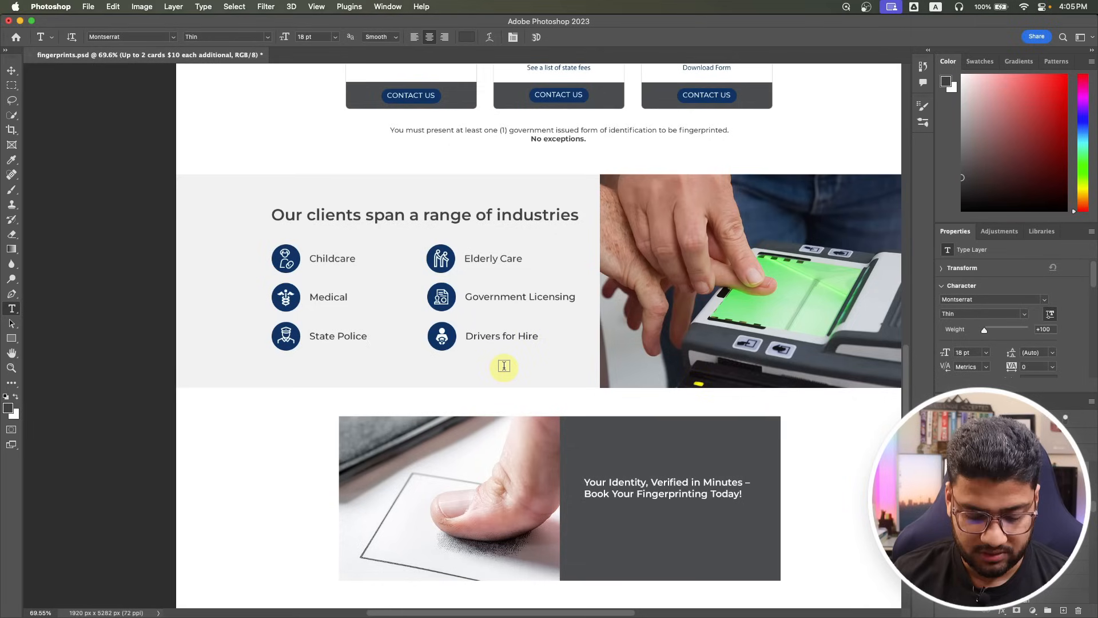
key(super+Tab)
scroll(518, 369, down, 5)
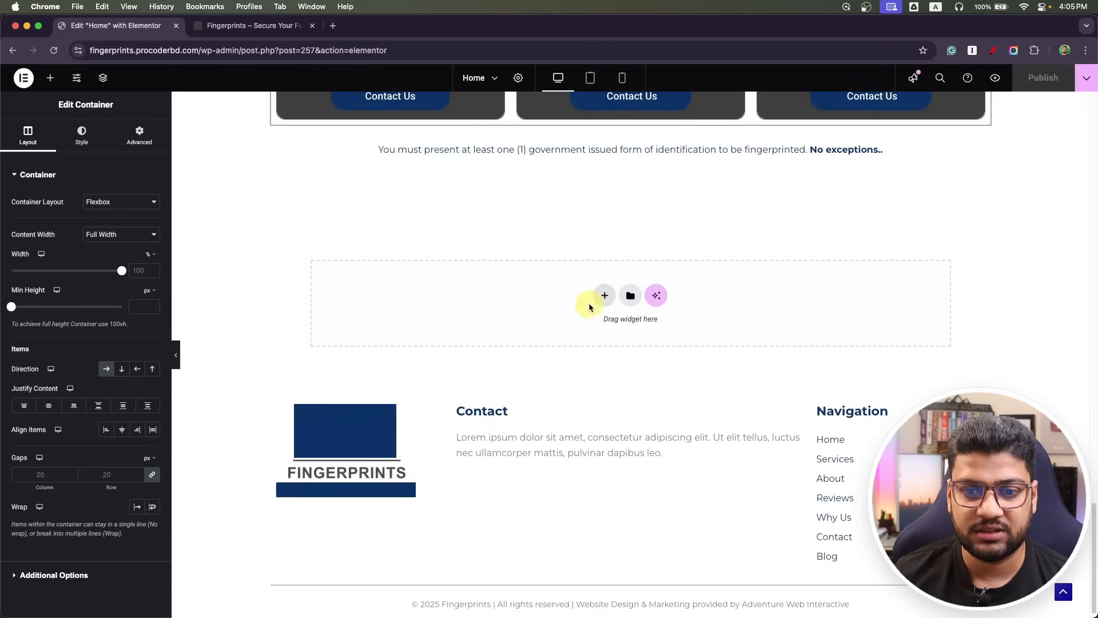
Add a two-column flexbox section below the pricing, replacing a mistaken single-column one.
click(604, 295)
click(589, 323)
click(471, 327)
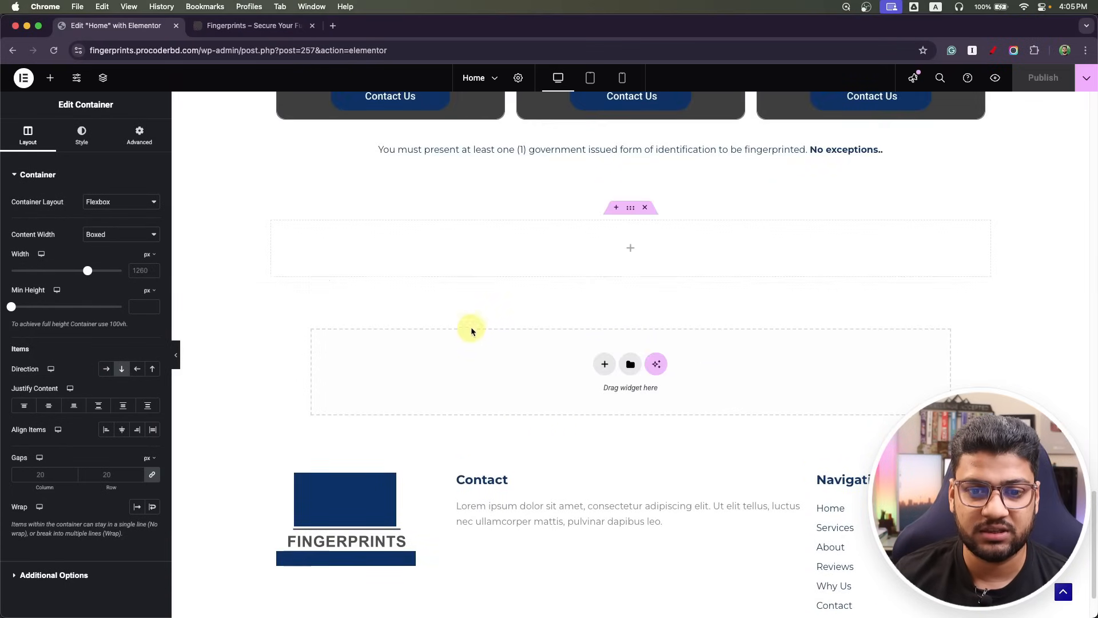
key(super+Tab)
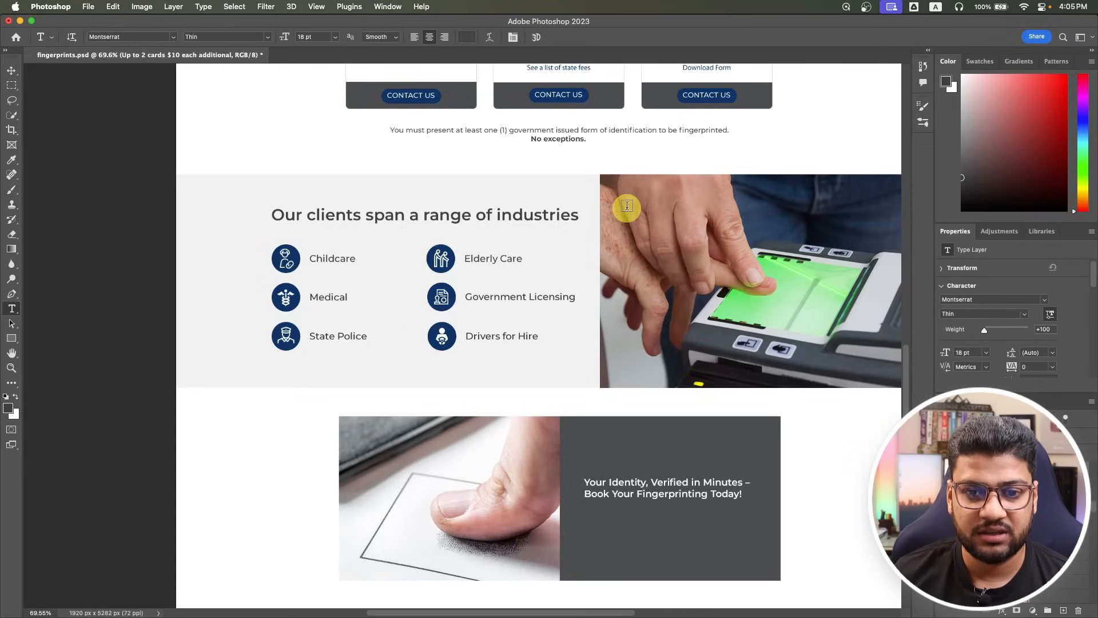
key(super+Tab)
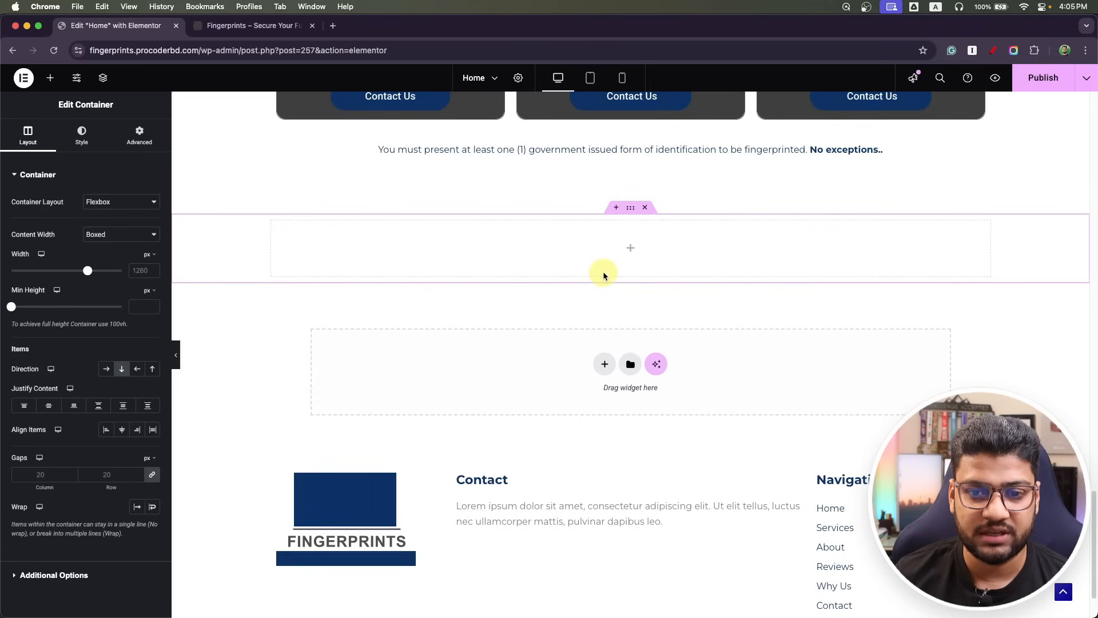
click(644, 209)
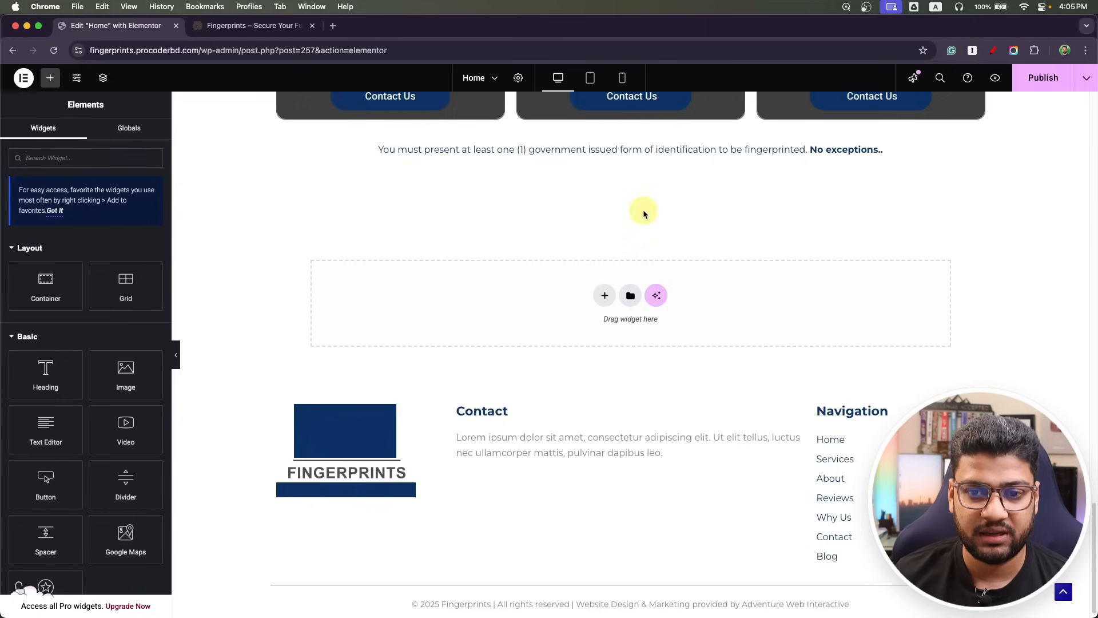
click(605, 307)
click(600, 309)
click(598, 318)
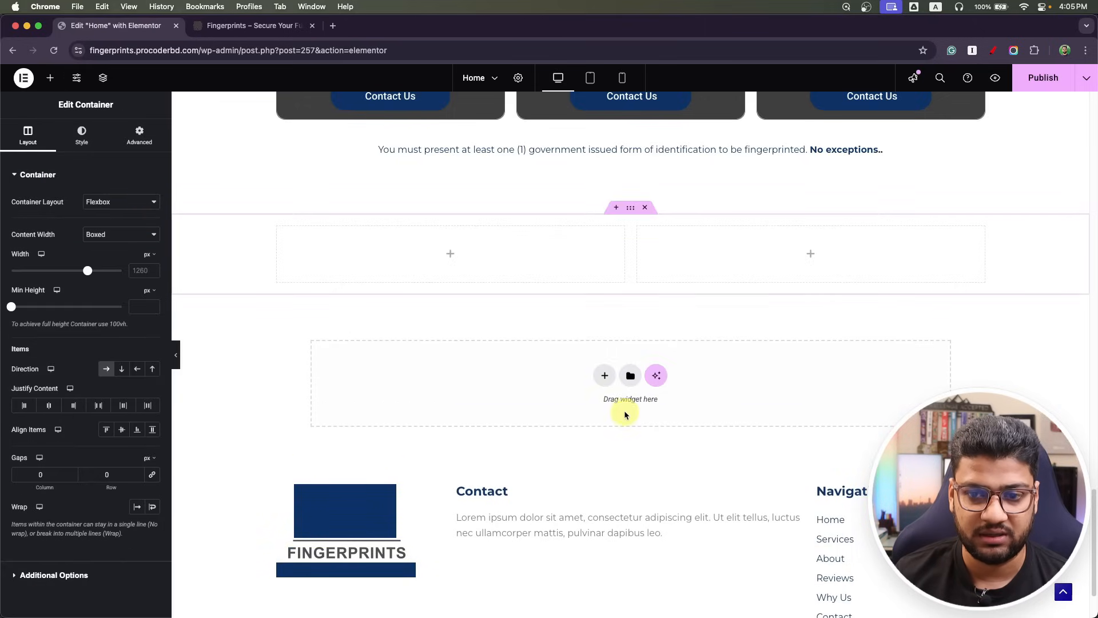
Put an Image widget with the fingerprint-scanner photo industrys-min.jpg in the right column.
click(812, 252)
drag(125, 373, 737, 269)
click(76, 262)
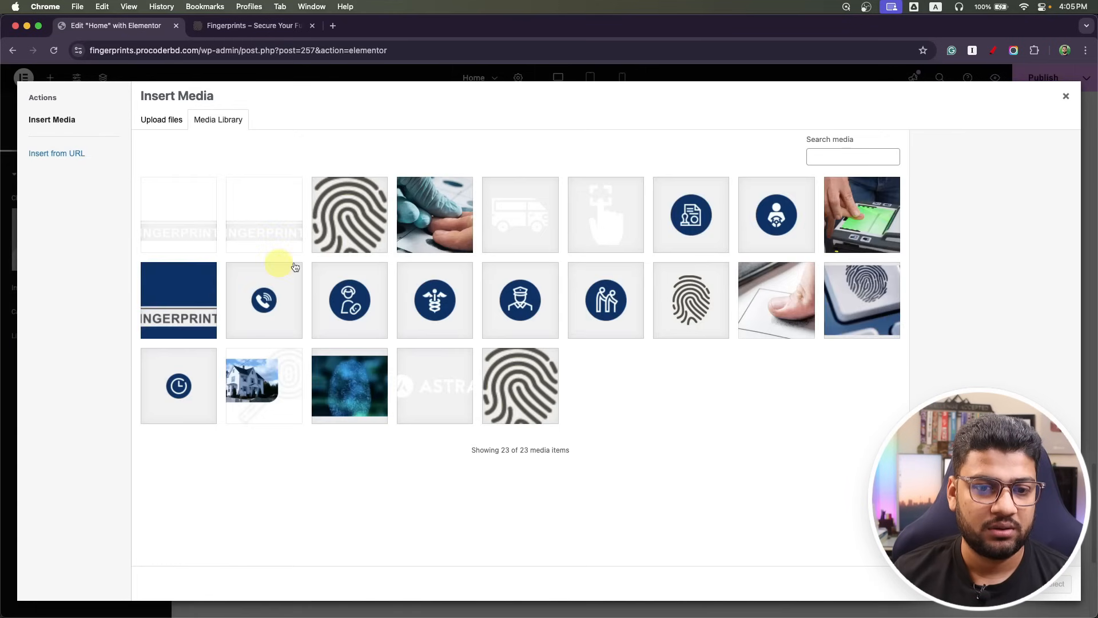
click(838, 218)
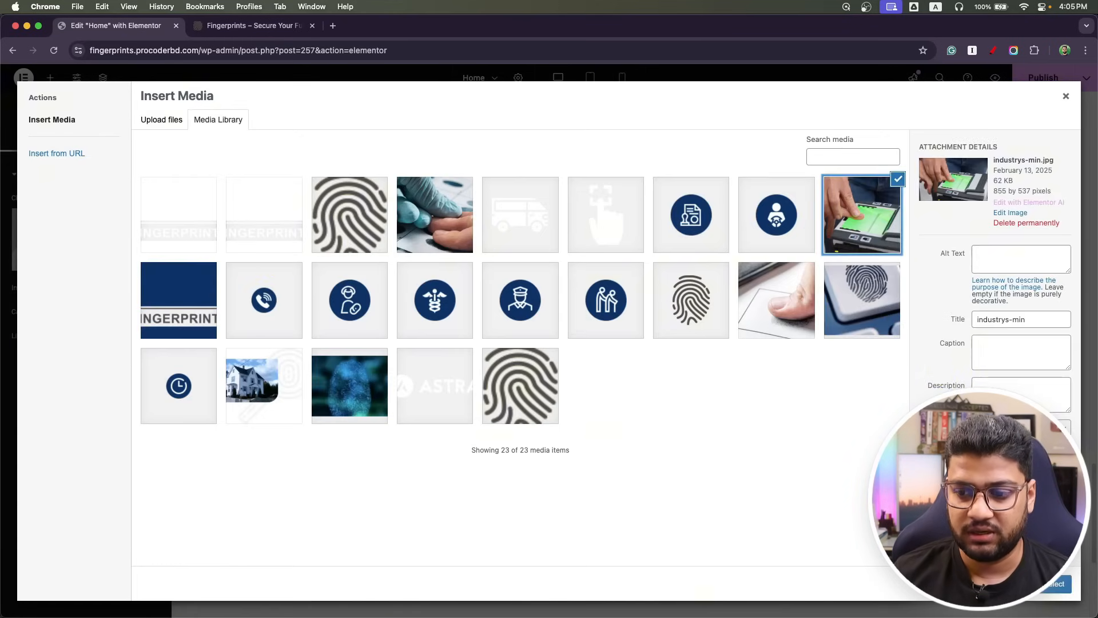
click(1046, 589)
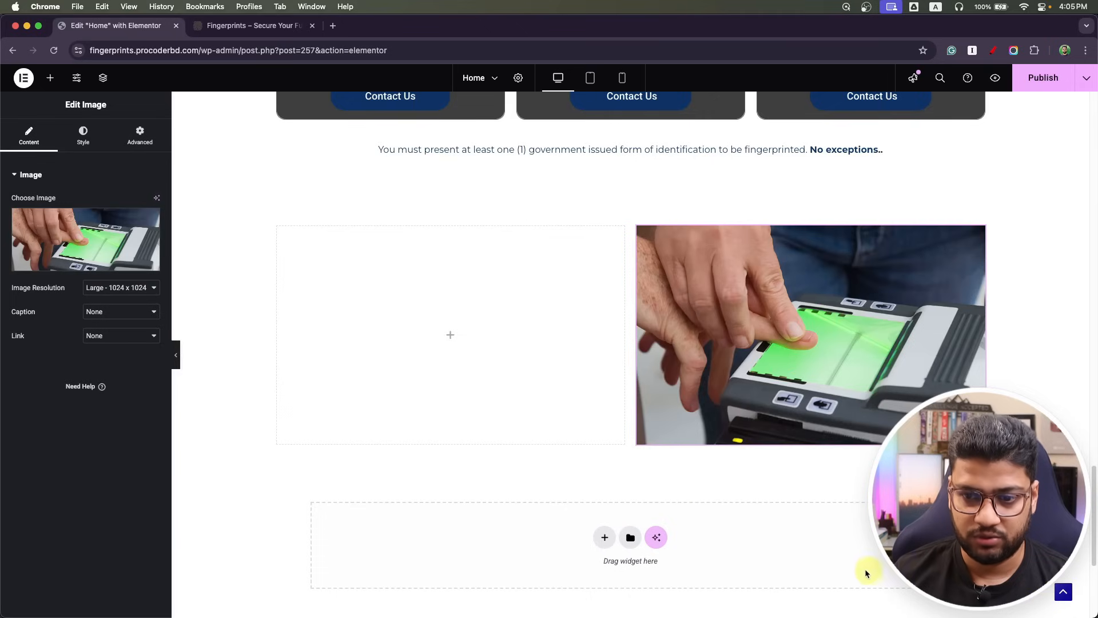
click(455, 342)
Add a nested container to the left column and duplicate it below.
key(super+Tab)
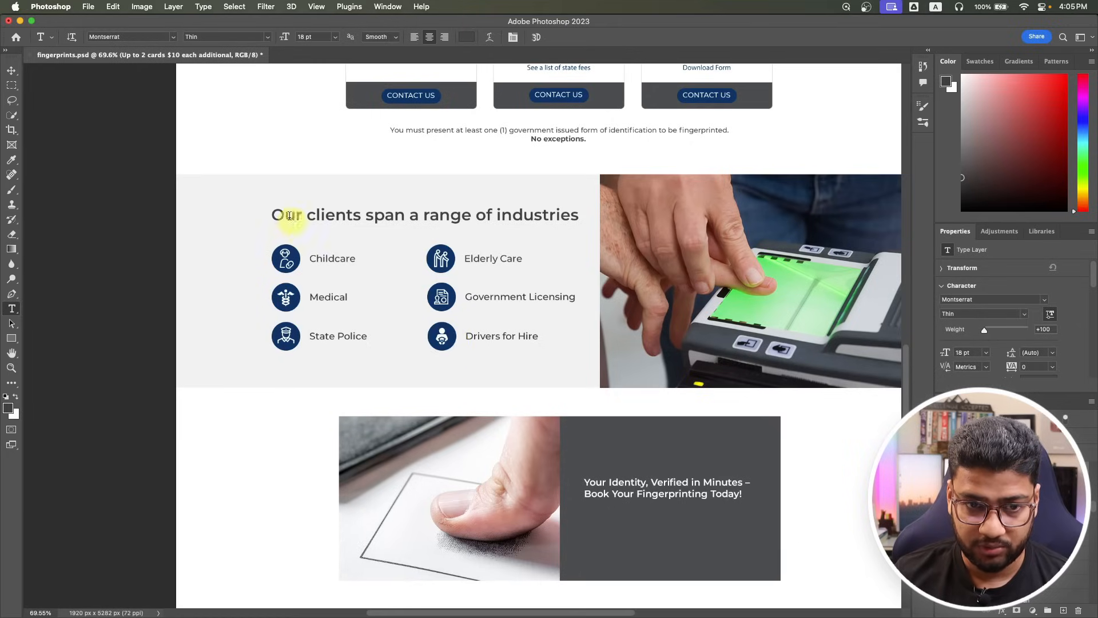
key(super+Tab)
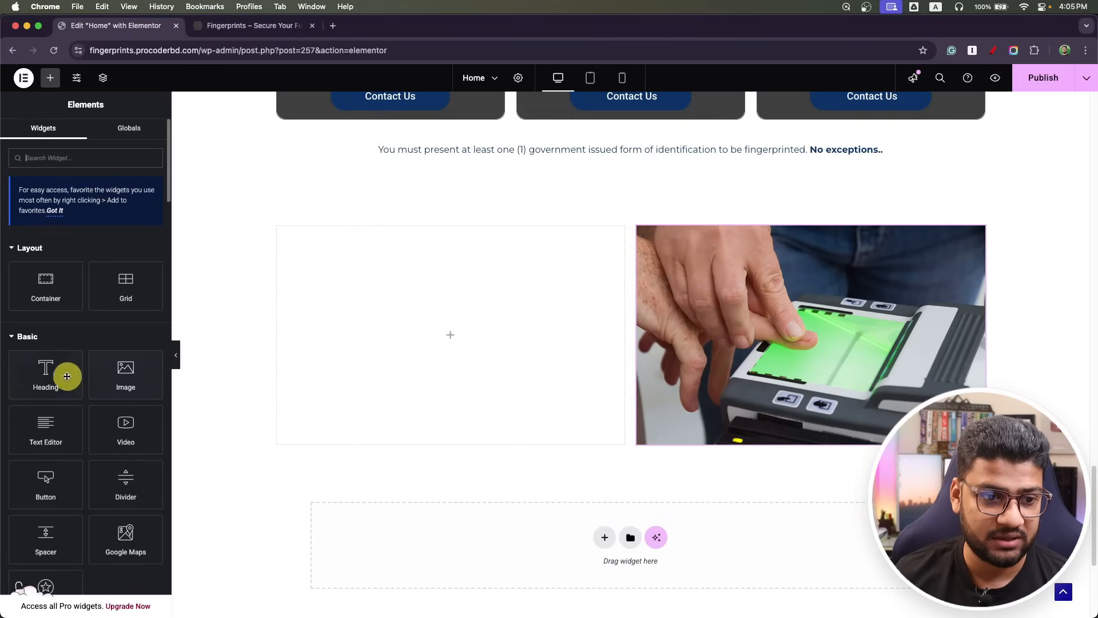
drag(46, 283, 421, 292)
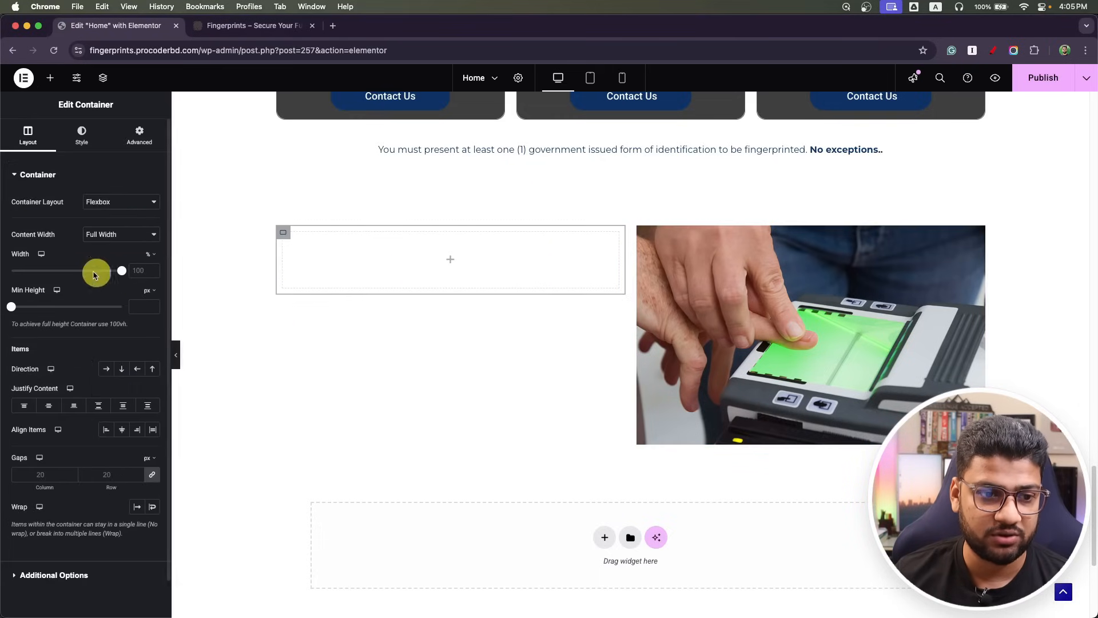
right_click(283, 232)
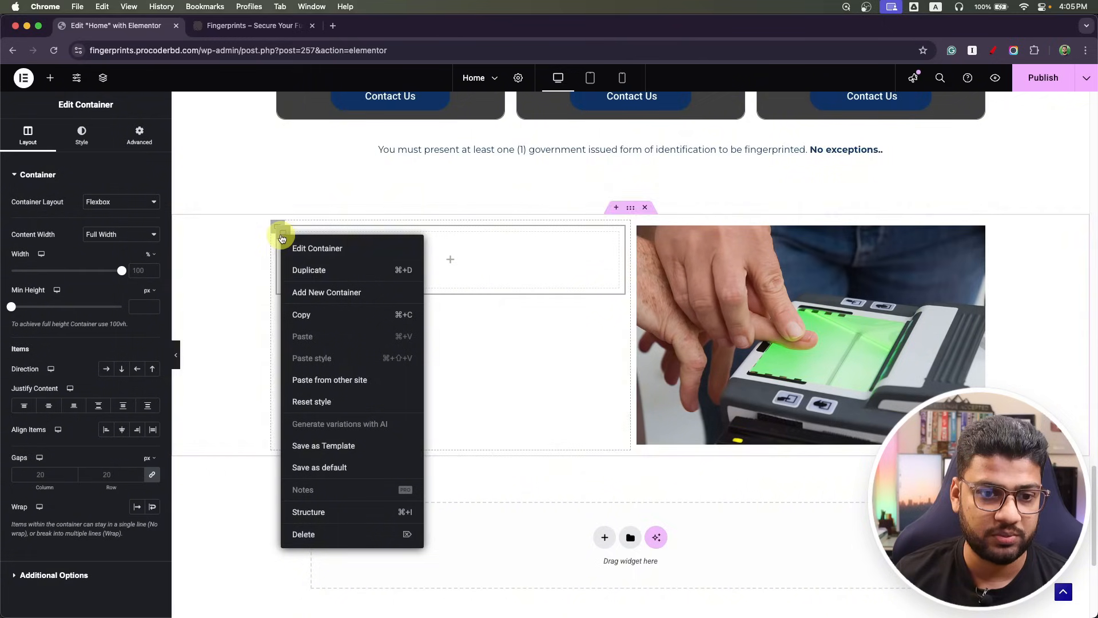
click(312, 274)
Place a Heading widget in the upper container and select the industries heading text in Photoshop.
click(455, 262)
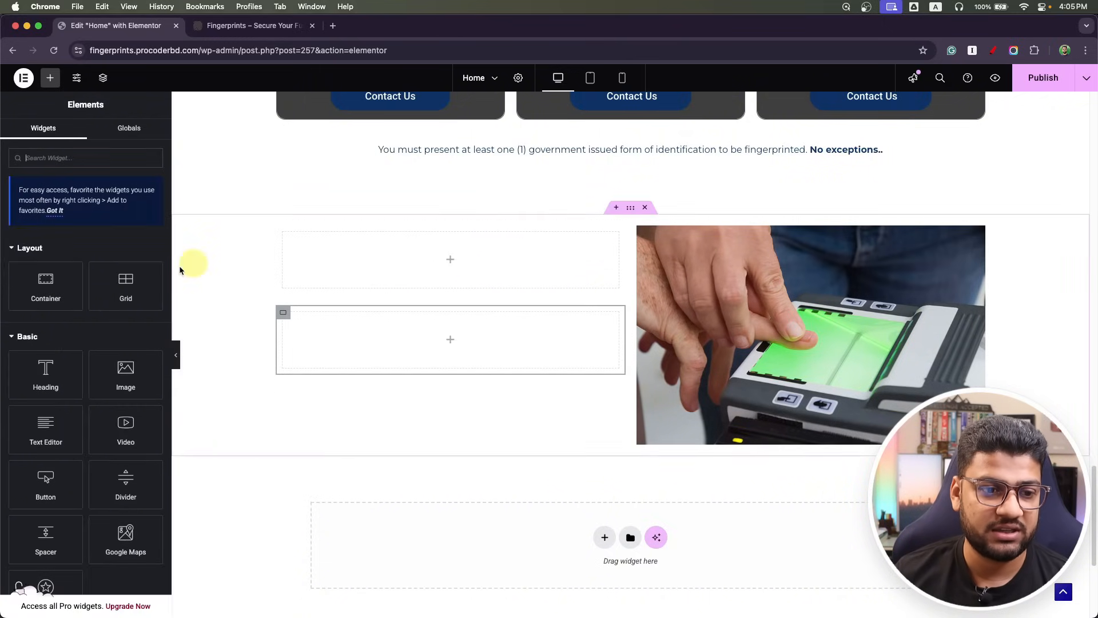
drag(41, 372, 429, 275)
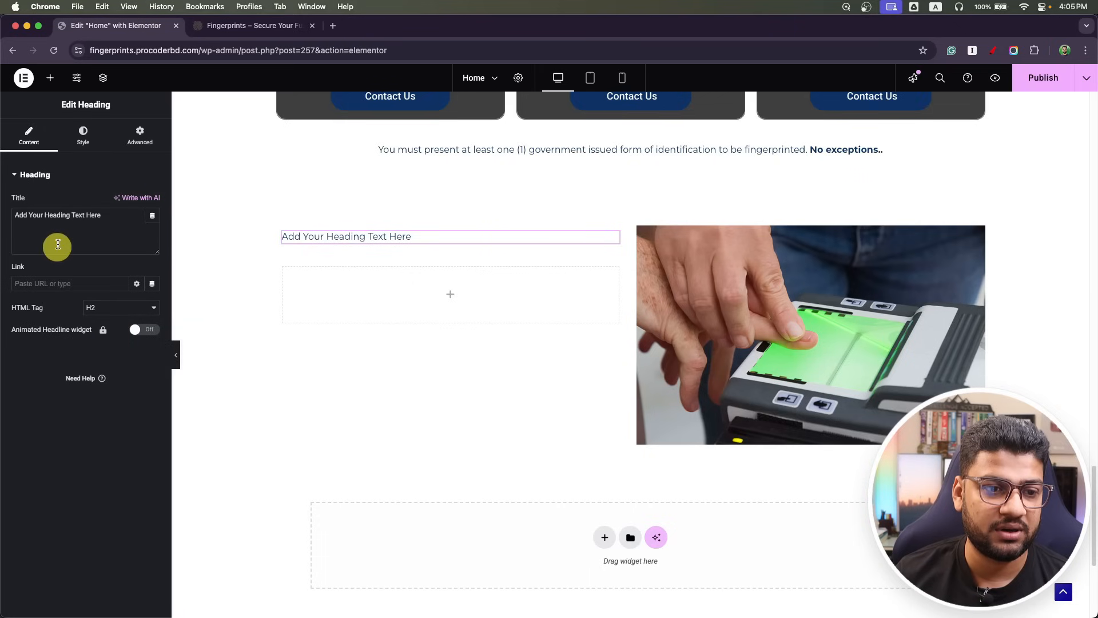
key(super+Tab)
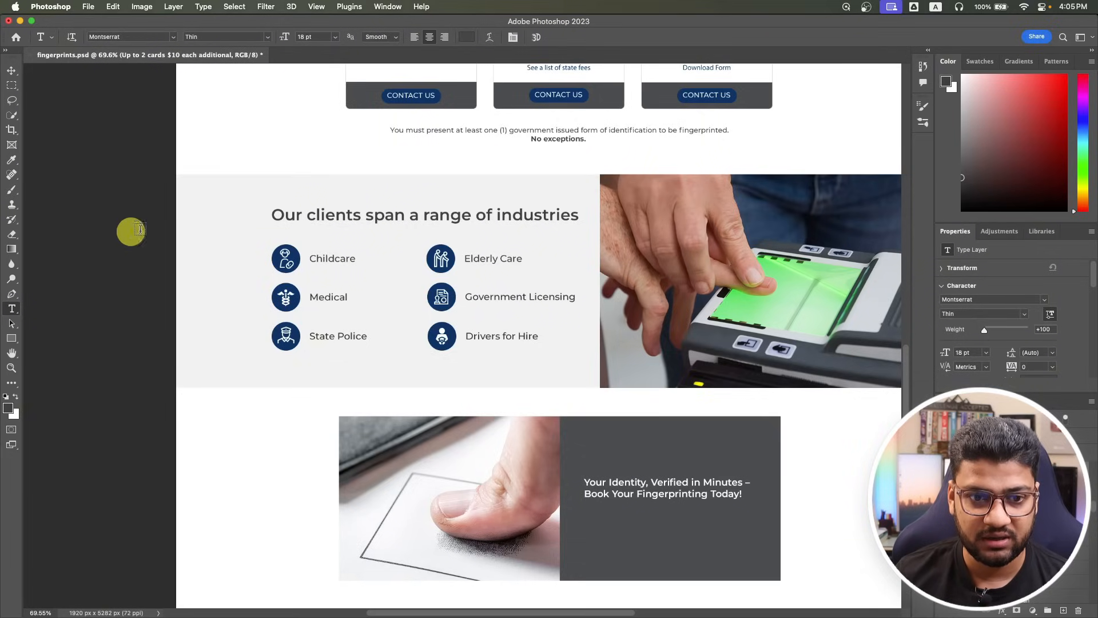
click(343, 207)
key(super+a)
key(super+c)
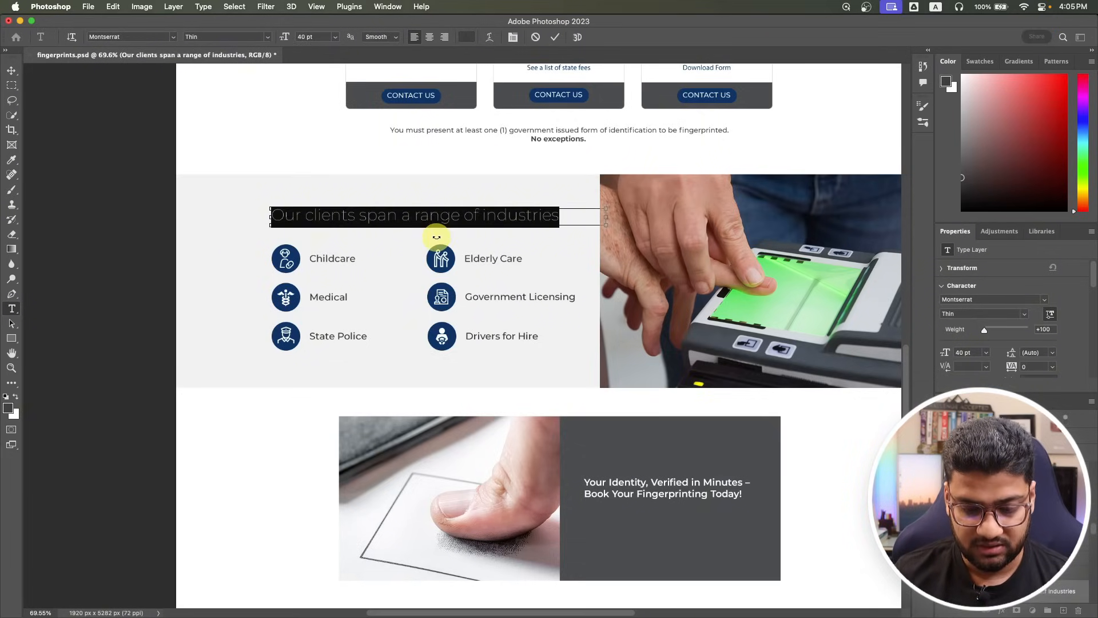
key(super+Tab)
scroll(461, 333, up, 7)
Duplicate the pricing heading into the left column, paste 'Our clients span a range of industries', and left-align it.
scroll(465, 331, down, 3)
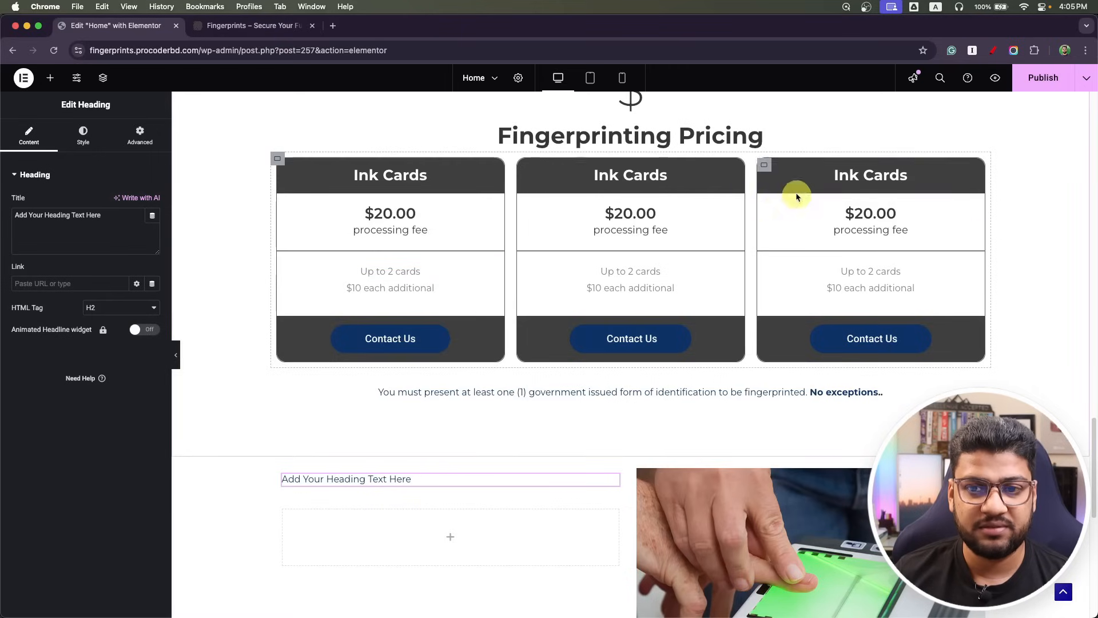
right_click(983, 129)
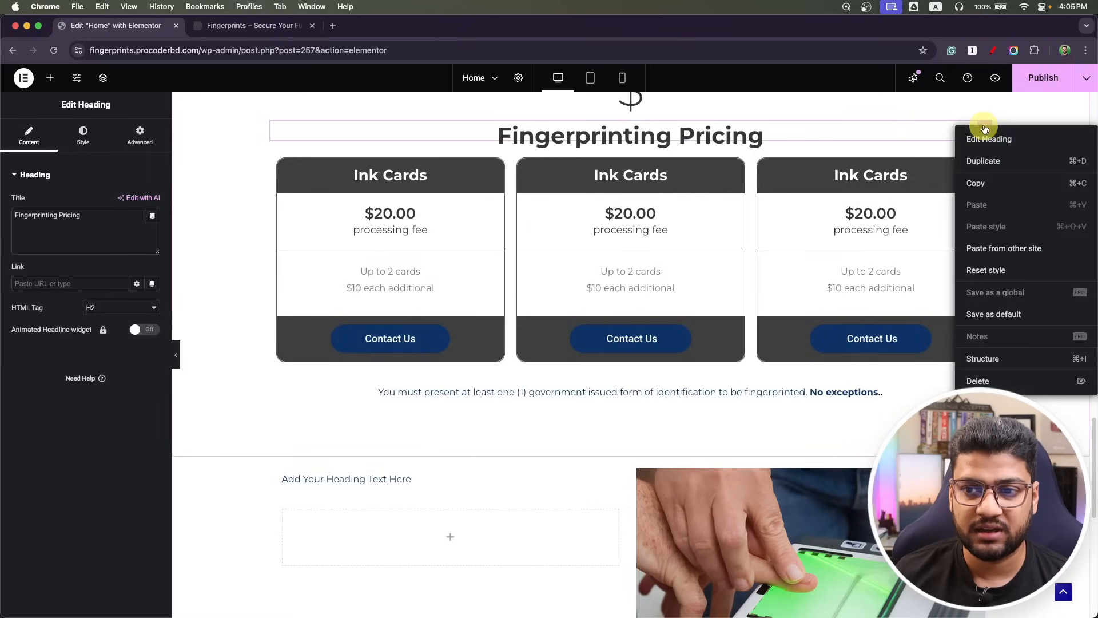
click(990, 154)
drag(985, 159, 417, 507)
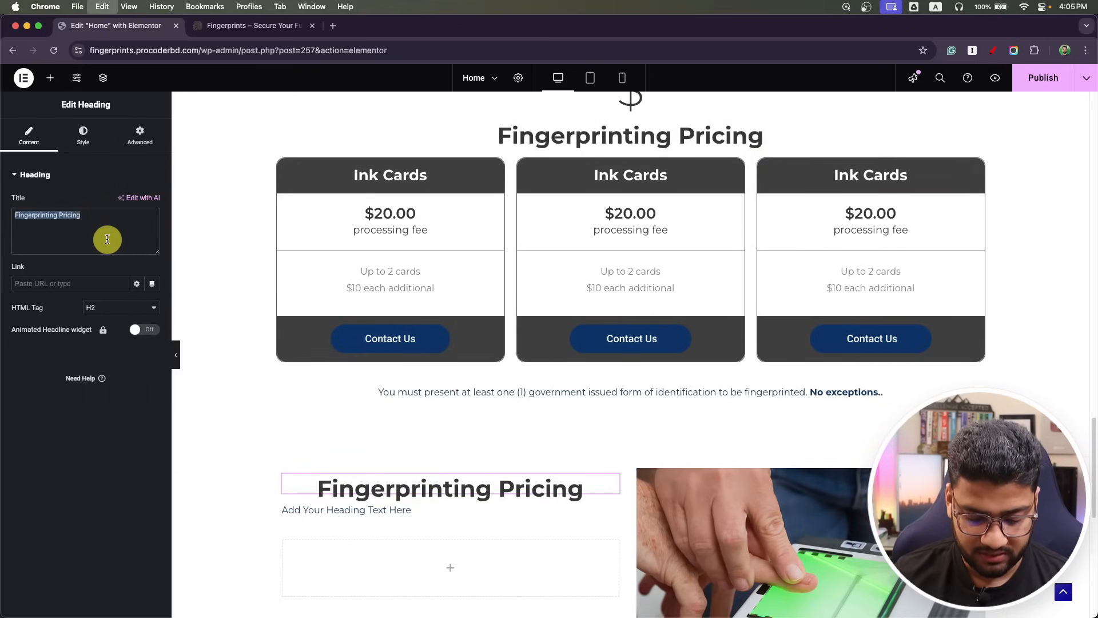
key(super+v)
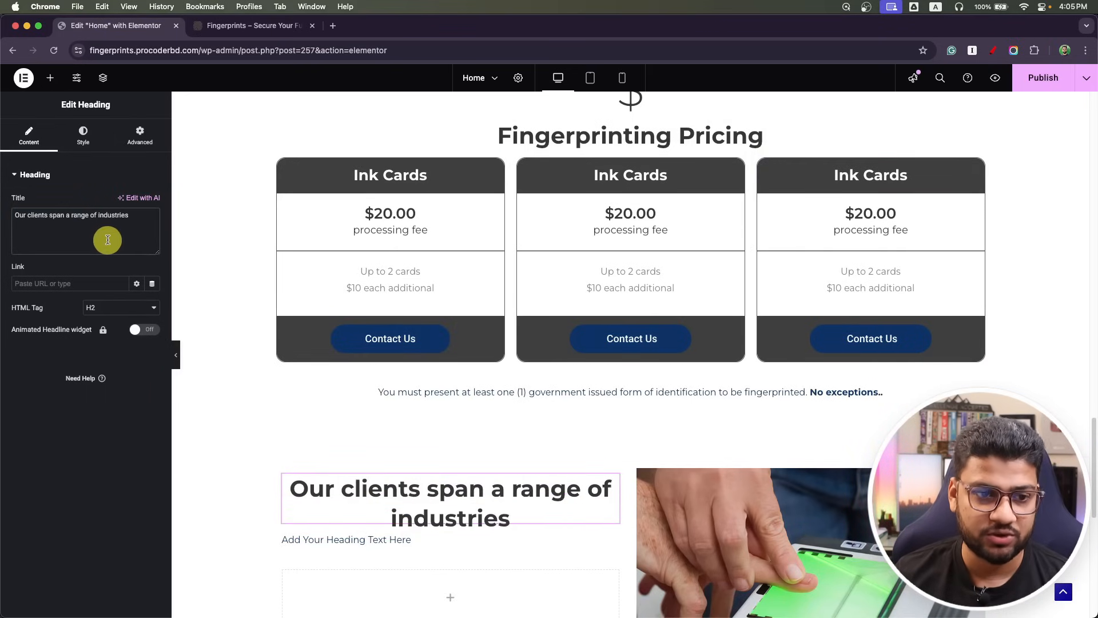
click(83, 135)
click(108, 206)
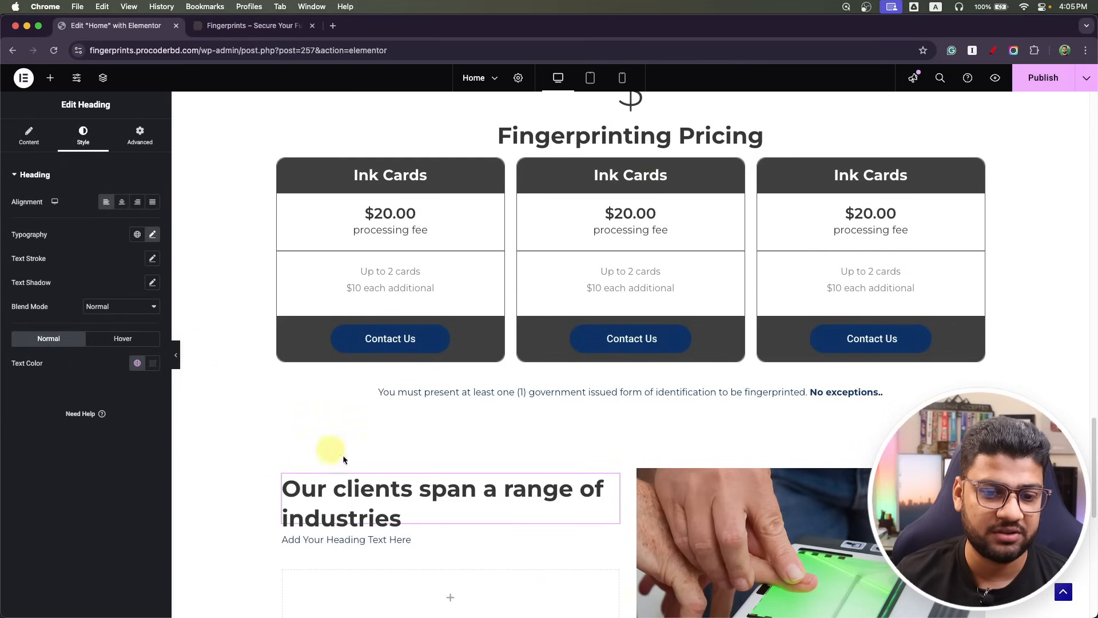
Delete the placeholder heading and compare the new heading's typography with the mockup.
right_click(613, 544)
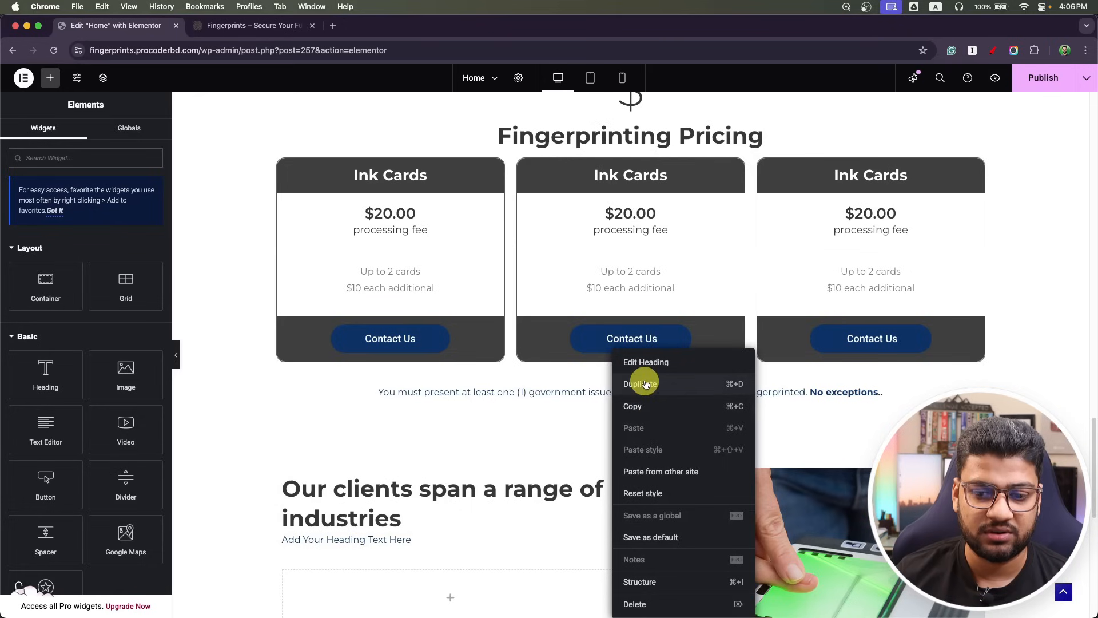
click(645, 604)
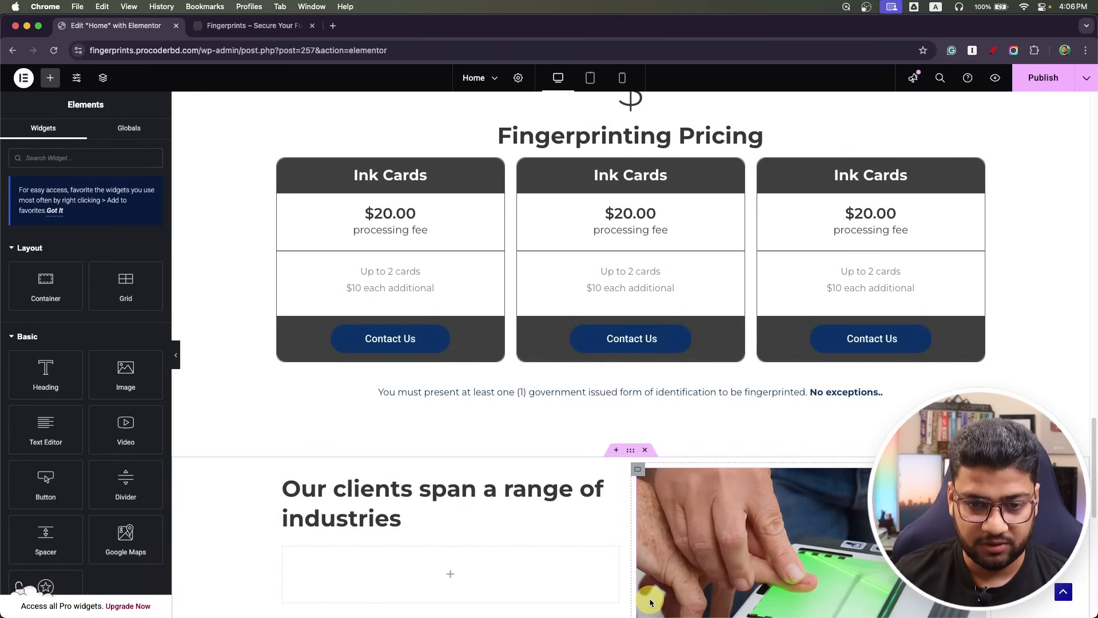
key(super+Tab)
key(super+Tab)
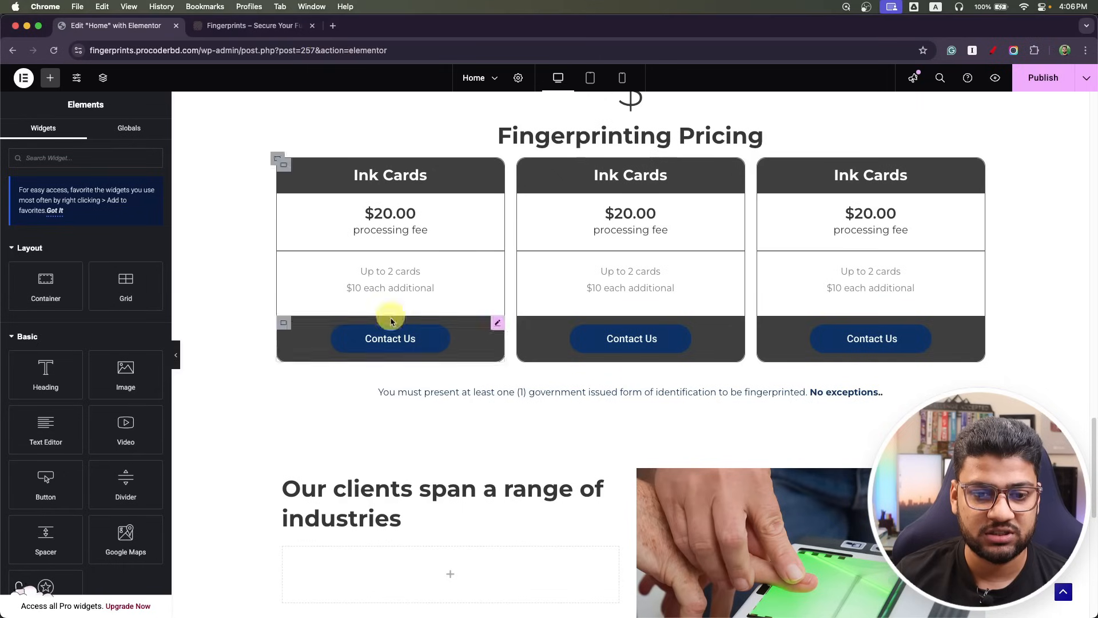
click(387, 490)
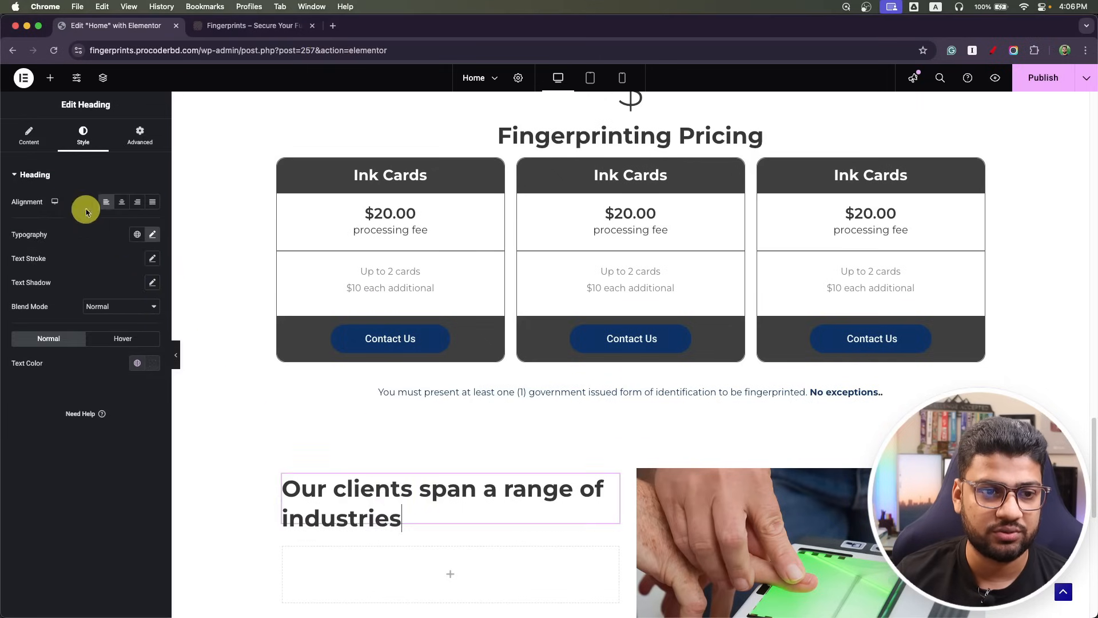
click(152, 234)
key(super+Tab)
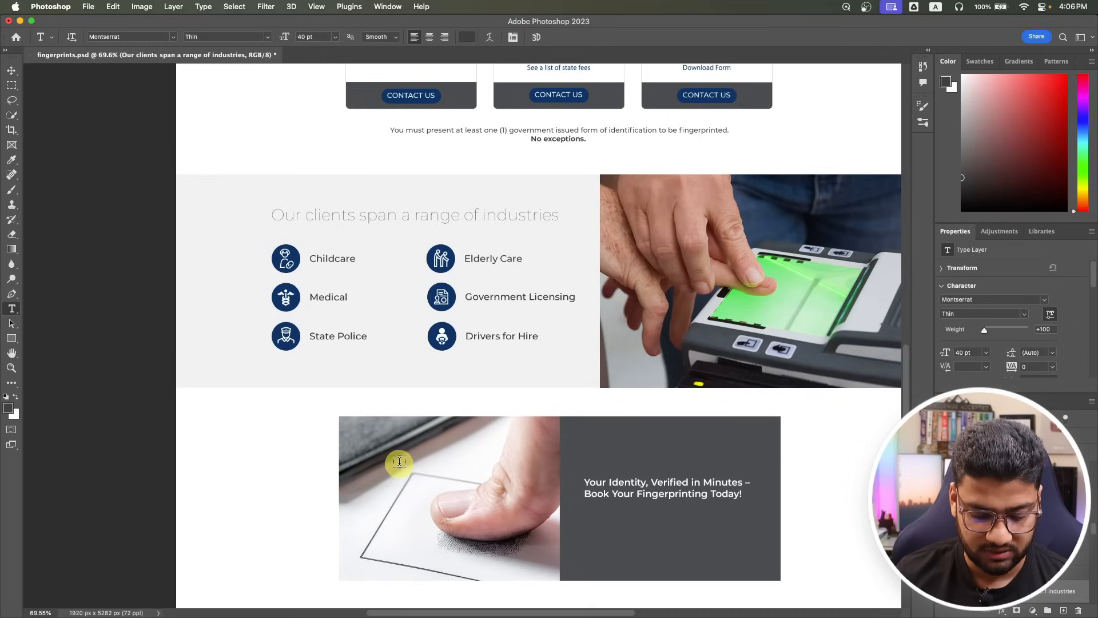
key(super+Tab)
key(super+Tab)
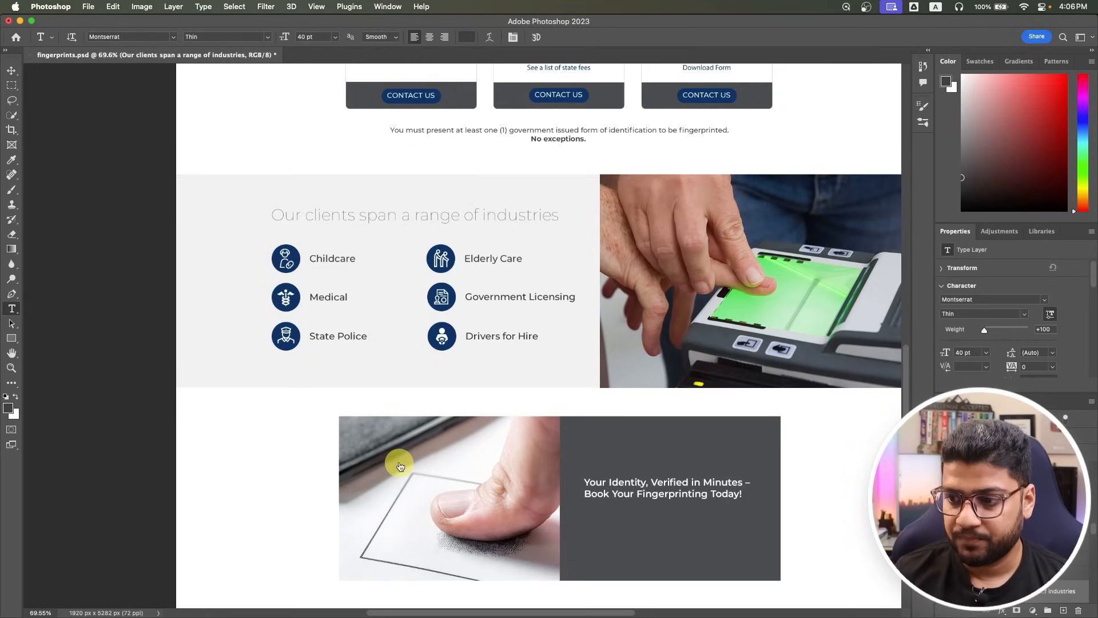
key(super+Tab)
scroll(396, 468, down, 5)
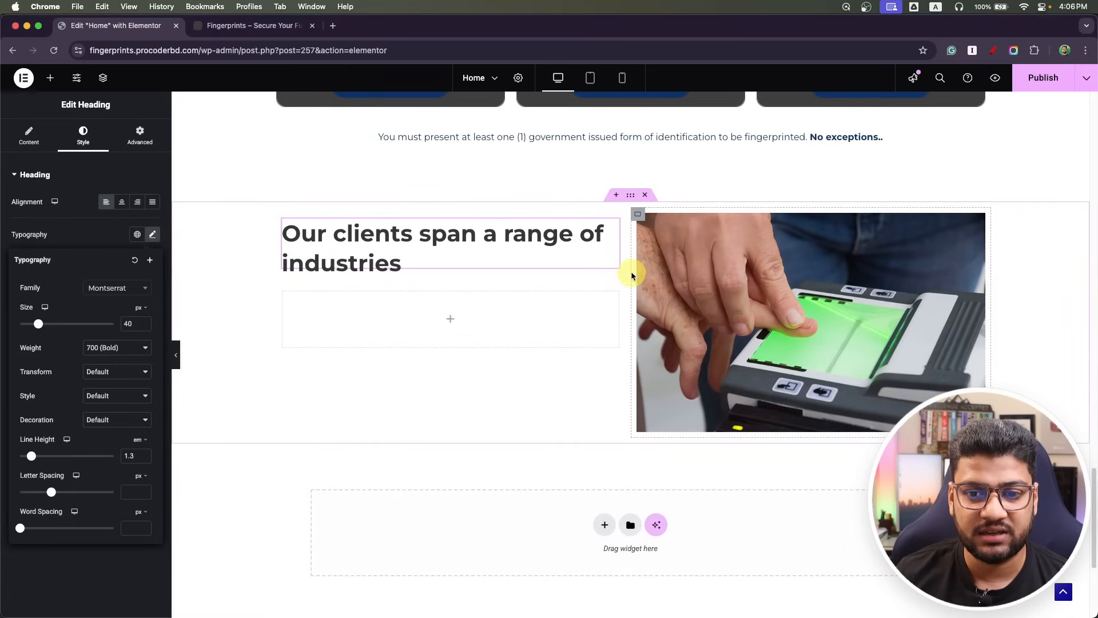
Try widths of 45% for the photo container and 60% for the heading column.
click(638, 215)
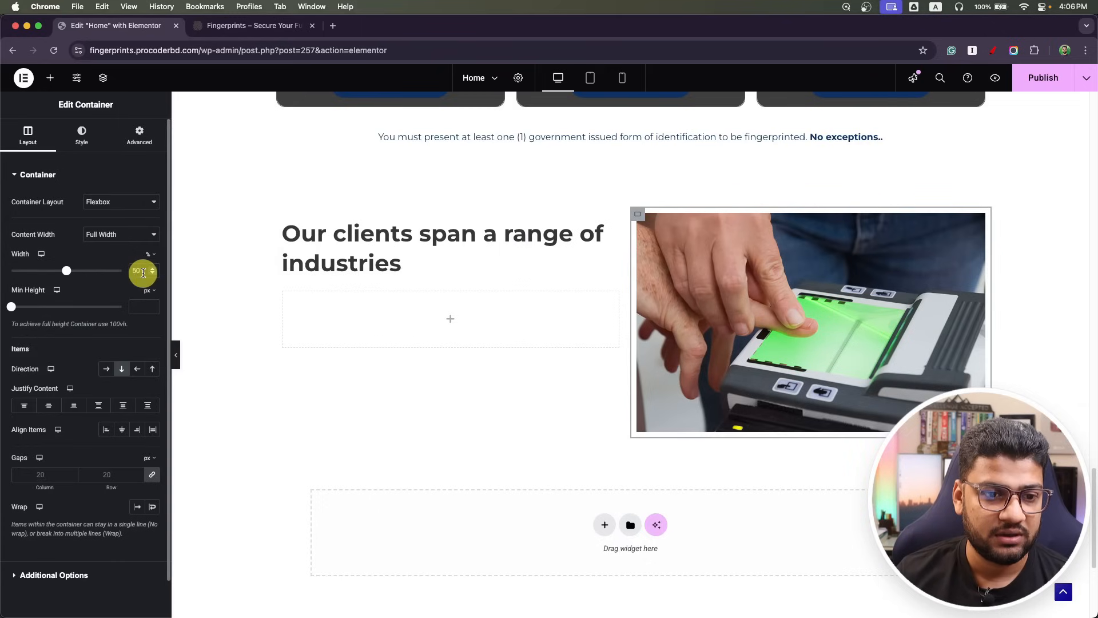
text(45)
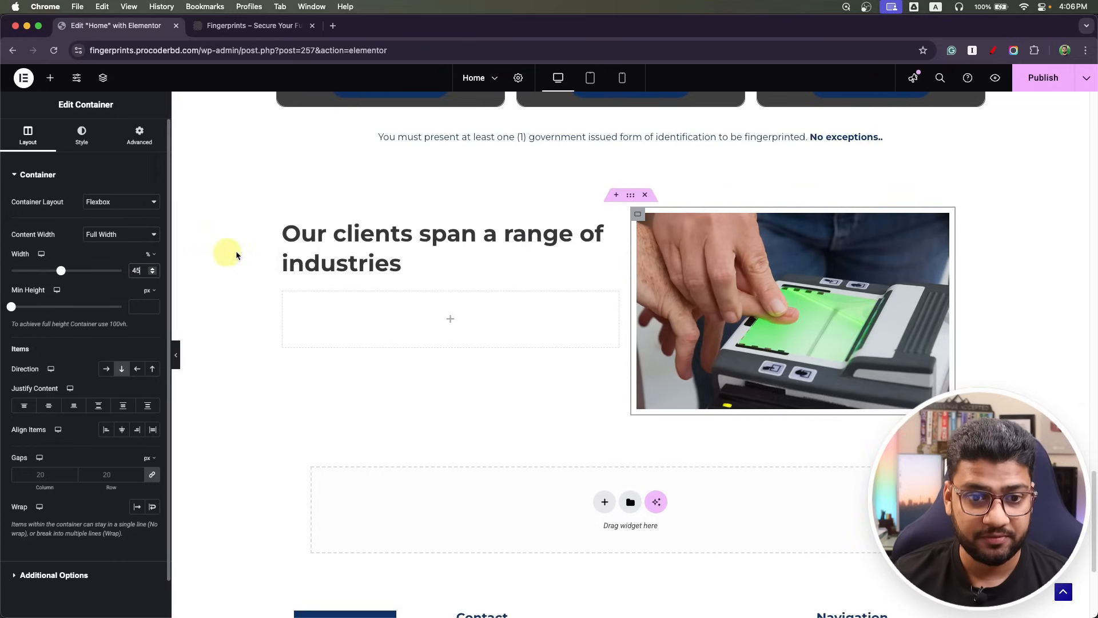
click(281, 225)
click(137, 269)
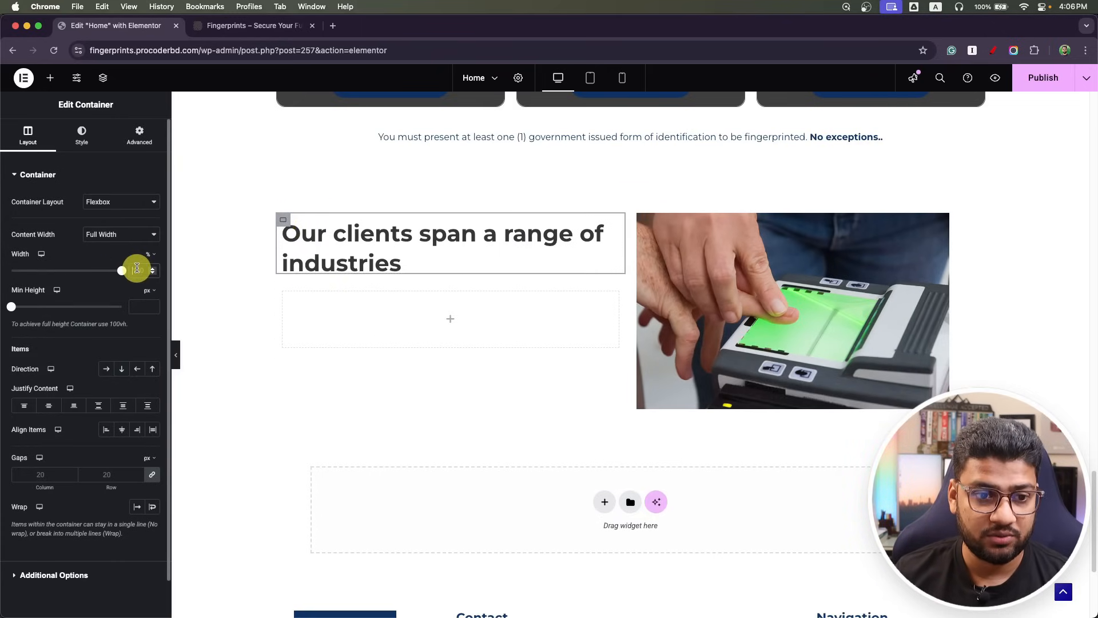
text(60)
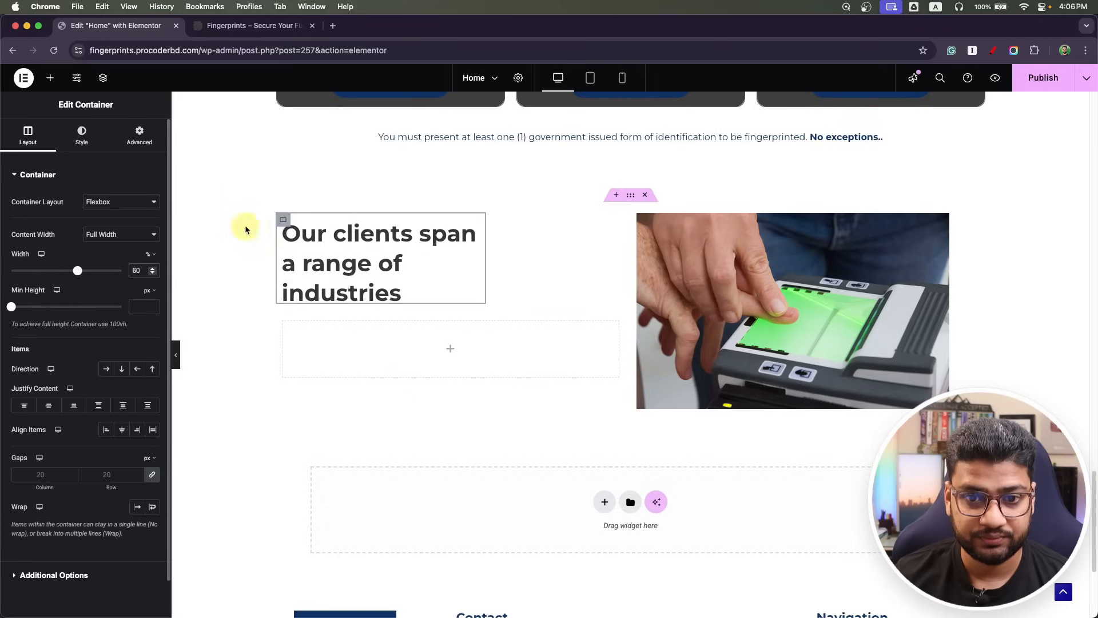
Set the photo container to 40%, the inner heading container to 100% and the left column to 60%.
click(639, 218)
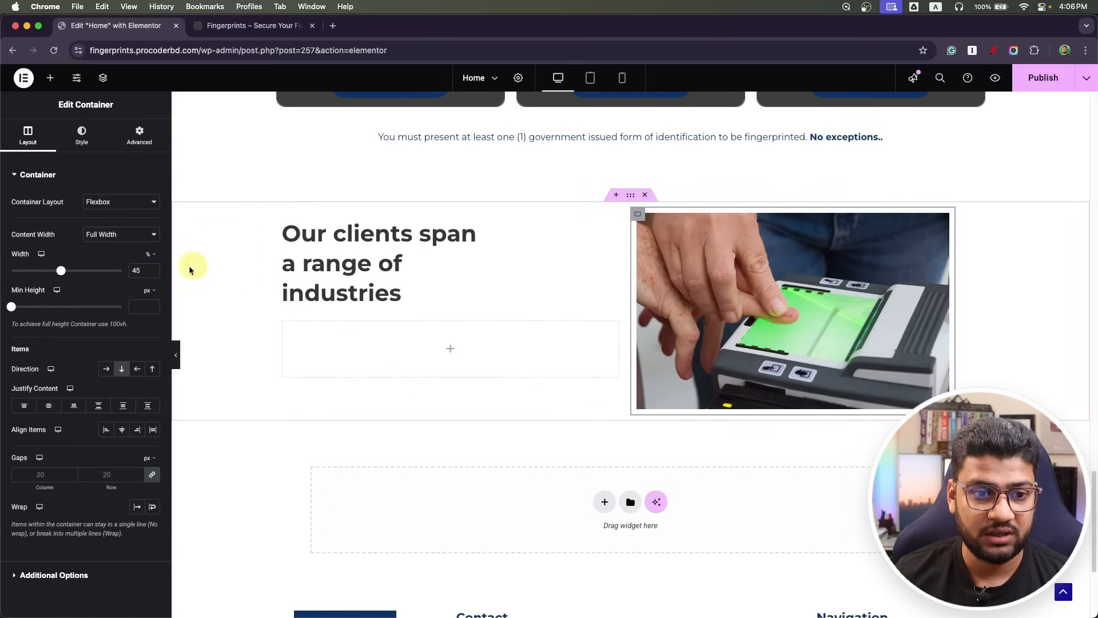
double_click(140, 270)
text(40)
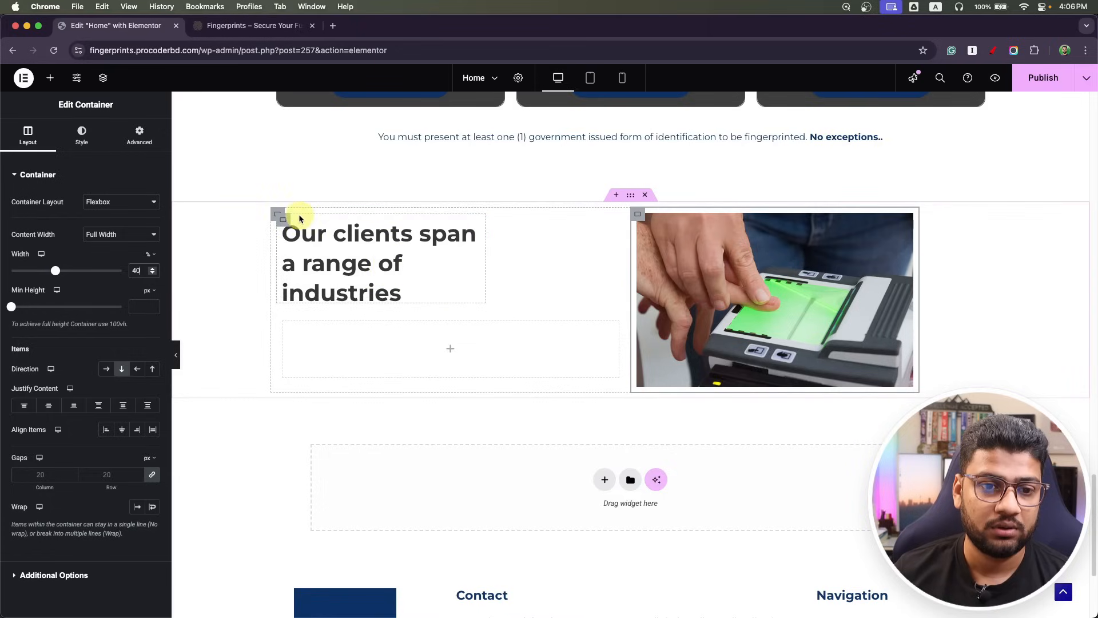
click(281, 218)
double_click(139, 269)
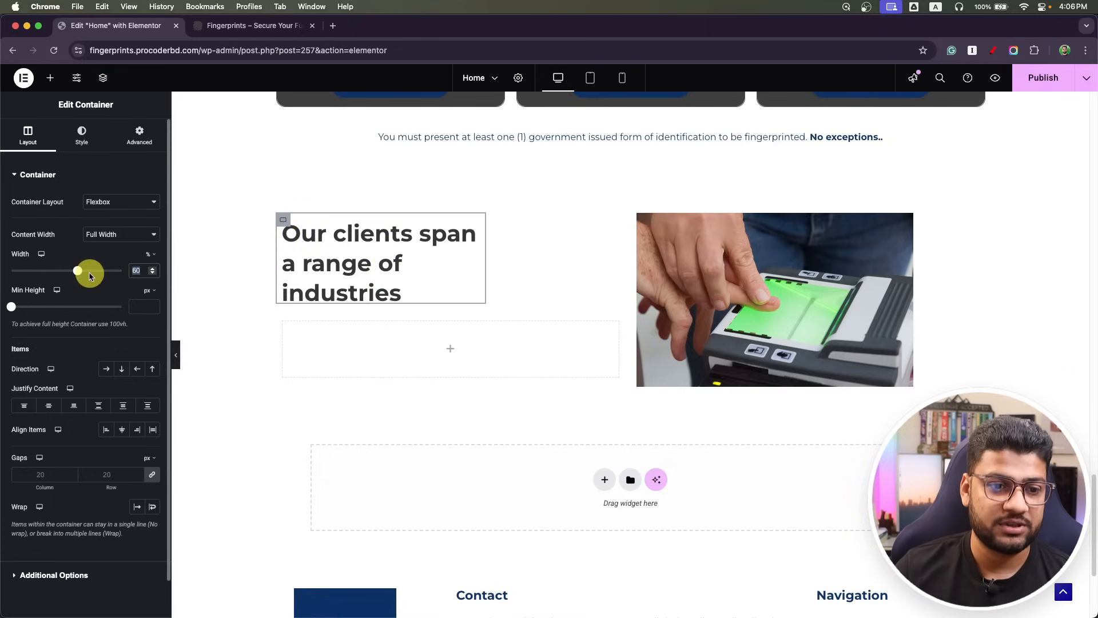
text(100)
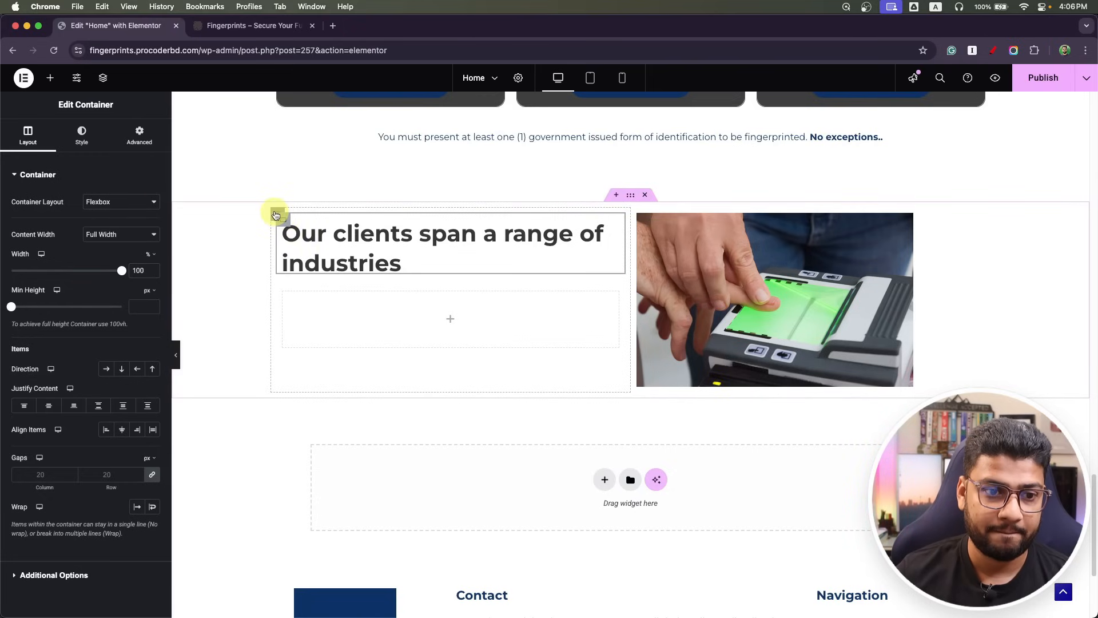
click(275, 215)
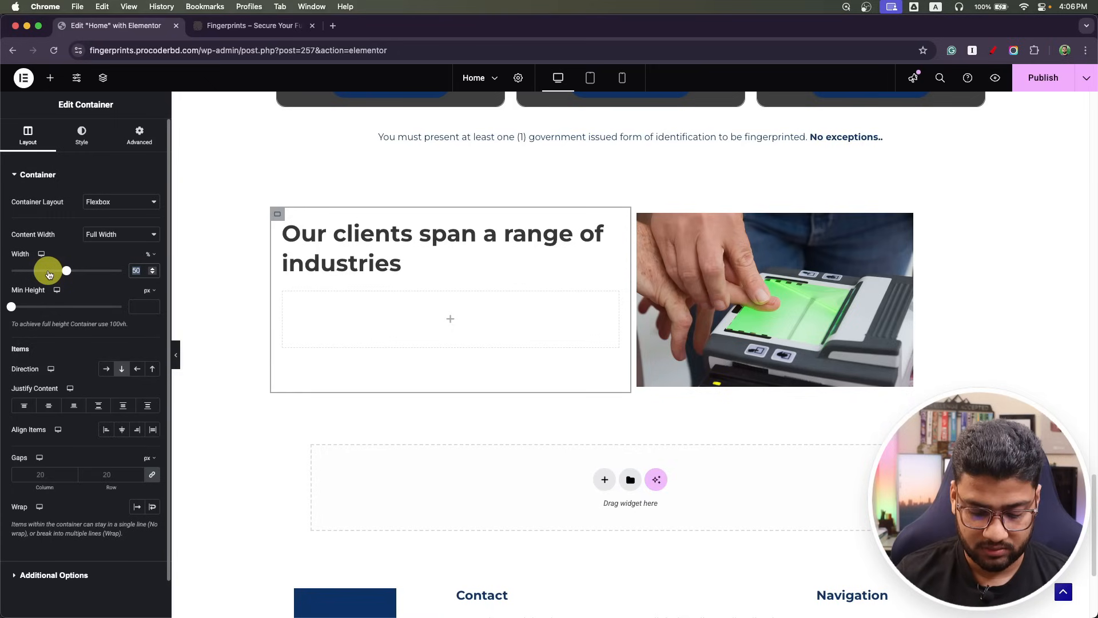
text(60)
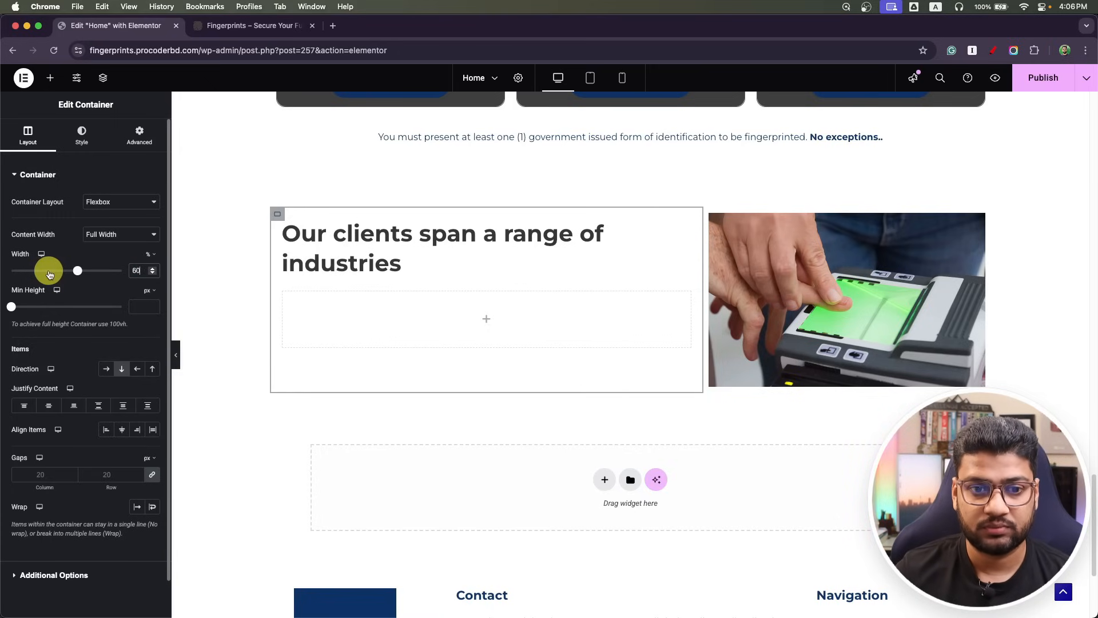
click(684, 224)
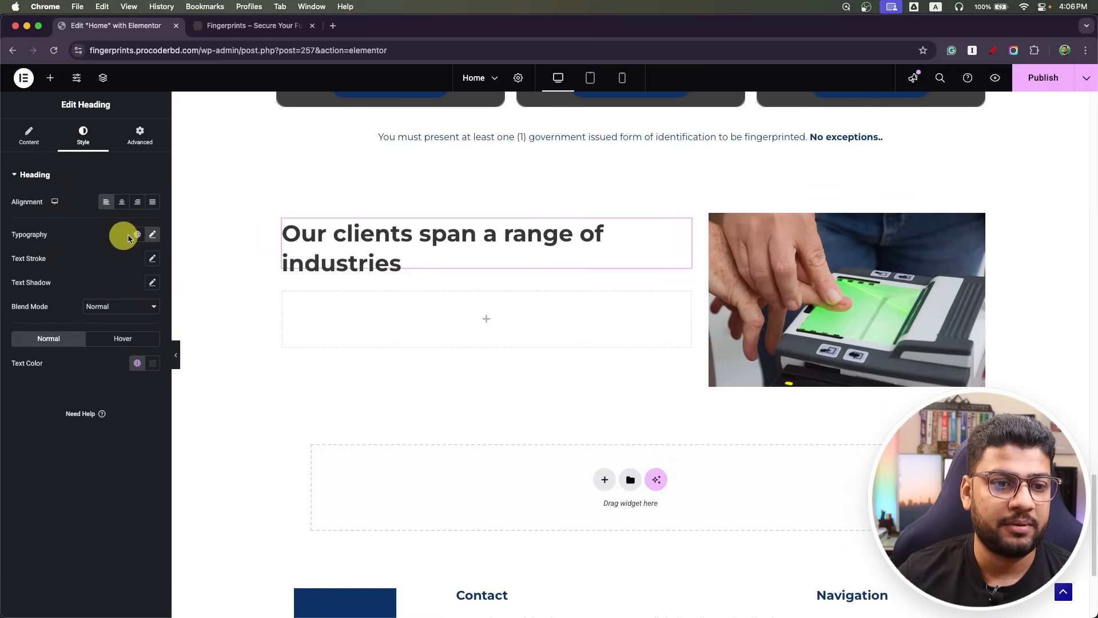
Set the industries heading's font size to 35 px.
click(153, 235)
drag(140, 323, 57, 327)
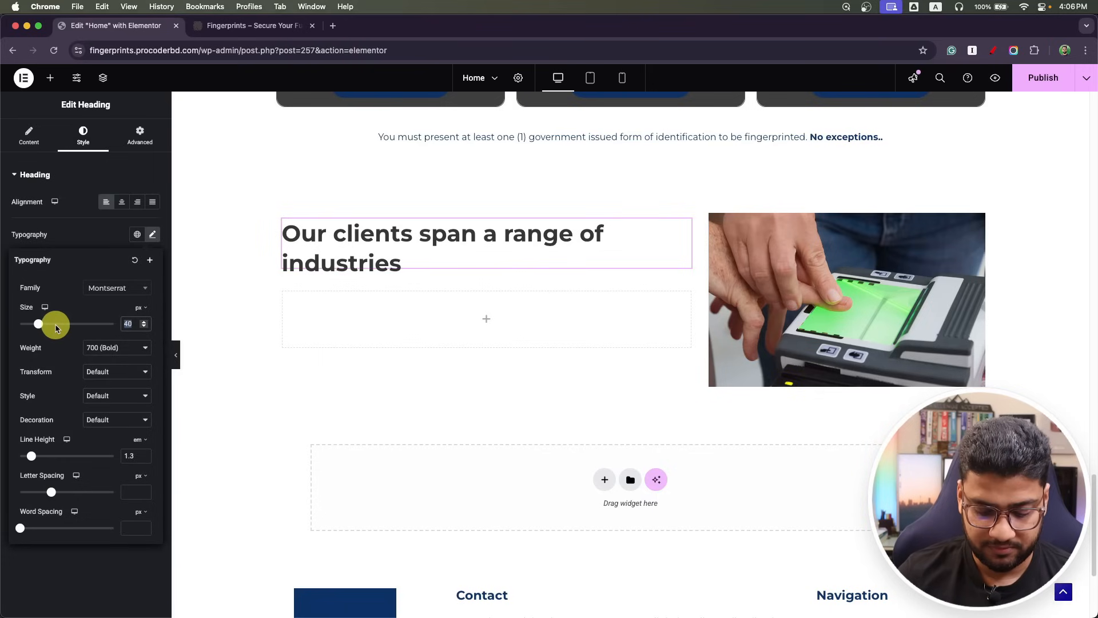
text(35)
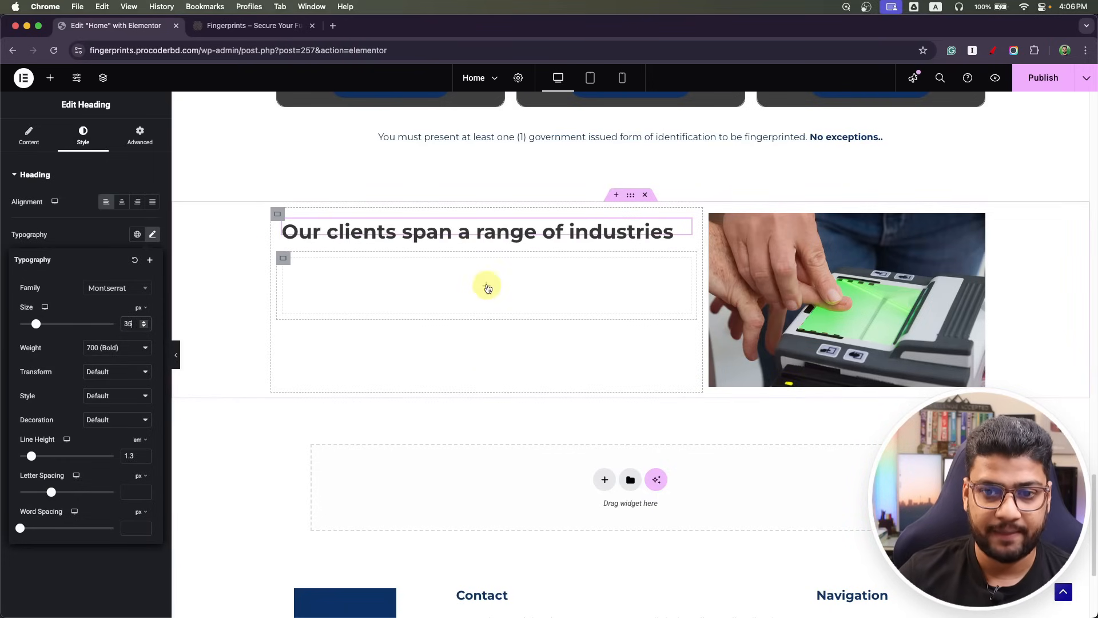
Duplicate the empty container to stack a second one beneath it.
click(485, 287)
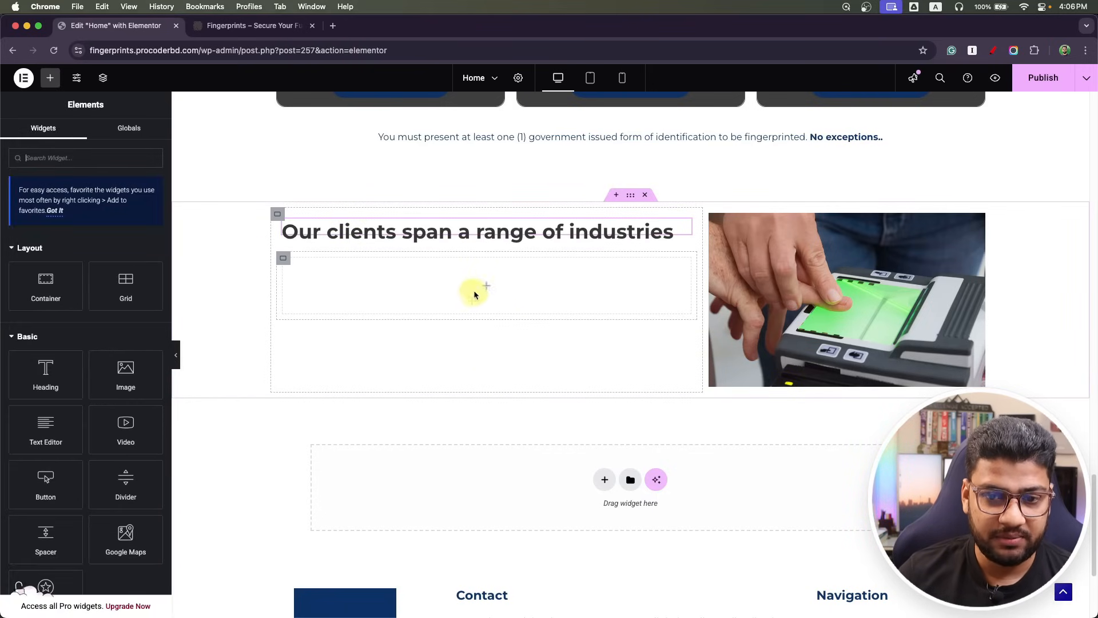
key(super+Tab)
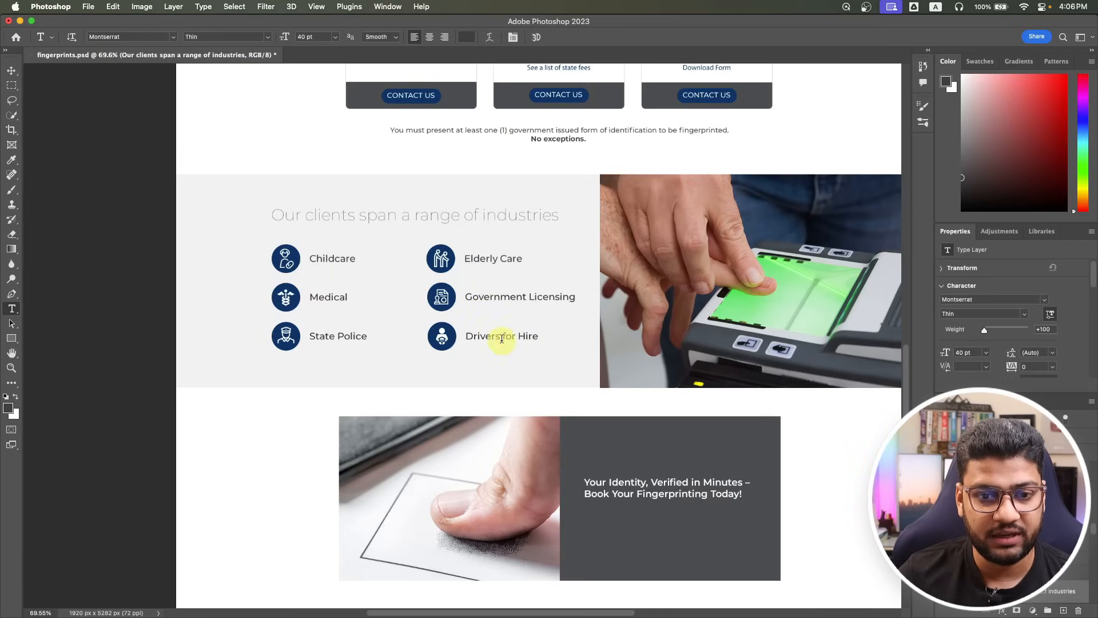
key(super+Tab)
right_click(284, 265)
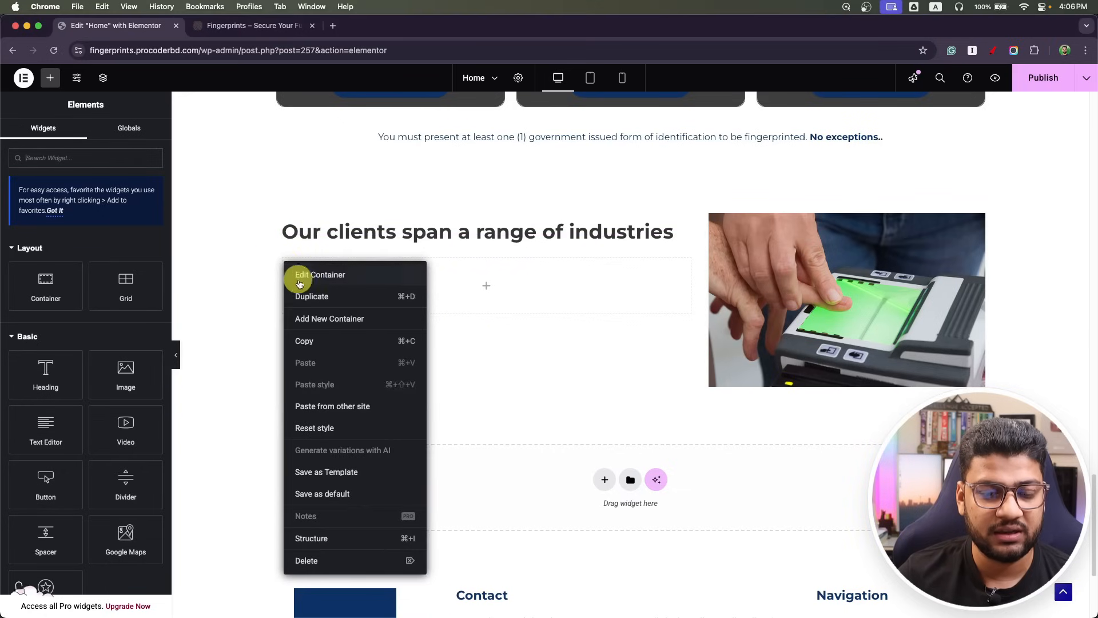
click(302, 292)
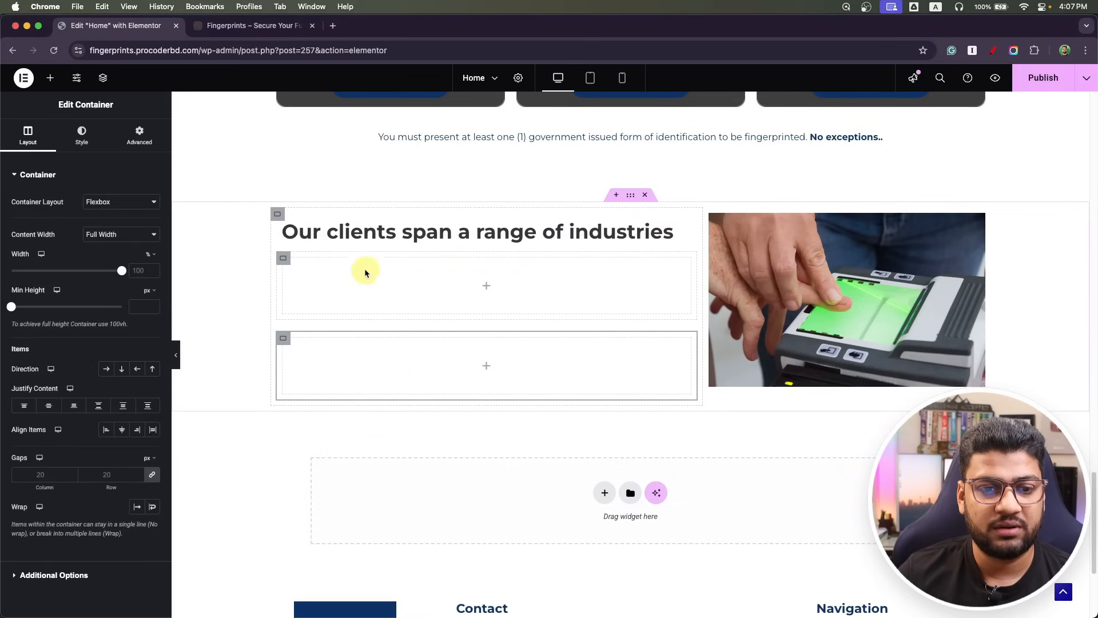
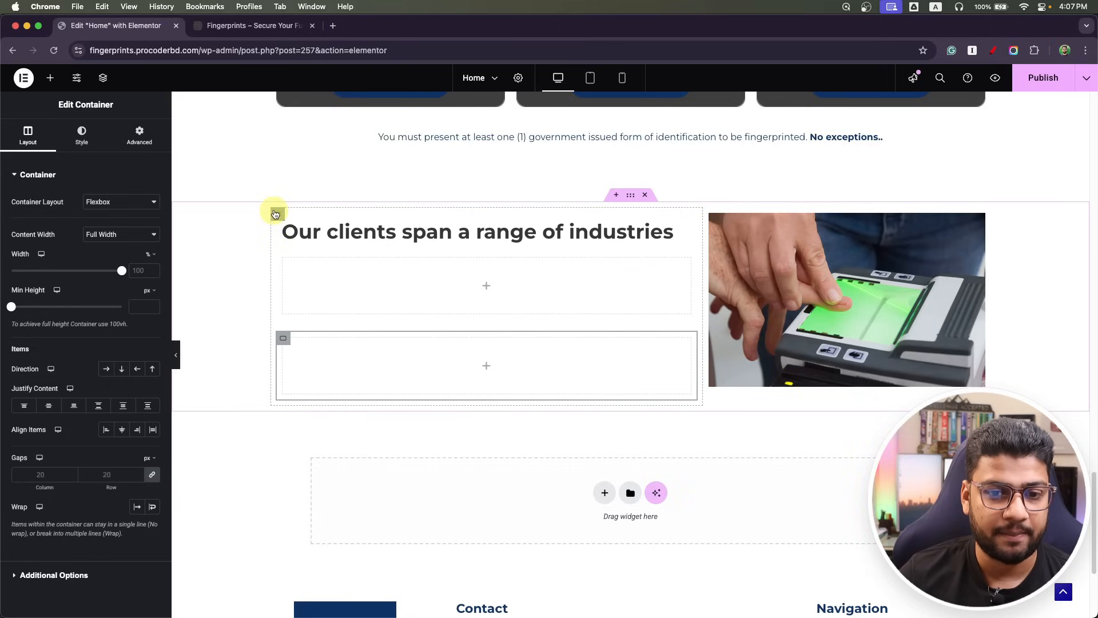
Replace the empty lower box with two nested containers arranged side by side in a row.
right_click(286, 341)
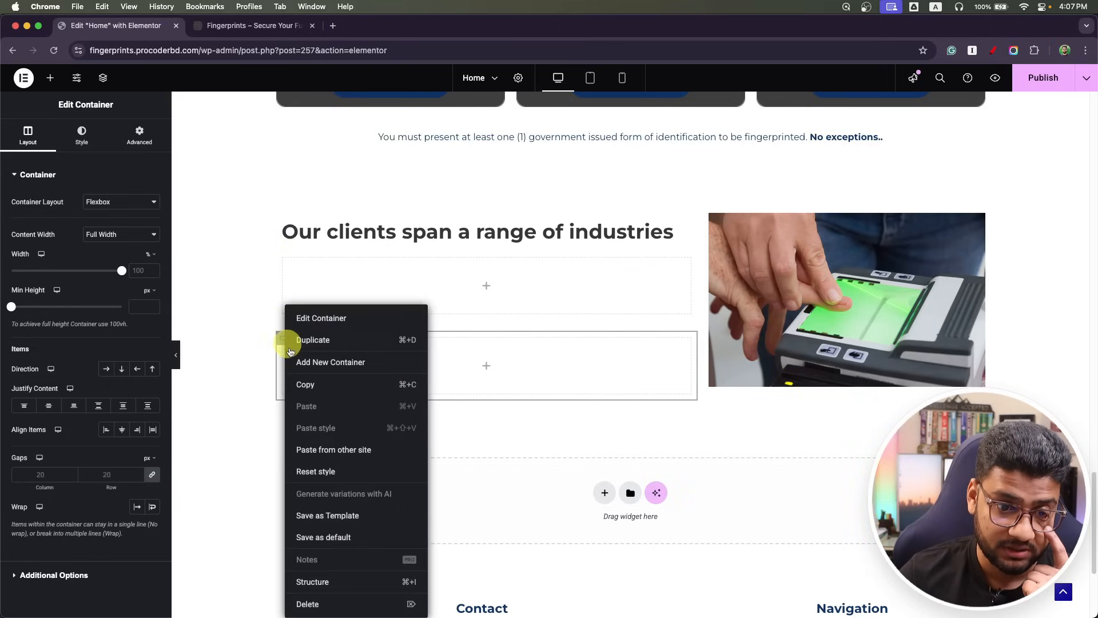
click(311, 598)
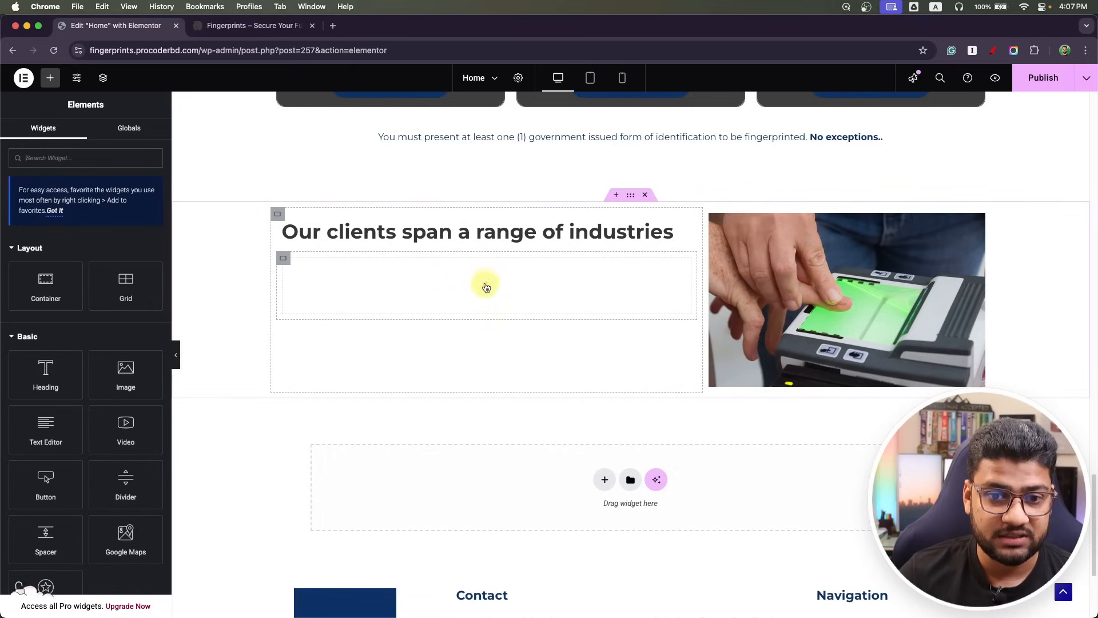
drag(37, 287, 377, 284)
right_click(289, 265)
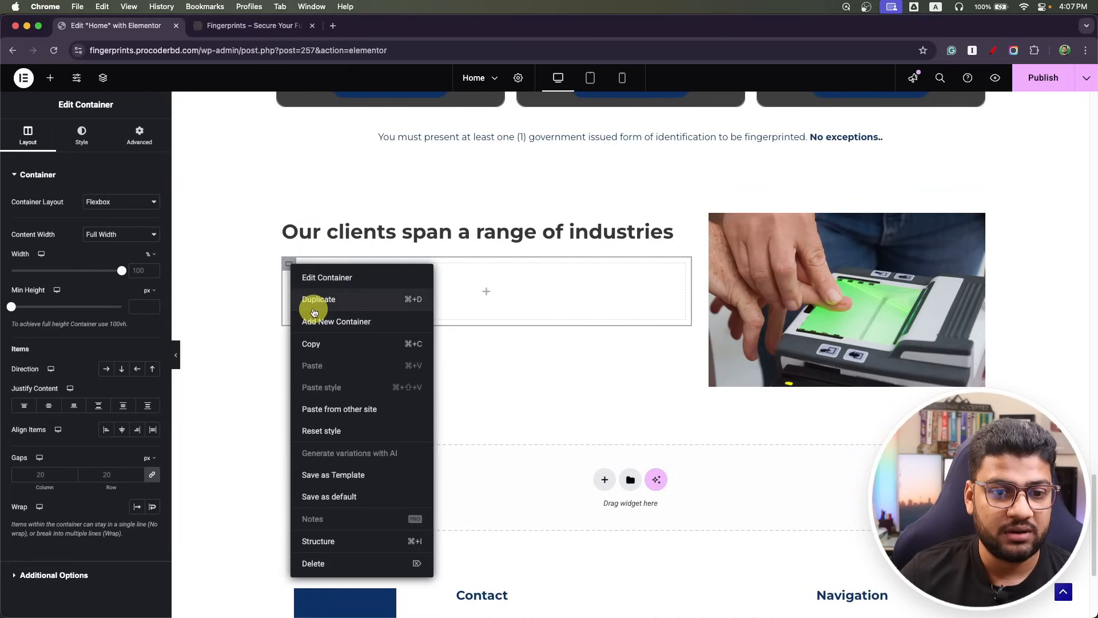
click(314, 301)
click(280, 261)
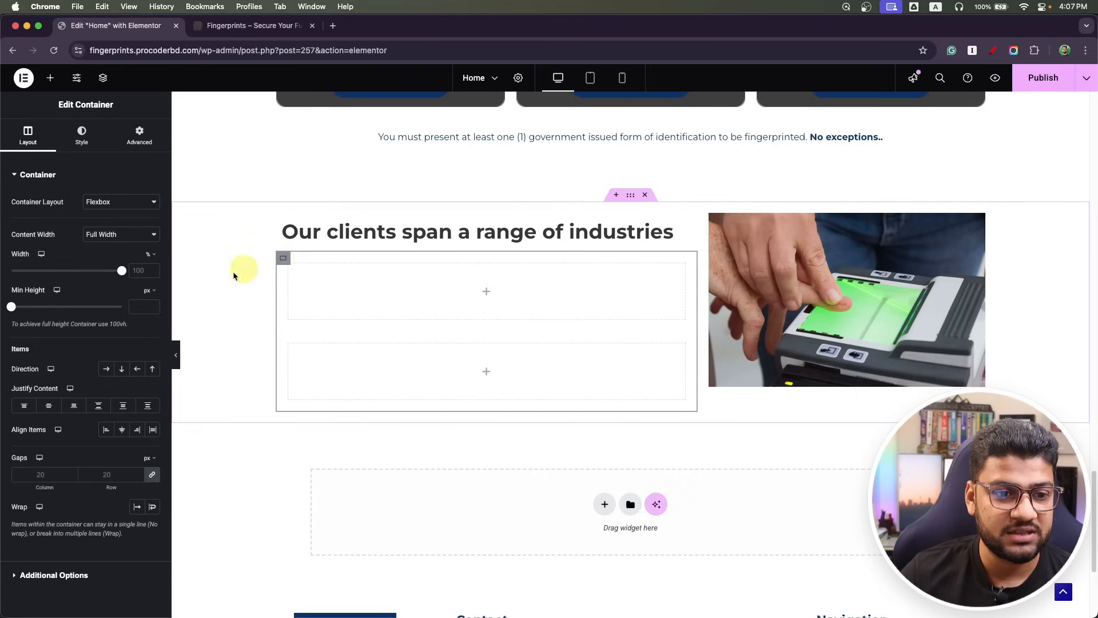
click(106, 369)
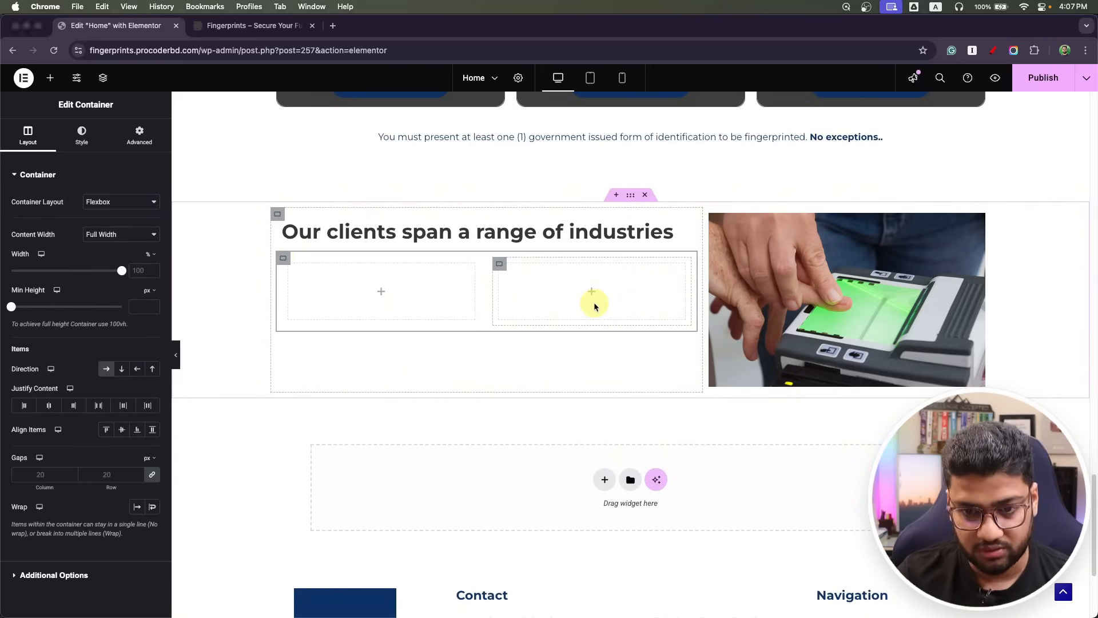
Split the left column into two inner boxes arranged in a row.
key(super+Tab)
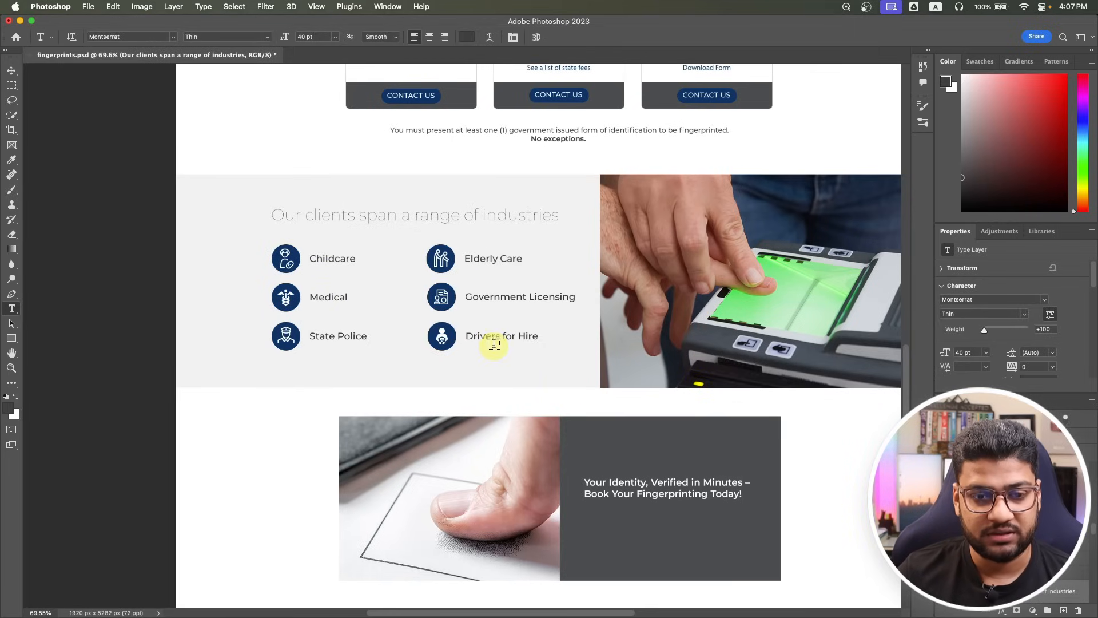
key(super+Tab)
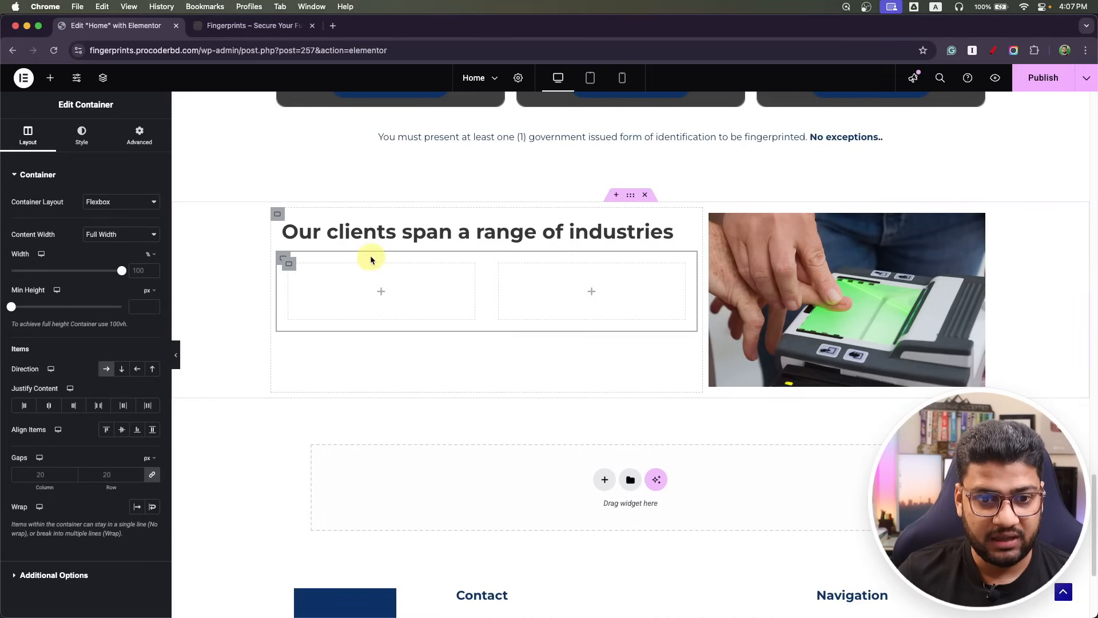
drag(75, 301, 356, 279)
key(super+Tab)
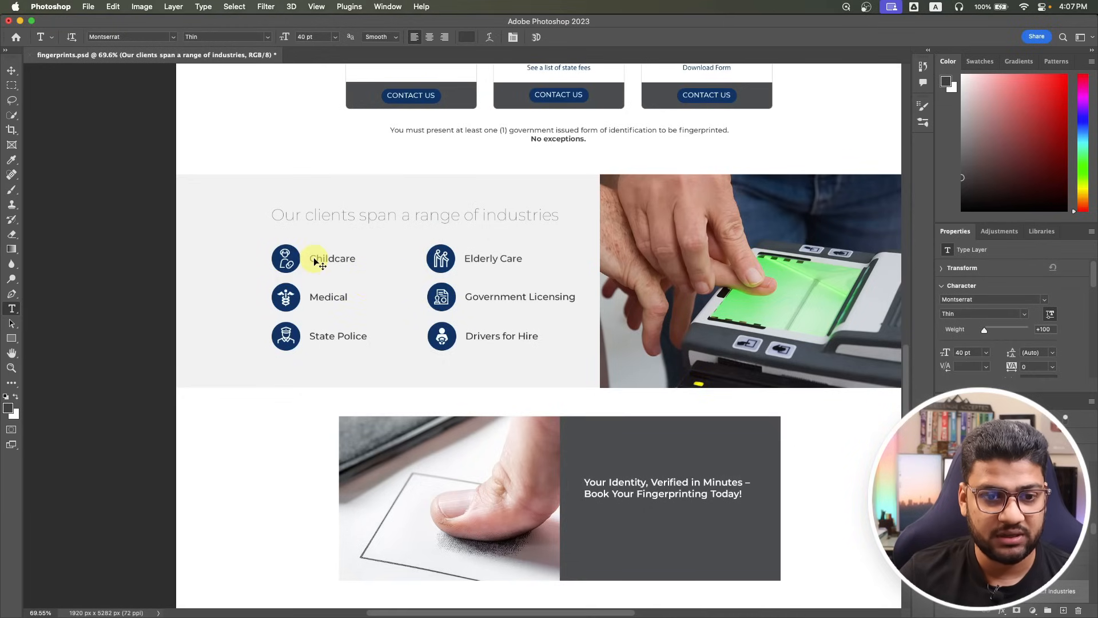
key(super+Tab)
drag(49, 277, 343, 281)
right_click(300, 277)
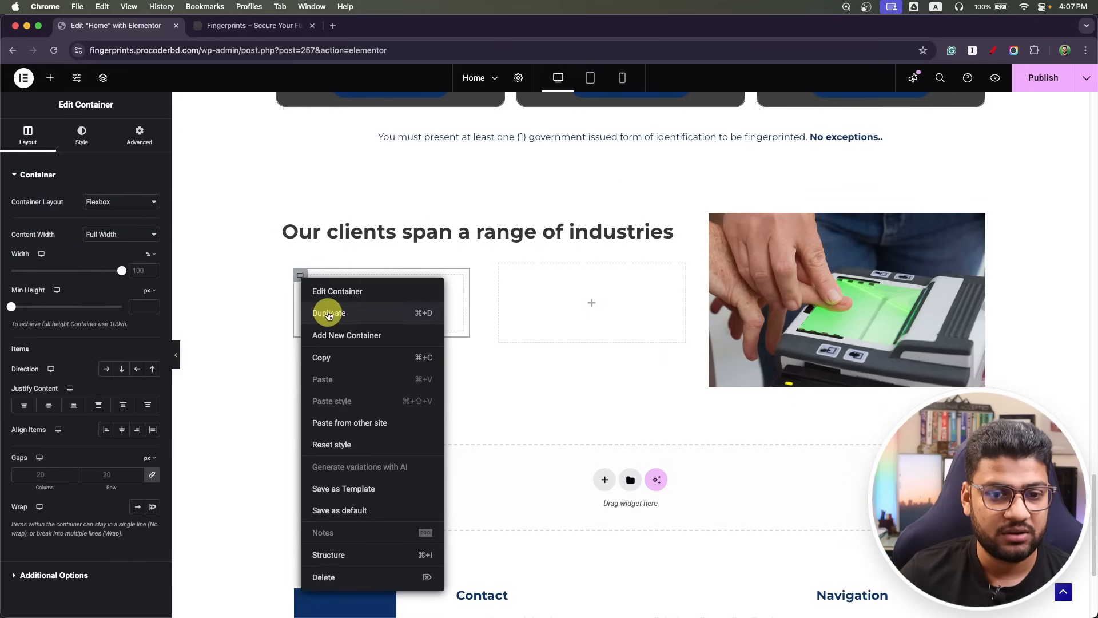
click(329, 314)
click(295, 269)
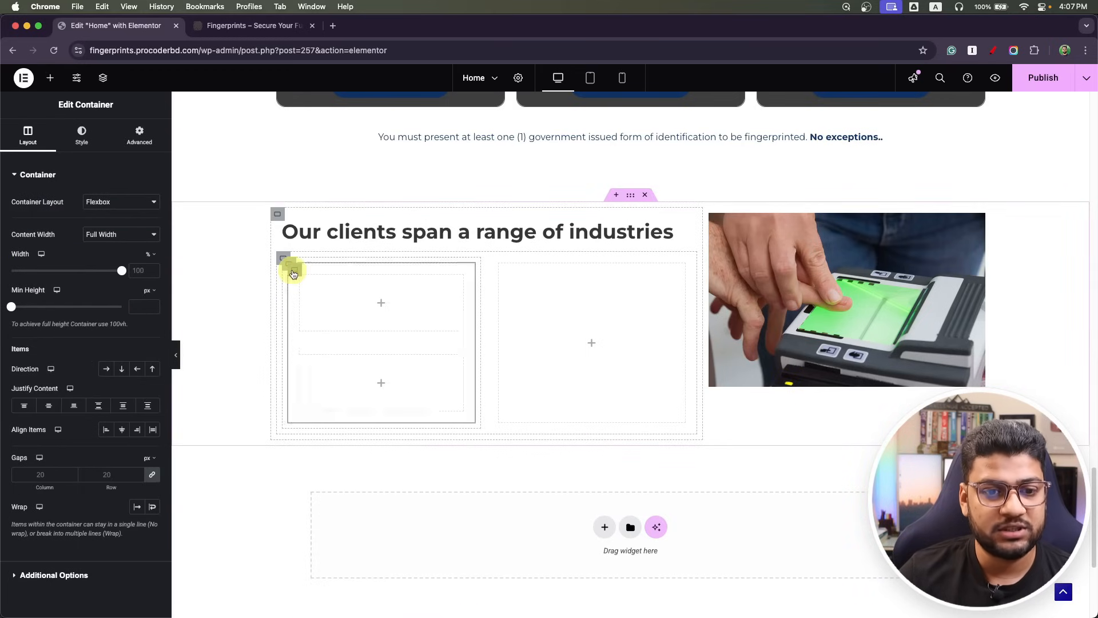
click(106, 369)
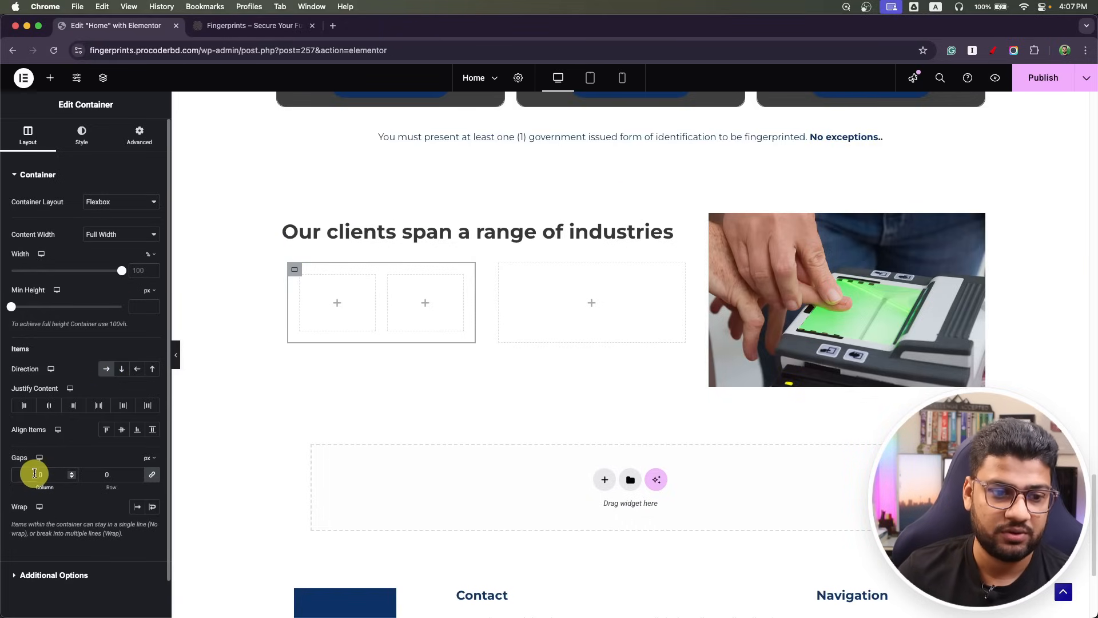
Set the inner boxes' parent container padding to 0 on all sides.
click(140, 135)
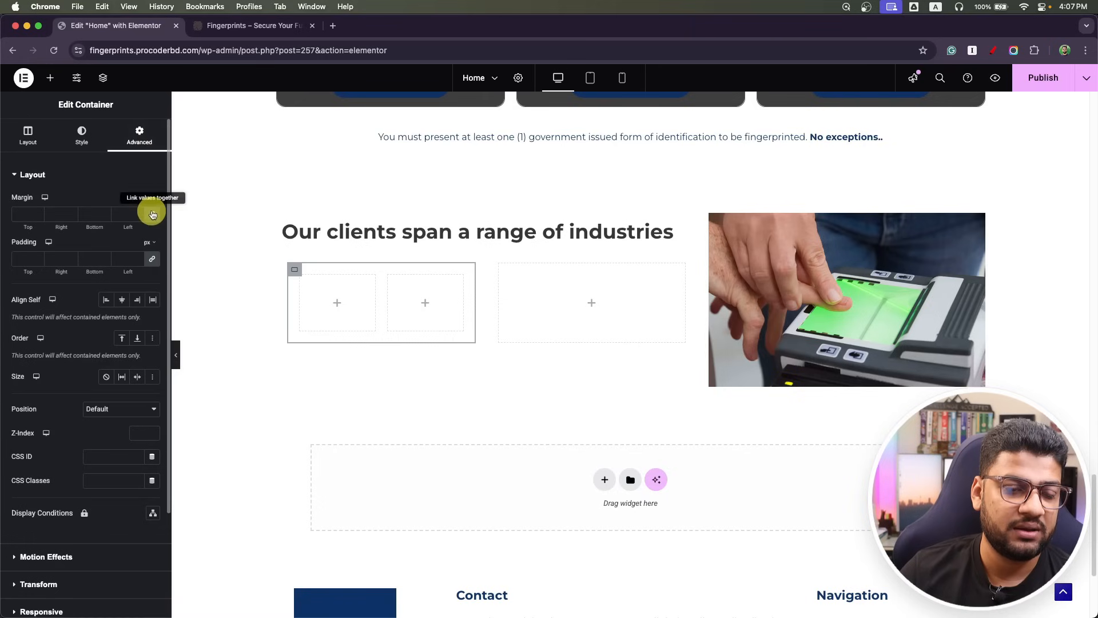
click(152, 260)
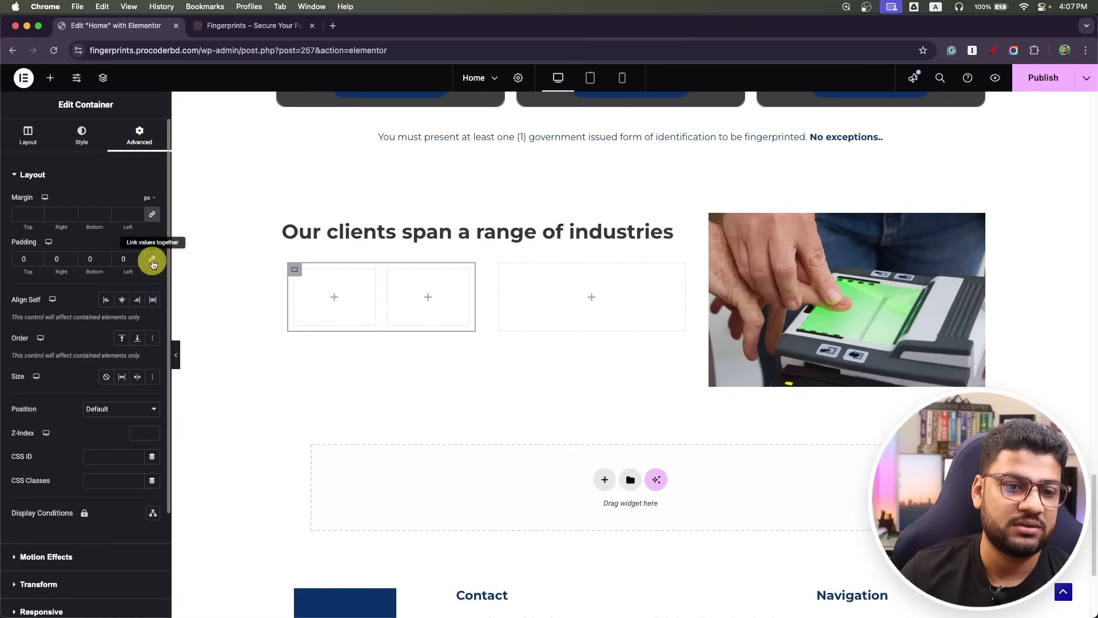
click(335, 297)
Add an Image widget showing icon_01-min to the first inner box.
drag(122, 368, 318, 306)
click(62, 262)
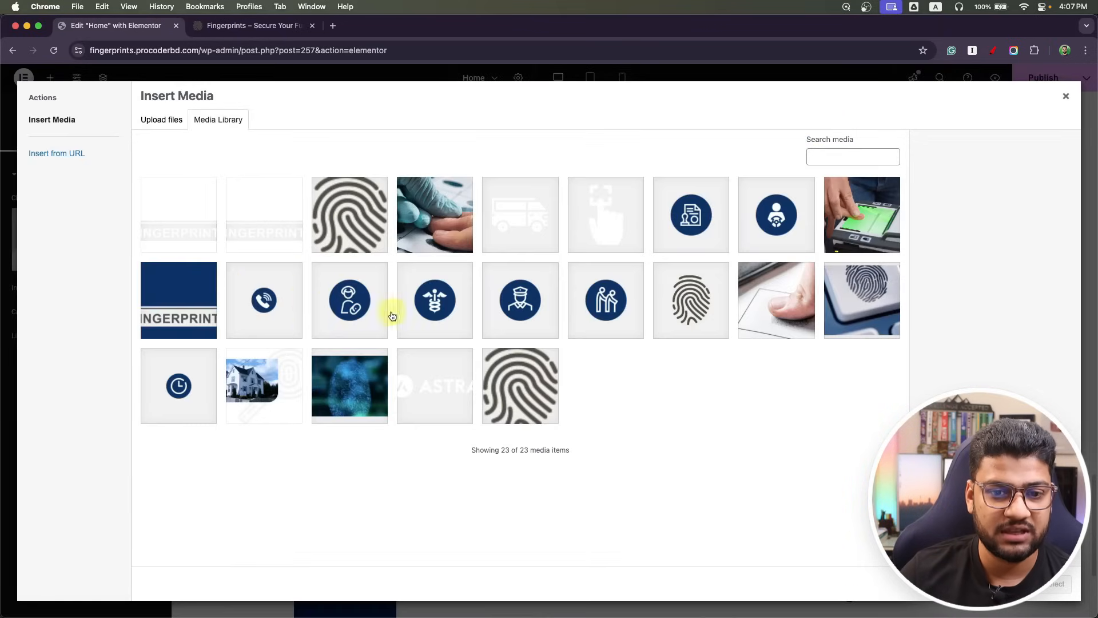
key(super+Tab)
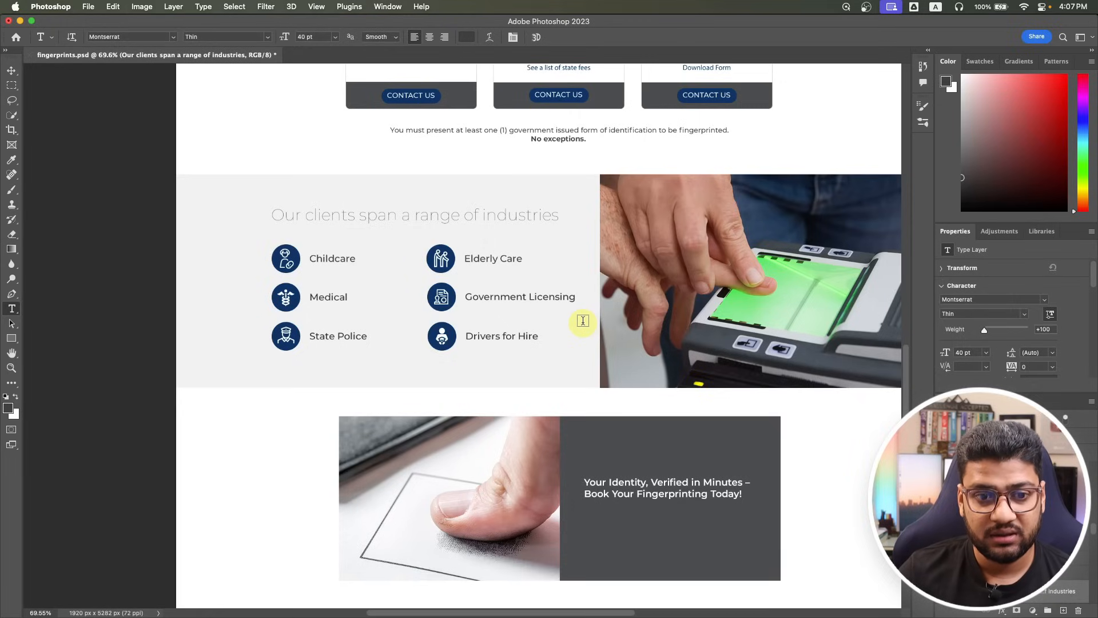
key(super+Tab)
key(super+Tab)
key(super+Tab)
click(349, 300)
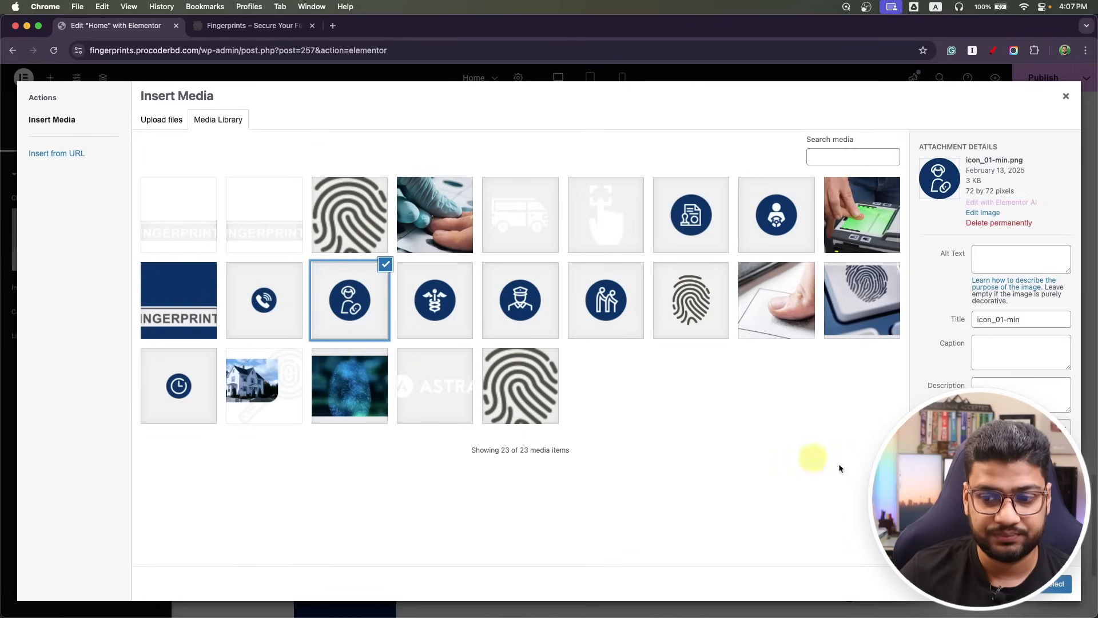
click(1055, 584)
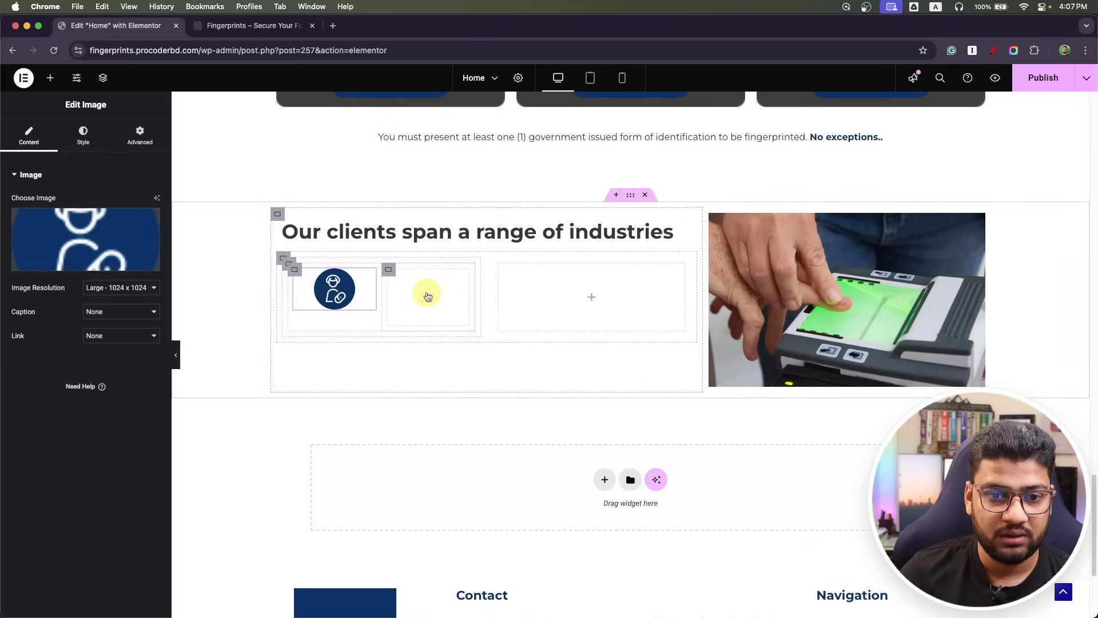
Add a heading beside the icon with a smaller HTML tag and the title 'Childcare'.
drag(37, 372, 422, 303)
click(100, 307)
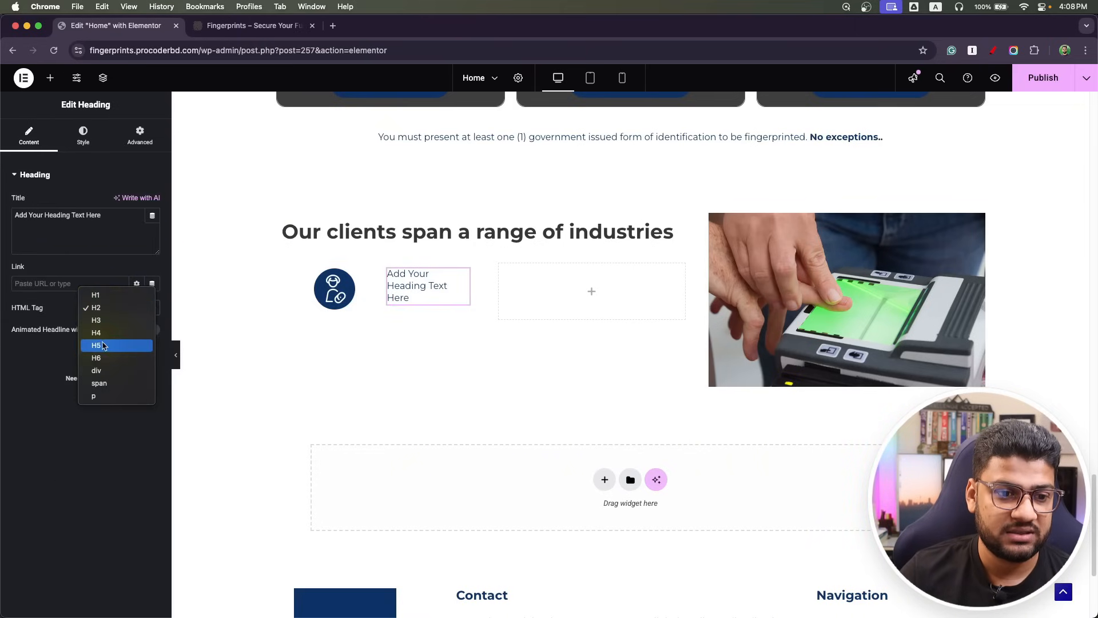
click(100, 370)
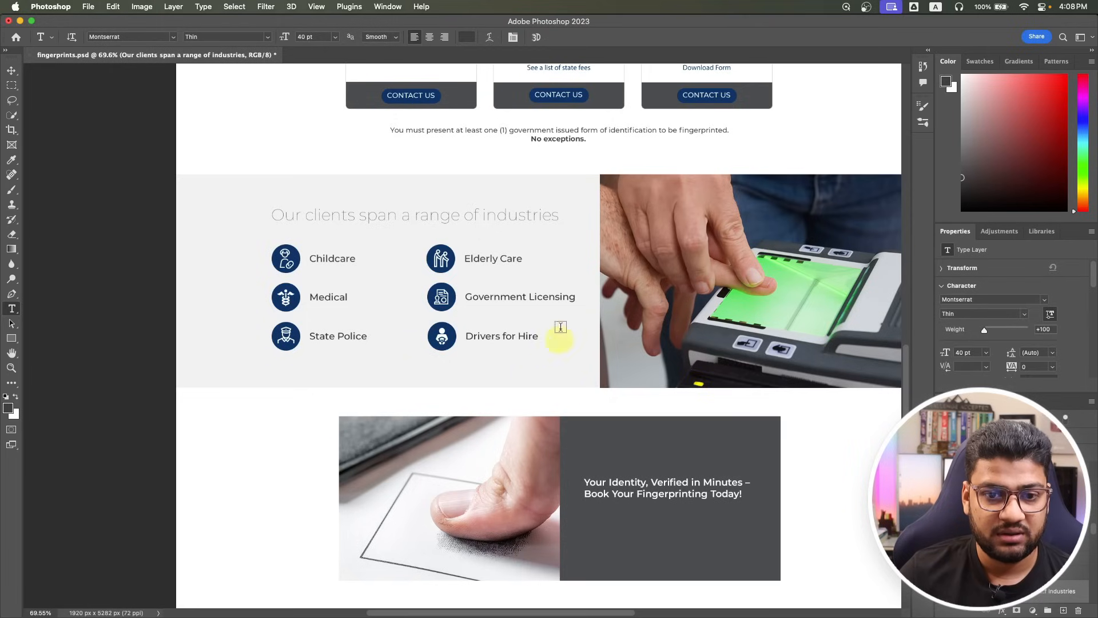
click(326, 258)
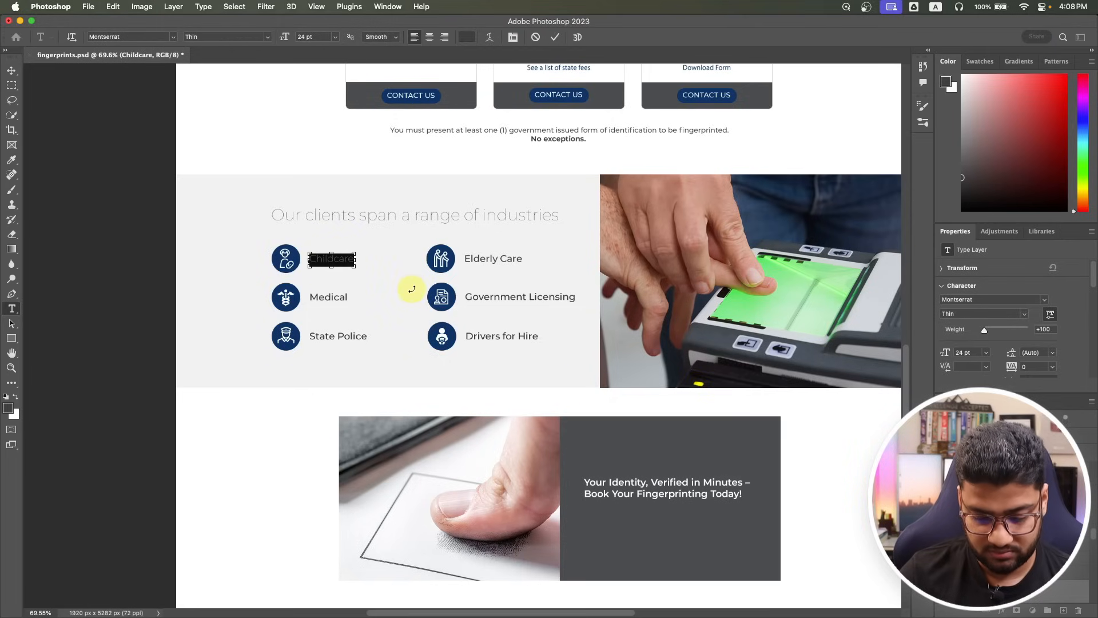
key(super+Tab)
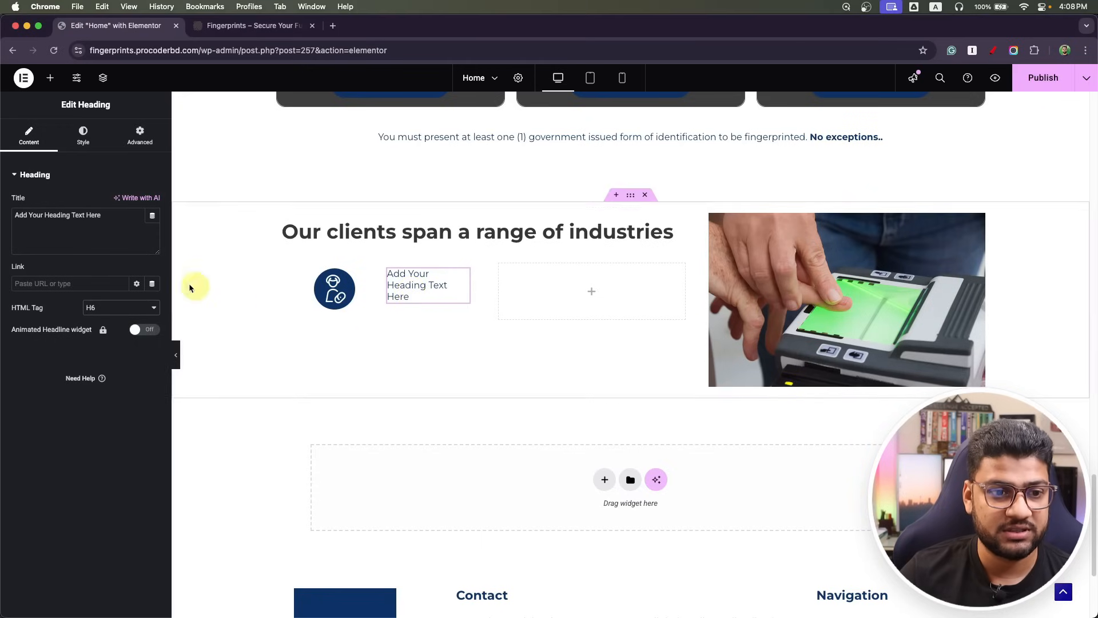
click(103, 234)
key(super+a)
text(Childcare)
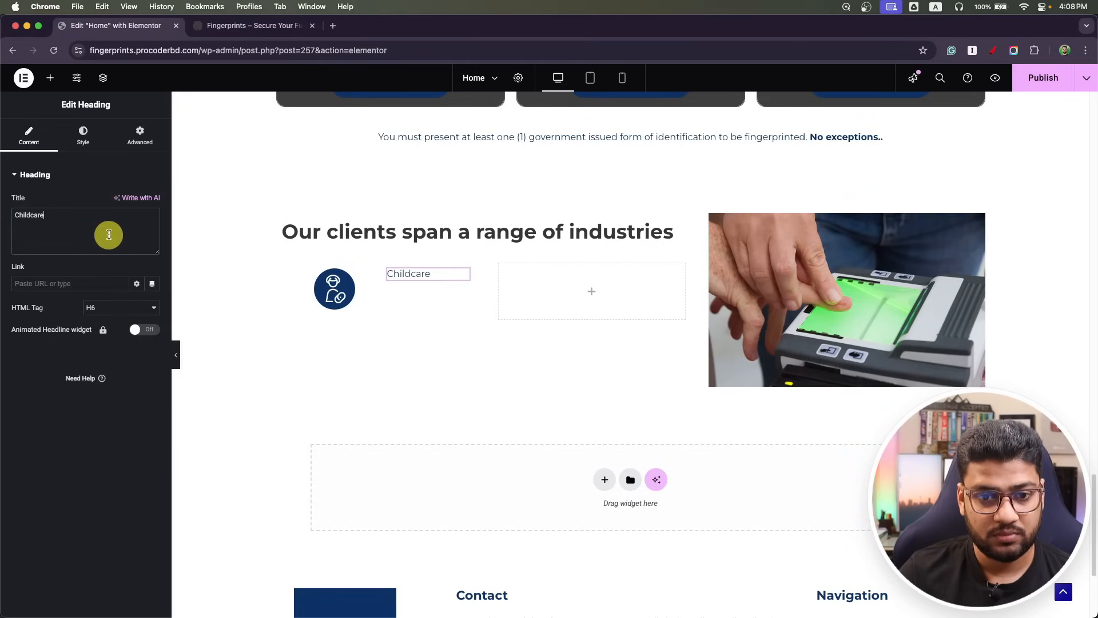
Set the Childcare heading's typography size to 20 with weight 400 (Normal).
click(82, 135)
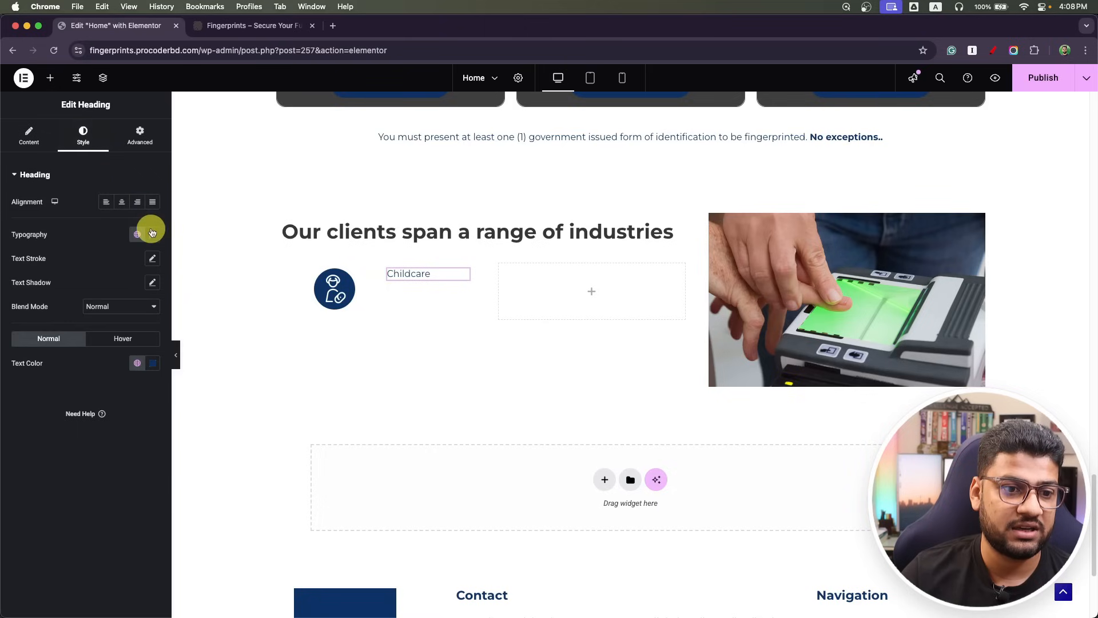
click(152, 235)
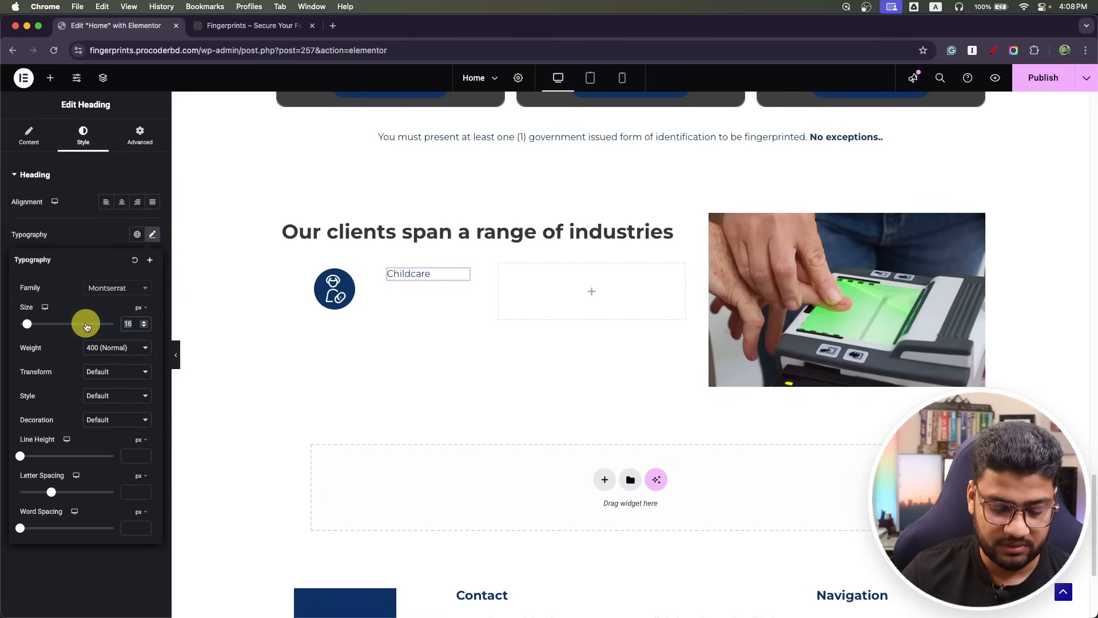
text(20)
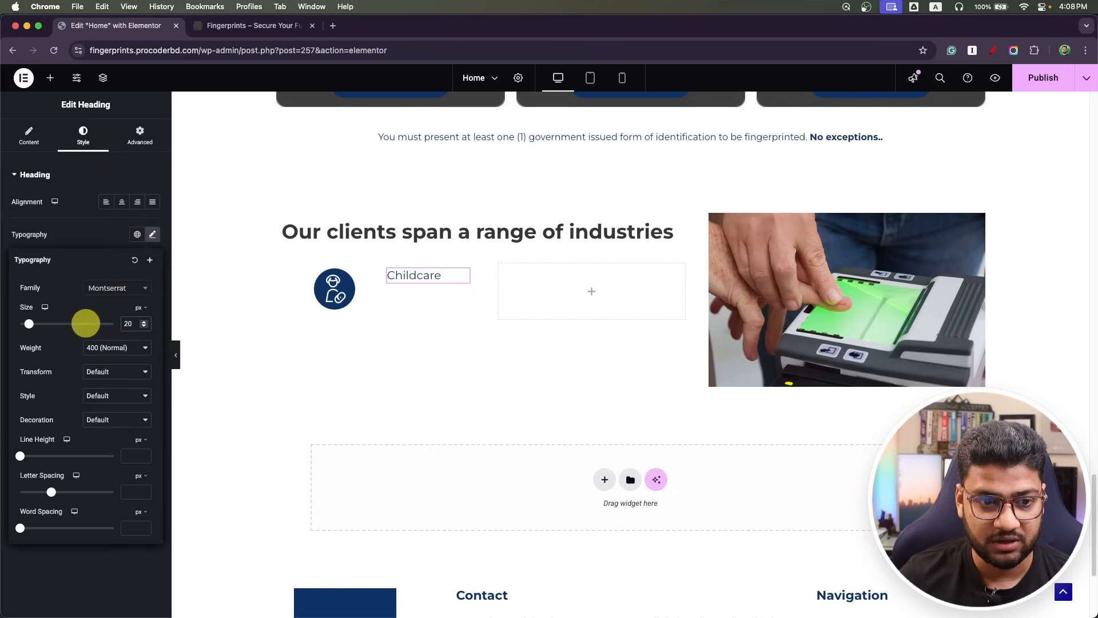
click(103, 348)
click(107, 390)
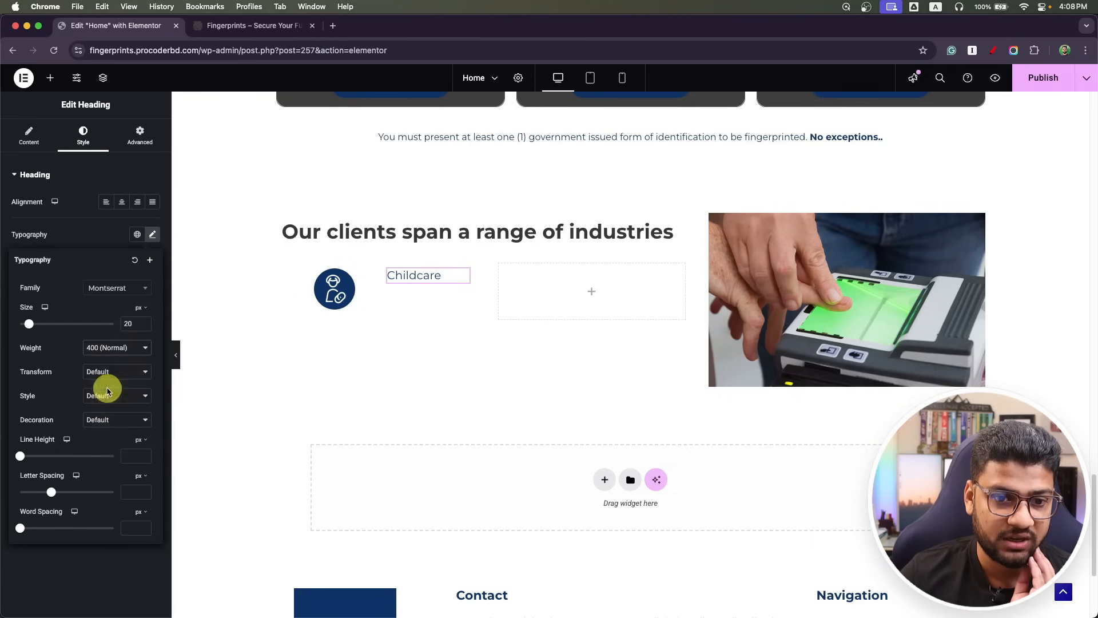
click(294, 270)
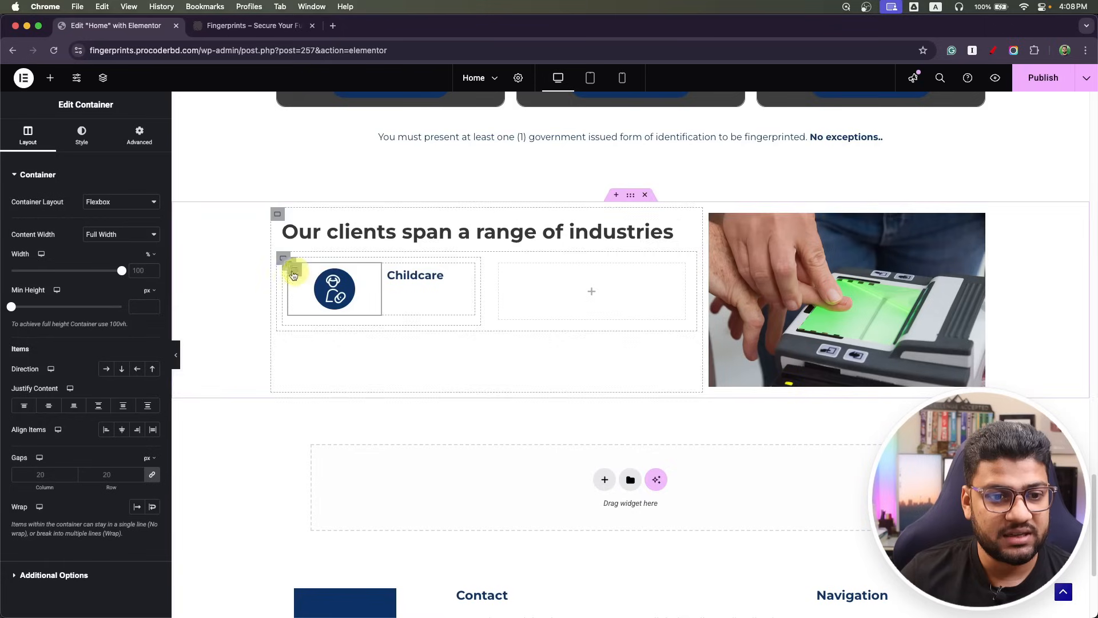
Set the icon container width to 25% and the text container width to 75%.
click(141, 272)
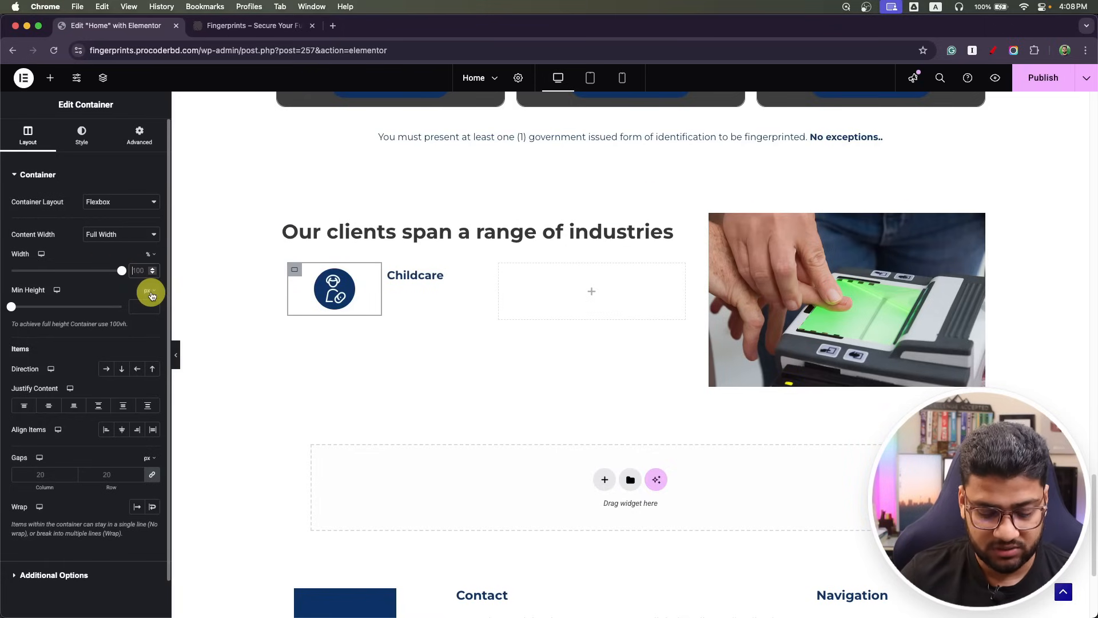
text(30)
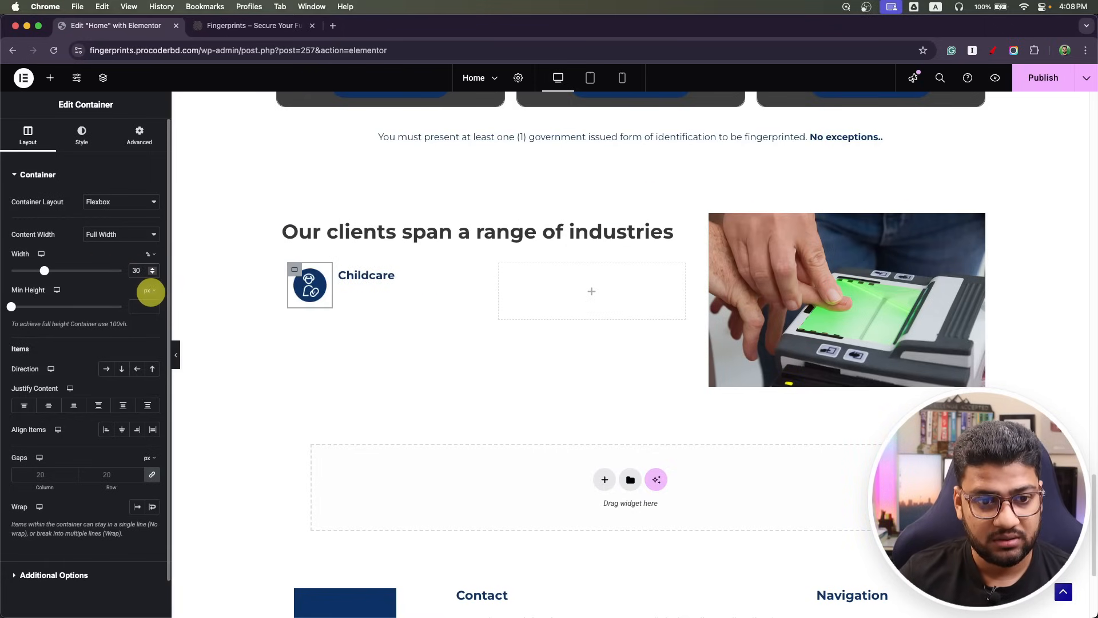
key(Down)
key(Down)
key(Down)
key(Down)
key(Down)
key(Down)
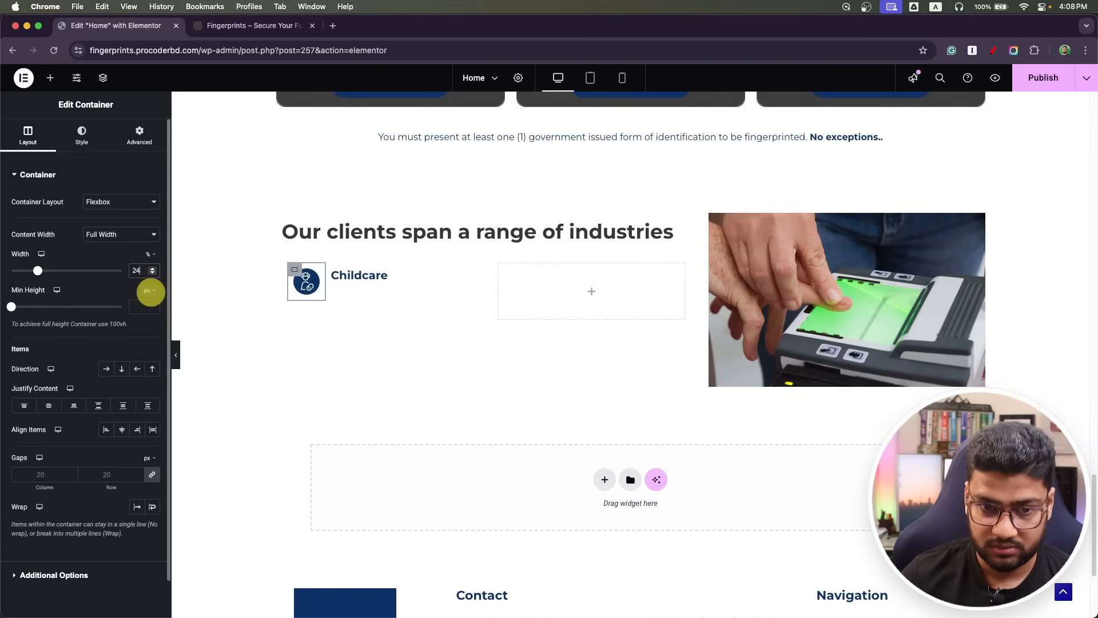
key(Up)
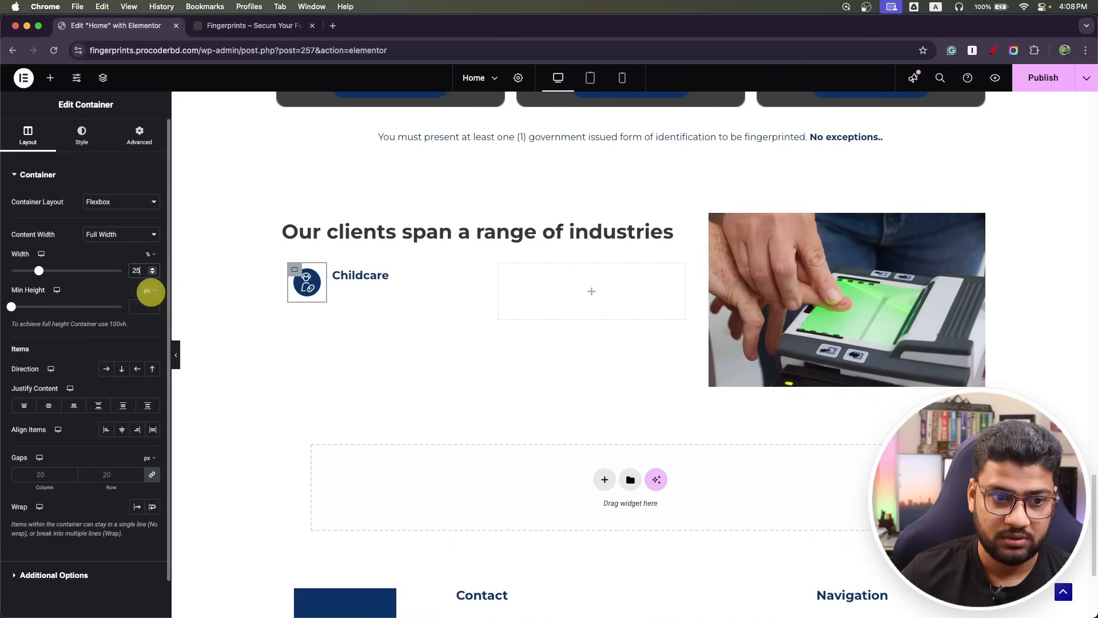
click(335, 272)
click(132, 271)
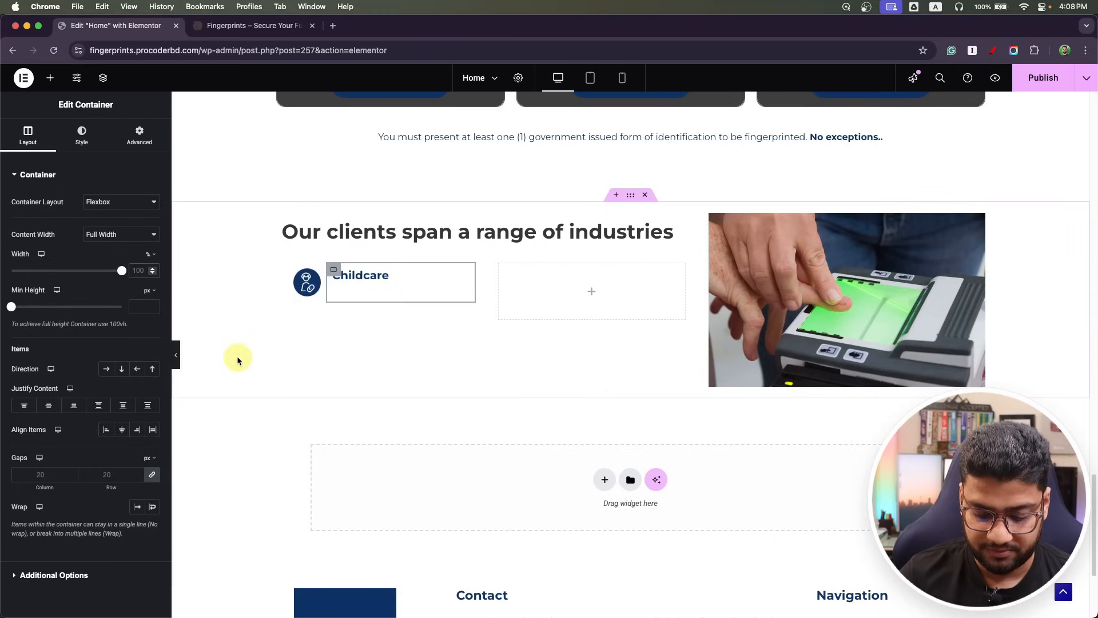
text(75)
click(292, 266)
click(350, 273)
Set the Childcare row container's Align Items to Center to vertically centre the text.
click(288, 266)
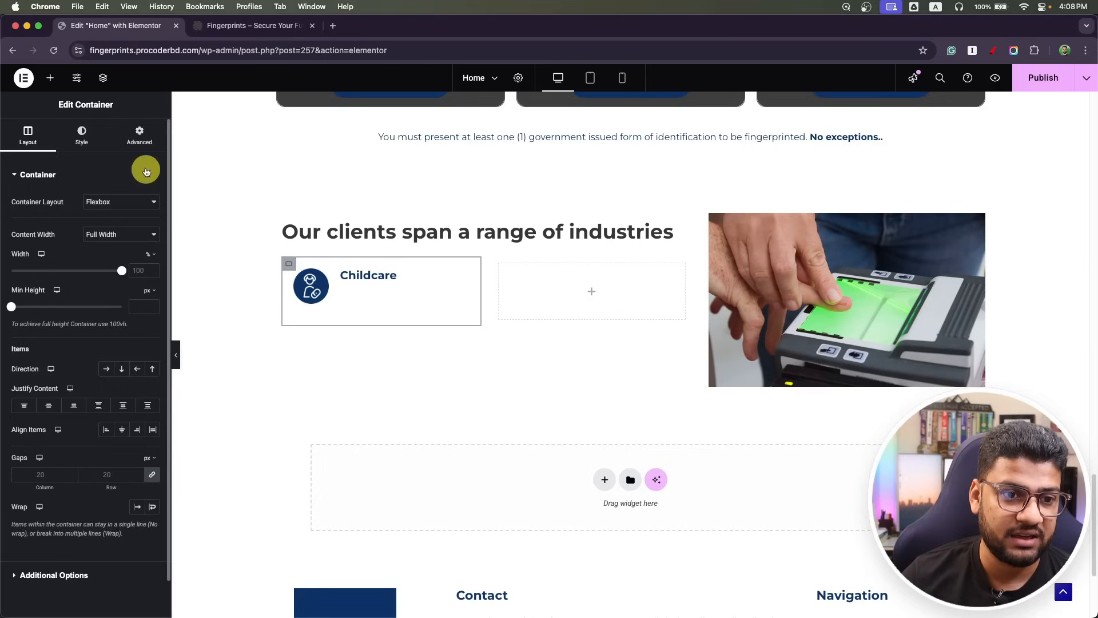
click(142, 140)
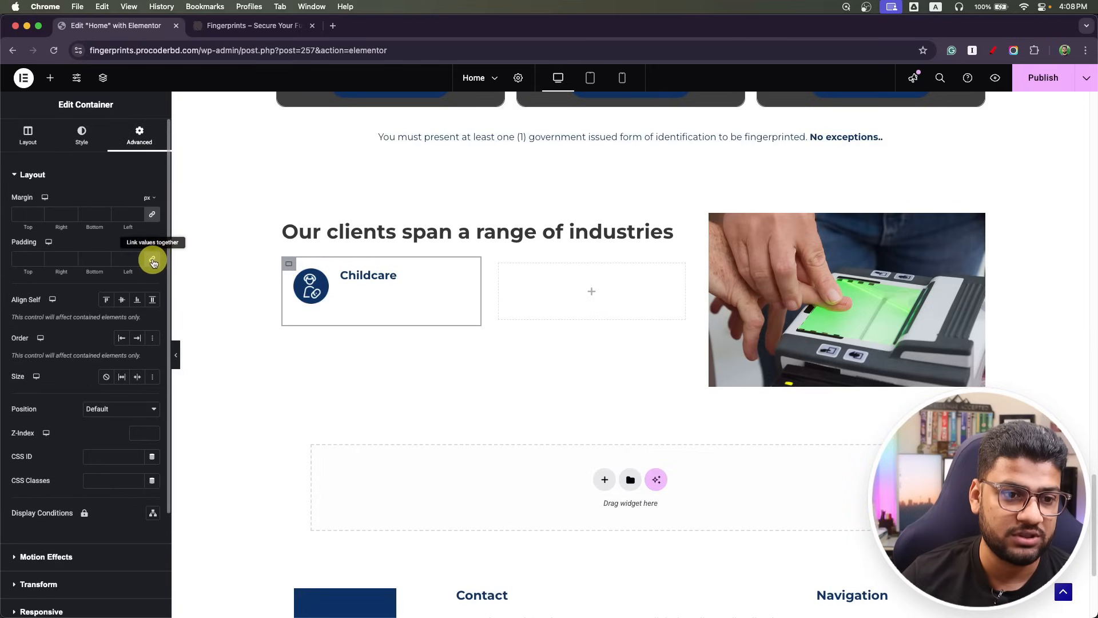
click(23, 136)
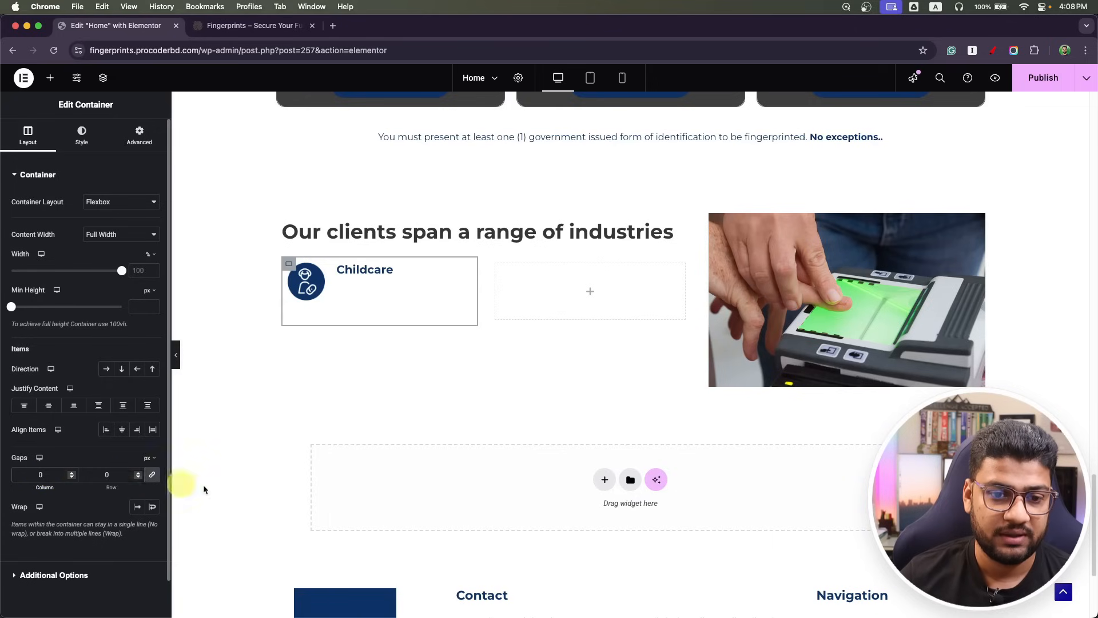
click(290, 265)
click(290, 267)
click(283, 260)
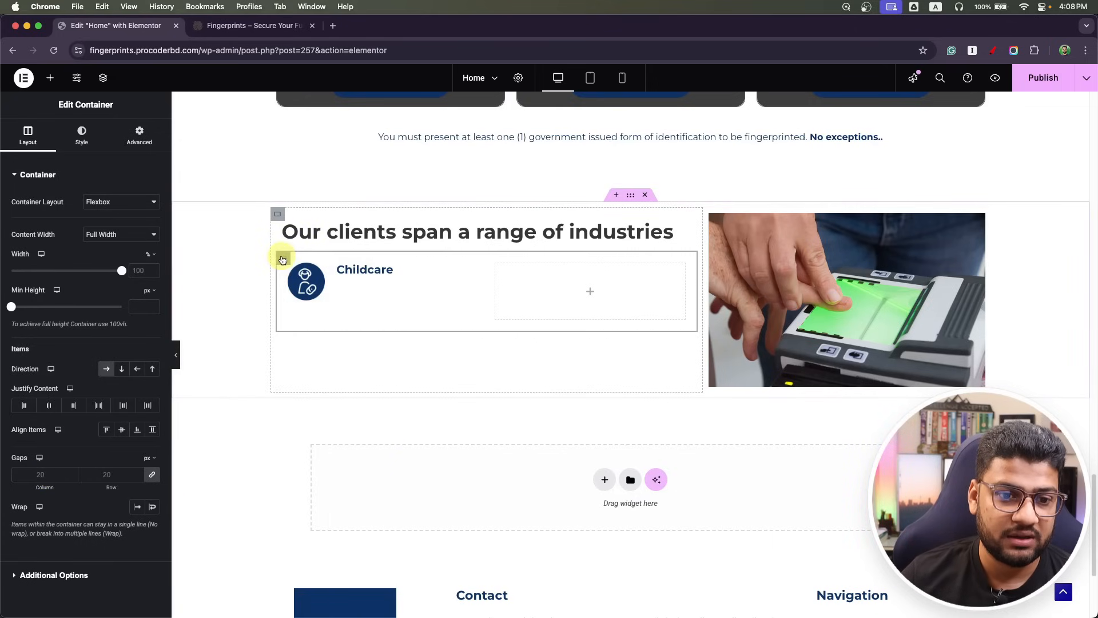
click(292, 272)
click(103, 77)
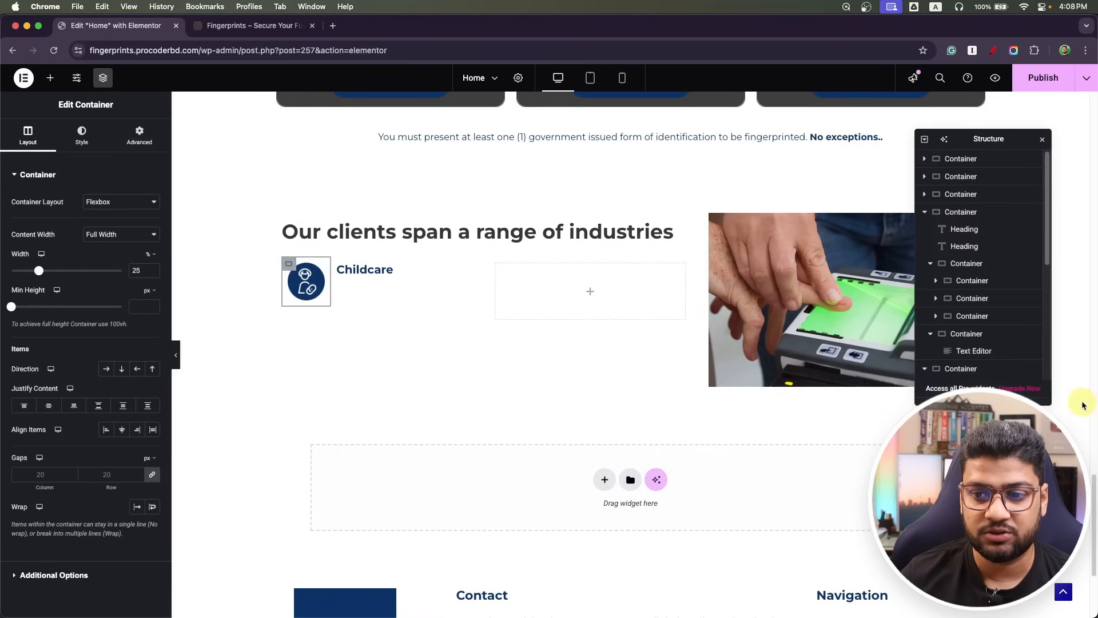
click(468, 271)
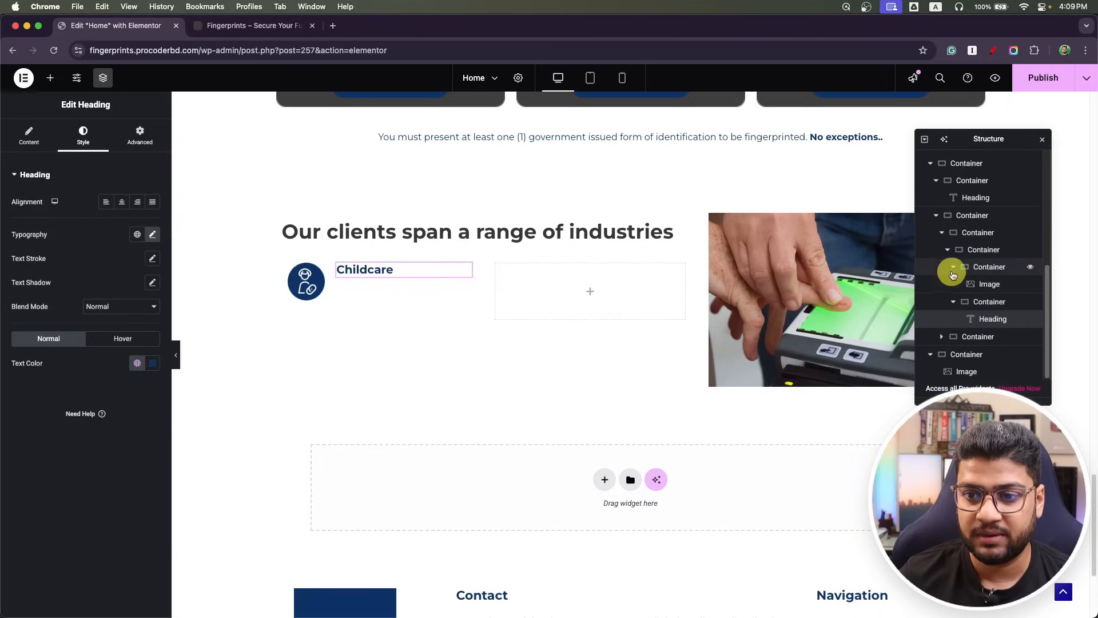
click(948, 250)
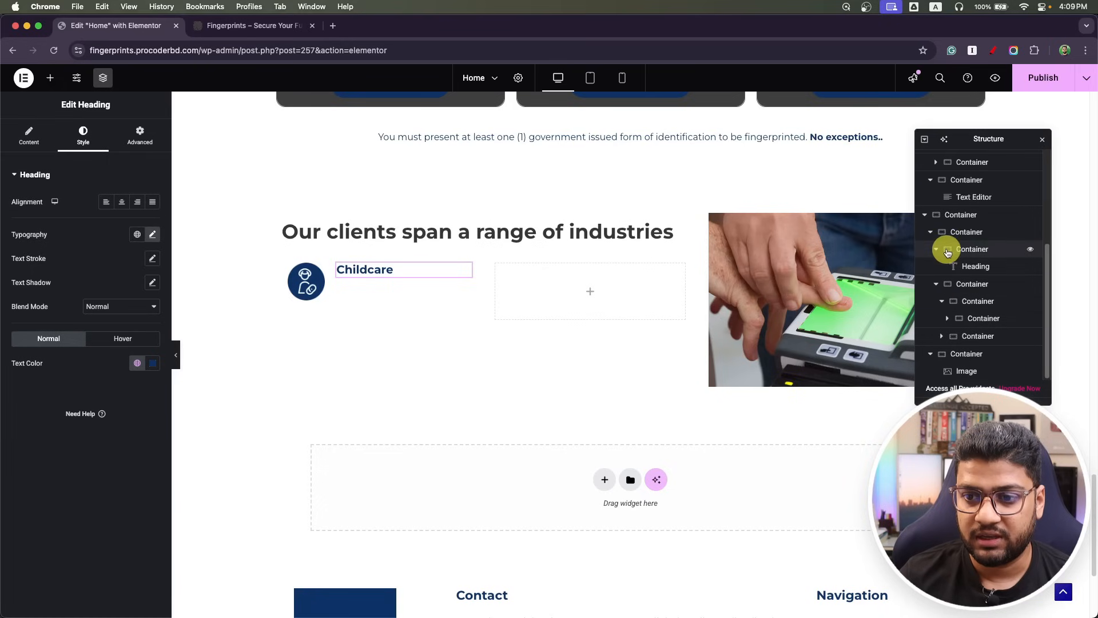
click(979, 322)
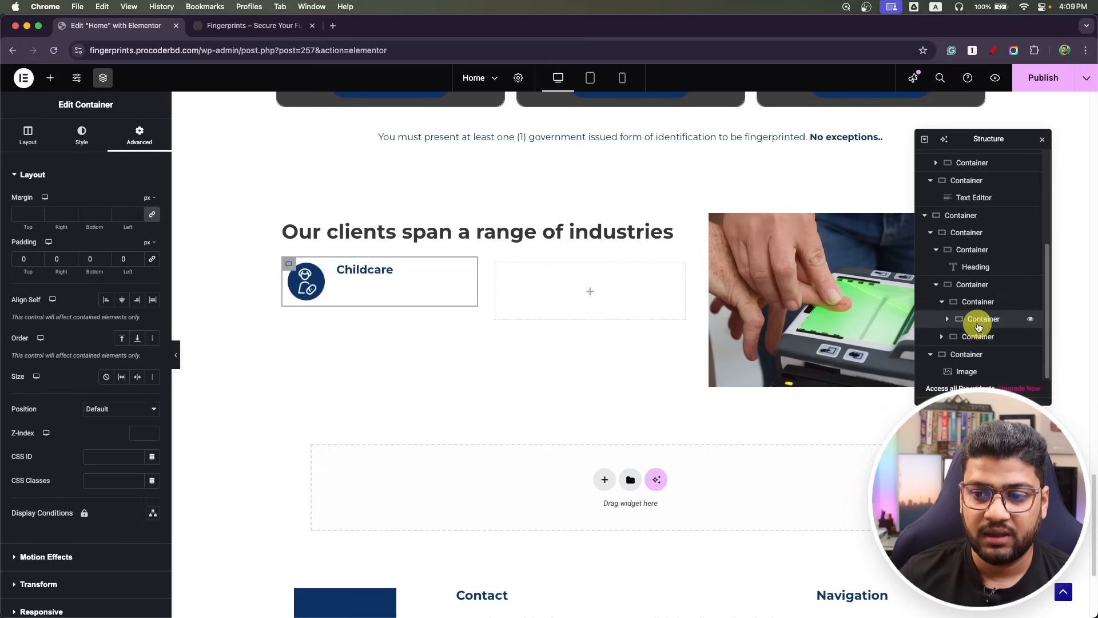
click(27, 140)
click(125, 430)
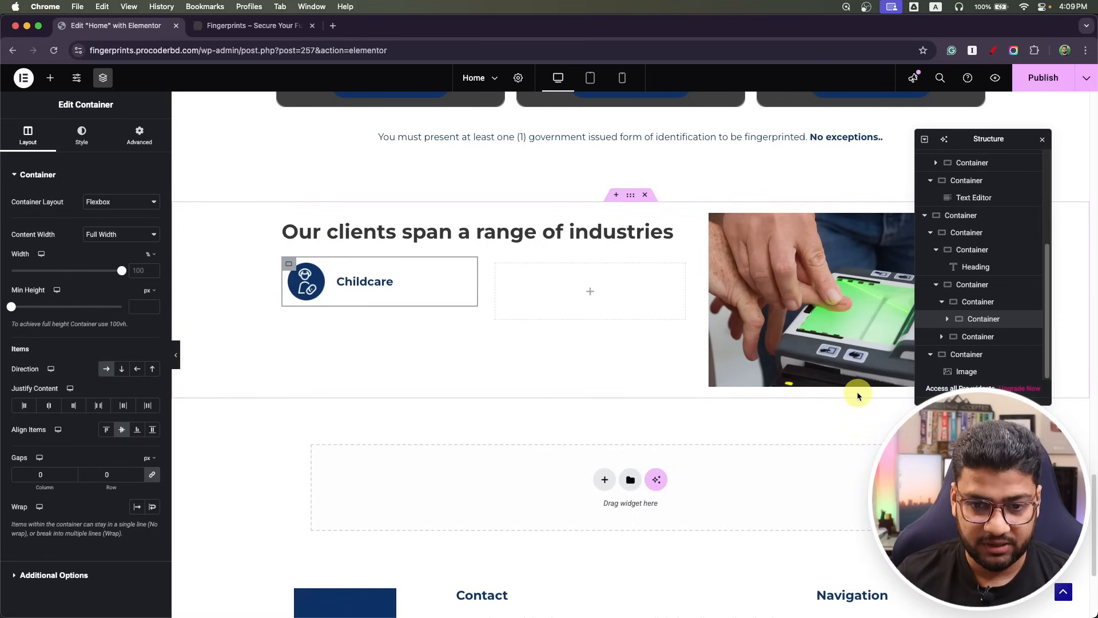
key(super+Tab)
key(super+Tab)
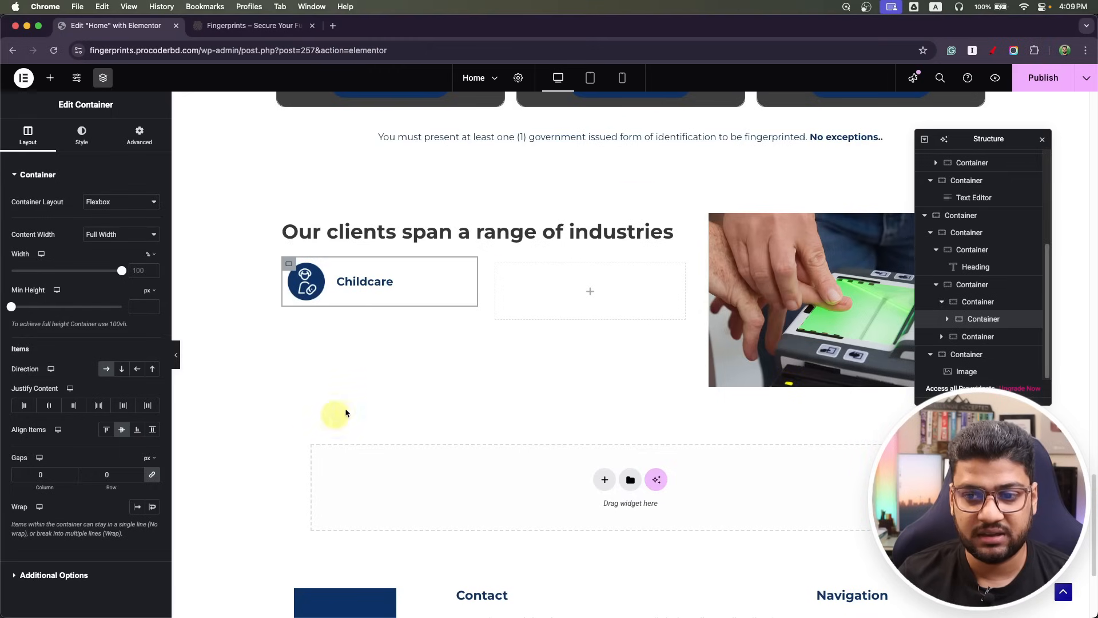
Duplicate the Childcare item twice and add a new empty container for the right column.
right_click(972, 316)
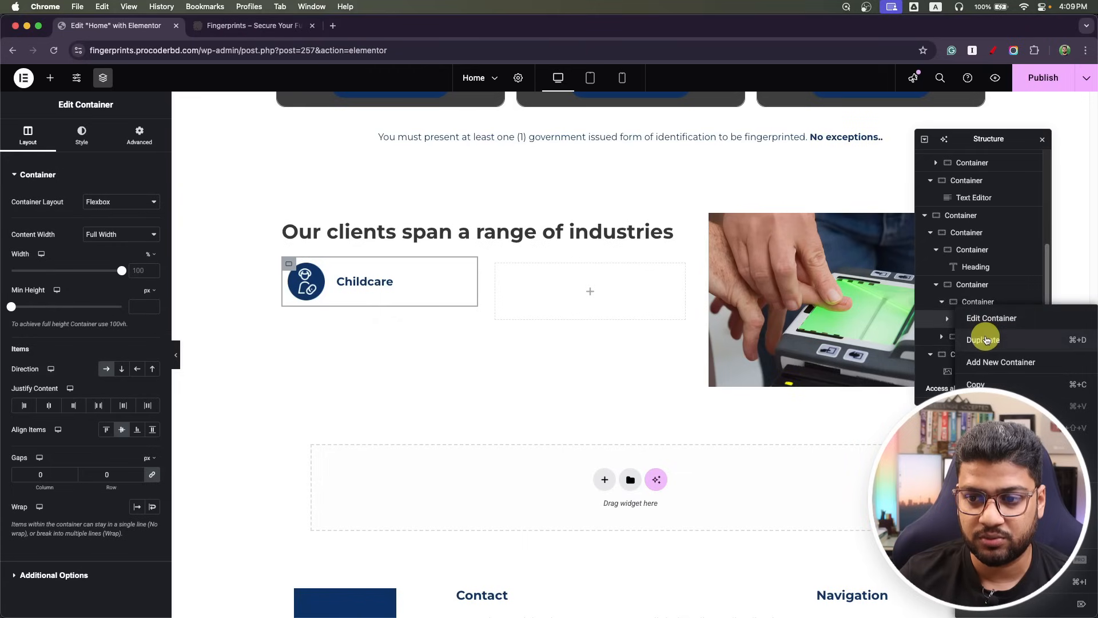
click(983, 341)
right_click(980, 327)
click(993, 344)
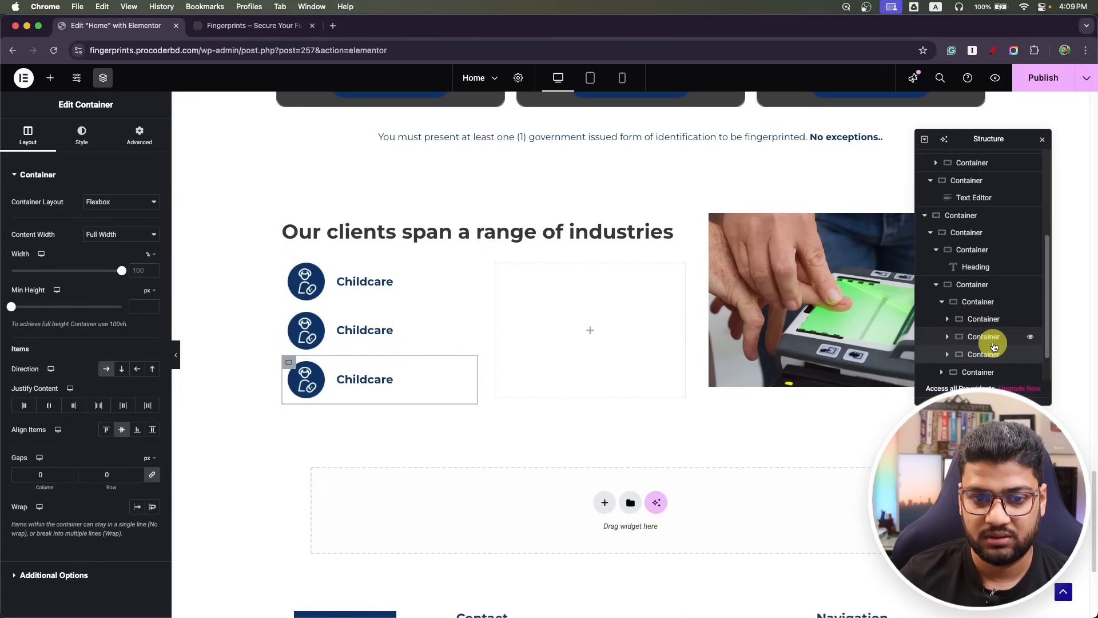
right_click(988, 346)
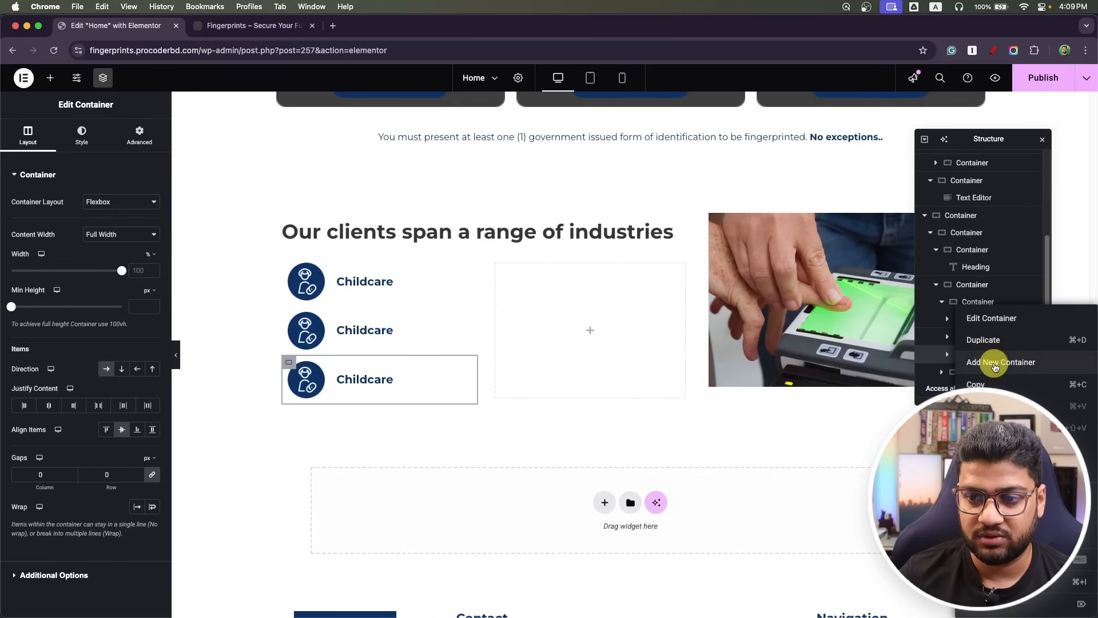
click(995, 360)
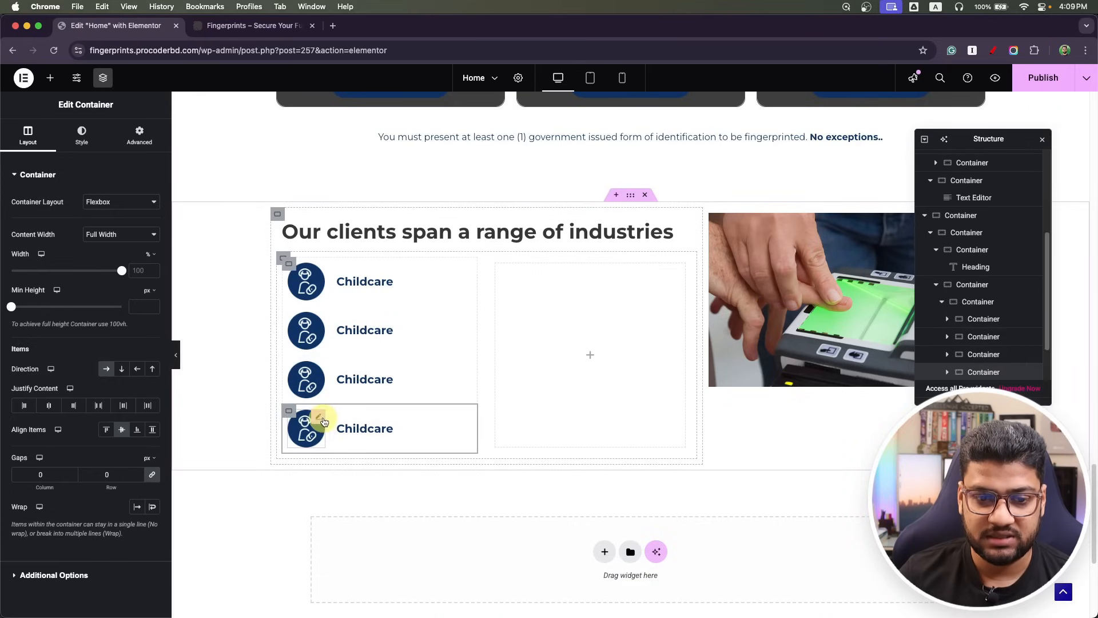
Move a Childcare item into the right column and duplicate it twice there.
drag(289, 414, 551, 434)
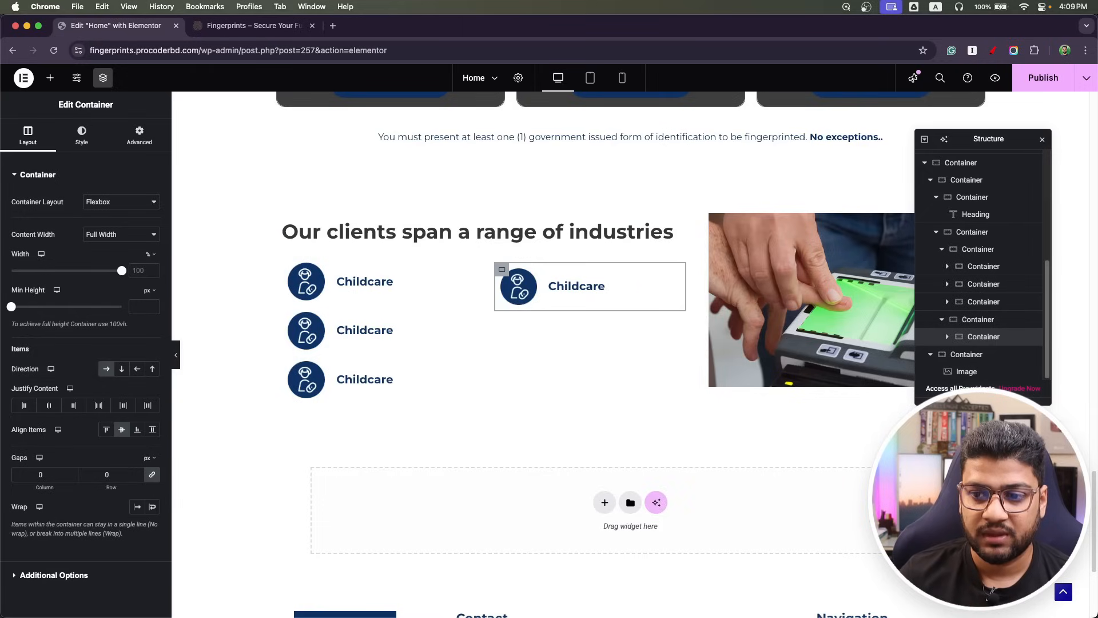
right_click(1017, 345)
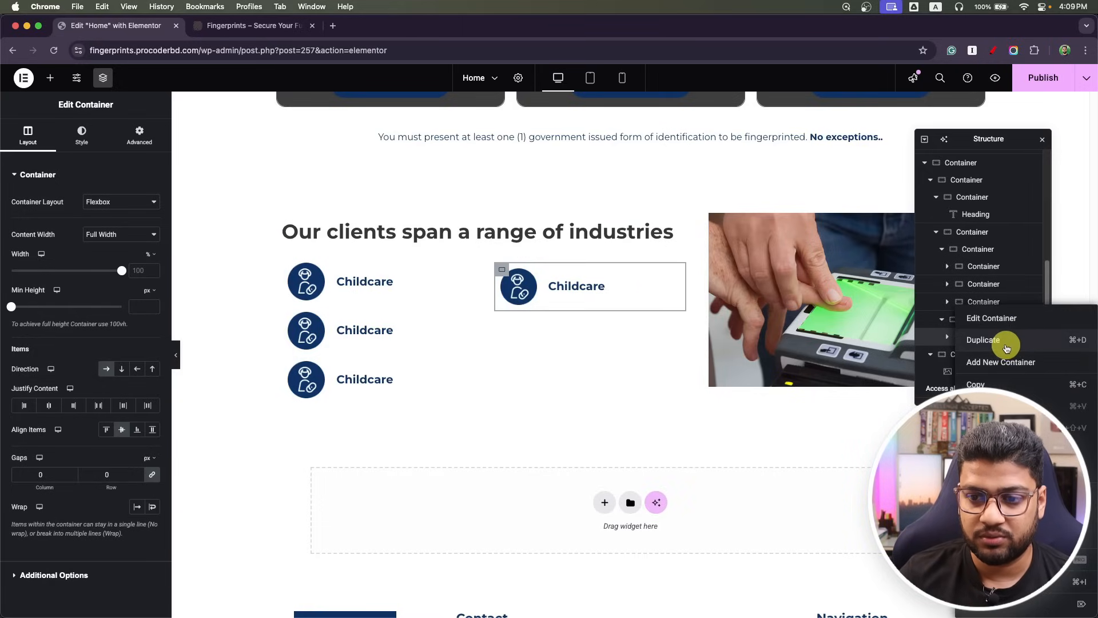
click(1002, 342)
right_click(1001, 356)
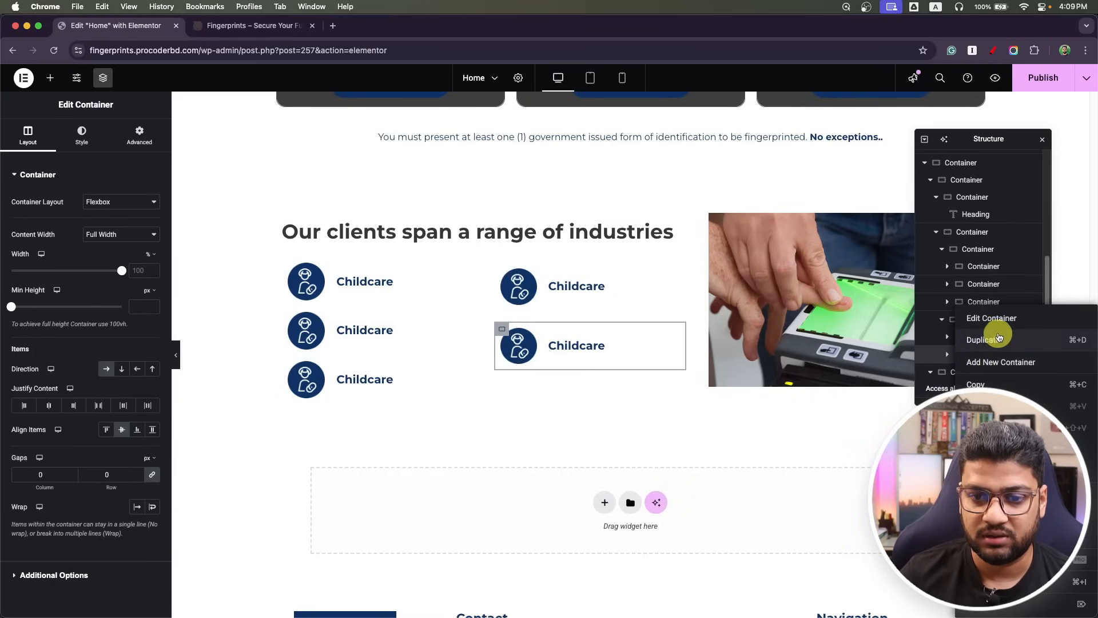
click(1002, 337)
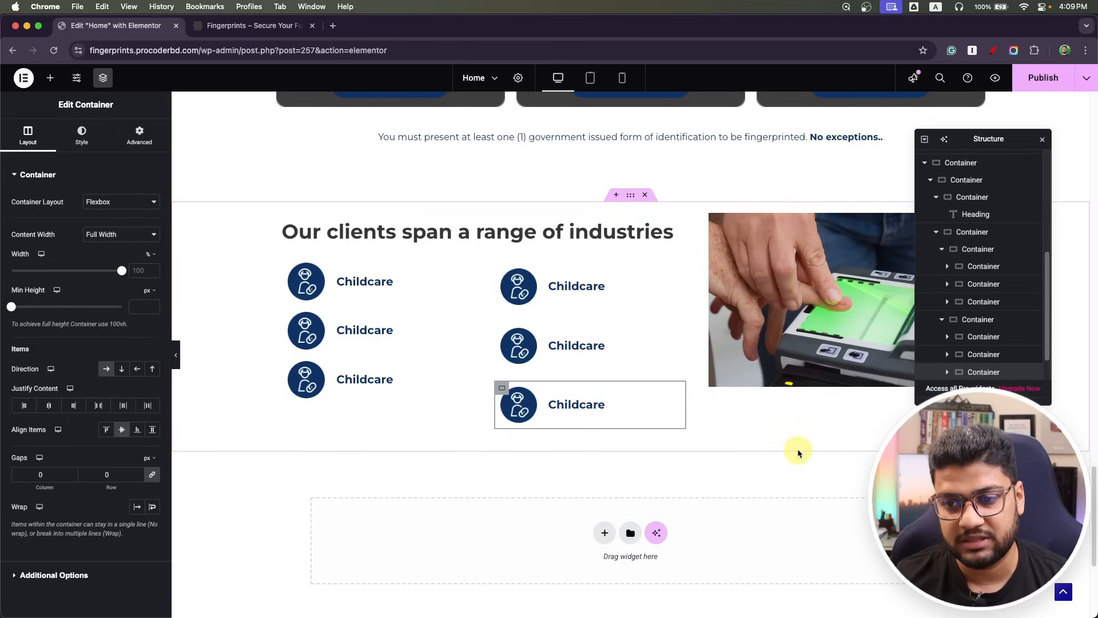
click(948, 337)
click(948, 338)
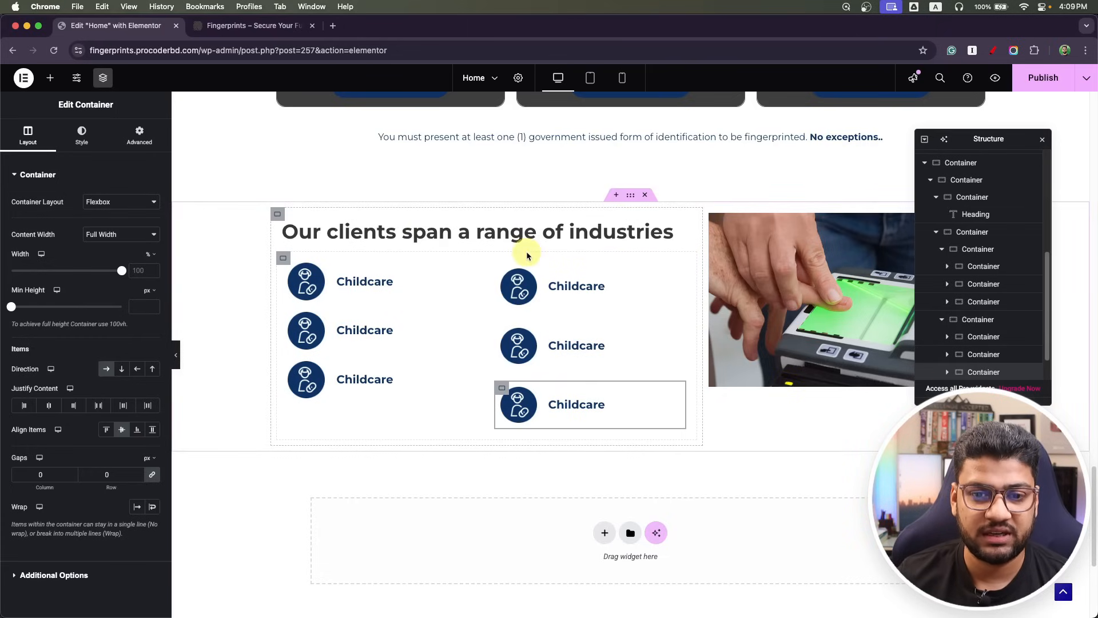
Set the right column container's padding to 0 and its gap to 0.
click(977, 318)
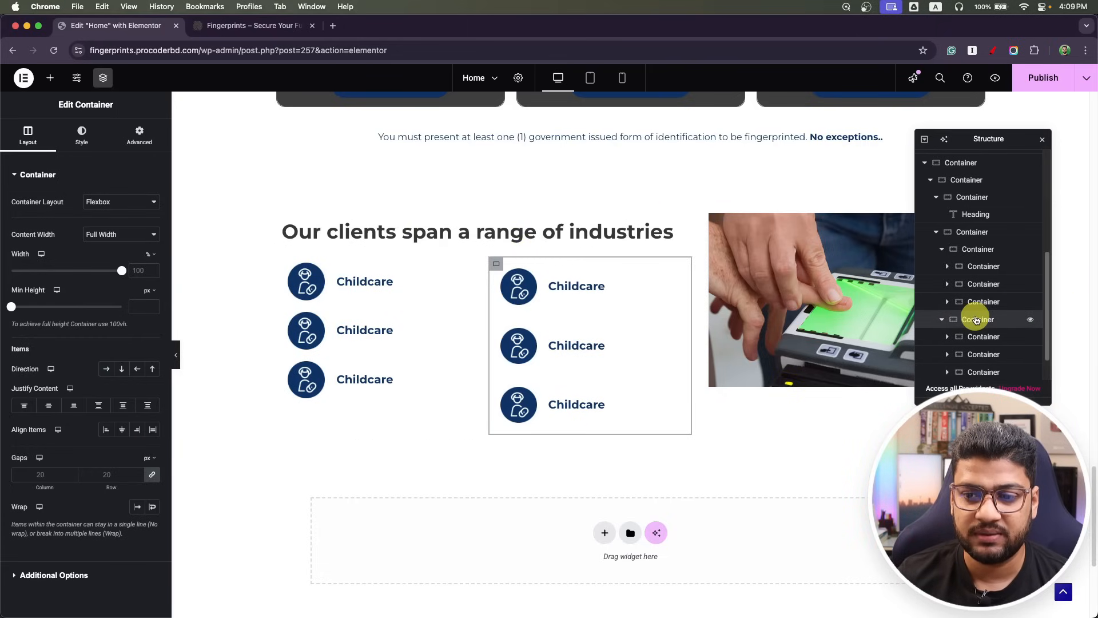
click(140, 135)
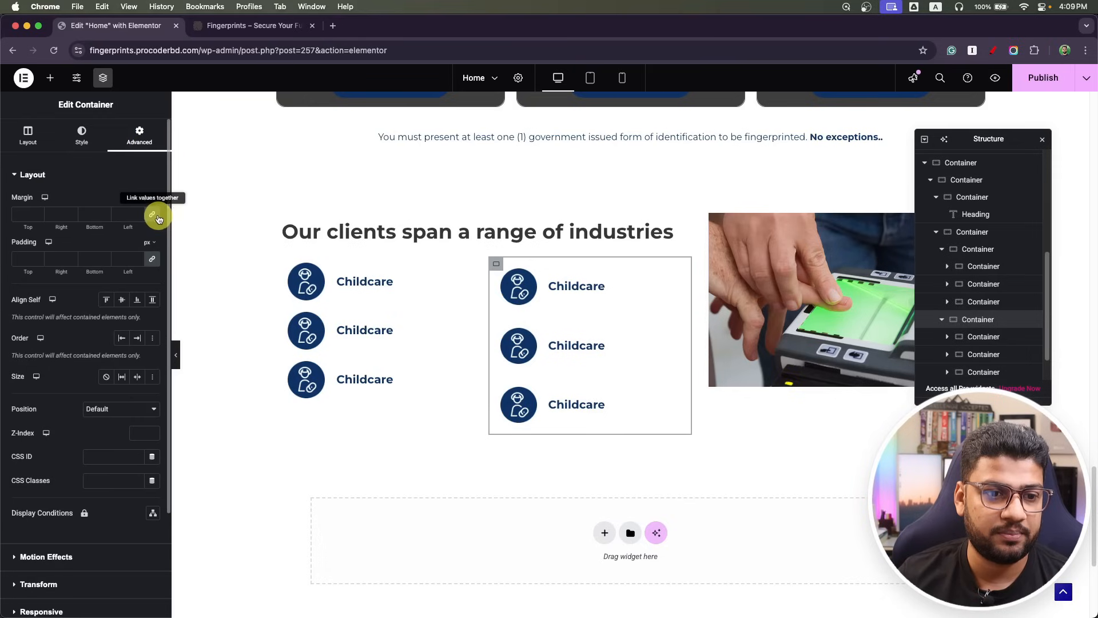
click(153, 261)
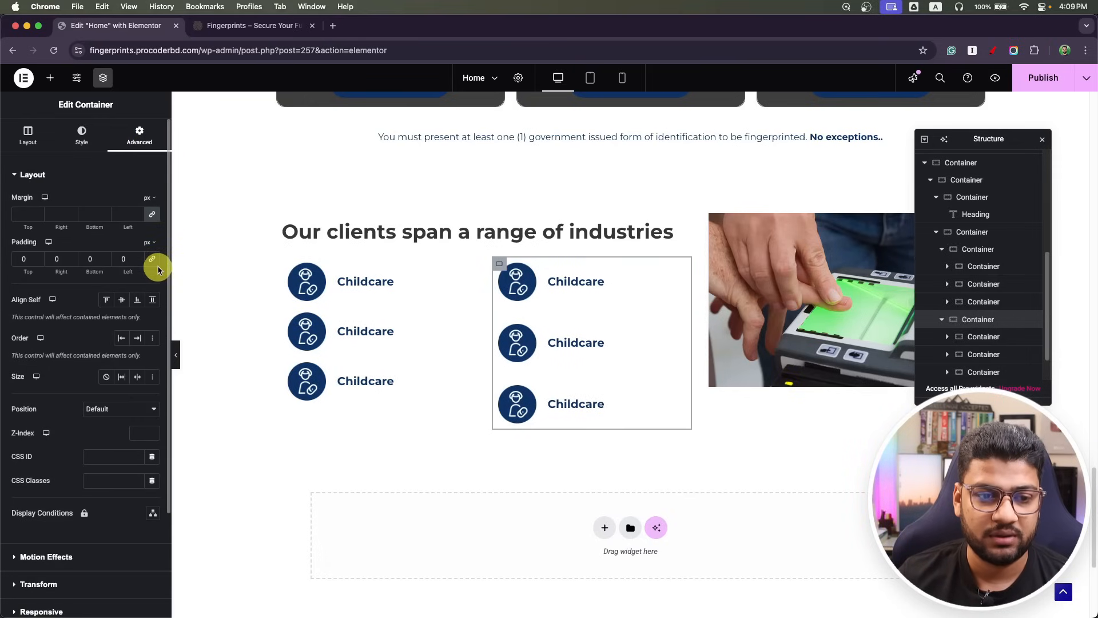
click(20, 132)
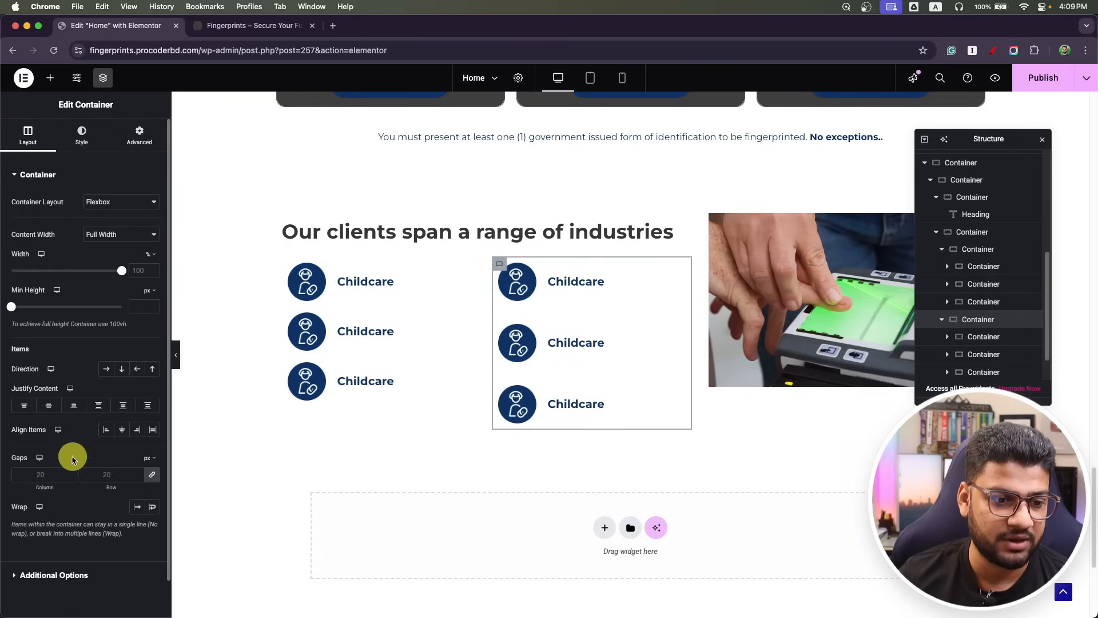
click(40, 477)
text(0)
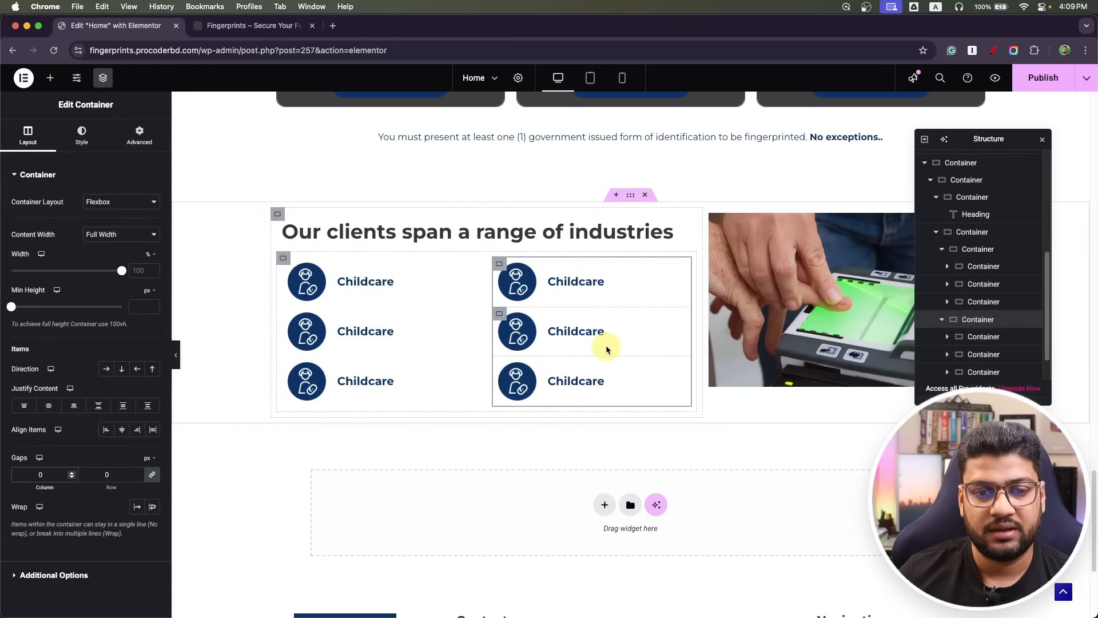
click(592, 79)
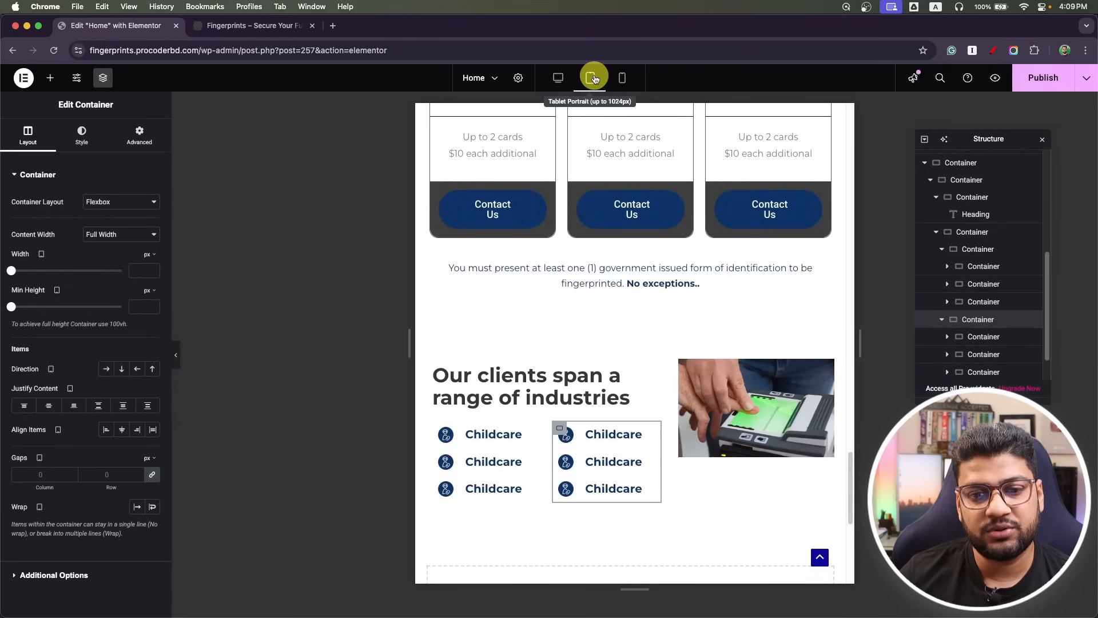
click(622, 81)
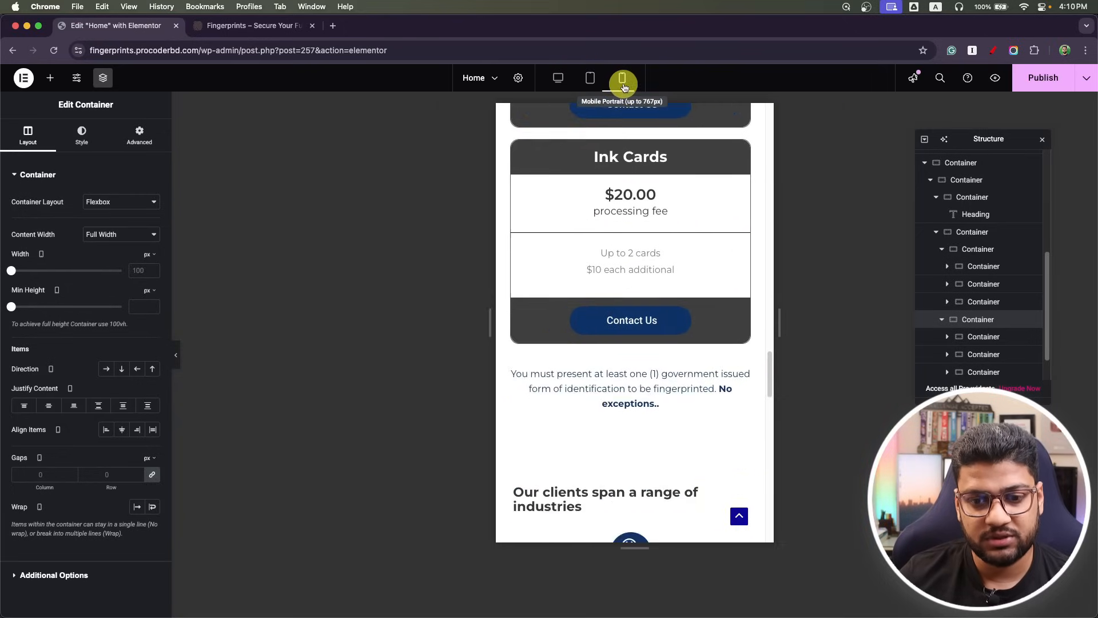
scroll(624, 369, down, 10)
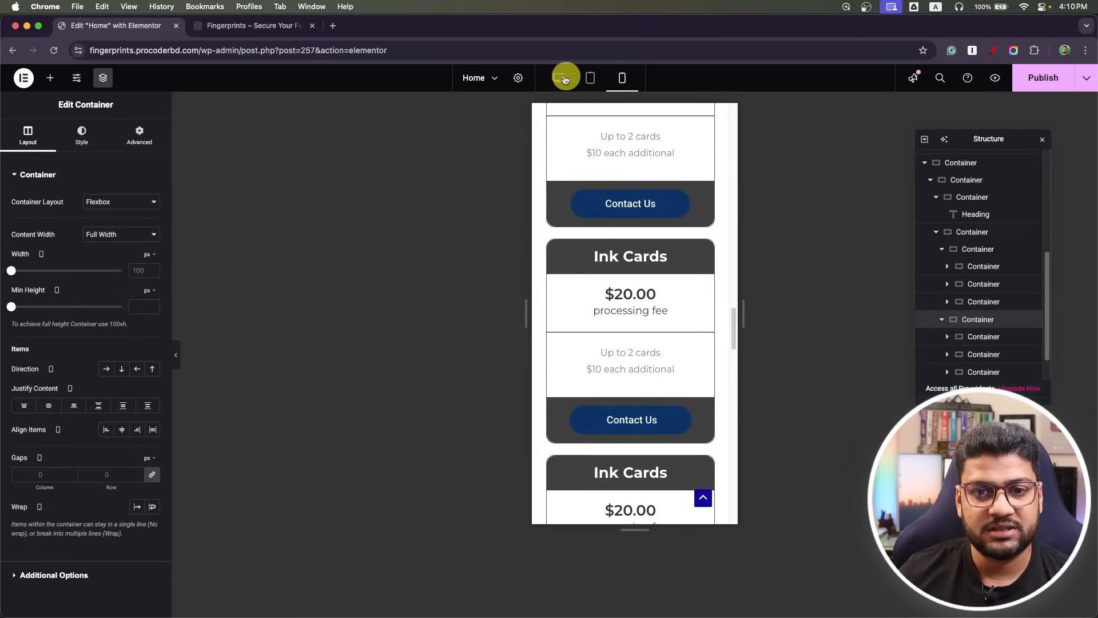
click(558, 78)
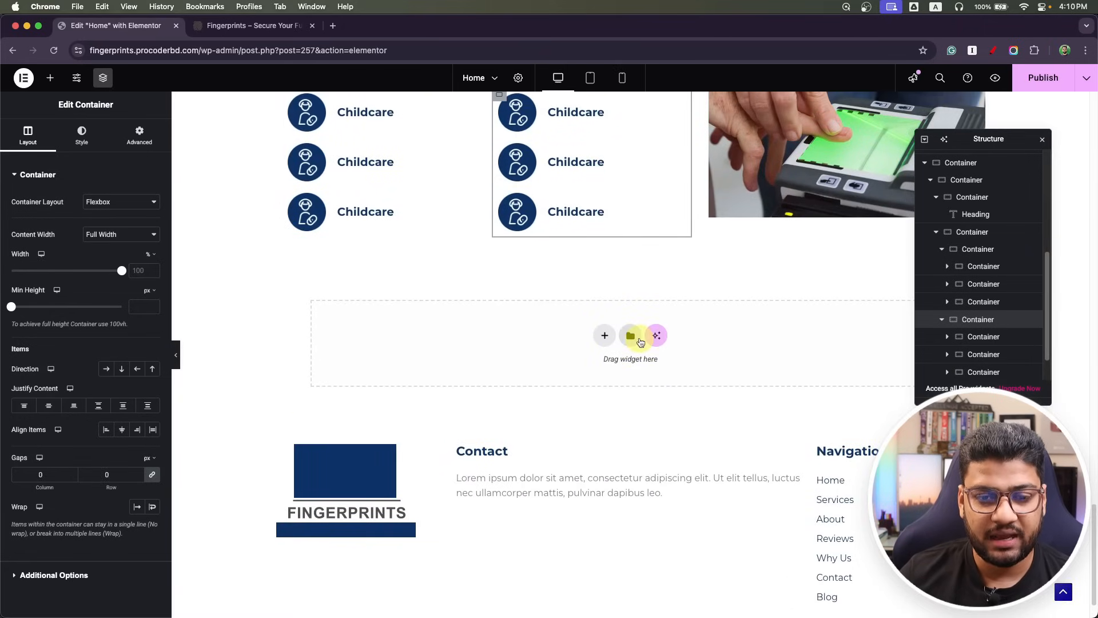
scroll(640, 340, down, 2)
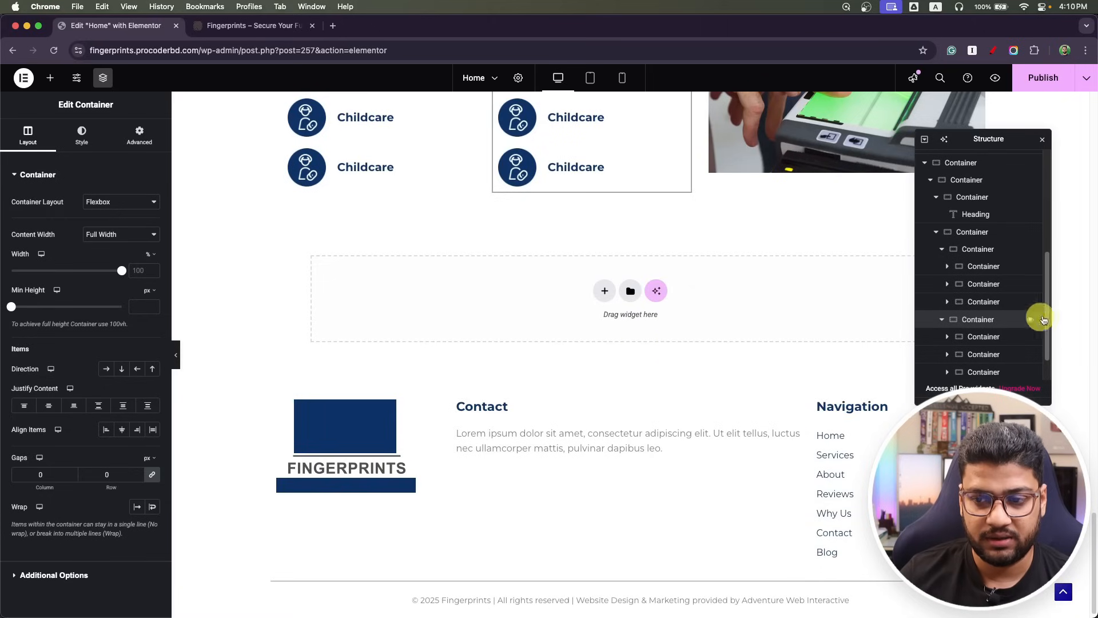
Delete the five extra Childcare items in the Navigator, keeping one, and publish.
right_click(998, 342)
click(1004, 604)
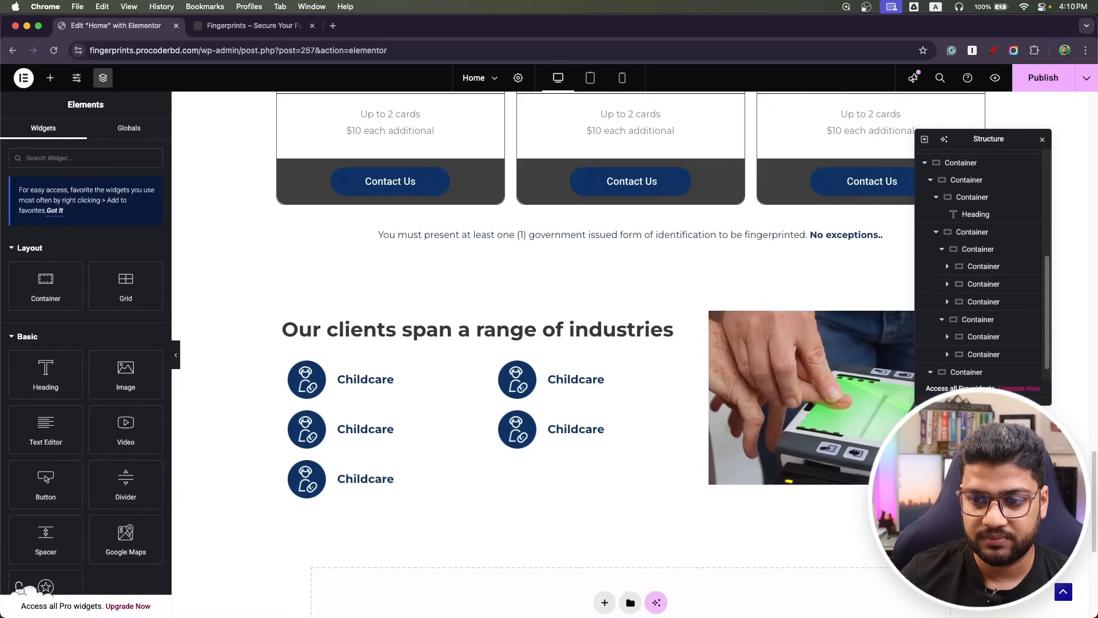
right_click(987, 354)
click(1004, 603)
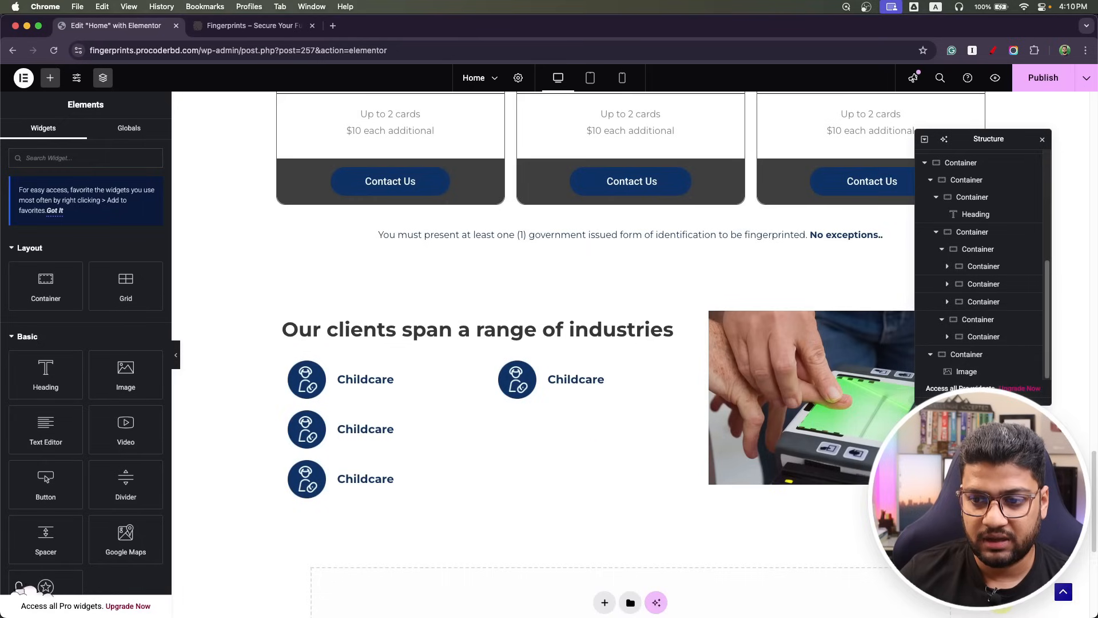
right_click(980, 338)
click(1004, 604)
right_click(976, 304)
click(1004, 604)
right_click(975, 303)
click(1005, 604)
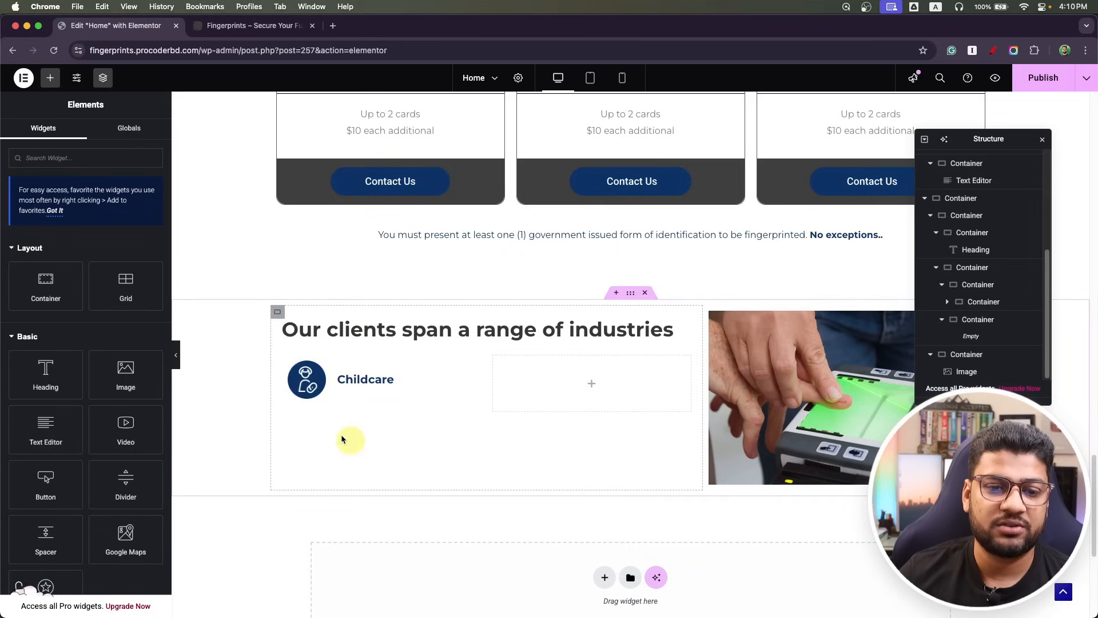
click(1032, 80)
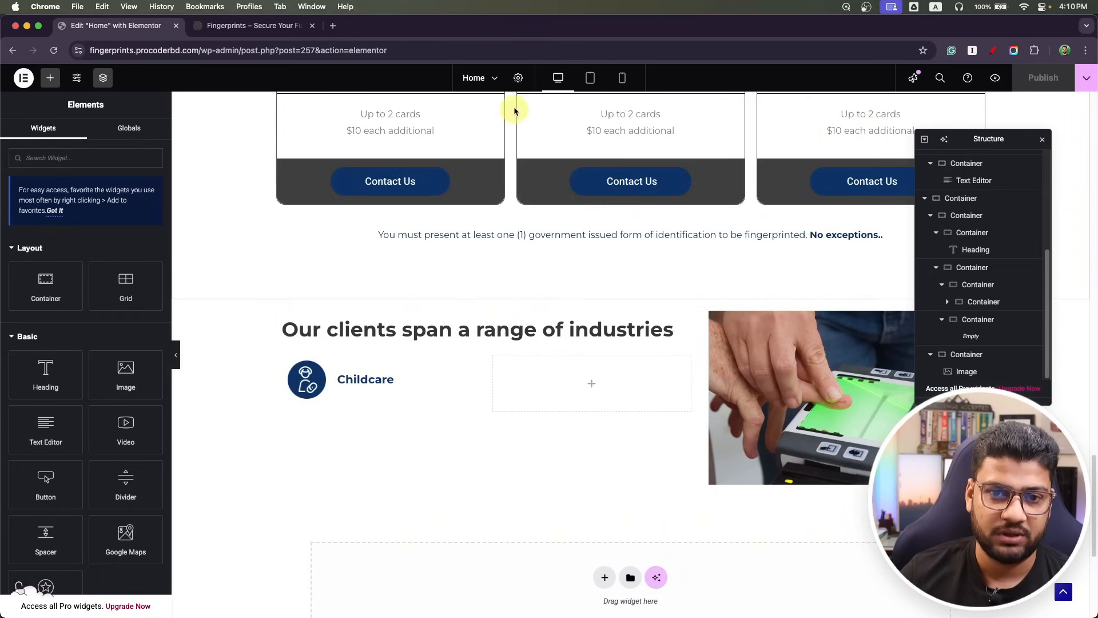
In tablet view, set the Childcare heading's font size to 14 px and publish.
click(591, 80)
scroll(483, 404, down, 3)
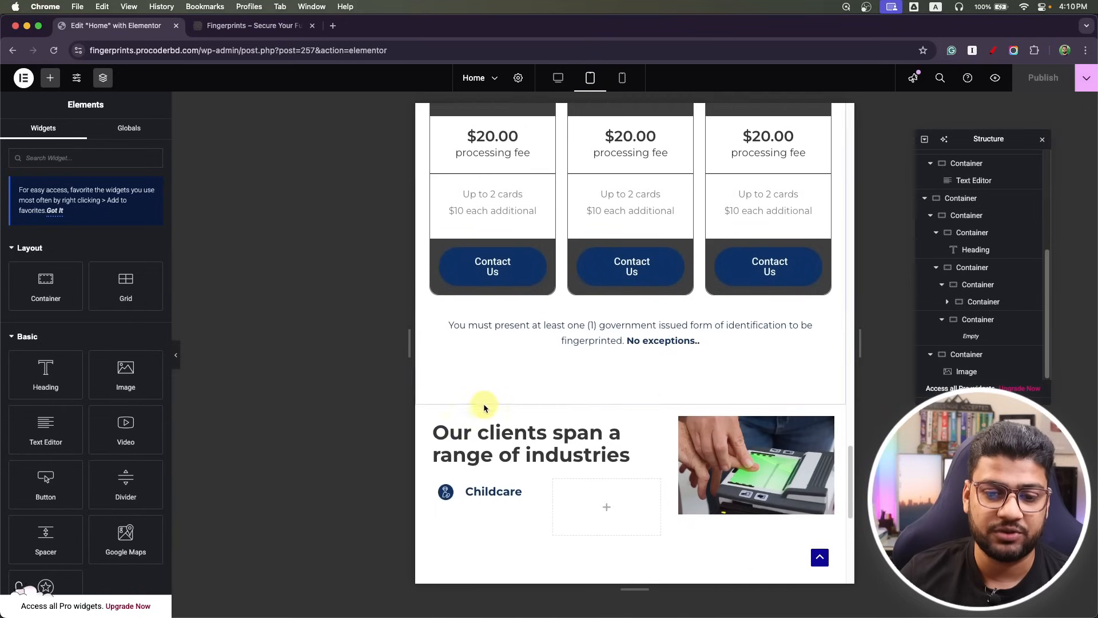
scroll(503, 395, down, 3)
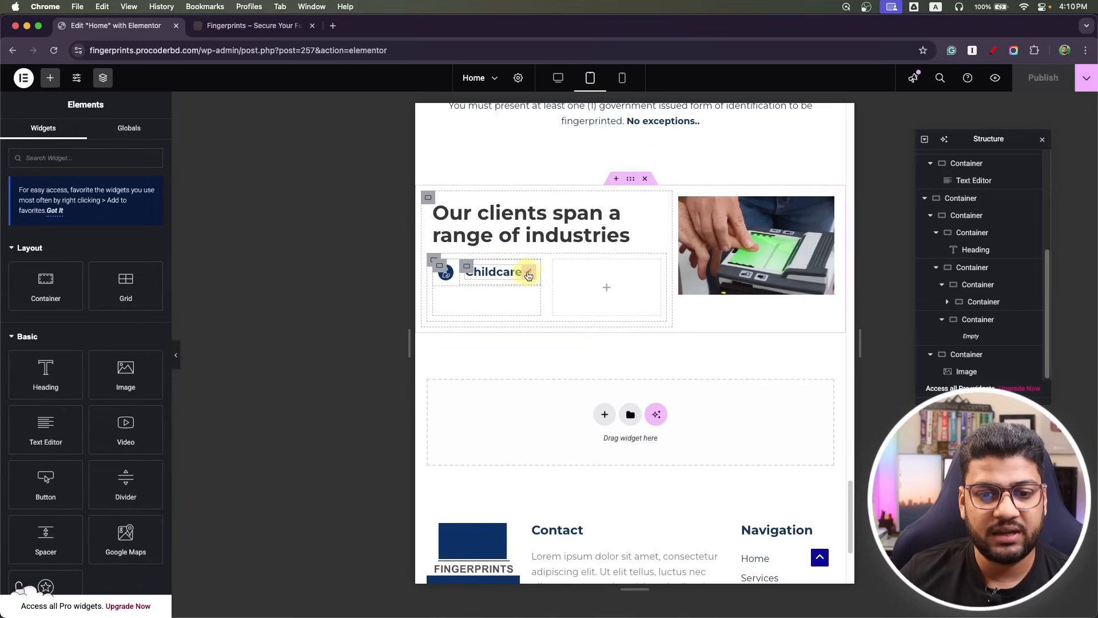
click(530, 275)
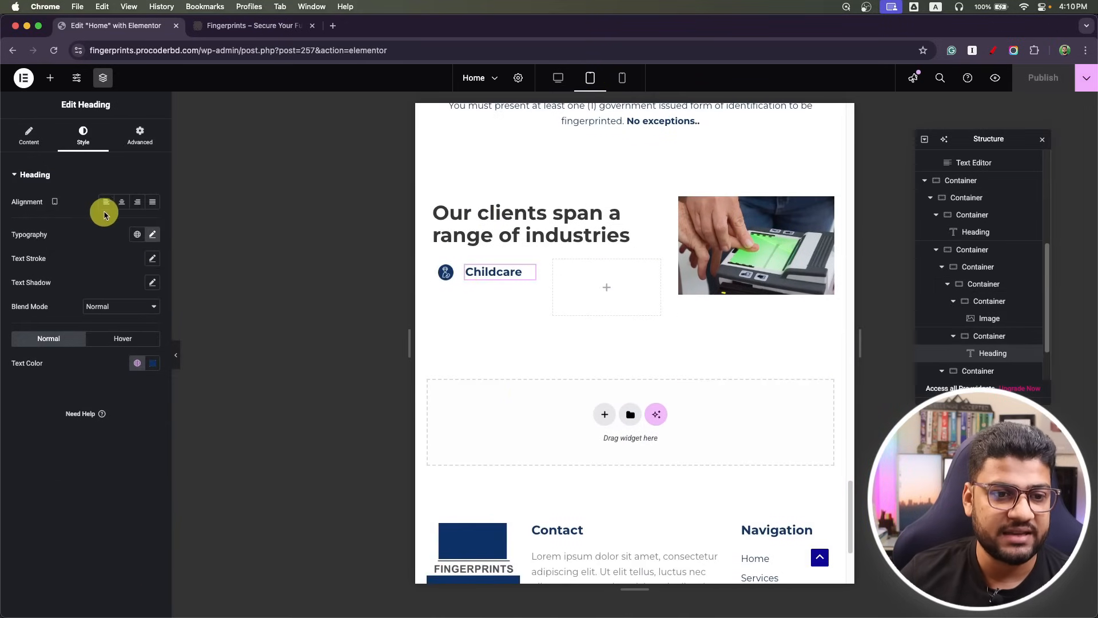
click(152, 236)
click(133, 327)
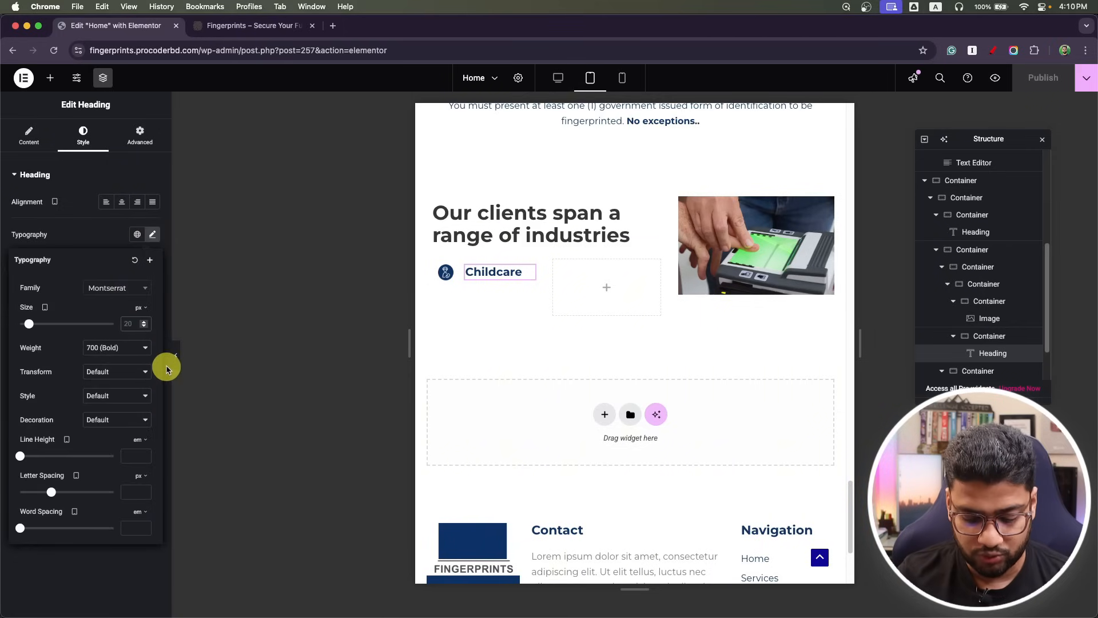
text(14)
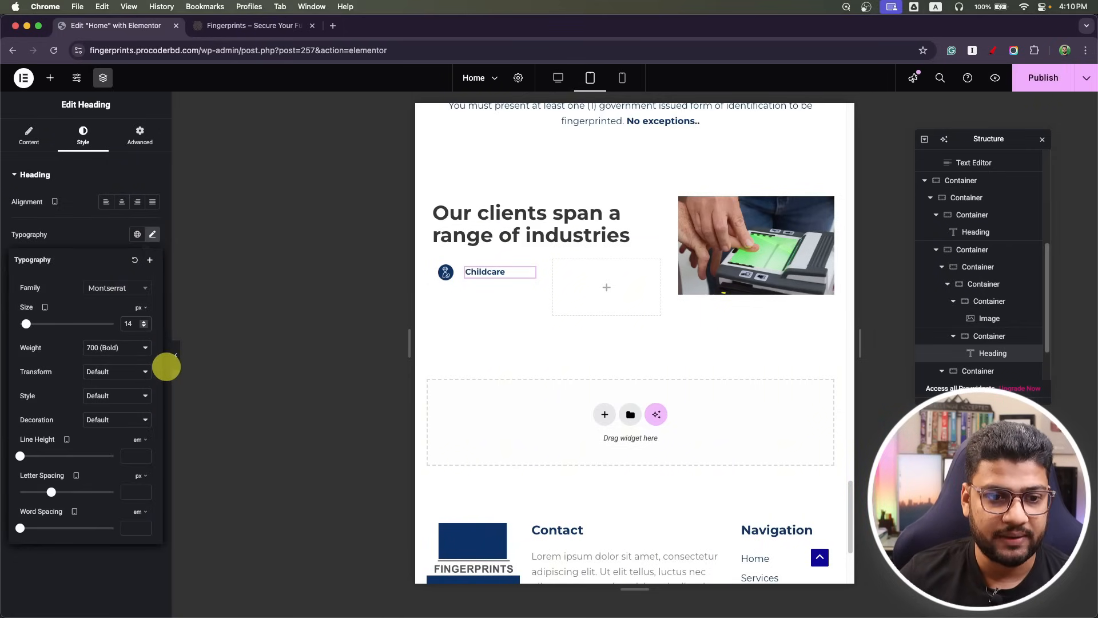
click(1042, 78)
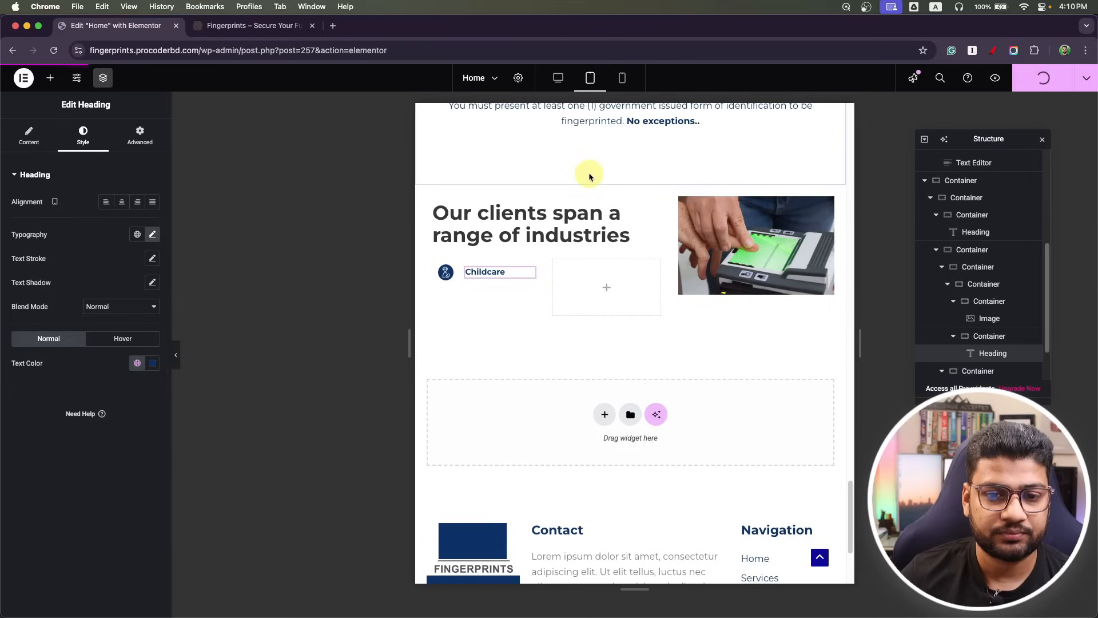
In mobile view, set the icon container to 20% and heading container to 80%, publish, and return to desktop.
click(622, 80)
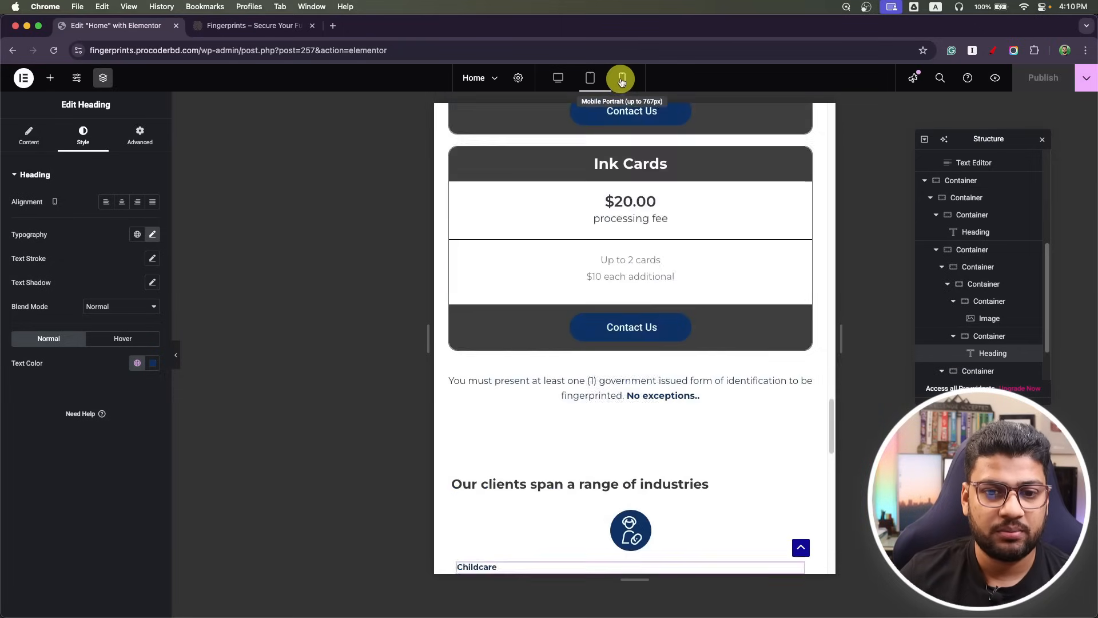
scroll(604, 354, down, 2)
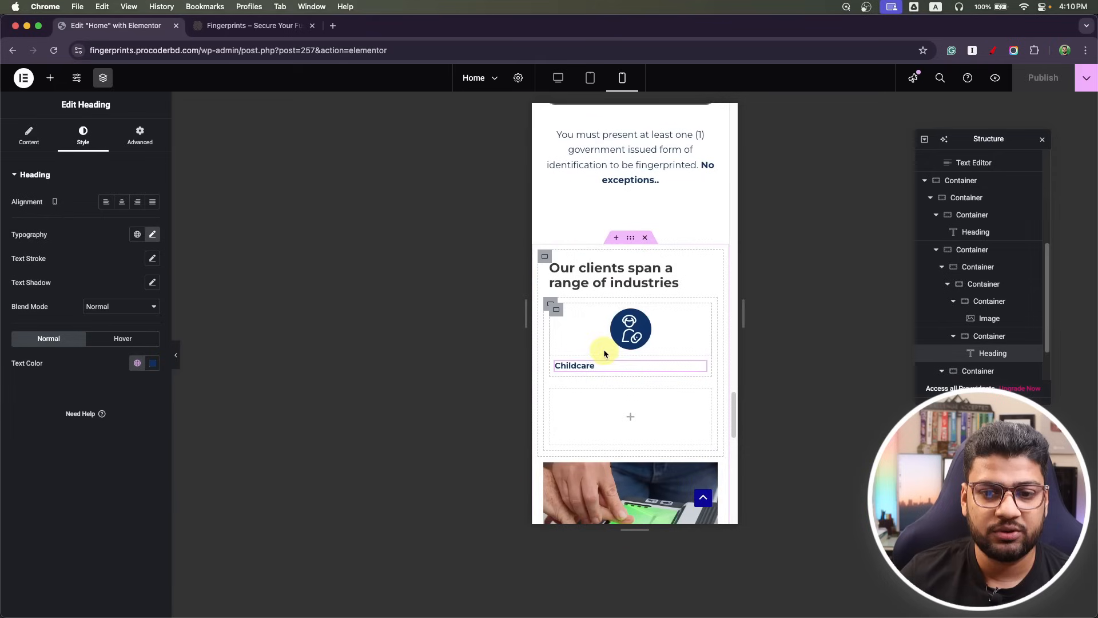
click(557, 316)
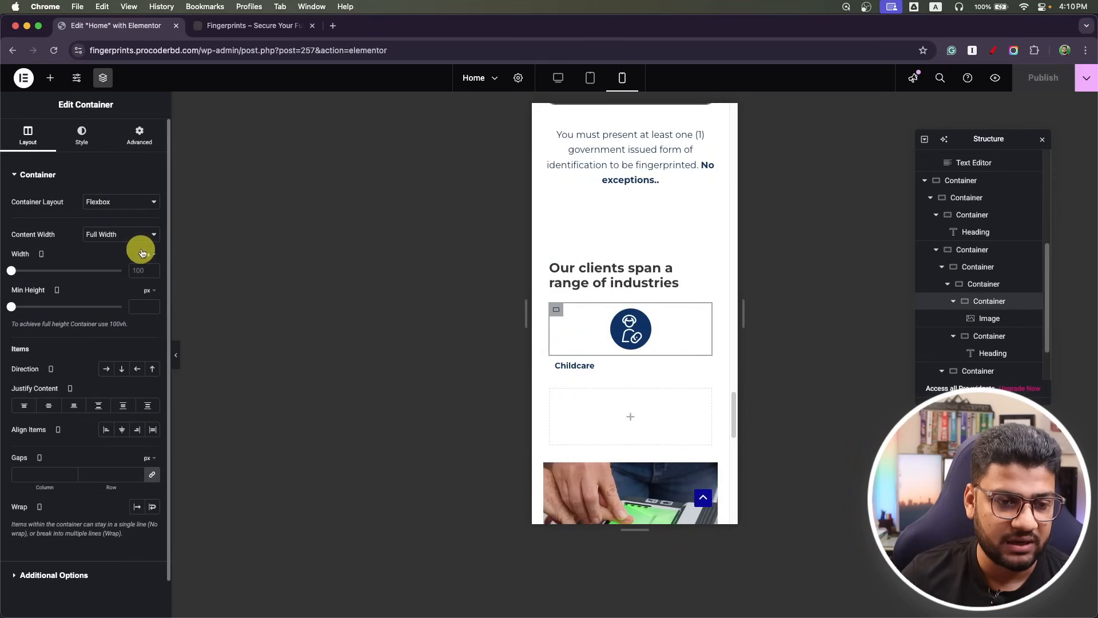
click(147, 272)
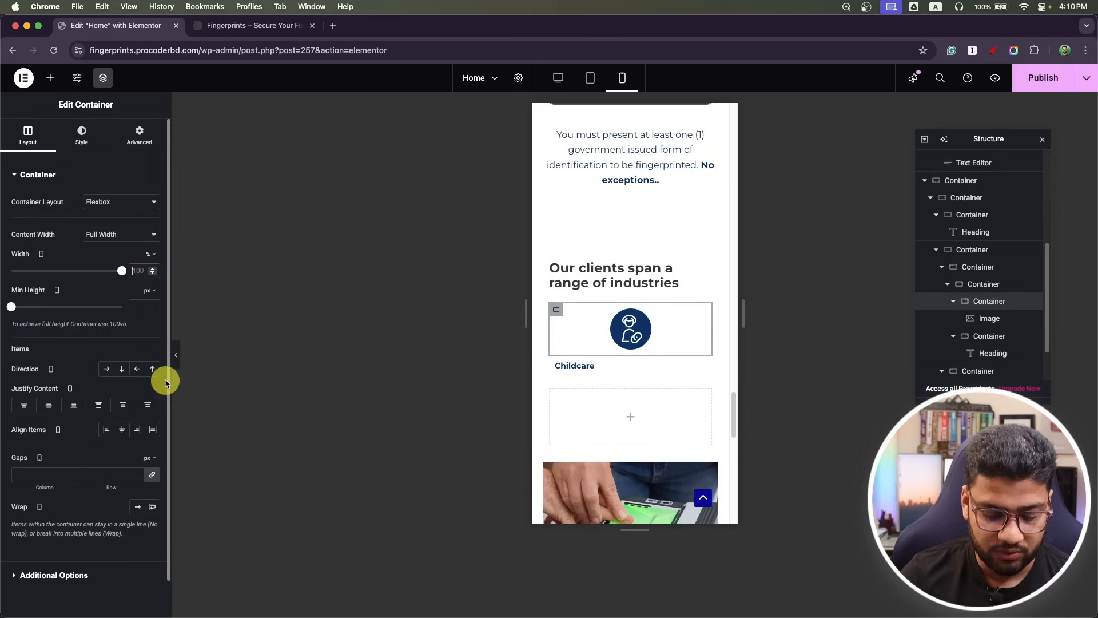
text(20)
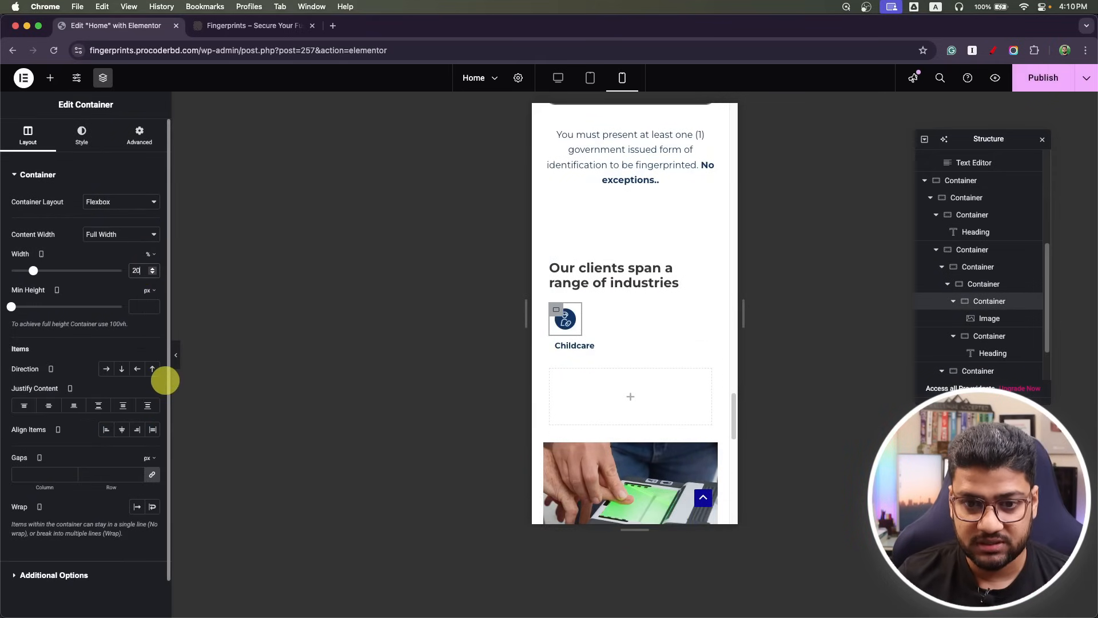
click(555, 345)
click(150, 269)
text(80)
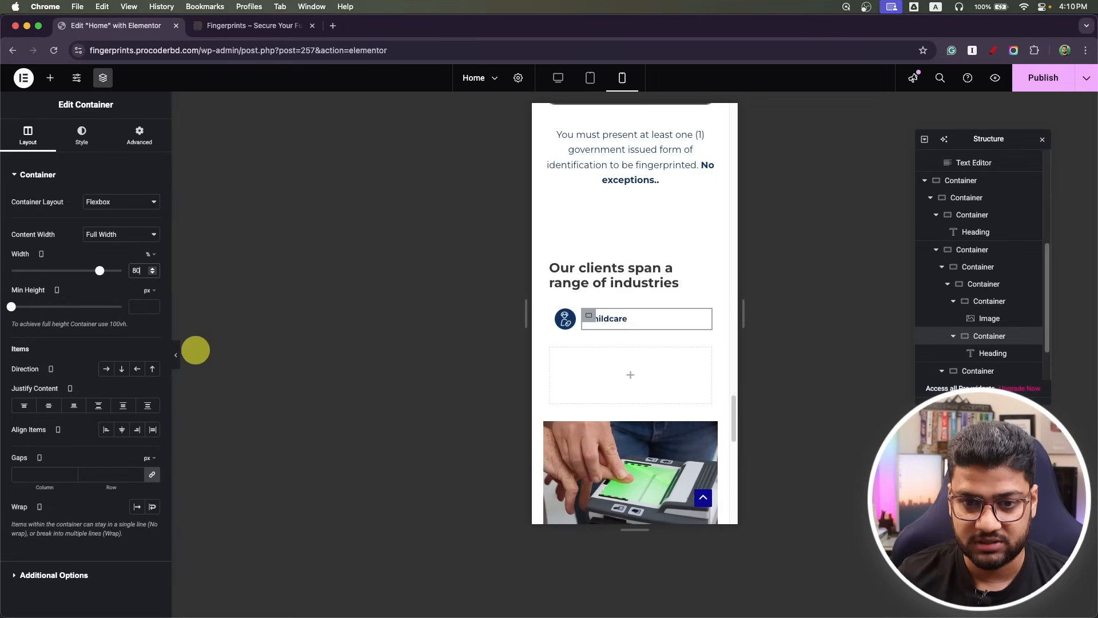
click(1046, 79)
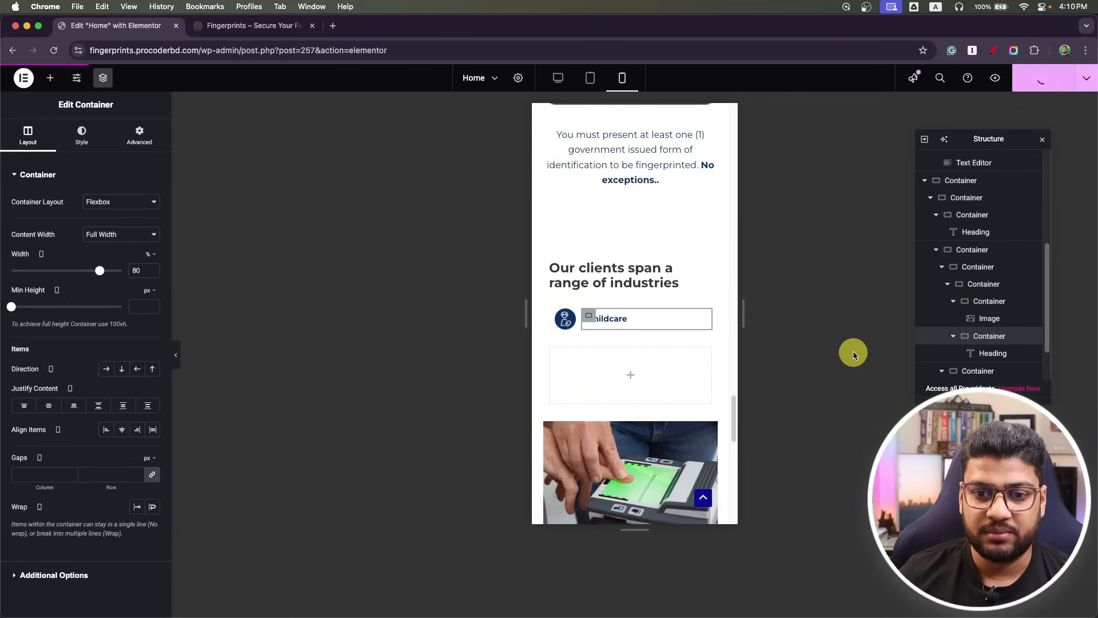
click(582, 83)
click(565, 83)
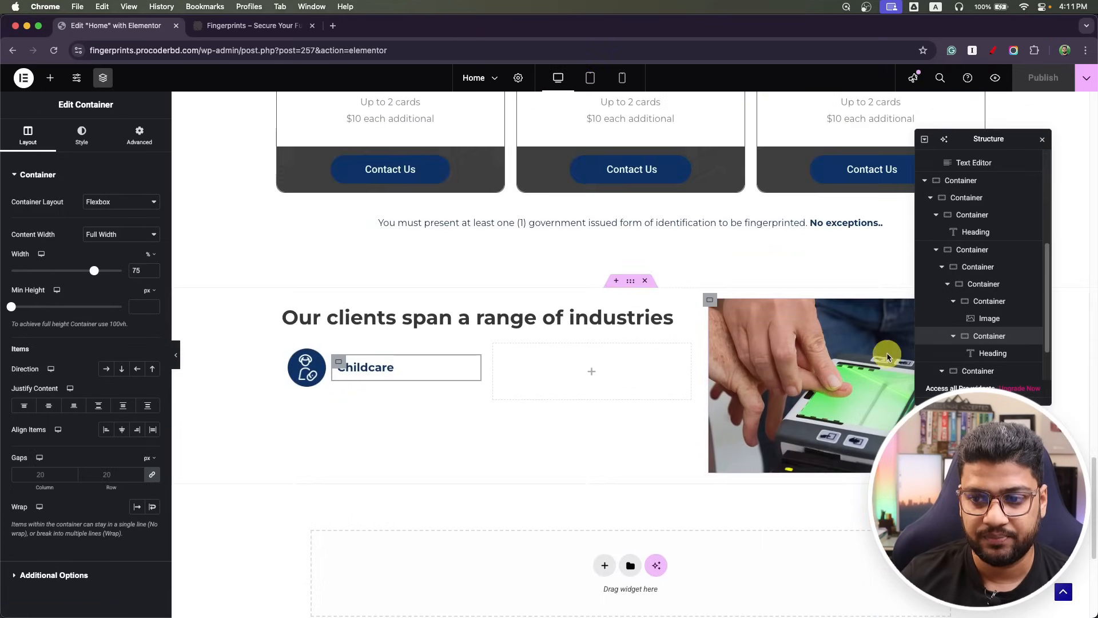
Duplicate the restyled Childcare item three times in the Navigator, making four copies.
click(948, 285)
click(983, 303)
right_click(1004, 305)
click(1007, 340)
right_click(1010, 320)
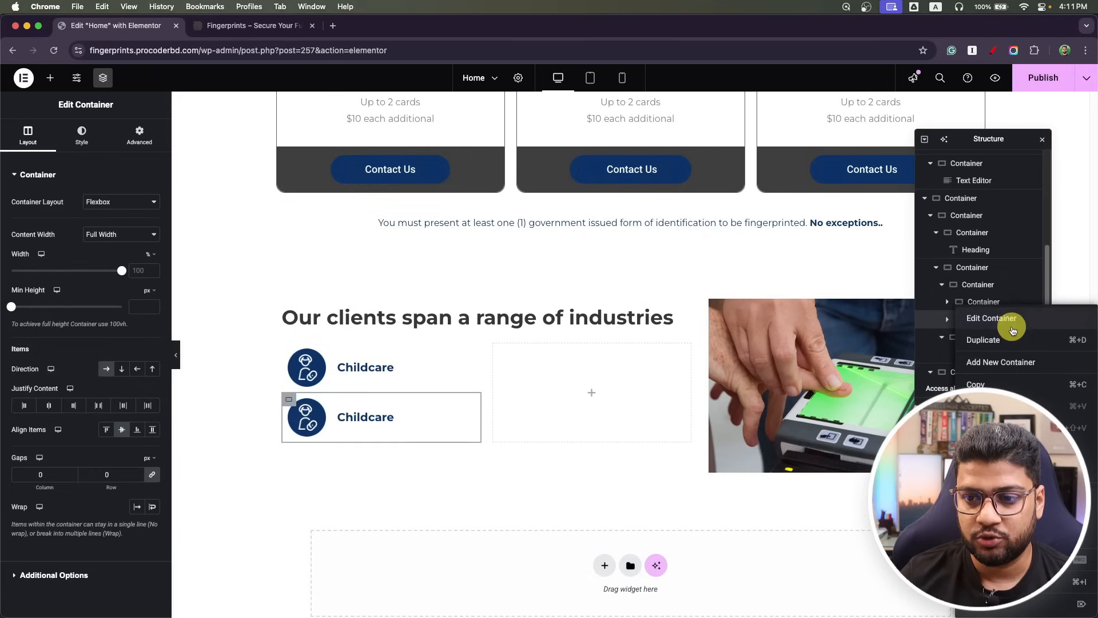
click(1007, 340)
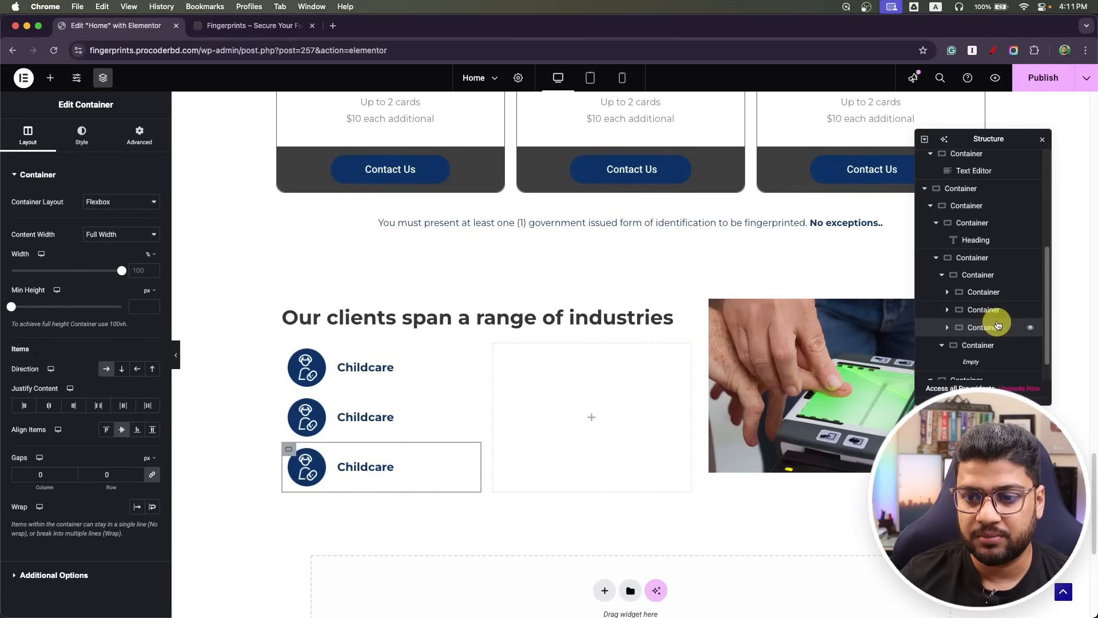
right_click(1005, 323)
click(1018, 339)
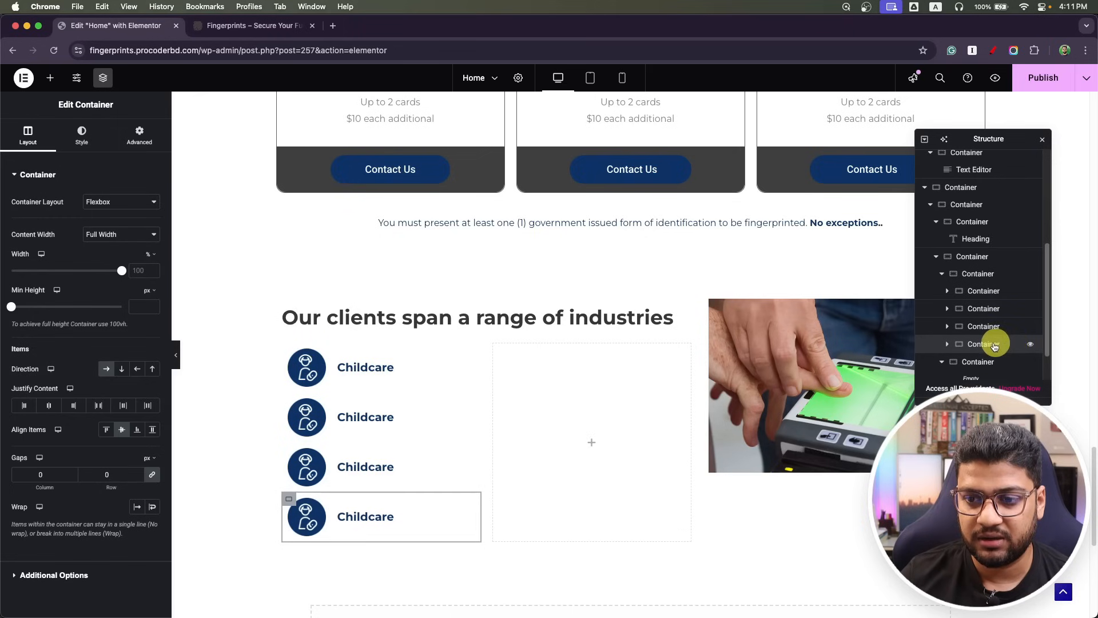
Move the fourth Childcare item into the right column, duplicate it twice there, and close the Navigator.
drag(289, 499, 523, 370)
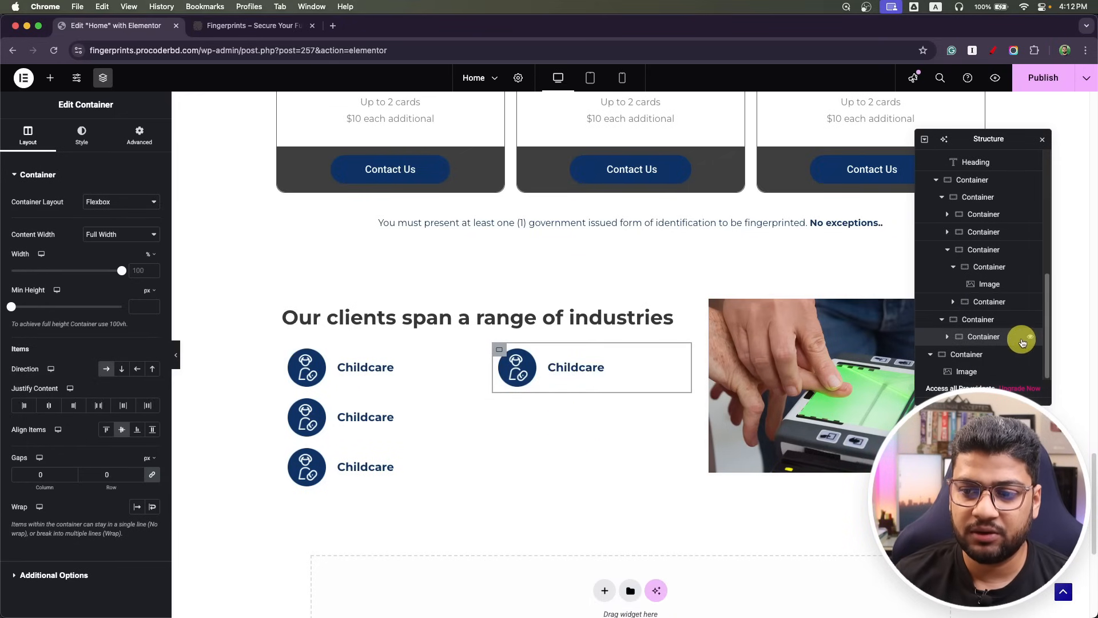
right_click(957, 336)
click(983, 340)
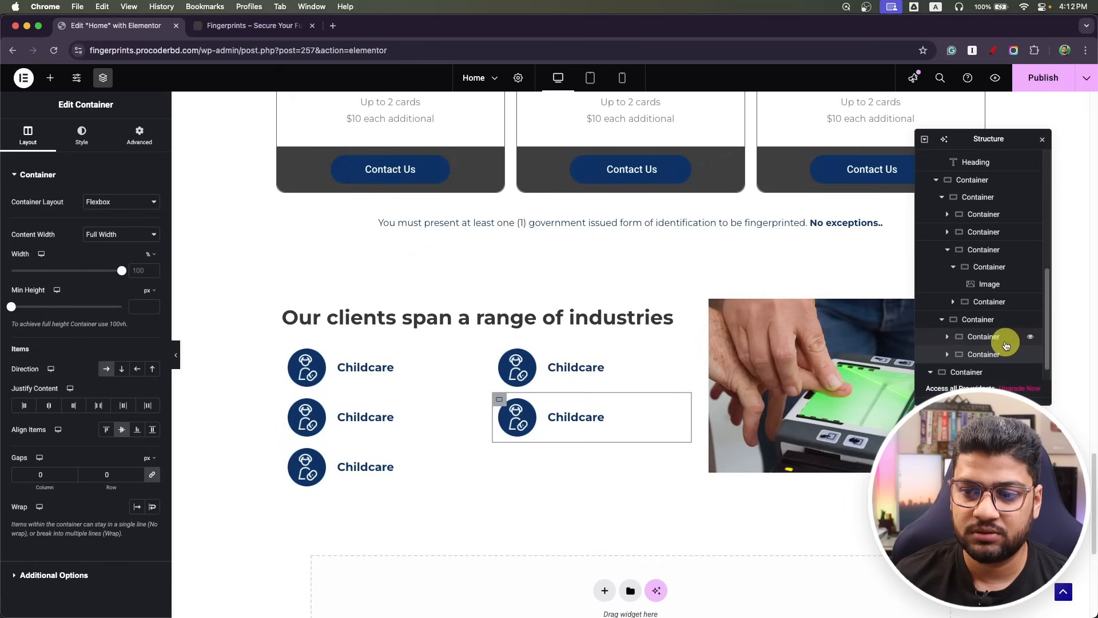
right_click(1005, 340)
click(1006, 342)
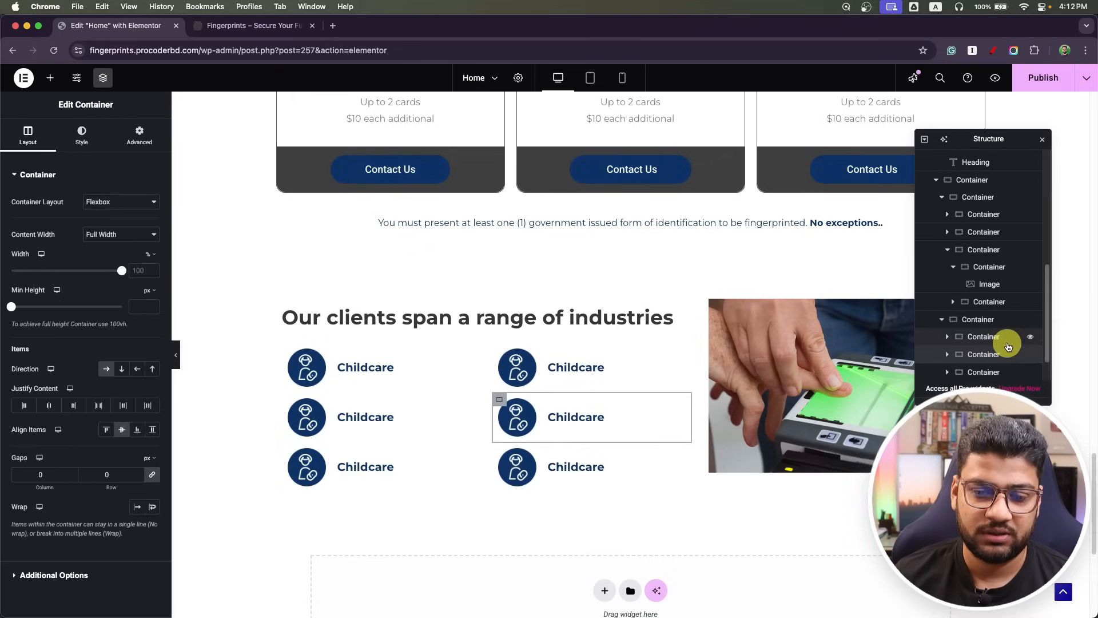
click(1042, 139)
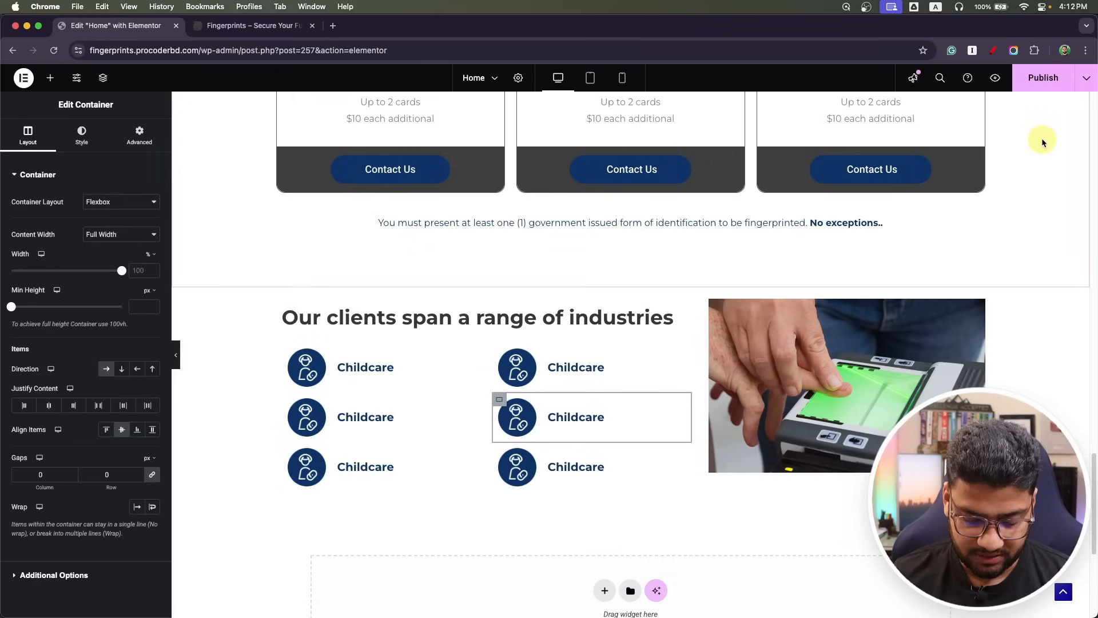
Rename the first Childcare item to Medical and give it the caduceus icon.
key(super+Tab)
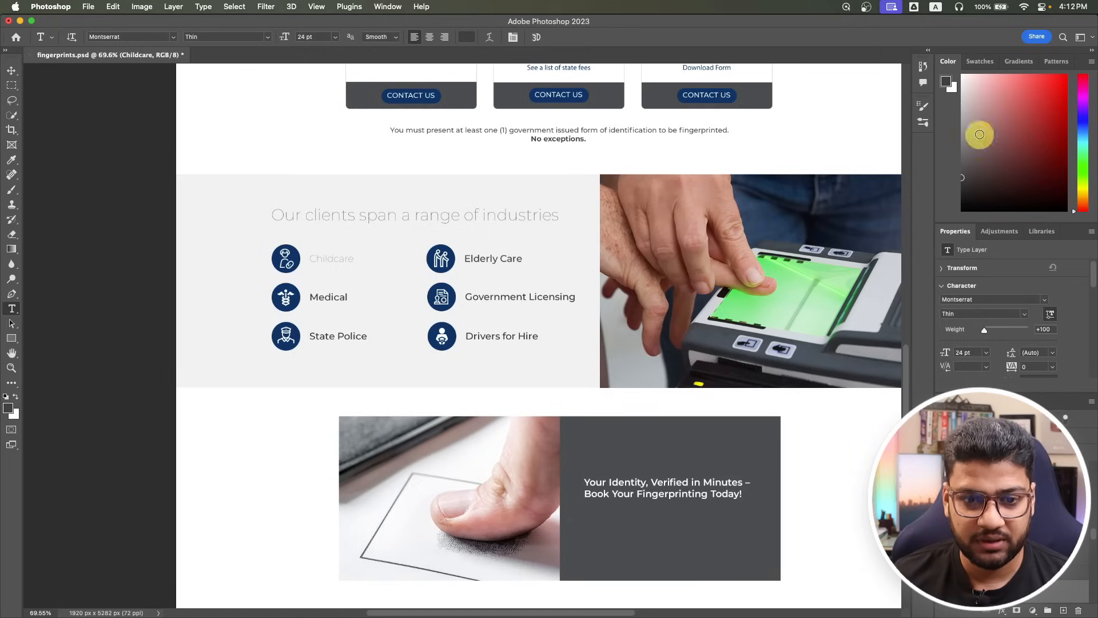
click(329, 298)
key(super+Tab)
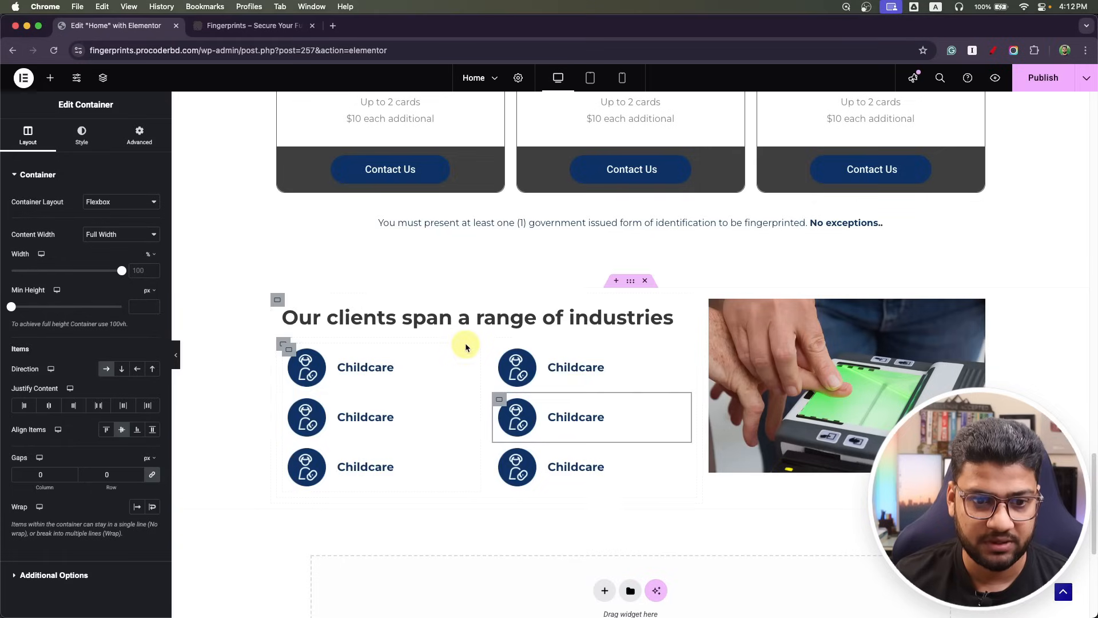
click(366, 418)
click(83, 232)
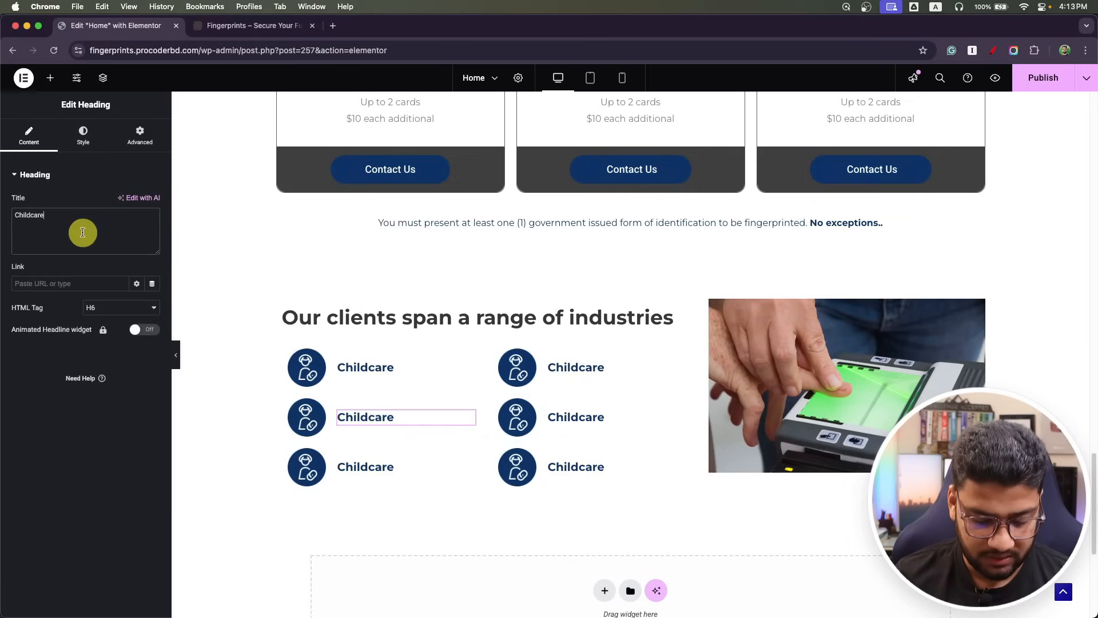
text(Medical)
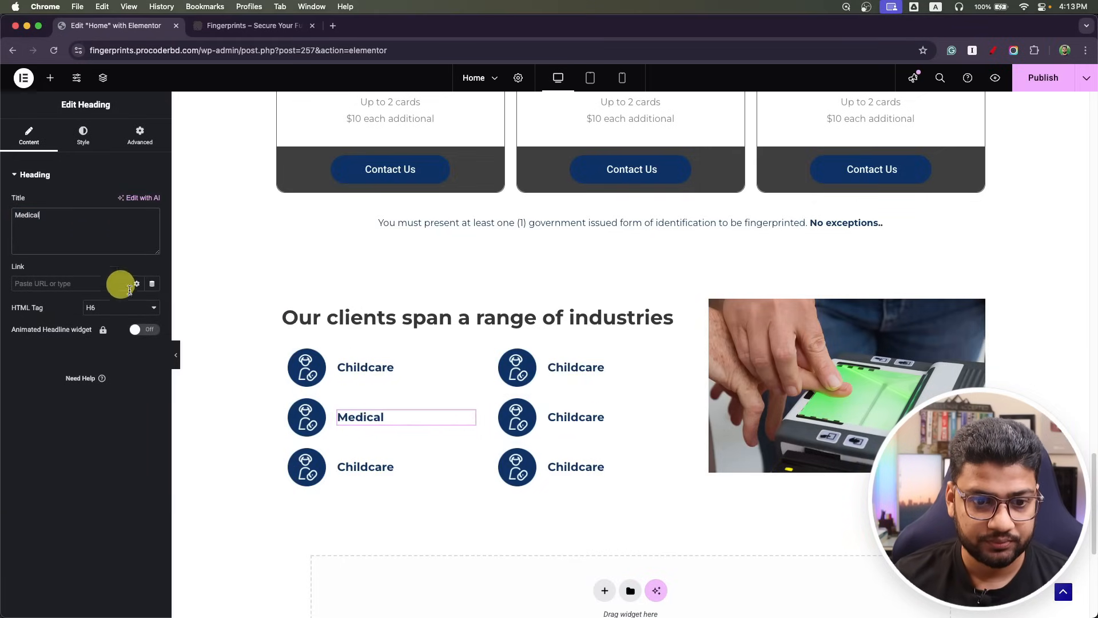
click(307, 417)
click(91, 264)
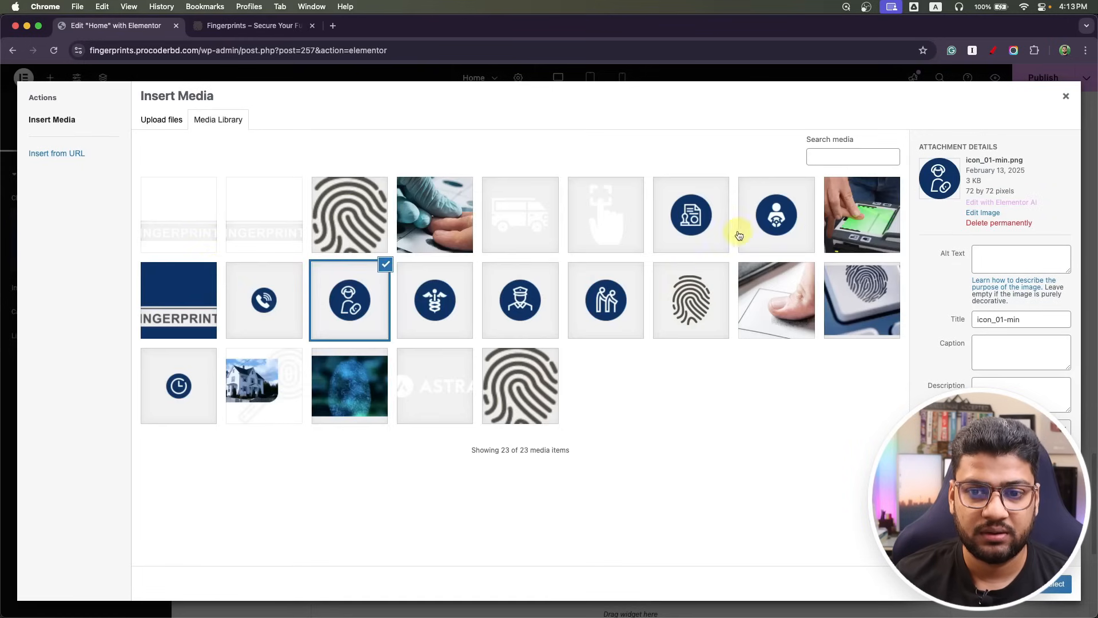
click(408, 316)
click(1054, 585)
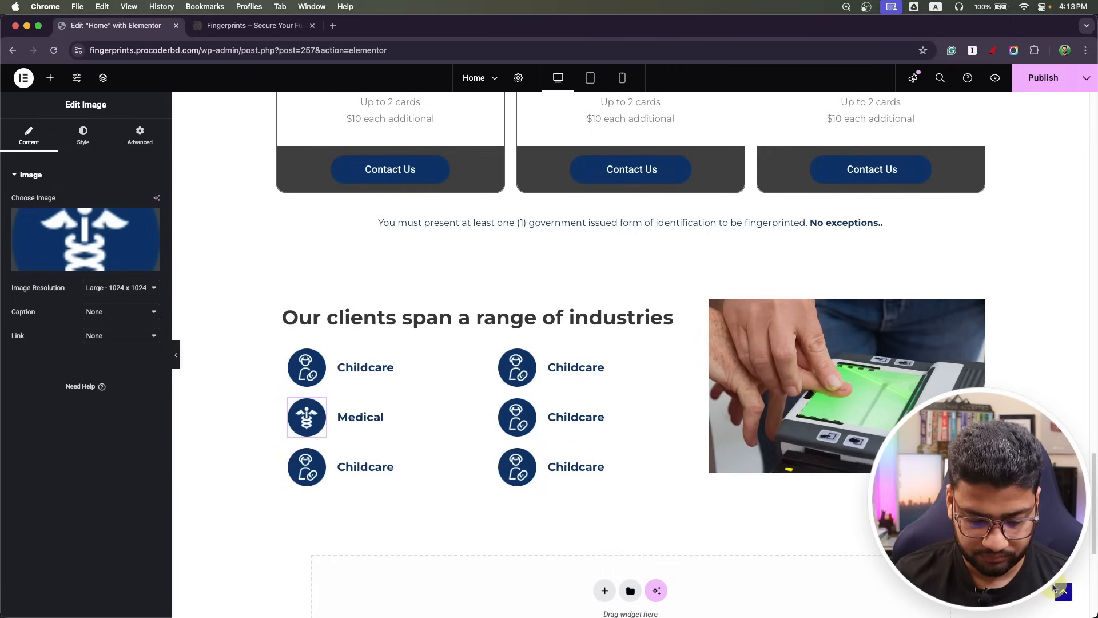
Rename the third-row item to State Police, copied from the mockup, with the police officer icon.
key(super+Tab)
click(330, 338)
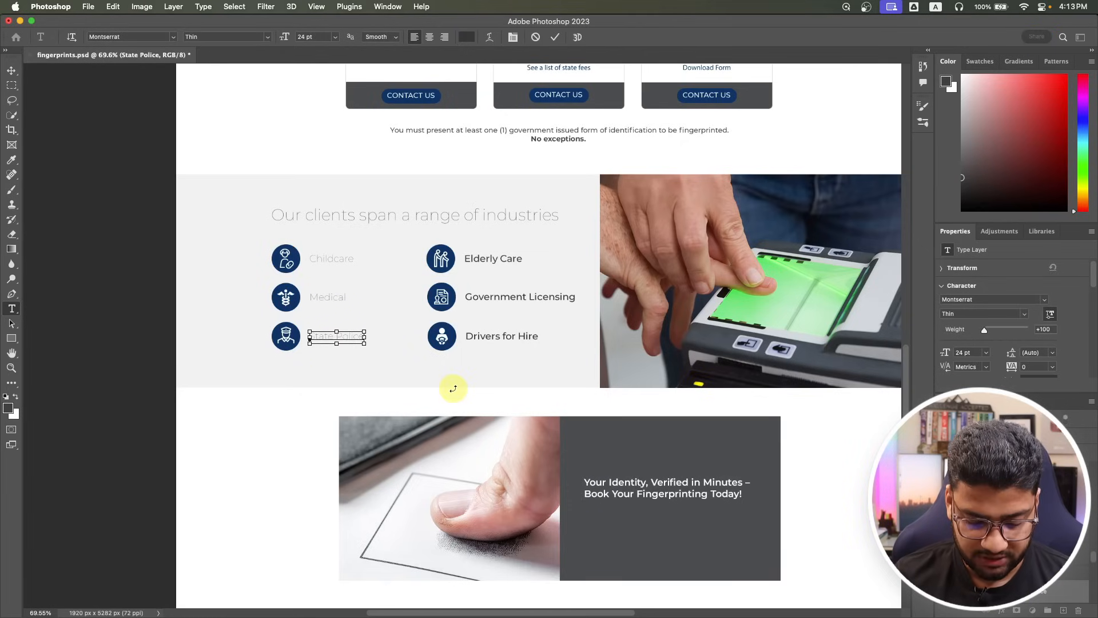
key(super+Tab)
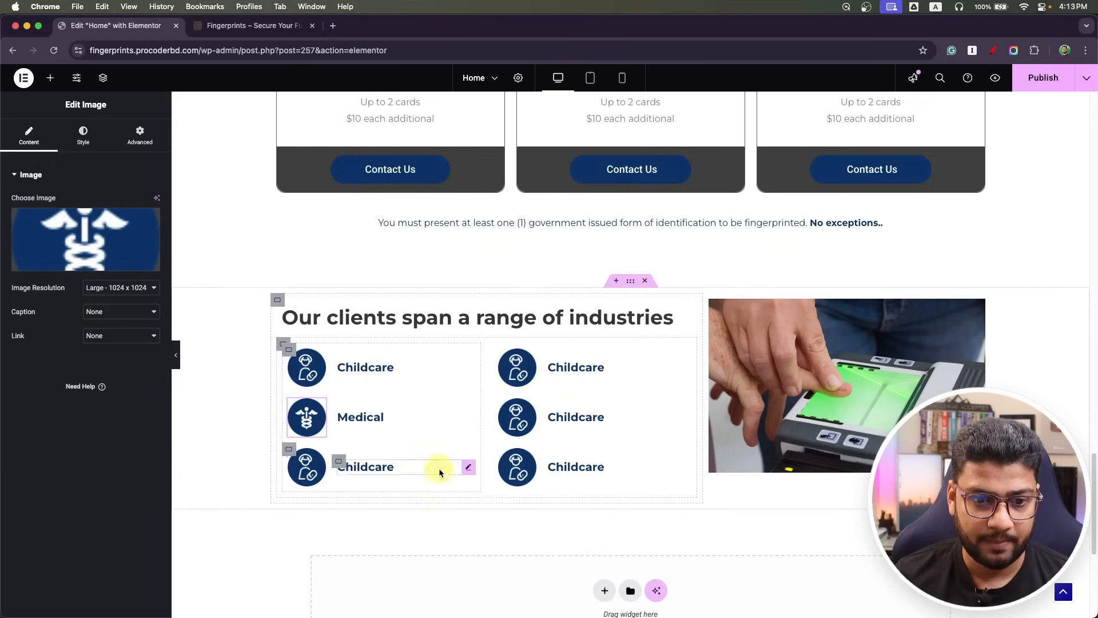
click(361, 468)
click(90, 240)
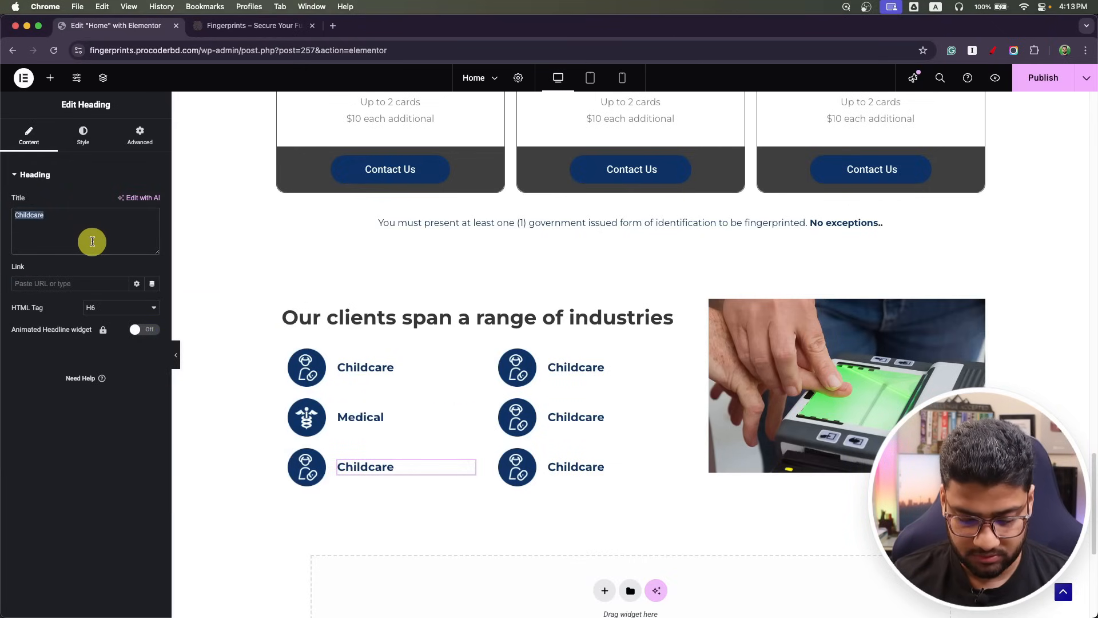
text(State Police)
click(301, 466)
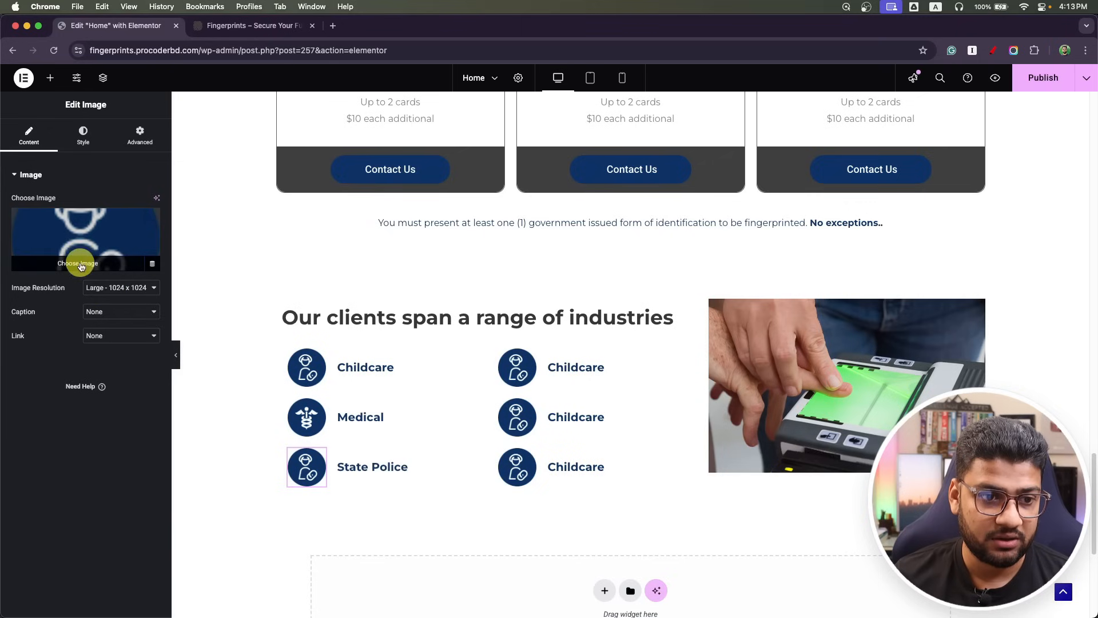
click(81, 264)
click(518, 295)
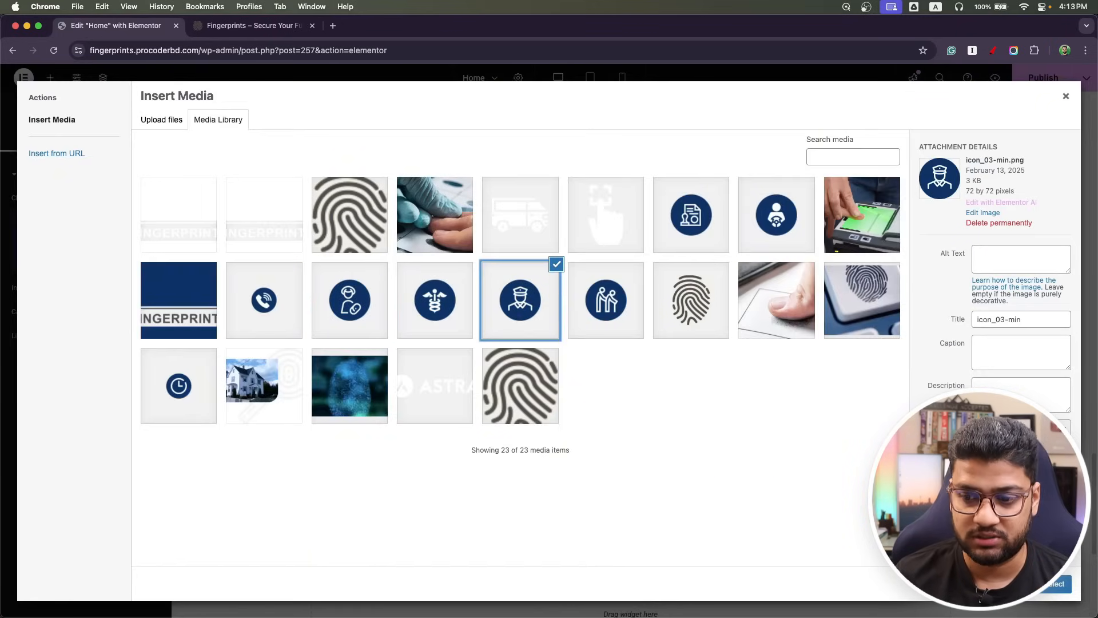
click(1070, 588)
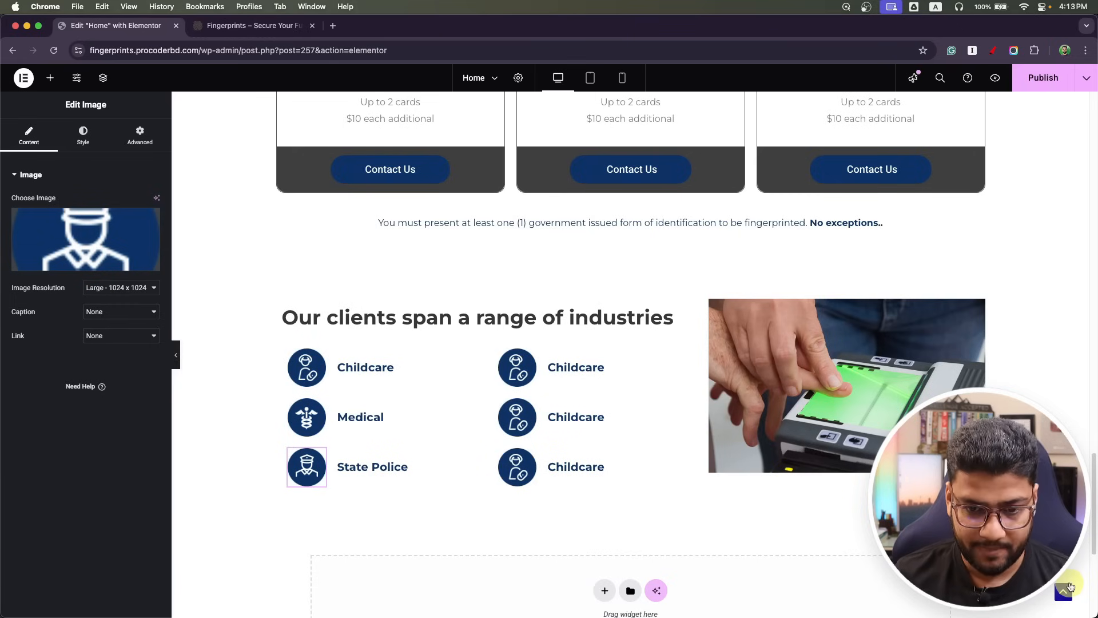
Turn the top second-column item into Elderly Care with the elderly care icon.
key(super+Tab)
click(481, 256)
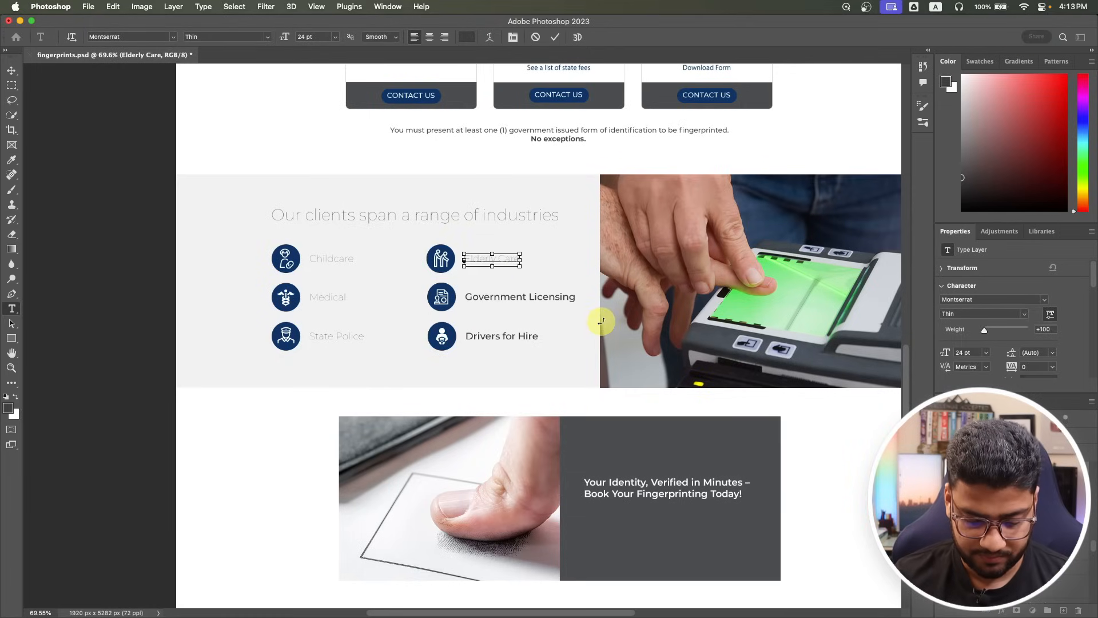
key(super+Tab)
click(571, 368)
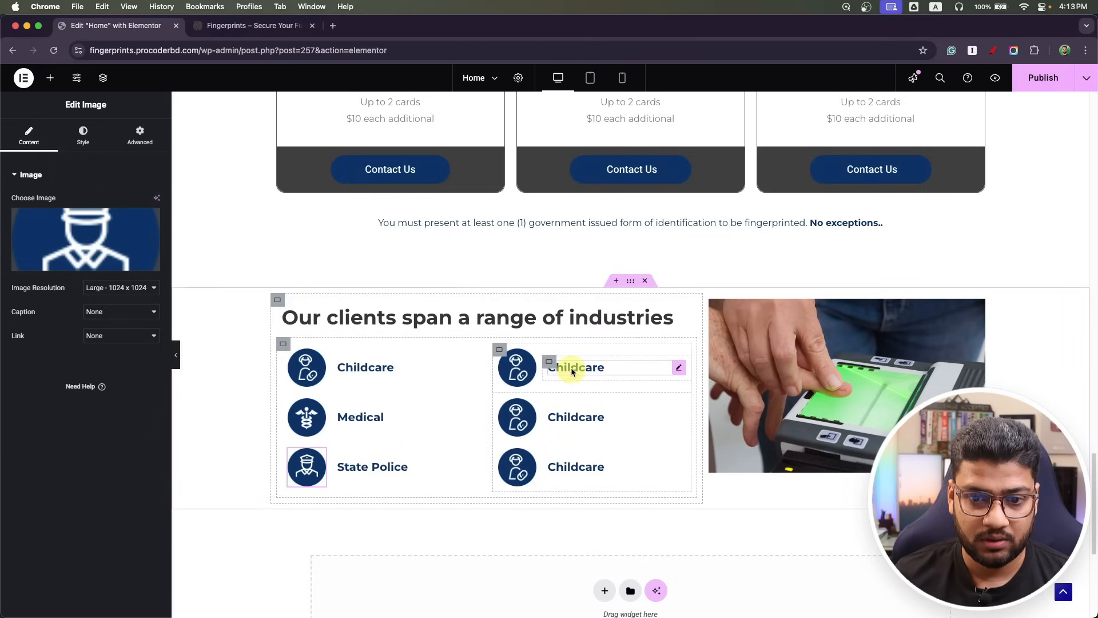
click(79, 239)
key(super+a)
text(Elderly Care)
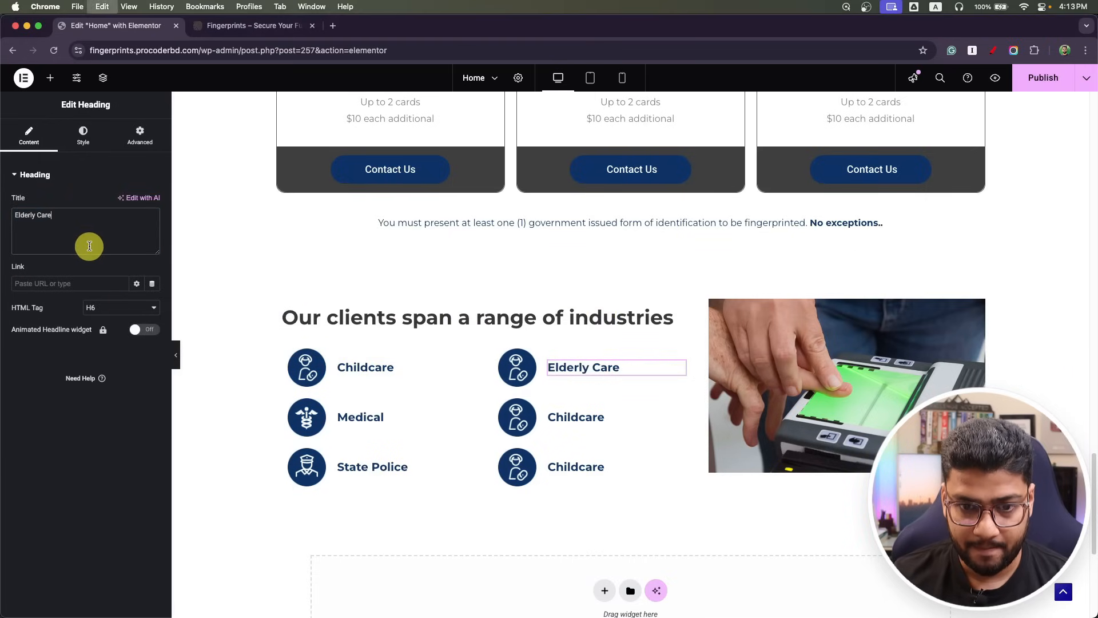
click(511, 360)
click(113, 265)
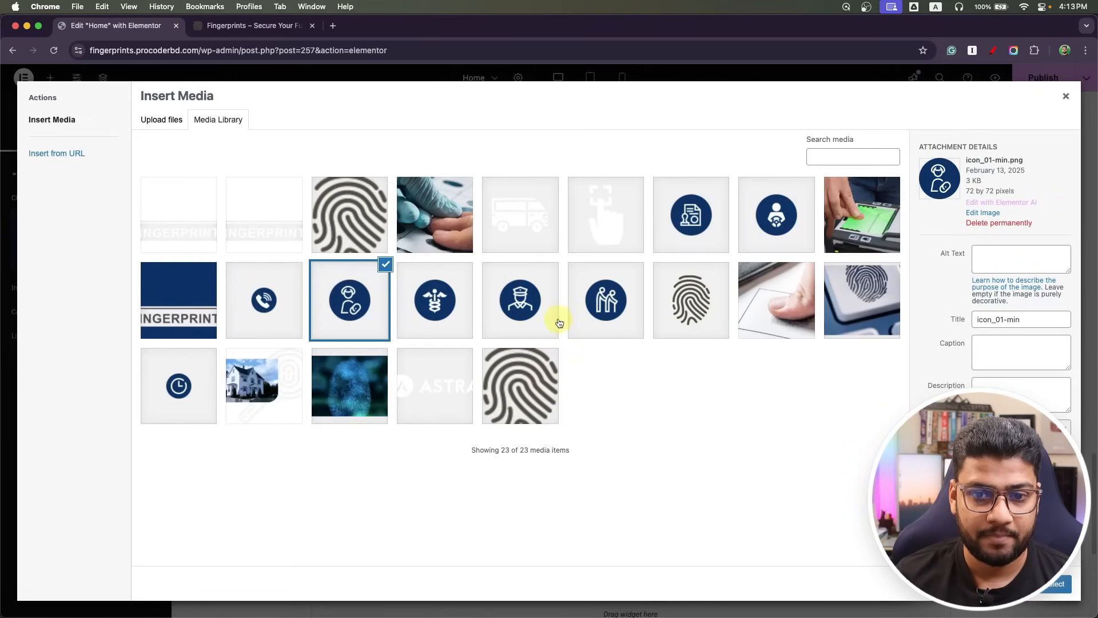
click(613, 317)
click(1078, 595)
Copy 'Government Licensing' from the mockup into the middle second-column item and give it the document icon.
key(super+Tab)
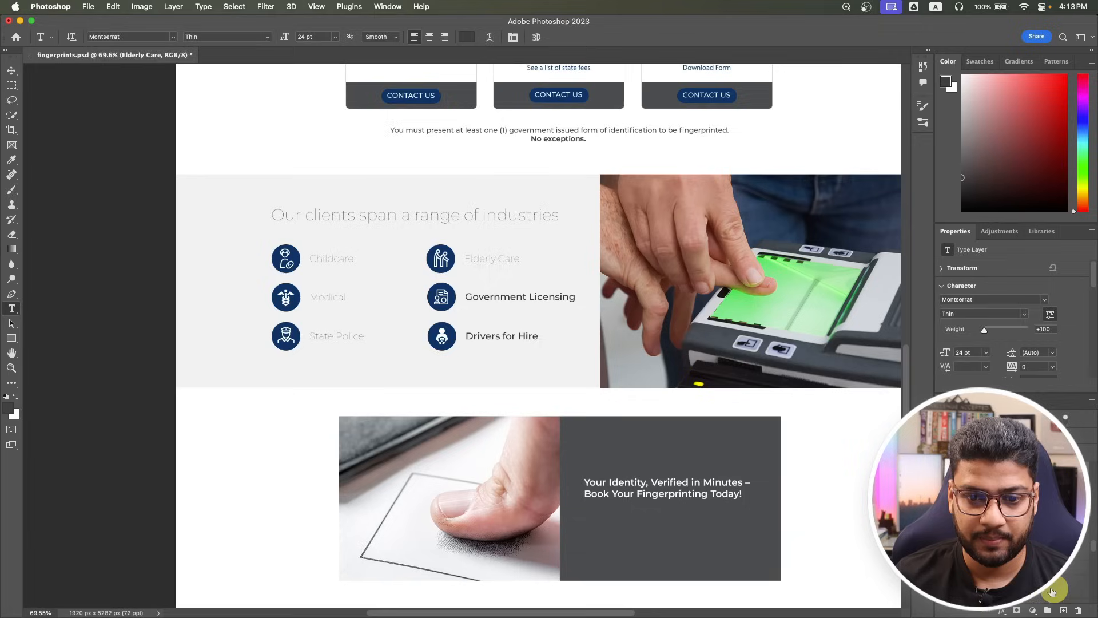
click(509, 302)
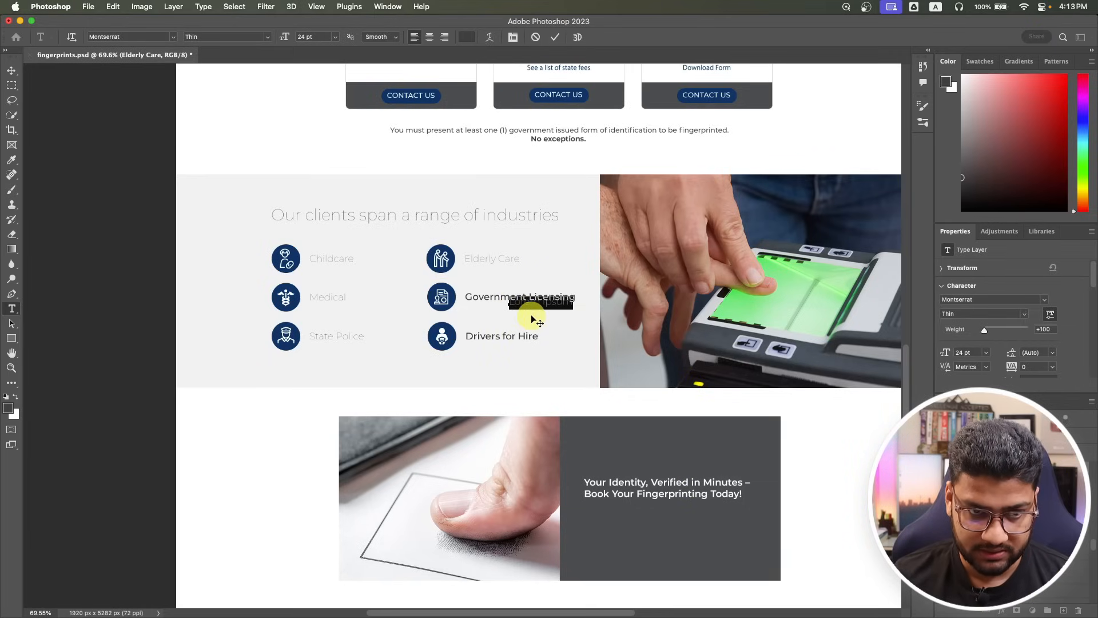
click(9, 79)
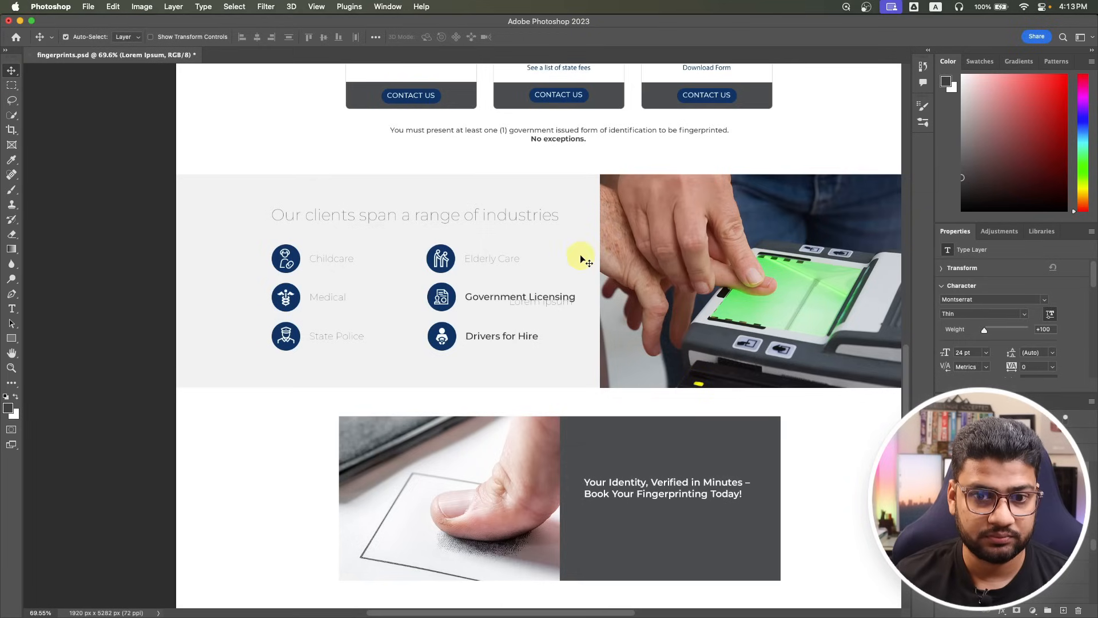
click(11, 311)
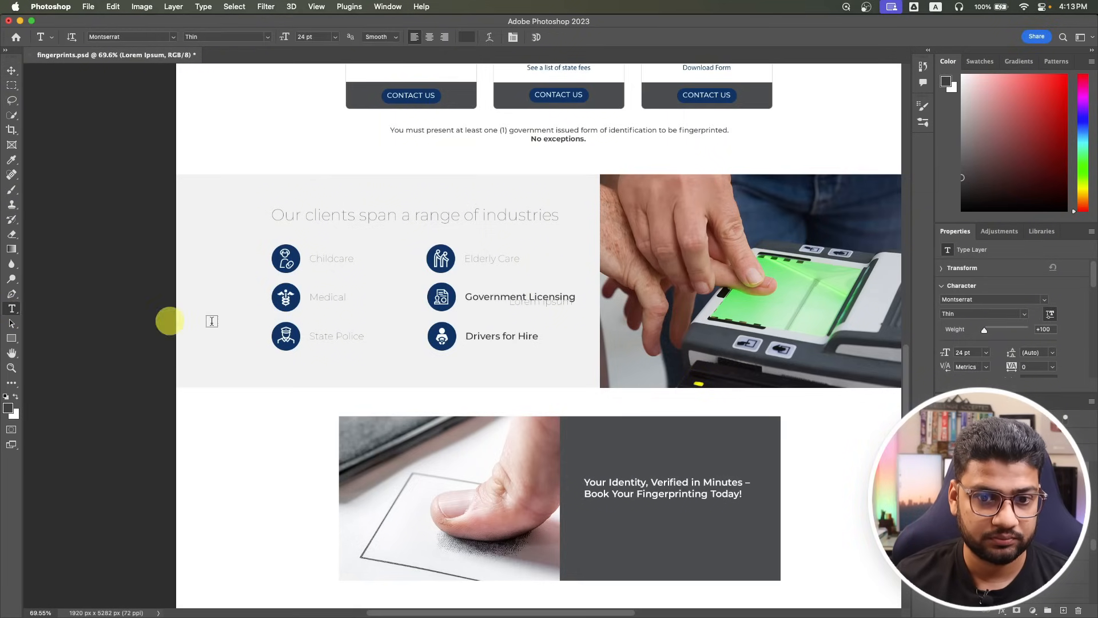
click(505, 297)
key(super+a)
key(super+c)
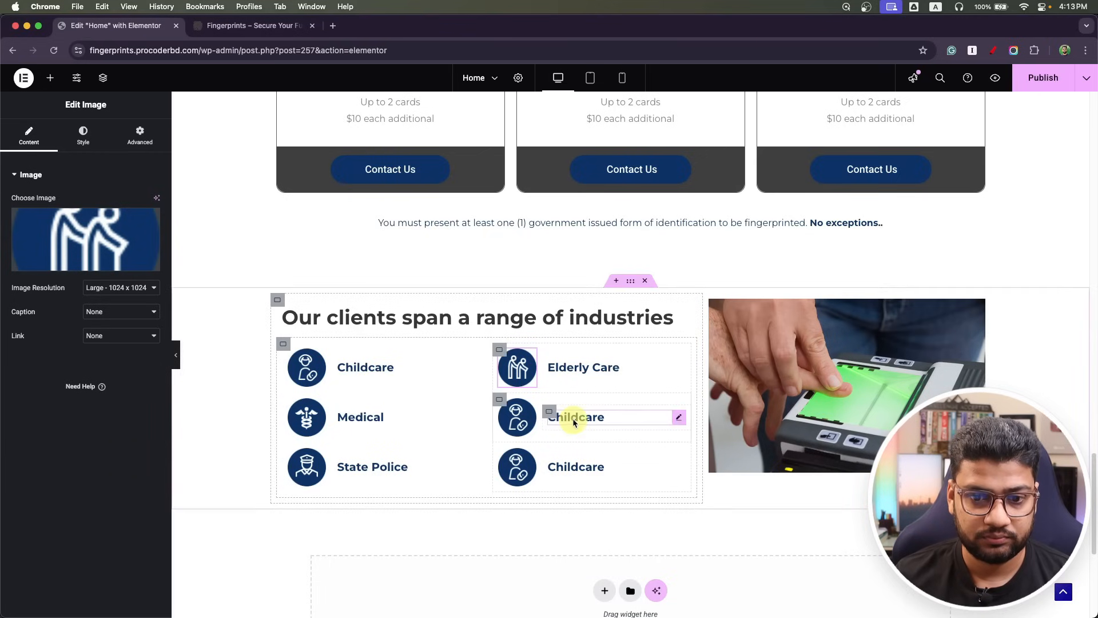
click(569, 417)
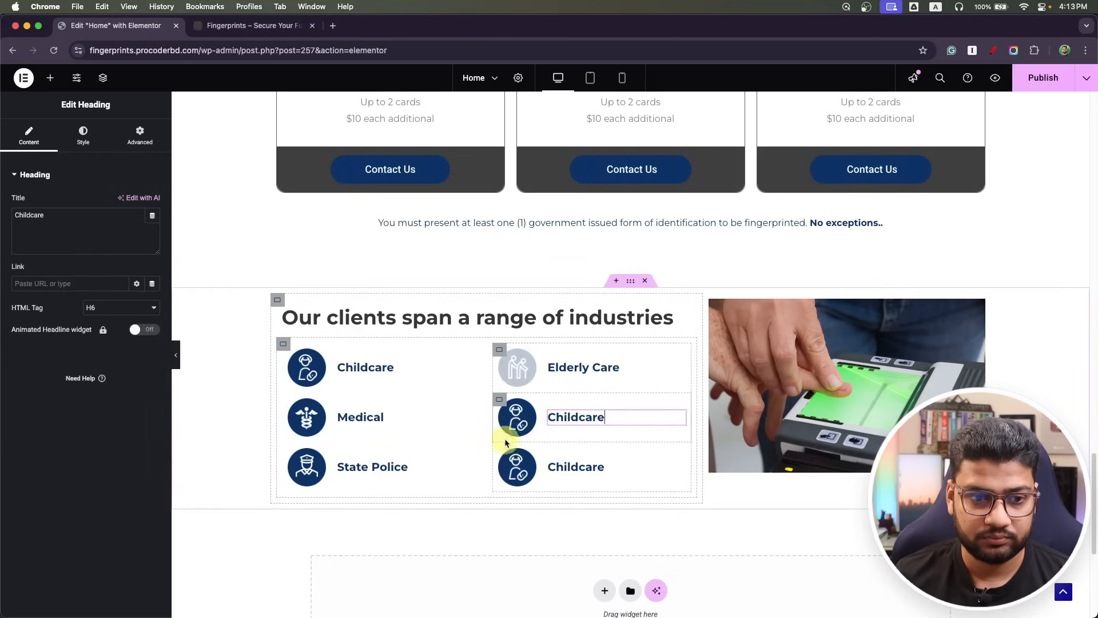
click(92, 234)
key(super+v)
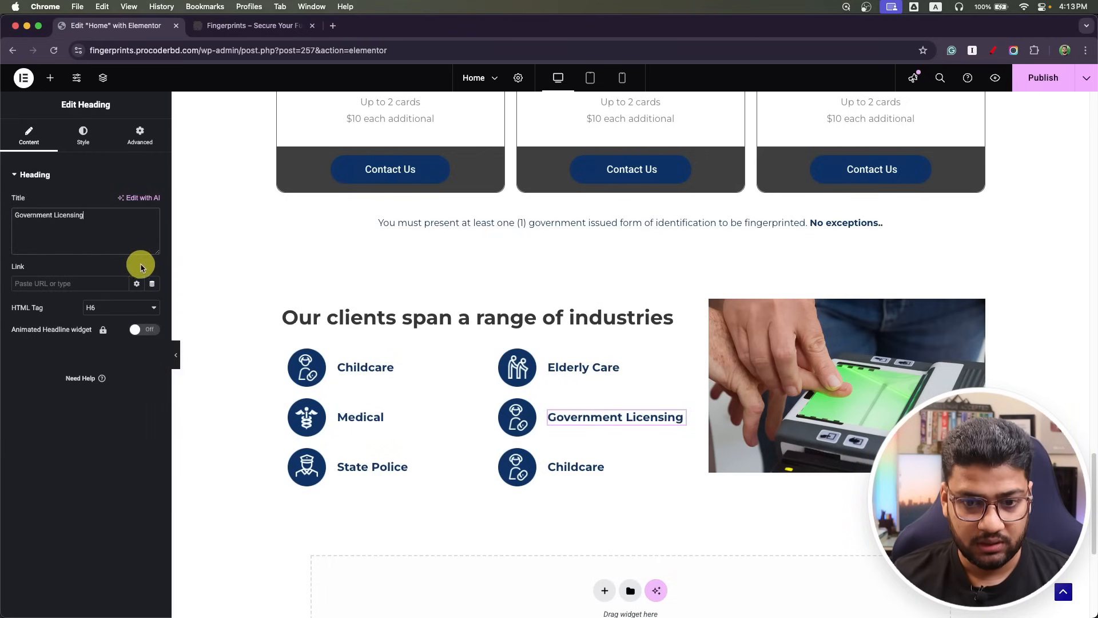
click(517, 426)
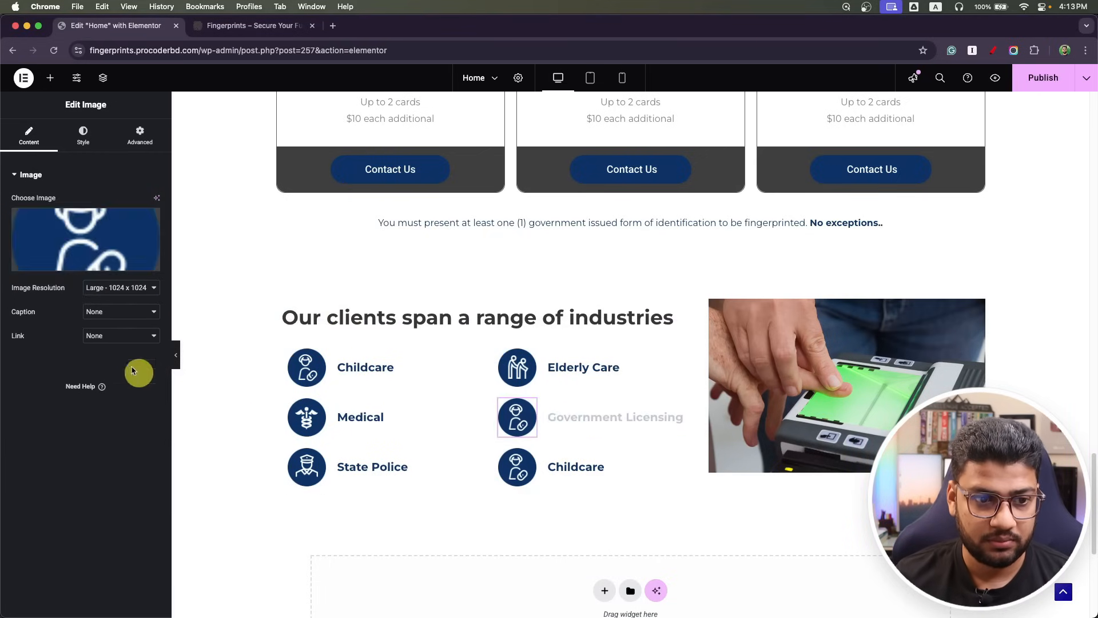
click(50, 259)
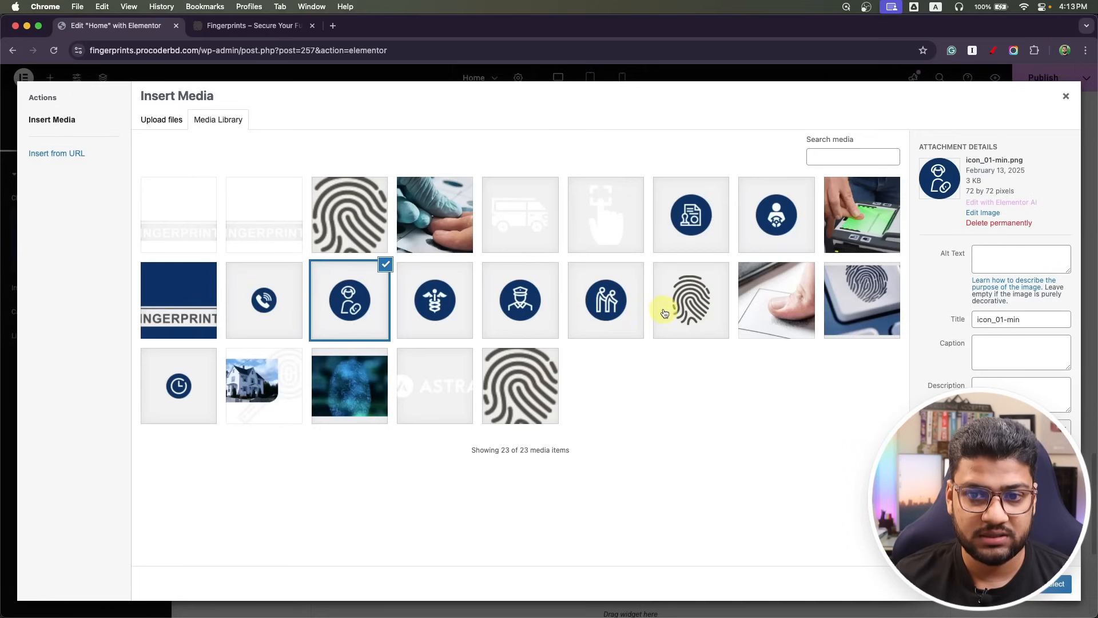
click(698, 221)
click(1055, 583)
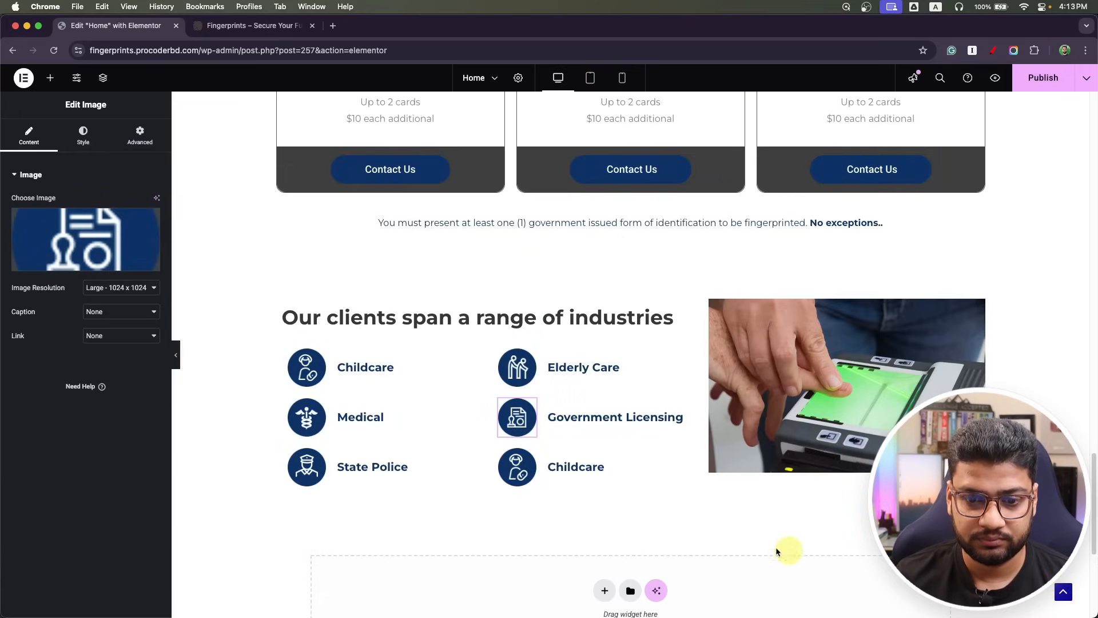
Make the bottom item Drivers for Hire with its new icon, then publish the page.
click(526, 478)
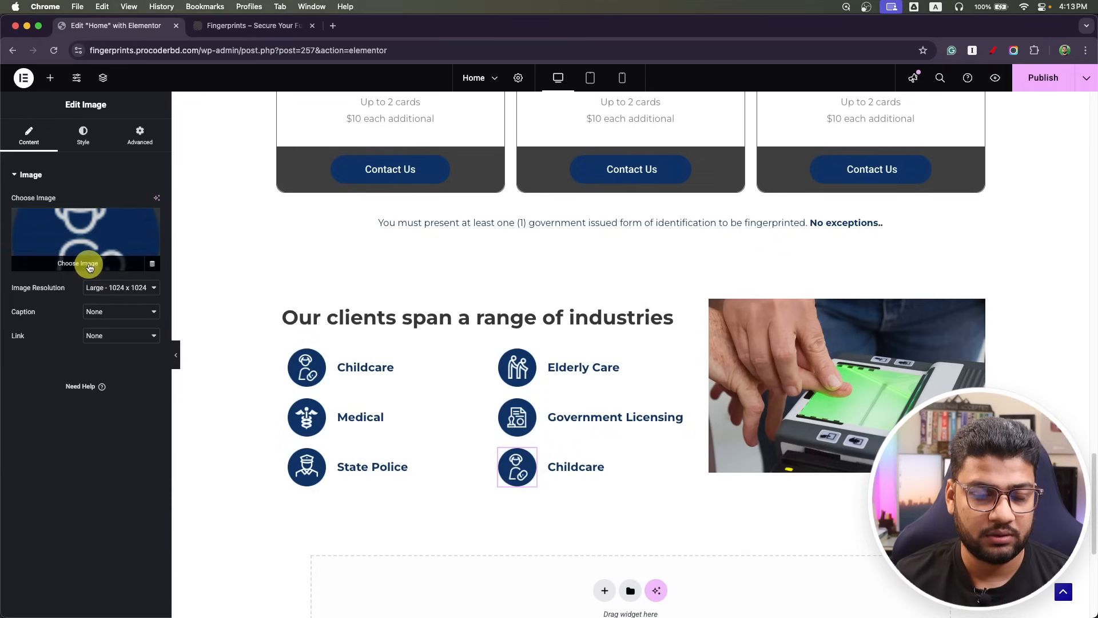
click(90, 262)
click(779, 219)
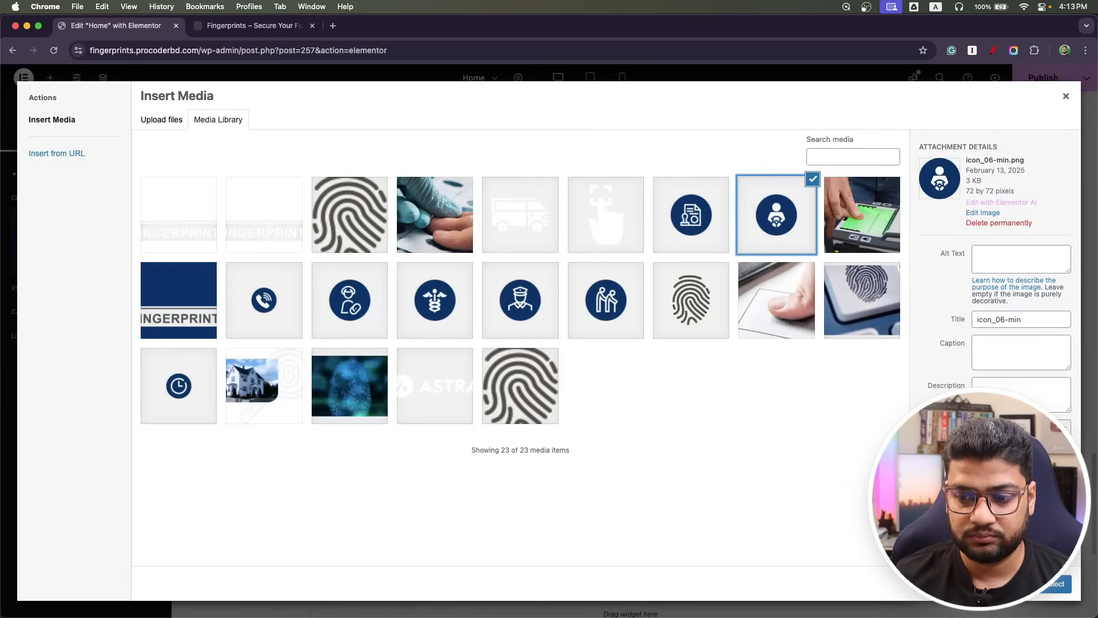
click(1055, 585)
key(super+Tab)
click(485, 338)
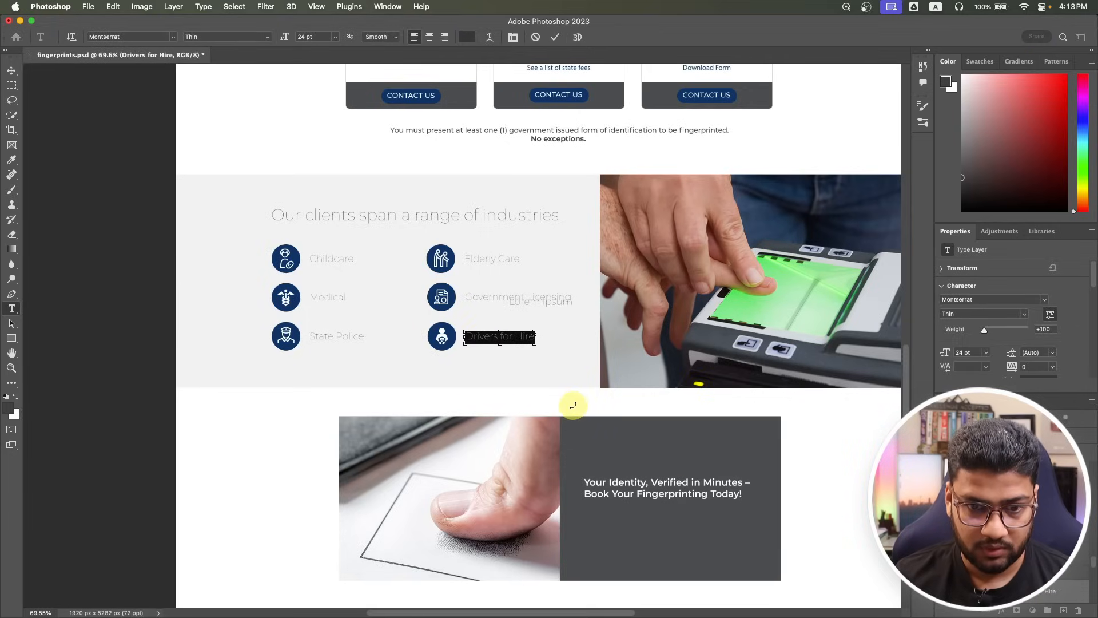
key(super+Tab)
click(589, 465)
click(77, 224)
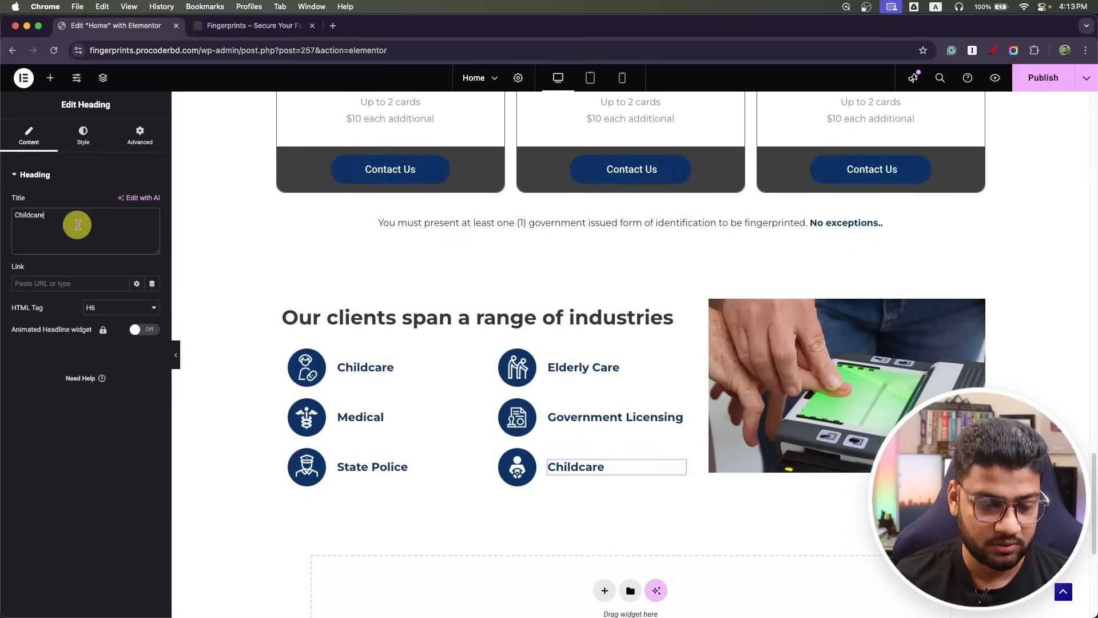
text(Drivers for Hire)
click(1043, 78)
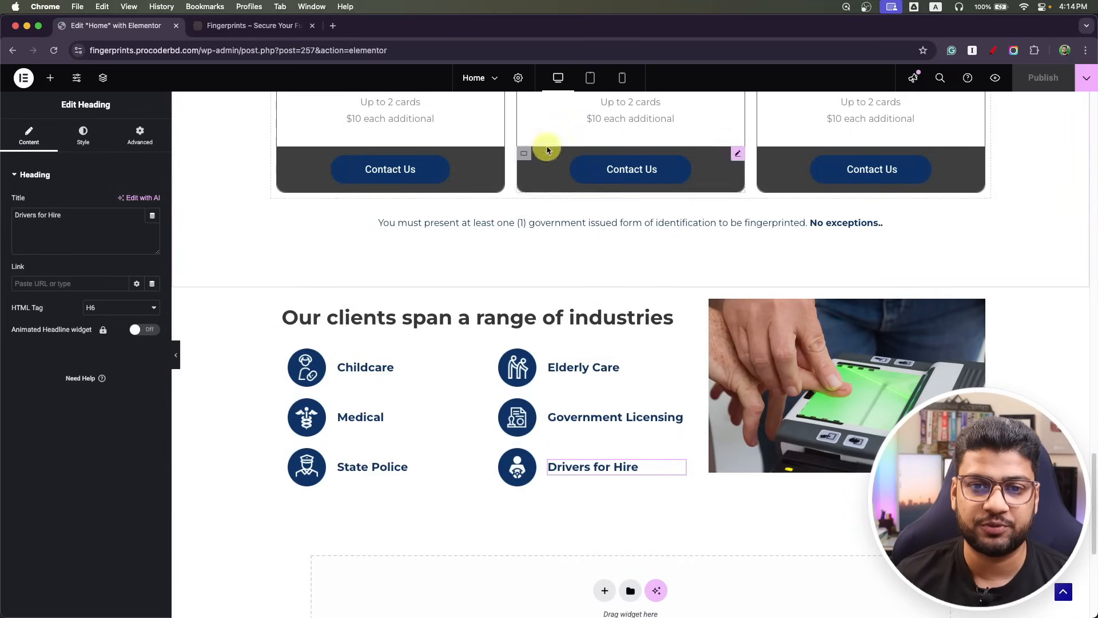
Check the tablet and mobile layouts, then select the container holding the first three industries in Navigator.
click(589, 78)
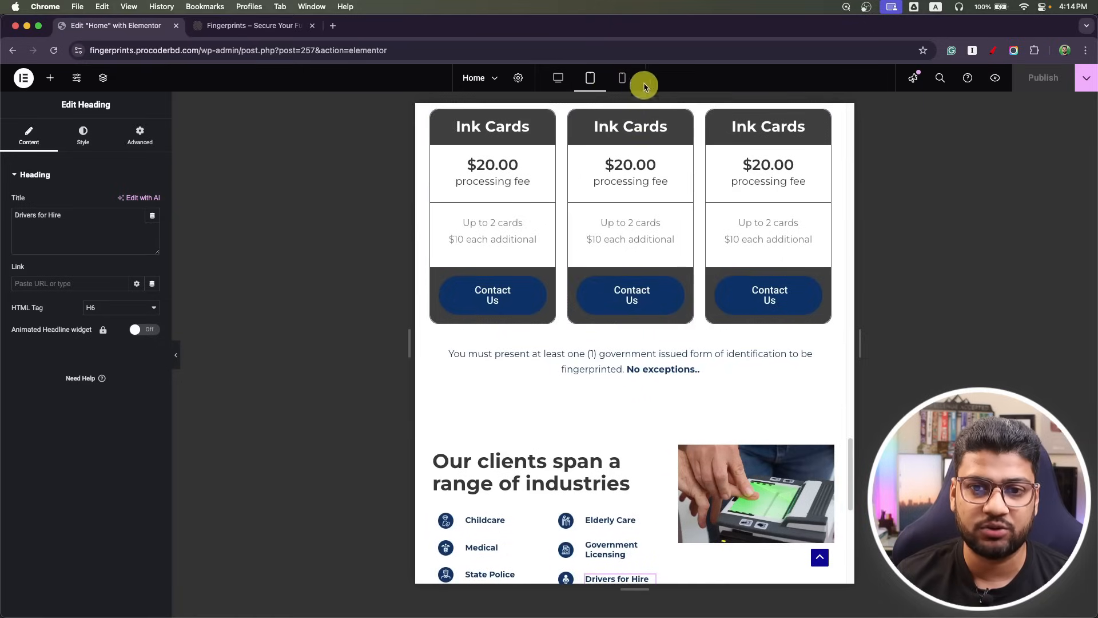
click(632, 80)
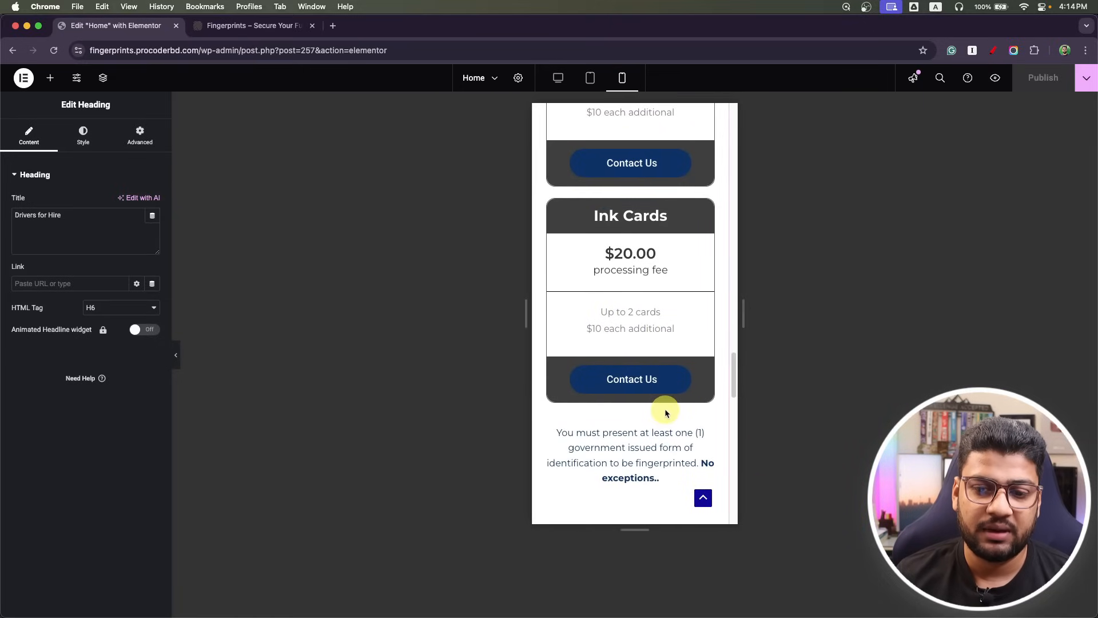
scroll(662, 412, down, 5)
scroll(669, 396, up, 1)
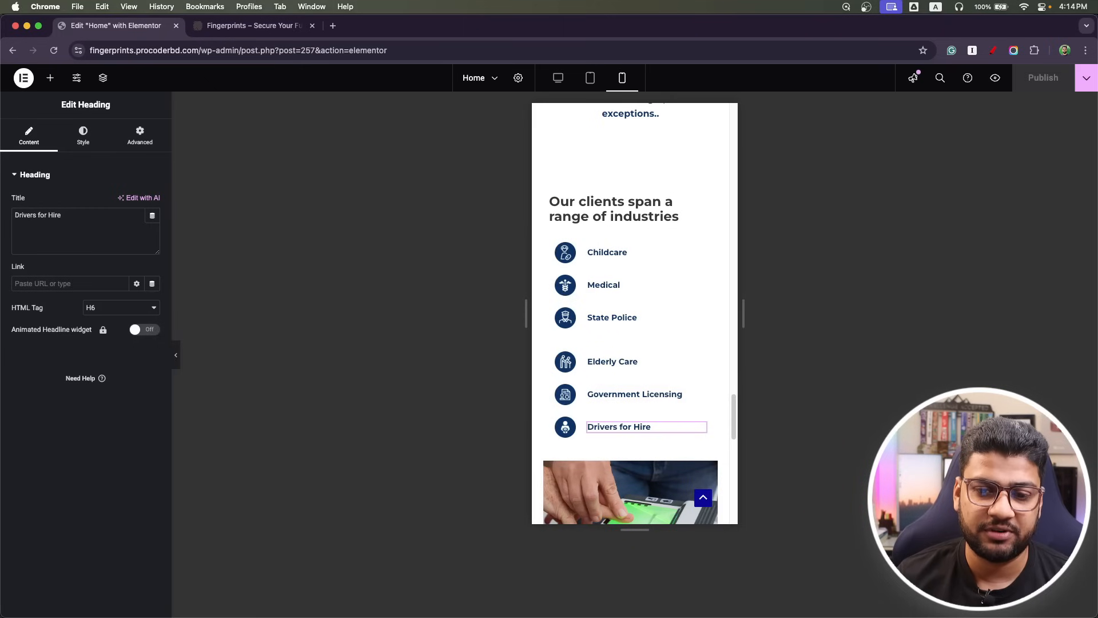
scroll(570, 427, up, 6)
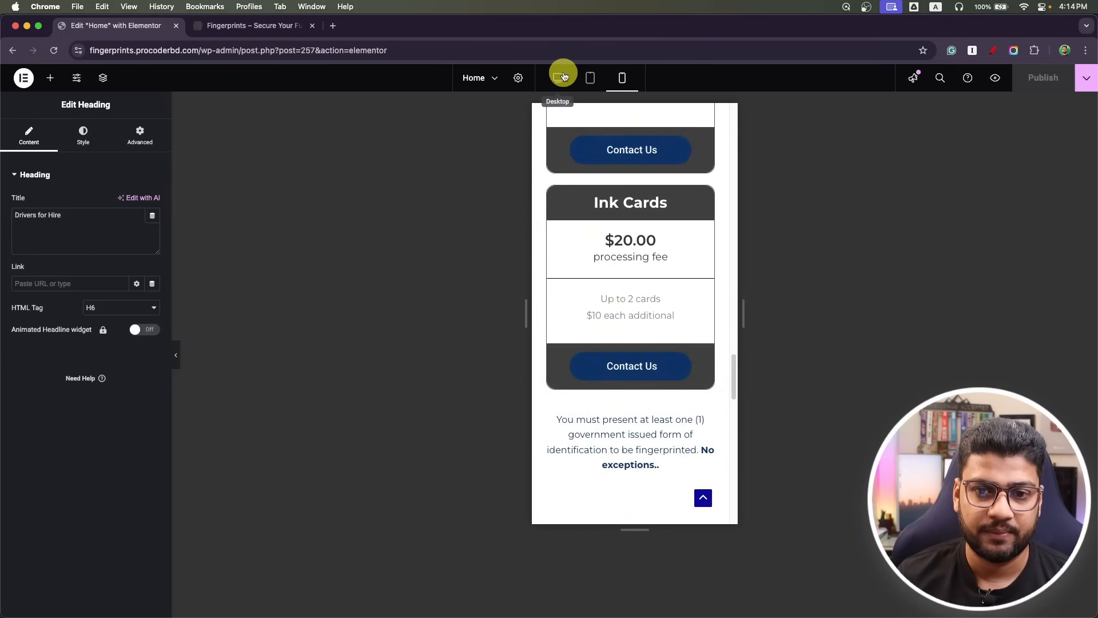
scroll(629, 320, down, 5)
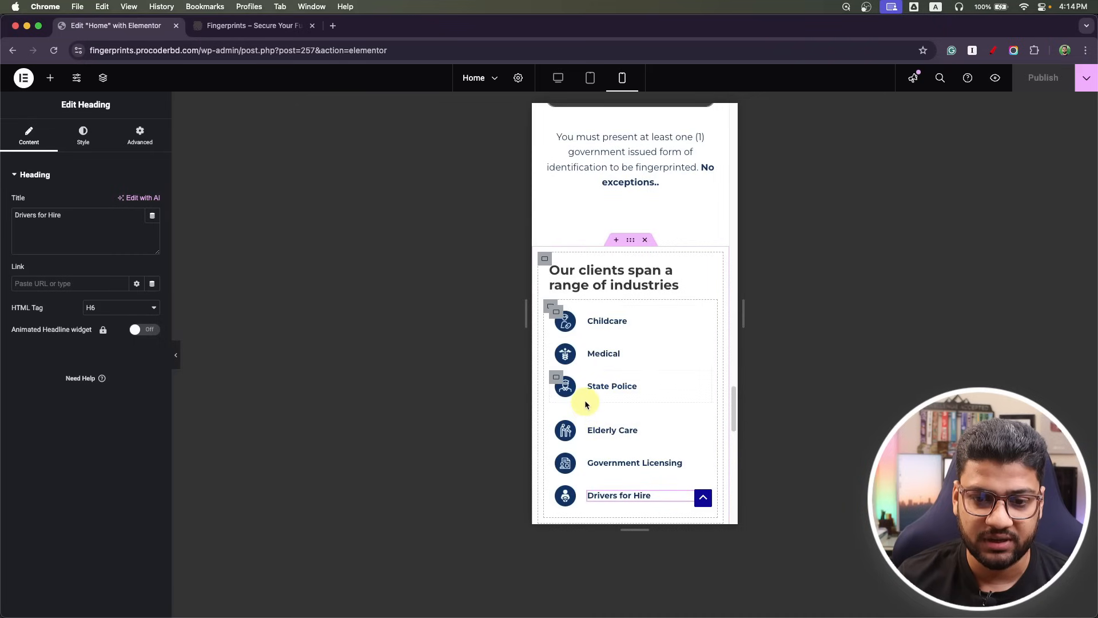
click(552, 309)
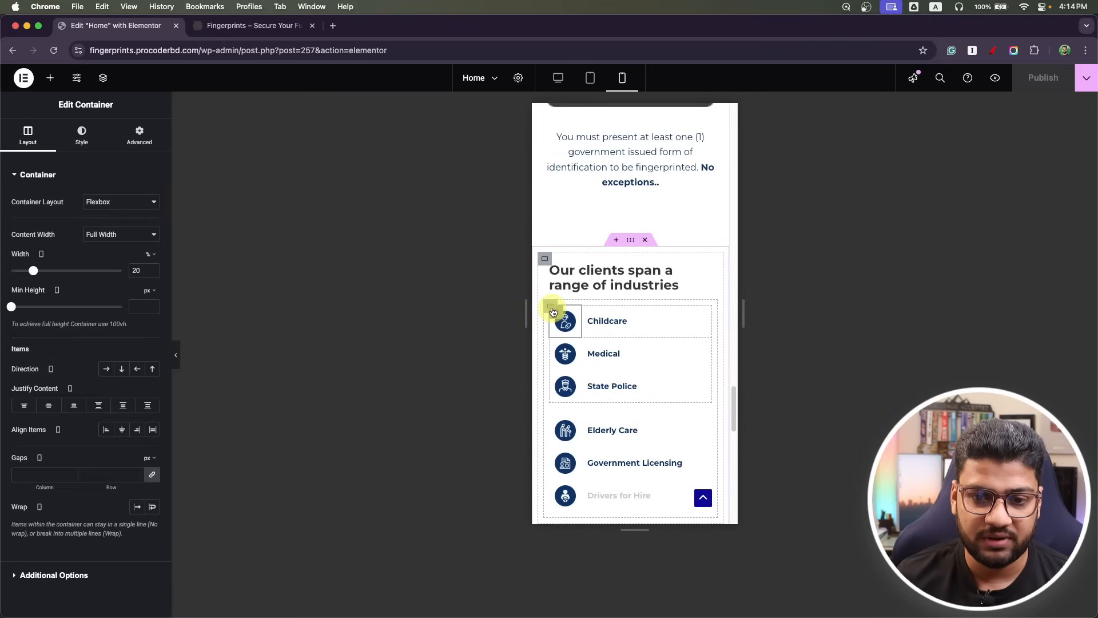
click(549, 307)
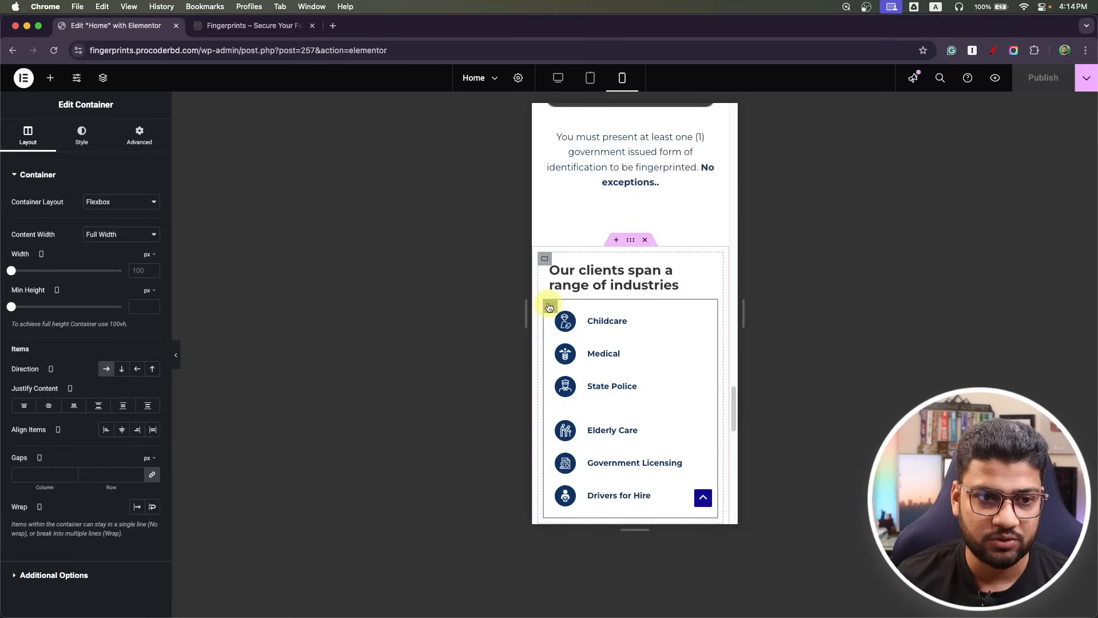
click(103, 78)
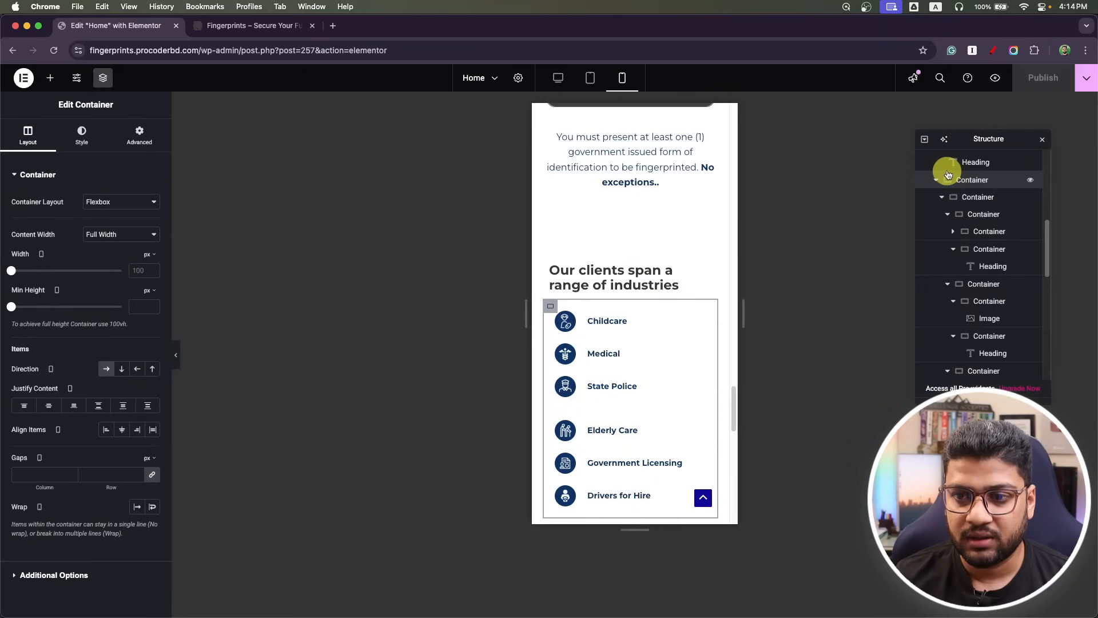
click(942, 199)
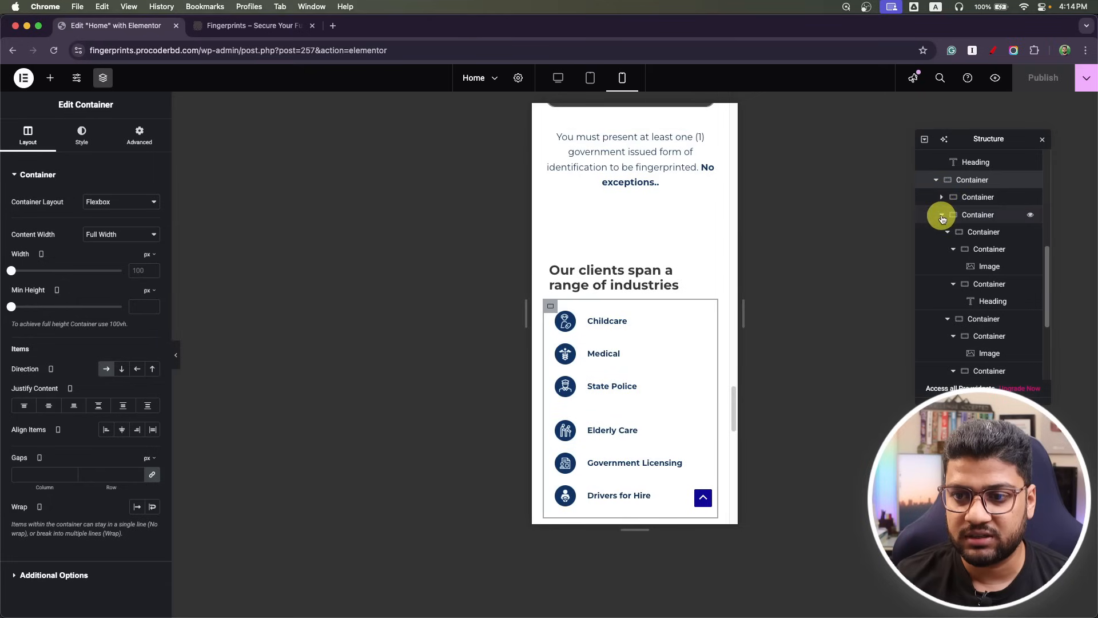
click(942, 217)
click(991, 323)
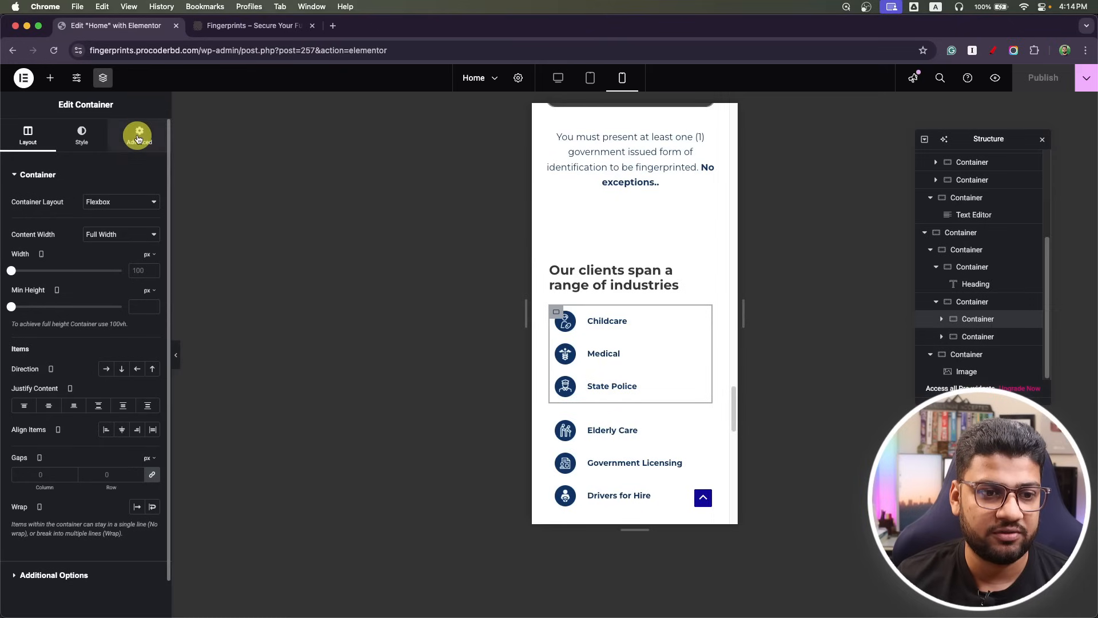
Unlink the container's margins and set the bottom margin to -15 px, then preview at tablet width.
click(139, 135)
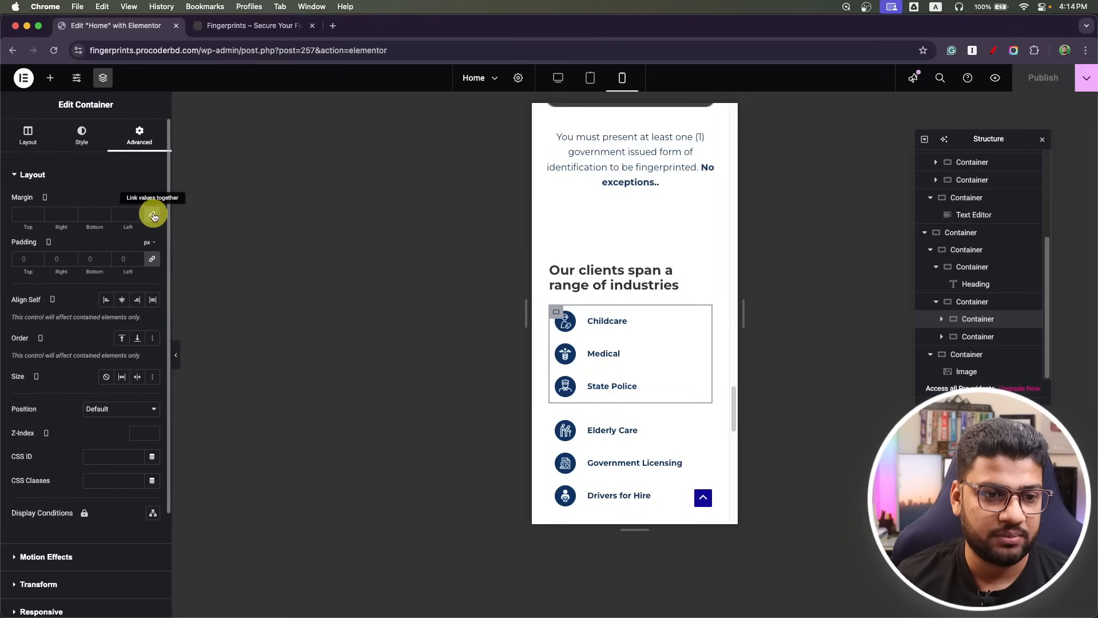
click(153, 217)
click(94, 214)
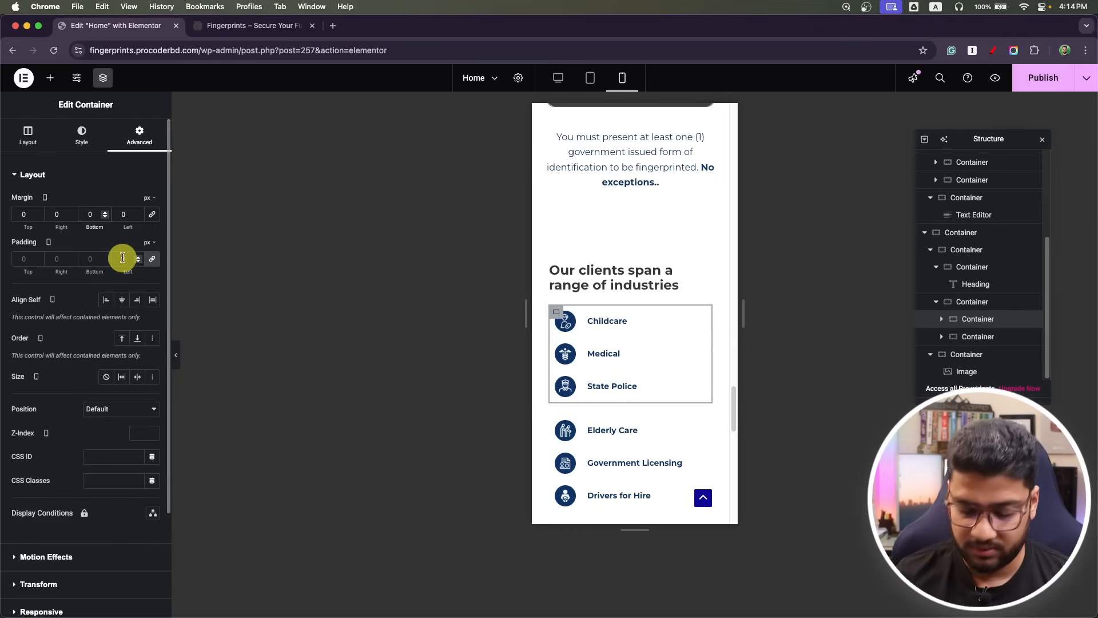
key(BackSpace)
text(-15)
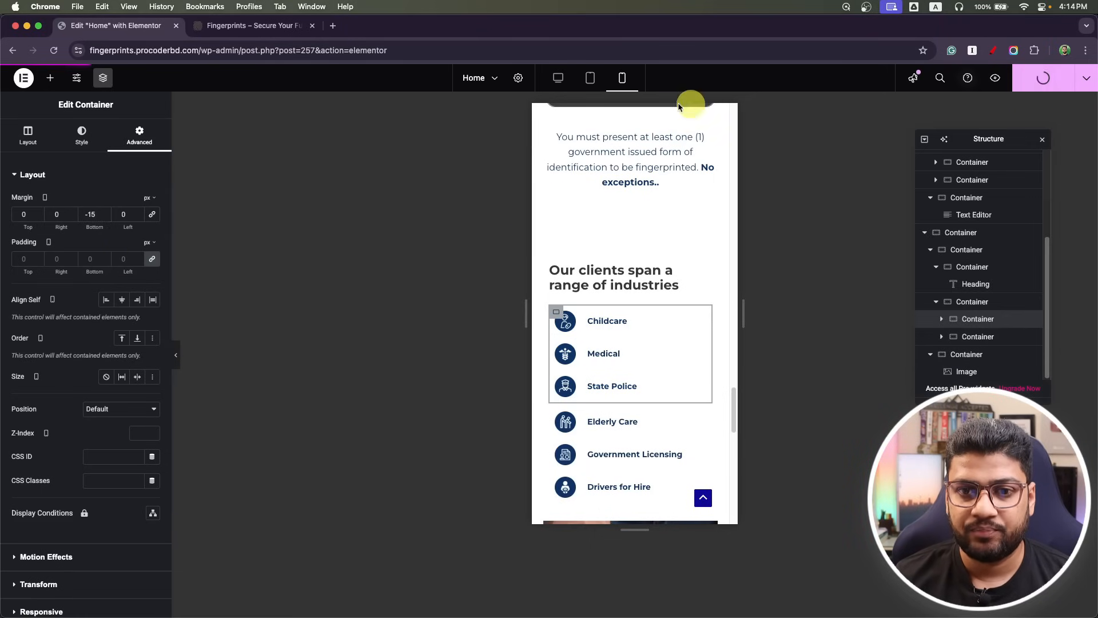
click(592, 78)
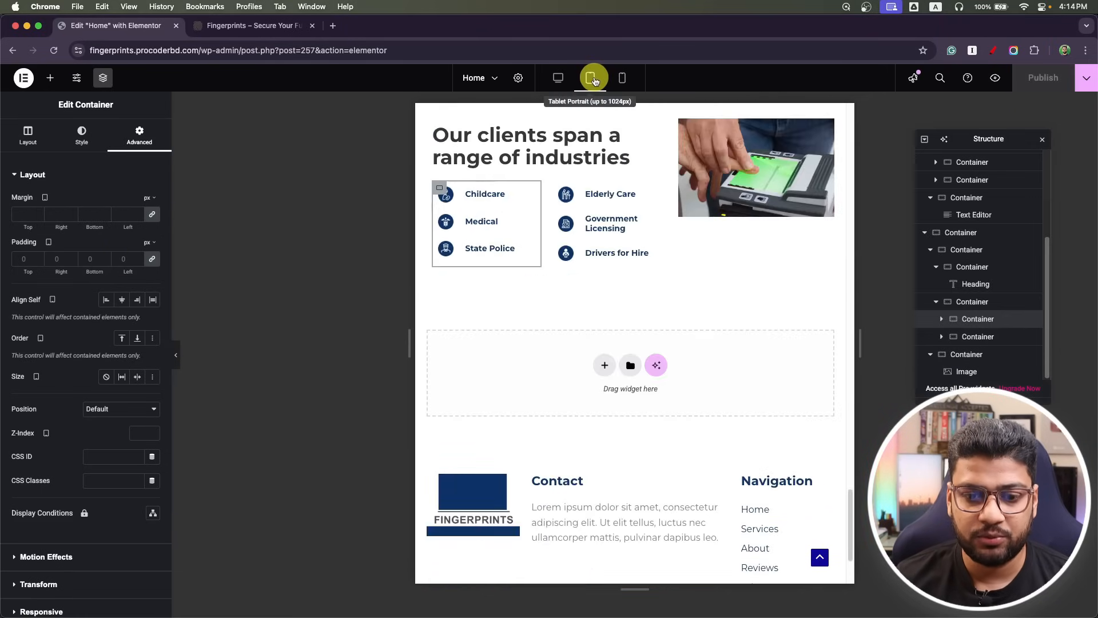
Return to desktop view, close Navigator and select the industries section.
click(557, 77)
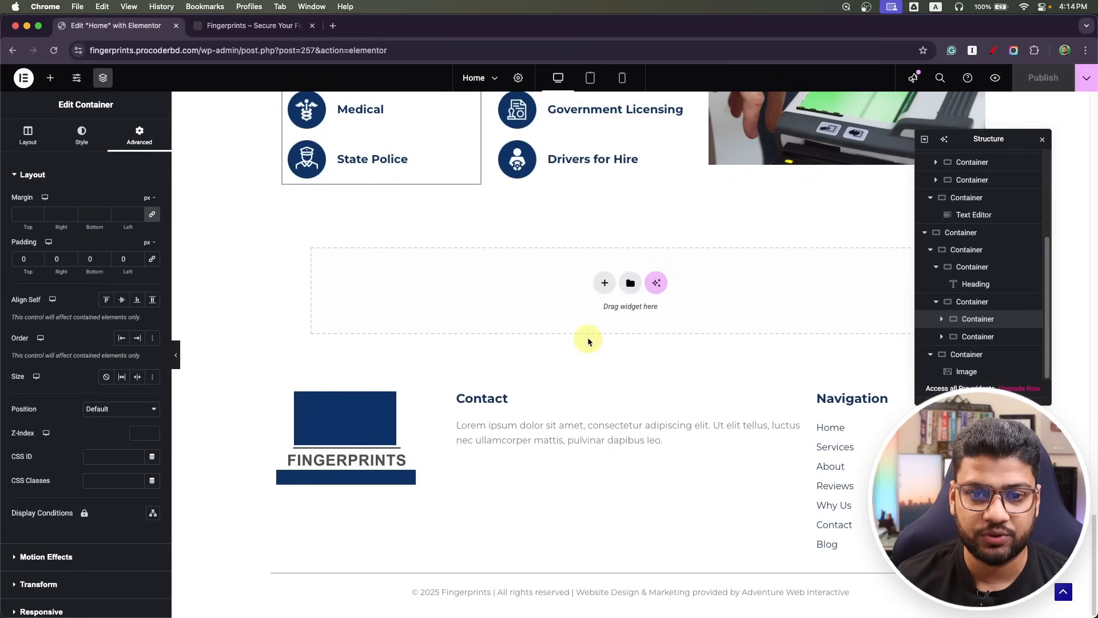
scroll(588, 338, up, 5)
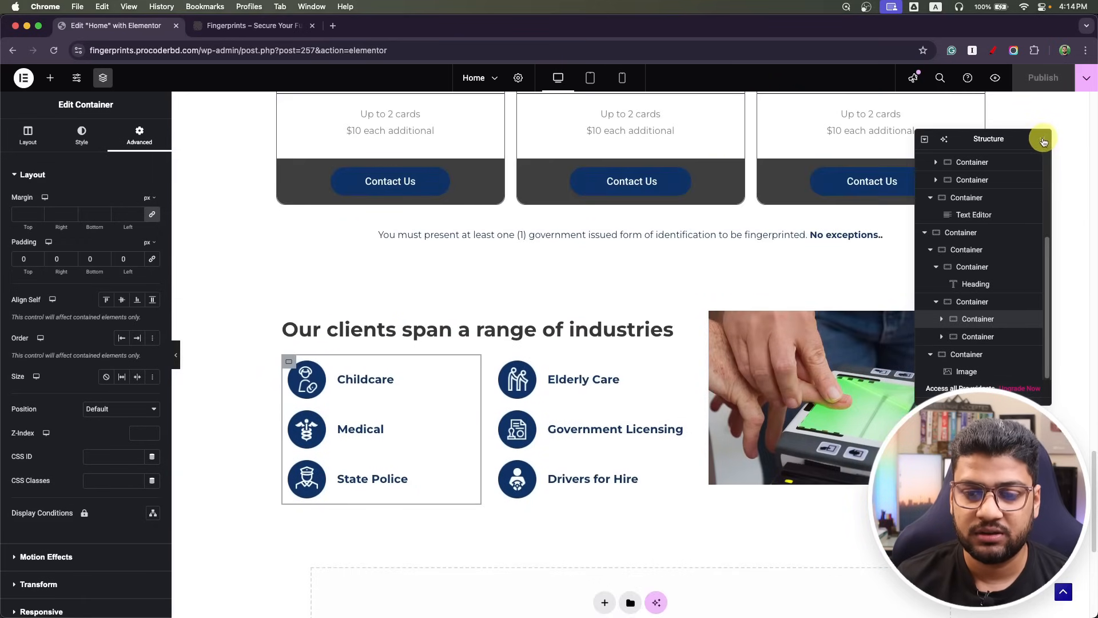
click(1043, 140)
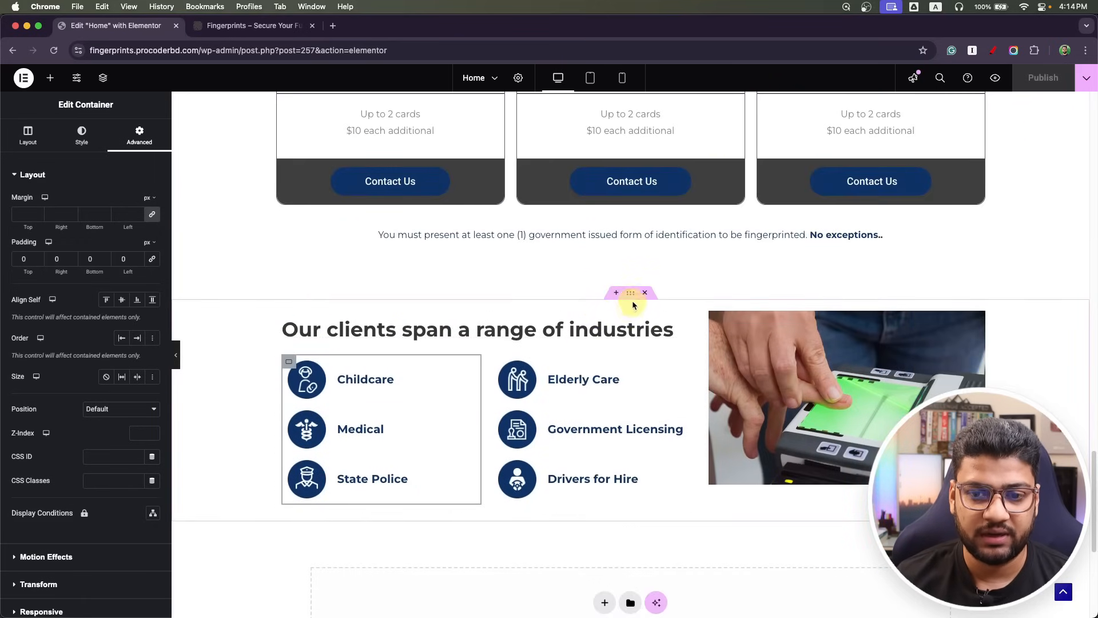
click(631, 293)
Give the section a classic background using the Body Light Background global colour.
click(81, 136)
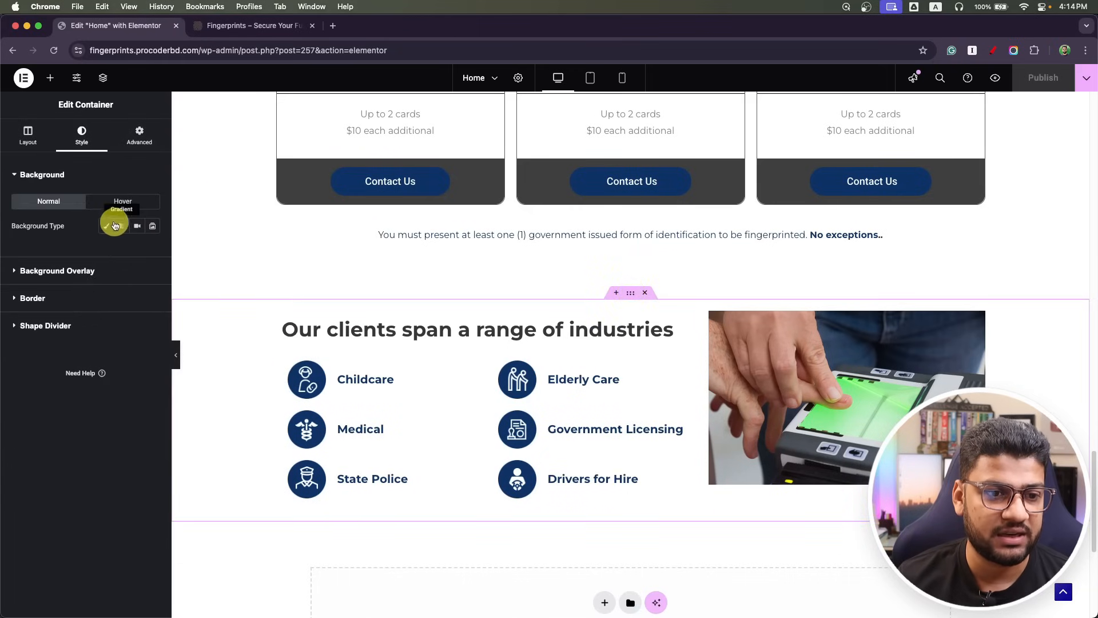
click(108, 230)
click(137, 249)
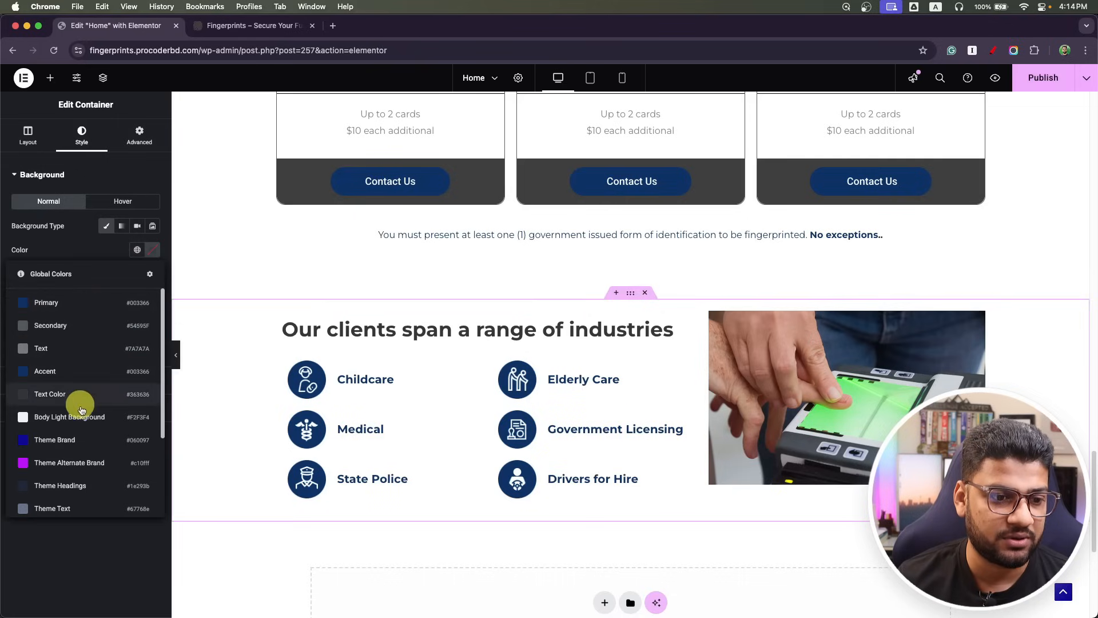
scroll(88, 404, down, 1)
scroll(92, 406, down, 4)
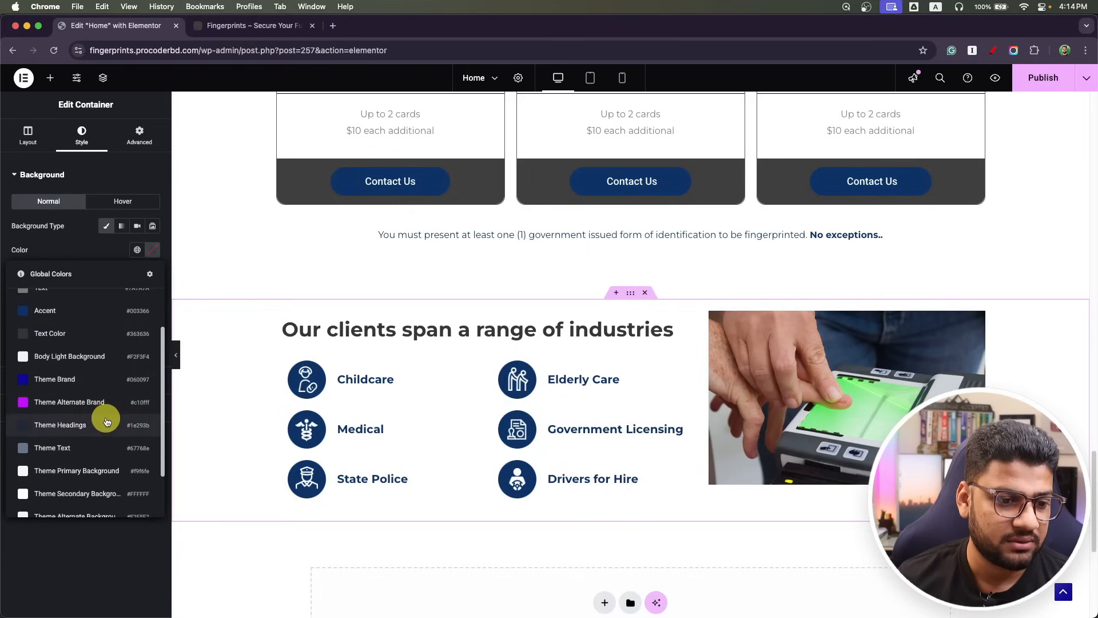
scroll(105, 430, up, 3)
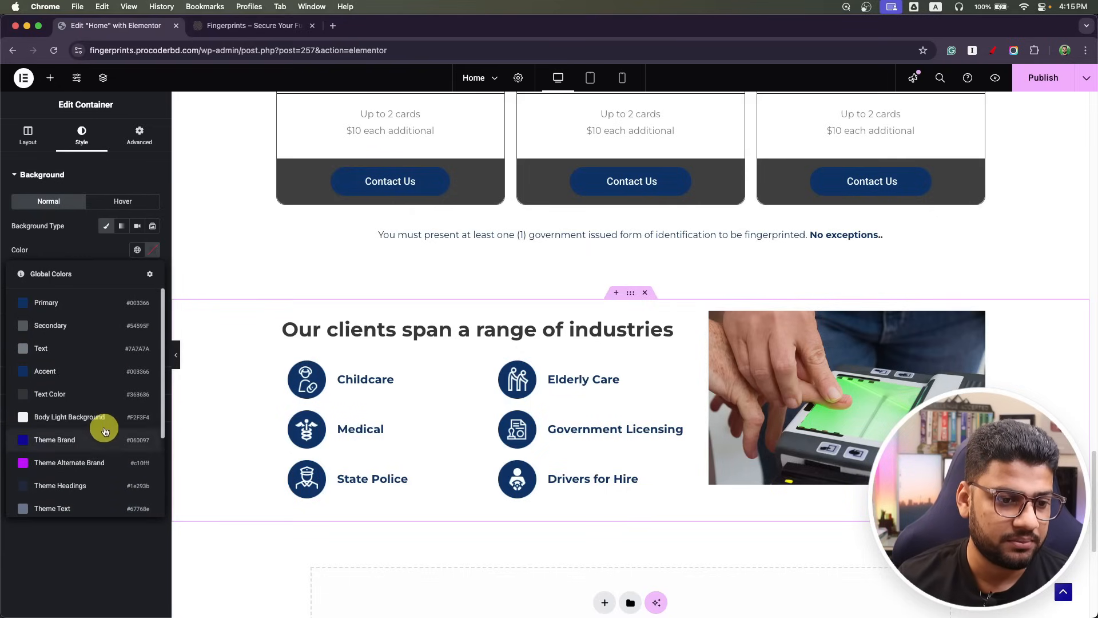
click(97, 428)
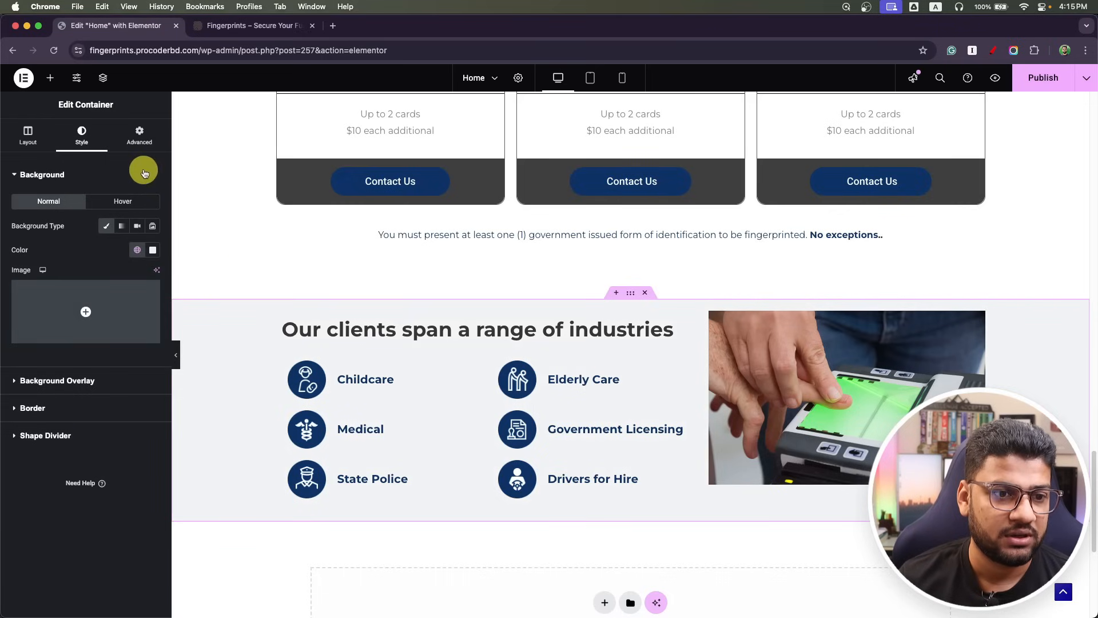
Set the section padding to 60 px top and bottom and 15 px left and right, then publish.
click(143, 137)
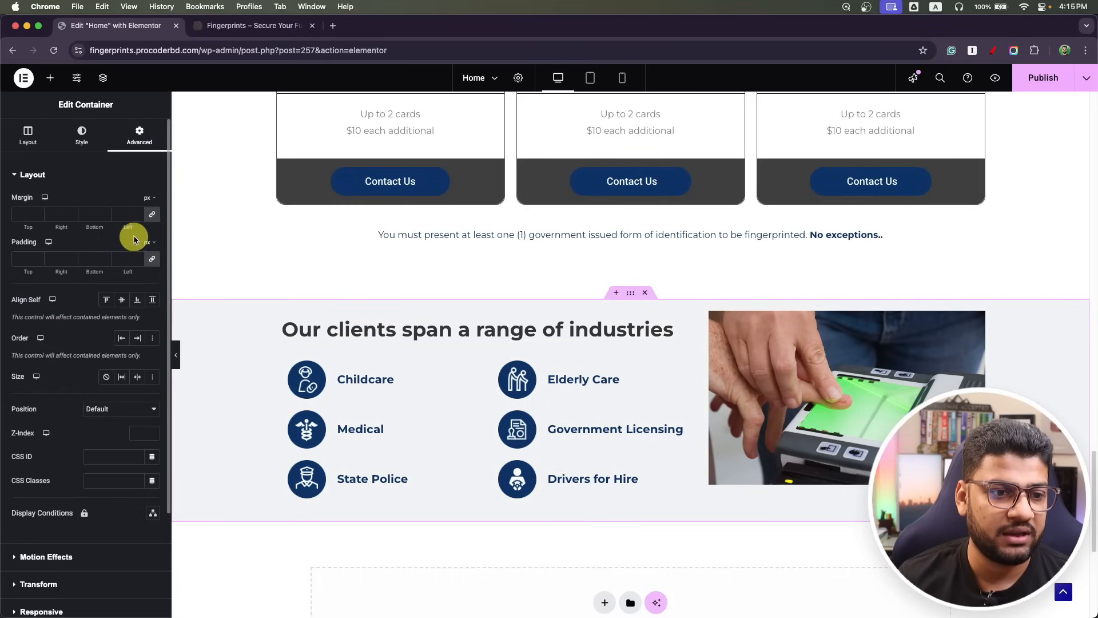
click(155, 261)
click(152, 259)
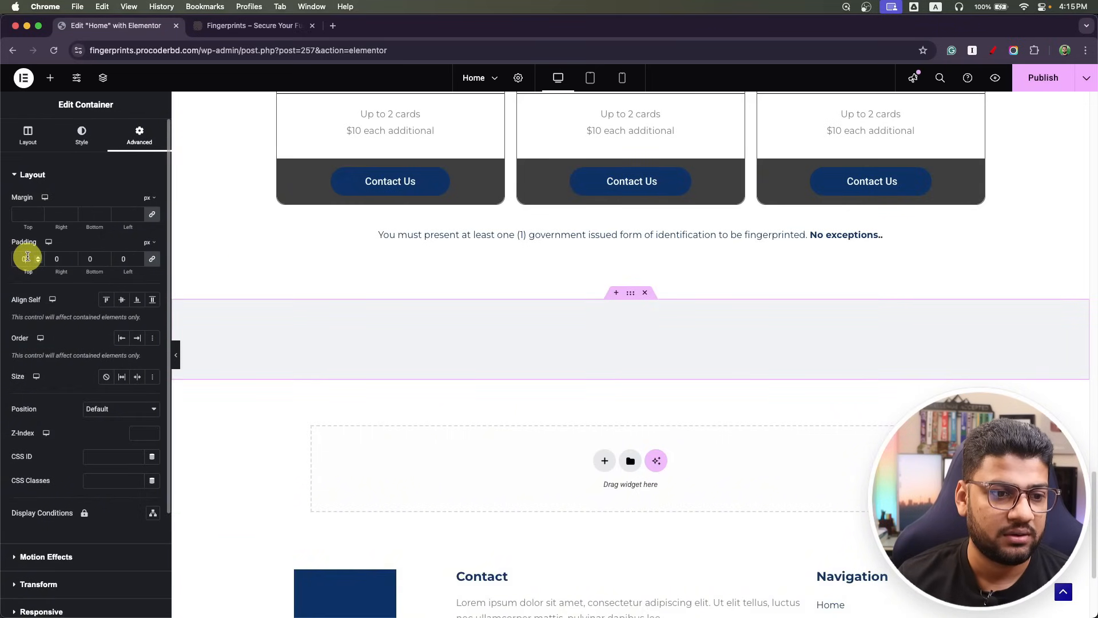
drag(28, 258, 11, 257)
text(60)
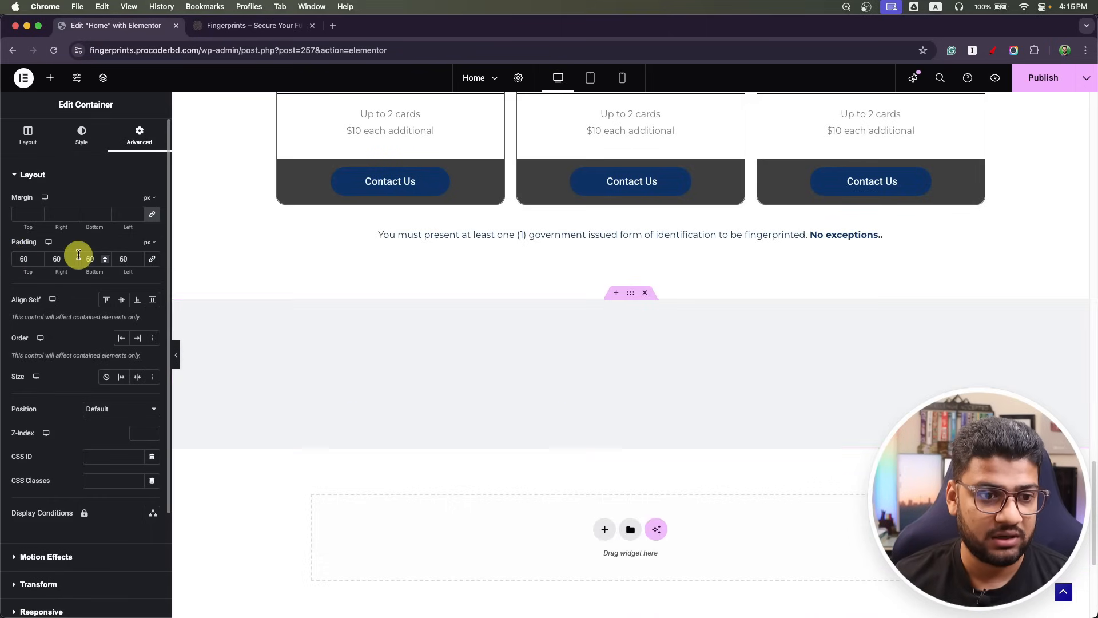
drag(56, 257, 40, 259)
text(1)
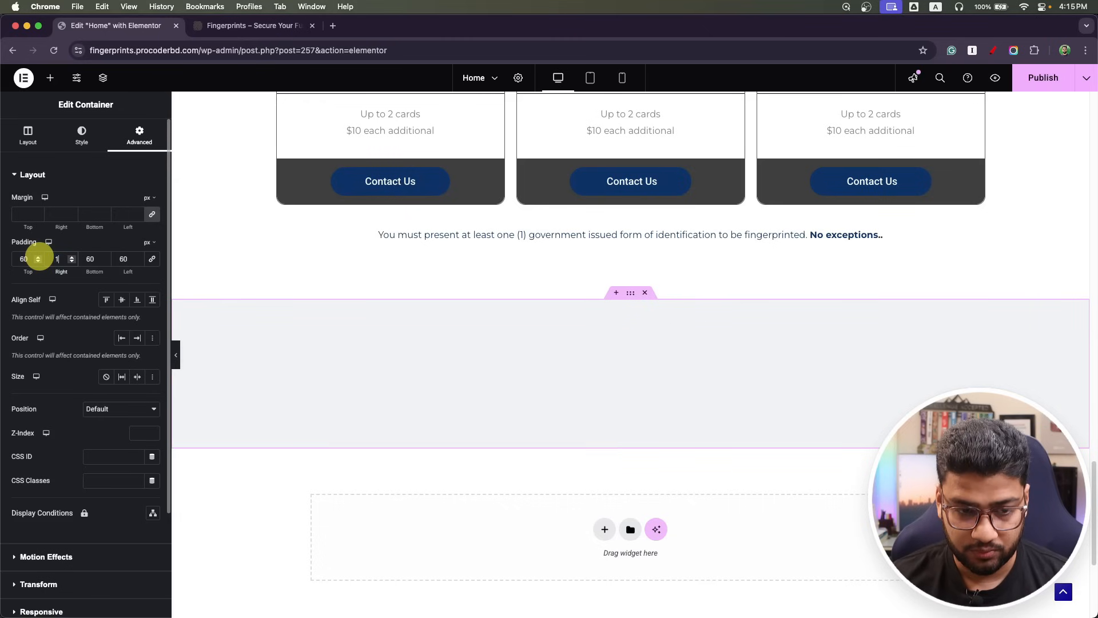
text(5)
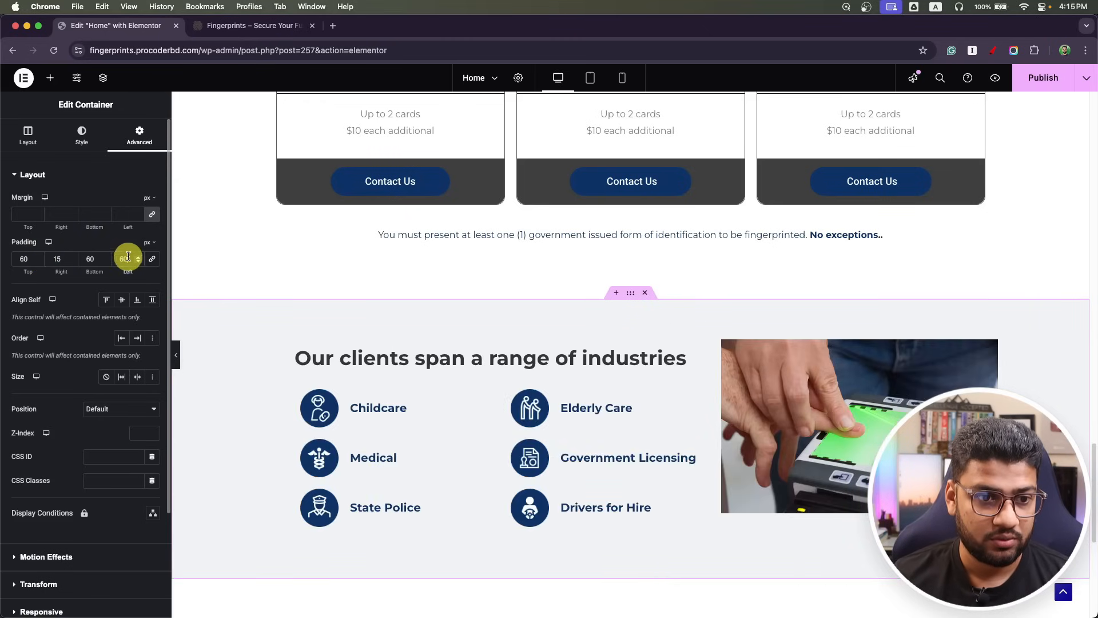
drag(128, 257, 116, 259)
text(15)
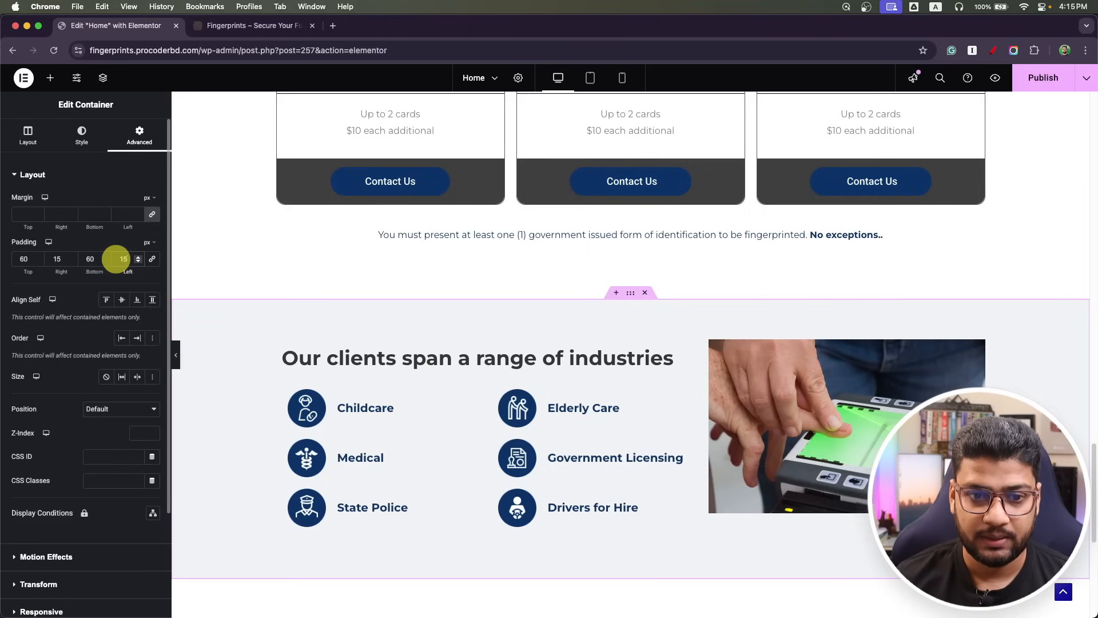
click(1043, 77)
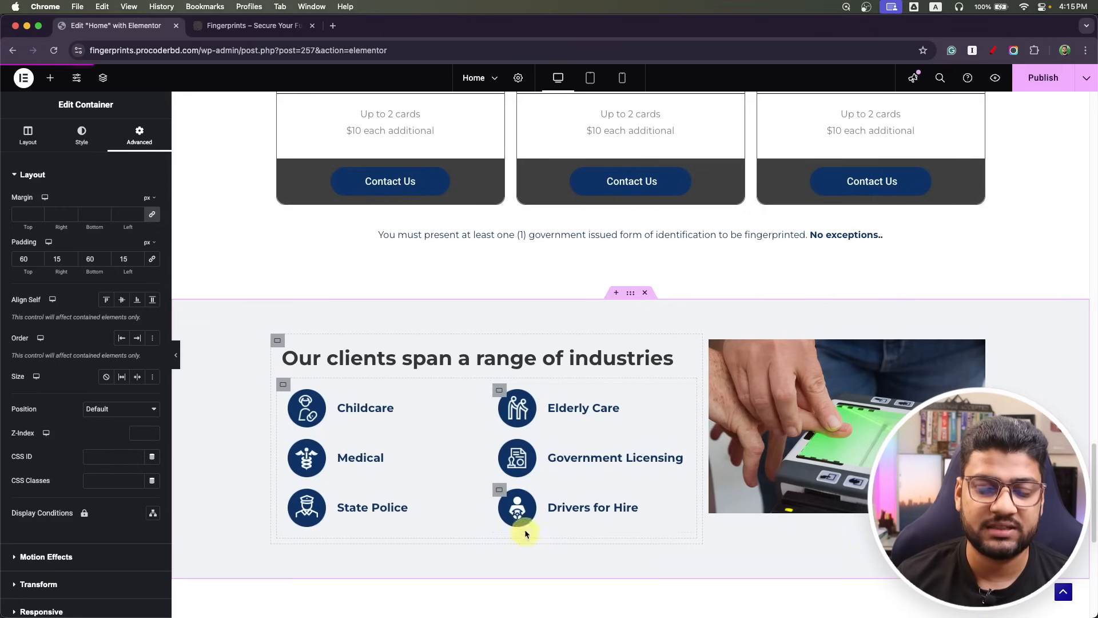
scroll(524, 534, down, 4)
Select the CTA banner headline text in the Photoshop mockup, commit the edit, and return to Elementor.
key(super+Tab)
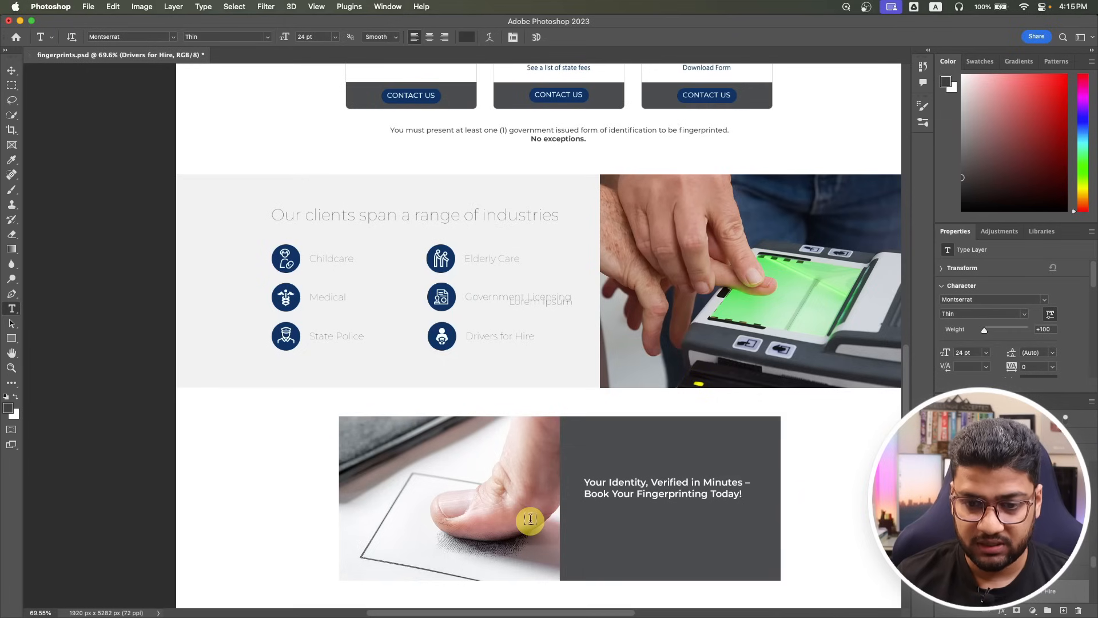
scroll(530, 519, down, 10)
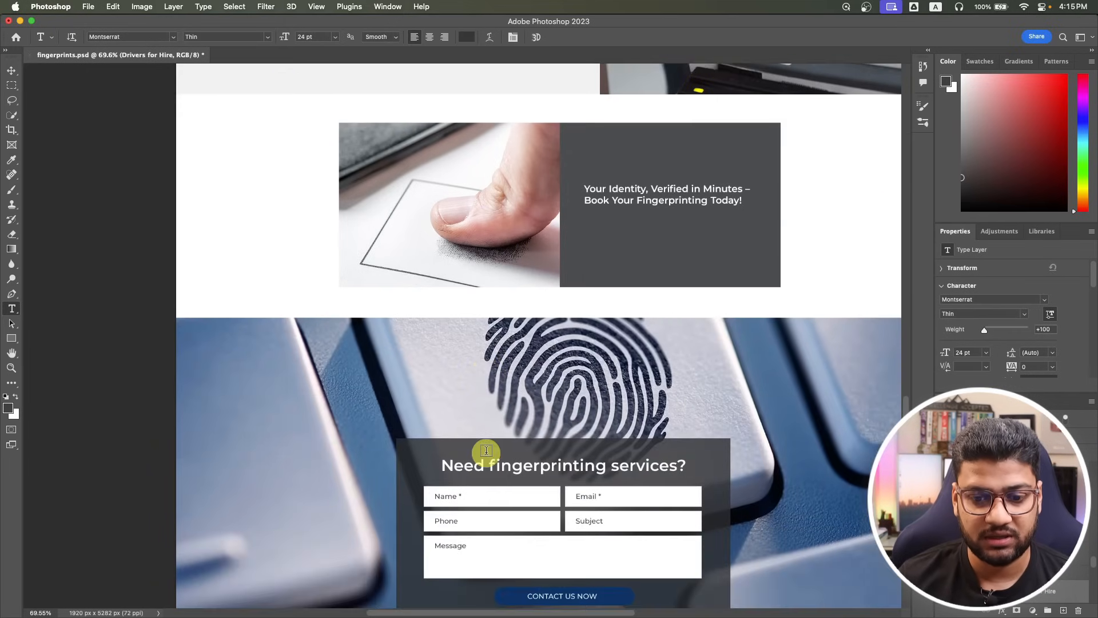
scroll(485, 451, up, 6)
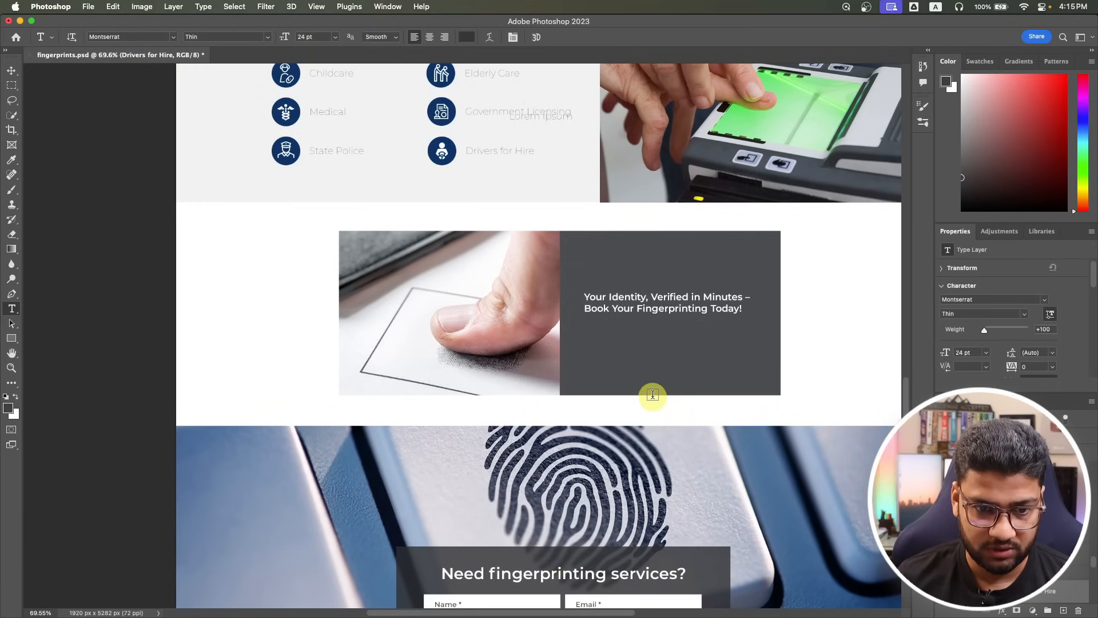
click(640, 296)
key(super+a)
key(super+c)
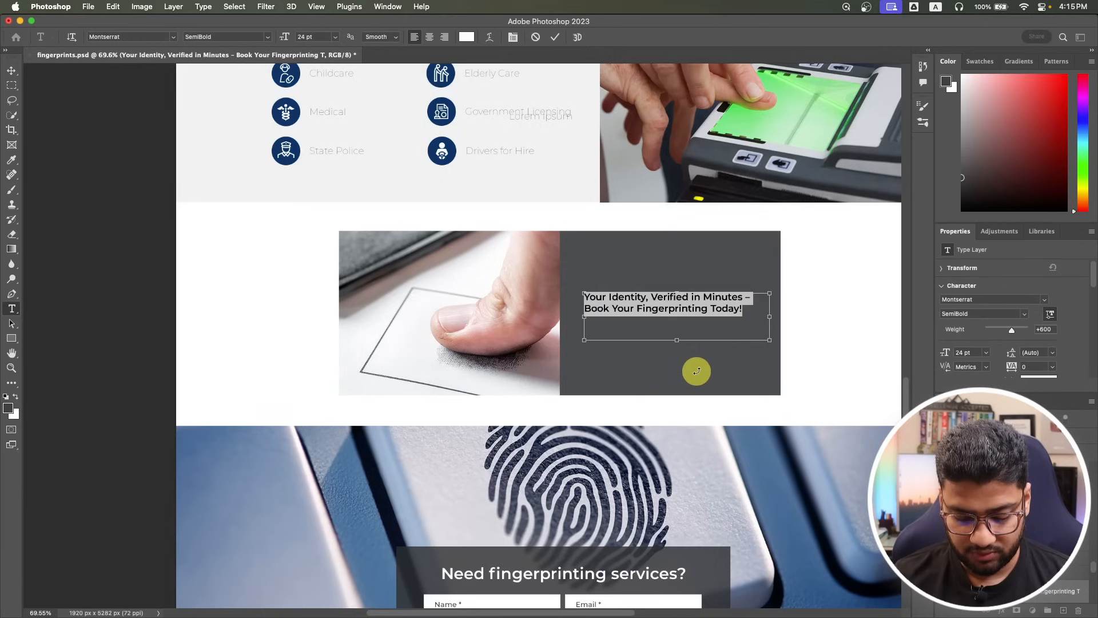
click(5, 75)
key(super+Tab)
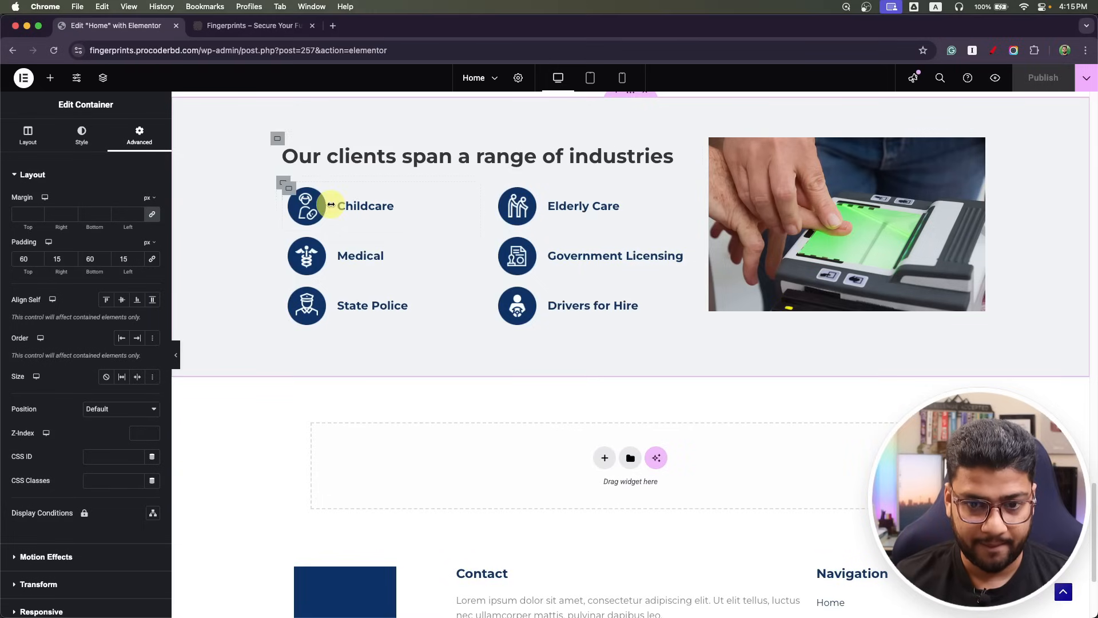
Add a two-column flexbox container and put the thumb-on-paper fingerprint photo in the left column.
click(608, 466)
click(602, 487)
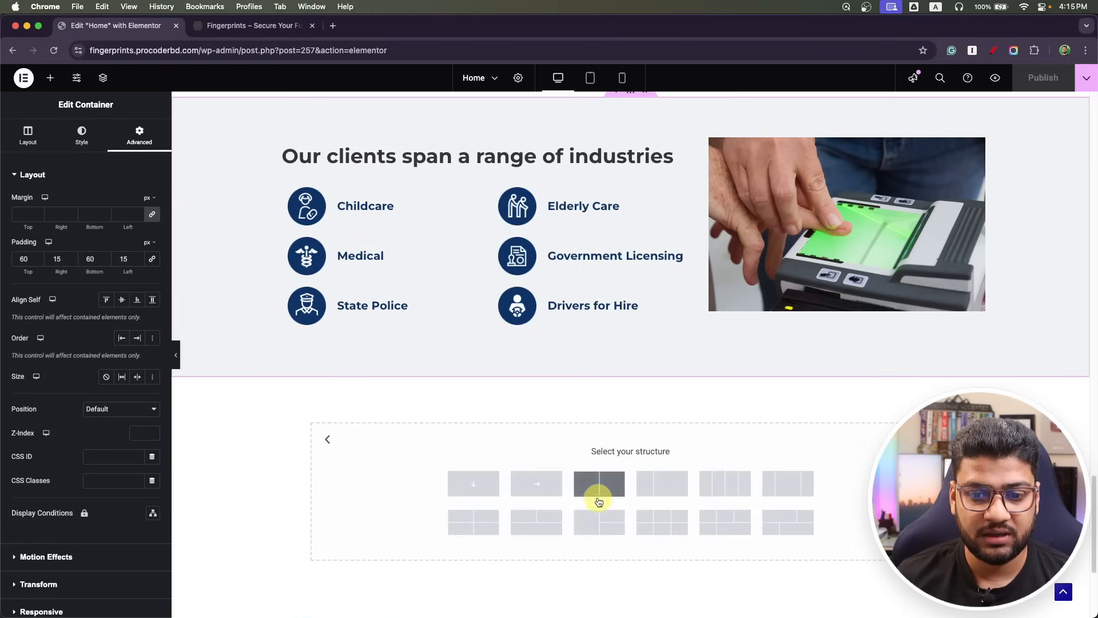
click(599, 486)
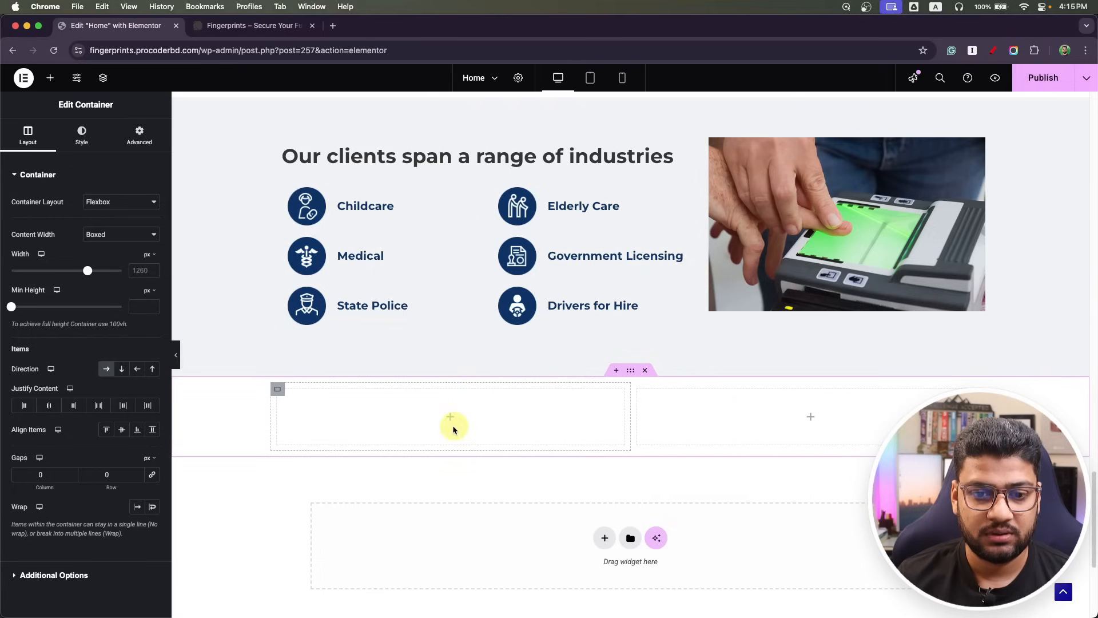
click(807, 418)
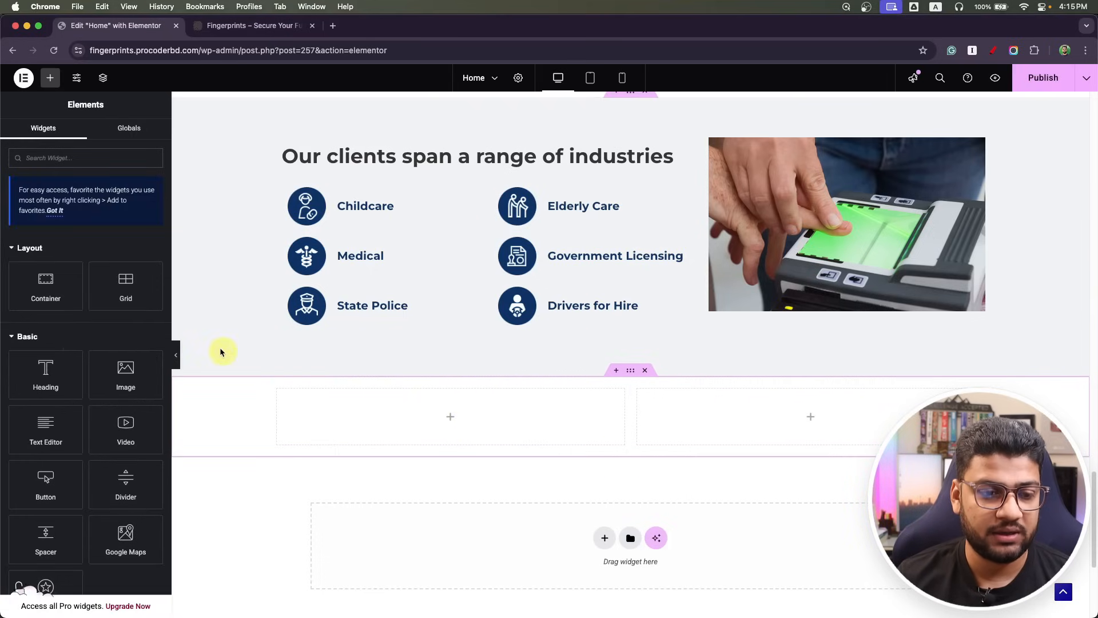
drag(140, 372, 412, 431)
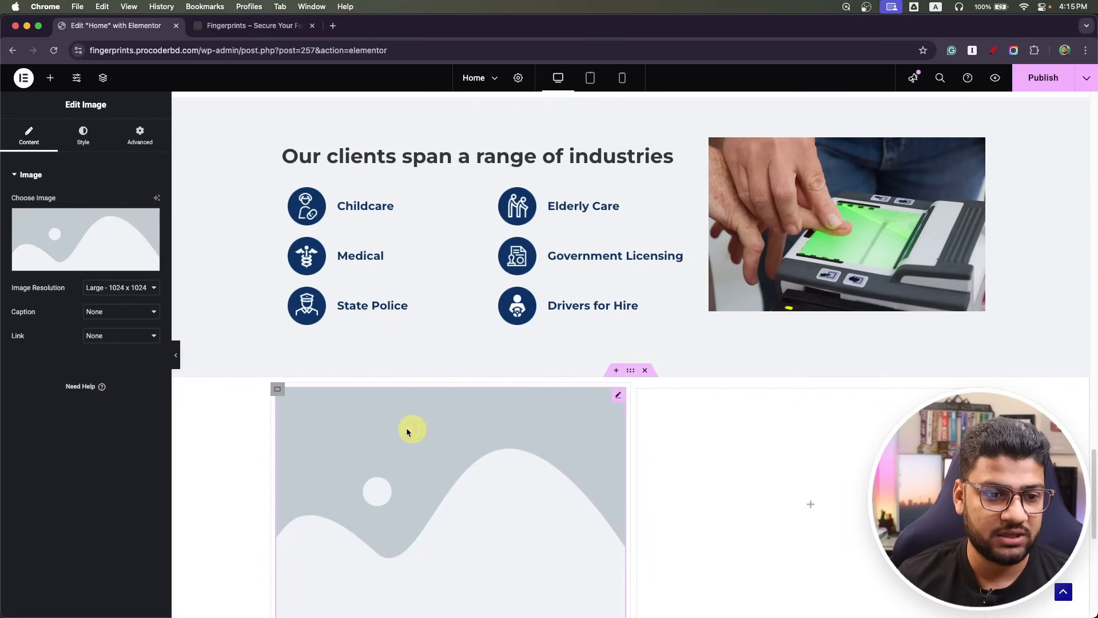
click(44, 260)
click(779, 299)
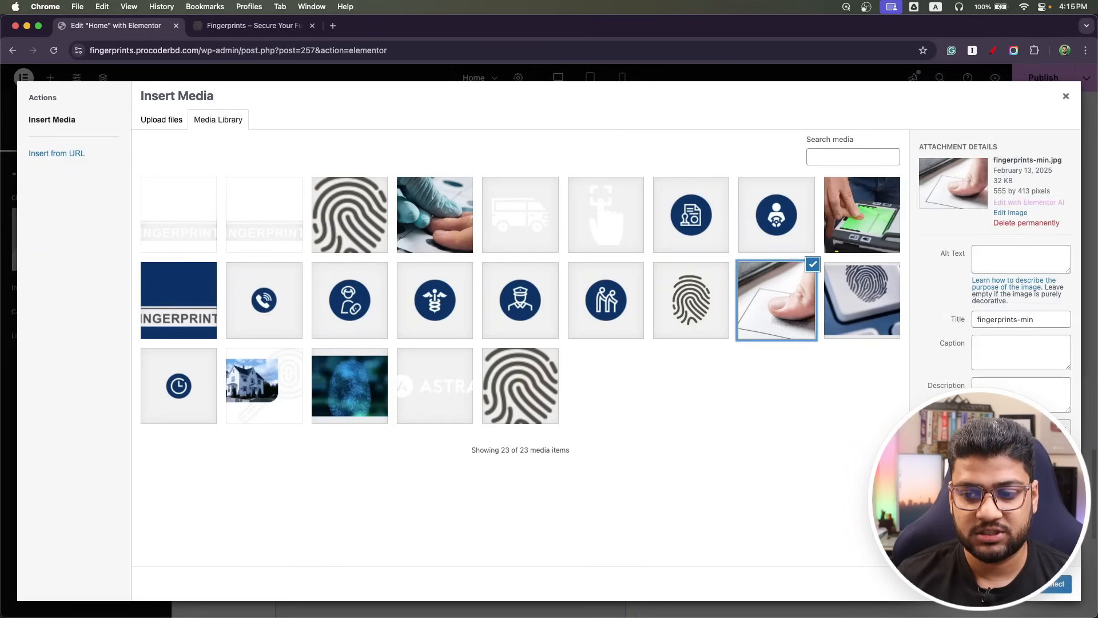
click(1055, 583)
Add a Heading widget to the right column and paste the 'Your Identity, Verified in Minutes' headline.
scroll(783, 477, down, 1)
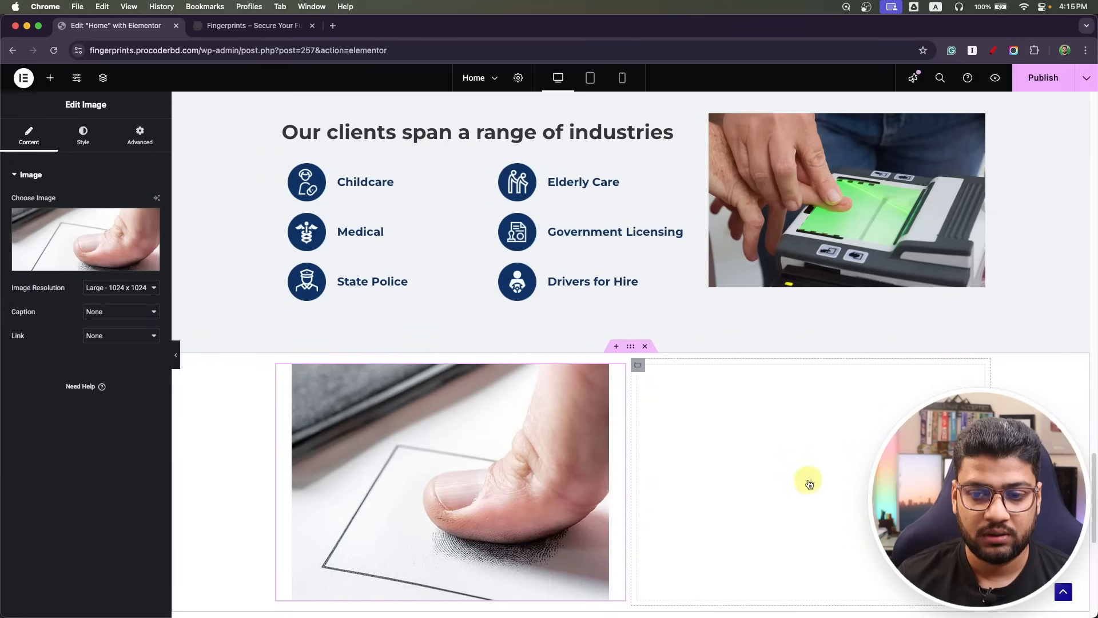
click(810, 505)
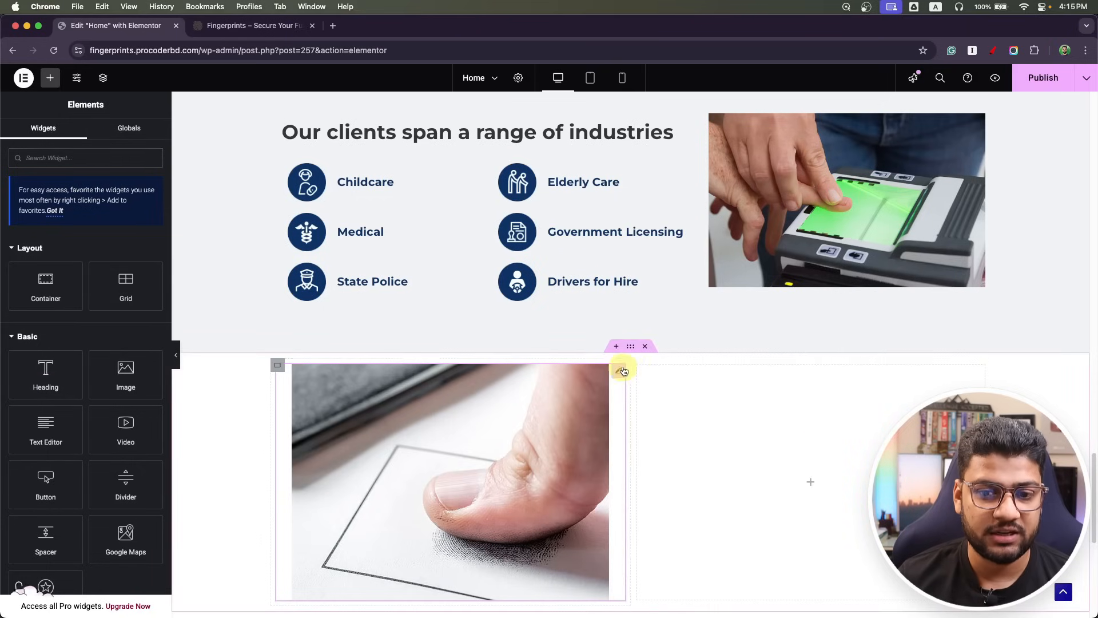
drag(31, 365, 818, 452)
click(77, 235)
key(super+a)
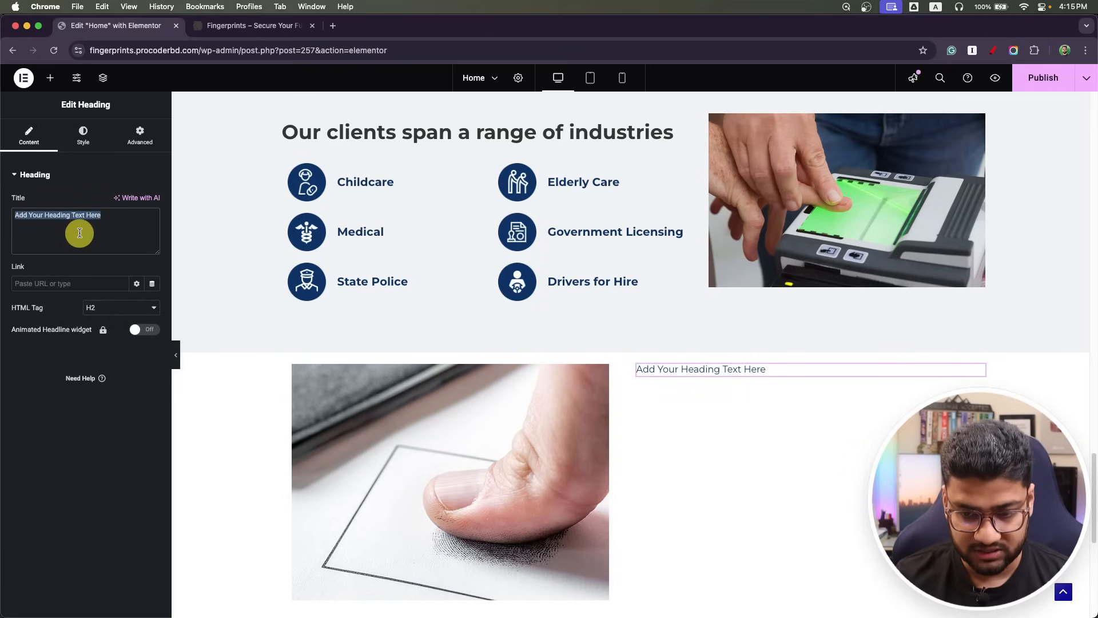
key(super+v)
Give the right column a classic background using the dark grey Text Color global colour.
click(638, 367)
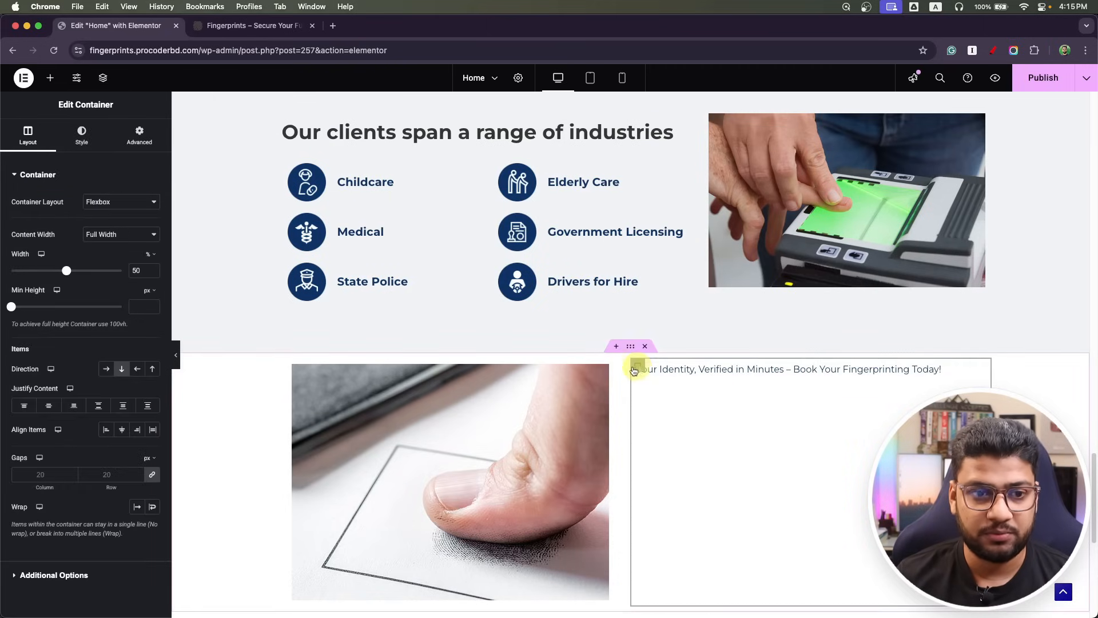
click(81, 136)
click(106, 226)
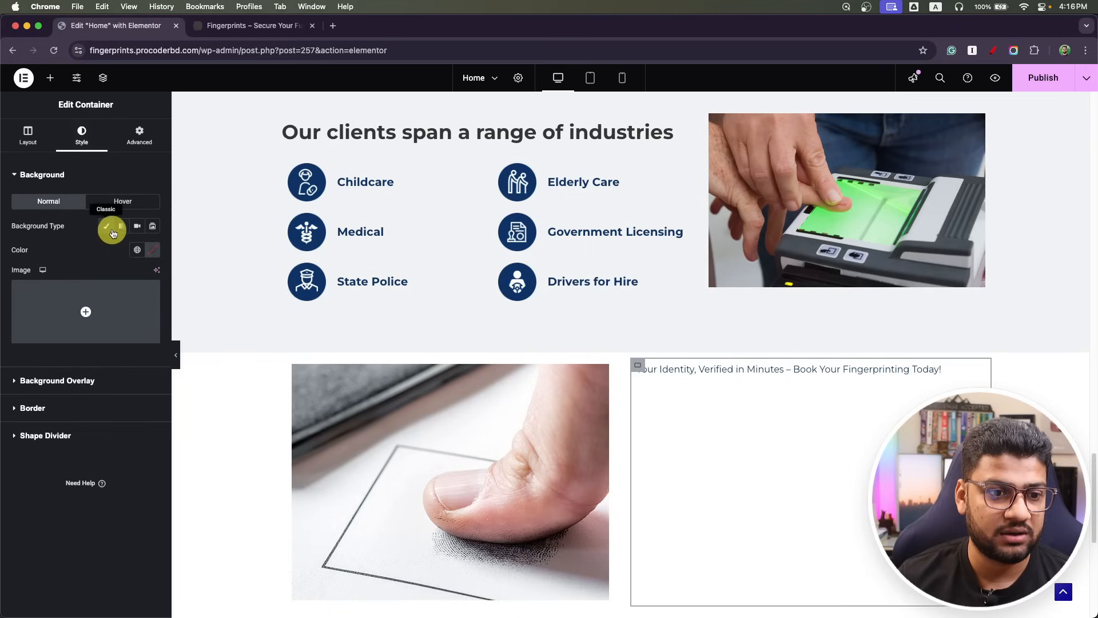
click(138, 250)
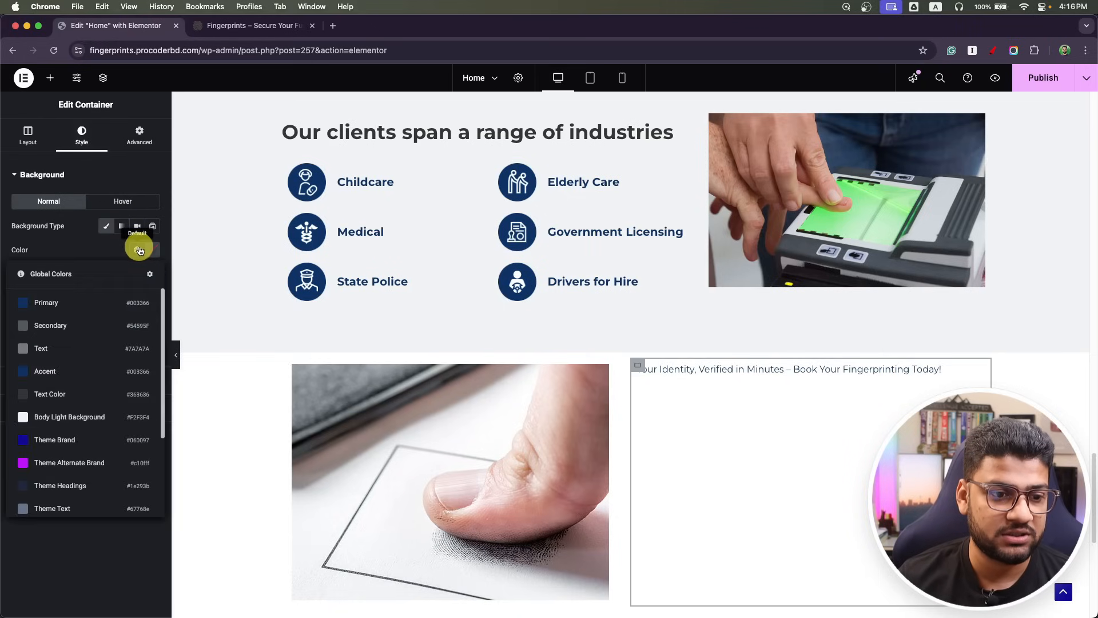
click(57, 395)
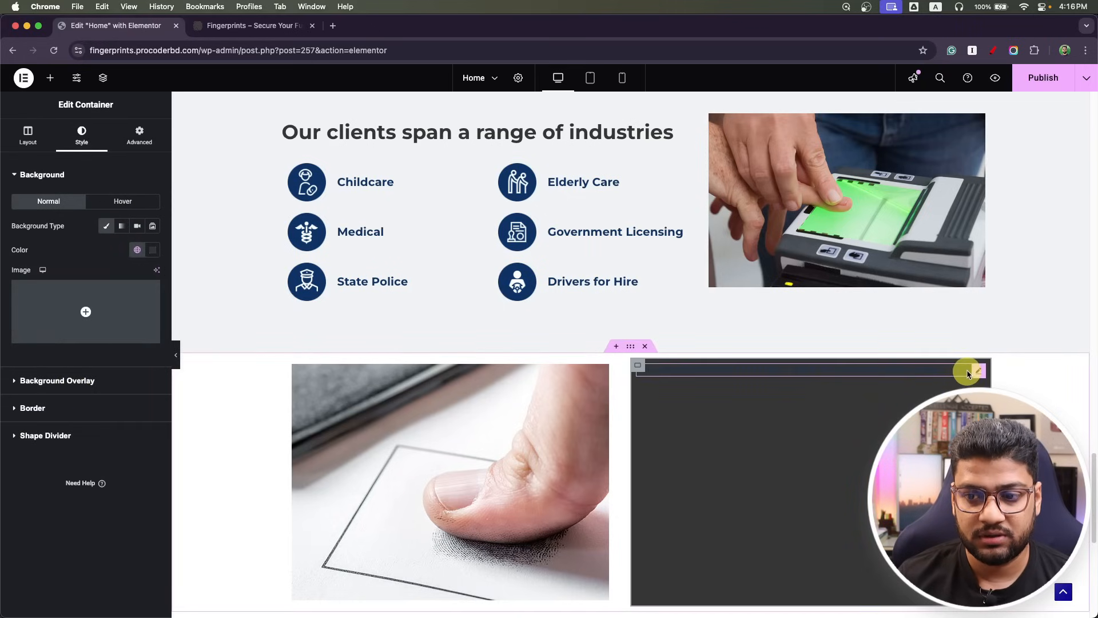
Set the headline's text colour to white.
click(967, 371)
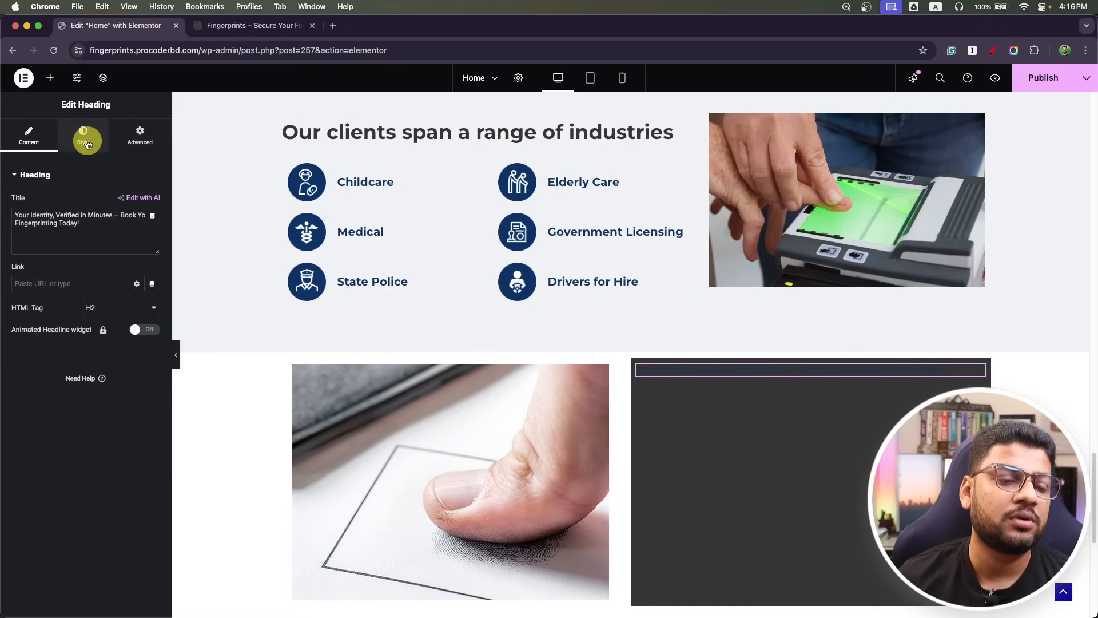
click(102, 307)
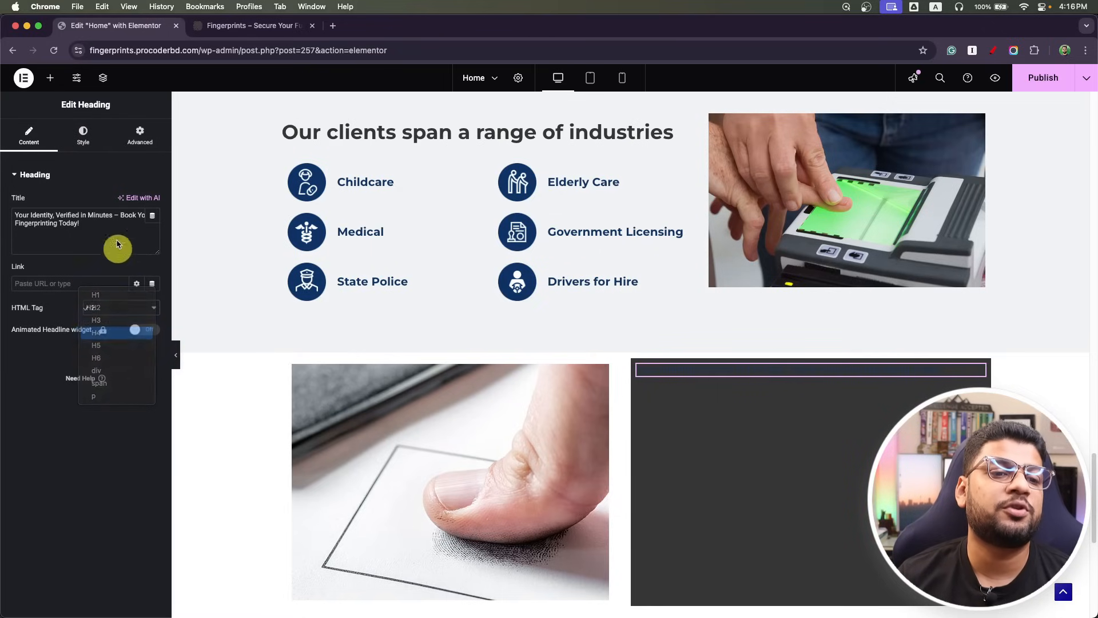
click(83, 136)
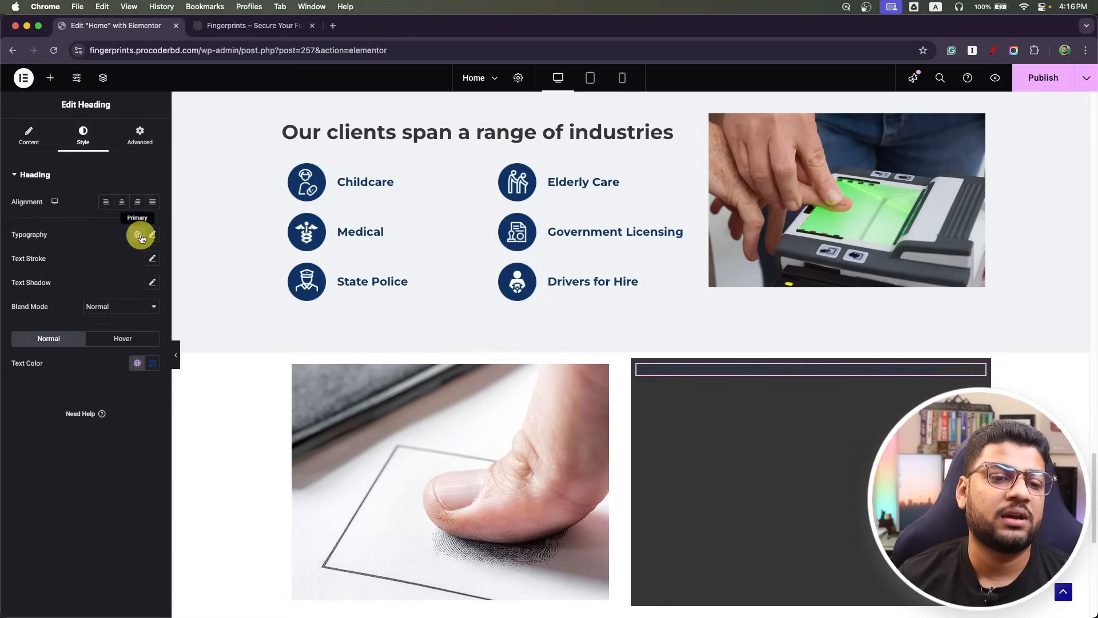
click(137, 363)
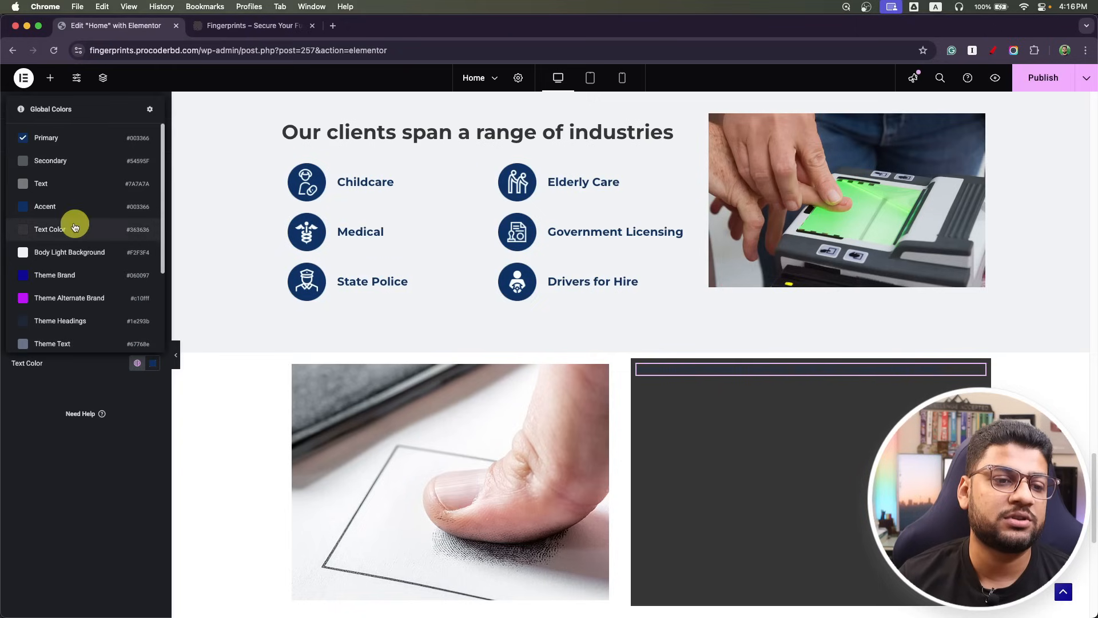
scroll(86, 229, down, 3)
click(72, 270)
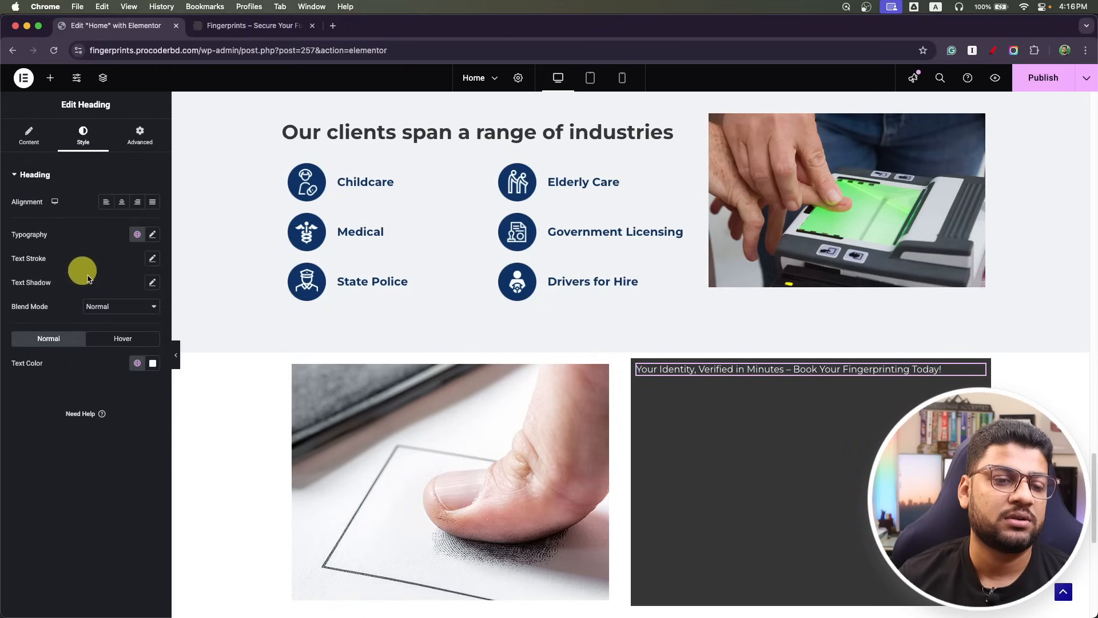
Set the headline typography to 24 px size and bold (700) weight.
click(151, 237)
drag(136, 321, 92, 328)
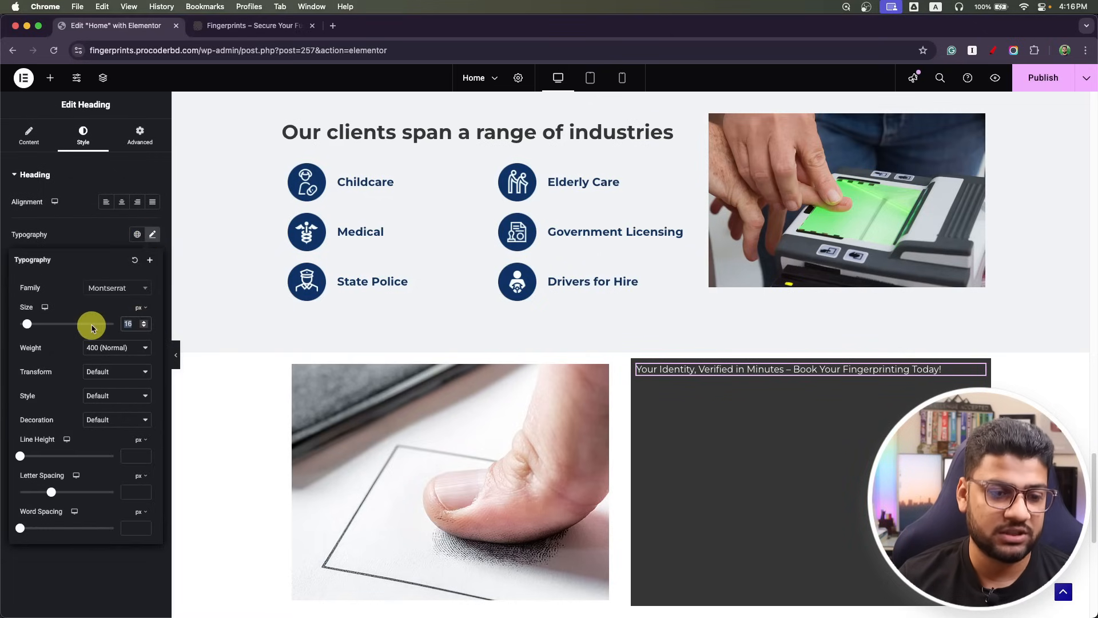
text(24)
click(94, 347)
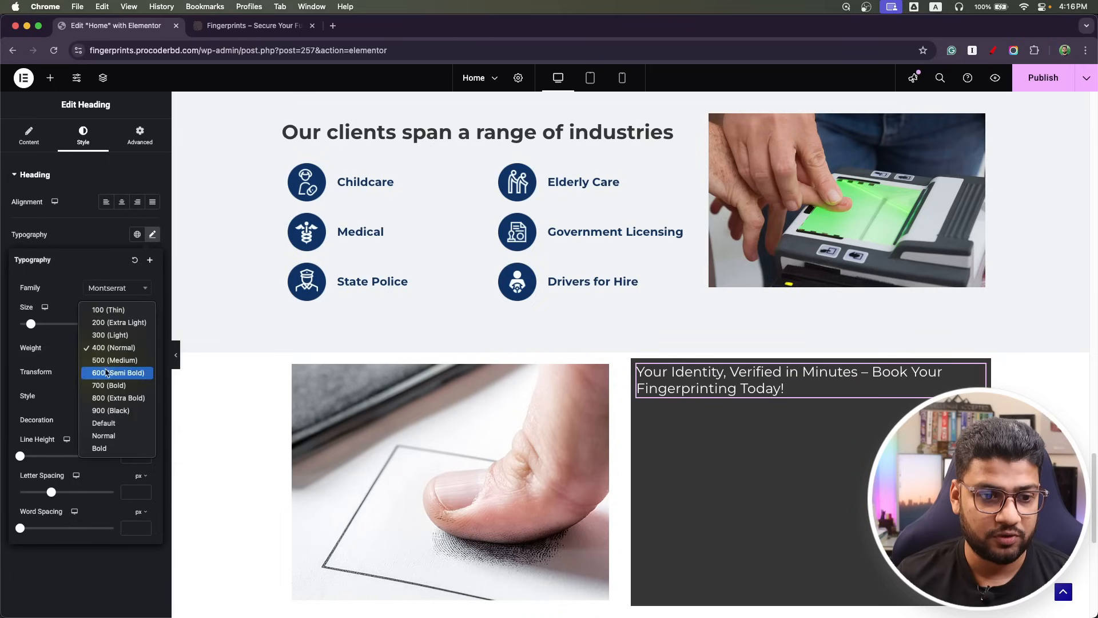
click(108, 386)
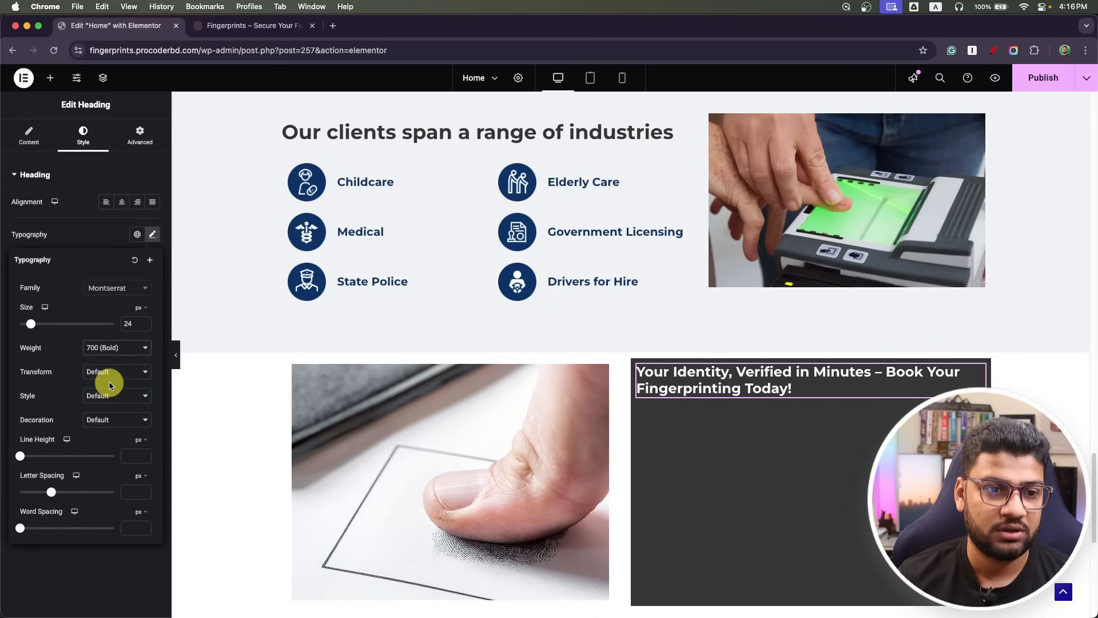
click(636, 366)
click(29, 136)
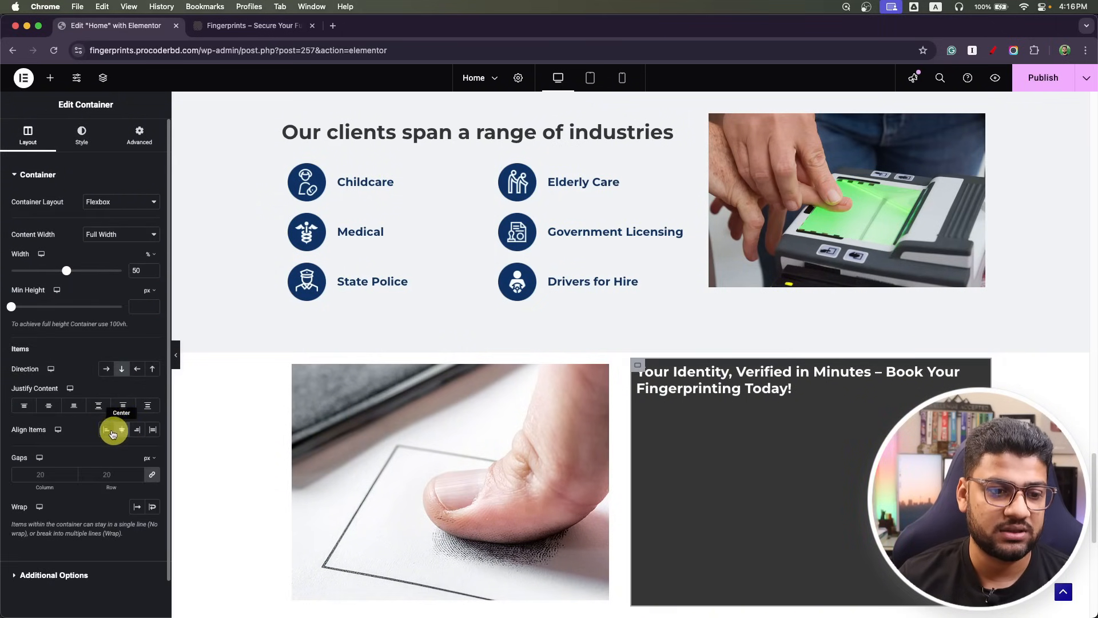
Center the headline vertically in the dark column and set its top padding to 14 px.
click(48, 404)
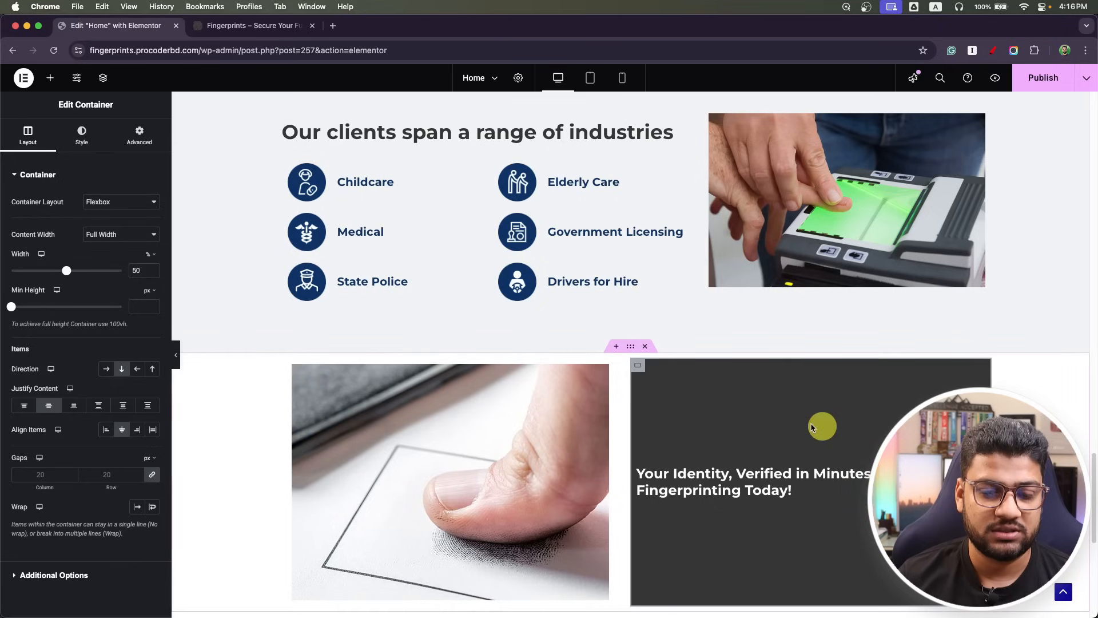
click(139, 136)
click(19, 258)
text(14)
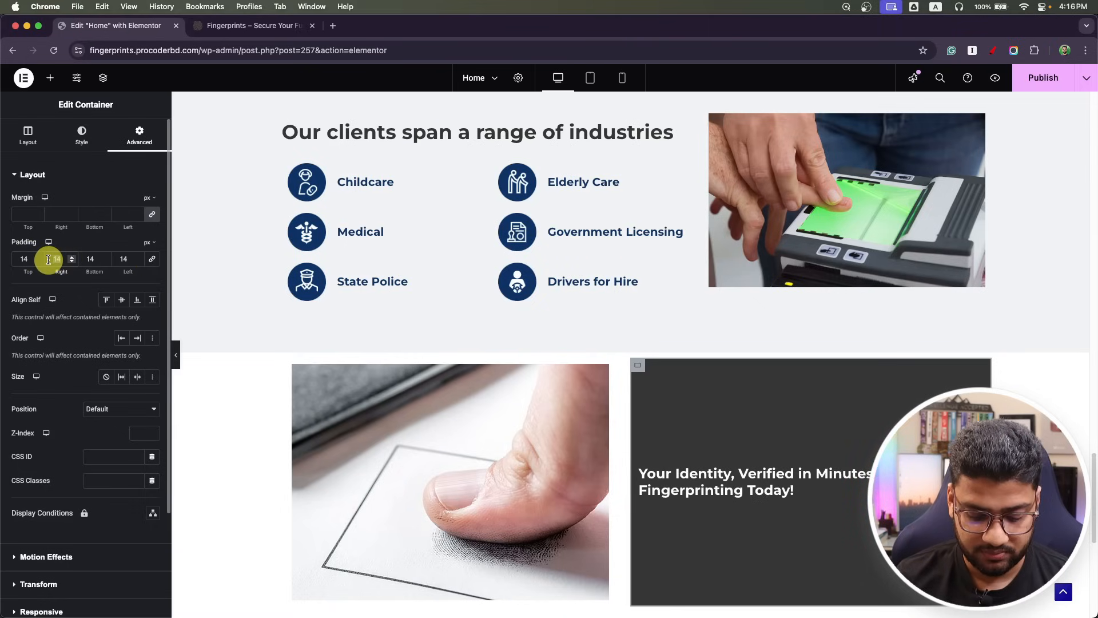
Give the dark column 40 px side padding, then compare against the Photoshop mockup.
click(138, 257)
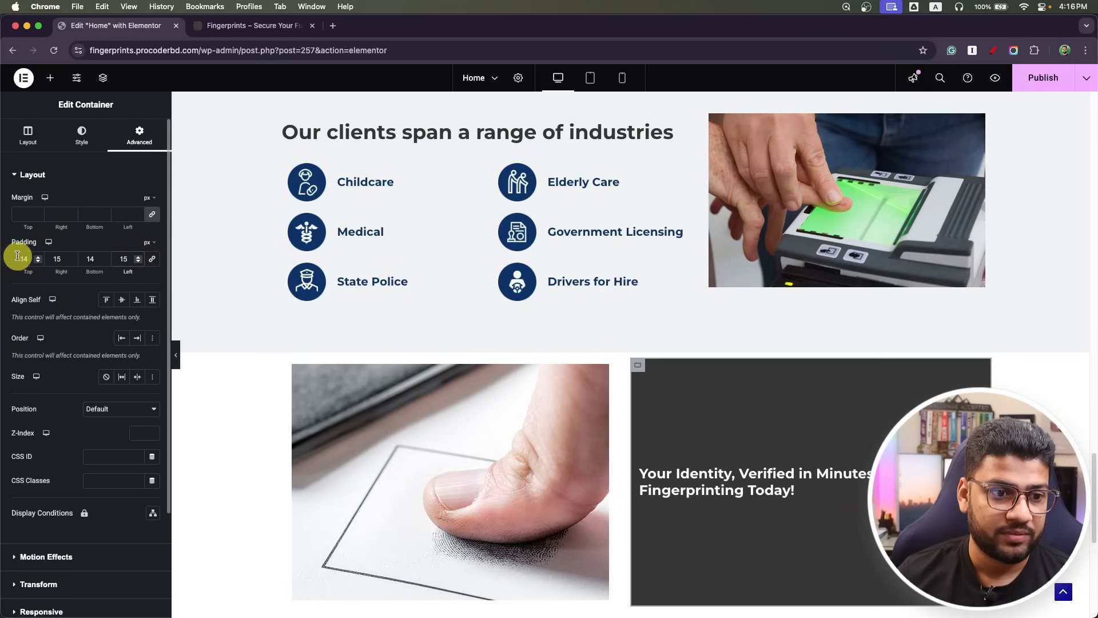
mouse_move(33, 257)
mouse_down()
mouse_move(3, 260)
mouse_move(40, 260)
mouse_up()
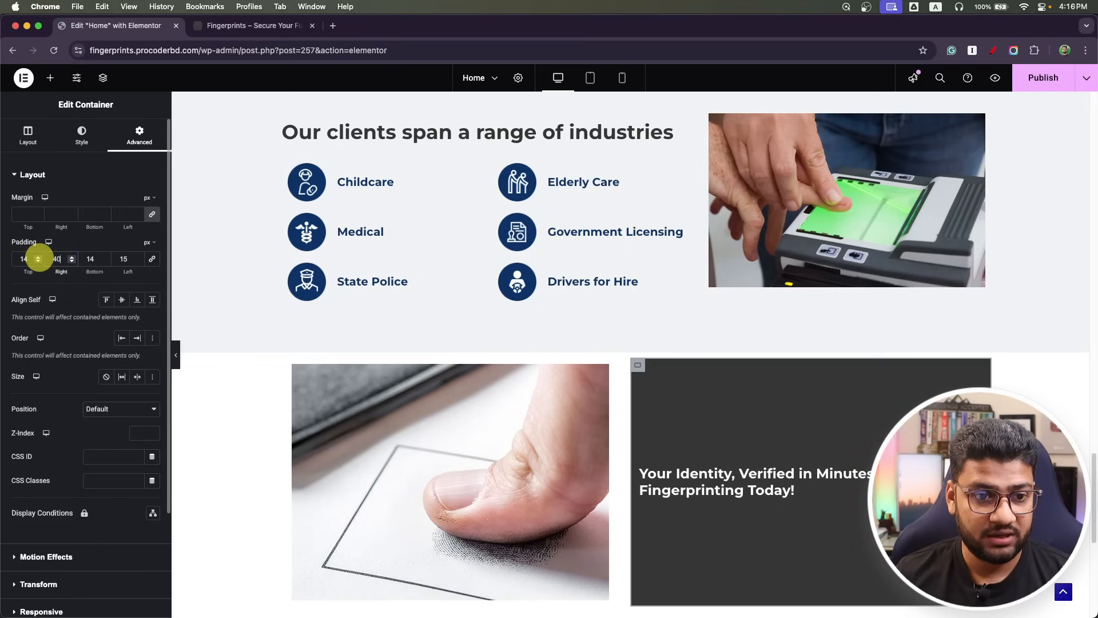
text(40)
click(137, 254)
drag(133, 258, 107, 262)
text(40)
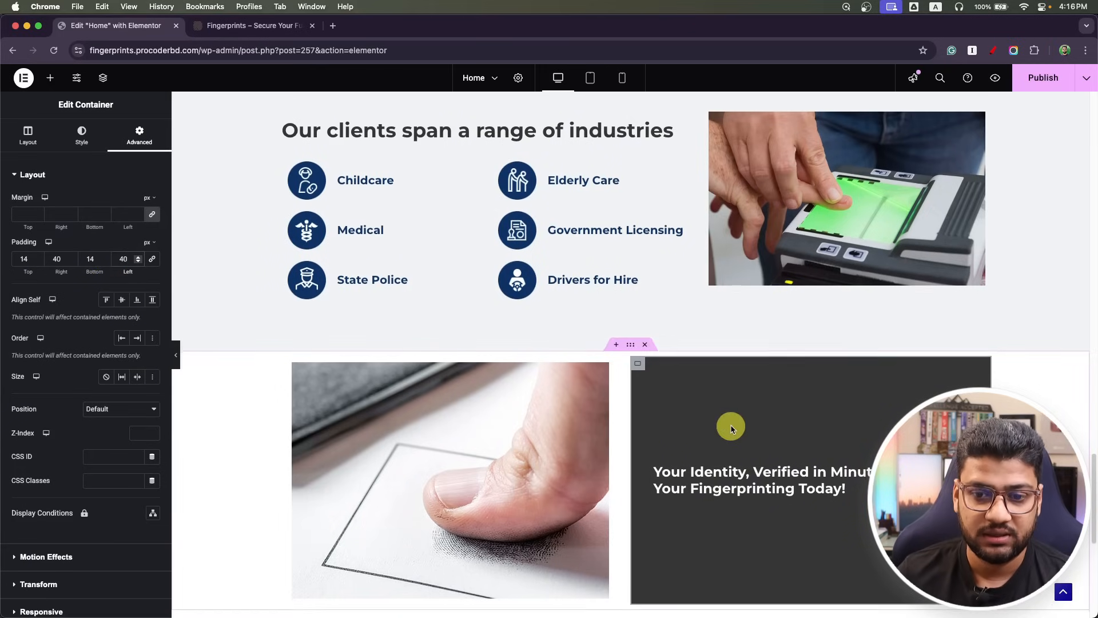
scroll(731, 429, down, 2)
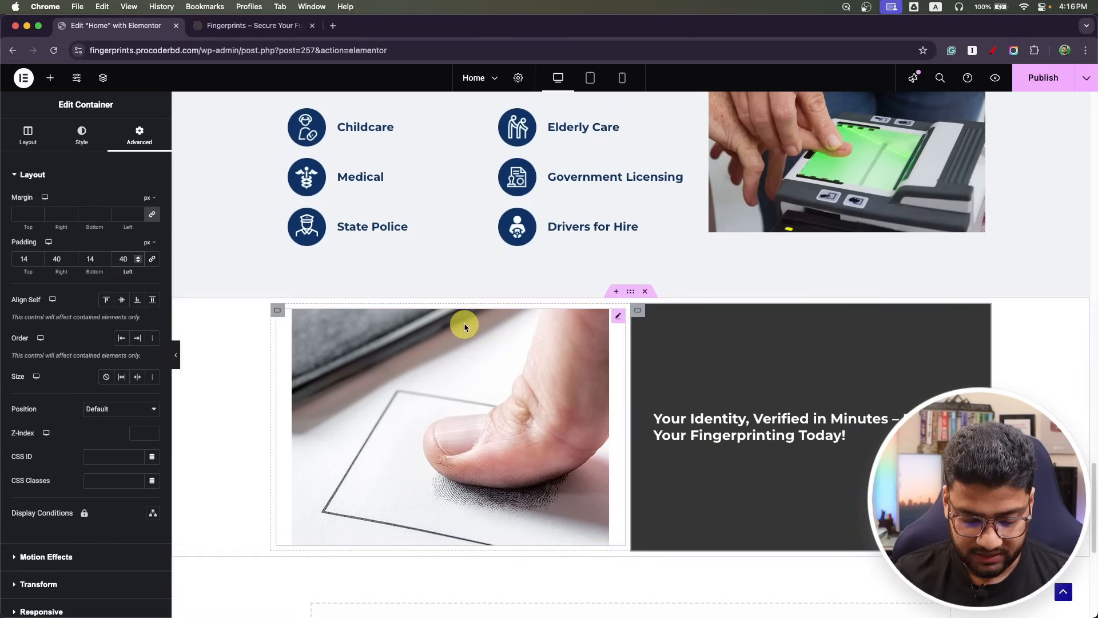
key(super+Tab)
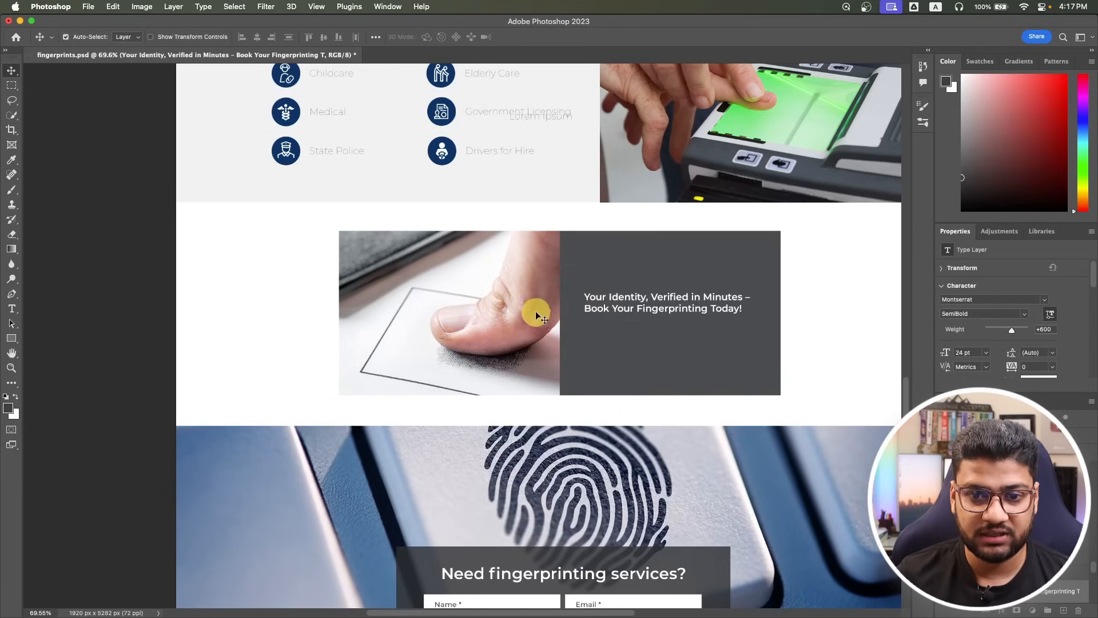
Measure the banner in the mockup and set the banner section width to 1100 px.
key(super+Tab)
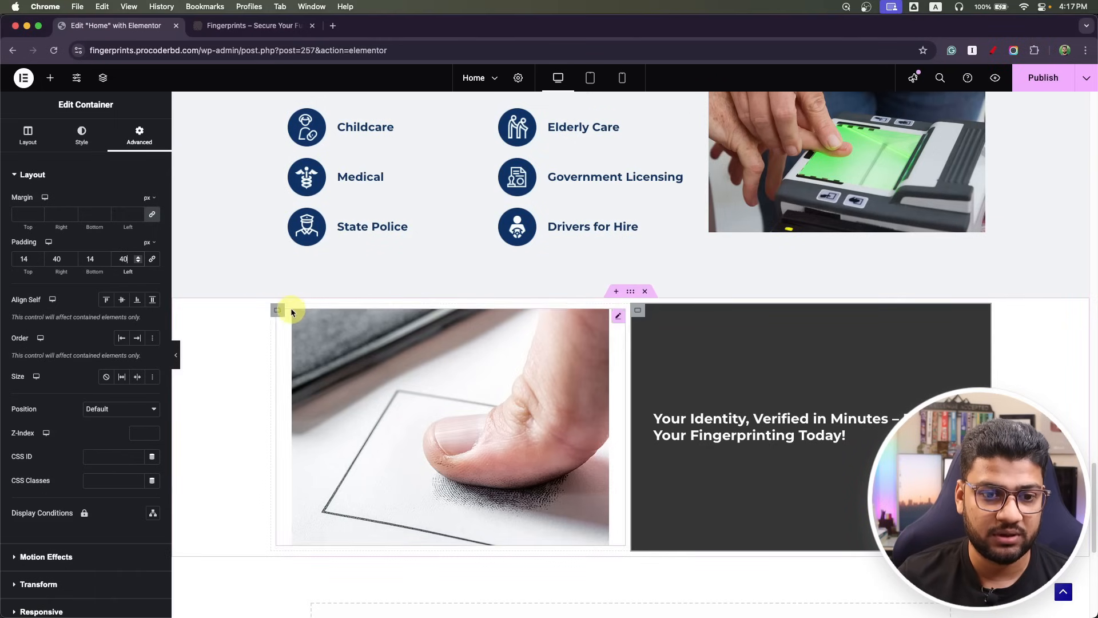
click(277, 310)
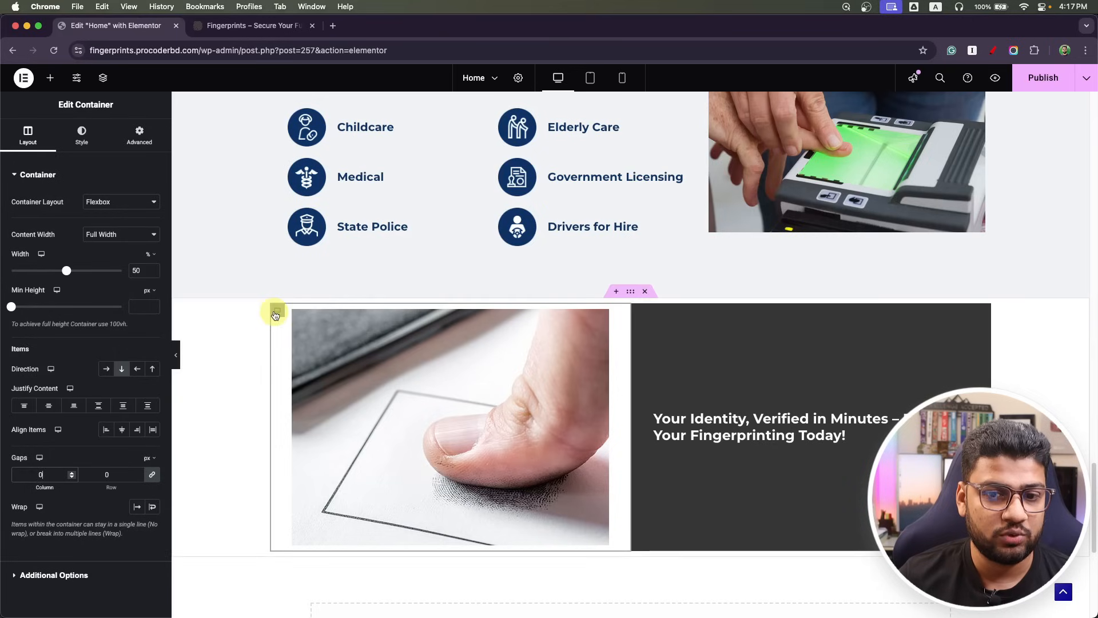
click(630, 292)
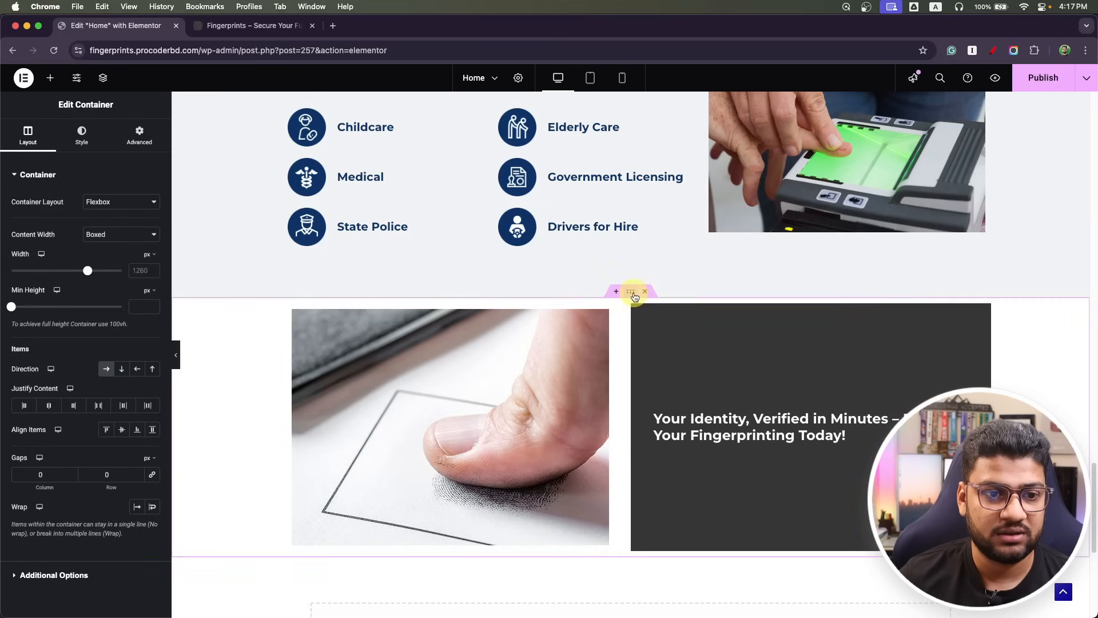
click(137, 270)
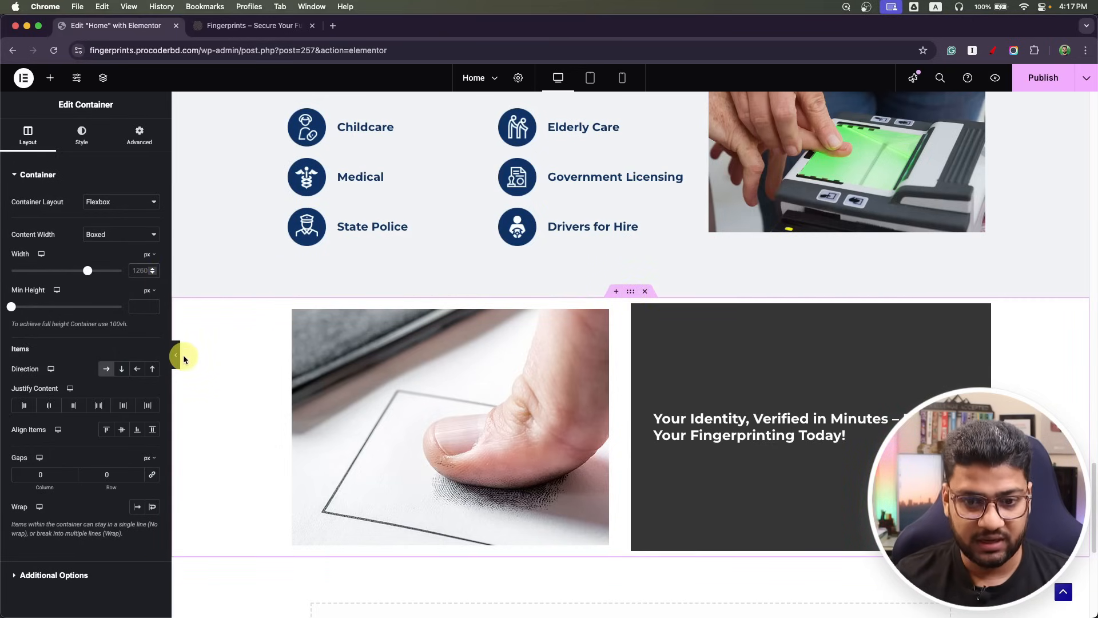
key(super+Tab)
click(10, 89)
drag(338, 230, 781, 319)
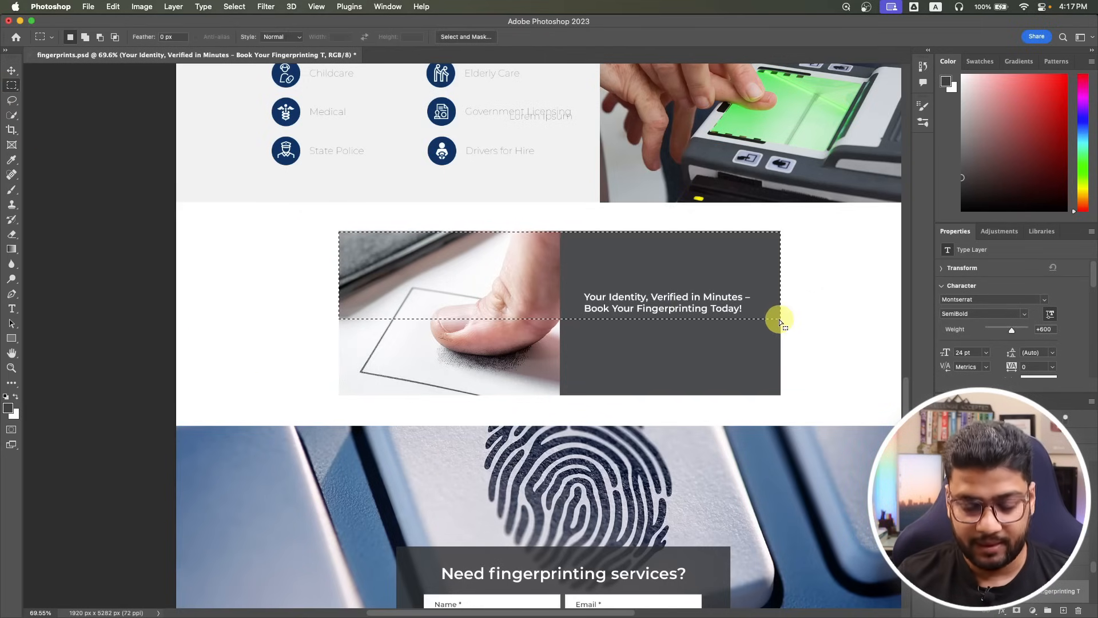
key(super+Tab)
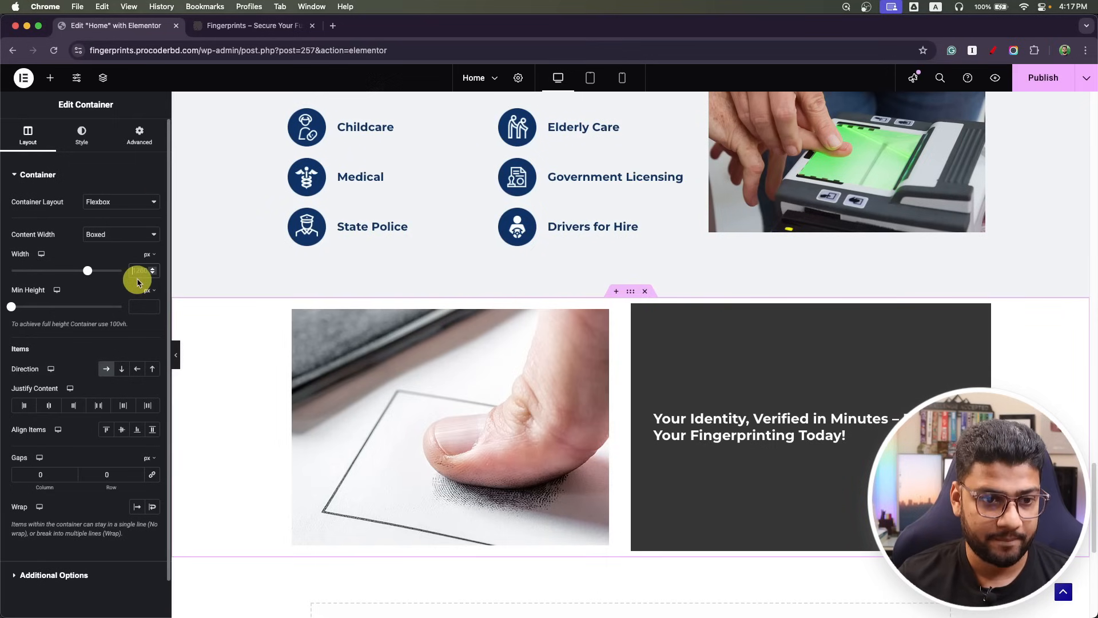
text(1100)
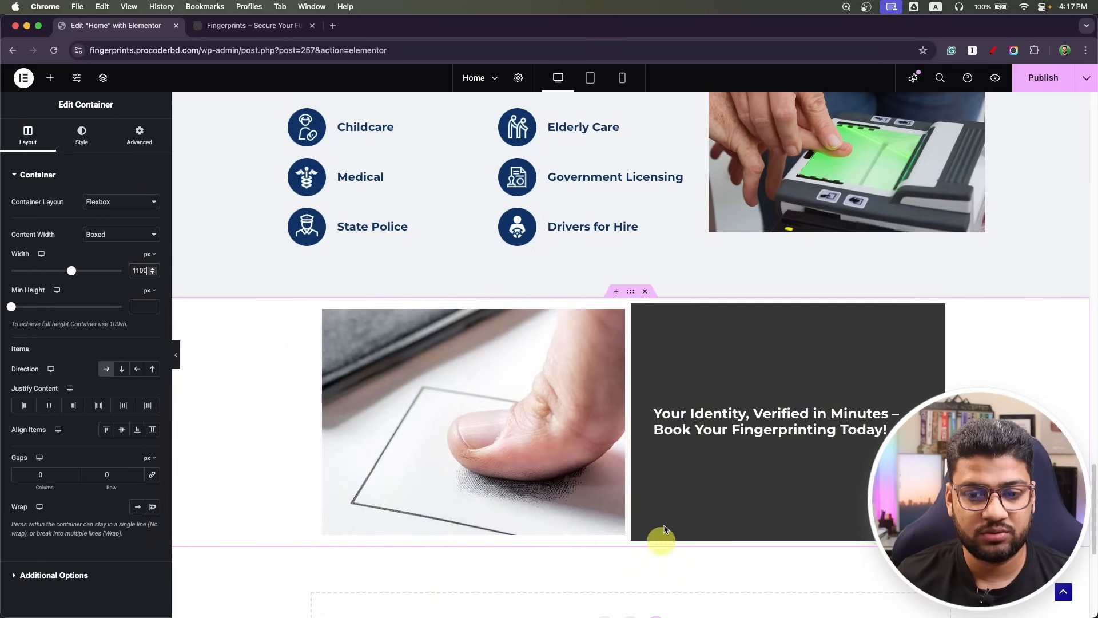
Split the banner 45% image and 55% text, and remove the image column's padding.
click(323, 310)
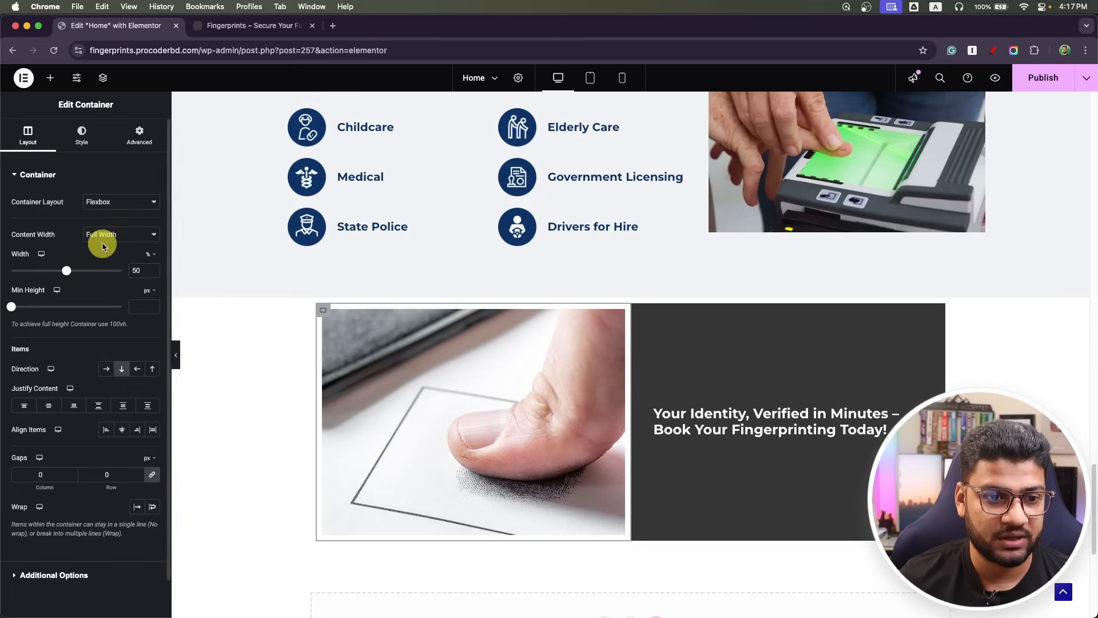
double_click(142, 270)
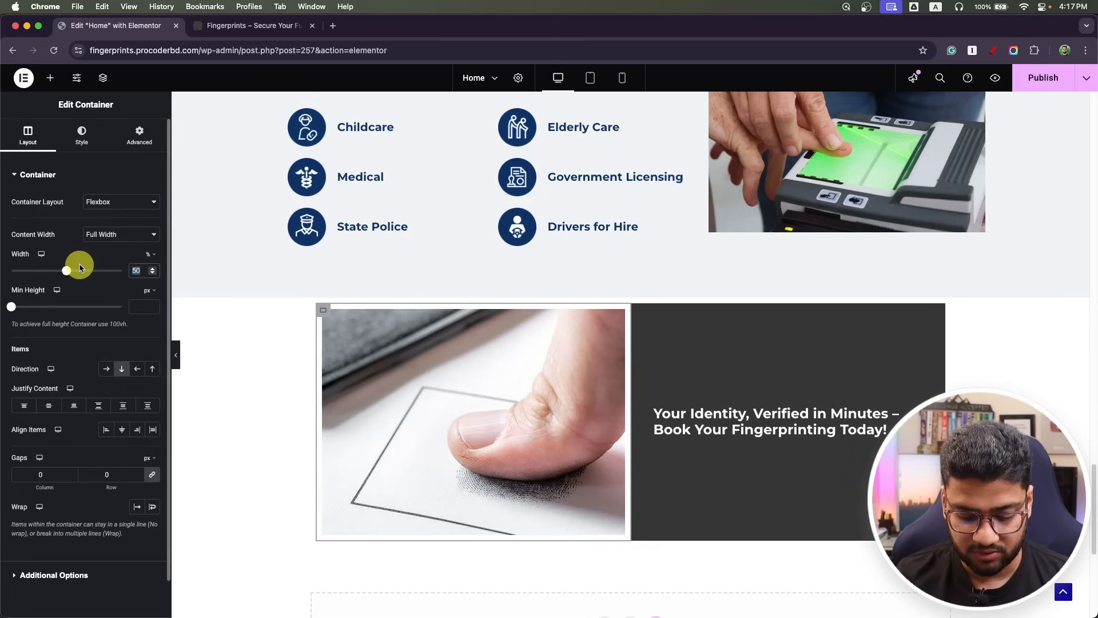
text(45)
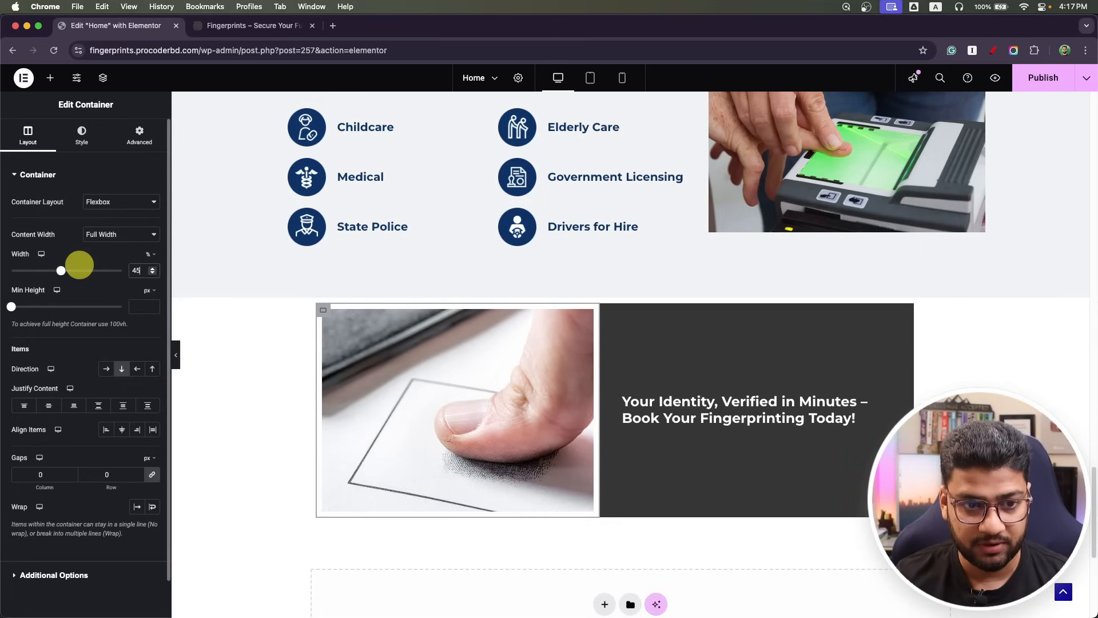
click(607, 317)
click(28, 140)
click(151, 274)
text(55)
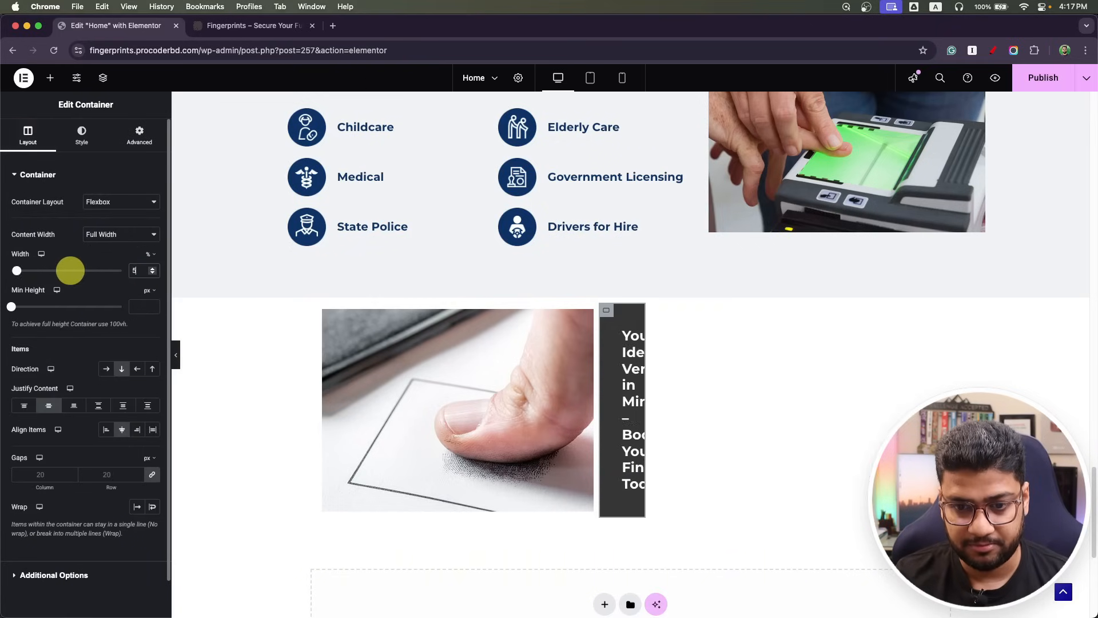
click(323, 310)
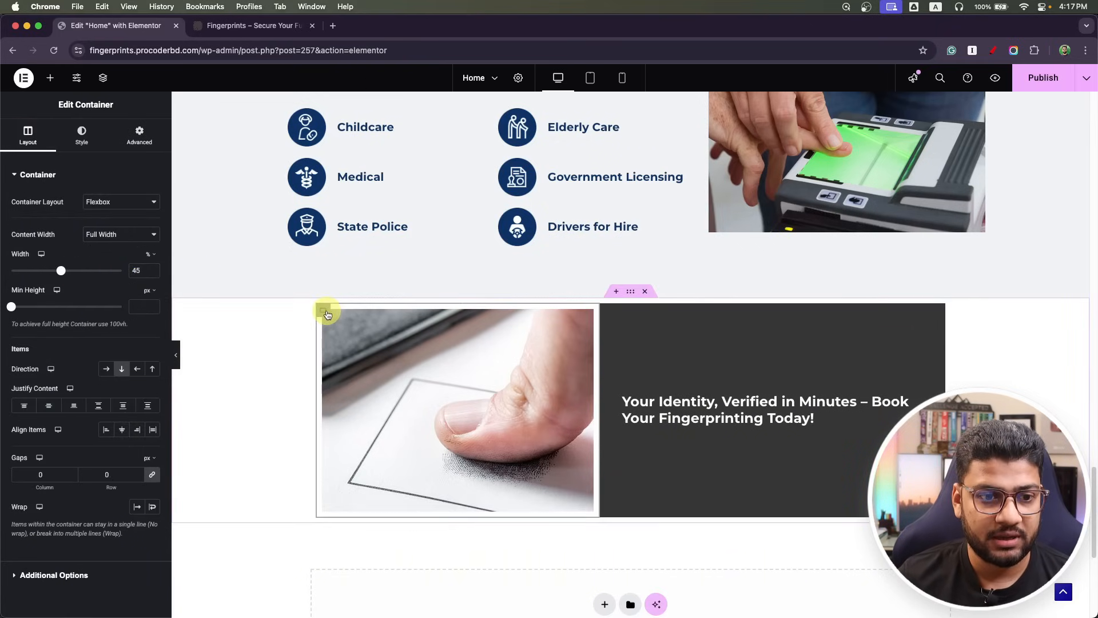
click(137, 148)
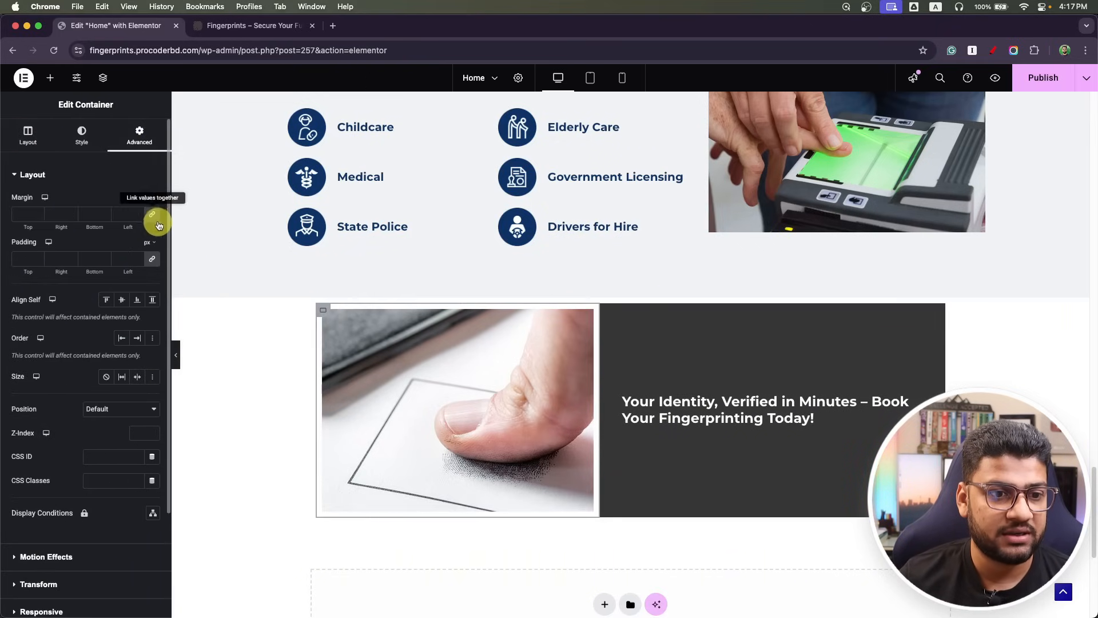
click(153, 259)
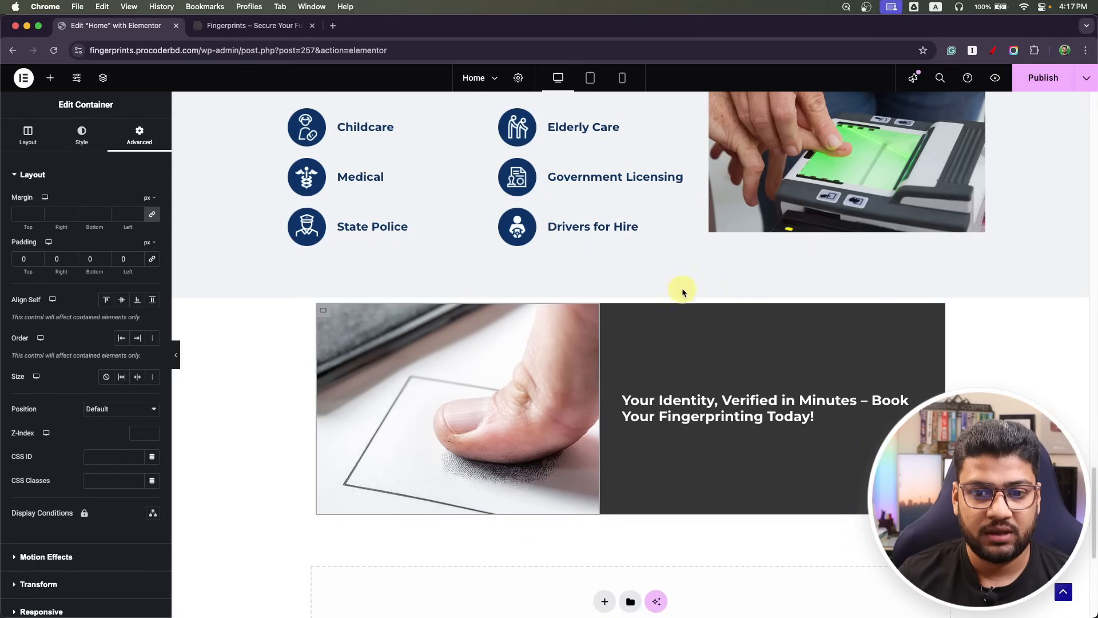
Pad the banner section 60 px top and bottom, 15 px sides, and publish.
click(630, 291)
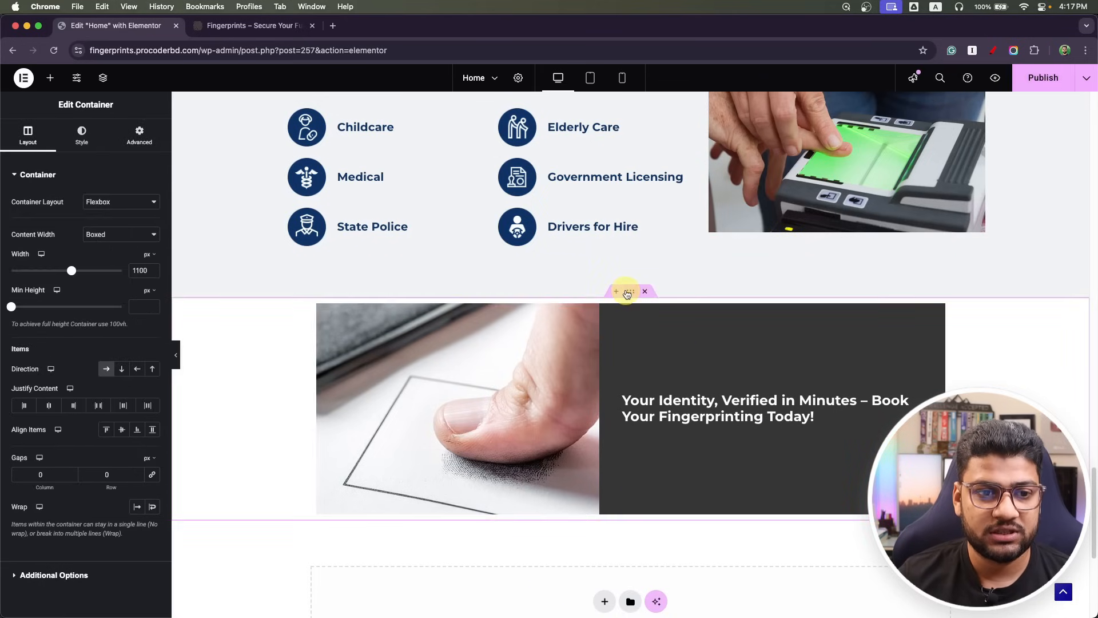
click(136, 135)
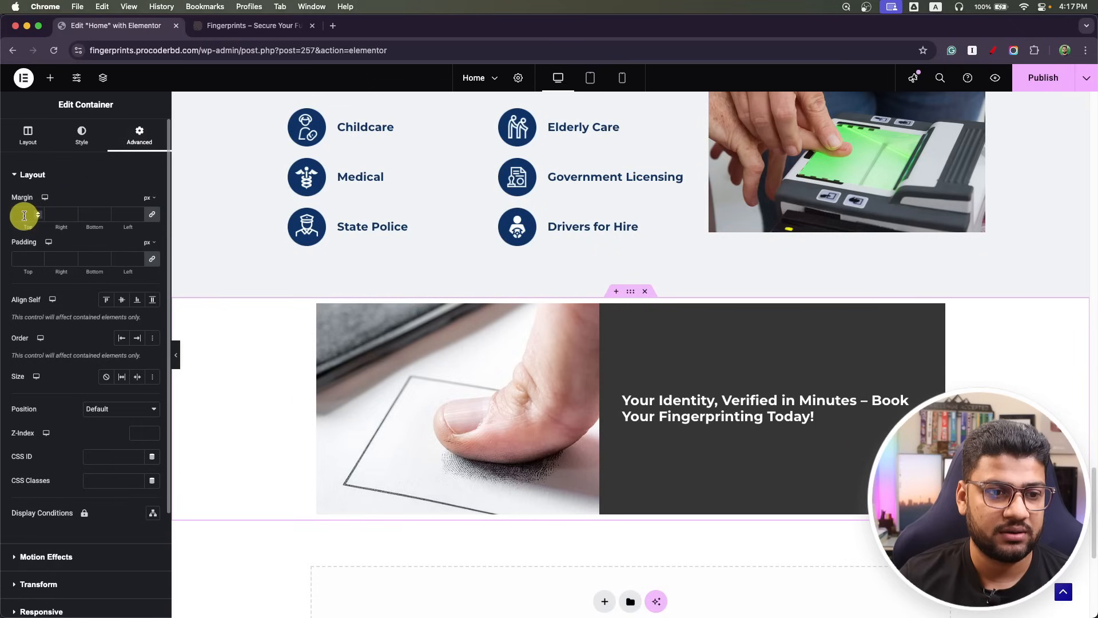
click(25, 258)
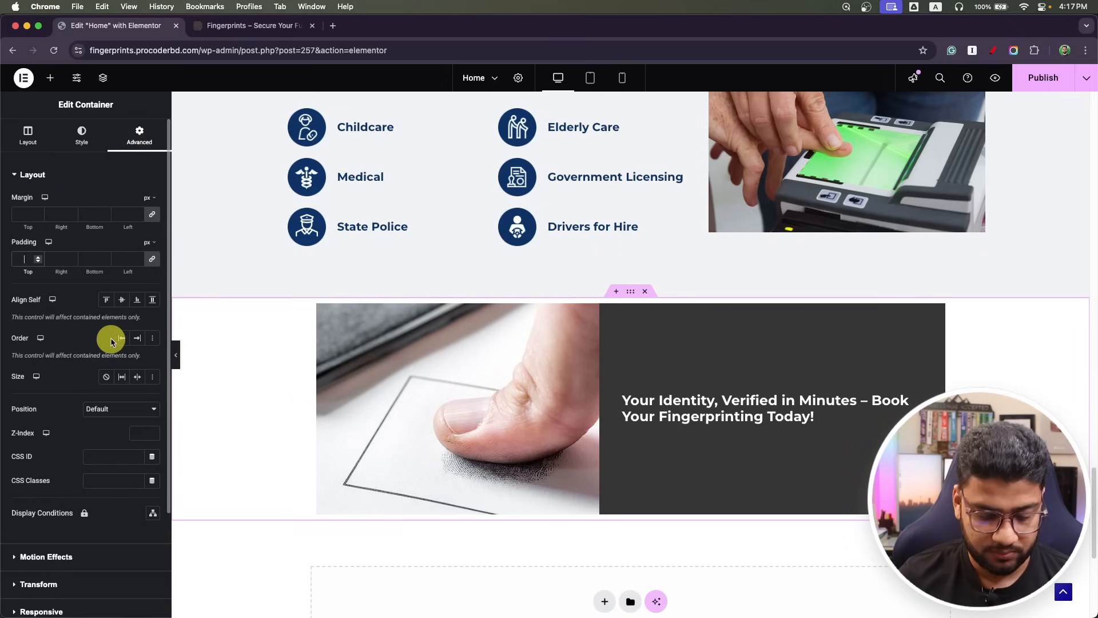
text(15)
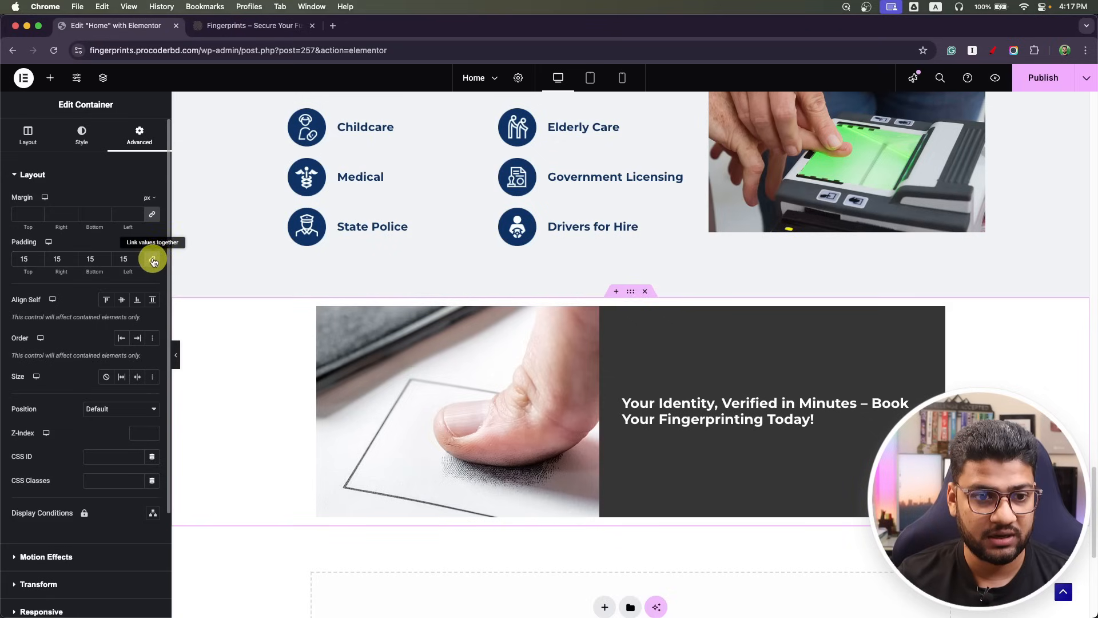
double_click(27, 258)
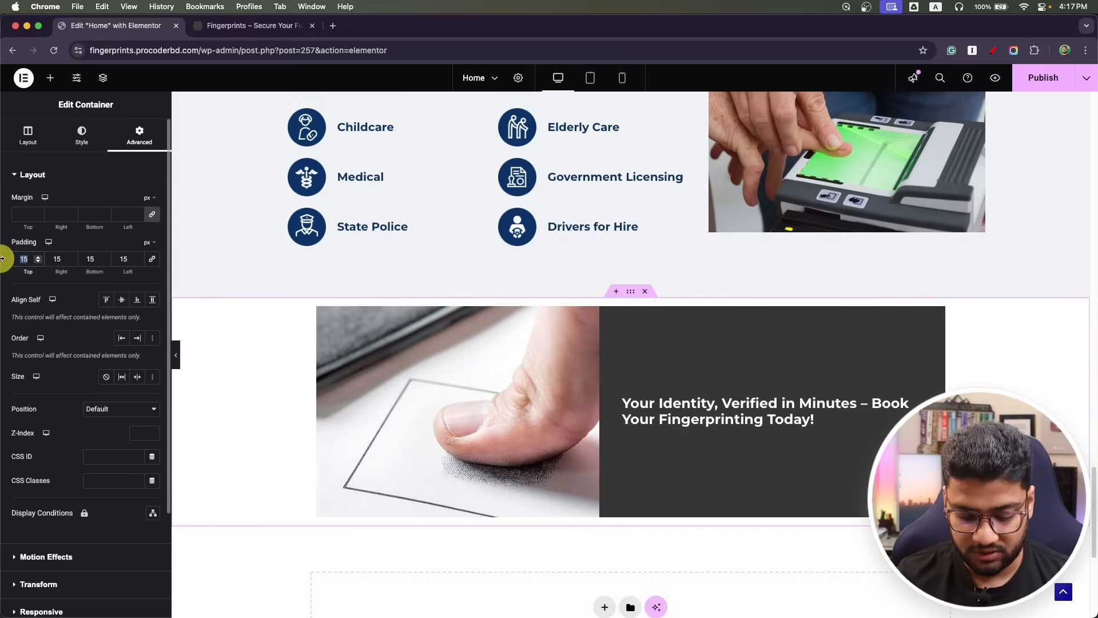
text(60)
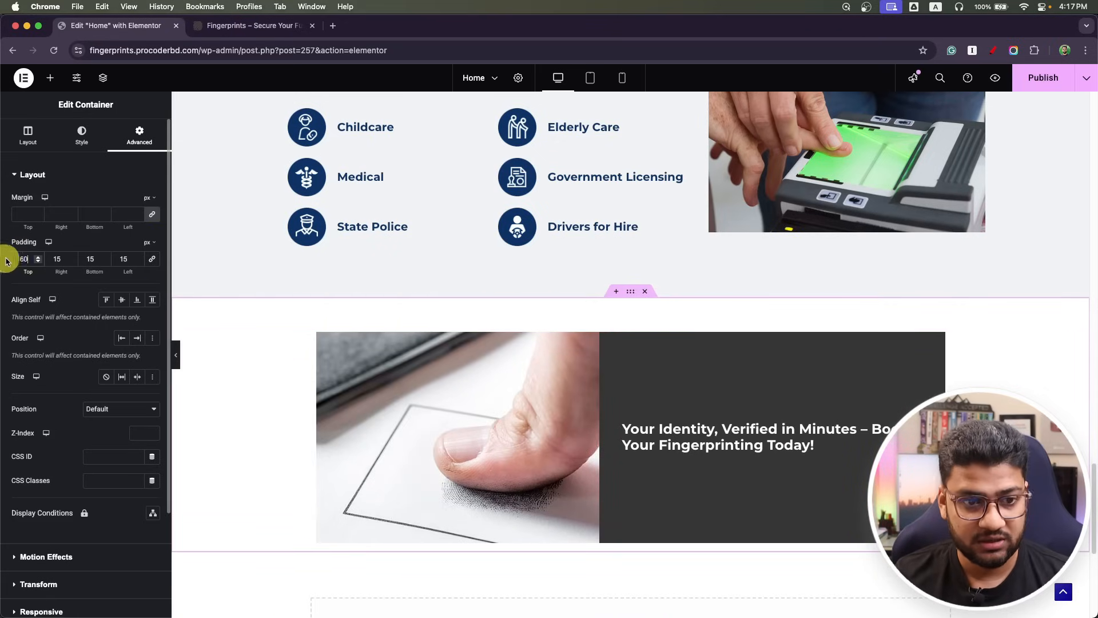
double_click(97, 257)
text(60)
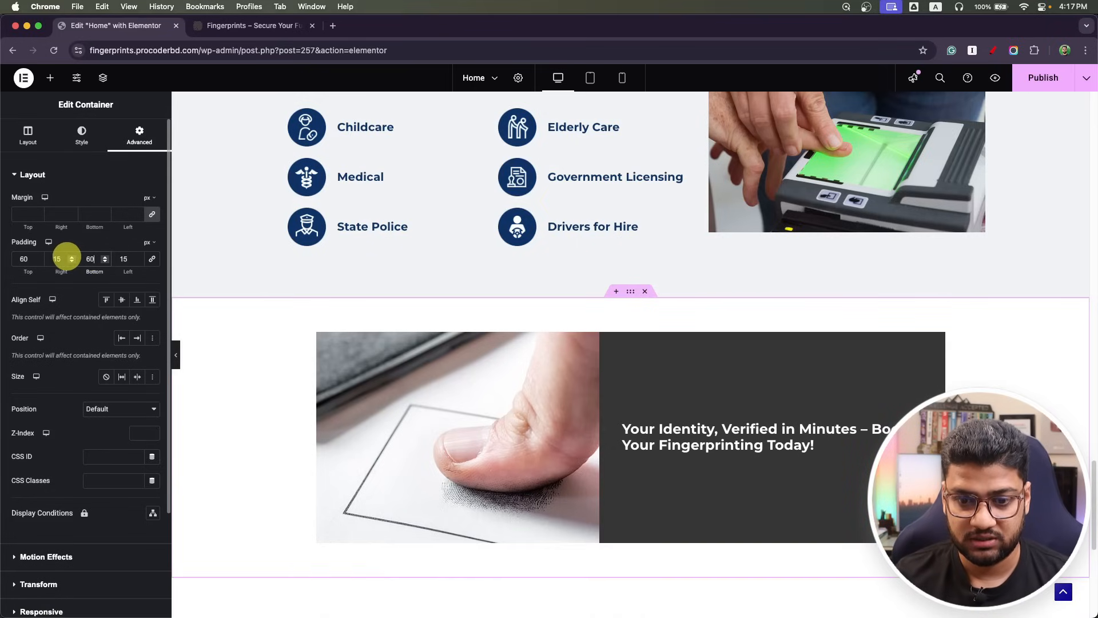
scroll(345, 359, down, 2)
click(1042, 78)
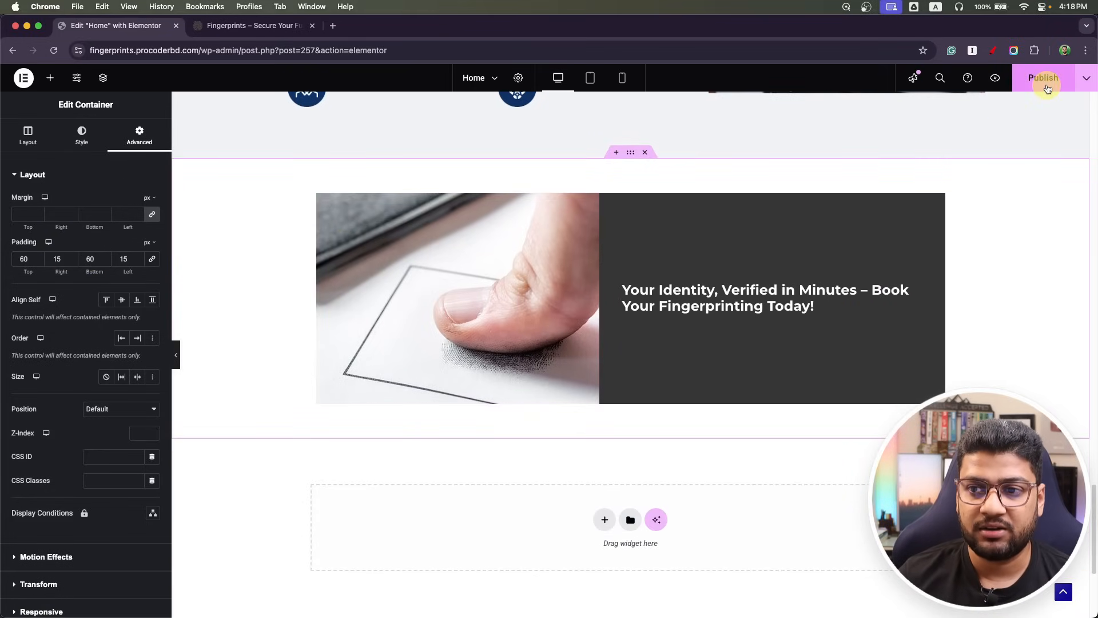
In mobile view, set the banner heading's font size to 15 px.
click(590, 77)
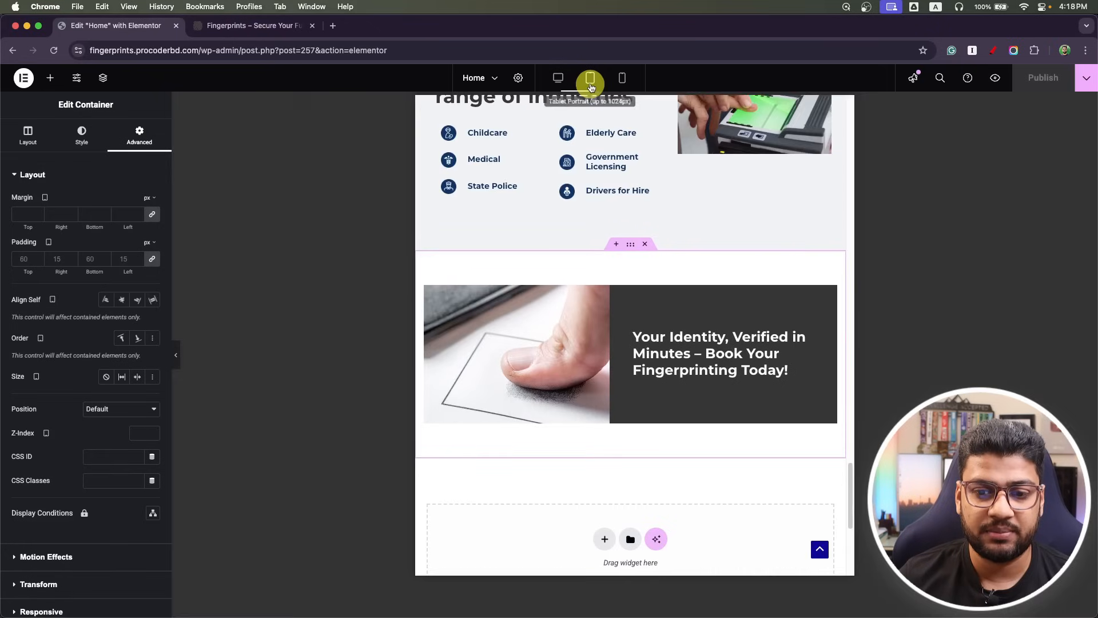
click(620, 79)
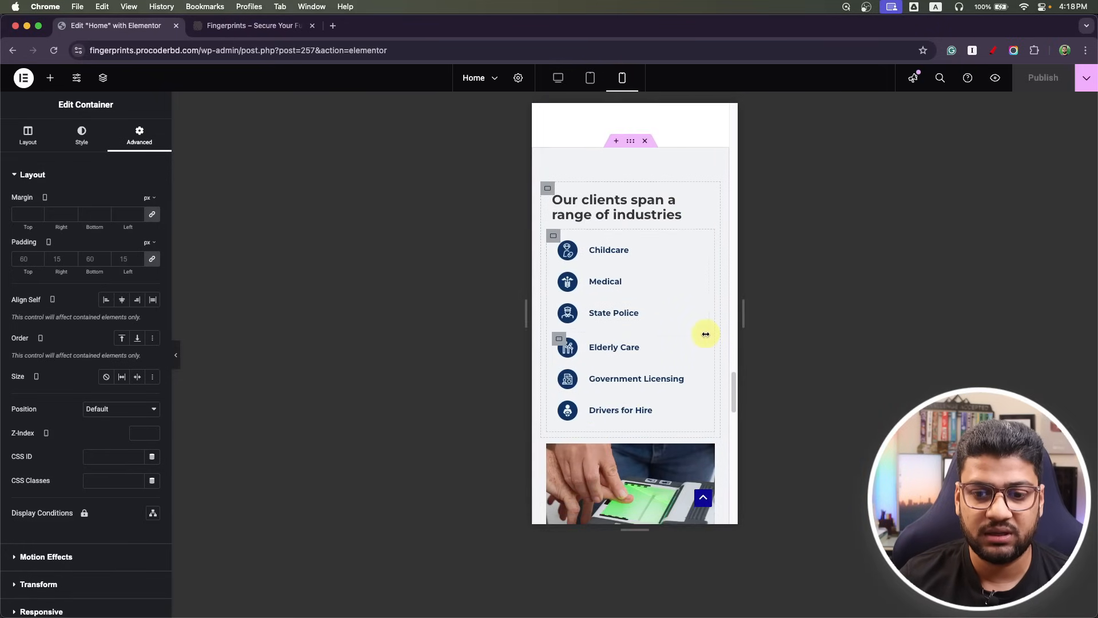
scroll(705, 336, down, 4)
scroll(703, 337, down, 5)
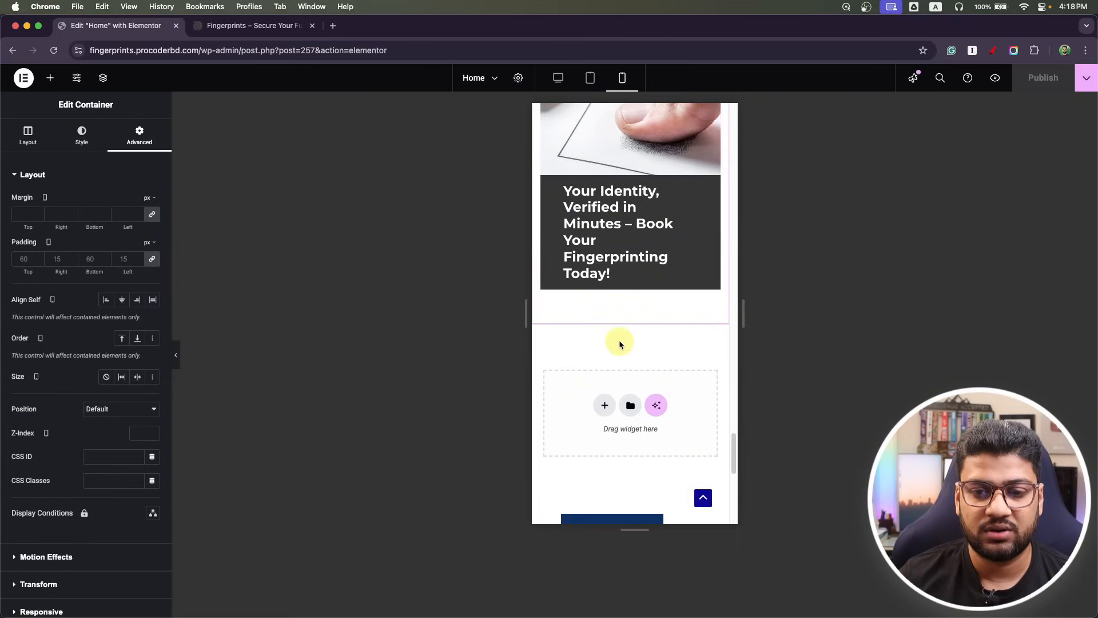
scroll(625, 342, up, 2)
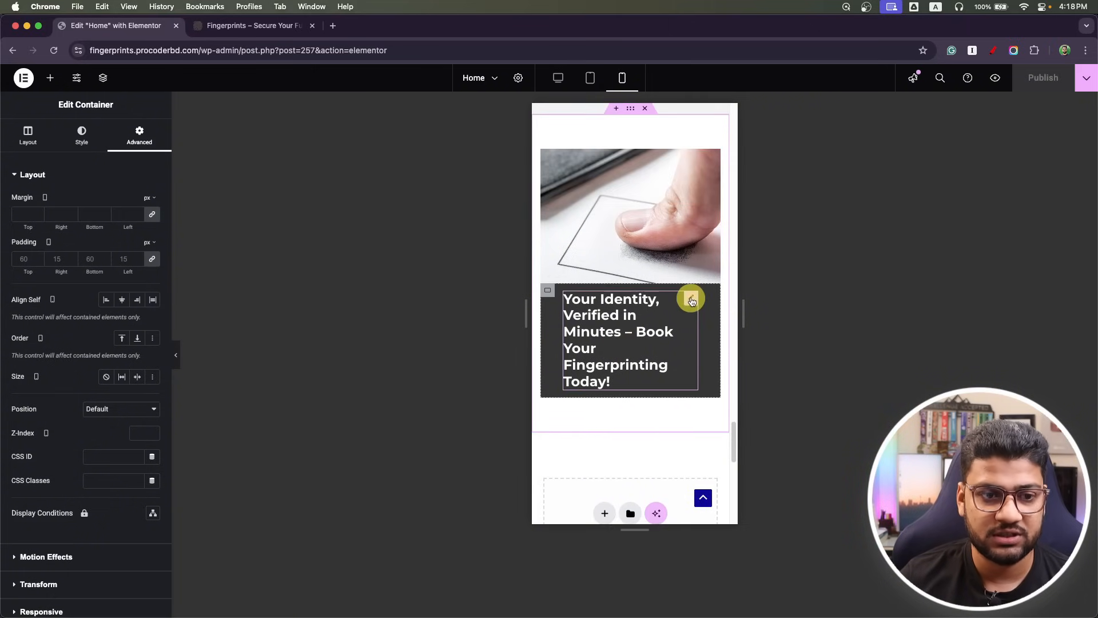
click(691, 297)
click(152, 238)
click(131, 324)
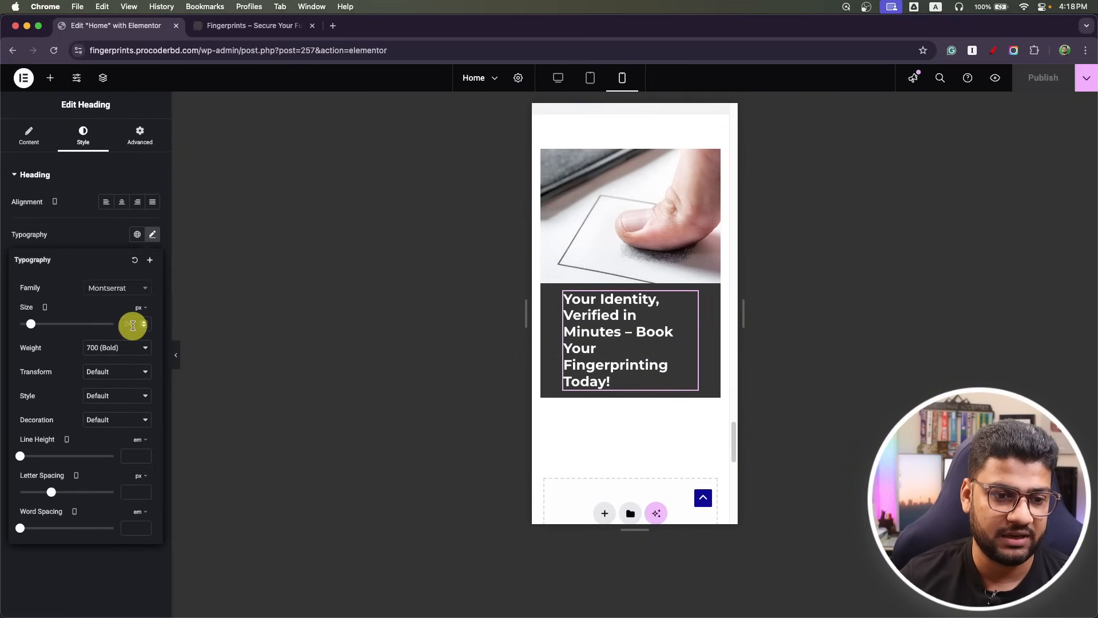
text(15)
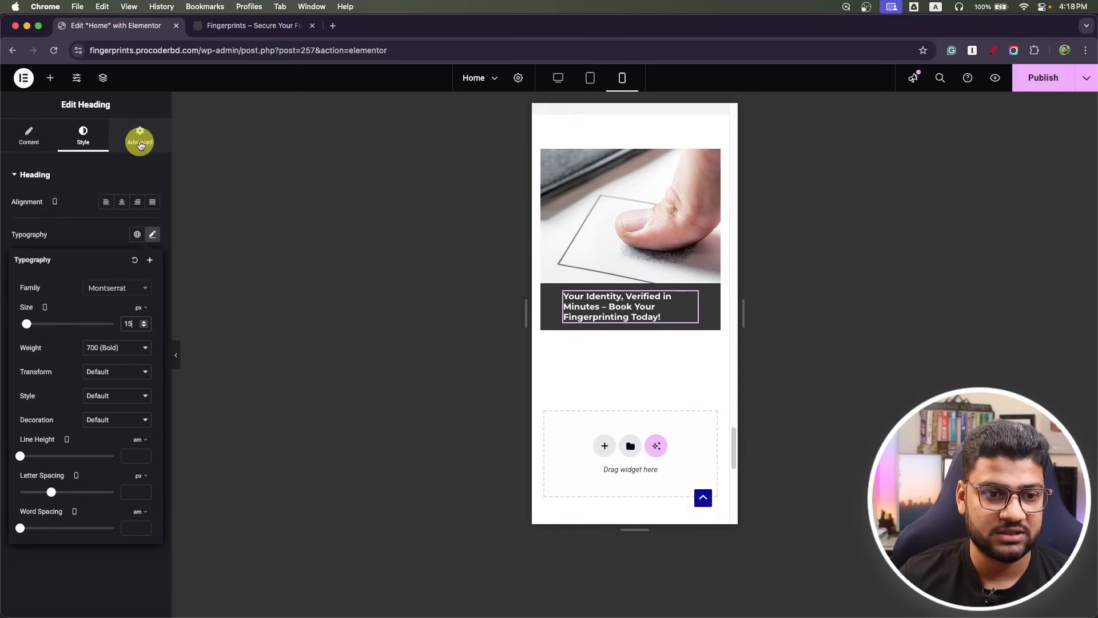
Pad the heading's dark container 25 px on every side and publish the page.
click(140, 143)
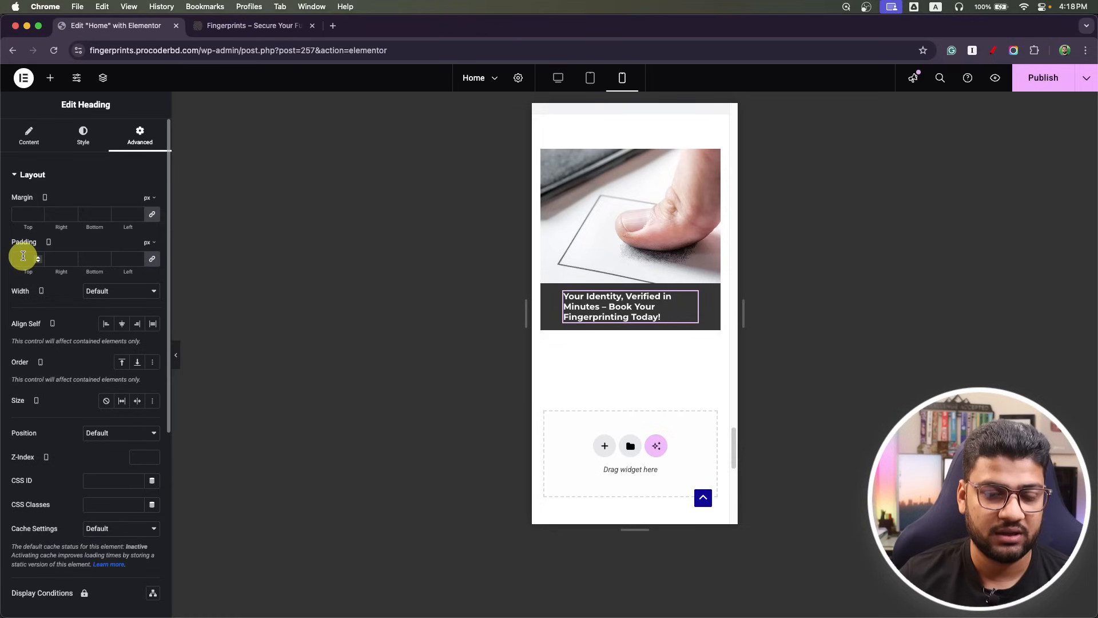
click(547, 290)
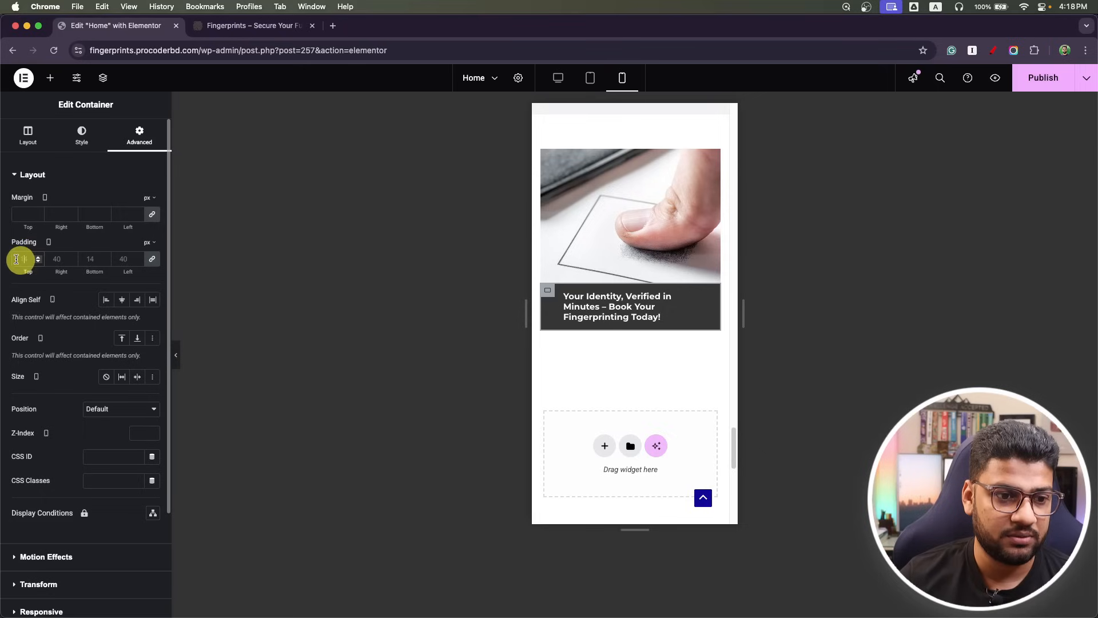
text(25)
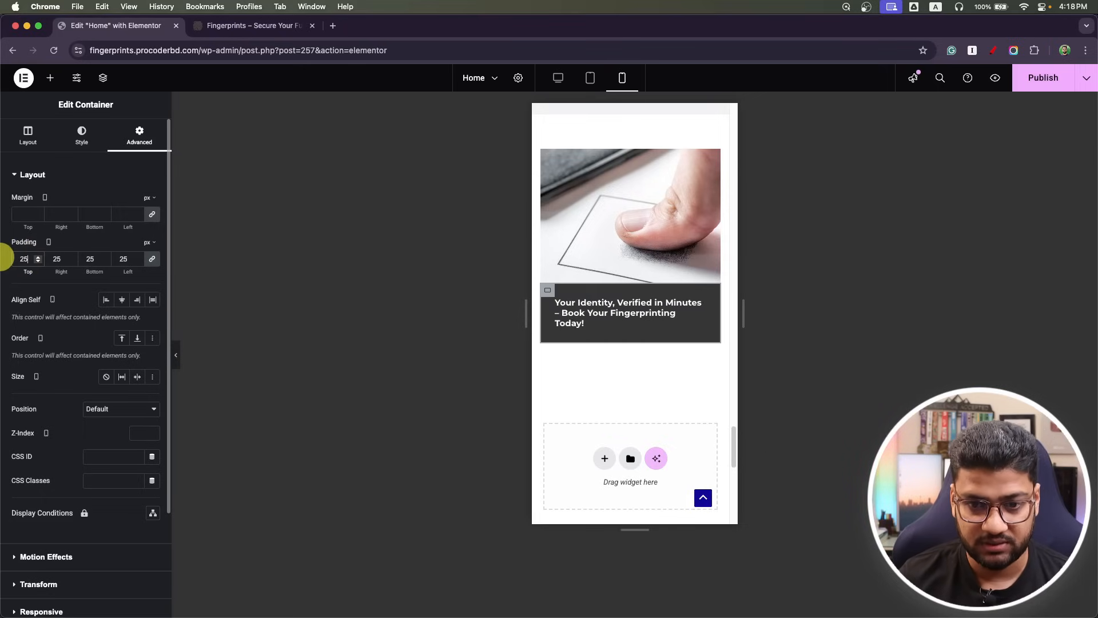
click(1043, 78)
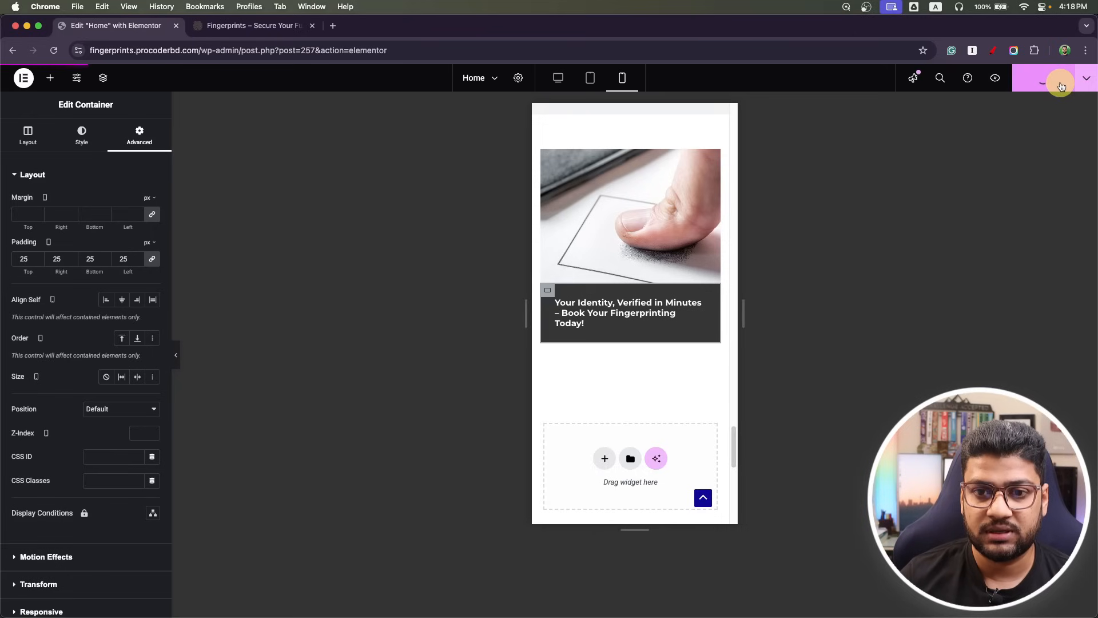
click(557, 78)
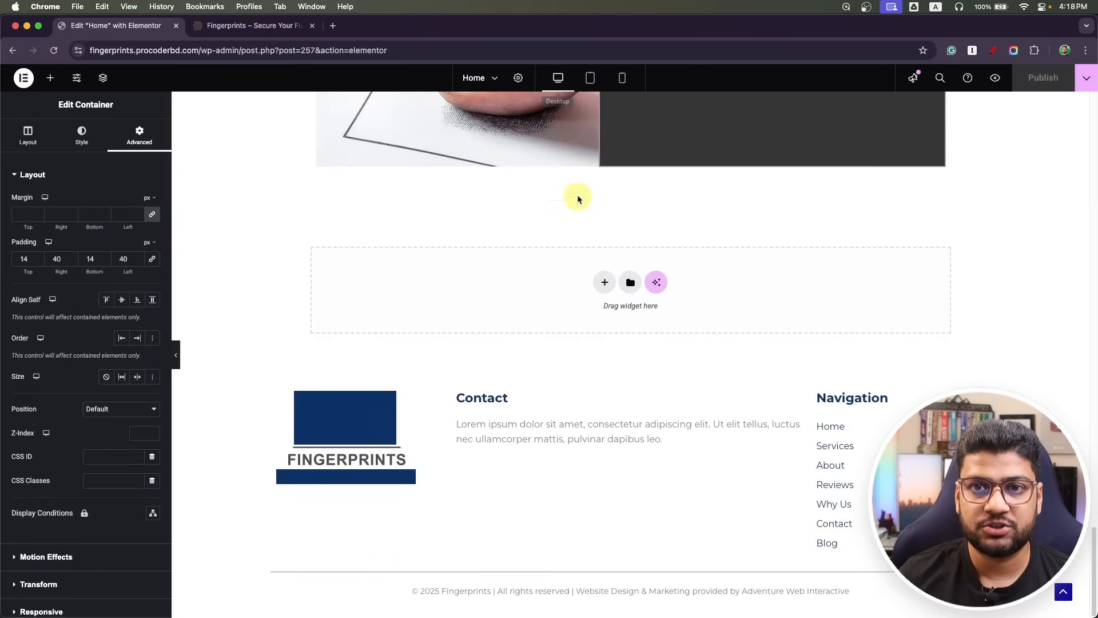
Add a new single-column flexbox container below the banner.
scroll(637, 375, up, 7)
scroll(634, 375, down, 4)
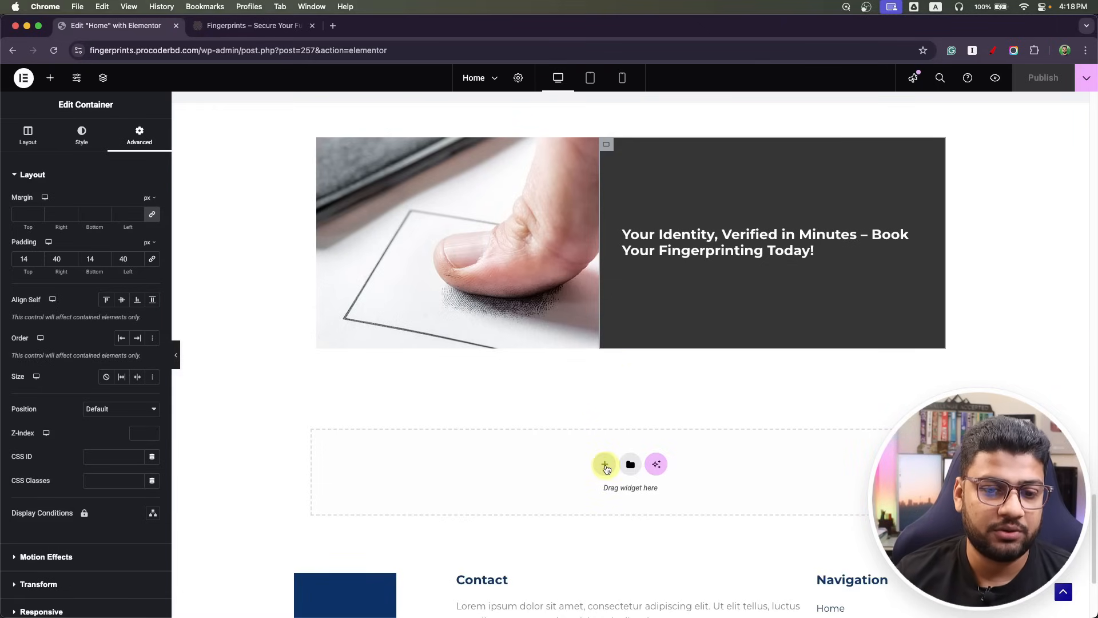
click(608, 465)
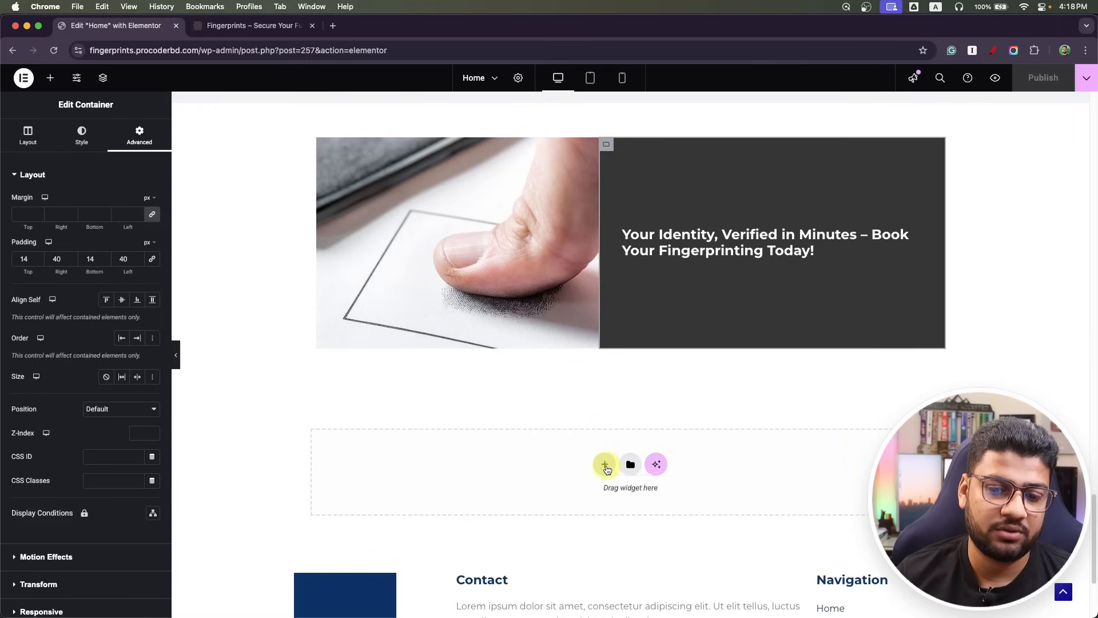
click(597, 509)
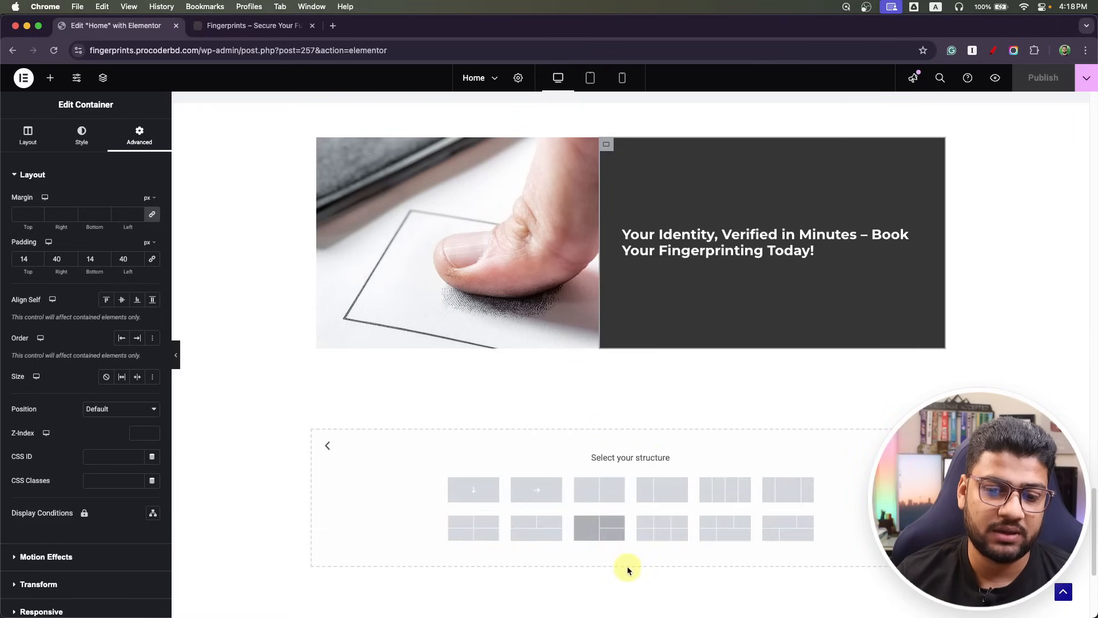
click(485, 492)
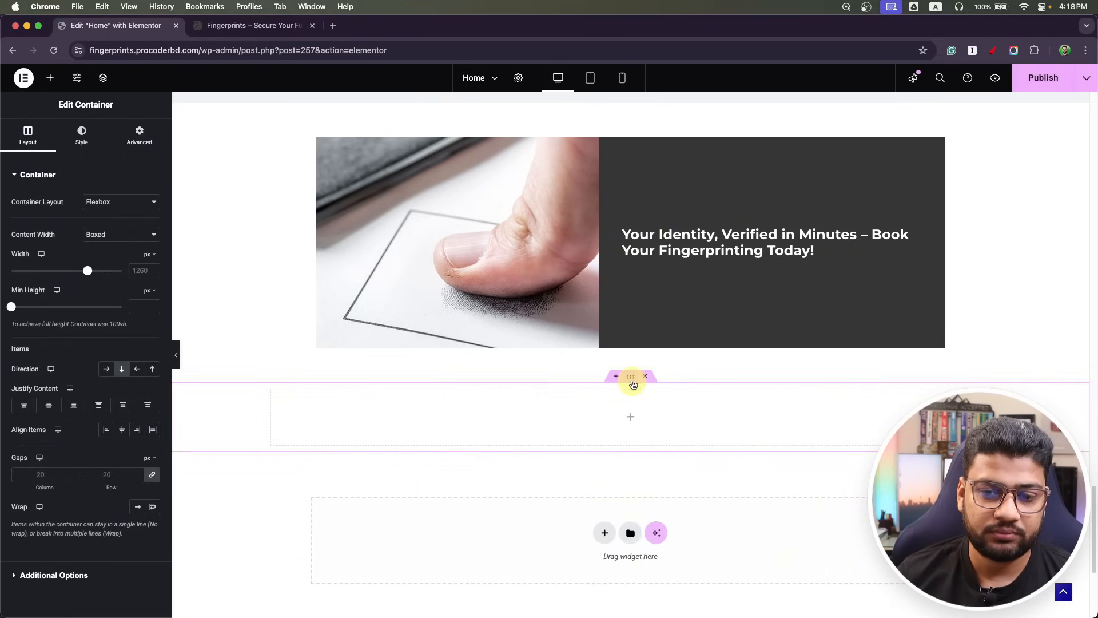
Give the container a classic background using the fingerprint keyboard image, sized to Cover.
click(105, 139)
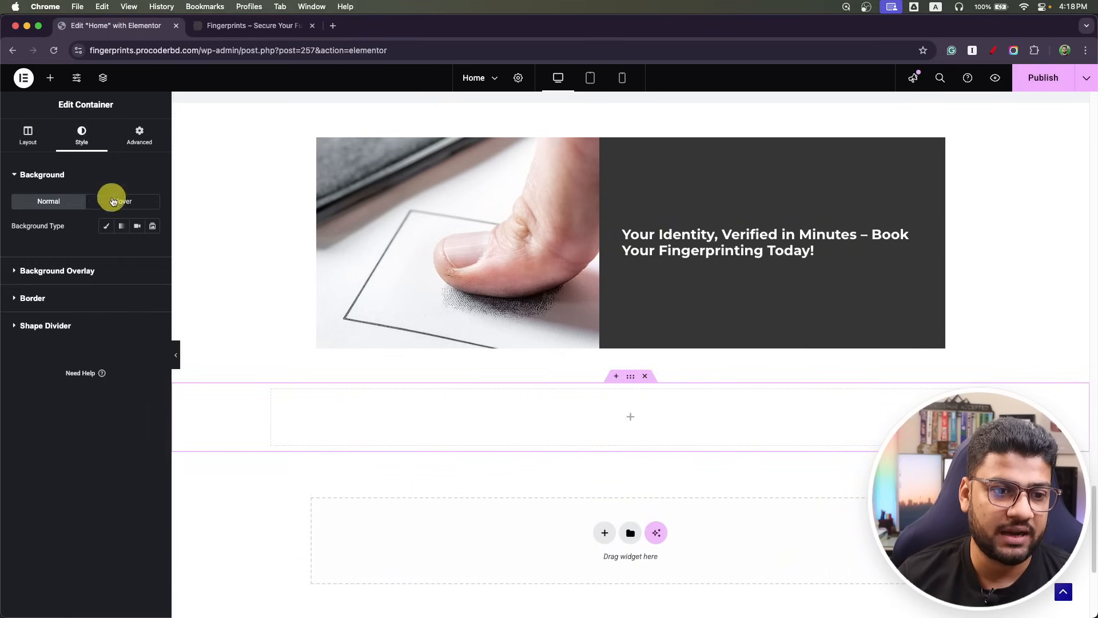
click(106, 226)
click(103, 337)
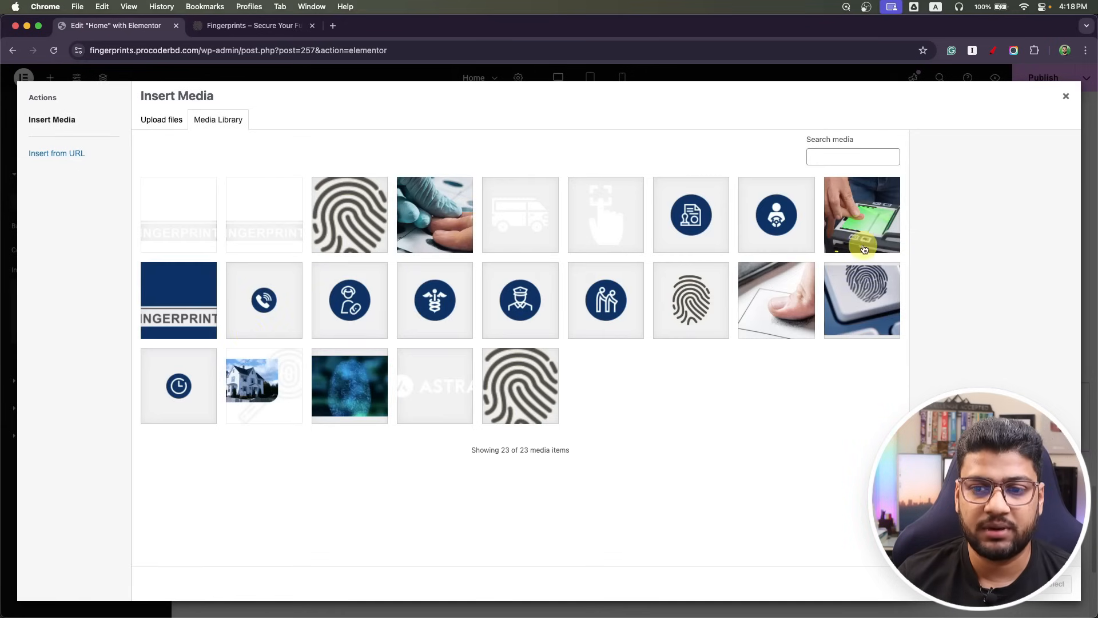
click(429, 212)
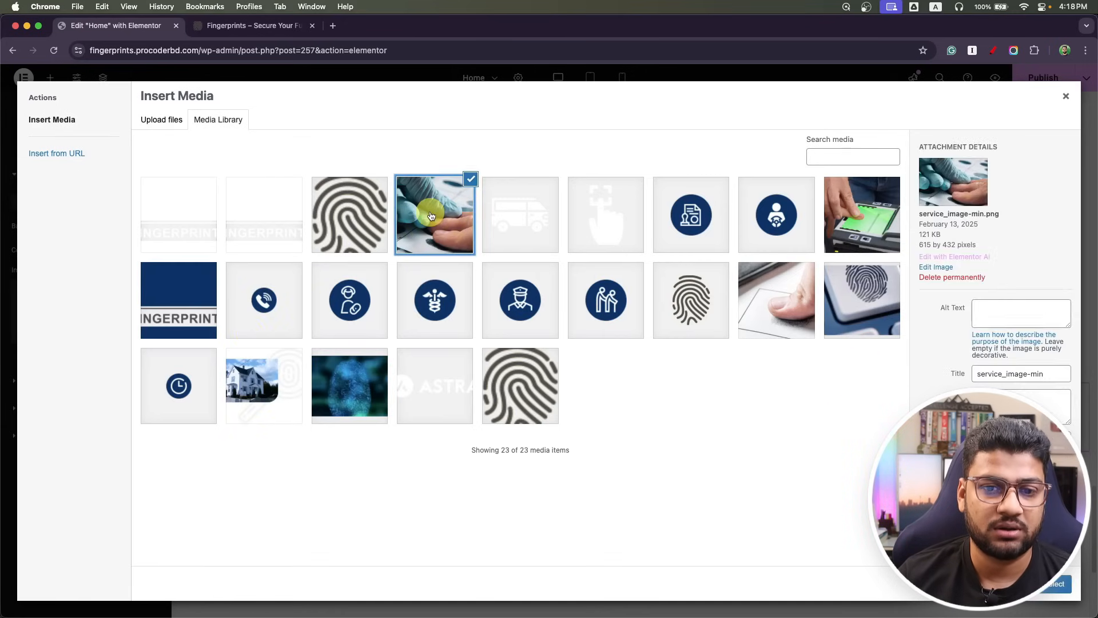
click(361, 413)
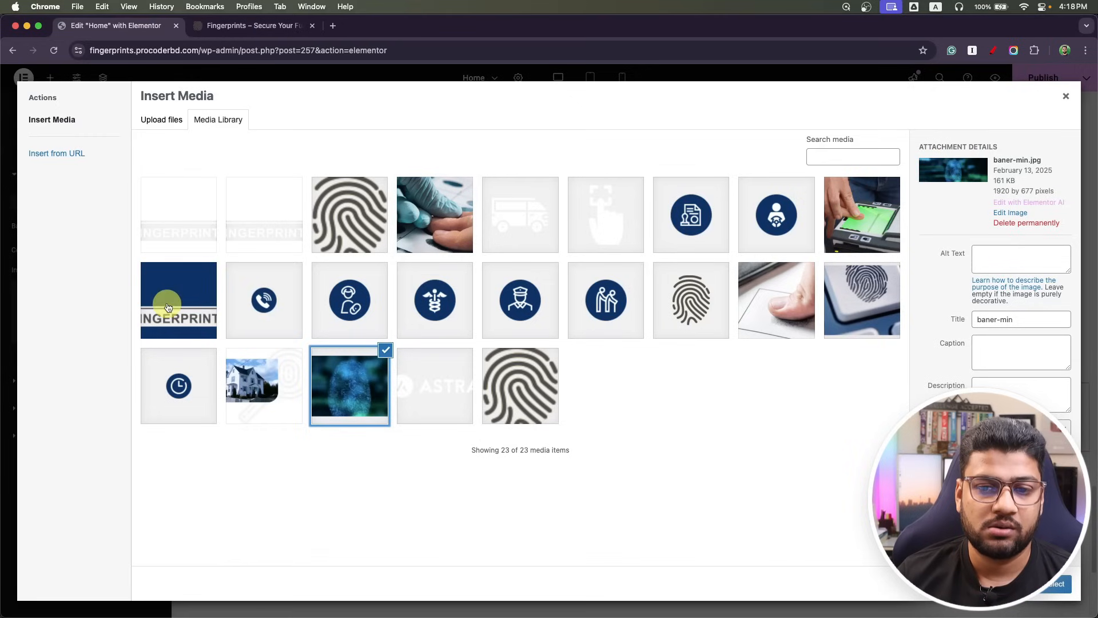
click(852, 207)
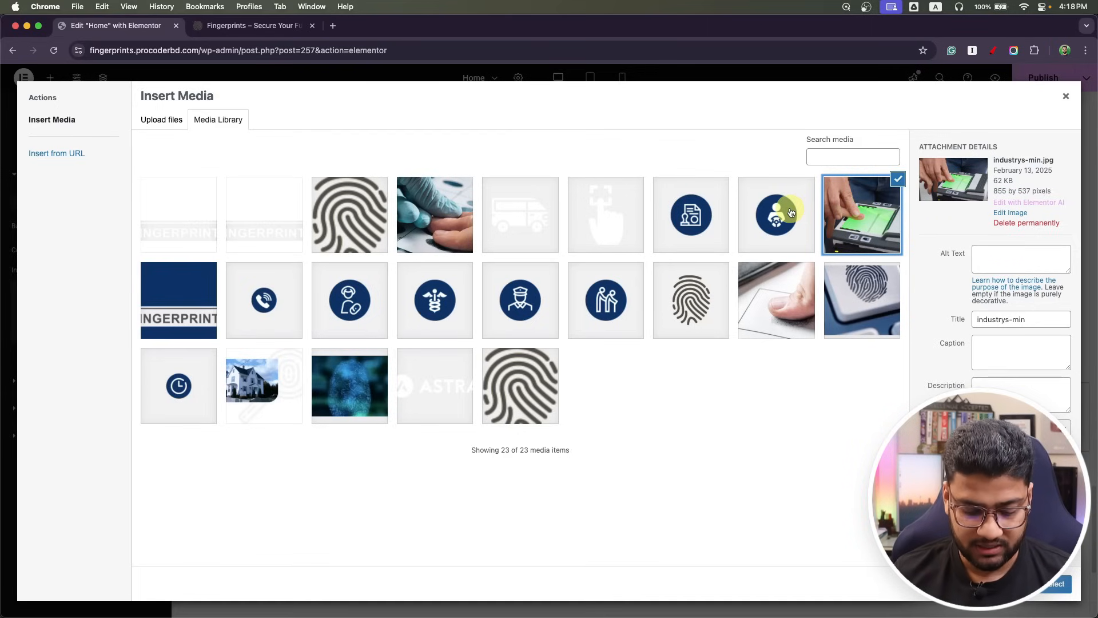
key(super+Tab)
key(super+Tab)
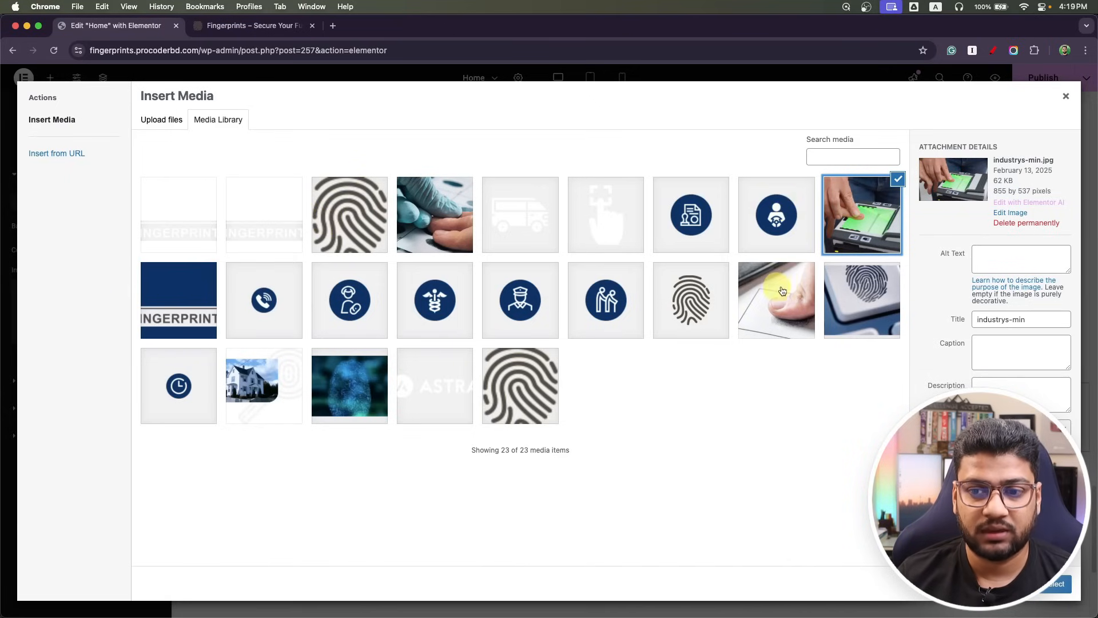
click(861, 286)
click(1070, 581)
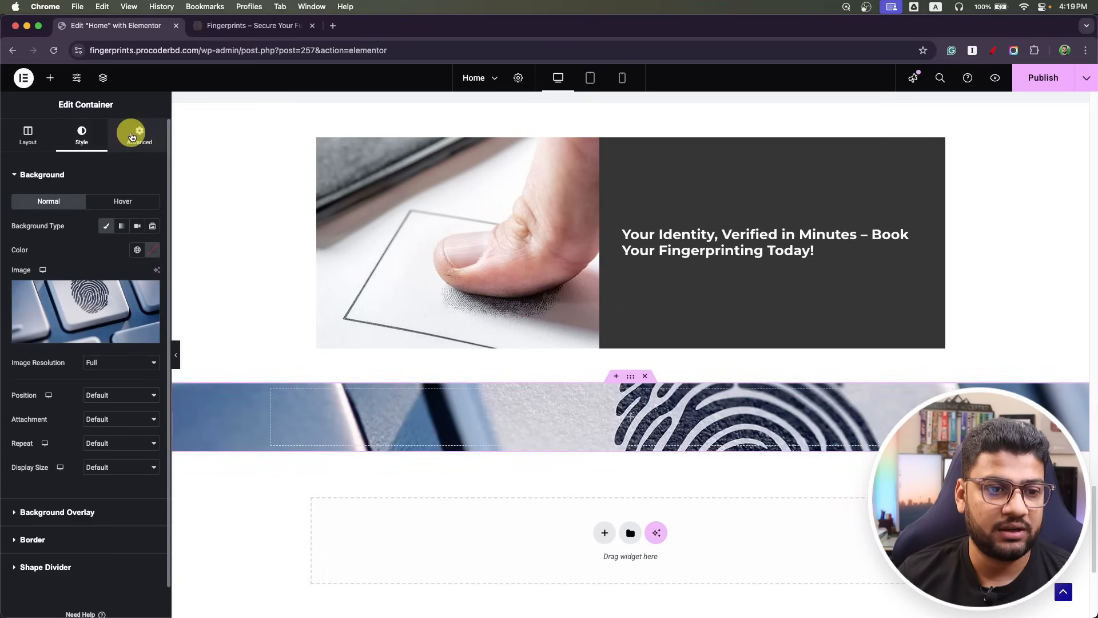
click(118, 467)
click(118, 493)
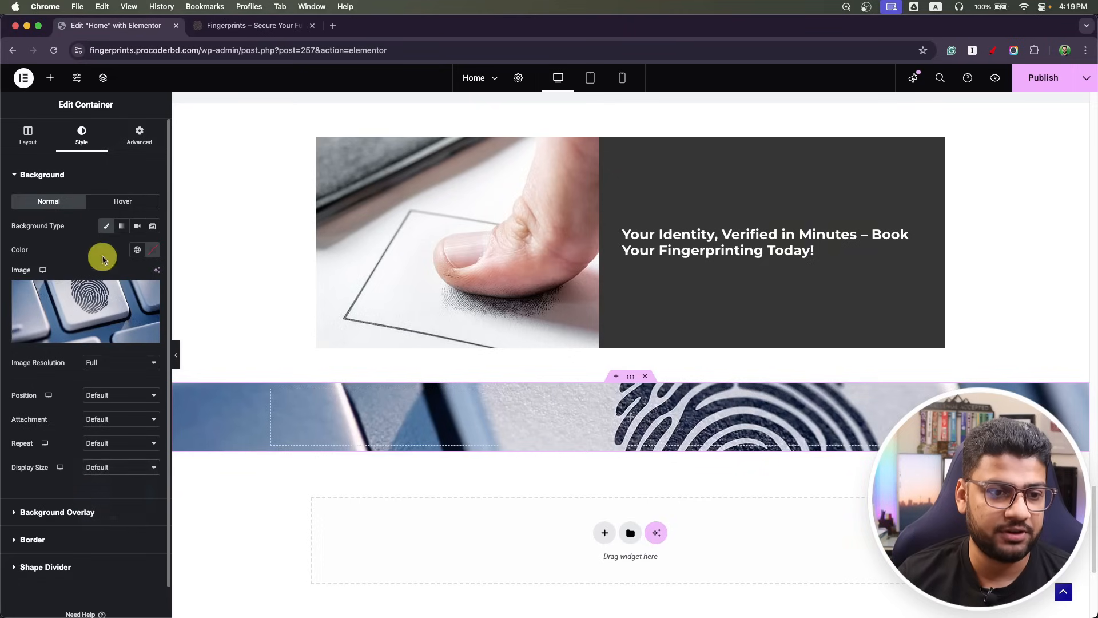
Start setting the new container's padding, entering 150 and reselecting the top value.
click(136, 140)
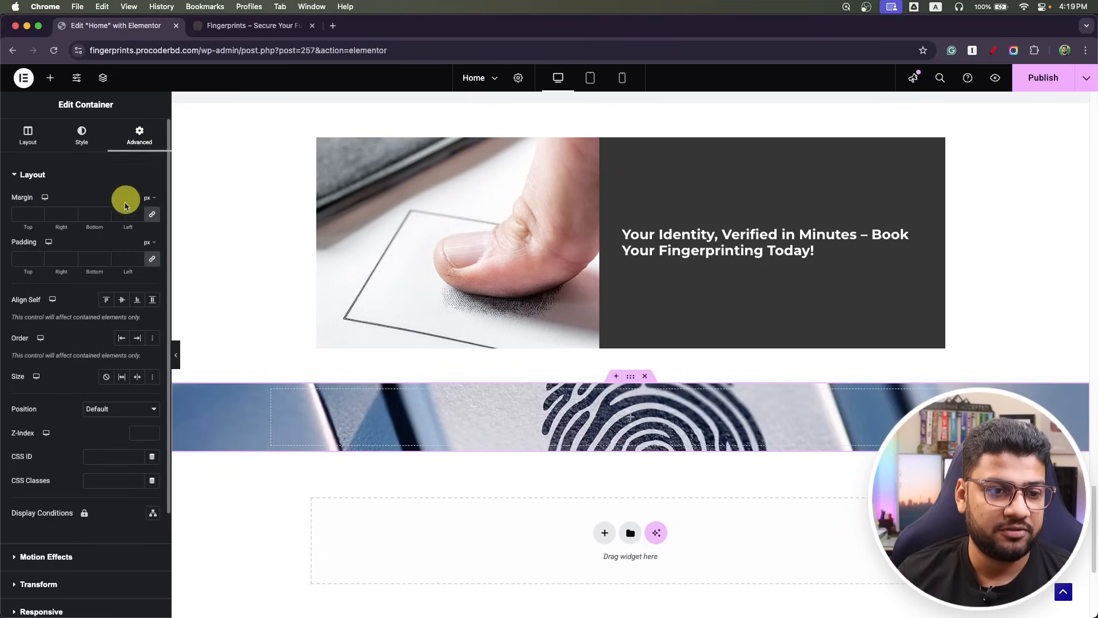
click(16, 256)
text(15)
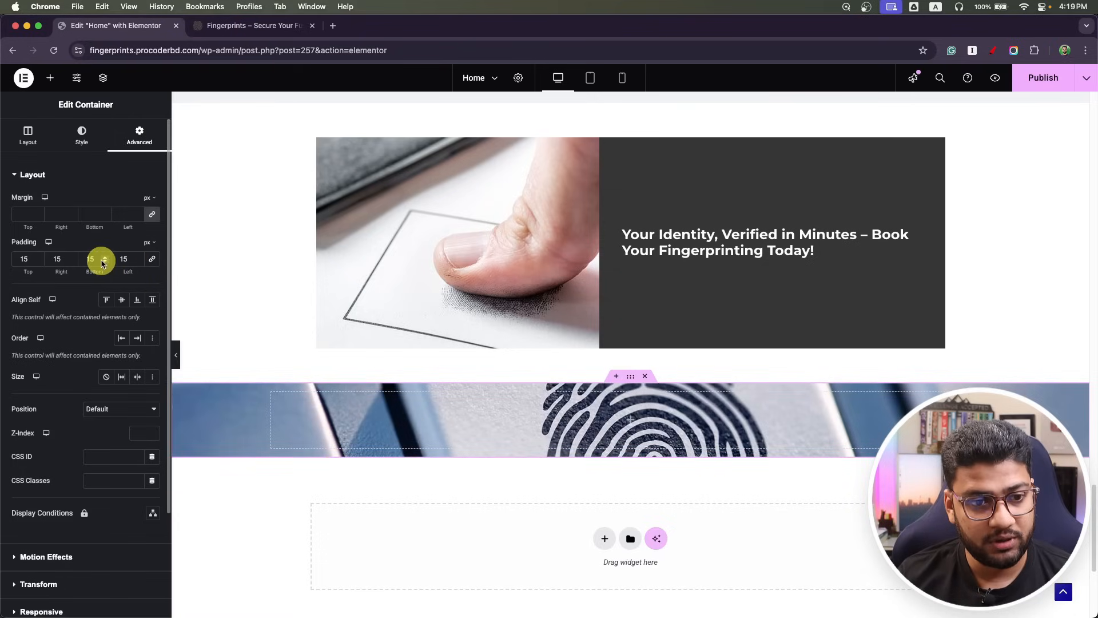
text(0)
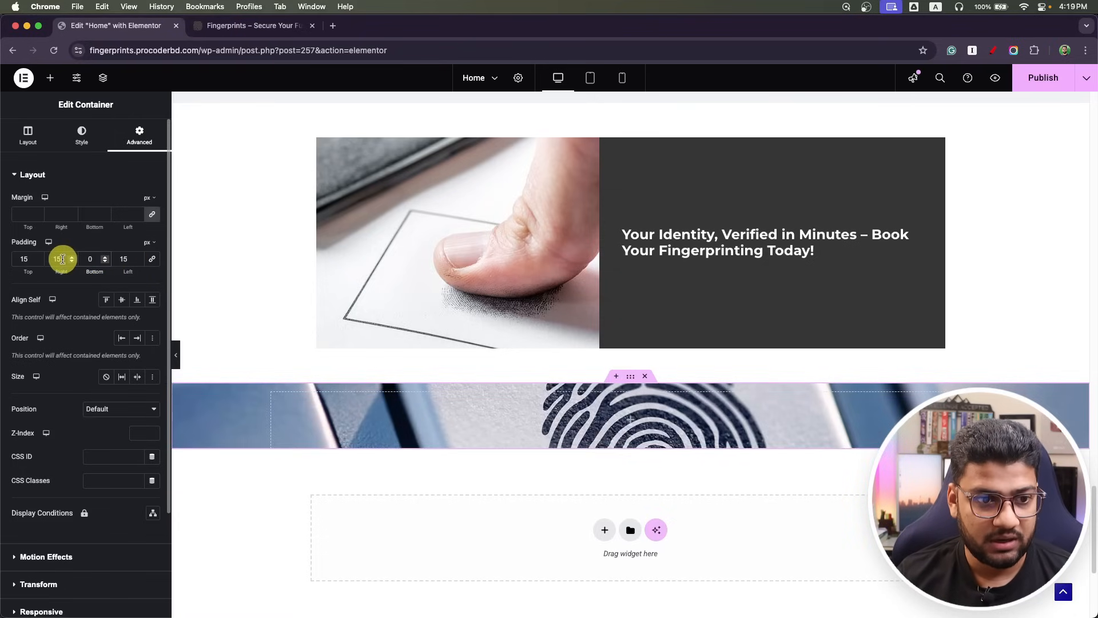
drag(29, 257, 2, 256)
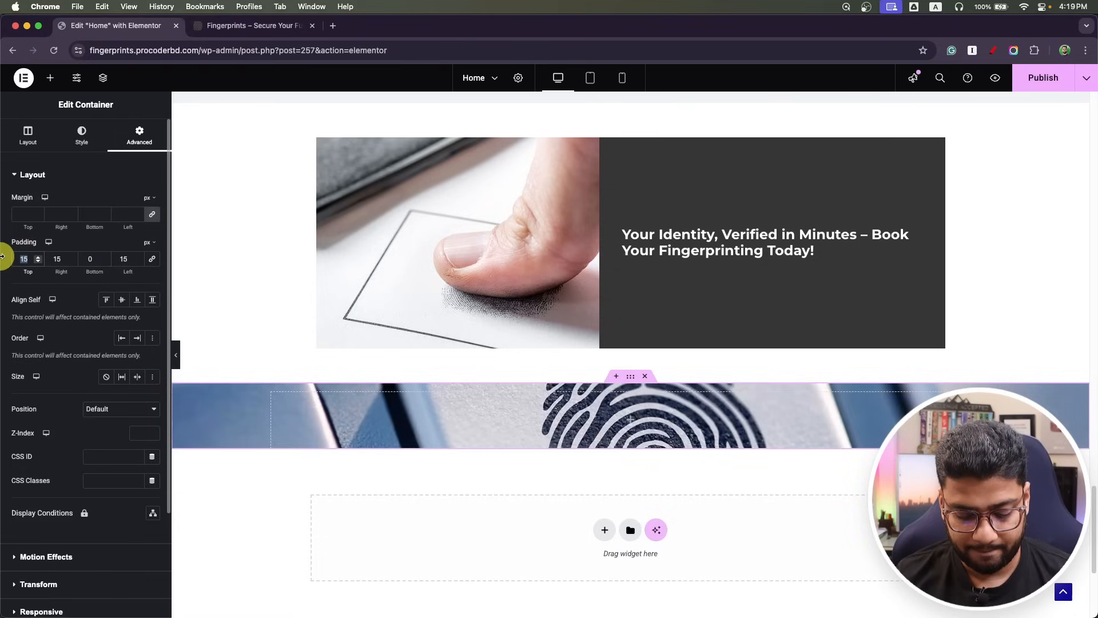
Measure the 'Need fingerprinting services?' form box in the Photoshop mockup, about 844 px wide.
key(super+Tab)
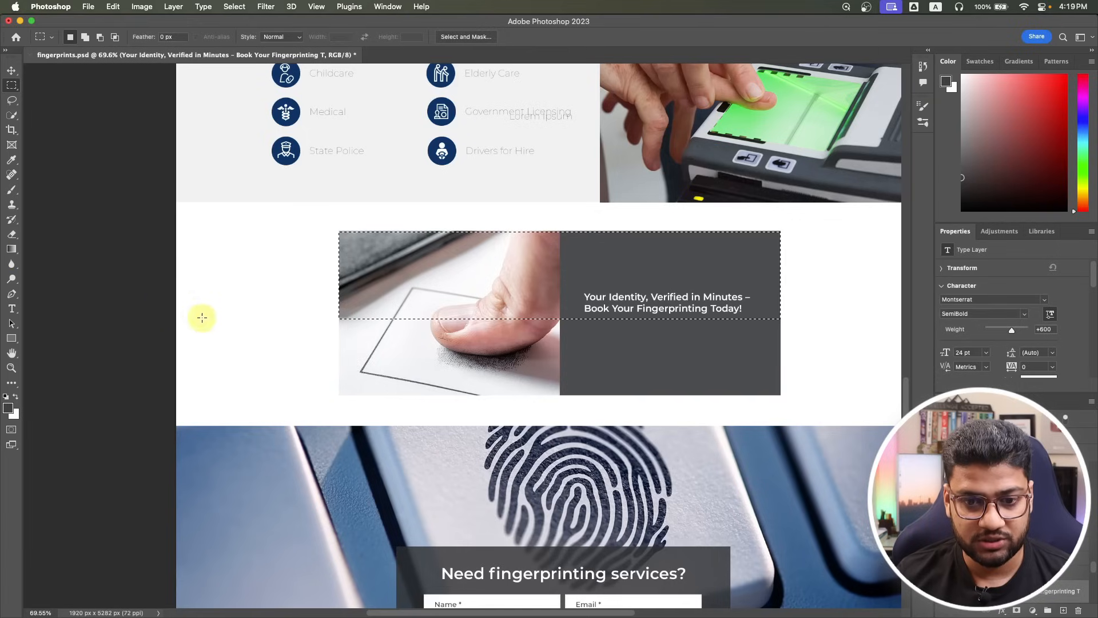
scroll(517, 436, down, 4)
scroll(393, 393, down, 1)
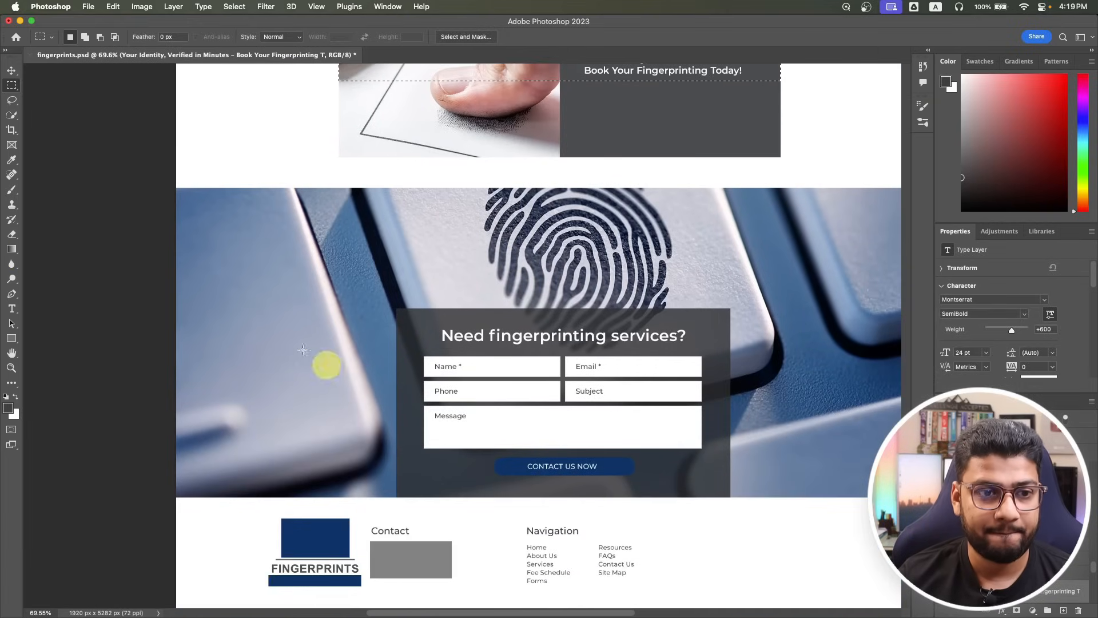
drag(387, 190, 730, 375)
Set the fingerprint section's top padding to 300 px and width to 850 px, then publish.
key(super+Tab)
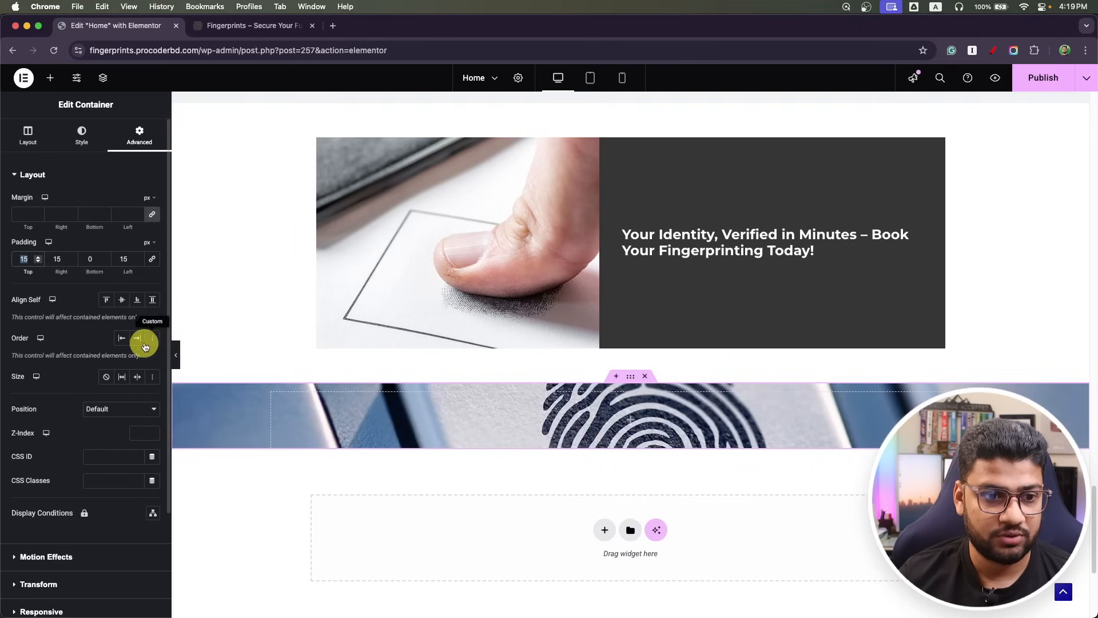
text(300)
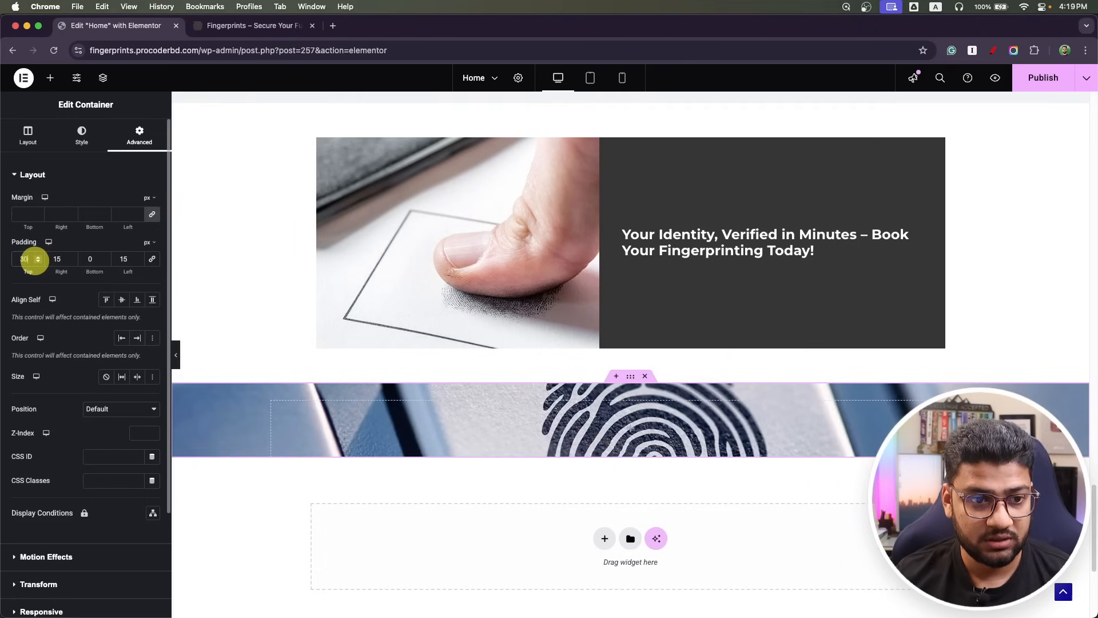
click(28, 135)
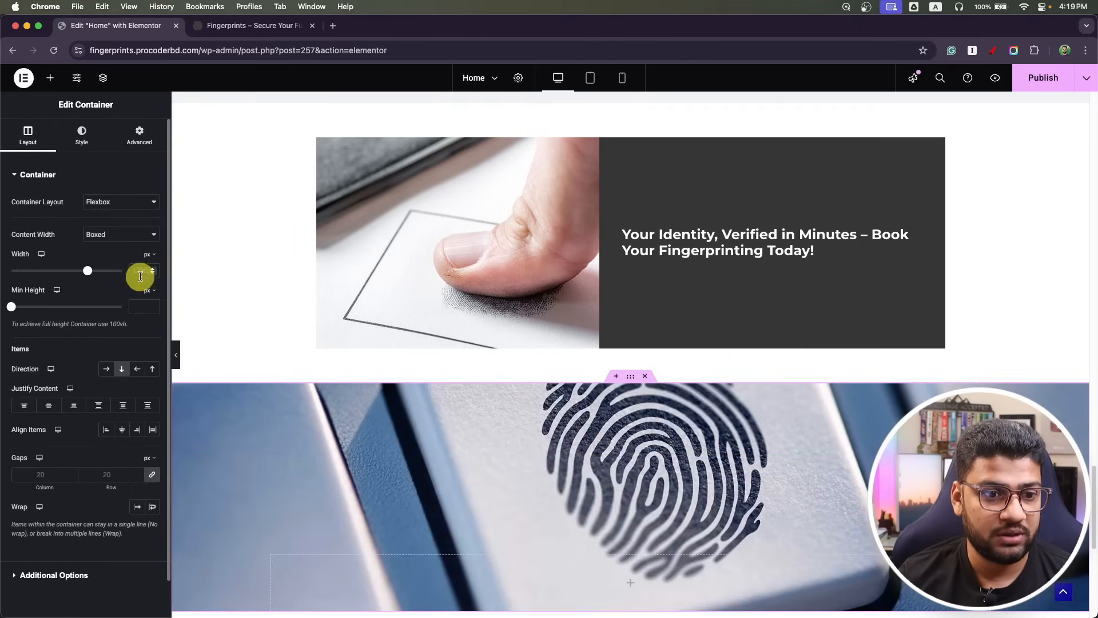
click(140, 275)
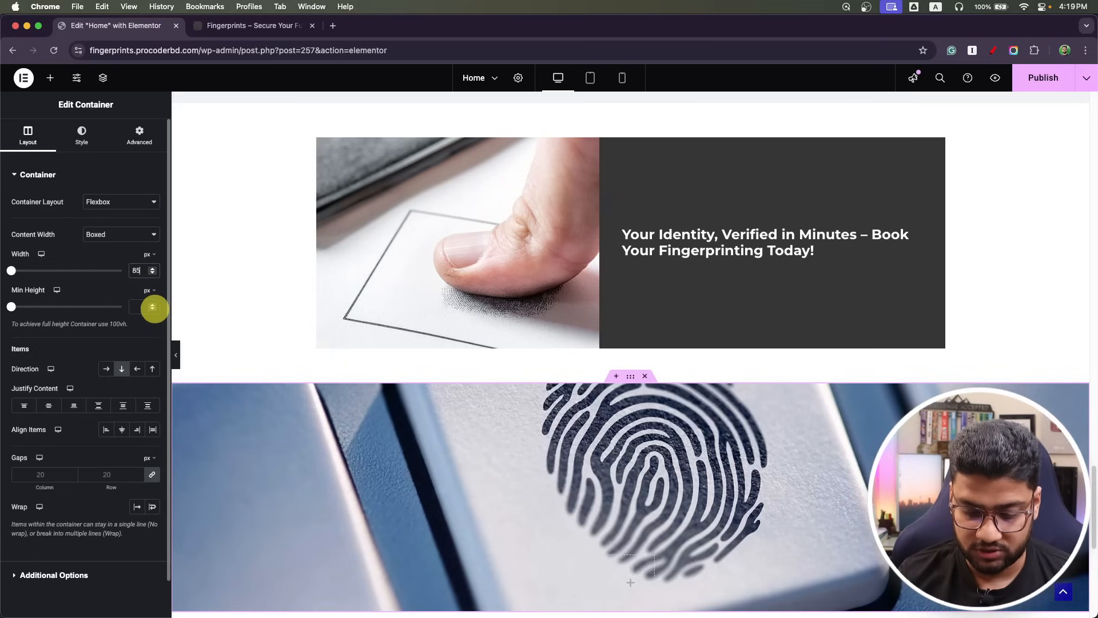
scroll(428, 309, down, 5)
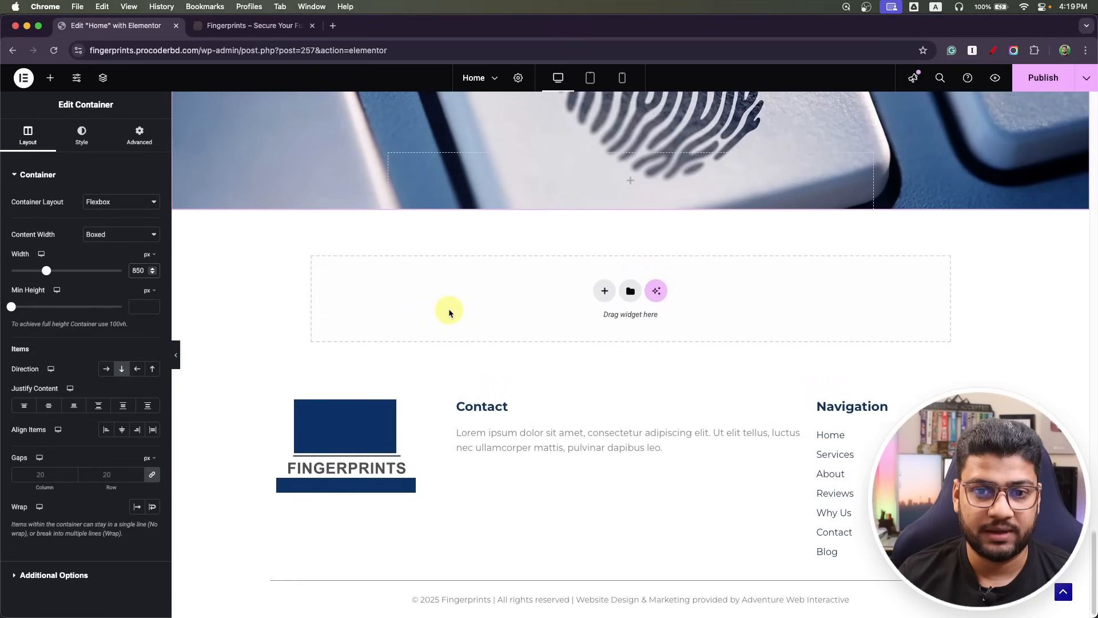
scroll(451, 308, up, 4)
click(1044, 78)
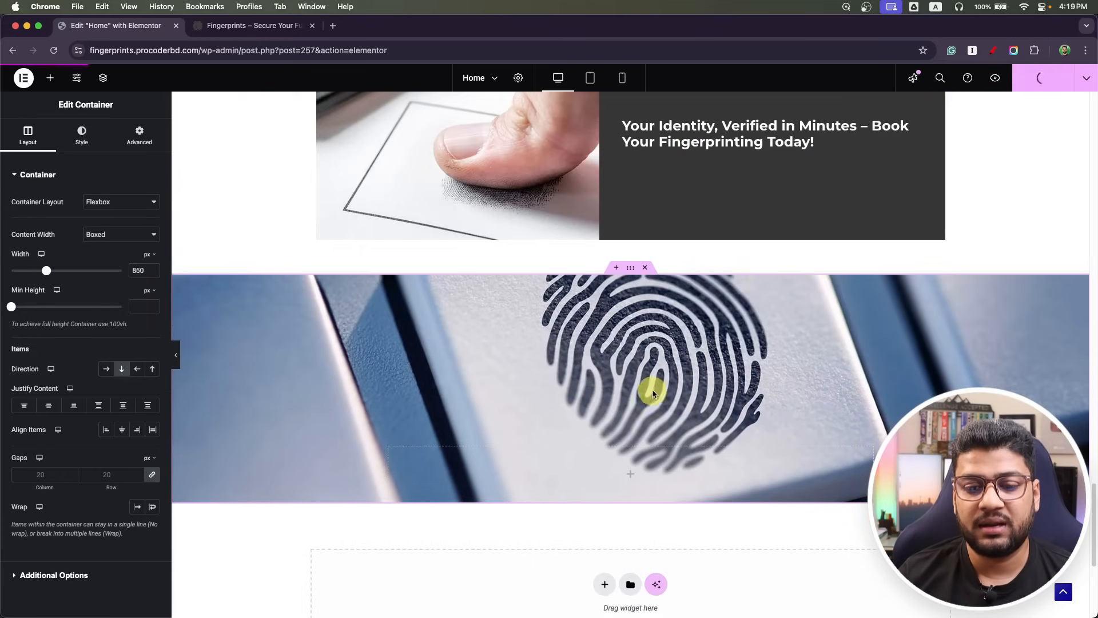
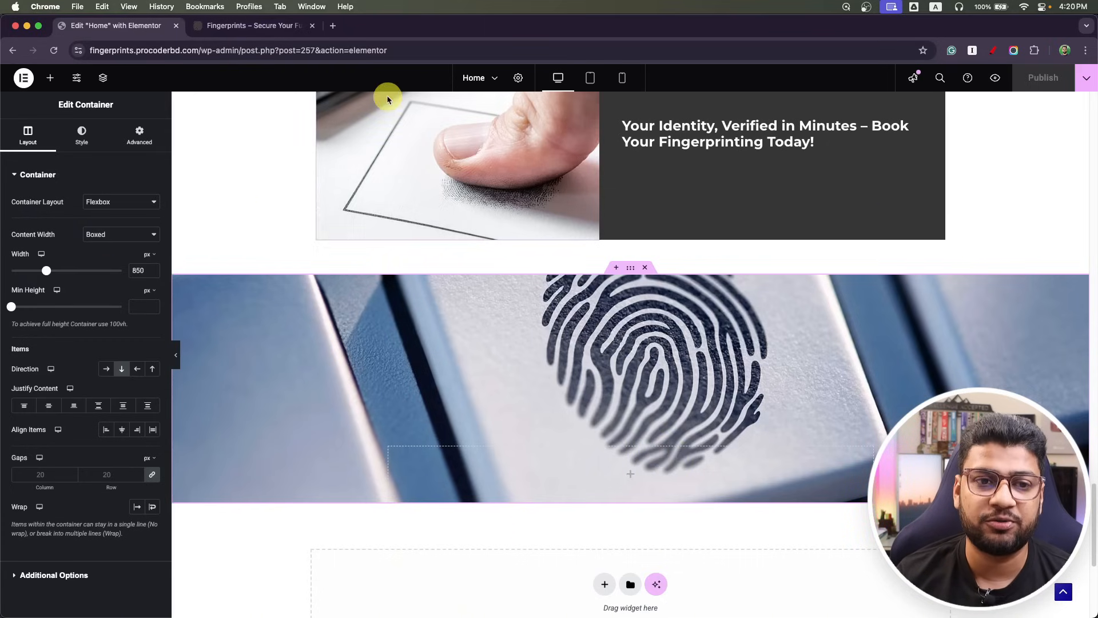
Open the 'Home page contact' form from the Contact Forms list in WordPress admin.
click(277, 33)
mouse_move(60, 80)
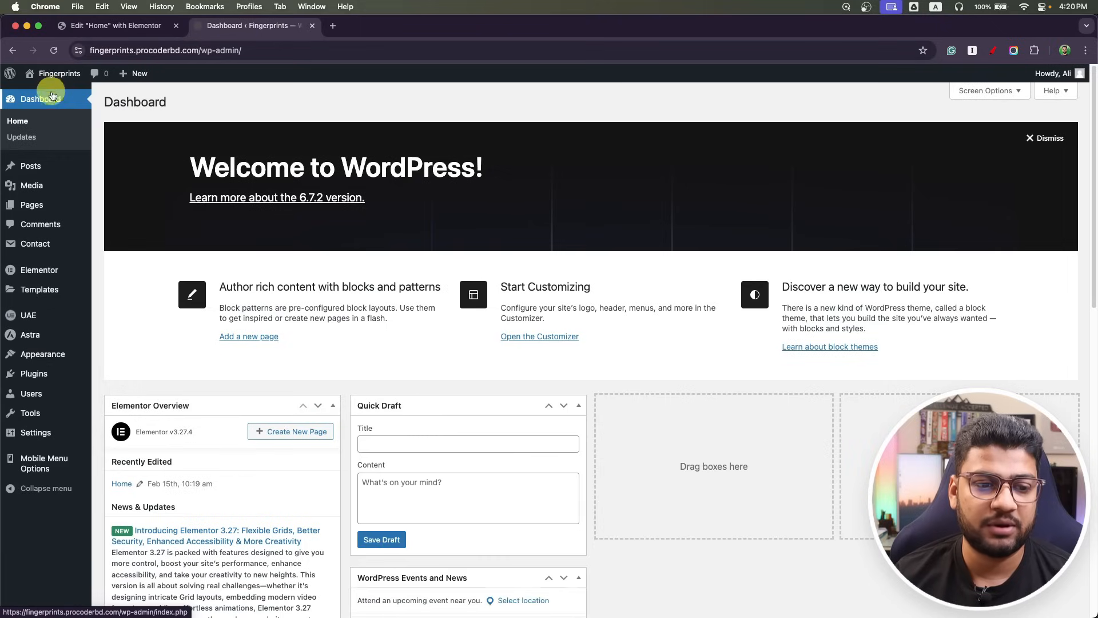
click(36, 375)
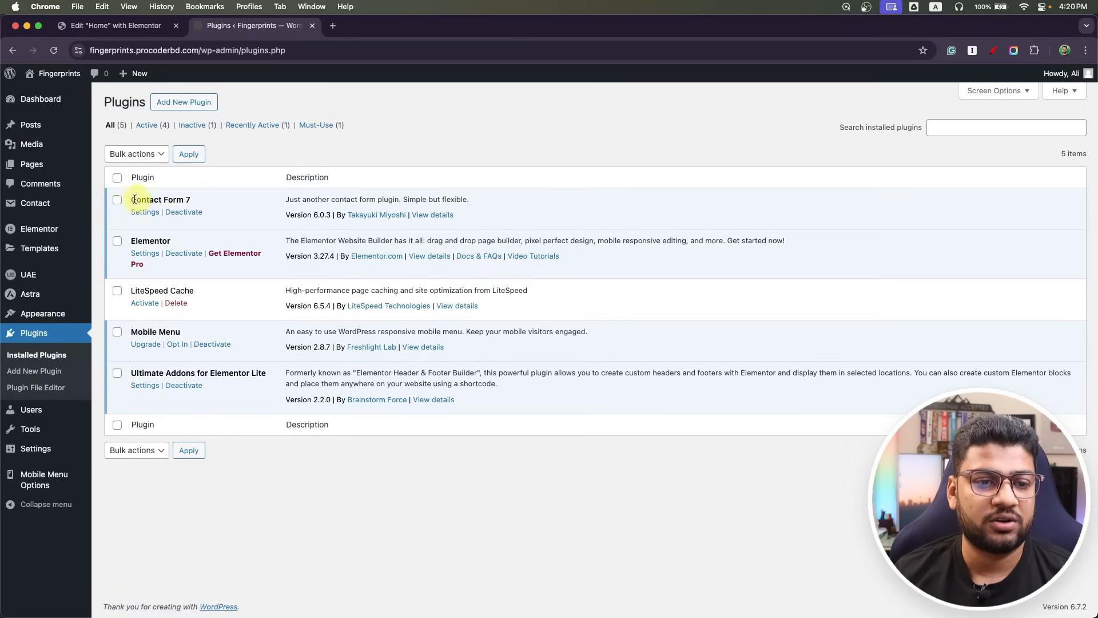
mouse_move(32, 205)
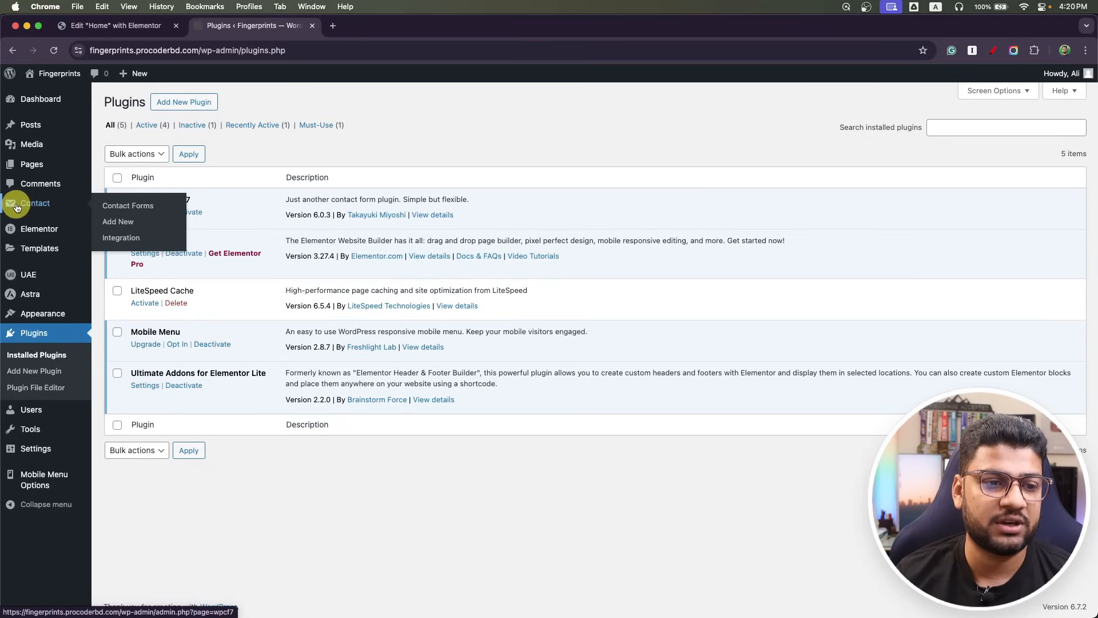
click(43, 201)
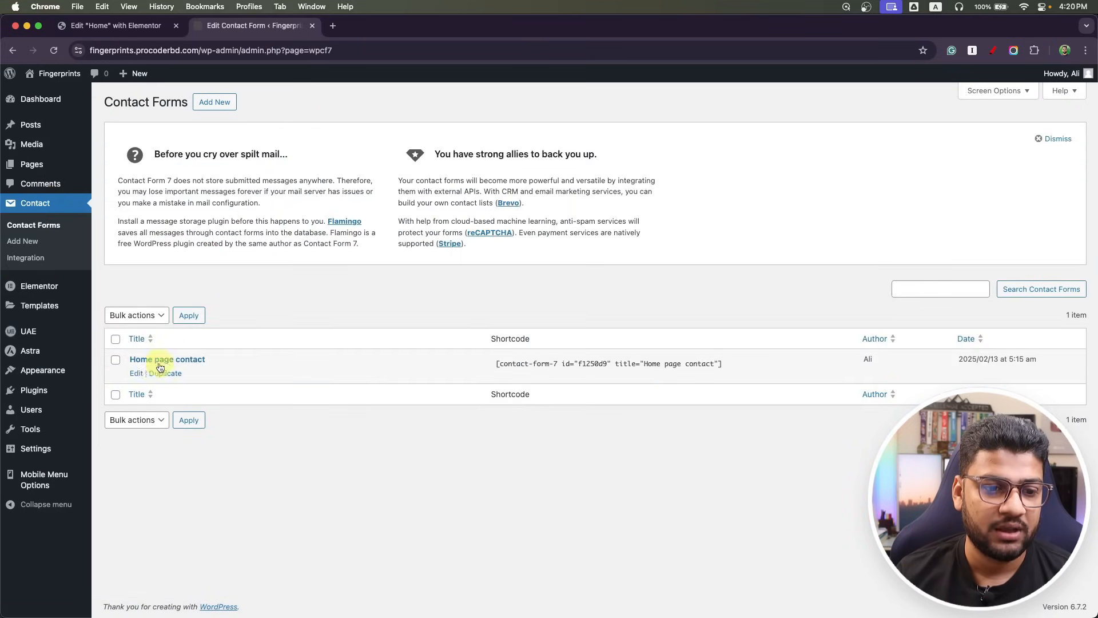
click(139, 374)
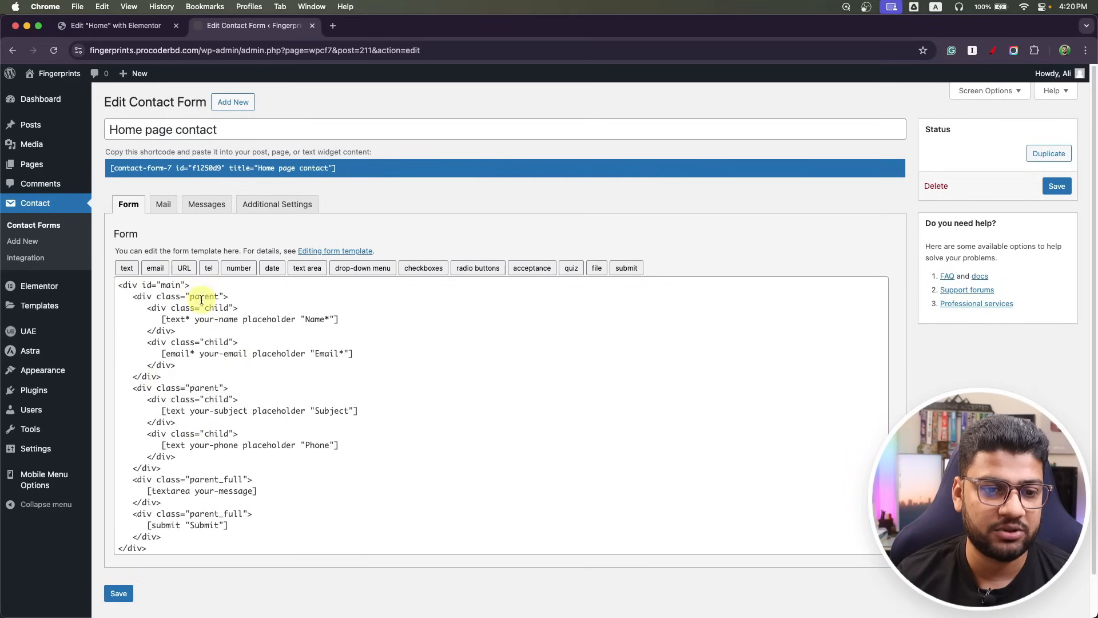
Copy the form's shortcode and return to the Elementor Home page editor.
click(211, 168)
key(super+c)
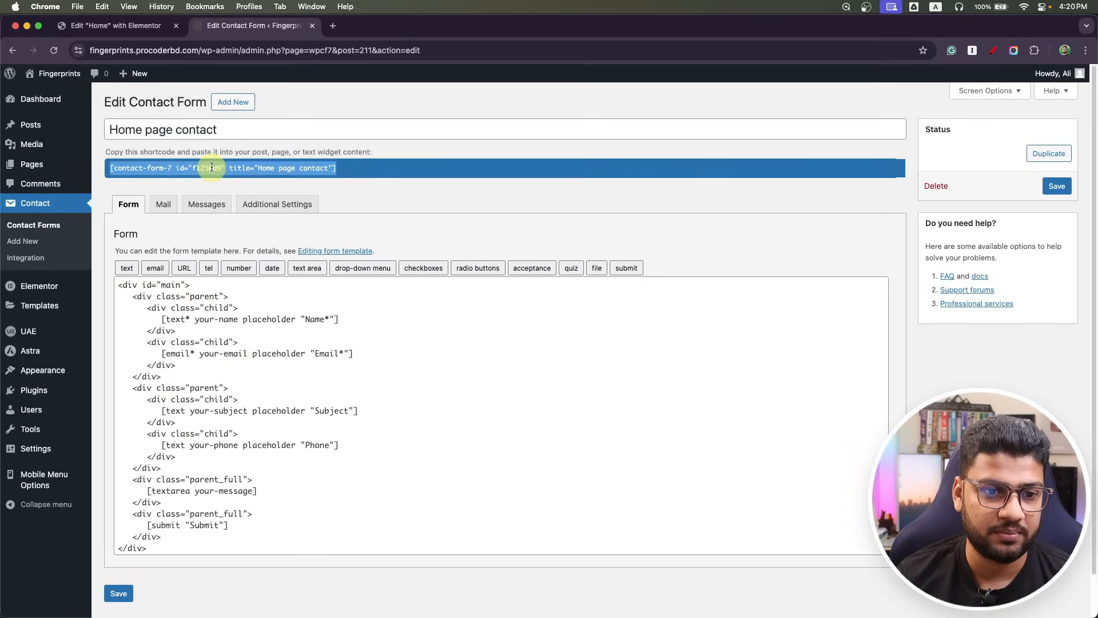
click(119, 25)
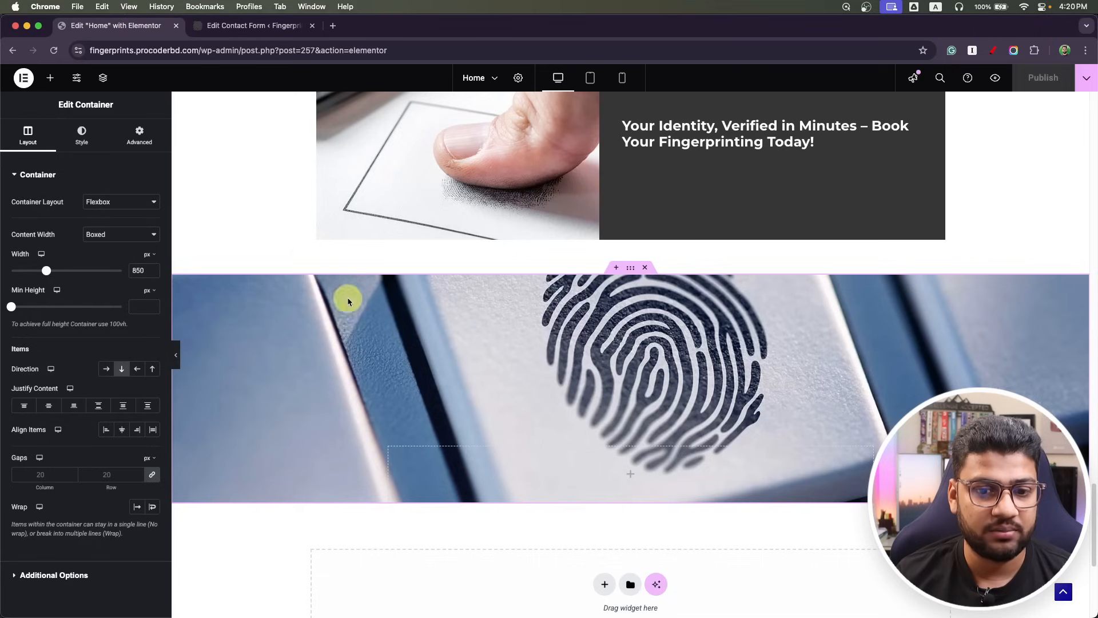
click(50, 78)
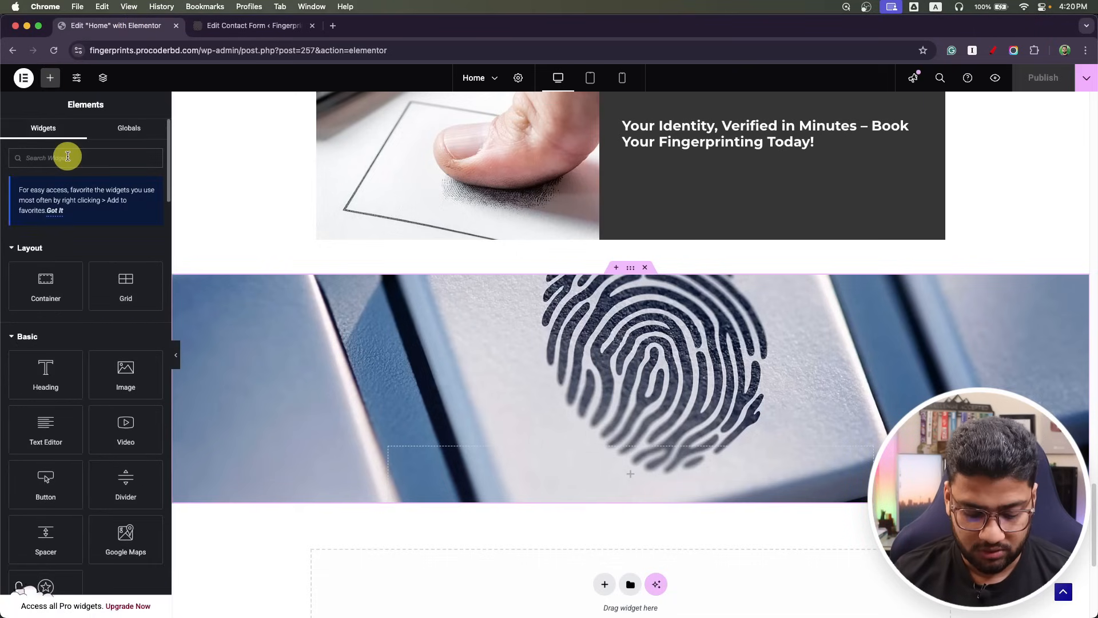
Add a Shortcode widget with the 'Home page contact' shortcode to the fingerprint section and publish.
text(short)
drag(44, 261, 572, 463)
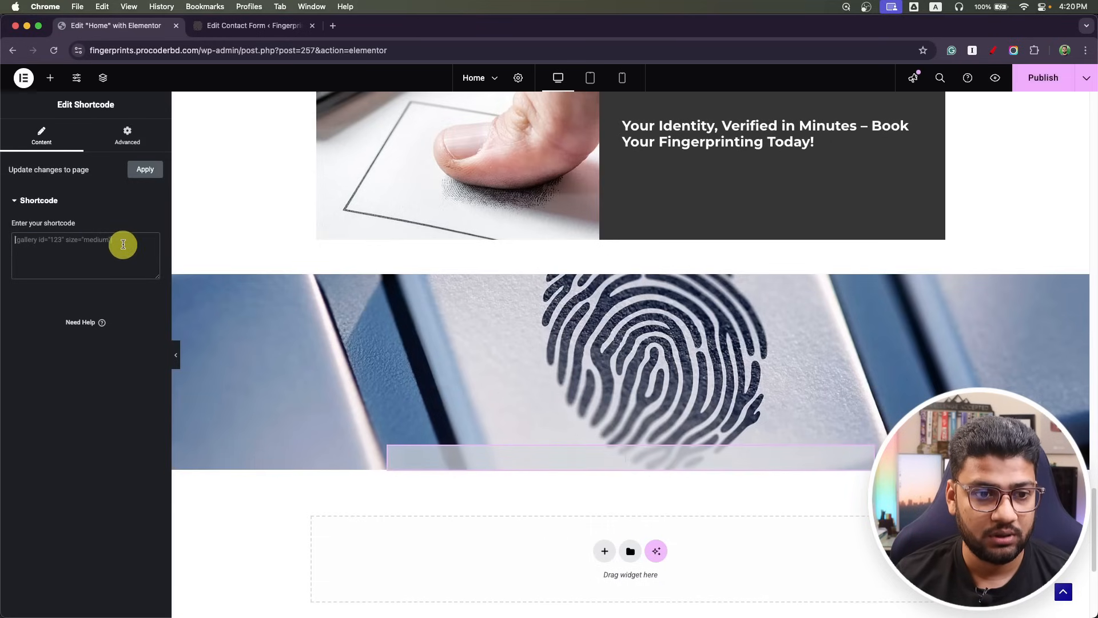
key(super+v)
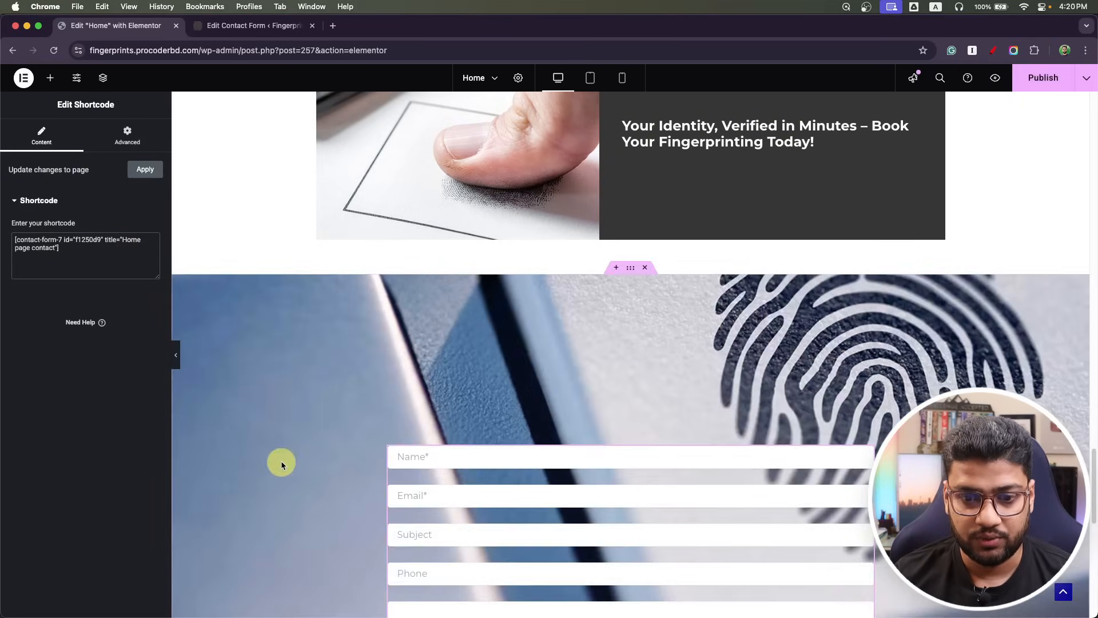
scroll(283, 461, down, 8)
scroll(277, 454, up, 1)
scroll(277, 454, up, 2)
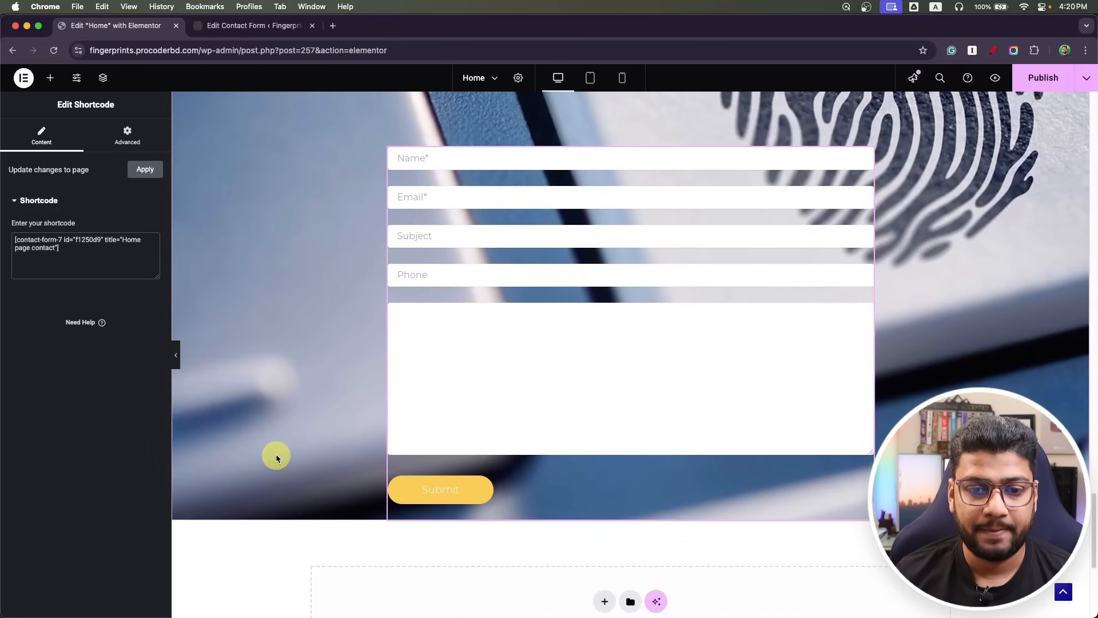
click(1042, 79)
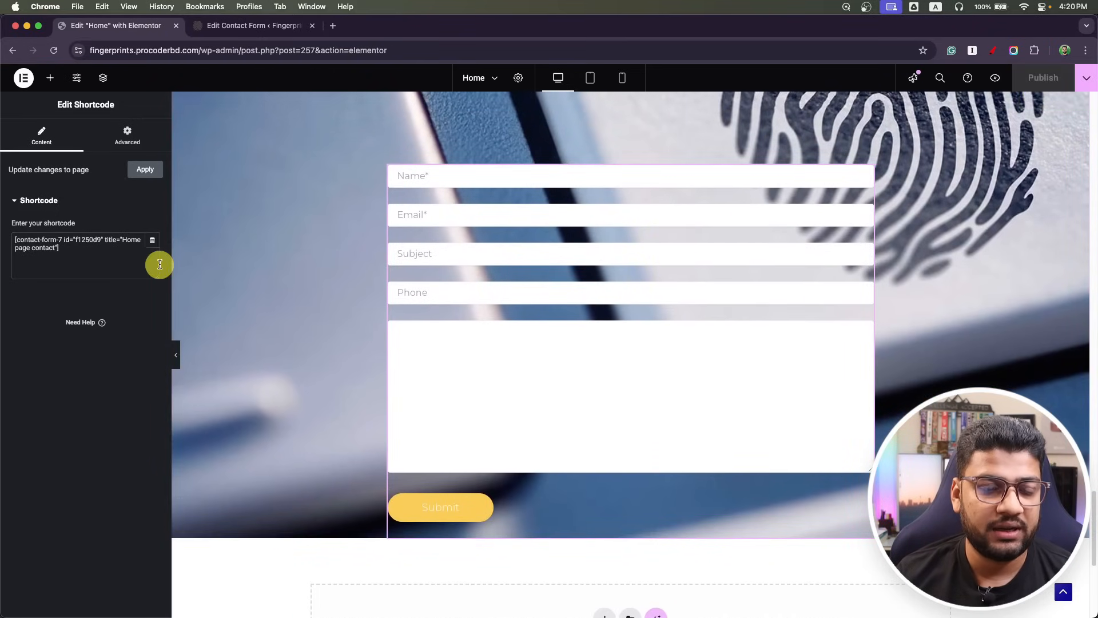
click(255, 25)
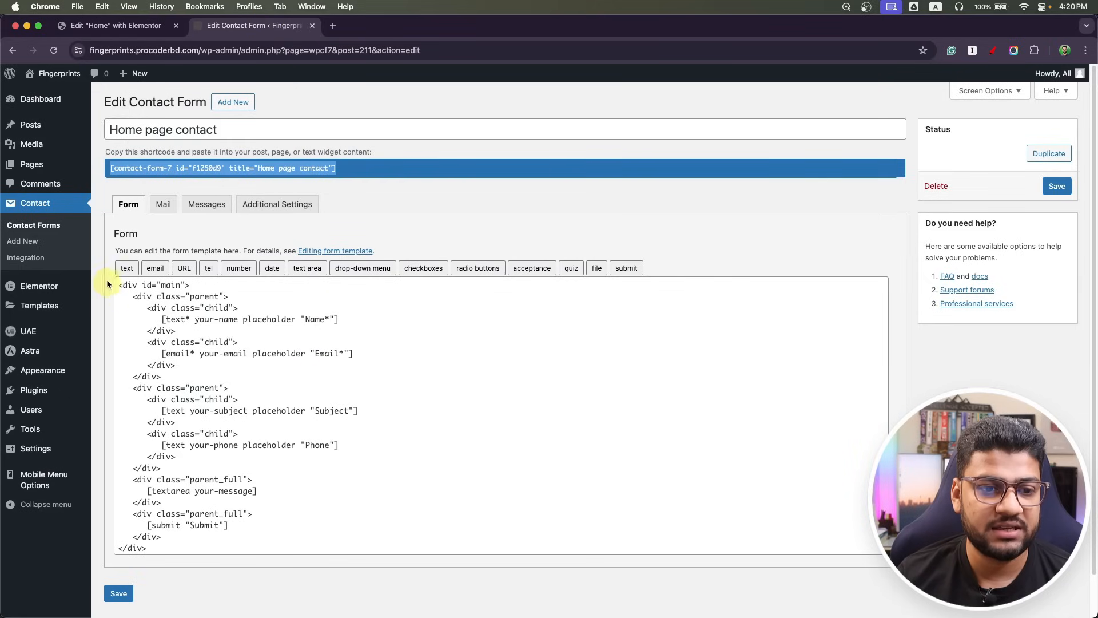
drag(120, 285, 245, 524)
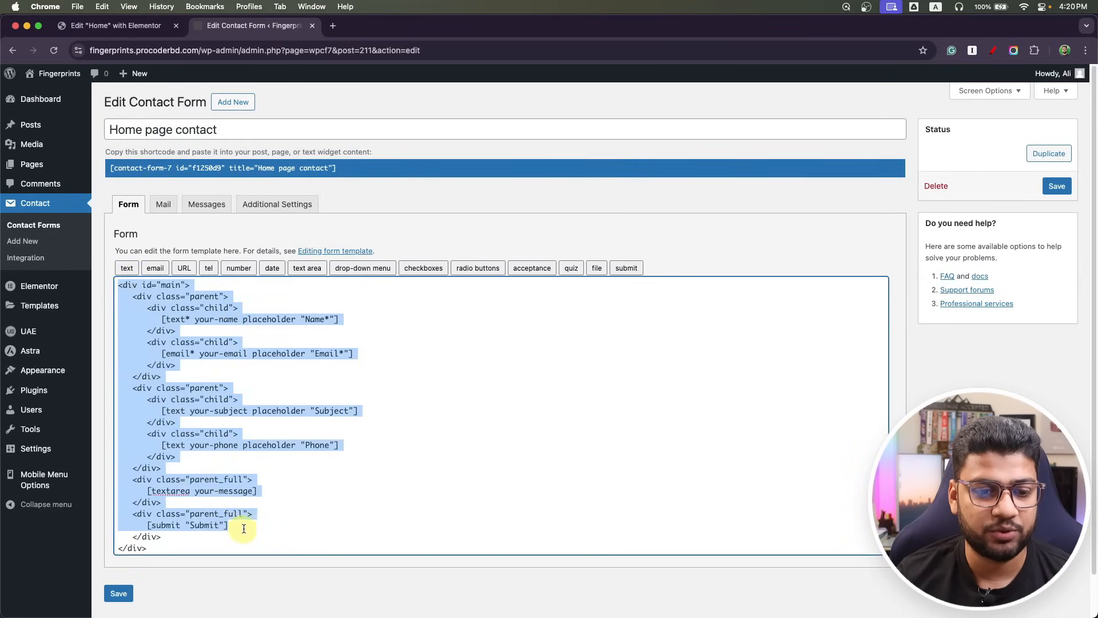
click(261, 523)
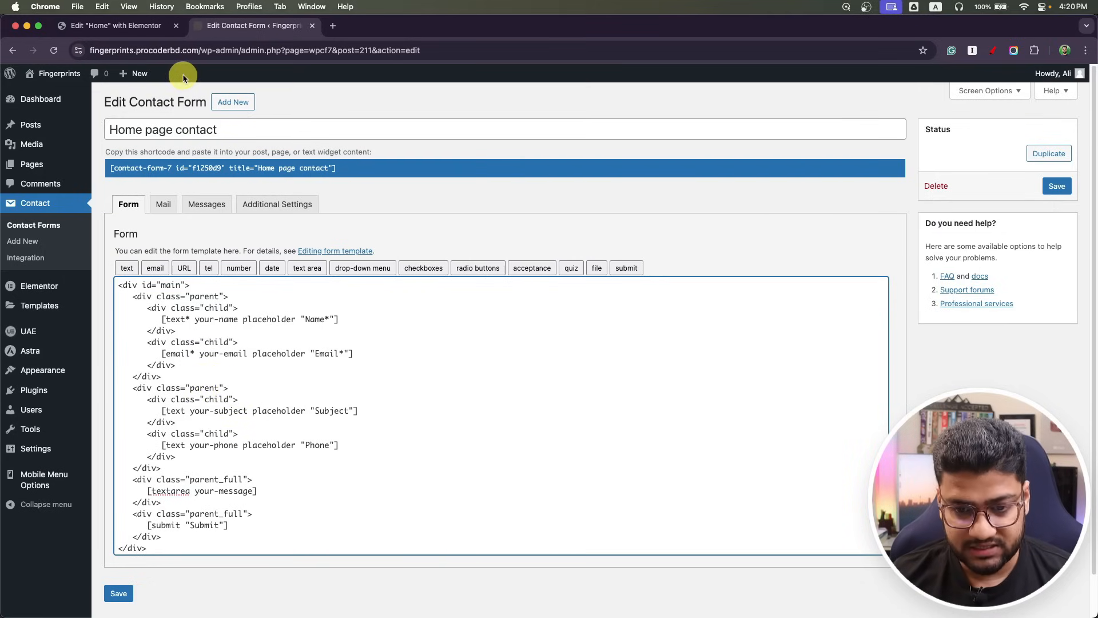
key(super+Tab)
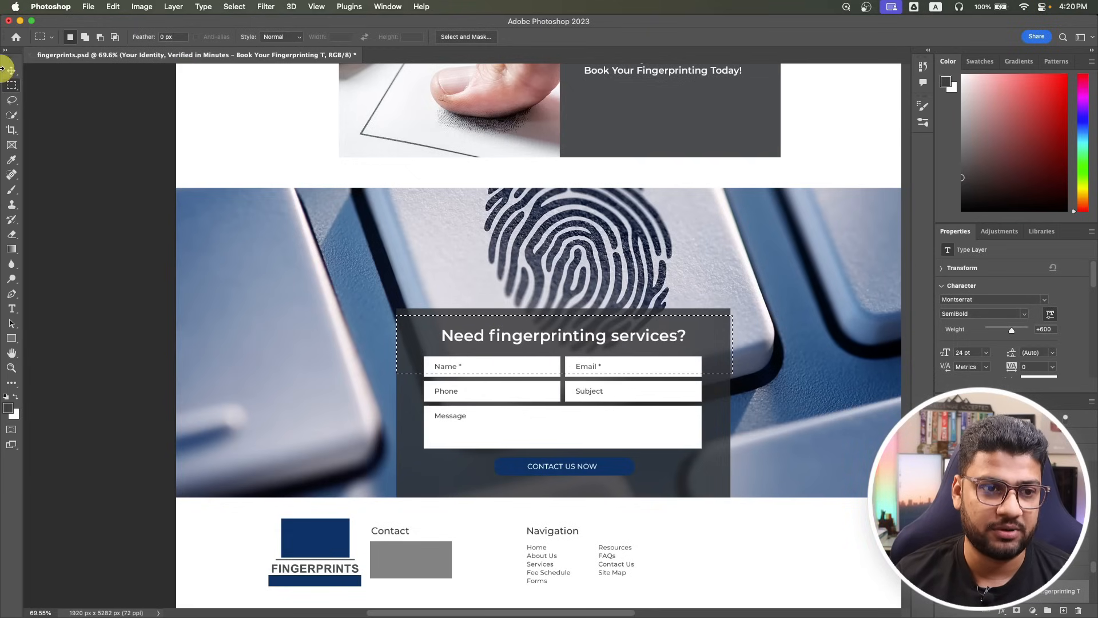
key(super+Tab)
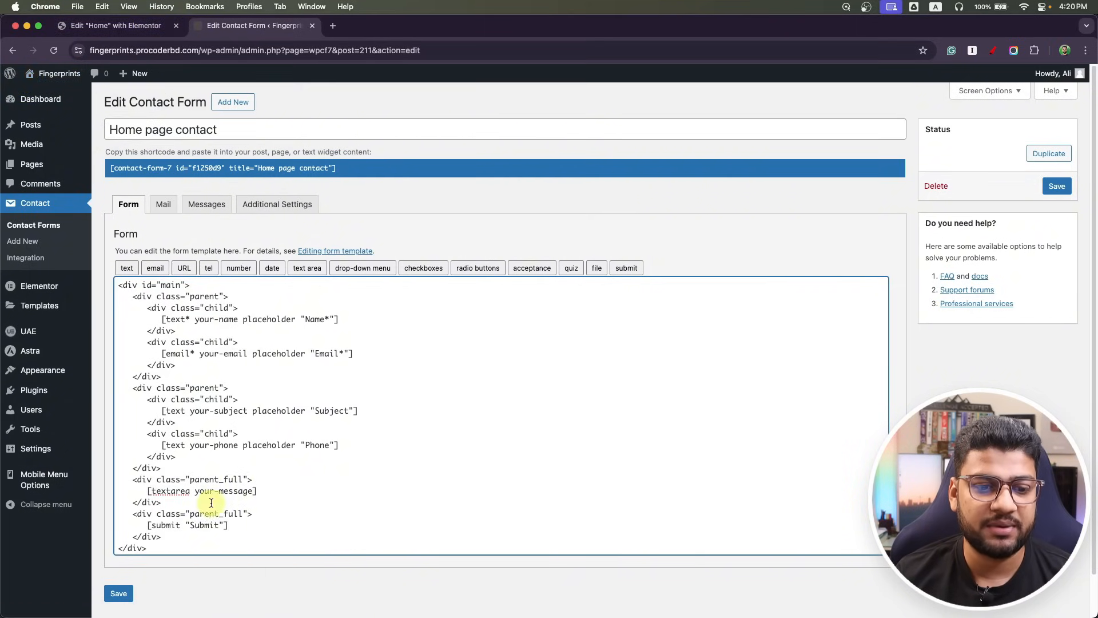
drag(190, 284, 64, 277)
click(261, 314)
drag(230, 297, 166, 308)
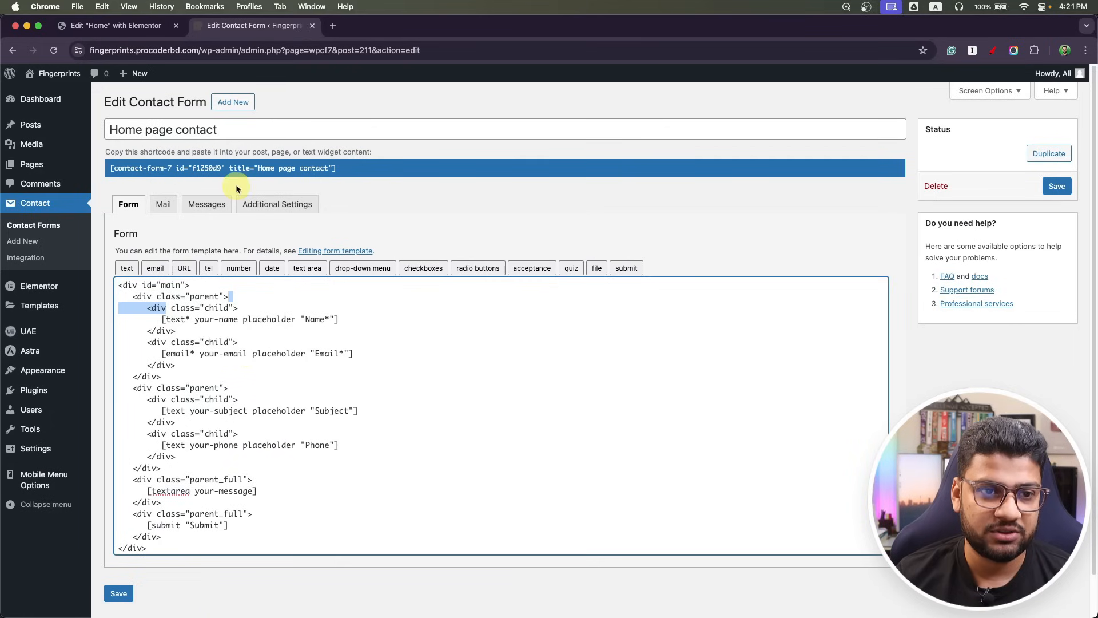
Add a new empty container and move the contact form into it.
click(129, 33)
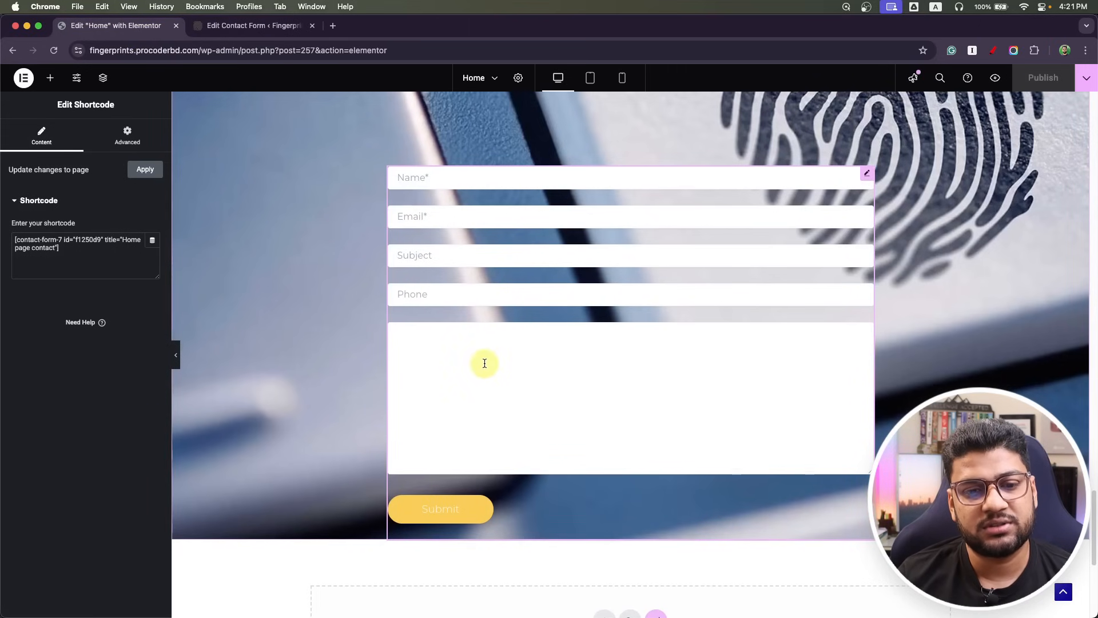
scroll(223, 346, up, 3)
click(129, 134)
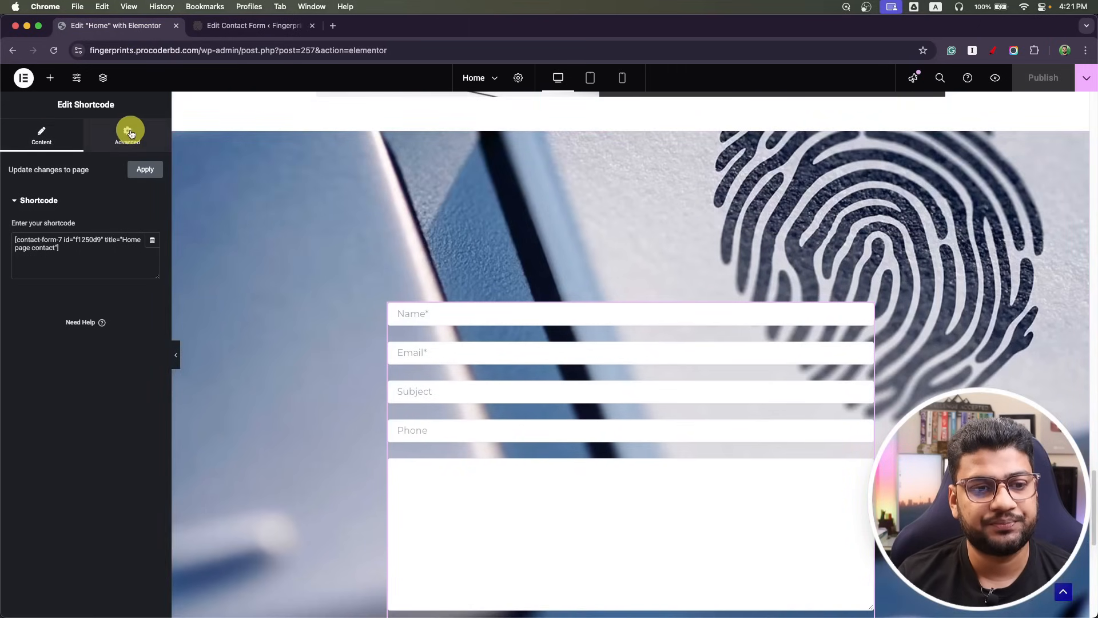
click(131, 133)
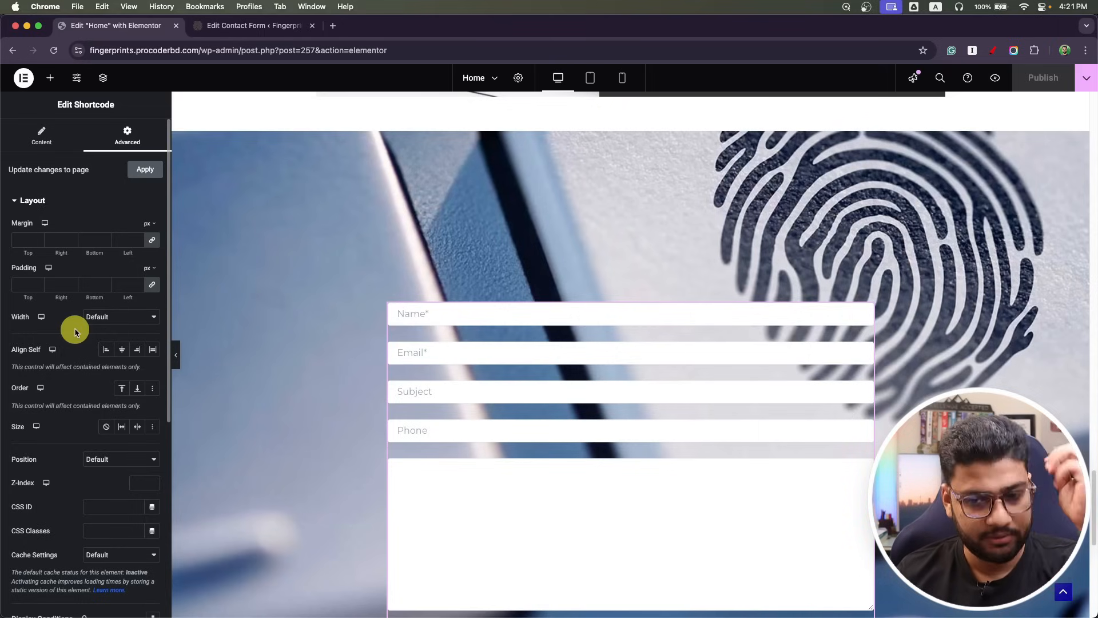
scroll(543, 446, down, 5)
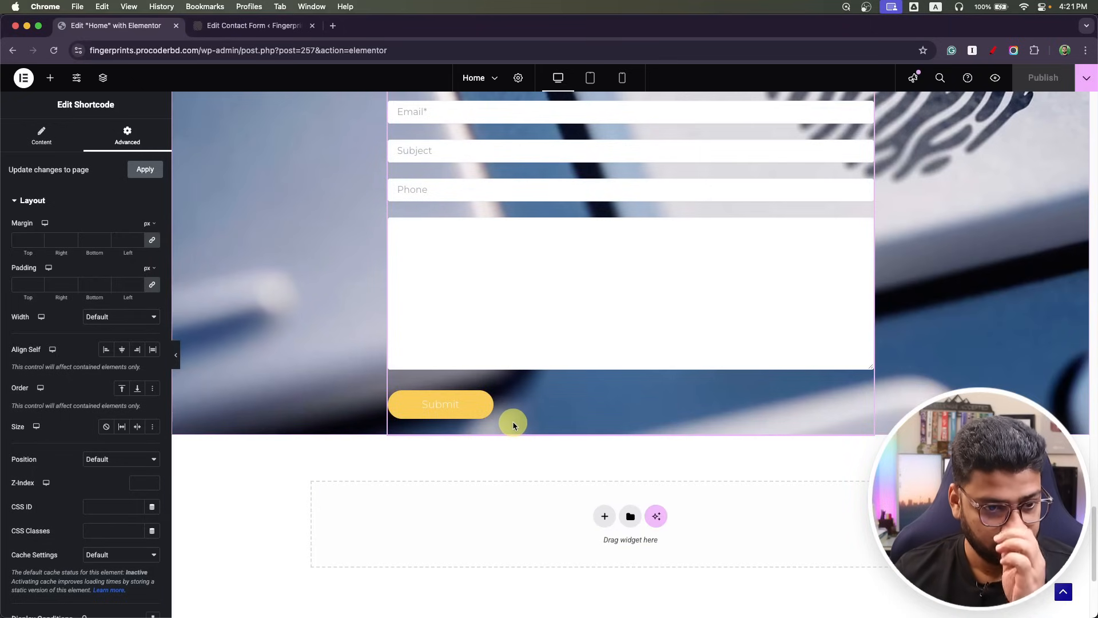
scroll(514, 423, up, 7)
scroll(378, 327, down, 1)
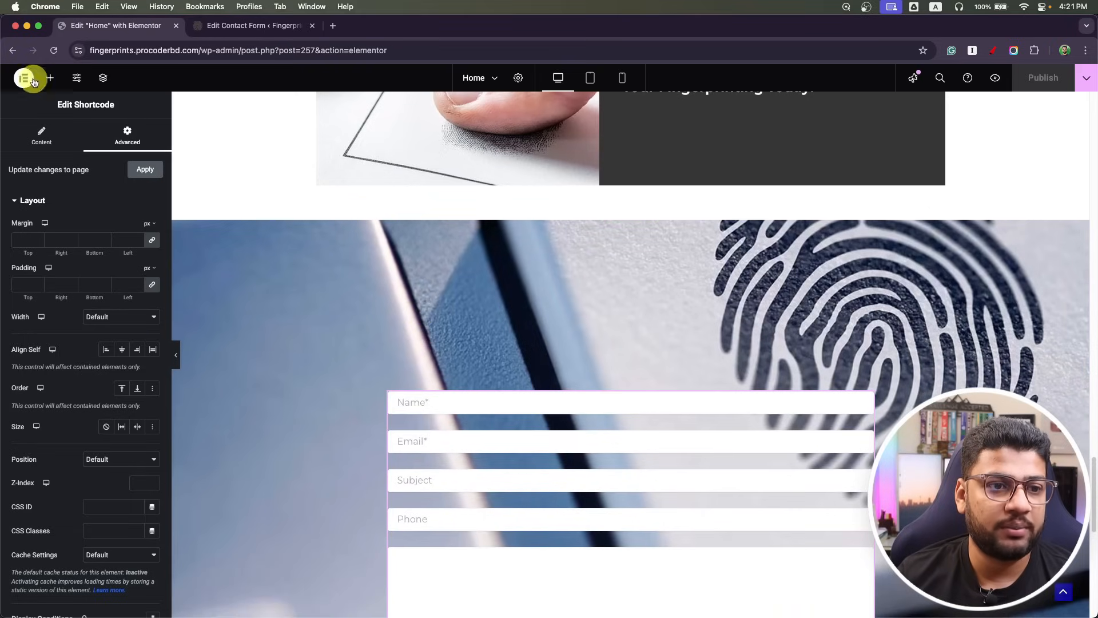
click(50, 78)
drag(36, 287, 515, 400)
scroll(515, 394, down, 4)
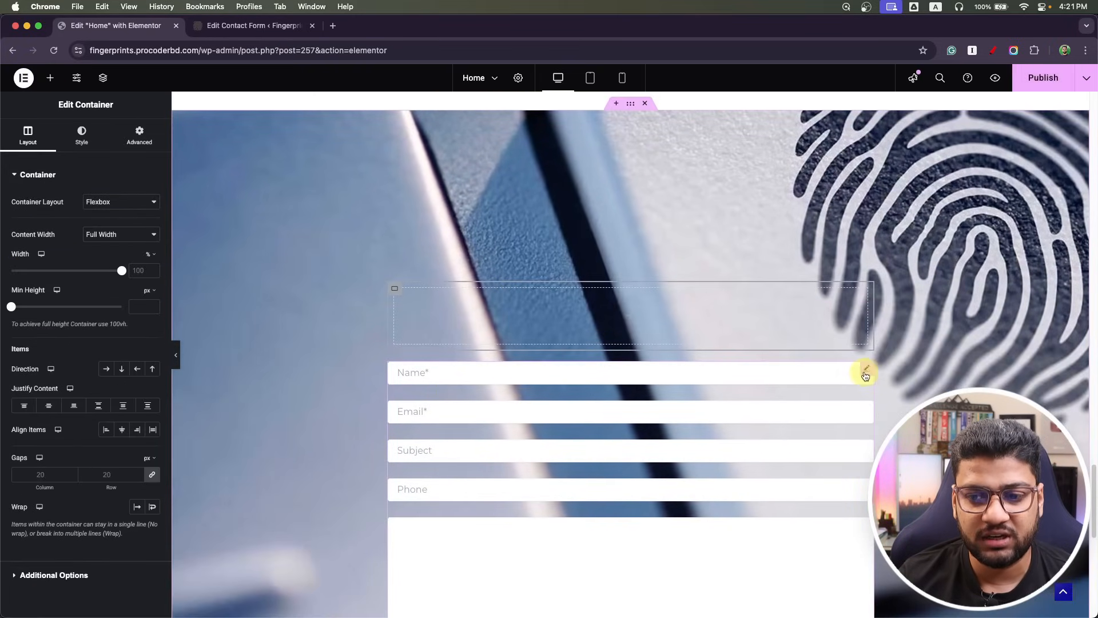
drag(851, 369, 382, 292)
click(395, 290)
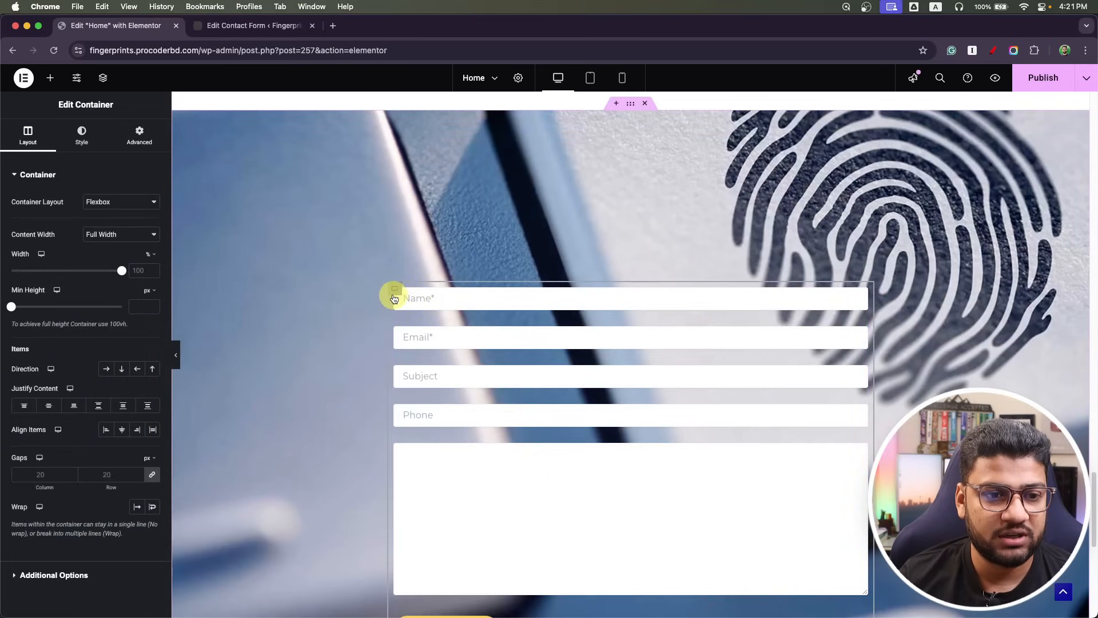
Give the container a semi-transparent dark grey #363636 classic background.
click(81, 136)
click(104, 227)
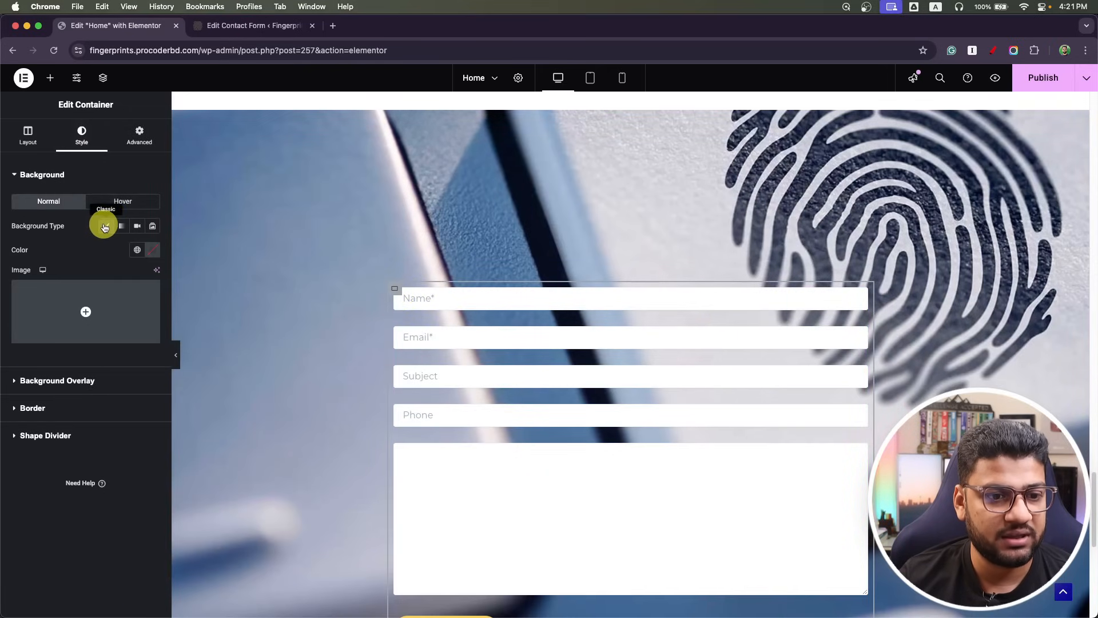
click(137, 249)
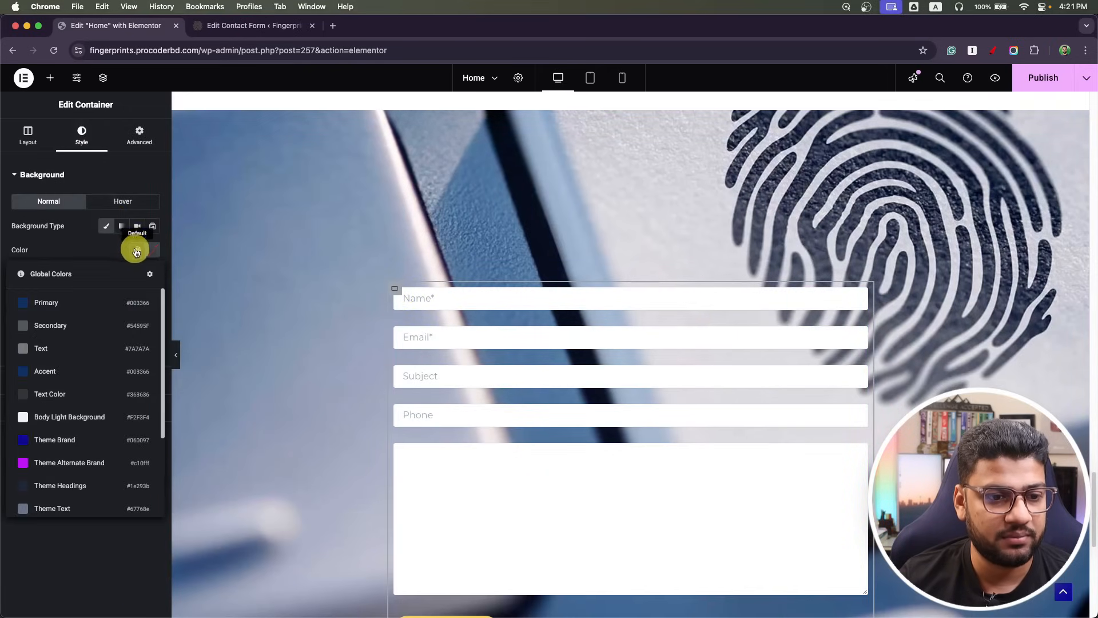
click(71, 394)
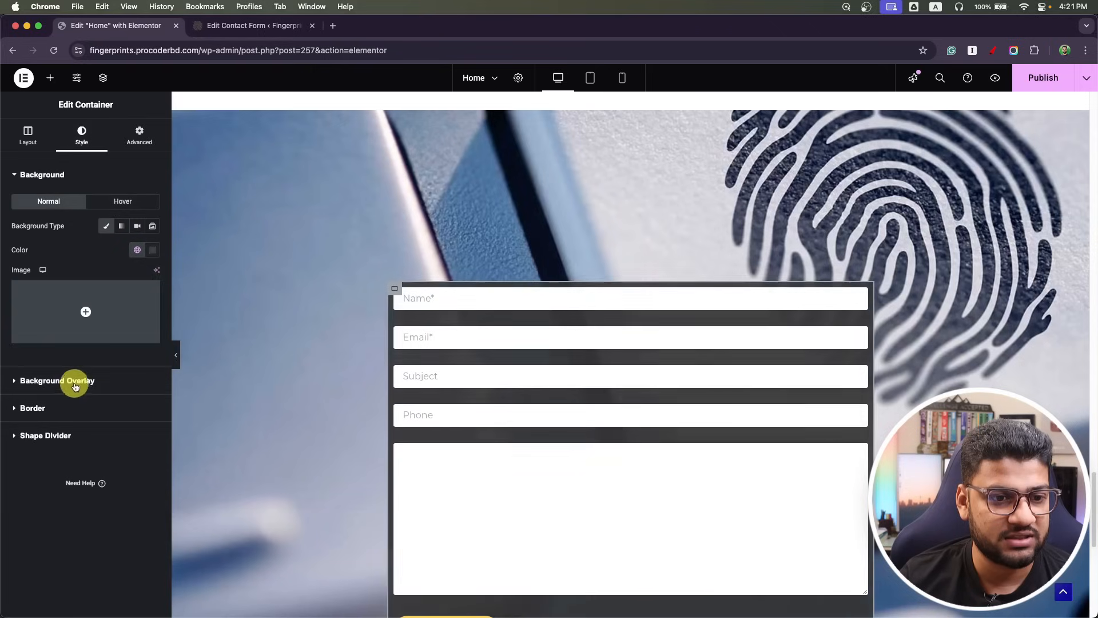
click(154, 253)
drag(218, 400, 180, 402)
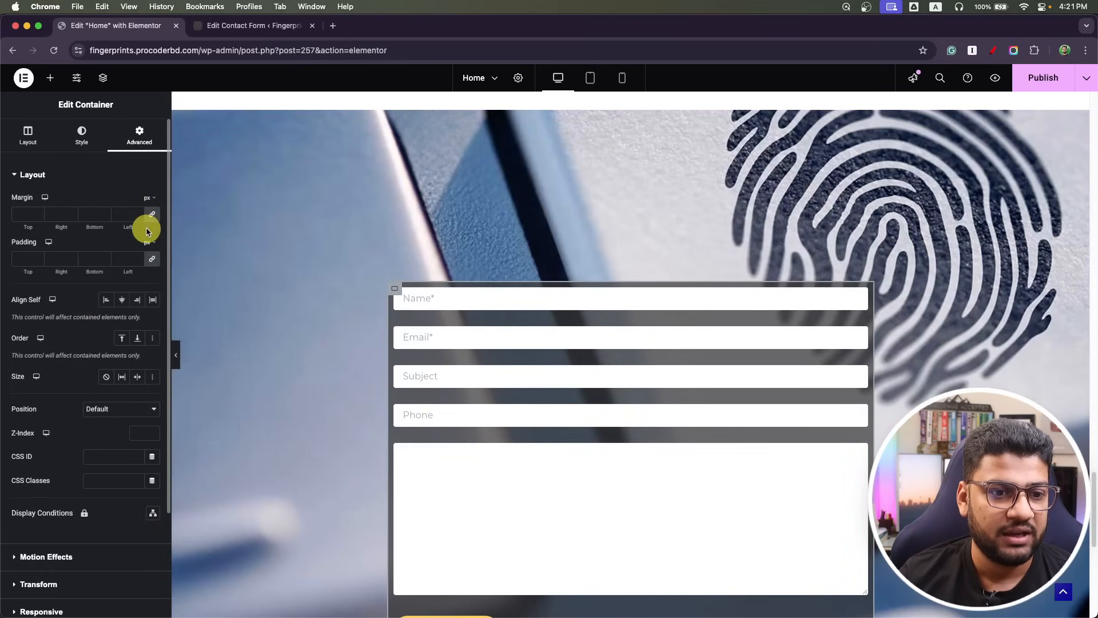
Set the container padding to 39 px on all sides and publish the Home page.
click(26, 258)
text(39)
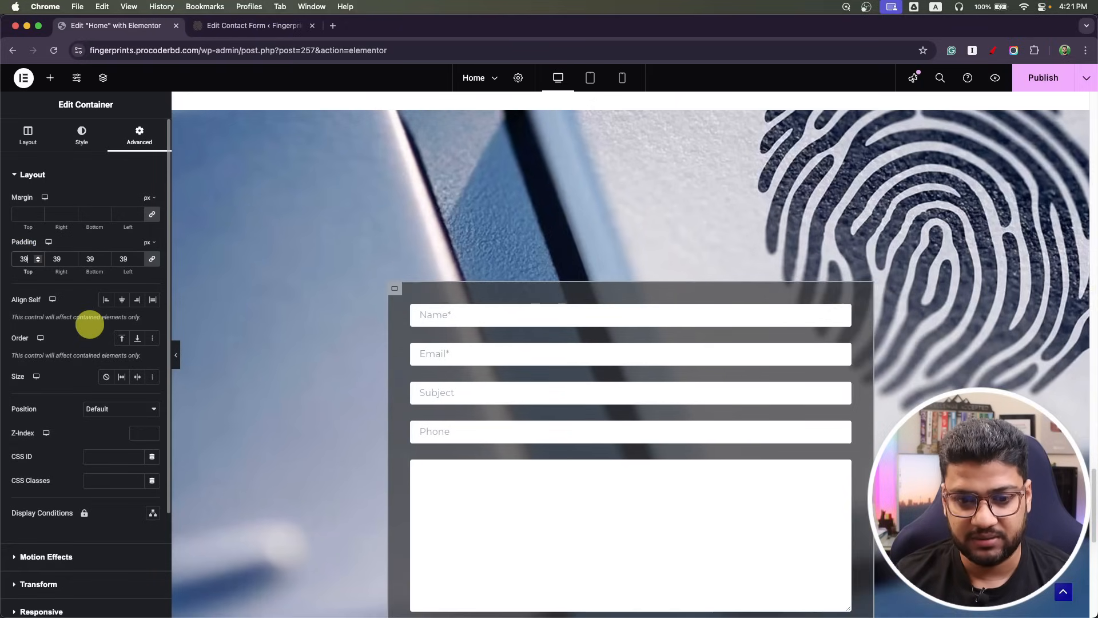
scroll(372, 266, down, 3)
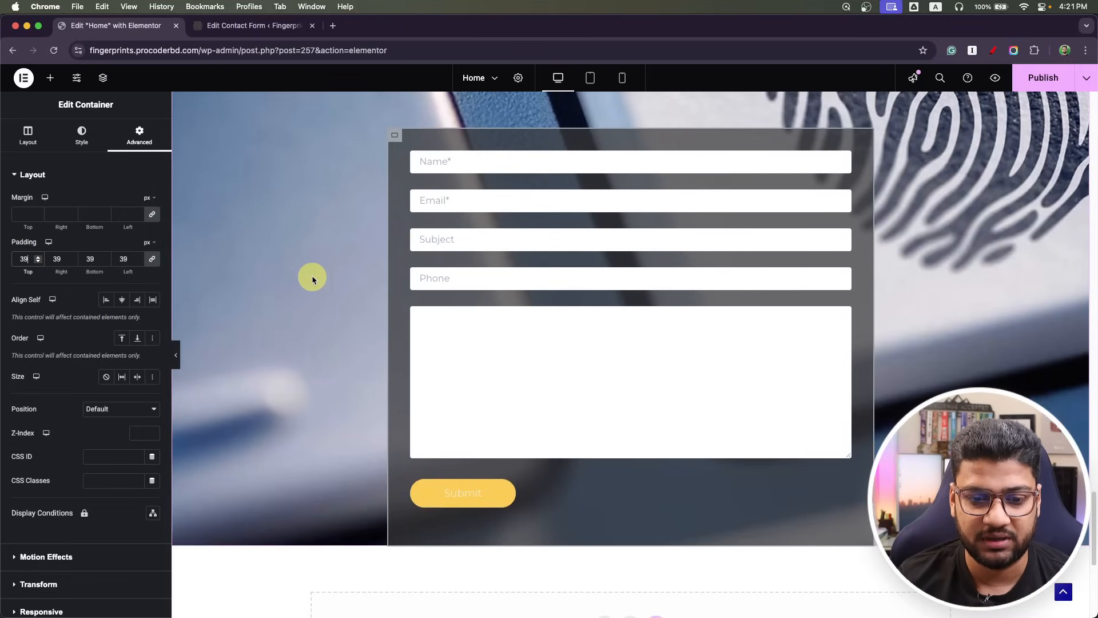
click(1042, 78)
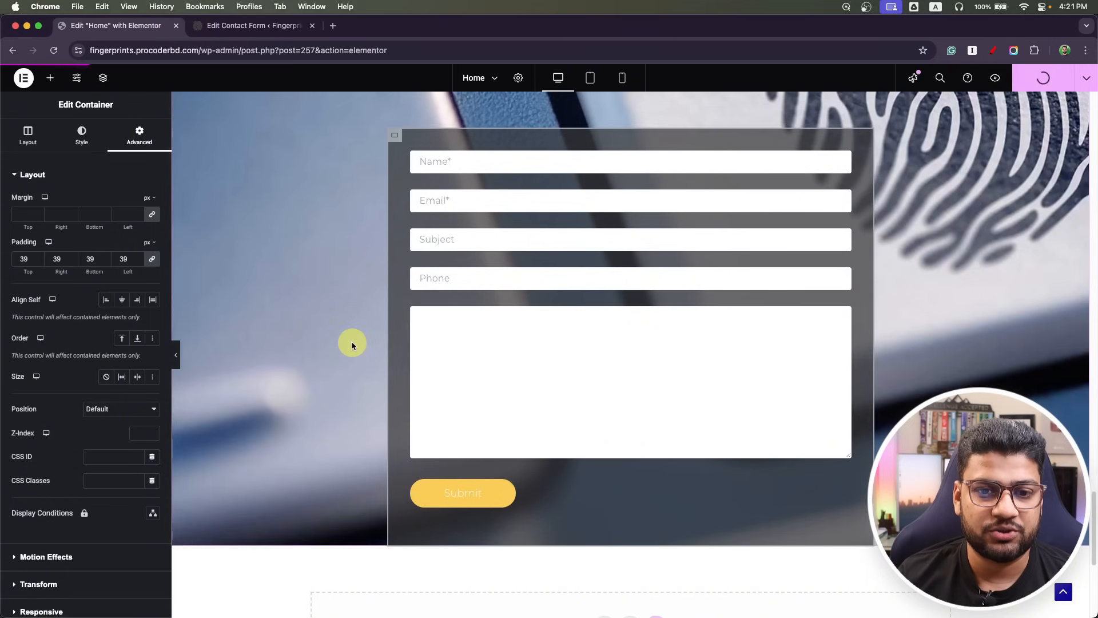
scroll(345, 332, up, 5)
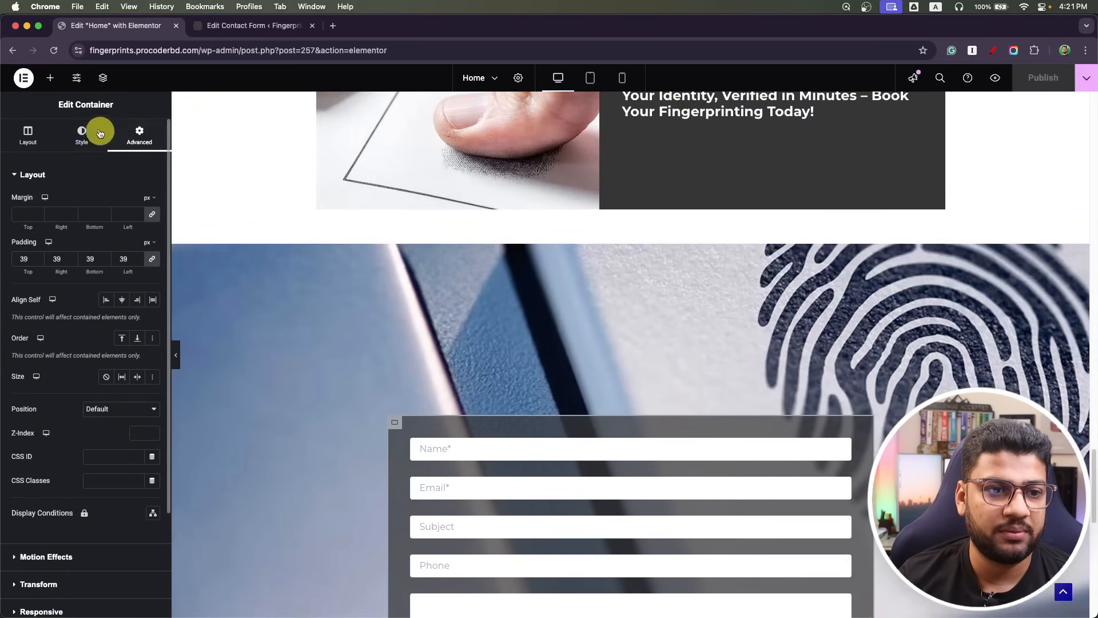
Add an HTML widget above the contact form and start a <style> block.
click(50, 77)
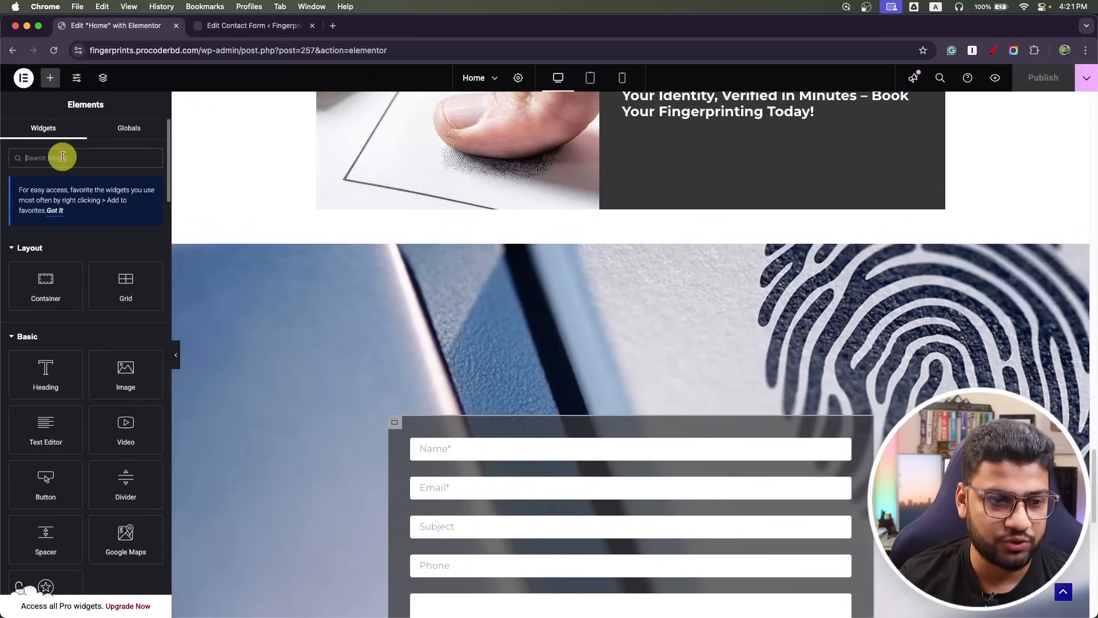
text(html)
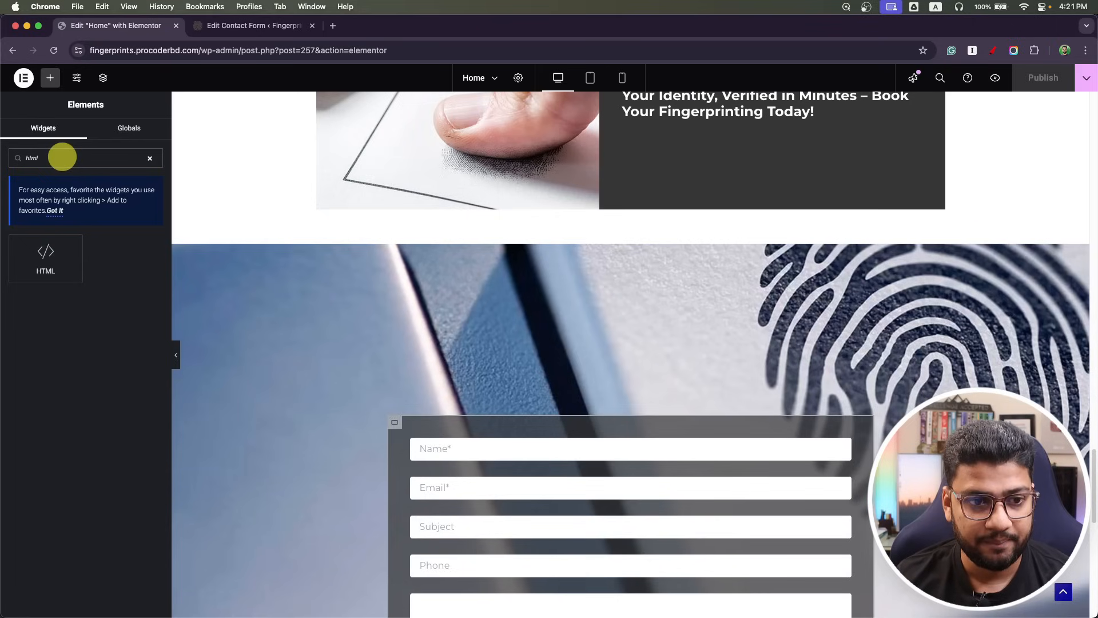
drag(34, 244, 545, 429)
scroll(443, 409, down, 4)
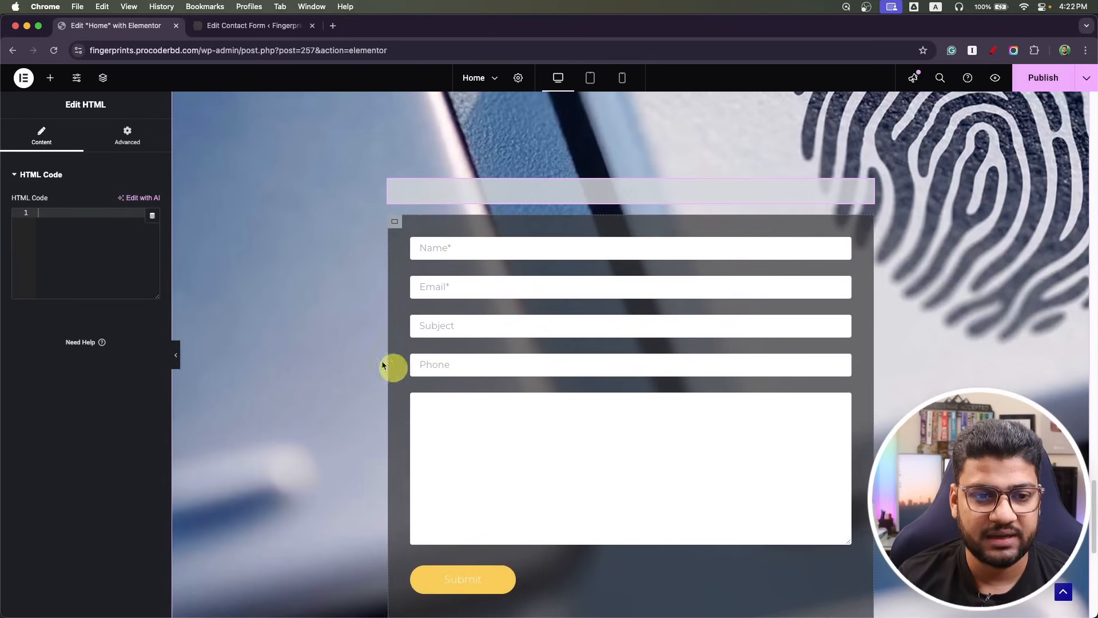
click(89, 225)
text(<style)
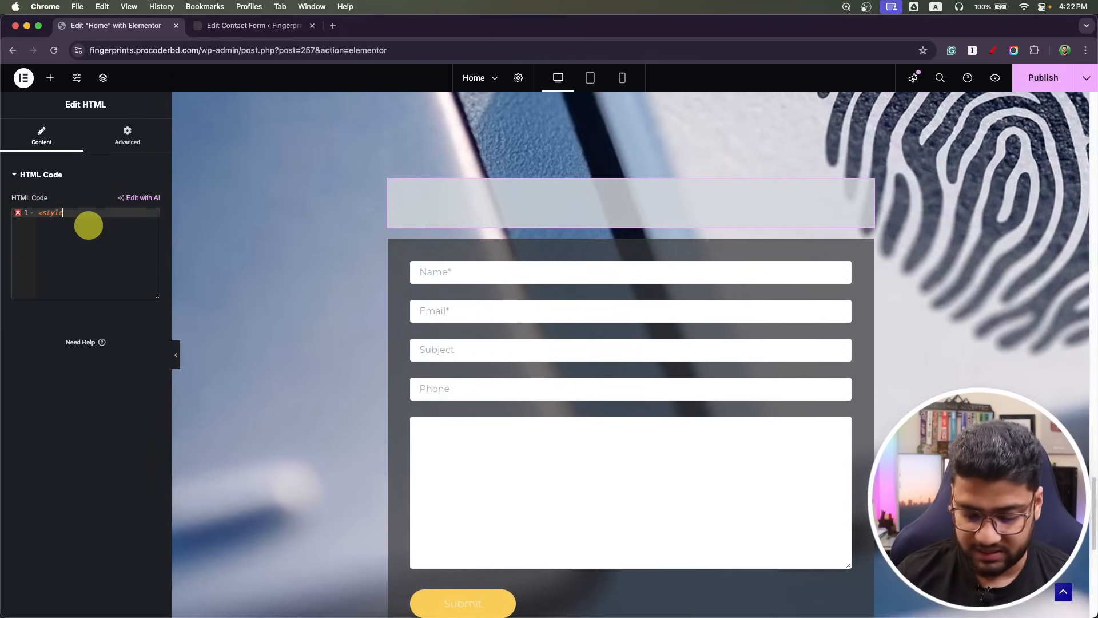
text(>)
key(Return)
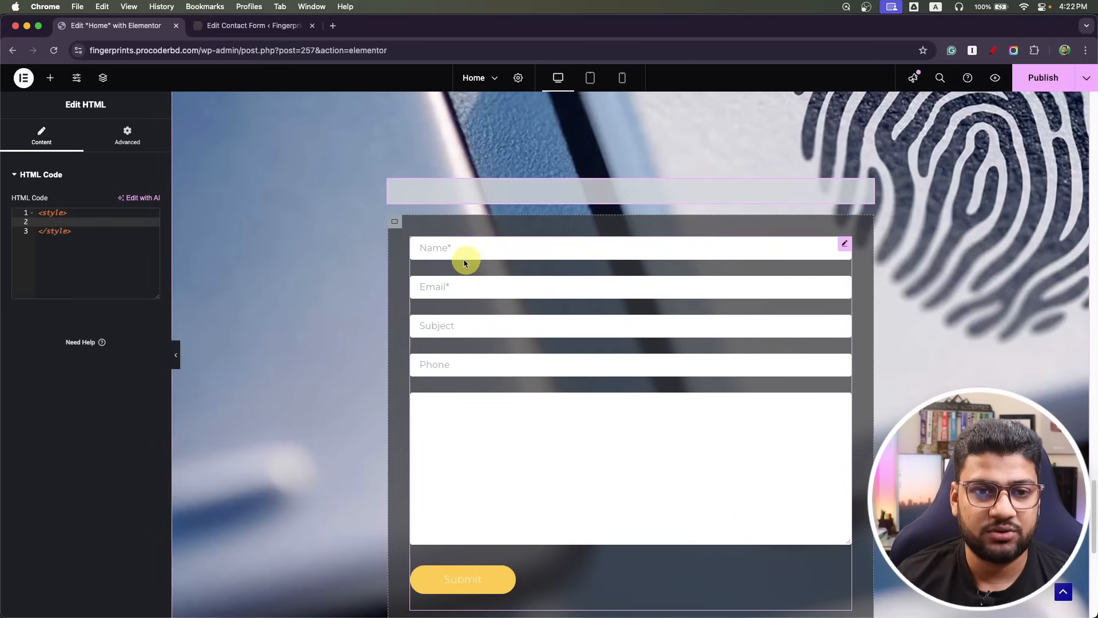
key(super+Tab)
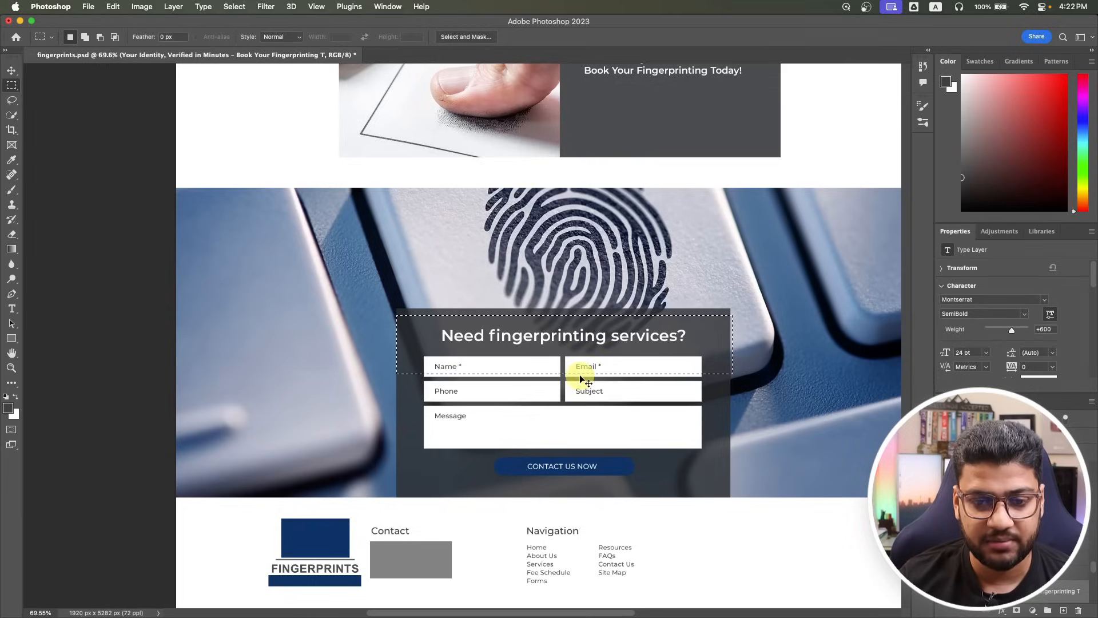
key(super+Tab)
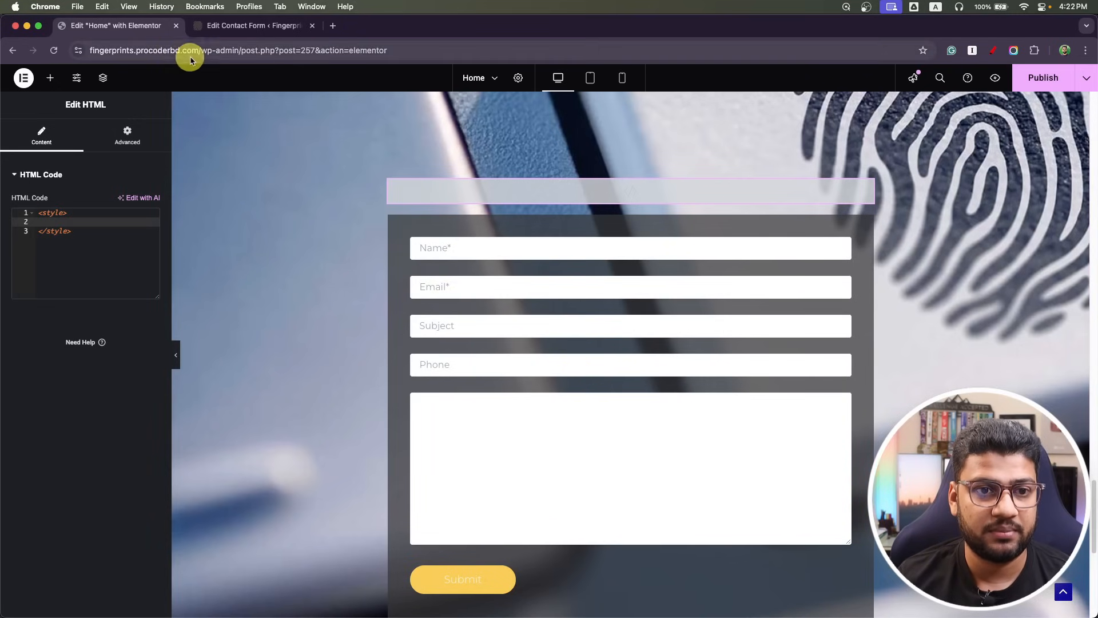
click(224, 30)
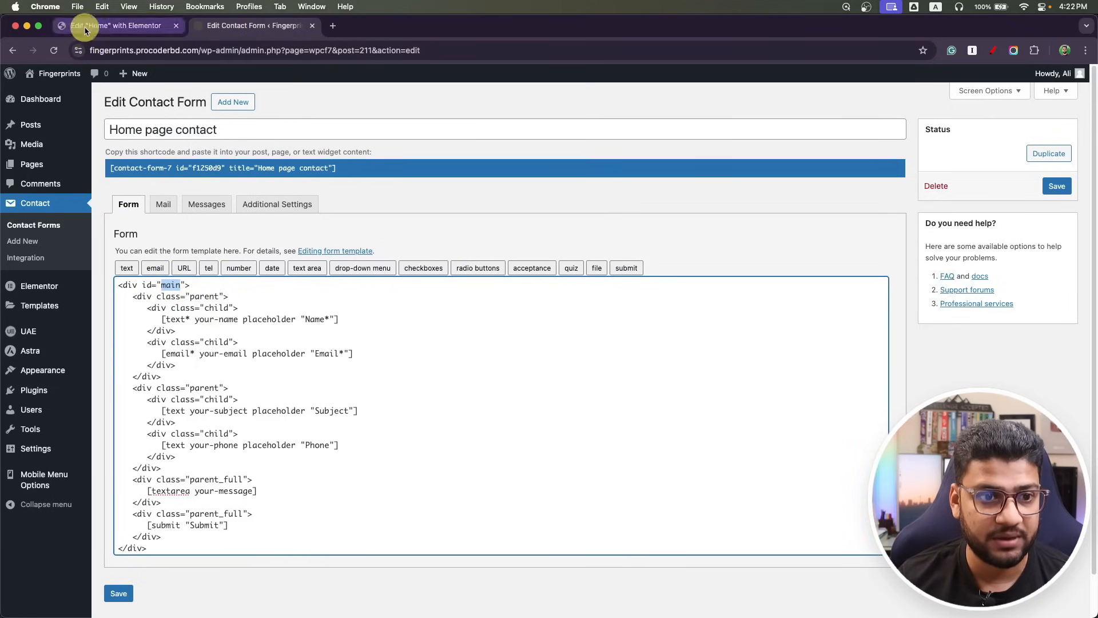
click(117, 25)
Add a #main .parent rule with display: flex, using the form template's class name.
text(#)
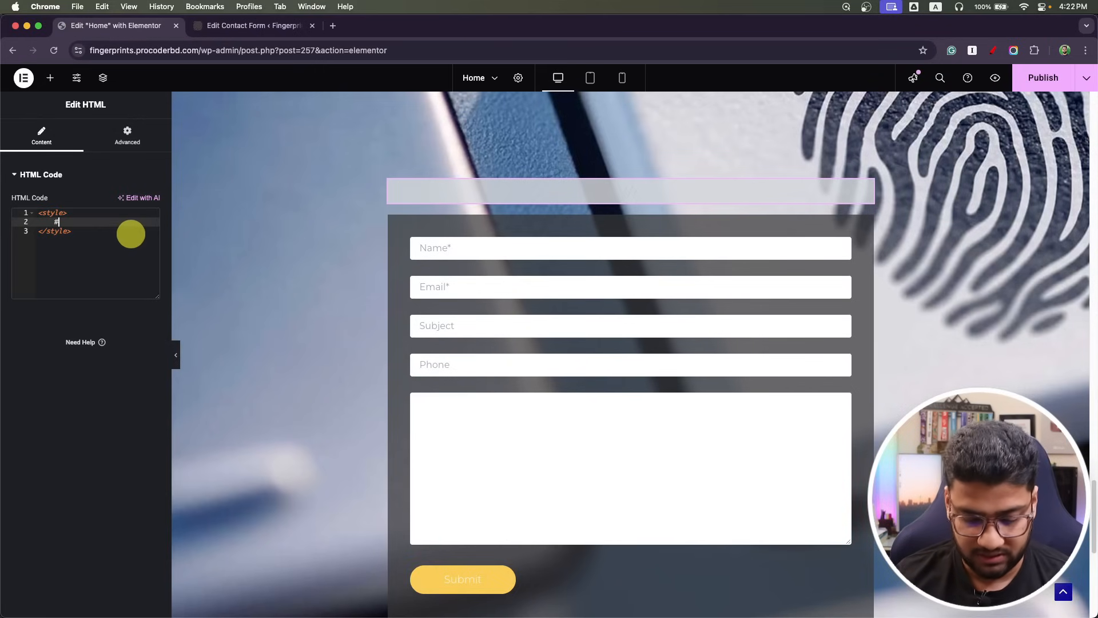
text(main .)
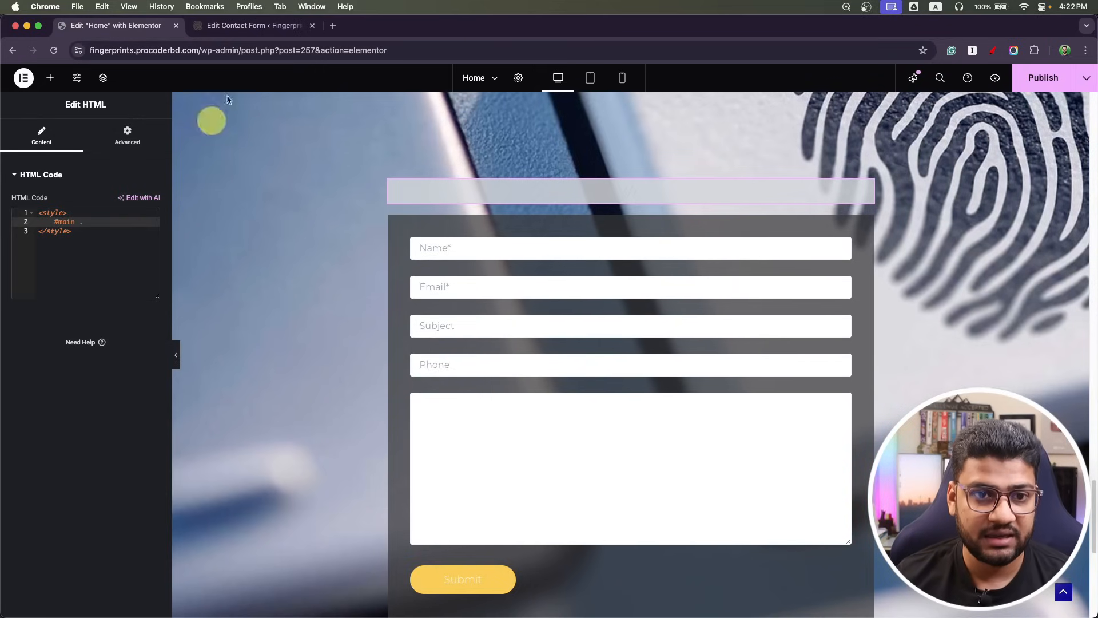
click(252, 25)
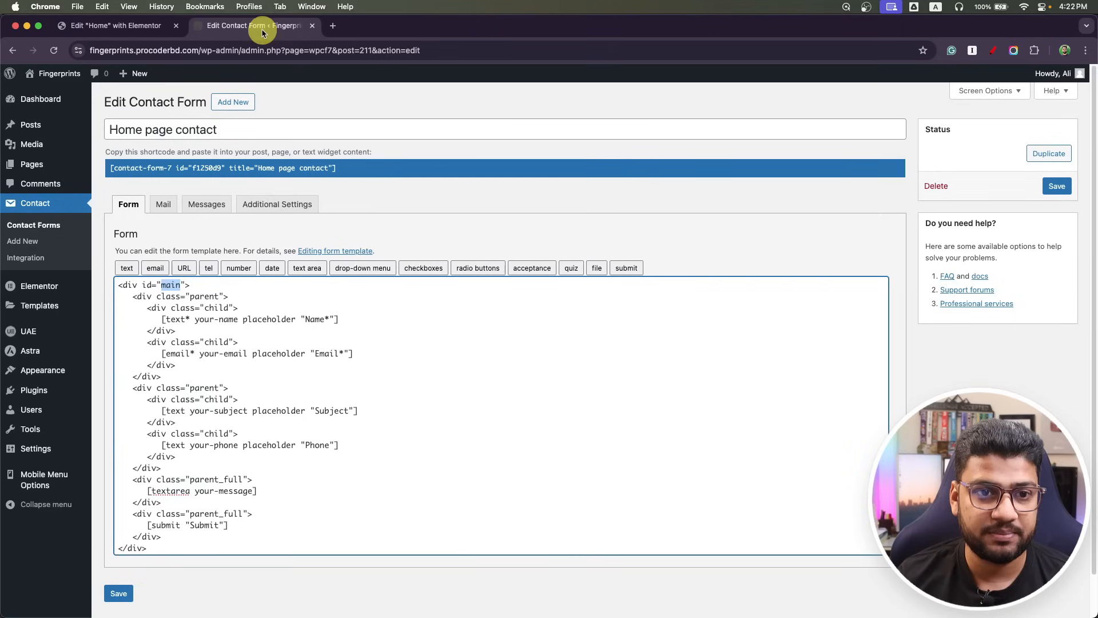
double_click(204, 296)
key(super+c)
click(111, 25)
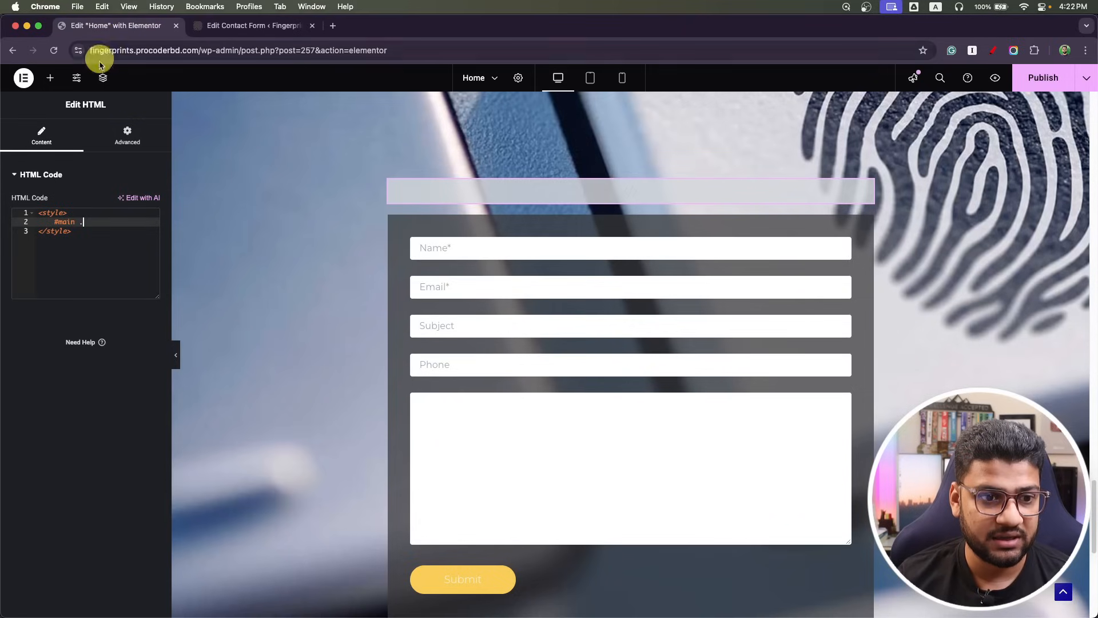
key(super+v)
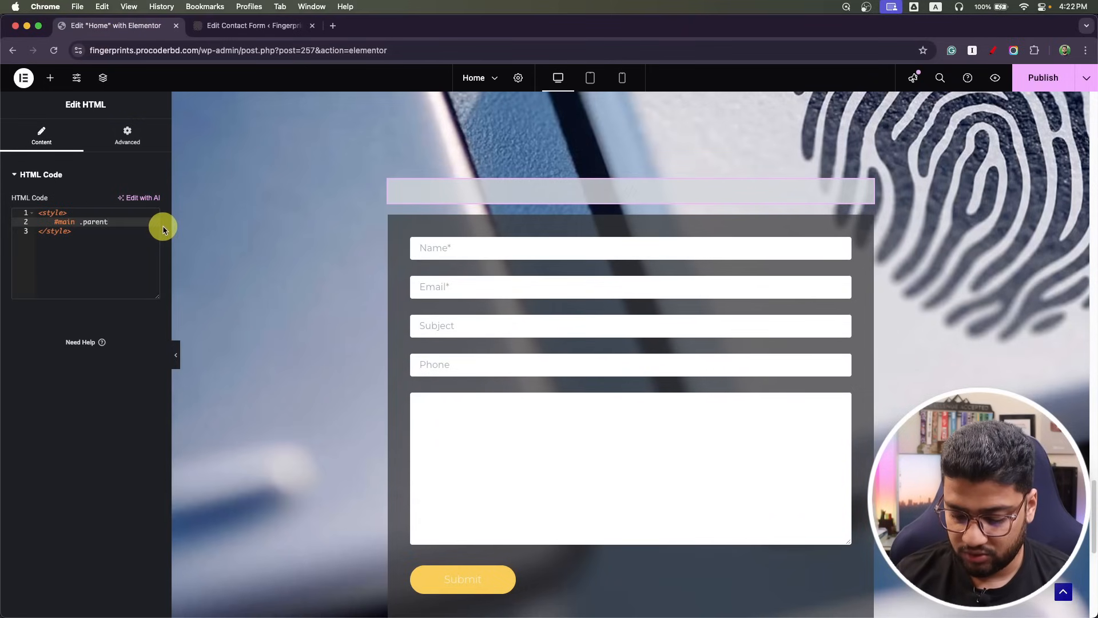
text({)
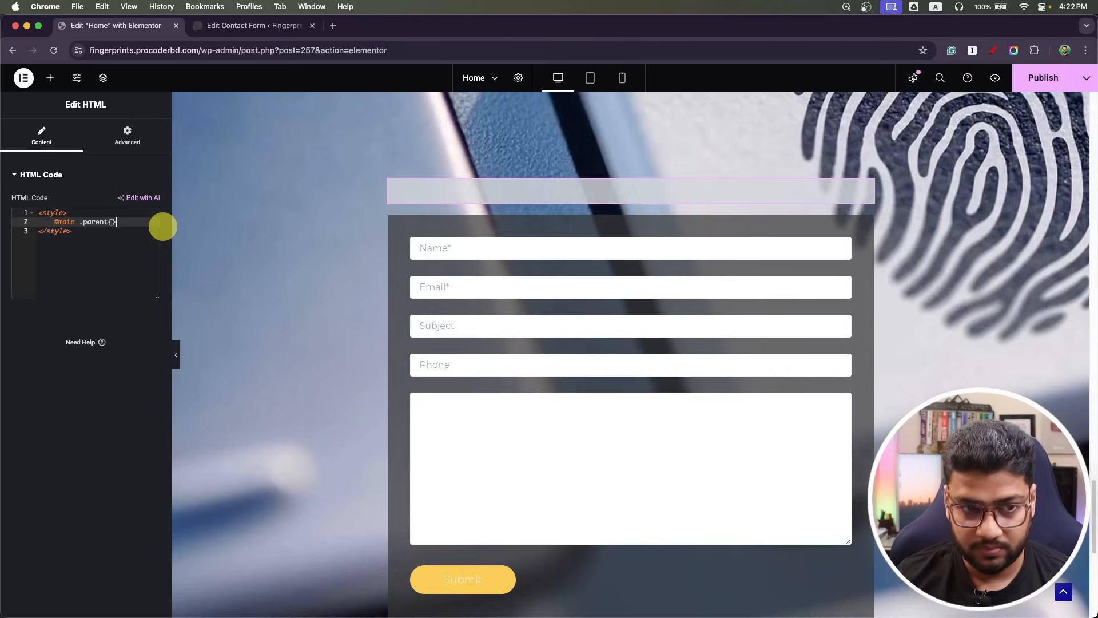
key(Return)
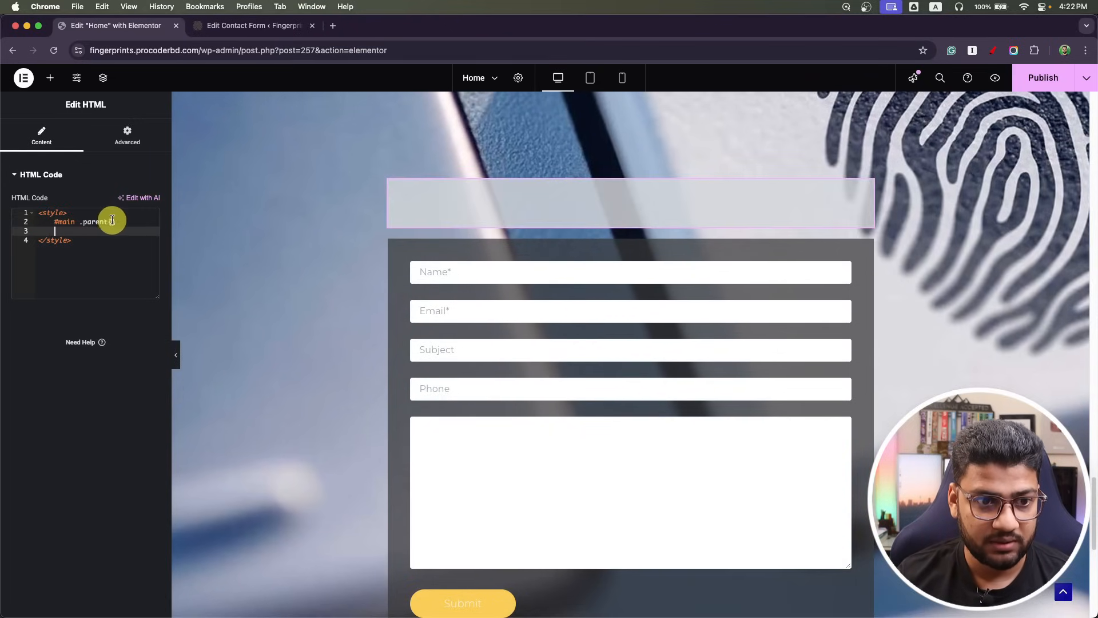
click(113, 222)
key(Return)
text(display: fl)
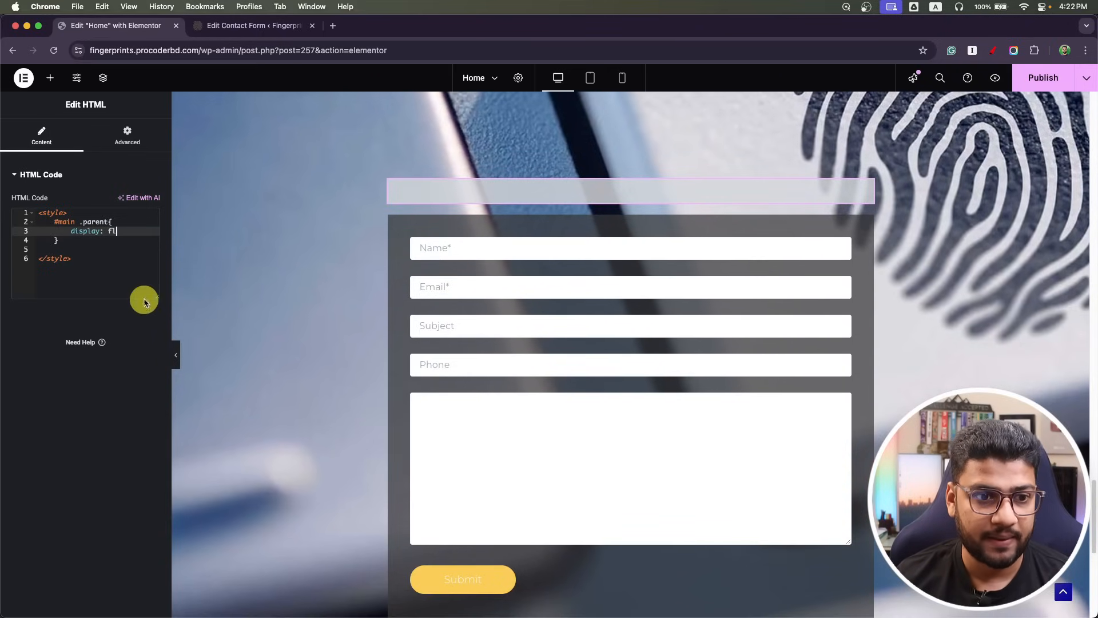
text(ex)
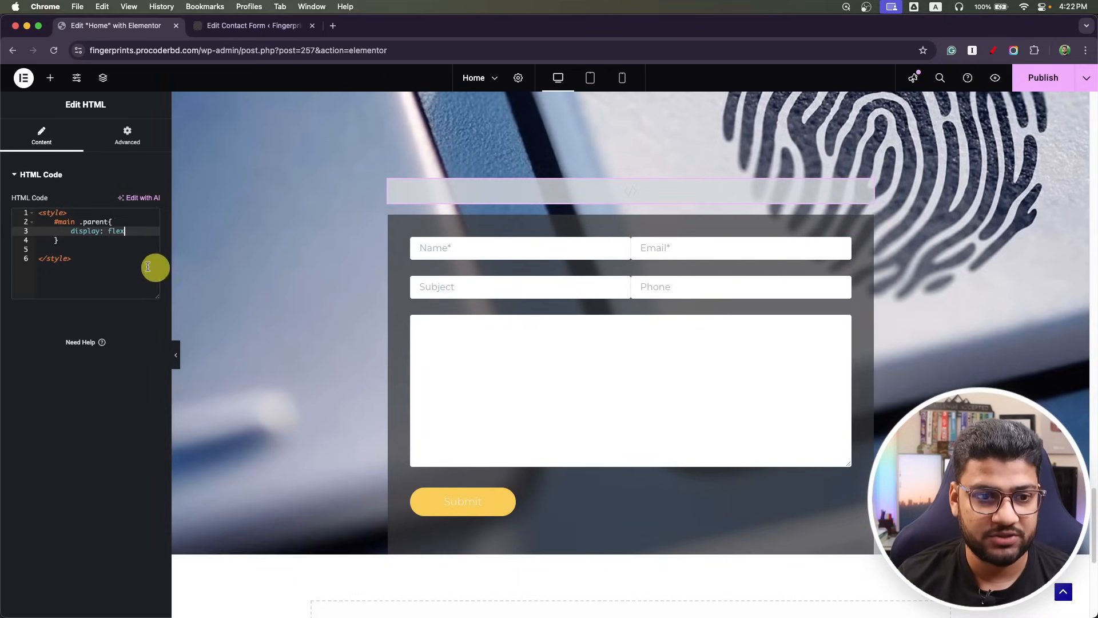
Add a #main .child rule with flex-basis: 48%.
click(84, 246)
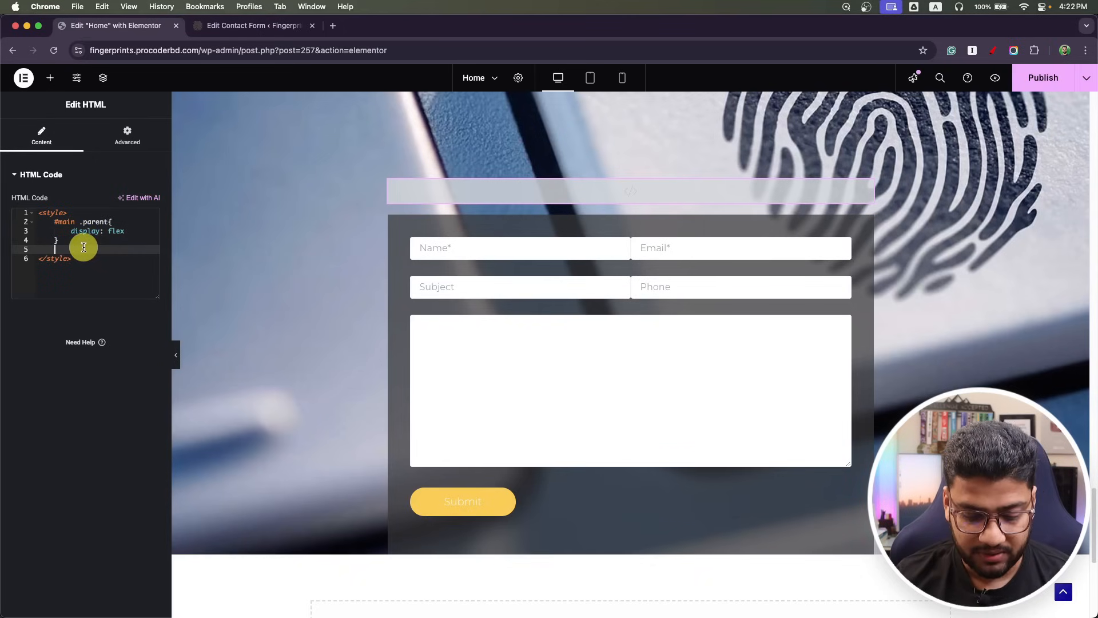
text(#)
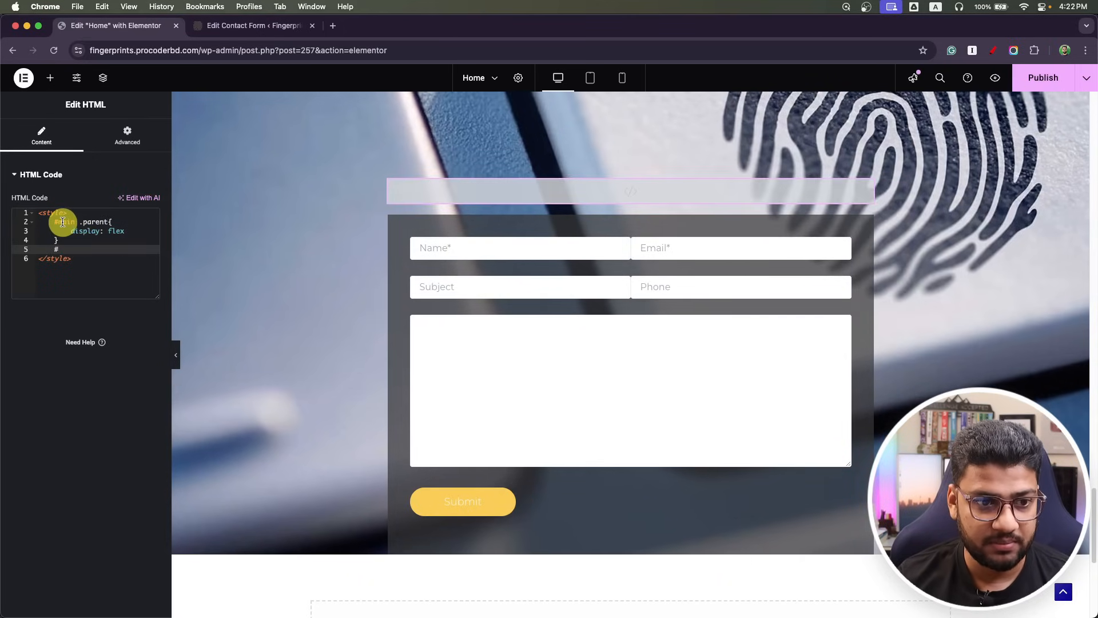
text(main .)
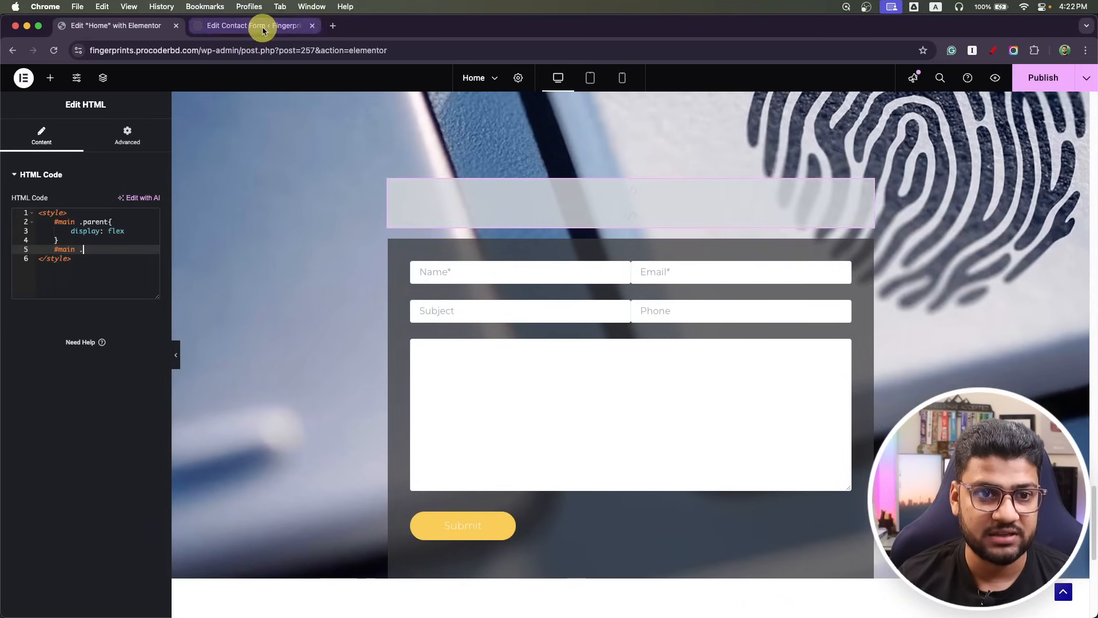
click(263, 26)
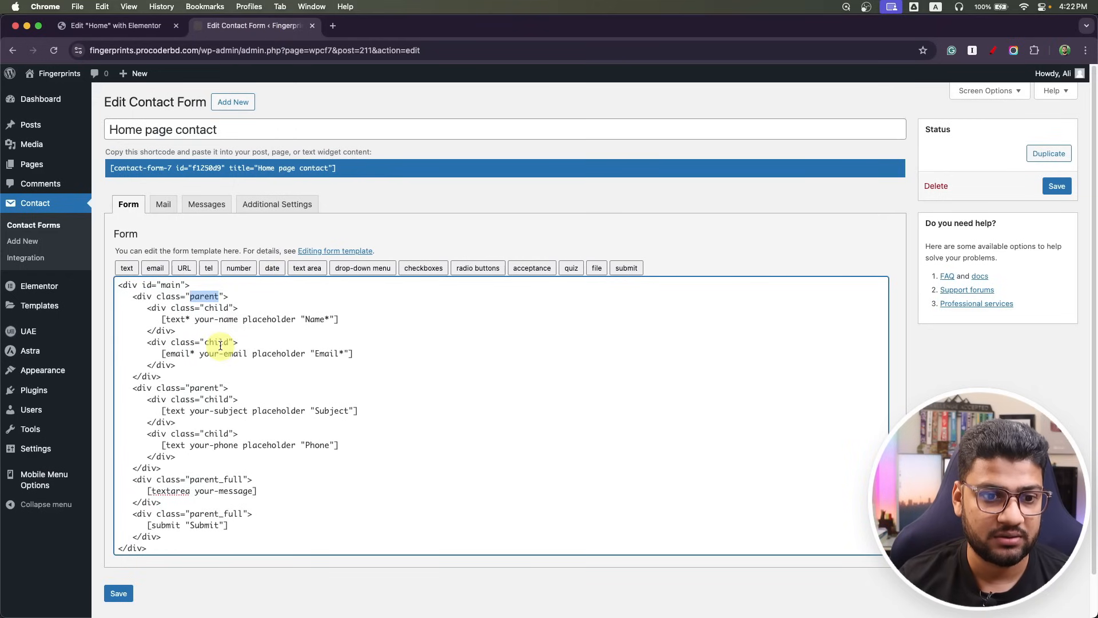
click(117, 26)
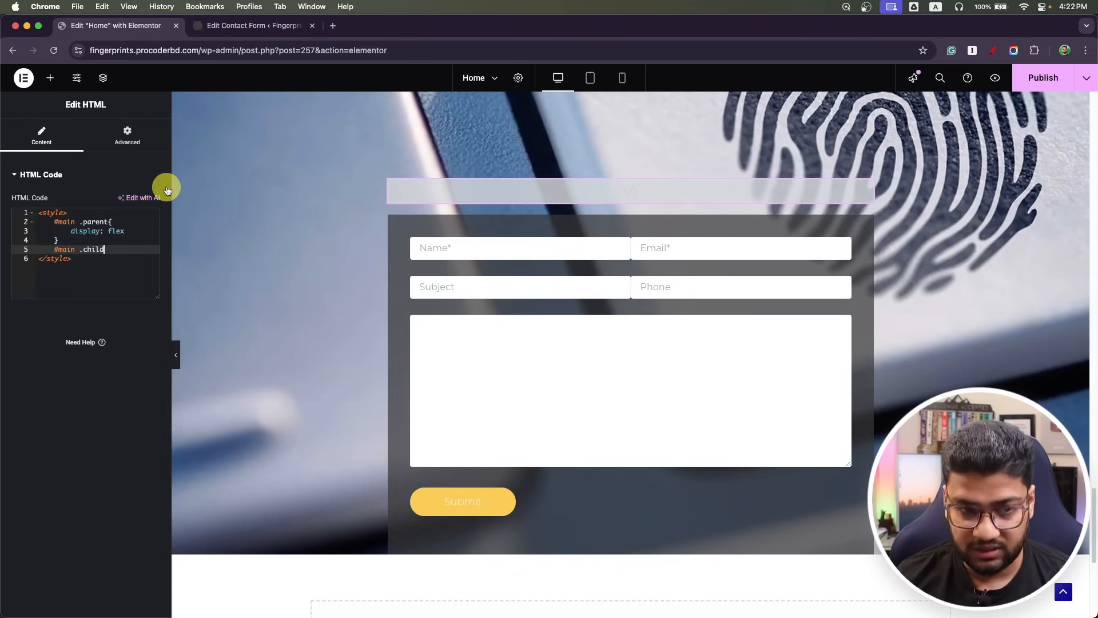
key(Return)
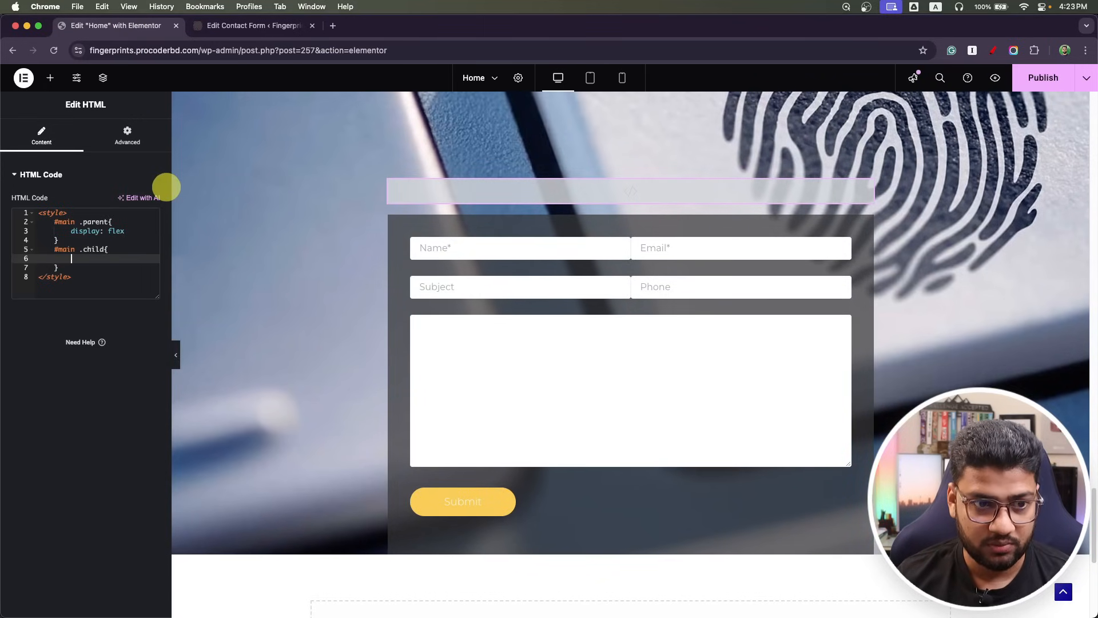
text(flex)
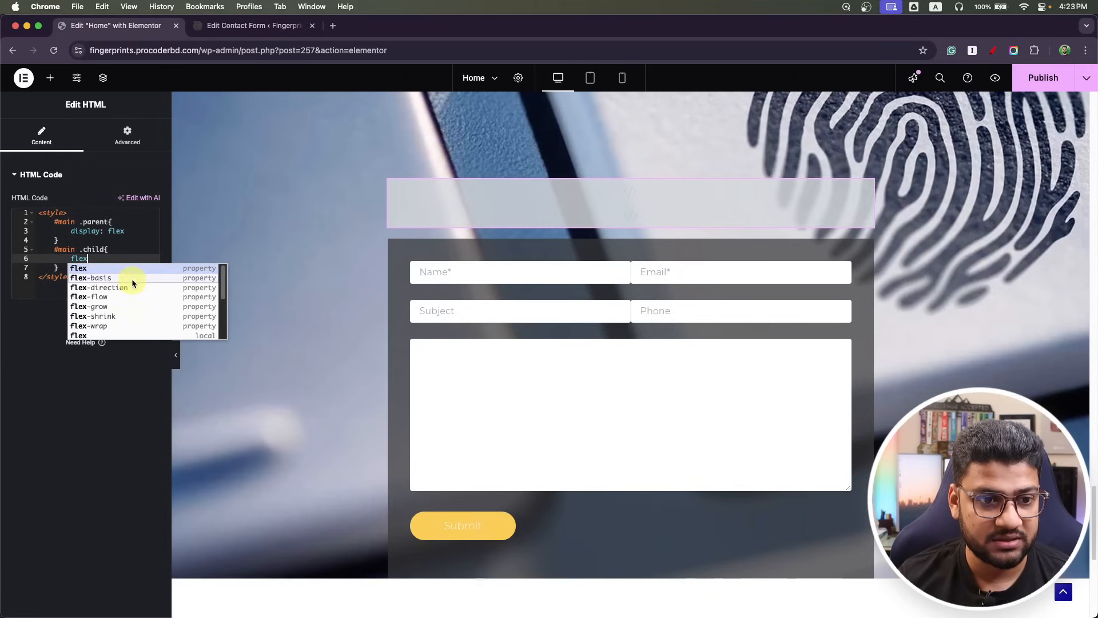
click(132, 279)
text(48)
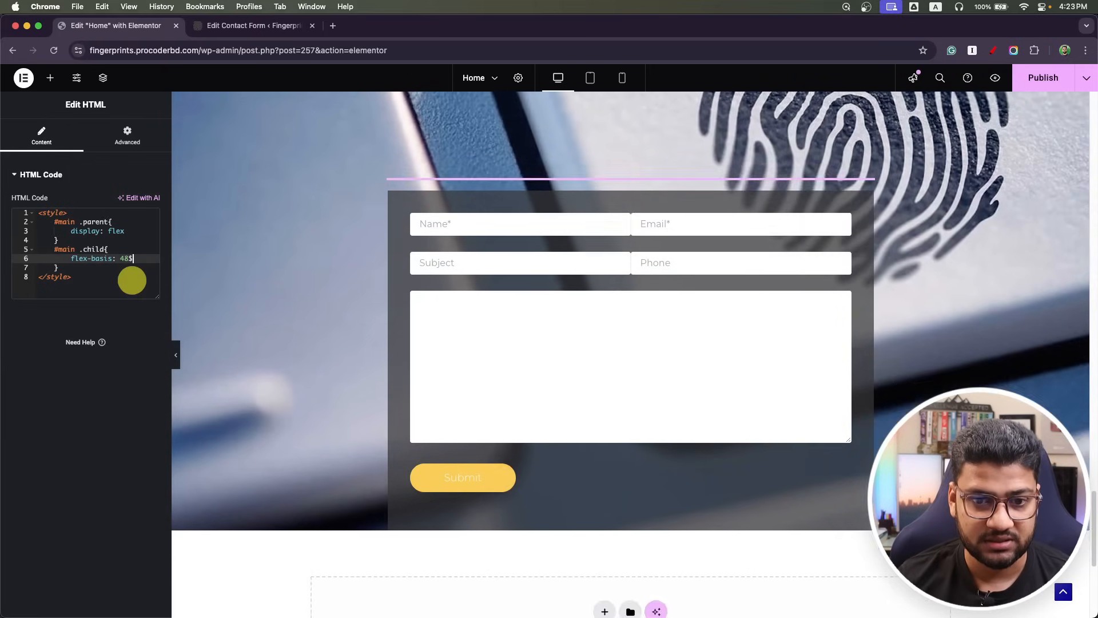
text(%)
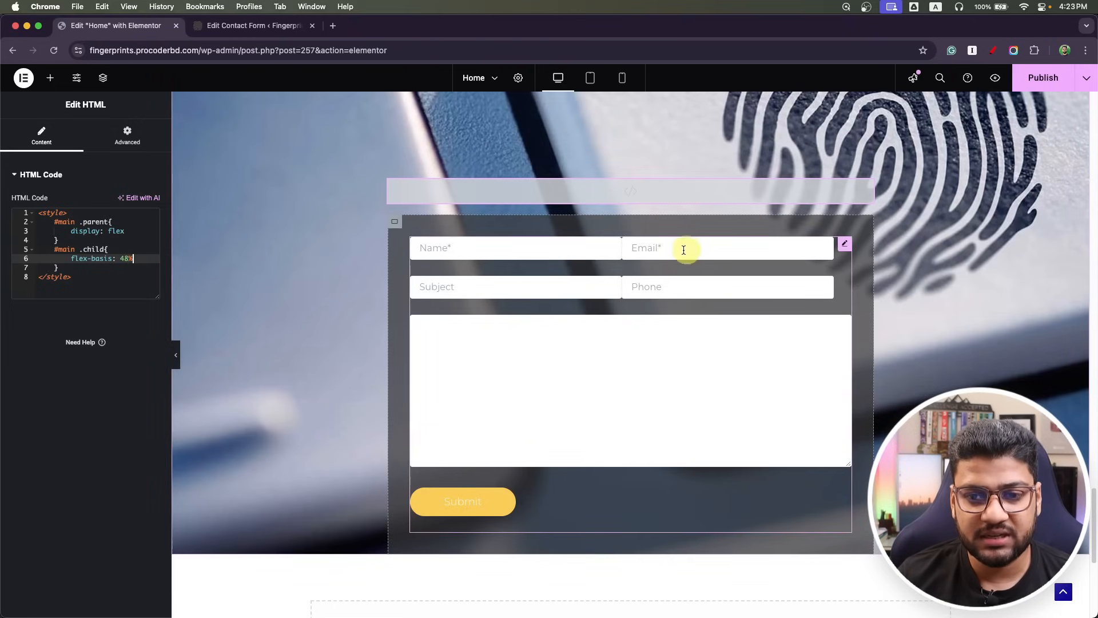
click(142, 239)
Add justify-content: space-between to the #main .parent rule.
click(138, 231)
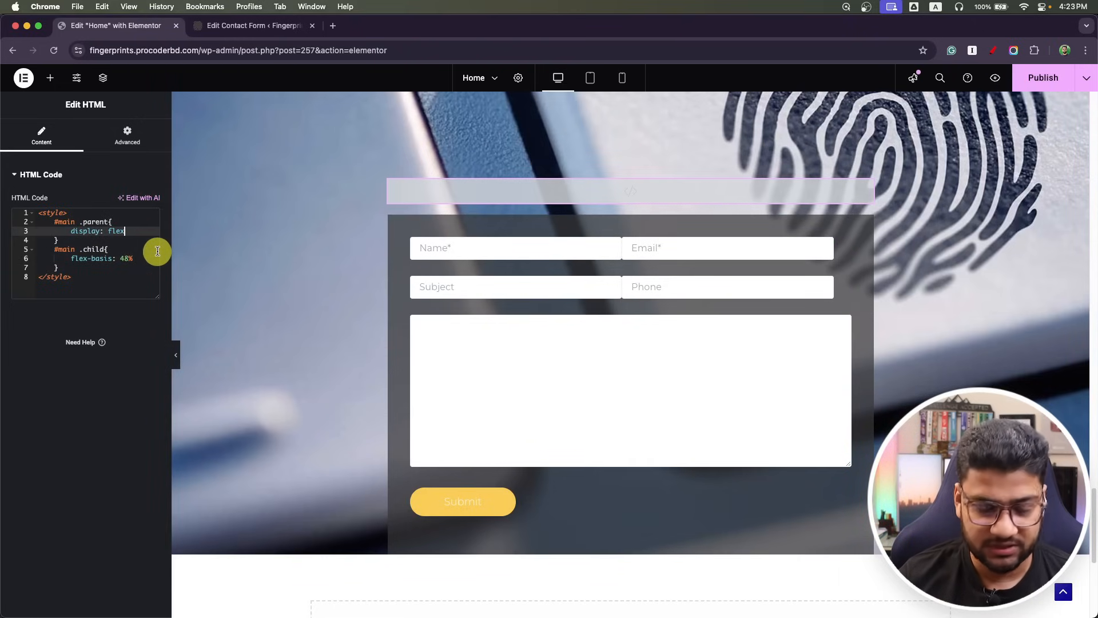
key(Return)
text(just)
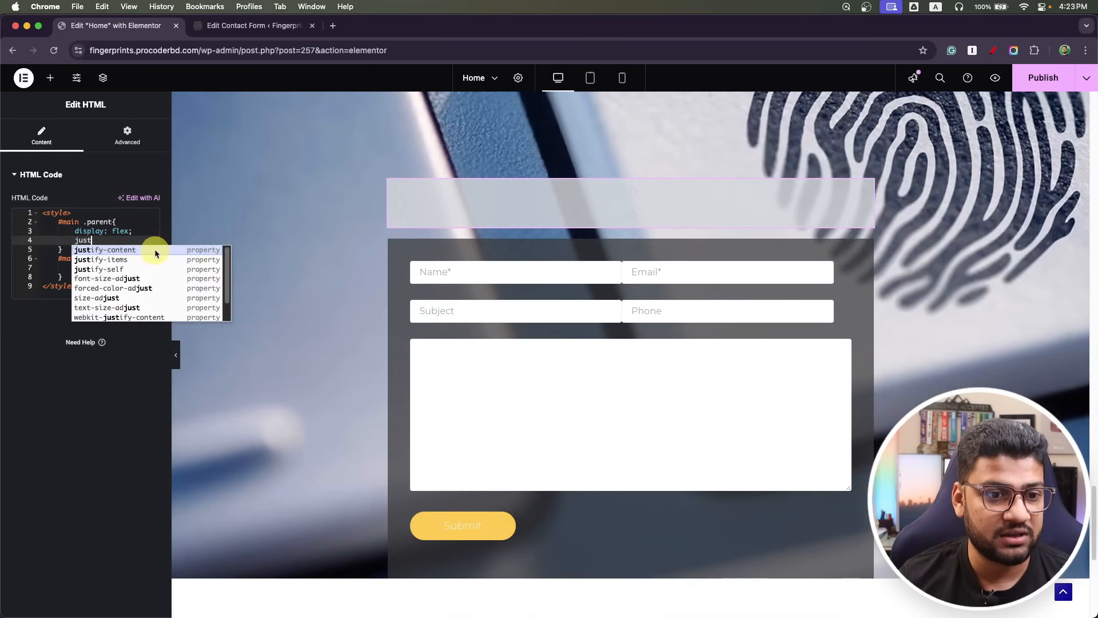
key(Return)
text(sp)
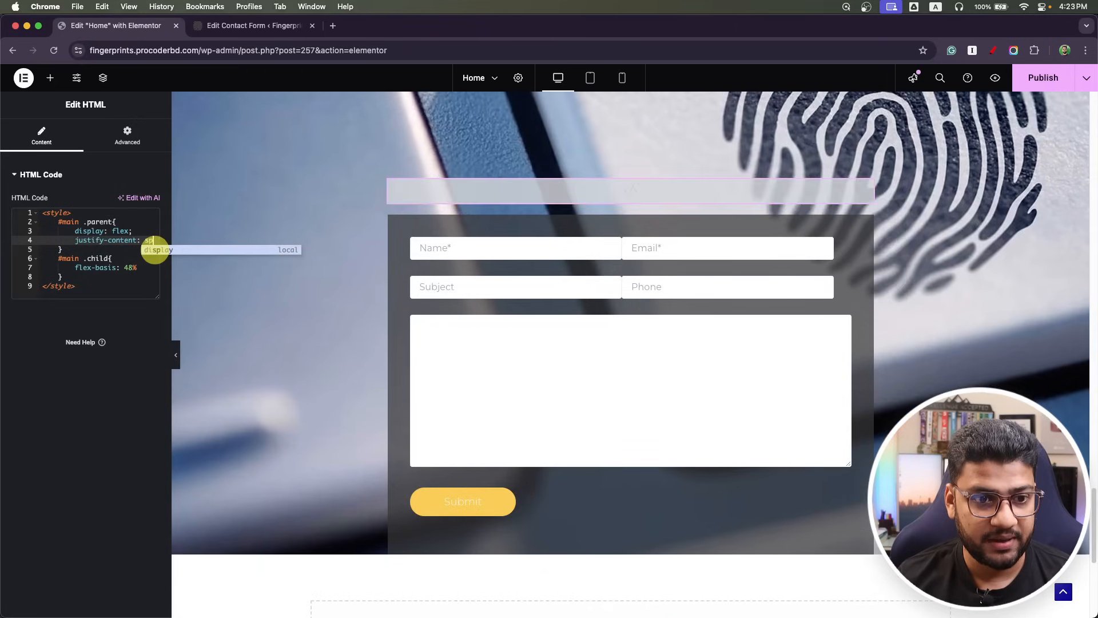
text(ace)
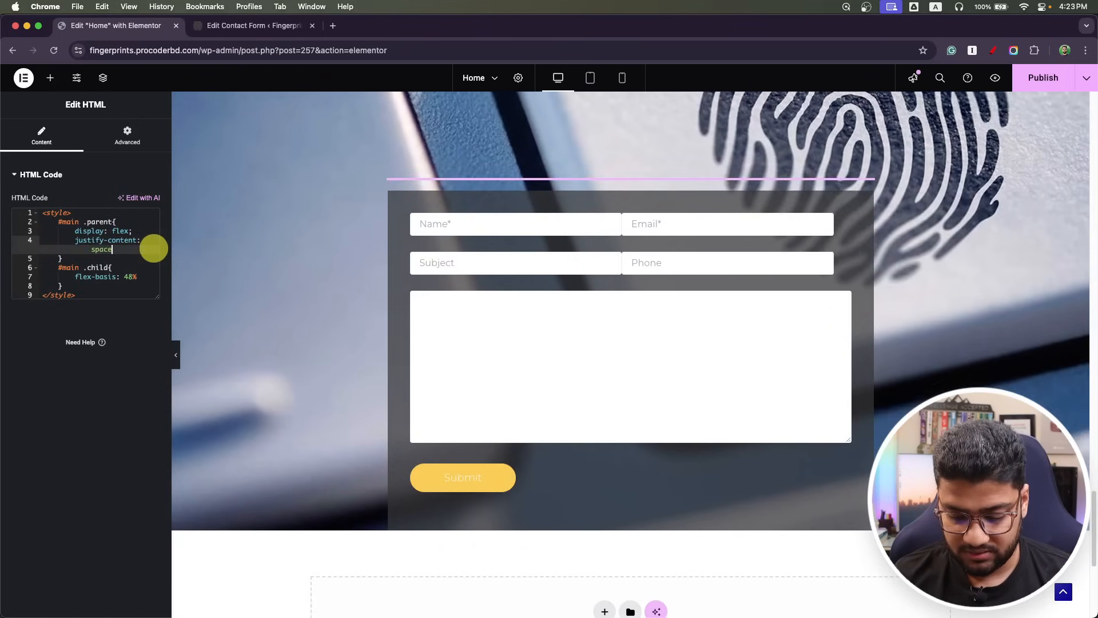
text(-b)
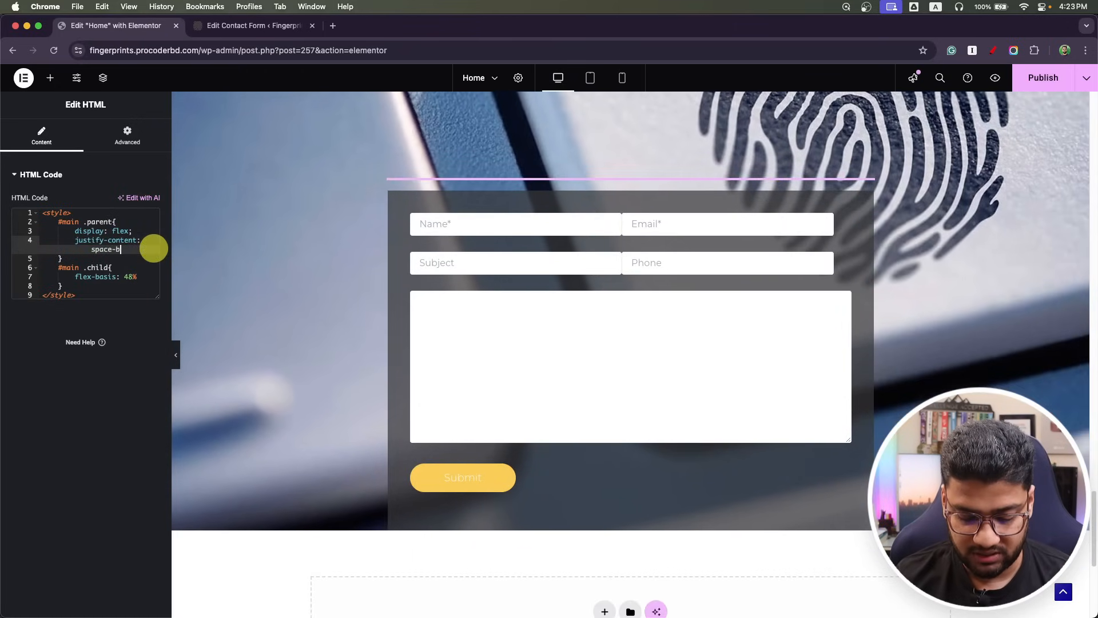
text(etween)
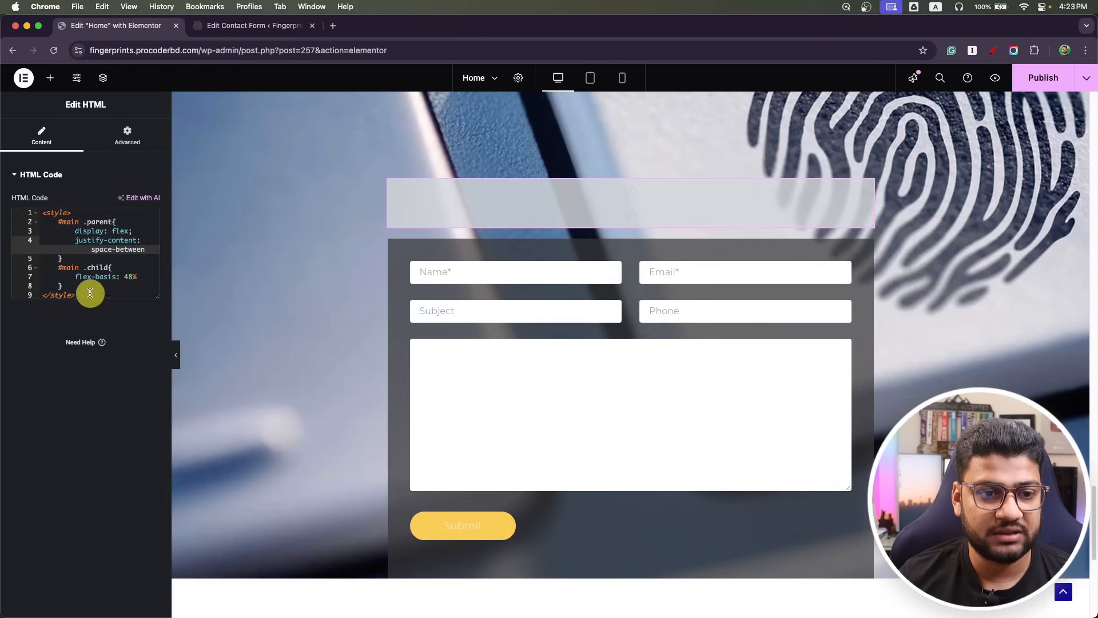
Add a #main textarea rule setting height: 100px.
click(73, 286)
key(Return)
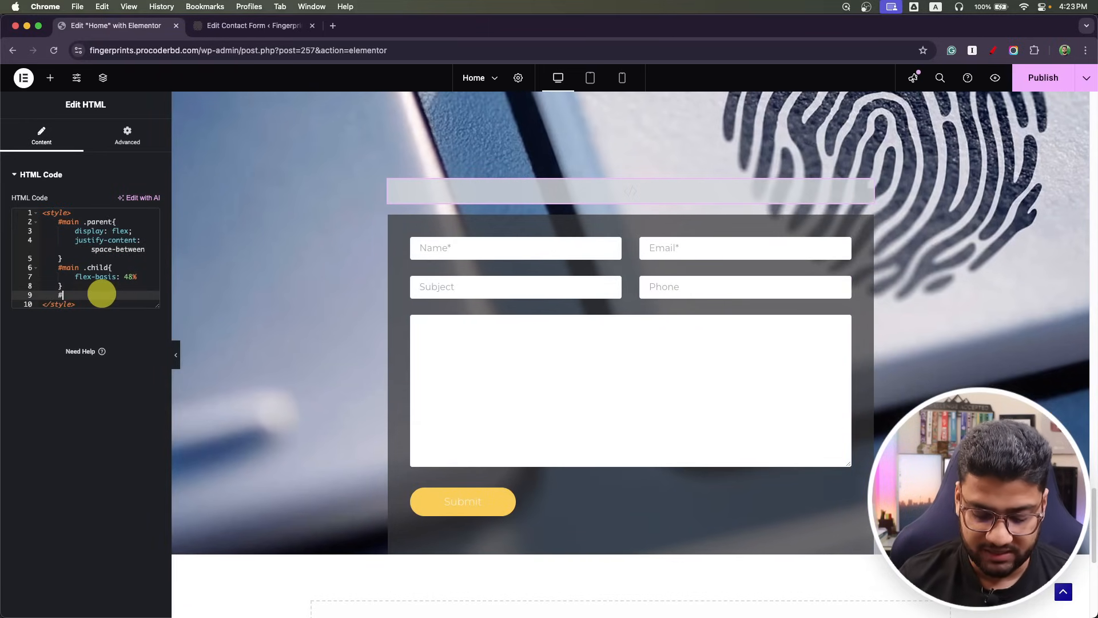
text(#mai)
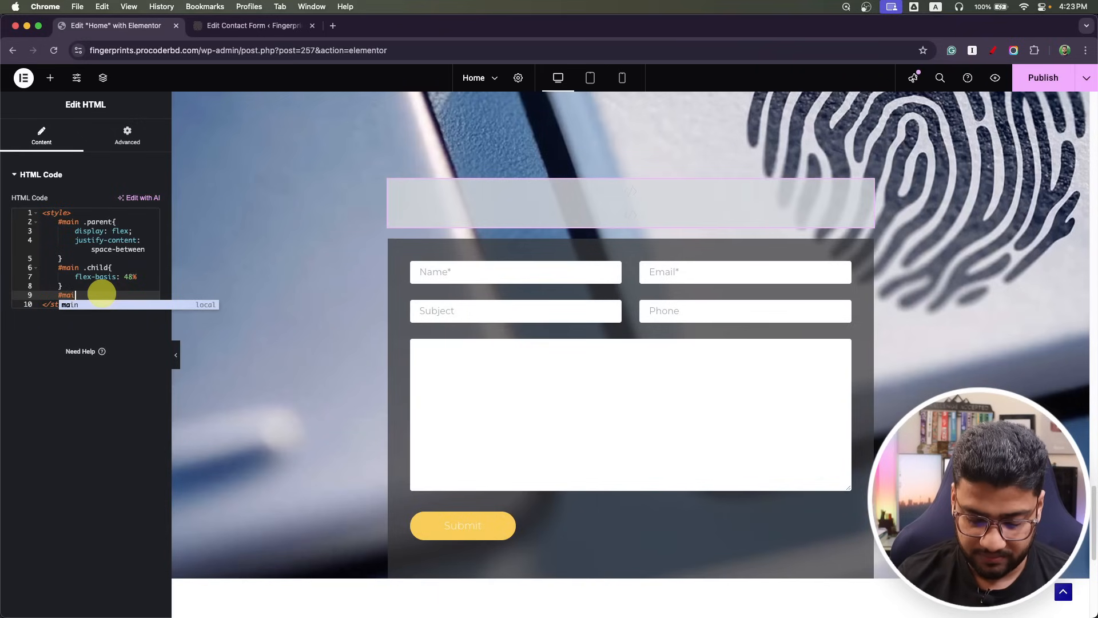
text(n text)
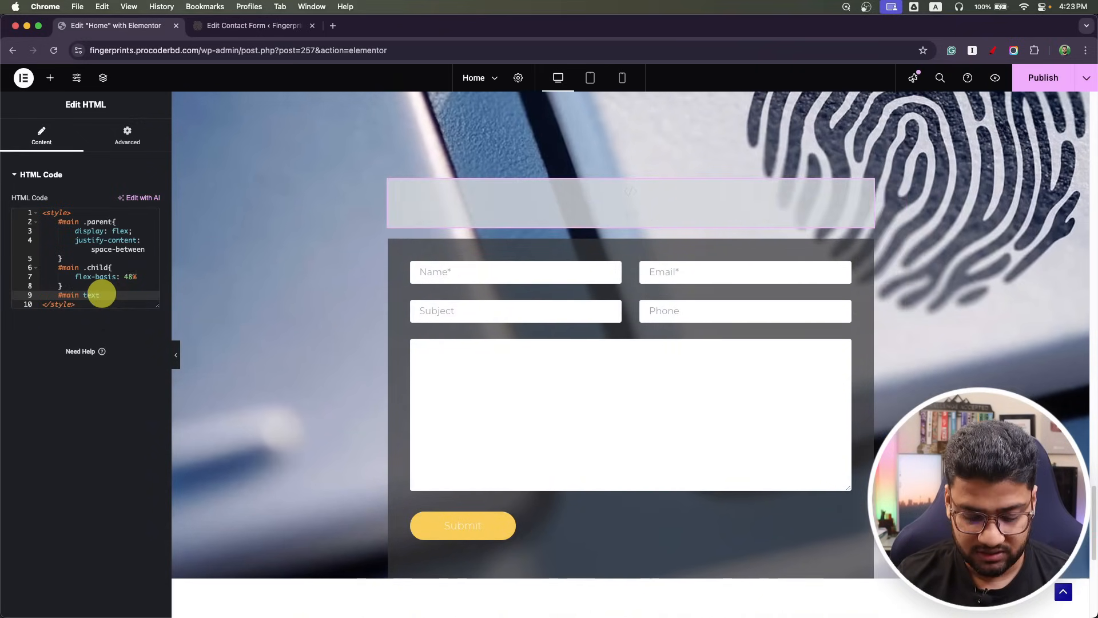
text(area)
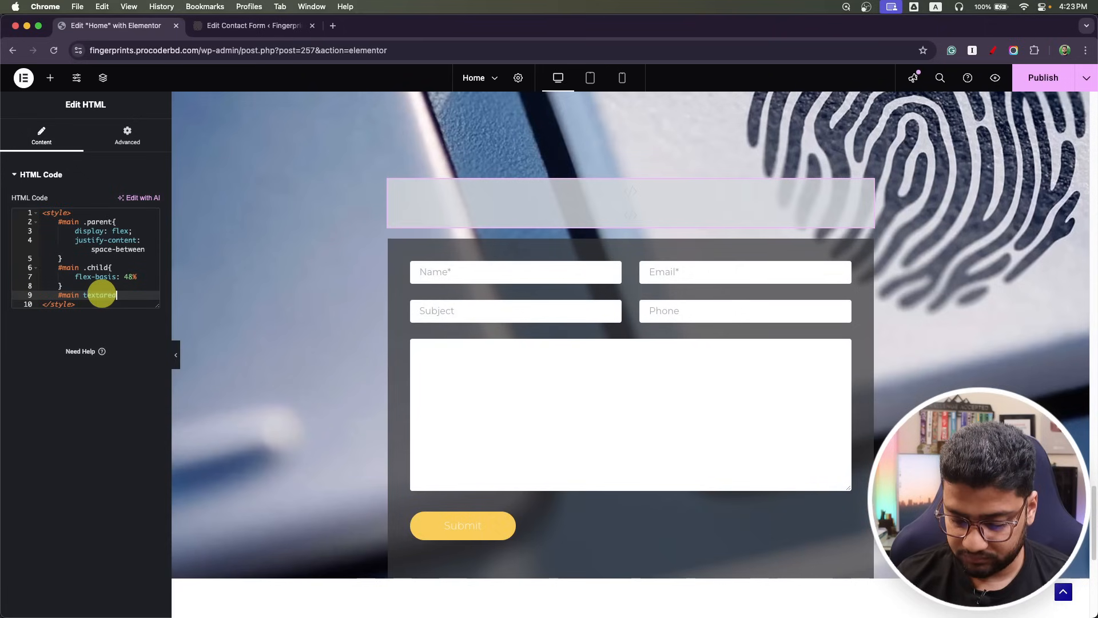
text({})
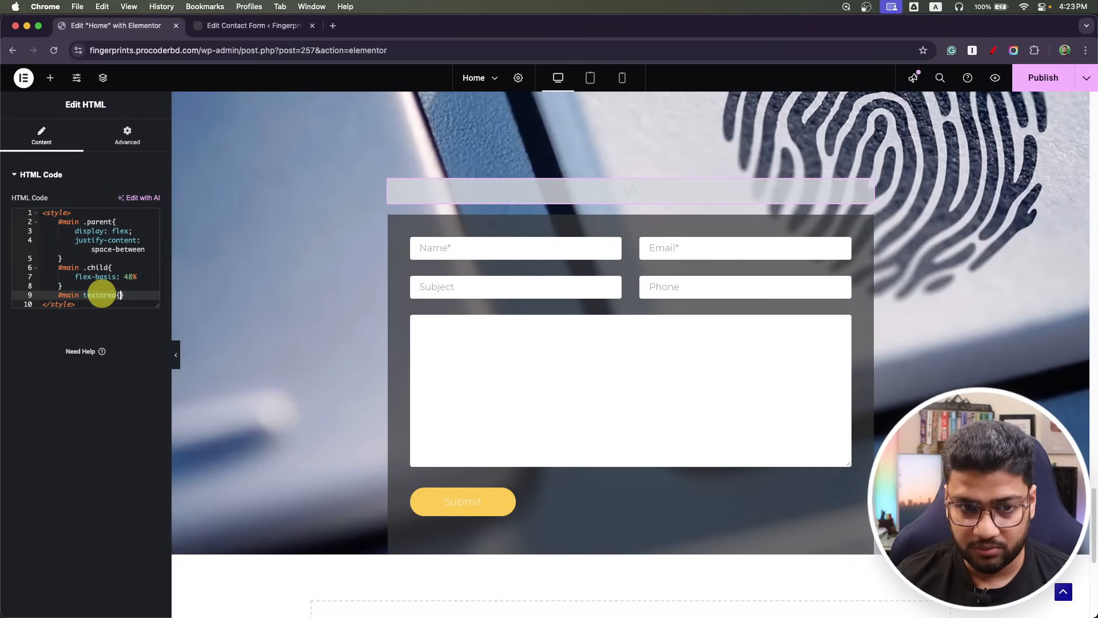
key(Return)
text(height: 1)
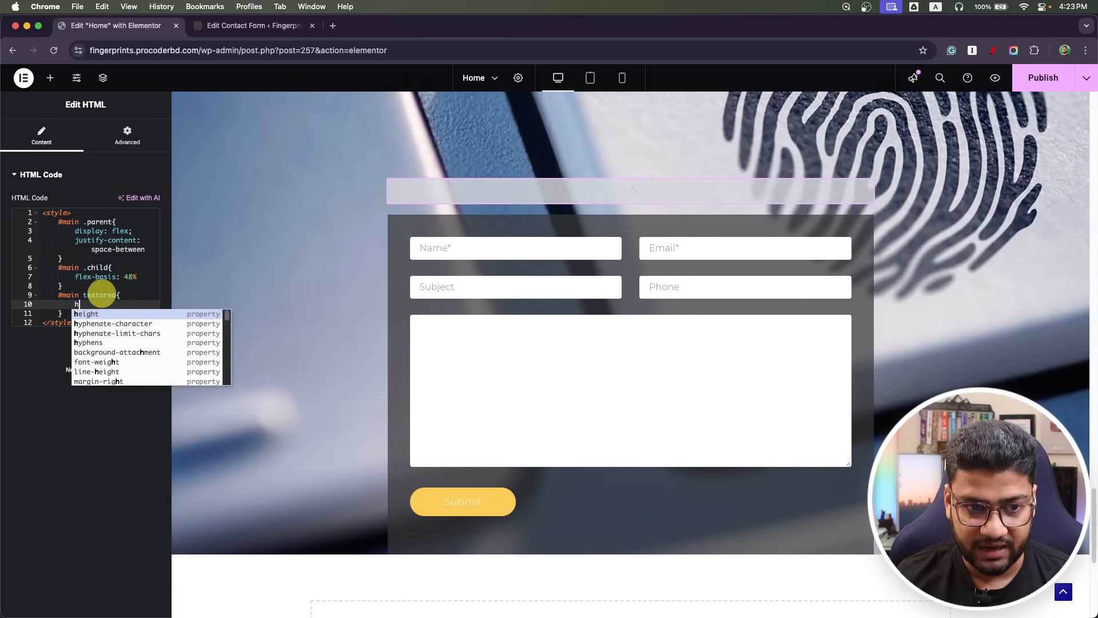
text(00px)
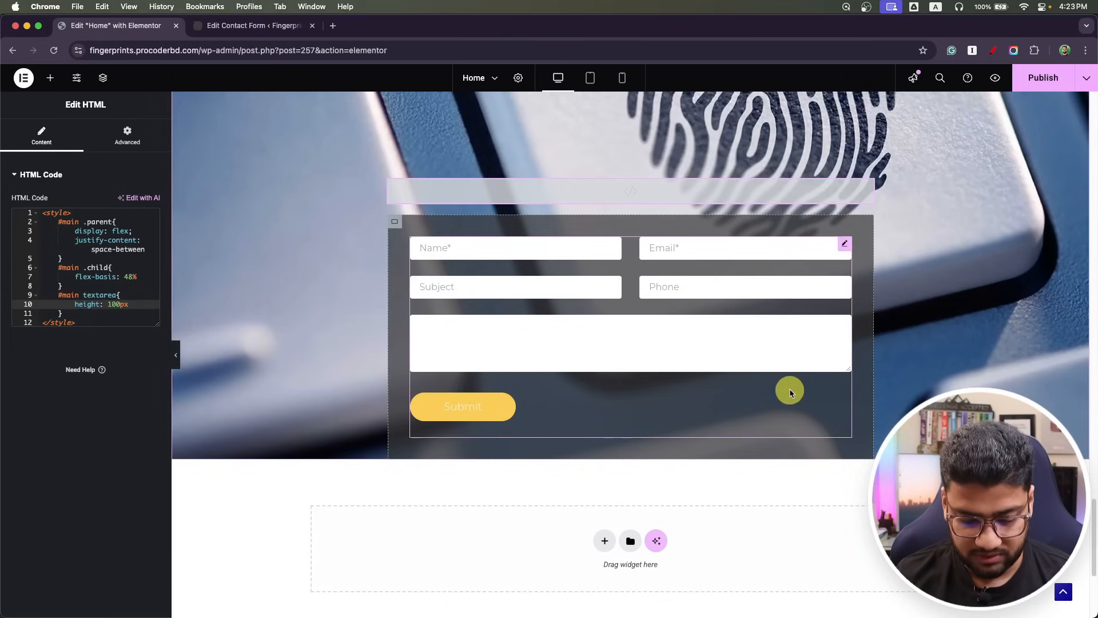
key(super+Tab)
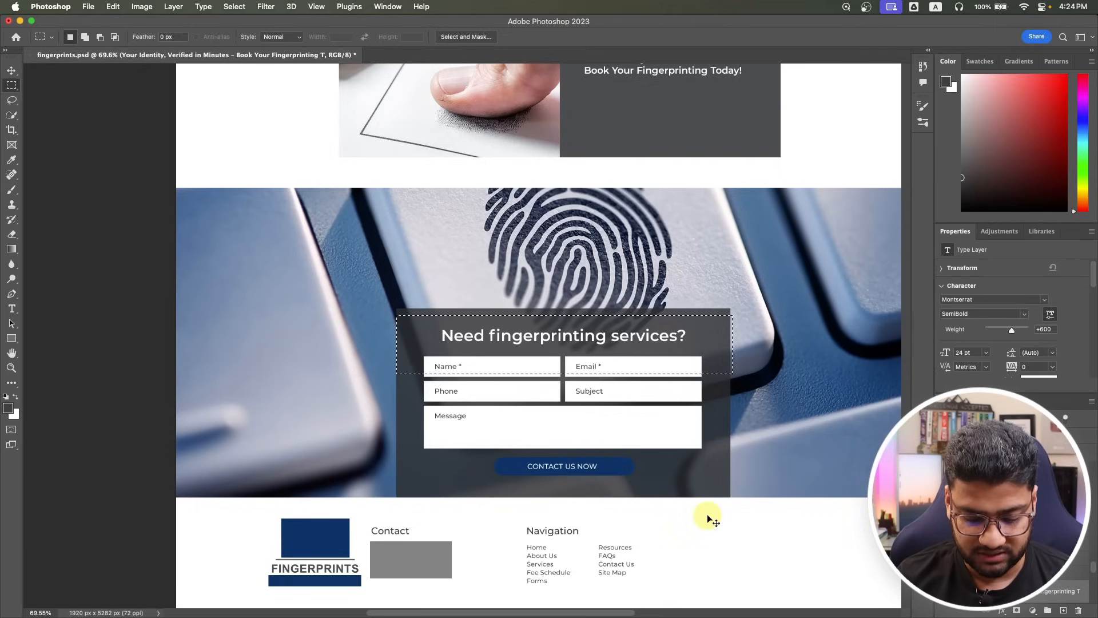
key(super+Tab)
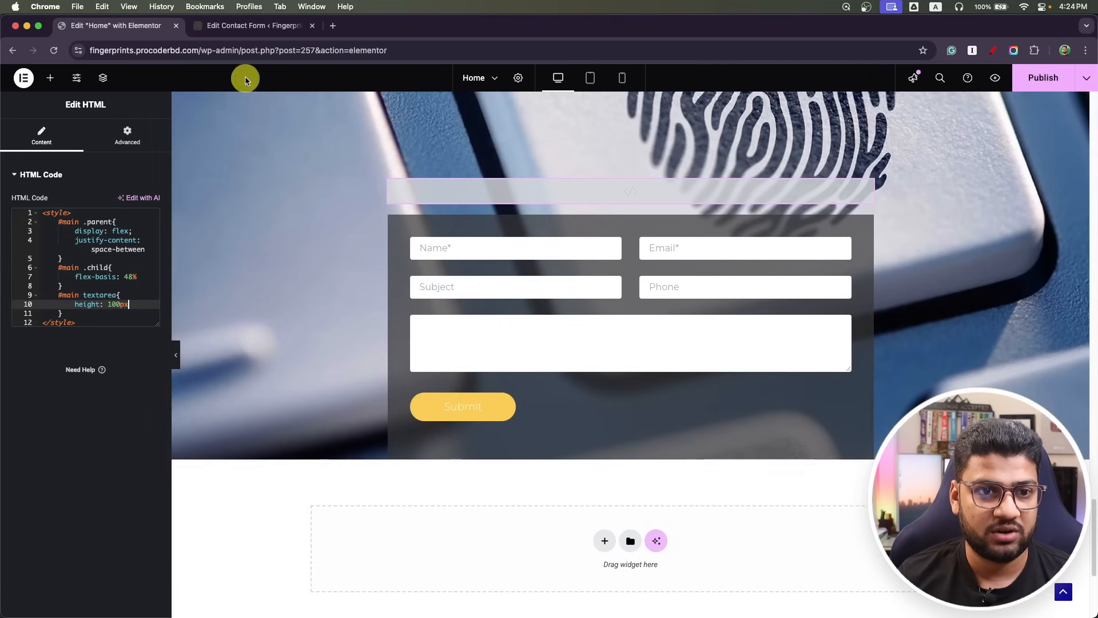
click(252, 25)
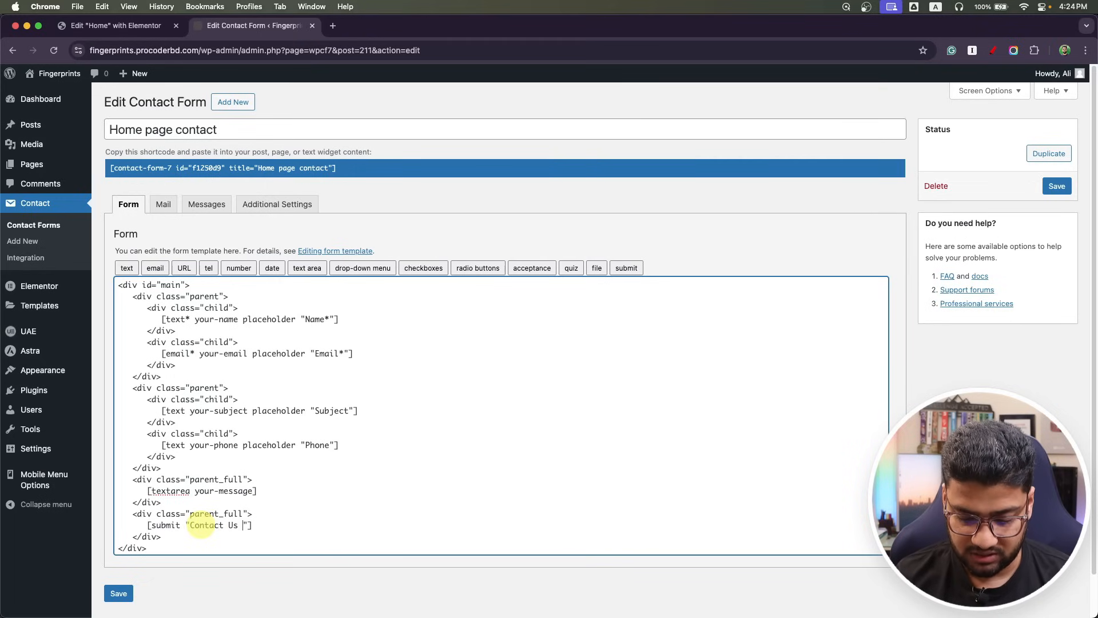
Save the form with its 'Contact Us Now' submit label and return to Elementor.
click(118, 596)
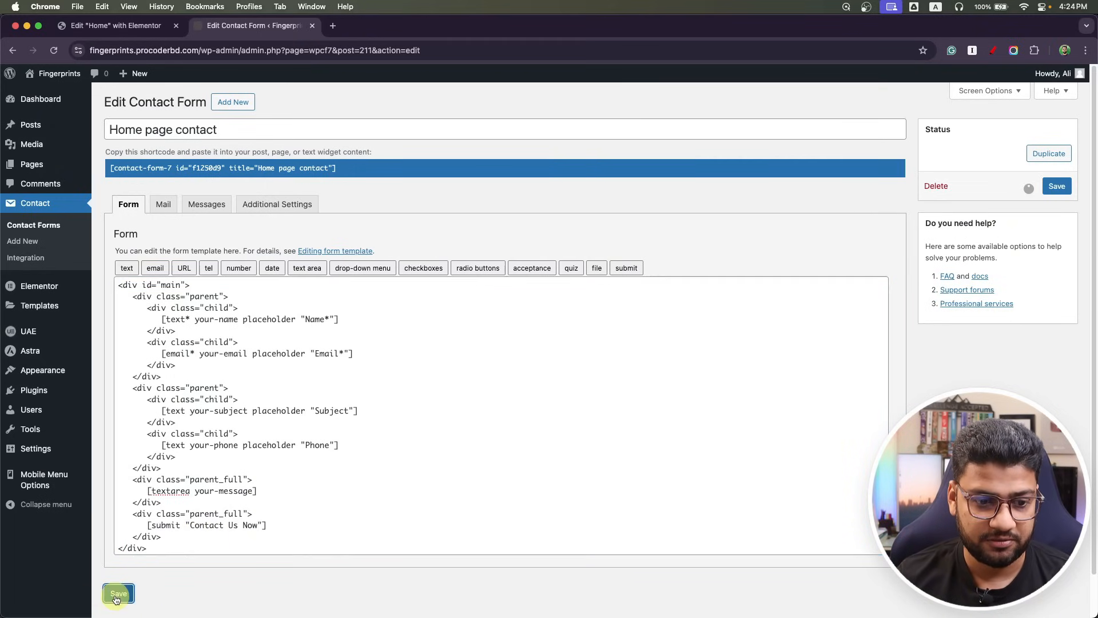
click(157, 25)
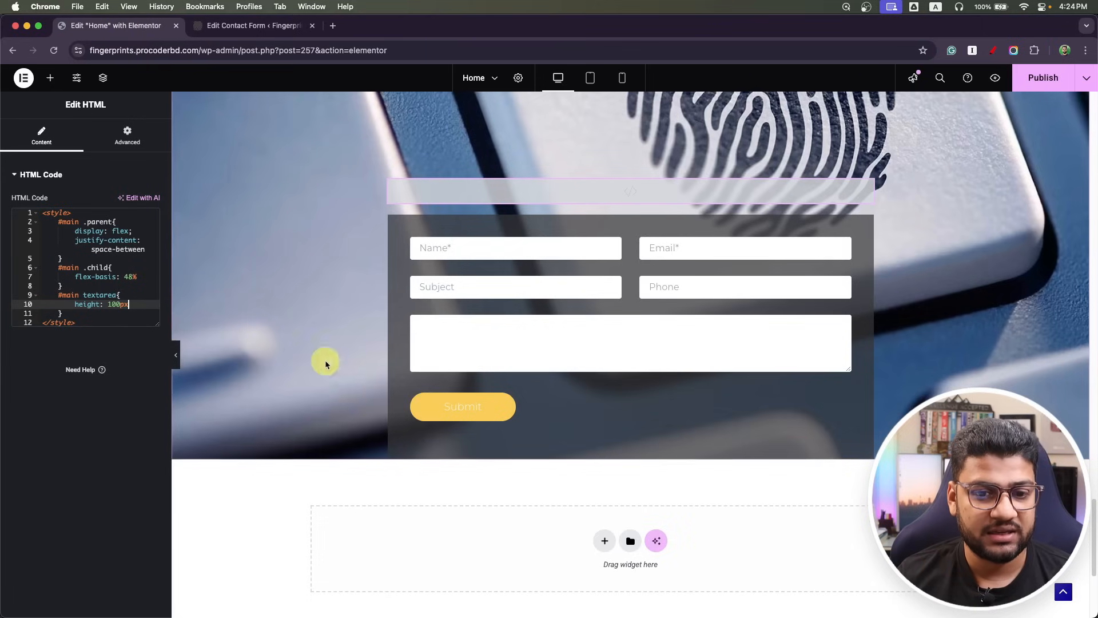
Add an empty #main input[type="submit"] rule to the HTML widget's CSS.
click(69, 313)
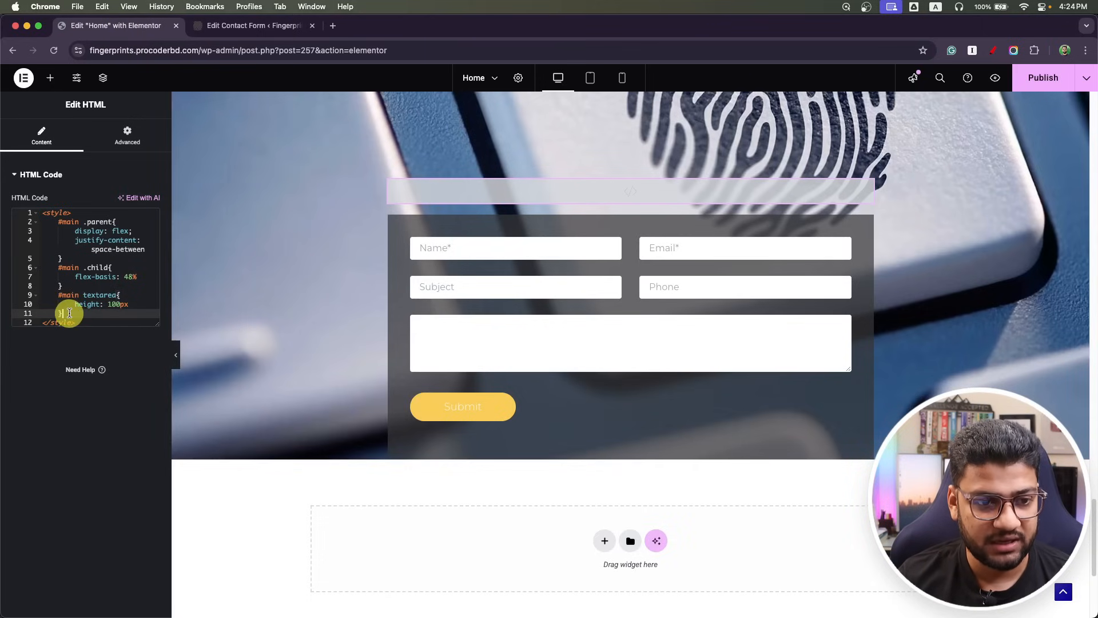
key(Return)
text(#main)
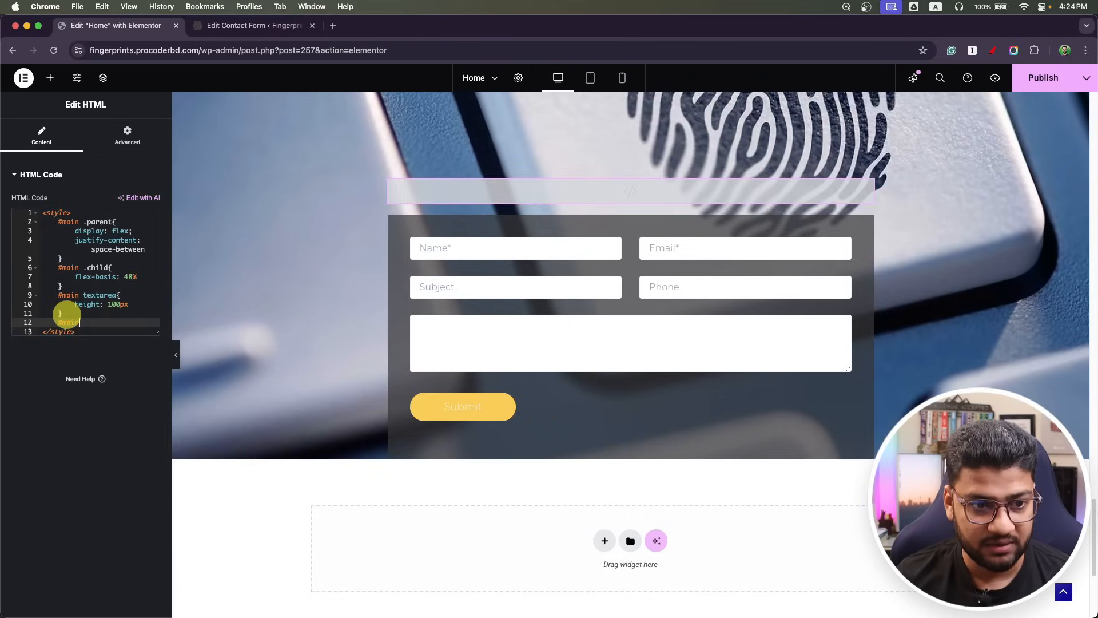
text( input)
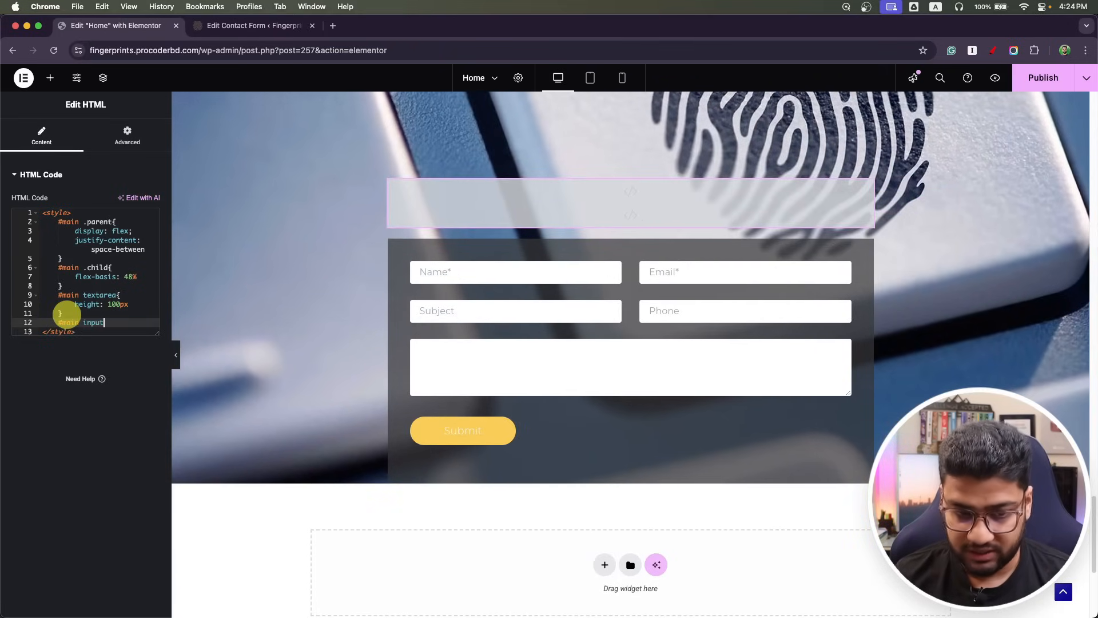
text({)
text(type)
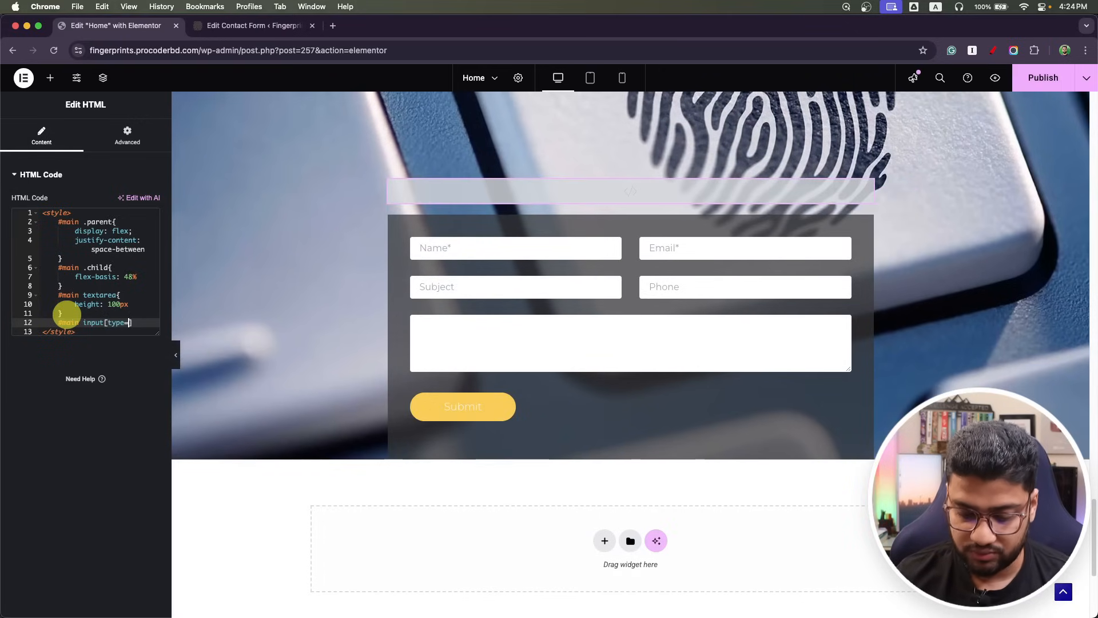
text(=")
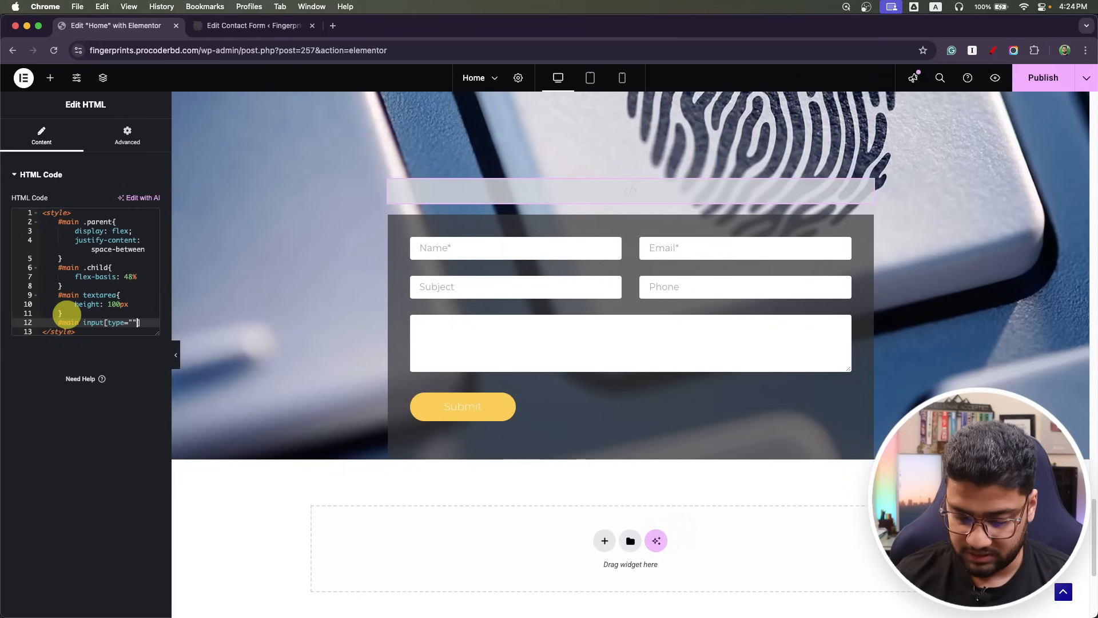
text(submit)
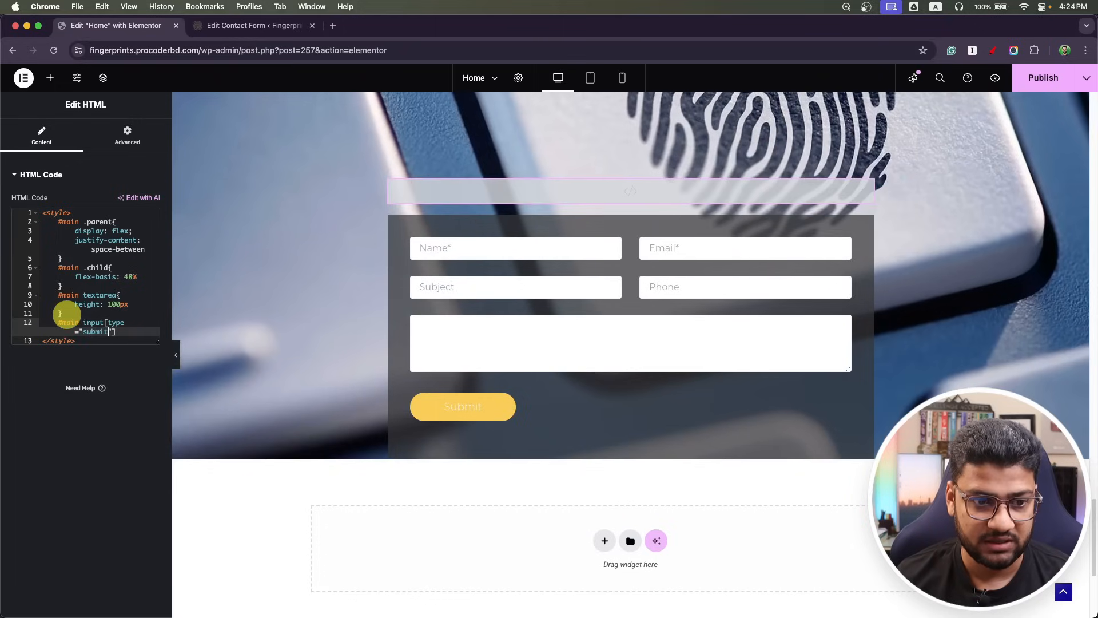
key(End)
text({})
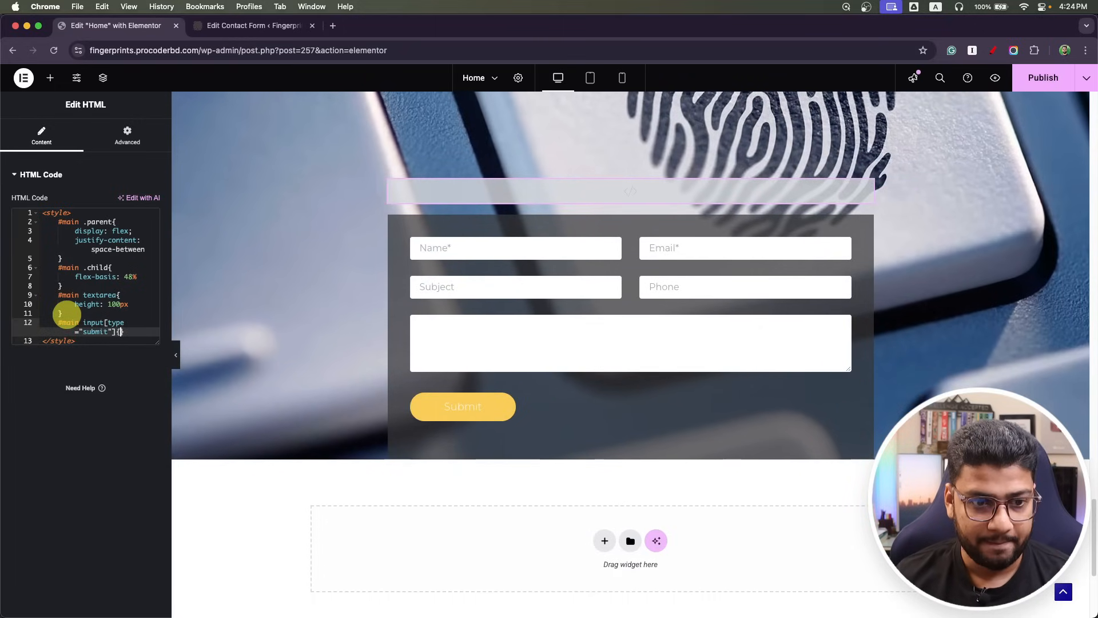
key(Return)
Sample the Contact Us Now button colour (#003366) in the Photoshop mockup.
key(super+Tab)
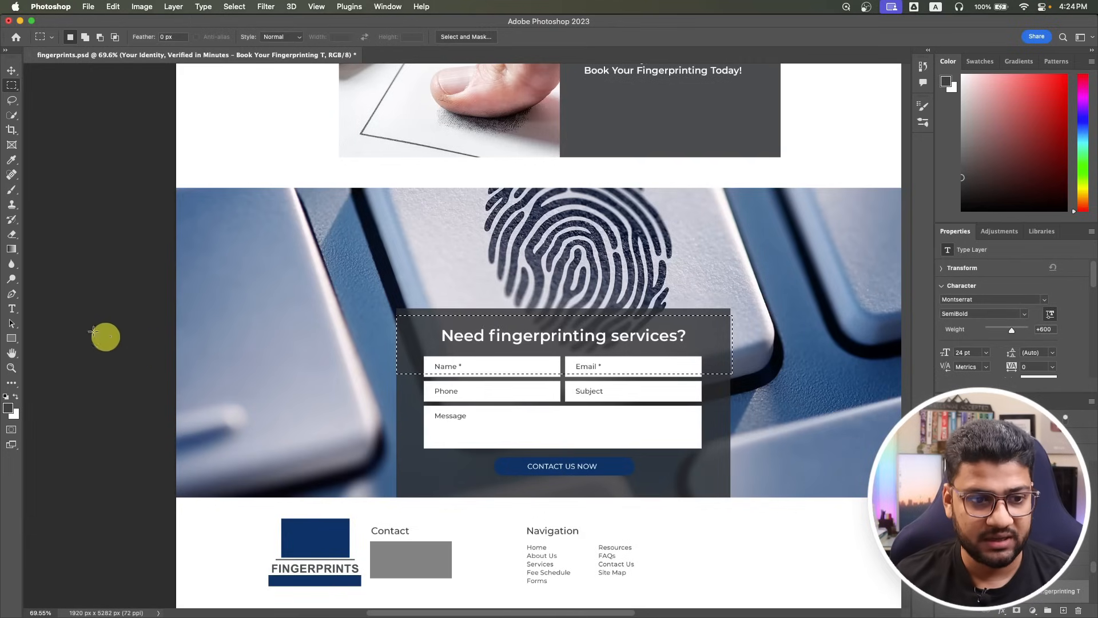
click(9, 409)
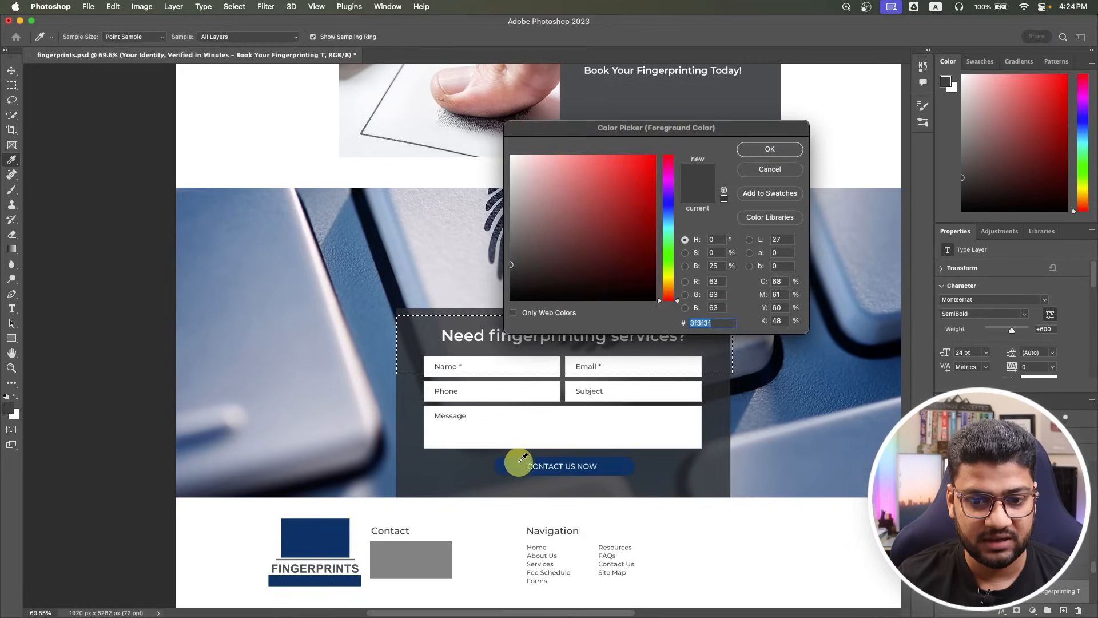
click(541, 472)
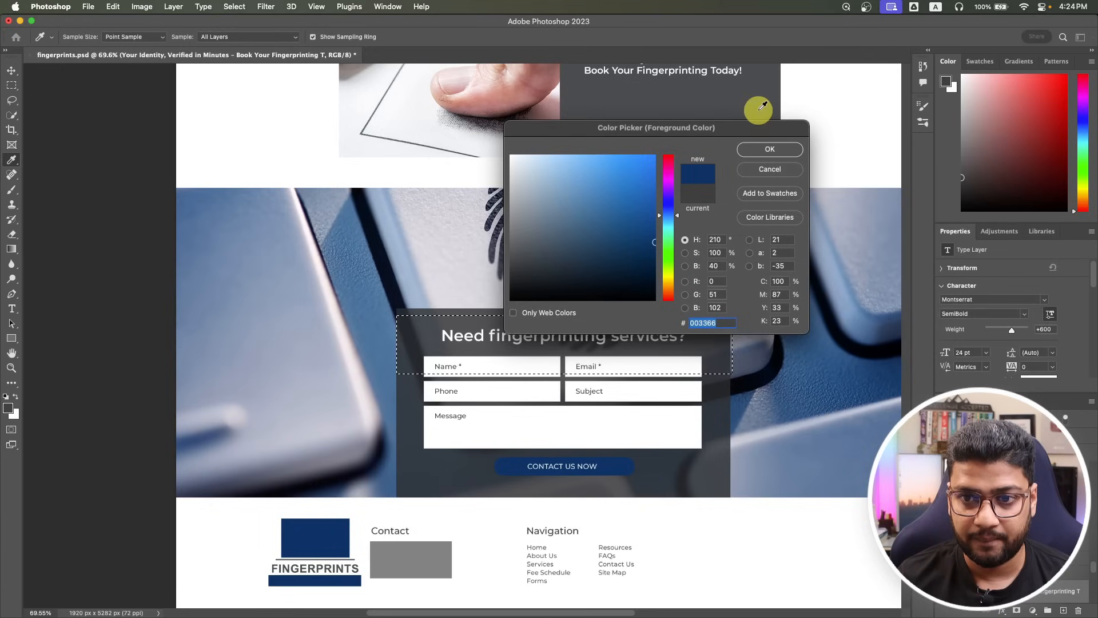
click(764, 150)
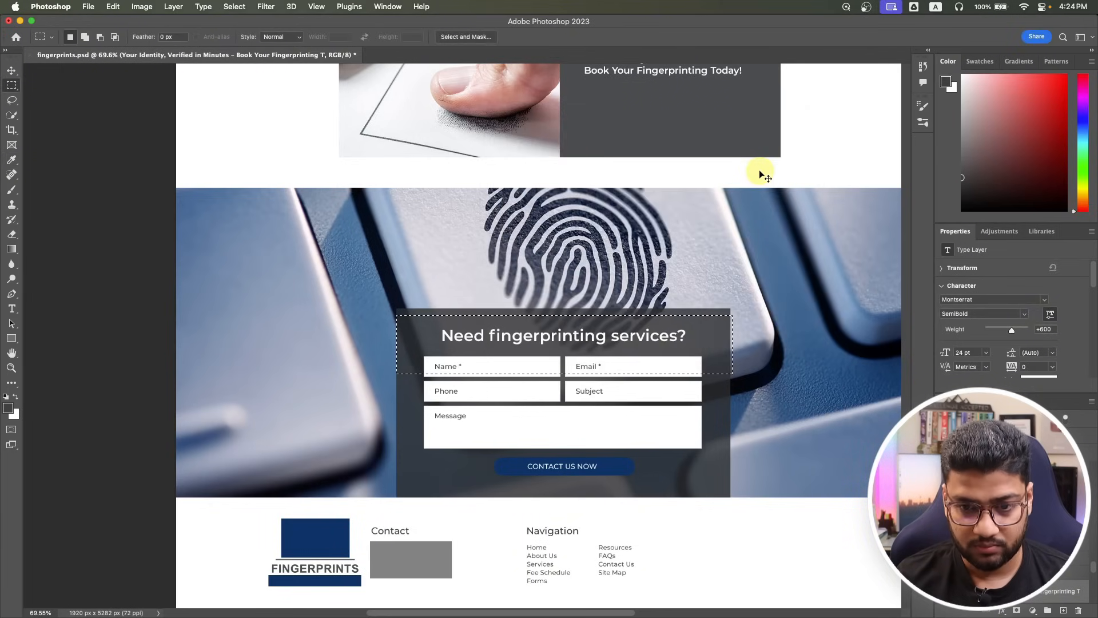
key(super+Tab)
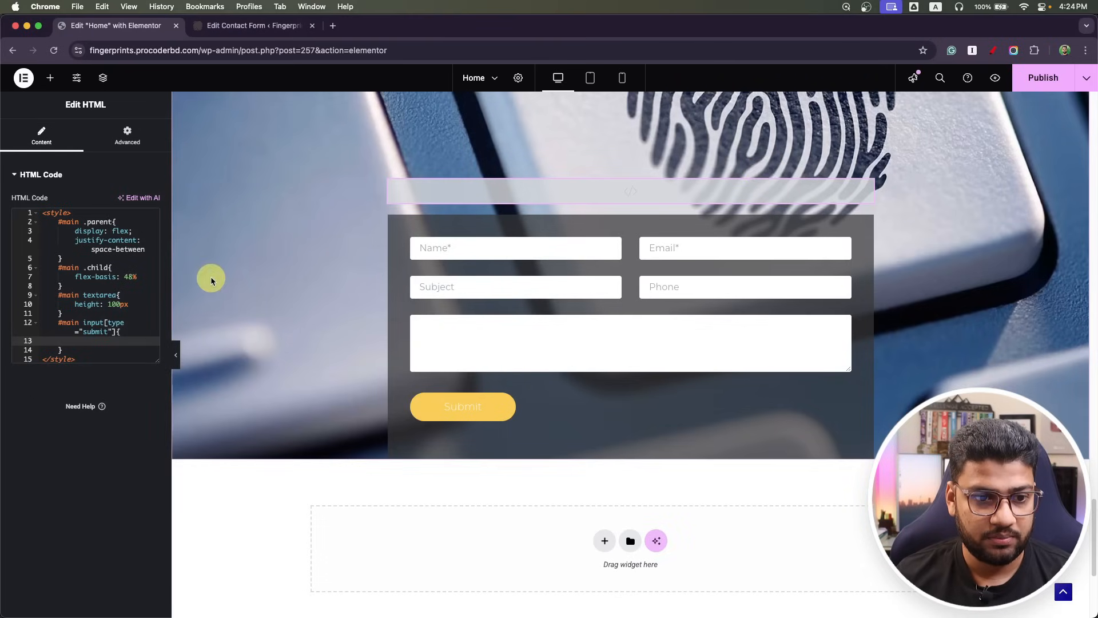
Give the submit button background #003366, font-size 16px and font-weight 700.
click(115, 341)
text(background:)
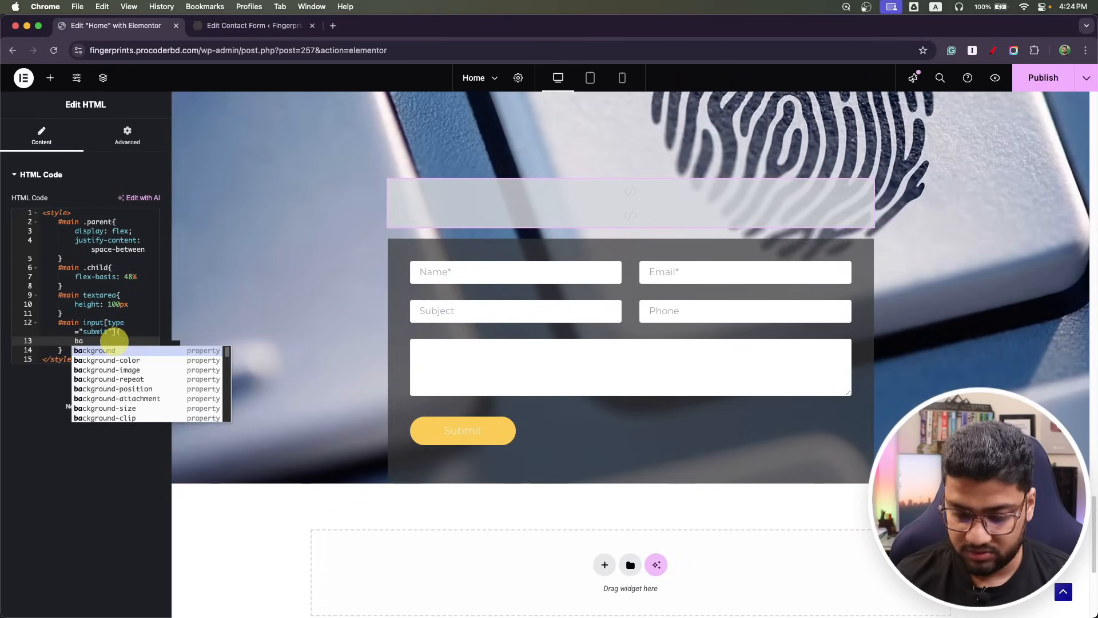
text( #003366;)
key(Return)
text(font)
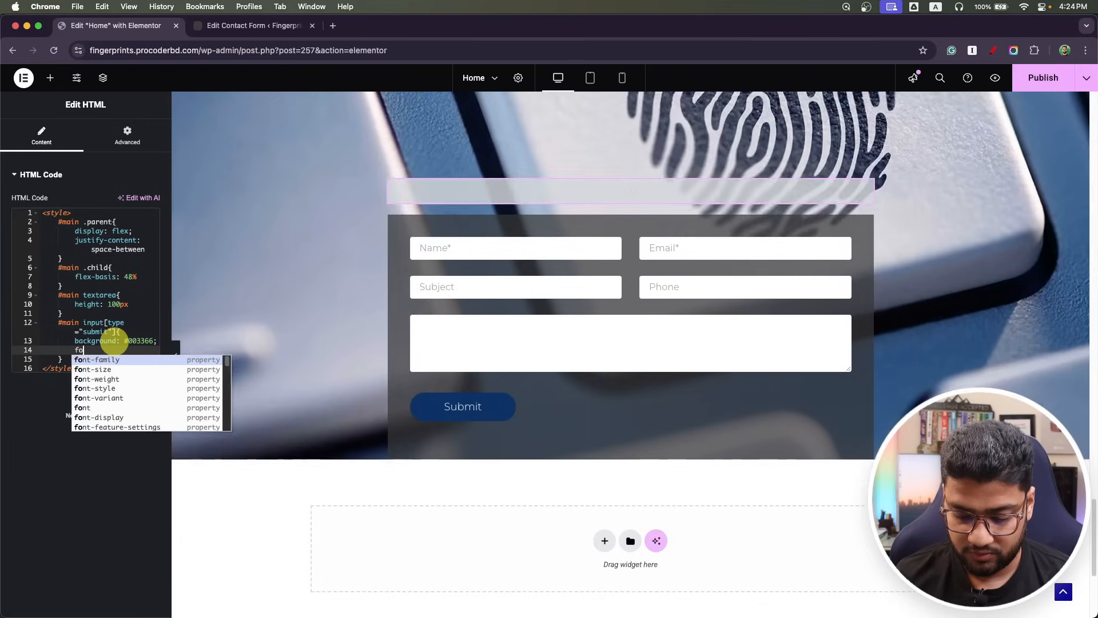
key(Down)
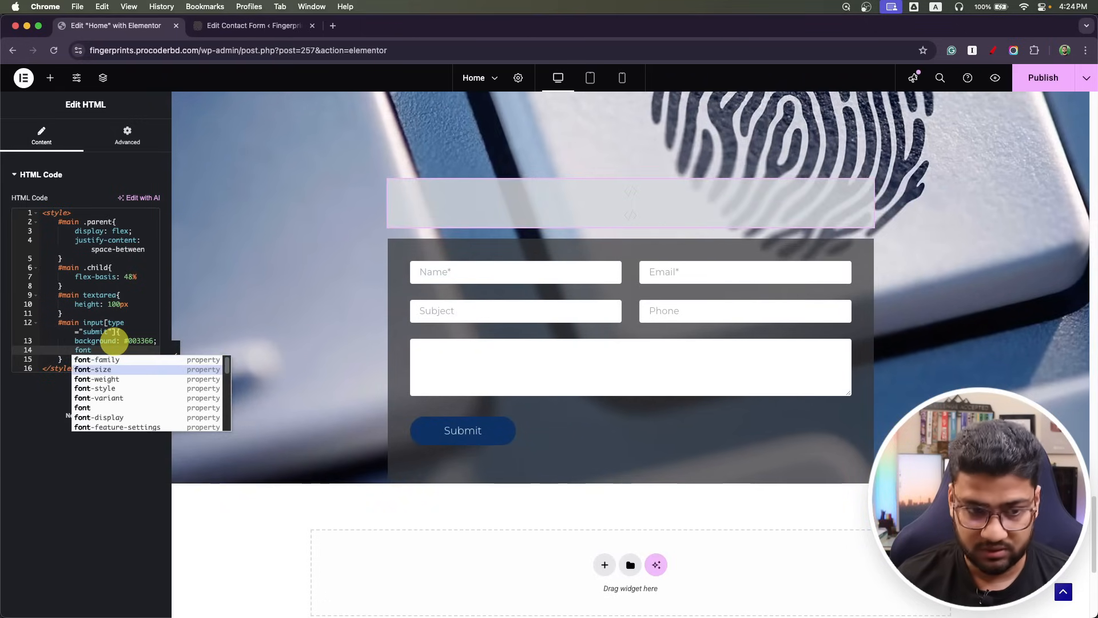
key(Return)
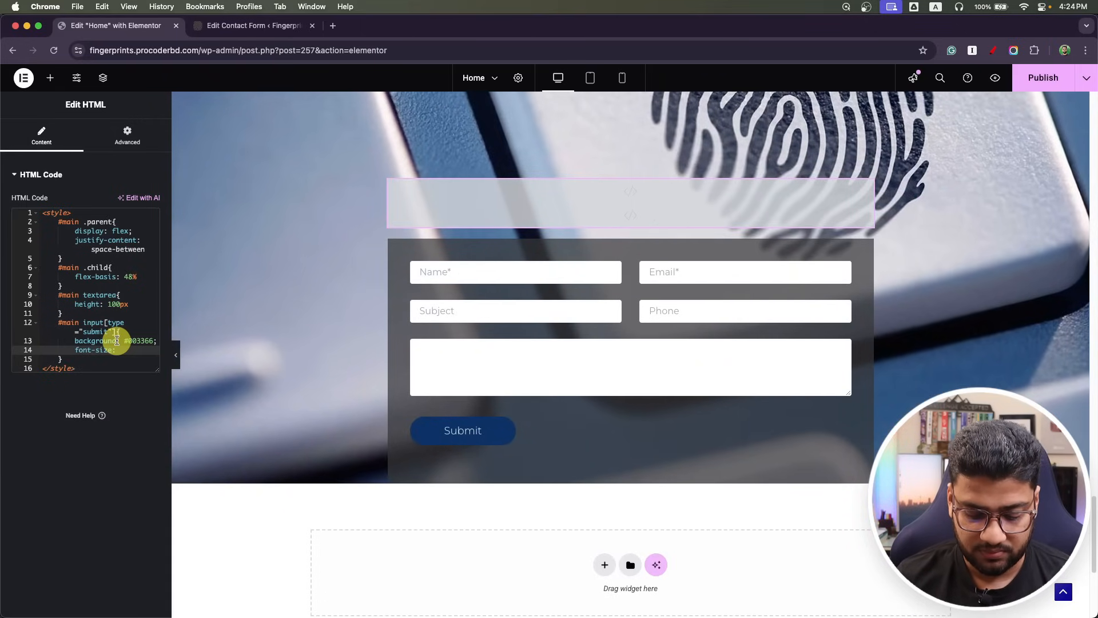
text(16px)
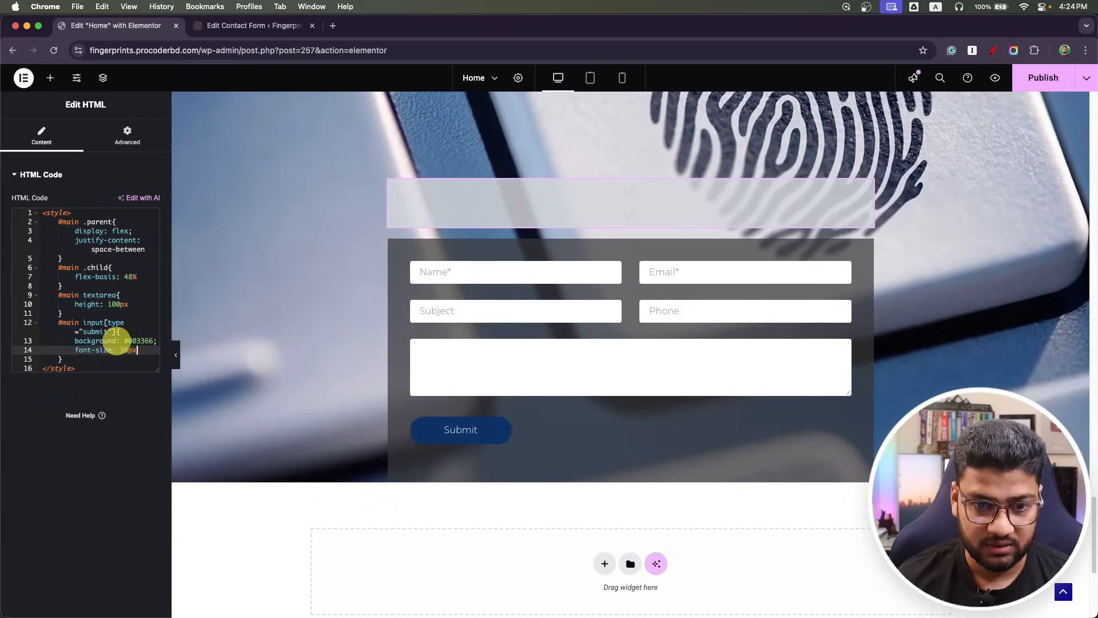
text(;)
key(Return)
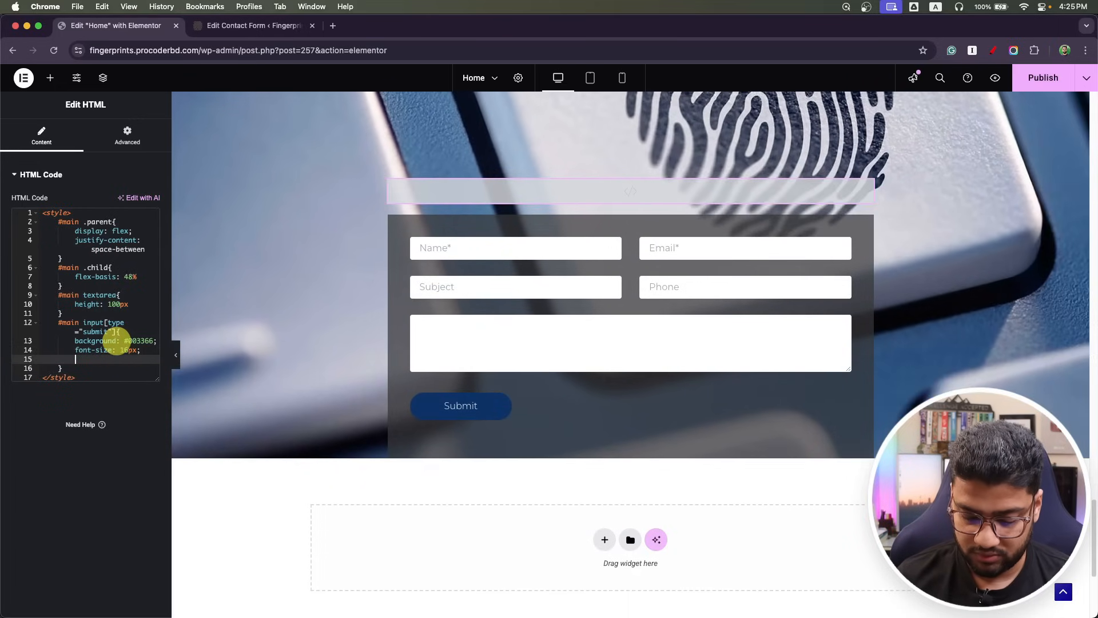
text(font-w)
key(Return)
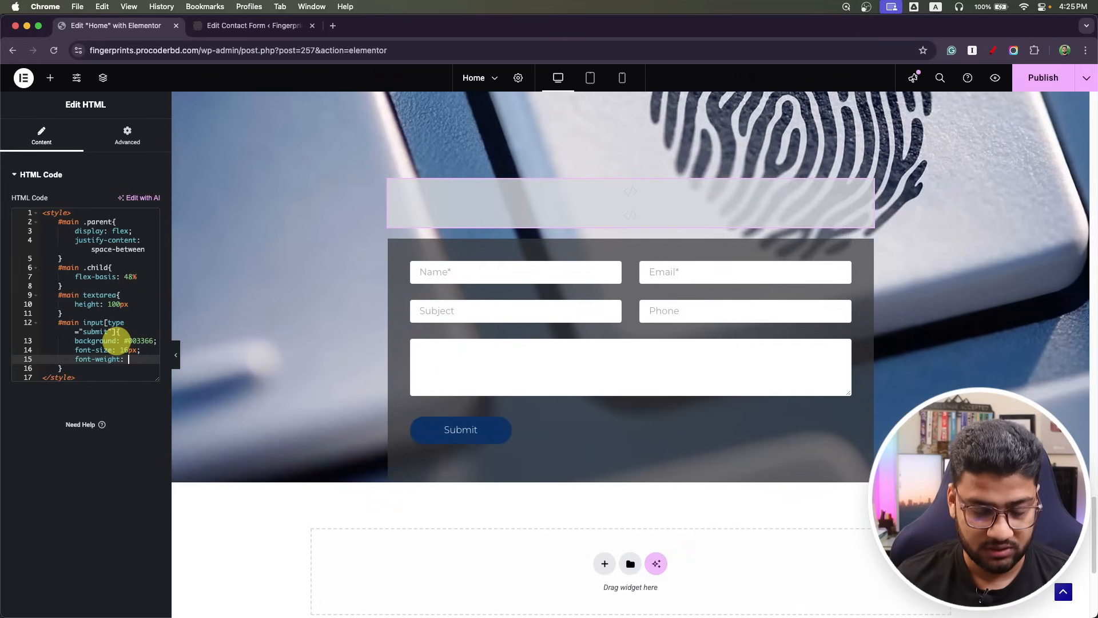
text(700)
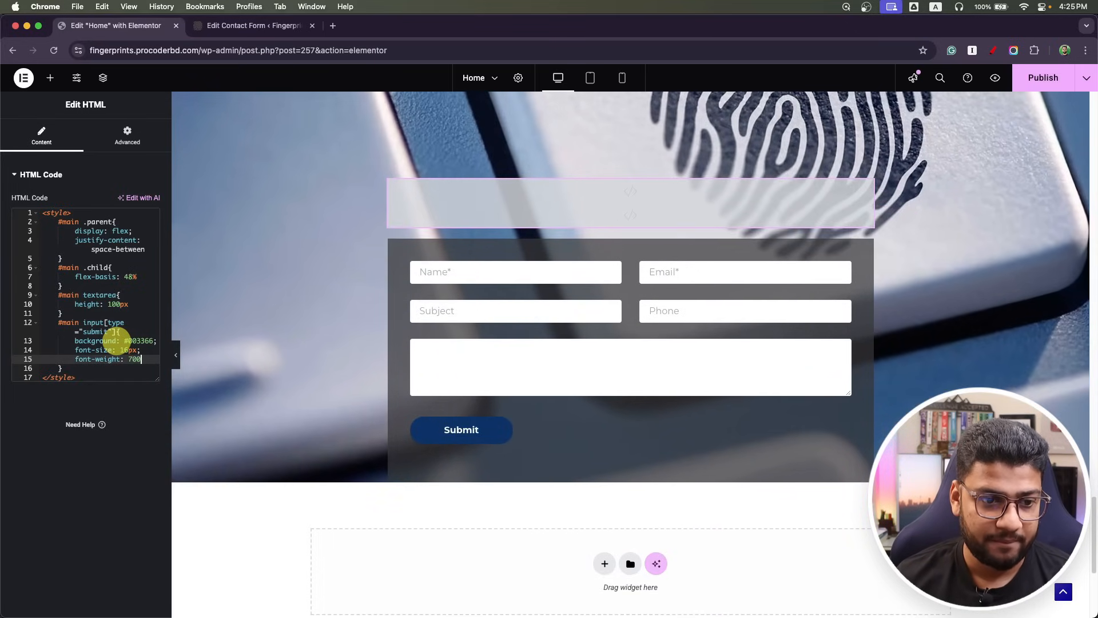
text(;)
Set the button to width 260px, margin 0 auto and display block, then publish.
key(Return)
text(w)
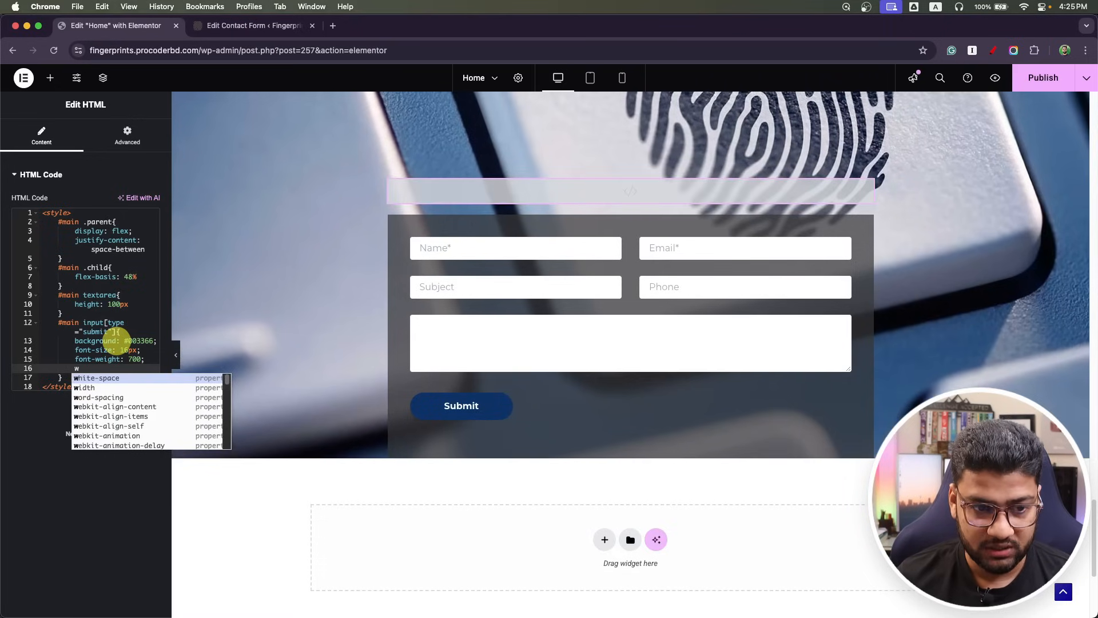
text(idth: 280)
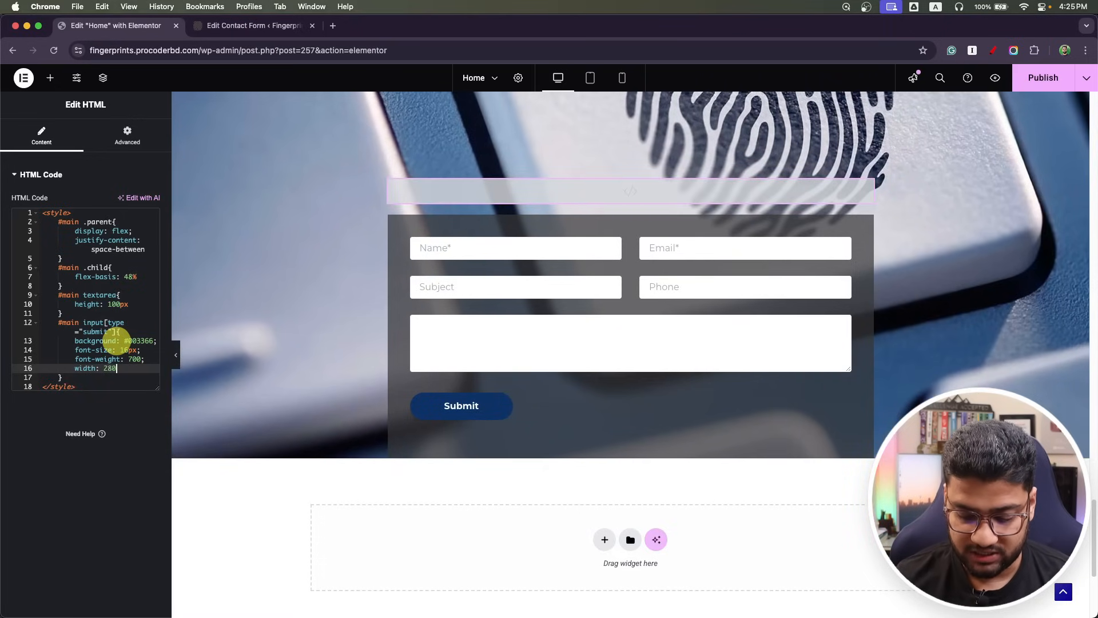
text(px;)
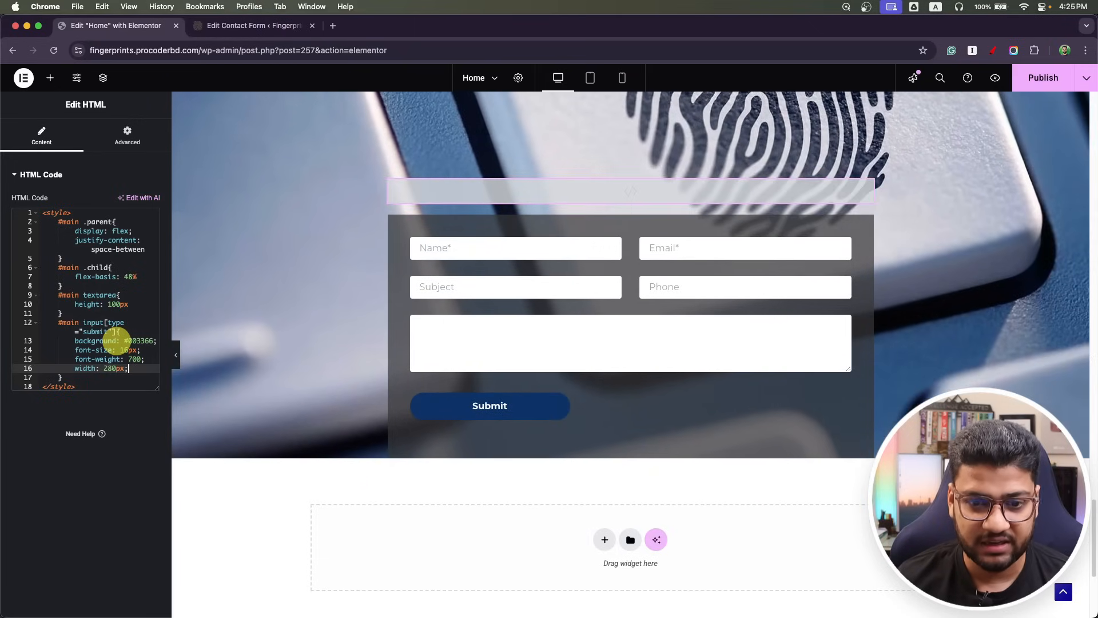
key(Return)
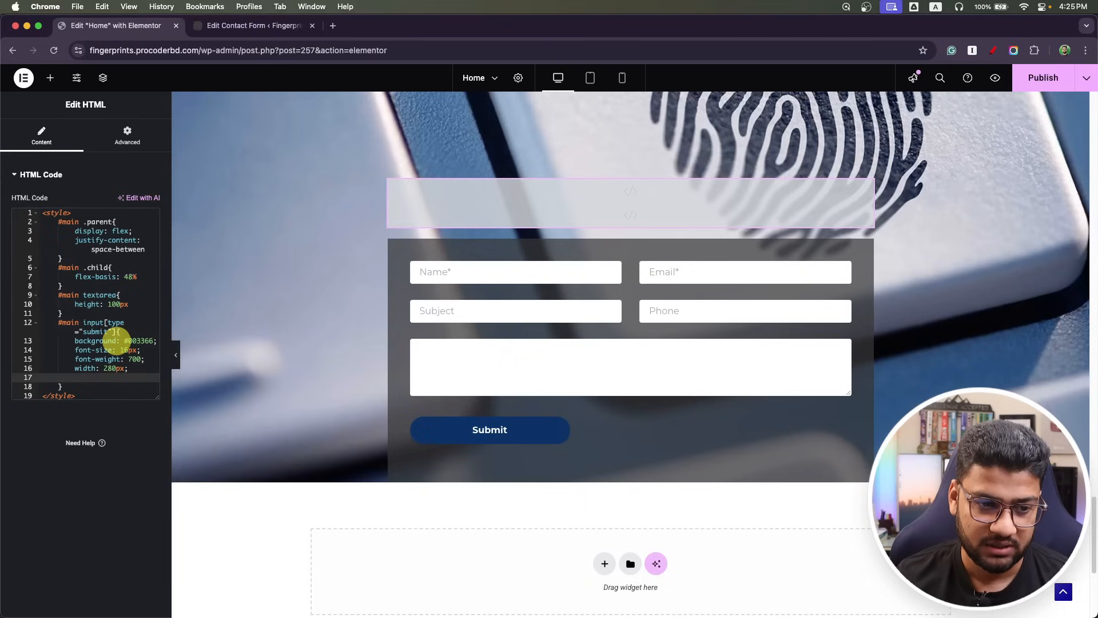
double_click(114, 367)
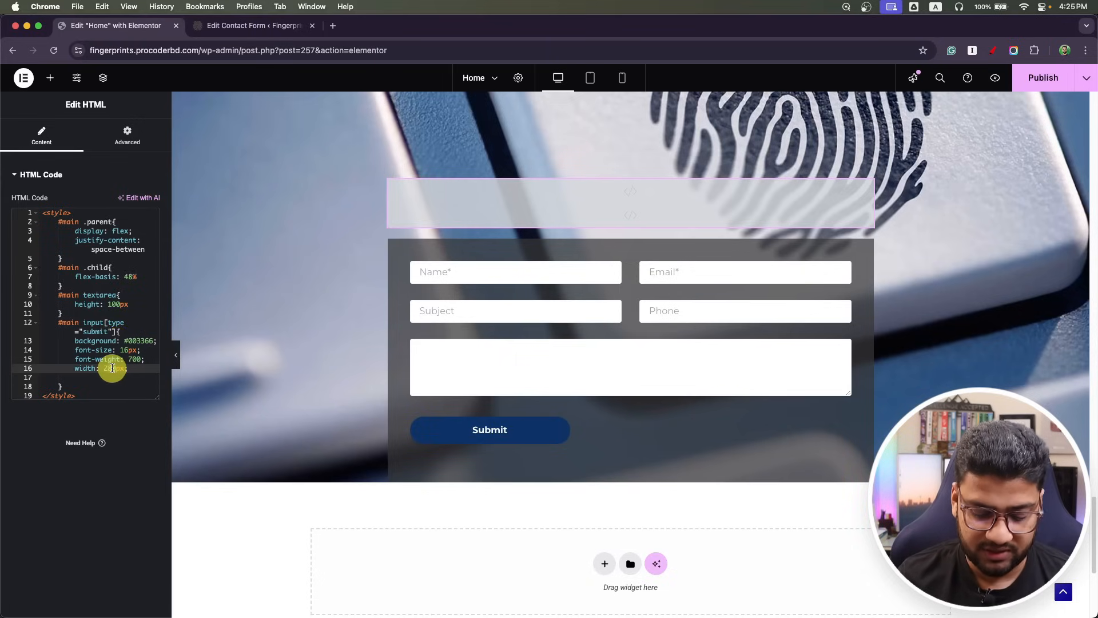
text(260px)
click(90, 379)
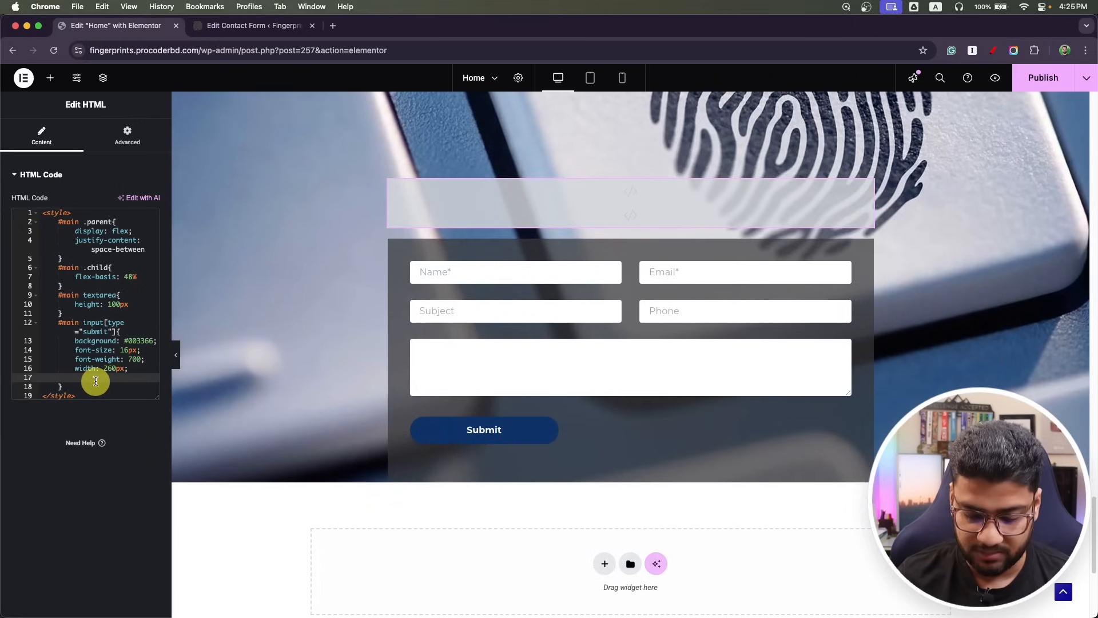
text(margin: 0 a)
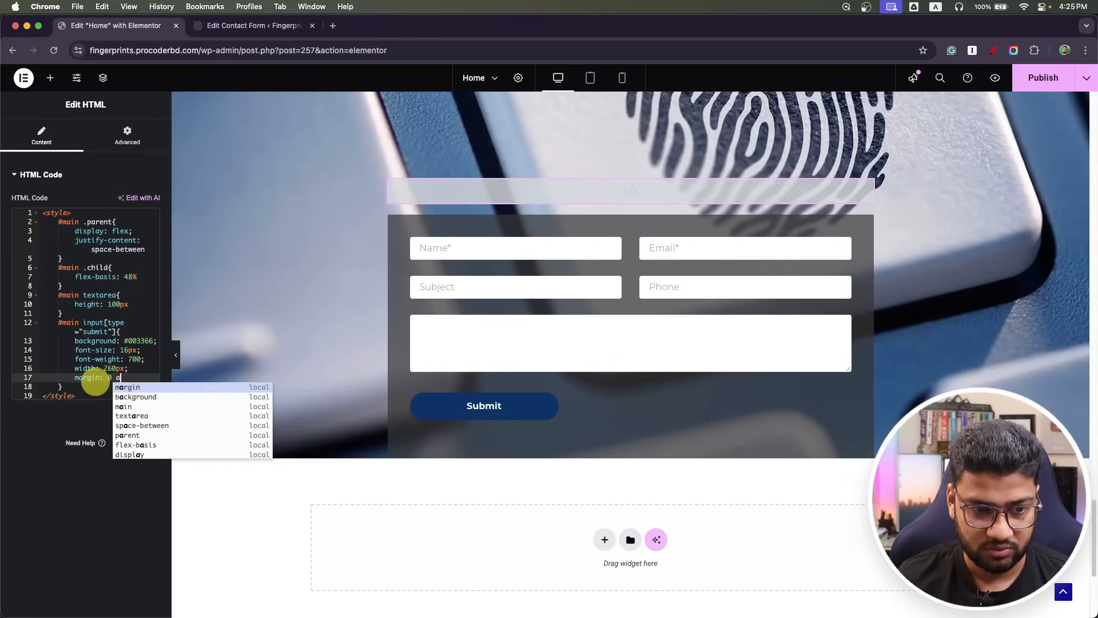
text(uto)
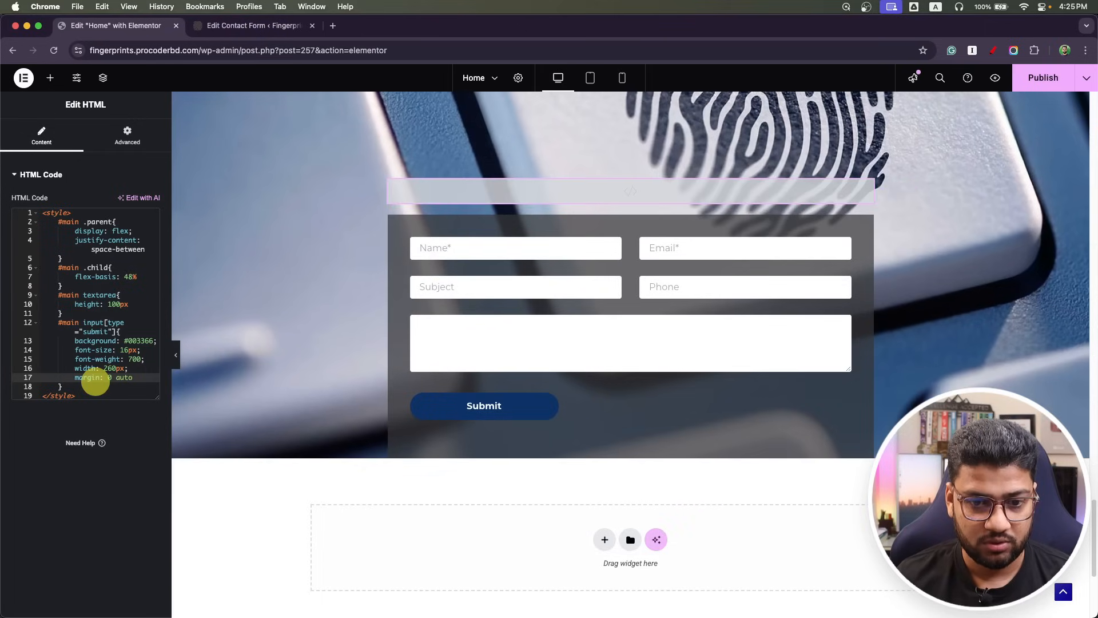
text(;)
key(Return)
text(d)
key(Return)
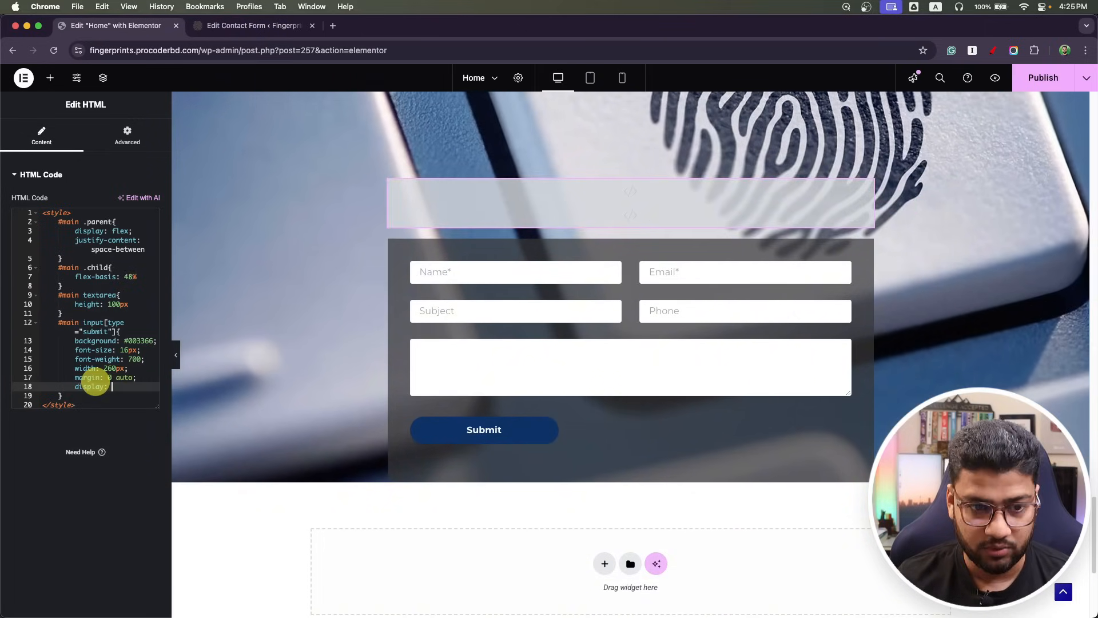
text(block)
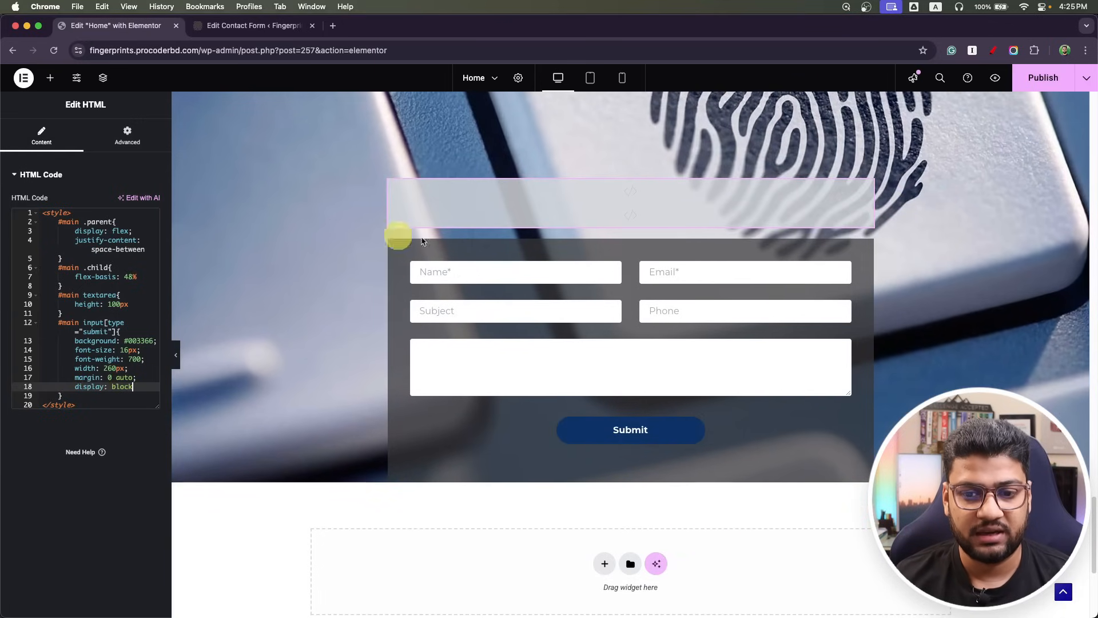
click(1047, 81)
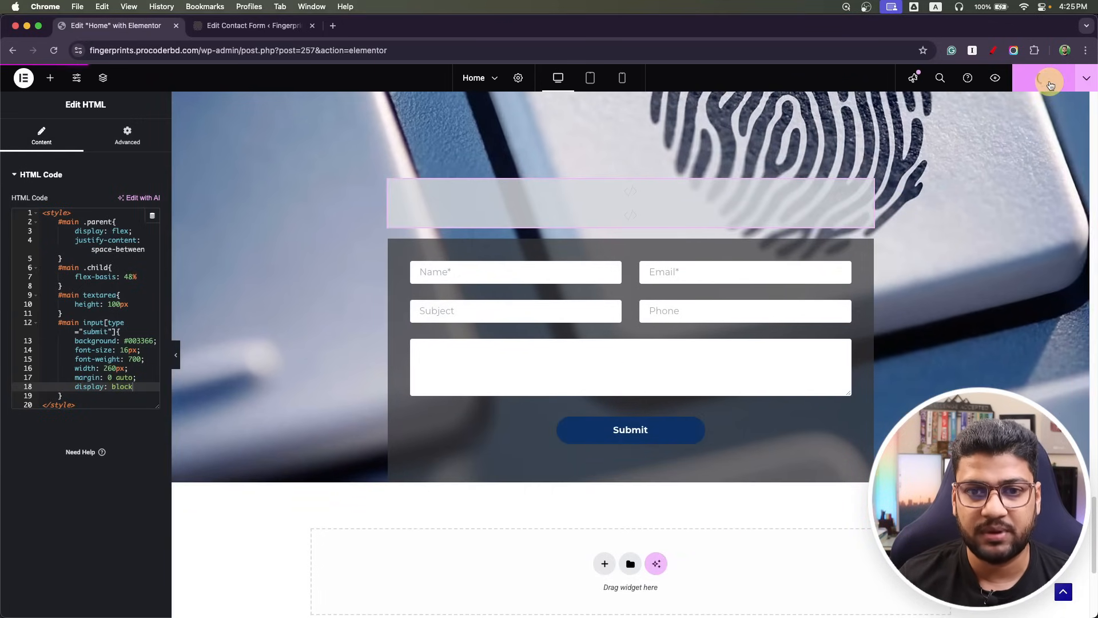
Visit the live Fingerprints site via the admin bar and scroll to the contact form.
click(243, 26)
mouse_move(37, 71)
click(49, 96)
scroll(360, 261, down, 15)
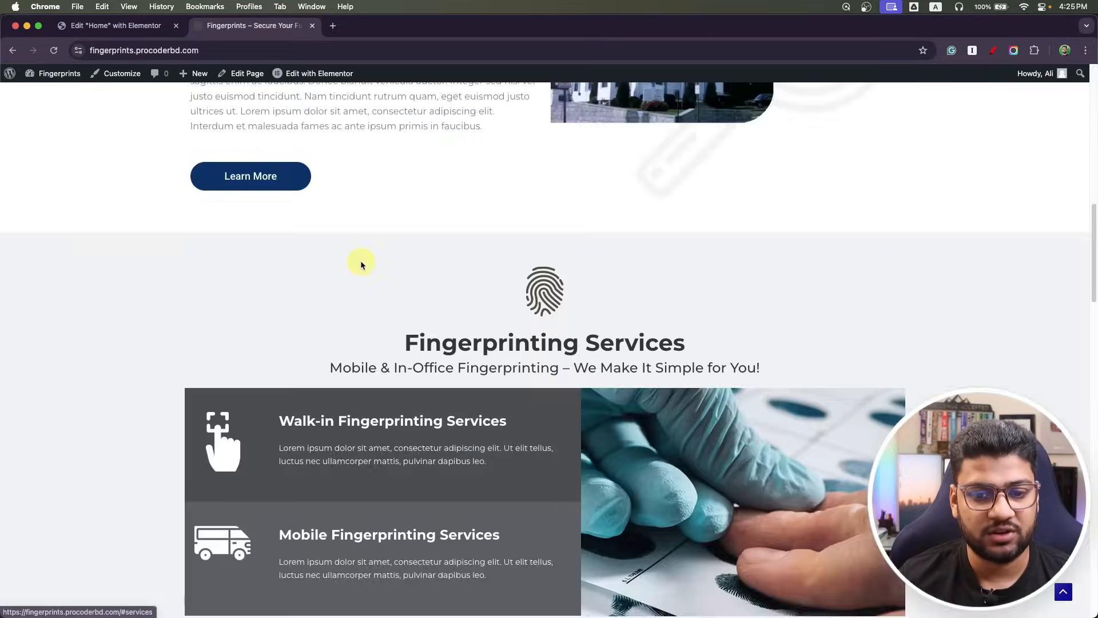
scroll(359, 261, up, 1)
scroll(358, 260, up, 1)
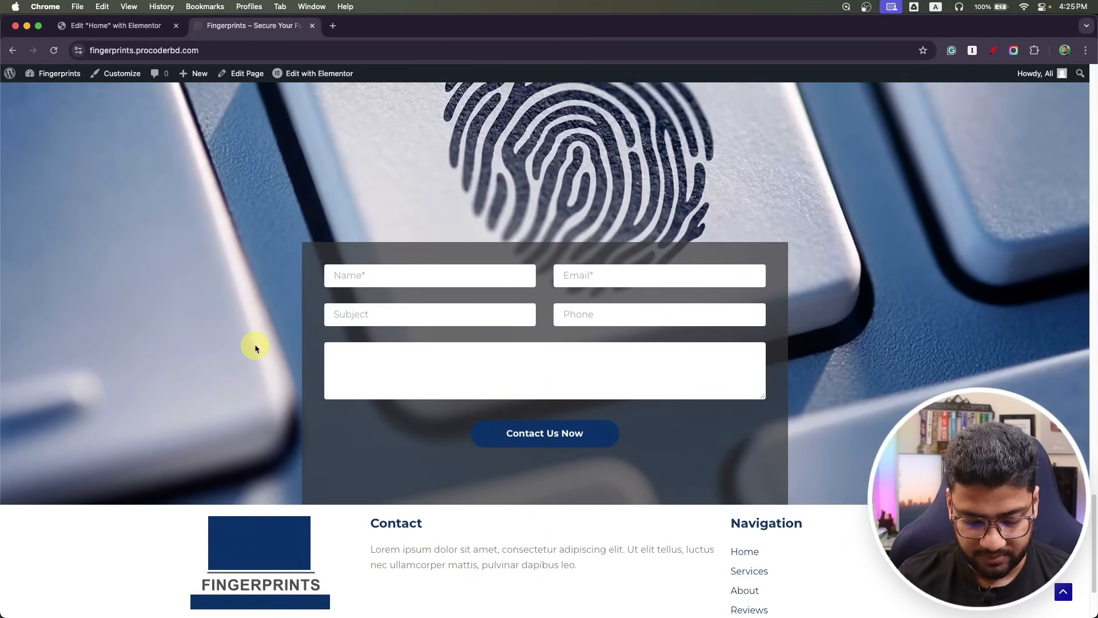
key(super+Tab)
Compare the live form with the Photoshop mockup side by side, then restore the browser to full width.
scroll(309, 328, down, 1)
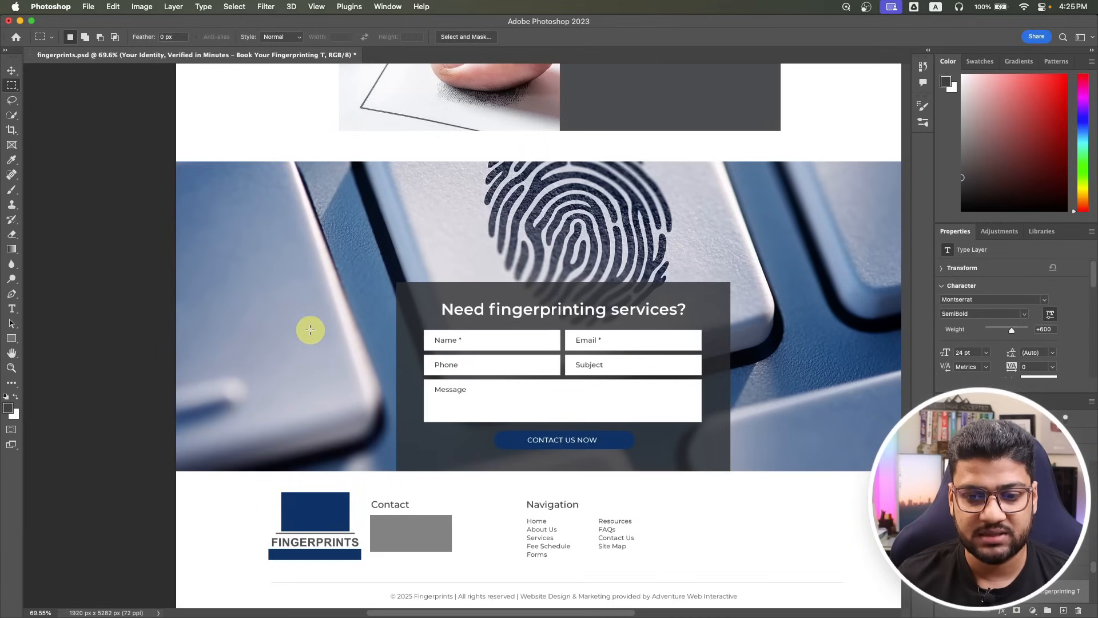
scroll(311, 328, up, 10)
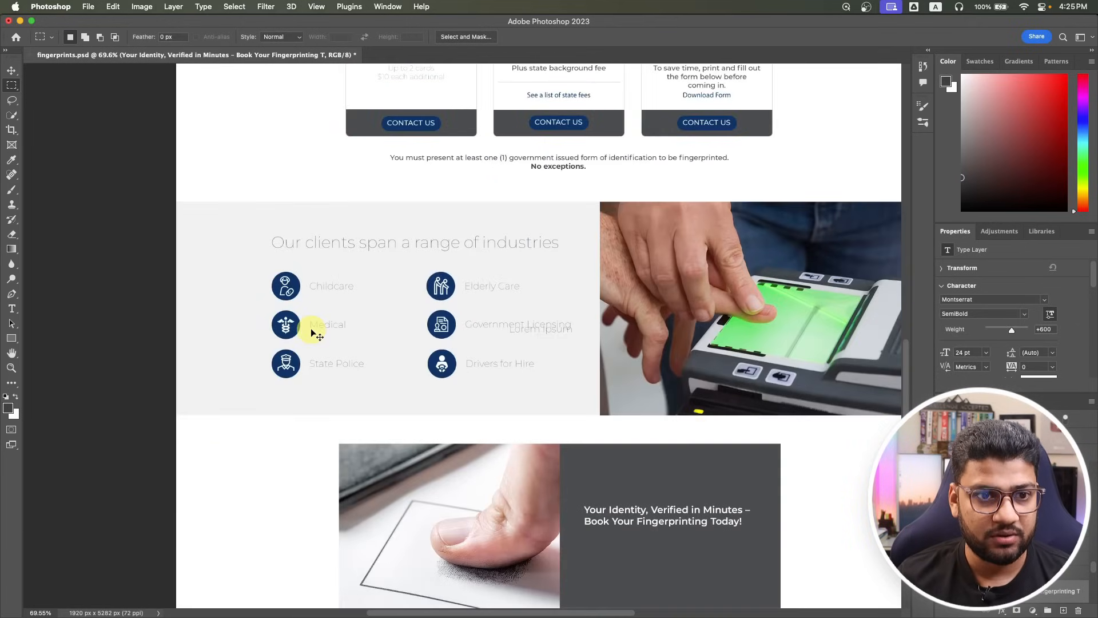
key(super+Tab)
drag(0, 148, 921, 154)
scroll(1035, 394, down, 5)
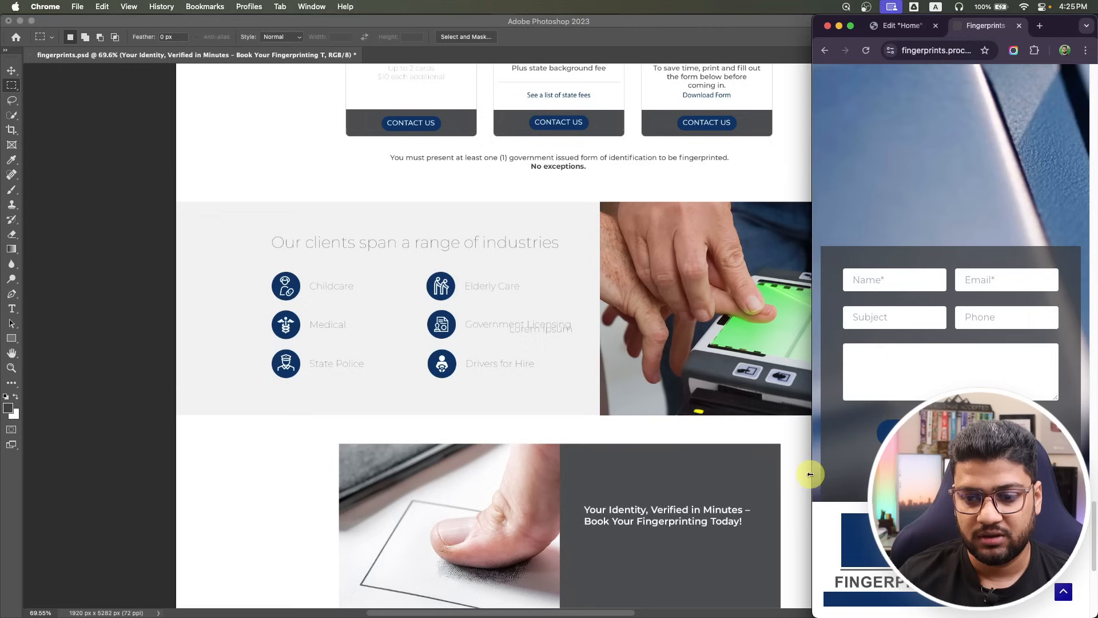
drag(813, 475, 16, 481)
Check the live Blog page and the Hello world! post down to its Leave a Comment form.
scroll(298, 407, up, 20)
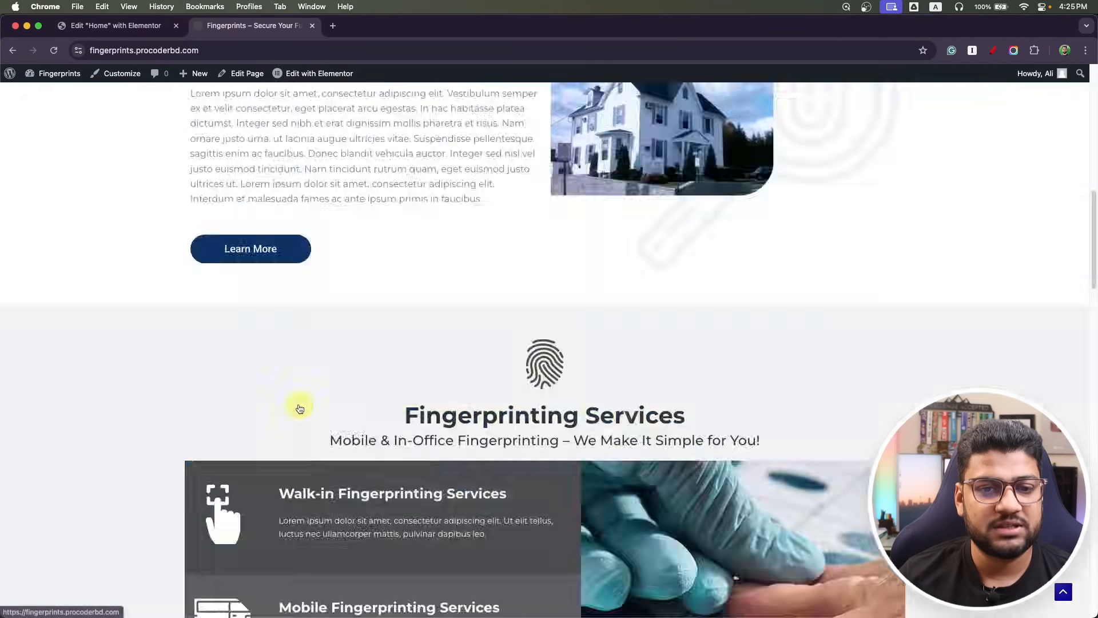
scroll(539, 258, down, 20)
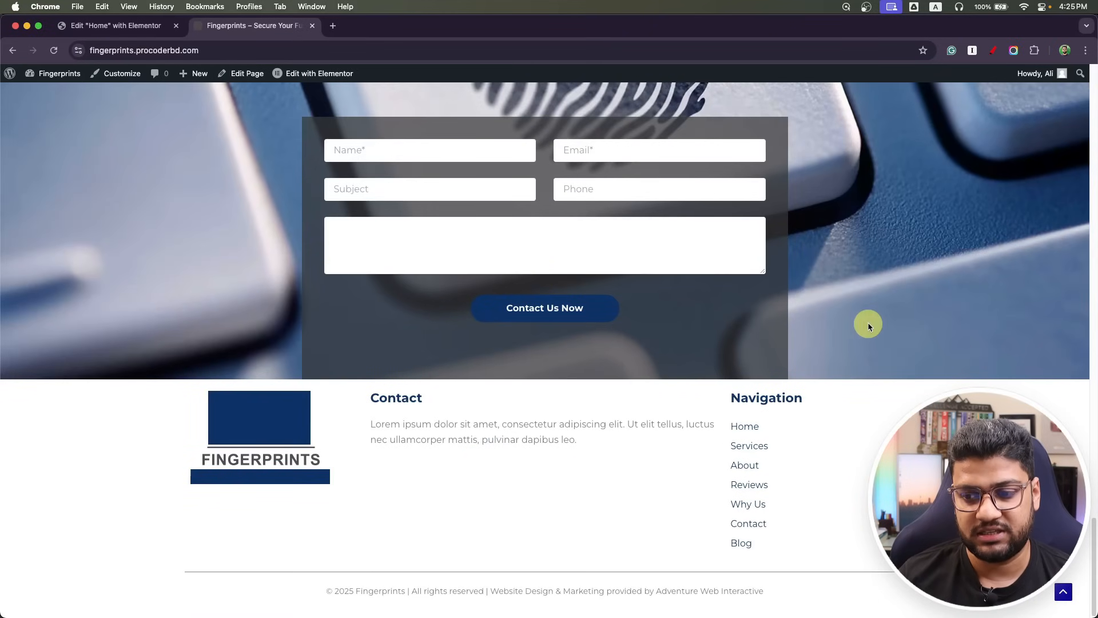
scroll(867, 321, up, 20)
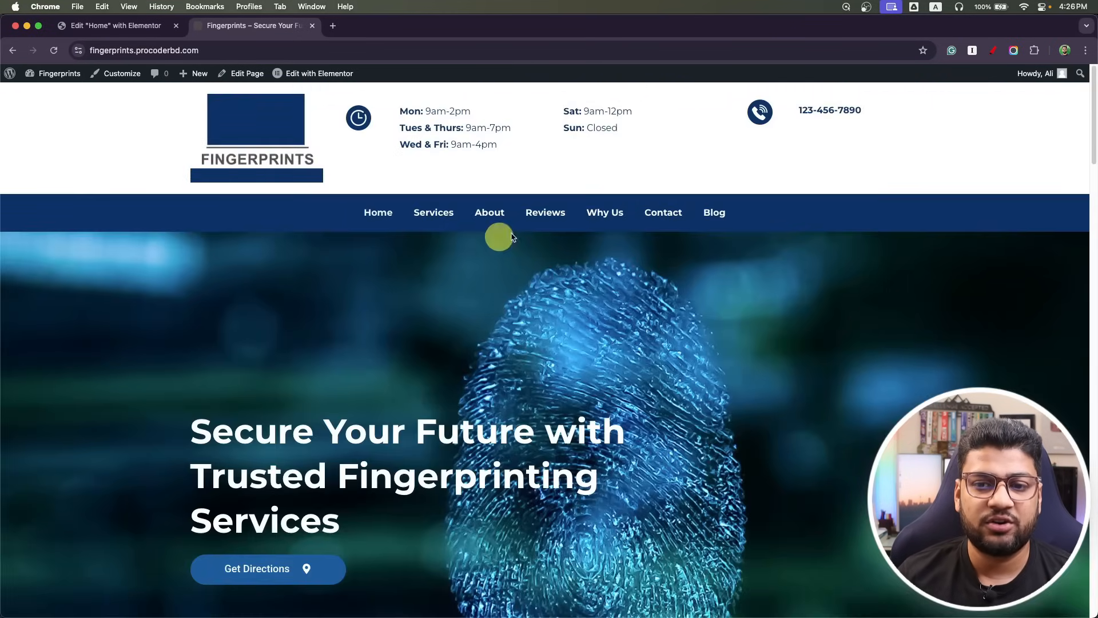
click(721, 213)
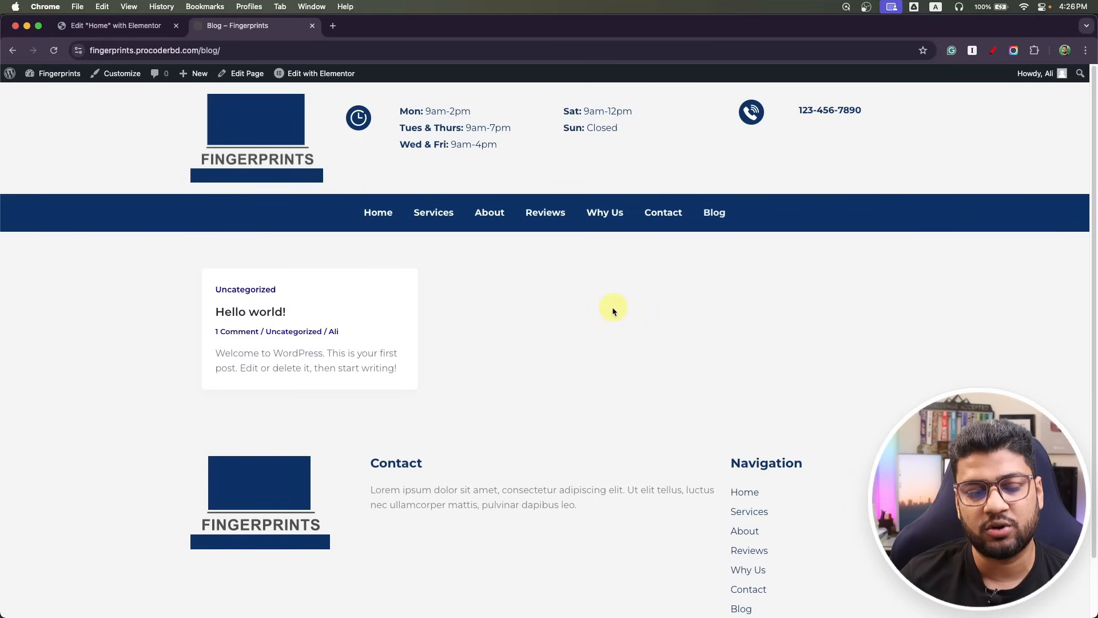
click(225, 314)
scroll(320, 423, down, 10)
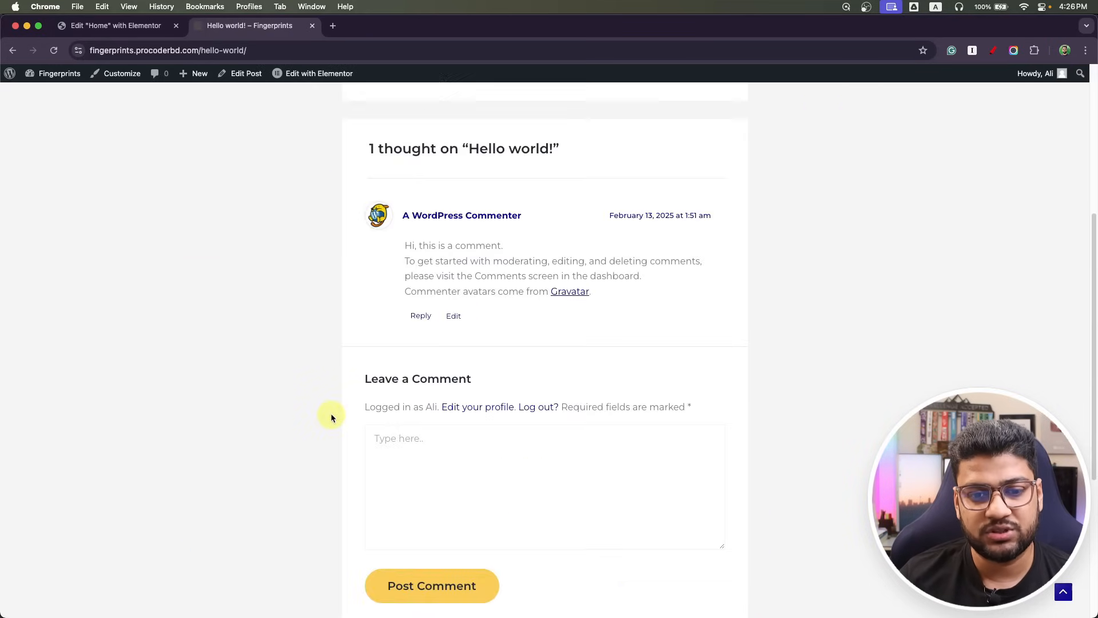
scroll(455, 425, up, 11)
scroll(433, 431, down, 9)
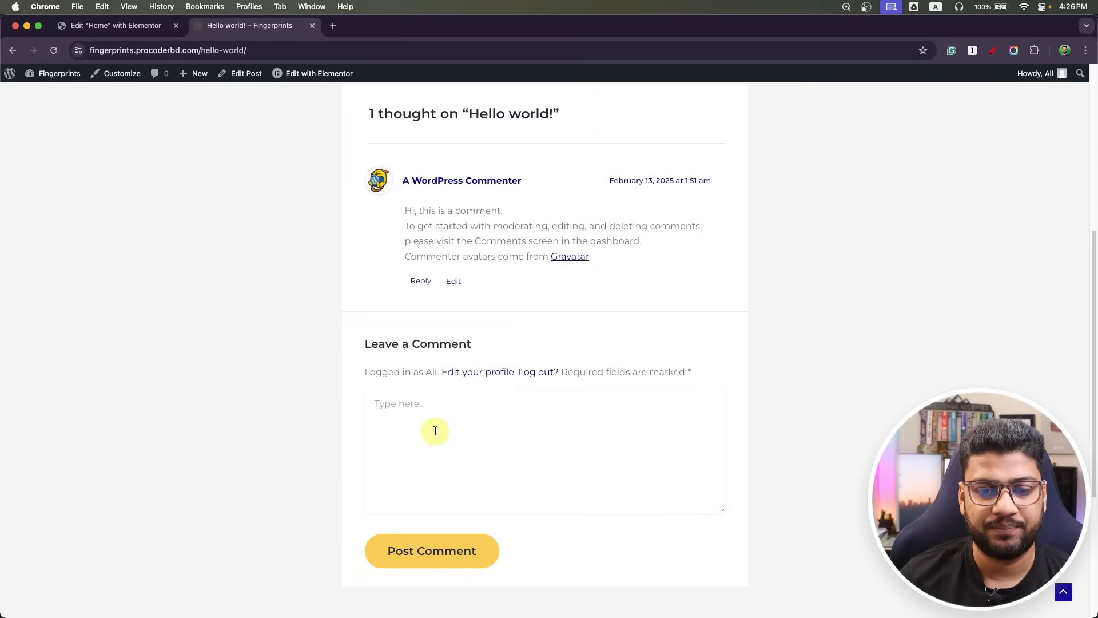
scroll(430, 437, down, 1)
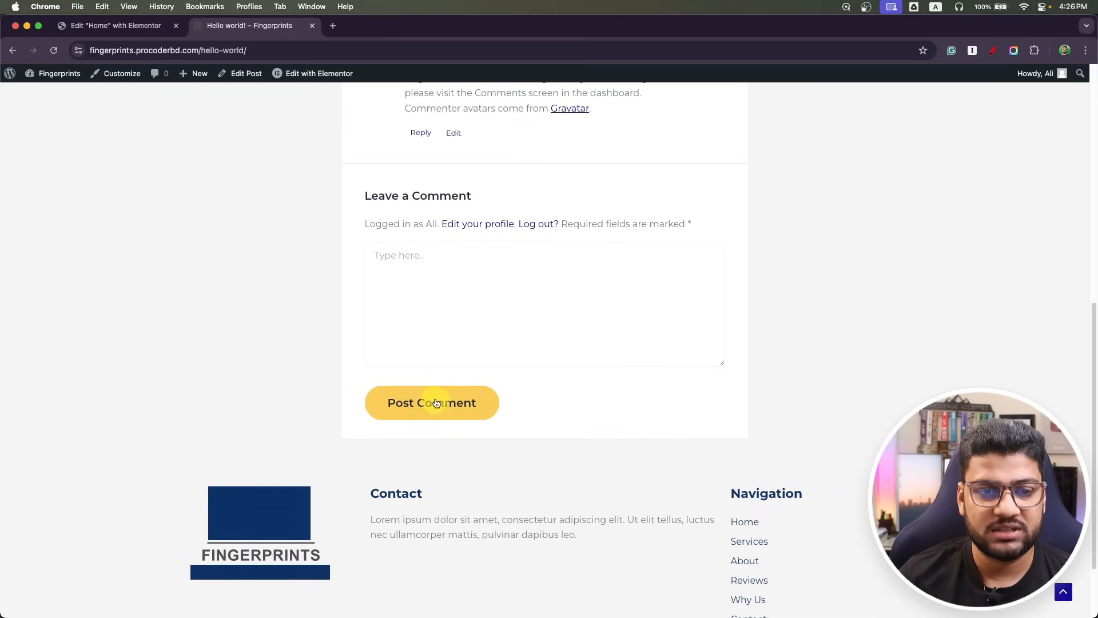
click(113, 27)
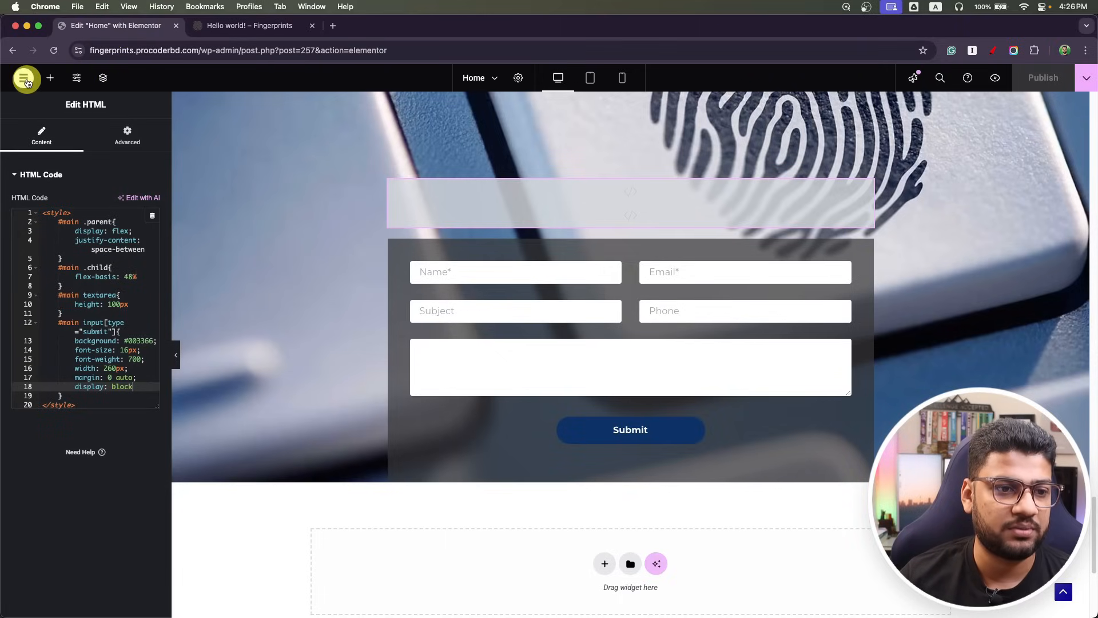
Exit the Elementor editor back to the WordPress admin.
click(25, 79)
click(77, 194)
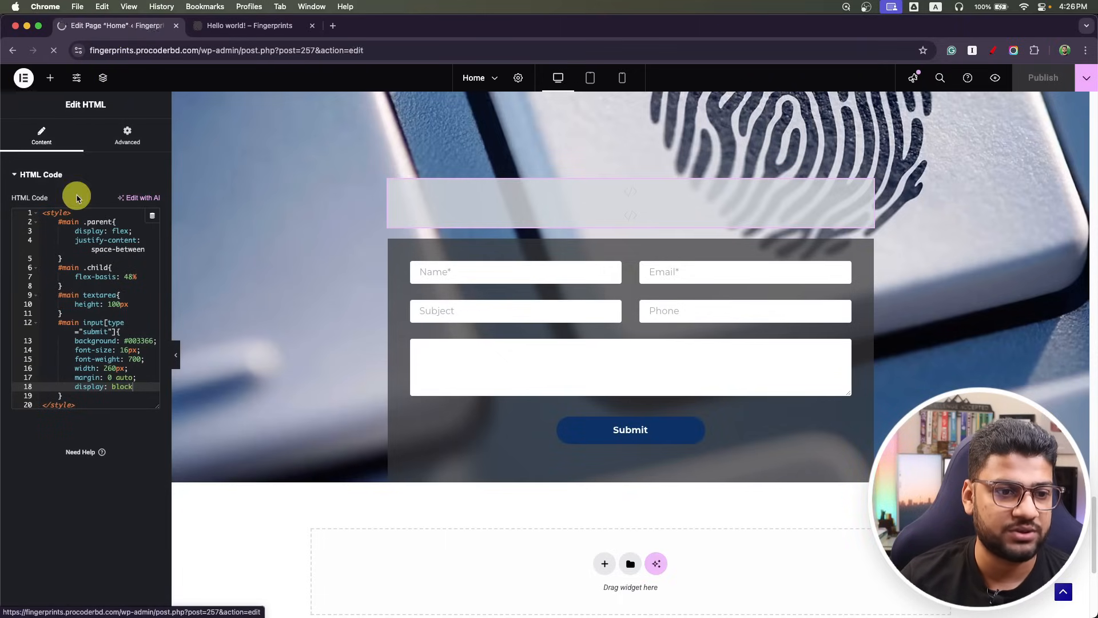
click(15, 83)
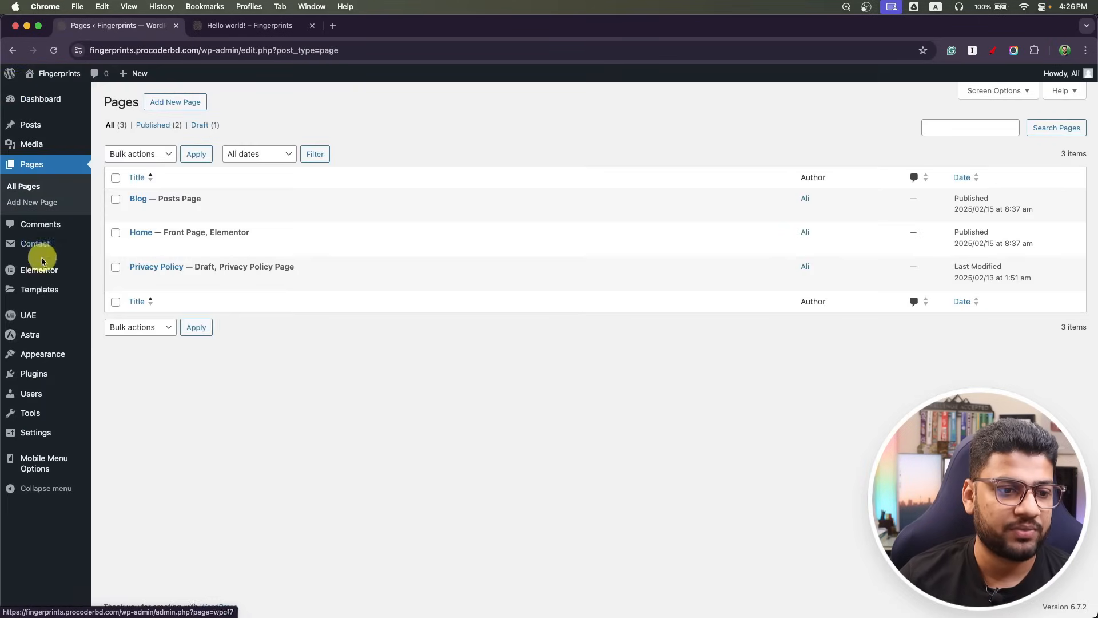
mouse_move(50, 362)
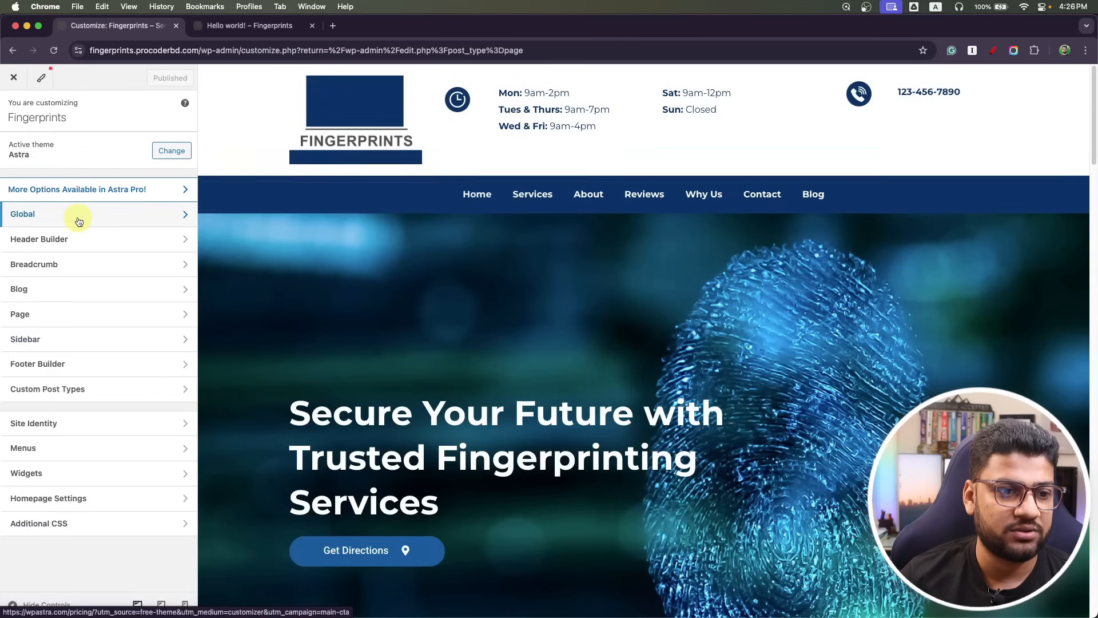
Browse the Customizer's Global colour settings and Page layout options, then reopen Global.
click(76, 216)
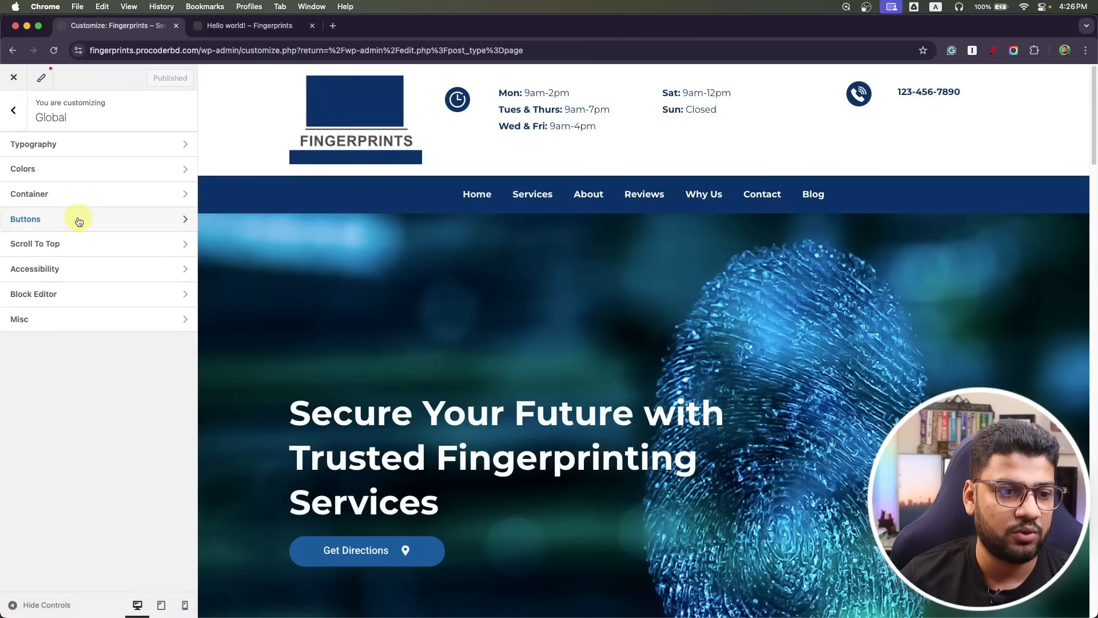
click(80, 178)
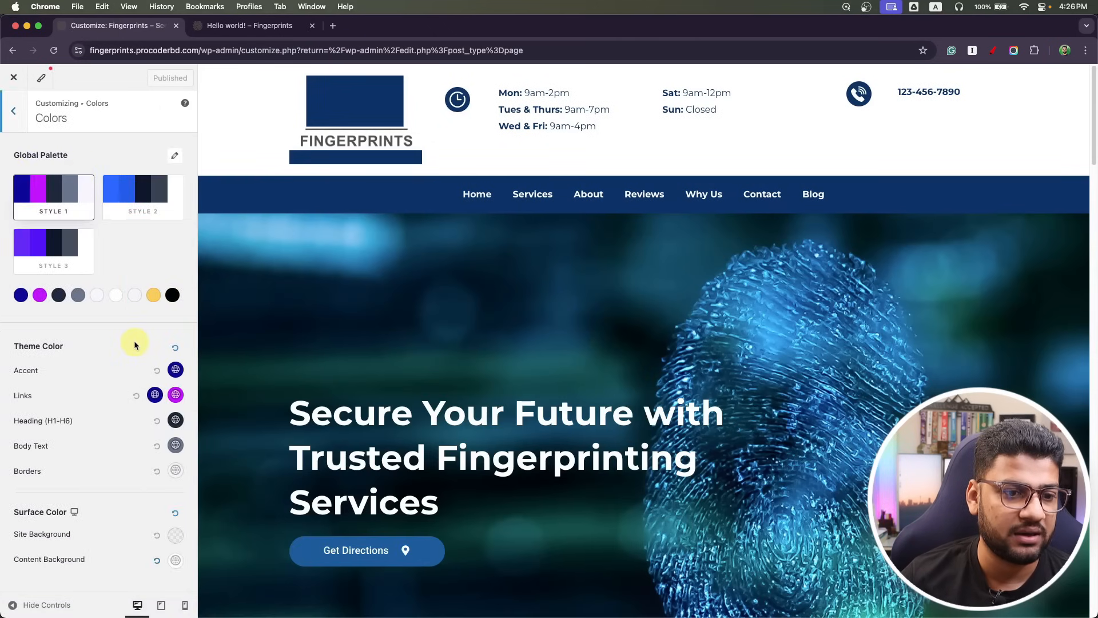
click(14, 112)
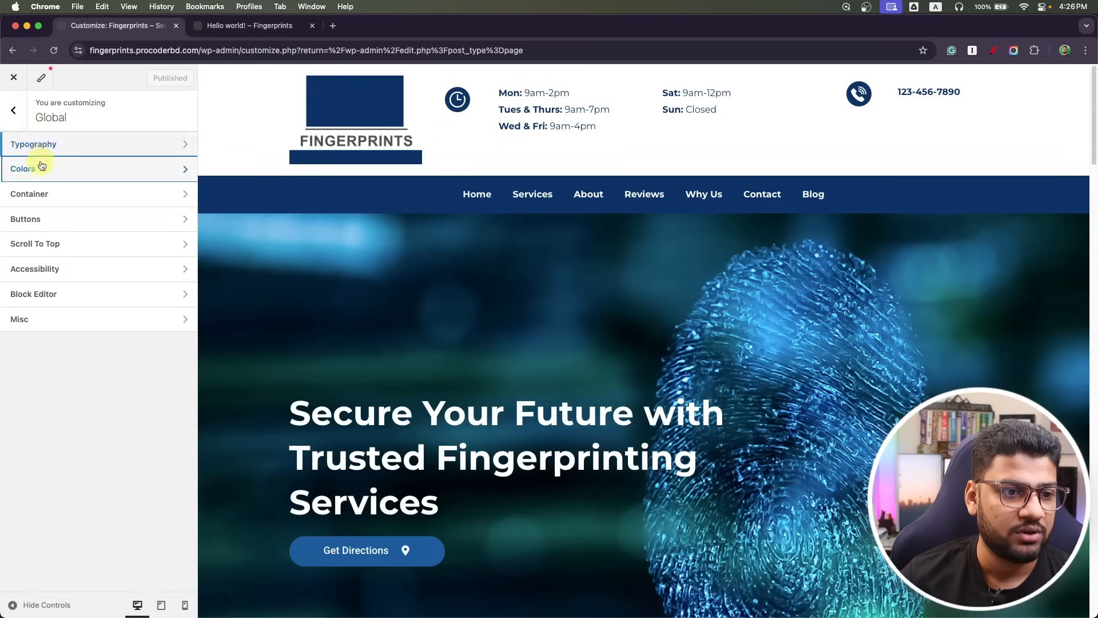
click(13, 111)
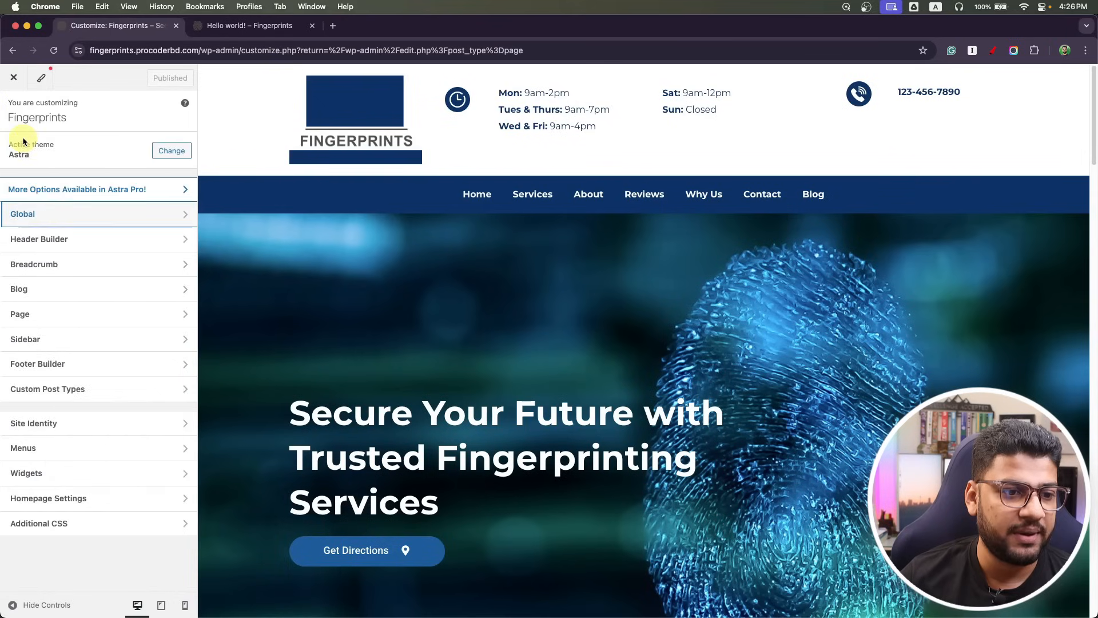
click(66, 316)
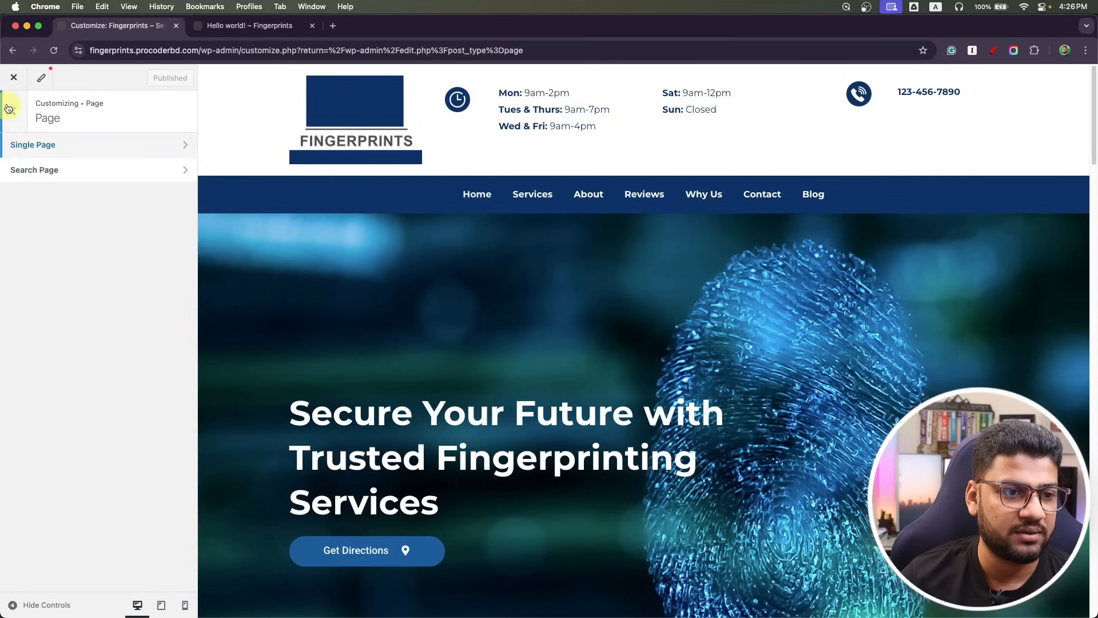
click(12, 110)
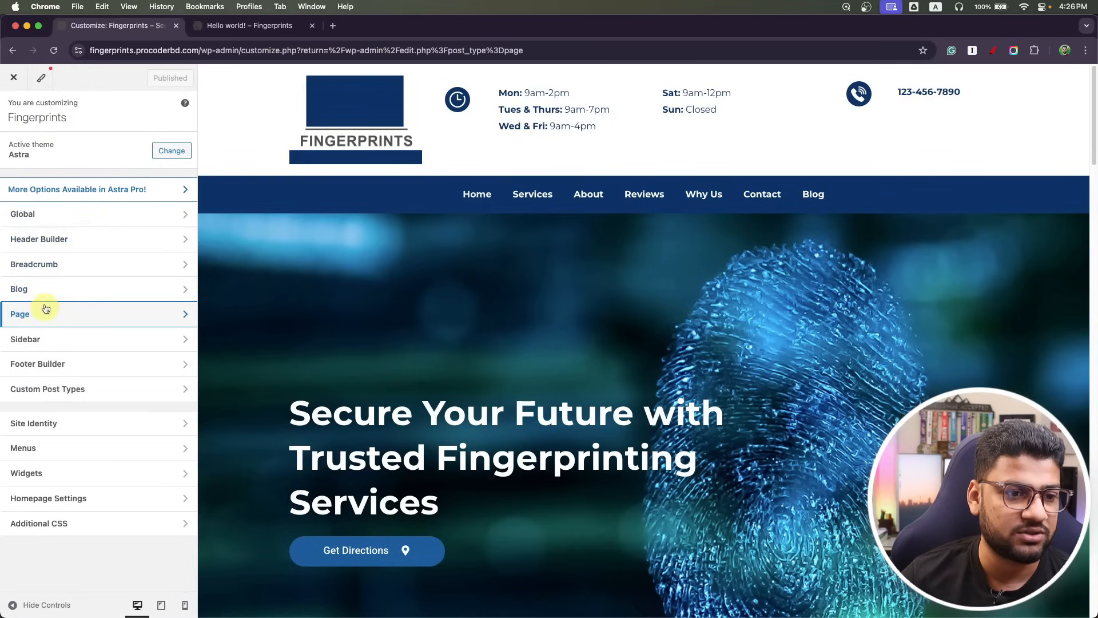
click(49, 215)
Set button background to navy #003366 and hover background to a dark palette colour, then publish.
click(49, 220)
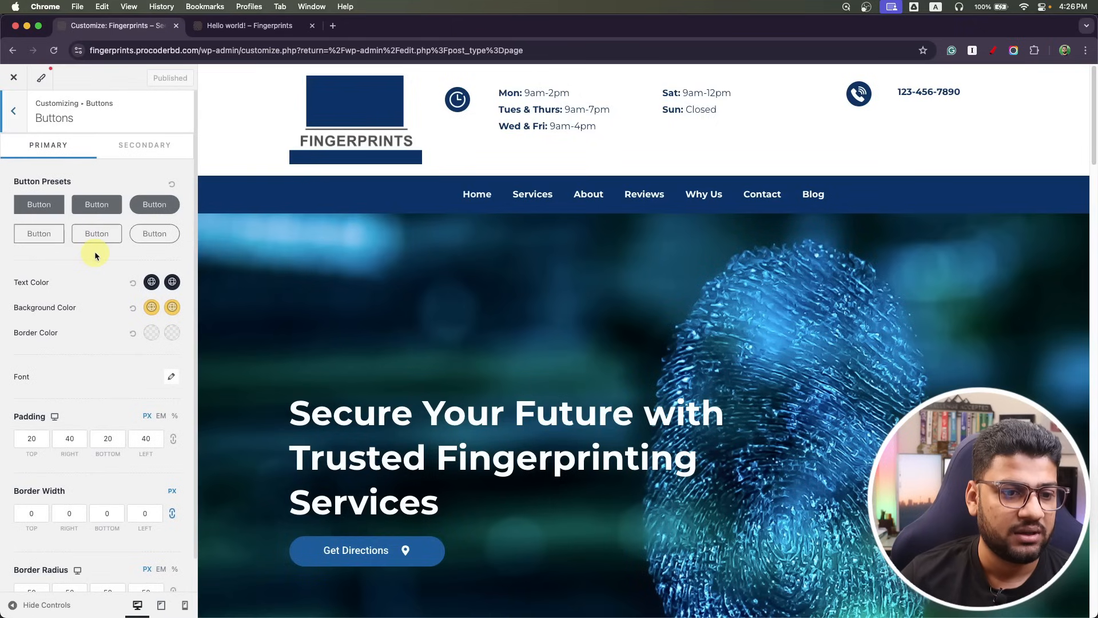
click(152, 307)
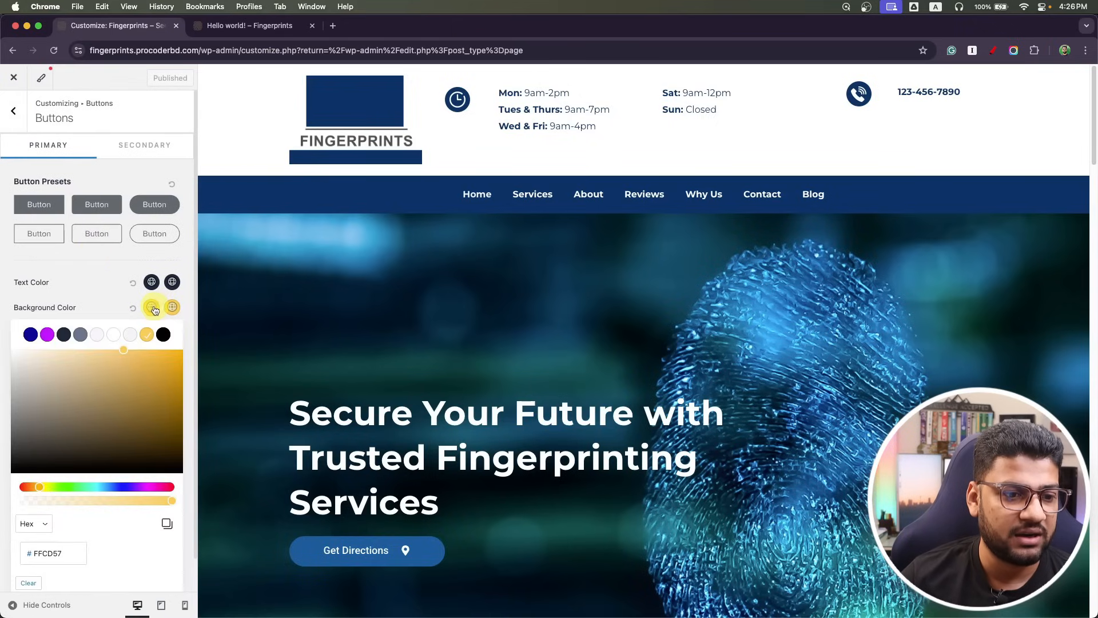
click(30, 334)
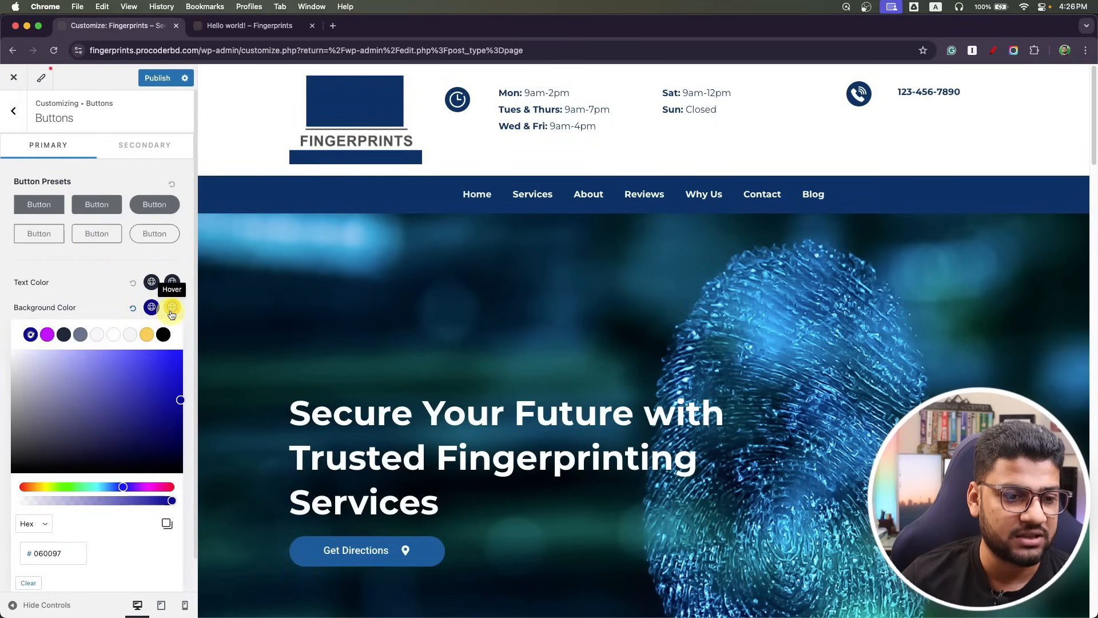
drag(73, 554, 18, 555)
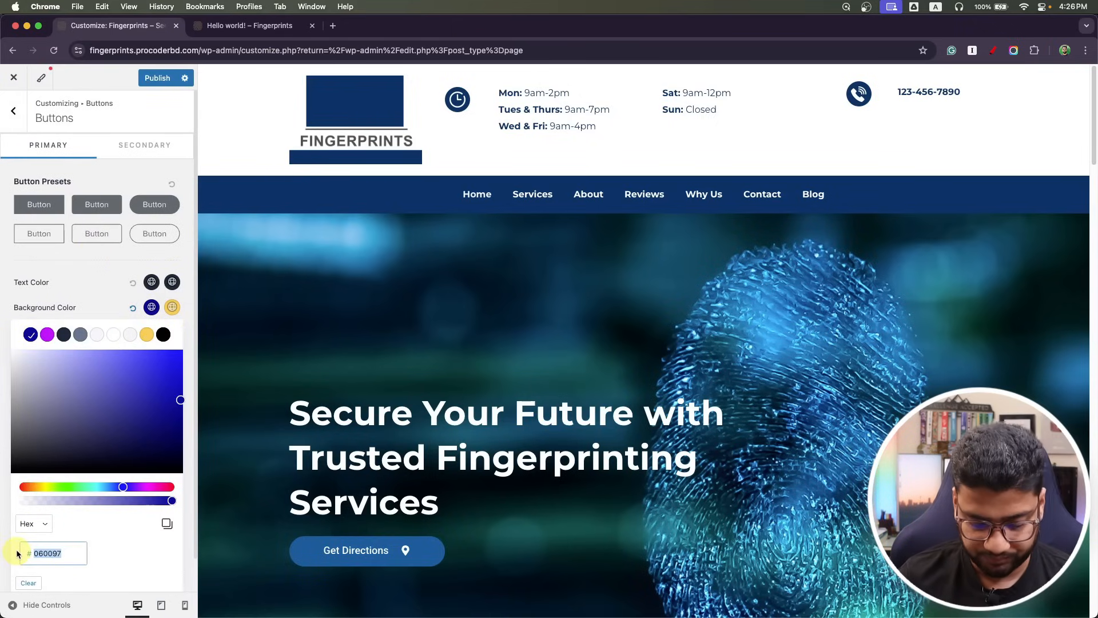
text(003366)
click(174, 305)
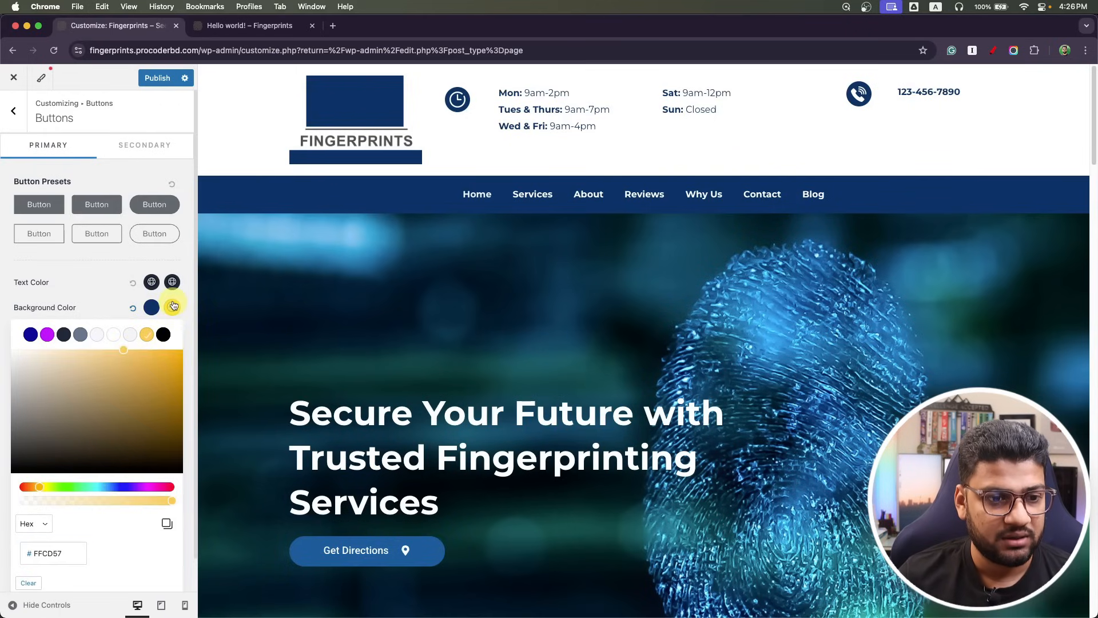
click(66, 297)
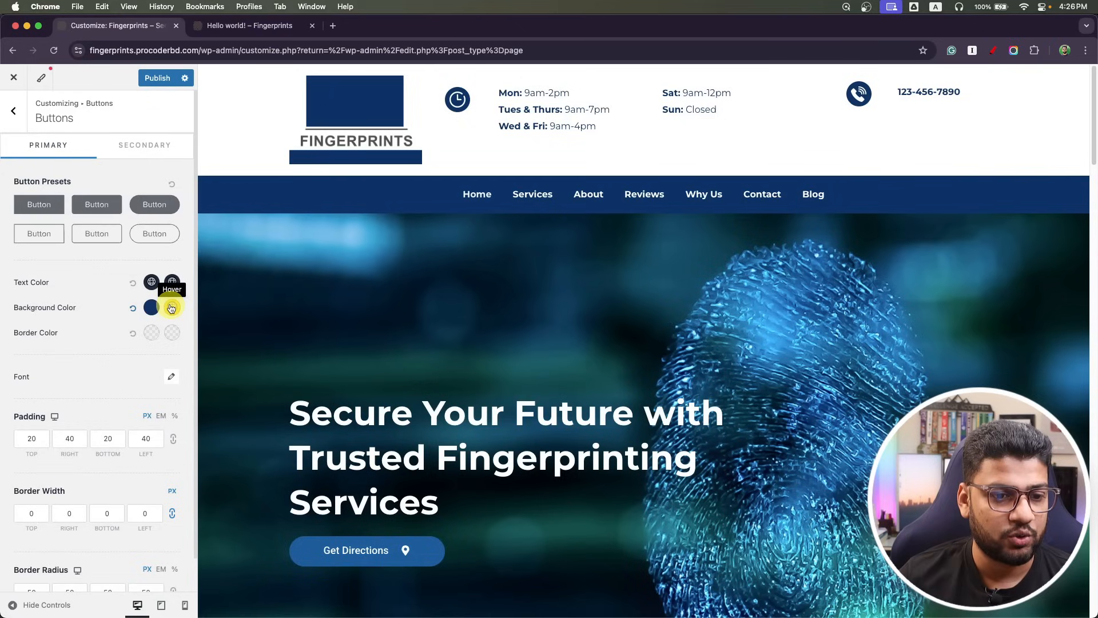
click(171, 308)
click(70, 336)
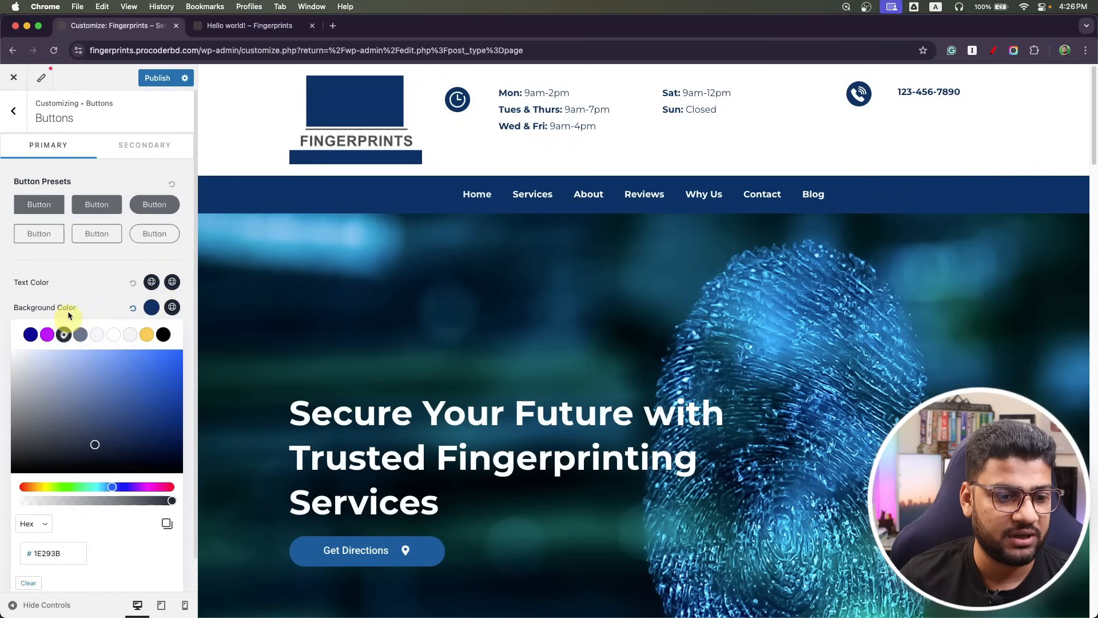
click(67, 286)
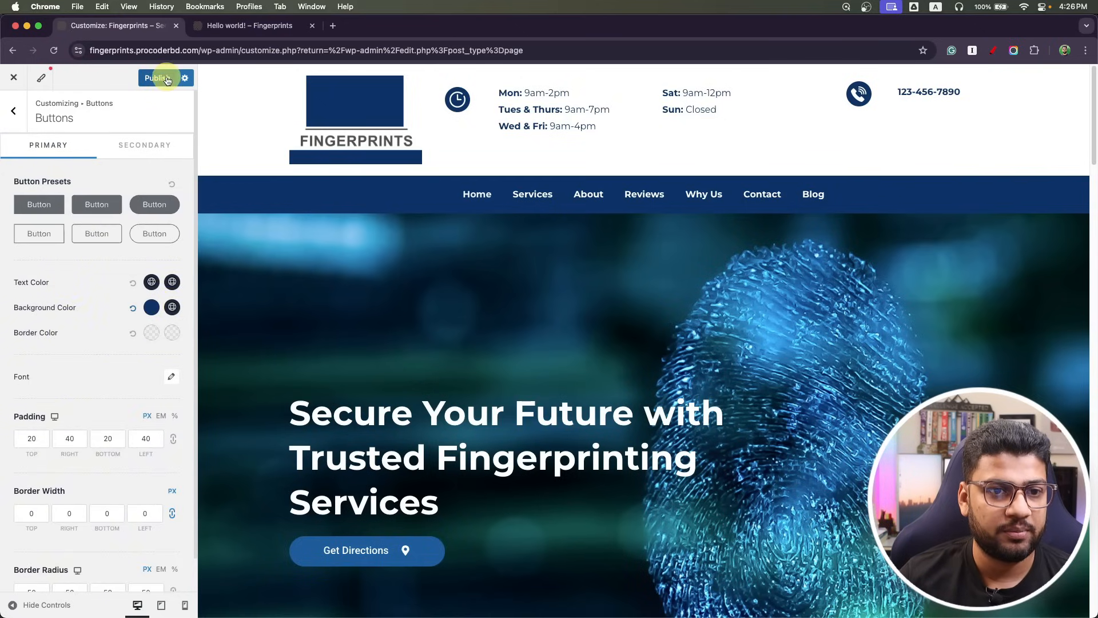
click(217, 25)
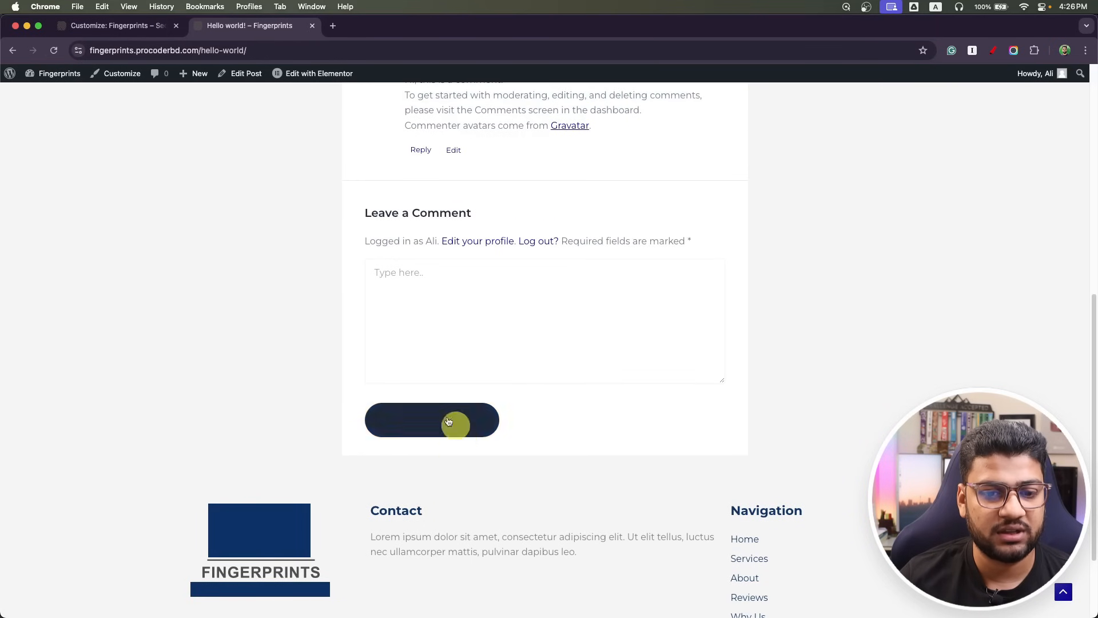
Make button text and hover text white, publish, and view the Hello world! post.
click(126, 29)
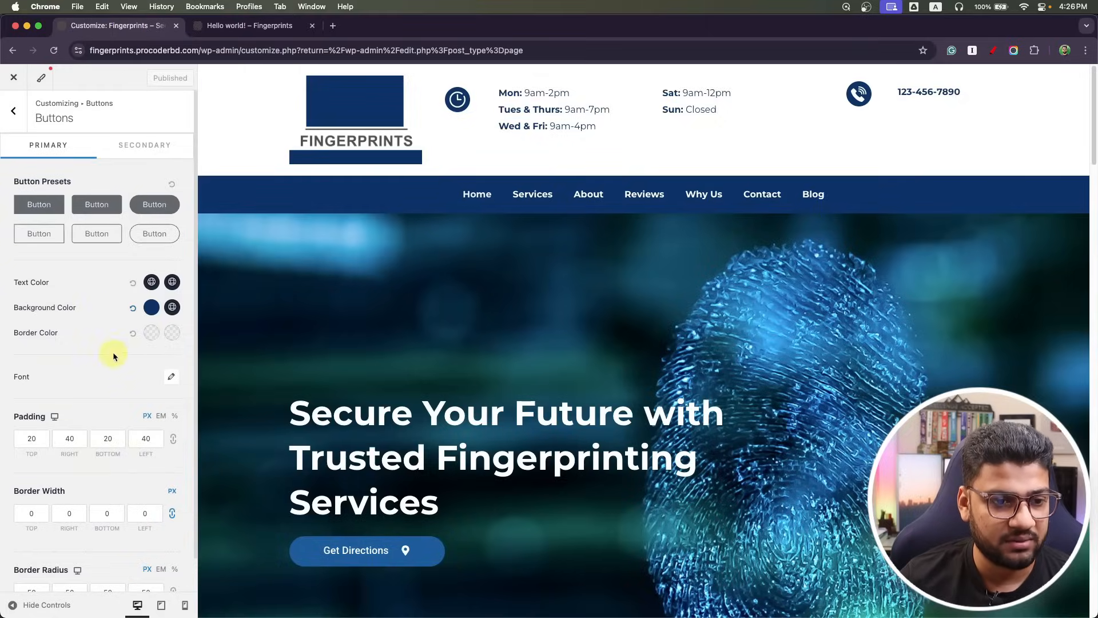
click(152, 282)
drag(73, 378, 1, 282)
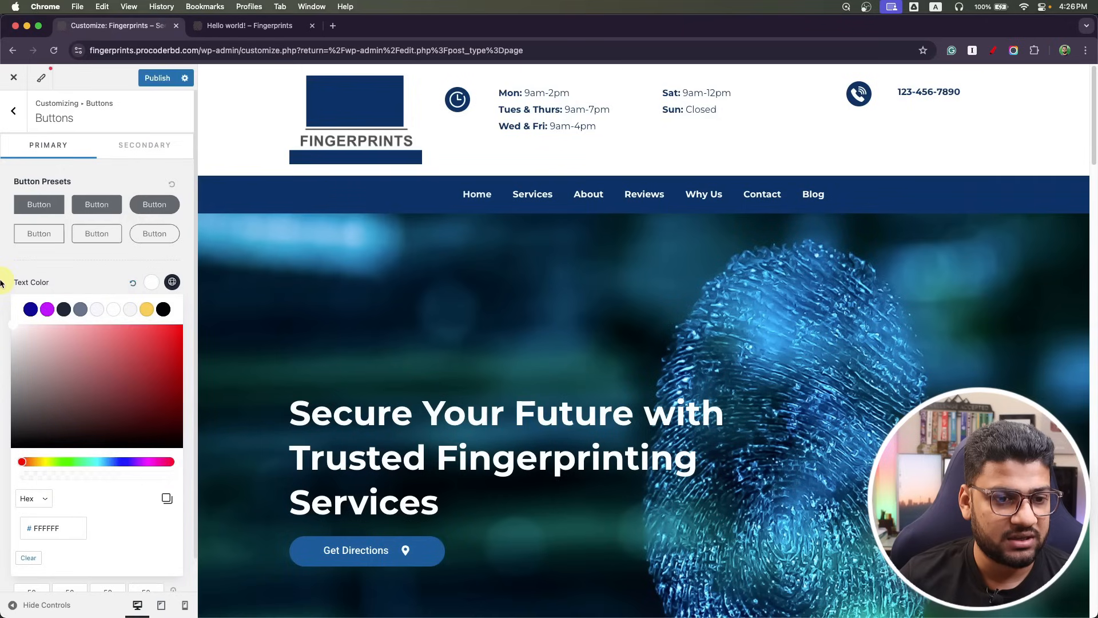
click(3, 282)
click(172, 282)
drag(93, 420, 1, 304)
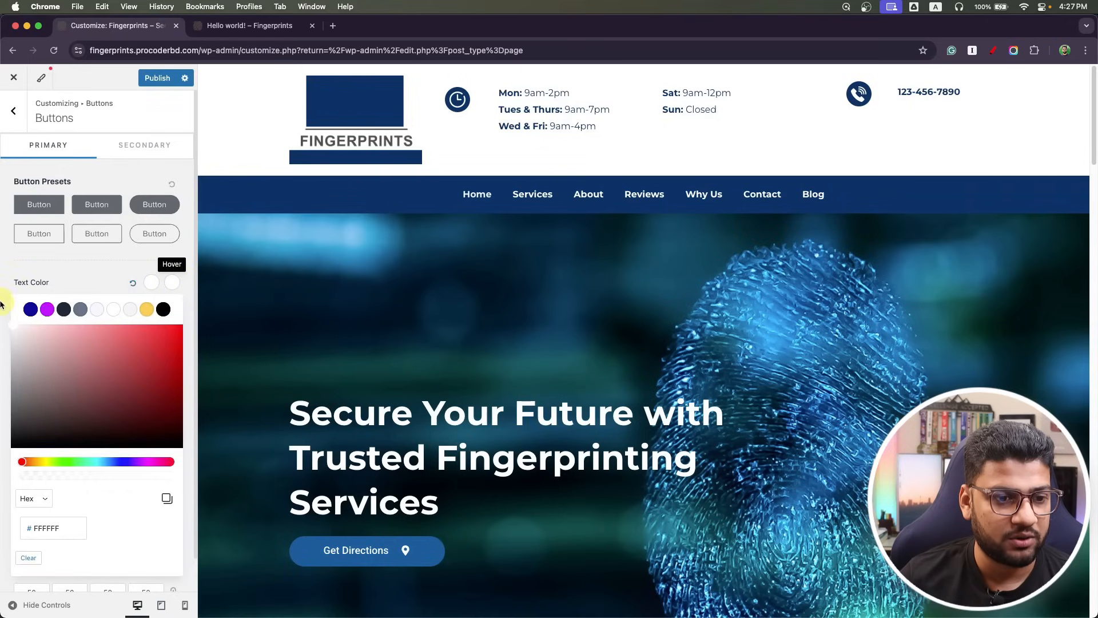
click(155, 77)
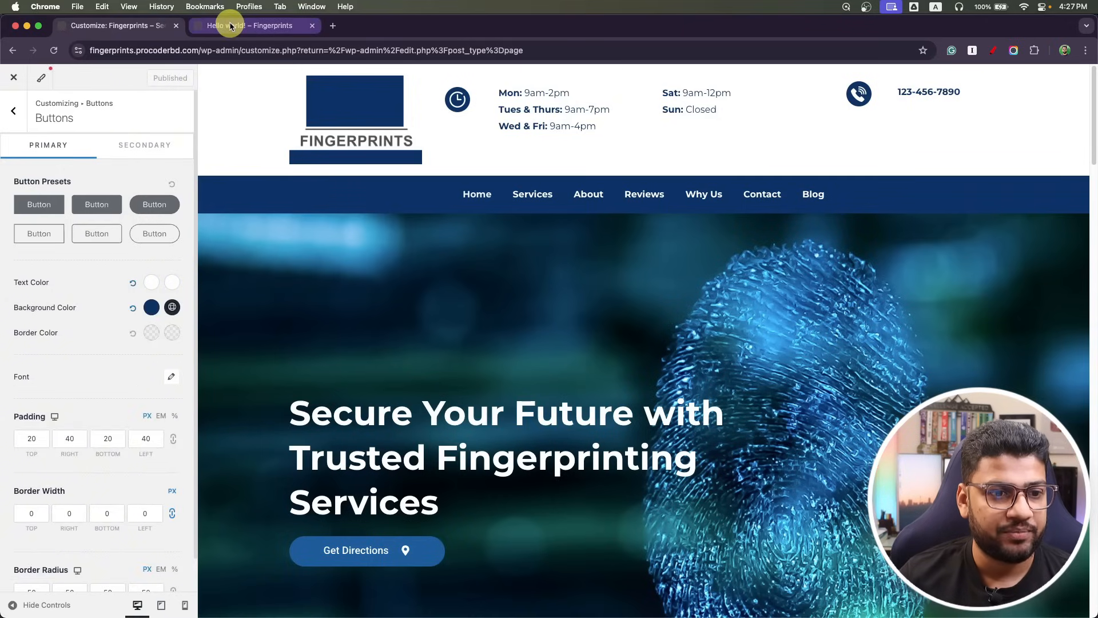
click(231, 26)
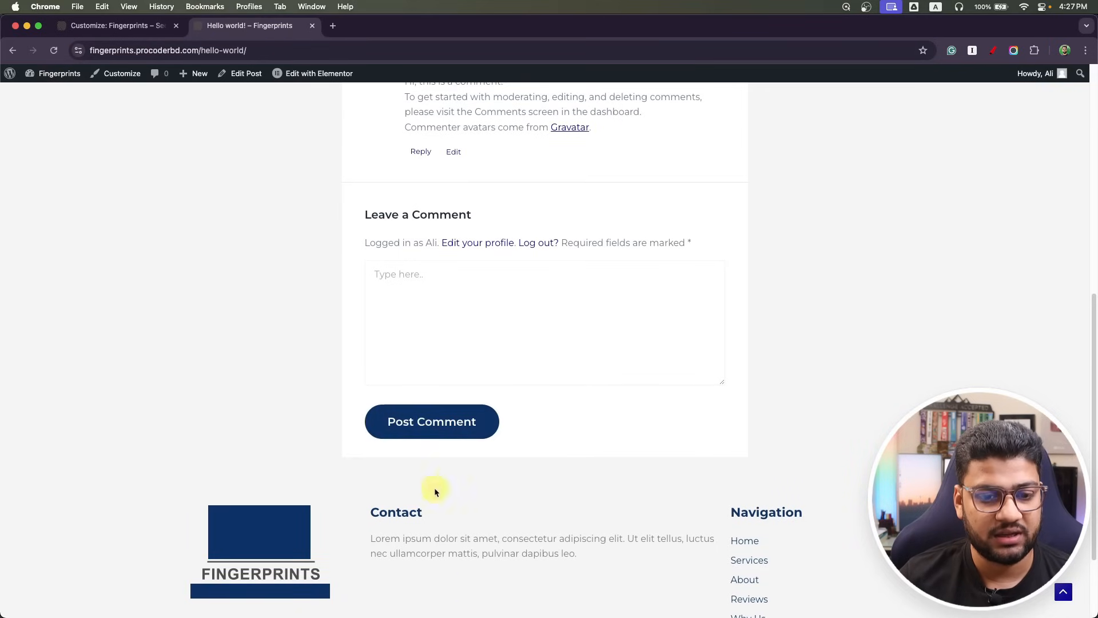
scroll(323, 486, up, 8)
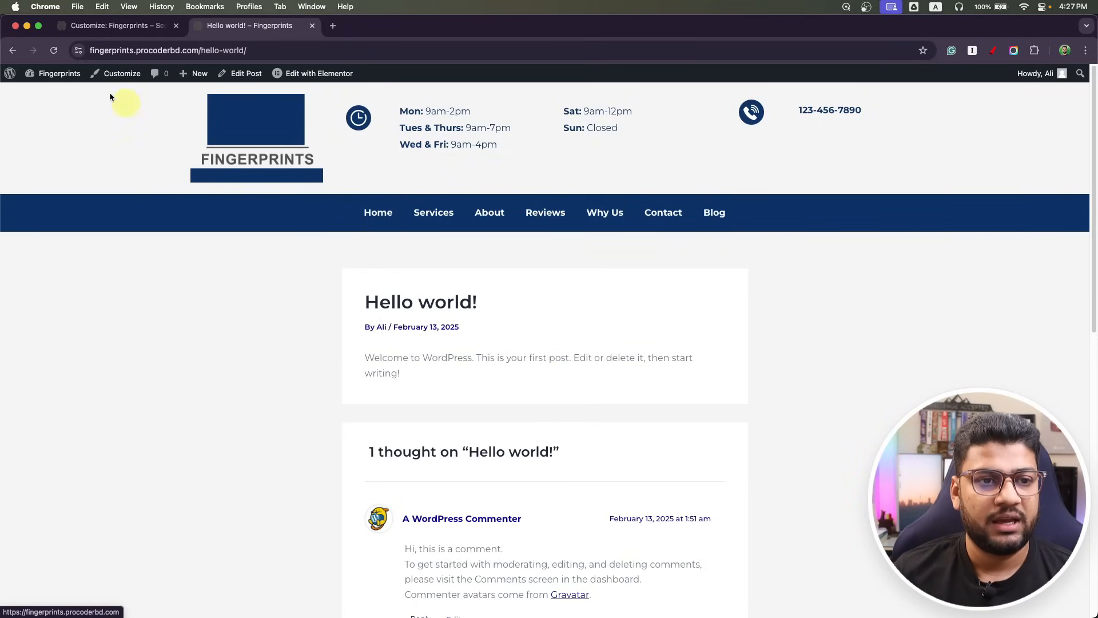
Close the Customizer and open the Home page in Elementor.
click(113, 26)
click(7, 84)
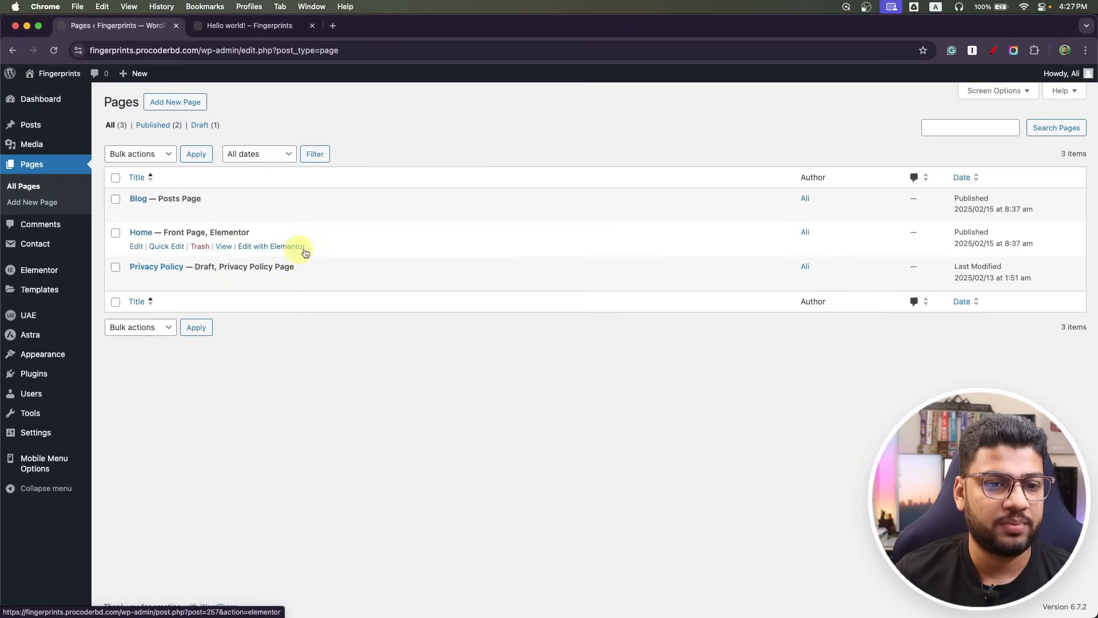
click(293, 246)
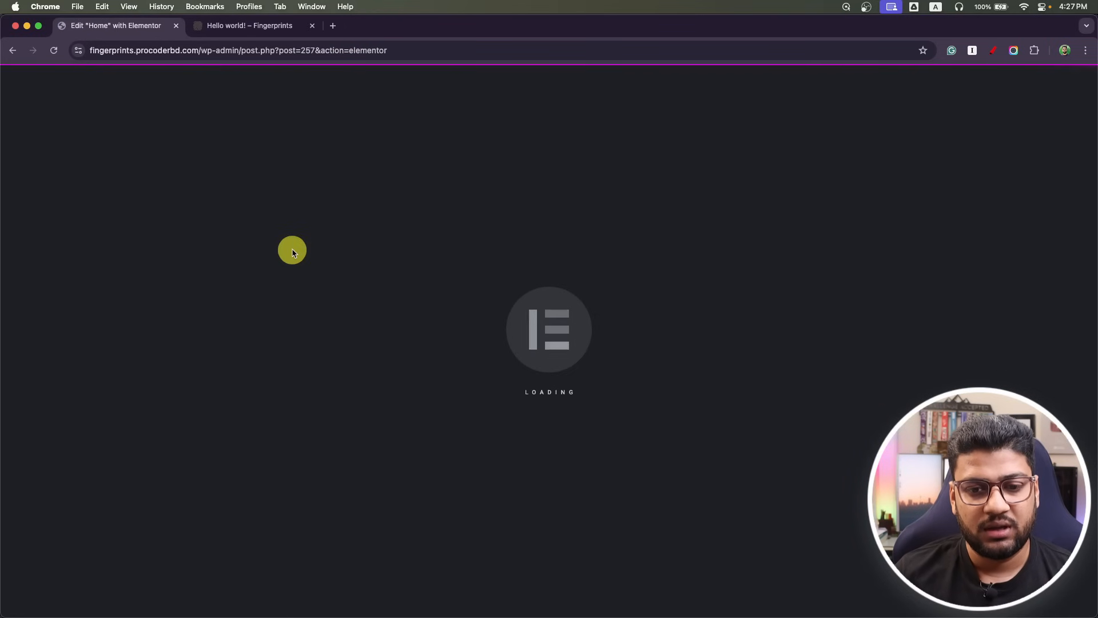
scroll(310, 283, down, 15)
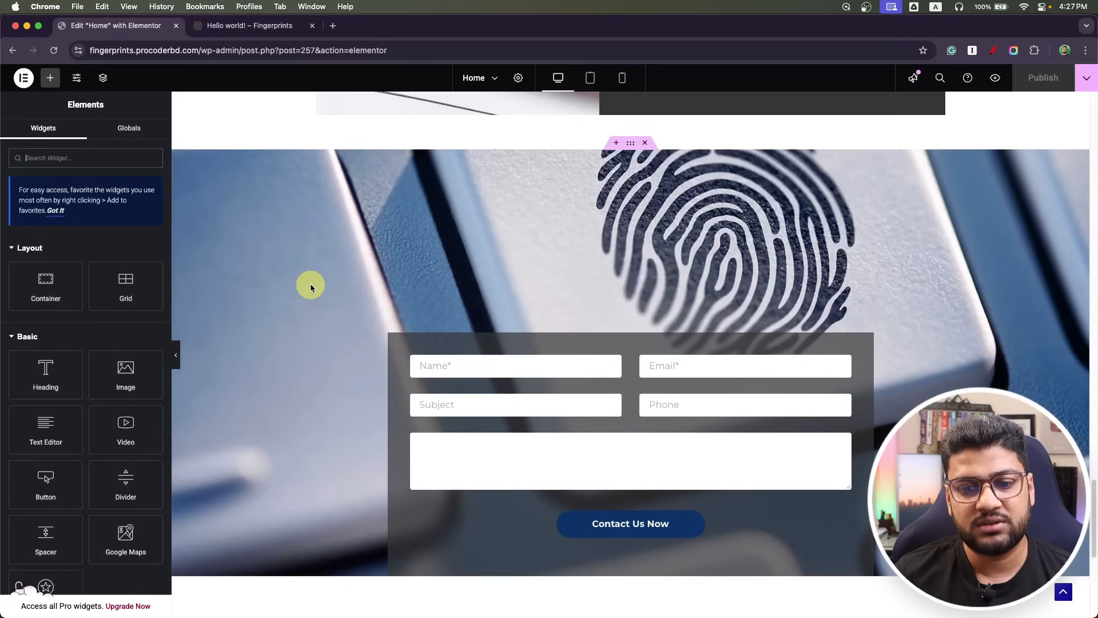
scroll(310, 286, up, 15)
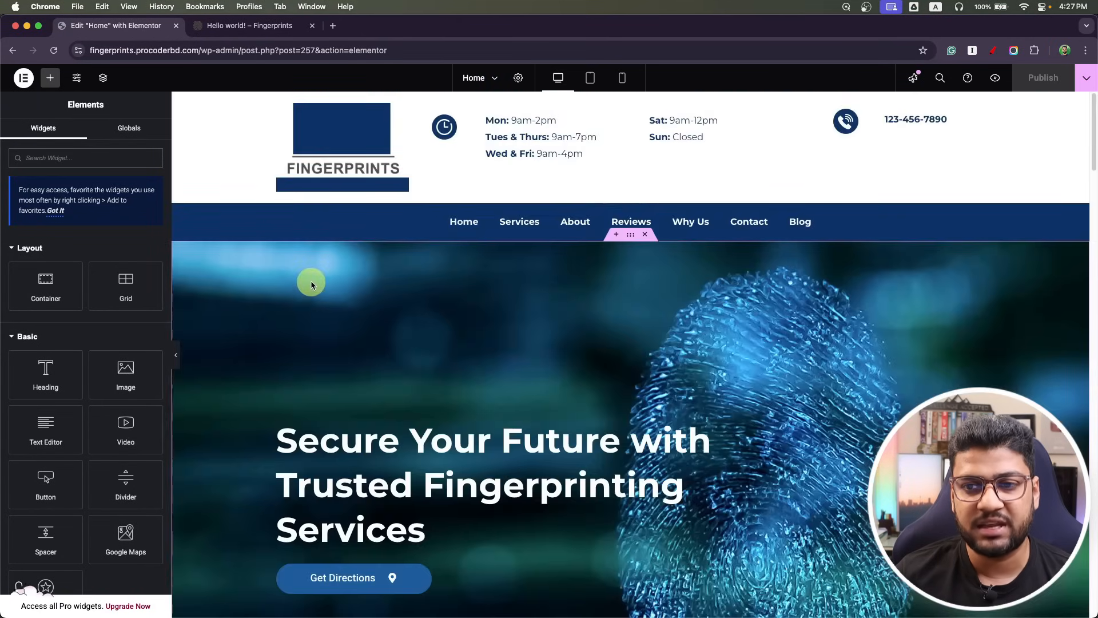
Save the Home page as the 'Home2.0' library template and exit to the WordPress editor.
click(1085, 79)
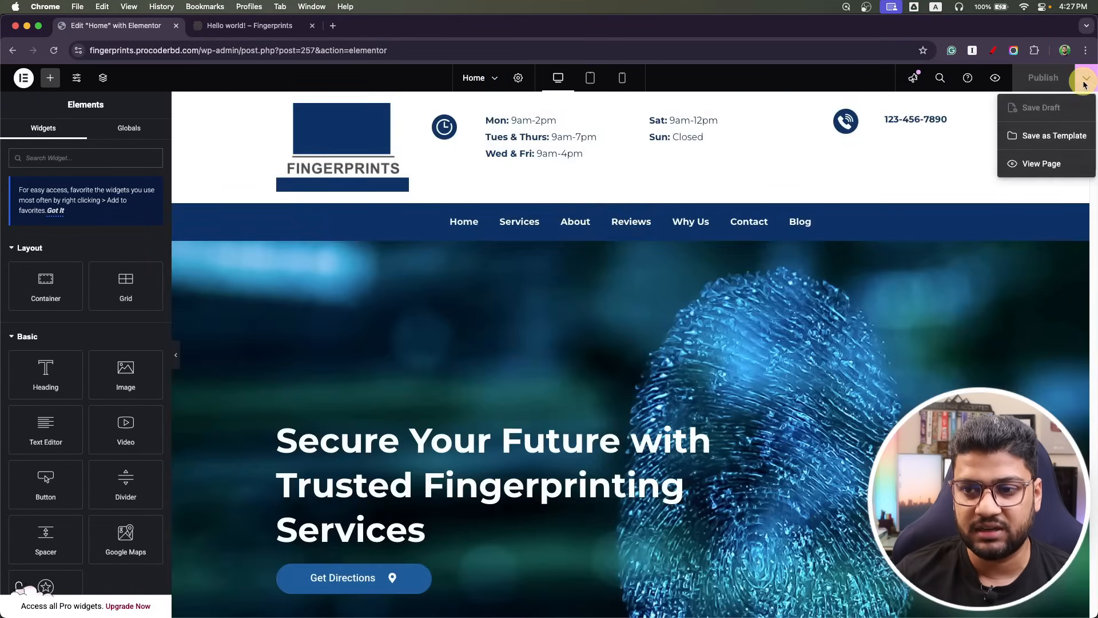
click(1067, 145)
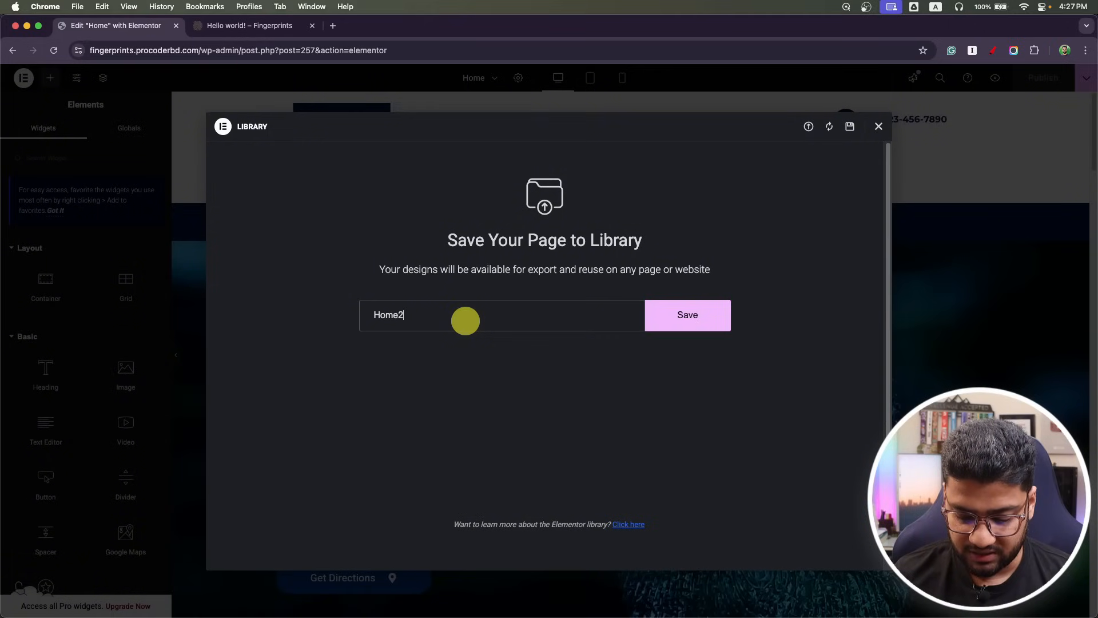
click(686, 309)
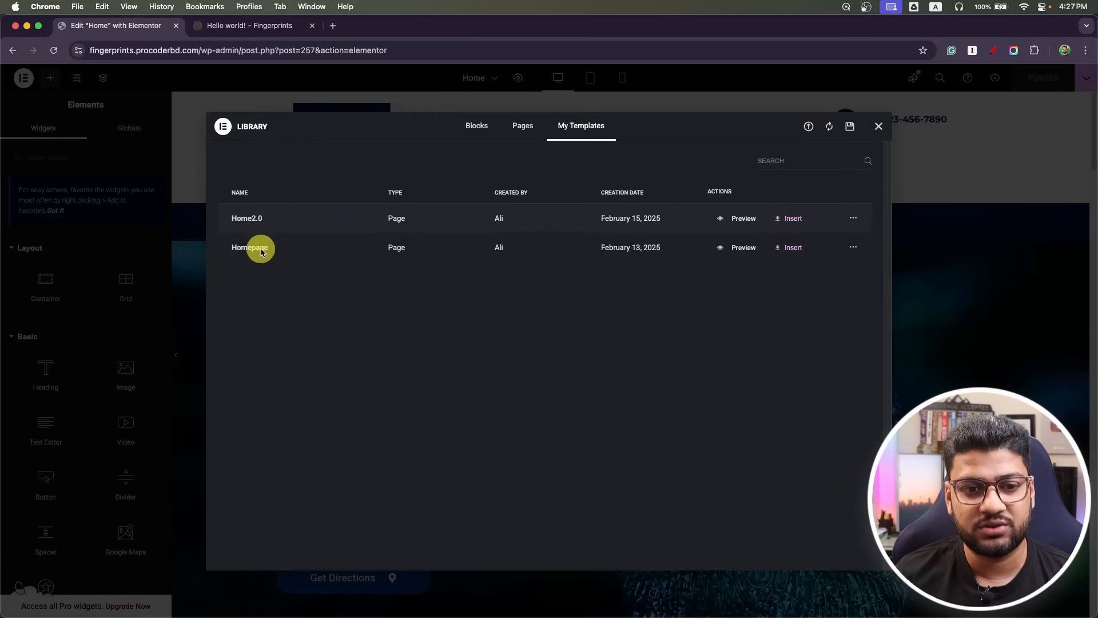
click(878, 126)
click(23, 78)
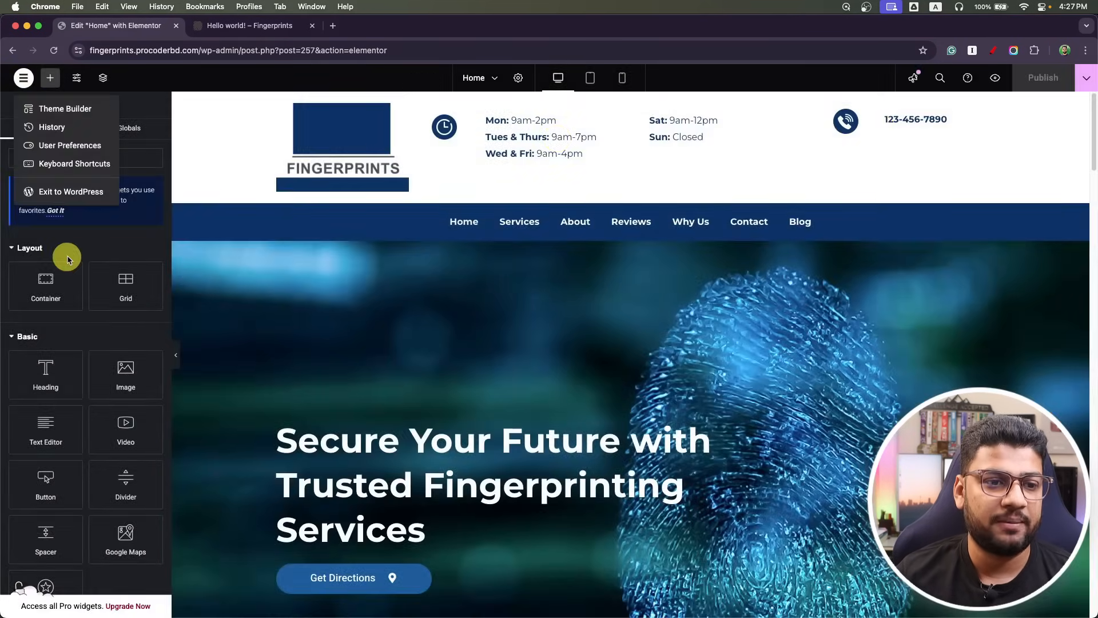
click(60, 191)
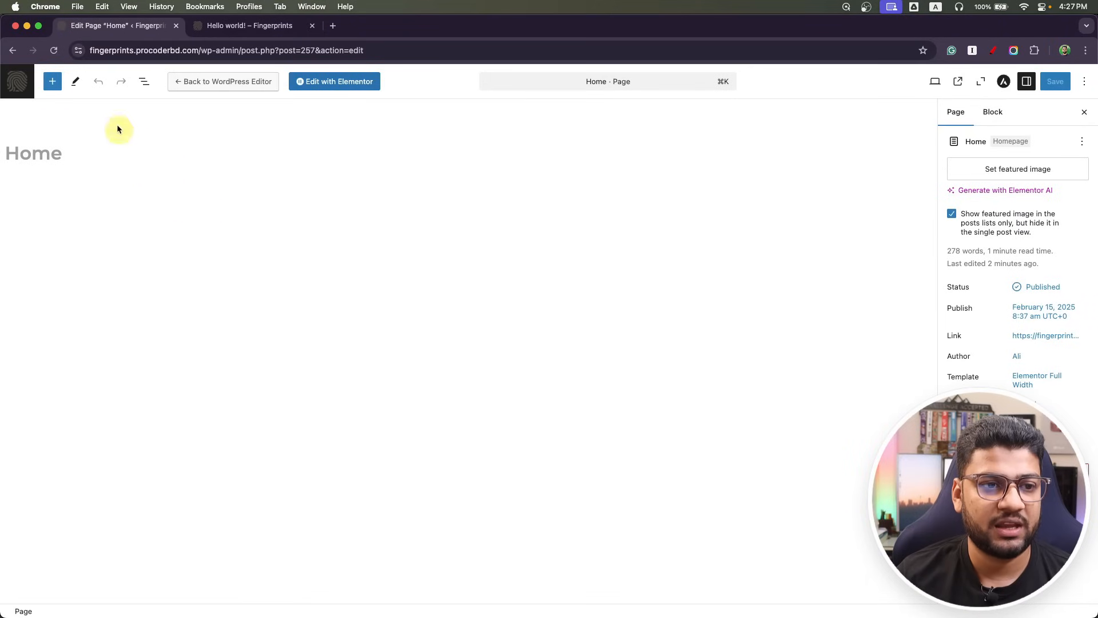
Create and publish a new 'About' page using the Elementor Full Width template.
click(11, 96)
click(183, 104)
text(About)
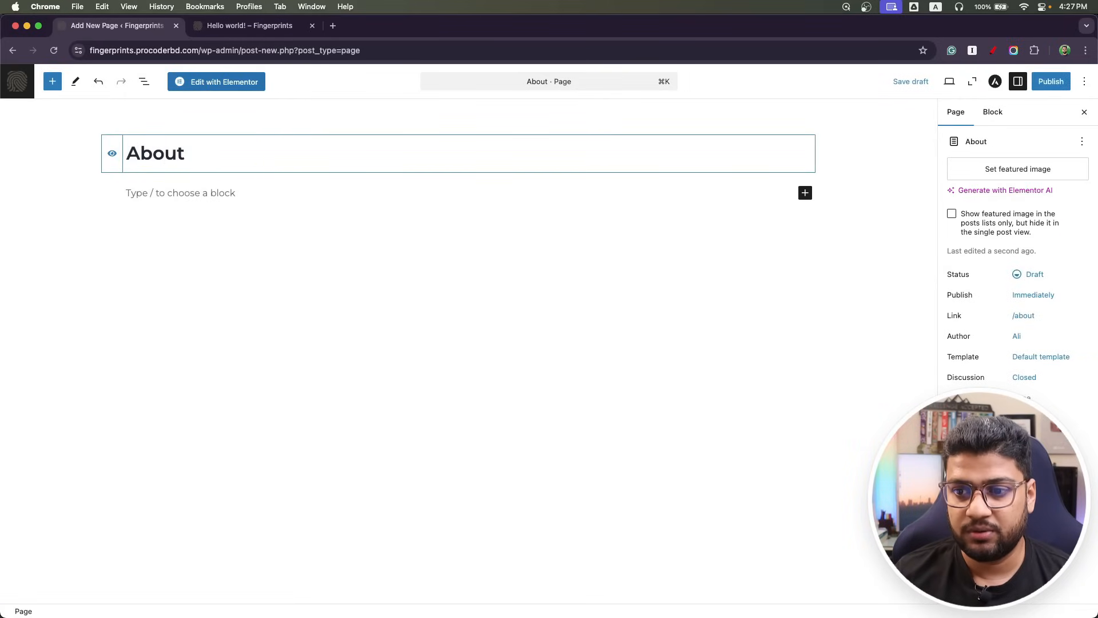
click(1038, 357)
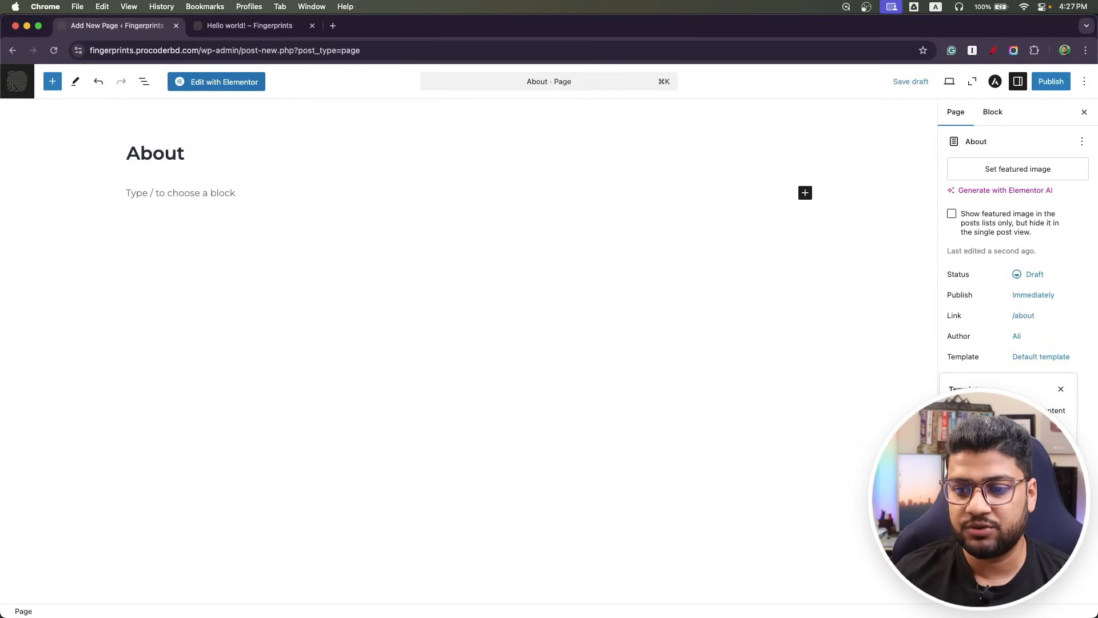
click(1048, 80)
click(1043, 80)
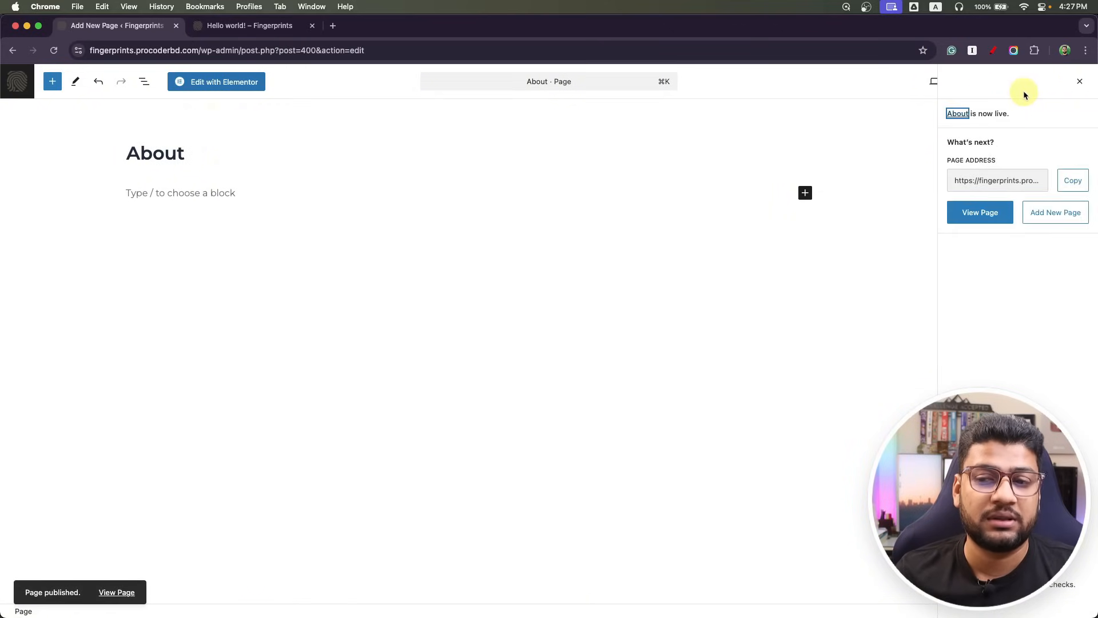
click(220, 83)
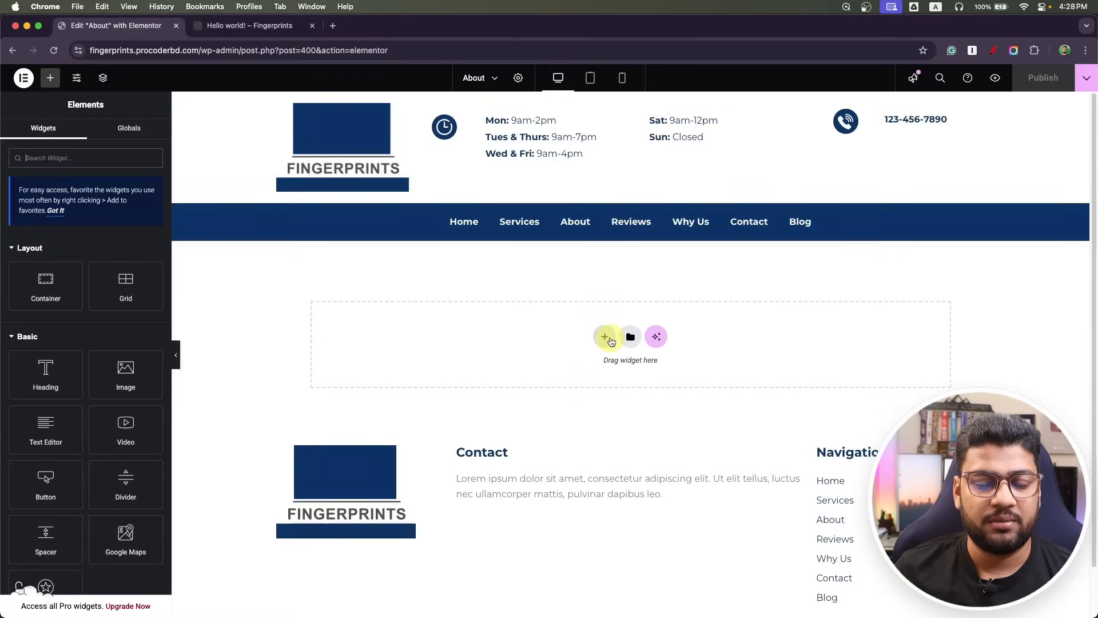
Insert the Home2.0 template from My Templates, applying its page settings.
click(626, 337)
click(578, 126)
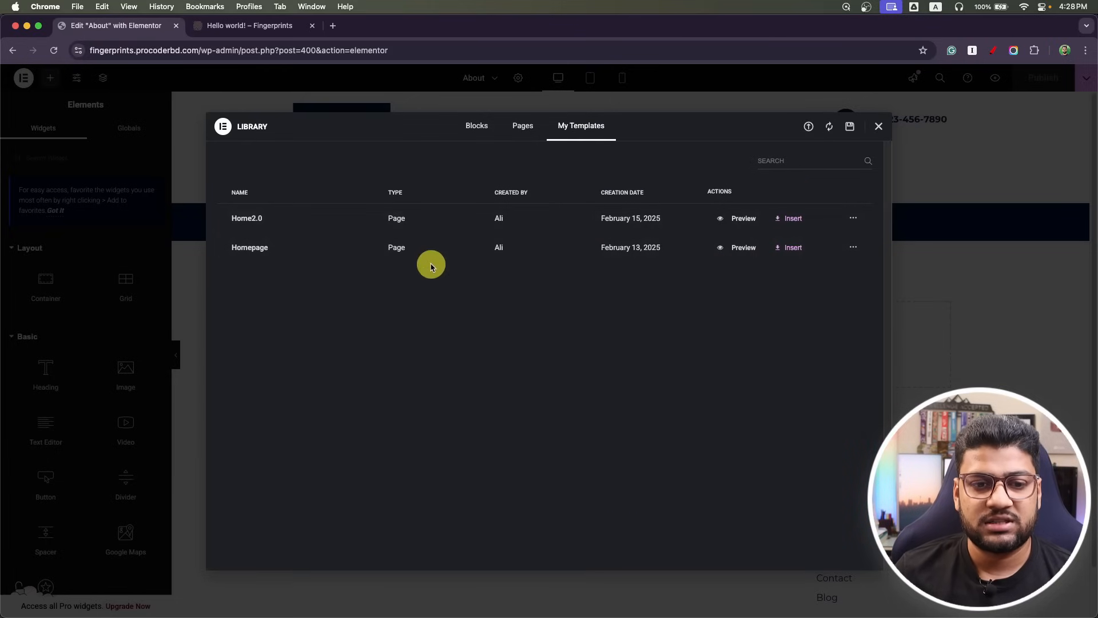
click(792, 219)
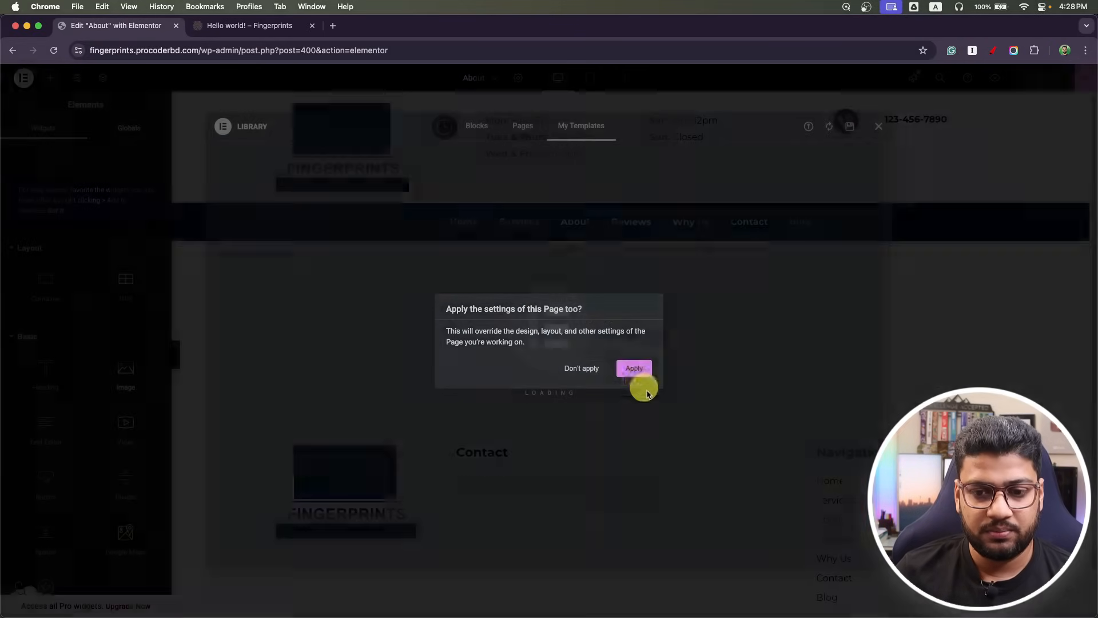
click(634, 368)
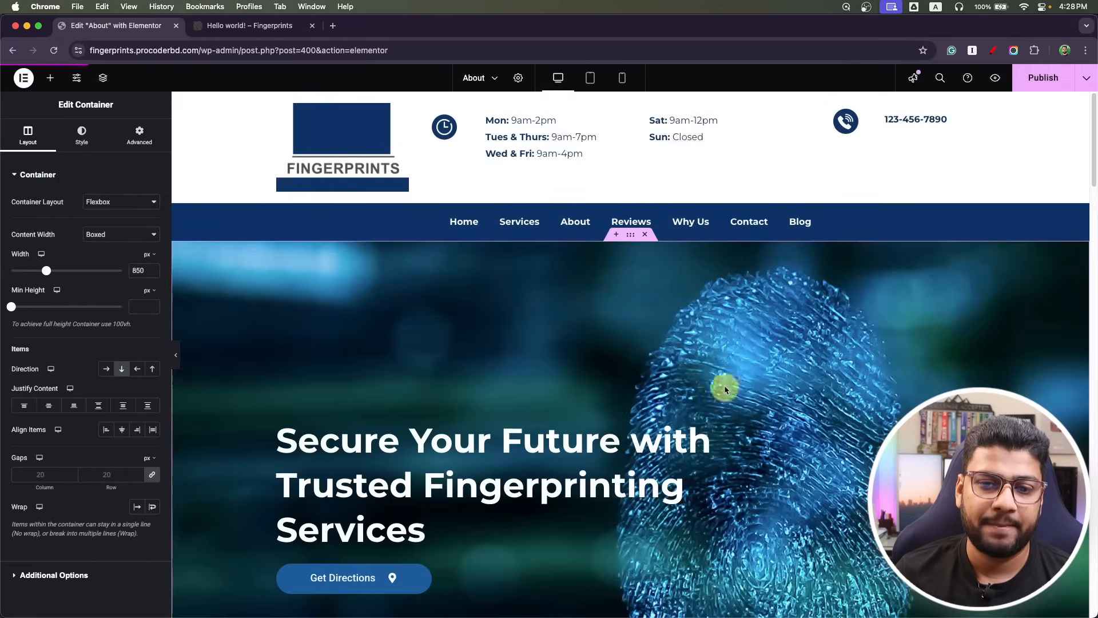
Delete the hero, Pricing, Our clients, Your Identity Verified and fingerprint sections plus the Learn More button.
scroll(598, 345, down, 8)
scroll(597, 346, up, 8)
scroll(597, 346, up, 1)
click(646, 235)
scroll(606, 389, down, 1)
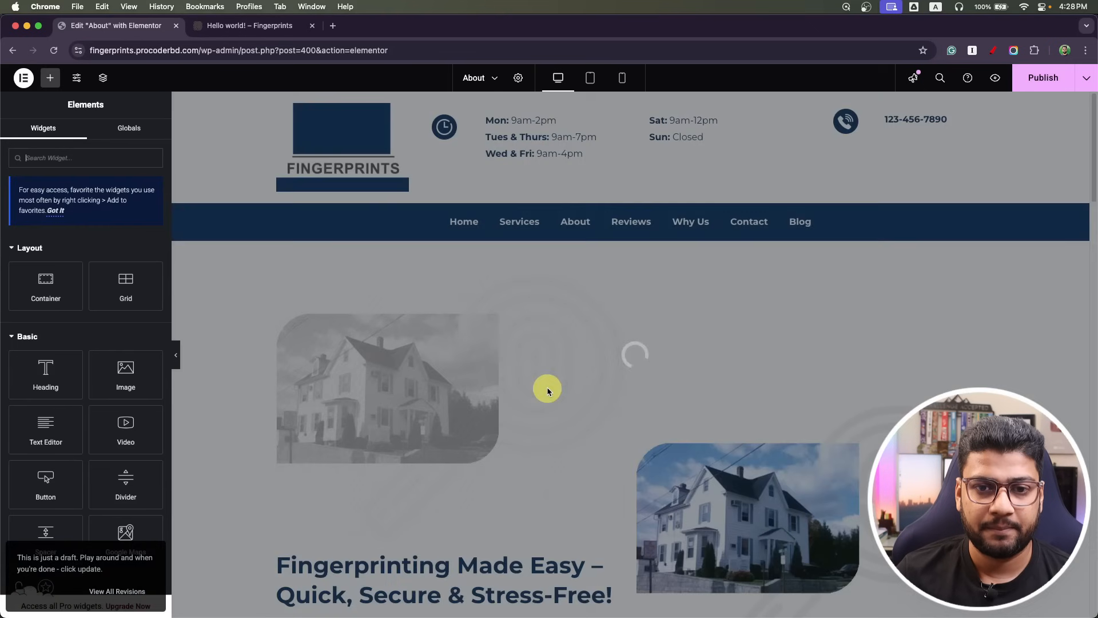
scroll(620, 377, down, 5)
scroll(618, 375, up, 4)
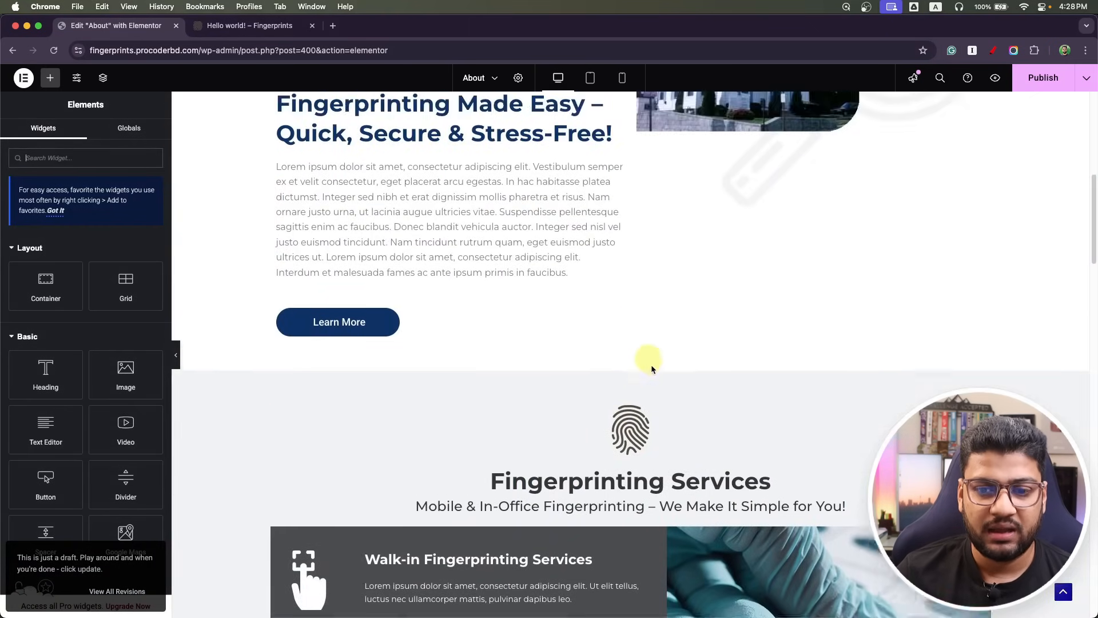
scroll(632, 426, down, 2)
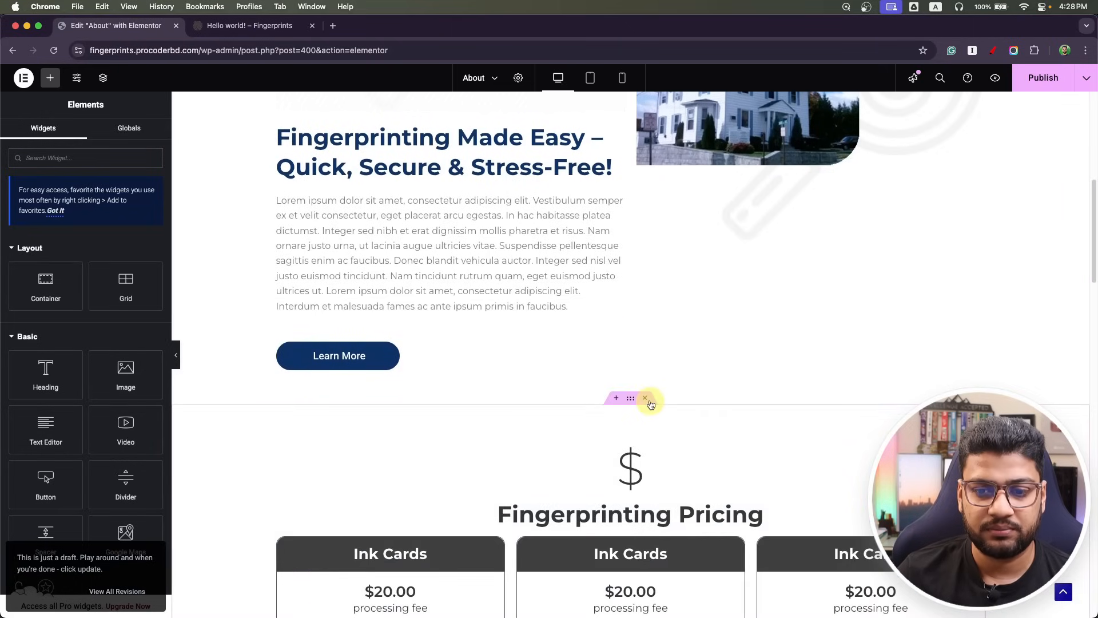
click(645, 398)
click(645, 398)
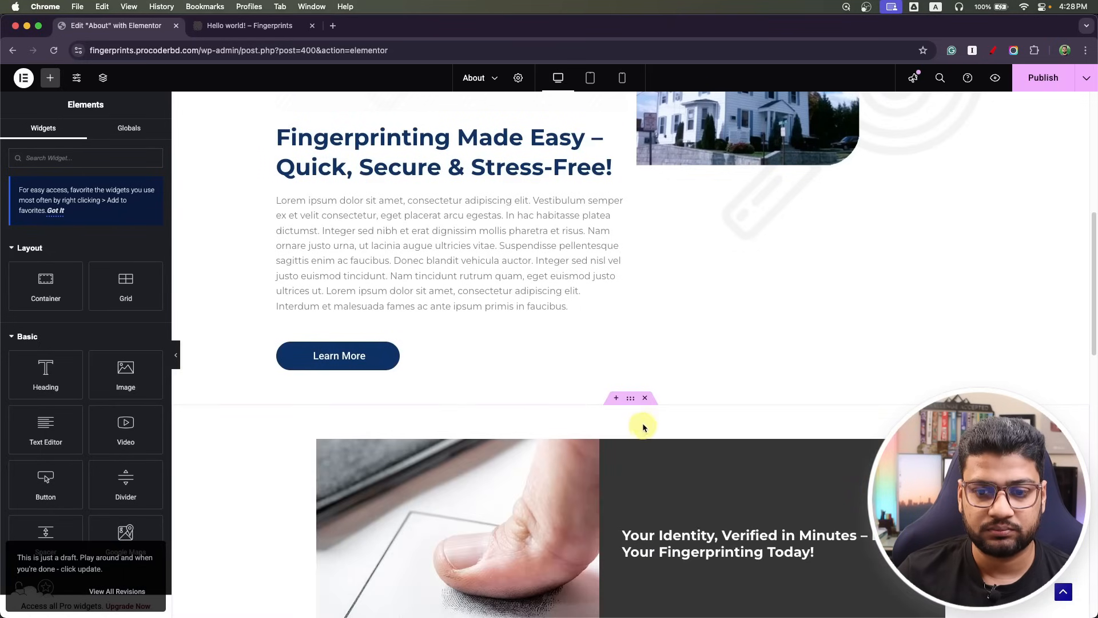
click(645, 398)
click(645, 398)
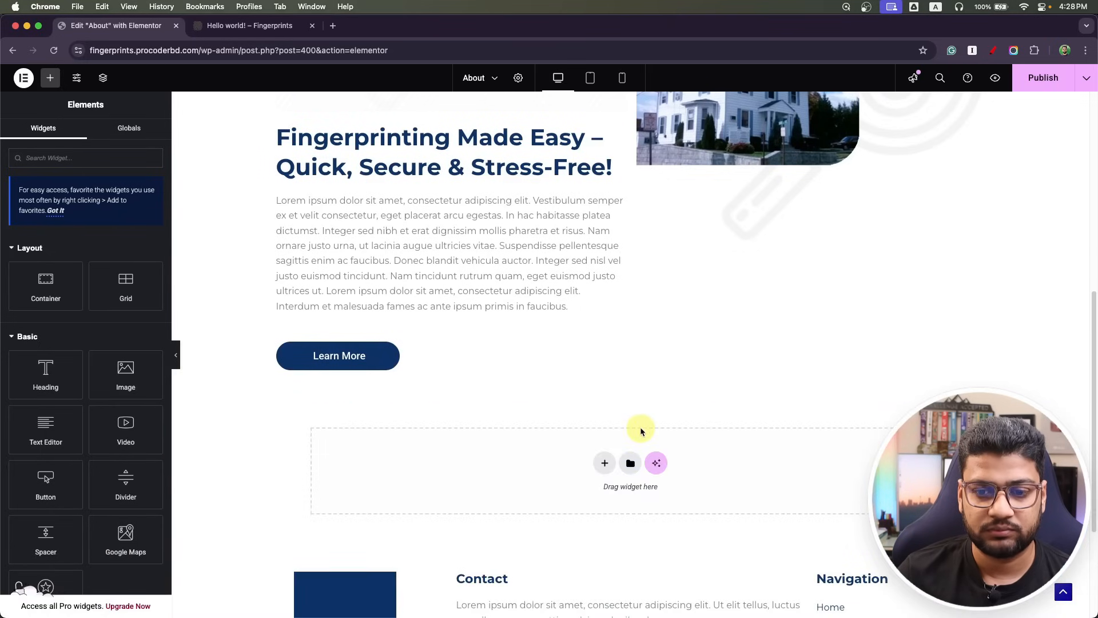
right_click(615, 354)
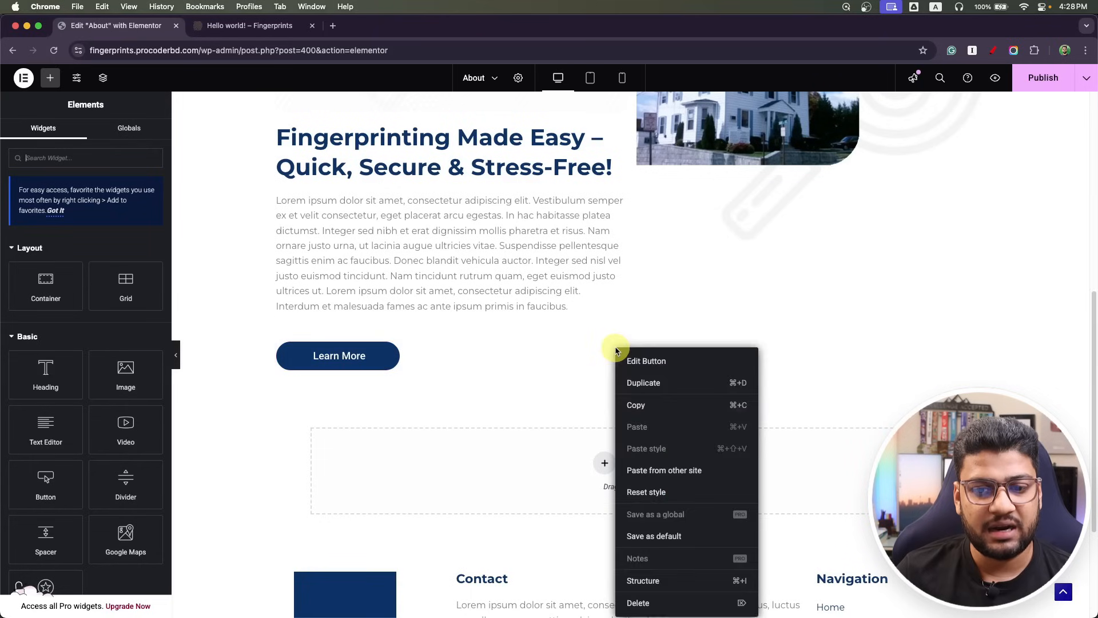
click(656, 605)
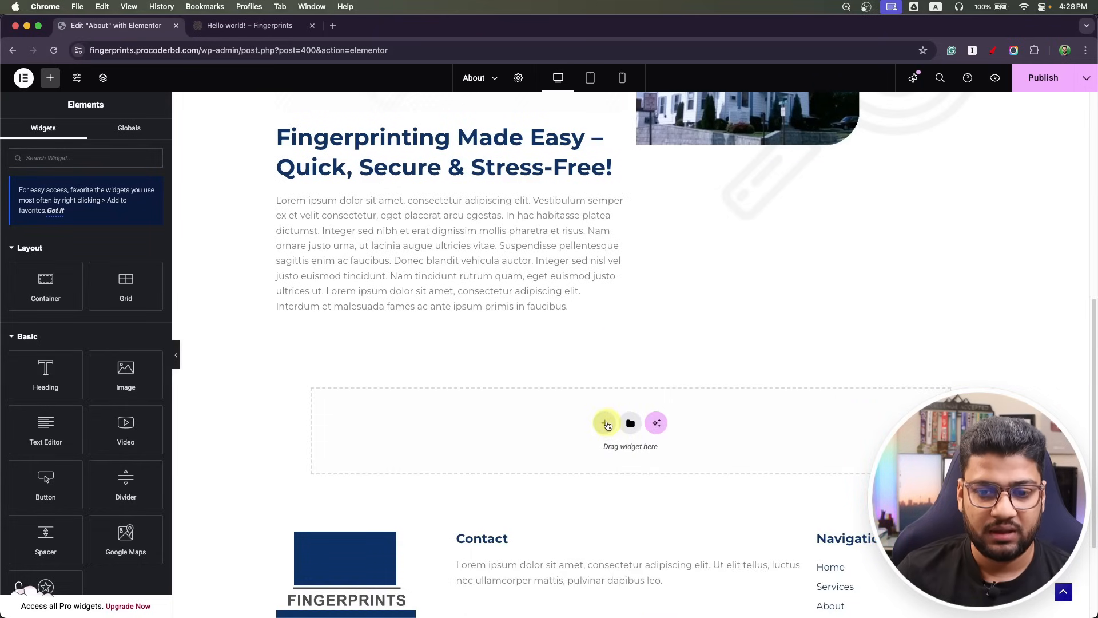
Add a one-column flexbox container and move a duplicate of the Lorem ipsum paragraph into it.
click(605, 423)
click(599, 451)
click(473, 449)
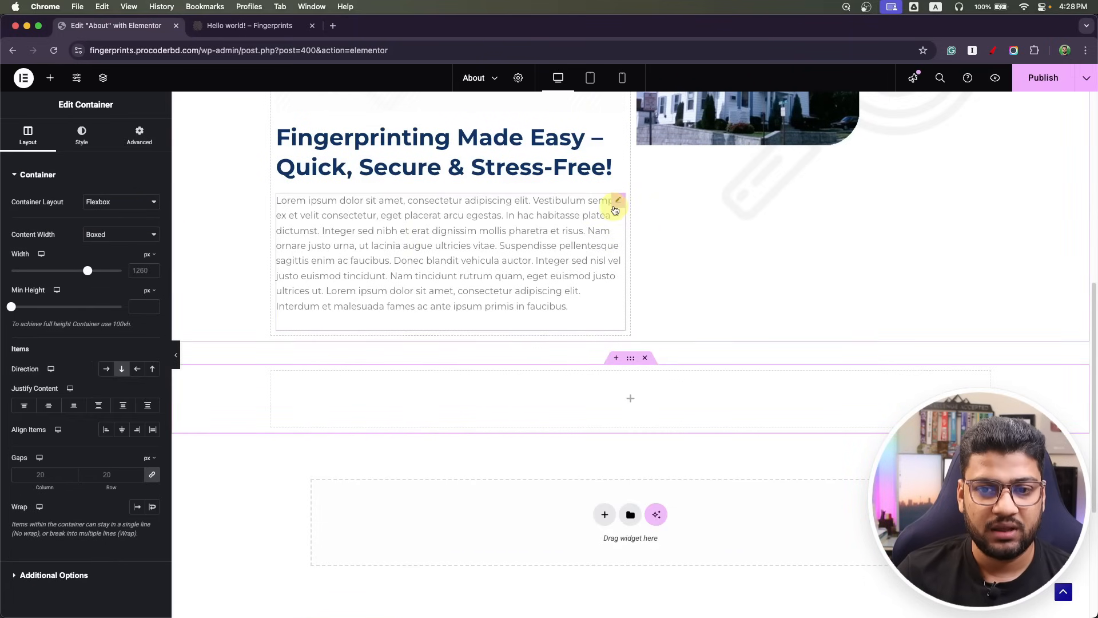
right_click(616, 203)
click(642, 238)
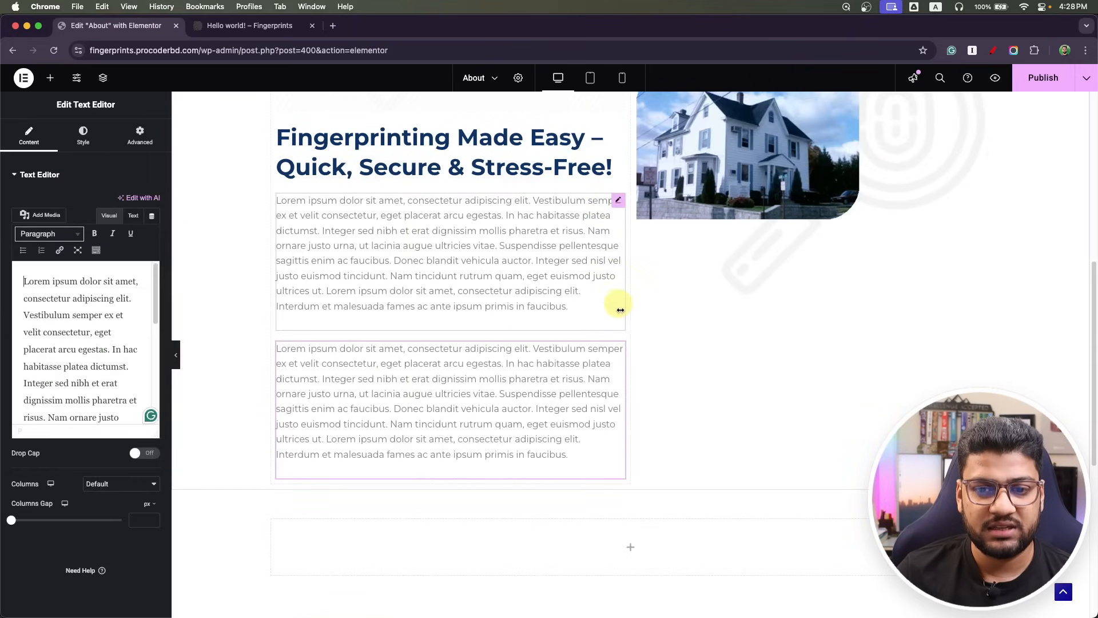
drag(618, 349, 618, 532)
scroll(590, 474, down, 4)
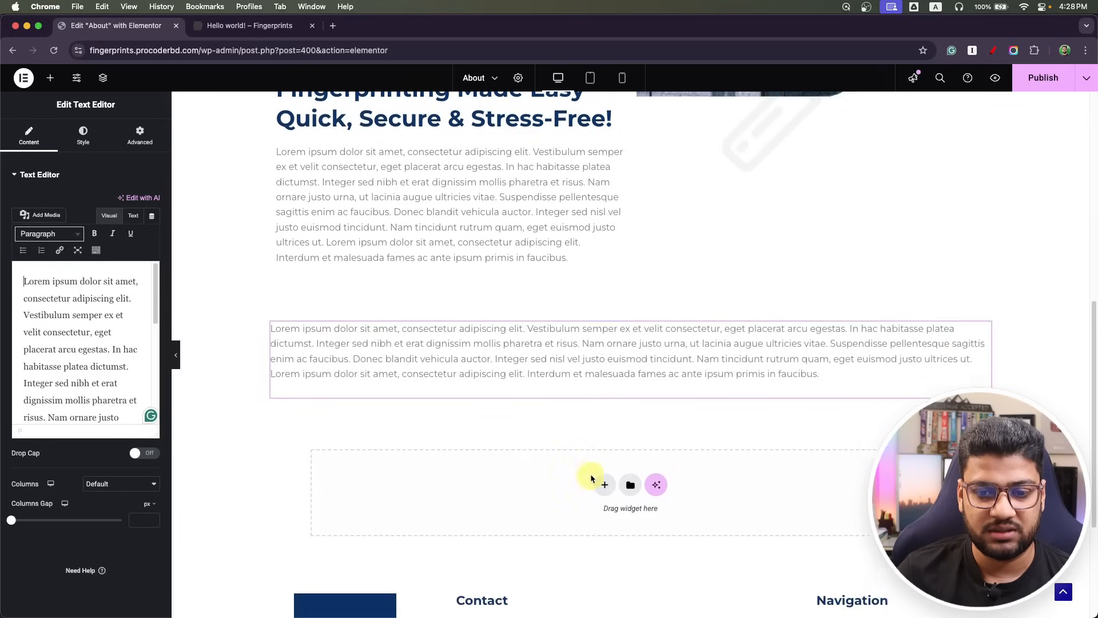
scroll(385, 409, up, 10)
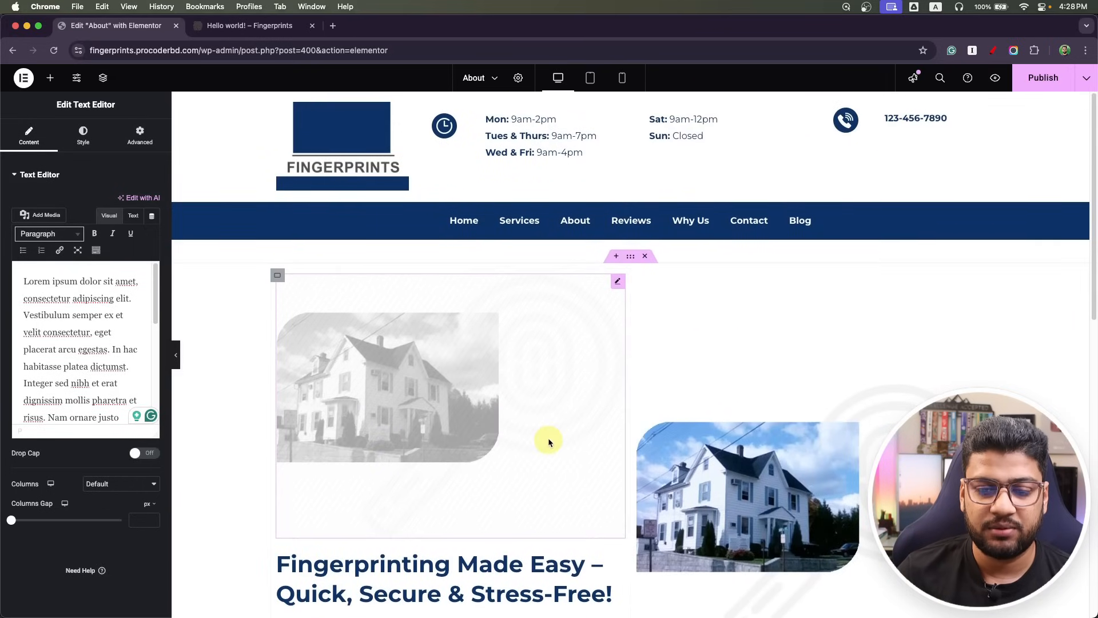
scroll(549, 441, down, 8)
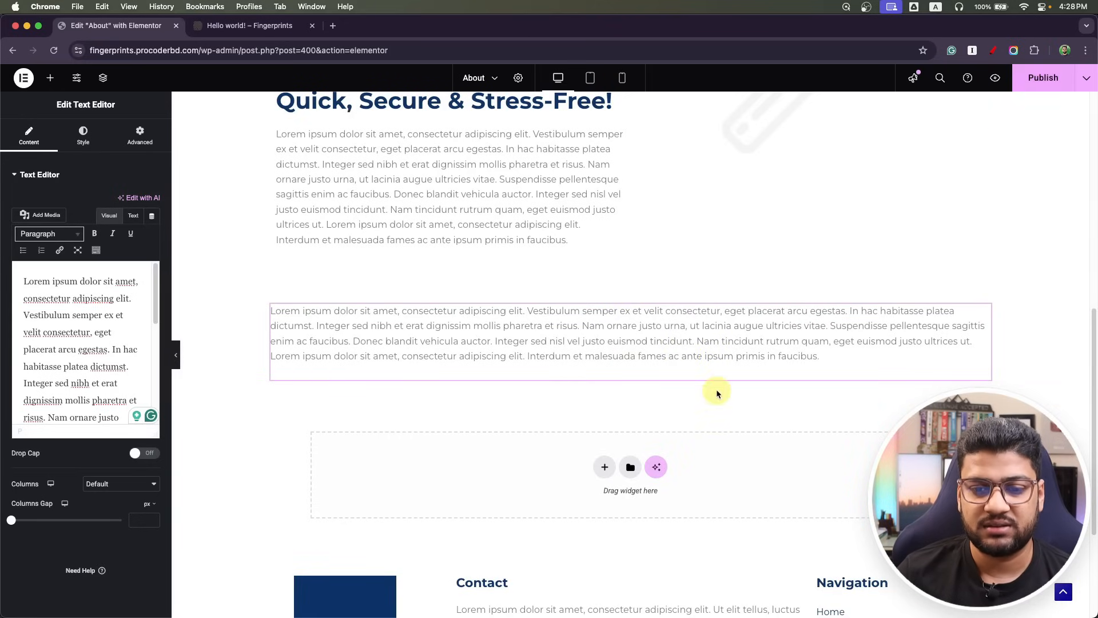
click(605, 466)
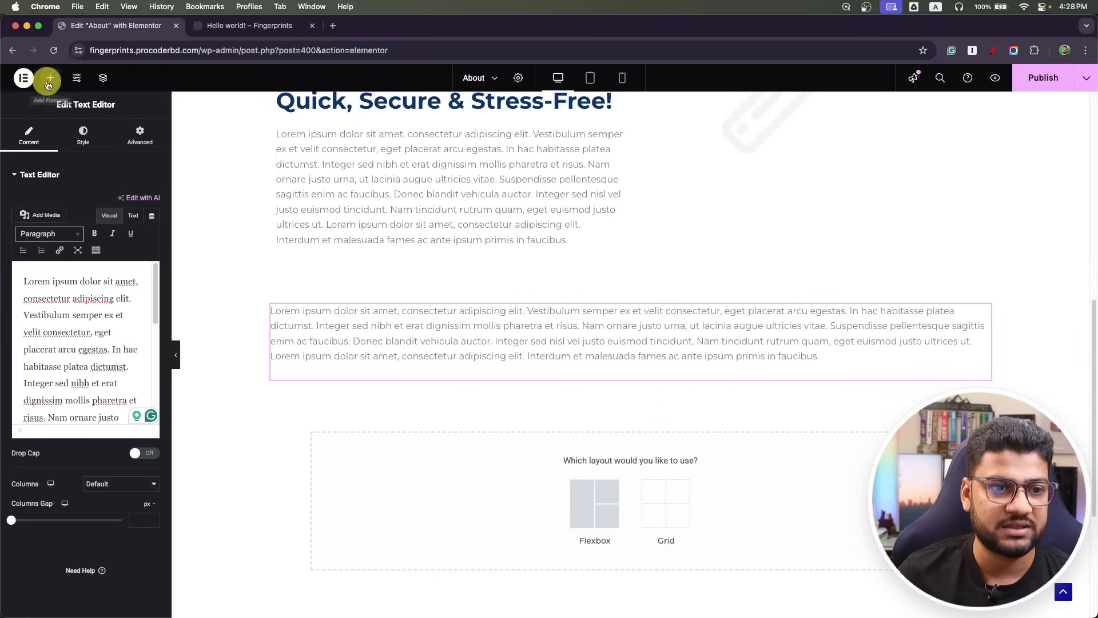
Add the gloved-finger photo as a left-aligned image below the paragraph and save the page.
click(50, 78)
drag(126, 373, 412, 362)
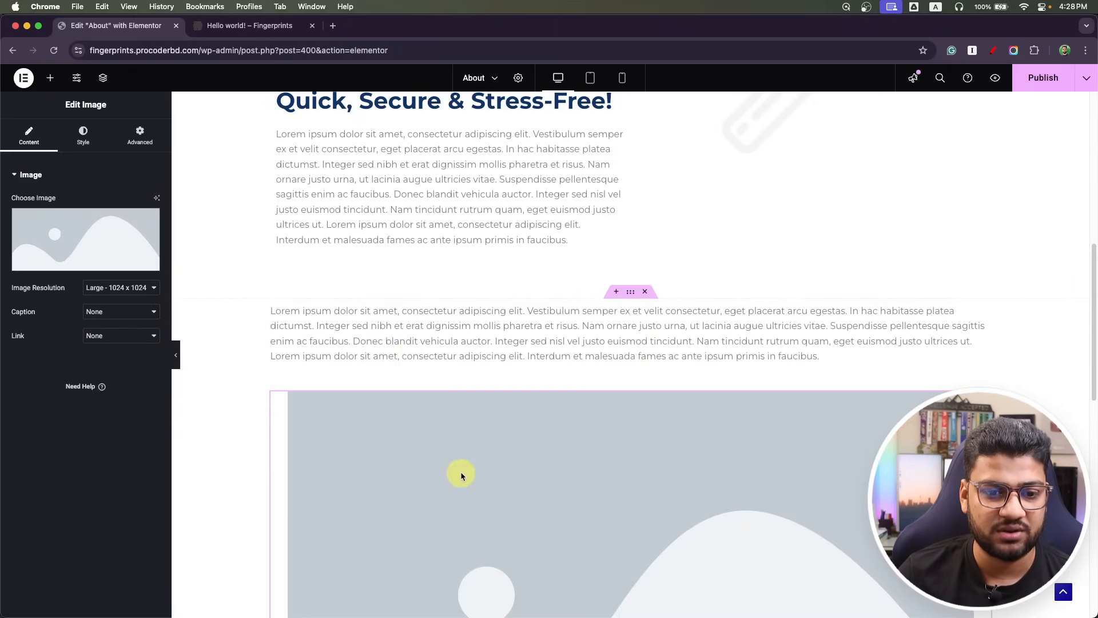
click(100, 263)
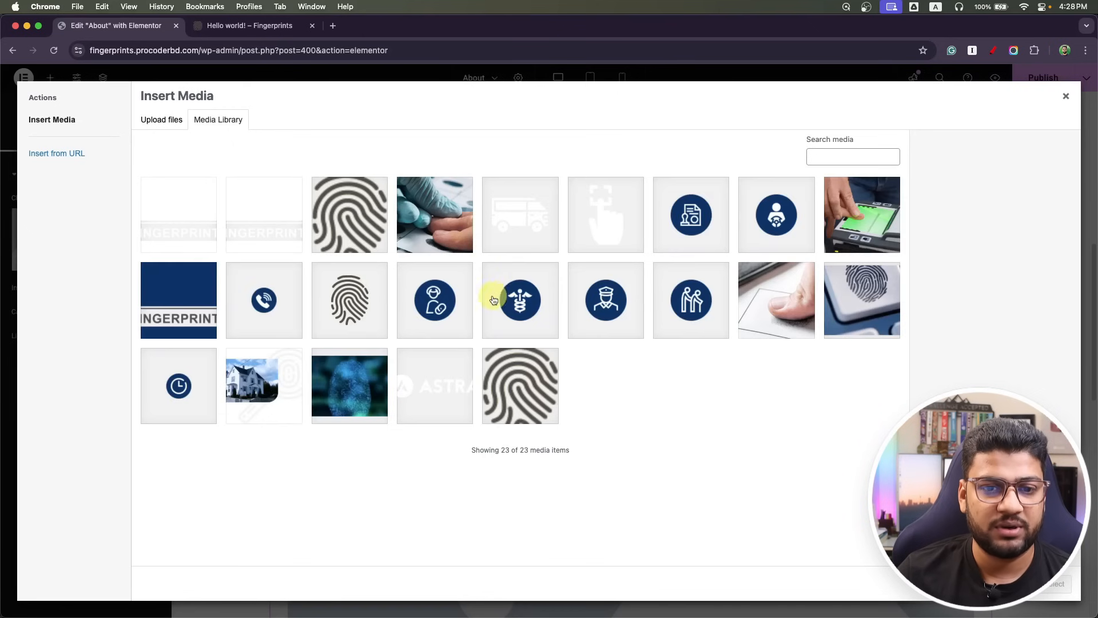
click(434, 215)
click(1053, 583)
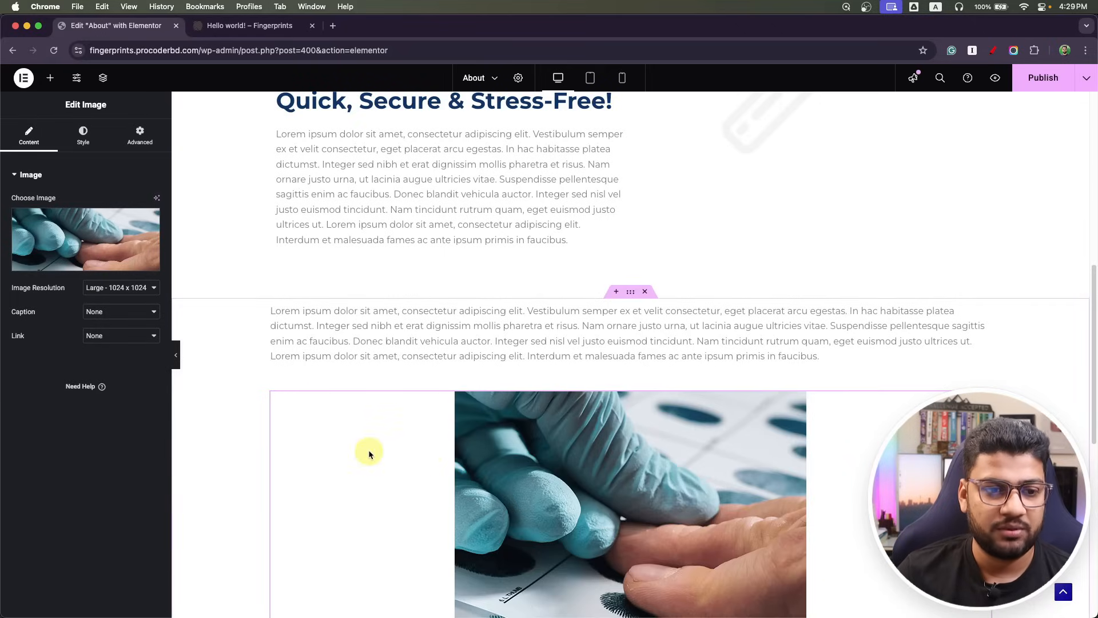
click(81, 143)
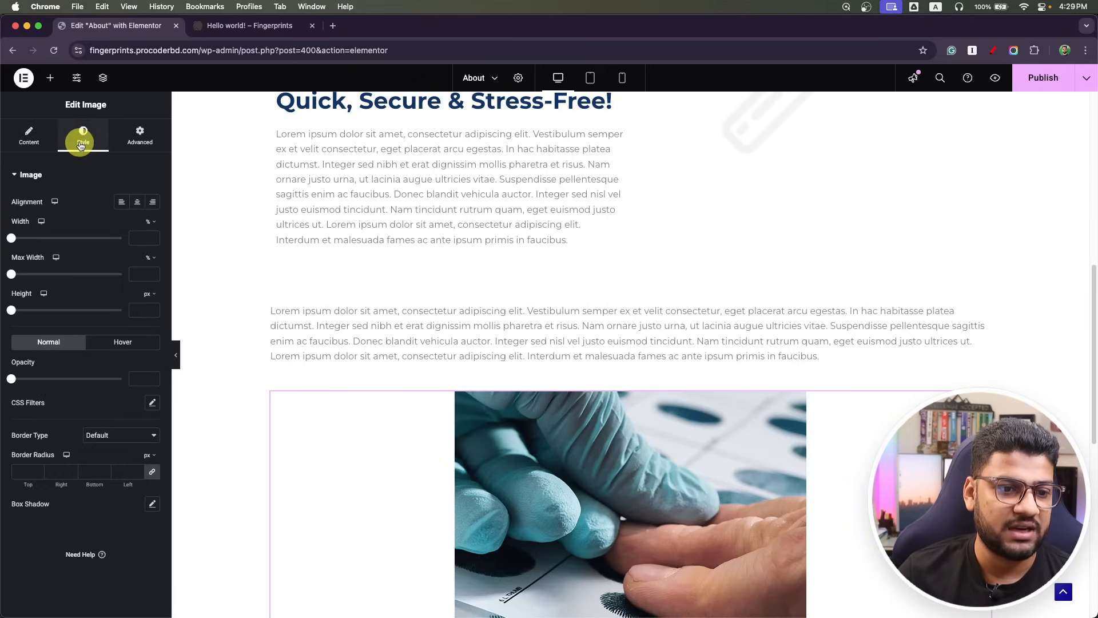
click(122, 201)
scroll(510, 417, down, 8)
scroll(509, 417, up, 10)
key(super+s)
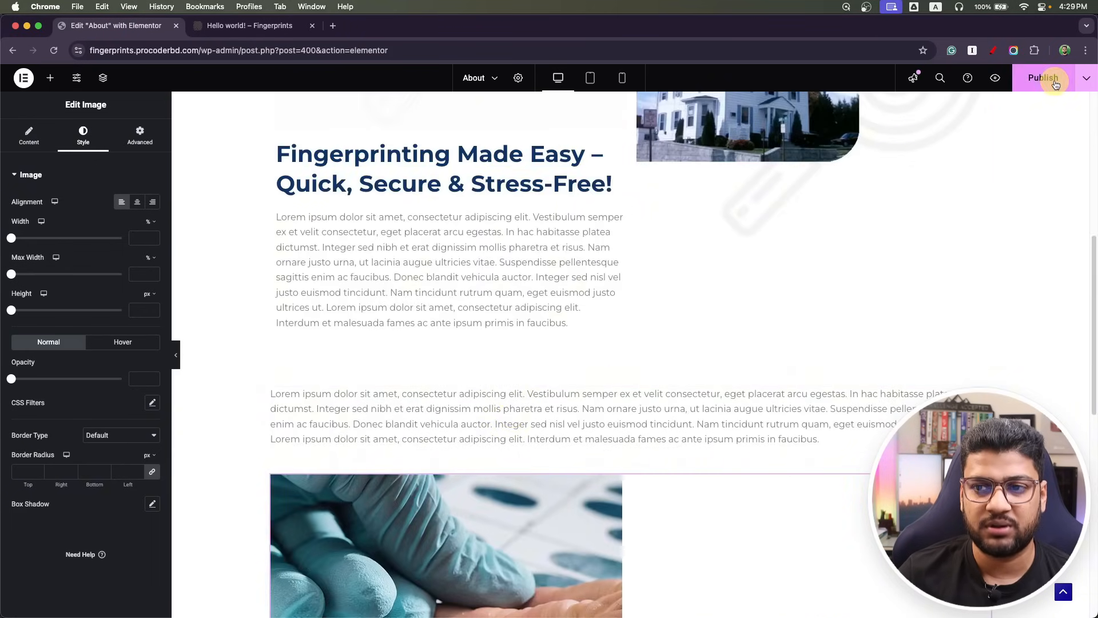
scroll(417, 200, up, 6)
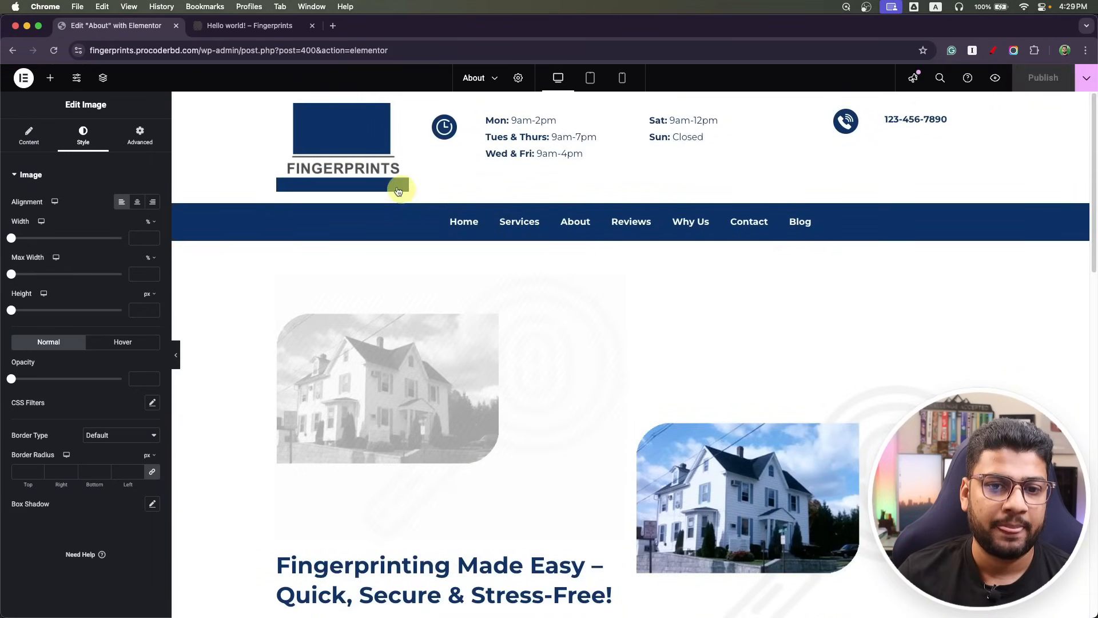
Exit Elementor and start a new WordPress page titled 'Service'.
click(23, 79)
click(60, 188)
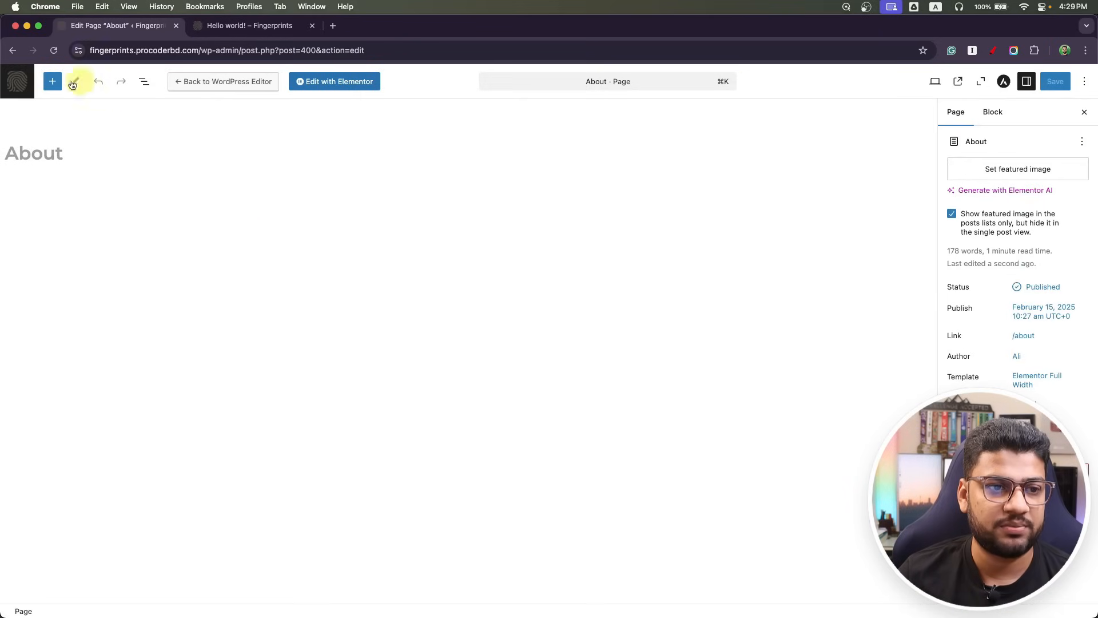
click(13, 79)
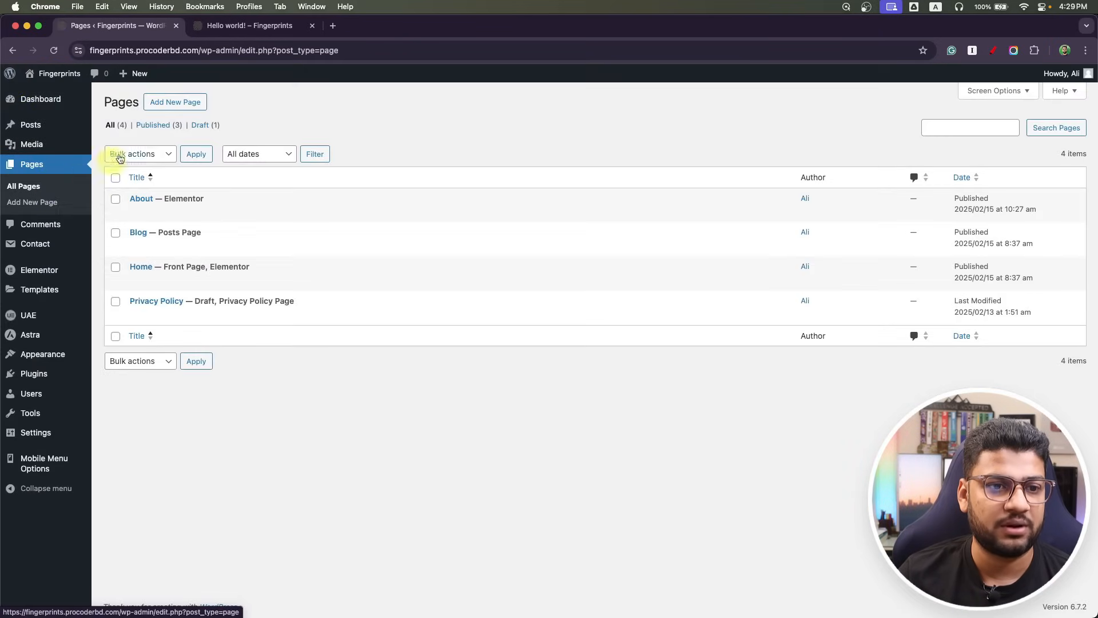
click(164, 102)
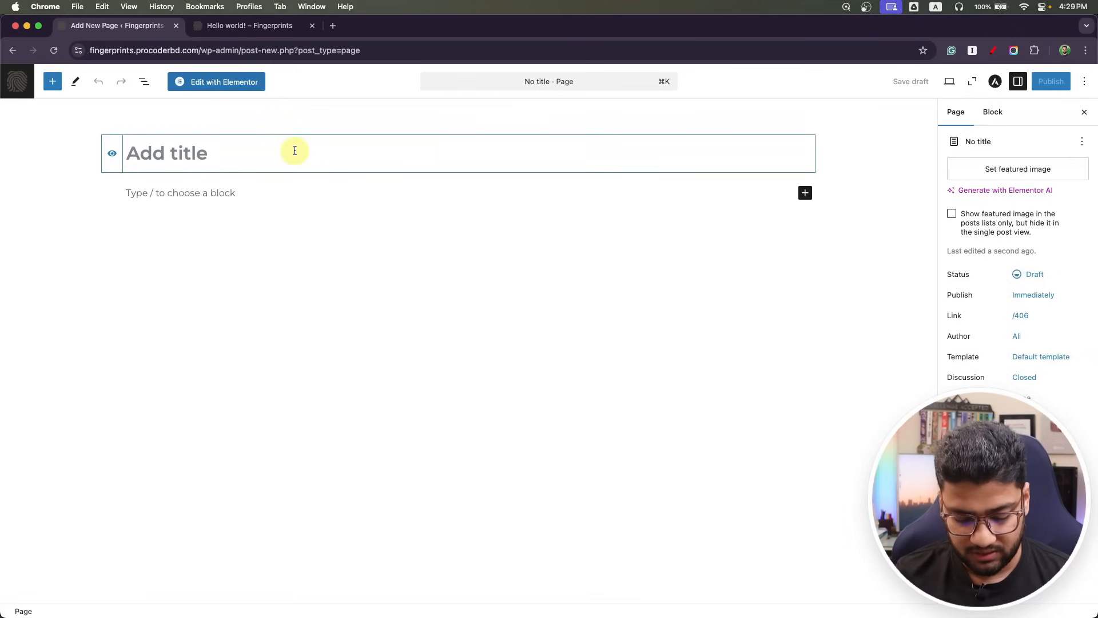
text(Service)
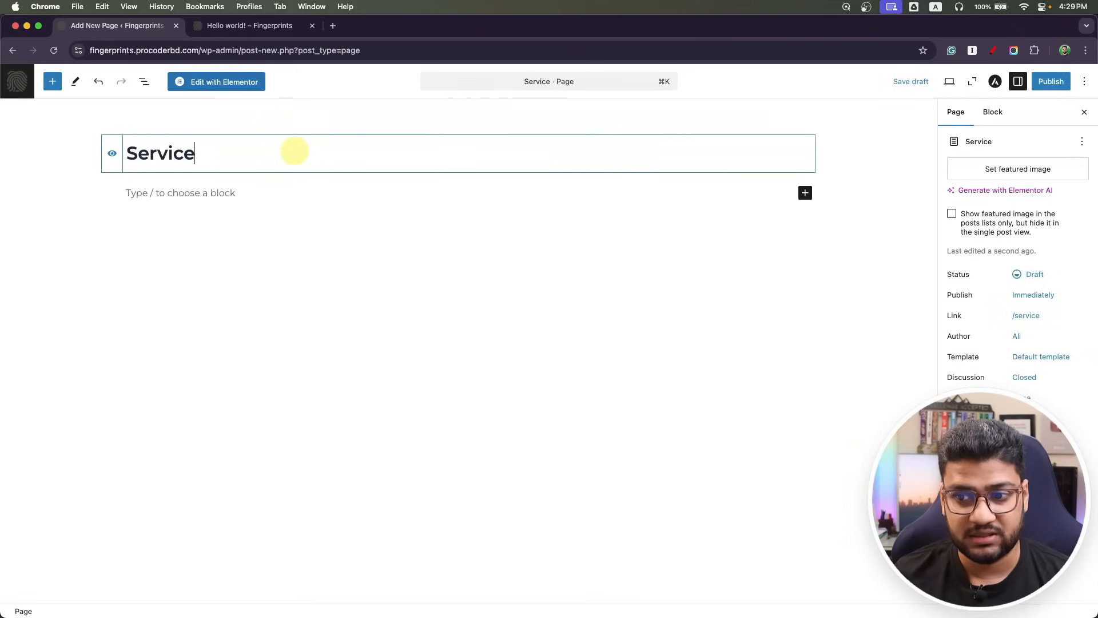
Give the Service page the Elementor Full Width template, publish it, and open it in Elementor.
click(1039, 359)
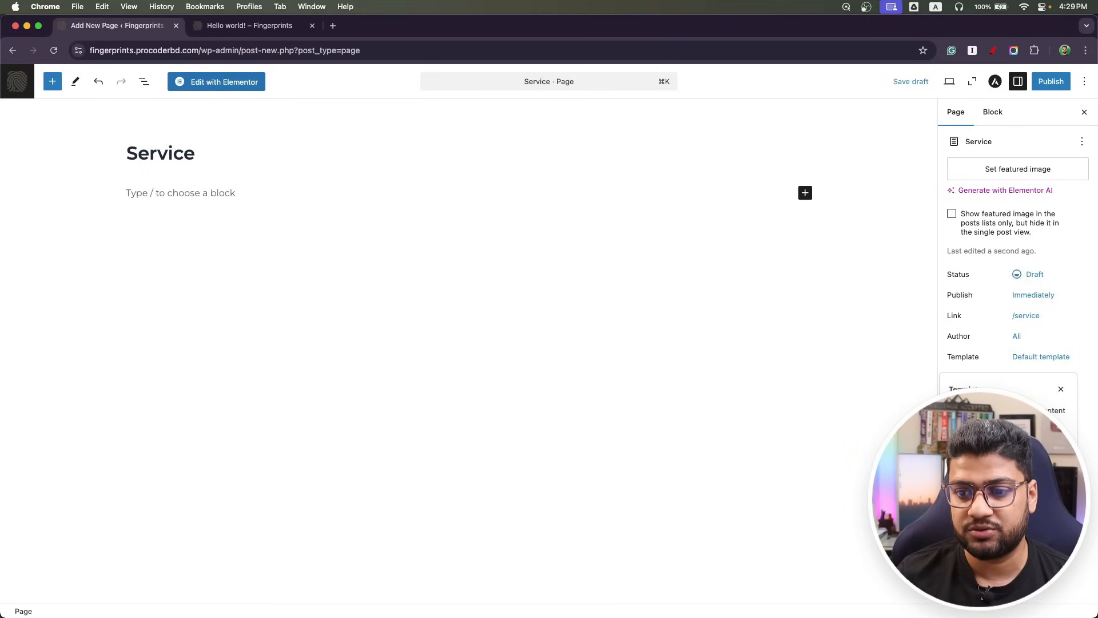
click(998, 475)
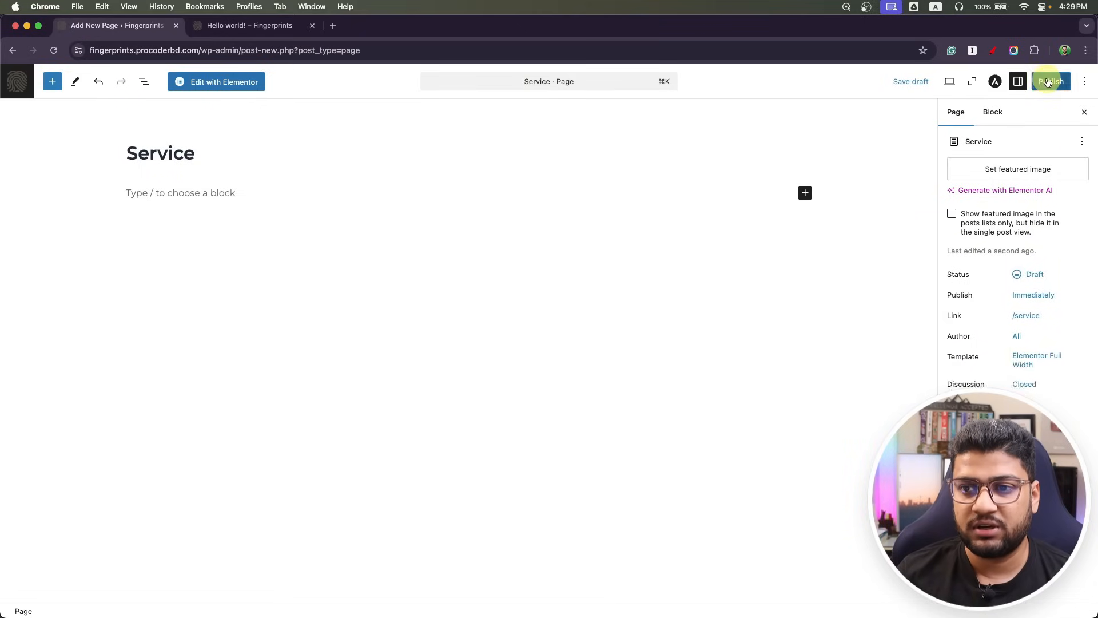
click(1048, 82)
click(1047, 81)
click(197, 84)
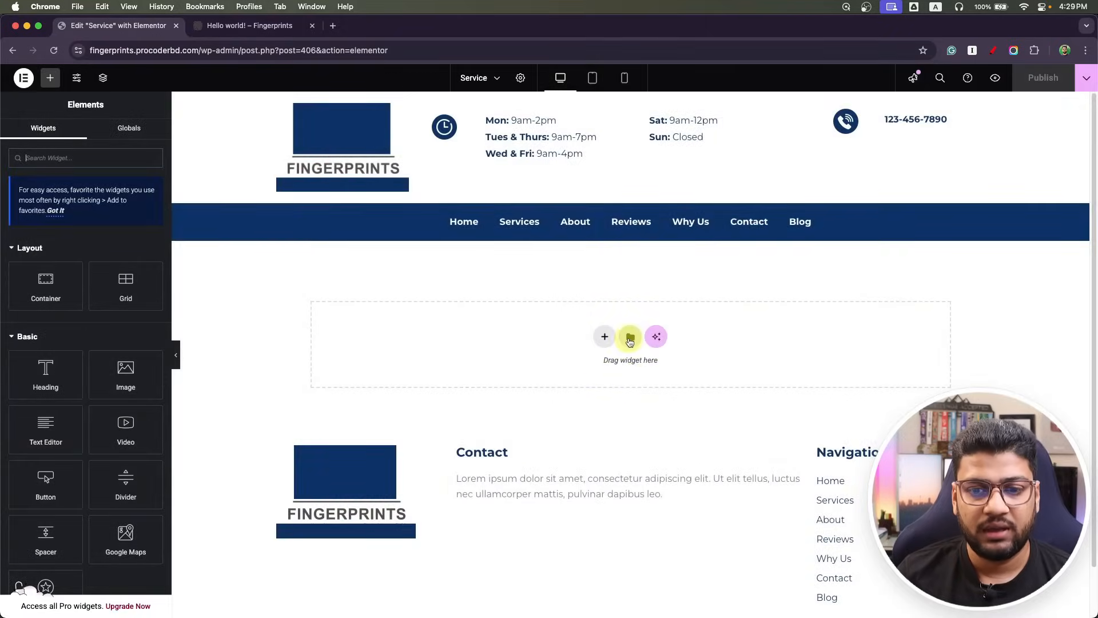
Insert the Home2.0 template from My Templates with its page settings.
click(630, 338)
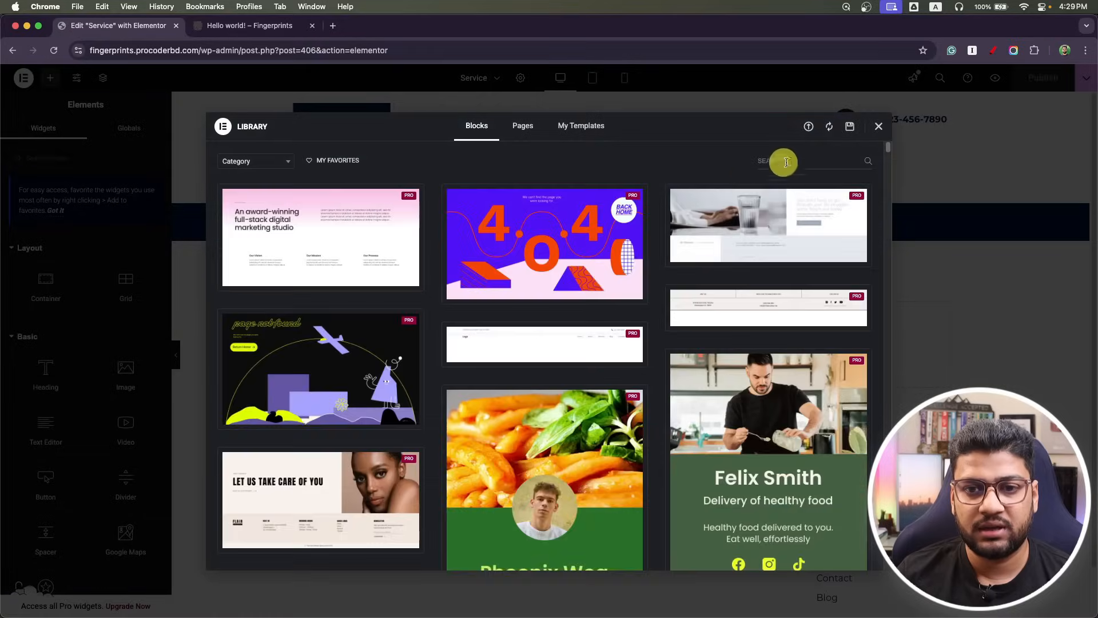
click(581, 127)
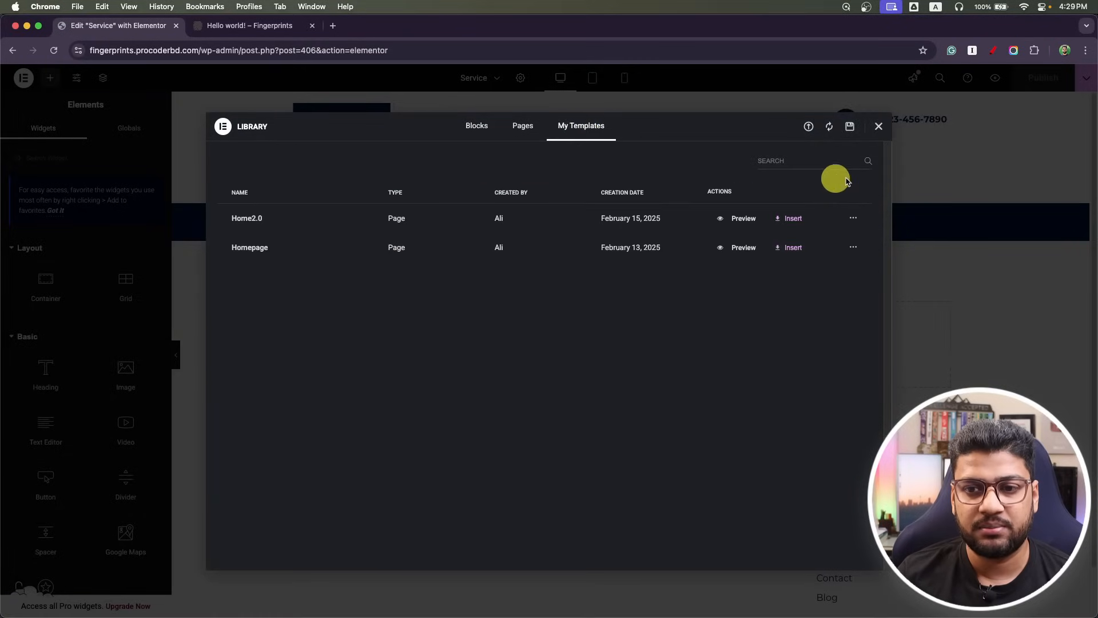
click(791, 219)
click(635, 369)
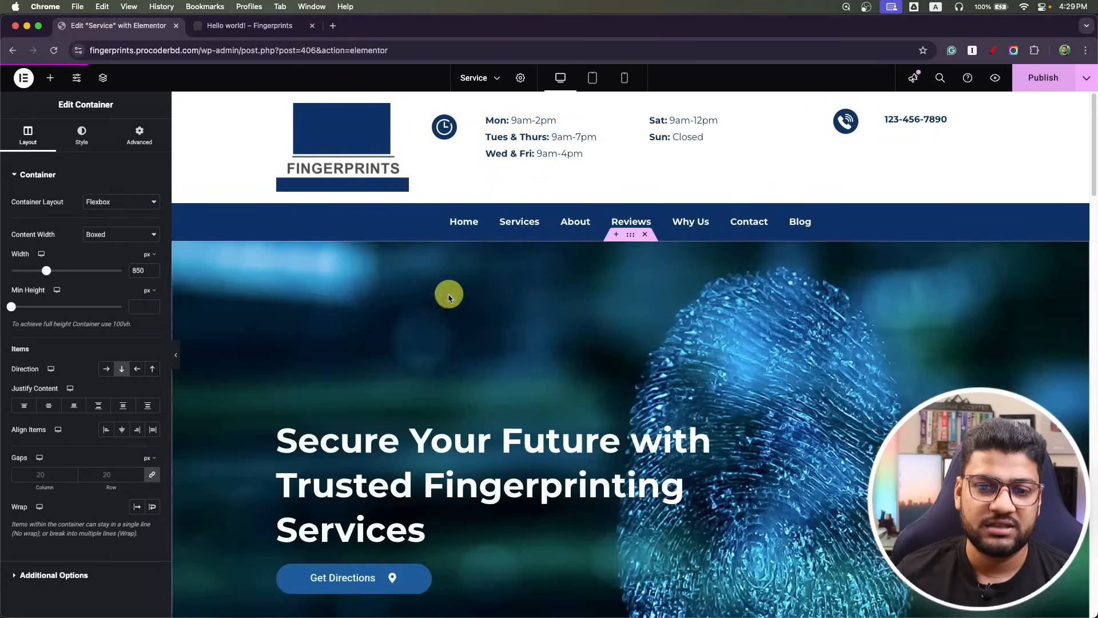
Remove the fingerprint hero, Fingerprinting Made Easy, Your Identity Verified and contact form sections.
click(645, 237)
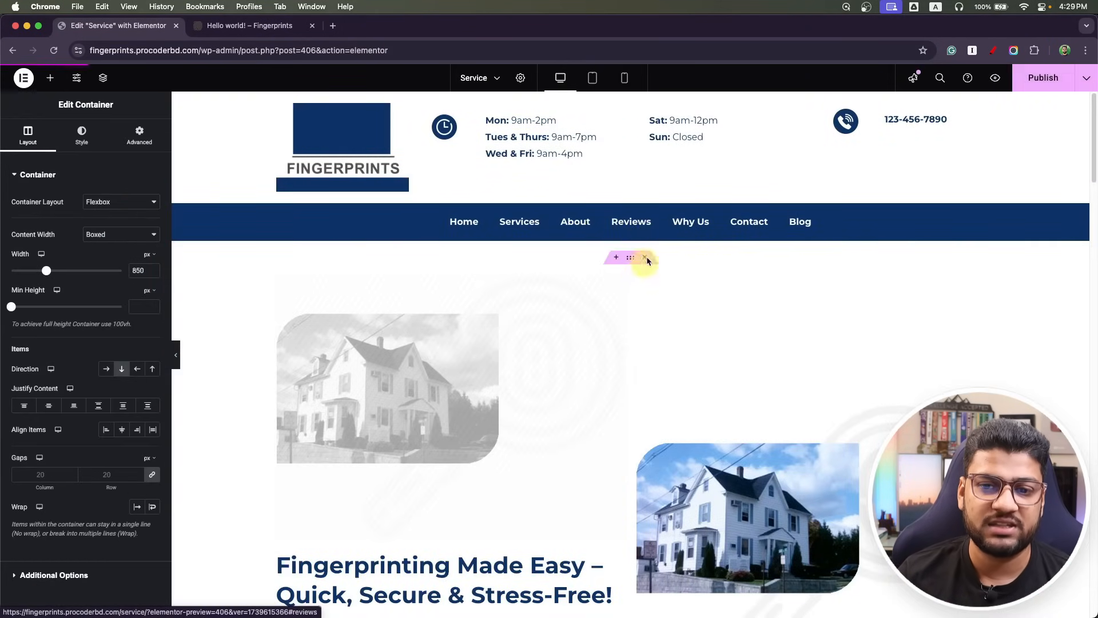
click(646, 260)
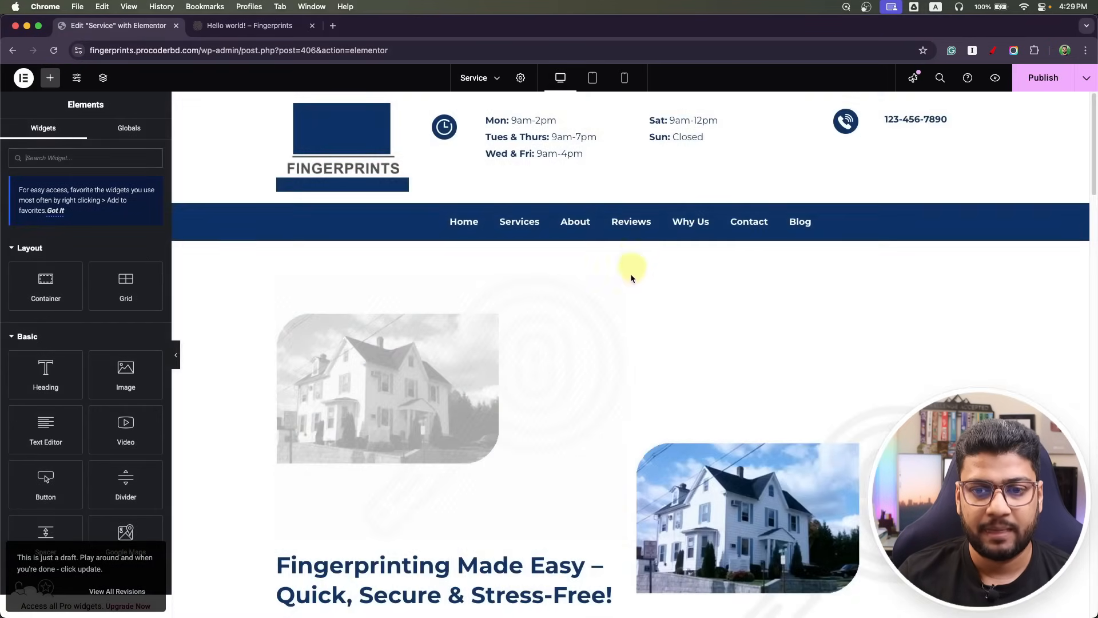
click(646, 259)
scroll(570, 325, down, 6)
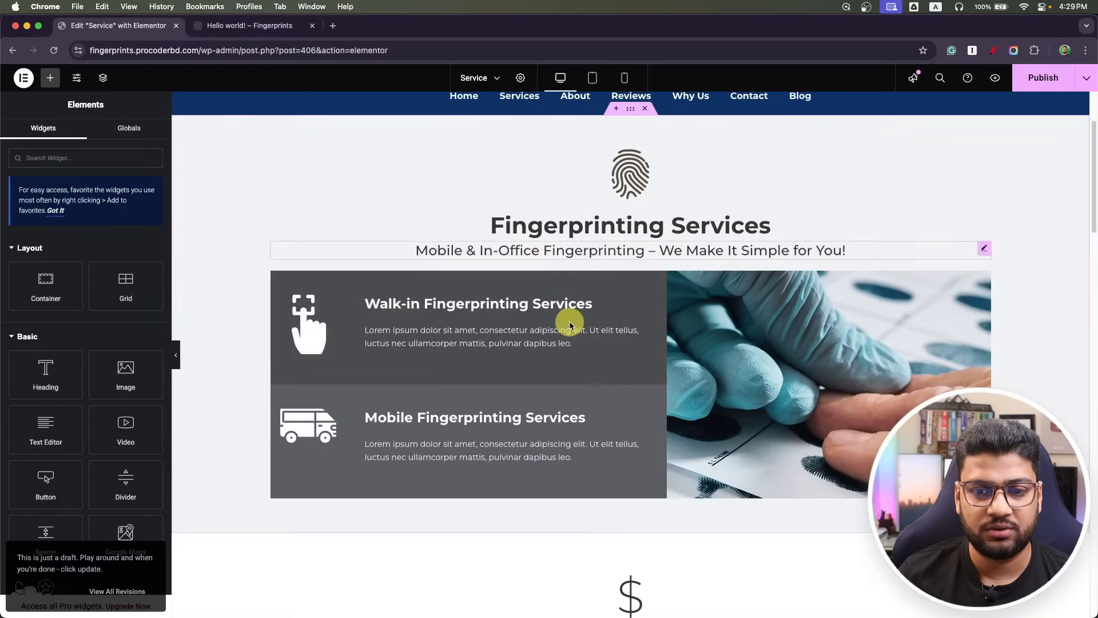
scroll(570, 321, down, 8)
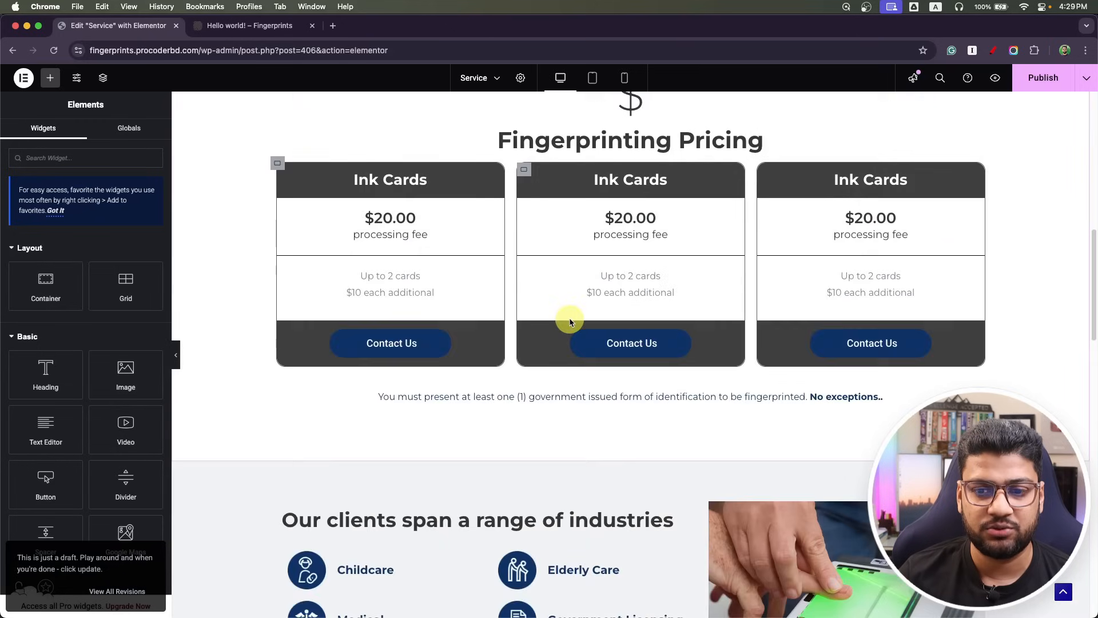
scroll(616, 317, down, 5)
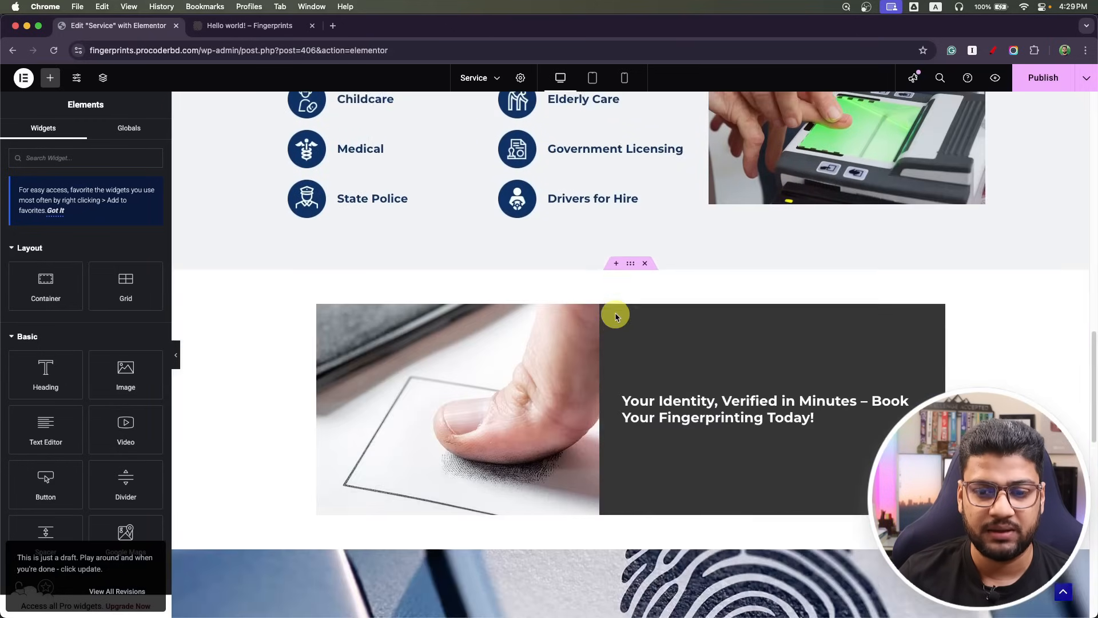
click(645, 256)
click(646, 256)
scroll(613, 397, down, 1)
scroll(614, 397, up, 20)
Publish the Service page changes and exit to WordPress.
click(1033, 80)
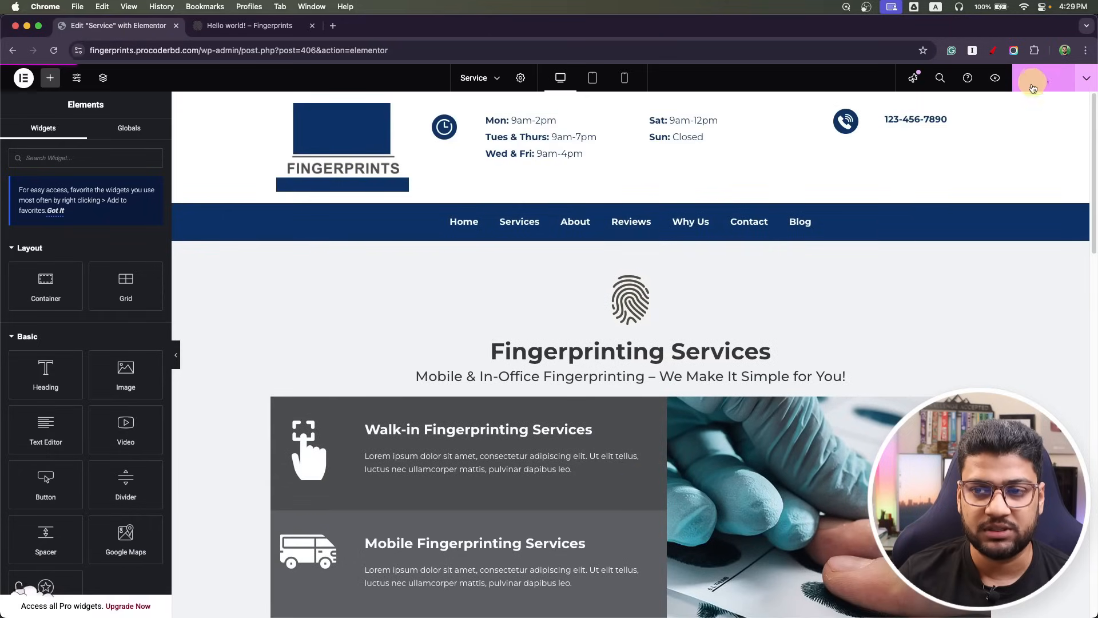
click(23, 78)
click(50, 195)
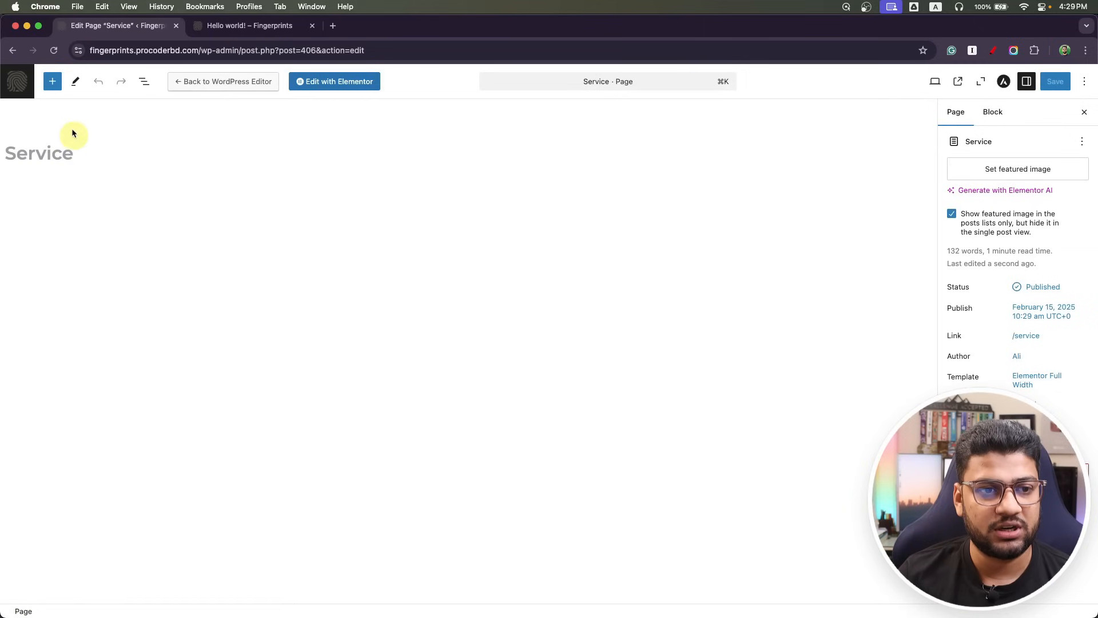
Create a new page titled 'Contact' with the Elementor Full Width template and publish it.
click(14, 82)
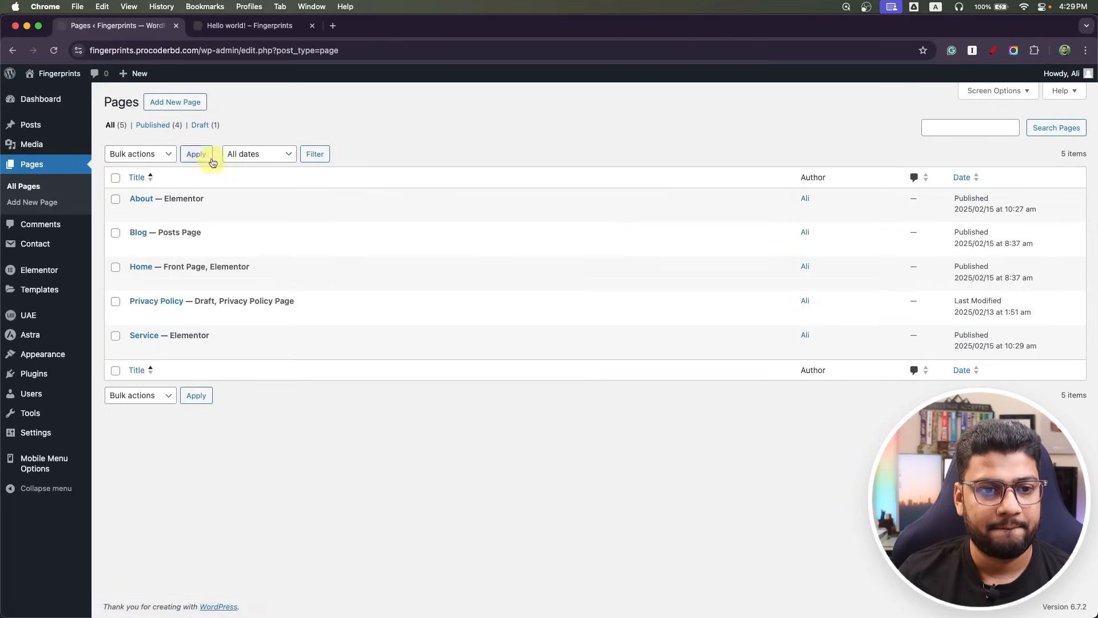
click(160, 102)
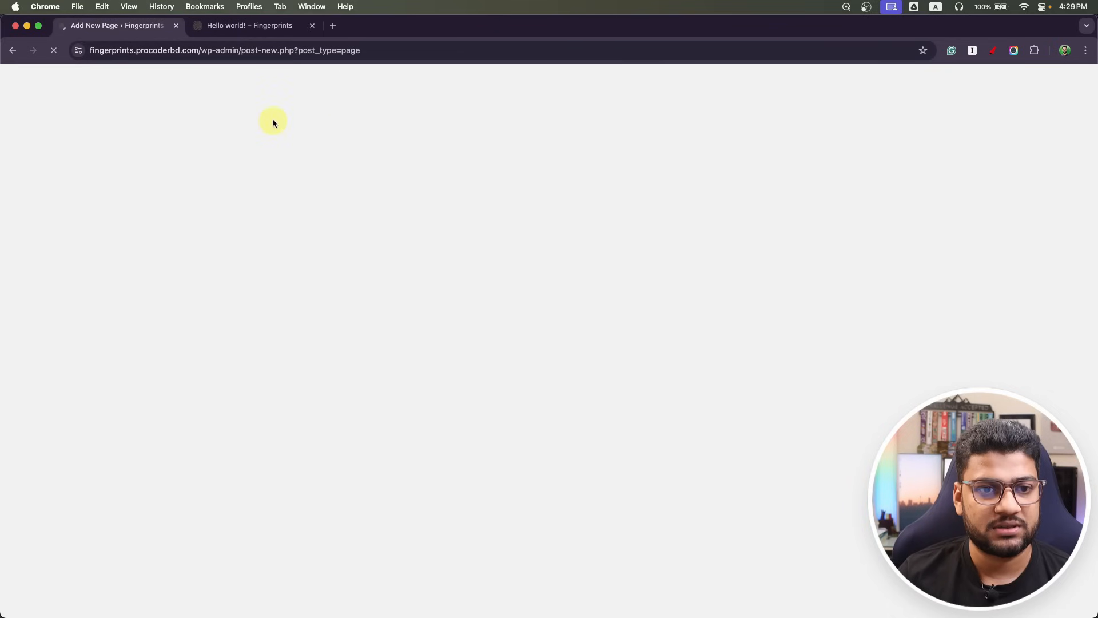
text(Contact)
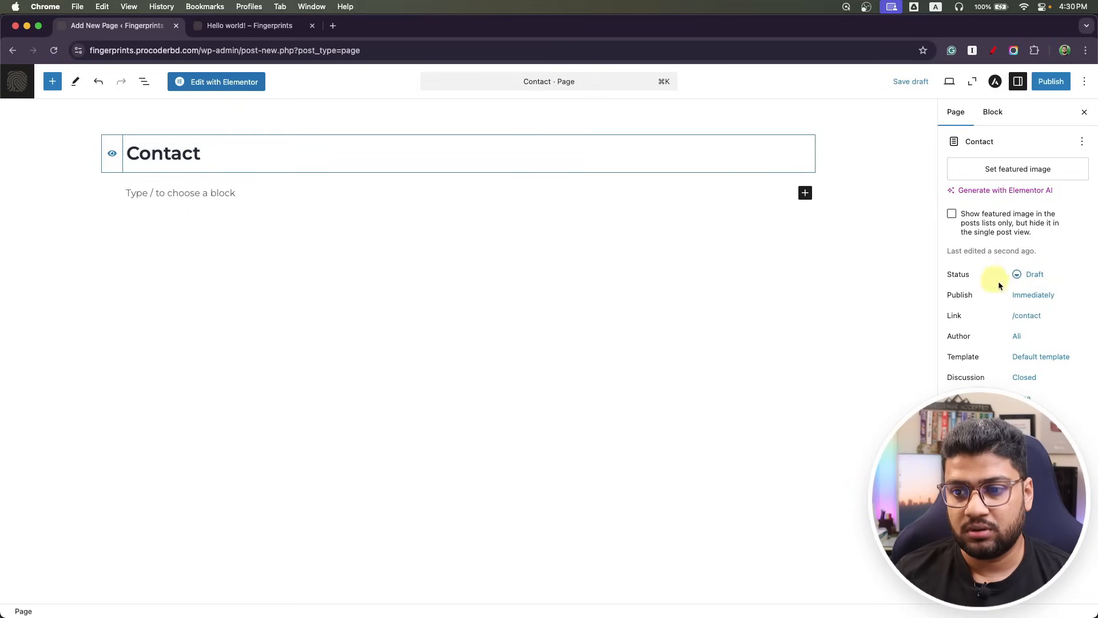
click(1052, 356)
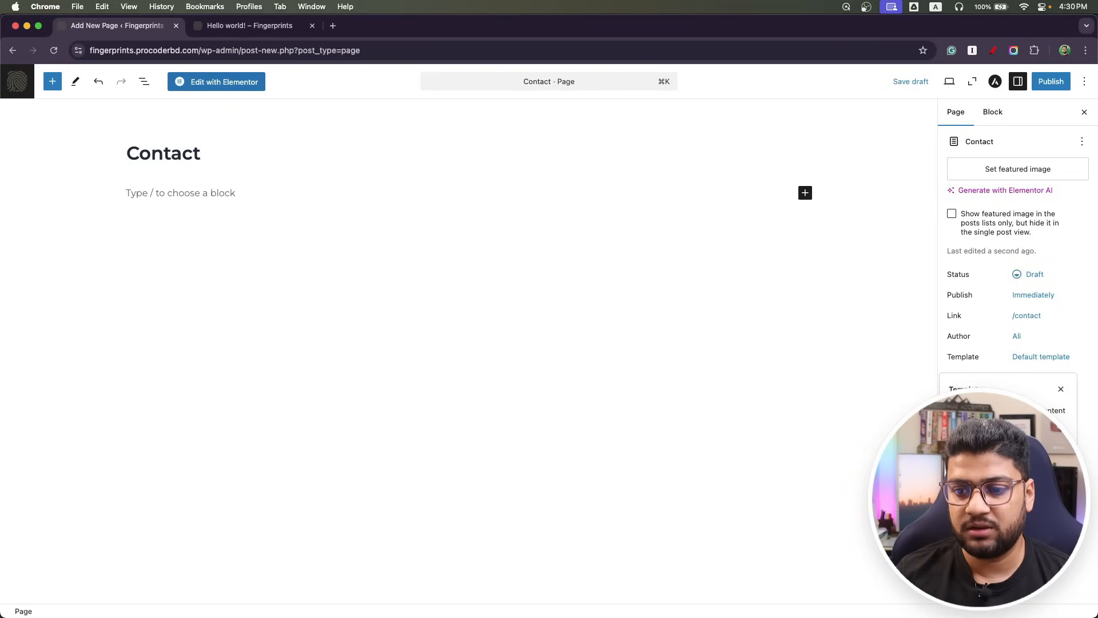
click(998, 480)
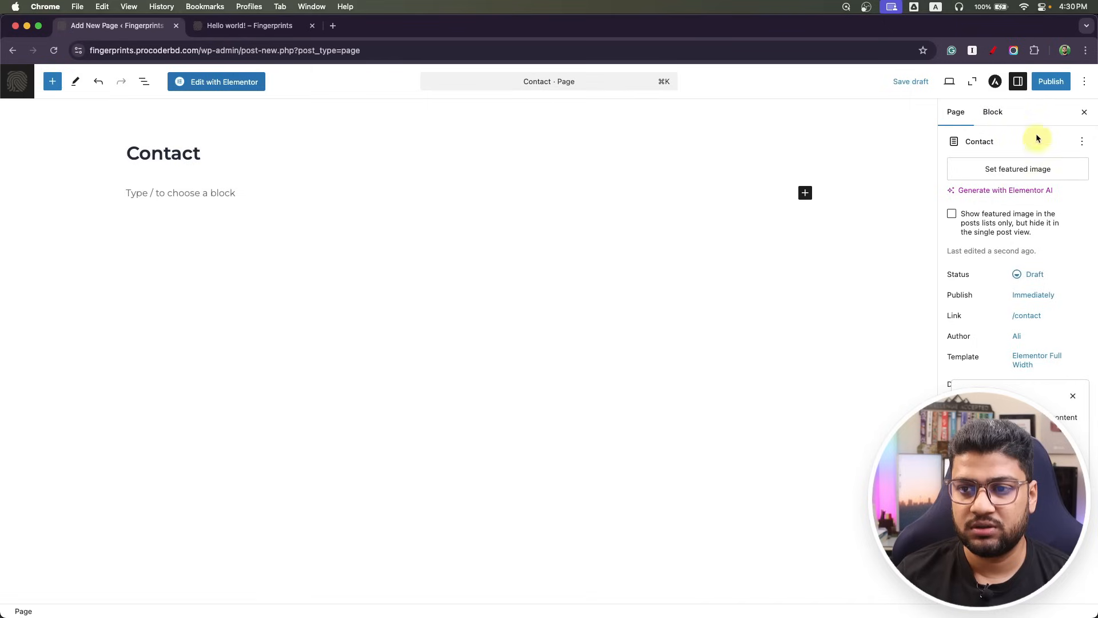
click(1050, 82)
click(1050, 82)
Insert the saved Home2.0 template into the Contact page in Elementor, including its page settings.
click(220, 81)
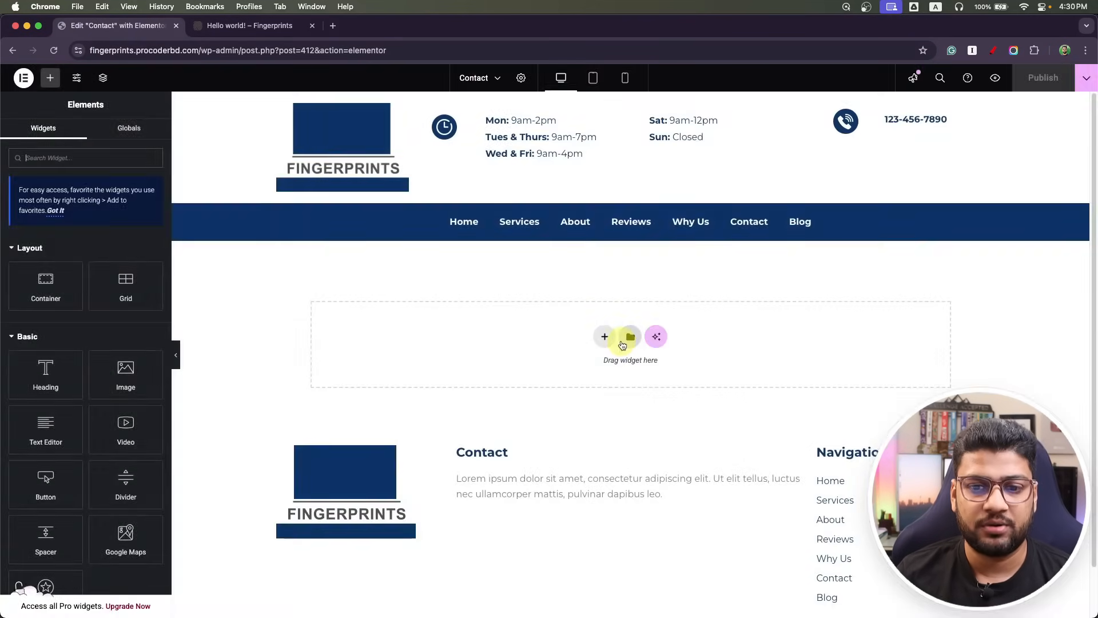
click(629, 338)
click(583, 127)
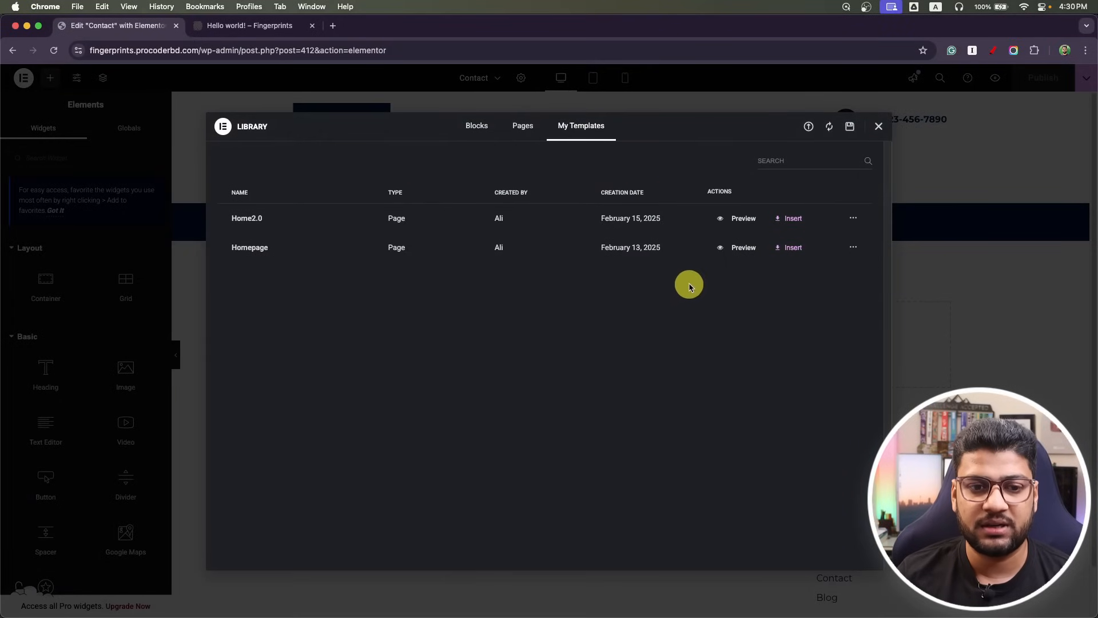
click(795, 219)
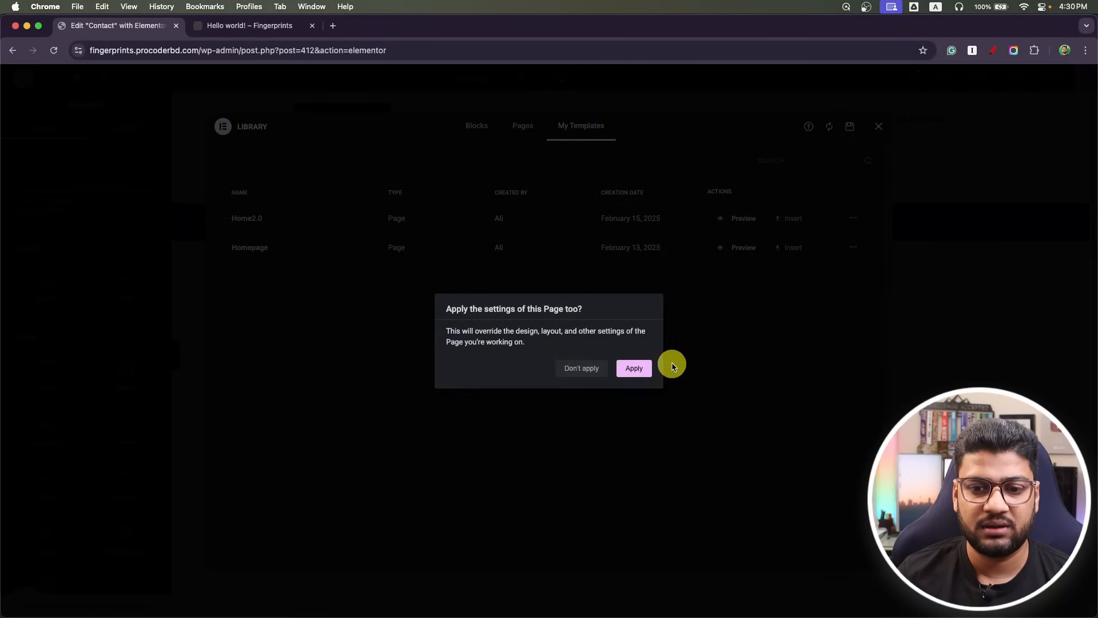
click(638, 368)
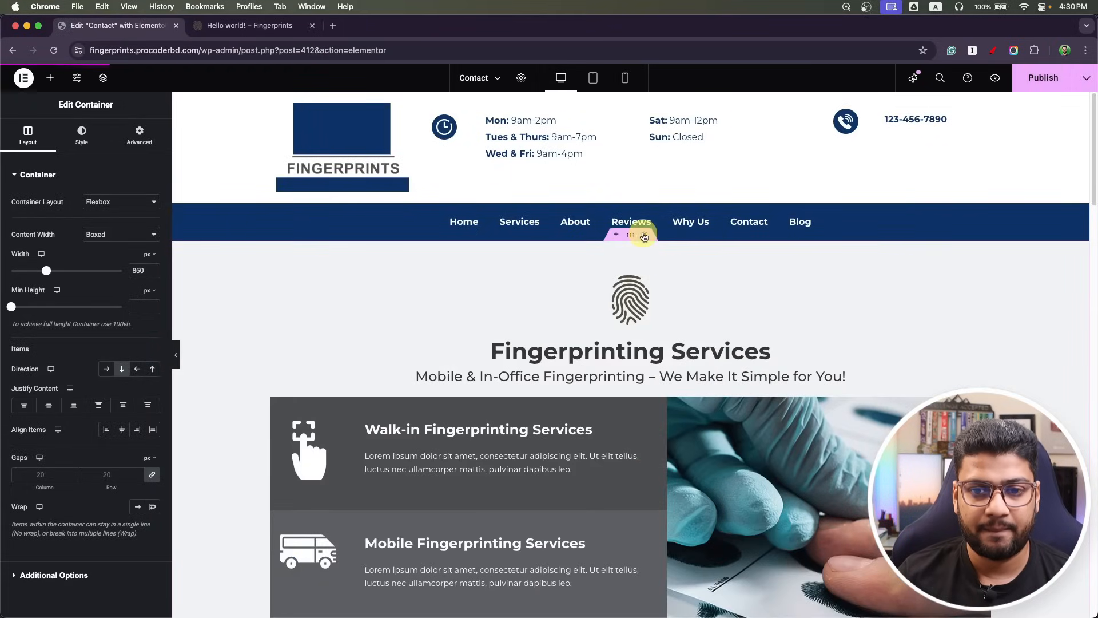
Delete the Services, Pricing, industries and booking sections, keeping only the contact form, and publish.
click(644, 235)
click(644, 234)
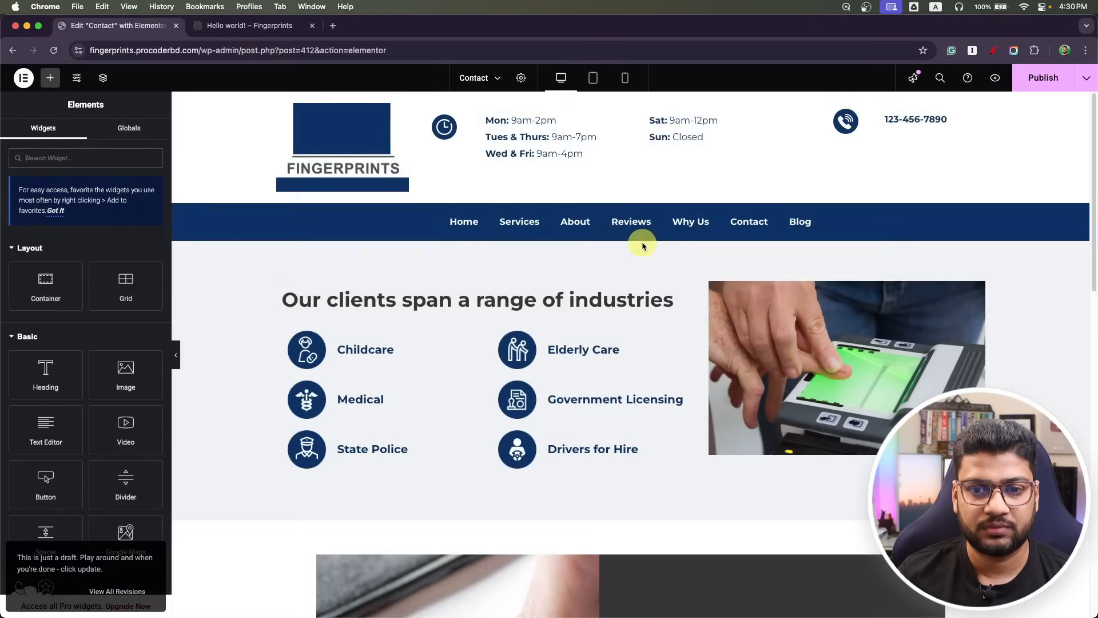
click(646, 235)
scroll(326, 385, down, 8)
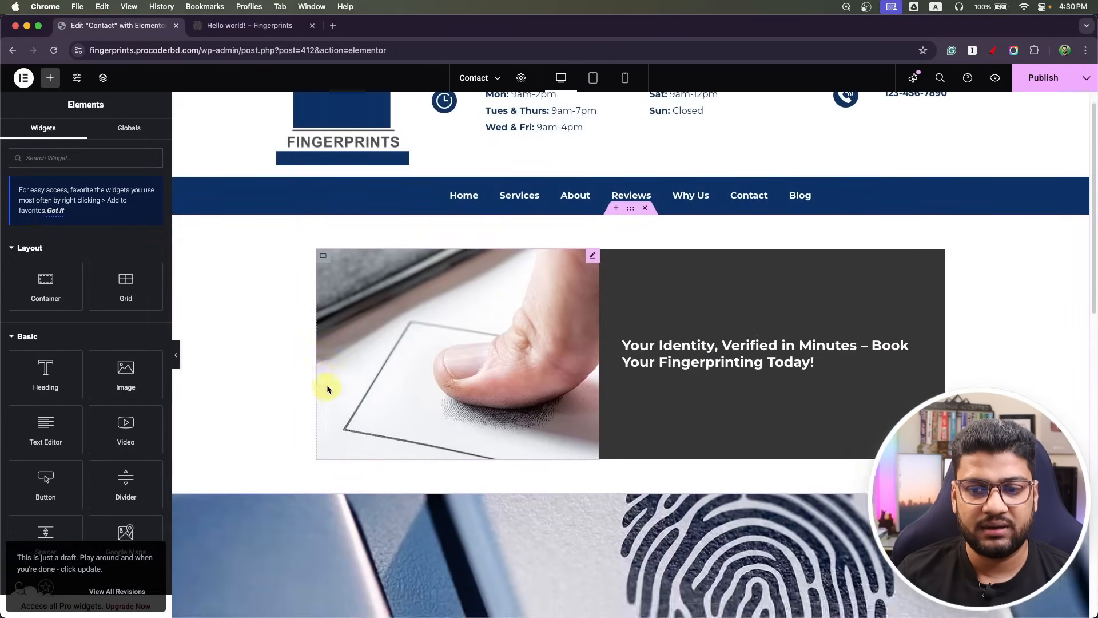
scroll(329, 371, up, 8)
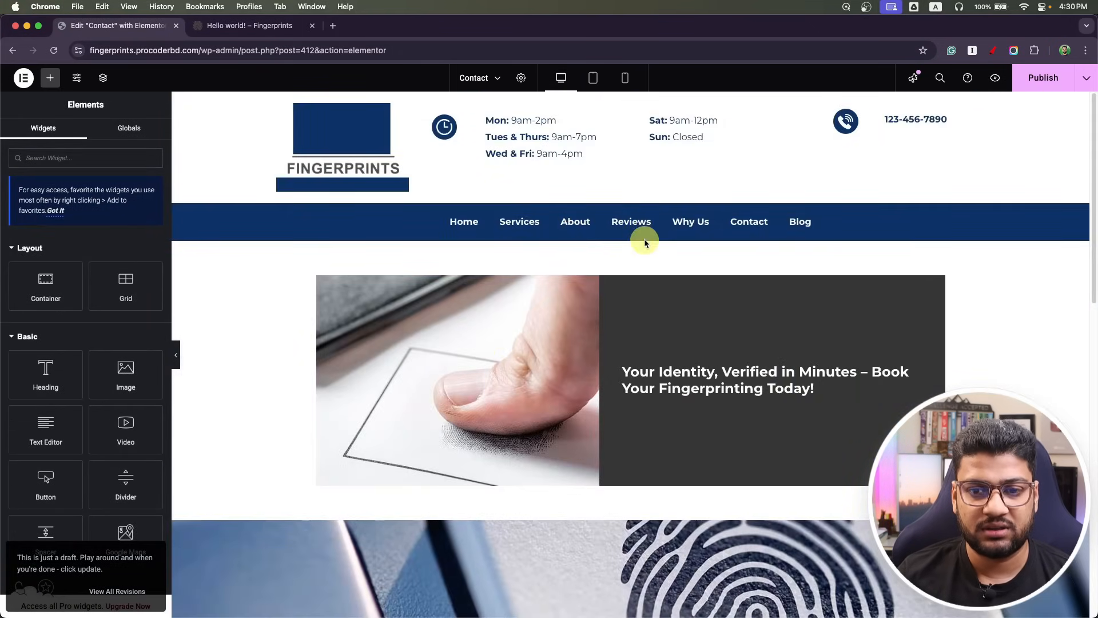
click(646, 236)
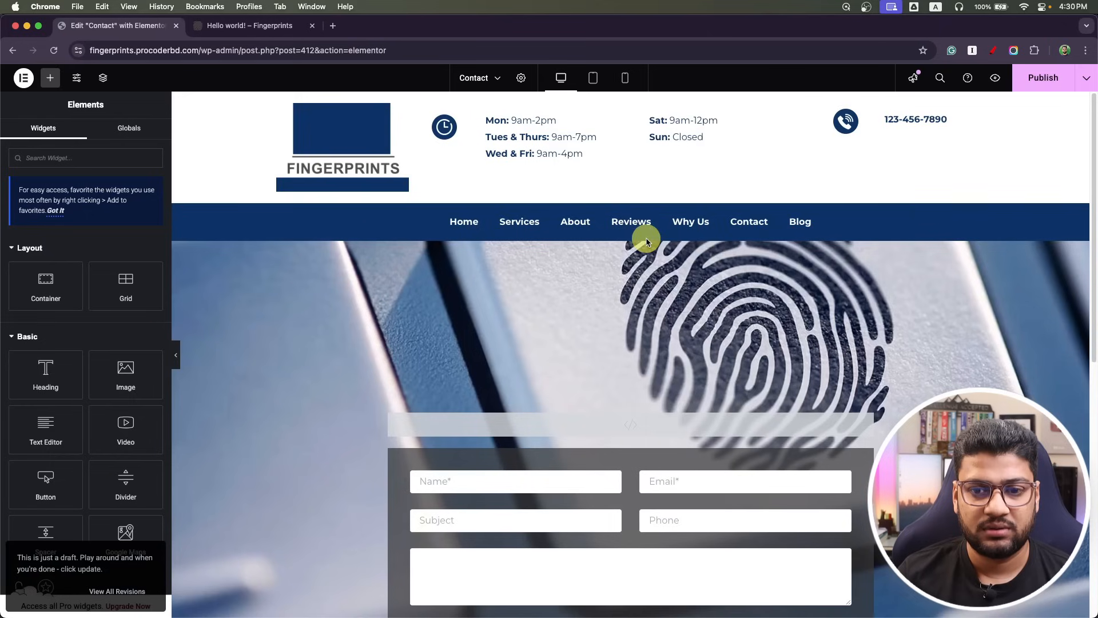
click(1048, 90)
Exit Elementor and return to the WordPress pages list.
click(24, 77)
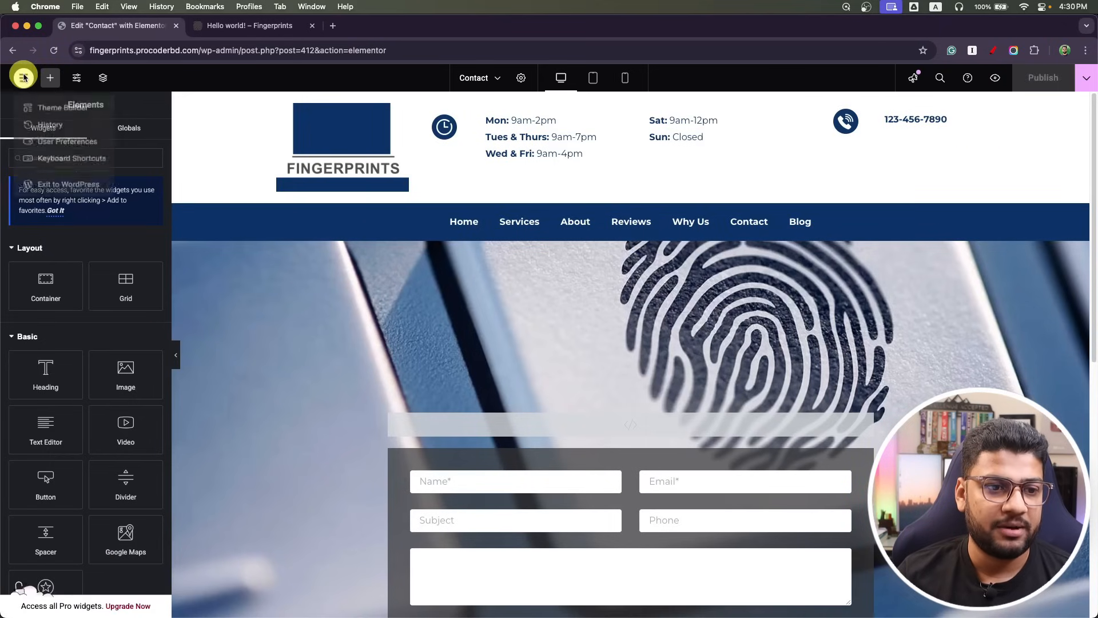
click(48, 179)
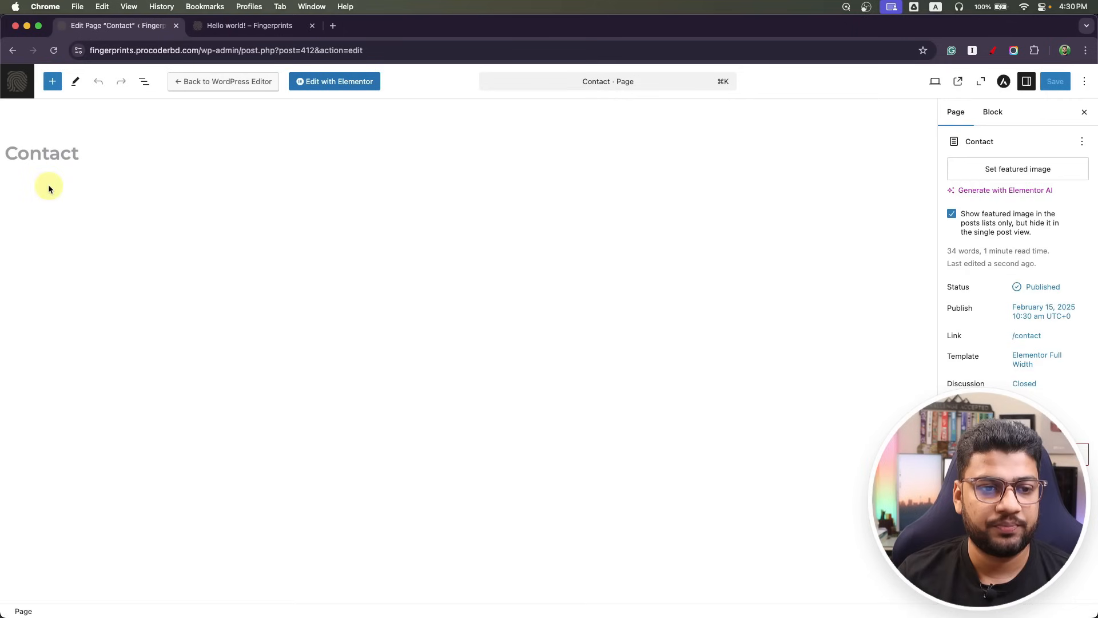
click(20, 85)
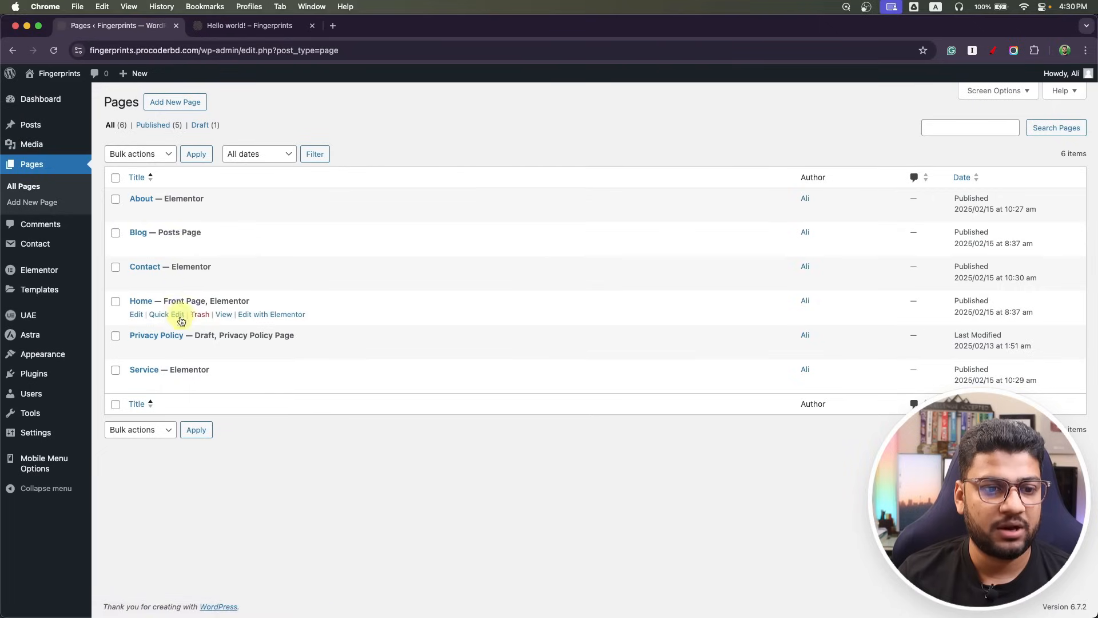
Open the Home page in Elementor and paste the About page URL as the Get Directions link.
click(272, 315)
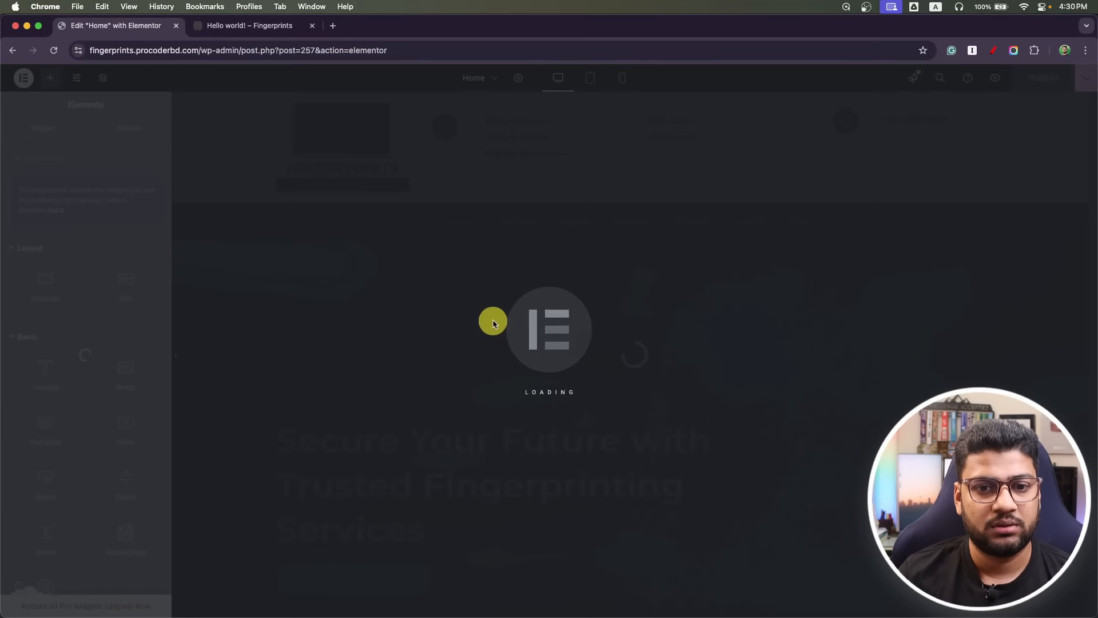
scroll(339, 344, down, 8)
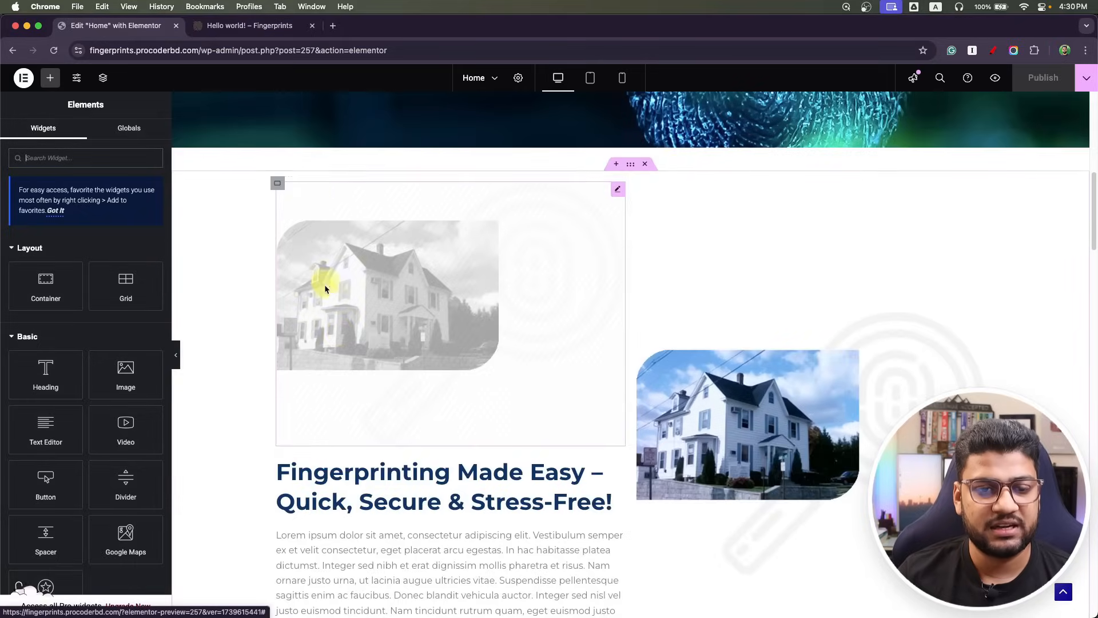
scroll(326, 282, up, 5)
click(330, 312)
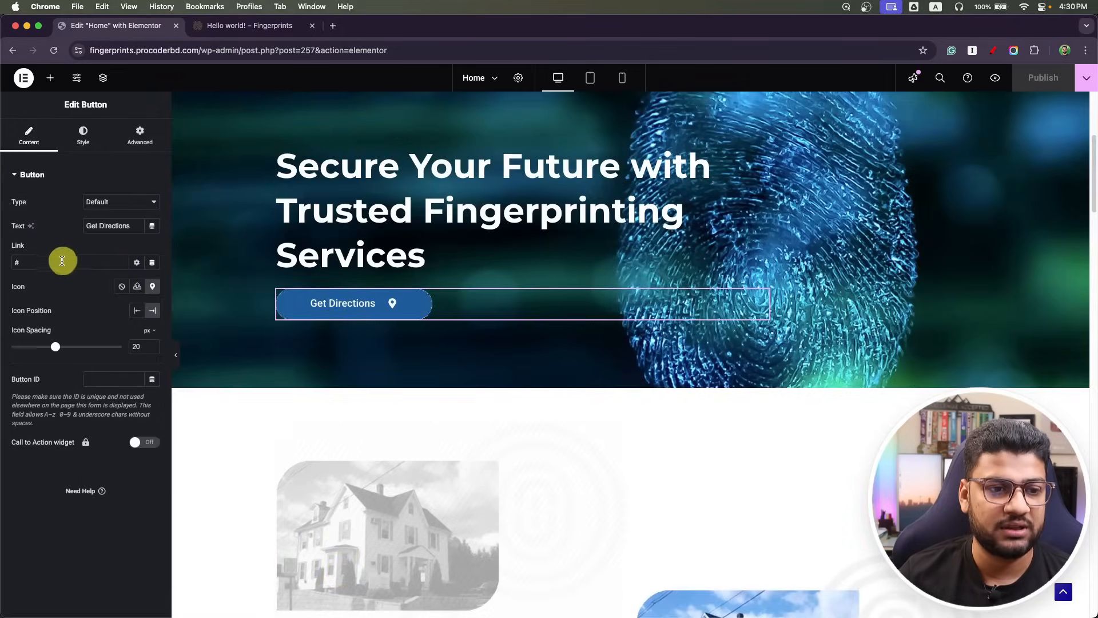
click(262, 27)
mouse_move(45, 68)
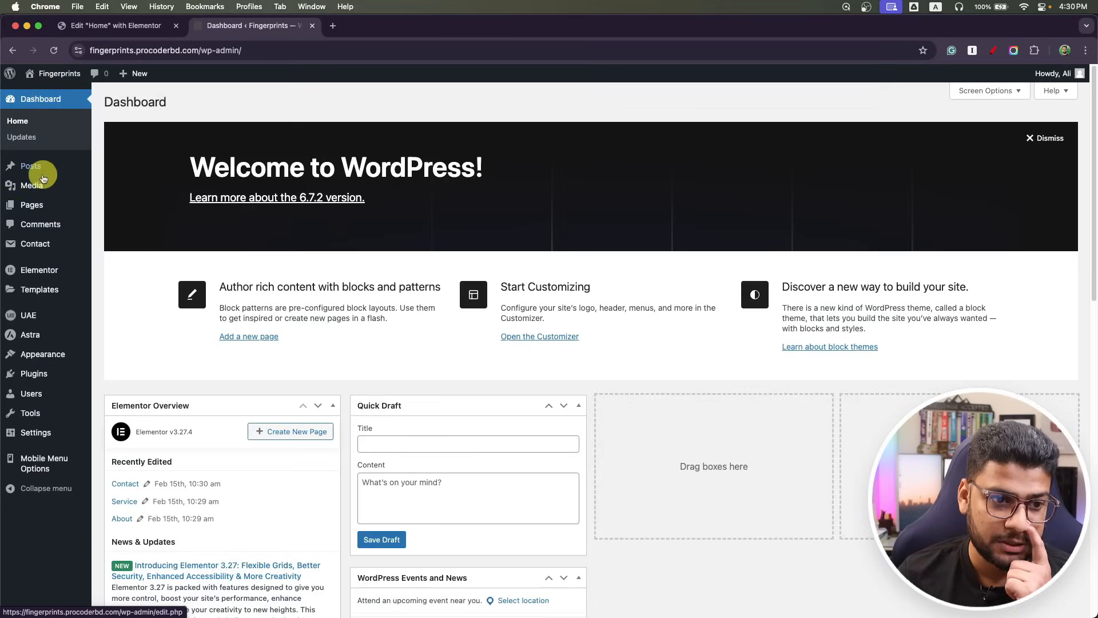
click(35, 204)
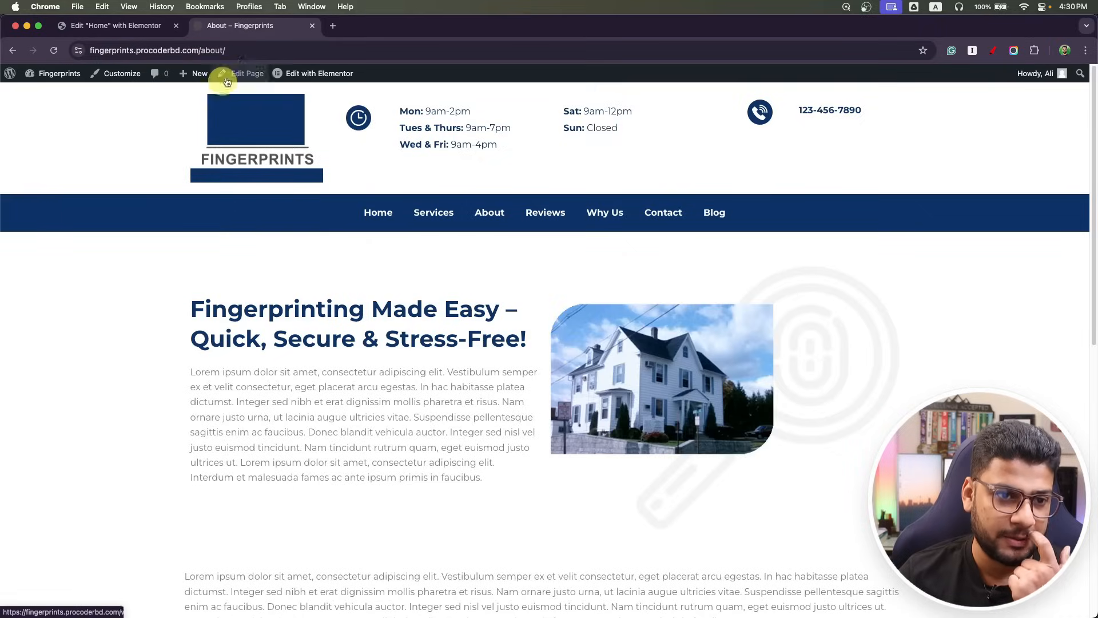
click(254, 49)
key(super+c)
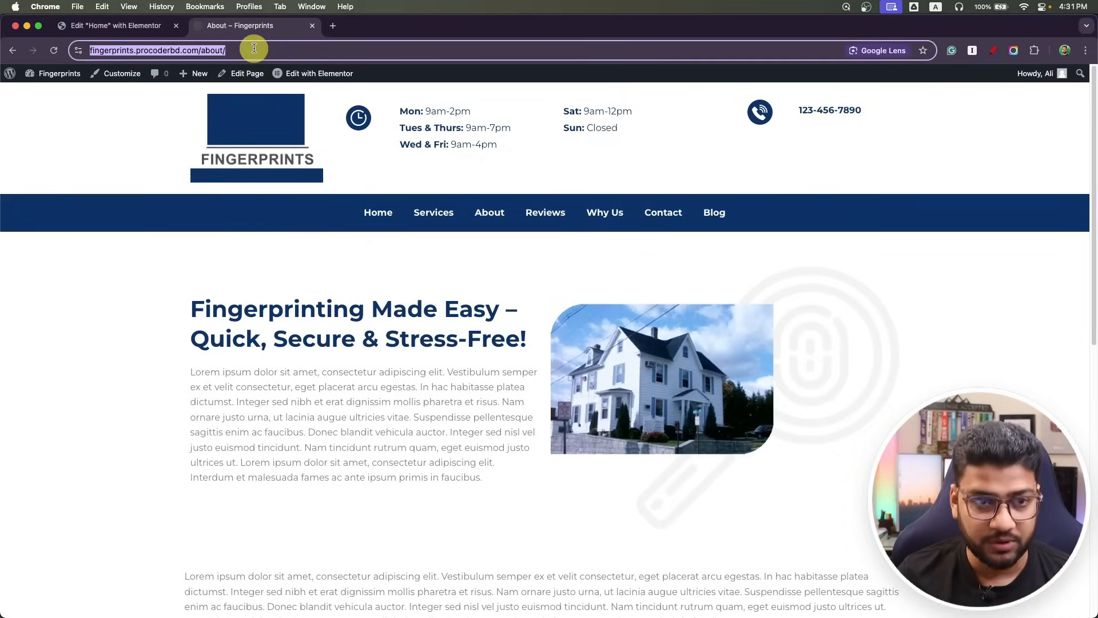
click(109, 25)
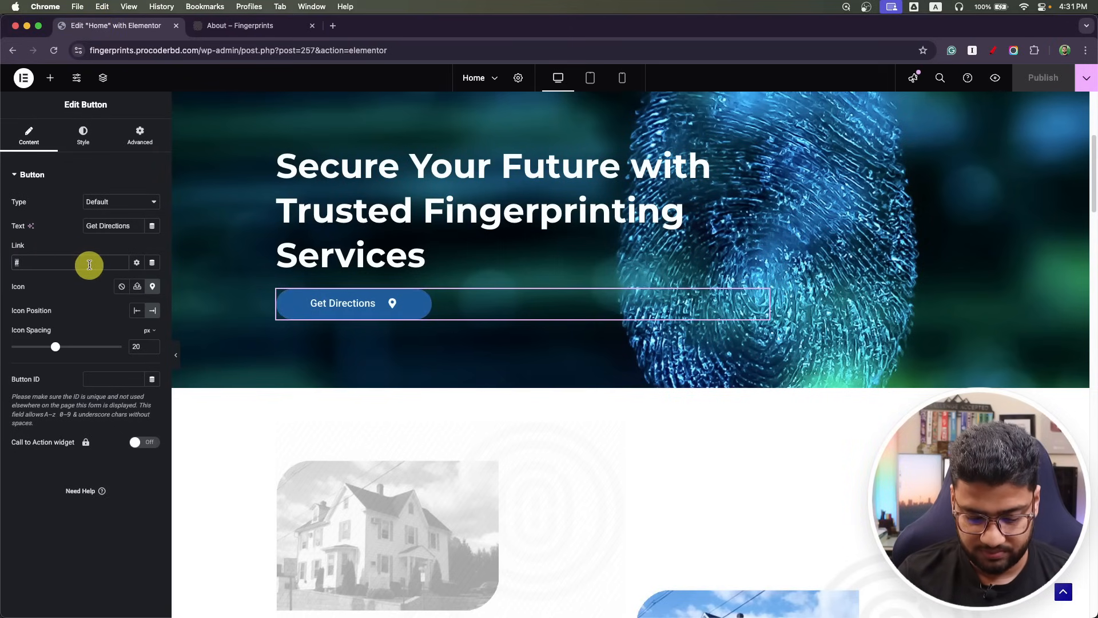
key(super+v)
Take the Service page URL and set it as the Learn More button's link.
scroll(320, 311, down, 10)
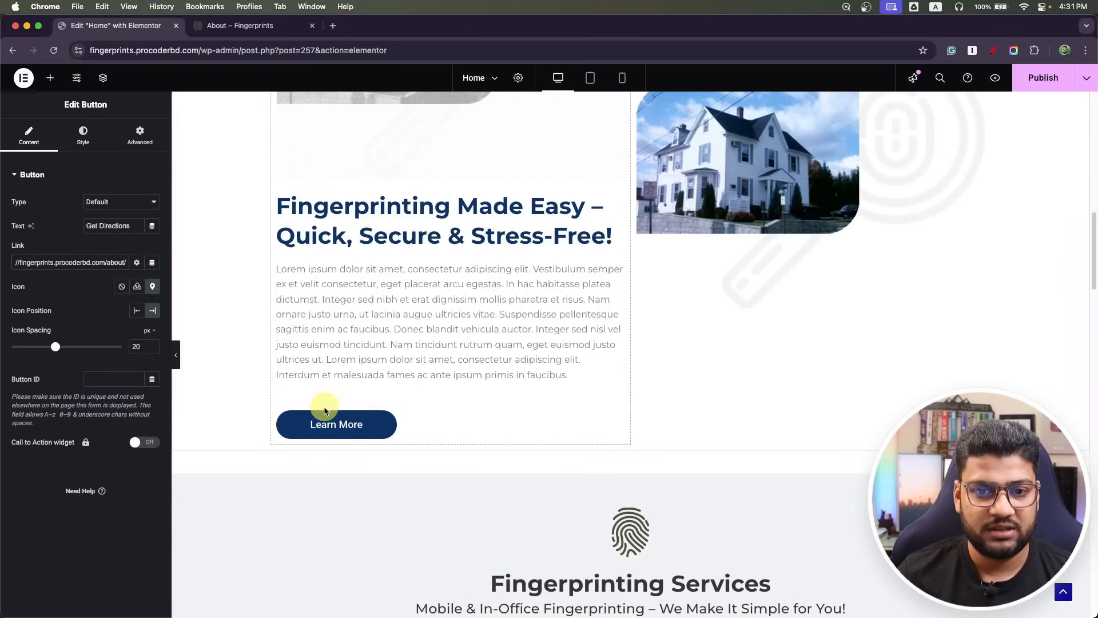
click(257, 26)
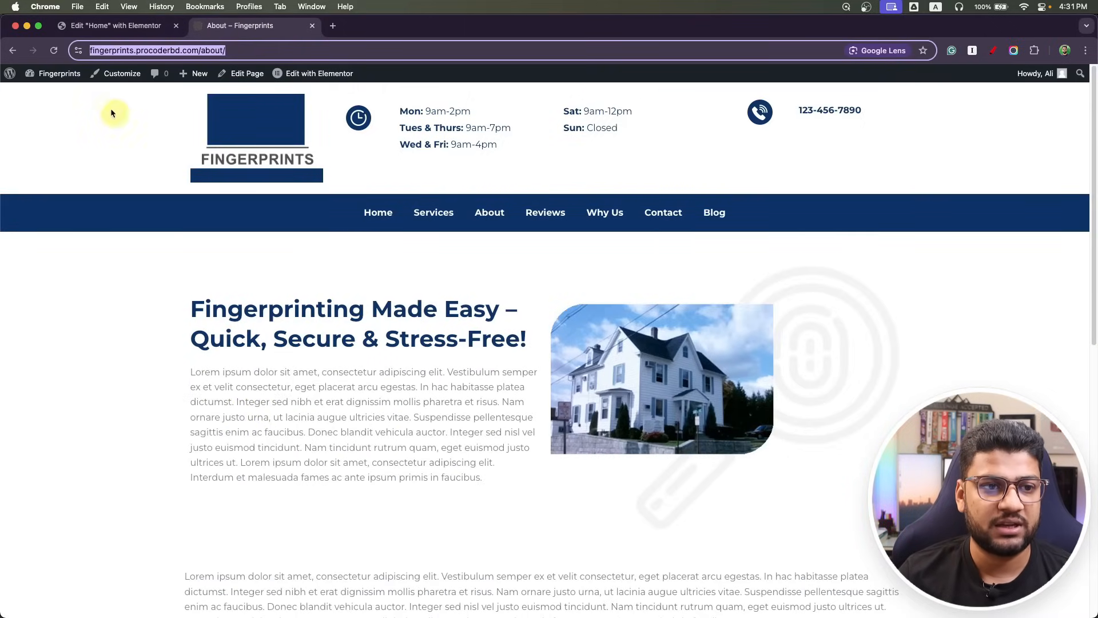
click(10, 54)
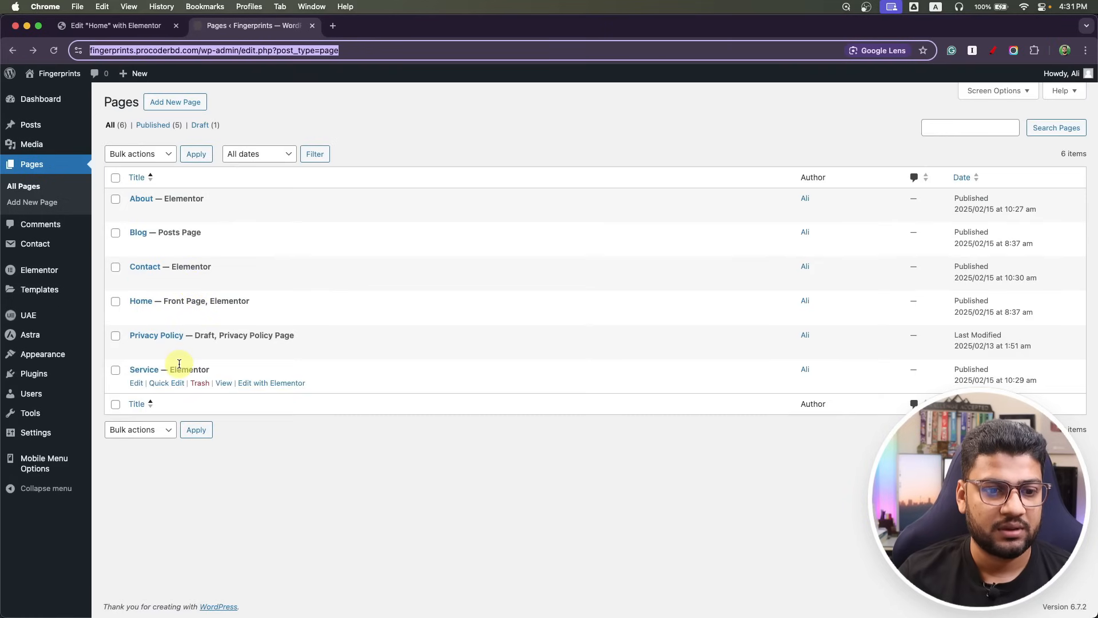
click(218, 382)
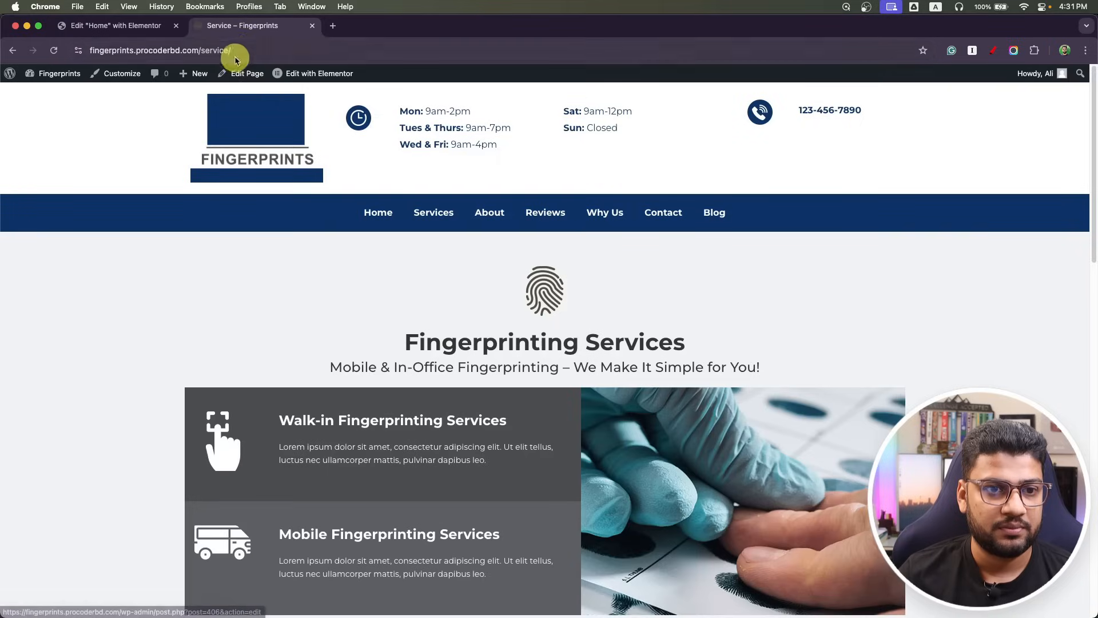
click(68, 25)
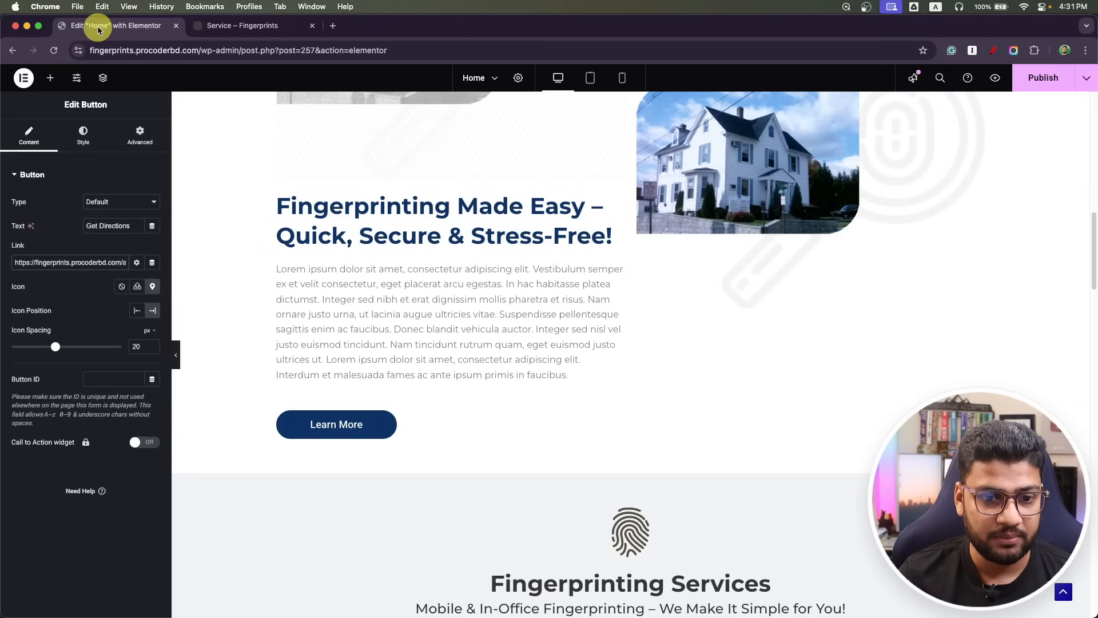
click(43, 263)
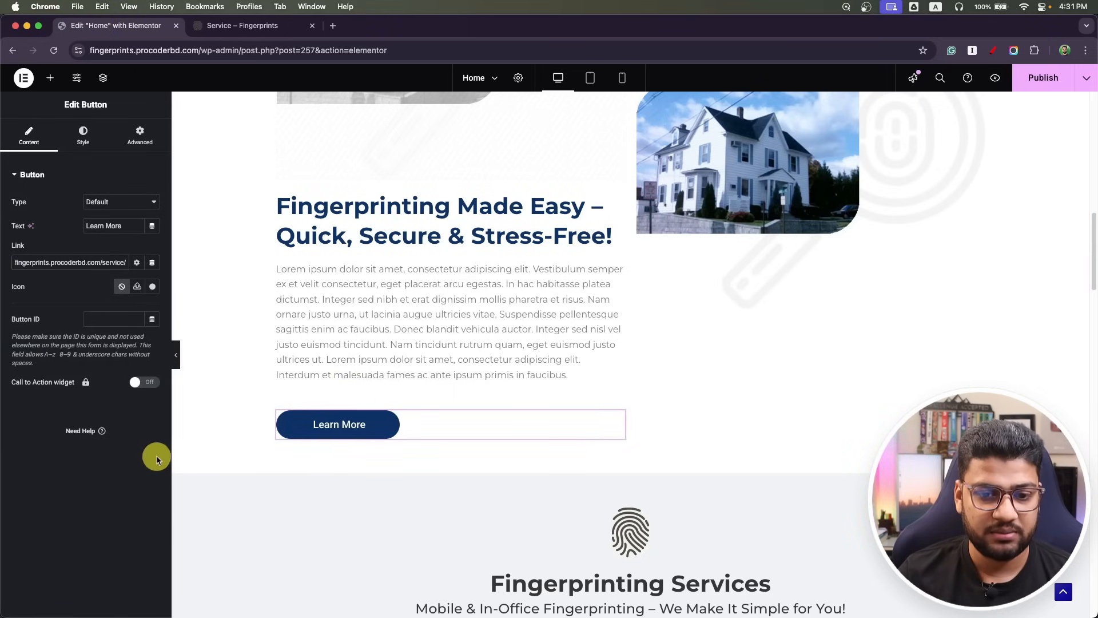
Publish the Home page changes and exit to the WordPress editor.
click(1037, 80)
click(23, 77)
click(55, 192)
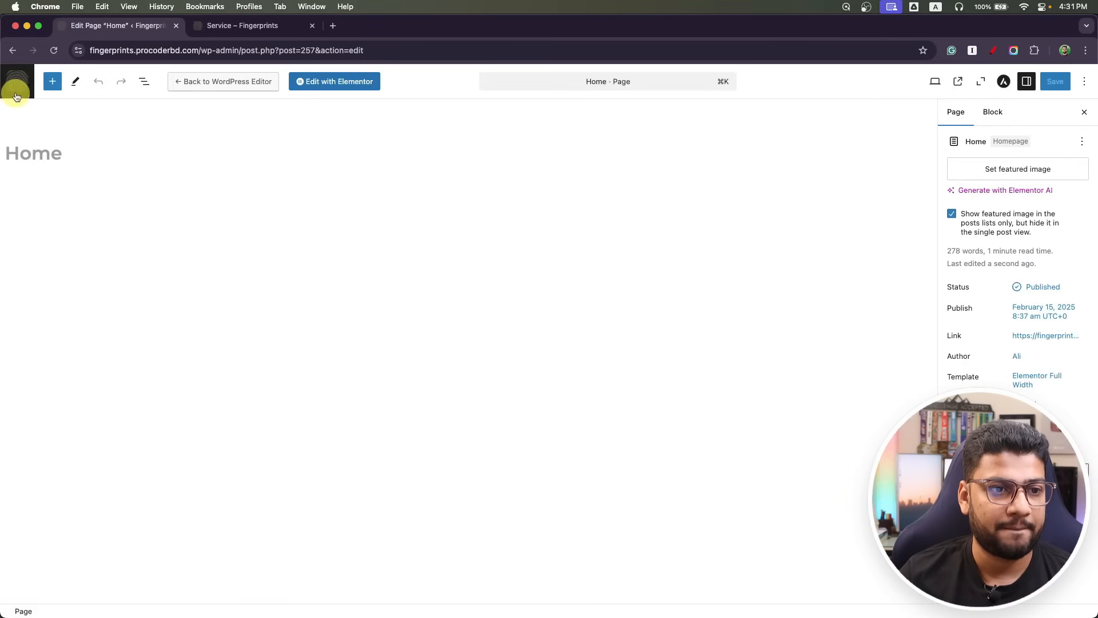
Open the Primary menu for editing under Appearance > Menus.
click(16, 96)
mouse_move(83, 359)
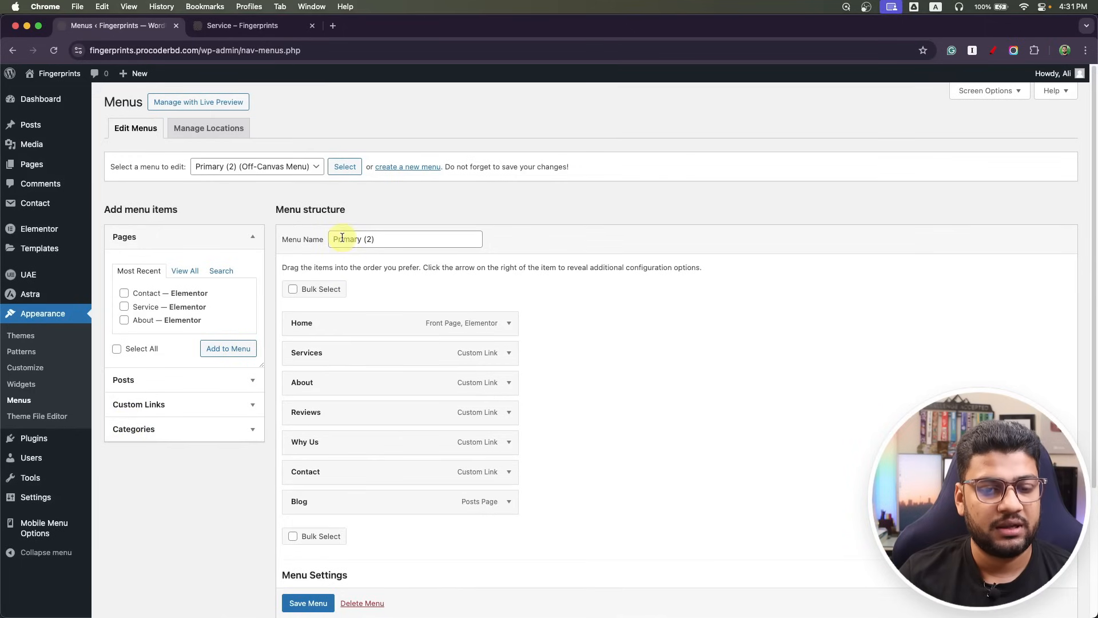
click(298, 170)
click(259, 152)
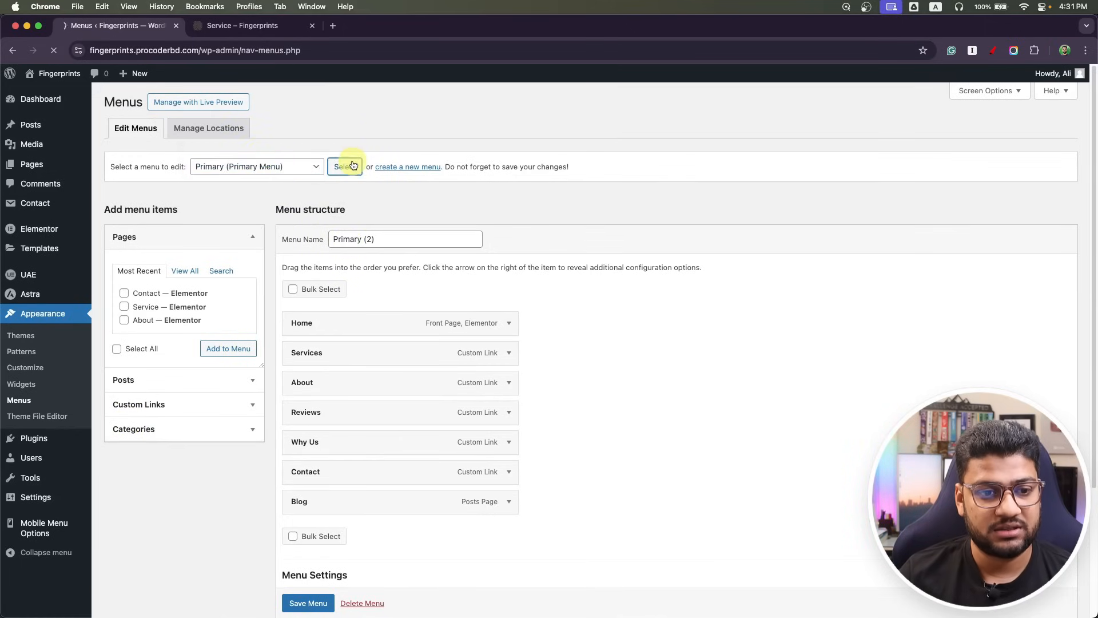
Add all pages, order them Home, About, Service, Blog, Contact, and save the menu.
click(184, 270)
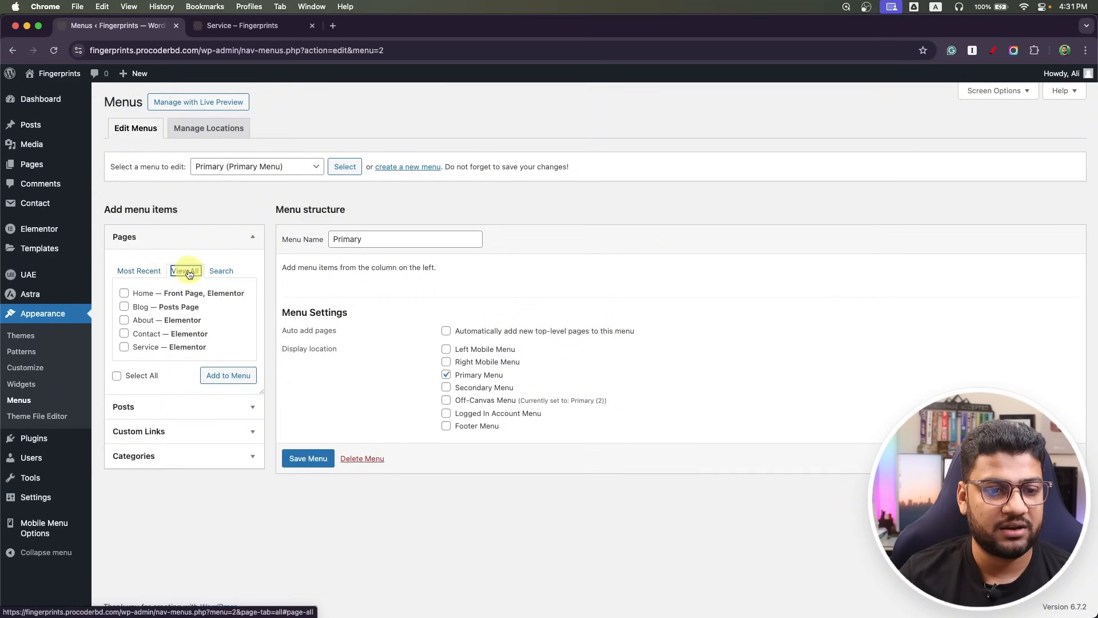
click(217, 373)
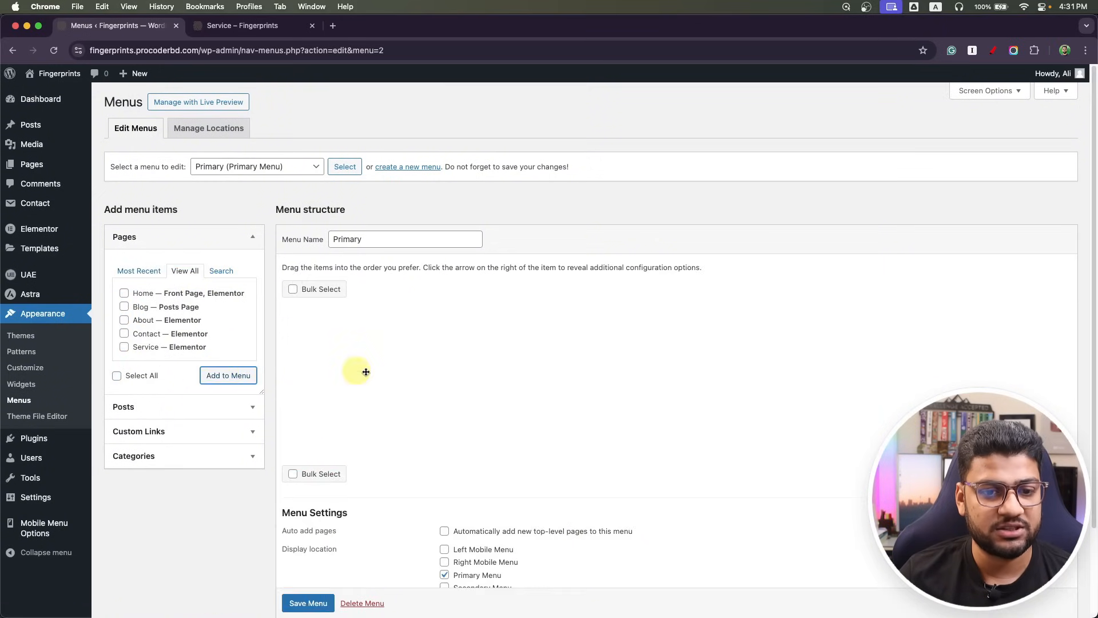
drag(342, 361, 350, 458)
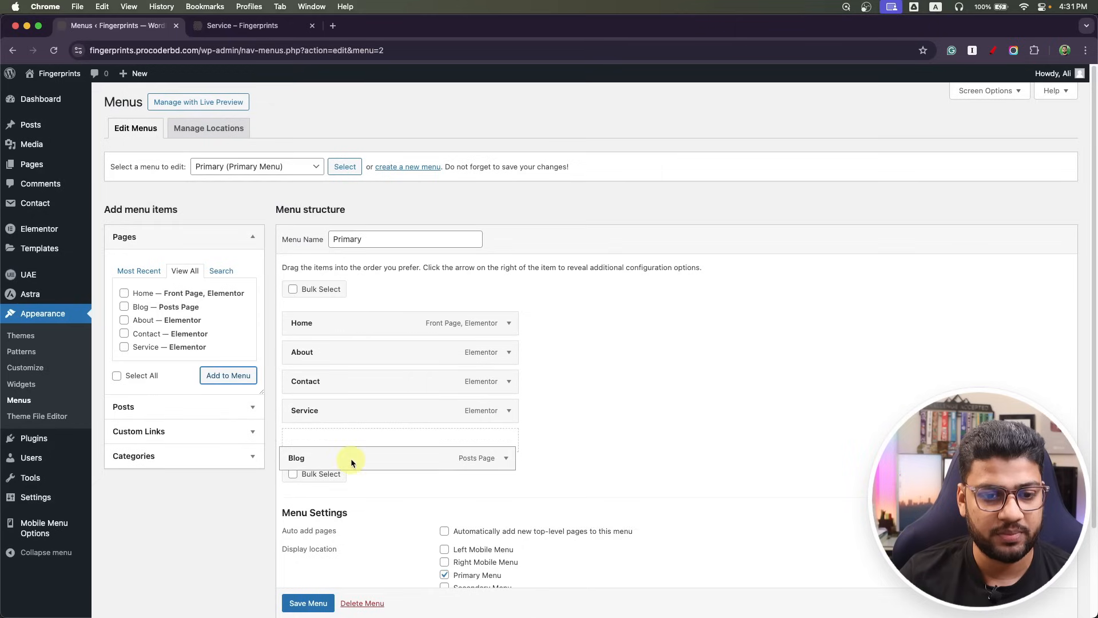
drag(344, 385, 354, 452)
scroll(341, 464, down, 3)
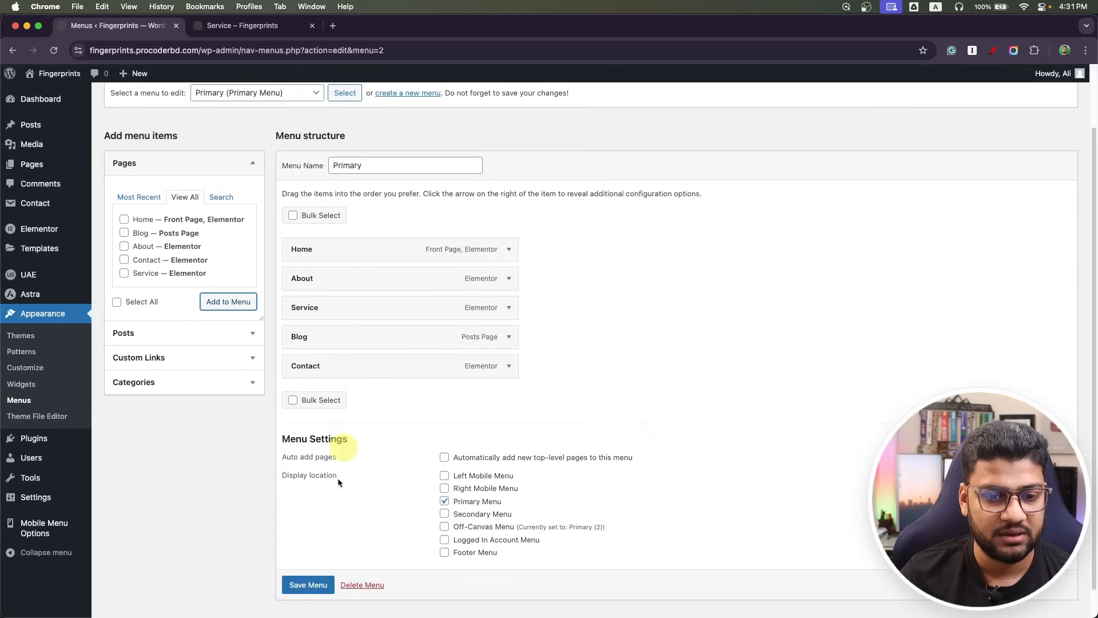
scroll(316, 592, down, 1)
click(314, 580)
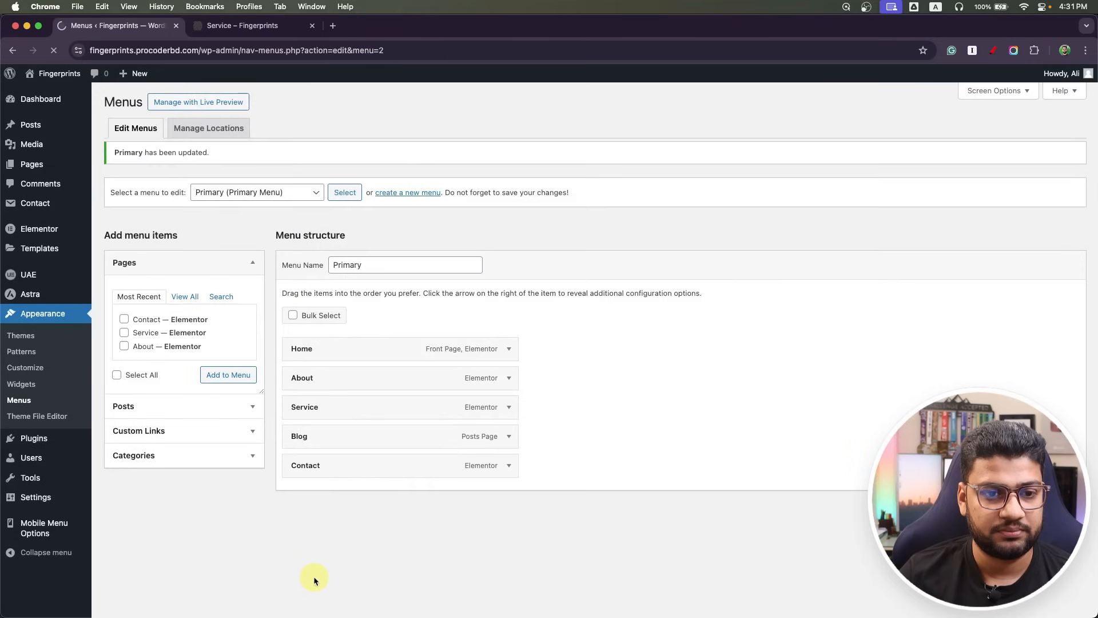
mouse_move(59, 170)
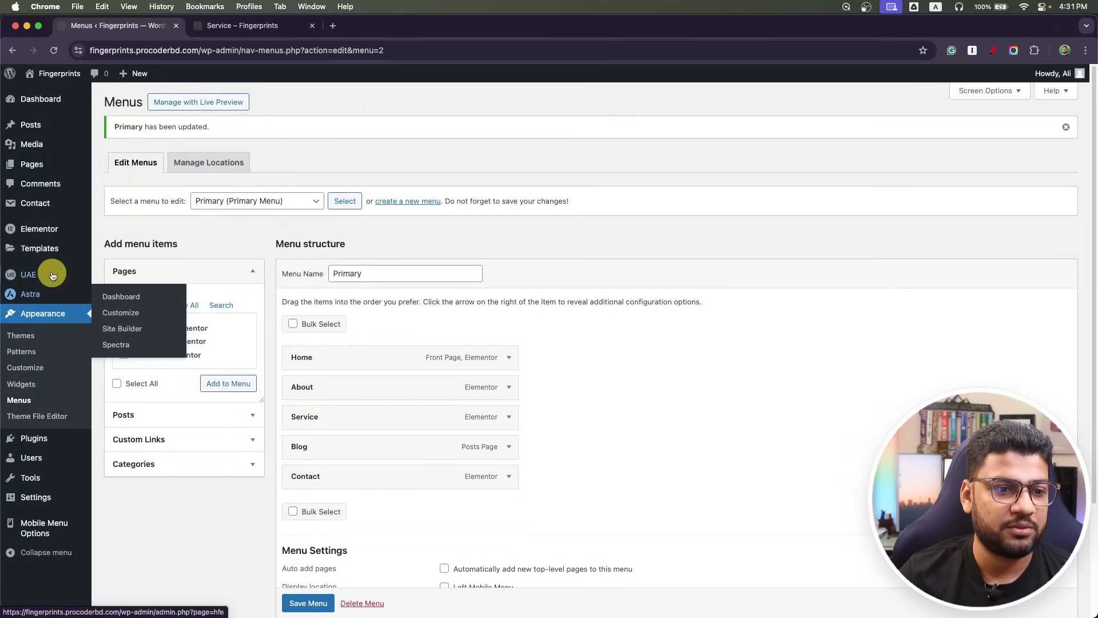
Set the Header template's navigation menu widget to the Primary menu and publish the header.
mouse_move(51, 274)
click(127, 296)
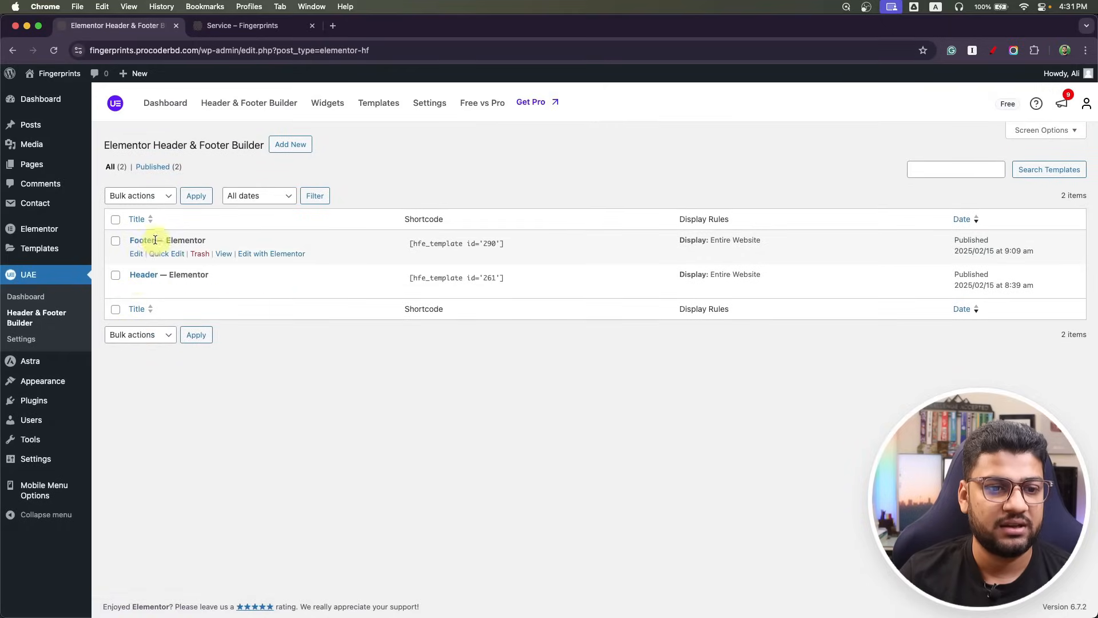
click(261, 291)
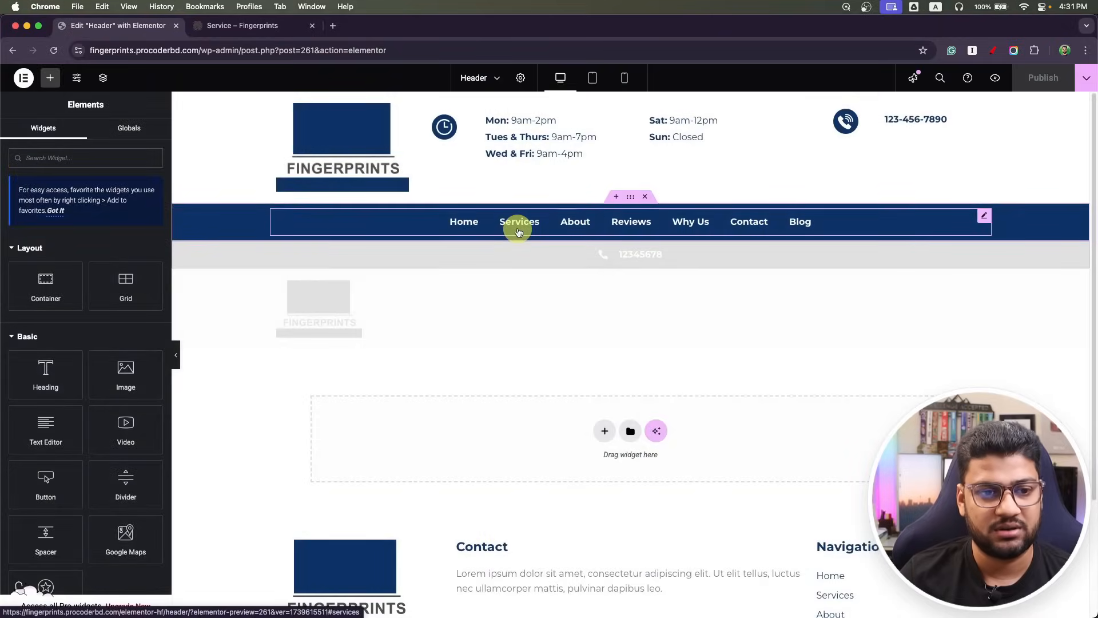
click(519, 231)
click(95, 204)
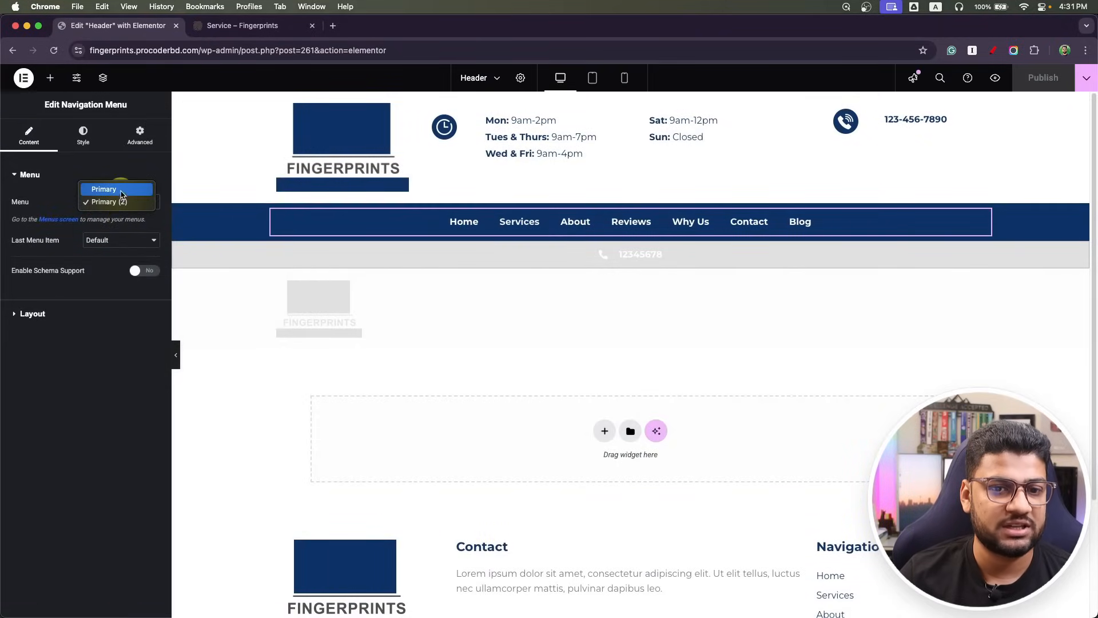
click(121, 193)
click(1042, 84)
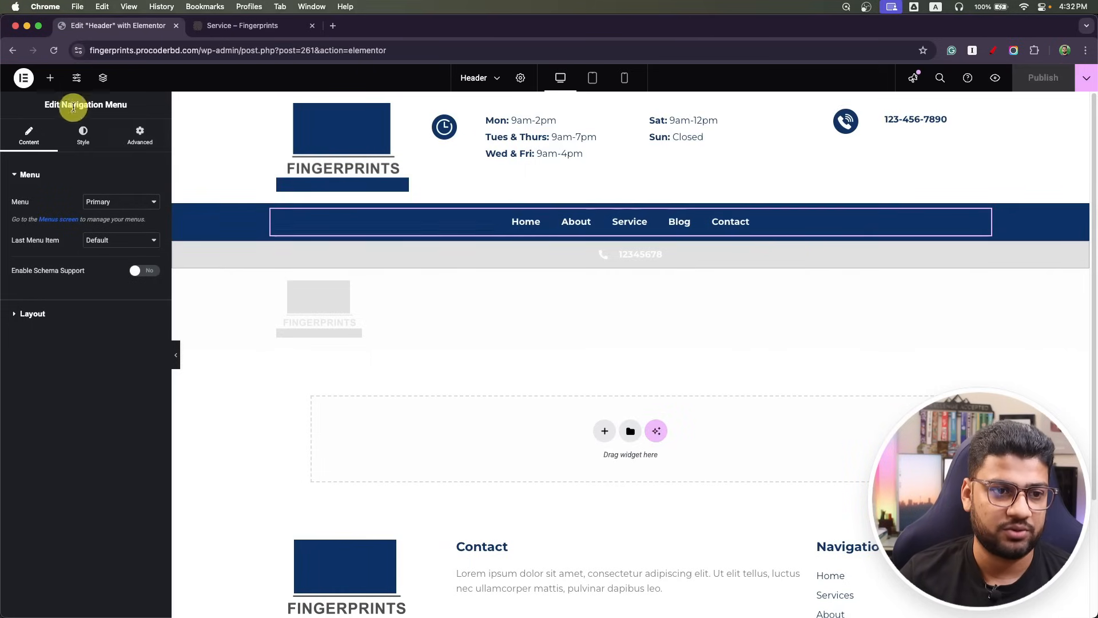
Click through Home, About, Service, Blog and Contact in the live site's new header menu.
click(20, 79)
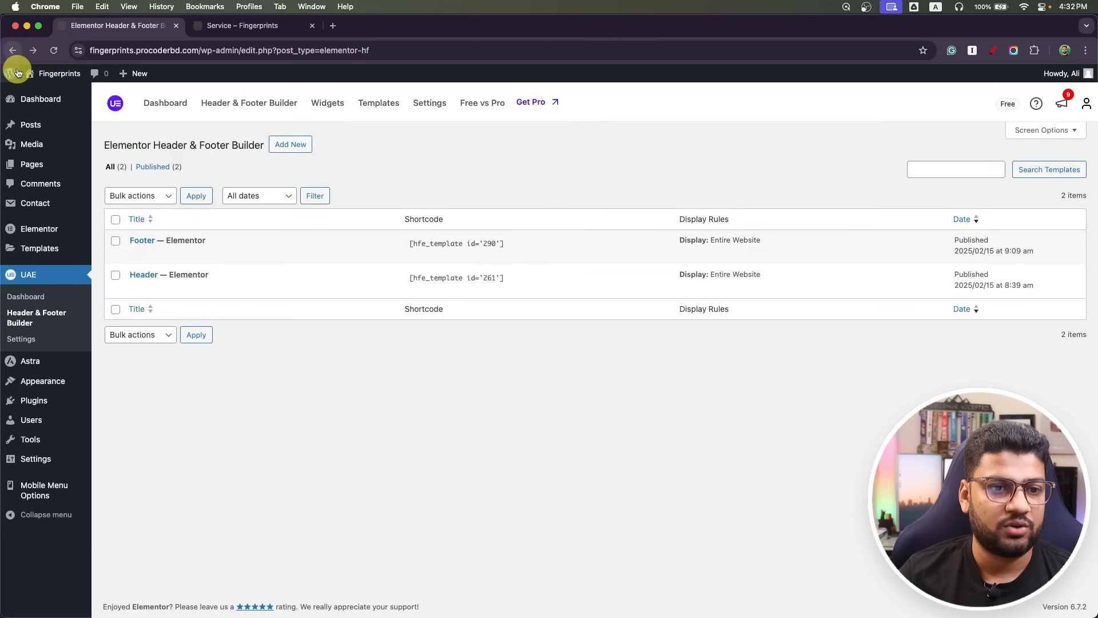
click(218, 25)
click(228, 132)
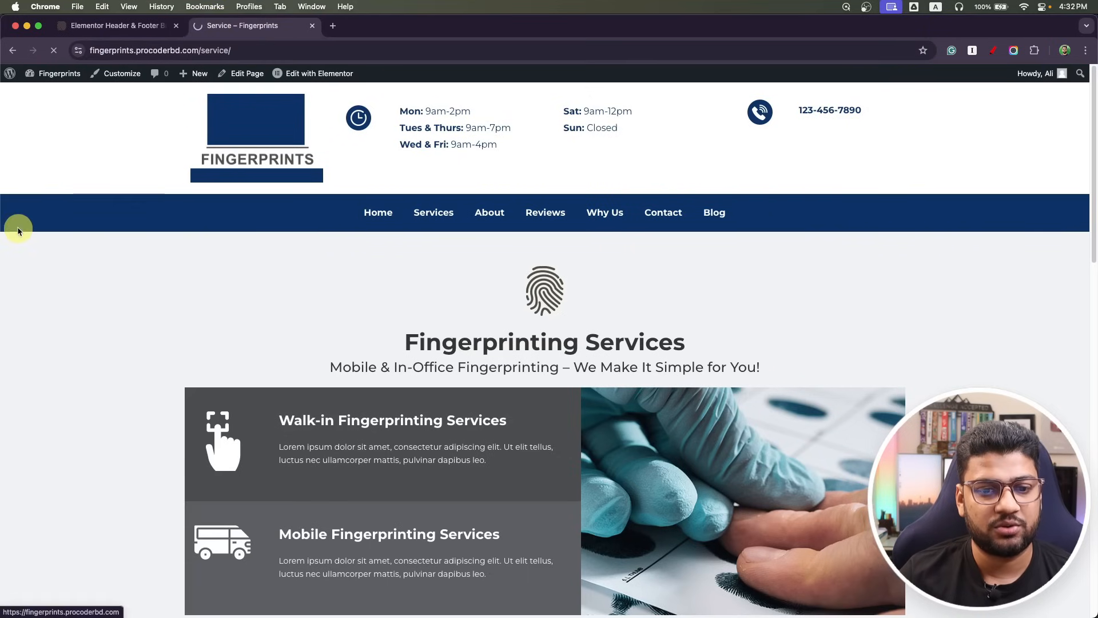
click(492, 217)
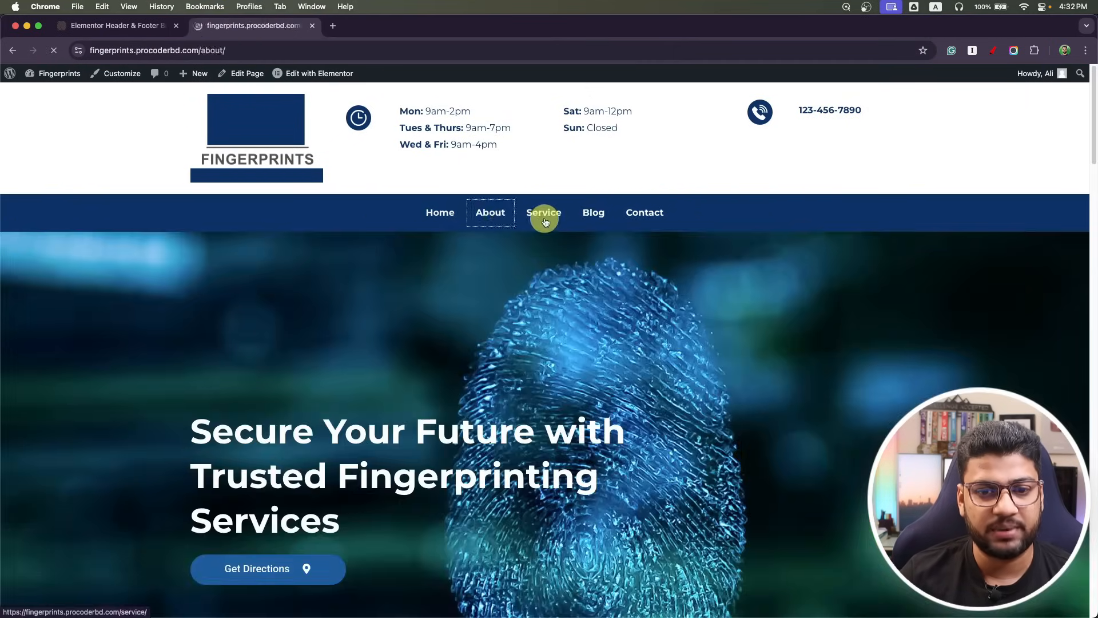
click(543, 214)
click(589, 220)
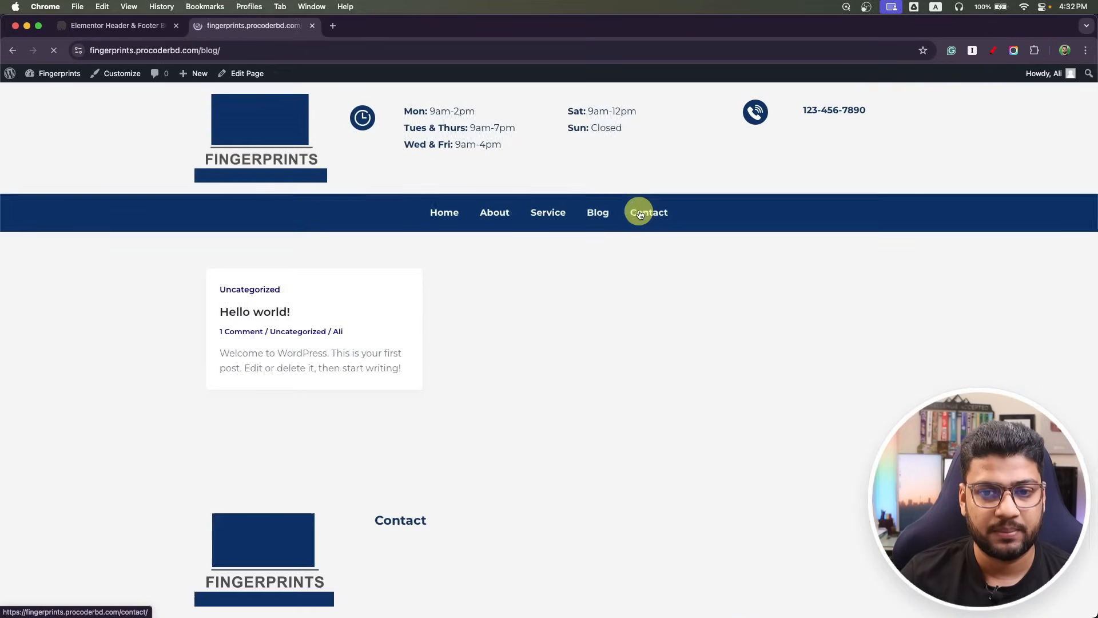
click(640, 215)
click(440, 216)
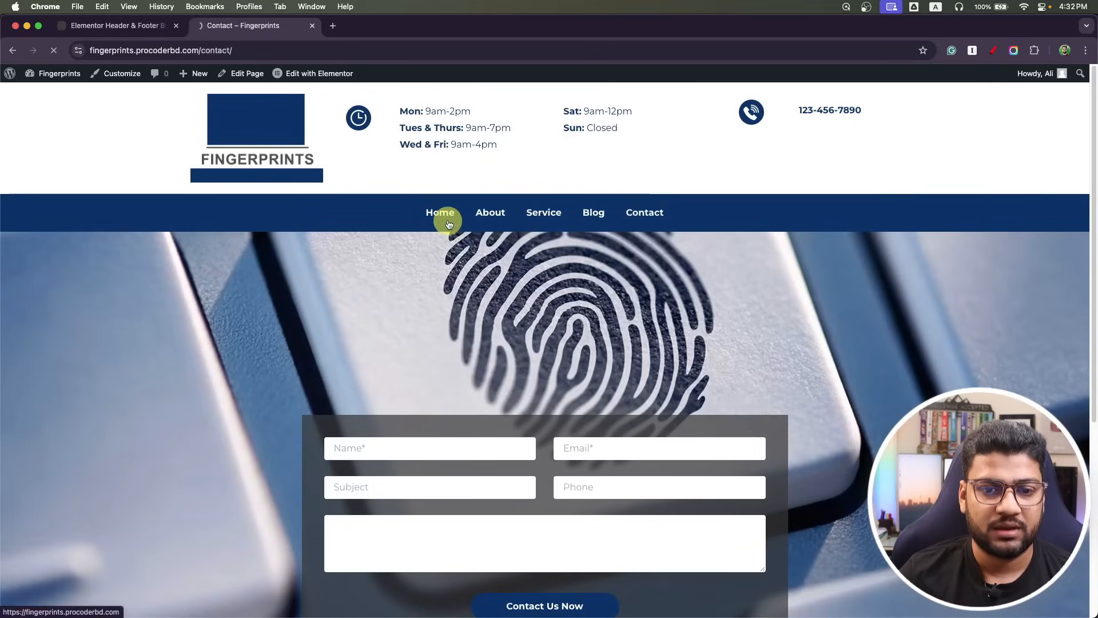
click(645, 215)
scroll(469, 313, down, 5)
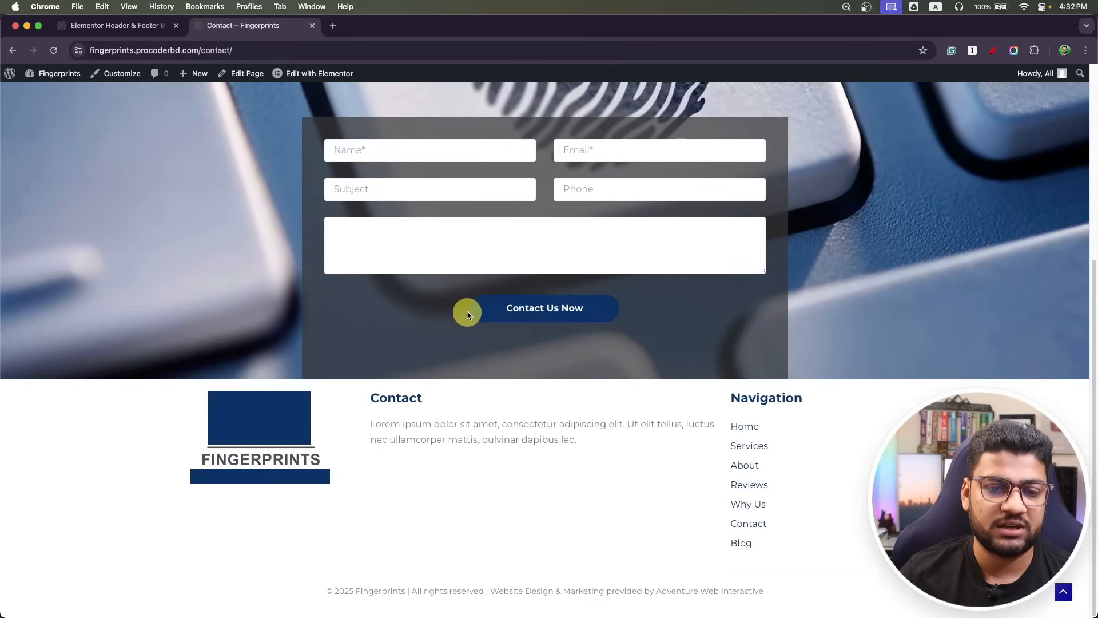
scroll(320, 178, up, 2)
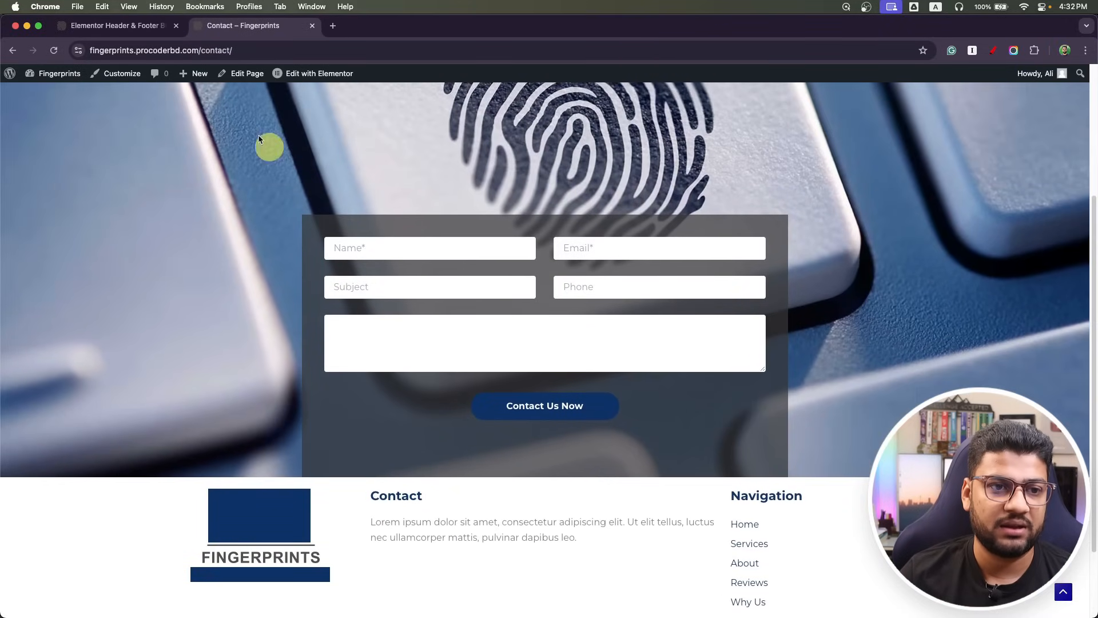
click(118, 25)
Open the contact form's Mail tab and check the recipient in the To field.
mouse_move(22, 238)
click(33, 206)
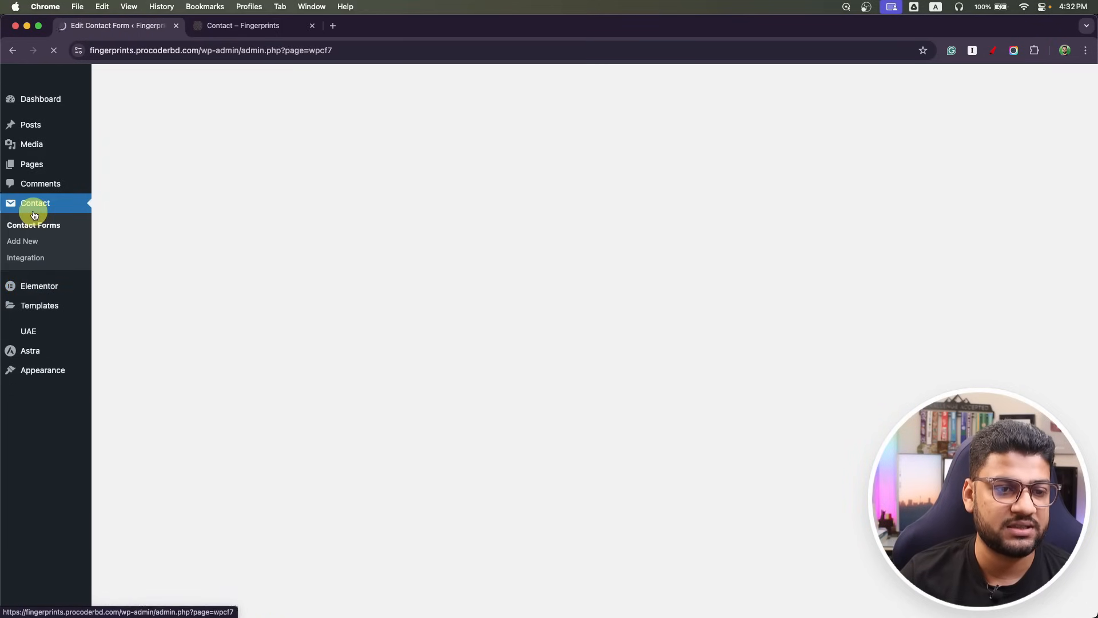
click(137, 373)
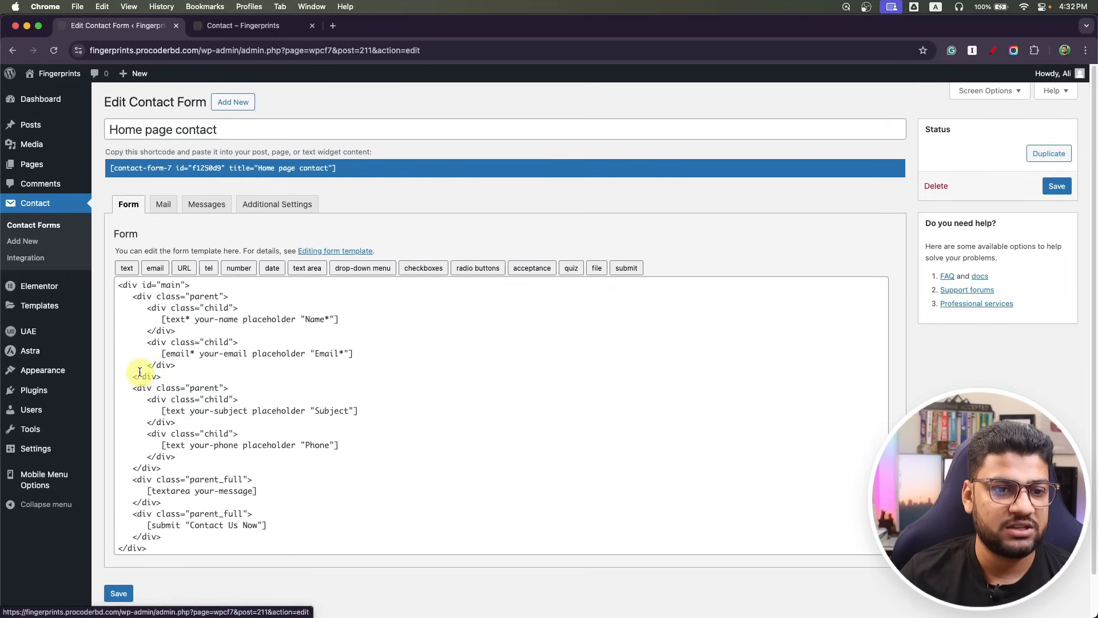
click(162, 204)
scroll(219, 333, down, 2)
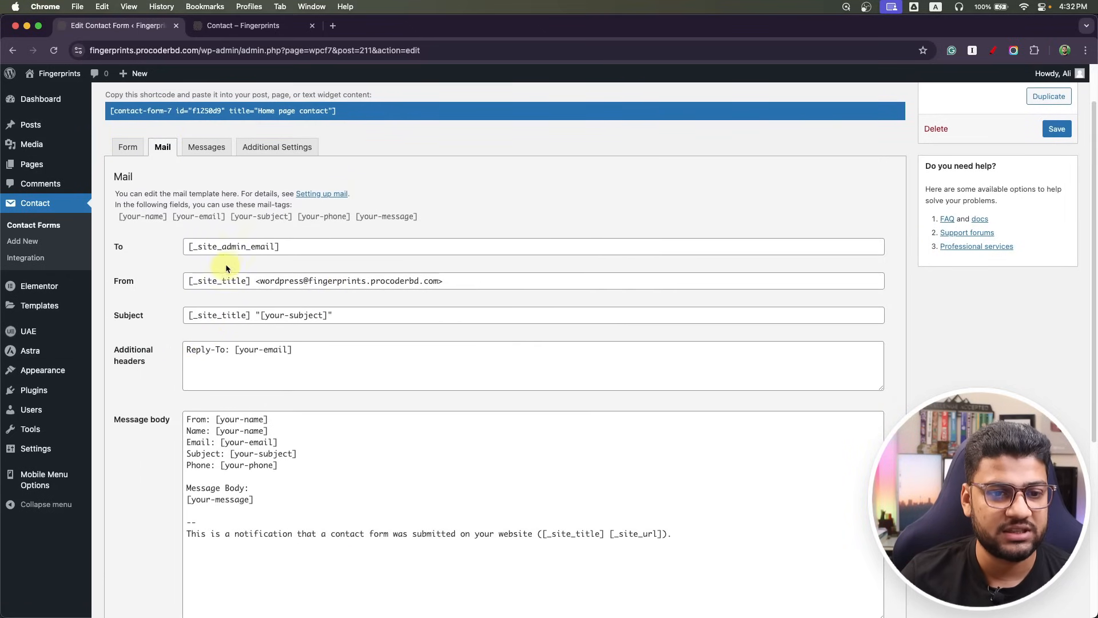
drag(284, 247, 148, 245)
click(122, 302)
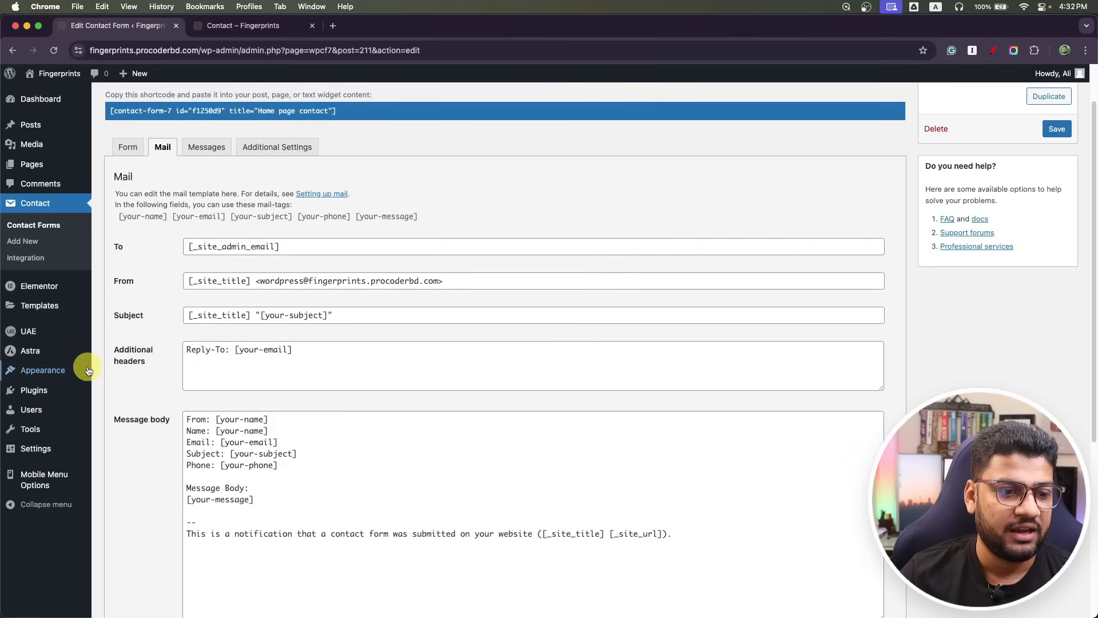
Look up the Administration Email Address in Settings > General, then return to the live Contact page.
mouse_move(29, 449)
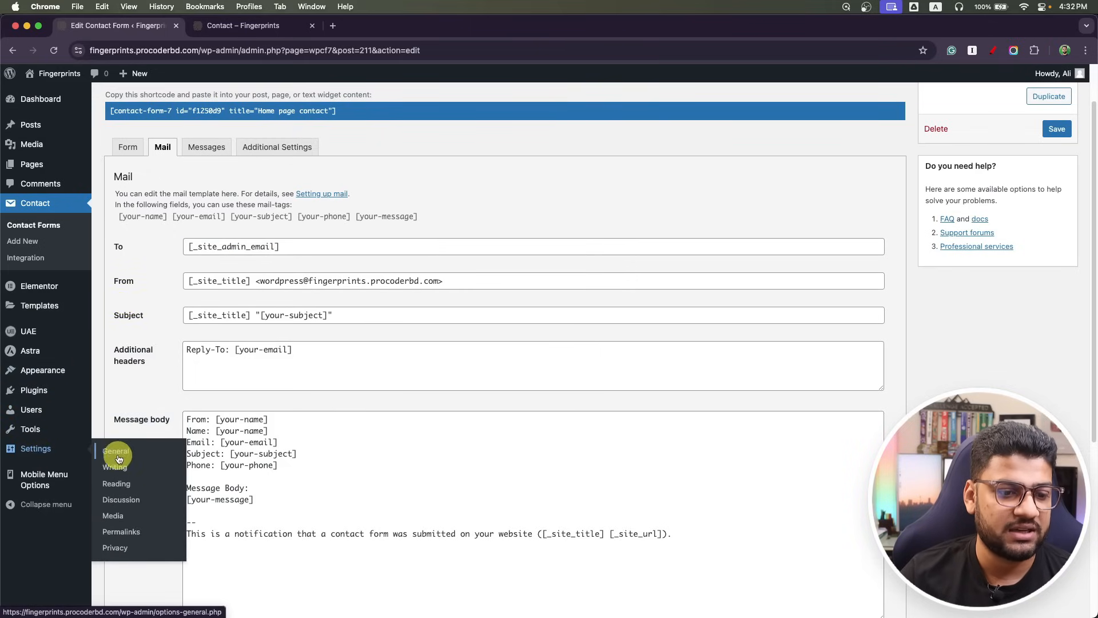
click(117, 454)
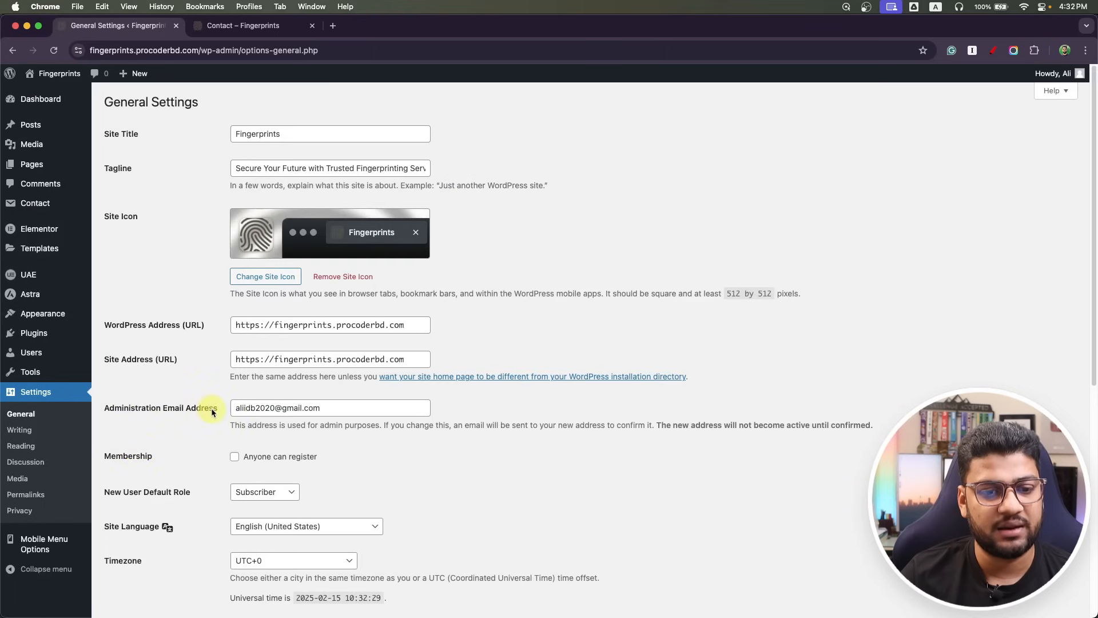
key(super+a)
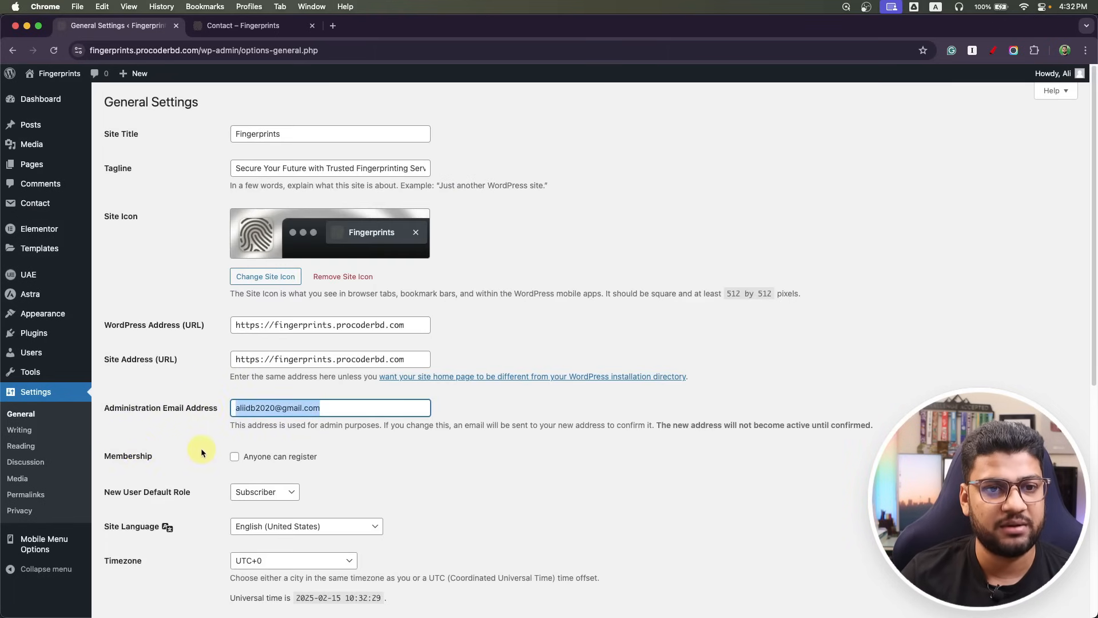
click(245, 26)
Fill in a name, e-mail, subject 'I am the developer', phone number and message 'The job is done'.
click(402, 253)
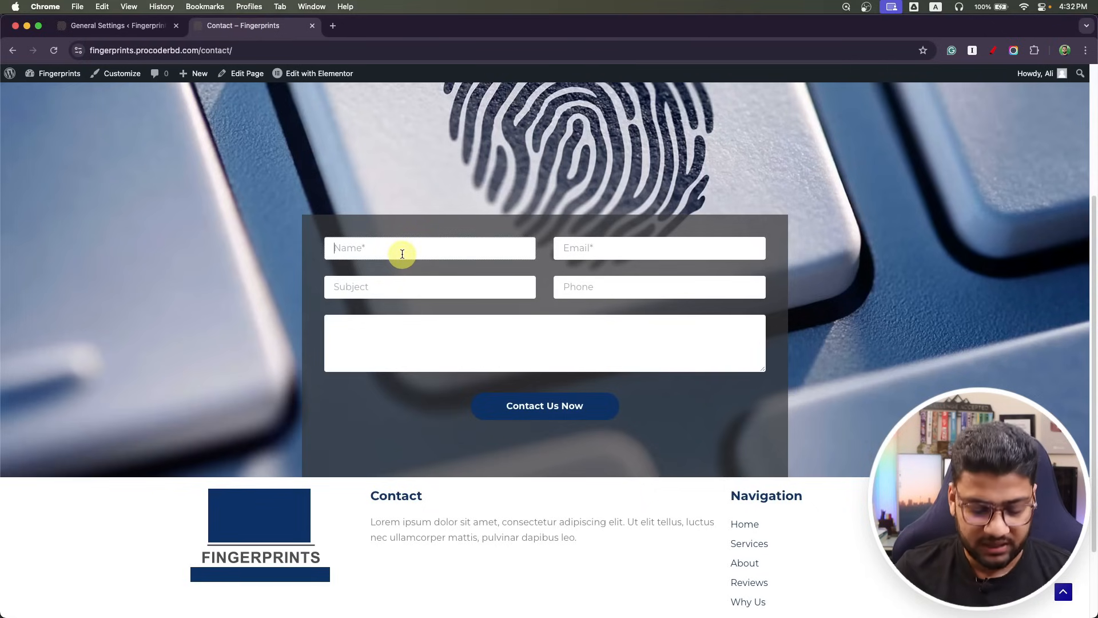
text(Shovo)
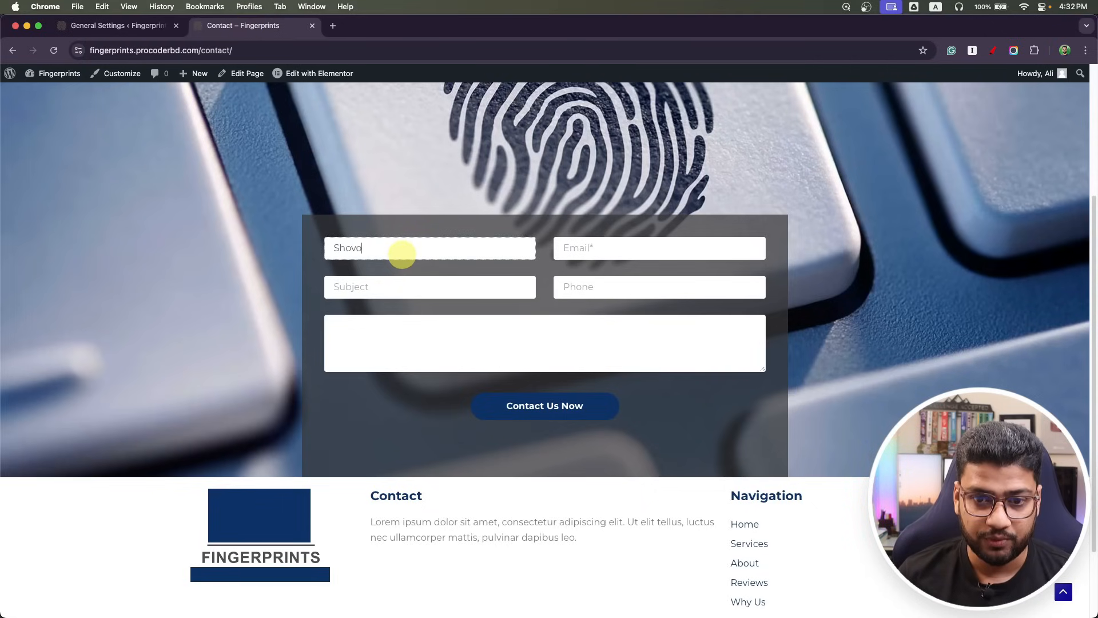
key(Tab)
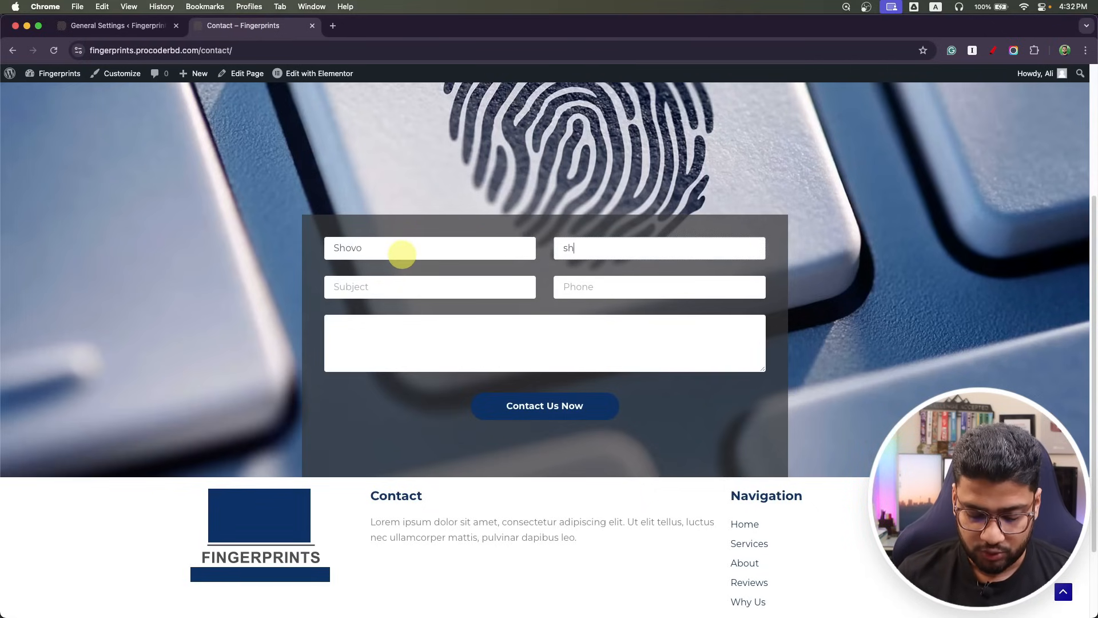
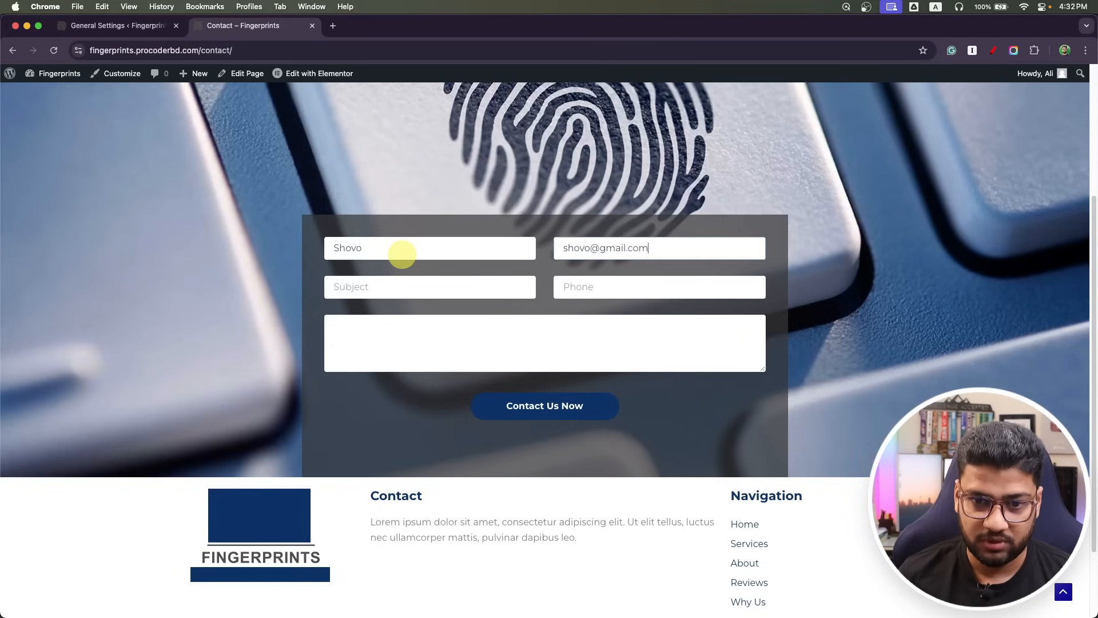
key(Tab)
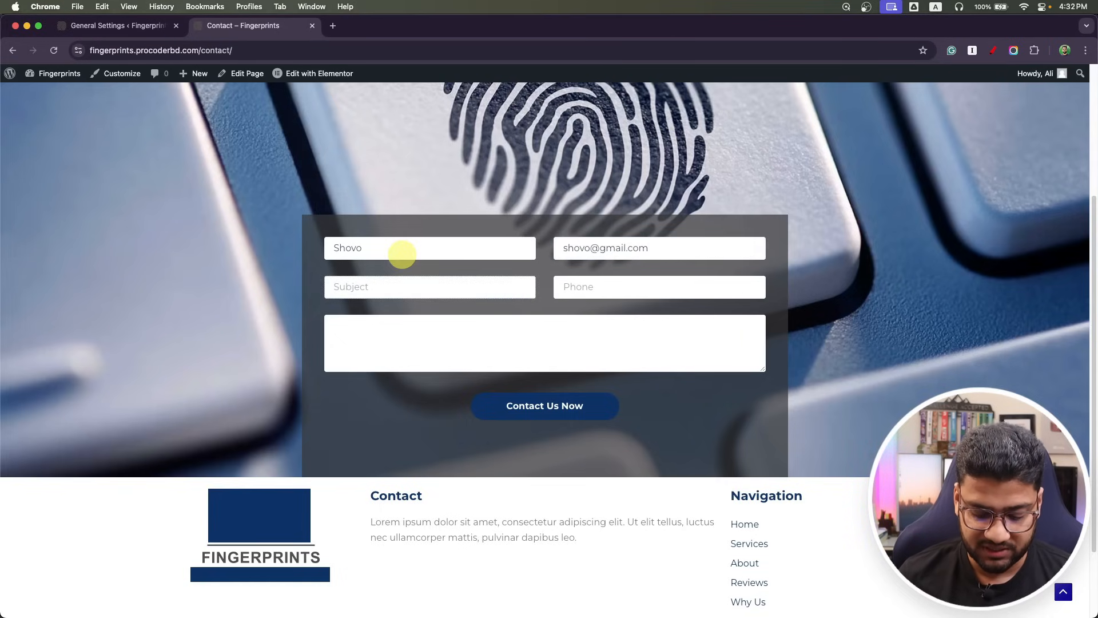
text(I am )
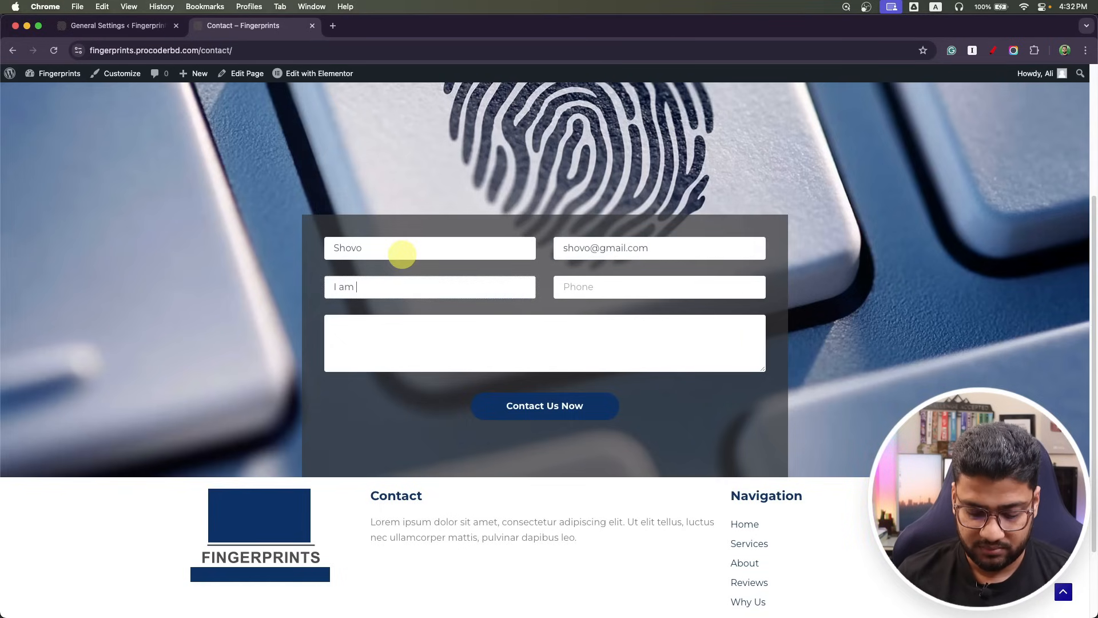
text(the d)
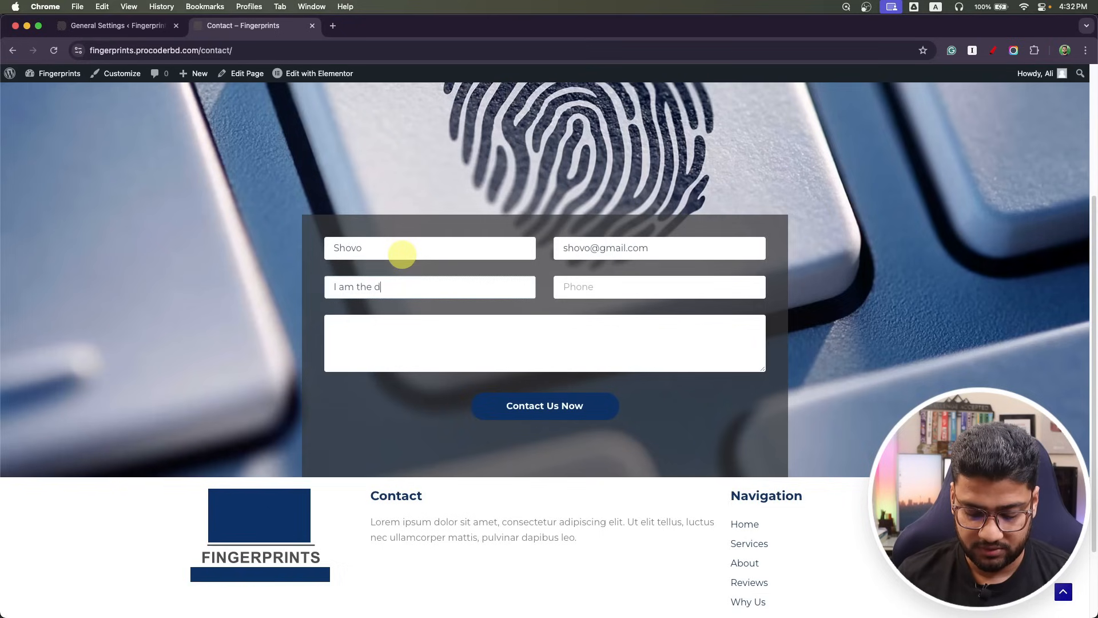
text(eveloper)
key(Tab)
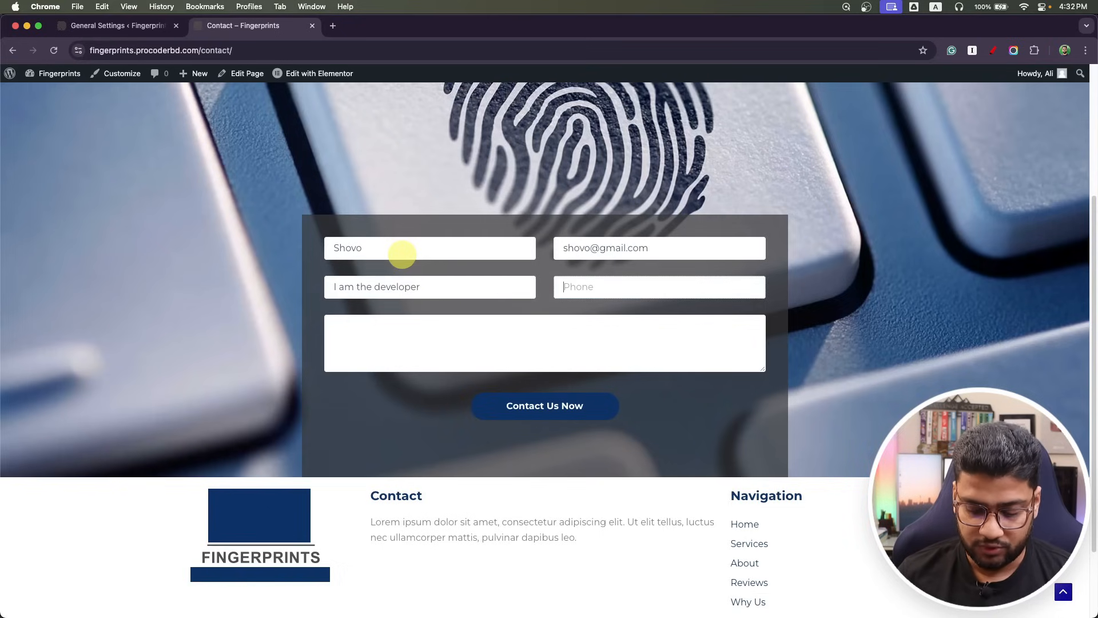
text(012)
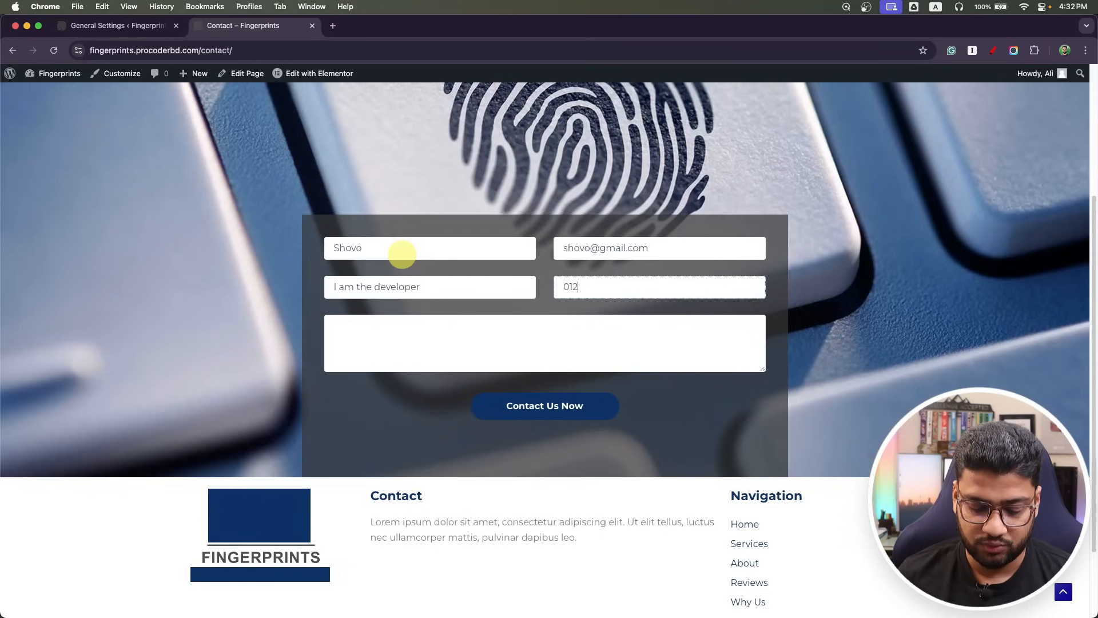
text(345678)
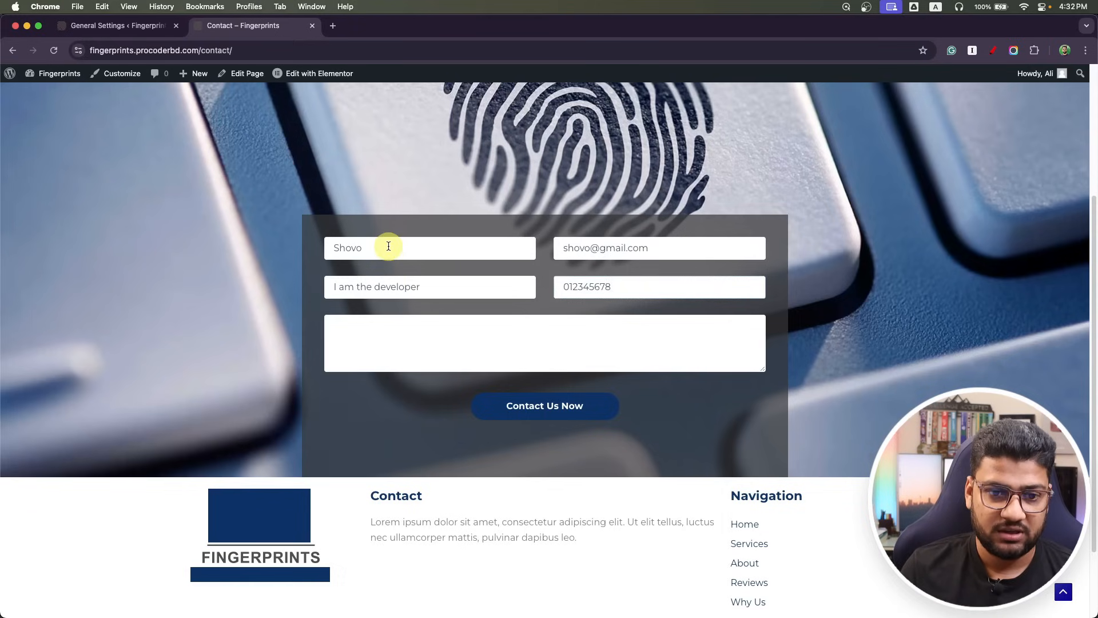
click(446, 328)
text(T)
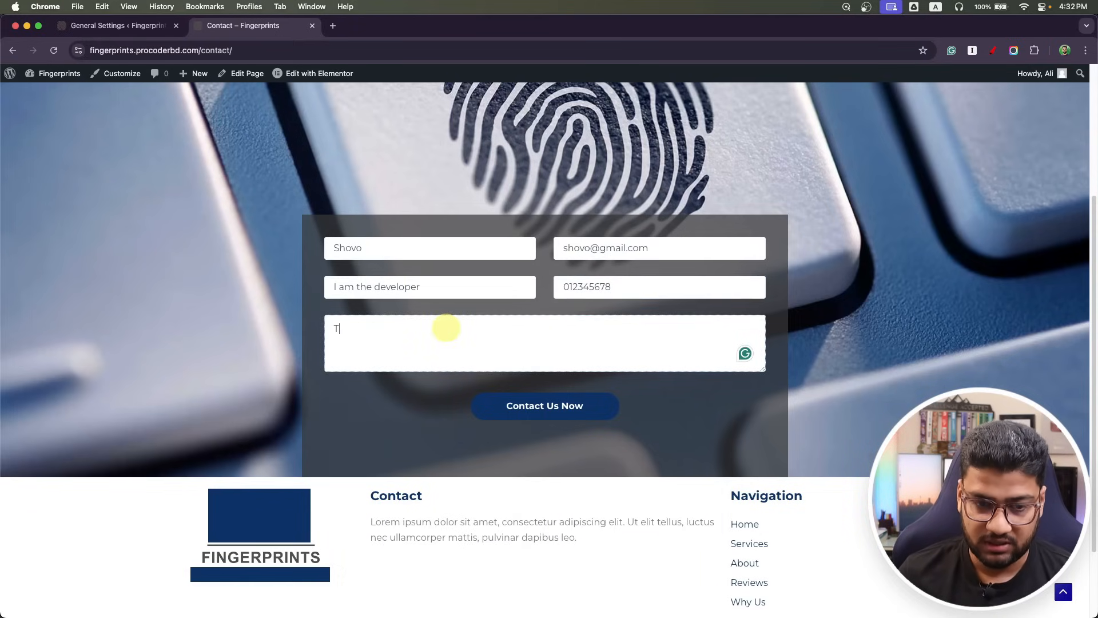
text(he job is done)
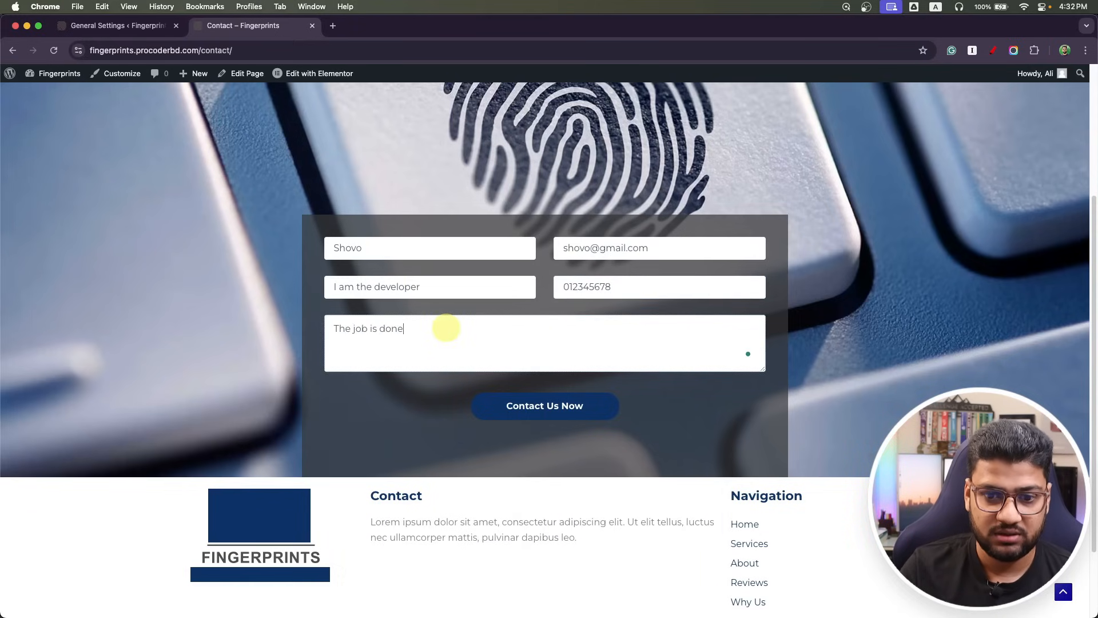
Submit the form, check the sent confirmation, and return to General Settings.
click(563, 405)
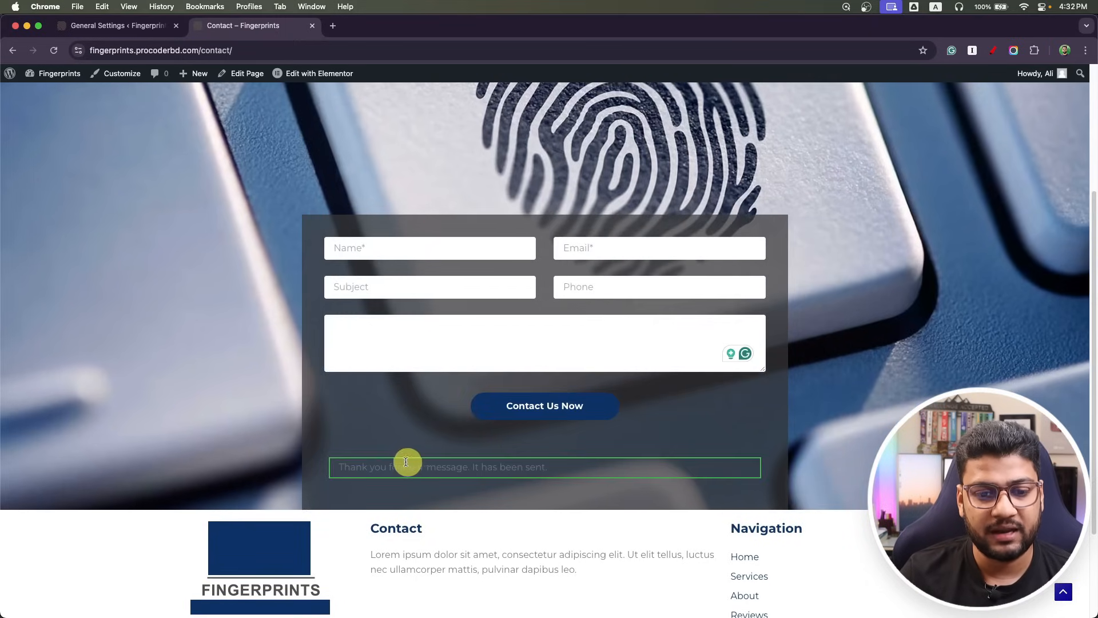
drag(338, 467, 550, 467)
click(326, 415)
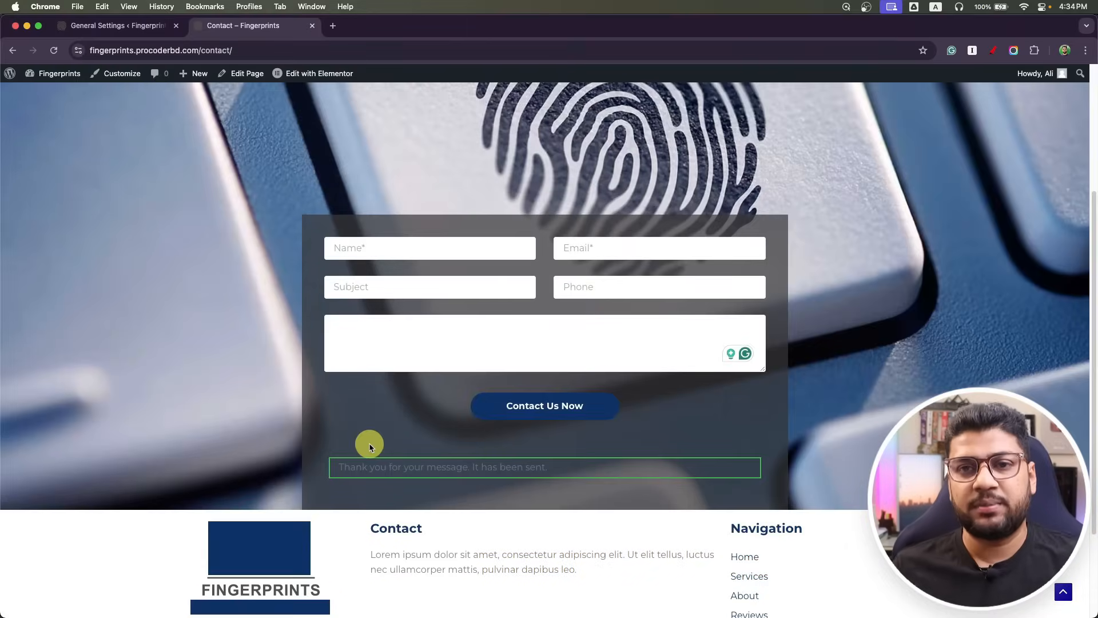
drag(339, 463, 583, 479)
click(576, 492)
click(143, 25)
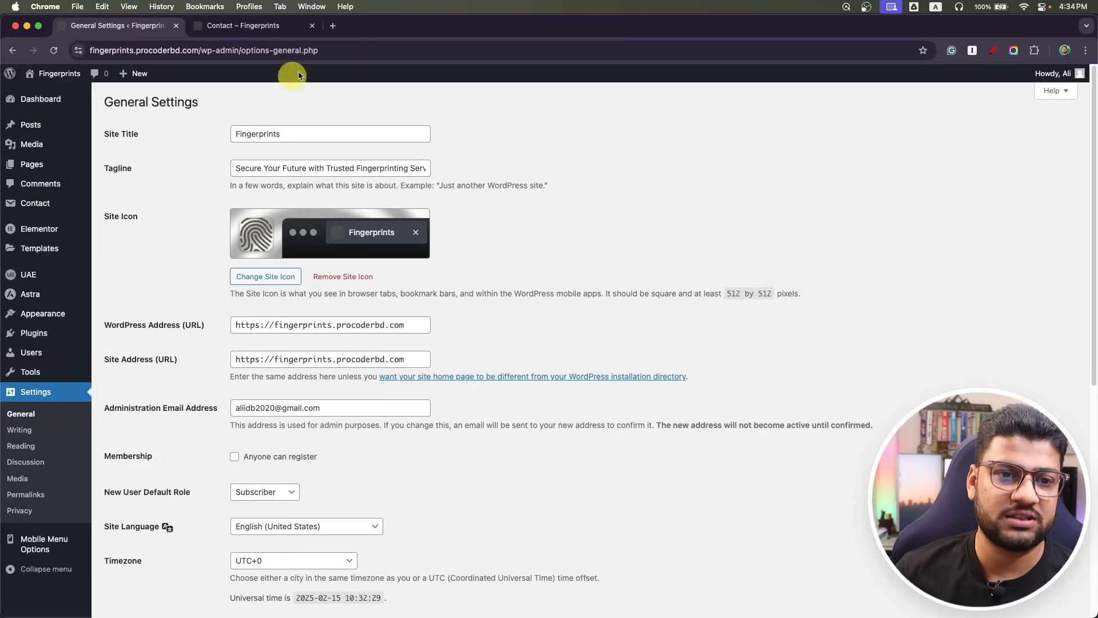
Go to Plugins > Add New Plugin and search the plugin directory for 'backup'.
click(273, 23)
scroll(238, 296, up, 4)
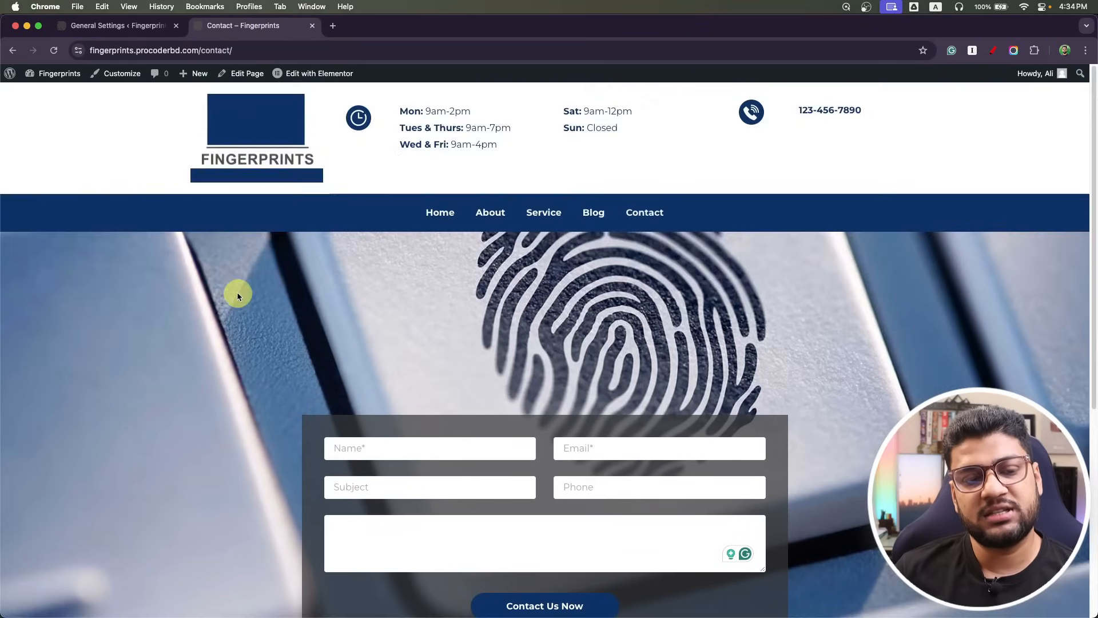
click(109, 25)
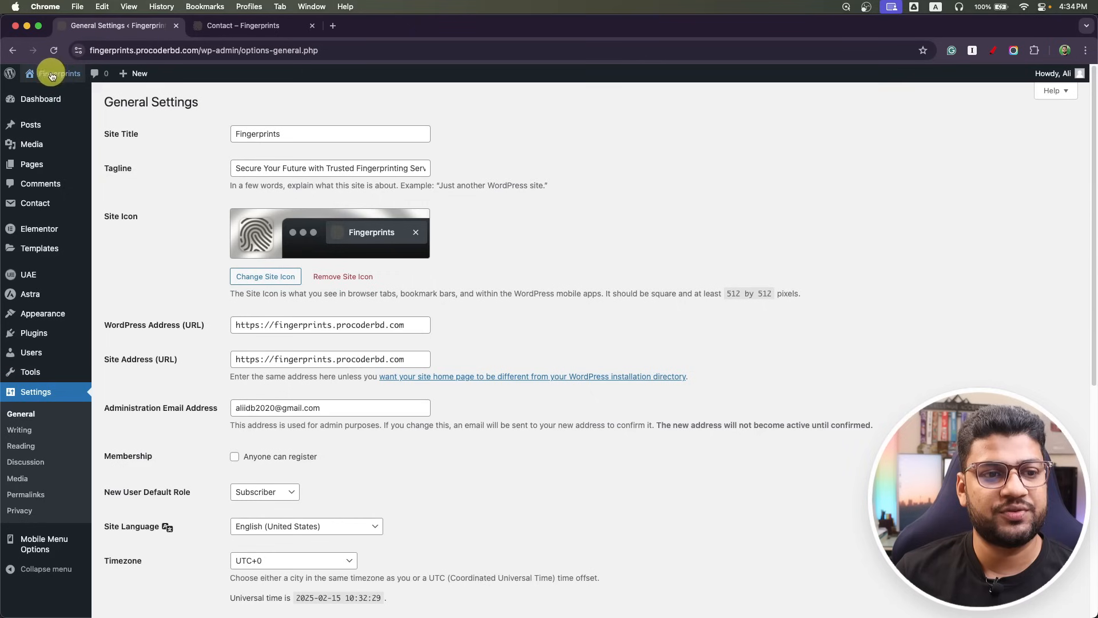
click(38, 104)
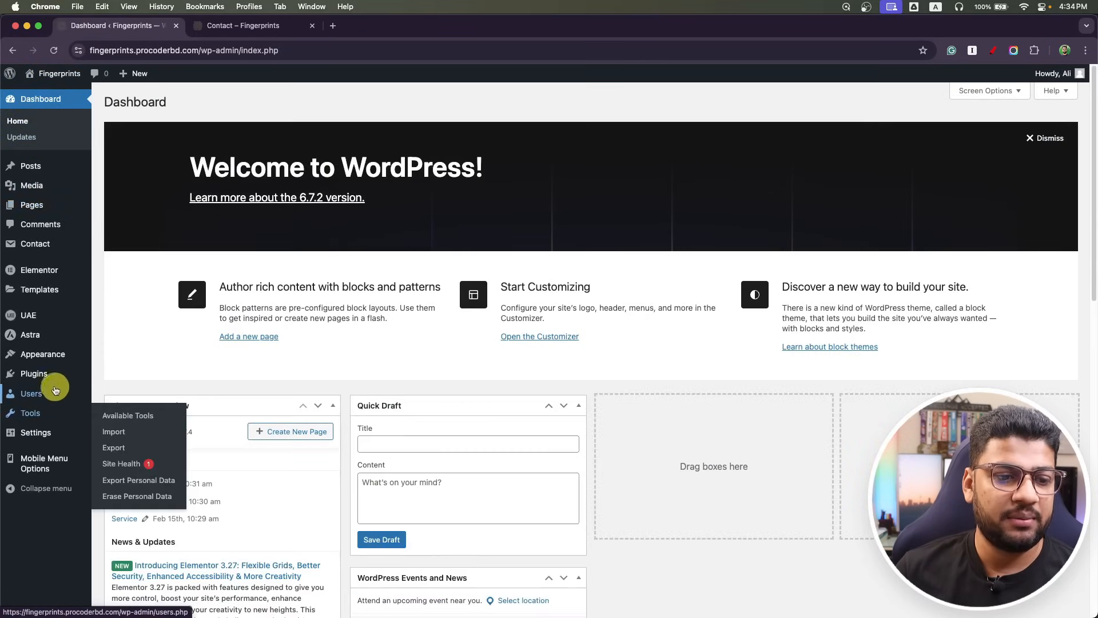
click(110, 390)
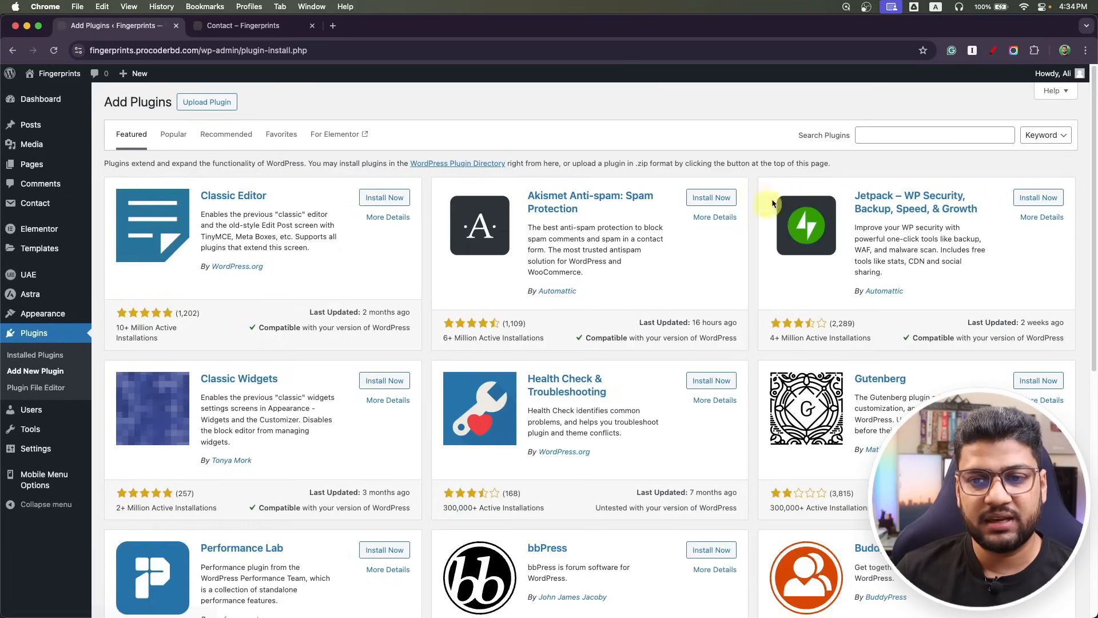
click(883, 139)
text(backuo)
key(BackSpace)
text(p)
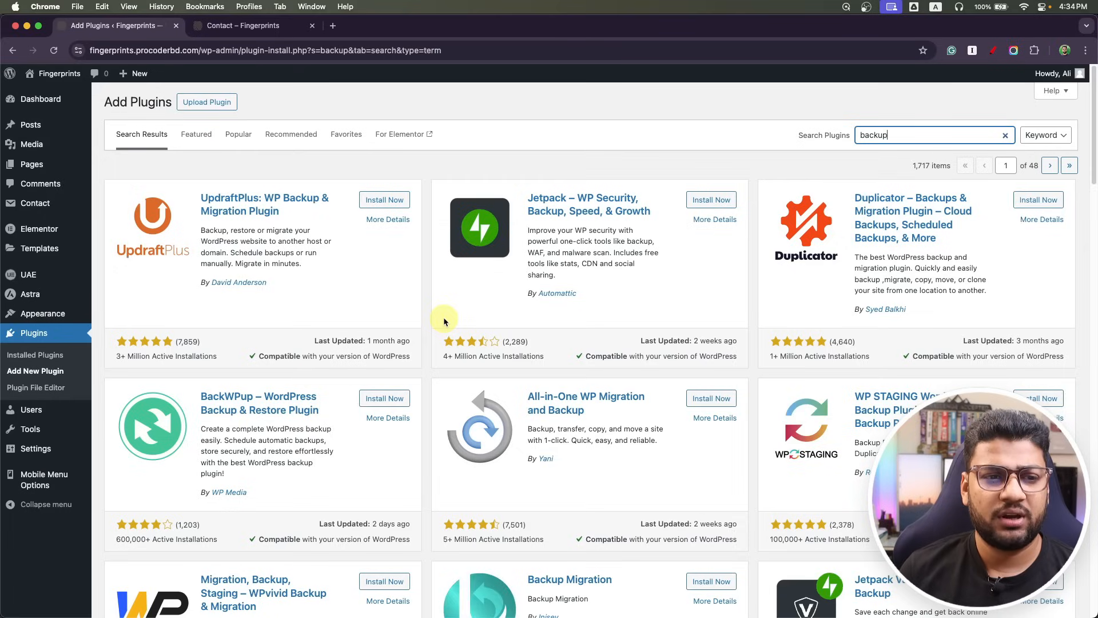
Switch to the live site tab and scroll down and back up through the page.
click(274, 26)
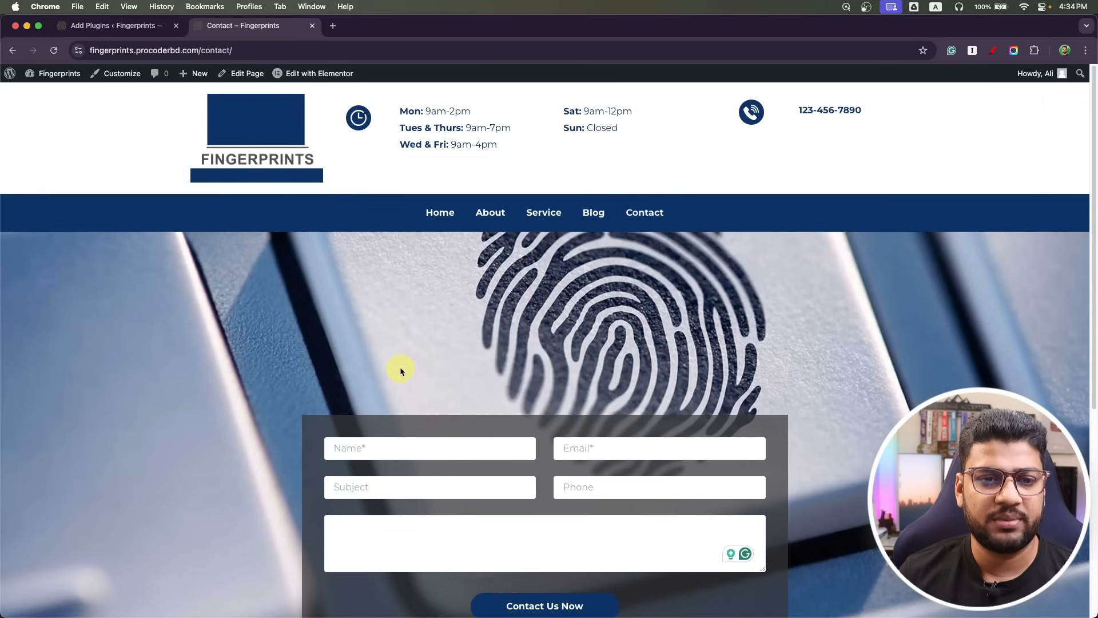
scroll(448, 308, down, 15)
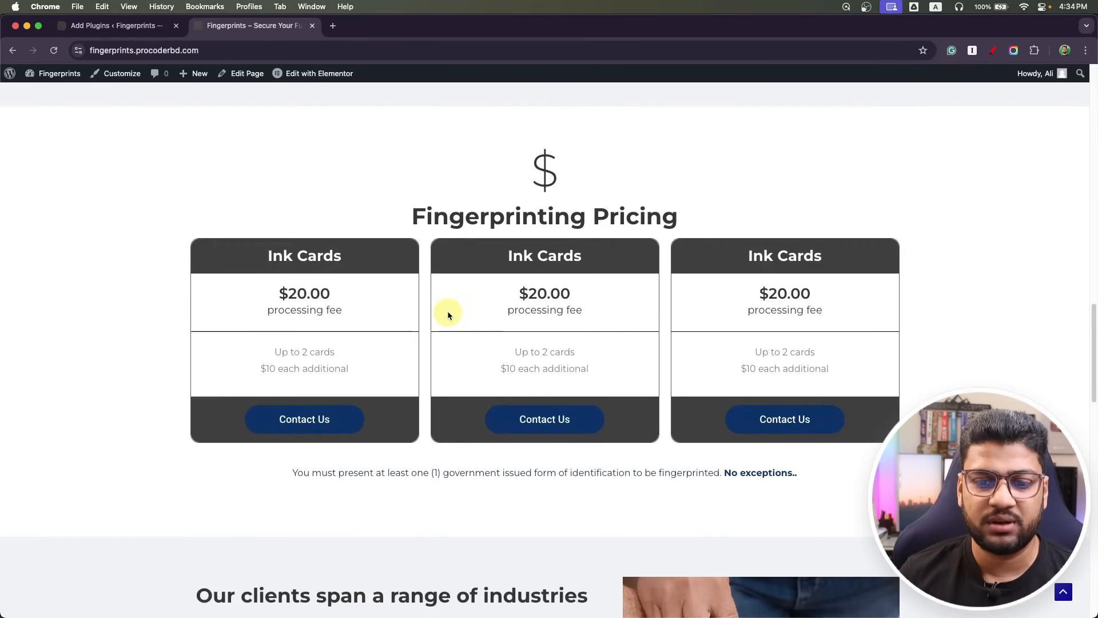
scroll(449, 309, up, 15)
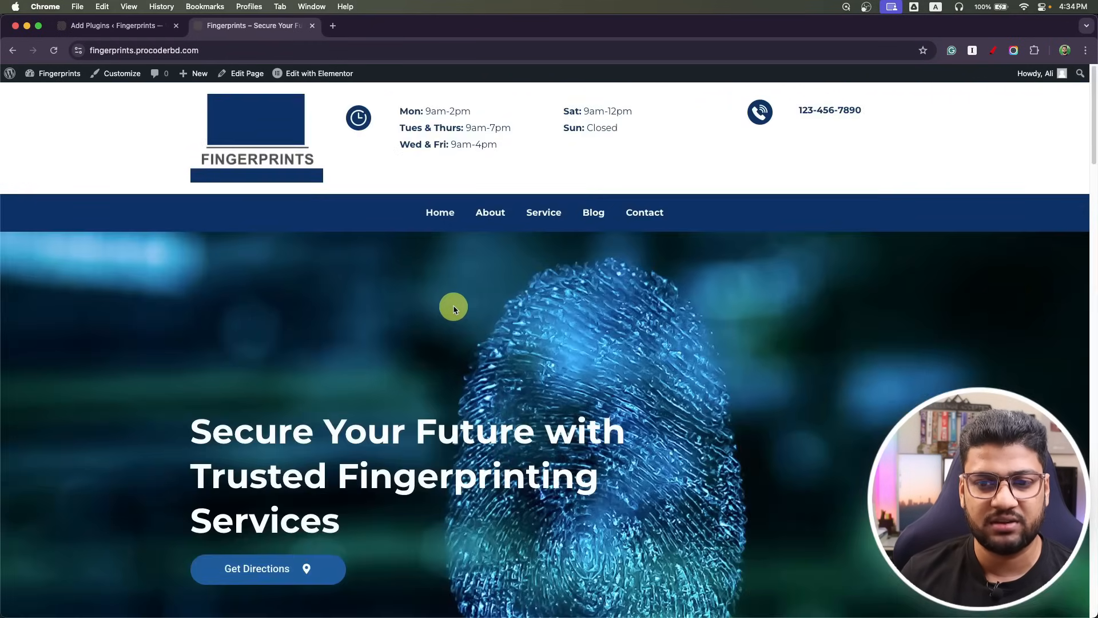